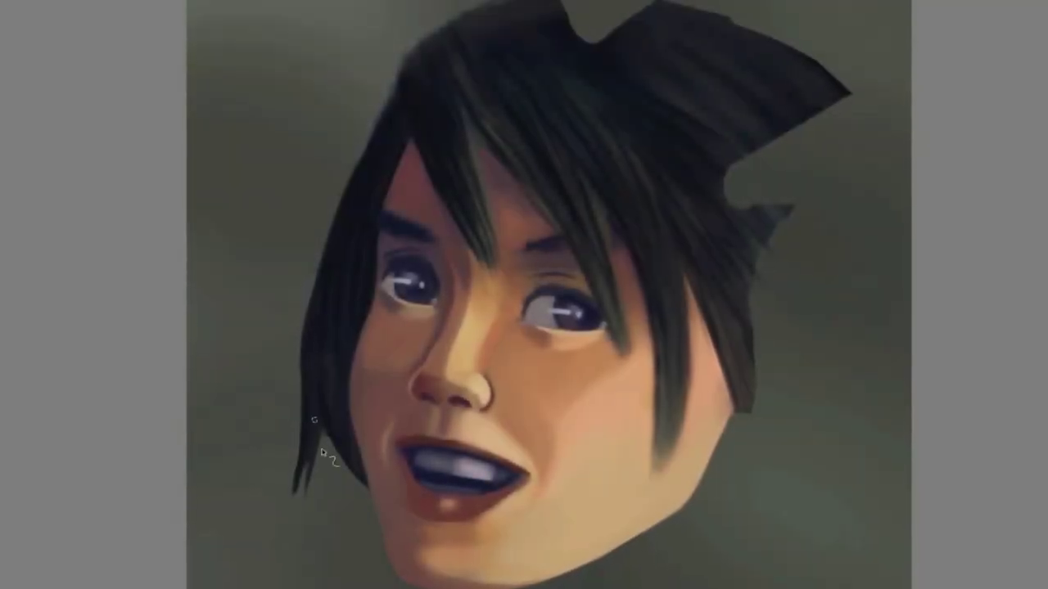
Step: Sample the dark hair colour, save, and set the document title to 'Star Wars Rebels'
{"action": "key", "text": "alt"}
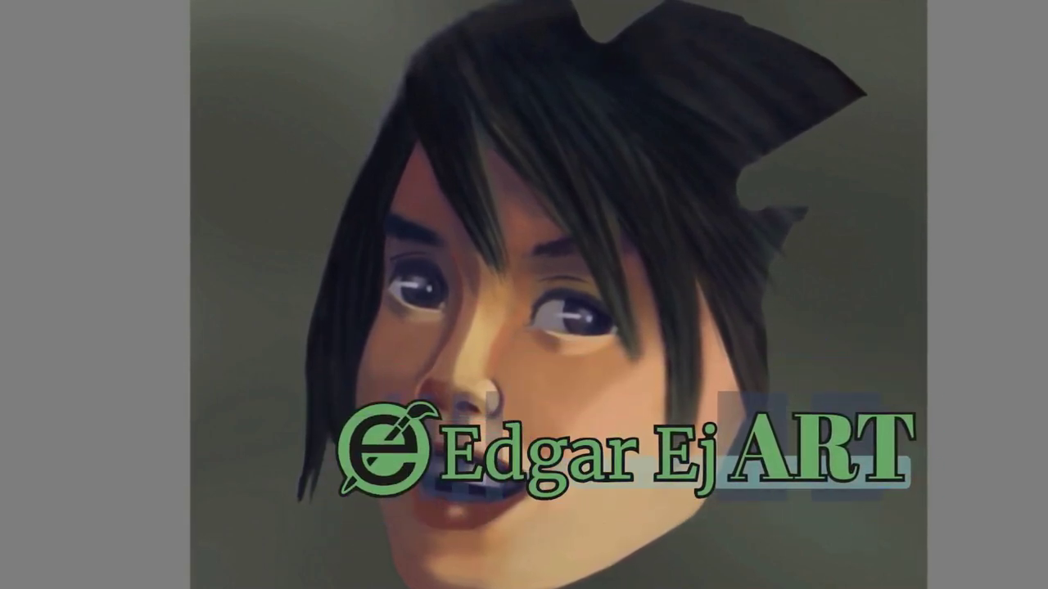
{"action": "left_click", "coordinate": [385, 293], "text": "alt"}
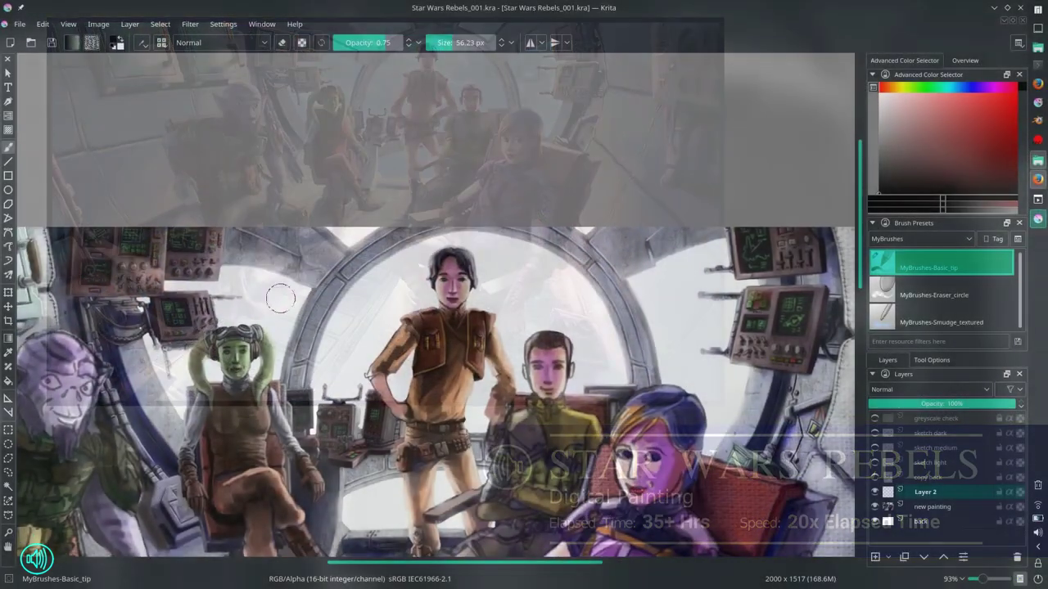
{"action": "key", "text": "ctrl+s"}
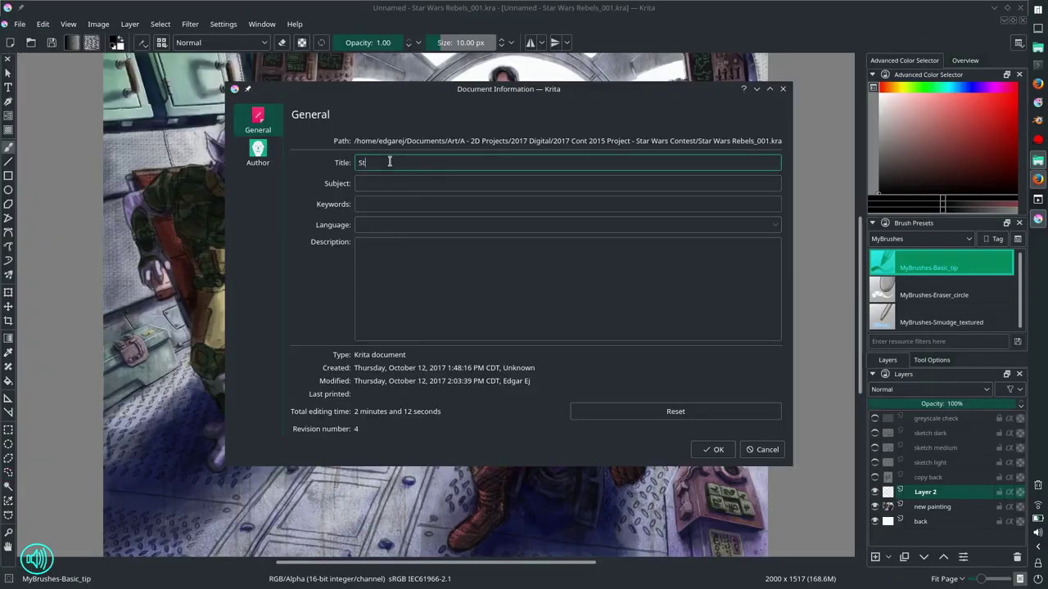
{"action": "type", "text": "Star Wars Rebels"}
{"action": "key", "text": "Return"}
Step: Lighten the right-hand consoles and left areas, check in greyscale, and merge Layer 2 down
{"action": "scroll", "coordinate": [447, 232], "scroll_direction": "up", "scroll_amount": 3}
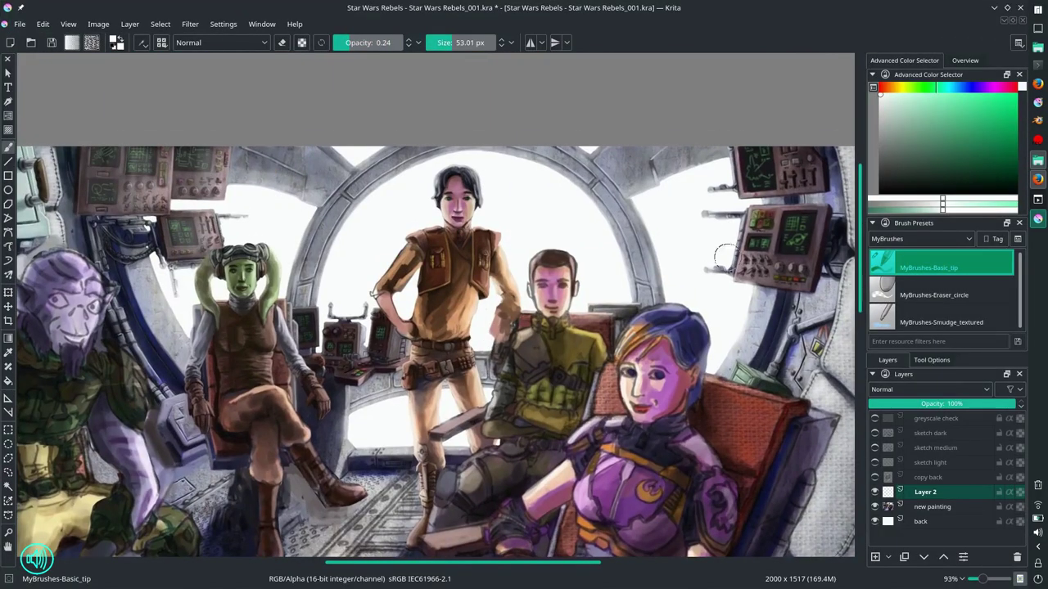
{"action": "left_click_drag", "start_coordinate": [724, 256], "coordinate": [777, 164]}
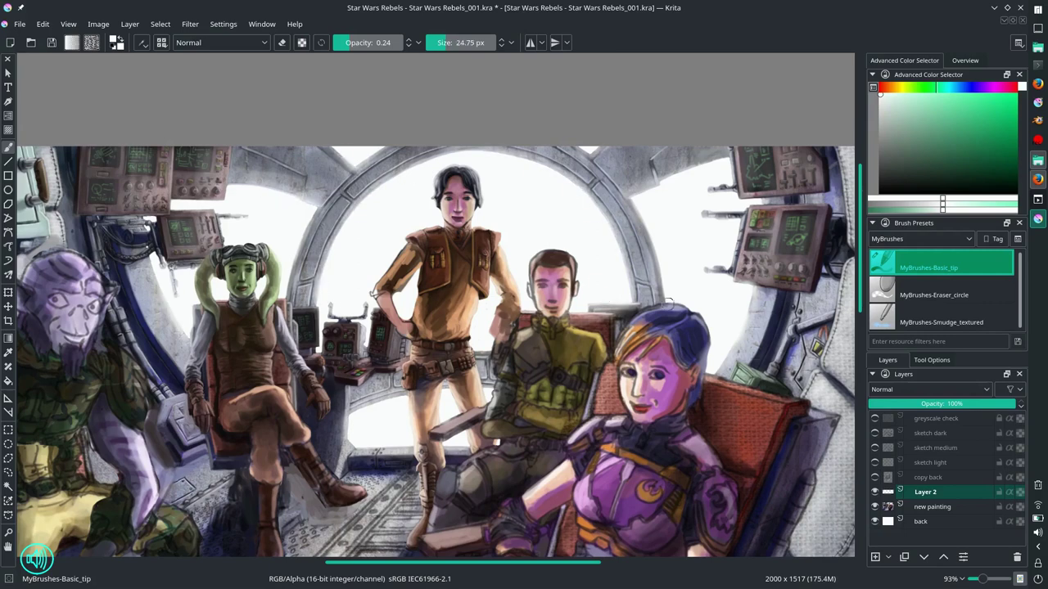
{"action": "left_click_drag", "start_coordinate": [818, 303], "coordinate": [781, 385]}
{"action": "mouse_move", "coordinate": [156, 311]}
{"action": "left_mouse_down"}
{"action": "mouse_move", "coordinate": [114, 393]}
{"action": "mouse_move", "coordinate": [197, 455]}
{"action": "left_mouse_up"}
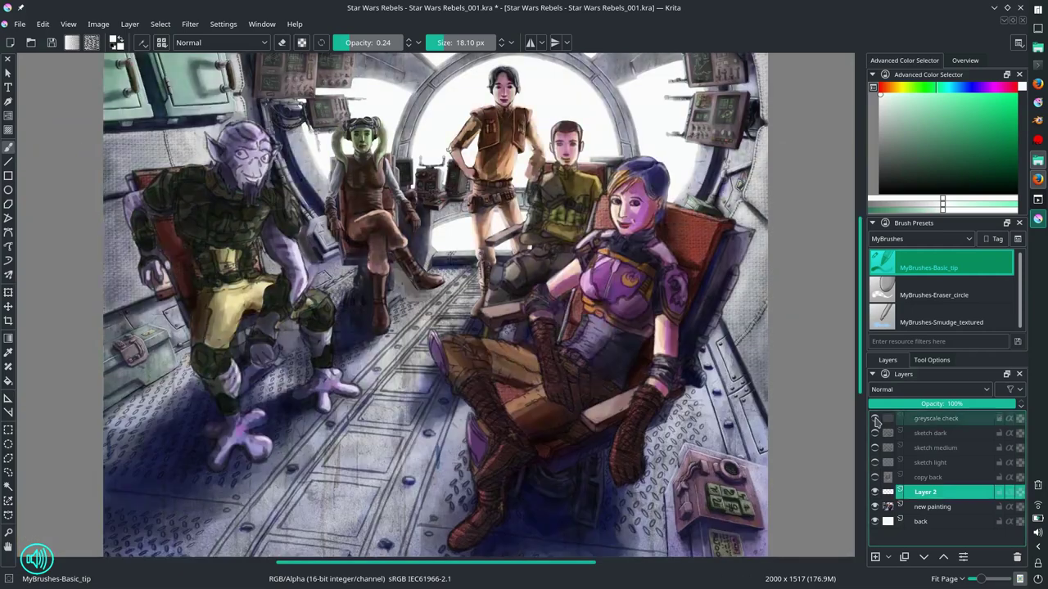
{"action": "left_click", "coordinate": [875, 418]}
{"action": "left_click", "coordinate": [875, 418]}
{"action": "key", "text": "ctrl+e"}
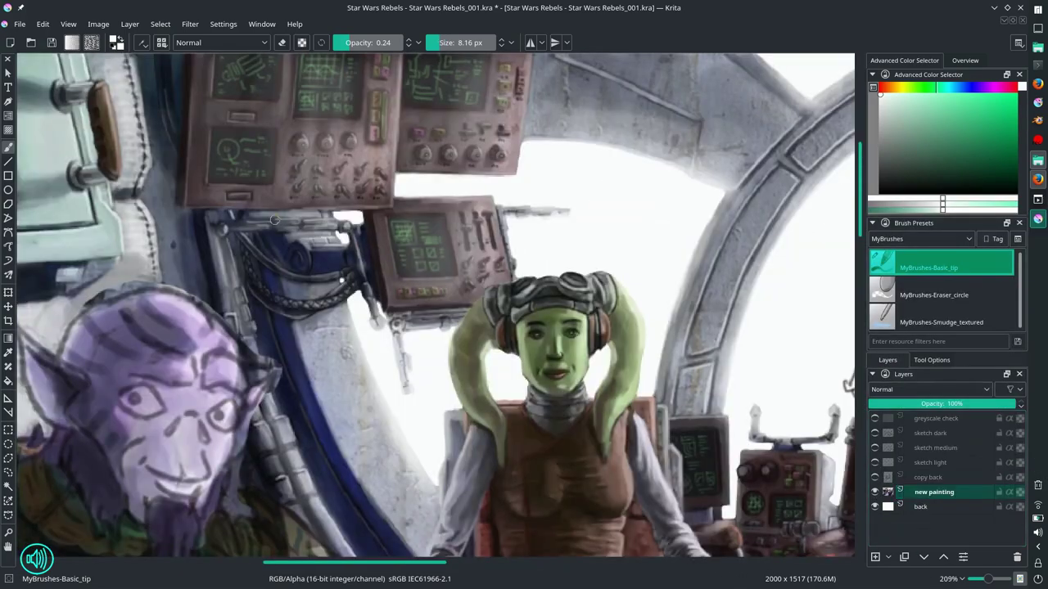
Step: Shade the cockpit pipes with dark blue-grey strokes at higher brush opacity
{"action": "left_click", "coordinate": [275, 220], "text": "ctrl"}
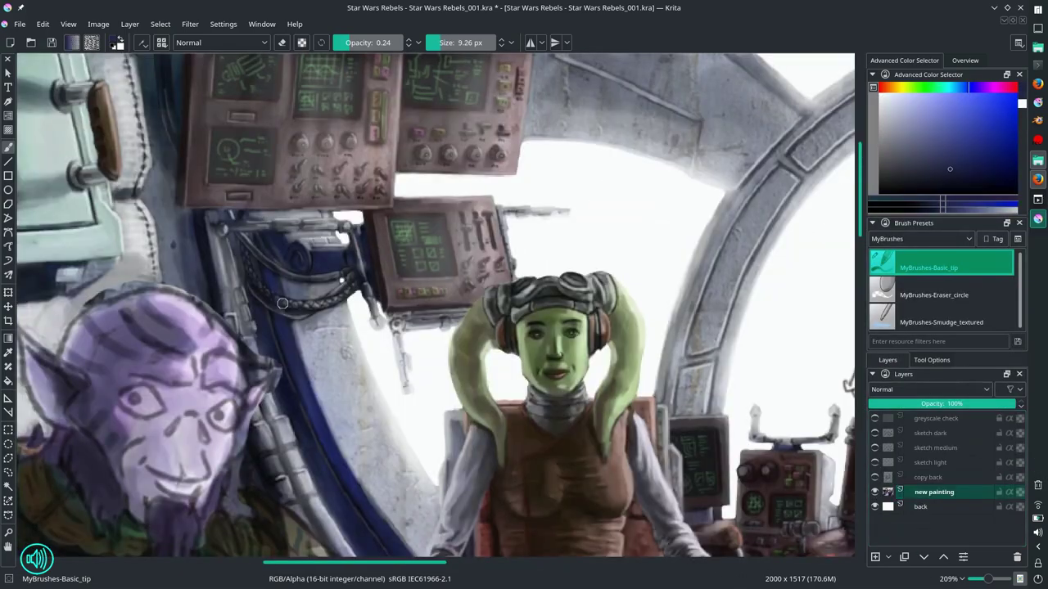
{"action": "left_click_drag", "start_coordinate": [270, 294], "coordinate": [335, 304]}
{"action": "left_click_drag", "start_coordinate": [237, 245], "coordinate": [229, 327]}
{"action": "left_click", "coordinate": [201, 163], "text": "ctrl"}
{"action": "left_click_drag", "start_coordinate": [200, 164], "coordinate": [215, 164]}
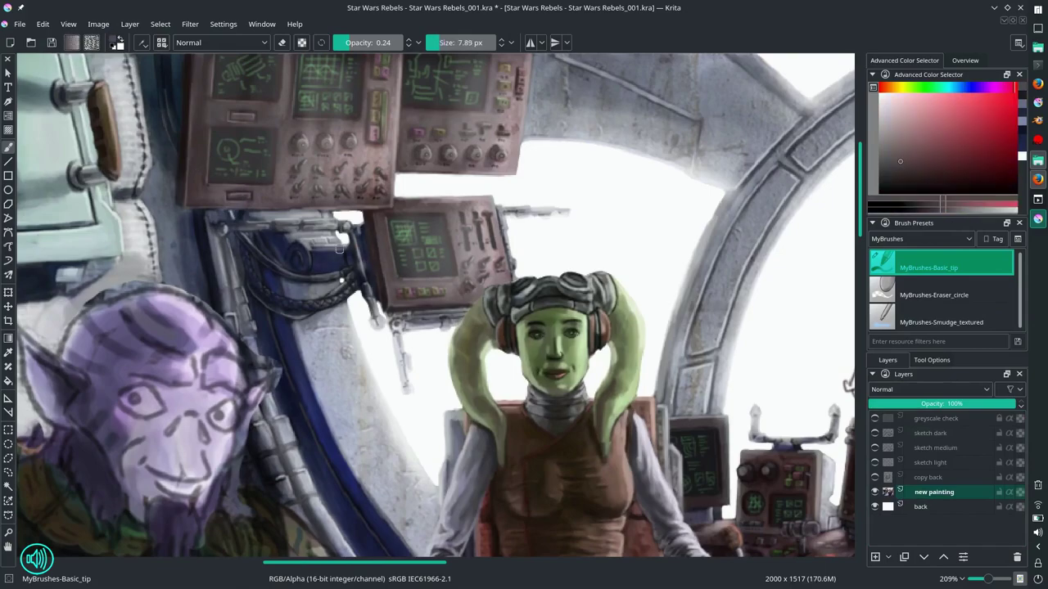
{"action": "left_click", "coordinate": [286, 377], "text": "ctrl"}
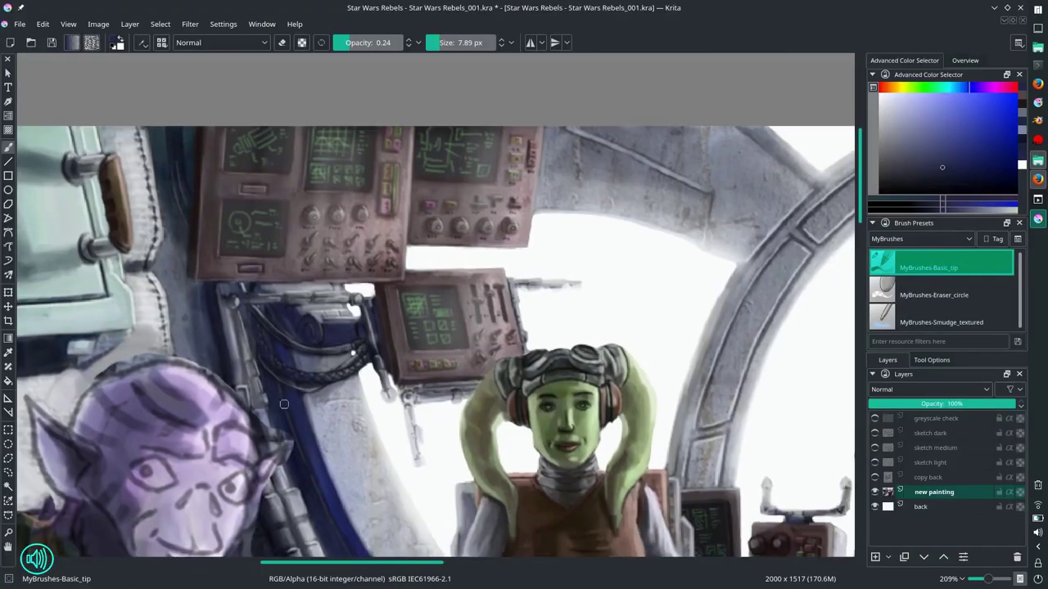
{"action": "key", "text": "o"}
{"action": "left_click", "coordinate": [327, 344], "text": "ctrl"}
{"action": "left_click_drag", "start_coordinate": [263, 360], "coordinate": [344, 319]}
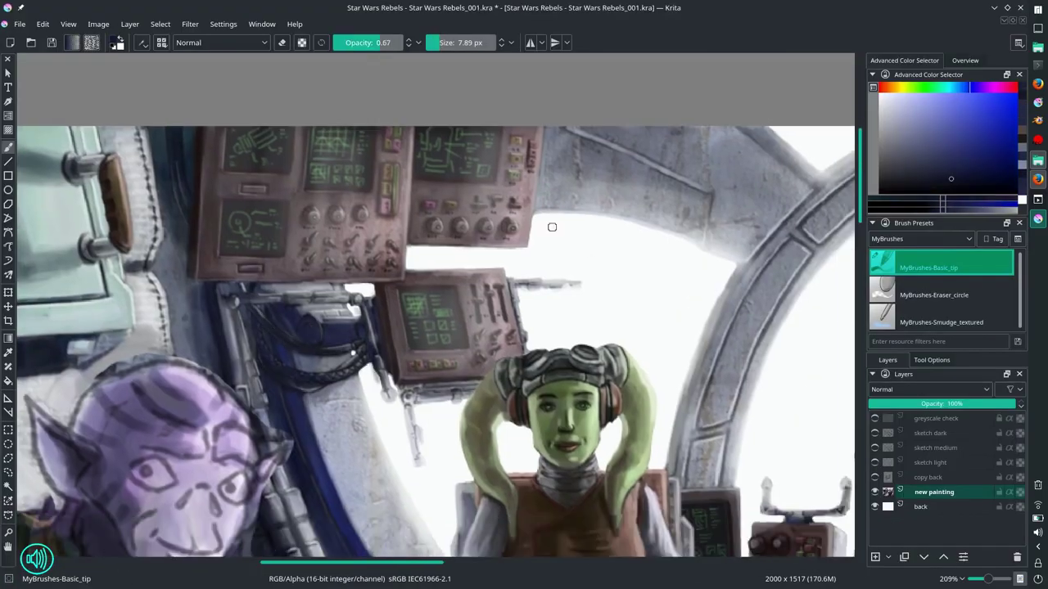
{"action": "left_click_drag", "start_coordinate": [277, 335], "coordinate": [319, 351]}
{"action": "mouse_move", "coordinate": [293, 304]}
{"action": "left_mouse_down"}
{"action": "mouse_move", "coordinate": [360, 296]}
{"action": "mouse_move", "coordinate": [364, 321]}
{"action": "left_mouse_up"}
Step: Add pale green-white highlight strokes along the console edges with a larger brush
{"action": "left_click", "coordinate": [373, 309], "text": "ctrl"}
{"action": "key", "text": "bracketright"}
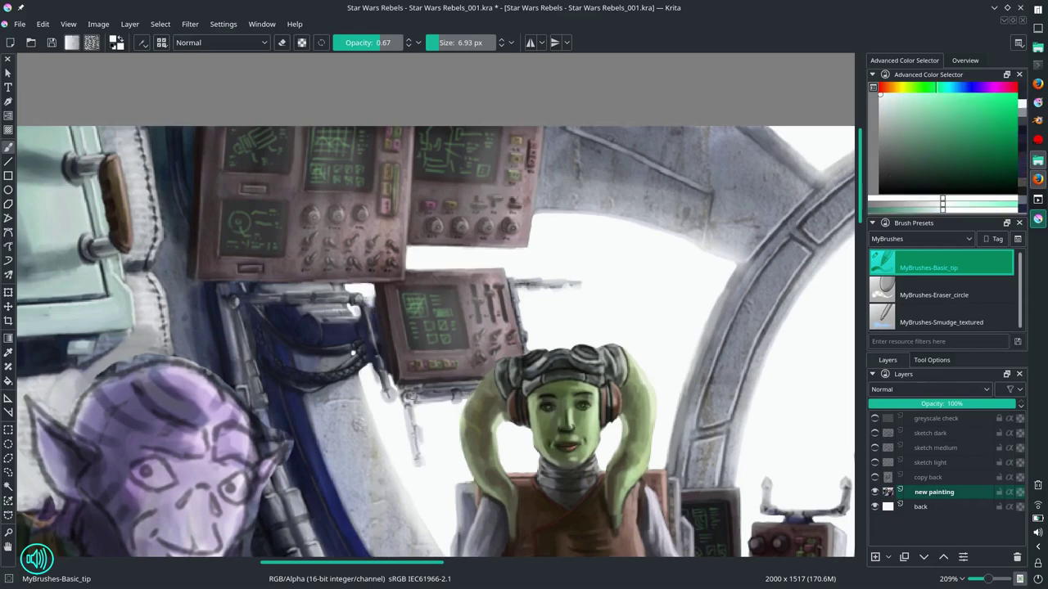
{"action": "mouse_move", "coordinate": [527, 246]}
{"action": "left_mouse_down"}
{"action": "mouse_move", "coordinate": [414, 244]}
{"action": "mouse_move", "coordinate": [529, 131]}
{"action": "left_mouse_up"}
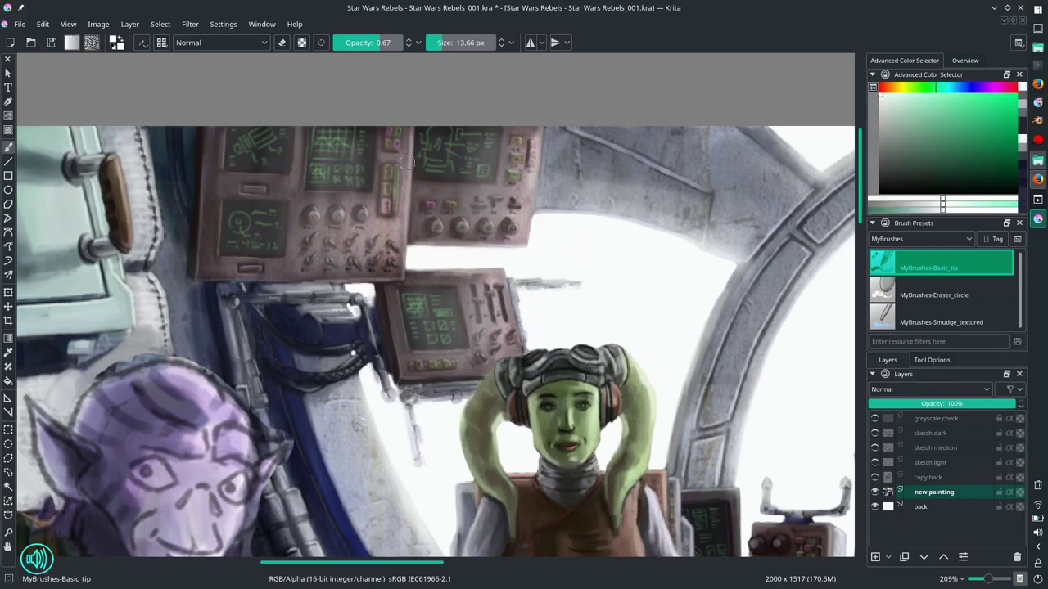
{"action": "left_click_drag", "start_coordinate": [524, 270], "coordinate": [439, 262]}
{"action": "key", "text": "bracketleft"}
Step: Pick a grey-blue with a bigger brush and pan from Hera toward Ezra and Kanan
{"action": "left_click", "coordinate": [906, 169]}
{"action": "scroll", "coordinate": [408, 359], "scroll_direction": "down", "scroll_amount": 8}
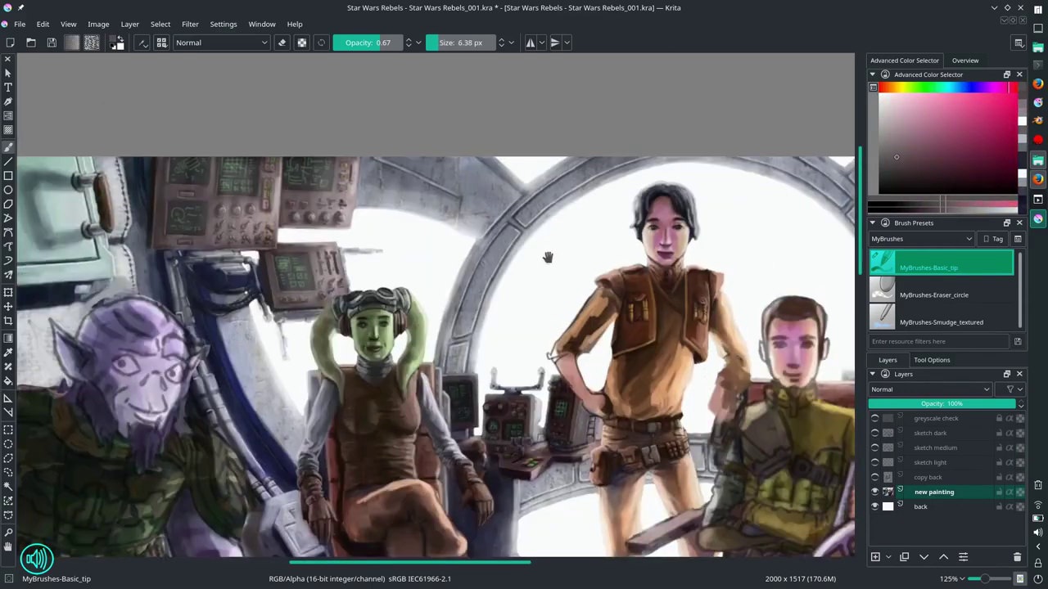
{"action": "scroll", "coordinate": [422, 380], "scroll_direction": "up", "scroll_amount": 7}
{"action": "left_click", "coordinate": [422, 360], "text": "ctrl"}
{"action": "key", "text": "bracketright"}
{"action": "key", "text": "bracketright"}
{"action": "left_click_drag", "start_coordinate": [382, 158], "coordinate": [141, 189]}
{"action": "left_click_drag", "start_coordinate": [573, 245], "coordinate": [487, 246]}
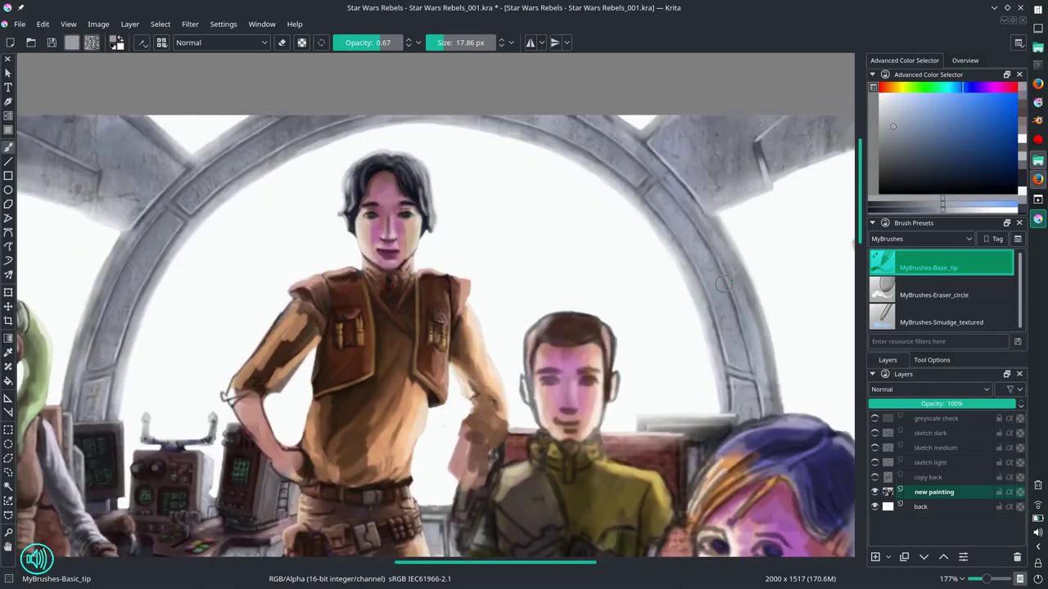
{"action": "left_click_drag", "start_coordinate": [818, 205], "coordinate": [593, 205]}
{"action": "left_click", "coordinate": [673, 147], "text": "ctrl"}
{"action": "left_click_drag", "start_coordinate": [673, 147], "coordinate": [442, 156]}
{"action": "scroll", "coordinate": [493, 358], "scroll_direction": "down", "scroll_amount": 8}
Step: Hide the greyscale check layer, set brush opacity 0.30 and size about 28.67 px, then save
{"action": "left_click", "coordinate": [874, 419]}
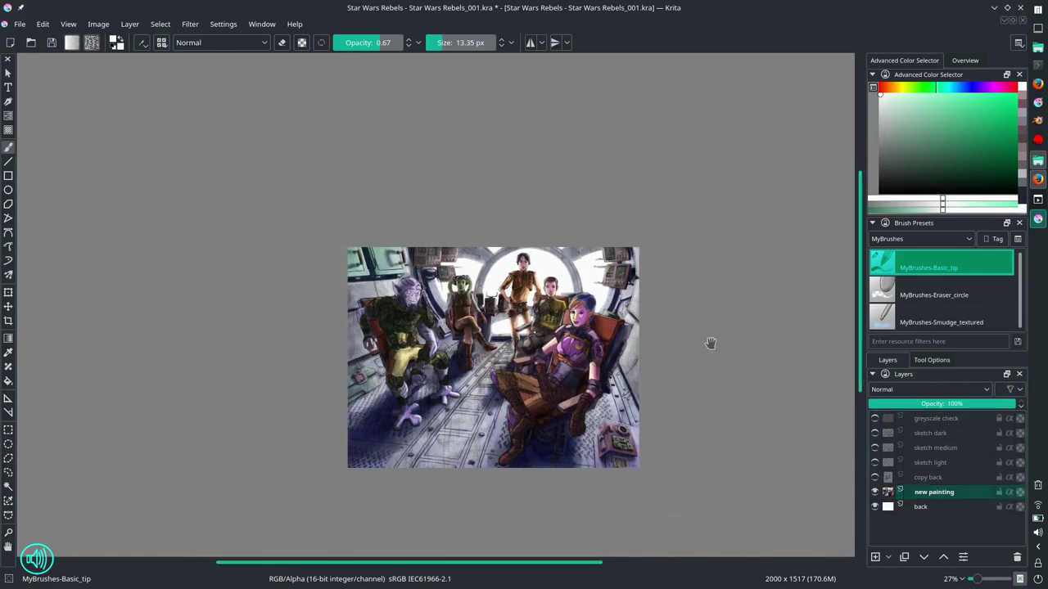
{"action": "scroll", "coordinate": [516, 303], "scroll_direction": "up", "scroll_amount": 6}
{"action": "key", "text": "i"}
{"action": "key", "text": "i"}
{"action": "key", "text": "i"}
{"action": "key", "text": "i"}
{"action": "key", "text": "bracketright"}
{"action": "key", "text": "bracketright"}
{"action": "key", "text": "bracketright"}
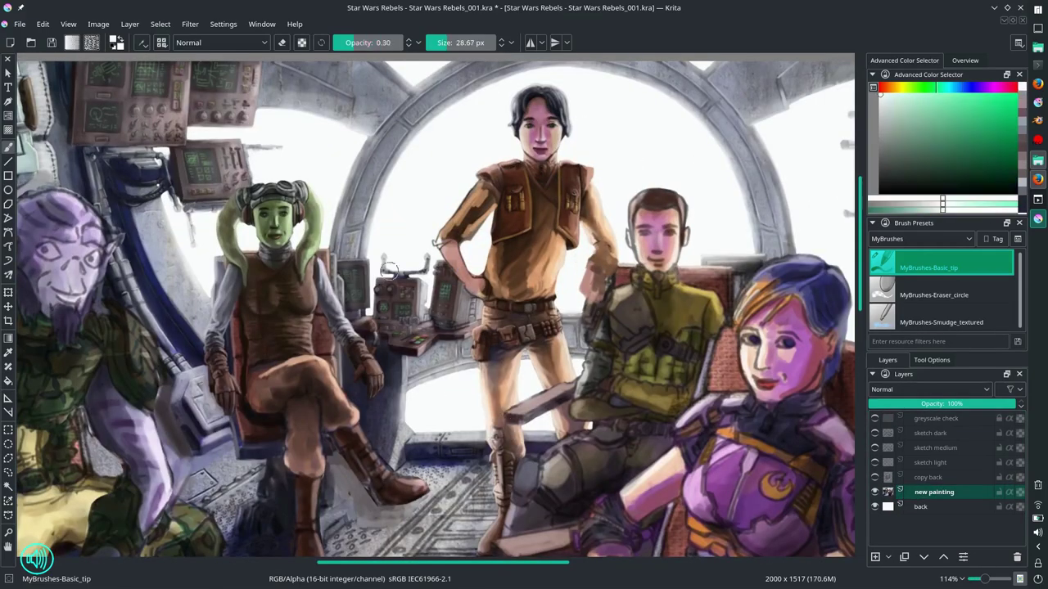
{"action": "scroll", "coordinate": [454, 365], "scroll_direction": "down", "scroll_amount": 4}
{"action": "scroll", "coordinate": [774, 304], "scroll_direction": "down", "scroll_amount": 1}
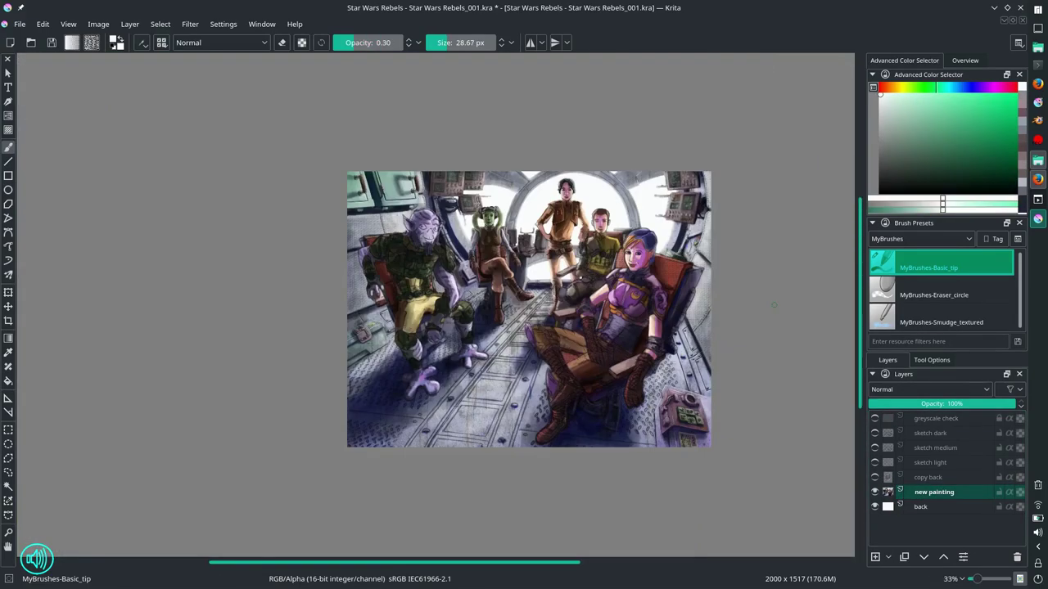
{"action": "key", "text": "ctrl+s"}
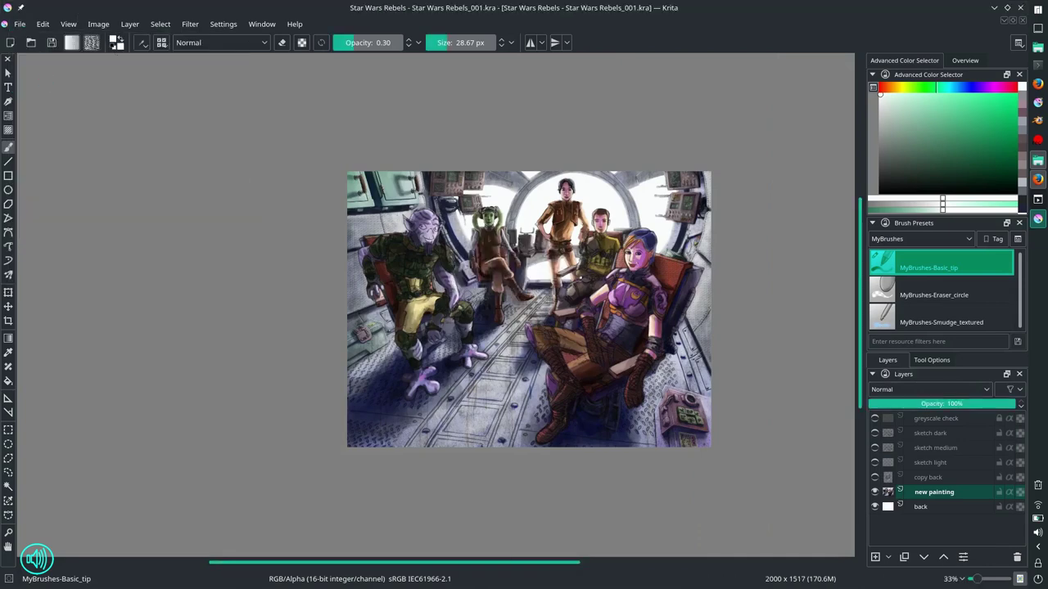
{"action": "left_click", "coordinate": [965, 60]}
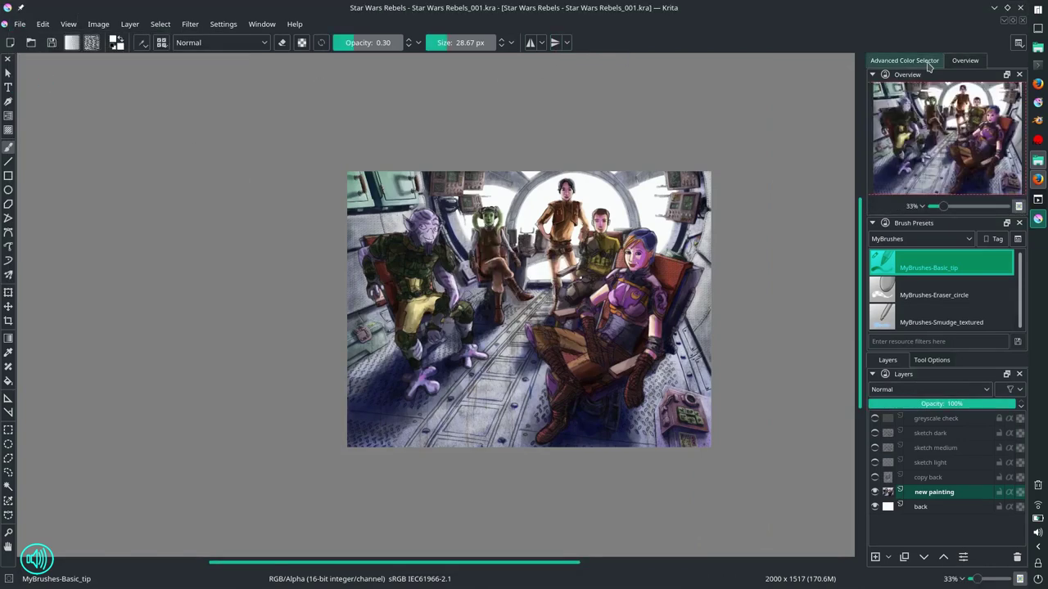
{"action": "left_click", "coordinate": [904, 60]}
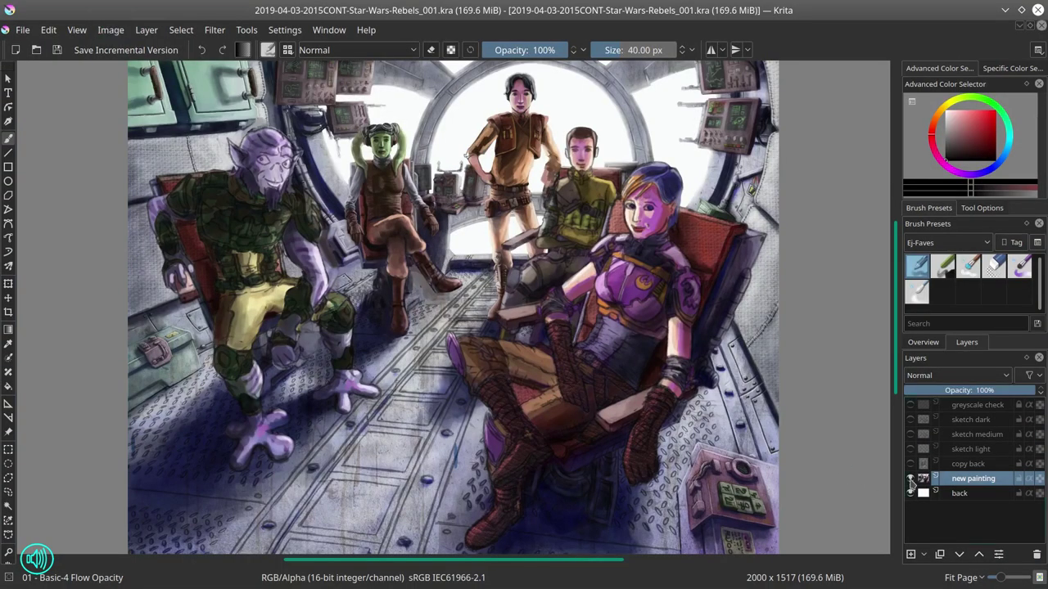
Step: Delete the copy back layer and save an incremental version of the file
{"action": "left_click", "coordinate": [913, 465]}
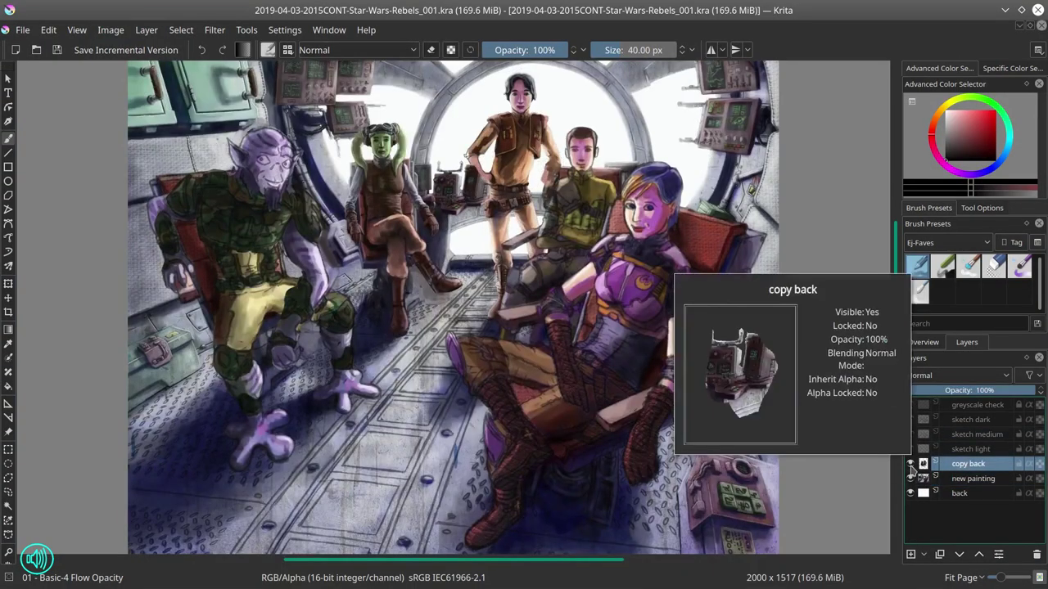
{"action": "key", "text": "shift+Delete"}
{"action": "key", "text": "ctrl+alt+s"}
Step: Group layers sketch dark through new painting as 'originals' and select the copied sketch layer
{"action": "left_click", "coordinate": [979, 420], "text": "shift"}
{"action": "right_click", "coordinate": [978, 420]}
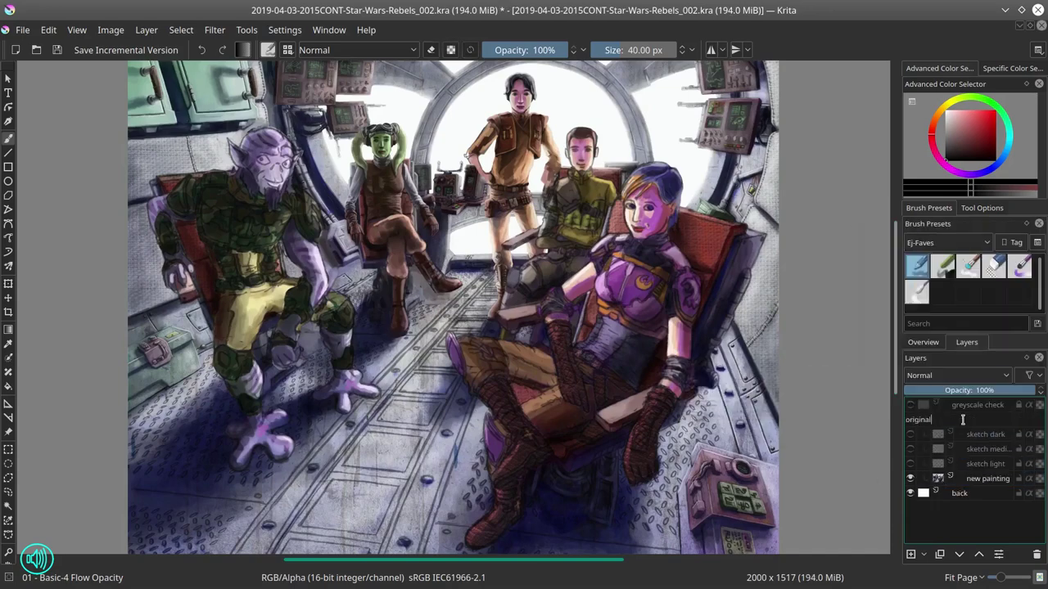
{"action": "mouse_move", "coordinate": [896, 377]}
{"action": "left_click", "coordinate": [778, 379]}
{"action": "key", "text": "Left"}
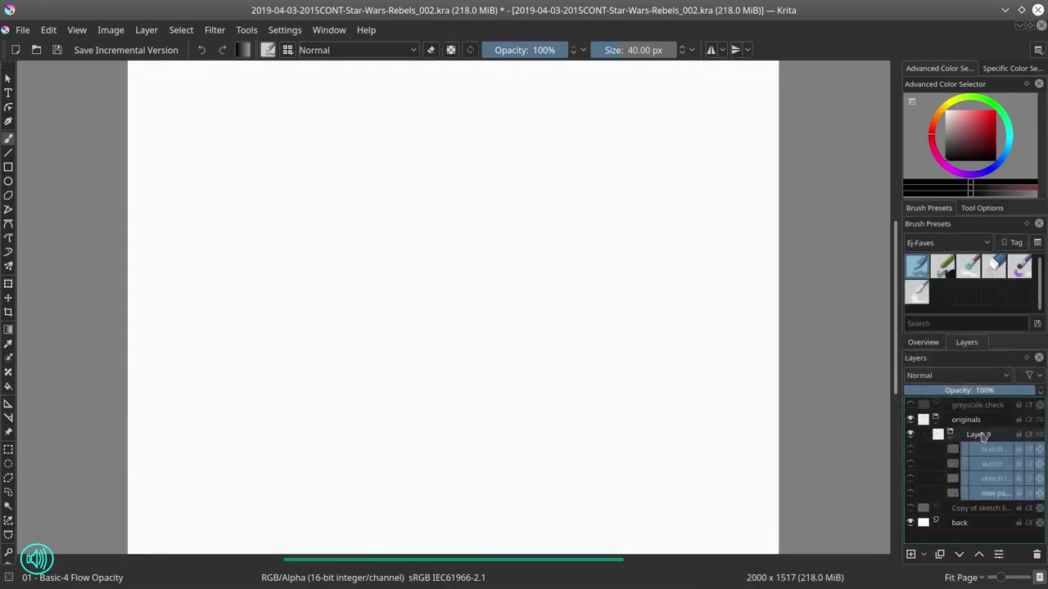
{"action": "left_click", "coordinate": [980, 434]}
Step: Resize the canvas to 2000 x 1600 px
{"action": "key", "text": "minus"}
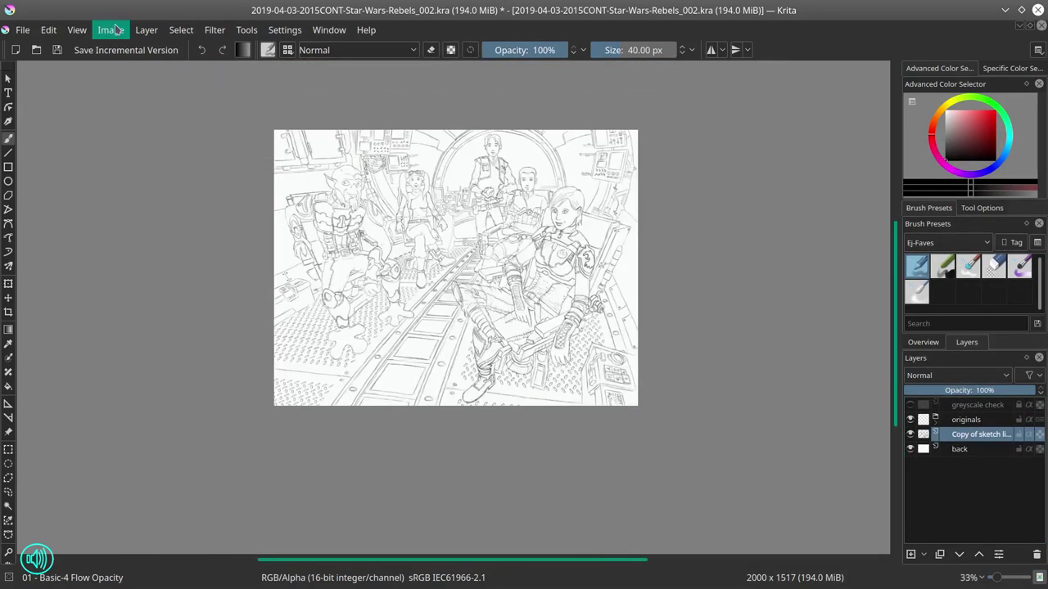
{"action": "left_click", "coordinate": [111, 30]}
{"action": "left_click", "coordinate": [138, 252]}
{"action": "key", "text": "Escape"}
{"action": "left_click", "coordinate": [110, 29]}
{"action": "left_click", "coordinate": [139, 252]}
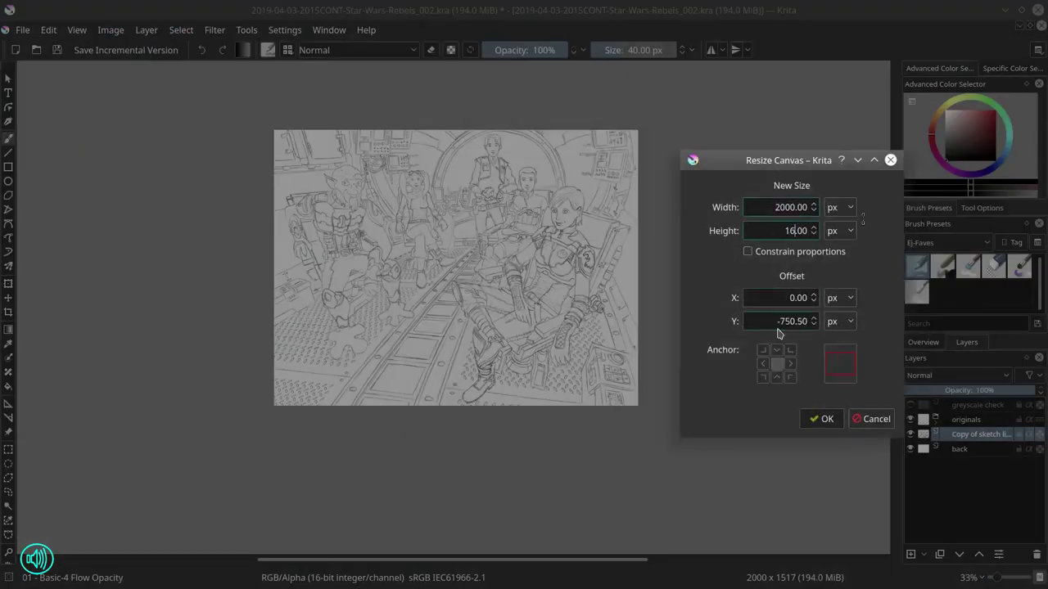
{"action": "left_click", "coordinate": [813, 416]}
{"action": "left_click", "coordinate": [214, 30]}
Step: Resize the canvas again to 2200 x 1700 px
{"action": "left_click", "coordinate": [111, 29]}
{"action": "left_click", "coordinate": [138, 252]}
{"action": "type", "text": "2200"}
{"action": "key", "text": "Tab"}
{"action": "type", "text": "1700"}
{"action": "left_click", "coordinate": [552, 401]}
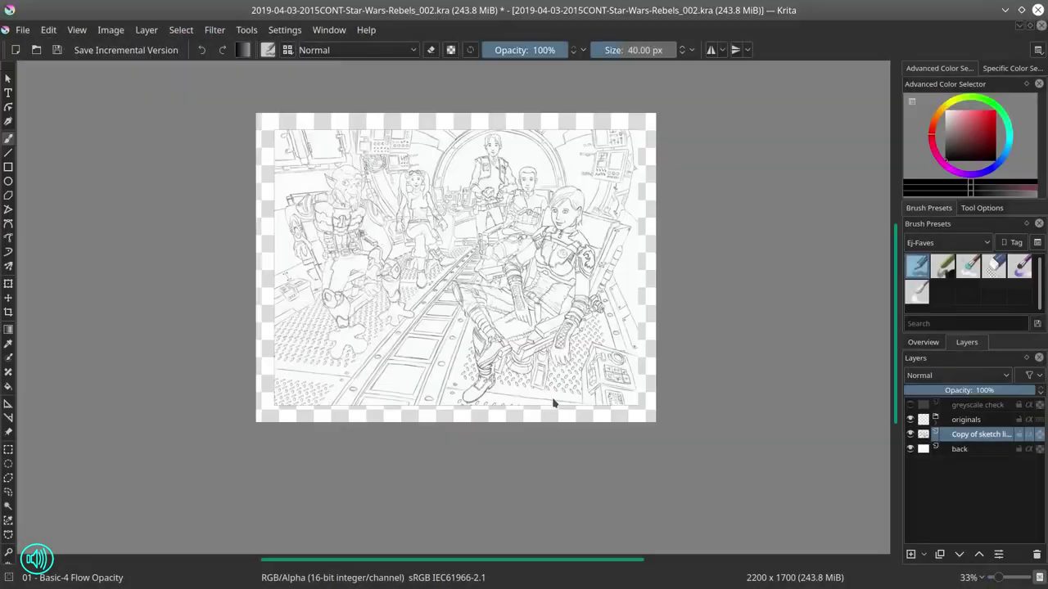
{"action": "left_click", "coordinate": [214, 30]}
Step: Resize the canvas to 2400 x 1650 px and transform the back layer to fill it
{"action": "left_click", "coordinate": [110, 30]}
{"action": "left_click", "coordinate": [138, 252]}
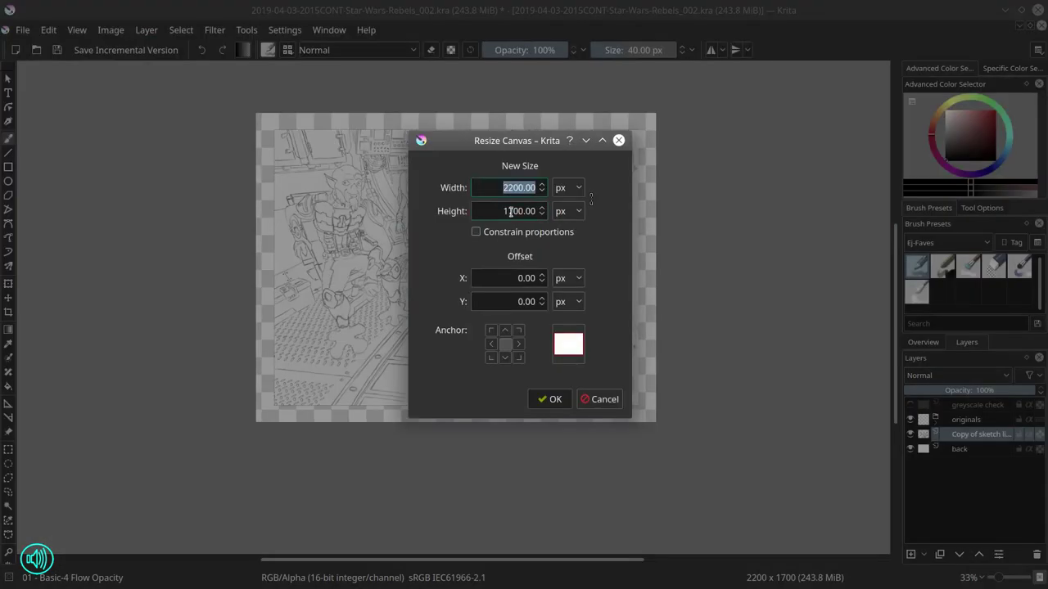
{"action": "type", "text": "2400"}
{"action": "key", "text": "Tab"}
{"action": "type", "text": "1650"}
{"action": "left_click", "coordinate": [552, 400]}
{"action": "left_click", "coordinate": [959, 449]}
{"action": "key", "text": "ctrl+t"}
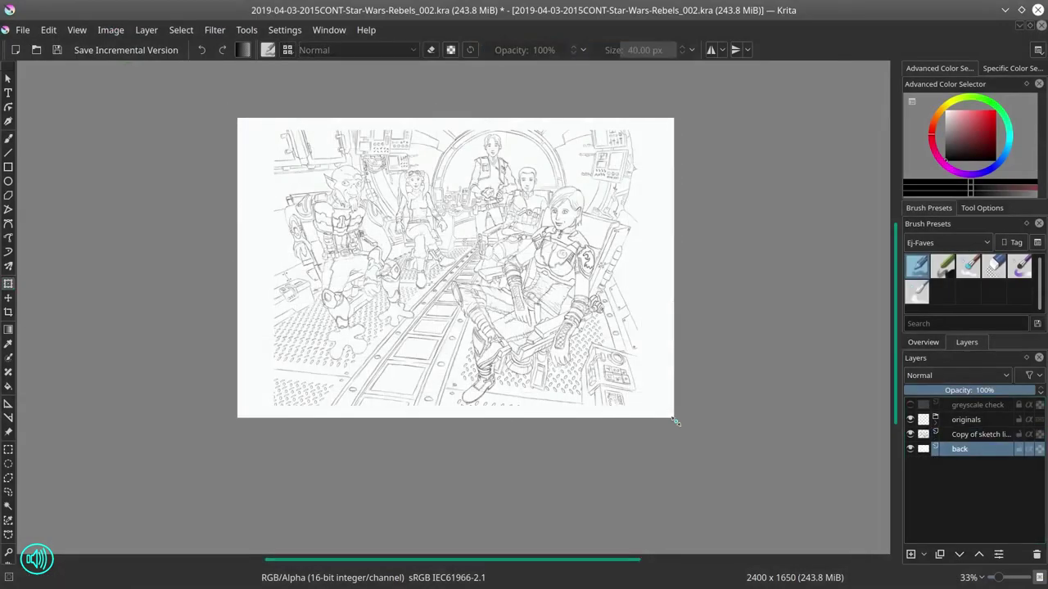
Step: Add Layer 10, lock the copied sketch layer, and choose the Basic-4 inking brush
{"action": "key", "text": "ctrl+s"}
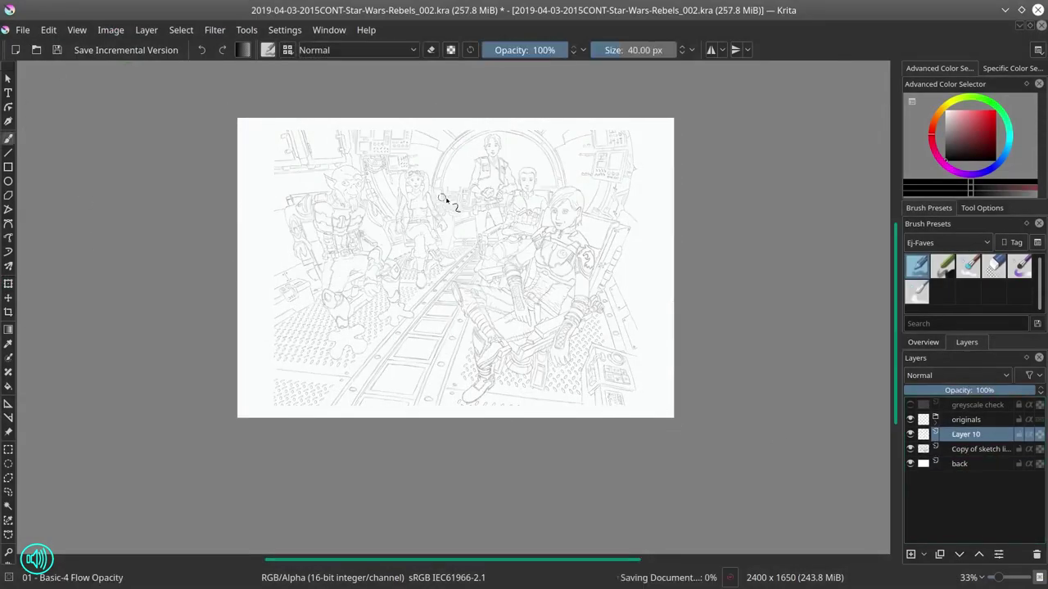
{"action": "scroll", "coordinate": [444, 205], "scroll_direction": "up", "scroll_amount": 5}
{"action": "left_click", "coordinate": [1018, 449]}
{"action": "left_click", "coordinate": [966, 434]}
{"action": "left_click", "coordinate": [917, 266]}
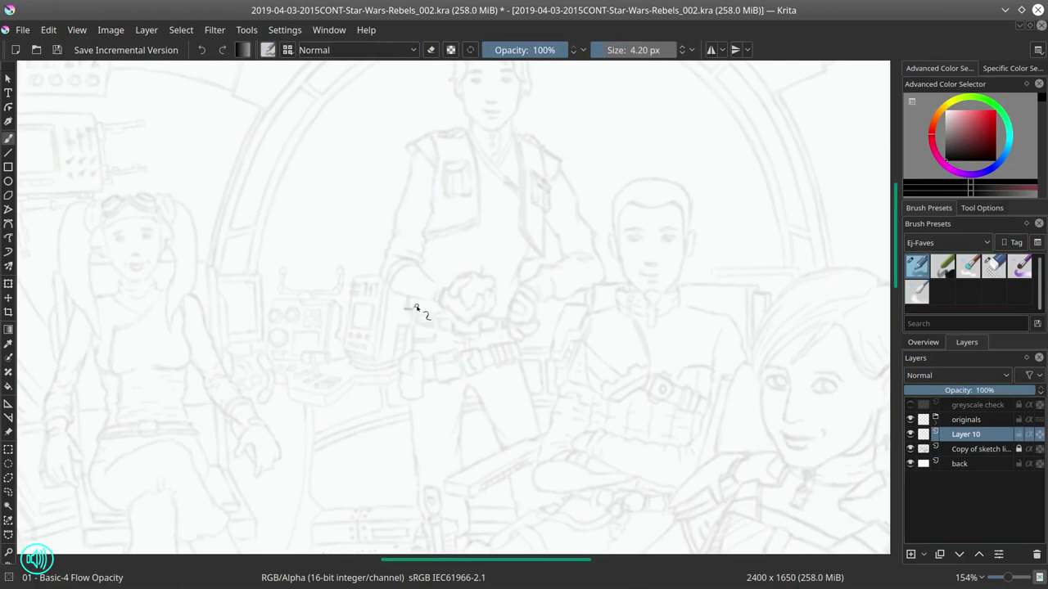
Step: Rough in the reaching arm, shoulder dash and wrist, erasing the old arm strokes
{"action": "left_click_drag", "start_coordinate": [409, 303], "coordinate": [419, 233]}
{"action": "left_click_drag", "start_coordinate": [423, 137], "coordinate": [446, 133]}
{"action": "left_click_drag", "start_coordinate": [393, 301], "coordinate": [421, 328]}
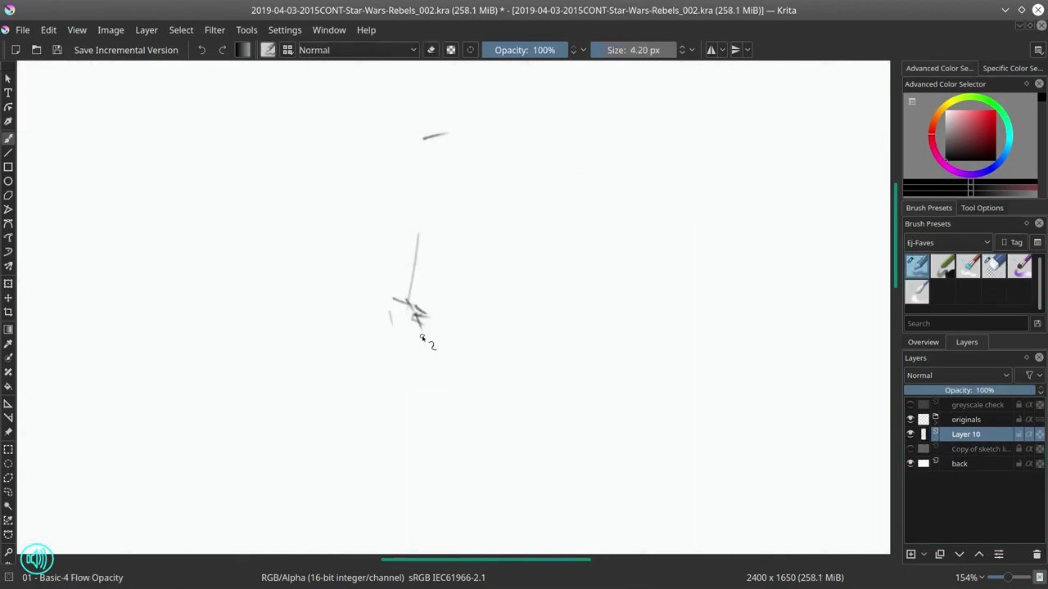
{"action": "key", "text": "slash"}
{"action": "mouse_move", "coordinate": [325, 248]}
{"action": "left_mouse_down"}
{"action": "mouse_move", "coordinate": [379, 152]}
{"action": "mouse_move", "coordinate": [380, 282]}
{"action": "mouse_move", "coordinate": [400, 164]}
{"action": "mouse_move", "coordinate": [392, 239]}
{"action": "left_mouse_up"}
{"action": "key", "text": "slash"}
Step: Redraw the arm lines, shoulder curve and wrist, erasing stray arm strokes
{"action": "left_click_drag", "start_coordinate": [383, 198], "coordinate": [348, 270]}
{"action": "left_click_drag", "start_coordinate": [393, 164], "coordinate": [411, 136]}
{"action": "key", "text": "slash"}
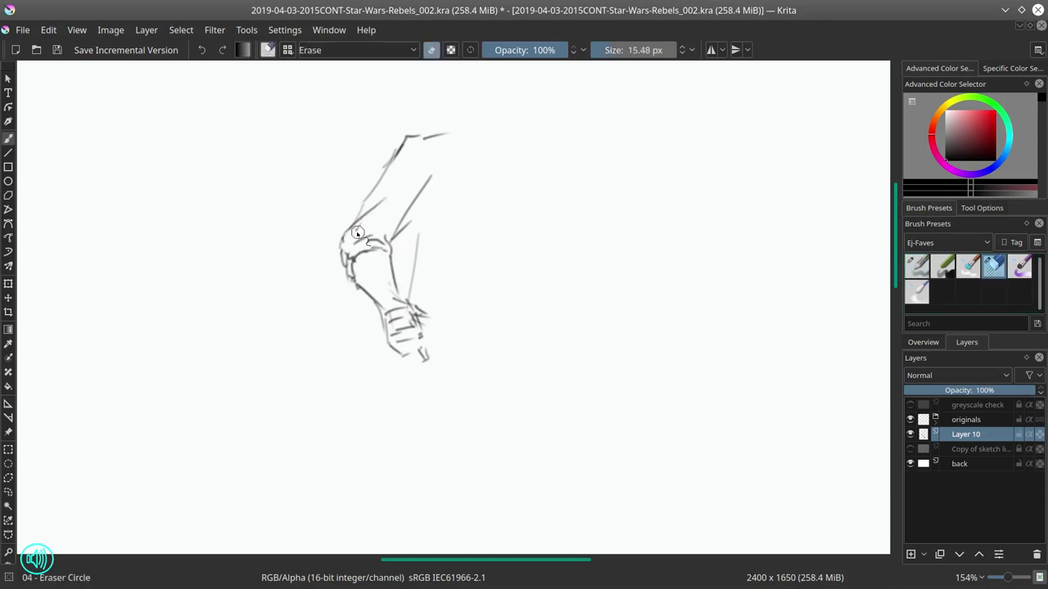
{"action": "left_click_drag", "start_coordinate": [354, 237], "coordinate": [401, 225]}
{"action": "key", "text": "slash"}
{"action": "key", "text": "slash"}
{"action": "left_click_drag", "start_coordinate": [381, 303], "coordinate": [419, 334]}
{"action": "key", "text": "slash"}
Step: With the faint sketch visible, draw the hand outline and a long shoulder-to-hand arm line
{"action": "key", "text": "slash"}
{"action": "key", "text": "slash"}
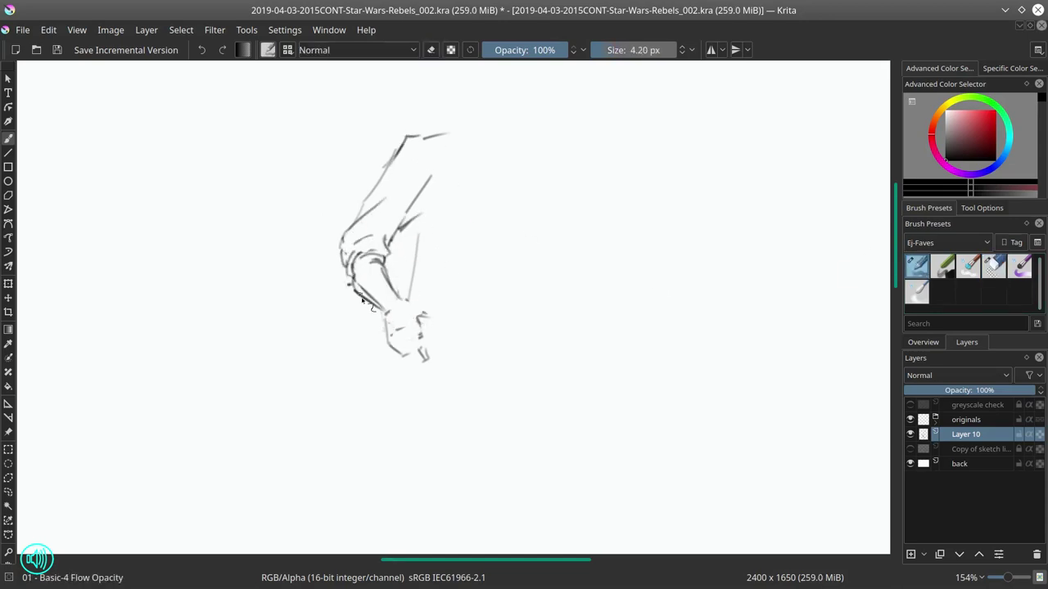
{"action": "key", "text": "slash"}
{"action": "key", "text": "slash"}
{"action": "mouse_move", "coordinate": [343, 253]}
{"action": "left_mouse_down"}
{"action": "mouse_move", "coordinate": [391, 283]}
{"action": "mouse_move", "coordinate": [352, 299]}
{"action": "left_mouse_up"}
{"action": "left_click", "coordinate": [909, 448]}
{"action": "key", "text": "slash"}
{"action": "left_click_drag", "start_coordinate": [413, 155], "coordinate": [340, 282]}
{"action": "key", "text": "slash"}
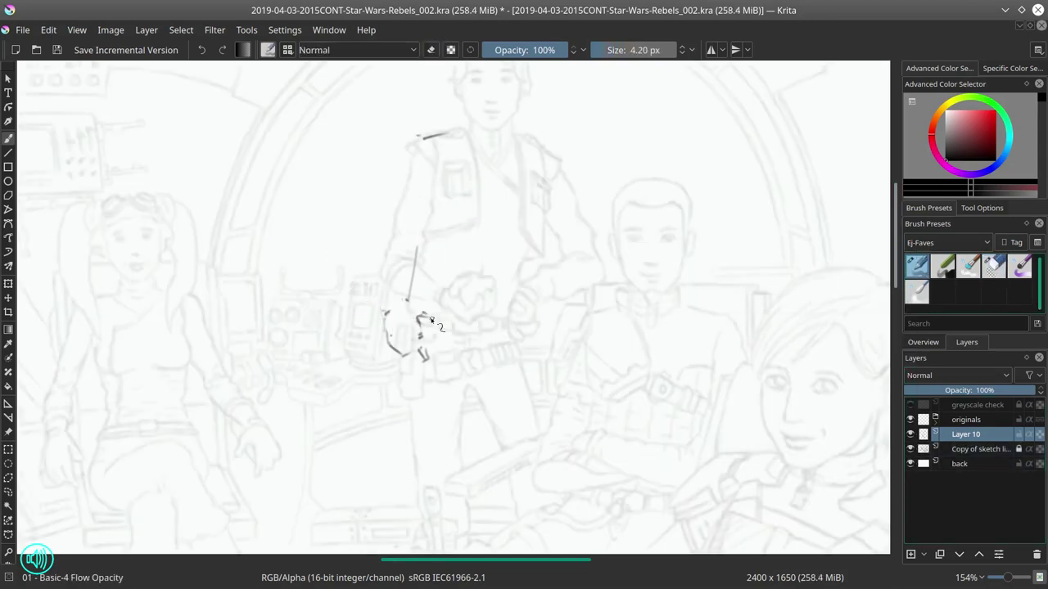
{"action": "left_click_drag", "start_coordinate": [405, 299], "coordinate": [432, 320]}
{"action": "left_click_drag", "start_coordinate": [390, 339], "coordinate": [422, 357]}
{"action": "key", "text": "slash"}
{"action": "key", "text": "slash"}
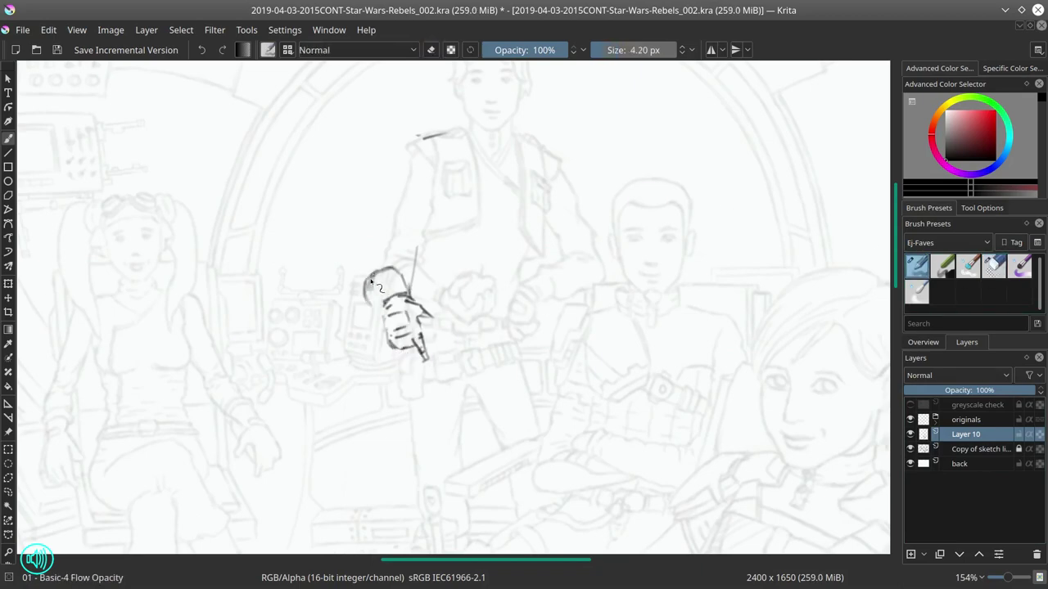
{"action": "key", "text": "slash"}
{"action": "mouse_move", "coordinate": [371, 282]}
{"action": "left_mouse_down"}
{"action": "mouse_move", "coordinate": [395, 269]}
{"action": "mouse_move", "coordinate": [376, 300]}
{"action": "mouse_move", "coordinate": [390, 320]}
{"action": "left_mouse_up"}
{"action": "key", "text": "slash"}
{"action": "key", "text": "slash"}
{"action": "key", "text": "slash"}
{"action": "key", "text": "slash"}
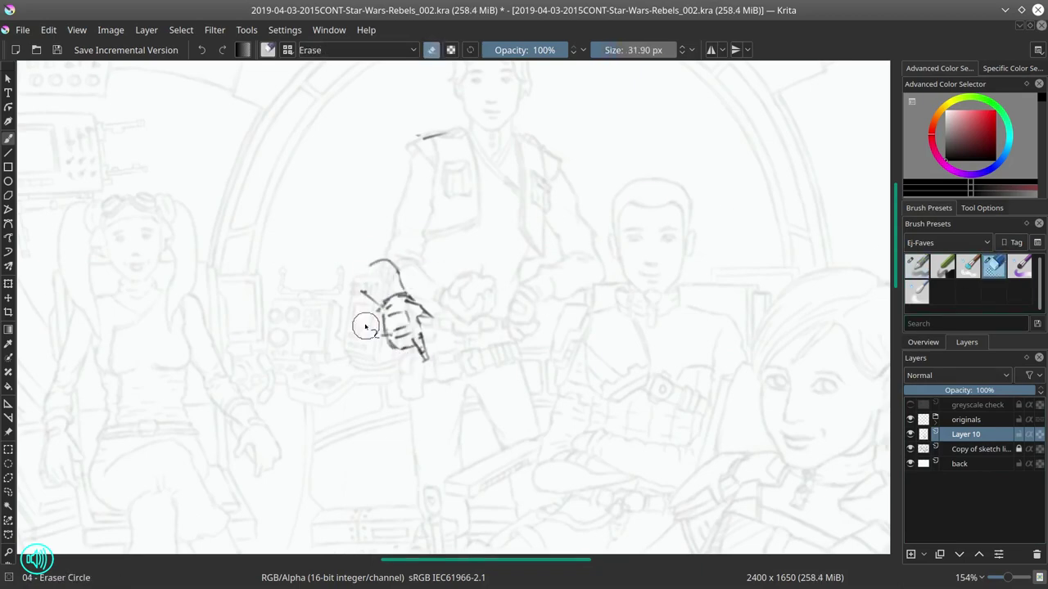
{"action": "key", "text": "slash"}
{"action": "left_click_drag", "start_coordinate": [415, 139], "coordinate": [359, 276]}
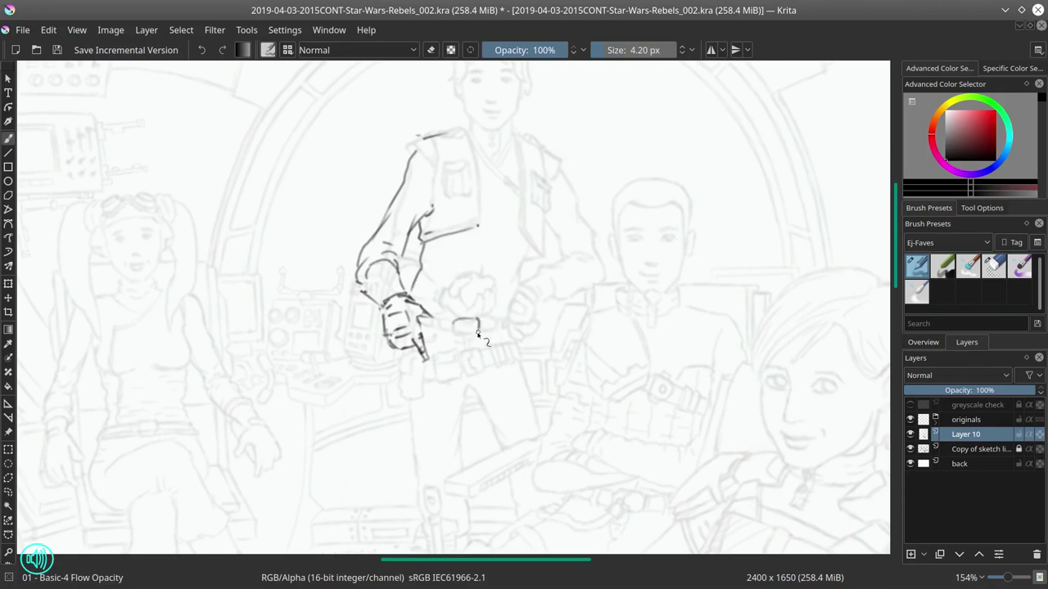
Step: Add a stroke atop the shoulder and draw the line joining the two gripping hands
{"action": "key", "text": "Page_Down"}
{"action": "key", "text": "slash"}
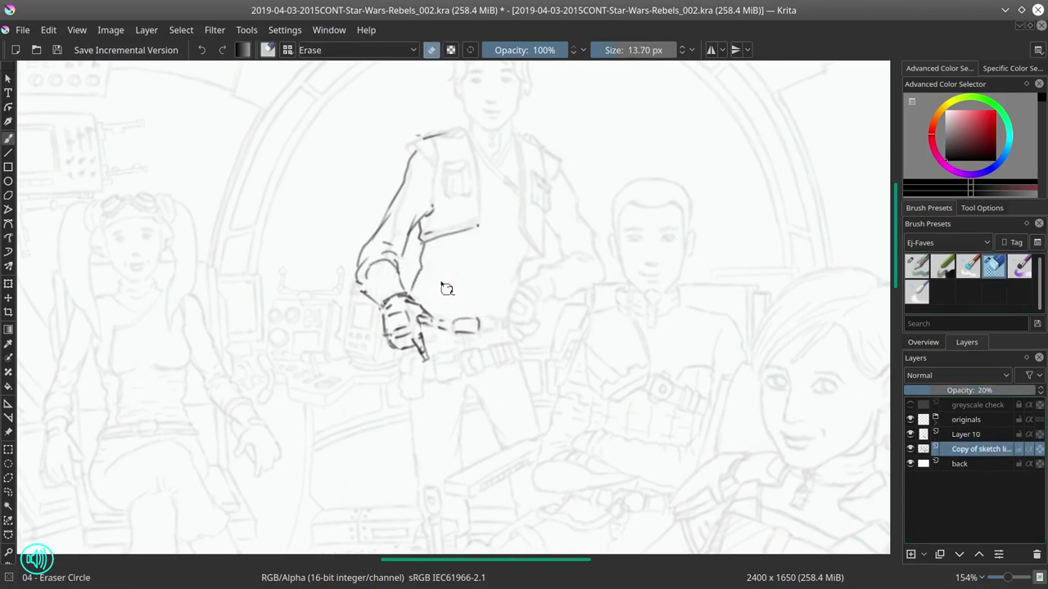
{"action": "key", "text": "Page_Up"}
{"action": "key", "text": "slash"}
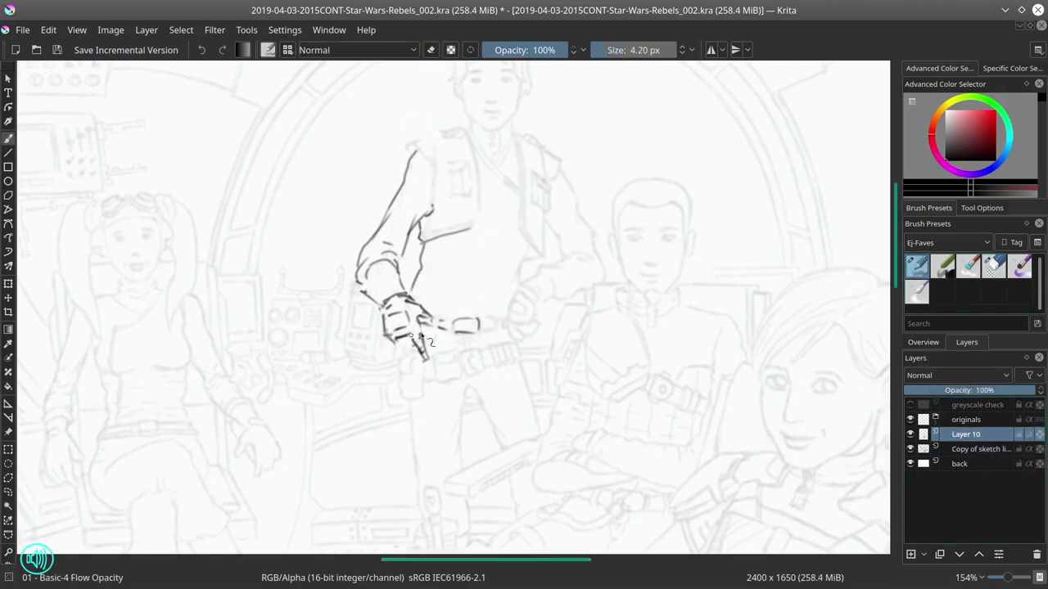
{"action": "key", "text": "slash"}
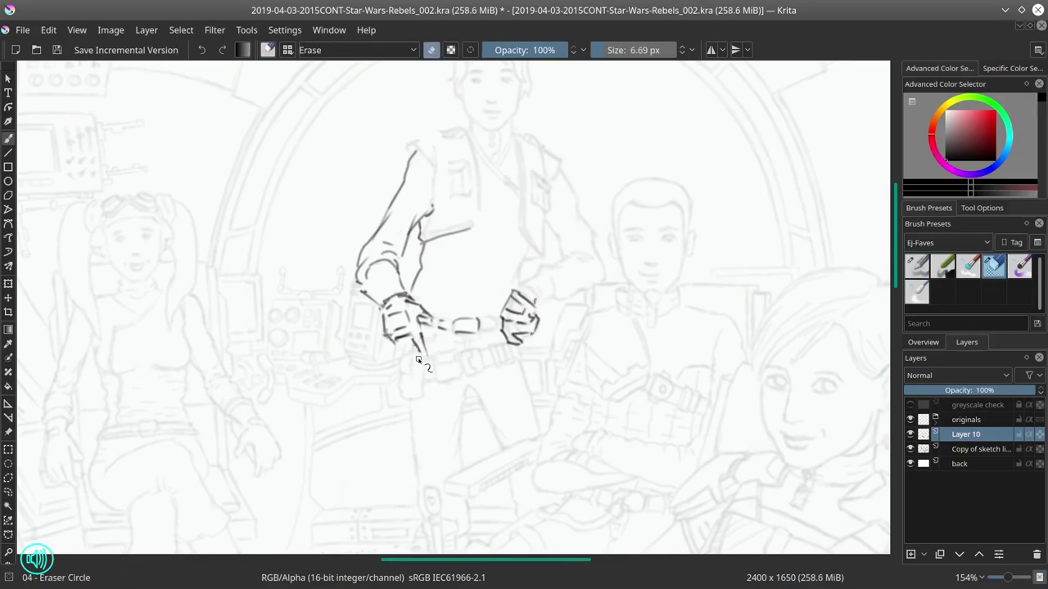
{"action": "key", "text": "slash"}
{"action": "left_click_drag", "start_coordinate": [422, 140], "coordinate": [461, 135]}
{"action": "key", "text": "Page_Down"}
{"action": "key", "text": "slash"}
{"action": "key", "text": "Page_Up"}
{"action": "key", "text": "slash"}
{"action": "left_click_drag", "start_coordinate": [430, 325], "coordinate": [517, 324]}
Step: Draw the seated woman's torso and belt lines, then save the drawing
{"action": "key", "text": "Page_Down"}
{"action": "key", "text": "minus"}
{"action": "key", "text": "minus"}
{"action": "key", "text": "minus"}
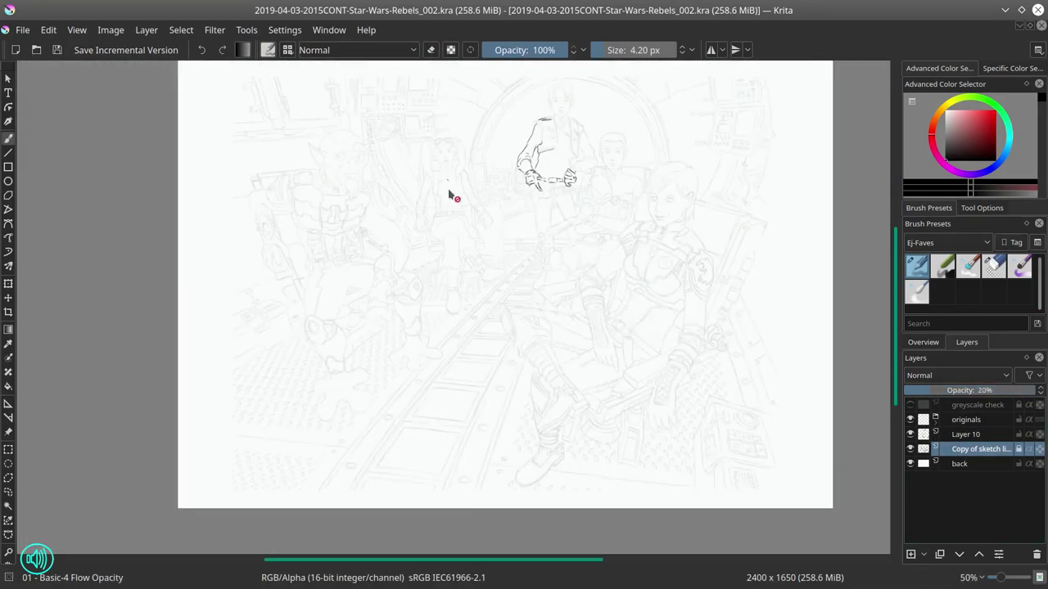
{"action": "key", "text": "Page_Up"}
{"action": "scroll", "coordinate": [450, 194], "scroll_direction": "up", "scroll_amount": 3}
{"action": "left_click_drag", "start_coordinate": [237, 220], "coordinate": [205, 287]}
{"action": "left_click_drag", "start_coordinate": [259, 217], "coordinate": [265, 247]}
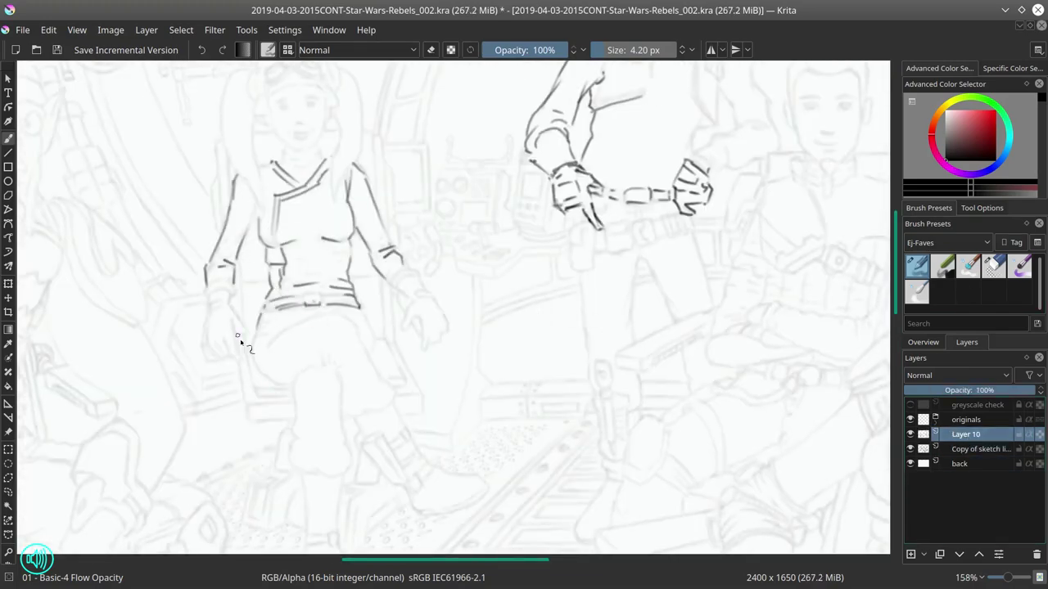
{"action": "key", "text": "Page_Down"}
{"action": "key", "text": "slash"}
{"action": "key", "text": "Page_Up"}
{"action": "scroll", "coordinate": [324, 199], "scroll_direction": "down", "scroll_amount": 3}
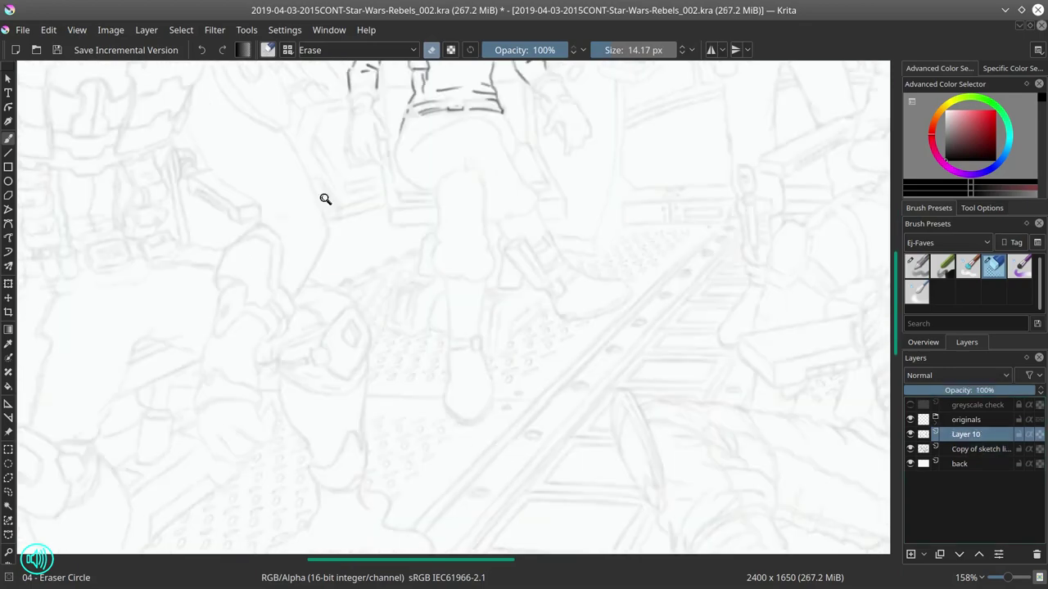
{"action": "key", "text": "ctrl+s"}
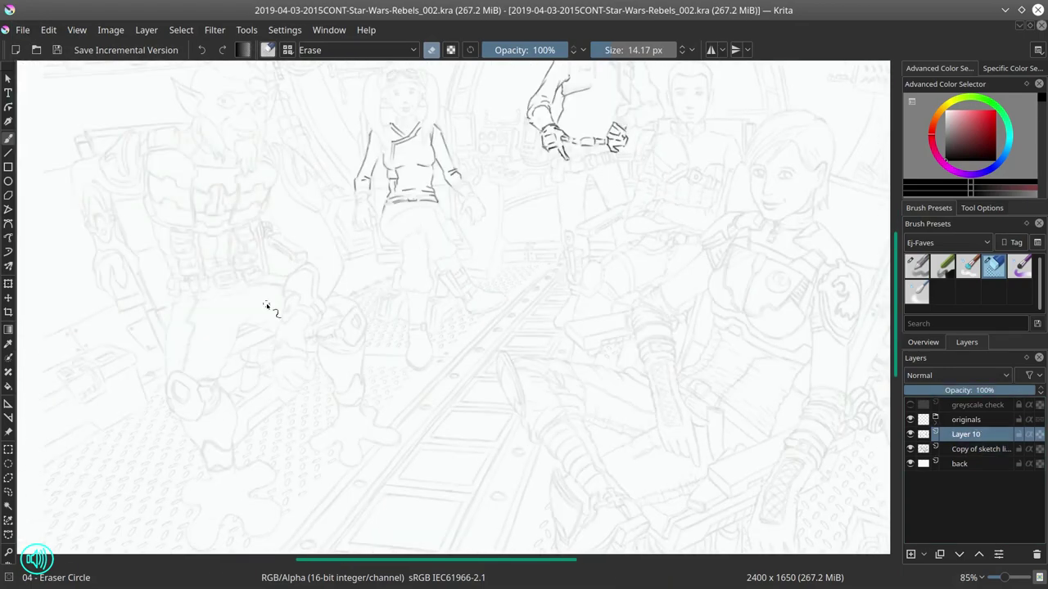
{"action": "scroll", "coordinate": [263, 305], "scroll_direction": "up", "scroll_amount": 3}
Step: Lasso-select the sketched arm, copy it and paste it onto a new layer
{"action": "mouse_move", "coordinate": [260, 63]}
{"action": "left_mouse_down"}
{"action": "mouse_move", "coordinate": [292, 292]}
{"action": "mouse_move", "coordinate": [246, 398]}
{"action": "left_mouse_up"}
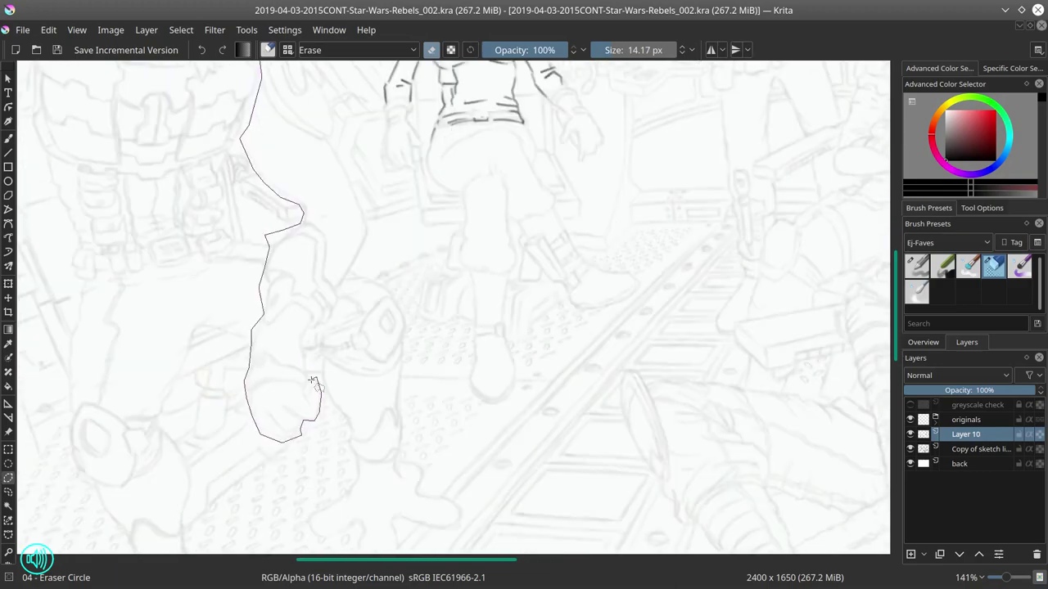
{"action": "left_click_drag", "start_coordinate": [312, 381], "coordinate": [335, 342]}
{"action": "left_click", "coordinate": [48, 30]}
{"action": "left_click", "coordinate": [57, 154]}
{"action": "left_click", "coordinate": [913, 464]}
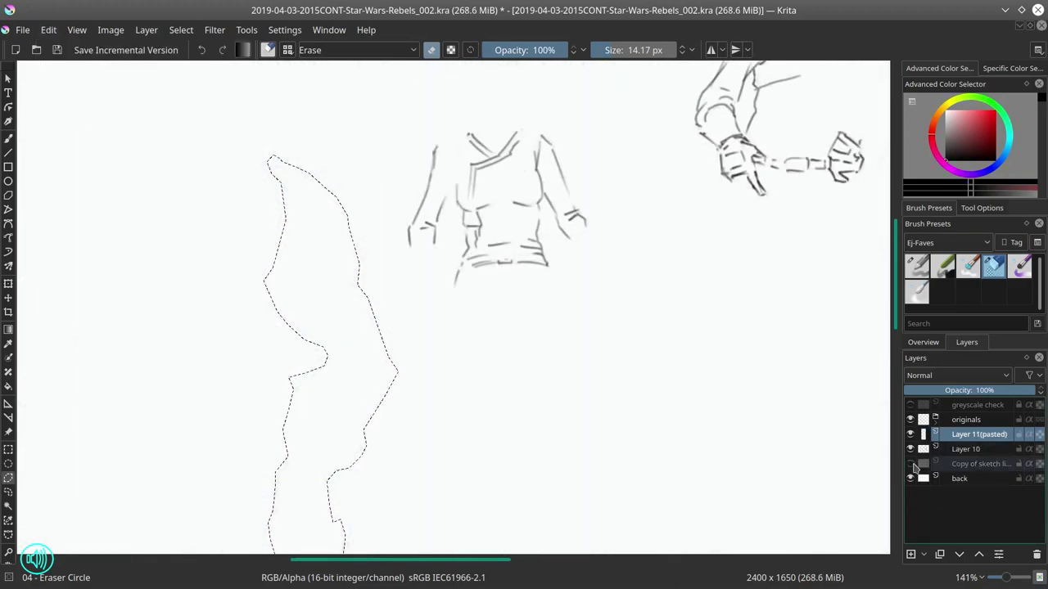
{"action": "left_click", "coordinate": [910, 464]}
{"action": "key", "text": "ctrl+v"}
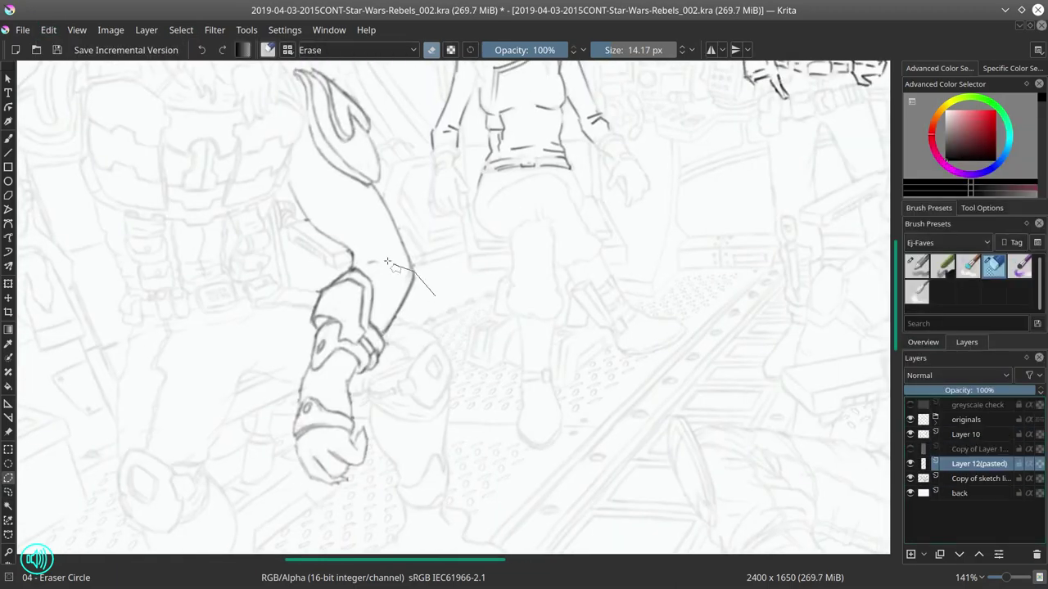
Step: Rotate the pasted arm counter-clockwise with the Transform tool (Ctrl+T)
{"action": "key", "text": "ctrl+t"}
{"action": "left_click_drag", "start_coordinate": [510, 337], "coordinate": [411, 330]}
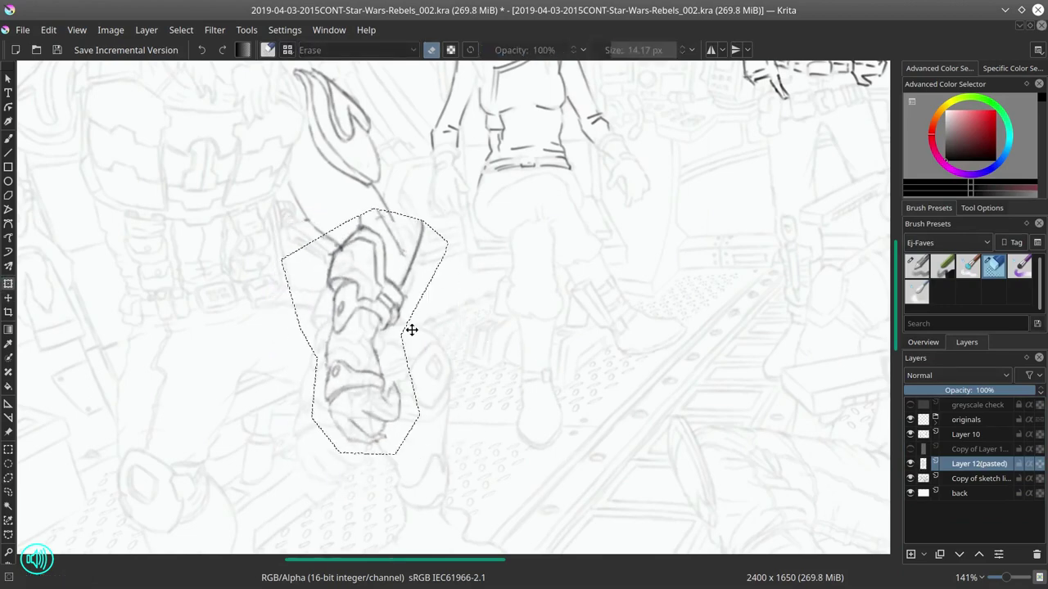
{"action": "key", "text": "ctrl+shift+a"}
Step: Hide the pasted arm layer and add an empty Layer 13 for redrawing
{"action": "key", "text": "b"}
{"action": "key", "text": "slash"}
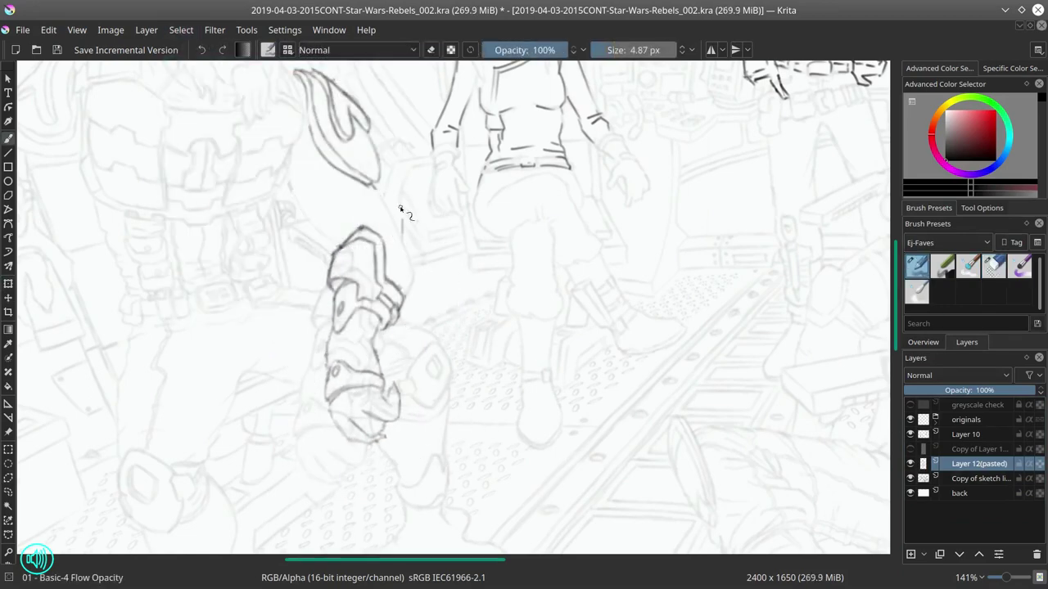
{"action": "key", "text": "slash"}
{"action": "key", "text": "slash"}
{"action": "key", "text": "slash"}
{"action": "key", "text": "2"}
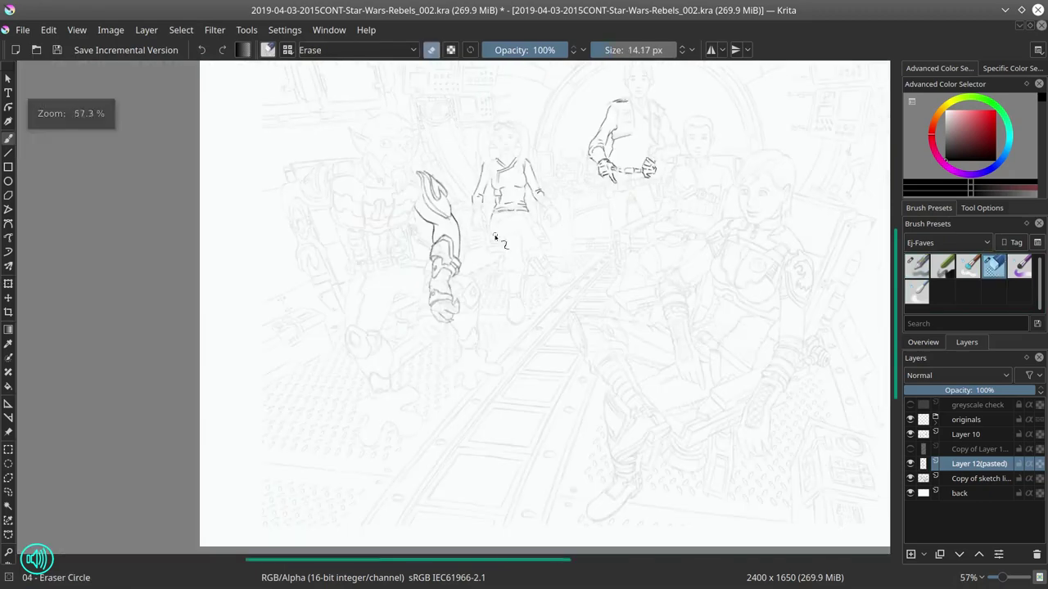
{"action": "left_click", "coordinate": [911, 464]}
{"action": "key", "text": "slash"}
{"action": "key", "text": "Insert"}
Step: Sketch the first arm contour, forearm and hand strokes on Layer 13
{"action": "scroll", "coordinate": [459, 245], "scroll_direction": "up", "scroll_amount": 3}
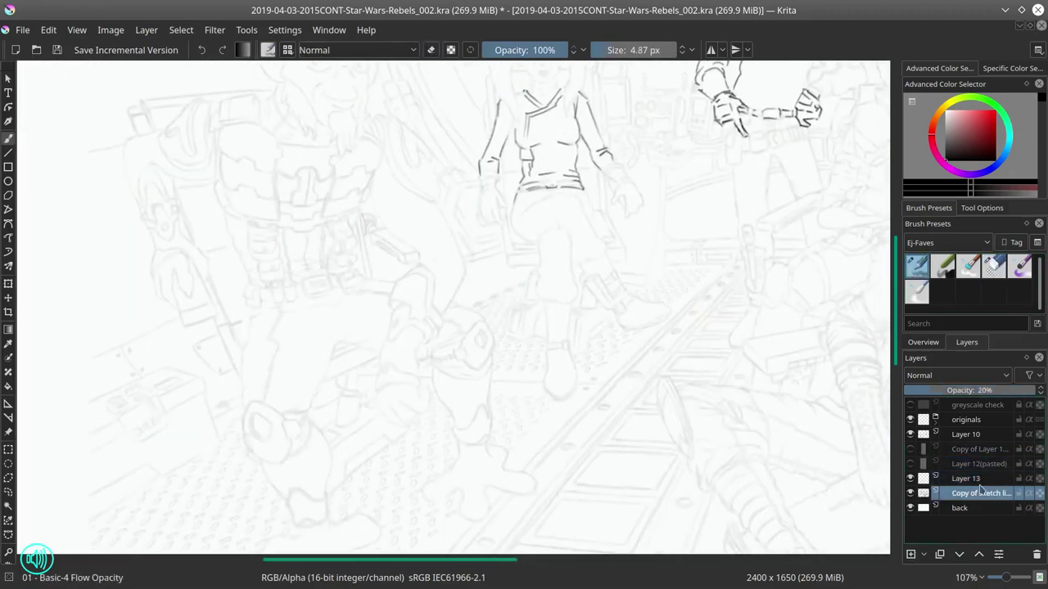
{"action": "left_click_drag", "start_coordinate": [365, 345], "coordinate": [423, 374]}
{"action": "mouse_move", "coordinate": [368, 109]}
{"action": "left_mouse_down"}
{"action": "mouse_move", "coordinate": [354, 229]}
{"action": "mouse_move", "coordinate": [489, 362]}
{"action": "left_mouse_up"}
{"action": "left_click", "coordinate": [910, 493]}
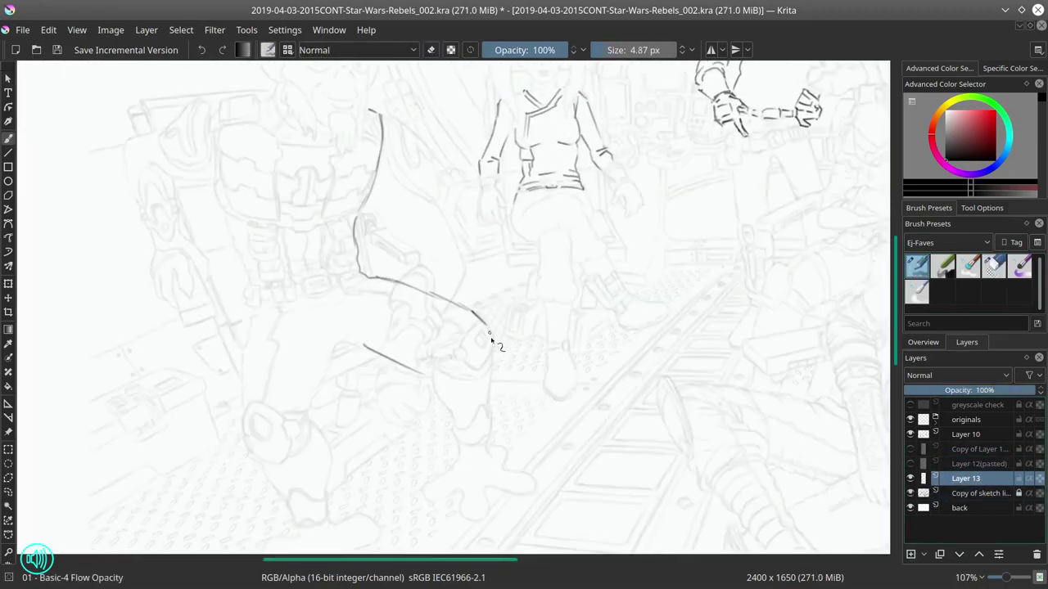
{"action": "left_click_drag", "start_coordinate": [432, 308], "coordinate": [437, 358]}
{"action": "left_click_drag", "start_coordinate": [464, 164], "coordinate": [483, 309]}
{"action": "left_click_drag", "start_coordinate": [430, 191], "coordinate": [427, 301]}
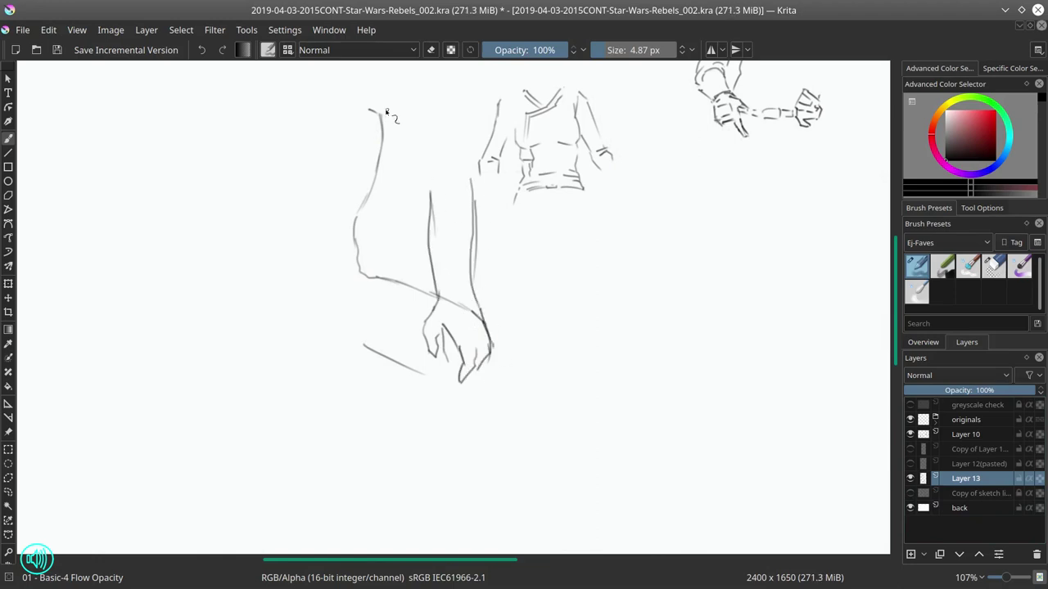
{"action": "left_click_drag", "start_coordinate": [368, 101], "coordinate": [467, 201]}
{"action": "mouse_move", "coordinate": [379, 172]}
{"action": "left_mouse_down"}
{"action": "mouse_move", "coordinate": [442, 190]}
{"action": "mouse_move", "coordinate": [438, 299]}
{"action": "mouse_move", "coordinate": [463, 152]}
{"action": "left_mouse_up"}
Step: Add a long arm line, a fist-shaped hand and shoulder strokes, toggling the eraser
{"action": "key", "text": "slash"}
{"action": "left_click", "coordinate": [910, 492]}
{"action": "key", "text": "slash"}
{"action": "key", "text": "slash"}
{"action": "key", "text": "slash"}
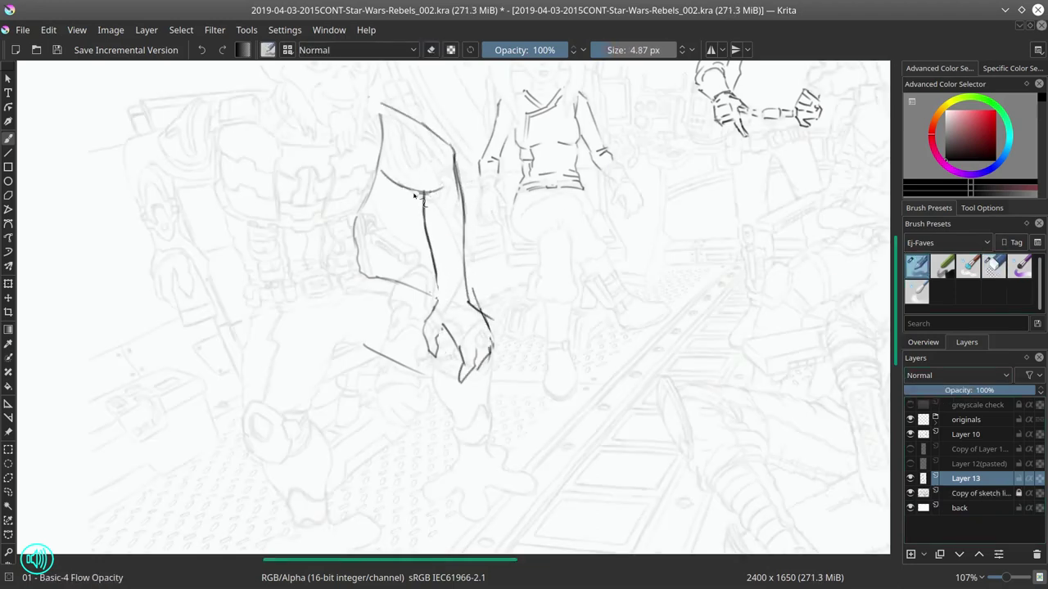
{"action": "left_click_drag", "start_coordinate": [414, 190], "coordinate": [438, 295]}
{"action": "key", "text": "slash"}
{"action": "key", "text": "slash"}
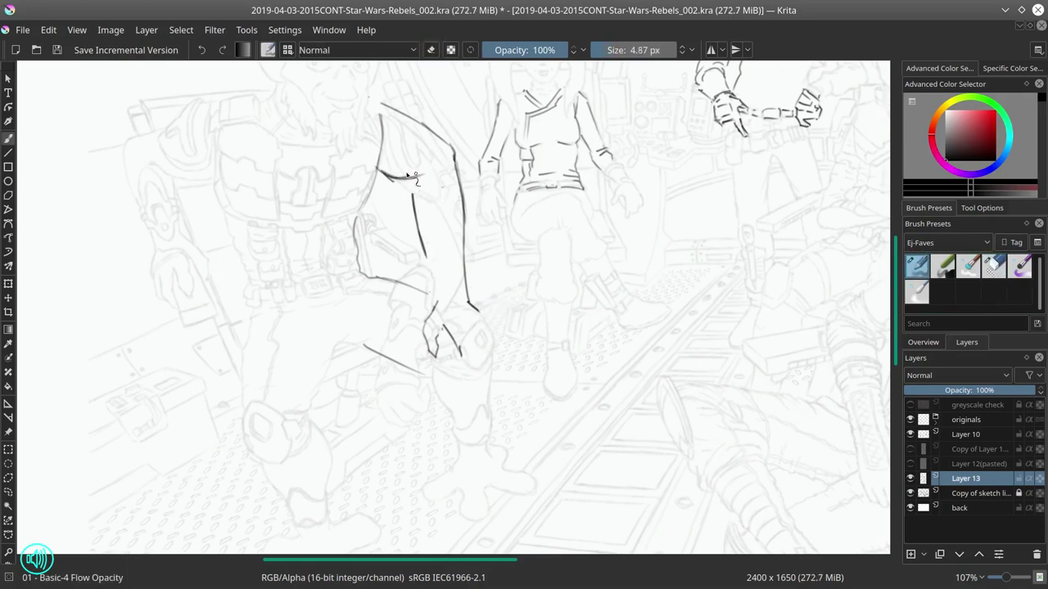
{"action": "key", "text": "slash"}
{"action": "key", "text": "slash"}
{"action": "left_click_drag", "start_coordinate": [460, 351], "coordinate": [473, 377]}
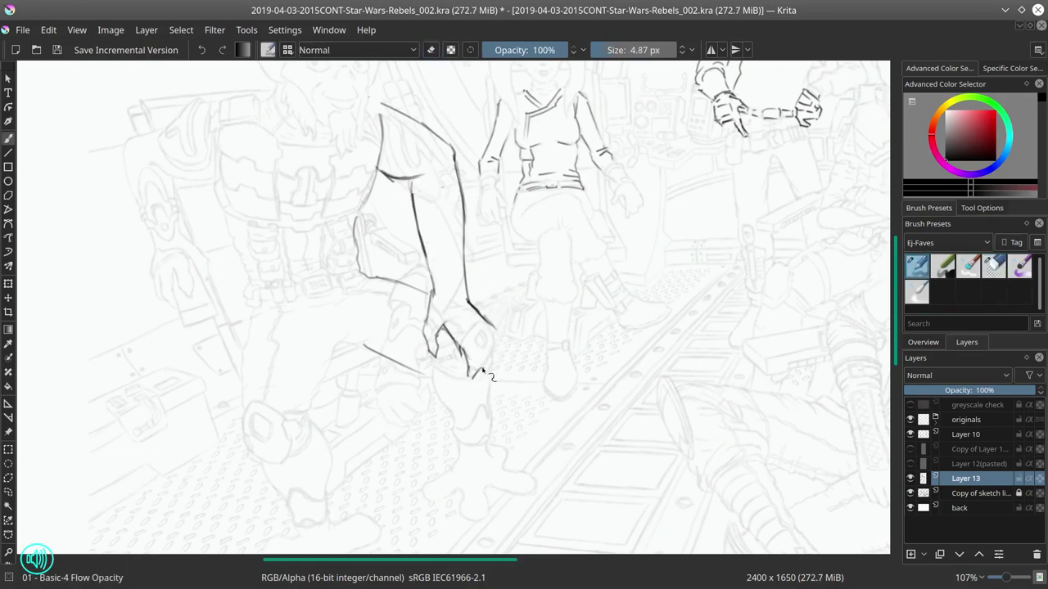
{"action": "key", "text": "slash"}
{"action": "mouse_move", "coordinate": [465, 293]}
{"action": "left_mouse_down"}
{"action": "mouse_move", "coordinate": [453, 339]}
{"action": "mouse_move", "coordinate": [460, 309]}
{"action": "mouse_move", "coordinate": [493, 320]}
{"action": "left_mouse_up"}
{"action": "key", "text": "slash"}
{"action": "key", "text": "slash"}
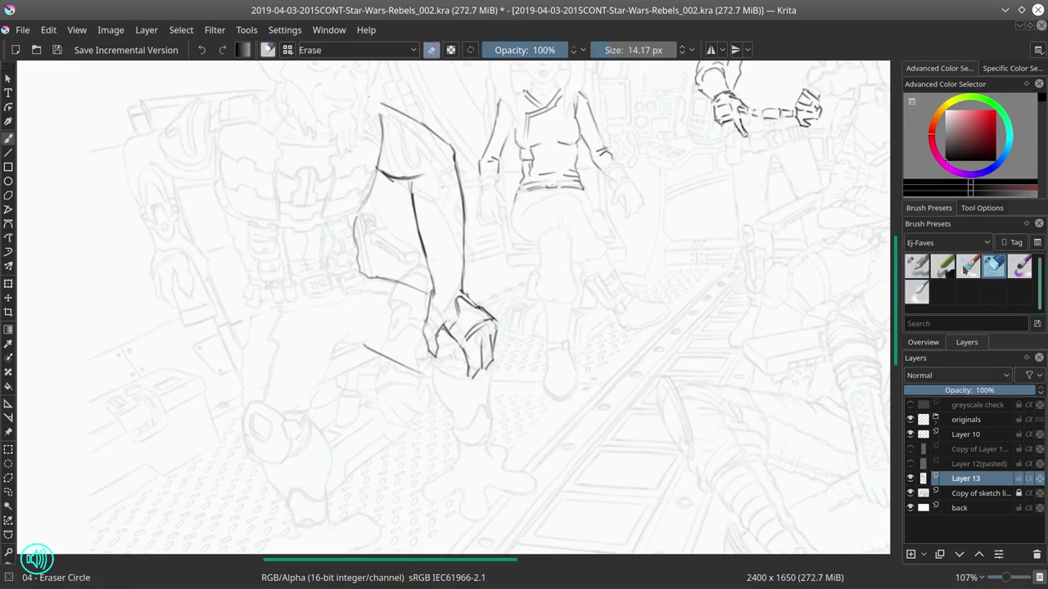
{"action": "key", "text": "slash"}
{"action": "key", "text": "slash"}
{"action": "key", "text": "slash"}
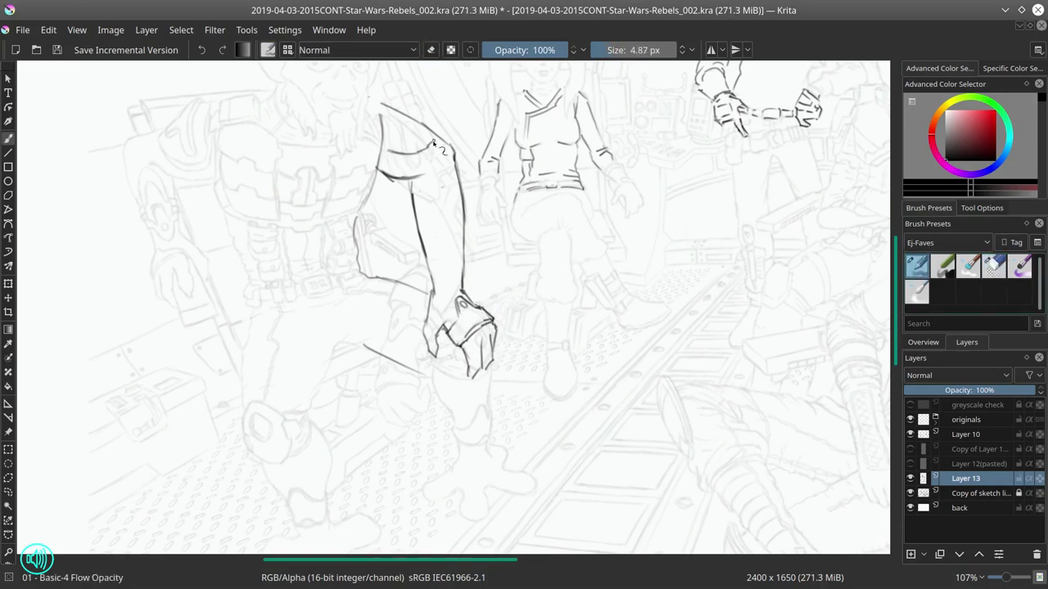
{"action": "left_click_drag", "start_coordinate": [392, 144], "coordinate": [441, 136]}
{"action": "mouse_move", "coordinate": [385, 116]}
{"action": "left_mouse_down"}
{"action": "mouse_move", "coordinate": [393, 150]}
{"action": "mouse_move", "coordinate": [441, 136]}
{"action": "mouse_move", "coordinate": [433, 152]}
{"action": "left_mouse_up"}
{"action": "key", "text": "slash"}
{"action": "key", "text": "slash"}
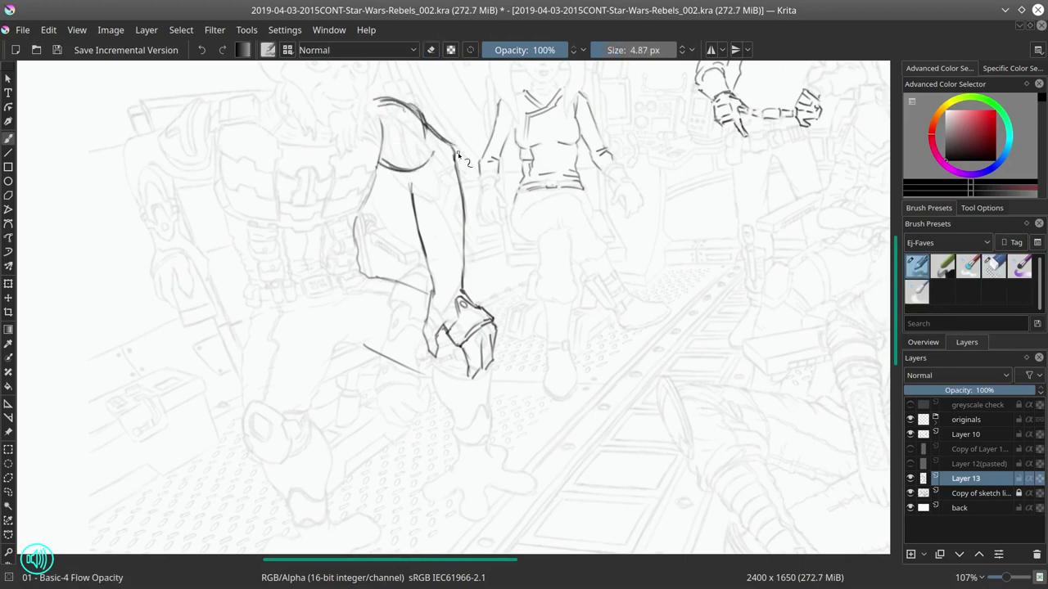
Step: Mirror the canvas to check proportions and save the drawing
{"action": "scroll", "coordinate": [458, 155], "scroll_direction": "down", "scroll_amount": 5}
{"action": "key", "text": "m"}
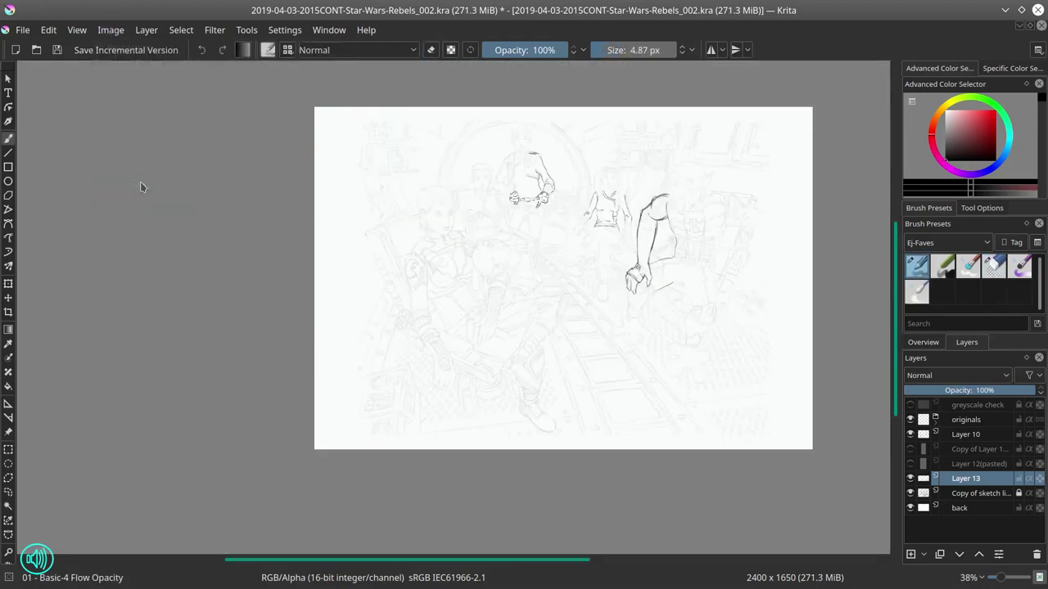
{"action": "key", "text": "ctrl+s"}
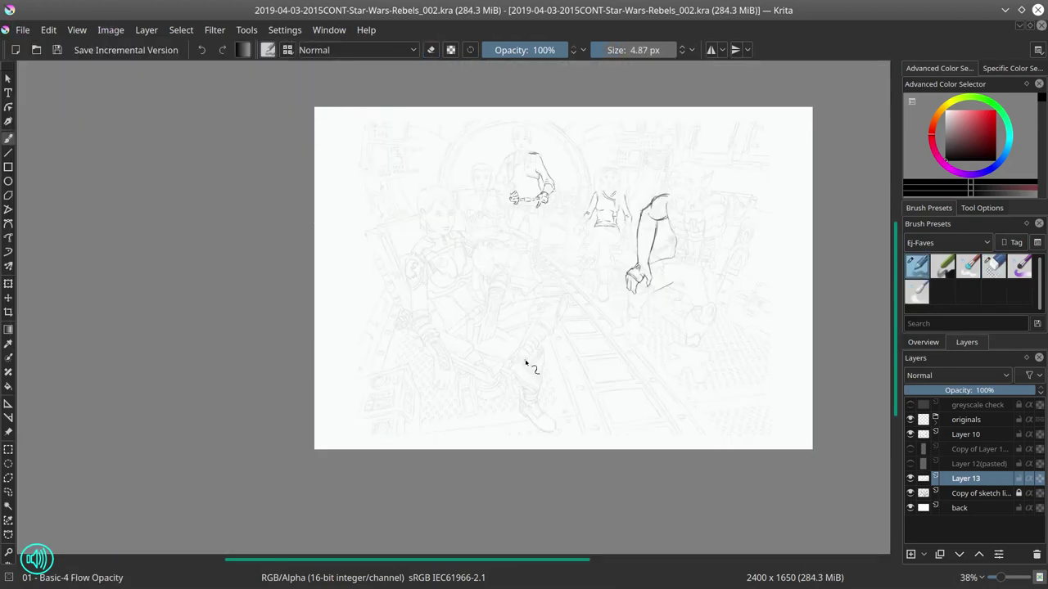
Step: Undo and erase the hair and upper-arm strokes near the shoulder
{"action": "scroll", "coordinate": [688, 238], "scroll_direction": "up", "scroll_amount": 5}
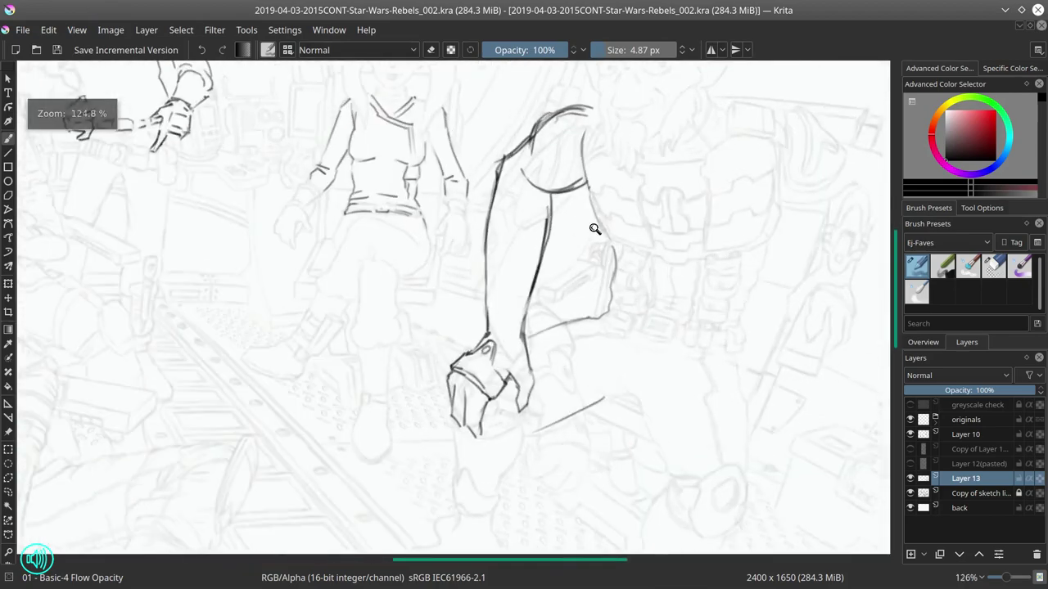
{"action": "left_click_drag", "start_coordinate": [524, 155], "coordinate": [585, 124]}
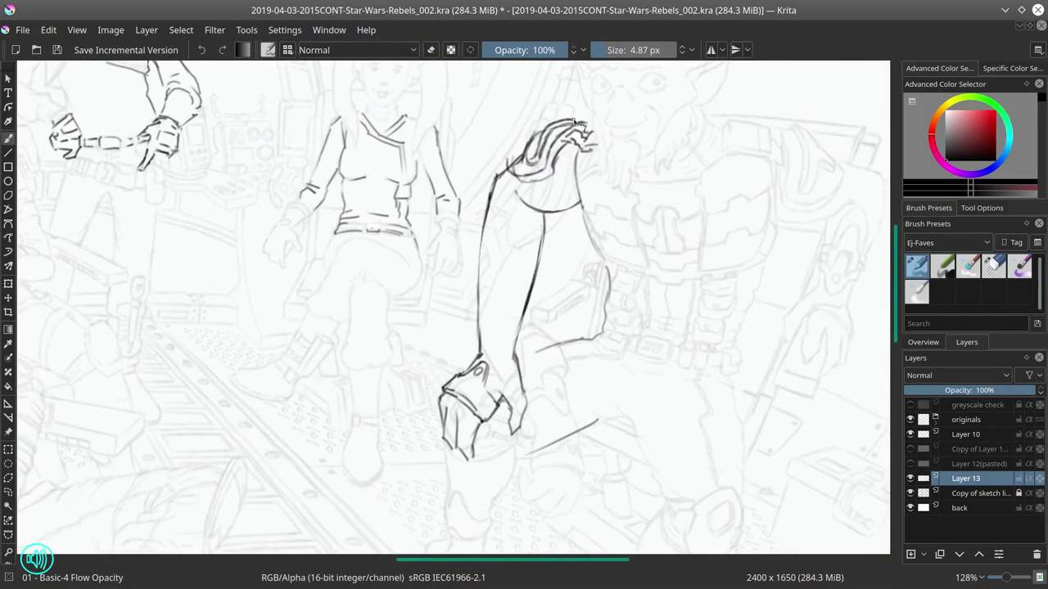
{"action": "key", "text": "/"}
{"action": "key", "text": "/"}
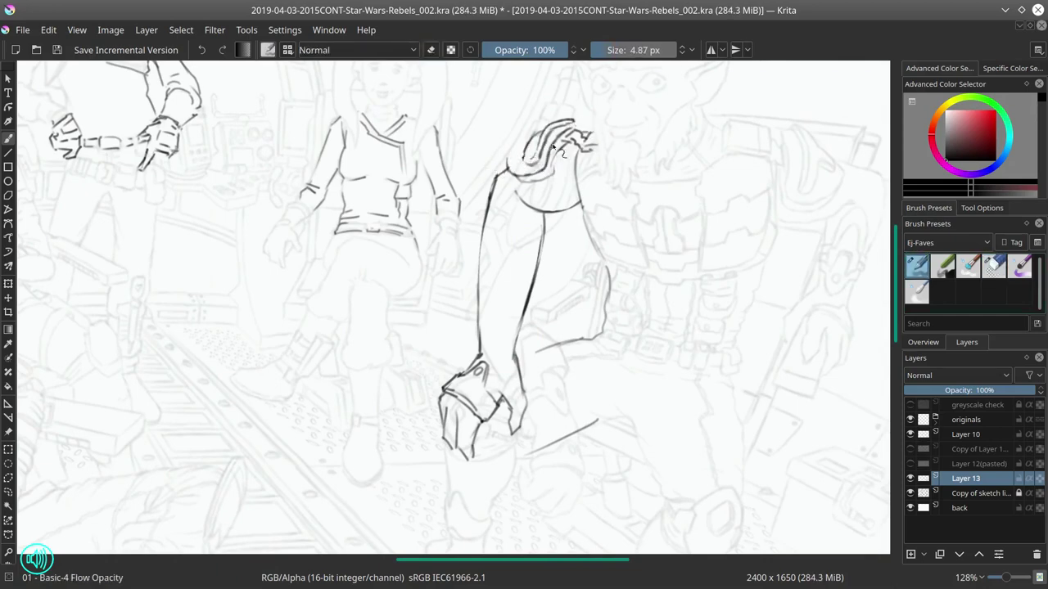
{"action": "key", "text": "ctrl+z"}
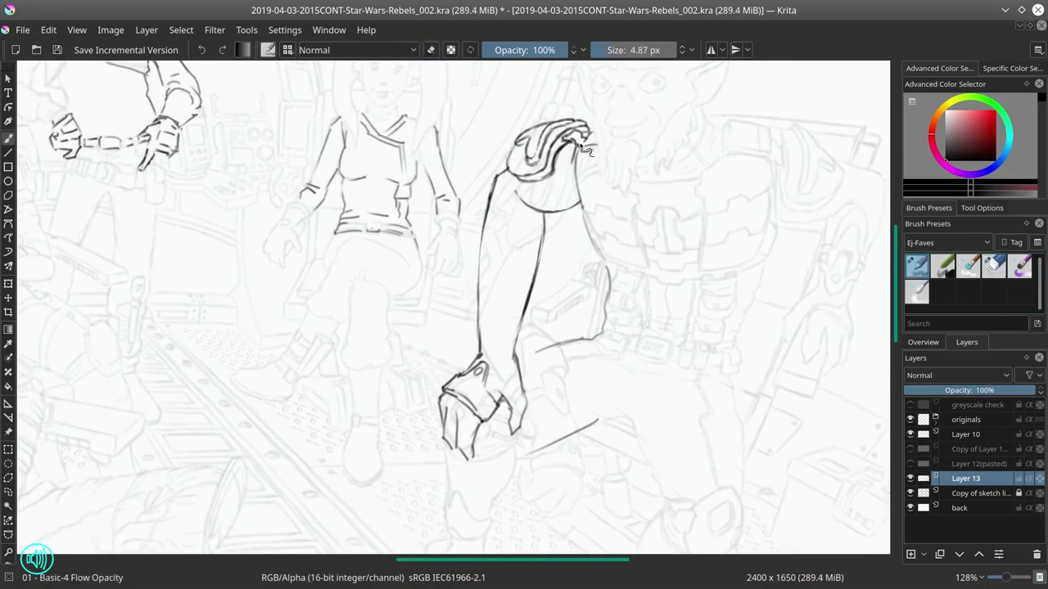
{"action": "key", "text": "slash"}
{"action": "key", "text": "ctrl+z"}
{"action": "key", "text": "slash"}
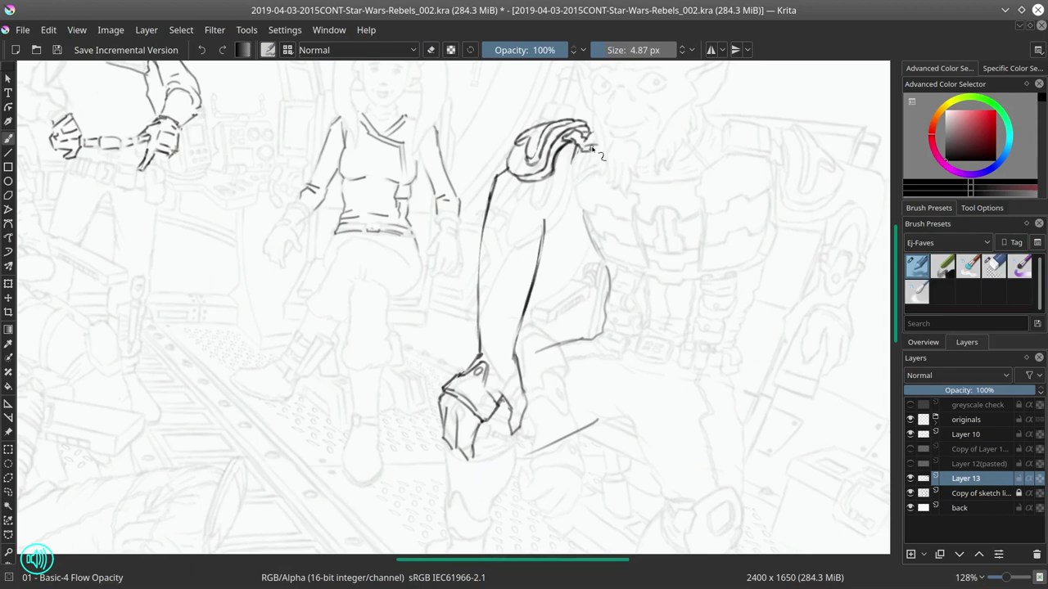
{"action": "key", "text": "slash"}
{"action": "mouse_move", "coordinate": [573, 139]}
{"action": "left_mouse_down"}
{"action": "mouse_move", "coordinate": [523, 311]}
{"action": "mouse_move", "coordinate": [606, 107]}
{"action": "left_mouse_up"}
Step: Erase the lower arm stroke and redraw the arm with two long outline strokes
{"action": "key", "text": "slash"}
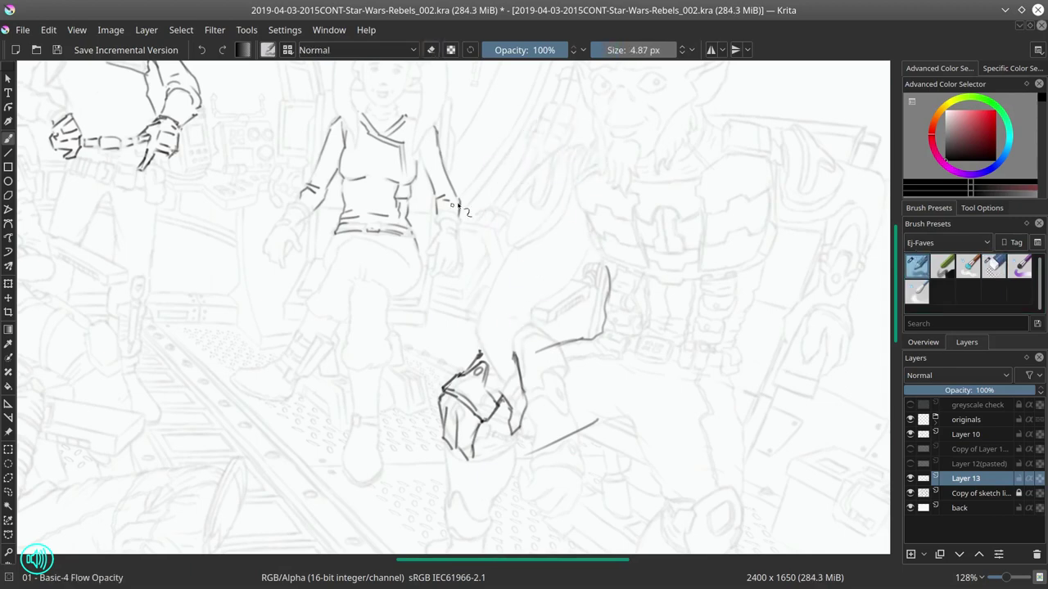
{"action": "key", "text": "slash"}
{"action": "left_click_drag", "start_coordinate": [458, 205], "coordinate": [446, 168]}
{"action": "key", "text": "slash"}
{"action": "mouse_move", "coordinate": [524, 172]}
{"action": "left_mouse_down"}
{"action": "mouse_move", "coordinate": [463, 211]}
{"action": "mouse_move", "coordinate": [467, 311]}
{"action": "left_mouse_up"}
{"action": "key", "text": "ctrl+z"}
{"action": "key", "text": "slash"}
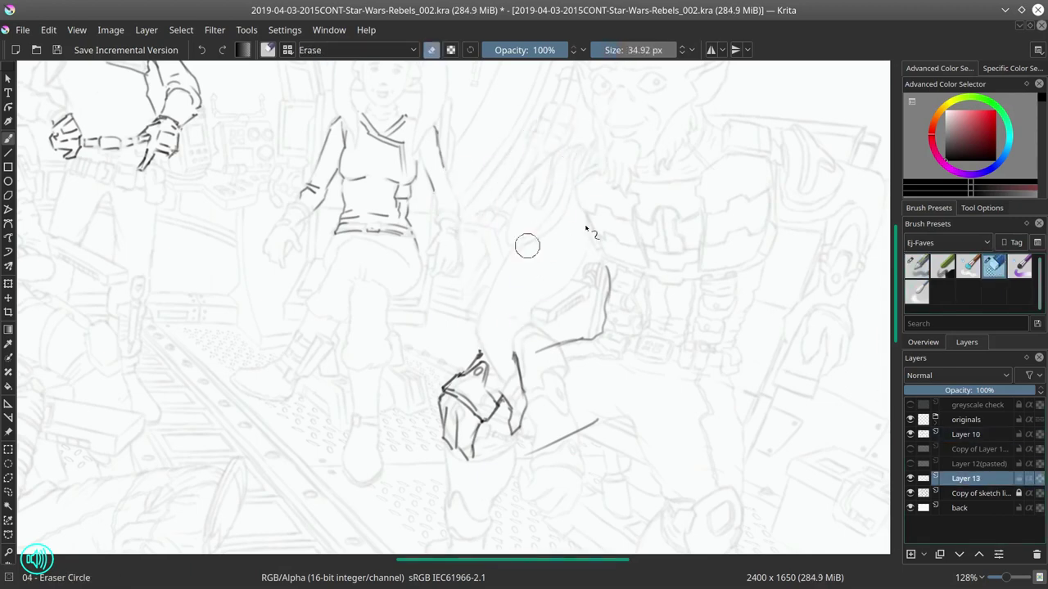
{"action": "key", "text": "slash"}
{"action": "left_click_drag", "start_coordinate": [449, 194], "coordinate": [481, 352]}
{"action": "left_click_drag", "start_coordinate": [512, 360], "coordinate": [496, 214]}
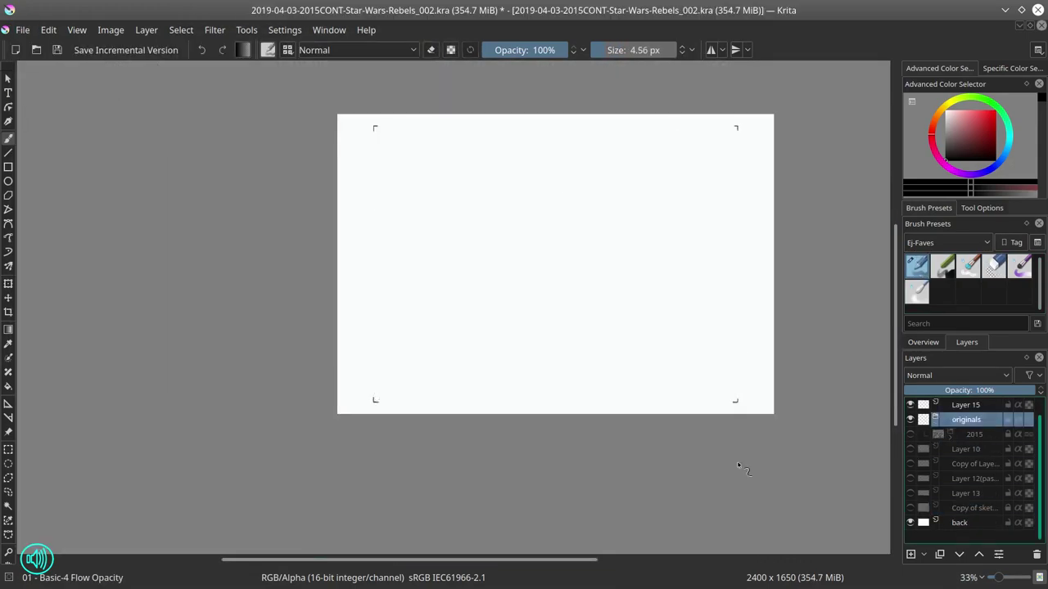
Step: Import the render image as a new layer and inspect it up close
{"action": "left_click", "coordinate": [147, 29]}
{"action": "double_click", "coordinate": [561, 169]}
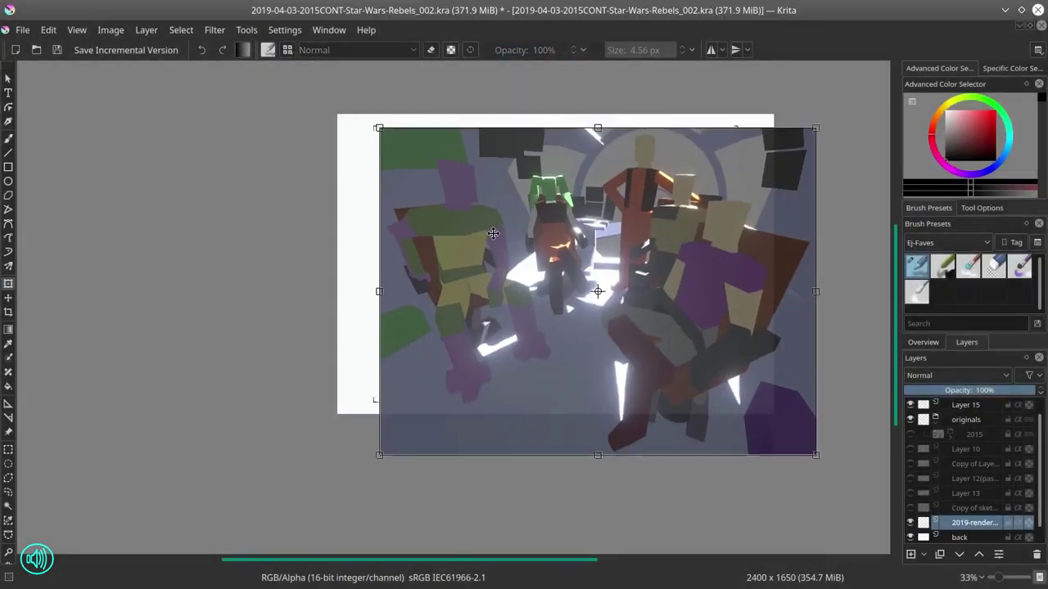
{"action": "scroll", "coordinate": [671, 433], "scroll_direction": "up", "scroll_amount": 5}
{"action": "scroll", "coordinate": [671, 433], "scroll_direction": "down", "scroll_amount": 3}
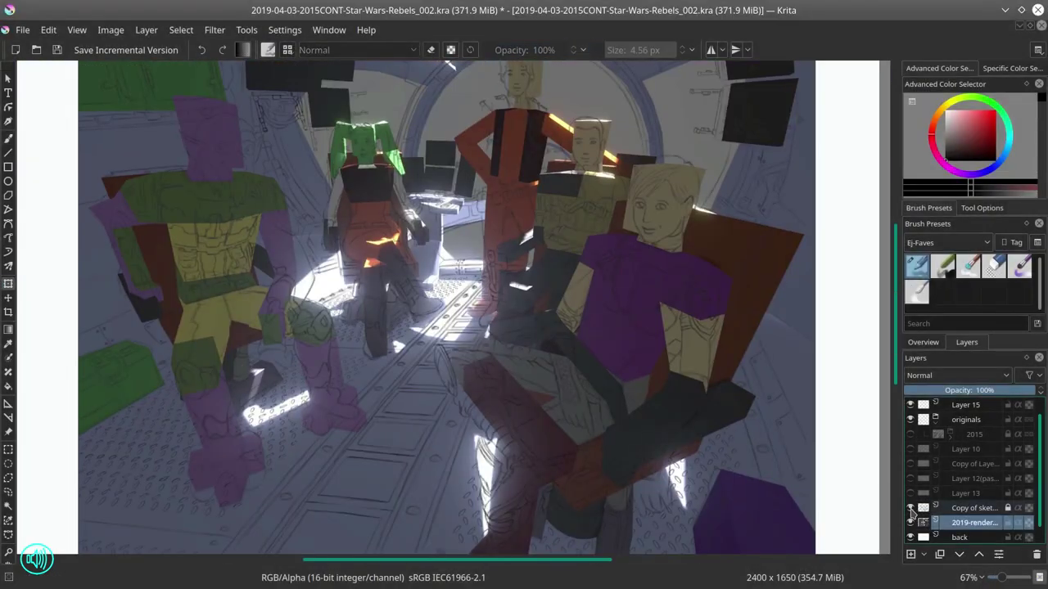
{"action": "scroll", "coordinate": [667, 402], "scroll_direction": "up", "scroll_amount": 3}
{"action": "left_click_drag", "start_coordinate": [666, 402], "coordinate": [438, 364]}
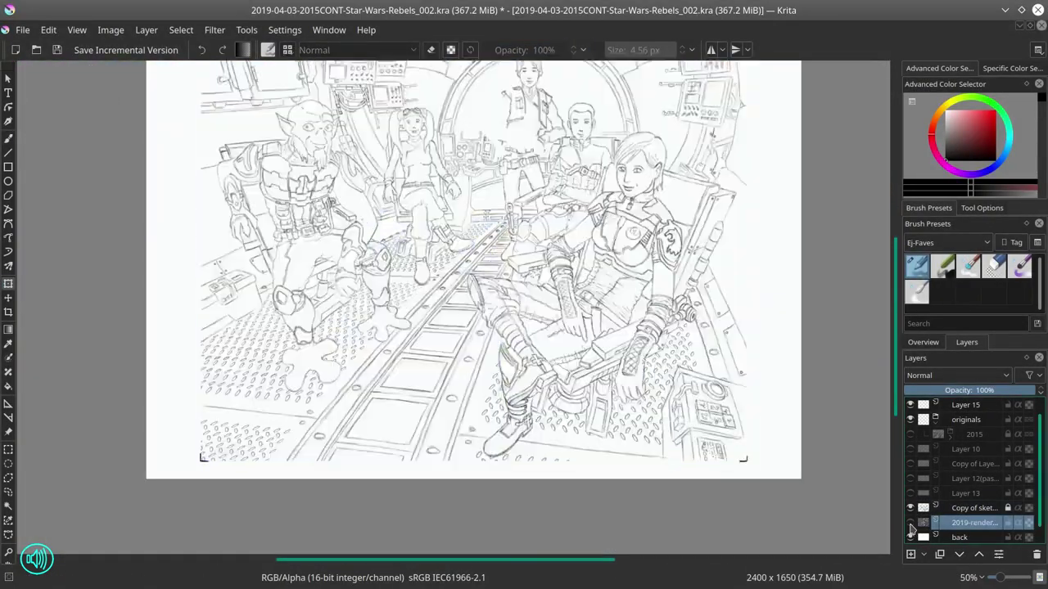
Step: Import another render, scale it over the page and align it under the sketch copy
{"action": "left_click", "coordinate": [147, 30]}
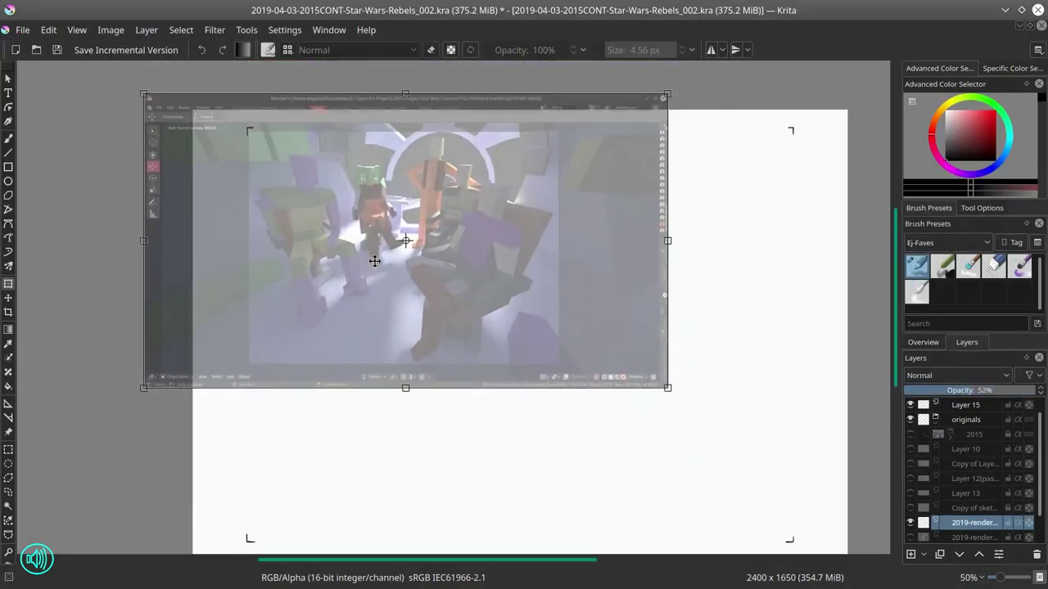
{"action": "left_click_drag", "start_coordinate": [374, 260], "coordinate": [345, 222]}
{"action": "left_click_drag", "start_coordinate": [358, 333], "coordinate": [381, 275]}
{"action": "left_click", "coordinate": [909, 507]}
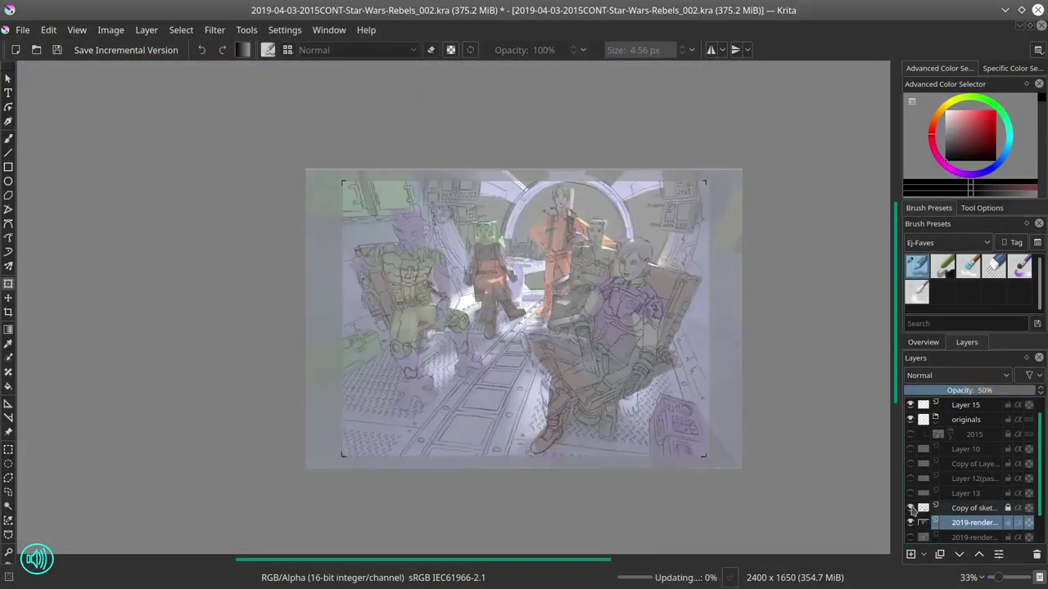
{"action": "scroll", "coordinate": [605, 422], "scroll_direction": "up", "scroll_amount": 1}
{"action": "scroll", "coordinate": [374, 367], "scroll_direction": "up", "scroll_amount": 2}
{"action": "scroll", "coordinate": [832, 411], "scroll_direction": "down", "scroll_amount": 2}
Step: Group the render layers into '2019 Renders', collapse it and fade it to 28% opacity
{"action": "right_click", "coordinate": [974, 523]}
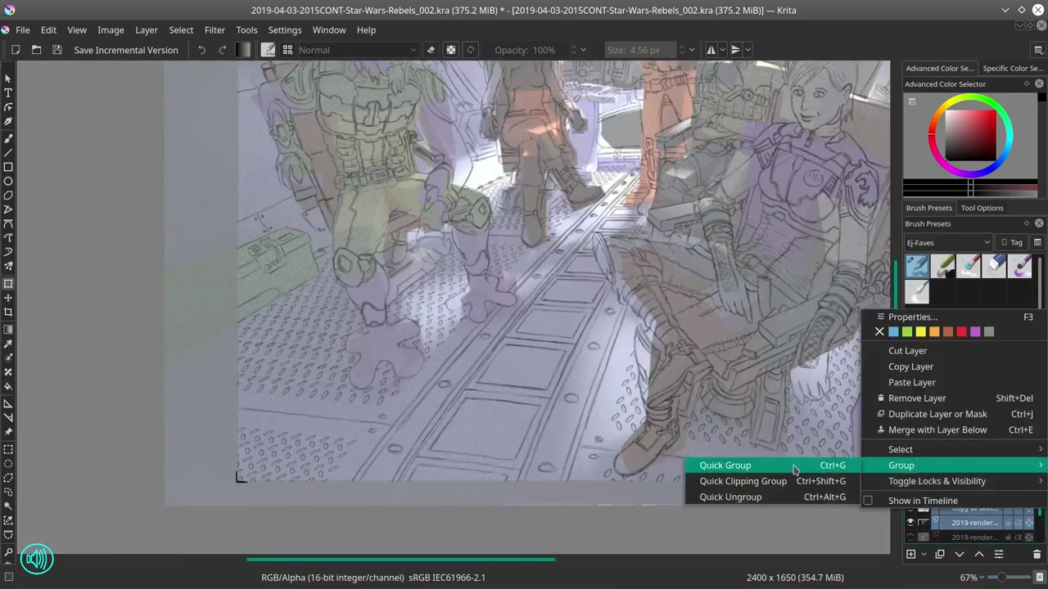
{"action": "left_click", "coordinate": [786, 466]}
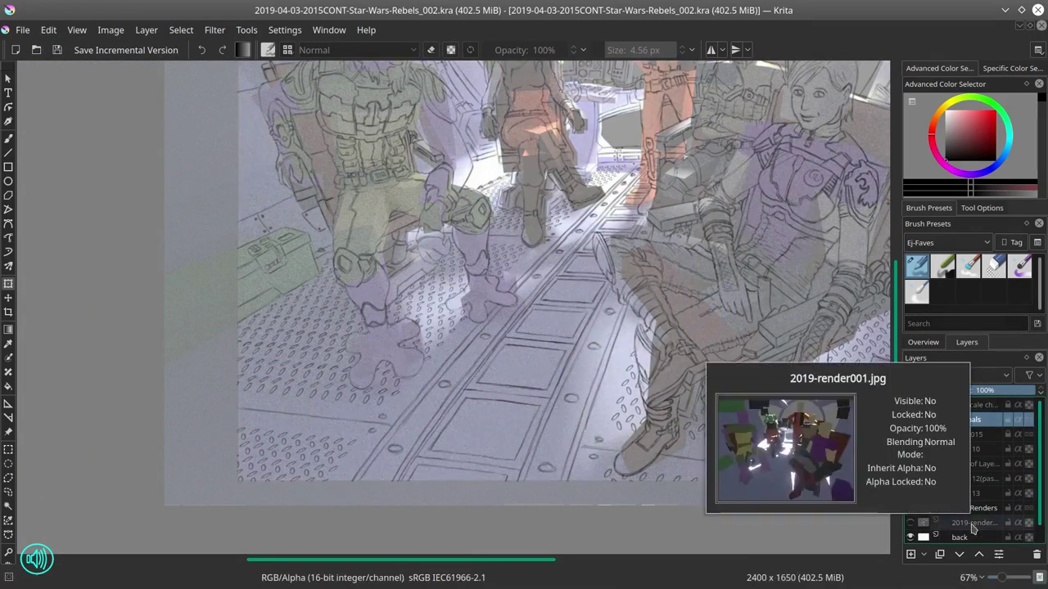
{"action": "scroll", "coordinate": [973, 508], "scroll_direction": "down", "scroll_amount": 1}
{"action": "left_click", "coordinate": [982, 507]}
{"action": "scroll", "coordinate": [772, 306], "scroll_direction": "up", "scroll_amount": 3}
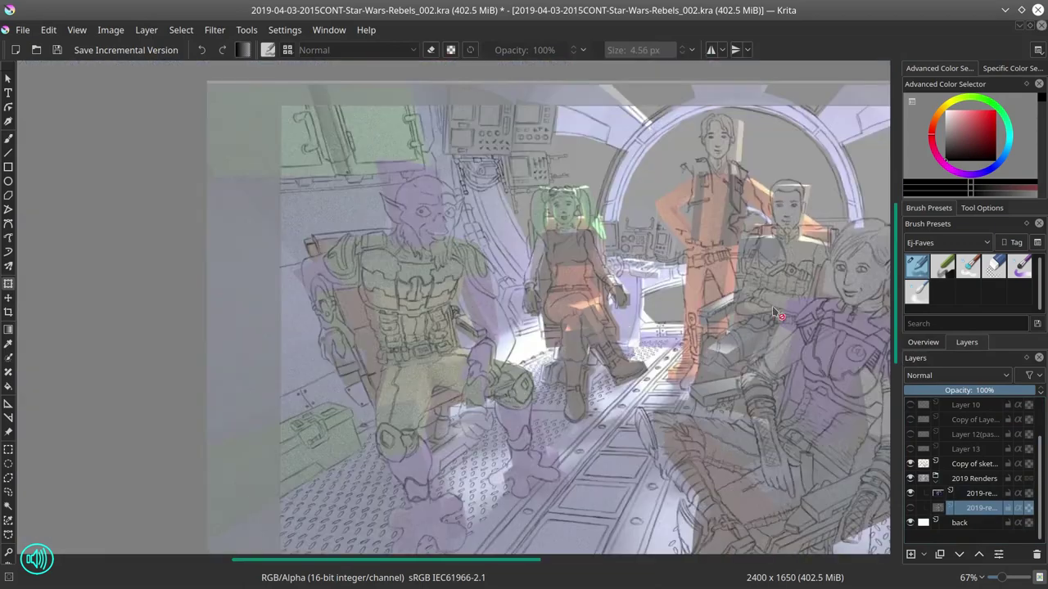
{"action": "left_click", "coordinate": [978, 493]}
{"action": "left_click", "coordinate": [910, 478]}
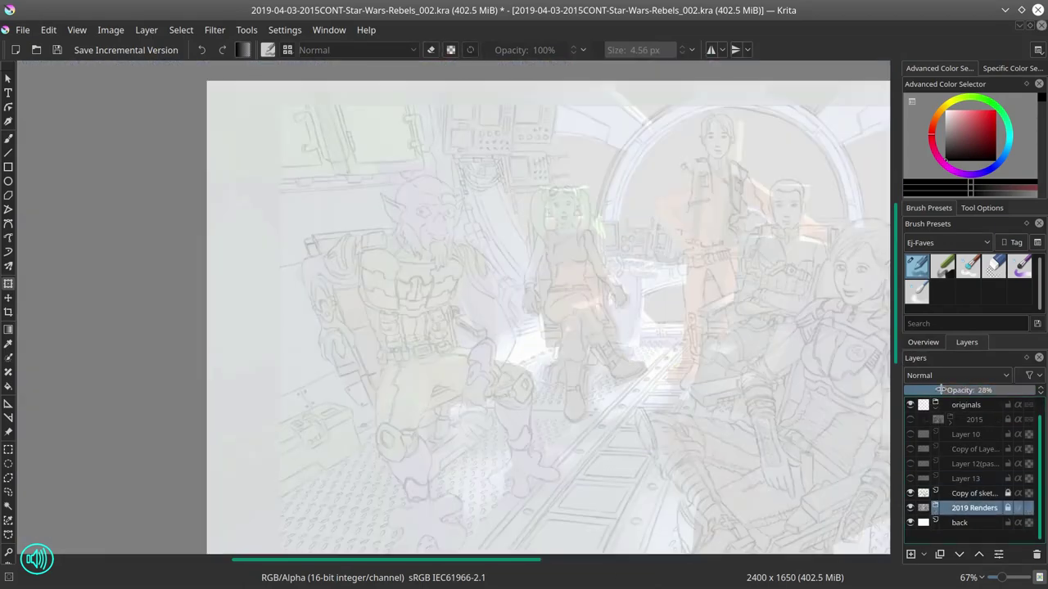
Step: Select Layer 13 and trace the left character's arm outline down to the hand
{"action": "left_click", "coordinate": [966, 478]}
{"action": "left_click", "coordinate": [993, 264]}
{"action": "key", "text": "ctrl+s"}
{"action": "scroll", "coordinate": [503, 287], "scroll_direction": "up", "scroll_amount": 4}
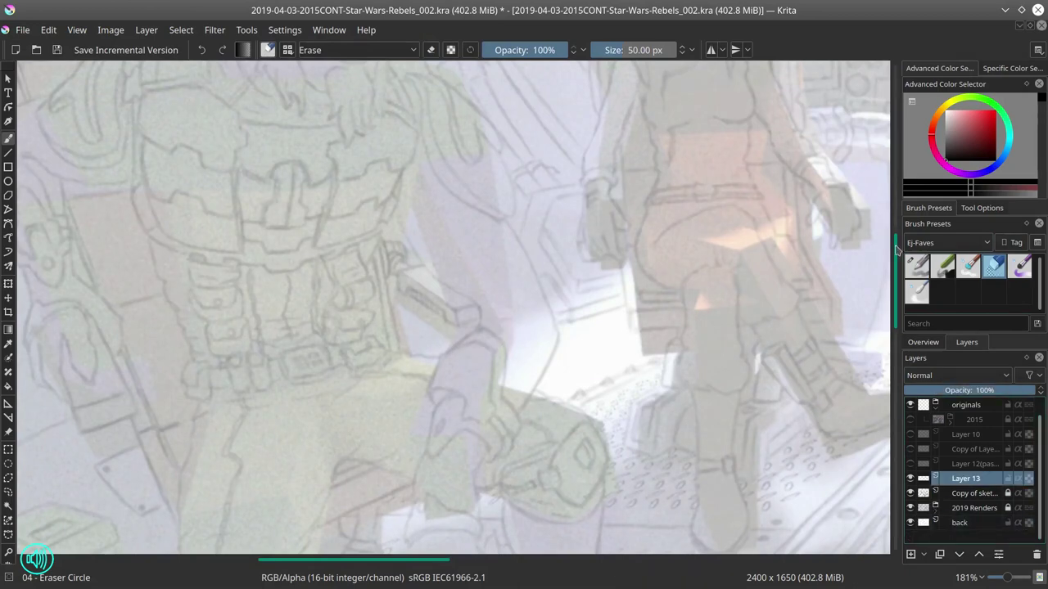
{"action": "left_click", "coordinate": [917, 264]}
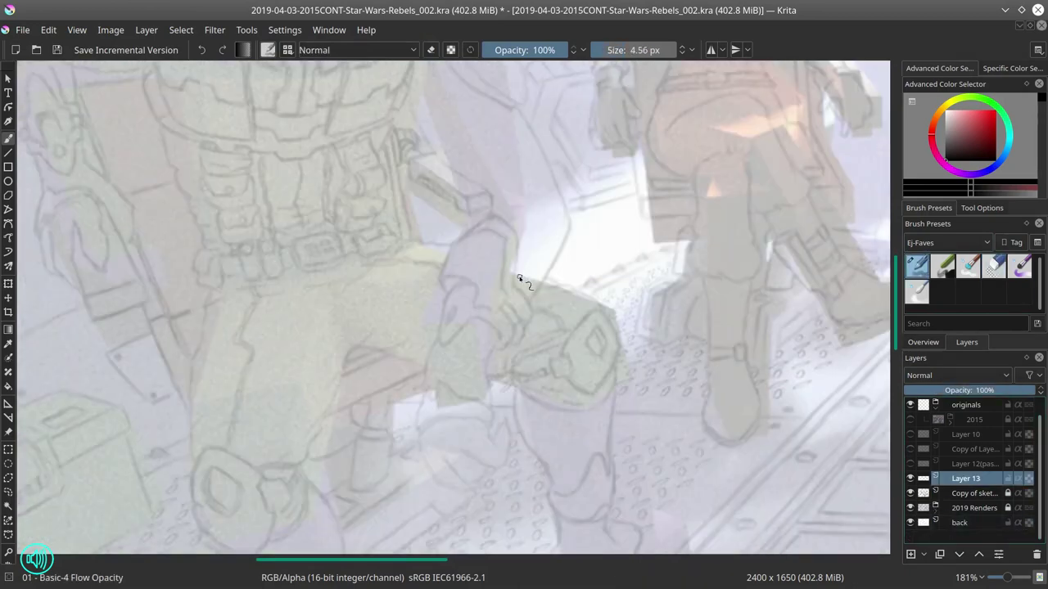
{"action": "scroll", "coordinate": [519, 280], "scroll_direction": "down", "scroll_amount": 2}
{"action": "left_click_drag", "start_coordinate": [485, 88], "coordinate": [532, 246]}
{"action": "left_click_drag", "start_coordinate": [467, 205], "coordinate": [497, 305]}
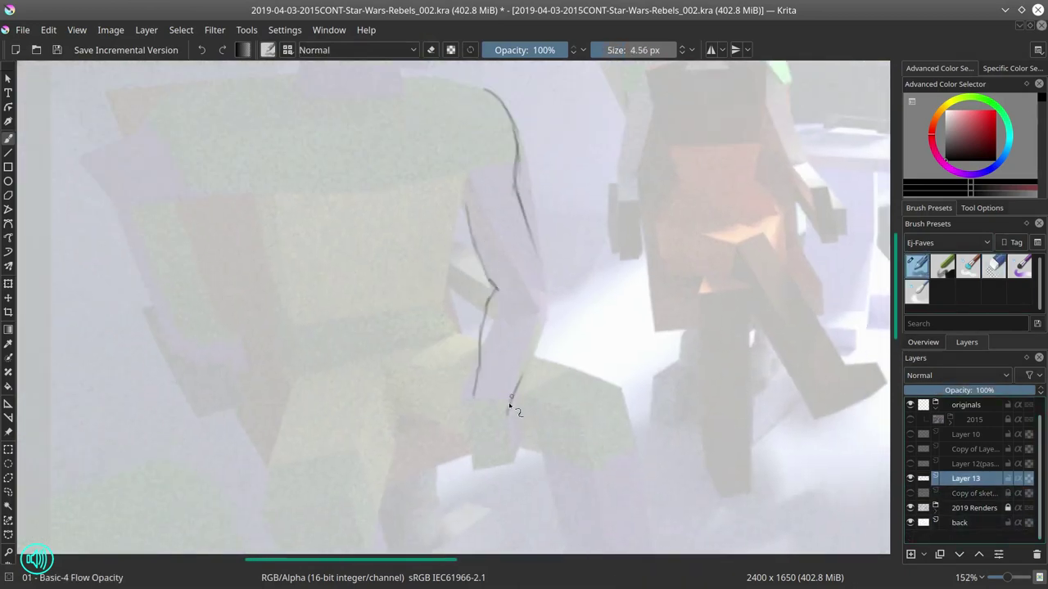
{"action": "left_click_drag", "start_coordinate": [509, 405], "coordinate": [540, 249]}
{"action": "left_click_drag", "start_coordinate": [549, 361], "coordinate": [571, 222]}
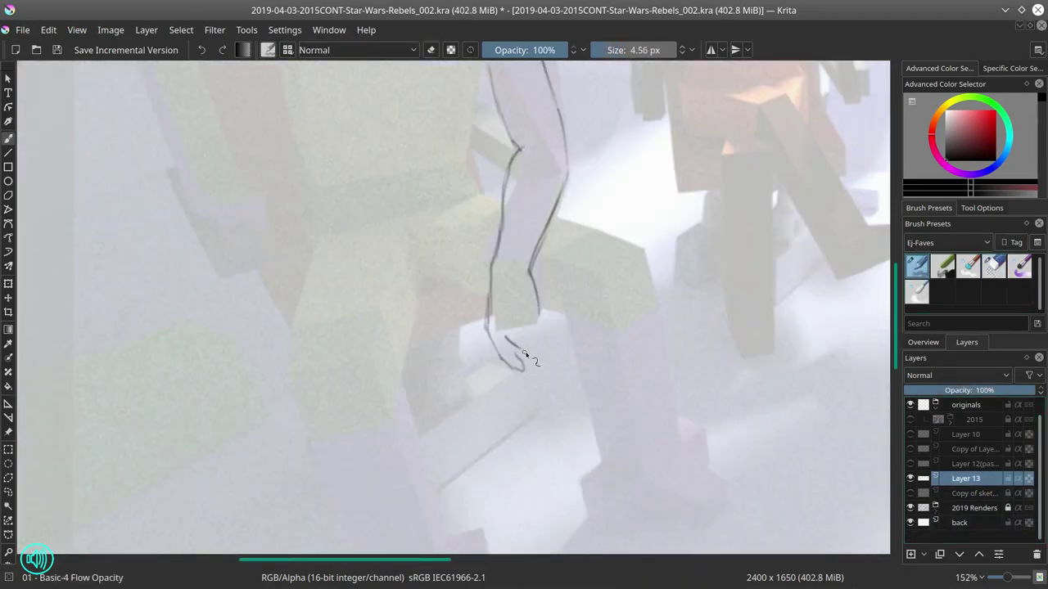
Step: Add the ankle line, fingers resting on the knee and small wrist strokes
{"action": "key", "text": "slash"}
{"action": "left_click", "coordinate": [910, 493]}
{"action": "key", "text": "slash"}
{"action": "mouse_move", "coordinate": [487, 322]}
{"action": "left_mouse_down"}
{"action": "mouse_move", "coordinate": [547, 305]}
{"action": "mouse_move", "coordinate": [524, 336]}
{"action": "mouse_move", "coordinate": [541, 330]}
{"action": "left_mouse_up"}
{"action": "key", "text": "slash"}
{"action": "key", "text": "slash"}
{"action": "key", "text": "slash"}
{"action": "key", "text": "slash"}
{"action": "key", "text": "slash"}
{"action": "key", "text": "slash"}
{"action": "left_click_drag", "start_coordinate": [485, 316], "coordinate": [550, 314]}
{"action": "left_click_drag", "start_coordinate": [505, 285], "coordinate": [481, 311]}
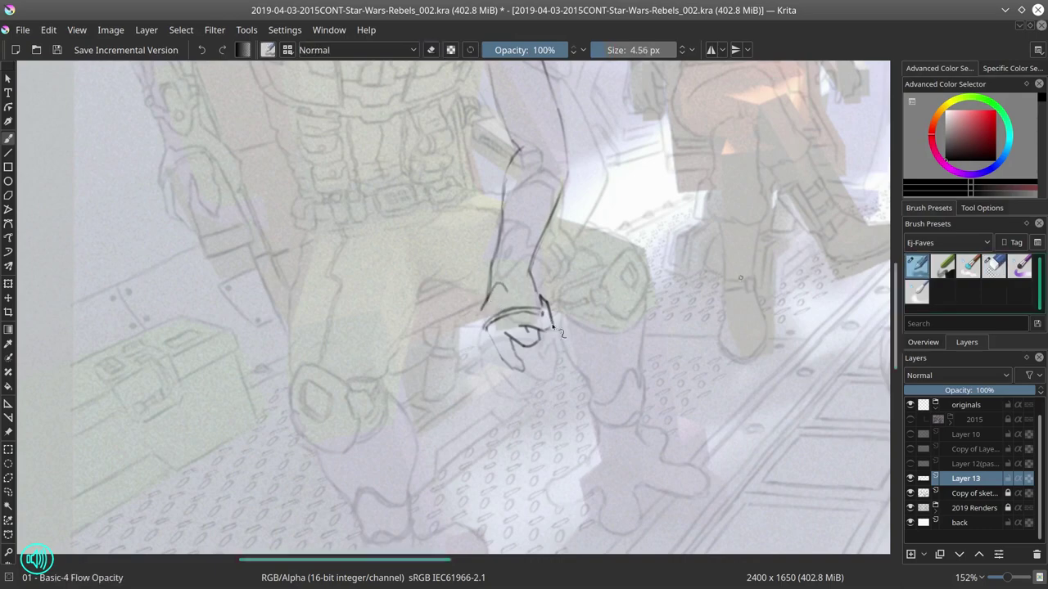
{"action": "scroll", "coordinate": [495, 109], "scroll_direction": "up", "scroll_amount": 3}
{"action": "left_click", "coordinate": [909, 493]}
{"action": "left_click", "coordinate": [909, 448]}
{"action": "key", "text": "t"}
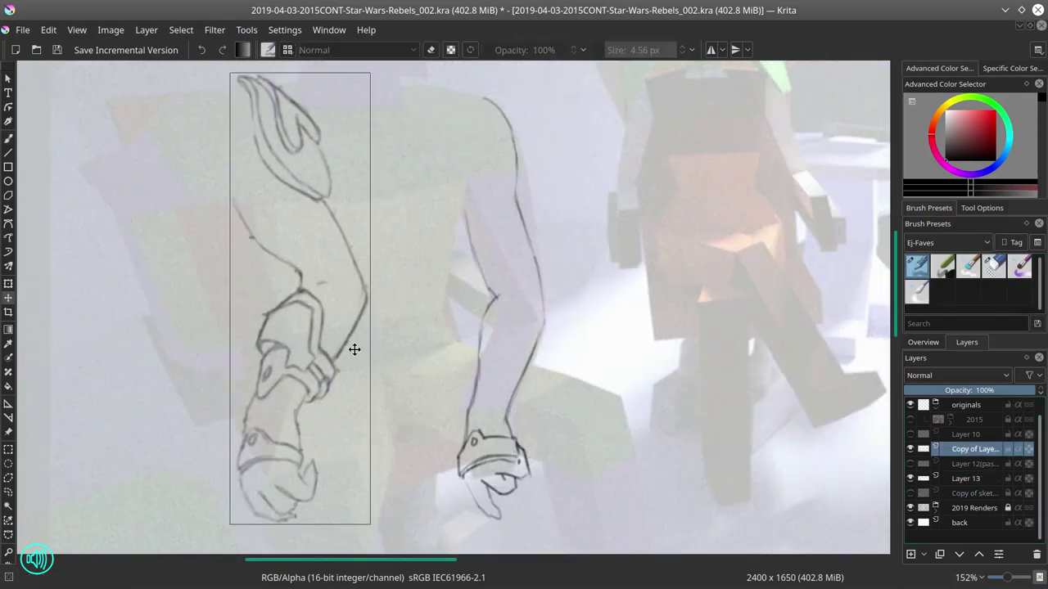
{"action": "key", "text": "b"}
{"action": "mouse_move", "coordinate": [483, 361]}
{"action": "left_mouse_down"}
{"action": "mouse_move", "coordinate": [478, 403]}
{"action": "mouse_move", "coordinate": [519, 391]}
{"action": "mouse_move", "coordinate": [528, 369]}
{"action": "mouse_move", "coordinate": [494, 306]}
{"action": "mouse_move", "coordinate": [501, 328]}
{"action": "left_mouse_up"}
{"action": "key", "text": "slash"}
{"action": "key", "text": "slash"}
{"action": "key", "text": "slash"}
{"action": "key", "text": "slash"}
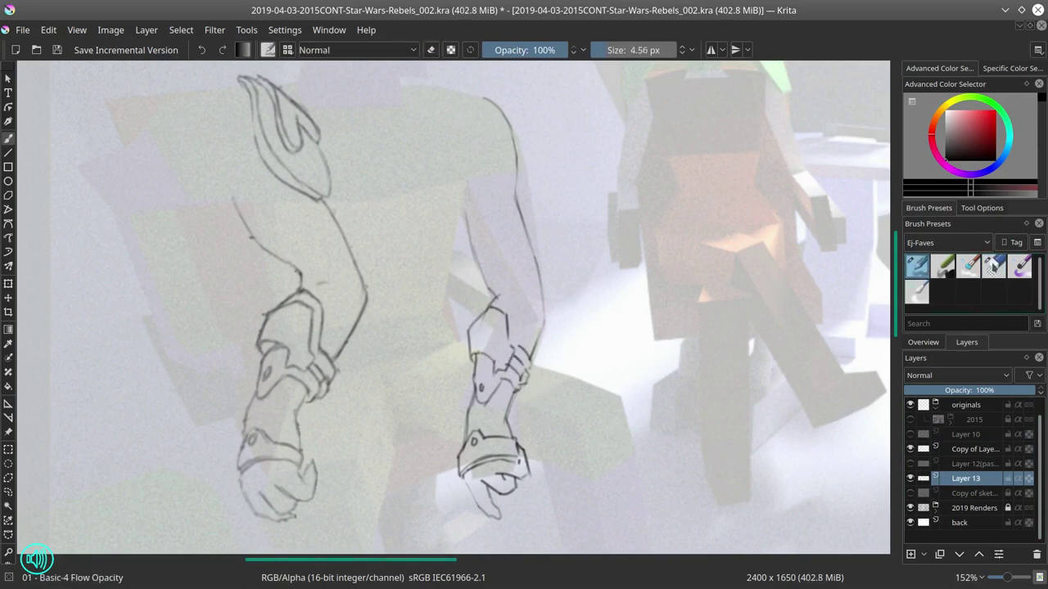
Step: Draw and trim the upper-arm armour lines, then erase old sketch lines around the arm
{"action": "left_click_drag", "start_coordinate": [479, 106], "coordinate": [493, 185]}
{"action": "mouse_move", "coordinate": [490, 104]}
{"action": "left_mouse_down"}
{"action": "mouse_move", "coordinate": [496, 182]}
{"action": "mouse_move", "coordinate": [524, 215]}
{"action": "left_mouse_up"}
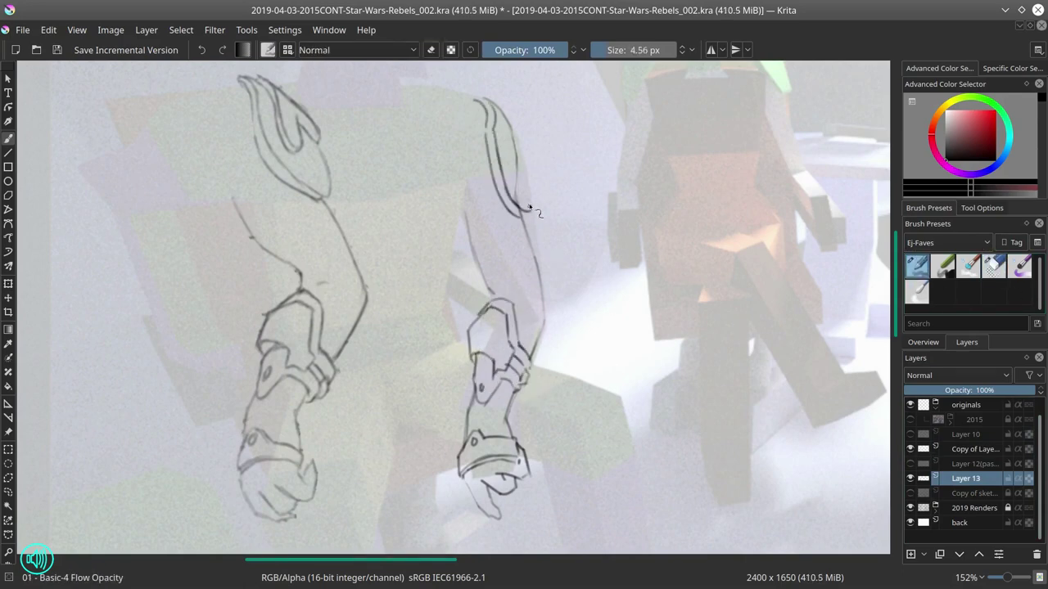
{"action": "key", "text": "slash"}
{"action": "key", "text": "slash"}
{"action": "mouse_move", "coordinate": [515, 108]}
{"action": "left_mouse_down"}
{"action": "mouse_move", "coordinate": [512, 152]}
{"action": "mouse_move", "coordinate": [531, 195]}
{"action": "left_mouse_up"}
{"action": "key", "text": "slash"}
{"action": "key", "text": "slash"}
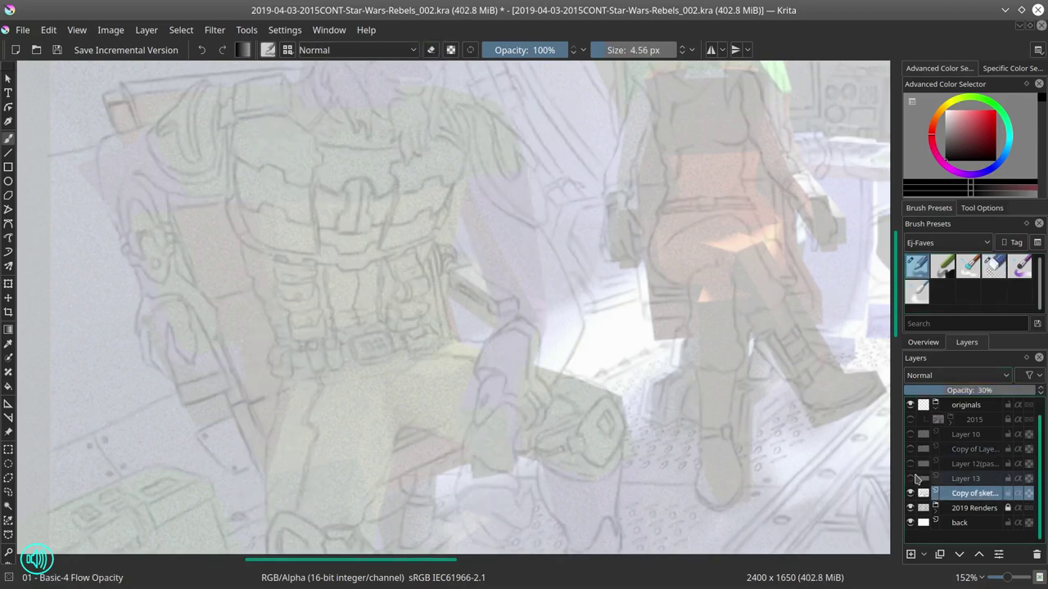
{"action": "key", "text": "slash"}
{"action": "scroll", "coordinate": [470, 396], "scroll_direction": "down", "scroll_amount": 3}
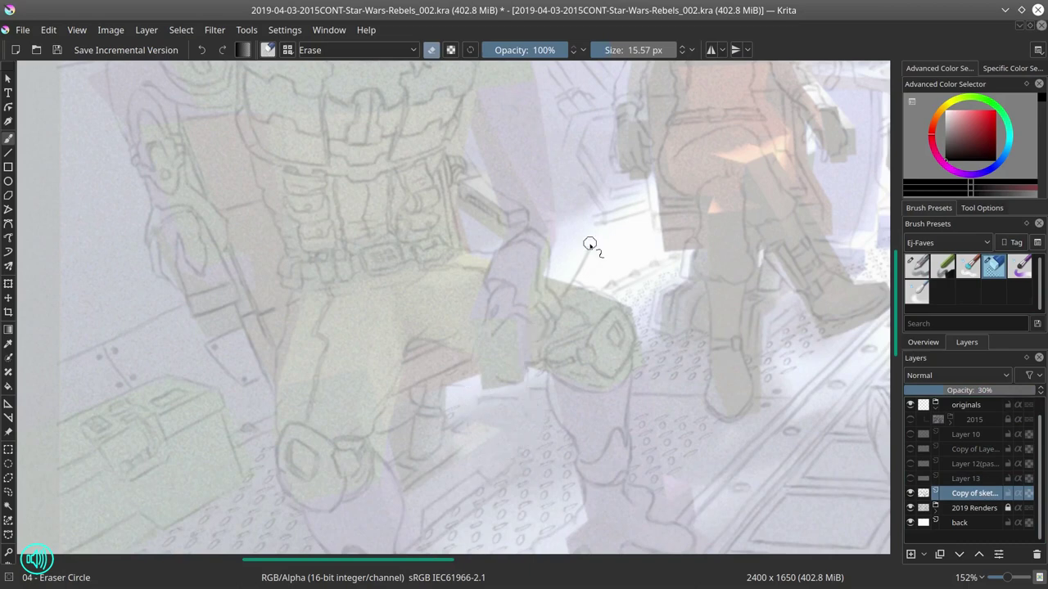
{"action": "left_click_drag", "start_coordinate": [589, 244], "coordinate": [486, 276]}
Step: Draw and trim lines along the arm's left edge, then hide the render reference
{"action": "left_click", "coordinate": [909, 478]}
{"action": "scroll", "coordinate": [423, 254], "scroll_direction": "up", "scroll_amount": 3}
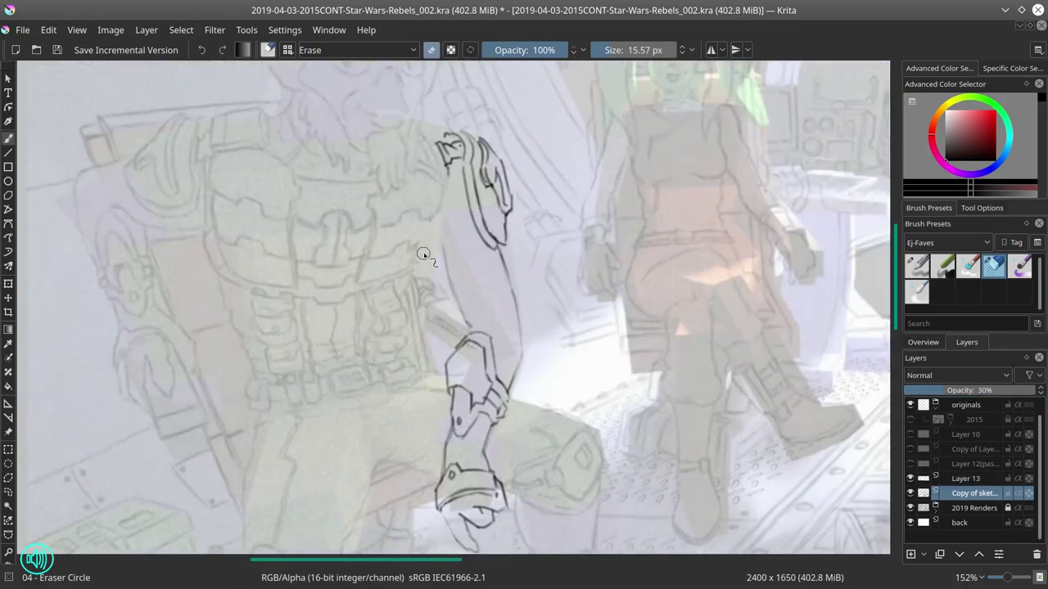
{"action": "left_click", "coordinate": [965, 478]}
{"action": "key", "text": "slash"}
{"action": "left_click_drag", "start_coordinate": [447, 200], "coordinate": [401, 282]}
{"action": "key", "text": "slash"}
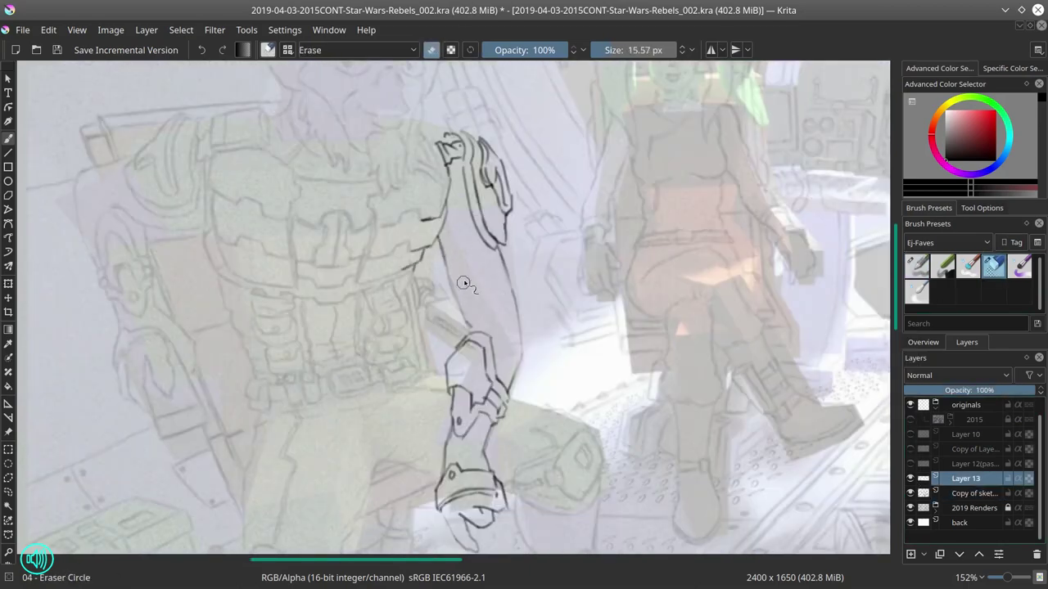
{"action": "key", "text": "slash"}
{"action": "left_click_drag", "start_coordinate": [442, 246], "coordinate": [471, 331]}
{"action": "key", "text": "slash"}
{"action": "key", "text": "slash"}
{"action": "scroll", "coordinate": [442, 368], "scroll_direction": "down", "scroll_amount": 5}
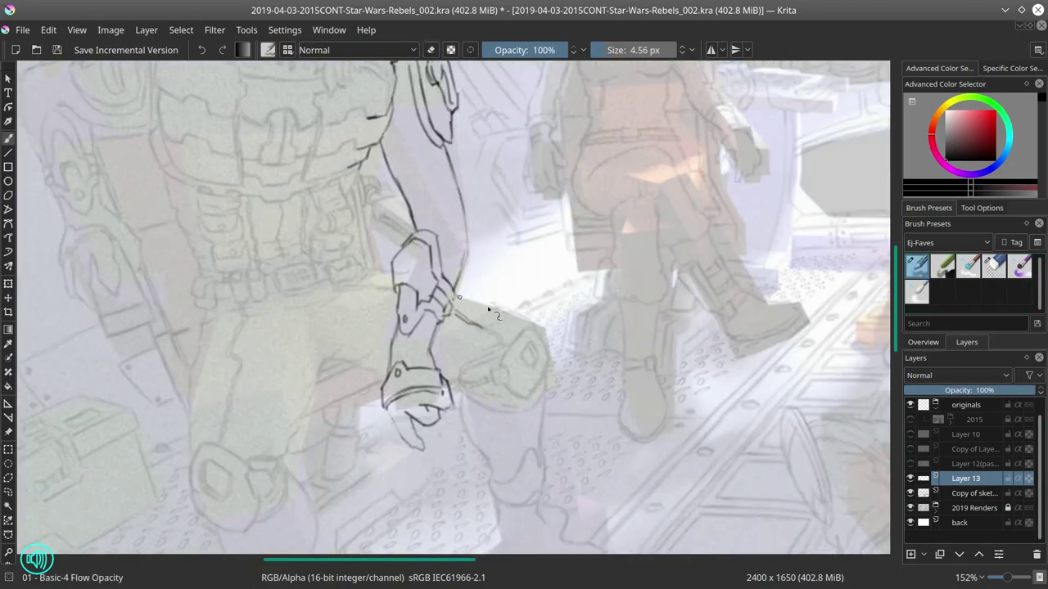
{"action": "scroll", "coordinate": [427, 407], "scroll_direction": "down", "scroll_amount": 2}
{"action": "key", "text": "Page_Down"}
{"action": "key", "text": "slash"}
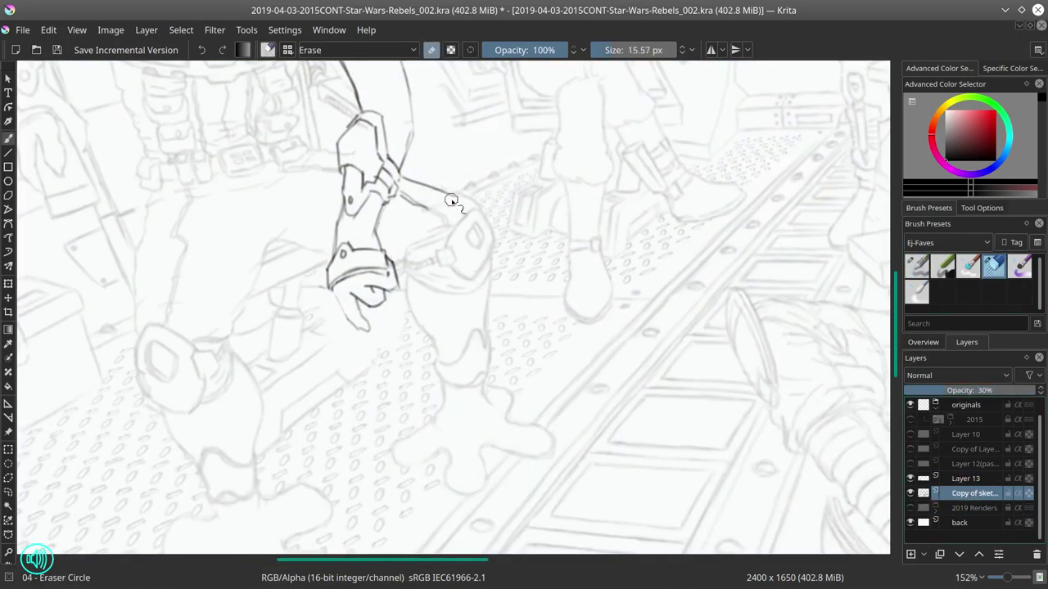
{"action": "key", "text": "Page_Up"}
{"action": "key", "text": "slash"}
{"action": "key", "text": "slash"}
{"action": "key", "text": "slash"}
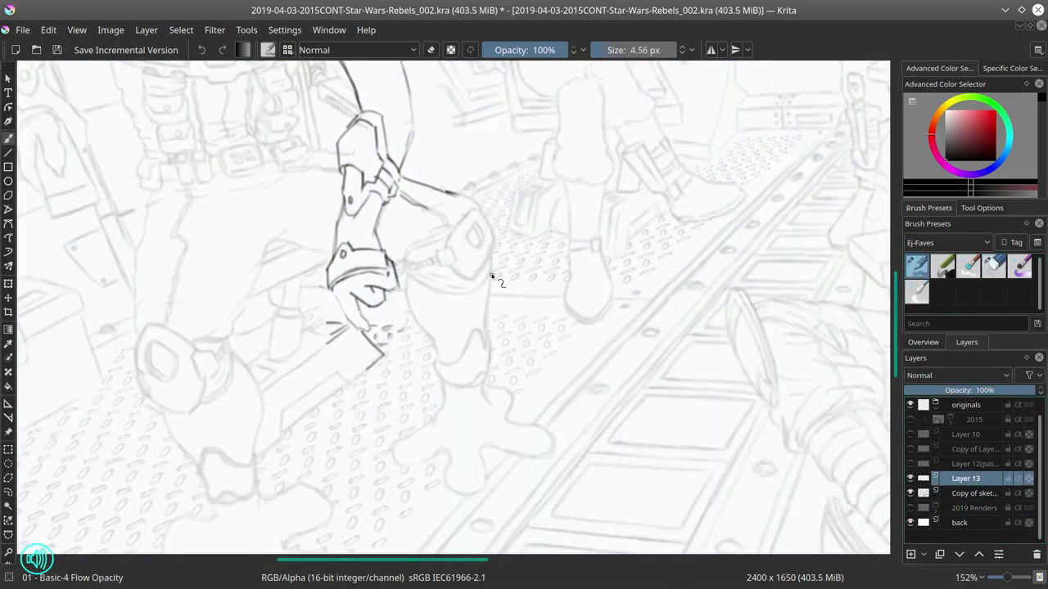
{"action": "left_click_drag", "start_coordinate": [532, 242], "coordinate": [499, 406]}
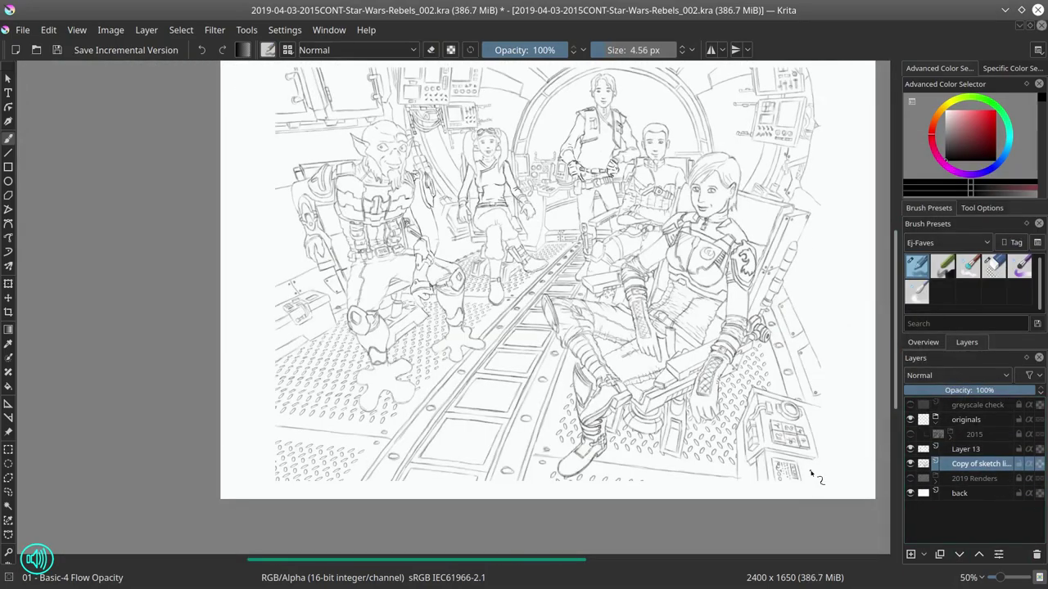
Step: Merge the lines layer down into the sketch copy
{"action": "left_click_drag", "start_coordinate": [425, 242], "coordinate": [458, 342]}
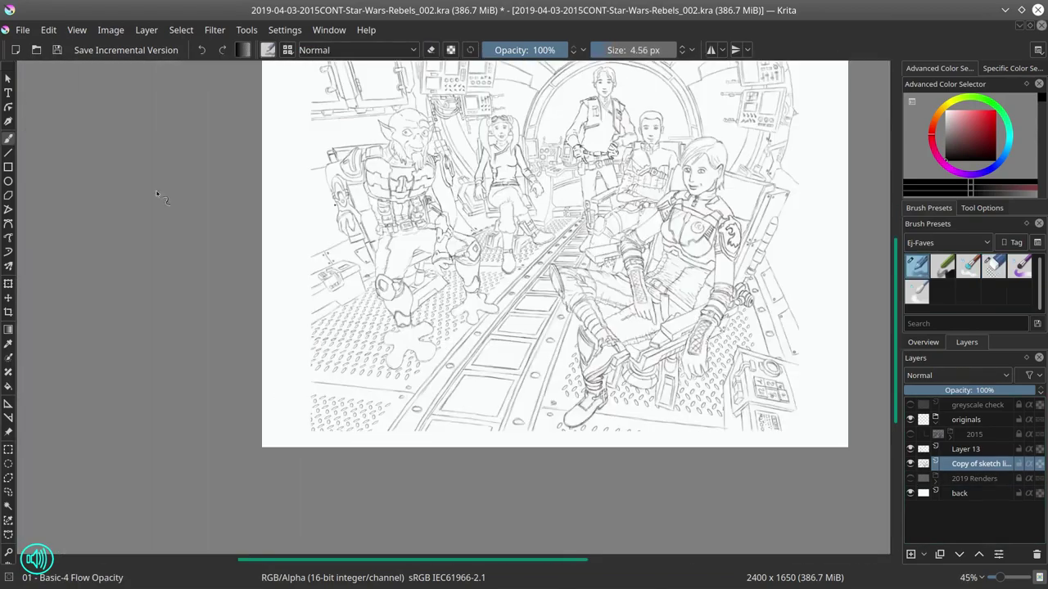
{"action": "right_click", "coordinate": [980, 463]}
{"action": "left_click", "coordinate": [936, 276]}
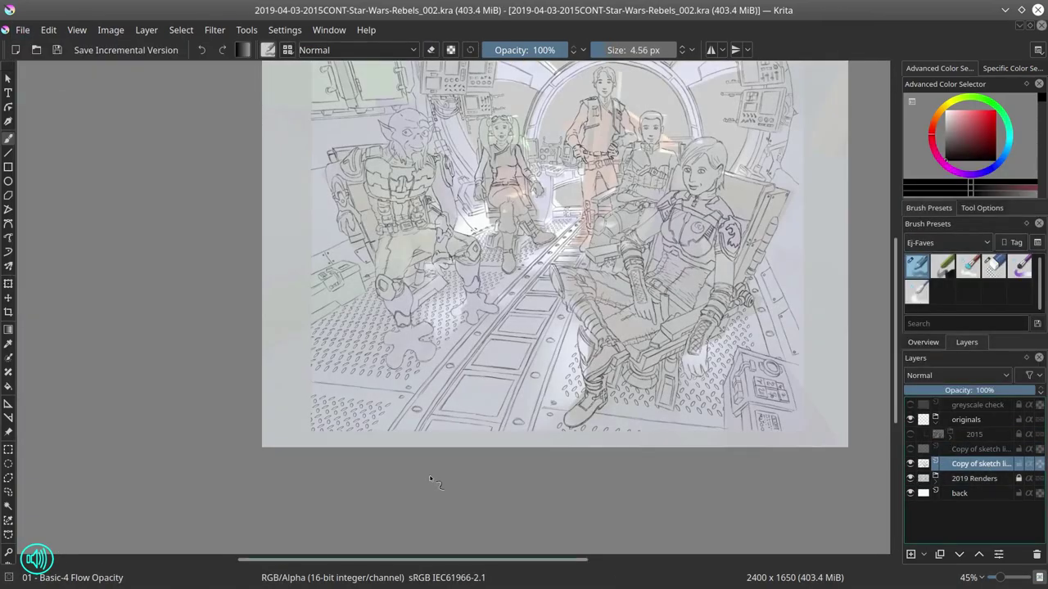
{"action": "scroll", "coordinate": [432, 480], "scroll_direction": "up", "scroll_amount": 5}
{"action": "scroll", "coordinate": [431, 481], "scroll_direction": "down", "scroll_amount": 6}
{"action": "scroll", "coordinate": [168, 178], "scroll_direction": "up", "scroll_amount": 8}
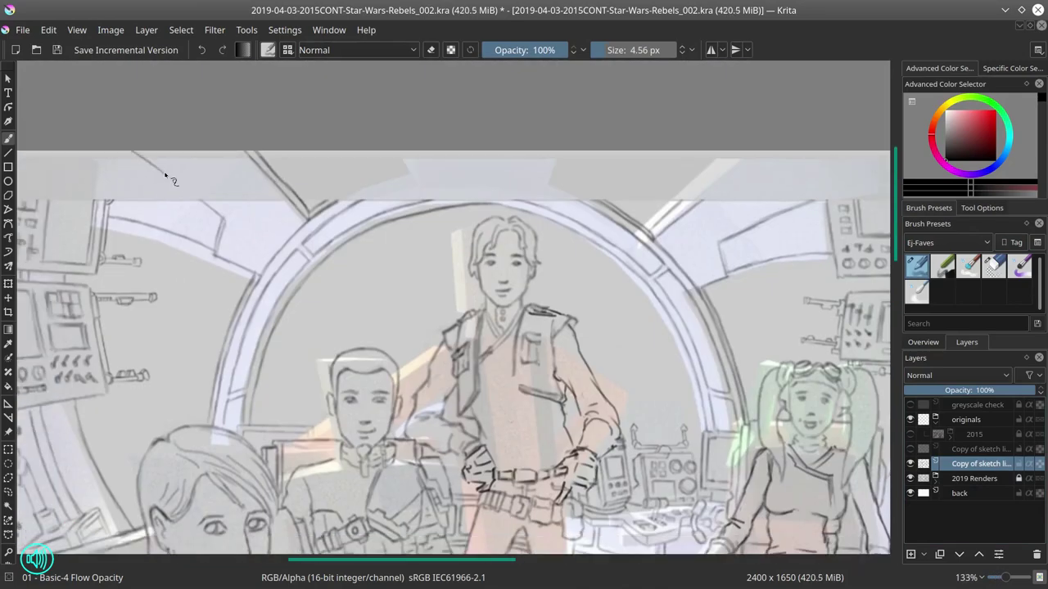
Step: Draw lines extending the cockpit arch and top-right frame, toggling the eraser with E for fixes
{"action": "left_click_drag", "start_coordinate": [314, 211], "coordinate": [399, 177]}
{"action": "left_click_drag", "start_coordinate": [700, 201], "coordinate": [757, 152]}
{"action": "left_click_drag", "start_coordinate": [606, 215], "coordinate": [547, 178]}
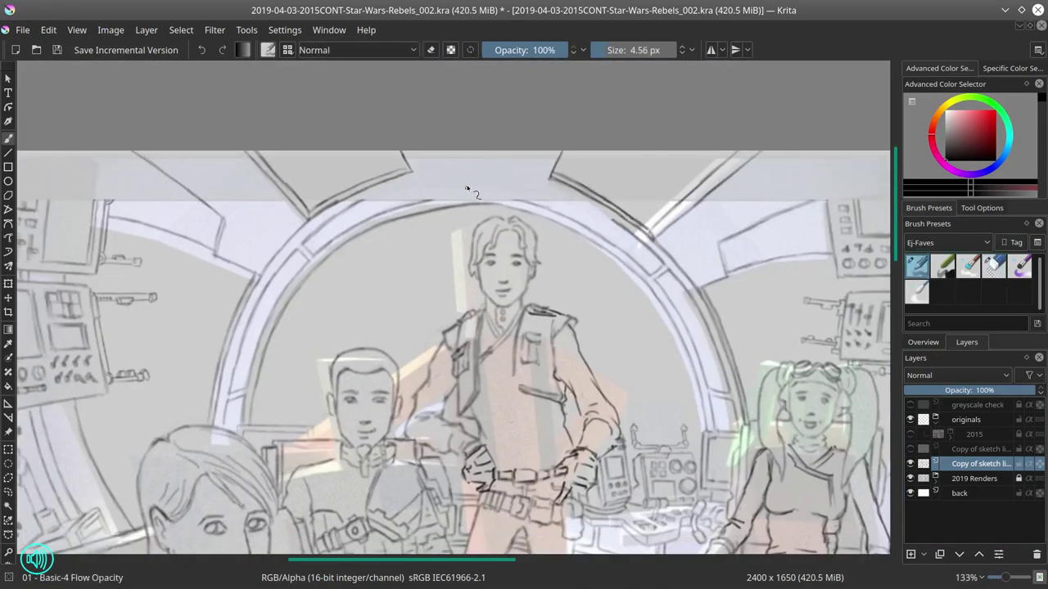
{"action": "key", "text": "e"}
{"action": "key", "text": "e"}
{"action": "mouse_move", "coordinate": [483, 178]}
{"action": "left_mouse_down"}
{"action": "mouse_move", "coordinate": [483, 198]}
{"action": "mouse_move", "coordinate": [435, 171]}
{"action": "left_mouse_up"}
{"action": "key", "text": "e"}
{"action": "key", "text": "e"}
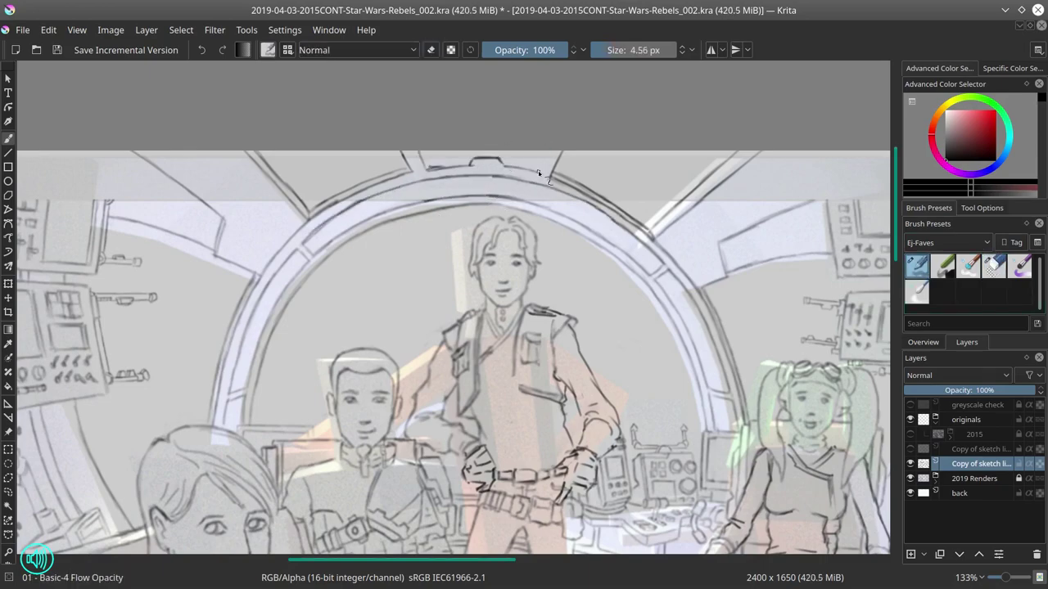
{"action": "key", "text": "e"}
{"action": "key", "text": "minus"}
{"action": "key", "text": "minus"}
{"action": "key", "text": "minus"}
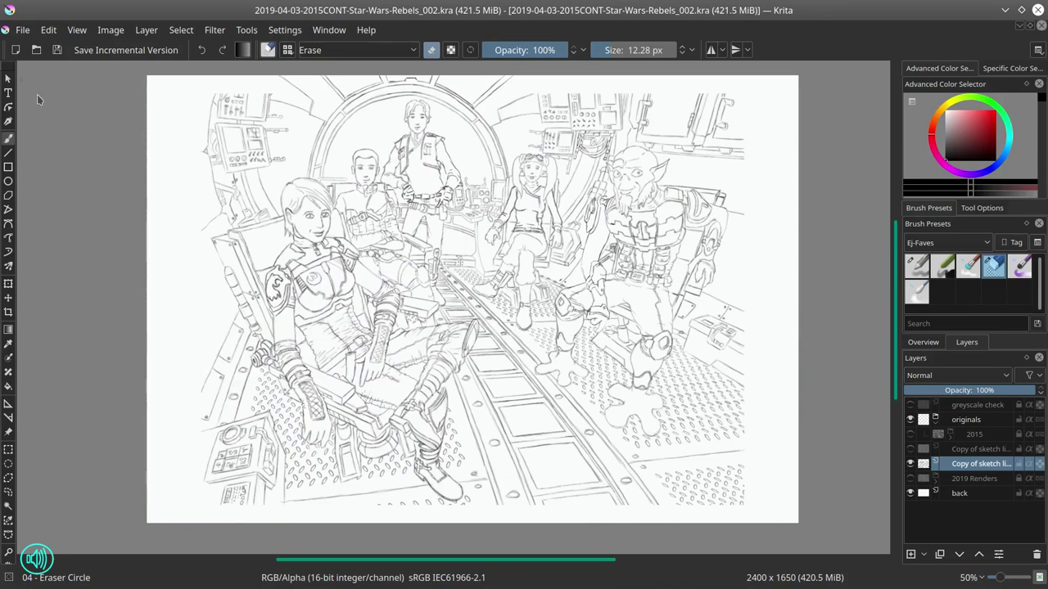
{"action": "scroll", "coordinate": [213, 140], "scroll_direction": "up", "scroll_amount": 5}
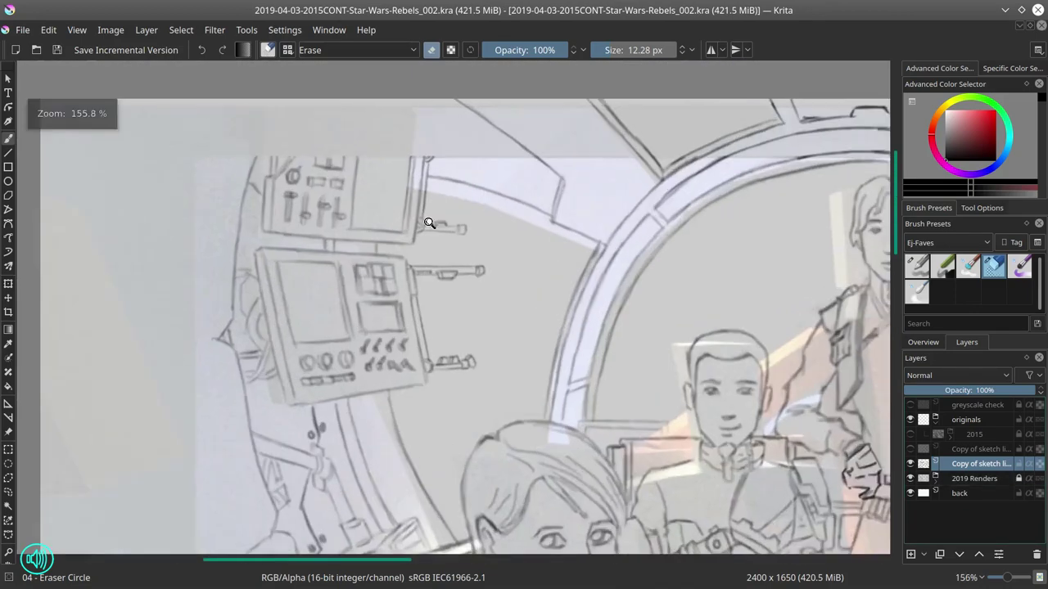
{"action": "key", "text": "e"}
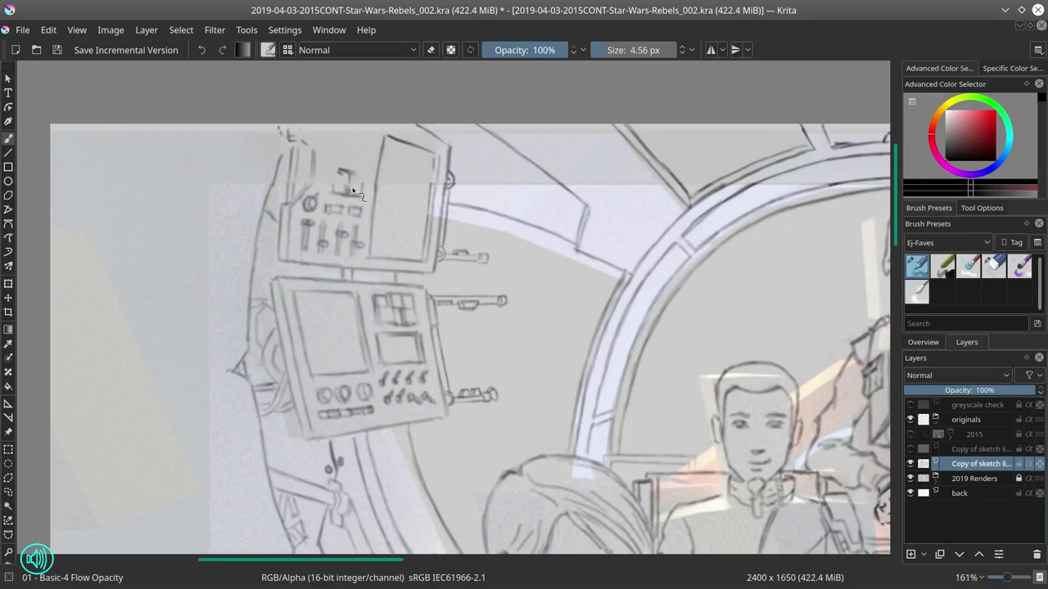
Step: Move the sketch copy layer above the originals group
{"action": "scroll", "coordinate": [352, 145], "scroll_direction": "down", "scroll_amount": 5}
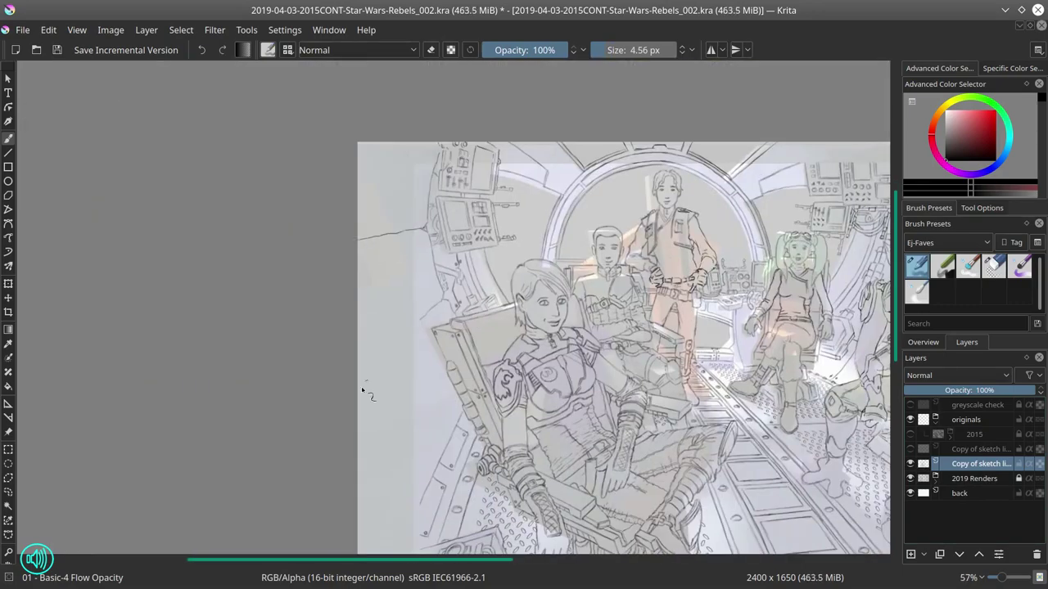
{"action": "scroll", "coordinate": [430, 313], "scroll_direction": "down", "scroll_amount": 3}
{"action": "scroll", "coordinate": [413, 319], "scroll_direction": "up", "scroll_amount": 3}
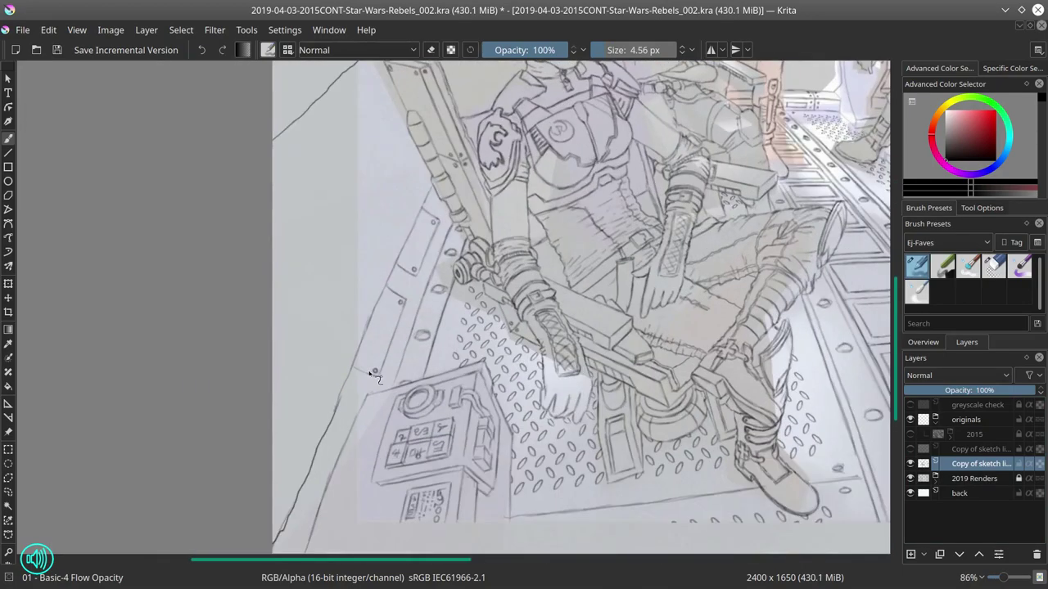
{"action": "scroll", "coordinate": [393, 343], "scroll_direction": "down", "scroll_amount": 2}
{"action": "left_click_drag", "start_coordinate": [381, 365], "coordinate": [378, 239]}
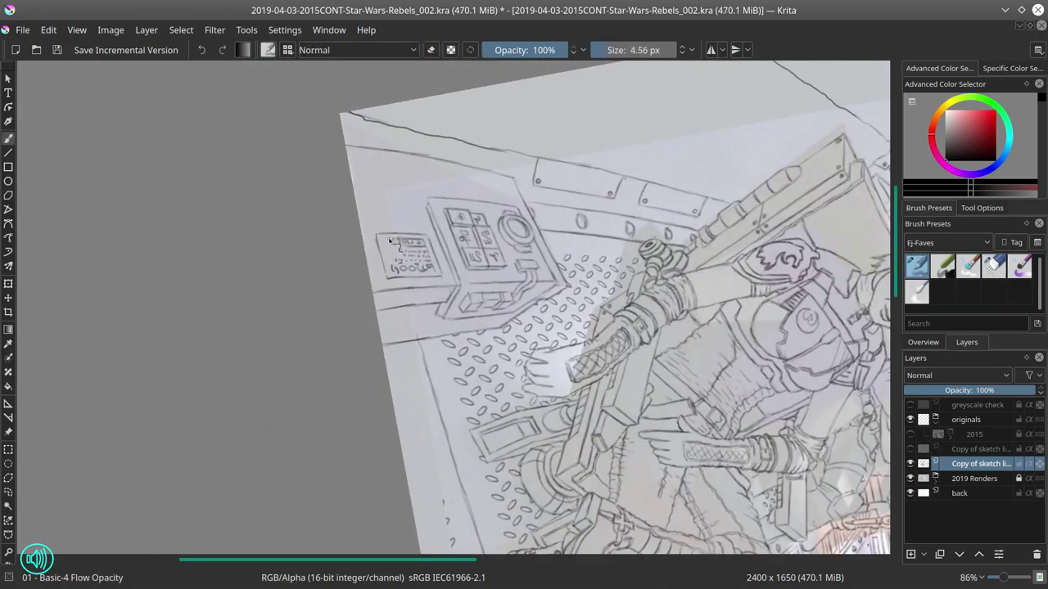
{"action": "key", "text": "5"}
{"action": "left_click", "coordinate": [909, 434]}
{"action": "left_click_drag", "start_coordinate": [978, 464], "coordinate": [986, 445]}
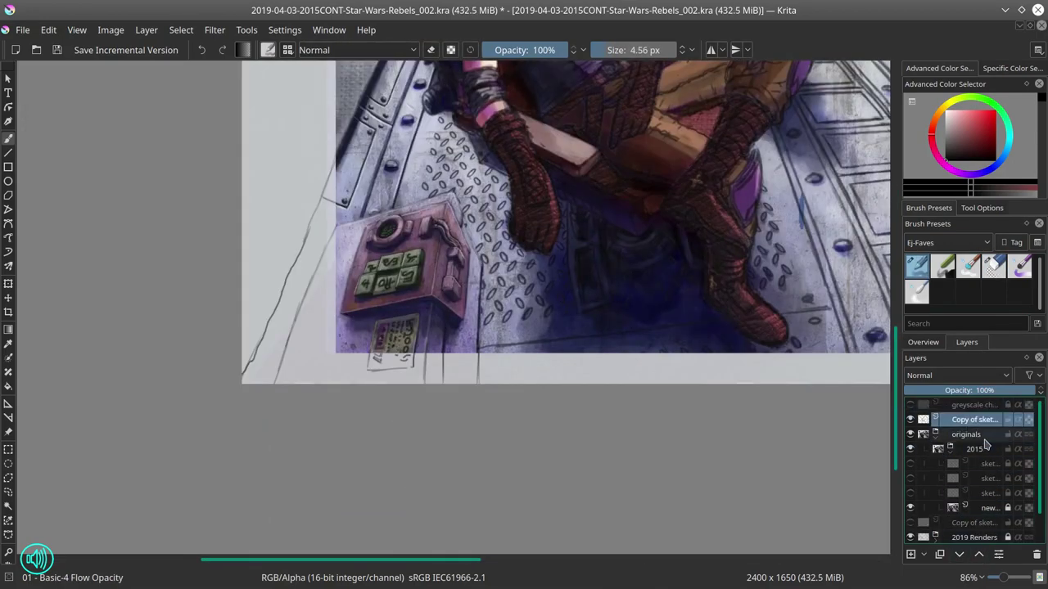
Step: Collapse the originals group and save the document
{"action": "left_click", "coordinate": [934, 434]}
{"action": "key", "text": "ctrl+s"}
{"action": "scroll", "coordinate": [697, 368], "scroll_direction": "up", "scroll_amount": 5}
{"action": "scroll", "coordinate": [327, 246], "scroll_direction": "up", "scroll_amount": 2}
{"action": "scroll", "coordinate": [275, 258], "scroll_direction": "up", "scroll_amount": 2}
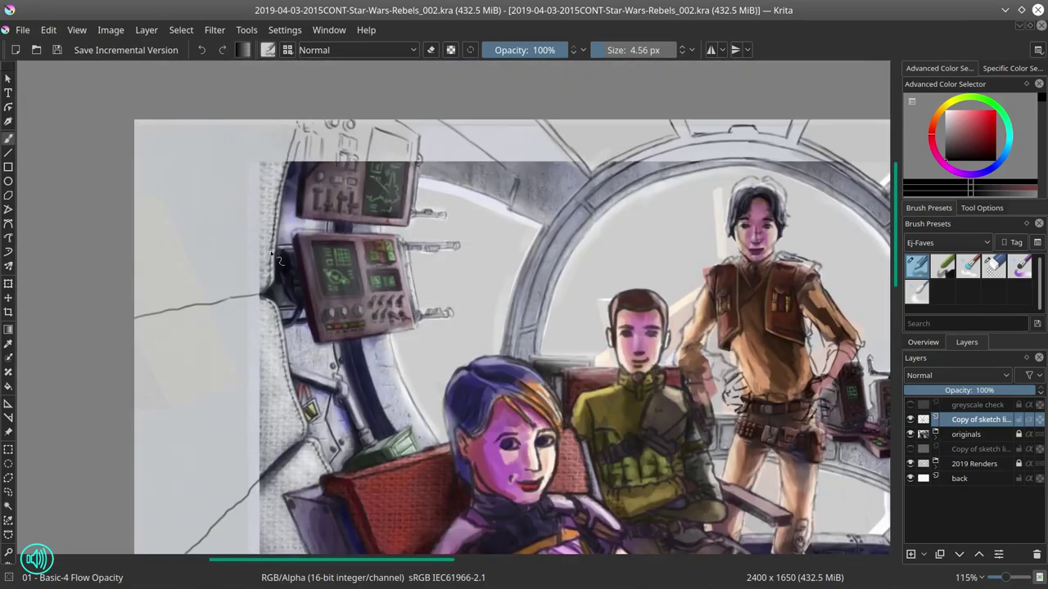
Step: Hide and re-show the originals group to check the sketch lines against the painting
{"action": "left_click", "coordinate": [909, 434]}
{"action": "left_click_drag", "start_coordinate": [295, 337], "coordinate": [343, 106]}
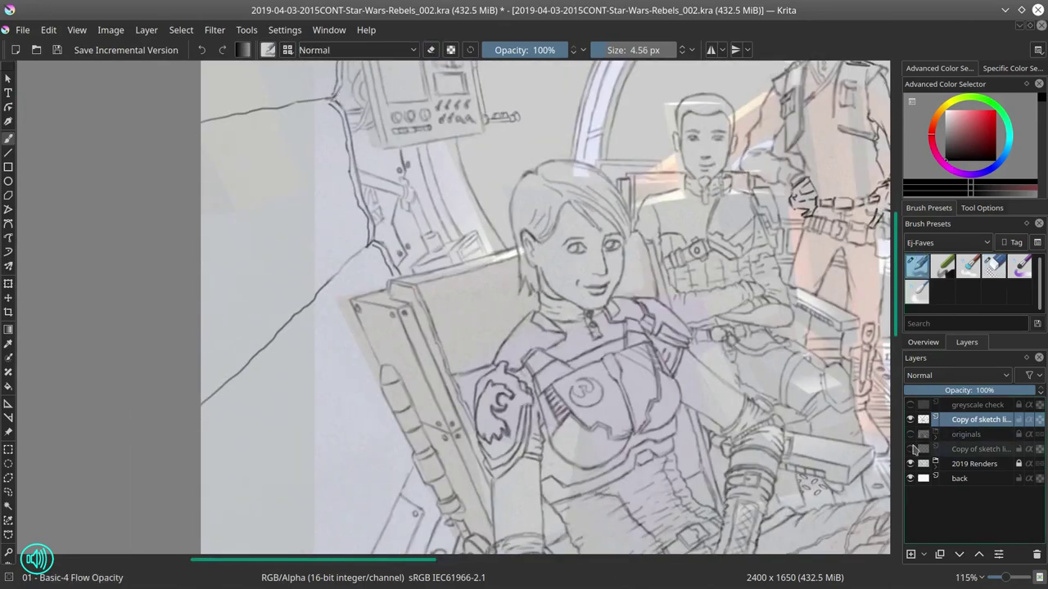
{"action": "left_click", "coordinate": [910, 433]}
{"action": "left_click_drag", "start_coordinate": [274, 355], "coordinate": [215, 202]}
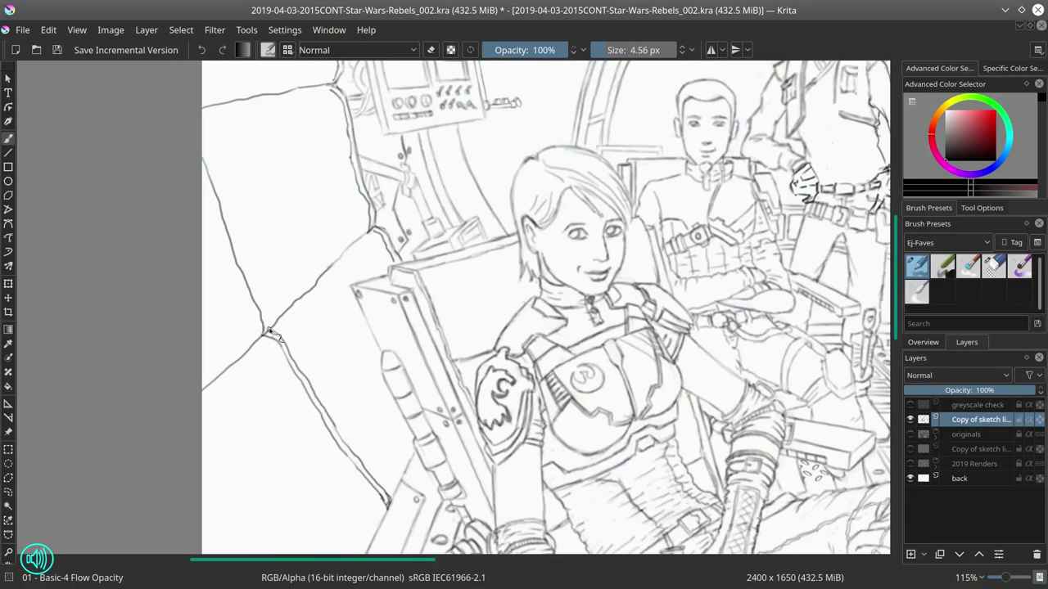
{"action": "scroll", "coordinate": [355, 463], "scroll_direction": "down", "scroll_amount": 3}
{"action": "scroll", "coordinate": [355, 464], "scroll_direction": "up", "scroll_amount": 3}
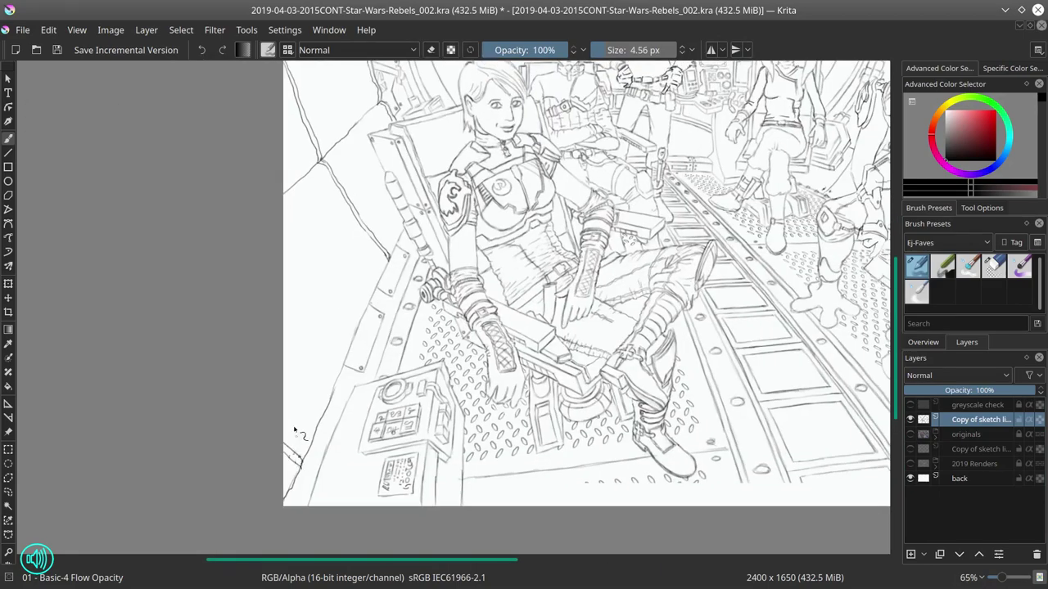
{"action": "scroll", "coordinate": [326, 460], "scroll_direction": "down", "scroll_amount": 3}
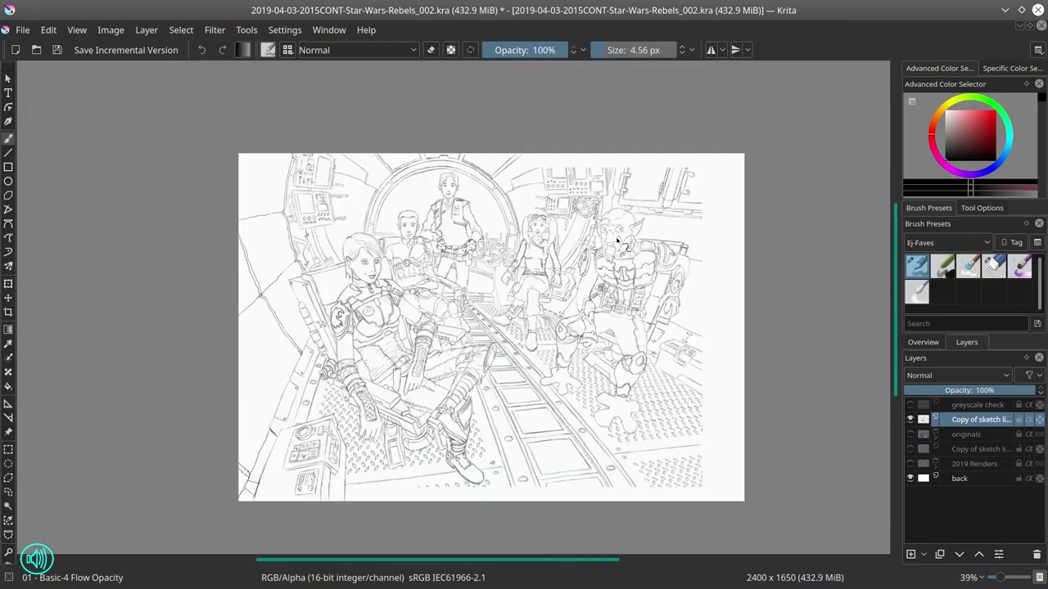
Step: Mirror the whole image horizontally
{"action": "left_click", "coordinate": [111, 30]}
{"action": "left_click", "coordinate": [169, 187]}
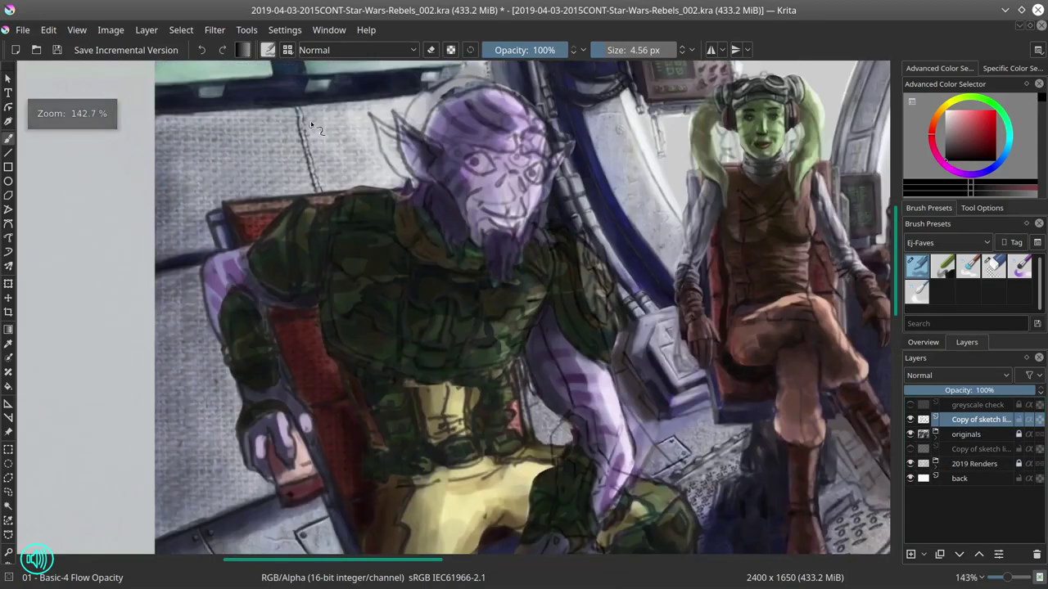
{"action": "scroll", "coordinate": [528, 205], "scroll_direction": "down", "scroll_amount": 3}
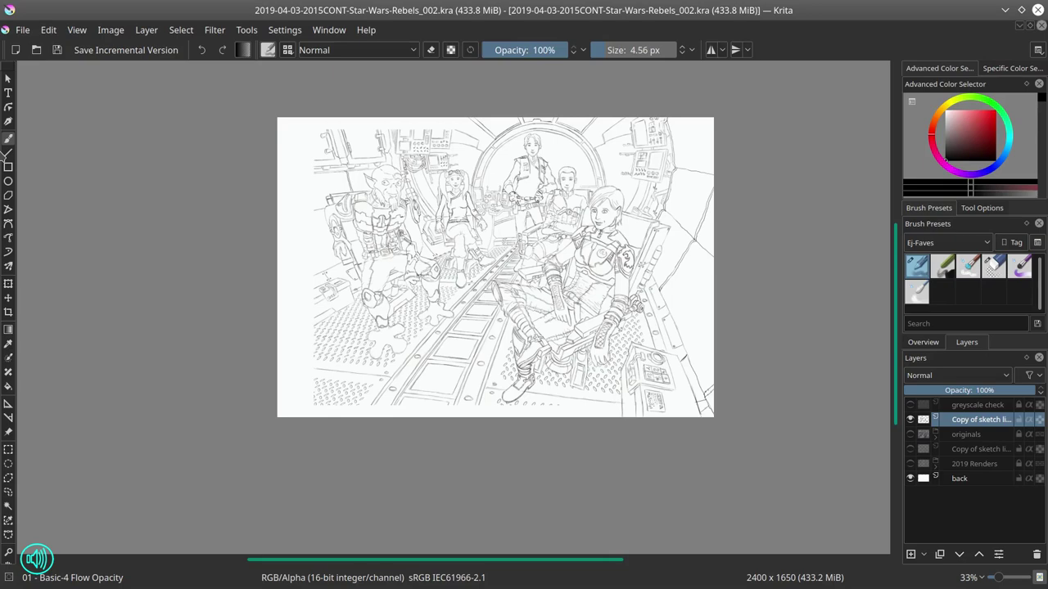
Step: Draw the upper-left cabinet lines, including the long horizontal line under it
{"action": "scroll", "coordinate": [365, 138], "scroll_direction": "up", "scroll_amount": 5}
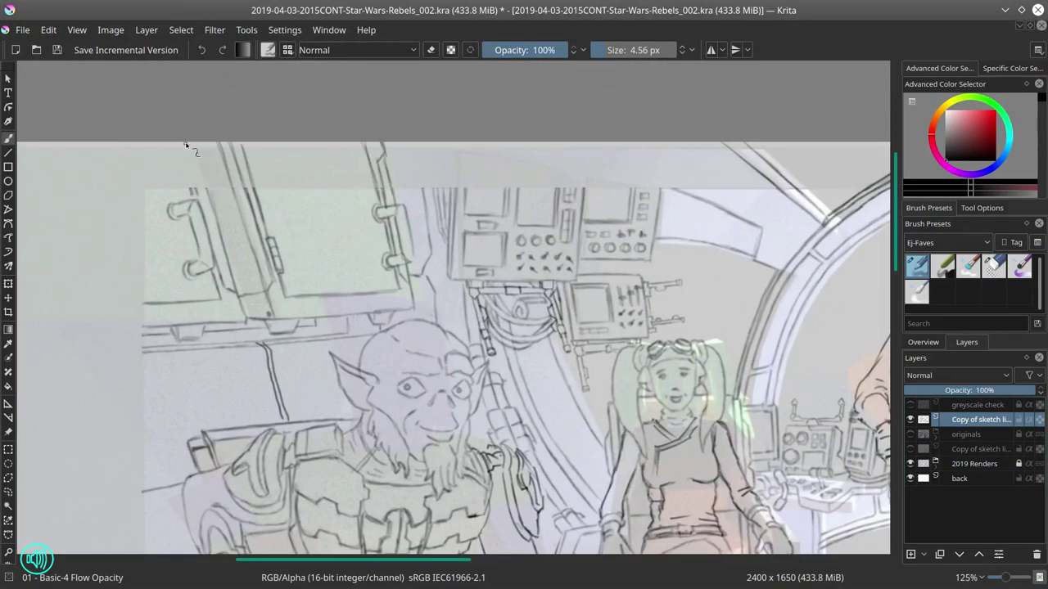
{"action": "left_click_drag", "start_coordinate": [286, 266], "coordinate": [211, 276]}
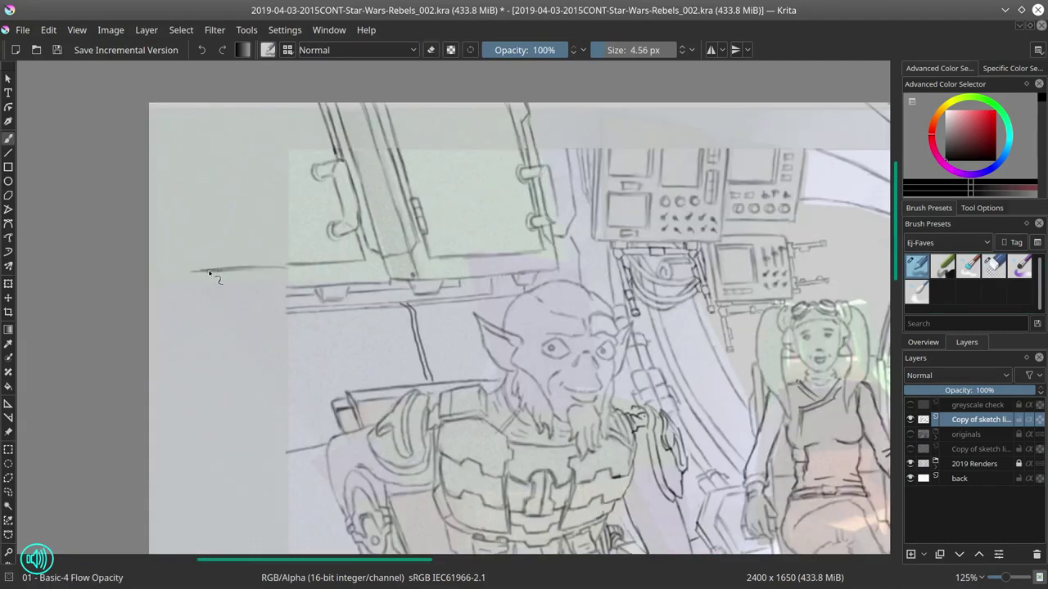
{"action": "left_click_drag", "start_coordinate": [335, 176], "coordinate": [321, 149]}
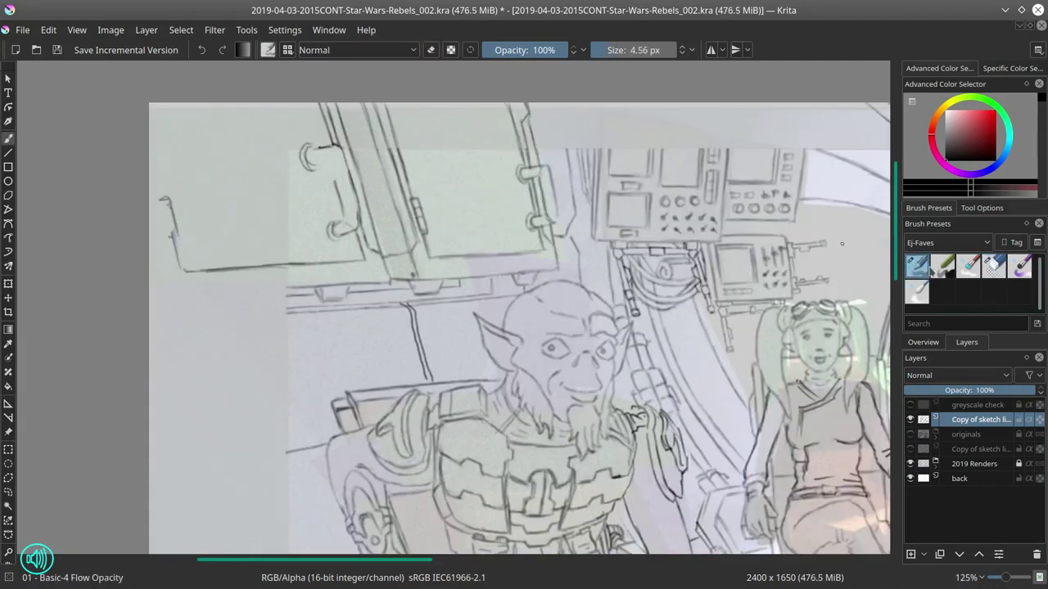
{"action": "left_click_drag", "start_coordinate": [177, 260], "coordinate": [185, 271]}
{"action": "mouse_move", "coordinate": [299, 285]}
{"action": "left_mouse_down"}
{"action": "mouse_move", "coordinate": [167, 294]}
{"action": "mouse_move", "coordinate": [303, 307]}
{"action": "left_mouse_up"}
{"action": "left_click", "coordinate": [993, 266]}
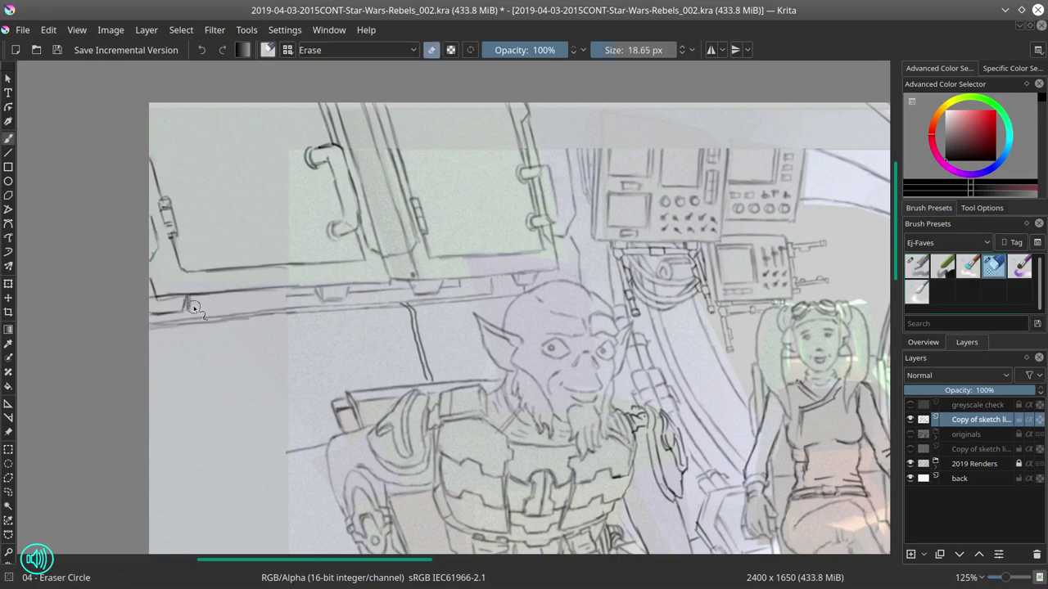
{"action": "key", "text": "slash"}
Step: Draw the floor's left edge and erase stray bits around its corner
{"action": "key", "text": "slash"}
{"action": "mouse_move", "coordinate": [397, 491]}
{"action": "left_mouse_down"}
{"action": "mouse_move", "coordinate": [384, 229]}
{"action": "mouse_move", "coordinate": [363, 344]}
{"action": "mouse_move", "coordinate": [251, 324]}
{"action": "left_mouse_up"}
{"action": "key", "text": "slash"}
{"action": "left_click_drag", "start_coordinate": [207, 358], "coordinate": [302, 283]}
{"action": "key", "text": "slash"}
{"action": "key", "text": "slash"}
{"action": "left_click_drag", "start_coordinate": [217, 186], "coordinate": [281, 248]}
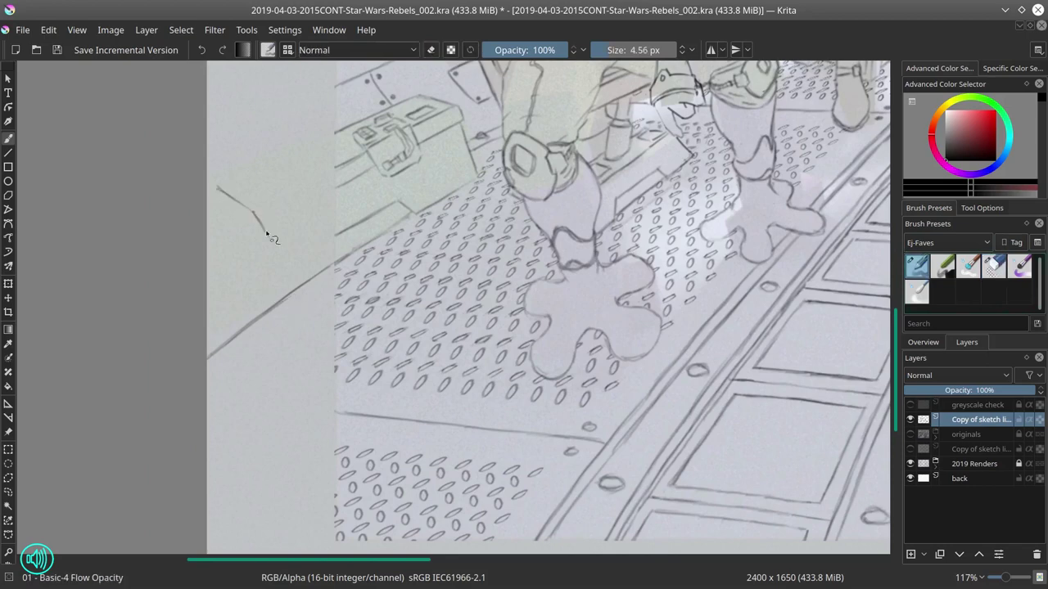
Step: Draw the crate's top edge and the floor's left corner, fixing crate lines
{"action": "key", "text": "slash"}
{"action": "mouse_move", "coordinate": [260, 211]}
{"action": "left_mouse_down"}
{"action": "mouse_move", "coordinate": [302, 282]}
{"action": "mouse_move", "coordinate": [394, 223]}
{"action": "left_mouse_up"}
{"action": "key", "text": "slash"}
{"action": "left_click_drag", "start_coordinate": [225, 187], "coordinate": [366, 122]}
{"action": "key", "text": "slash"}
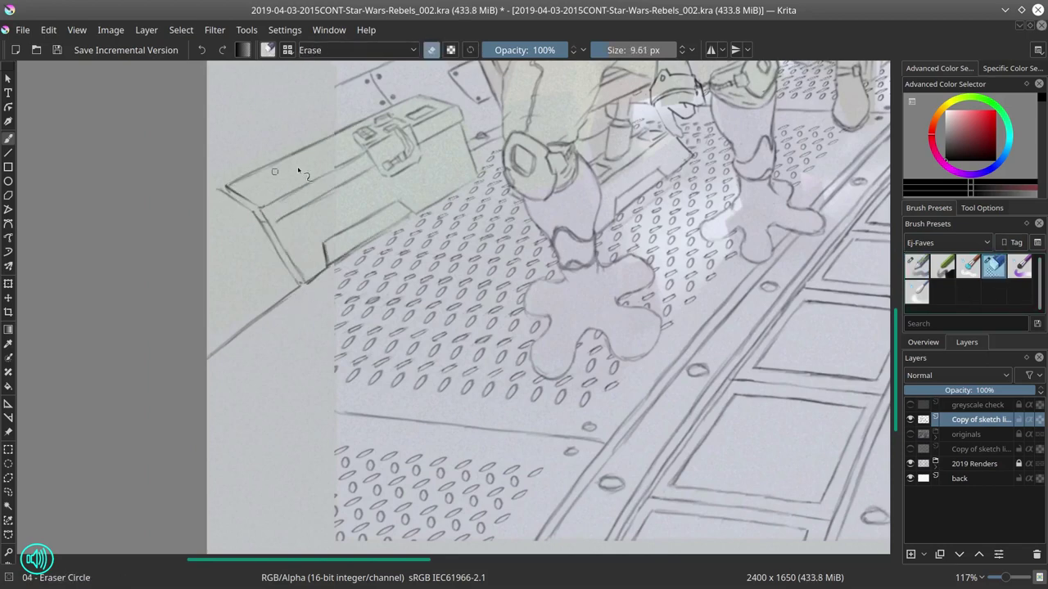
{"action": "key", "text": "slash"}
{"action": "key", "text": "slash"}
{"action": "mouse_move", "coordinate": [221, 304]}
{"action": "left_mouse_down"}
{"action": "mouse_move", "coordinate": [296, 288]}
{"action": "mouse_move", "coordinate": [266, 234]}
{"action": "mouse_move", "coordinate": [231, 231]}
{"action": "mouse_move", "coordinate": [266, 227]}
{"action": "left_mouse_up"}
{"action": "key", "text": "slash"}
{"action": "key", "text": "slash"}
{"action": "key", "text": "slash"}
{"action": "left_click_drag", "start_coordinate": [526, 353], "coordinate": [687, 281]}
Step: Hide 2019 Renders, save, and create a blank 1920 x 1080 document
{"action": "left_click", "coordinate": [909, 463]}
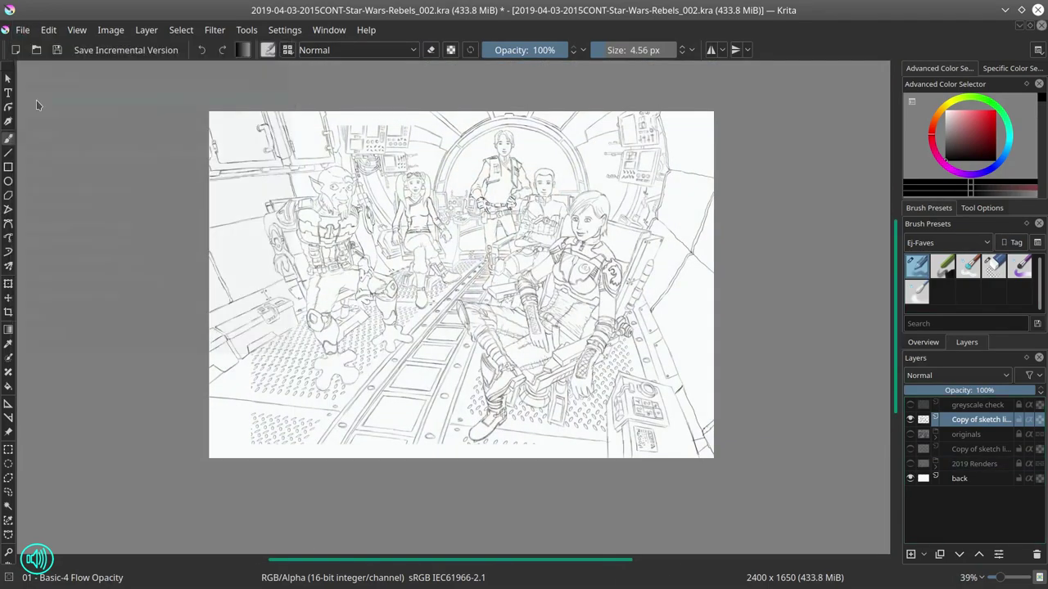
{"action": "key", "text": "ctrl+s"}
{"action": "left_click", "coordinate": [15, 50]}
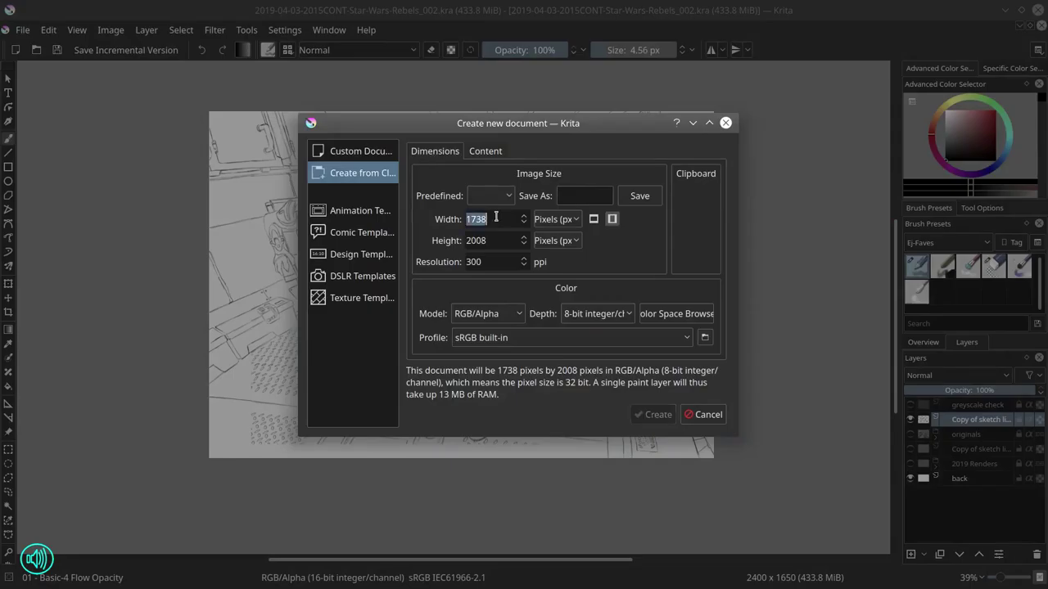
{"action": "type", "text": "1920"}
{"action": "key", "text": "Tab"}
{"action": "type", "text": "1080"}
{"action": "key", "text": "Return"}
{"action": "key", "text": "ctrl+a"}
{"action": "left_click", "coordinate": [48, 29]}
Step: Paste the blank 16:9 frame into the Star Wars drawing and scale it over the sketch
{"action": "left_click", "coordinate": [37, 82]}
{"action": "key", "text": "ctrl+Tab"}
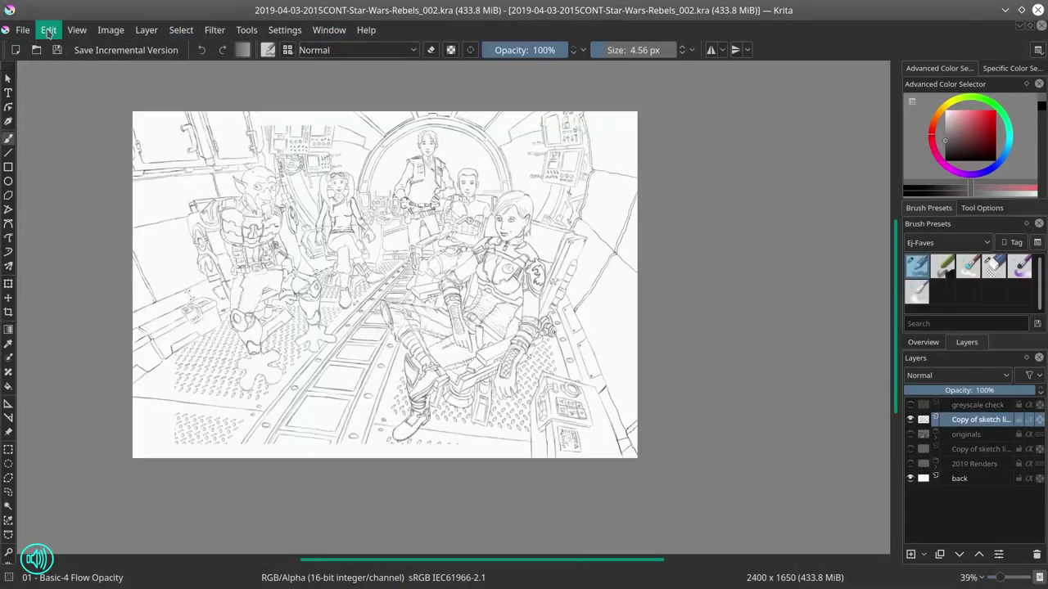
{"action": "key", "text": "ctrl+v"}
{"action": "key", "text": "ctrl+t"}
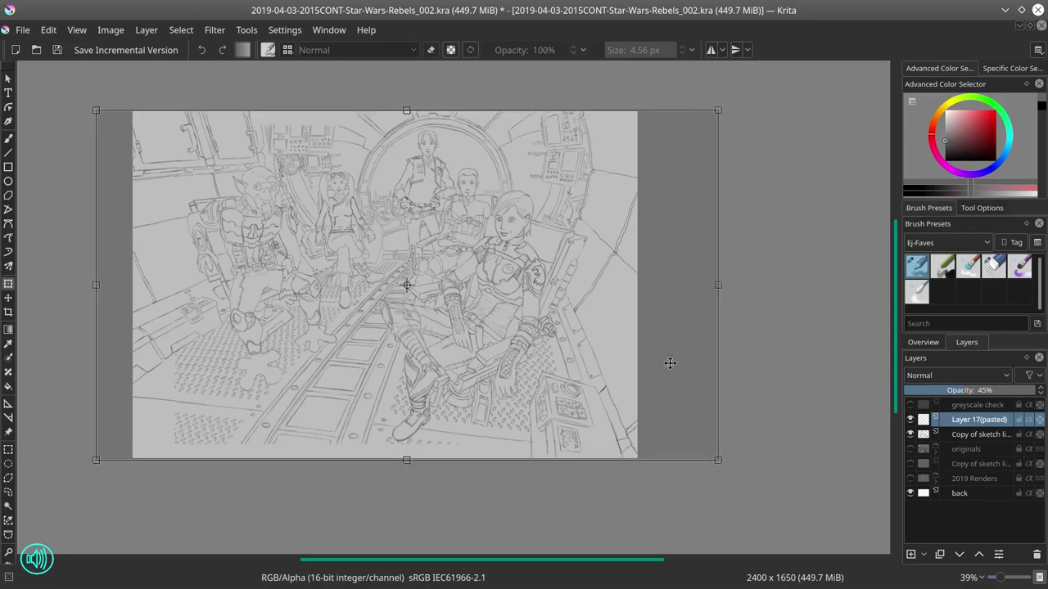
{"action": "key", "text": "Return"}
Step: Widen the canvas with Resize Canvas to fit the 16:9 frame
{"action": "left_click", "coordinate": [111, 29]}
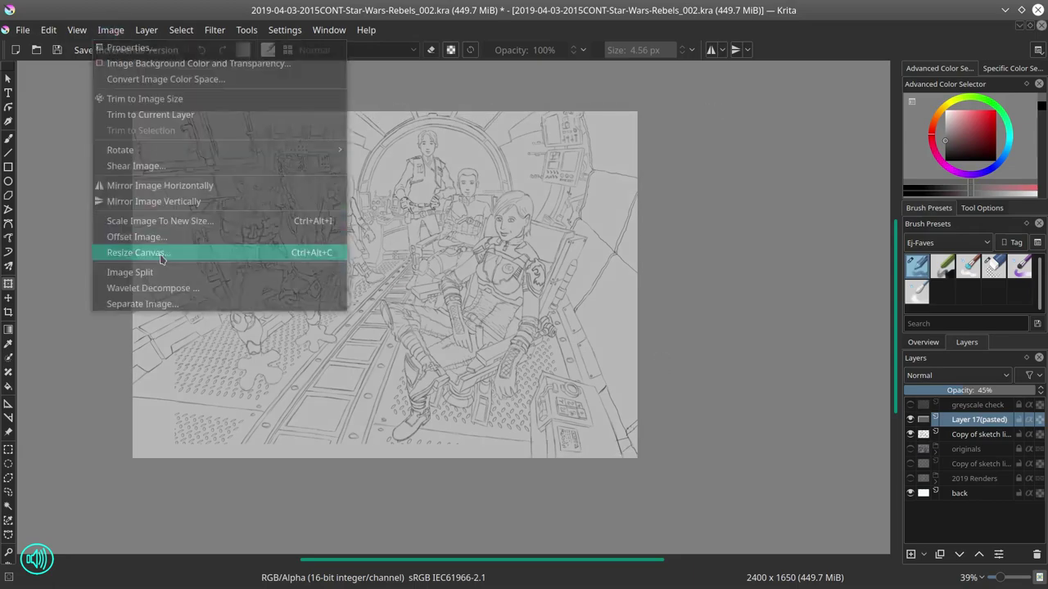
{"action": "left_click", "coordinate": [131, 253]}
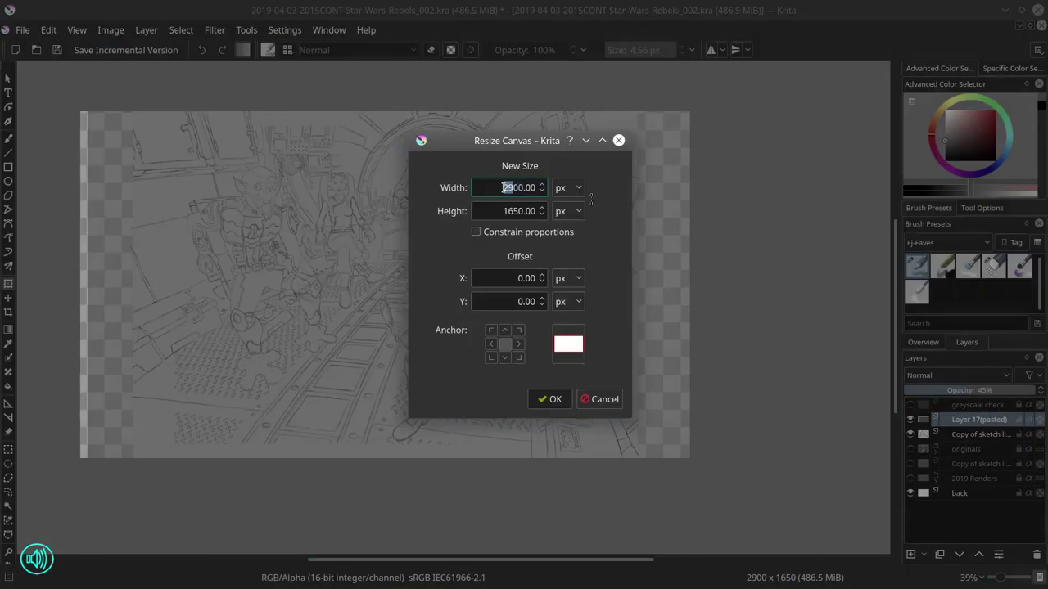
{"action": "type", "text": "31"}
{"action": "left_click", "coordinate": [549, 400]}
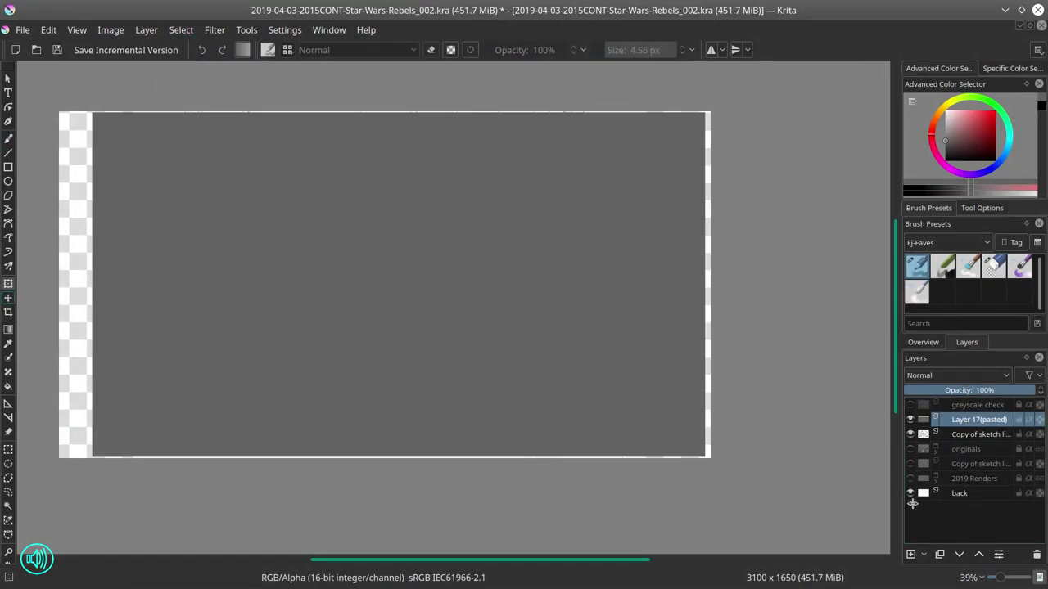
Step: Lower the frame layer's opacity, nudge it left, and save an incremental version
{"action": "left_click", "coordinate": [966, 389]}
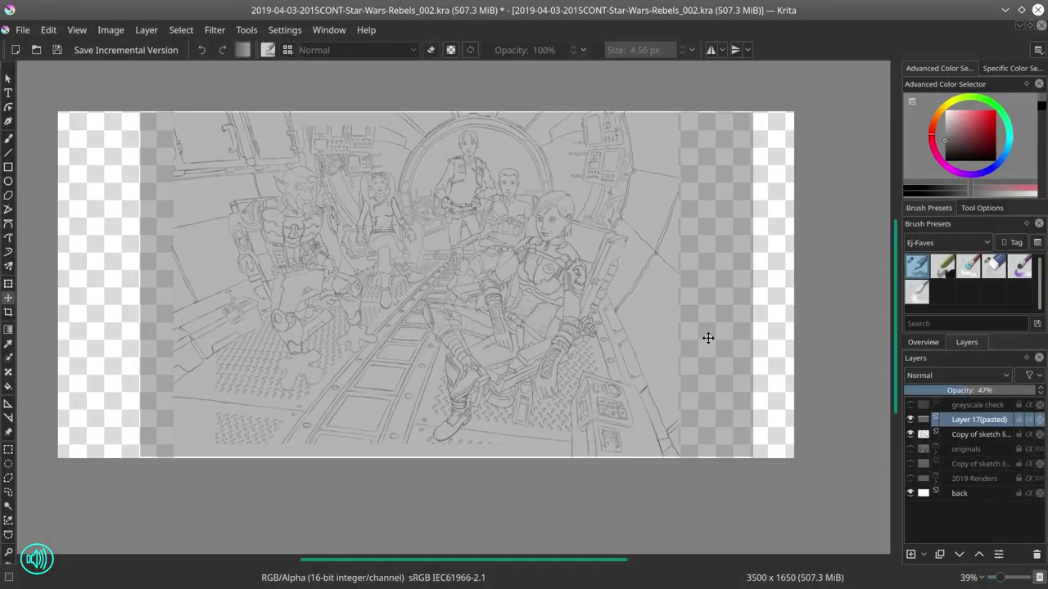
{"action": "left_click_drag", "start_coordinate": [708, 338], "coordinate": [693, 338]}
{"action": "left_click", "coordinate": [102, 50]}
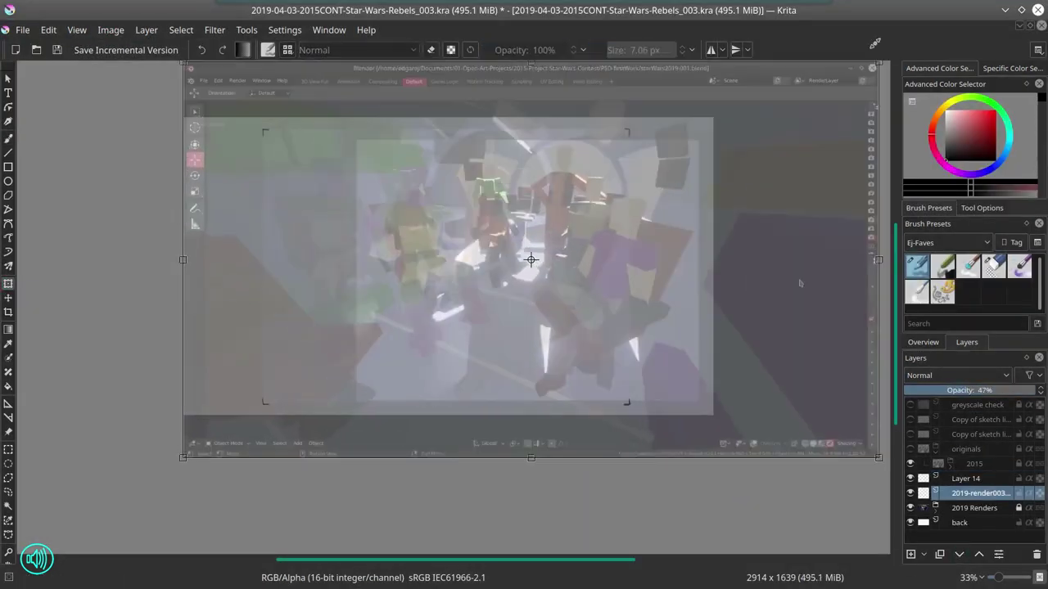
Step: Enlarge and reposition the render reference, then show the sketch copy above it
{"action": "left_click_drag", "start_coordinate": [456, 342], "coordinate": [374, 401]}
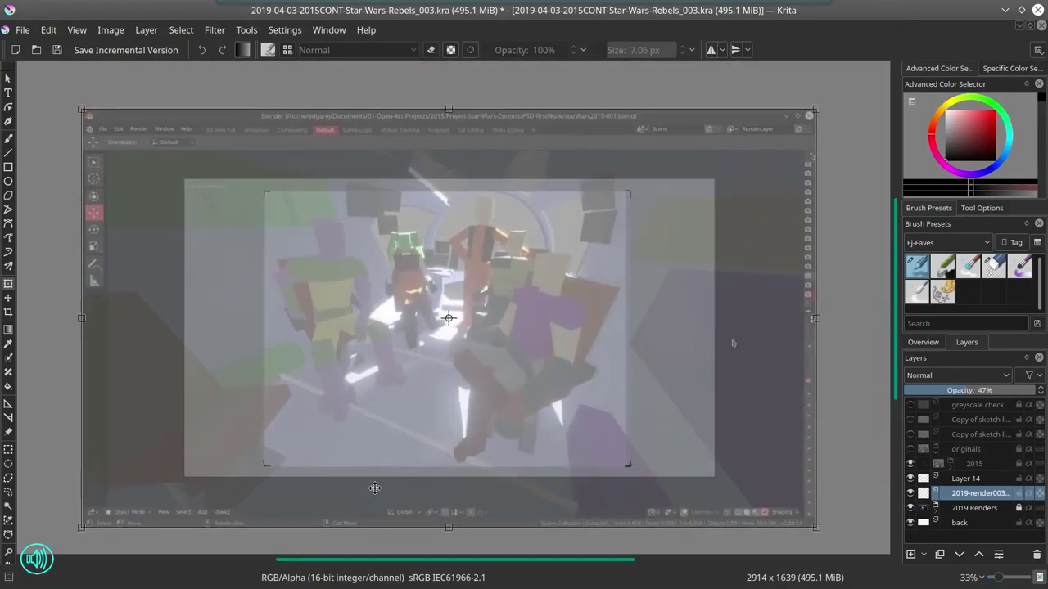
{"action": "scroll", "coordinate": [561, 491], "scroll_direction": "up", "scroll_amount": 2}
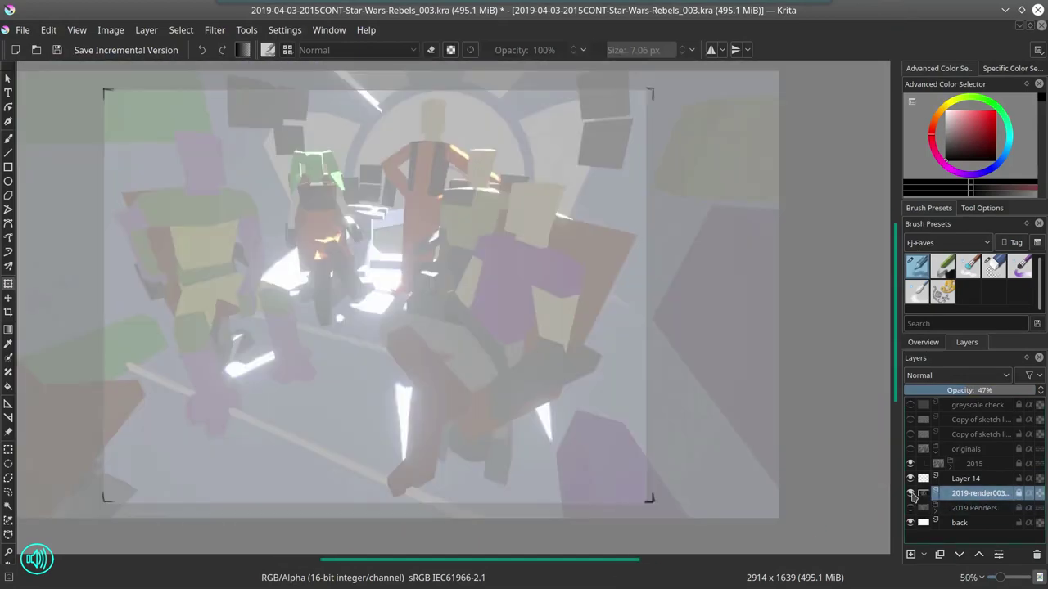
{"action": "left_click", "coordinate": [910, 434]}
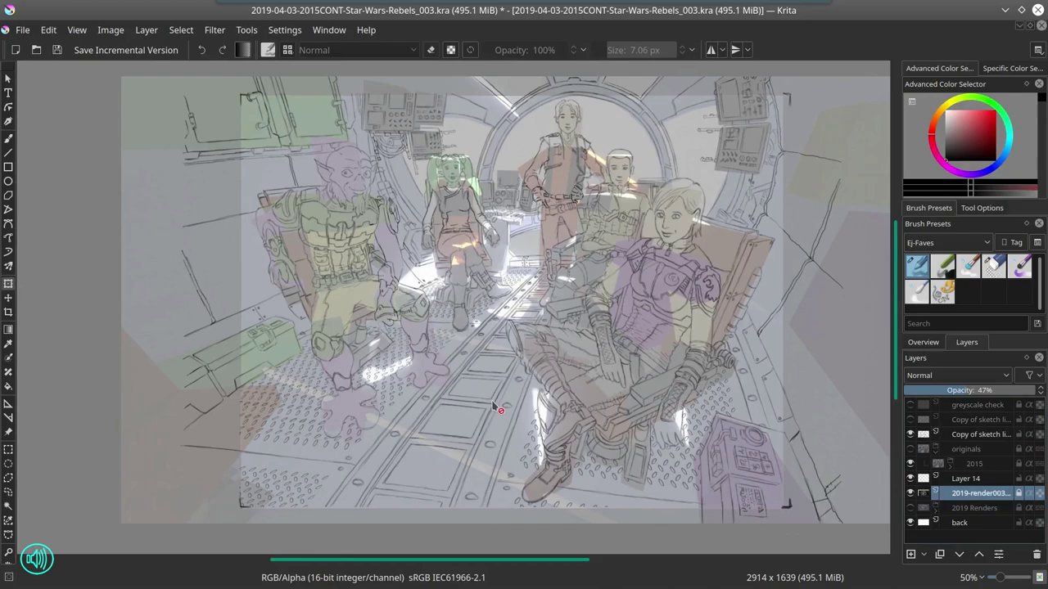
{"action": "scroll", "coordinate": [731, 320], "scroll_direction": "up", "scroll_amount": 2}
{"action": "left_click_drag", "start_coordinate": [504, 448], "coordinate": [712, 447]}
Step: Group the render layers as '2019' inside originals beside 2015, then reselect the sketch copy
{"action": "key", "text": "Insert"}
{"action": "double_click", "coordinate": [967, 480]}
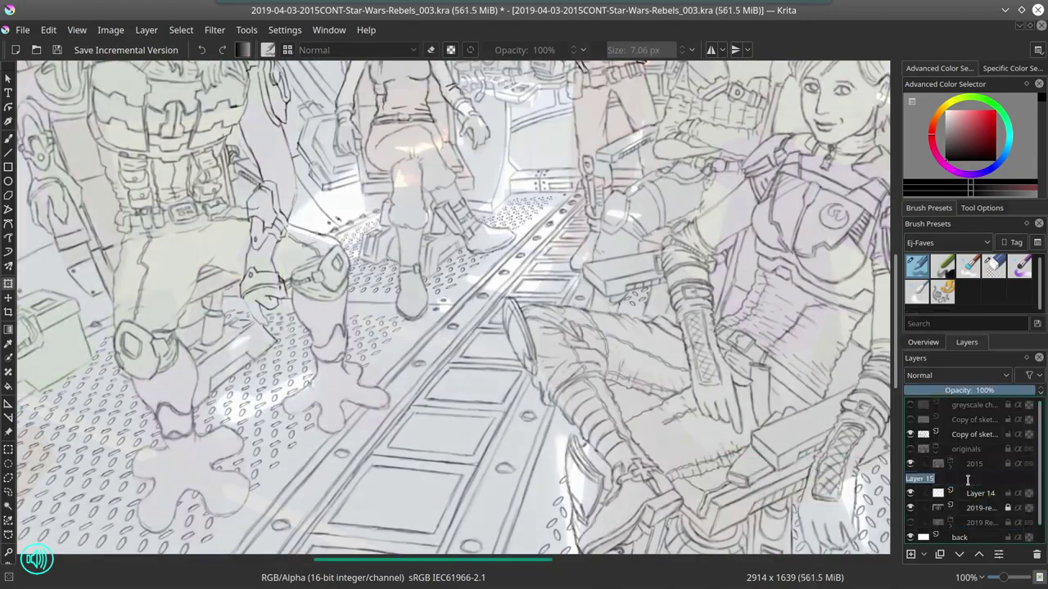
{"action": "type", "text": "2019"}
{"action": "key", "text": "Return"}
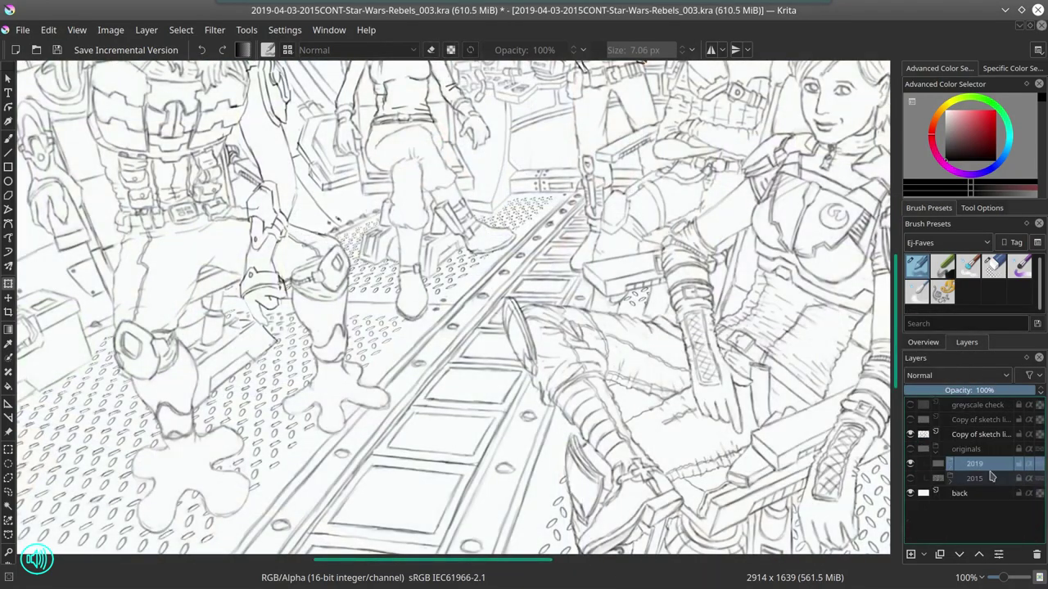
{"action": "left_click_drag", "start_coordinate": [990, 476], "coordinate": [982, 488]}
{"action": "scroll", "coordinate": [528, 379], "scroll_direction": "down", "scroll_amount": 1}
{"action": "left_click", "coordinate": [980, 434]}
{"action": "scroll", "coordinate": [527, 379], "scroll_direction": "down", "scroll_amount": 1}
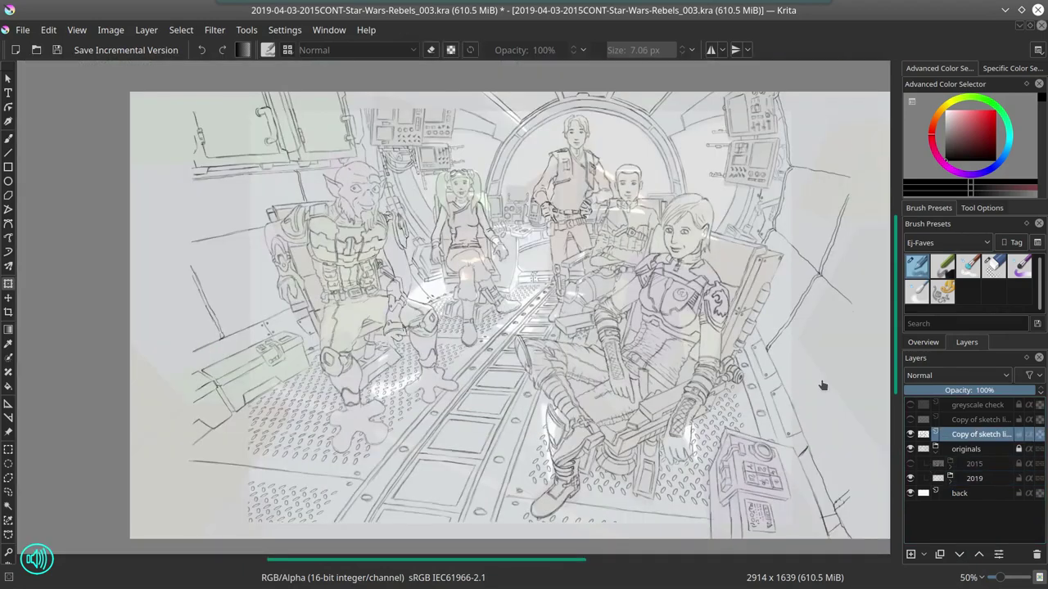
{"action": "scroll", "coordinate": [374, 304], "scroll_direction": "up", "scroll_amount": 2}
Step: Freehand-select the floor area, tracing around both lobes of the foot
{"action": "scroll", "coordinate": [374, 303], "scroll_direction": "up", "scroll_amount": 1}
{"action": "left_click_drag", "start_coordinate": [16, 479], "coordinate": [420, 165]}
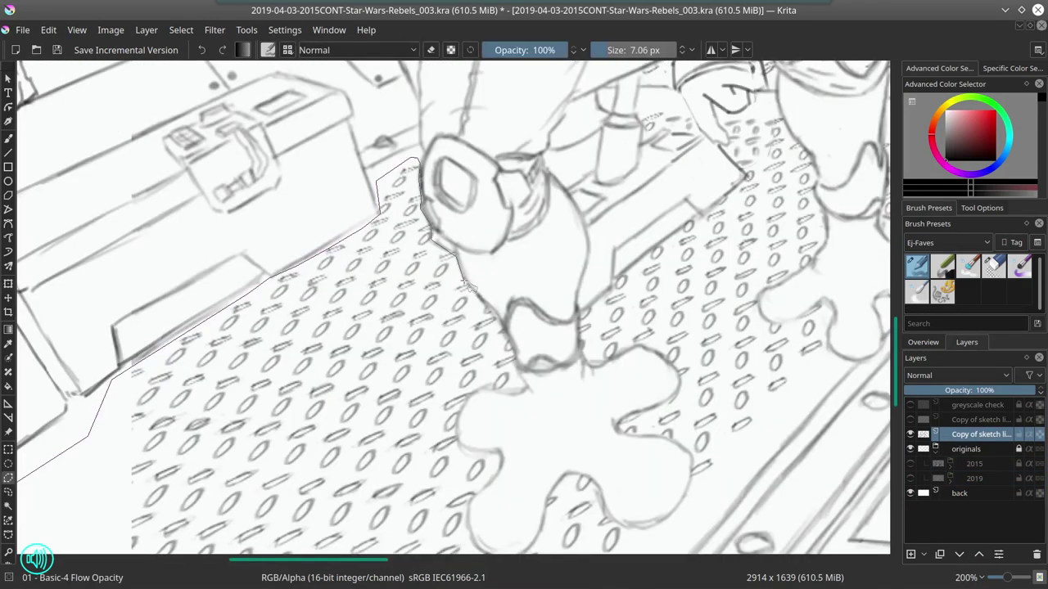
{"action": "mouse_move", "coordinate": [466, 284]}
{"action": "left_mouse_down"}
{"action": "mouse_move", "coordinate": [520, 373]}
{"action": "mouse_move", "coordinate": [449, 240]}
{"action": "mouse_move", "coordinate": [468, 302]}
{"action": "mouse_move", "coordinate": [451, 393]}
{"action": "left_mouse_up"}
{"action": "left_click_drag", "start_coordinate": [560, 327], "coordinate": [516, 358]}
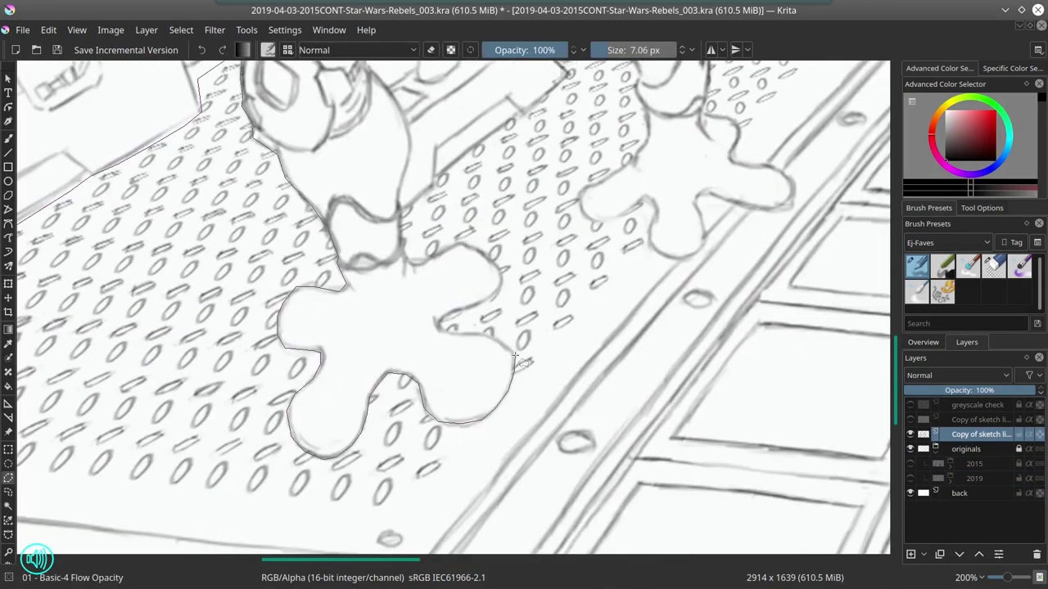
{"action": "mouse_move", "coordinate": [482, 315]}
{"action": "left_mouse_down"}
{"action": "mouse_move", "coordinate": [463, 368]}
{"action": "mouse_move", "coordinate": [407, 340]}
{"action": "left_mouse_up"}
{"action": "scroll", "coordinate": [627, 351], "scroll_direction": "down", "scroll_amount": 3}
{"action": "mouse_move", "coordinate": [366, 297]}
{"action": "left_mouse_down"}
{"action": "mouse_move", "coordinate": [627, 352]}
{"action": "mouse_move", "coordinate": [751, 297]}
{"action": "left_mouse_up"}
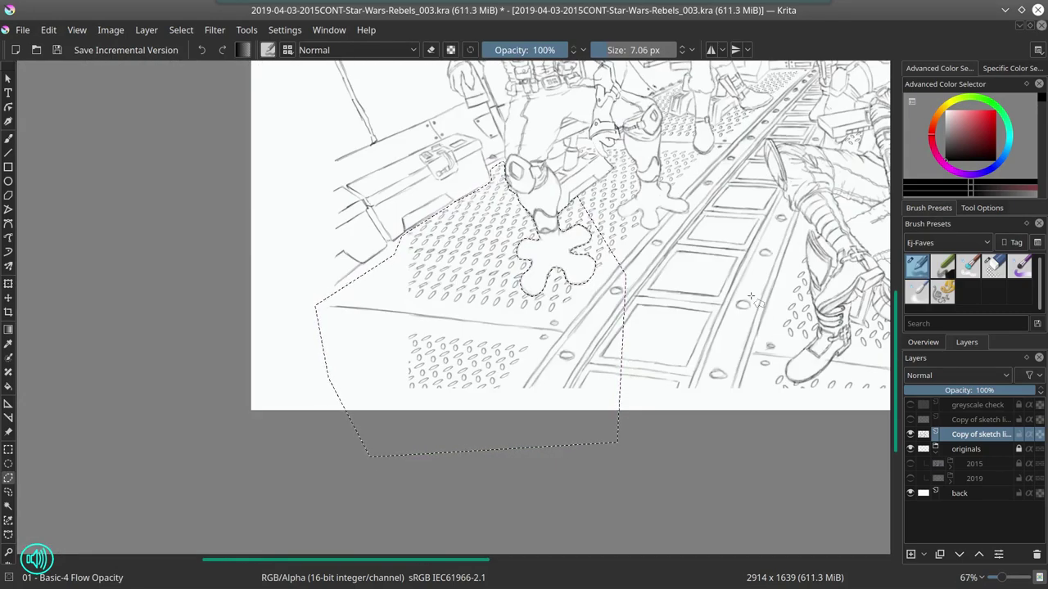
Step: Extend the freehand floor selection around the right boot and between the boots
{"action": "scroll", "coordinate": [651, 123], "scroll_direction": "up", "scroll_amount": 3}
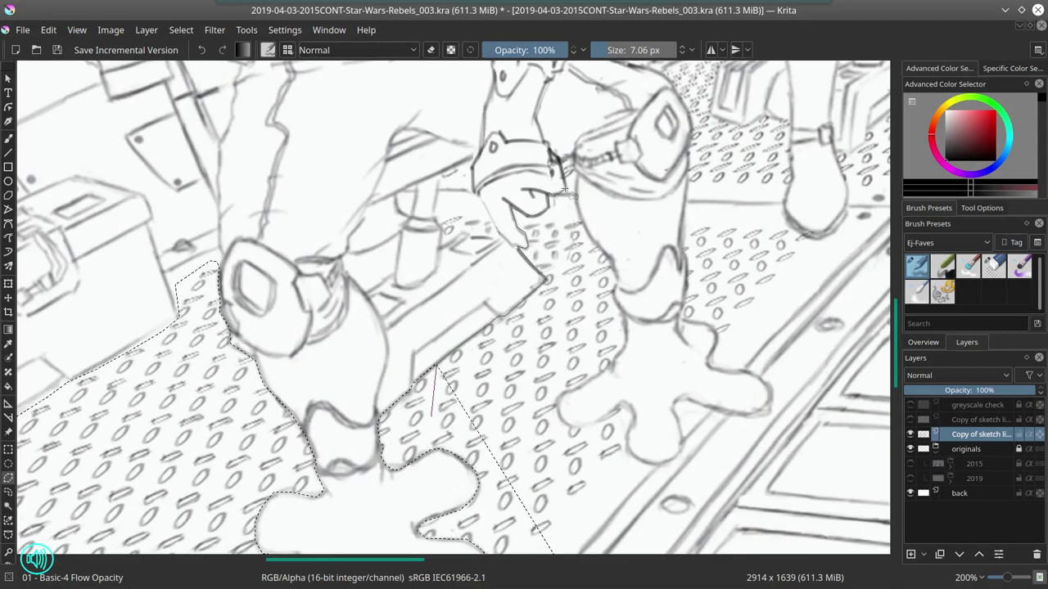
{"action": "mouse_move", "coordinate": [564, 193]}
{"action": "left_mouse_down"}
{"action": "mouse_move", "coordinate": [618, 270]}
{"action": "mouse_move", "coordinate": [585, 385]}
{"action": "mouse_move", "coordinate": [630, 446]}
{"action": "mouse_move", "coordinate": [696, 491]}
{"action": "left_mouse_up"}
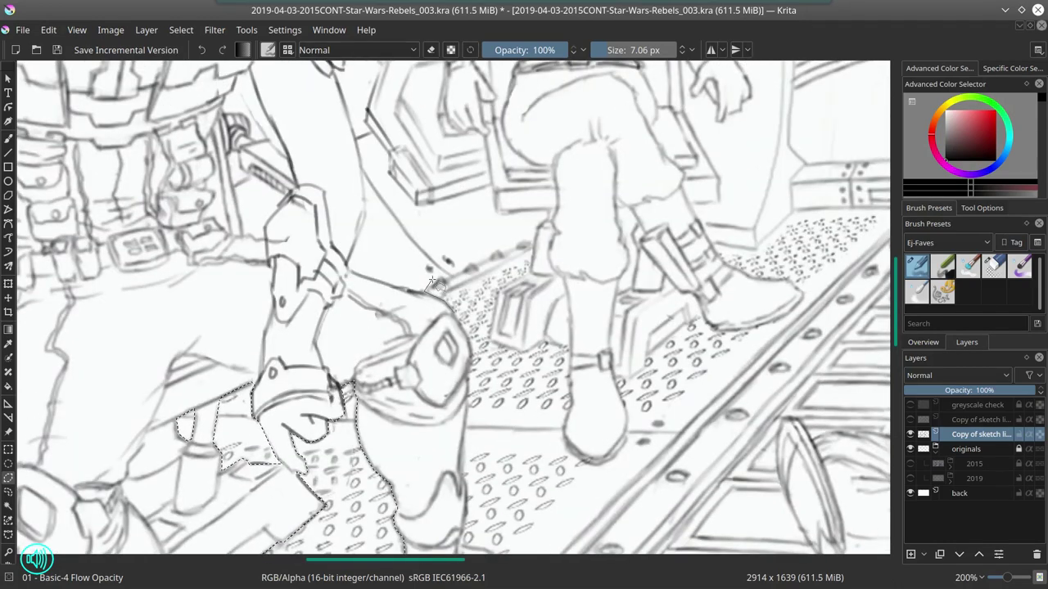
{"action": "mouse_move", "coordinate": [614, 469]}
{"action": "left_mouse_down"}
{"action": "mouse_move", "coordinate": [655, 445]}
{"action": "mouse_move", "coordinate": [655, 548]}
{"action": "left_mouse_up"}
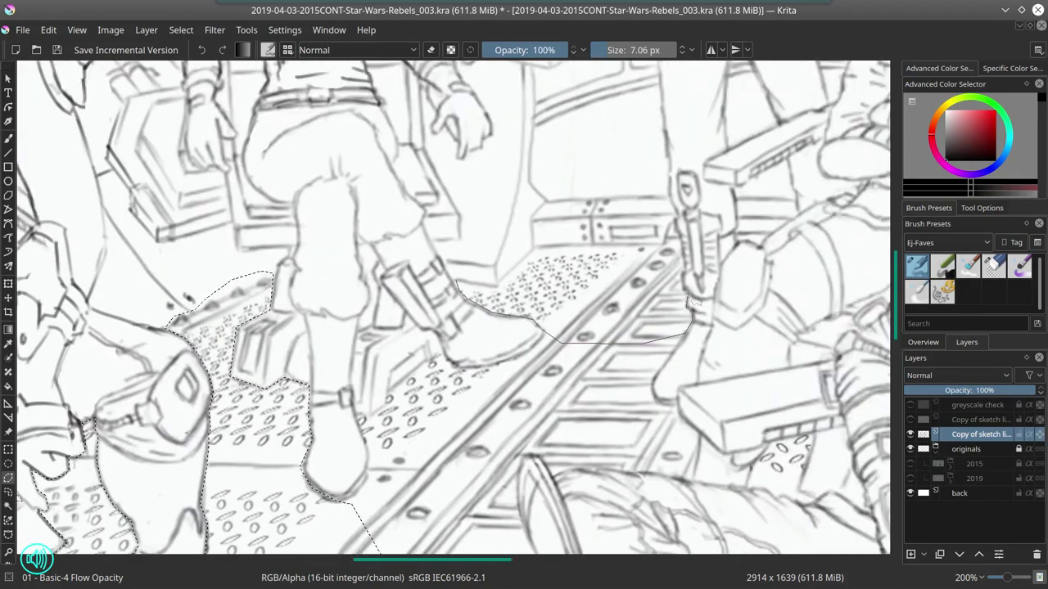
{"action": "mouse_move", "coordinate": [694, 301]}
{"action": "left_mouse_down"}
{"action": "mouse_move", "coordinate": [681, 217]}
{"action": "mouse_move", "coordinate": [525, 245]}
{"action": "mouse_move", "coordinate": [459, 283]}
{"action": "left_mouse_up"}
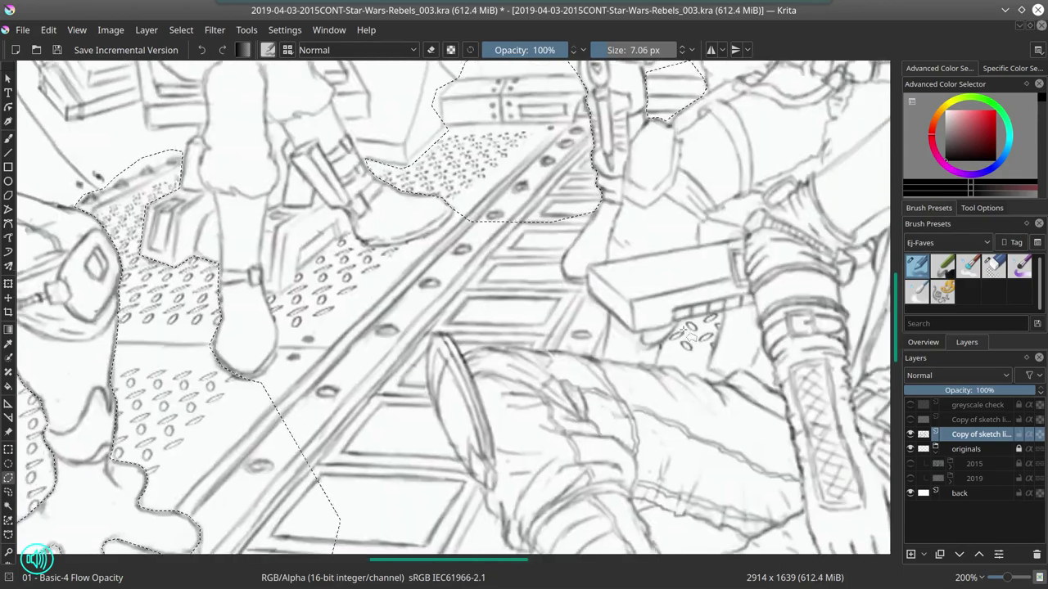
{"action": "mouse_move", "coordinate": [671, 327]}
{"action": "left_mouse_down"}
{"action": "mouse_move", "coordinate": [723, 379]}
{"action": "mouse_move", "coordinate": [679, 315]}
{"action": "left_mouse_up"}
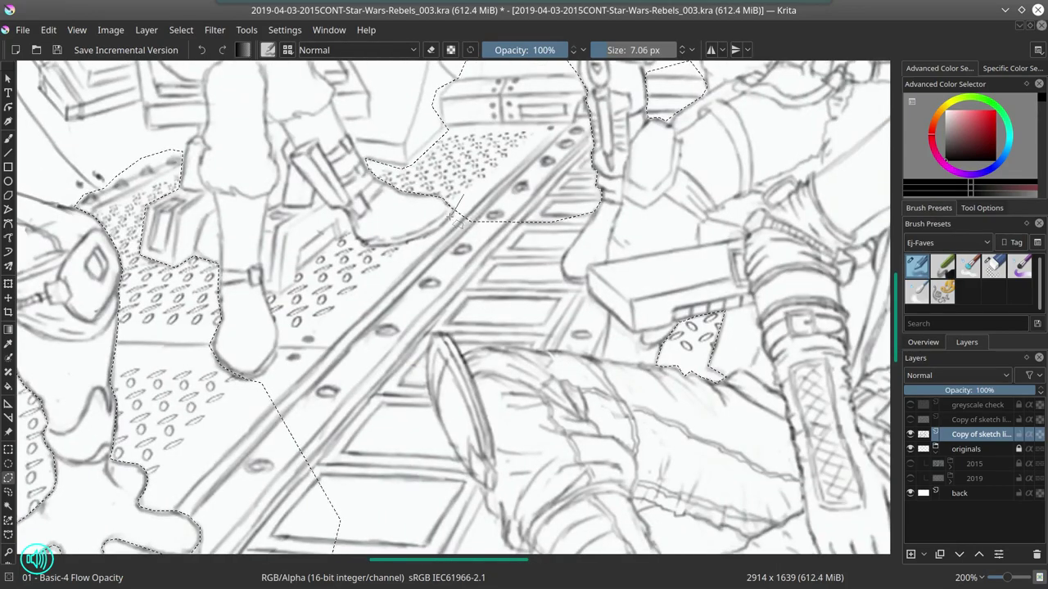
{"action": "mouse_move", "coordinate": [463, 196]}
{"action": "left_mouse_down"}
{"action": "mouse_move", "coordinate": [328, 253]}
{"action": "mouse_move", "coordinate": [254, 385]}
{"action": "mouse_move", "coordinate": [492, 516]}
{"action": "mouse_move", "coordinate": [446, 409]}
{"action": "mouse_move", "coordinate": [491, 350]}
{"action": "mouse_move", "coordinate": [606, 360]}
{"action": "left_mouse_up"}
Step: Start a polygonal floor selection near the bench, outlining around the boot
{"action": "scroll", "coordinate": [605, 360], "scroll_direction": "down", "scroll_amount": 3}
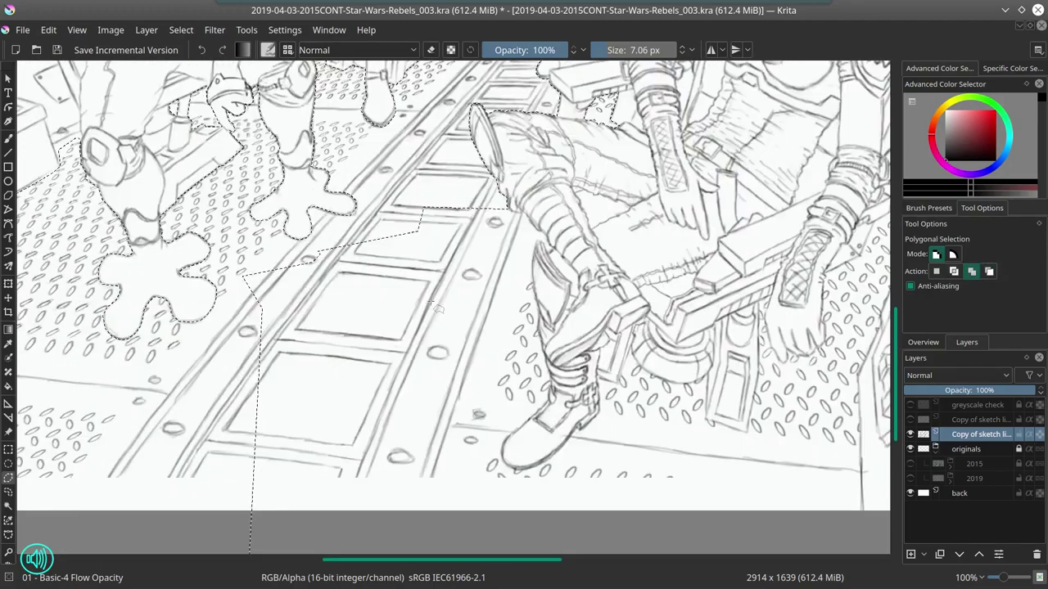
{"action": "left_click", "coordinate": [536, 306]}
{"action": "left_click", "coordinate": [557, 462]}
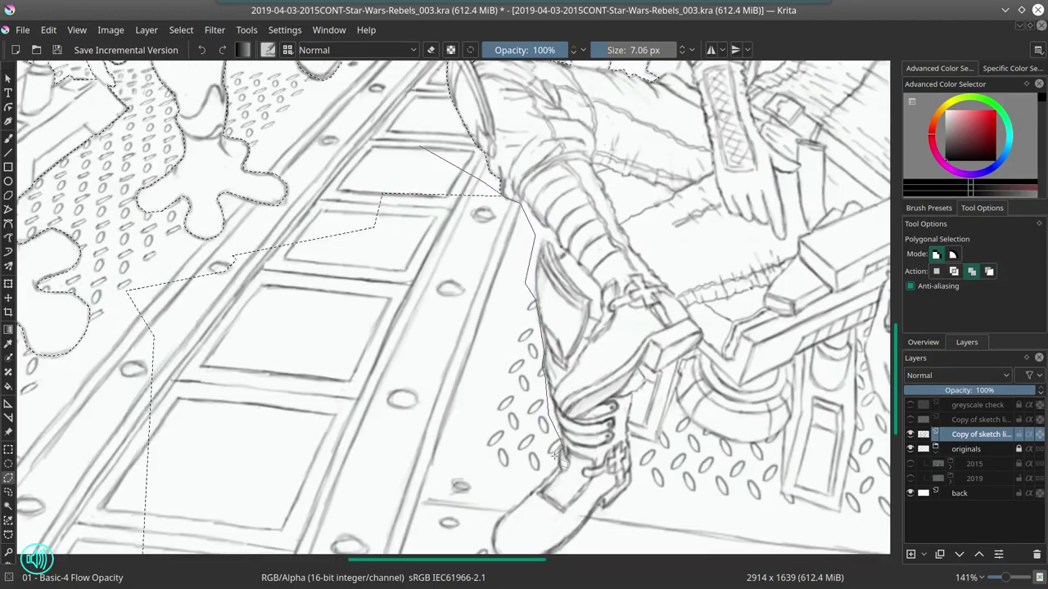
{"action": "scroll", "coordinate": [557, 463], "scroll_direction": "down", "scroll_amount": 3}
{"action": "left_click", "coordinate": [488, 436]}
{"action": "left_click", "coordinate": [494, 477]}
{"action": "left_click", "coordinate": [590, 424]}
{"action": "left_click", "coordinate": [631, 424]}
{"action": "left_click", "coordinate": [635, 367]}
{"action": "scroll", "coordinate": [672, 309], "scroll_direction": "right", "scroll_amount": 3}
Step: Continue the polygon along the seat bottom and around the bench leg block
{"action": "left_click", "coordinate": [601, 332]}
{"action": "left_click", "coordinate": [652, 349]}
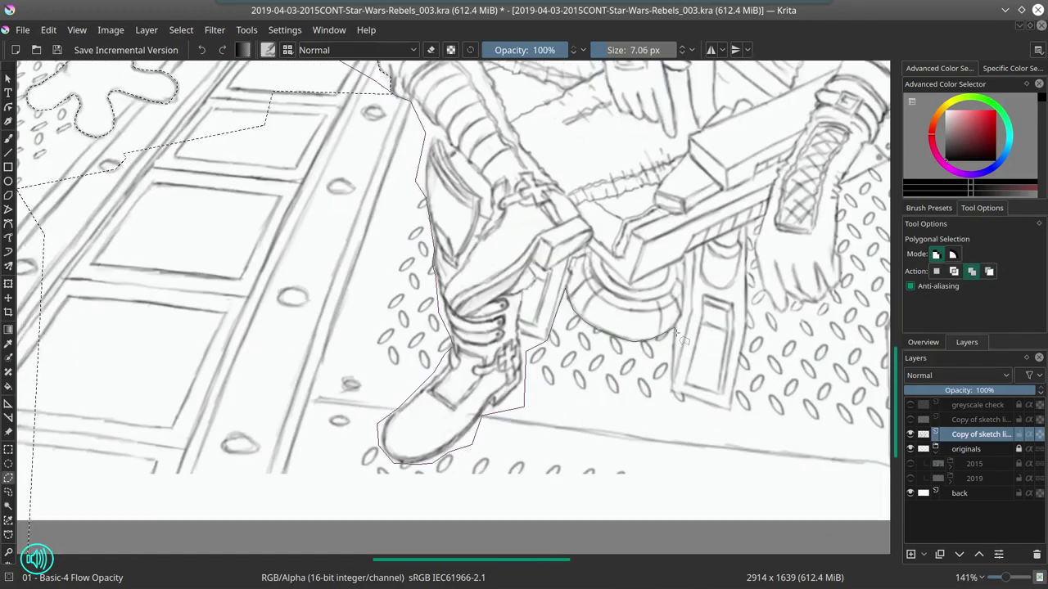
{"action": "left_click", "coordinate": [687, 338]}
{"action": "left_click", "coordinate": [684, 399]}
{"action": "left_click", "coordinate": [743, 418]}
{"action": "scroll", "coordinate": [743, 418], "scroll_direction": "up", "scroll_amount": 2}
Step: Outline the glove, hand and console edge, then close the polygonal selection
{"action": "left_click", "coordinate": [483, 181]}
{"action": "left_click", "coordinate": [475, 245]}
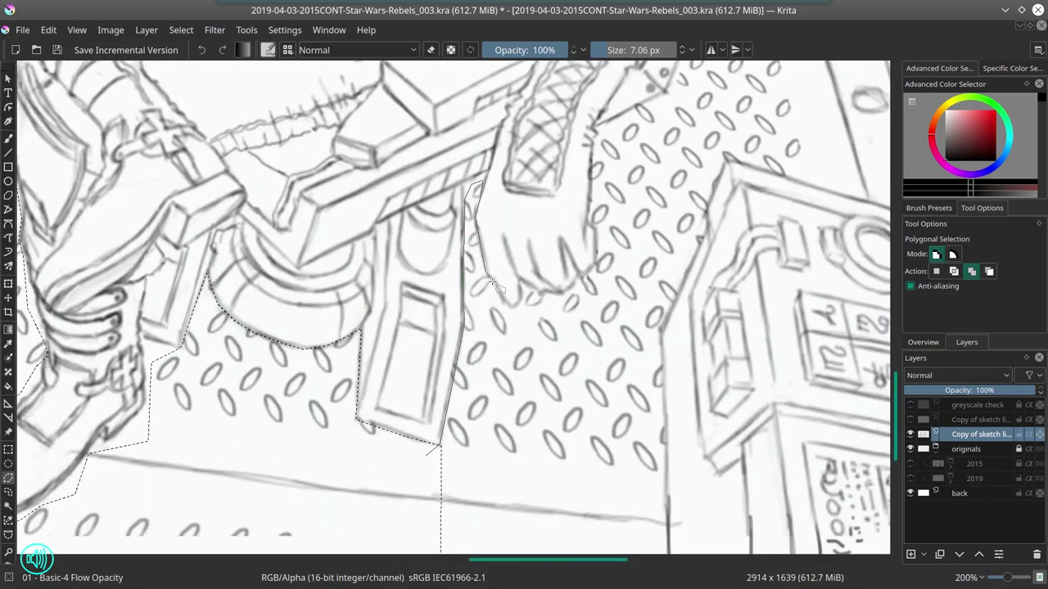
{"action": "left_click", "coordinate": [516, 307]}
{"action": "left_click", "coordinate": [585, 278]}
{"action": "left_click", "coordinate": [600, 131]}
{"action": "scroll", "coordinate": [542, 344], "scroll_direction": "up", "scroll_amount": 3}
{"action": "scroll", "coordinate": [543, 345], "scroll_direction": "right", "scroll_amount": 1}
{"action": "scroll", "coordinate": [667, 207], "scroll_direction": "down", "scroll_amount": 3}
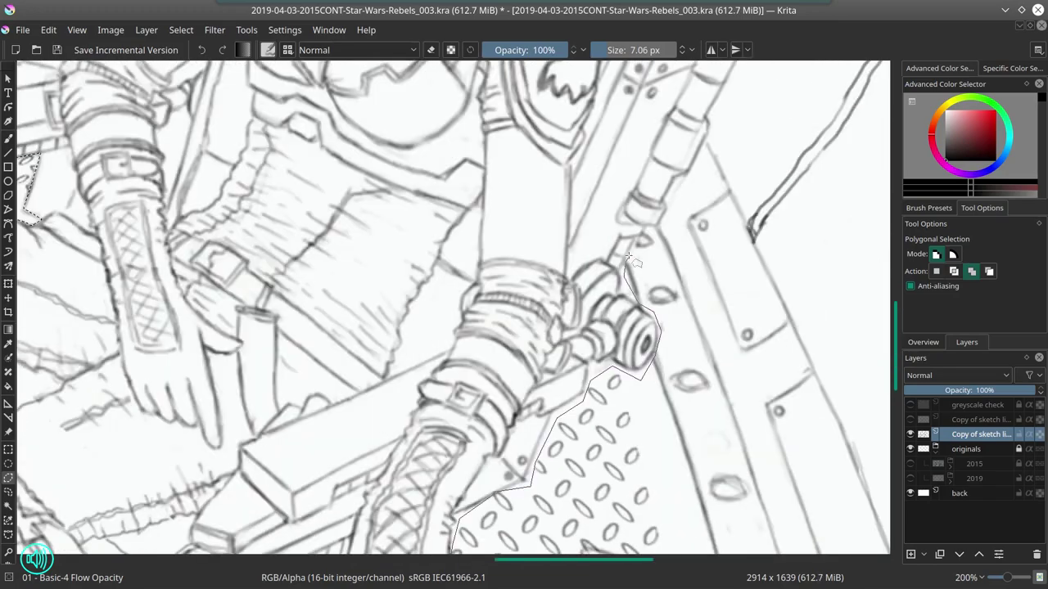
{"action": "left_click", "coordinate": [770, 481]}
{"action": "scroll", "coordinate": [769, 481], "scroll_direction": "right", "scroll_amount": 3}
{"action": "double_click", "coordinate": [399, 231]}
{"action": "scroll", "coordinate": [399, 232], "scroll_direction": "down", "scroll_amount": 3}
Step: Cut the selected floor lines from the sketch and paste them as a new layer named original-floor
{"action": "key", "text": "ctrl+shift+0"}
{"action": "left_click", "coordinate": [48, 29]}
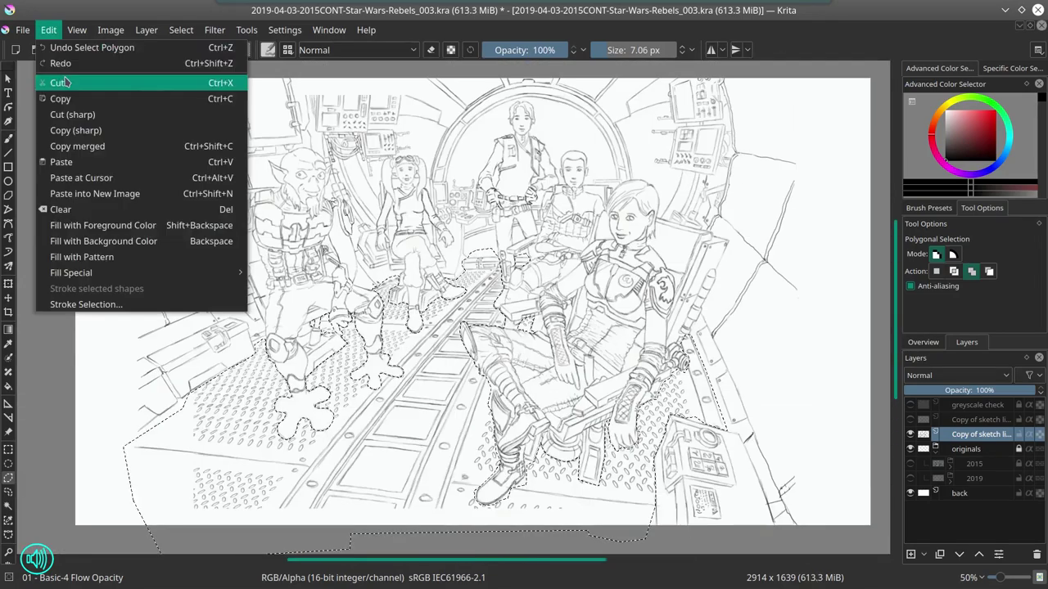
{"action": "left_click", "coordinate": [70, 80]}
{"action": "key", "text": "ctrl+v"}
{"action": "double_click", "coordinate": [975, 435]}
{"action": "type", "text": "original-flipr"}
{"action": "key", "text": "Return"}
{"action": "left_click", "coordinate": [975, 450]}
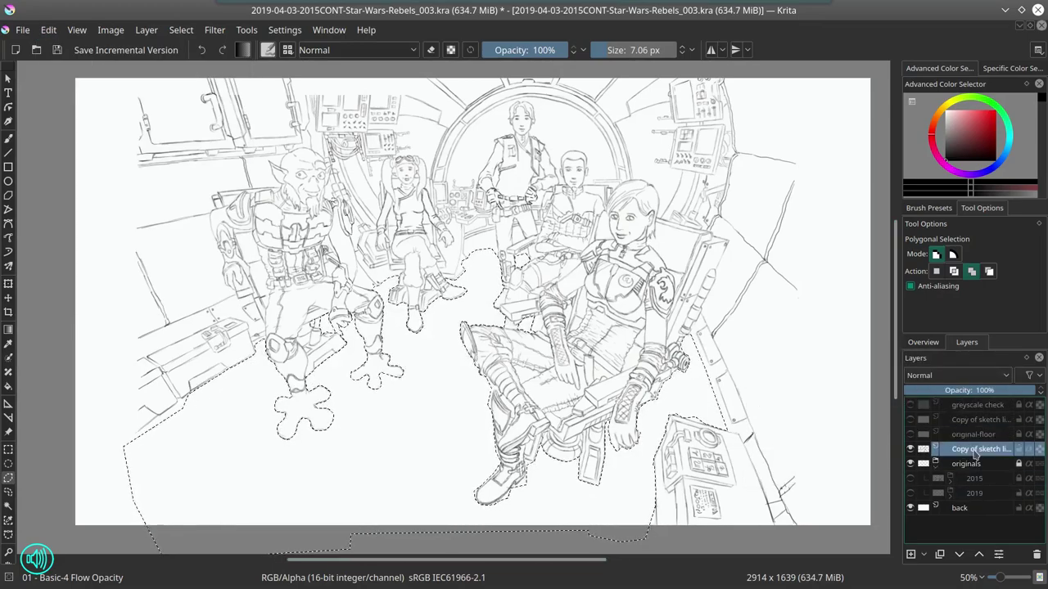
Step: Show the 2019 render reference, keep original-floor visible, and reselect the sketch copy layer
{"action": "left_click", "coordinate": [911, 492]}
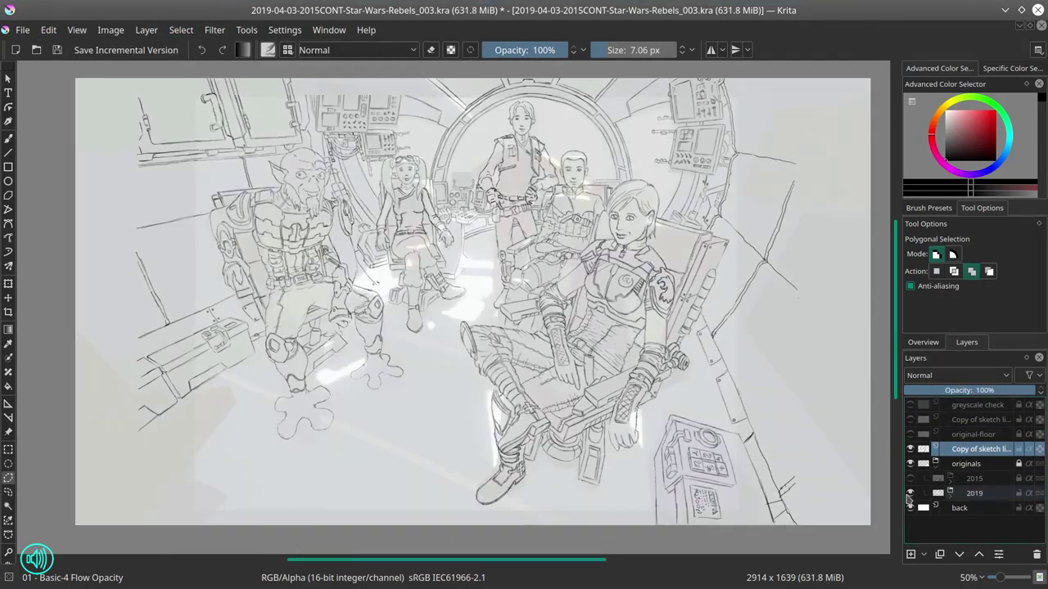
{"action": "scroll", "coordinate": [478, 347], "scroll_direction": "up", "scroll_amount": 1}
{"action": "scroll", "coordinate": [199, 282], "scroll_direction": "up", "scroll_amount": 4}
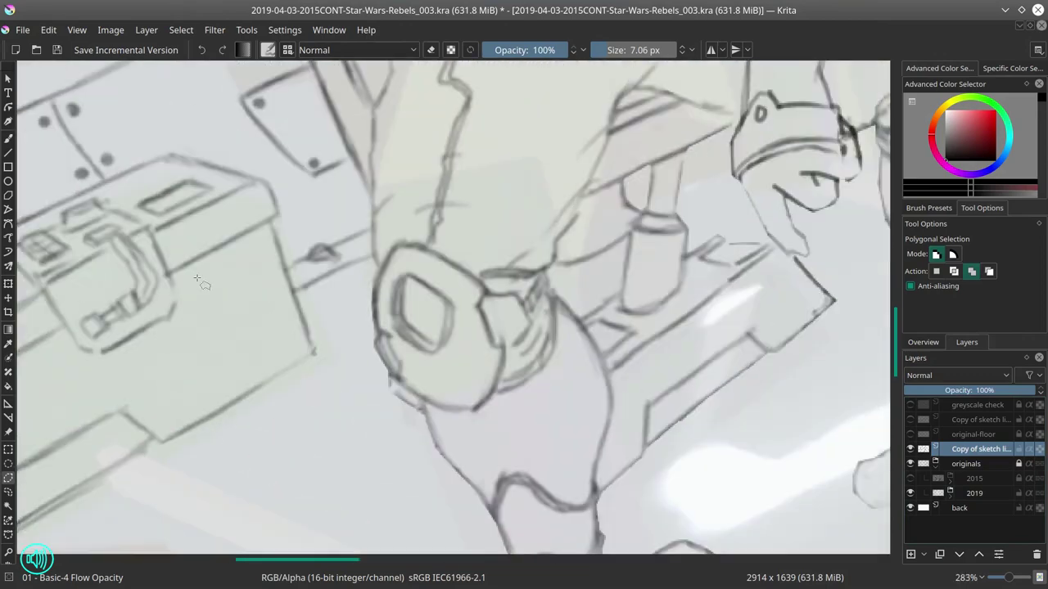
{"action": "right_click", "coordinate": [974, 434]}
{"action": "left_click", "coordinate": [910, 434]}
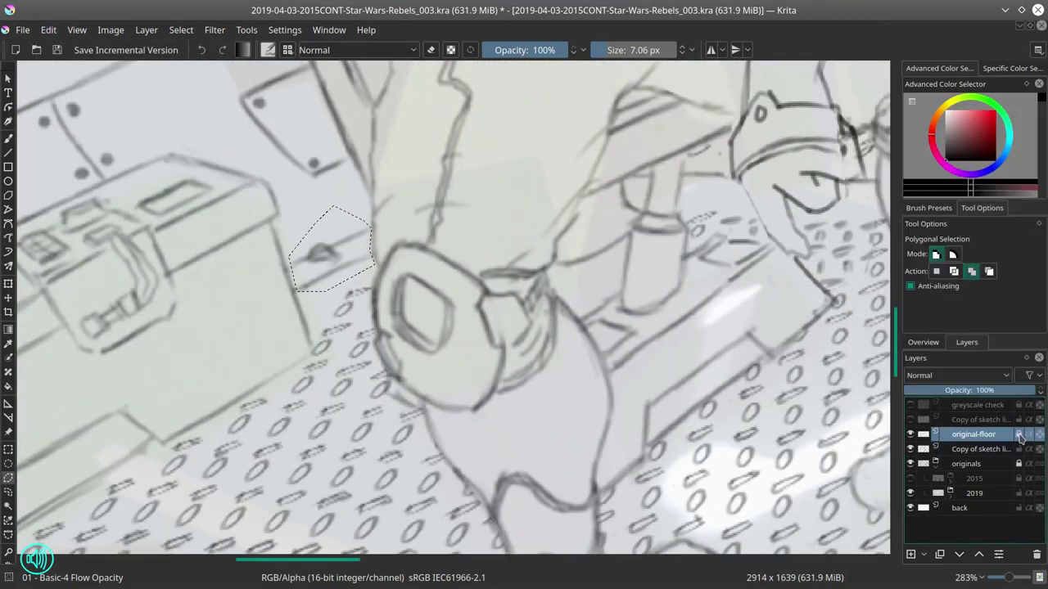
{"action": "left_click", "coordinate": [974, 449]}
{"action": "left_click", "coordinate": [928, 208]}
Step: Hide the original-floor layer while viewing the legs and boot
{"action": "left_click", "coordinate": [916, 266]}
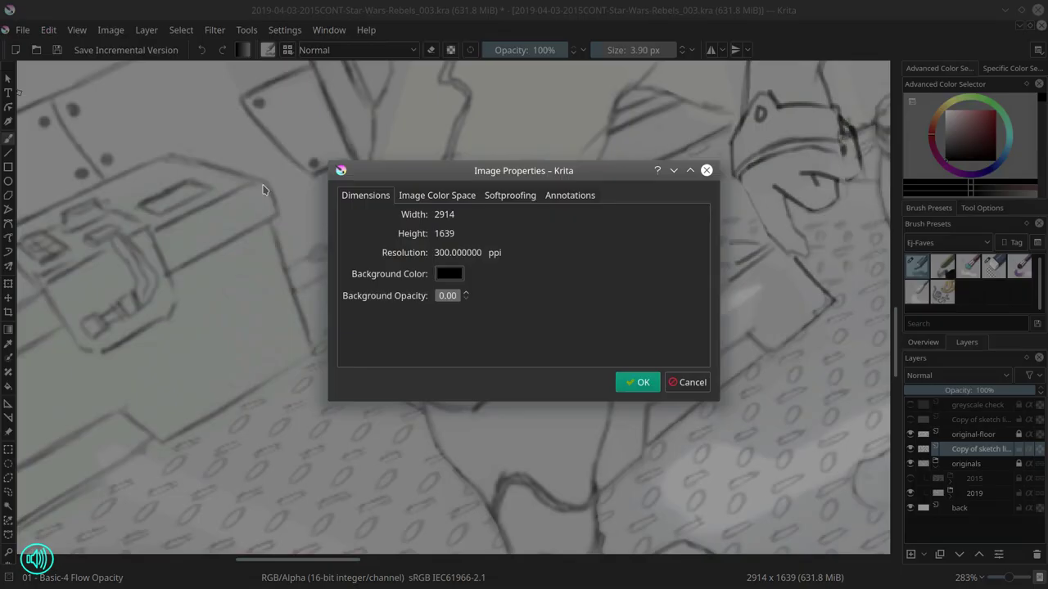
{"action": "key", "text": "Escape"}
{"action": "left_click_drag", "start_coordinate": [328, 295], "coordinate": [603, 240]}
{"action": "left_click", "coordinate": [910, 434]}
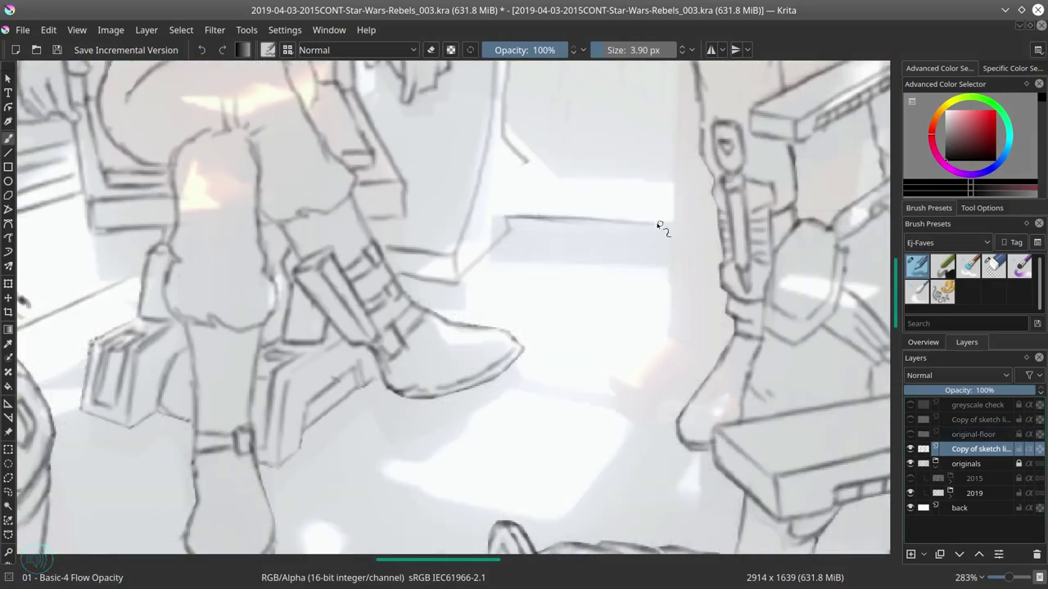
Step: Reselect the sketch copy and toggle the originals references off and back on to compare
{"action": "scroll", "coordinate": [570, 191], "scroll_direction": "down", "scroll_amount": 3}
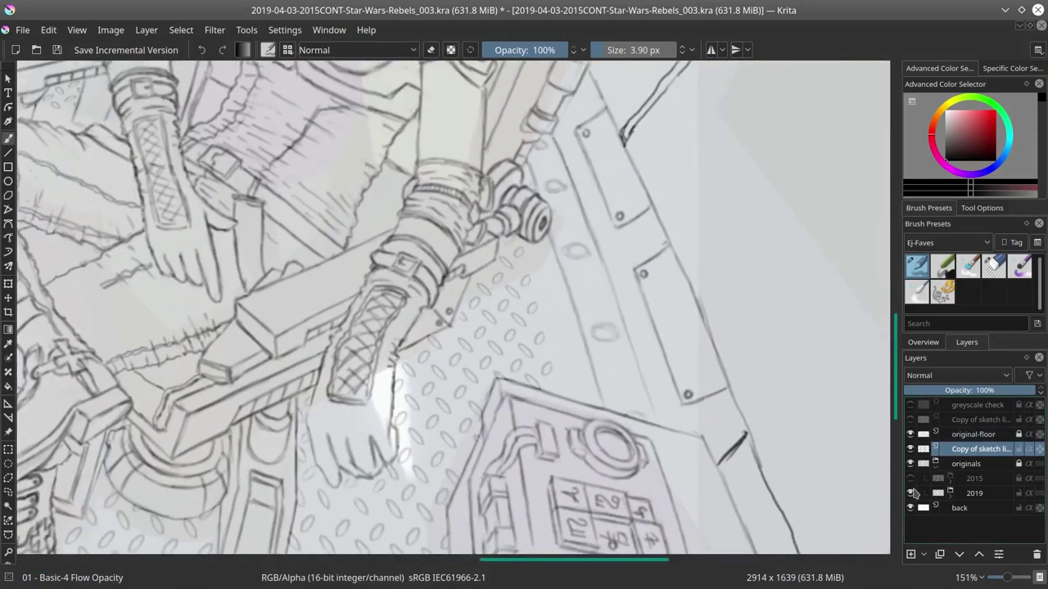
{"action": "left_click", "coordinate": [980, 496]}
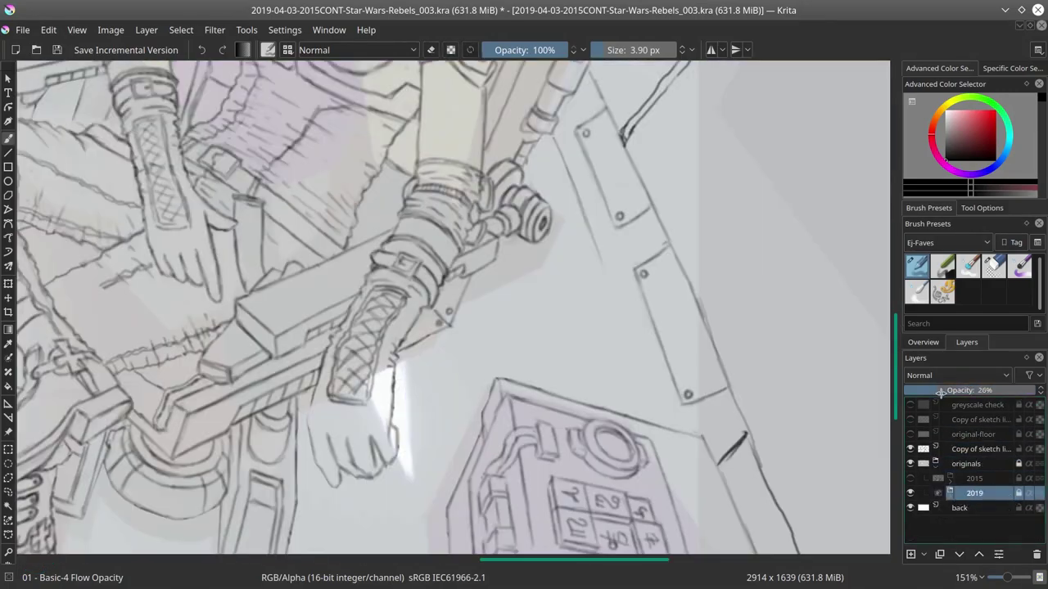
{"action": "left_click", "coordinate": [974, 448]}
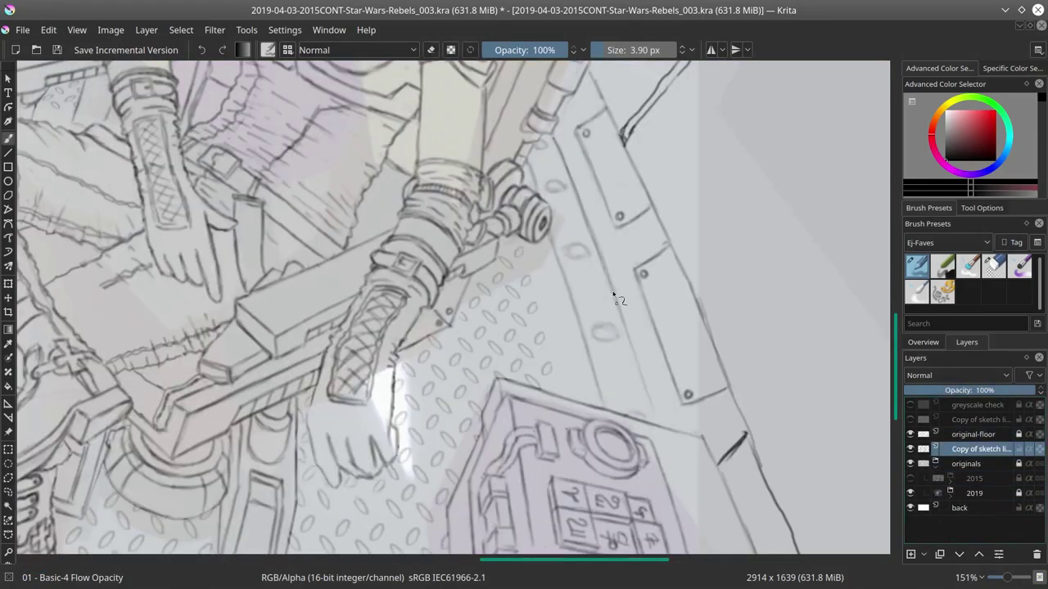
{"action": "key", "text": "minus"}
{"action": "key", "text": "minus"}
{"action": "key", "text": "minus"}
{"action": "left_click", "coordinate": [909, 464]}
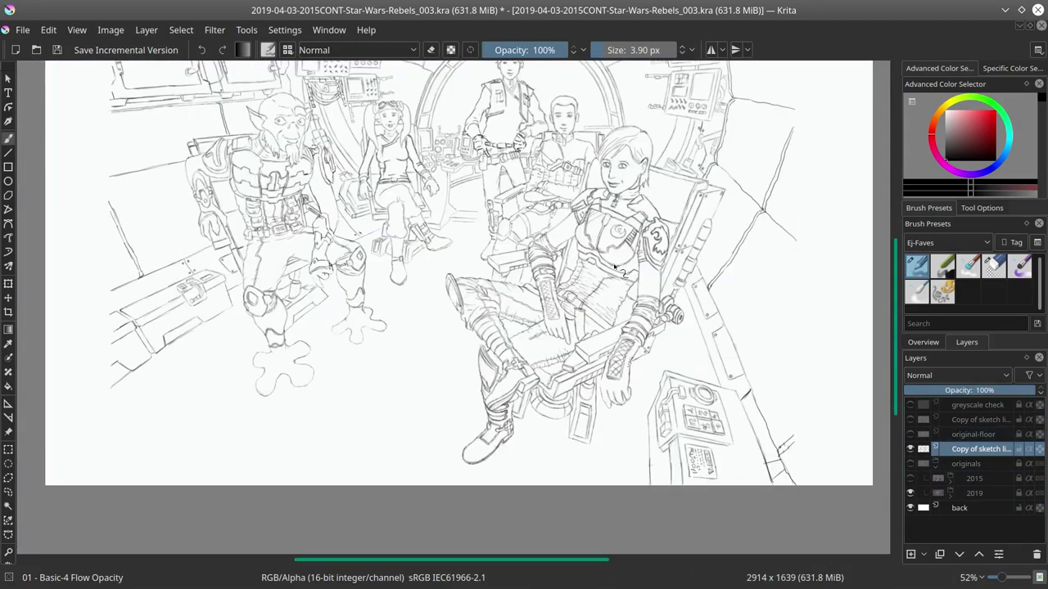
{"action": "key", "text": "ctrl+z"}
{"action": "scroll", "coordinate": [424, 363], "scroll_direction": "up", "scroll_amount": 5}
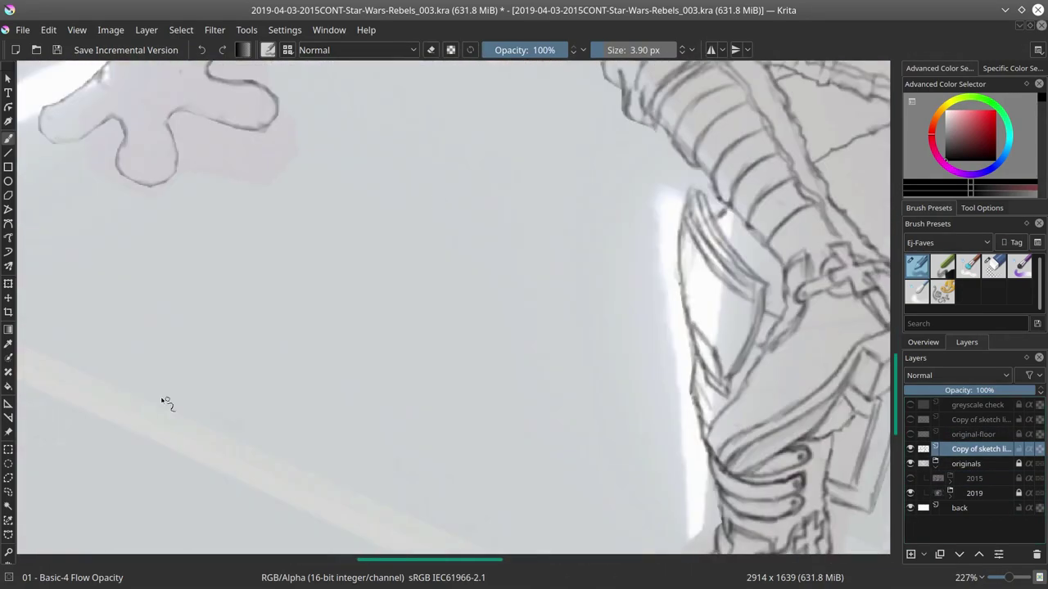
{"action": "scroll", "coordinate": [163, 402], "scroll_direction": "down", "scroll_amount": 4}
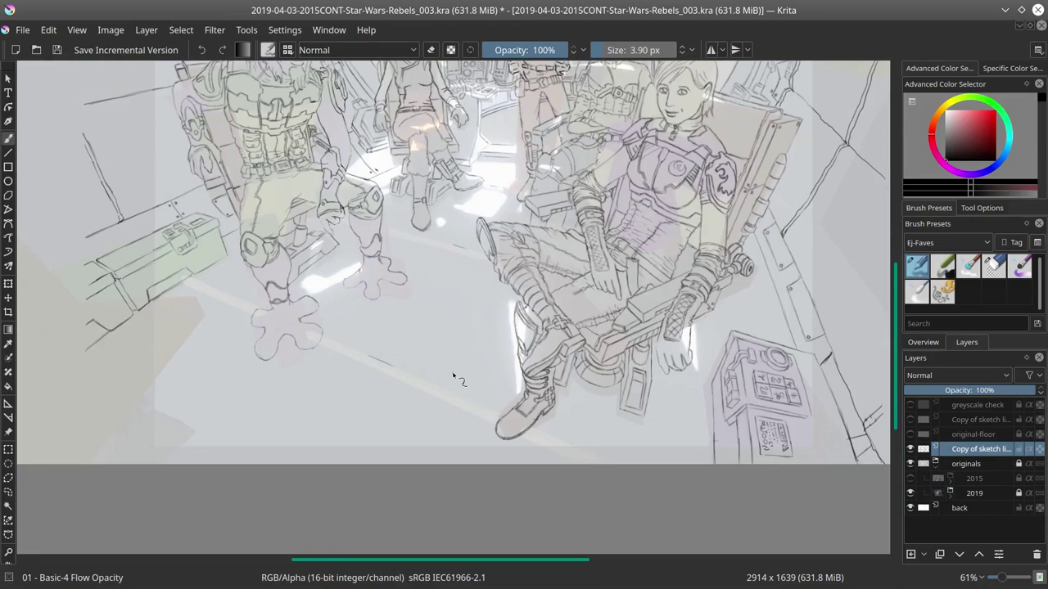
Step: Redraw console lines on the sketch copy, rotating the canvas to an easier drawing angle
{"action": "key", "text": "e"}
{"action": "key", "text": "Page_Up"}
{"action": "key", "text": "Page_Up"}
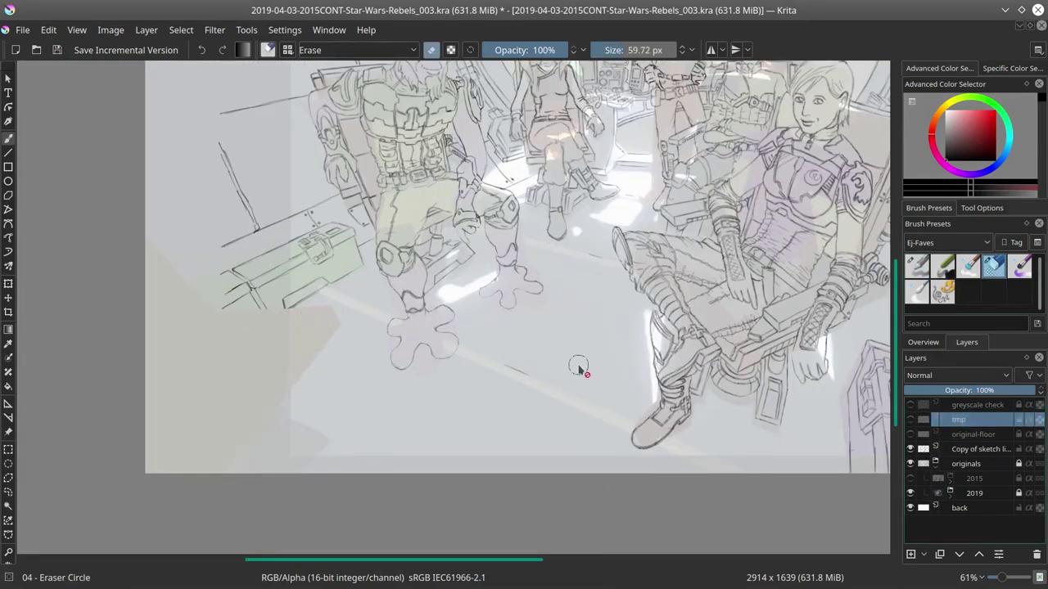
{"action": "key", "text": "Page_Down"}
{"action": "key", "text": "Page_Down"}
{"action": "key", "text": "e"}
{"action": "scroll", "coordinate": [223, 184], "scroll_direction": "up", "scroll_amount": 6}
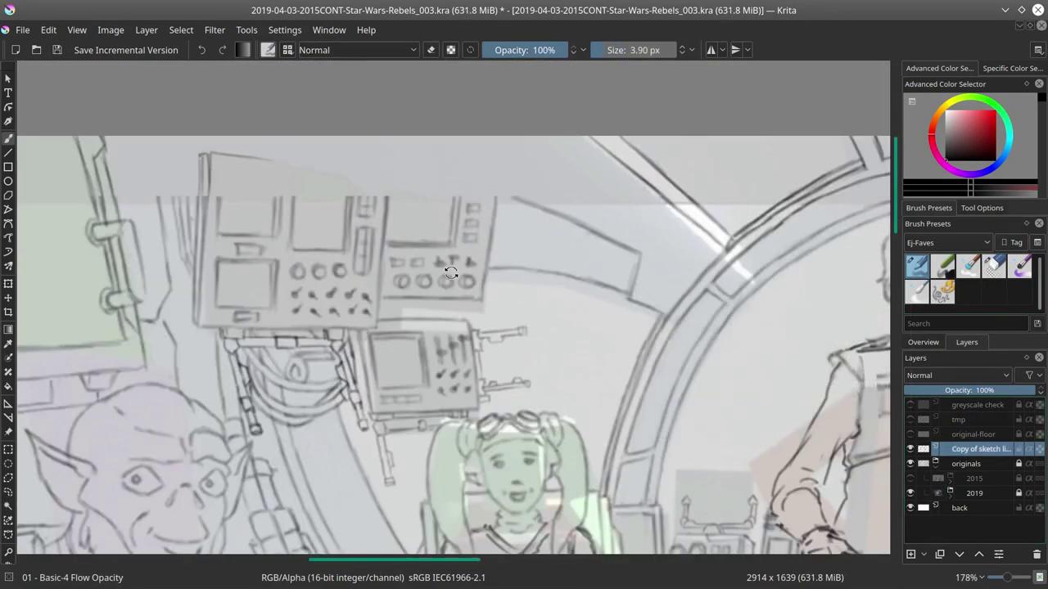
{"action": "key", "text": "e"}
{"action": "mouse_move", "coordinate": [451, 273]}
{"action": "left_mouse_down"}
{"action": "mouse_move", "coordinate": [264, 276]}
{"action": "mouse_move", "coordinate": [348, 266]}
{"action": "left_mouse_up"}
{"action": "key", "text": "e"}
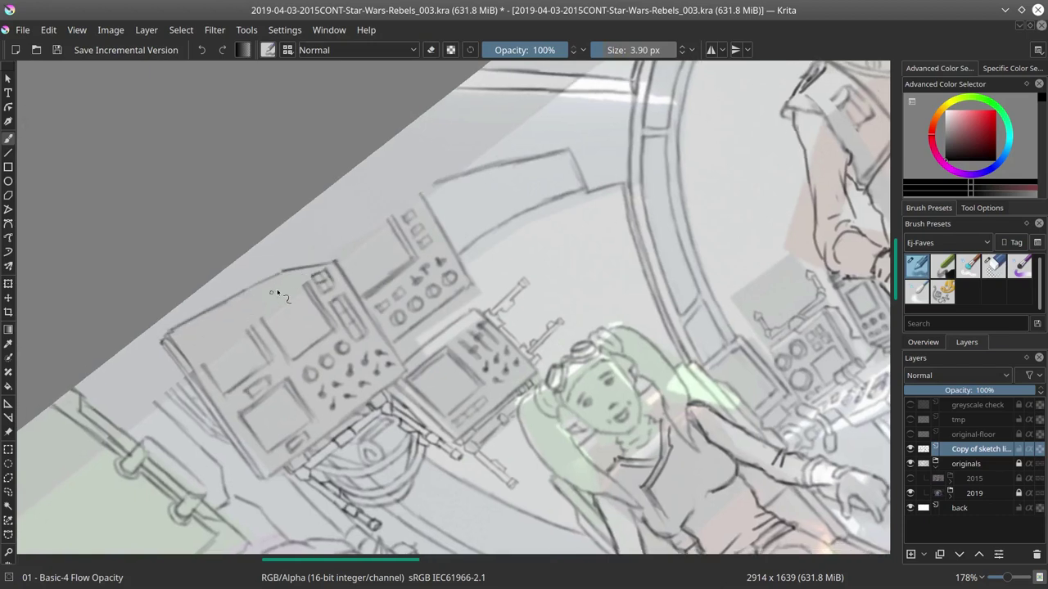
{"action": "key", "text": "5"}
Step: Continue the upper console lines with brush and eraser, then return the view upright and zoomed out
{"action": "key", "text": "e"}
{"action": "key", "text": "e"}
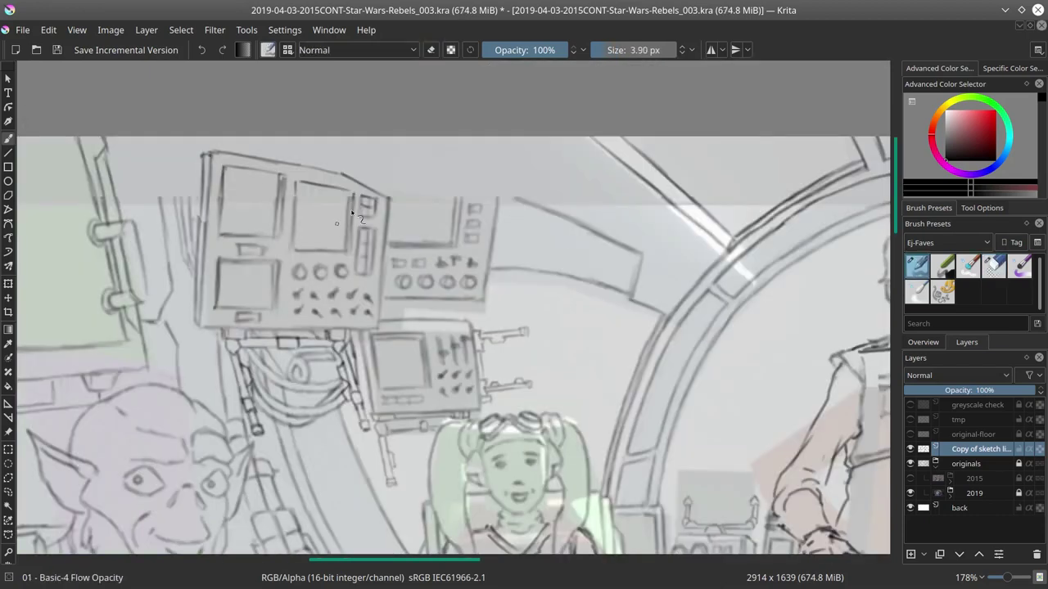
{"action": "left_click_drag", "start_coordinate": [182, 178], "coordinate": [214, 130]}
{"action": "key", "text": "e"}
{"action": "key", "text": "e"}
{"action": "key", "text": "4"}
{"action": "key", "text": "e"}
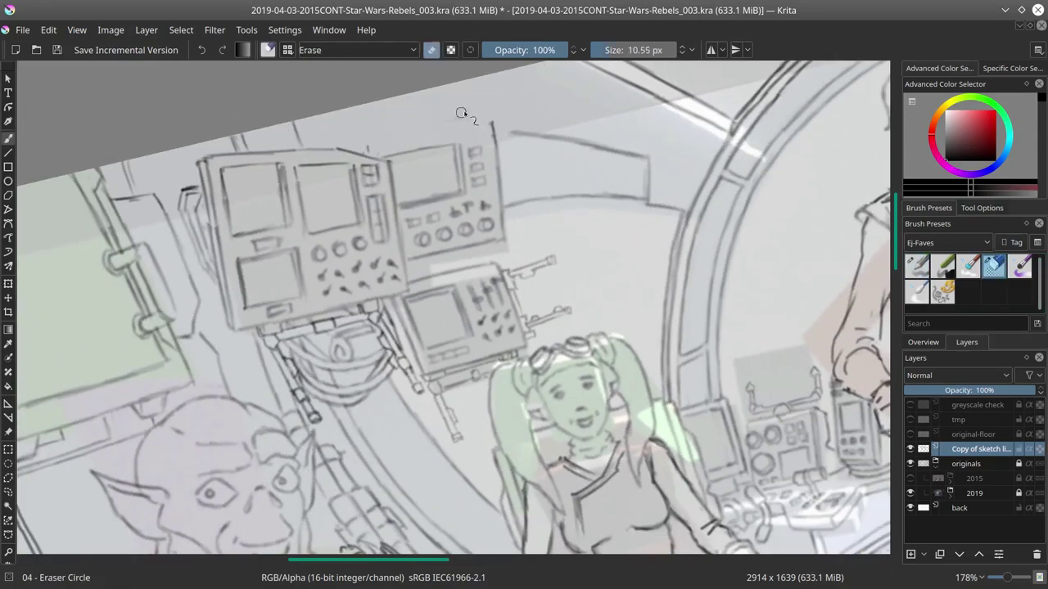
{"action": "key", "text": "e"}
{"action": "key", "text": "e"}
{"action": "key", "text": "e"}
{"action": "key", "text": "4"}
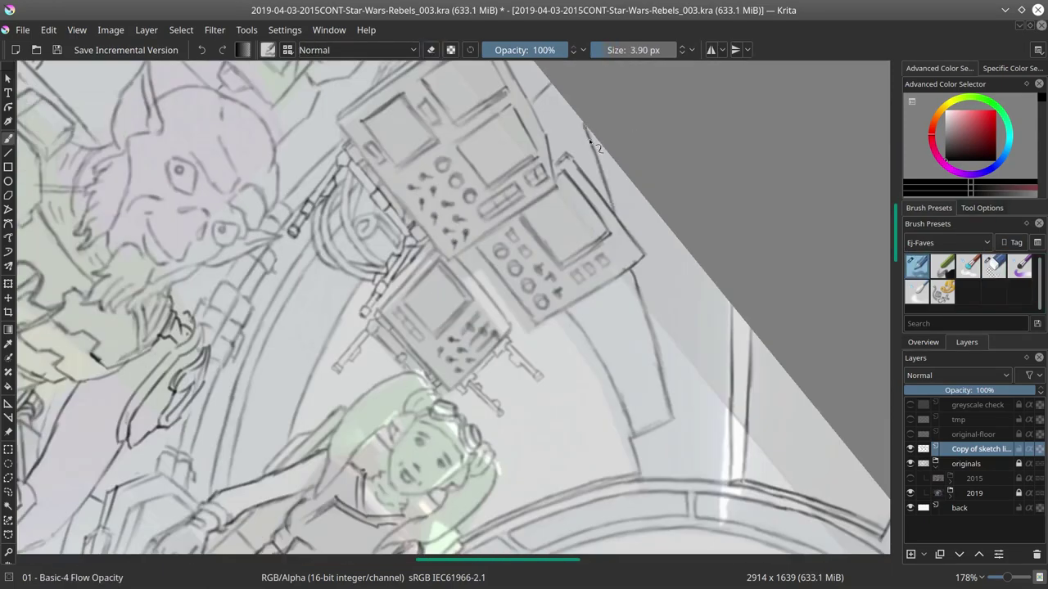
{"action": "key", "text": "5"}
Step: Save the document and briefly mirror the view to check the drawing
{"action": "key", "text": "minus"}
{"action": "key", "text": "minus"}
{"action": "key", "text": "minus"}
{"action": "key", "text": "minus"}
{"action": "left_click", "coordinate": [23, 29]}
{"action": "left_click", "coordinate": [34, 97]}
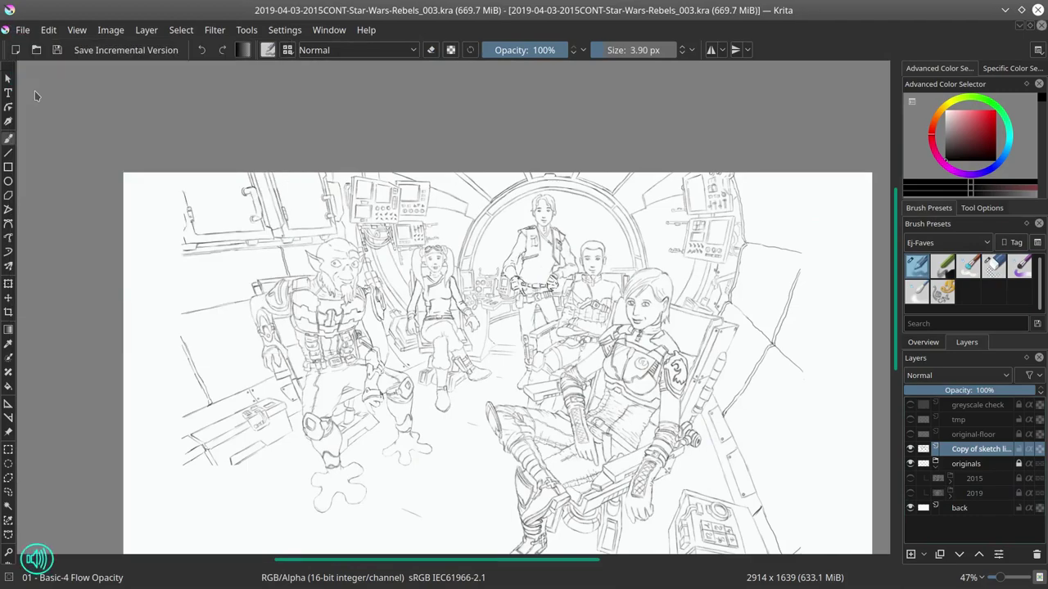
{"action": "key", "text": "m"}
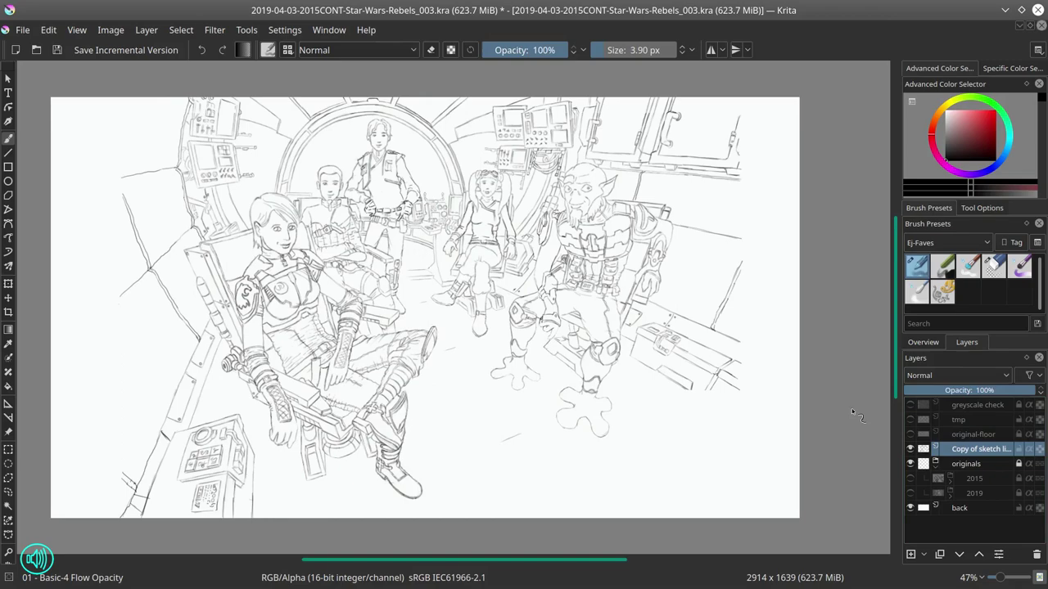
{"action": "key", "text": "m"}
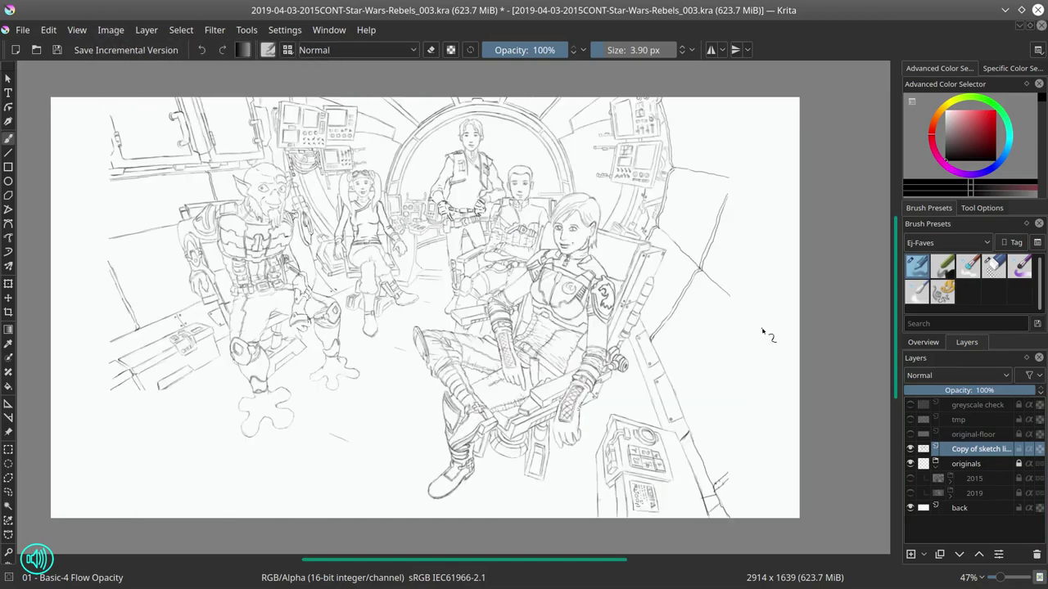
Step: Show the coloured 2019 reference and erase and redraw the bench corner lines
{"action": "scroll", "coordinate": [270, 344], "scroll_direction": "up", "scroll_amount": 5}
{"action": "left_click", "coordinate": [910, 493]}
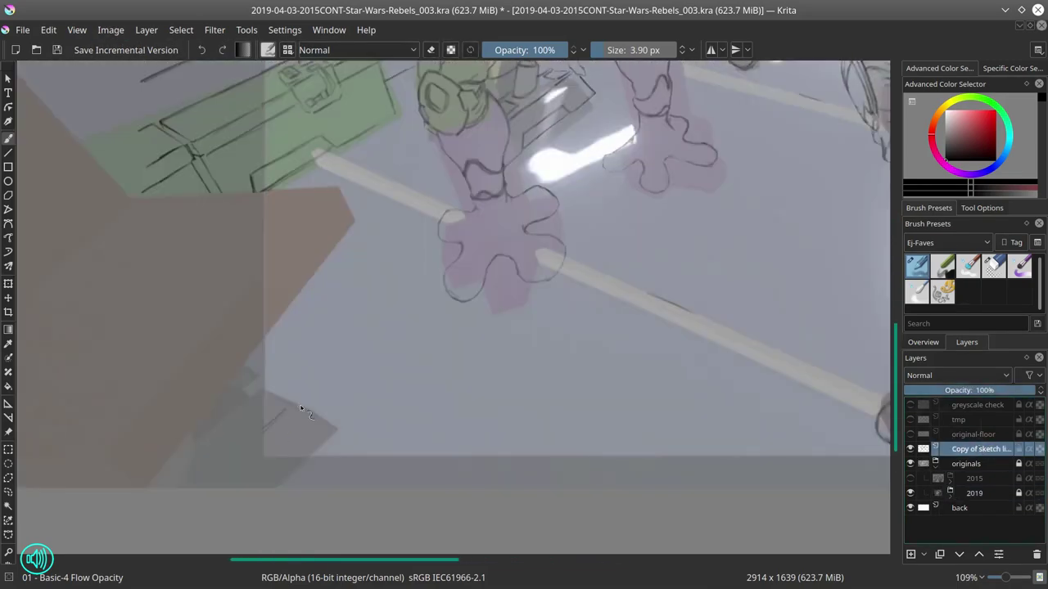
{"action": "key", "text": "e"}
{"action": "mouse_move", "coordinate": [264, 409]}
{"action": "left_mouse_down"}
{"action": "mouse_move", "coordinate": [300, 408]}
{"action": "mouse_move", "coordinate": [204, 485]}
{"action": "mouse_move", "coordinate": [279, 391]}
{"action": "left_mouse_up"}
{"action": "key", "text": "e"}
{"action": "key", "text": "e"}
{"action": "key", "text": "e"}
{"action": "scroll", "coordinate": [283, 395], "scroll_direction": "up", "scroll_amount": 2}
{"action": "left_click_drag", "start_coordinate": [267, 490], "coordinate": [257, 509]}
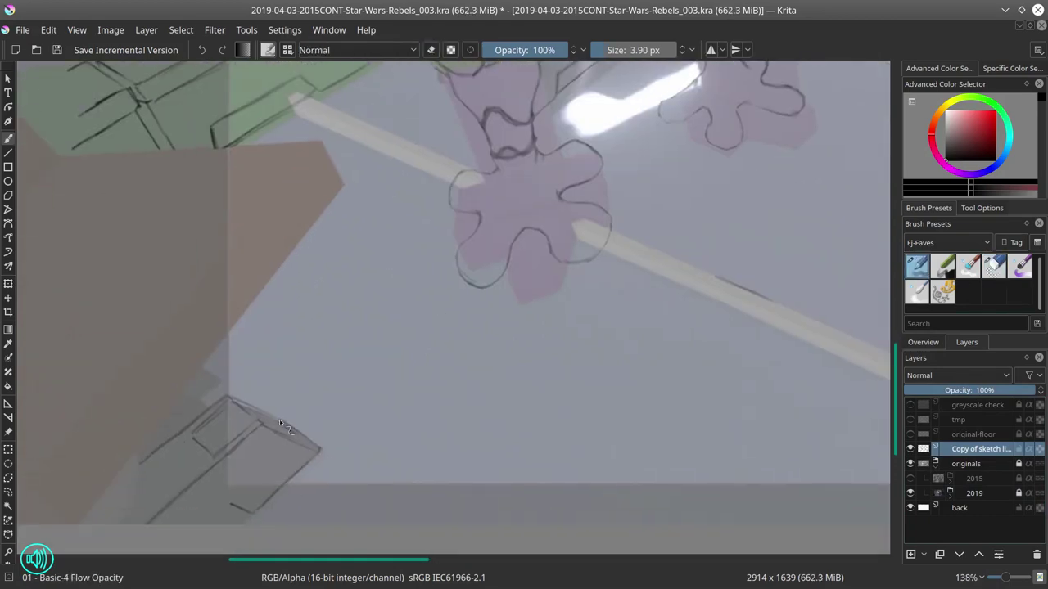
{"action": "mouse_move", "coordinate": [280, 424]}
{"action": "left_mouse_down"}
{"action": "mouse_move", "coordinate": [585, 369]}
{"action": "mouse_move", "coordinate": [580, 439]}
{"action": "mouse_move", "coordinate": [495, 333]}
{"action": "left_mouse_up"}
{"action": "scroll", "coordinate": [532, 385], "scroll_direction": "down", "scroll_amount": 1}
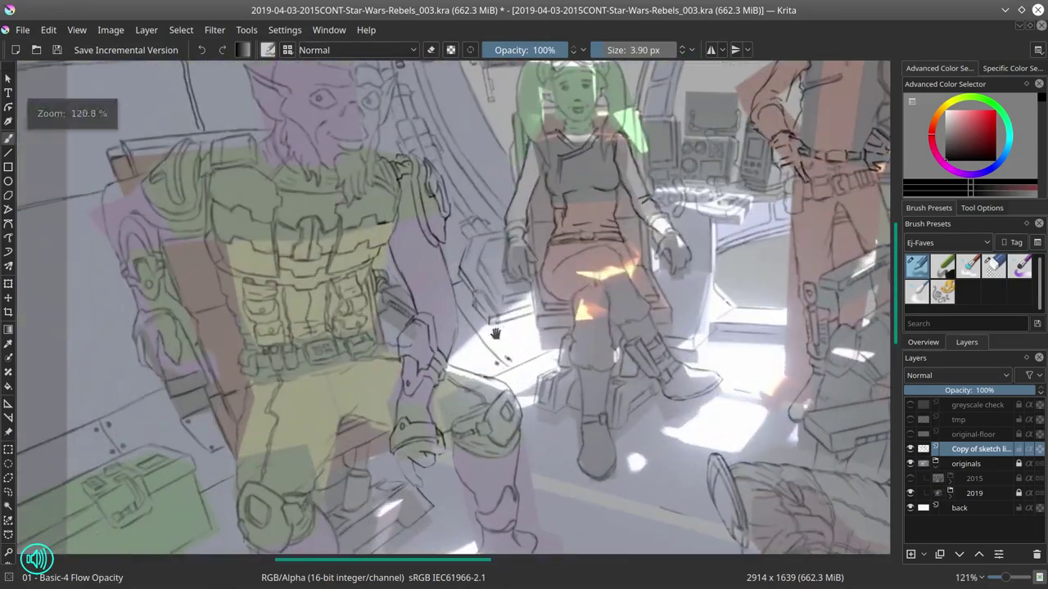
Step: Select the inner 2019 reference layer and touch up the lower-left crate's top edges
{"action": "left_click", "coordinate": [949, 493]}
{"action": "left_click", "coordinate": [988, 507]}
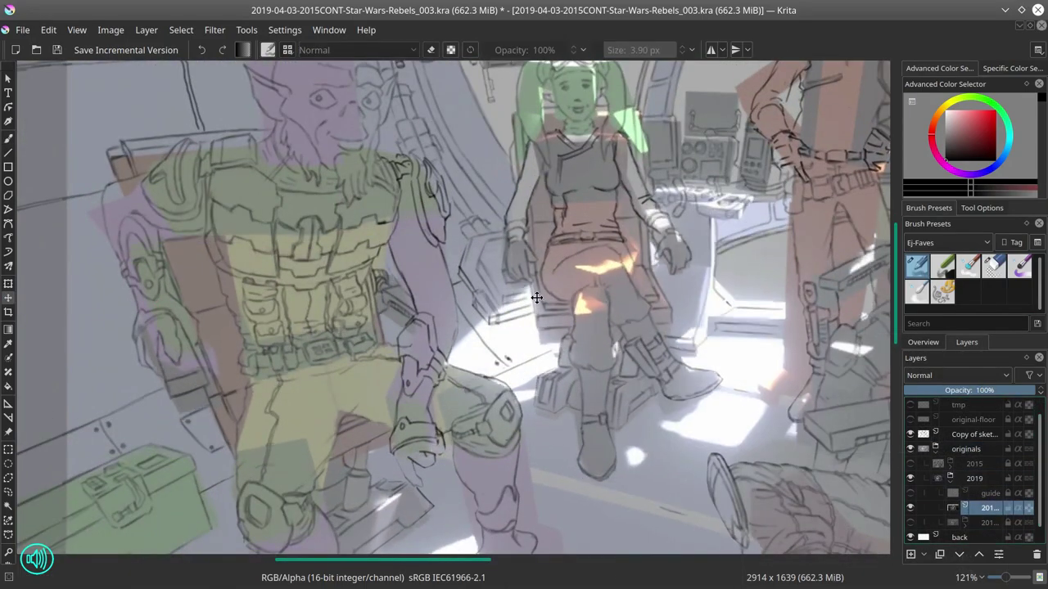
{"action": "mouse_move", "coordinate": [536, 297]}
{"action": "left_mouse_down"}
{"action": "mouse_move", "coordinate": [413, 164]}
{"action": "mouse_move", "coordinate": [392, 106]}
{"action": "mouse_move", "coordinate": [221, 327]}
{"action": "mouse_move", "coordinate": [404, 334]}
{"action": "mouse_move", "coordinate": [339, 343]}
{"action": "mouse_move", "coordinate": [368, 336]}
{"action": "mouse_move", "coordinate": [461, 374]}
{"action": "mouse_move", "coordinate": [391, 242]}
{"action": "left_mouse_up"}
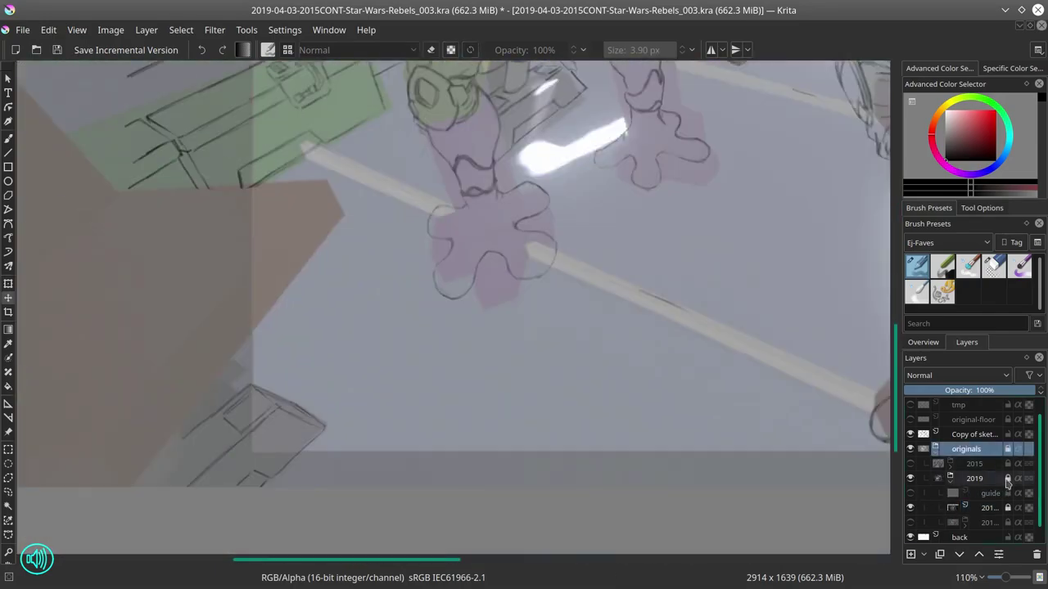
{"action": "left_click", "coordinate": [23, 30]}
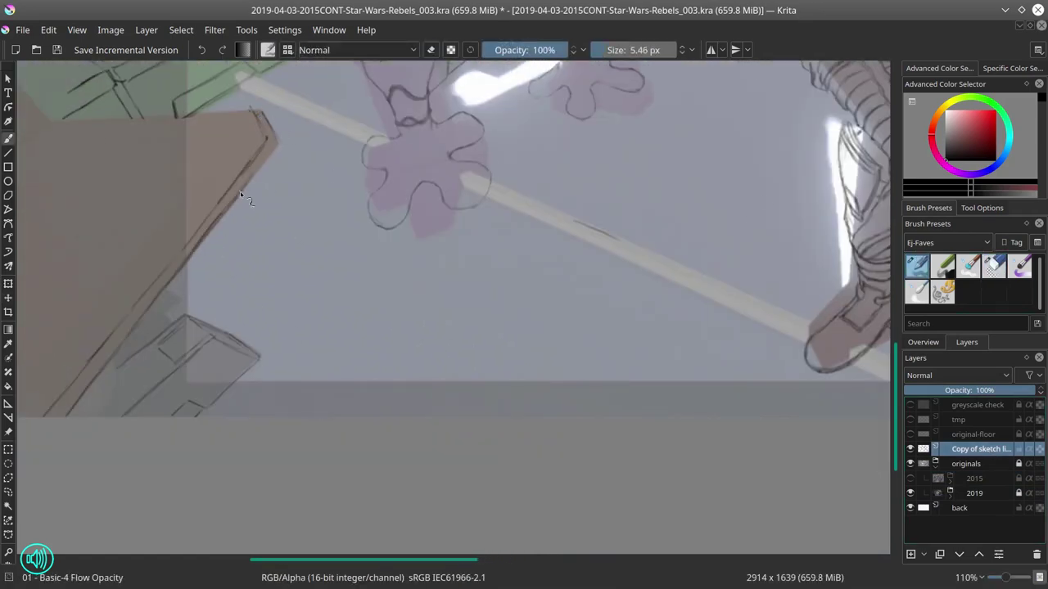
{"action": "left_click_drag", "start_coordinate": [112, 350], "coordinate": [284, 342]}
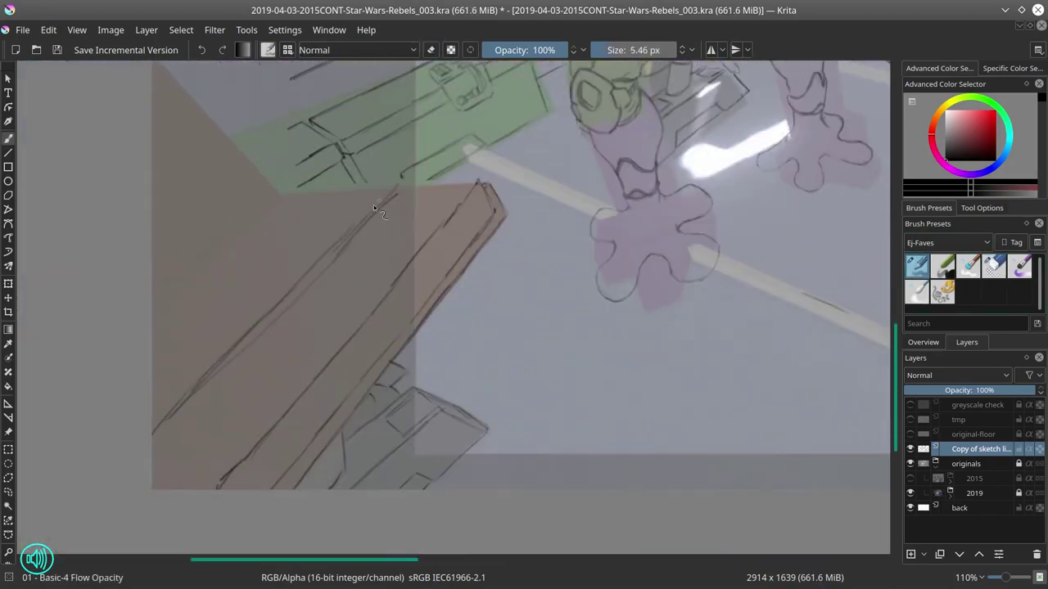
{"action": "key", "text": "slash"}
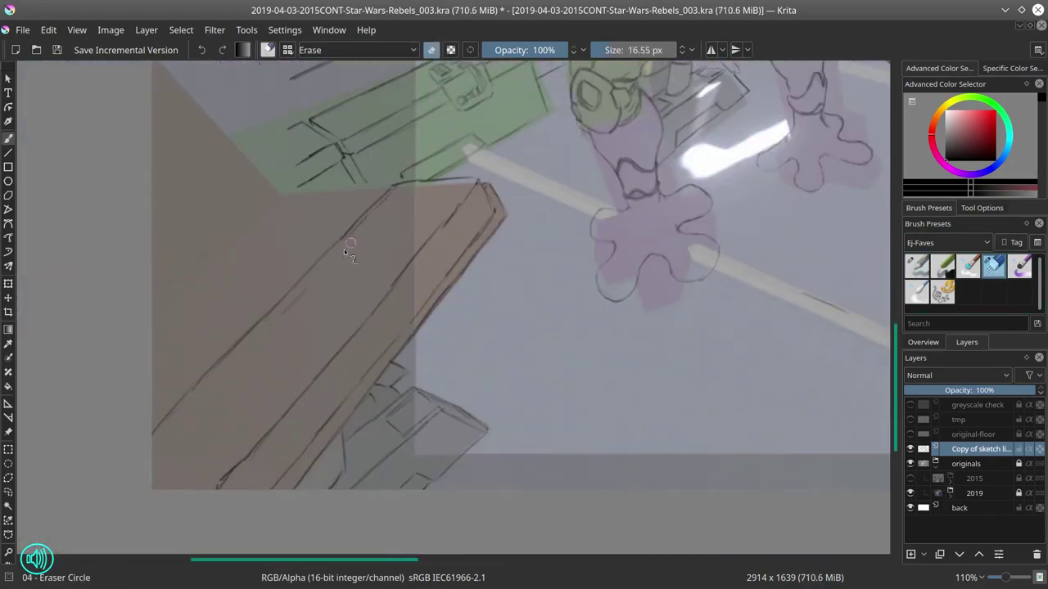
{"action": "key", "text": "slash"}
{"action": "key", "text": "slash"}
{"action": "key", "text": "slash"}
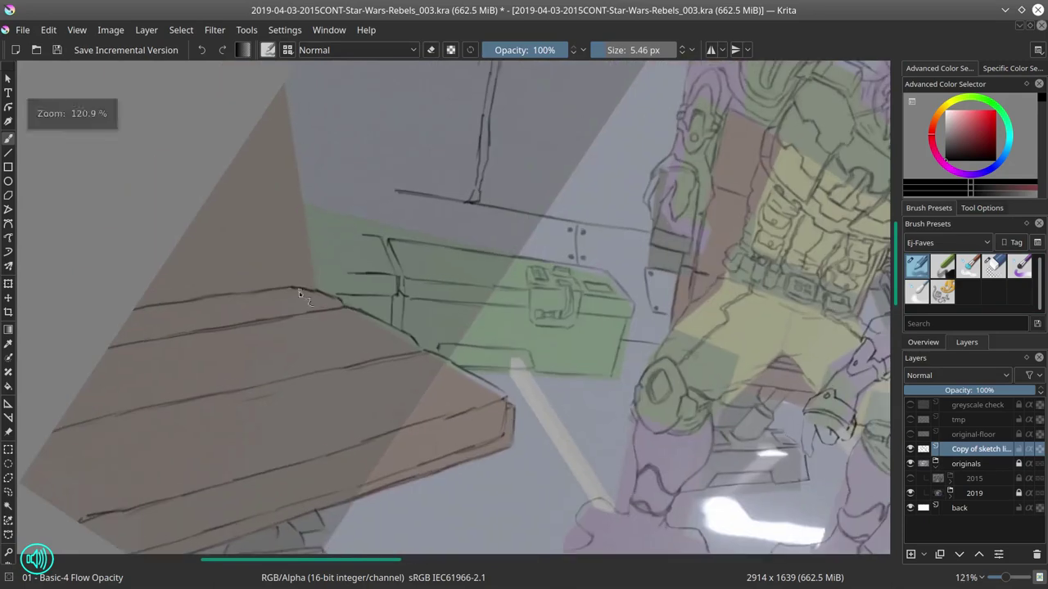
{"action": "key", "text": "slash"}
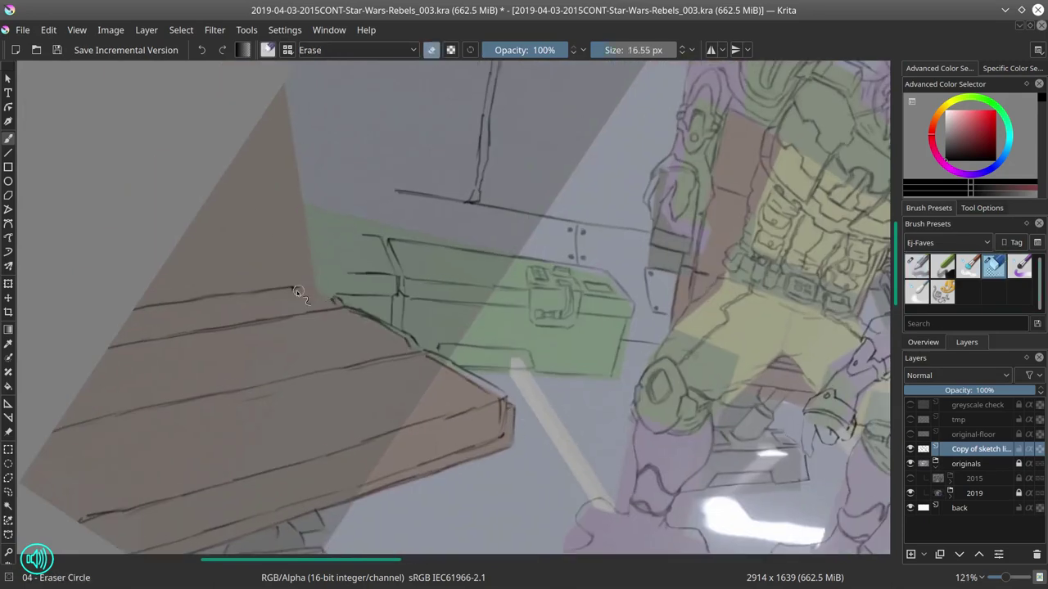
{"action": "key", "text": "slash"}
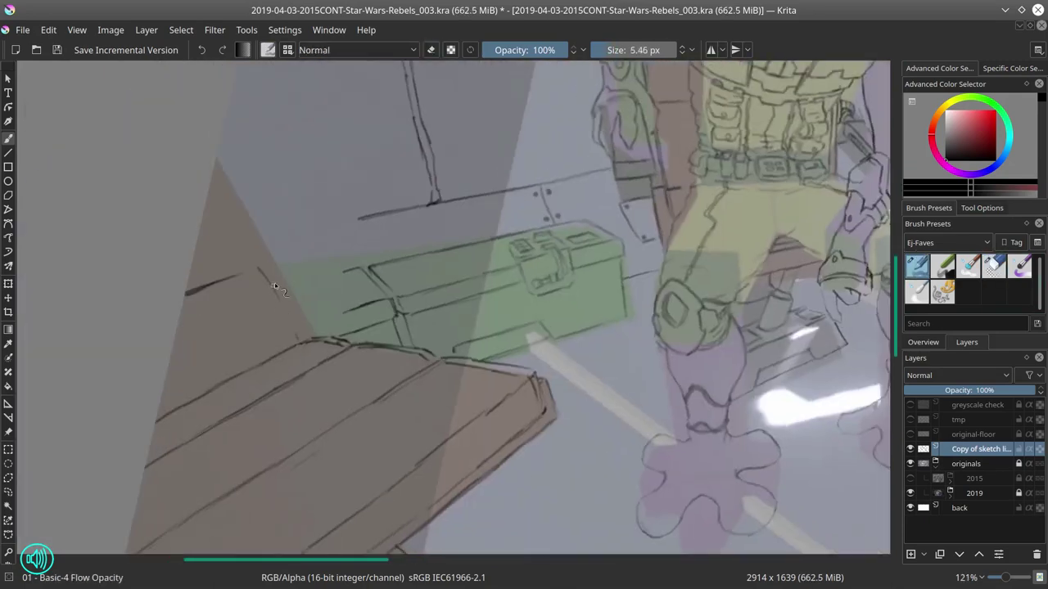
{"action": "key", "text": "slash"}
{"action": "key", "text": "slash"}
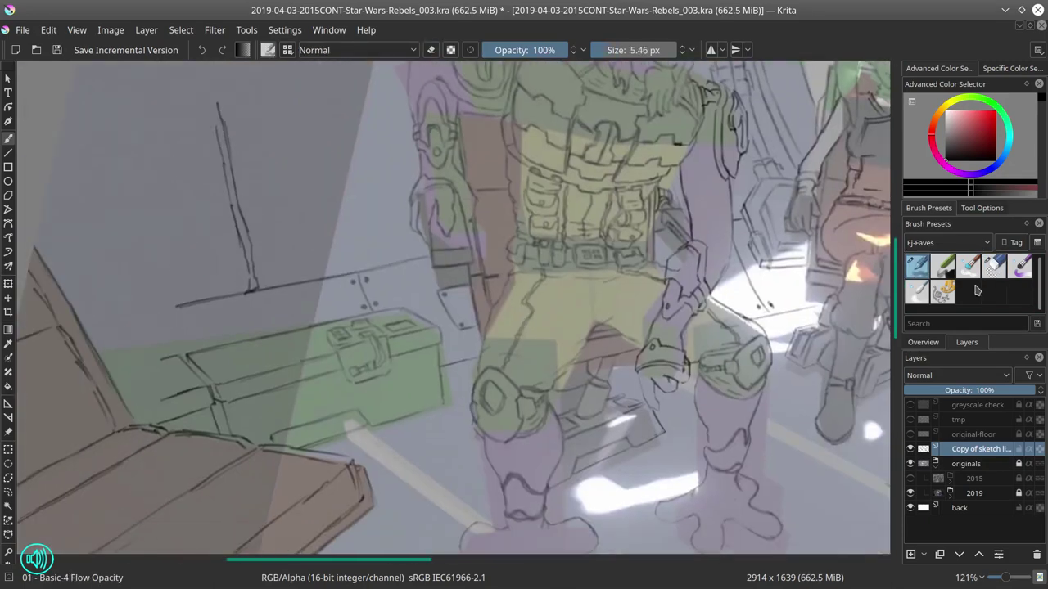
{"action": "key", "text": "slash"}
{"action": "key", "text": "slash"}
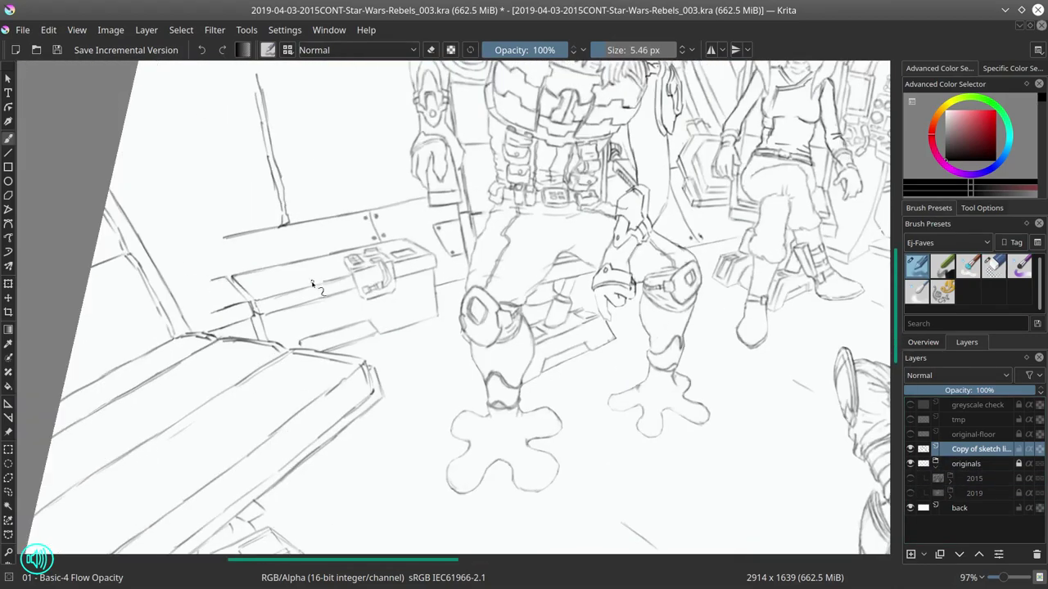
Step: Erase faint and stray sketch lines around the floor crate
{"action": "key", "text": "slash"}
{"action": "left_click_drag", "start_coordinate": [287, 279], "coordinate": [270, 249]}
{"action": "key", "text": "slash"}
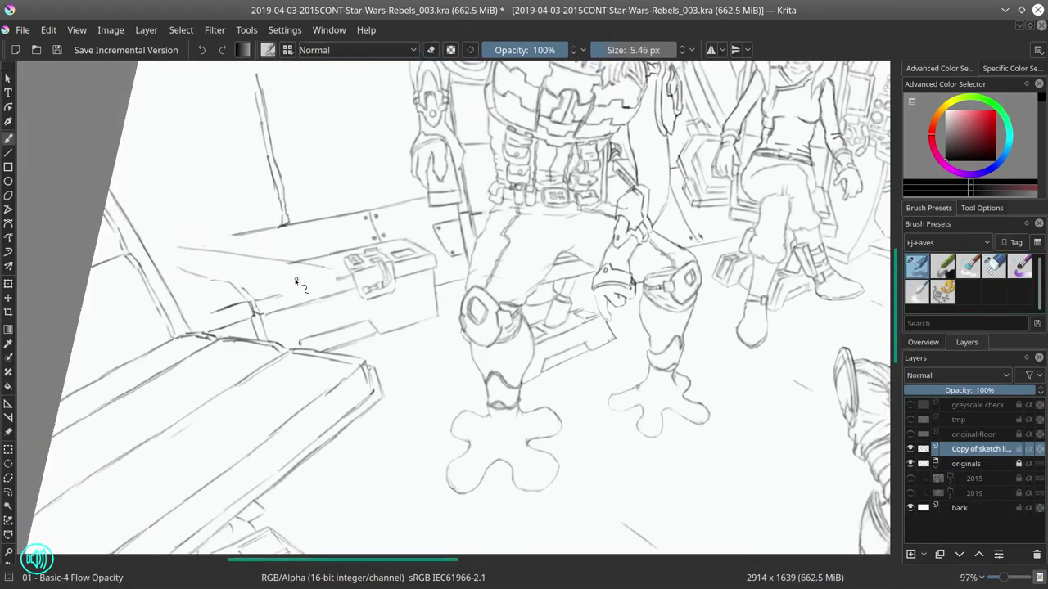
{"action": "key", "text": "slash"}
{"action": "left_click_drag", "start_coordinate": [279, 307], "coordinate": [188, 278]}
{"action": "key", "text": "slash"}
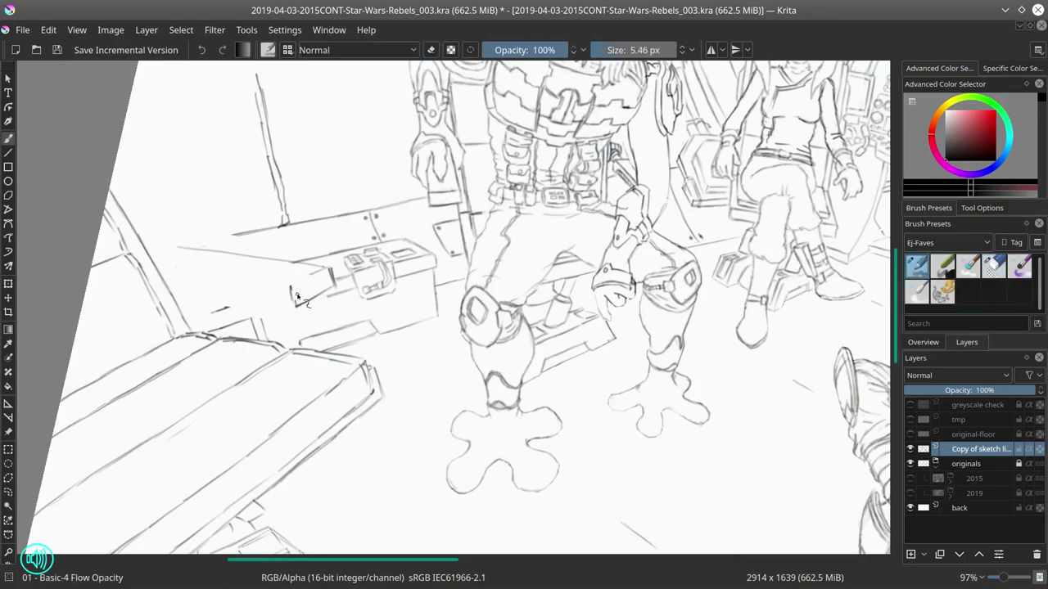
{"action": "key", "text": "slash"}
{"action": "mouse_move", "coordinate": [294, 278]}
{"action": "left_mouse_down"}
{"action": "mouse_move", "coordinate": [323, 303]}
{"action": "mouse_move", "coordinate": [298, 315]}
{"action": "left_mouse_up"}
{"action": "key", "text": "slash"}
Step: Draw the long vented device's lines beside the crate
{"action": "mouse_move", "coordinate": [351, 314]}
{"action": "left_mouse_down"}
{"action": "mouse_move", "coordinate": [180, 273]}
{"action": "mouse_move", "coordinate": [262, 353]}
{"action": "mouse_move", "coordinate": [266, 344]}
{"action": "mouse_move", "coordinate": [183, 304]}
{"action": "mouse_move", "coordinate": [205, 261]}
{"action": "mouse_move", "coordinate": [146, 319]}
{"action": "left_mouse_up"}
{"action": "key", "text": "slash"}
{"action": "key", "text": "slash"}
{"action": "key", "text": "5"}
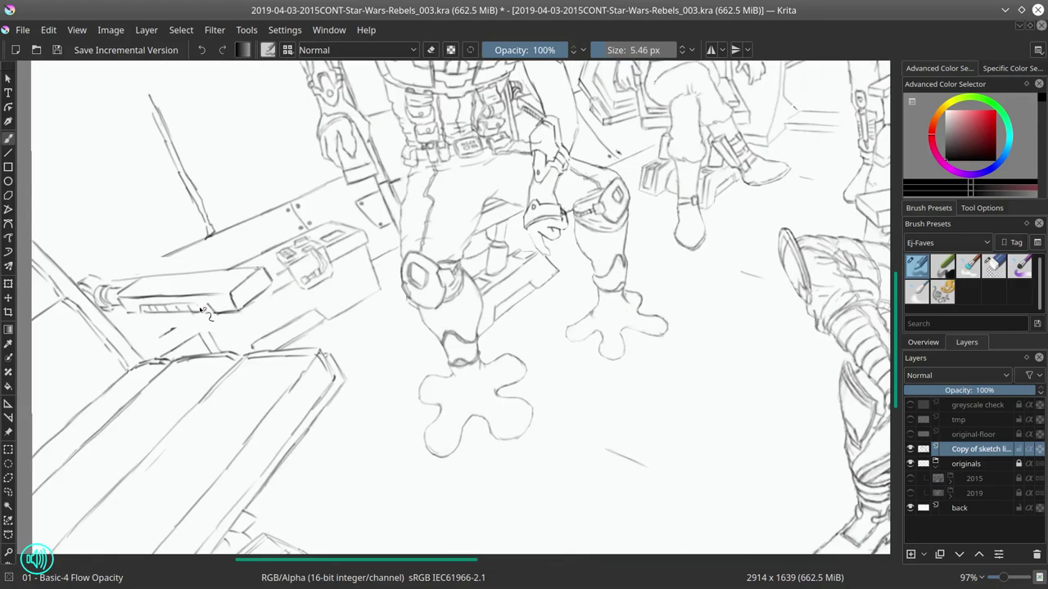
{"action": "key", "text": "slash"}
{"action": "key", "text": "slash"}
{"action": "key", "text": "slash"}
{"action": "key", "text": "slash"}
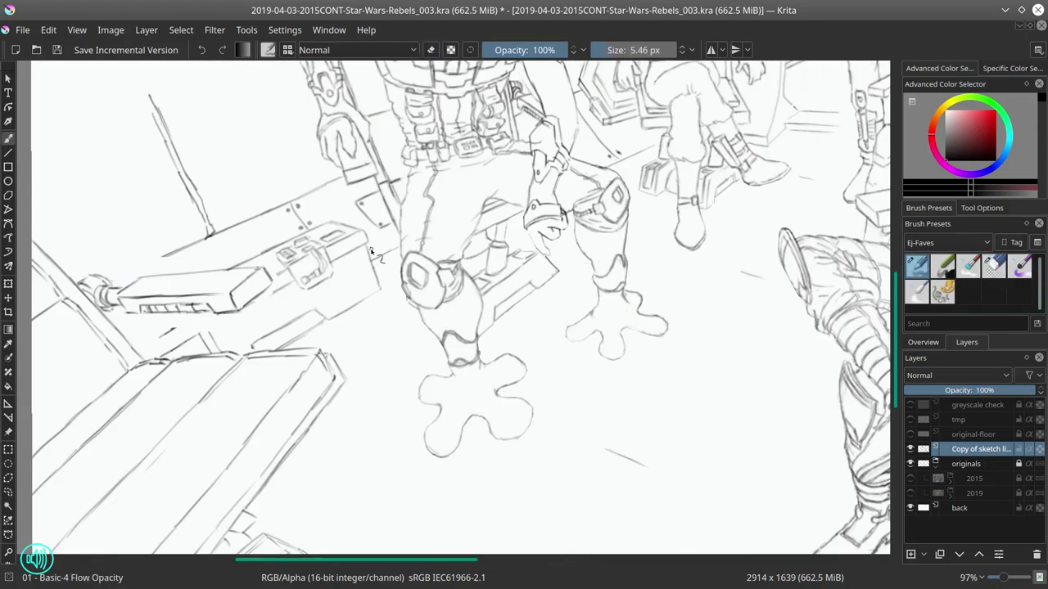
{"action": "key", "text": "minus"}
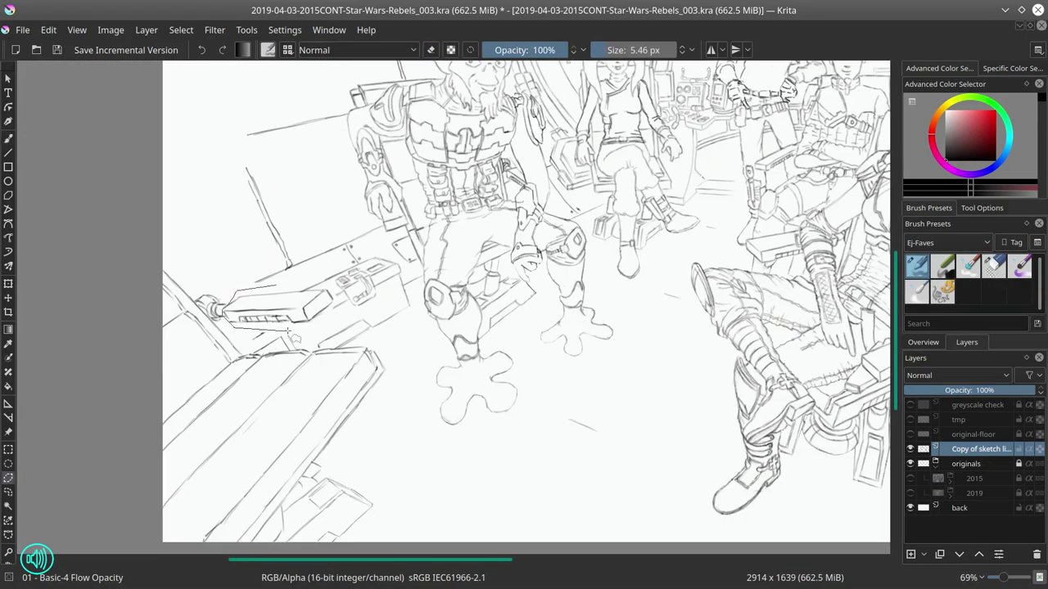
Step: Transform the device drawing in perspective, dragging its corners into place
{"action": "key", "text": "ctrl+t"}
{"action": "left_click_drag", "start_coordinate": [334, 285], "coordinate": [327, 263]}
{"action": "left_click_drag", "start_coordinate": [333, 325], "coordinate": [342, 305]}
{"action": "left_click_drag", "start_coordinate": [326, 264], "coordinate": [346, 255]}
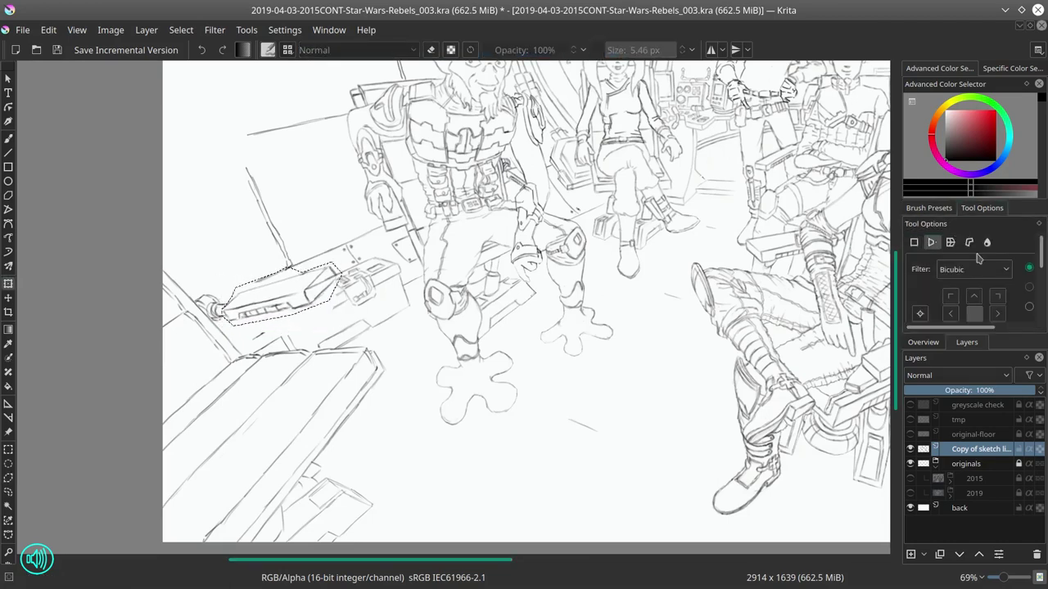
{"action": "key", "text": "b"}
Step: Clean up the device's lines with the eraser, zoomed in on the crate
{"action": "key", "text": "slash"}
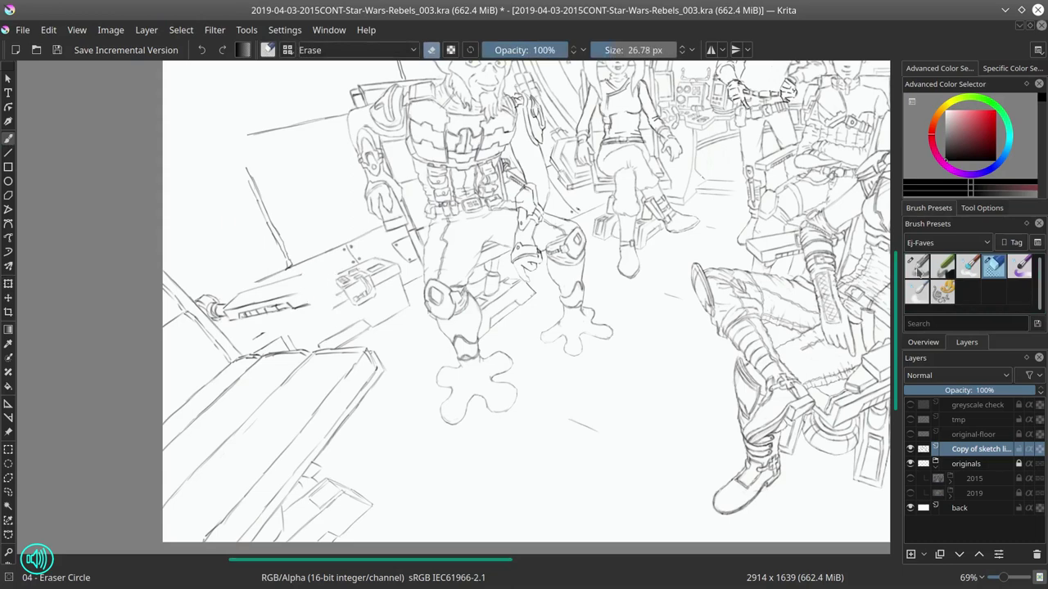
{"action": "key", "text": "slash"}
{"action": "key", "text": "slash"}
{"action": "key", "text": "slash"}
{"action": "left_click_drag", "start_coordinate": [227, 311], "coordinate": [381, 233]}
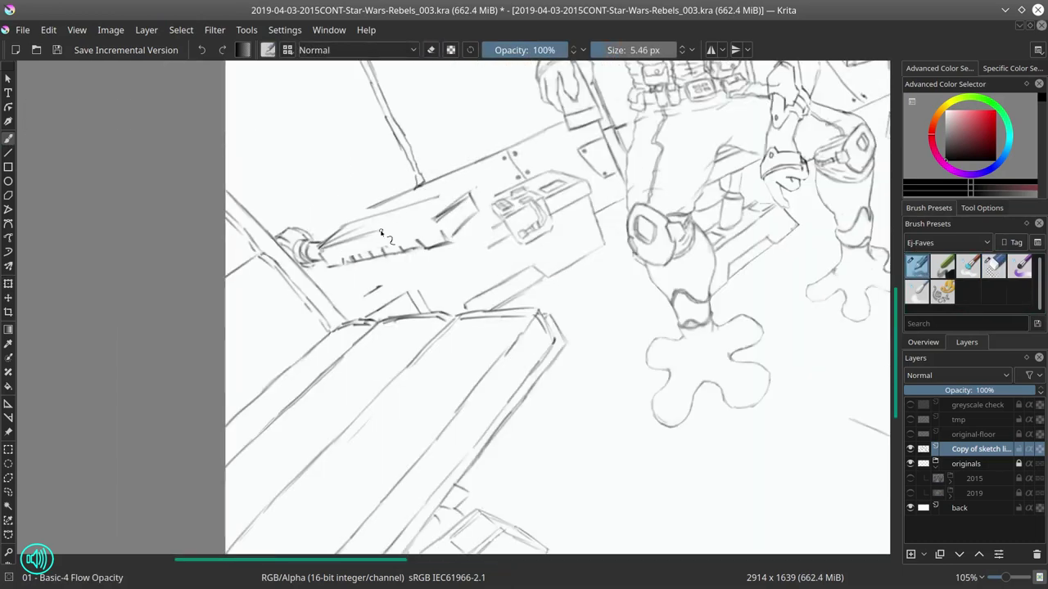
{"action": "key", "text": "slash"}
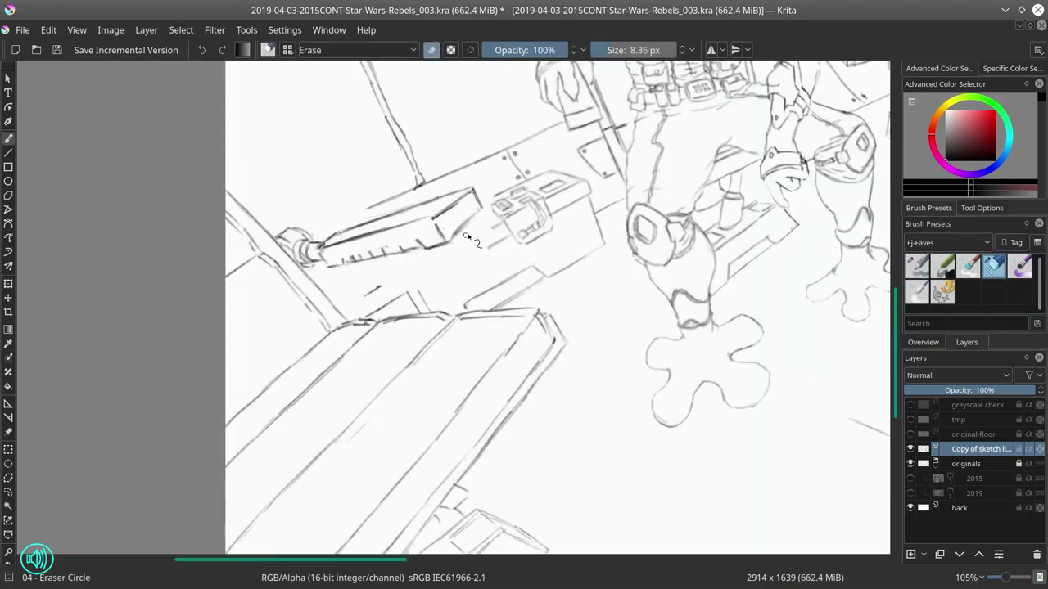
{"action": "key", "text": "slash"}
{"action": "key", "text": "slash"}
{"action": "key", "text": "slash"}
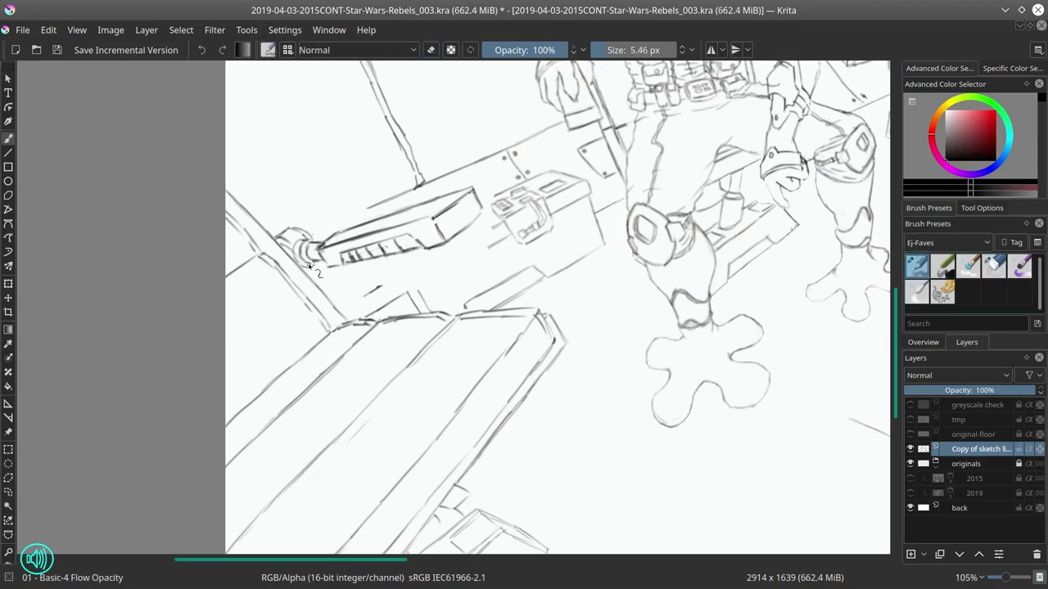
{"action": "key", "text": "slash"}
{"action": "key", "text": "slash"}
{"action": "key", "text": "slash"}
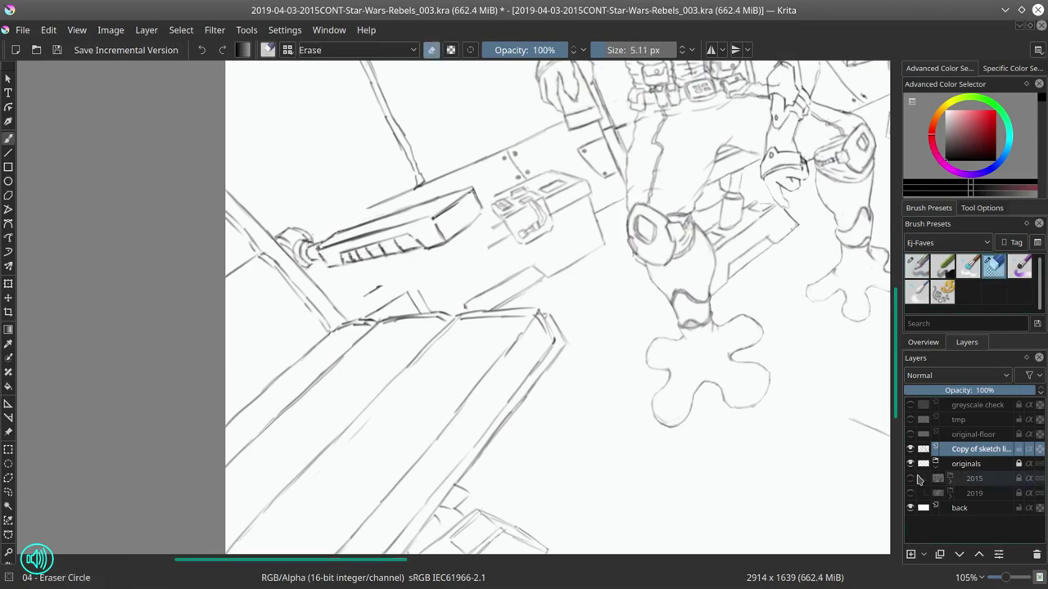
Step: Compare against the tmp perforated floor layer, then leave it hidden
{"action": "left_click", "coordinate": [910, 419]}
{"action": "key", "text": "slash"}
{"action": "left_click", "coordinate": [910, 419]}
{"action": "left_click", "coordinate": [910, 419]}
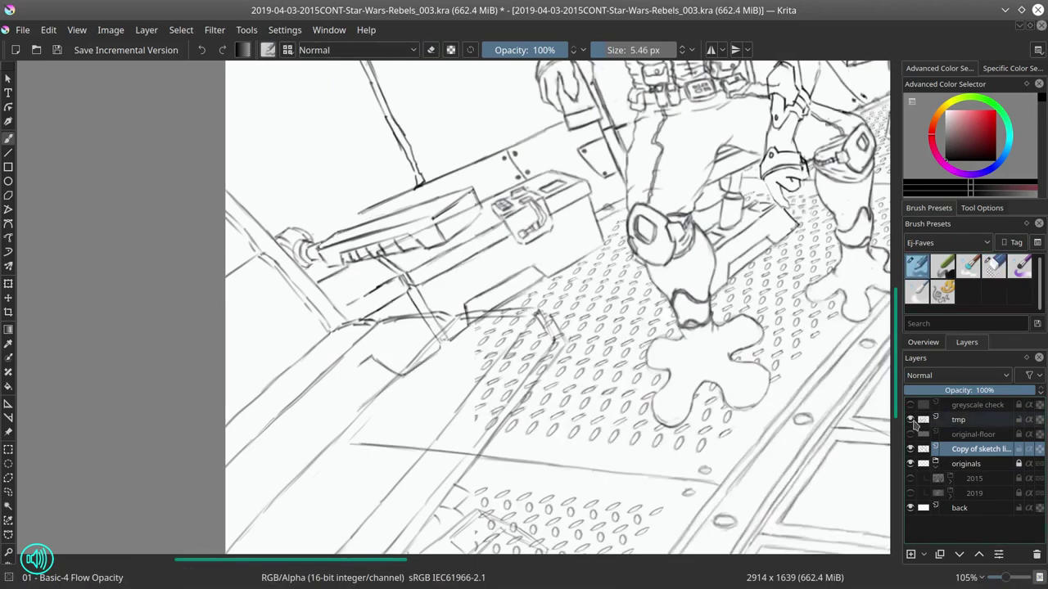
{"action": "left_click", "coordinate": [910, 419]}
Step: Touch up the lower-left console end, alternating between eraser and brush
{"action": "scroll", "coordinate": [362, 177], "scroll_direction": "down", "scroll_amount": 6}
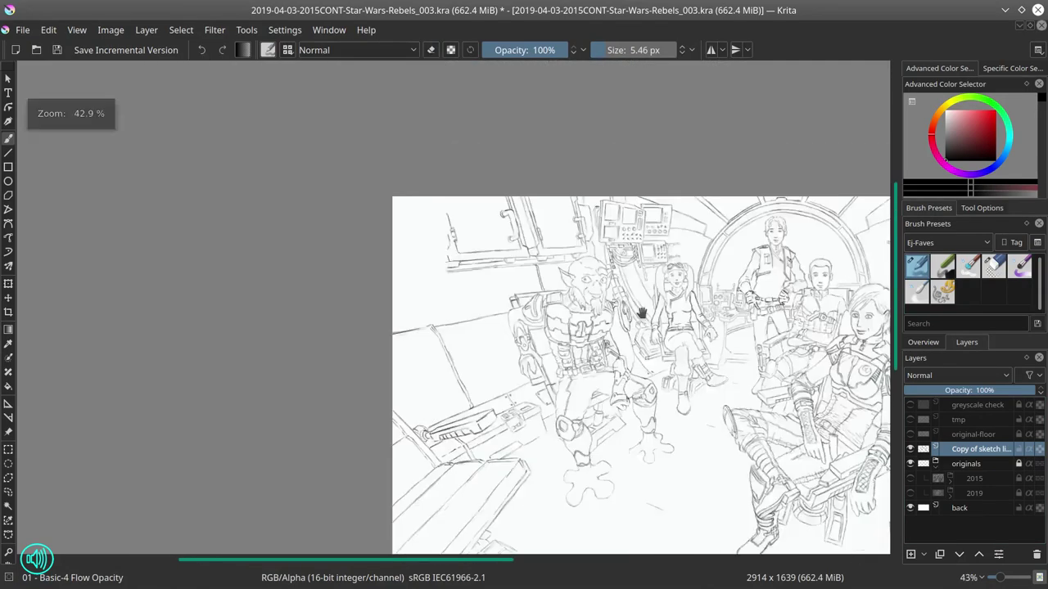
{"action": "left_click_drag", "start_coordinate": [643, 313], "coordinate": [524, 315]}
{"action": "key", "text": "slash"}
{"action": "scroll", "coordinate": [261, 287], "scroll_direction": "up", "scroll_amount": 4}
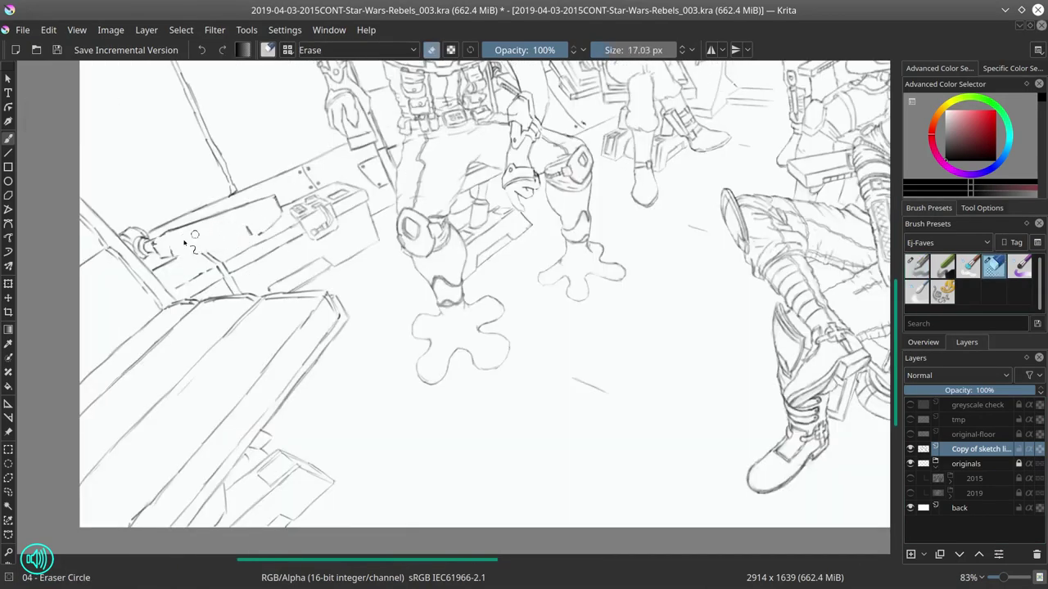
{"action": "scroll", "coordinate": [194, 235], "scroll_direction": "down", "scroll_amount": 1}
{"action": "key", "text": "slash"}
{"action": "scroll", "coordinate": [370, 248], "scroll_direction": "up", "scroll_amount": 2}
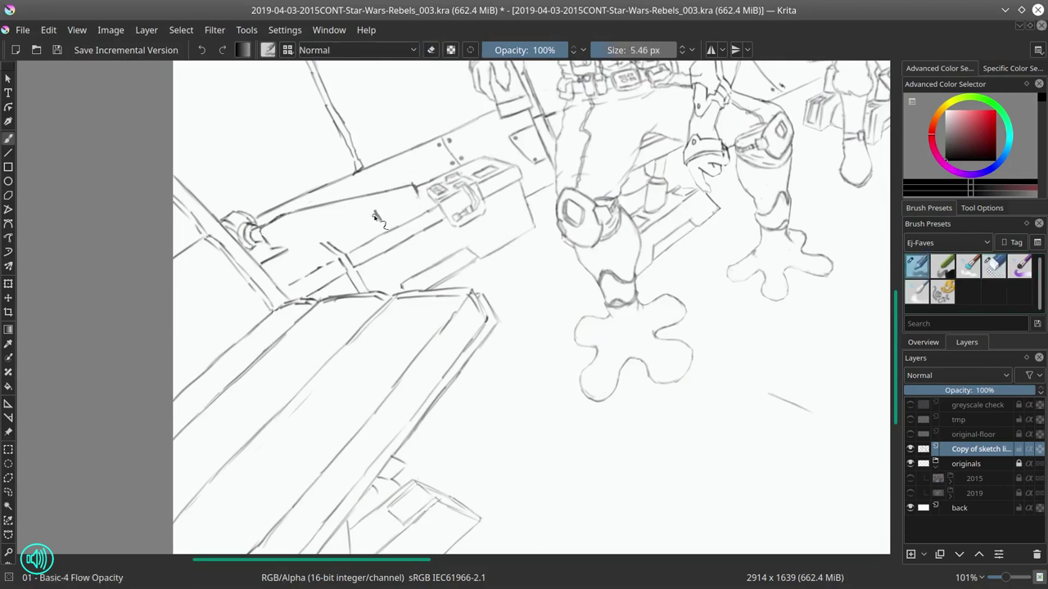
{"action": "key", "text": "slash"}
{"action": "scroll", "coordinate": [413, 187], "scroll_direction": "down", "scroll_amount": 1}
{"action": "scroll", "coordinate": [388, 225], "scroll_direction": "up", "scroll_amount": 1}
{"action": "key", "text": "slash"}
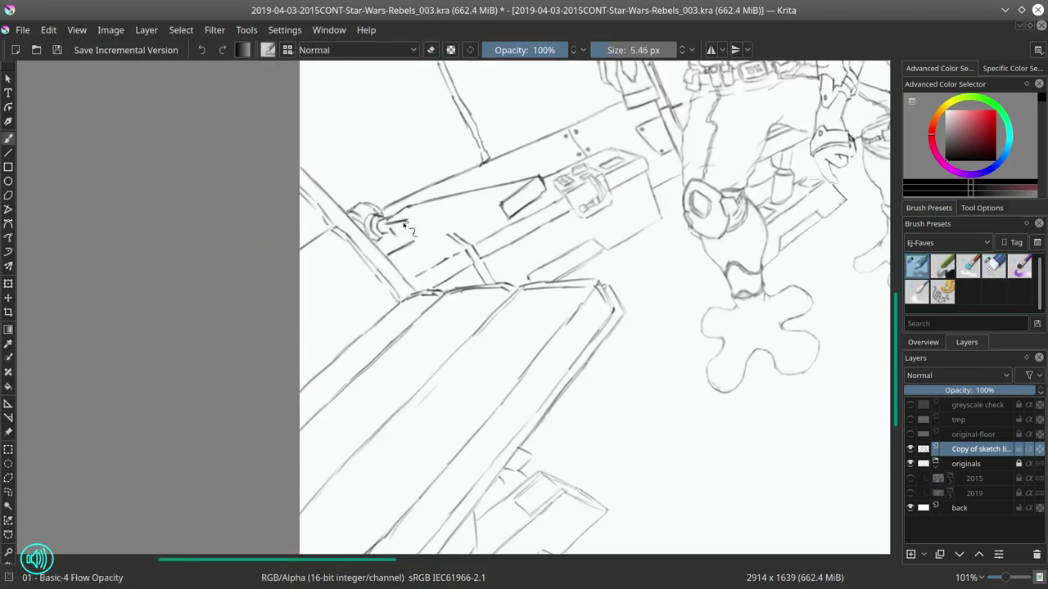
{"action": "key", "text": "slash"}
{"action": "key", "text": "slash"}
Step: Mirror-check the whole page, then show the 2015 original layer and hide the originals group
{"action": "key", "text": "m"}
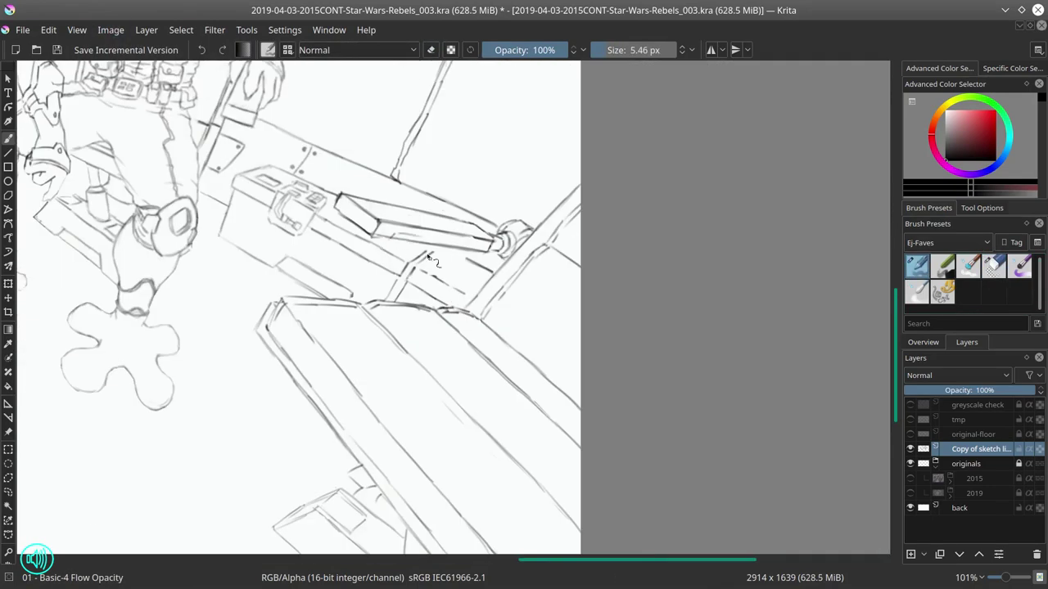
{"action": "key", "text": "2"}
{"action": "key", "text": "m"}
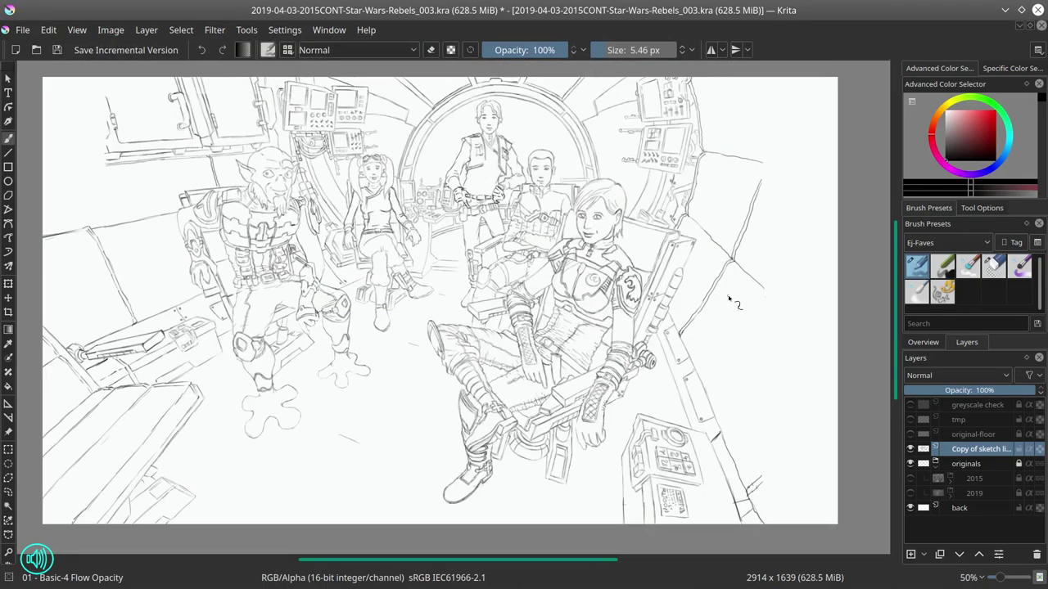
{"action": "left_click", "coordinate": [909, 478]}
{"action": "left_click", "coordinate": [909, 463]}
{"action": "scroll", "coordinate": [573, 311], "scroll_direction": "up", "scroll_amount": 3}
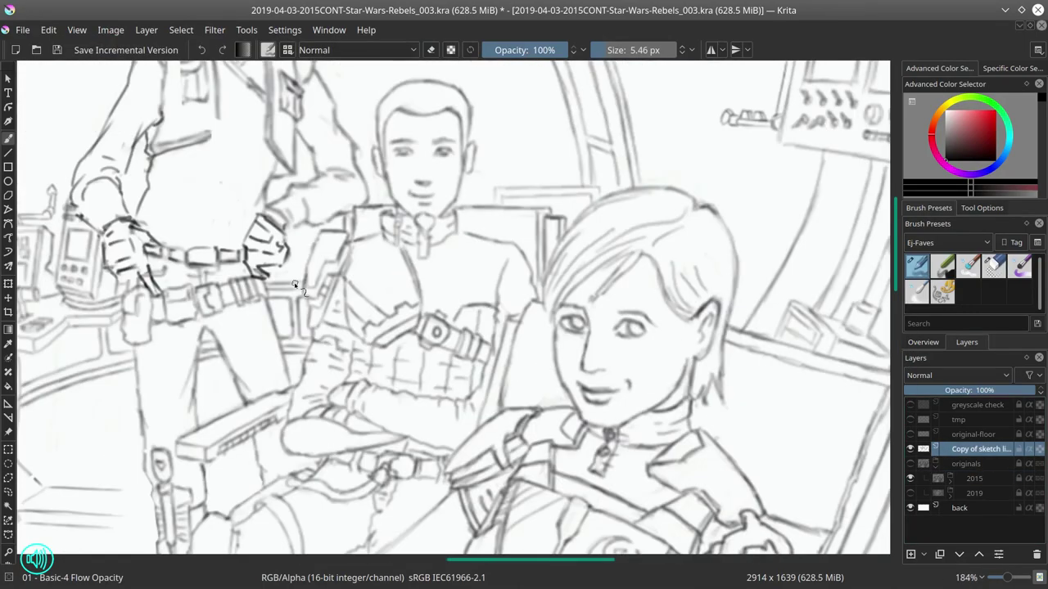
{"action": "scroll", "coordinate": [782, 252], "scroll_direction": "down", "scroll_amount": 4}
Step: Add two new layers, Layers 18 and 19, above the sketch copy
{"action": "scroll", "coordinate": [814, 242], "scroll_direction": "down", "scroll_amount": 1}
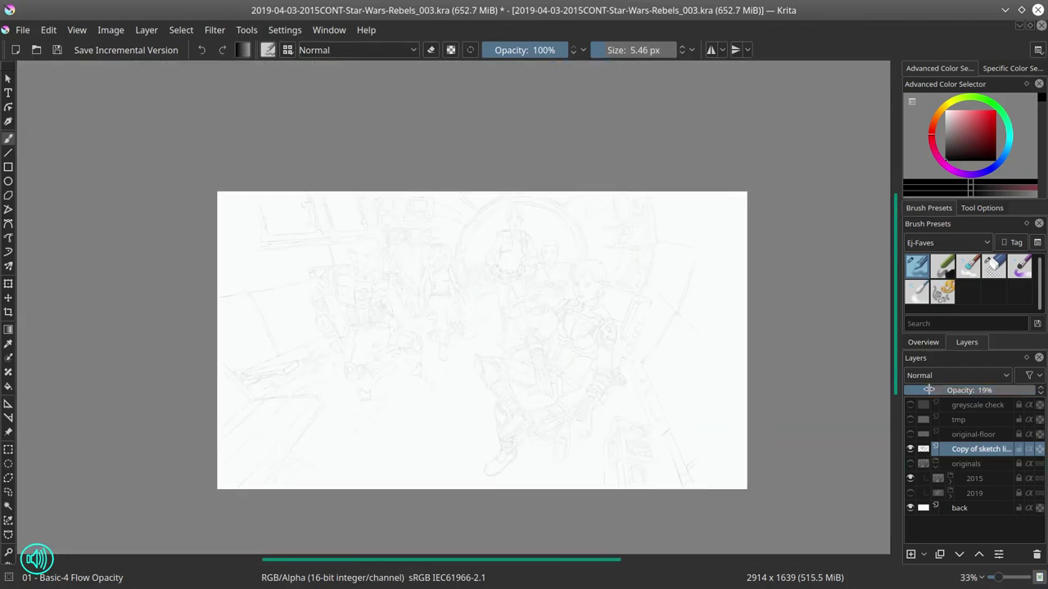
{"action": "key", "text": "Insert"}
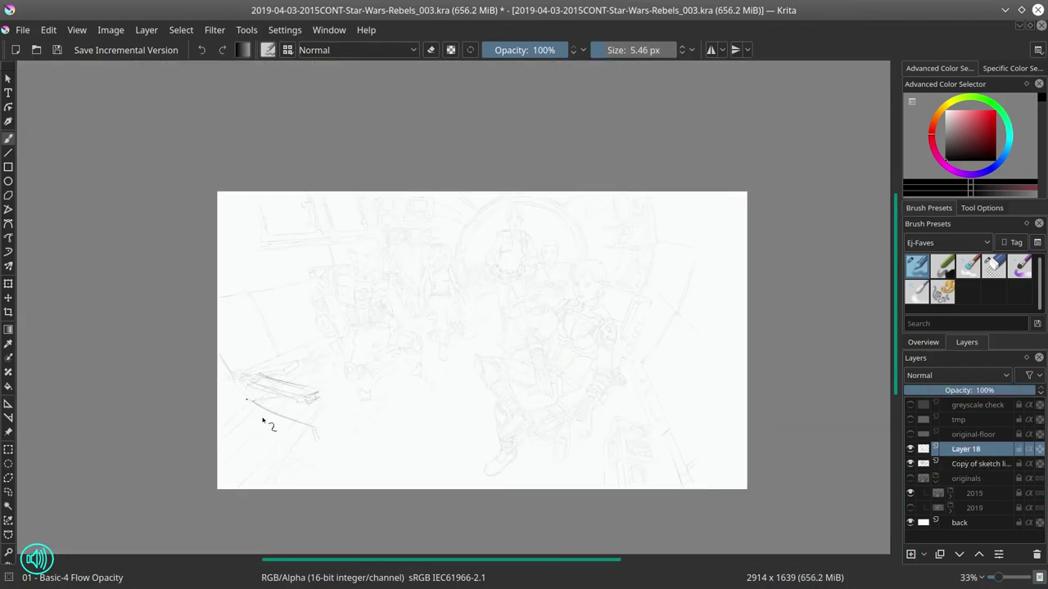
{"action": "scroll", "coordinate": [262, 421], "scroll_direction": "up", "scroll_amount": 3}
{"action": "key", "text": "Insert"}
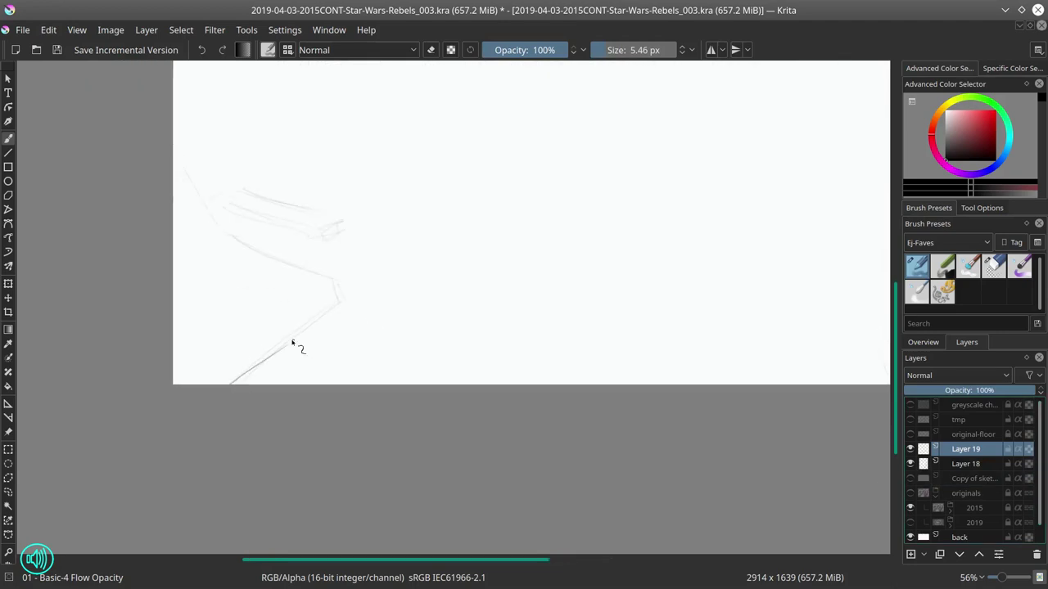
{"action": "scroll", "coordinate": [292, 343], "scroll_direction": "up", "scroll_amount": 3}
Step: Ink the bench edge, its corner segment, the lower bench line and the box's end edge
{"action": "left_click_drag", "start_coordinate": [449, 371], "coordinate": [524, 277]}
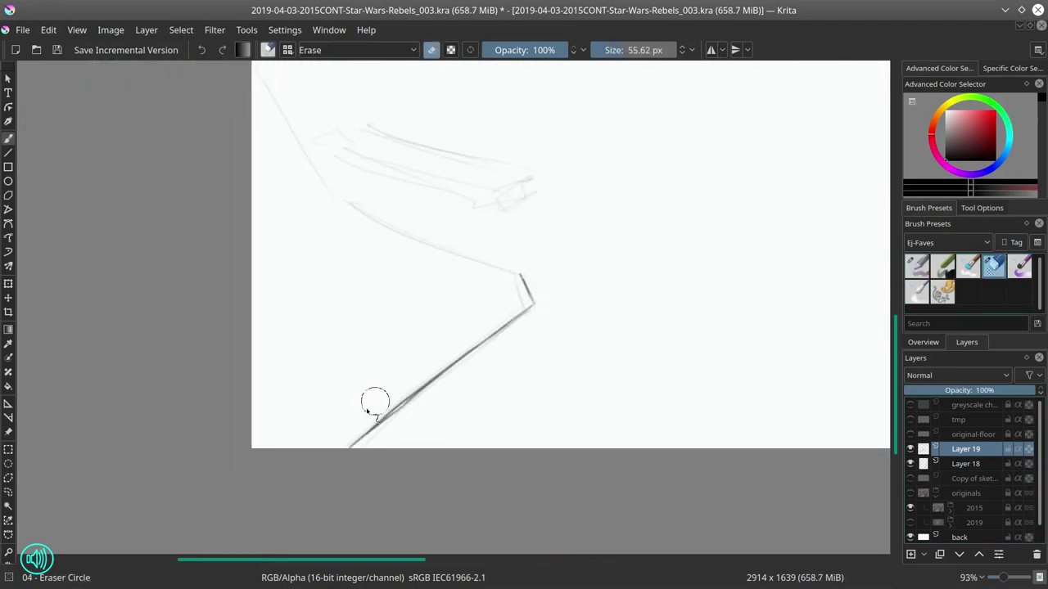
{"action": "left_click_drag", "start_coordinate": [374, 402], "coordinate": [439, 377]}
{"action": "left_click_drag", "start_coordinate": [362, 427], "coordinate": [495, 324]}
{"action": "key", "text": "e"}
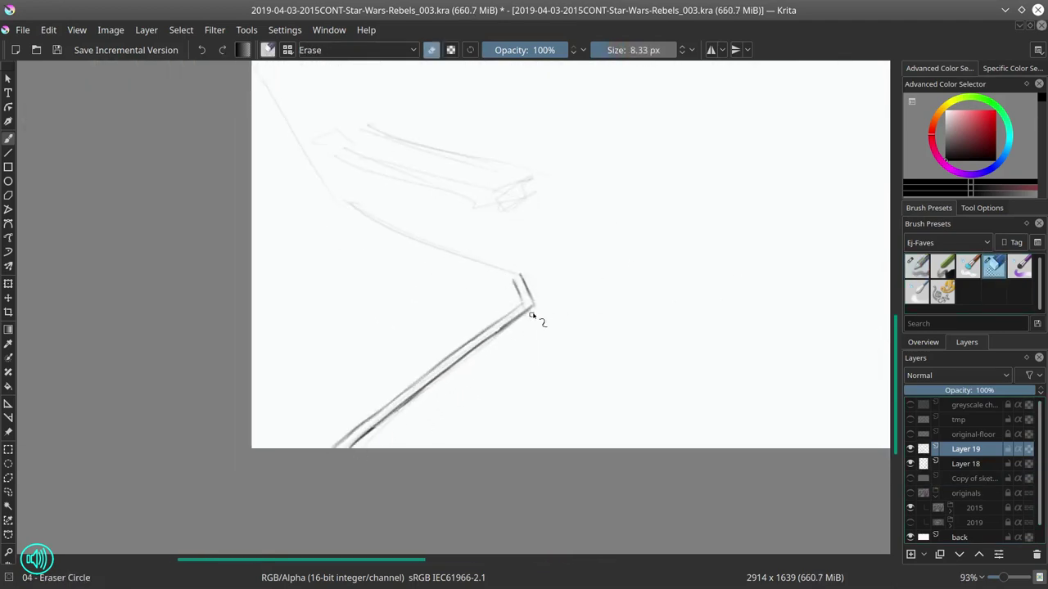
{"action": "key", "text": "e"}
{"action": "left_click_drag", "start_coordinate": [493, 205], "coordinate": [532, 171]}
{"action": "left_click_drag", "start_coordinate": [350, 143], "coordinate": [409, 129]}
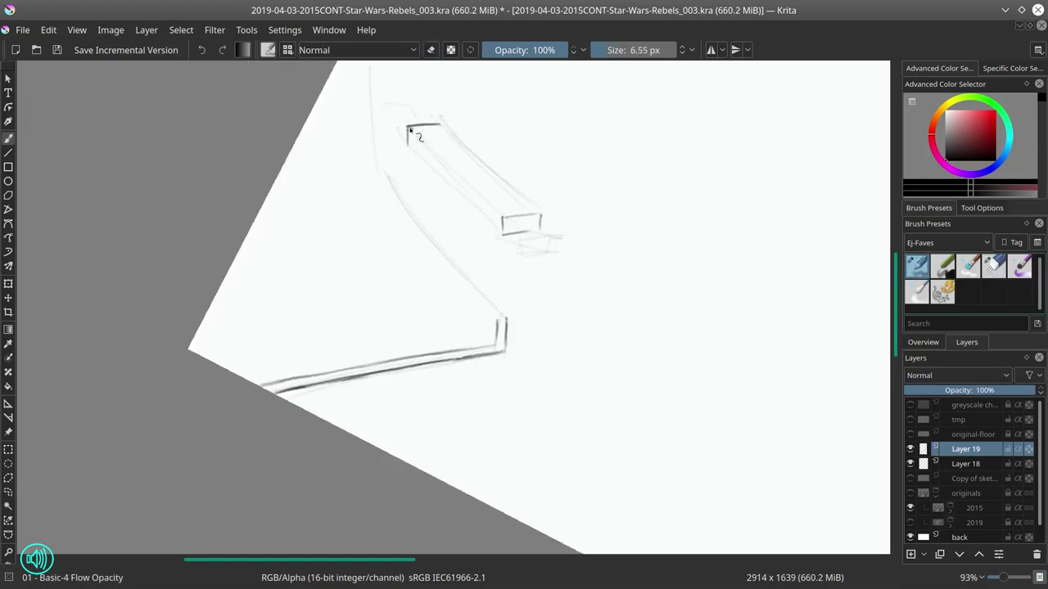
{"action": "key", "text": "ctrl+z"}
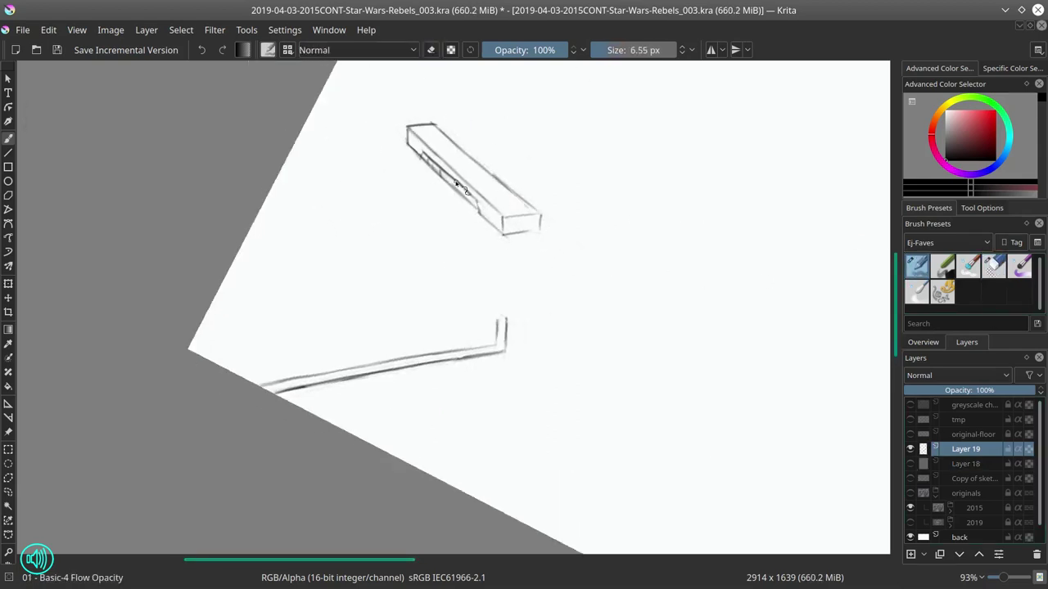
{"action": "key", "text": "ctrl+shift+z"}
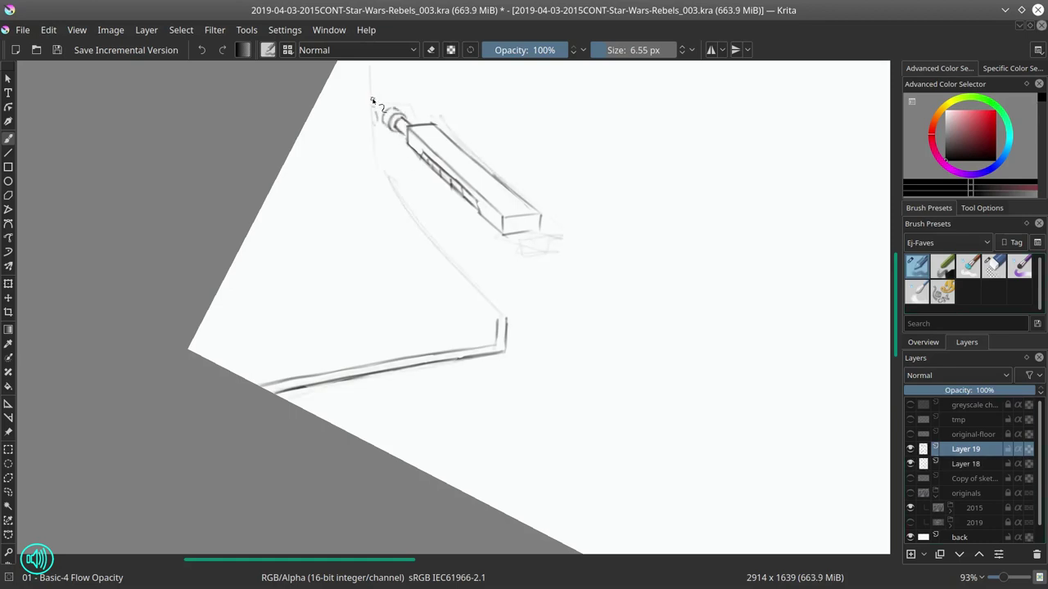
Step: Rotate the canvas to a comfortable angle and draw slat lines across the bench
{"action": "scroll", "coordinate": [374, 106], "scroll_direction": "up", "scroll_amount": 2}
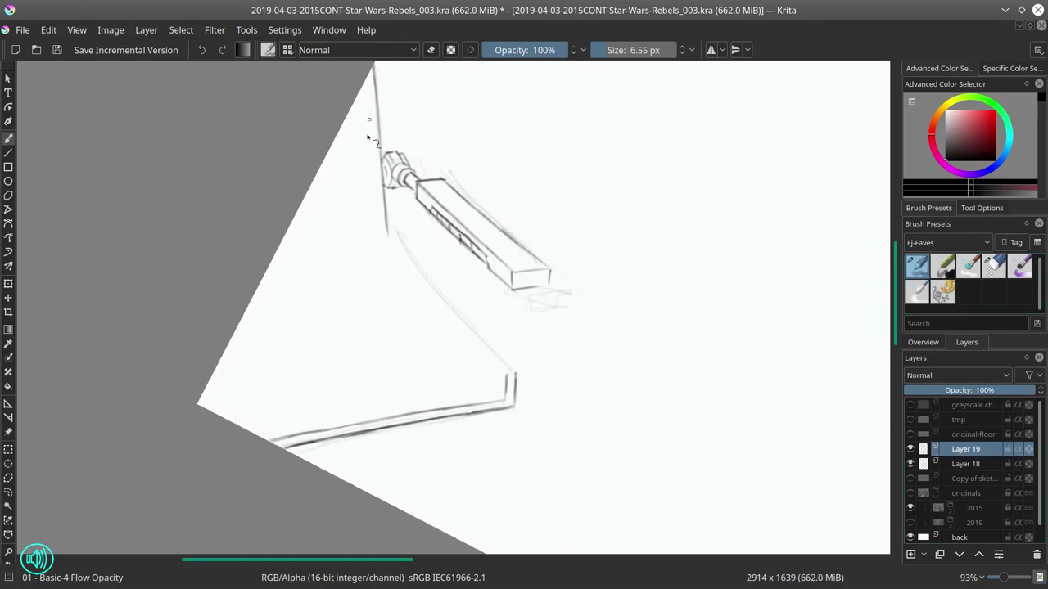
{"action": "left_click_drag", "start_coordinate": [368, 162], "coordinate": [548, 442]}
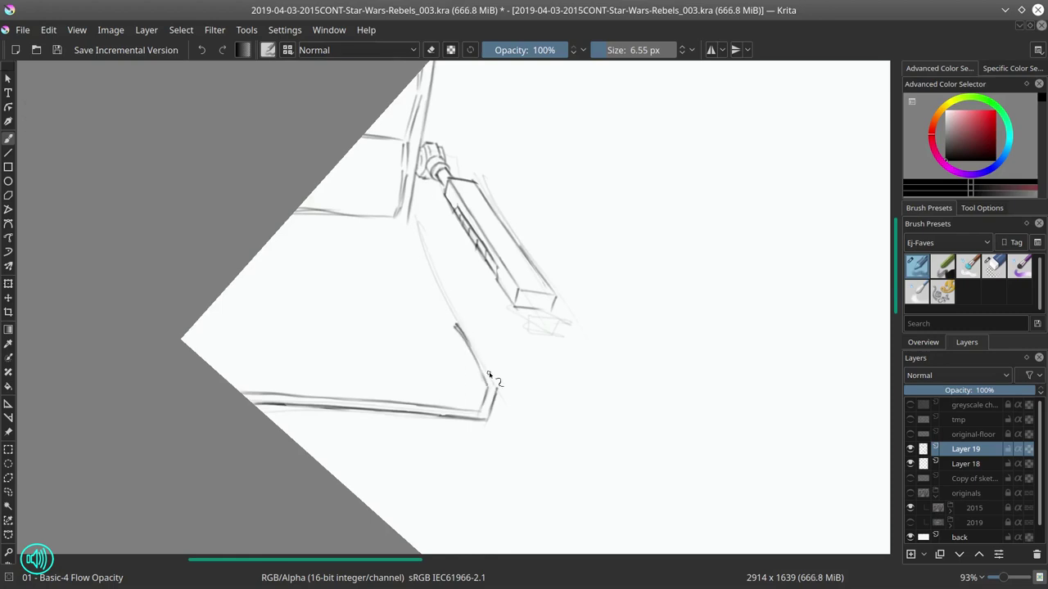
{"action": "mouse_move", "coordinate": [284, 361]}
{"action": "left_mouse_down"}
{"action": "mouse_move", "coordinate": [456, 316]}
{"action": "mouse_move", "coordinate": [352, 303]}
{"action": "mouse_move", "coordinate": [285, 260]}
{"action": "left_mouse_up"}
{"action": "left_click_drag", "start_coordinate": [393, 215], "coordinate": [715, 179]}
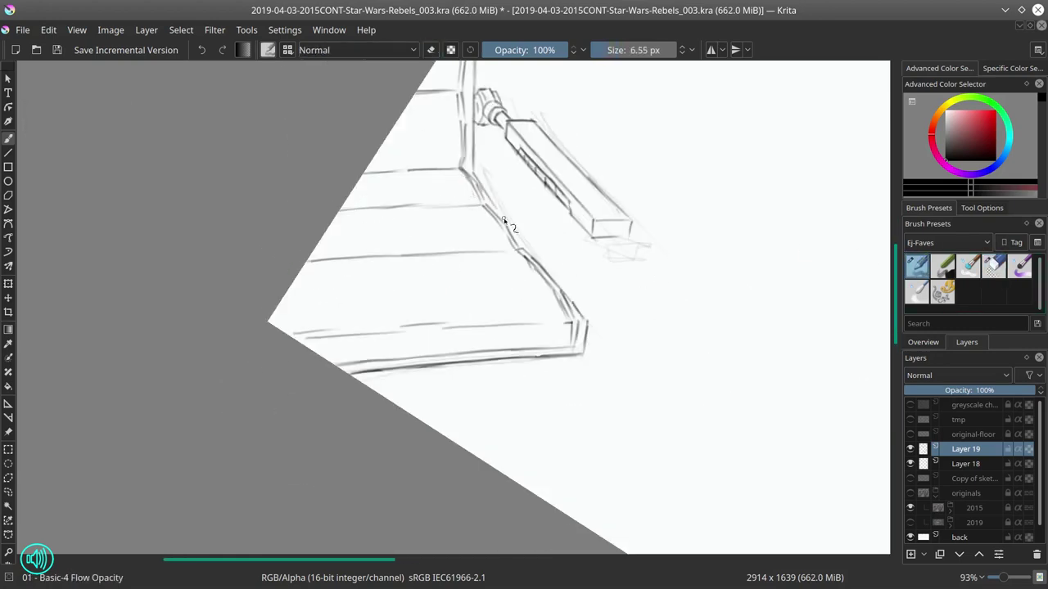
Step: Hide Layers 18 and 19, then erase the old bench and console lines on the sketch copy
{"action": "left_click", "coordinate": [910, 448]}
{"action": "left_click", "coordinate": [910, 463]}
{"action": "left_click", "coordinate": [910, 478]}
{"action": "left_click", "coordinate": [974, 478]}
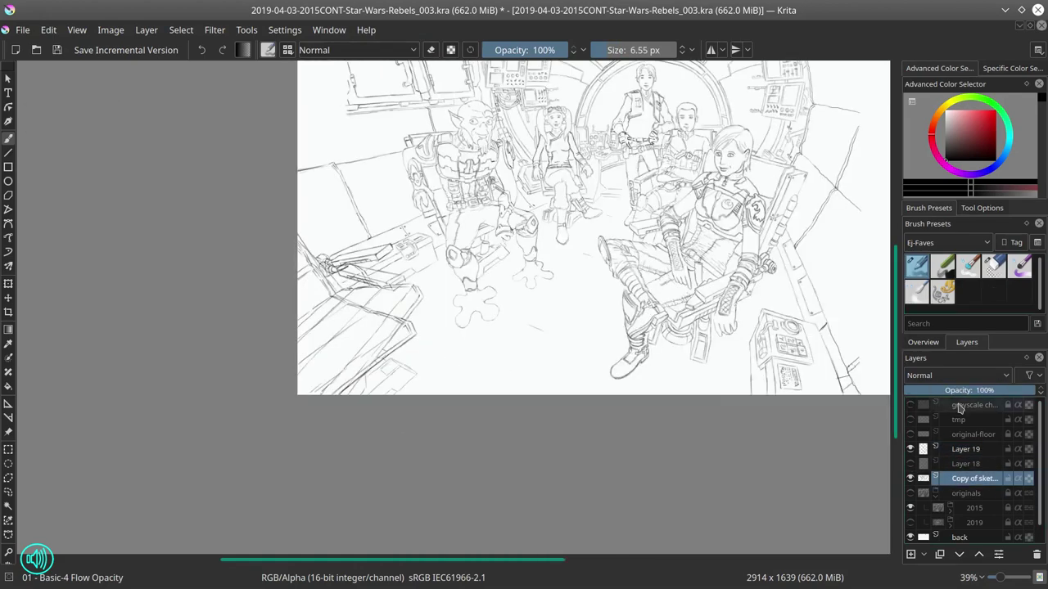
{"action": "left_click_drag", "start_coordinate": [385, 270], "coordinate": [430, 188]}
{"action": "left_click_drag", "start_coordinate": [409, 245], "coordinate": [351, 183]}
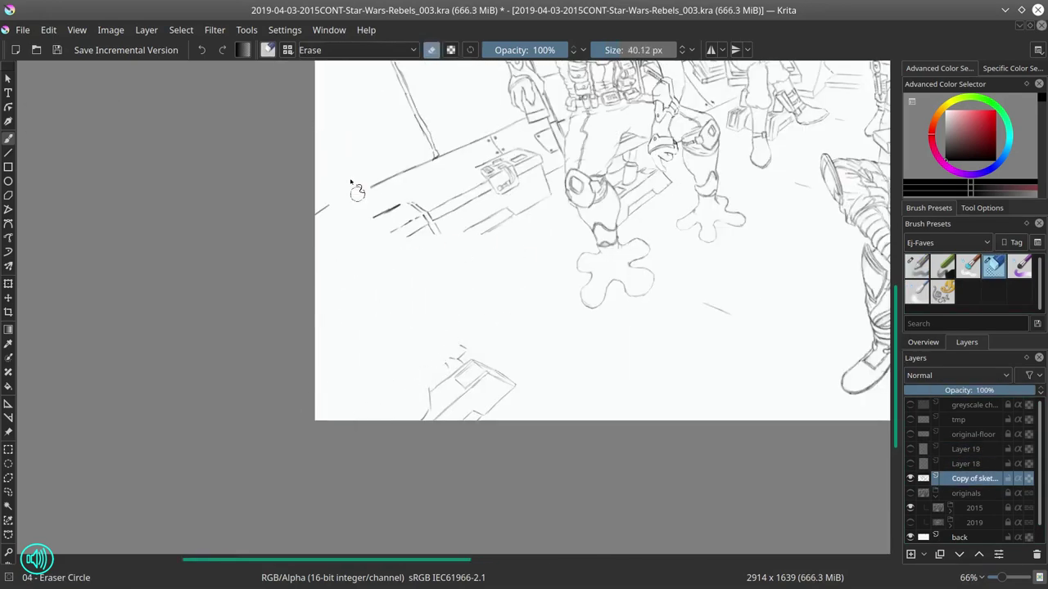
Step: Show Layer 19 again, delete Layer 18, and add a new Layer 20
{"action": "left_click", "coordinate": [976, 462]}
{"action": "right_click", "coordinate": [975, 450]}
{"action": "left_click", "coordinate": [818, 409]}
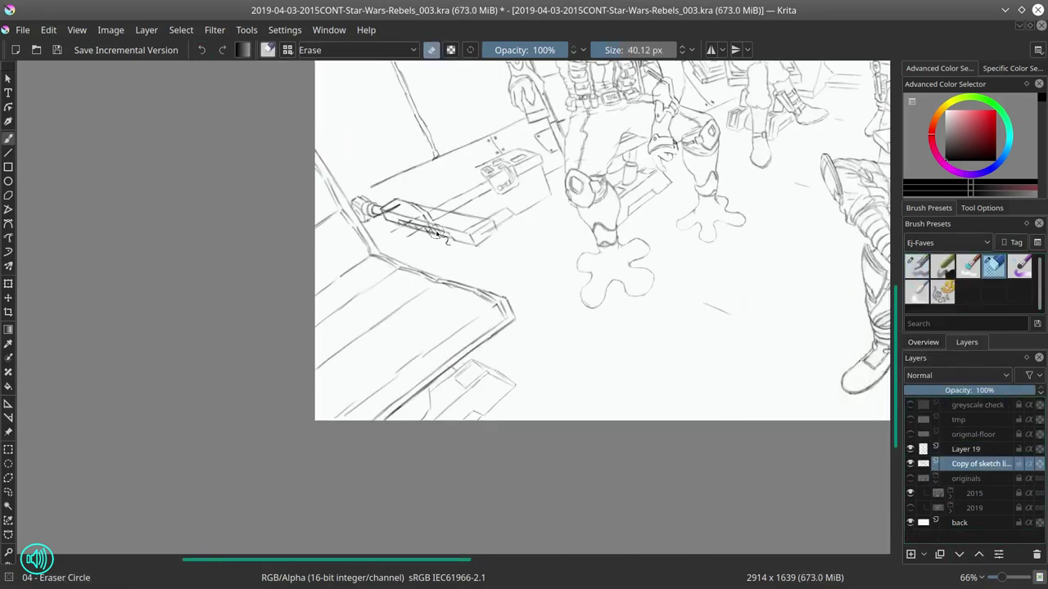
{"action": "left_click_drag", "start_coordinate": [536, 261], "coordinate": [565, 204]}
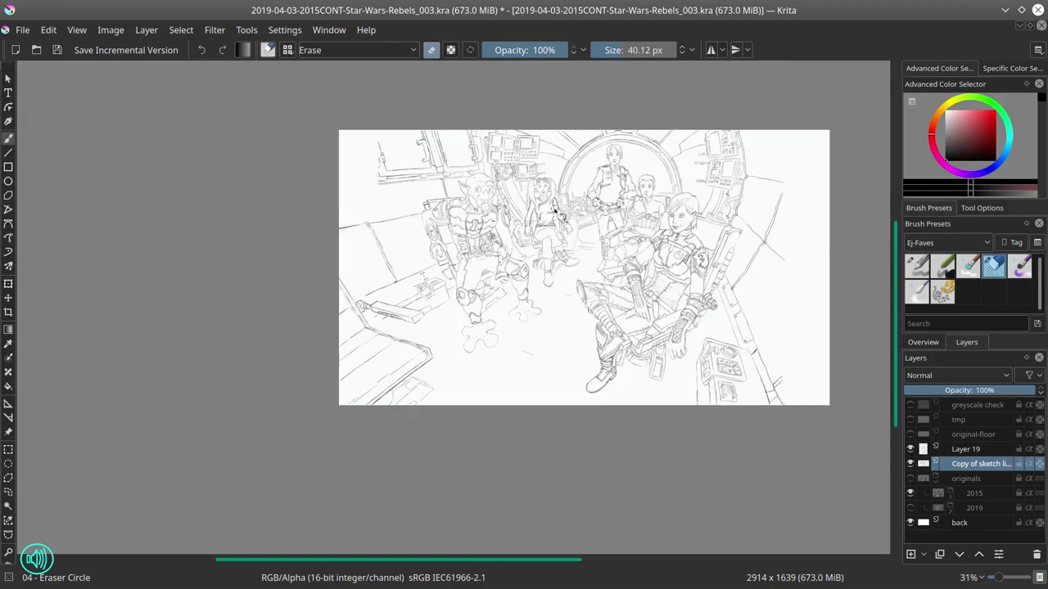
{"action": "key", "text": "Insert"}
{"action": "key", "text": "/"}
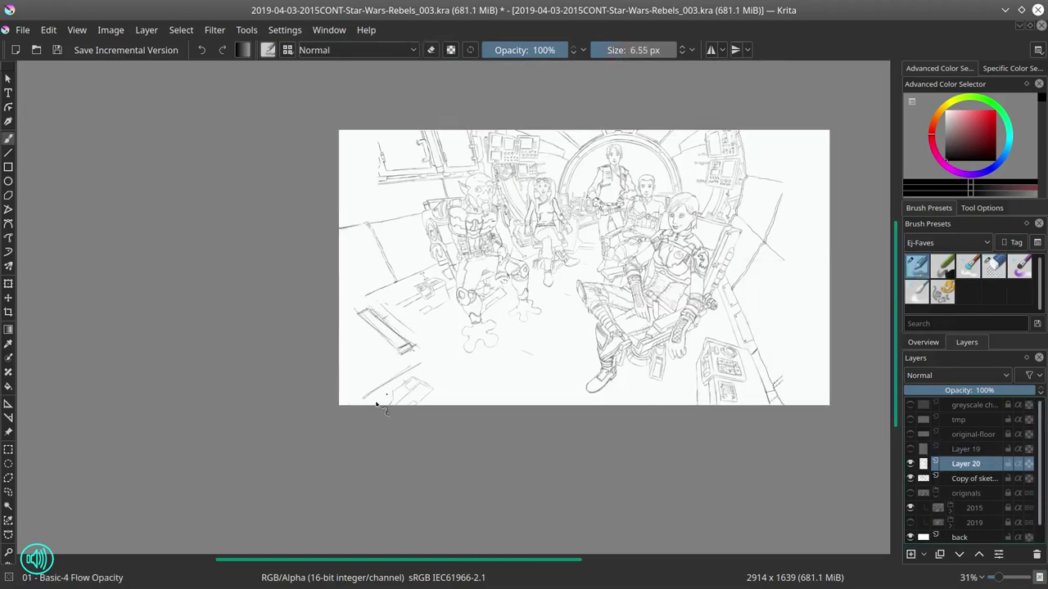
Step: On Layer 20, erase the lower-left sketch lines and sketch a new line beside the floor box
{"action": "key", "text": "slash"}
{"action": "mouse_move", "coordinate": [364, 315]}
{"action": "left_mouse_down"}
{"action": "mouse_move", "coordinate": [414, 362]}
{"action": "mouse_move", "coordinate": [376, 397]}
{"action": "left_mouse_up"}
{"action": "key", "text": "slash"}
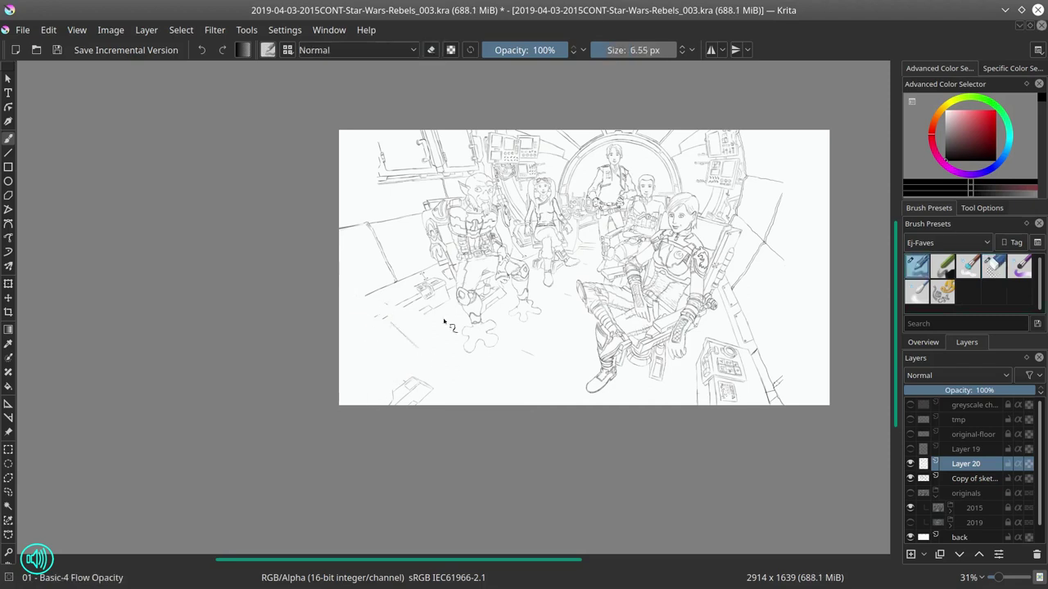
{"action": "left_click_drag", "start_coordinate": [433, 359], "coordinate": [370, 402]}
Step: Mirror the view, add Layer 21, rotate the canvas and draw the long box's top edge
{"action": "key", "text": "m"}
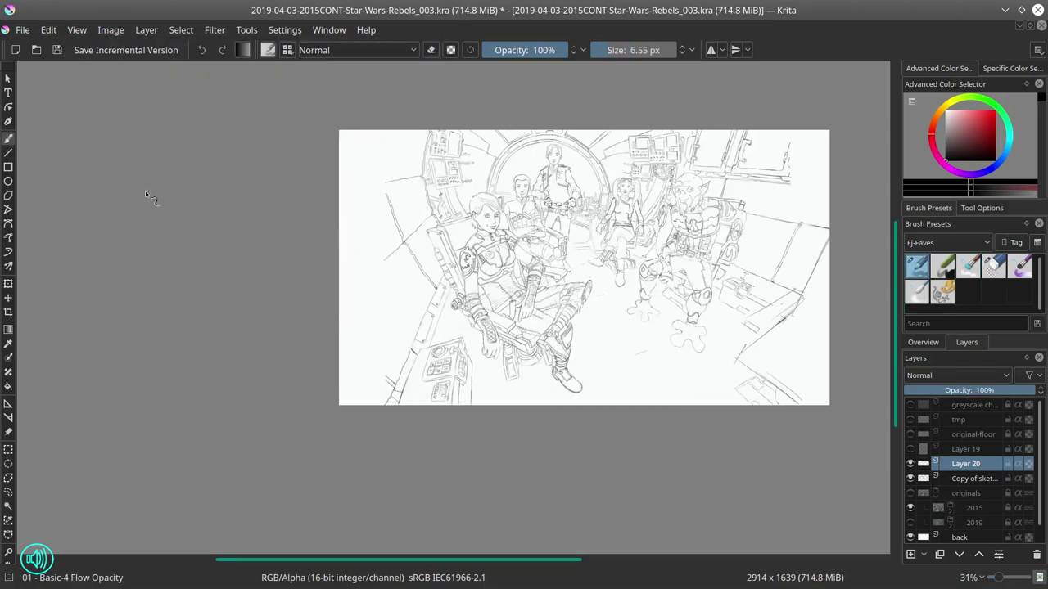
{"action": "scroll", "coordinate": [783, 311], "scroll_direction": "up", "scroll_amount": 5}
{"action": "key", "text": "slash"}
{"action": "key", "text": "Insert"}
{"action": "key", "text": "slash"}
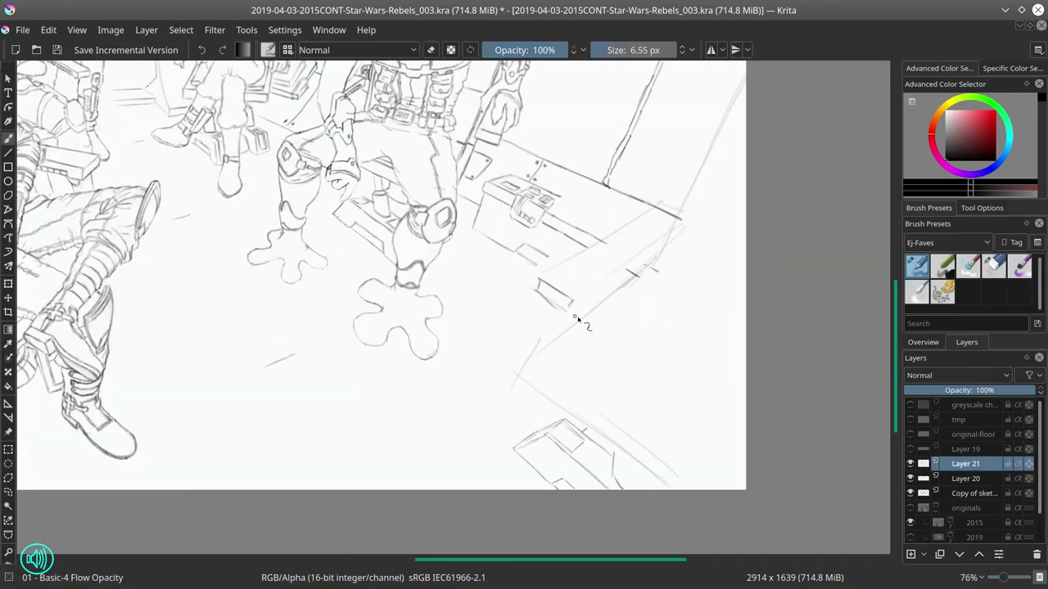
{"action": "left_click_drag", "start_coordinate": [576, 319], "coordinate": [556, 250]}
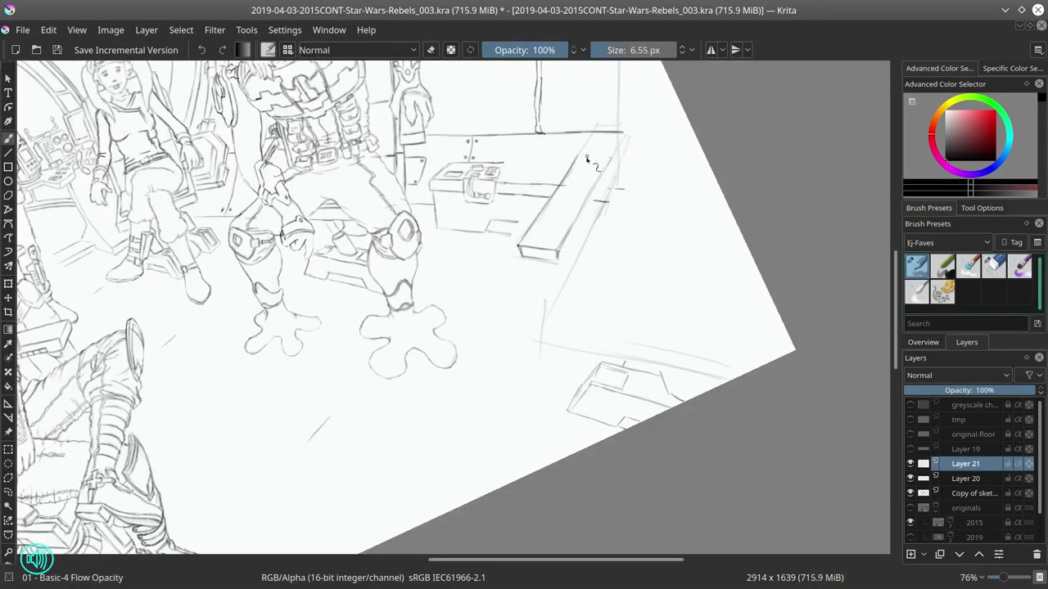
{"action": "mouse_move", "coordinate": [577, 159]}
{"action": "left_mouse_down"}
{"action": "mouse_move", "coordinate": [606, 162]}
{"action": "mouse_move", "coordinate": [564, 245]}
{"action": "left_mouse_up"}
Step: Erase stray box-edge lines, redraw the box's edge and trace the vertical line beside it
{"action": "key", "text": "slash"}
{"action": "key", "text": "slash"}
{"action": "left_click_drag", "start_coordinate": [591, 185], "coordinate": [565, 240]}
{"action": "scroll", "coordinate": [593, 163], "scroll_direction": "up", "scroll_amount": 3}
{"action": "key", "text": "slash"}
{"action": "key", "text": "slash"}
{"action": "left_click_drag", "start_coordinate": [587, 131], "coordinate": [511, 278]}
{"action": "left_click_drag", "start_coordinate": [589, 68], "coordinate": [509, 220]}
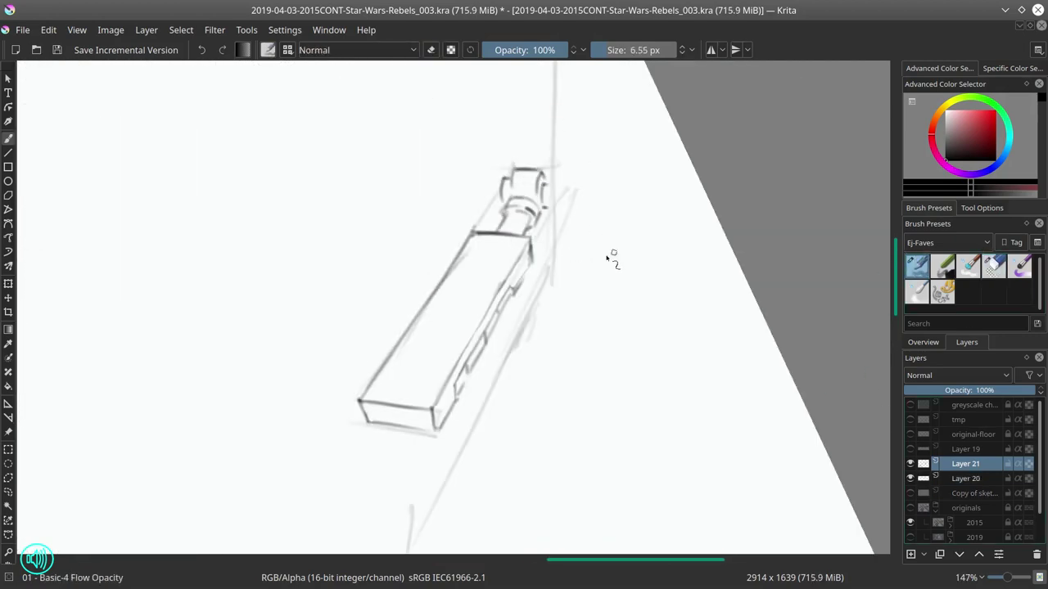
{"action": "scroll", "coordinate": [613, 257], "scroll_direction": "down", "scroll_amount": 2}
{"action": "key", "text": "slash"}
{"action": "mouse_move", "coordinate": [563, 73]}
{"action": "left_mouse_down"}
{"action": "mouse_move", "coordinate": [565, 365]}
{"action": "mouse_move", "coordinate": [593, 207]}
{"action": "left_mouse_up"}
{"action": "key", "text": "slash"}
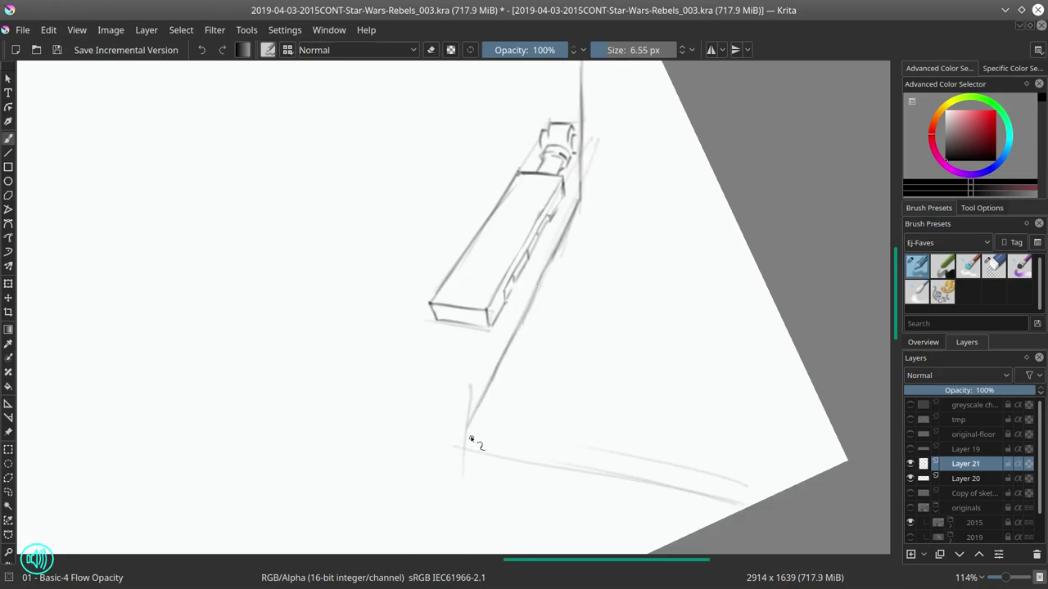
Step: Hide Layer 20, show the sketch copy layer, and pick the move tool
{"action": "left_click", "coordinate": [909, 478]}
{"action": "left_click", "coordinate": [909, 493]}
{"action": "key", "text": "slash"}
{"action": "scroll", "coordinate": [655, 180], "scroll_direction": "down", "scroll_amount": 5}
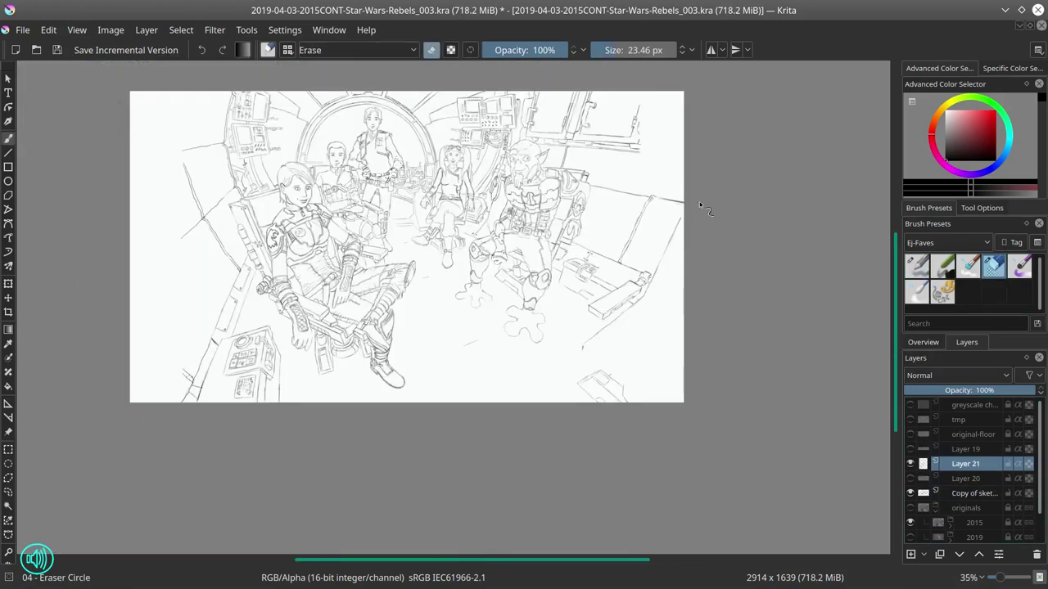
{"action": "scroll", "coordinate": [698, 202], "scroll_direction": "up", "scroll_amount": 3}
{"action": "key", "text": "t"}
{"action": "scroll", "coordinate": [580, 303], "scroll_direction": "down", "scroll_amount": 2}
{"action": "scroll", "coordinate": [666, 363], "scroll_direction": "down", "scroll_amount": 2}
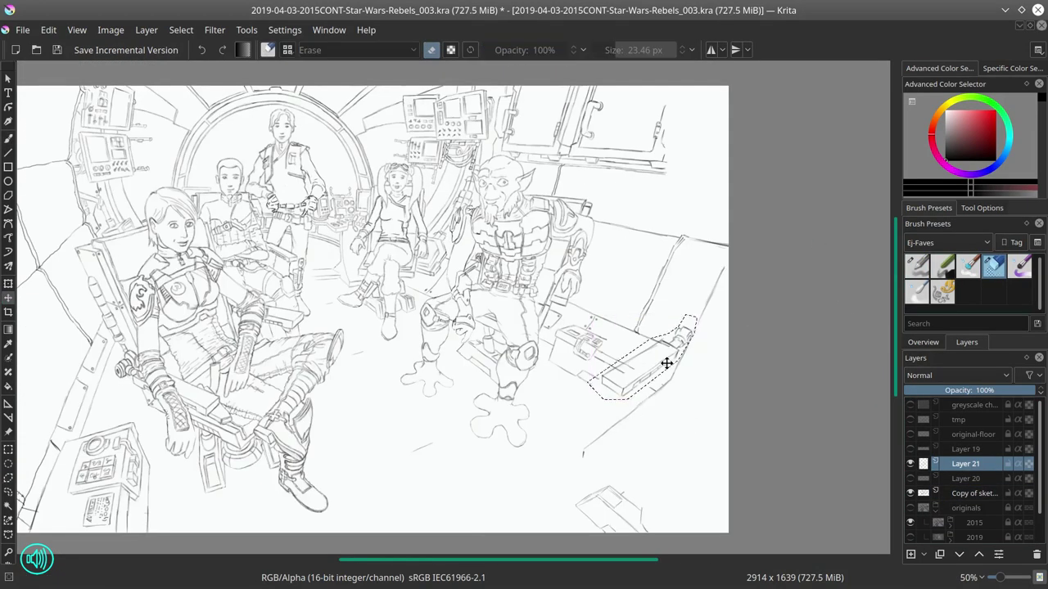
Step: Return to the Basic-4 brush and draw a perspective line for the bench at right
{"action": "key", "text": "b"}
{"action": "key", "text": "slash"}
{"action": "key", "text": "slash"}
{"action": "scroll", "coordinate": [679, 353], "scroll_direction": "down", "scroll_amount": 1}
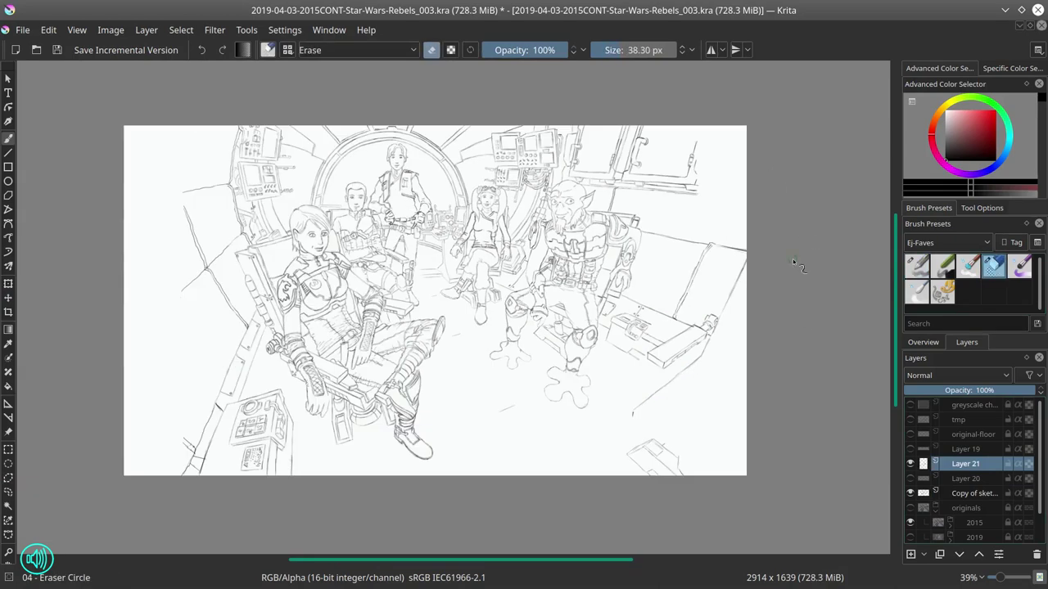
{"action": "scroll", "coordinate": [491, 328], "scroll_direction": "up", "scroll_amount": 4}
{"action": "key", "text": "slash"}
Step: Add another bench edge line and two bench seat lines at the right
{"action": "key", "text": "slash"}
{"action": "key", "text": "Page_Down"}
{"action": "key", "text": "Page_Up"}
{"action": "key", "text": "slash"}
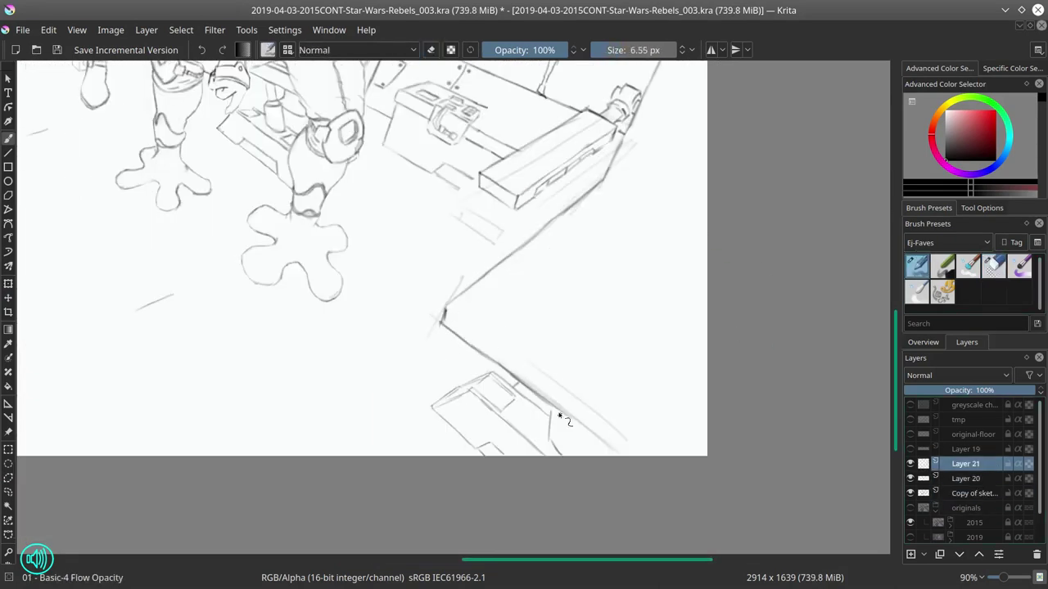
{"action": "left_click_drag", "start_coordinate": [630, 190], "coordinate": [704, 221]}
{"action": "key", "text": "slash"}
Step: Erase and clean up the bench lines with the Eraser Circle preset
{"action": "key", "text": "slash"}
{"action": "key", "text": "slash"}
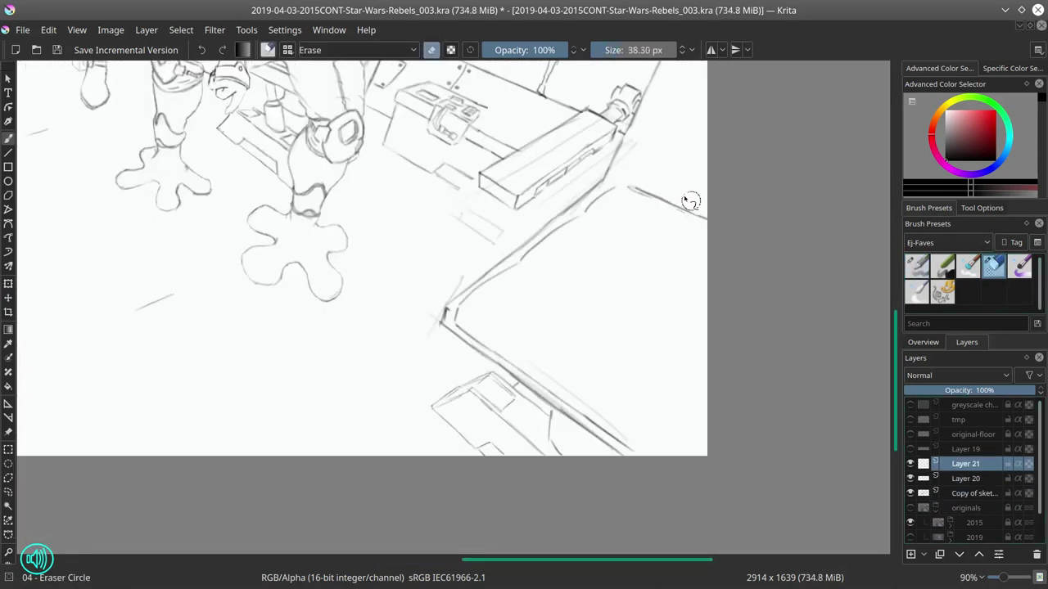
{"action": "key", "text": "slash"}
{"action": "left_click_drag", "start_coordinate": [595, 221], "coordinate": [647, 245]}
{"action": "left_click_drag", "start_coordinate": [528, 266], "coordinate": [613, 324]}
{"action": "left_click_drag", "start_coordinate": [622, 331], "coordinate": [707, 380]}
{"action": "key", "text": "slash"}
{"action": "key", "text": "slash"}
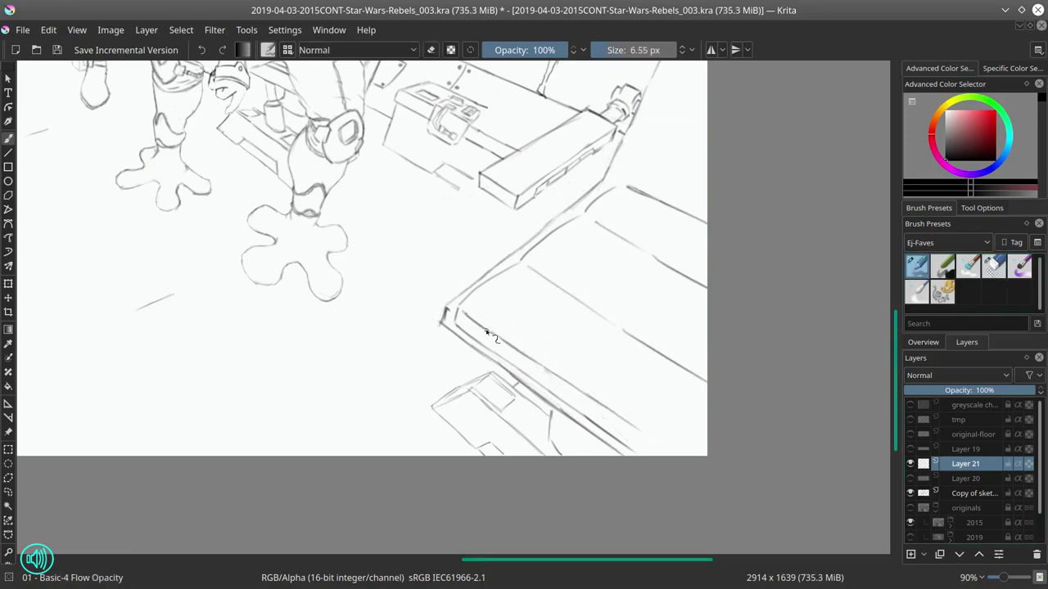
{"action": "key", "text": "slash"}
{"action": "key", "text": "Page_Down"}
{"action": "key", "text": "Page_Up"}
{"action": "scroll", "coordinate": [573, 328], "scroll_direction": "up", "scroll_amount": 3}
{"action": "scroll", "coordinate": [572, 328], "scroll_direction": "right", "scroll_amount": 1}
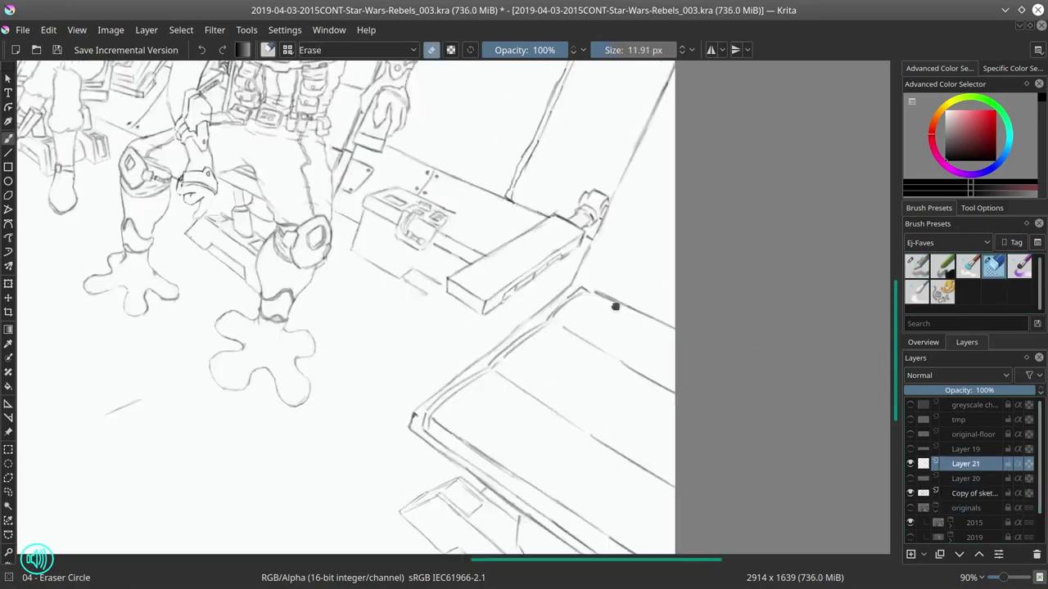
{"action": "key", "text": "slash"}
{"action": "key", "text": "slash"}
{"action": "key", "text": "slash"}
{"action": "scroll", "coordinate": [673, 323], "scroll_direction": "down", "scroll_amount": 2}
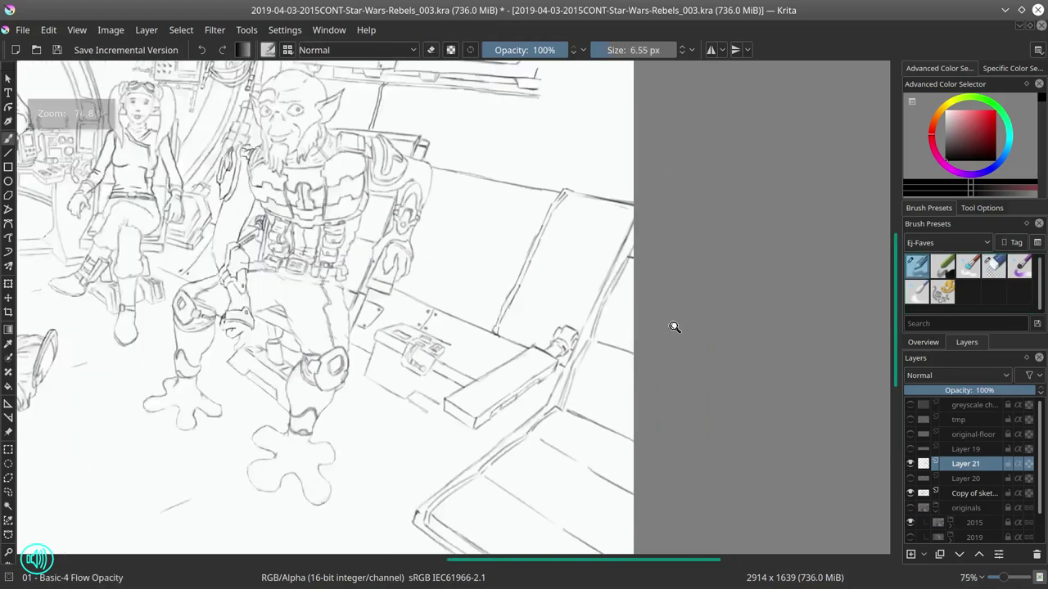
{"action": "scroll", "coordinate": [715, 349], "scroll_direction": "left", "scroll_amount": 3}
{"action": "scroll", "coordinate": [847, 304], "scroll_direction": "up", "scroll_amount": 2}
Step: Touch up lines on the sketch copy layer, then return to Layer 21
{"action": "key", "text": "slash"}
{"action": "key", "text": "Page_Down"}
{"action": "key", "text": "Page_Down"}
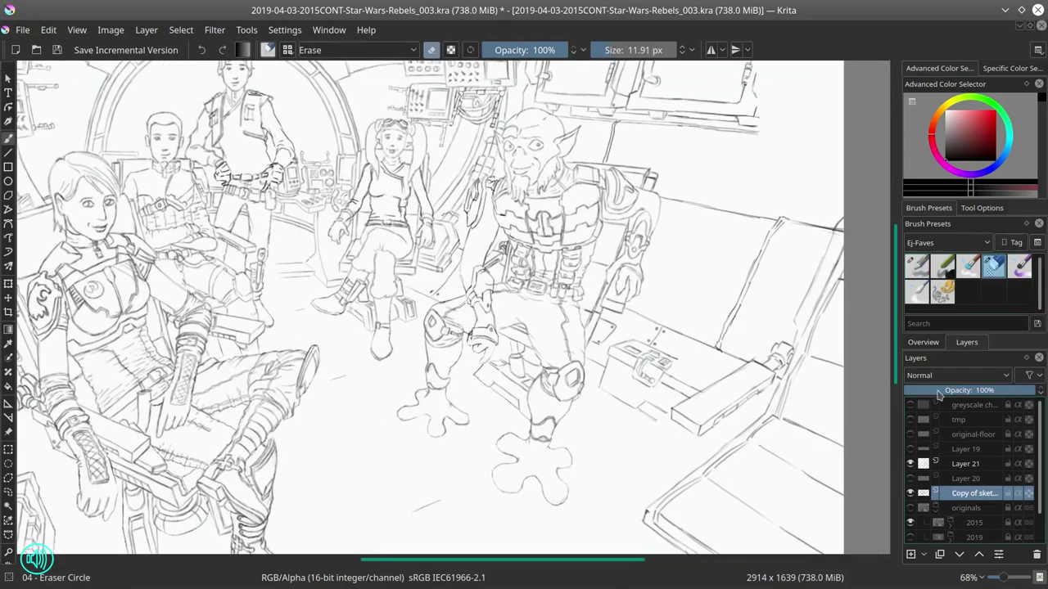
{"action": "key", "text": "slash"}
{"action": "scroll", "coordinate": [851, 270], "scroll_direction": "down", "scroll_amount": 3}
{"action": "key", "text": "slash"}
{"action": "key", "text": "Page_Up"}
{"action": "key", "text": "Page_Up"}
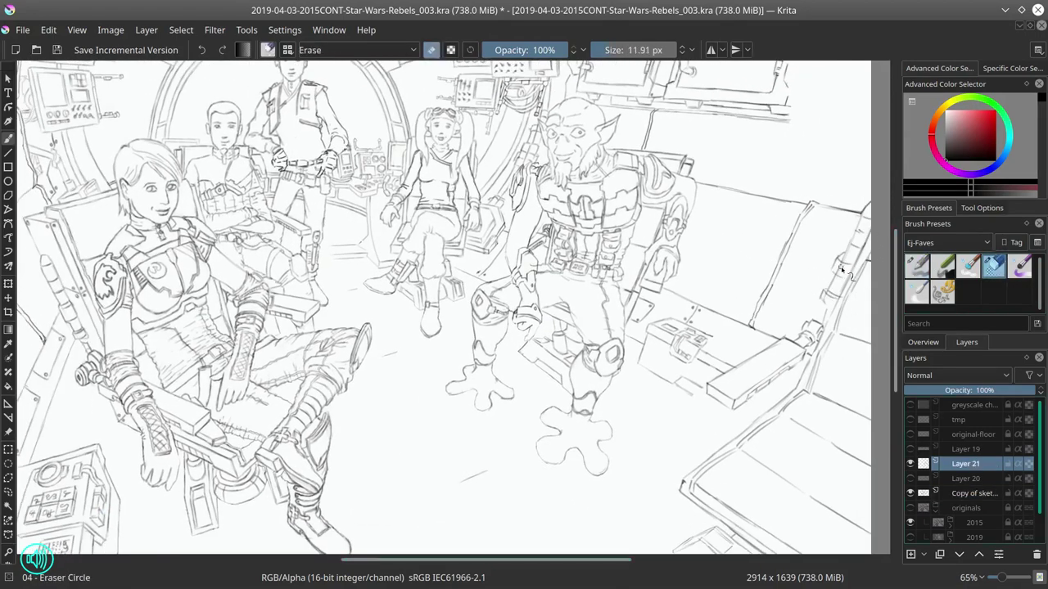
{"action": "key", "text": "slash"}
{"action": "key", "text": "slash"}
{"action": "key", "text": "slash"}
{"action": "key", "text": "slash"}
{"action": "key", "text": "slash"}
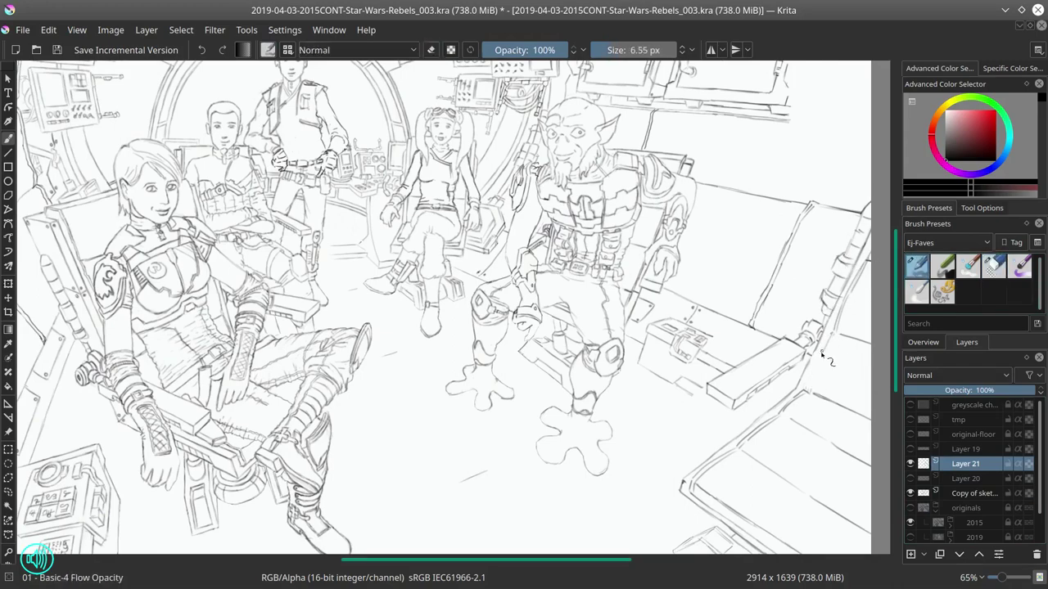
Step: Tidy the floor box's end fitting and edges, then save the document
{"action": "key", "text": "slash"}
{"action": "key", "text": "slash"}
{"action": "scroll", "coordinate": [778, 385], "scroll_direction": "down", "scroll_amount": 3}
{"action": "scroll", "coordinate": [716, 304], "scroll_direction": "up", "scroll_amount": 4}
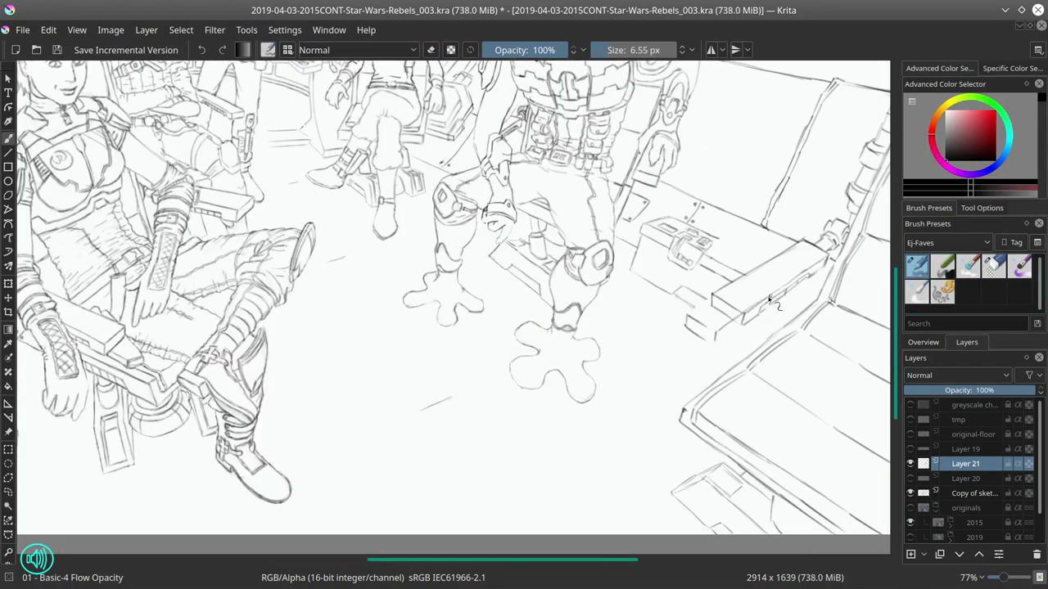
{"action": "key", "text": "slash"}
{"action": "key", "text": "slash"}
{"action": "key", "text": "slash"}
{"action": "key", "text": "slash"}
{"action": "key", "text": "slash"}
{"action": "scroll", "coordinate": [825, 231], "scroll_direction": "down", "scroll_amount": 3}
{"action": "scroll", "coordinate": [825, 231], "scroll_direction": "up", "scroll_amount": 3}
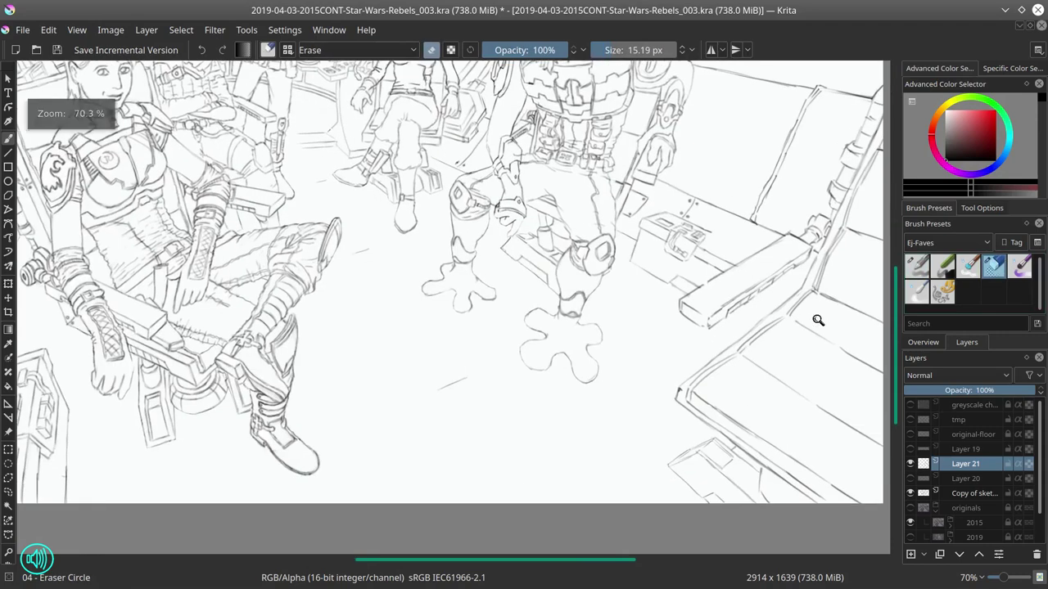
{"action": "key", "text": "slash"}
{"action": "key", "text": "slash"}
{"action": "key", "text": "slash"}
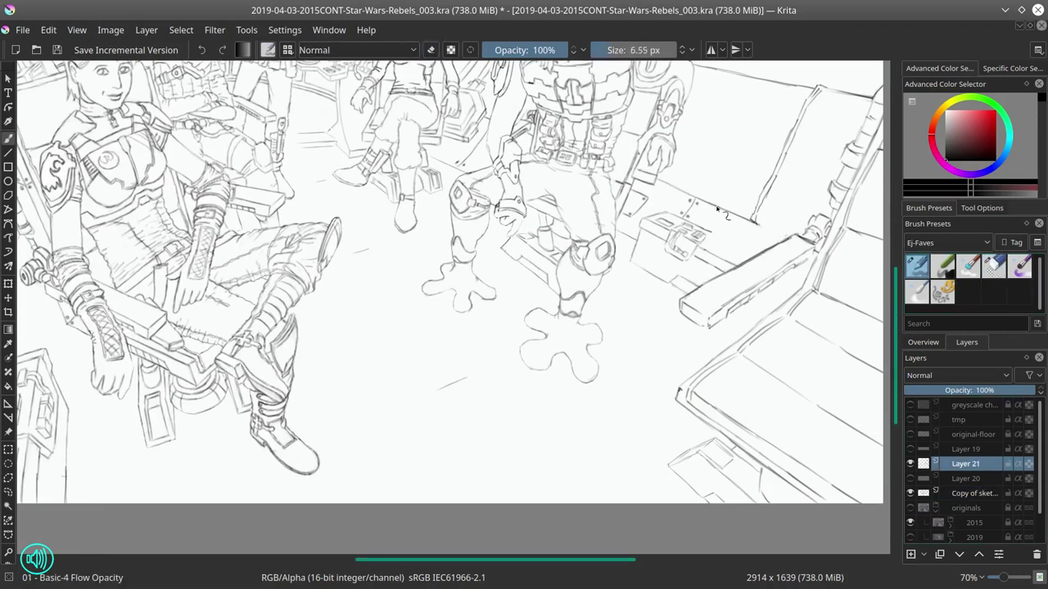
{"action": "key", "text": "slash"}
{"action": "key", "text": "slash"}
{"action": "key", "text": "slash"}
{"action": "scroll", "coordinate": [796, 270], "scroll_direction": "down", "scroll_amount": 3}
{"action": "key", "text": "ctrl+s"}
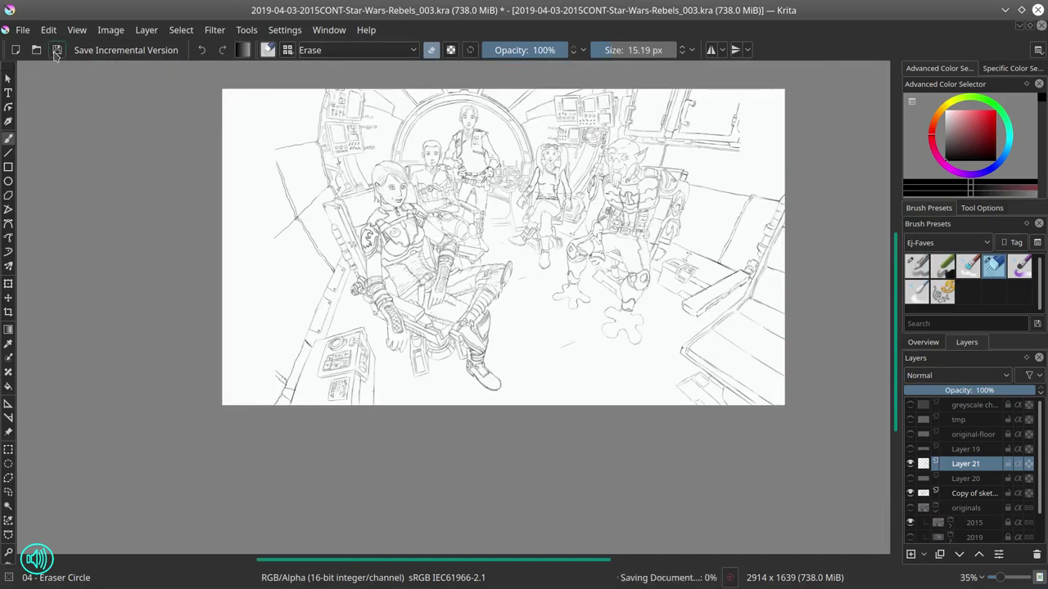
Step: Merge Layers 21, 20 and 19 down into the sketch copy layer
{"action": "key", "text": "ctrl+e"}
{"action": "key", "text": "ctrl+e"}
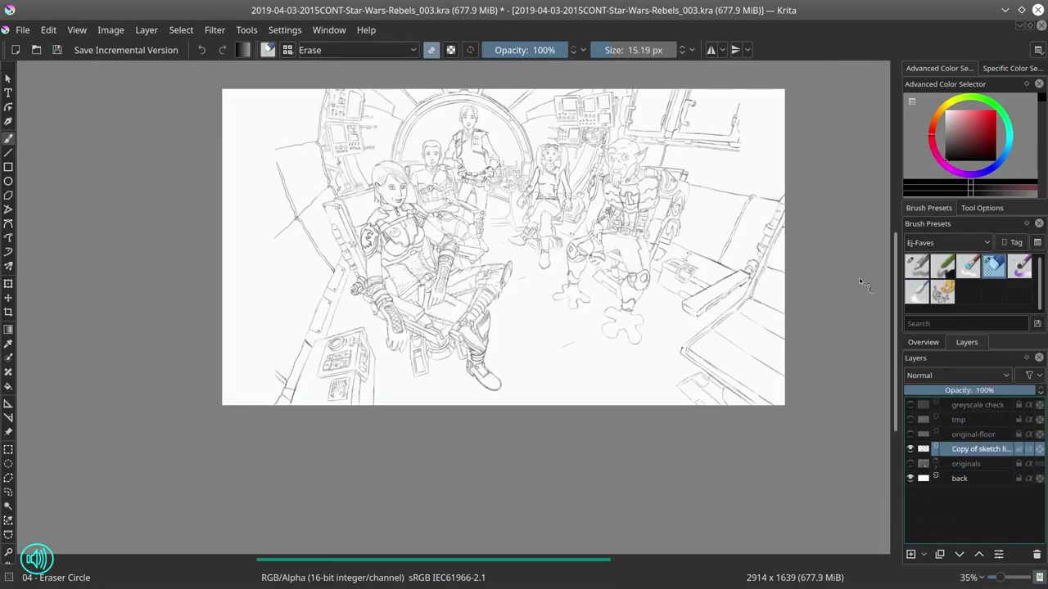
{"action": "scroll", "coordinate": [746, 368], "scroll_direction": "up", "scroll_amount": 3}
{"action": "scroll", "coordinate": [746, 368], "scroll_direction": "down", "scroll_amount": 3}
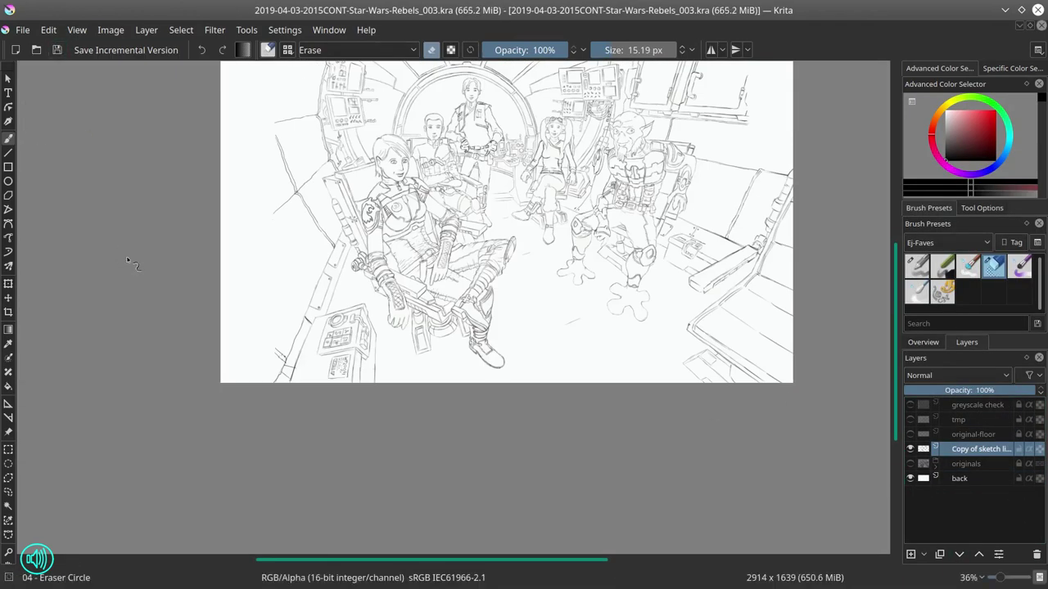
{"action": "scroll", "coordinate": [580, 292], "scroll_direction": "up", "scroll_amount": 5}
Step: Toggle the tmp layer's visibility on and off, then show the coloured originals group
{"action": "key", "text": "slash"}
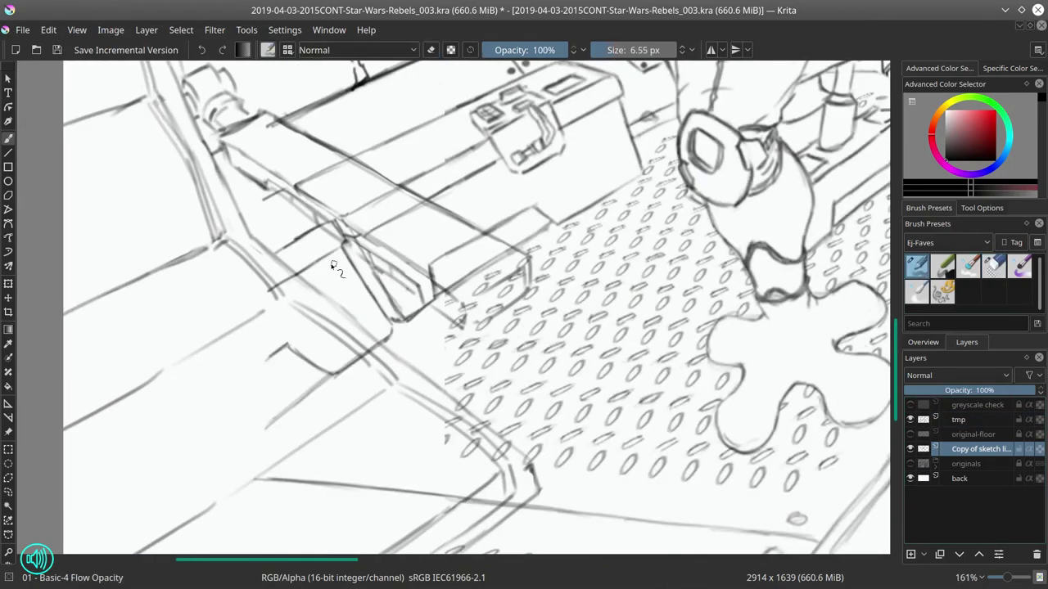
{"action": "key", "text": "ctrl+z"}
{"action": "key", "text": "slash"}
{"action": "scroll", "coordinate": [446, 190], "scroll_direction": "down", "scroll_amount": 5}
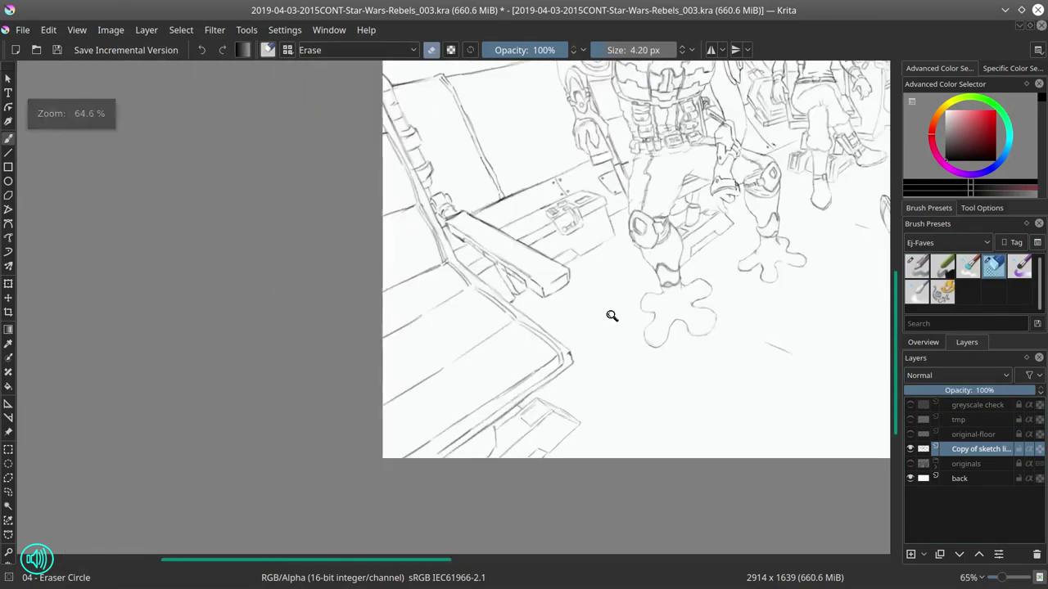
{"action": "key", "text": "slash"}
{"action": "scroll", "coordinate": [355, 309], "scroll_direction": "up", "scroll_amount": 2}
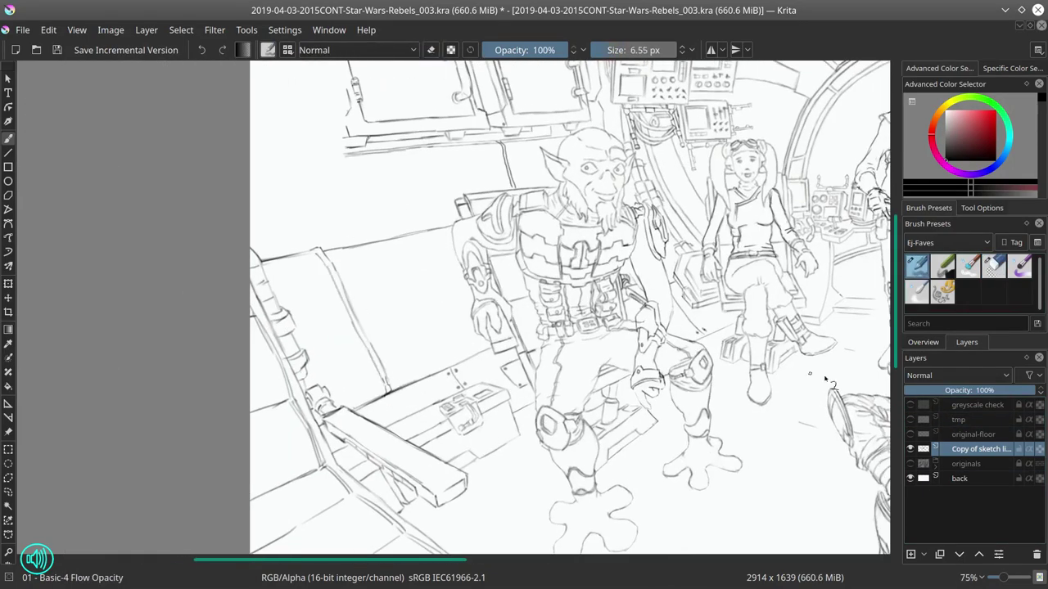
{"action": "scroll", "coordinate": [826, 381], "scroll_direction": "down", "scroll_amount": 5}
{"action": "scroll", "coordinate": [343, 397], "scroll_direction": "up", "scroll_amount": 6}
{"action": "key", "text": "slash"}
{"action": "key", "text": "slash"}
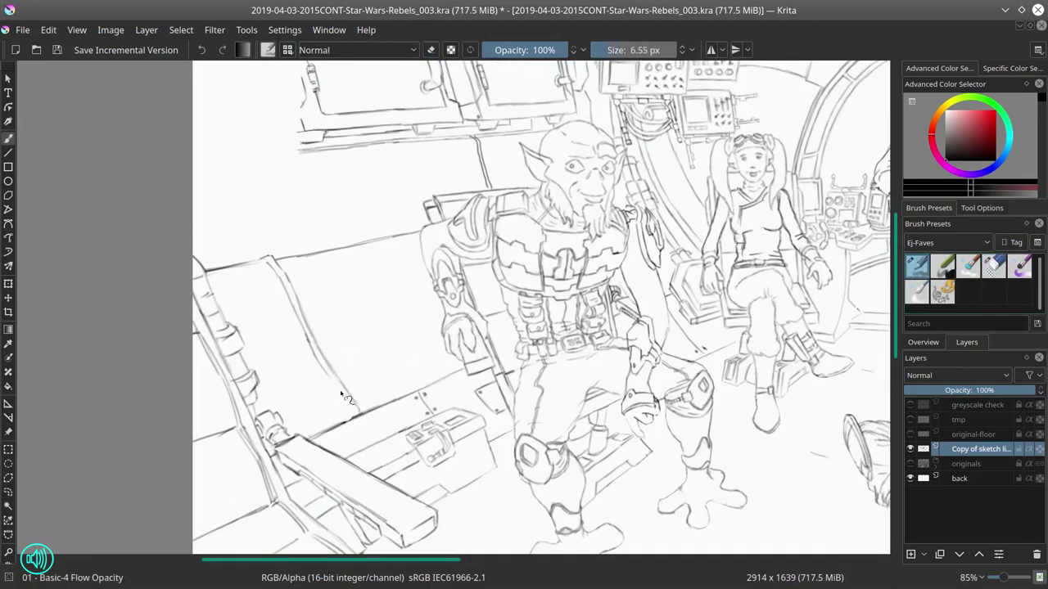
{"action": "key", "text": "slash"}
{"action": "key", "text": "slash"}
{"action": "left_click", "coordinate": [910, 463]}
Step: Expand the originals group to compare the 2015 and 2019 renders, then hide it
{"action": "left_click", "coordinate": [935, 463]}
{"action": "scroll", "coordinate": [390, 372], "scroll_direction": "up", "scroll_amount": 2}
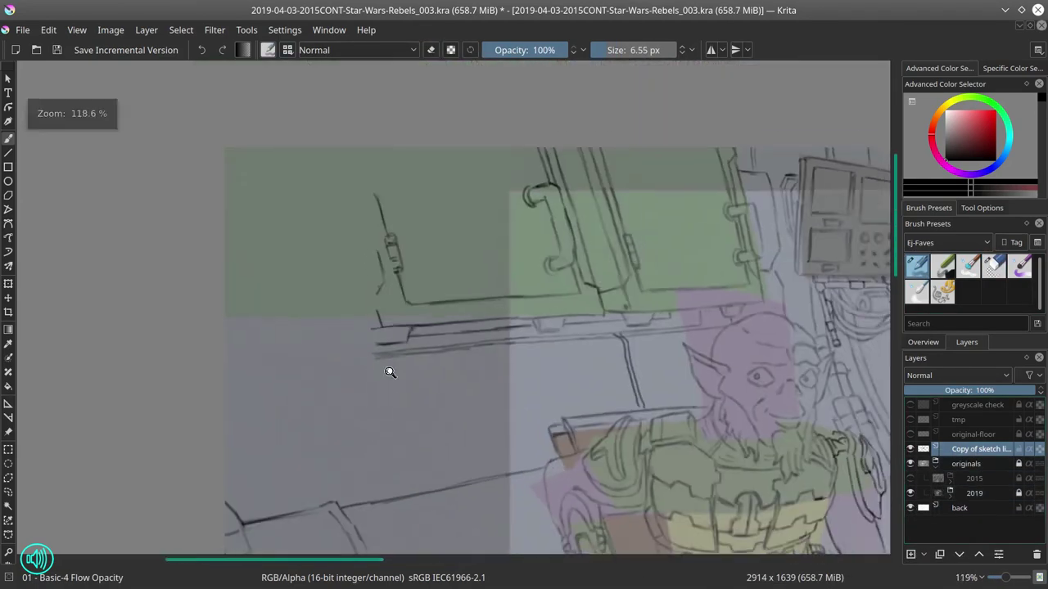
{"action": "key", "text": "slash"}
{"action": "scroll", "coordinate": [311, 362], "scroll_direction": "down", "scroll_amount": 4}
{"action": "key", "text": "slash"}
{"action": "scroll", "coordinate": [336, 175], "scroll_direction": "up", "scroll_amount": 3}
{"action": "key", "text": "slash"}
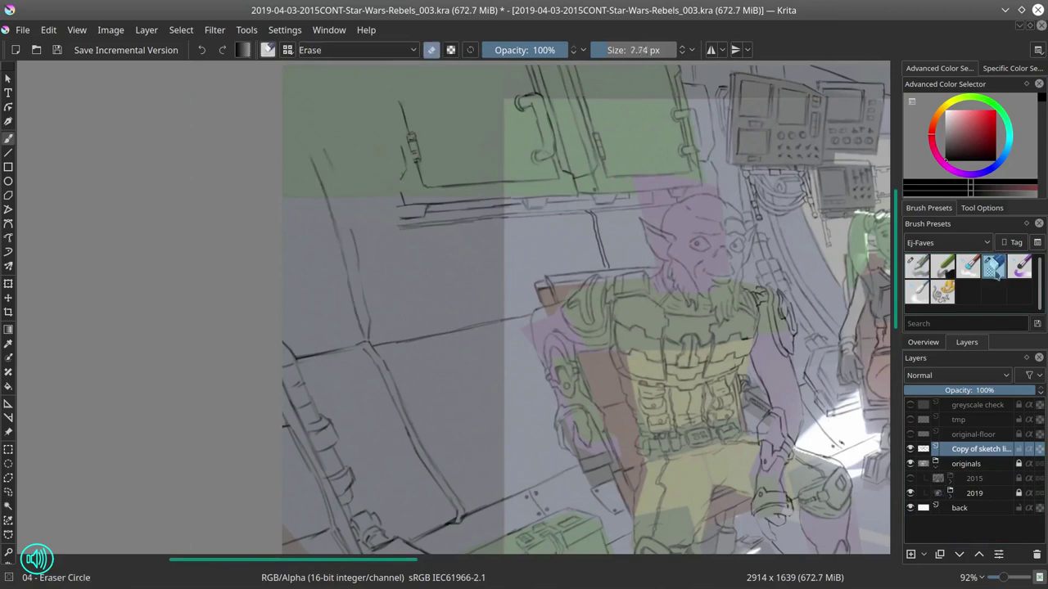
{"action": "key", "text": "slash"}
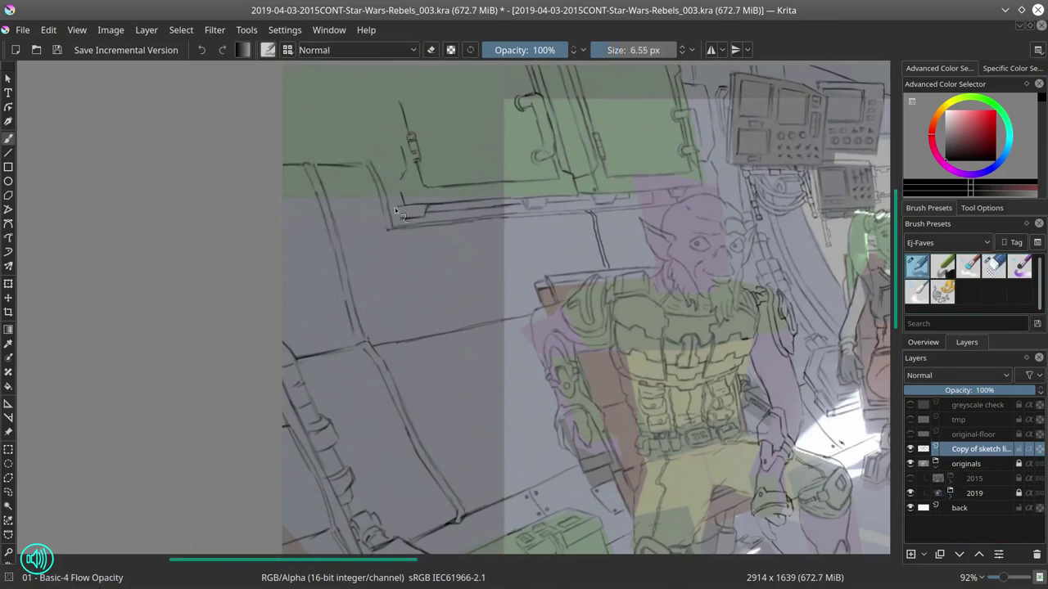
{"action": "scroll", "coordinate": [394, 209], "scroll_direction": "down", "scroll_amount": 4}
{"action": "left_click", "coordinate": [909, 463]}
Step: Touch up the upper wall panel edge, save, and briefly compare against the coloured originals
{"action": "scroll", "coordinate": [343, 166], "scroll_direction": "up", "scroll_amount": 5}
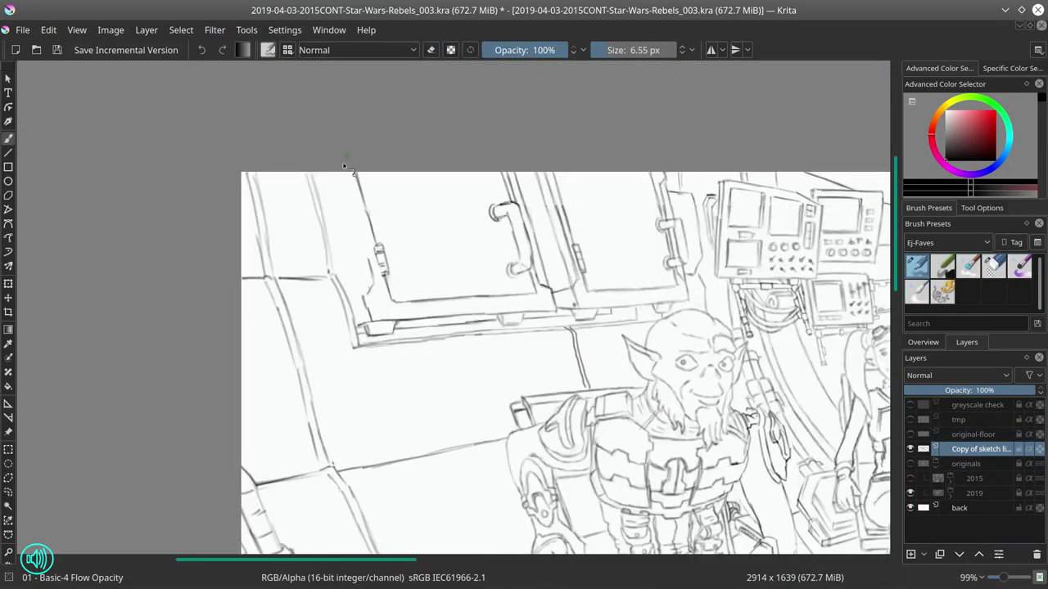
{"action": "key", "text": "slash"}
{"action": "scroll", "coordinate": [379, 326], "scroll_direction": "down", "scroll_amount": 4}
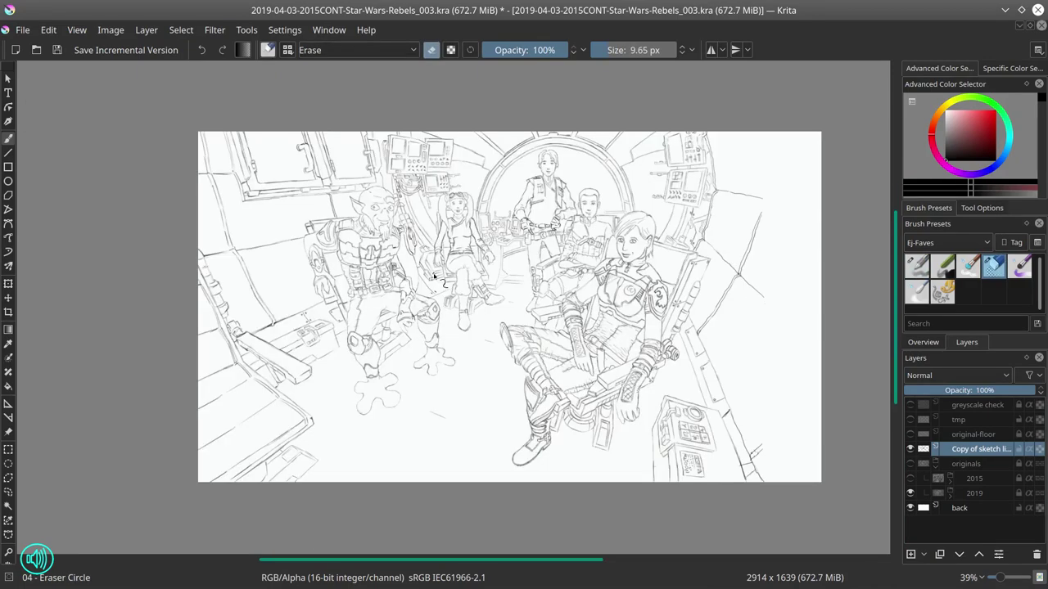
{"action": "scroll", "coordinate": [779, 429], "scroll_direction": "up", "scroll_amount": 1}
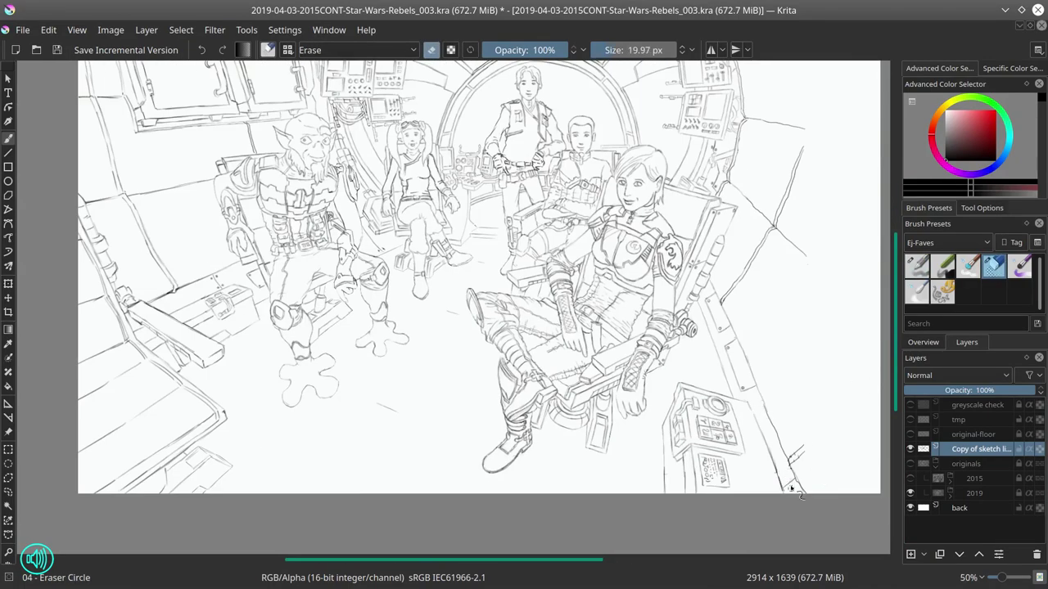
{"action": "key", "text": "slash"}
{"action": "scroll", "coordinate": [825, 361], "scroll_direction": "down", "scroll_amount": 1}
{"action": "left_click", "coordinate": [57, 50]}
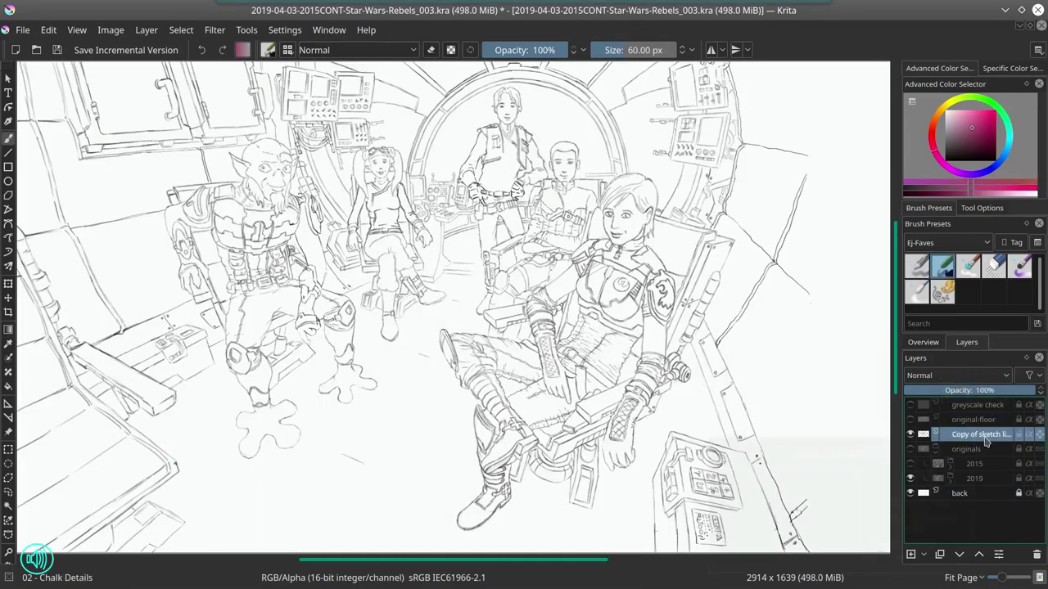
{"action": "left_click", "coordinate": [910, 448]}
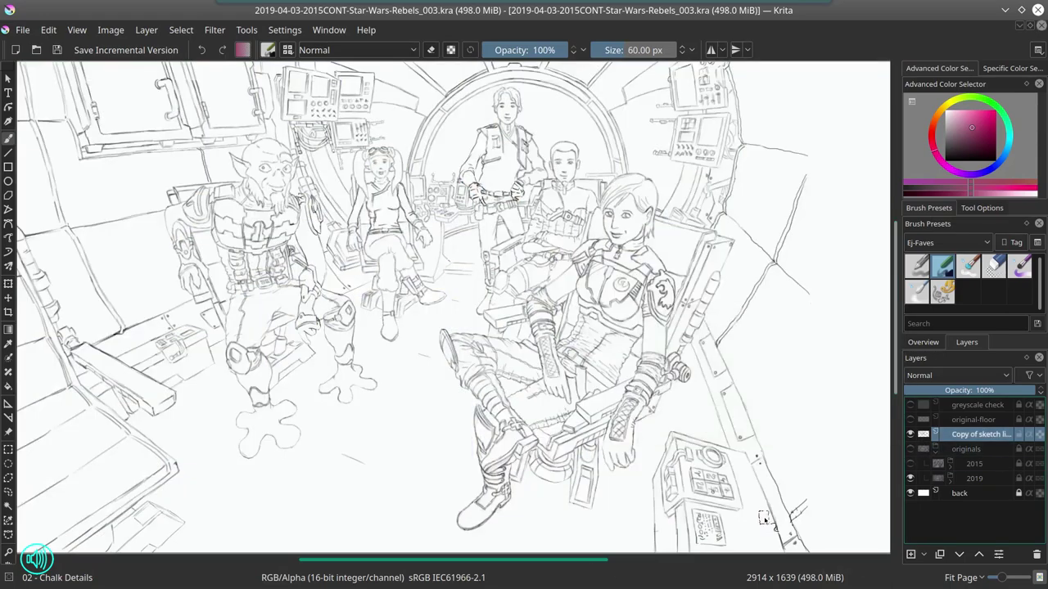
{"action": "left_click", "coordinate": [910, 449]}
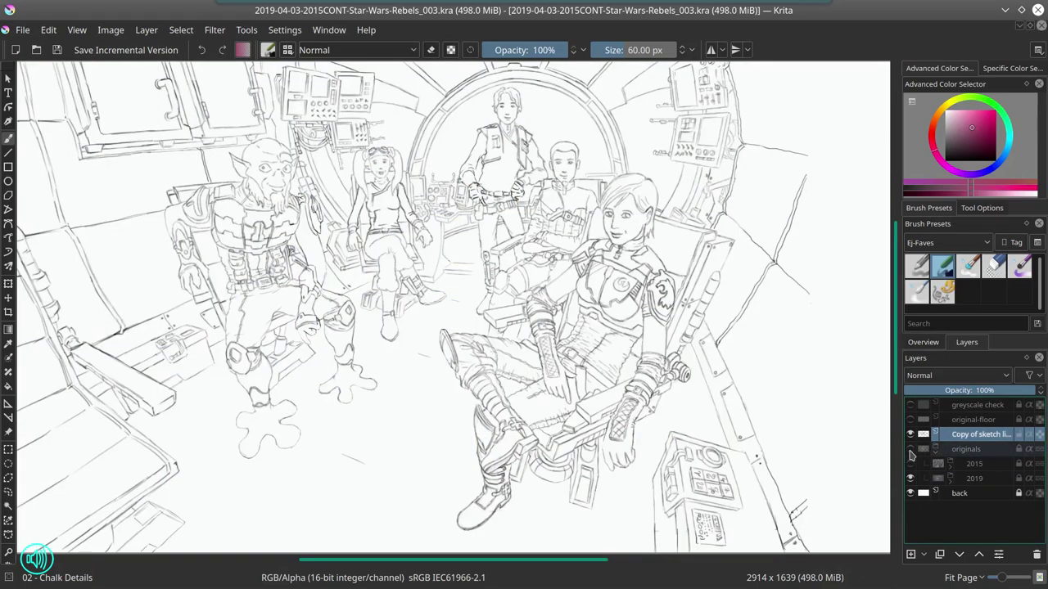
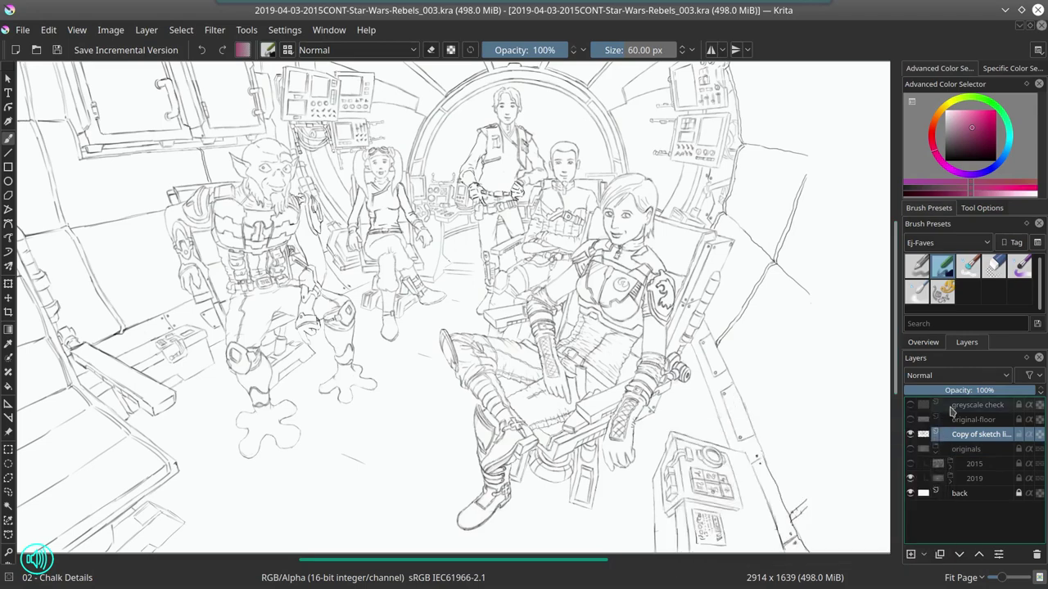
Step: Select the Basic-4 Flow Opacity brush preset in black and zoom in on the sketch
{"action": "left_click", "coordinate": [915, 265]}
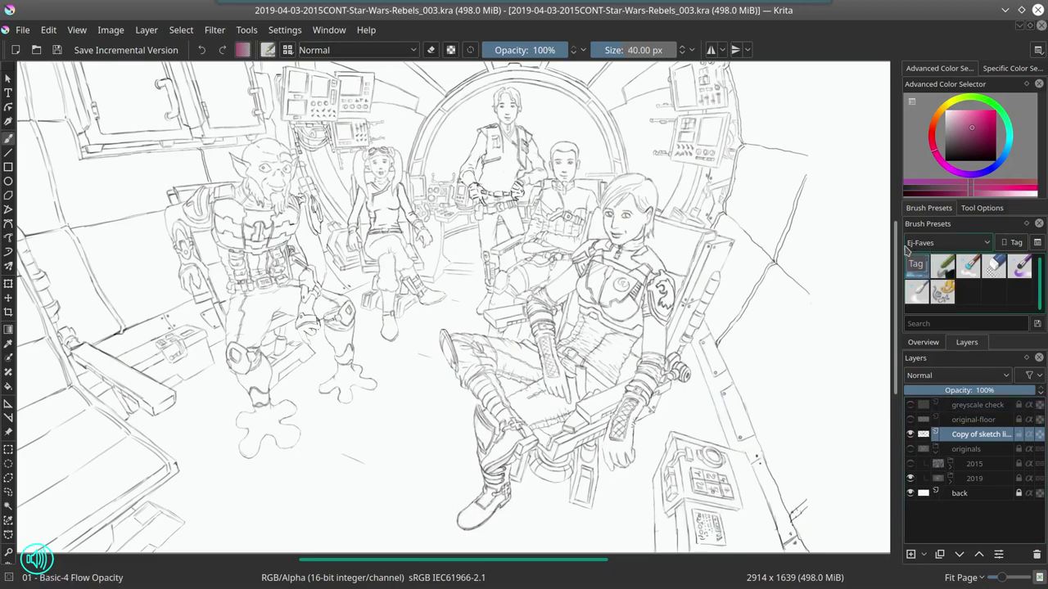
{"action": "key", "text": "d"}
{"action": "left_click_drag", "start_coordinate": [829, 145], "coordinate": [731, 158]}
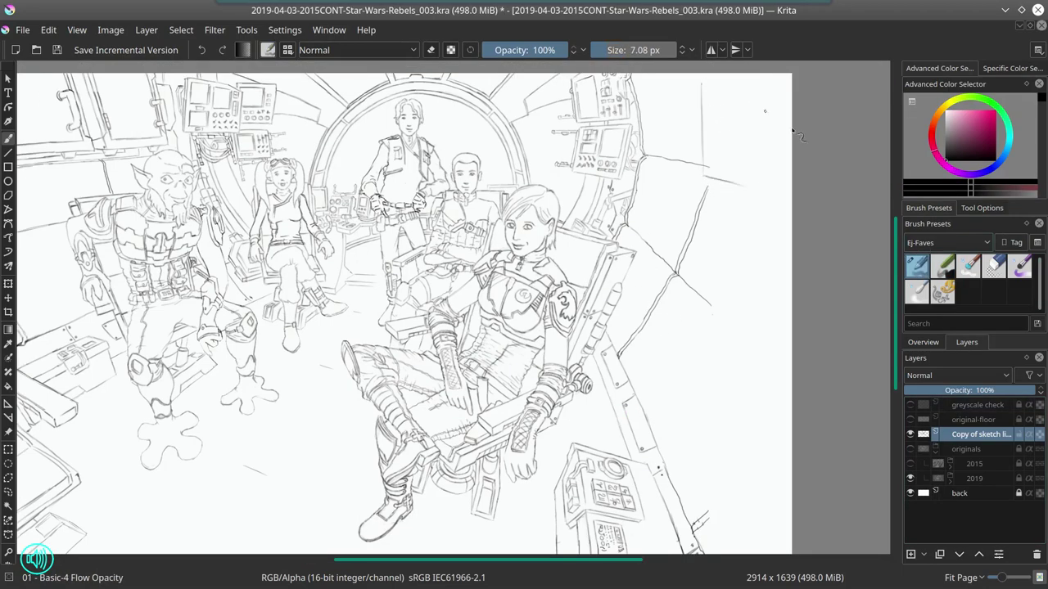
{"action": "scroll", "coordinate": [414, 211], "scroll_direction": "up", "scroll_amount": 3, "text": "ctrl"}
{"action": "scroll", "coordinate": [448, 228], "scroll_direction": "down", "scroll_amount": 5, "text": "ctrl"}
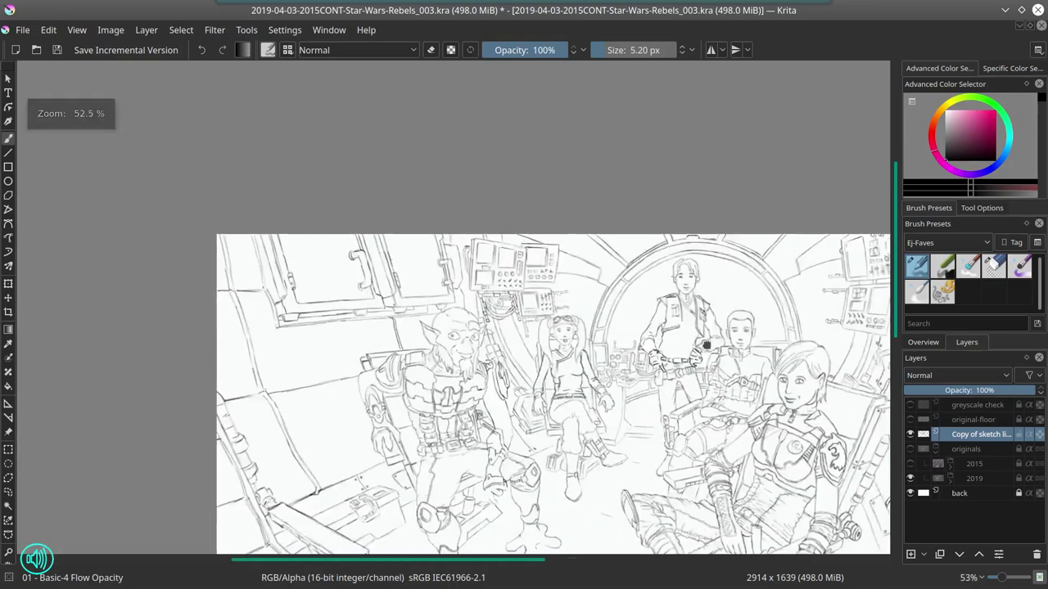
{"action": "scroll", "coordinate": [600, 195], "scroll_direction": "up", "scroll_amount": 3, "text": "ctrl"}
Step: Switch to the Eraser Circle preset and erase the short stray stroke on the right wall
{"action": "key", "text": "/"}
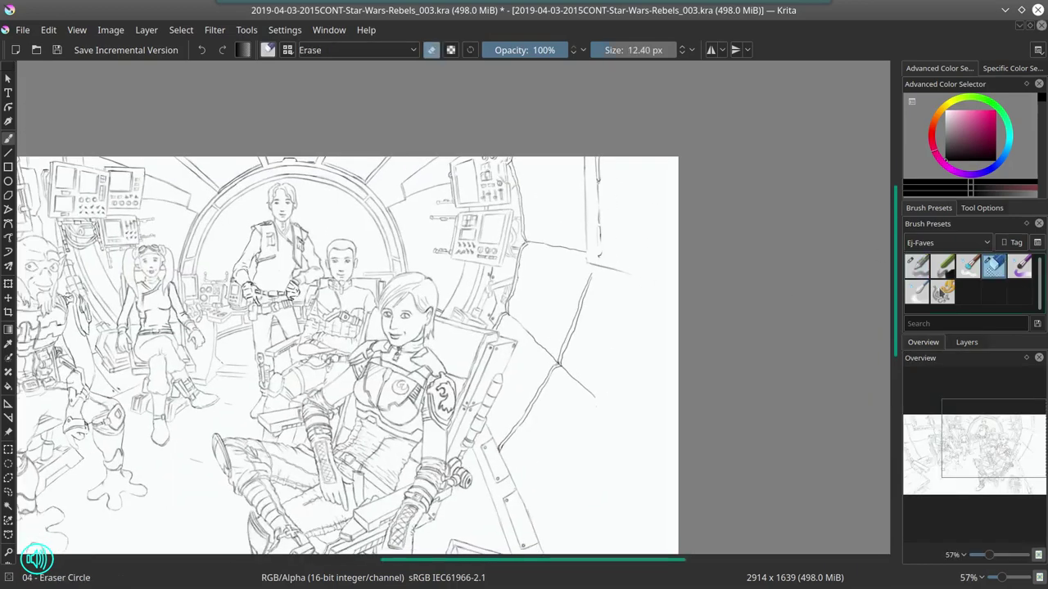
{"action": "key", "text": "/"}
{"action": "key", "text": "/"}
{"action": "left_click_drag", "start_coordinate": [659, 268], "coordinate": [603, 255]}
{"action": "key", "text": "/"}
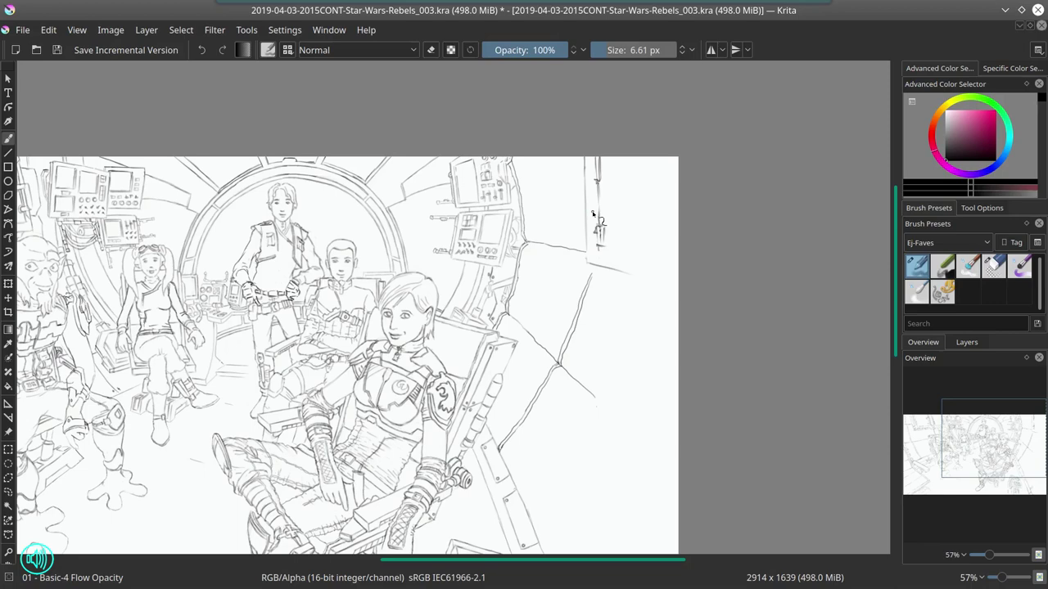
{"action": "key", "text": "/"}
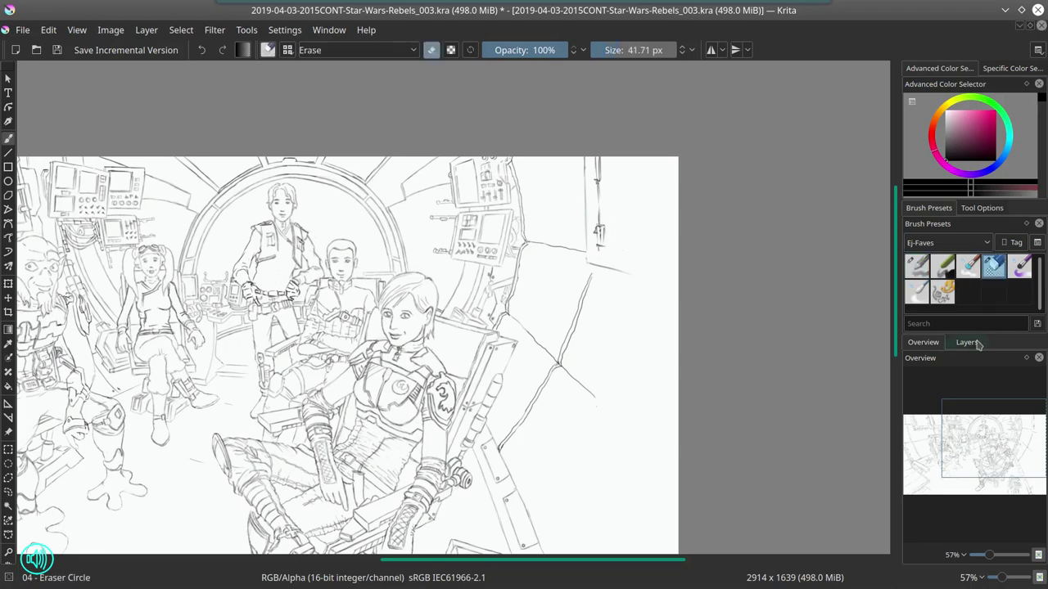
Step: Duplicate the circle layer repeatedly and arrange the copies into a grid of circles
{"action": "key", "text": "/"}
{"action": "key", "text": "t"}
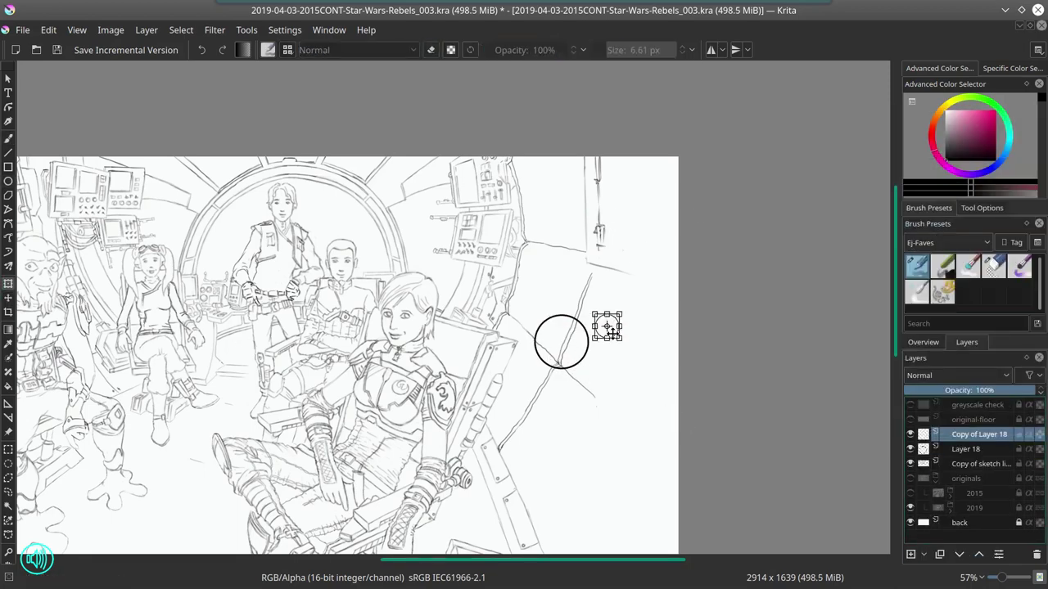
{"action": "key", "text": "ctrl+j"}
{"action": "left_click_drag", "start_coordinate": [645, 343], "coordinate": [643, 364]}
{"action": "key", "text": "ctrl+j"}
{"action": "mouse_move", "coordinate": [642, 409]}
{"action": "left_mouse_down"}
{"action": "mouse_move", "coordinate": [573, 390]}
{"action": "mouse_move", "coordinate": [626, 386]}
{"action": "left_mouse_up"}
{"action": "key", "text": "ctrl+j"}
Step: Merge the circle copy layers into a single layer
{"action": "key", "text": "b"}
{"action": "key", "text": "/"}
{"action": "left_click", "coordinate": [974, 492], "text": "shift"}
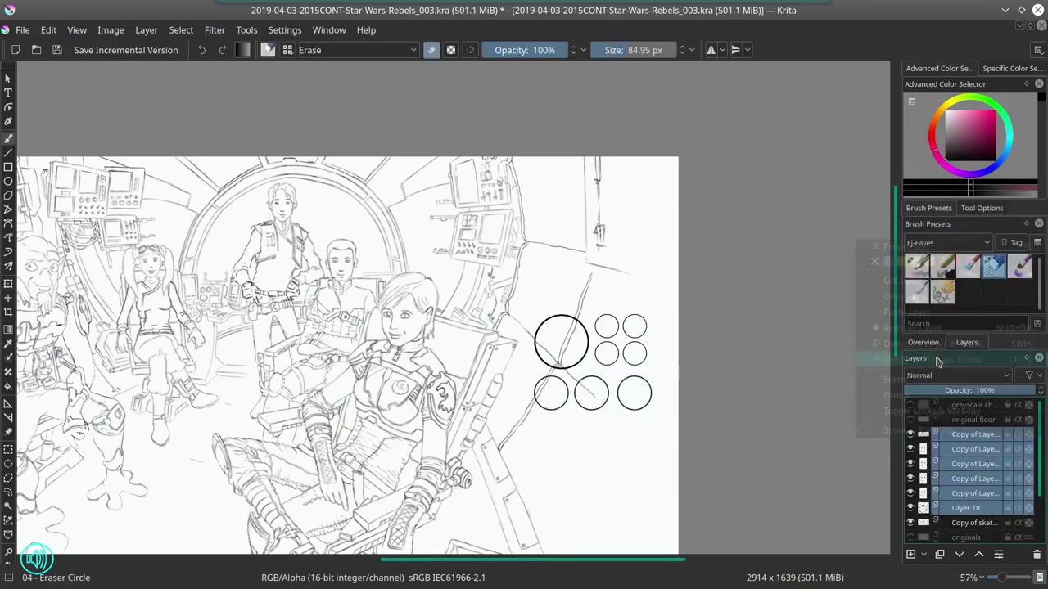
{"action": "key", "text": "ctrl+e"}
{"action": "key", "text": "ctrl+t"}
{"action": "key", "text": "minus"}
Step: Move the merged circles to the top-right corner of the sketch
{"action": "left_click", "coordinate": [77, 29]}
{"action": "left_click", "coordinate": [351, 395]}
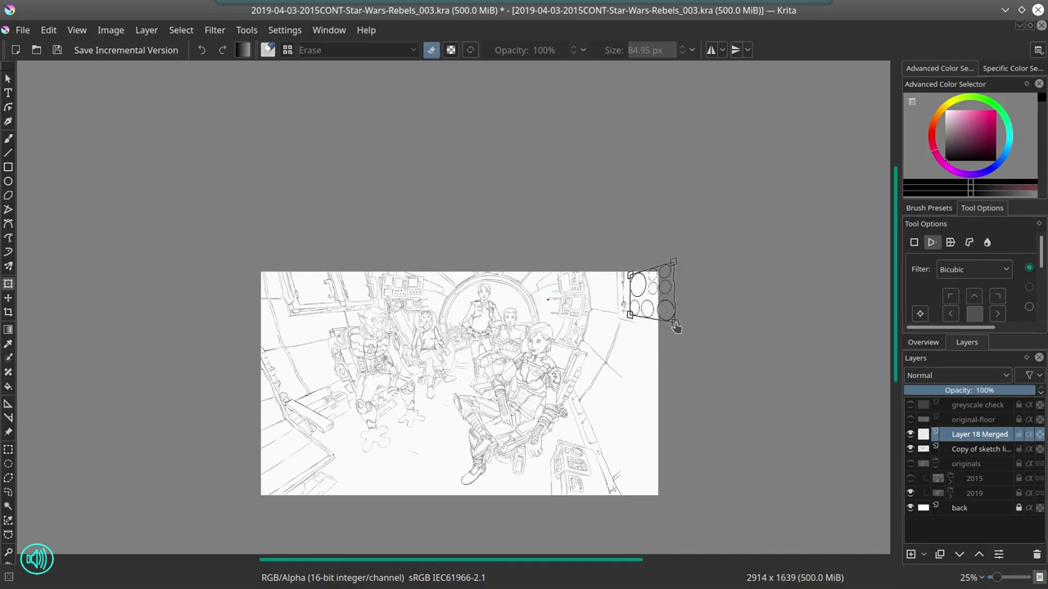
{"action": "key", "text": "ctrl+z"}
{"action": "key", "text": "ctrl+shift+z"}
{"action": "key", "text": "ctrl+z"}
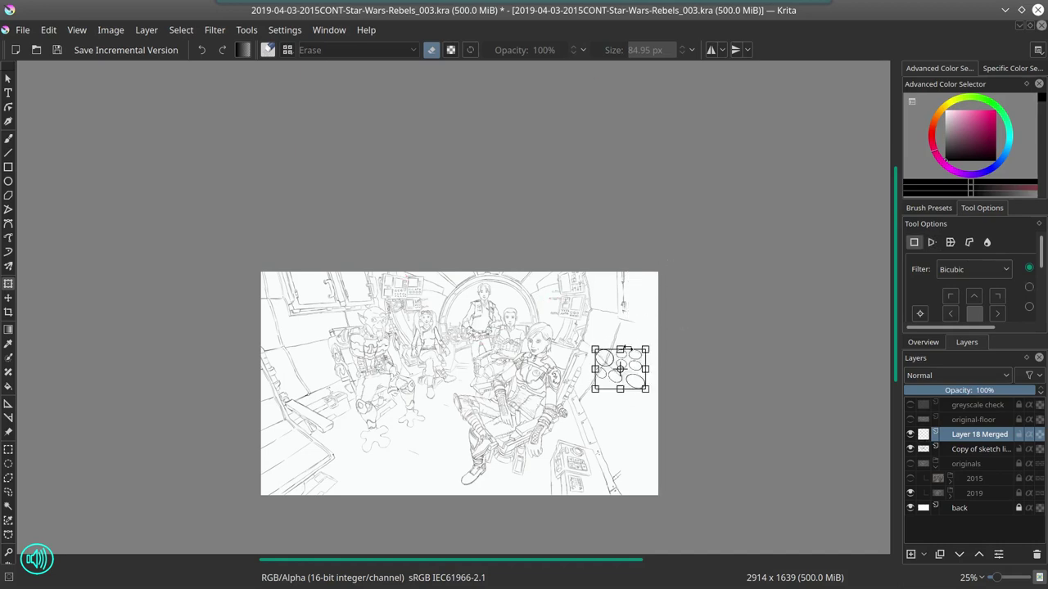
{"action": "key", "text": "ctrl+shift+z"}
{"action": "key", "text": "Return"}
Step: Distort the circles in perspective to fit the wall and merge them into the sketch layer
{"action": "left_click", "coordinate": [930, 243]}
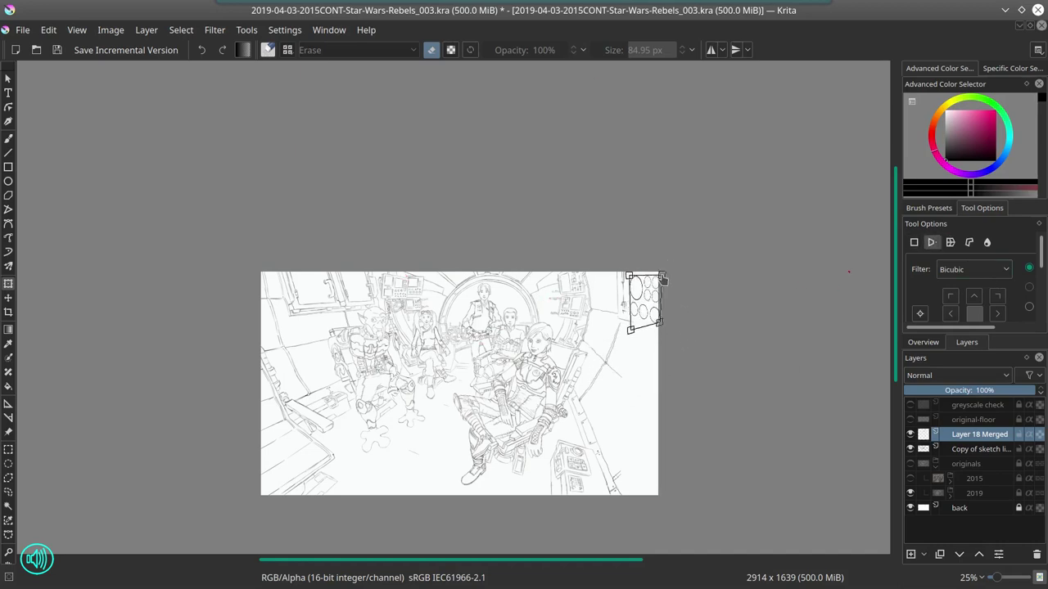
{"action": "key", "text": "b"}
{"action": "key", "text": "Page_Down"}
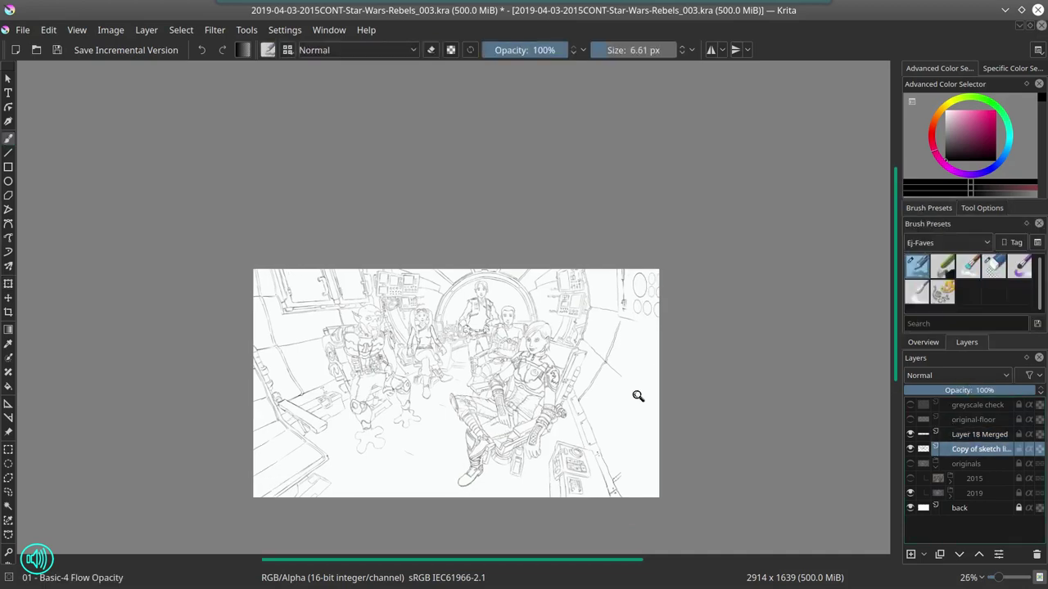
{"action": "scroll", "coordinate": [626, 278], "scroll_direction": "up", "scroll_amount": 3}
{"action": "key", "text": "ctrl+e"}
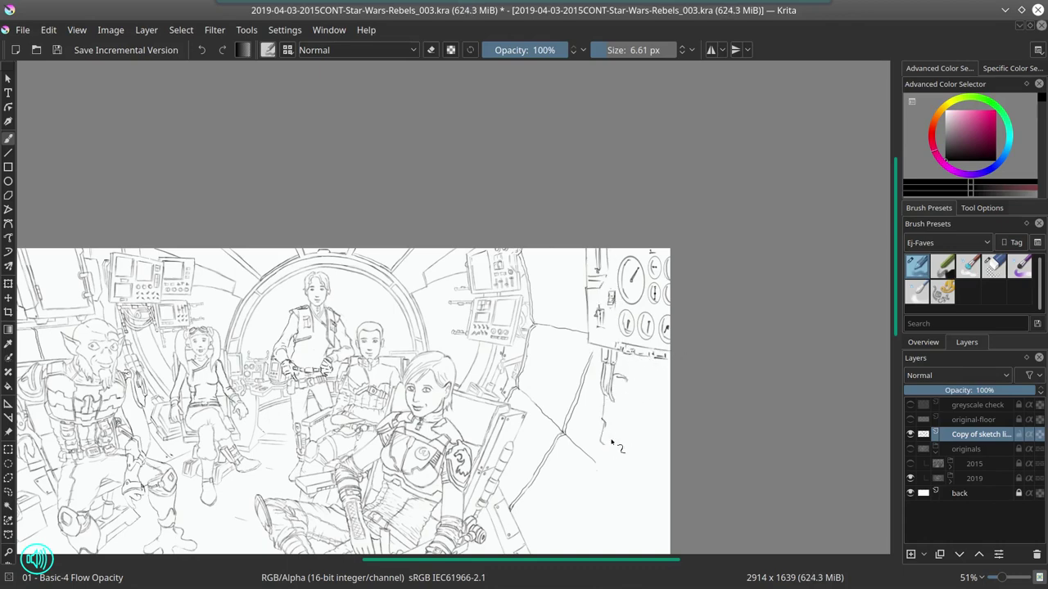
Step: Draw the dial details over the circles on the right wall, then zoom out to see the whole sketch
{"action": "left_click_drag", "start_coordinate": [610, 443], "coordinate": [601, 275]}
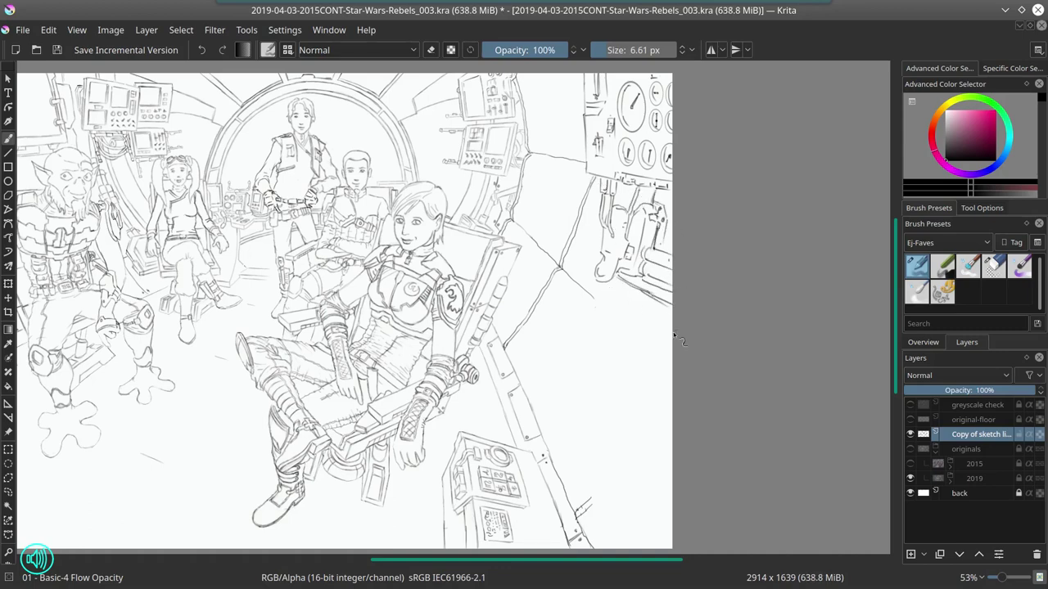
{"action": "left_click_drag", "start_coordinate": [674, 336], "coordinate": [604, 309]}
{"action": "left_click_drag", "start_coordinate": [712, 377], "coordinate": [741, 350]}
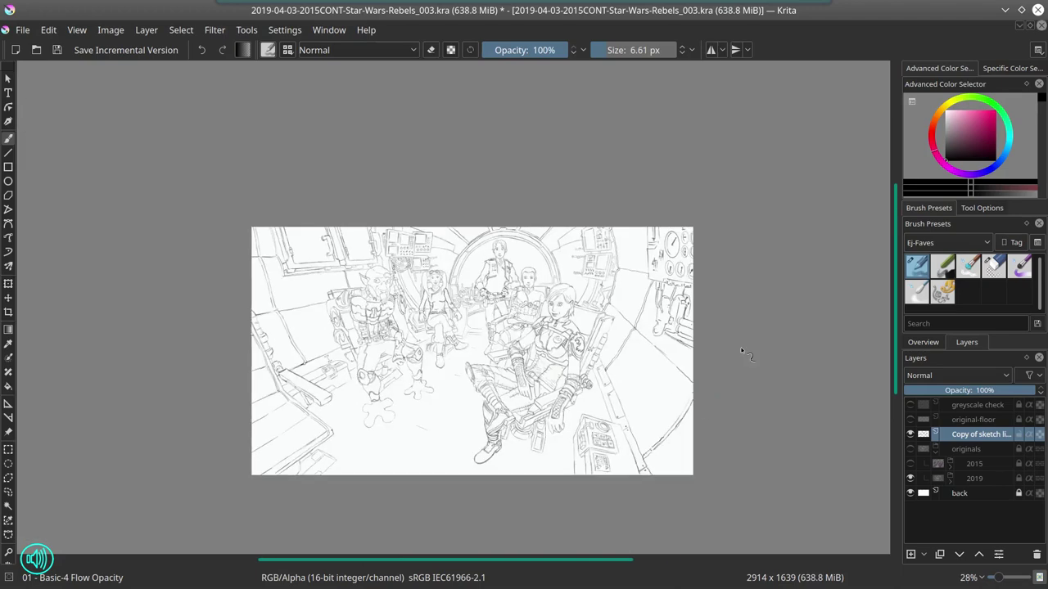
Step: Mirror the view to check the drawing, flip it back, and save the document
{"action": "key", "text": "m"}
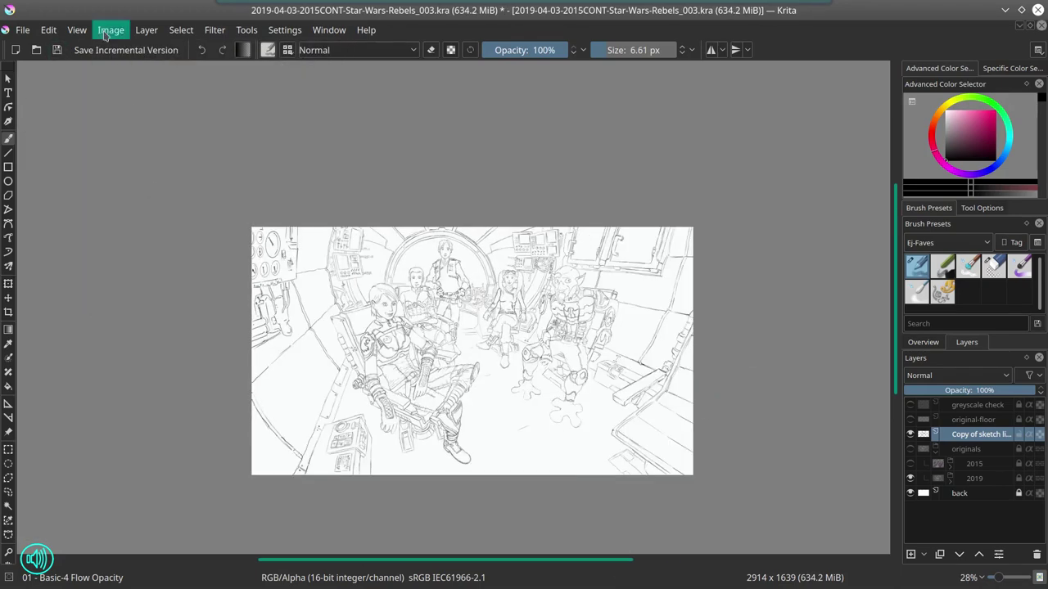
{"action": "key", "text": "m"}
{"action": "key", "text": "ctrl+s"}
{"action": "left_click", "coordinate": [284, 29]}
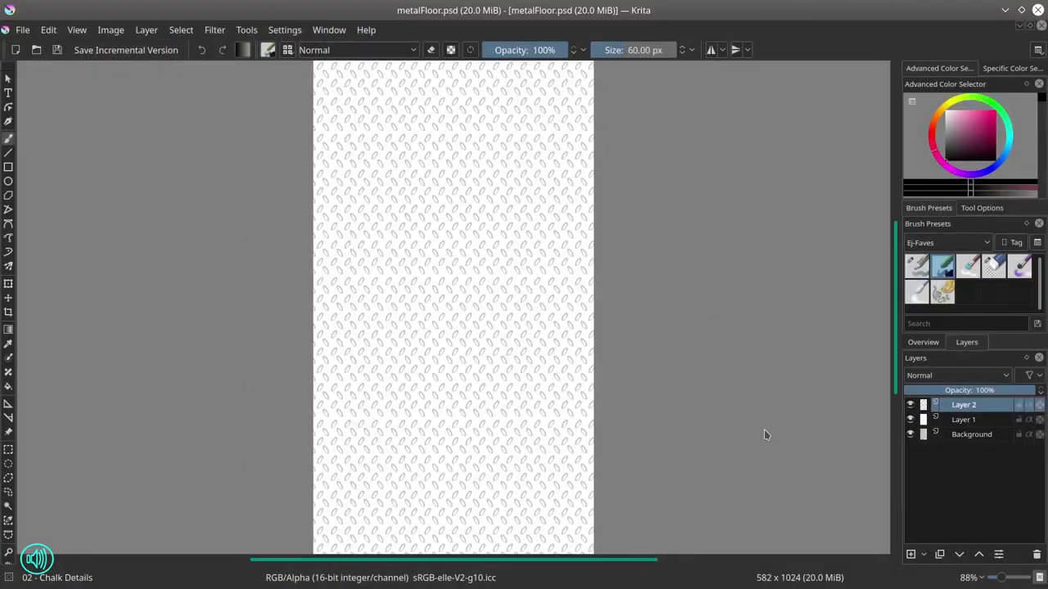
Step: Switch to the temp.psd image and clear its selection
{"action": "left_click", "coordinate": [23, 30]}
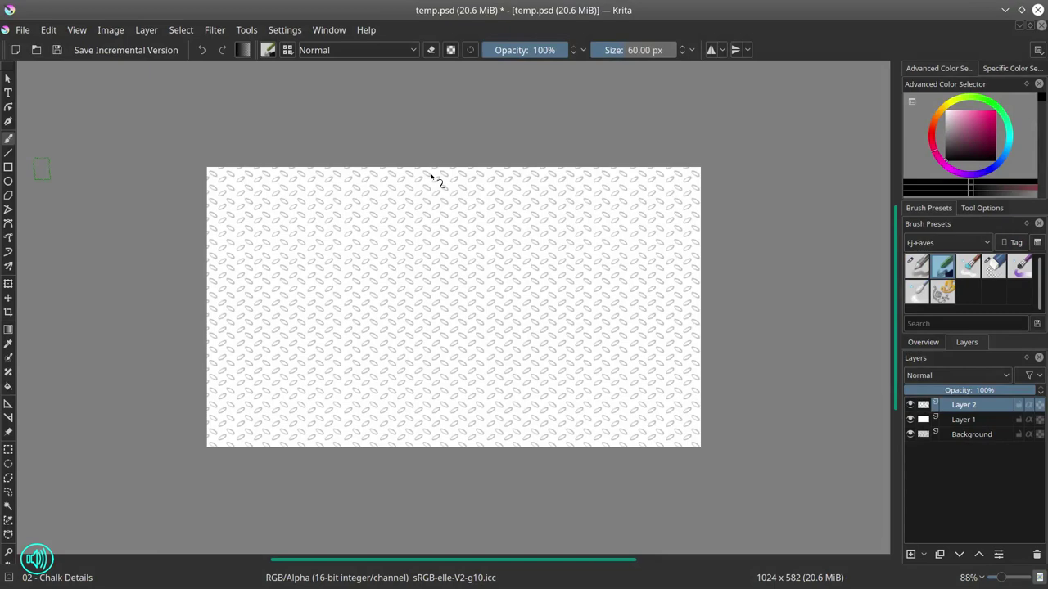
{"action": "key", "text": "t"}
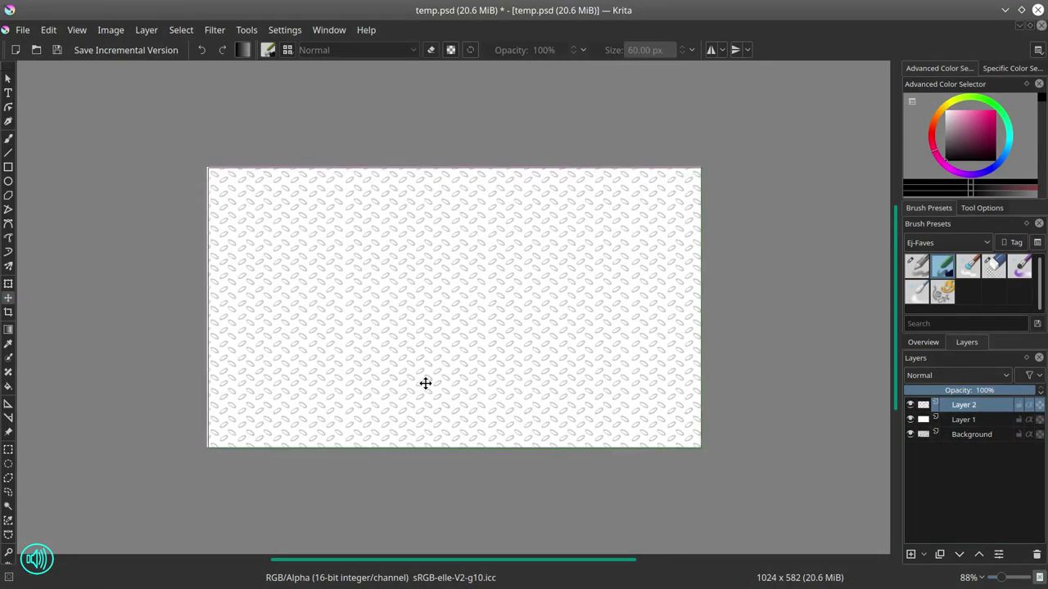
{"action": "scroll", "coordinate": [207, 209], "scroll_direction": "up", "scroll_amount": 4}
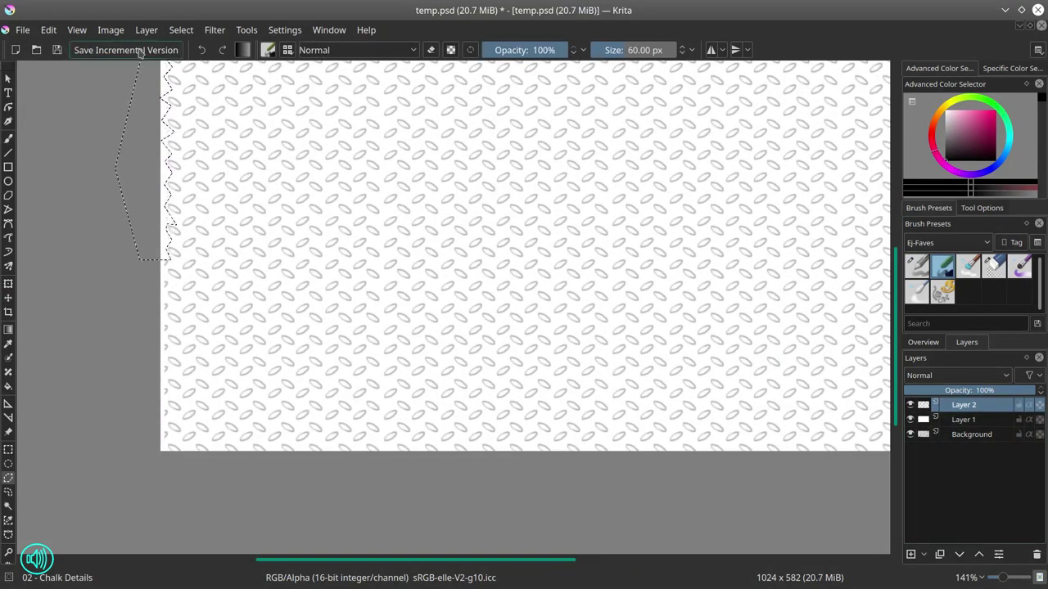
{"action": "key", "text": "b"}
{"action": "key", "text": "e"}
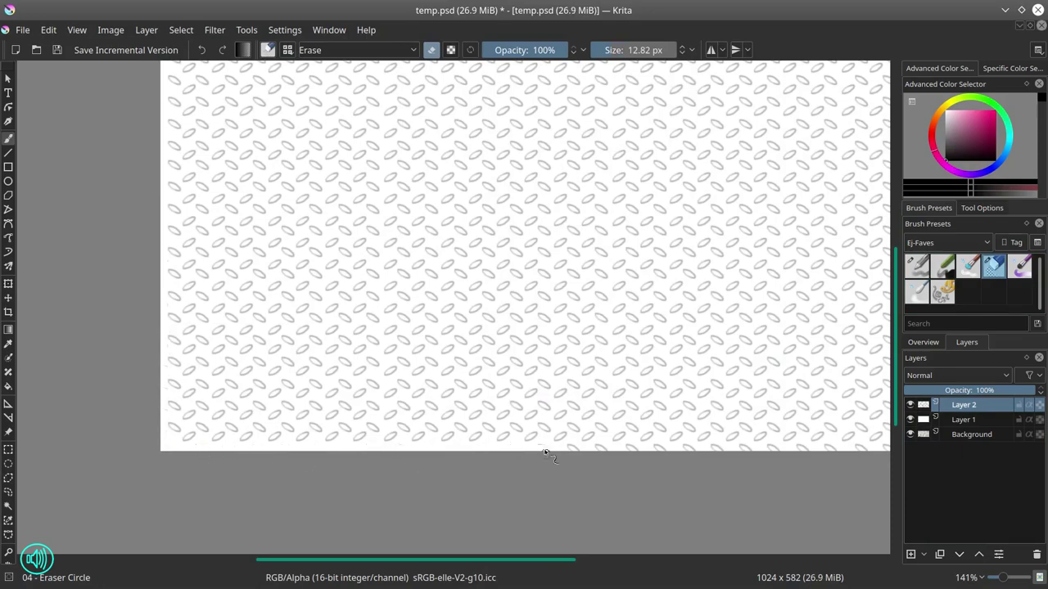
{"action": "scroll", "coordinate": [745, 453], "scroll_direction": "right", "scroll_amount": 3}
{"action": "scroll", "coordinate": [784, 234], "scroll_direction": "down", "scroll_amount": 4}
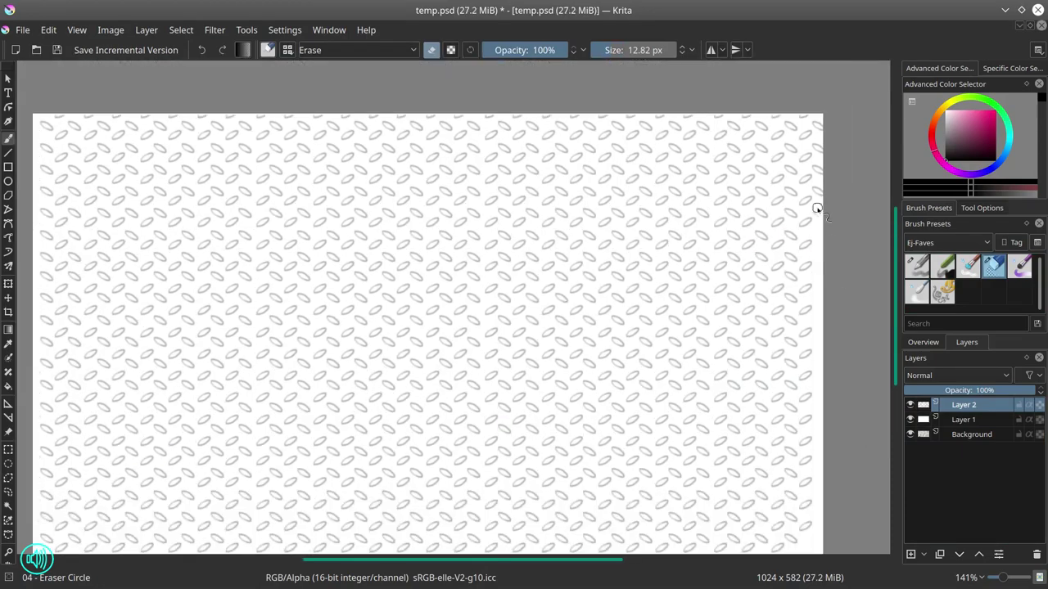
Step: Resize the temp.psd canvas to 1000×500 and draw mirrored black edge lines on a new layer
{"action": "key", "text": "ctrl+alt+c"}
{"action": "type", "text": "00"}
{"action": "key", "text": "Return"}
{"action": "key", "text": "m"}
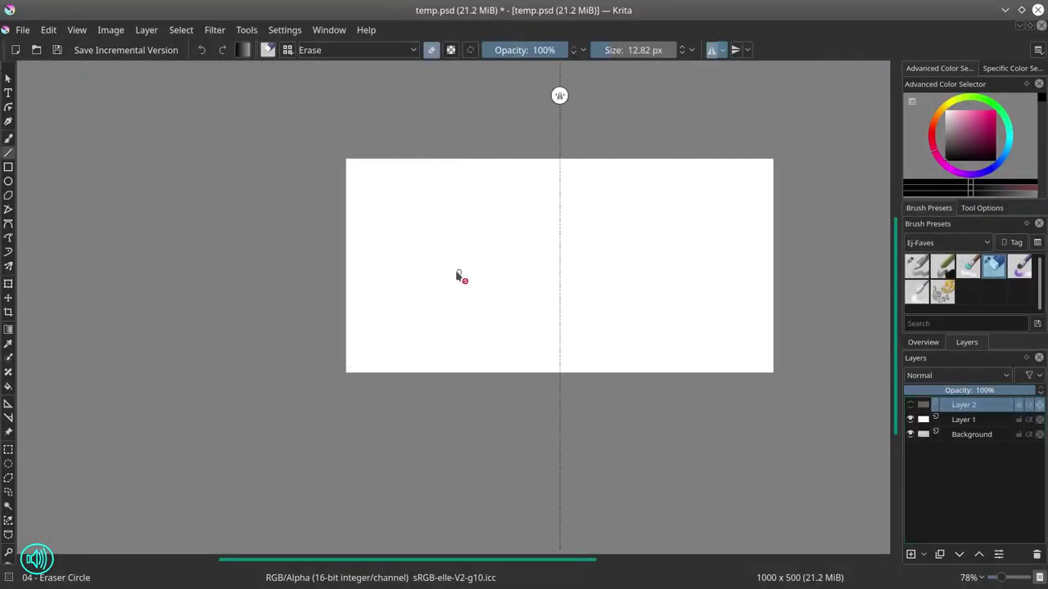
{"action": "left_click", "coordinate": [458, 276]}
{"action": "key", "text": "Insert"}
{"action": "key", "text": "t"}
Step: Draw circles on a new layer with the Ellipse tool and move a duplicate copy upward
{"action": "key", "text": "e"}
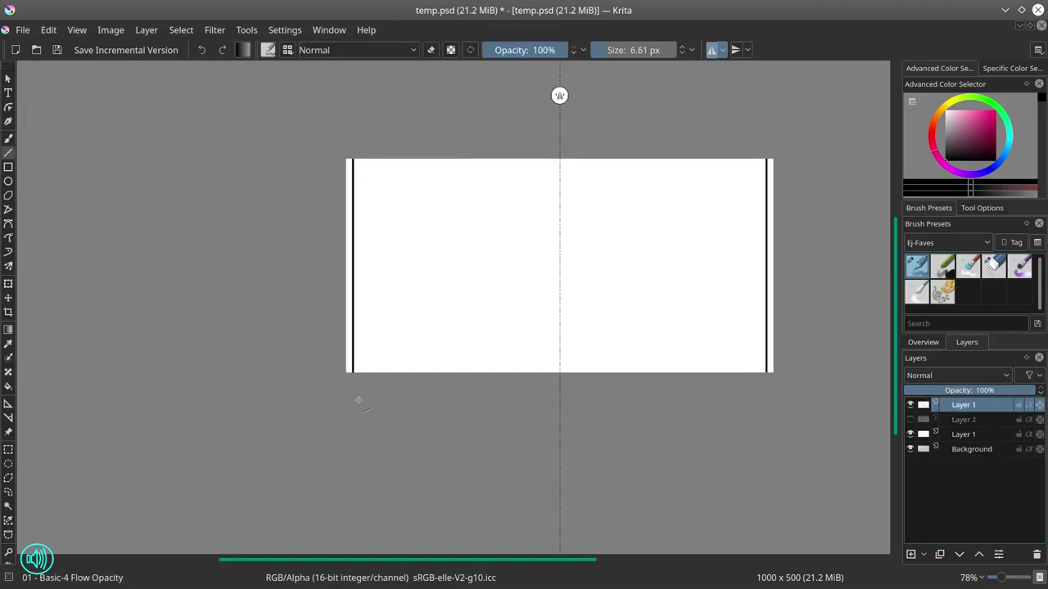
{"action": "key", "text": "Insert"}
{"action": "key", "text": "ctrl+j"}
{"action": "key", "text": "t"}
{"action": "left_click_drag", "start_coordinate": [519, 282], "coordinate": [519, 215]}
{"action": "key", "text": "m"}
{"action": "key", "text": "ctrl+e"}
{"action": "left_click", "coordinate": [181, 29]}
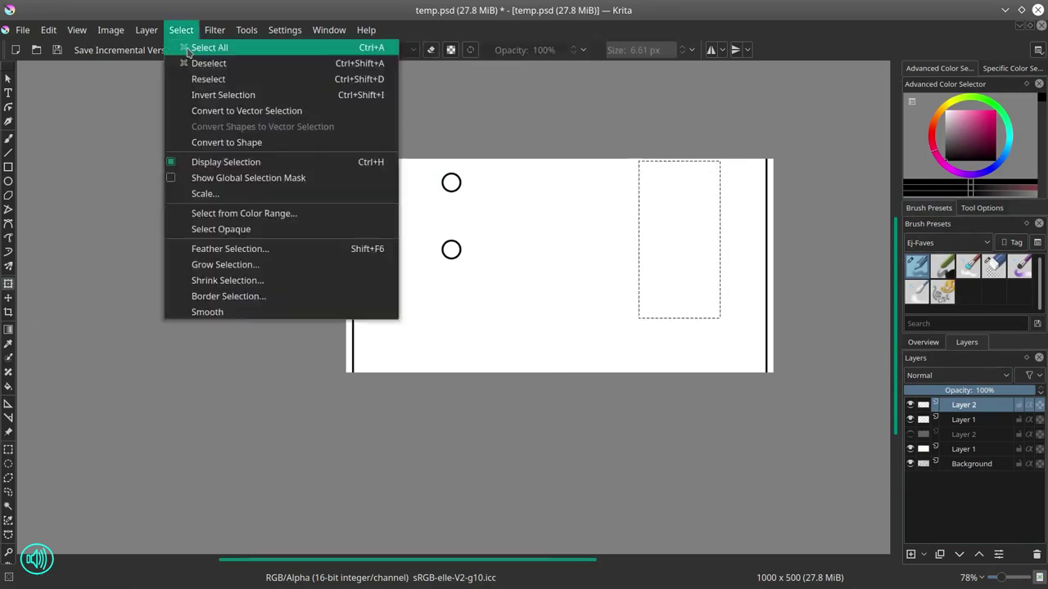
{"action": "left_click", "coordinate": [196, 42]}
{"action": "key", "text": "Delete"}
Step: Duplicate the circles into a column, move it to the left edge, and merge into one layer
{"action": "key", "text": "ctrl+j"}
{"action": "key", "text": "t"}
{"action": "key", "text": "ctrl+e"}
{"action": "left_click_drag", "start_coordinate": [521, 241], "coordinate": [560, 366]}
{"action": "key", "text": "ctrl+j"}
{"action": "key", "text": "ctrl+e"}
{"action": "key", "text": "ctrl+j"}
{"action": "key", "text": "ctrl+j"}
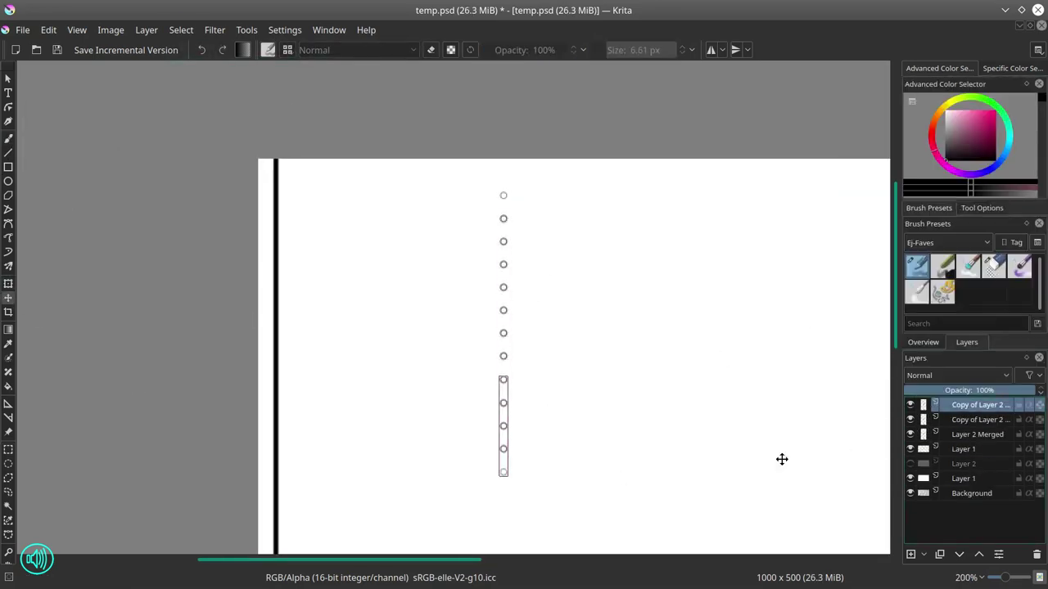
{"action": "left_click_drag", "start_coordinate": [782, 459], "coordinate": [533, 388]}
{"action": "key", "text": "ctrl+e"}
{"action": "key", "text": "ctrl+e"}
Step: Zoom out to view the whole tile at actual size and return to the freehand brush
{"action": "key", "text": "ctrl+minus"}
{"action": "key", "text": "ctrl+minus"}
{"action": "key", "text": "ctrl+minus"}
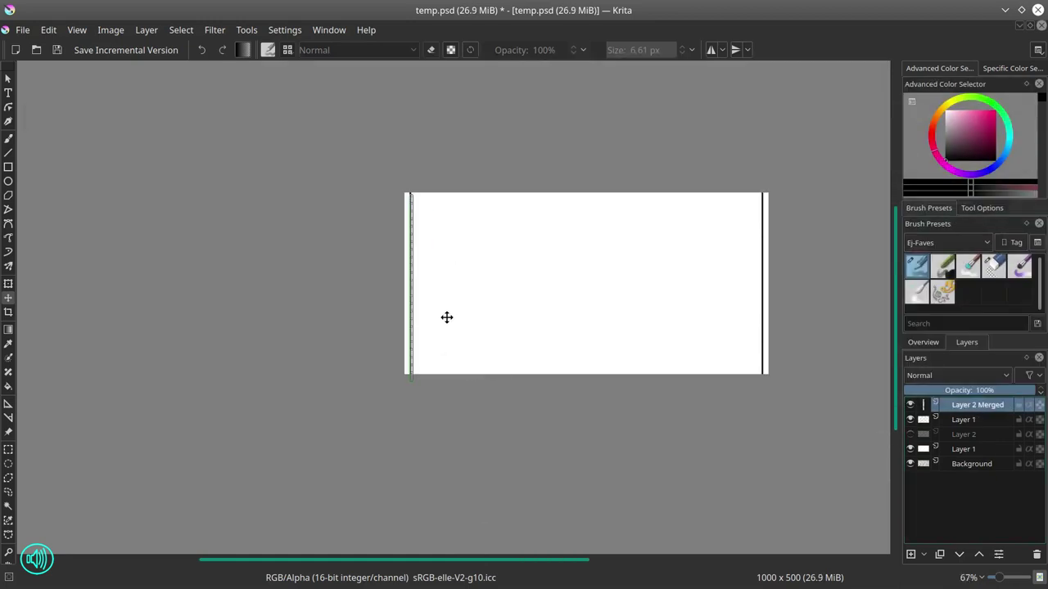
{"action": "scroll", "coordinate": [446, 317], "scroll_direction": "up", "scroll_amount": 4}
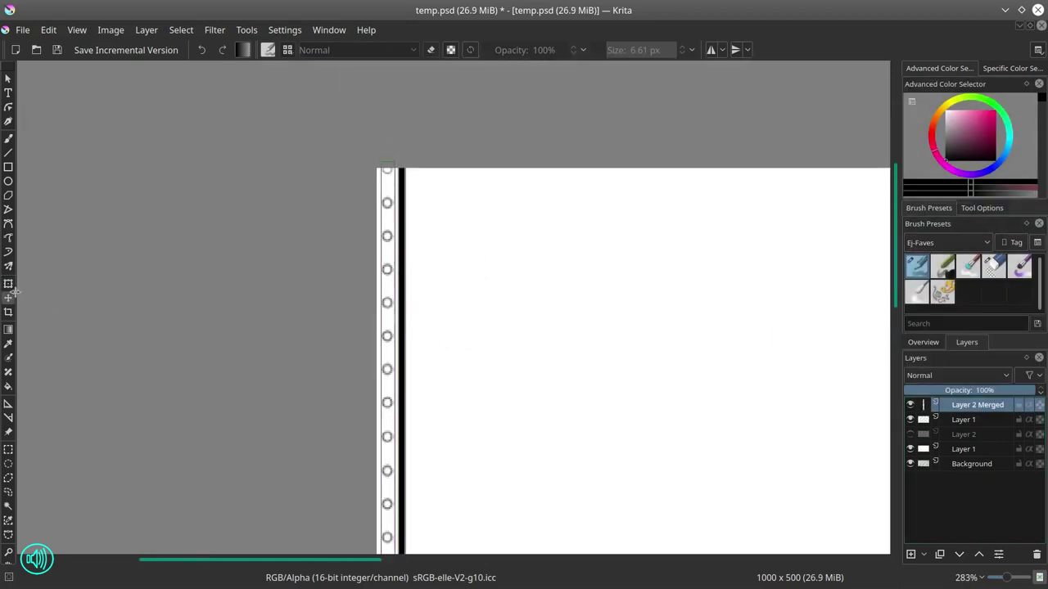
{"action": "key", "text": "b"}
{"action": "key", "text": "1"}
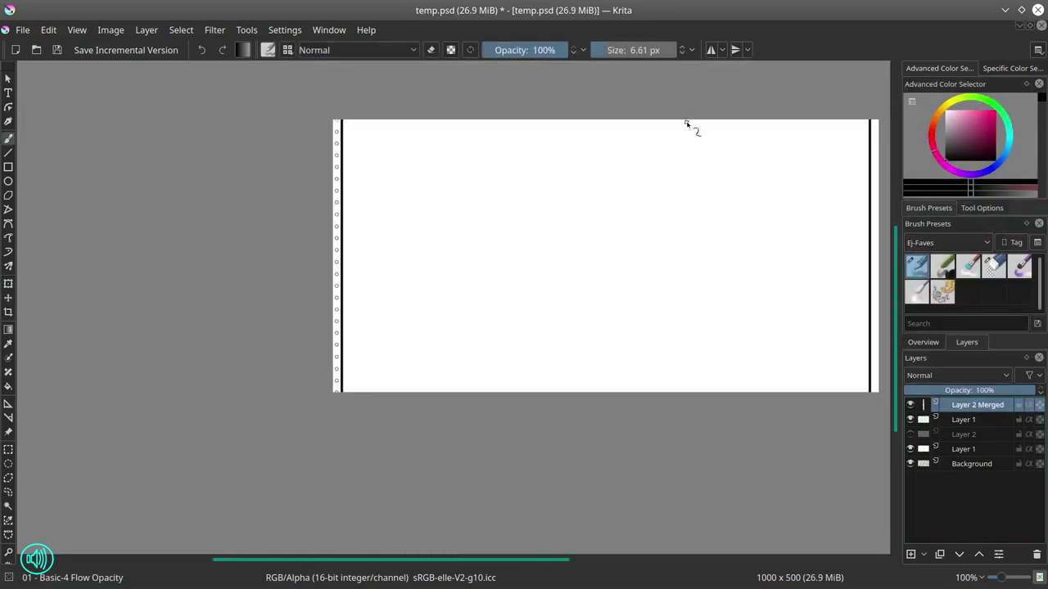
Step: Turn on horizontal mirroring and draw a mirrored pair of vertical lines on a new layer
{"action": "left_click", "coordinate": [711, 50]}
{"action": "key", "text": "v"}
{"action": "key", "text": "Insert"}
{"action": "left_click_drag", "start_coordinate": [531, 102], "coordinate": [532, 416]}
Step: Duplicate the circle column toward the centre and draw a second mirrored pair of vertical lines
{"action": "right_click", "coordinate": [973, 420]}
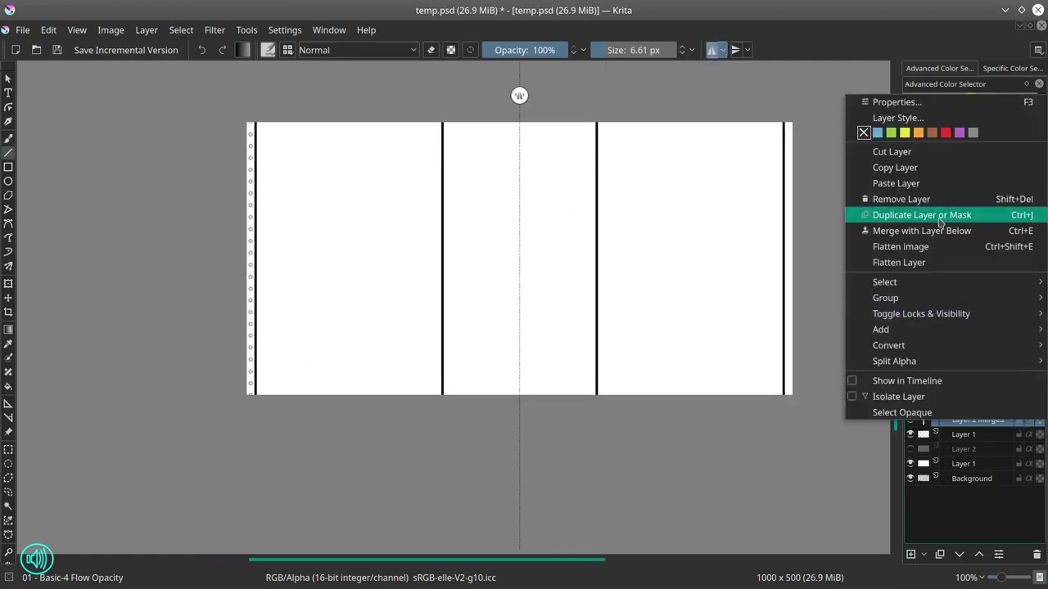
{"action": "left_click", "coordinate": [909, 145]}
{"action": "key", "text": "t"}
{"action": "left_click_drag", "start_coordinate": [297, 368], "coordinate": [494, 367]}
{"action": "key", "text": "v"}
{"action": "left_click_drag", "start_coordinate": [452, 123], "coordinate": [452, 395]}
{"action": "left_click", "coordinate": [974, 434]}
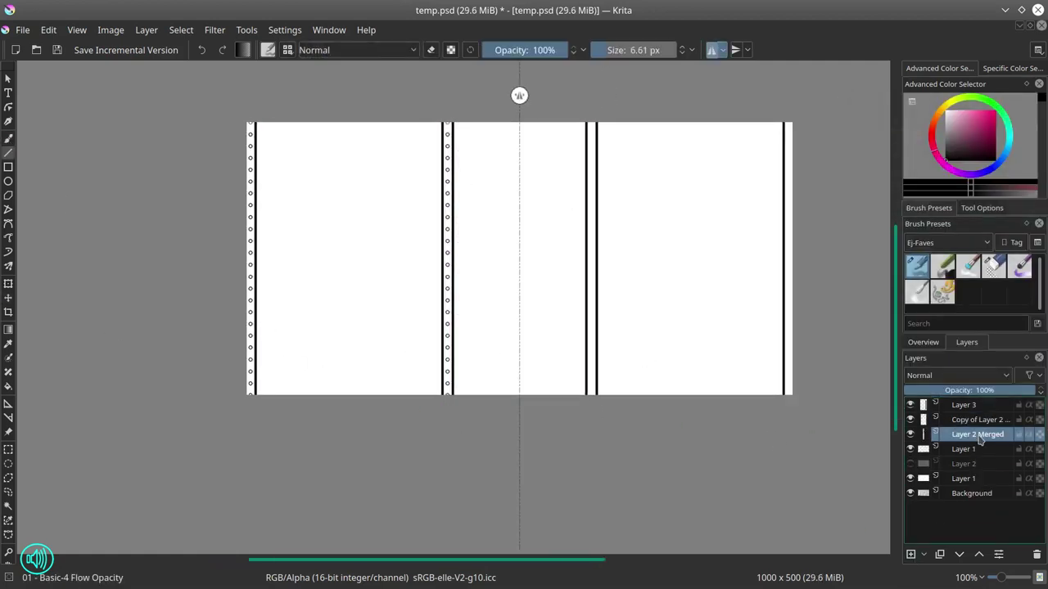
{"action": "left_click", "coordinate": [910, 434]}
{"action": "left_click", "coordinate": [963, 404]}
{"action": "key", "text": "v"}
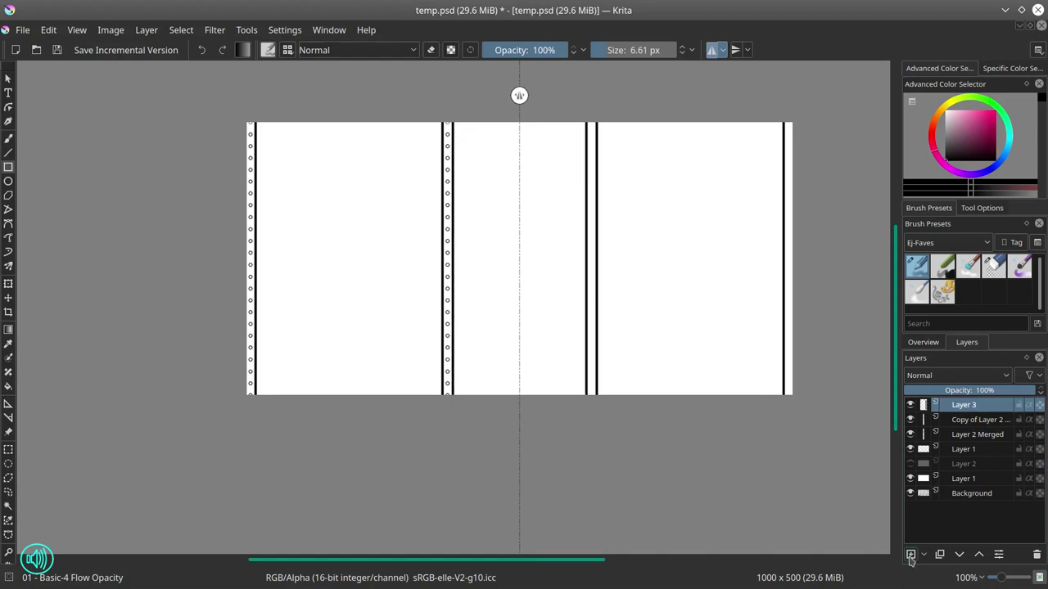
Step: Draw a rectangle in the central strip, duplicate it into three stacked copies, and merge them
{"action": "key", "text": "Insert"}
{"action": "left_click_drag", "start_coordinate": [460, 135], "coordinate": [580, 183]}
{"action": "key", "text": "ctrl+j"}
{"action": "key", "text": "t"}
{"action": "mouse_move", "coordinate": [509, 182]}
{"action": "left_mouse_down"}
{"action": "mouse_move", "coordinate": [510, 237]}
{"action": "mouse_move", "coordinate": [552, 281]}
{"action": "left_mouse_up"}
{"action": "right_click", "coordinate": [974, 404]}
{"action": "left_click", "coordinate": [935, 323]}
{"action": "left_click", "coordinate": [974, 433], "text": "shift"}
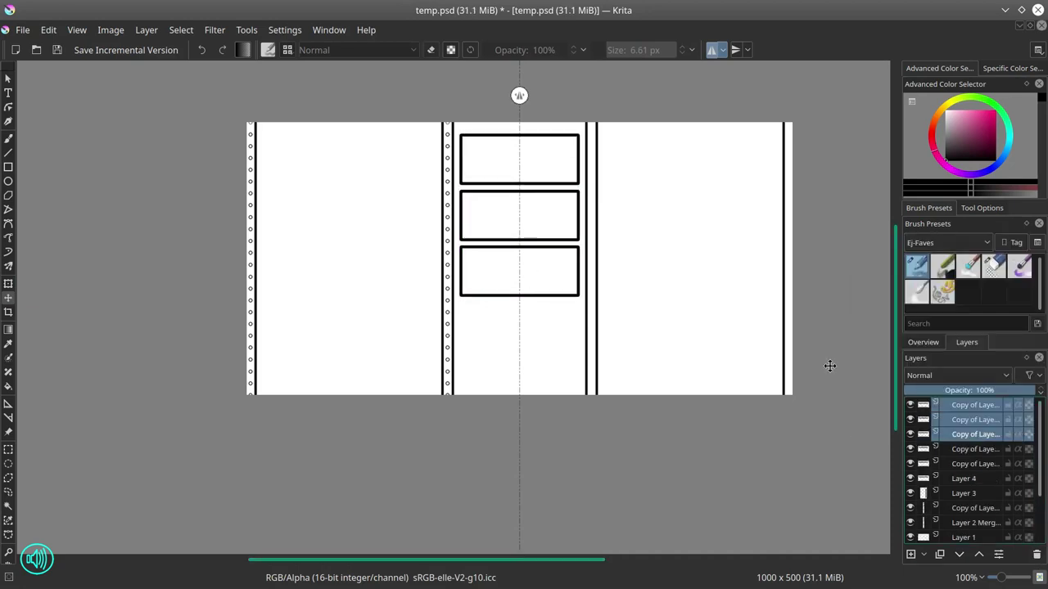
{"action": "key", "text": "ctrl+e"}
Step: Duplicate the rectangles downward, stretch them to fill the strip, and copy a hole column to the right edge
{"action": "key", "text": "ctrl+j"}
{"action": "left_click_drag", "start_coordinate": [571, 238], "coordinate": [571, 351]}
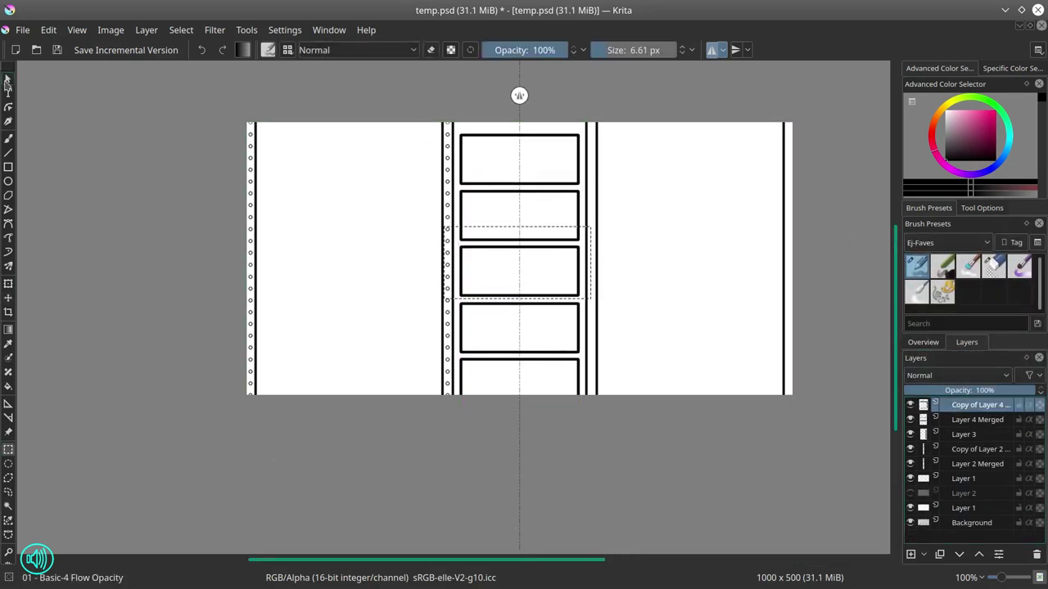
{"action": "key", "text": "ctrl+e"}
{"action": "key", "text": "ctrl+t"}
{"action": "left_click_drag", "start_coordinate": [519, 409], "coordinate": [519, 420]}
{"action": "scroll", "coordinate": [519, 421], "scroll_direction": "up", "scroll_amount": 2}
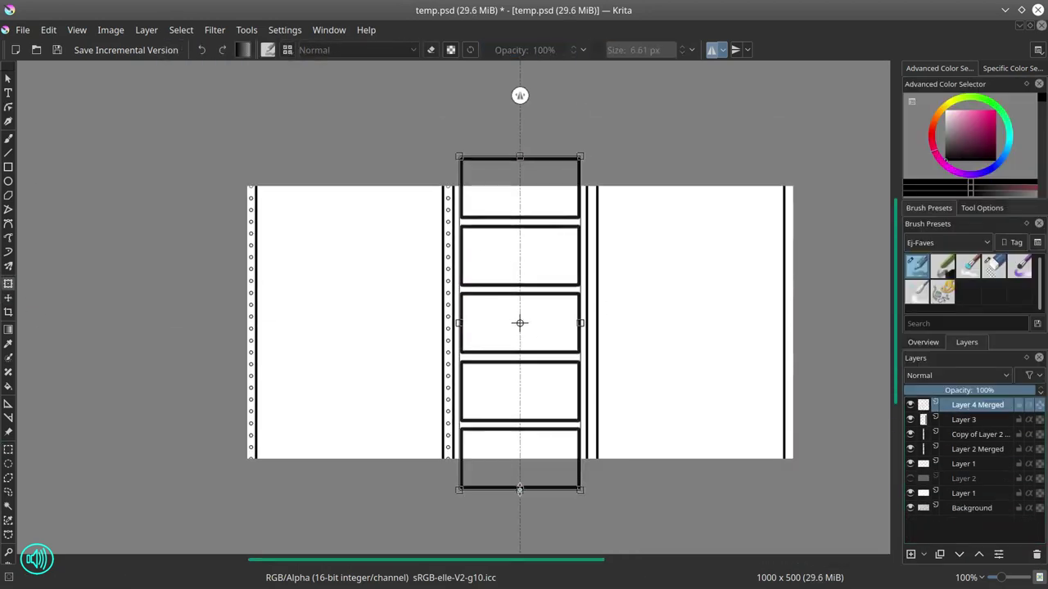
{"action": "key", "text": "Return"}
{"action": "key", "text": "t"}
{"action": "left_click_drag", "start_coordinate": [554, 376], "coordinate": [811, 423]}
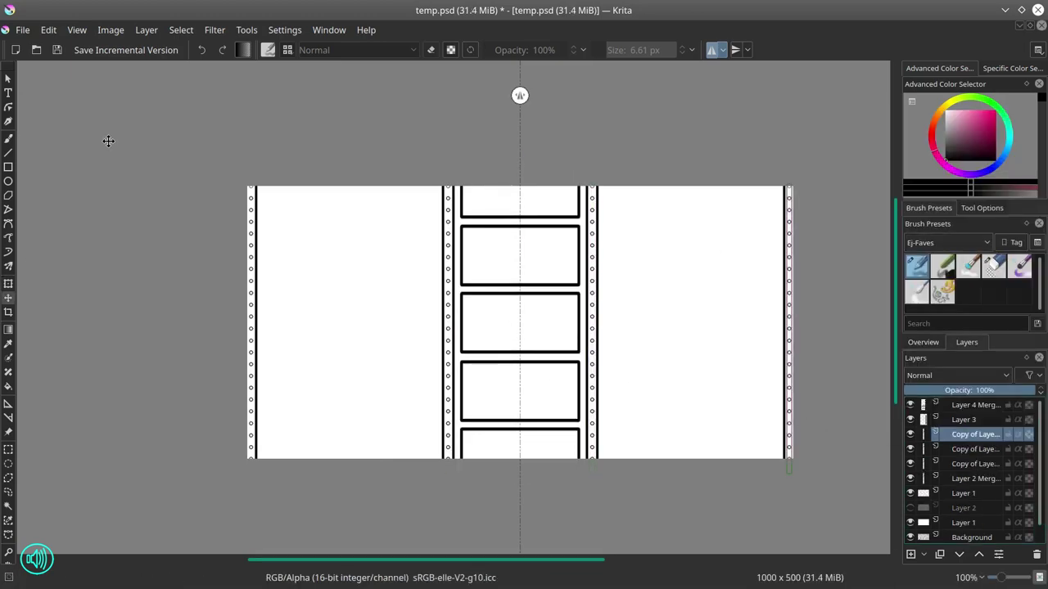
Step: Duplicate the hidden pattern layer Layer 2 and clear everything outside the left panel
{"action": "left_click", "coordinate": [910, 508]}
{"action": "left_click", "coordinate": [917, 508]}
{"action": "key", "text": "ctrl+j"}
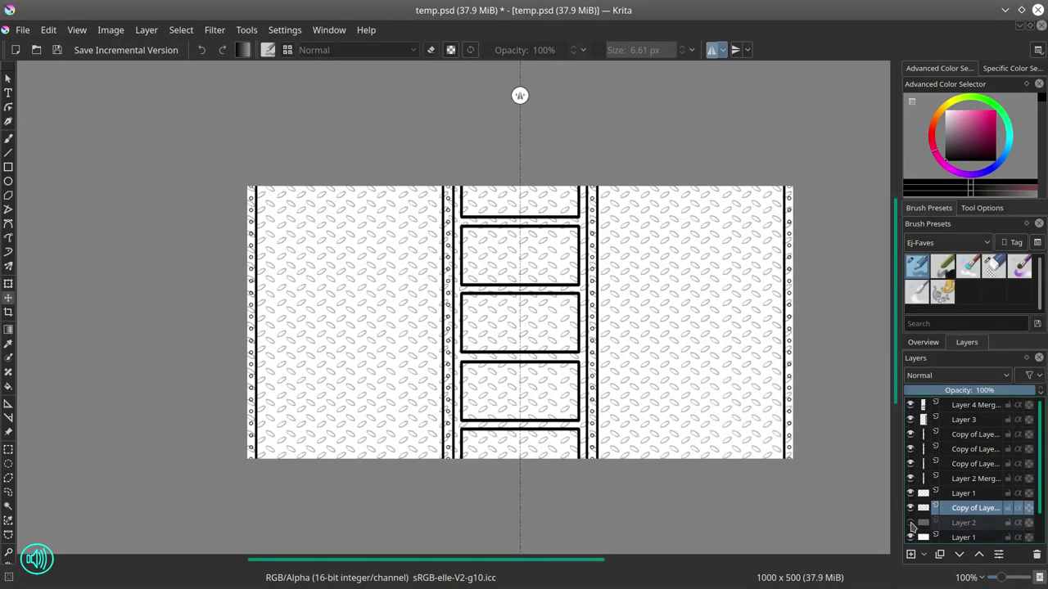
{"action": "left_click", "coordinate": [910, 523]}
{"action": "key", "text": "ctrl+r"}
{"action": "left_click_drag", "start_coordinate": [187, 126], "coordinate": [824, 199]}
{"action": "left_click_drag", "start_coordinate": [264, 199], "coordinate": [428, 439]}
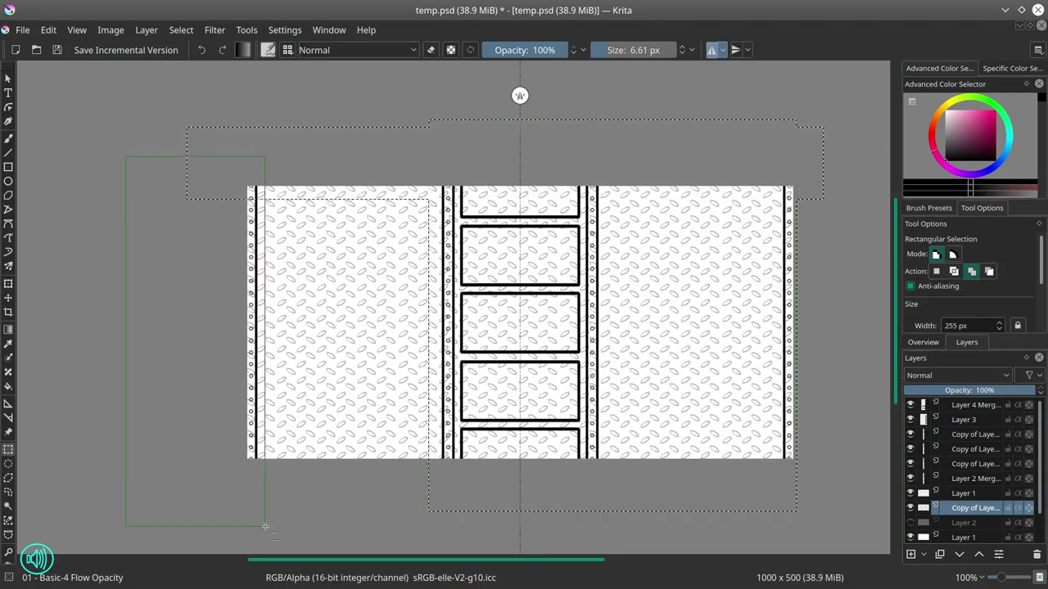
{"action": "key", "text": "ctrl+shift+i"}
{"action": "key", "text": "Delete"}
{"action": "key", "text": "ctrl+shift+a"}
Step: Group the original layers, paste a copy of the left panel, and save the tile under a new name
{"action": "right_click", "coordinate": [856, 521]}
{"action": "mouse_move", "coordinate": [897, 476]}
{"action": "left_click", "coordinate": [758, 481]}
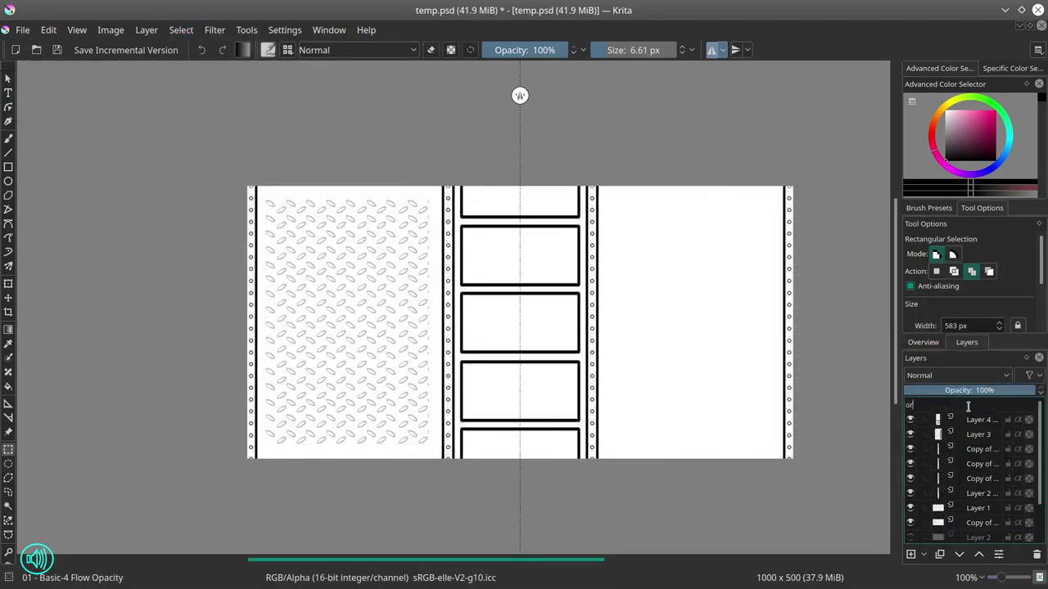
{"action": "left_click_drag", "start_coordinate": [169, 141], "coordinate": [517, 491]}
{"action": "key", "text": "ctrl+shift+c"}
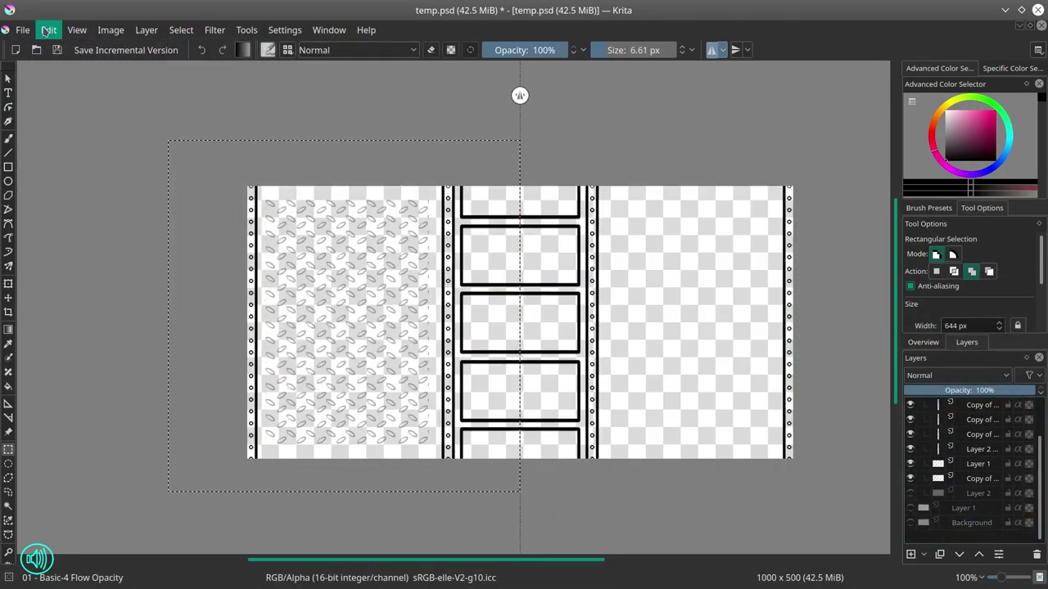
{"action": "left_click", "coordinate": [910, 404]}
{"action": "key", "text": "ctrl+v"}
{"action": "key", "text": "ctrl+v"}
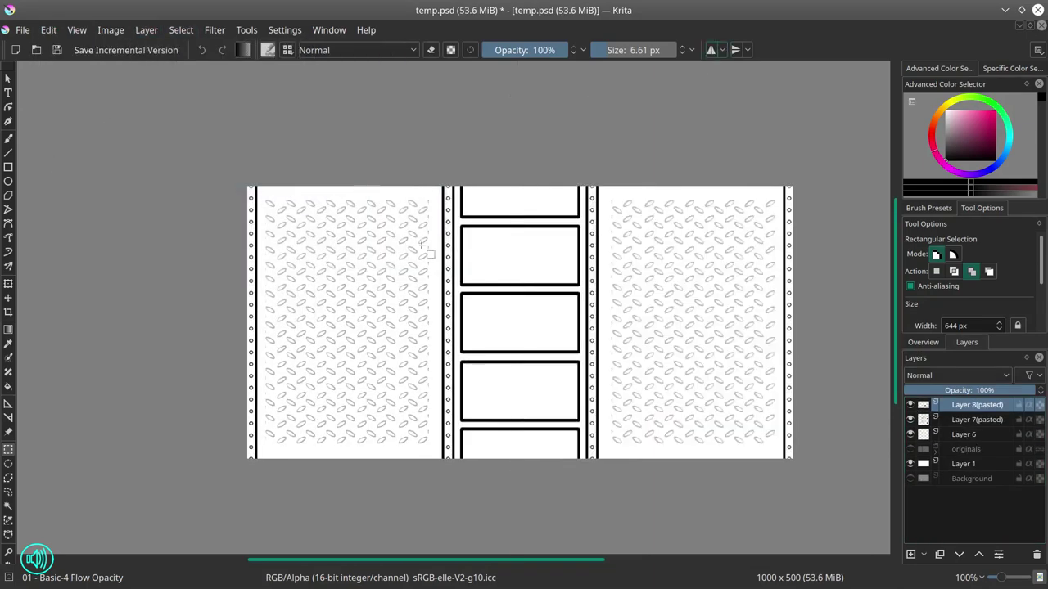
{"action": "left_click", "coordinate": [23, 29]}
{"action": "left_click", "coordinate": [33, 109]}
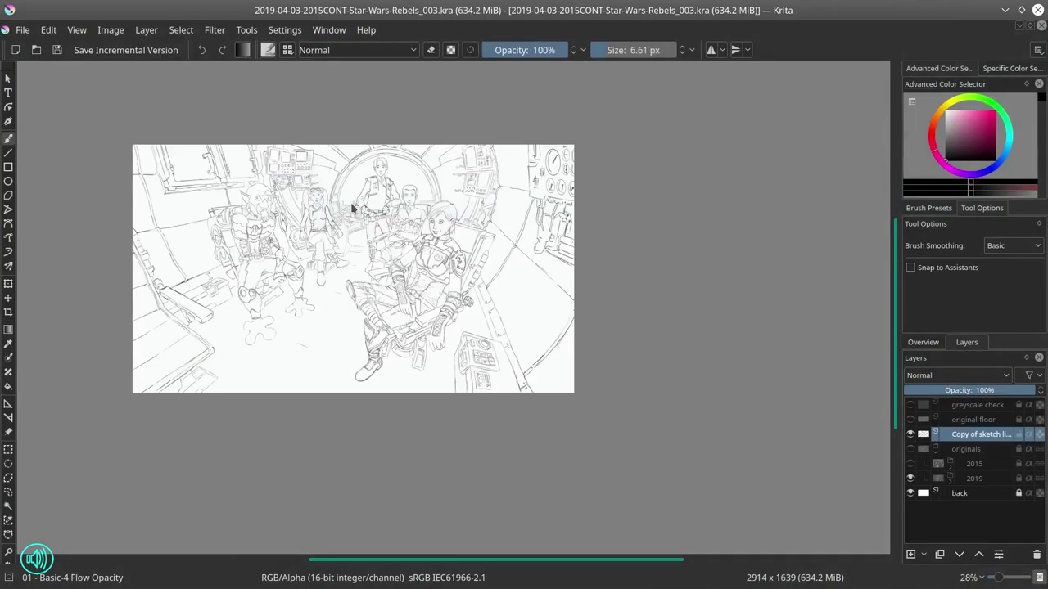
Step: Paste the floor tile into the cockpit drawing and group it with original-floor
{"action": "key", "text": "ctrl+v"}
{"action": "key", "text": "ctrl+t"}
{"action": "left_click_drag", "start_coordinate": [973, 419], "coordinate": [974, 449]}
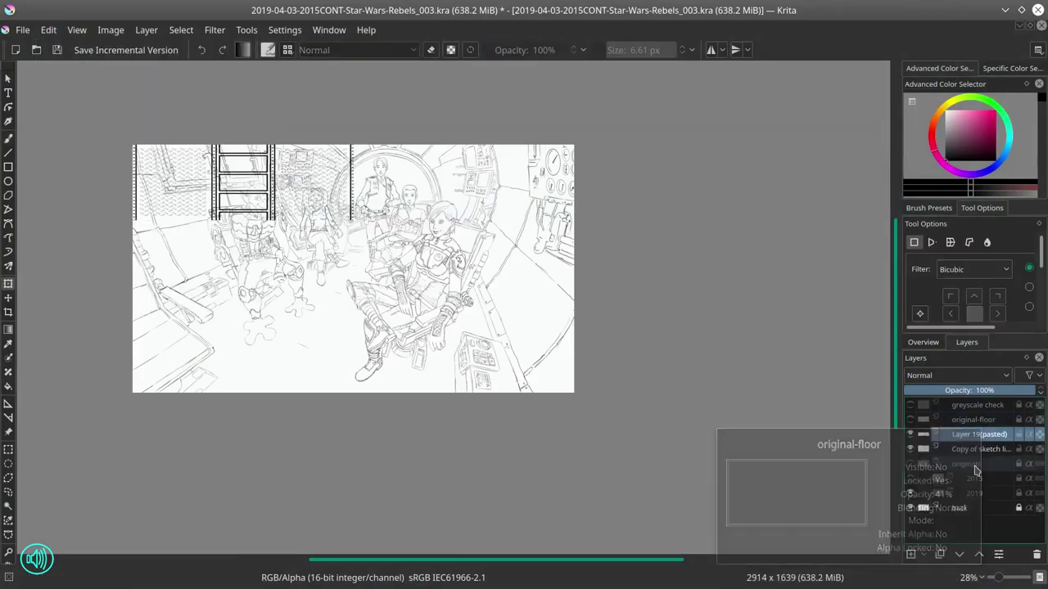
{"action": "right_click", "coordinate": [957, 421]}
{"action": "left_click", "coordinate": [704, 379]}
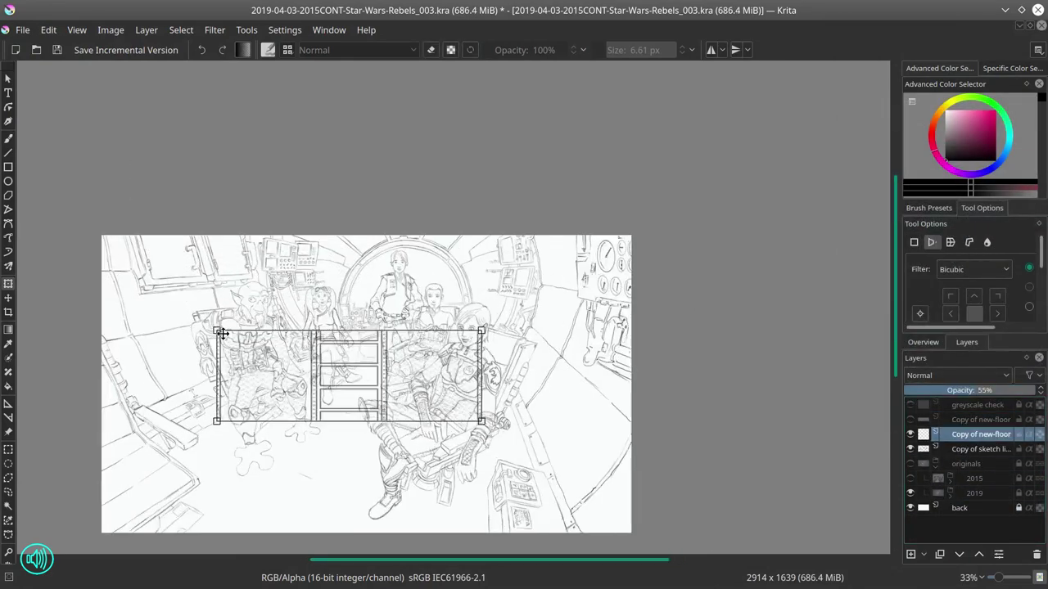
Step: Try a perspective warp on the floor tile, then reset it to its flat shape
{"action": "left_click_drag", "start_coordinate": [218, 393], "coordinate": [271, 390]}
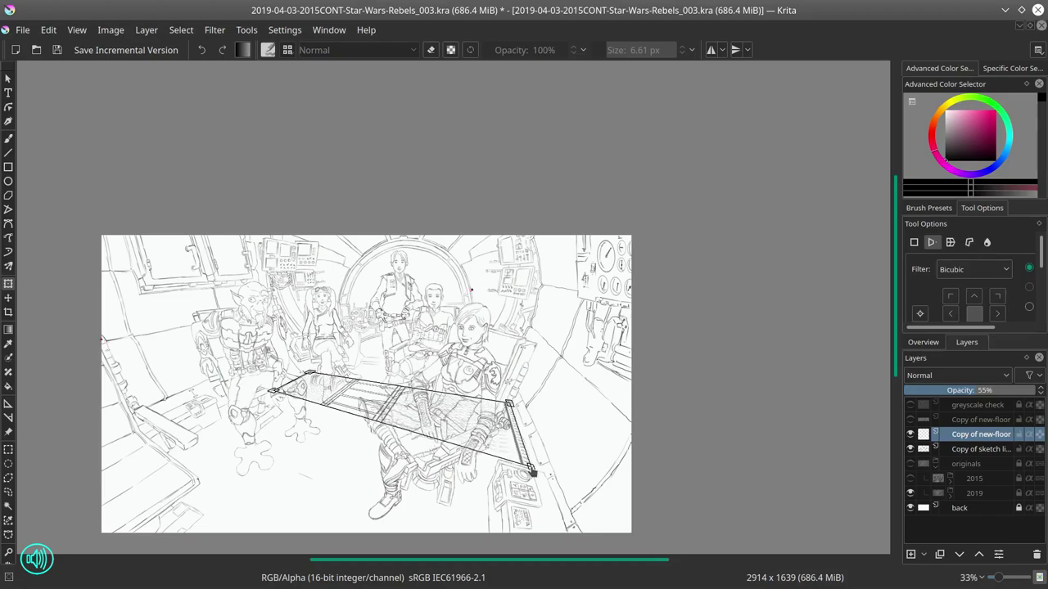
{"action": "left_click", "coordinate": [981, 433]}
{"action": "key", "text": "ctrl+j"}
{"action": "scroll", "coordinate": [472, 439], "scroll_direction": "up", "scroll_amount": 1}
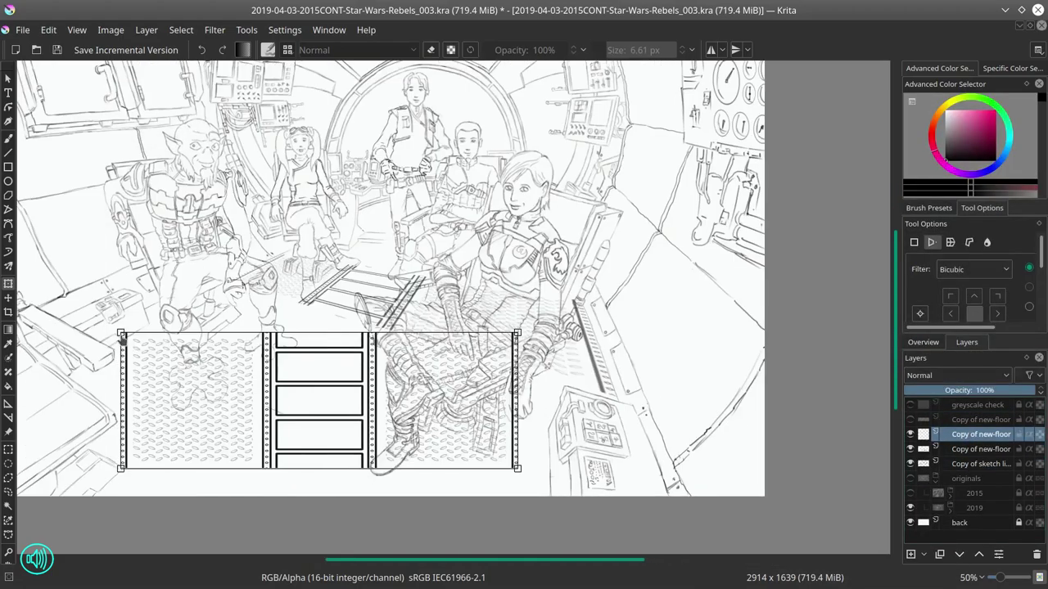
{"action": "left_click_drag", "start_coordinate": [121, 468], "coordinate": [79, 344]}
{"action": "left_click_drag", "start_coordinate": [517, 469], "coordinate": [641, 496]}
{"action": "left_click_drag", "start_coordinate": [205, 291], "coordinate": [230, 243]}
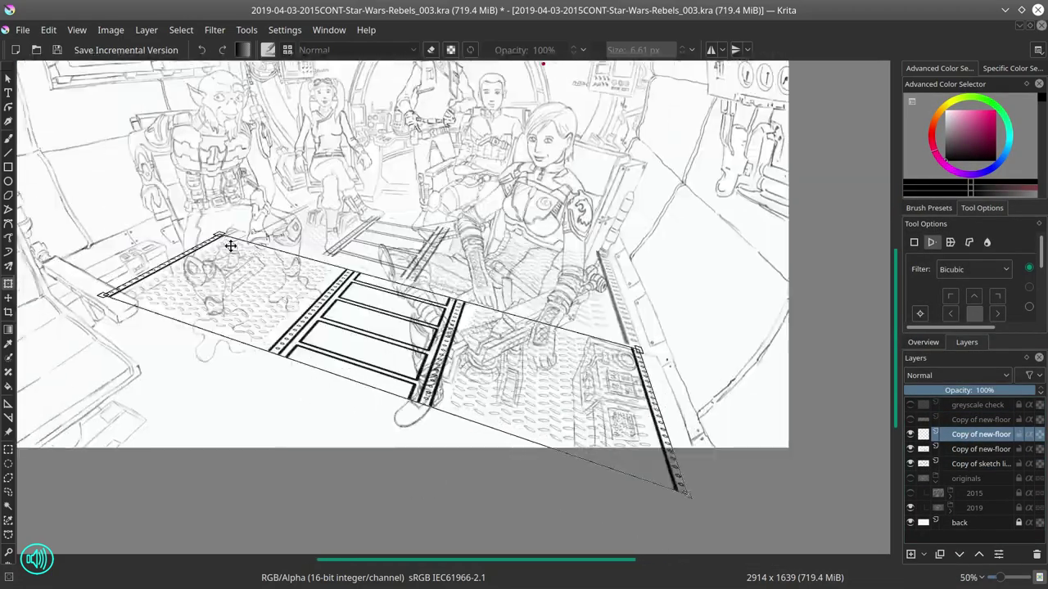
{"action": "mouse_move", "coordinate": [665, 505]}
{"action": "left_mouse_down"}
{"action": "mouse_move", "coordinate": [691, 505]}
{"action": "mouse_move", "coordinate": [578, 491]}
{"action": "mouse_move", "coordinate": [647, 501]}
{"action": "left_mouse_up"}
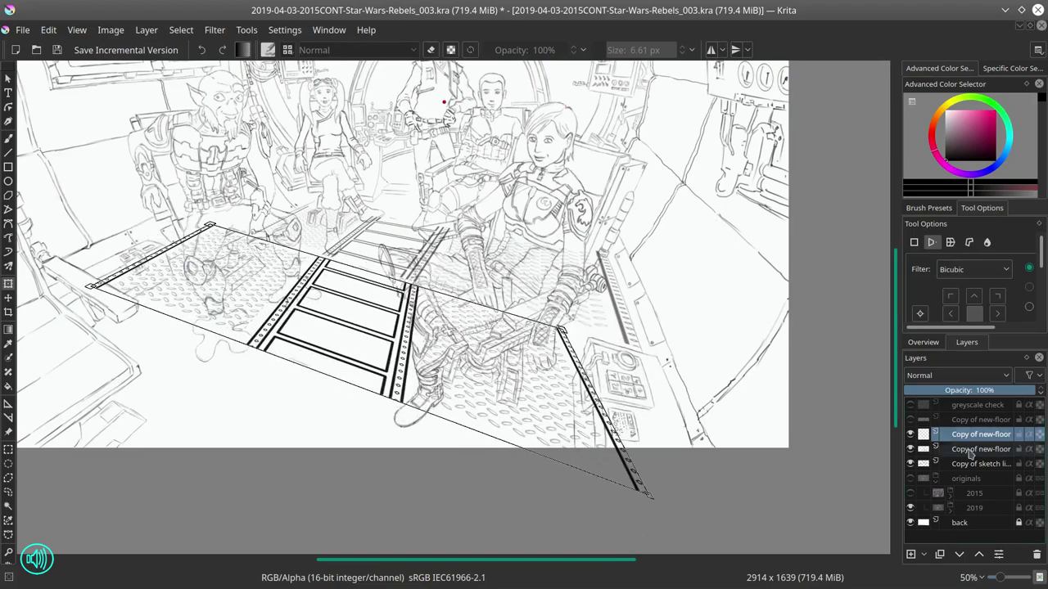
{"action": "right_click", "coordinate": [697, 301]}
{"action": "left_click", "coordinate": [756, 436]}
Step: Duplicate the tile layer and move the copy below the first tile
{"action": "key", "text": "t"}
{"action": "key", "text": "ctrl+j"}
{"action": "left_click_drag", "start_coordinate": [322, 143], "coordinate": [261, 424]}
Step: Undo the extra tile copies and deselect the current selection
{"action": "key", "text": "ctrl+z"}
{"action": "scroll", "coordinate": [616, 432], "scroll_direction": "down", "scroll_amount": 2}
{"action": "key", "text": "ctrl+z"}
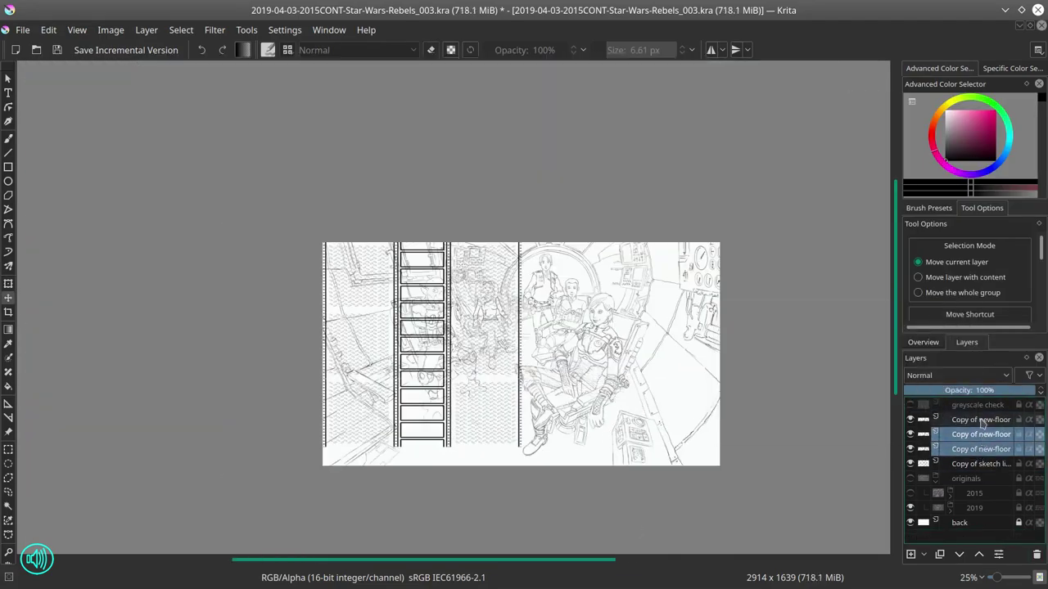
{"action": "scroll", "coordinate": [460, 455], "scroll_direction": "up", "scroll_amount": 3}
{"action": "key", "text": "ctrl+z"}
{"action": "scroll", "coordinate": [460, 456], "scroll_direction": "down", "scroll_amount": 4}
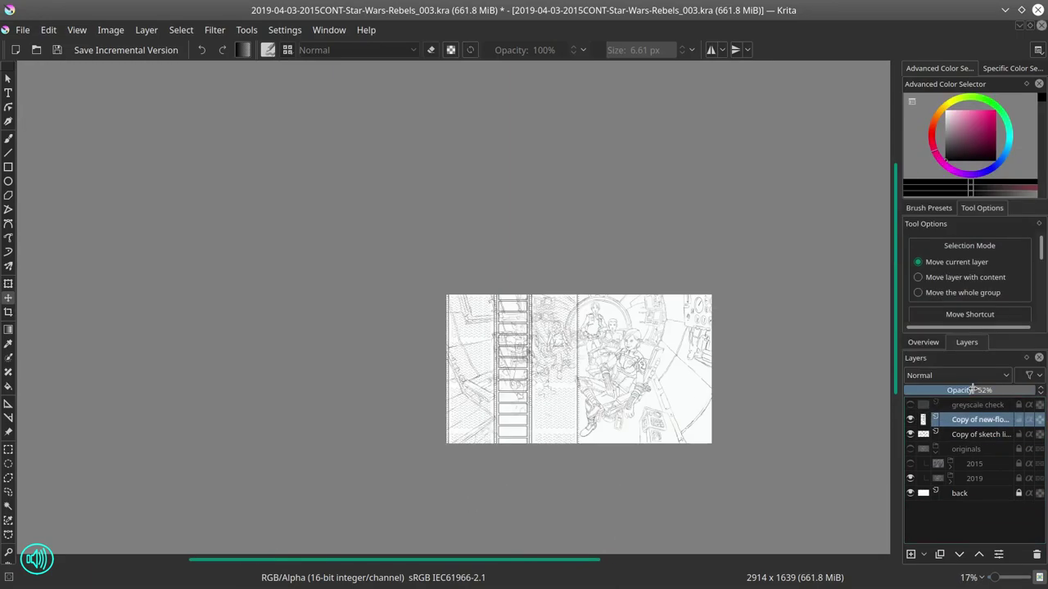
{"action": "key", "text": "ctrl+z"}
{"action": "key", "text": "ctrl+z"}
{"action": "key", "text": "ctrl+z"}
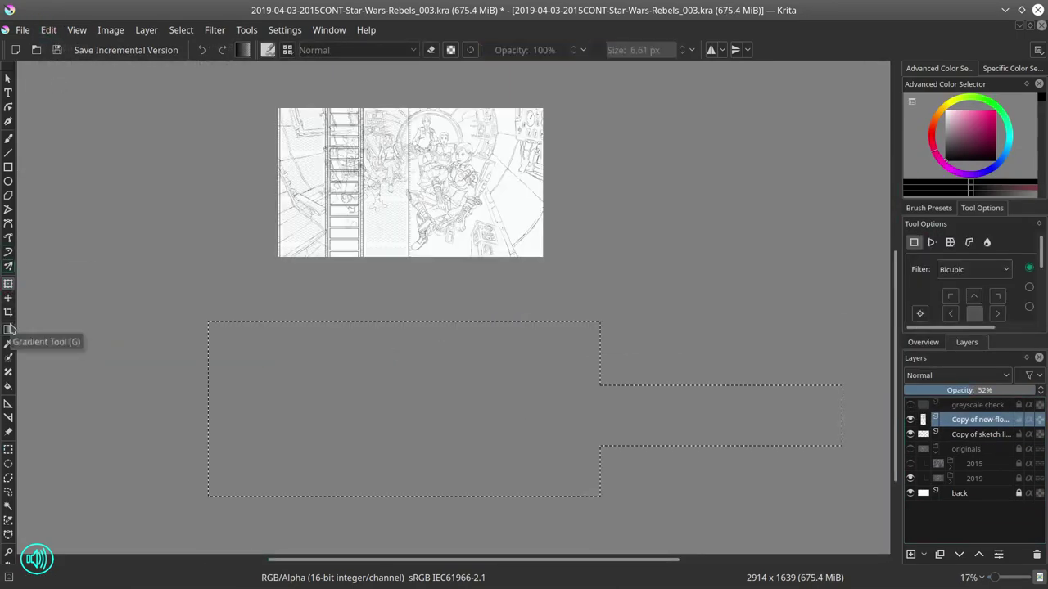
{"action": "left_click", "coordinate": [181, 29]}
{"action": "left_click", "coordinate": [233, 63]}
{"action": "scroll", "coordinate": [410, 311], "scroll_direction": "up", "scroll_amount": 5}
Step: Switch to perspective transform and pull the floor strip's corners into the aisle's perspective
{"action": "left_click", "coordinate": [931, 242]}
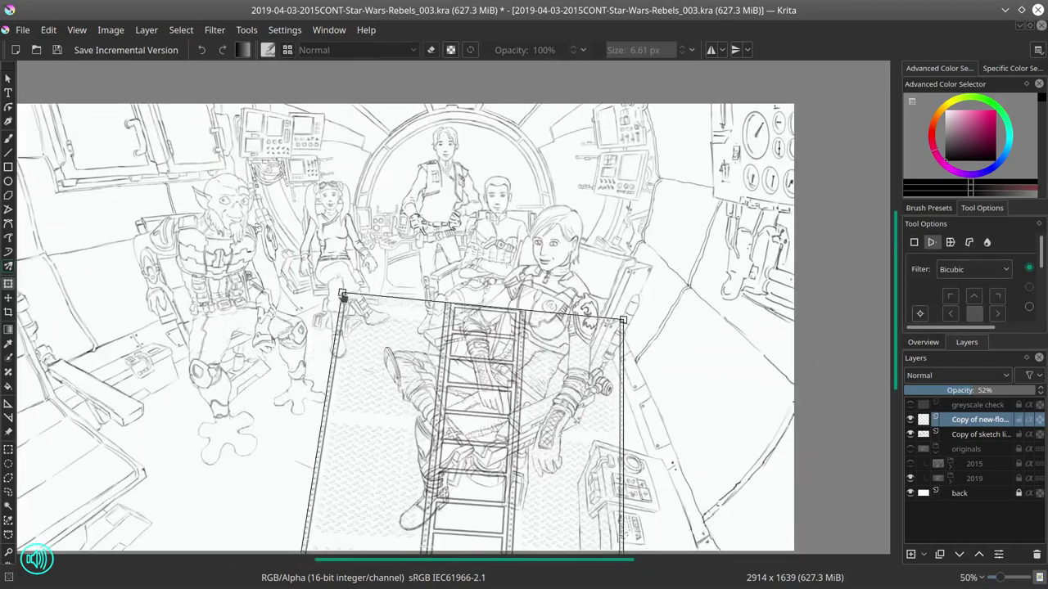
{"action": "left_click_drag", "start_coordinate": [631, 320], "coordinate": [750, 514]}
{"action": "scroll", "coordinate": [749, 514], "scroll_direction": "down", "scroll_amount": 2}
{"action": "scroll", "coordinate": [750, 514], "scroll_direction": "down", "scroll_amount": 5}
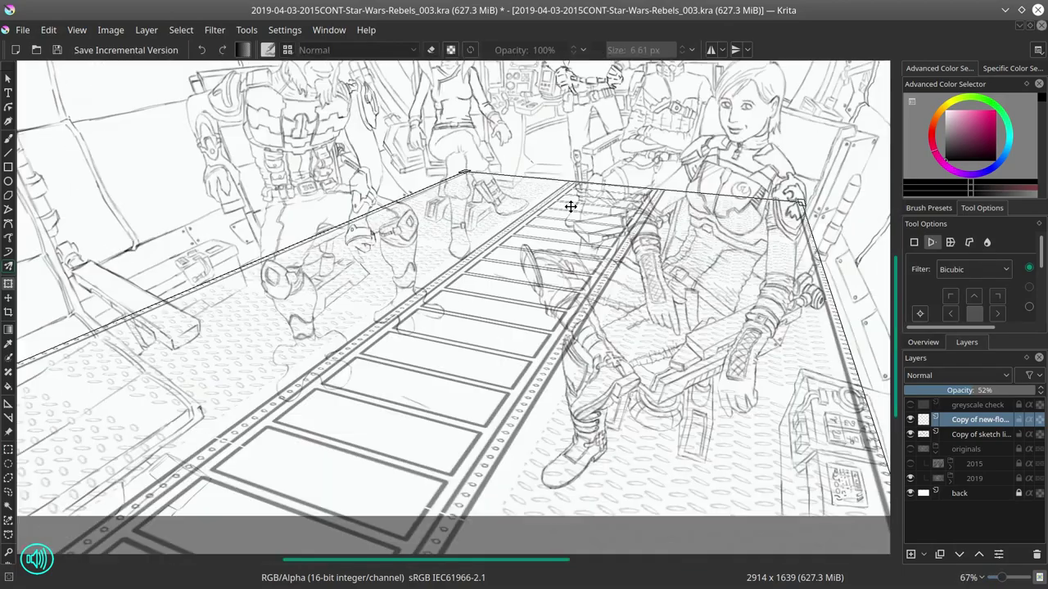
{"action": "scroll", "coordinate": [631, 257], "scroll_direction": "up", "scroll_amount": 3}
{"action": "scroll", "coordinate": [678, 351], "scroll_direction": "down", "scroll_amount": 3}
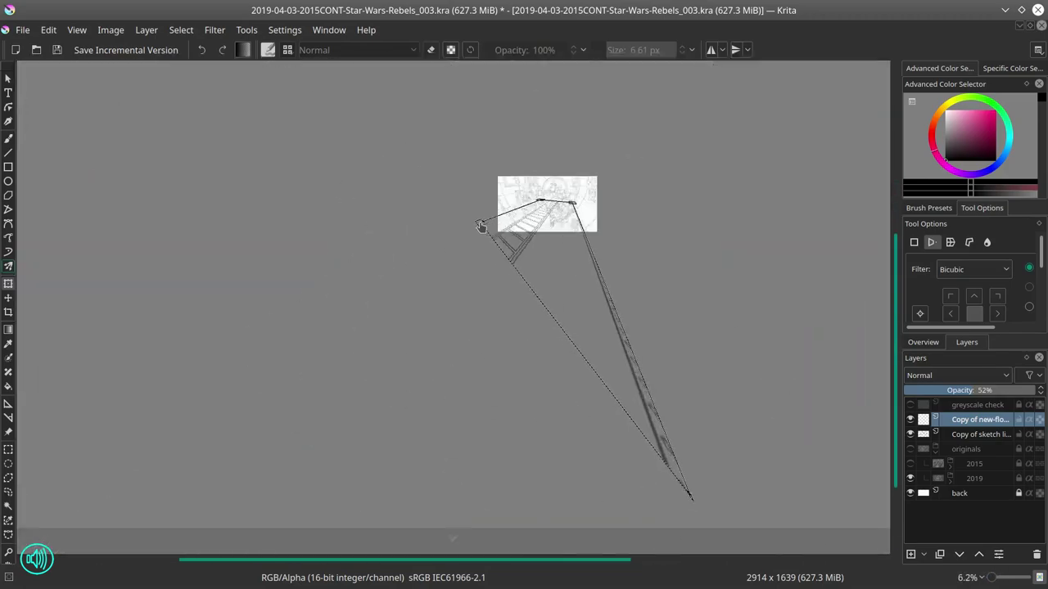
{"action": "scroll", "coordinate": [545, 200], "scroll_direction": "up", "scroll_amount": 7}
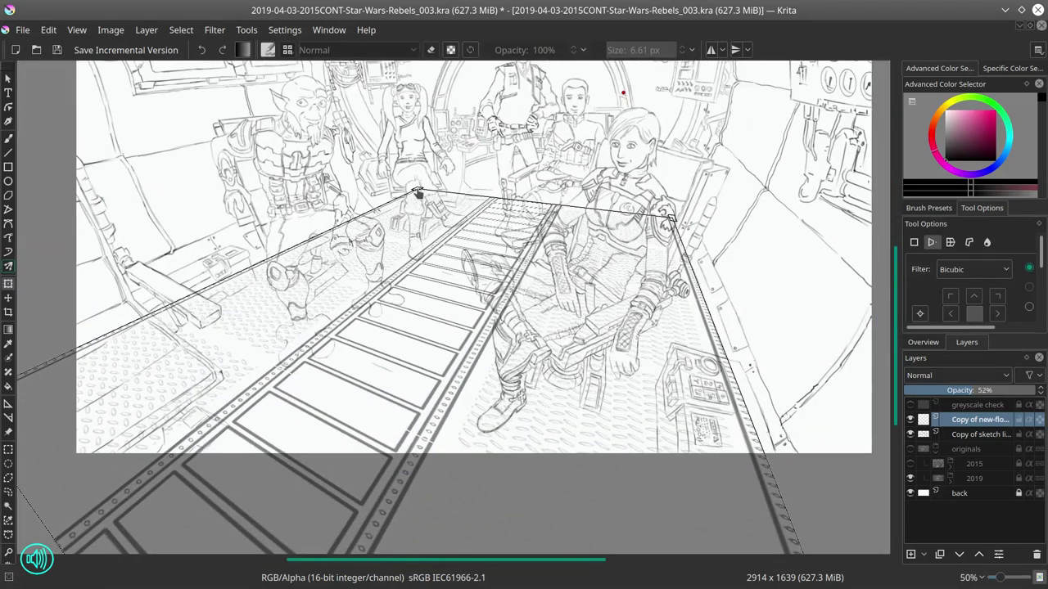
{"action": "mouse_move", "coordinate": [417, 193]}
{"action": "left_mouse_down"}
{"action": "mouse_move", "coordinate": [440, 234]}
{"action": "mouse_move", "coordinate": [423, 201]}
{"action": "left_mouse_up"}
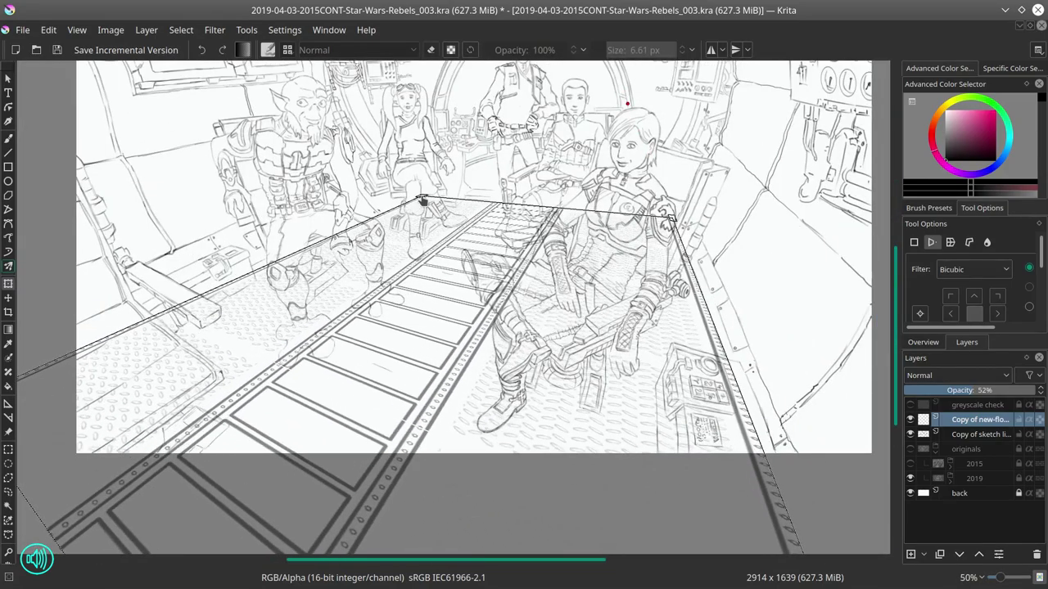
Step: Fine-tune the remaining floor corners and apply the perspective warp
{"action": "scroll", "coordinate": [315, 383], "scroll_direction": "down", "scroll_amount": 2}
{"action": "left_click_drag", "start_coordinate": [135, 396], "coordinate": [120, 399]}
{"action": "scroll", "coordinate": [594, 180], "scroll_direction": "down", "scroll_amount": 2}
{"action": "scroll", "coordinate": [600, 356], "scroll_direction": "up", "scroll_amount": 4}
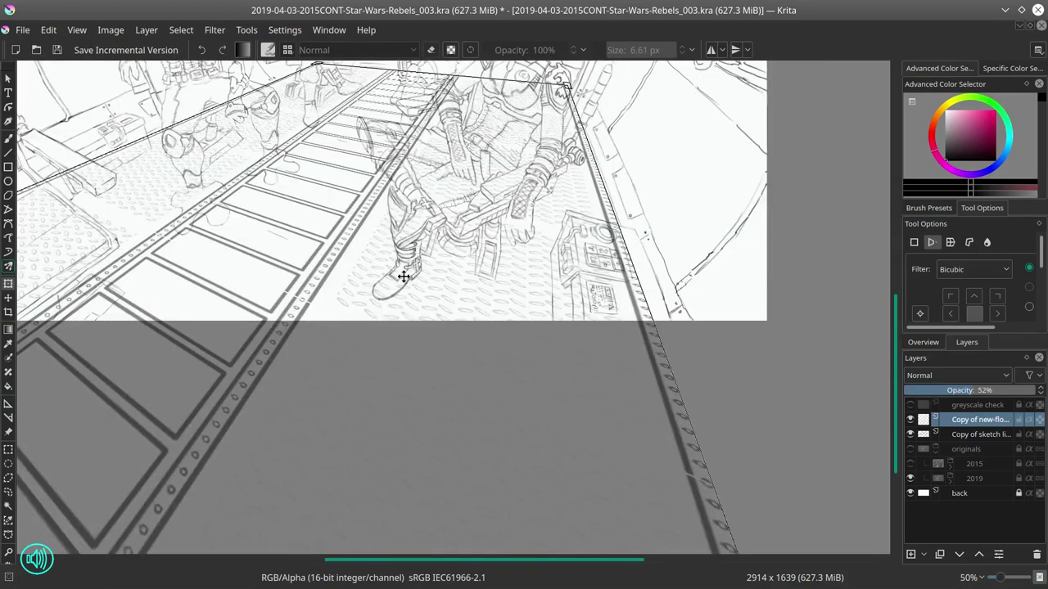
{"action": "scroll", "coordinate": [402, 275], "scroll_direction": "down", "scroll_amount": 2}
{"action": "scroll", "coordinate": [595, 540], "scroll_direction": "down", "scroll_amount": 4}
{"action": "scroll", "coordinate": [600, 250], "scroll_direction": "up", "scroll_amount": 6}
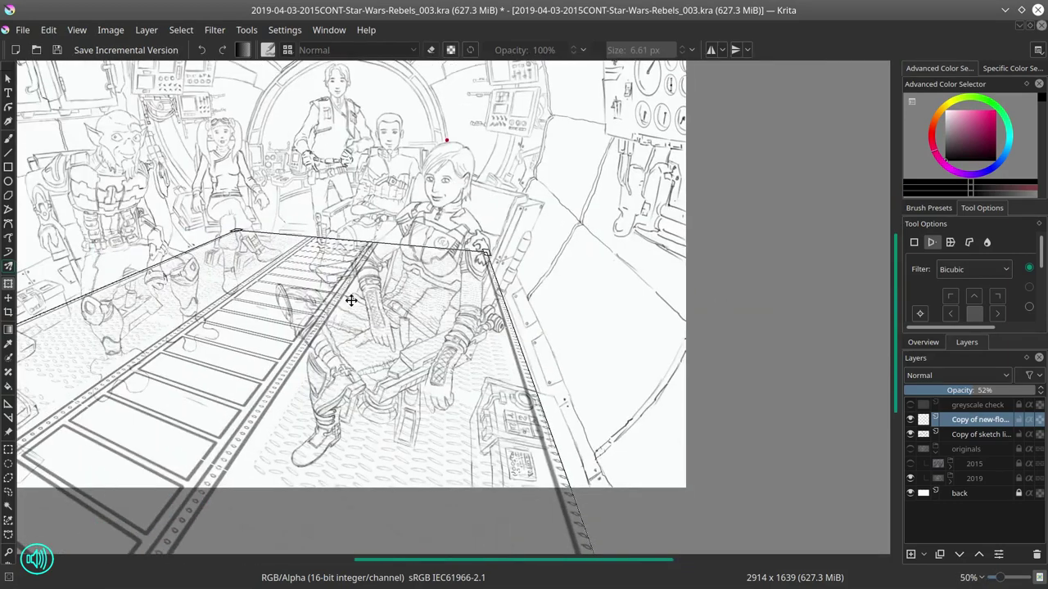
{"action": "scroll", "coordinate": [351, 300], "scroll_direction": "down", "scroll_amount": 6}
{"action": "scroll", "coordinate": [503, 440], "scroll_direction": "up", "scroll_amount": 6}
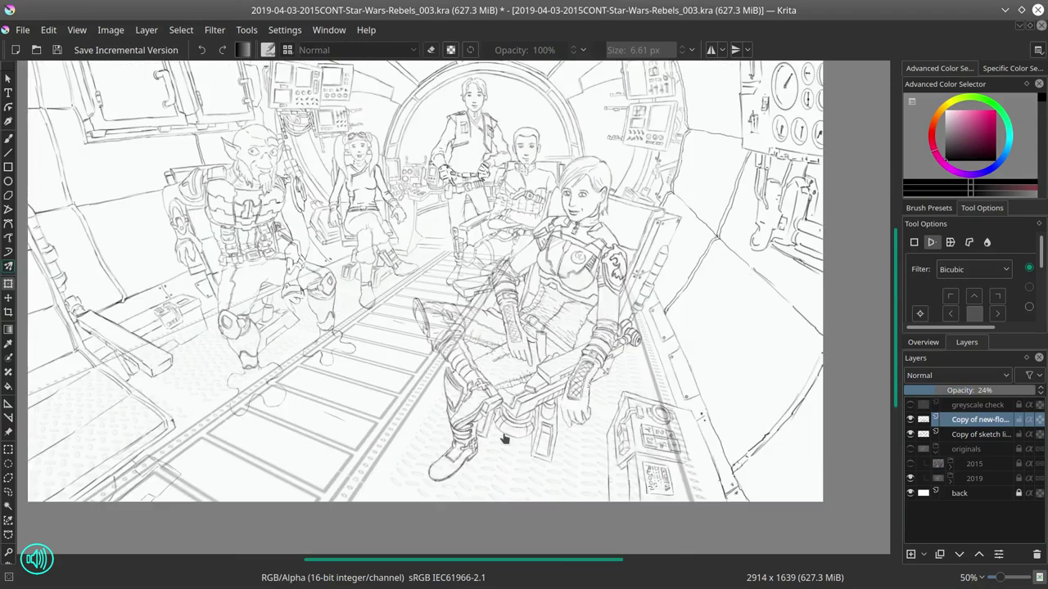
{"action": "scroll", "coordinate": [504, 440], "scroll_direction": "down", "scroll_amount": 4}
{"action": "scroll", "coordinate": [516, 428], "scroll_direction": "up", "scroll_amount": 6}
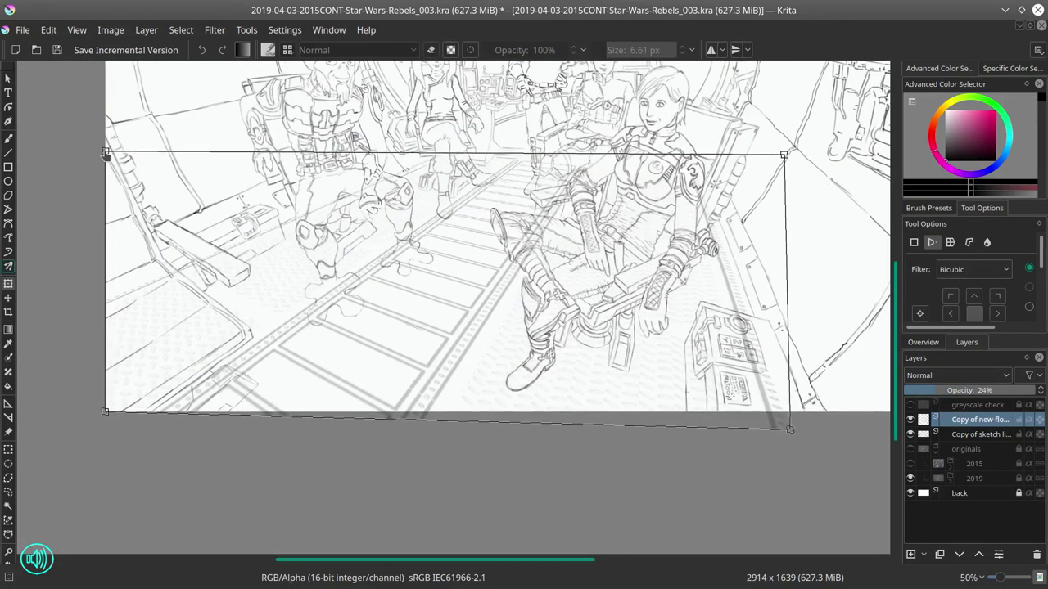
{"action": "left_click_drag", "start_coordinate": [106, 154], "coordinate": [111, 160]}
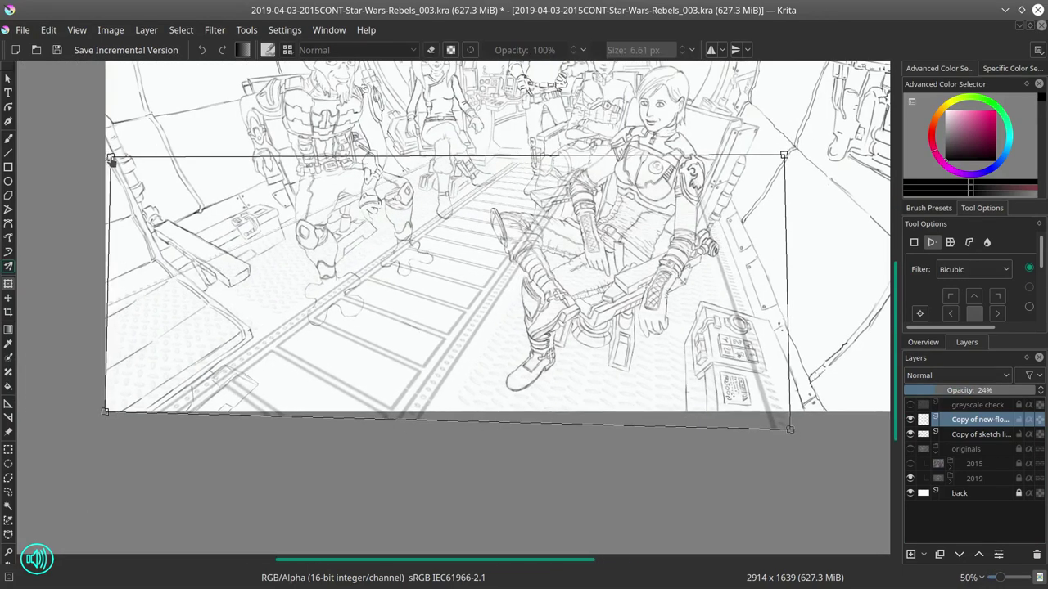
{"action": "key", "text": "Return"}
{"action": "right_click", "coordinate": [978, 420]}
Step: Duplicate the floor line layer, save, and switch to the Eraser Circle brush
{"action": "left_click", "coordinate": [900, 232]}
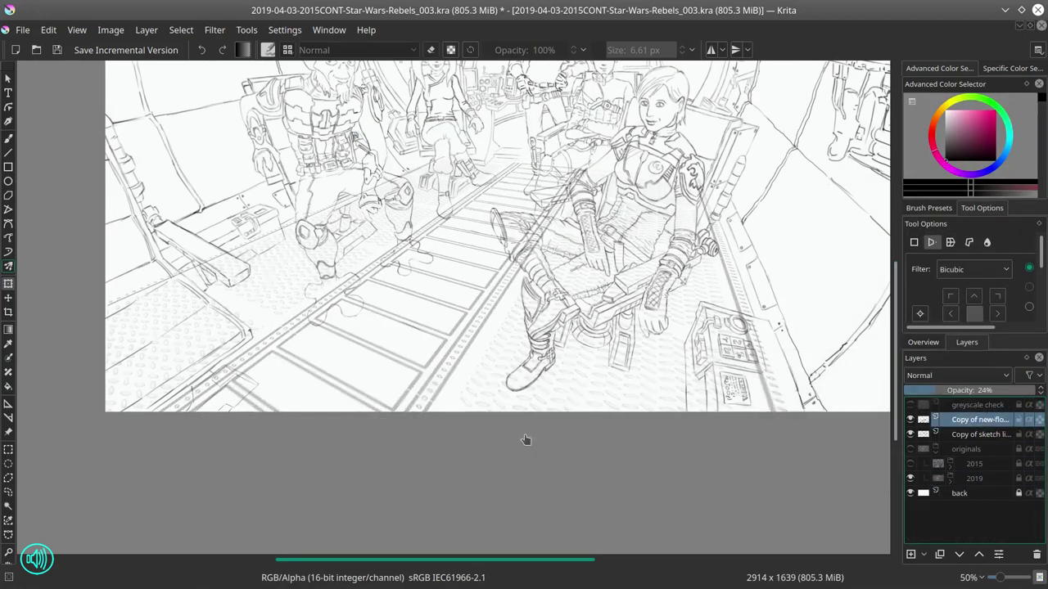
{"action": "key", "text": "ctrl+s"}
{"action": "key", "text": "b"}
{"action": "key", "text": "e"}
Step: Erase floor lines over the woman's leg, then open Star-Wars-Rebels-Comp2-Sketch-Ej.psd
{"action": "scroll", "coordinate": [513, 237], "scroll_direction": "up", "scroll_amount": 2}
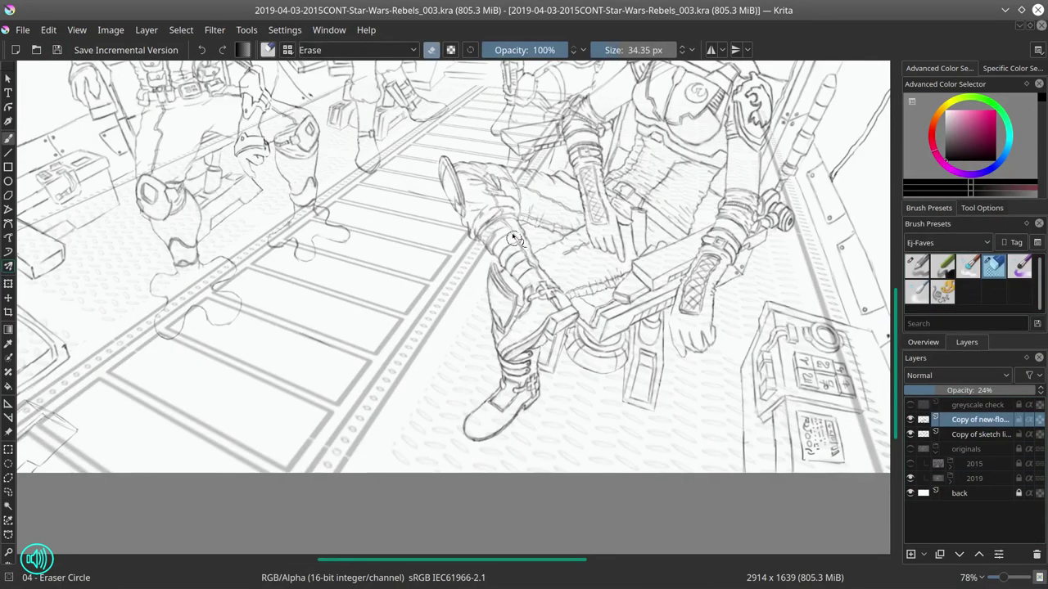
{"action": "left_click_drag", "start_coordinate": [513, 237], "coordinate": [546, 332]}
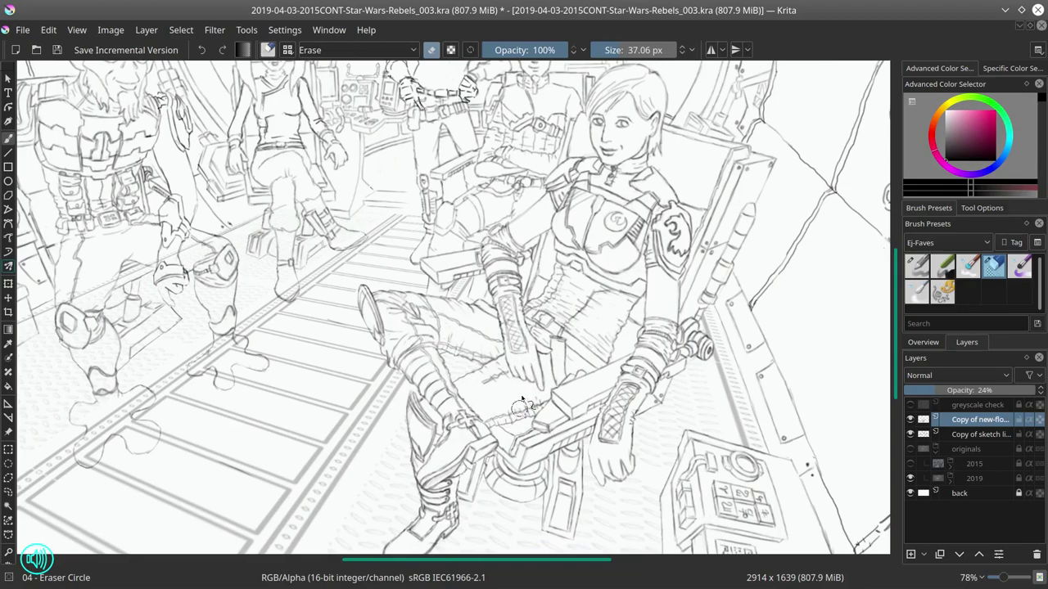
{"action": "key", "text": "ctrl+o"}
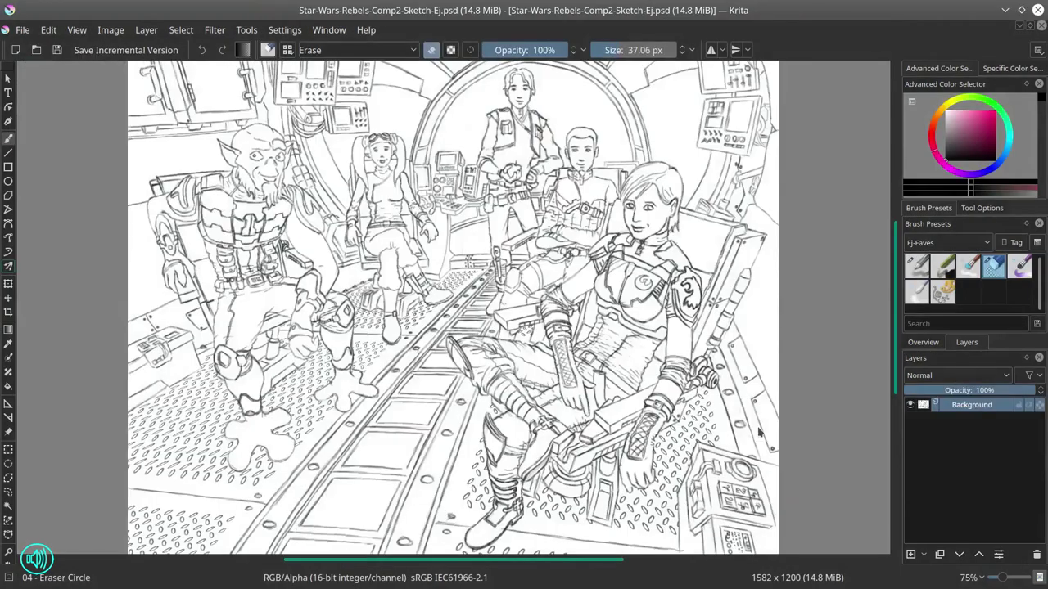
{"action": "left_click", "coordinate": [329, 29]}
Step: Switch from the PSD sketch back to the Star-Wars-Rebels_003.kra cockpit painting
{"action": "key", "text": "Escape"}
{"action": "key", "text": "ctrl+Tab"}
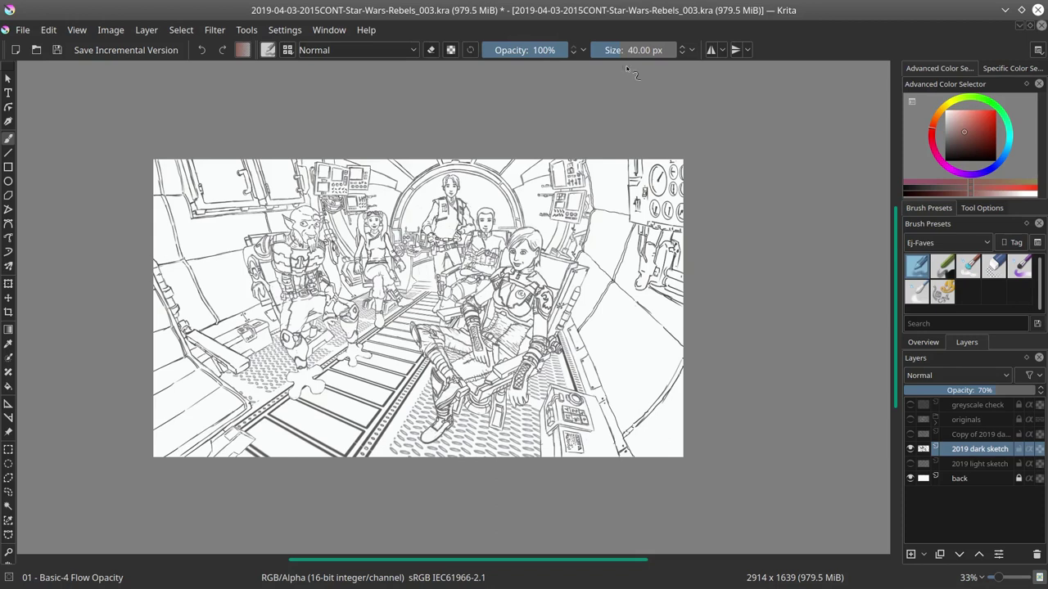
Step: Save incremental version _004 and restore the 2019 dark sketch layer inside the 2019 group
{"action": "left_click", "coordinate": [22, 30]}
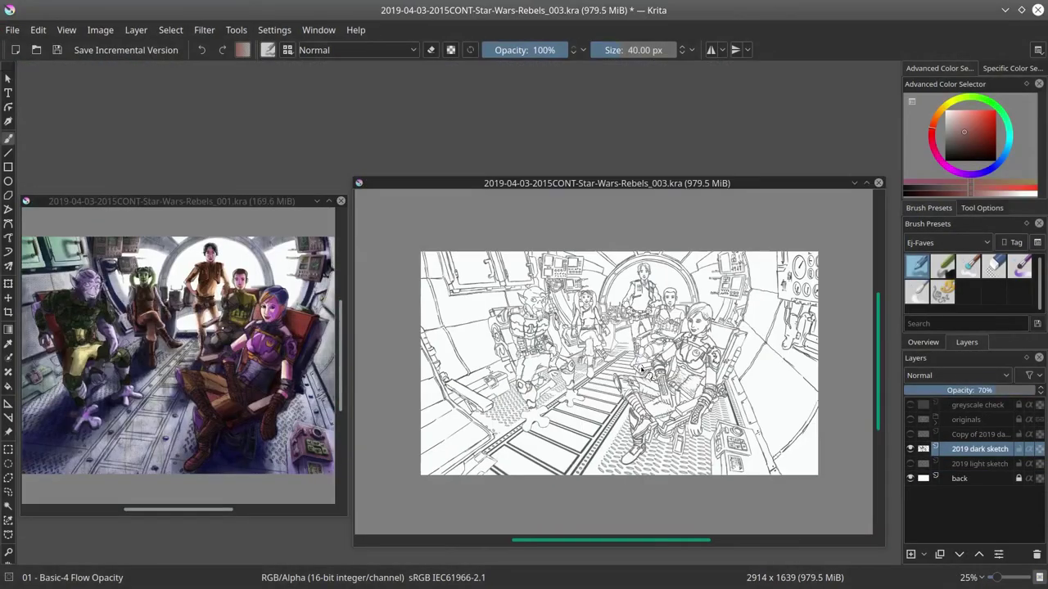
{"action": "scroll", "coordinate": [641, 368], "scroll_direction": "up", "scroll_amount": 1}
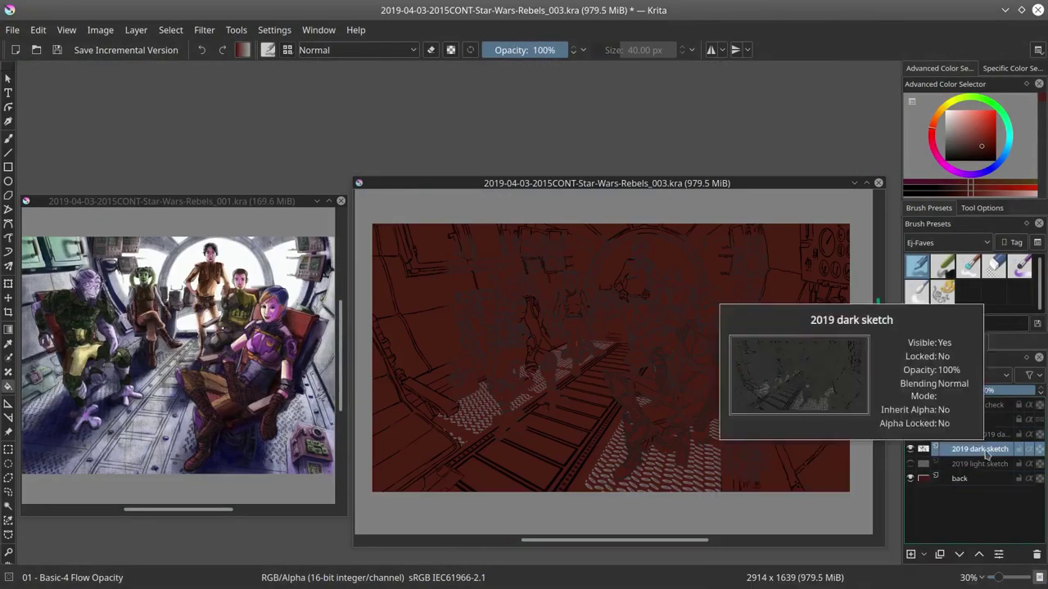
{"action": "left_click", "coordinate": [918, 419]}
{"action": "scroll", "coordinate": [982, 463], "scroll_direction": "down", "scroll_amount": 1}
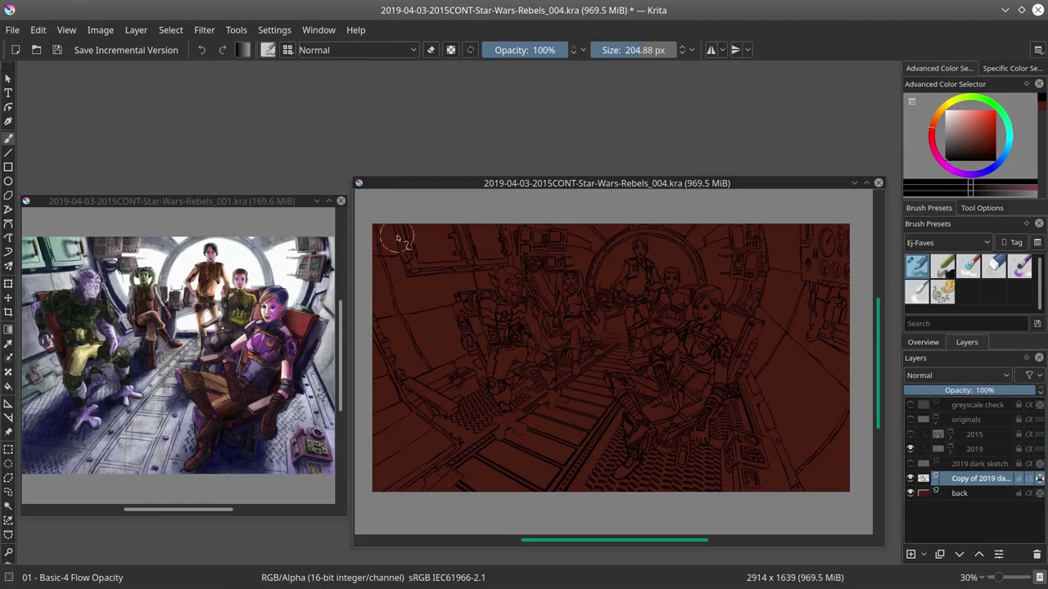
{"action": "left_click", "coordinate": [979, 463]}
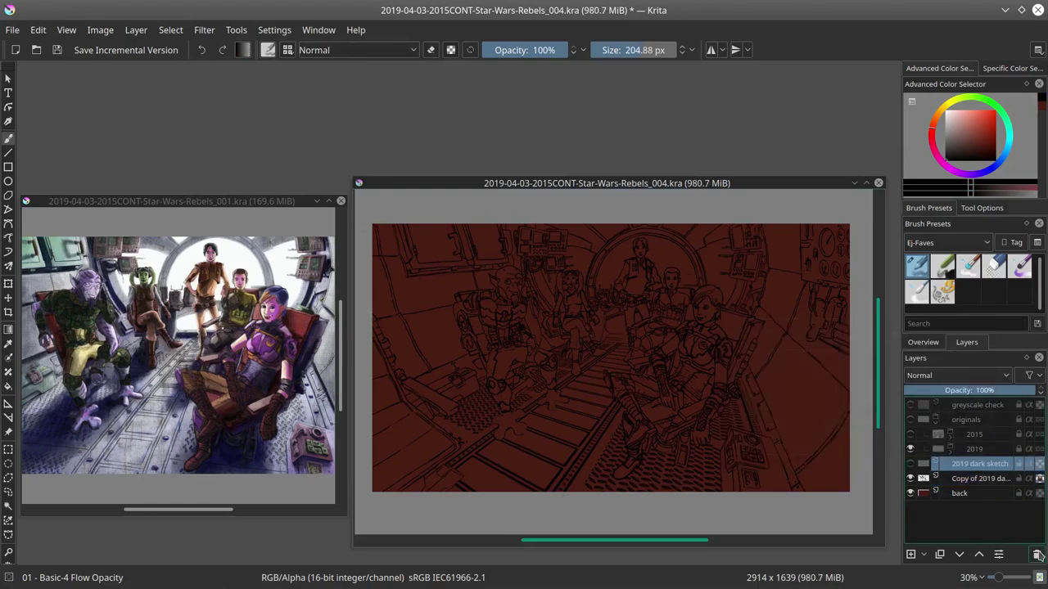
{"action": "key", "text": "ctrl+z"}
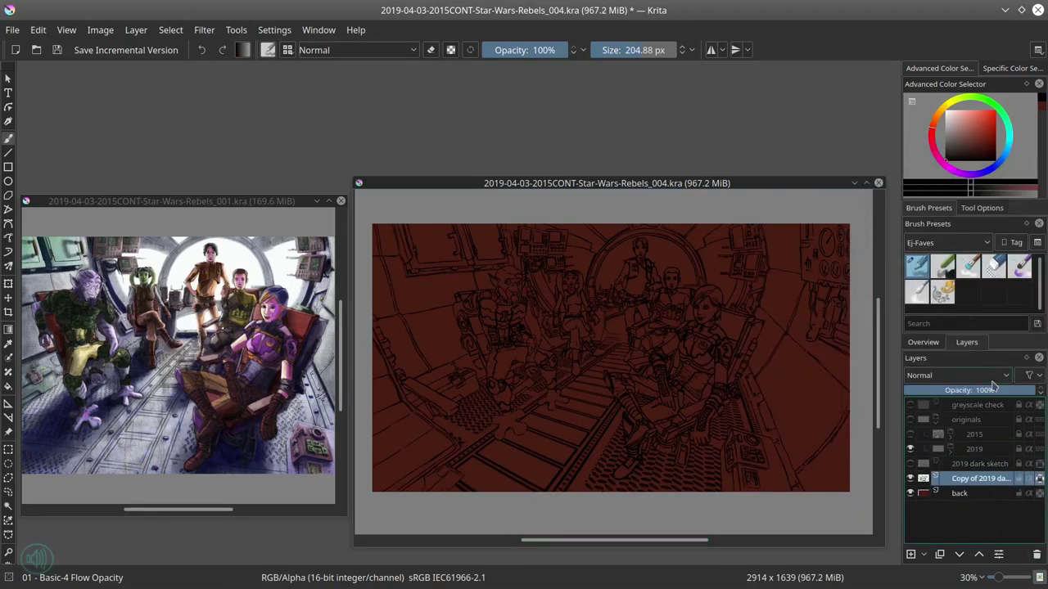
Step: Move the dark-sketch copy three places down the layer stack
{"action": "left_click", "coordinate": [960, 555]}
{"action": "left_click", "coordinate": [960, 555]}
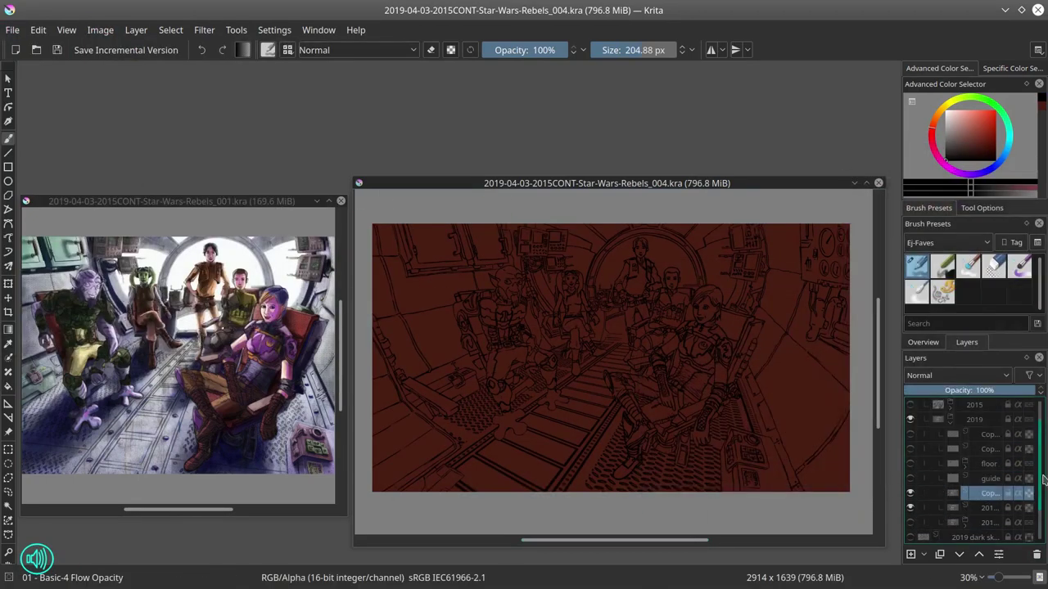
{"action": "left_click", "coordinate": [959, 555]}
Step: Move the copy layer two more places down and save the document
{"action": "left_click", "coordinate": [960, 555]}
{"action": "left_click", "coordinate": [960, 554]}
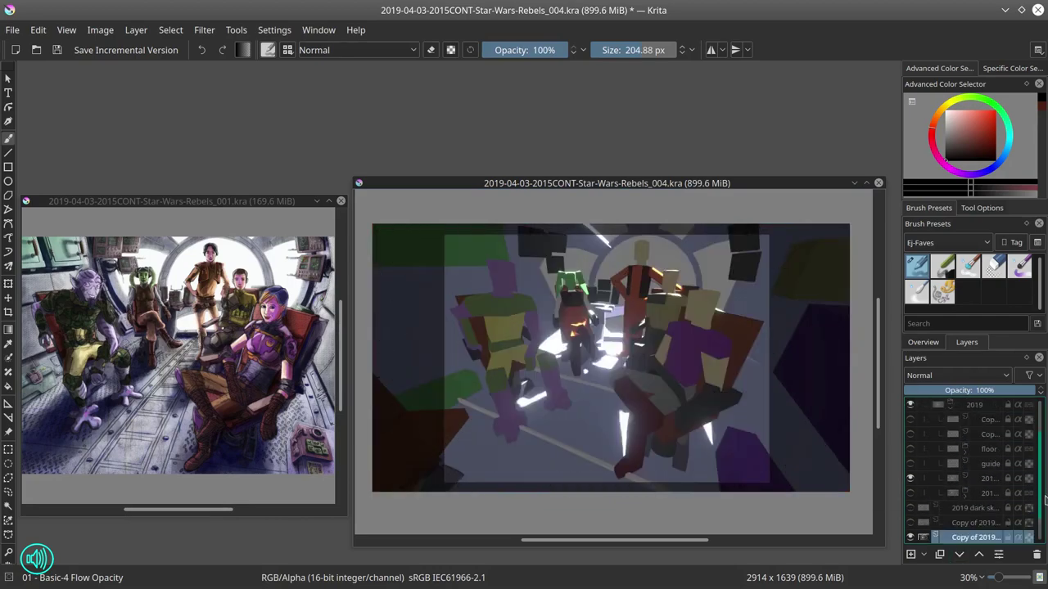
{"action": "left_click", "coordinate": [12, 30]}
{"action": "left_click", "coordinate": [23, 102]}
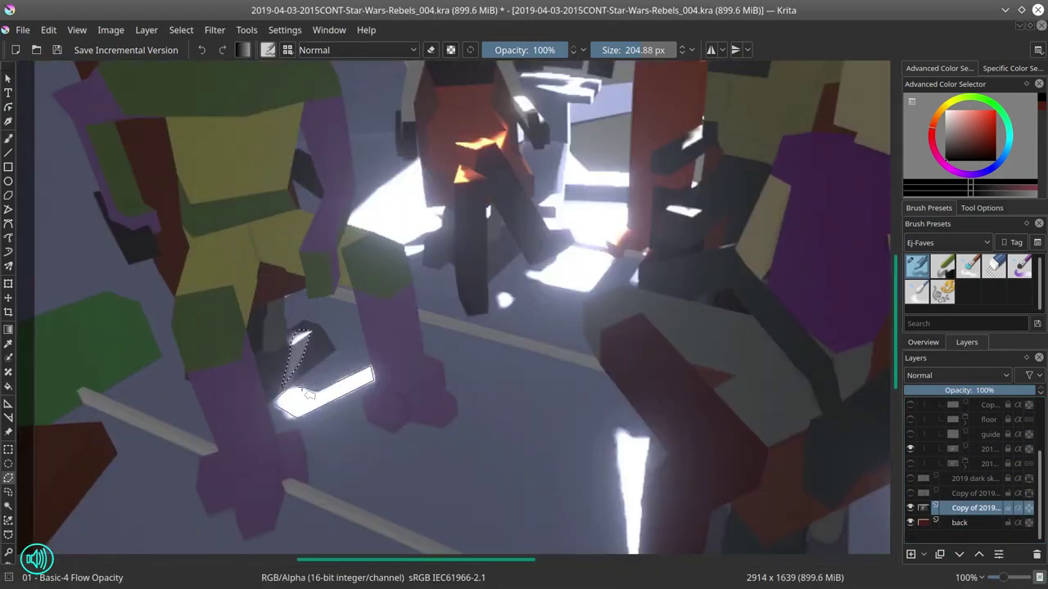
Step: Trace the render's bright floor patches with a polygonal selection and show the 2019 dark sketch
{"action": "double_click", "coordinate": [299, 344]}
{"action": "left_click_drag", "start_coordinate": [504, 303], "coordinate": [467, 364]}
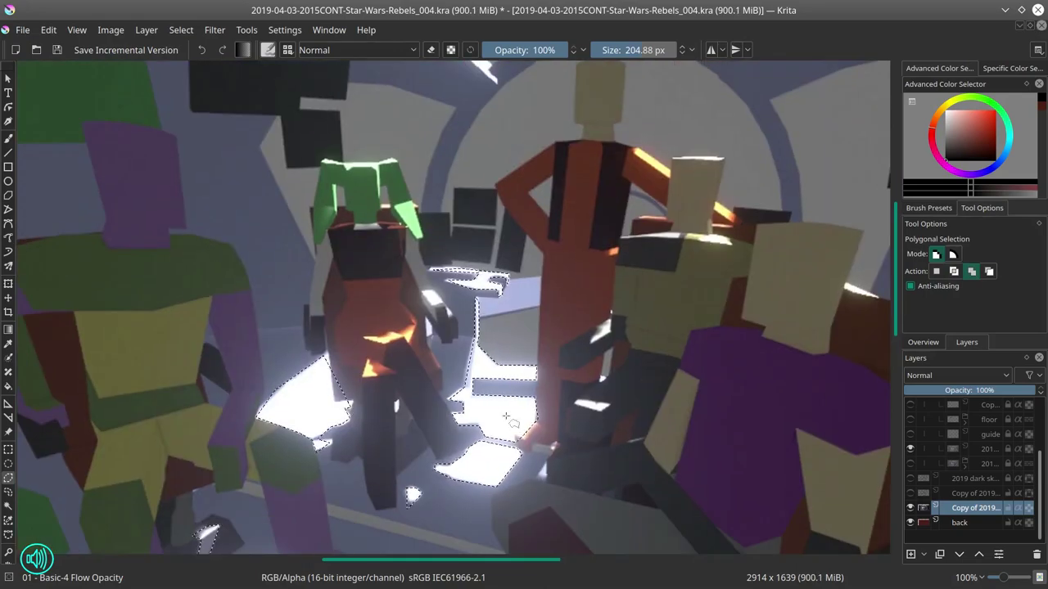
{"action": "key", "text": "minus"}
{"action": "key", "text": "minus"}
{"action": "left_click", "coordinate": [910, 478]}
{"action": "left_click", "coordinate": [910, 478]}
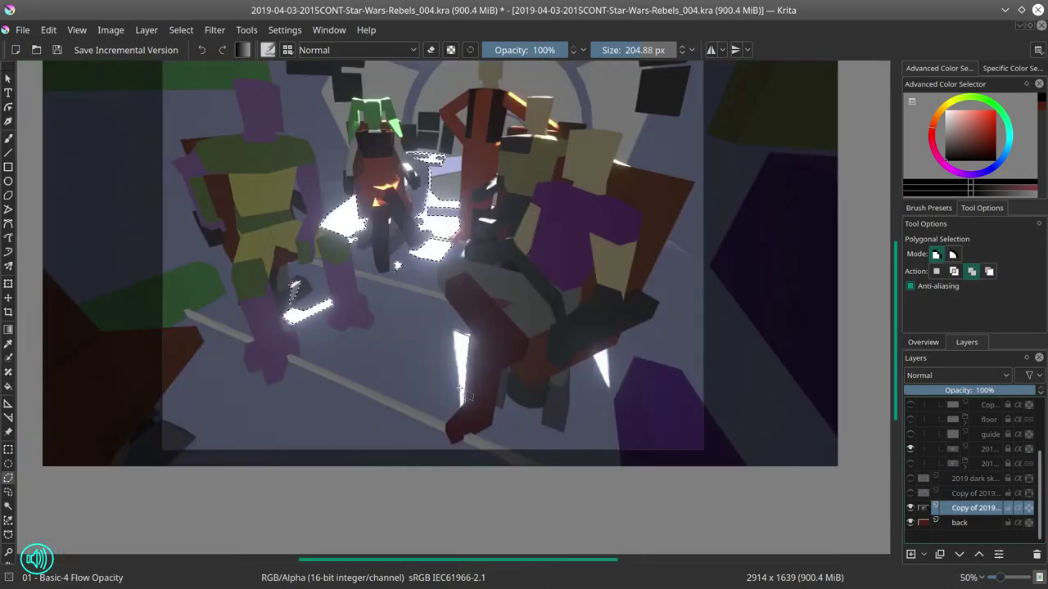
{"action": "left_click", "coordinate": [910, 477]}
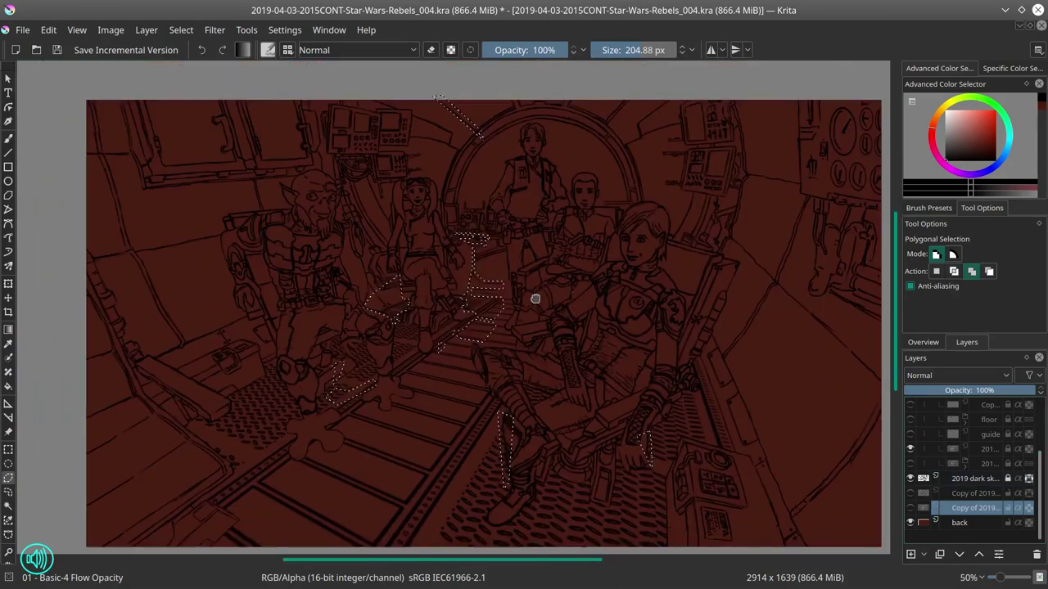
Step: Trace a closed polygonal selection around the standing man and save the document
{"action": "scroll", "coordinate": [475, 311], "scroll_direction": "up", "scroll_amount": 3}
{"action": "left_click", "coordinate": [372, 261]}
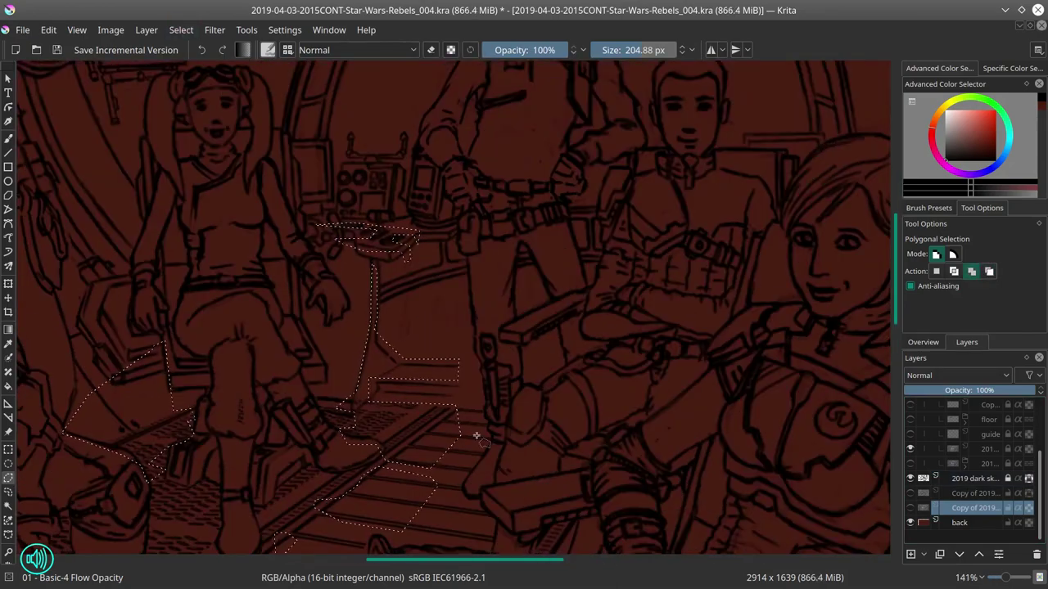
{"action": "scroll", "coordinate": [425, 385], "scroll_direction": "up", "scroll_amount": 3}
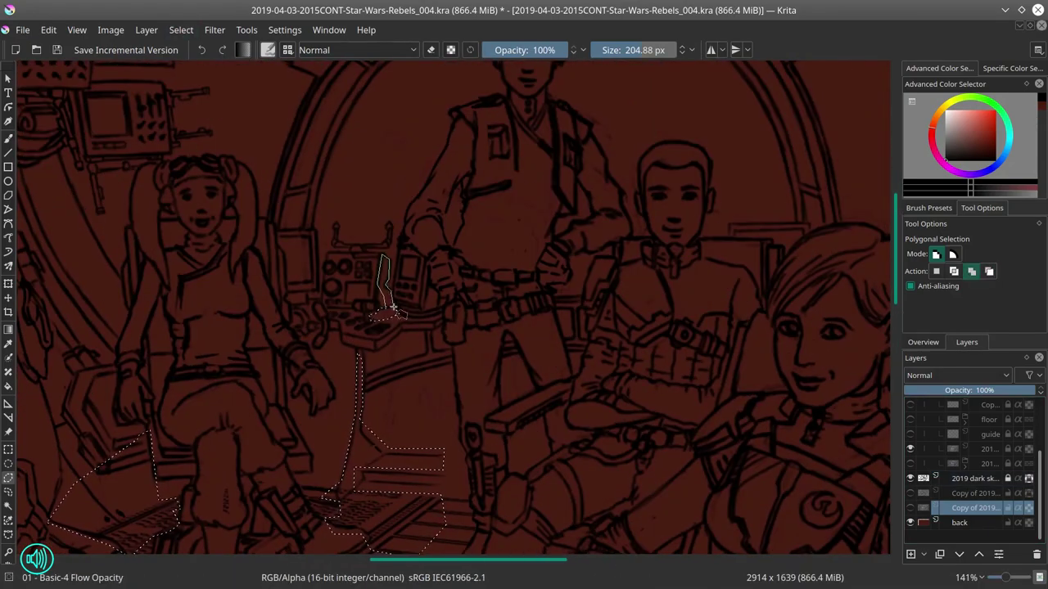
{"action": "scroll", "coordinate": [444, 305], "scroll_direction": "up", "scroll_amount": 3}
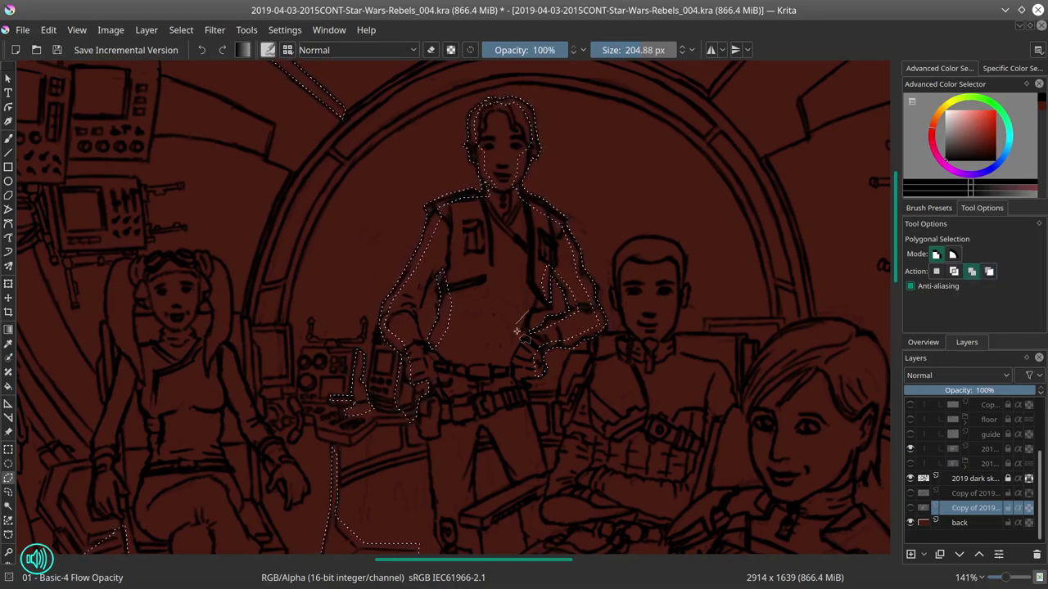
{"action": "scroll", "coordinate": [497, 364], "scroll_direction": "down", "scroll_amount": 3}
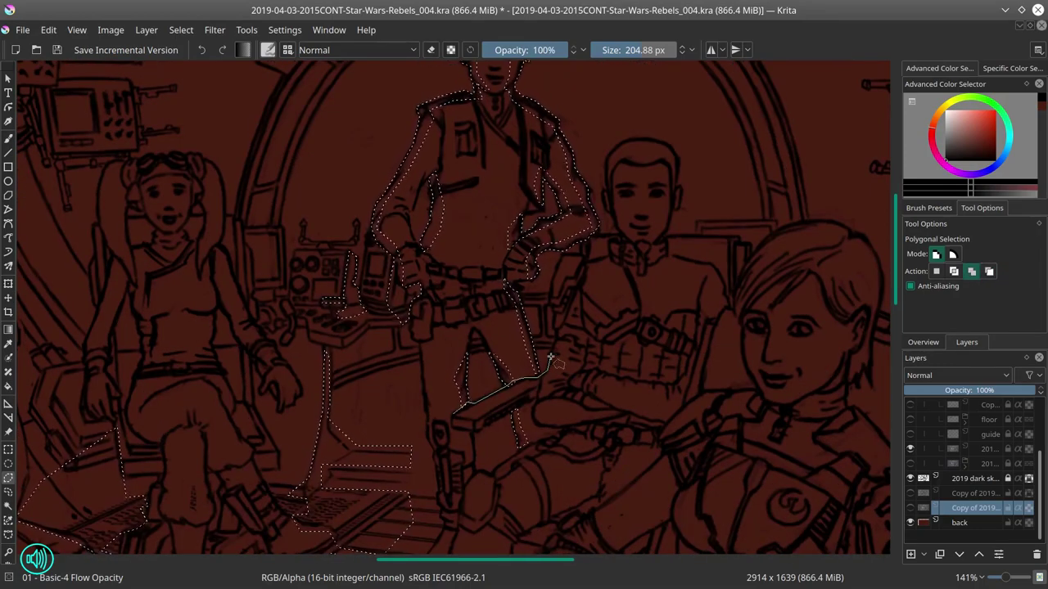
{"action": "scroll", "coordinate": [532, 385], "scroll_direction": "down", "scroll_amount": 2}
{"action": "left_click", "coordinate": [363, 360]}
{"action": "left_click", "coordinate": [342, 381]}
{"action": "left_click", "coordinate": [344, 392]}
{"action": "left_click", "coordinate": [366, 413]}
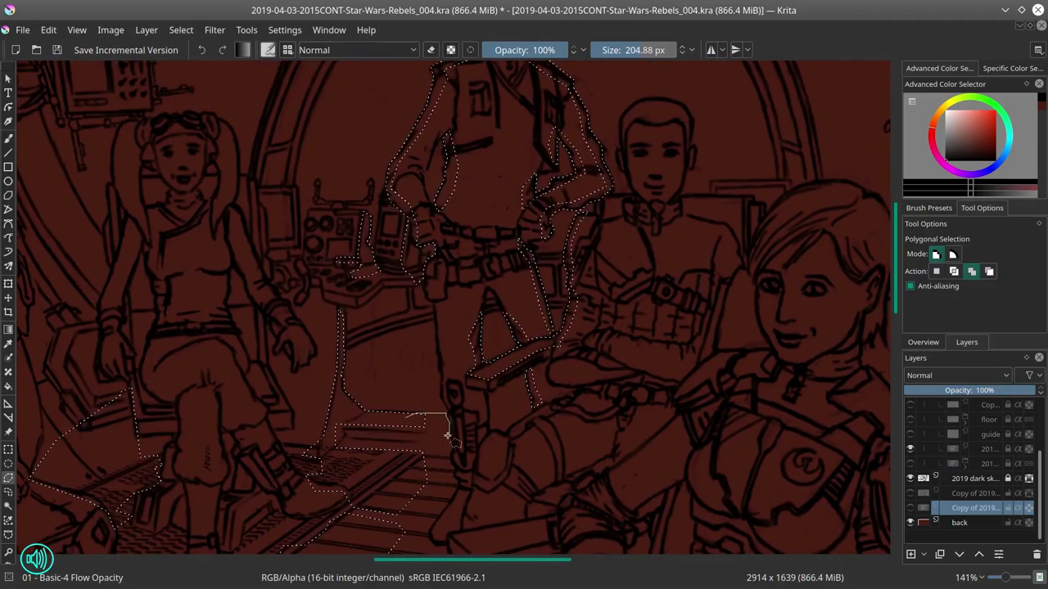
{"action": "left_click", "coordinate": [393, 511]}
{"action": "scroll", "coordinate": [432, 491], "scroll_direction": "down", "scroll_amount": 3}
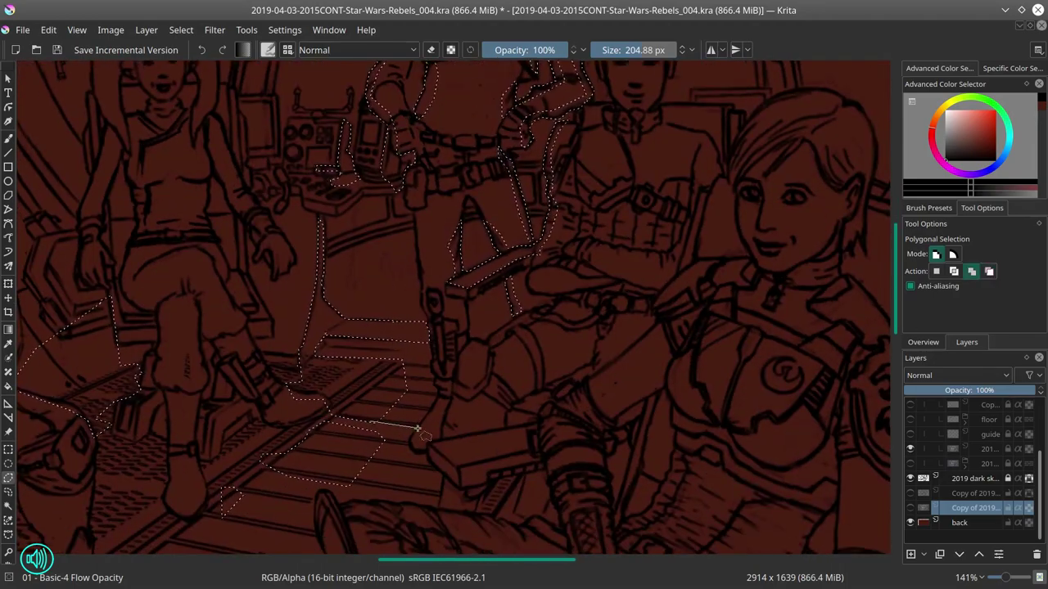
{"action": "left_click", "coordinate": [417, 428]}
{"action": "double_click", "coordinate": [381, 123]}
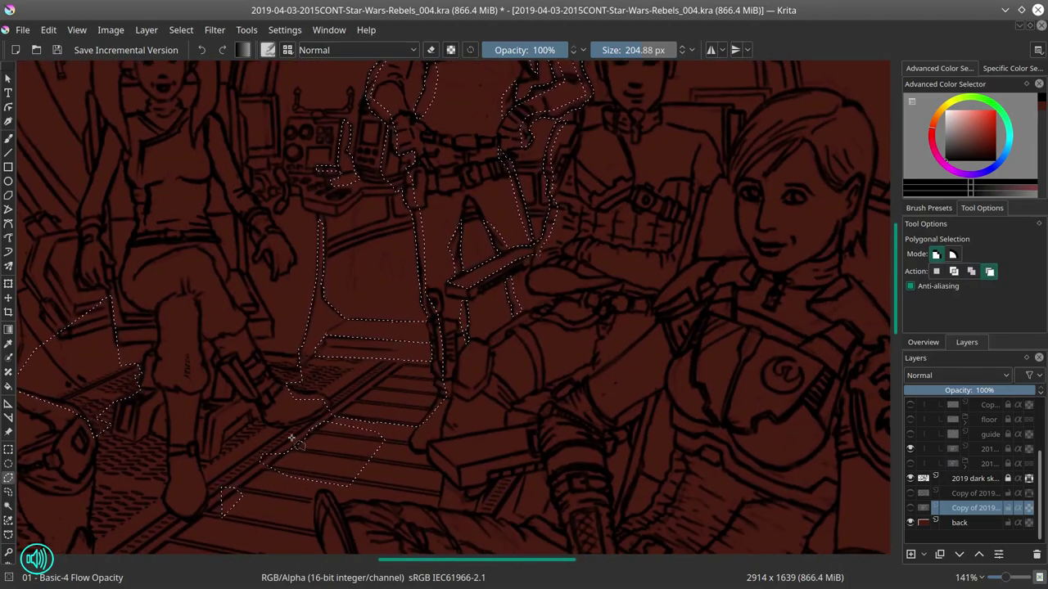
{"action": "key", "text": "ctrl+s"}
Step: Trace a closed selection outline around the seated man's head
{"action": "scroll", "coordinate": [410, 369], "scroll_direction": "up", "scroll_amount": 6}
{"action": "left_click", "coordinate": [493, 296]}
{"action": "left_click", "coordinate": [477, 258]}
{"action": "left_click", "coordinate": [480, 221]}
{"action": "left_click", "coordinate": [508, 206]}
{"action": "left_click", "coordinate": [536, 214]}
{"action": "left_click", "coordinate": [541, 245]}
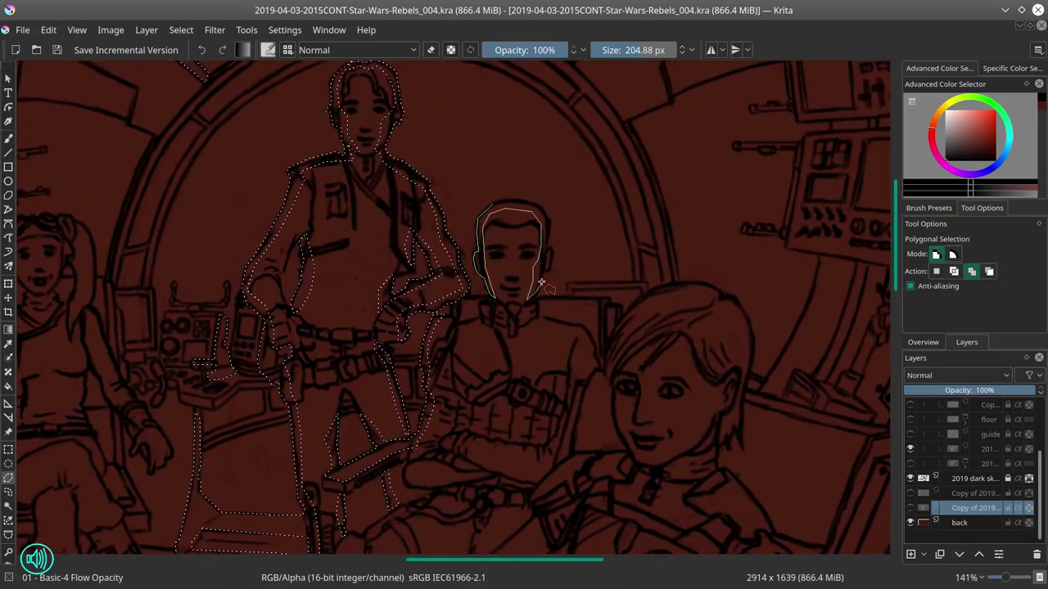
{"action": "double_click", "coordinate": [541, 283]}
Step: Extend the selection around the woman's head and along the console edge
{"action": "scroll", "coordinate": [573, 374], "scroll_direction": "right", "scroll_amount": 5}
{"action": "scroll", "coordinate": [716, 409], "scroll_direction": "up", "scroll_amount": 5}
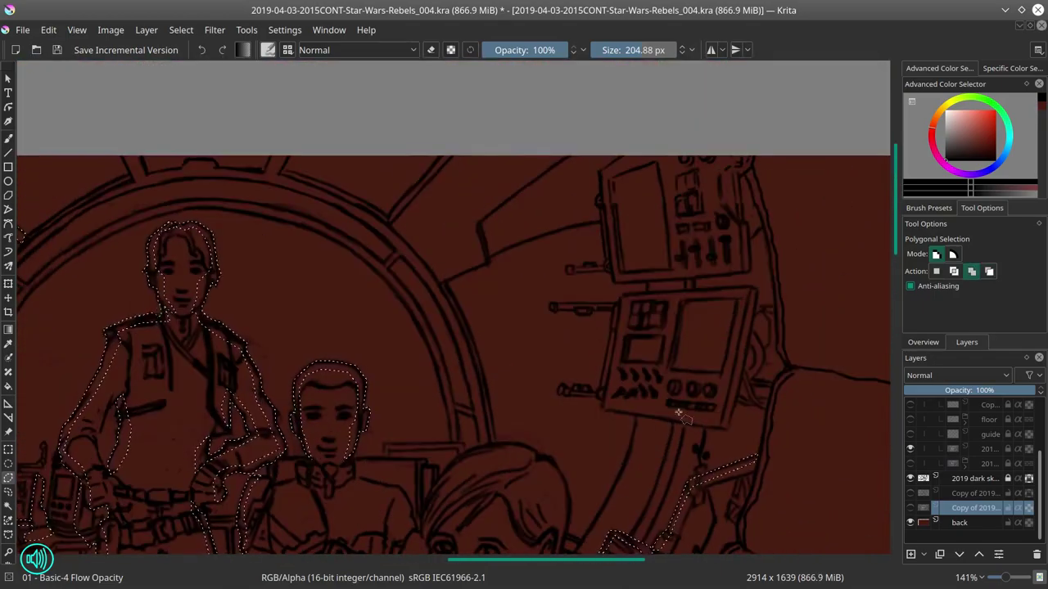
{"action": "scroll", "coordinate": [679, 413], "scroll_direction": "down", "scroll_amount": 5}
{"action": "scroll", "coordinate": [679, 413], "scroll_direction": "right", "scroll_amount": 4}
{"action": "left_click", "coordinate": [314, 421]}
{"action": "left_click", "coordinate": [288, 335]}
{"action": "left_click", "coordinate": [350, 249]}
{"action": "left_click", "coordinate": [420, 290]}
{"action": "left_click", "coordinate": [428, 360]}
{"action": "left_click", "coordinate": [579, 397]}
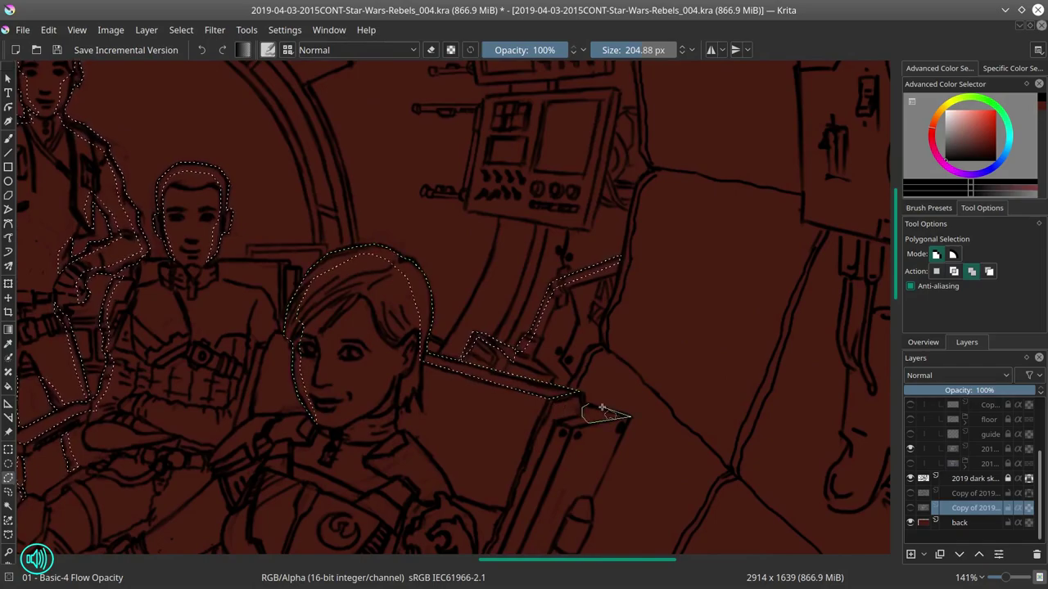
Step: Trace the goggled woman's side, across her goggles, and down her leg
{"action": "scroll", "coordinate": [601, 406], "scroll_direction": "left", "scroll_amount": 6}
{"action": "scroll", "coordinate": [602, 407], "scroll_direction": "up", "scroll_amount": 1}
{"action": "scroll", "coordinate": [260, 370], "scroll_direction": "left", "scroll_amount": 1}
{"action": "scroll", "coordinate": [261, 371], "scroll_direction": "up", "scroll_amount": 1}
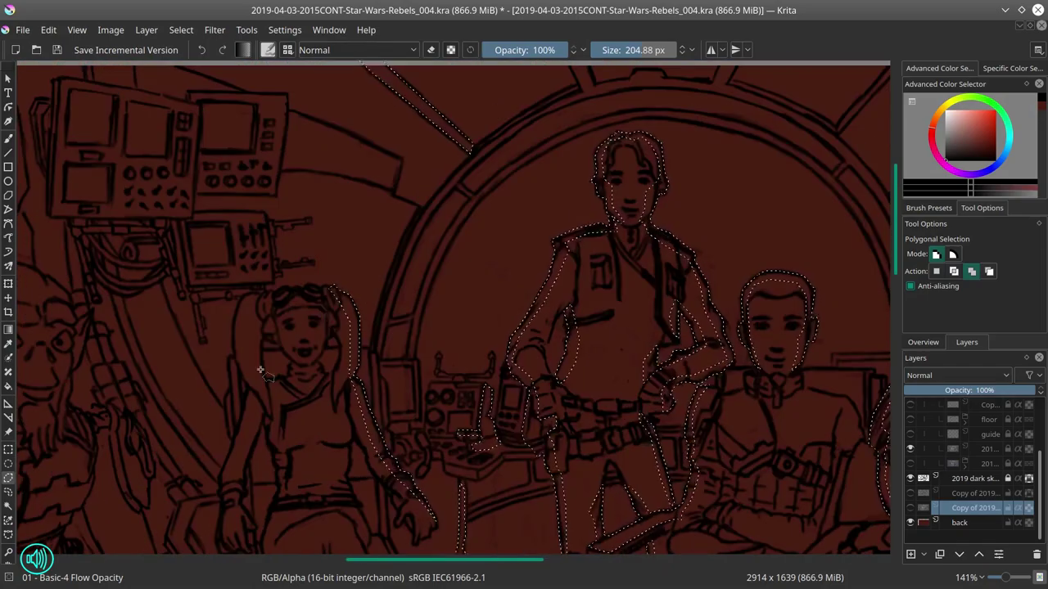
{"action": "left_click", "coordinate": [260, 370]}
{"action": "left_click", "coordinate": [254, 336]}
{"action": "left_click", "coordinate": [246, 304]}
{"action": "left_click", "coordinate": [279, 290]}
{"action": "left_click", "coordinate": [311, 288]}
{"action": "scroll", "coordinate": [327, 286], "scroll_direction": "down", "scroll_amount": 4}
{"action": "scroll", "coordinate": [327, 286], "scroll_direction": "down", "scroll_amount": 4}
{"action": "left_click", "coordinate": [258, 311]}
{"action": "left_click", "coordinate": [282, 356]}
{"action": "left_click", "coordinate": [323, 425]}
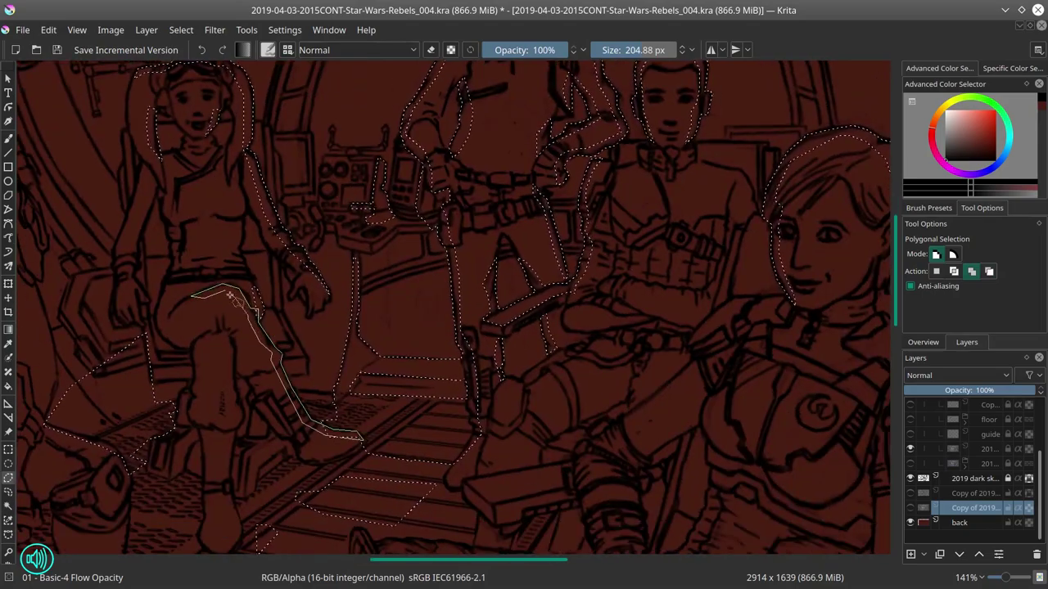
Step: Add selection points along the goblin's arm and survey the remaining floor gaps
{"action": "scroll", "coordinate": [362, 438], "scroll_direction": "down", "scroll_amount": 6}
{"action": "scroll", "coordinate": [583, 379], "scroll_direction": "down", "scroll_amount": 3}
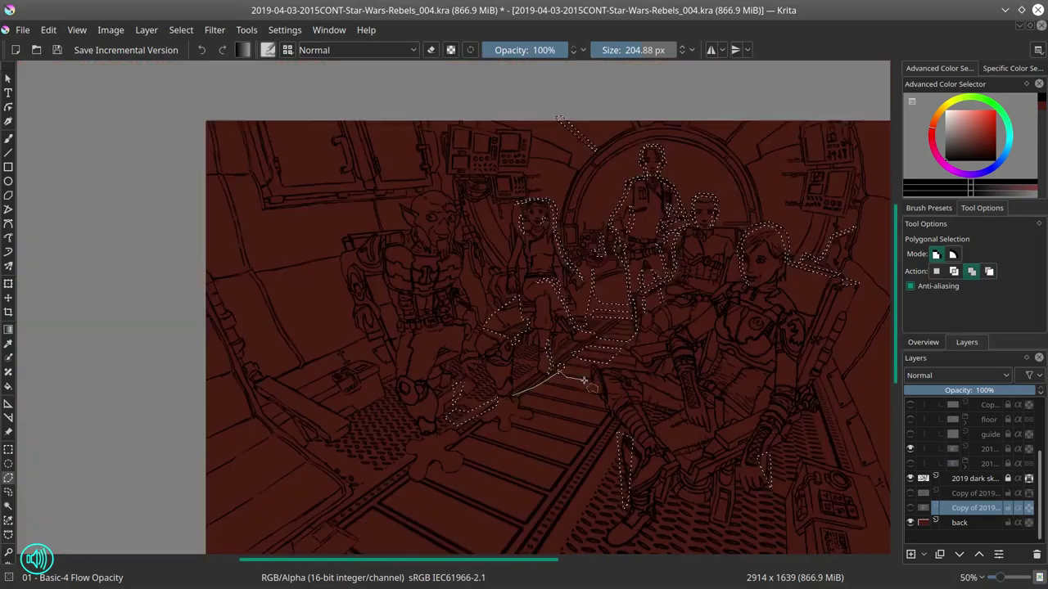
{"action": "scroll", "coordinate": [532, 288], "scroll_direction": "up", "scroll_amount": 3}
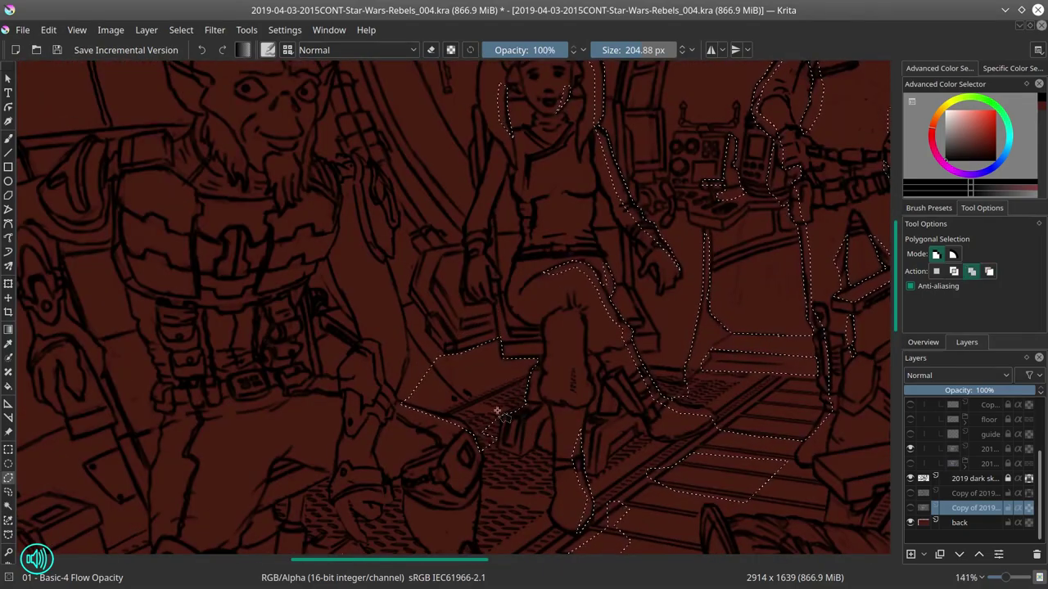
{"action": "scroll", "coordinate": [365, 176], "scroll_direction": "up", "scroll_amount": 3}
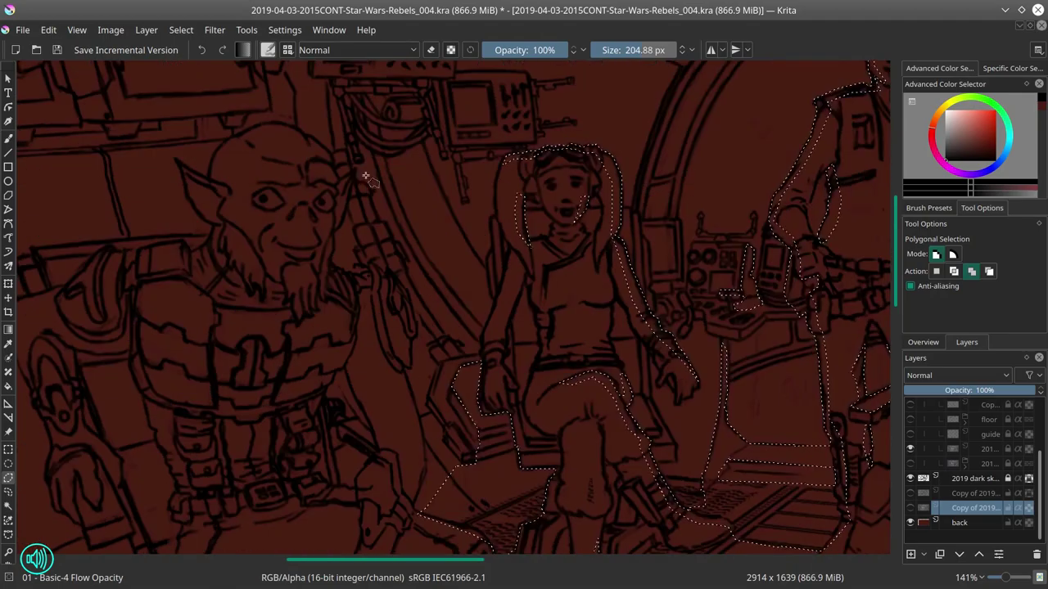
{"action": "scroll", "coordinate": [418, 321], "scroll_direction": "up", "scroll_amount": 3}
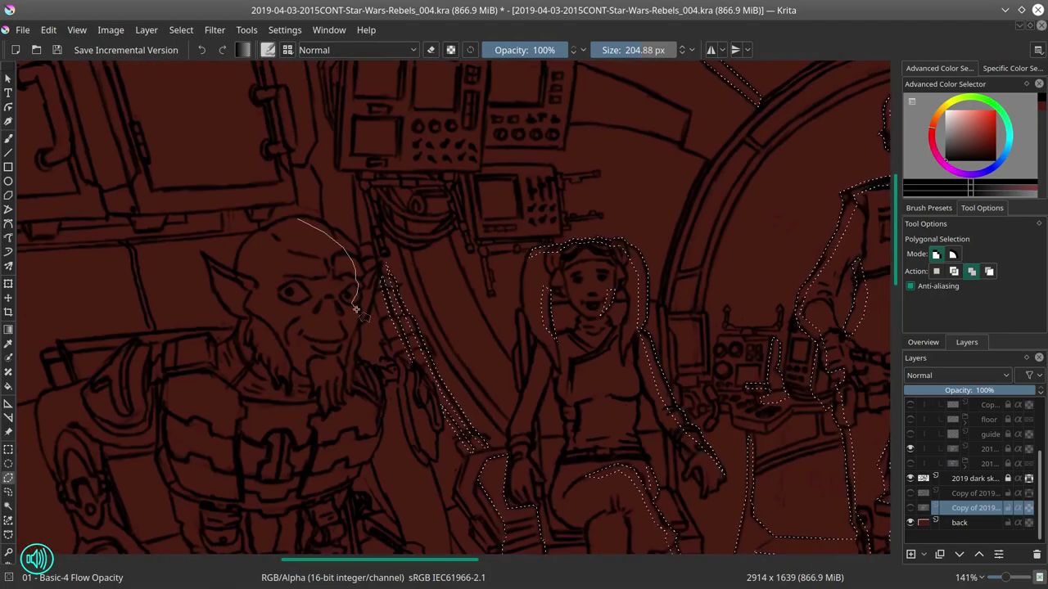
{"action": "scroll", "coordinate": [338, 344], "scroll_direction": "down", "scroll_amount": 3}
{"action": "left_click", "coordinate": [327, 262]}
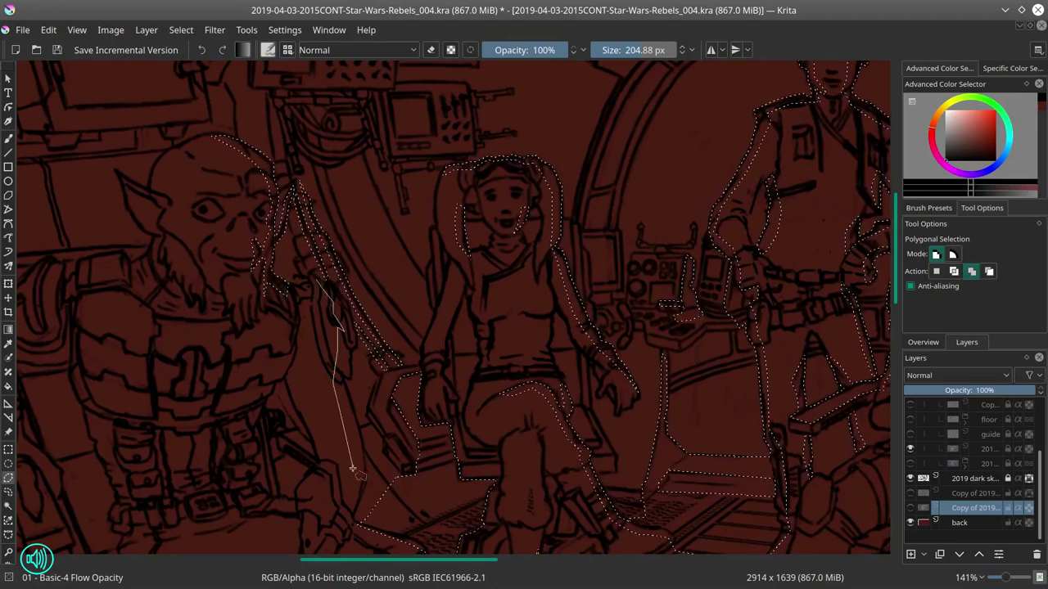
{"action": "scroll", "coordinate": [327, 262], "scroll_direction": "down", "scroll_amount": 3}
{"action": "left_click", "coordinate": [356, 221]}
{"action": "scroll", "coordinate": [342, 156], "scroll_direction": "down", "scroll_amount": 6}
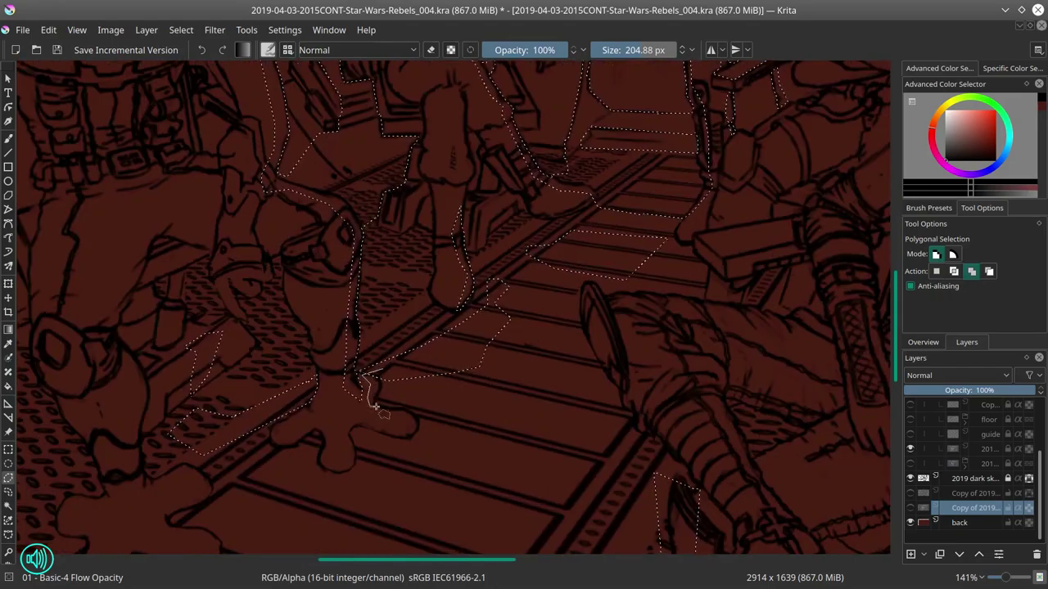
{"action": "scroll", "coordinate": [256, 321], "scroll_direction": "left", "scroll_amount": 3}
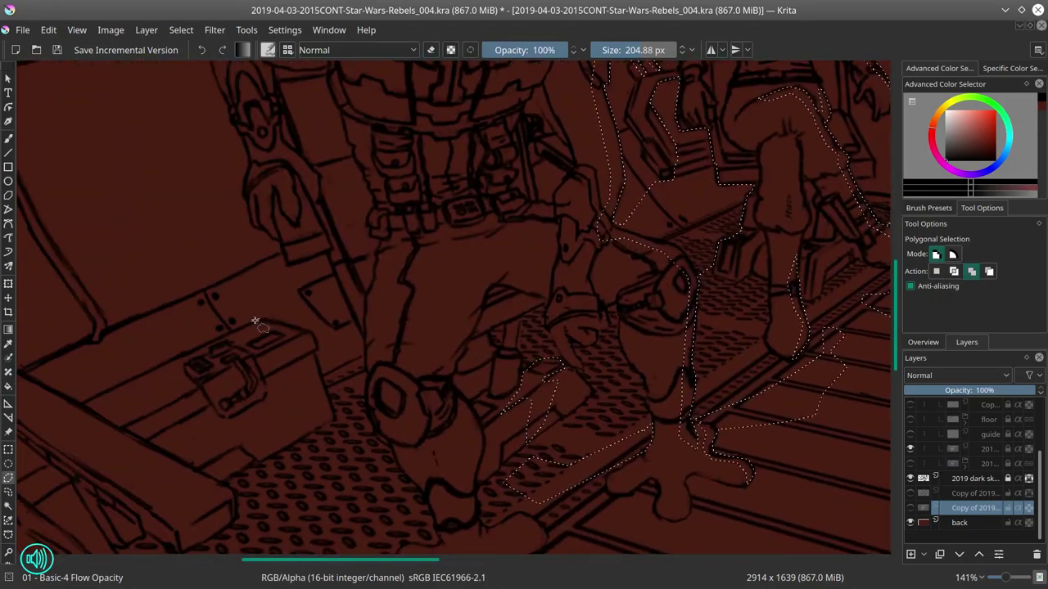
{"action": "scroll", "coordinate": [585, 387], "scroll_direction": "up", "scroll_amount": 4}
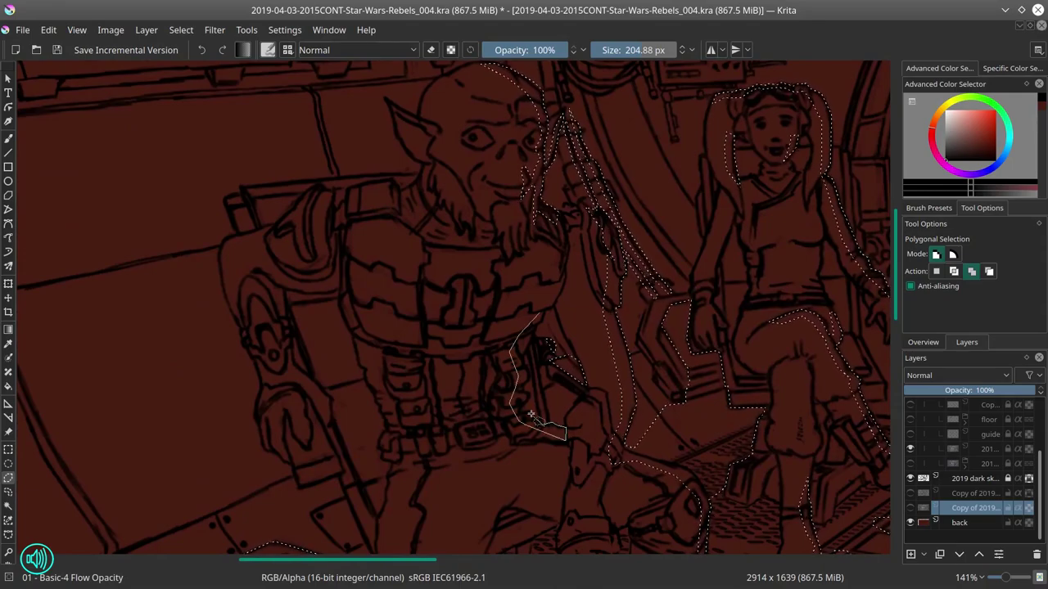
{"action": "scroll", "coordinate": [530, 415], "scroll_direction": "down", "scroll_amount": 1}
{"action": "scroll", "coordinate": [491, 418], "scroll_direction": "down", "scroll_amount": 3}
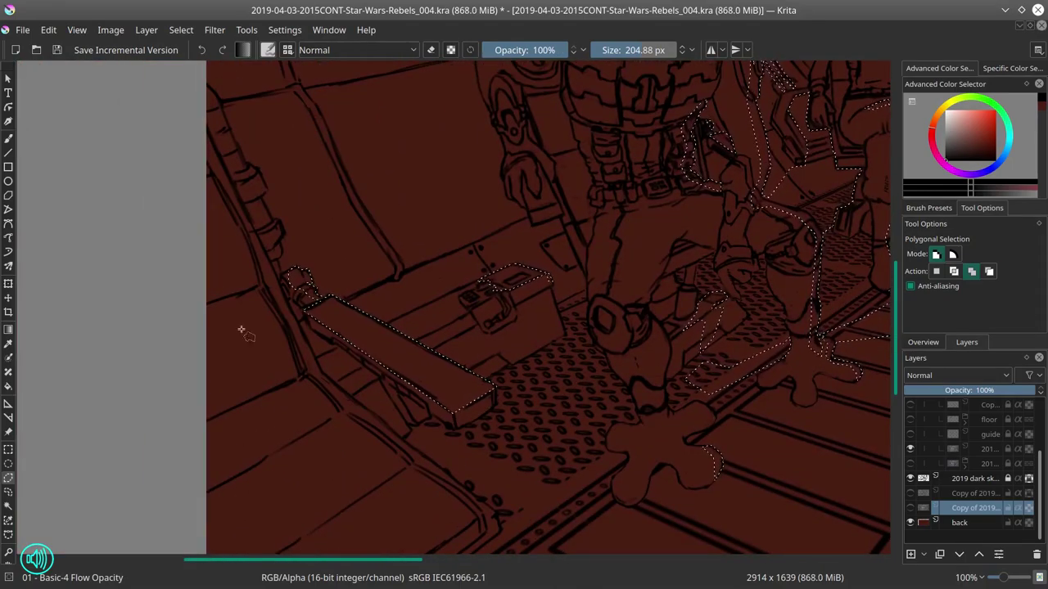
{"action": "scroll", "coordinate": [313, 266], "scroll_direction": "up", "scroll_amount": 1}
{"action": "scroll", "coordinate": [313, 266], "scroll_direction": "left", "scroll_amount": 1}
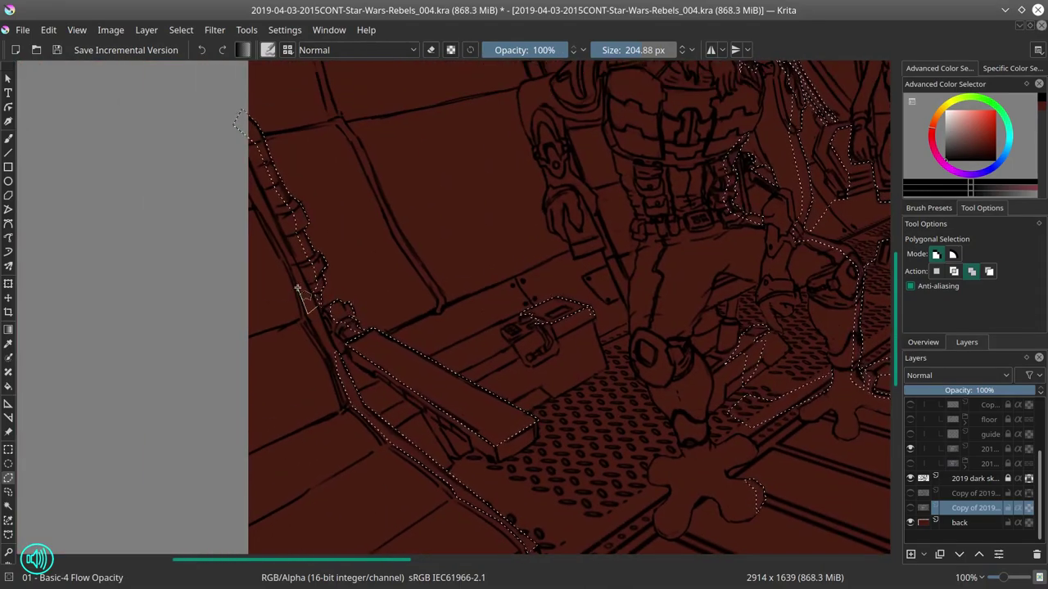
{"action": "scroll", "coordinate": [491, 344], "scroll_direction": "down", "scroll_amount": 3}
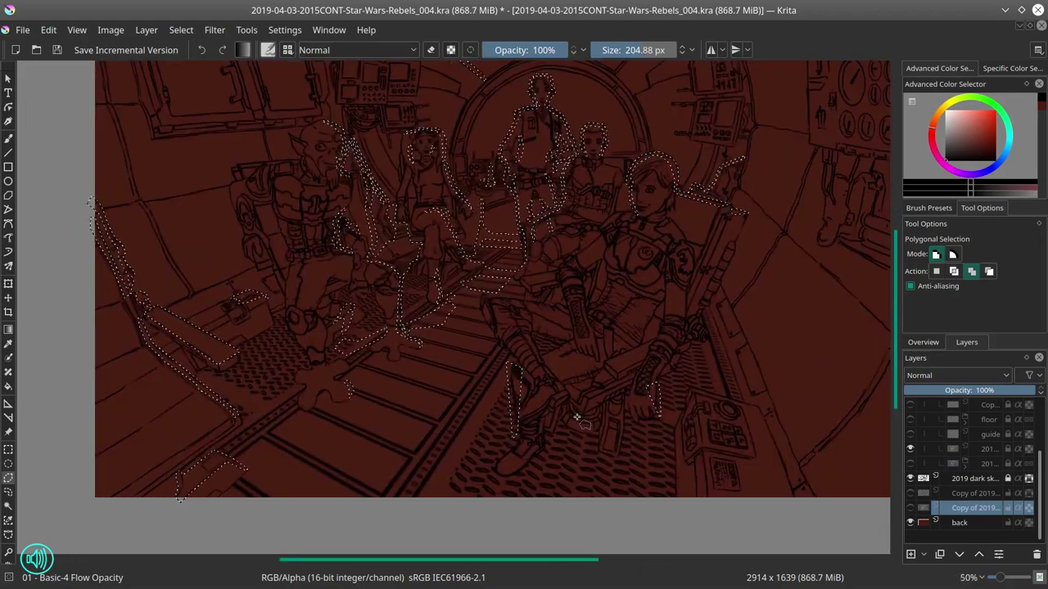
{"action": "scroll", "coordinate": [567, 366], "scroll_direction": "up", "scroll_amount": 3}
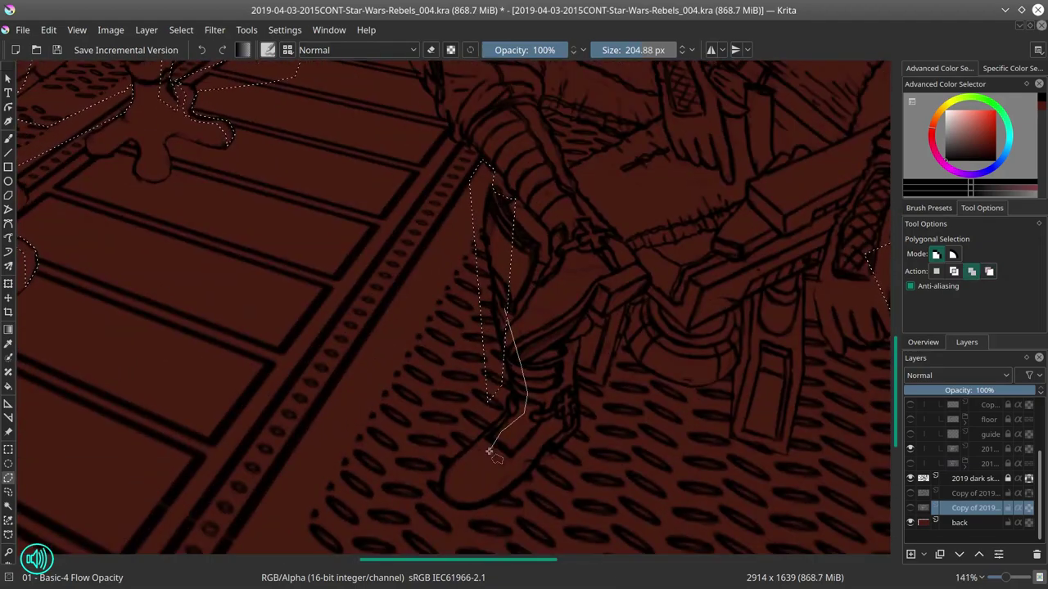
{"action": "scroll", "coordinate": [559, 334], "scroll_direction": "up", "scroll_amount": 5}
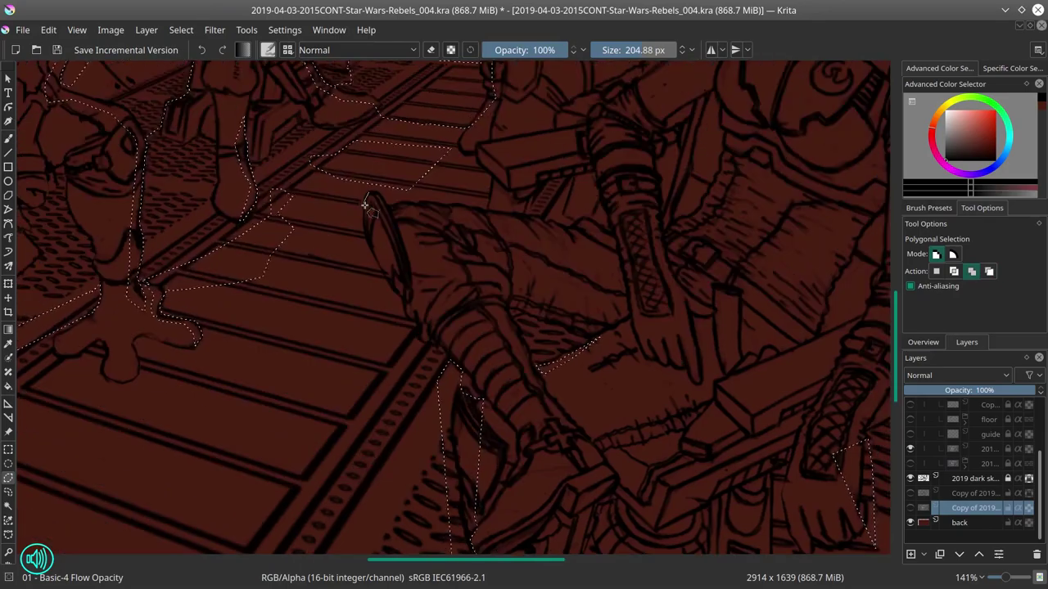
{"action": "scroll", "coordinate": [540, 246], "scroll_direction": "up", "scroll_amount": 5}
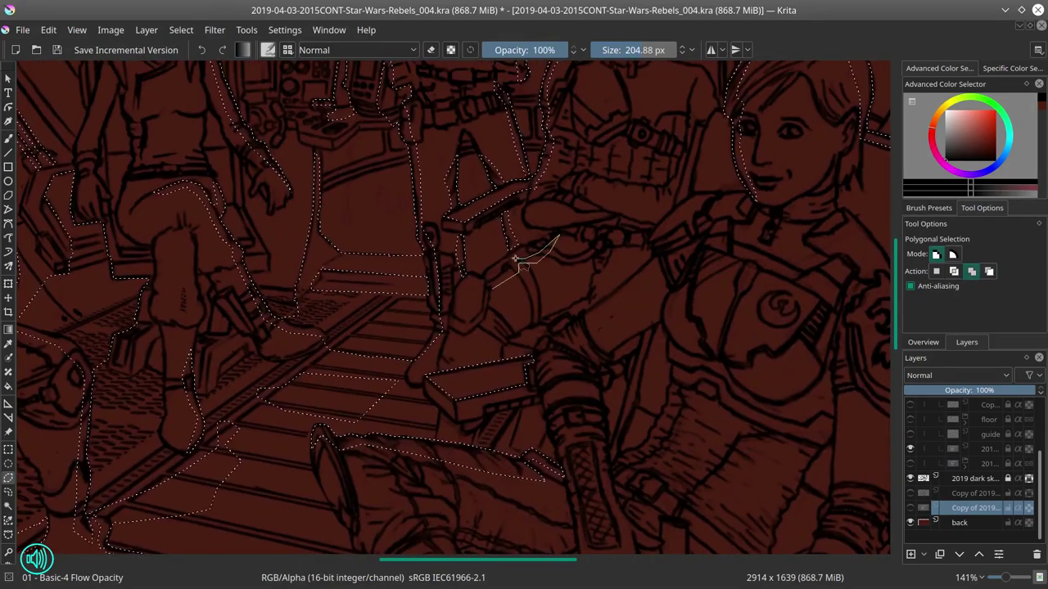
{"action": "scroll", "coordinate": [516, 259], "scroll_direction": "down", "scroll_amount": 10}
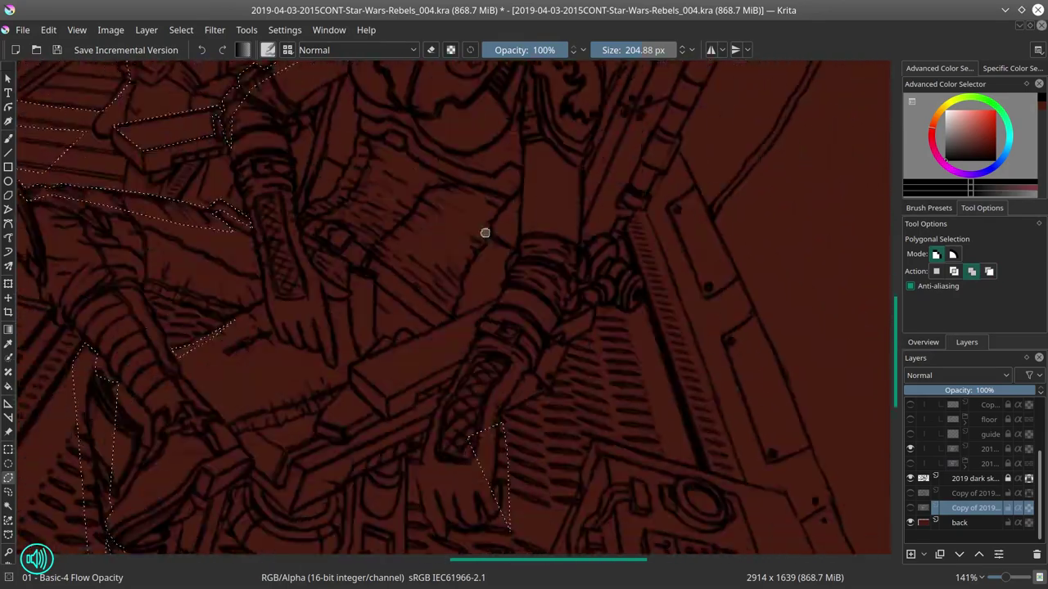
{"action": "scroll", "coordinate": [507, 286], "scroll_direction": "down", "scroll_amount": 5}
{"action": "scroll", "coordinate": [557, 368], "scroll_direction": "down", "scroll_amount": 1}
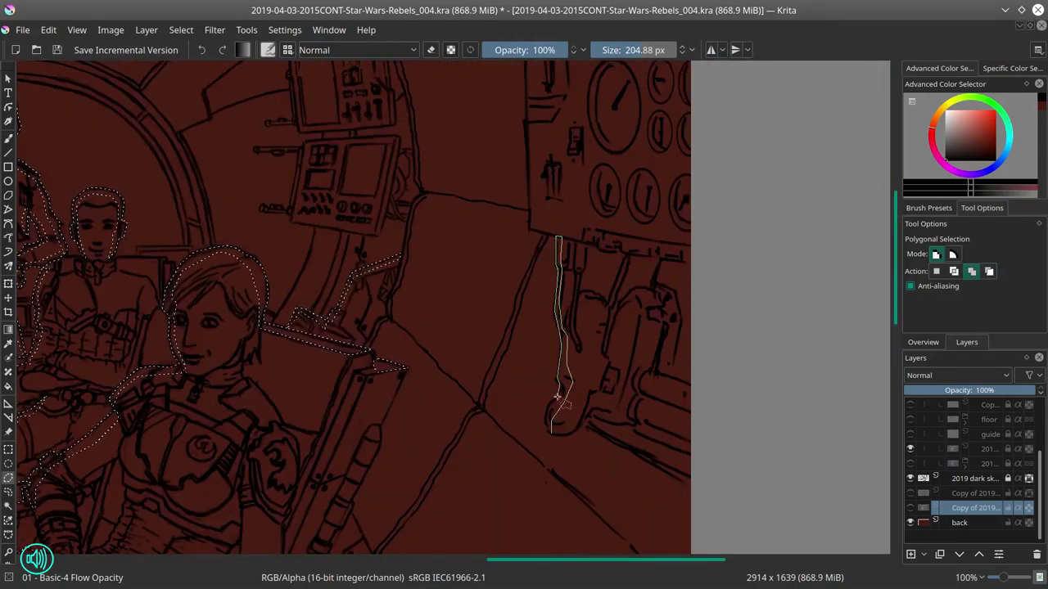
Step: Close the polygon around the figures and fill it light blue
{"action": "key", "text": "Return"}
{"action": "scroll", "coordinate": [612, 304], "scroll_direction": "down", "scroll_amount": 3}
{"action": "left_click", "coordinate": [23, 29]}
{"action": "key", "text": "f"}
{"action": "left_click", "coordinate": [690, 438]}
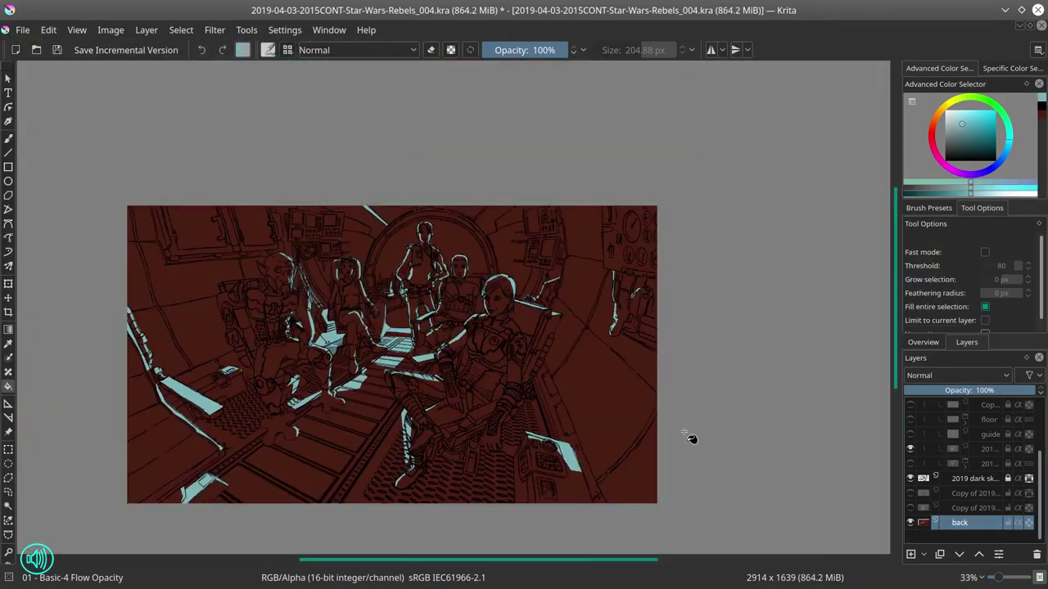
Step: Select the gap around the upper cockpit monitors
{"action": "left_click", "coordinate": [8, 477]}
{"action": "scroll", "coordinate": [646, 102], "scroll_direction": "up", "scroll_amount": 2}
{"action": "left_click_drag", "start_coordinate": [120, 323], "coordinate": [344, 295]}
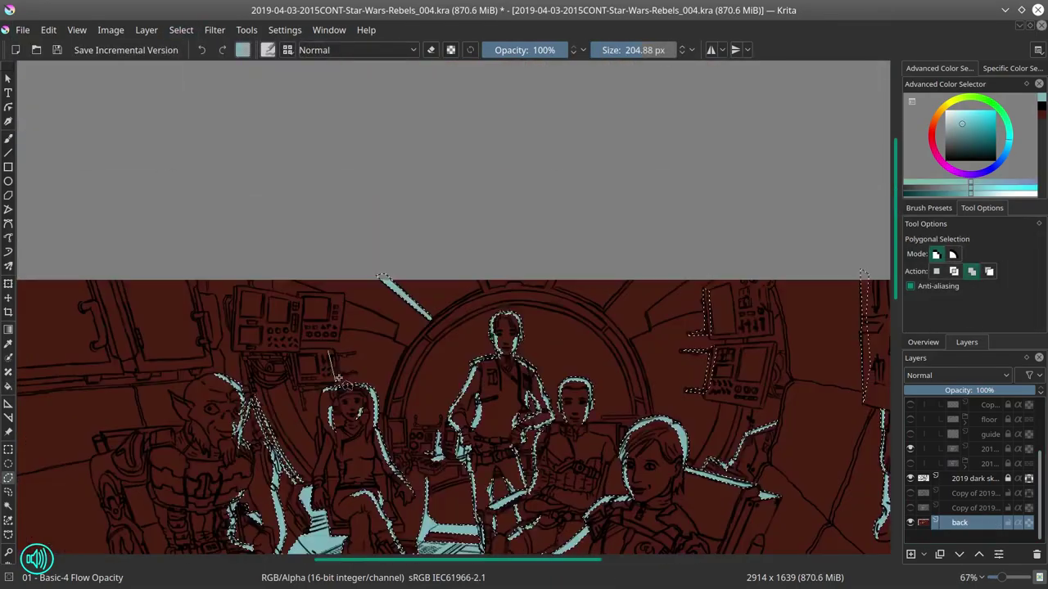
{"action": "left_click", "coordinate": [342, 295]}
{"action": "left_click", "coordinate": [335, 372]}
{"action": "double_click", "coordinate": [343, 295]}
Step: Add a small left-wall selection, fill the new selections light blue, and insert a layer
{"action": "left_click", "coordinate": [204, 348]}
{"action": "left_click", "coordinate": [182, 265]}
{"action": "left_click_drag", "start_coordinate": [182, 264], "coordinate": [280, 253]}
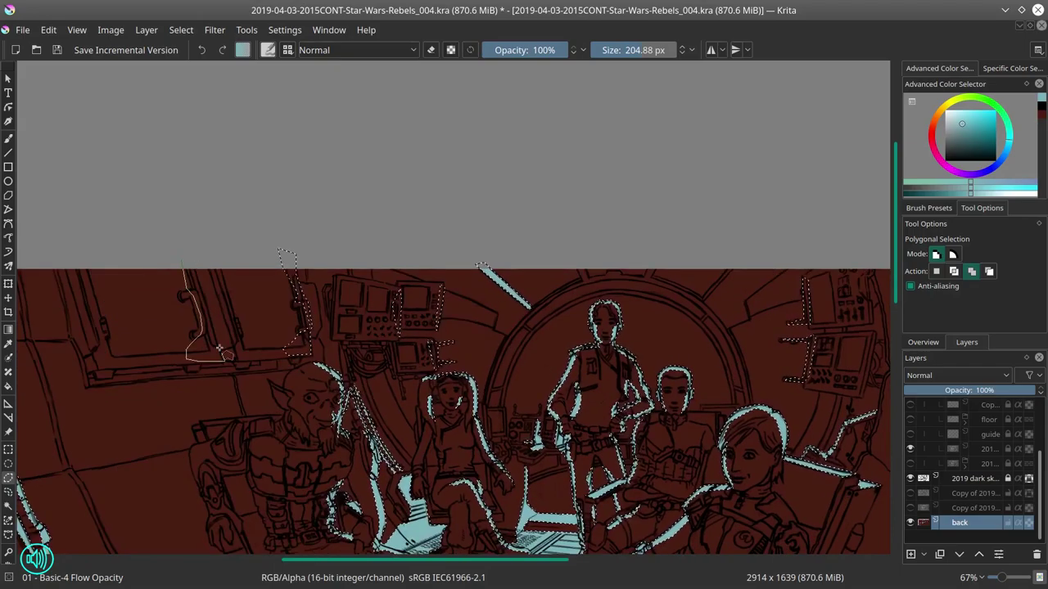
{"action": "left_click", "coordinate": [181, 335]}
{"action": "left_click", "coordinate": [164, 324]}
{"action": "double_click", "coordinate": [163, 323]}
{"action": "key", "text": "f"}
{"action": "left_click", "coordinate": [652, 350]}
{"action": "scroll", "coordinate": [652, 350], "scroll_direction": "down", "scroll_amount": 3}
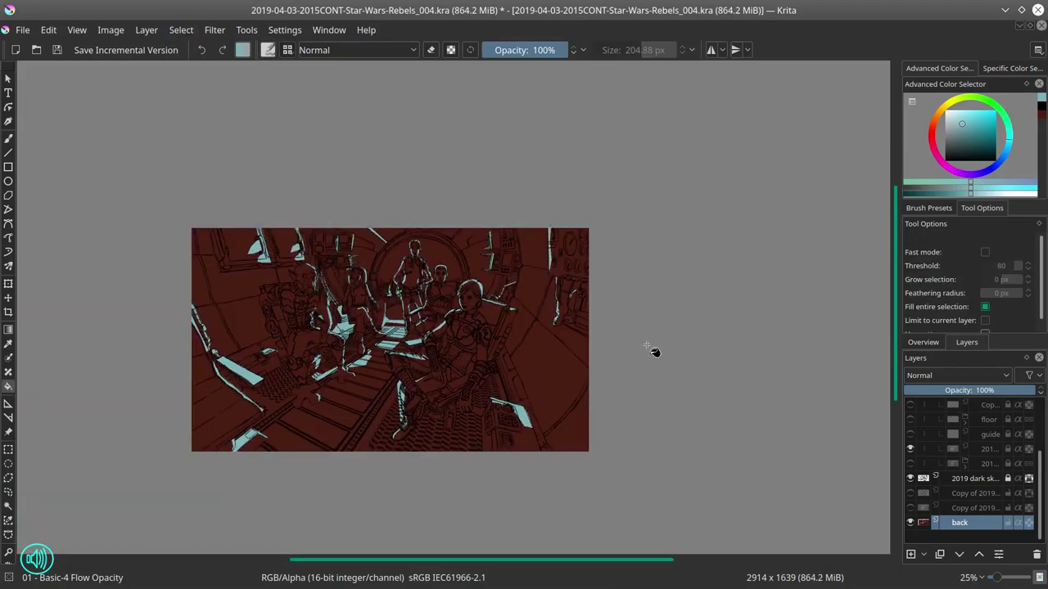
{"action": "key", "text": "Insert"}
{"action": "double_click", "coordinate": [969, 522]}
Step: Name the new layer 'silho' and make the back layer active
{"action": "type", "text": "silho"}
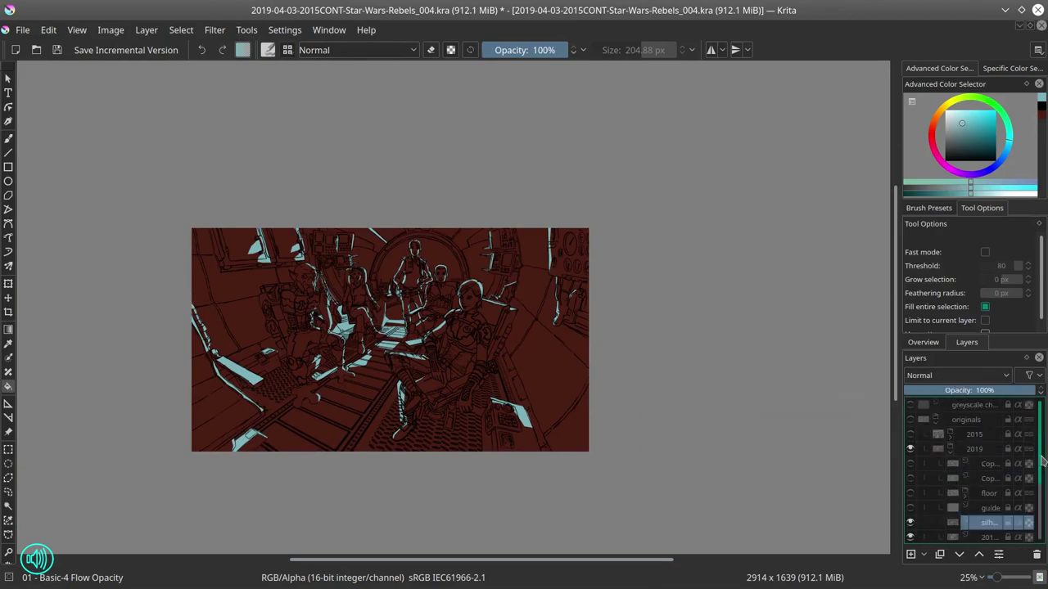
{"action": "scroll", "coordinate": [1041, 463], "scroll_direction": "down", "scroll_amount": 3}
{"action": "left_click", "coordinate": [970, 522]}
{"action": "scroll", "coordinate": [62, 90], "scroll_direction": "up", "scroll_amount": 7}
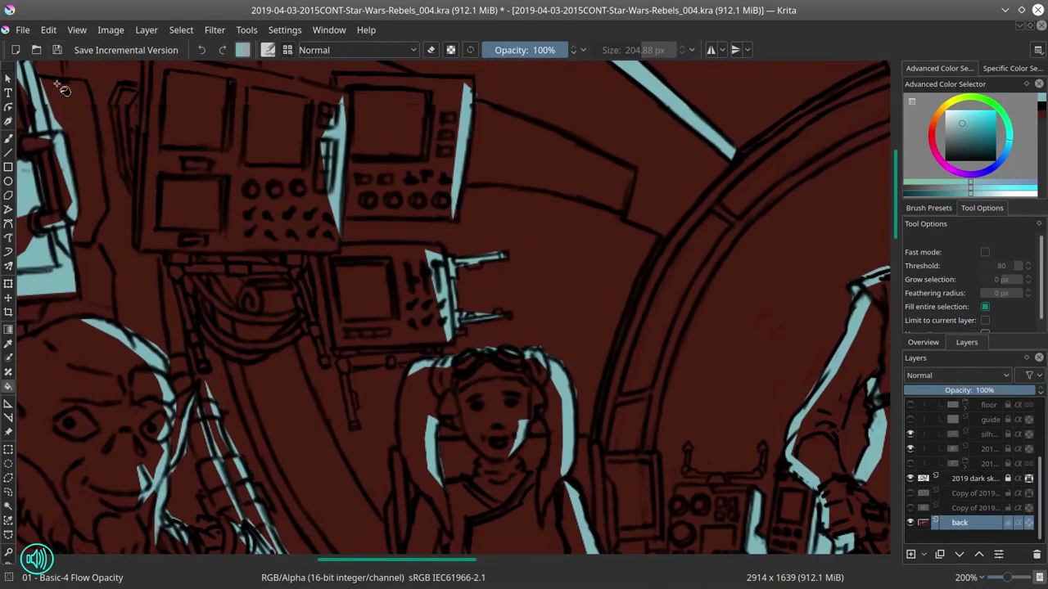
Step: Trace a polygonal selection along the ring above the standing man, closing it around the cockpit gap
{"action": "key", "text": "ctrl+r"}
{"action": "scroll", "coordinate": [1041, 475], "scroll_direction": "up", "scroll_amount": 1}
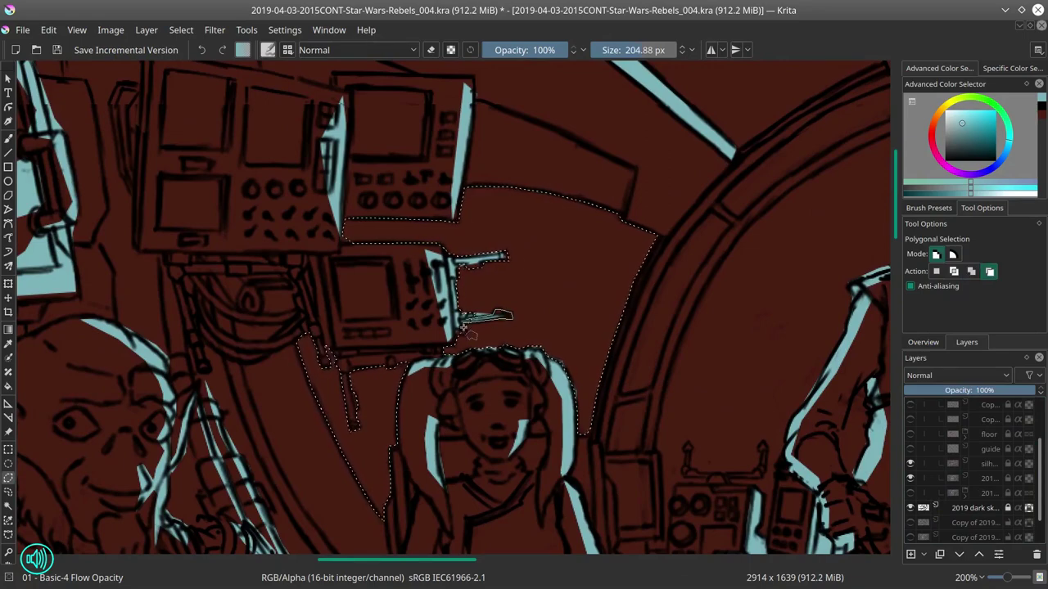
{"action": "scroll", "coordinate": [366, 253], "scroll_direction": "up", "scroll_amount": 3}
{"action": "left_click_drag", "start_coordinate": [327, 150], "coordinate": [123, 203]}
{"action": "left_click_drag", "start_coordinate": [573, 246], "coordinate": [257, 270]}
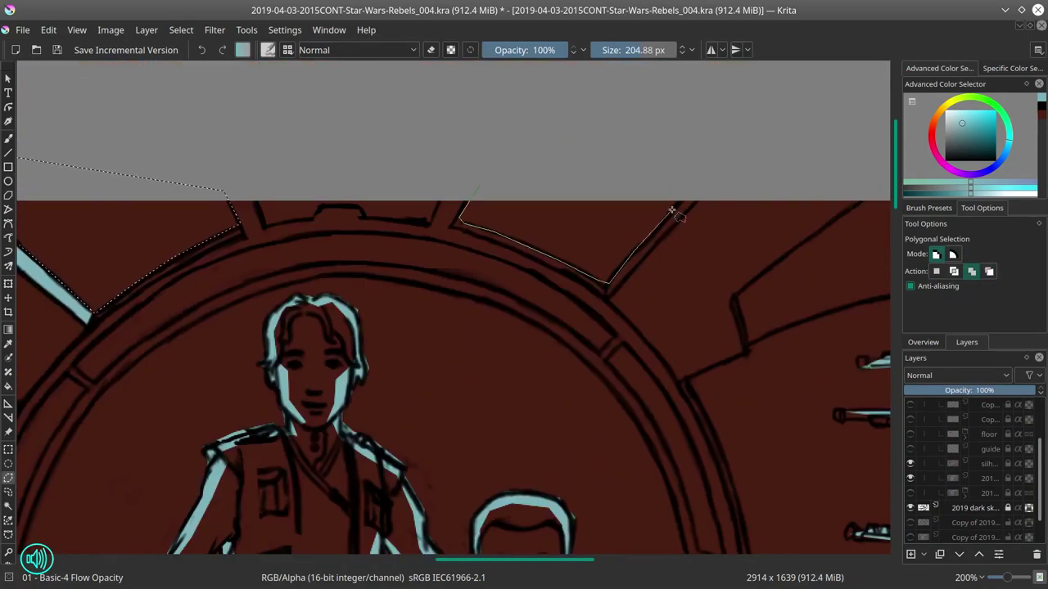
{"action": "left_click_drag", "start_coordinate": [573, 328], "coordinate": [295, 213]}
{"action": "left_click_drag", "start_coordinate": [246, 245], "coordinate": [410, 198]}
{"action": "left_click", "coordinate": [391, 326]}
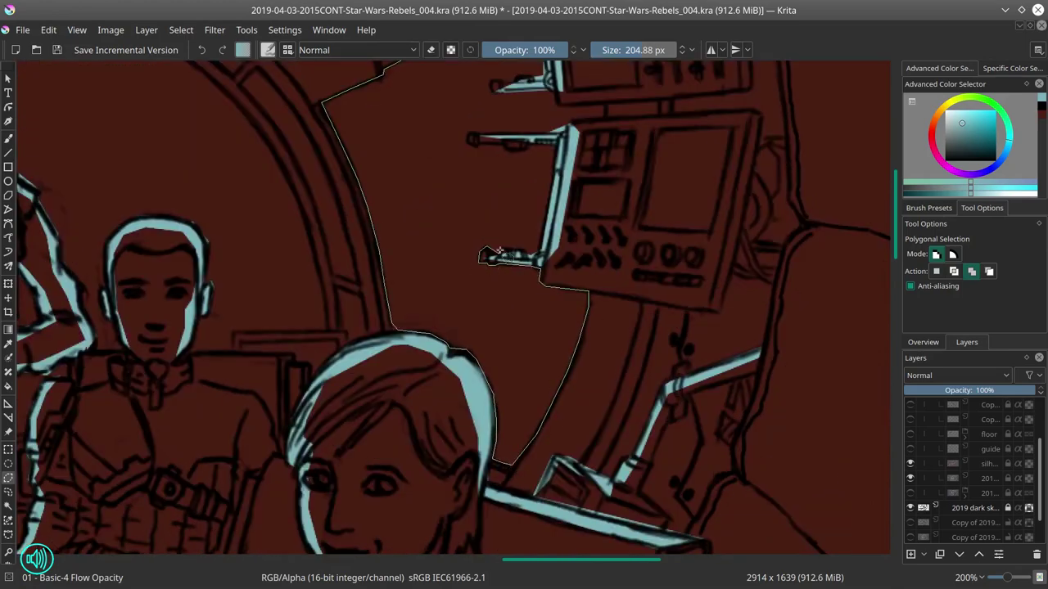
{"action": "left_click_drag", "start_coordinate": [602, 119], "coordinate": [564, 246]}
{"action": "double_click", "coordinate": [500, 210]}
{"action": "scroll", "coordinate": [326, 424], "scroll_direction": "down", "scroll_amount": 1}
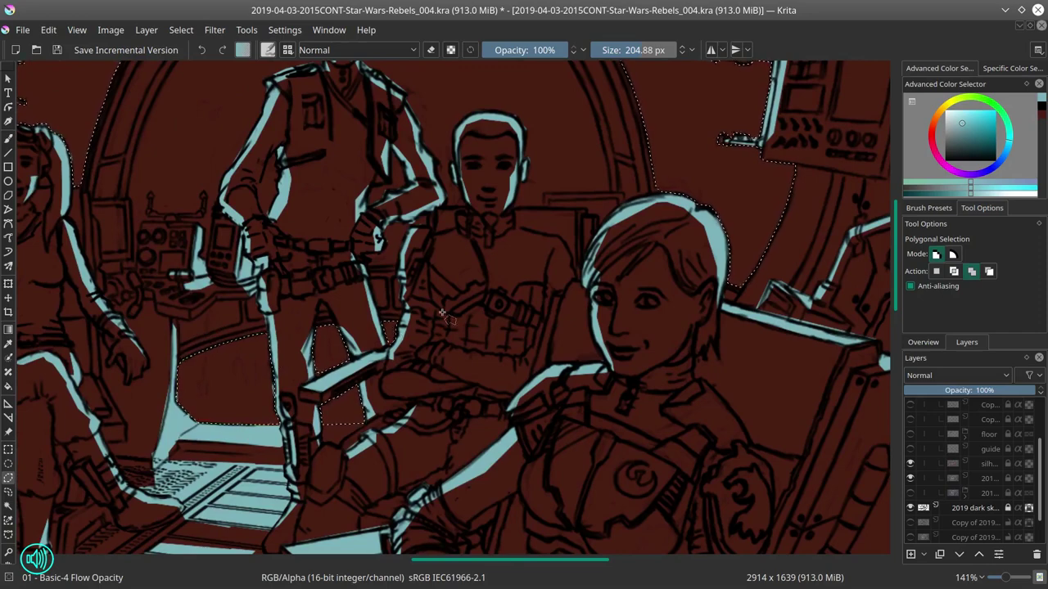
Step: Add selection points along the standing figure's shoulder
{"action": "left_click_drag", "start_coordinate": [125, 197], "coordinate": [188, 283]}
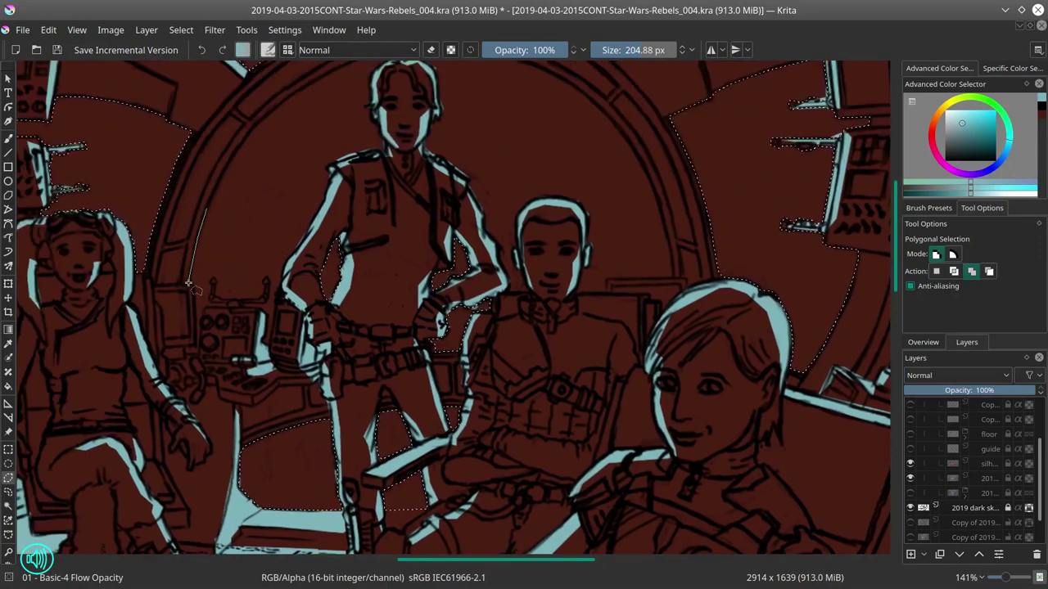
{"action": "scroll", "coordinate": [199, 328], "scroll_direction": "up", "scroll_amount": 1}
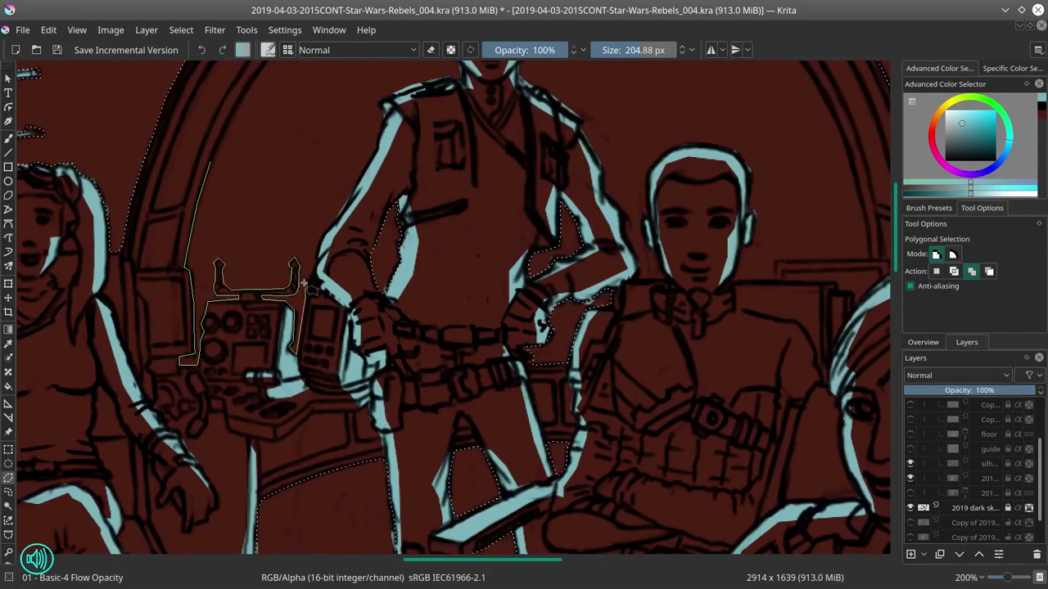
{"action": "scroll", "coordinate": [303, 284], "scroll_direction": "up", "scroll_amount": 2}
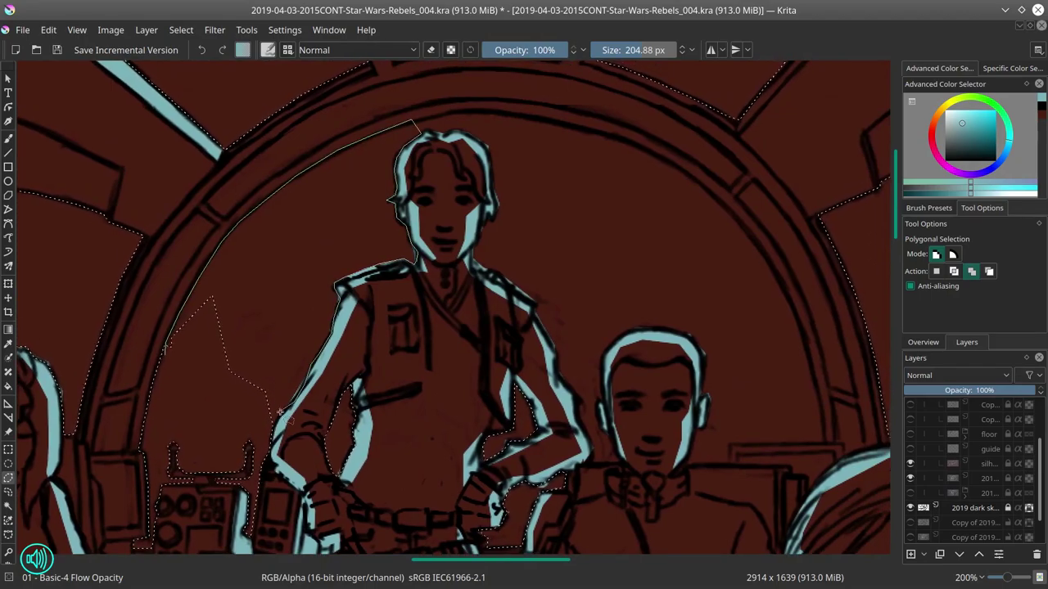
{"action": "scroll", "coordinate": [279, 412], "scroll_direction": "up", "scroll_amount": 1}
{"action": "left_click", "coordinate": [458, 270]}
{"action": "left_click", "coordinate": [491, 303]}
{"action": "scroll", "coordinate": [491, 303], "scroll_direction": "down", "scroll_amount": 2}
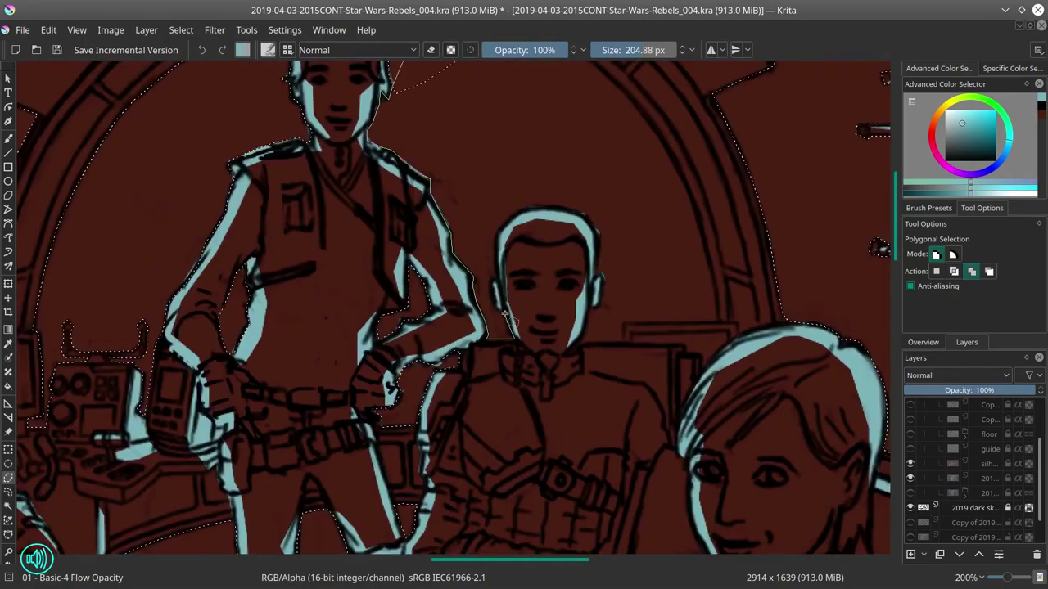
{"action": "scroll", "coordinate": [505, 315], "scroll_direction": "down", "scroll_amount": 1}
{"action": "scroll", "coordinate": [619, 229], "scroll_direction": "up", "scroll_amount": 1}
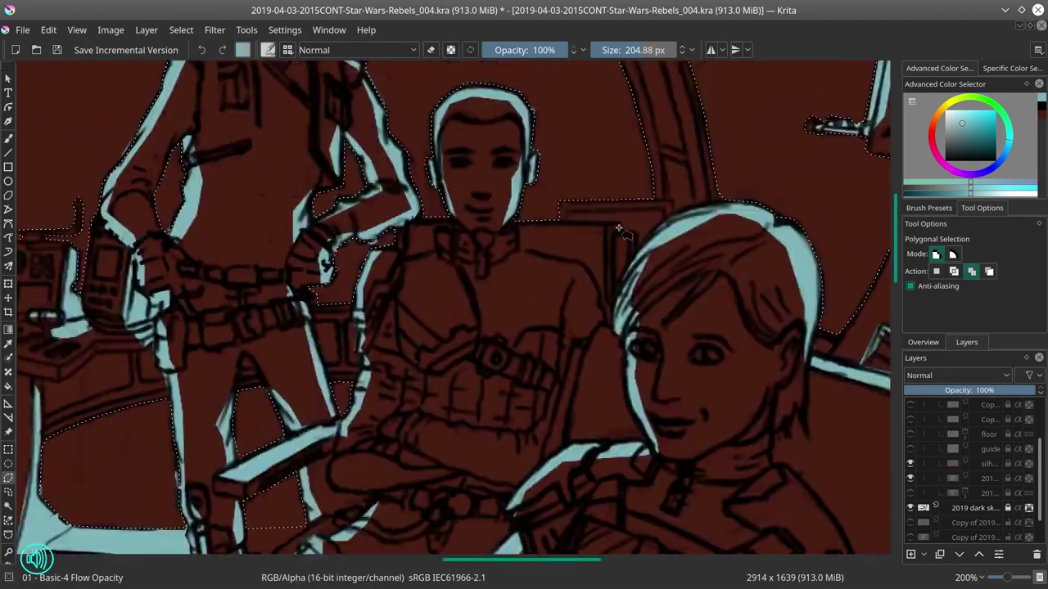
{"action": "scroll", "coordinate": [620, 229], "scroll_direction": "down", "scroll_amount": 3}
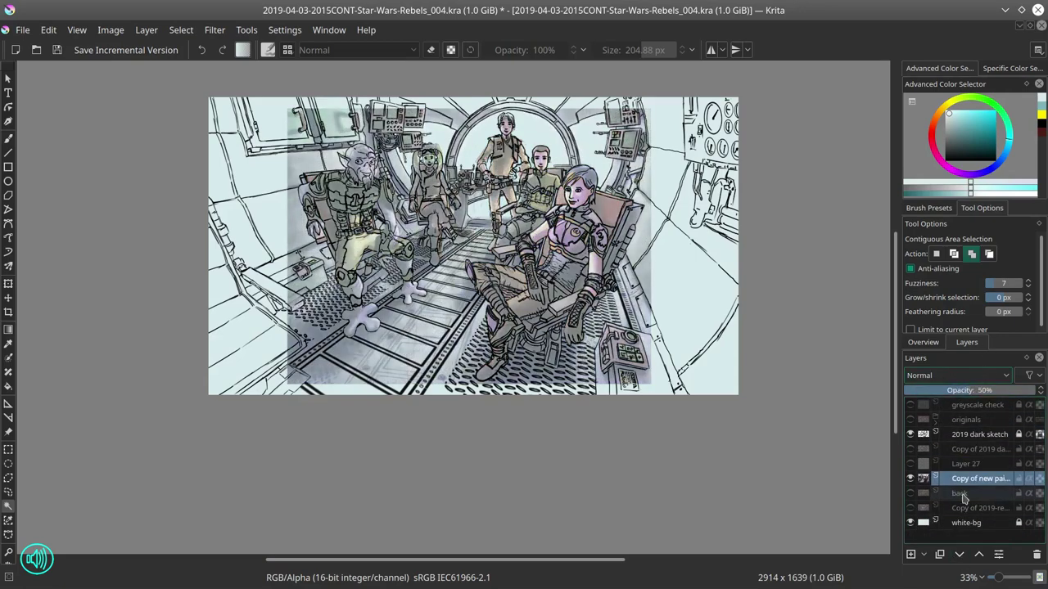
Step: Show the originals silhouette layer, select a flat colour area, and import the fighter-pilot photo as a layer
{"action": "left_click", "coordinate": [910, 419]}
{"action": "left_click", "coordinate": [564, 381]}
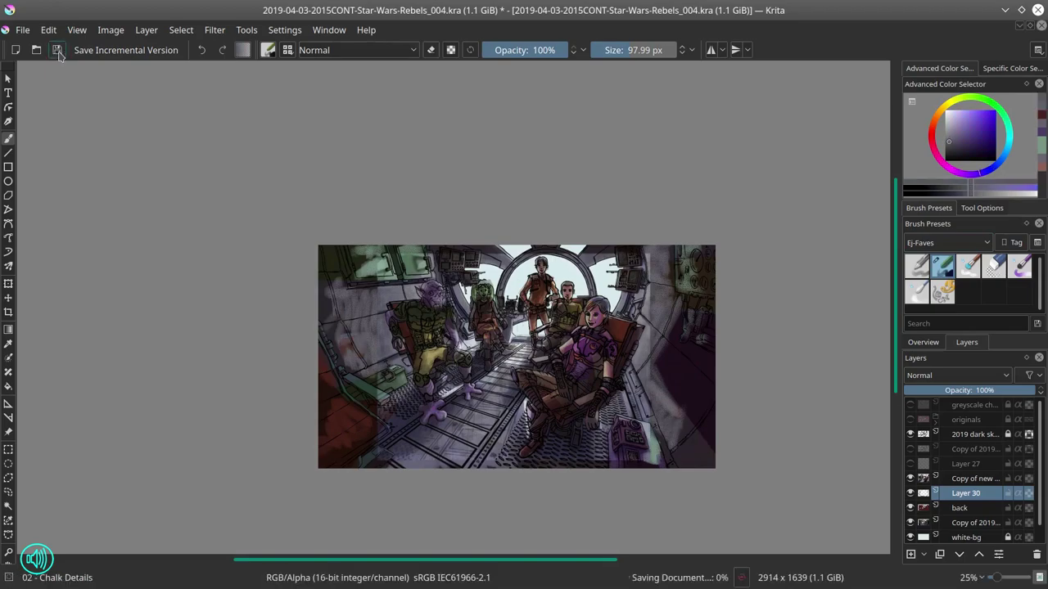
{"action": "left_click", "coordinate": [146, 30]}
{"action": "left_click", "coordinate": [360, 176]}
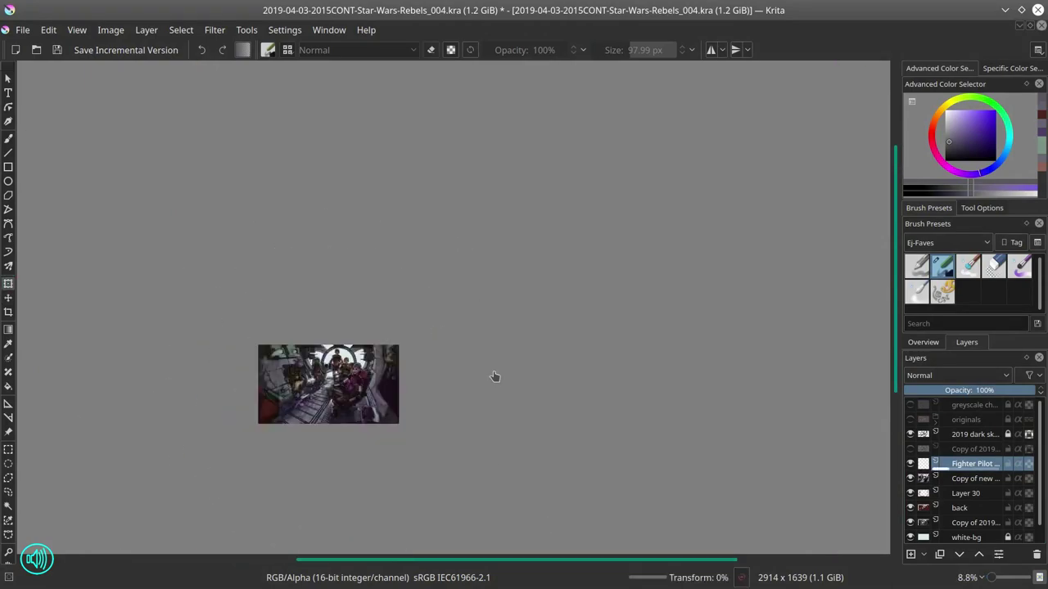
Step: Apply the transform and move the Fighter Pilot layer down the stack
{"action": "key", "text": "ctrl+Page_Down"}
{"action": "left_click", "coordinate": [57, 50]}
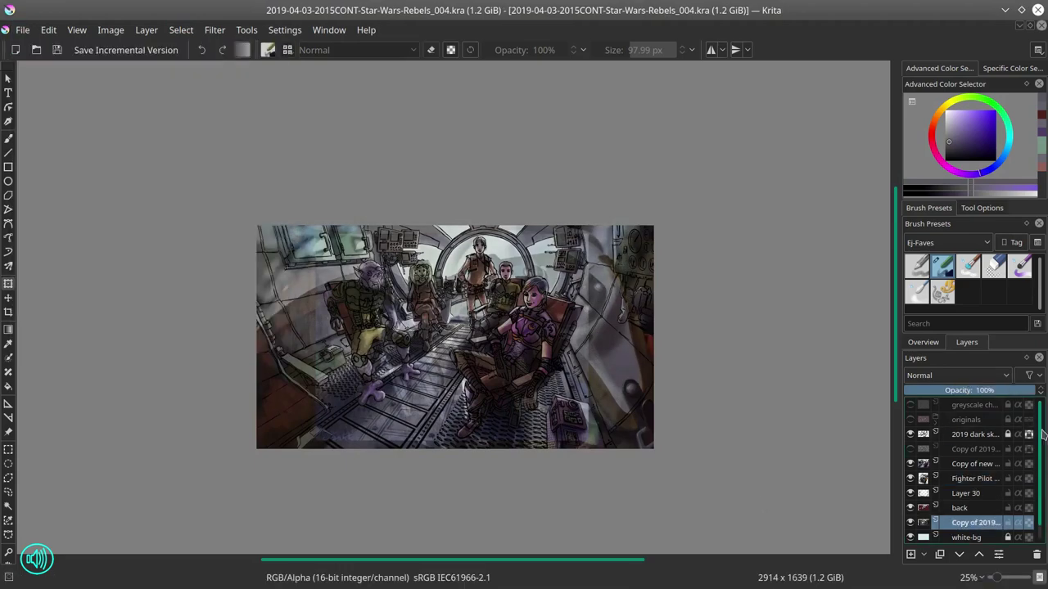
{"action": "left_click", "coordinate": [911, 524]}
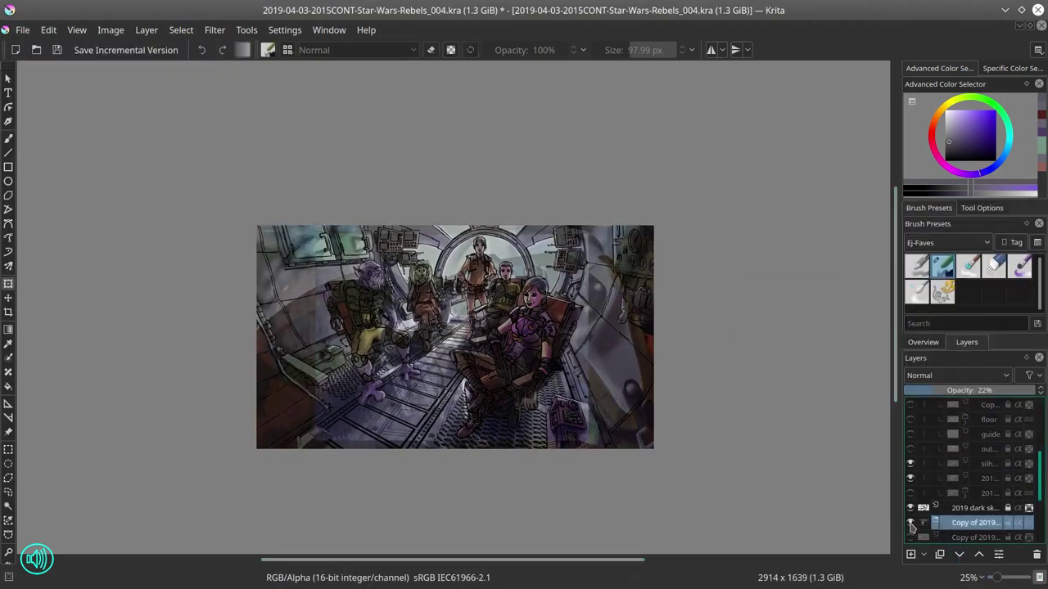
{"action": "scroll", "coordinate": [966, 491], "scroll_direction": "down", "scroll_amount": 2}
{"action": "left_click", "coordinate": [974, 493]}
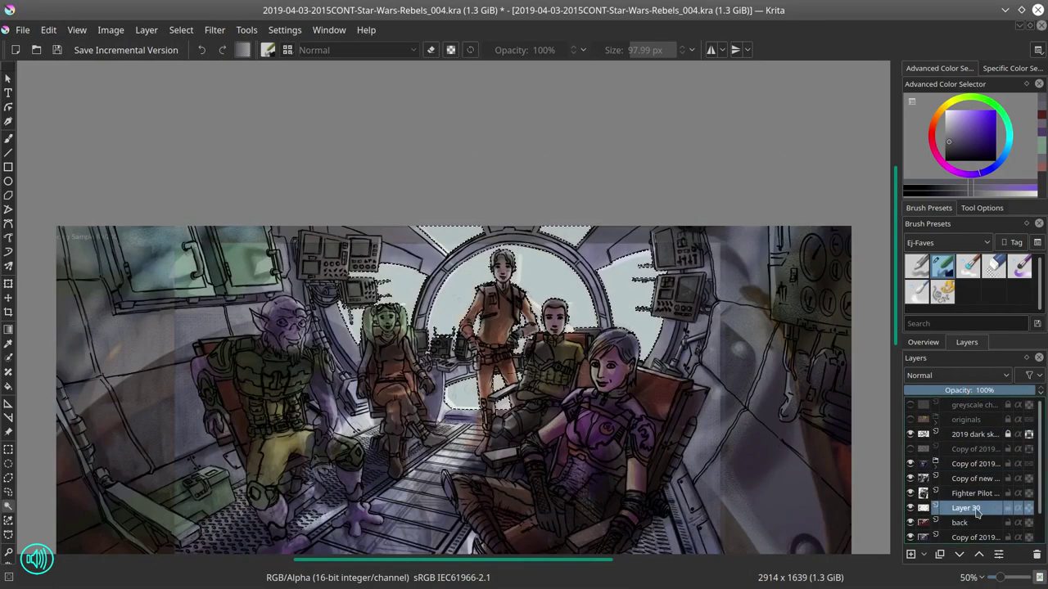
Step: Delete the Copy of 2019 Renders group
{"action": "left_click", "coordinate": [50, 30]}
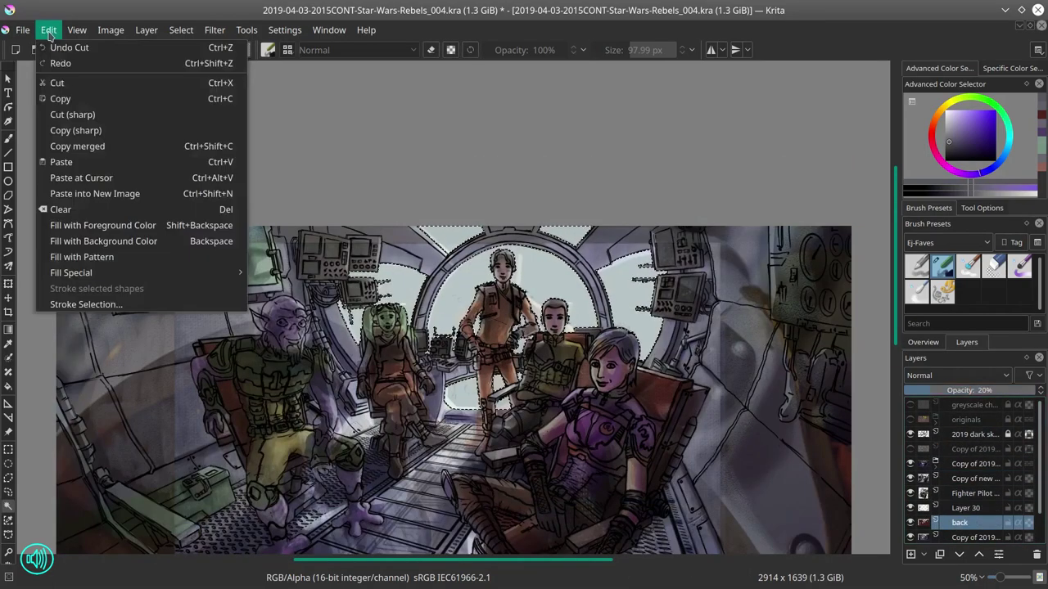
{"action": "left_click", "coordinate": [69, 48]}
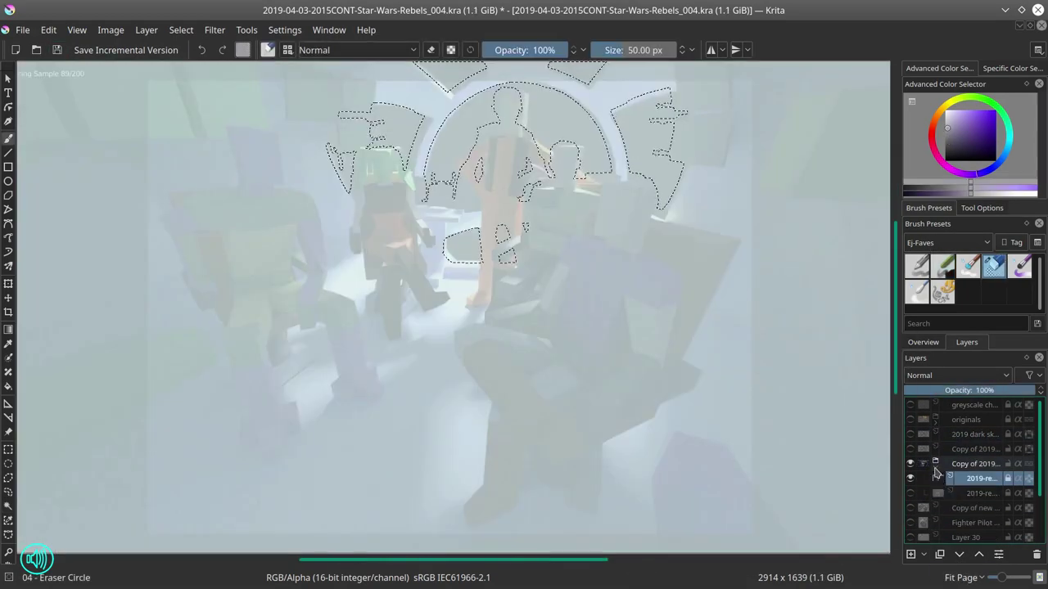
{"action": "left_click", "coordinate": [935, 465]}
{"action": "key", "text": "shift+Delete"}
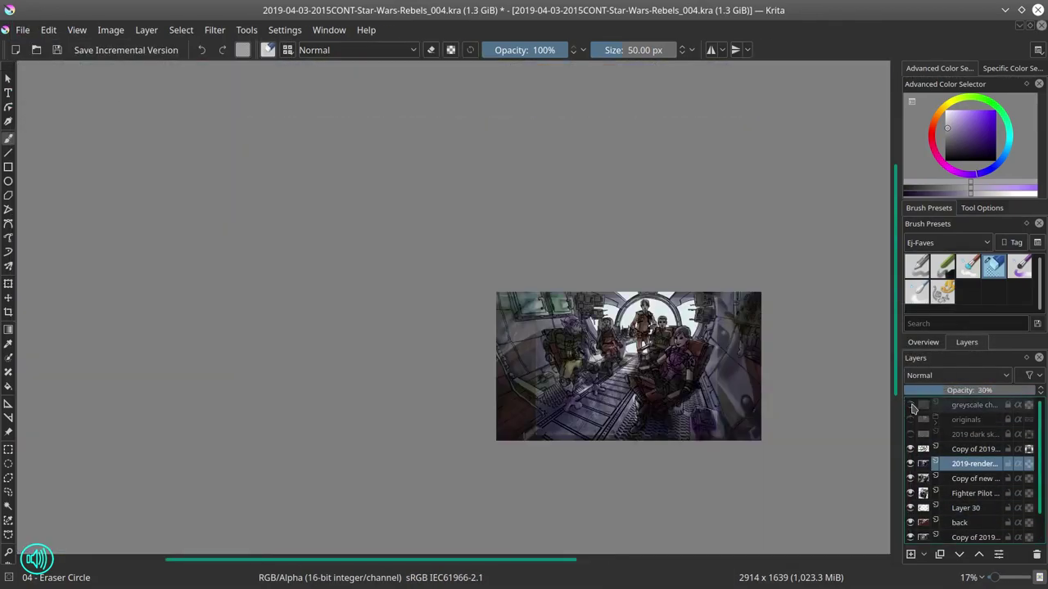
Step: Save, add a Color Dodge highlight layer, and hide the greyscale check layer
{"action": "left_click", "coordinate": [57, 50]}
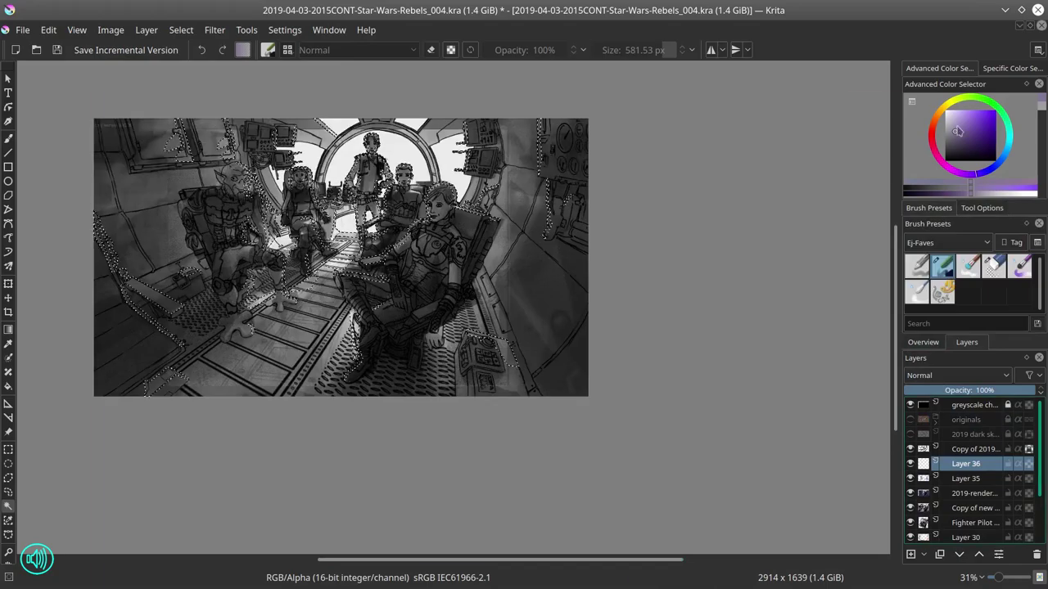
{"action": "left_click", "coordinate": [940, 149]}
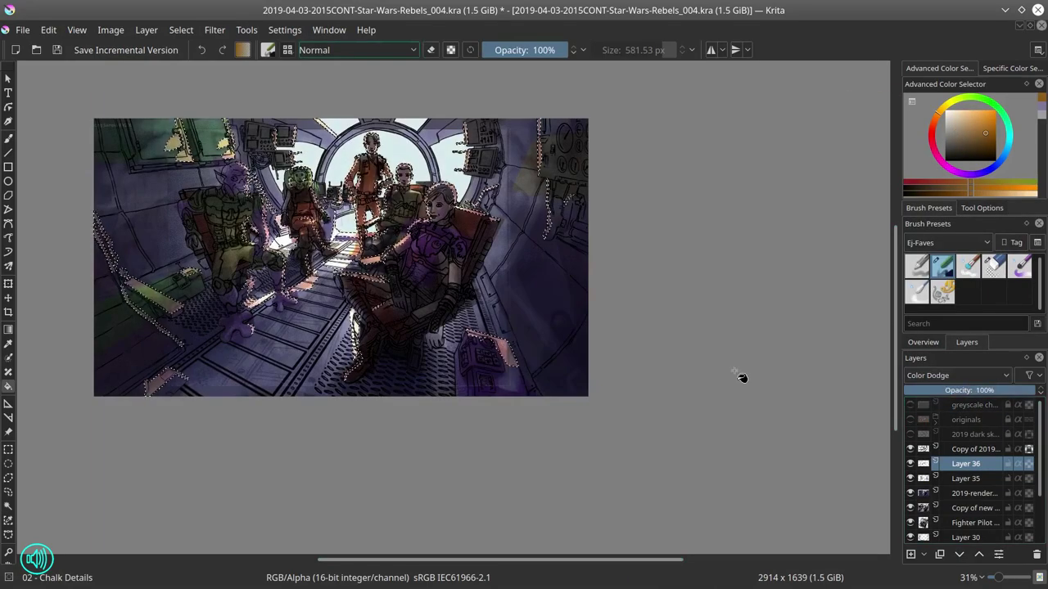
{"action": "scroll", "coordinate": [786, 401], "scroll_direction": "down", "scroll_amount": 1}
{"action": "left_click", "coordinate": [910, 405]}
Step: On a new layer, glaze orange in the selection with a ~381 px brush, below Layer 36
{"action": "left_click", "coordinate": [180, 30]}
{"action": "left_click", "coordinate": [226, 77]}
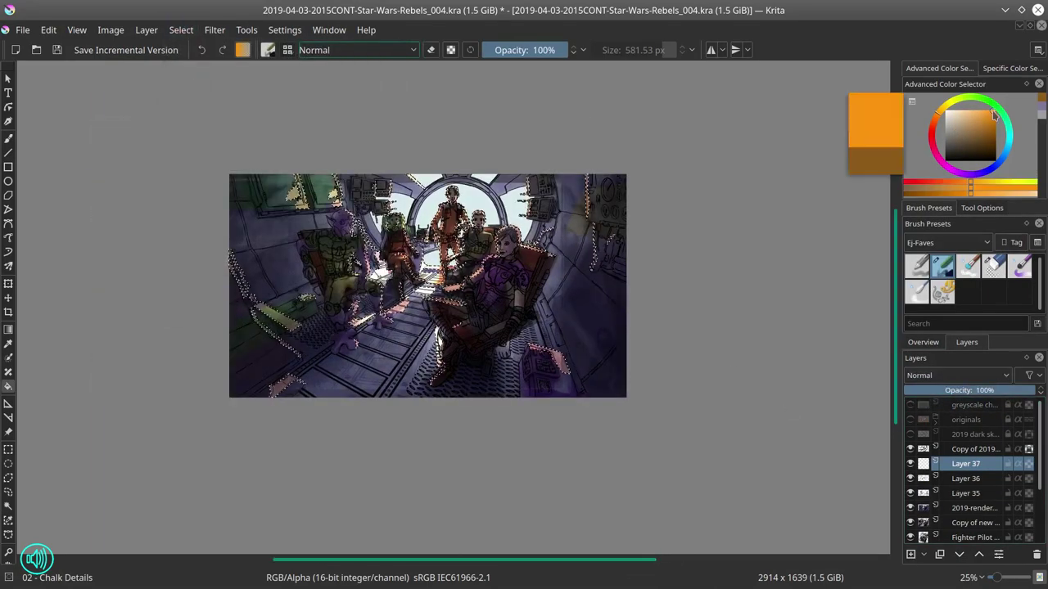
{"action": "key", "text": "Insert"}
{"action": "left_click_drag", "start_coordinate": [368, 311], "coordinate": [458, 245]}
{"action": "key", "text": "ctrl+Page_Down"}
{"action": "left_click", "coordinate": [910, 405]}
{"action": "scroll", "coordinate": [491, 311], "scroll_direction": "down", "scroll_amount": 2}
Step: Deselect, mirror the image to check composition, and save an incremental version
{"action": "left_click", "coordinate": [180, 30]}
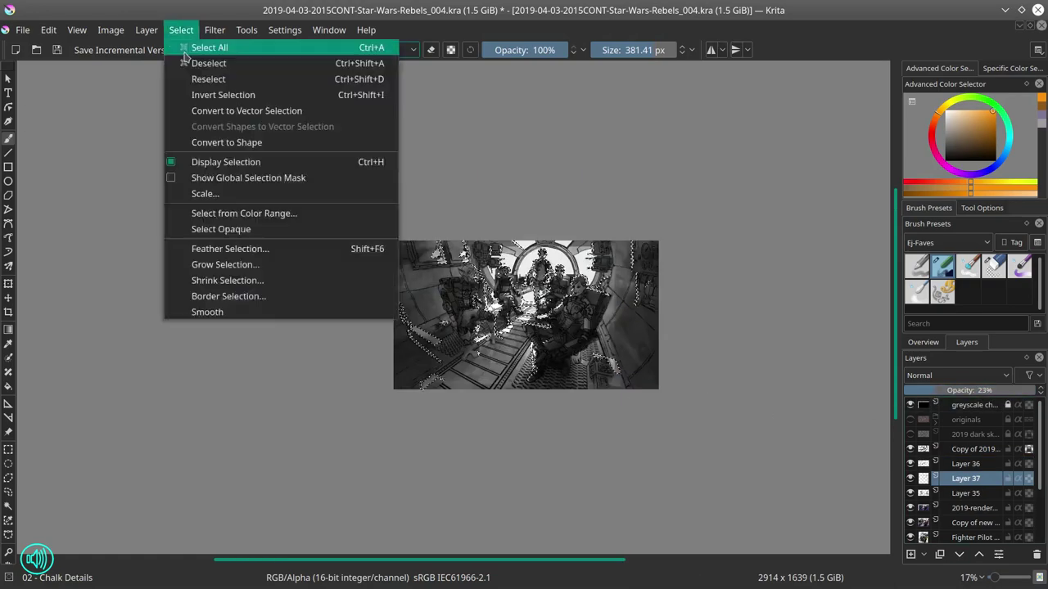
{"action": "left_click", "coordinate": [221, 63]}
{"action": "left_click", "coordinate": [110, 29]}
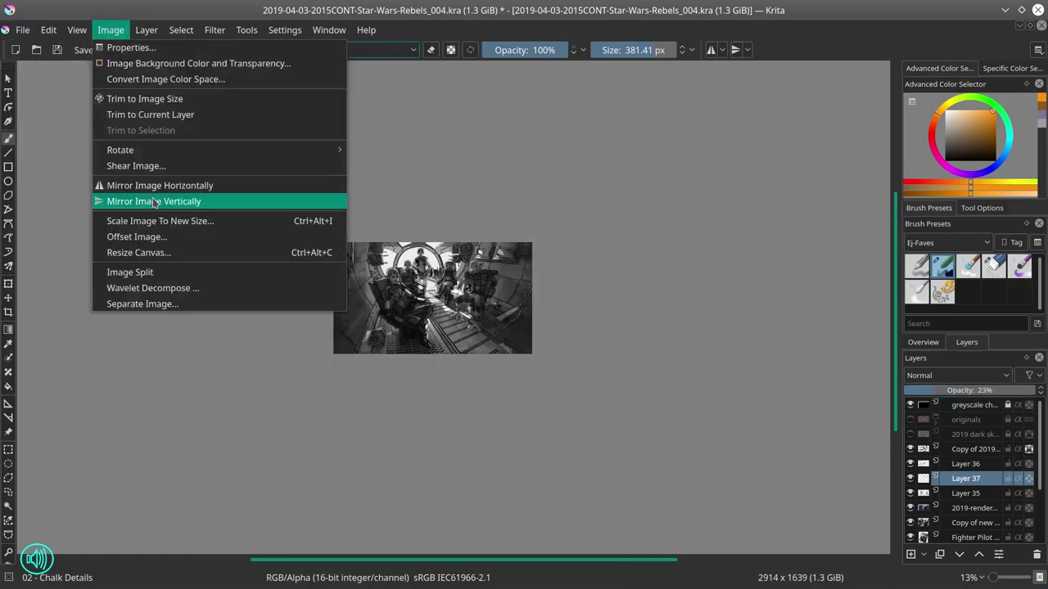
{"action": "left_click", "coordinate": [139, 185]}
{"action": "key", "text": "ctrl+alt+s"}
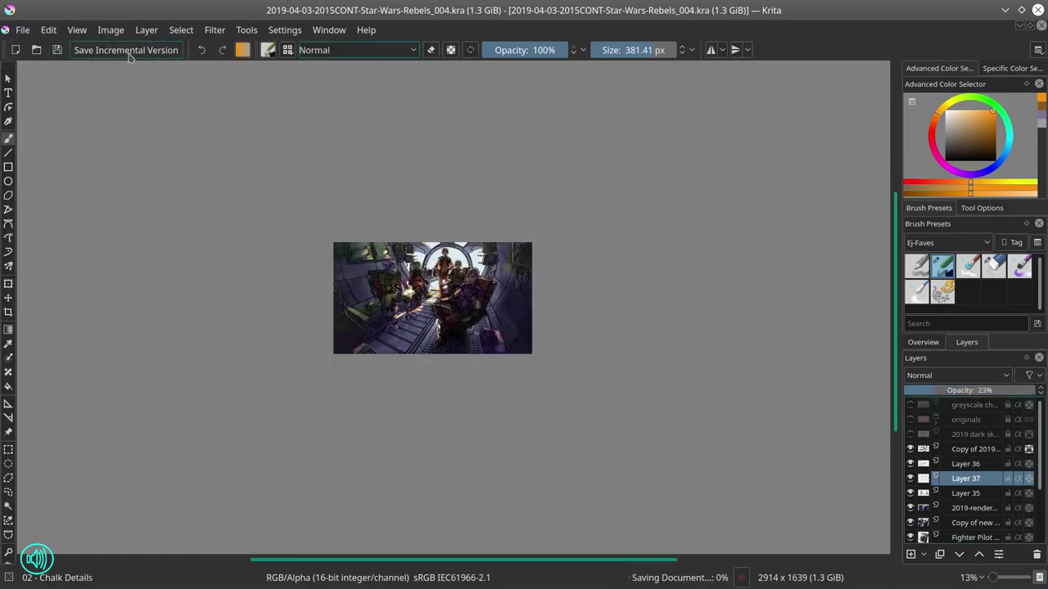
Step: Save the file as the _005 version and fit the whole painting in view
{"action": "left_click", "coordinate": [974, 448]}
{"action": "key", "text": "ctrl+s"}
{"action": "key", "text": "2"}
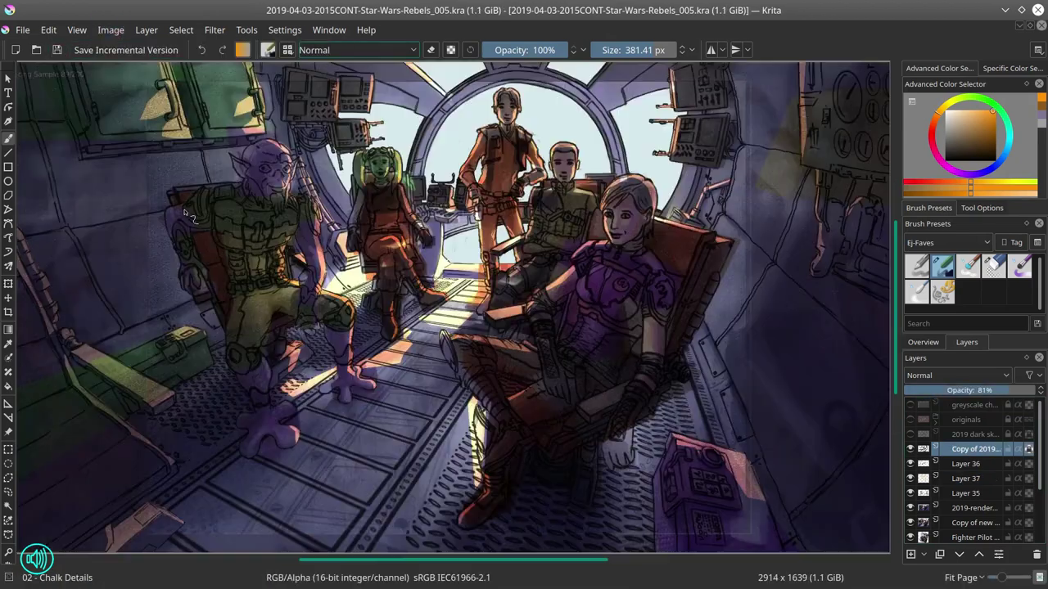
{"action": "left_click", "coordinate": [1015, 467]}
{"action": "key", "text": "ctrl+s"}
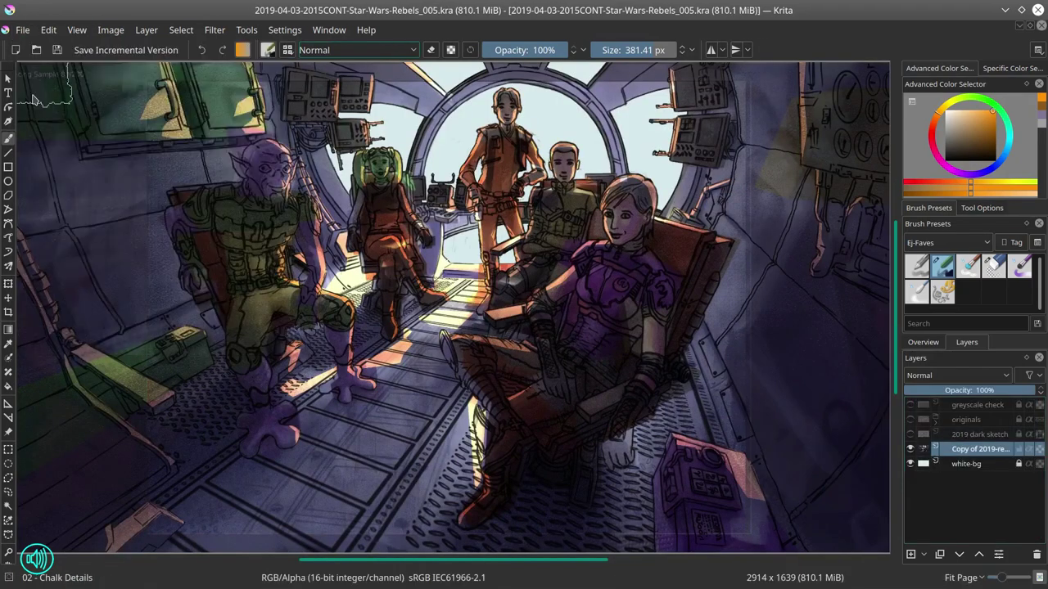
Step: Show the originals silhouette group, hide the white background layer, and close the _005 document
{"action": "left_click", "coordinate": [910, 419]}
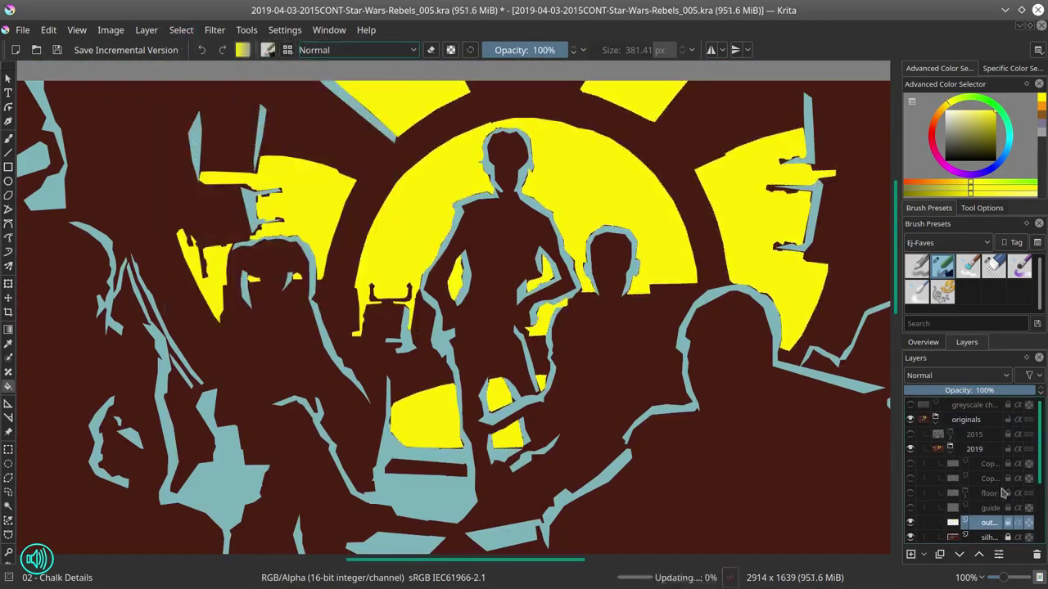
{"action": "left_click", "coordinate": [909, 494]}
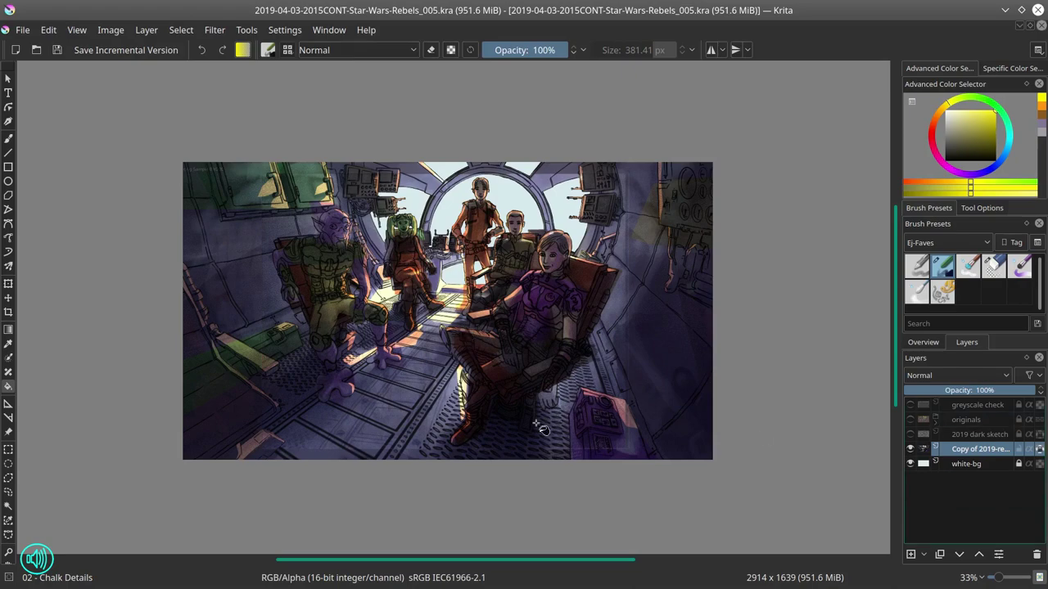
{"action": "left_click", "coordinate": [1039, 49]}
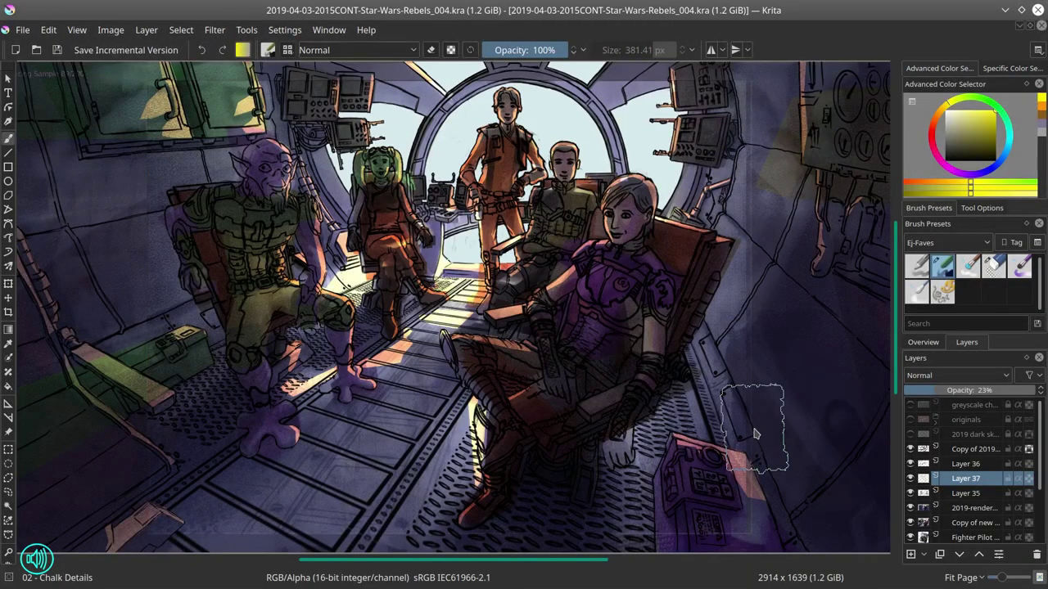
Step: Lasso along the chair's edge, pick a brown colour, lower the layer opacity, and select Layer 37
{"action": "scroll", "coordinate": [400, 391], "scroll_direction": "up", "scroll_amount": 2}
{"action": "scroll", "coordinate": [398, 391], "scroll_direction": "up", "scroll_amount": 1}
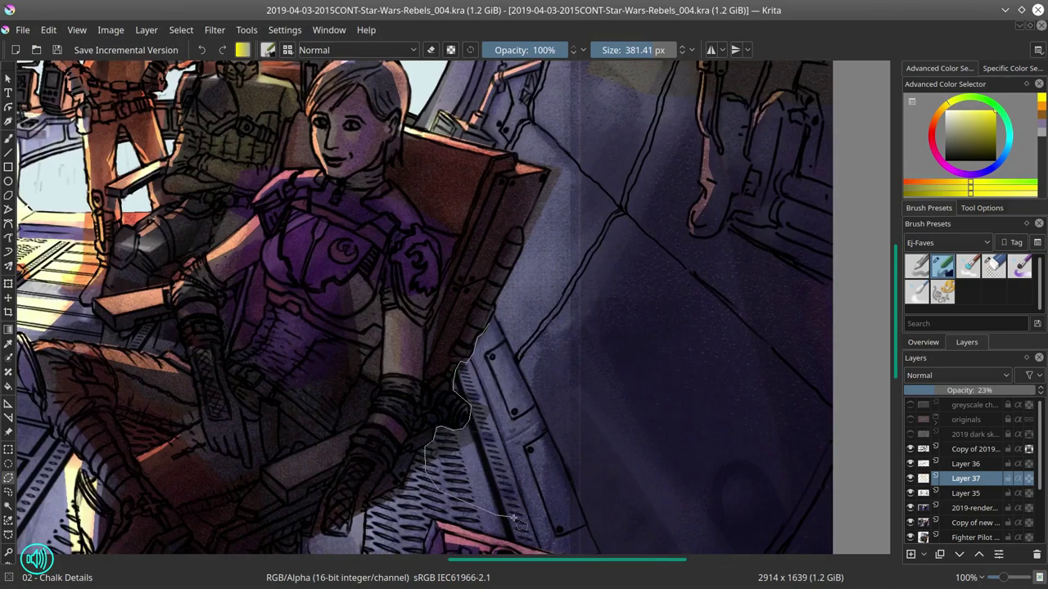
{"action": "left_click_drag", "start_coordinate": [514, 517], "coordinate": [517, 524]}
{"action": "scroll", "coordinate": [518, 524], "scroll_direction": "down", "scroll_amount": 2}
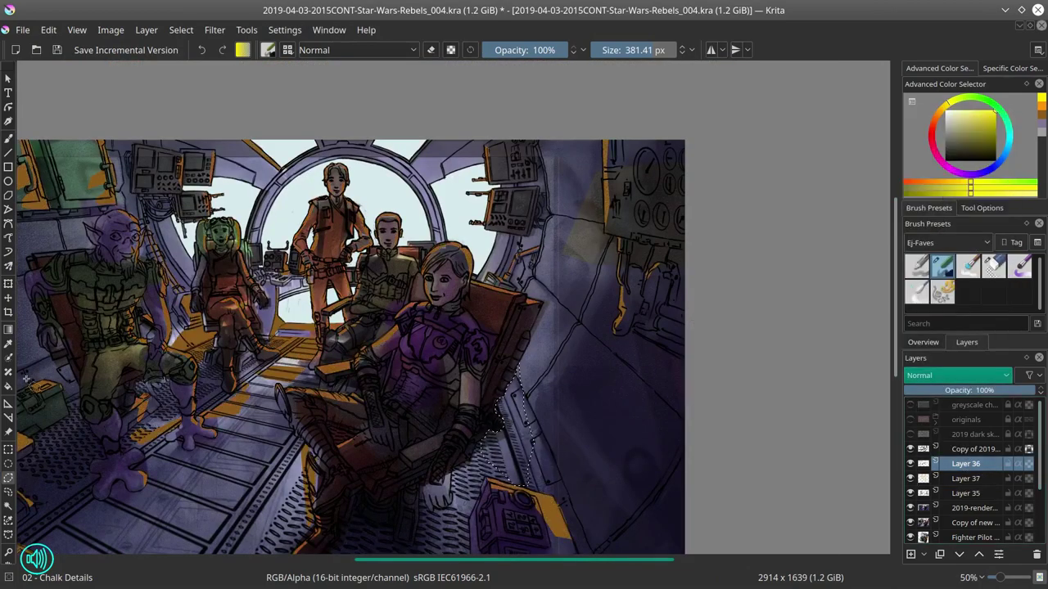
{"action": "left_click", "coordinate": [984, 132]}
{"action": "scroll", "coordinate": [681, 394], "scroll_direction": "down", "scroll_amount": 3}
{"action": "left_click", "coordinate": [1003, 391]}
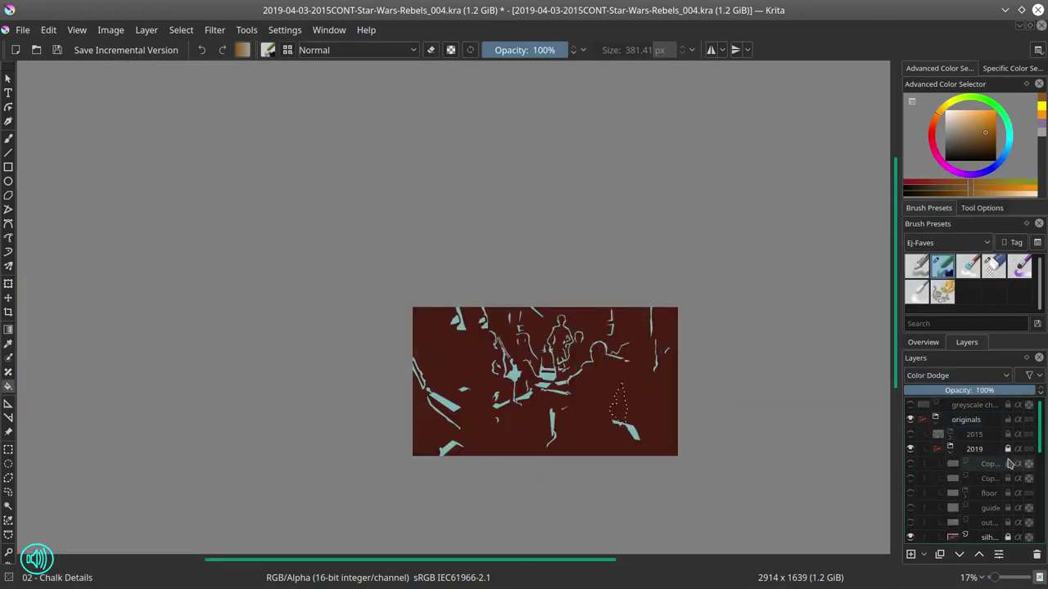
{"action": "scroll", "coordinate": [745, 423], "scroll_direction": "up", "scroll_amount": 2}
{"action": "scroll", "coordinate": [1008, 475], "scroll_direction": "down", "scroll_amount": 2}
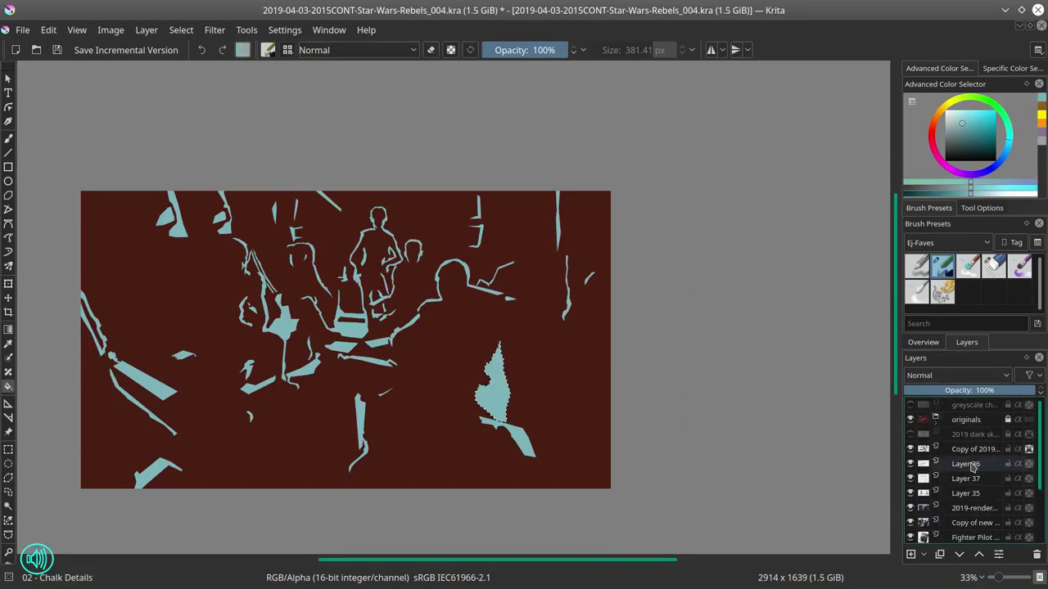
{"action": "left_click", "coordinate": [976, 481]}
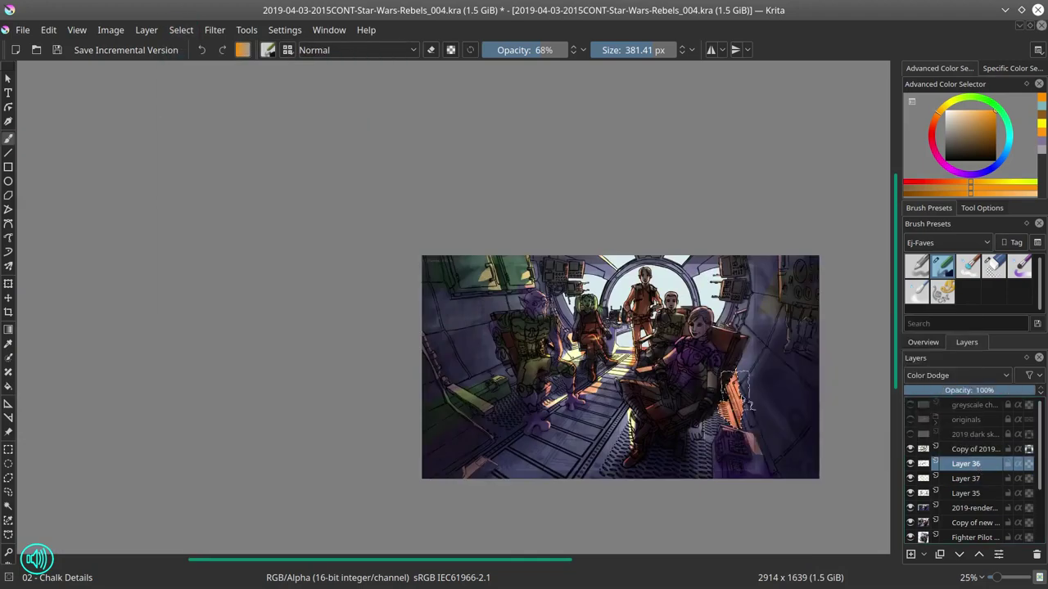
Step: Deselect, zoom out, save, toggle the greyscale value check, and save an incremental version
{"action": "left_click", "coordinate": [181, 30]}
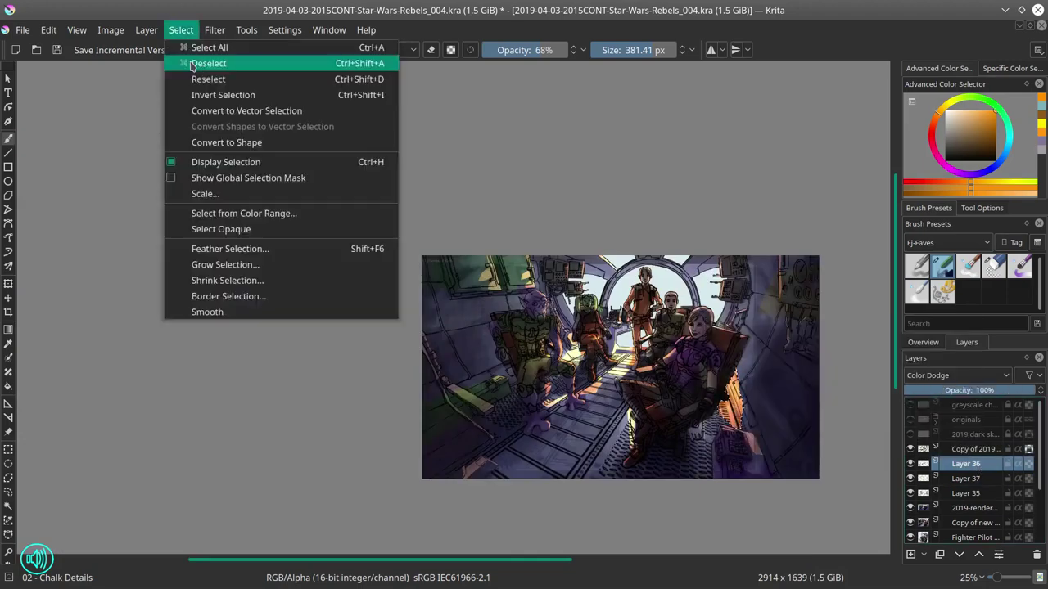
{"action": "left_click", "coordinate": [196, 60]}
{"action": "key", "text": "minus"}
{"action": "key", "text": "ctrl+s"}
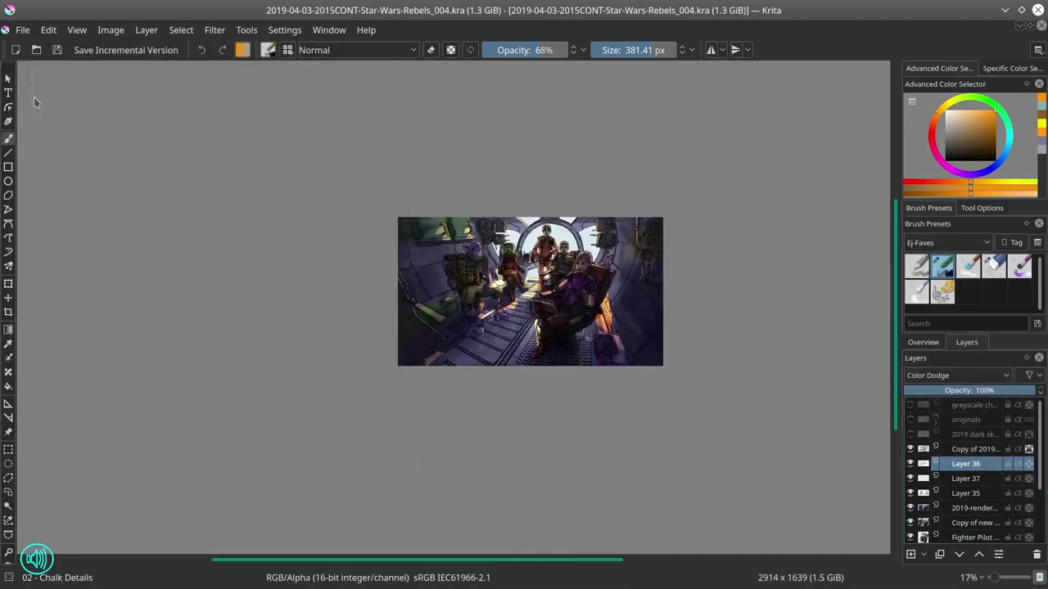
{"action": "left_click", "coordinate": [910, 405]}
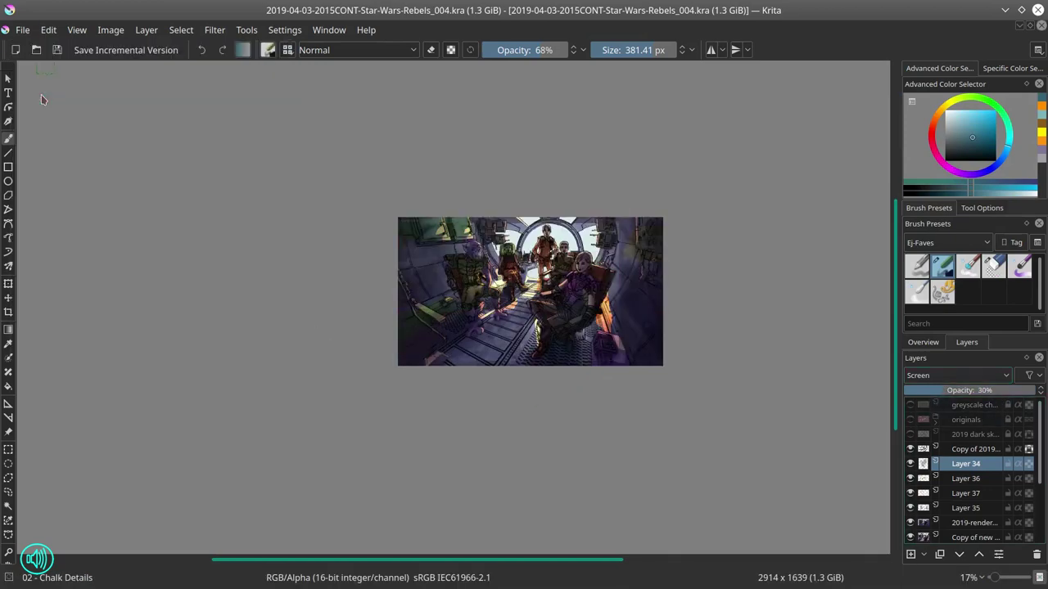
{"action": "left_click", "coordinate": [23, 30]}
{"action": "left_click", "coordinate": [52, 110]}
Step: Collapse the copy layer group, show the colour version, and merge the dark sketch layer down
{"action": "left_click", "coordinate": [935, 448]}
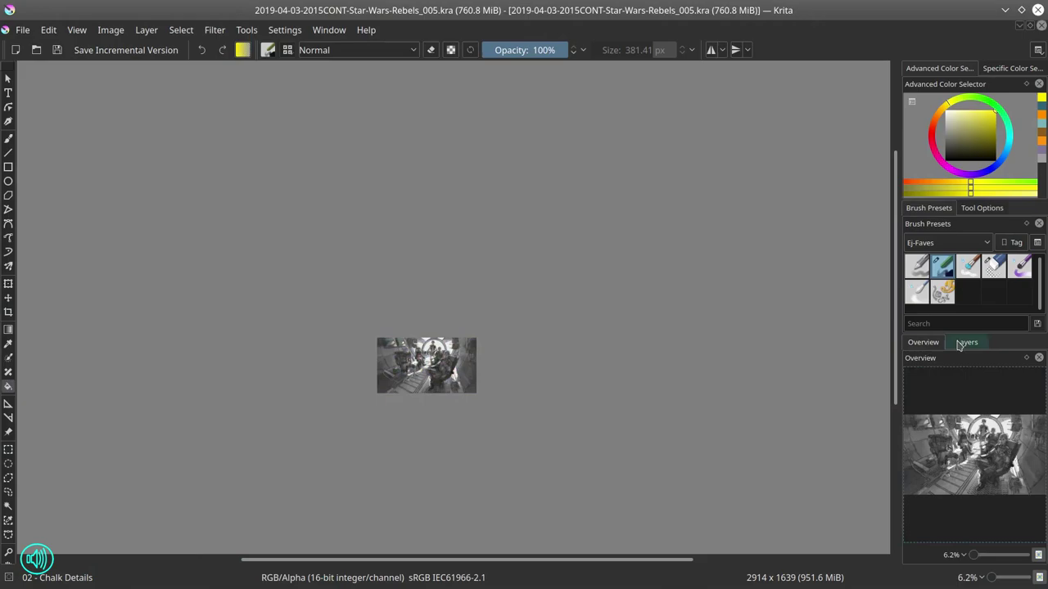
{"action": "left_click", "coordinate": [965, 342]}
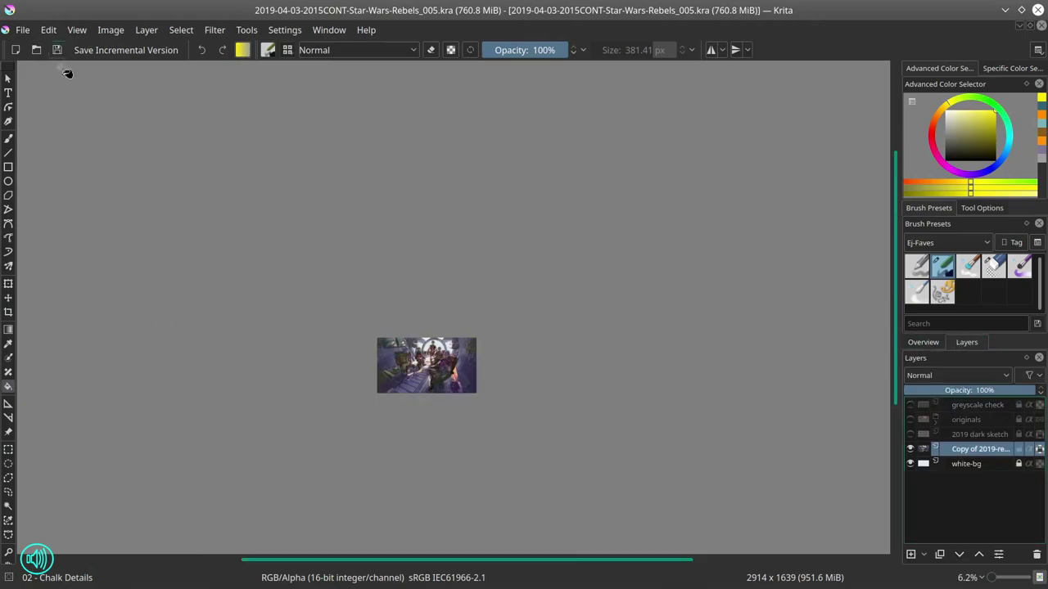
{"action": "key", "text": "2"}
{"action": "left_click", "coordinate": [910, 449]}
{"action": "right_click", "coordinate": [981, 448]}
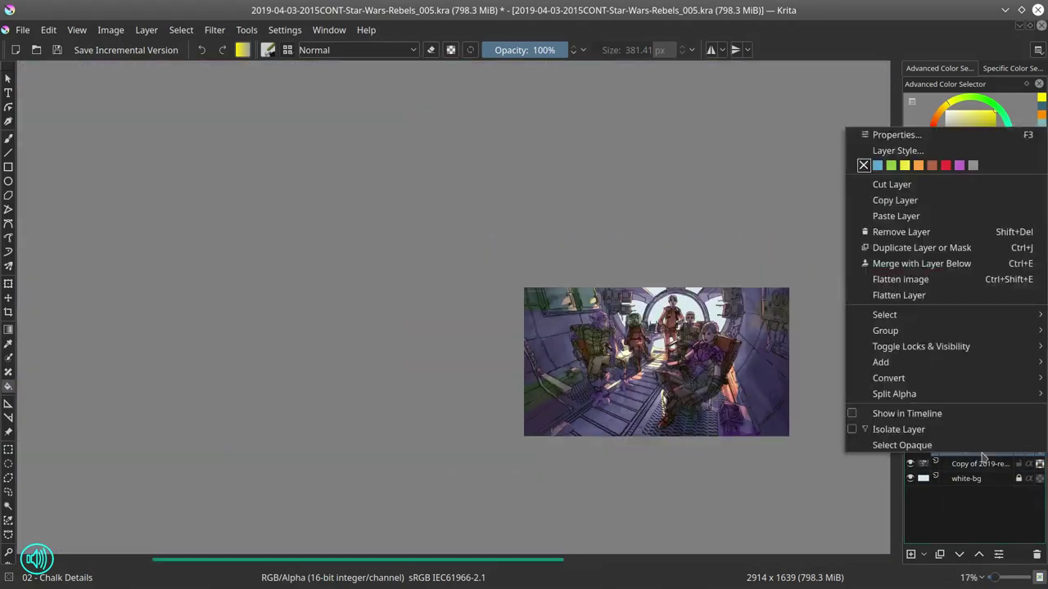
{"action": "left_click", "coordinate": [908, 256]}
{"action": "key", "text": "ctrl+s"}
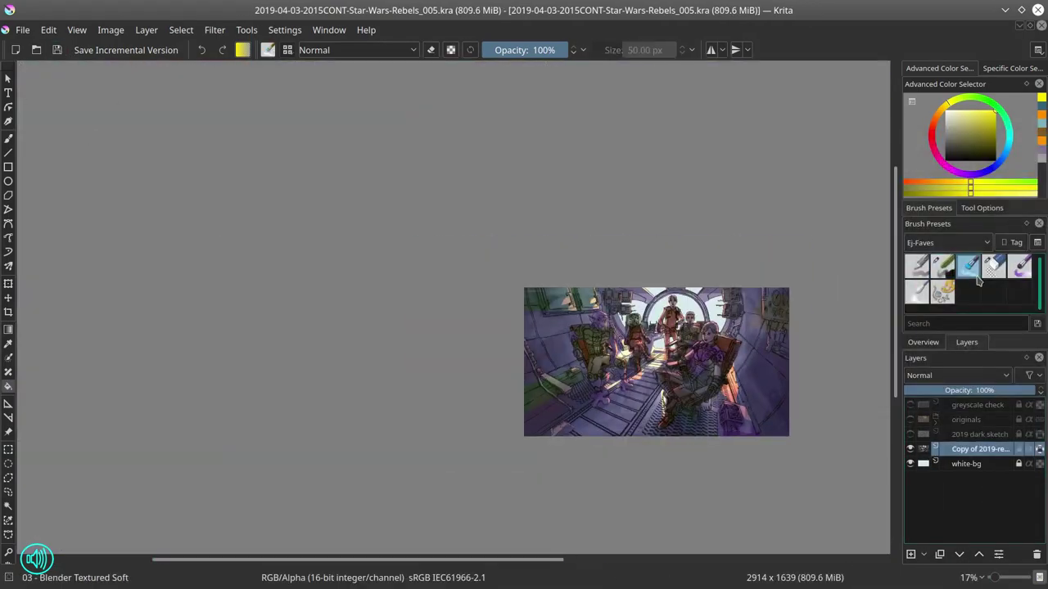
Step: Blend the green crate area leftward with a large brush and confirm the hue adjustment
{"action": "scroll", "coordinate": [401, 164], "scroll_direction": "up", "scroll_amount": 5}
{"action": "scroll", "coordinate": [403, 179], "scroll_direction": "down", "scroll_amount": 3}
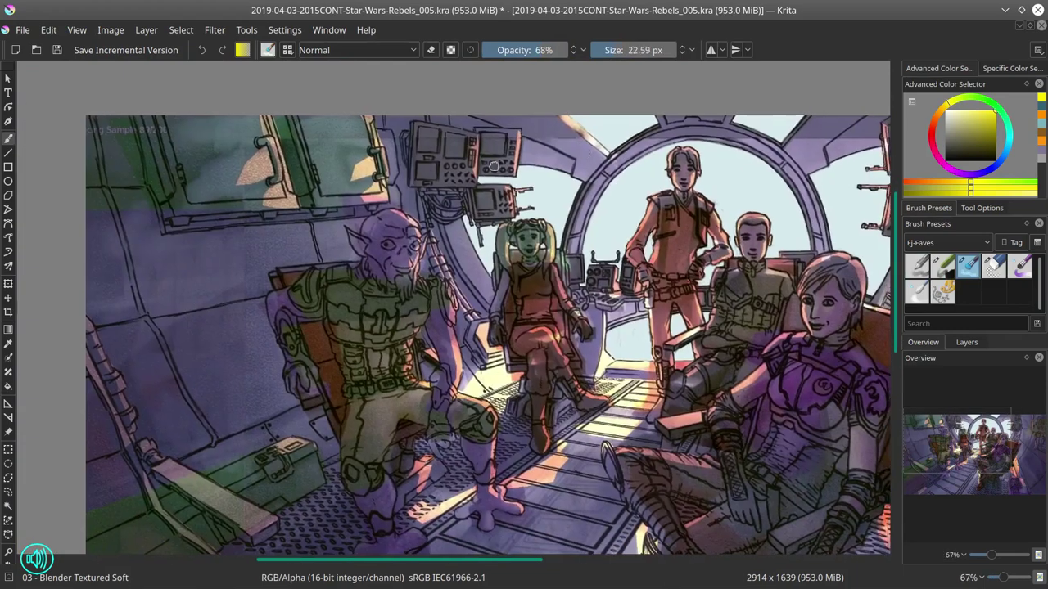
{"action": "left_click_drag", "start_coordinate": [557, 155], "coordinate": [605, 143]}
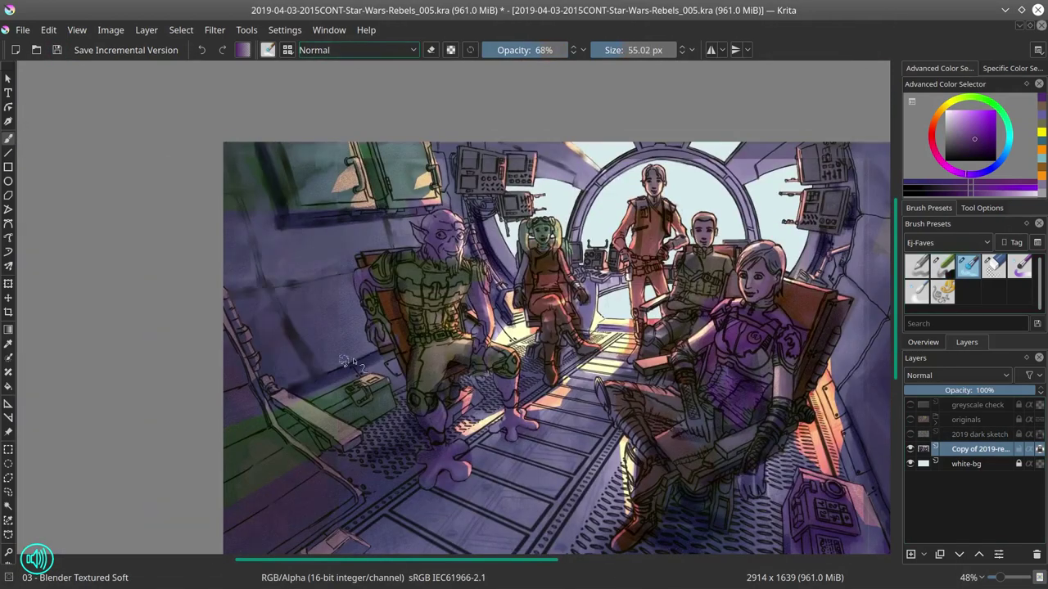
{"action": "key", "text": "bracketleft"}
{"action": "mouse_move", "coordinate": [344, 361]}
{"action": "left_mouse_down"}
{"action": "mouse_move", "coordinate": [368, 395]}
{"action": "mouse_move", "coordinate": [387, 361]}
{"action": "mouse_move", "coordinate": [397, 413]}
{"action": "mouse_move", "coordinate": [333, 368]}
{"action": "mouse_move", "coordinate": [323, 427]}
{"action": "mouse_move", "coordinate": [263, 351]}
{"action": "left_mouse_up"}
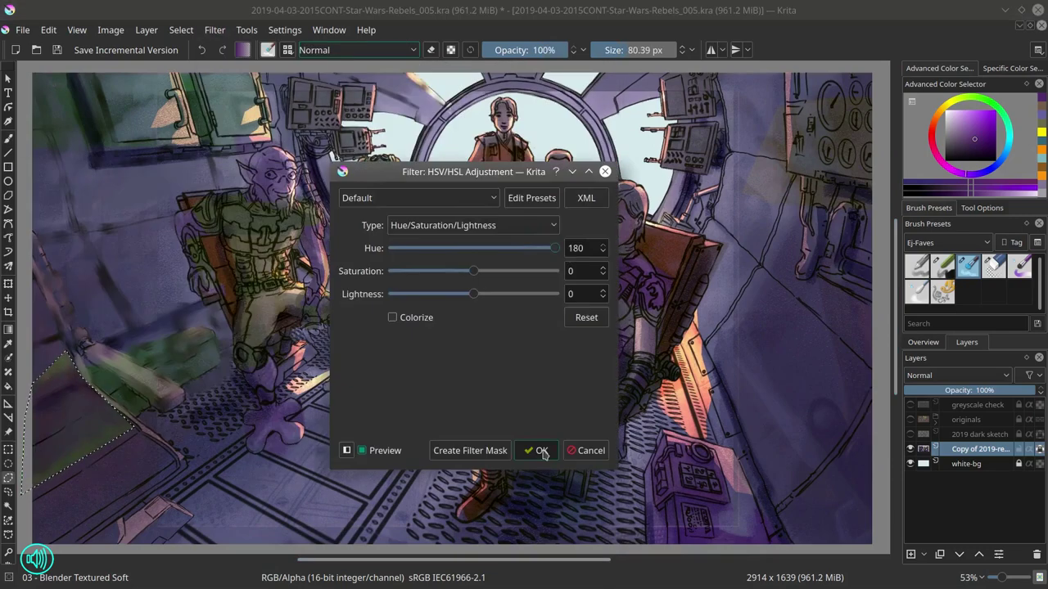
{"action": "left_click", "coordinate": [540, 450]}
Step: Smear the left wall panels and lower-left floor, then paint smoky light across the floor
{"action": "key", "text": "bracketleft"}
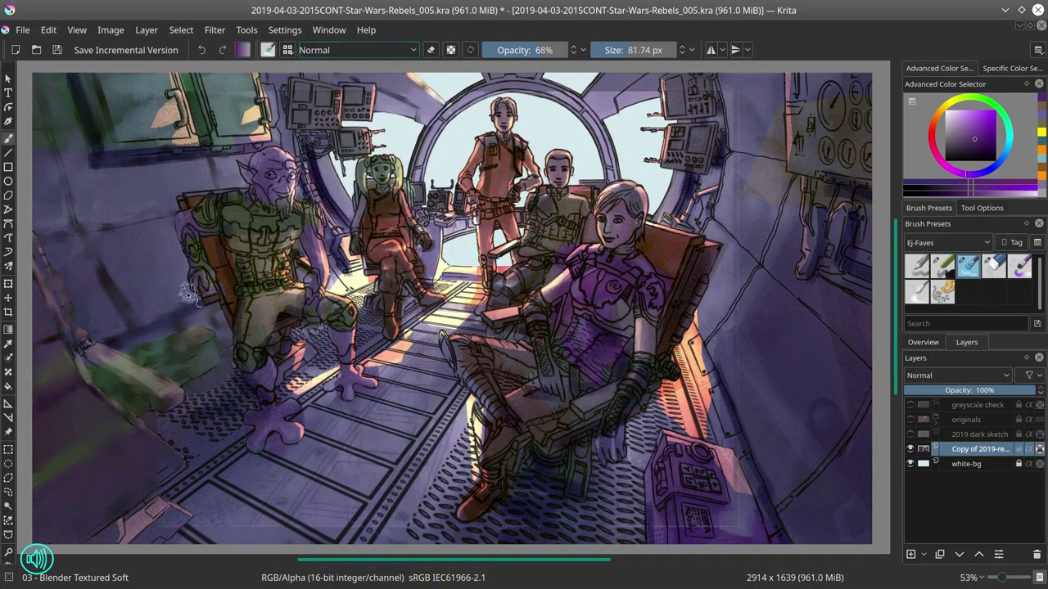
{"action": "left_click_drag", "start_coordinate": [49, 279], "coordinate": [90, 360]}
{"action": "mouse_move", "coordinate": [121, 525]}
{"action": "left_mouse_down"}
{"action": "mouse_move", "coordinate": [214, 524]}
{"action": "mouse_move", "coordinate": [173, 485]}
{"action": "left_mouse_up"}
{"action": "mouse_move", "coordinate": [109, 97]}
{"action": "left_mouse_down"}
{"action": "mouse_move", "coordinate": [177, 118]}
{"action": "mouse_move", "coordinate": [181, 79]}
{"action": "mouse_move", "coordinate": [155, 216]}
{"action": "mouse_move", "coordinate": [202, 148]}
{"action": "mouse_move", "coordinate": [141, 123]}
{"action": "mouse_move", "coordinate": [90, 152]}
{"action": "left_mouse_up"}
{"action": "mouse_move", "coordinate": [204, 139]}
{"action": "left_mouse_down"}
{"action": "mouse_move", "coordinate": [258, 108]}
{"action": "mouse_move", "coordinate": [250, 76]}
{"action": "mouse_move", "coordinate": [264, 128]}
{"action": "mouse_move", "coordinate": [277, 117]}
{"action": "mouse_move", "coordinate": [220, 162]}
{"action": "left_mouse_up"}
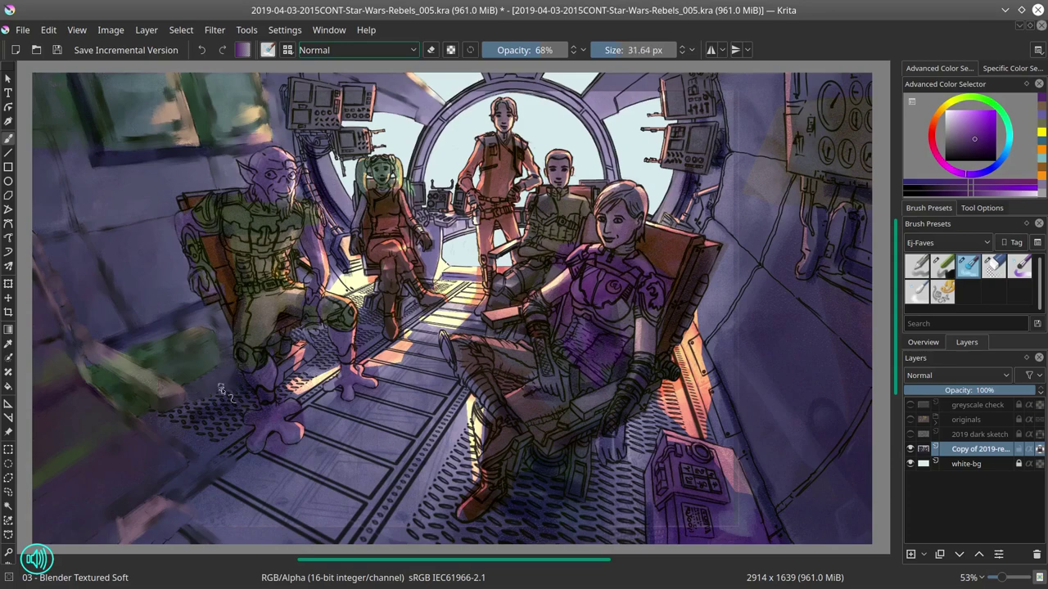
{"action": "key", "text": "bracketleft"}
{"action": "key", "text": "bracketleft"}
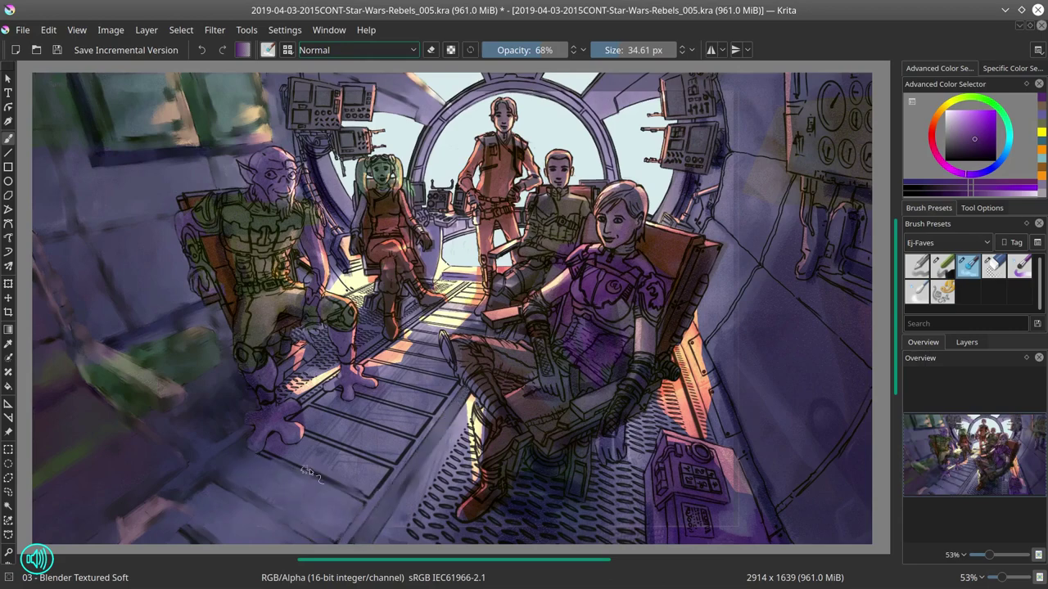
{"action": "mouse_move", "coordinate": [409, 418]}
{"action": "left_mouse_down"}
{"action": "mouse_move", "coordinate": [307, 409]}
{"action": "mouse_move", "coordinate": [311, 368]}
{"action": "mouse_move", "coordinate": [331, 348]}
{"action": "mouse_move", "coordinate": [387, 350]}
{"action": "mouse_move", "coordinate": [377, 389]}
{"action": "mouse_move", "coordinate": [409, 409]}
{"action": "mouse_move", "coordinate": [335, 442]}
{"action": "mouse_move", "coordinate": [393, 459]}
{"action": "left_mouse_up"}
Step: Mirror the image horizontally, add floor haze, and darken the floor grating around the boots
{"action": "left_click", "coordinate": [111, 30]}
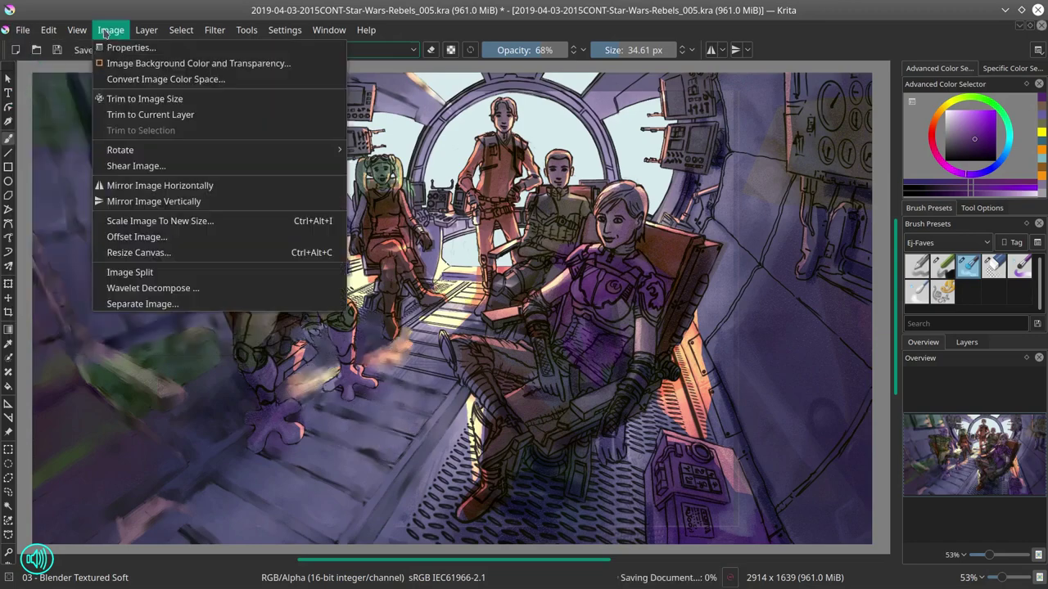
{"action": "left_click", "coordinate": [167, 183]}
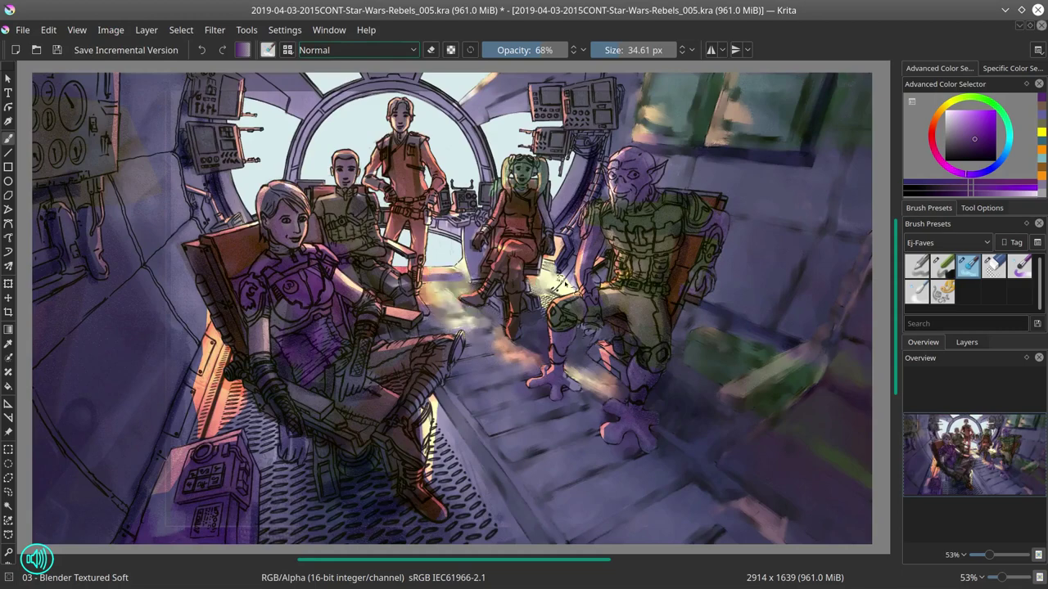
{"action": "left_click_drag", "start_coordinate": [442, 397], "coordinate": [432, 483]}
{"action": "left_click", "coordinate": [58, 51]}
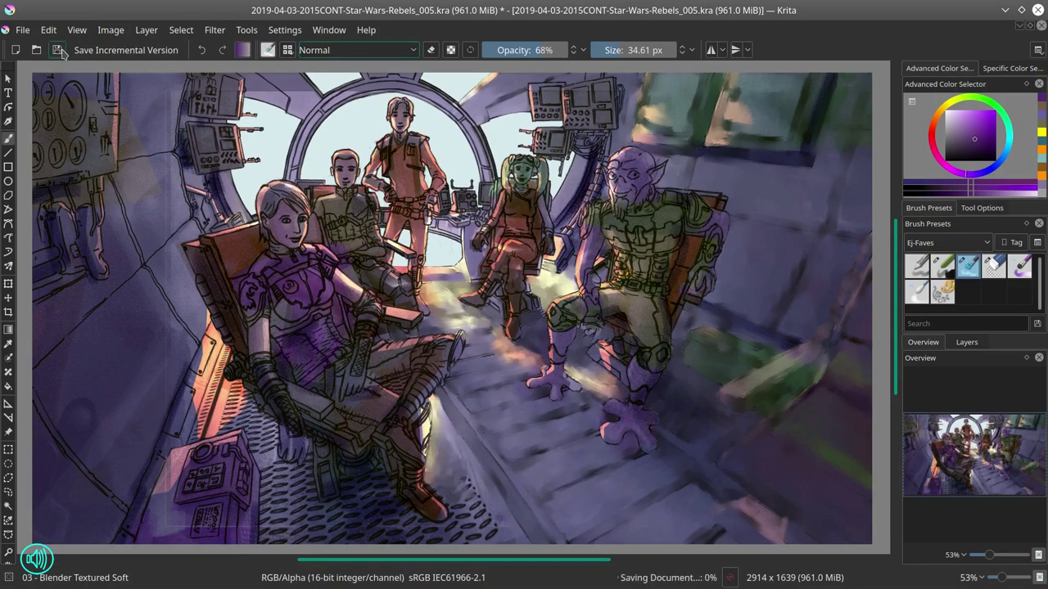
{"action": "left_click", "coordinate": [582, 470]}
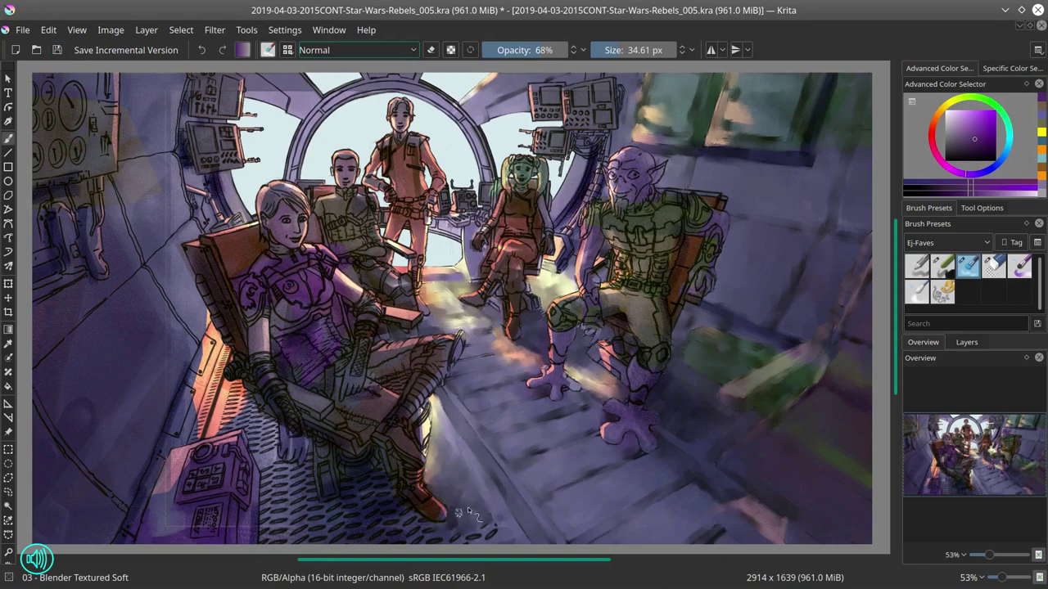
{"action": "mouse_move", "coordinate": [392, 500]}
{"action": "left_mouse_down"}
{"action": "mouse_move", "coordinate": [371, 535]}
{"action": "mouse_move", "coordinate": [413, 539]}
{"action": "mouse_move", "coordinate": [345, 526]}
{"action": "mouse_move", "coordinate": [290, 483]}
{"action": "left_mouse_up"}
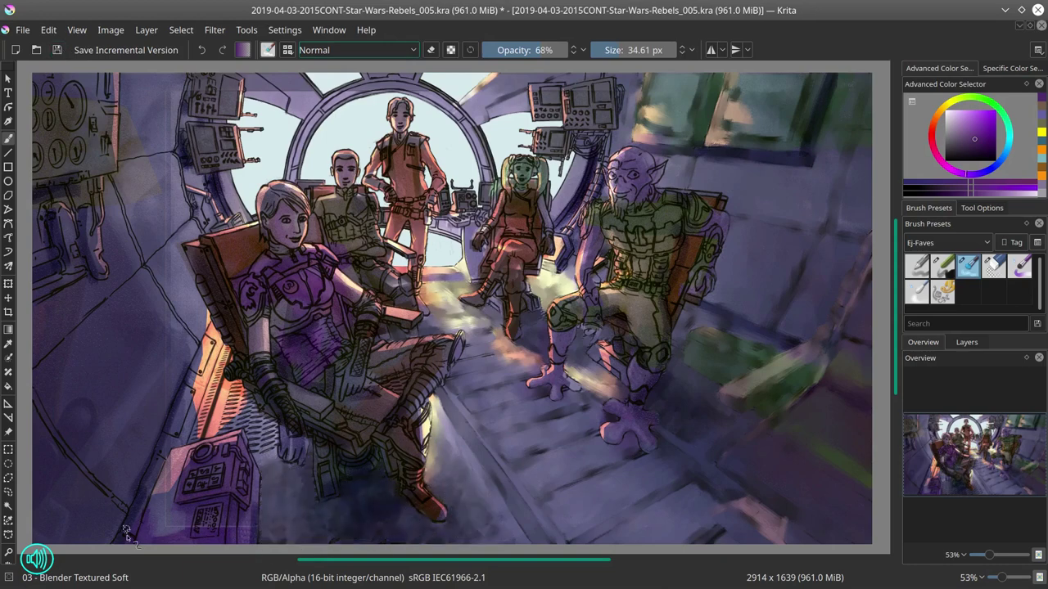
Step: Darken the lower-left console in purple and paint warm orange along the seat's left edge
{"action": "key", "text": "bracketright"}
{"action": "key", "text": "bracketright"}
{"action": "key", "text": "bracketright"}
{"action": "key", "text": "bracketright"}
{"action": "key", "text": "bracketright"}
{"action": "key", "text": "bracketleft"}
{"action": "key", "text": "bracketleft"}
{"action": "key", "text": "bracketleft"}
{"action": "key", "text": "bracketleft"}
{"action": "key", "text": "bracketleft"}
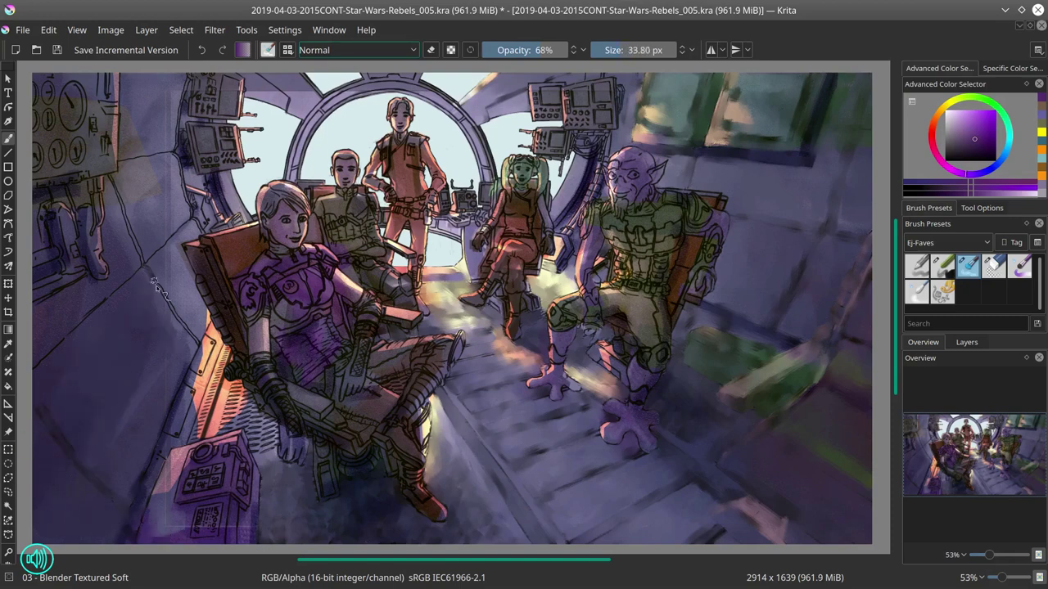
{"action": "mouse_move", "coordinate": [151, 490]}
{"action": "left_mouse_down"}
{"action": "mouse_move", "coordinate": [240, 433]}
{"action": "mouse_move", "coordinate": [214, 481]}
{"action": "mouse_move", "coordinate": [219, 494]}
{"action": "mouse_move", "coordinate": [250, 466]}
{"action": "mouse_move", "coordinate": [210, 510]}
{"action": "left_mouse_up"}
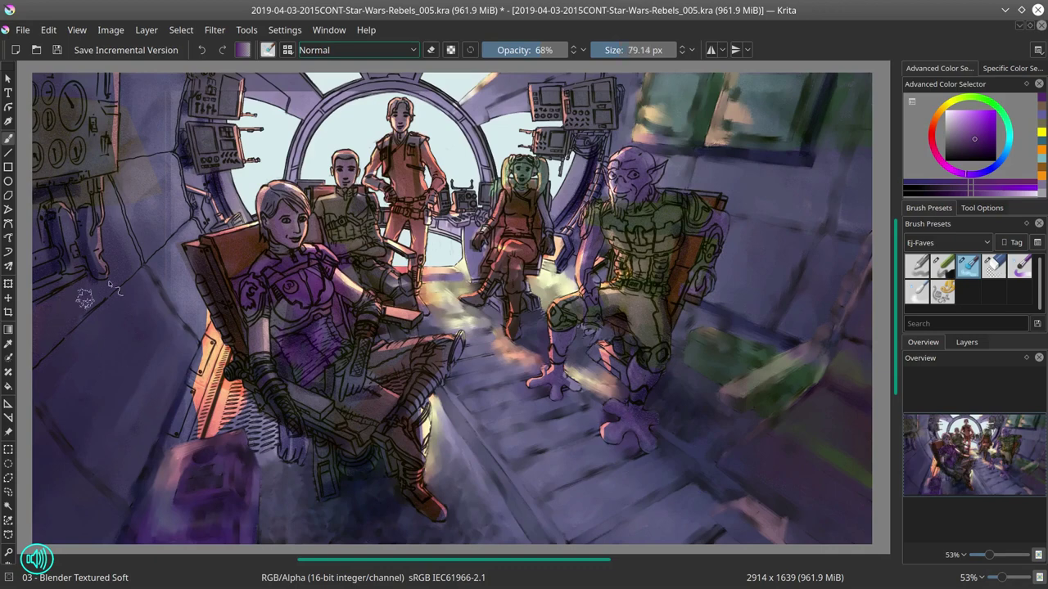
{"action": "key", "text": "bracketleft"}
{"action": "key", "text": "bracketleft"}
{"action": "key", "text": "bracketleft"}
{"action": "key", "text": "bracketleft"}
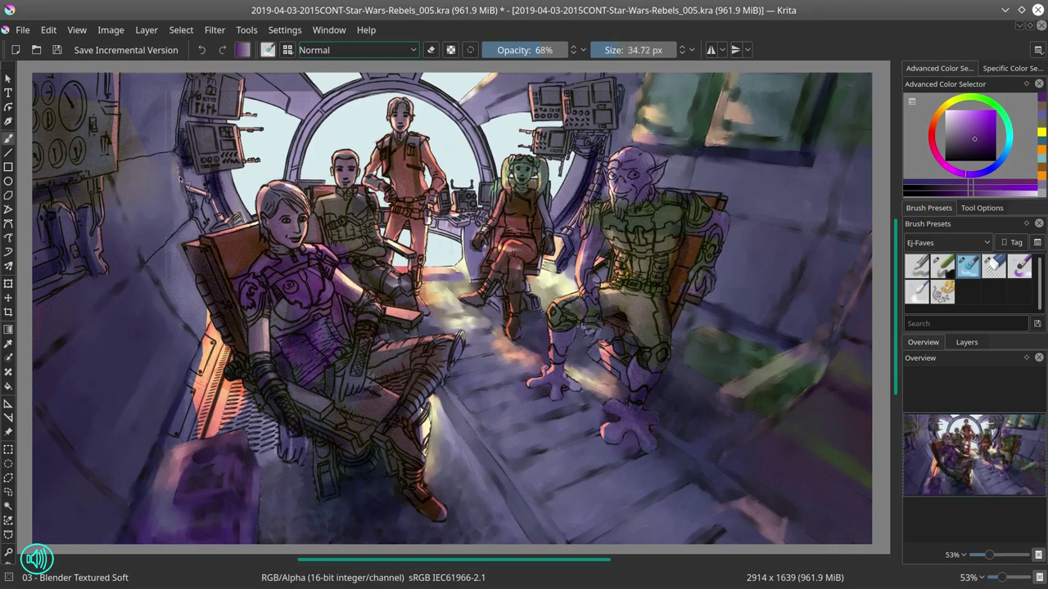
{"action": "key", "text": "bracketleft"}
{"action": "mouse_move", "coordinate": [194, 316]}
{"action": "left_mouse_down"}
{"action": "mouse_move", "coordinate": [212, 336]}
{"action": "mouse_move", "coordinate": [202, 318]}
{"action": "mouse_move", "coordinate": [188, 394]}
{"action": "mouse_move", "coordinate": [212, 369]}
{"action": "mouse_move", "coordinate": [211, 401]}
{"action": "left_mouse_up"}
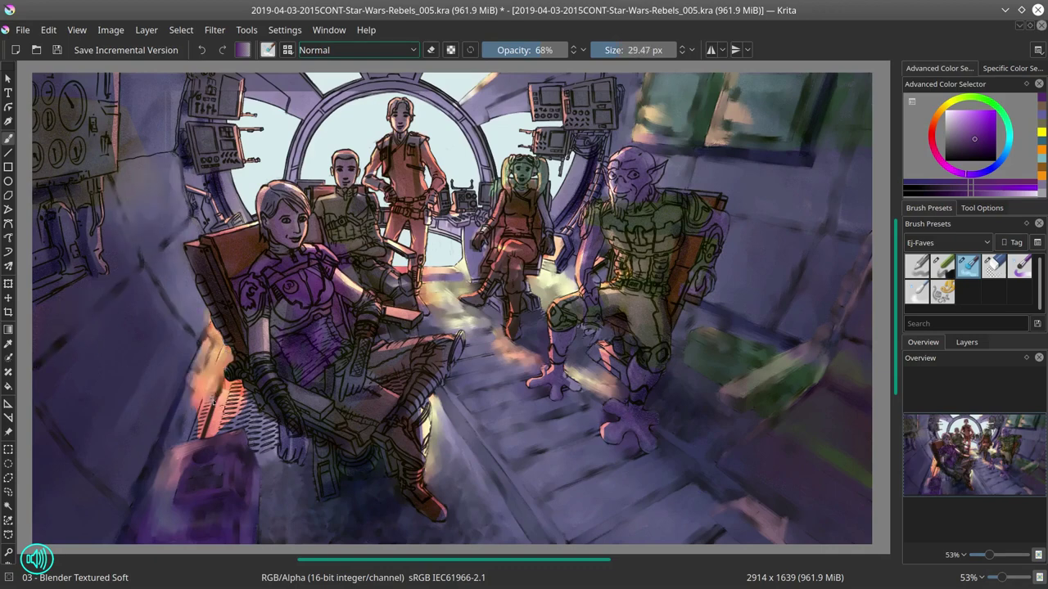
{"action": "key", "text": "bracketright"}
{"action": "left_click", "coordinate": [57, 50]}
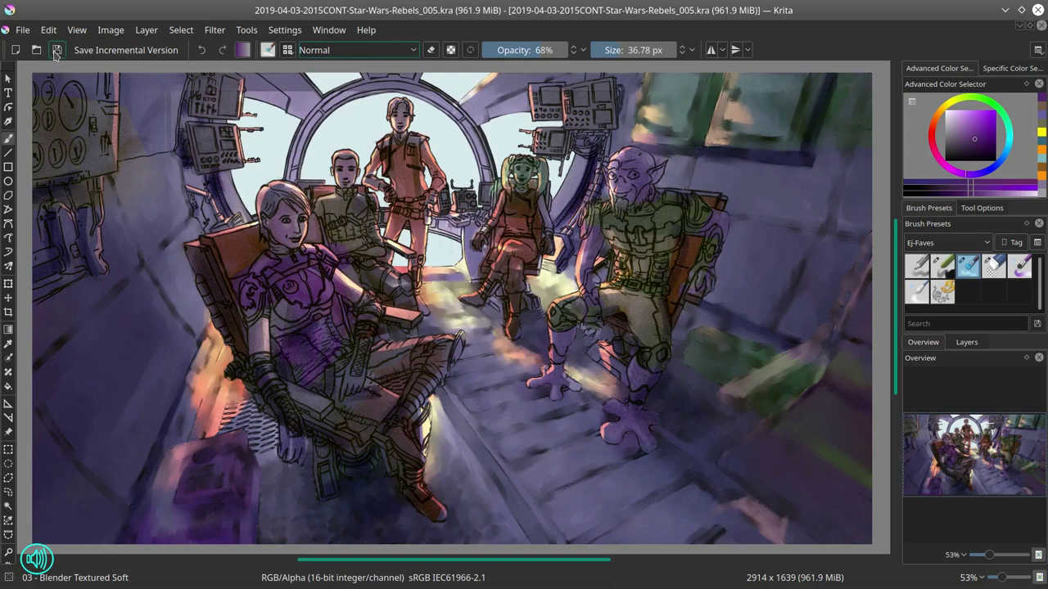
{"action": "mouse_move", "coordinate": [224, 409]}
{"action": "left_mouse_down"}
{"action": "mouse_move", "coordinate": [242, 401]}
{"action": "mouse_move", "coordinate": [246, 434]}
{"action": "mouse_move", "coordinate": [270, 442]}
{"action": "left_mouse_up"}
Step: Repaint the left wall, pillar and gauge, and cover the window arch with wall colour
{"action": "mouse_move", "coordinate": [69, 188]}
{"action": "left_mouse_down"}
{"action": "mouse_move", "coordinate": [51, 263]}
{"action": "mouse_move", "coordinate": [79, 246]}
{"action": "mouse_move", "coordinate": [28, 336]}
{"action": "mouse_move", "coordinate": [85, 174]}
{"action": "mouse_move", "coordinate": [84, 158]}
{"action": "mouse_move", "coordinate": [31, 148]}
{"action": "mouse_move", "coordinate": [107, 107]}
{"action": "mouse_move", "coordinate": [102, 96]}
{"action": "mouse_move", "coordinate": [74, 82]}
{"action": "mouse_move", "coordinate": [38, 106]}
{"action": "left_mouse_up"}
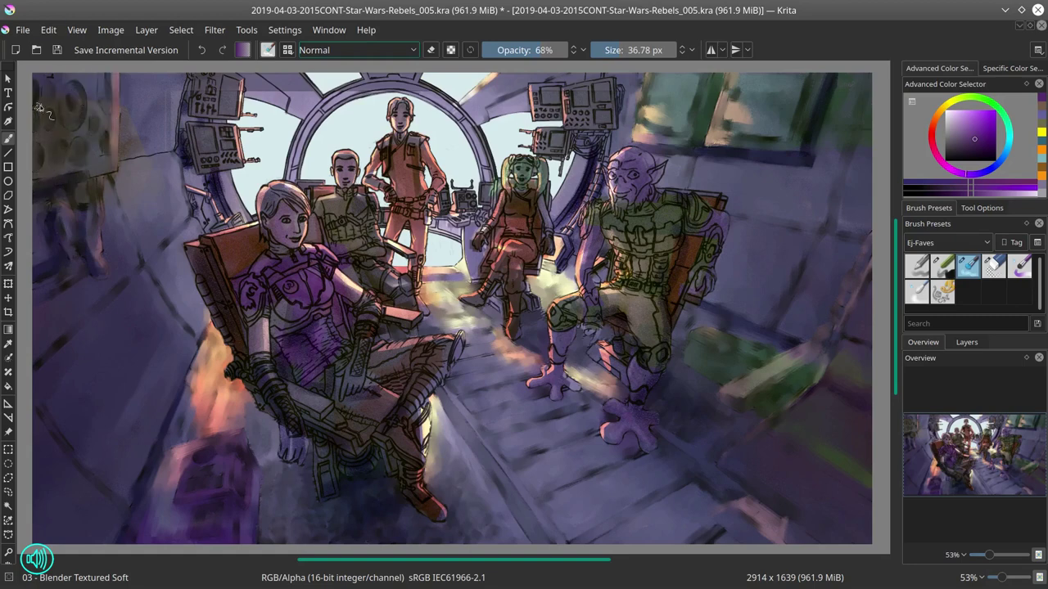
{"action": "left_click_drag", "start_coordinate": [105, 77], "coordinate": [115, 170]}
{"action": "key", "text": "bracketleft"}
{"action": "key", "text": "bracketleft"}
{"action": "left_click_drag", "start_coordinate": [178, 75], "coordinate": [171, 139]}
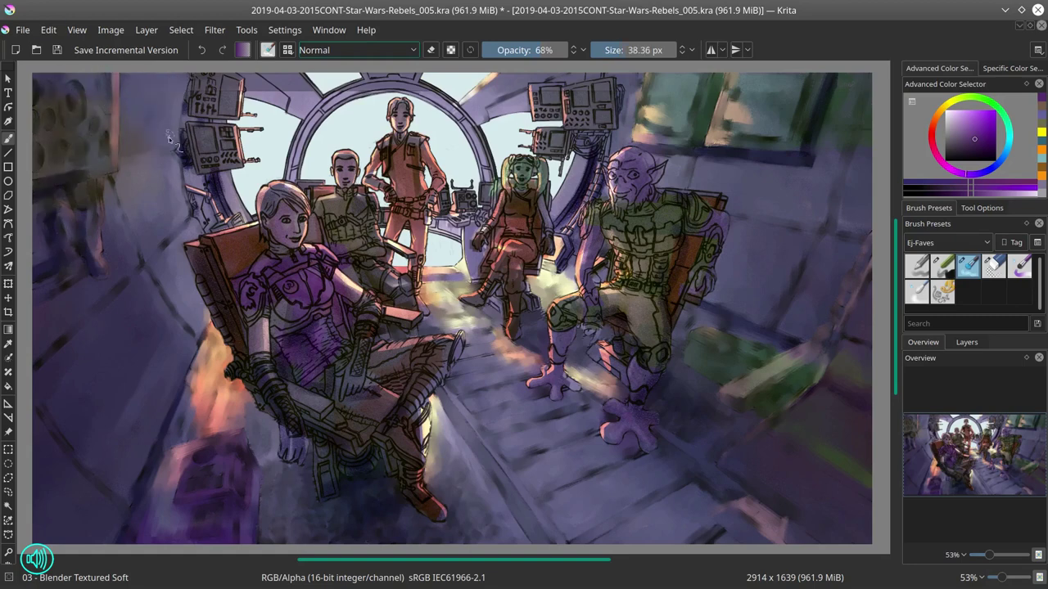
{"action": "key", "text": "bracketright"}
{"action": "mouse_move", "coordinate": [193, 196]}
{"action": "left_mouse_down"}
{"action": "mouse_move", "coordinate": [233, 219]}
{"action": "mouse_move", "coordinate": [183, 148]}
{"action": "mouse_move", "coordinate": [207, 161]}
{"action": "mouse_move", "coordinate": [221, 128]}
{"action": "mouse_move", "coordinate": [244, 129]}
{"action": "mouse_move", "coordinate": [264, 161]}
{"action": "mouse_move", "coordinate": [221, 125]}
{"action": "mouse_move", "coordinate": [173, 145]}
{"action": "mouse_move", "coordinate": [196, 76]}
{"action": "mouse_move", "coordinate": [204, 113]}
{"action": "mouse_move", "coordinate": [242, 85]}
{"action": "left_mouse_up"}
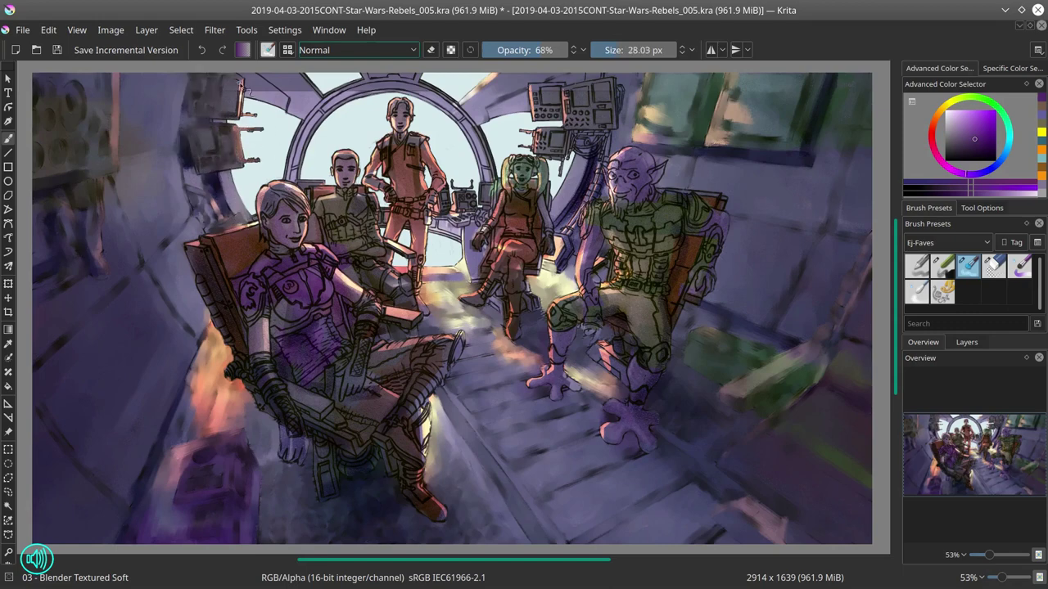
{"action": "mouse_move", "coordinate": [237, 170]}
{"action": "left_mouse_down"}
{"action": "mouse_move", "coordinate": [272, 98]}
{"action": "mouse_move", "coordinate": [293, 103]}
{"action": "mouse_move", "coordinate": [306, 78]}
{"action": "mouse_move", "coordinate": [315, 127]}
{"action": "mouse_move", "coordinate": [291, 176]}
{"action": "left_mouse_up"}
{"action": "key", "text": "bracketleft"}
{"action": "mouse_move", "coordinate": [334, 119]}
{"action": "left_mouse_down"}
{"action": "mouse_move", "coordinate": [409, 85]}
{"action": "mouse_move", "coordinate": [475, 114]}
{"action": "mouse_move", "coordinate": [491, 163]}
{"action": "mouse_move", "coordinate": [480, 214]}
{"action": "mouse_move", "coordinate": [455, 223]}
{"action": "mouse_move", "coordinate": [473, 253]}
{"action": "left_mouse_up"}
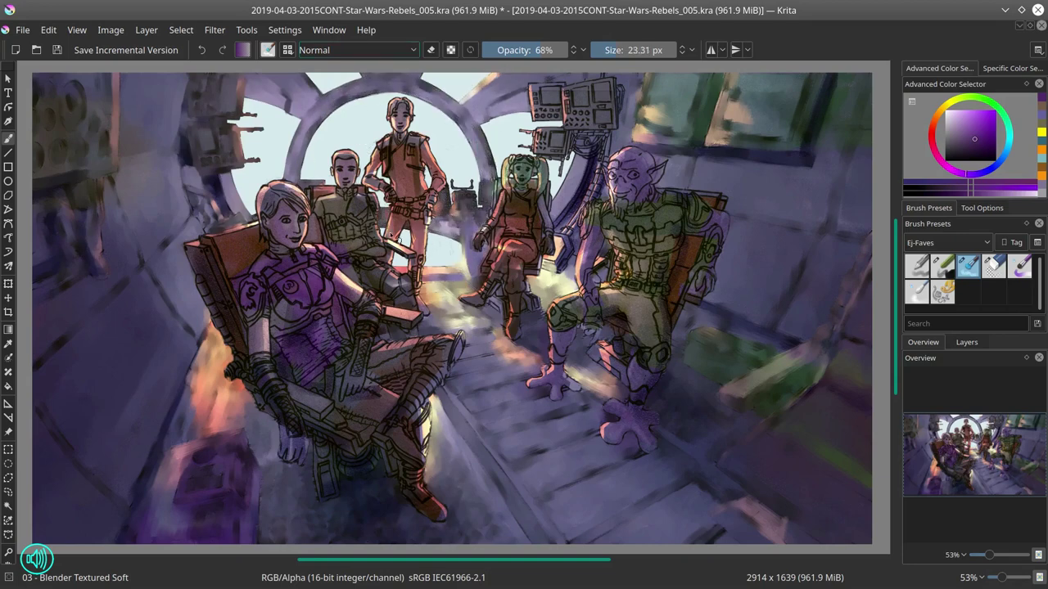
{"action": "key", "text": "m"}
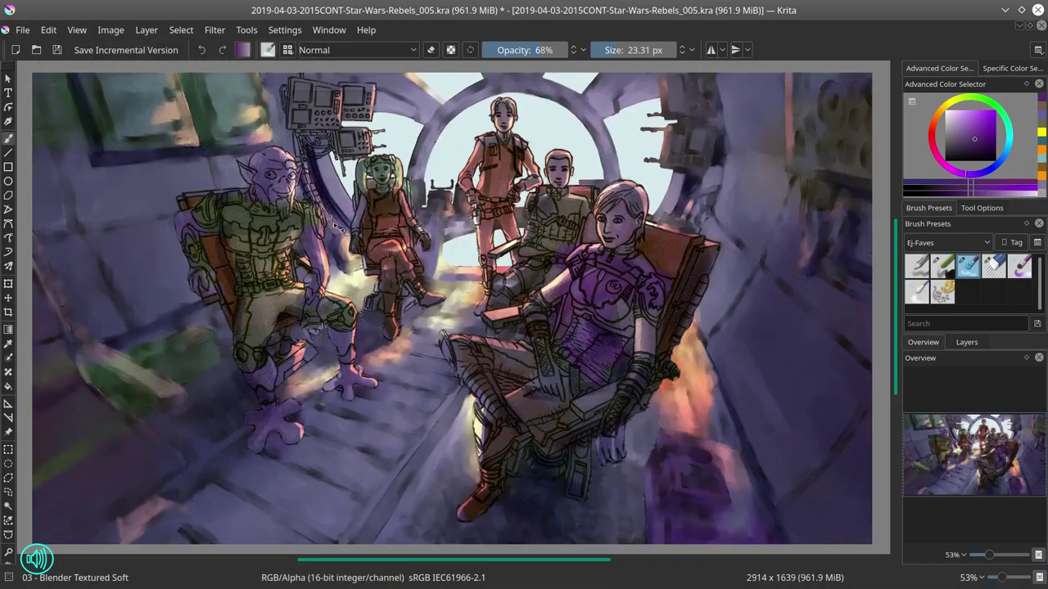
Step: Repaint the gap between the seated characters and the standing figure's belt and hips
{"action": "mouse_move", "coordinate": [337, 227]}
{"action": "left_mouse_down"}
{"action": "mouse_move", "coordinate": [319, 180]}
{"action": "mouse_move", "coordinate": [336, 186]}
{"action": "left_mouse_up"}
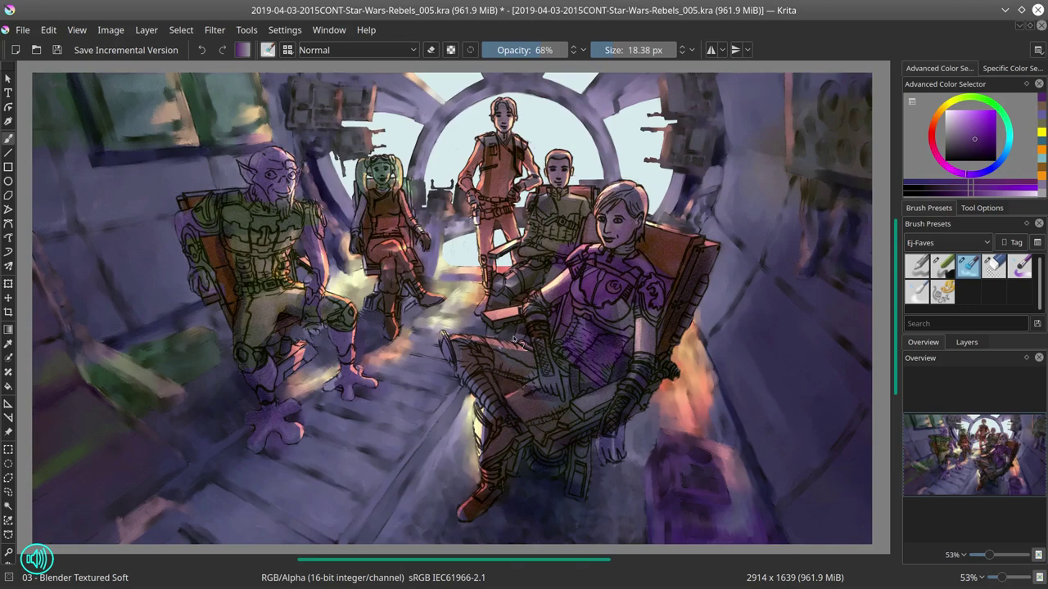
{"action": "key", "text": "bracketleft"}
{"action": "key", "text": "bracketleft"}
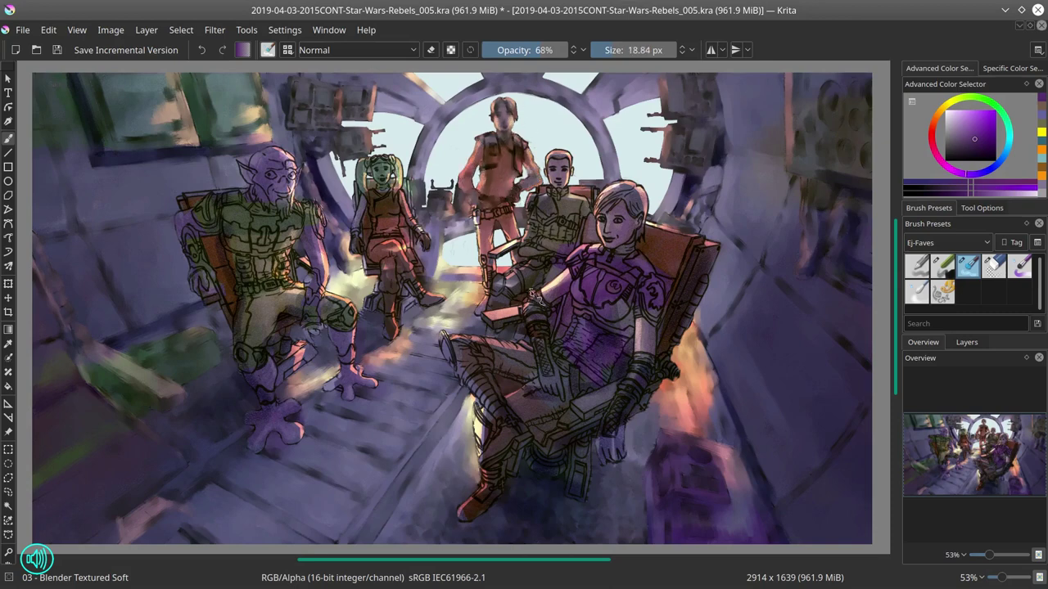
{"action": "left_click_drag", "start_coordinate": [486, 214], "coordinate": [517, 235]}
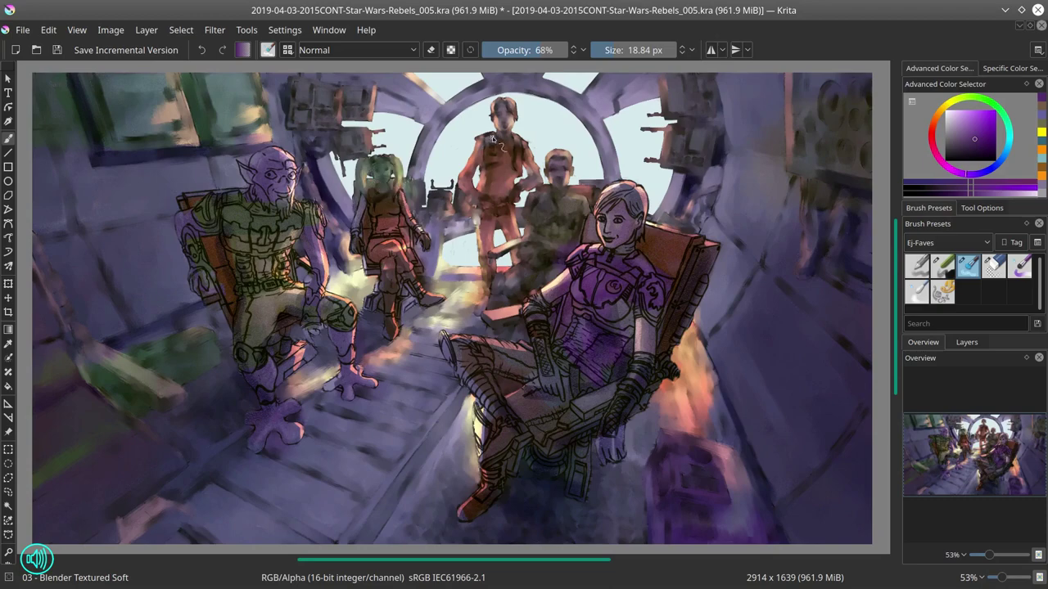
{"action": "key", "text": "ctrl+s"}
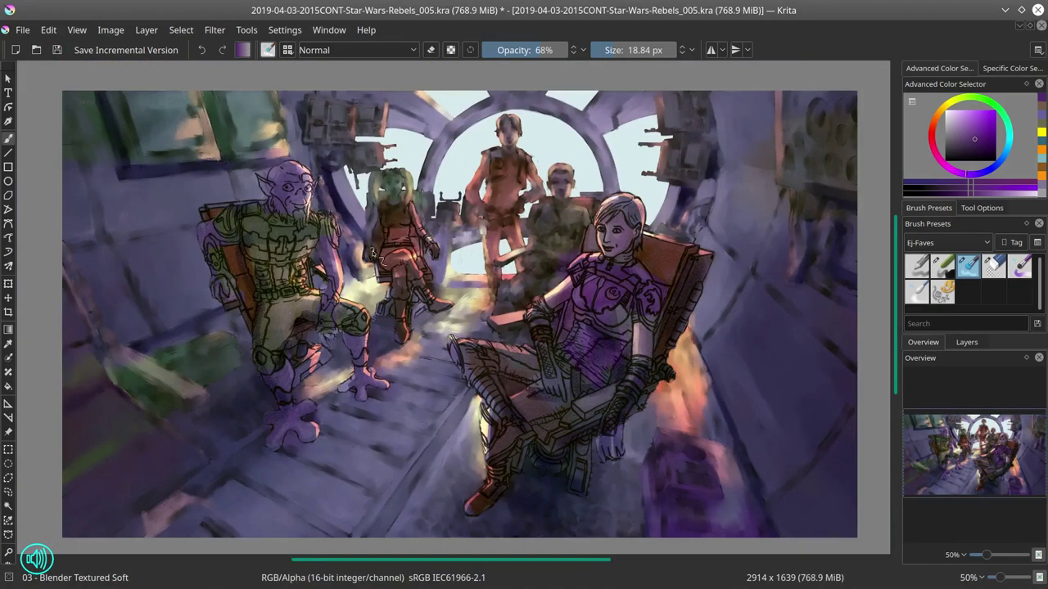
Step: Darken the girl's legs and repaint the creature's chair back, arm, chest and knee pad in green
{"action": "mouse_move", "coordinate": [383, 250]}
{"action": "left_mouse_down"}
{"action": "mouse_move", "coordinate": [420, 265]}
{"action": "mouse_move", "coordinate": [434, 245]}
{"action": "mouse_move", "coordinate": [430, 298]}
{"action": "mouse_move", "coordinate": [380, 265]}
{"action": "mouse_move", "coordinate": [415, 318]}
{"action": "left_mouse_up"}
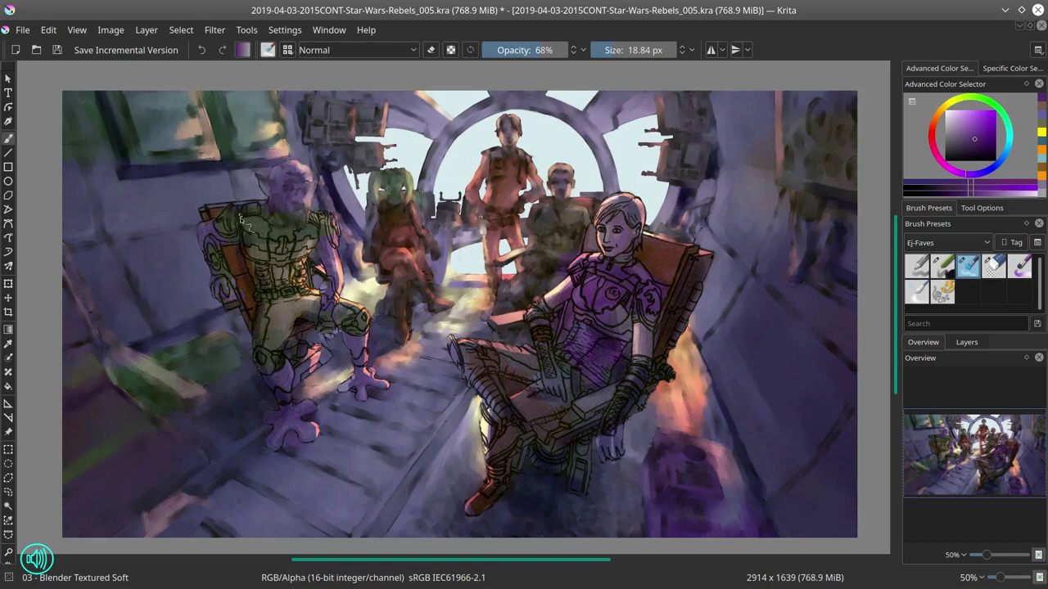
{"action": "left_click_drag", "start_coordinate": [240, 219], "coordinate": [240, 243]}
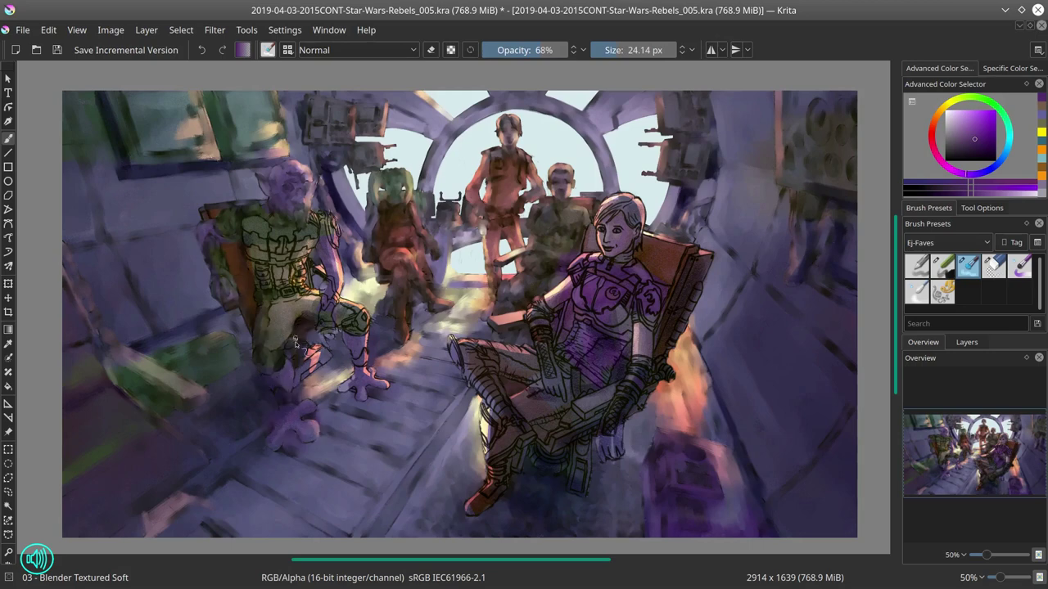
{"action": "mouse_move", "coordinate": [327, 286]}
{"action": "left_mouse_down"}
{"action": "mouse_move", "coordinate": [329, 221]}
{"action": "mouse_move", "coordinate": [324, 276]}
{"action": "mouse_move", "coordinate": [262, 233]}
{"action": "mouse_move", "coordinate": [274, 306]}
{"action": "mouse_move", "coordinate": [314, 291]}
{"action": "mouse_move", "coordinate": [284, 275]}
{"action": "mouse_move", "coordinate": [287, 325]}
{"action": "mouse_move", "coordinate": [284, 284]}
{"action": "mouse_move", "coordinate": [250, 264]}
{"action": "mouse_move", "coordinate": [294, 235]}
{"action": "mouse_move", "coordinate": [281, 257]}
{"action": "mouse_move", "coordinate": [319, 217]}
{"action": "left_mouse_up"}
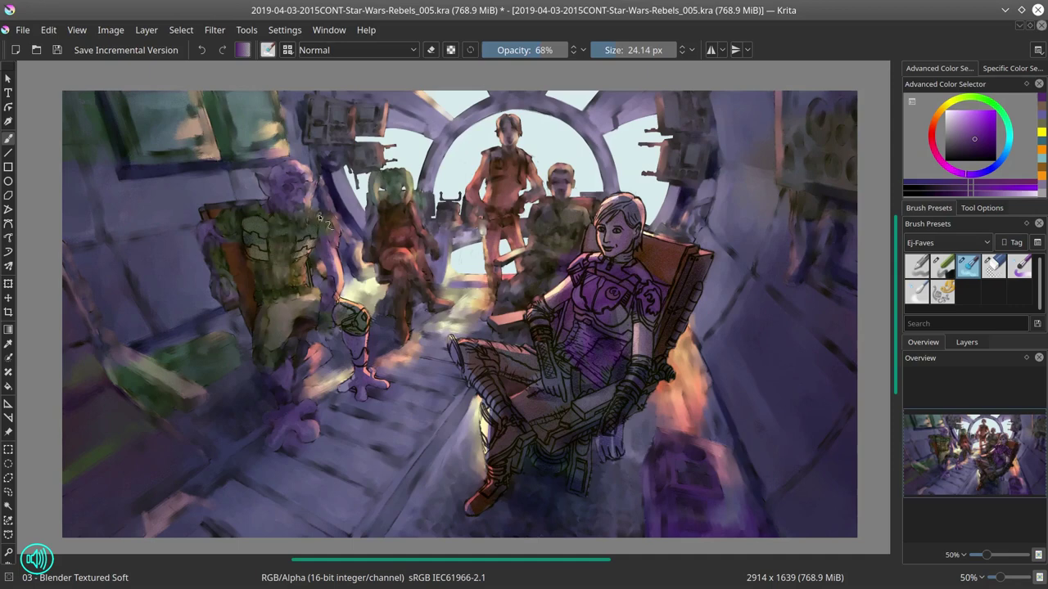
{"action": "left_click_drag", "start_coordinate": [254, 243], "coordinate": [312, 258]}
{"action": "mouse_move", "coordinate": [335, 327]}
{"action": "left_mouse_down"}
{"action": "mouse_move", "coordinate": [358, 315]}
{"action": "mouse_move", "coordinate": [314, 342]}
{"action": "mouse_move", "coordinate": [364, 356]}
{"action": "left_mouse_up"}
{"action": "left_click", "coordinate": [57, 50]}
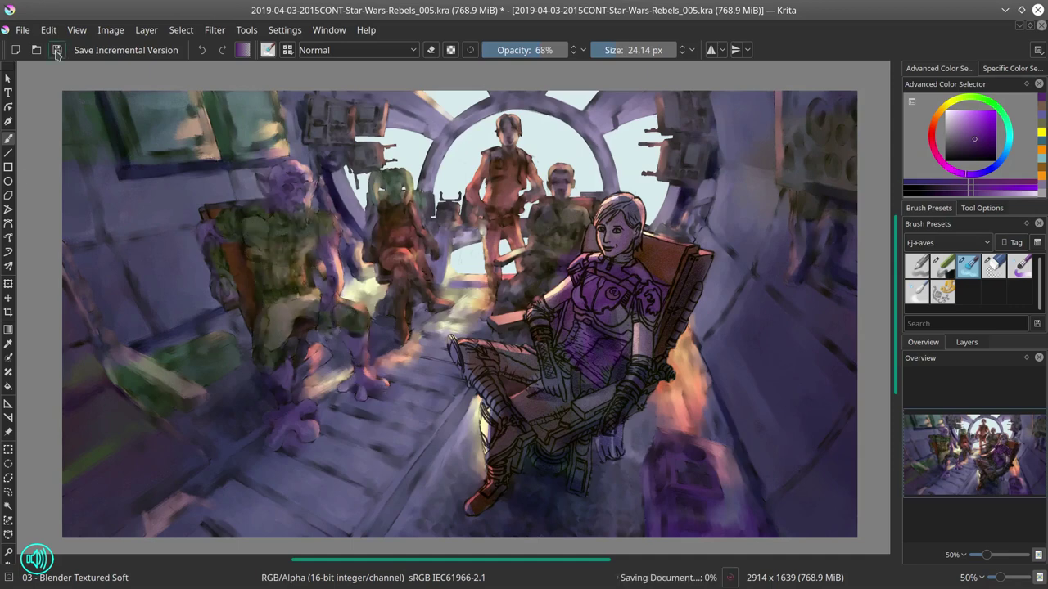
Step: Paint over the seated woman's hair, neck, thigh, lower leg, boot and shoulder emblem
{"action": "left_click_drag", "start_coordinate": [588, 229], "coordinate": [623, 235]}
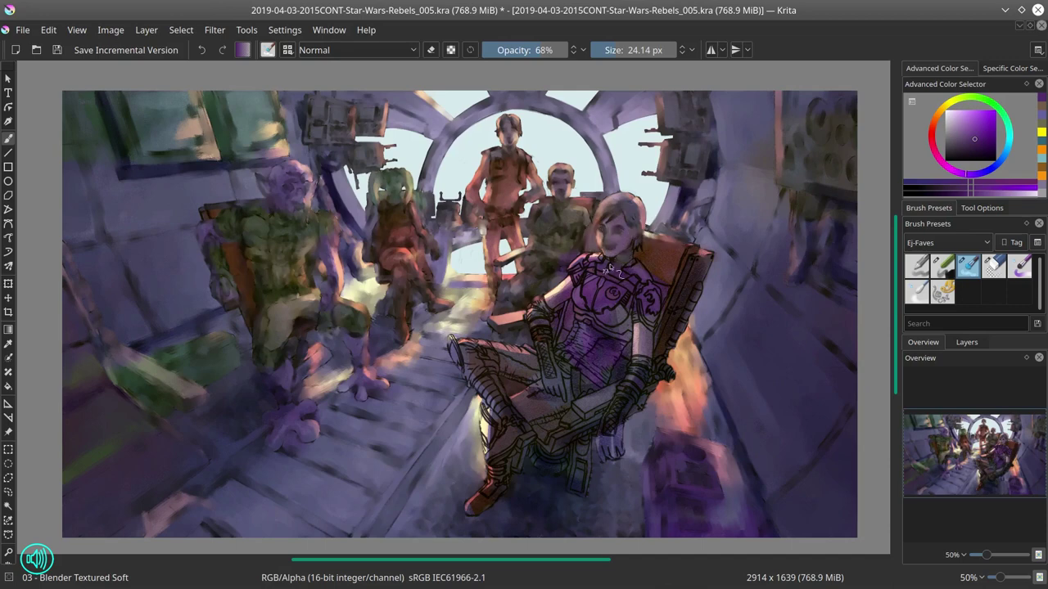
{"action": "mouse_move", "coordinate": [609, 269]}
{"action": "left_mouse_down"}
{"action": "mouse_move", "coordinate": [577, 268]}
{"action": "mouse_move", "coordinate": [619, 277]}
{"action": "mouse_move", "coordinate": [569, 283]}
{"action": "mouse_move", "coordinate": [561, 310]}
{"action": "mouse_move", "coordinate": [526, 320]}
{"action": "mouse_move", "coordinate": [546, 326]}
{"action": "mouse_move", "coordinate": [564, 397]}
{"action": "mouse_move", "coordinate": [504, 383]}
{"action": "mouse_move", "coordinate": [518, 361]}
{"action": "mouse_move", "coordinate": [499, 392]}
{"action": "mouse_move", "coordinate": [458, 357]}
{"action": "mouse_move", "coordinate": [487, 378]}
{"action": "mouse_move", "coordinate": [489, 452]}
{"action": "left_mouse_up"}
{"action": "left_click_drag", "start_coordinate": [513, 380], "coordinate": [525, 350]}
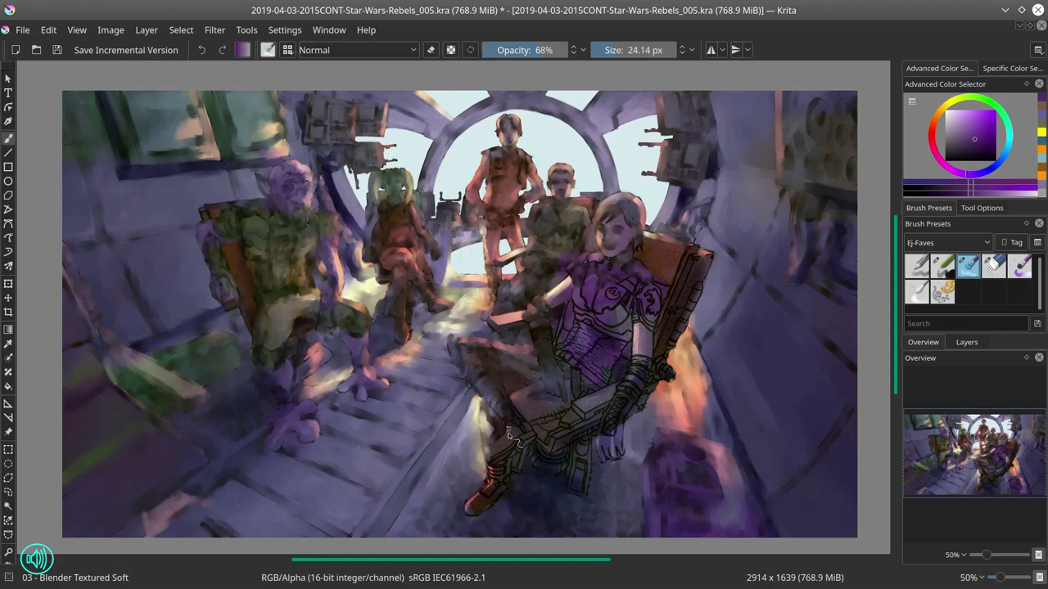
{"action": "left_click_drag", "start_coordinate": [520, 432], "coordinate": [469, 513]}
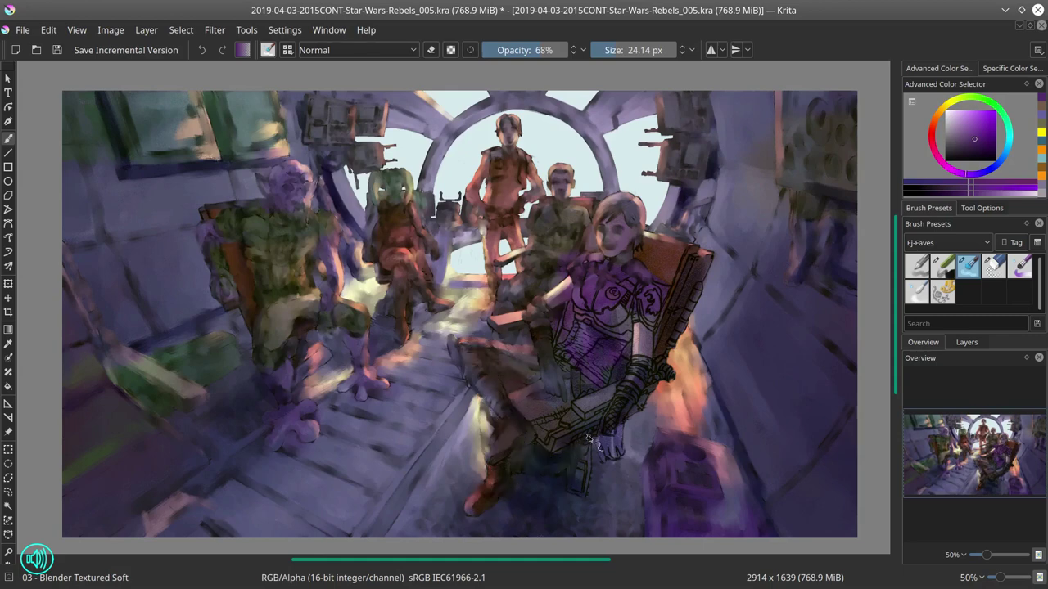
{"action": "key", "text": "minus"}
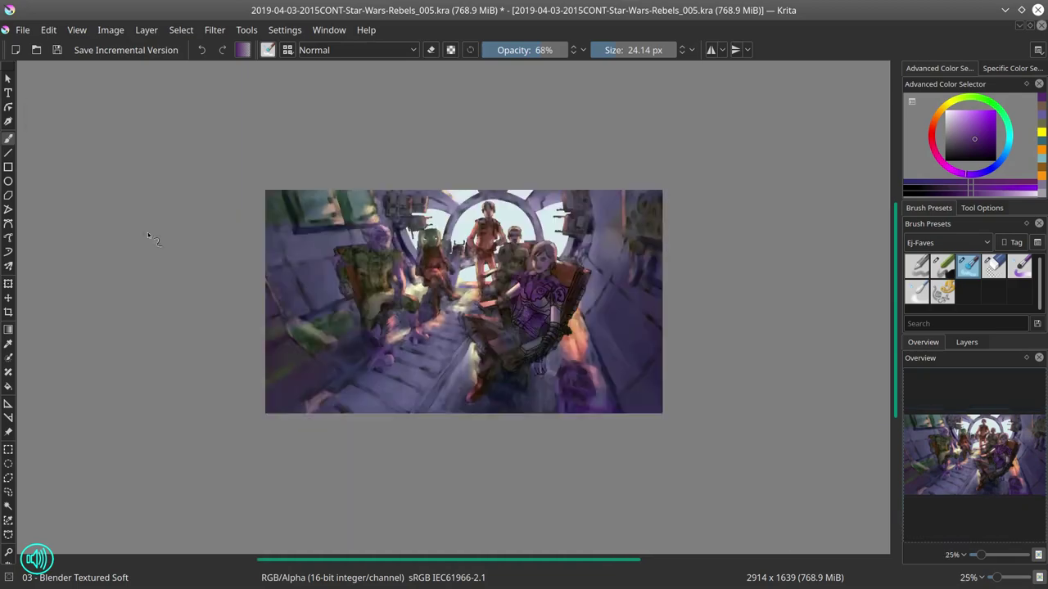
{"action": "key", "text": "ctrl+s"}
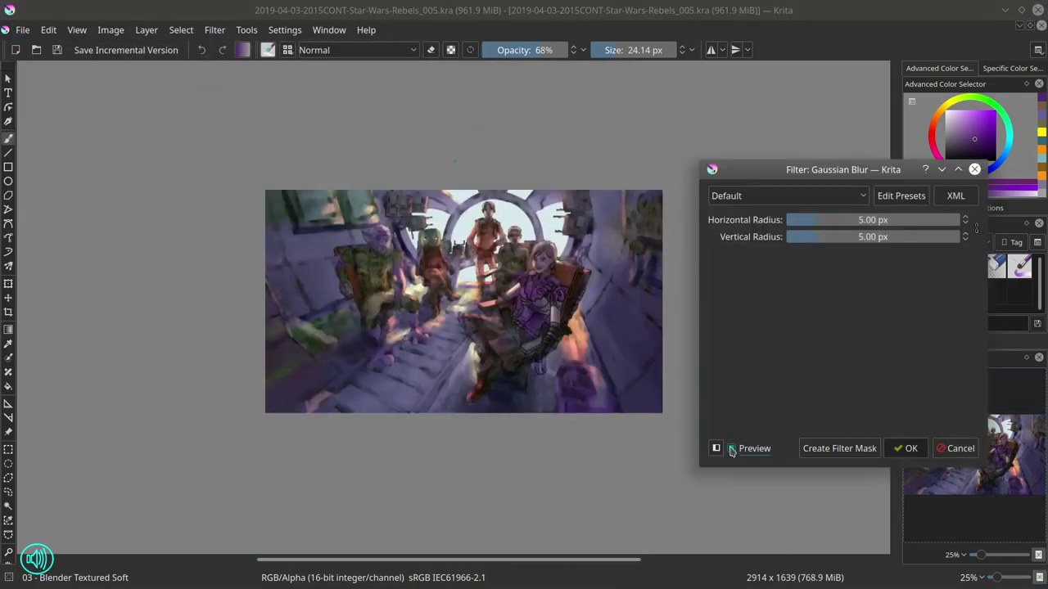
{"action": "left_click_drag", "start_coordinate": [818, 222], "coordinate": [868, 222]}
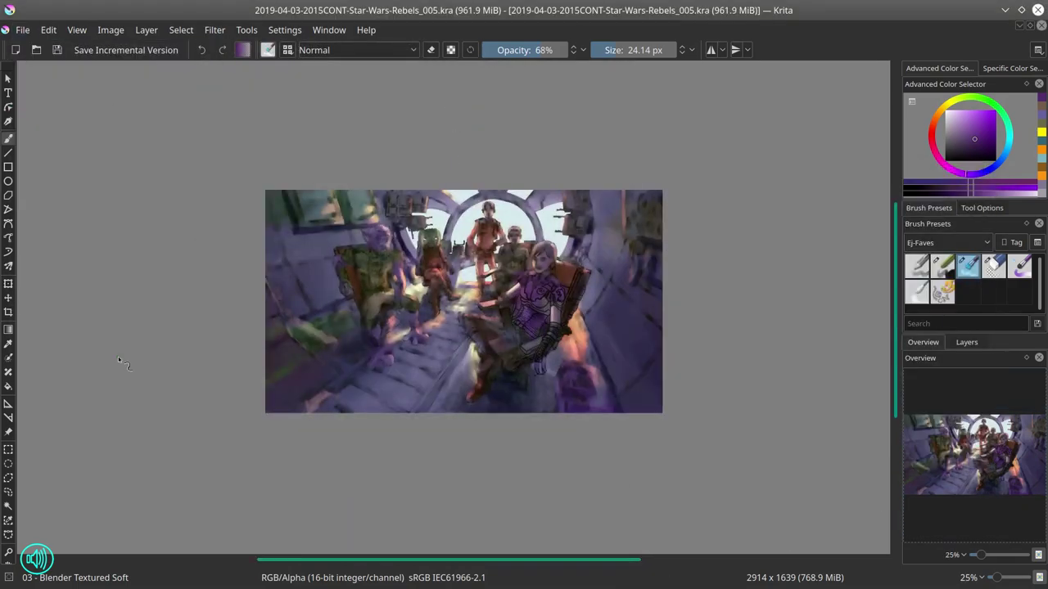
{"action": "key", "text": "2"}
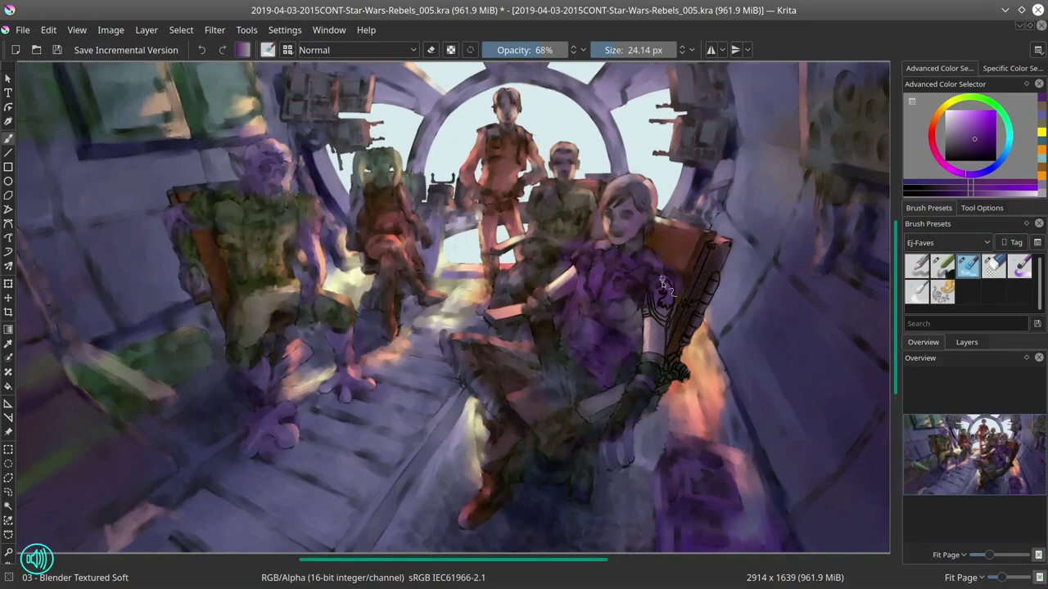
{"action": "mouse_move", "coordinate": [663, 282]}
{"action": "left_mouse_down"}
{"action": "mouse_move", "coordinate": [643, 338]}
{"action": "mouse_move", "coordinate": [712, 266]}
{"action": "left_mouse_up"}
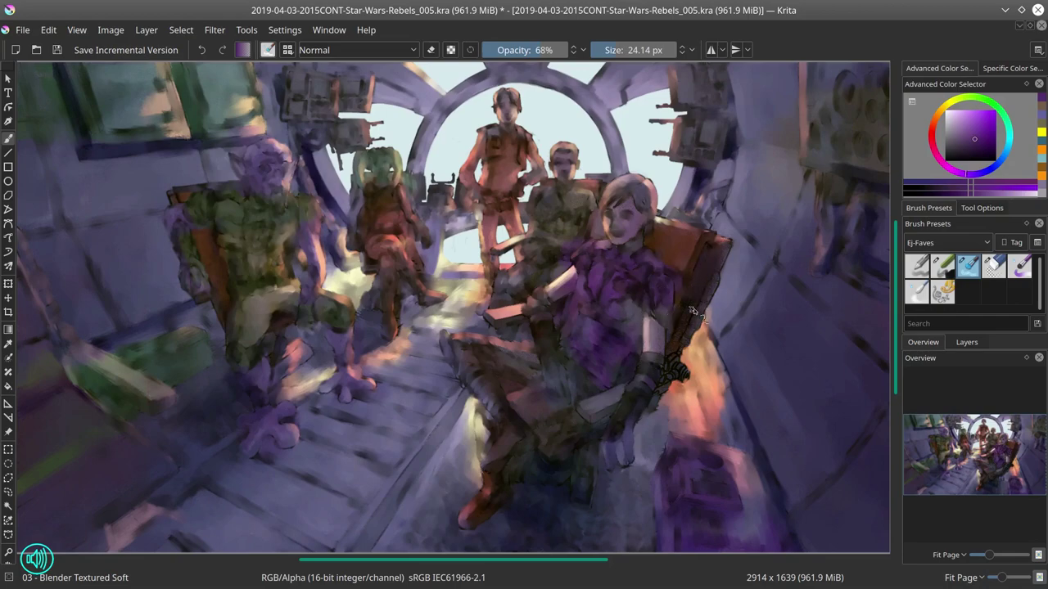
Step: Save, then merge the painting copy layer down into the layer below
{"action": "key", "text": "ctrl+s"}
{"action": "key", "text": "2"}
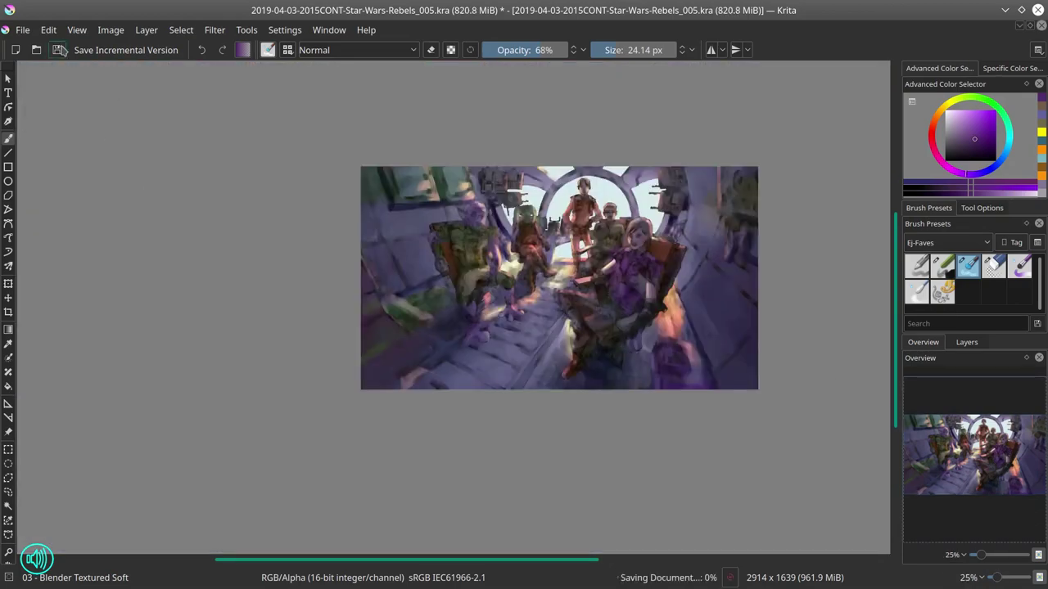
{"action": "left_click", "coordinate": [966, 342]}
{"action": "left_click", "coordinate": [214, 30]}
{"action": "left_click", "coordinate": [921, 446]}
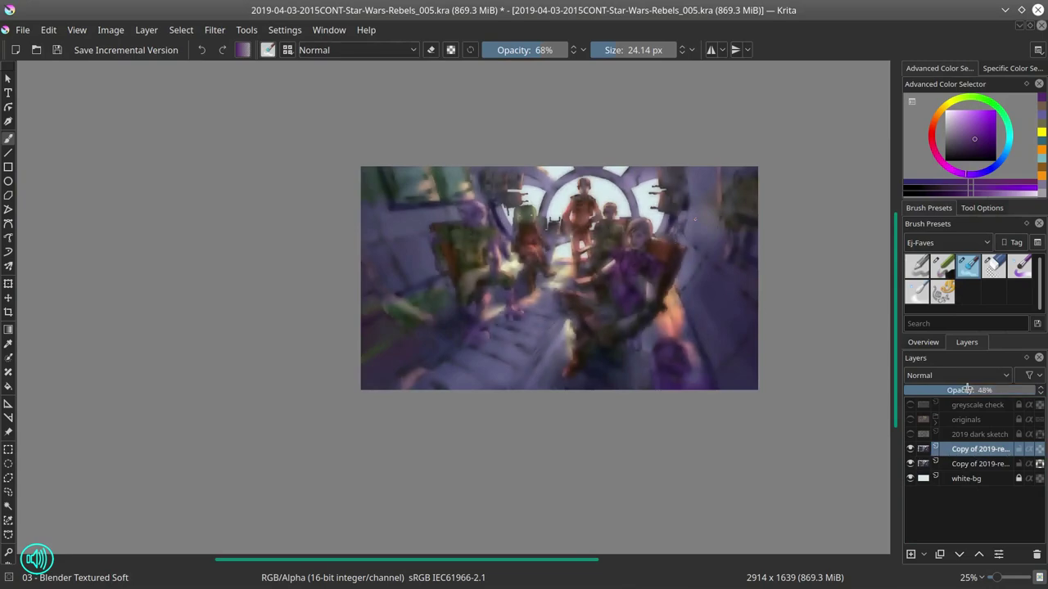
{"action": "right_click", "coordinate": [919, 453]}
{"action": "left_click", "coordinate": [929, 456]}
{"action": "scroll", "coordinate": [565, 172], "scroll_direction": "up", "scroll_amount": 3}
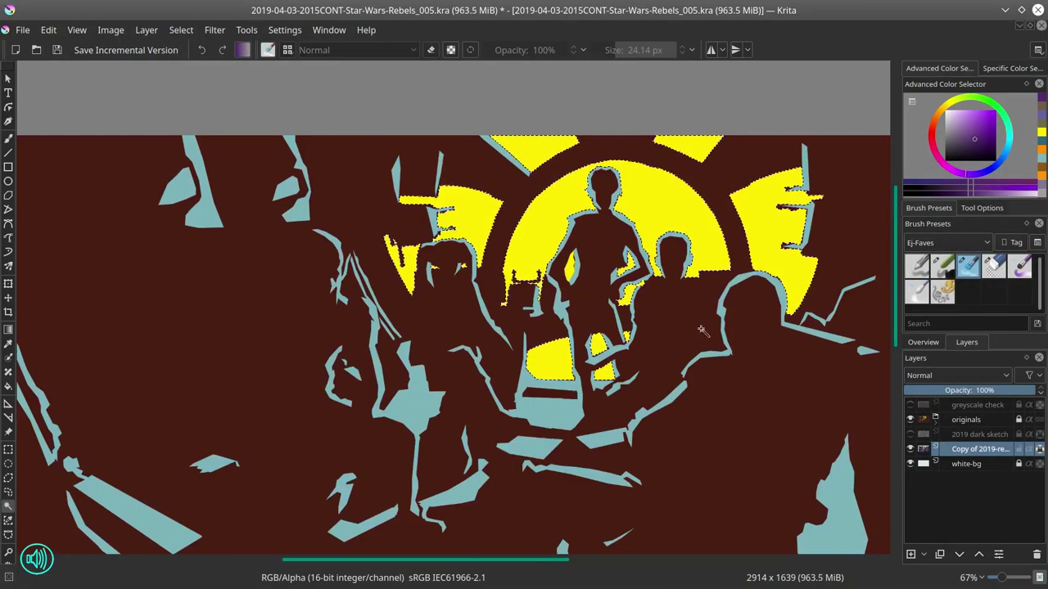
Step: Hide the originals and background layers, toggle the greyscale check preview, and save
{"action": "left_click", "coordinate": [909, 419]}
{"action": "scroll", "coordinate": [737, 368], "scroll_direction": "down", "scroll_amount": 1}
{"action": "left_click", "coordinate": [48, 30]}
{"action": "left_click", "coordinate": [909, 463]}
{"action": "left_click", "coordinate": [910, 405]}
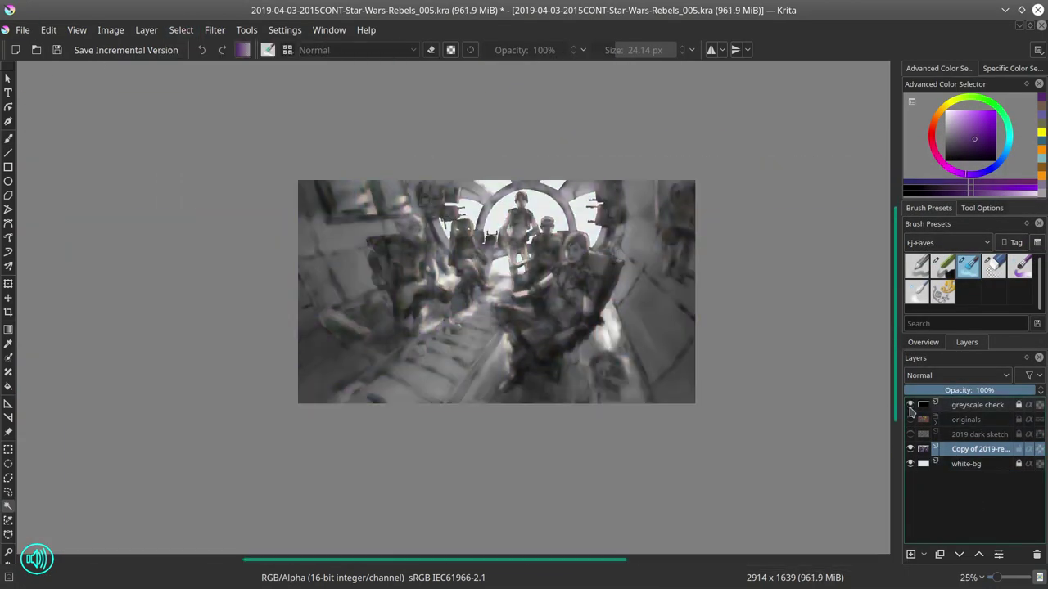
{"action": "left_click", "coordinate": [910, 404]}
{"action": "key", "text": "ctrl+s"}
Step: Rename the white background layer to 'almost white bg'
{"action": "key", "text": "2"}
{"action": "left_click", "coordinate": [917, 266]}
{"action": "double_click", "coordinate": [966, 464]}
{"action": "type", "text": "almost white bg"}
{"action": "key", "text": "Return"}
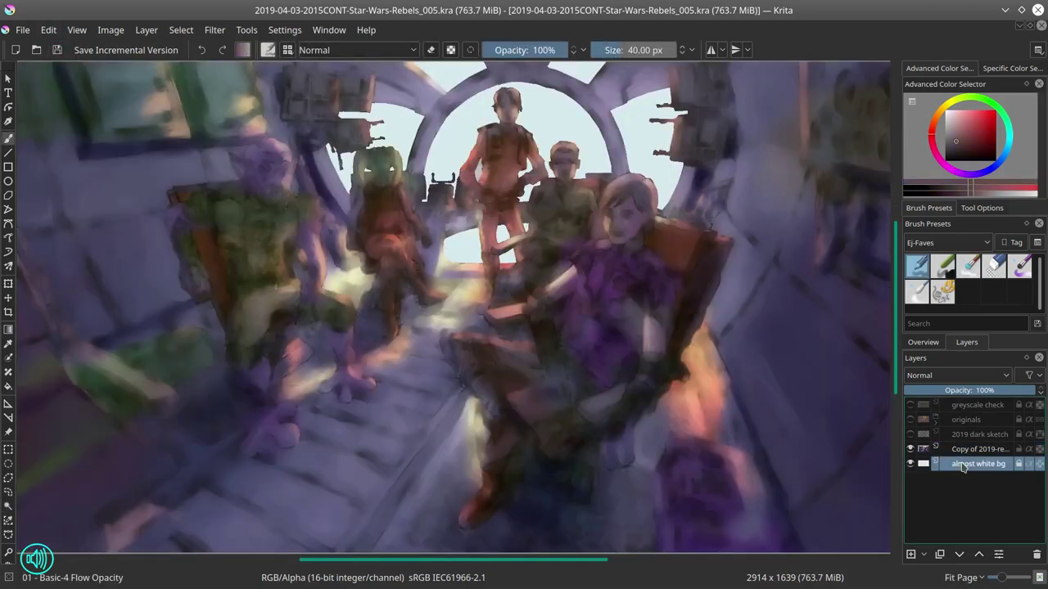
Step: Show the 2019 dark sketch layer and set it to Overlay at 20% opacity
{"action": "left_click", "coordinate": [909, 434]}
{"action": "left_click", "coordinate": [979, 433]}
{"action": "key", "text": "alt+shift+o"}
{"action": "left_click_drag", "start_coordinate": [1015, 391], "coordinate": [931, 390]}
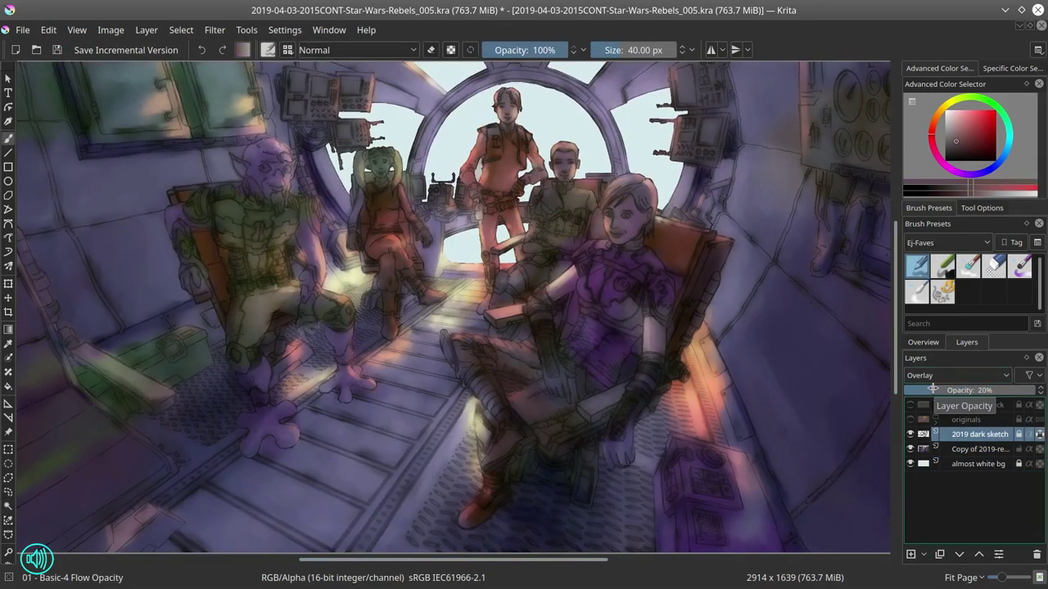
Step: Add a new Multiply Layer 25, hiding the dark sketch and painting copy layers
{"action": "left_click", "coordinate": [979, 449]}
{"action": "key", "text": "Insert"}
{"action": "left_click", "coordinate": [909, 433]}
{"action": "left_click", "coordinate": [910, 463]}
Step: Test the current brush with a squiggle, undo it, and adjust the eraser
{"action": "key", "text": "F5"}
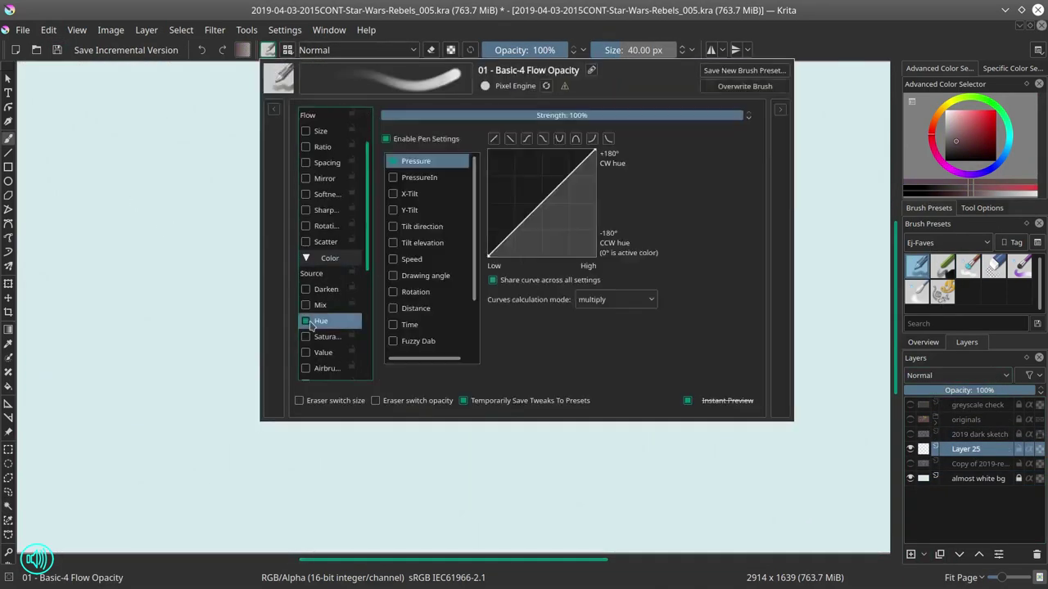
{"action": "key", "text": "Escape"}
{"action": "left_click_drag", "start_coordinate": [398, 237], "coordinate": [573, 300]}
{"action": "key", "text": "ctrl+z"}
{"action": "key", "text": "e"}
{"action": "key", "text": "e"}
{"action": "key", "text": "F5"}
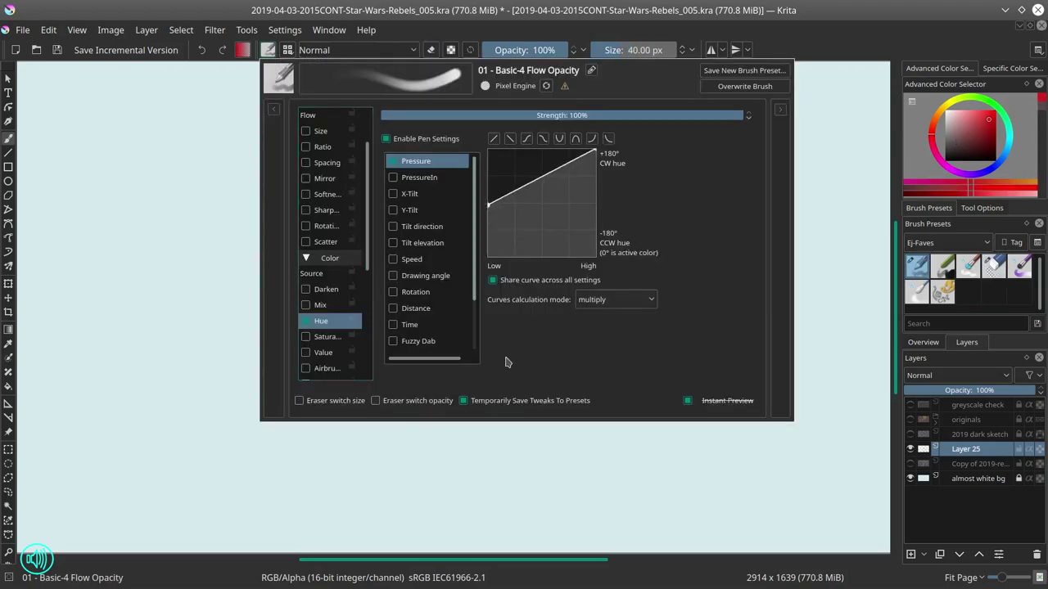
{"action": "key", "text": "Escape"}
Step: Enable the brush's Hue sensor with a raised curve, test it, and erase the squiggles
{"action": "left_click_drag", "start_coordinate": [409, 209], "coordinate": [480, 262]}
{"action": "key", "text": "F5"}
{"action": "key", "text": "Escape"}
{"action": "key", "text": "F5"}
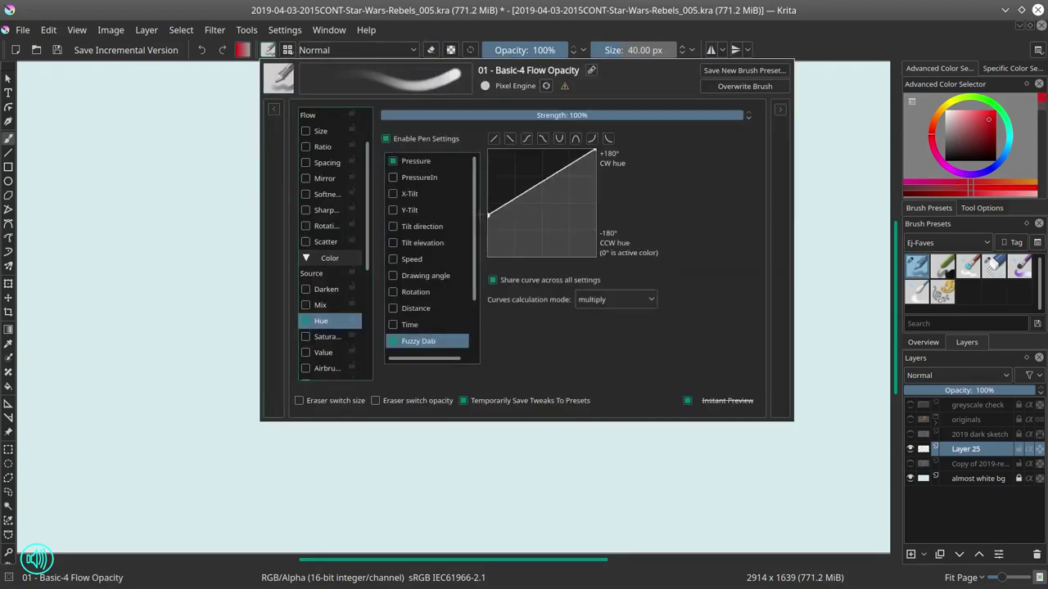
{"action": "key", "text": "Escape"}
{"action": "left_click_drag", "start_coordinate": [377, 163], "coordinate": [603, 346]}
{"action": "key", "text": "e"}
{"action": "left_click_drag", "start_coordinate": [426, 164], "coordinate": [596, 339]}
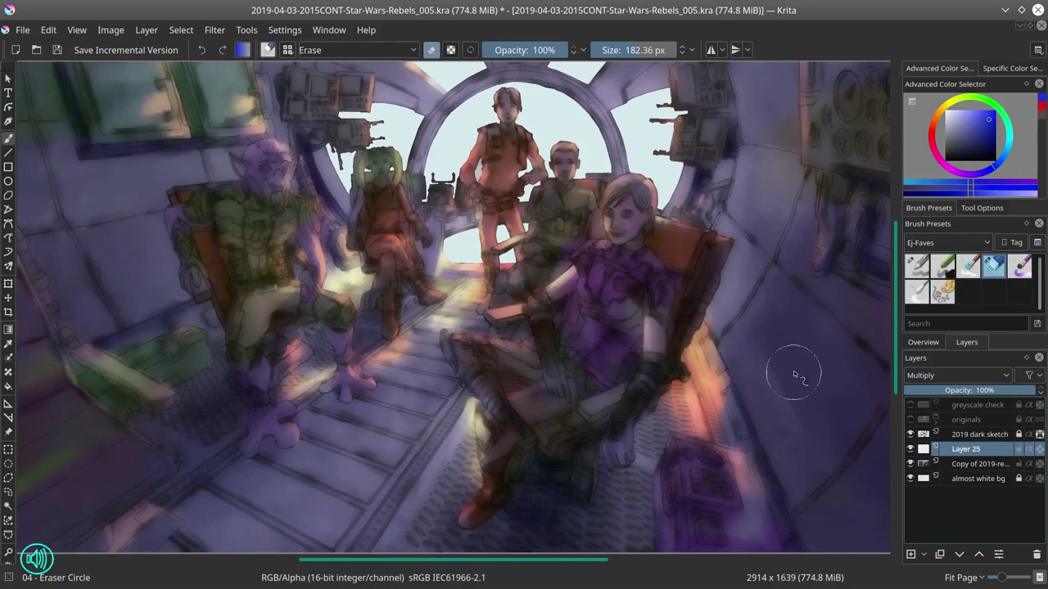
Step: Darken the seated woman's chest with purple on the Multiply layer and save
{"action": "key", "text": "/"}
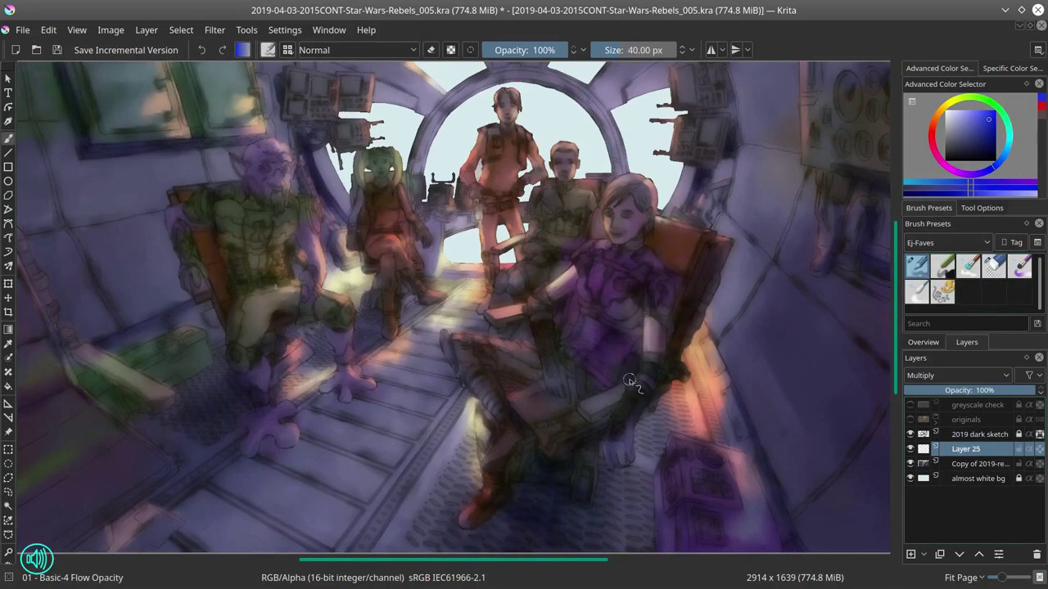
{"action": "scroll", "coordinate": [636, 297], "scroll_direction": "up", "scroll_amount": 5}
{"action": "scroll", "coordinate": [750, 399], "scroll_direction": "down", "scroll_amount": 3}
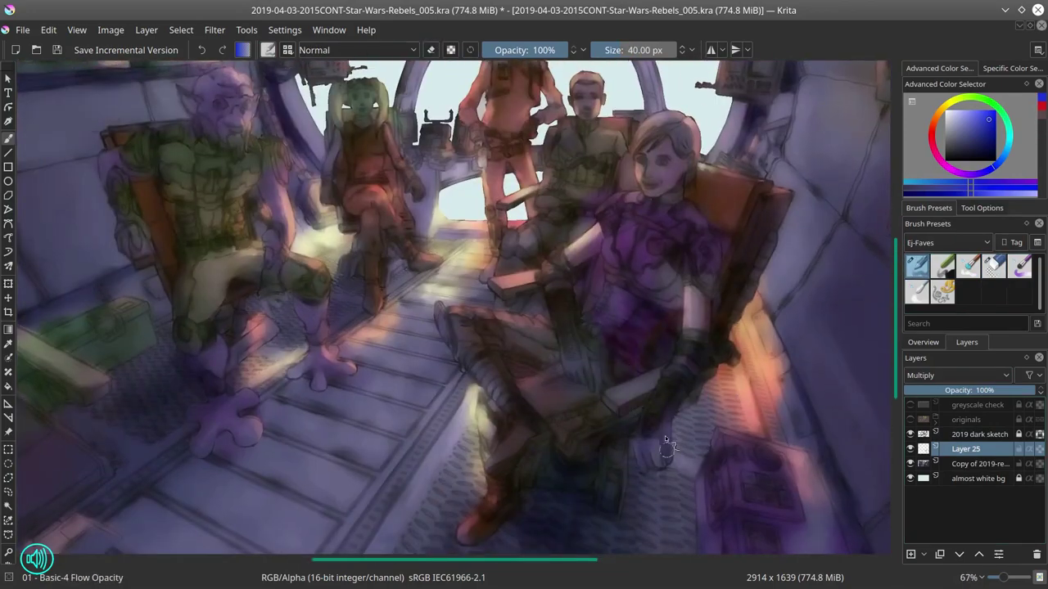
{"action": "mouse_move", "coordinate": [688, 311]}
{"action": "left_mouse_down"}
{"action": "mouse_move", "coordinate": [621, 260]}
{"action": "mouse_move", "coordinate": [553, 273]}
{"action": "mouse_move", "coordinate": [475, 357]}
{"action": "mouse_move", "coordinate": [533, 432]}
{"action": "mouse_move", "coordinate": [589, 437]}
{"action": "mouse_move", "coordinate": [656, 489]}
{"action": "left_mouse_up"}
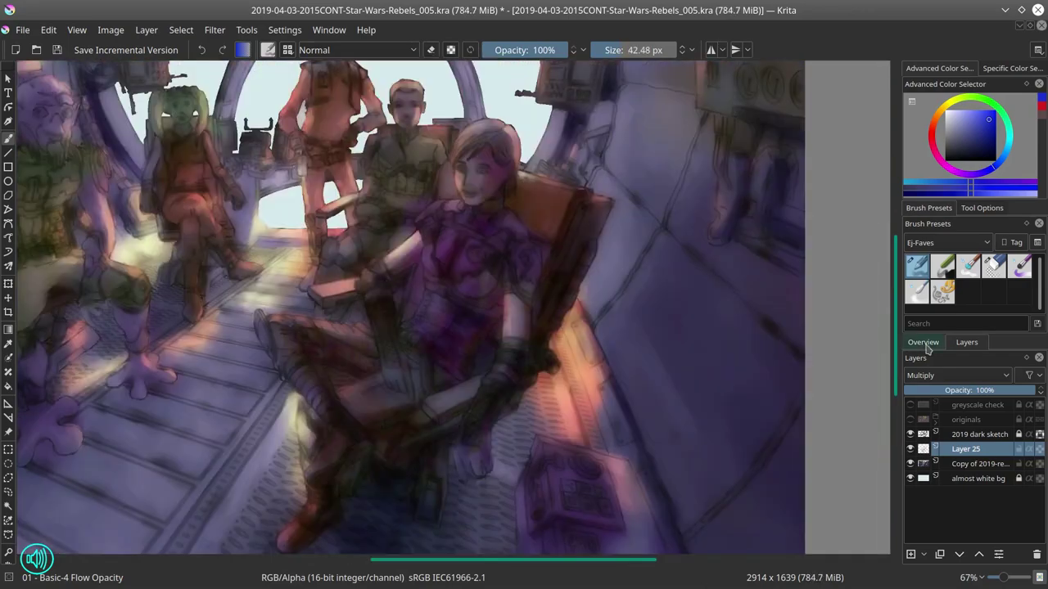
{"action": "left_click", "coordinate": [923, 342]}
{"action": "left_click", "coordinate": [56, 49]}
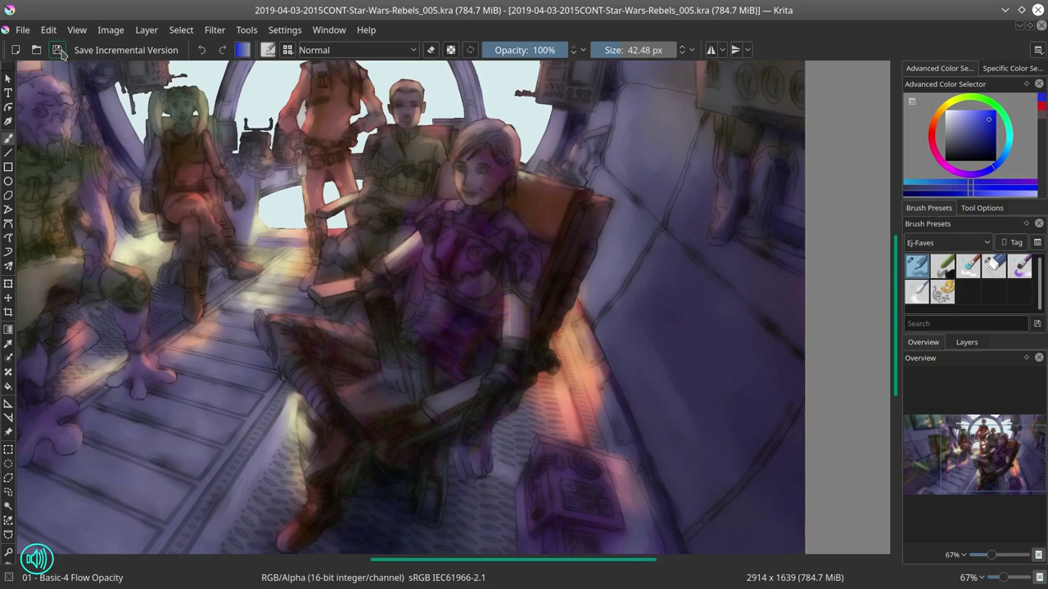
{"action": "left_click", "coordinate": [965, 340]}
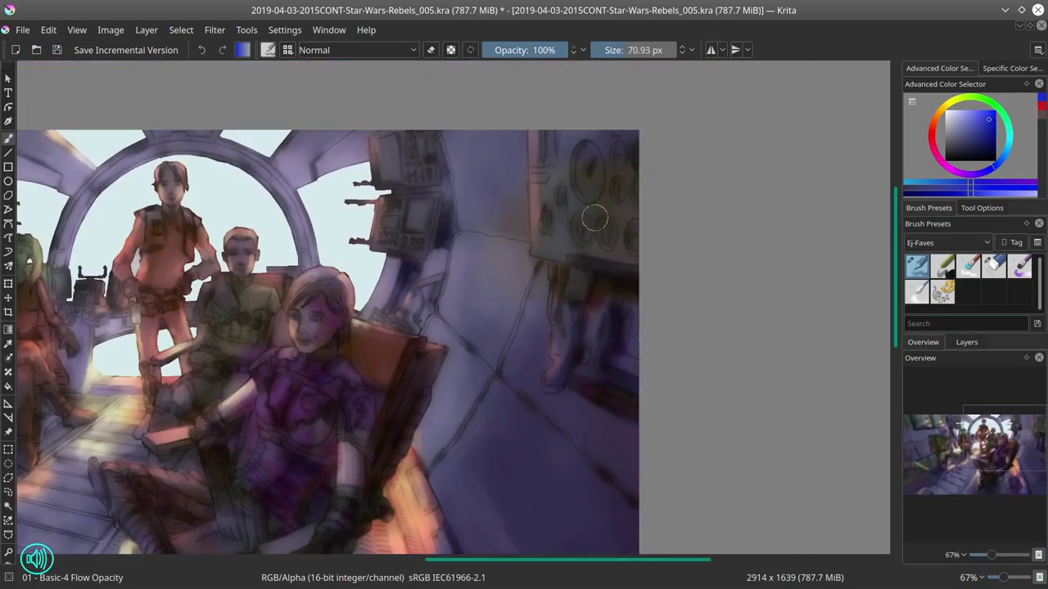
Step: Turn off the greyscale preview and darken the green shading on the alien's torso
{"action": "left_click_drag", "start_coordinate": [455, 279], "coordinate": [507, 306]}
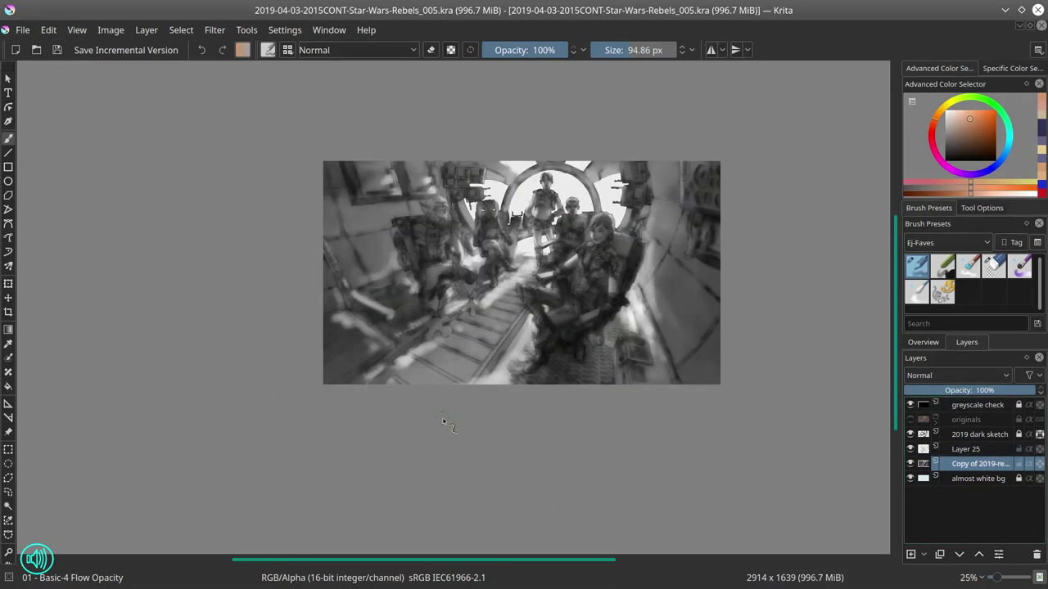
{"action": "left_click", "coordinate": [909, 404]}
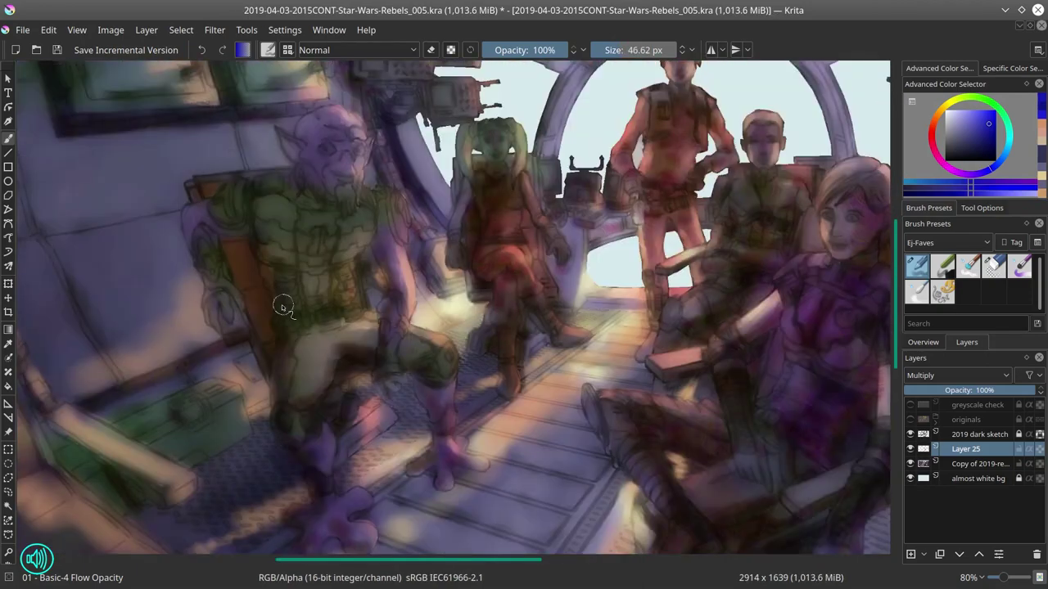
{"action": "mouse_move", "coordinate": [282, 307]}
{"action": "left_mouse_down"}
{"action": "mouse_move", "coordinate": [243, 229]}
{"action": "mouse_move", "coordinate": [372, 323]}
{"action": "left_mouse_up"}
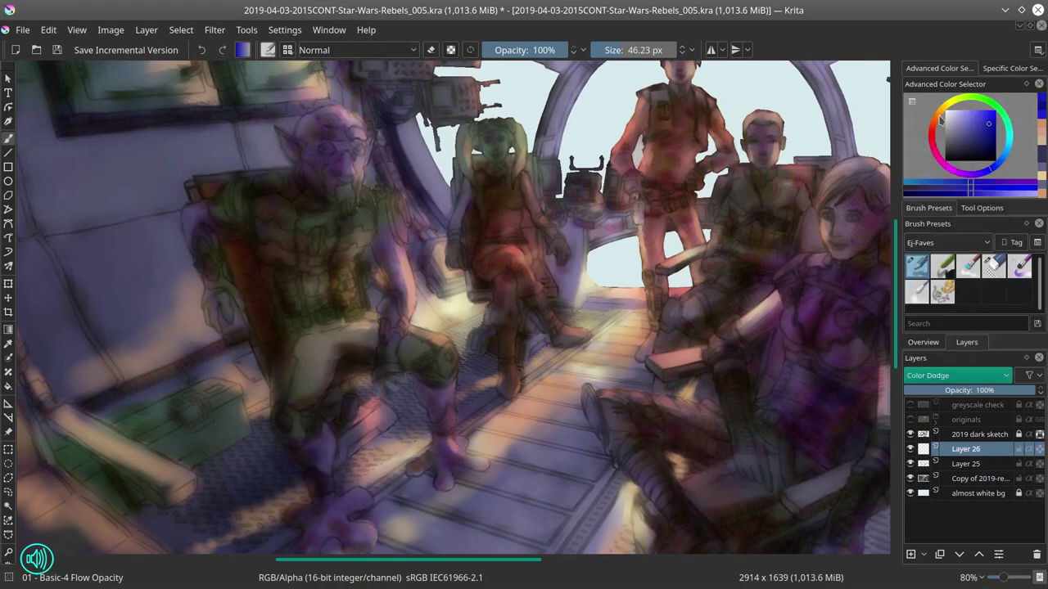
{"action": "left_click", "coordinate": [1012, 140]}
{"action": "left_click", "coordinate": [1013, 139]}
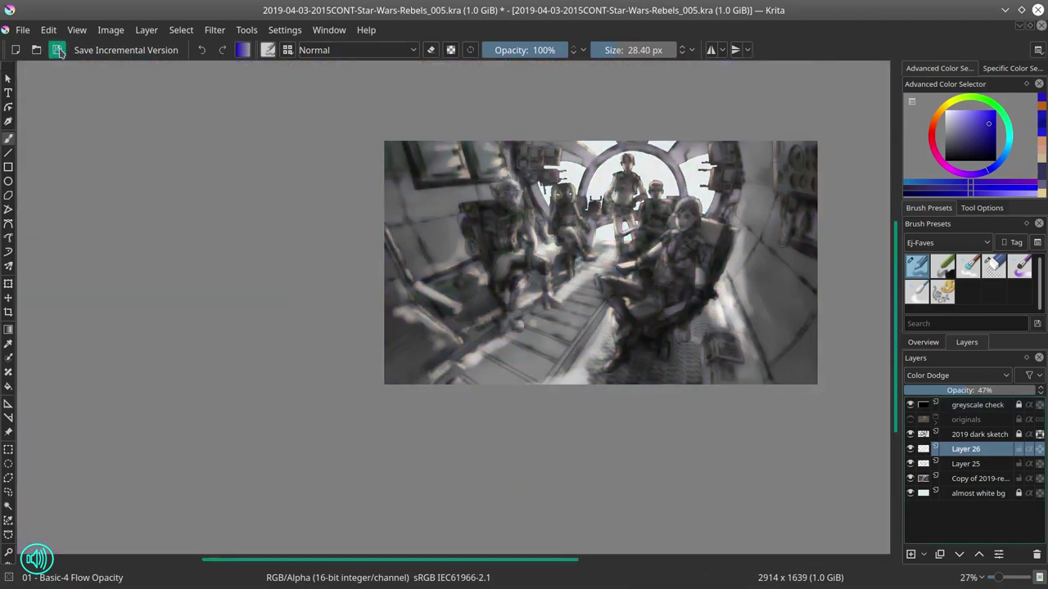
Step: Mirror the image horizontally and brighten the wall on the right side
{"action": "left_click", "coordinate": [111, 29]}
{"action": "left_click", "coordinate": [141, 188]}
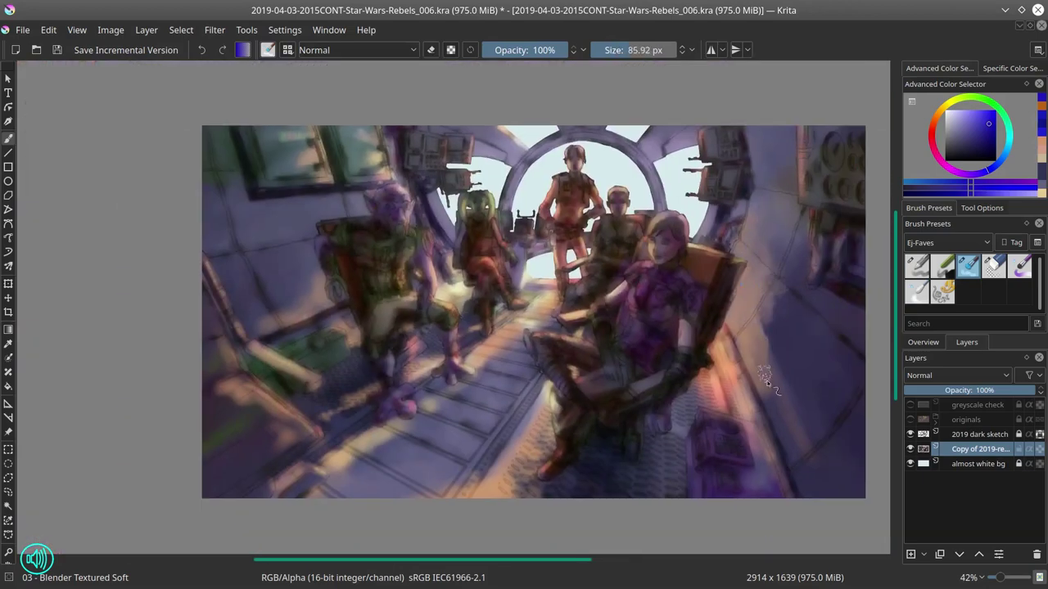
{"action": "key", "text": "]"}
{"action": "left_click_drag", "start_coordinate": [766, 381], "coordinate": [781, 295]}
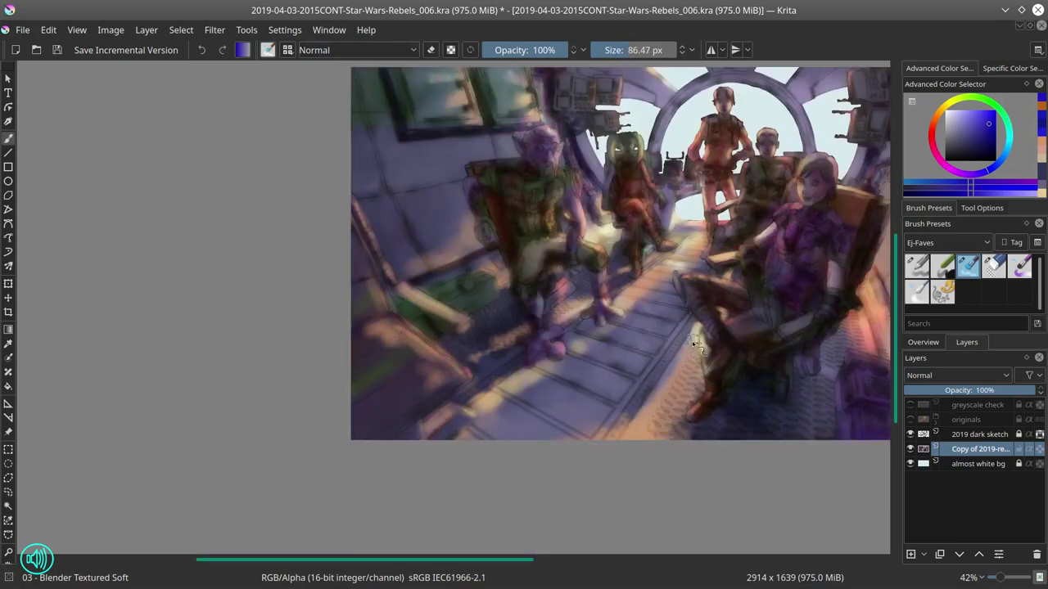
Step: Lighten the floor and legs with light strokes, then save incremental version _007
{"action": "key", "text": "["}
{"action": "left_click_drag", "start_coordinate": [536, 410], "coordinate": [483, 386]}
{"action": "key", "text": "]"}
{"action": "left_click_drag", "start_coordinate": [615, 296], "coordinate": [509, 383]}
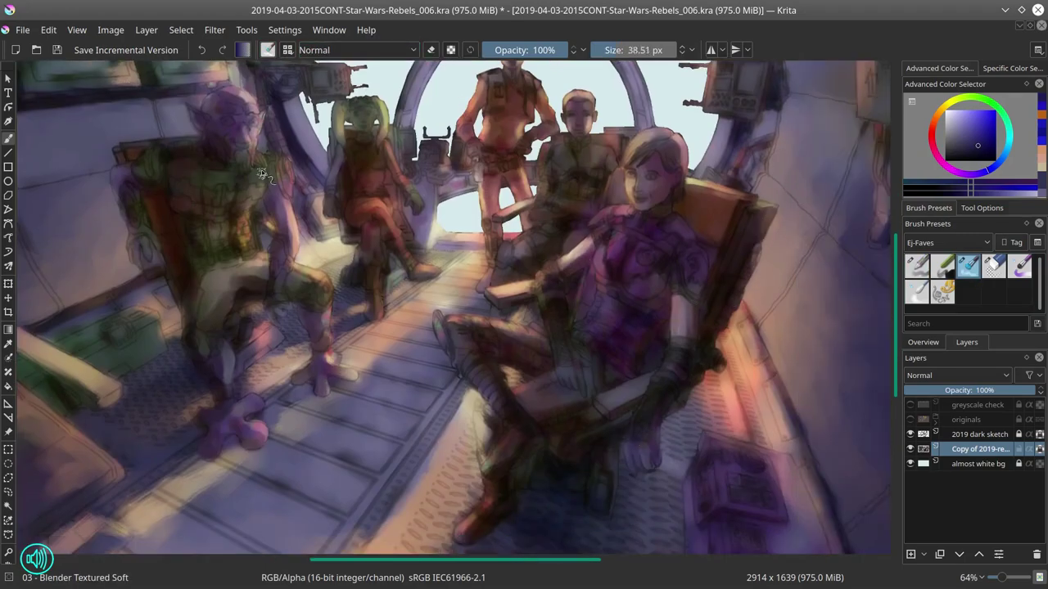
{"action": "left_click", "coordinate": [55, 51]}
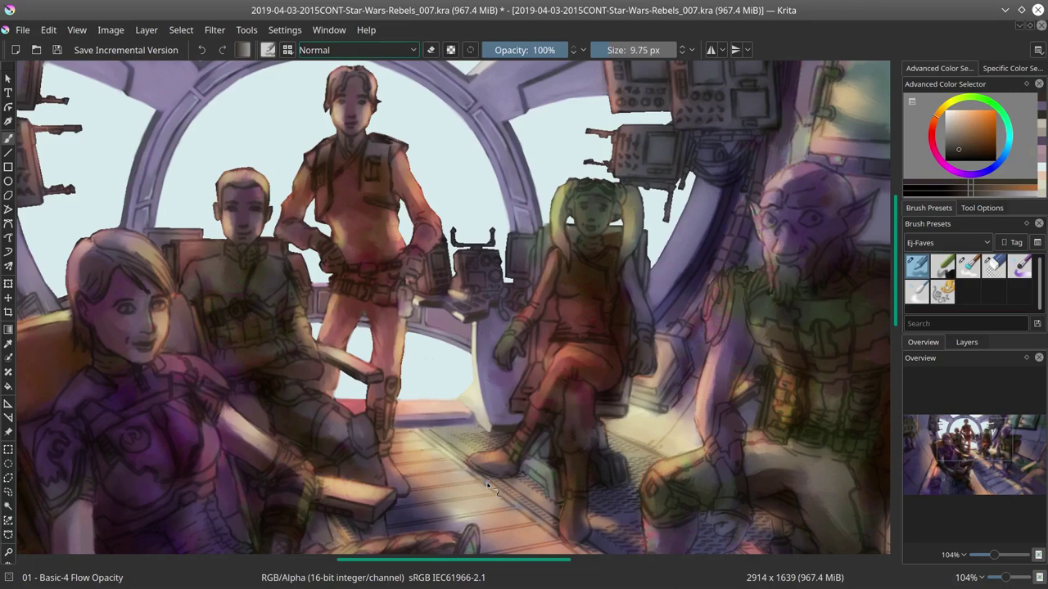
Step: Save, then start detailing the console with sampled pink-red and dark orange-brown
{"action": "key", "text": "minus"}
{"action": "key", "text": "minus"}
{"action": "key", "text": "minus"}
{"action": "key", "text": "ctrl+s"}
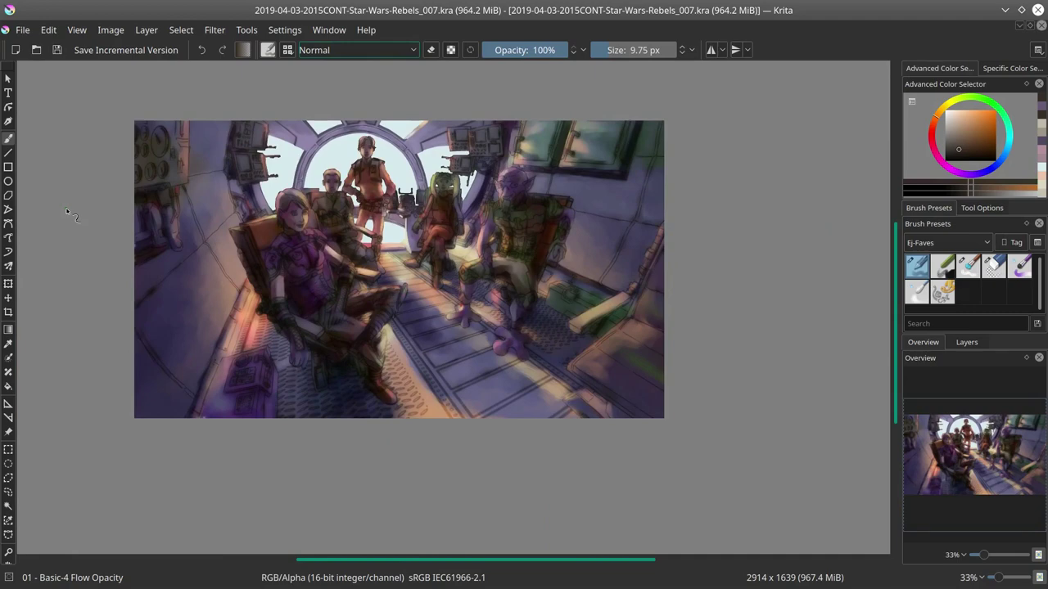
{"action": "scroll", "coordinate": [508, 326], "scroll_direction": "up", "scroll_amount": 5}
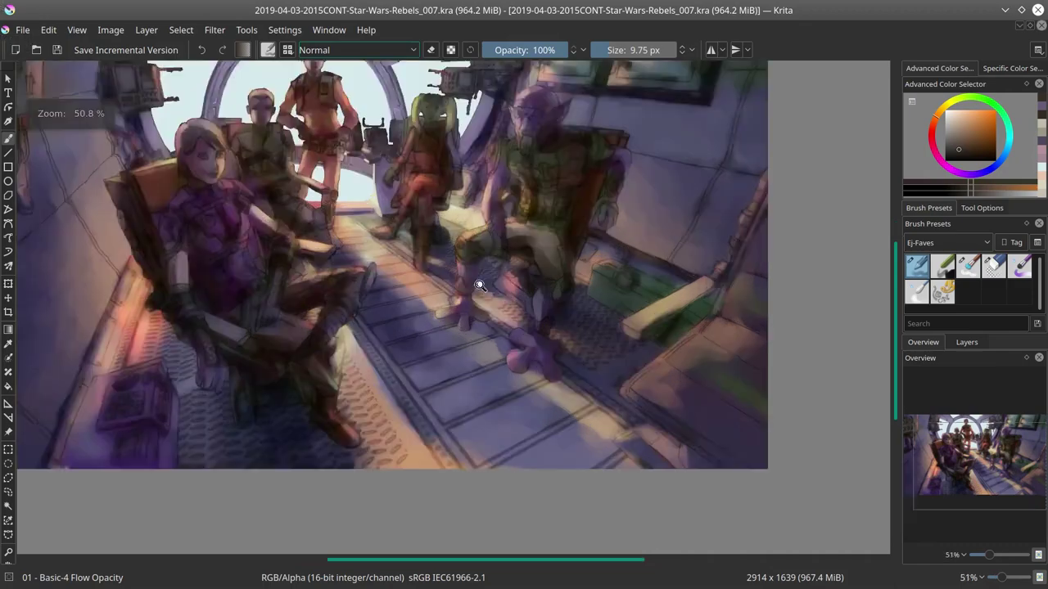
{"action": "left_click", "coordinate": [959, 140]}
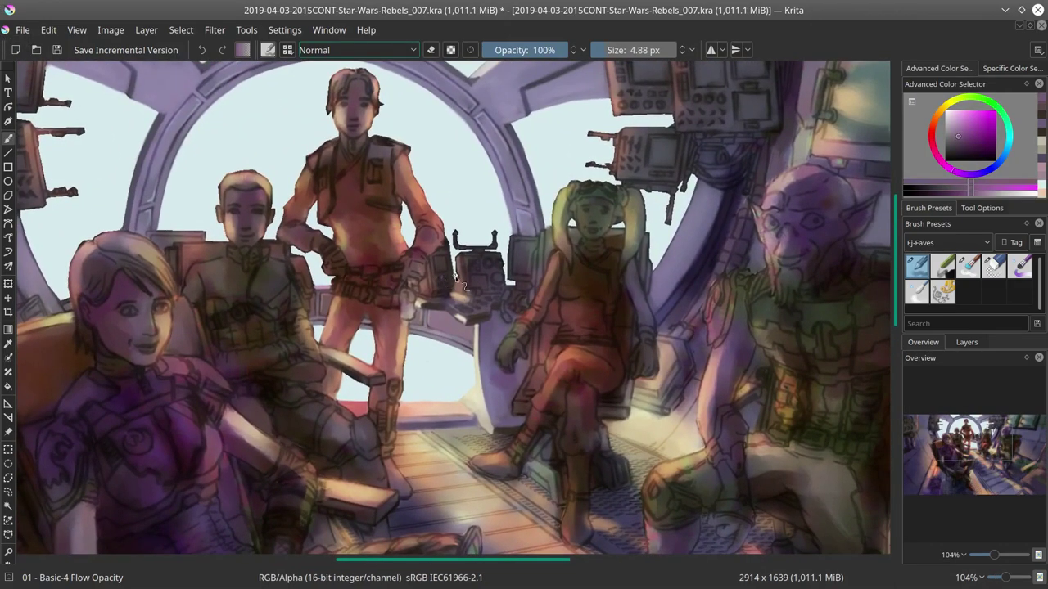
{"action": "key", "text": "bracketright"}
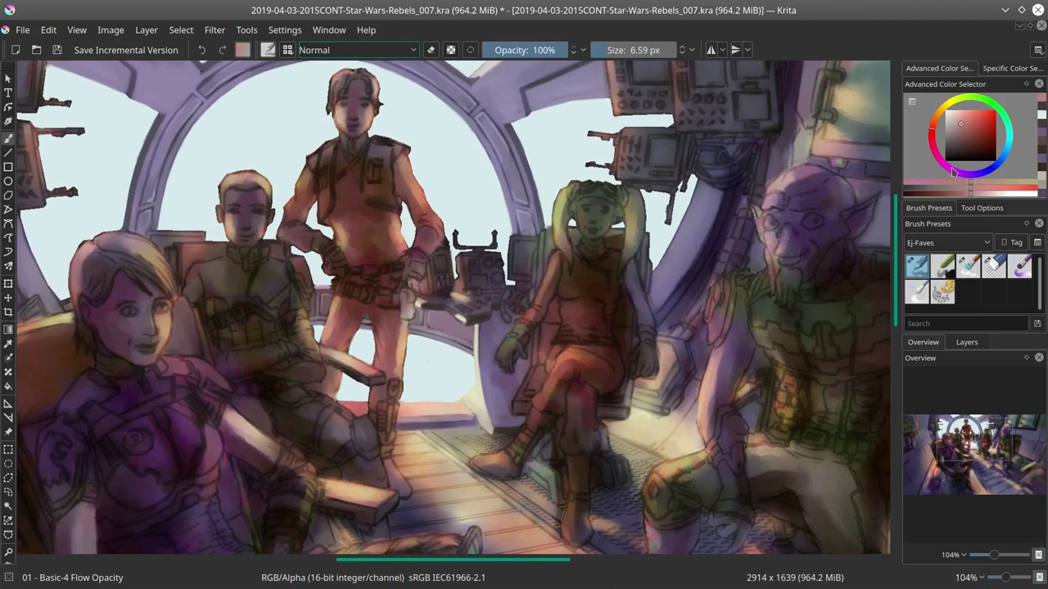
{"action": "key", "text": "slash"}
{"action": "key", "text": "slash"}
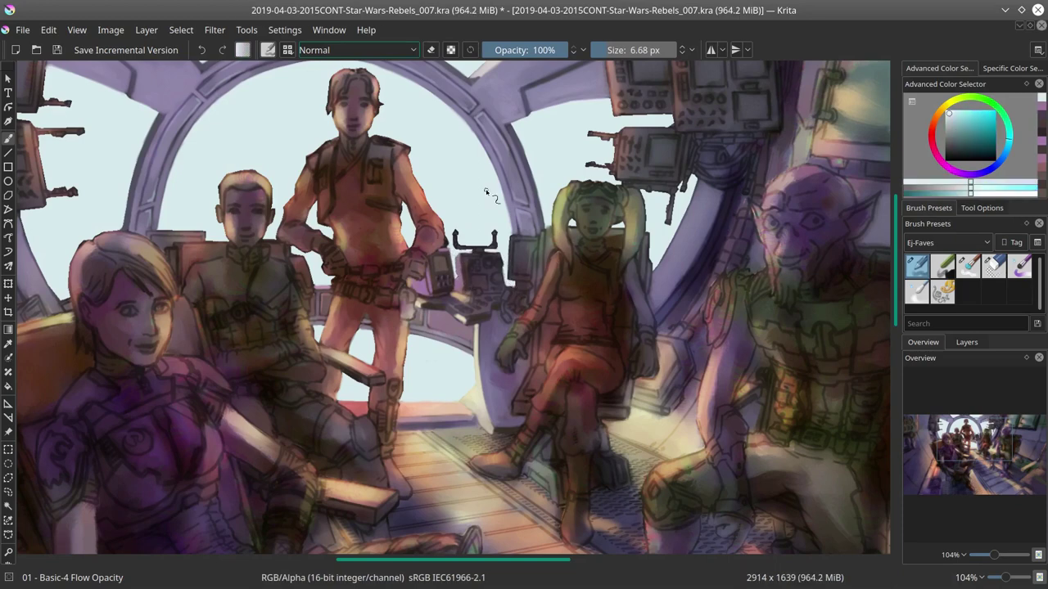
{"action": "key", "text": "slash"}
{"action": "key", "text": "slash"}
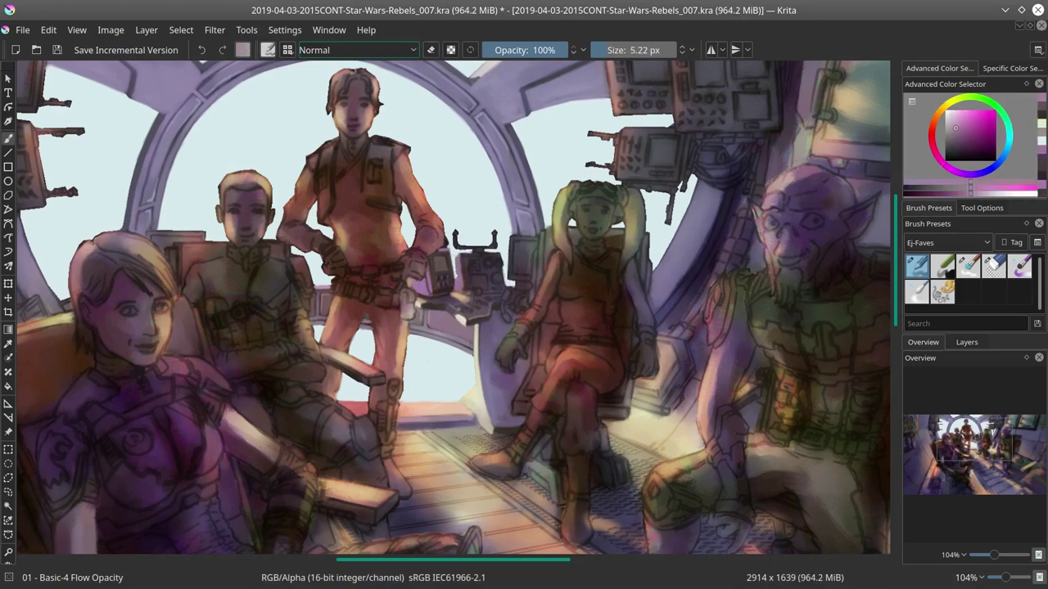
{"action": "left_click", "coordinate": [385, 385], "text": "ctrl"}
{"action": "key", "text": "ctrl+s"}
{"action": "key", "text": "slash"}
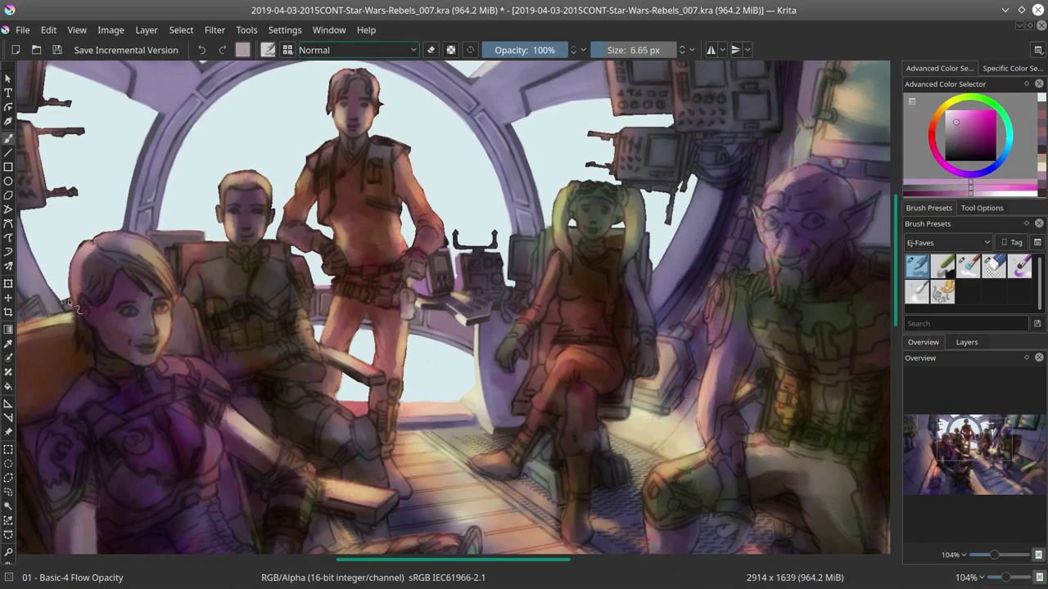
Step: Paint console details in dark muted red, light mauve and pale yellow with a smaller brush
{"action": "left_click", "coordinate": [57, 528], "text": "ctrl"}
{"action": "key", "text": "bracketleft"}
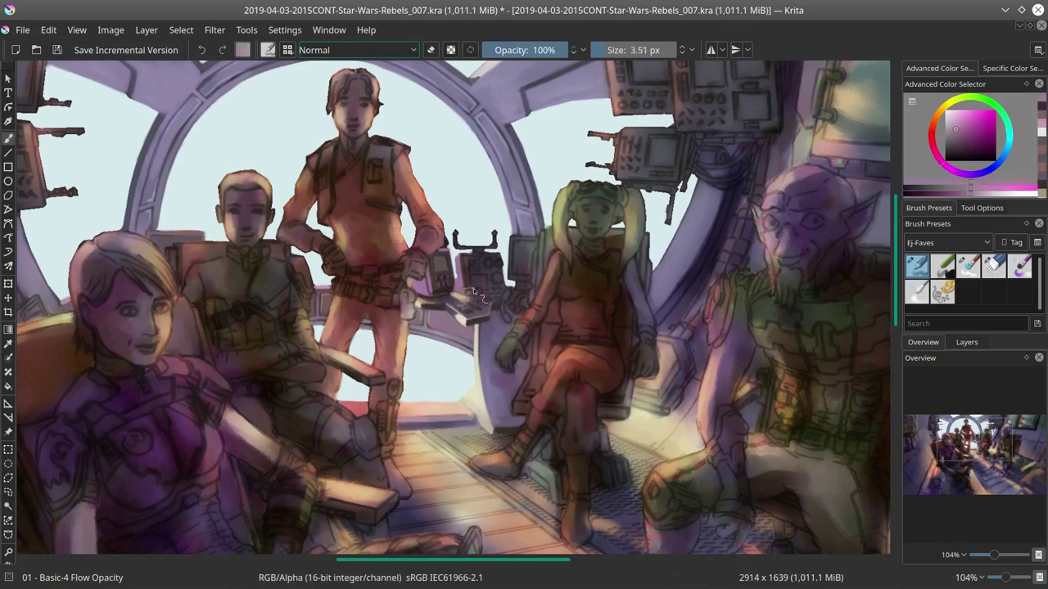
{"action": "key", "text": "x"}
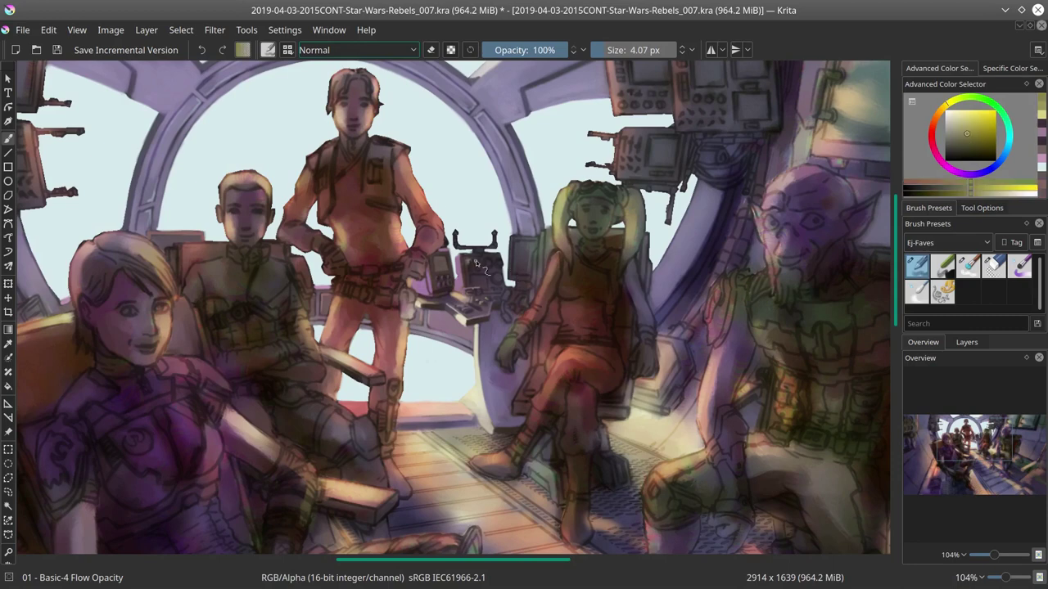
{"action": "key", "text": "bracketright"}
{"action": "key", "text": "bracketright"}
{"action": "key", "text": "bracketright"}
{"action": "key", "text": "bracketright"}
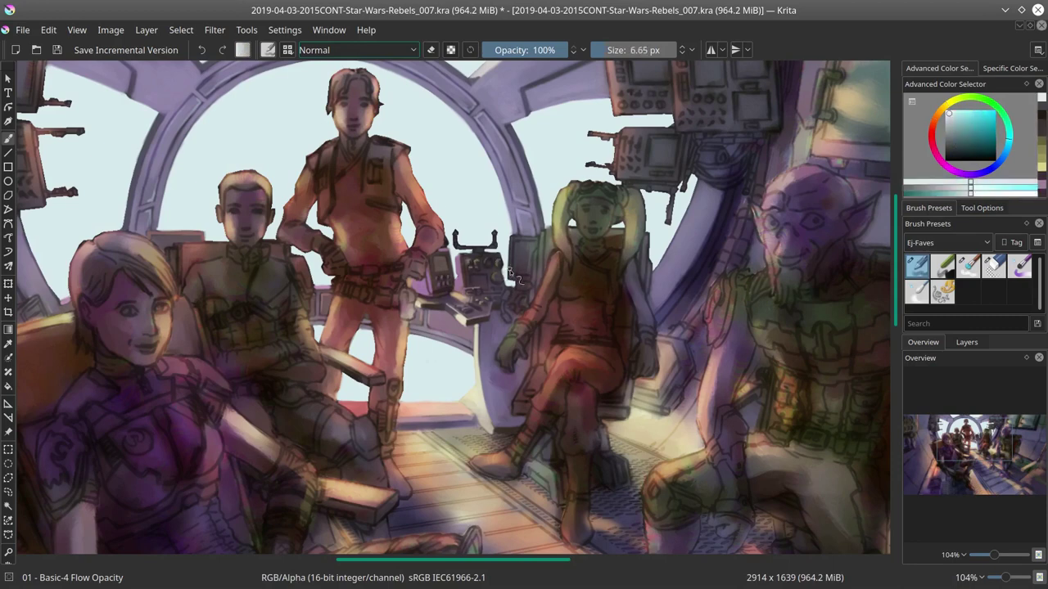
{"action": "left_click", "coordinate": [487, 282], "text": "ctrl"}
{"action": "left_click", "coordinate": [467, 275], "text": "ctrl"}
{"action": "key", "text": "bracketleft"}
{"action": "key", "text": "x"}
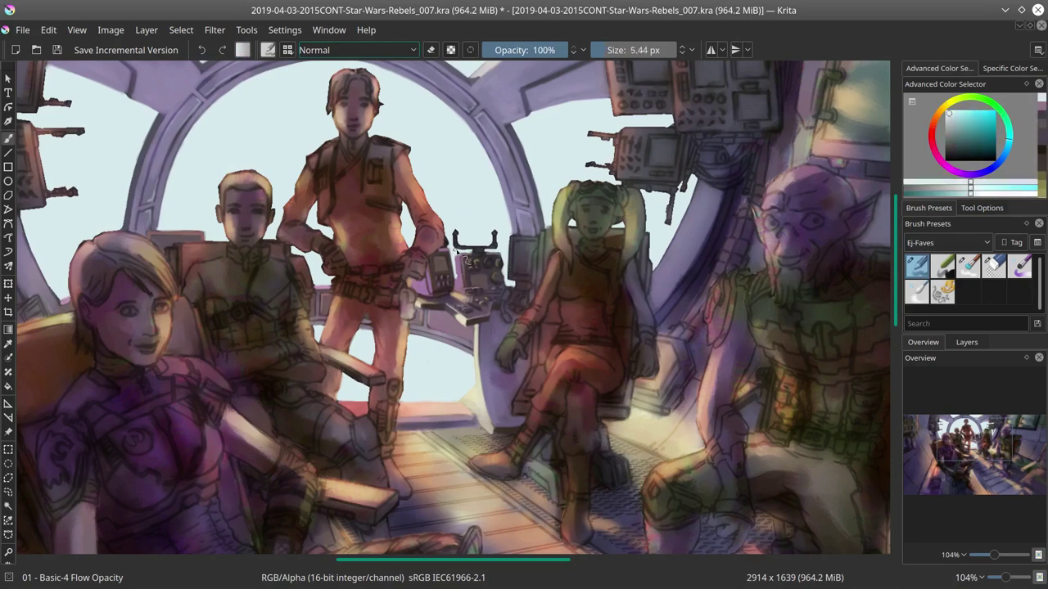
{"action": "key", "text": "bracketleft"}
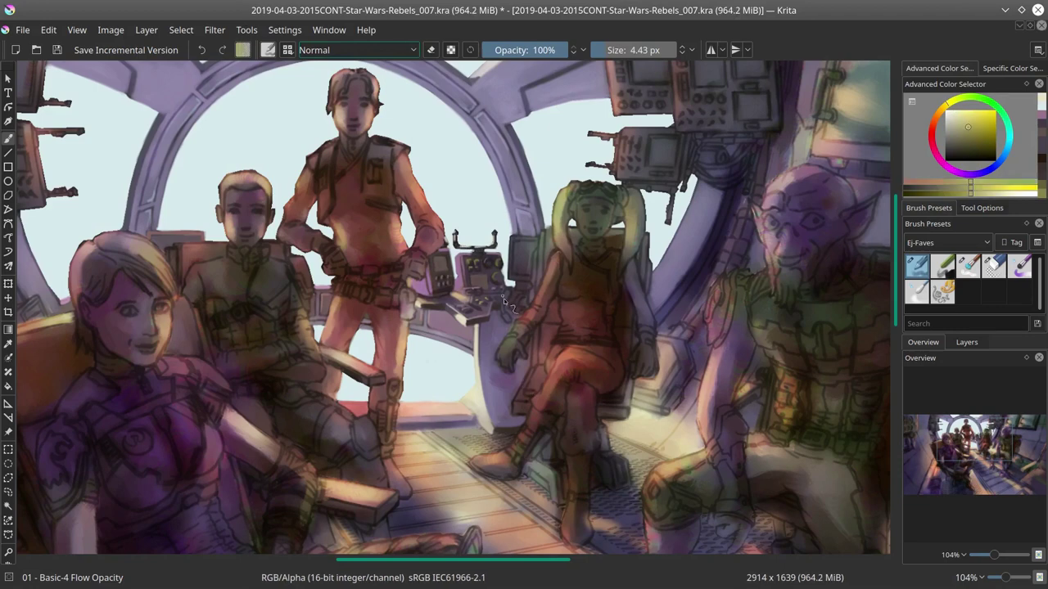
Step: Pick out the console controls with cream, dark purple, orange-tan and pale cyan
{"action": "left_click", "coordinate": [486, 277], "text": "ctrl"}
{"action": "left_click", "coordinate": [528, 266], "text": "ctrl"}
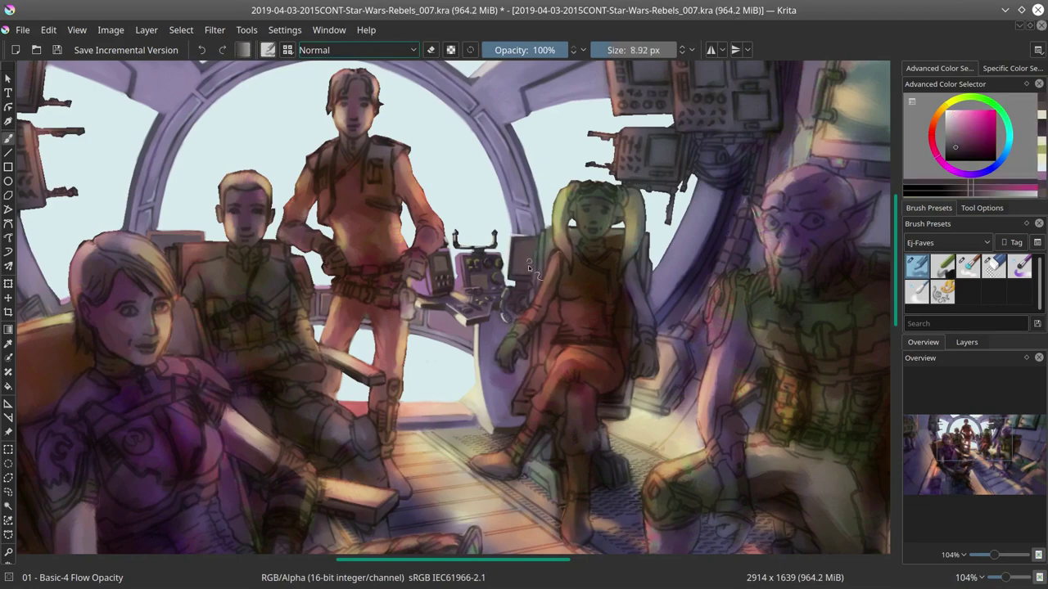
{"action": "key", "text": "bracketright"}
{"action": "key", "text": "bracketright"}
{"action": "key", "text": "bracketright"}
{"action": "key", "text": "bracketright"}
{"action": "left_click", "coordinate": [514, 324], "text": "ctrl"}
{"action": "left_click", "coordinate": [514, 291], "text": "ctrl"}
{"action": "key", "text": "bracketleft"}
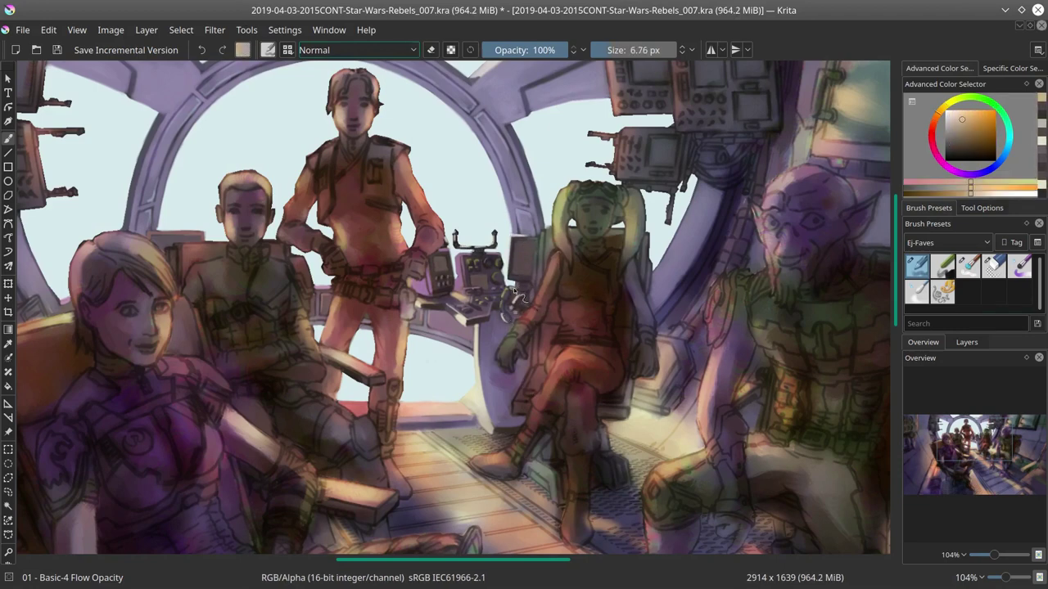
{"action": "left_click", "coordinate": [456, 239], "text": "ctrl"}
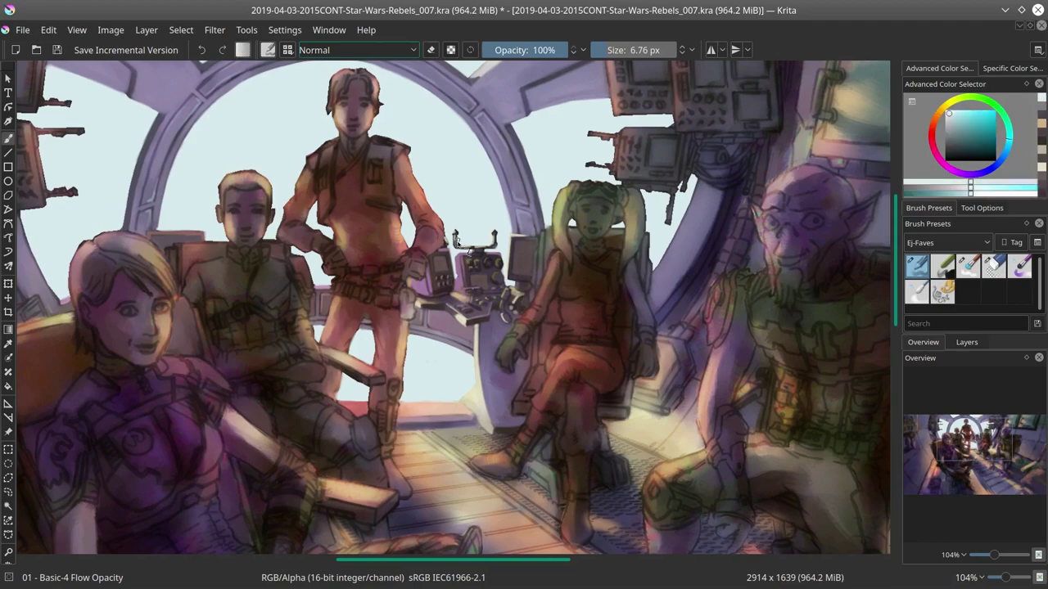
{"action": "scroll", "coordinate": [470, 173], "scroll_direction": "down", "scroll_amount": 4}
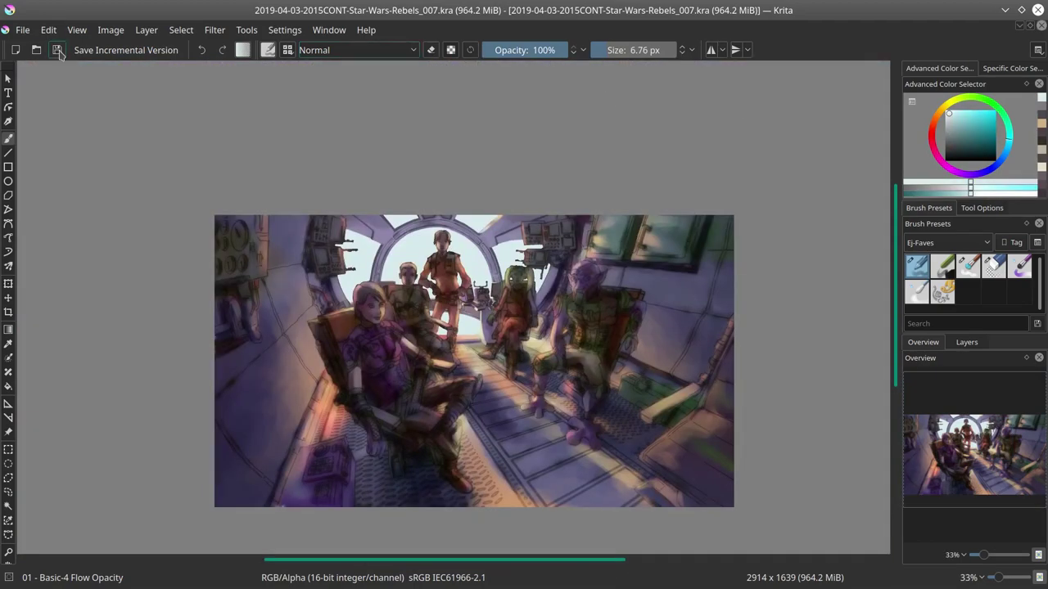
Step: Scale the image to 3734 × 2100 pixels with Scale Image To New Size
{"action": "left_click", "coordinate": [110, 30]}
{"action": "left_click", "coordinate": [156, 246]}
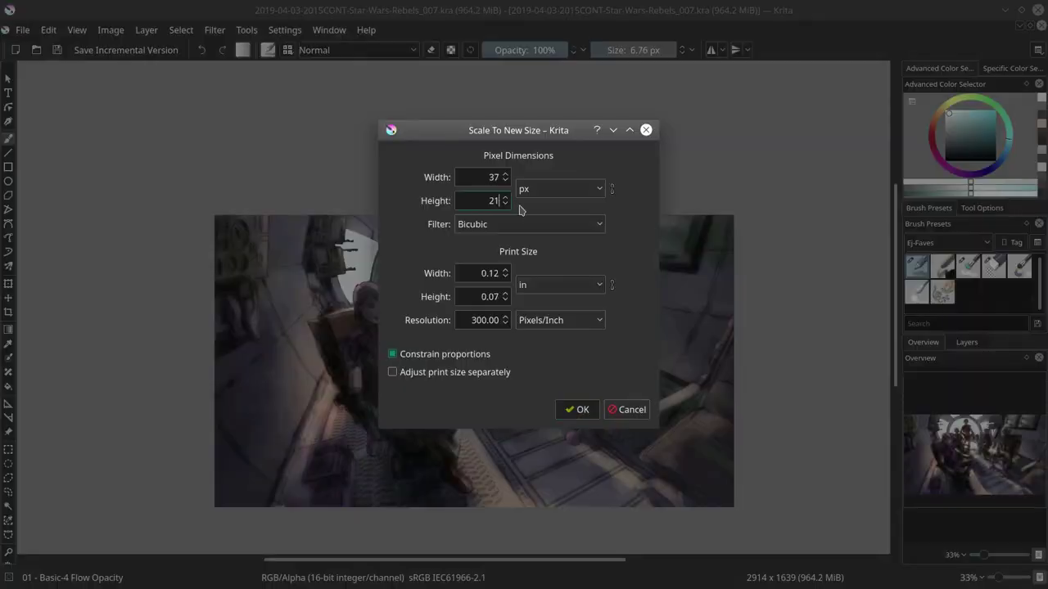
{"action": "left_click", "coordinate": [577, 409]}
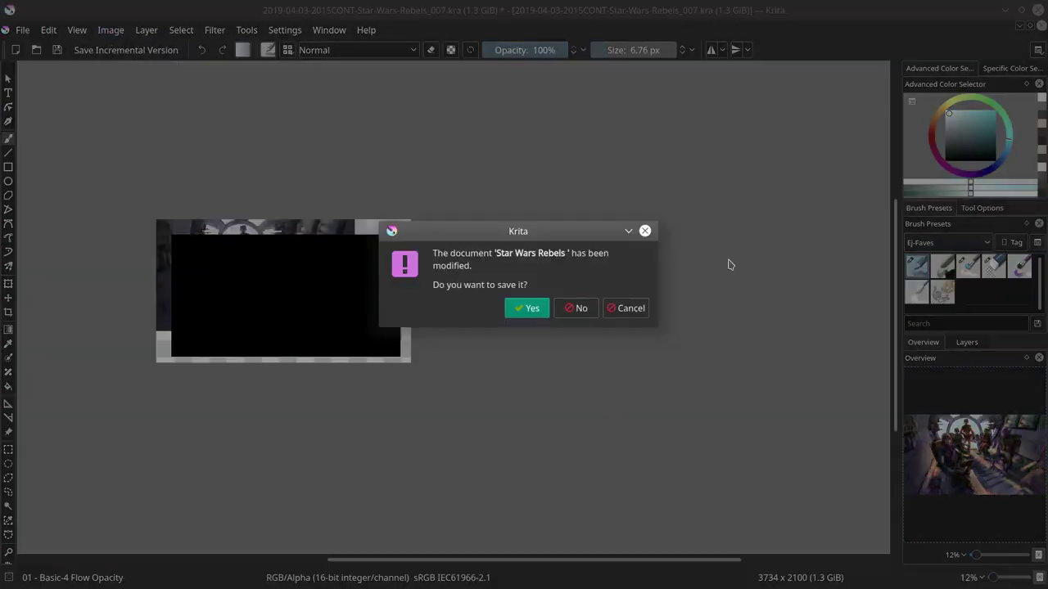
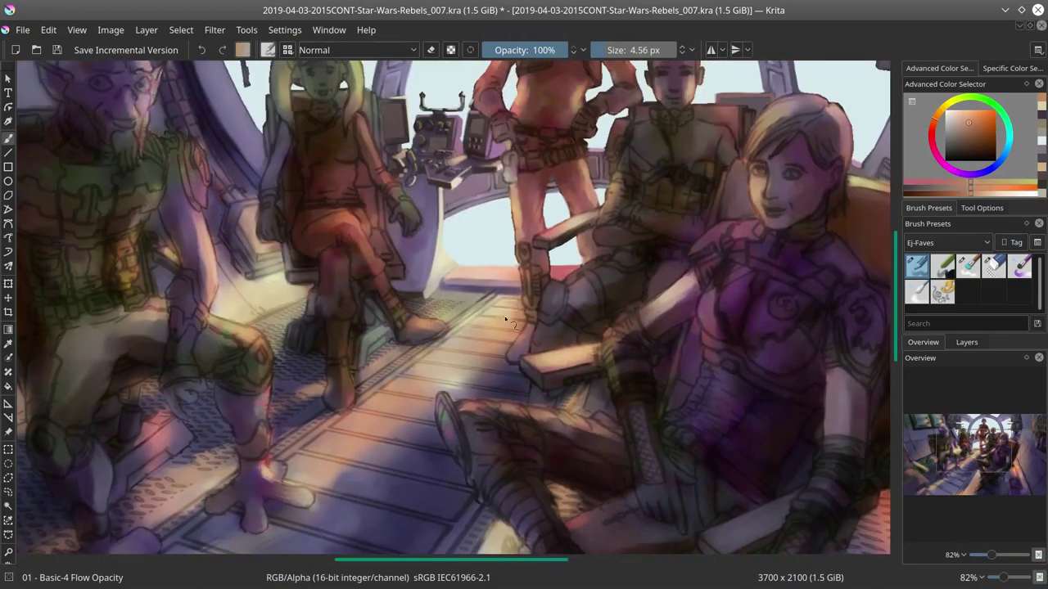
Step: Paint lit floor planks with sampled grey-brown, light cyan, orange and salmon tones using a smaller brush
{"action": "left_click", "coordinate": [505, 318], "text": "ctrl"}
{"action": "scroll", "coordinate": [495, 295], "scroll_direction": "up", "scroll_amount": 2}
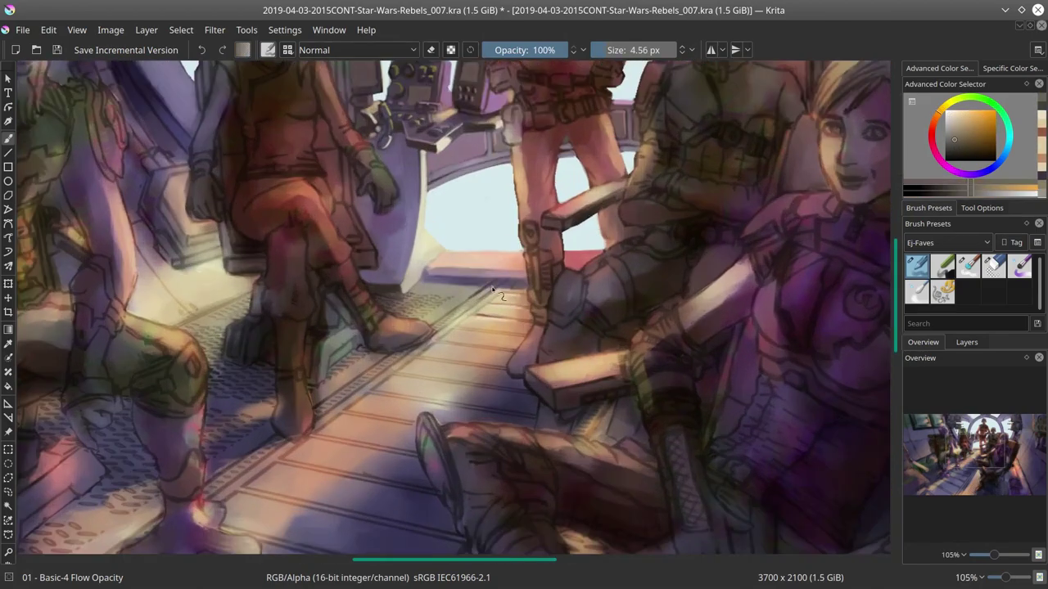
{"action": "left_click", "coordinate": [495, 294], "text": "ctrl"}
{"action": "left_click", "coordinate": [229, 481], "text": "ctrl"}
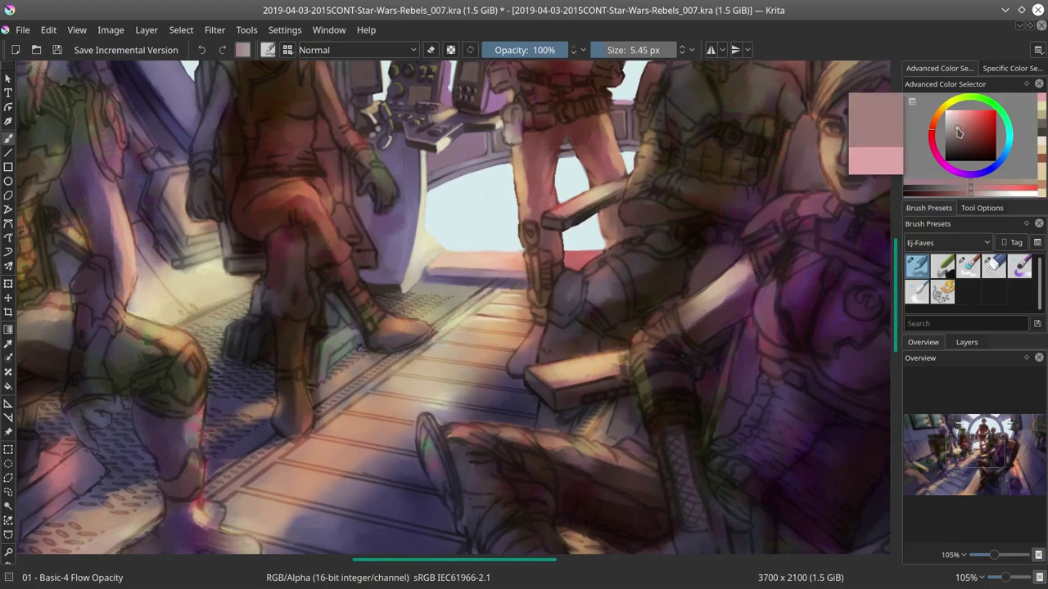
{"action": "left_click", "coordinate": [250, 491], "text": "ctrl"}
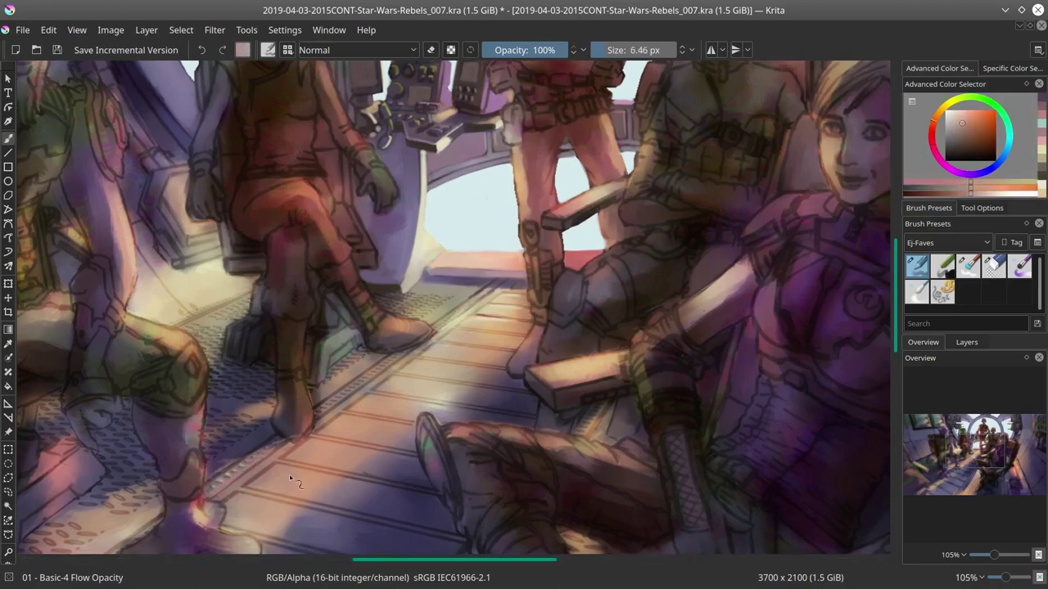
{"action": "key", "text": "bracketleft"}
{"action": "left_click", "coordinate": [339, 391], "text": "ctrl"}
{"action": "key", "text": "bracketleft"}
{"action": "key", "text": "bracketleft"}
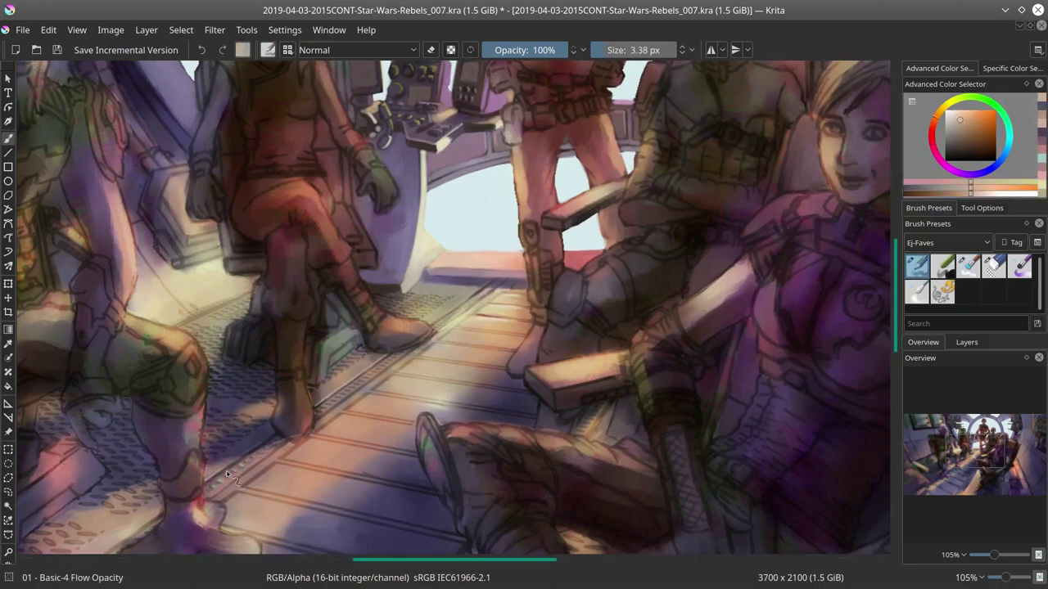
{"action": "left_click", "coordinate": [348, 397], "text": "ctrl"}
Step: Add dark reddish-brown, teal, dark purple and orange-tan strokes to deepen the walkway shadows
{"action": "key", "text": "bracketright"}
{"action": "key", "text": "bracketright"}
{"action": "key", "text": "bracketright"}
{"action": "key", "text": "bracketright"}
{"action": "key", "text": "bracketright"}
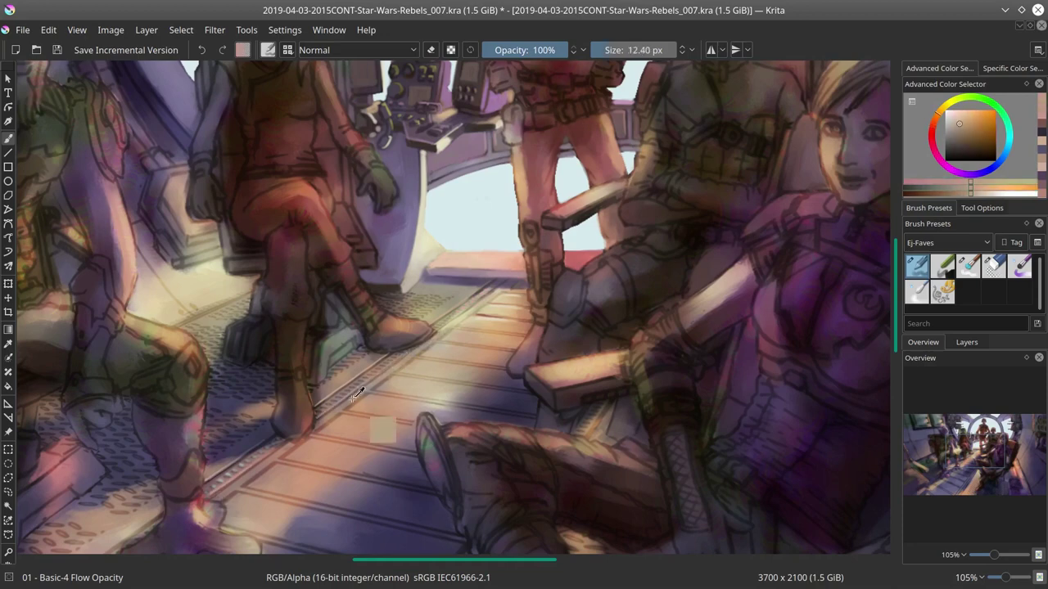
{"action": "left_click", "coordinate": [378, 297], "text": "ctrl"}
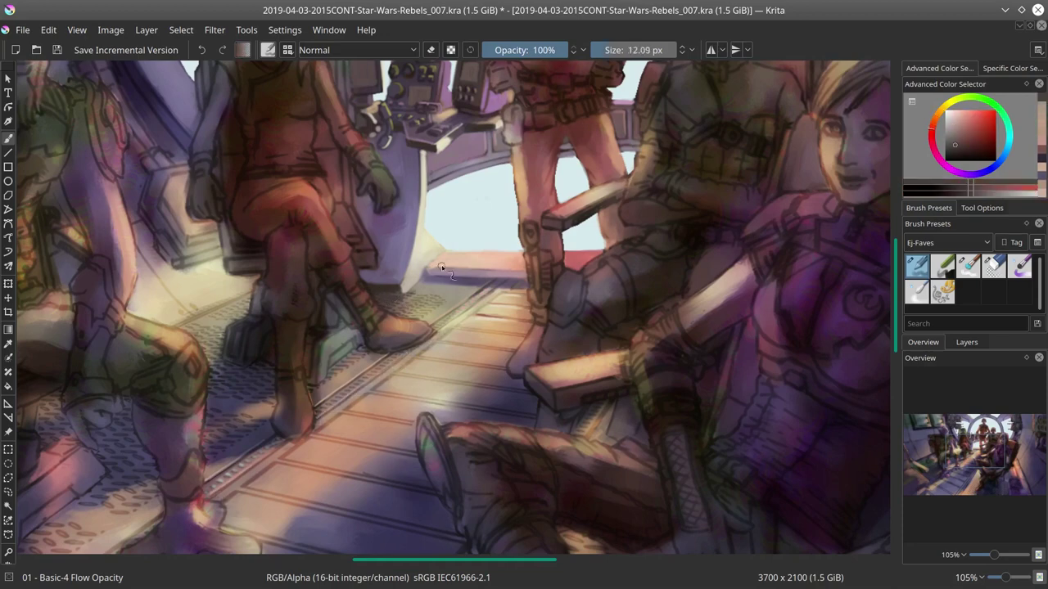
{"action": "left_click", "coordinate": [366, 426], "text": "ctrl"}
{"action": "key", "text": "bracketleft"}
{"action": "key", "text": "bracketleft"}
{"action": "key", "text": "bracketleft"}
{"action": "key", "text": "bracketleft"}
{"action": "key", "text": "bracketleft"}
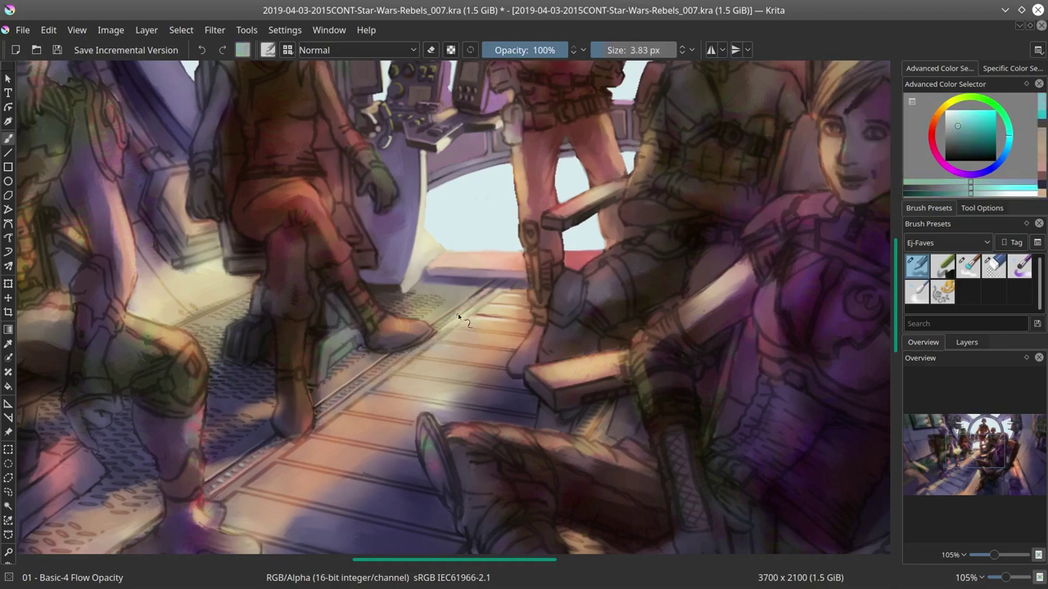
{"action": "key", "text": "bracketright"}
{"action": "key", "text": "bracketright"}
{"action": "key", "text": "bracketright"}
{"action": "key", "text": "bracketright"}
{"action": "left_click_drag", "start_coordinate": [250, 460], "coordinate": [338, 330]}
{"action": "left_click", "coordinate": [295, 395], "text": "ctrl"}
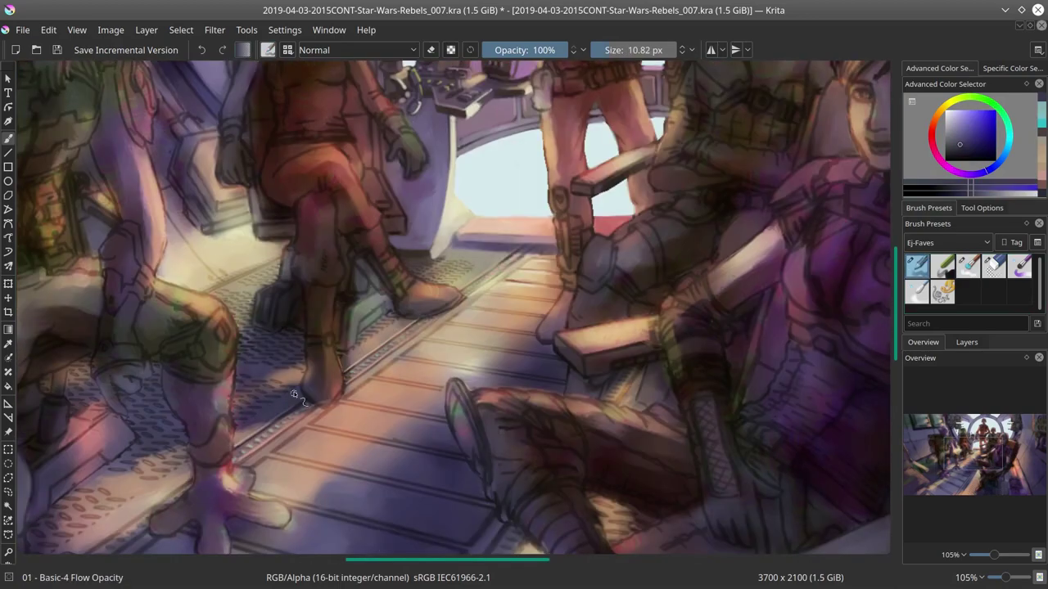
{"action": "left_click", "coordinate": [234, 415], "text": "ctrl"}
{"action": "key", "text": "bracketright"}
{"action": "key", "text": "bracketright"}
{"action": "key", "text": "bracketright"}
Step: Soften the dark purple floor shadows near the seated woman with the Blender Textured Soft brush
{"action": "left_click_drag", "start_coordinate": [493, 370], "coordinate": [451, 415]}
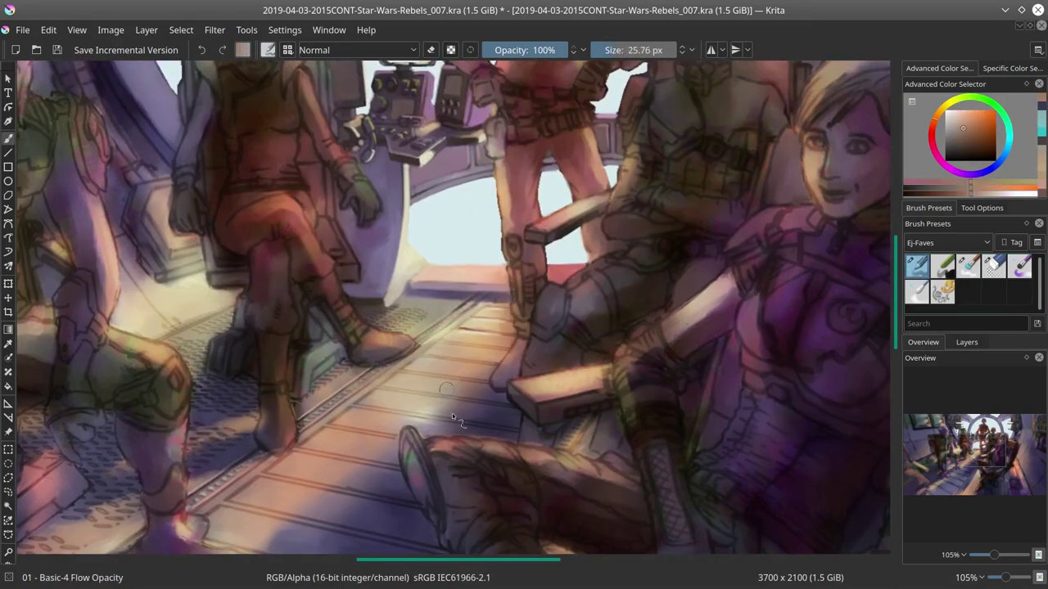
{"action": "key", "text": "slash"}
{"action": "key", "text": "slash"}
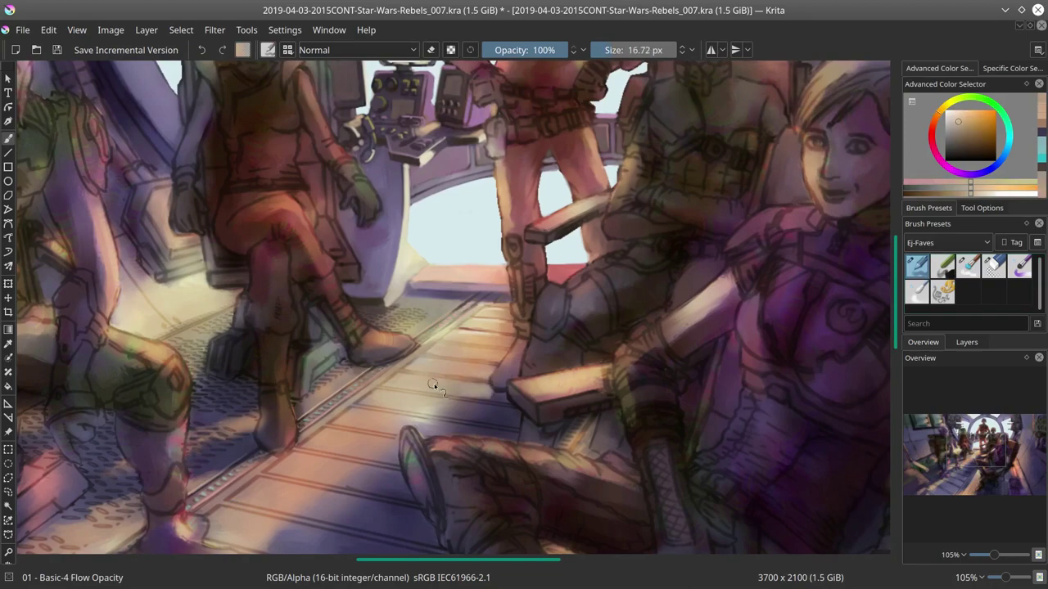
{"action": "left_click", "coordinate": [464, 417], "text": "ctrl"}
{"action": "left_click", "coordinate": [464, 418], "text": "ctrl"}
{"action": "key", "text": "slash"}
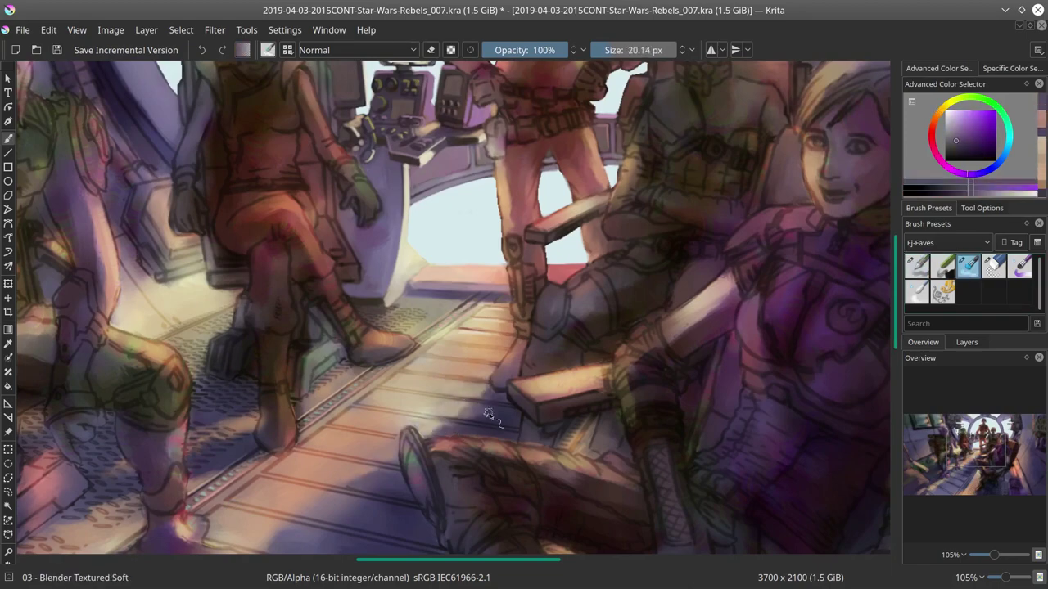
{"action": "left_click_drag", "start_coordinate": [363, 486], "coordinate": [420, 367]}
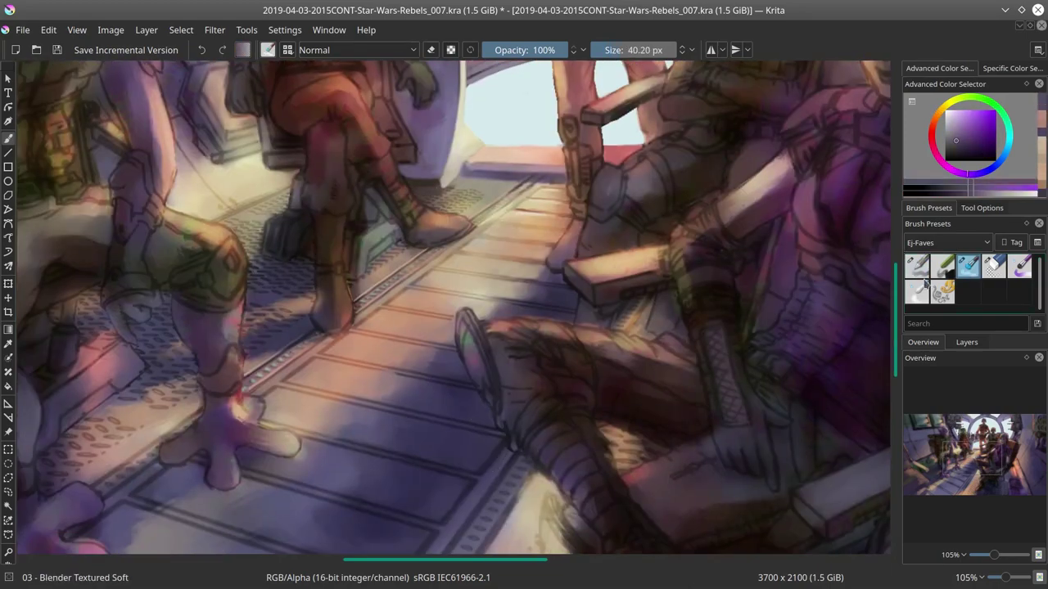
{"action": "key", "text": "slash"}
Step: Touch up the lower floor with darker and light orange tones, then zoom out to fit the painting
{"action": "left_click", "coordinate": [389, 391], "text": "ctrl"}
{"action": "key", "text": "minus"}
{"action": "key", "text": "minus"}
{"action": "left_click", "coordinate": [397, 457], "text": "ctrl"}
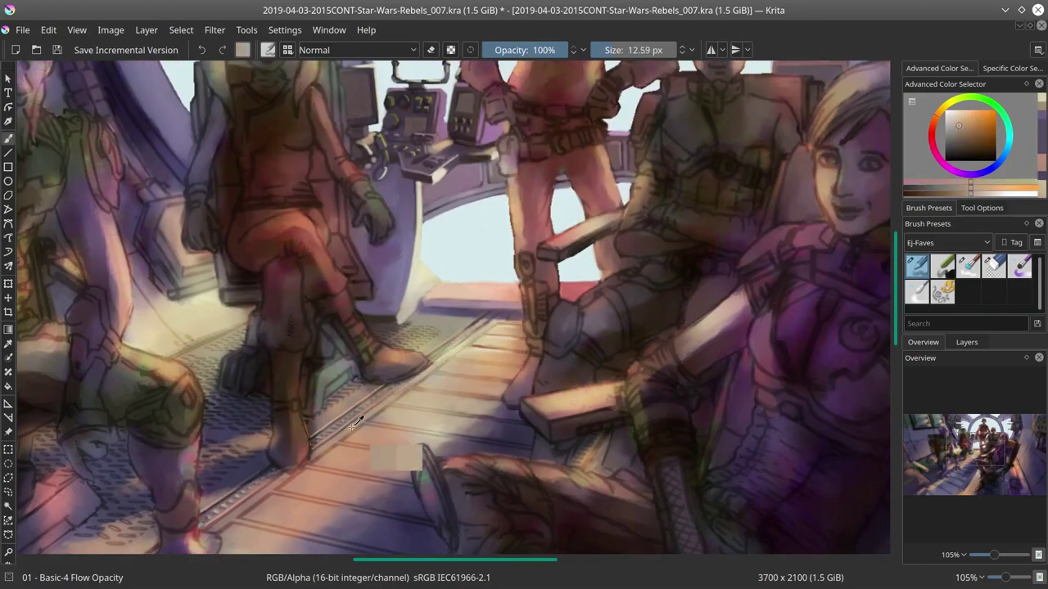
{"action": "key", "text": "minus"}
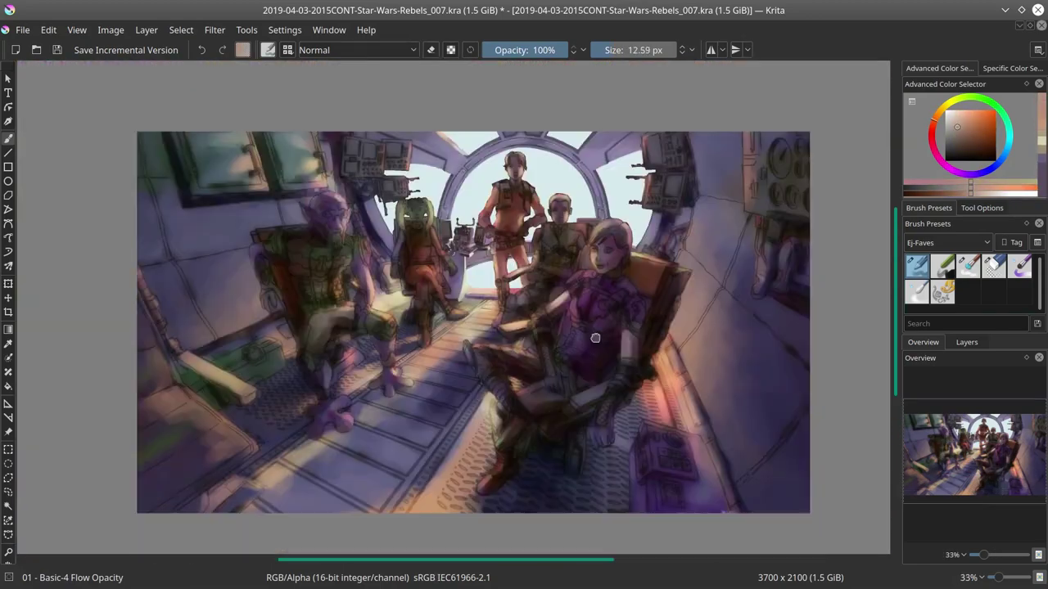
Step: Save, test a dark Color Dodge stroke across the floor, restore full opacity and save again
{"action": "key", "text": "ctrl+s"}
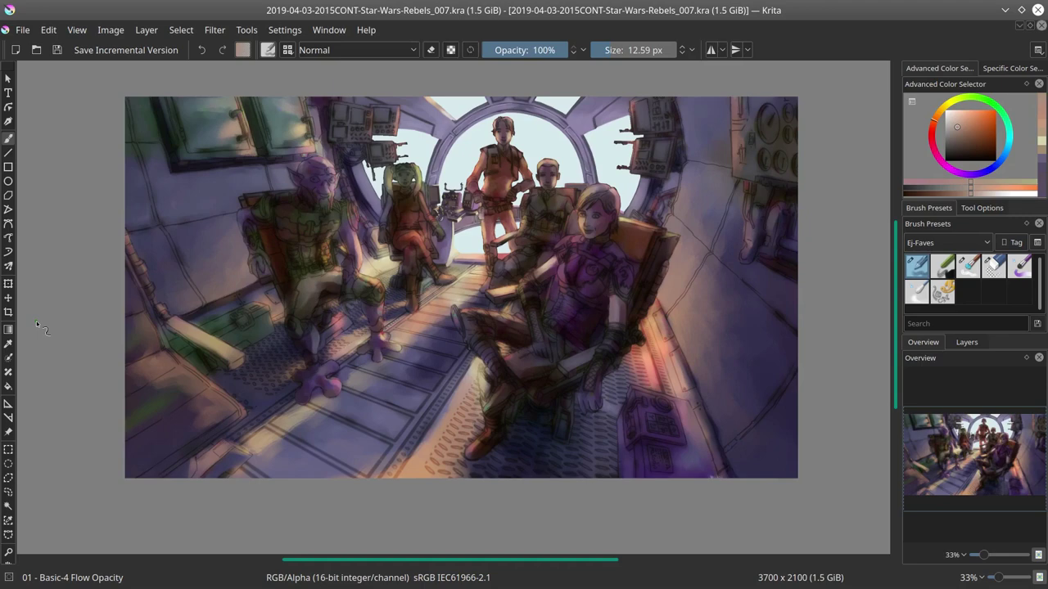
{"action": "left_click_drag", "start_coordinate": [413, 446], "coordinate": [351, 479]}
{"action": "key", "text": "slash"}
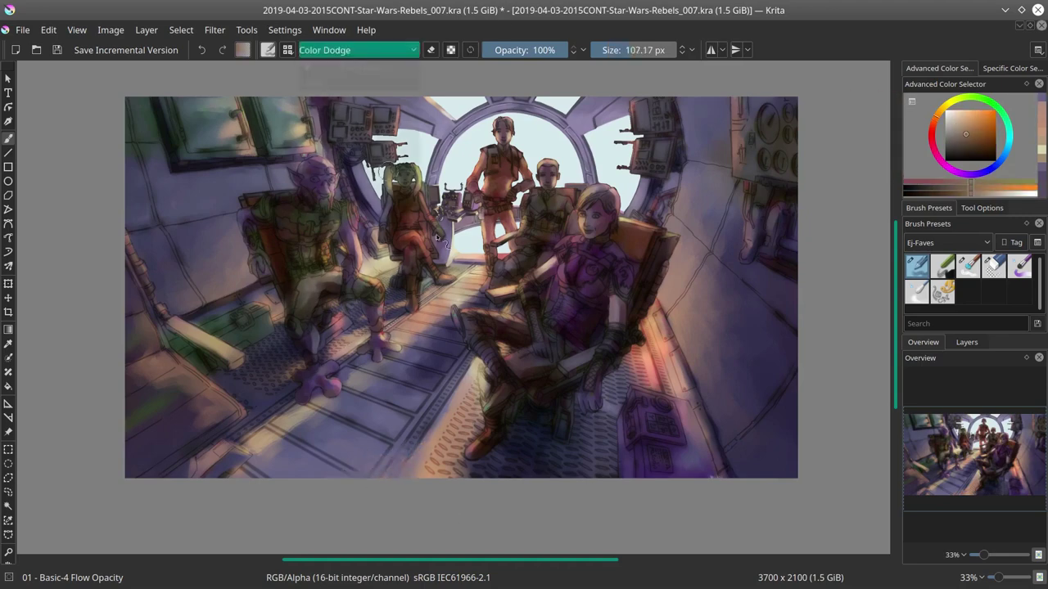
{"action": "left_click_drag", "start_coordinate": [563, 49], "coordinate": [573, 50]}
{"action": "key", "text": "ctrl+s"}
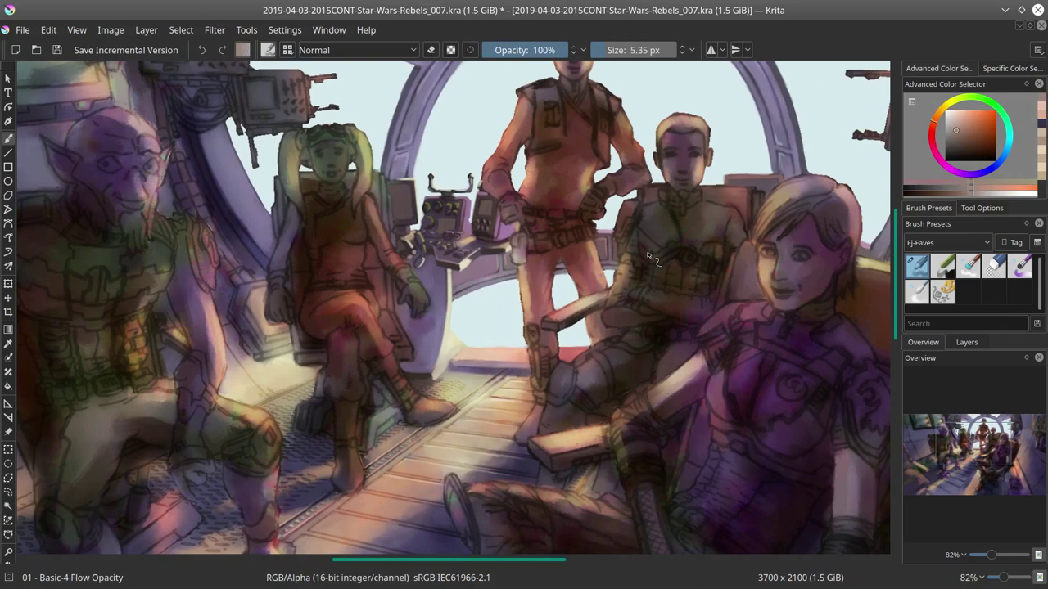
Step: Paint light cyan, peach and orange highlights on the floor around the seated woman
{"action": "left_click", "coordinate": [460, 387], "text": "ctrl"}
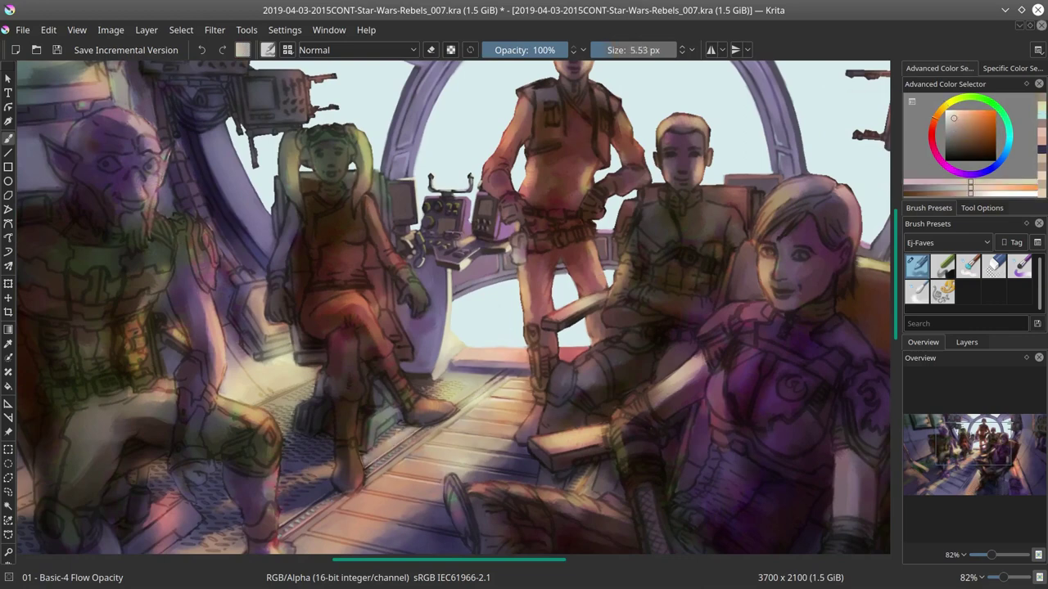
{"action": "left_click", "coordinate": [319, 466], "text": "ctrl"}
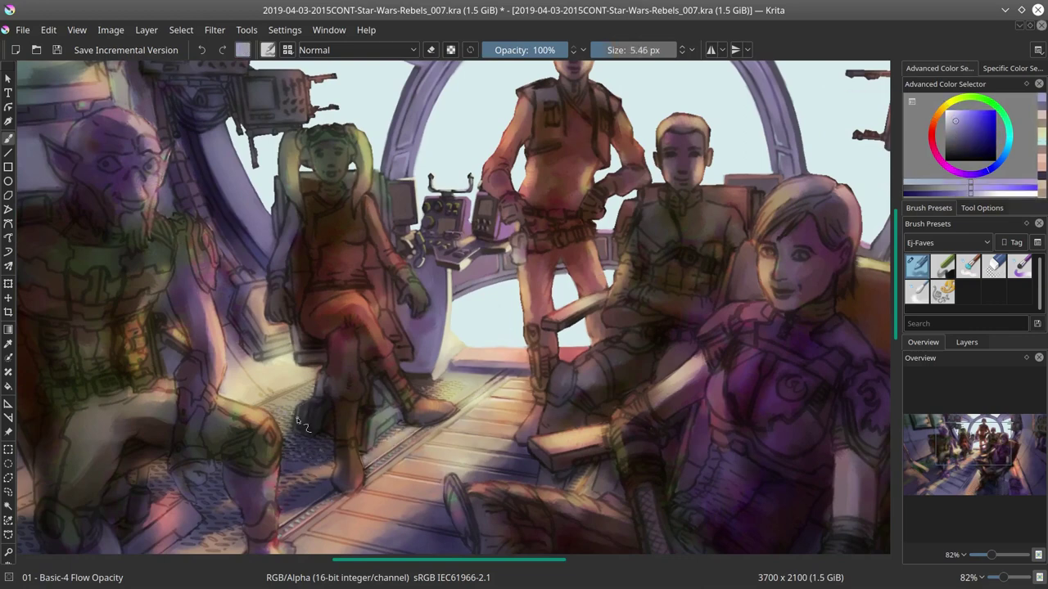
{"action": "left_click", "coordinate": [262, 387], "text": "ctrl"}
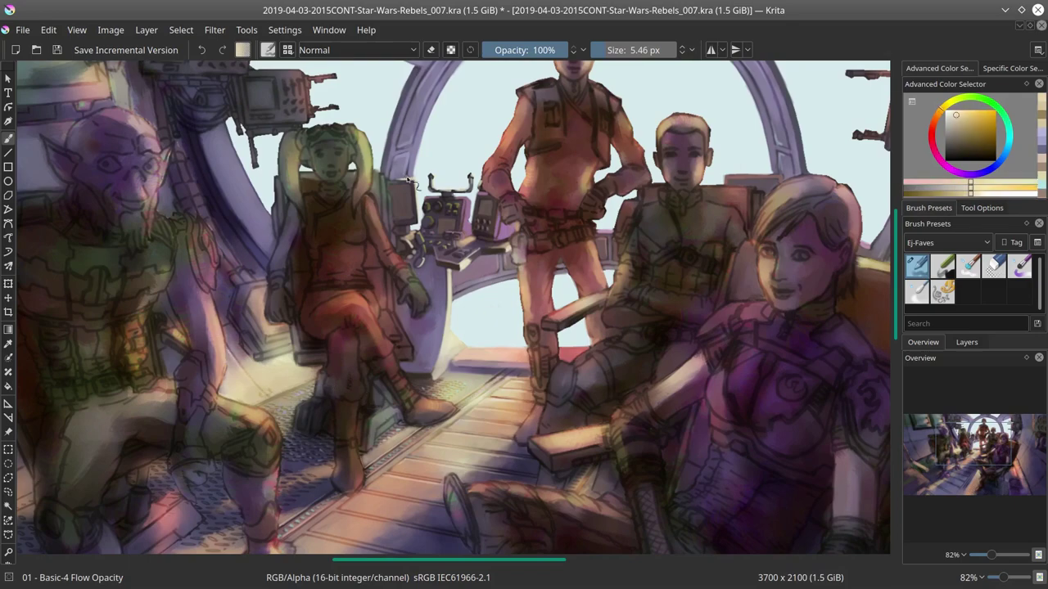
{"action": "left_click", "coordinate": [322, 370], "text": "ctrl"}
{"action": "left_click_drag", "start_coordinate": [241, 319], "coordinate": [134, 218]}
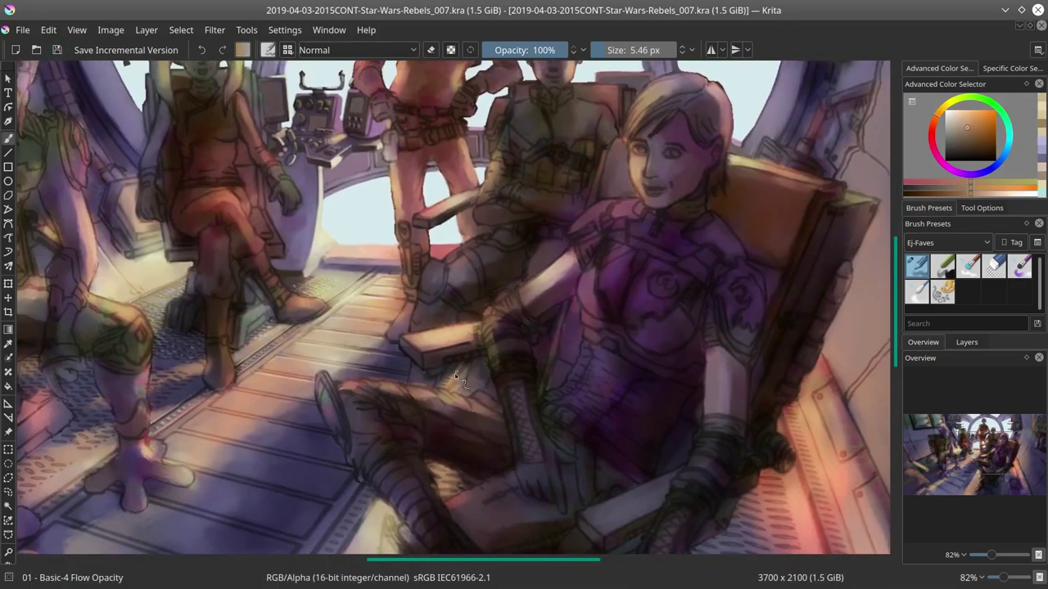
{"action": "left_click", "coordinate": [466, 380], "text": "ctrl"}
{"action": "left_click", "coordinate": [465, 374], "text": "ctrl"}
{"action": "key", "text": "bracketleft"}
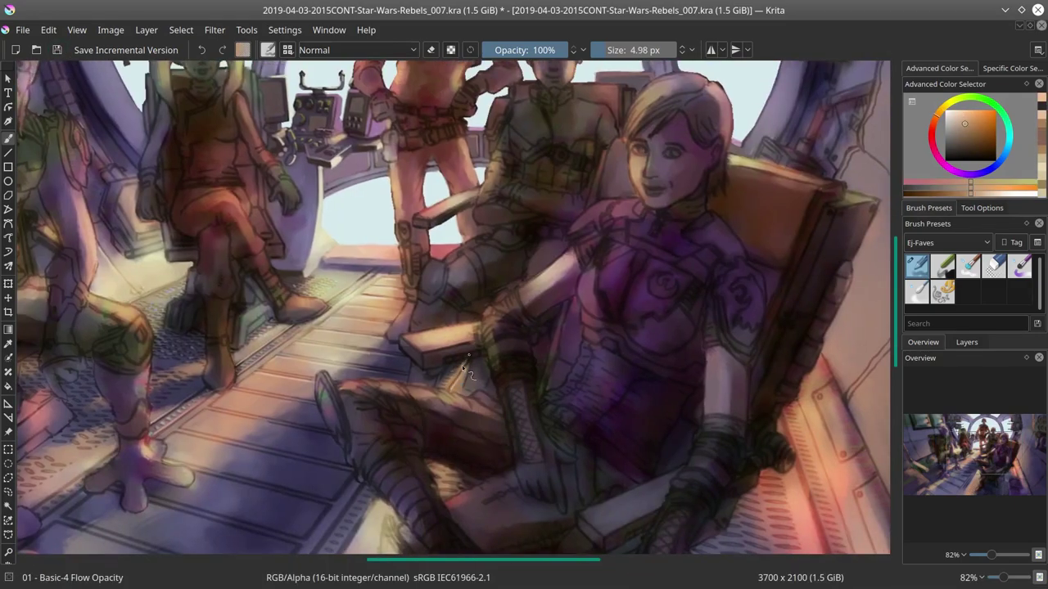
Step: Lay cool blue-purple shadows and warm tan-orange accents across the floor beneath the crew's feet
{"action": "scroll", "coordinate": [518, 446], "scroll_direction": "down", "scroll_amount": 5}
{"action": "left_click", "coordinate": [467, 461], "text": "ctrl"}
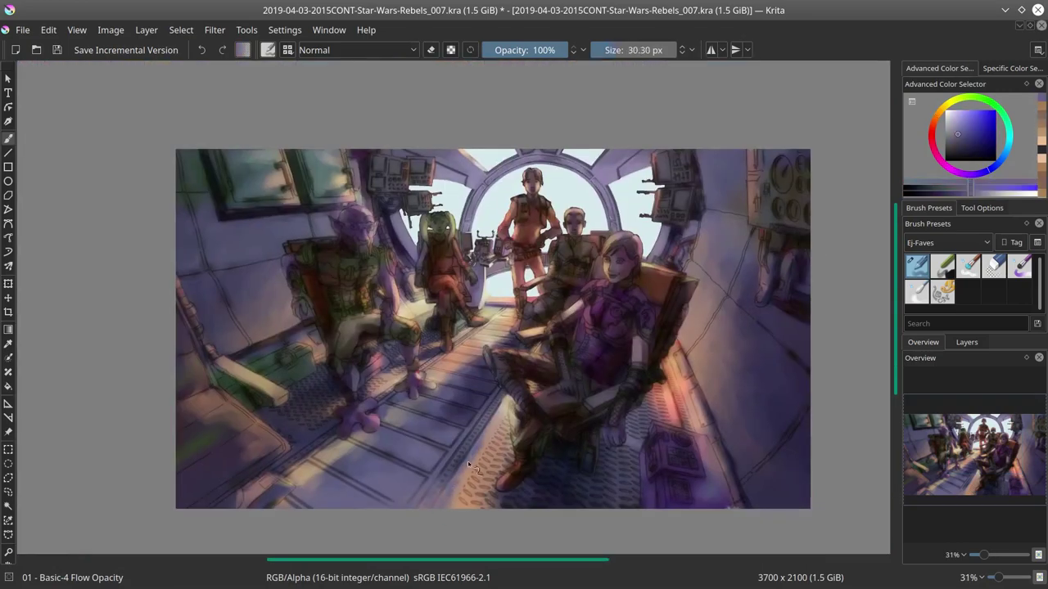
{"action": "left_click", "coordinate": [467, 461], "text": "ctrl"}
{"action": "left_click", "coordinate": [466, 475], "text": "ctrl"}
{"action": "left_click", "coordinate": [446, 463], "text": "ctrl"}
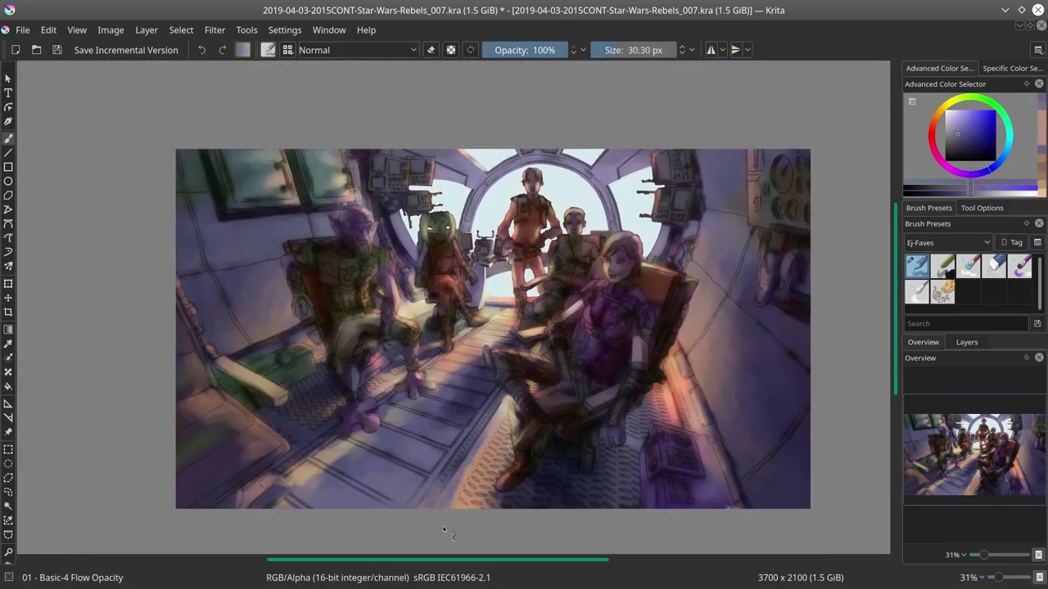
{"action": "left_click", "coordinate": [409, 442], "text": "ctrl"}
{"action": "left_click", "coordinate": [380, 426], "text": "ctrl"}
{"action": "left_click", "coordinate": [355, 456], "text": "ctrl"}
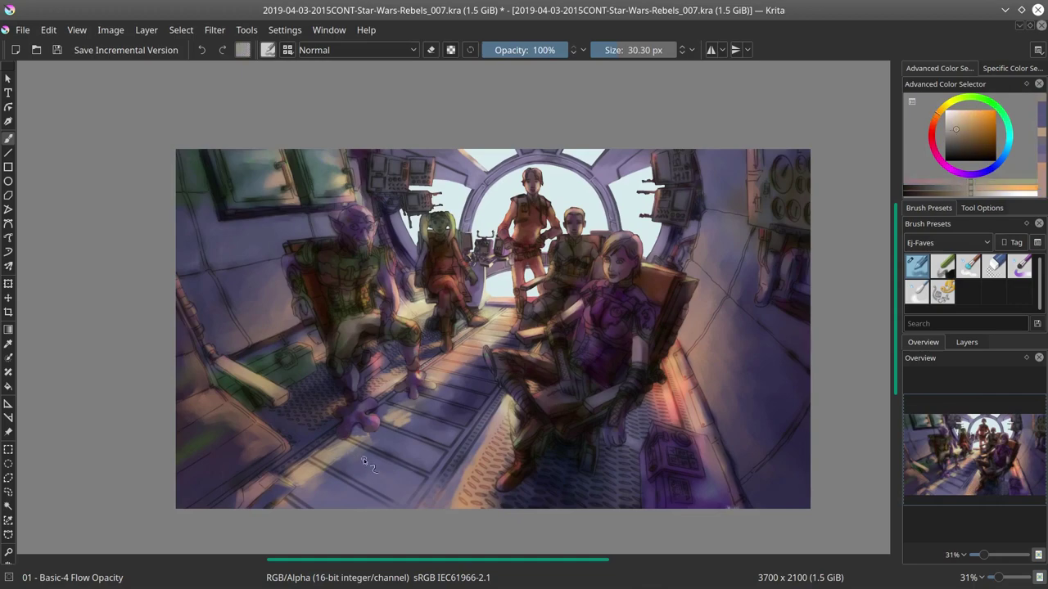
{"action": "left_click", "coordinate": [366, 460], "text": "ctrl"}
{"action": "left_click", "coordinate": [402, 449], "text": "ctrl"}
{"action": "scroll", "coordinate": [364, 458], "scroll_direction": "up", "scroll_amount": 4}
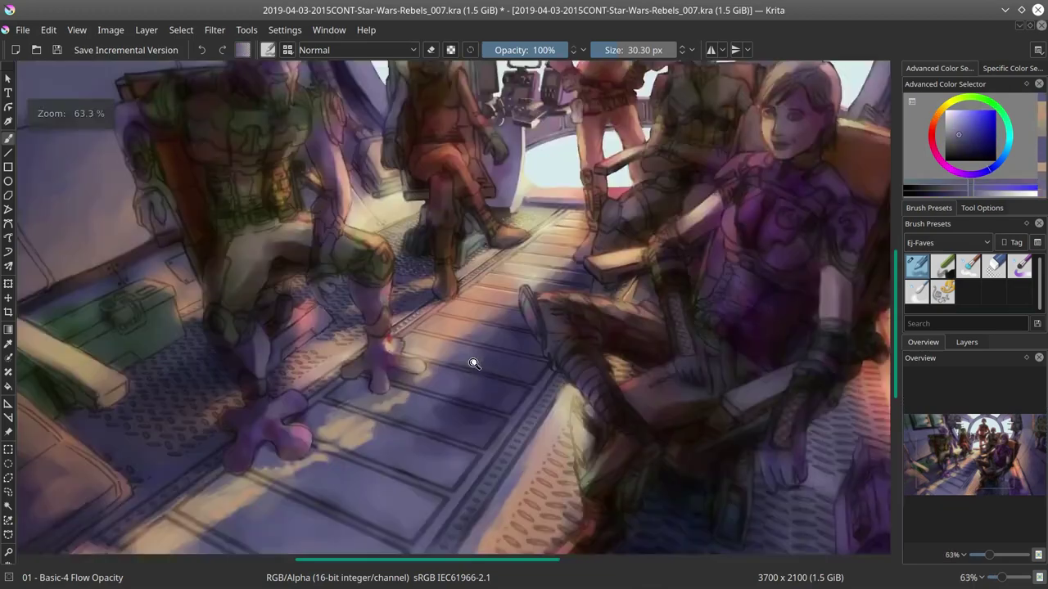
{"action": "key", "text": "slash"}
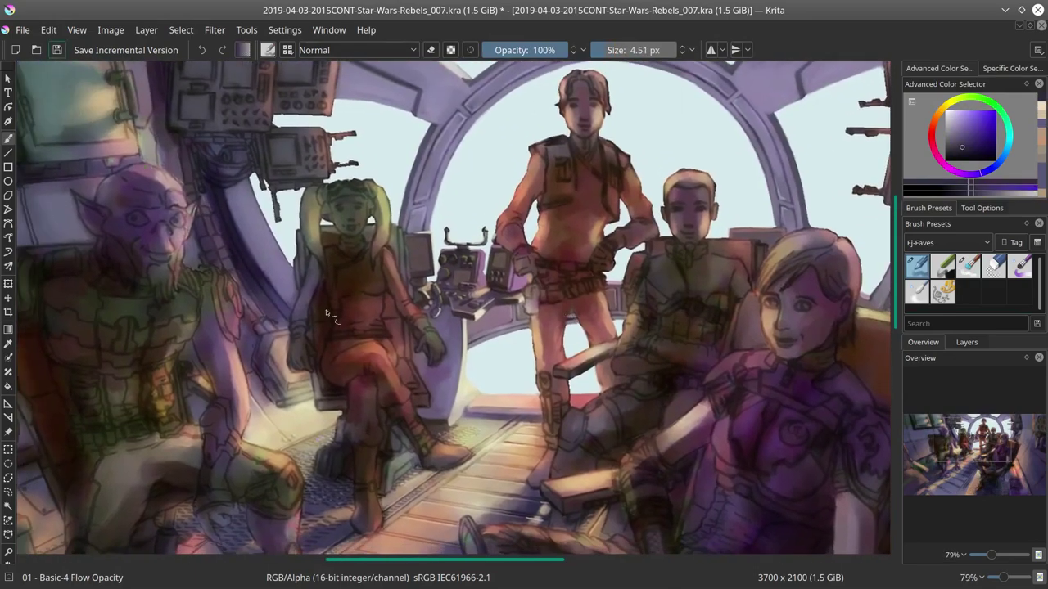
Step: Save, then touch up the wall by the crew's window with lavender, pink, pale green and dark blue
{"action": "key", "text": "ctrl+s"}
{"action": "left_click", "coordinate": [287, 321], "text": "ctrl"}
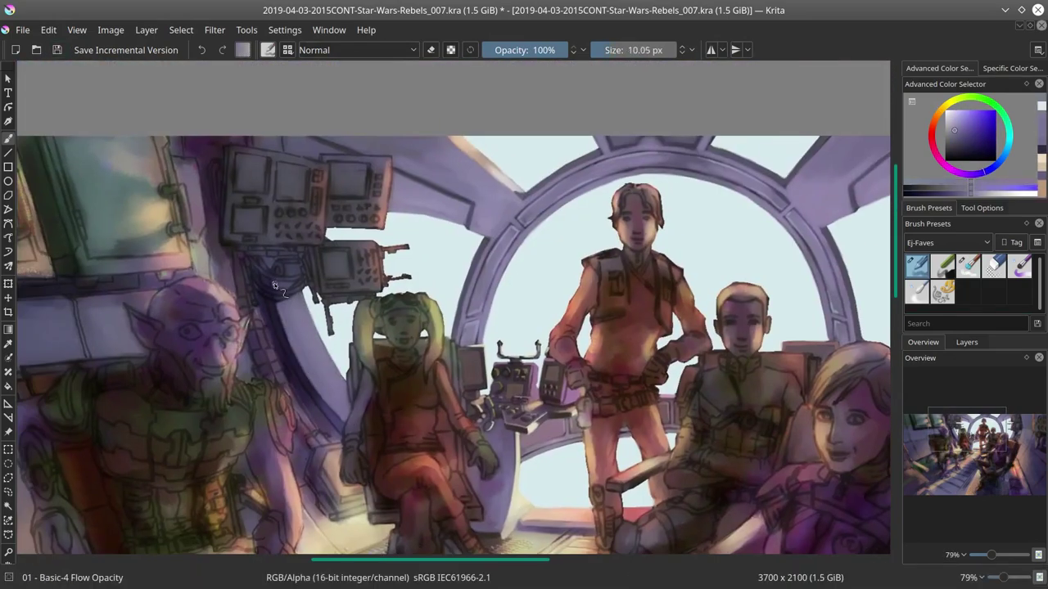
{"action": "left_click", "coordinate": [309, 401], "text": "ctrl"}
{"action": "key", "text": "bracketleft"}
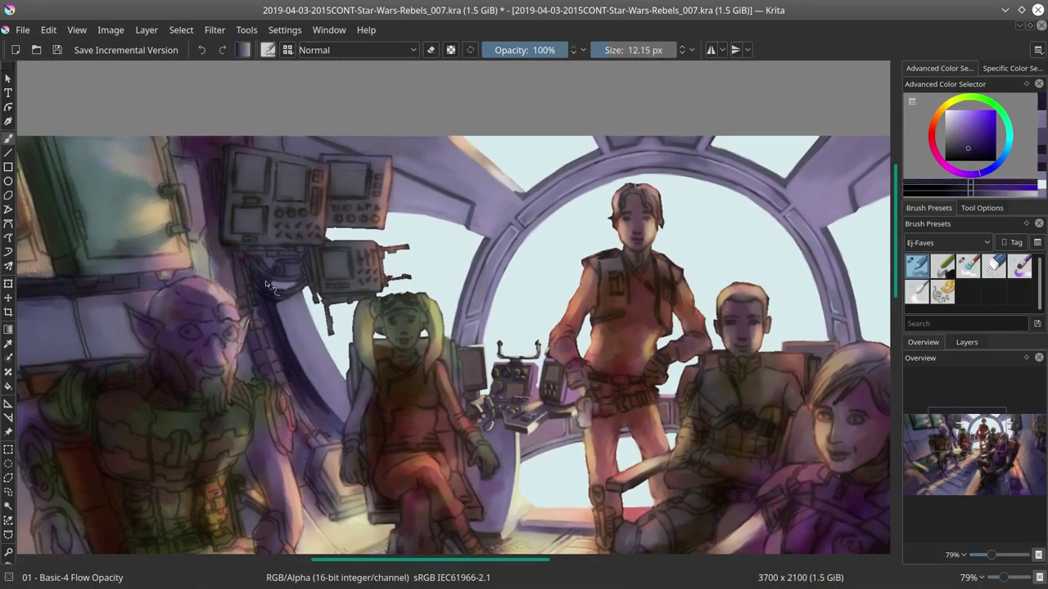
{"action": "mouse_move", "coordinate": [266, 285]}
{"action": "left_mouse_down"}
{"action": "mouse_move", "coordinate": [270, 326]}
{"action": "mouse_move", "coordinate": [332, 334]}
{"action": "left_mouse_up"}
{"action": "left_click", "coordinate": [451, 278], "text": "ctrl"}
{"action": "key", "text": "bracketleft"}
{"action": "left_click", "coordinate": [448, 331], "text": "ctrl"}
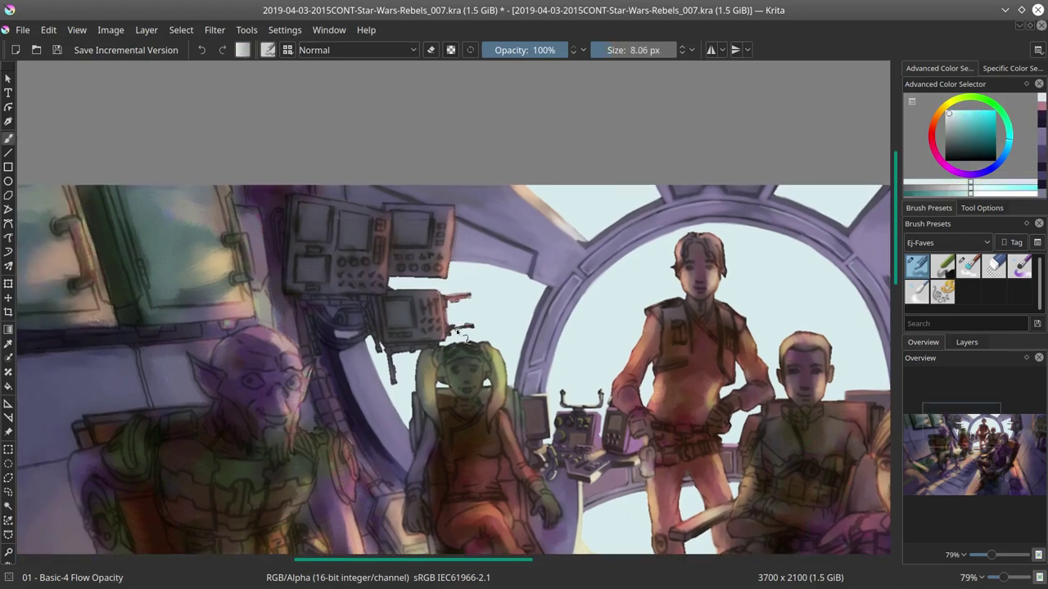
{"action": "key", "text": "bracketright"}
{"action": "left_click", "coordinate": [417, 307], "text": "ctrl"}
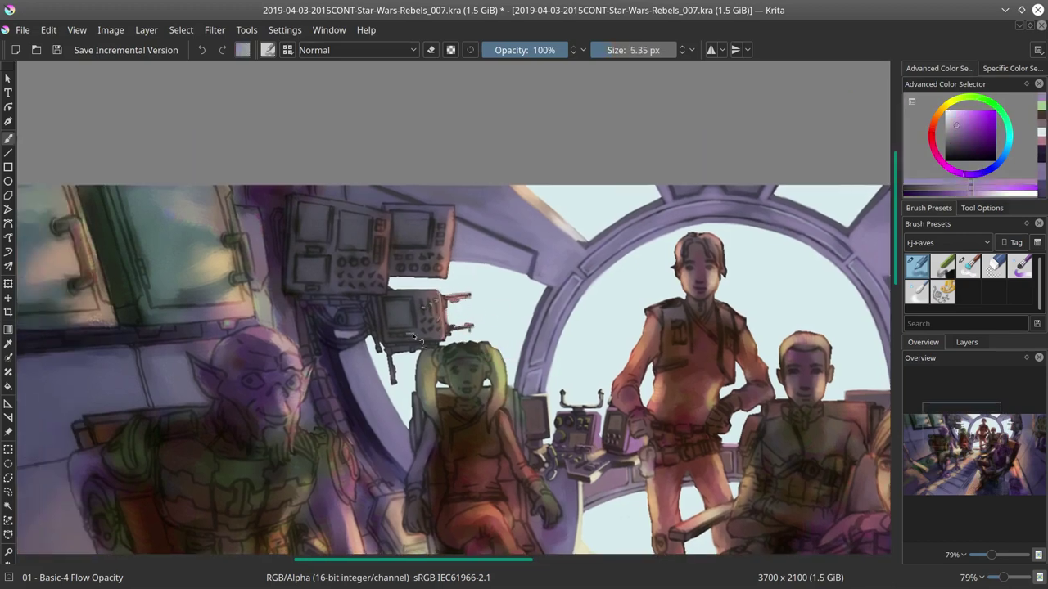
{"action": "key", "text": "bracketright"}
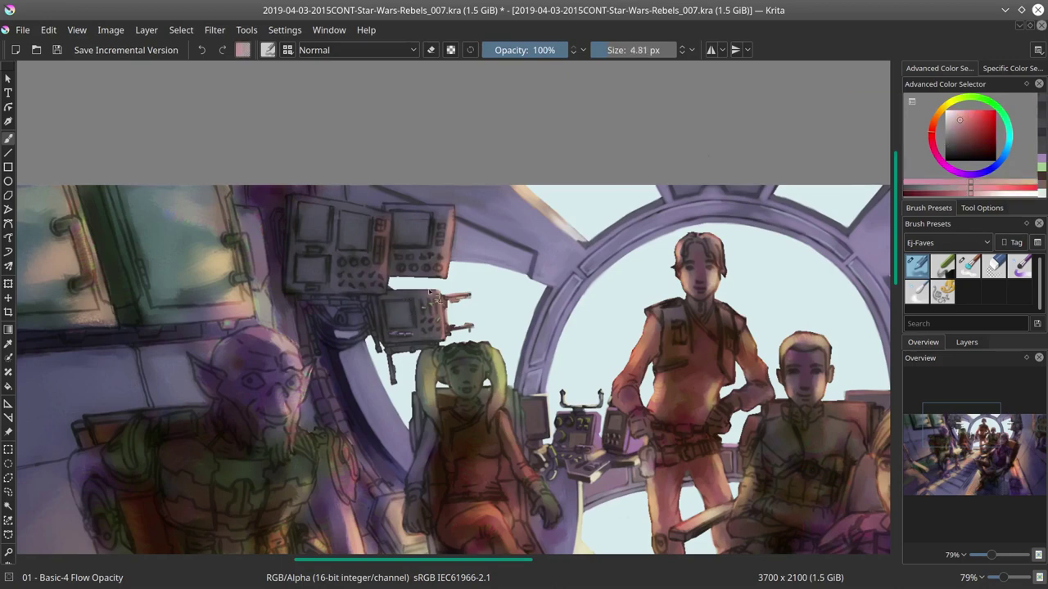
{"action": "left_click", "coordinate": [410, 299], "text": "ctrl"}
{"action": "key", "text": "bracketleft"}
{"action": "left_click", "coordinate": [416, 345], "text": "ctrl"}
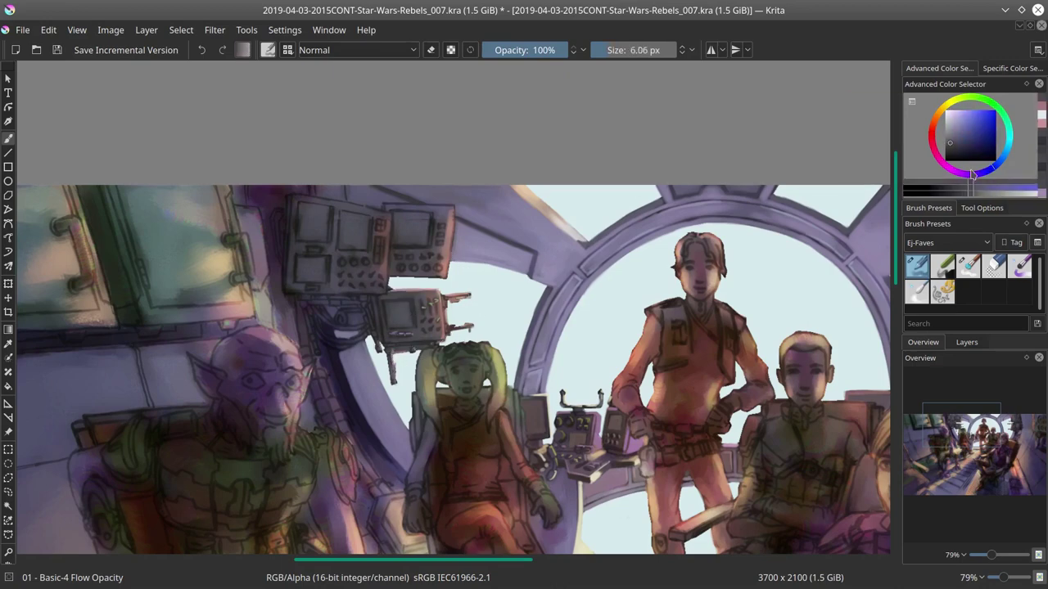
Step: Save again and paint pale yellow, purple and light pink details on the lower crew and Zeb's seat
{"action": "key", "text": "ctrl+s"}
{"action": "left_click_drag", "start_coordinate": [190, 204], "coordinate": [174, 133]}
{"action": "key", "text": "bracketright"}
{"action": "key", "text": "bracketright"}
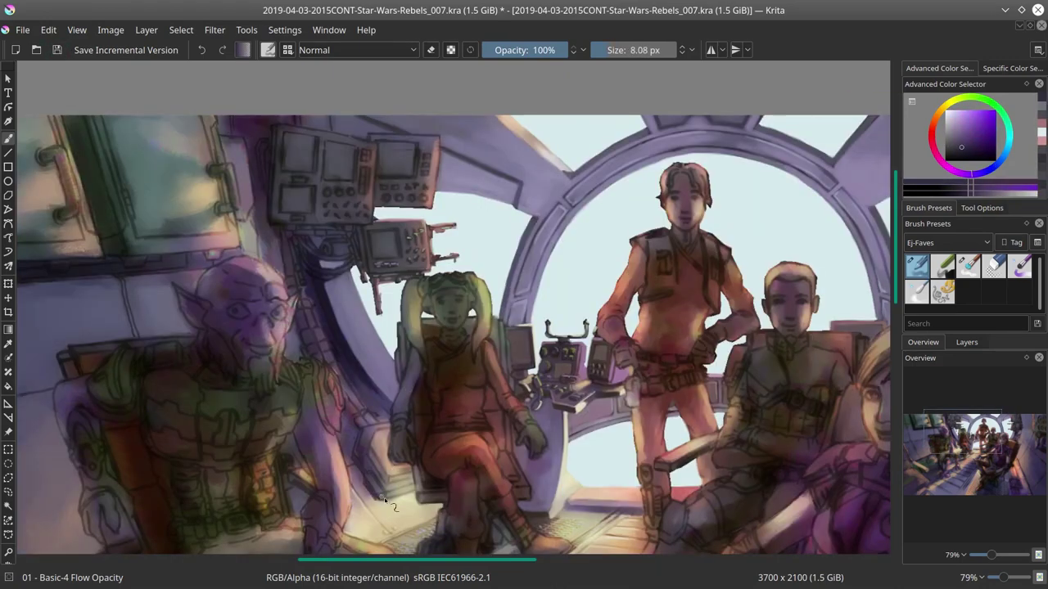
{"action": "left_click", "coordinate": [404, 486], "text": "ctrl"}
{"action": "key", "text": "bracketleft"}
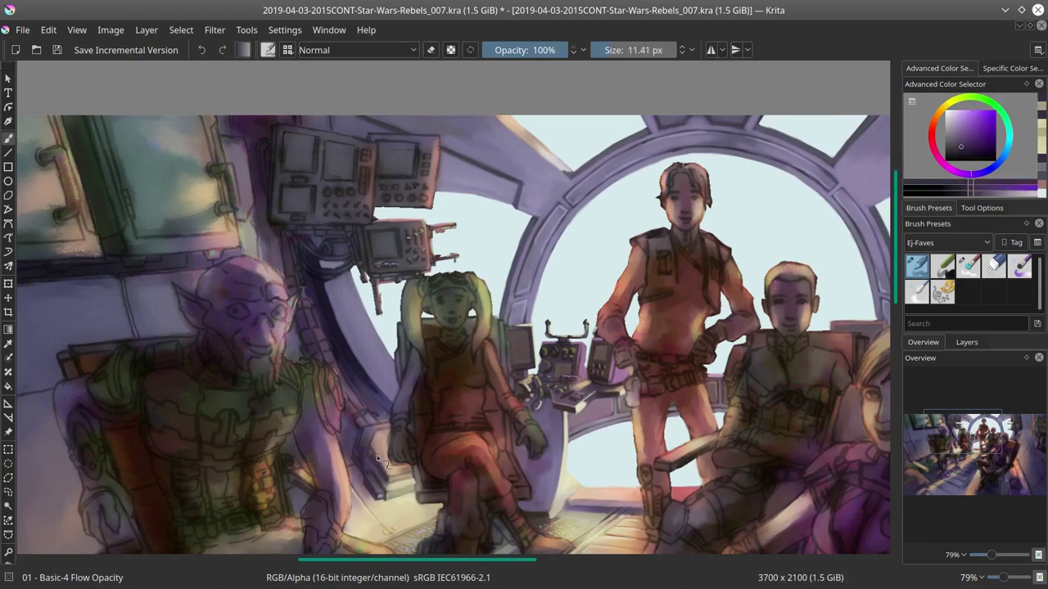
{"action": "left_click", "coordinate": [362, 430], "text": "ctrl"}
{"action": "key", "text": "bracketleft"}
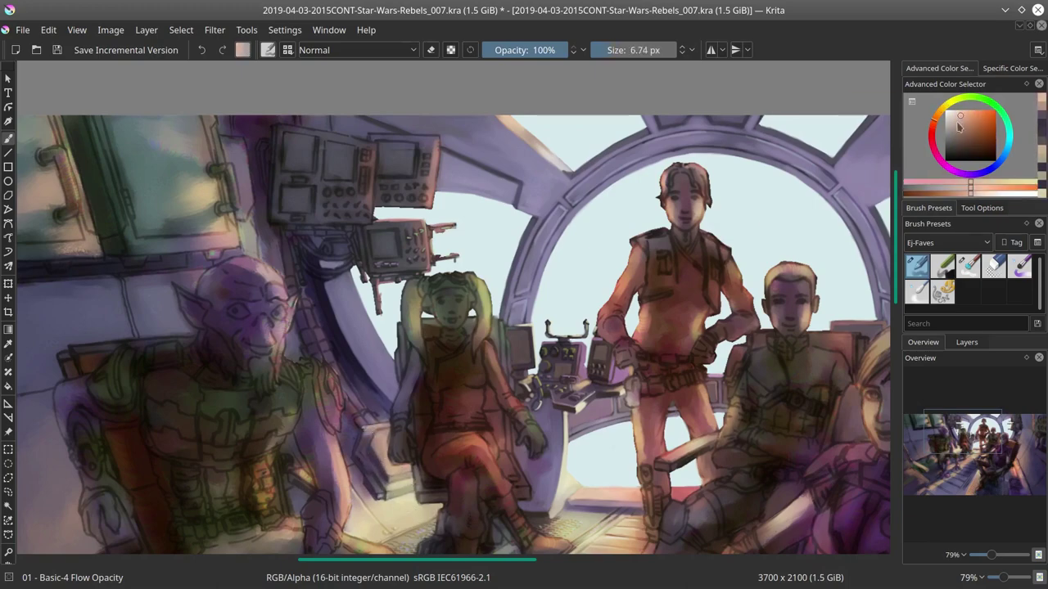
{"action": "left_click", "coordinate": [308, 496], "text": "ctrl"}
{"action": "left_click_drag", "start_coordinate": [308, 496], "coordinate": [431, 365]}
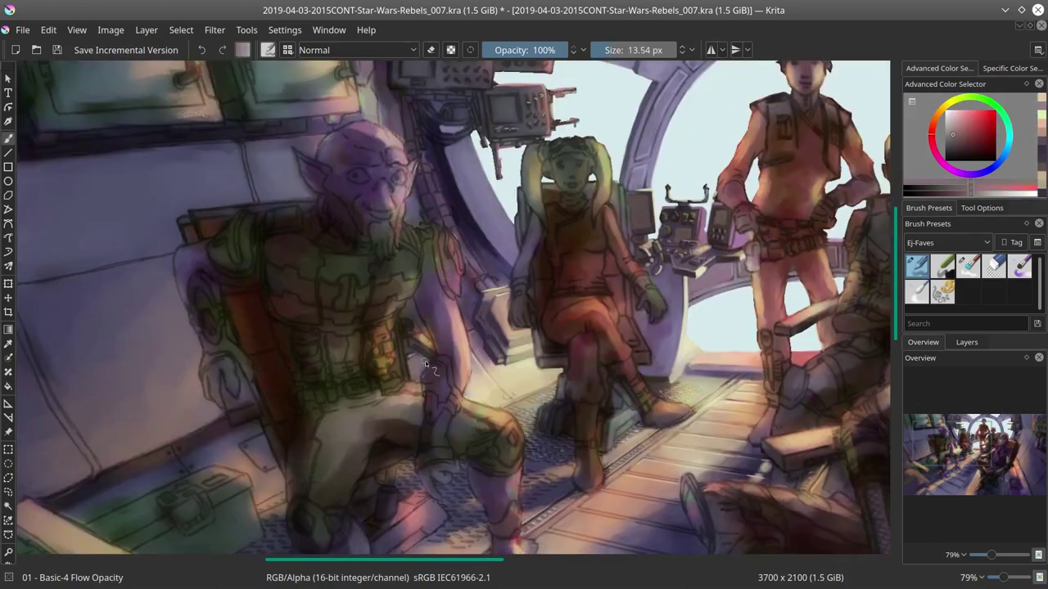
{"action": "left_click", "coordinate": [481, 281], "text": "ctrl"}
{"action": "key", "text": "bracketright"}
{"action": "key", "text": "bracketright"}
{"action": "key", "text": "bracketright"}
{"action": "left_click_drag", "start_coordinate": [380, 116], "coordinate": [381, 125]}
Step: Blend the cockpit wall colours with the Blender Textured Soft brush, then add dark purple touches near Zeb
{"action": "key", "text": "slash"}
{"action": "left_click", "coordinate": [413, 319], "text": "ctrl"}
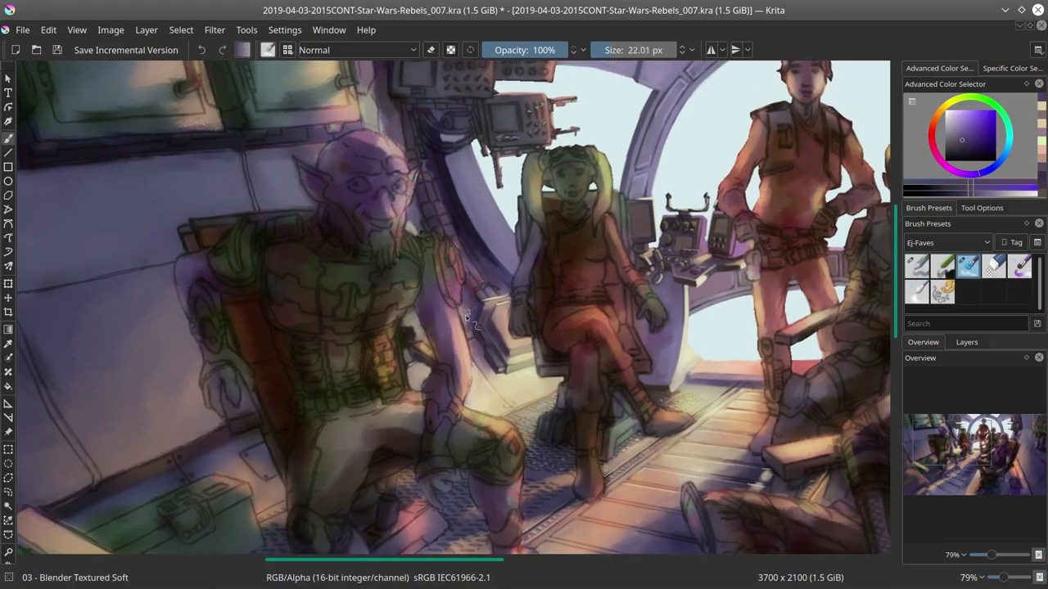
{"action": "key", "text": "slash"}
{"action": "left_click", "coordinate": [459, 223], "text": "ctrl"}
{"action": "key", "text": "slash"}
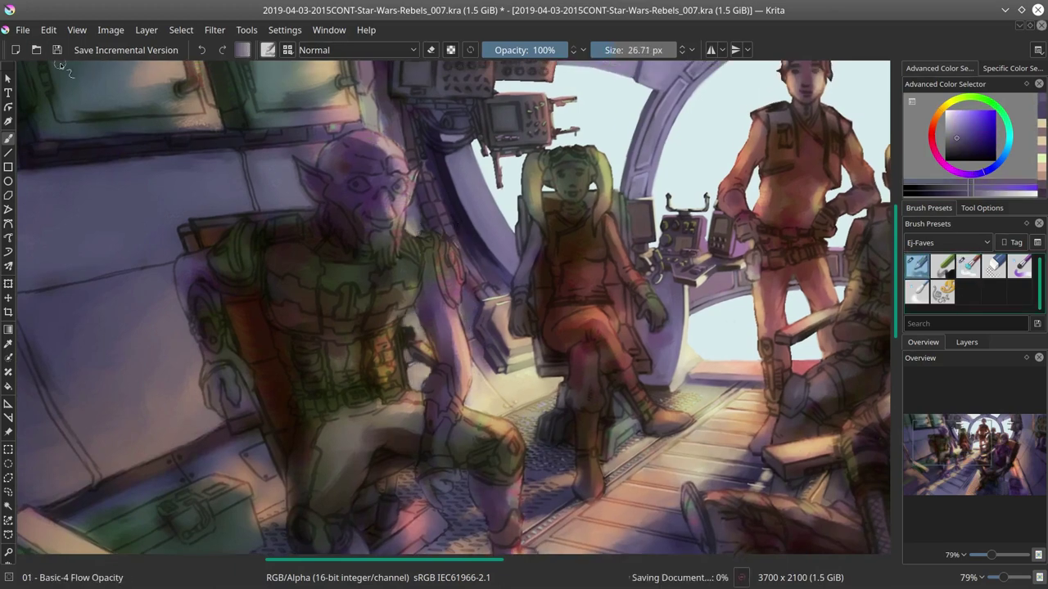
{"action": "key", "text": "slash"}
{"action": "key", "text": "slash"}
{"action": "left_click", "coordinate": [495, 376], "text": "ctrl"}
{"action": "left_click_drag", "start_coordinate": [432, 234], "coordinate": [416, 311]}
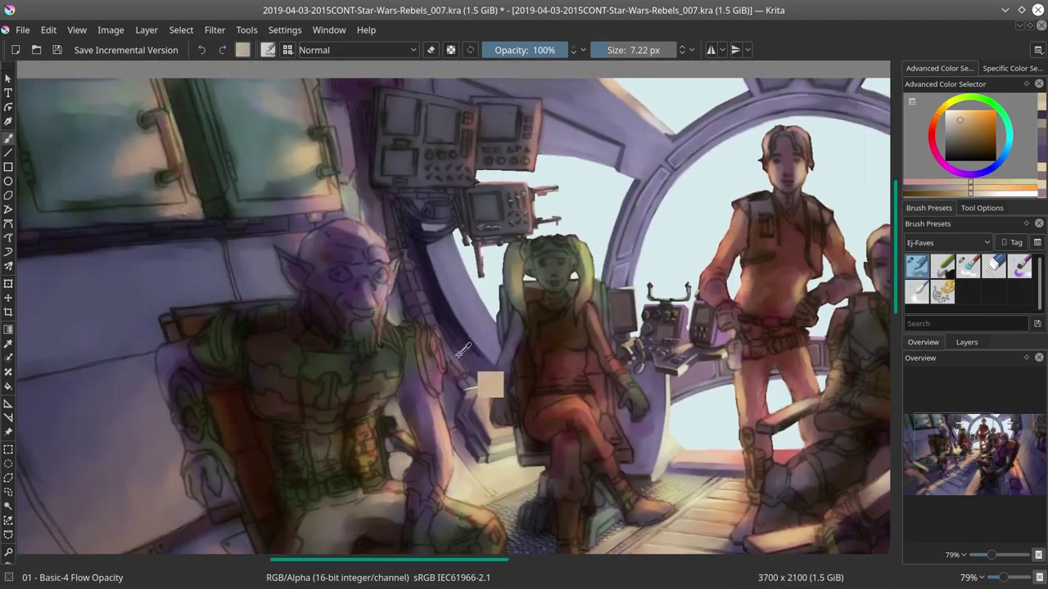
{"action": "left_click", "coordinate": [460, 403], "text": "ctrl"}
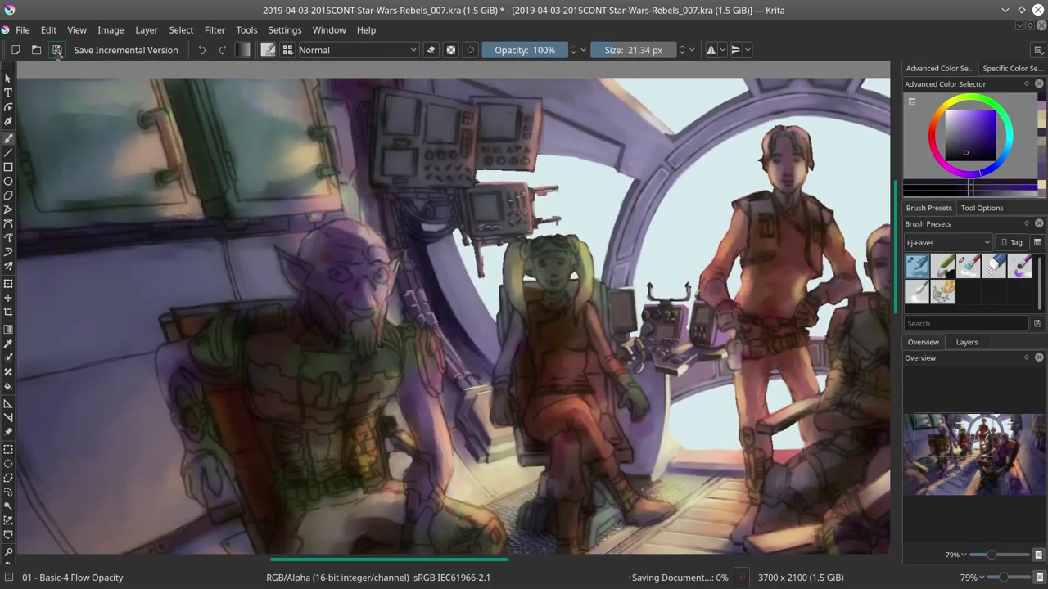
Step: Paint pink, dark blue and purple touches around the wall monitors and window frame, then mirror the image horizontally
{"action": "scroll", "coordinate": [496, 291], "scroll_direction": "down", "scroll_amount": 6}
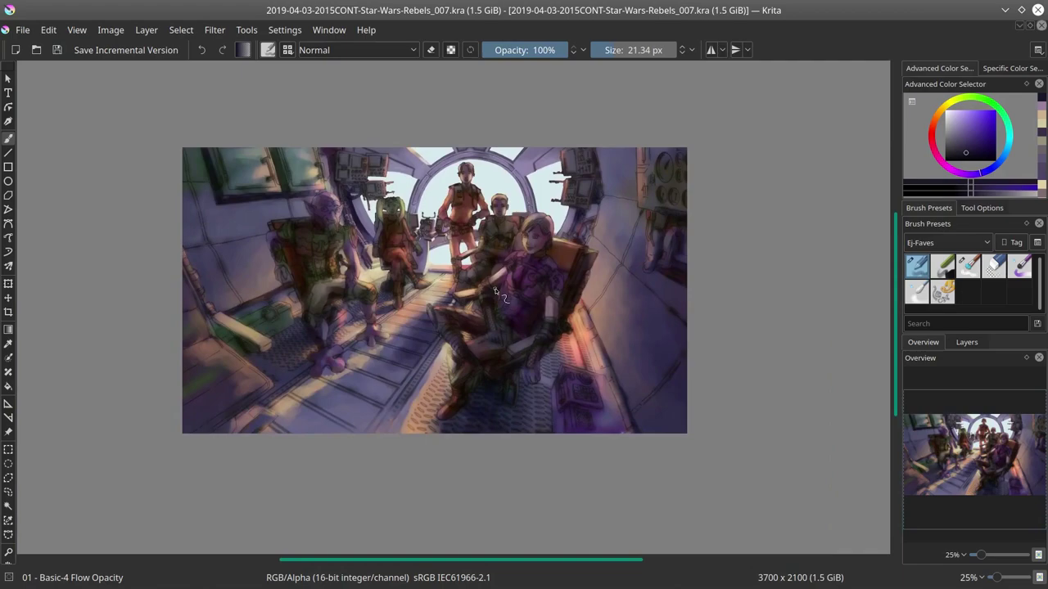
{"action": "scroll", "coordinate": [369, 184], "scroll_direction": "up", "scroll_amount": 6}
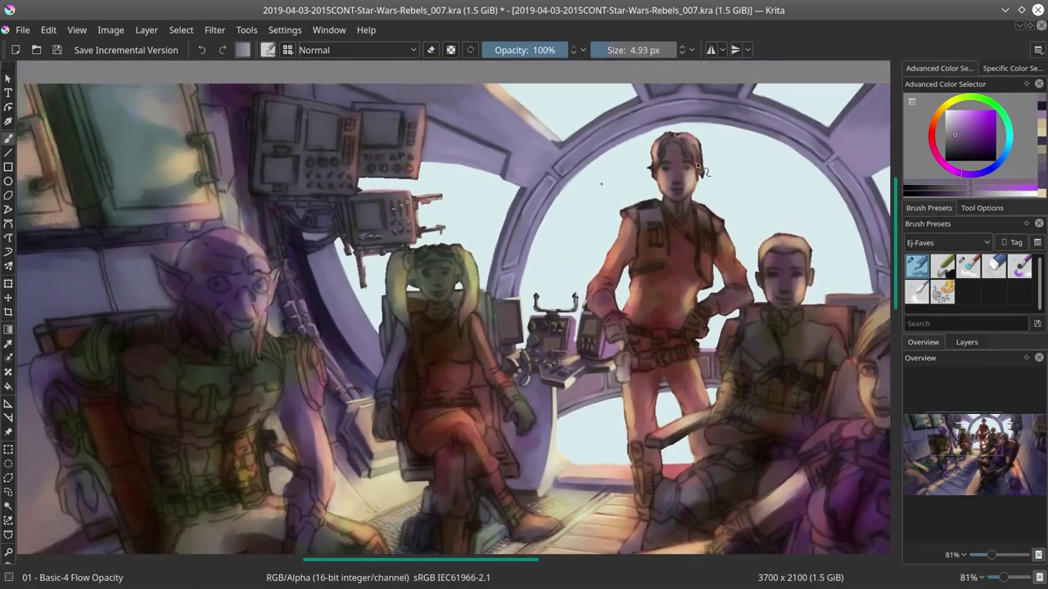
{"action": "left_click", "coordinate": [869, 177], "text": "ctrl"}
{"action": "left_click_drag", "start_coordinate": [286, 98], "coordinate": [311, 180]}
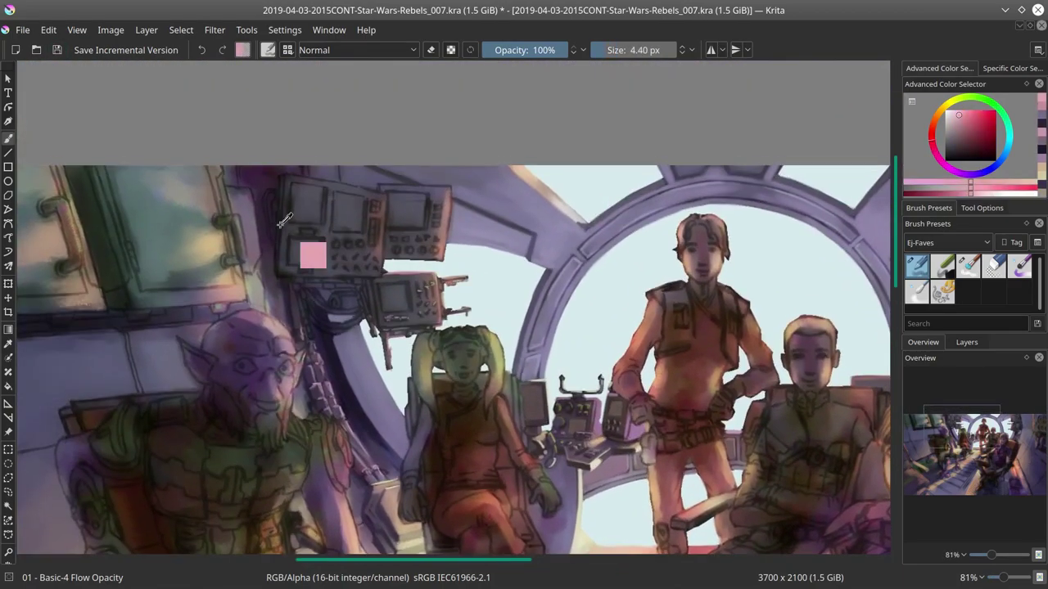
{"action": "left_click", "coordinate": [311, 180], "text": "ctrl"}
{"action": "key", "text": "bracketright"}
{"action": "key", "text": "bracketright"}
{"action": "key", "text": "bracketright"}
{"action": "key", "text": "bracketright"}
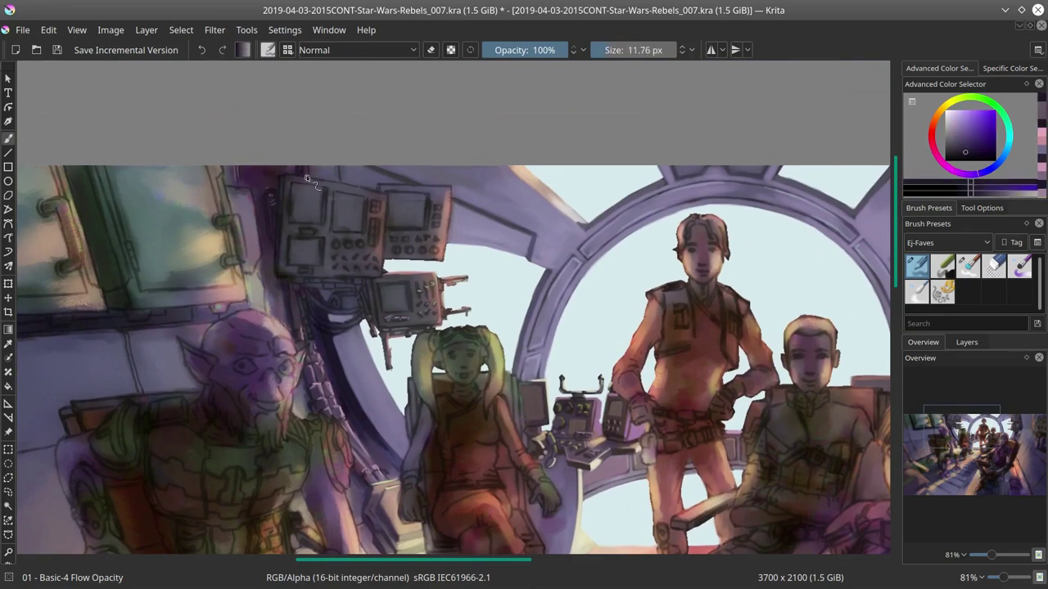
{"action": "left_click", "coordinate": [316, 293], "text": "ctrl"}
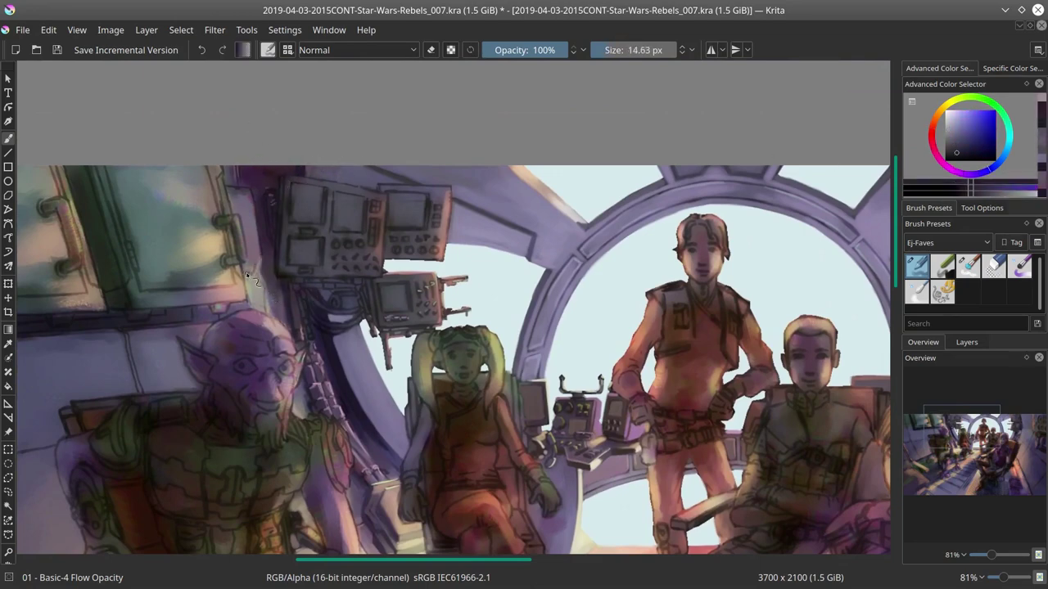
{"action": "key", "text": "bracketleft"}
{"action": "key", "text": "bracketleft"}
{"action": "key", "text": "bracketleft"}
{"action": "left_click", "coordinate": [253, 201], "text": "ctrl"}
{"action": "left_click_drag", "start_coordinate": [253, 200], "coordinate": [260, 168]}
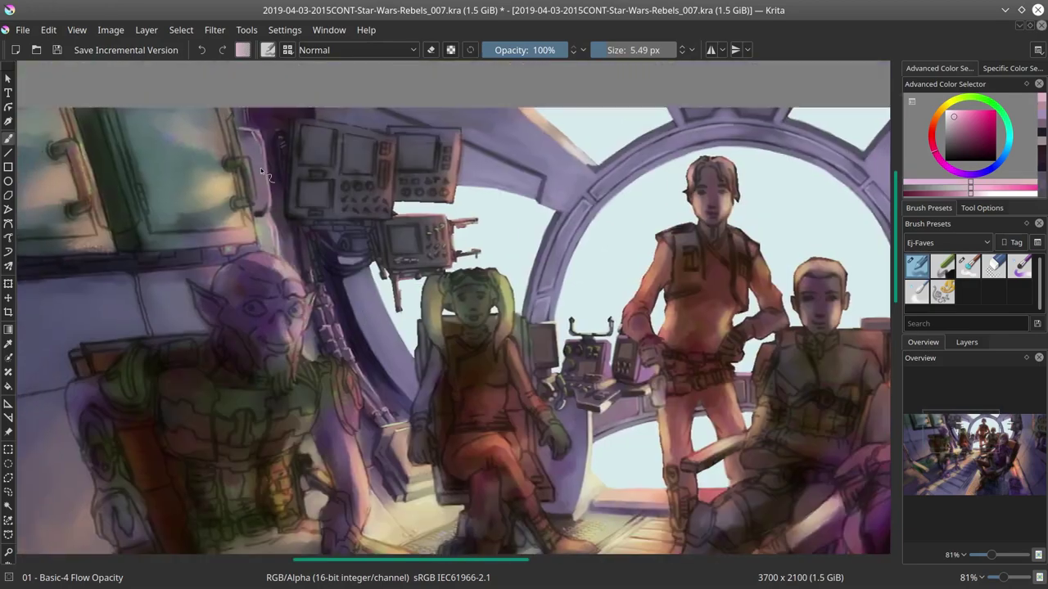
{"action": "key", "text": "bracketright"}
{"action": "key", "text": "bracketright"}
{"action": "left_click", "coordinate": [288, 153], "text": "ctrl"}
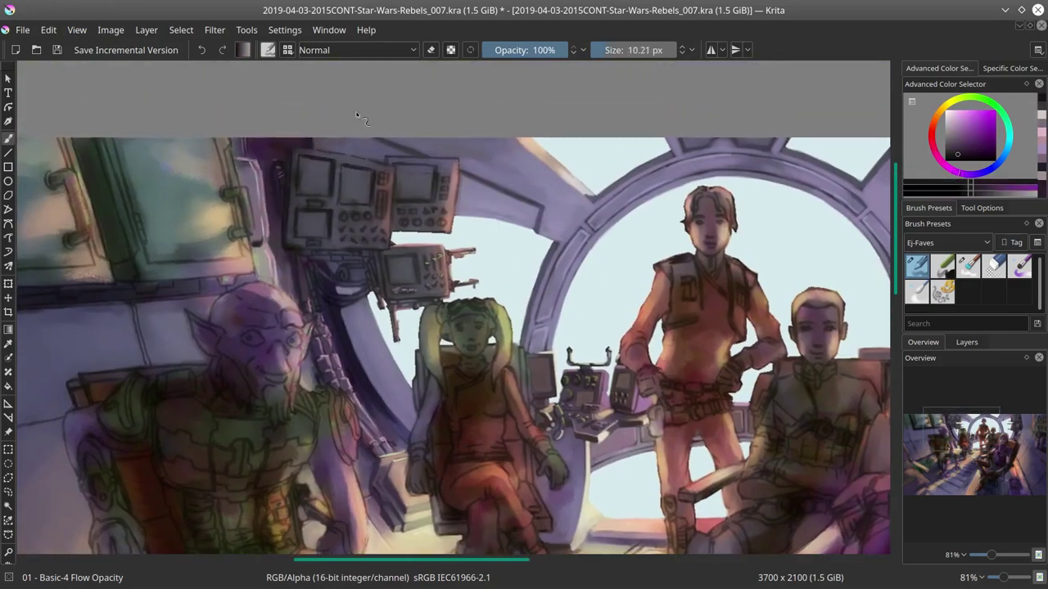
{"action": "key", "text": "m"}
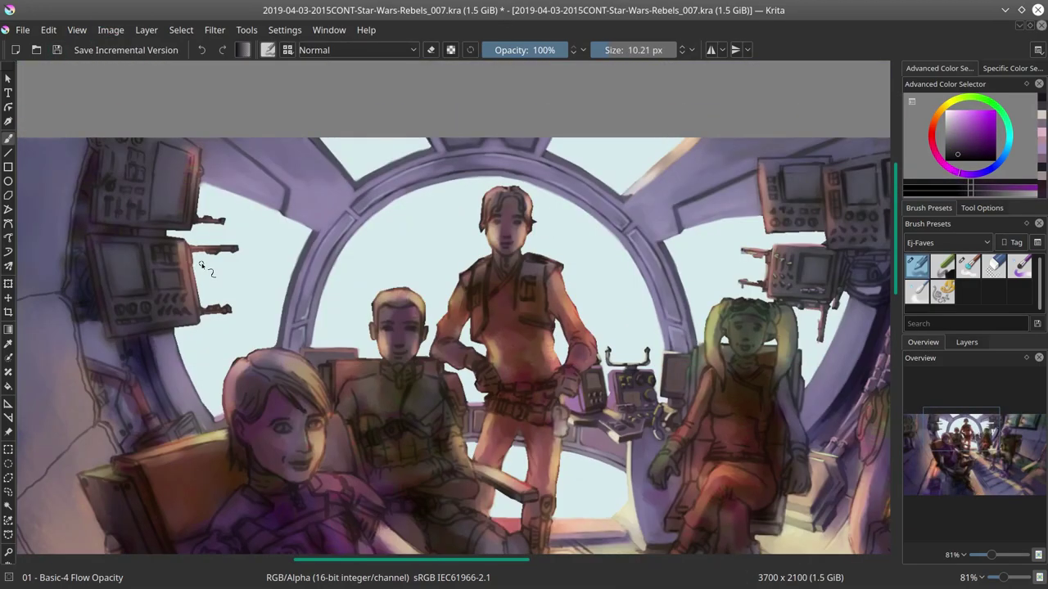
Step: Check the whole mirrored image, zoom back in on the crew, and switch to Basic-4 Flow Opacity in Normal mode
{"action": "key", "text": "minus"}
{"action": "key", "text": "minus"}
{"action": "key", "text": "minus"}
{"action": "key", "text": "minus"}
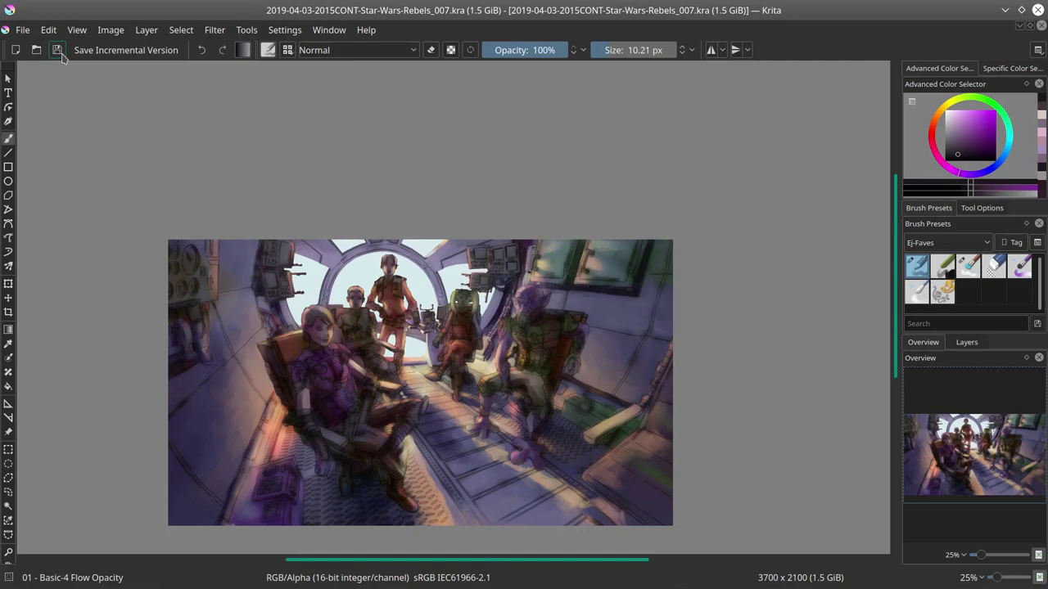
{"action": "key", "text": "1"}
{"action": "scroll", "coordinate": [307, 344], "scroll_direction": "down", "scroll_amount": 2}
{"action": "left_click_drag", "start_coordinate": [288, 368], "coordinate": [307, 344]}
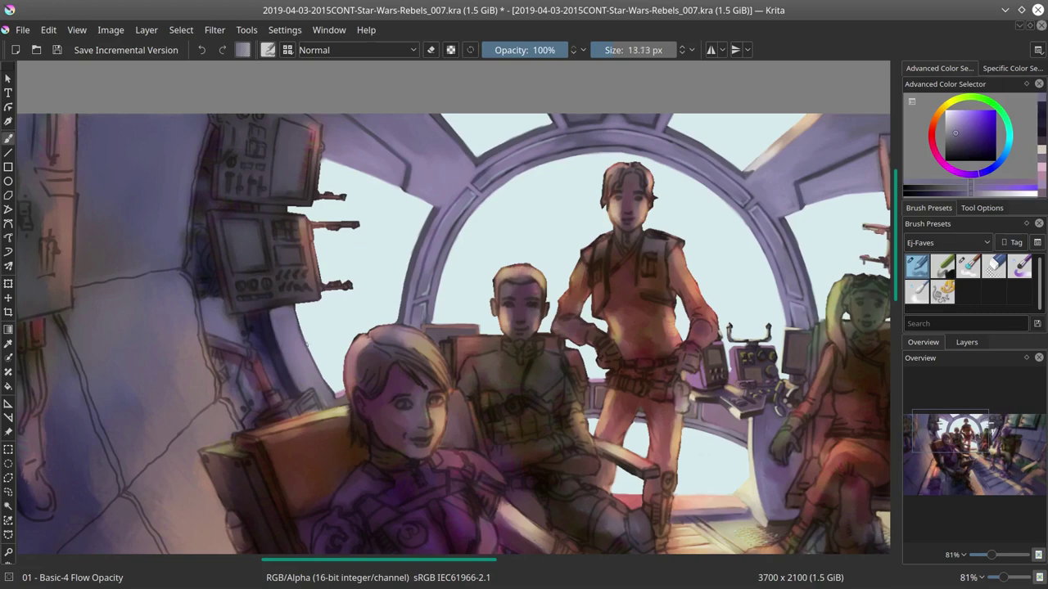
{"action": "scroll", "coordinate": [288, 193], "scroll_direction": "up", "scroll_amount": 1}
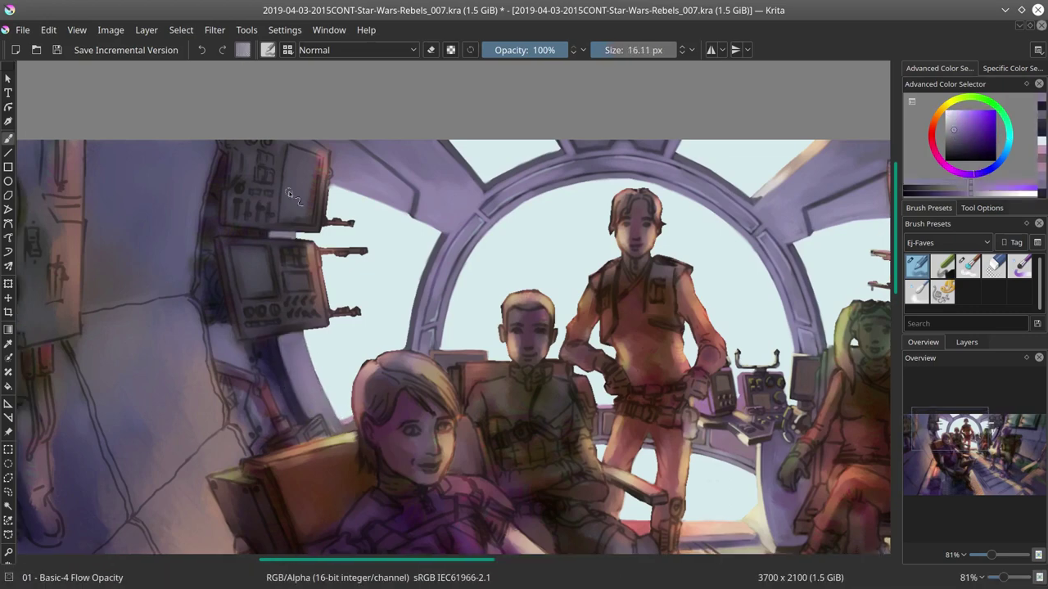
{"action": "scroll", "coordinate": [237, 343], "scroll_direction": "down", "scroll_amount": 1}
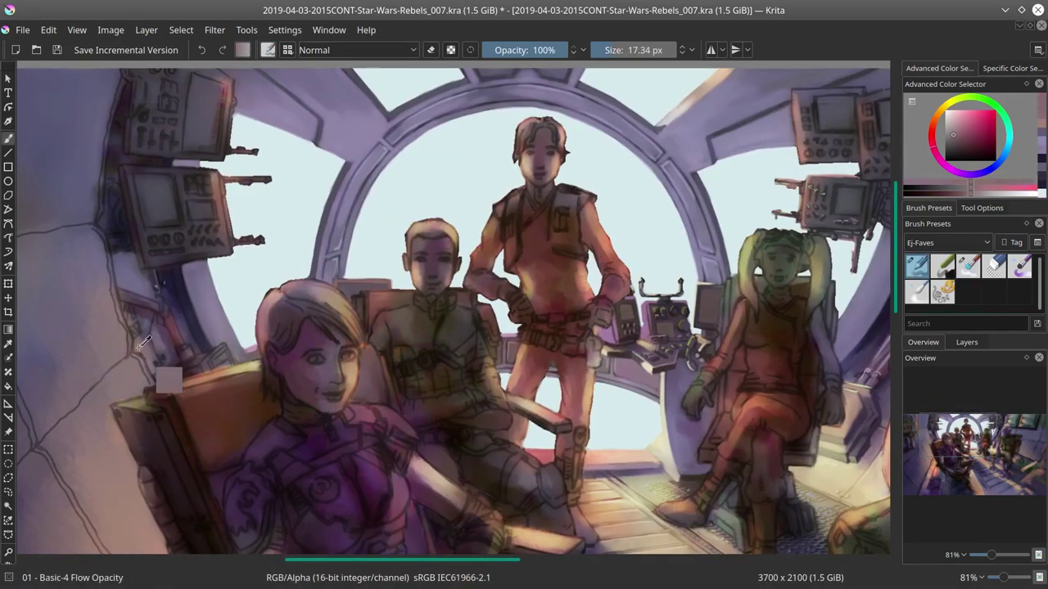
{"action": "key", "text": "slash"}
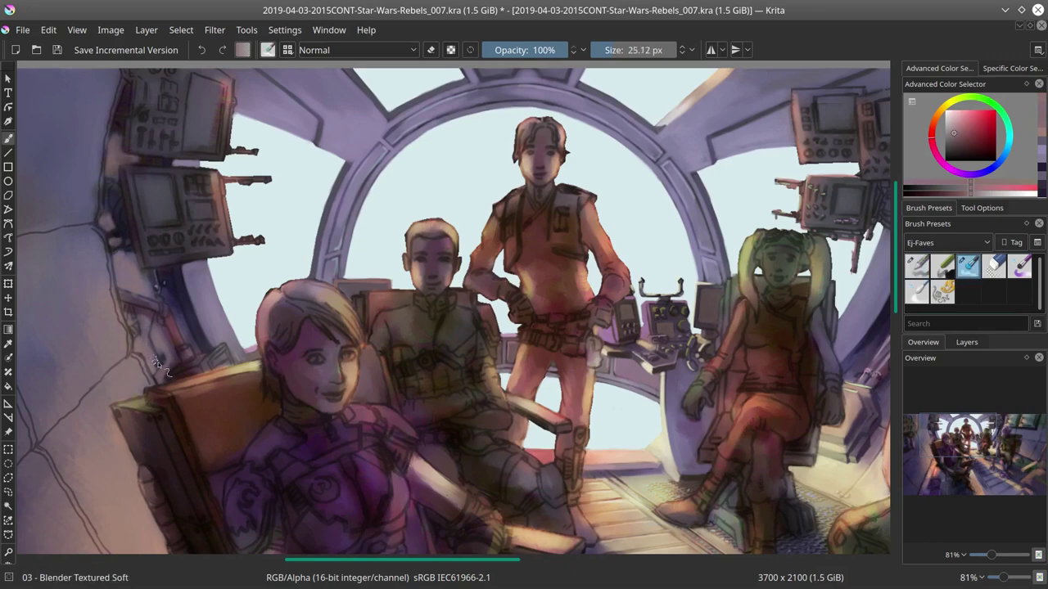
{"action": "key", "text": "slash"}
{"action": "left_click", "coordinate": [378, 475], "text": "ctrl"}
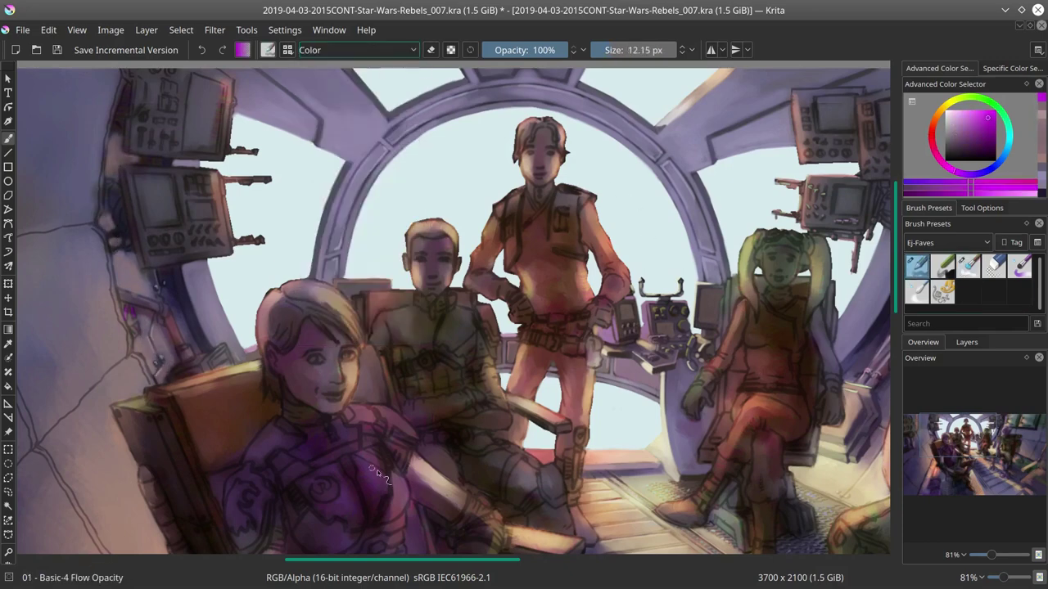
{"action": "key", "text": "alt+shift+n"}
Step: Sample olive-yellow, lighter yellow and reddish-brown tones from the left wall, then save
{"action": "key", "text": "bracketleft"}
{"action": "key", "text": "bracketleft"}
{"action": "left_click", "coordinate": [135, 328], "text": "ctrl"}
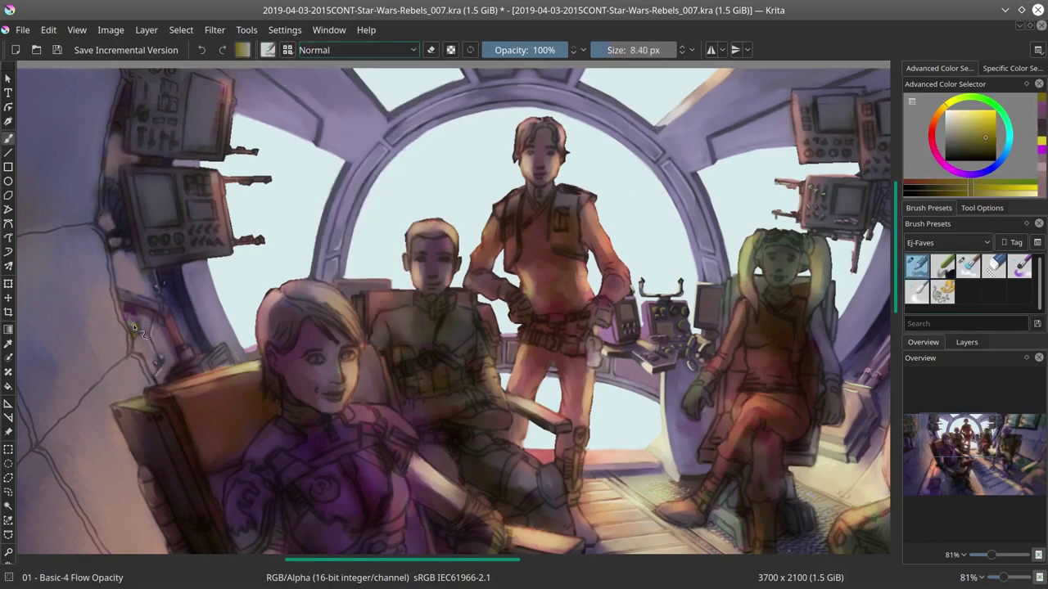
{"action": "key", "text": "bracketright"}
{"action": "left_click", "coordinate": [129, 295], "text": "ctrl"}
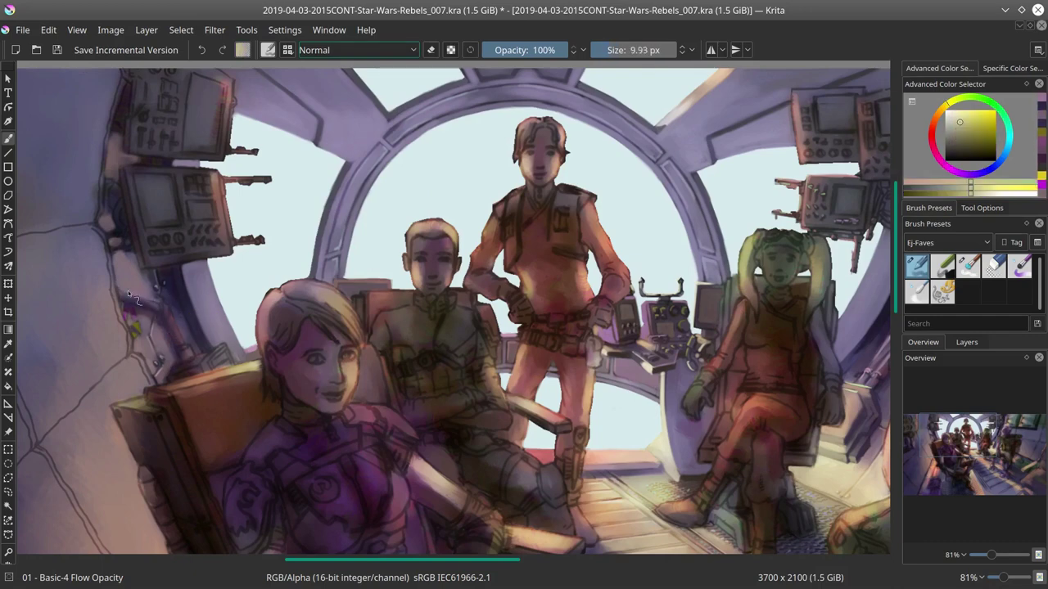
{"action": "left_click", "coordinate": [188, 353], "text": "ctrl"}
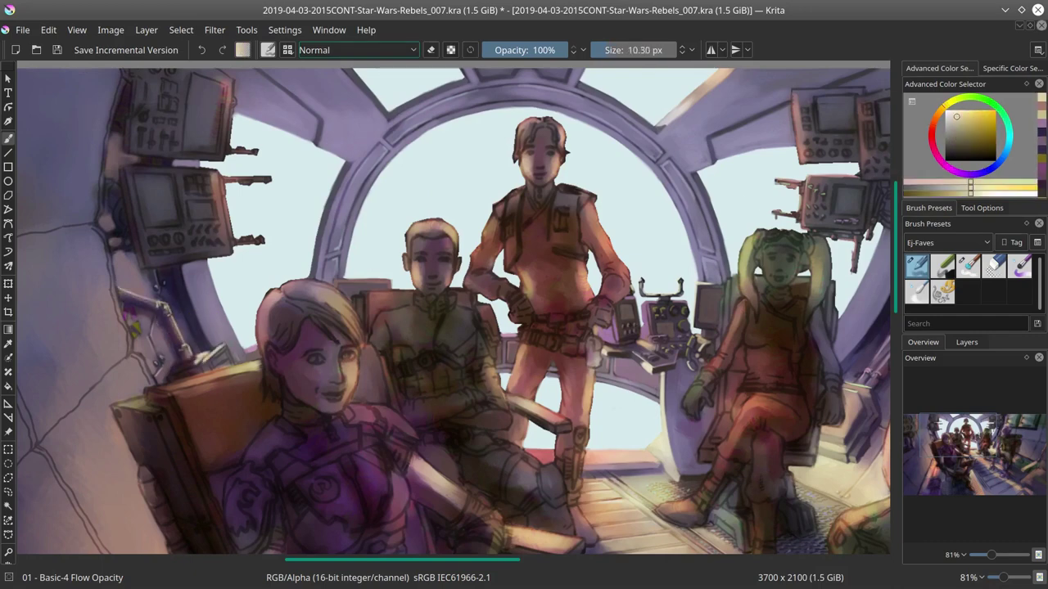
{"action": "key", "text": "bracketright"}
{"action": "left_click", "coordinate": [223, 364], "text": "ctrl"}
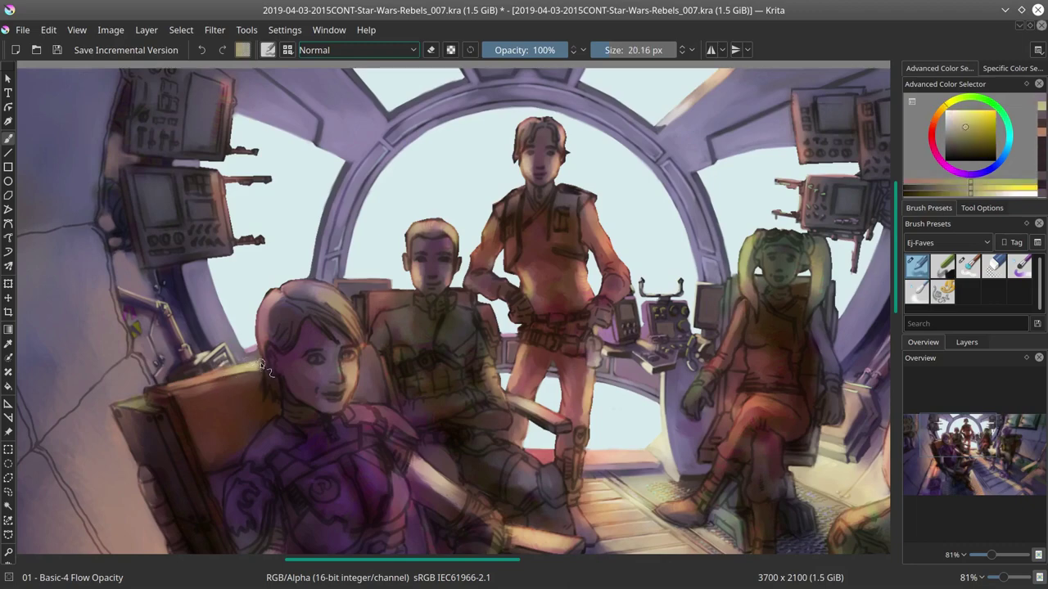
{"action": "key", "text": "ctrl+s"}
Step: Shrink the brush to about 9 px and lighten a small area on the left wall panel
{"action": "left_click_drag", "start_coordinate": [210, 439], "coordinate": [225, 236]}
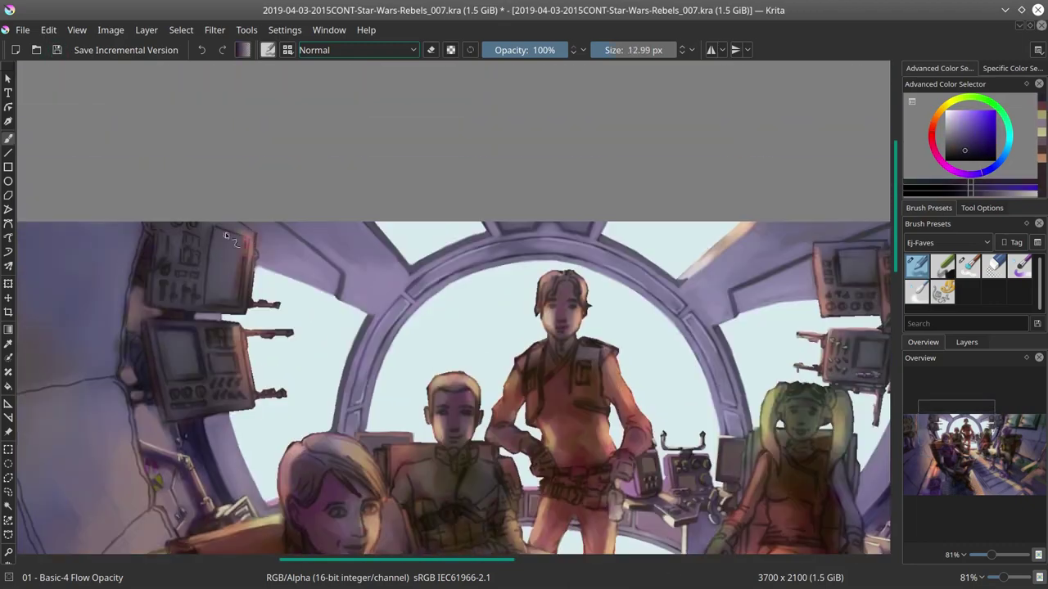
{"action": "left_click", "coordinate": [163, 405], "text": "ctrl"}
{"action": "key", "text": "bracketleft"}
{"action": "key", "text": "bracketleft"}
{"action": "key", "text": "bracketleft"}
{"action": "key", "text": "bracketleft"}
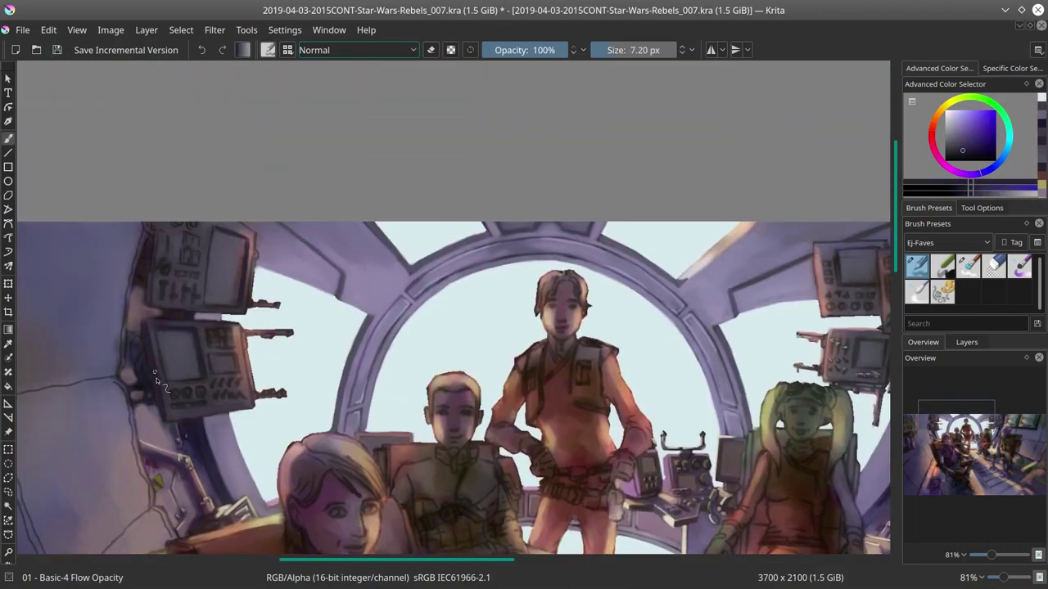
{"action": "left_click", "coordinate": [131, 338], "text": "ctrl"}
{"action": "left_click", "coordinate": [141, 360], "text": "ctrl"}
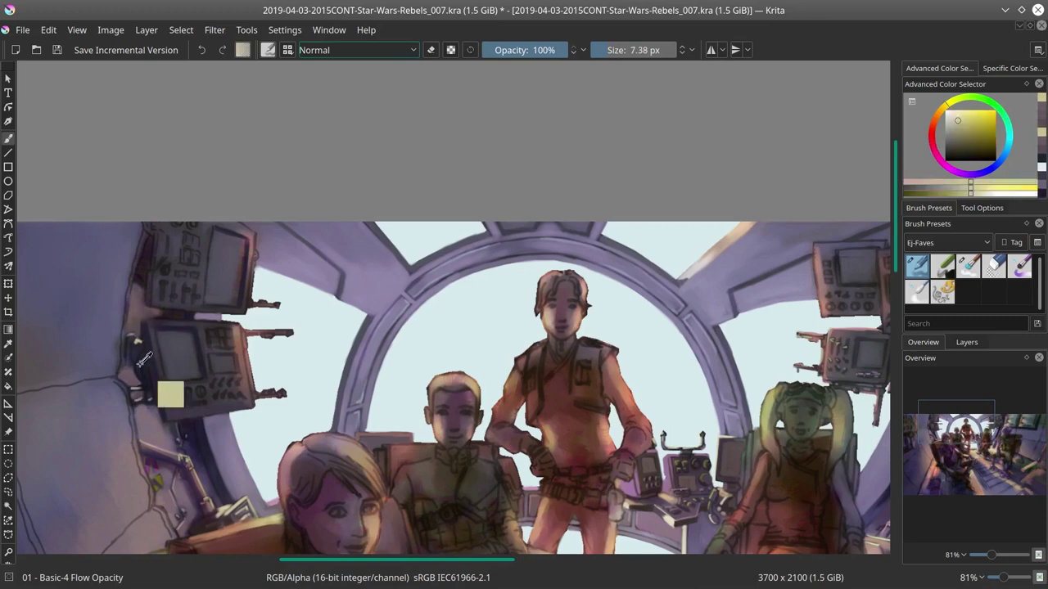
{"action": "key", "text": "bracketleft"}
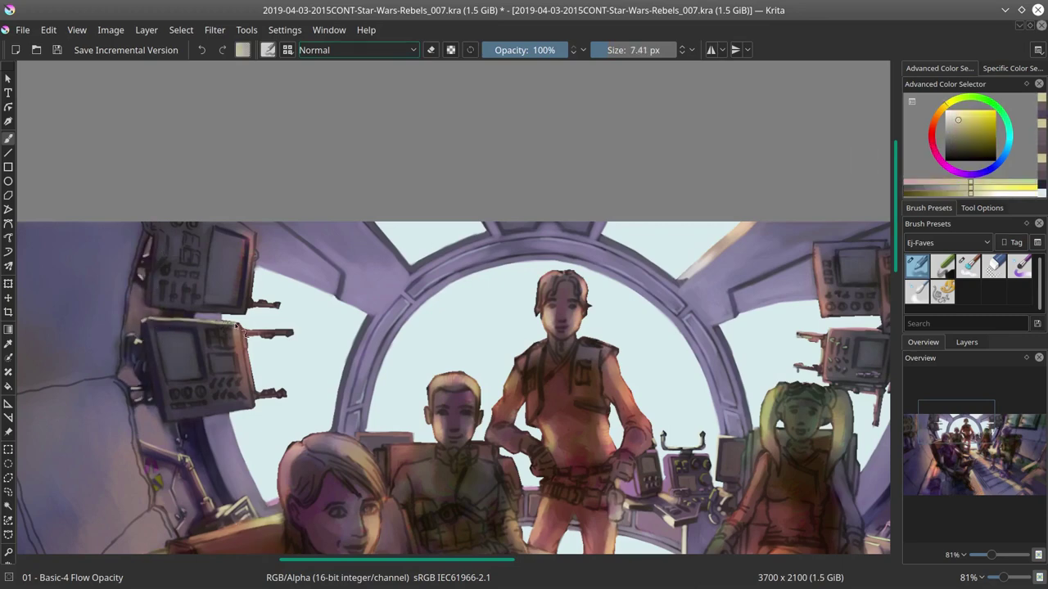
{"action": "left_click_drag", "start_coordinate": [237, 326], "coordinate": [198, 326]}
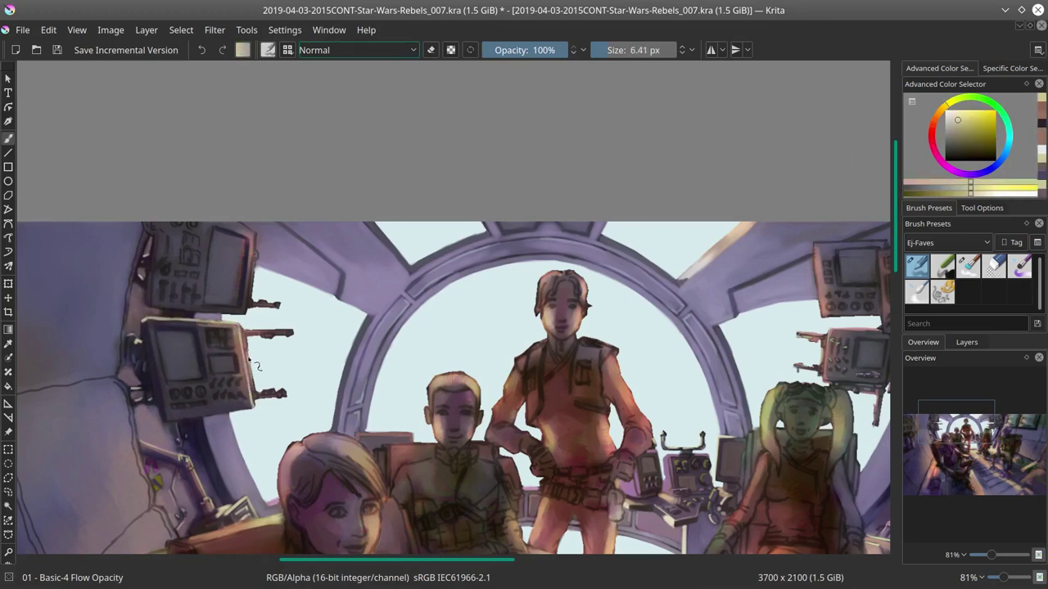
Step: Sample light cyan, muted reddish grey, pale yellow and dark purple while adjusting brush size
{"action": "left_click", "coordinate": [253, 332], "text": "ctrl"}
{"action": "key", "text": "bracketright"}
{"action": "left_click", "coordinate": [164, 368], "text": "ctrl"}
{"action": "key", "text": "bracketright"}
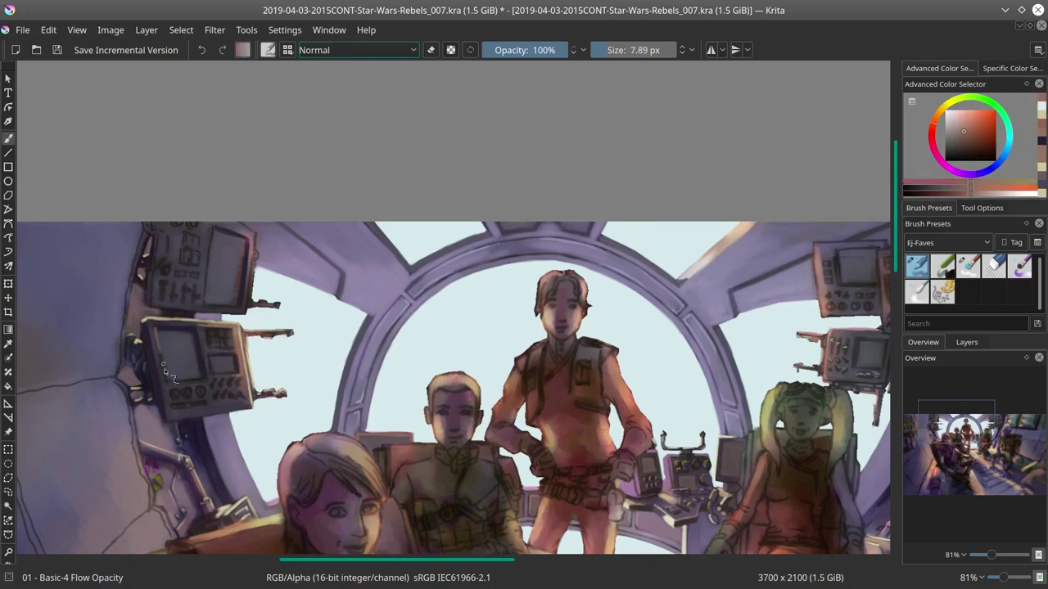
{"action": "left_click", "coordinate": [215, 381], "text": "ctrl"}
{"action": "key", "text": "bracketleft"}
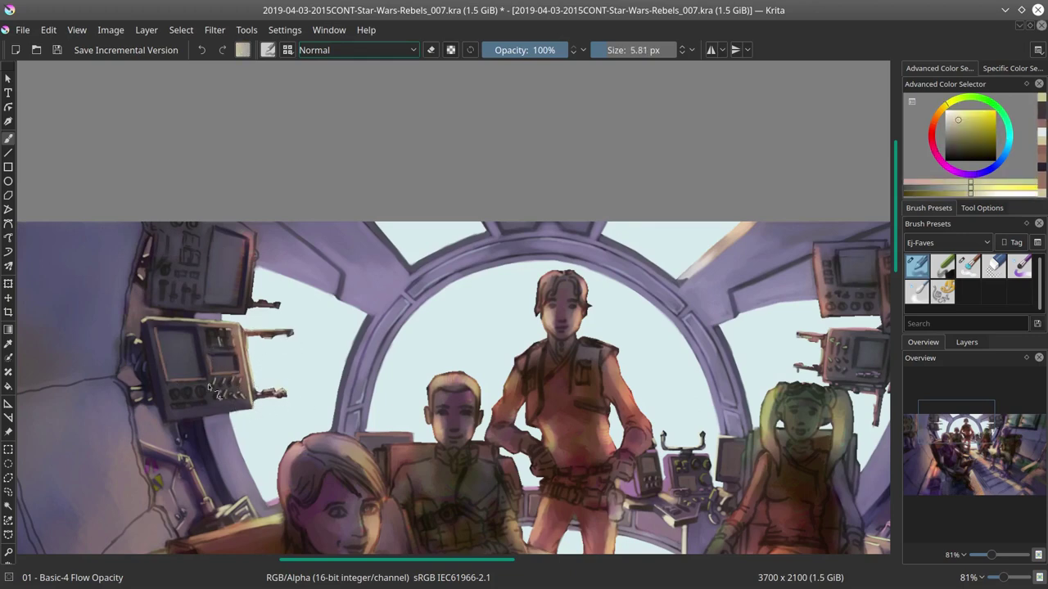
{"action": "left_click", "coordinate": [238, 409], "text": "ctrl"}
Step: Sample dark reddish and pale mauve tones, sizing the brush up to 74 px and back to 6 px
{"action": "key", "text": "bracketright"}
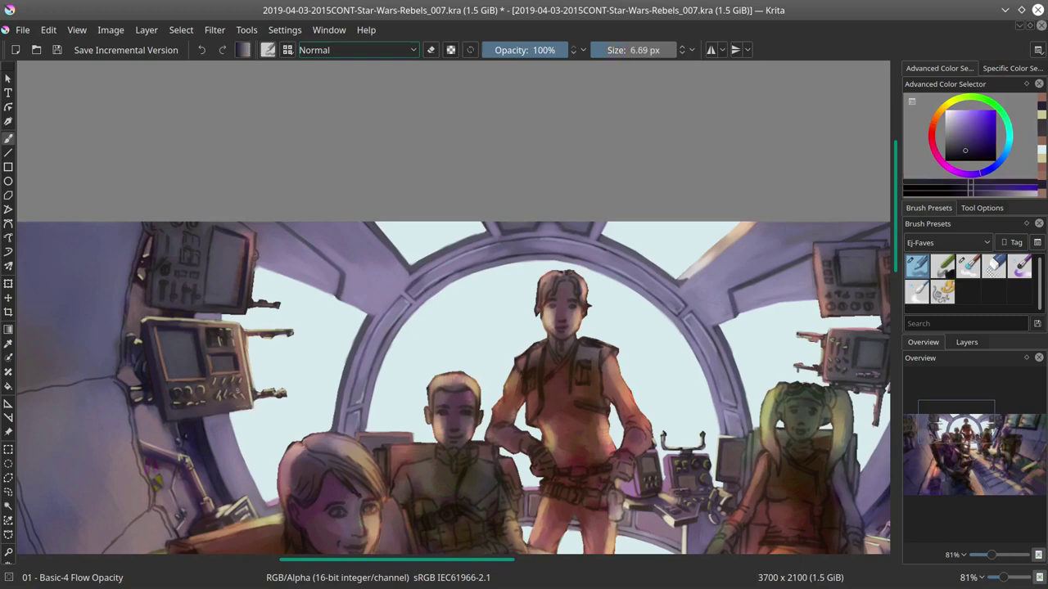
{"action": "key", "text": "bracketright"}
{"action": "key", "text": "bracketright"}
{"action": "left_click", "coordinate": [154, 321], "text": "ctrl"}
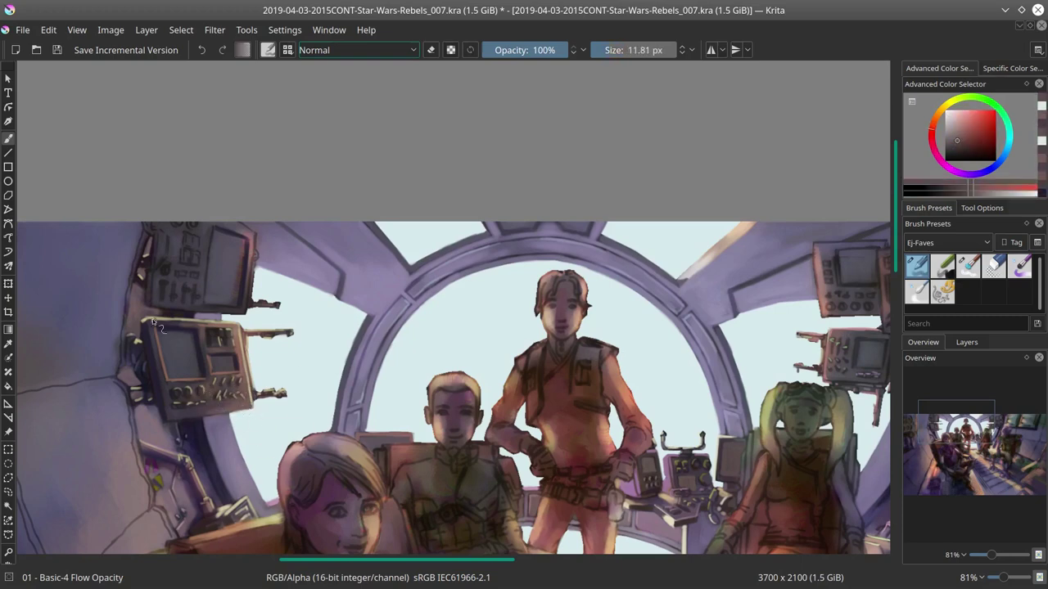
{"action": "key", "text": "bracketright"}
{"action": "key", "text": "bracketright"}
{"action": "key", "text": "bracketright"}
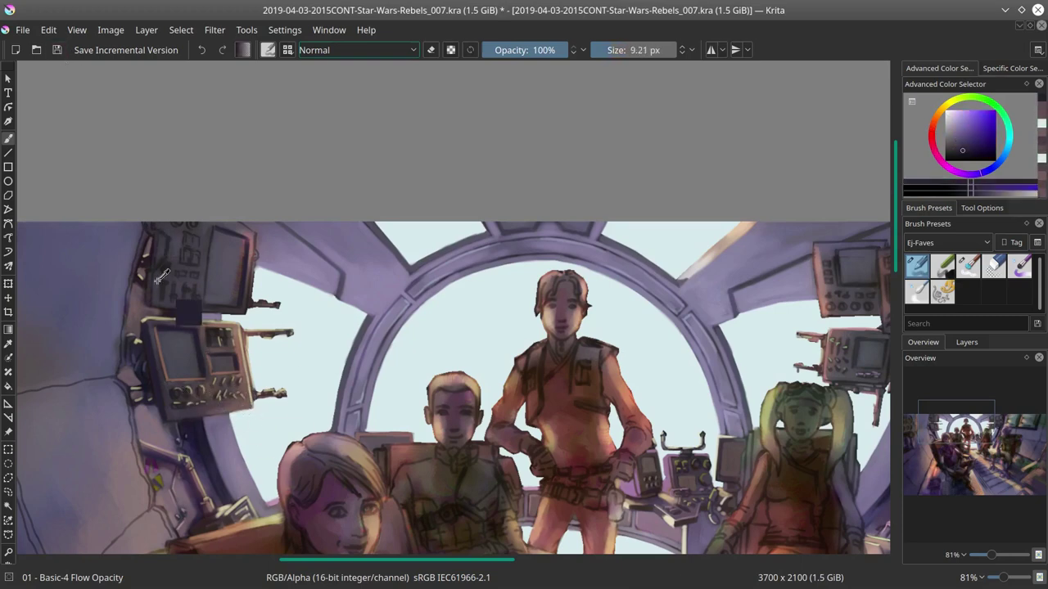
{"action": "left_click", "coordinate": [244, 287], "text": "ctrl"}
{"action": "key", "text": "bracketright"}
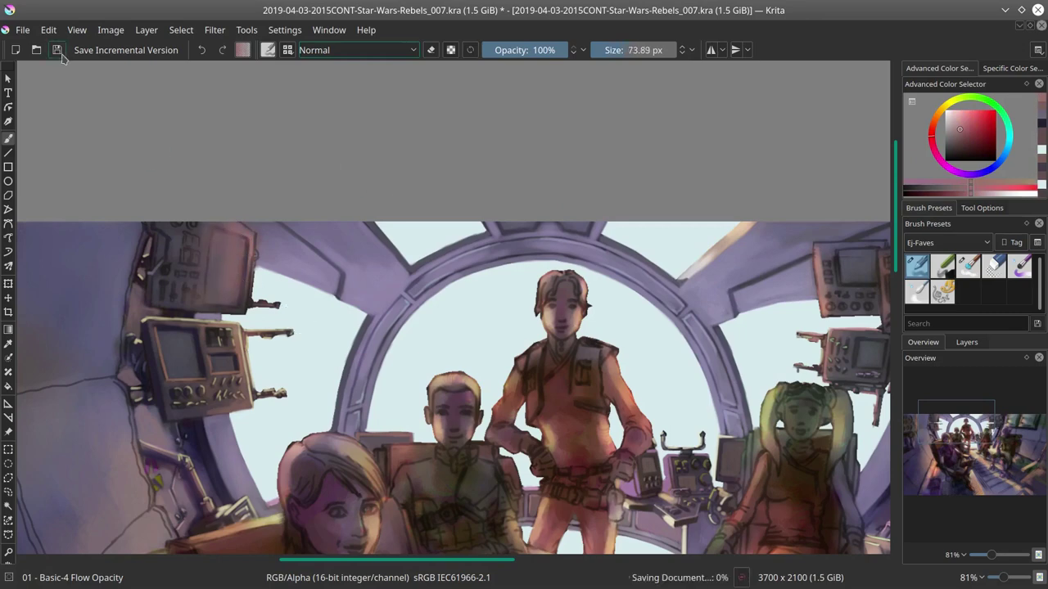
{"action": "key", "text": "bracketleft"}
{"action": "key", "text": "bracketleft"}
{"action": "key", "text": "bracketleft"}
{"action": "key", "text": "bracketleft"}
{"action": "key", "text": "bracketleft"}
{"action": "key", "text": "bracketleft"}
{"action": "key", "text": "bracketleft"}
{"action": "key", "text": "bracketleft"}
Step: Paint pale yellow highlights along the upper-left panel's edge with a roughly 6 px brush
{"action": "left_click", "coordinate": [215, 231], "text": "ctrl"}
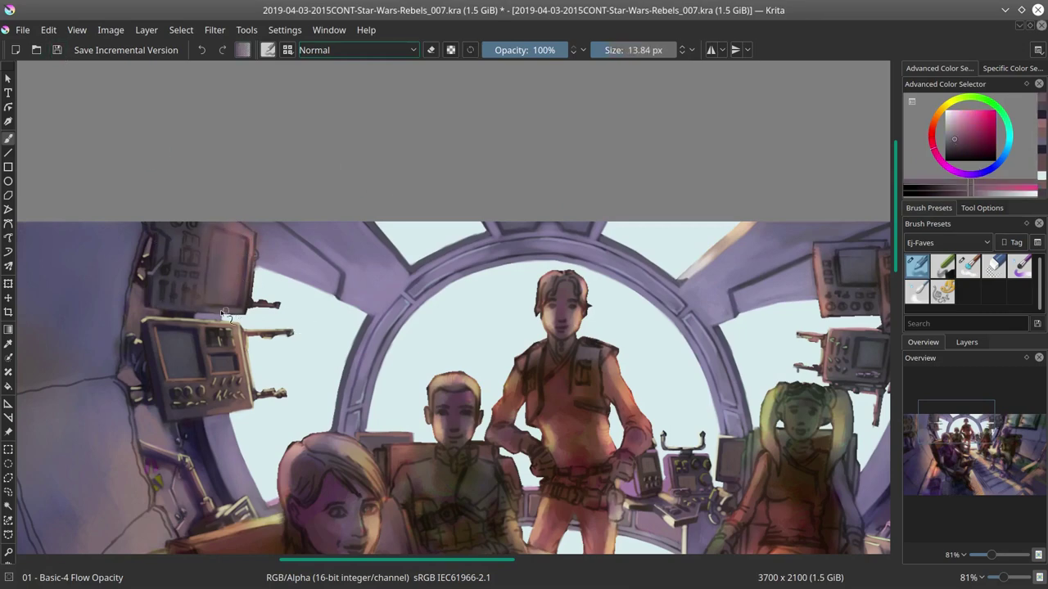
{"action": "left_click_drag", "start_coordinate": [215, 230], "coordinate": [246, 262]}
{"action": "key", "text": "bracketright"}
{"action": "key", "text": "bracketright"}
{"action": "left_click", "coordinate": [223, 235], "text": "ctrl"}
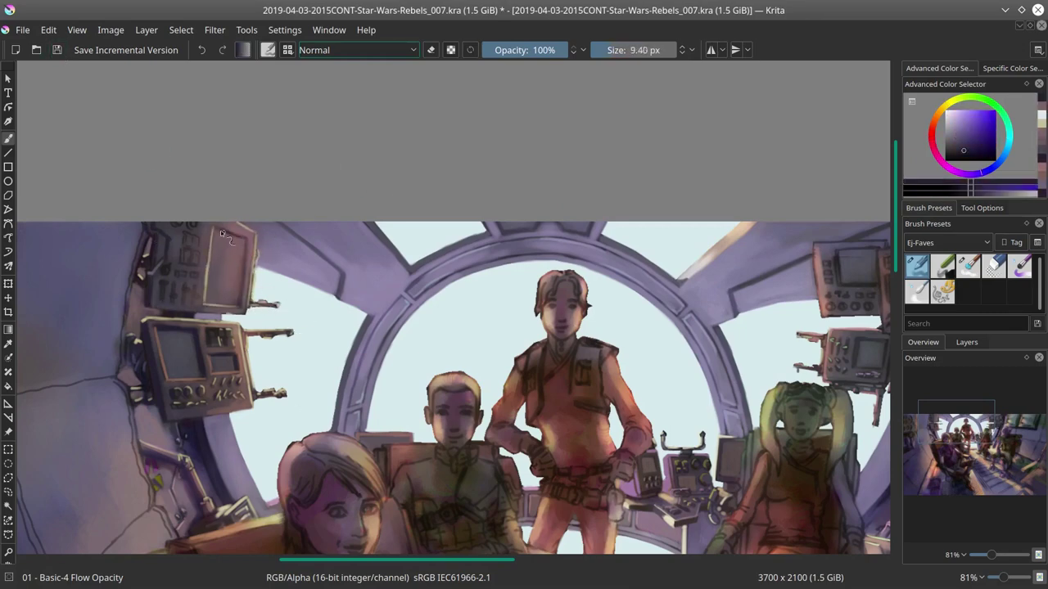
{"action": "key", "text": "bracketleft"}
{"action": "key", "text": "bracketleft"}
{"action": "key", "text": "bracketleft"}
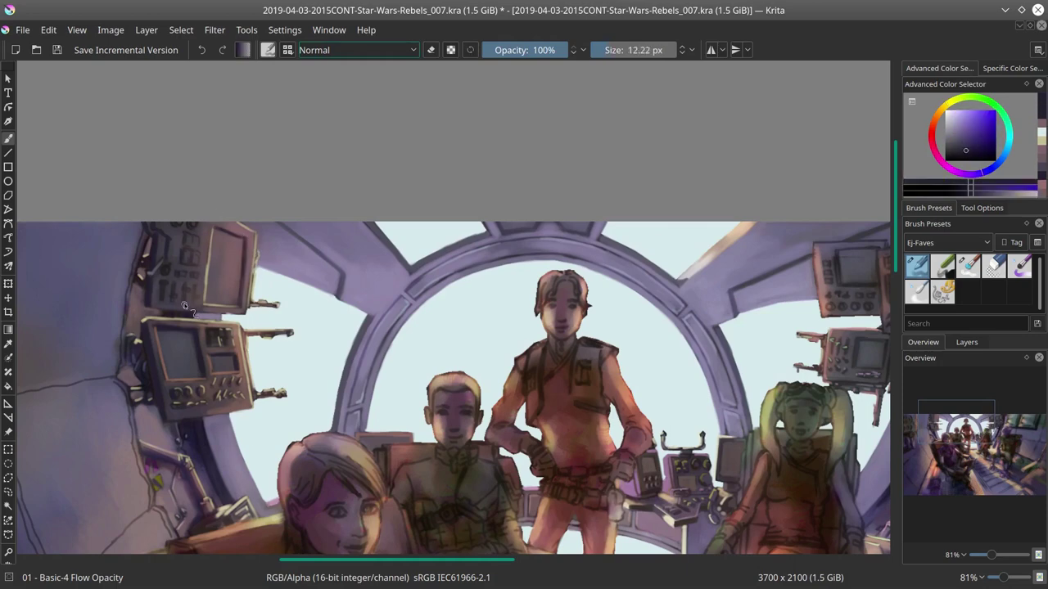
{"action": "left_click", "coordinate": [160, 303], "text": "ctrl"}
Step: Save, mirror the whole painting horizontally, and save again
{"action": "scroll", "coordinate": [279, 219], "scroll_direction": "down", "scroll_amount": 5}
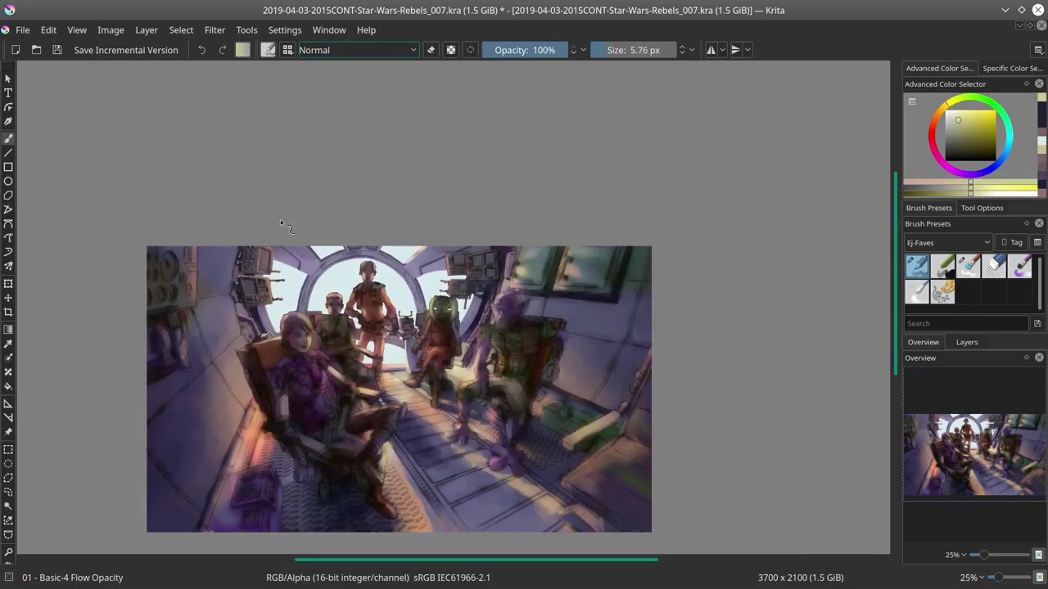
{"action": "left_click", "coordinate": [56, 50]}
{"action": "left_click", "coordinate": [110, 29]}
{"action": "left_click", "coordinate": [142, 182]}
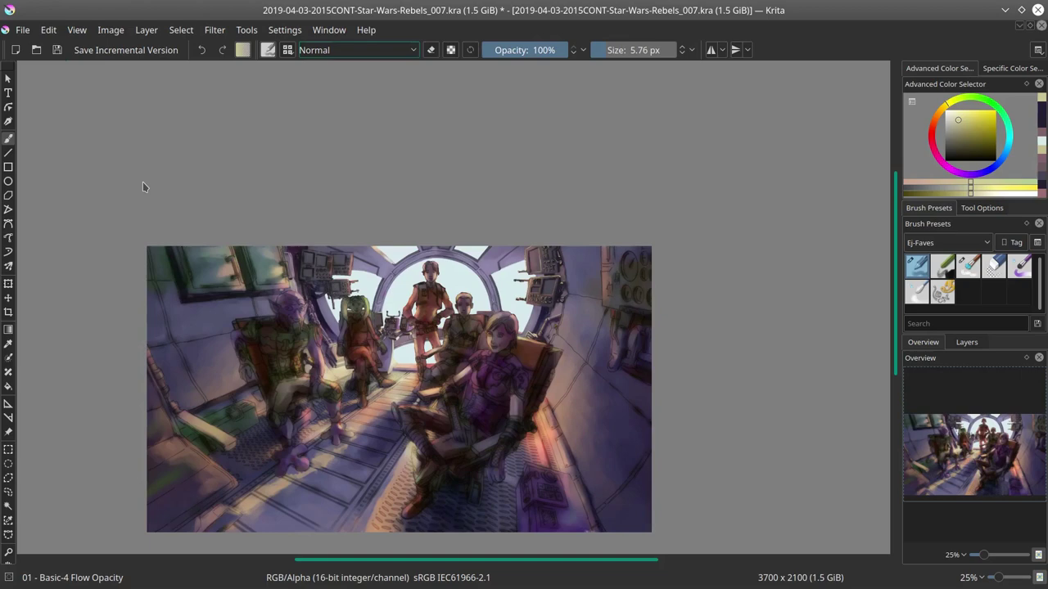
{"action": "left_click", "coordinate": [57, 50]}
Step: Enlarge the brush to about 100 px and paint a pink patch on the console monitor
{"action": "scroll", "coordinate": [372, 337], "scroll_direction": "up", "scroll_amount": 5}
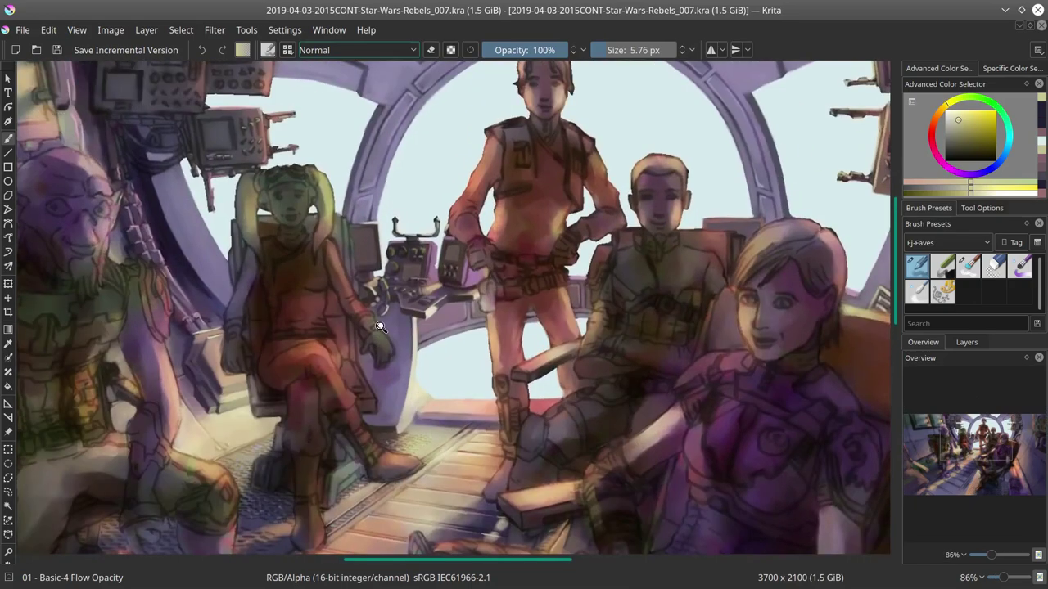
{"action": "left_click", "coordinate": [238, 442], "text": "ctrl"}
{"action": "mouse_move", "coordinate": [237, 410]}
{"action": "left_mouse_down"}
{"action": "mouse_move", "coordinate": [278, 529]}
{"action": "mouse_move", "coordinate": [323, 573]}
{"action": "left_mouse_up"}
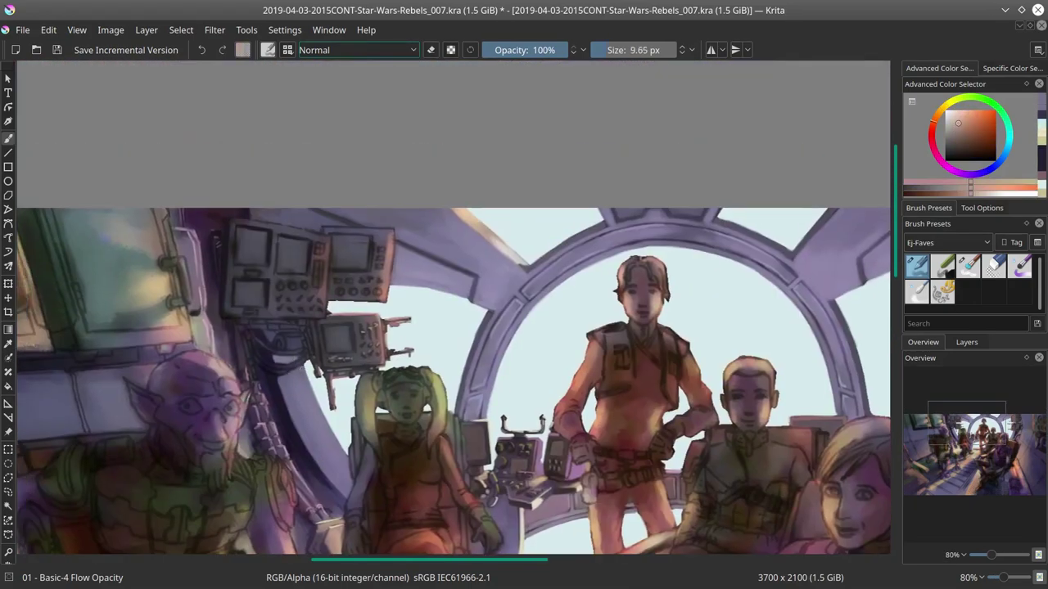
{"action": "mouse_move", "coordinate": [269, 323]}
{"action": "left_mouse_down", "text": "shift"}
{"action": "mouse_move", "coordinate": [426, 368]}
{"action": "mouse_move", "coordinate": [505, 442]}
{"action": "left_mouse_up", "text": "shift"}
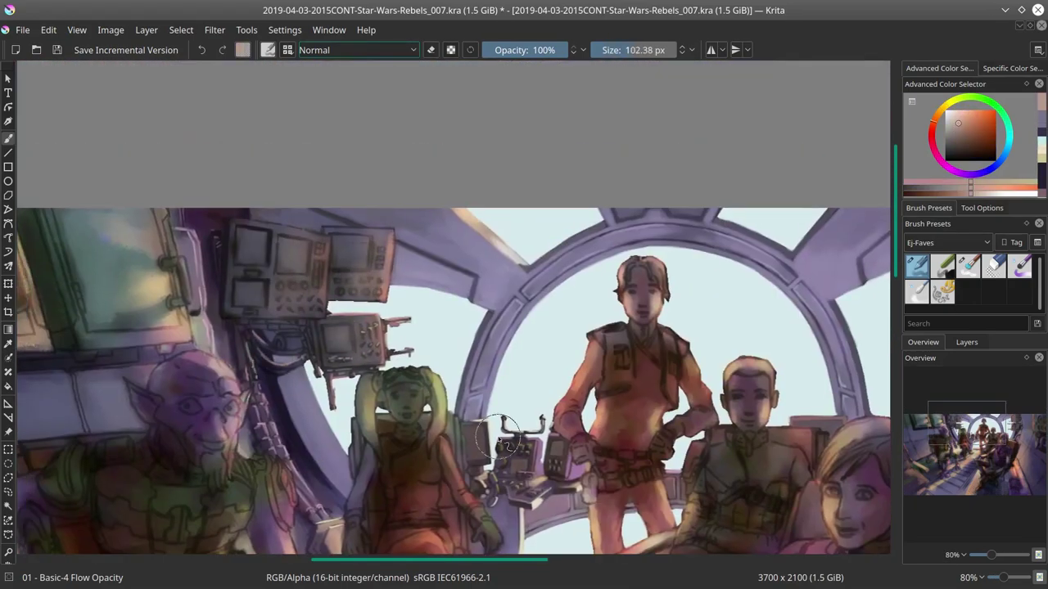
{"action": "left_click", "coordinate": [311, 328], "text": "ctrl"}
{"action": "mouse_move", "coordinate": [352, 331]}
{"action": "left_mouse_down"}
{"action": "mouse_move", "coordinate": [360, 323]}
{"action": "mouse_move", "coordinate": [331, 282]}
{"action": "mouse_move", "coordinate": [246, 262]}
{"action": "mouse_move", "coordinate": [286, 172]}
{"action": "mouse_move", "coordinate": [330, 243]}
{"action": "mouse_move", "coordinate": [340, 239]}
{"action": "mouse_move", "coordinate": [332, 274]}
{"action": "left_mouse_up"}
Step: Clean up the upper monitor's right edge in muted pink, then fit the painting in view
{"action": "left_click", "coordinate": [332, 274], "text": "ctrl"}
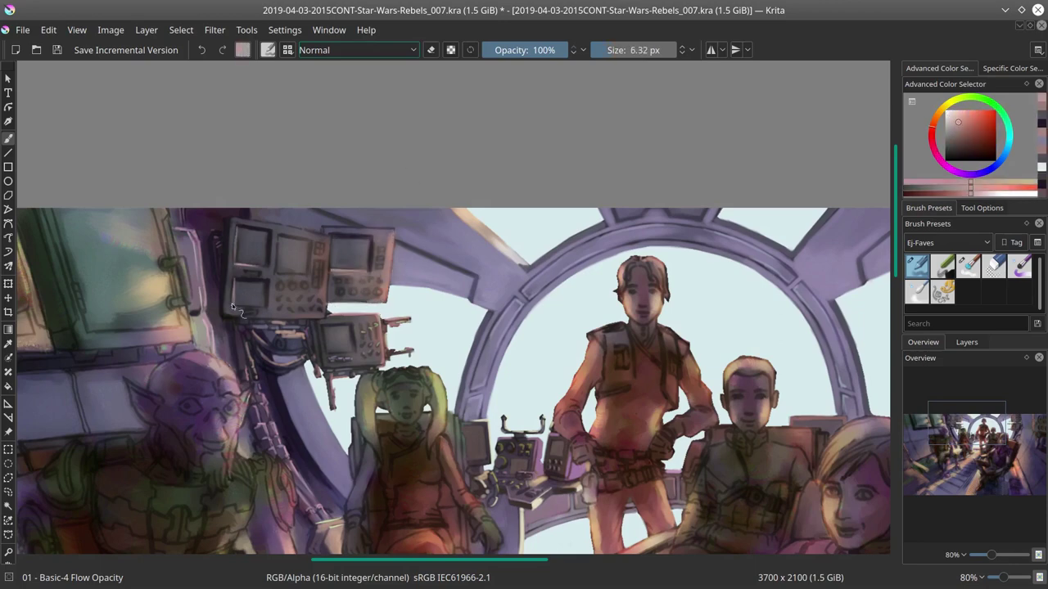
{"action": "left_click_drag", "start_coordinate": [316, 231], "coordinate": [331, 319]}
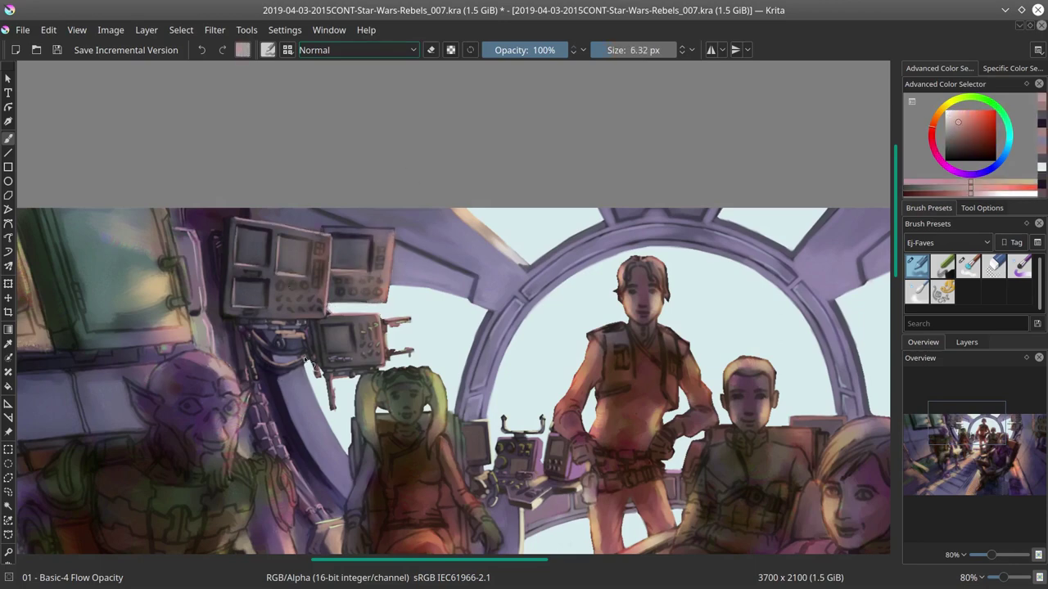
{"action": "left_click", "coordinate": [282, 289], "text": "ctrl"}
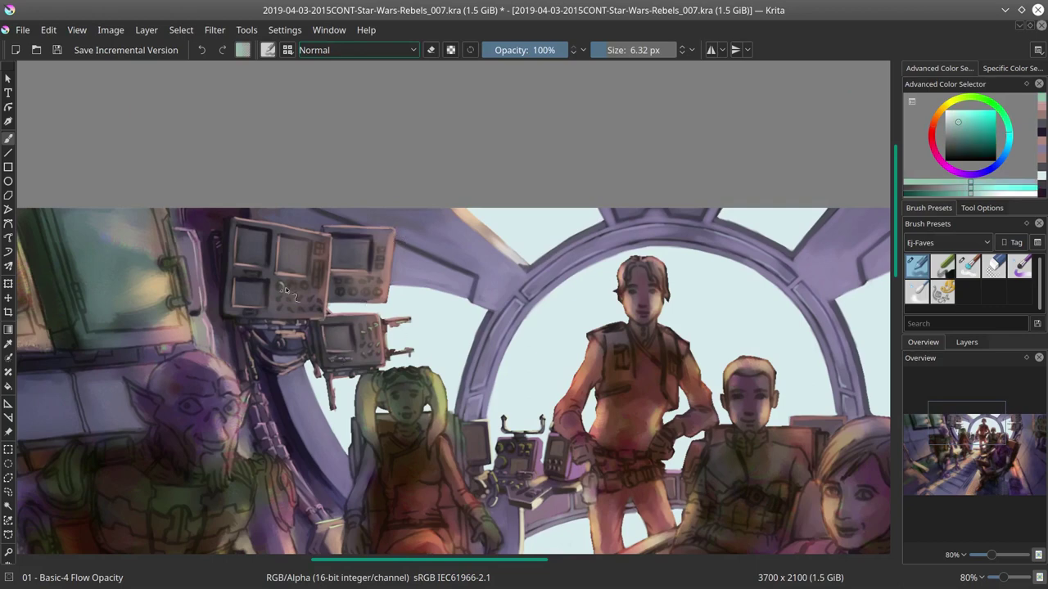
{"action": "left_click", "coordinate": [360, 300], "text": "ctrl"}
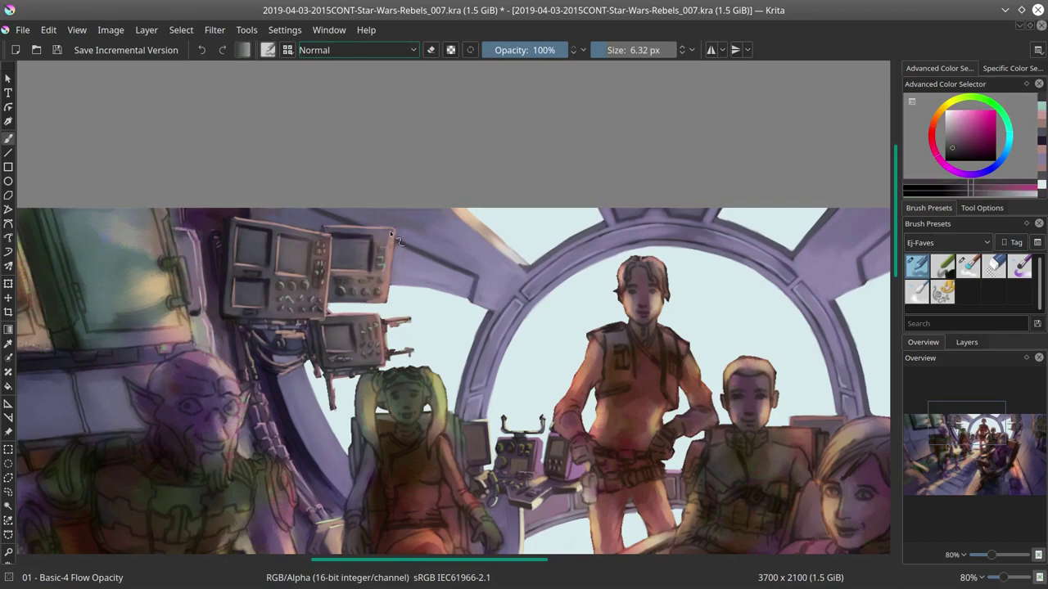
{"action": "key", "text": "bracketright"}
{"action": "scroll", "coordinate": [100, 99], "scroll_direction": "down", "scroll_amount": 5}
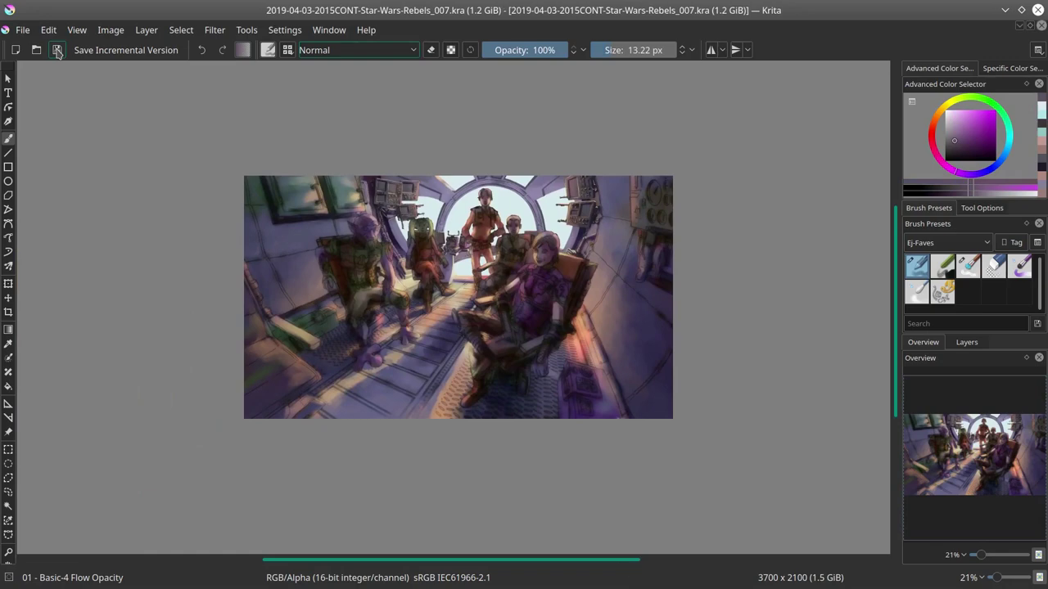
Step: Shrink the brush to about 6 px, sample dark brownish grey and blue-purple, and save
{"action": "scroll", "coordinate": [459, 294], "scroll_direction": "up", "scroll_amount": 3}
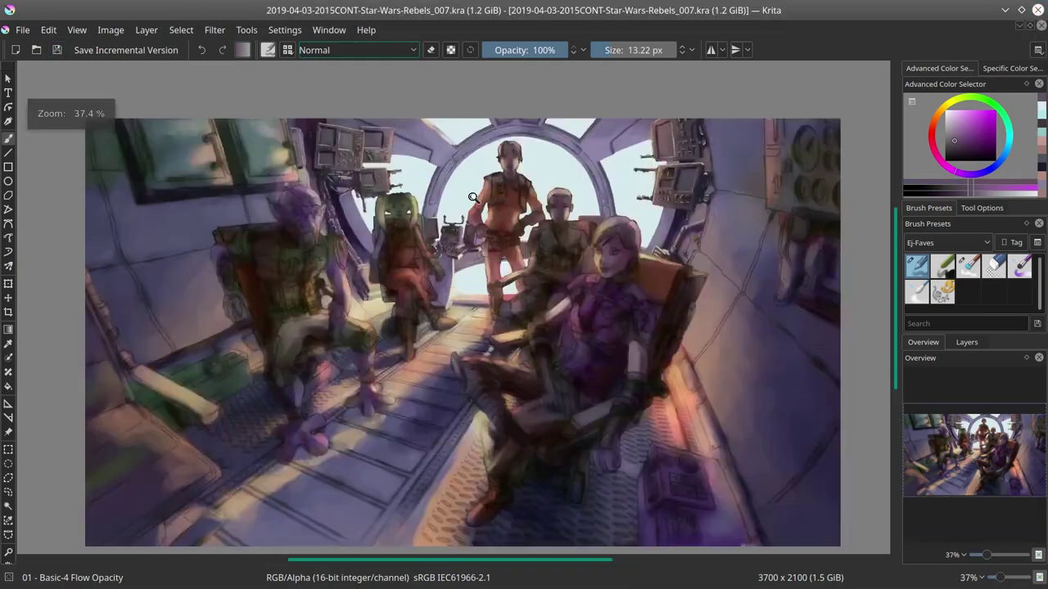
{"action": "scroll", "coordinate": [80, 158], "scroll_direction": "down", "scroll_amount": 4}
{"action": "scroll", "coordinate": [79, 153], "scroll_direction": "up", "scroll_amount": 5}
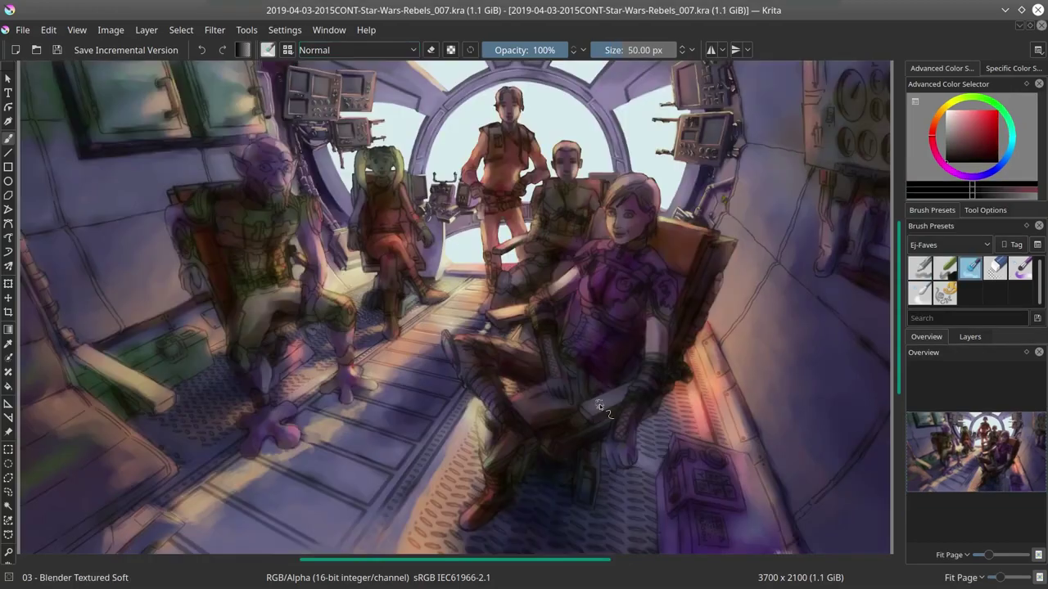
{"action": "key", "text": "bracketleft"}
{"action": "key", "text": "bracketleft"}
{"action": "key", "text": "bracketleft"}
{"action": "key", "text": "bracketleft"}
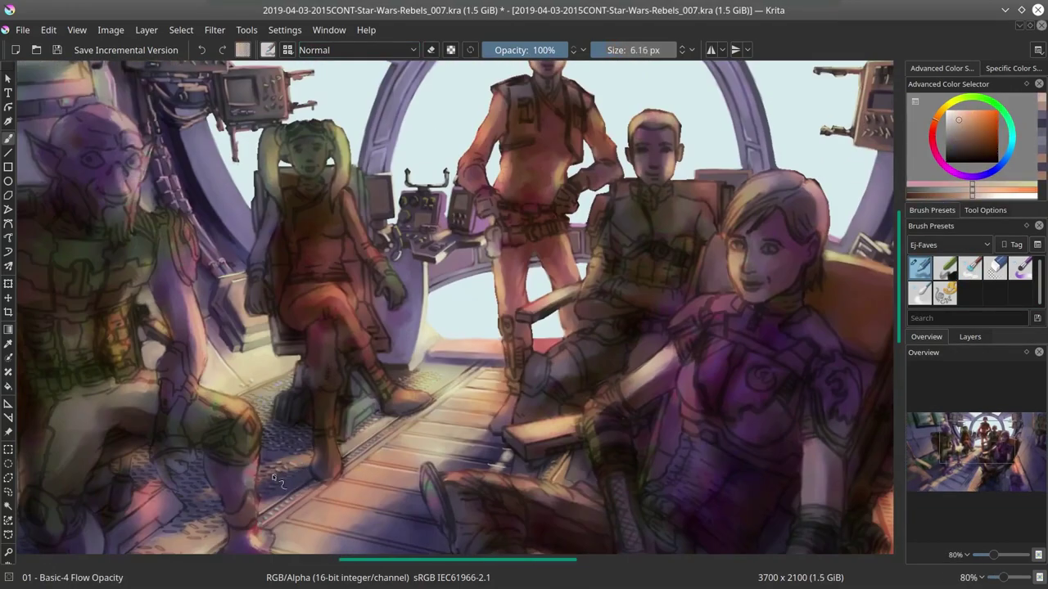
{"action": "left_click", "coordinate": [267, 469], "text": "ctrl"}
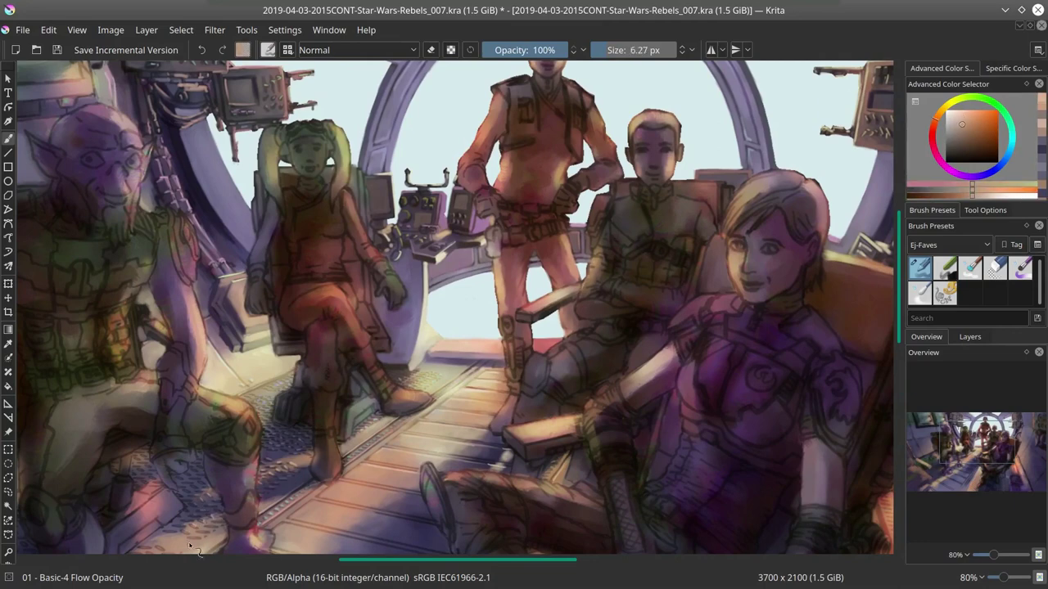
{"action": "left_click", "coordinate": [281, 484], "text": "ctrl"}
{"action": "key", "text": "ctrl+s"}
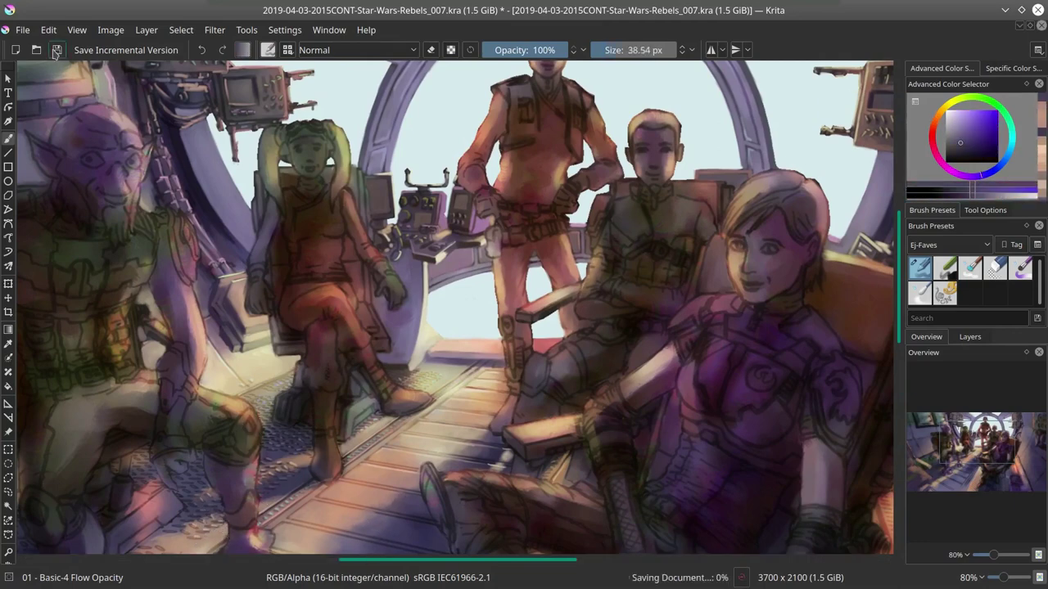
{"action": "left_click", "coordinate": [191, 501], "text": "ctrl"}
Step: Paint dark purple shadow across the floor panels between the seated crew
{"action": "left_click", "coordinate": [846, 71], "text": "ctrl"}
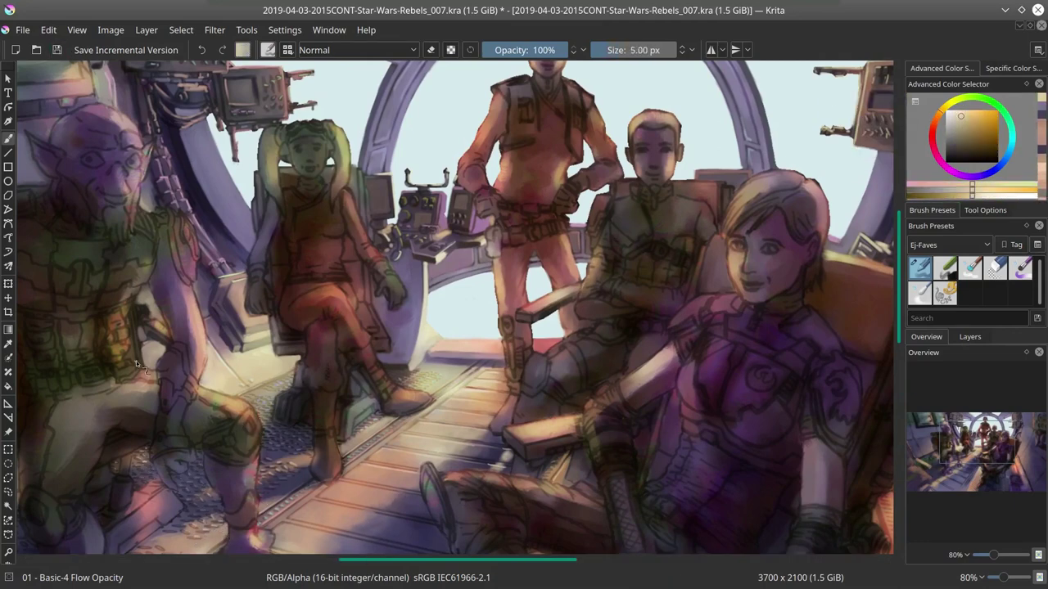
{"action": "left_click_drag", "start_coordinate": [136, 467], "coordinate": [331, 477]}
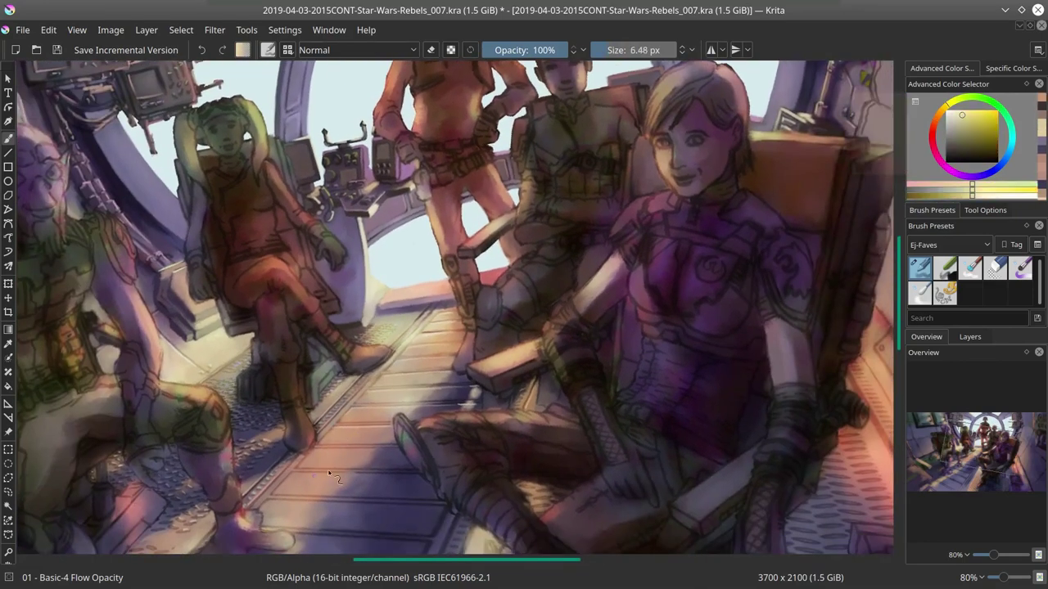
{"action": "left_click", "coordinate": [959, 110]}
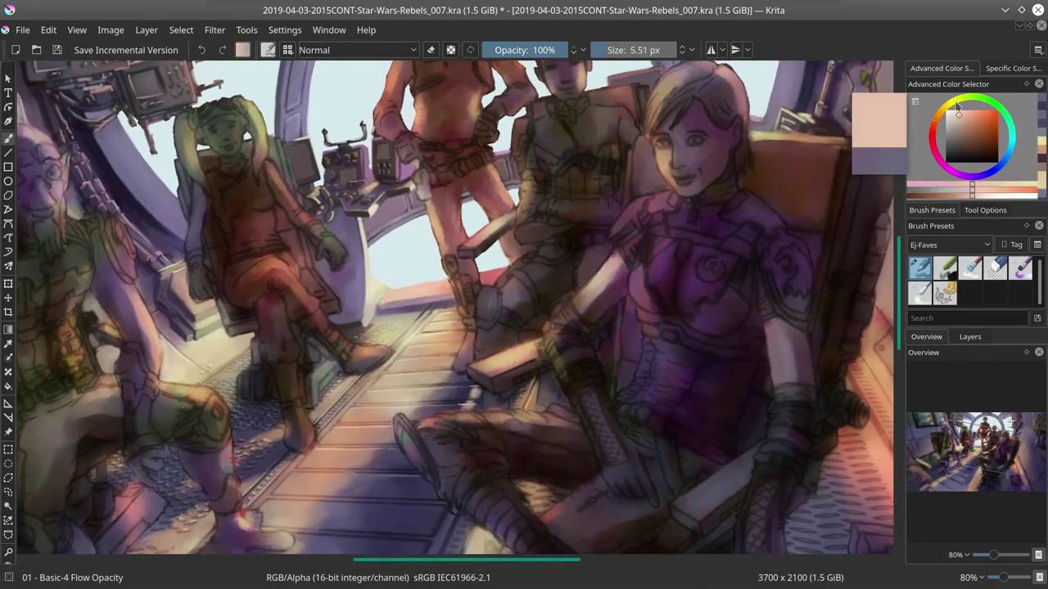
{"action": "left_click", "coordinate": [338, 518], "text": "ctrl"}
{"action": "left_click_drag", "start_coordinate": [338, 519], "coordinate": [338, 519]}
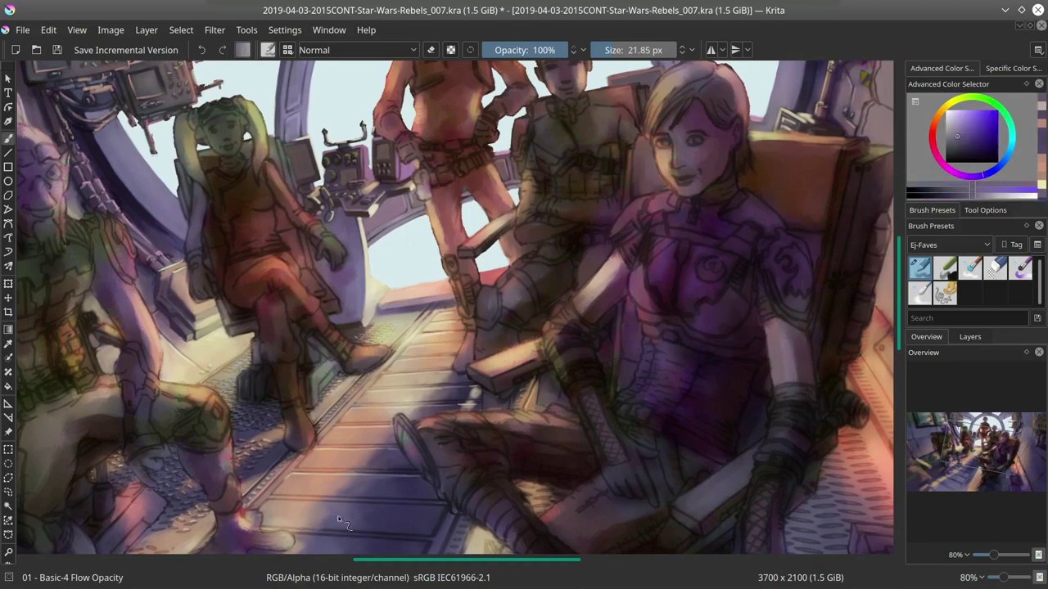
{"action": "left_click", "coordinate": [469, 533], "text": "ctrl"}
{"action": "left_click_drag", "start_coordinate": [469, 533], "coordinate": [435, 532]}
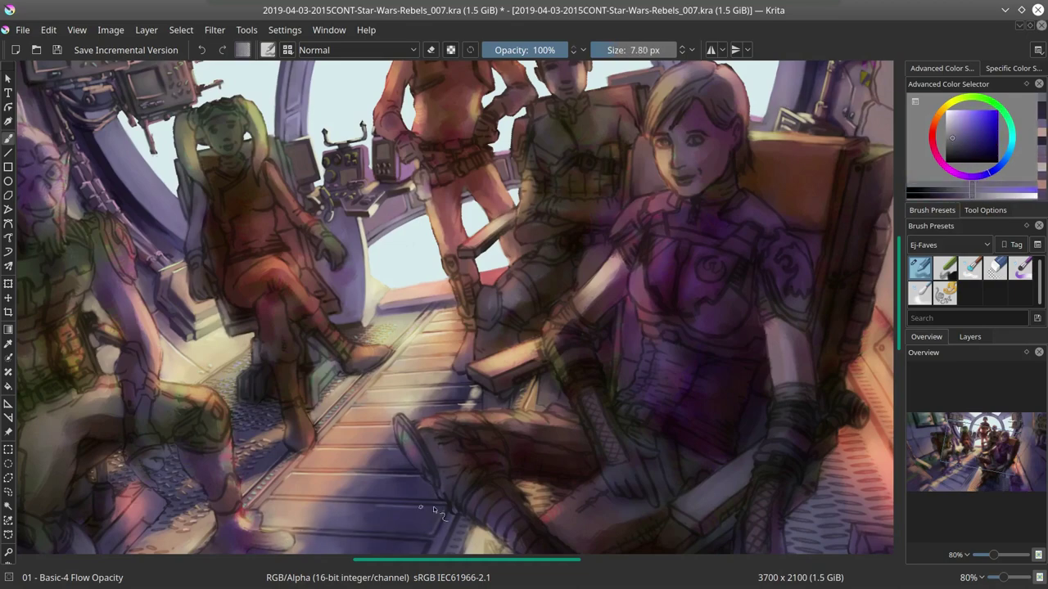
{"action": "left_click", "coordinate": [435, 513], "text": "ctrl"}
Step: Save the painting and move across the floor, sampling a bluer purple
{"action": "scroll", "coordinate": [416, 456], "scroll_direction": "down", "scroll_amount": 2}
{"action": "key", "text": "ctrl+s"}
{"action": "scroll", "coordinate": [530, 325], "scroll_direction": "up", "scroll_amount": 3}
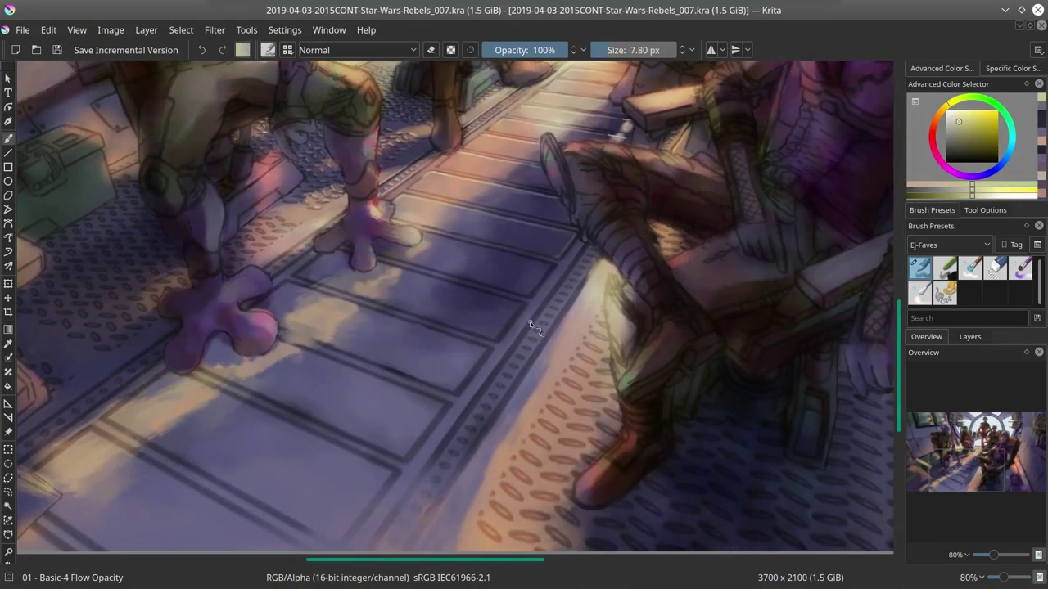
{"action": "scroll", "coordinate": [530, 325], "scroll_direction": "down", "scroll_amount": 1}
{"action": "mouse_move", "coordinate": [530, 325]}
{"action": "left_mouse_down"}
{"action": "mouse_move", "coordinate": [578, 326]}
{"action": "mouse_move", "coordinate": [487, 440]}
{"action": "left_mouse_up"}
{"action": "left_click", "coordinate": [579, 326], "text": "ctrl"}
{"action": "left_click", "coordinate": [579, 325], "text": "ctrl"}
Step: Fine-tune purple and peach colours and resize the brush for warm floor light strokes
{"action": "left_click", "coordinate": [526, 393], "text": "ctrl"}
{"action": "left_click_drag", "start_coordinate": [527, 393], "coordinate": [475, 484]}
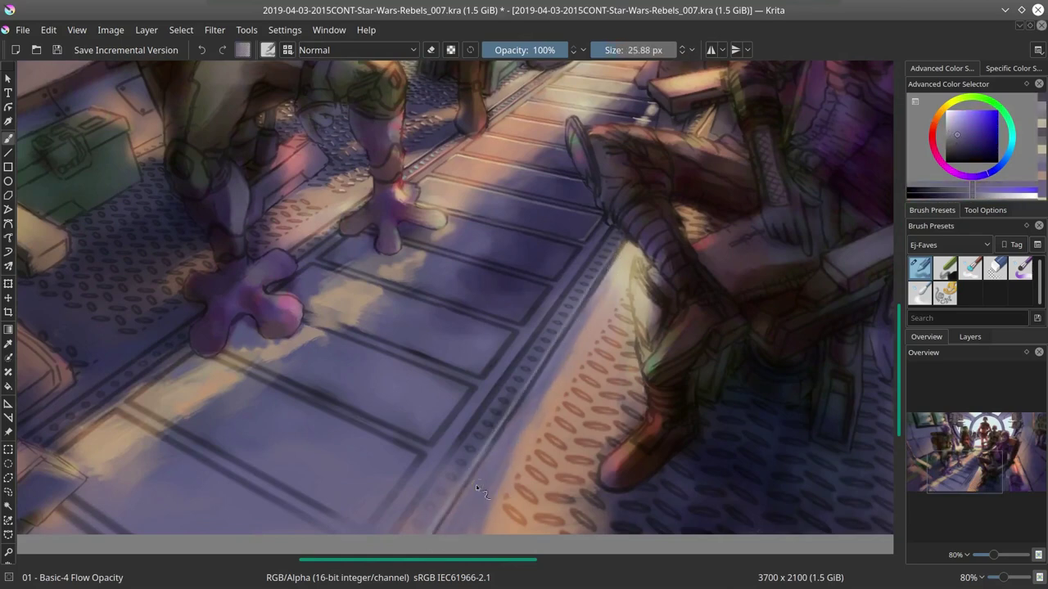
{"action": "left_click", "coordinate": [403, 500], "text": "ctrl"}
{"action": "left_click_drag", "start_coordinate": [403, 500], "coordinate": [472, 415]}
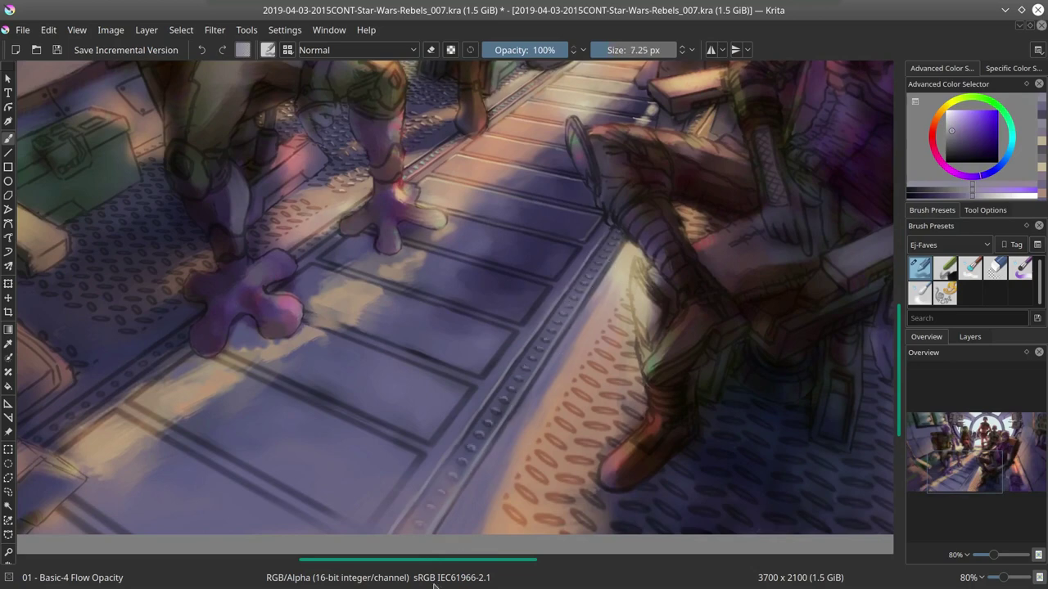
{"action": "left_click", "coordinate": [532, 442], "text": "ctrl"}
{"action": "mouse_move", "coordinate": [532, 442]}
{"action": "left_mouse_down"}
{"action": "mouse_move", "coordinate": [573, 401]}
{"action": "mouse_move", "coordinate": [532, 448]}
{"action": "mouse_move", "coordinate": [571, 478]}
{"action": "left_mouse_up"}
{"action": "left_click", "coordinate": [357, 379], "text": "ctrl"}
{"action": "left_click_drag", "start_coordinate": [357, 379], "coordinate": [353, 369]}
Step: Adjust the paint hue, enlarge the brush, and switch to the Blender Textured Soft preset
{"action": "scroll", "coordinate": [551, 223], "scroll_direction": "down", "scroll_amount": 5}
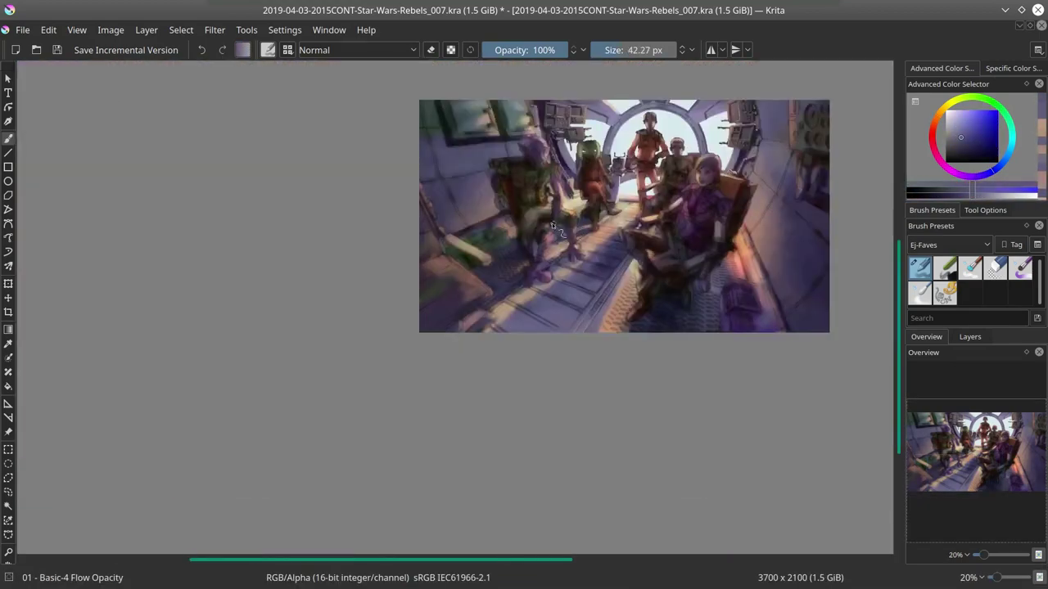
{"action": "scroll", "coordinate": [559, 278], "scroll_direction": "up", "scroll_amount": 3}
{"action": "left_click", "coordinate": [559, 278], "text": "ctrl"}
{"action": "left_click_drag", "start_coordinate": [559, 278], "coordinate": [561, 343]}
{"action": "scroll", "coordinate": [561, 343], "scroll_direction": "down", "scroll_amount": 5}
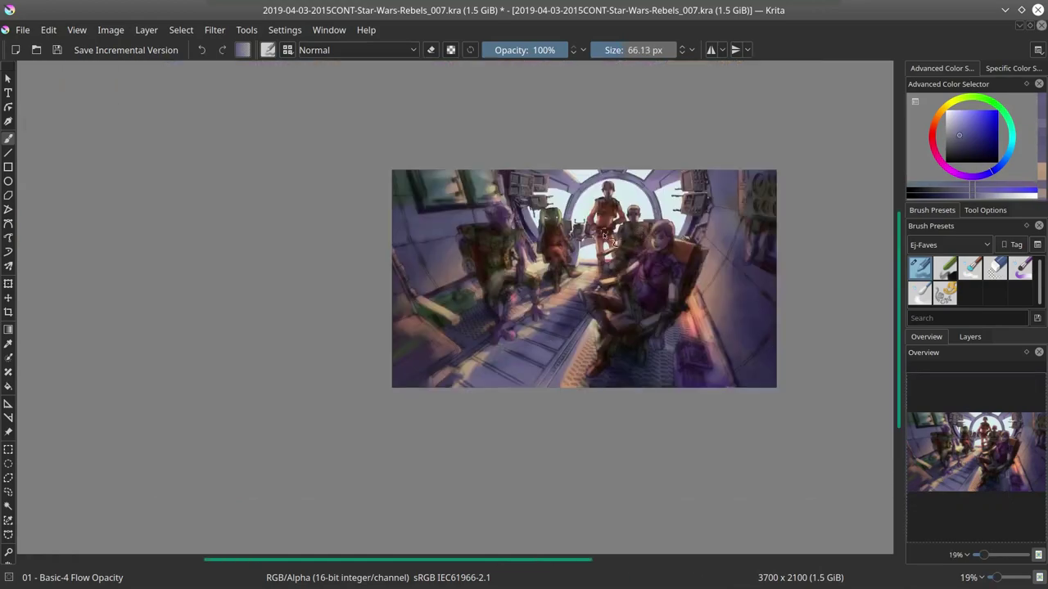
{"action": "left_click", "coordinate": [970, 268]}
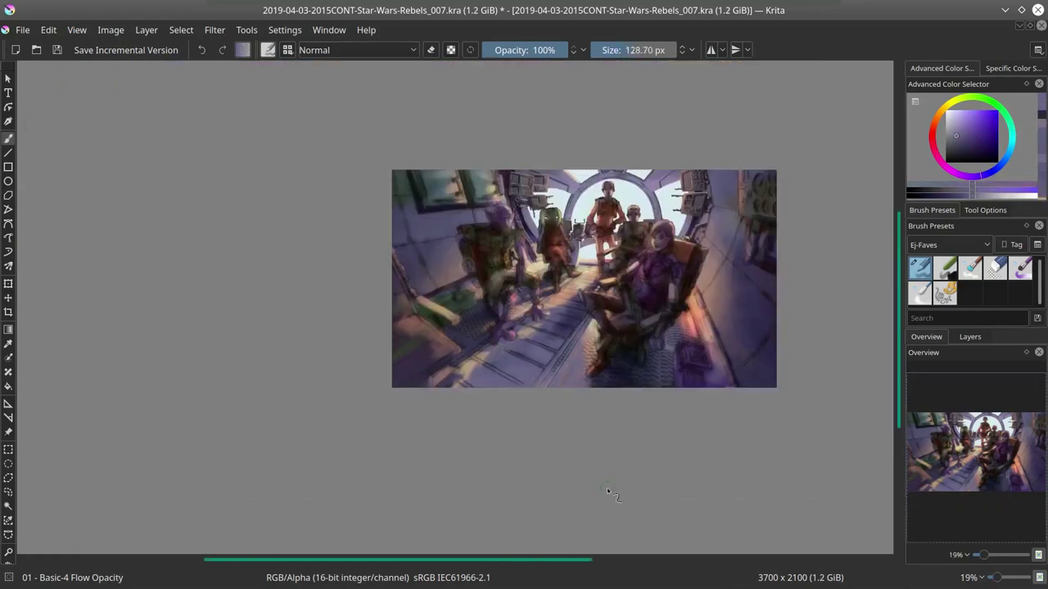
Step: Zoom and rotate the view over the cockpit floor to suit the stroke angle
{"action": "mouse_move", "coordinate": [606, 488]}
{"action": "left_mouse_down"}
{"action": "mouse_move", "coordinate": [79, 125]}
{"action": "mouse_move", "coordinate": [267, 465]}
{"action": "left_mouse_up"}
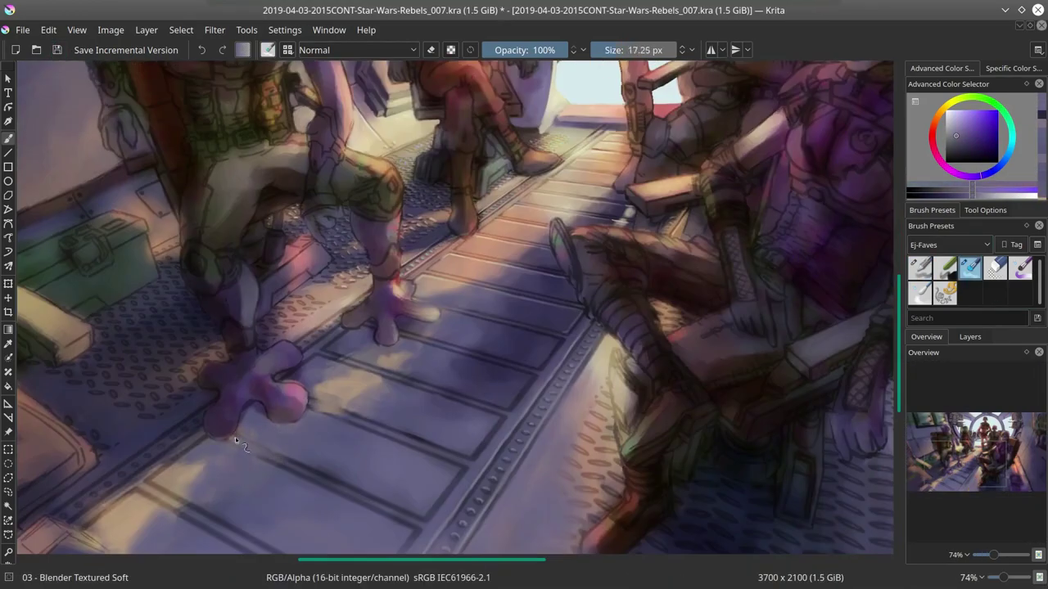
{"action": "key", "text": "slash"}
{"action": "key", "text": "slash"}
{"action": "left_click_drag", "start_coordinate": [421, 421], "coordinate": [302, 434]}
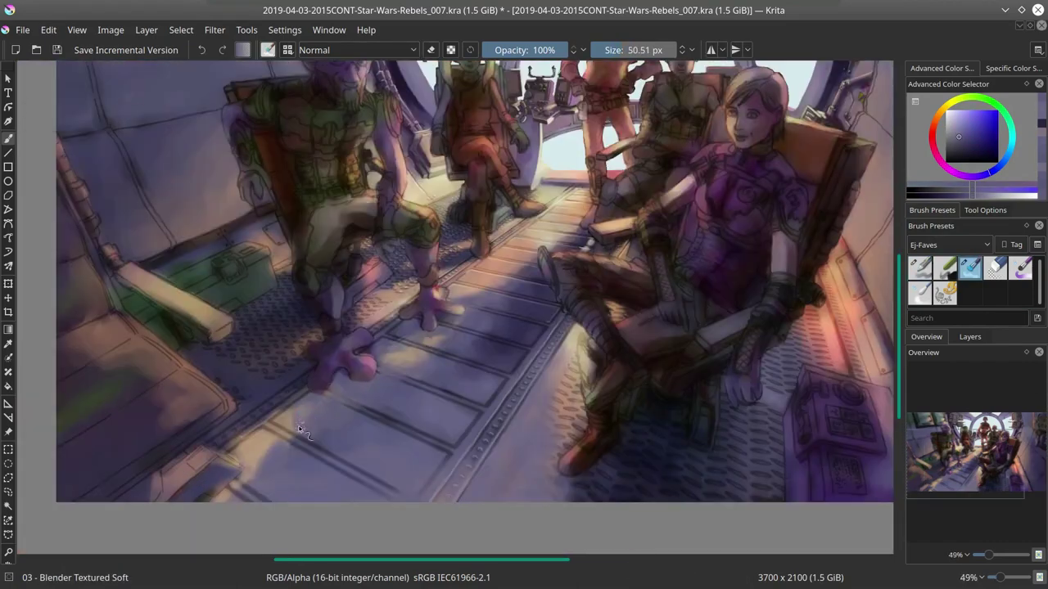
{"action": "left_click_drag", "start_coordinate": [425, 440], "coordinate": [404, 468]}
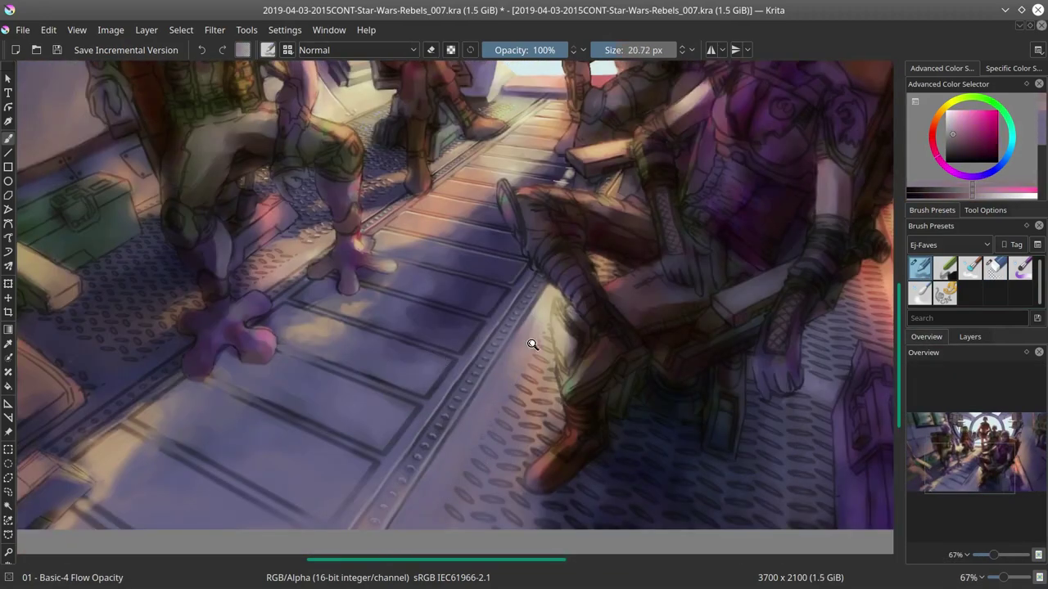
{"action": "scroll", "coordinate": [528, 339], "scroll_direction": "up", "scroll_amount": 2}
{"action": "scroll", "coordinate": [521, 322], "scroll_direction": "down", "scroll_amount": 3}
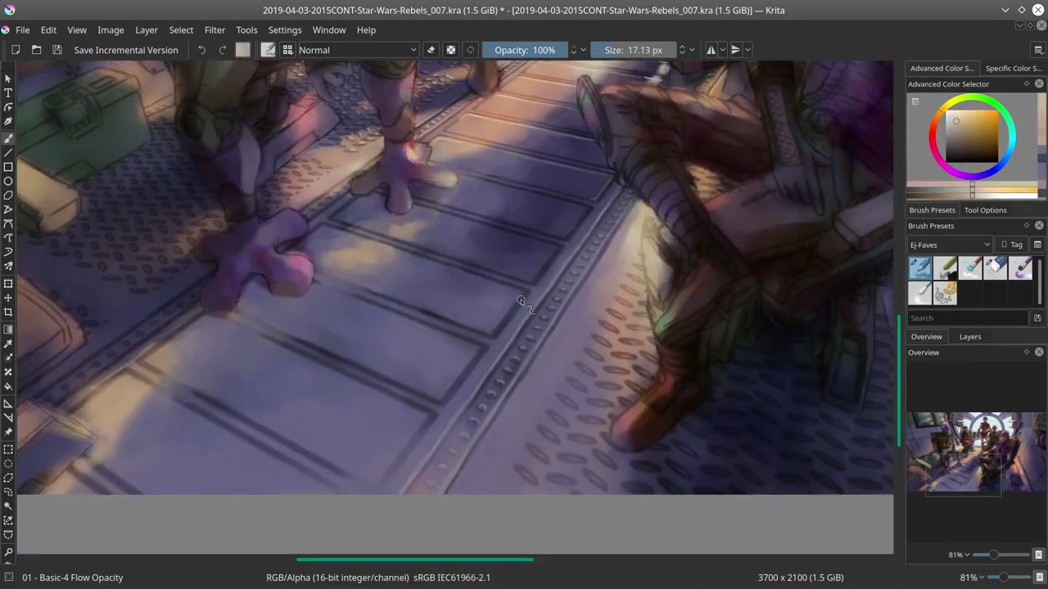
{"action": "mouse_move", "coordinate": [520, 298]}
{"action": "left_mouse_down"}
{"action": "mouse_move", "coordinate": [563, 246]}
{"action": "mouse_move", "coordinate": [644, 320]}
{"action": "left_mouse_up"}
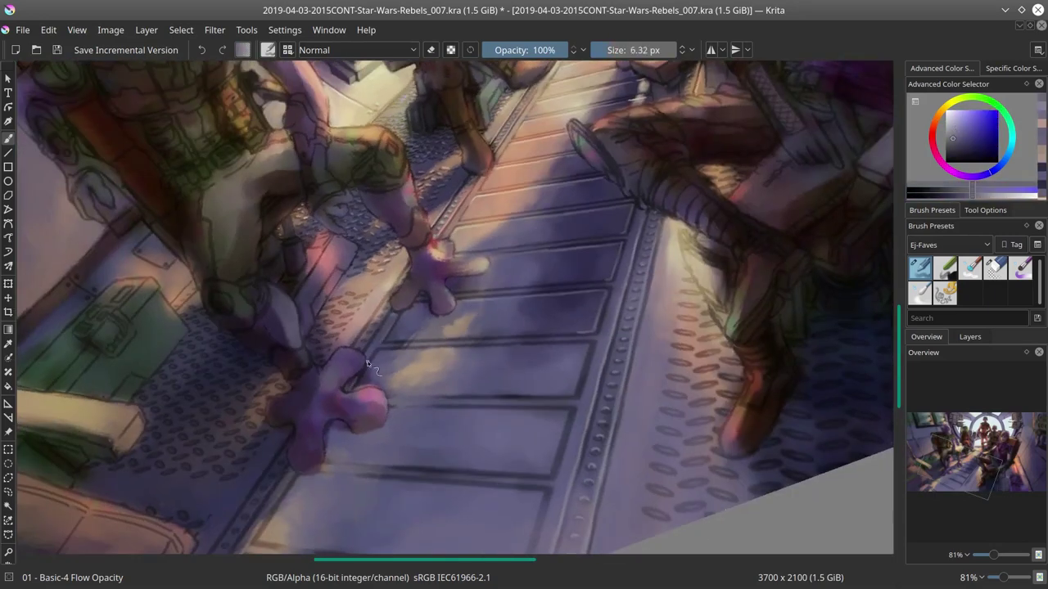
Step: Pick warm brown-orange, yellow and dark purple tones for the floor while reducing rotation
{"action": "left_click", "coordinate": [458, 225], "text": "ctrl"}
{"action": "key", "text": "5"}
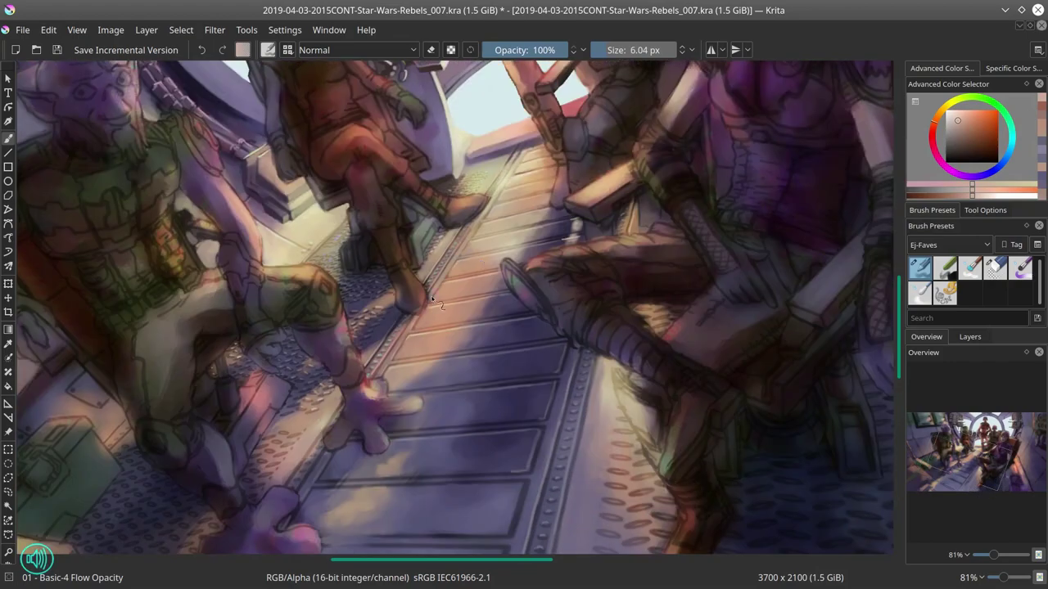
{"action": "left_click", "coordinate": [448, 277], "text": "ctrl"}
{"action": "left_click_drag", "start_coordinate": [486, 244], "coordinate": [447, 380]}
{"action": "left_click", "coordinate": [447, 380], "text": "ctrl"}
Step: Refine the floor with lighter and darker purple shades, then reset the view and save
{"action": "left_click", "coordinate": [385, 375], "text": "ctrl"}
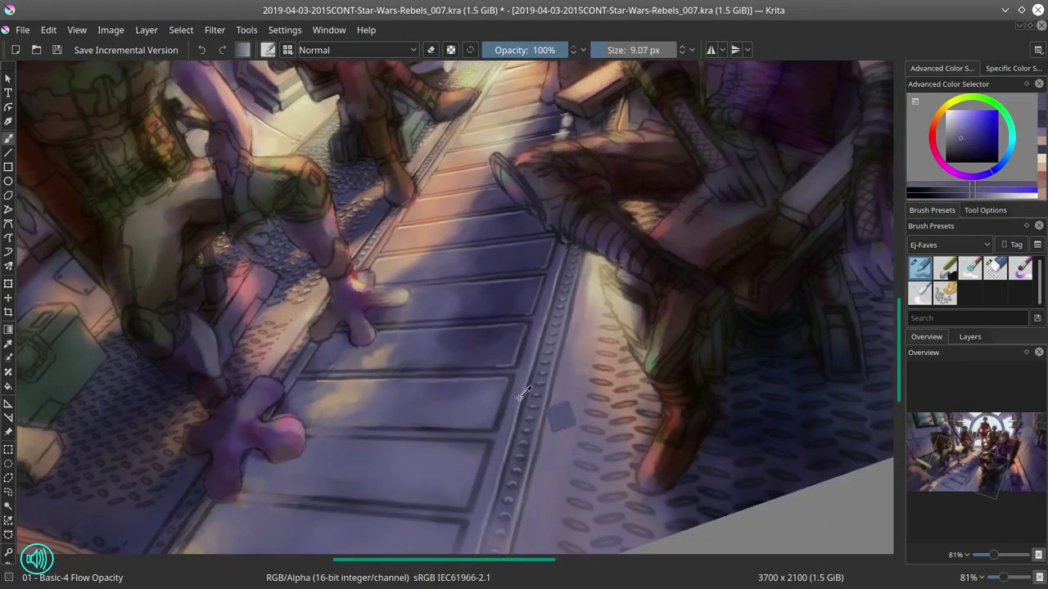
{"action": "left_click", "coordinate": [491, 437], "text": "ctrl"}
{"action": "left_click_drag", "start_coordinate": [503, 431], "coordinate": [537, 404]}
{"action": "left_click", "coordinate": [378, 414], "text": "ctrl"}
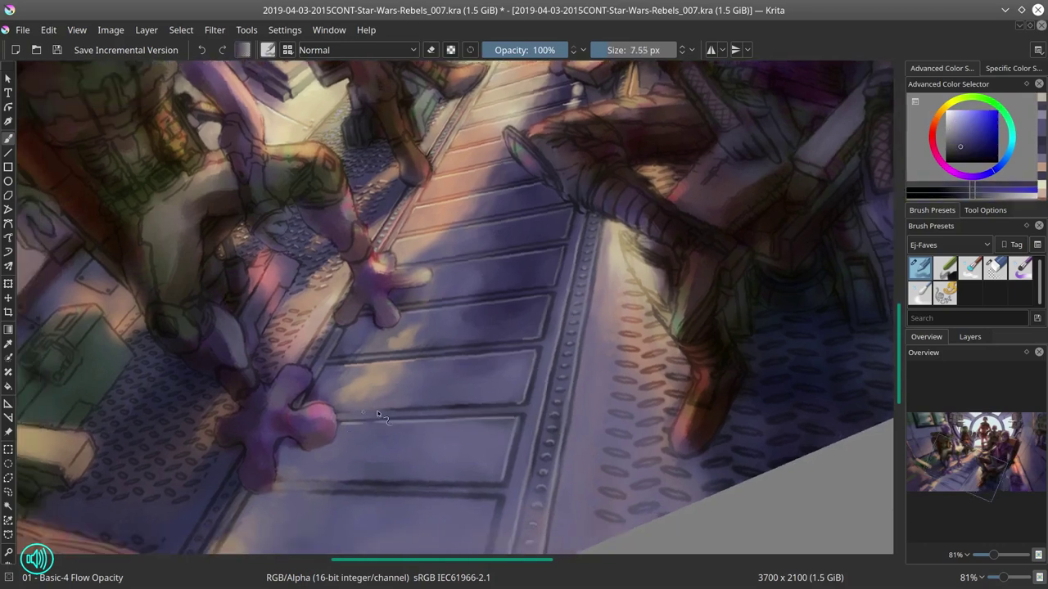
{"action": "key", "text": "5"}
{"action": "key", "text": "2"}
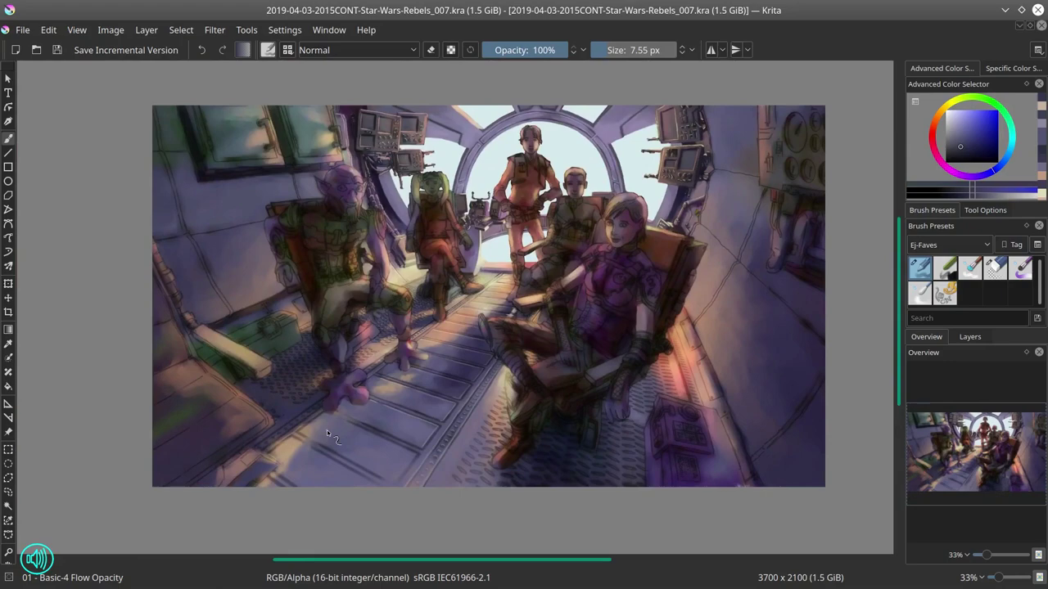
Step: Zoom into the floor and refine it with sampled dark blue-violets and light peaches
{"action": "left_click_drag", "start_coordinate": [326, 429], "coordinate": [519, 320]}
{"action": "left_click", "coordinate": [766, 282], "text": "ctrl"}
{"action": "left_click", "coordinate": [692, 335], "text": "ctrl"}
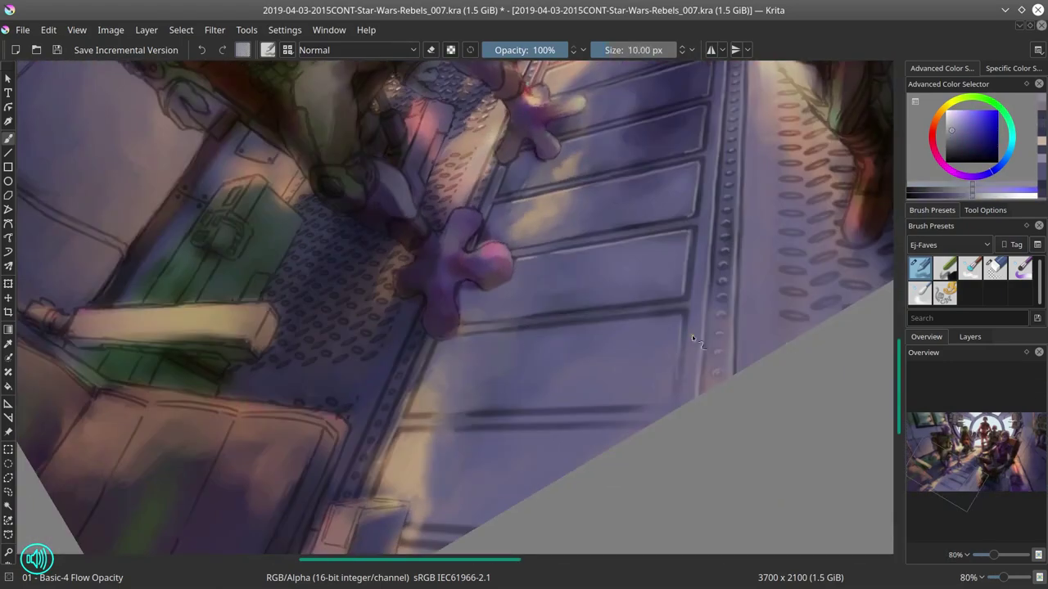
{"action": "left_click", "coordinate": [594, 314], "text": "ctrl"}
{"action": "left_click", "coordinate": [515, 330], "text": "ctrl"}
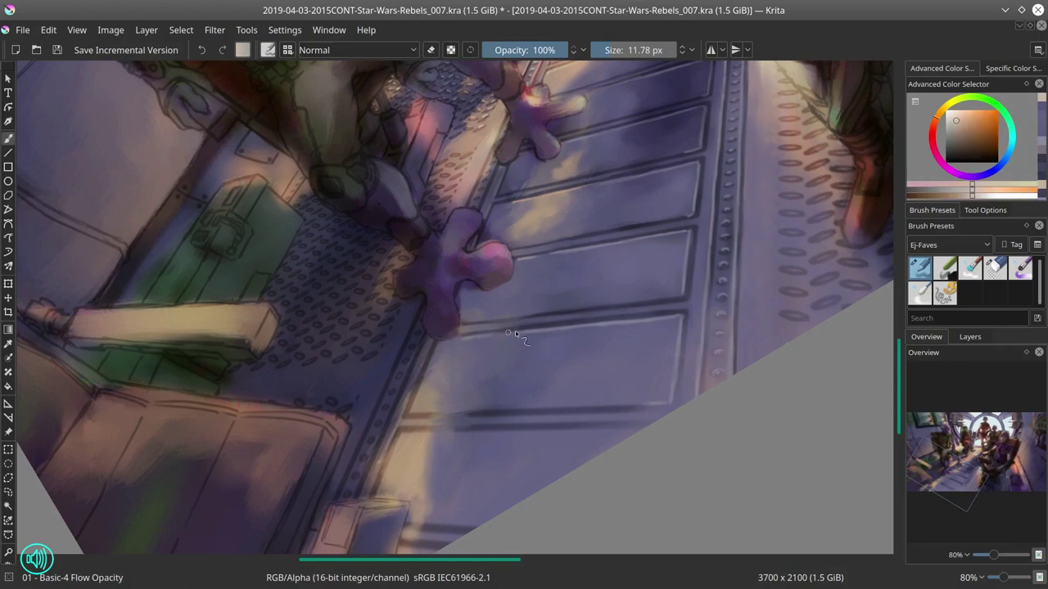
{"action": "left_click", "coordinate": [486, 428], "text": "ctrl"}
{"action": "left_click", "coordinate": [571, 412], "text": "ctrl"}
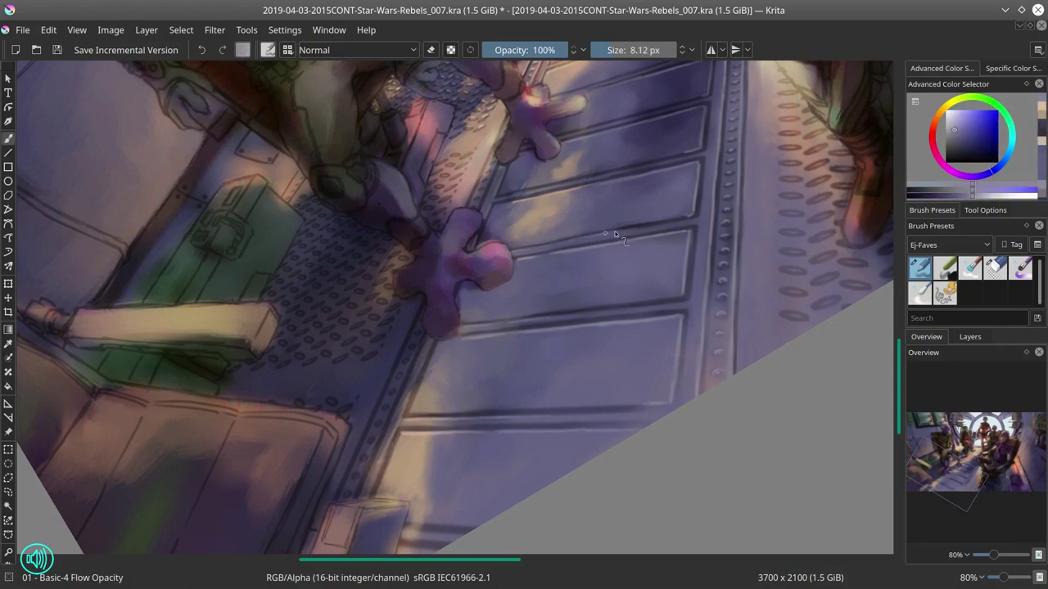
{"action": "left_click", "coordinate": [702, 148], "text": "ctrl"}
{"action": "key", "text": "6"}
{"action": "left_click", "coordinate": [535, 508], "text": "ctrl"}
{"action": "key", "text": "6"}
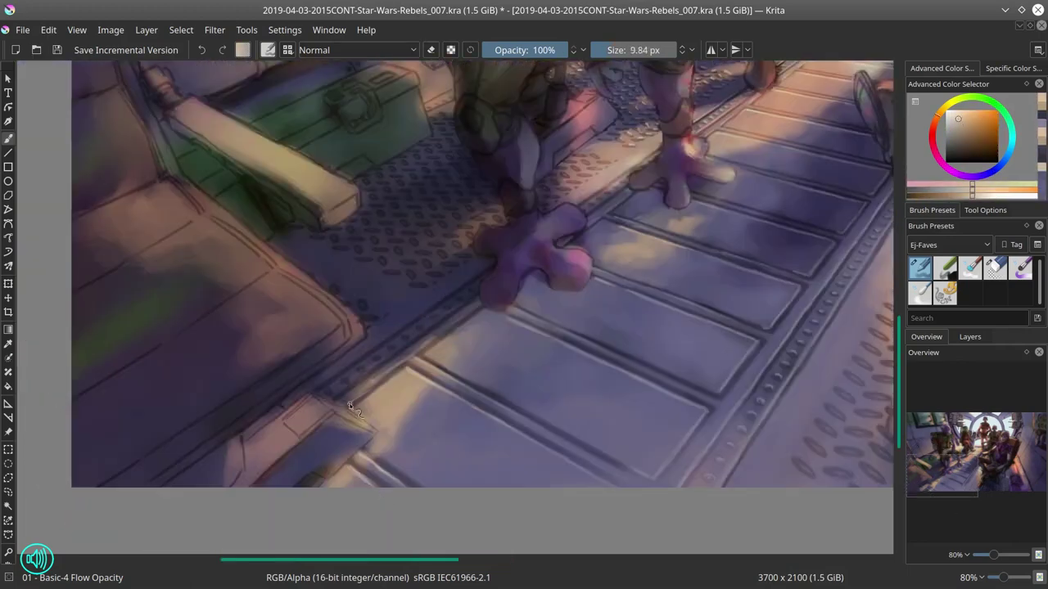
{"action": "left_click", "coordinate": [352, 406], "text": "ctrl"}
{"action": "left_click_drag", "start_coordinate": [442, 336], "coordinate": [694, 263]}
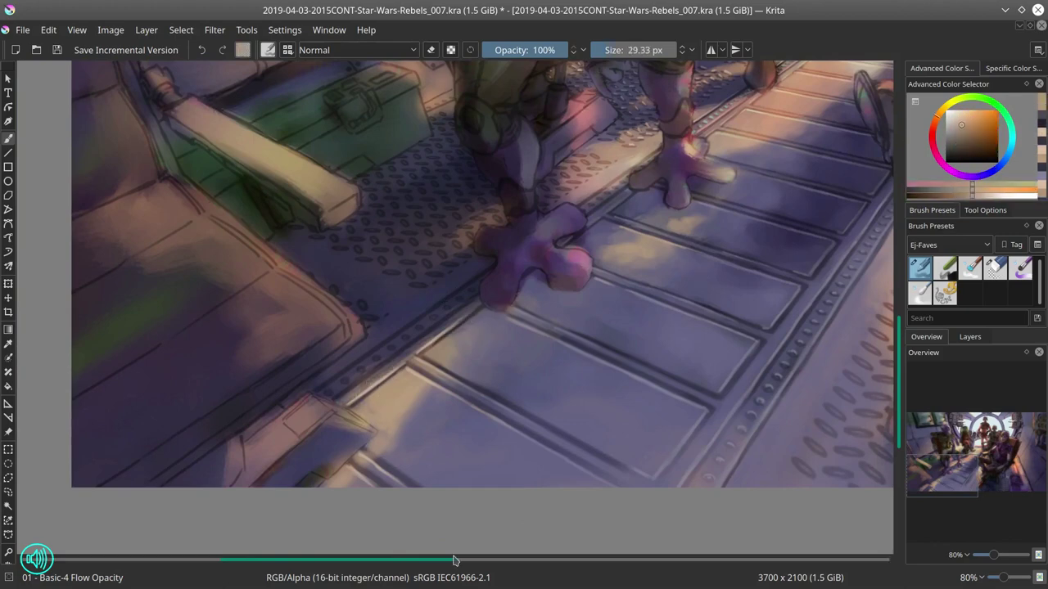
{"action": "left_click_drag", "start_coordinate": [582, 348], "coordinate": [353, 341]}
Step: Sample pinks and a greyish purple, straighten the view, and save the painting
{"action": "left_click", "coordinate": [643, 179], "text": "ctrl"}
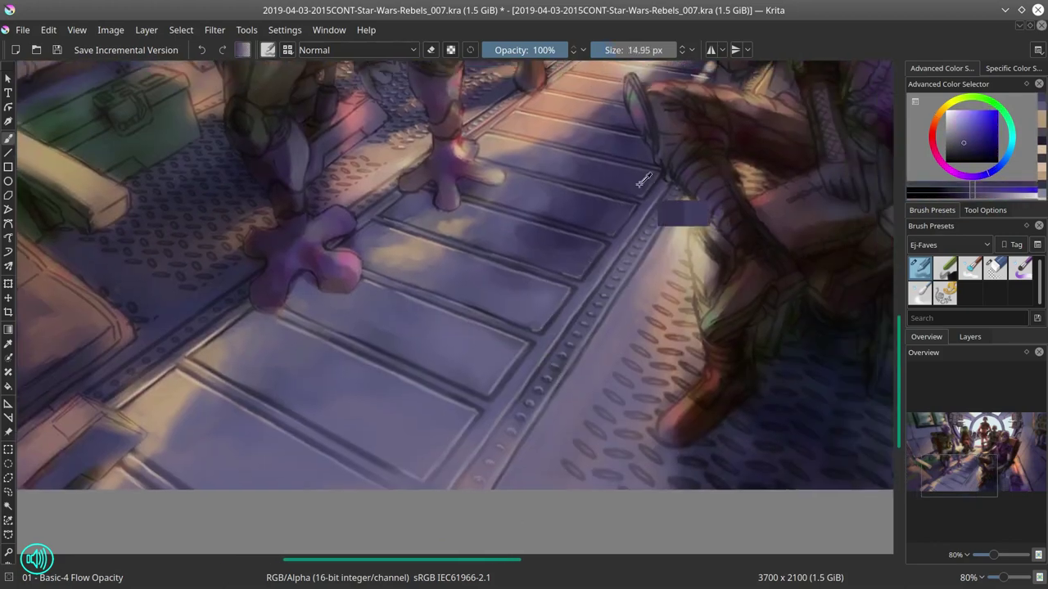
{"action": "left_click", "coordinate": [571, 310], "text": "ctrl"}
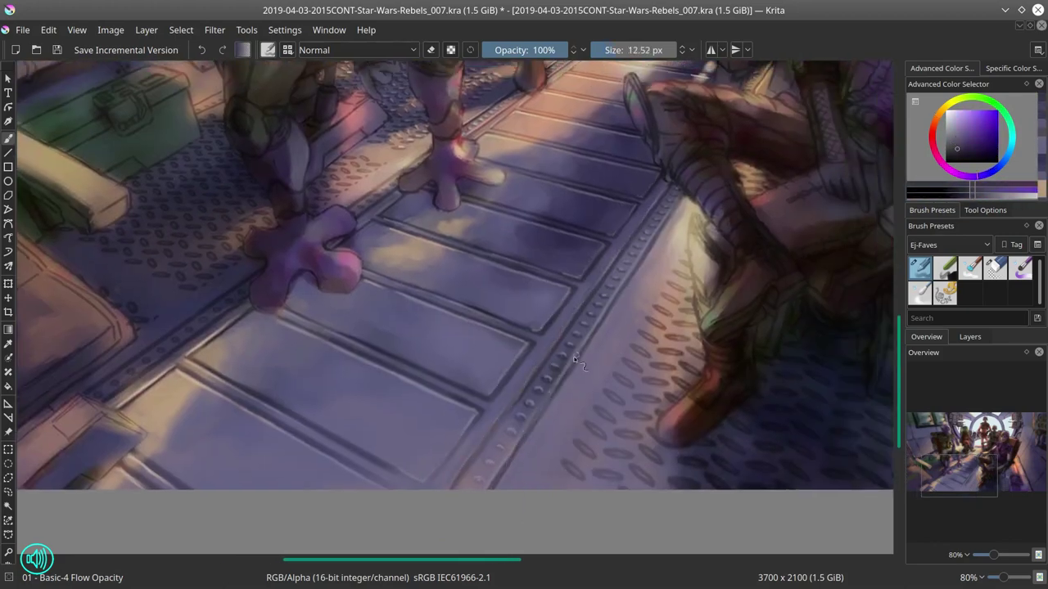
{"action": "left_click", "coordinate": [601, 344], "text": "ctrl"}
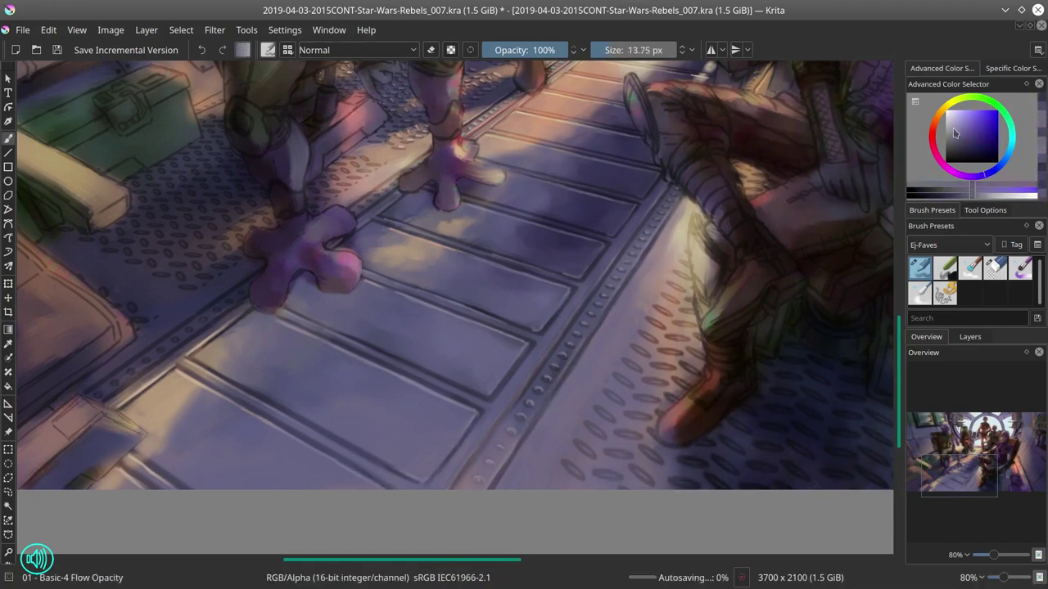
{"action": "key", "text": "["}
{"action": "key", "text": "["}
{"action": "key", "text": "["}
{"action": "left_click_drag", "start_coordinate": [601, 344], "coordinate": [576, 402]}
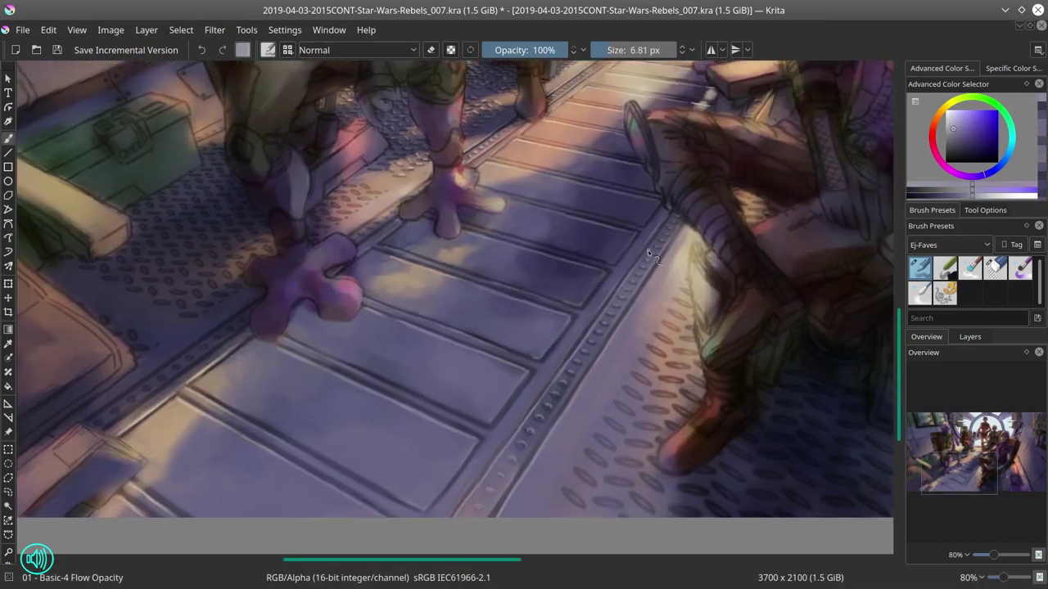
{"action": "mouse_move", "coordinate": [667, 199]}
{"action": "left_mouse_down"}
{"action": "mouse_move", "coordinate": [507, 460]}
{"action": "mouse_move", "coordinate": [472, 370]}
{"action": "left_mouse_up"}
{"action": "key", "text": "]"}
{"action": "key", "text": "]"}
{"action": "key", "text": "]"}
{"action": "key", "text": "]"}
{"action": "key", "text": "]"}
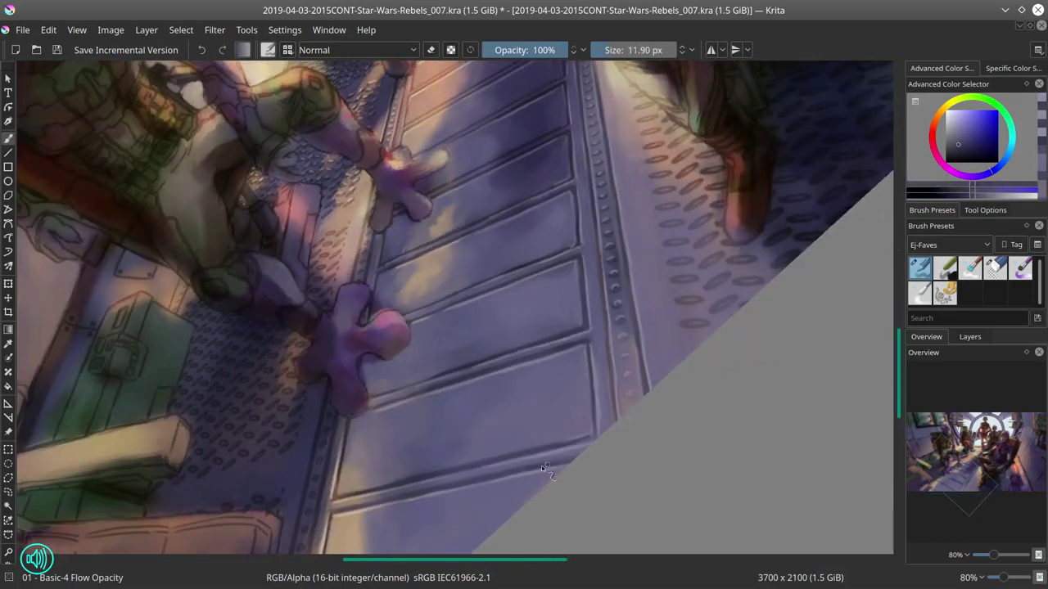
{"action": "key", "text": "5"}
{"action": "left_click", "coordinate": [56, 50]}
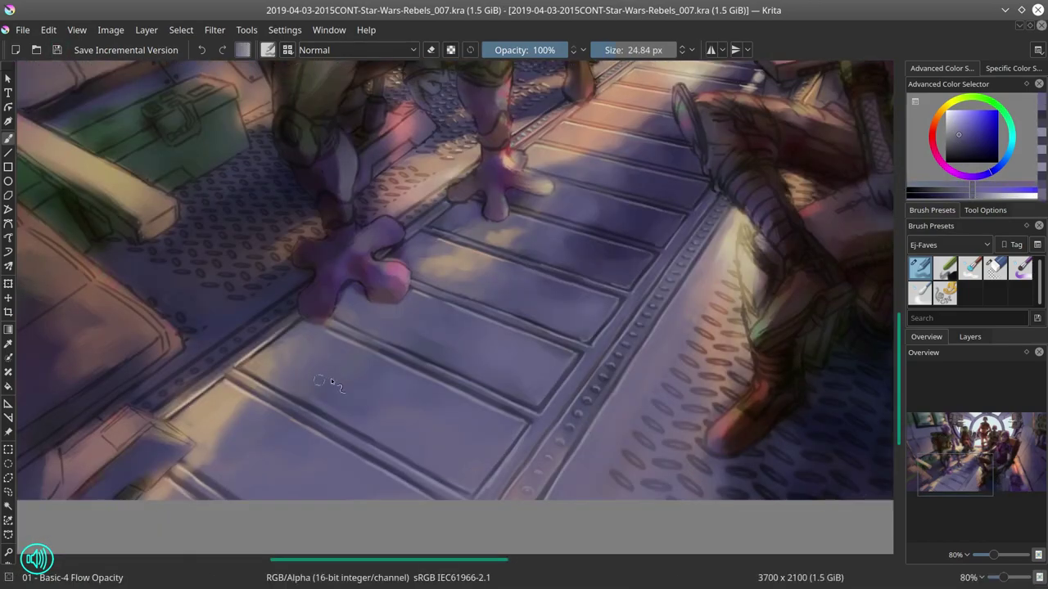
{"action": "scroll", "coordinate": [331, 378], "scroll_direction": "down", "scroll_amount": 3}
{"action": "scroll", "coordinate": [270, 376], "scroll_direction": "up", "scroll_amount": 4}
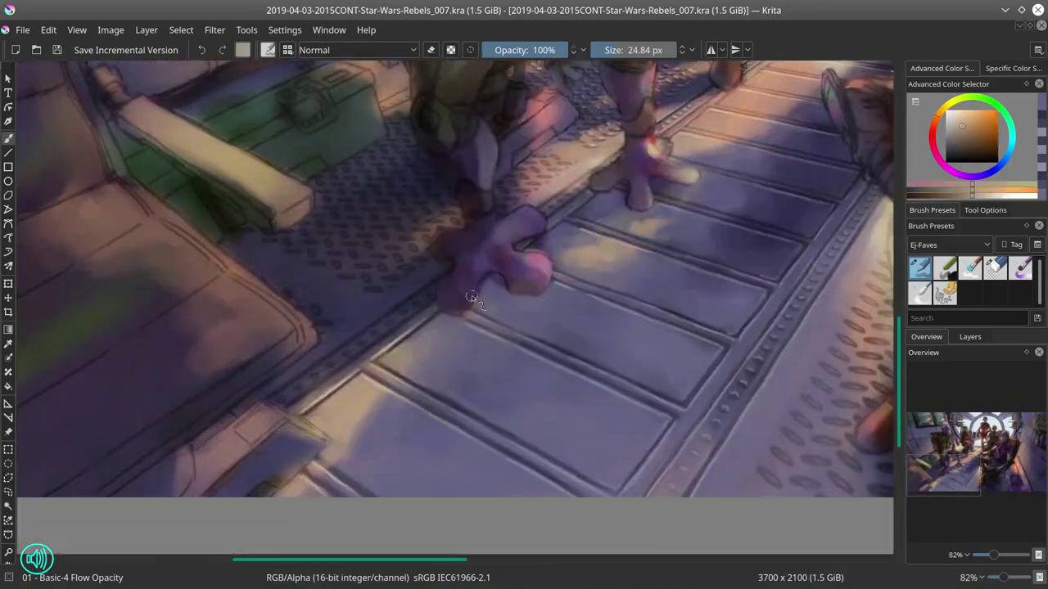
Step: Dab dark purple shading and light peach highlights onto the floor grating
{"action": "key", "text": "bracketleft"}
{"action": "key", "text": "bracketleft"}
{"action": "key", "text": "bracketleft"}
{"action": "key", "text": "bracketleft"}
{"action": "key", "text": "bracketleft"}
{"action": "left_click", "coordinate": [302, 393], "text": "ctrl"}
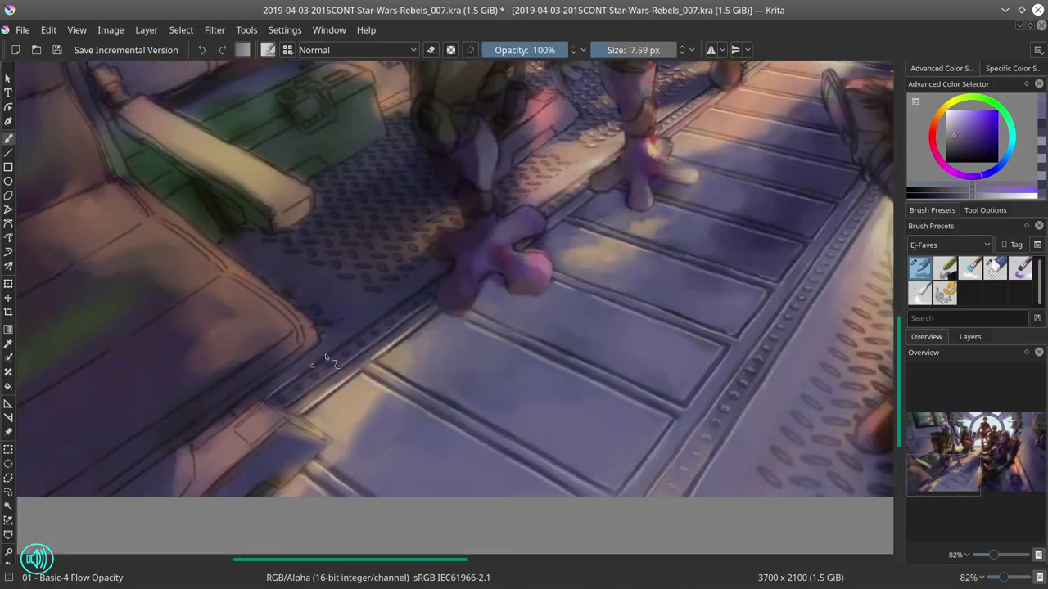
{"action": "left_click_drag", "start_coordinate": [588, 199], "coordinate": [542, 274]}
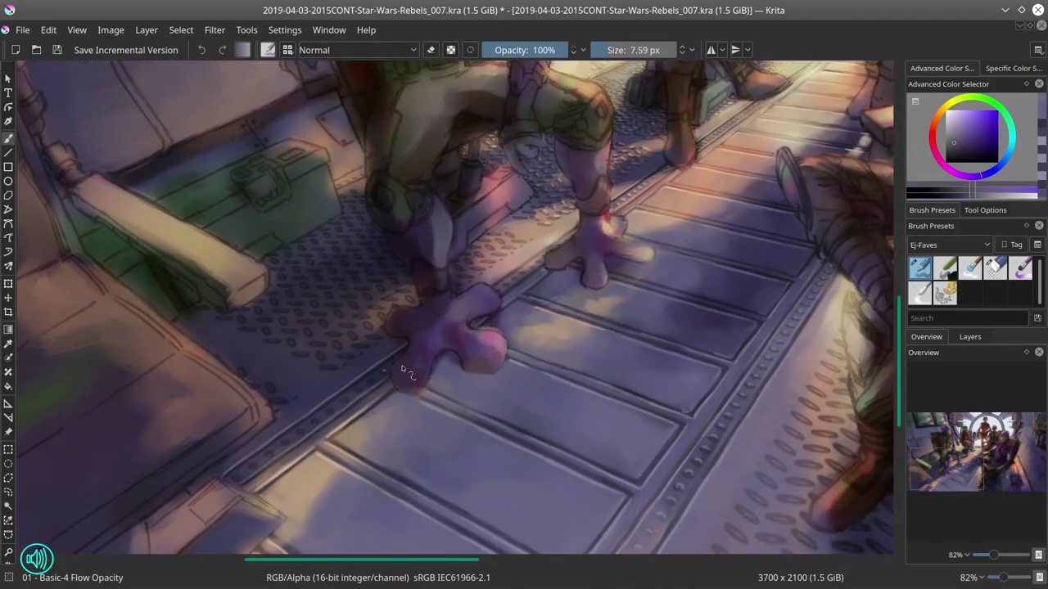
{"action": "key", "text": "bracketleft"}
{"action": "left_click", "coordinate": [246, 483], "text": "ctrl"}
{"action": "left_click", "coordinate": [287, 413], "text": "ctrl"}
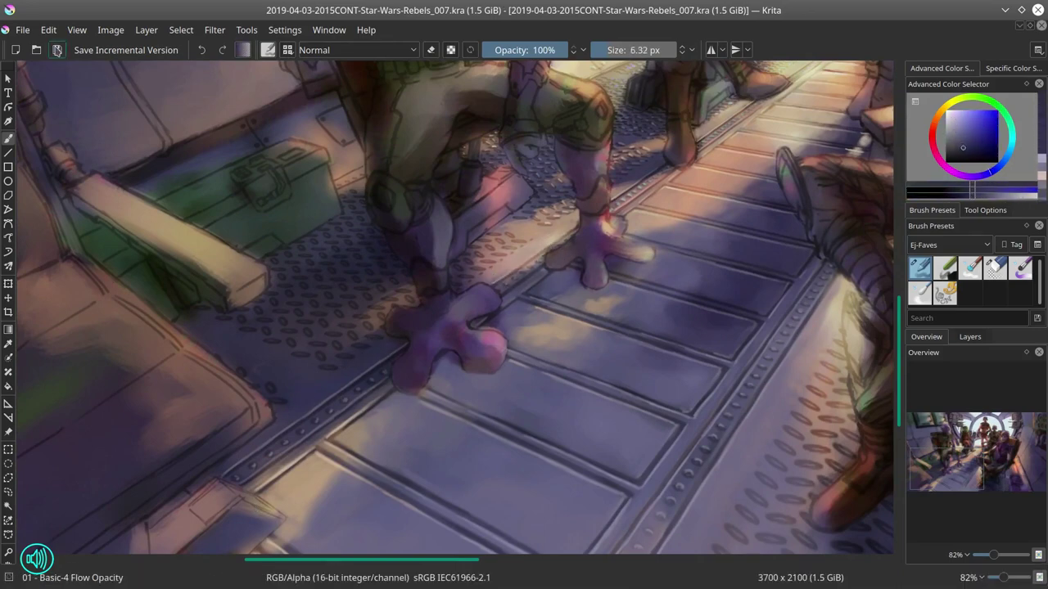
{"action": "key", "text": "bracketleft"}
{"action": "left_click", "coordinate": [530, 240], "text": "ctrl"}
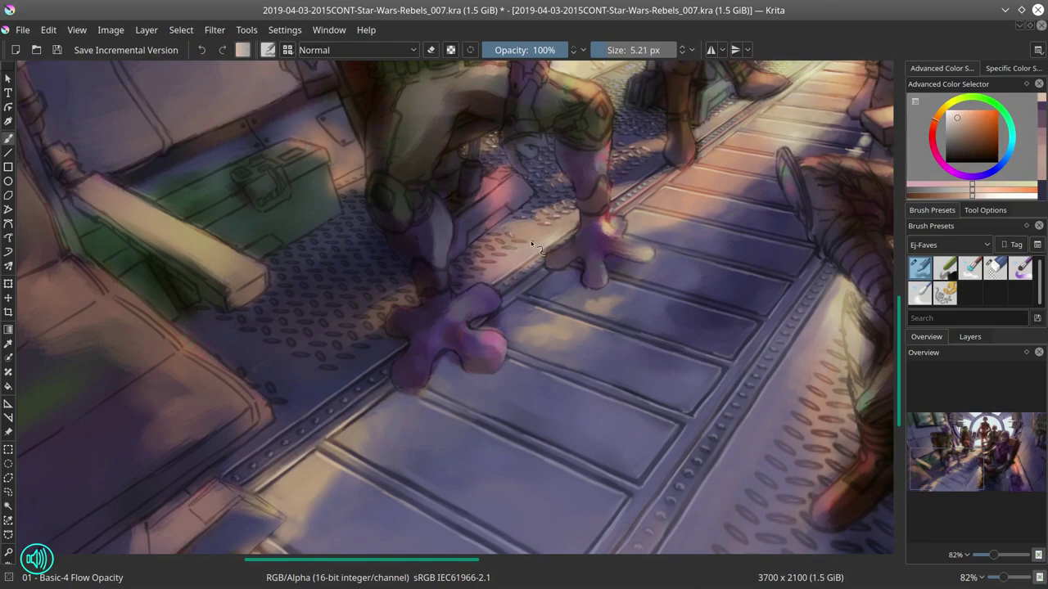
{"action": "key", "text": "bracketleft"}
{"action": "left_click", "coordinate": [483, 262], "text": "ctrl"}
{"action": "left_click", "coordinate": [425, 285], "text": "ctrl"}
{"action": "left_click", "coordinate": [370, 321], "text": "ctrl"}
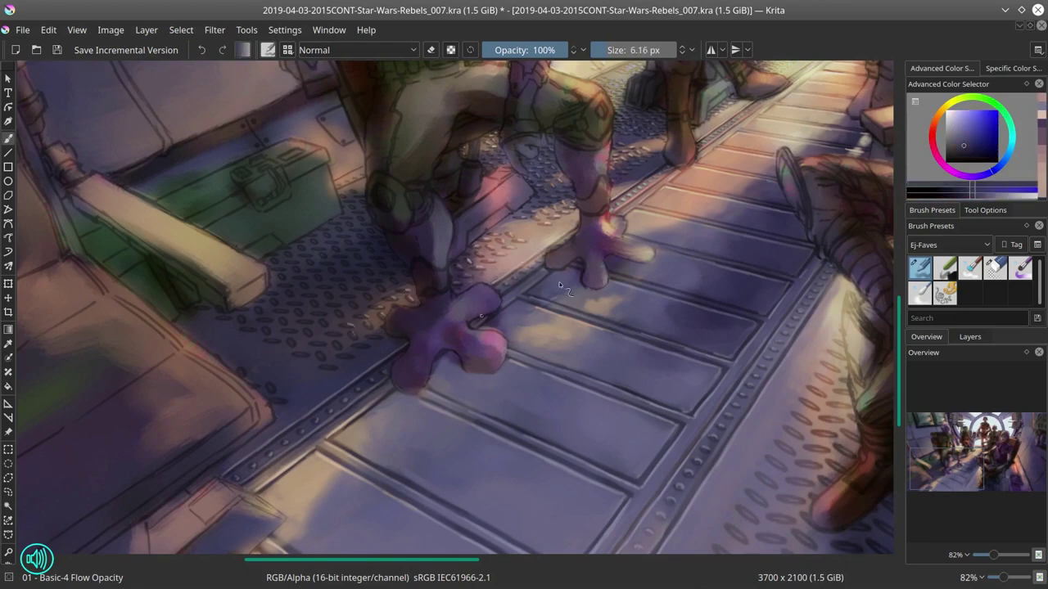
{"action": "left_click", "coordinate": [276, 393], "text": "ctrl"}
Step: Refine the grating further with lighter floor tones, warm peach and dark blue-purple
{"action": "left_click", "coordinate": [270, 334], "text": "ctrl"}
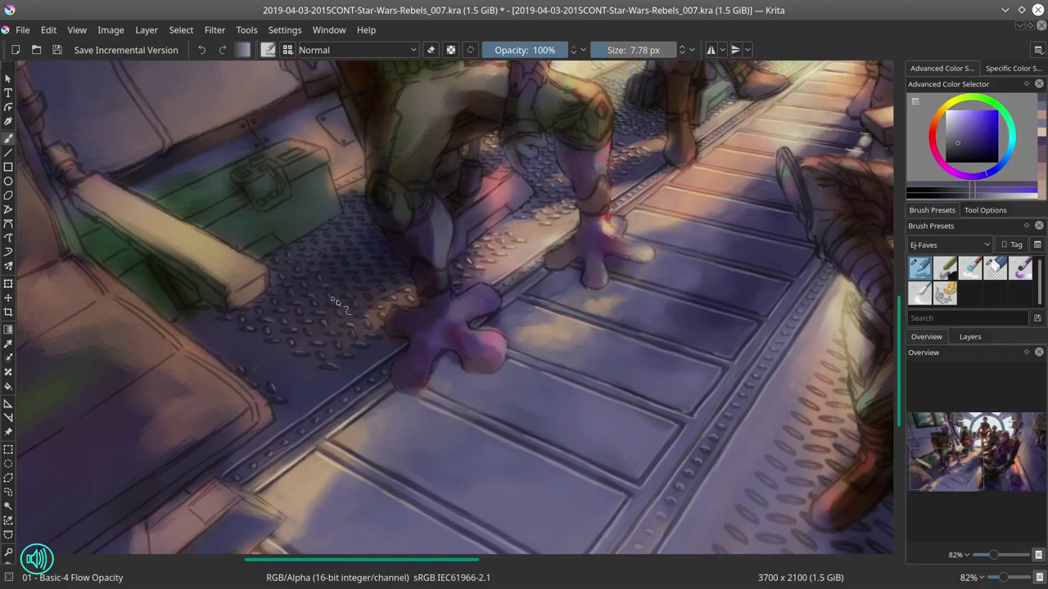
{"action": "left_click", "coordinate": [347, 262], "text": "ctrl"}
{"action": "left_click", "coordinate": [352, 230], "text": "ctrl"}
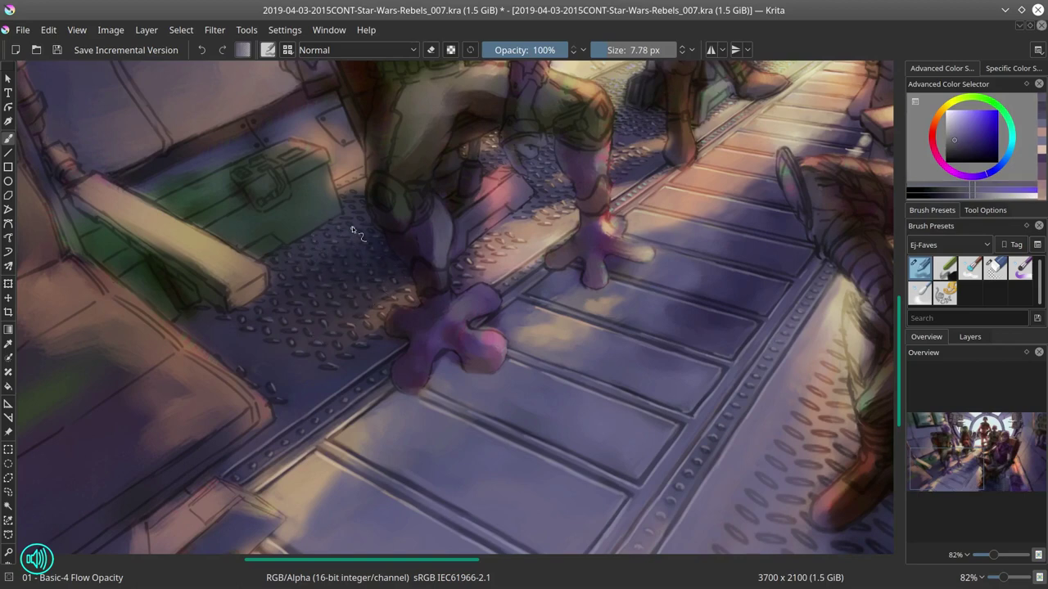
{"action": "left_click", "coordinate": [369, 198], "text": "ctrl"}
{"action": "scroll", "coordinate": [369, 197], "scroll_direction": "up", "scroll_amount": 1}
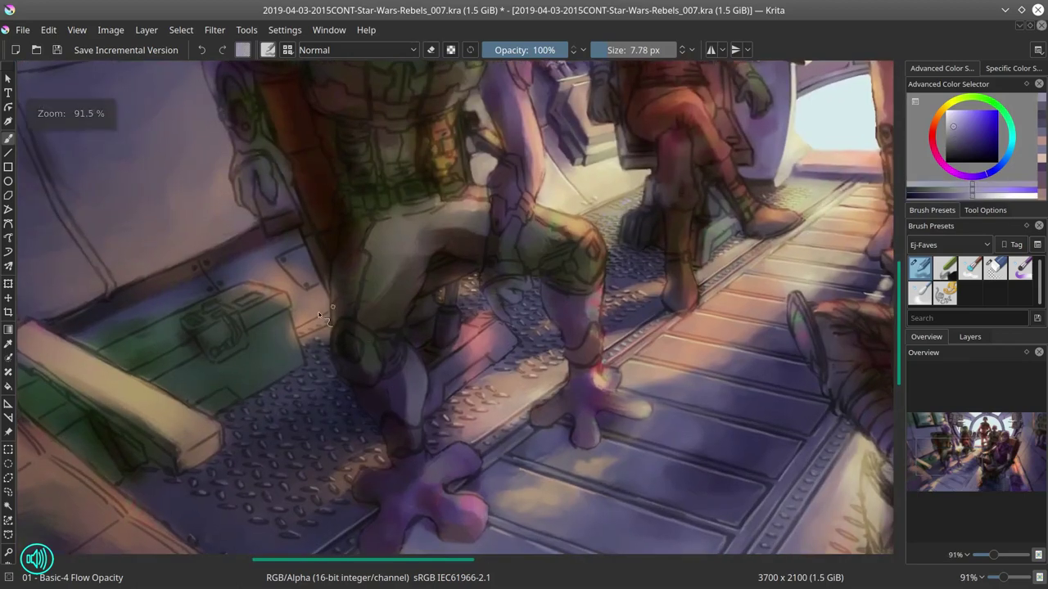
{"action": "left_click", "coordinate": [338, 314], "text": "ctrl"}
{"action": "left_click", "coordinate": [331, 321], "text": "ctrl"}
{"action": "left_click", "coordinate": [338, 314], "text": "ctrl"}
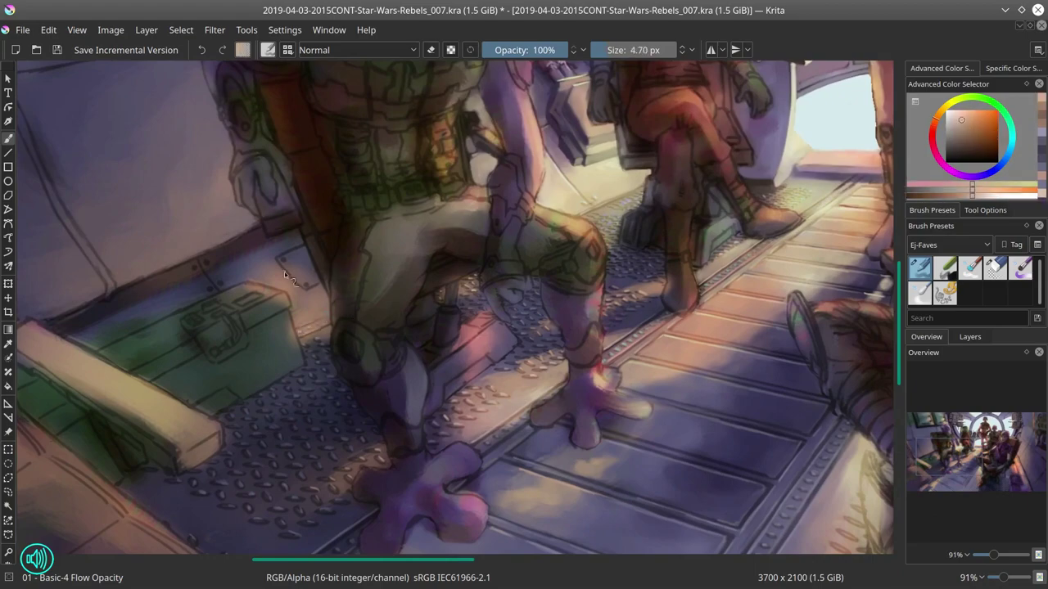
{"action": "left_click", "coordinate": [197, 263], "text": "ctrl"}
{"action": "scroll", "coordinate": [288, 407], "scroll_direction": "down", "scroll_amount": 8}
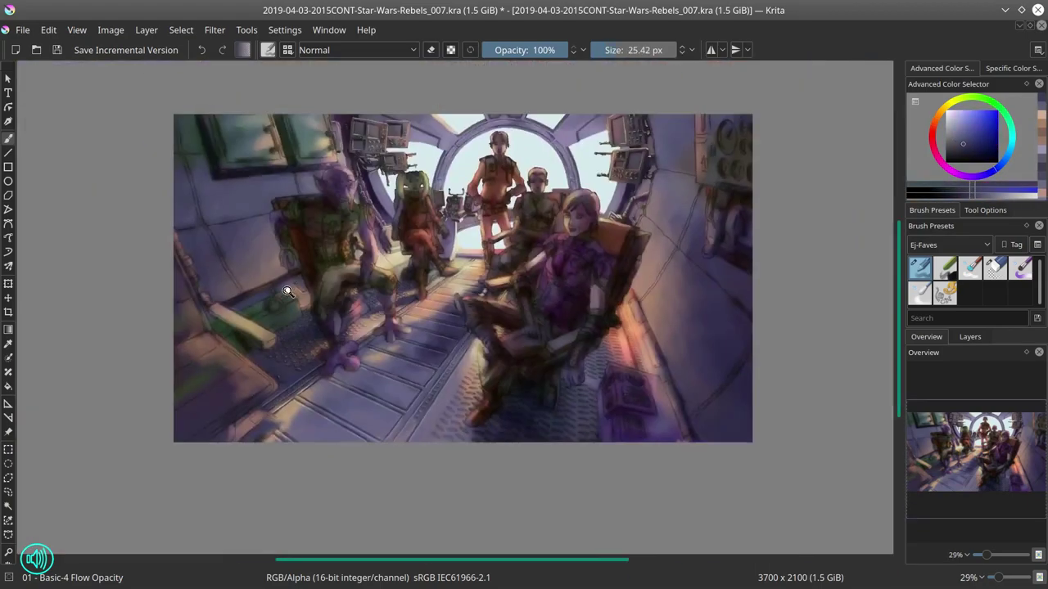
Step: Isolate the line-art copy layer and freehand-cut out a patch of floor grating
{"action": "left_click", "coordinate": [969, 336]}
{"action": "right_click", "coordinate": [982, 429]}
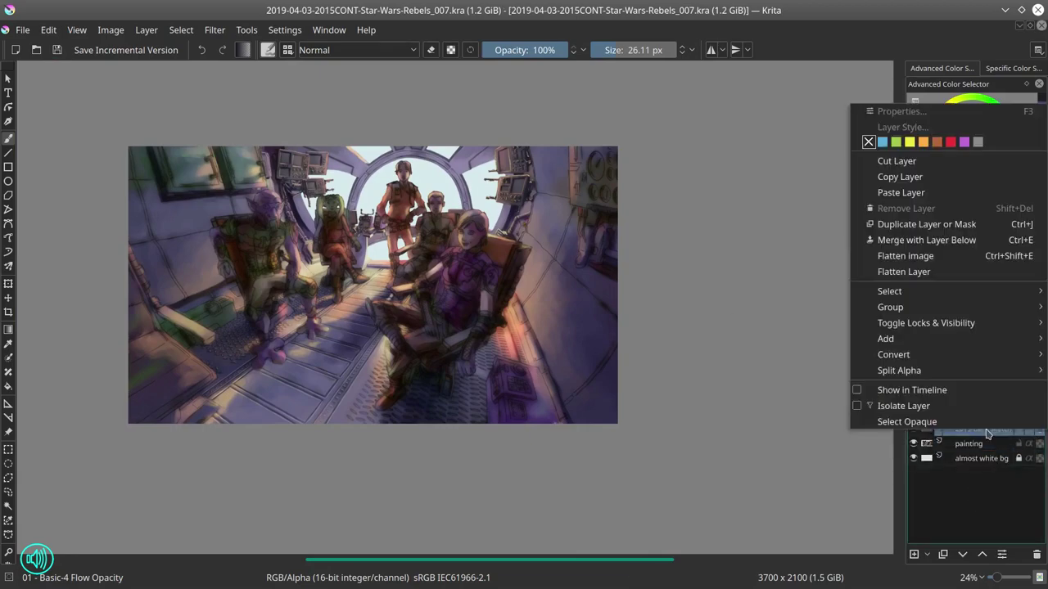
{"action": "left_click", "coordinate": [900, 463]}
{"action": "scroll", "coordinate": [379, 442], "scroll_direction": "up", "scroll_amount": 4}
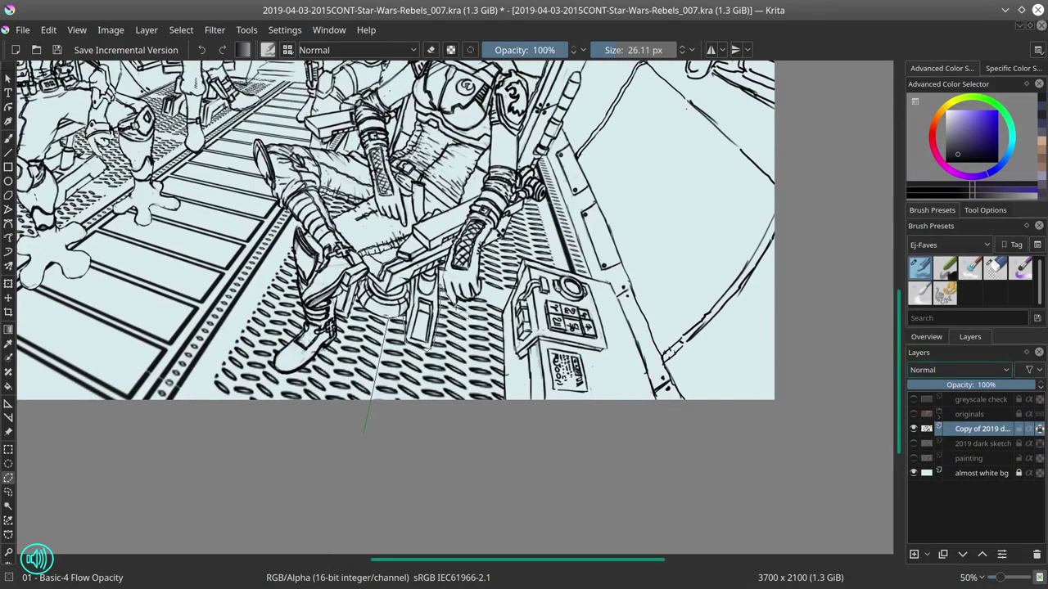
{"action": "left_click_drag", "start_coordinate": [463, 458], "coordinate": [540, 237]}
{"action": "key", "text": "Delete"}
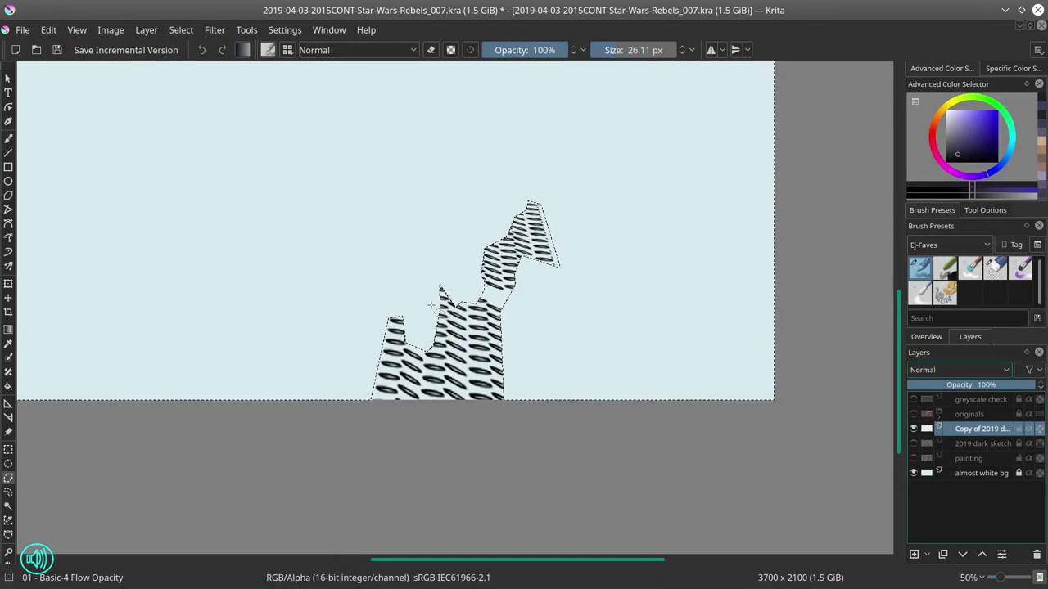
{"action": "scroll", "coordinate": [458, 270], "scroll_direction": "down", "scroll_amount": 1}
Step: Select the grating patch and paste it as a new layer with the 2019 dark sketch visible
{"action": "left_click", "coordinate": [181, 30]}
{"action": "left_click", "coordinate": [221, 68]}
{"action": "scroll", "coordinate": [455, 269], "scroll_direction": "down", "scroll_amount": 2}
{"action": "key", "text": "ctrl+t"}
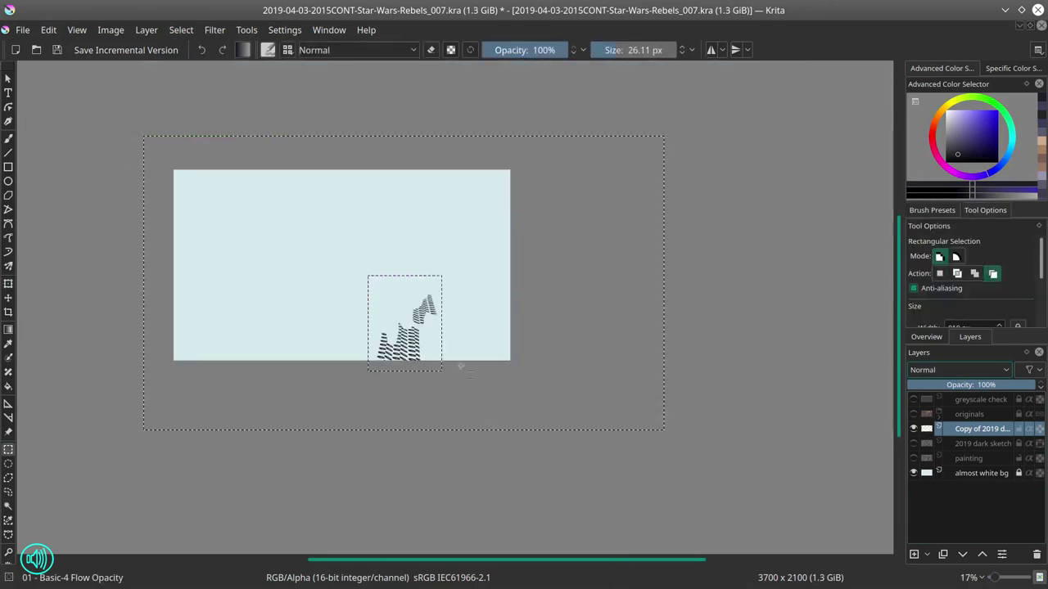
{"action": "left_click", "coordinate": [913, 443]}
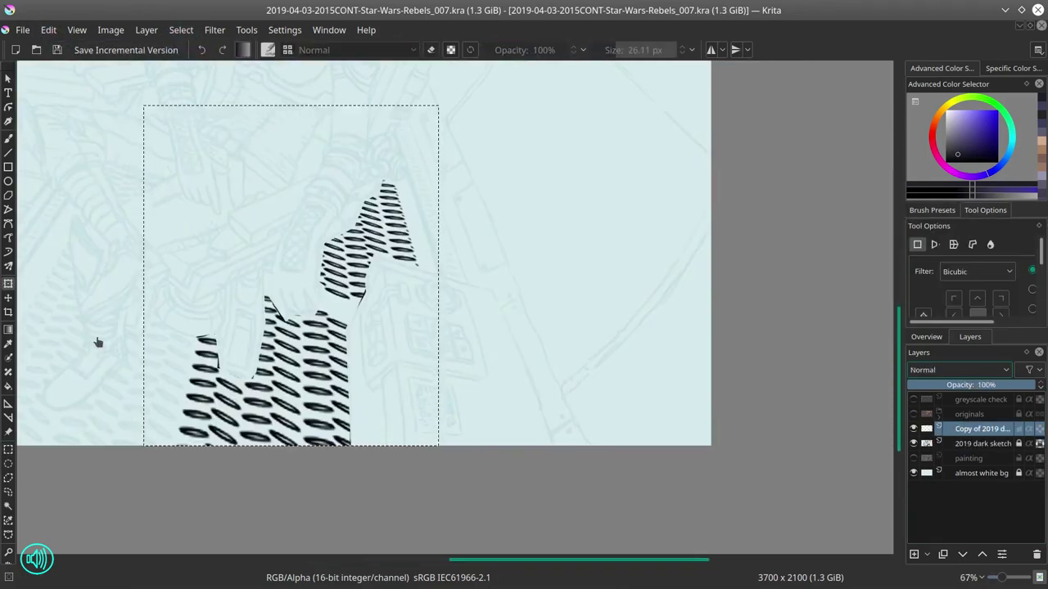
{"action": "scroll", "coordinate": [306, 371], "scroll_direction": "up", "scroll_amount": 2}
{"action": "scroll", "coordinate": [306, 370], "scroll_direction": "down", "scroll_amount": 1}
{"action": "left_click", "coordinate": [48, 30]}
{"action": "left_click", "coordinate": [57, 158]}
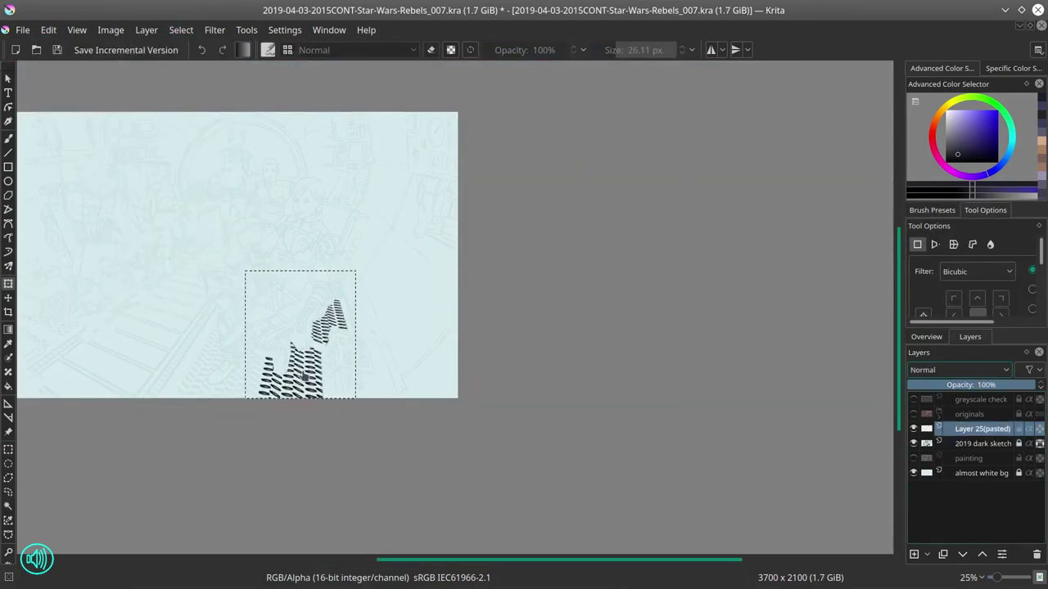
{"action": "scroll", "coordinate": [327, 360], "scroll_direction": "up", "scroll_amount": 3}
Step: Narrow the pasted grating and perspective-warp it onto the floor
{"action": "left_click_drag", "start_coordinate": [424, 333], "coordinate": [350, 333]}
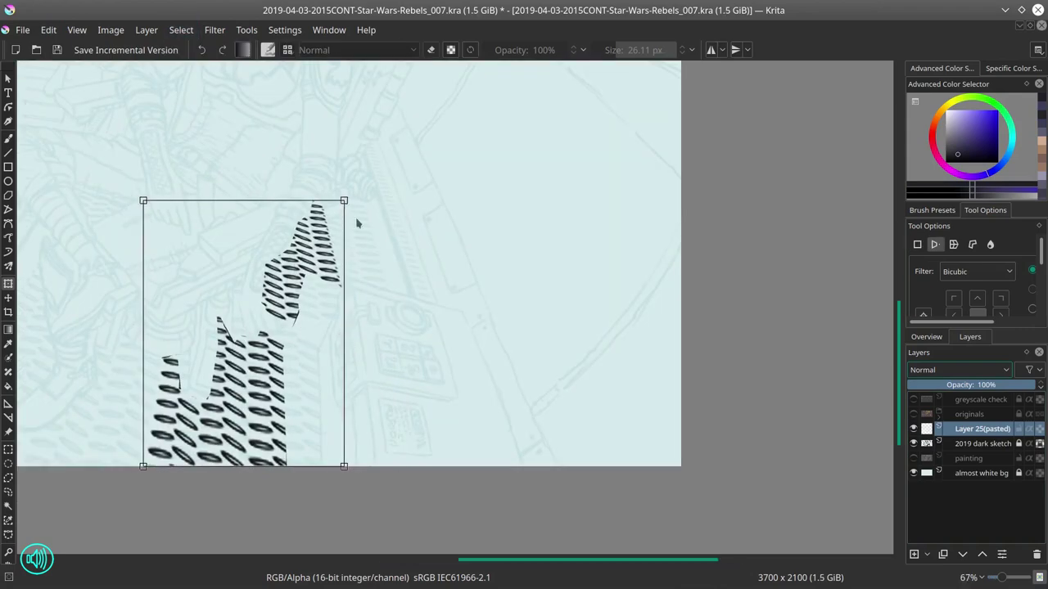
{"action": "left_click_drag", "start_coordinate": [349, 200], "coordinate": [362, 203]}
{"action": "left_click_drag", "start_coordinate": [350, 467], "coordinate": [336, 466]}
{"action": "key", "text": "Return"}
Step: Erase the stray grating marks beyond the floor area
{"action": "key", "text": "b"}
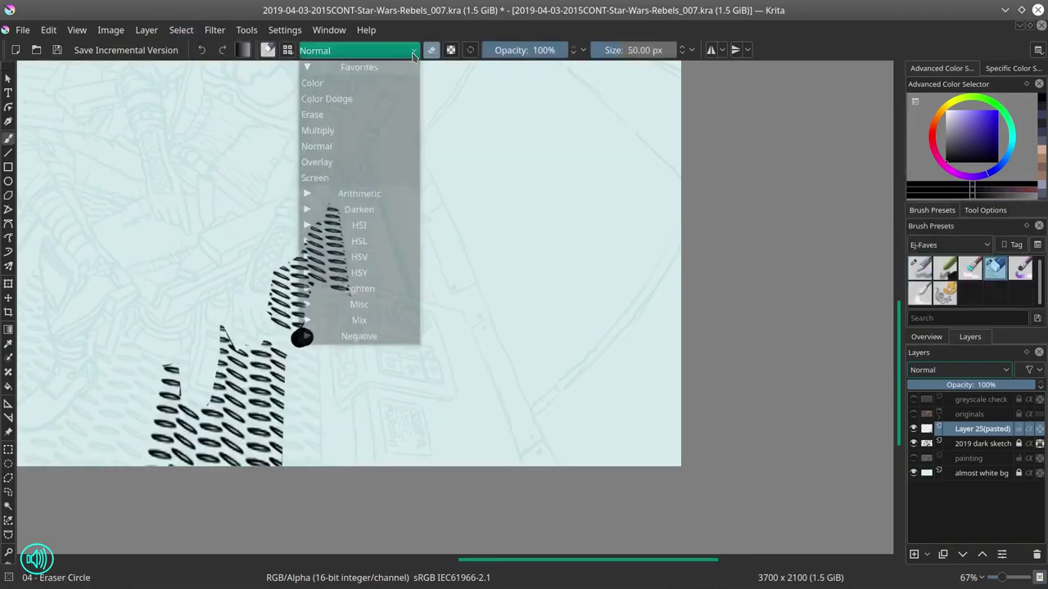
{"action": "left_click_drag", "start_coordinate": [383, 450], "coordinate": [580, 284]}
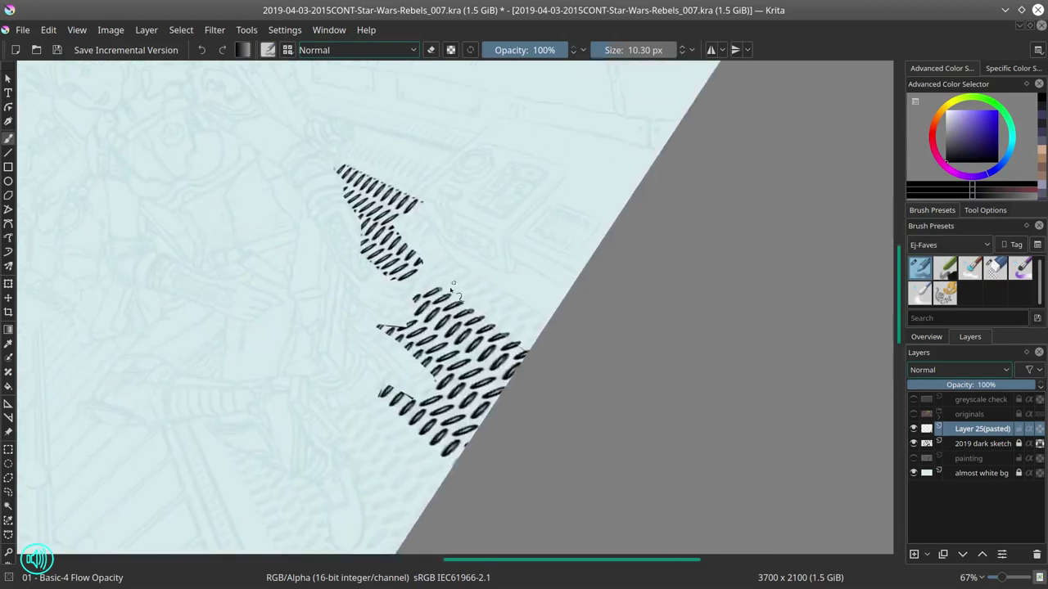
{"action": "key", "text": "e"}
{"action": "key", "text": "e"}
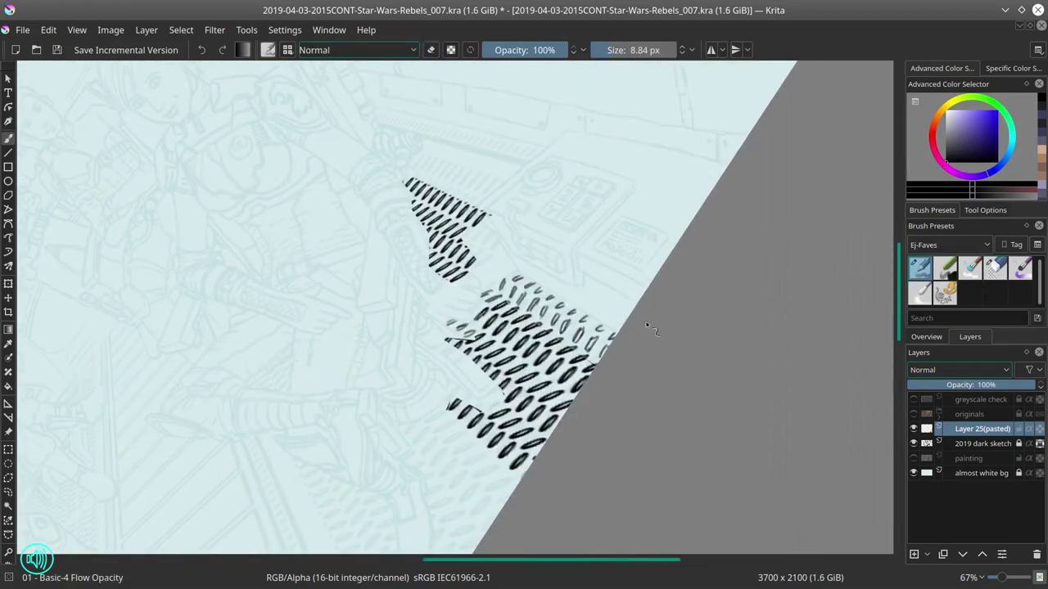
{"action": "left_click_drag", "start_coordinate": [647, 327], "coordinate": [508, 468]}
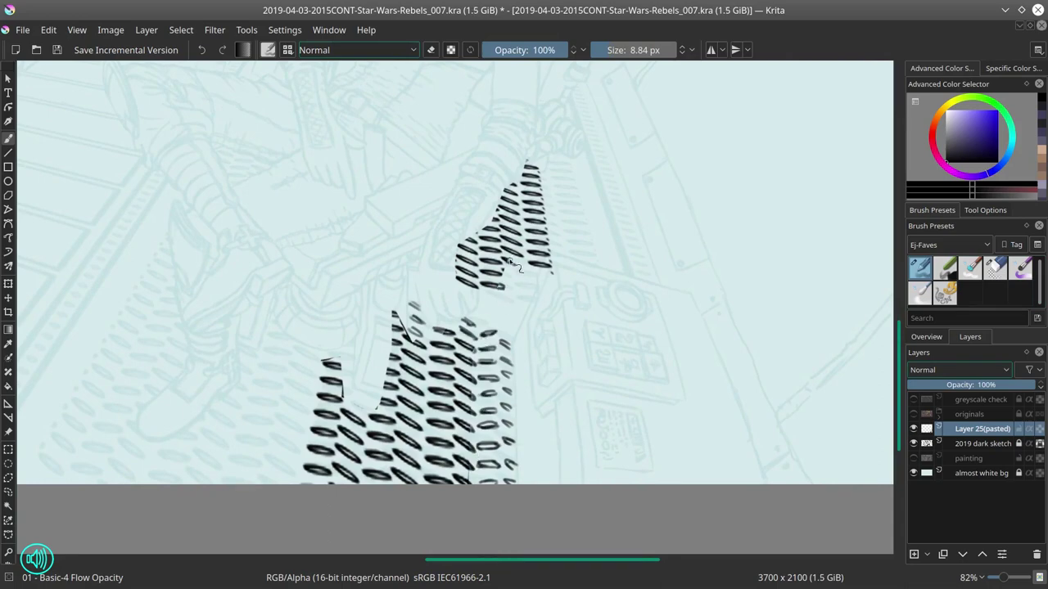
{"action": "key", "text": "e"}
{"action": "key", "text": "e"}
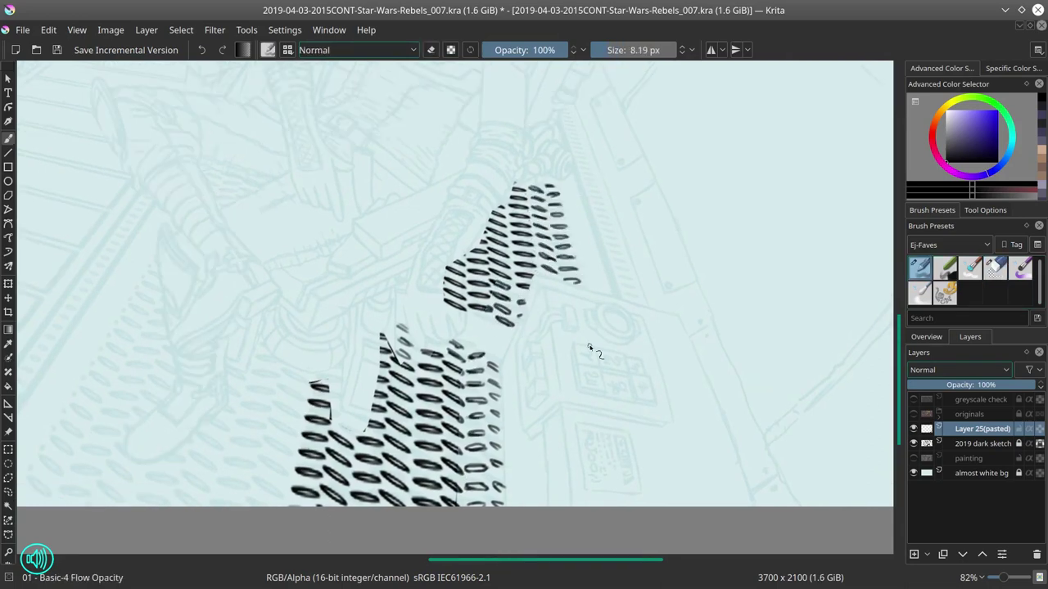
{"action": "scroll", "coordinate": [463, 440], "scroll_direction": "down", "scroll_amount": 4}
Step: Duplicate and rename the grating layer, place it below the dark sketch at 30% opacity
{"action": "key", "text": "ctrl+j"}
{"action": "double_click", "coordinate": [974, 428]}
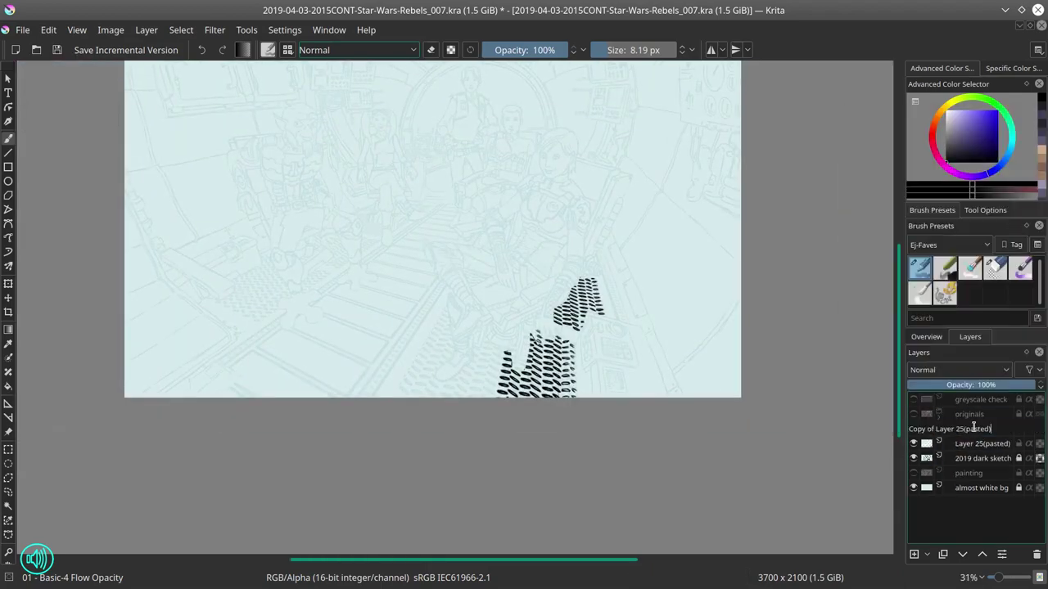
{"action": "left_click", "coordinate": [913, 428]}
{"action": "left_click", "coordinate": [913, 428]}
{"action": "left_click", "coordinate": [914, 428]}
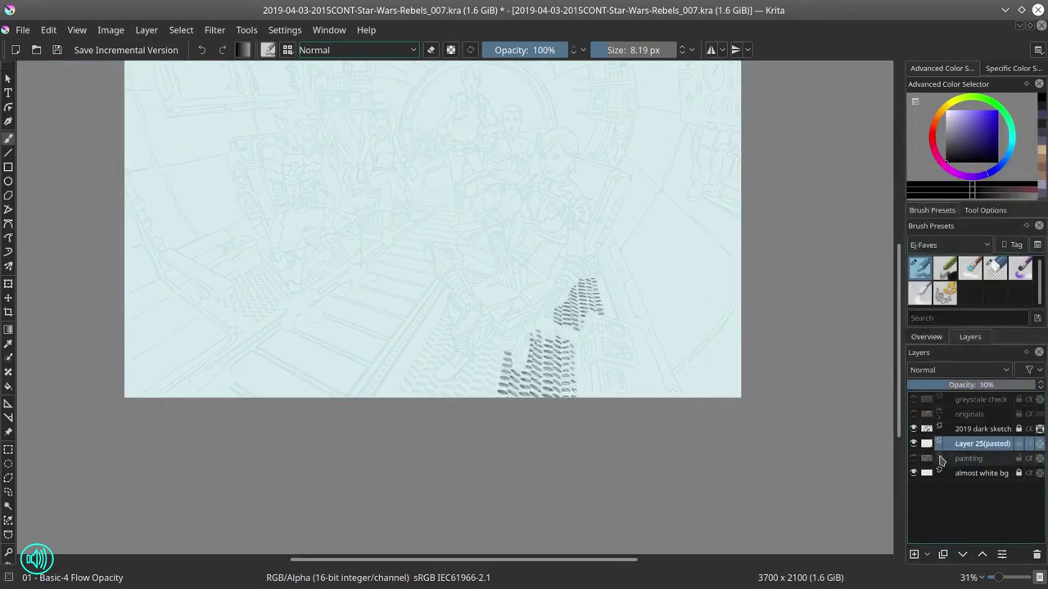
Step: Hide the dark sketch and grating layers, save, and switch to a soft blending brush
{"action": "left_click", "coordinate": [914, 428]}
{"action": "left_click", "coordinate": [913, 443]}
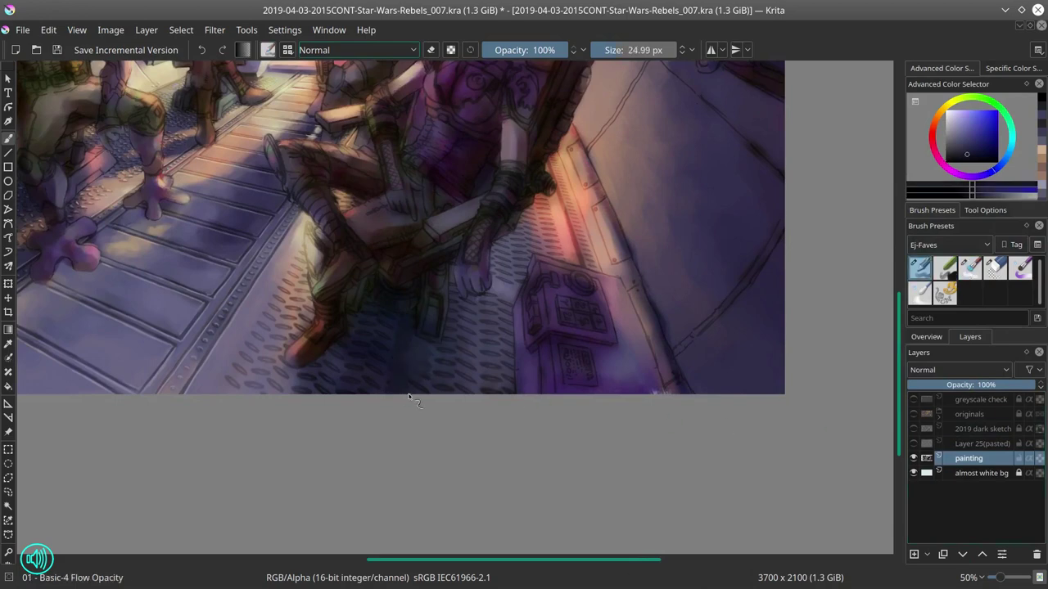
{"action": "key", "text": "ctrl+s"}
{"action": "key", "text": "slash"}
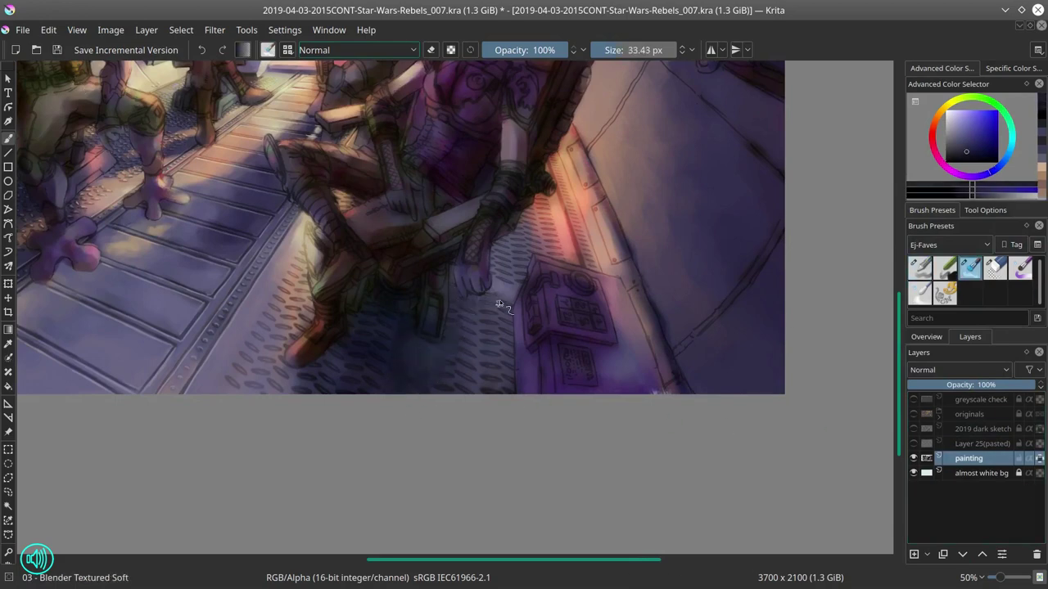
{"action": "scroll", "coordinate": [440, 344], "scroll_direction": "up", "scroll_amount": 3}
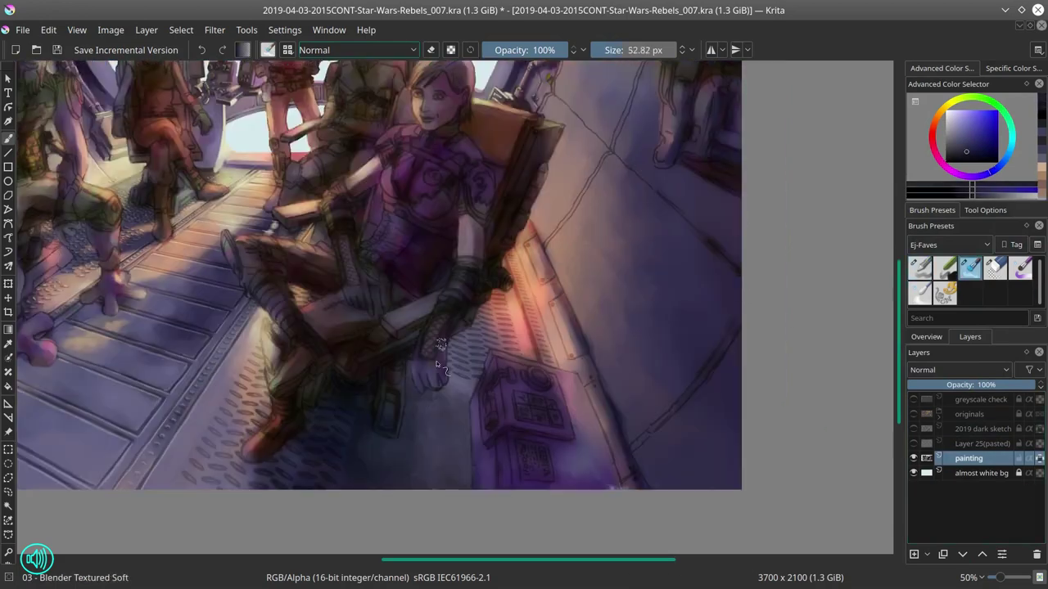
{"action": "scroll", "coordinate": [524, 356], "scroll_direction": "up", "scroll_amount": 1, "text": "ctrl"}
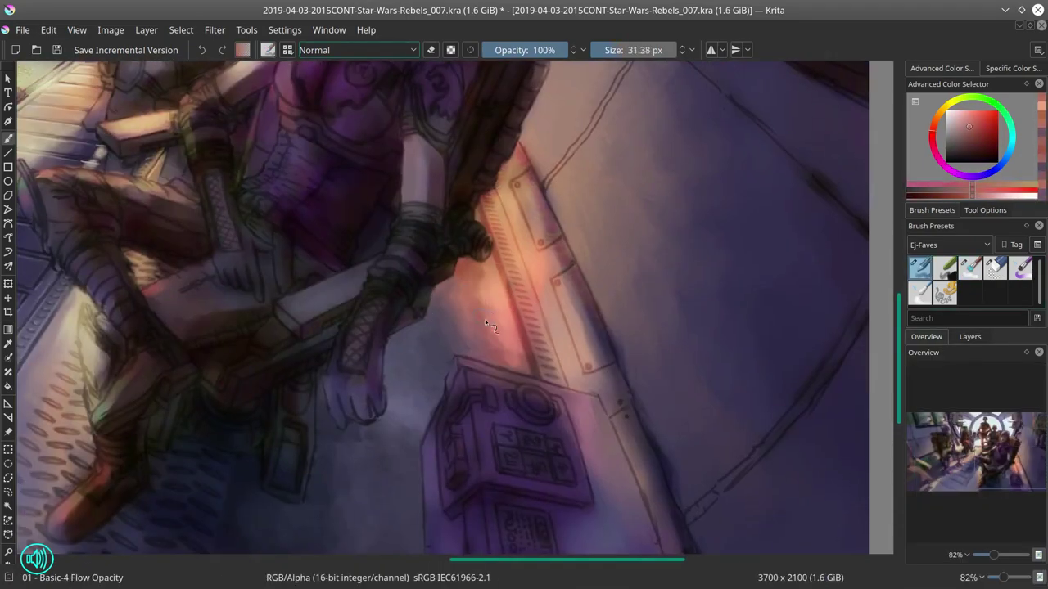
{"action": "left_click_drag", "start_coordinate": [329, 377], "coordinate": [367, 348]}
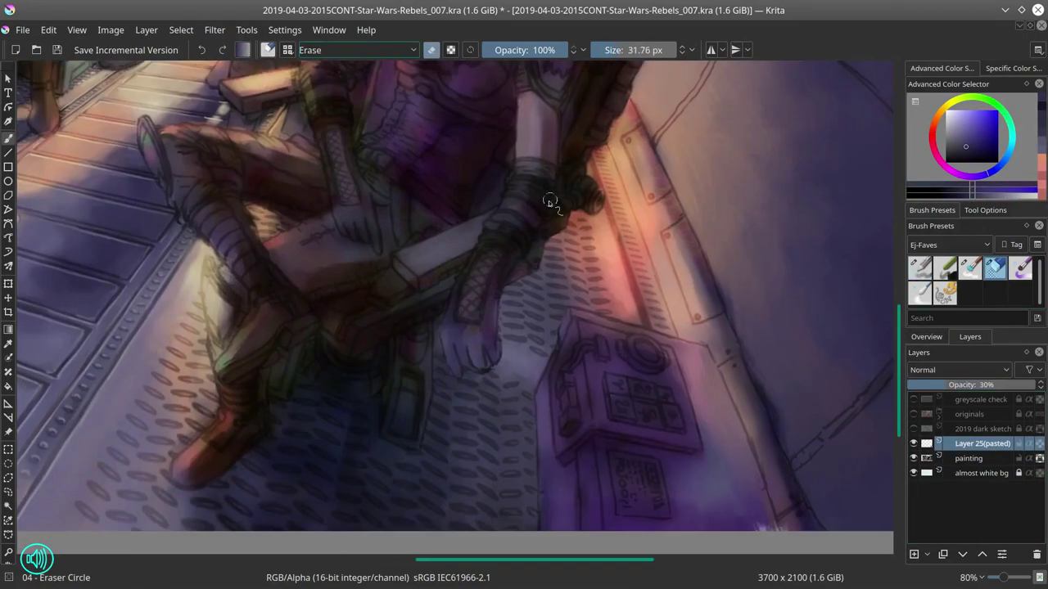
{"action": "scroll", "coordinate": [459, 483], "scroll_direction": "down", "scroll_amount": 4}
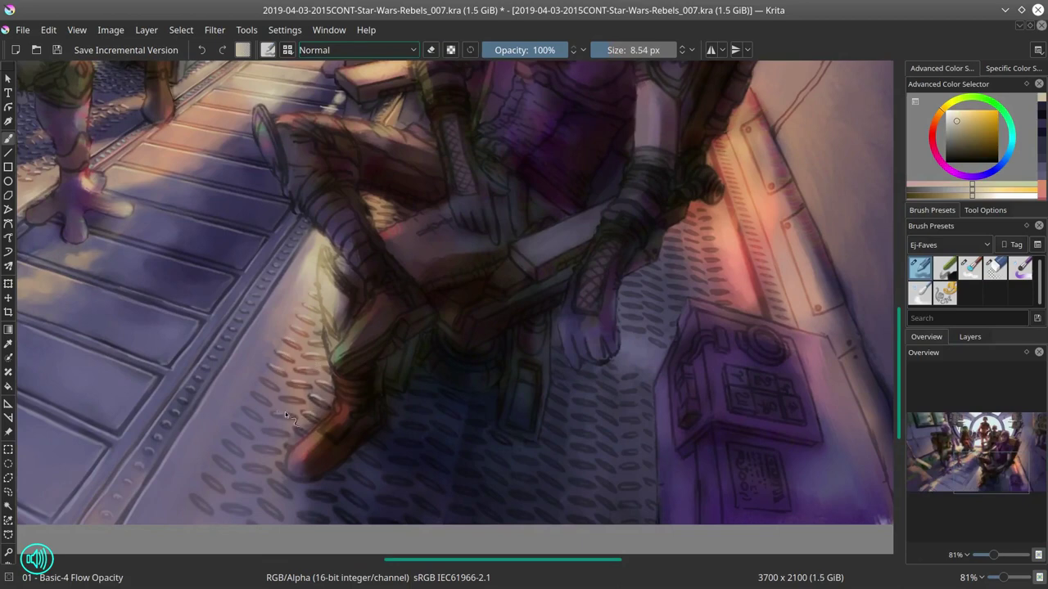
Step: Sample lavender and darker blue-violet tones from the floor beneath the seated figure
{"action": "left_click", "coordinate": [262, 395], "text": "ctrl"}
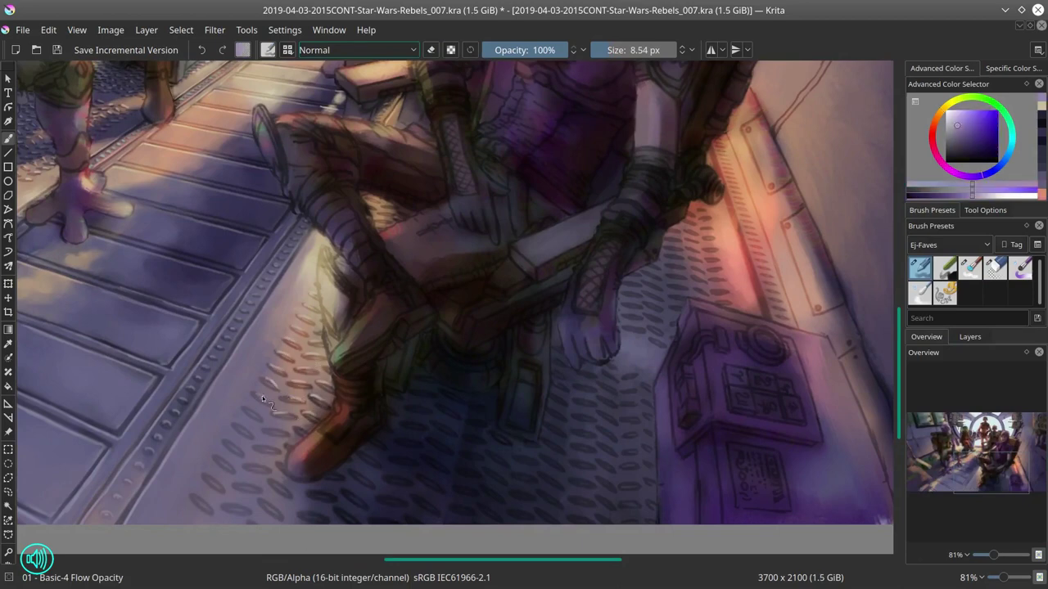
{"action": "left_click", "coordinate": [264, 447], "text": "ctrl"}
{"action": "left_click", "coordinate": [266, 502], "text": "ctrl"}
{"action": "left_click", "coordinate": [305, 514], "text": "ctrl"}
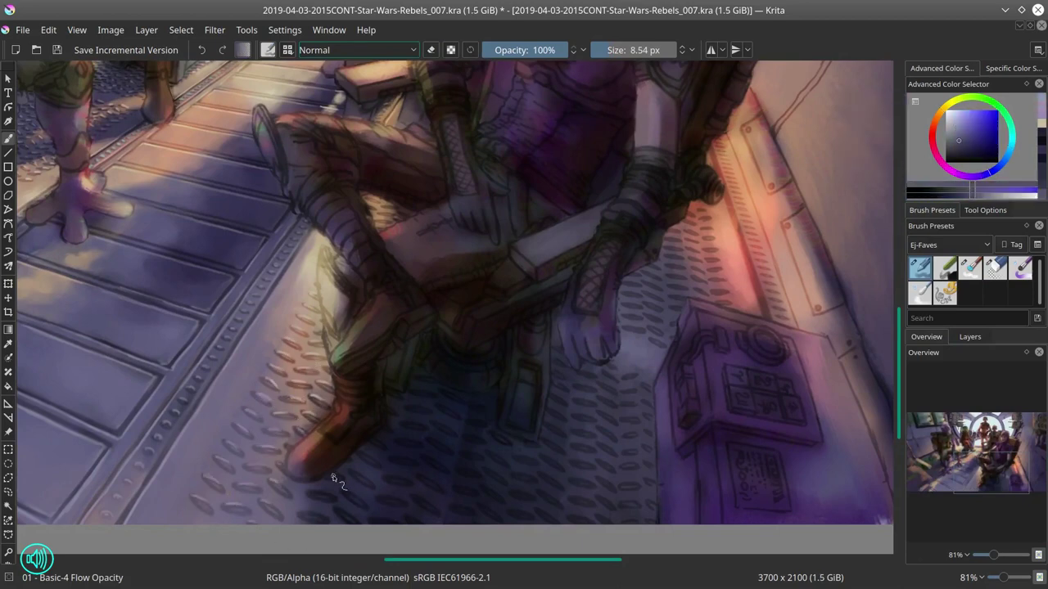
{"action": "left_click", "coordinate": [487, 442], "text": "ctrl"}
{"action": "left_click", "coordinate": [436, 465], "text": "ctrl"}
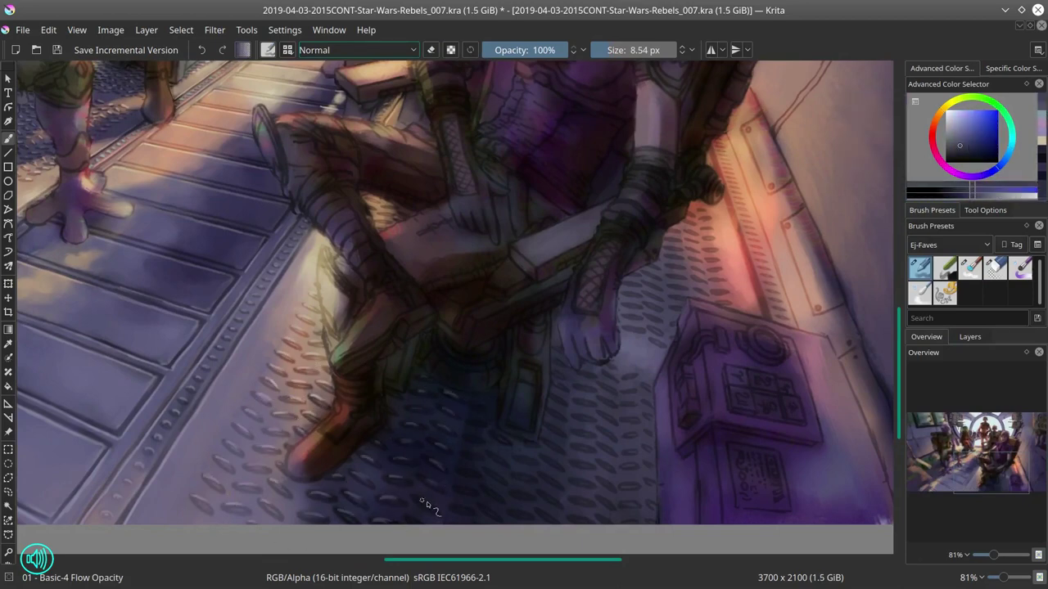
{"action": "left_click", "coordinate": [446, 433], "text": "ctrl"}
{"action": "left_click", "coordinate": [472, 438], "text": "ctrl"}
{"action": "key", "text": "bracketright"}
{"action": "key", "text": "bracketright"}
{"action": "left_click", "coordinate": [472, 438], "text": "ctrl"}
{"action": "key", "text": "bracketleft"}
{"action": "key", "text": "bracketleft"}
{"action": "key", "text": "bracketleft"}
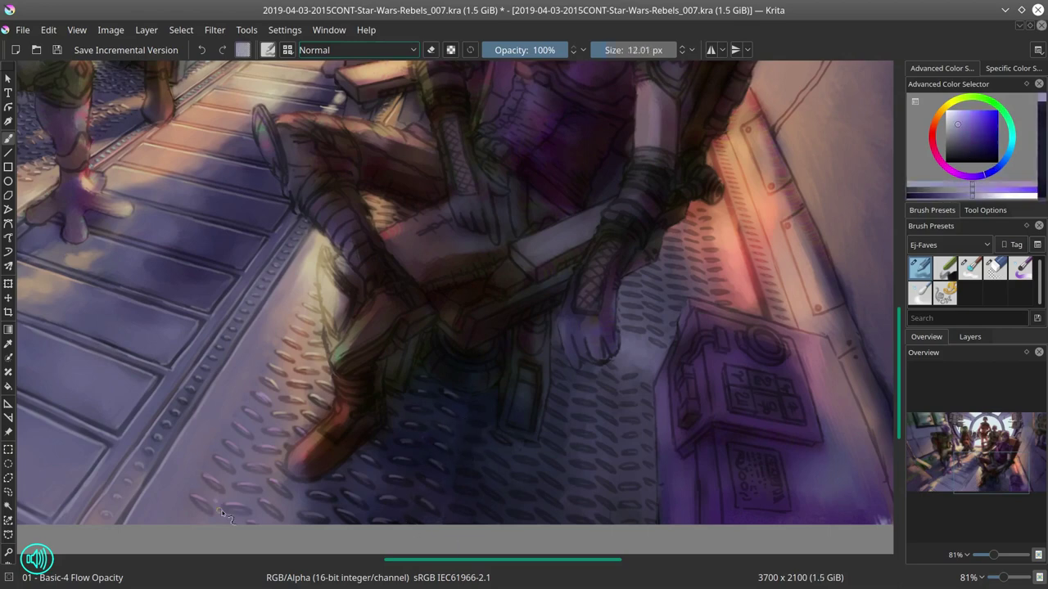
Step: Paint broad and fine blue-violet shading across the floor grating
{"action": "left_click", "coordinate": [472, 512], "text": "ctrl"}
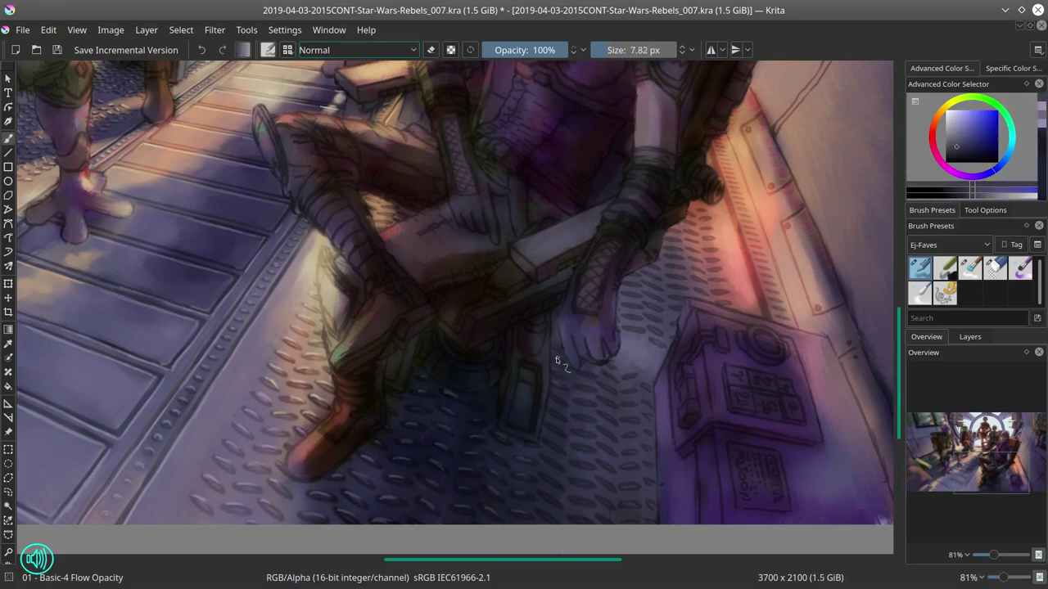
{"action": "left_click", "coordinate": [561, 432], "text": "ctrl"}
{"action": "left_click", "coordinate": [573, 516], "text": "ctrl"}
{"action": "key", "text": "bracketright"}
{"action": "left_click", "coordinate": [570, 417], "text": "ctrl"}
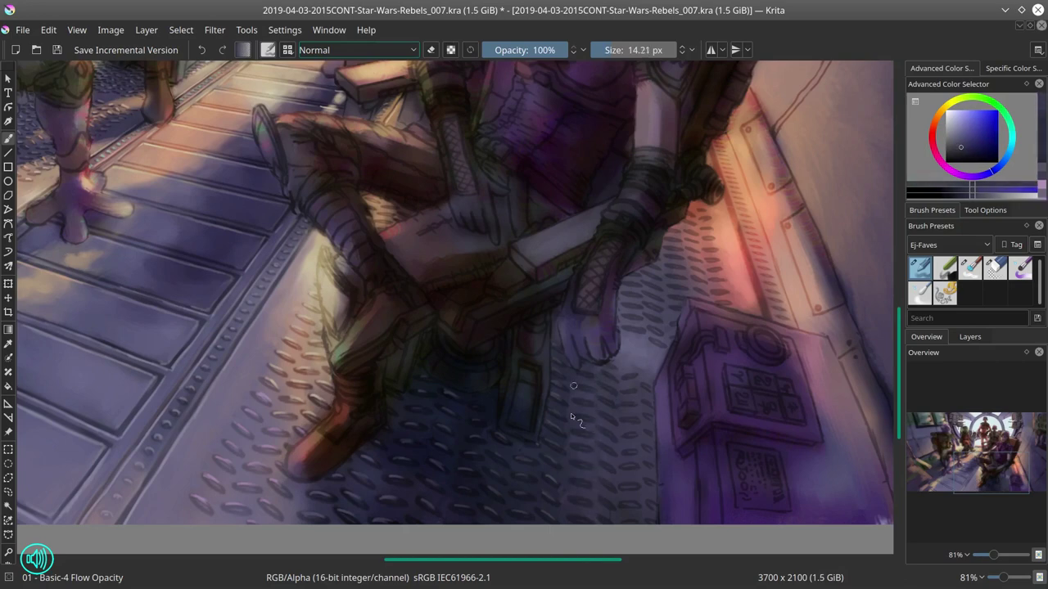
{"action": "left_click", "coordinate": [570, 417], "text": "ctrl"}
{"action": "key", "text": "bracketleft"}
{"action": "key", "text": "bracketleft"}
{"action": "left_click", "coordinate": [556, 374], "text": "ctrl"}
{"action": "left_click", "coordinate": [582, 430], "text": "ctrl"}
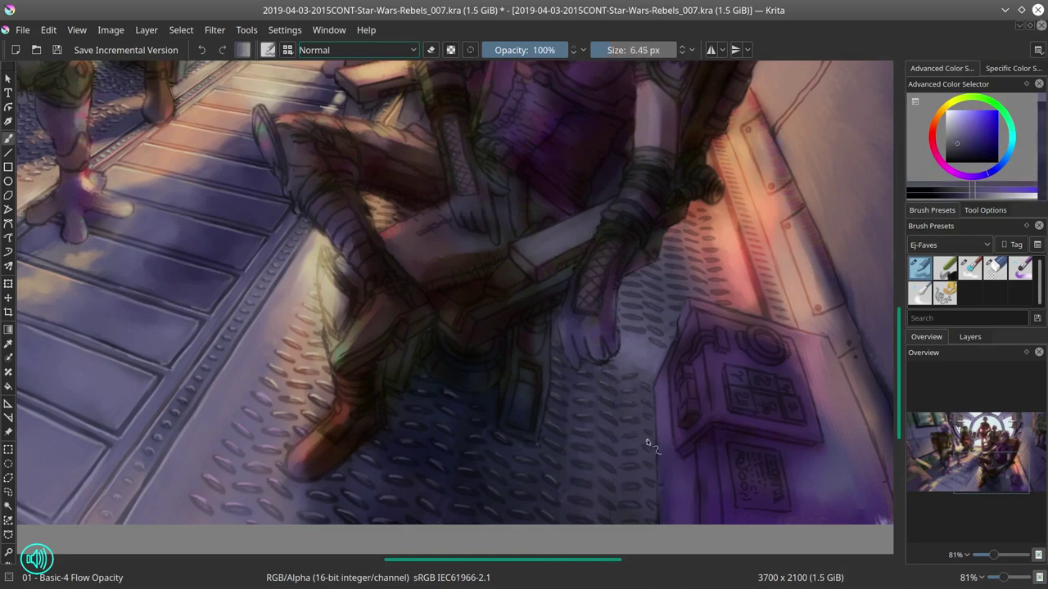
{"action": "left_click", "coordinate": [594, 448], "text": "ctrl"}
{"action": "scroll", "coordinate": [271, 288], "scroll_direction": "down", "scroll_amount": 6}
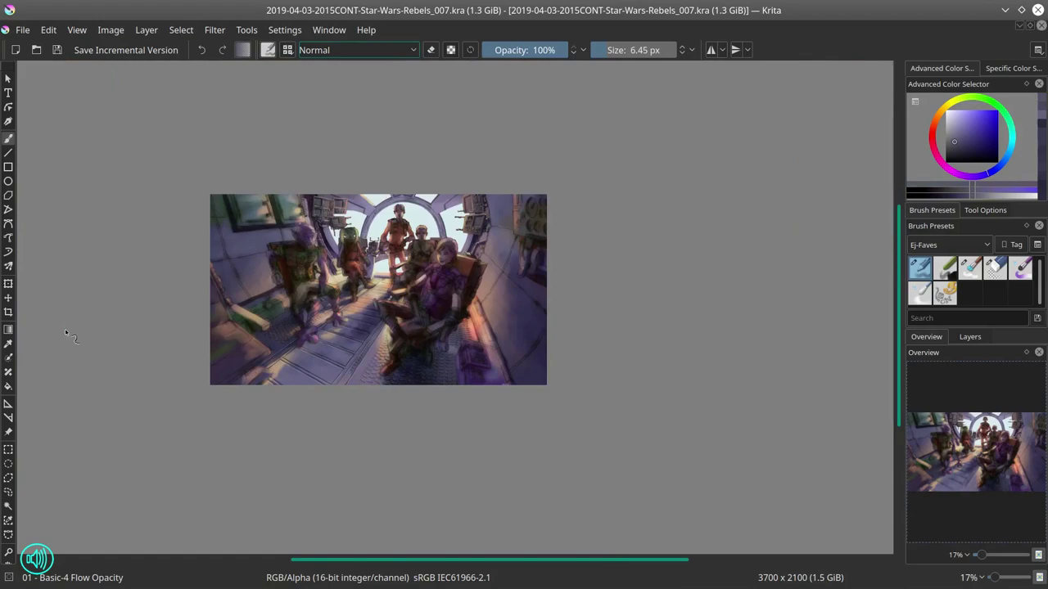
Step: Sample a peach tone and brush warm light along the wall edge beside the console
{"action": "scroll", "coordinate": [454, 319], "scroll_direction": "up", "scroll_amount": 6}
{"action": "left_click", "coordinate": [482, 421], "text": "ctrl"}
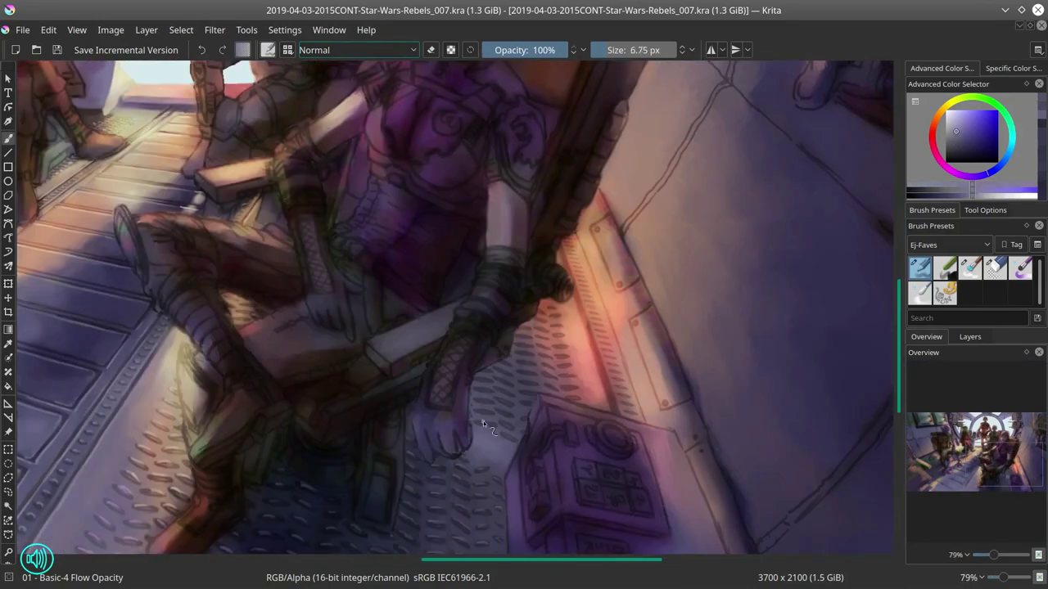
{"action": "left_click", "coordinate": [619, 299], "text": "ctrl"}
{"action": "mouse_move", "coordinate": [618, 299]}
{"action": "left_mouse_down"}
{"action": "mouse_move", "coordinate": [586, 298]}
{"action": "mouse_move", "coordinate": [602, 330]}
{"action": "left_mouse_up"}
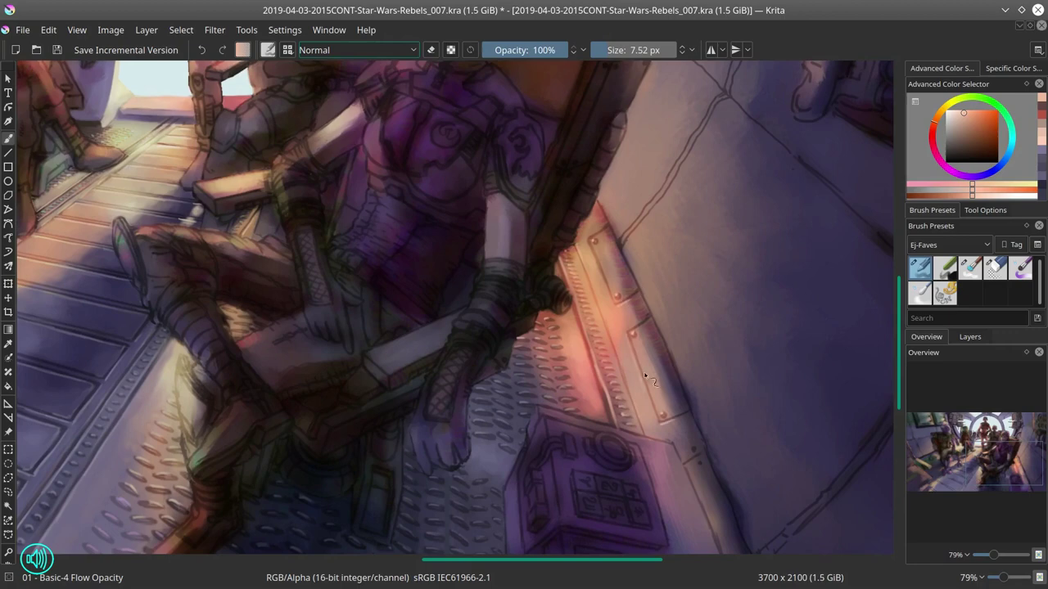
{"action": "mouse_move", "coordinate": [706, 464]}
{"action": "left_mouse_down"}
{"action": "mouse_move", "coordinate": [661, 407]}
{"action": "mouse_move", "coordinate": [681, 505]}
{"action": "left_mouse_up"}
{"action": "left_click", "coordinate": [660, 406], "text": "ctrl"}
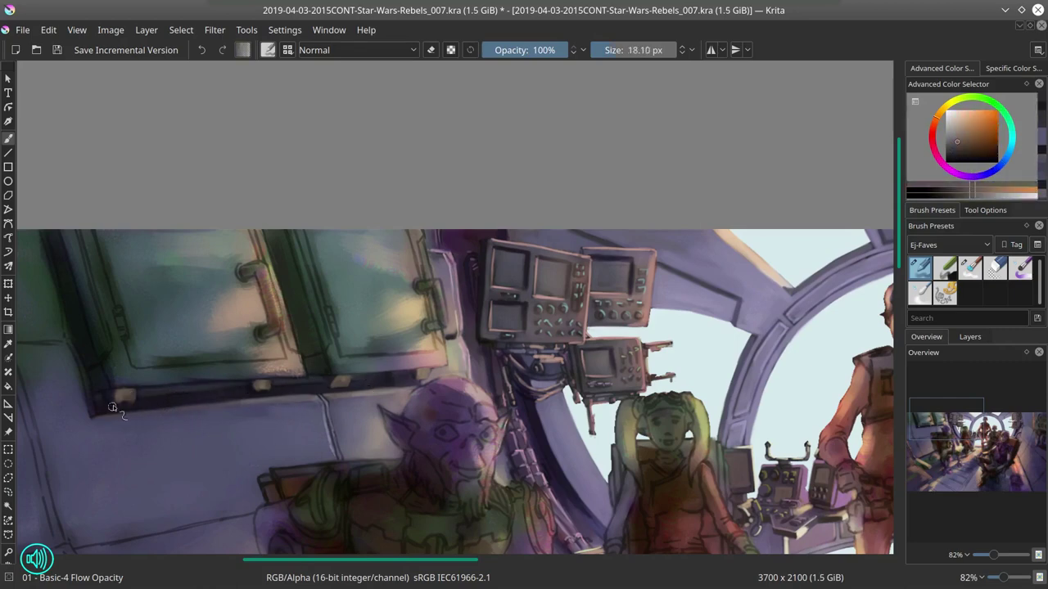
Step: Sample orange-brown and teal tones, then paint teal-grey strokes on the left window frame
{"action": "left_click", "coordinate": [258, 387], "text": "ctrl"}
{"action": "left_click", "coordinate": [117, 373], "text": "ctrl"}
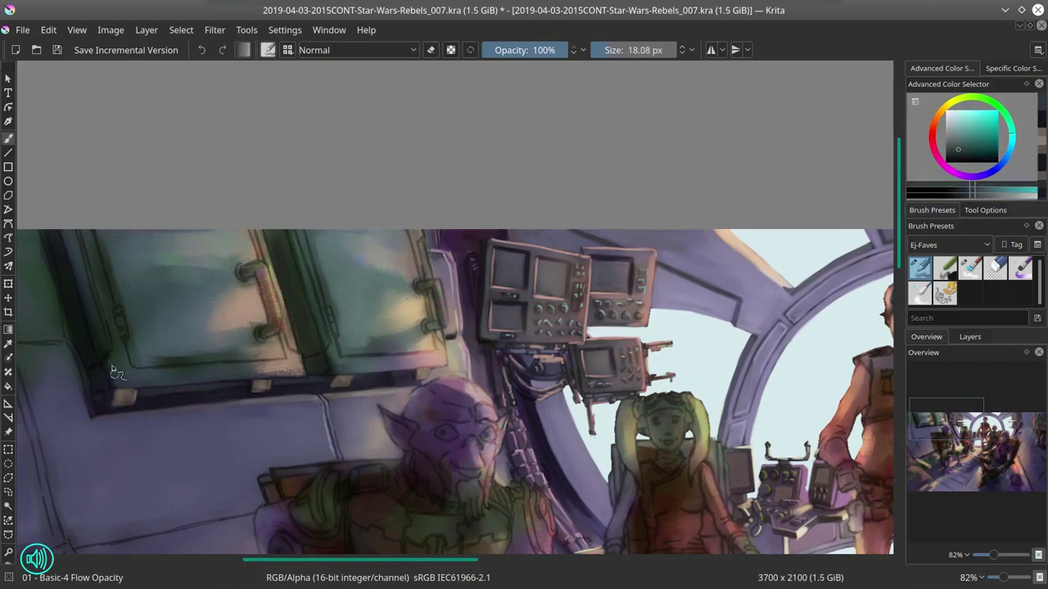
{"action": "left_click", "coordinate": [103, 343], "text": "ctrl"}
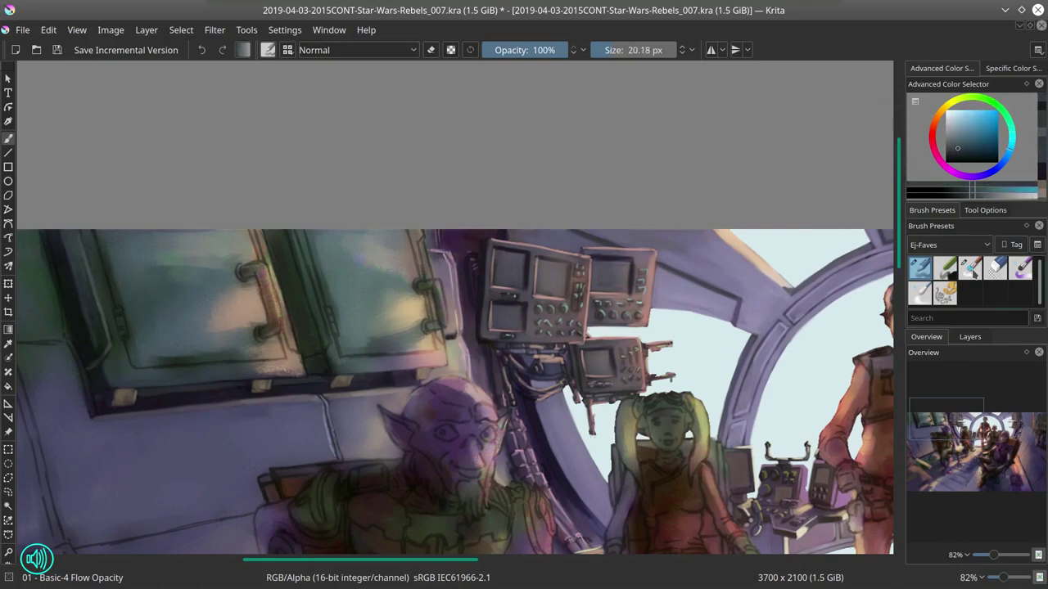
{"action": "key", "text": "slash"}
{"action": "mouse_move", "coordinate": [67, 235]}
{"action": "left_mouse_down"}
{"action": "mouse_move", "coordinate": [114, 224]}
{"action": "mouse_move", "coordinate": [168, 179]}
{"action": "left_mouse_up"}
{"action": "key", "text": "slash"}
{"action": "left_click", "coordinate": [169, 180], "text": "ctrl"}
{"action": "mouse_move", "coordinate": [193, 215]}
{"action": "left_mouse_down"}
{"action": "mouse_move", "coordinate": [189, 247]}
{"action": "mouse_move", "coordinate": [211, 305]}
{"action": "left_mouse_up"}
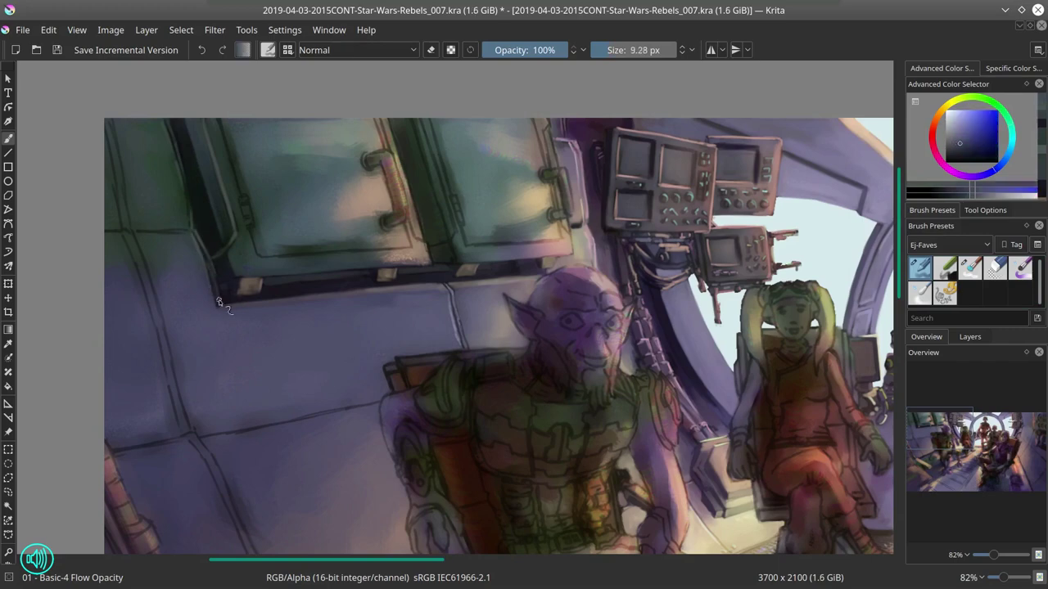
Step: Paint a warm beige highlight along the ledge edge and small strokes on the left wall panels
{"action": "left_click", "coordinate": [133, 240], "text": "ctrl"}
{"action": "left_click", "coordinate": [106, 239], "text": "ctrl"}
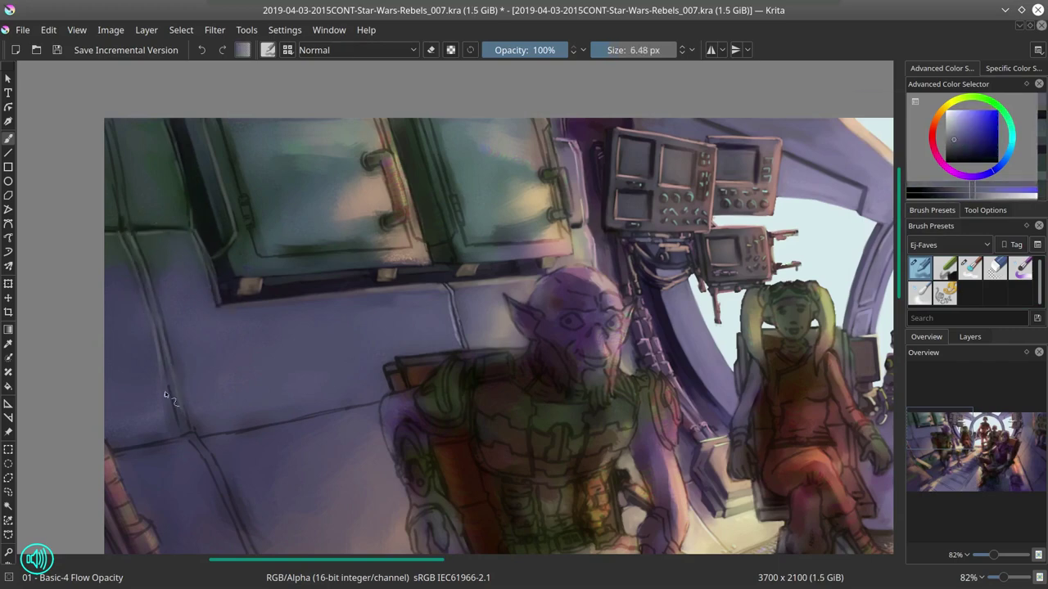
{"action": "left_click_drag", "start_coordinate": [234, 265], "coordinate": [280, 441]}
{"action": "left_click_drag", "start_coordinate": [205, 436], "coordinate": [381, 405]}
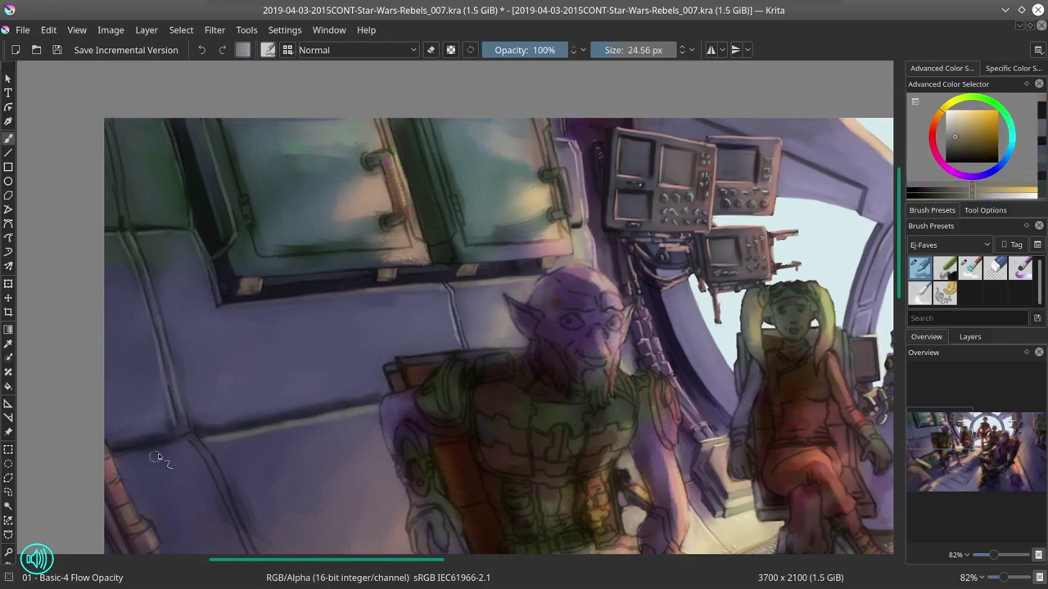
{"action": "mouse_move", "coordinate": [149, 219]}
{"action": "left_mouse_down", "text": "shift"}
{"action": "mouse_move", "coordinate": [154, 324]}
{"action": "mouse_move", "coordinate": [152, 151]}
{"action": "mouse_move", "coordinate": [123, 193]}
{"action": "mouse_move", "coordinate": [158, 273]}
{"action": "left_mouse_up", "text": "shift"}
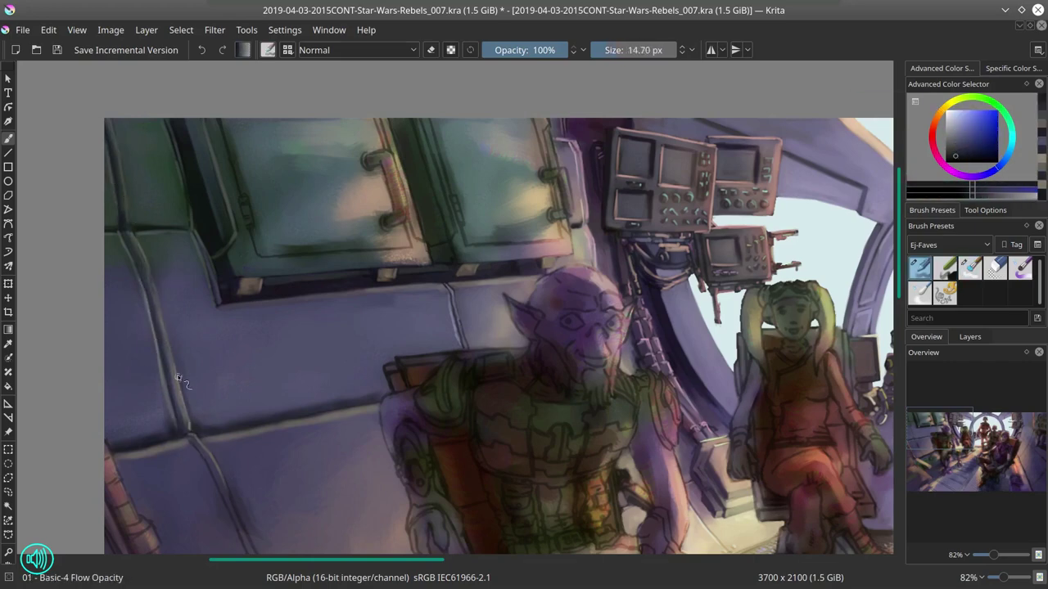
Step: Paint dark reddish-brown cabinet detail and fine strokes along the wall seams
{"action": "left_click_drag", "start_coordinate": [205, 431], "coordinate": [158, 468]}
{"action": "left_click", "coordinate": [174, 174], "text": "ctrl"}
{"action": "left_click_drag", "start_coordinate": [173, 174], "coordinate": [164, 174], "text": "shift"}
{"action": "key", "text": "alt+shift+d"}
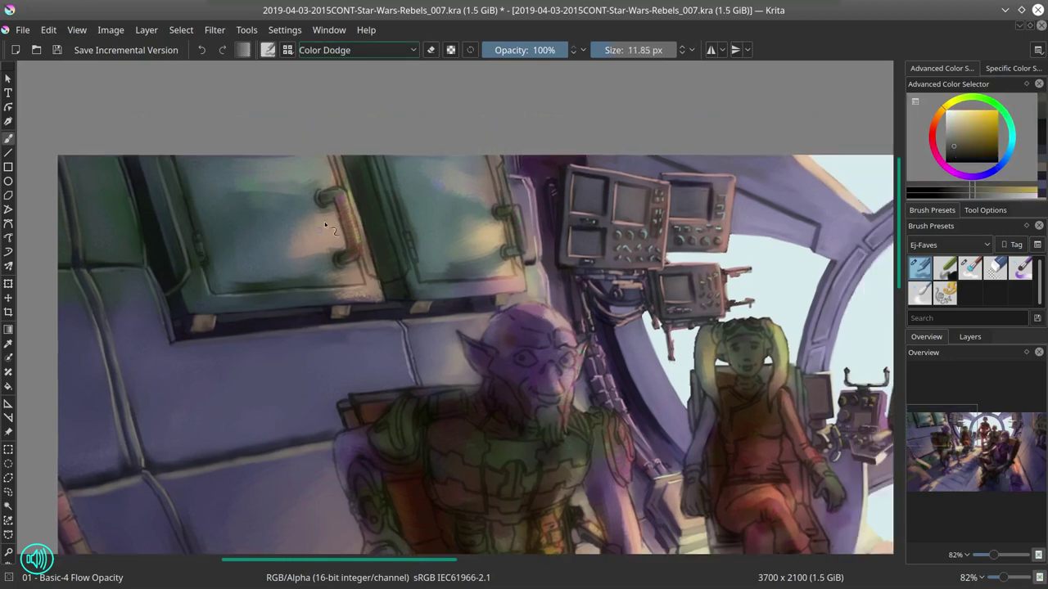
{"action": "left_click", "coordinate": [327, 227], "text": "ctrl"}
{"action": "key", "text": "alt+shift+n"}
{"action": "mouse_move", "coordinate": [327, 228]}
{"action": "left_mouse_down", "text": "shift"}
{"action": "mouse_move", "coordinate": [209, 292]}
{"action": "mouse_move", "coordinate": [279, 283]}
{"action": "mouse_move", "coordinate": [377, 295]}
{"action": "mouse_move", "coordinate": [415, 361]}
{"action": "left_mouse_up", "text": "shift"}
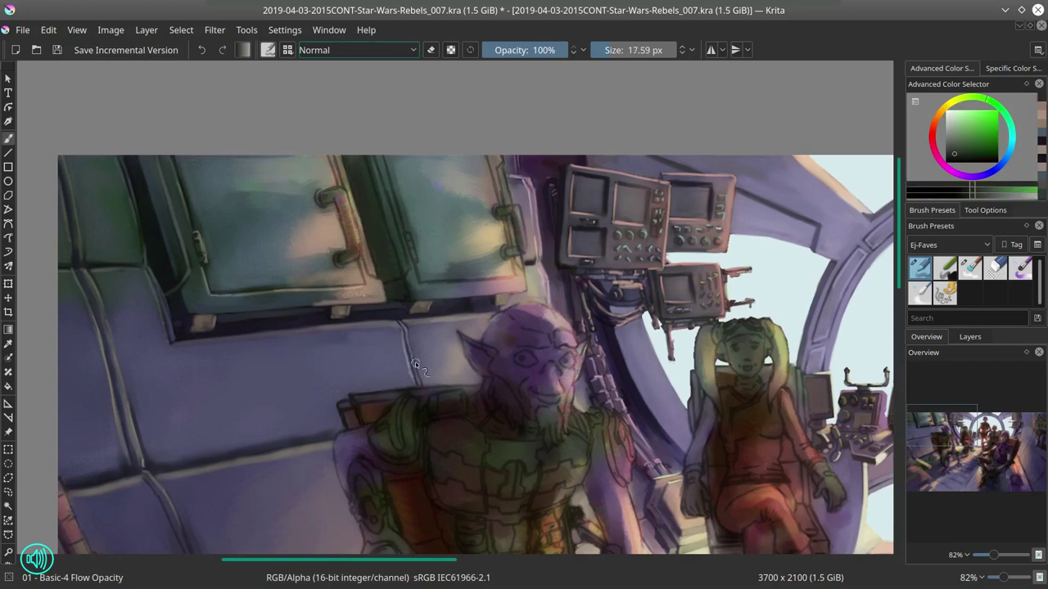
{"action": "mouse_move", "coordinate": [252, 301]}
{"action": "left_mouse_down", "text": "shift"}
{"action": "mouse_move", "coordinate": [237, 299]}
{"action": "mouse_move", "coordinate": [372, 278]}
{"action": "mouse_move", "coordinate": [328, 154]}
{"action": "left_mouse_up", "text": "shift"}
Step: Sample a dark olive-yellow with the Blender Textured Soft brush and save the painting
{"action": "left_click", "coordinate": [320, 198], "text": "ctrl"}
{"action": "key", "text": "slash"}
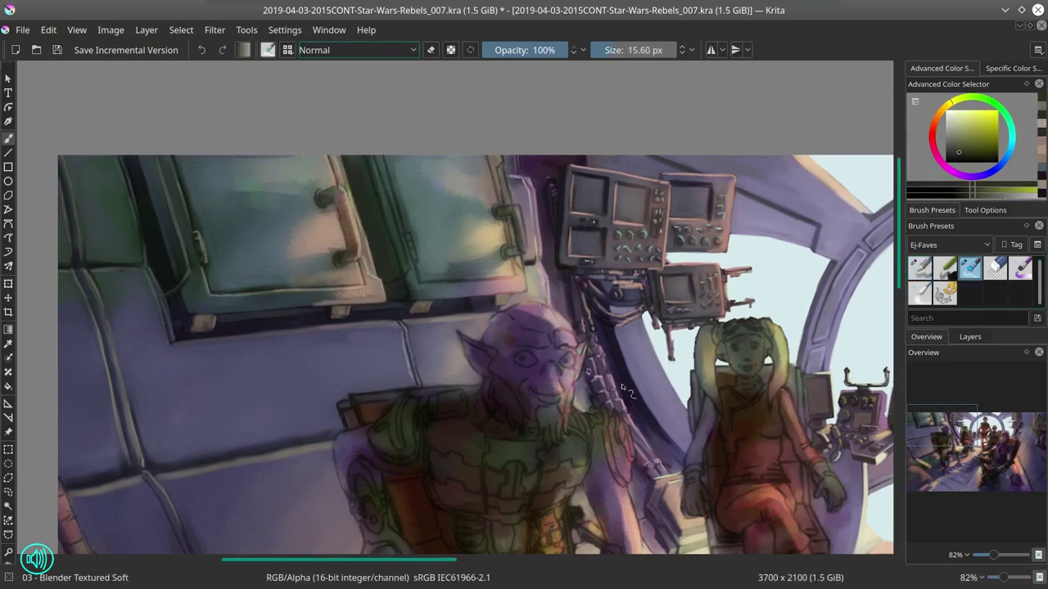
{"action": "scroll", "coordinate": [415, 211], "scroll_direction": "down", "scroll_amount": 6}
{"action": "left_click", "coordinate": [56, 50]}
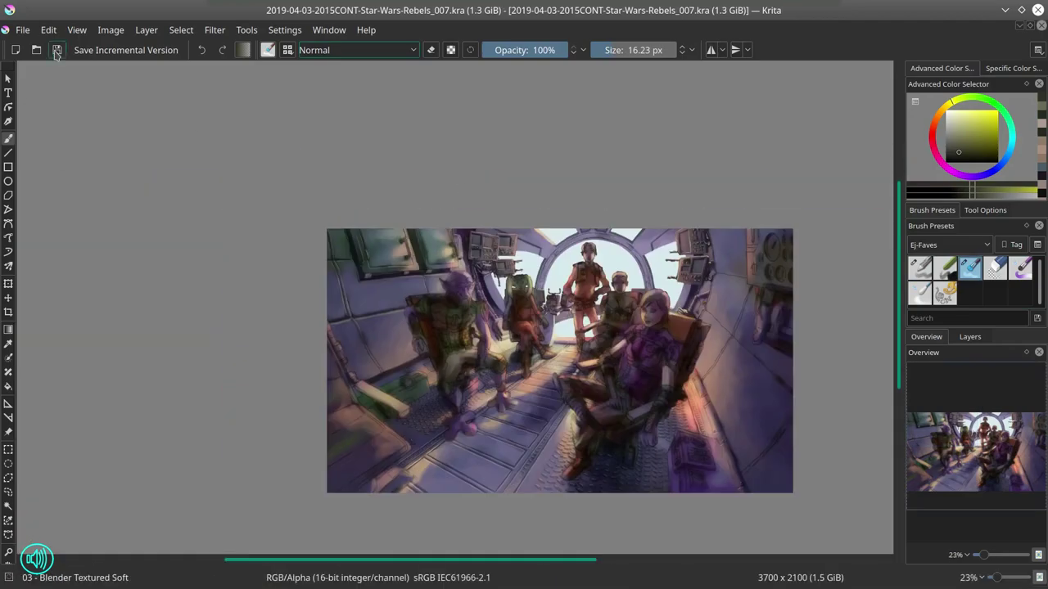
Step: Pick a light teal-grey from the cabinets with a smaller Basic-4 brush and save
{"action": "key", "text": "slash"}
{"action": "scroll", "coordinate": [376, 360], "scroll_direction": "up", "scroll_amount": 6}
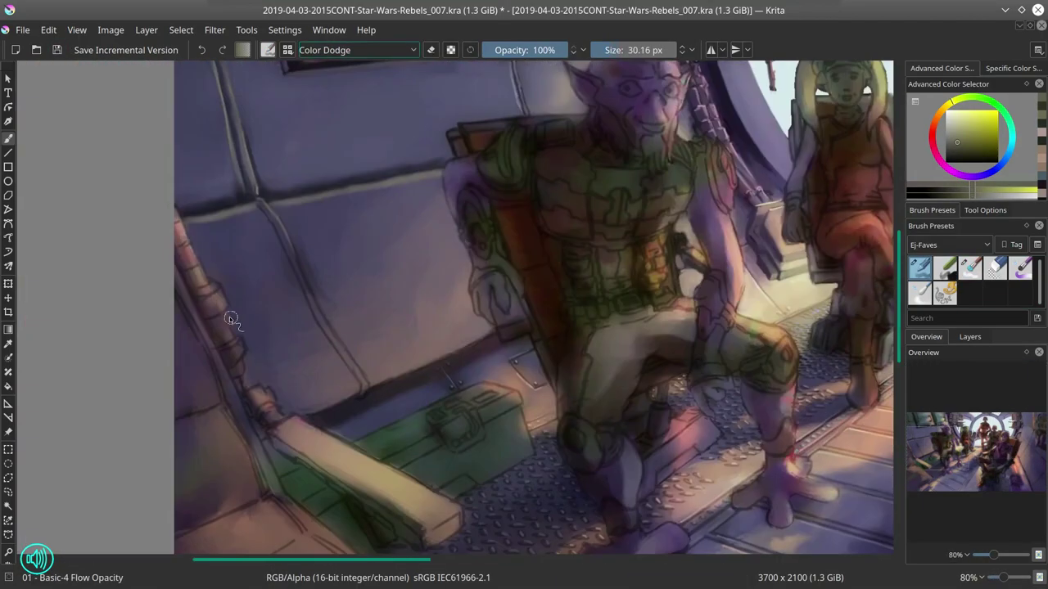
{"action": "left_click_drag", "start_coordinate": [268, 472], "coordinate": [393, 307]}
{"action": "left_click", "coordinate": [396, 277], "text": "ctrl"}
{"action": "key", "text": "bracketleft"}
{"action": "key", "text": "bracketleft"}
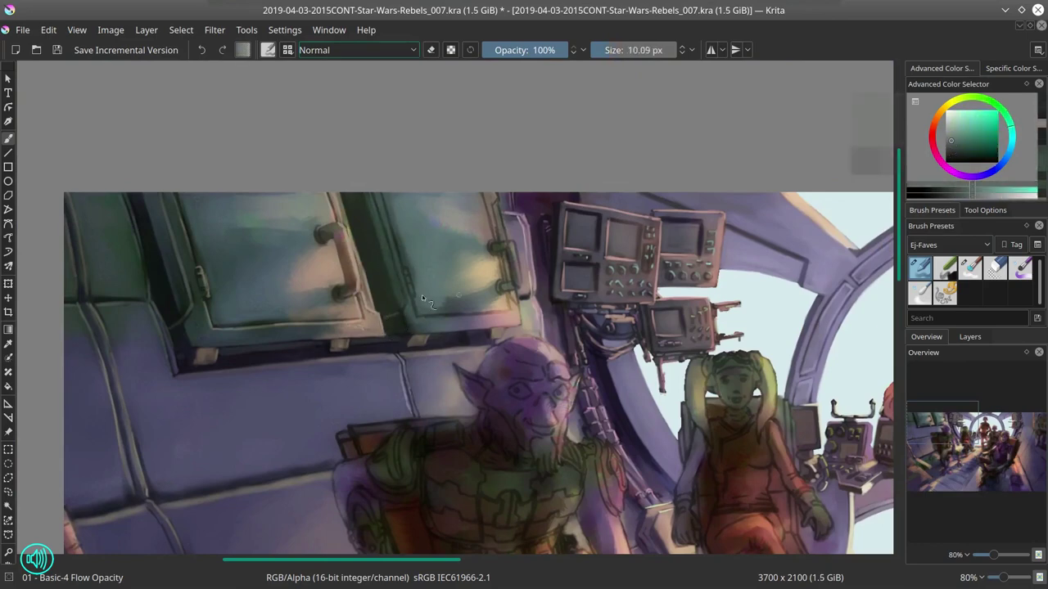
{"action": "key", "text": "bracketleft"}
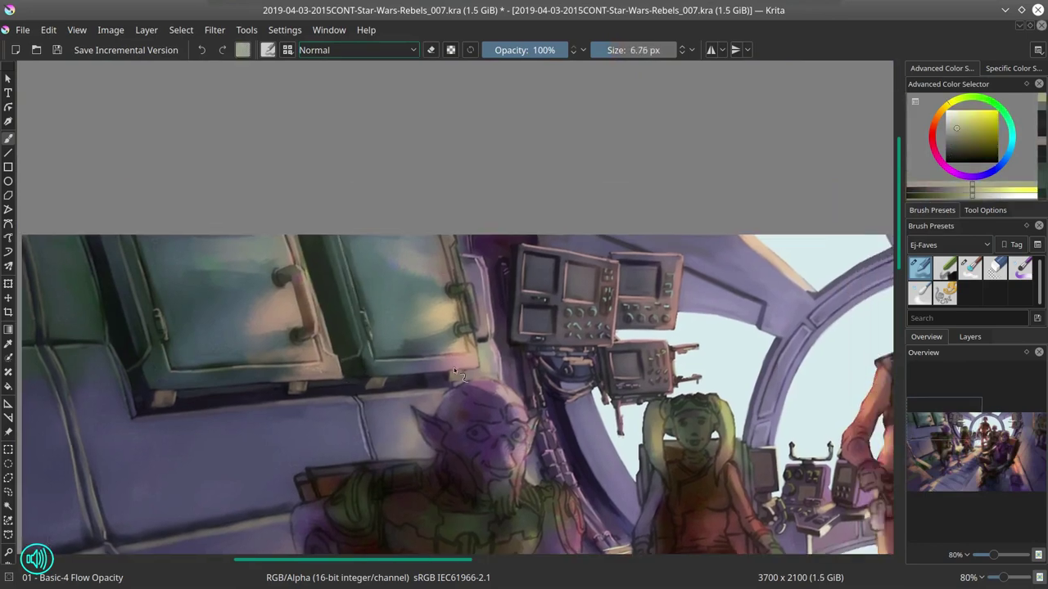
{"action": "key", "text": "ctrl+s"}
Step: Sample dark brown and pale tan, then fit and mirror the whole painting to check composition
{"action": "key", "text": "slash"}
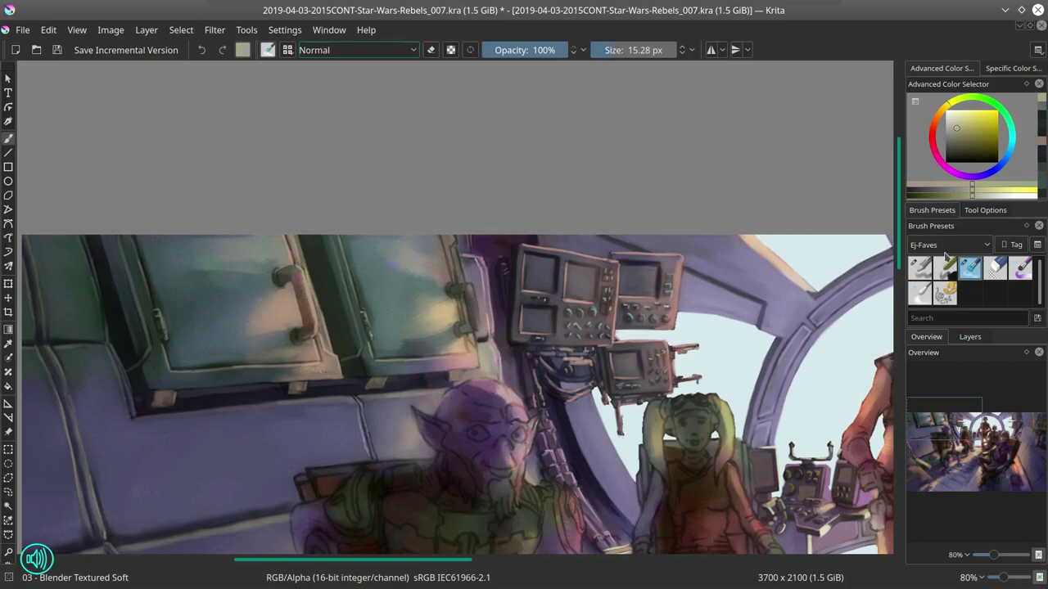
{"action": "left_click", "coordinate": [463, 323], "text": "ctrl"}
{"action": "key", "text": "bracketleft"}
{"action": "key", "text": "slash"}
{"action": "left_click", "coordinate": [444, 252], "text": "ctrl"}
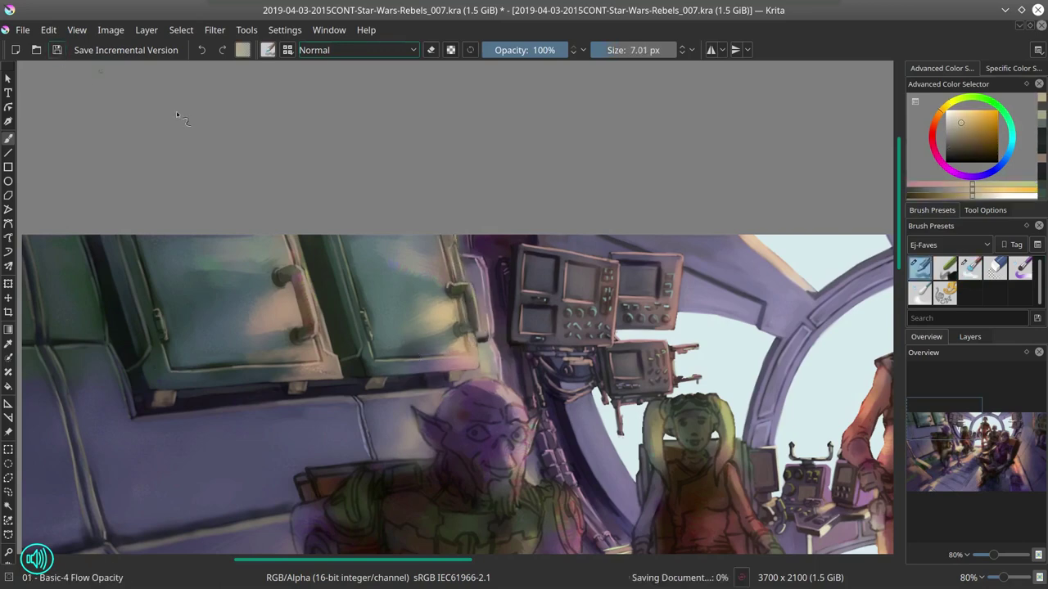
{"action": "key", "text": "ctrl+shift+slash"}
{"action": "key", "text": "m"}
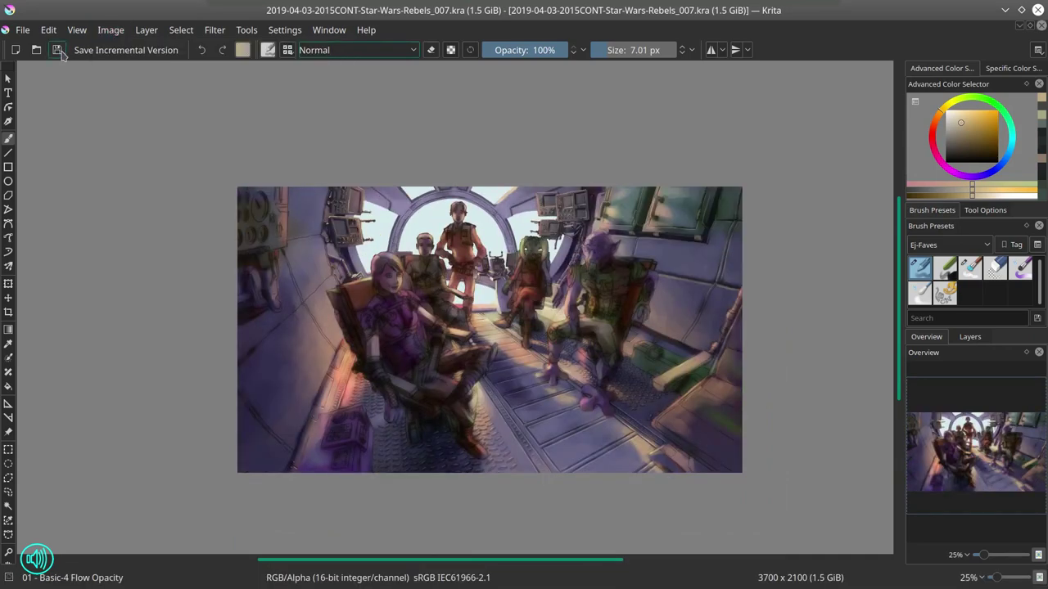
Step: Paint a light pink highlight along the seat seam
{"action": "scroll", "coordinate": [605, 262], "scroll_direction": "up", "scroll_amount": 5}
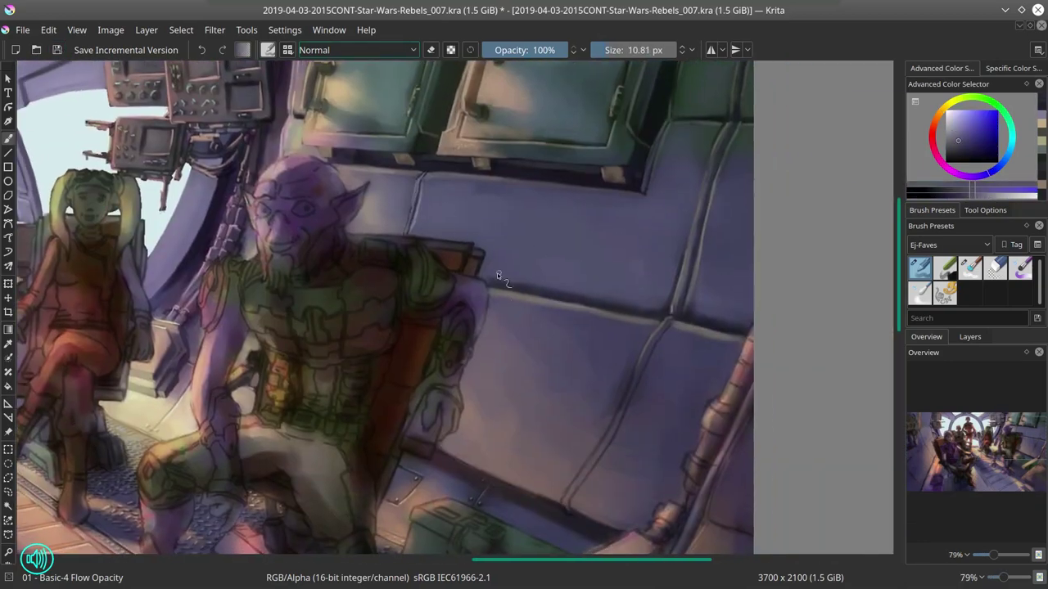
{"action": "left_click_drag", "start_coordinate": [497, 274], "coordinate": [464, 220]}
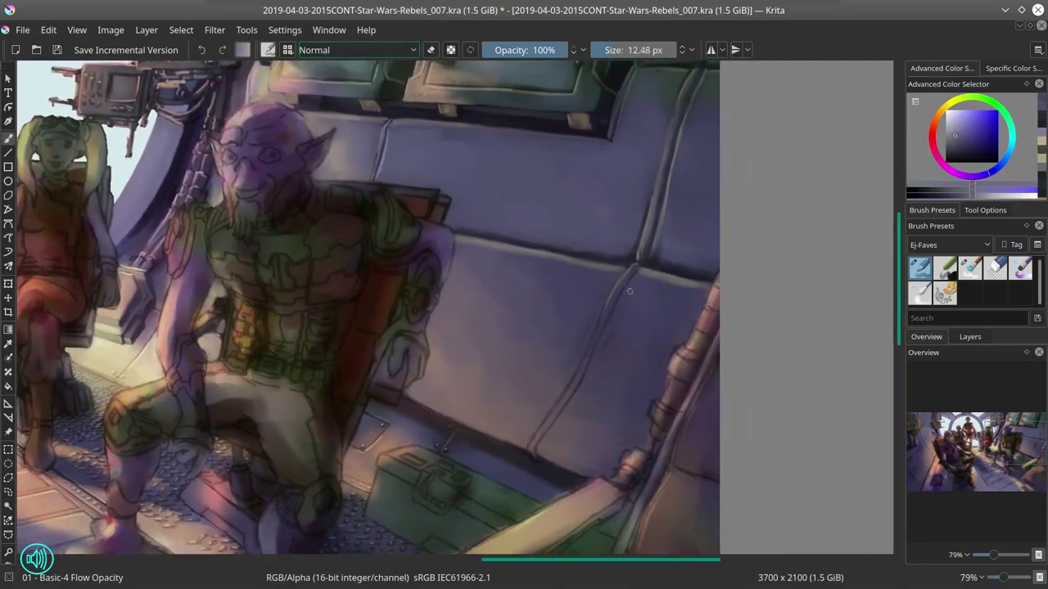
{"action": "left_click", "coordinate": [491, 422], "text": "ctrl"}
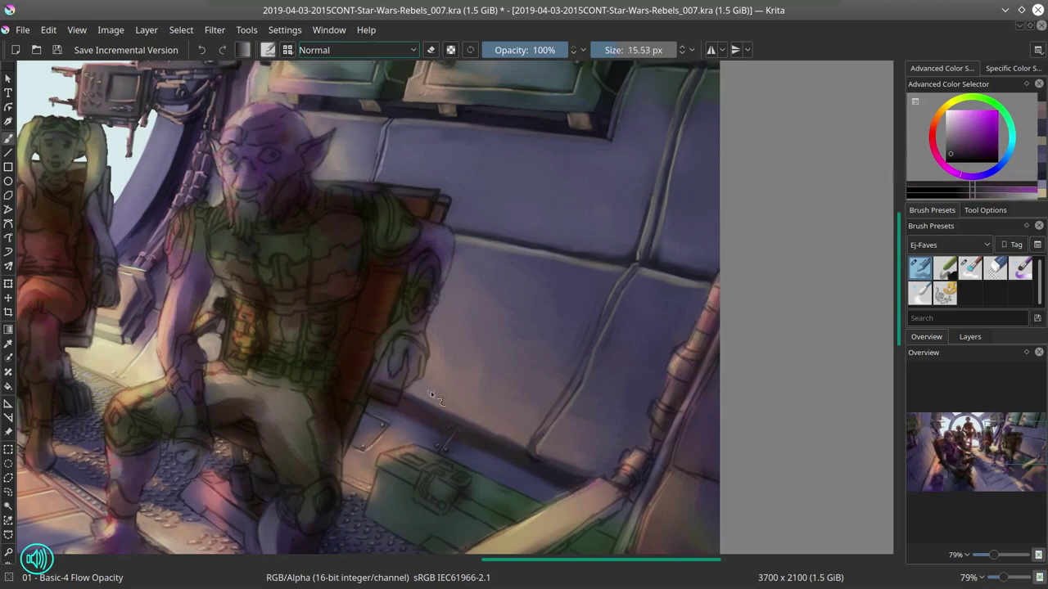
{"action": "key", "text": "bracketleft"}
{"action": "key", "text": "bracketleft"}
{"action": "key", "text": "bracketleft"}
{"action": "mouse_move", "coordinate": [604, 313]}
{"action": "left_mouse_down"}
{"action": "mouse_move", "coordinate": [565, 399]}
{"action": "mouse_move", "coordinate": [525, 371]}
{"action": "left_mouse_up"}
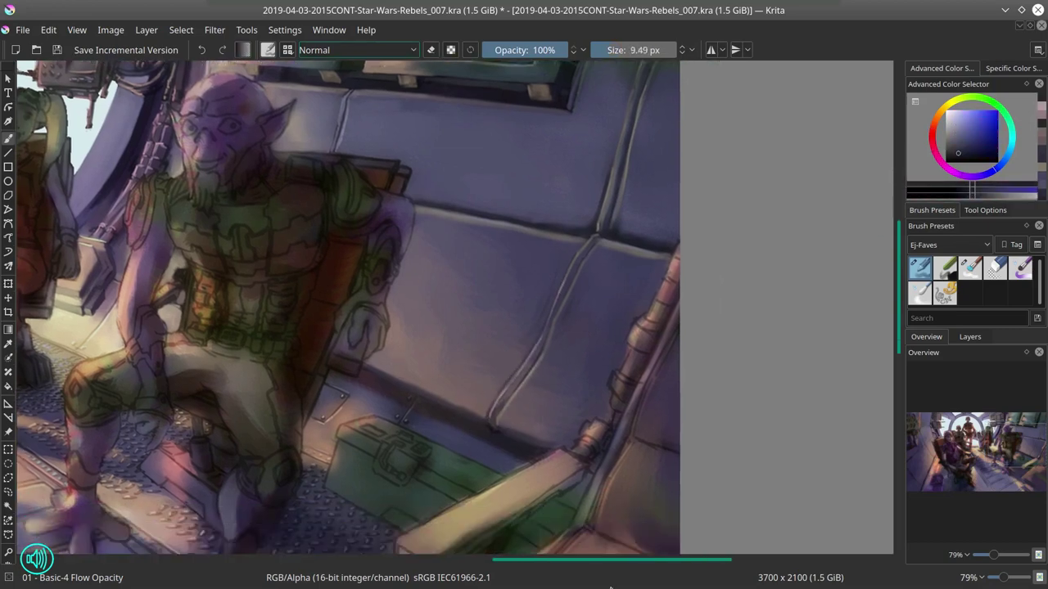
{"action": "key", "text": "bracketright"}
{"action": "key", "text": "bracketright"}
Step: Sample peach highlight tones and the crate's green while shrinking the brush for the crate edges
{"action": "left_click", "coordinate": [379, 429], "text": "ctrl"}
{"action": "left_click", "coordinate": [353, 427], "text": "ctrl"}
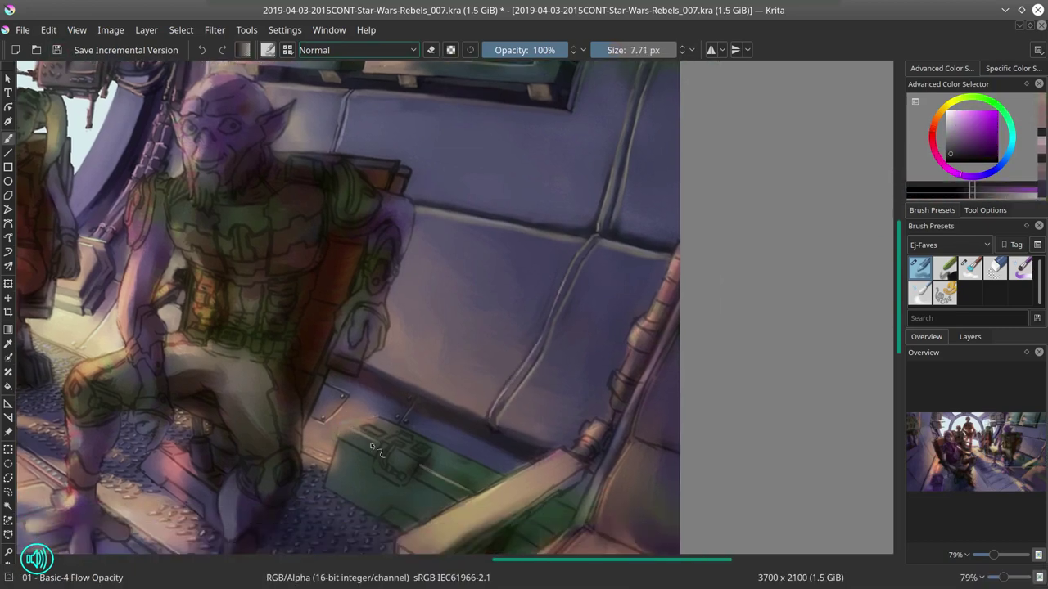
{"action": "key", "text": "bracketleft"}
{"action": "key", "text": "bracketleft"}
{"action": "left_click", "coordinate": [326, 484], "text": "ctrl"}
{"action": "left_click", "coordinate": [374, 407], "text": "ctrl"}
{"action": "key", "text": "bracketleft"}
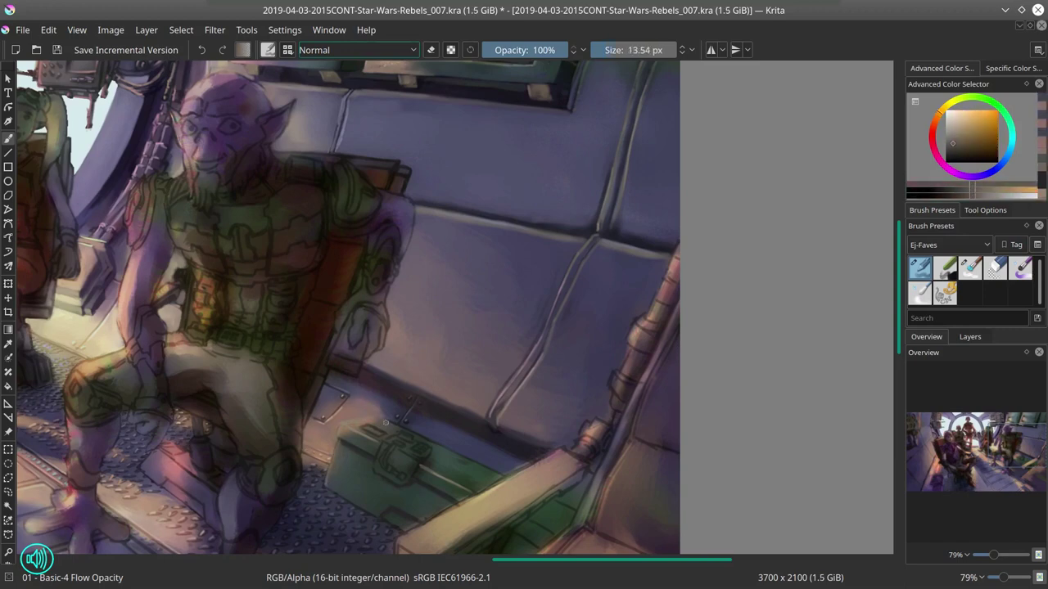
{"action": "left_click", "coordinate": [343, 427], "text": "ctrl"}
{"action": "left_click", "coordinate": [479, 436], "text": "ctrl"}
{"action": "left_click", "coordinate": [487, 454], "text": "ctrl"}
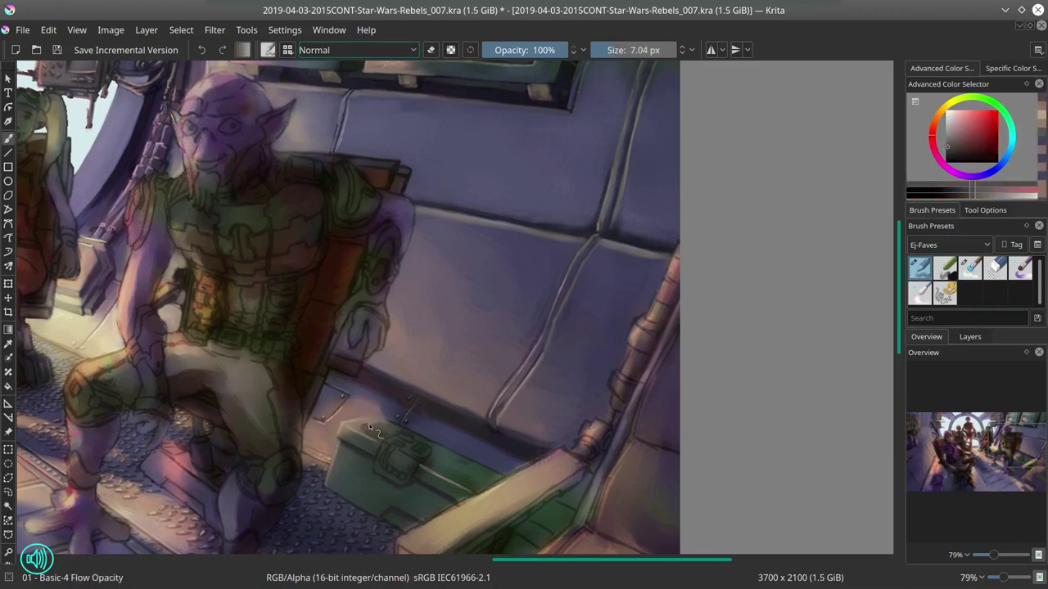
{"action": "left_click", "coordinate": [491, 466], "text": "ctrl"}
{"action": "key", "text": "bracketleft"}
{"action": "left_click", "coordinate": [495, 475], "text": "ctrl"}
Step: Save, then sample peach, purple and dark blue tones around the wall pipe
{"action": "left_click_drag", "start_coordinate": [384, 450], "coordinate": [373, 403]}
{"action": "key", "text": "bracketleft"}
{"action": "left_click", "coordinate": [372, 403], "text": "ctrl"}
{"action": "key", "text": "ctrl+s"}
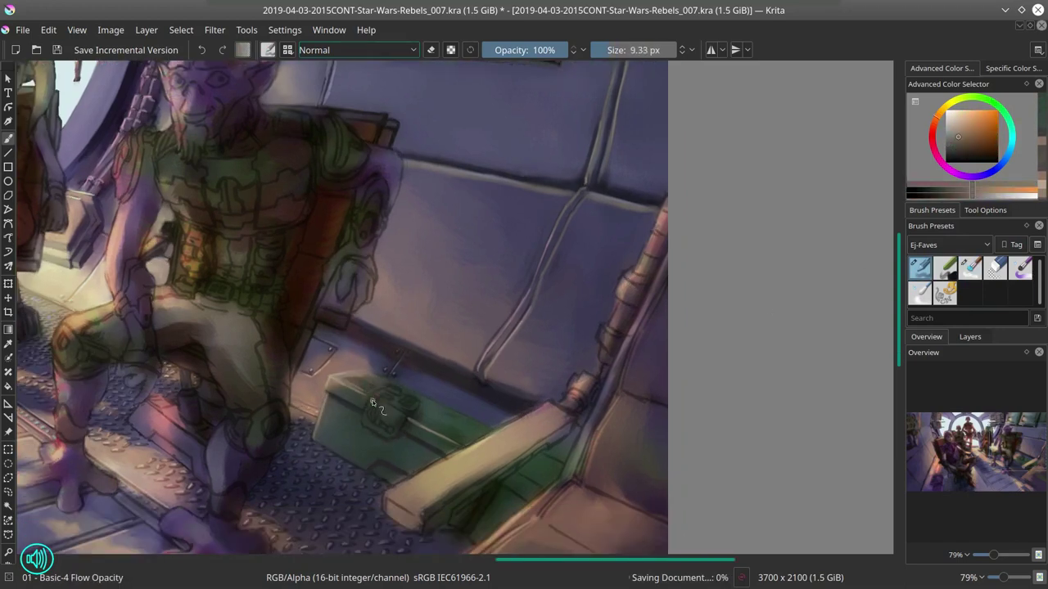
{"action": "left_click_drag", "start_coordinate": [481, 479], "coordinate": [442, 435]}
{"action": "left_click", "coordinate": [423, 495], "text": "ctrl"}
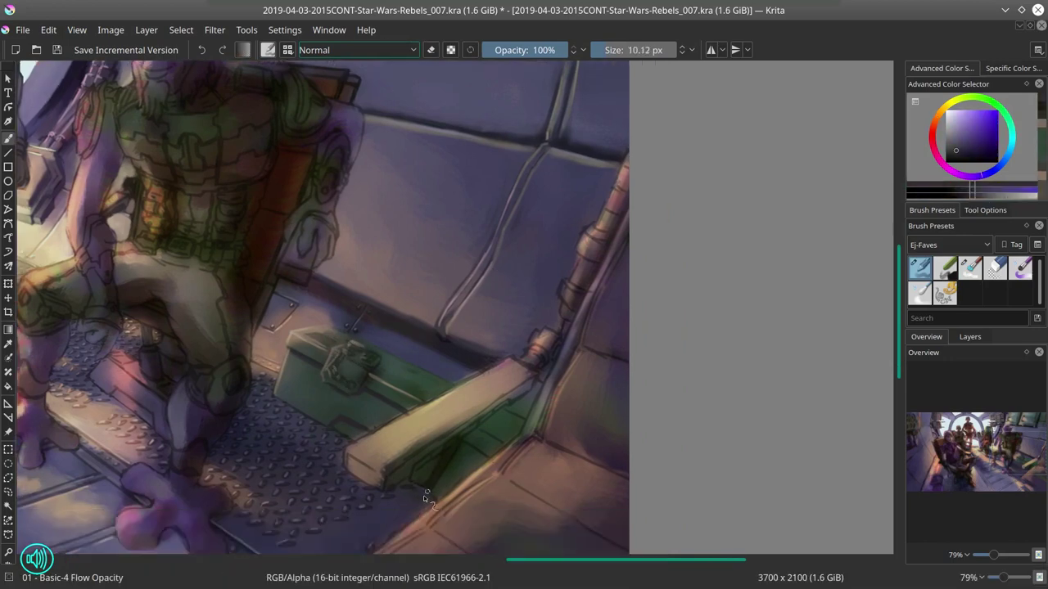
{"action": "key", "text": "bracketright"}
{"action": "key", "text": "bracketright"}
{"action": "key", "text": "bracketright"}
{"action": "key", "text": "bracketright"}
{"action": "key", "text": "bracketright"}
{"action": "key", "text": "bracketright"}
{"action": "key", "text": "bracketright"}
{"action": "key", "text": "bracketright"}
{"action": "key", "text": "bracketright"}
{"action": "key", "text": "bracketright"}
{"action": "mouse_move", "coordinate": [423, 495]}
{"action": "left_mouse_down"}
{"action": "mouse_move", "coordinate": [446, 409]}
{"action": "mouse_move", "coordinate": [435, 414]}
{"action": "left_mouse_up"}
{"action": "left_click", "coordinate": [490, 432], "text": "ctrl"}
{"action": "key", "text": "bracketleft"}
{"action": "key", "text": "bracketleft"}
{"action": "key", "text": "bracketleft"}
{"action": "key", "text": "bracketleft"}
{"action": "key", "text": "bracketleft"}
{"action": "key", "text": "bracketleft"}
{"action": "key", "text": "bracketleft"}
{"action": "key", "text": "bracketleft"}
{"action": "key", "text": "bracketleft"}
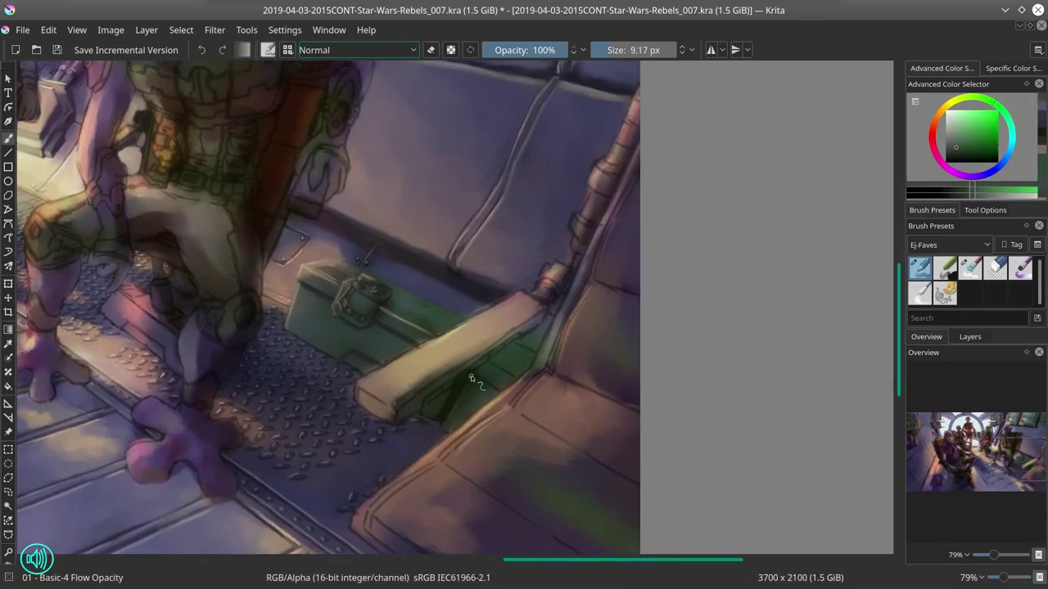
{"action": "left_click", "coordinate": [500, 391], "text": "ctrl"}
{"action": "key", "text": "bracketright"}
{"action": "key", "text": "bracketright"}
{"action": "key", "text": "bracketright"}
{"action": "key", "text": "bracketright"}
{"action": "key", "text": "bracketright"}
{"action": "key", "text": "bracketright"}
{"action": "key", "text": "bracketright"}
{"action": "key", "text": "bracketright"}
{"action": "key", "text": "bracketright"}
Step: Paint light peach highlight strokes along the wall pipe and its lower section
{"action": "mouse_move", "coordinate": [518, 342]}
{"action": "left_mouse_down"}
{"action": "mouse_move", "coordinate": [489, 268]}
{"action": "mouse_move", "coordinate": [471, 265]}
{"action": "mouse_move", "coordinate": [478, 299]}
{"action": "left_mouse_up"}
{"action": "left_click", "coordinate": [488, 267], "text": "ctrl"}
{"action": "key", "text": "bracketleft"}
{"action": "key", "text": "bracketleft"}
{"action": "key", "text": "bracketleft"}
{"action": "left_click", "coordinate": [400, 407], "text": "ctrl"}
{"action": "key", "text": "bracketleft"}
{"action": "key", "text": "bracketleft"}
{"action": "key", "text": "bracketleft"}
{"action": "key", "text": "bracketleft"}
{"action": "key", "text": "bracketleft"}
{"action": "key", "text": "bracketleft"}
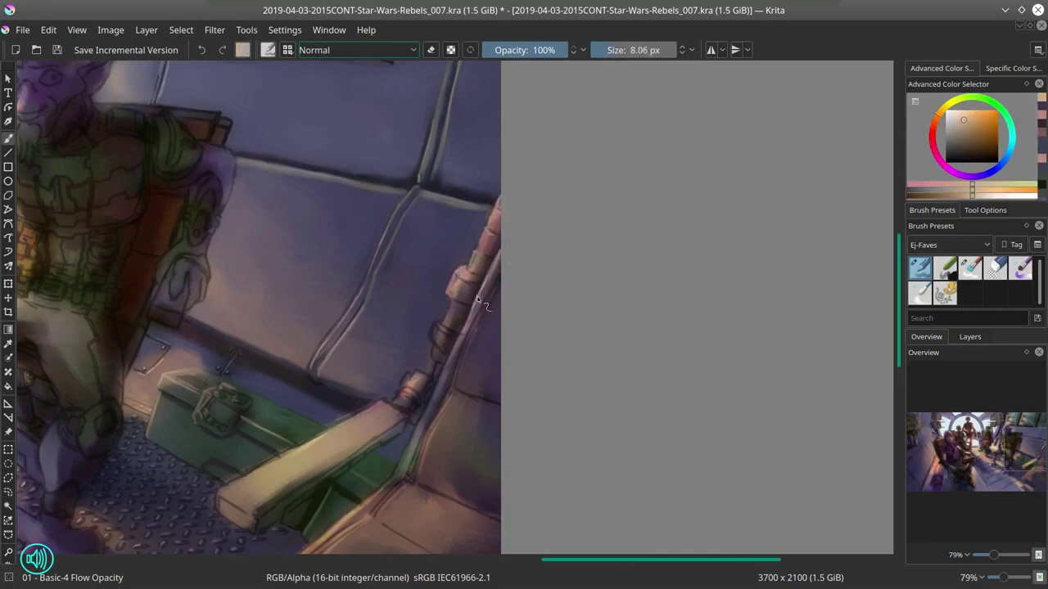
{"action": "left_click_drag", "start_coordinate": [432, 407], "coordinate": [397, 474]}
Step: Sample dark red and dark purple from the painting and enlarge the brush
{"action": "left_click", "coordinate": [473, 416], "text": "ctrl"}
{"action": "left_click", "coordinate": [435, 322], "text": "ctrl"}
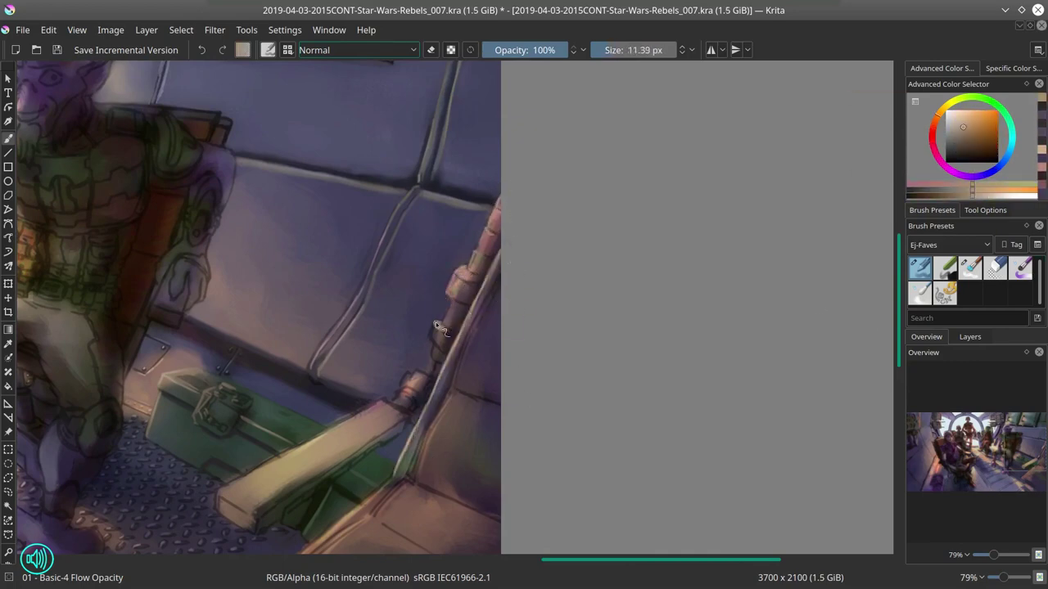
{"action": "key", "text": "bracketright"}
{"action": "left_click", "coordinate": [440, 334], "text": "ctrl"}
{"action": "left_click", "coordinate": [427, 376], "text": "ctrl"}
{"action": "key", "text": "bracketright"}
{"action": "key", "text": "bracketright"}
{"action": "key", "text": "bracketright"}
Step: Check the overall painting, then pick a dark orange-brown from the crate with the Basic-4 brush
{"action": "scroll", "coordinate": [556, 360], "scroll_direction": "down", "scroll_amount": 6}
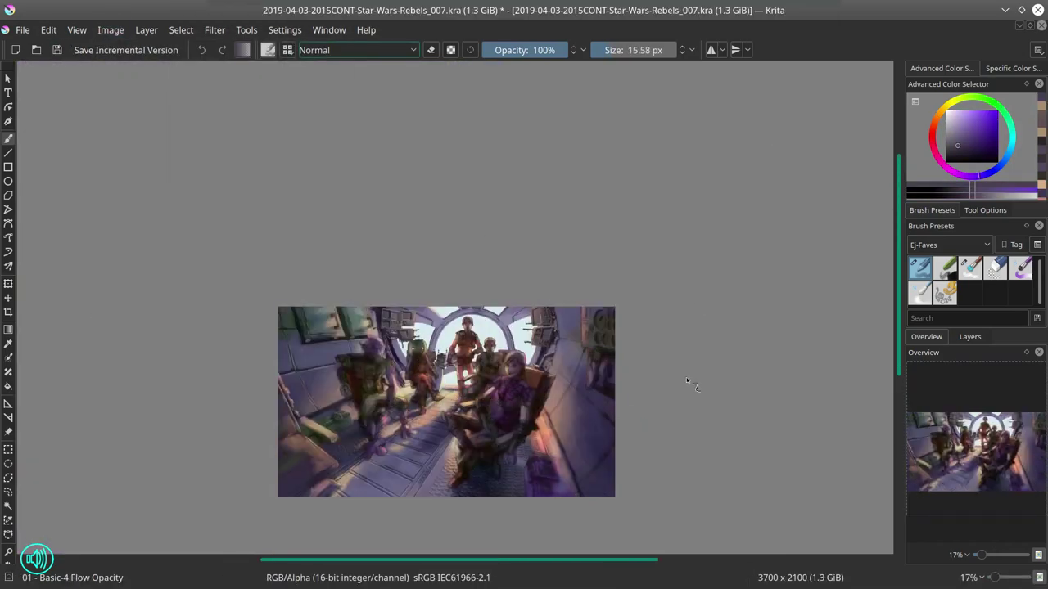
{"action": "scroll", "coordinate": [431, 443], "scroll_direction": "up", "scroll_amount": 6}
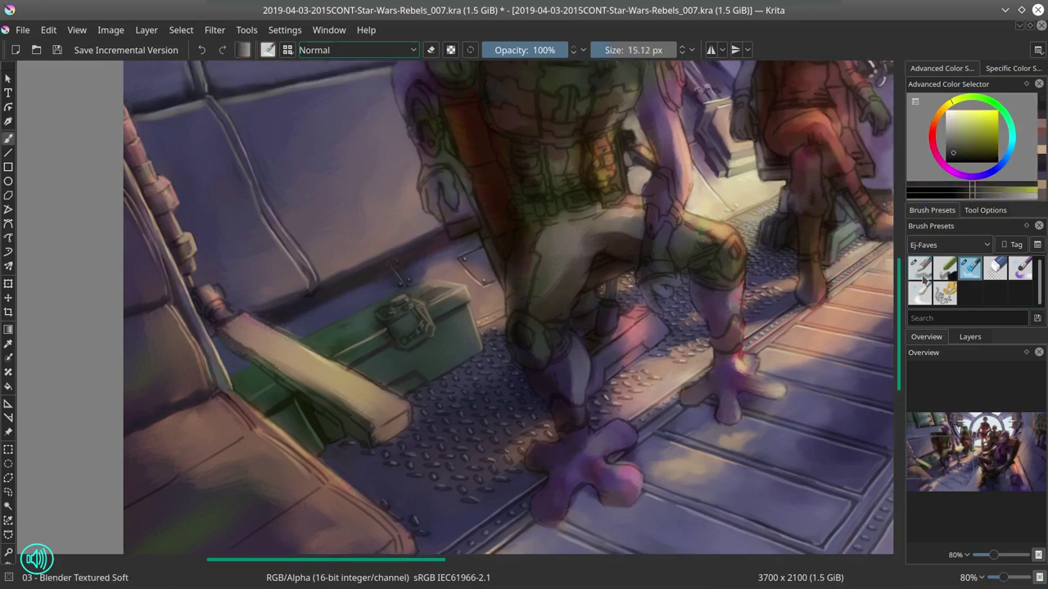
{"action": "left_click", "coordinate": [922, 275]}
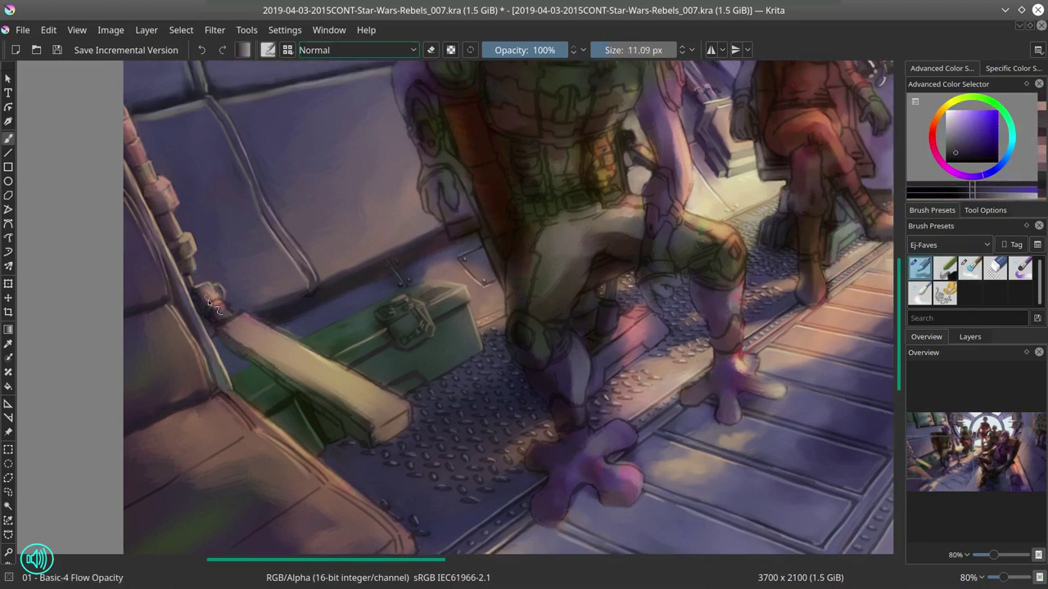
{"action": "key", "text": "bracketleft"}
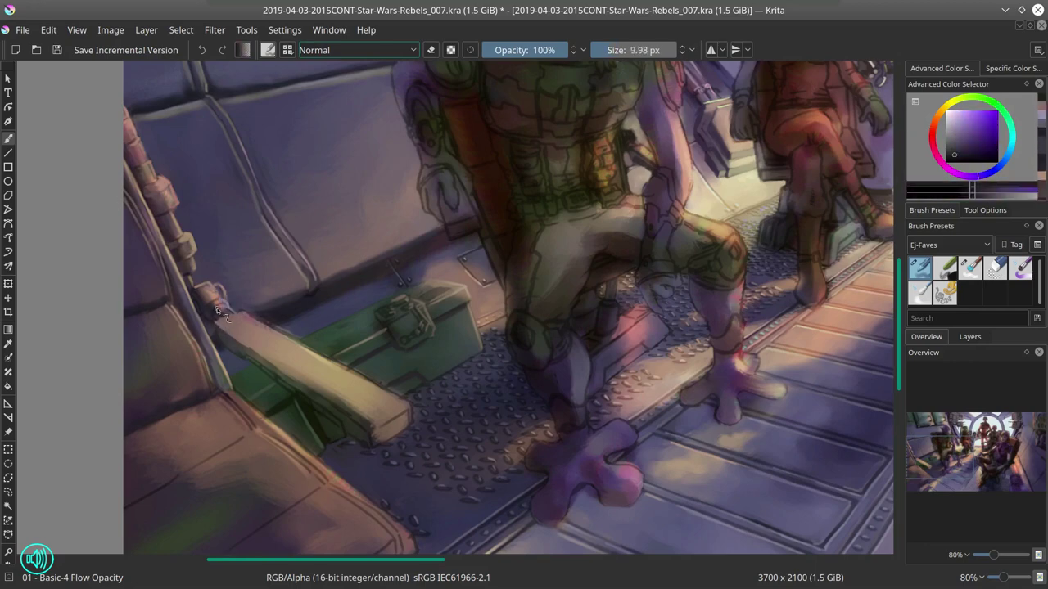
{"action": "left_click", "coordinate": [218, 311], "text": "ctrl"}
{"action": "key", "text": "bracketright"}
{"action": "key", "text": "bracketright"}
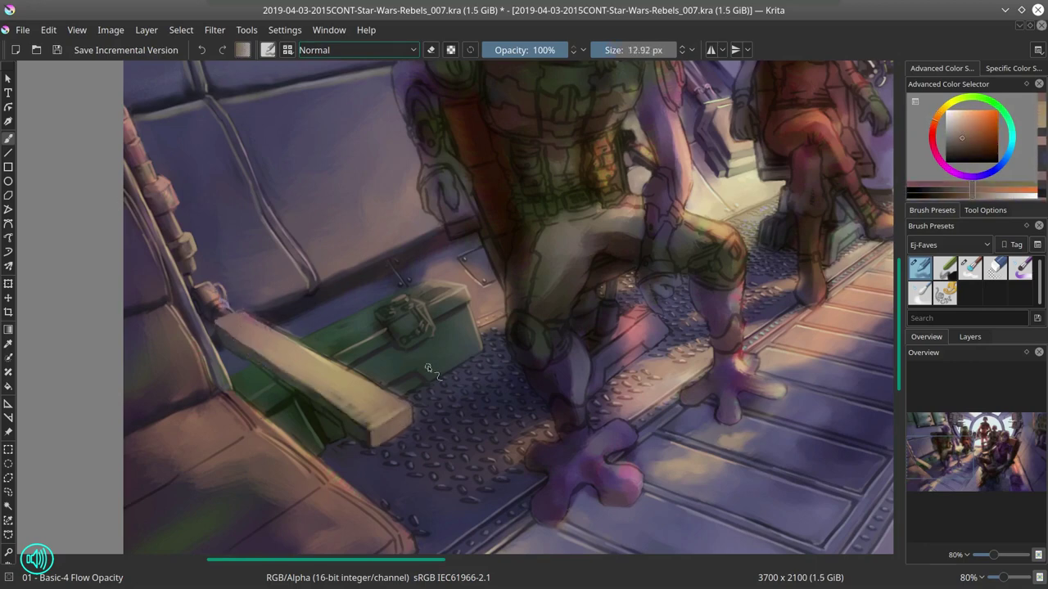
{"action": "key", "text": "bracketright"}
{"action": "key", "text": "bracketright"}
{"action": "key", "text": "bracketright"}
Step: Sample dark purple and the plank's light tan to refine the plank edges
{"action": "left_click", "coordinate": [267, 317], "text": "ctrl"}
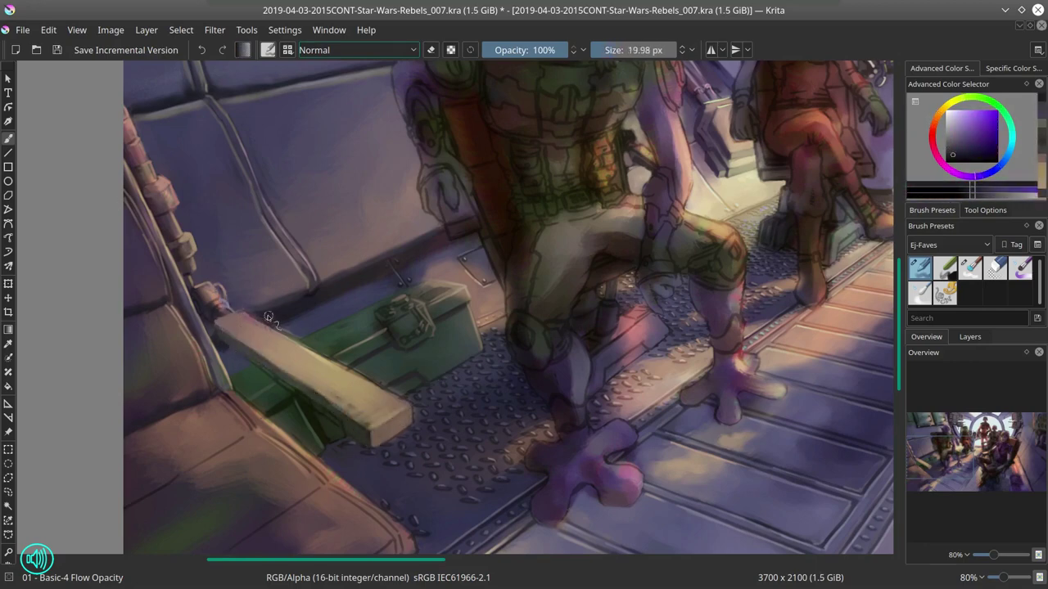
{"action": "left_click", "coordinate": [268, 317], "text": "ctrl"}
{"action": "key", "text": "bracketleft"}
{"action": "key", "text": "bracketleft"}
{"action": "key", "text": "bracketleft"}
{"action": "key", "text": "bracketleft"}
{"action": "key", "text": "bracketleft"}
{"action": "key", "text": "bracketleft"}
{"action": "key", "text": "bracketleft"}
{"action": "key", "text": "bracketleft"}
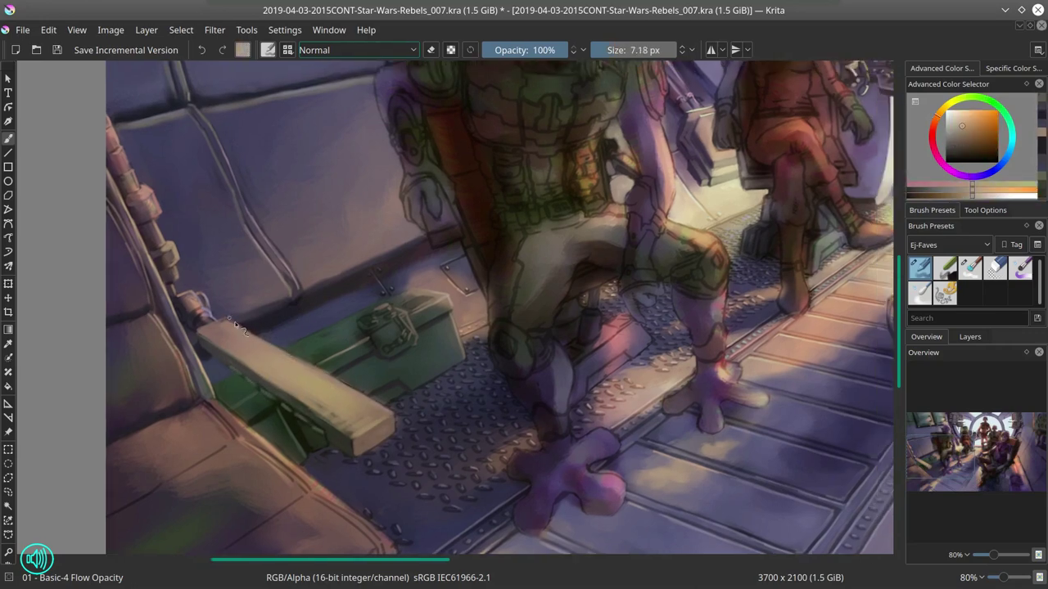
{"action": "left_click", "coordinate": [326, 376], "text": "ctrl"}
{"action": "key", "text": "bracketright"}
{"action": "left_click", "coordinate": [411, 360], "text": "ctrl"}
{"action": "scroll", "coordinate": [412, 361], "scroll_direction": "down", "scroll_amount": 4}
Step: Brighten the lower-left plank and wall with a large Color Dodge stroke and save
{"action": "left_click", "coordinate": [358, 50]}
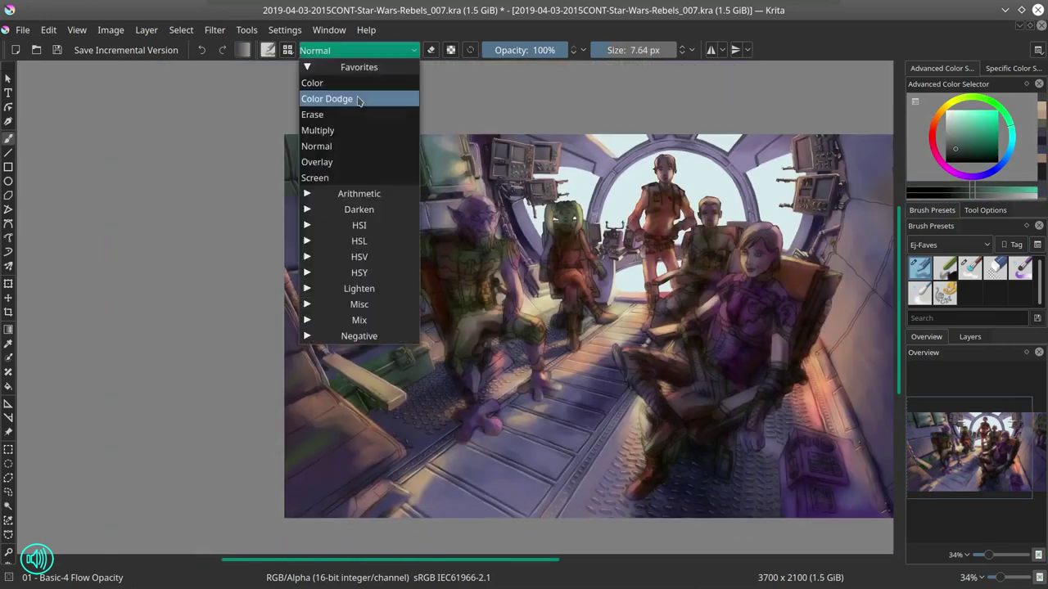
{"action": "left_click", "coordinate": [350, 98]}
{"action": "key", "text": "bracketright"}
{"action": "key", "text": "bracketright"}
{"action": "key", "text": "bracketright"}
{"action": "key", "text": "bracketright"}
{"action": "mouse_move", "coordinate": [360, 458]}
{"action": "left_mouse_down"}
{"action": "mouse_move", "coordinate": [346, 425]}
{"action": "mouse_move", "coordinate": [315, 401]}
{"action": "mouse_move", "coordinate": [302, 327]}
{"action": "left_mouse_up"}
{"action": "key", "text": "slash"}
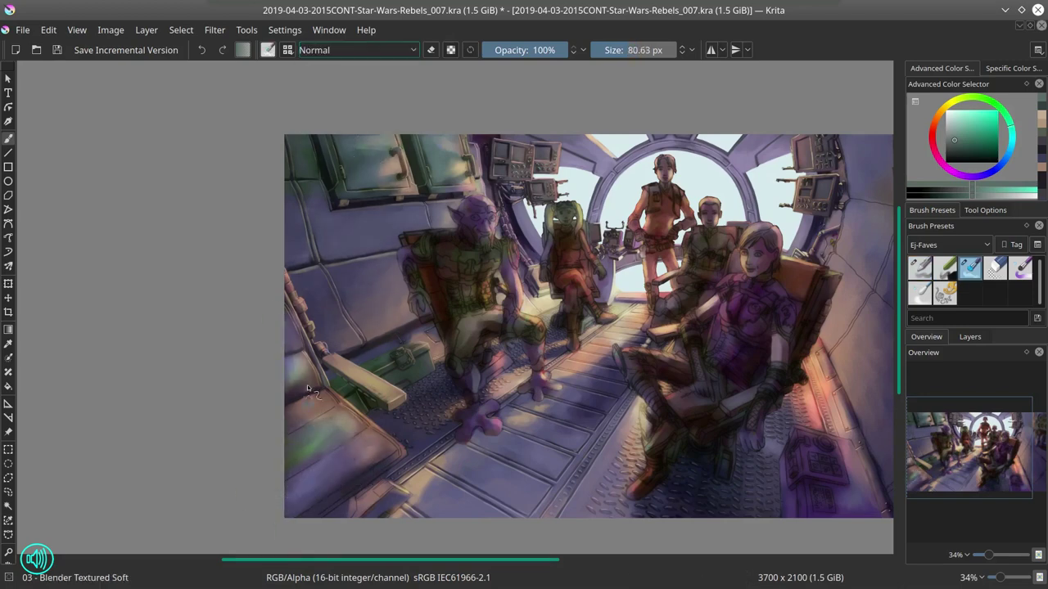
{"action": "key", "text": "slash"}
{"action": "left_click", "coordinate": [58, 50]}
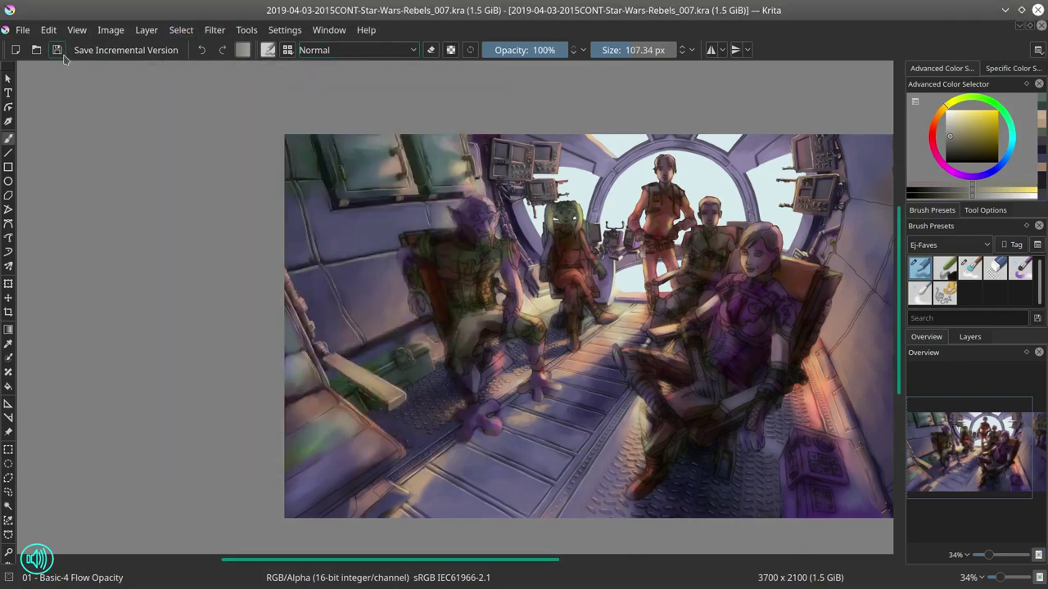
Step: Dab dark and lighter purple shading onto the seat cushion
{"action": "scroll", "coordinate": [385, 183], "scroll_direction": "up", "scroll_amount": 5}
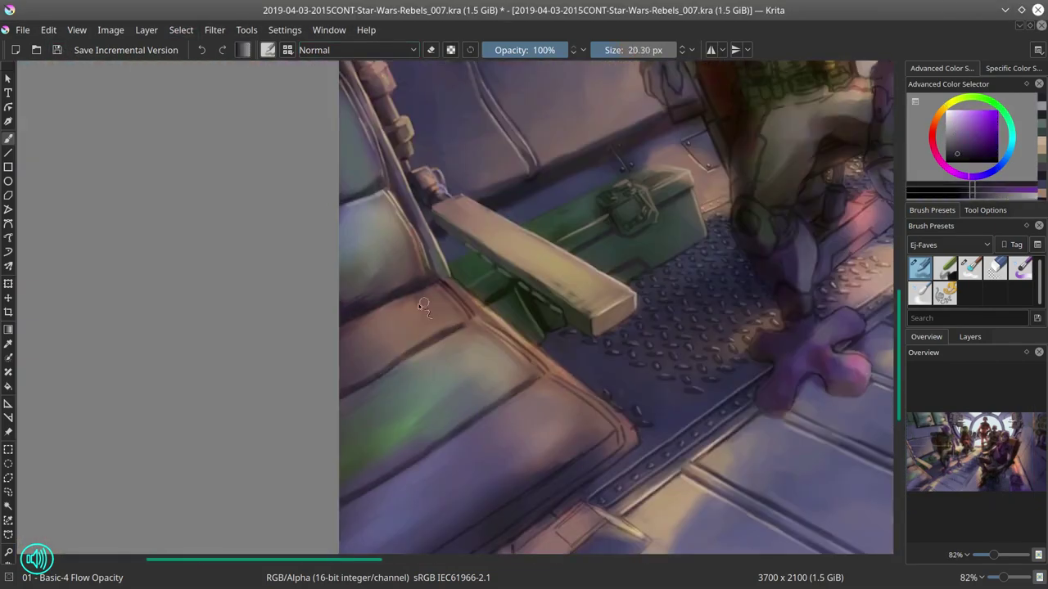
{"action": "left_click", "coordinate": [421, 303], "text": "ctrl"}
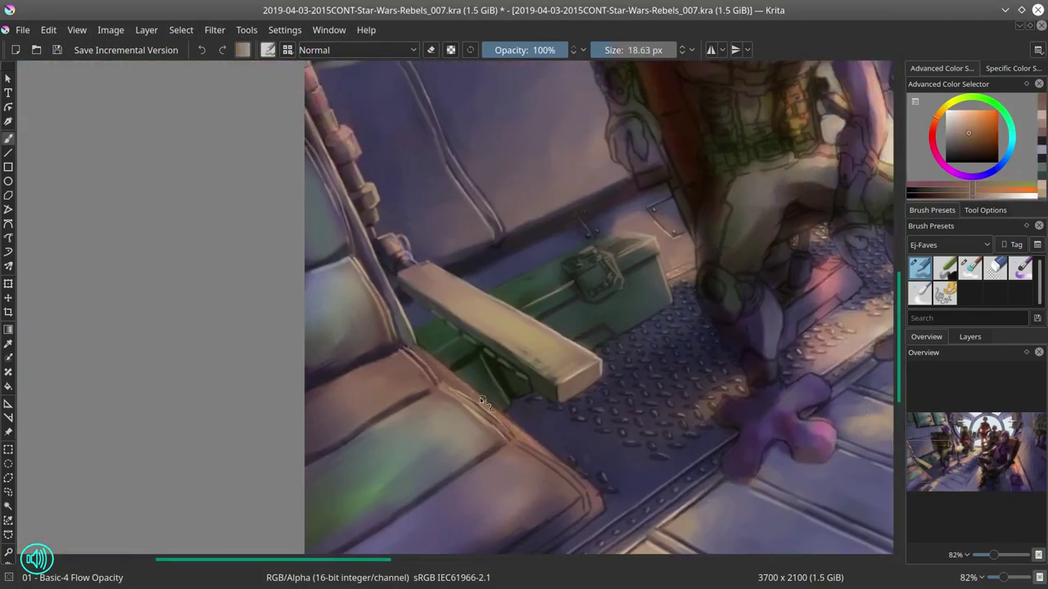
{"action": "left_click", "coordinate": [480, 397], "text": "ctrl"}
{"action": "left_click", "coordinate": [441, 360], "text": "ctrl"}
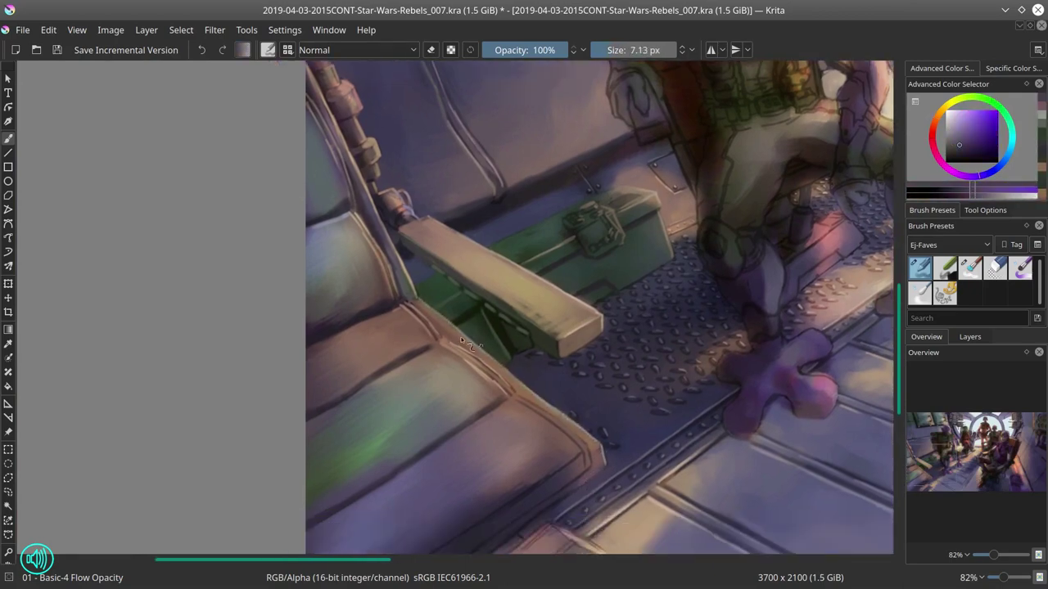
{"action": "left_click_drag", "start_coordinate": [464, 340], "coordinate": [509, 218]}
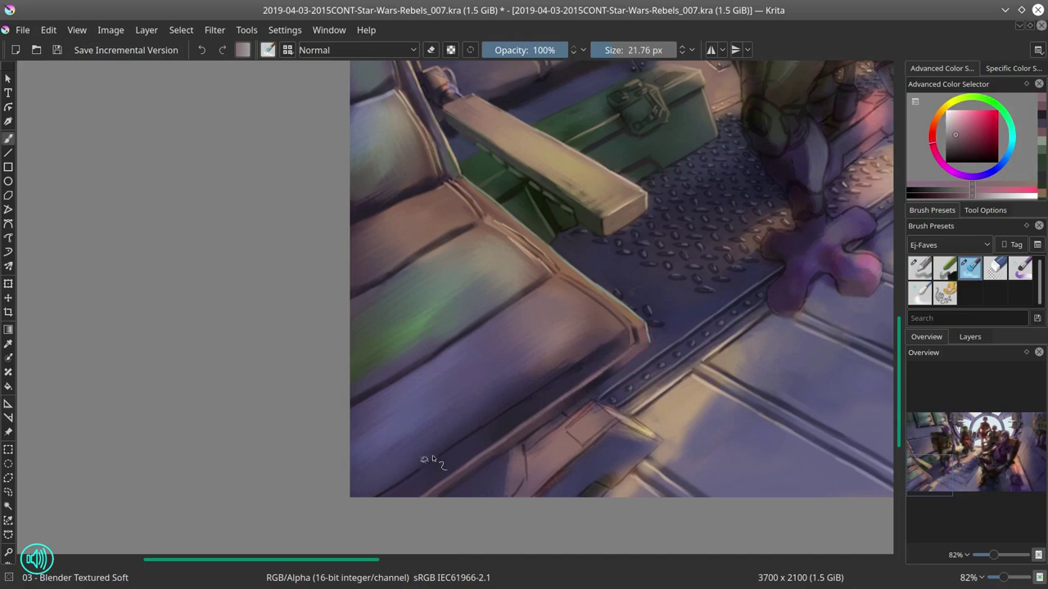
{"action": "key", "text": "/"}
{"action": "left_click", "coordinate": [470, 428], "text": "ctrl"}
{"action": "left_click_drag", "start_coordinate": [469, 428], "coordinate": [595, 332]}
Step: Repaint the floor plates with light yellow and dark pink using the Basic-4 brush
{"action": "left_click", "coordinate": [531, 388], "text": "ctrl"}
{"action": "key", "text": "/"}
{"action": "left_click_drag", "start_coordinate": [569, 400], "coordinate": [538, 424]}
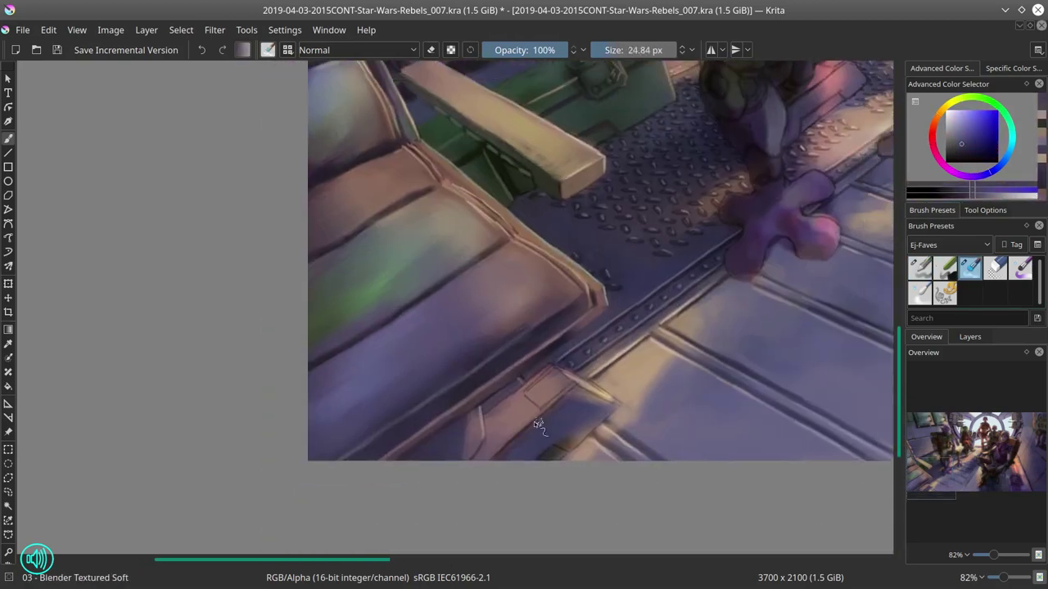
{"action": "left_click", "coordinate": [930, 278]}
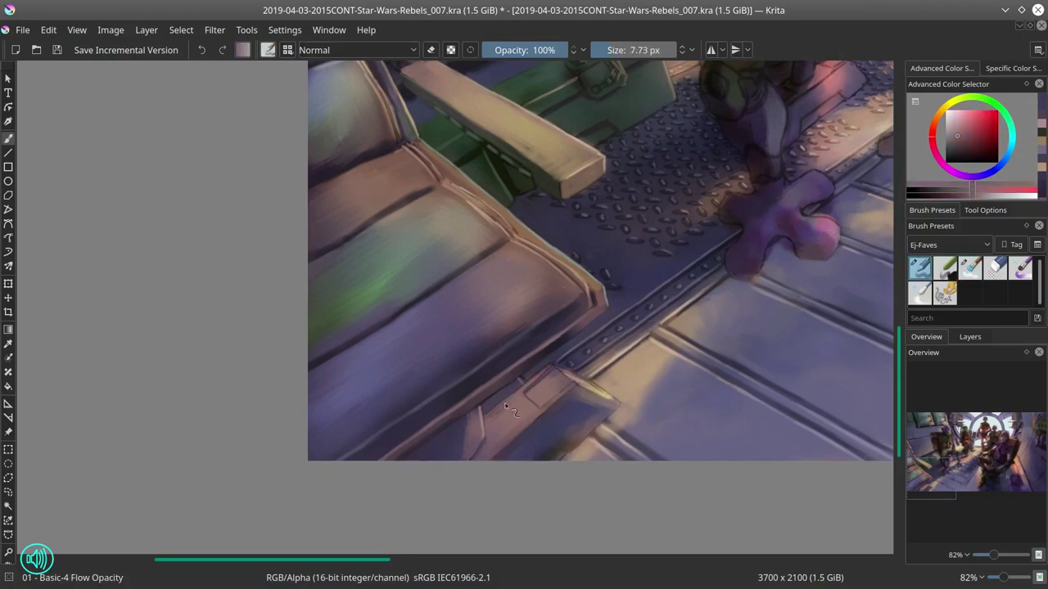
{"action": "left_click", "coordinate": [533, 398], "text": "ctrl"}
{"action": "left_click", "coordinate": [615, 407], "text": "ctrl"}
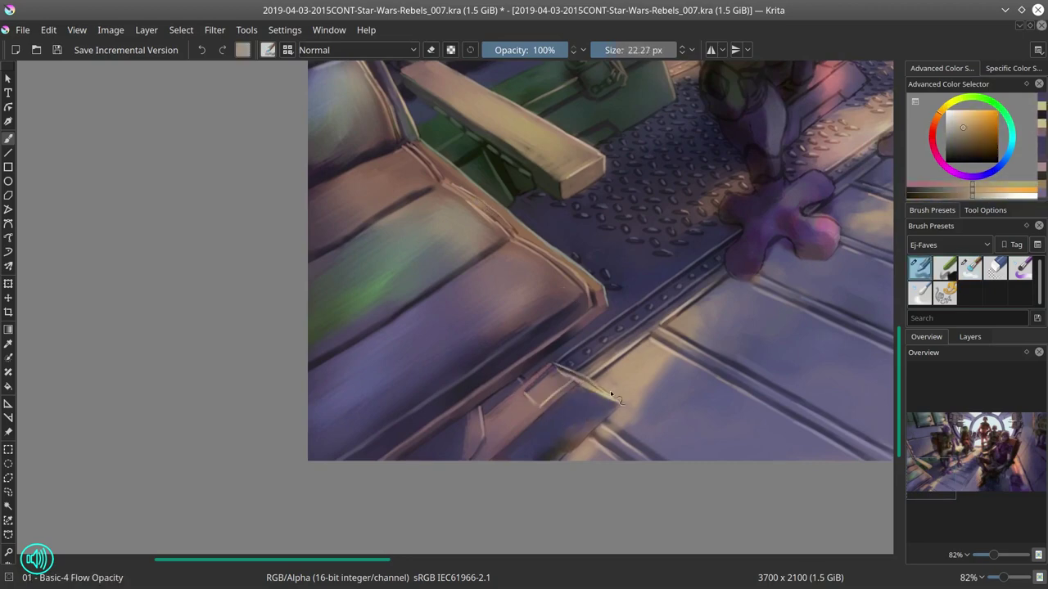
{"action": "left_click_drag", "start_coordinate": [613, 402], "coordinate": [644, 453]}
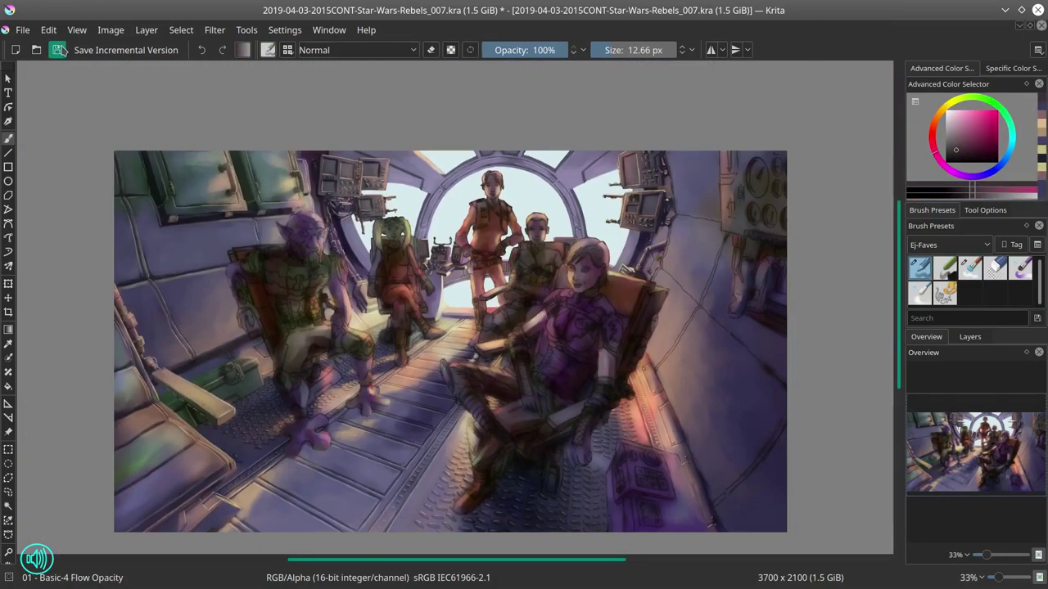
Step: Save, then outline the plank beside the crate with a polygonal selection
{"action": "key", "text": "ctrl+s"}
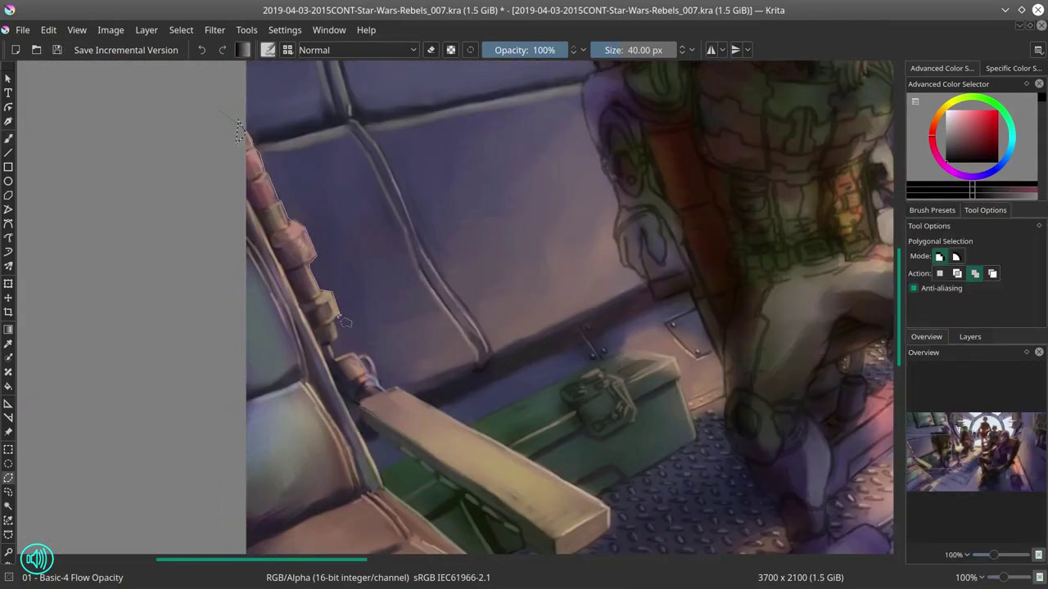
{"action": "scroll", "coordinate": [378, 378], "scroll_direction": "down", "scroll_amount": 2}
{"action": "left_click", "coordinate": [397, 312]}
{"action": "left_click", "coordinate": [611, 432]}
{"action": "left_click", "coordinate": [611, 455]}
{"action": "left_click", "coordinate": [559, 486]}
{"action": "left_click", "coordinate": [521, 467]}
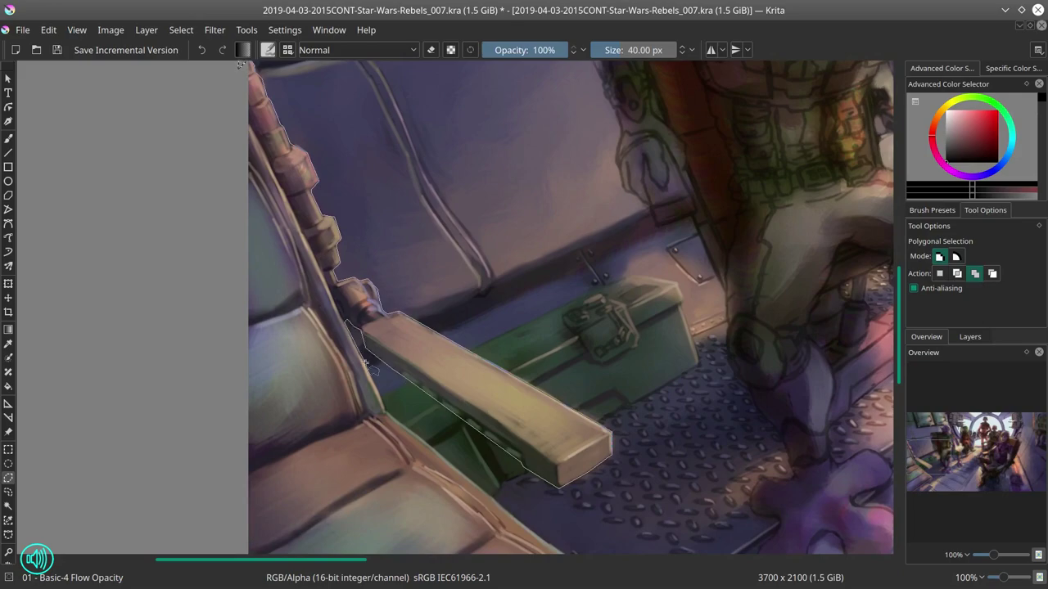
{"action": "scroll", "coordinate": [365, 361], "scroll_direction": "down", "scroll_amount": 3}
{"action": "scroll", "coordinate": [422, 334], "scroll_direction": "up", "scroll_amount": 2}
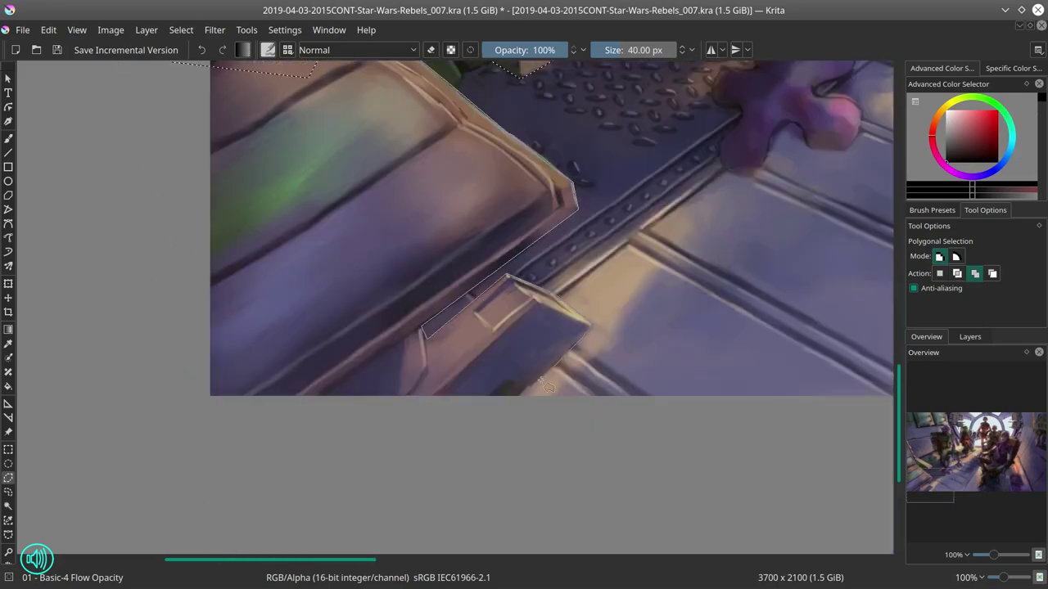
{"action": "left_click", "coordinate": [111, 30]}
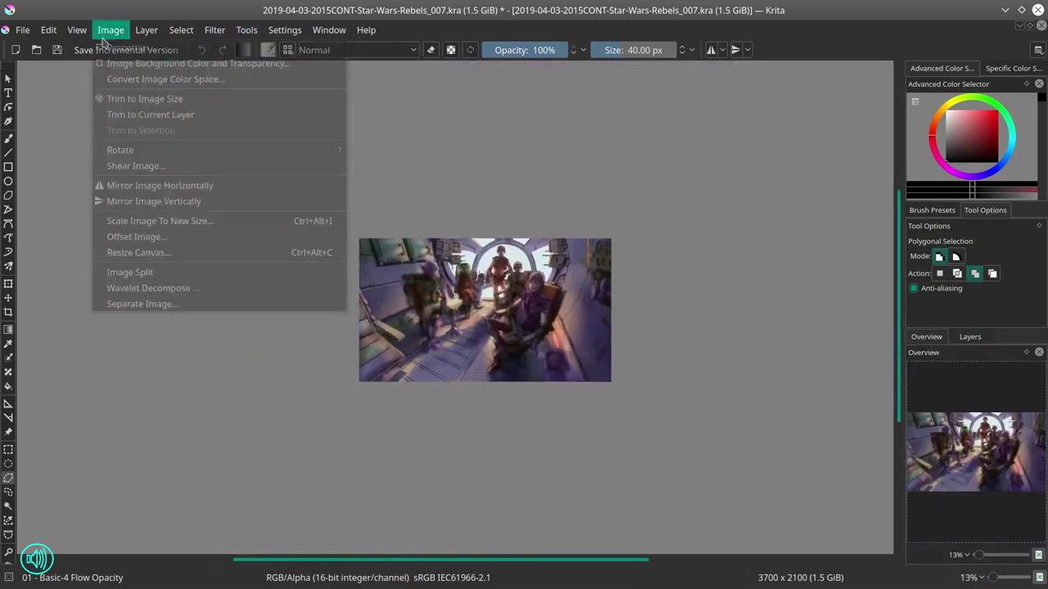
{"action": "left_click", "coordinate": [105, 47]}
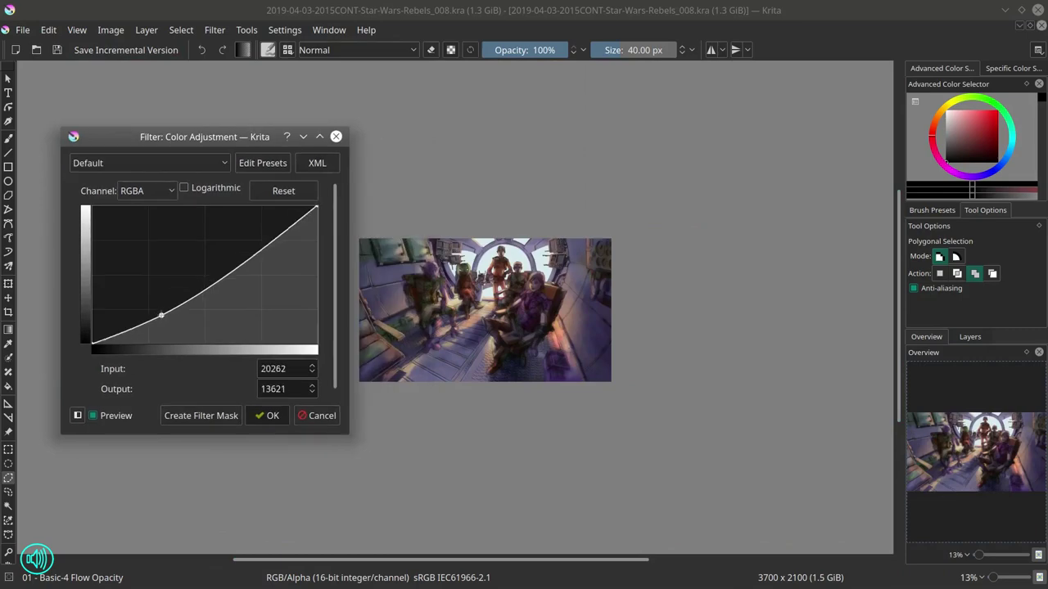
Step: Apply a curves tone adjustment to the selected area and save the document
{"action": "left_click_drag", "start_coordinate": [162, 307], "coordinate": [164, 308]}
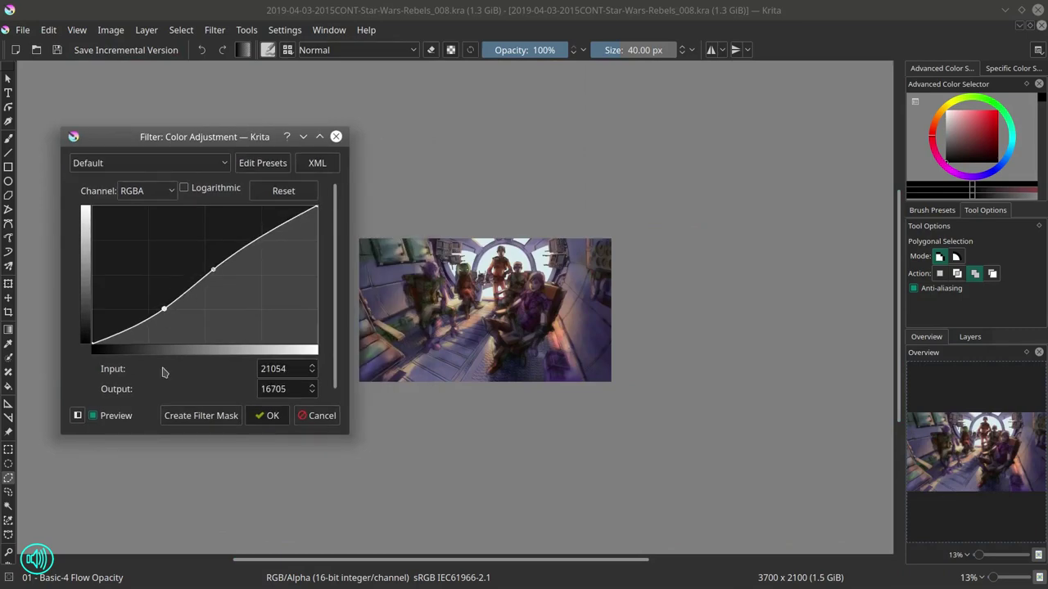
{"action": "left_click", "coordinate": [201, 414]}
{"action": "key", "text": "ctrl+s"}
{"action": "left_click", "coordinate": [928, 337]}
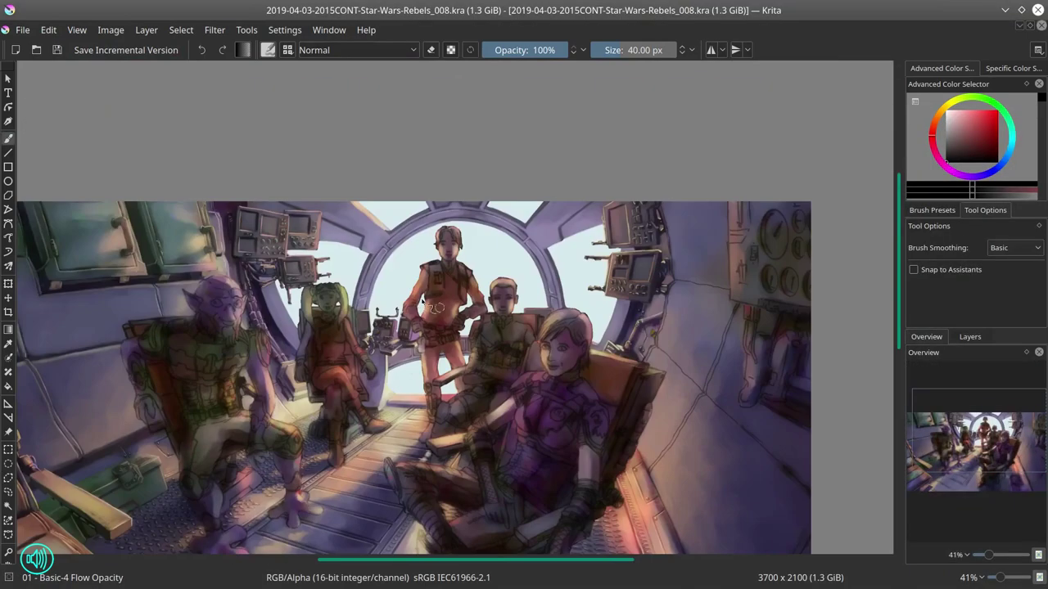
Step: Sample a peach-orange and work on the cockpit wall panel beside the seated woman
{"action": "scroll", "coordinate": [659, 181], "scroll_direction": "up", "scroll_amount": 4}
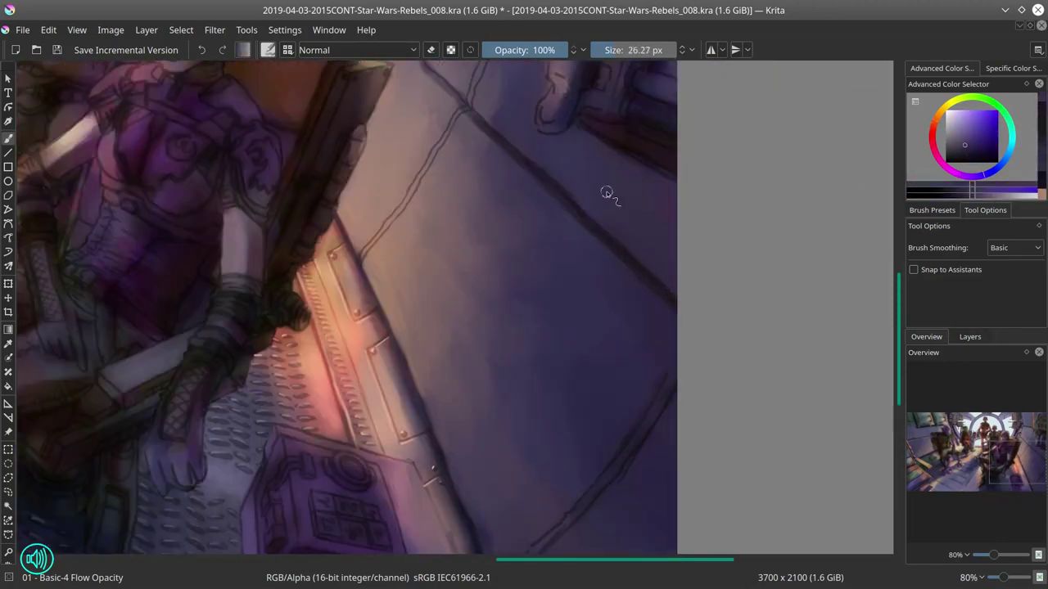
{"action": "left_click", "coordinate": [57, 50]}
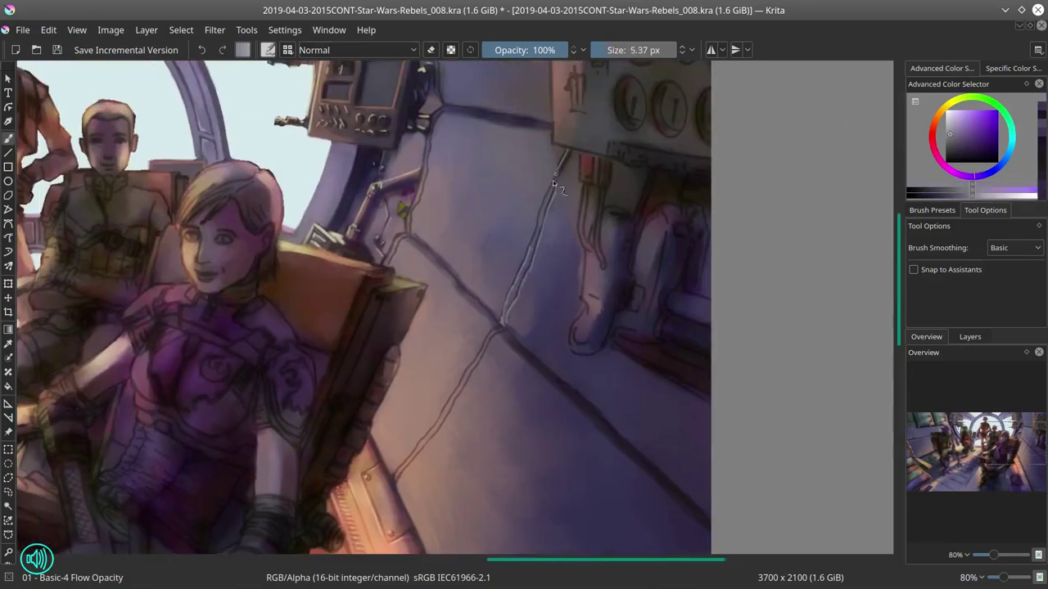
{"action": "left_click", "coordinate": [406, 471], "text": "ctrl"}
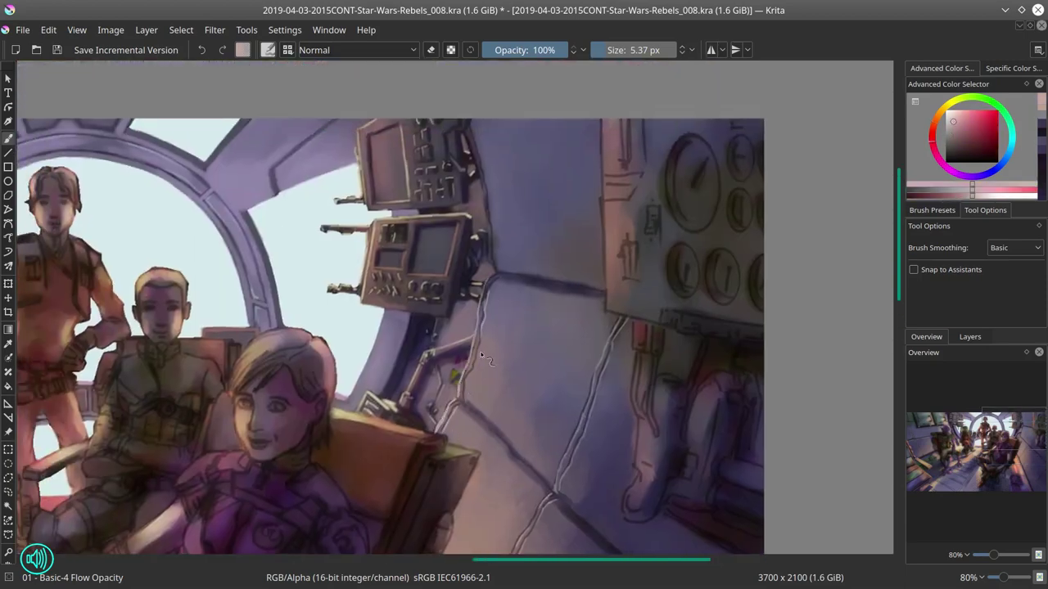
{"action": "scroll", "coordinate": [512, 258], "scroll_direction": "up", "scroll_amount": 3}
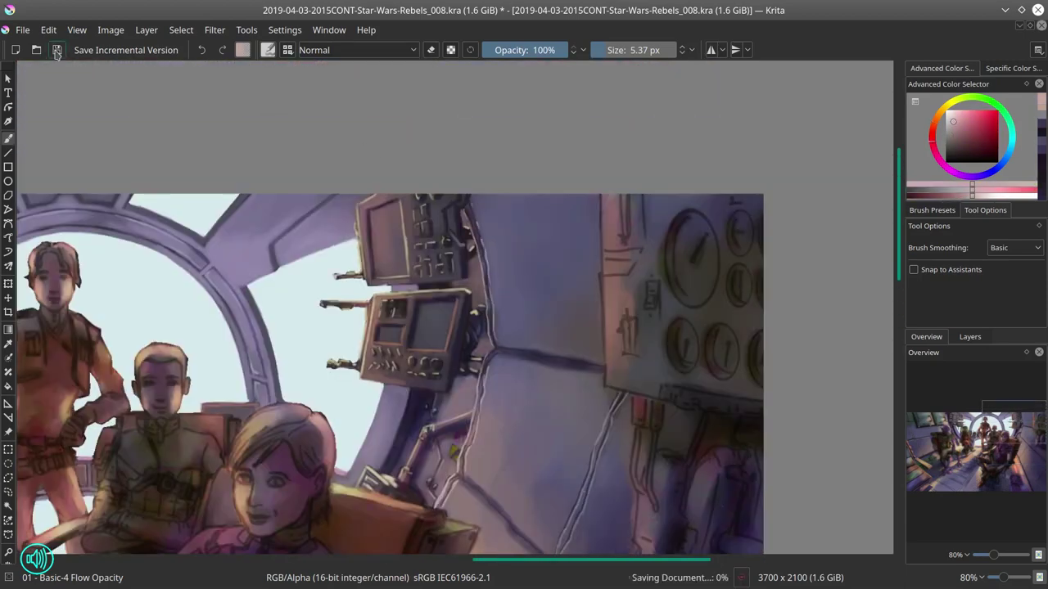
{"action": "left_click_drag", "start_coordinate": [565, 358], "coordinate": [525, 350]}
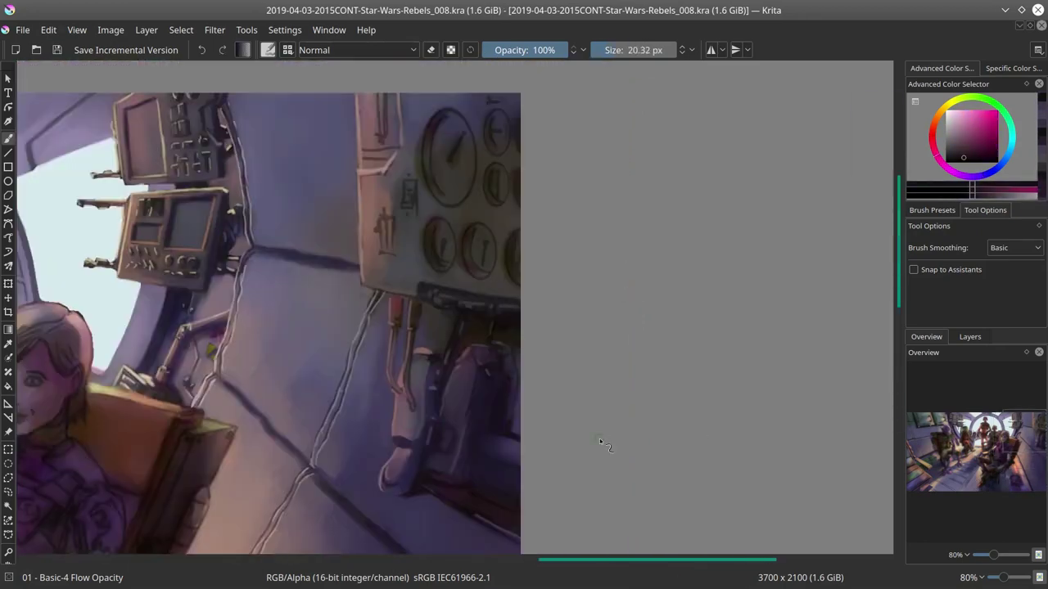
Step: Save the painting and zoom in on the right-wall gauge panel
{"action": "scroll", "coordinate": [517, 512], "scroll_direction": "down", "scroll_amount": 5}
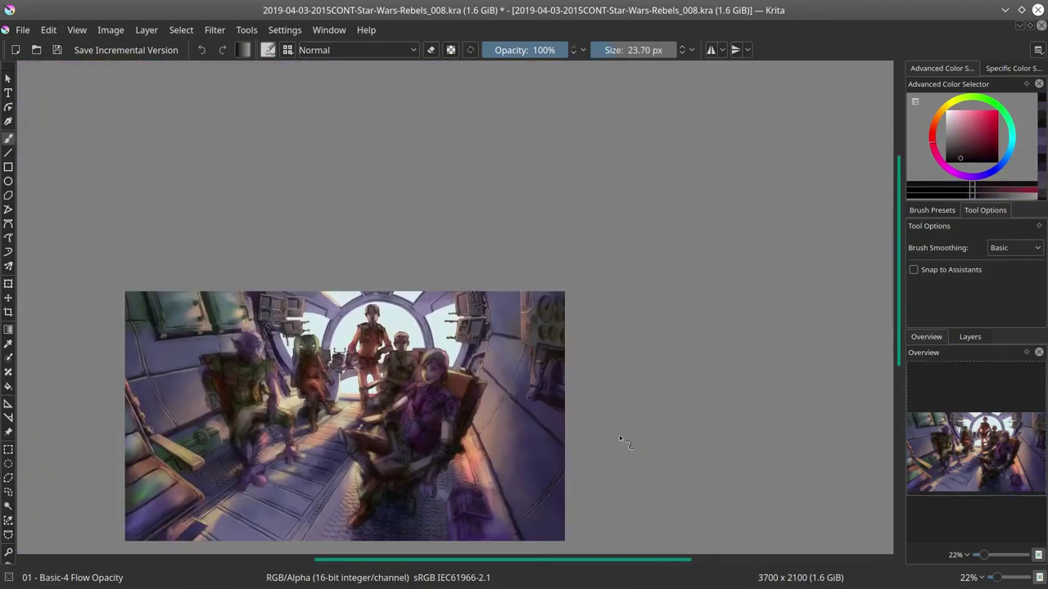
{"action": "left_click", "coordinate": [57, 50]}
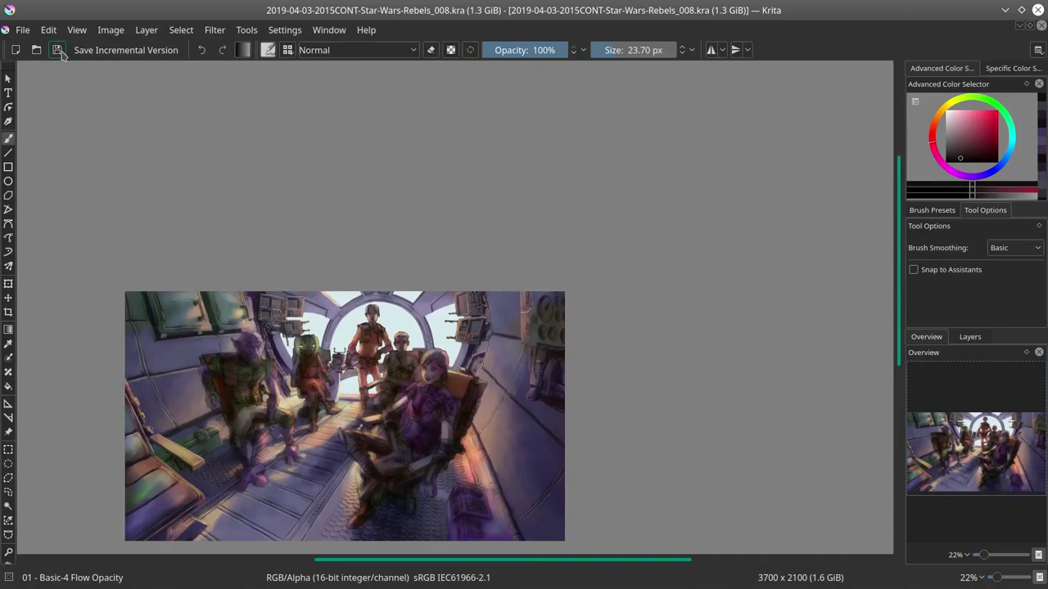
{"action": "left_click_drag", "start_coordinate": [666, 499], "coordinate": [714, 388]}
{"action": "scroll", "coordinate": [713, 386], "scroll_direction": "down", "scroll_amount": 2}
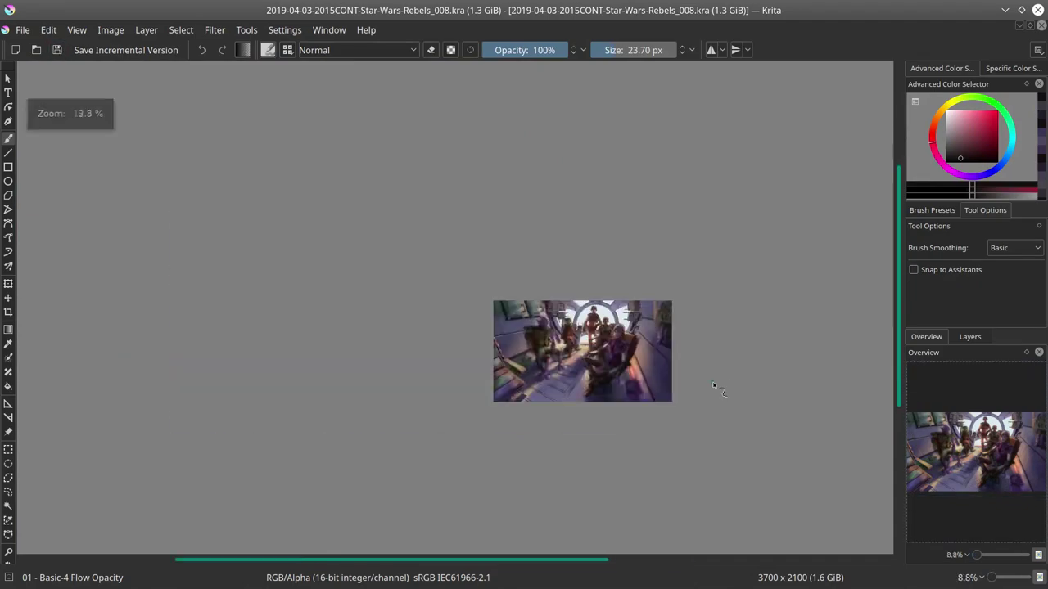
{"action": "scroll", "coordinate": [403, 352], "scroll_direction": "up", "scroll_amount": 6}
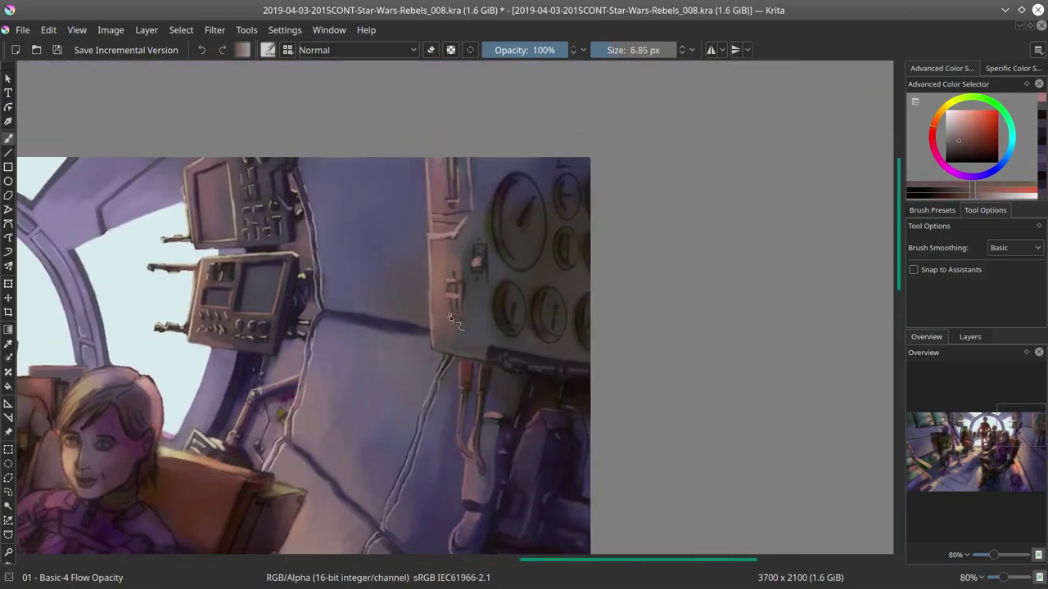
Step: Paint dark purple and red details on the gauge dials with the Basic-4 Flow Opacity brush
{"action": "left_click", "coordinate": [449, 315], "text": "ctrl"}
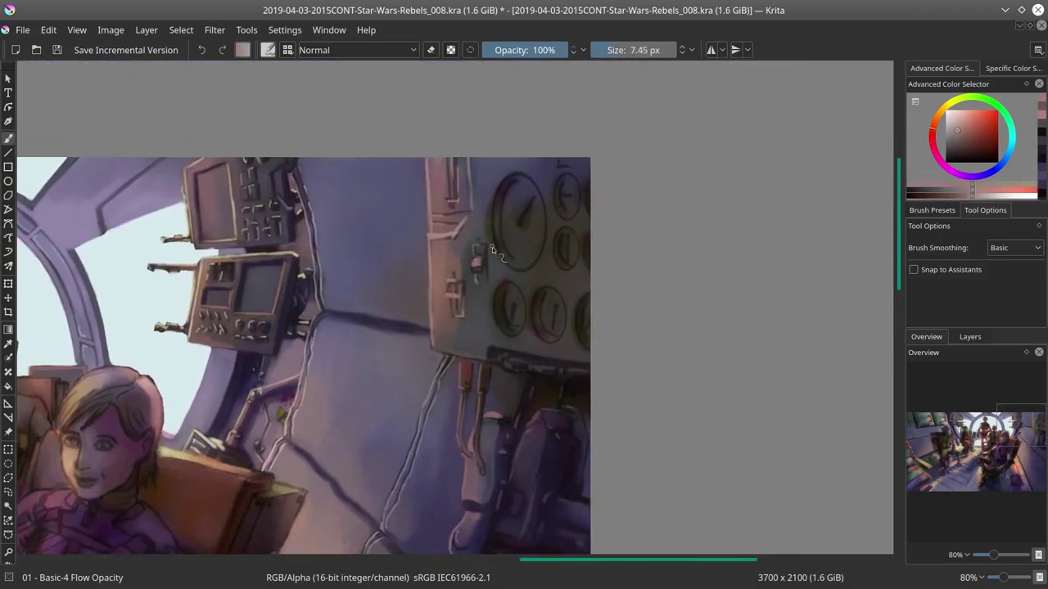
{"action": "key", "text": "bracketright"}
{"action": "key", "text": "bracketright"}
{"action": "key", "text": "bracketright"}
{"action": "key", "text": "slash"}
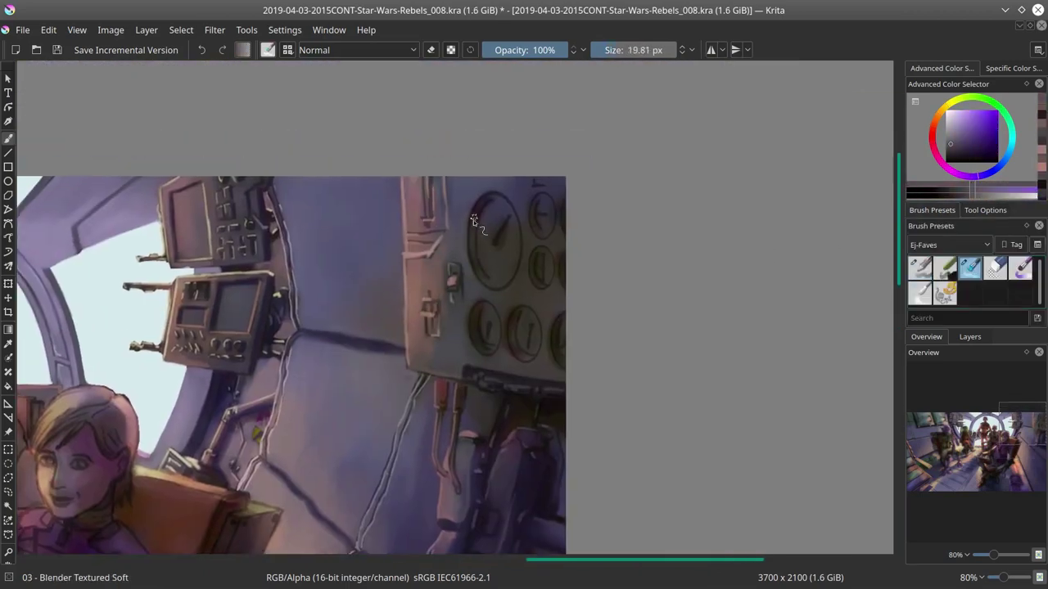
{"action": "key", "text": "slash"}
{"action": "key", "text": "bracketleft"}
{"action": "key", "text": "bracketleft"}
{"action": "key", "text": "bracketleft"}
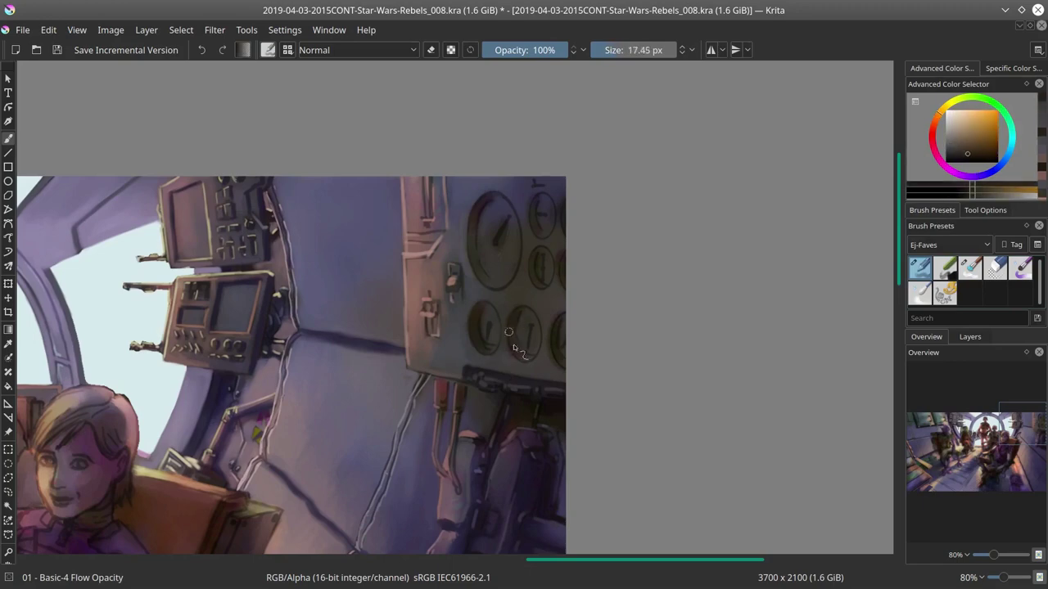
{"action": "key", "text": "bracketright"}
{"action": "key", "text": "bracketright"}
{"action": "key", "text": "bracketright"}
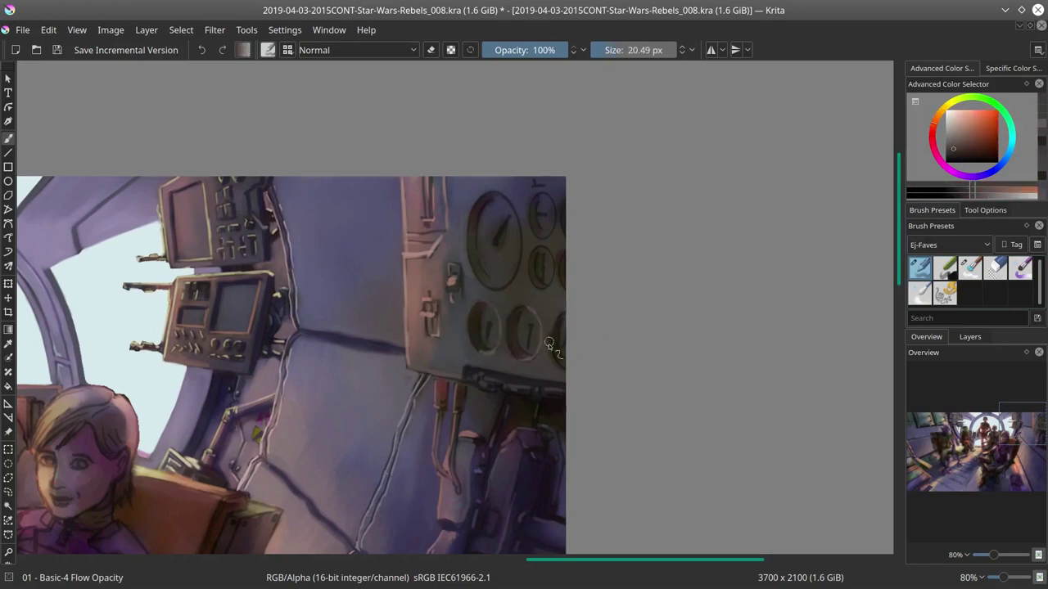
{"action": "left_click", "coordinate": [522, 220], "text": "ctrl"}
{"action": "key", "text": "x"}
{"action": "key", "text": "bracketleft"}
{"action": "key", "text": "bracketleft"}
{"action": "key", "text": "bracketleft"}
{"action": "left_click_drag", "start_coordinate": [553, 268], "coordinate": [520, 312]}
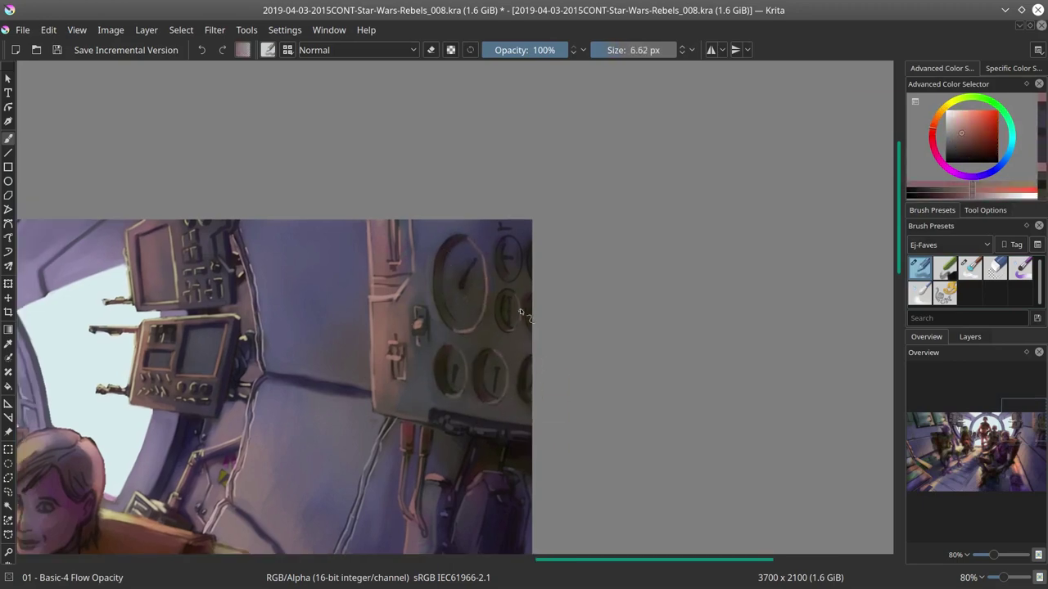
{"action": "key", "text": "bracketright"}
{"action": "key", "text": "bracketright"}
Step: Sample muted purples and sharpen the floor console's button details
{"action": "key", "text": "x"}
{"action": "key", "text": "x"}
{"action": "left_click_drag", "start_coordinate": [503, 226], "coordinate": [279, 290]}
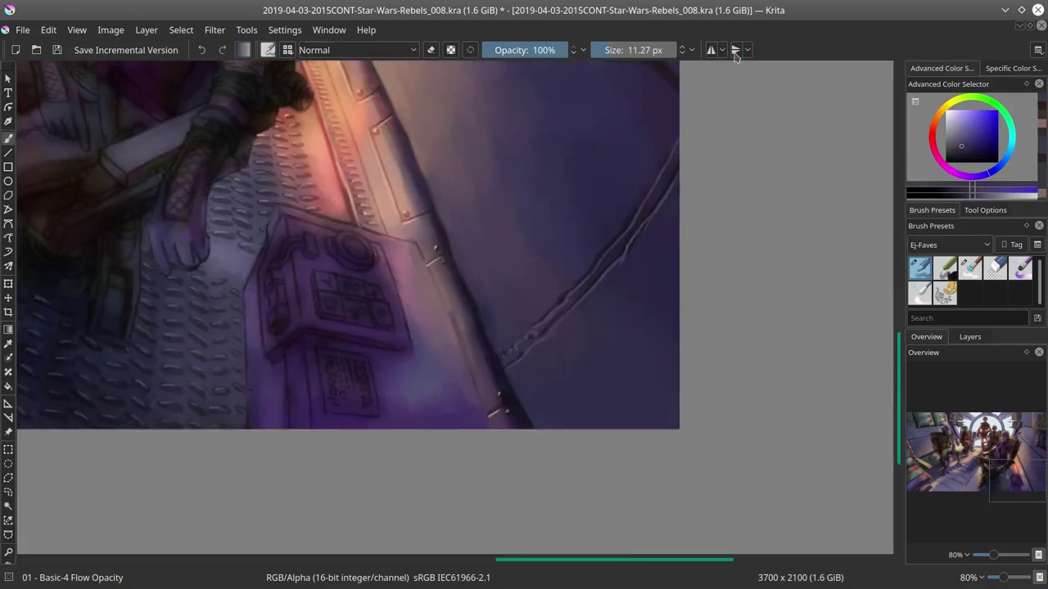
{"action": "key", "text": "x"}
{"action": "key", "text": "bracketright"}
{"action": "key", "text": "bracketright"}
{"action": "key", "text": "bracketleft"}
{"action": "key", "text": "bracketleft"}
{"action": "key", "text": "bracketleft"}
{"action": "key", "text": "bracketleft"}
{"action": "key", "text": "bracketleft"}
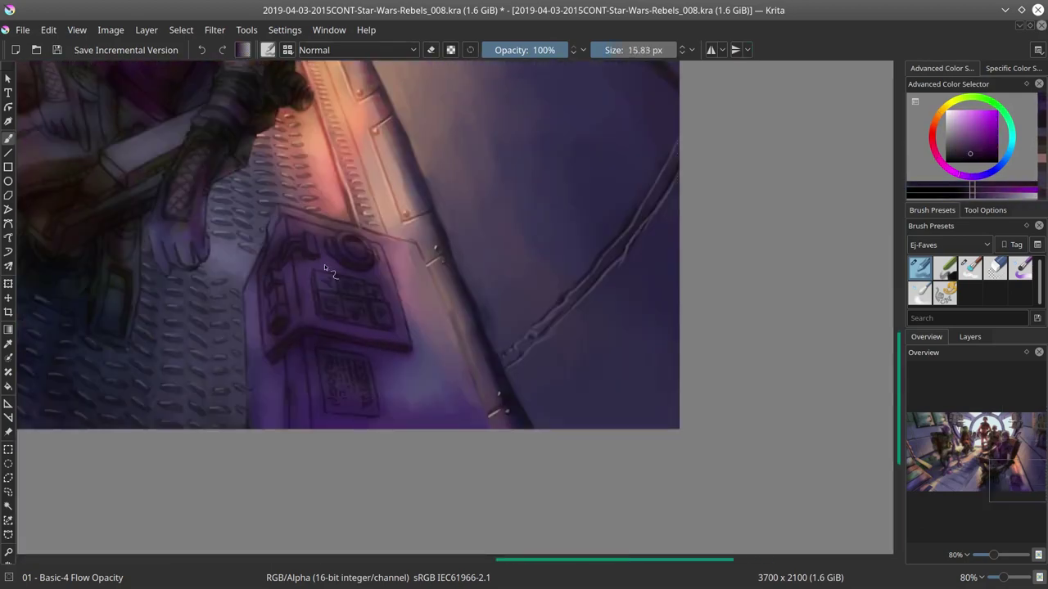
{"action": "left_click", "coordinate": [342, 297], "text": "ctrl"}
{"action": "key", "text": "bracketright"}
{"action": "left_click", "coordinate": [295, 283], "text": "ctrl"}
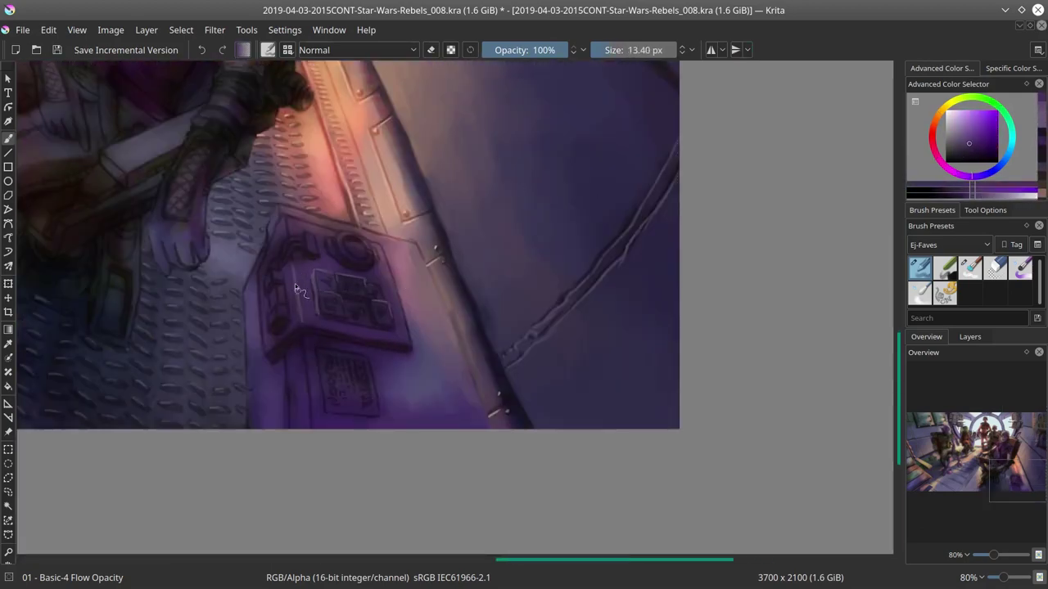
{"action": "left_click", "coordinate": [305, 243], "text": "ctrl"}
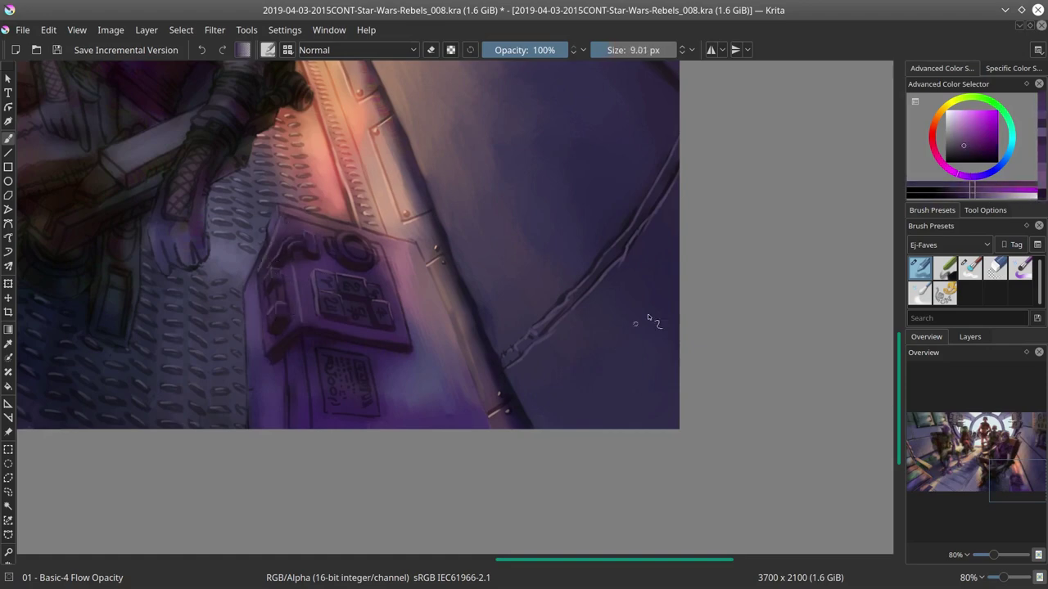
{"action": "key", "text": "bracketleft"}
Step: With the canvas rotated, paint dark purple shading beneath the console
{"action": "left_click_drag", "start_coordinate": [305, 243], "coordinate": [322, 373]}
{"action": "key", "text": "bracketright"}
{"action": "key", "text": "bracketright"}
{"action": "key", "text": "bracketright"}
{"action": "key", "text": "bracketright"}
{"action": "key", "text": "bracketright"}
{"action": "left_click", "coordinate": [358, 342], "text": "ctrl"}
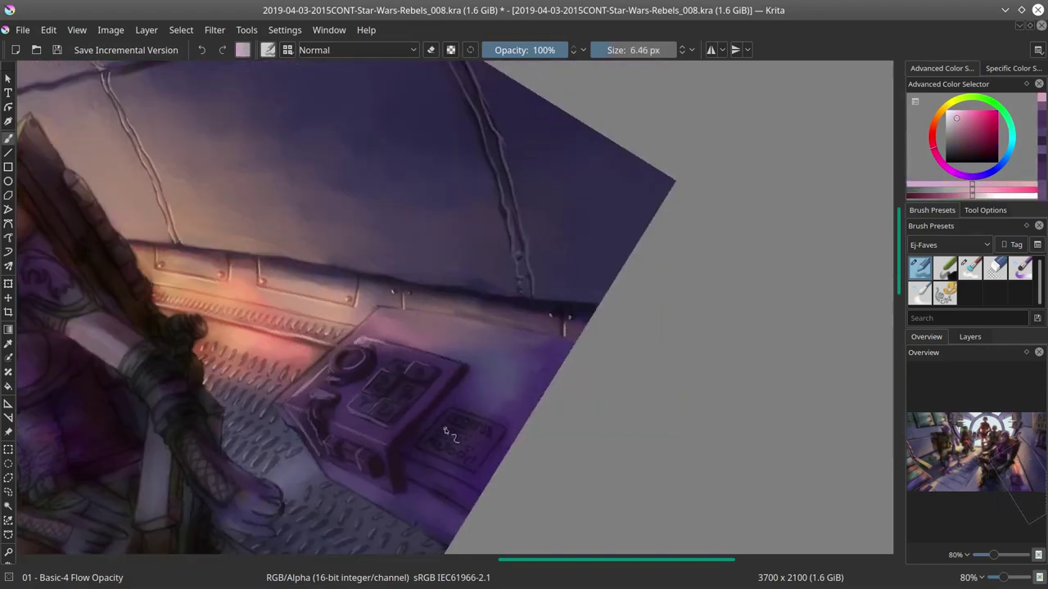
{"action": "left_click", "coordinate": [306, 442], "text": "ctrl"}
{"action": "key", "text": "bracketleft"}
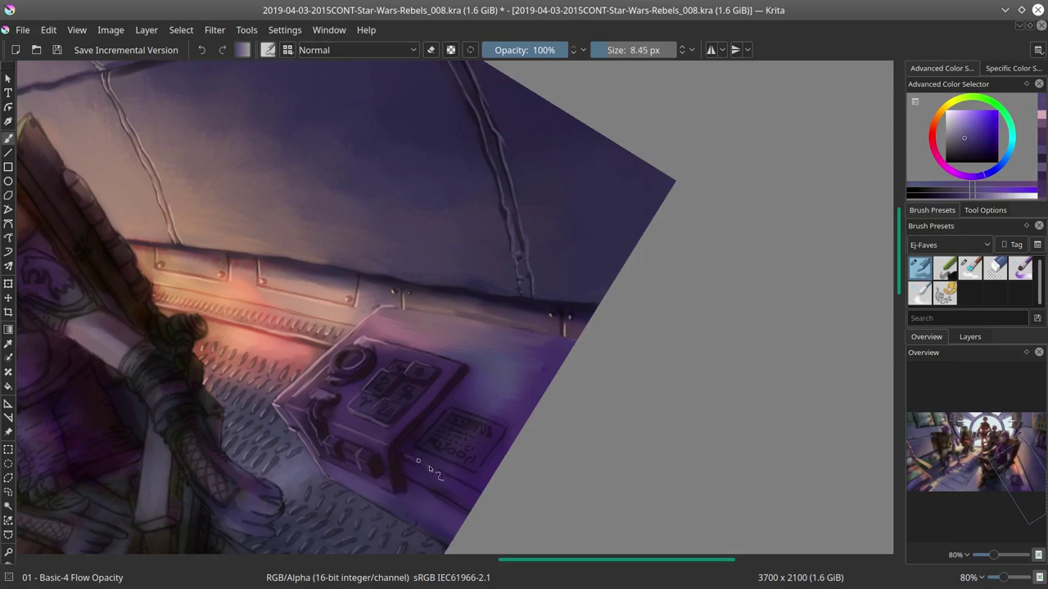
{"action": "left_click_drag", "start_coordinate": [463, 478], "coordinate": [426, 516]}
{"action": "left_click", "coordinate": [475, 472], "text": "ctrl"}
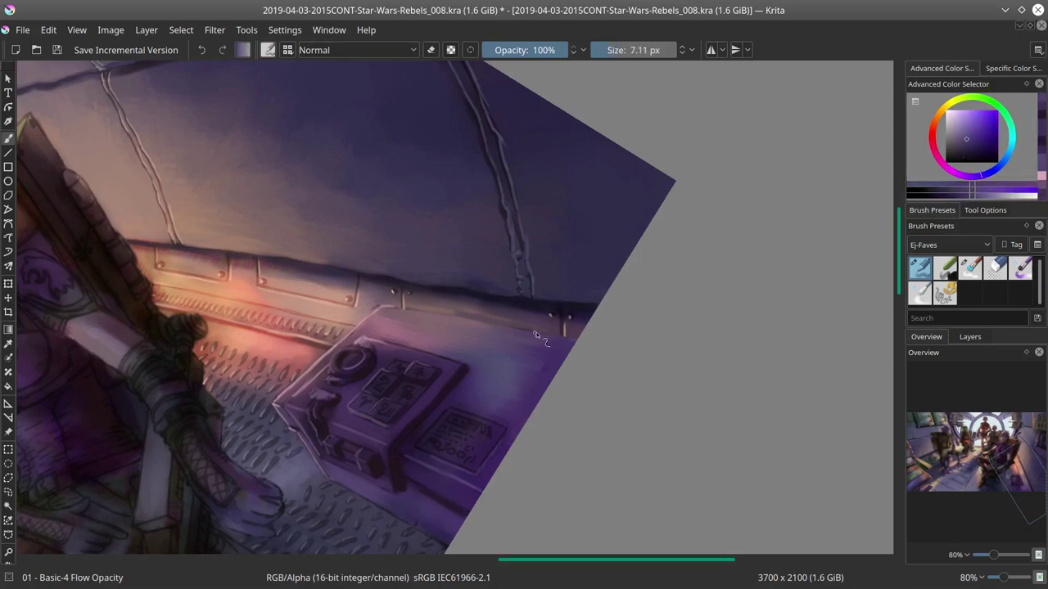
Step: Reset the canvas rotation, fit the painting to the window and save
{"action": "key", "text": "5"}
{"action": "key", "text": "bracketright"}
{"action": "key", "text": "bracketright"}
{"action": "key", "text": "6"}
{"action": "key", "text": "6"}
{"action": "key", "text": "6"}
{"action": "key", "text": "6"}
{"action": "key", "text": "6"}
{"action": "key", "text": "6"}
{"action": "key", "text": "bracketright"}
{"action": "key", "text": "bracketright"}
{"action": "key", "text": "bracketright"}
{"action": "key", "text": "bracketright"}
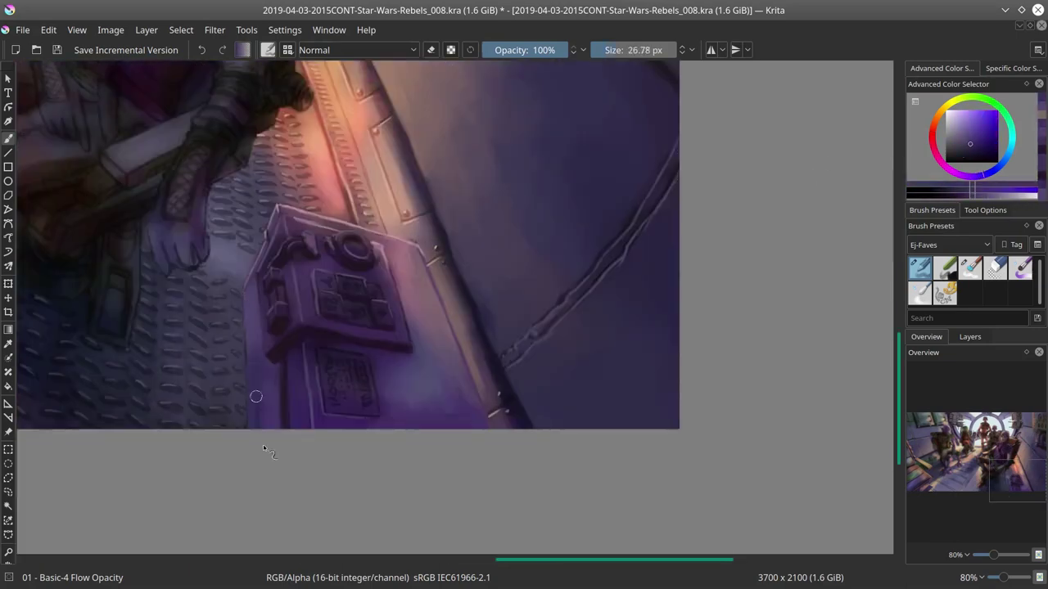
{"action": "key", "text": "bracketleft"}
{"action": "key", "text": "bracketleft"}
{"action": "key", "text": "bracketleft"}
{"action": "key", "text": "bracketleft"}
{"action": "key", "text": "bracketleft"}
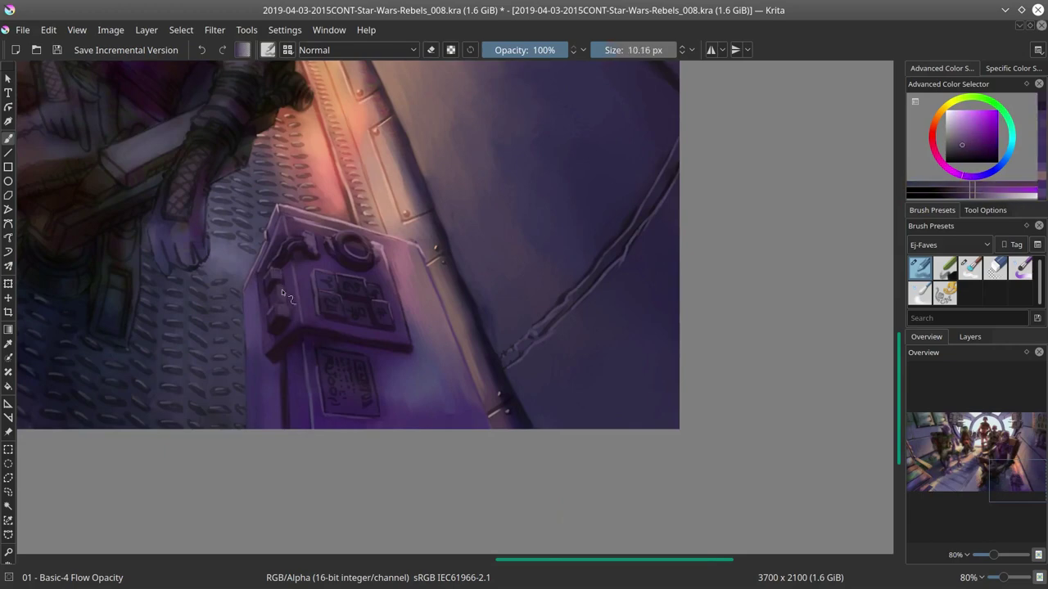
{"action": "key", "text": "5"}
{"action": "key", "text": "ctrl+s"}
{"action": "key", "text": "2"}
{"action": "key", "text": "minus"}
{"action": "key", "text": "minus"}
Step: Reselect the previous selection, adjust it with a two-point Curves correction, and save
{"action": "left_click", "coordinate": [181, 29]}
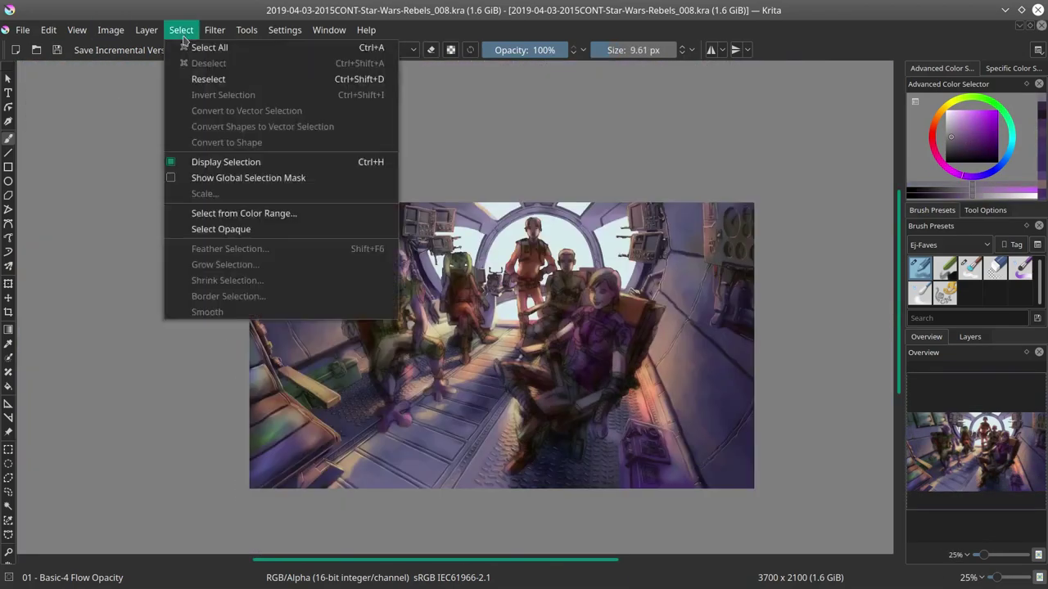
{"action": "left_click", "coordinate": [205, 77]}
{"action": "key", "text": "ctrl+m"}
{"action": "left_click", "coordinate": [570, 341]}
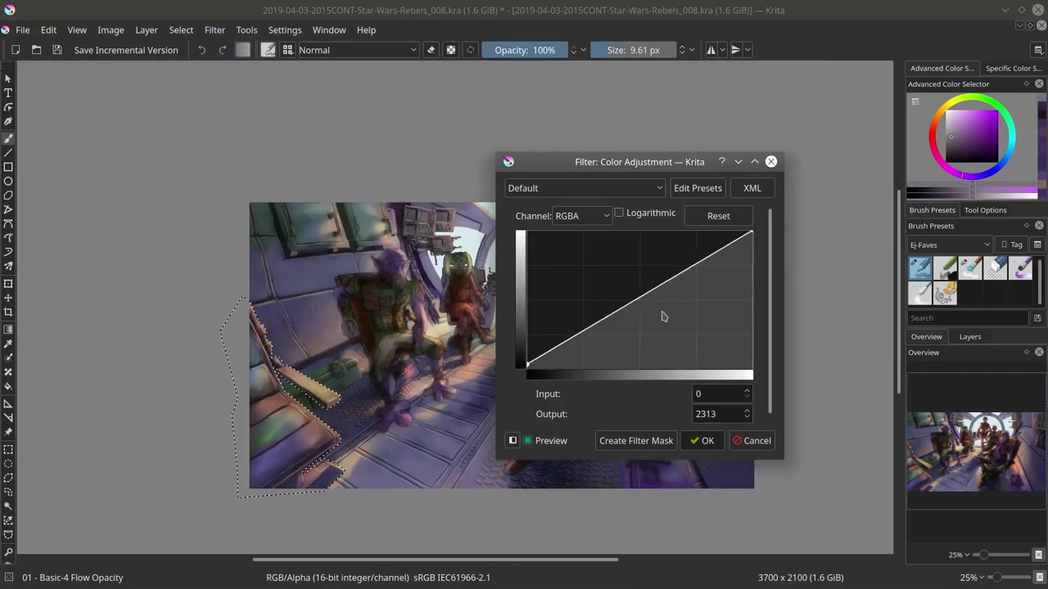
{"action": "left_click", "coordinate": [663, 284]}
{"action": "left_click", "coordinate": [529, 440]}
{"action": "key", "text": "Escape"}
{"action": "key", "text": "minus"}
{"action": "key", "text": "minus"}
{"action": "key", "text": "minus"}
{"action": "key", "text": "minus"}
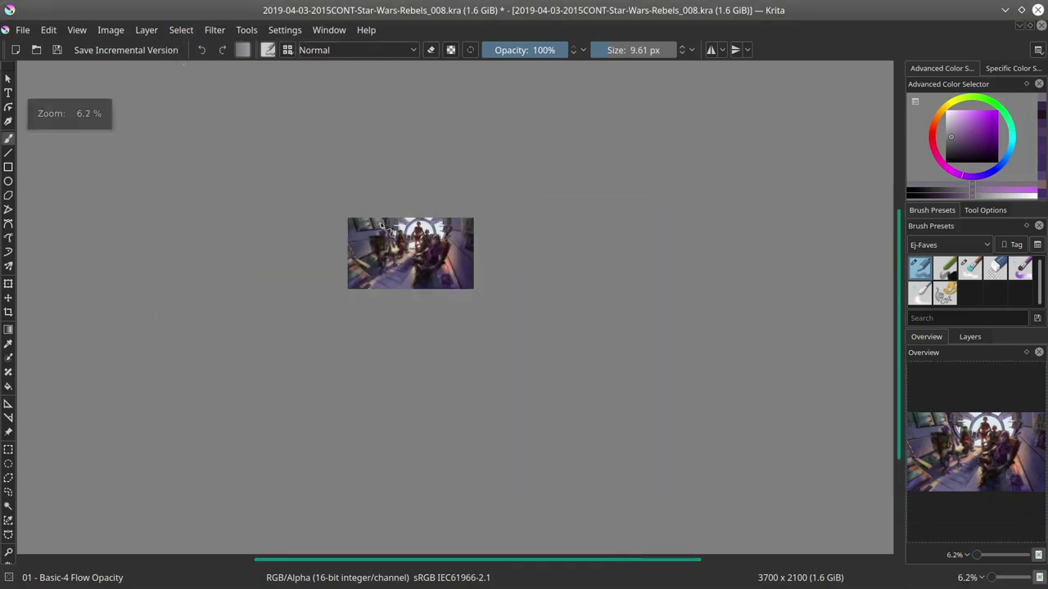
{"action": "key", "text": "ctrl+s"}
{"action": "key", "text": "2"}
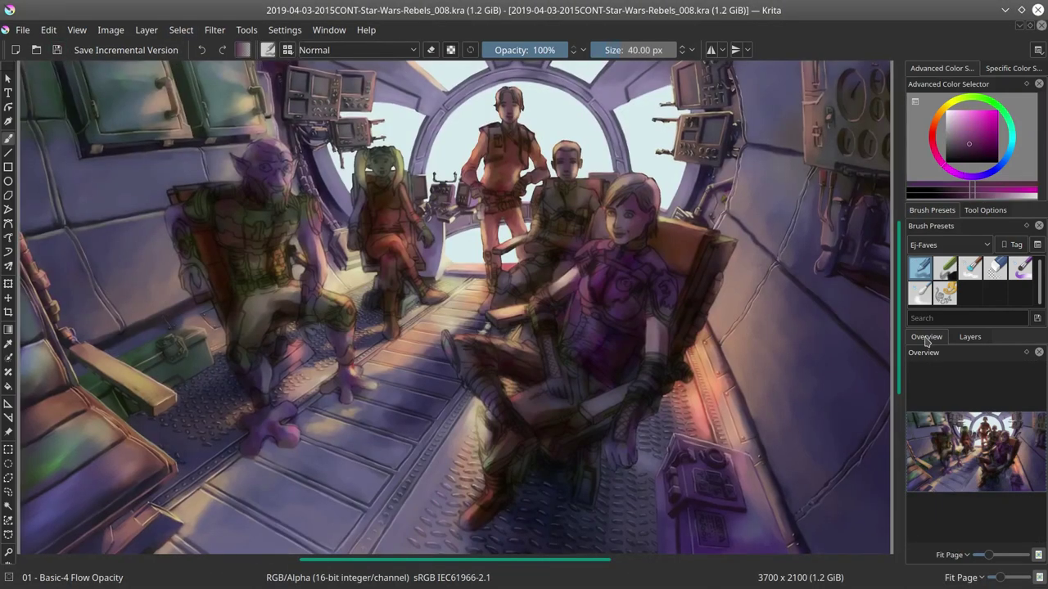
{"action": "scroll", "coordinate": [416, 172], "scroll_direction": "up", "scroll_amount": 5}
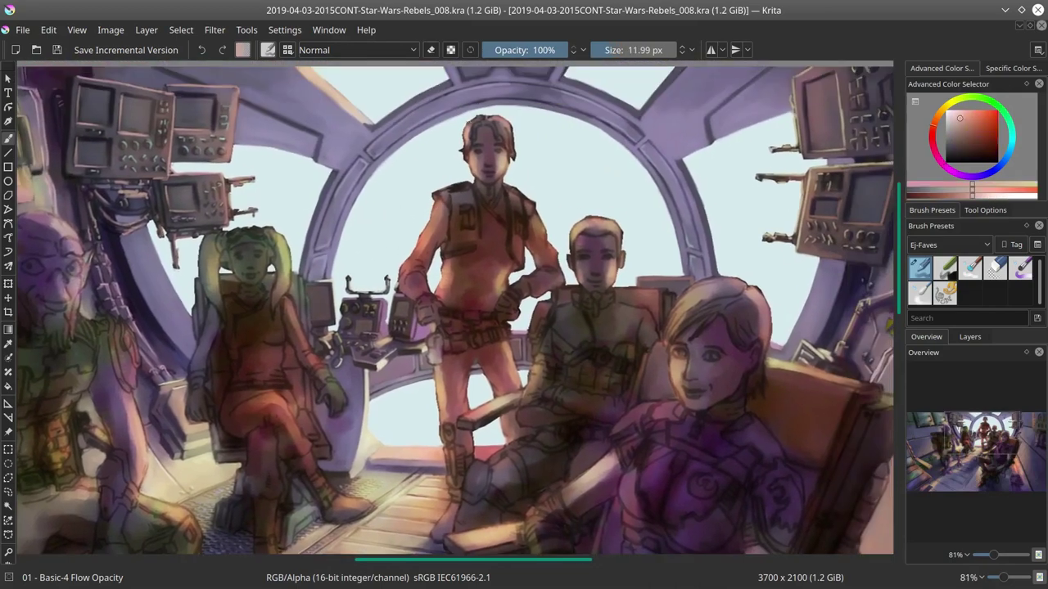
Step: Darken the standing figure's hair with dark crimson strokes and save
{"action": "left_click", "coordinate": [473, 135]}
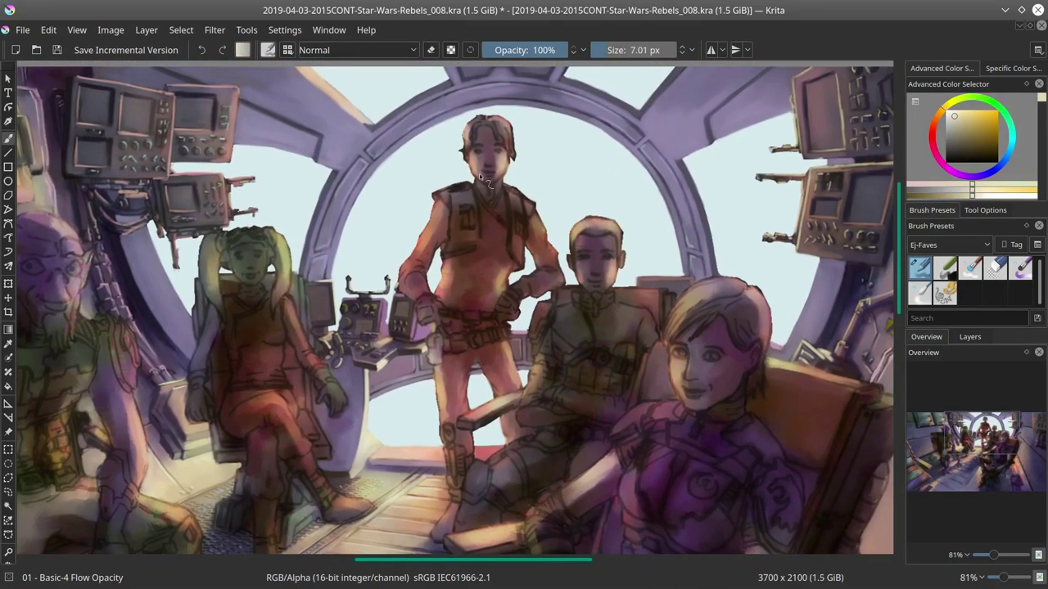
{"action": "left_click", "coordinate": [483, 132], "text": "ctrl"}
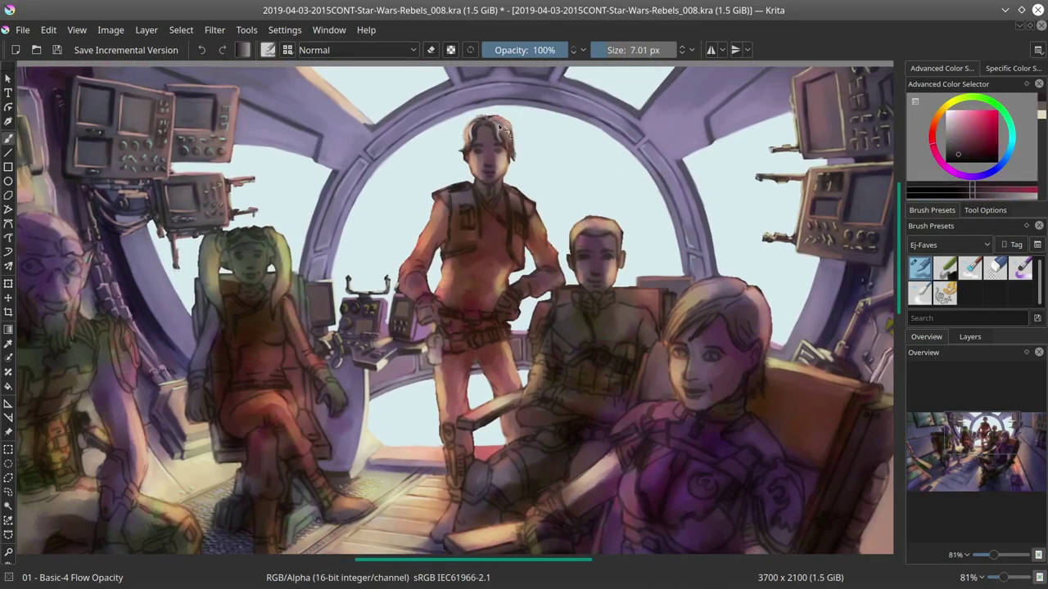
{"action": "left_click_drag", "start_coordinate": [502, 133], "coordinate": [511, 155]}
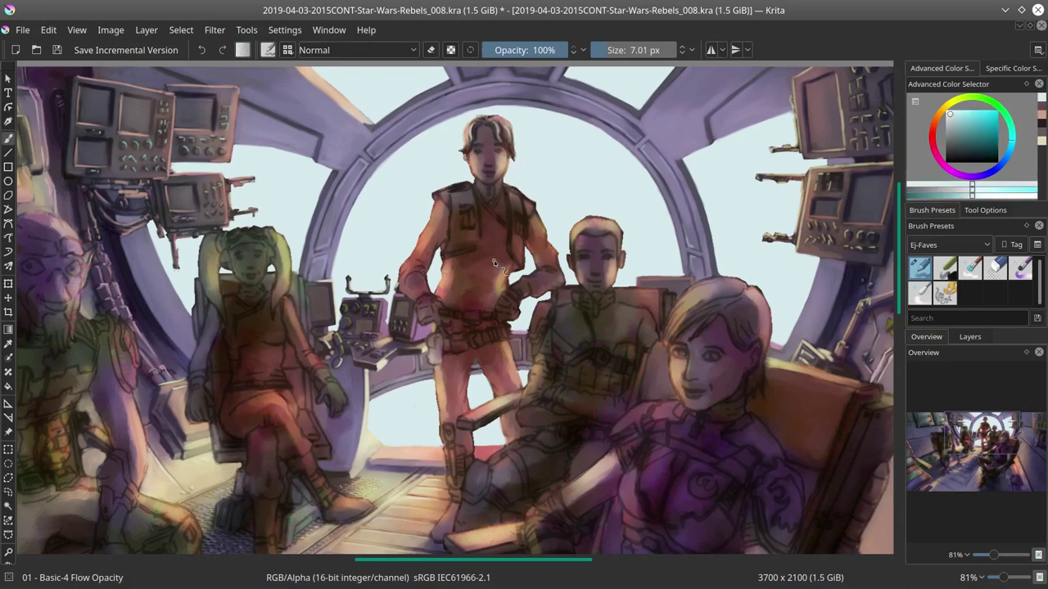
{"action": "left_click", "coordinate": [468, 155], "text": "ctrl"}
{"action": "left_click", "coordinate": [506, 170], "text": "ctrl"}
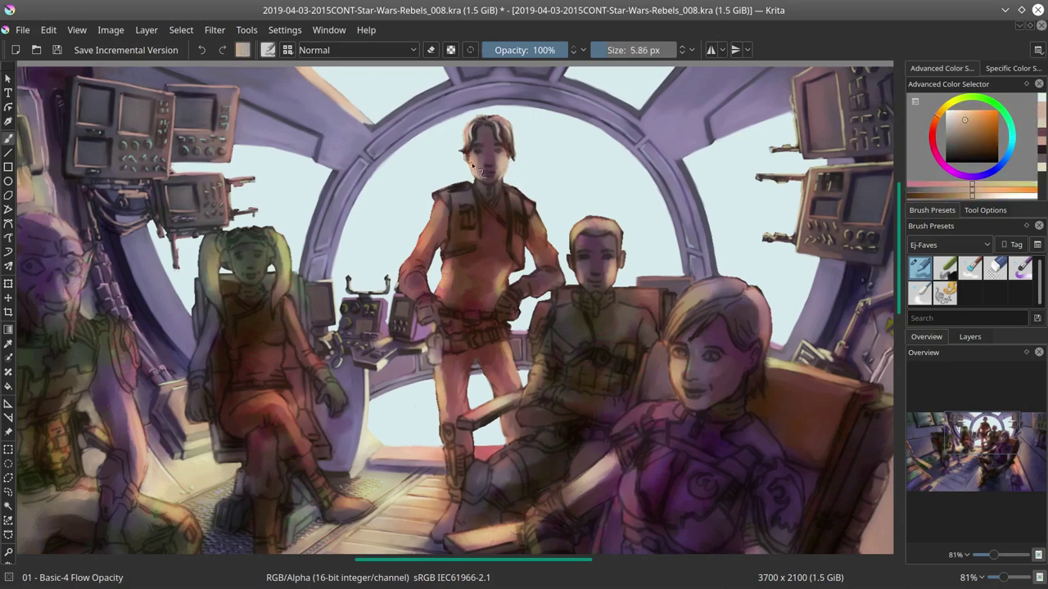
{"action": "key", "text": "ctrl+s"}
Step: Check paint coverage by toggling the white background, then sample hair colours
{"action": "key", "text": "ctrl+shift+i"}
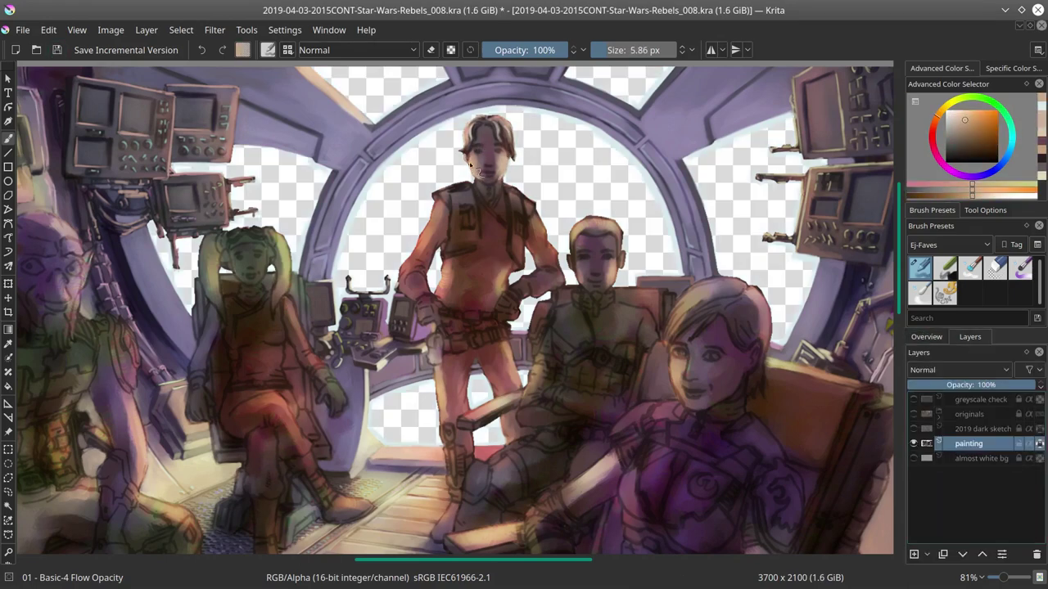
{"action": "key", "text": "ctrl+shift+i"}
{"action": "left_click", "coordinate": [516, 153], "text": "ctrl"}
{"action": "left_click", "coordinate": [517, 155], "text": "ctrl"}
{"action": "left_click", "coordinate": [513, 113], "text": "ctrl"}
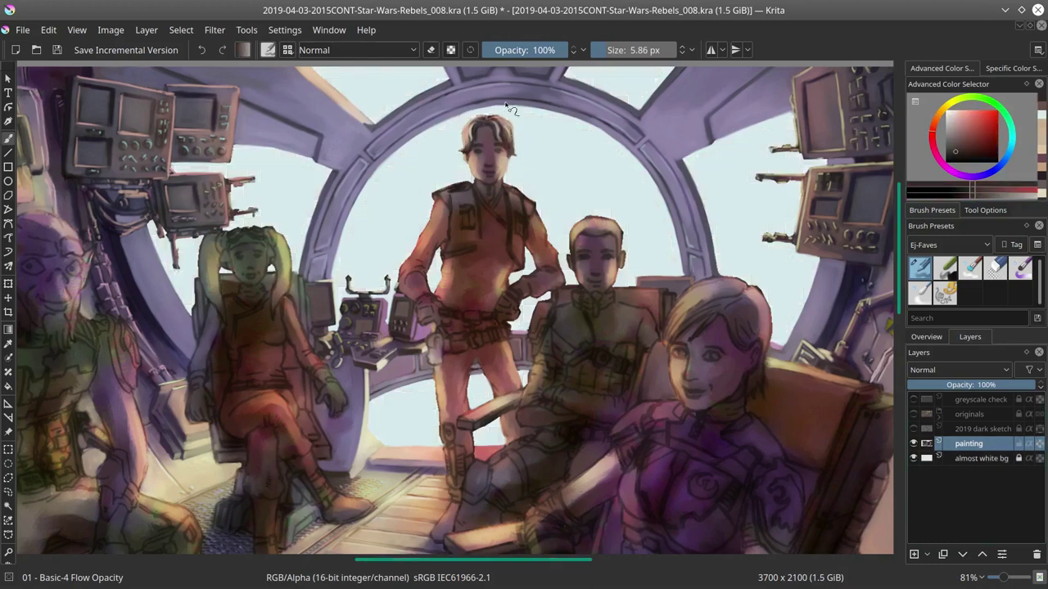
{"action": "left_click", "coordinate": [509, 120], "text": "ctrl"}
{"action": "key", "text": "slash"}
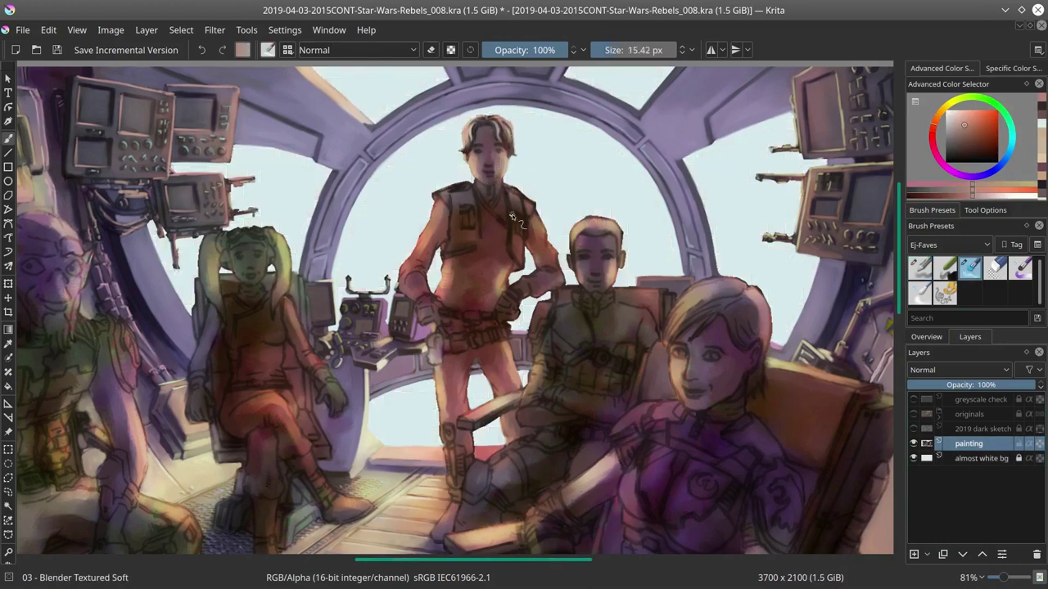
{"action": "key", "text": "slash"}
Step: Paint lighter peach skin tones onto the standing figure's face
{"action": "left_click", "coordinate": [509, 187], "text": "ctrl"}
{"action": "left_click", "coordinate": [489, 164], "text": "ctrl"}
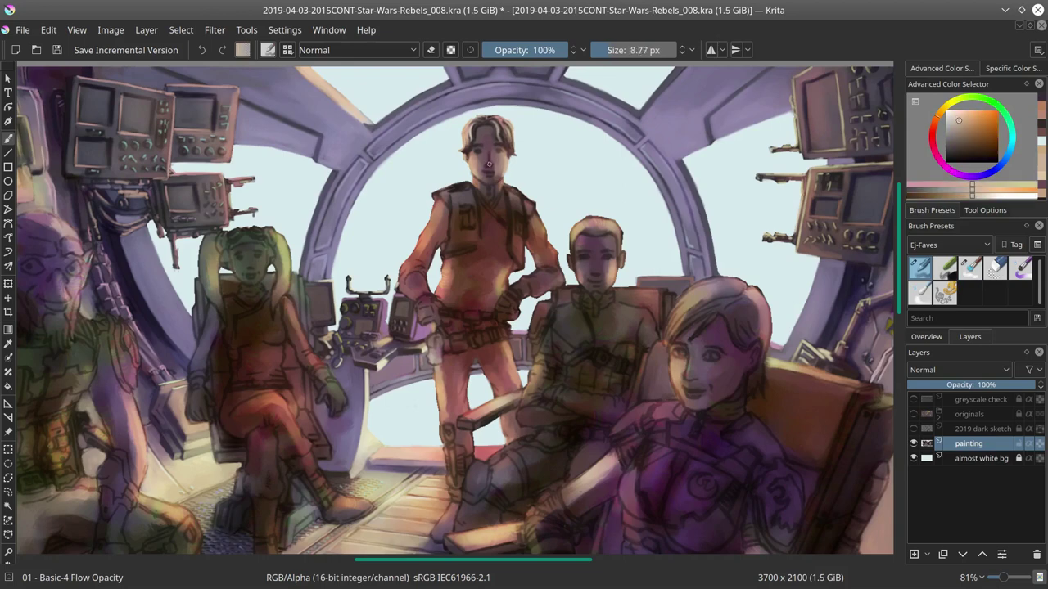
{"action": "left_click_drag", "start_coordinate": [488, 164], "coordinate": [493, 167]}
{"action": "left_click", "coordinate": [497, 170], "text": "ctrl"}
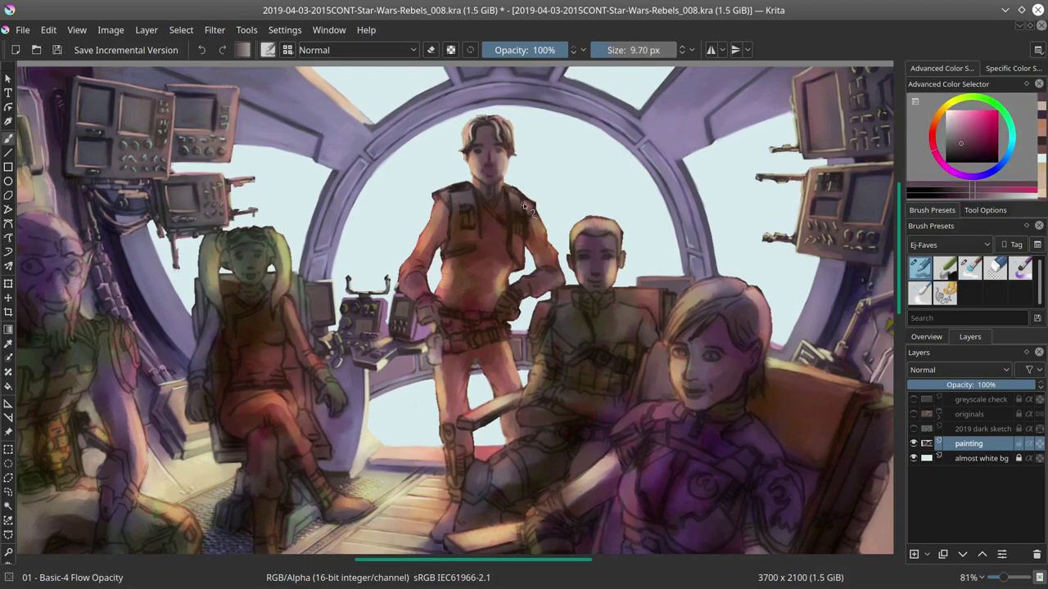
{"action": "left_click", "coordinate": [538, 181], "text": "ctrl"}
{"action": "left_click", "coordinate": [501, 181], "text": "ctrl"}
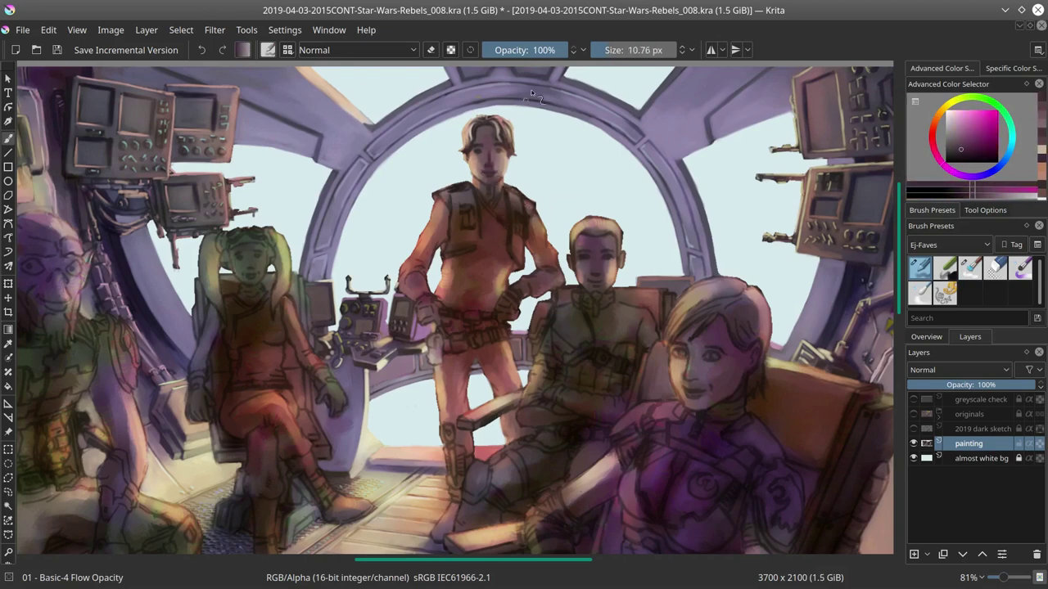
{"action": "key", "text": "bracketleft"}
{"action": "left_click", "coordinate": [489, 178], "text": "ctrl"}
{"action": "key", "text": "bracketleft"}
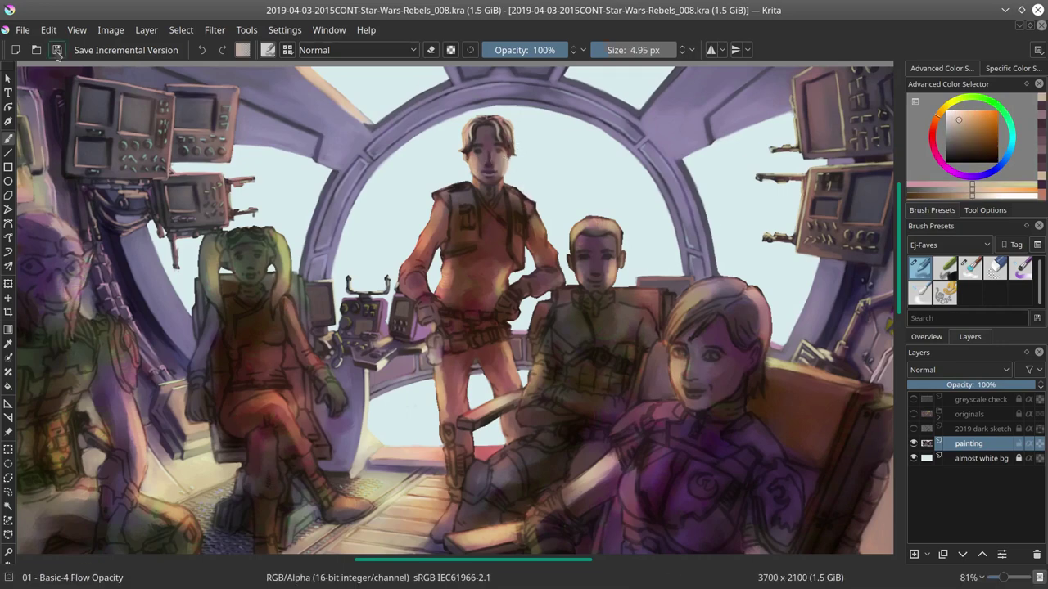
Step: Refine the face and chin with dark red and peach touches, then zoom out
{"action": "left_click", "coordinate": [487, 161], "text": "ctrl"}
{"action": "key", "text": "bracketright"}
{"action": "key", "text": "bracketright"}
{"action": "key", "text": "bracketright"}
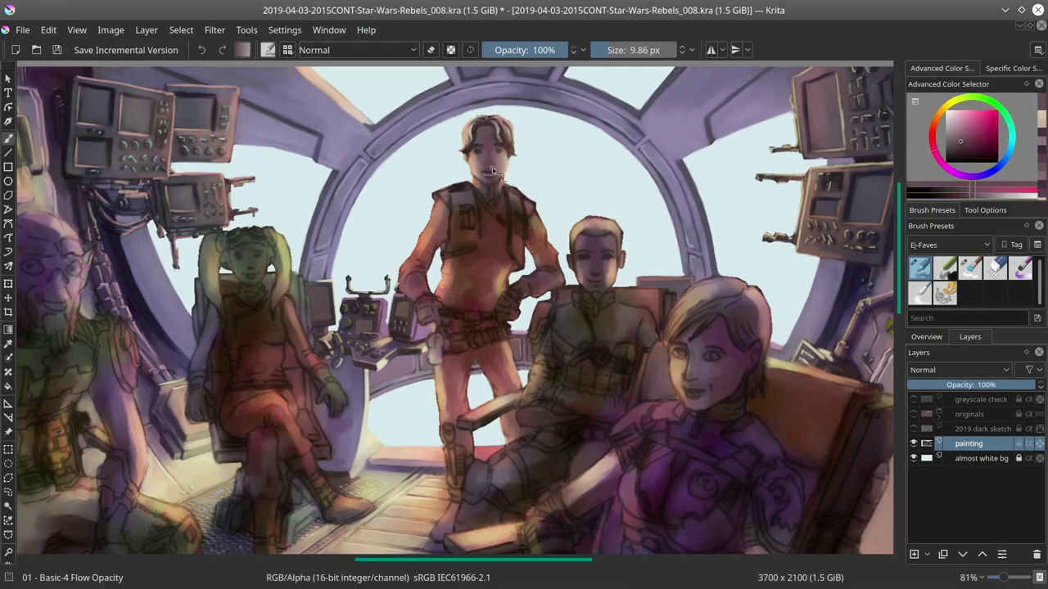
{"action": "left_click", "coordinate": [489, 163], "text": "ctrl"}
{"action": "key", "text": "bracketleft"}
{"action": "key", "text": "bracketleft"}
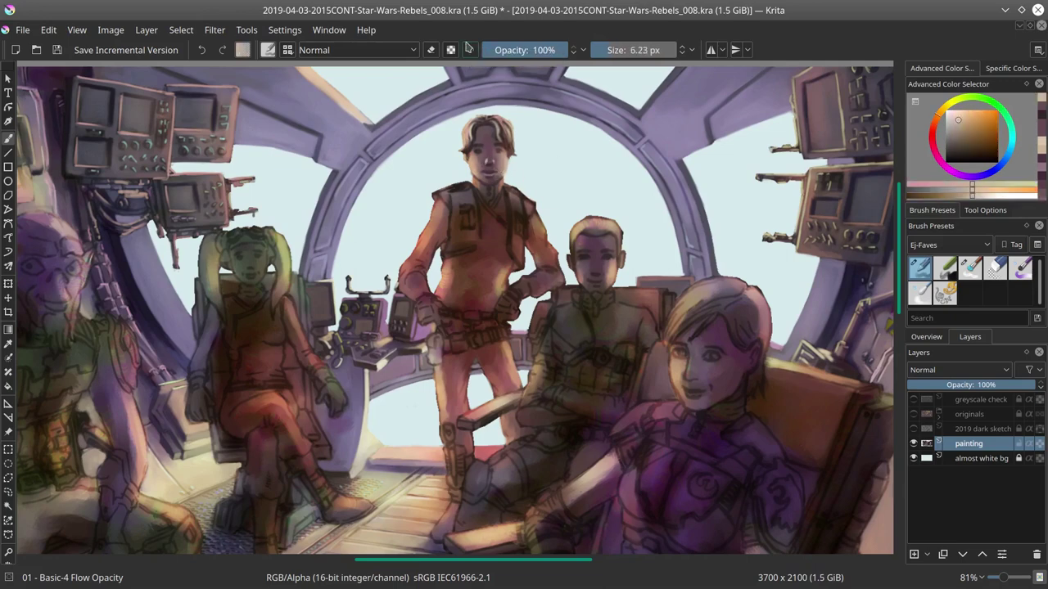
{"action": "left_click", "coordinate": [522, 148], "text": "ctrl"}
{"action": "left_click", "coordinate": [501, 160], "text": "ctrl"}
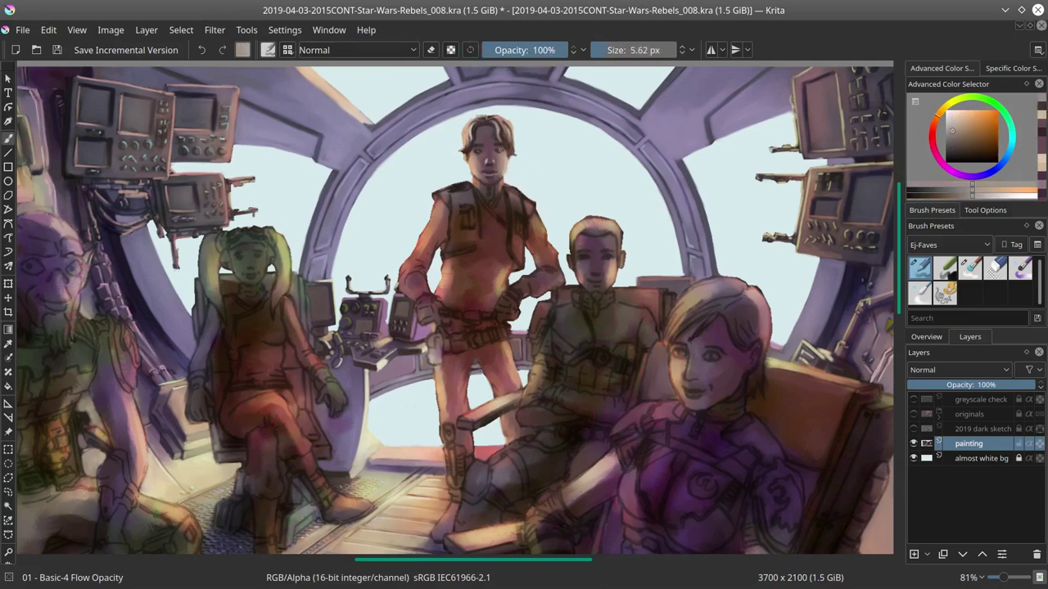
{"action": "left_click", "coordinate": [505, 167], "text": "ctrl"}
{"action": "key", "text": "bracketright"}
{"action": "left_click", "coordinate": [539, 187], "text": "ctrl"}
{"action": "left_click", "coordinate": [494, 188], "text": "ctrl"}
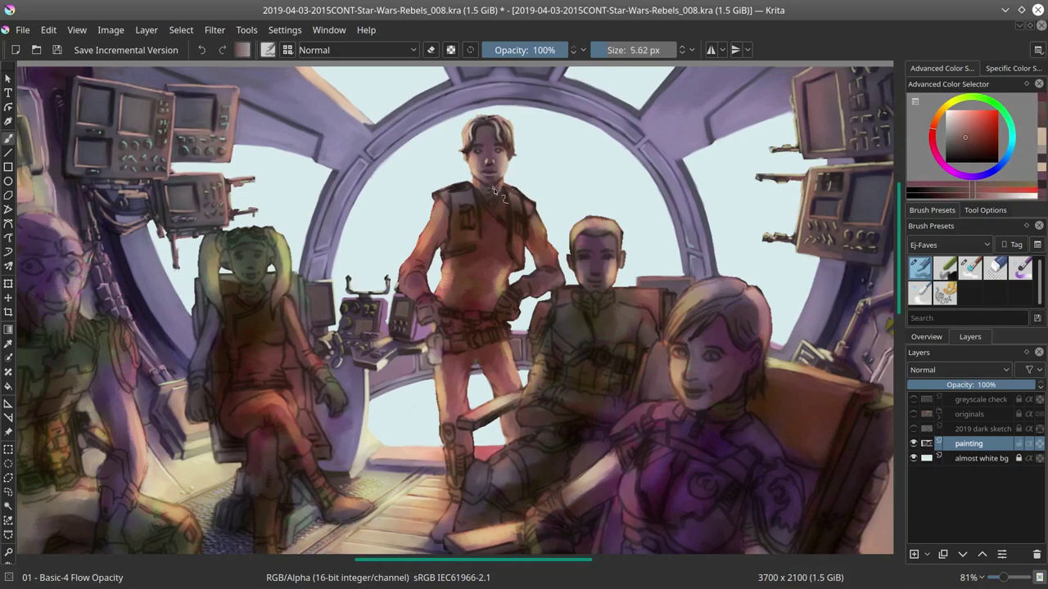
{"action": "key", "text": "bracketleft"}
{"action": "left_click", "coordinate": [535, 239], "text": "ctrl"}
{"action": "key", "text": "minus"}
{"action": "key", "text": "minus"}
{"action": "key", "text": "minus"}
{"action": "key", "text": "minus"}
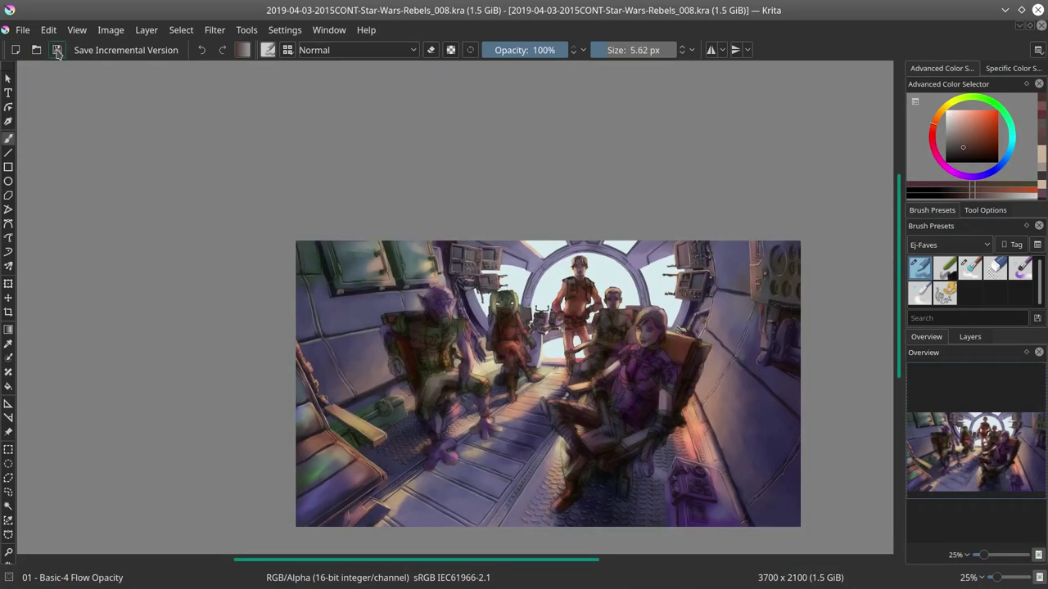
Step: Paint a dark shadow stroke on the standing figure's vest in Multiply blend mode
{"action": "key", "text": "plus"}
{"action": "key", "text": "plus"}
{"action": "key", "text": "plus"}
{"action": "key", "text": "plus"}
{"action": "left_click", "coordinate": [412, 51]}
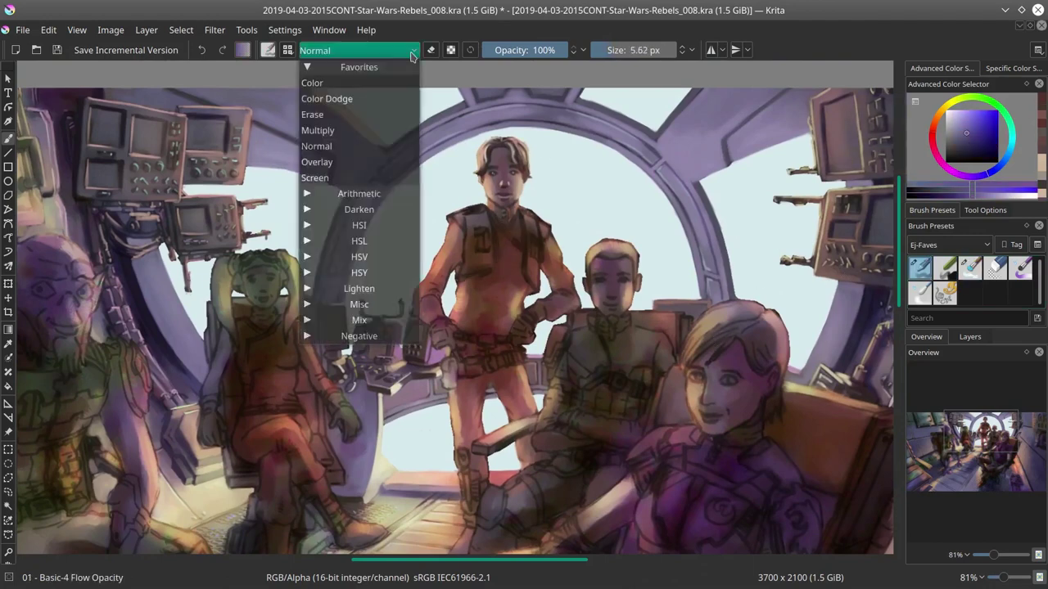
{"action": "left_click", "coordinate": [318, 130]}
{"action": "left_click_drag", "start_coordinate": [524, 215], "coordinate": [501, 260]}
{"action": "key", "text": "slash"}
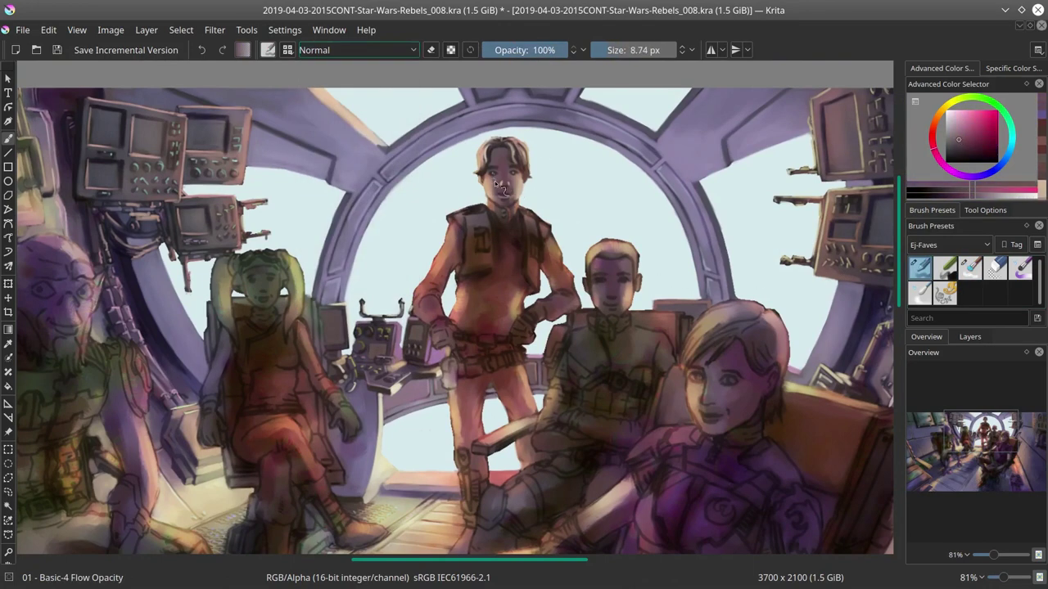
{"action": "left_click_drag", "start_coordinate": [515, 198], "coordinate": [525, 182]}
Step: Sample skin and red-brown tones and add dark red-brown touches to the figure
{"action": "left_click", "coordinate": [511, 168], "text": "ctrl"}
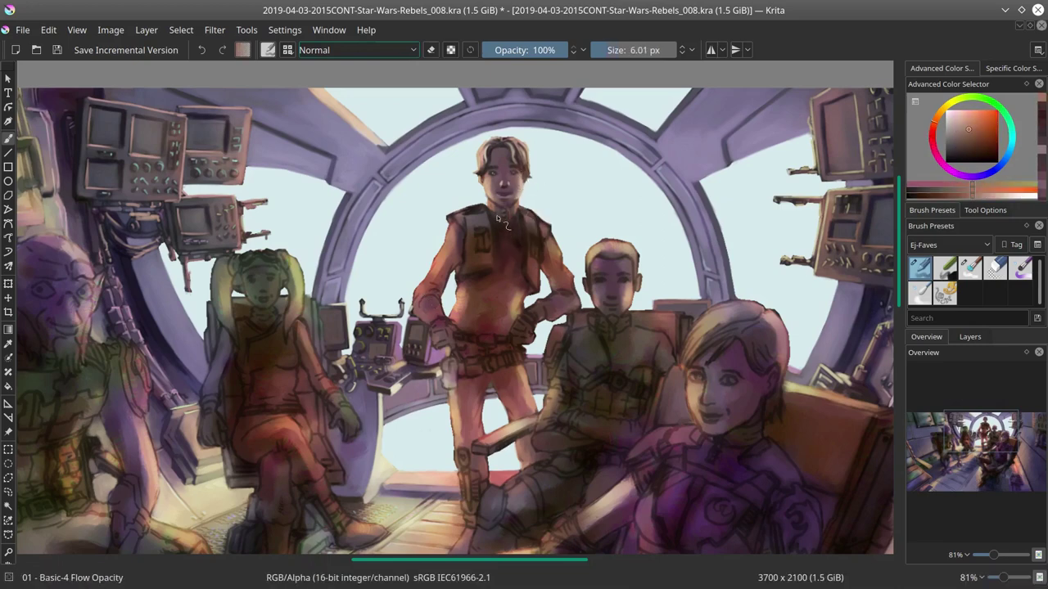
{"action": "left_click", "coordinate": [434, 259], "text": "ctrl"}
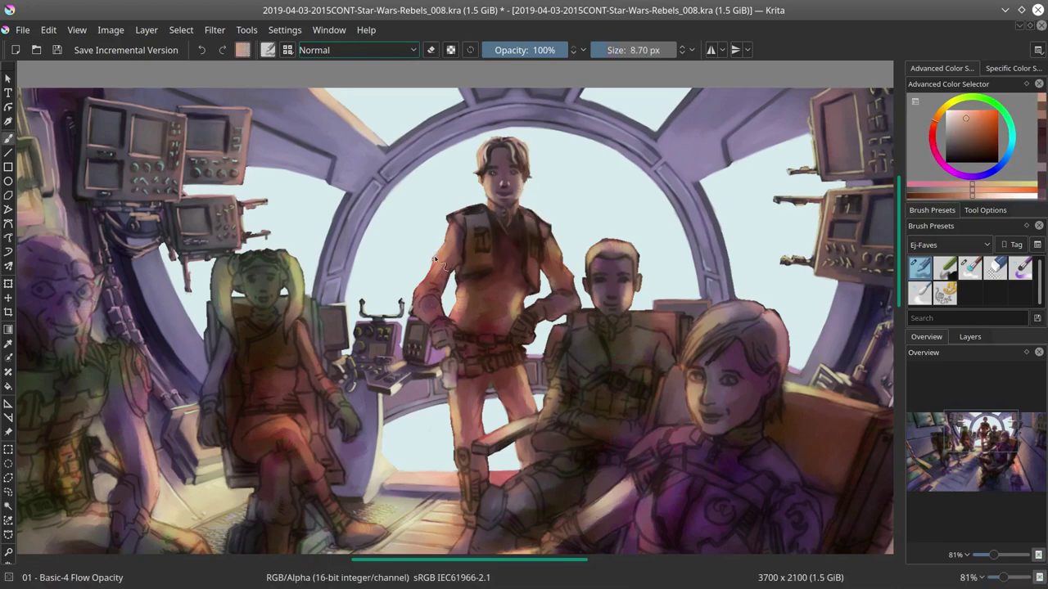
{"action": "left_click", "coordinate": [412, 318], "text": "ctrl"}
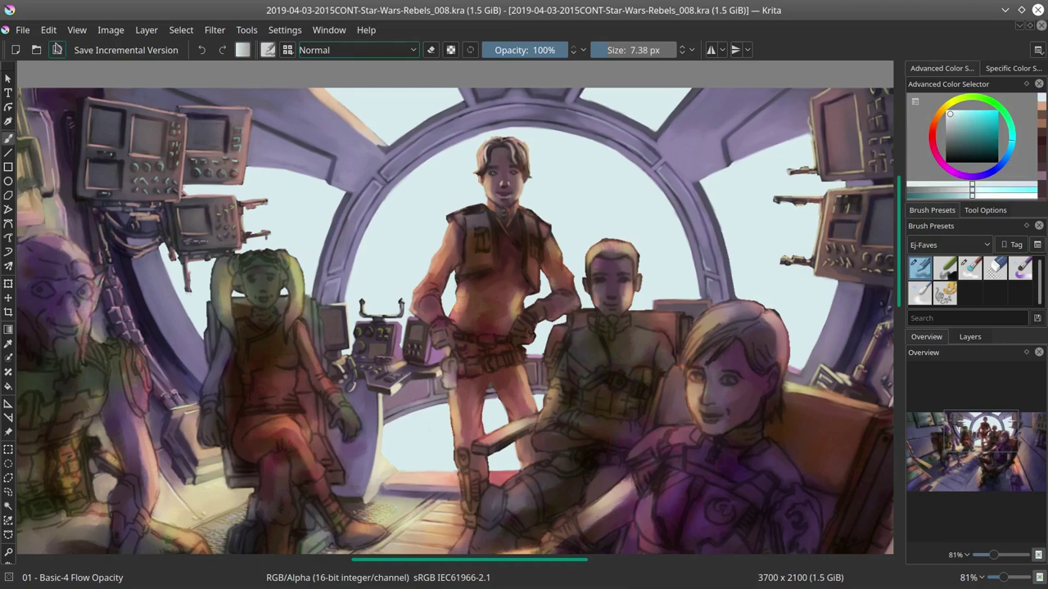
{"action": "left_click", "coordinate": [524, 258], "text": "ctrl"}
{"action": "left_click_drag", "start_coordinate": [516, 246], "coordinate": [536, 270]}
{"action": "left_click", "coordinate": [516, 287], "text": "ctrl"}
{"action": "left_click", "coordinate": [473, 189], "text": "ctrl"}
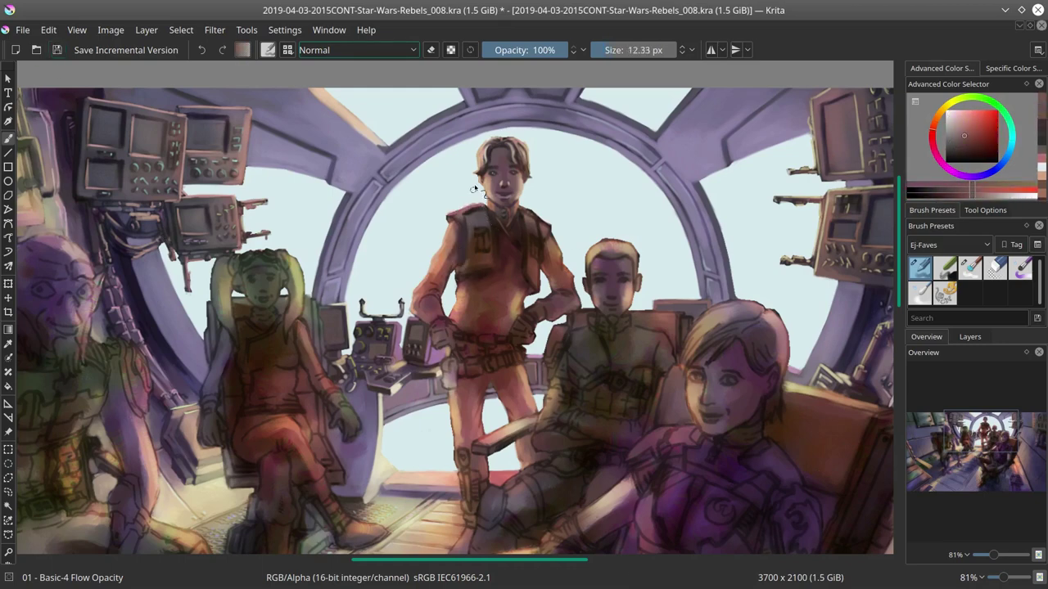
Step: Blend the vest and face with a larger Blender Textured Soft brush, then save
{"action": "key", "text": "slash"}
{"action": "key", "text": "slash"}
{"action": "left_click", "coordinate": [493, 283], "text": "ctrl"}
{"action": "key", "text": "slash"}
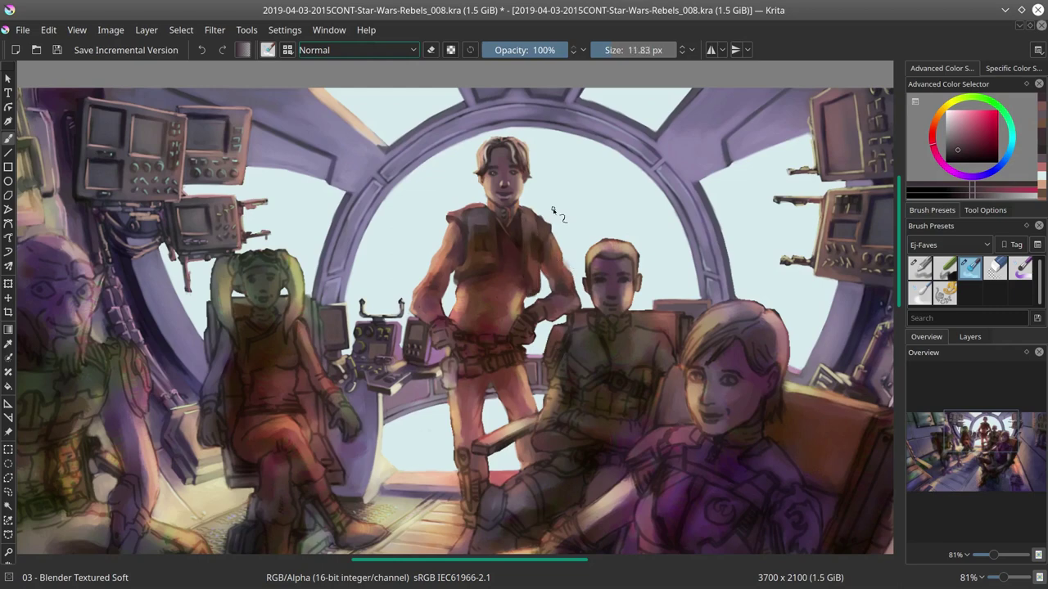
{"action": "key", "text": "]"}
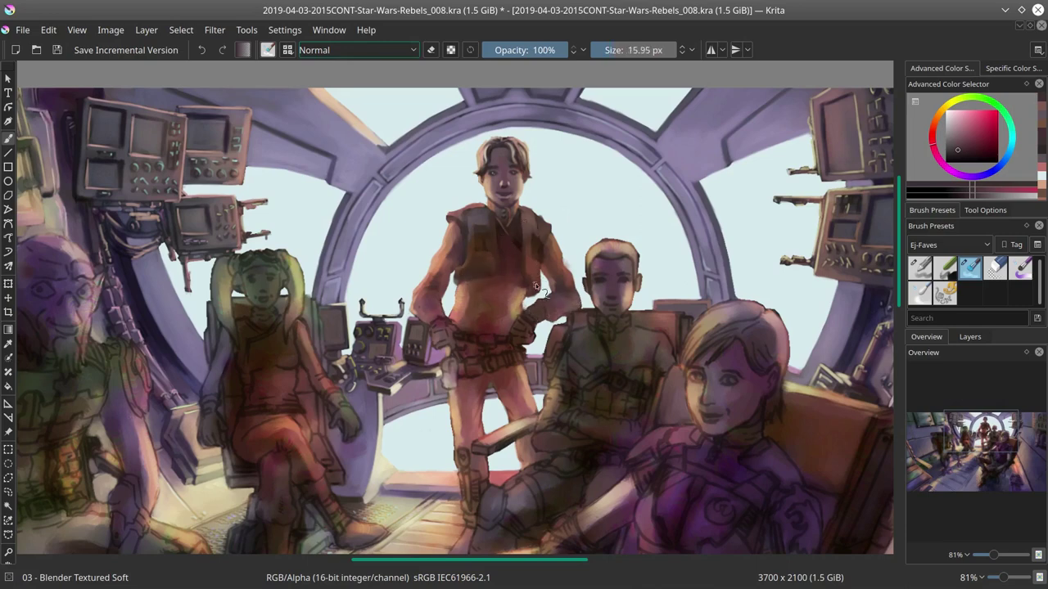
{"action": "key", "text": "]"}
{"action": "key", "text": "]"}
{"action": "key", "text": "]"}
{"action": "key", "text": "minus"}
{"action": "key", "text": "minus"}
{"action": "key", "text": "minus"}
{"action": "key", "text": "ctrl+s"}
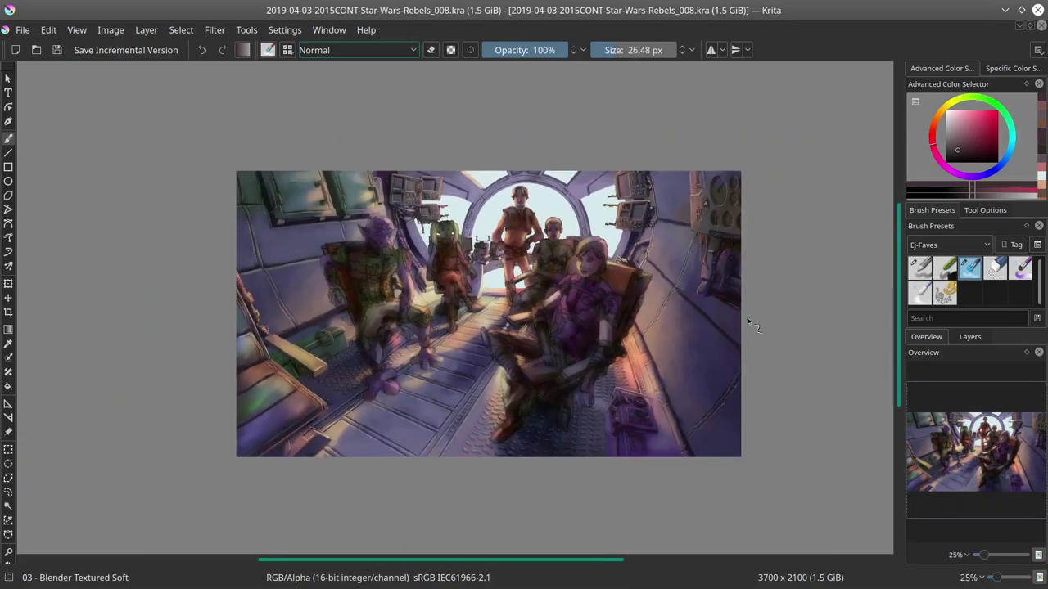
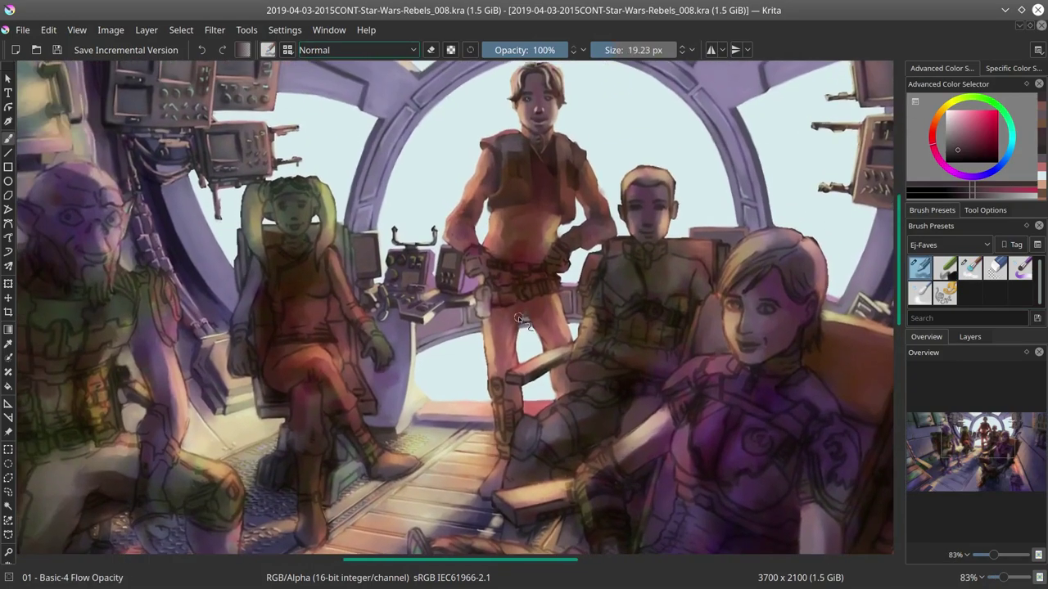
Step: Paint reddish-orange skin tones on the standing figure's shirt and dark red-brown shadows and lines on the vest
{"action": "left_click", "coordinate": [549, 135], "text": "ctrl"}
{"action": "key", "text": "bracketleft"}
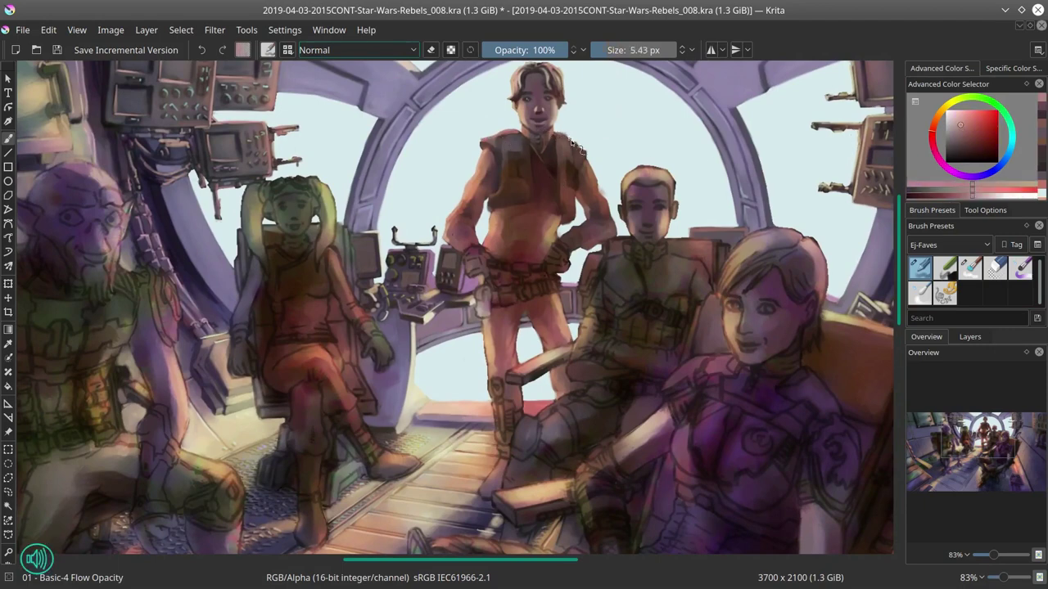
{"action": "left_click", "coordinate": [573, 144], "text": "ctrl"}
{"action": "key", "text": "bracketleft"}
{"action": "left_click", "coordinate": [586, 161], "text": "ctrl"}
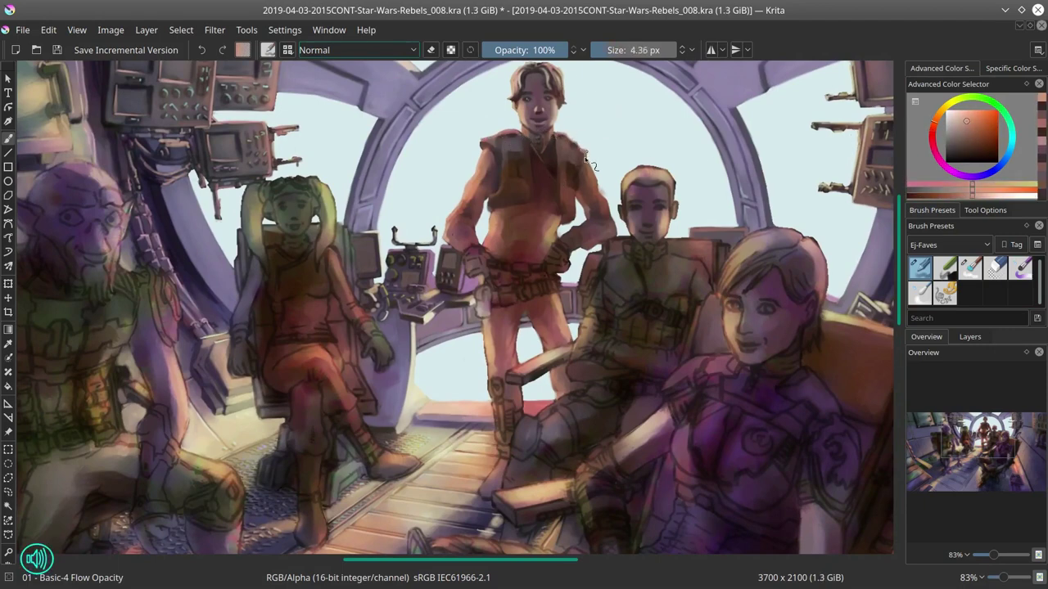
{"action": "key", "text": "bracketright"}
{"action": "left_click", "coordinate": [487, 143], "text": "ctrl"}
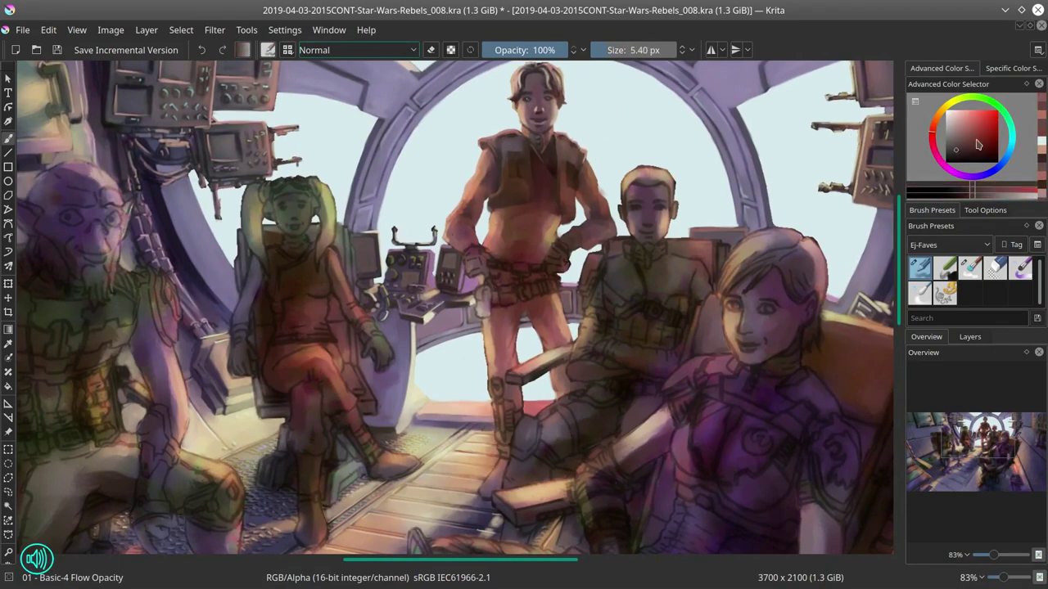
{"action": "key", "text": "bracketleft"}
{"action": "key", "text": "bracketleft"}
{"action": "key", "text": "bracketleft"}
{"action": "left_click", "coordinate": [528, 166], "text": "ctrl"}
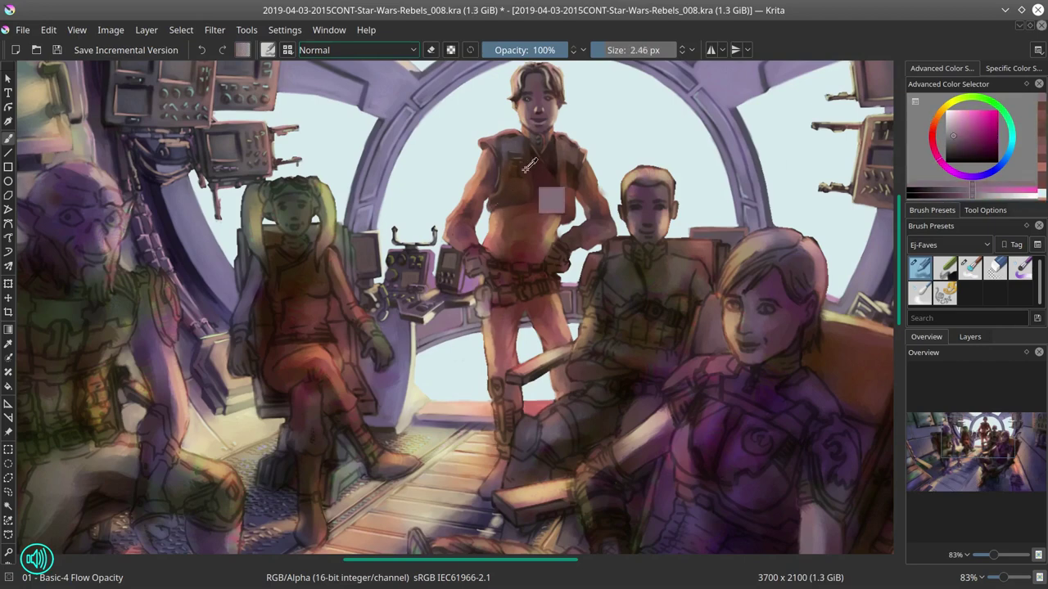
Step: Add dark red, light orange shirt strokes and dark grey-brown vest shading at adjusted brush sizes
{"action": "left_click", "coordinate": [527, 166], "text": "ctrl"}
{"action": "key", "text": "bracketright"}
{"action": "key", "text": "bracketright"}
{"action": "key", "text": "bracketright"}
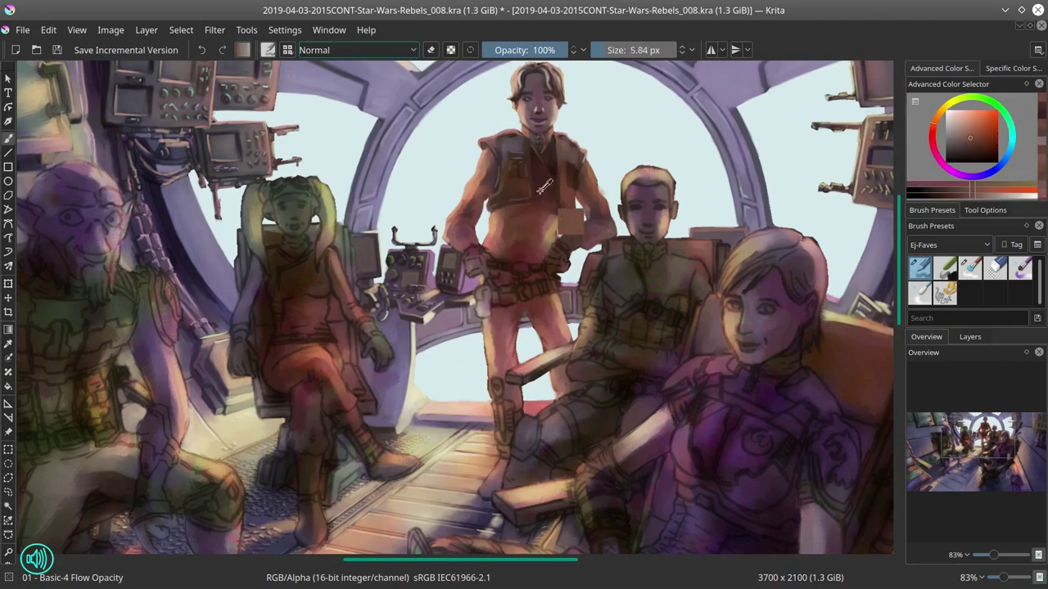
{"action": "left_click", "coordinate": [542, 186], "text": "ctrl"}
{"action": "key", "text": "bracketright"}
{"action": "key", "text": "bracketright"}
{"action": "left_click", "coordinate": [471, 211], "text": "ctrl"}
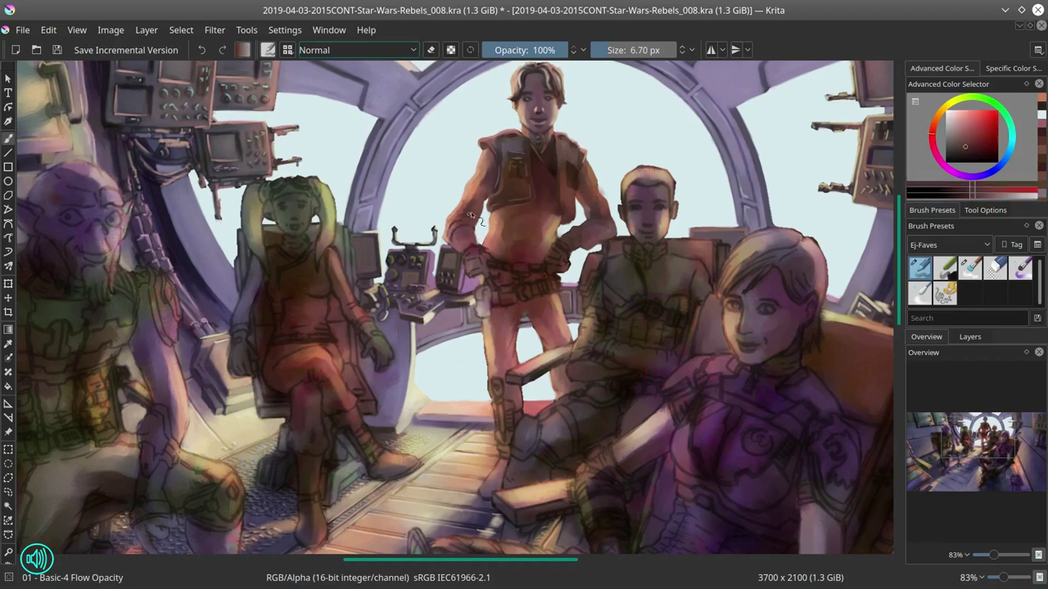
{"action": "left_click", "coordinate": [467, 219], "text": "ctrl"}
{"action": "key", "text": "bracketleft"}
{"action": "key", "text": "bracketleft"}
{"action": "left_click", "coordinate": [466, 259], "text": "ctrl"}
{"action": "key", "text": "bracketright"}
{"action": "key", "text": "bracketright"}
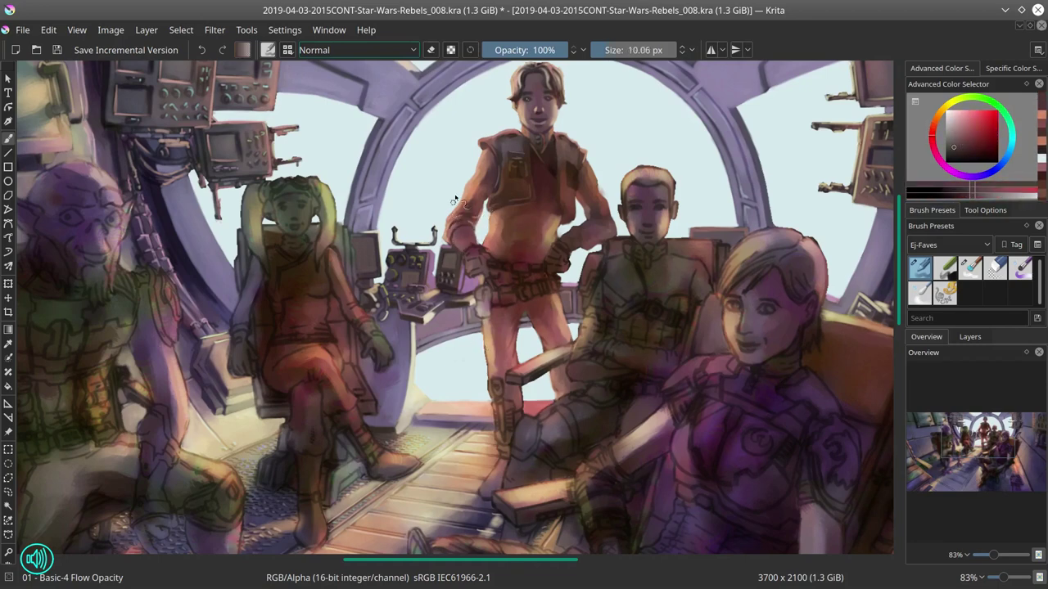
{"action": "left_click", "coordinate": [461, 307], "text": "ctrl"}
Step: Paint light peach on the torso with dark red shadows and red strokes on the figure
{"action": "left_click", "coordinate": [511, 230], "text": "ctrl"}
{"action": "left_click", "coordinate": [536, 231], "text": "ctrl"}
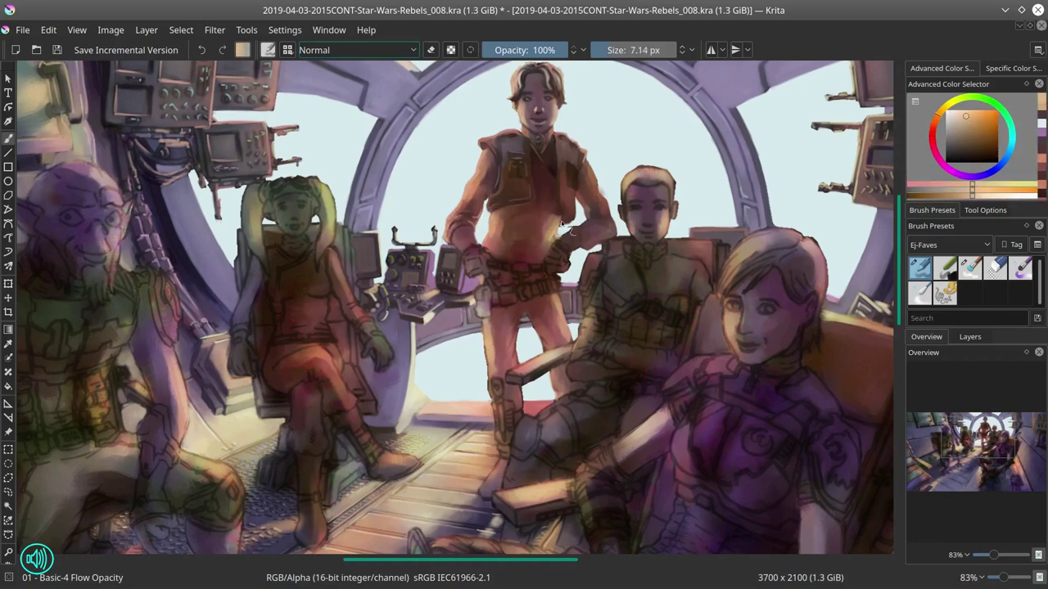
{"action": "left_click", "coordinate": [557, 234], "text": "ctrl"}
{"action": "left_click", "coordinate": [507, 319], "text": "ctrl"}
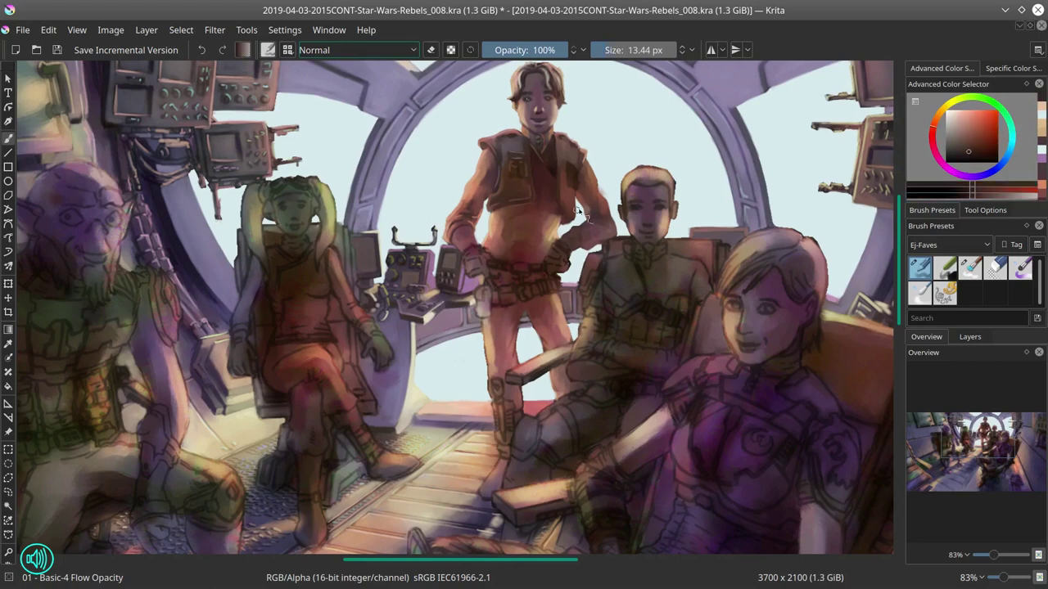
{"action": "left_click", "coordinate": [541, 325], "text": "ctrl"}
{"action": "key", "text": "bracketright"}
{"action": "key", "text": "bracketright"}
{"action": "key", "text": "bracketright"}
{"action": "left_click", "coordinate": [537, 216], "text": "ctrl"}
{"action": "key", "text": "bracketleft"}
{"action": "key", "text": "bracketleft"}
{"action": "key", "text": "bracketleft"}
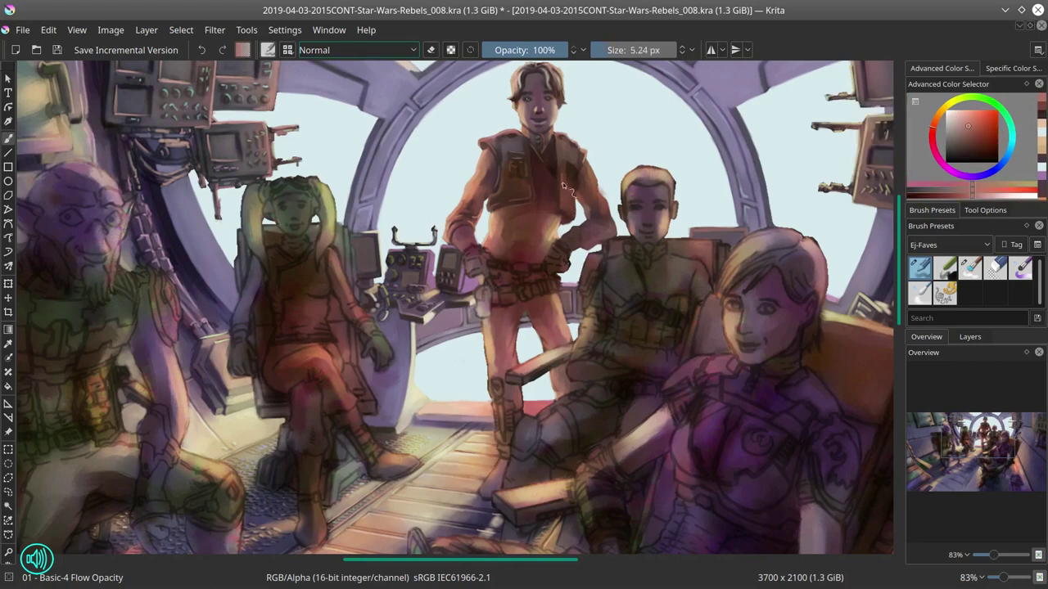
{"action": "left_click", "coordinate": [569, 193], "text": "ctrl"}
Step: Add light peach highlights on the torso, sample pale cyan, and save the painting
{"action": "left_click", "coordinate": [610, 199], "text": "ctrl"}
{"action": "left_click", "coordinate": [582, 187], "text": "ctrl"}
{"action": "key", "text": "bracketright"}
{"action": "left_click", "coordinate": [585, 196], "text": "ctrl"}
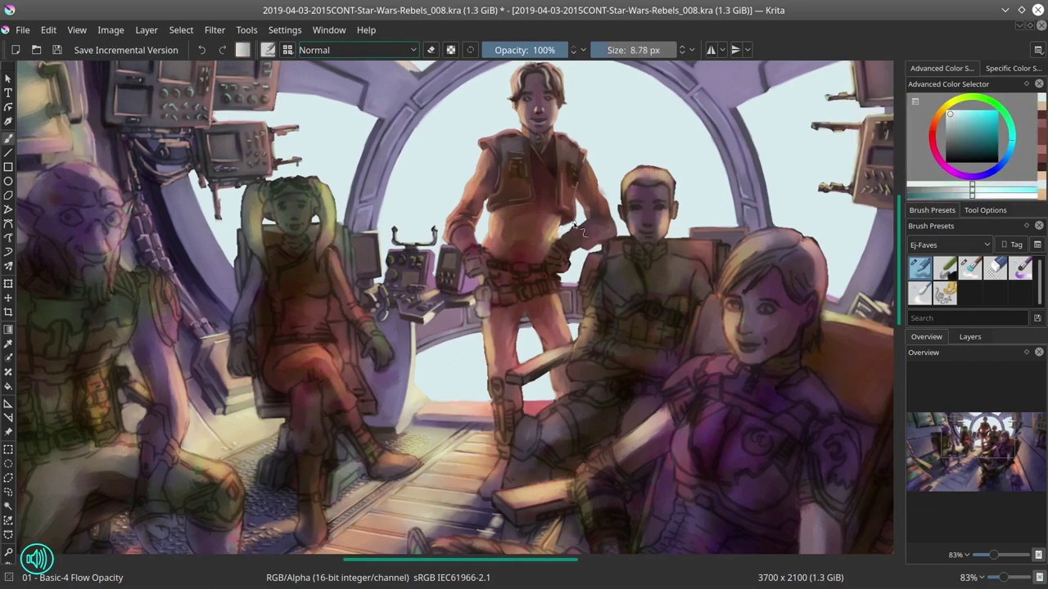
{"action": "left_click", "coordinate": [590, 202], "text": "ctrl"}
{"action": "left_click", "coordinate": [580, 84], "text": "ctrl"}
{"action": "key", "text": "bracketright"}
{"action": "key", "text": "bracketright"}
{"action": "key", "text": "bracketright"}
{"action": "key", "text": "bracketright"}
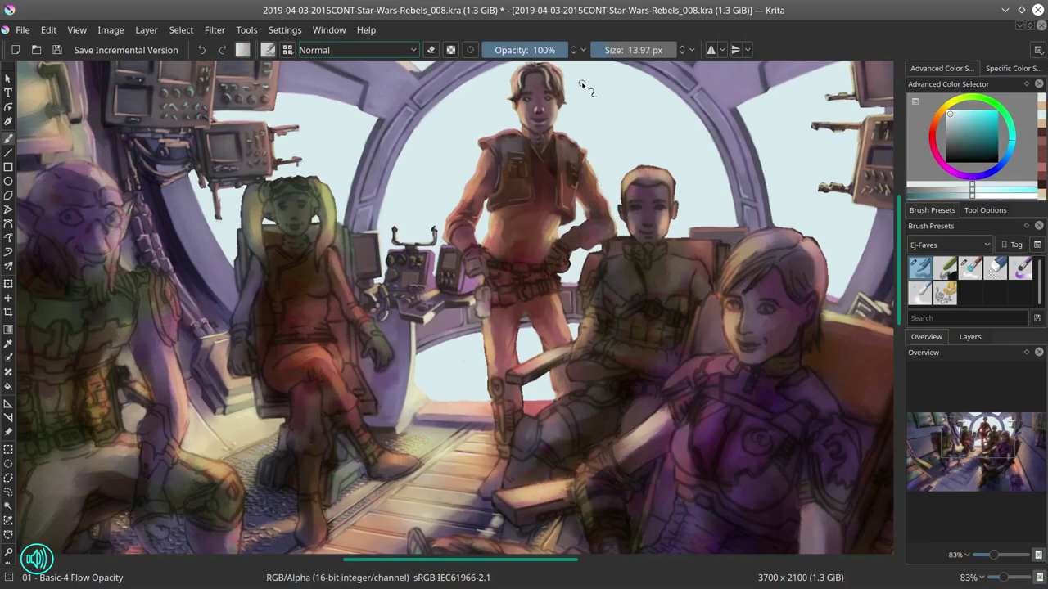
{"action": "left_click", "coordinate": [55, 50]}
Step: Zoom in on the standing figure and touch it up with orange, pink and dark red-brown strokes
{"action": "key", "text": "1"}
{"action": "left_click_drag", "start_coordinate": [563, 304], "coordinate": [648, 339]}
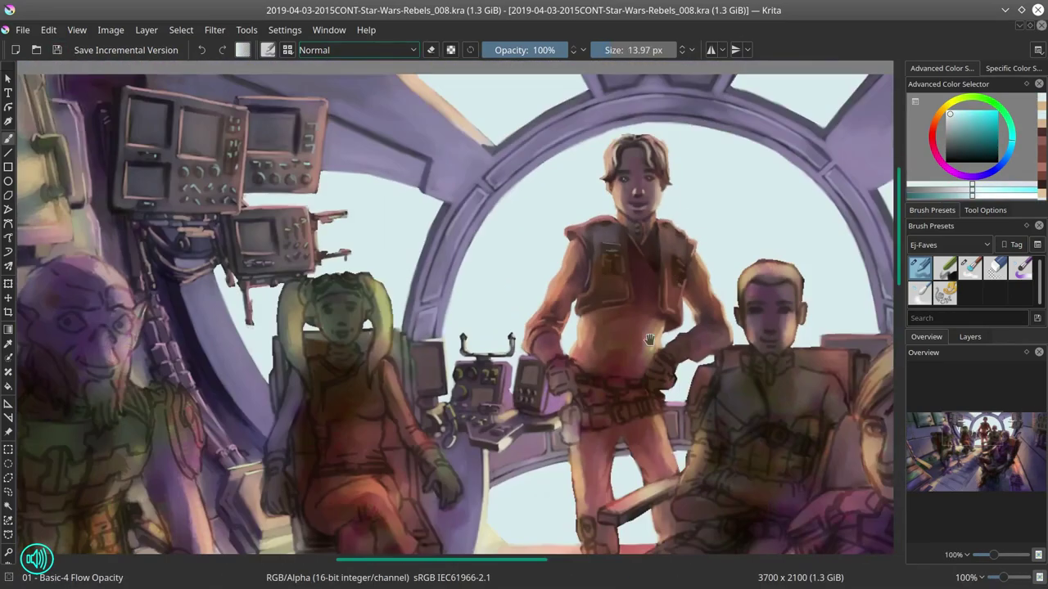
{"action": "scroll", "coordinate": [648, 339], "scroll_direction": "down", "scroll_amount": 1}
{"action": "left_click", "coordinate": [618, 232], "text": "ctrl"}
{"action": "key", "text": "bracketleft"}
{"action": "key", "text": "bracketleft"}
{"action": "key", "text": "bracketleft"}
{"action": "key", "text": "bracketleft"}
{"action": "key", "text": "bracketleft"}
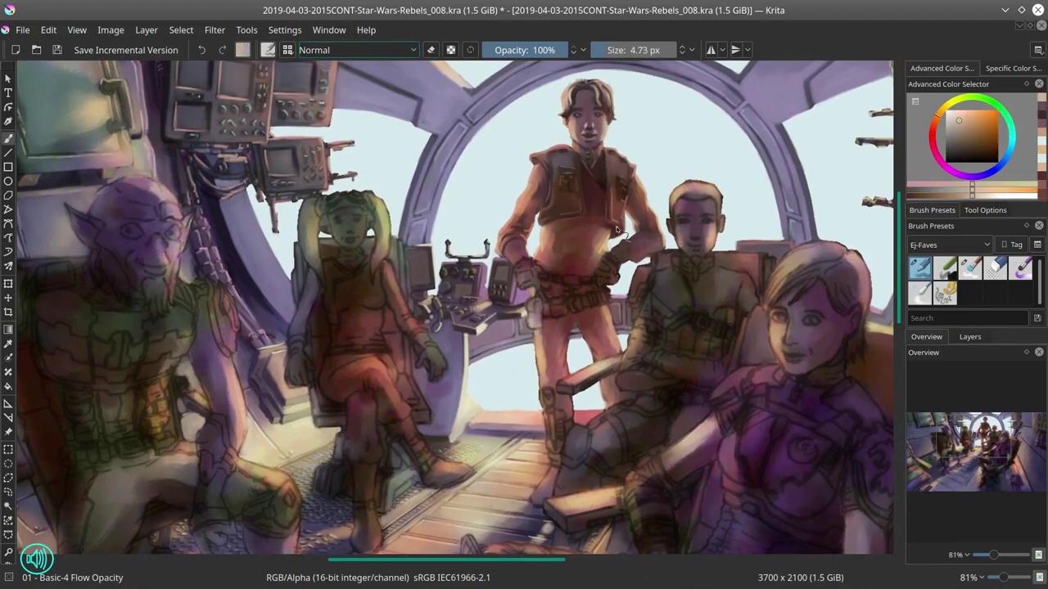
{"action": "scroll", "coordinate": [618, 232], "scroll_direction": "down", "scroll_amount": 1}
{"action": "left_click", "coordinate": [586, 134], "text": "ctrl"}
{"action": "key", "text": "bracketright"}
{"action": "key", "text": "bracketright"}
{"action": "scroll", "coordinate": [620, 163], "scroll_direction": "down", "scroll_amount": 1}
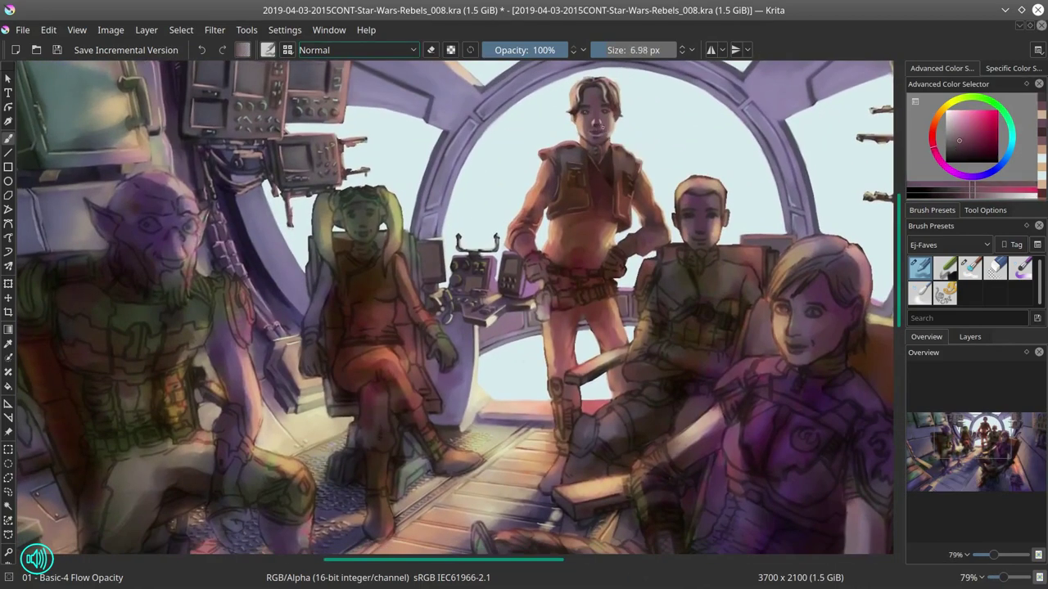
{"action": "key", "text": "bracketleft"}
{"action": "left_click", "coordinate": [644, 236], "text": "ctrl"}
{"action": "left_click", "coordinate": [628, 245], "text": "ctrl"}
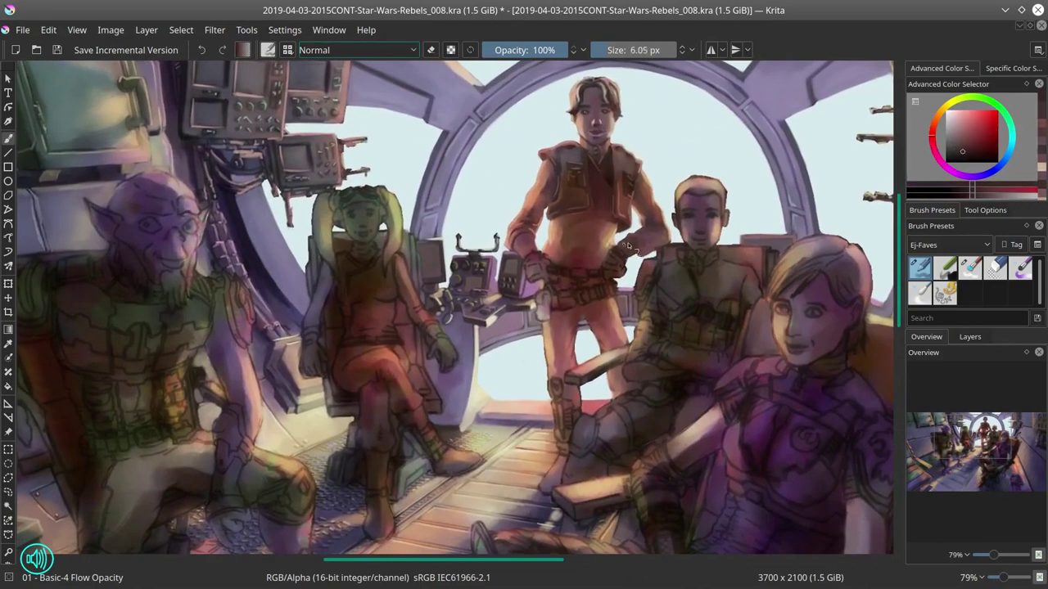
{"action": "key", "text": "bracketleft"}
{"action": "left_click", "coordinate": [596, 282], "text": "ctrl"}
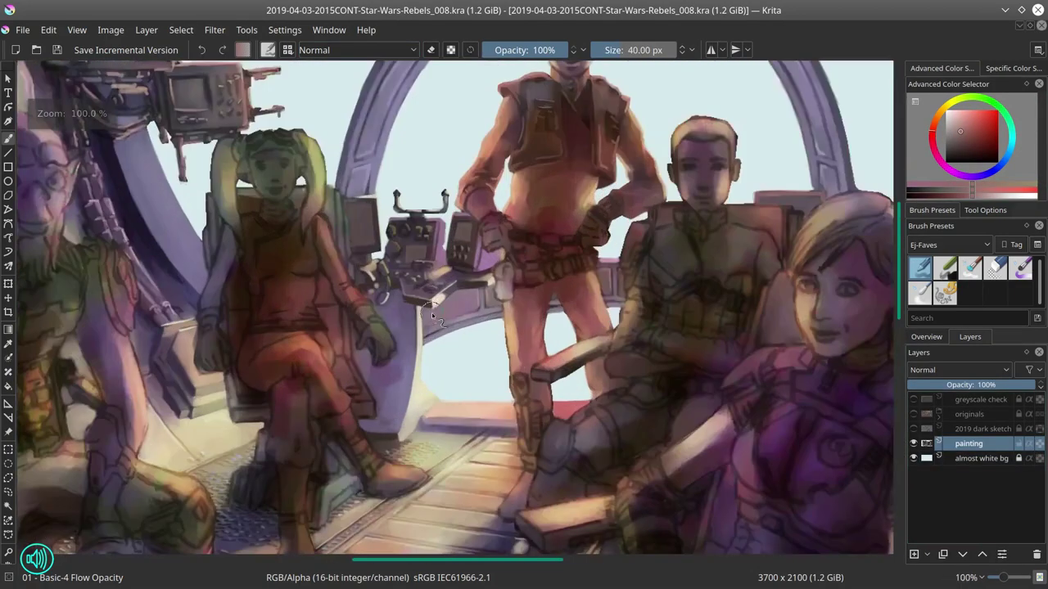
Step: Copy the seated green-skinned figure's linework, paste it, and scale it over the seated figure
{"action": "key", "text": "minus"}
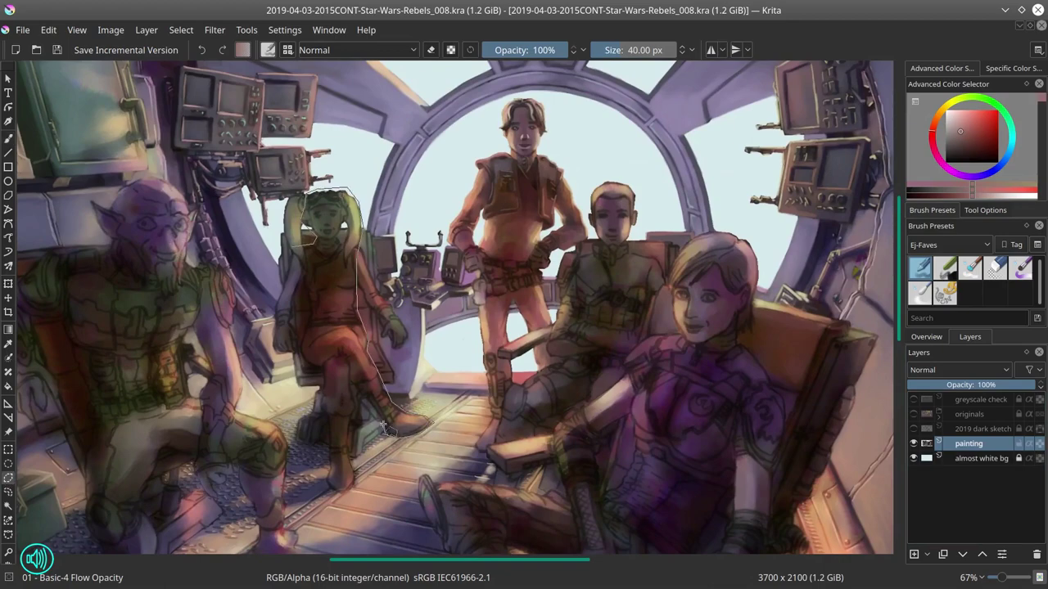
{"action": "key", "text": "ctrl+c"}
{"action": "key", "text": "ctrl+v"}
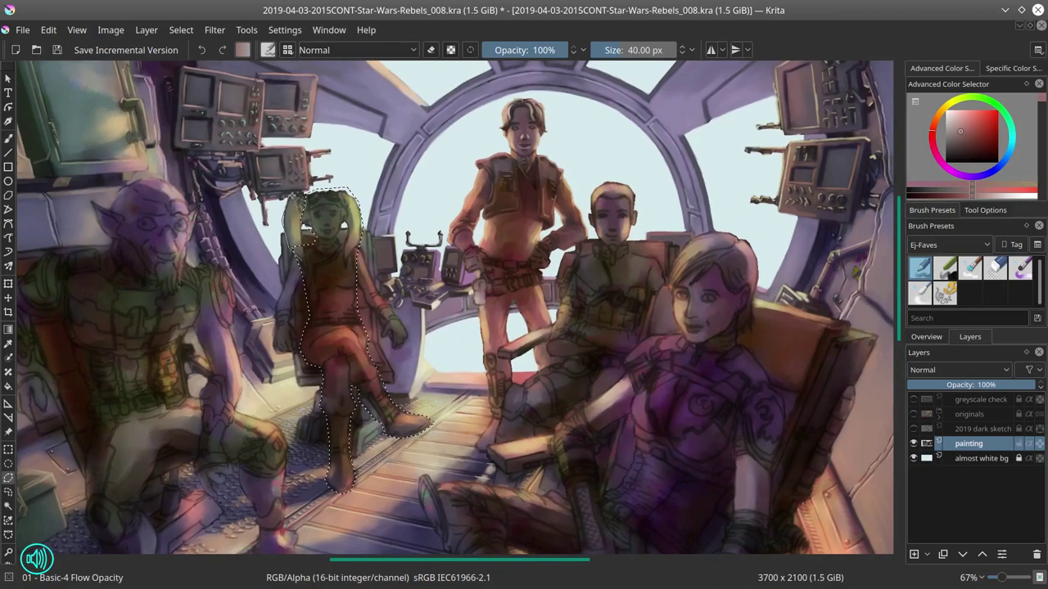
{"action": "key", "text": "ctrl+t"}
{"action": "left_click_drag", "start_coordinate": [618, 407], "coordinate": [647, 458]}
{"action": "left_click_drag", "start_coordinate": [573, 278], "coordinate": [417, 456]}
{"action": "key", "text": "Return"}
Step: Paste the linework a second time, move it onto the seated figure, and save version 009
{"action": "left_click", "coordinate": [49, 30]}
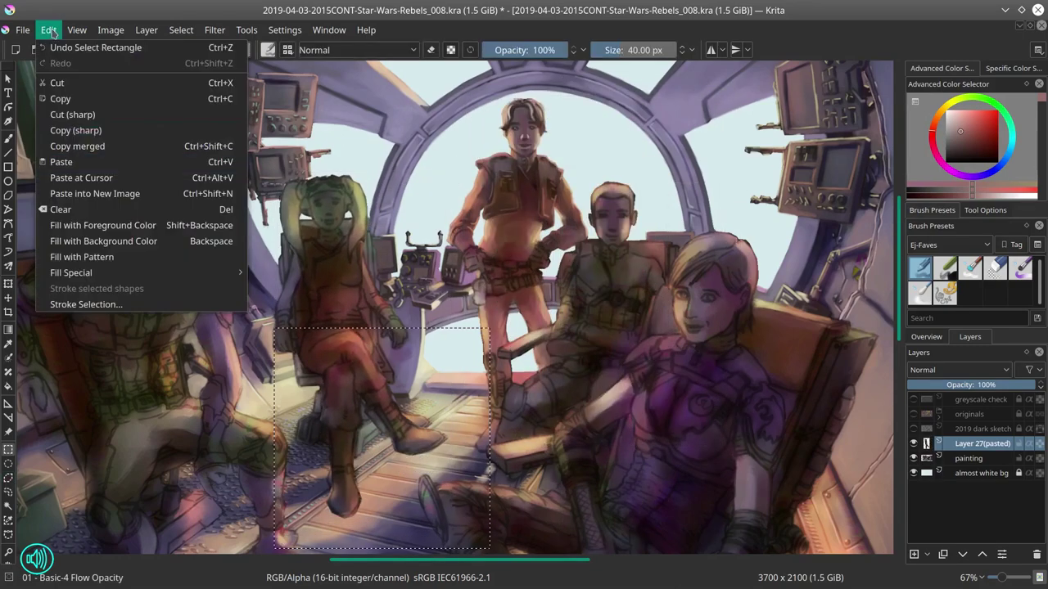
{"action": "left_click", "coordinate": [49, 157]}
{"action": "mouse_move", "coordinate": [454, 405]}
{"action": "left_mouse_down"}
{"action": "mouse_move", "coordinate": [422, 399]}
{"action": "mouse_move", "coordinate": [331, 421]}
{"action": "left_mouse_up"}
{"action": "key", "text": "Page_Down"}
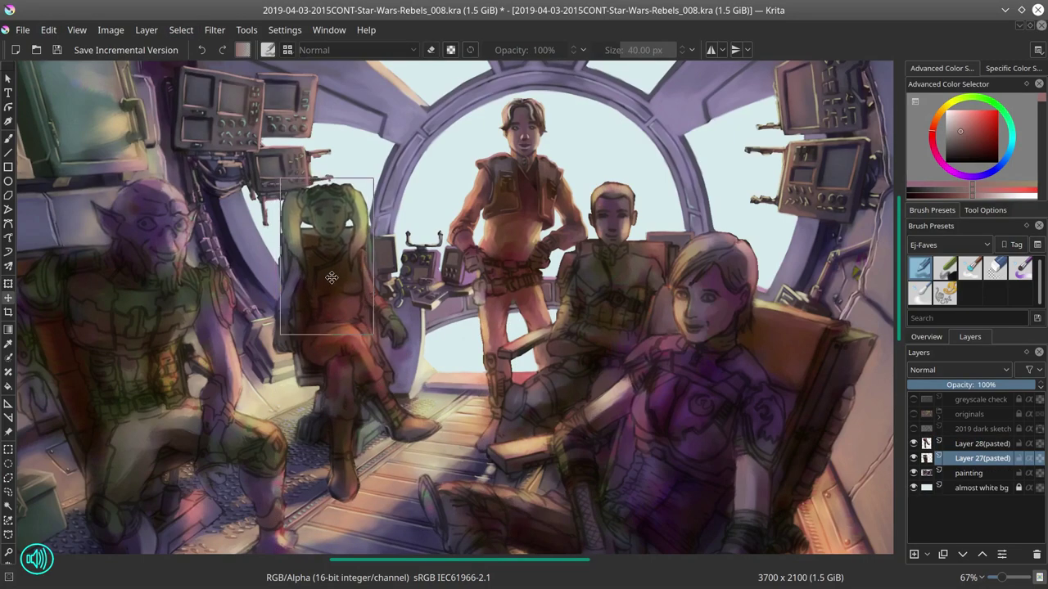
{"action": "left_click", "coordinate": [125, 50]}
Step: Select both pasted layers and group them into Layer 29
{"action": "key", "text": "b"}
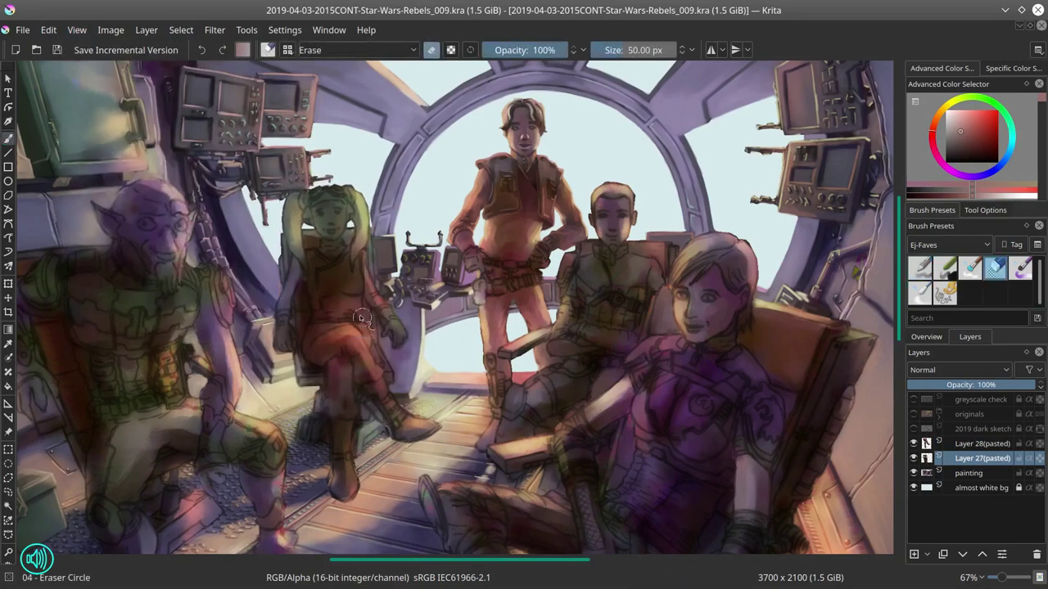
{"action": "key", "text": "Page_Up"}
{"action": "left_click", "coordinate": [982, 459], "text": "ctrl"}
{"action": "key", "text": "ctrl+g"}
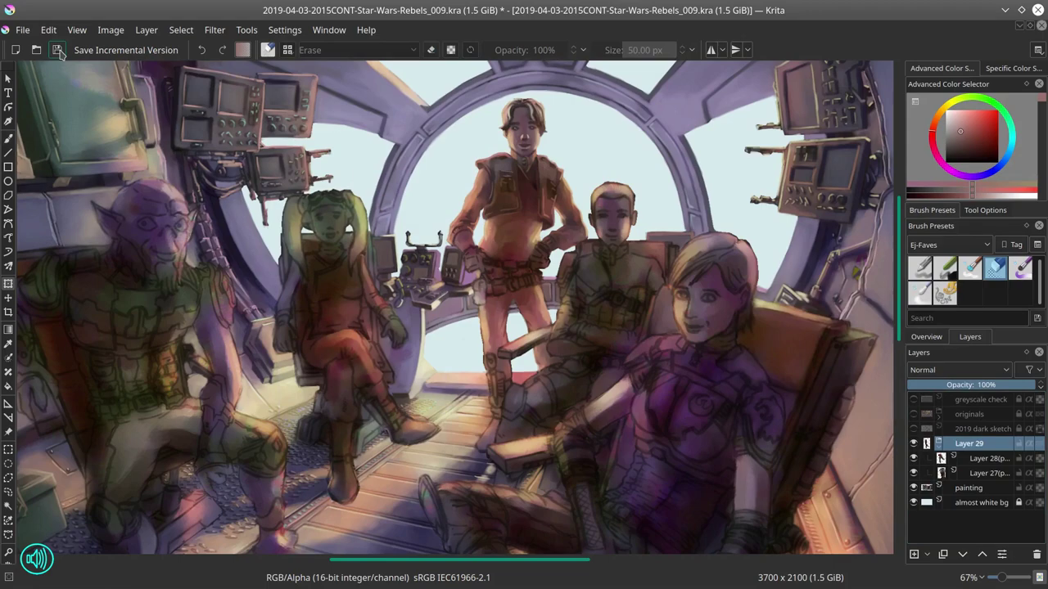
Step: Nudge the grouped linework slightly up and left and save as version 010
{"action": "key", "text": "t"}
{"action": "left_click_drag", "start_coordinate": [310, 423], "coordinate": [301, 415]}
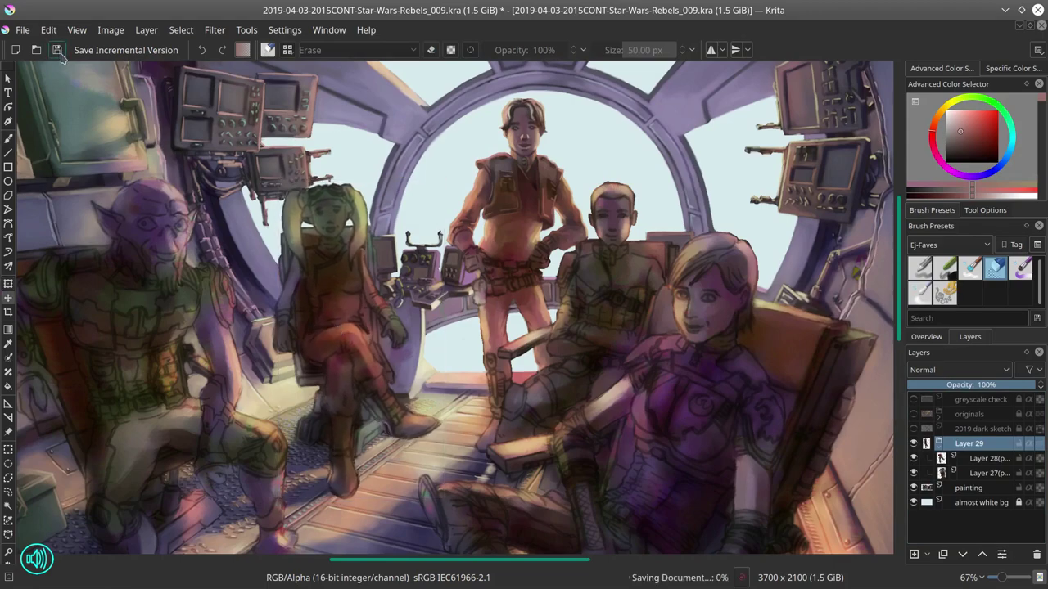
{"action": "key", "text": "b"}
Step: Alternate between the painting layer's blending brush and the pasted layer's circle eraser to clean stray lines
{"action": "key", "text": "Page_Down"}
{"action": "key", "text": "slash"}
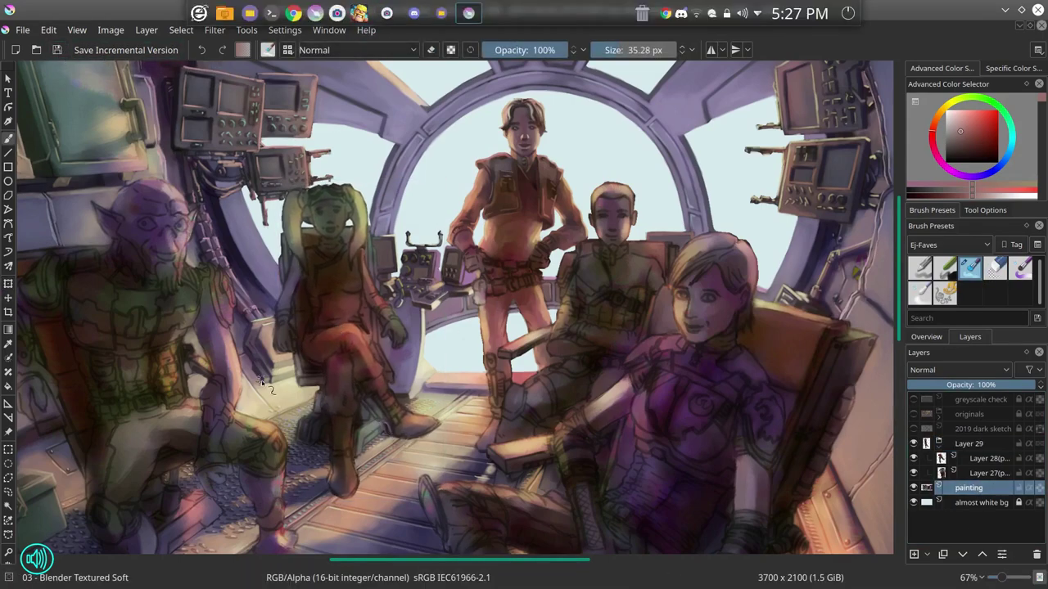
{"action": "key", "text": "Page_Up"}
{"action": "key", "text": "Page_Up"}
{"action": "key", "text": "slash"}
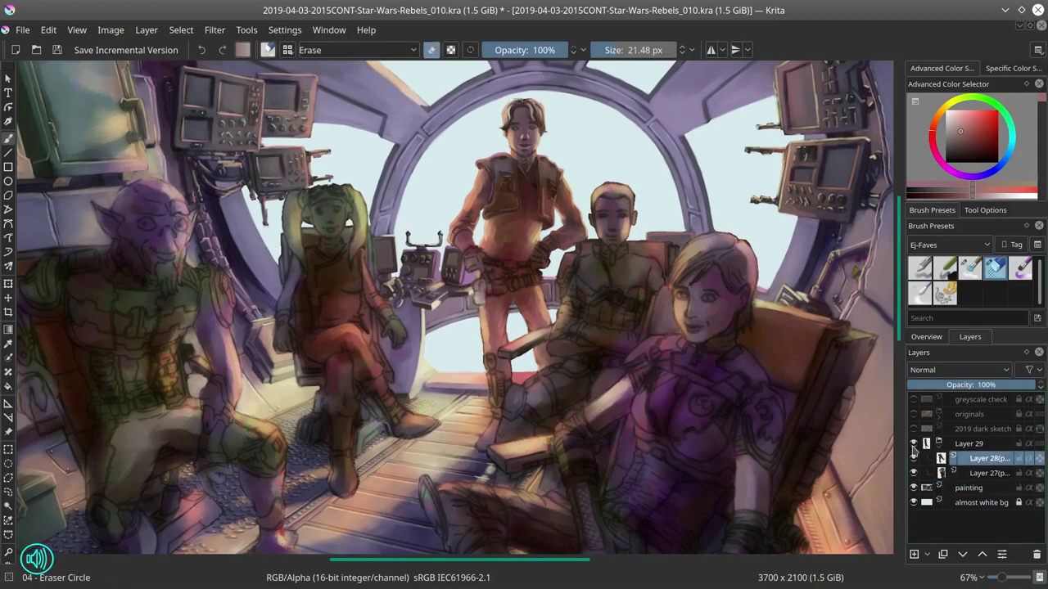
{"action": "key", "text": "Page_Down"}
{"action": "key", "text": "Page_Down"}
{"action": "key", "text": "slash"}
{"action": "key", "text": "Page_Up"}
{"action": "key", "text": "Page_Up"}
{"action": "key", "text": "slash"}
{"action": "key", "text": "Page_Down"}
{"action": "key", "text": "Page_Down"}
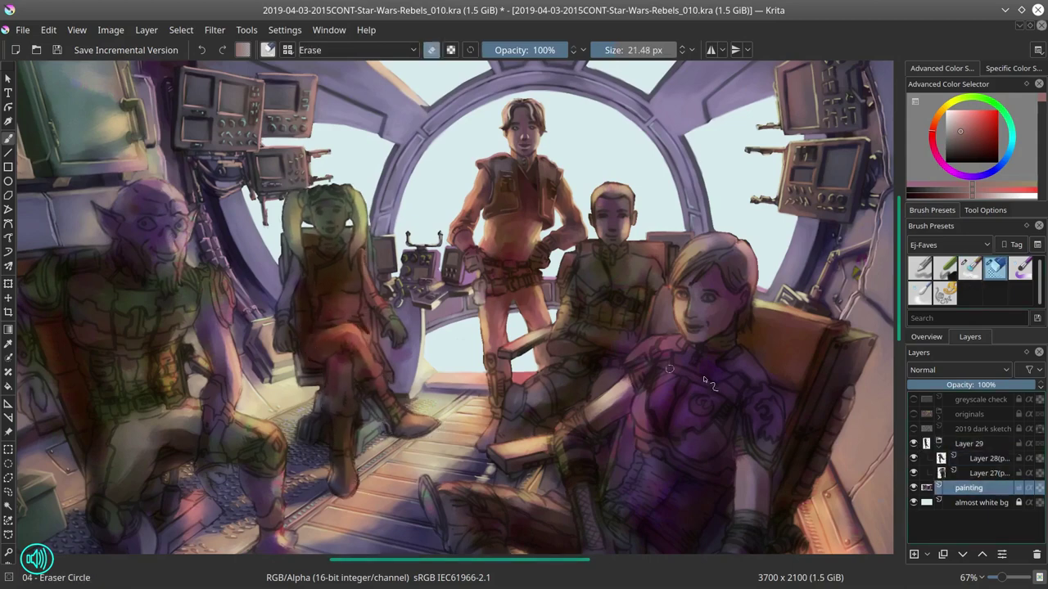
{"action": "key", "text": "slash"}
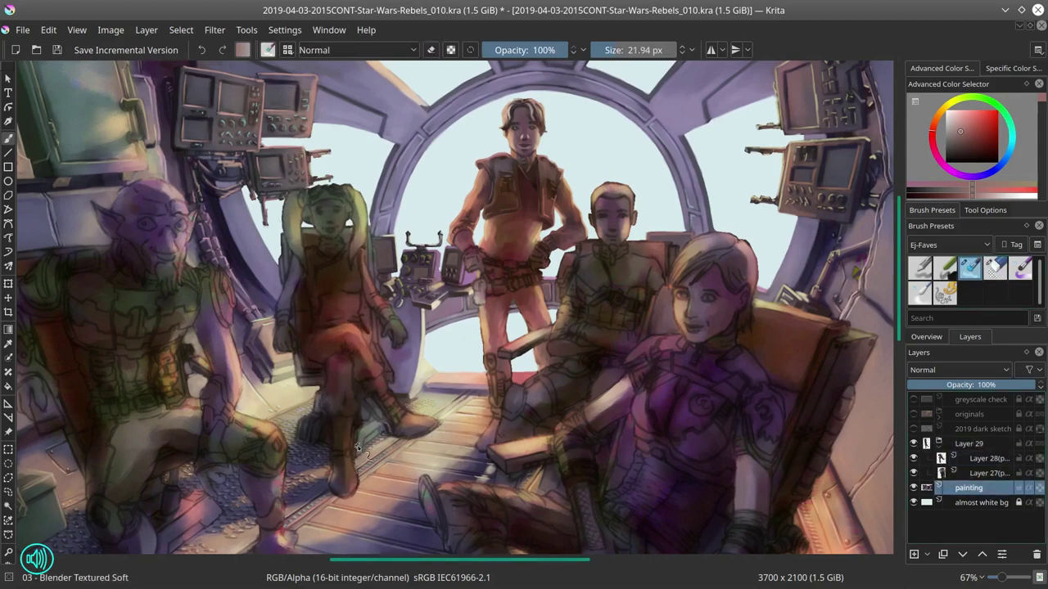
{"action": "key", "text": "Page_Up"}
{"action": "key", "text": "Page_Up"}
{"action": "key", "text": "slash"}
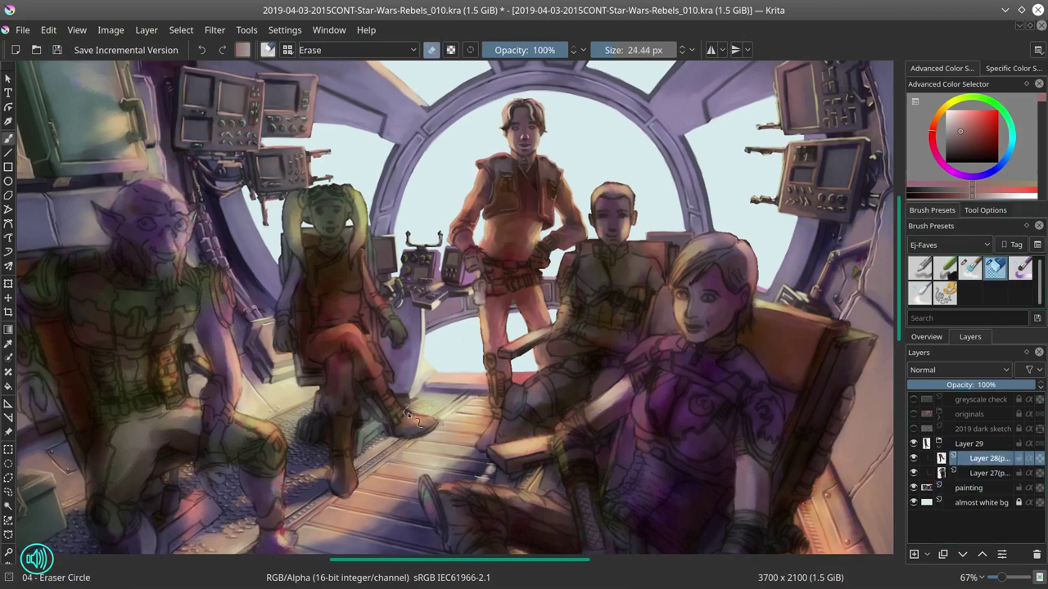
Step: Set the basic flow-opacity brush to Decrease Saturation blending mode
{"action": "key", "text": "Page_Down"}
{"action": "key", "text": "Page_Down"}
{"action": "left_click", "coordinate": [356, 50]}
{"action": "left_click", "coordinate": [364, 274]}
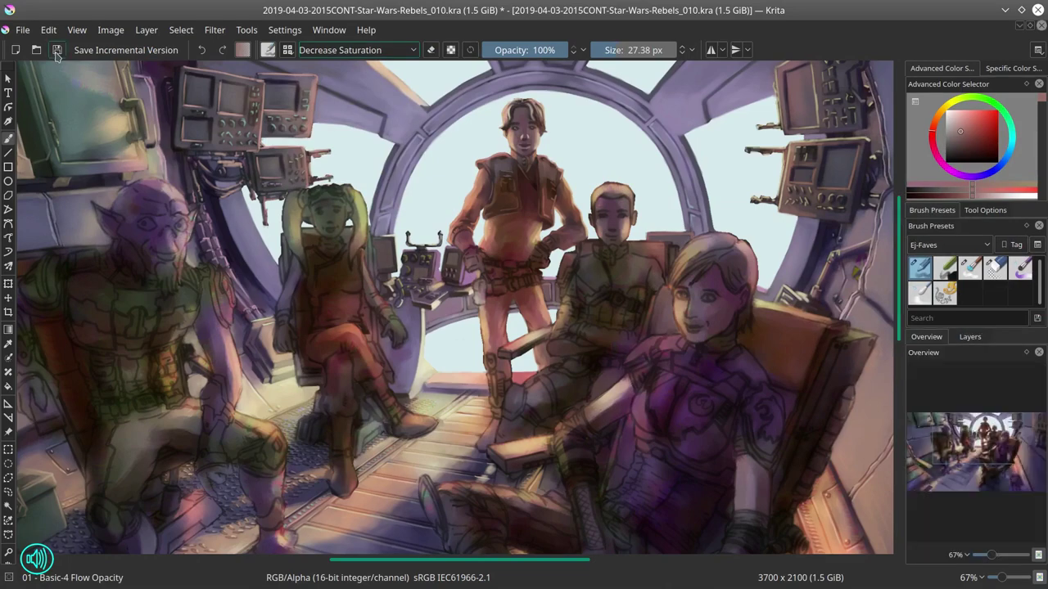
Step: Zoom in on the crew and set the shading brush's blend mode to Multiply
{"action": "left_click", "coordinate": [356, 50]}
{"action": "left_click", "coordinate": [360, 301]}
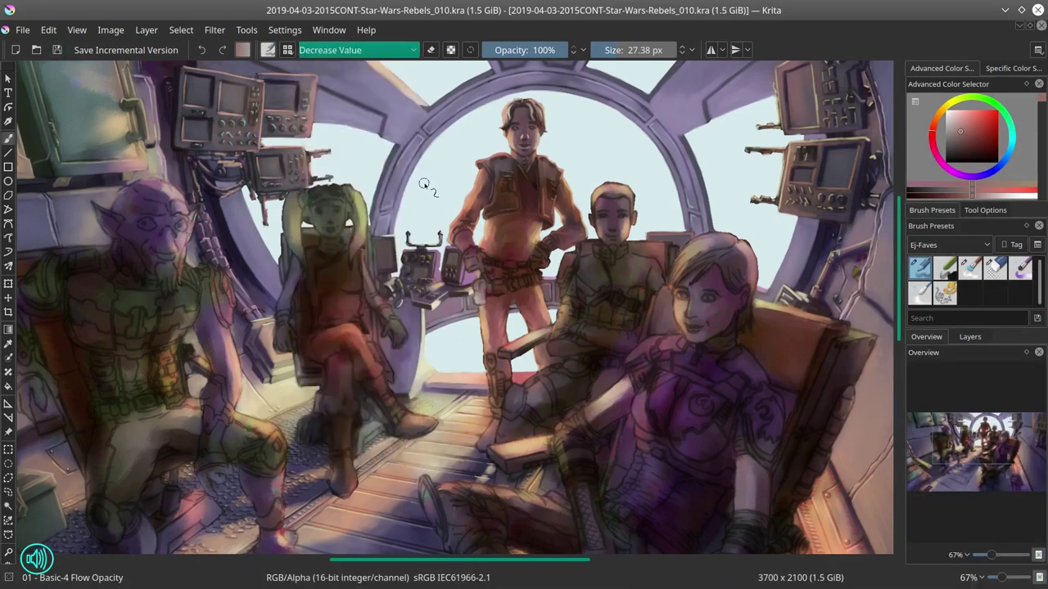
{"action": "left_click_drag", "start_coordinate": [518, 281], "coordinate": [465, 254]}
{"action": "left_click", "coordinate": [356, 50]}
{"action": "left_click", "coordinate": [327, 134]}
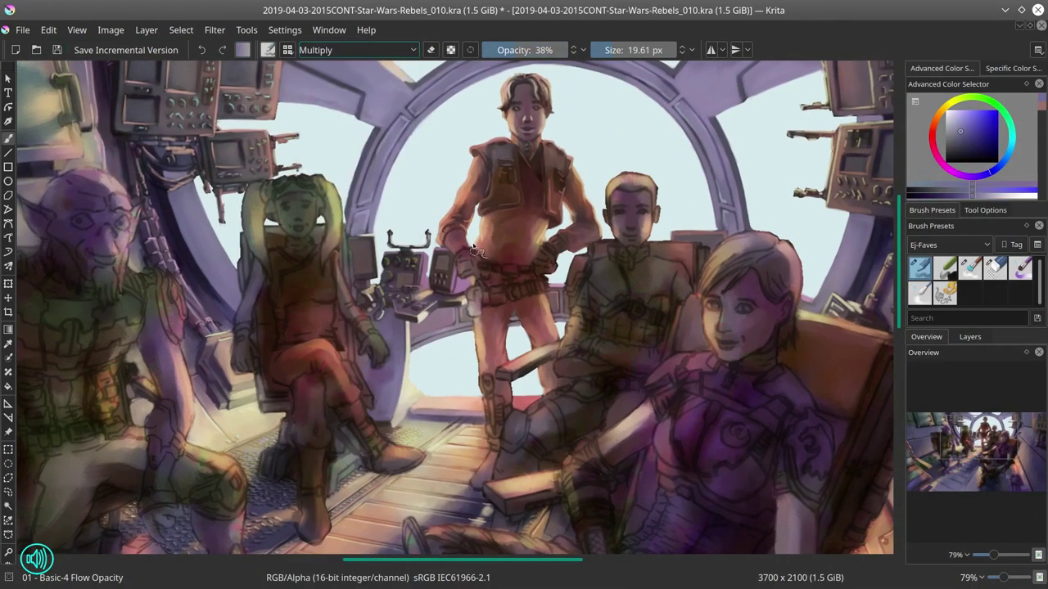
Step: Shade the standing figure's jacket with dark and brighter reds, switching between detail and textured blending brushes
{"action": "key", "text": "slash"}
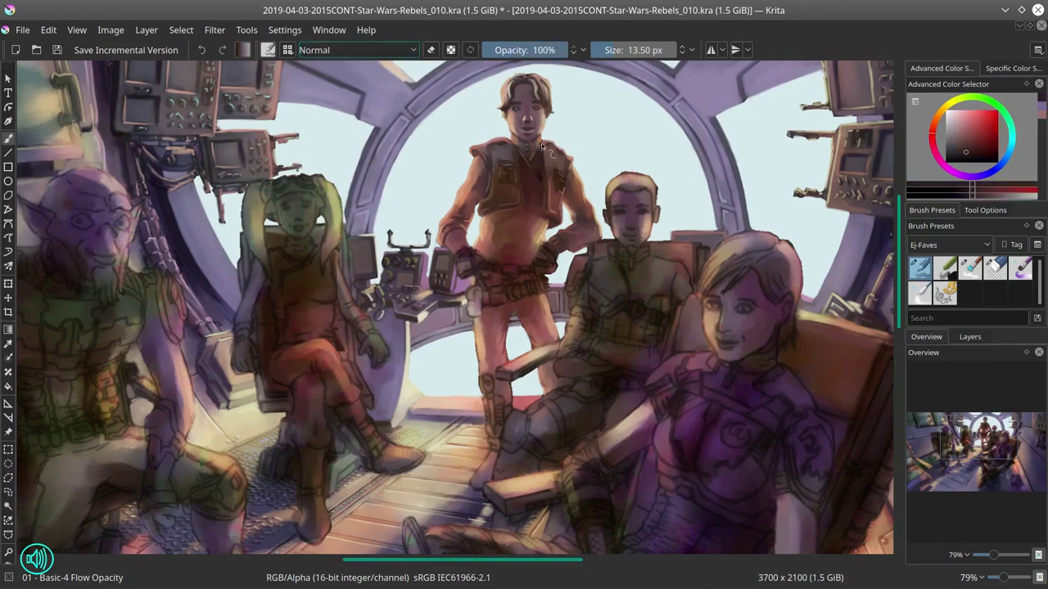
{"action": "left_click", "coordinate": [547, 172], "text": "ctrl"}
{"action": "key", "text": "bracketright"}
{"action": "key", "text": "bracketright"}
{"action": "key", "text": "bracketright"}
{"action": "key", "text": "bracketright"}
{"action": "left_click", "coordinate": [542, 203], "text": "ctrl"}
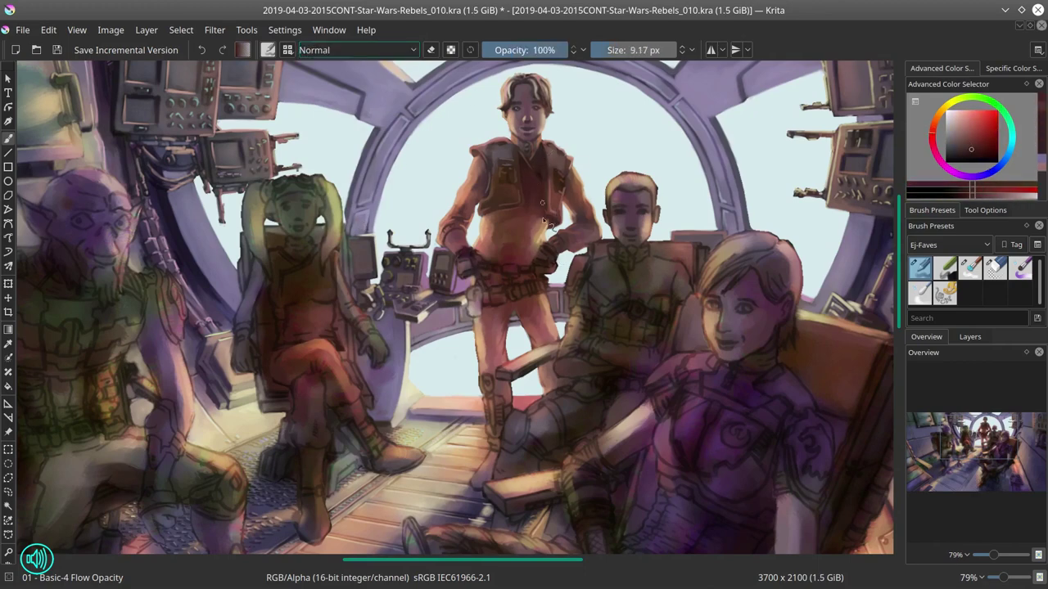
{"action": "key", "text": "slash"}
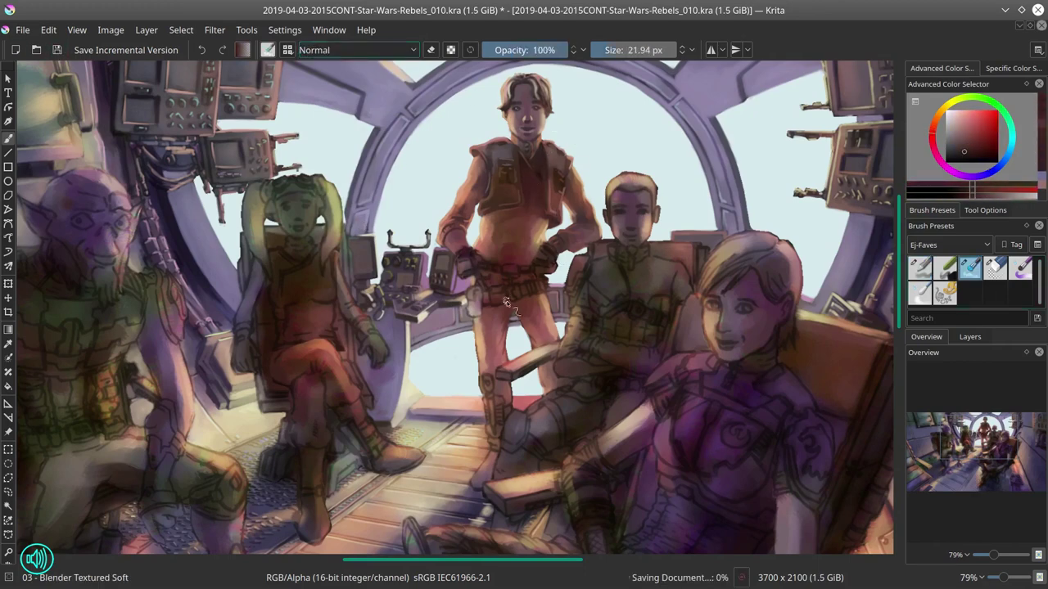
{"action": "key", "text": "bracketleft"}
{"action": "key", "text": "bracketleft"}
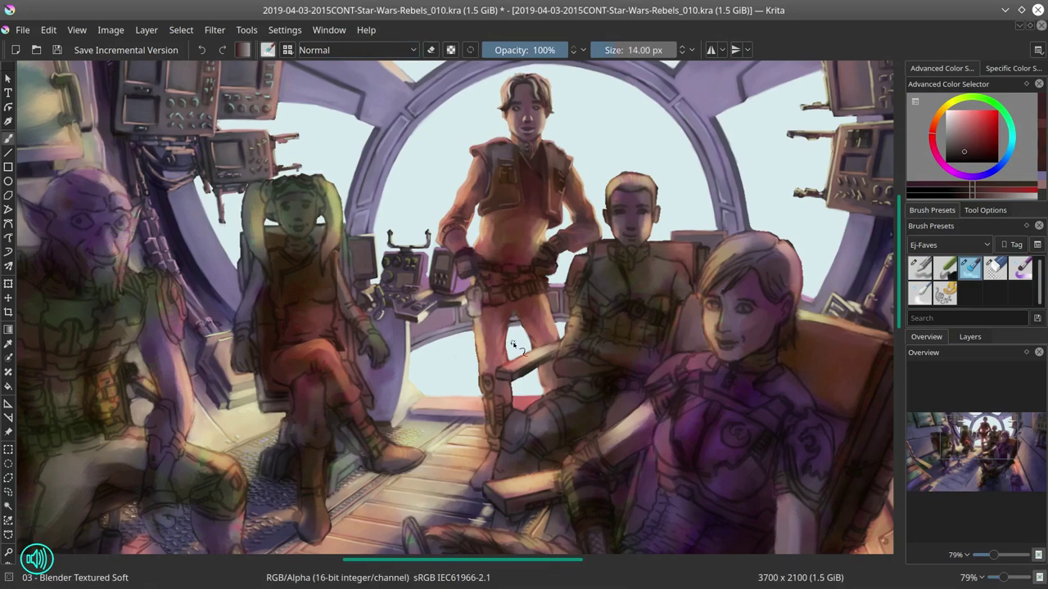
{"action": "key", "text": "slash"}
{"action": "left_click", "coordinate": [502, 270], "text": "ctrl"}
{"action": "key", "text": "slash"}
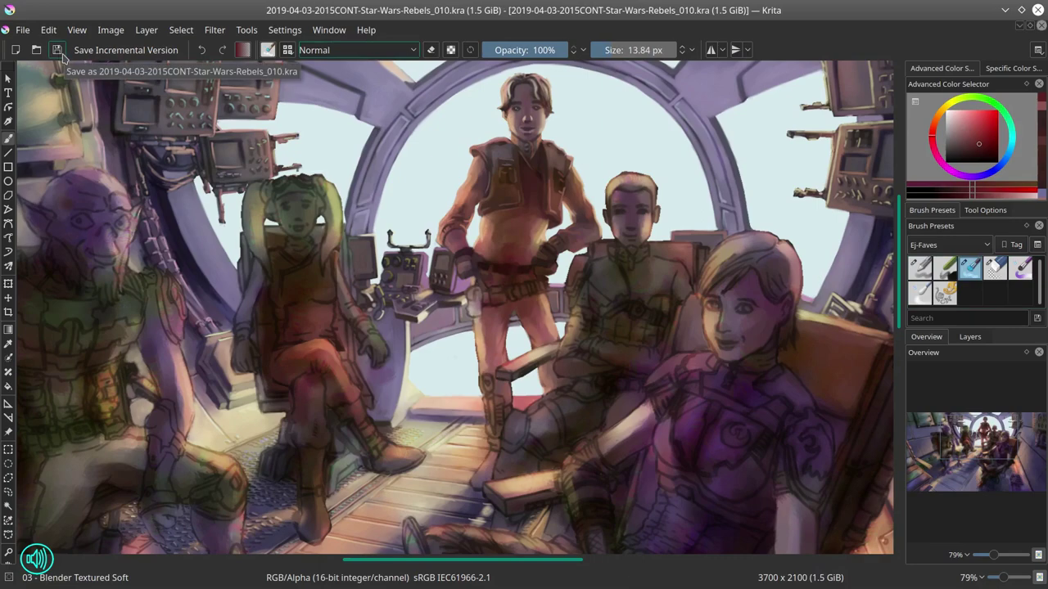
{"action": "key", "text": "slash"}
Step: Sample the sky's light blue and switch the brush blend mode to desaturate
{"action": "left_click", "coordinate": [390, 202], "text": "ctrl"}
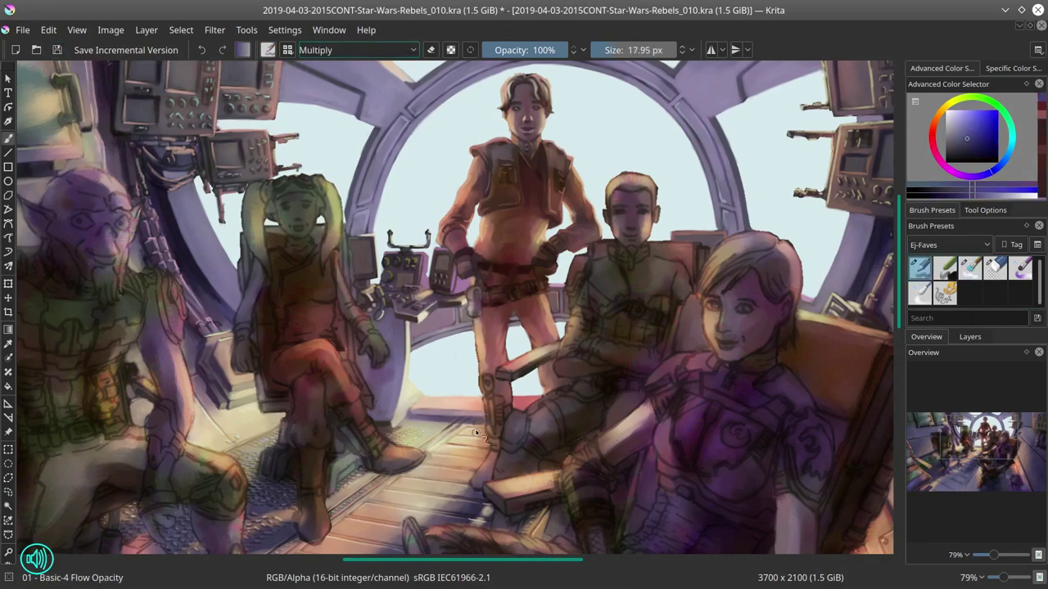
{"action": "key", "text": "slash"}
{"action": "key", "text": "slash"}
{"action": "left_click", "coordinate": [413, 50]}
{"action": "left_click", "coordinate": [352, 238]}
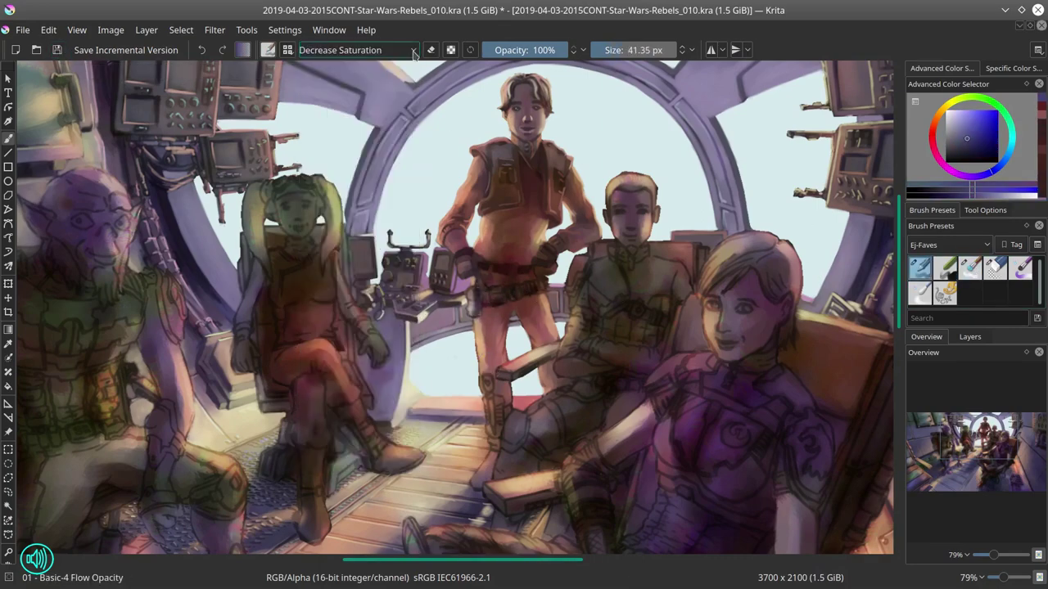
{"action": "key", "text": "slash"}
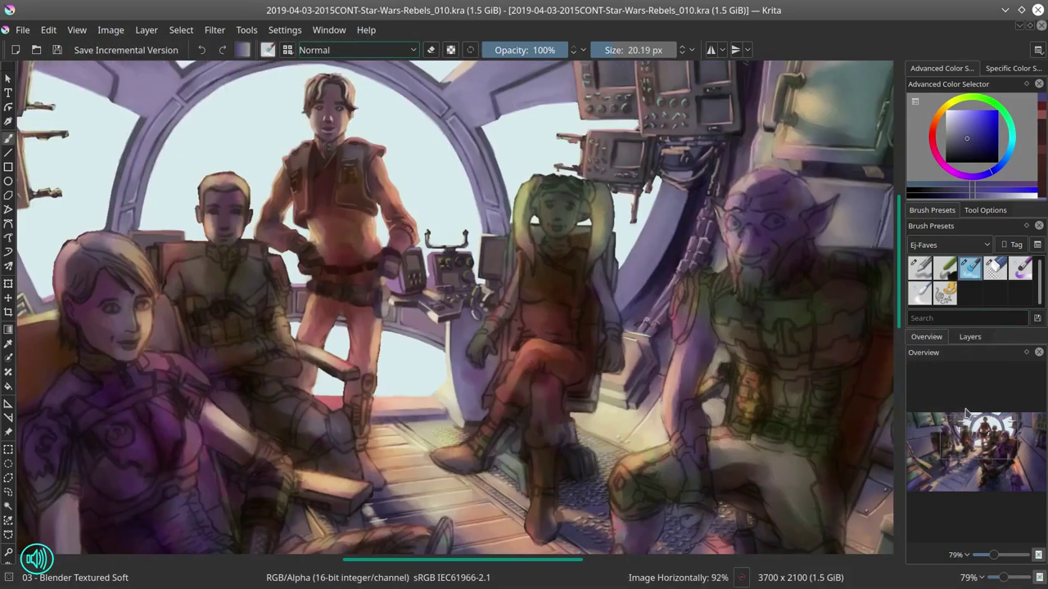
{"action": "key", "text": "slash"}
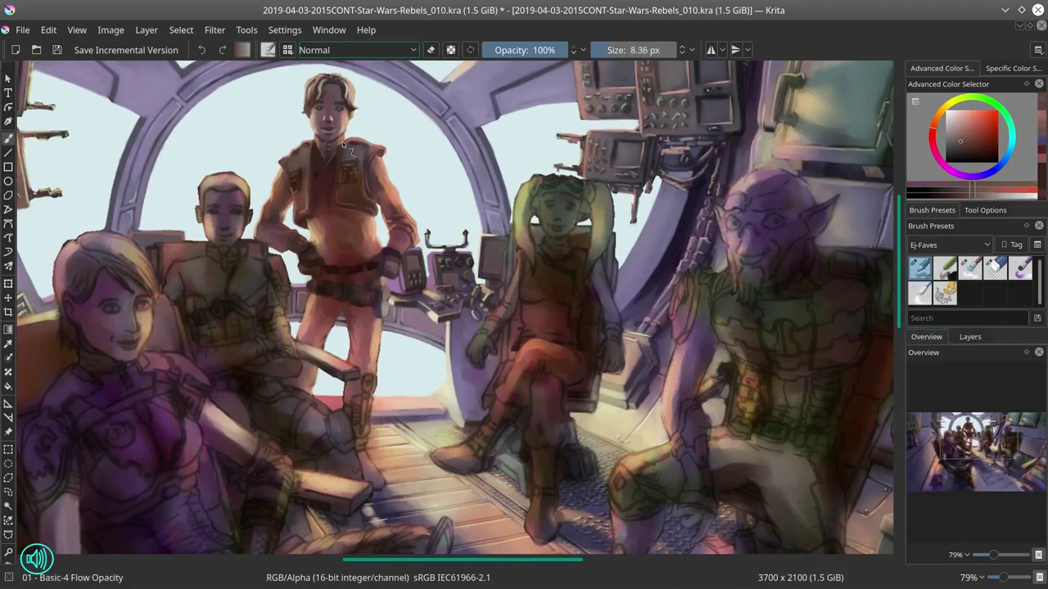
Step: Repaint the standing figure's skin and clothing with purple, orange-brown, dark red-brown and light peach tones
{"action": "left_click", "coordinate": [403, 280], "text": "ctrl"}
{"action": "left_click", "coordinate": [303, 239], "text": "ctrl"}
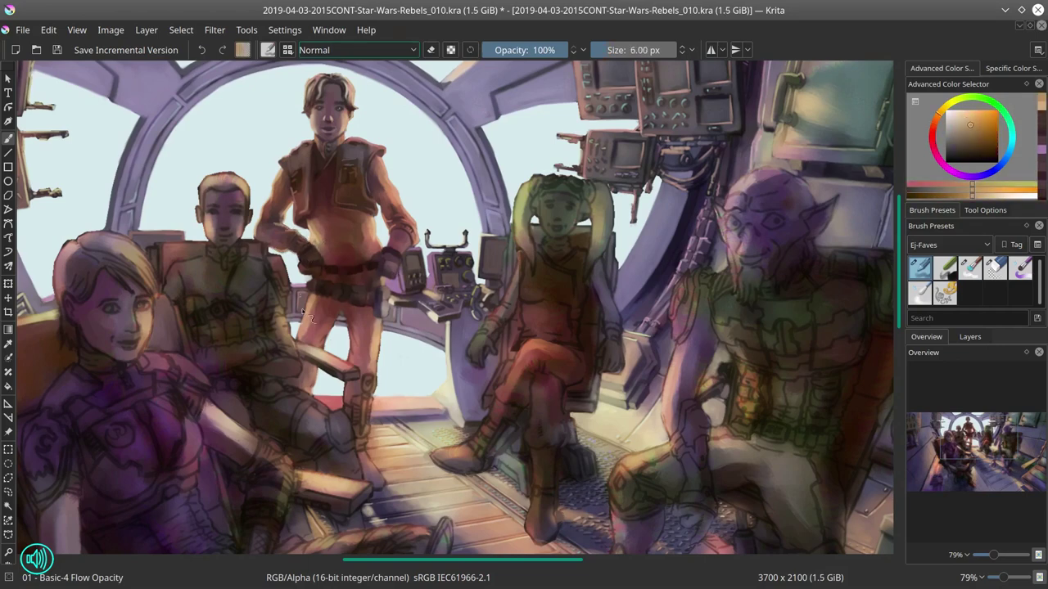
{"action": "left_click", "coordinate": [381, 281], "text": "ctrl"}
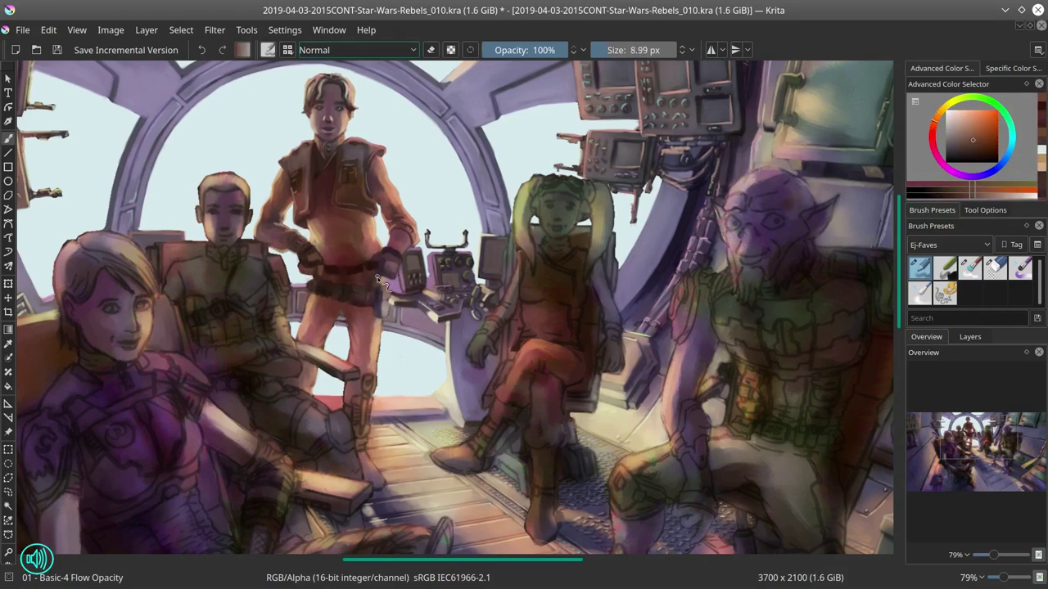
{"action": "left_click", "coordinate": [384, 274], "text": "ctrl"}
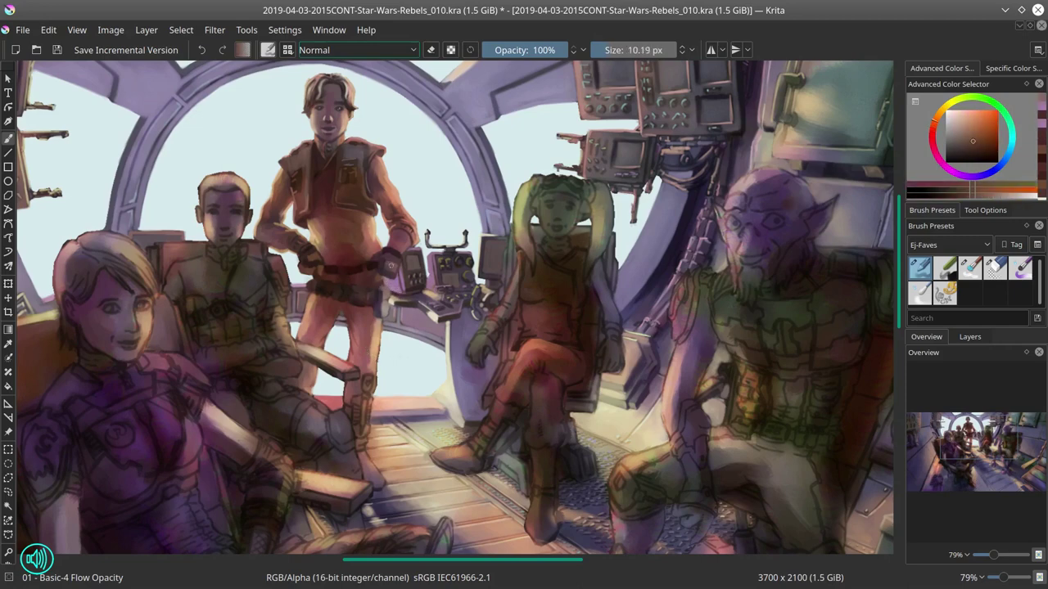
{"action": "left_click", "coordinate": [326, 257], "text": "ctrl"}
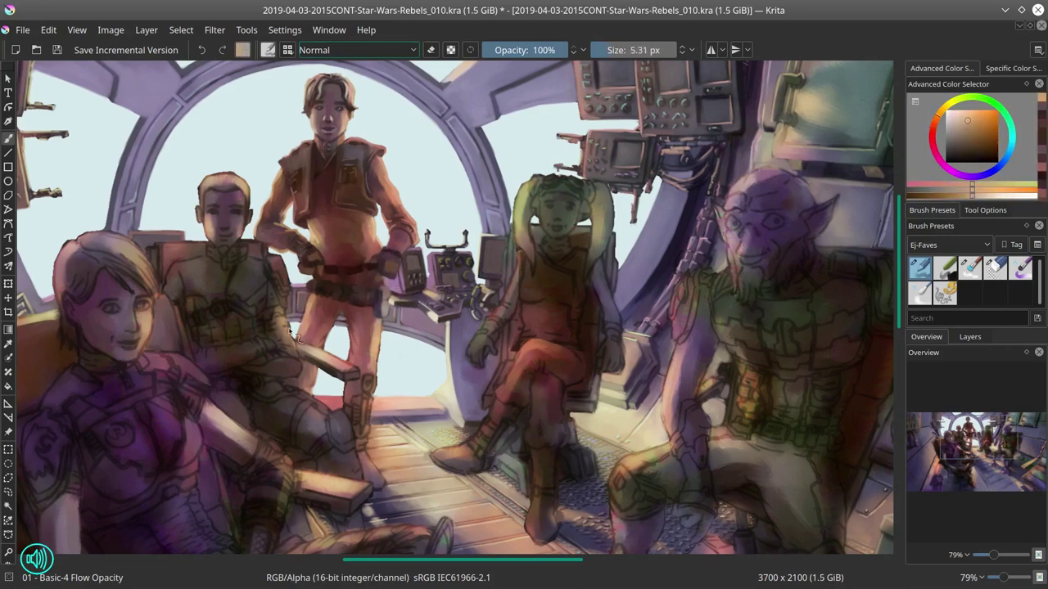
{"action": "left_click", "coordinate": [370, 263], "text": "ctrl"}
{"action": "left_click", "coordinate": [341, 270], "text": "ctrl"}
{"action": "left_click", "coordinate": [364, 347], "text": "ctrl"}
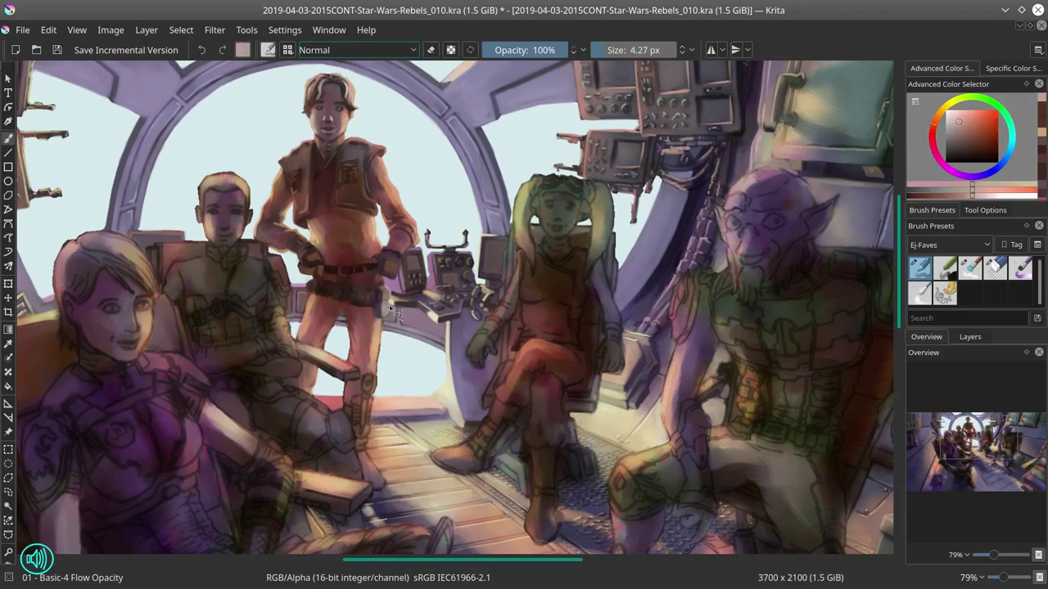
{"action": "left_click", "coordinate": [382, 322], "text": "ctrl"}
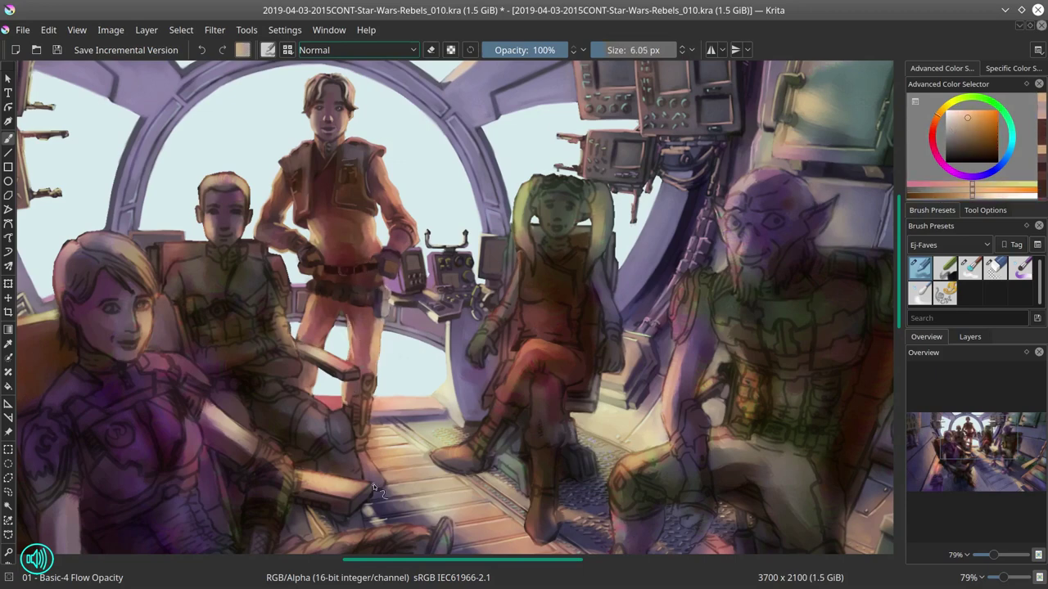
Step: Save the painting, then add strokes in dark purple and a lighter brownish tone
{"action": "left_click", "coordinate": [56, 50]}
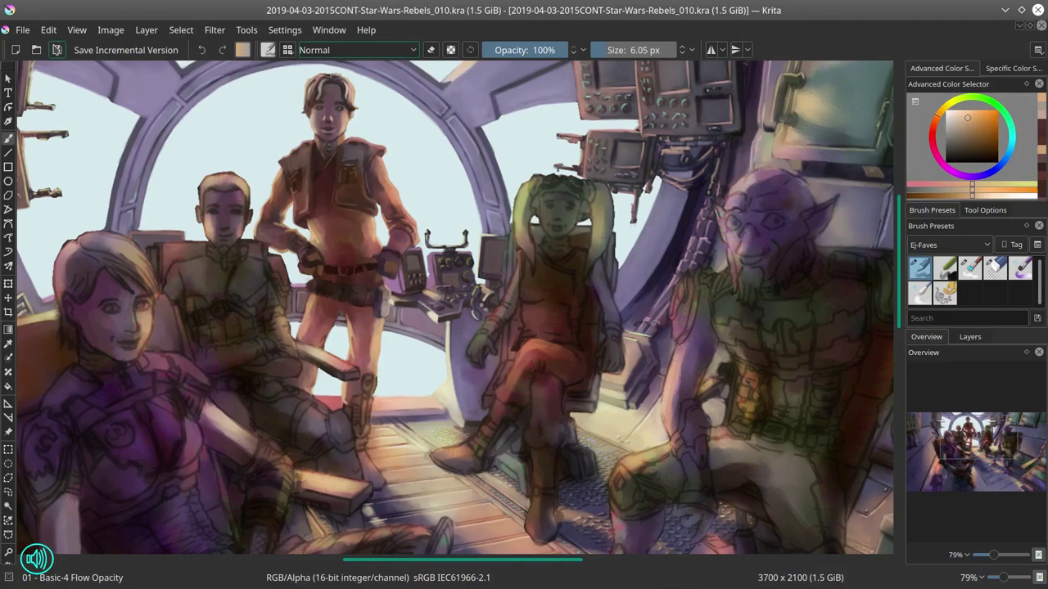
{"action": "left_click", "coordinate": [406, 368]}
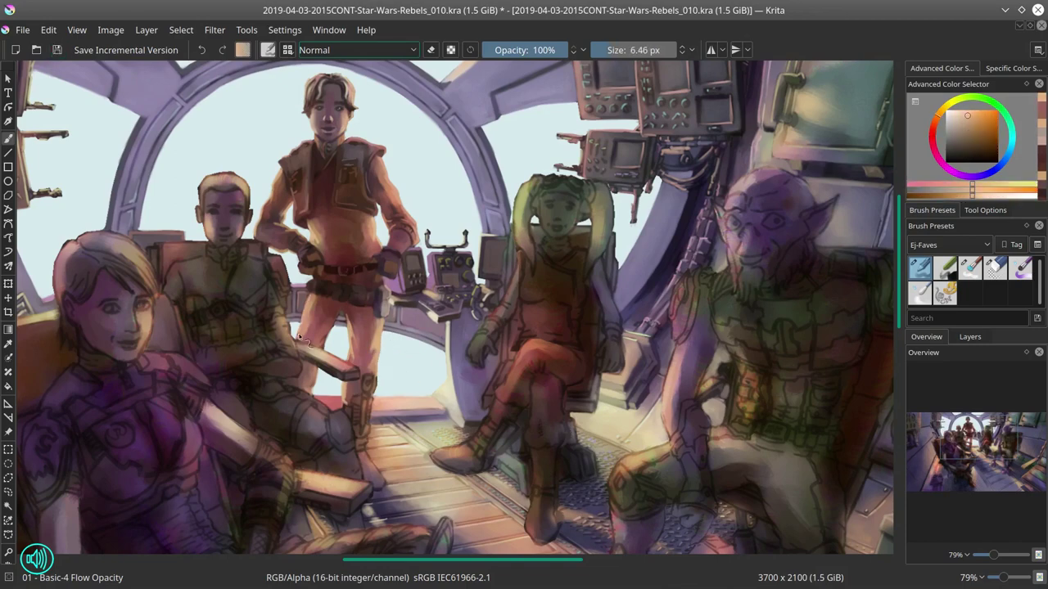
{"action": "left_click", "coordinate": [327, 438], "text": "ctrl"}
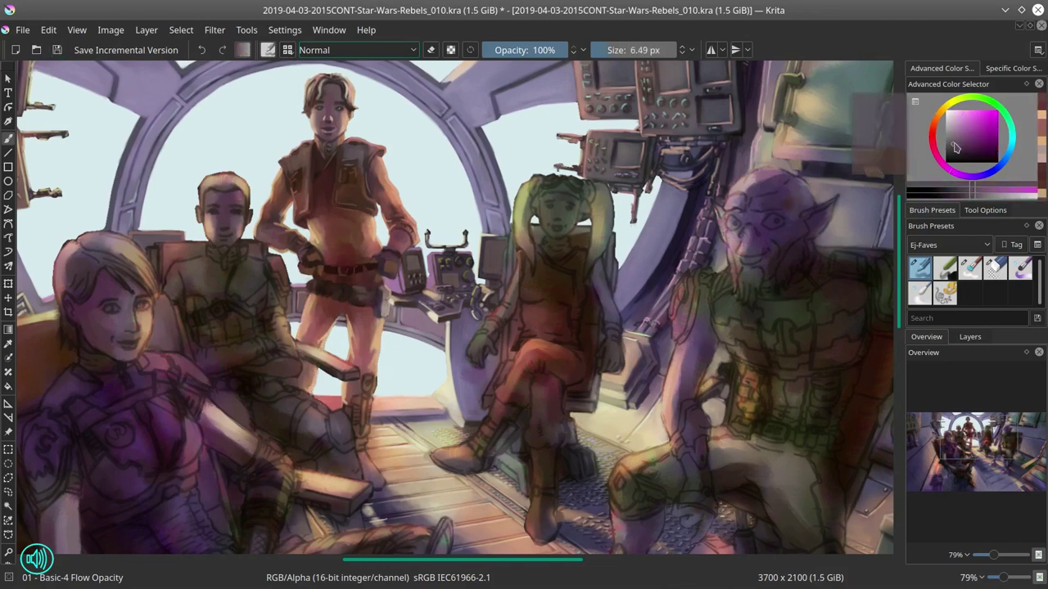
{"action": "left_click", "coordinate": [318, 396], "text": "ctrl"}
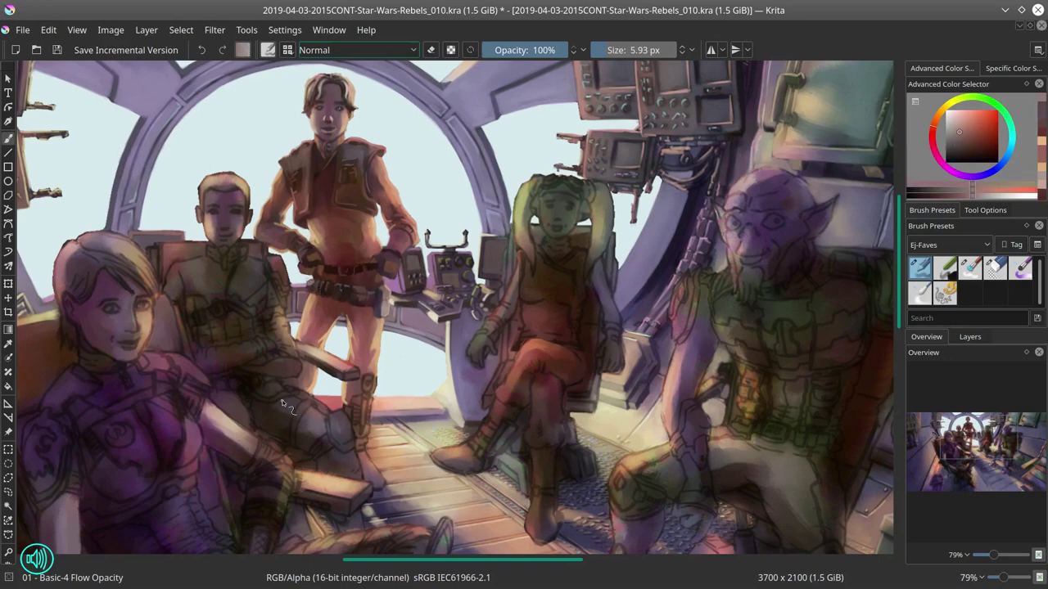
{"action": "scroll", "coordinate": [665, 387], "scroll_direction": "down", "scroll_amount": 4}
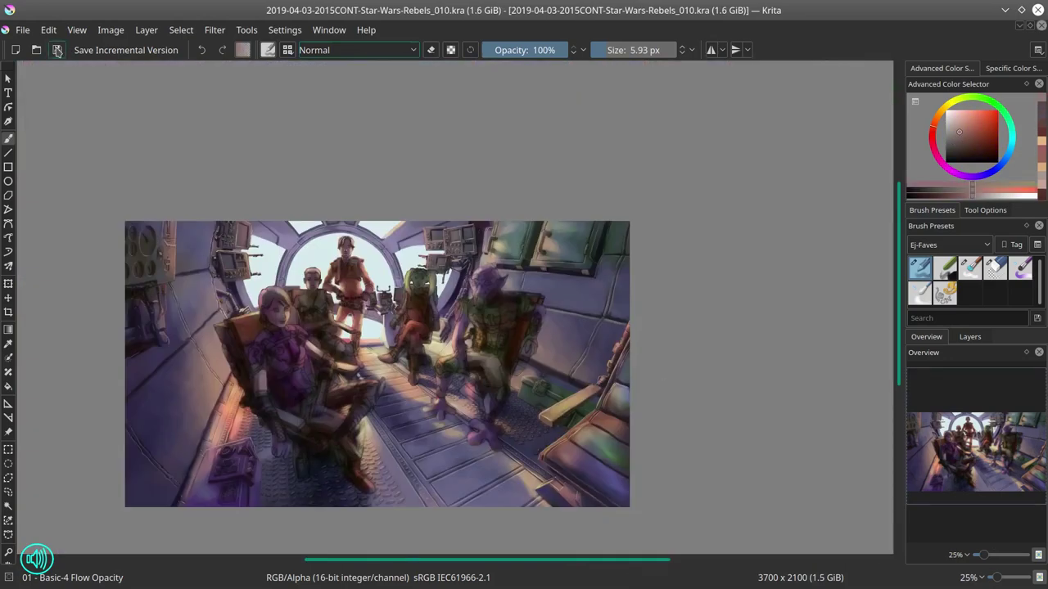
Step: Fit and zoom in on the crew, save again, and start transforming the standing figure's chest
{"action": "key", "text": "ctrl+shift+0"}
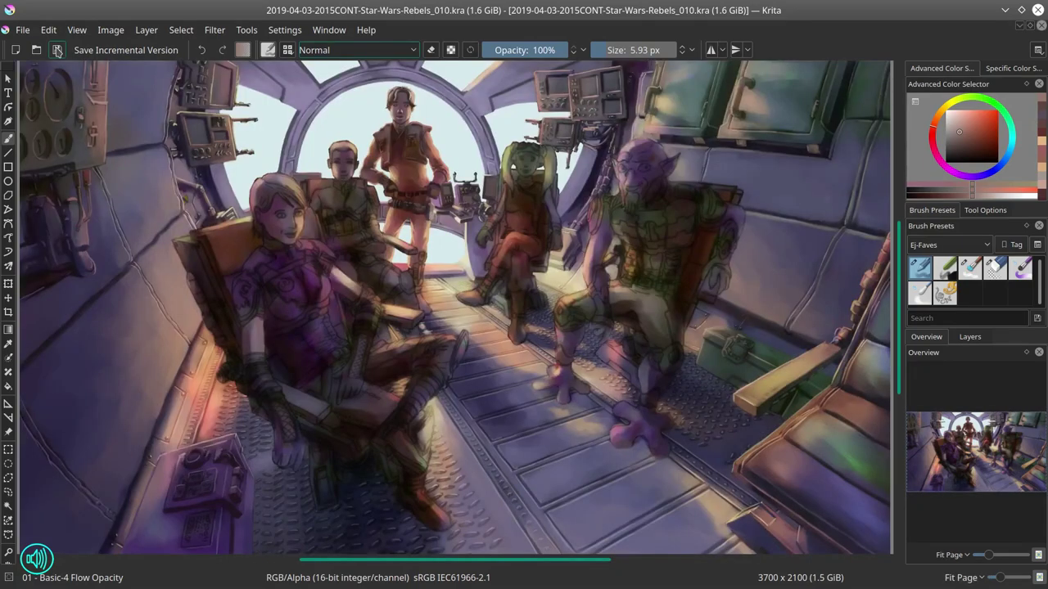
{"action": "scroll", "coordinate": [459, 110], "scroll_direction": "up", "scroll_amount": 3}
{"action": "left_click", "coordinate": [433, 256], "text": "ctrl"}
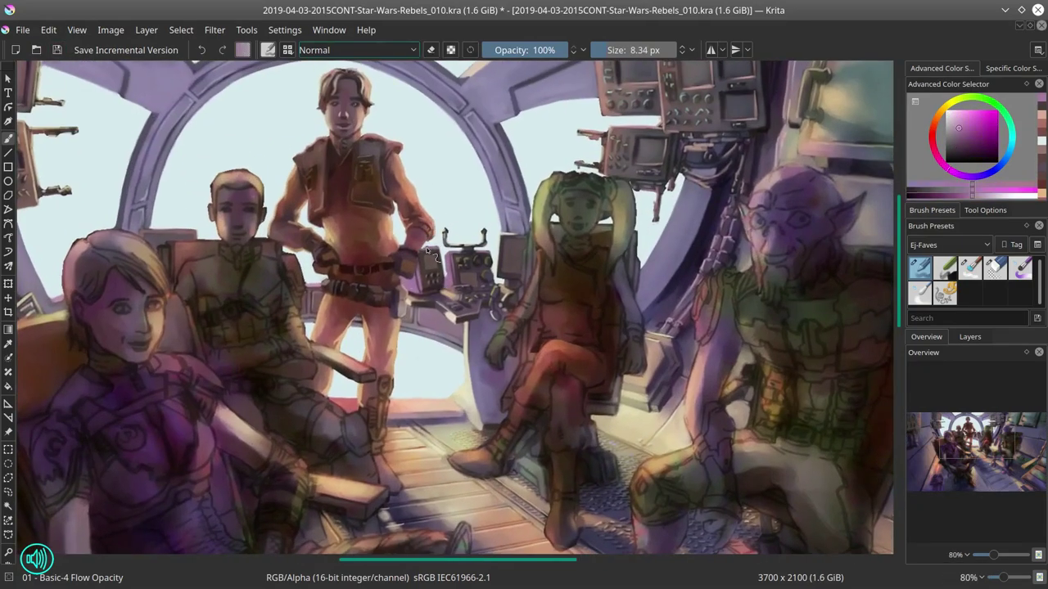
{"action": "key", "text": "/"}
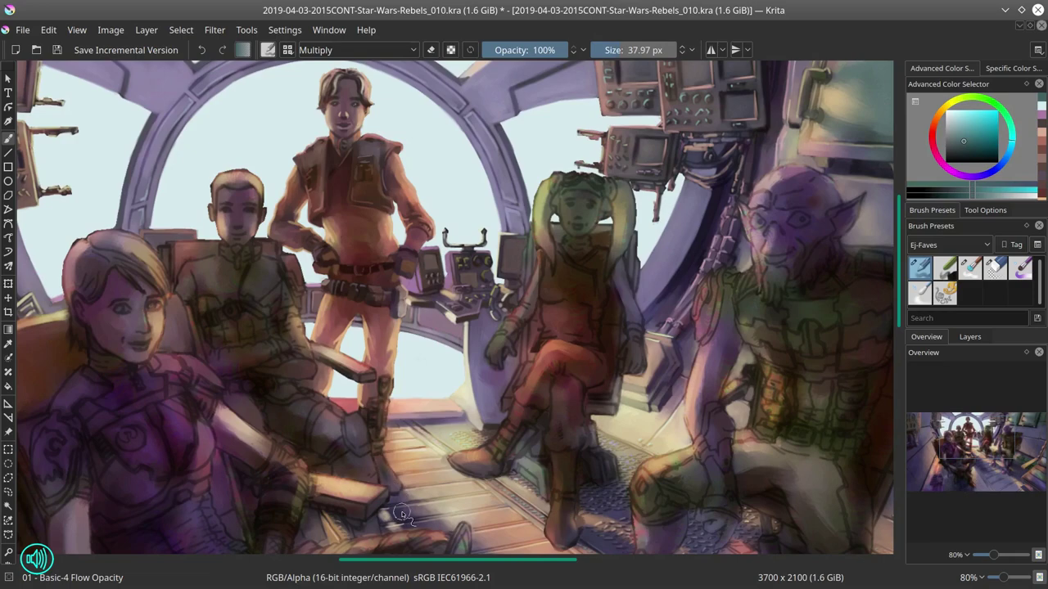
{"action": "key", "text": "/"}
{"action": "key", "text": "/"}
{"action": "key", "text": "/"}
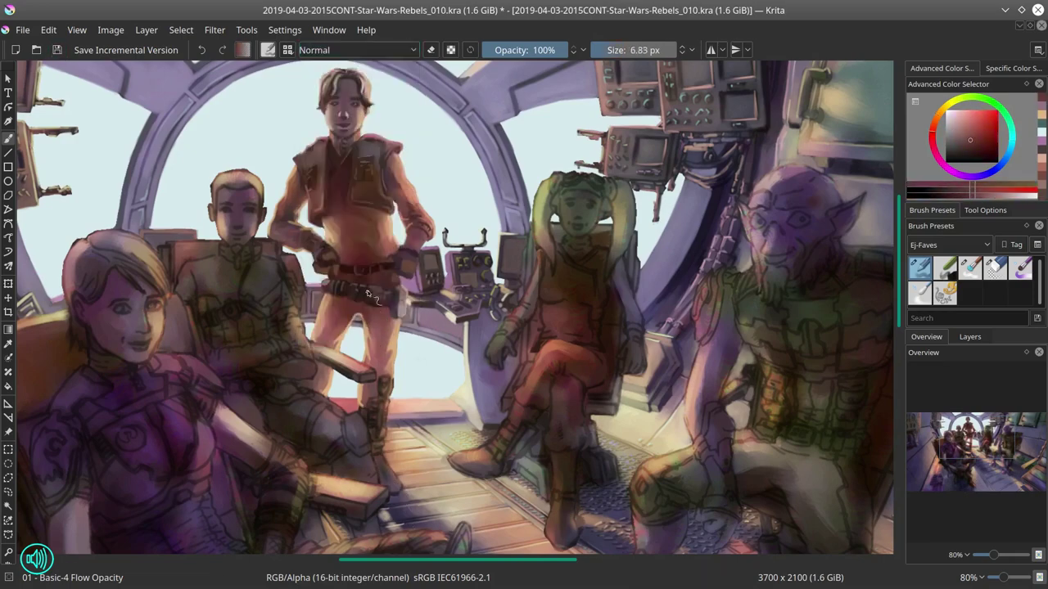
{"action": "key", "text": "ctrl+s"}
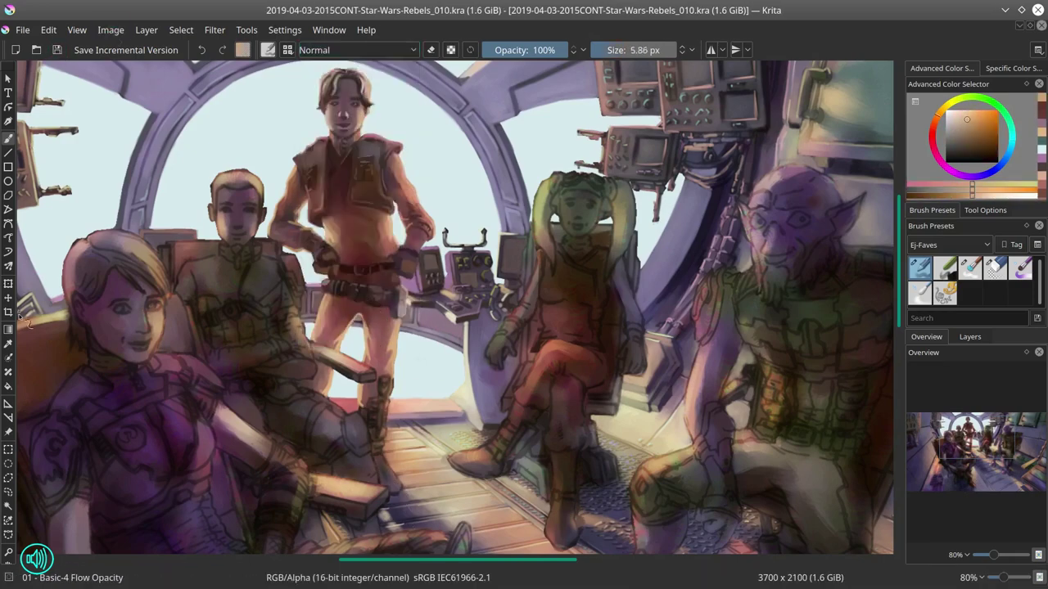
{"action": "left_click", "coordinate": [8, 283]}
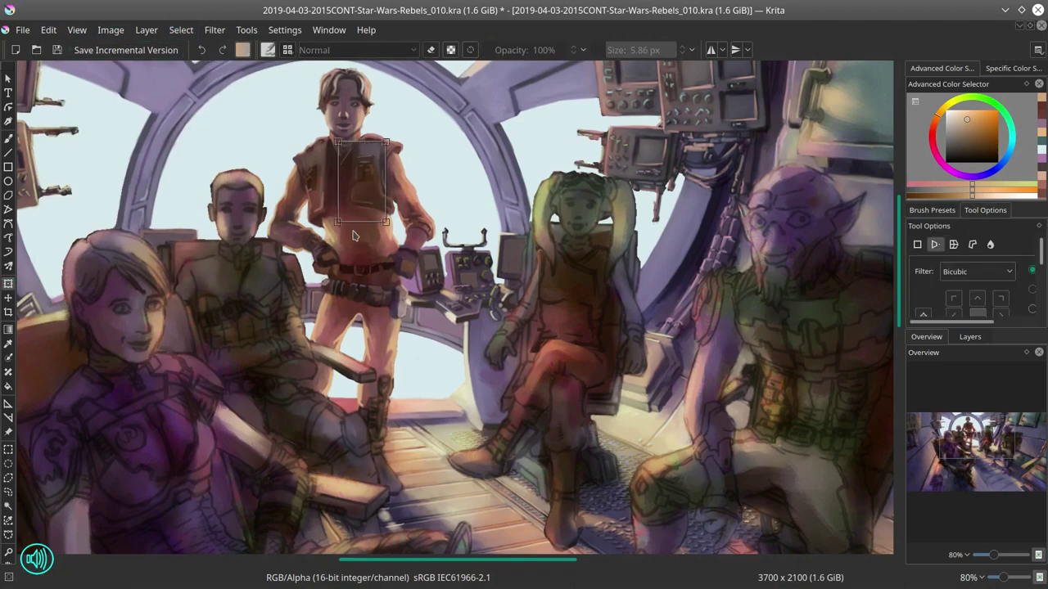
Step: Touch up the standing man's clothing with the jacket's brown-orange and a darker red
{"action": "key", "text": "/"}
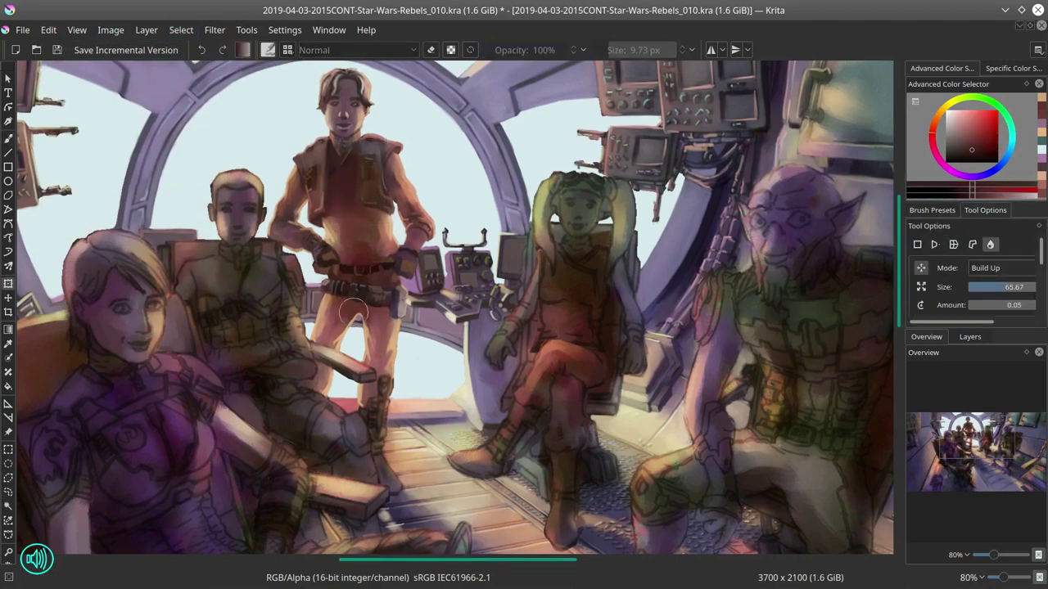
{"action": "key", "text": "b"}
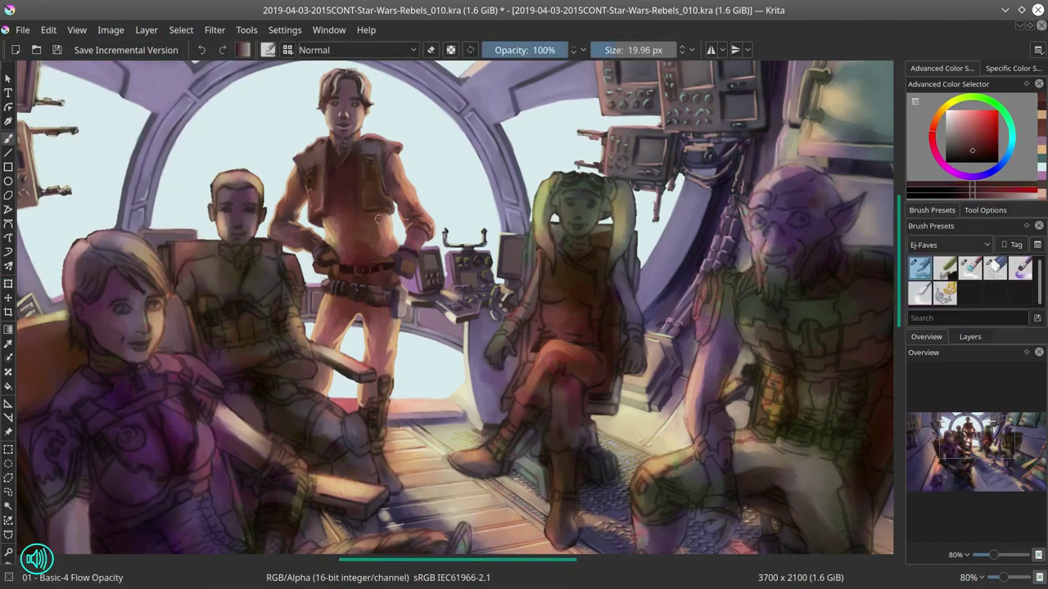
{"action": "left_click", "coordinate": [381, 148], "text": "ctrl"}
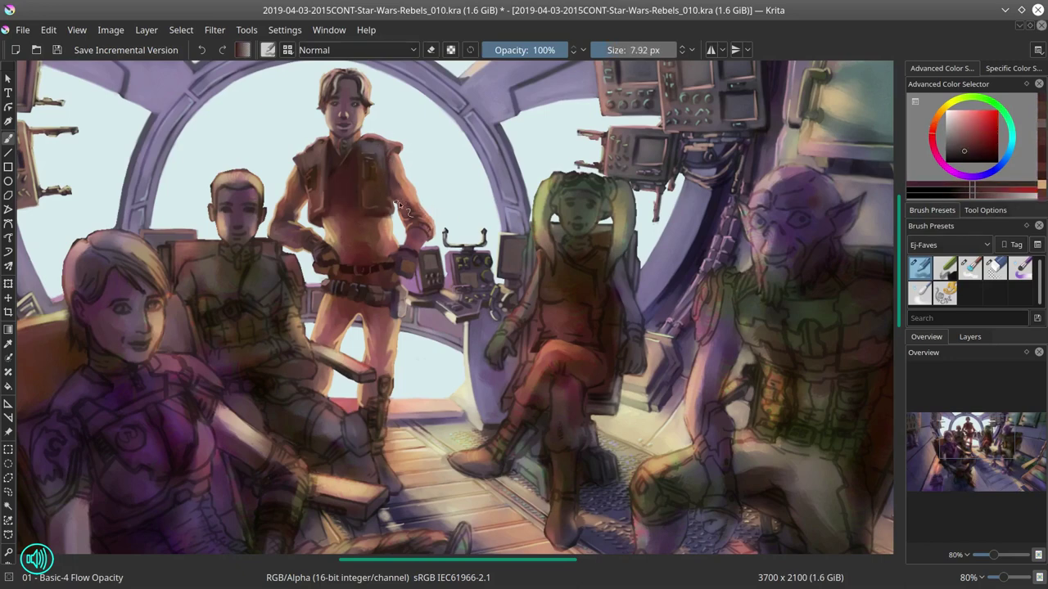
{"action": "key", "text": "bracketleft"}
{"action": "key", "text": "bracketleft"}
{"action": "key", "text": "bracketleft"}
{"action": "key", "text": "bracketright"}
{"action": "key", "text": "bracketright"}
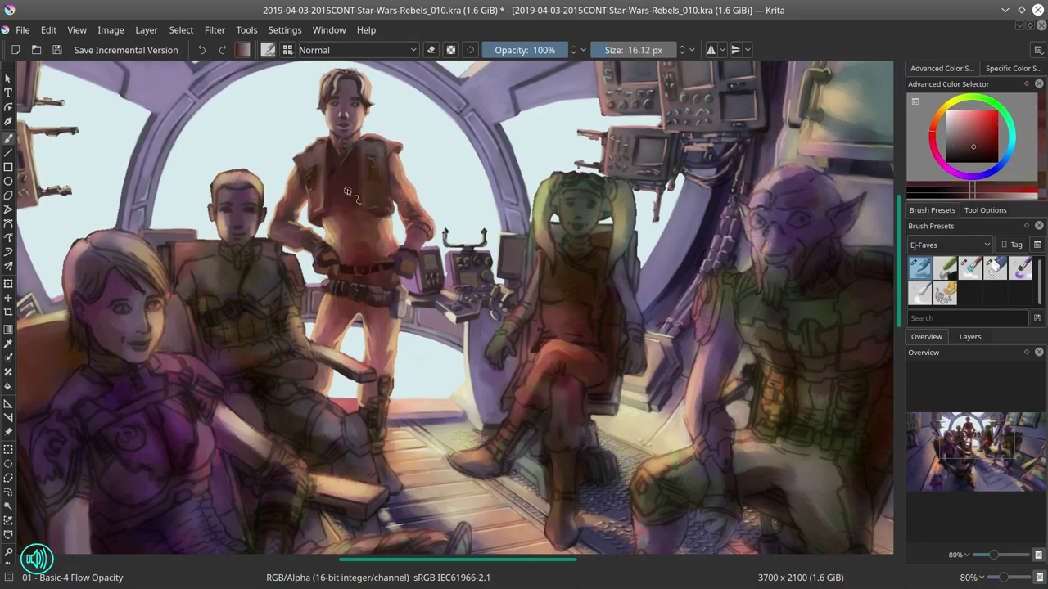
{"action": "left_click", "coordinate": [391, 217], "text": "ctrl"}
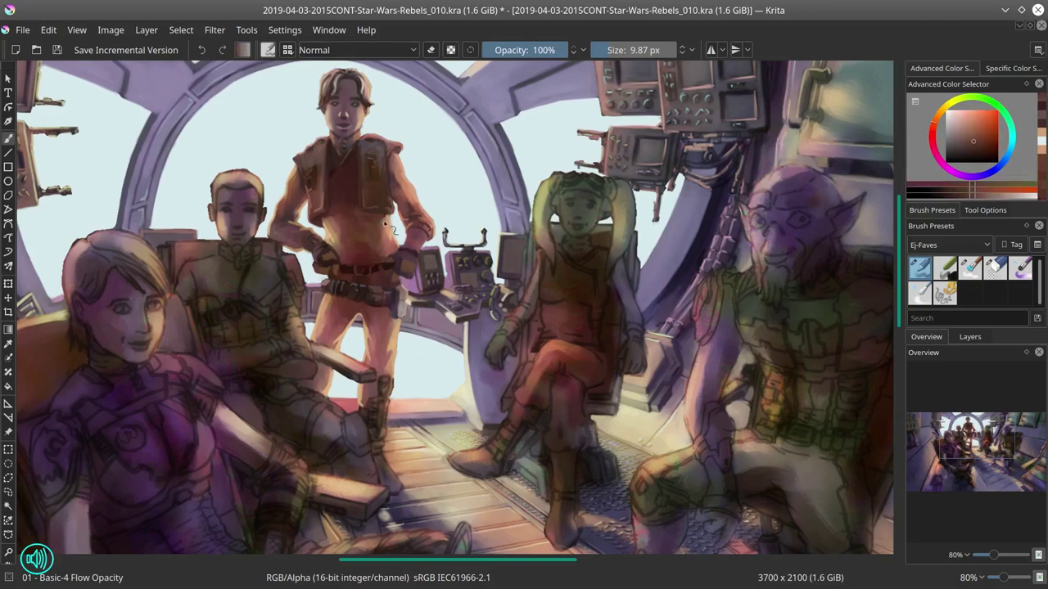
Step: Swap between Basic-4 Flow Opacity and Blender Textured Soft for peach trouser highlights, then save
{"action": "left_click", "coordinate": [56, 50]}
{"action": "key", "text": "slash"}
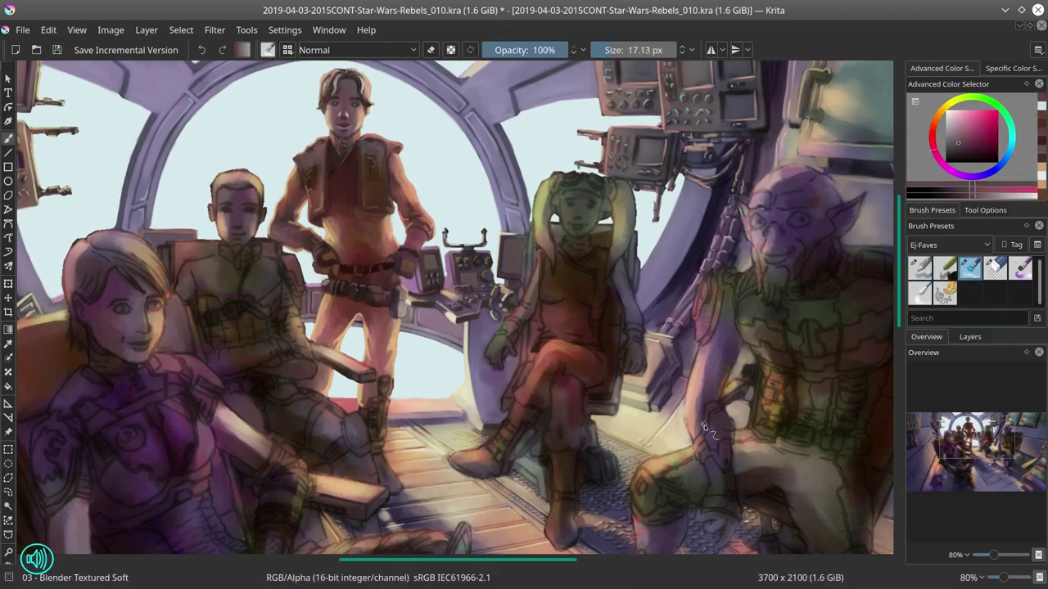
{"action": "key", "text": "Return"}
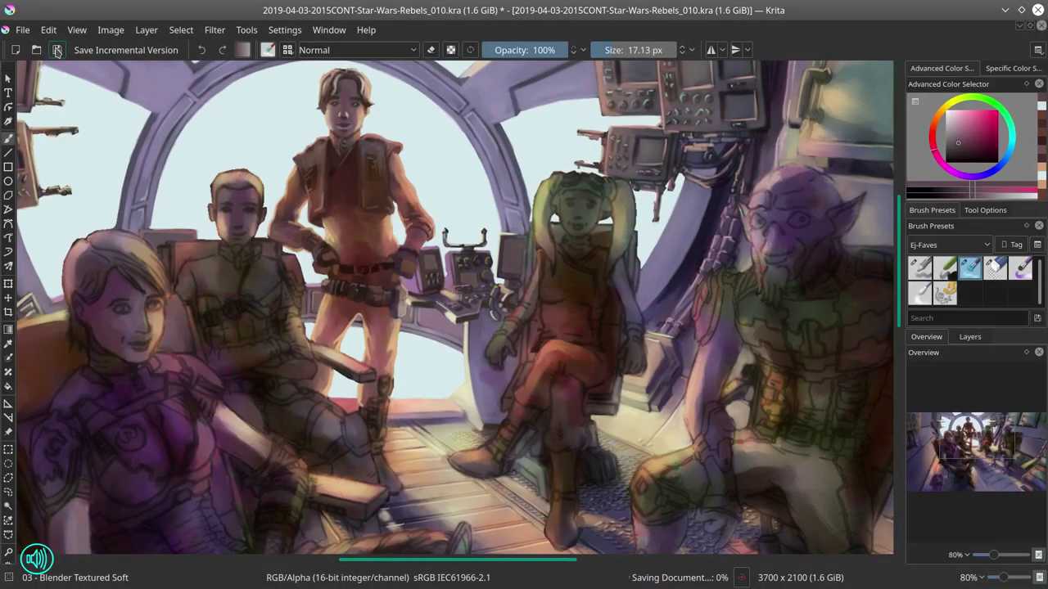
{"action": "key", "text": "bracketleft"}
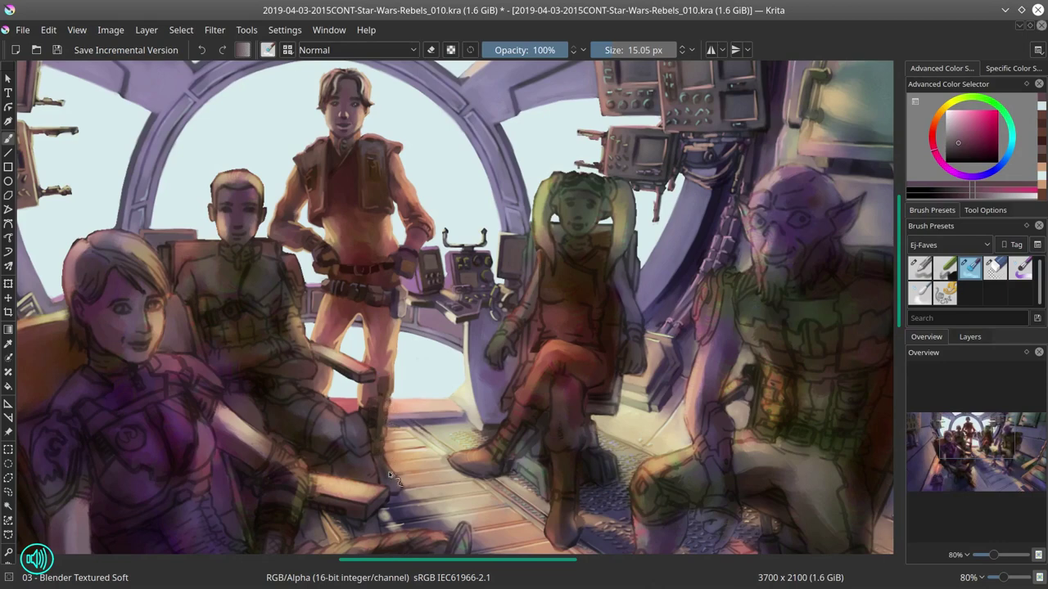
{"action": "key", "text": "slash"}
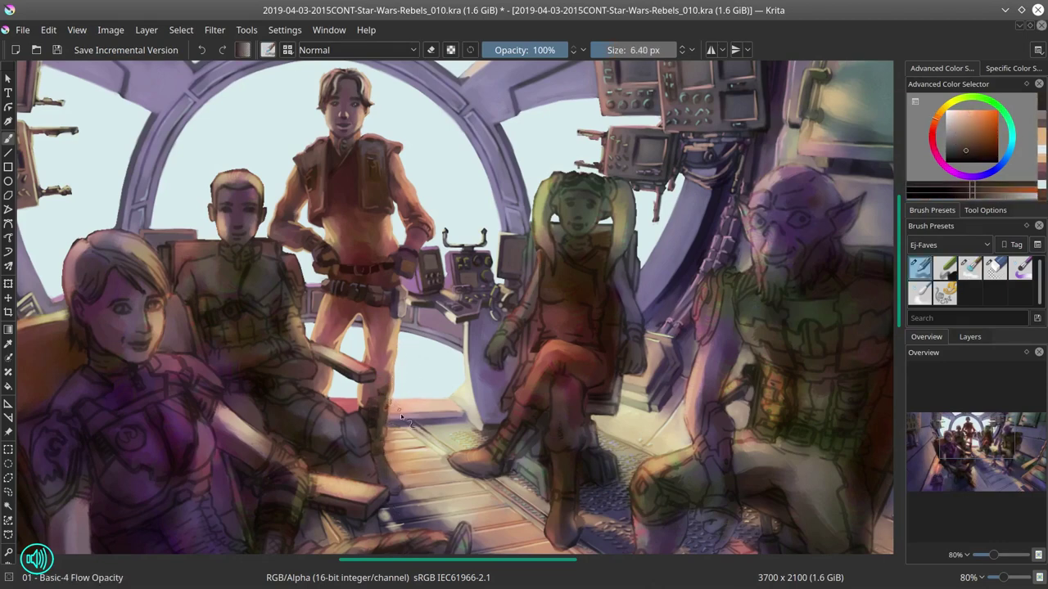
{"action": "left_click", "coordinate": [382, 441], "text": "ctrl"}
{"action": "key", "text": "slash"}
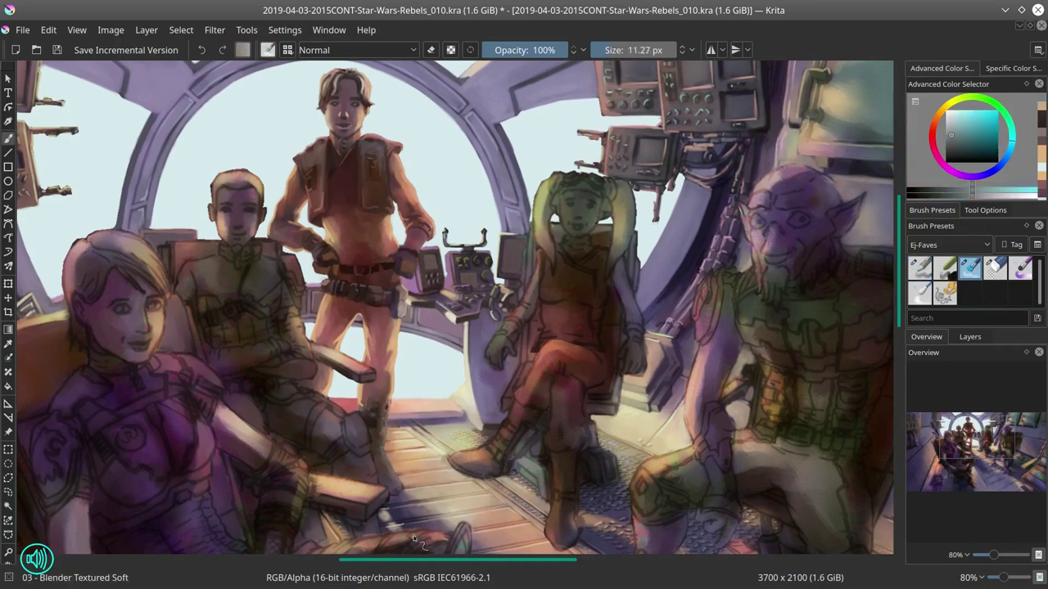
{"action": "key", "text": "slash"}
{"action": "key", "text": "ctrl+s"}
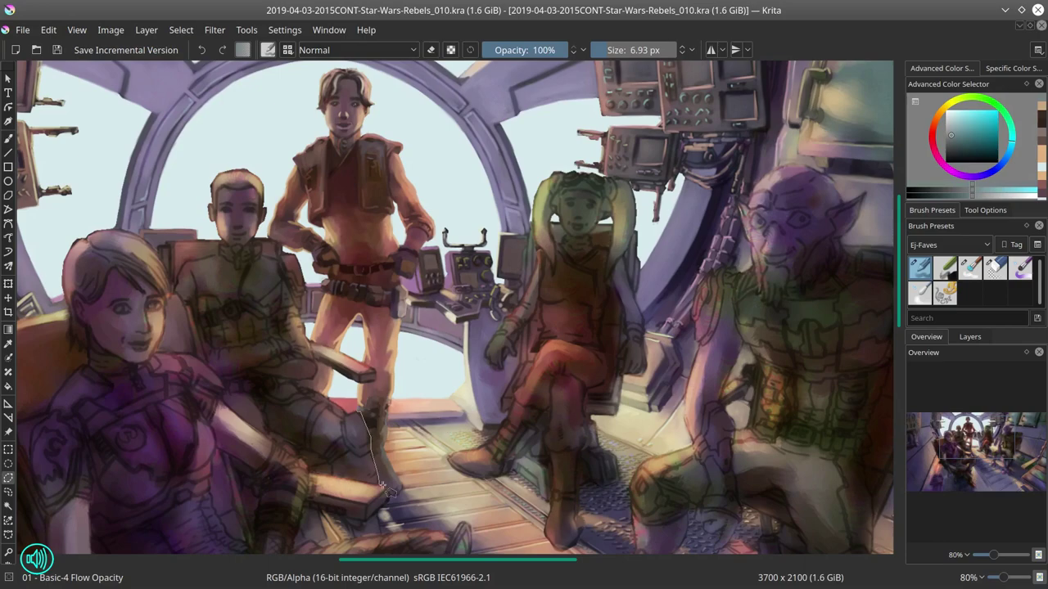
Step: Freehand-select the standing figure's lower leg, shift its hue (180, saturation -24), and save
{"action": "left_click_drag", "start_coordinate": [382, 449], "coordinate": [388, 405]}
{"action": "key", "text": "ctrl+u"}
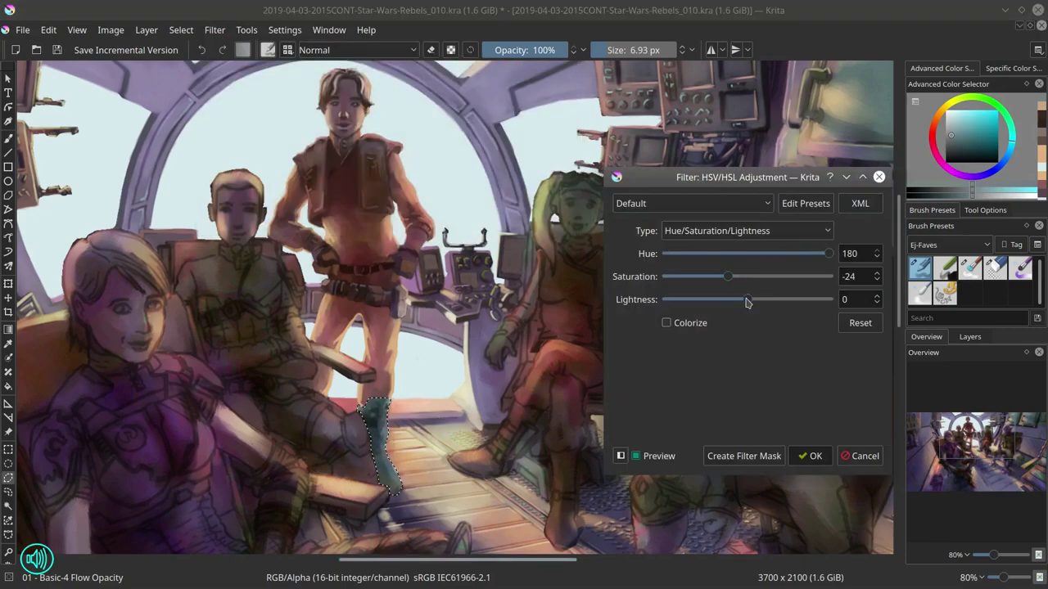
{"action": "key", "text": "Return"}
{"action": "key", "text": "ctrl+m"}
{"action": "key", "text": "Escape"}
{"action": "key", "text": "ctrl+s"}
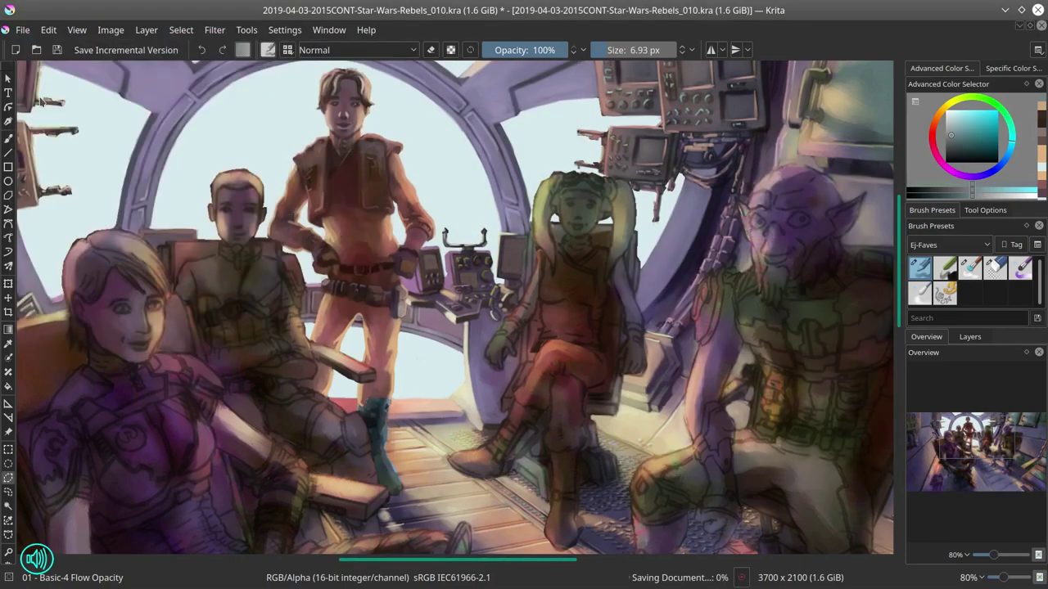
Step: Paint the boot using darker, light tan and pink-magenta colours sampled from the painting
{"action": "key", "text": "b"}
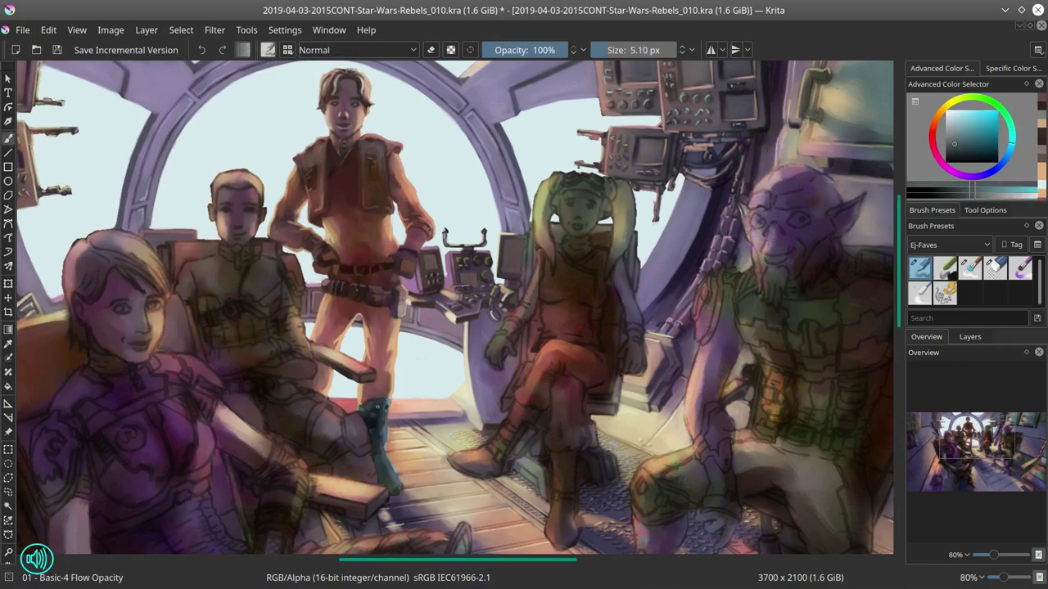
{"action": "left_click", "coordinate": [413, 422], "text": "ctrl"}
{"action": "left_click", "coordinate": [367, 413], "text": "ctrl"}
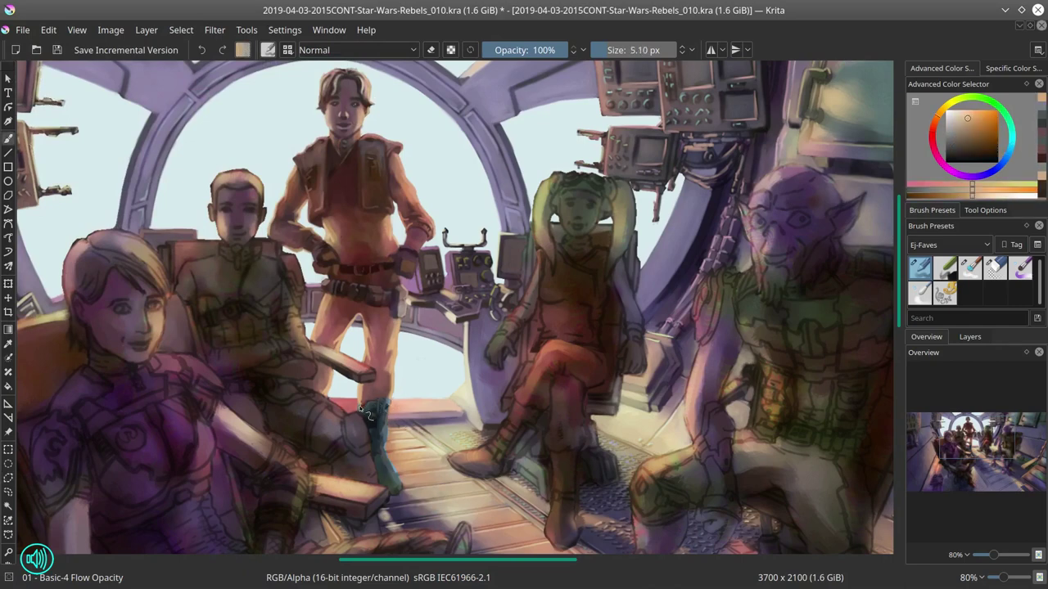
{"action": "left_click", "coordinate": [386, 438], "text": "ctrl"}
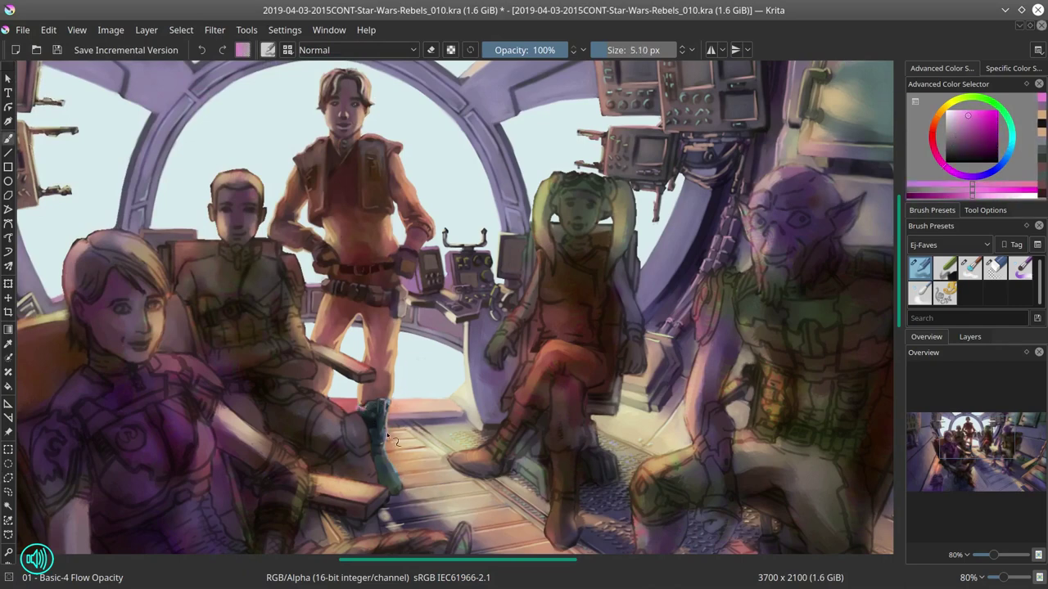
{"action": "left_click", "coordinate": [388, 439], "text": "ctrl"}
Step: Reselect the boot and apply a Color Balance adjustment to it
{"action": "left_click", "coordinate": [181, 30]}
{"action": "left_click", "coordinate": [196, 79]}
{"action": "key", "text": "ctrl+alt+f"}
{"action": "scroll", "coordinate": [679, 388], "scroll_direction": "down", "scroll_amount": 2}
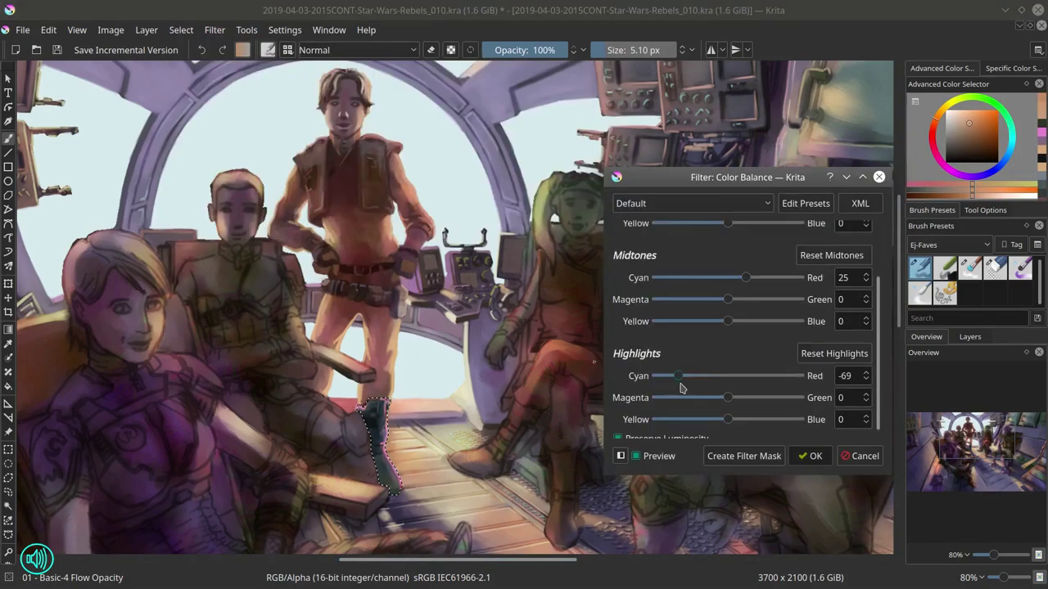
{"action": "left_click", "coordinate": [810, 456]}
{"action": "key", "text": "minus"}
{"action": "key", "text": "minus"}
{"action": "key", "text": "minus"}
{"action": "key", "text": "minus"}
{"action": "key", "text": "ctrl+u"}
Step: Cancel the hue dialog, zoom out to the whole painting, and flip the view horizontally
{"action": "left_click", "coordinate": [810, 456]}
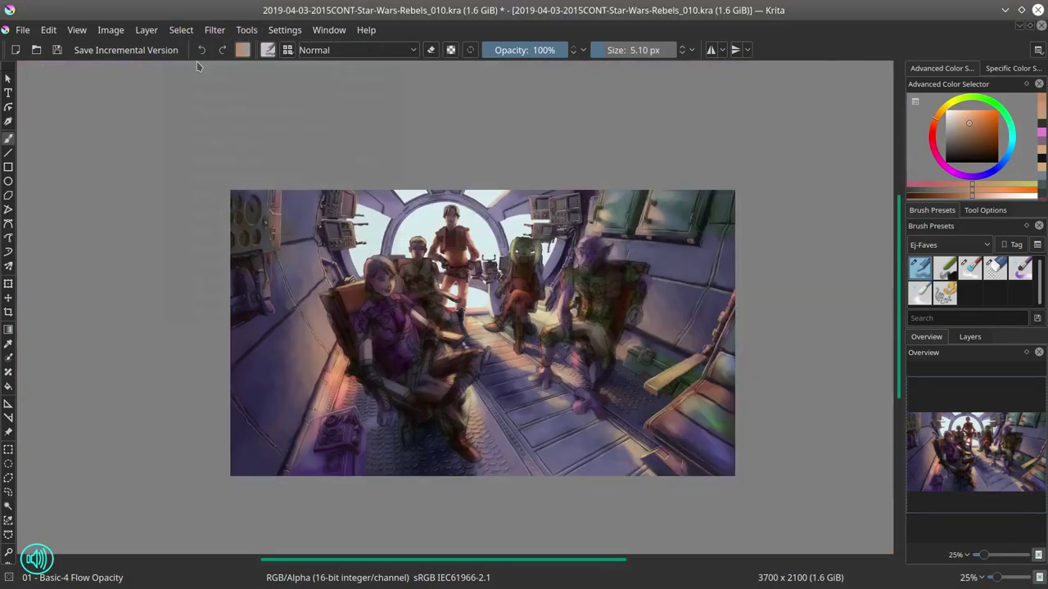
{"action": "scroll", "coordinate": [518, 253], "scroll_direction": "up", "scroll_amount": 4}
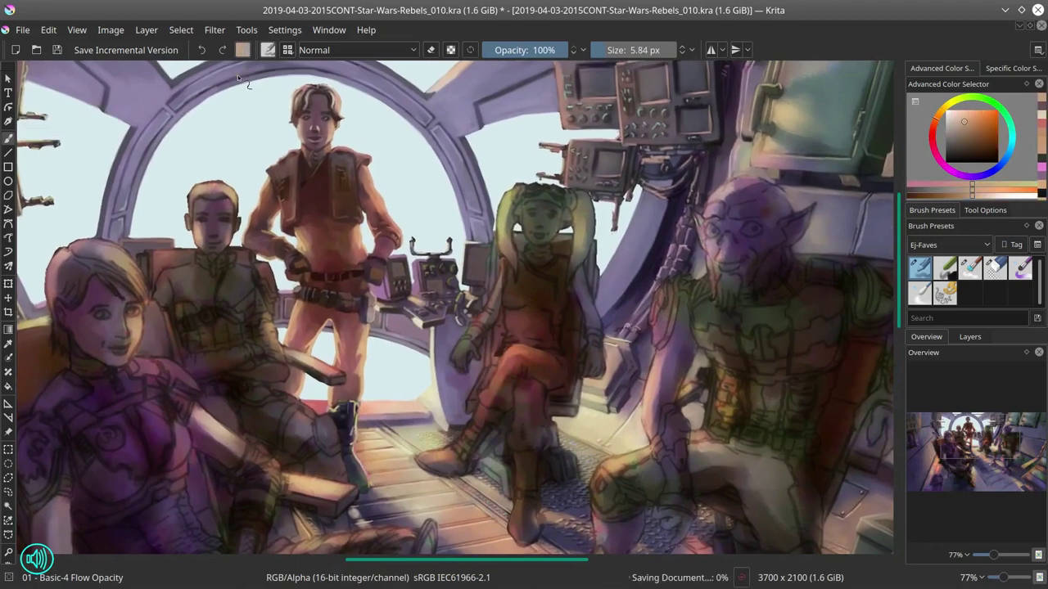
{"action": "key", "text": "minus"}
{"action": "key", "text": "minus"}
{"action": "key", "text": "minus"}
{"action": "key", "text": "minus"}
{"action": "key", "text": "m"}
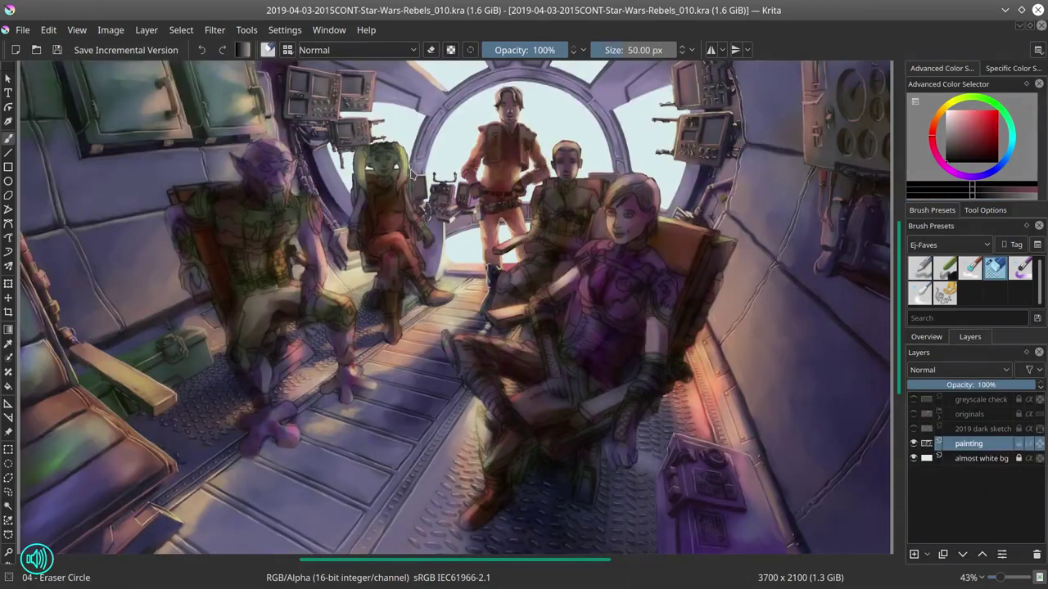
Step: Shift the Copy of painting layer's hue with HSV/HSL Adjustment to tint the scene pinker
{"action": "scroll", "coordinate": [483, 214], "scroll_direction": "up", "scroll_amount": 1}
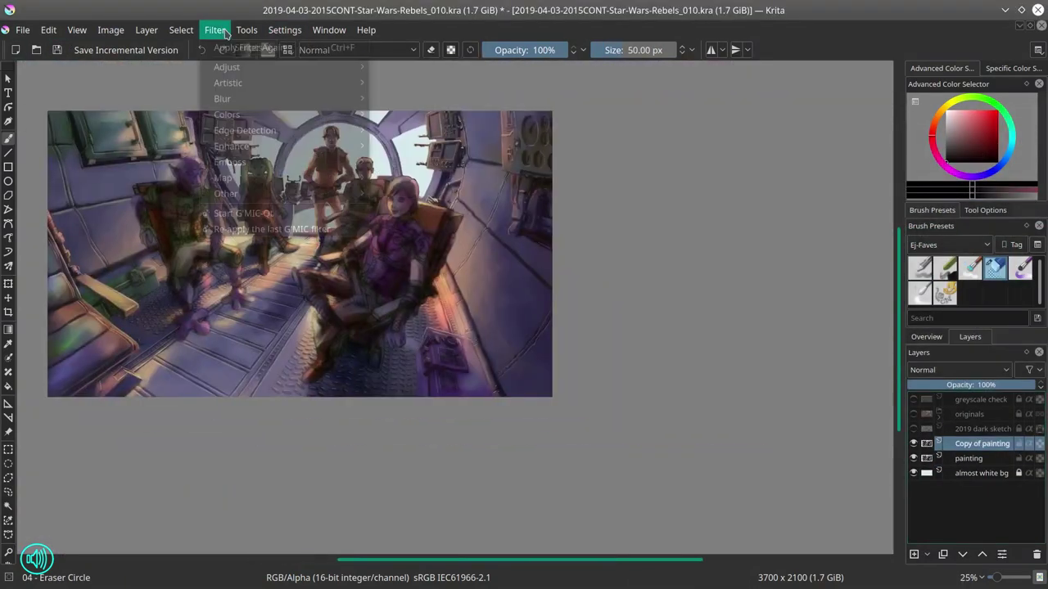
{"action": "left_click", "coordinate": [246, 66]}
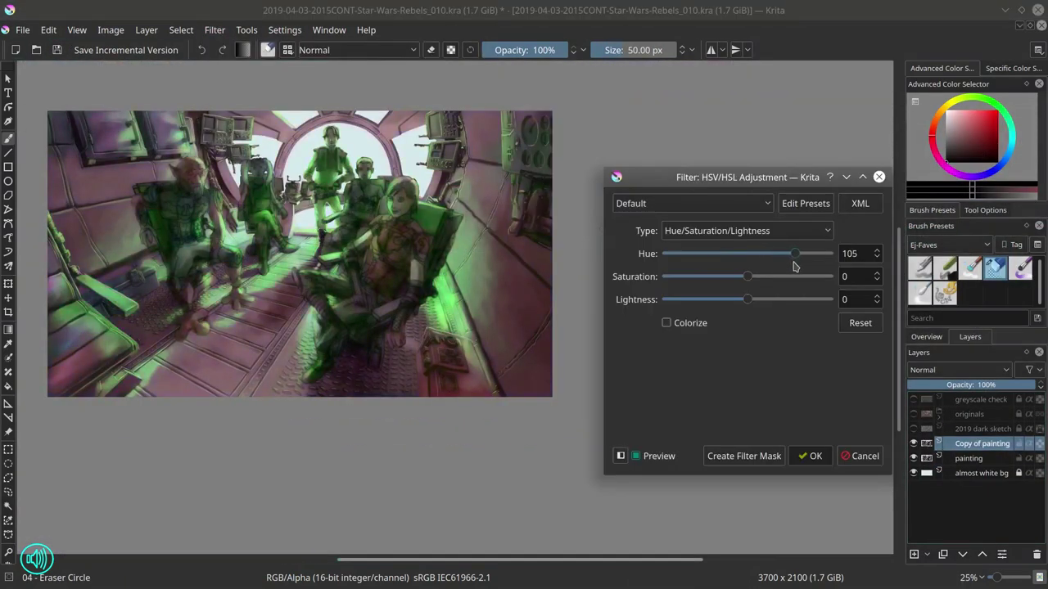
{"action": "left_click_drag", "start_coordinate": [802, 268], "coordinate": [663, 257]}
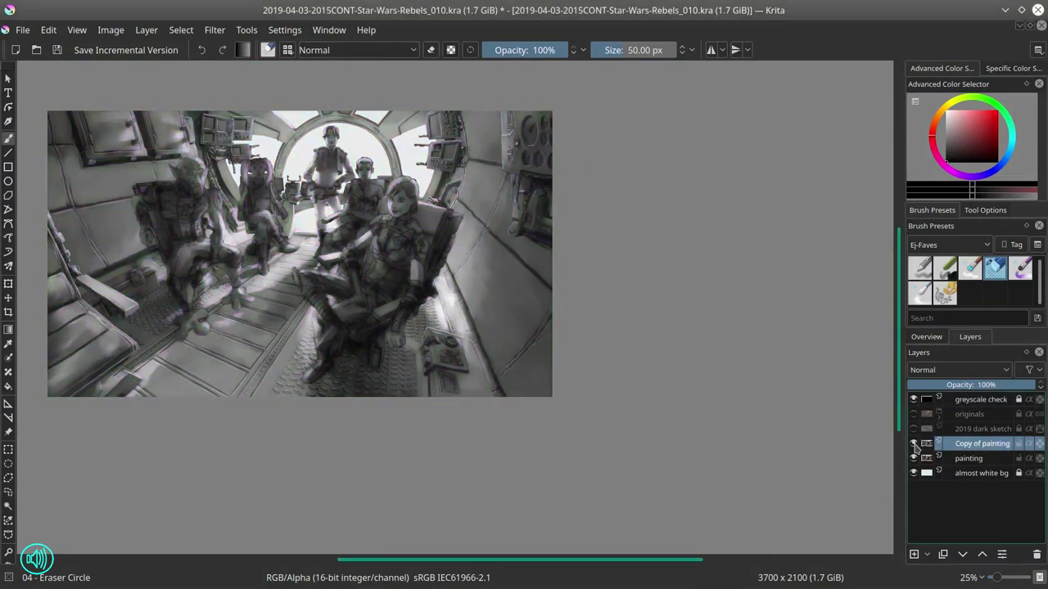
Step: Hide the greyscale check layer and contiguous-select the large teal area plus thin teal strokes
{"action": "left_click", "coordinate": [914, 399]}
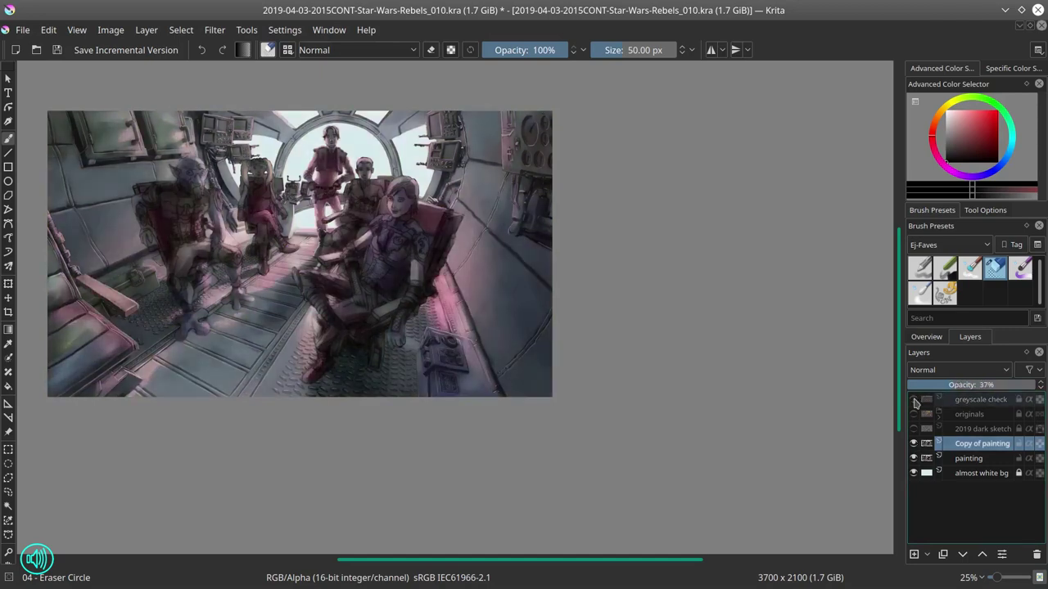
{"action": "scroll", "coordinate": [813, 505], "scroll_direction": "down", "scroll_amount": 3}
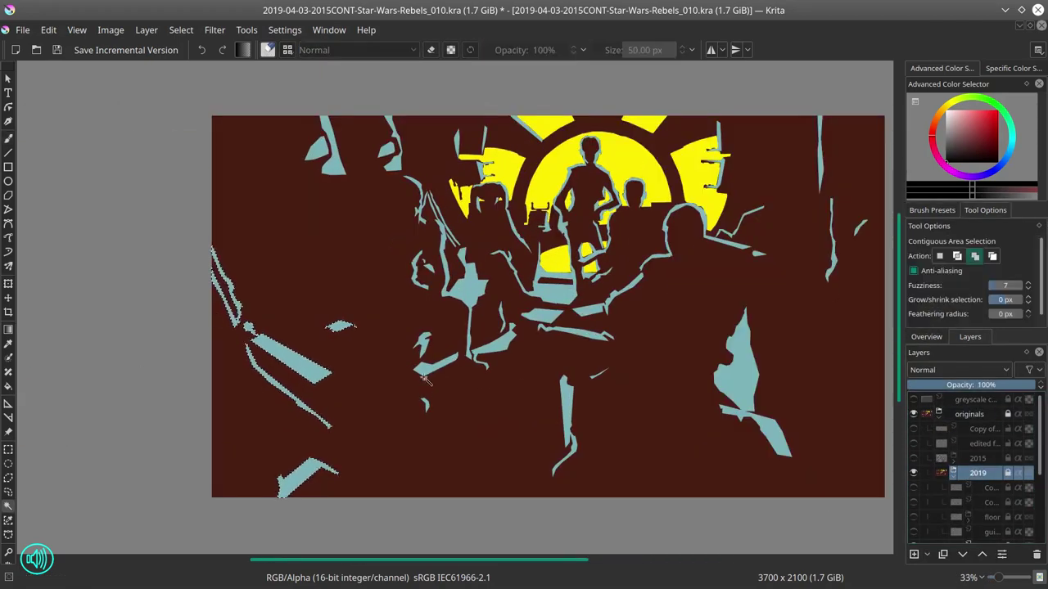
{"action": "left_click", "coordinate": [597, 280]}
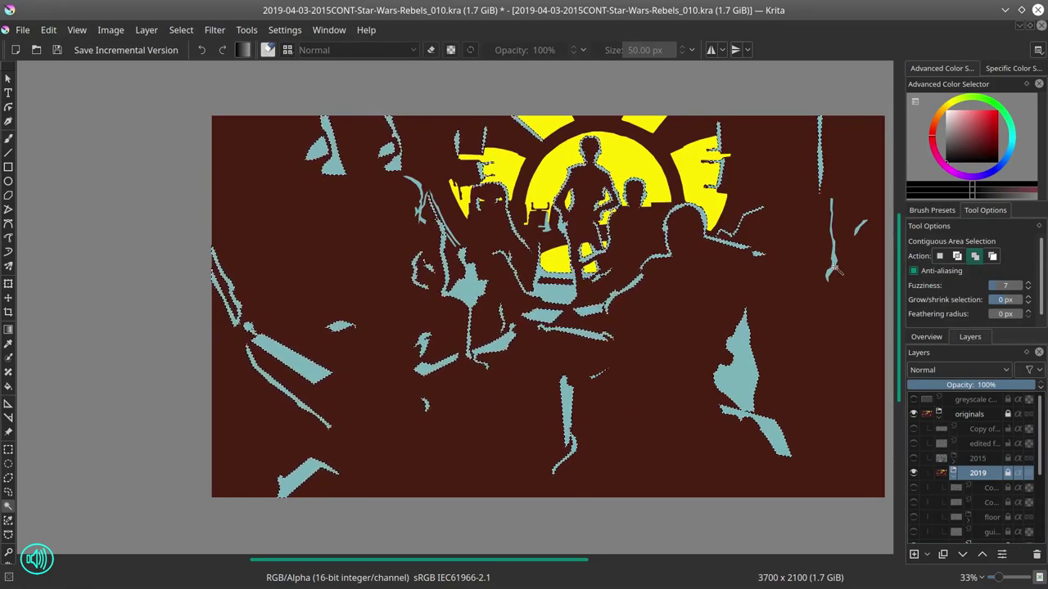
{"action": "left_click", "coordinate": [471, 256]}
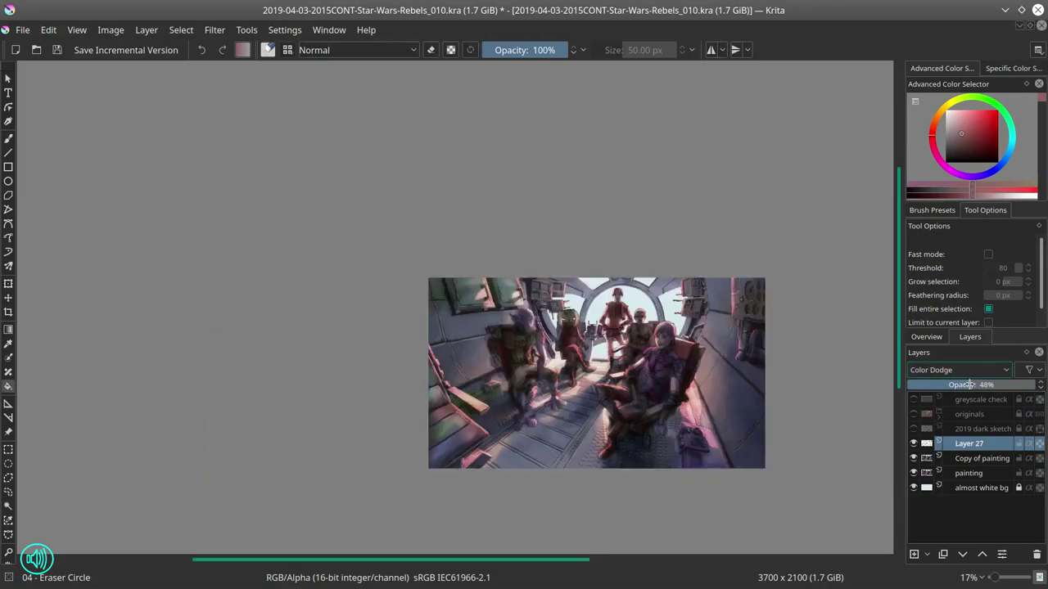
Step: Set Layer 27 to 30% opacity and Gaussian-blur it with a large radius, comparing results
{"action": "left_click_drag", "start_coordinate": [970, 385], "coordinate": [945, 385]}
{"action": "left_click", "coordinate": [913, 400]}
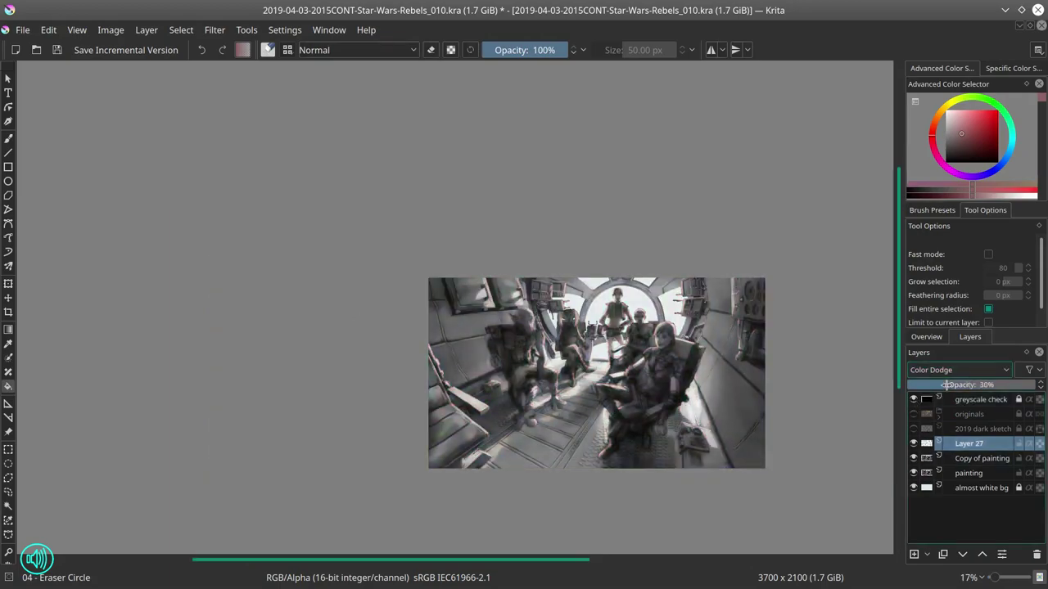
{"action": "left_click", "coordinate": [914, 400]}
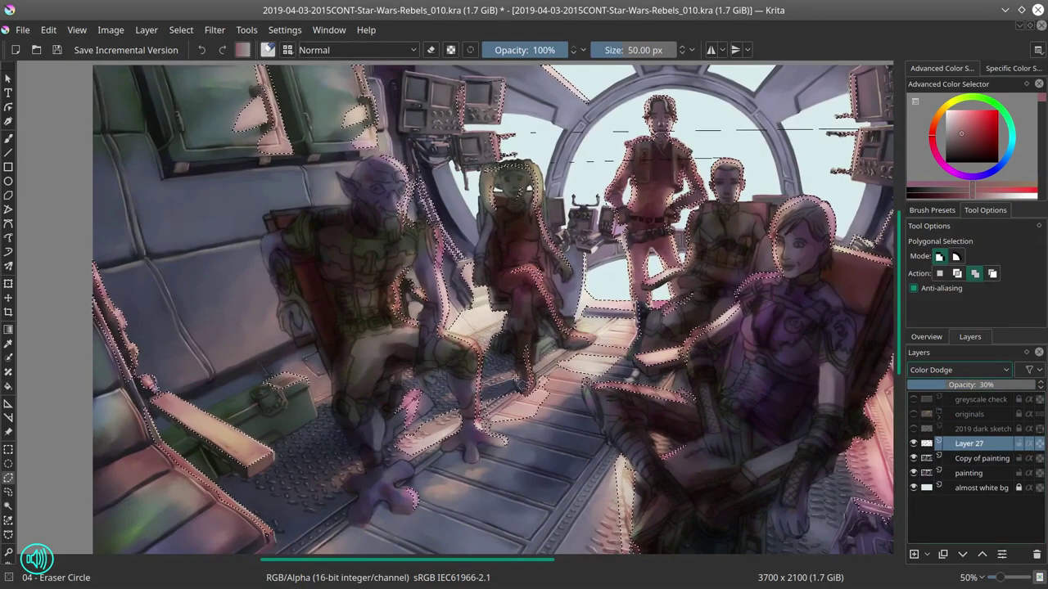
{"action": "scroll", "coordinate": [491, 334], "scroll_direction": "down", "scroll_amount": 5}
{"action": "scroll", "coordinate": [643, 335], "scroll_direction": "right", "scroll_amount": 5}
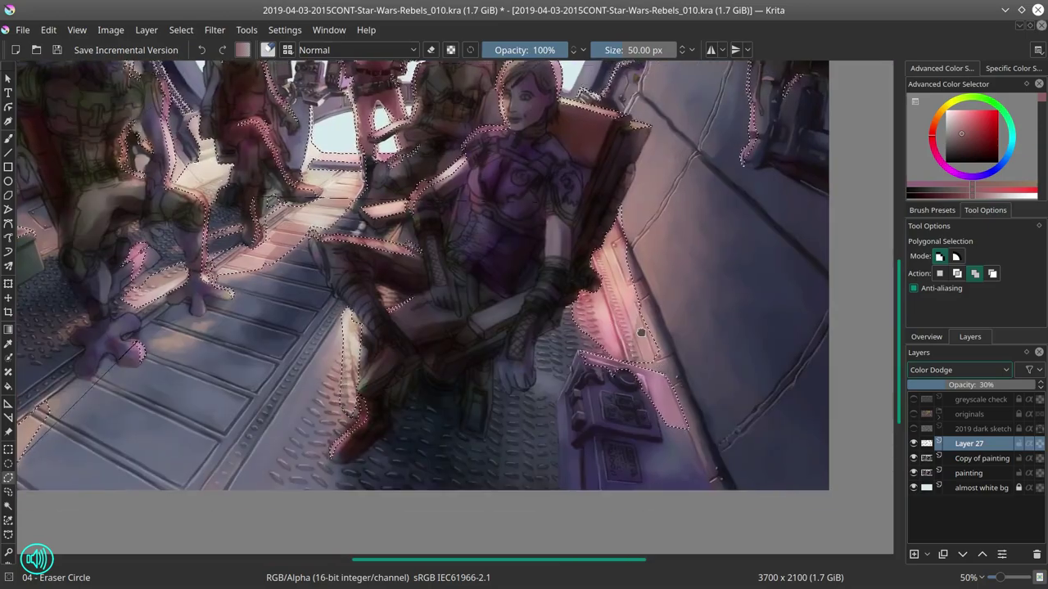
{"action": "scroll", "coordinate": [658, 311], "scroll_direction": "up", "scroll_amount": 5}
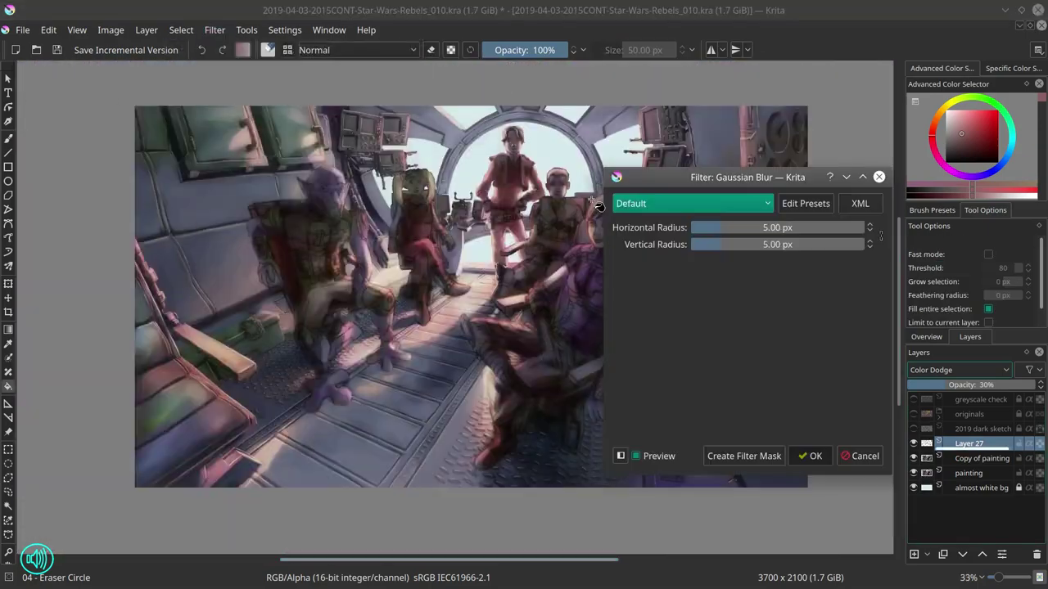
{"action": "left_click_drag", "start_coordinate": [712, 222], "coordinate": [765, 222]}
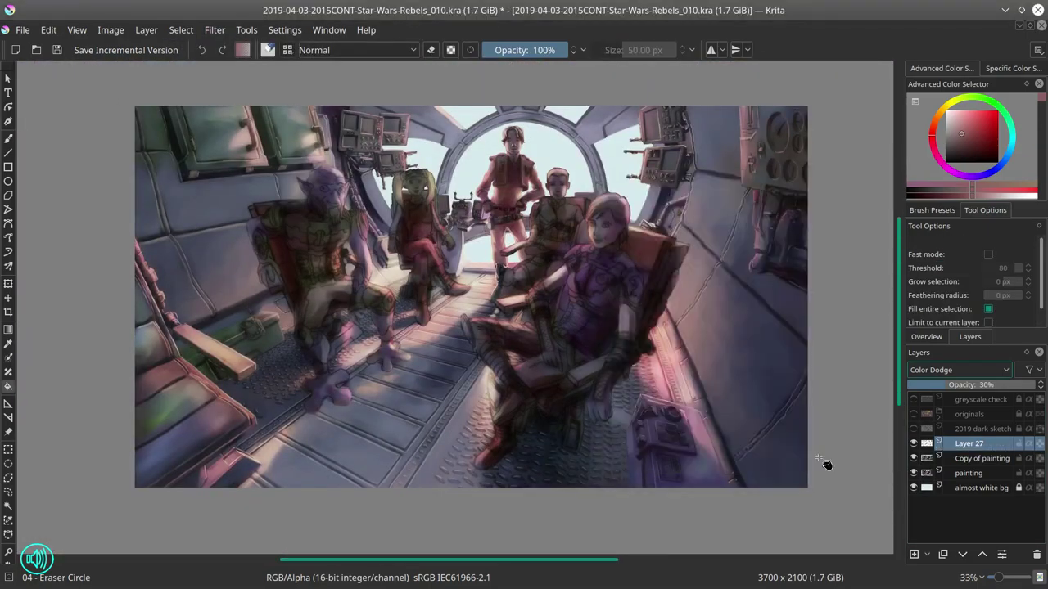
{"action": "left_click", "coordinate": [913, 458]}
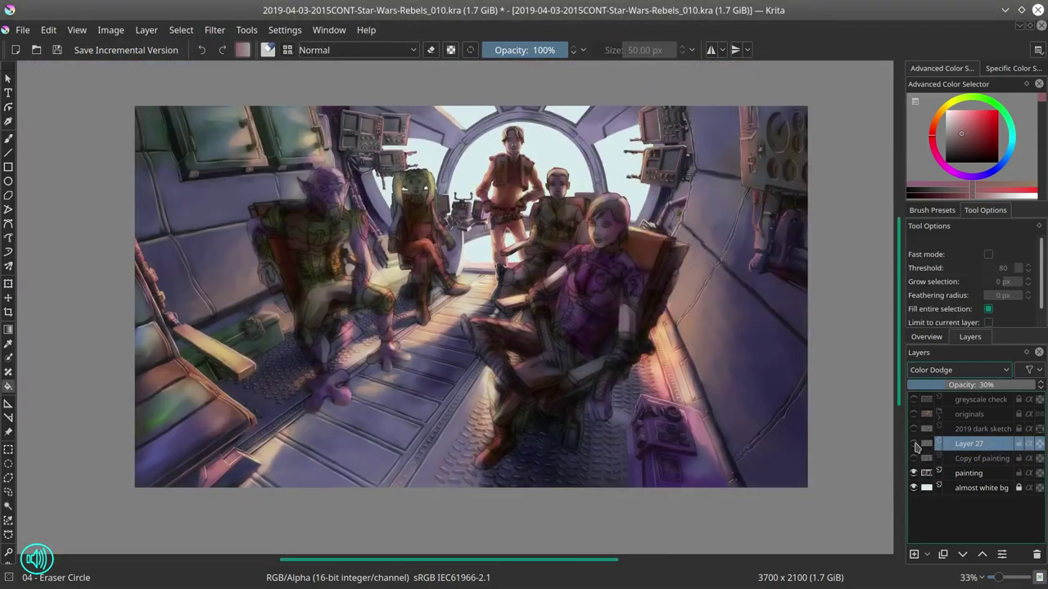
{"action": "key", "text": "minus"}
{"action": "key", "text": "minus"}
{"action": "left_click", "coordinate": [913, 458]}
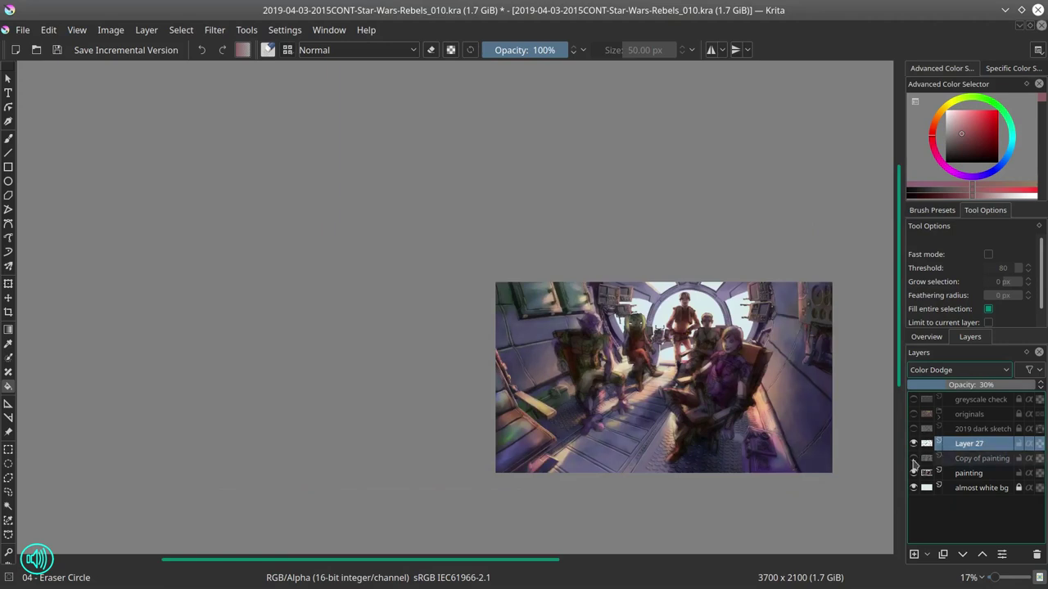
Step: Save the painting and switch to an eraser brush with a red colour
{"action": "key", "text": "ctrl+s"}
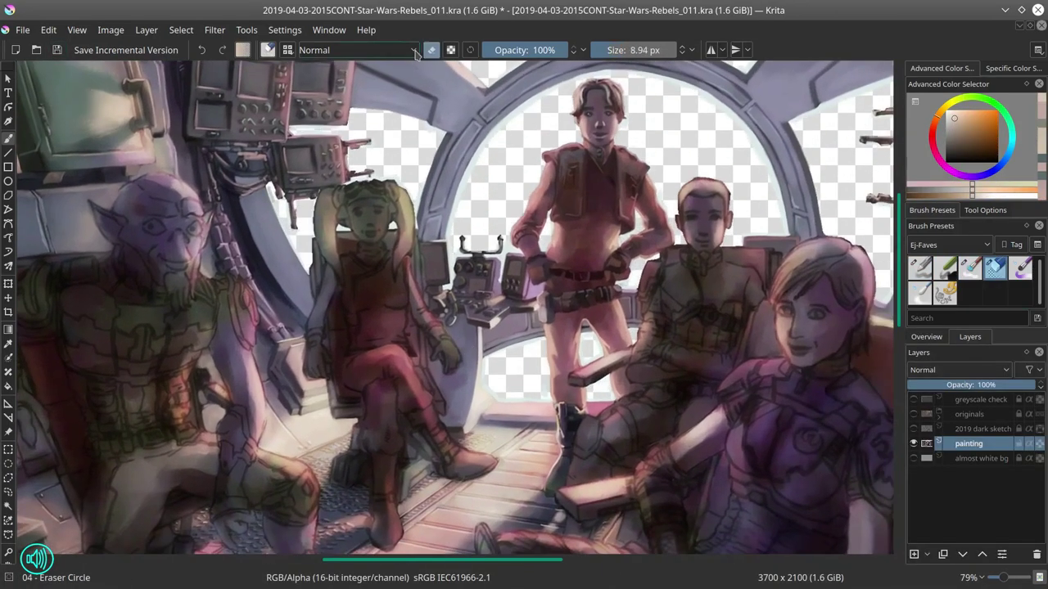
{"action": "key", "text": "e"}
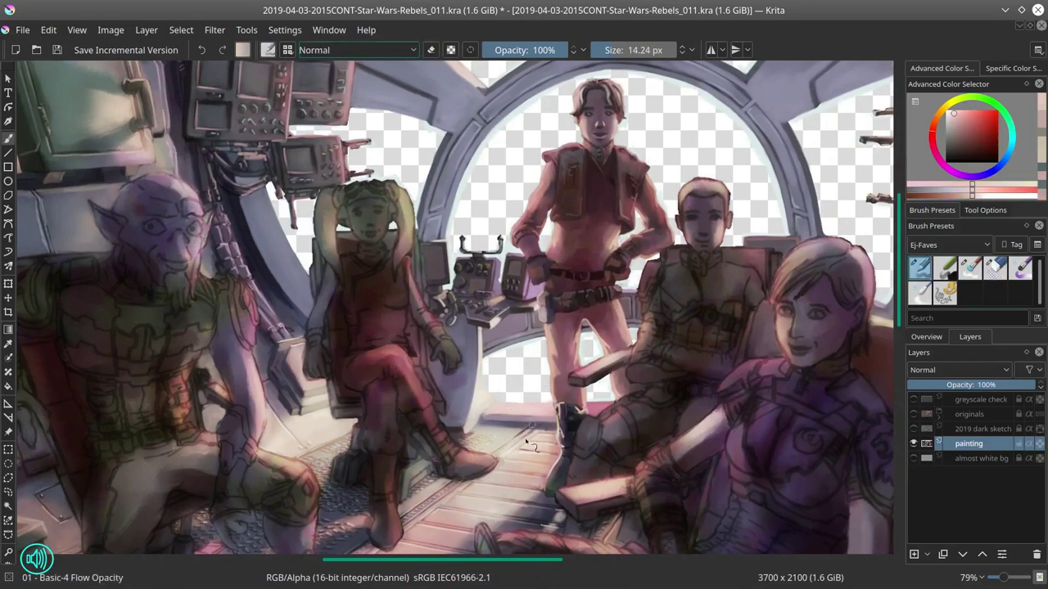
{"action": "left_click", "coordinate": [532, 393], "text": "ctrl"}
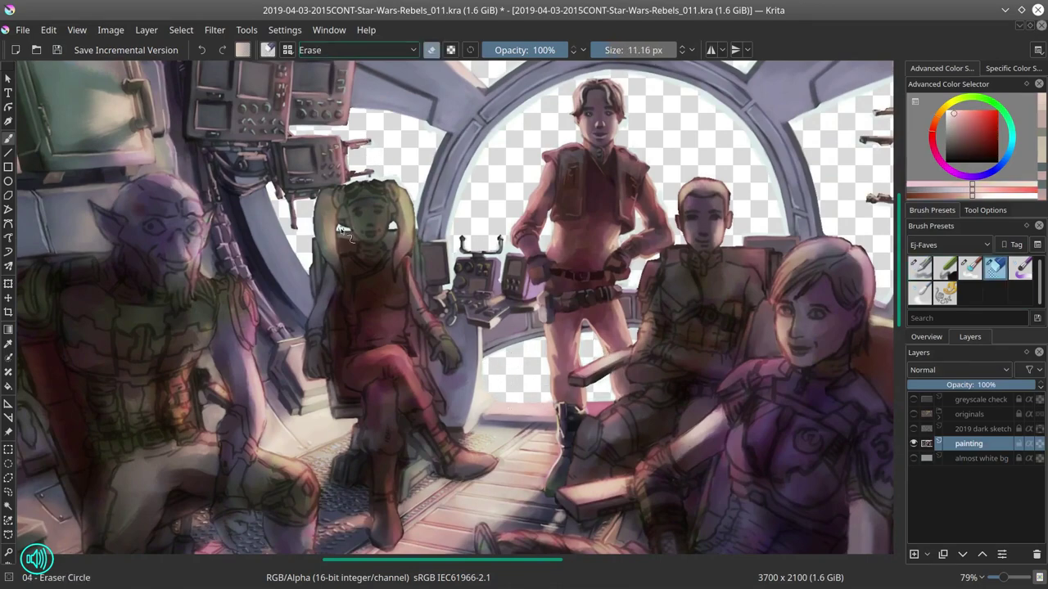
{"action": "left_click_drag", "start_coordinate": [416, 205], "coordinate": [383, 291]}
{"action": "key", "text": "bracketleft"}
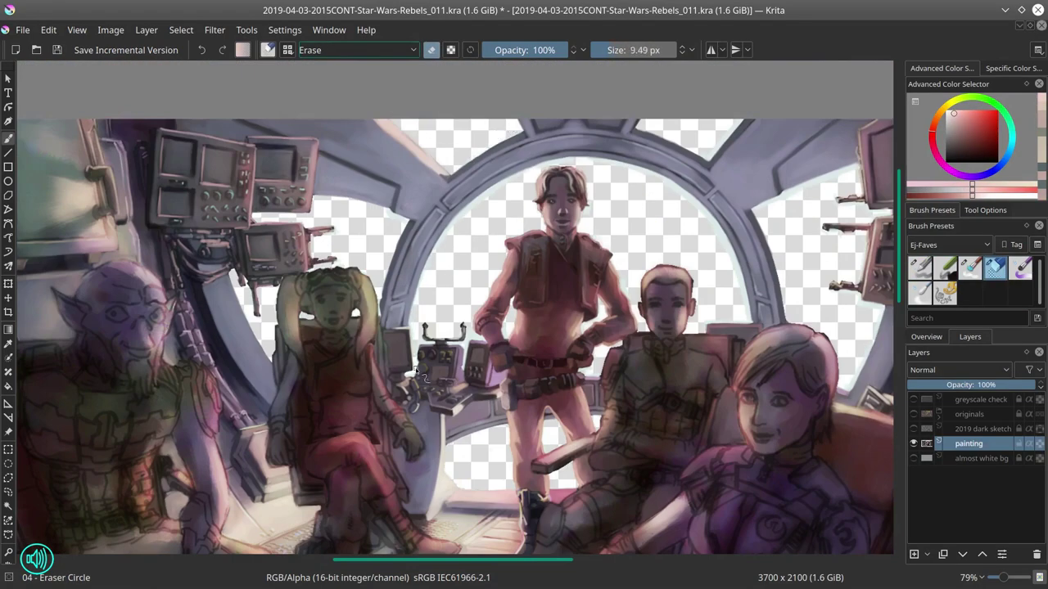
Step: Duplicate the almost white bg layer, tint the copy teal, and select its teal area
{"action": "left_click", "coordinate": [215, 29]}
{"action": "left_click", "coordinate": [222, 65]}
{"action": "left_click", "coordinate": [945, 456]}
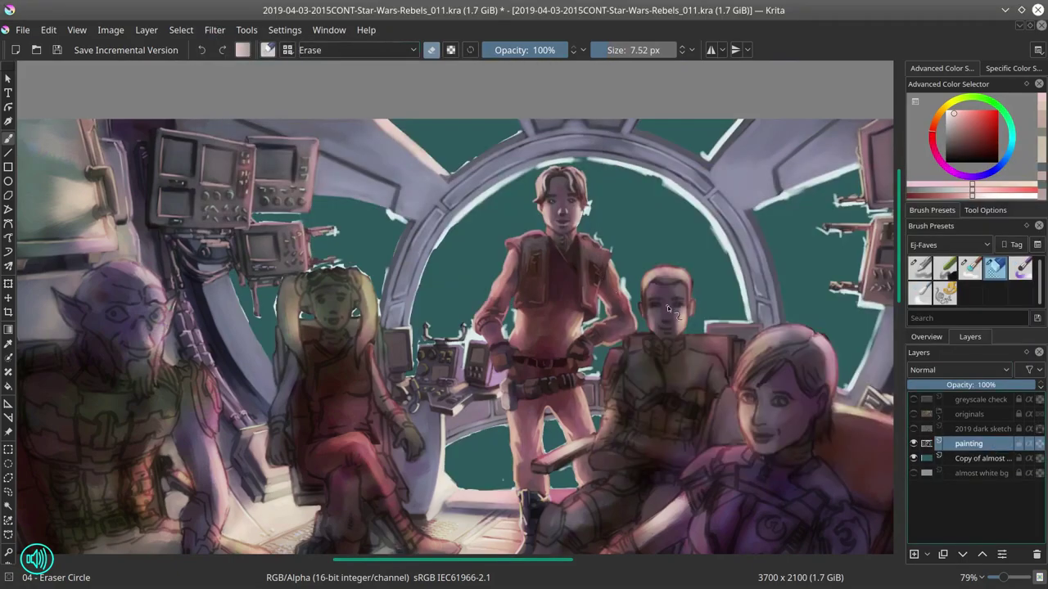
{"action": "left_click", "coordinate": [914, 461], "text": "shift"}
{"action": "left_click", "coordinate": [914, 461], "text": "shift"}
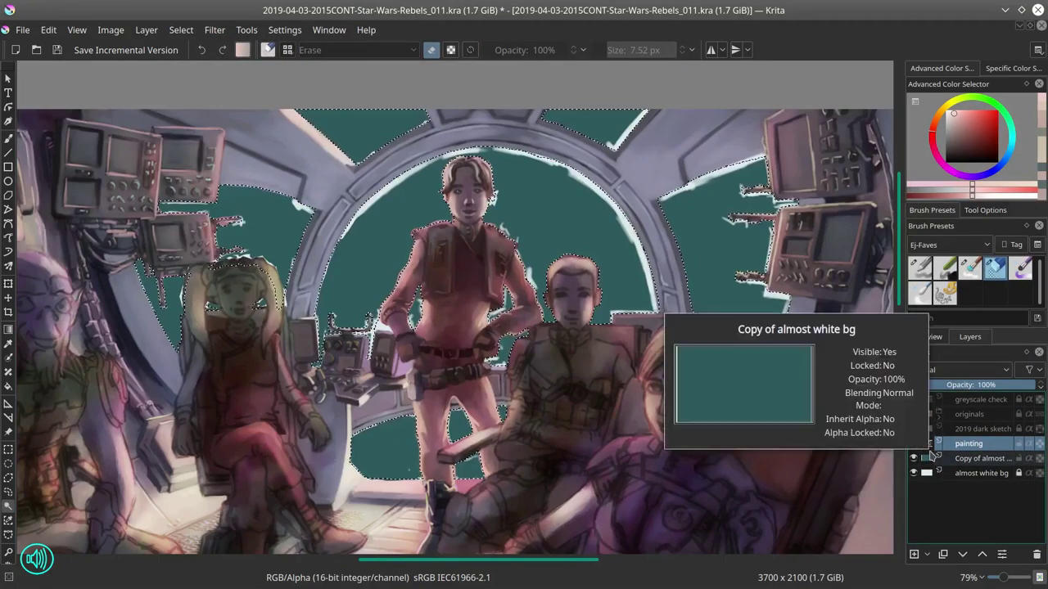
{"action": "left_click", "coordinate": [473, 339]}
{"action": "scroll", "coordinate": [50, 252], "scroll_direction": "up", "scroll_amount": 5}
Step: Refine the selection with a polygonal outline around the pilot's head
{"action": "left_click", "coordinate": [8, 477]}
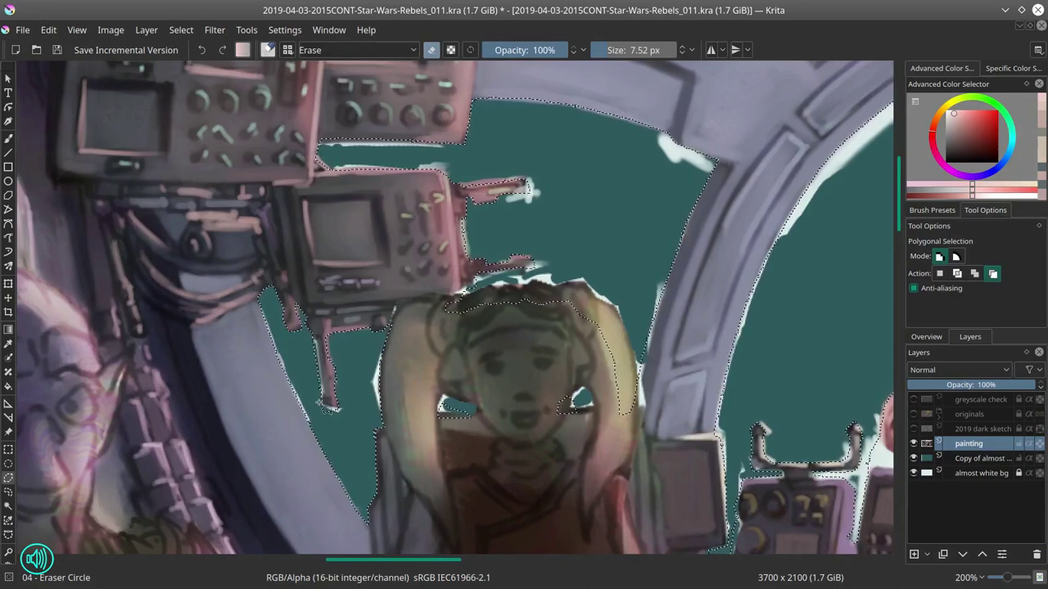
{"action": "left_click", "coordinate": [437, 416]}
{"action": "left_click", "coordinate": [478, 409]}
{"action": "double_click", "coordinate": [458, 399]}
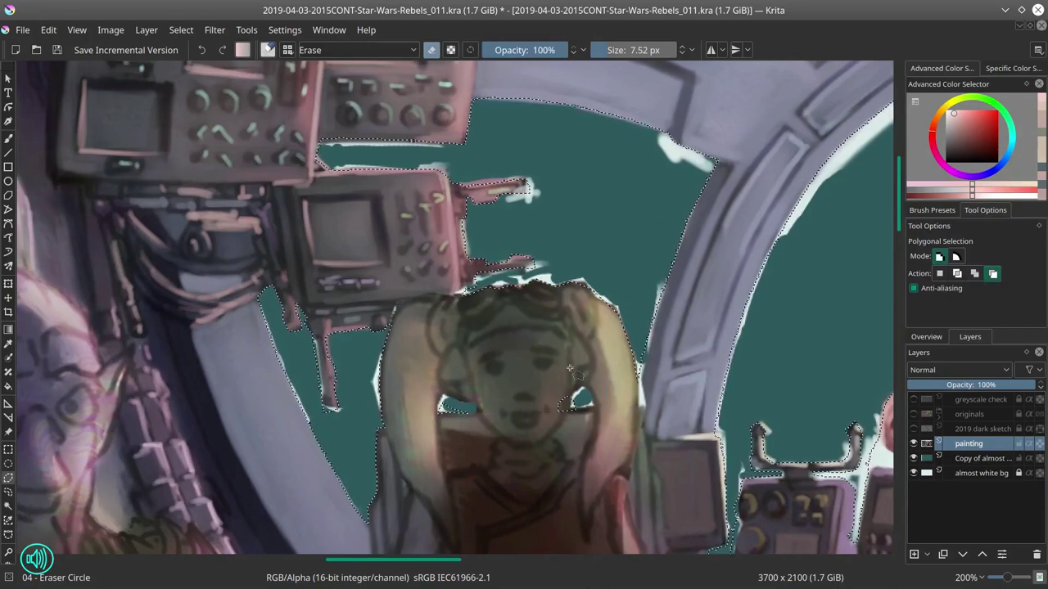
Step: Check the selection around the standing figure, then fill the window sky area with red
{"action": "left_click_drag", "start_coordinate": [491, 245], "coordinate": [491, 434]}
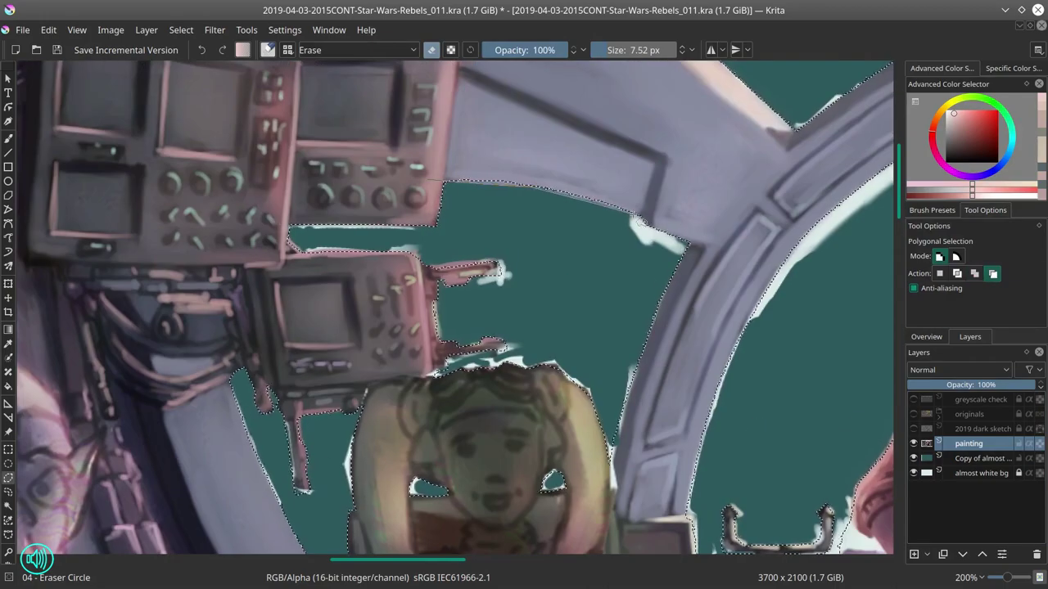
{"action": "left_click_drag", "start_coordinate": [612, 407], "coordinate": [178, 141]}
{"action": "left_click_drag", "start_coordinate": [396, 143], "coordinate": [397, 229]}
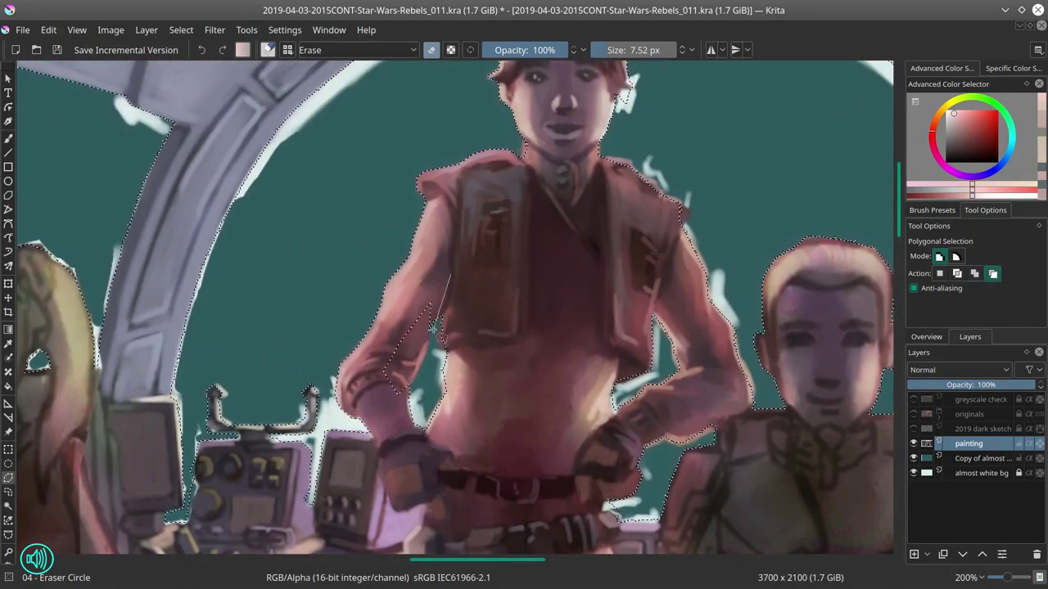
{"action": "left_click_drag", "start_coordinate": [446, 295], "coordinate": [404, 100]}
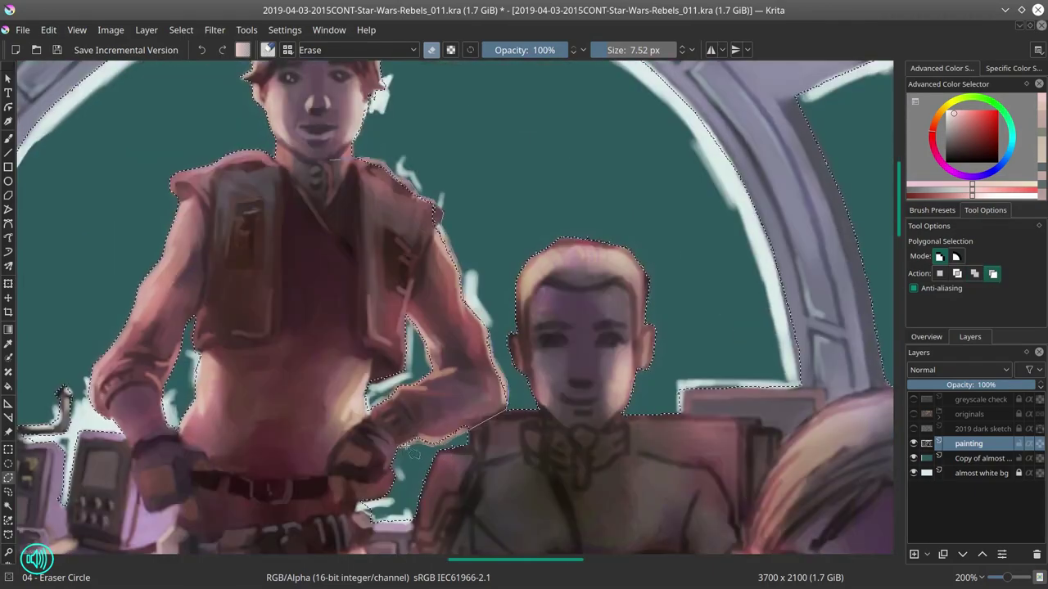
{"action": "left_click_drag", "start_coordinate": [508, 407], "coordinate": [548, 117]}
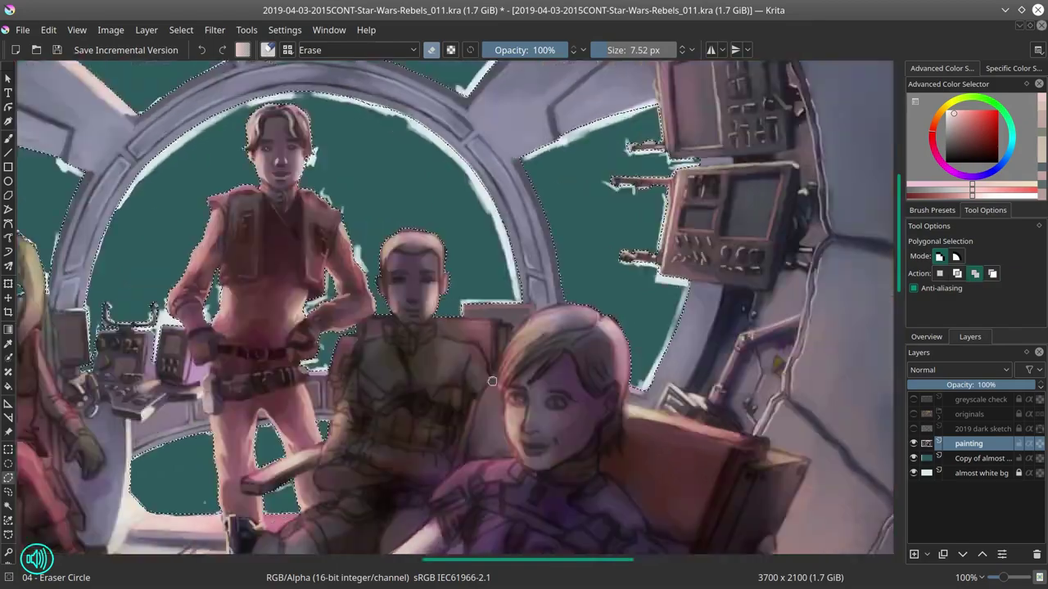
{"action": "key", "text": "minus"}
{"action": "key", "text": "f"}
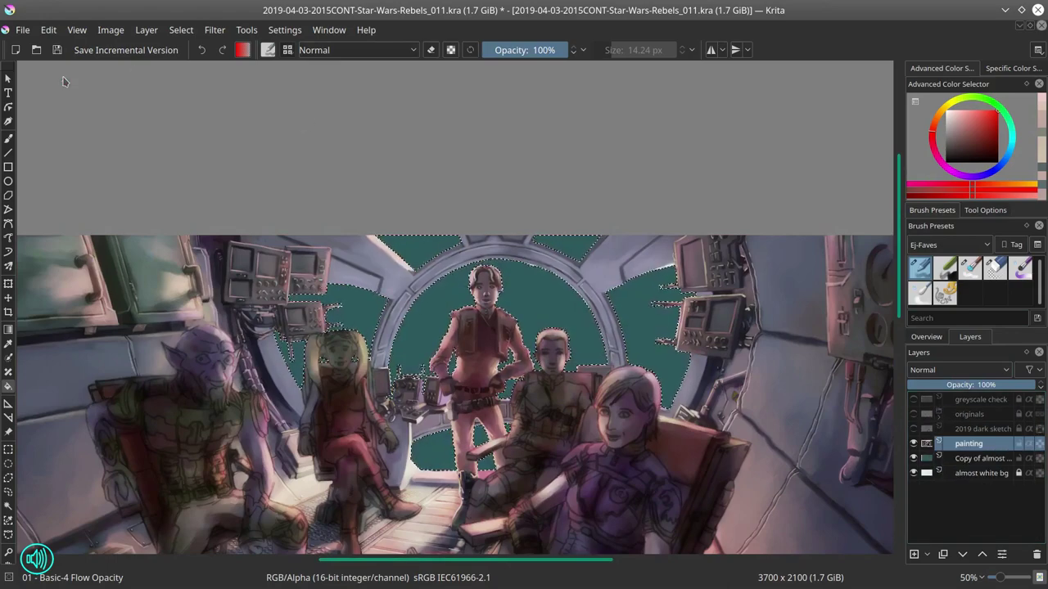
Step: Remove the red test fill, return to the painting layer, and pick dark orange for Color Dodge highlights
{"action": "key", "text": "ctrl+s"}
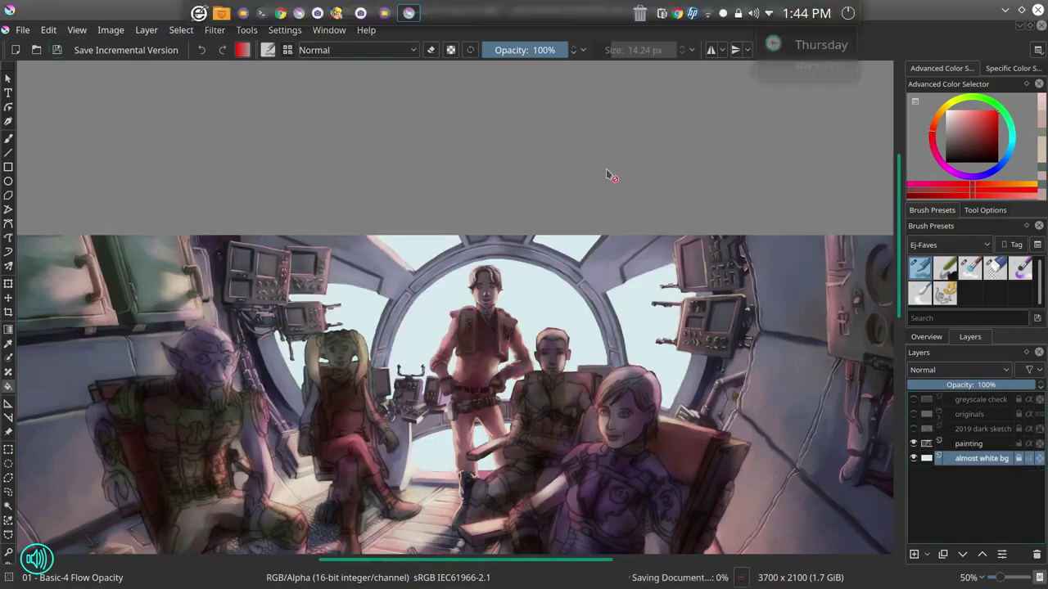
{"action": "key", "text": "Page_Up"}
{"action": "key", "text": "b"}
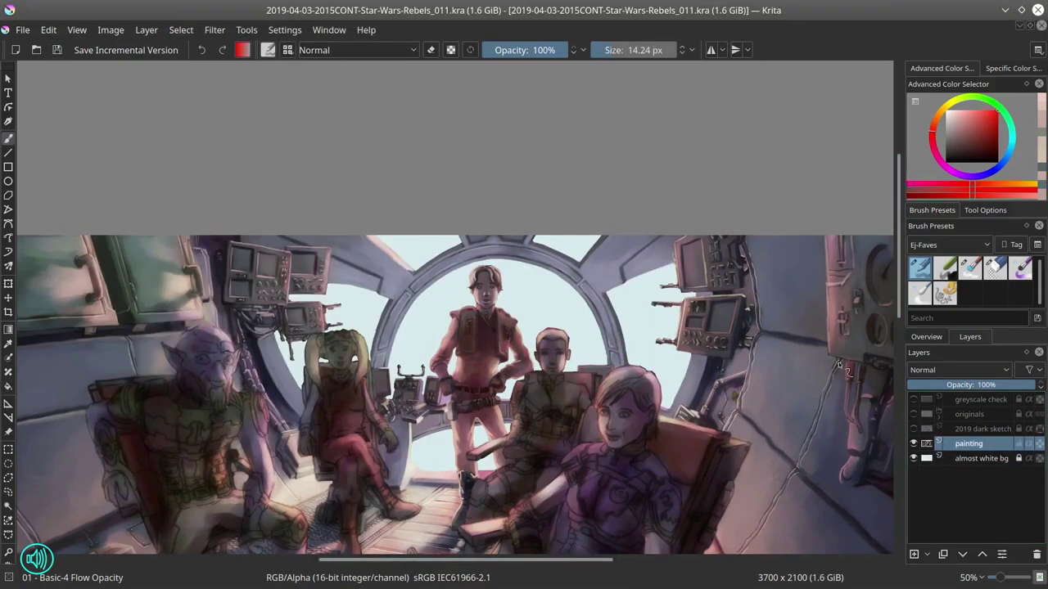
{"action": "scroll", "coordinate": [838, 361], "scroll_direction": "up", "scroll_amount": 3}
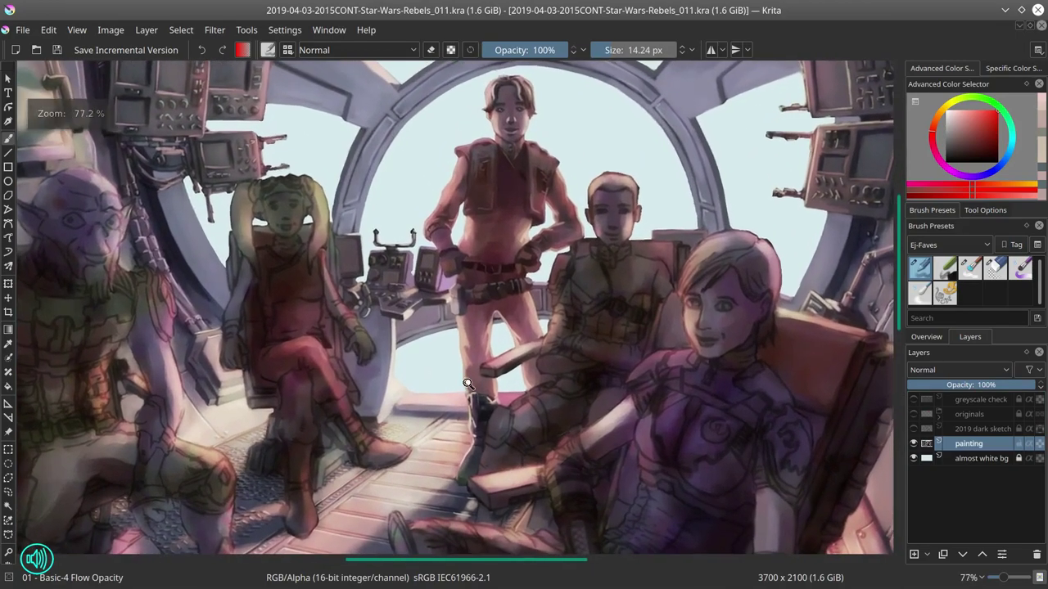
{"action": "left_click", "coordinate": [332, 214], "text": "ctrl"}
{"action": "key", "text": "slash"}
{"action": "left_click", "coordinate": [333, 267], "text": "ctrl"}
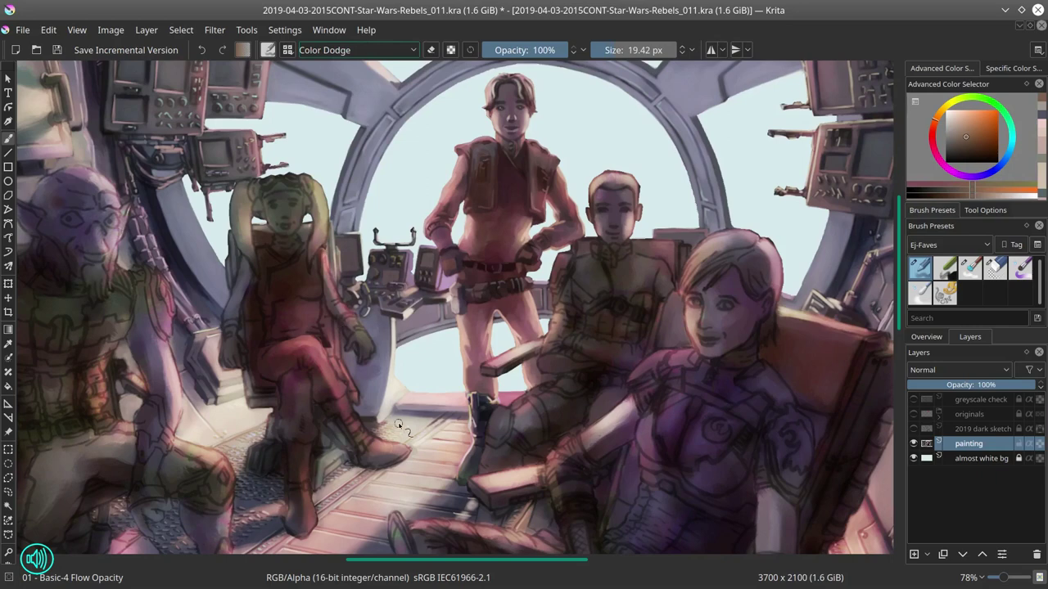
Step: Set the brush back to Normal blending, pick lighter and darker reddish tones, and save
{"action": "left_click", "coordinate": [358, 50]}
{"action": "left_click", "coordinate": [327, 140]}
{"action": "left_click", "coordinate": [926, 336]}
{"action": "left_click", "coordinate": [255, 220], "text": "ctrl"}
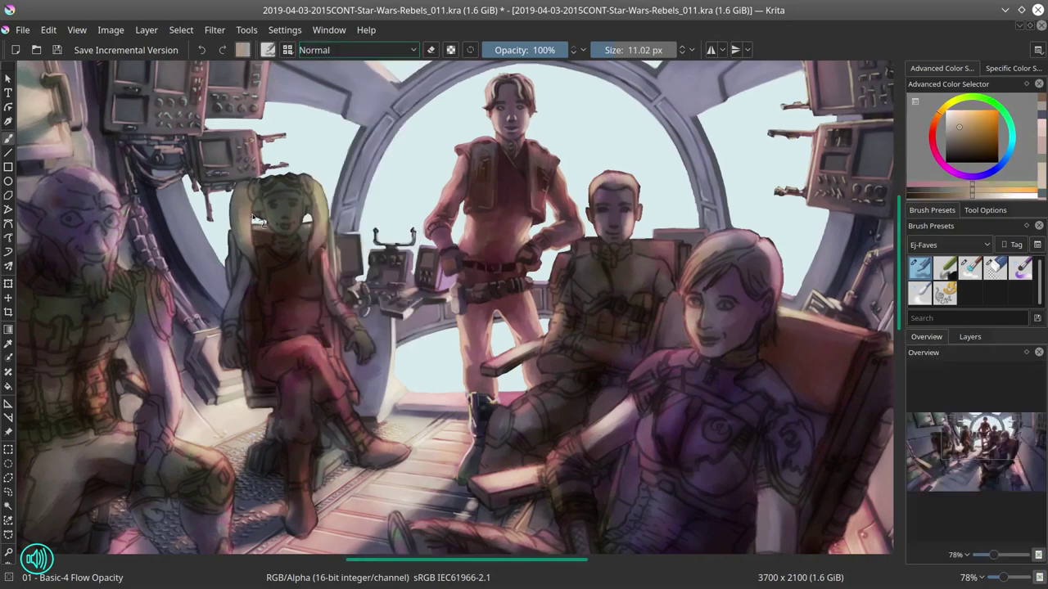
{"action": "left_click", "coordinate": [270, 231], "text": "ctrl"}
{"action": "key", "text": "slash"}
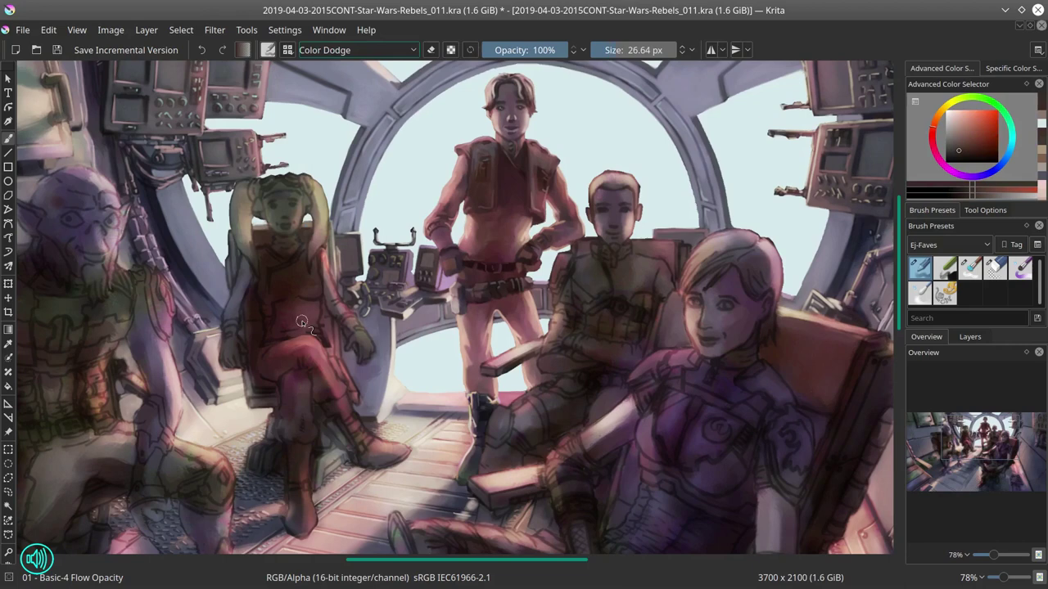
{"action": "left_click", "coordinate": [57, 50]}
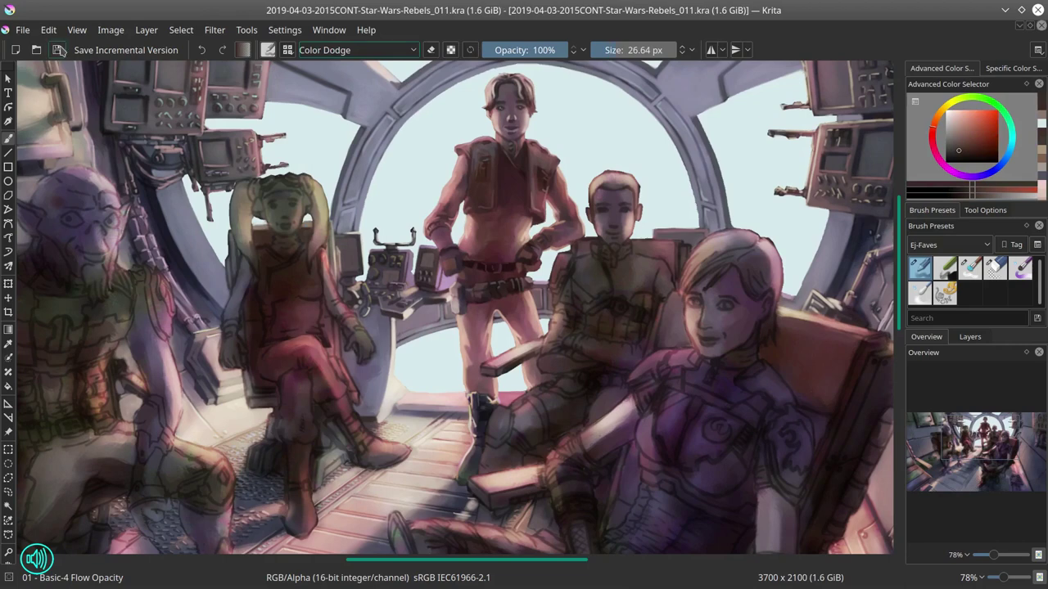
Step: Paint lighter greens on the pilot's head-tails, save, and mirror the view to check
{"action": "key", "text": "slash"}
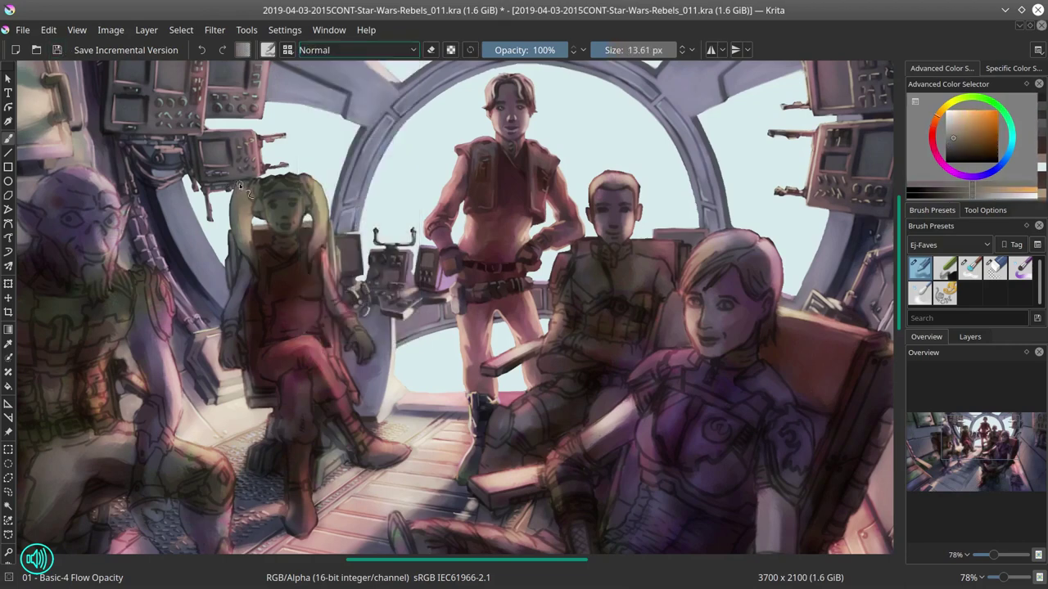
{"action": "left_click", "coordinate": [961, 151]}
{"action": "key", "text": "bracketright"}
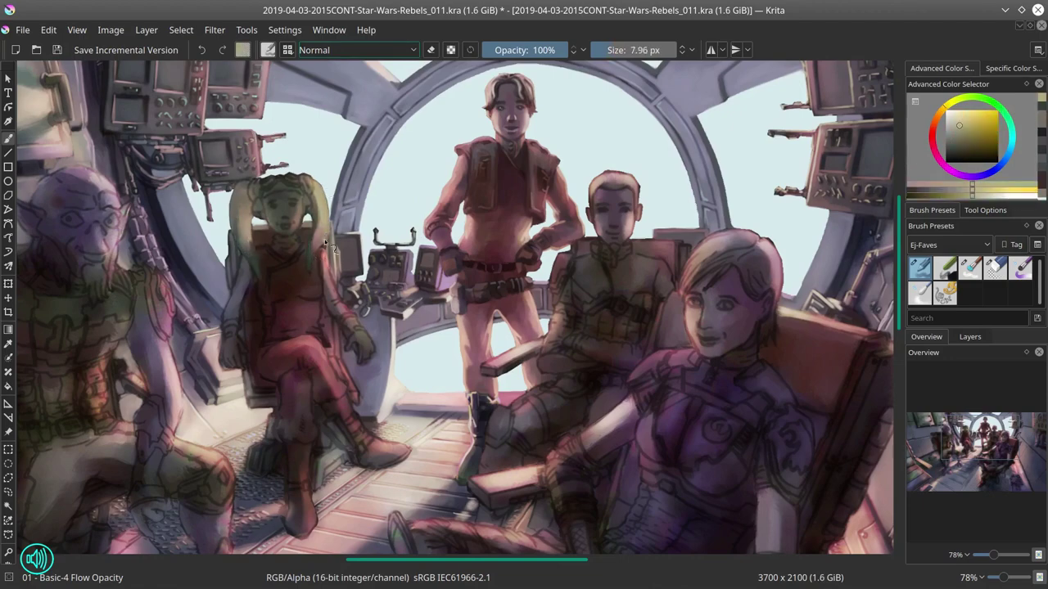
{"action": "left_click", "coordinate": [244, 200], "text": "ctrl"}
{"action": "key", "text": "bracketright"}
{"action": "key", "text": "bracketright"}
{"action": "key", "text": "bracketright"}
{"action": "key", "text": "bracketright"}
{"action": "key", "text": "bracketright"}
{"action": "key", "text": "bracketright"}
{"action": "key", "text": "bracketright"}
{"action": "key", "text": "bracketright"}
{"action": "key", "text": "bracketright"}
{"action": "key", "text": "bracketright"}
{"action": "left_click", "coordinate": [244, 200], "text": "ctrl"}
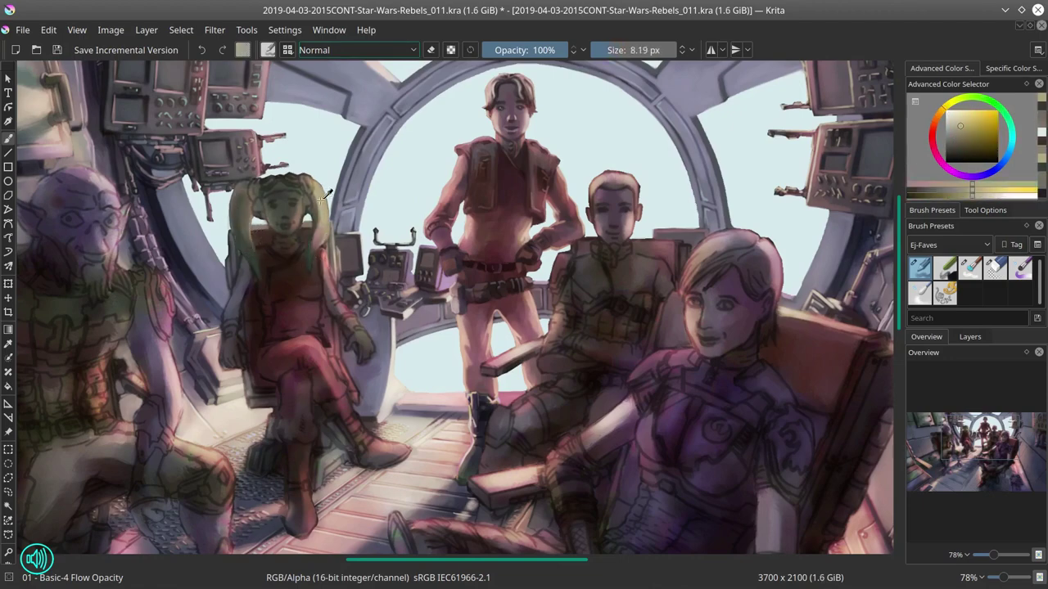
{"action": "key", "text": "bracketleft"}
{"action": "key", "text": "bracketleft"}
{"action": "key", "text": "bracketleft"}
{"action": "key", "text": "bracketleft"}
{"action": "key", "text": "bracketleft"}
{"action": "key", "text": "bracketleft"}
{"action": "key", "text": "bracketleft"}
{"action": "key", "text": "bracketleft"}
{"action": "key", "text": "bracketleft"}
{"action": "key", "text": "bracketleft"}
{"action": "key", "text": "ctrl+s"}
{"action": "key", "text": "m"}
{"action": "key", "text": "bracketleft"}
{"action": "key", "text": "bracketleft"}
{"action": "key", "text": "bracketleft"}
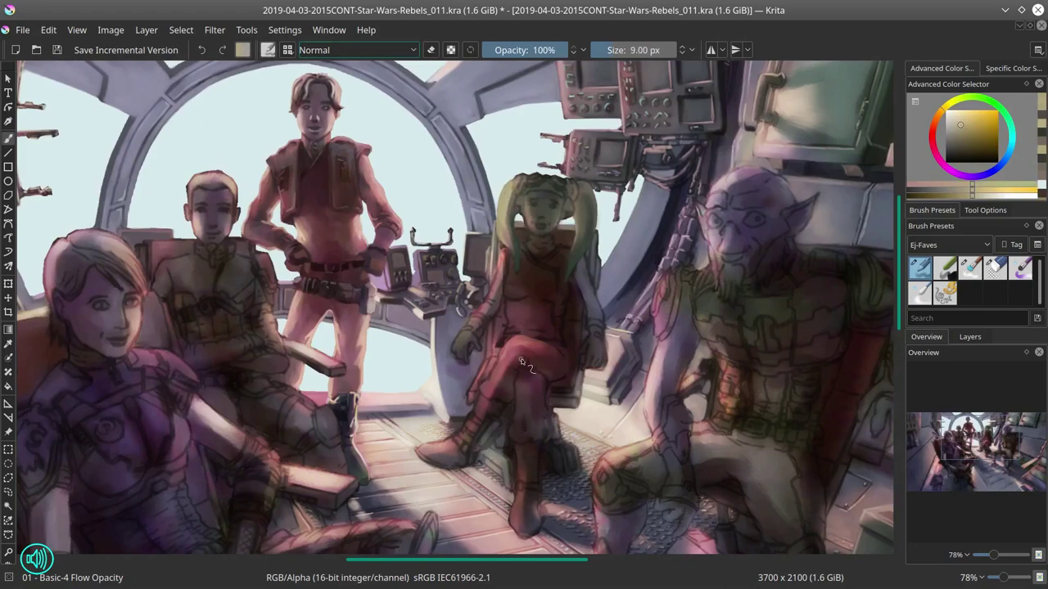
Step: Unflip the view, brighten the painting with a colour curves adjustment, and save version 012
{"action": "key", "text": "minus"}
{"action": "key", "text": "minus"}
{"action": "key", "text": "minus"}
{"action": "key", "text": "minus"}
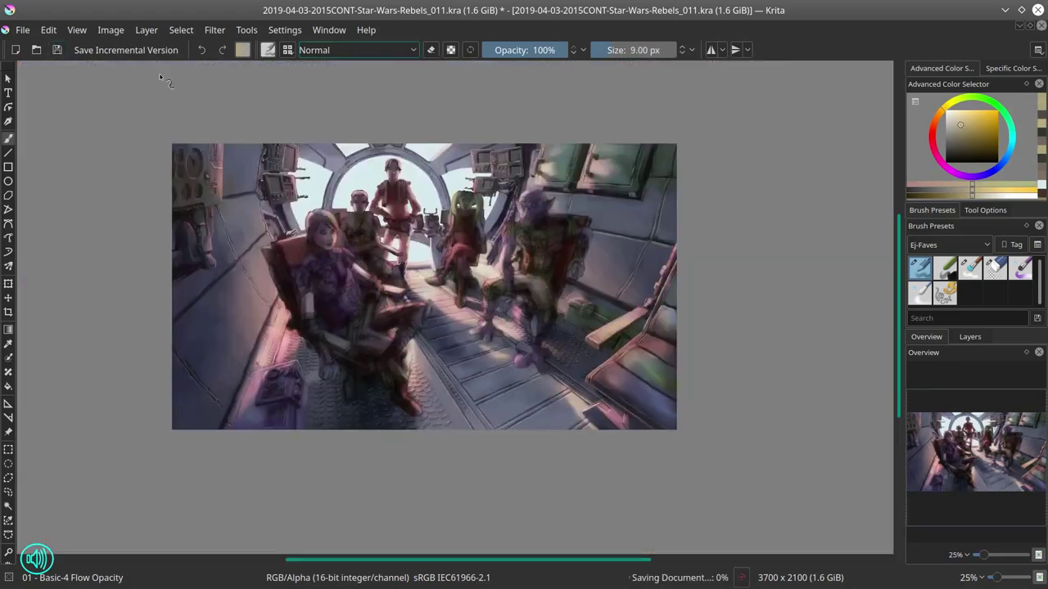
{"action": "key", "text": "m"}
{"action": "left_click", "coordinate": [59, 50]}
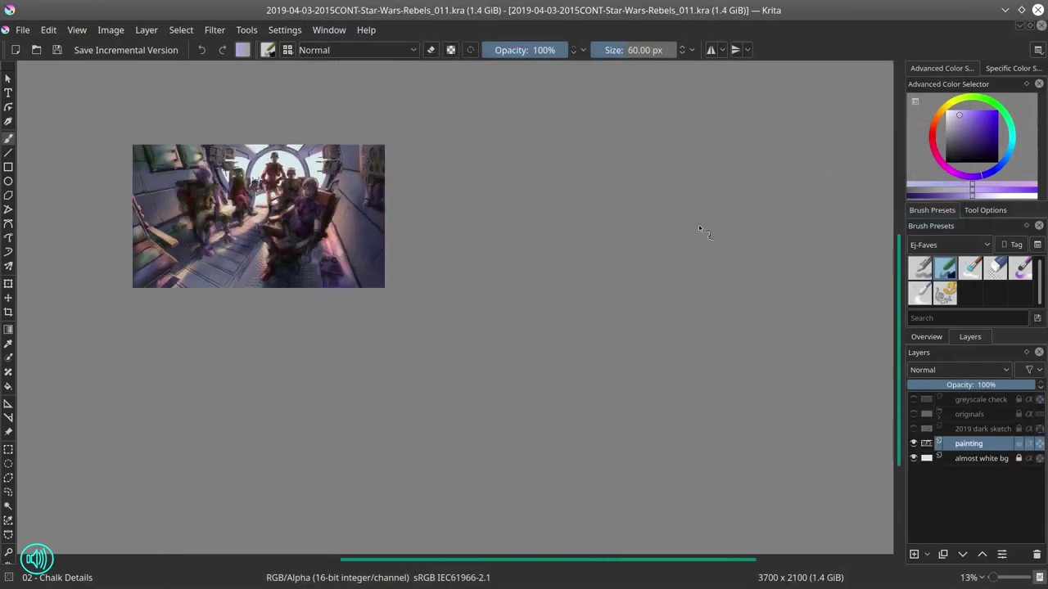
{"action": "left_click", "coordinate": [214, 29]}
{"action": "mouse_move", "coordinate": [227, 66]}
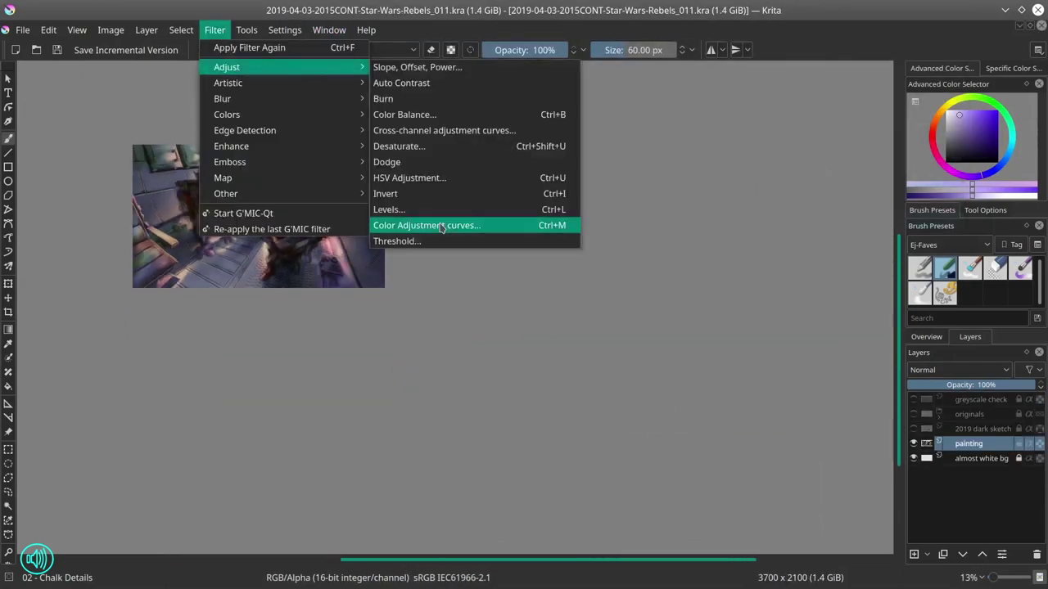
{"action": "left_click", "coordinate": [442, 225]}
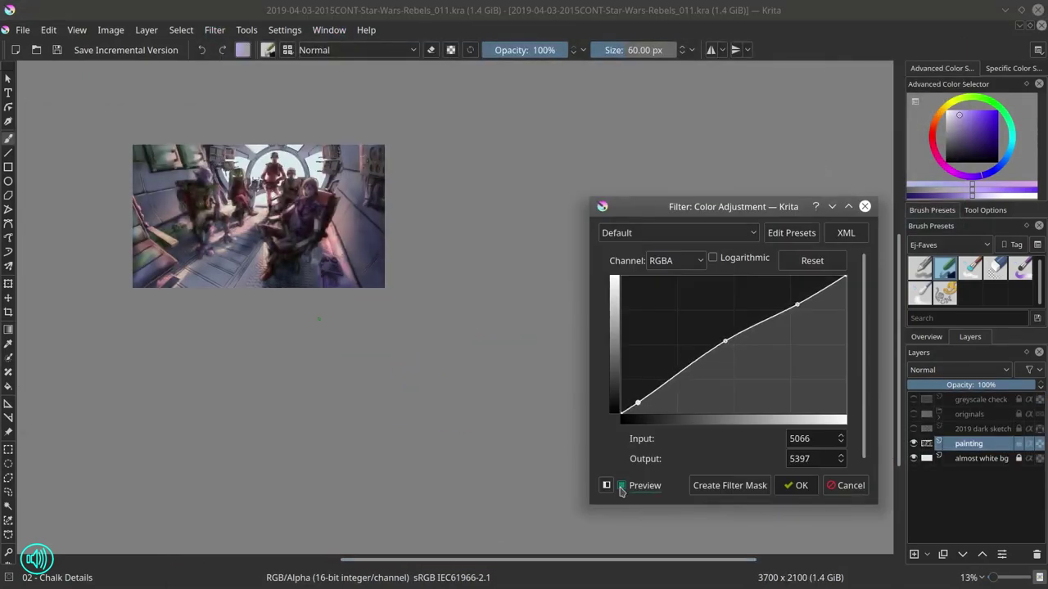
{"action": "key", "text": "Return"}
{"action": "left_click", "coordinate": [125, 50]}
Step: Repaint the boot near the floor and add skin-tone detail to the standing man's face
{"action": "left_click", "coordinate": [927, 336]}
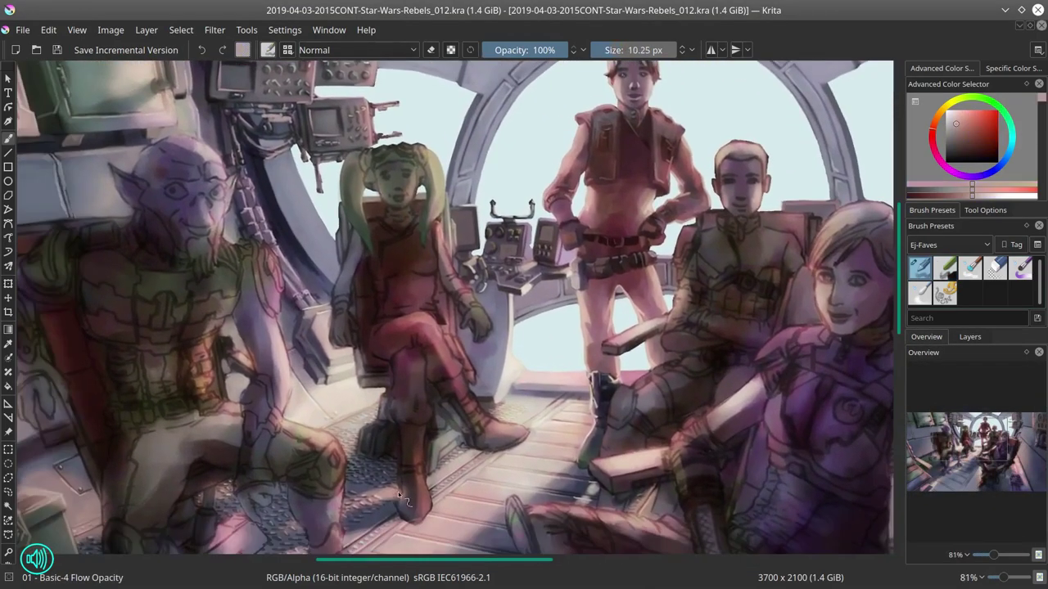
{"action": "left_click", "coordinate": [401, 500], "text": "ctrl"}
{"action": "left_click_drag", "start_coordinate": [403, 485], "coordinate": [397, 512]}
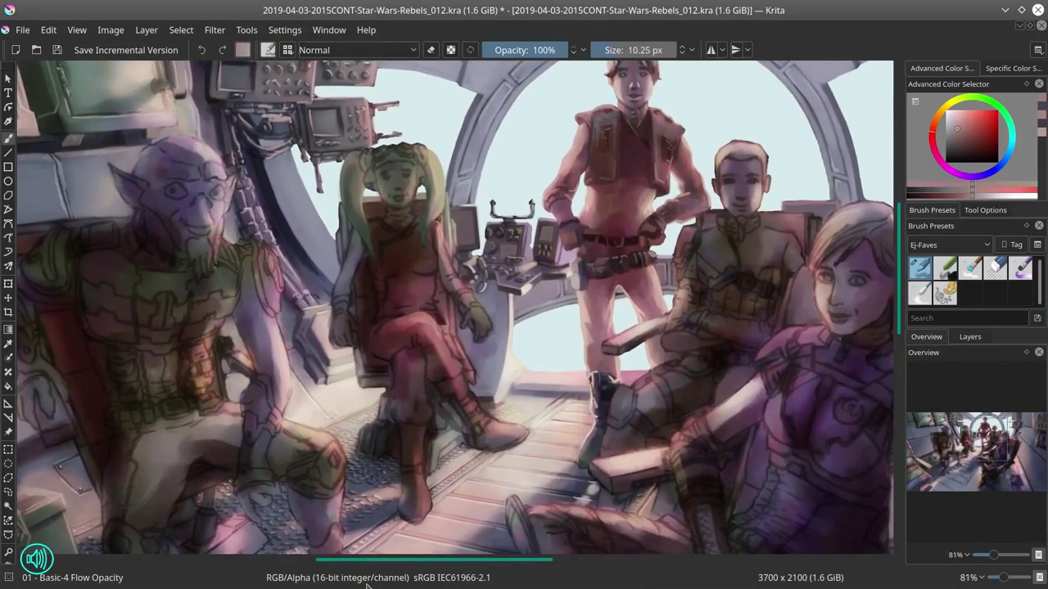
{"action": "left_click_drag", "start_coordinate": [509, 395], "coordinate": [484, 447]}
{"action": "left_click", "coordinate": [620, 154], "text": "ctrl"}
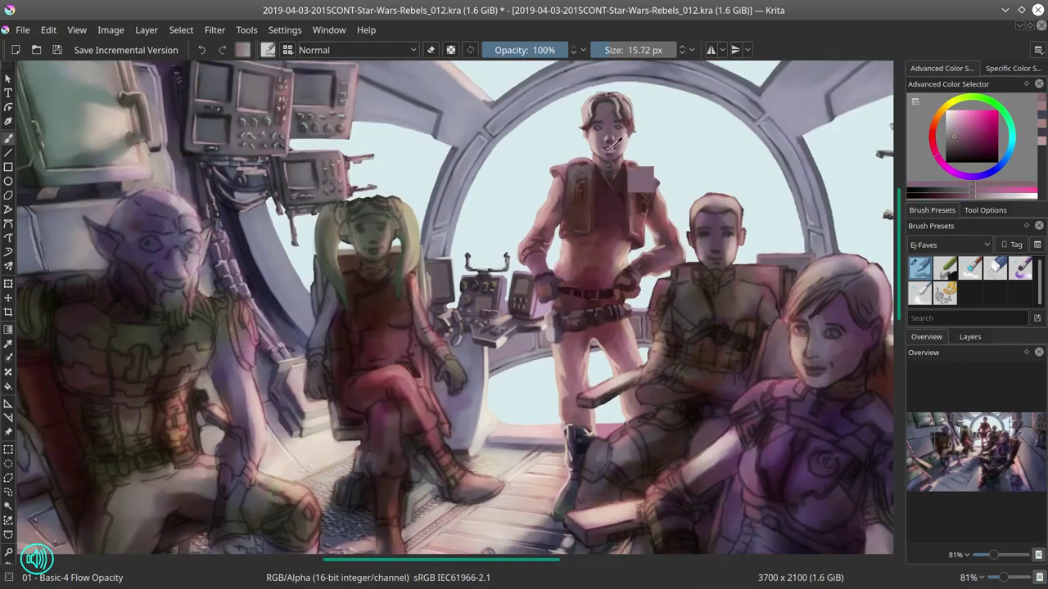
{"action": "key", "text": "bracketleft"}
{"action": "left_click", "coordinate": [614, 155], "text": "ctrl"}
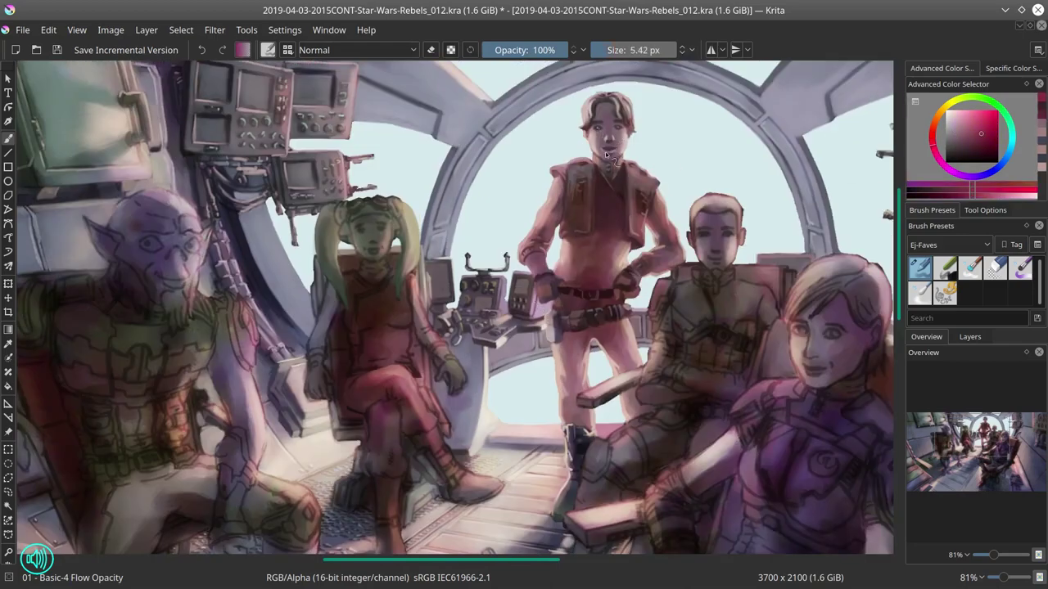
Step: Warm the pilot's head with Color Balance: midtones red 18, highlights red −22, blue 12
{"action": "left_click", "coordinate": [343, 245], "text": "ctrl"}
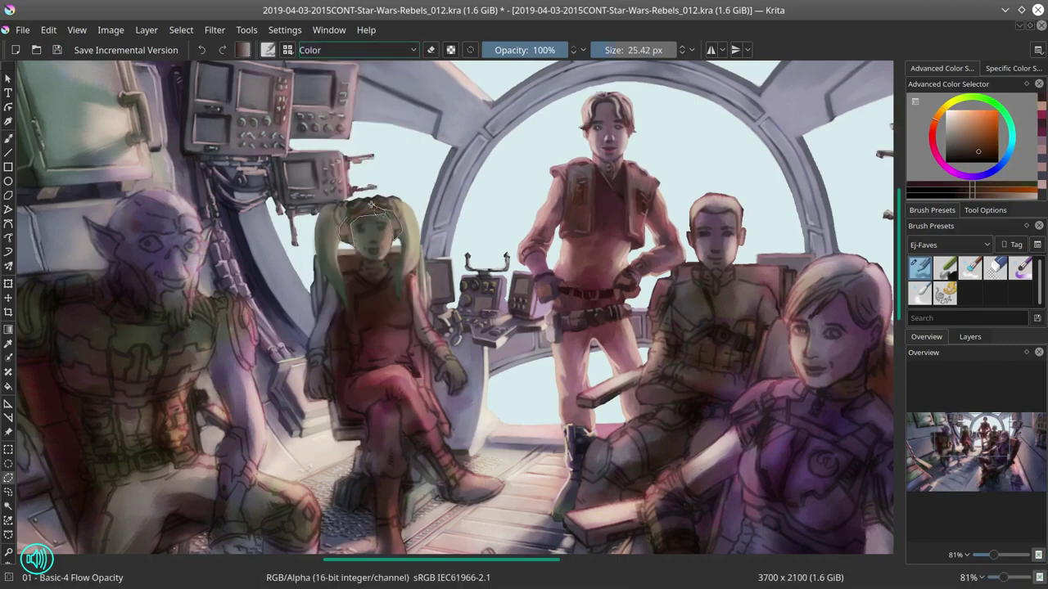
{"action": "left_click", "coordinate": [215, 29]}
{"action": "mouse_move", "coordinate": [270, 67]}
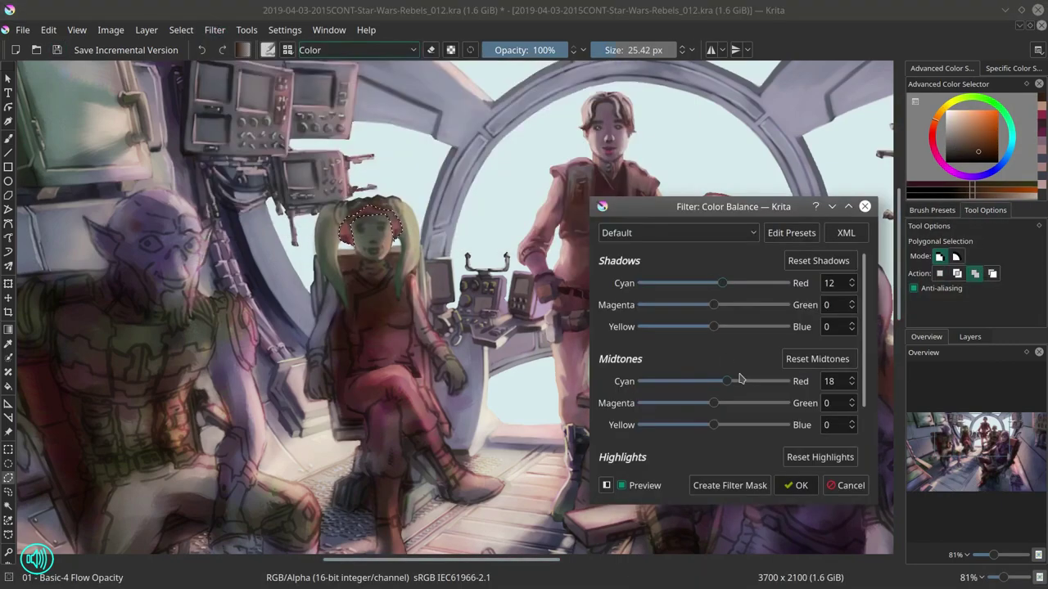
{"action": "scroll", "coordinate": [726, 368], "scroll_direction": "down", "scroll_amount": 3}
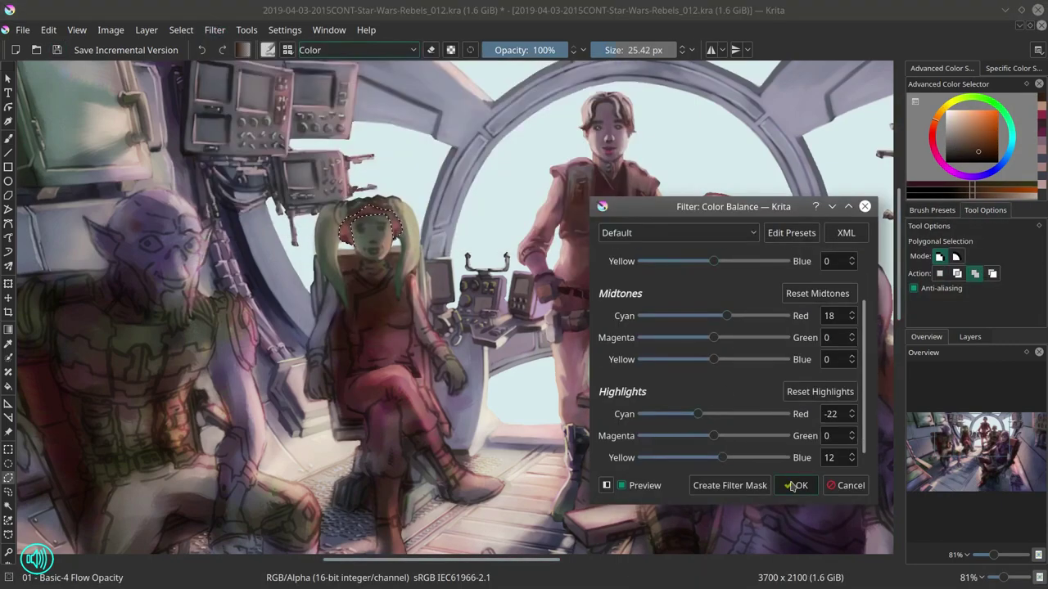
{"action": "left_click", "coordinate": [794, 485]}
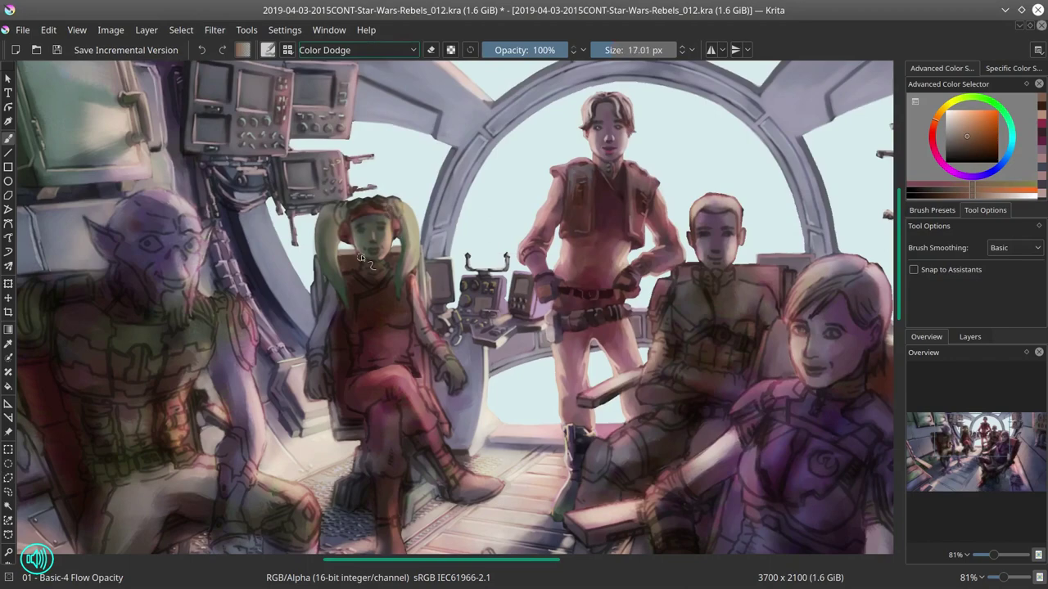
Step: Paint the pilot's outfit alternating Blender Textured Soft and Basic-4 Color Dodge brushes, saving twice
{"action": "left_click", "coordinate": [56, 50]}
{"action": "right_click", "coordinate": [339, 206]}
{"action": "left_click", "coordinate": [332, 275]}
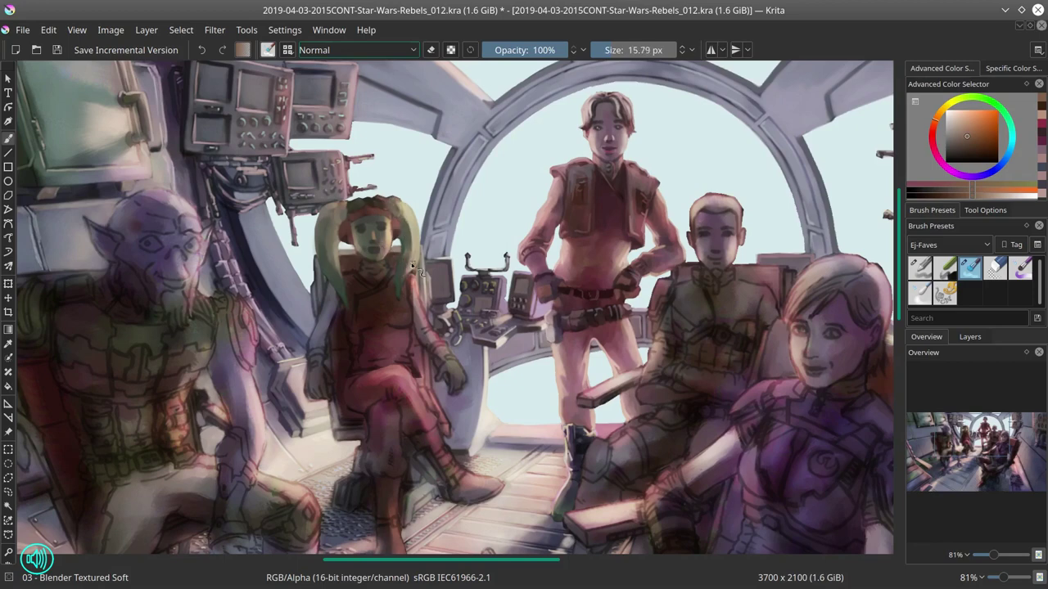
{"action": "key", "text": "/"}
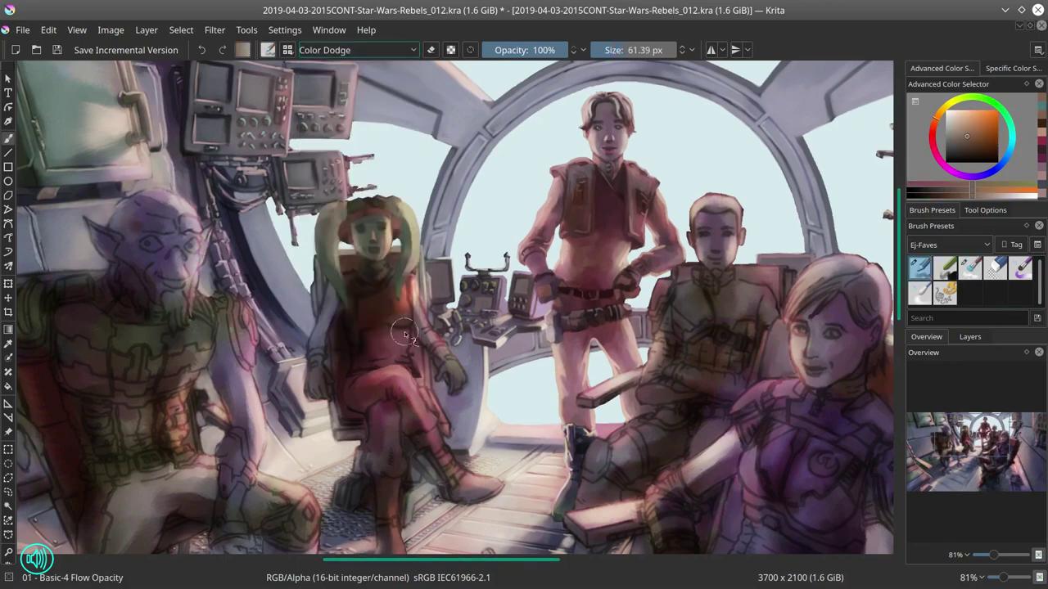
{"action": "key", "text": "ctrl+s"}
{"action": "key", "text": "/"}
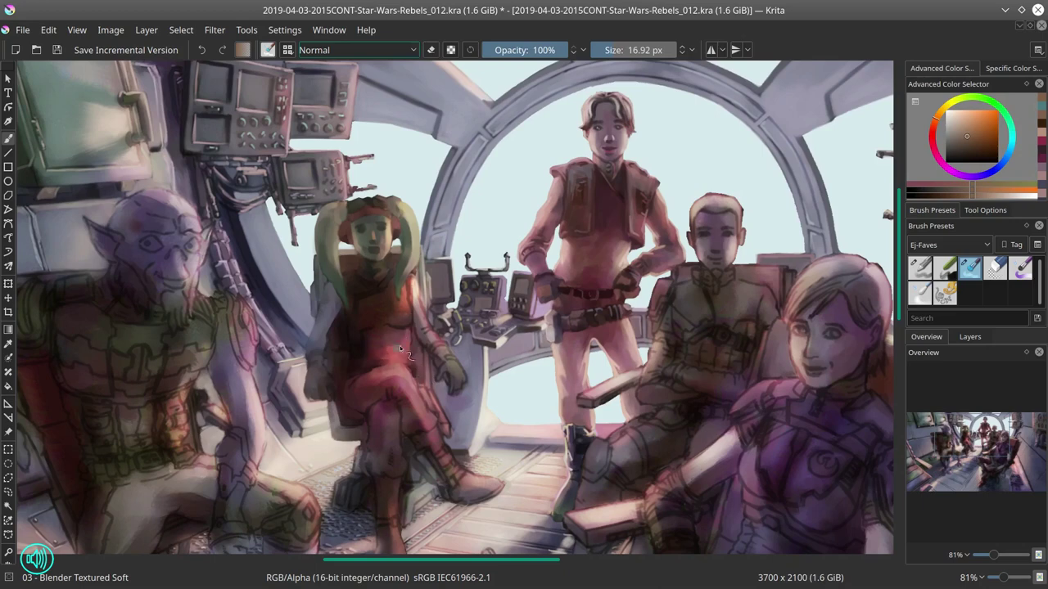
{"action": "left_click", "coordinate": [58, 51]}
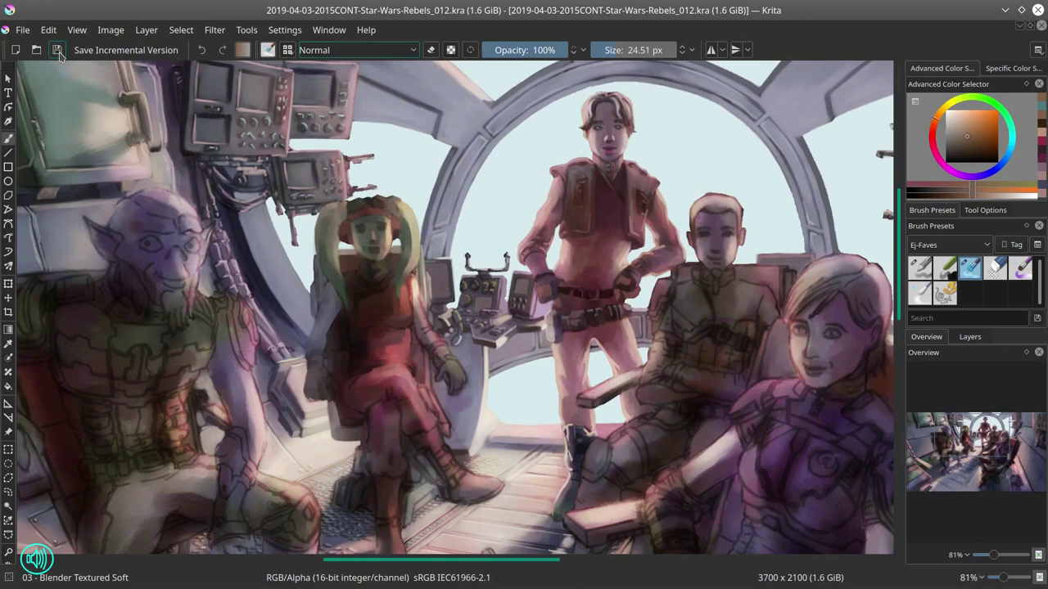
Step: Add dark red strokes to the outfit and crossed legs with a smaller soft blending brush
{"action": "key", "text": "bracketleft"}
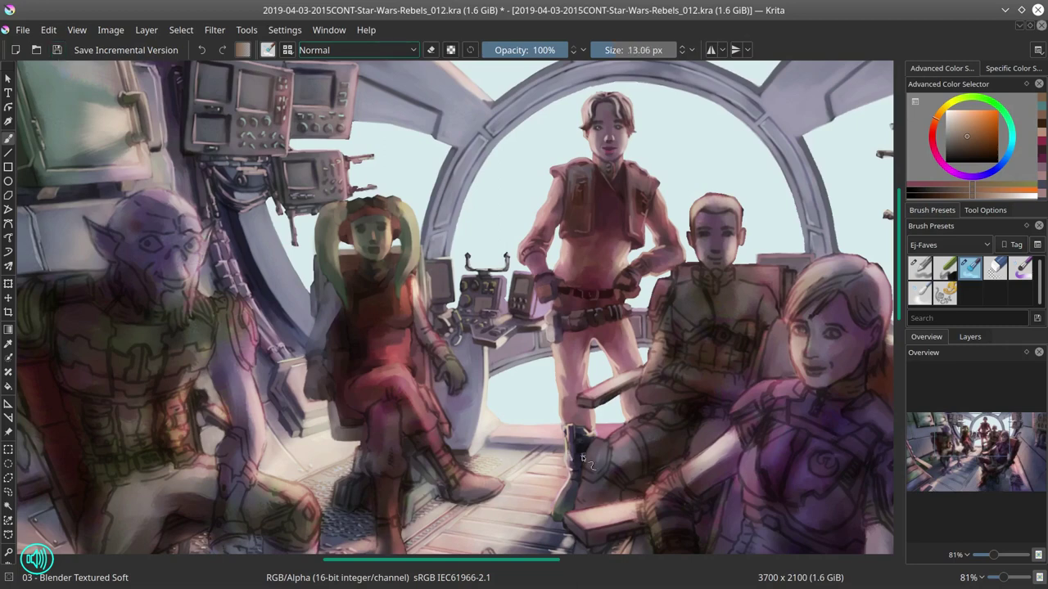
{"action": "key", "text": "slash"}
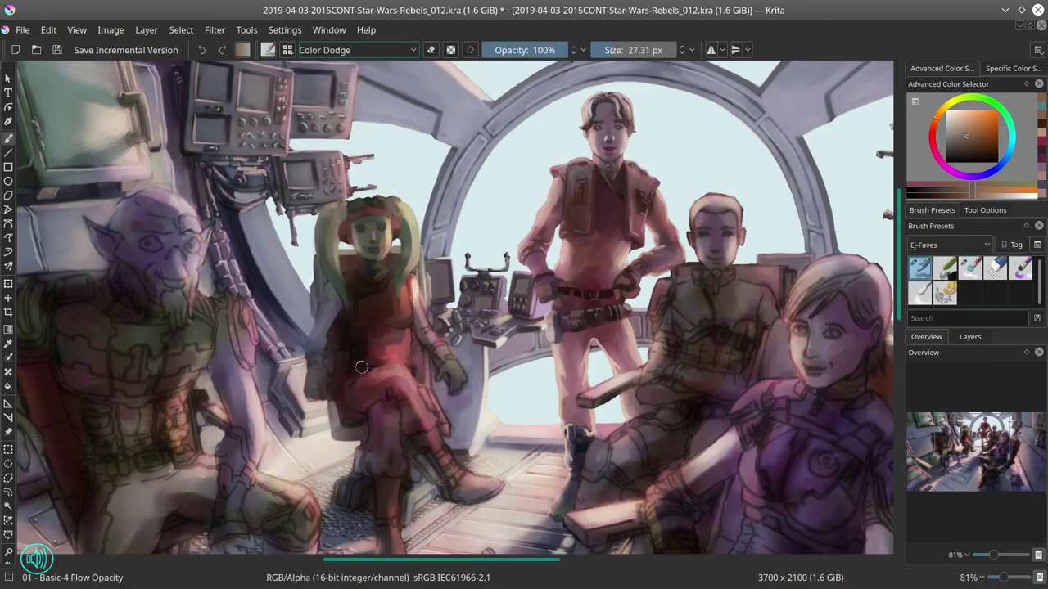
{"action": "left_click", "coordinate": [358, 409], "text": "ctrl"}
{"action": "key", "text": "slash"}
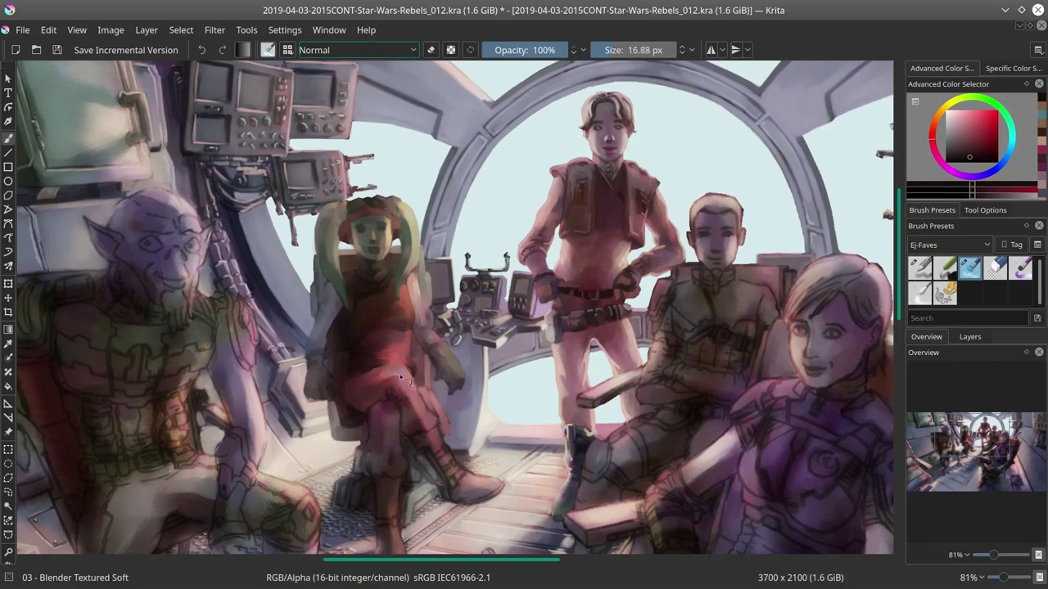
{"action": "left_click_drag", "start_coordinate": [404, 354], "coordinate": [372, 380]}
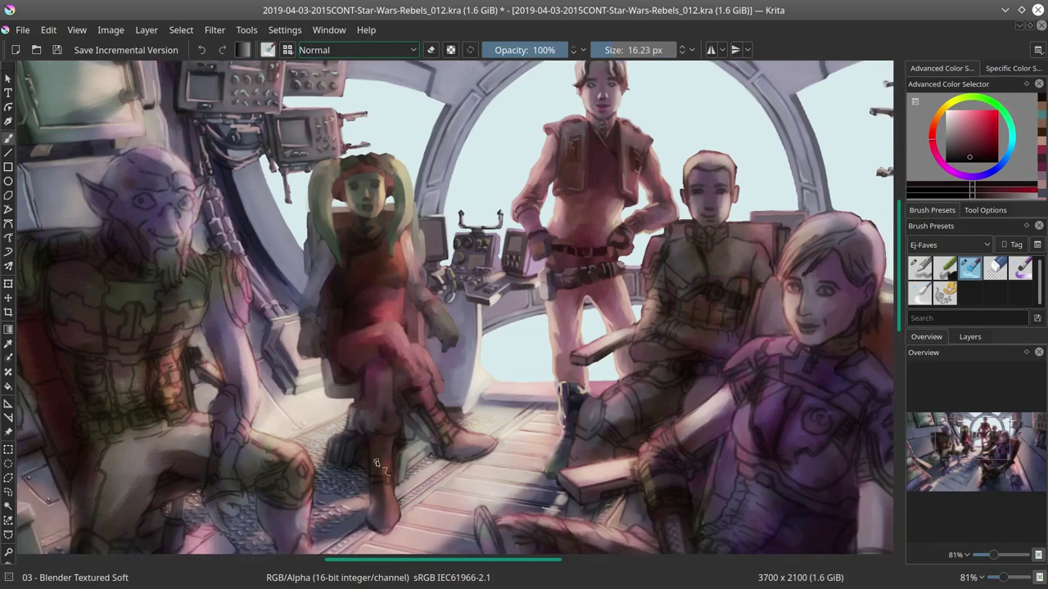
Step: Check the whole composition zoomed out, save the painting, then zoom back in to about 80%
{"action": "key", "text": "slash"}
{"action": "key", "text": "slash"}
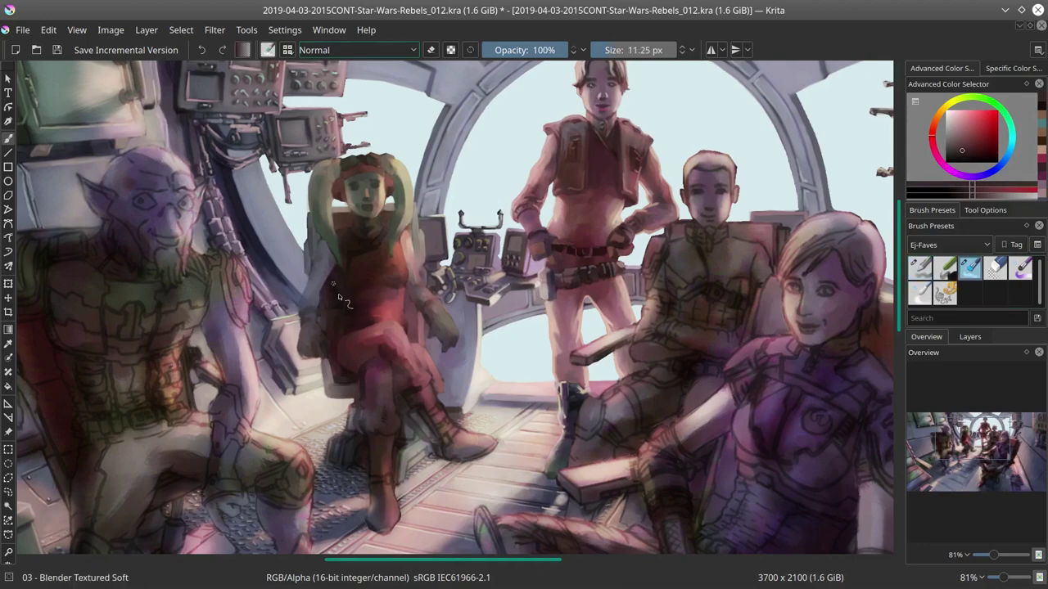
{"action": "scroll", "coordinate": [446, 444], "scroll_direction": "down", "scroll_amount": 5}
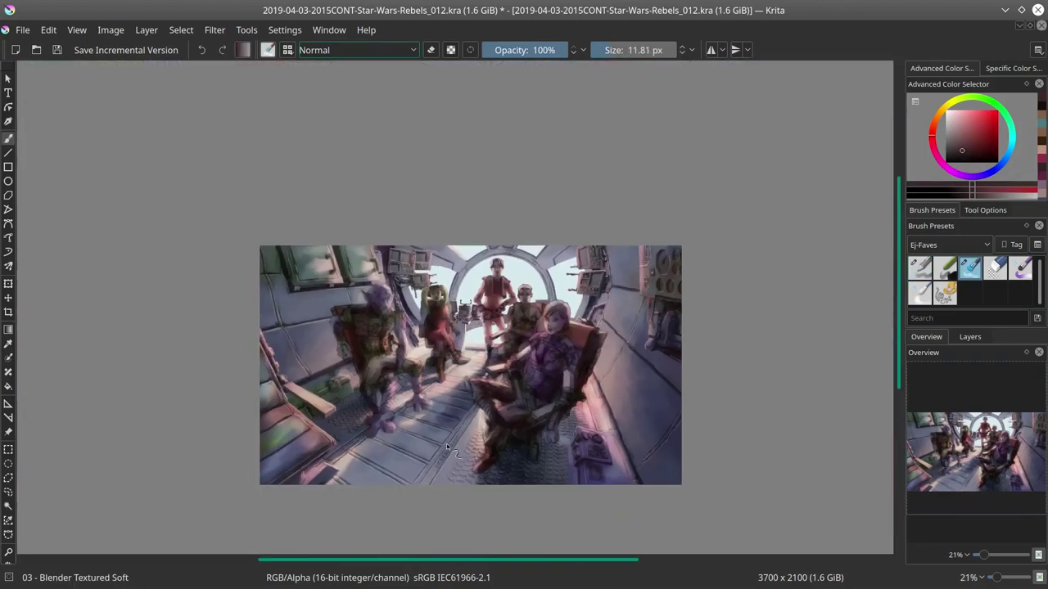
{"action": "left_click", "coordinate": [58, 51]}
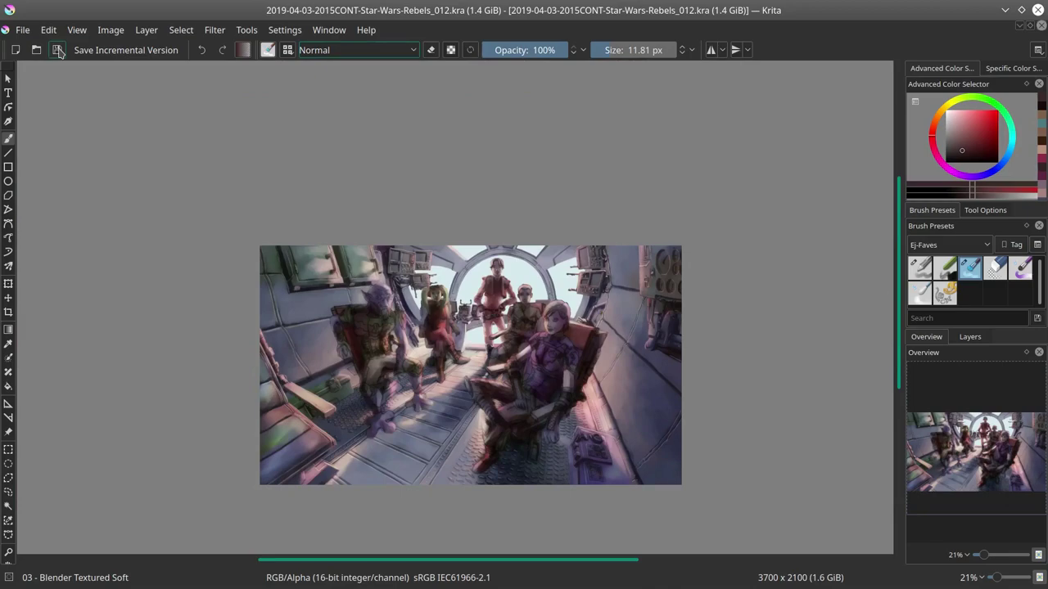
{"action": "scroll", "coordinate": [625, 401], "scroll_direction": "down", "scroll_amount": 2}
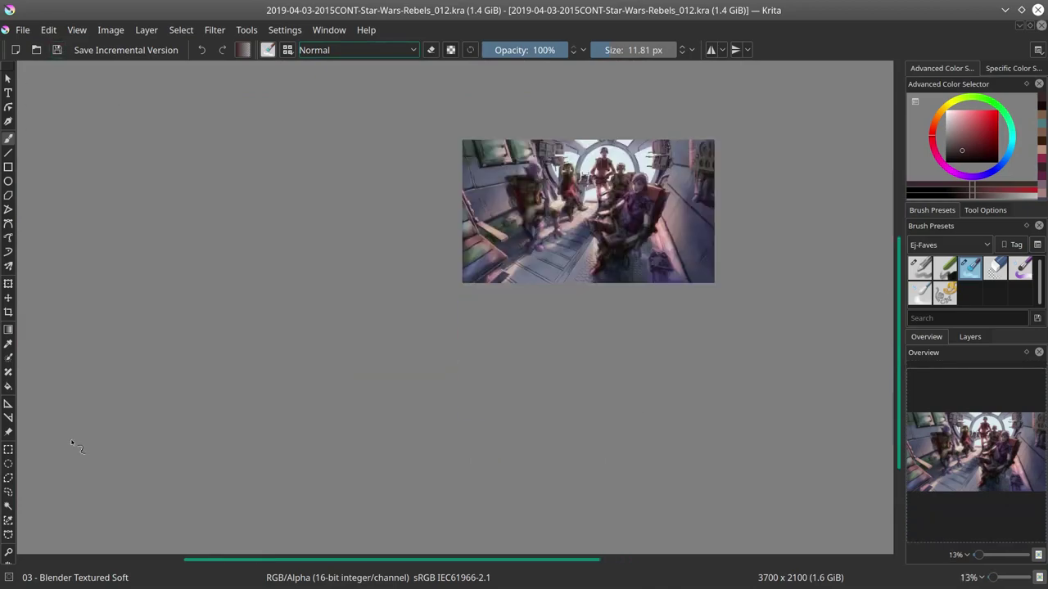
{"action": "scroll", "coordinate": [568, 262], "scroll_direction": "up", "scroll_amount": 8}
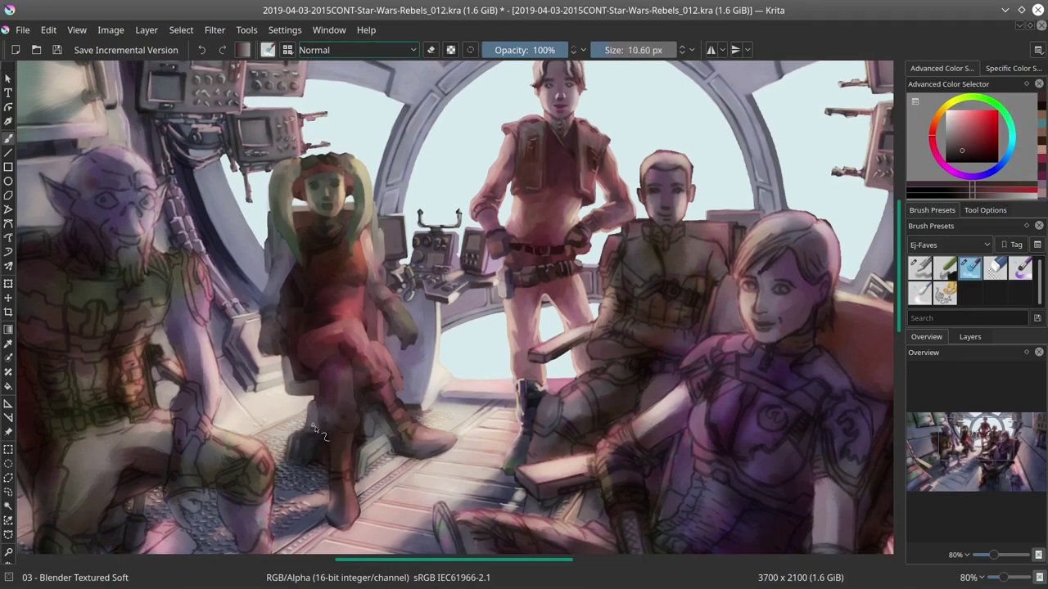
Step: Blend the pilot's boot and lower leg with Blender Textured Soft and save
{"action": "key", "text": "slash"}
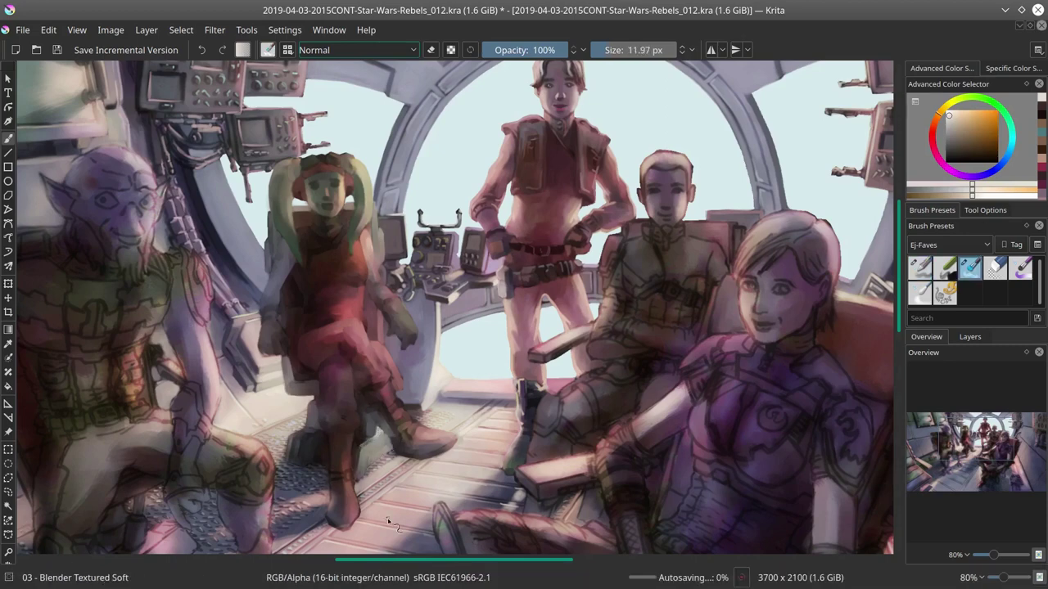
{"action": "left_click_drag", "start_coordinate": [389, 524], "coordinate": [396, 524], "text": "shift"}
{"action": "mouse_move", "coordinate": [351, 434]}
{"action": "left_mouse_down"}
{"action": "mouse_move", "coordinate": [352, 479]}
{"action": "mouse_move", "coordinate": [337, 462]}
{"action": "mouse_move", "coordinate": [339, 489]}
{"action": "left_mouse_up"}
{"action": "left_click_drag", "start_coordinate": [360, 534], "coordinate": [354, 534], "text": "shift"}
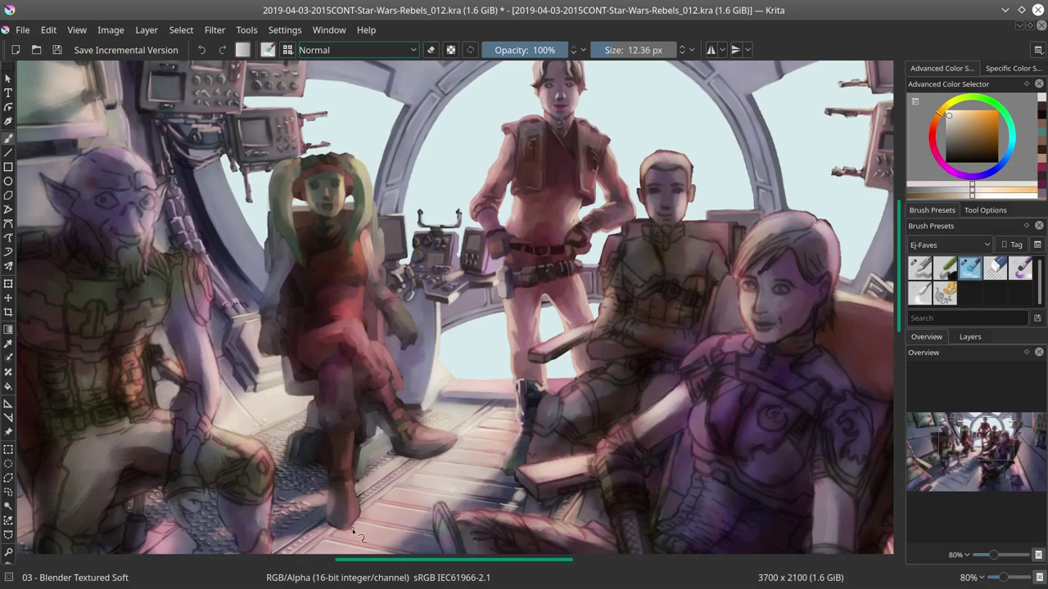
{"action": "key", "text": "ctrl+s"}
Step: Mirror the canvas view, zoom out to check, and sample the green hair and orange-brown chest colours
{"action": "key", "text": "m"}
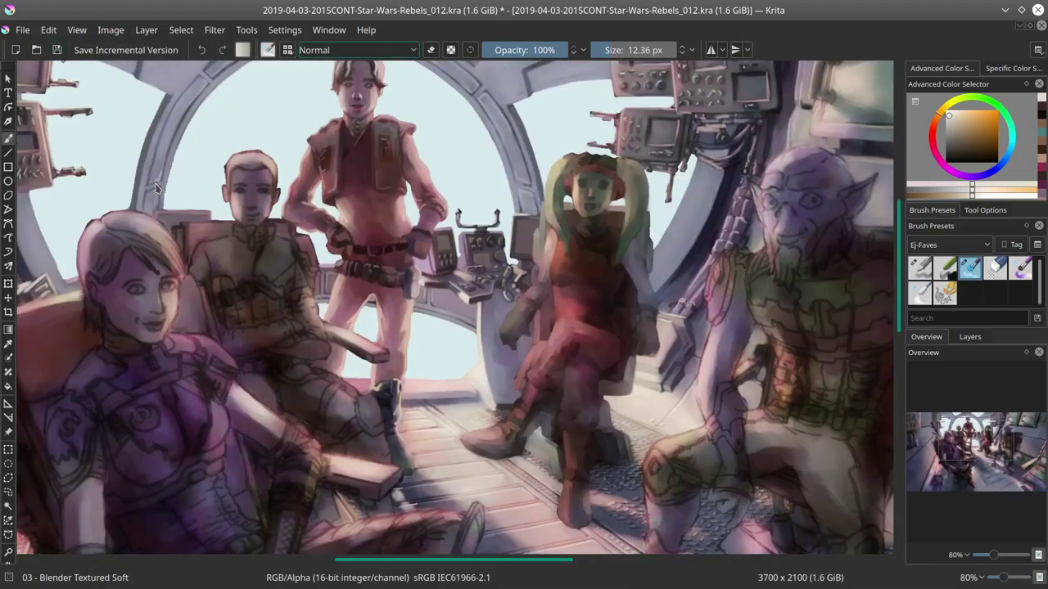
{"action": "scroll", "coordinate": [526, 338], "scroll_direction": "down", "scroll_amount": 4}
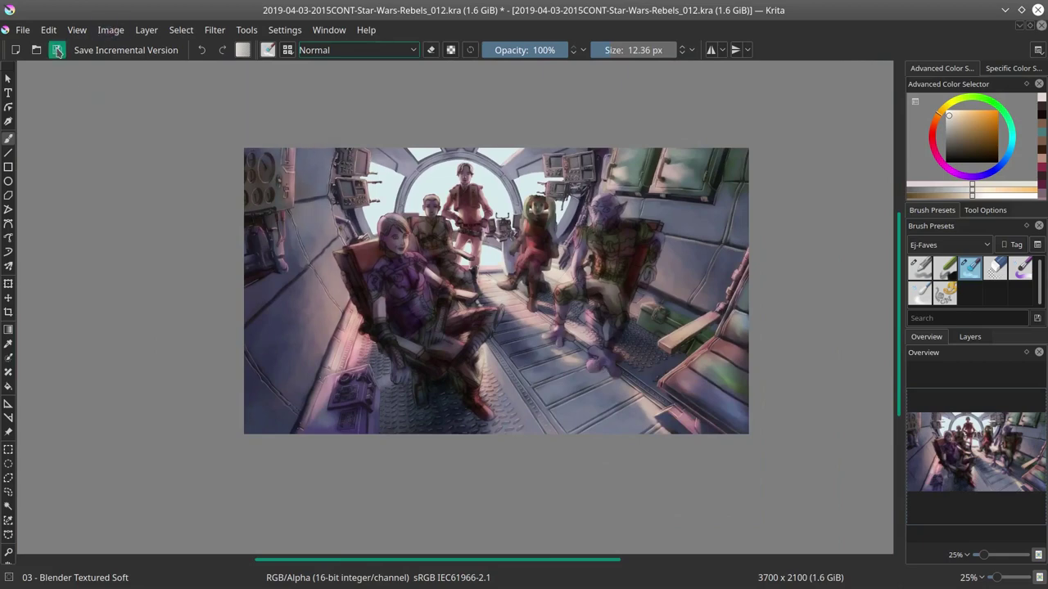
{"action": "scroll", "coordinate": [681, 242], "scroll_direction": "down", "scroll_amount": 2}
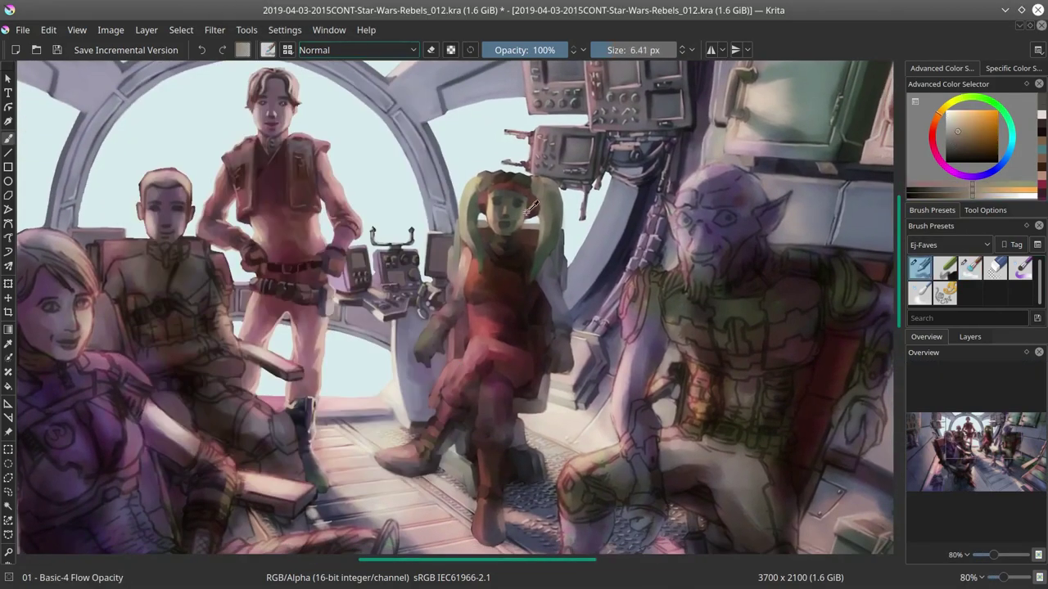
{"action": "mouse_move", "coordinate": [532, 207]}
{"action": "left_mouse_down"}
{"action": "mouse_move", "coordinate": [514, 236]}
{"action": "mouse_move", "coordinate": [527, 221]}
{"action": "mouse_move", "coordinate": [527, 233]}
{"action": "mouse_move", "coordinate": [479, 225]}
{"action": "mouse_move", "coordinate": [507, 226]}
{"action": "mouse_move", "coordinate": [489, 215]}
{"action": "mouse_move", "coordinate": [509, 216]}
{"action": "mouse_move", "coordinate": [499, 215]}
{"action": "mouse_move", "coordinate": [522, 244]}
{"action": "left_mouse_up"}
{"action": "mouse_move", "coordinate": [491, 289]}
{"action": "left_mouse_down"}
{"action": "mouse_move", "coordinate": [495, 246]}
{"action": "mouse_move", "coordinate": [524, 240]}
{"action": "mouse_move", "coordinate": [507, 305]}
{"action": "left_mouse_up"}
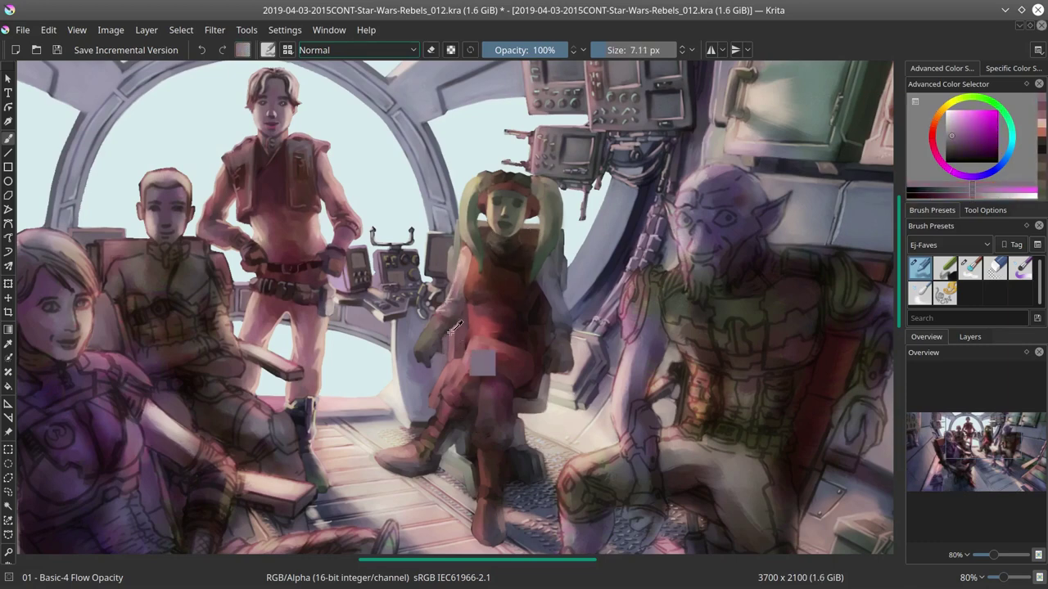
Step: Show the overview thumbnail and sample light bluish-purple and reddish-brown colours from the painting
{"action": "scroll", "coordinate": [933, 338], "scroll_direction": "down", "scroll_amount": 1}
{"action": "left_click", "coordinate": [926, 337]}
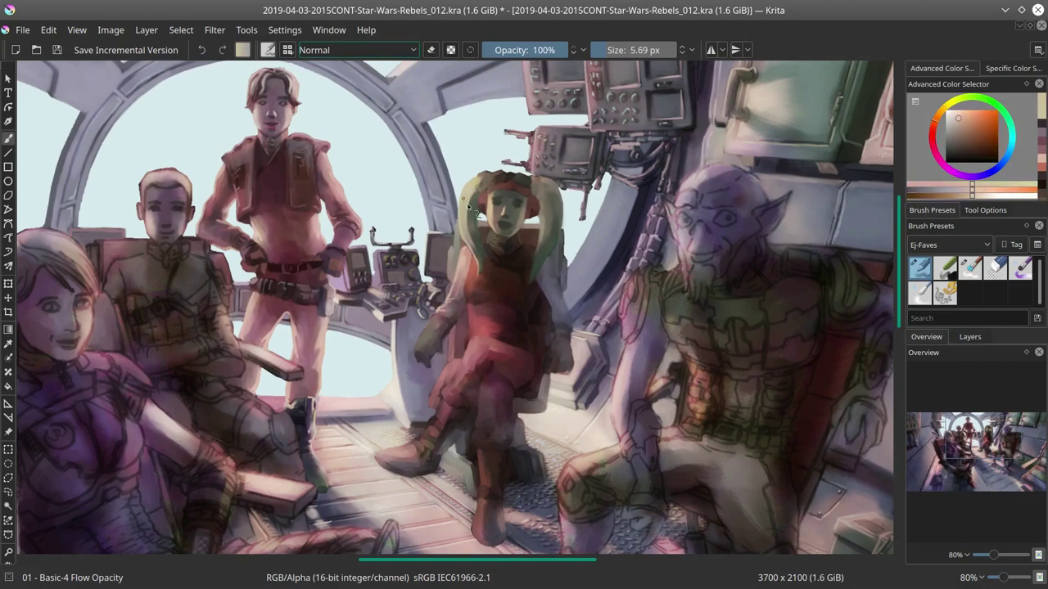
{"action": "left_click_drag", "start_coordinate": [396, 355], "coordinate": [554, 262]}
{"action": "left_click_drag", "start_coordinate": [584, 346], "coordinate": [479, 237]}
Step: Browse the references folder, unmirror the view, and save incremental version 013
{"action": "left_click", "coordinate": [328, 29]}
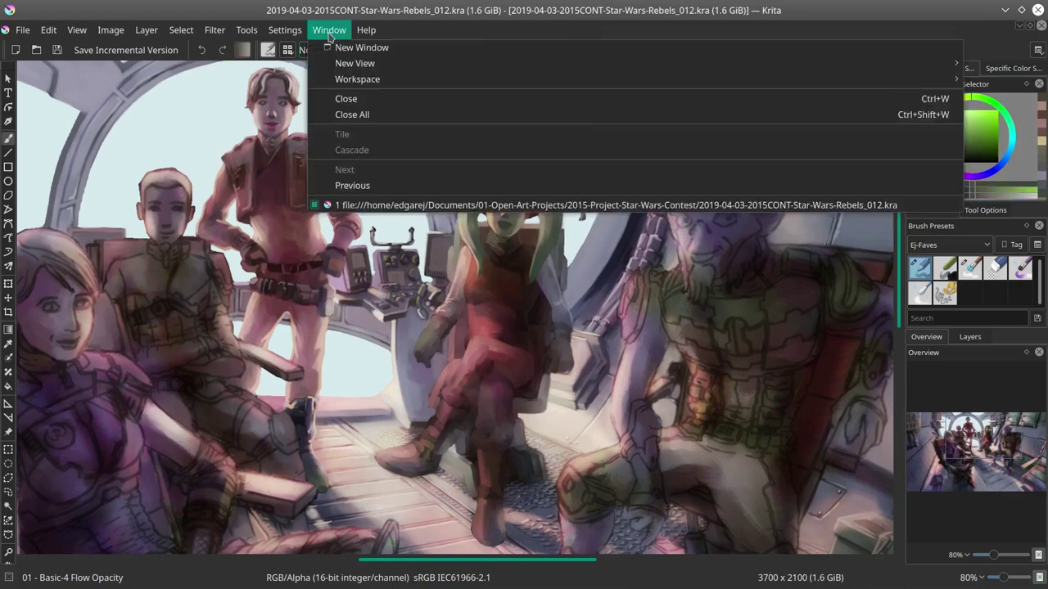
{"action": "left_click", "coordinate": [45, 62]}
{"action": "double_click", "coordinate": [532, 208]}
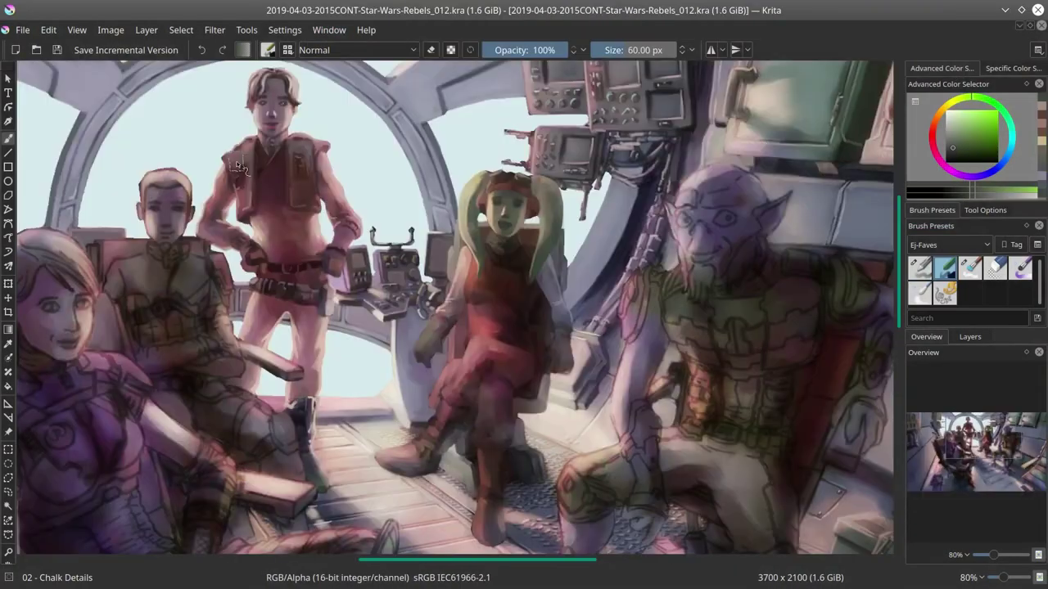
{"action": "key", "text": "m"}
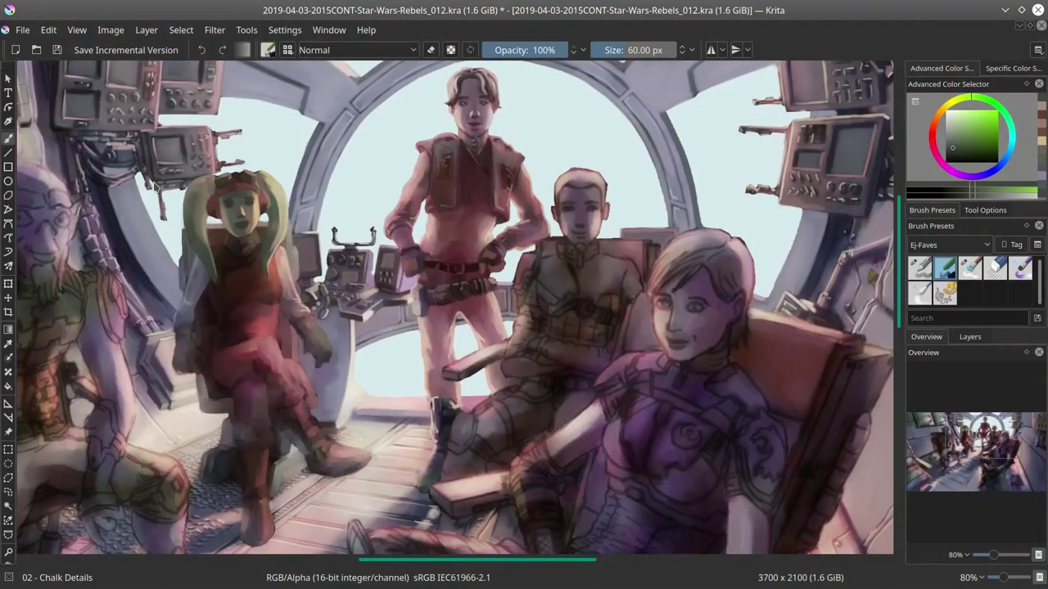
{"action": "key", "text": "ctrl+alt+s"}
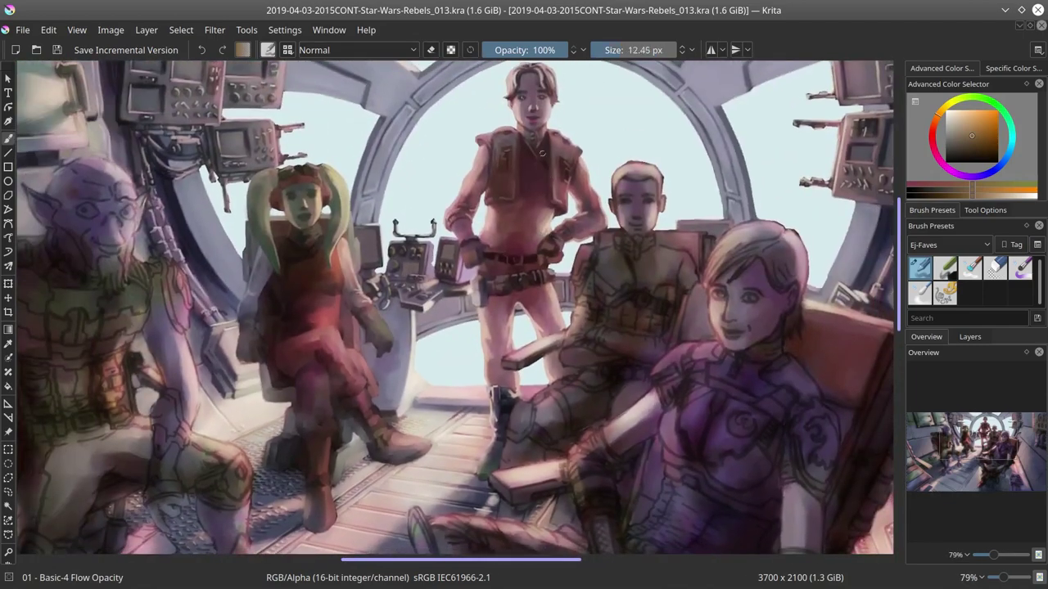
Step: Size the blender brush, set up the multiply flow brush with blue, and save
{"action": "key", "text": "slash"}
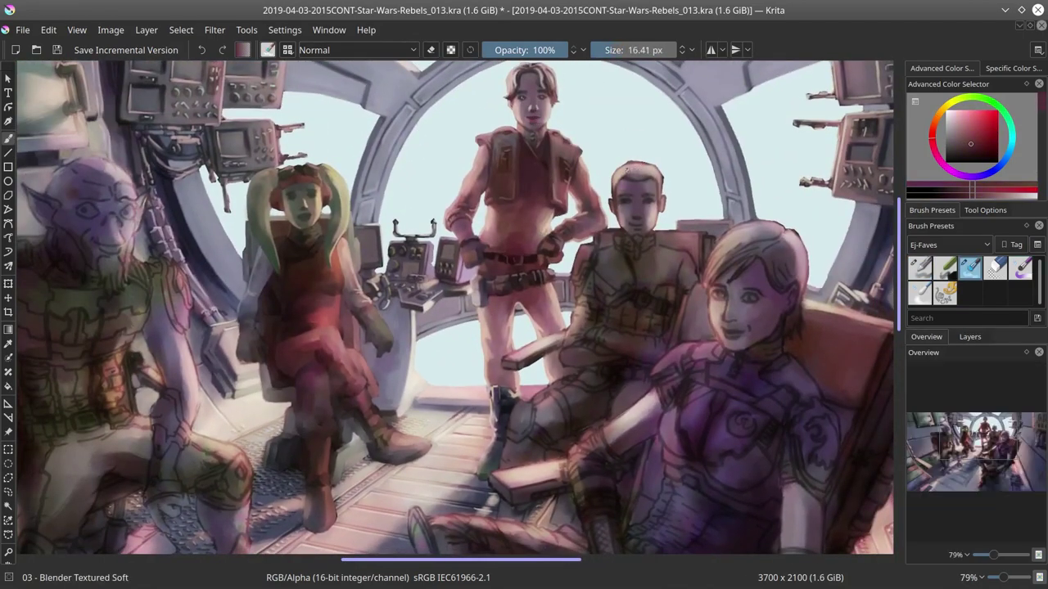
{"action": "left_click_drag", "start_coordinate": [577, 239], "coordinate": [622, 185]}
{"action": "key", "text": "bracketleft"}
{"action": "key", "text": "bracketleft"}
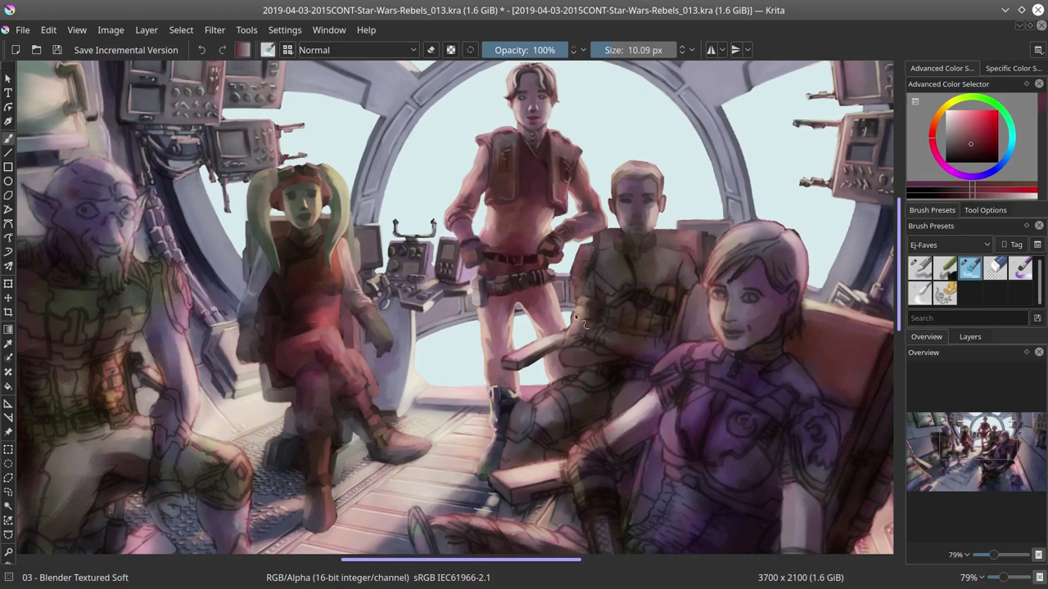
{"action": "key", "text": "slash"}
{"action": "key", "text": "x"}
{"action": "left_click", "coordinate": [57, 50]}
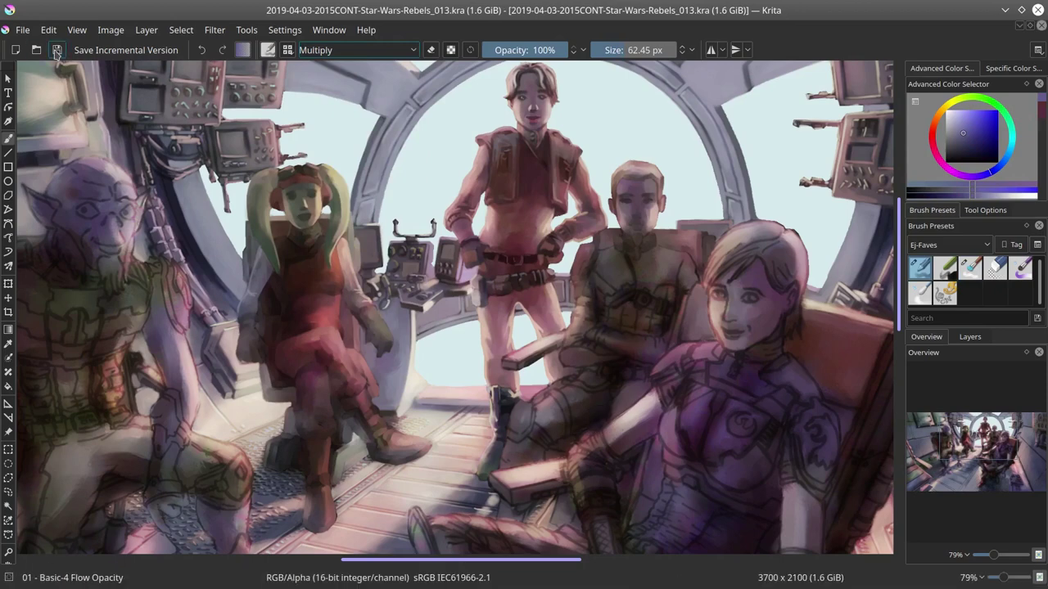
Step: Soften the middle figure's shoulder, chair back and arm, then save an incremental version
{"action": "key", "text": "slash"}
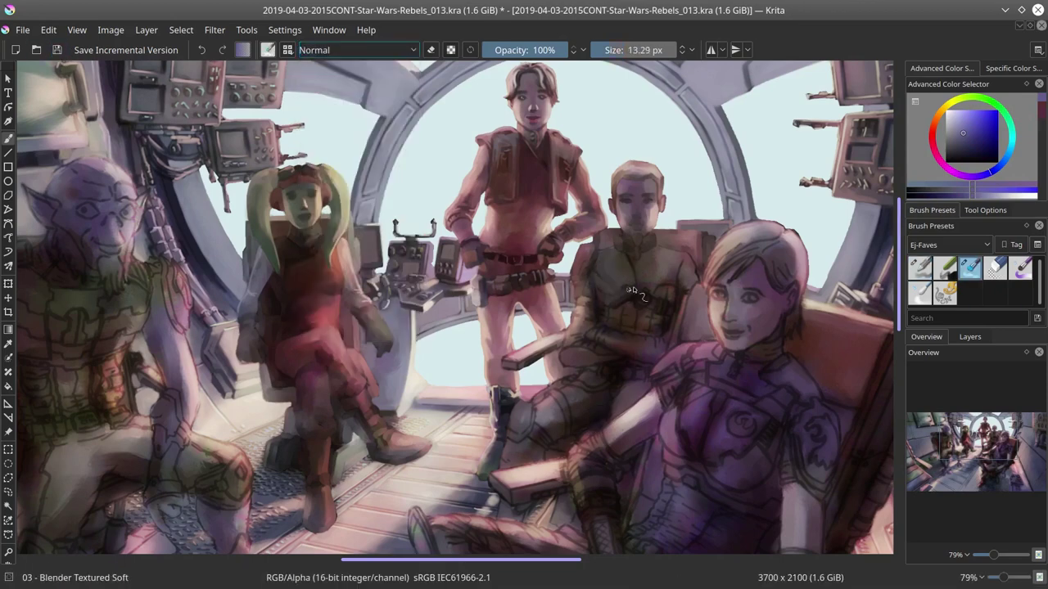
{"action": "mouse_move", "coordinate": [631, 290]}
{"action": "left_mouse_down"}
{"action": "mouse_move", "coordinate": [643, 221]}
{"action": "mouse_move", "coordinate": [635, 274]}
{"action": "mouse_move", "coordinate": [663, 311]}
{"action": "mouse_move", "coordinate": [651, 285]}
{"action": "mouse_move", "coordinate": [675, 294]}
{"action": "mouse_move", "coordinate": [692, 255]}
{"action": "left_mouse_up"}
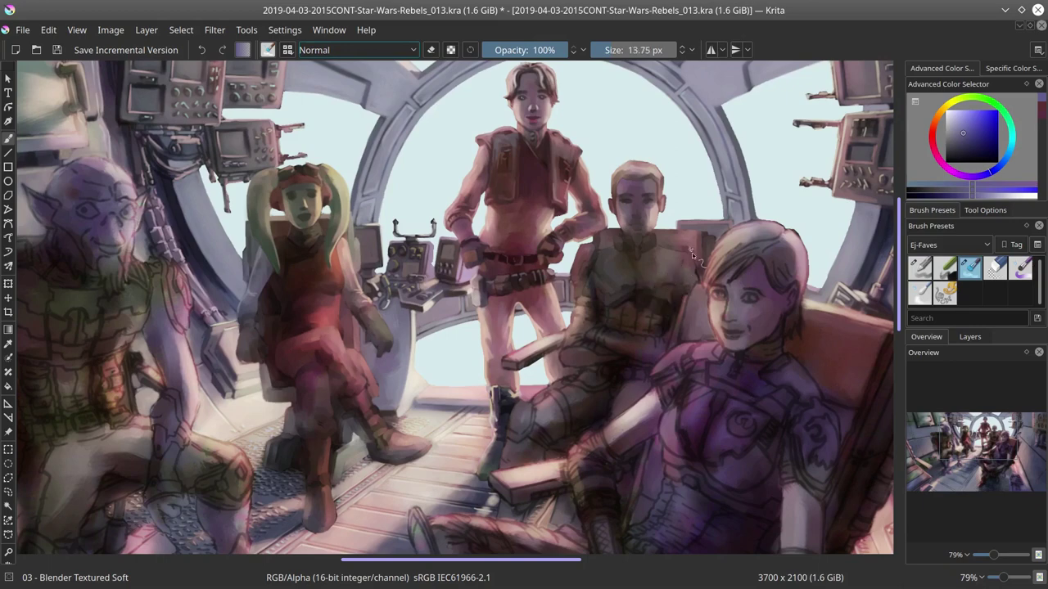
{"action": "key", "text": "bracketleft"}
{"action": "key", "text": "bracketleft"}
{"action": "key", "text": "bracketleft"}
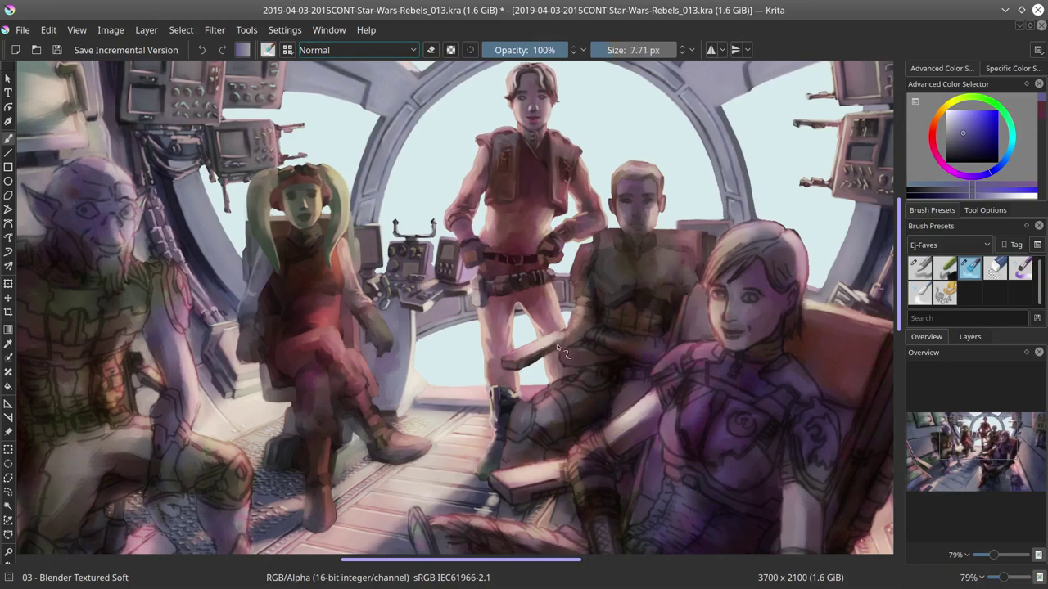
{"action": "key", "text": "bracketright"}
{"action": "key", "text": "bracketright"}
{"action": "key", "text": "ctrl+s"}
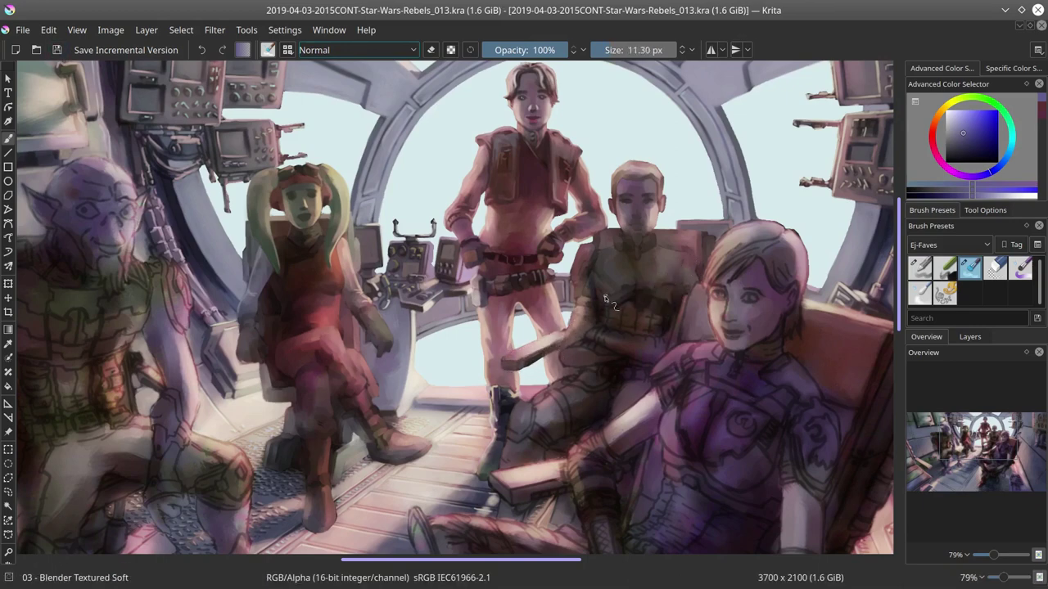
{"action": "mouse_move", "coordinate": [604, 299]}
{"action": "left_mouse_down"}
{"action": "mouse_move", "coordinate": [637, 329]}
{"action": "mouse_move", "coordinate": [653, 324]}
{"action": "left_mouse_up"}
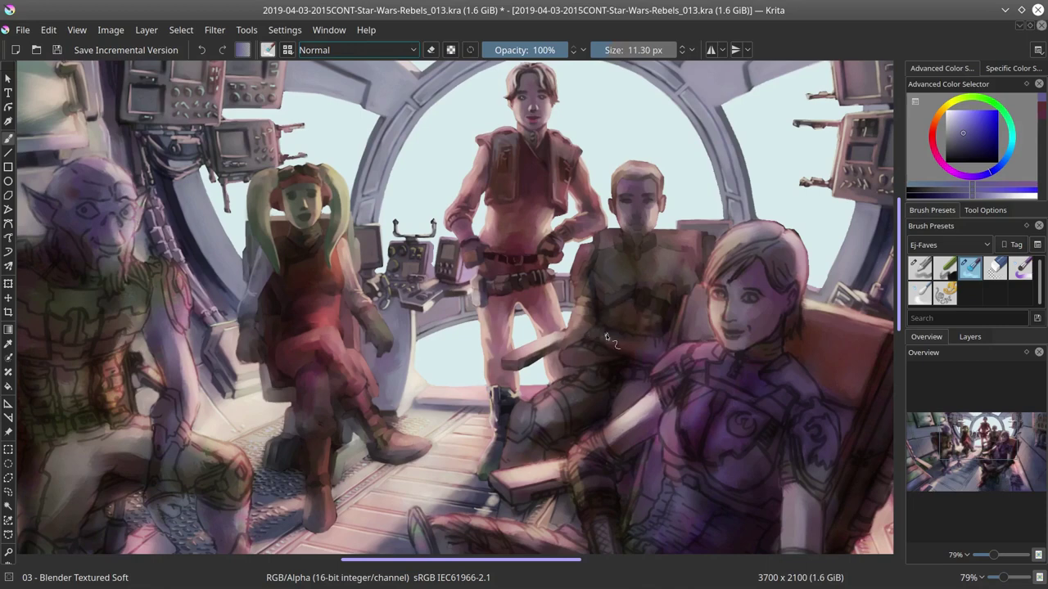
{"action": "key", "text": "bracketleft"}
{"action": "key", "text": "bracketleft"}
{"action": "key", "text": "bracketleft"}
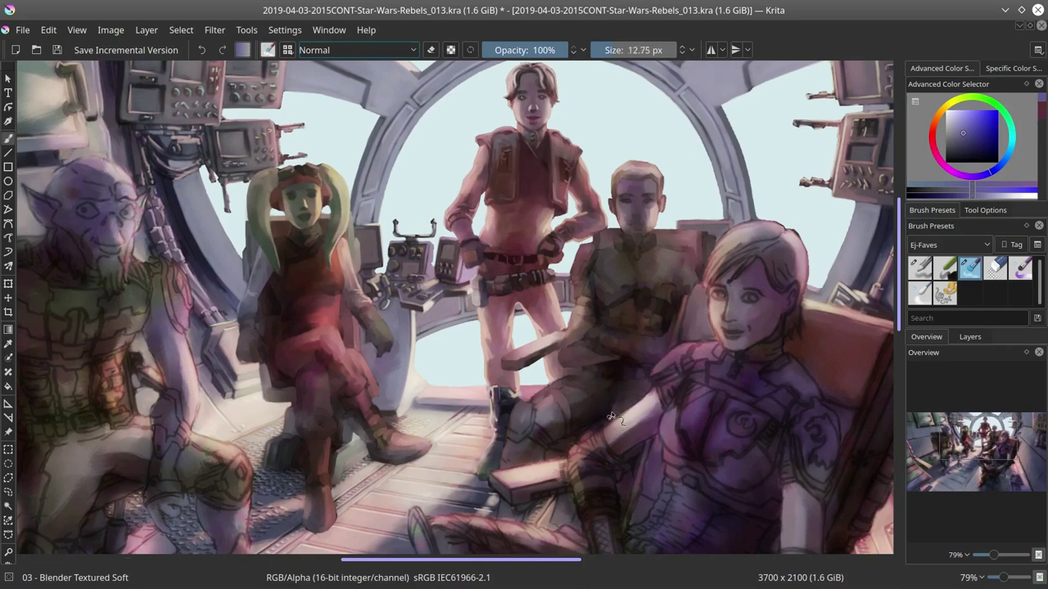
{"action": "key", "text": "bracketleft"}
{"action": "key", "text": "bracketleft"}
{"action": "left_click", "coordinate": [62, 51]}
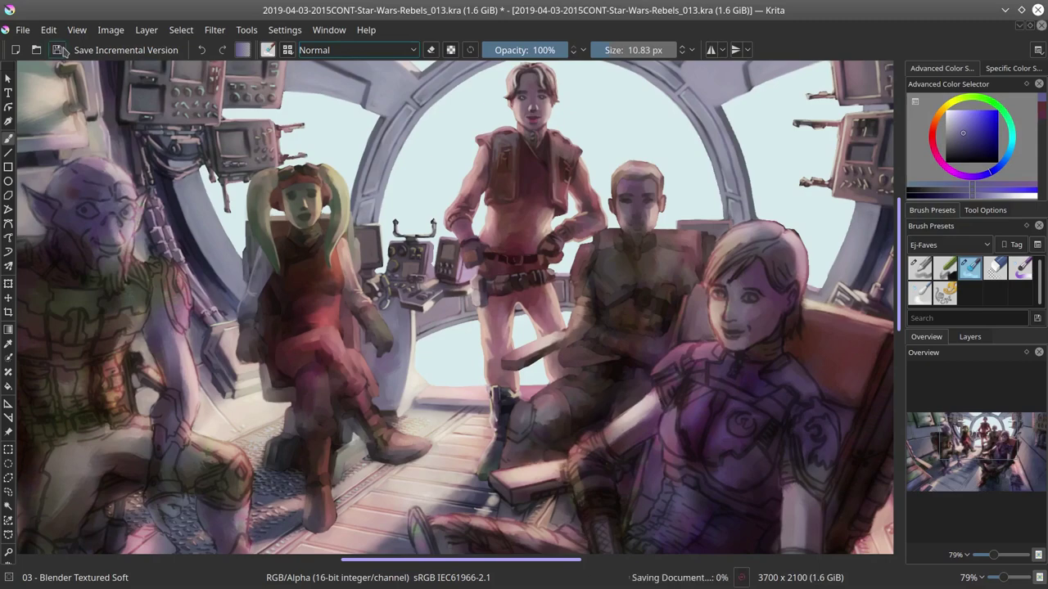
{"action": "key", "text": "bracketleft"}
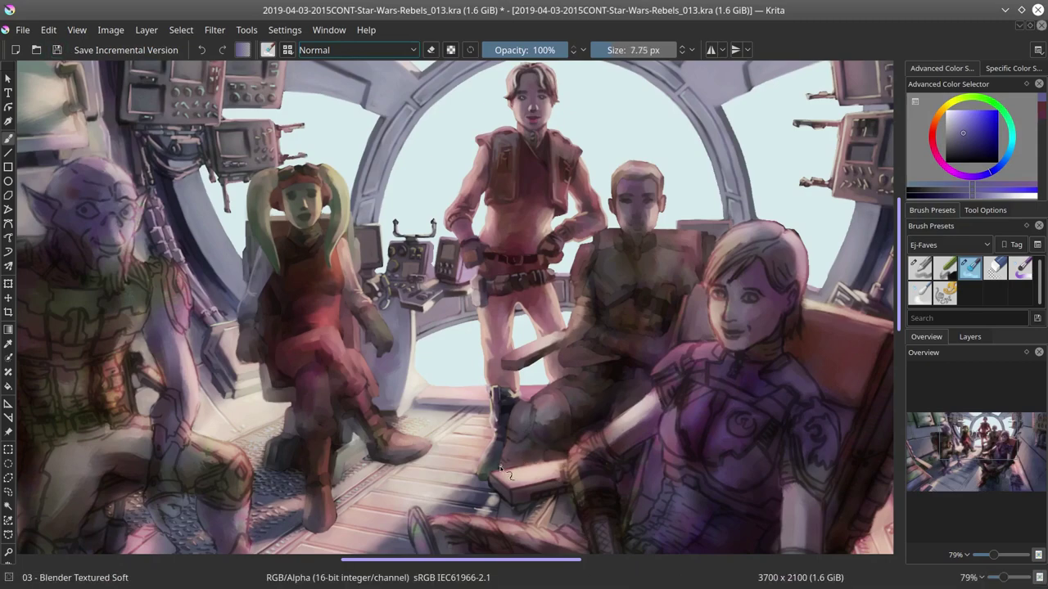
Step: Bring the cockpit floor into view and blend shading around the pilot's boots
{"action": "scroll", "coordinate": [499, 469], "scroll_direction": "up", "scroll_amount": 3}
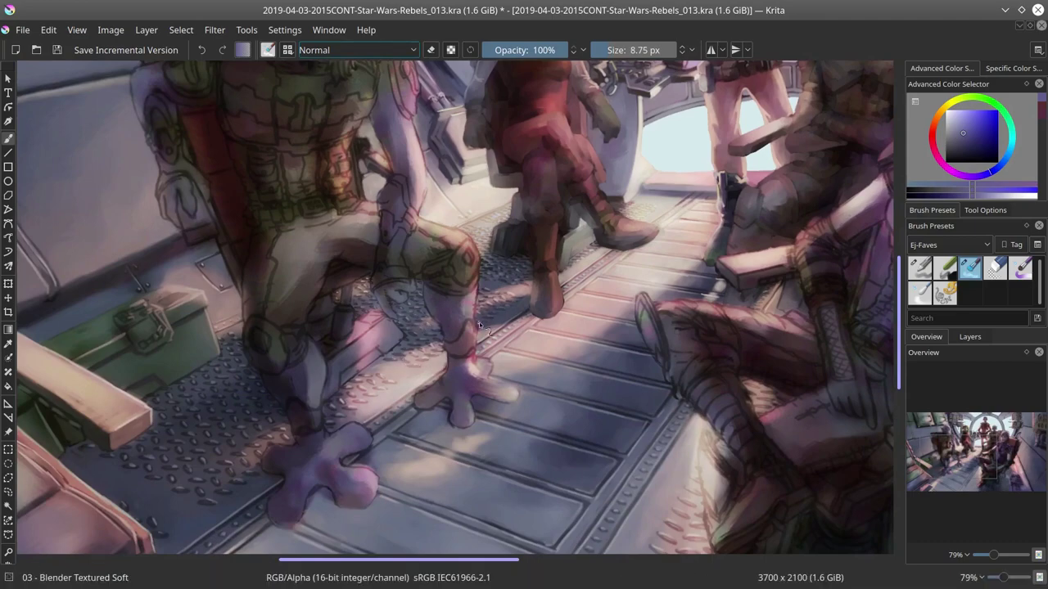
{"action": "left_click_drag", "start_coordinate": [345, 407], "coordinate": [452, 326]}
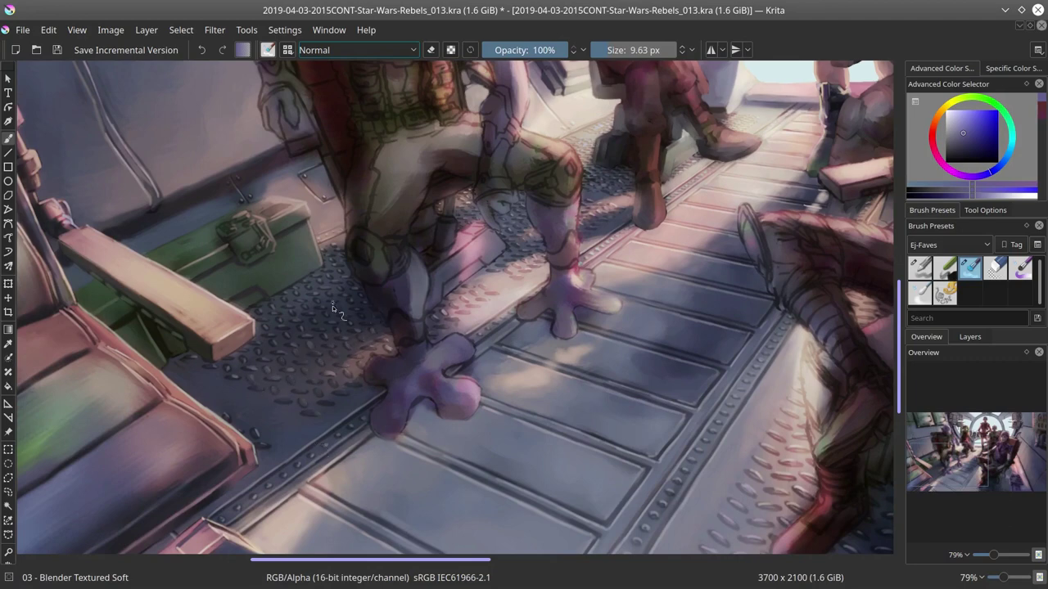
{"action": "left_click_drag", "start_coordinate": [345, 319], "coordinate": [335, 251]}
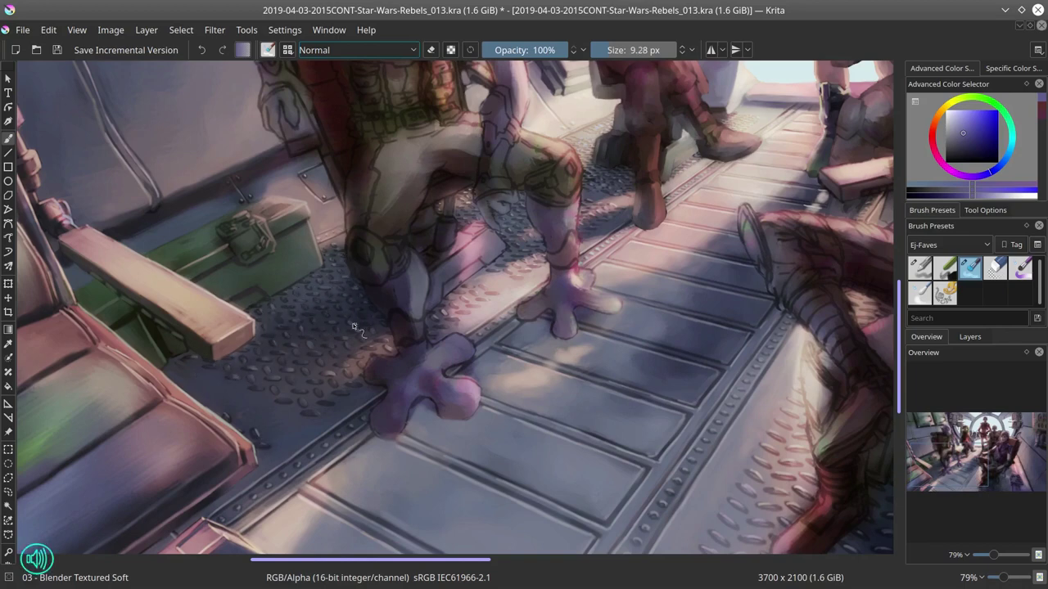
{"action": "mouse_move", "coordinate": [233, 430]}
{"action": "left_mouse_down"}
{"action": "mouse_move", "coordinate": [301, 235]}
{"action": "mouse_move", "coordinate": [572, 246]}
{"action": "mouse_move", "coordinate": [311, 287]}
{"action": "mouse_move", "coordinate": [338, 315]}
{"action": "left_mouse_up"}
{"action": "mouse_move", "coordinate": [346, 352]}
{"action": "left_mouse_down"}
{"action": "mouse_move", "coordinate": [357, 406]}
{"action": "mouse_move", "coordinate": [306, 452]}
{"action": "left_mouse_up"}
{"action": "left_click_drag", "start_coordinate": [327, 583], "coordinate": [321, 549]}
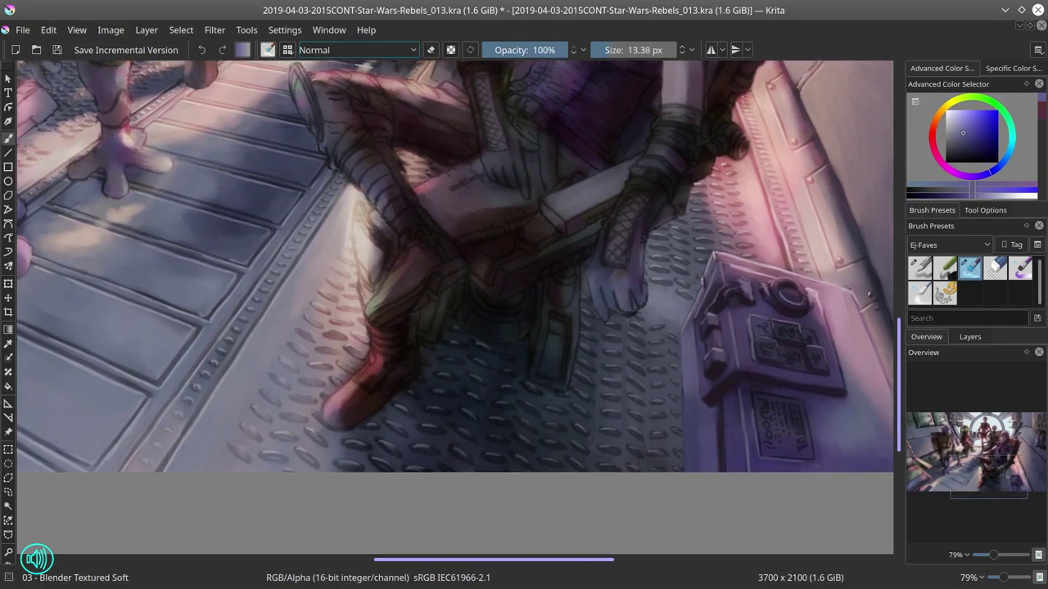
{"action": "mouse_move", "coordinate": [286, 459]}
{"action": "left_mouse_down"}
{"action": "mouse_move", "coordinate": [314, 463]}
{"action": "mouse_move", "coordinate": [360, 339]}
{"action": "mouse_move", "coordinate": [375, 463]}
{"action": "mouse_move", "coordinate": [434, 352]}
{"action": "left_mouse_up"}
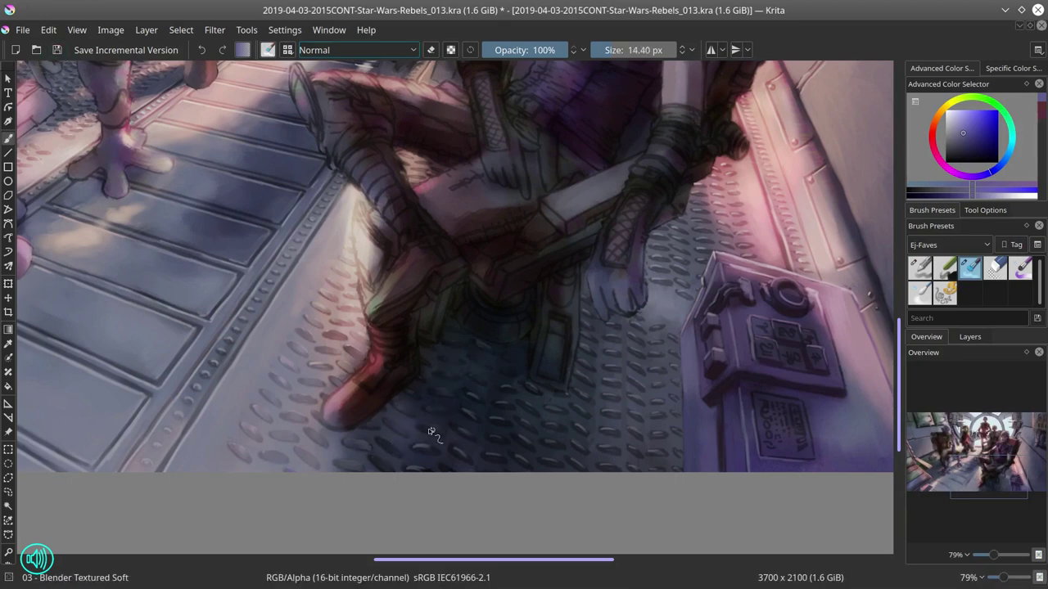
Step: Continue softening the floor grating shading near the console with a slightly larger brush
{"action": "mouse_move", "coordinate": [473, 417]}
{"action": "left_mouse_down"}
{"action": "mouse_move", "coordinate": [475, 367]}
{"action": "mouse_move", "coordinate": [483, 442]}
{"action": "mouse_move", "coordinate": [523, 394]}
{"action": "left_mouse_up"}
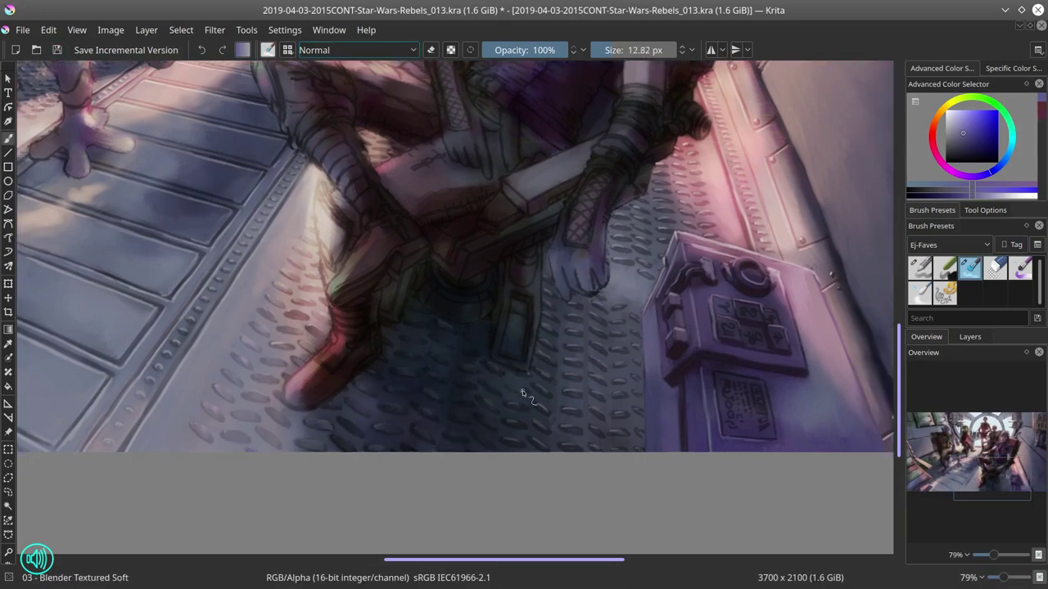
{"action": "mouse_move", "coordinate": [538, 444]}
{"action": "left_mouse_down"}
{"action": "mouse_move", "coordinate": [549, 359]}
{"action": "mouse_move", "coordinate": [576, 455]}
{"action": "left_mouse_up"}
{"action": "scroll", "coordinate": [550, 431], "scroll_direction": "right", "scroll_amount": 2}
{"action": "scroll", "coordinate": [550, 431], "scroll_direction": "down", "scroll_amount": 1}
{"action": "scroll", "coordinate": [573, 310], "scroll_direction": "up", "scroll_amount": 5}
{"action": "scroll", "coordinate": [574, 310], "scroll_direction": "right", "scroll_amount": 2}
{"action": "left_click_drag", "start_coordinate": [573, 310], "coordinate": [494, 332]}
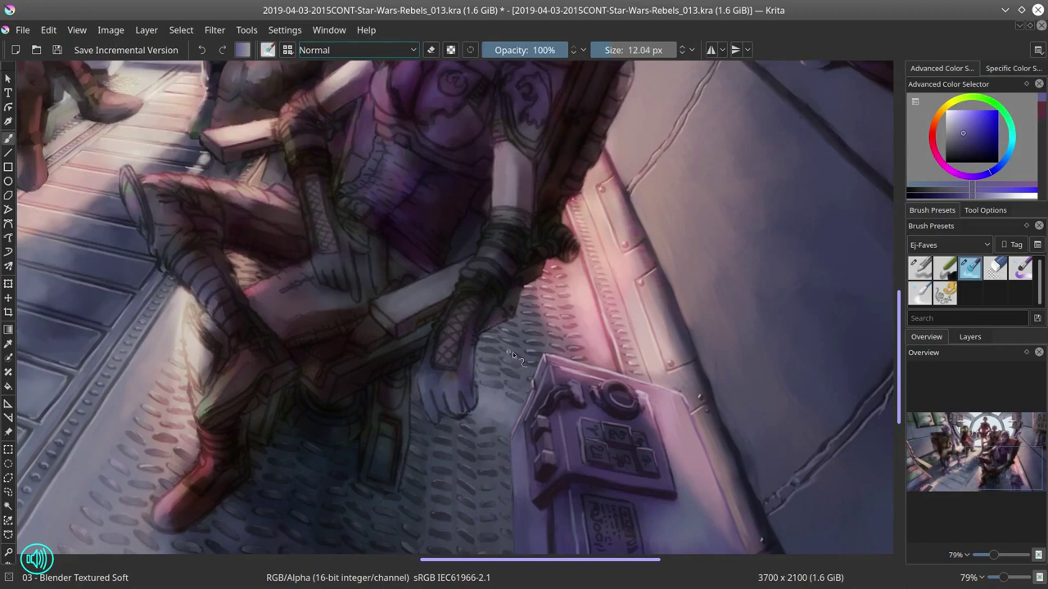
Step: Zoom out, save, and mirror the whole painting left-right to check it
{"action": "key", "text": "minus"}
{"action": "key", "text": "minus"}
{"action": "key", "text": "minus"}
{"action": "key", "text": "minus"}
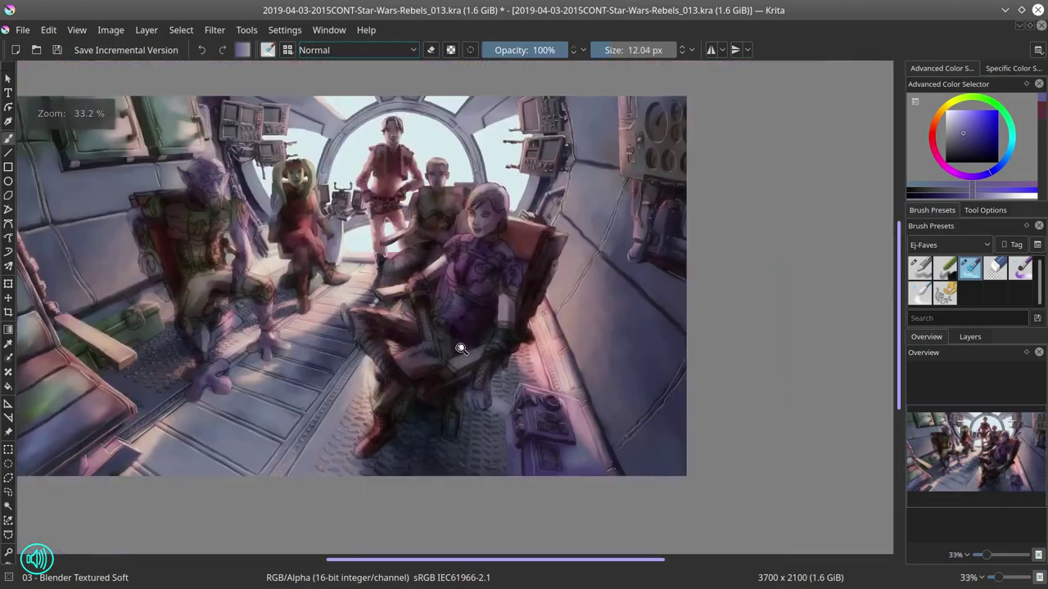
{"action": "left_click", "coordinate": [57, 50]}
{"action": "left_click", "coordinate": [110, 29]}
{"action": "left_click", "coordinate": [150, 193]}
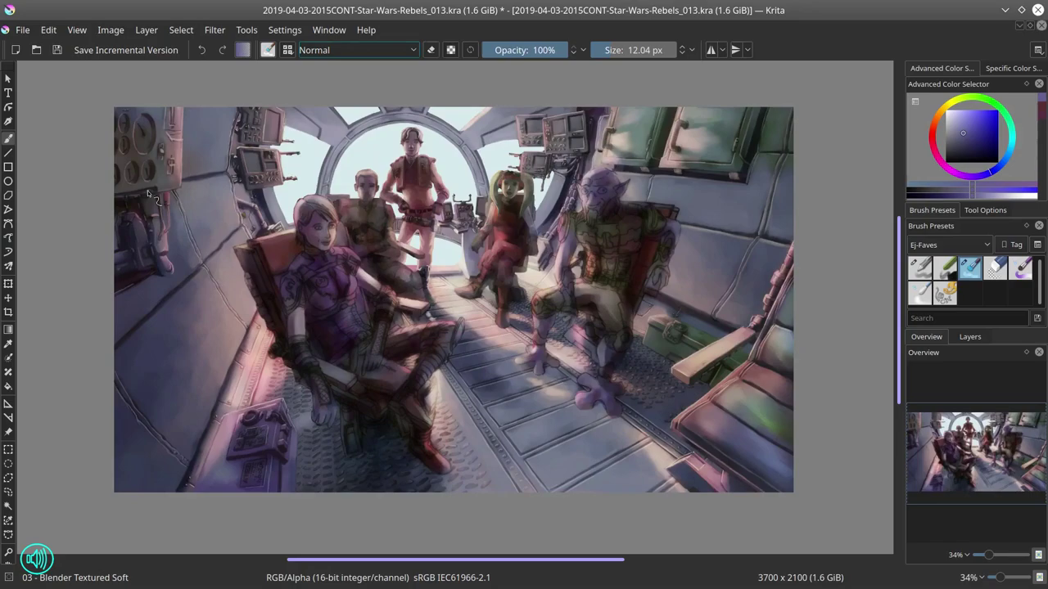
Step: Flip the painting back, save, zoom in and paint purple strokes over the alien's head
{"action": "key", "text": "minus"}
{"action": "key", "text": "minus"}
{"action": "key", "text": "ctrl+s"}
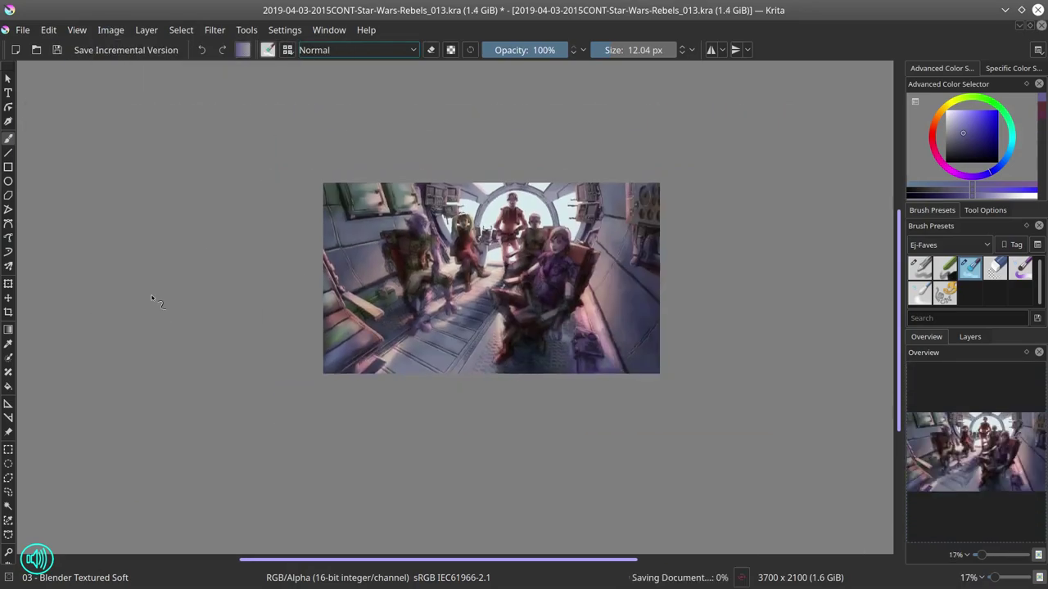
{"action": "scroll", "coordinate": [356, 467], "scroll_direction": "up", "scroll_amount": 5}
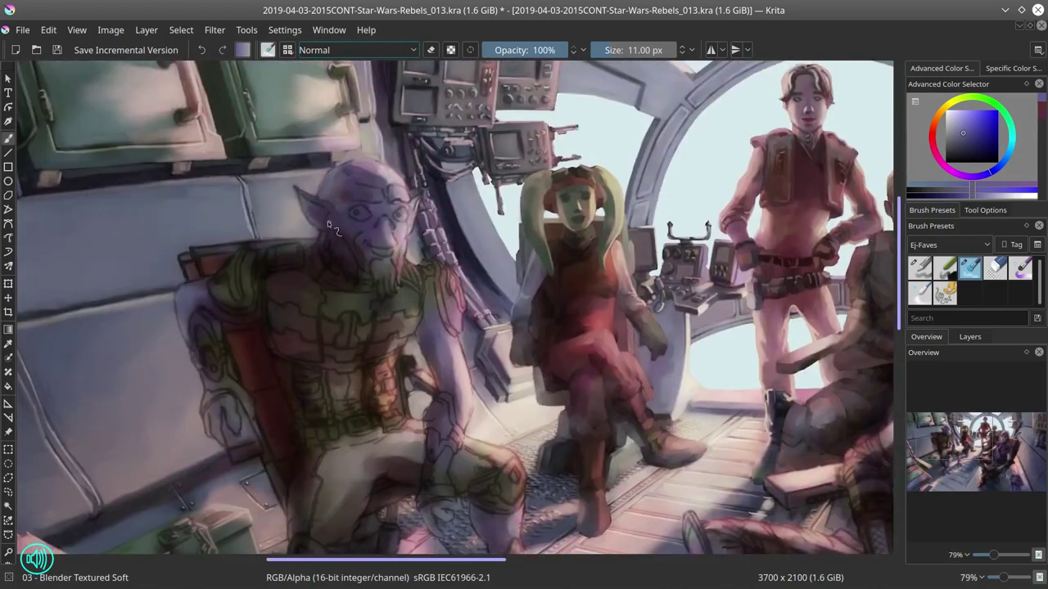
{"action": "mouse_move", "coordinate": [328, 223]}
{"action": "left_mouse_down"}
{"action": "mouse_move", "coordinate": [368, 214]}
{"action": "mouse_move", "coordinate": [416, 179]}
{"action": "mouse_move", "coordinate": [419, 233]}
{"action": "mouse_move", "coordinate": [348, 231]}
{"action": "mouse_move", "coordinate": [384, 254]}
{"action": "mouse_move", "coordinate": [397, 296]}
{"action": "mouse_move", "coordinate": [336, 246]}
{"action": "mouse_move", "coordinate": [352, 254]}
{"action": "mouse_move", "coordinate": [320, 254]}
{"action": "left_mouse_up"}
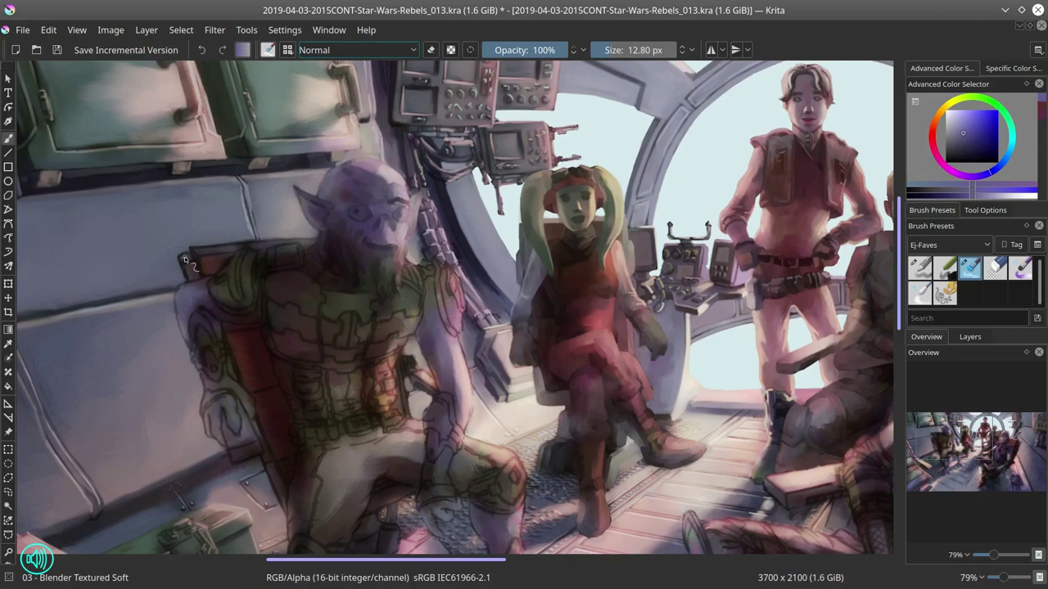
Step: Blend the purple alien's face, armoured torso, arm and chair edge, resizing the brush throughout
{"action": "left_click_drag", "start_coordinate": [184, 260], "coordinate": [215, 273]}
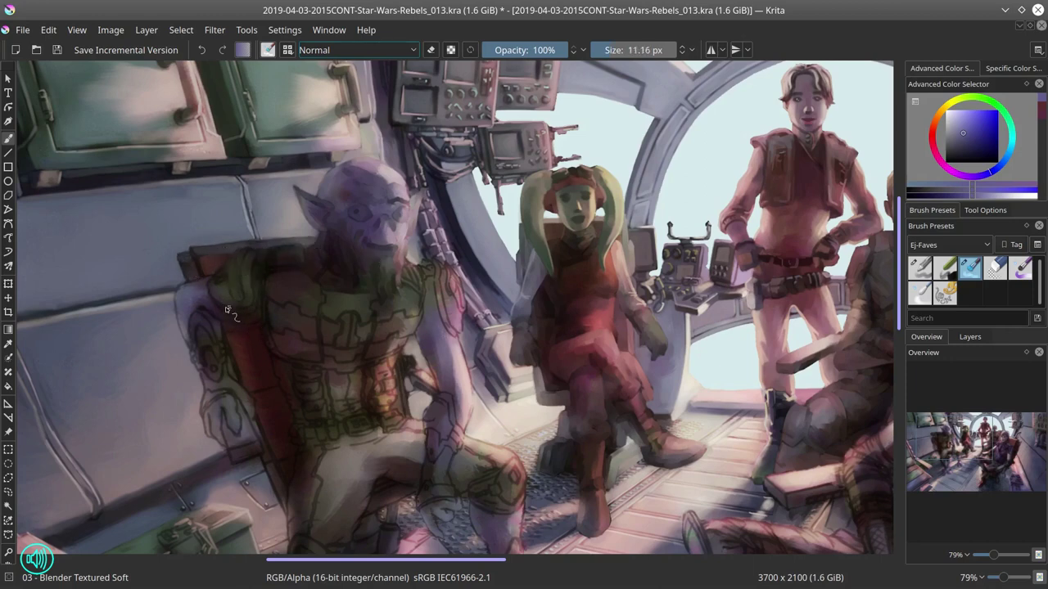
{"action": "mouse_move", "coordinate": [228, 309]}
{"action": "left_mouse_down"}
{"action": "mouse_move", "coordinate": [190, 288]}
{"action": "mouse_move", "coordinate": [196, 262]}
{"action": "left_mouse_up"}
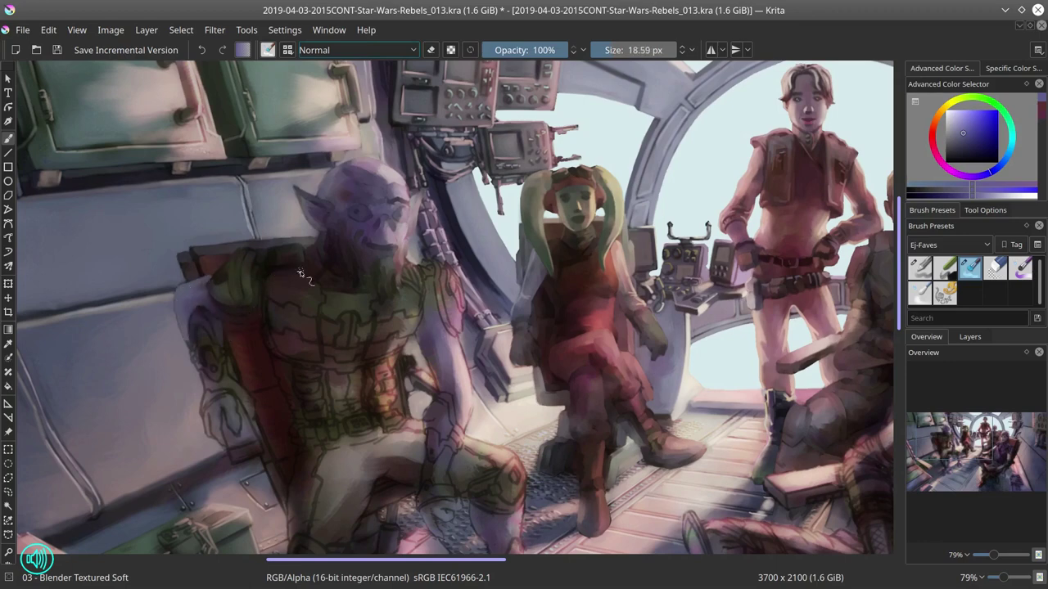
{"action": "mouse_move", "coordinate": [309, 268]}
{"action": "left_mouse_down"}
{"action": "mouse_move", "coordinate": [309, 416]}
{"action": "mouse_move", "coordinate": [274, 355]}
{"action": "left_mouse_up"}
{"action": "left_click_drag", "start_coordinate": [246, 439], "coordinate": [344, 308]}
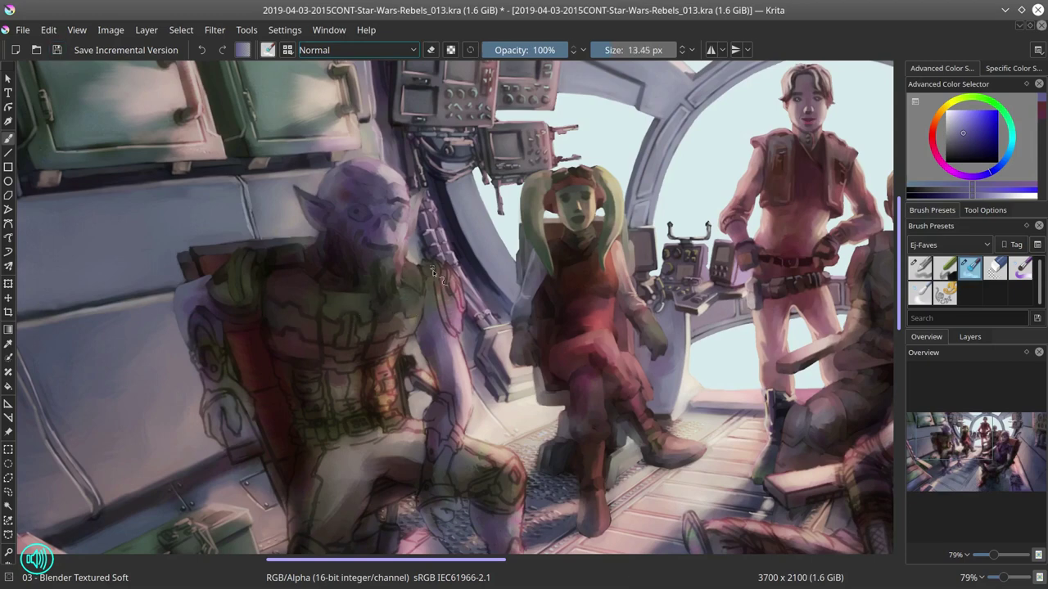
{"action": "mouse_move", "coordinate": [446, 304]}
{"action": "left_mouse_down"}
{"action": "mouse_move", "coordinate": [457, 294]}
{"action": "mouse_move", "coordinate": [468, 307]}
{"action": "mouse_move", "coordinate": [405, 328]}
{"action": "mouse_move", "coordinate": [397, 384]}
{"action": "left_mouse_up"}
{"action": "mouse_move", "coordinate": [345, 303]}
{"action": "left_mouse_down"}
{"action": "mouse_move", "coordinate": [328, 331]}
{"action": "mouse_move", "coordinate": [371, 359]}
{"action": "mouse_move", "coordinate": [342, 368]}
{"action": "left_mouse_up"}
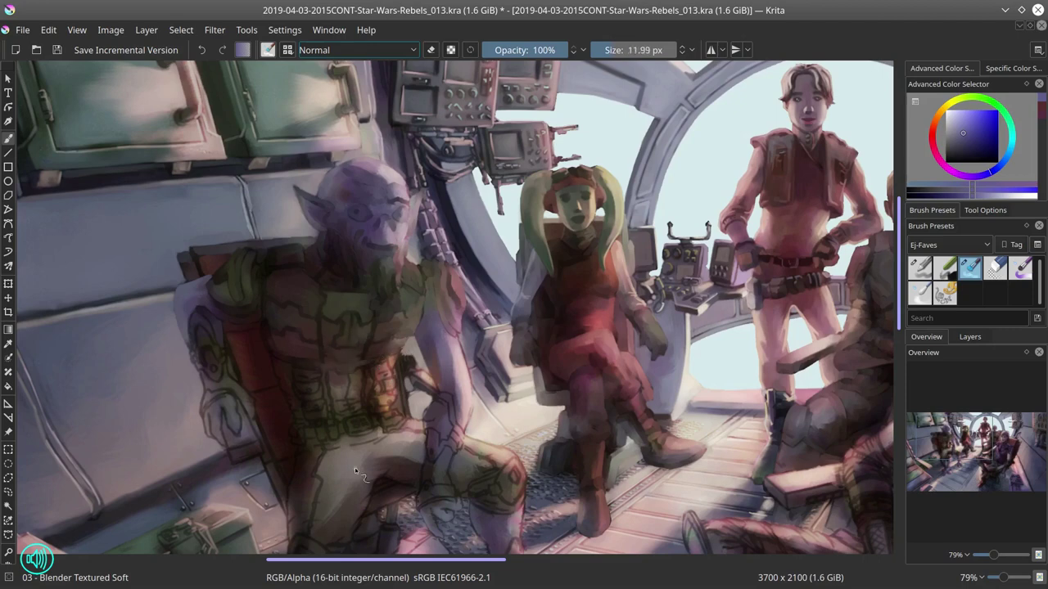
{"action": "mouse_move", "coordinate": [354, 467]}
{"action": "left_mouse_down"}
{"action": "mouse_move", "coordinate": [246, 336]}
{"action": "mouse_move", "coordinate": [254, 360]}
{"action": "mouse_move", "coordinate": [192, 304]}
{"action": "mouse_move", "coordinate": [201, 287]}
{"action": "mouse_move", "coordinate": [168, 283]}
{"action": "mouse_move", "coordinate": [196, 332]}
{"action": "mouse_move", "coordinate": [238, 327]}
{"action": "mouse_move", "coordinate": [248, 307]}
{"action": "mouse_move", "coordinate": [242, 397]}
{"action": "left_mouse_up"}
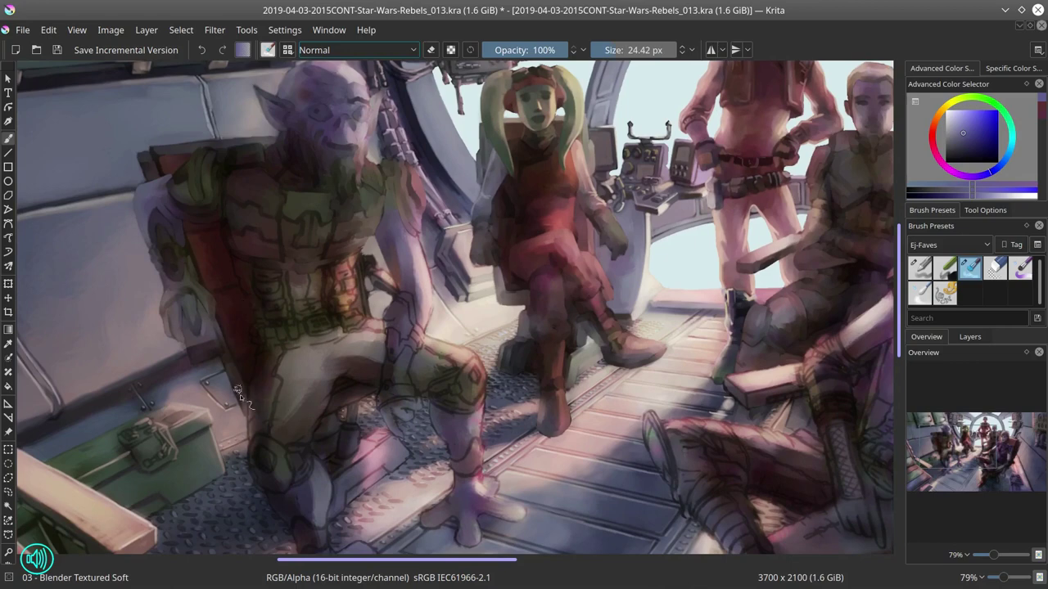
Step: Save, then dab and blend paint over the alien's chest and torso and save again
{"action": "left_click", "coordinate": [57, 51]}
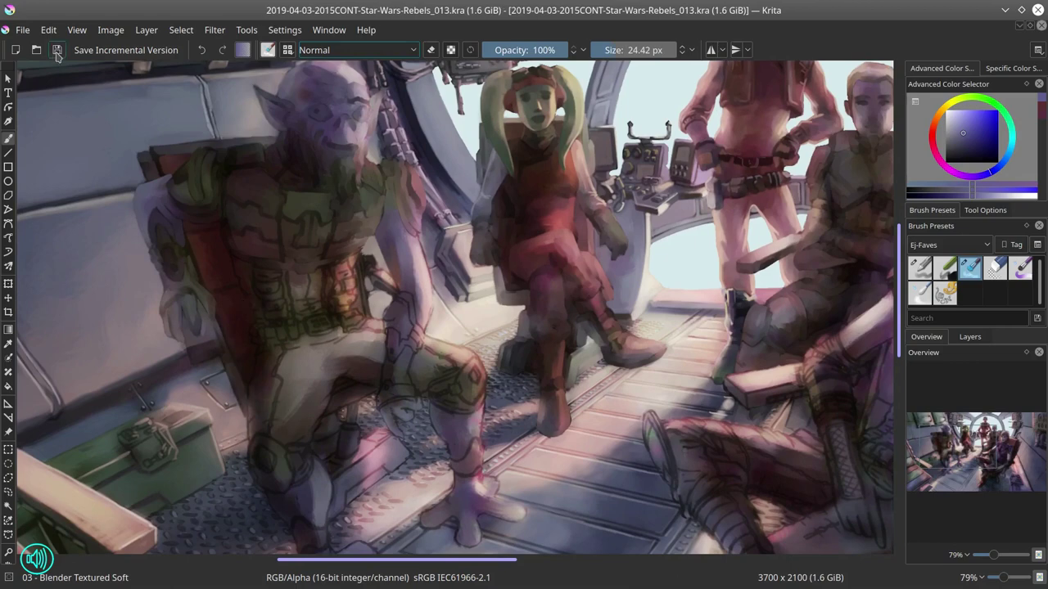
{"action": "left_click", "coordinate": [372, 262]}
{"action": "left_click_drag", "start_coordinate": [373, 264], "coordinate": [379, 294]}
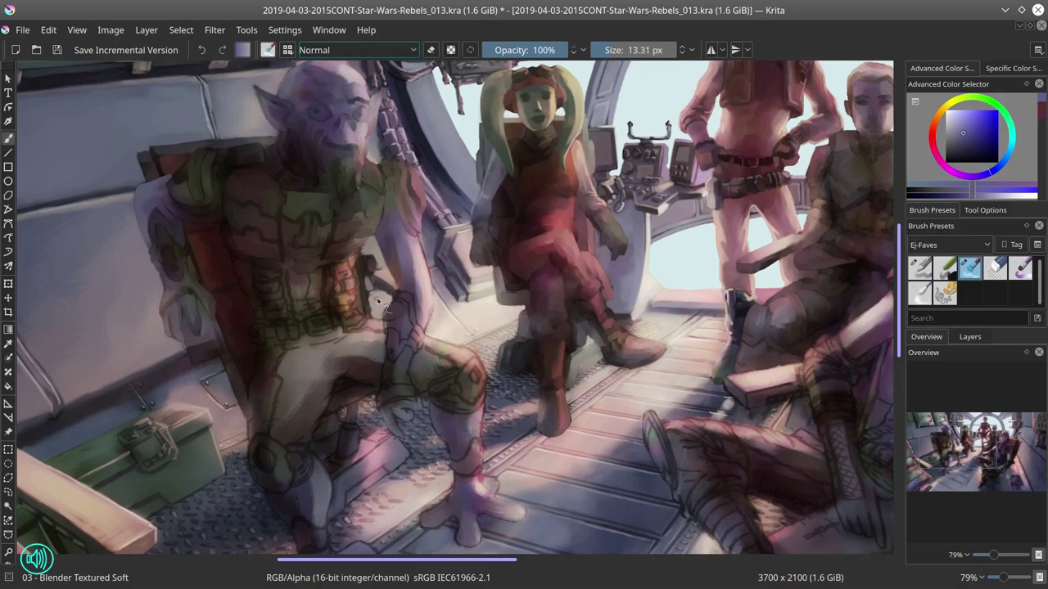
{"action": "key", "text": "ctrl+s"}
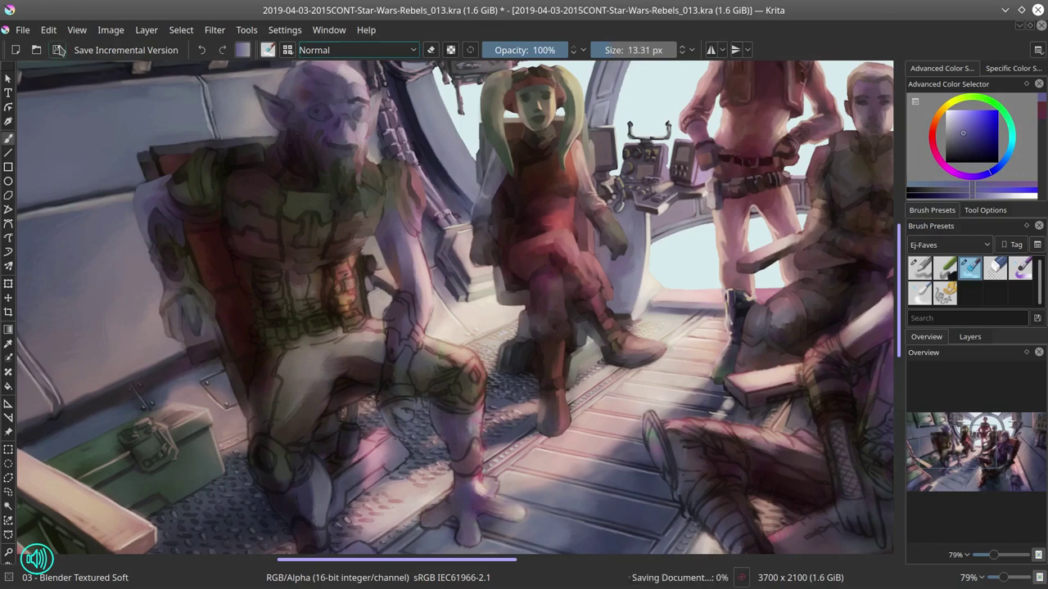
Step: Shrink the brush and blend the alien's hand, thigh and knee armour
{"action": "key", "text": "bracketleft"}
{"action": "key", "text": "bracketright"}
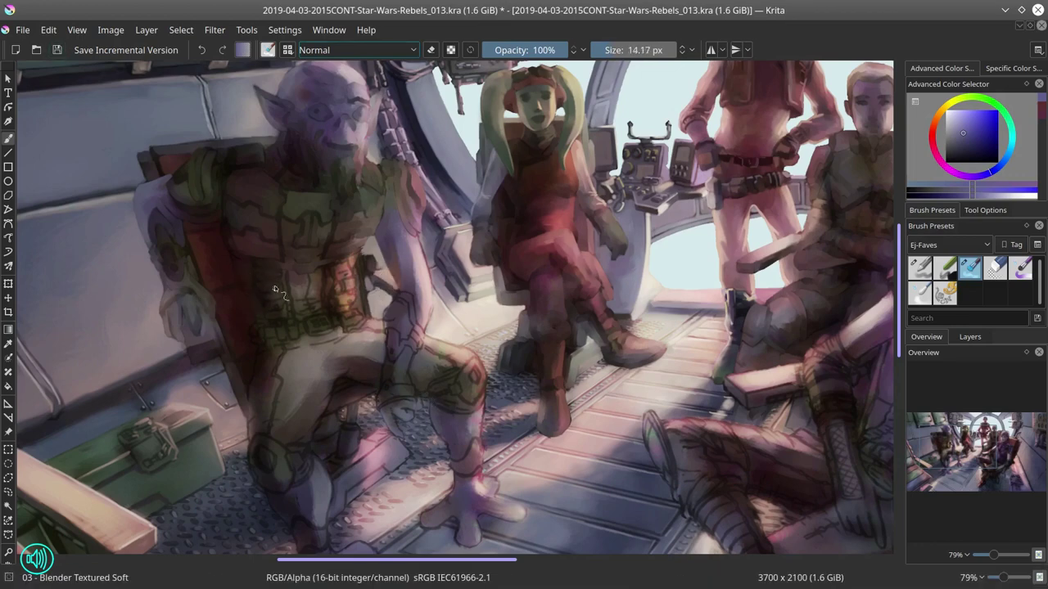
{"action": "key", "text": "bracketleft"}
{"action": "left_click_drag", "start_coordinate": [315, 311], "coordinate": [327, 260]}
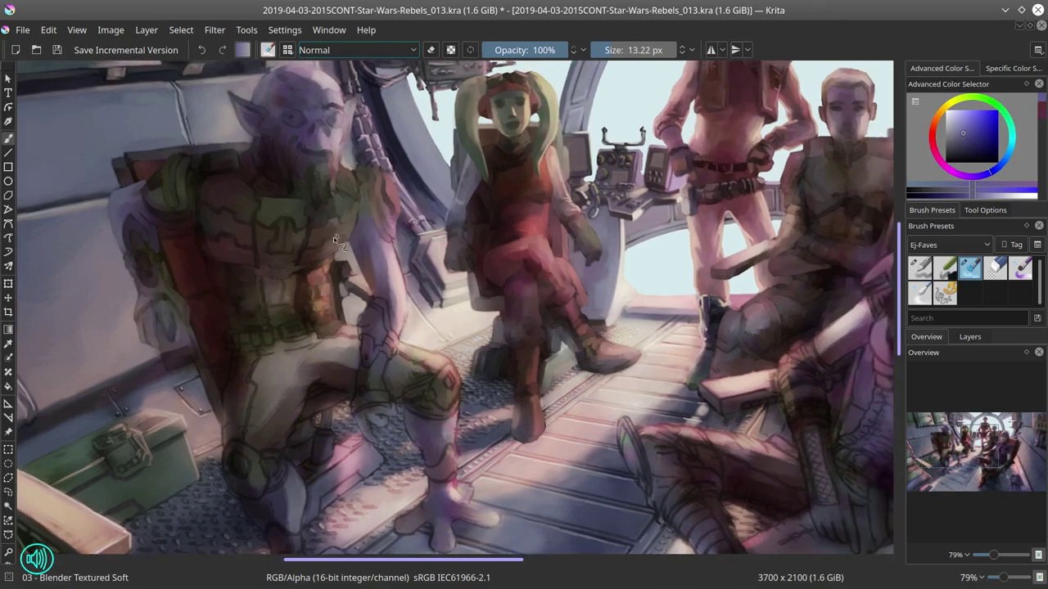
{"action": "key", "text": "bracketleft"}
{"action": "key", "text": "bracketleft"}
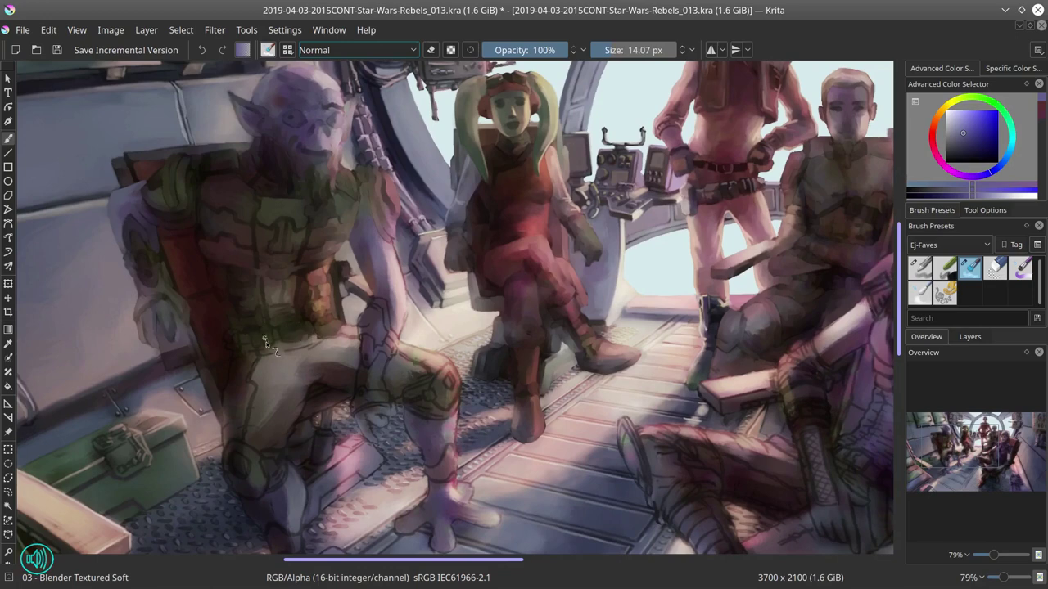
{"action": "key", "text": "bracketleft"}
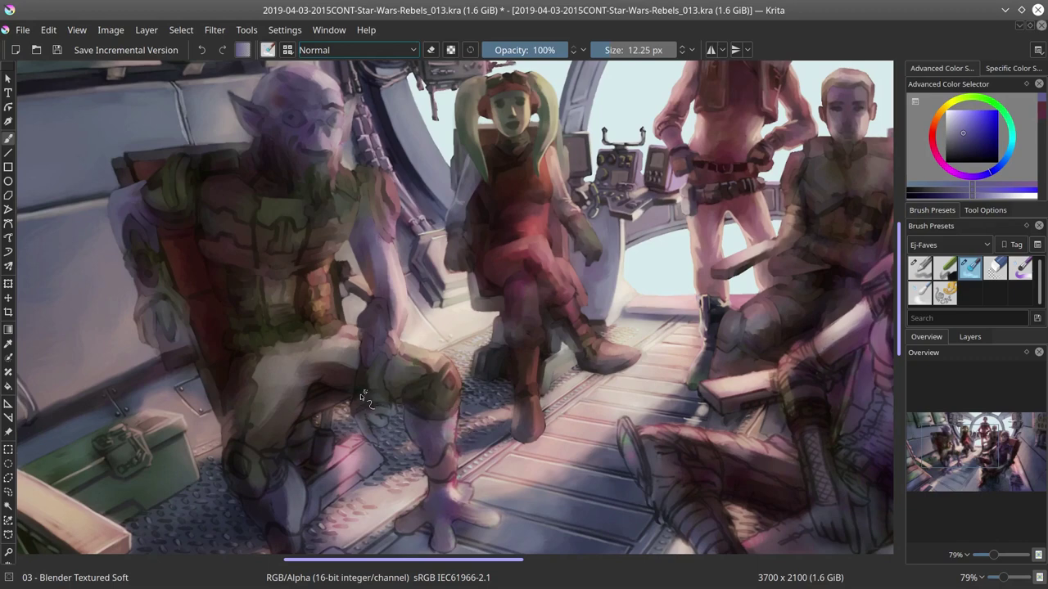
Step: Zoom to the floor and paint the alien's shins and clawed foot with a smaller brush, then save
{"action": "scroll", "coordinate": [360, 394], "scroll_direction": "up", "scroll_amount": 2}
{"action": "left_click_drag", "start_coordinate": [328, 384], "coordinate": [356, 334]}
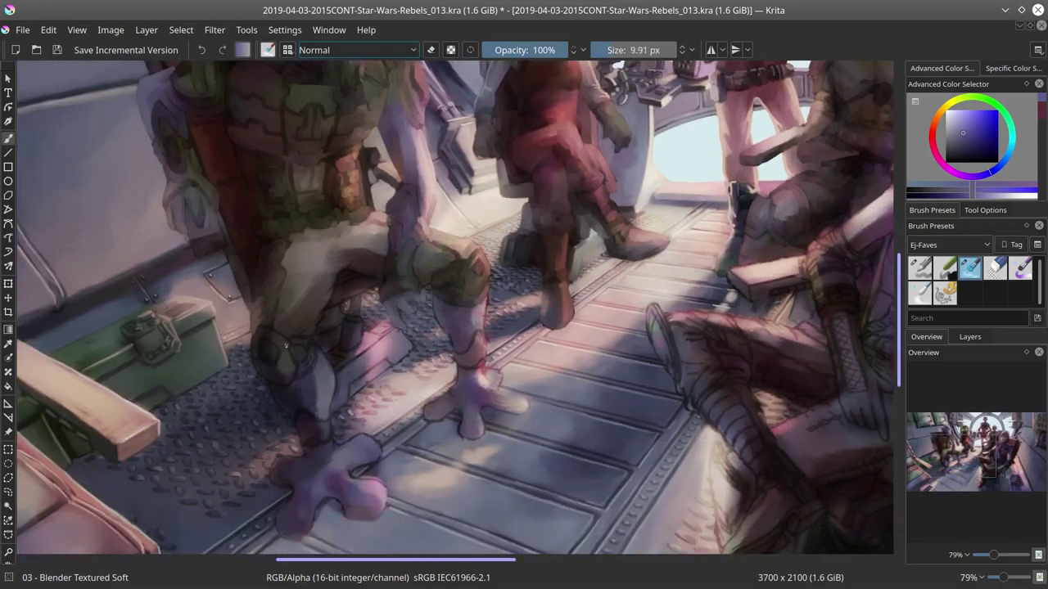
{"action": "mouse_move", "coordinate": [272, 389]}
{"action": "left_mouse_down"}
{"action": "mouse_move", "coordinate": [336, 319]}
{"action": "mouse_move", "coordinate": [331, 304]}
{"action": "mouse_move", "coordinate": [364, 351]}
{"action": "mouse_move", "coordinate": [324, 405]}
{"action": "left_mouse_up"}
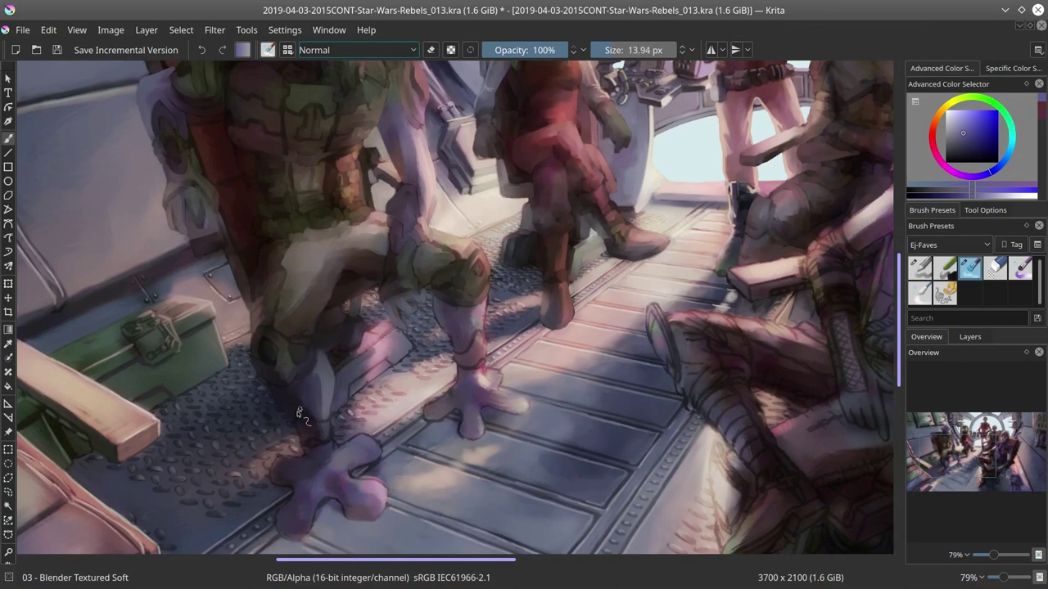
{"action": "mouse_move", "coordinate": [385, 356]}
{"action": "left_mouse_down"}
{"action": "mouse_move", "coordinate": [395, 337]}
{"action": "mouse_move", "coordinate": [368, 372]}
{"action": "mouse_move", "coordinate": [335, 307]}
{"action": "left_mouse_up"}
{"action": "key", "text": "ctrl+s"}
Step: Check the whole painting zoomed out, then zoom back in and touch up the foot
{"action": "mouse_move", "coordinate": [217, 327]}
{"action": "left_mouse_down"}
{"action": "mouse_move", "coordinate": [311, 343]}
{"action": "mouse_move", "coordinate": [298, 353]}
{"action": "mouse_move", "coordinate": [313, 415]}
{"action": "left_mouse_up"}
{"action": "key", "text": "minus"}
{"action": "key", "text": "minus"}
{"action": "key", "text": "minus"}
{"action": "key", "text": "ctrl+s"}
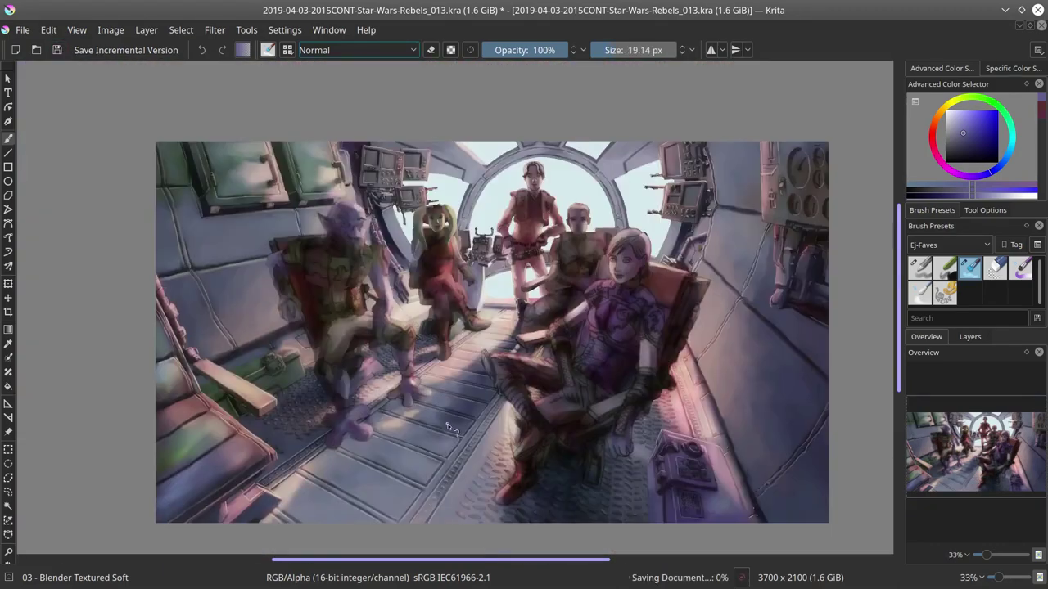
{"action": "scroll", "coordinate": [474, 539], "scroll_direction": "up", "scroll_amount": 5}
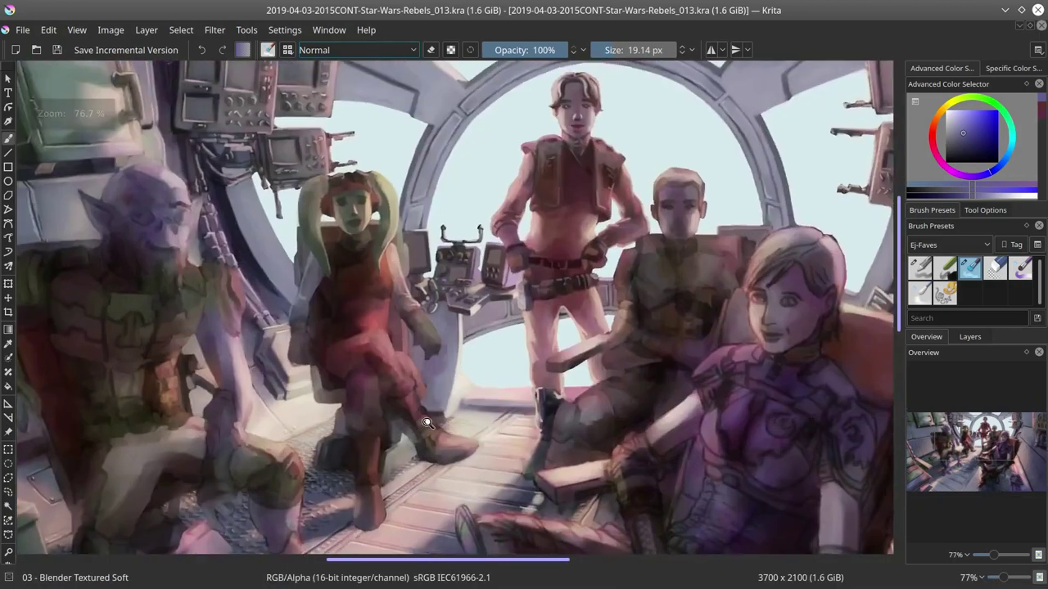
{"action": "left_click_drag", "start_coordinate": [335, 510], "coordinate": [422, 338]}
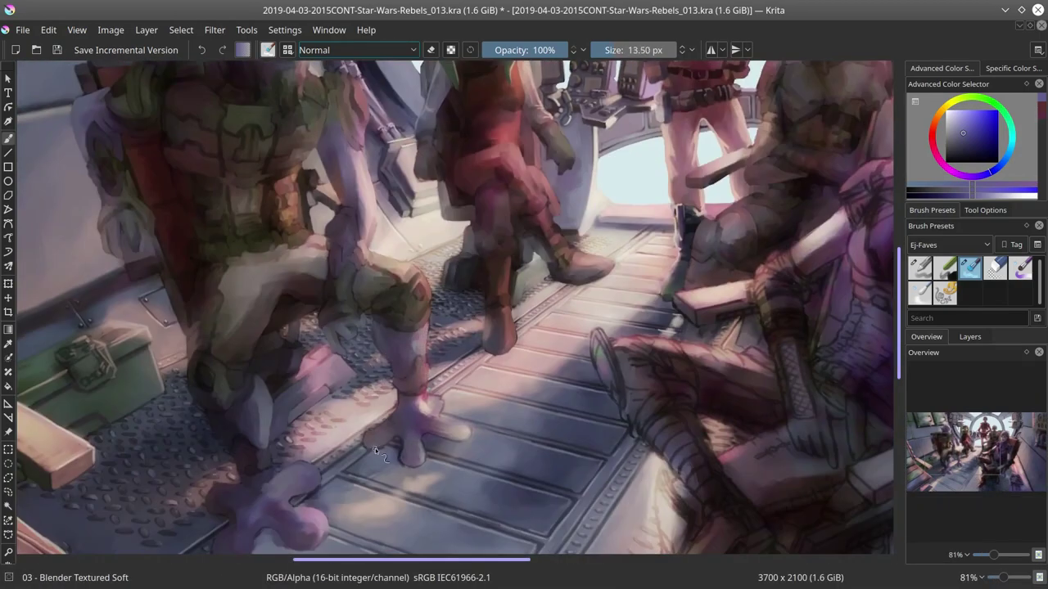
{"action": "mouse_move", "coordinate": [375, 451]}
{"action": "left_mouse_down"}
{"action": "mouse_move", "coordinate": [415, 452]}
{"action": "mouse_move", "coordinate": [425, 423]}
{"action": "left_mouse_up"}
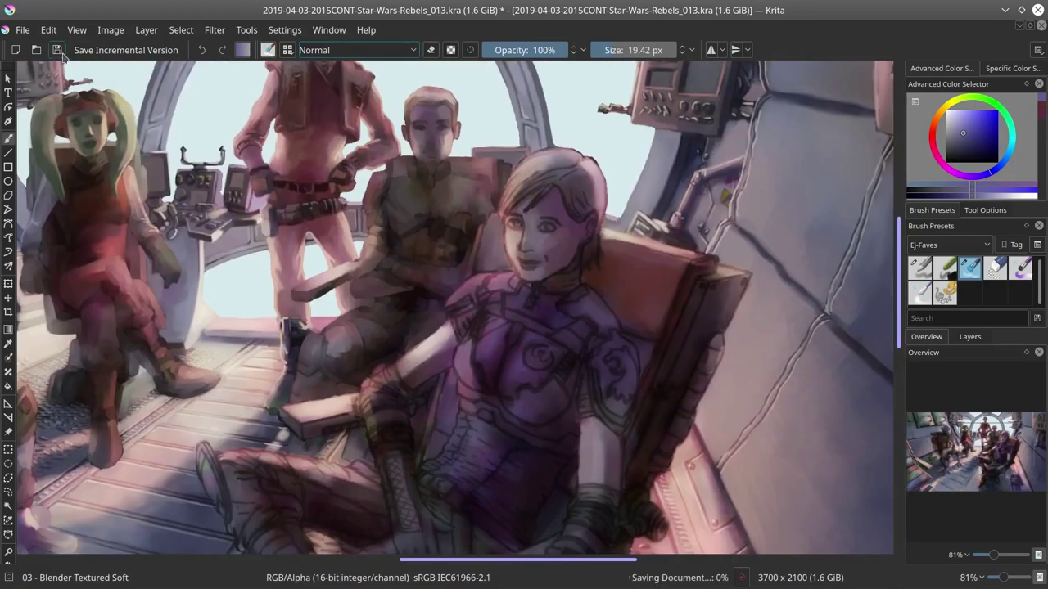
Step: Frame the seated characters and lay first soft strokes on the seated figure, saving the painting
{"action": "left_click_drag", "start_coordinate": [581, 224], "coordinate": [474, 281]}
{"action": "key", "text": "bracketleft"}
{"action": "key", "text": "bracketleft"}
{"action": "key", "text": "bracketright"}
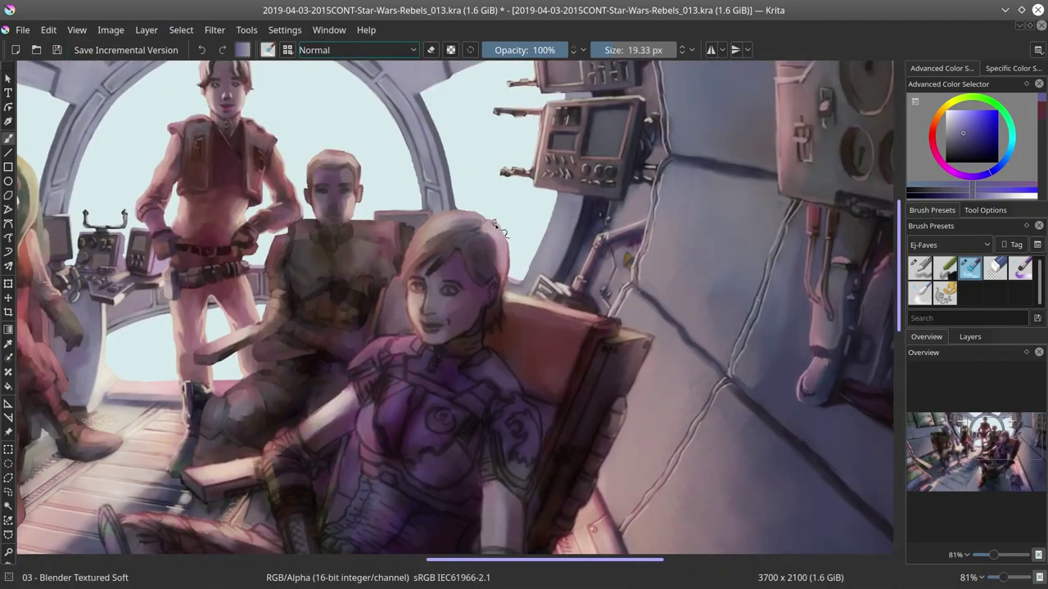
{"action": "left_click", "coordinate": [56, 50]}
{"action": "mouse_move", "coordinate": [419, 283]}
{"action": "left_mouse_down"}
{"action": "mouse_move", "coordinate": [447, 282]}
{"action": "mouse_move", "coordinate": [405, 295]}
{"action": "left_mouse_up"}
{"action": "key", "text": "bracketright"}
{"action": "key", "text": "bracketleft"}
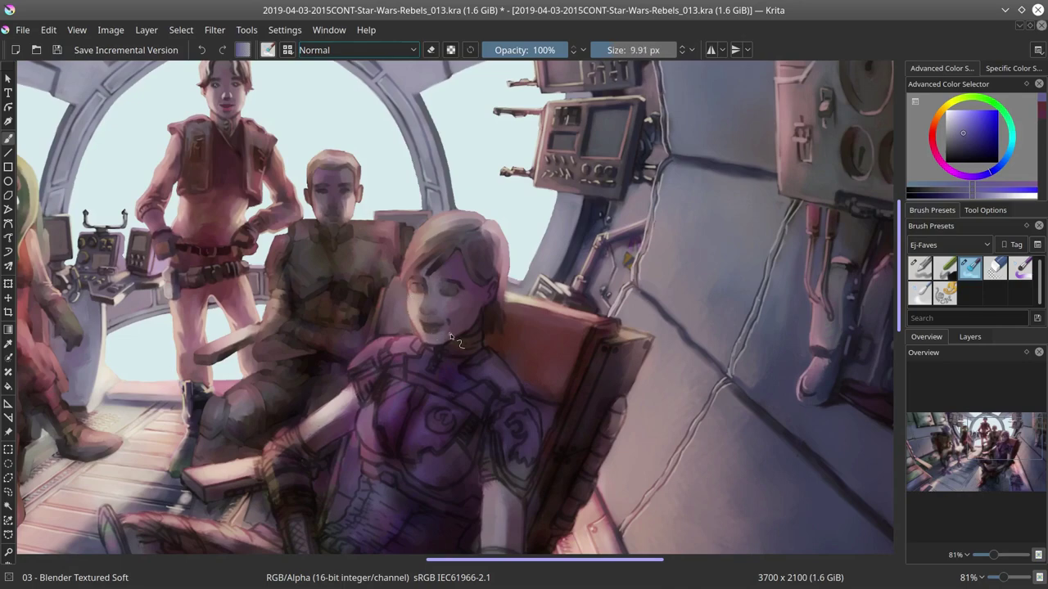
{"action": "left_click_drag", "start_coordinate": [482, 295], "coordinate": [462, 250]}
{"action": "key", "text": "bracketright"}
{"action": "key", "text": "bracketright"}
{"action": "key", "text": "bracketright"}
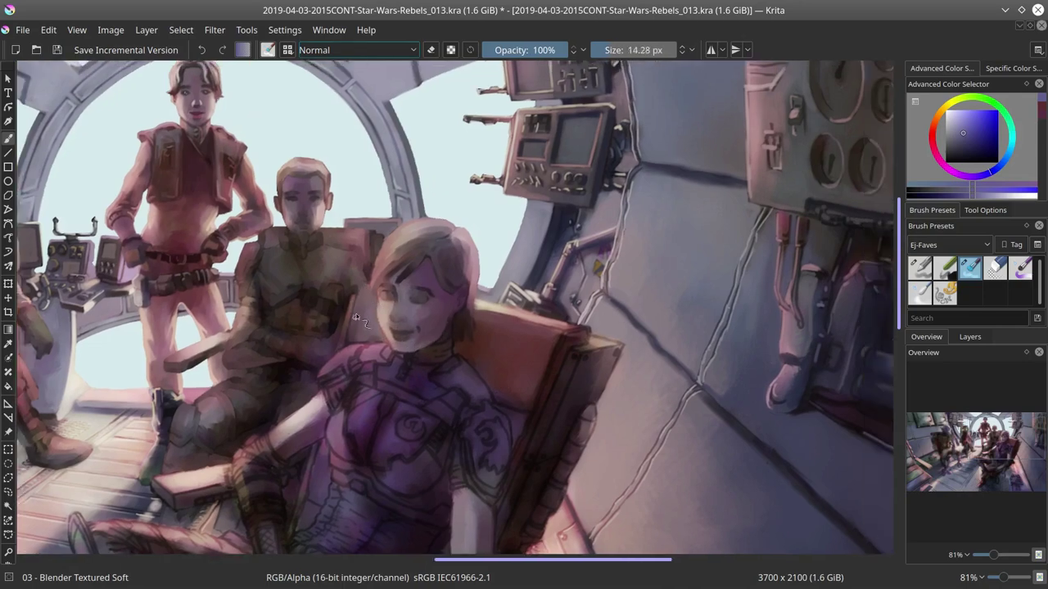
{"action": "key", "text": "ctrl+s"}
Step: Shade the seated figure's raised thigh with soft Blender Textured Soft strokes, then save
{"action": "left_click_drag", "start_coordinate": [476, 366], "coordinate": [477, 305]}
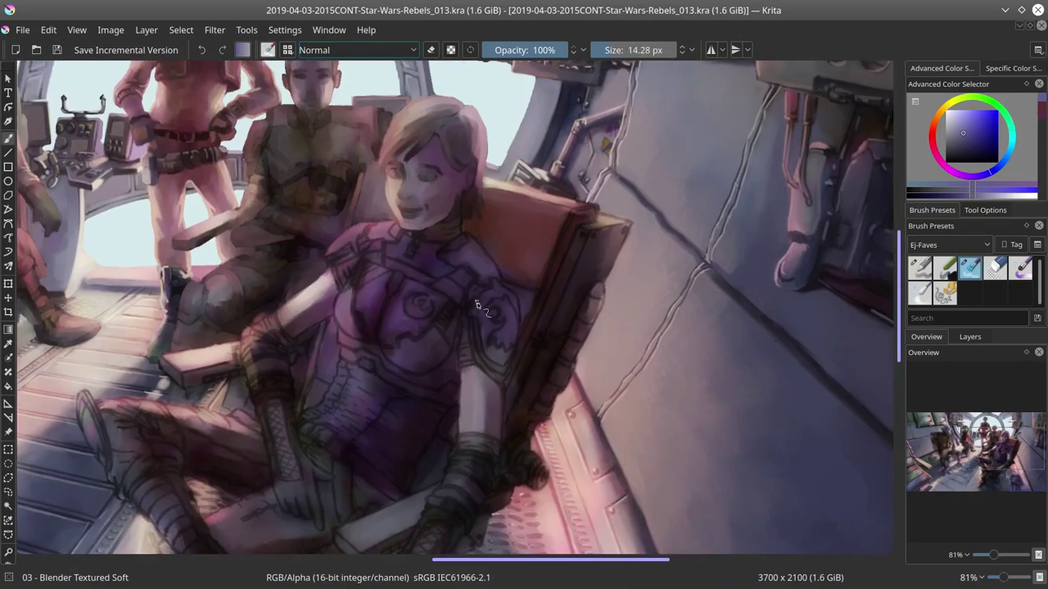
{"action": "left_click_drag", "start_coordinate": [350, 287], "coordinate": [291, 309]}
{"action": "left_click_drag", "start_coordinate": [336, 262], "coordinate": [362, 247]}
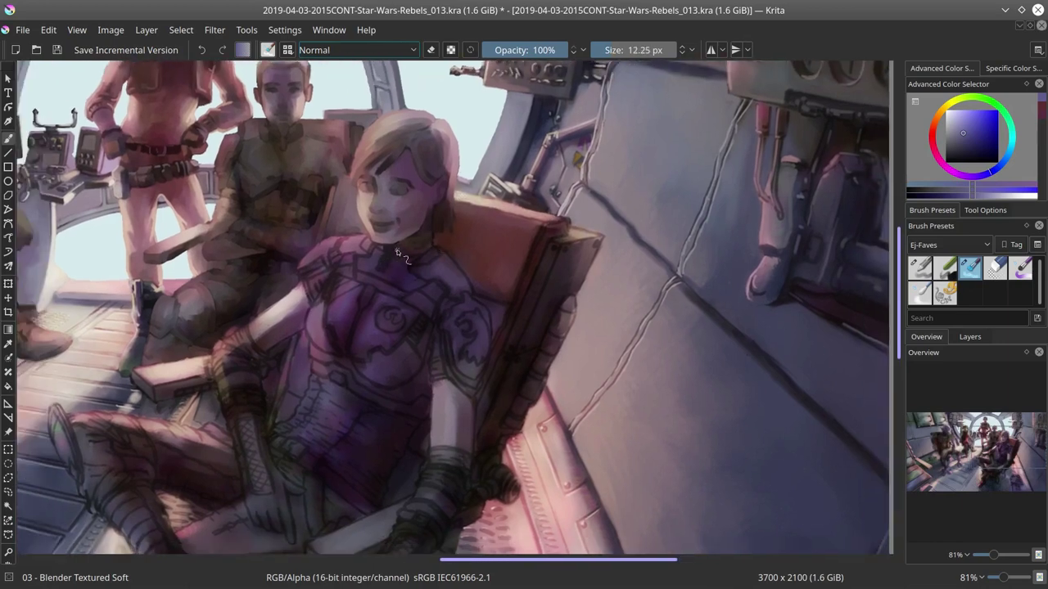
{"action": "key", "text": "bracketleft"}
{"action": "key", "text": "bracketleft"}
{"action": "key", "text": "bracketleft"}
{"action": "key", "text": "bracketright"}
{"action": "left_click_drag", "start_coordinate": [295, 379], "coordinate": [222, 398]}
{"action": "key", "text": "bracketright"}
{"action": "key", "text": "bracketright"}
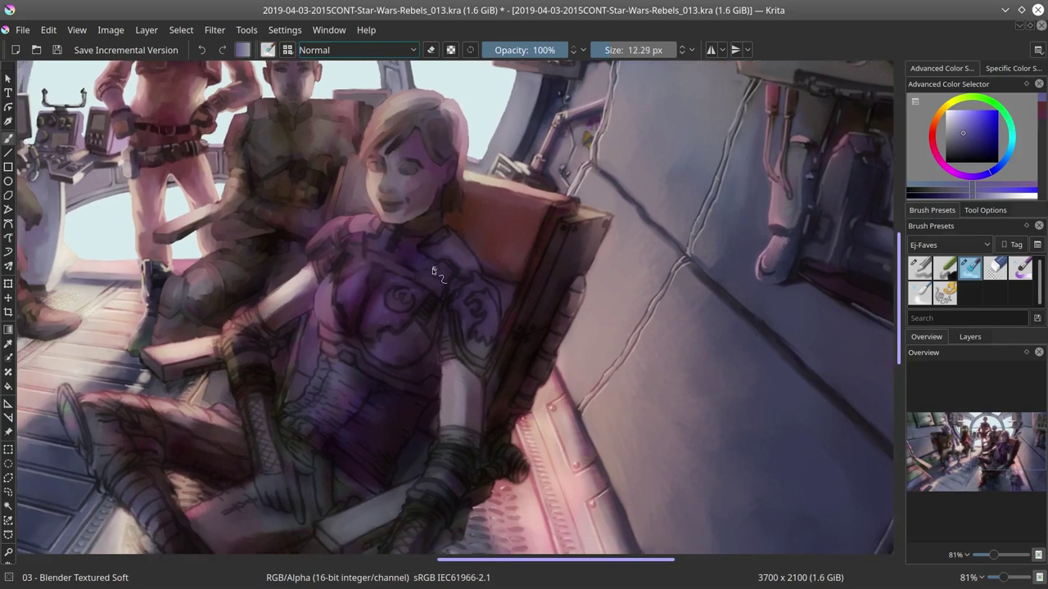
{"action": "key", "text": "bracketright"}
{"action": "key", "text": "bracketright"}
{"action": "key", "text": "bracketright"}
{"action": "key", "text": "bracketright"}
{"action": "key", "text": "bracketright"}
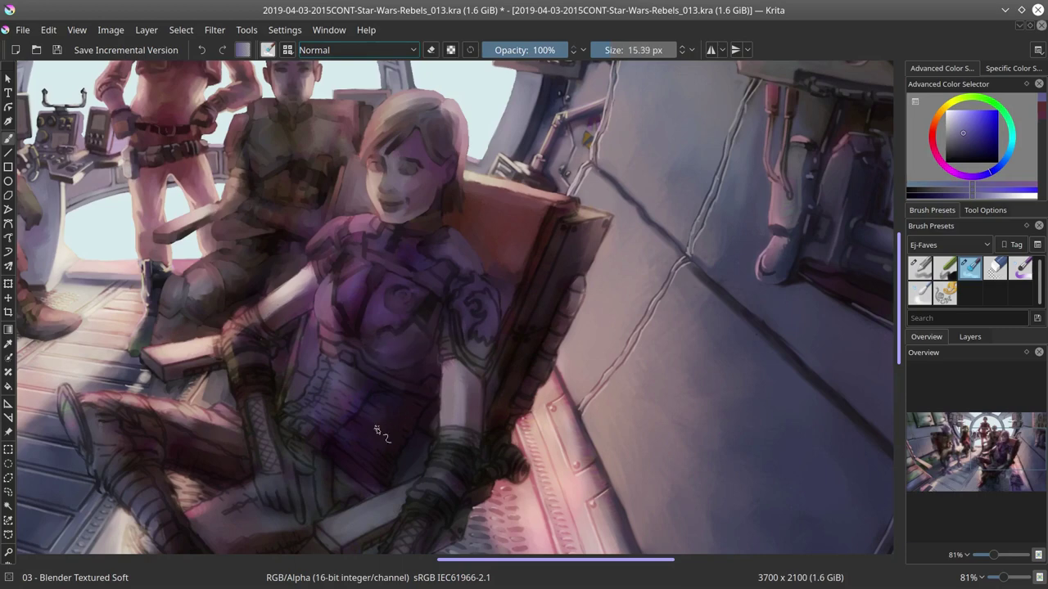
{"action": "key", "text": "bracketleft"}
{"action": "key", "text": "bracketleft"}
{"action": "key", "text": "bracketright"}
{"action": "key", "text": "bracketright"}
{"action": "key", "text": "bracketright"}
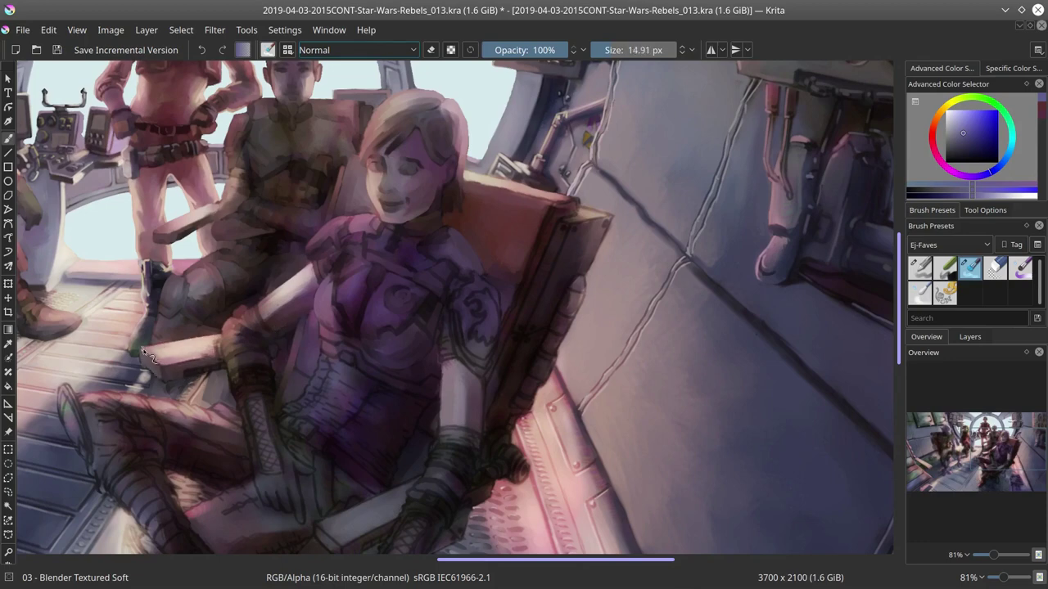
{"action": "scroll", "coordinate": [217, 341], "scroll_direction": "down", "scroll_amount": 2}
{"action": "key", "text": "ctrl+s"}
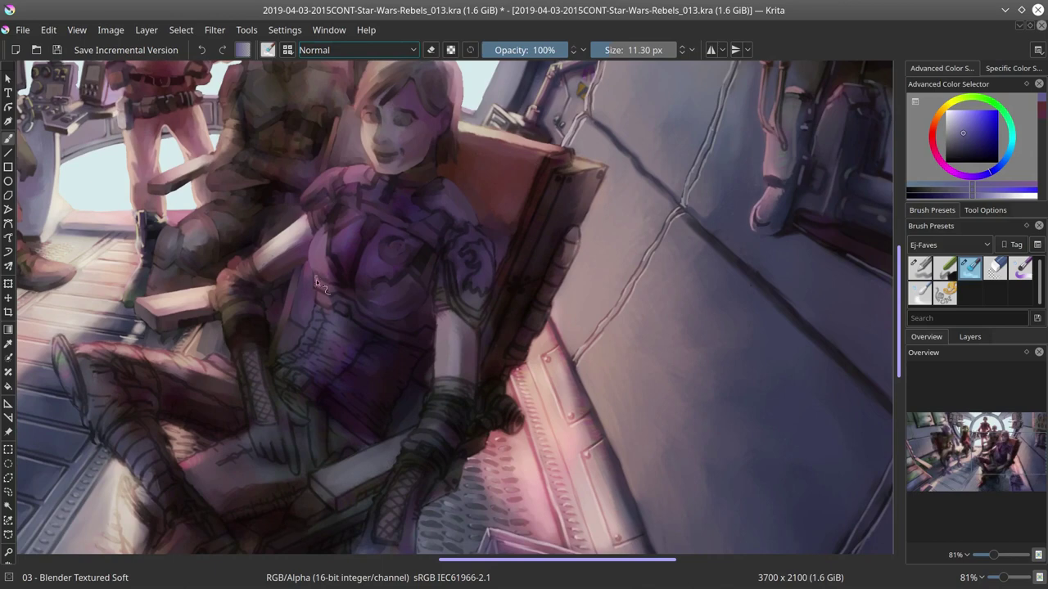
Step: Paint a dark soft stroke along the chair's edge beside the thigh
{"action": "scroll", "coordinate": [404, 342], "scroll_direction": "down", "scroll_amount": 1}
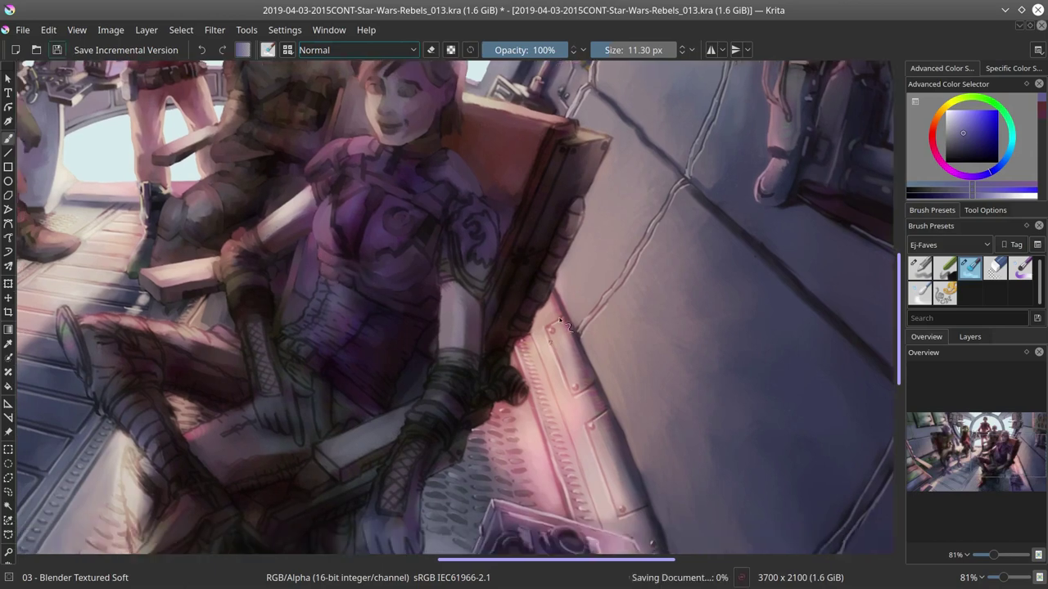
{"action": "scroll", "coordinate": [425, 352], "scroll_direction": "up", "scroll_amount": 3}
{"action": "key", "text": "]"}
{"action": "key", "text": "]"}
{"action": "scroll", "coordinate": [459, 344], "scroll_direction": "up", "scroll_amount": 1}
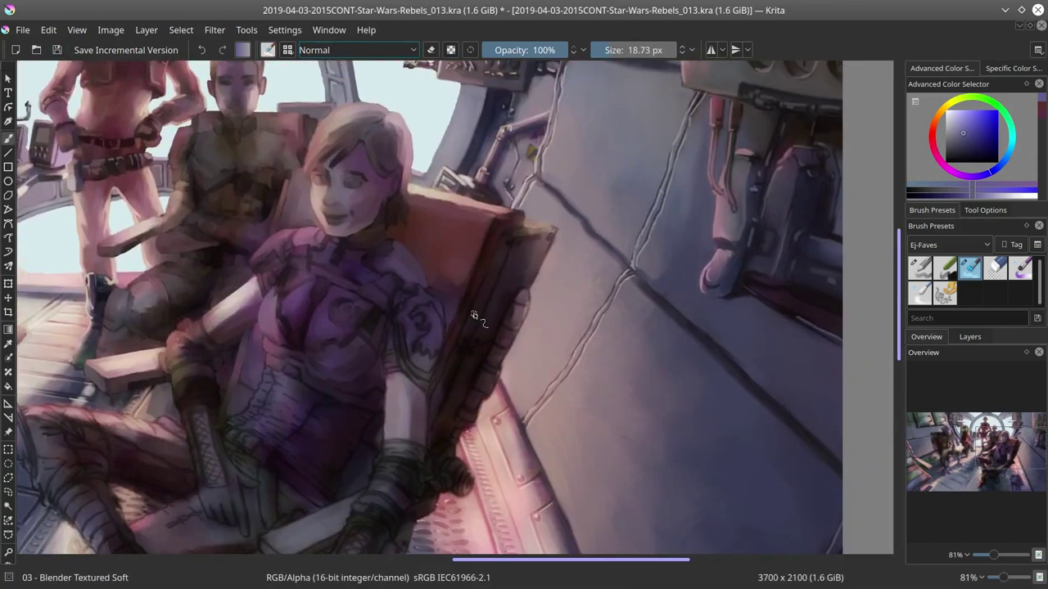
{"action": "key", "text": "]"}
{"action": "key", "text": "]"}
{"action": "scroll", "coordinate": [558, 202], "scroll_direction": "down", "scroll_amount": 2}
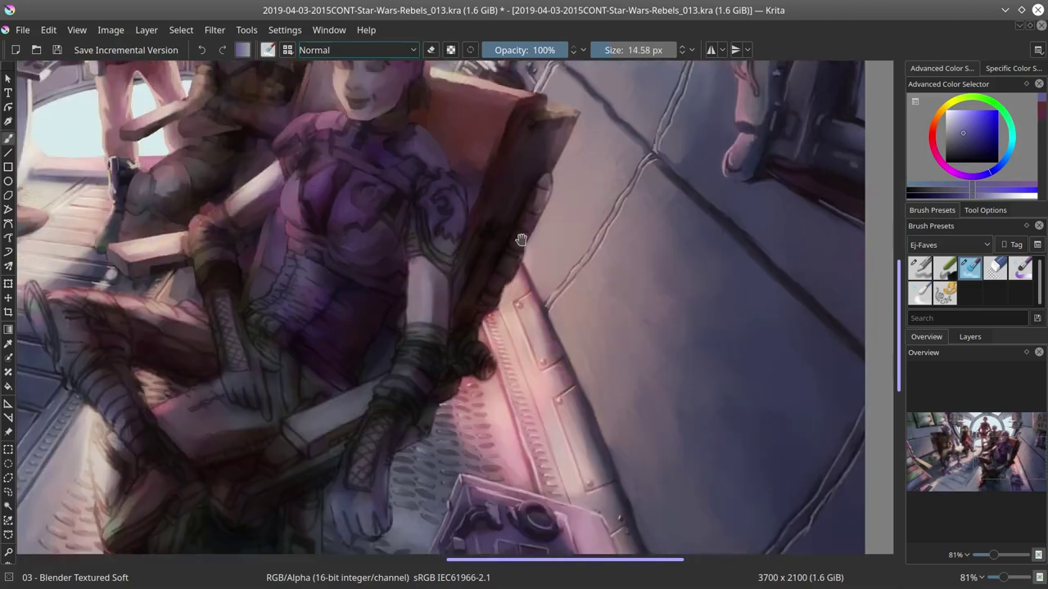
{"action": "left_click_drag", "start_coordinate": [544, 196], "coordinate": [486, 290]}
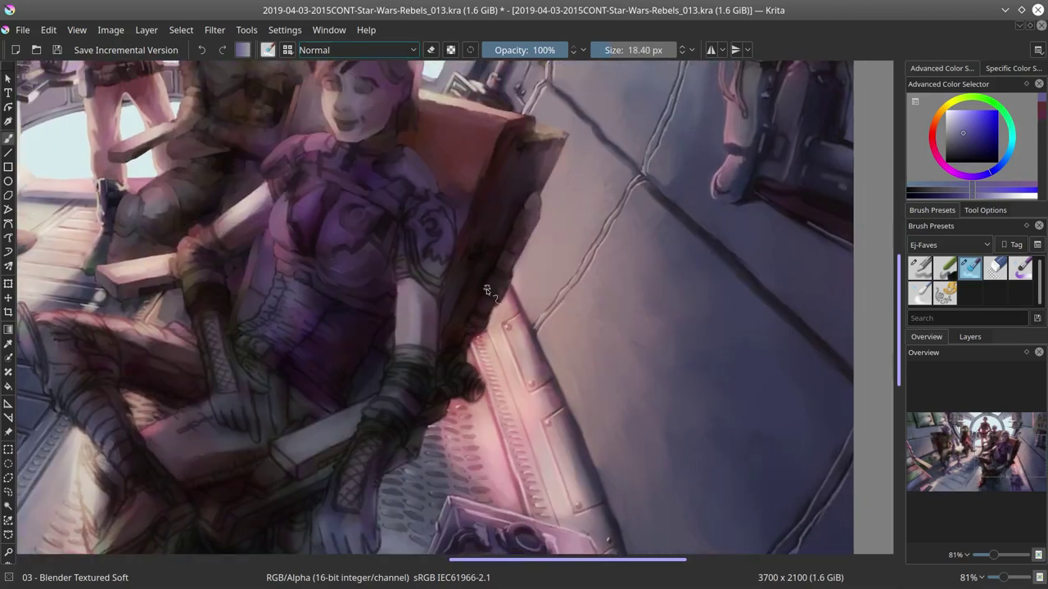
{"action": "key", "text": "]"}
{"action": "key", "text": "]"}
Step: Shade the figure's lap and the chair base, saving progress
{"action": "mouse_move", "coordinate": [467, 395]}
{"action": "left_mouse_down"}
{"action": "mouse_move", "coordinate": [455, 283]}
{"action": "mouse_move", "coordinate": [446, 270]}
{"action": "mouse_move", "coordinate": [436, 282]}
{"action": "left_mouse_up"}
{"action": "key", "text": "["}
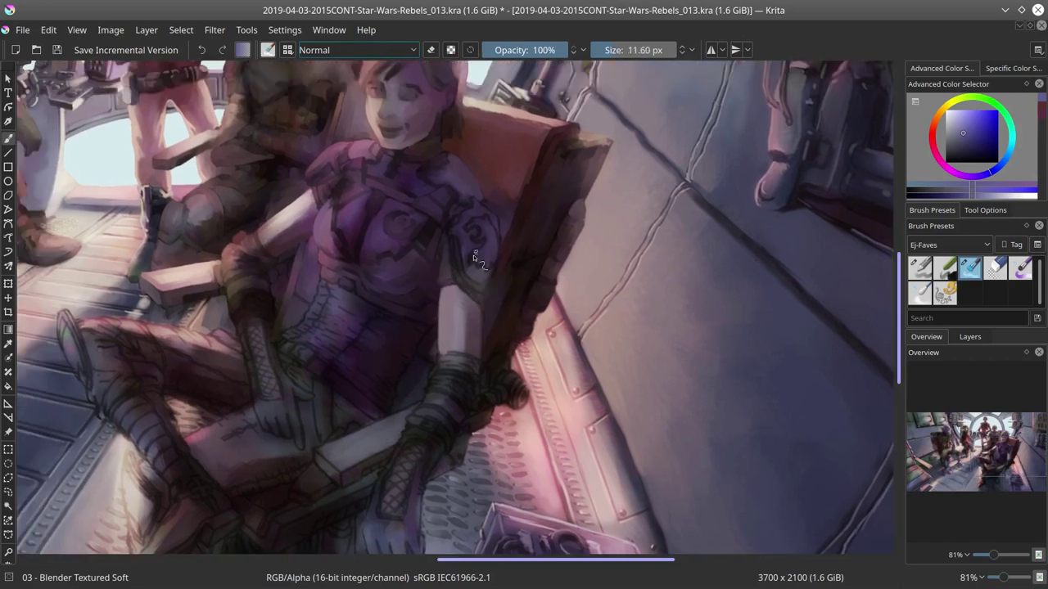
{"action": "key", "text": "["}
{"action": "left_click_drag", "start_coordinate": [445, 358], "coordinate": [452, 303]}
{"action": "key", "text": "ctrl+s"}
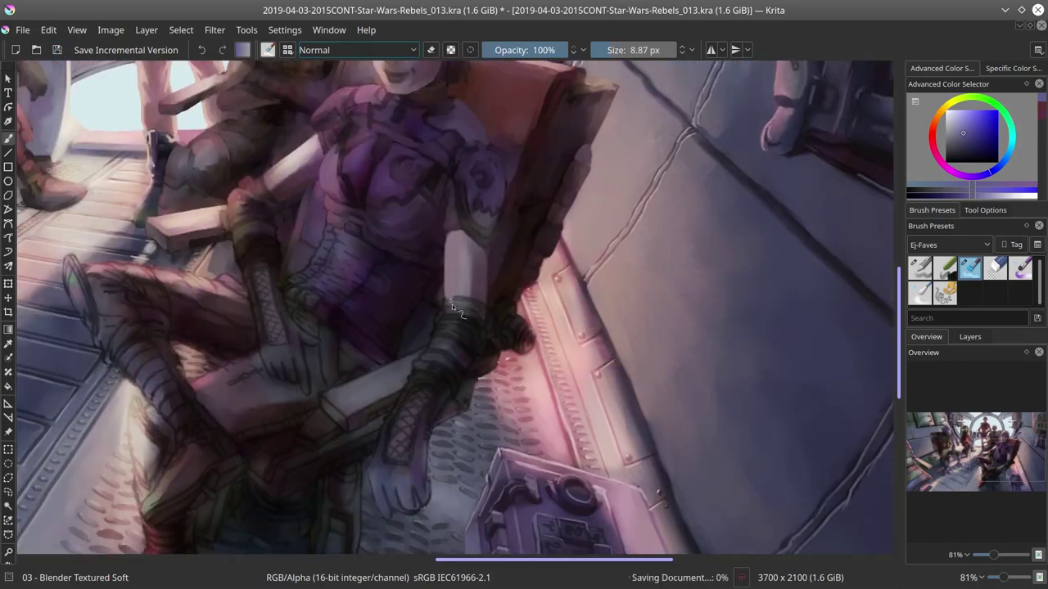
{"action": "key", "text": "]"}
{"action": "key", "text": "]"}
{"action": "key", "text": "]"}
{"action": "key", "text": "]"}
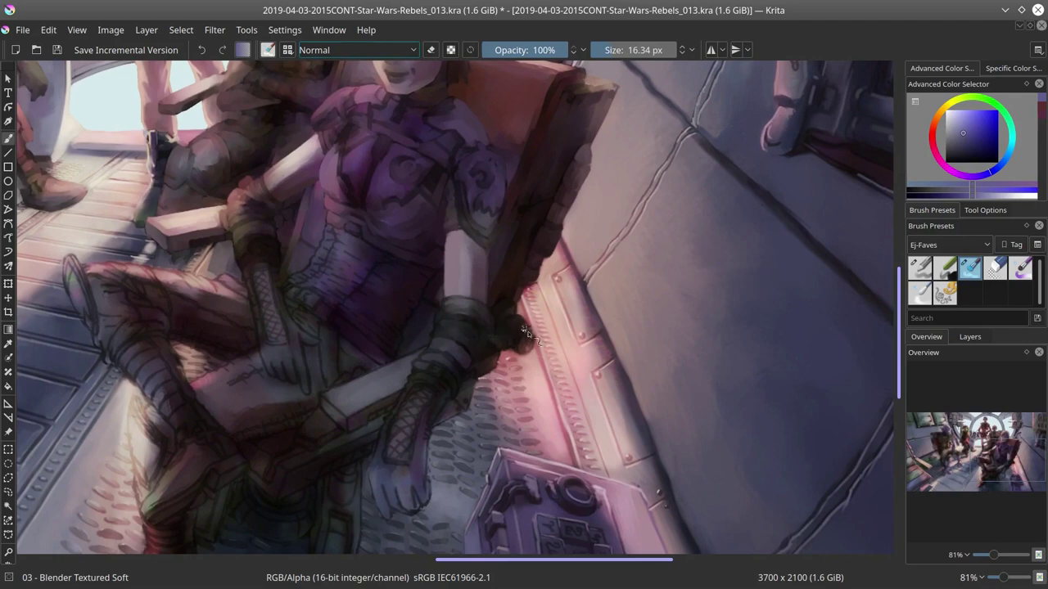
{"action": "left_click", "coordinate": [57, 54]}
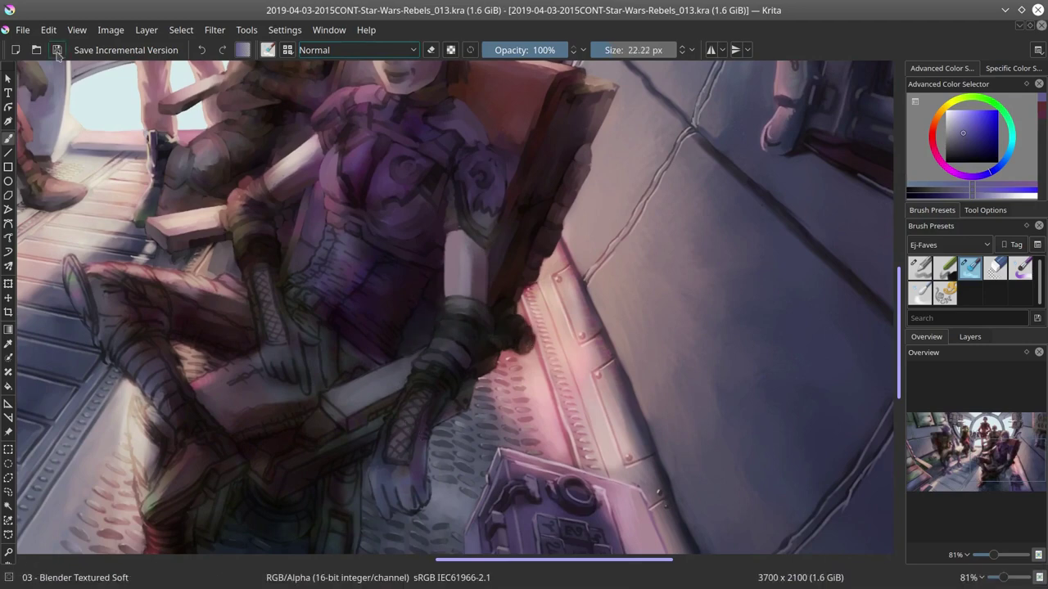
{"action": "key", "text": "["}
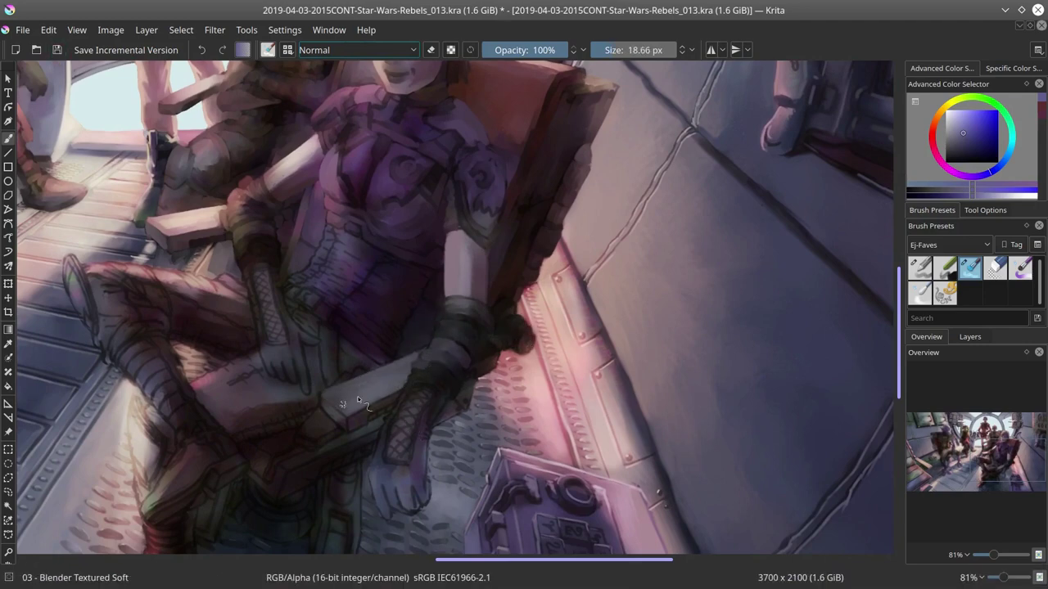
{"action": "key", "text": "ctrl+s"}
Step: Check the whole painting, add darker shading on the knee, then switch to Basic-4 Flow Opacity
{"action": "key", "text": "minus"}
{"action": "key", "text": "minus"}
{"action": "key", "text": "minus"}
{"action": "key", "text": "minus"}
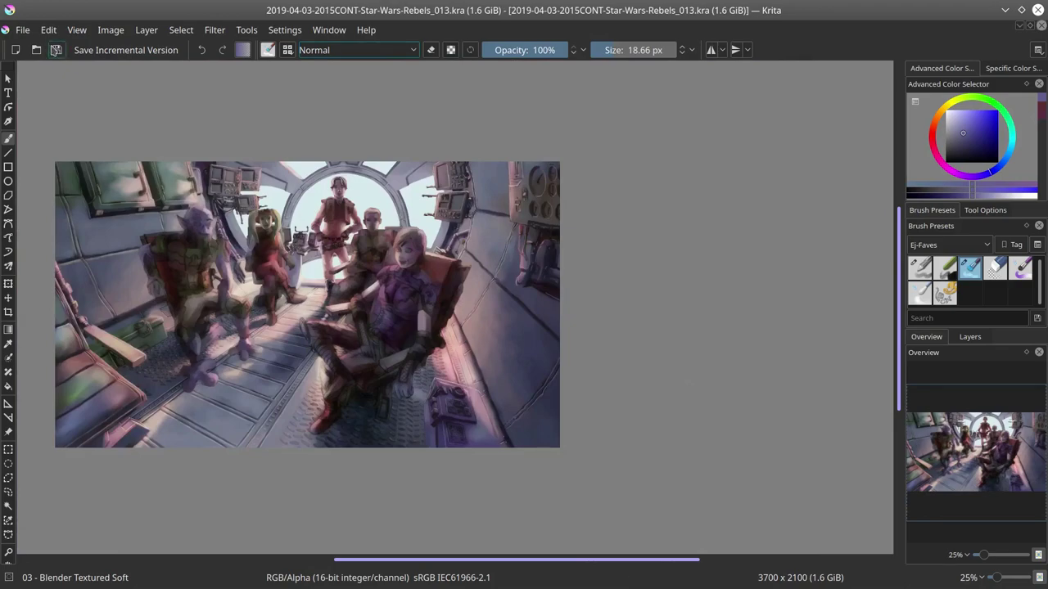
{"action": "key", "text": "plus"}
{"action": "key", "text": "plus"}
{"action": "key", "text": "plus"}
{"action": "key", "text": "plus"}
{"action": "key", "text": "bracketleft"}
{"action": "key", "text": "bracketleft"}
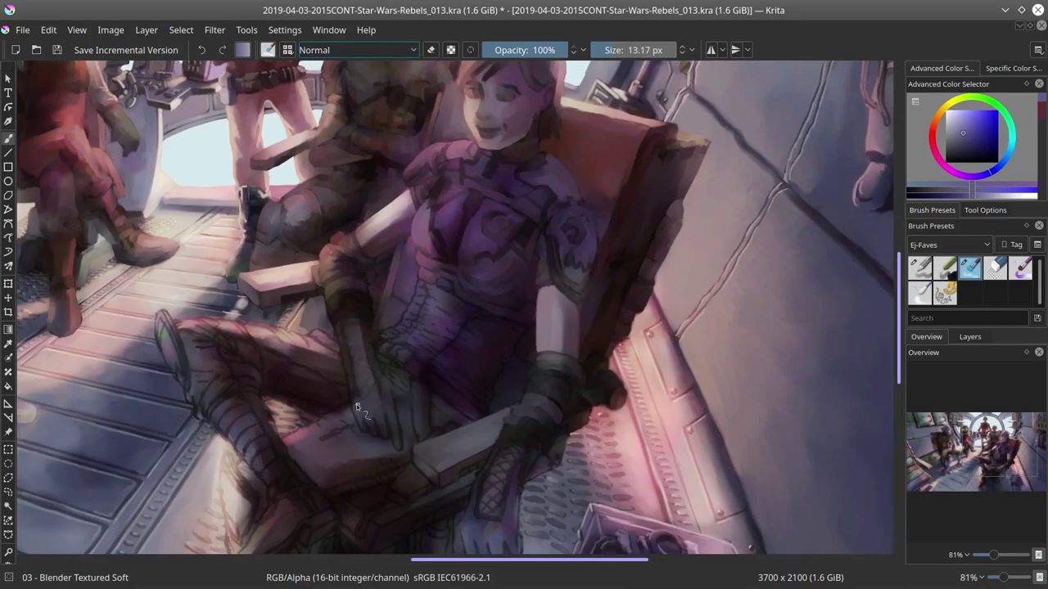
{"action": "key", "text": "bracketleft"}
{"action": "scroll", "coordinate": [521, 399], "scroll_direction": "down", "scroll_amount": 1}
{"action": "key", "text": "bracketright"}
{"action": "key", "text": "bracketright"}
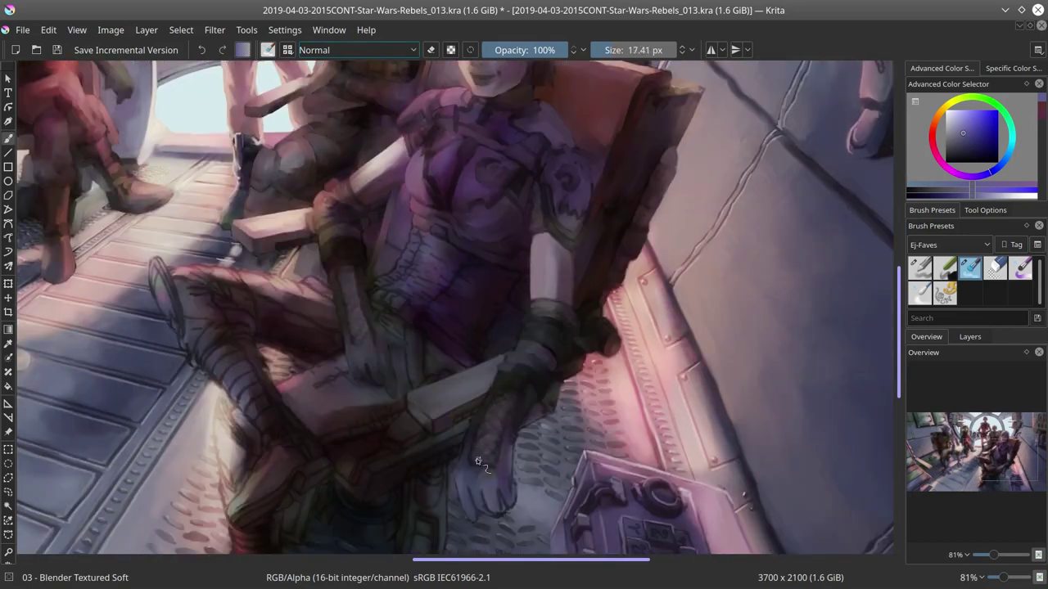
{"action": "key", "text": "bracketleft"}
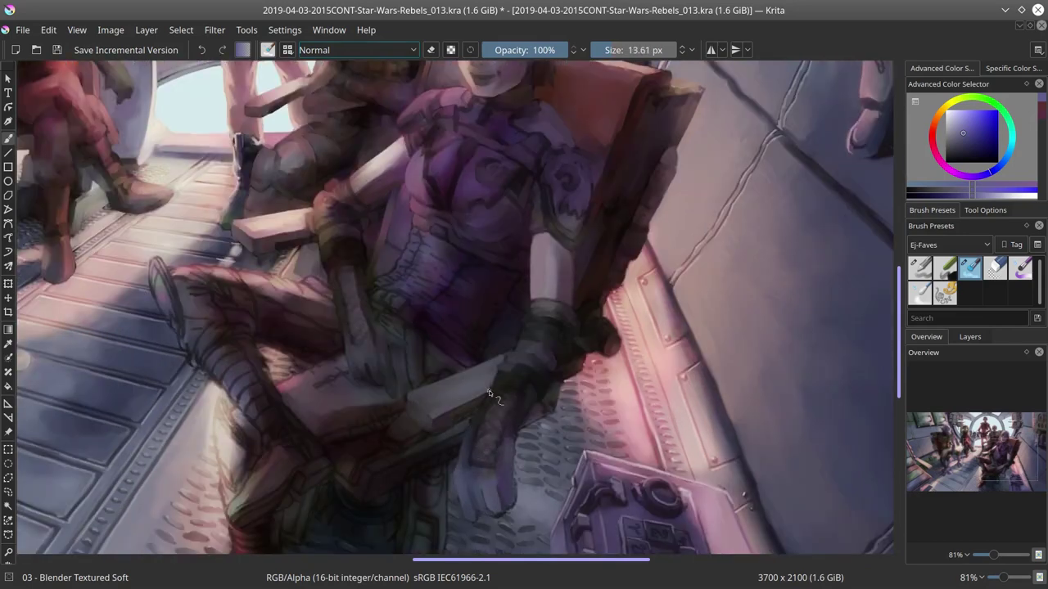
{"action": "key", "text": "ctrl+s"}
{"action": "key", "text": "bracketright"}
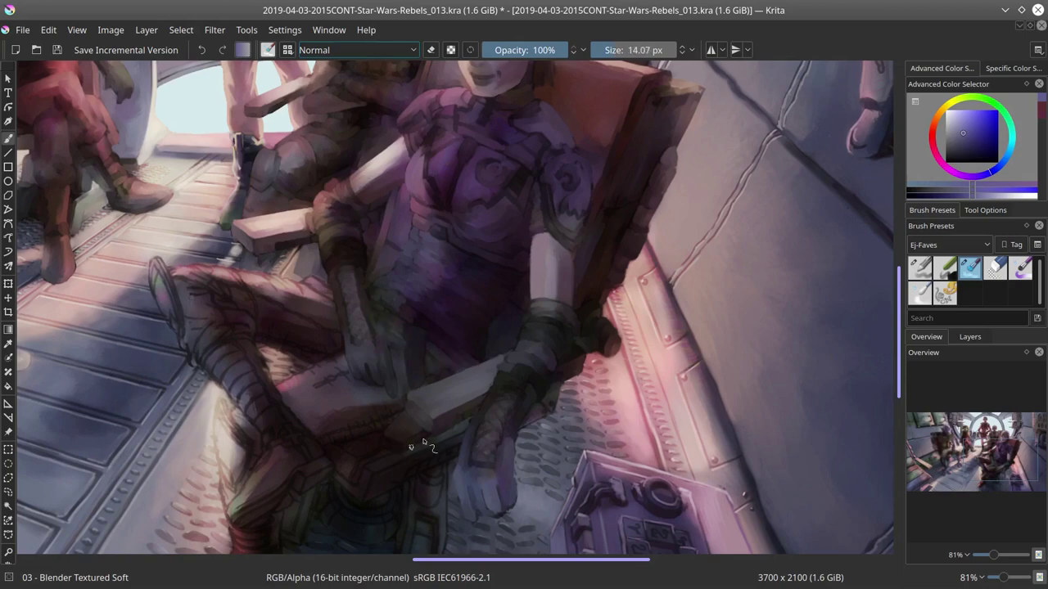
{"action": "key", "text": "ctrl+s"}
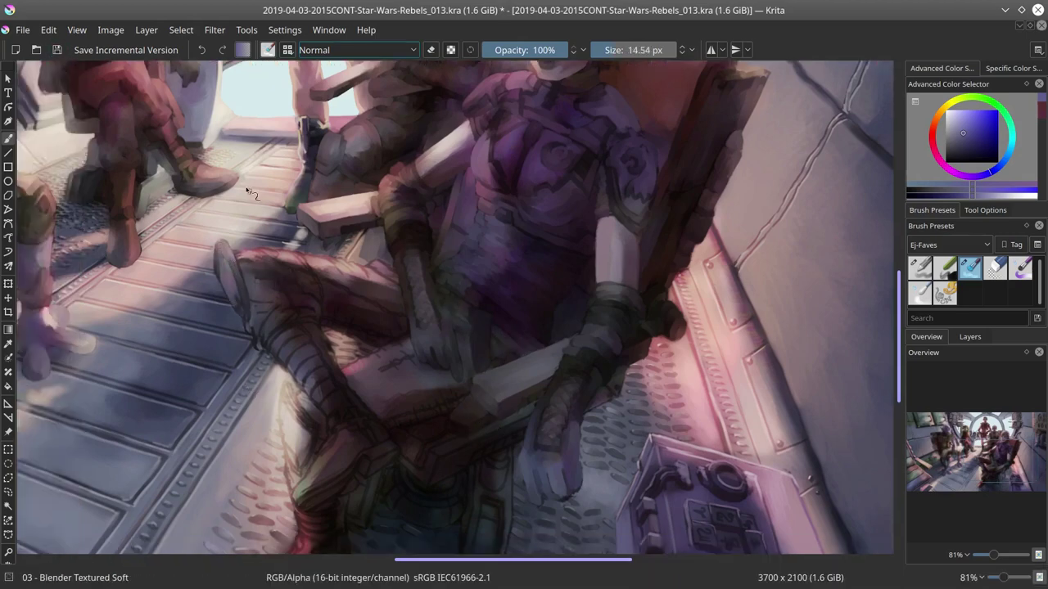
{"action": "key", "text": "bracketright"}
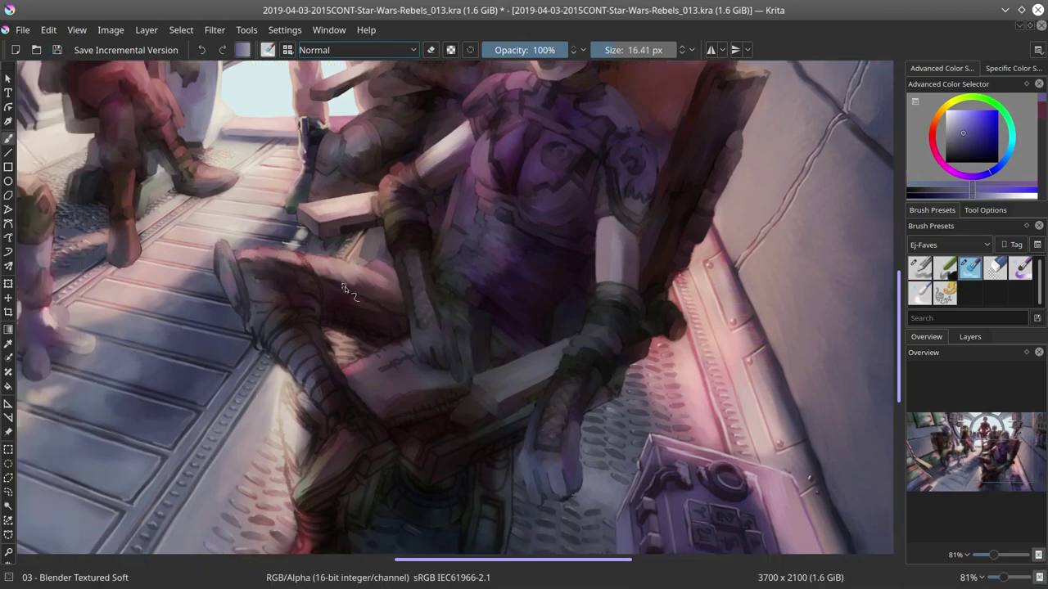
{"action": "key", "text": "bracketleft"}
{"action": "key", "text": "bracketleft"}
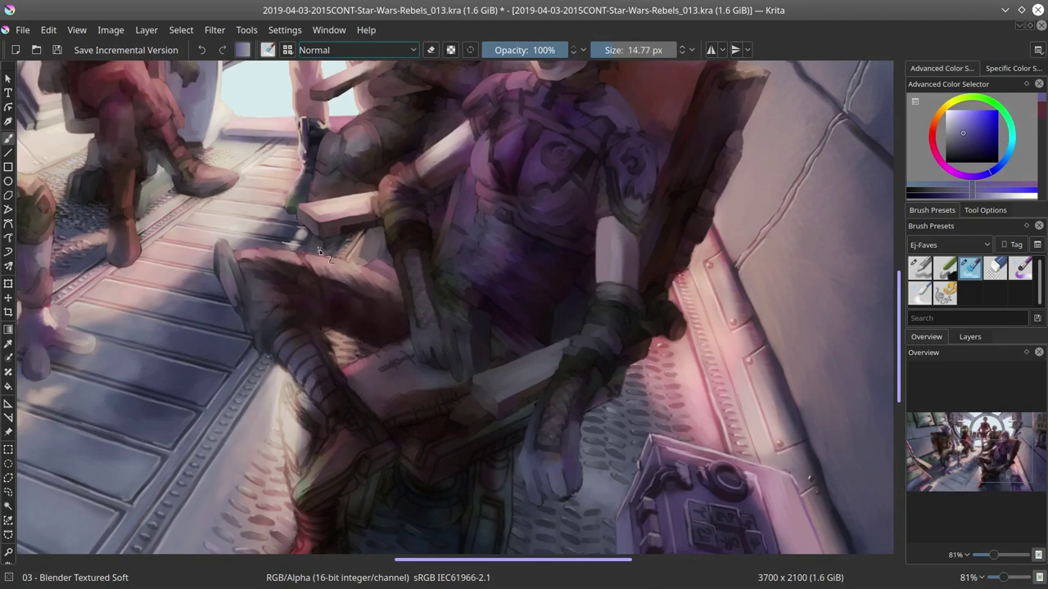
{"action": "key", "text": "slash"}
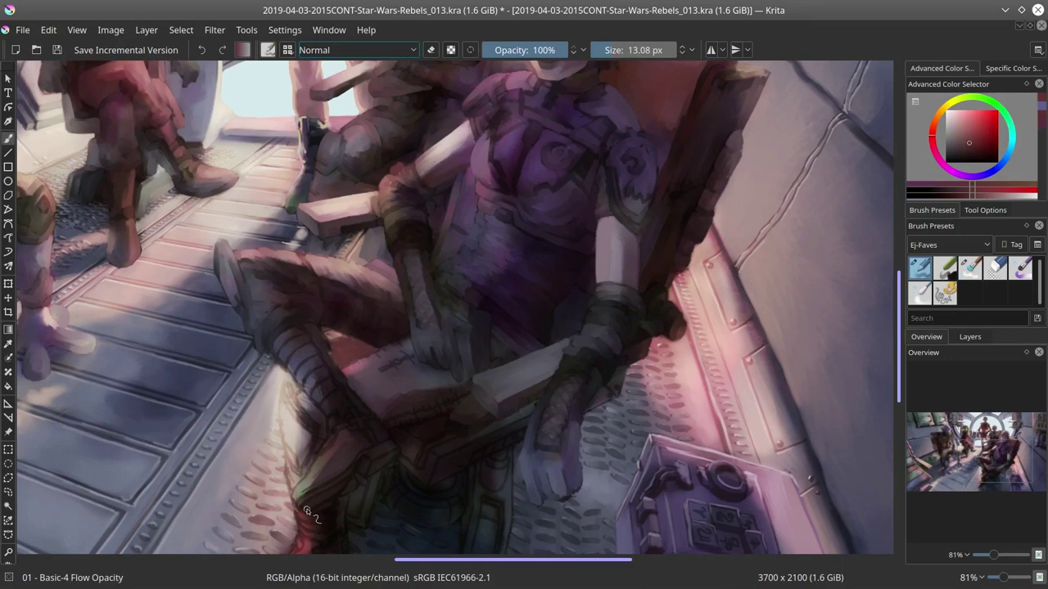
{"action": "key", "text": "bracketleft"}
{"action": "key", "text": "bracketleft"}
{"action": "key", "text": "bracketleft"}
{"action": "key", "text": "bracketleft"}
Step: Sample a colour and paint lighter tones on the lower leg with the textured soft brush
{"action": "left_click", "coordinate": [363, 345], "text": "ctrl"}
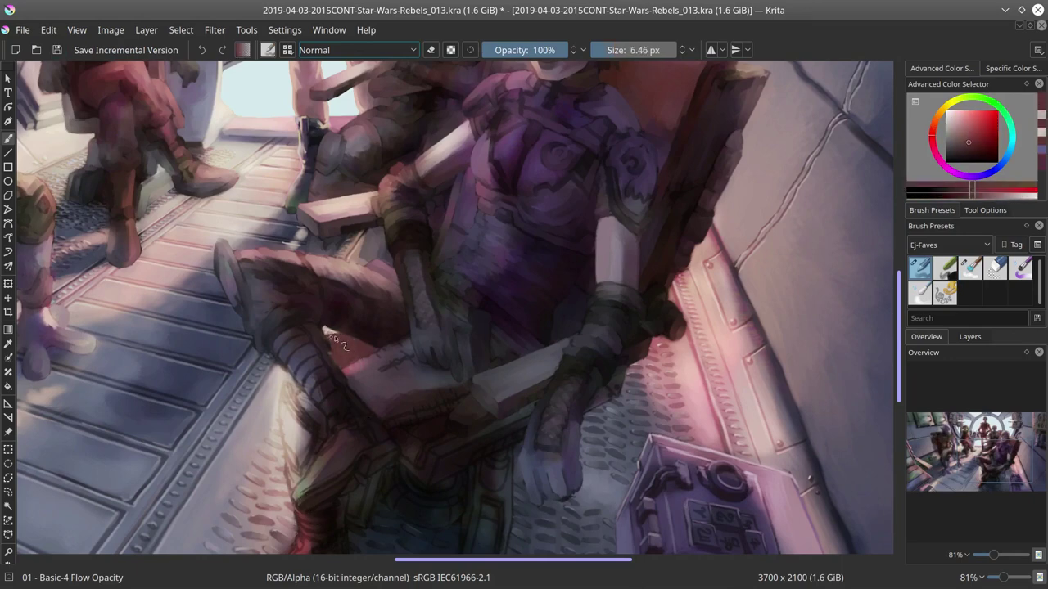
{"action": "key", "text": "ctrl+s"}
{"action": "key", "text": "slash"}
{"action": "mouse_move", "coordinate": [333, 339]}
{"action": "left_mouse_down"}
{"action": "mouse_move", "coordinate": [315, 279]}
{"action": "mouse_move", "coordinate": [315, 305]}
{"action": "mouse_move", "coordinate": [334, 333]}
{"action": "left_mouse_up"}
{"action": "left_click_drag", "start_coordinate": [321, 369], "coordinate": [304, 412]}
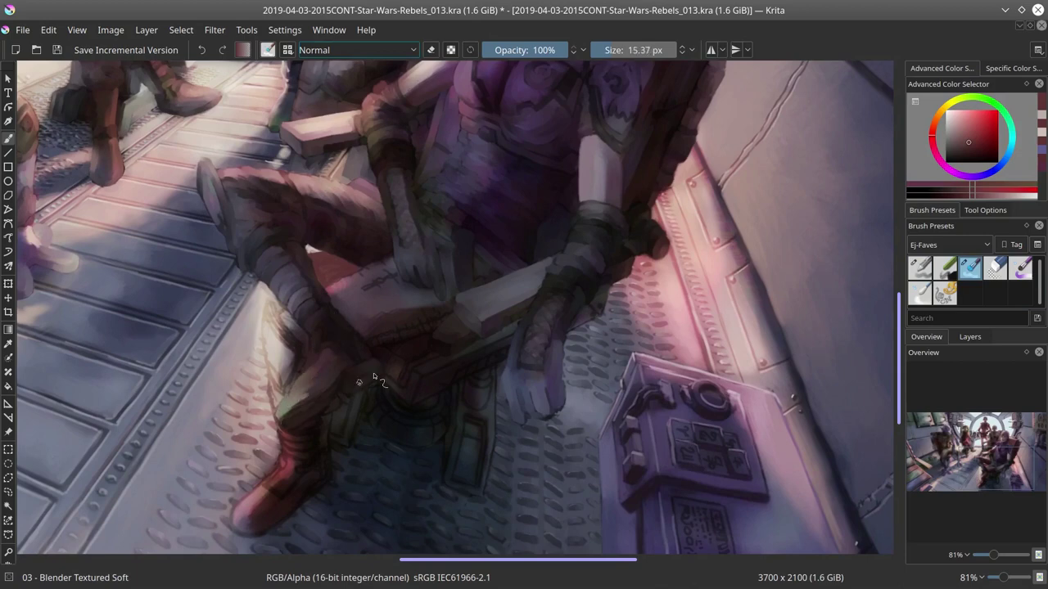
{"action": "key", "text": "bracketright"}
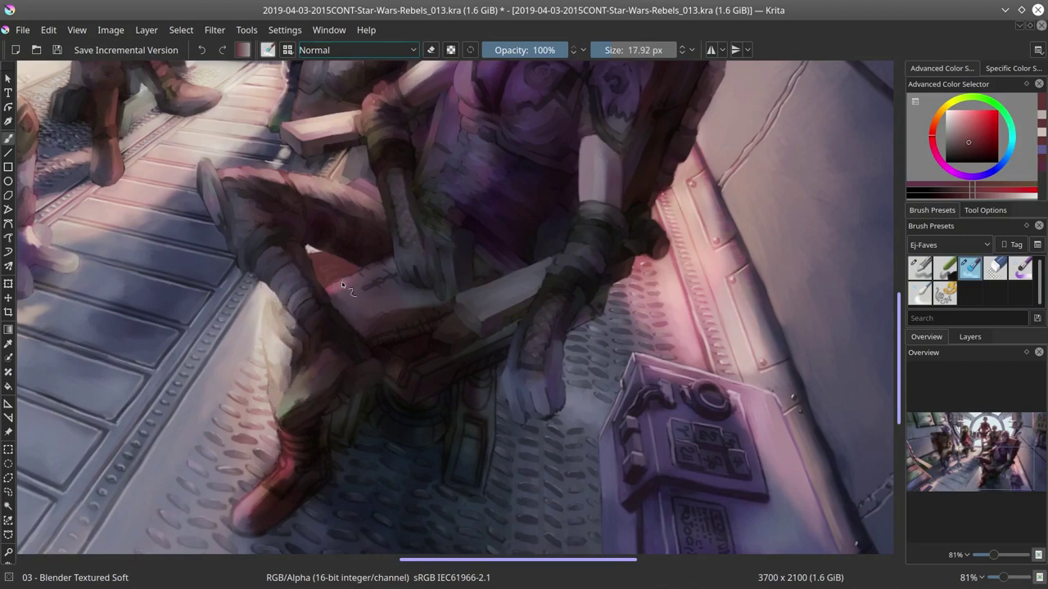
{"action": "key", "text": "ctrl+s"}
Step: Darken the table top with broad strokes and save
{"action": "key", "text": "bracketright"}
{"action": "key", "text": "bracketright"}
{"action": "key", "text": "bracketright"}
{"action": "left_click_drag", "start_coordinate": [364, 313], "coordinate": [442, 305]}
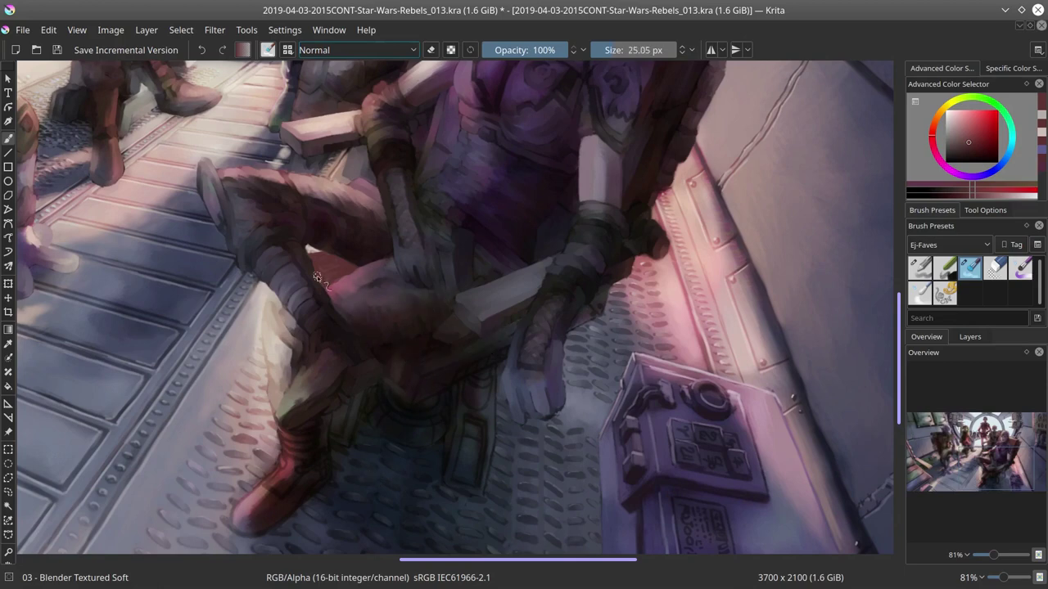
{"action": "left_click", "coordinate": [58, 51]}
{"action": "key", "text": "bracketleft"}
{"action": "key", "text": "bracketleft"}
{"action": "key", "text": "bracketleft"}
Step: Enlarge the brush, repaint the lower leg down to the boot tip, then save and fit the view
{"action": "left_click_drag", "start_coordinate": [490, 410], "coordinate": [489, 446]}
{"action": "left_click_drag", "start_coordinate": [504, 404], "coordinate": [475, 495]}
{"action": "mouse_move", "coordinate": [346, 409]}
{"action": "left_mouse_down"}
{"action": "mouse_move", "coordinate": [274, 389]}
{"action": "mouse_move", "coordinate": [310, 448]}
{"action": "mouse_move", "coordinate": [281, 460]}
{"action": "mouse_move", "coordinate": [245, 510]}
{"action": "mouse_move", "coordinate": [320, 458]}
{"action": "mouse_move", "coordinate": [262, 519]}
{"action": "mouse_move", "coordinate": [299, 507]}
{"action": "mouse_move", "coordinate": [266, 527]}
{"action": "left_mouse_up"}
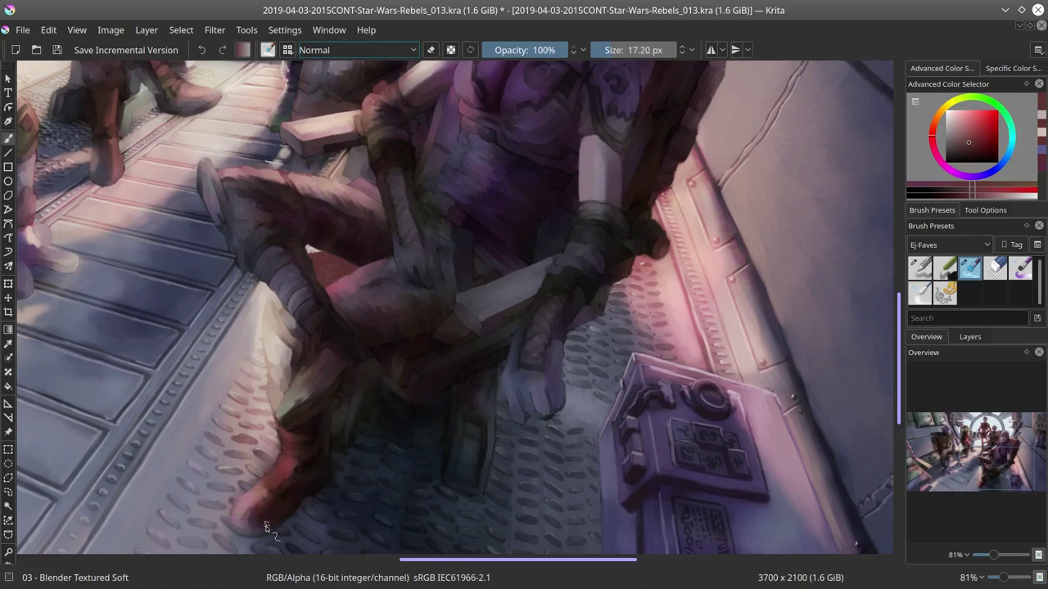
{"action": "key", "text": "2"}
{"action": "key", "text": "ctrl+s"}
{"action": "scroll", "coordinate": [312, 254], "scroll_direction": "down", "scroll_amount": 3}
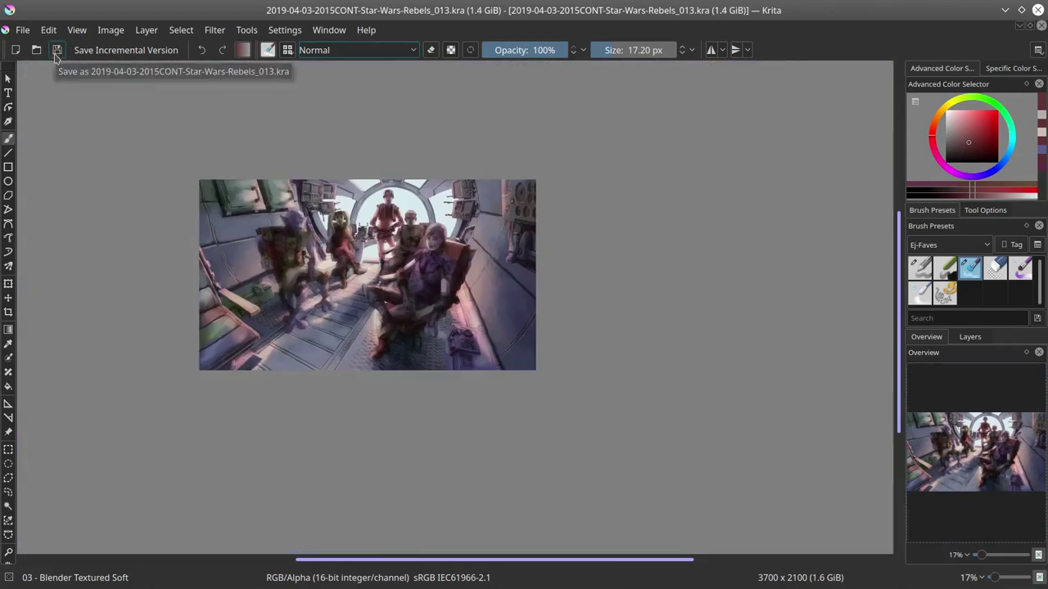
Step: Switch to Basic-4 Flow Opacity and sample green and dark pink tones from the faces
{"action": "key", "text": "2"}
{"action": "key", "text": "slash"}
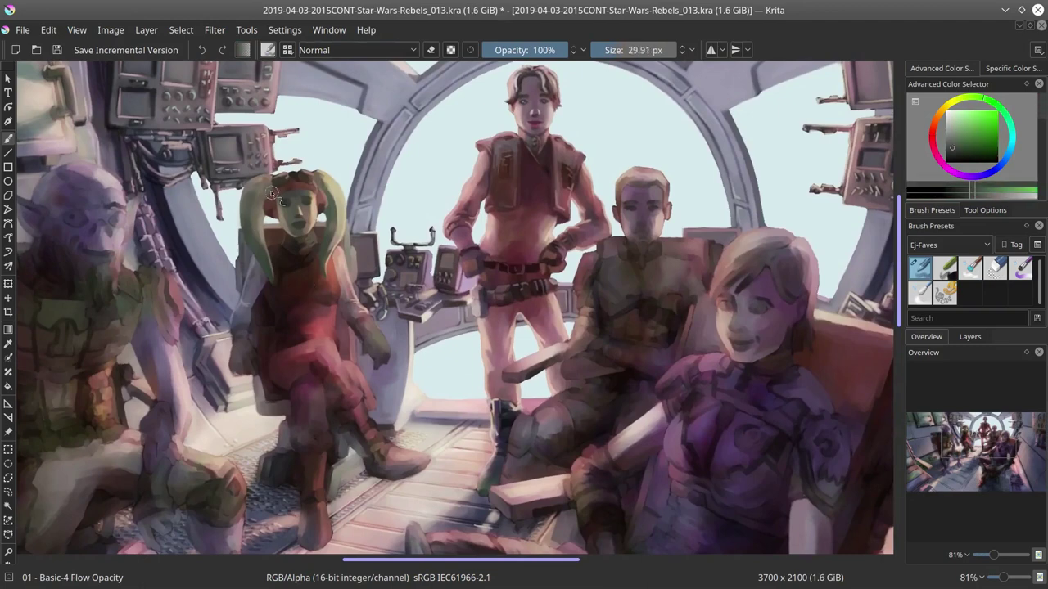
{"action": "left_click_drag", "start_coordinate": [274, 196], "coordinate": [246, 196], "text": "shift"}
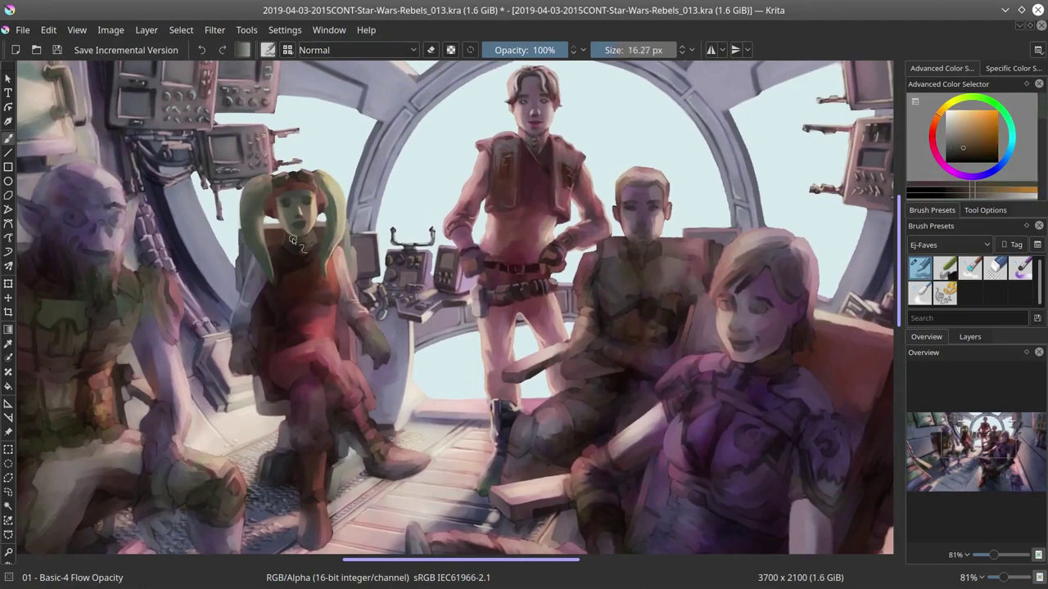
{"action": "left_click", "coordinate": [321, 191], "text": "ctrl"}
{"action": "left_click", "coordinate": [321, 190], "text": "ctrl"}
{"action": "key", "text": "bracketright"}
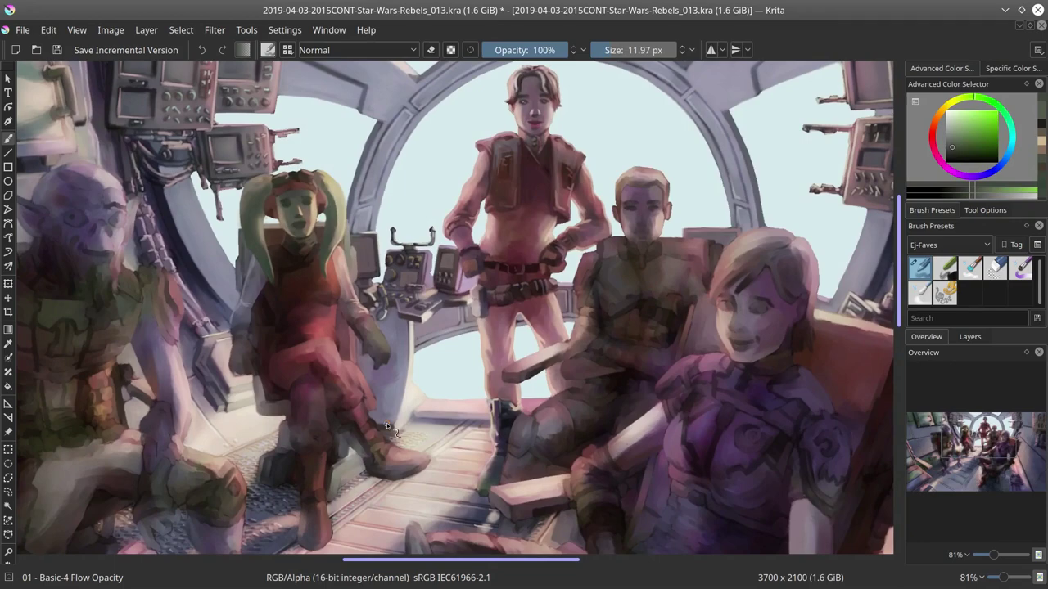
{"action": "left_click", "coordinate": [560, 129], "text": "ctrl"}
{"action": "key", "text": "bracketleft"}
{"action": "left_click", "coordinate": [532, 108], "text": "ctrl"}
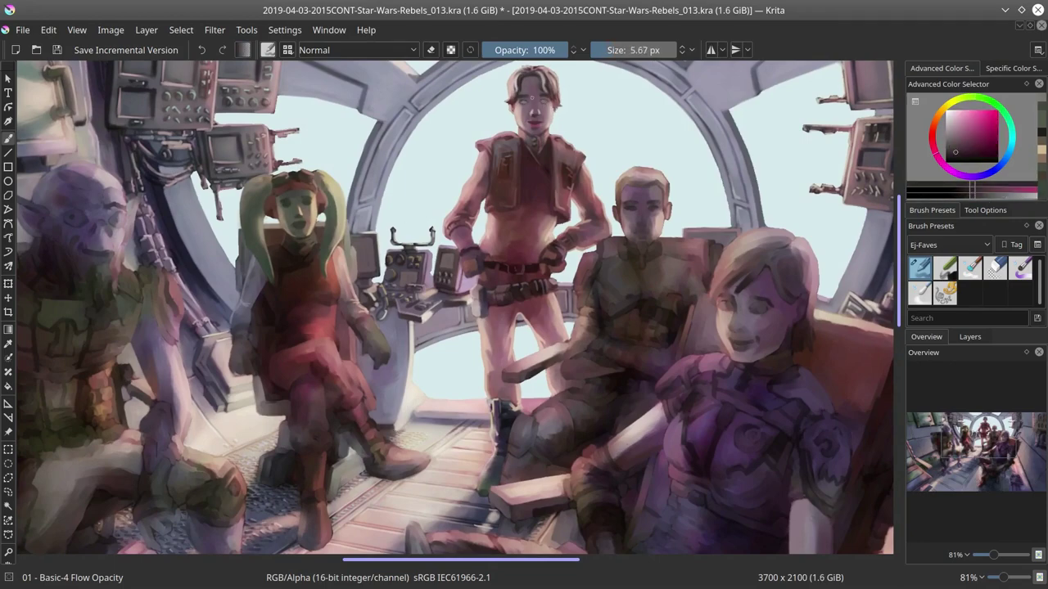
Step: Paint dark pupils into both of the standing young man's eyes and save
{"action": "scroll", "coordinate": [530, 109], "scroll_direction": "up", "scroll_amount": 3}
{"action": "key", "text": "bracketleft"}
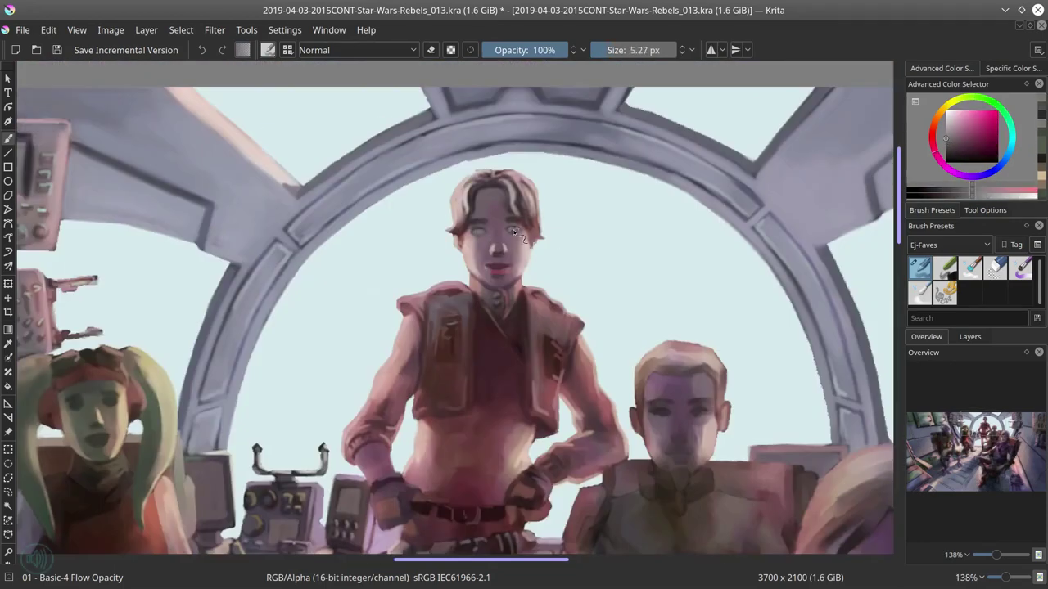
{"action": "left_click", "coordinate": [495, 266], "text": "ctrl"}
{"action": "key", "text": "bracketleft"}
{"action": "left_click", "coordinate": [515, 228]}
{"action": "left_click", "coordinate": [481, 231]}
{"action": "scroll", "coordinate": [481, 231], "scroll_direction": "down", "scroll_amount": 1}
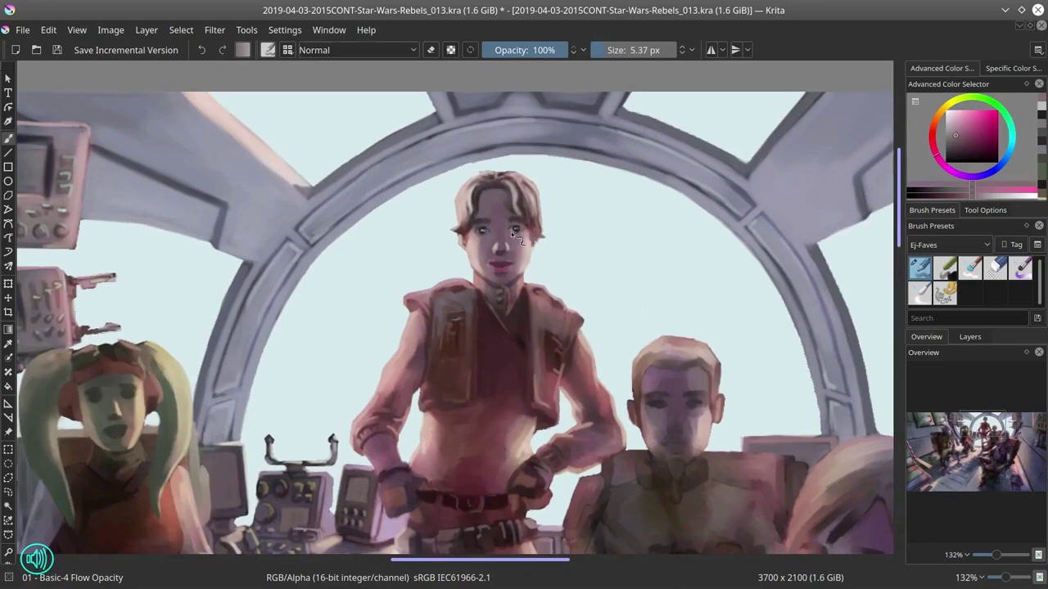
{"action": "left_click", "coordinate": [511, 231]}
{"action": "key", "text": "ctrl+s"}
Step: Touch up the pilot's headgear with dark orange, pinkish red and pale teal strokes
{"action": "left_click", "coordinate": [521, 229], "text": "ctrl"}
{"action": "scroll", "coordinate": [442, 241], "scroll_direction": "down", "scroll_amount": 3}
{"action": "key", "text": "bracketright"}
{"action": "key", "text": "bracketright"}
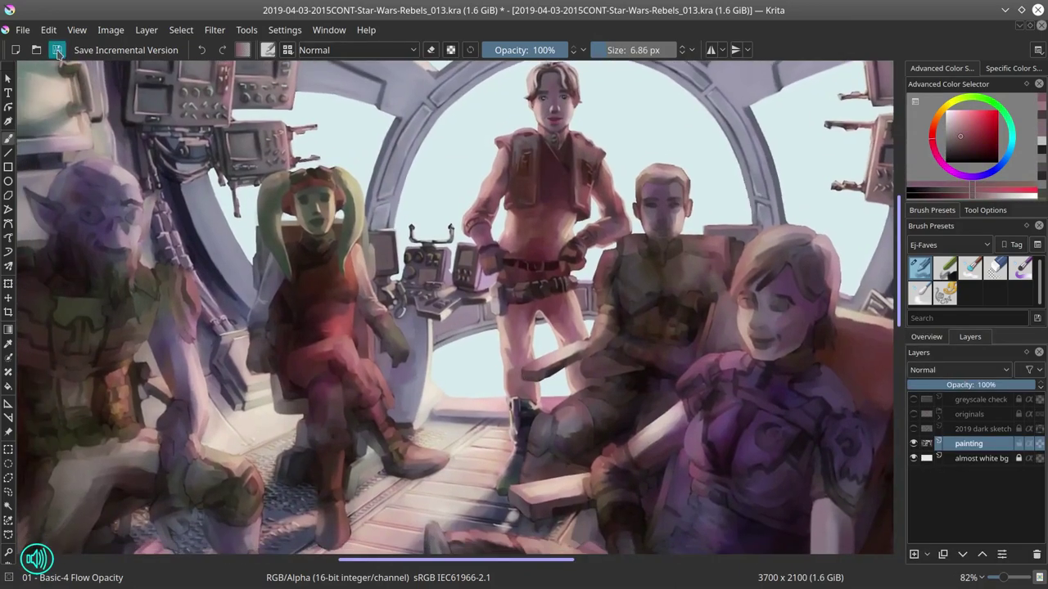
{"action": "key", "text": "bracketleft"}
{"action": "left_click", "coordinate": [340, 197], "text": "ctrl"}
{"action": "left_click", "coordinate": [344, 187], "text": "ctrl"}
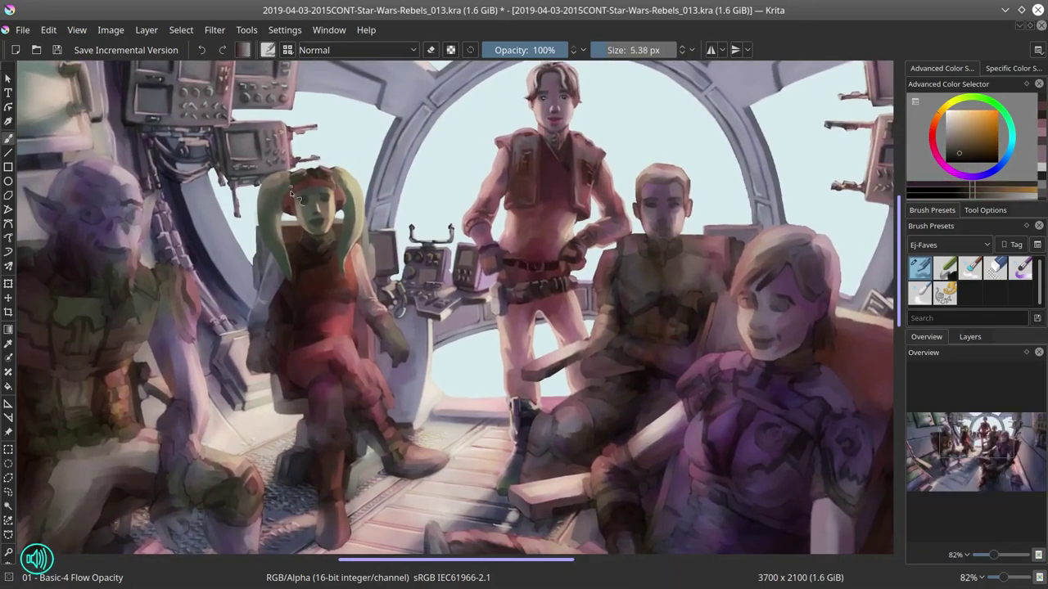
{"action": "left_click", "coordinate": [344, 182], "text": "ctrl"}
{"action": "left_click", "coordinate": [342, 197], "text": "ctrl"}
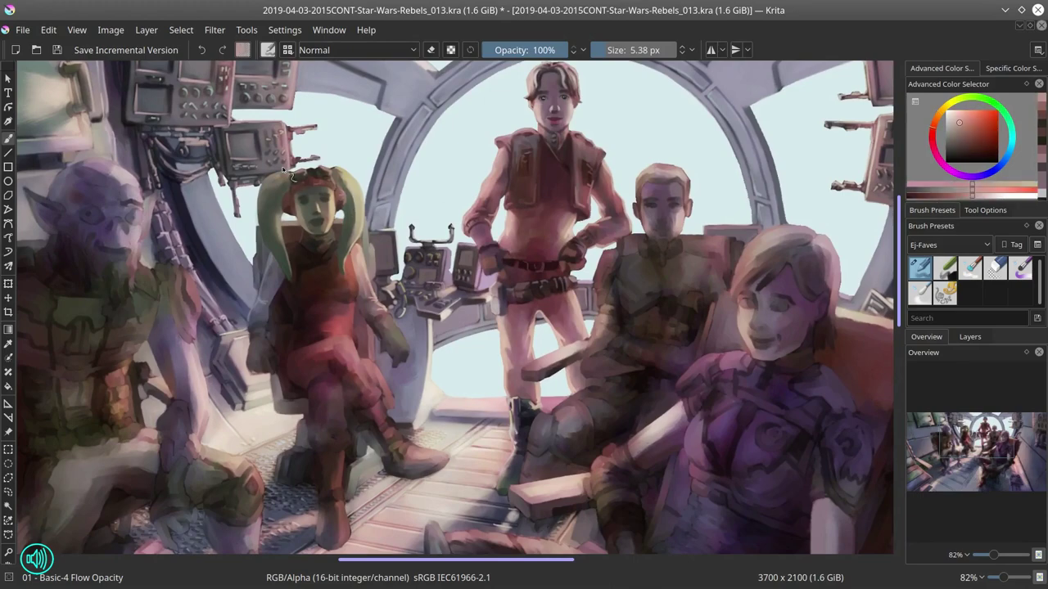
{"action": "left_click", "coordinate": [285, 170], "text": "ctrl"}
{"action": "scroll", "coordinate": [284, 170], "scroll_direction": "up", "scroll_amount": 3}
{"action": "key", "text": "bracketright"}
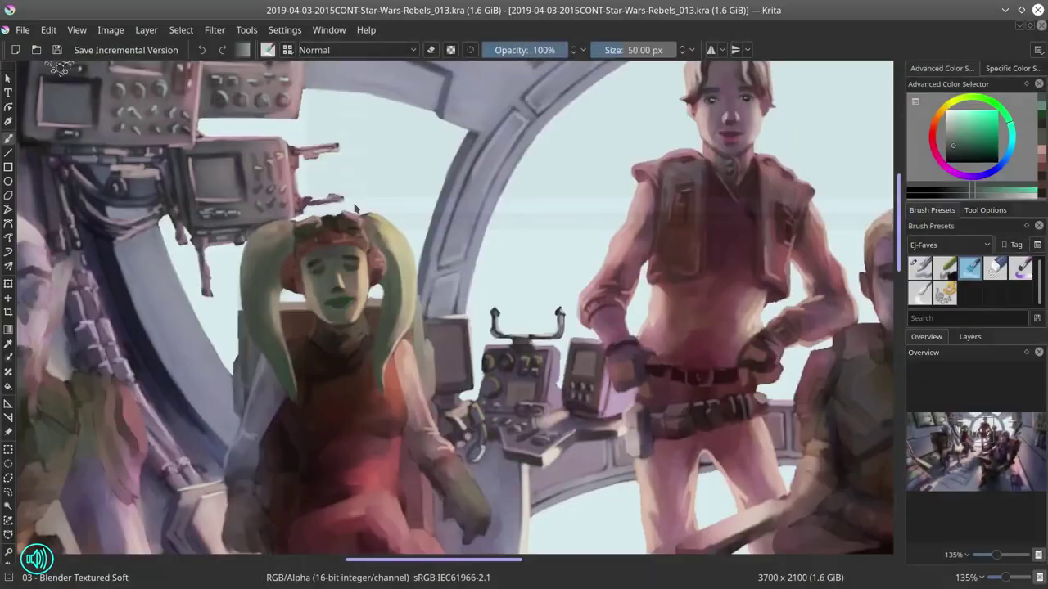
Step: Sample yellow-green, pale pink, olive and green skin tones from the pilot's face
{"action": "left_click", "coordinate": [354, 307], "text": "ctrl"}
{"action": "key", "text": "bracketright"}
{"action": "key", "text": "bracketright"}
{"action": "key", "text": "bracketright"}
{"action": "key", "text": "bracketright"}
{"action": "left_click", "coordinate": [354, 306], "text": "ctrl"}
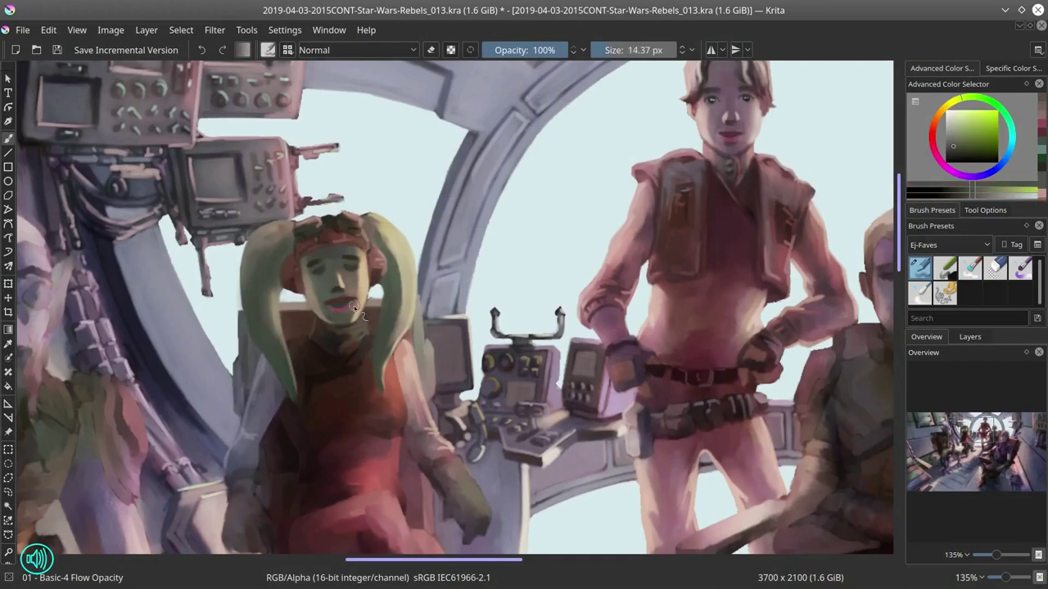
{"action": "key", "text": "bracketleft"}
{"action": "key", "text": "bracketleft"}
{"action": "key", "text": "bracketleft"}
{"action": "key", "text": "bracketleft"}
{"action": "key", "text": "bracketleft"}
{"action": "left_click", "coordinate": [314, 278], "text": "ctrl"}
{"action": "key", "text": "bracketleft"}
{"action": "left_click", "coordinate": [336, 277], "text": "ctrl"}
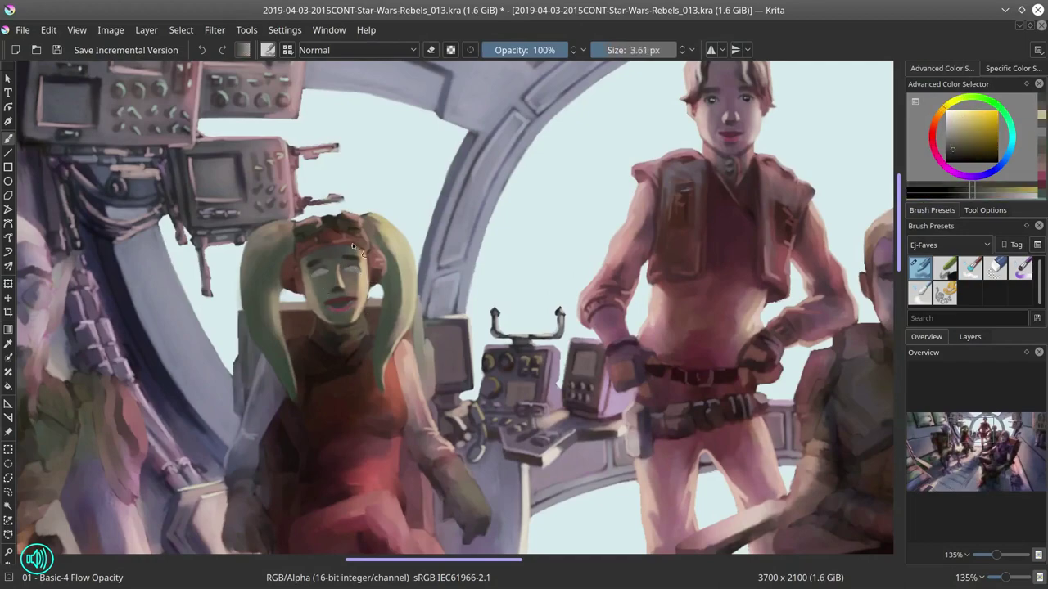
{"action": "left_click", "coordinate": [321, 270], "text": "ctrl"}
{"action": "key", "text": "bracketright"}
{"action": "key", "text": "bracketright"}
Step: Mirror the view, add then delete a temporary layer, and return to the painting layer
{"action": "key", "text": "m"}
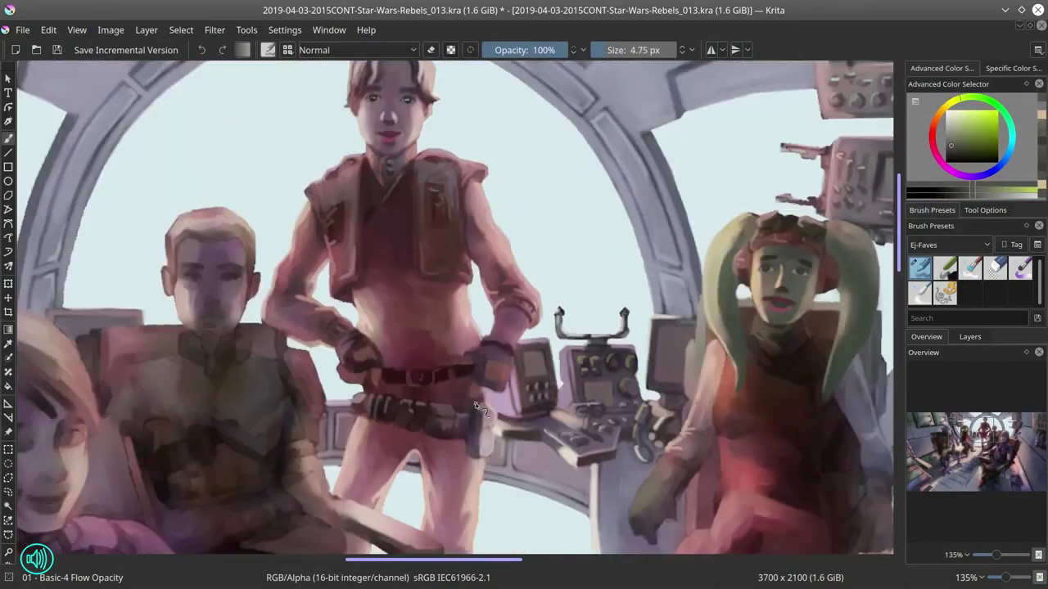
{"action": "left_click", "coordinate": [524, 278], "text": "ctrl"}
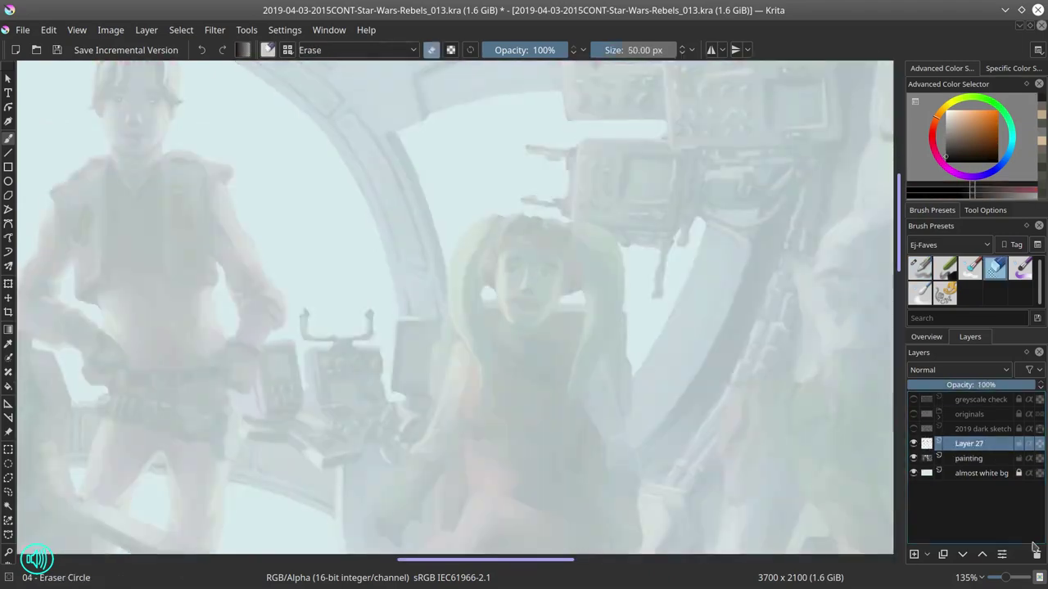
{"action": "key", "text": "shift+Delete"}
{"action": "key", "text": "bracketright"}
{"action": "key", "text": "bracketright"}
{"action": "left_click", "coordinate": [534, 310], "text": "ctrl"}
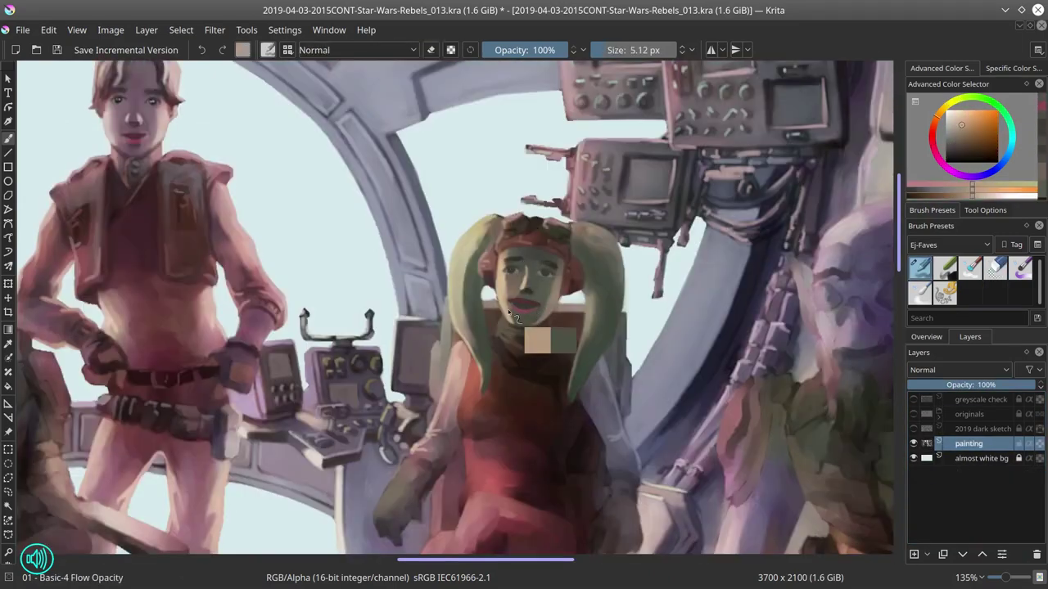
Step: Sample a dark yellow-brown and paint the pilot's eye area darker
{"action": "left_click", "coordinate": [638, 238], "text": "ctrl"}
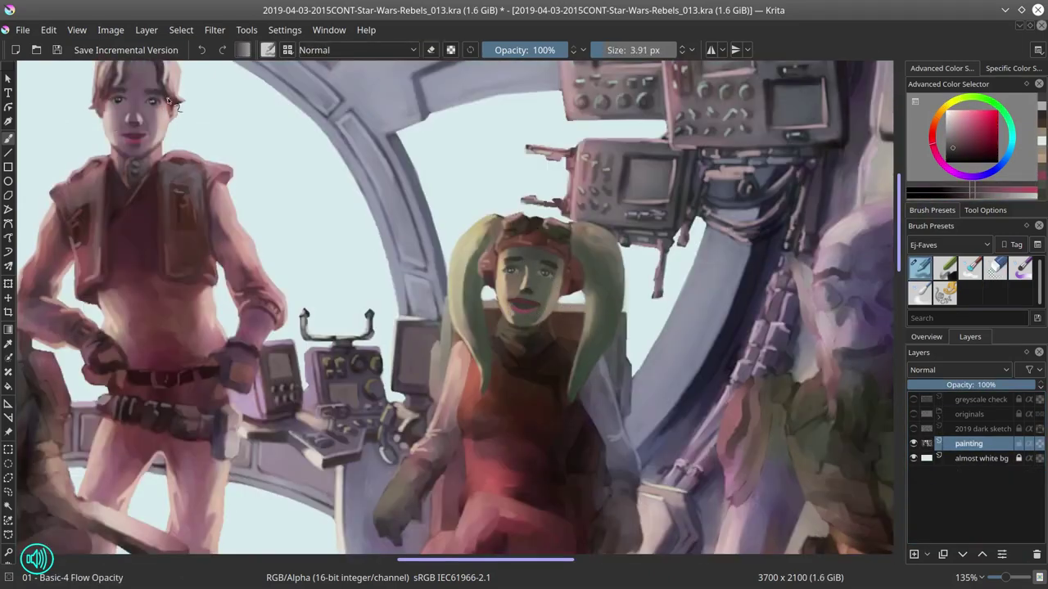
{"action": "left_click", "coordinate": [49, 30]}
{"action": "left_click", "coordinate": [74, 180]}
{"action": "right_click", "coordinate": [980, 446]}
{"action": "key", "text": "Escape"}
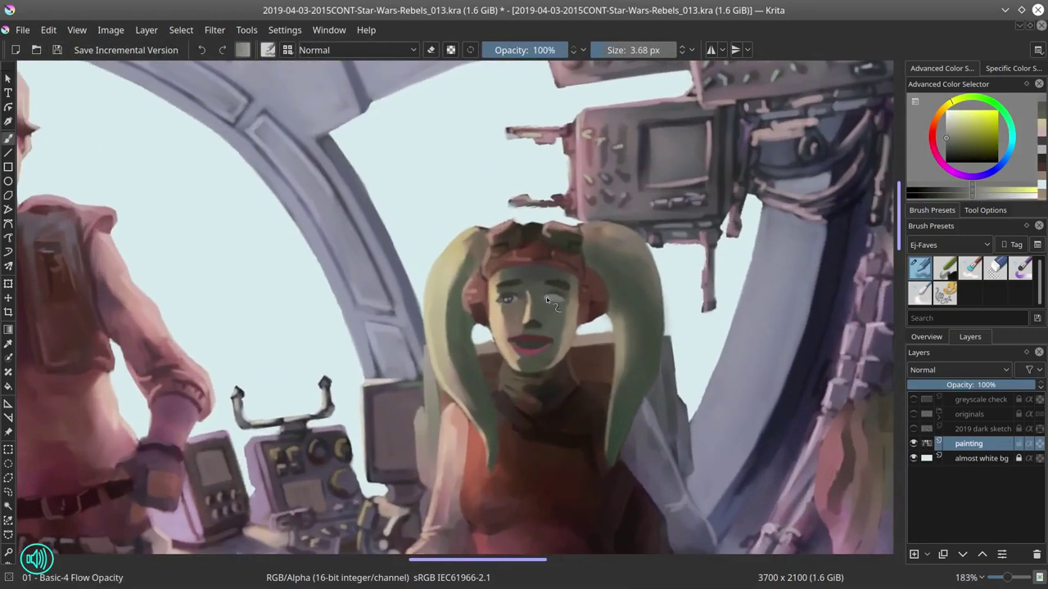
{"action": "left_click_drag", "start_coordinate": [550, 297], "coordinate": [508, 296]}
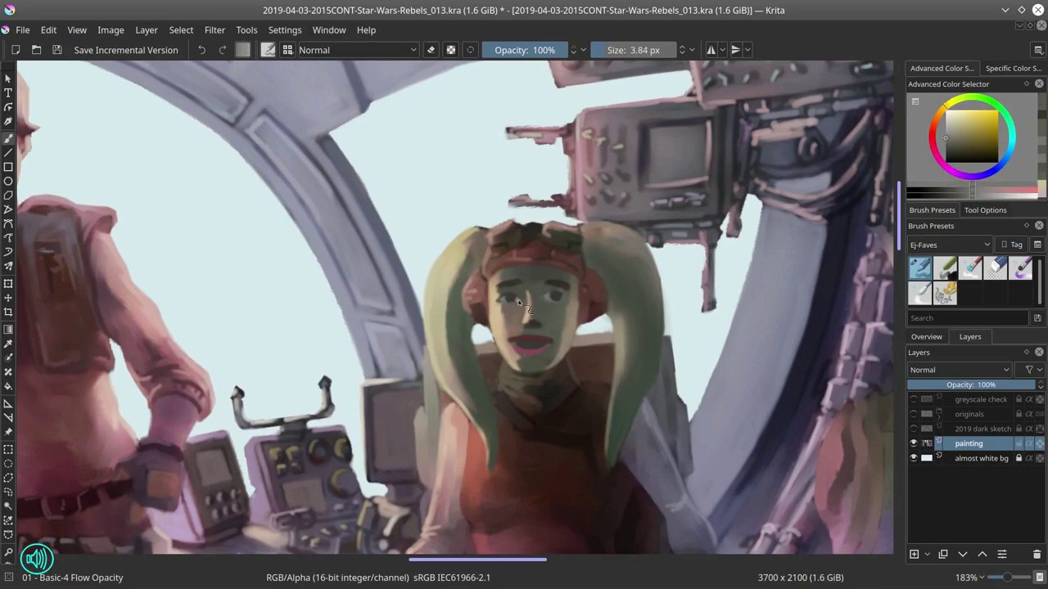
{"action": "key", "text": "["}
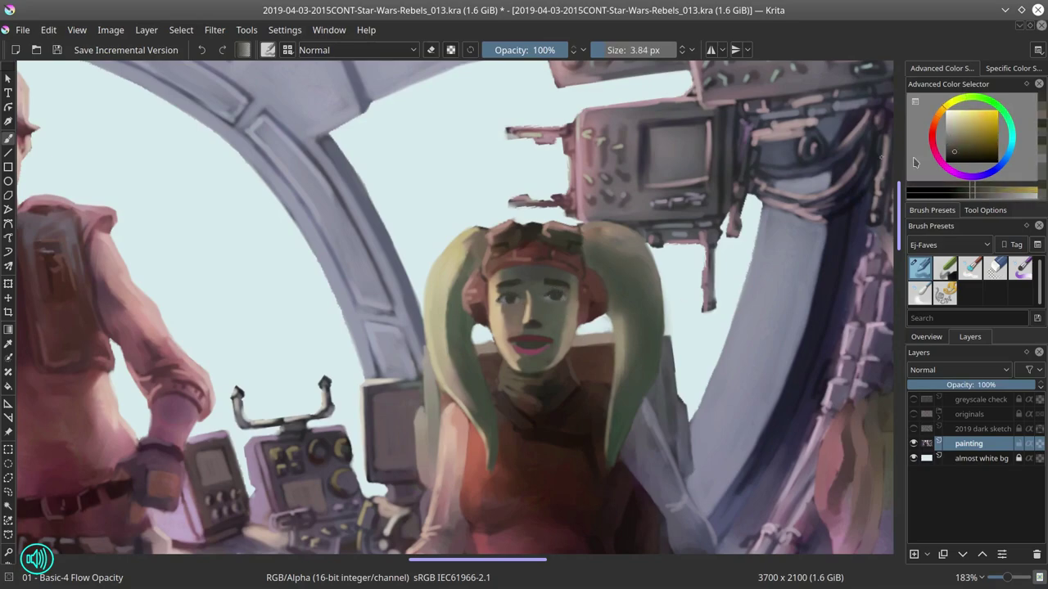
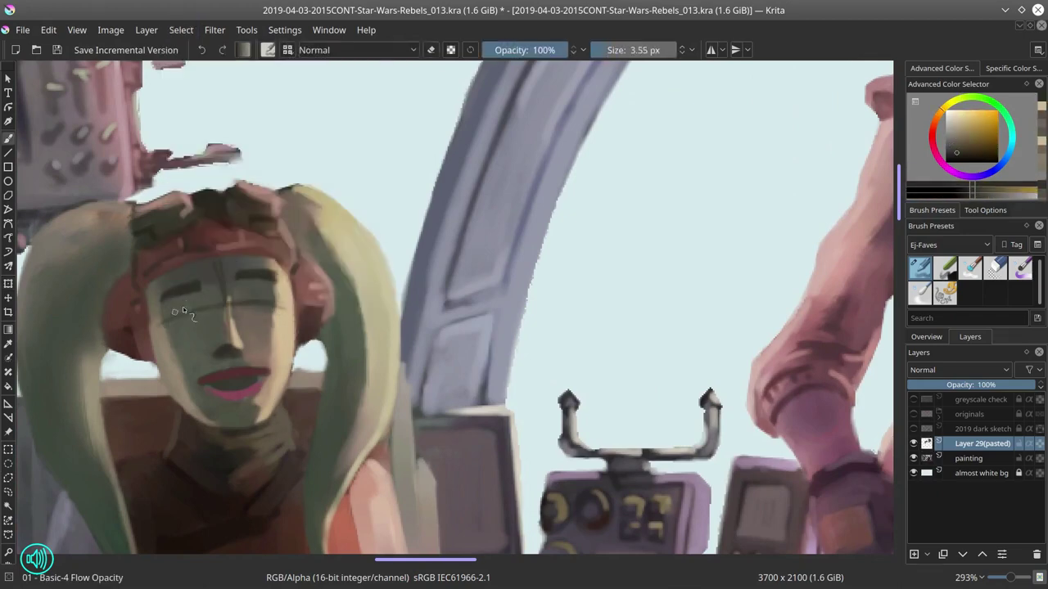
Step: Paint dark green pupils and highlights into the Twi'lek's eyes, checking the face mirrored
{"action": "left_click_drag", "start_coordinate": [247, 297], "coordinate": [276, 292]}
{"action": "left_click", "coordinate": [259, 299], "text": "ctrl"}
{"action": "key", "text": "m"}
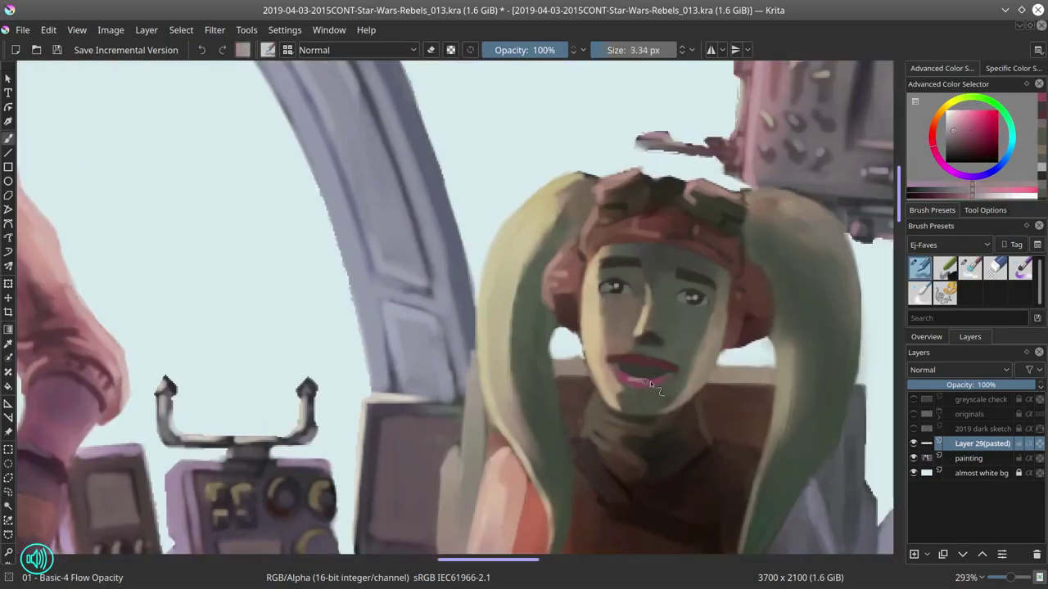
{"action": "left_click", "coordinate": [581, 343], "text": "ctrl"}
{"action": "key", "text": "2"}
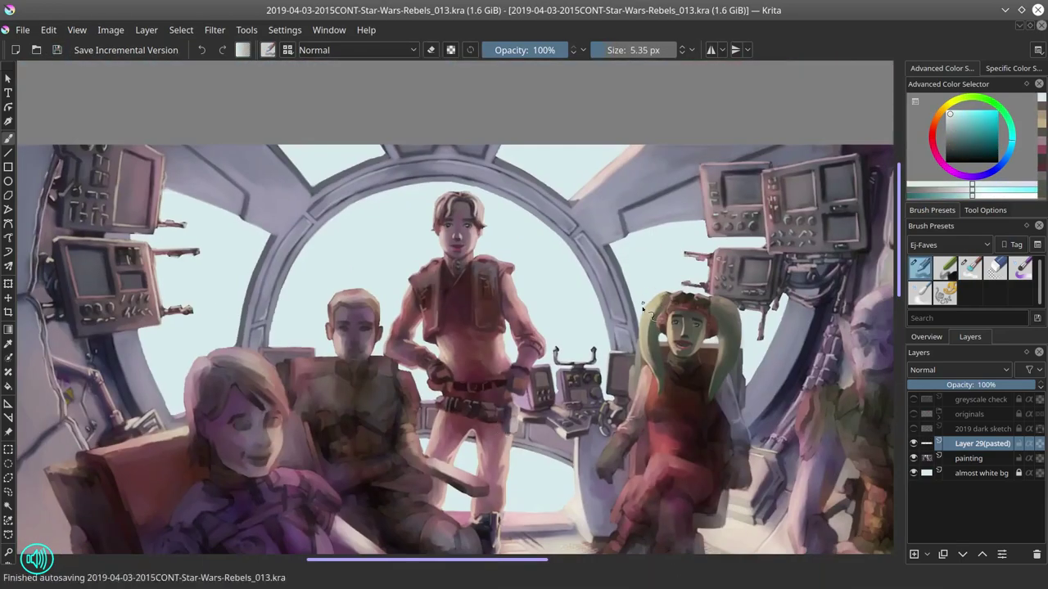
{"action": "scroll", "coordinate": [466, 201], "scroll_direction": "up", "scroll_amount": 8}
Step: Fit the whole crew painting in view, save it, and add a new sketch layer
{"action": "left_click", "coordinate": [487, 234], "text": "ctrl"}
{"action": "left_click_drag", "start_coordinate": [488, 236], "coordinate": [218, 171]}
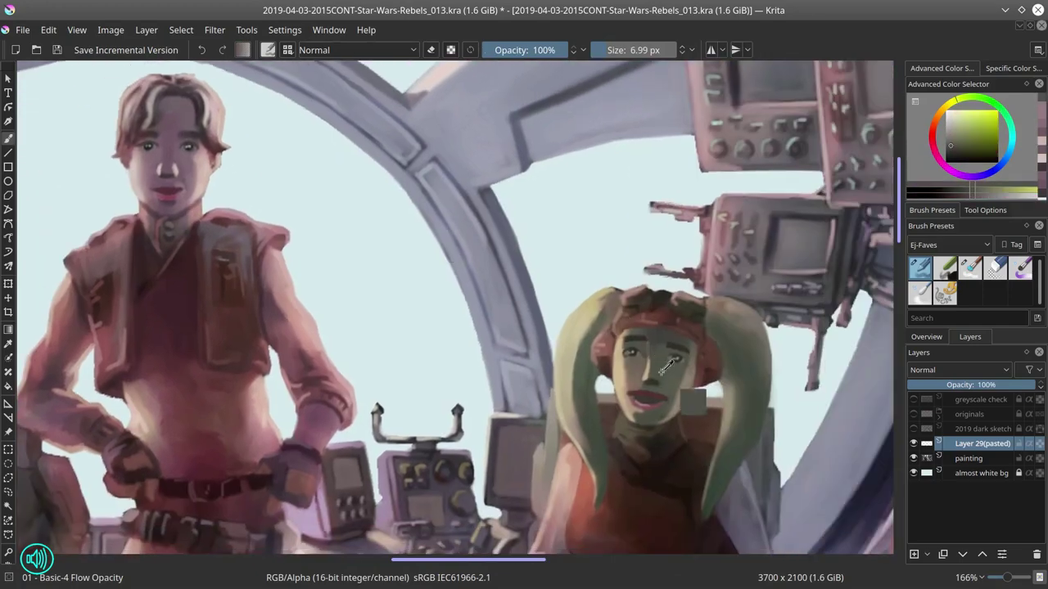
{"action": "left_click", "coordinate": [721, 309], "text": "ctrl"}
{"action": "key", "text": "2"}
{"action": "key", "text": "ctrl+e"}
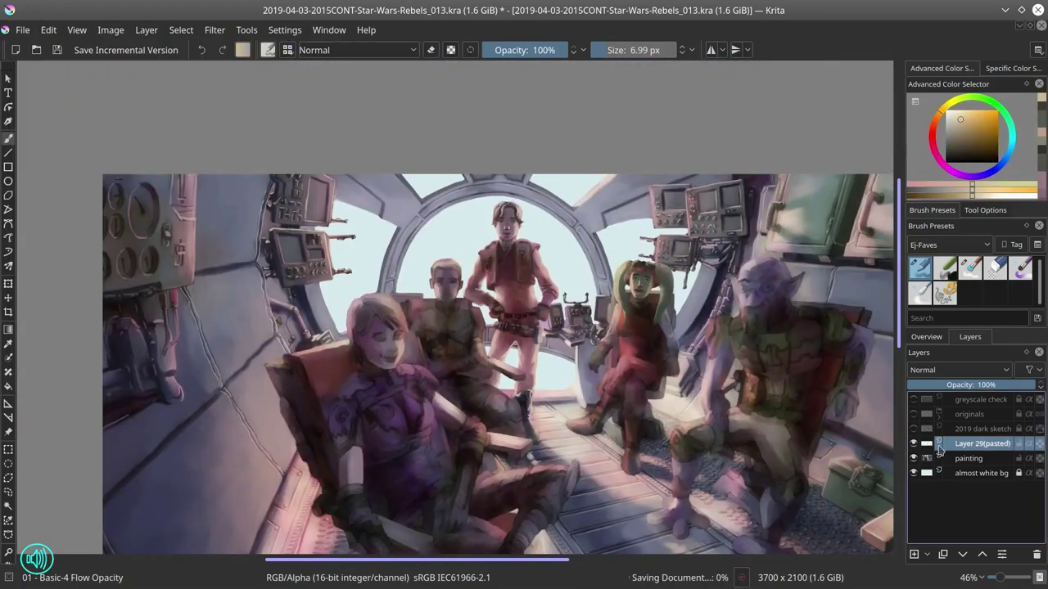
{"action": "key", "text": "Insert"}
Step: Sketch a face with jaw outline, guide lines, mouth, nose, brows, eyes and pupils
{"action": "mouse_move", "coordinate": [521, 226]}
{"action": "left_mouse_down"}
{"action": "mouse_move", "coordinate": [636, 299]}
{"action": "mouse_move", "coordinate": [632, 228]}
{"action": "left_mouse_up"}
{"action": "mouse_move", "coordinate": [563, 174]}
{"action": "left_mouse_down"}
{"action": "mouse_move", "coordinate": [560, 274]}
{"action": "mouse_move", "coordinate": [586, 299]}
{"action": "mouse_move", "coordinate": [579, 318]}
{"action": "left_mouse_up"}
{"action": "left_click_drag", "start_coordinate": [546, 263], "coordinate": [580, 278]}
{"action": "left_click_drag", "start_coordinate": [517, 210], "coordinate": [547, 205]}
{"action": "left_click_drag", "start_coordinate": [587, 201], "coordinate": [622, 211]}
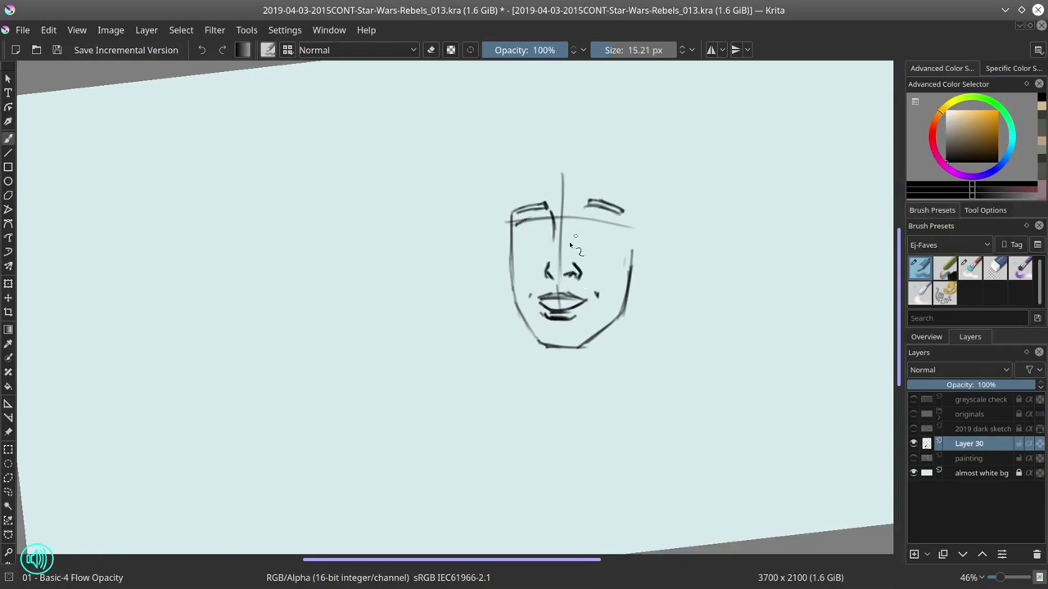
{"action": "mouse_move", "coordinate": [508, 210]}
{"action": "left_mouse_down"}
{"action": "mouse_move", "coordinate": [509, 267]}
{"action": "mouse_move", "coordinate": [550, 221]}
{"action": "left_mouse_up"}
{"action": "left_click_drag", "start_coordinate": [586, 229], "coordinate": [616, 227]}
{"action": "left_click_drag", "start_coordinate": [523, 223], "coordinate": [550, 231]}
Step: Angle the view and erase the face sketch's centre guide line
{"action": "mouse_move", "coordinate": [587, 224]}
{"action": "left_mouse_down"}
{"action": "mouse_move", "coordinate": [612, 239]}
{"action": "mouse_move", "coordinate": [161, 185]}
{"action": "left_mouse_up"}
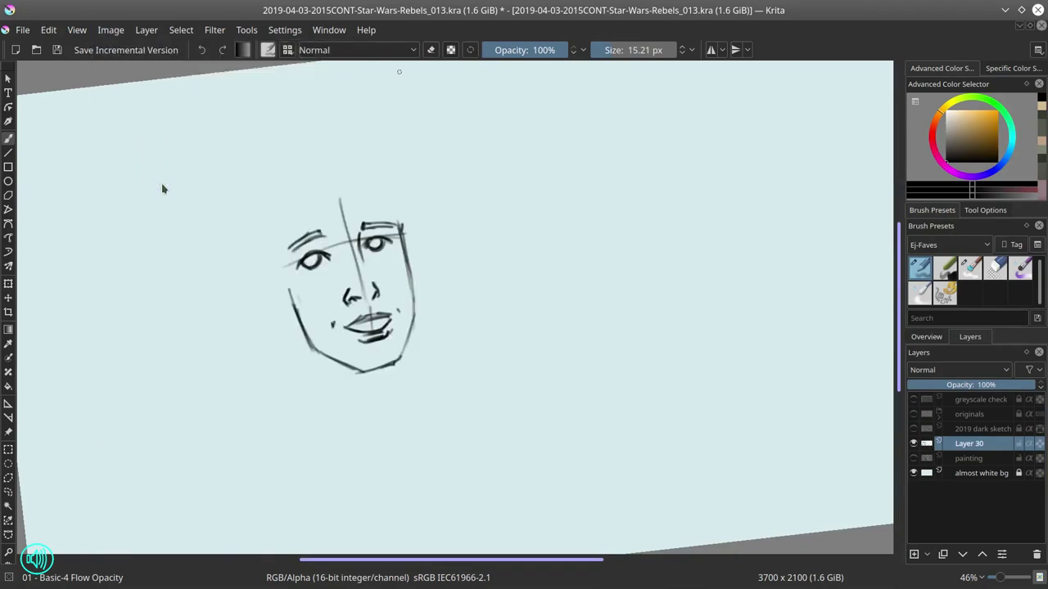
{"action": "key", "text": "e"}
{"action": "left_click_drag", "start_coordinate": [352, 196], "coordinate": [361, 286]}
{"action": "key", "text": "/"}
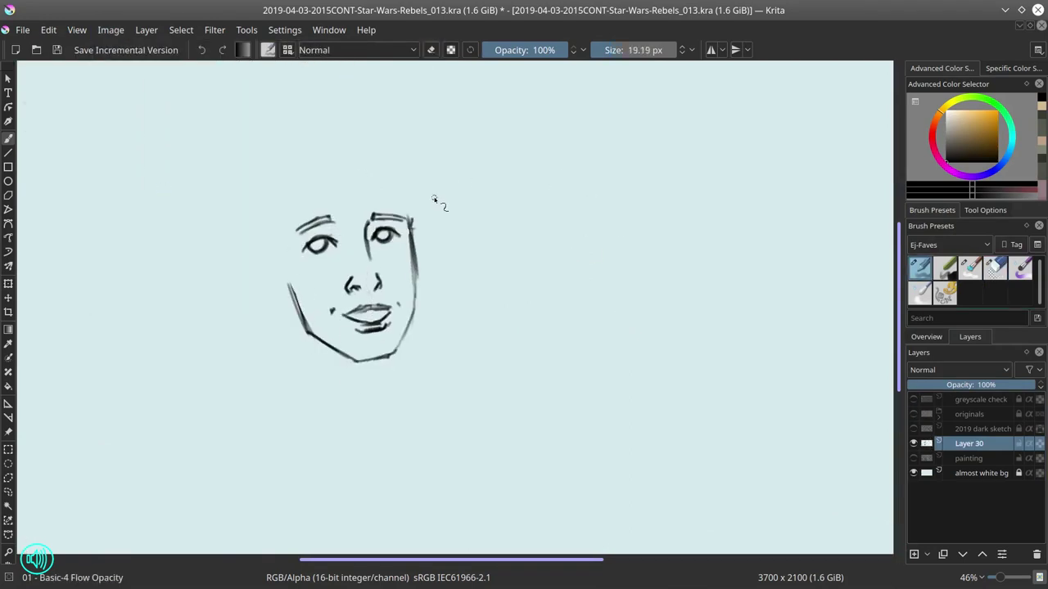
Step: On a new layer, paint the face green with pale edge highlights and red lips
{"action": "key", "text": "Insert"}
{"action": "left_click_drag", "start_coordinate": [379, 200], "coordinate": [317, 319]}
{"action": "left_click_drag", "start_coordinate": [307, 270], "coordinate": [401, 352]}
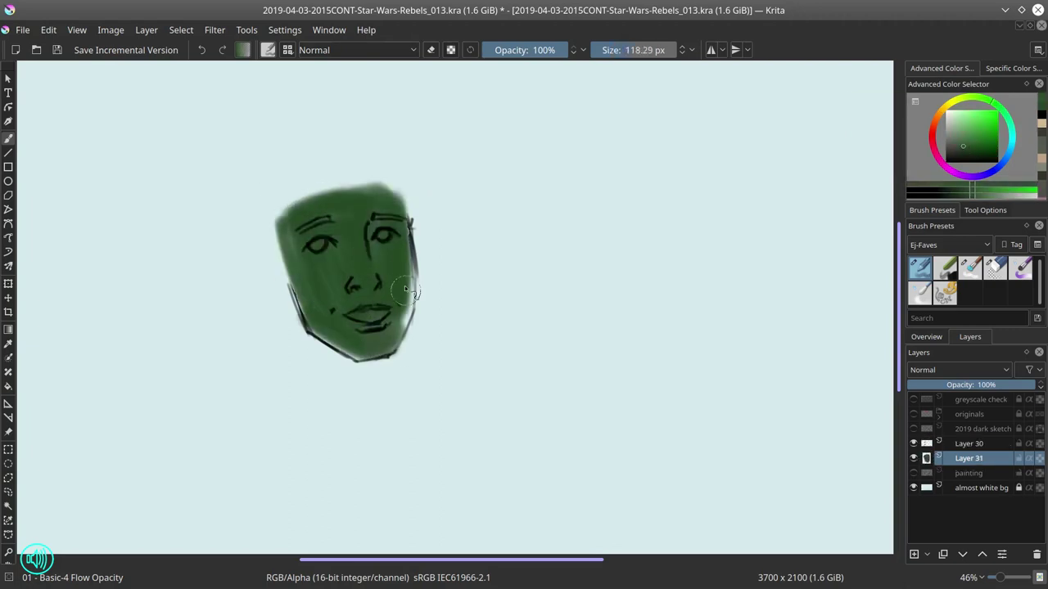
{"action": "left_click_drag", "start_coordinate": [282, 237], "coordinate": [413, 303]}
{"action": "mouse_move", "coordinate": [366, 219]}
{"action": "left_mouse_down"}
{"action": "mouse_move", "coordinate": [413, 245]}
{"action": "mouse_move", "coordinate": [401, 344]}
{"action": "left_mouse_up"}
{"action": "left_click_drag", "start_coordinate": [286, 229], "coordinate": [344, 356]}
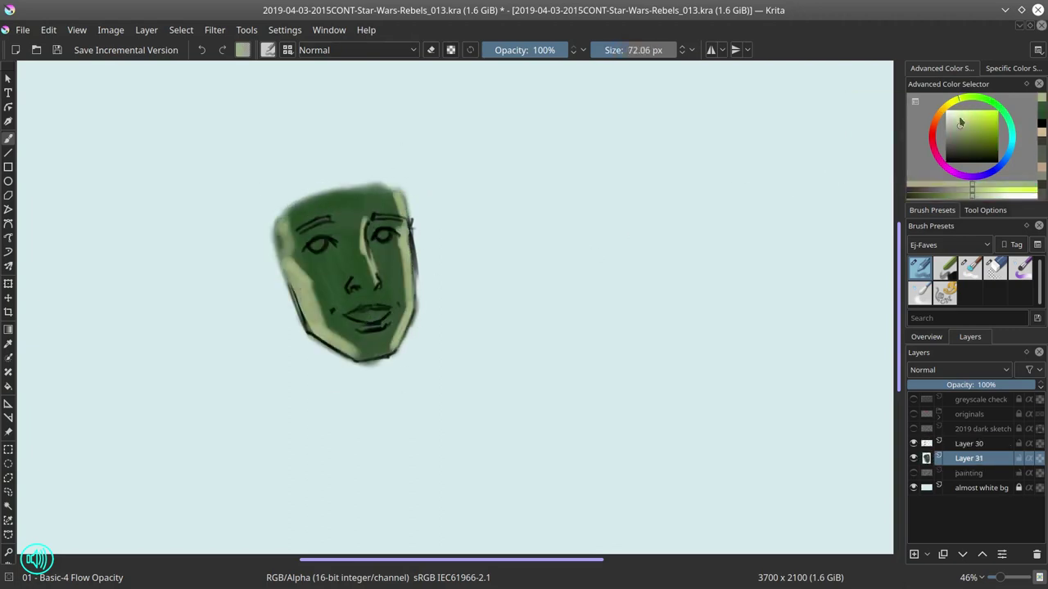
{"action": "mouse_move", "coordinate": [401, 246]}
{"action": "left_mouse_down"}
{"action": "mouse_move", "coordinate": [392, 196]}
{"action": "mouse_move", "coordinate": [397, 299]}
{"action": "left_mouse_up"}
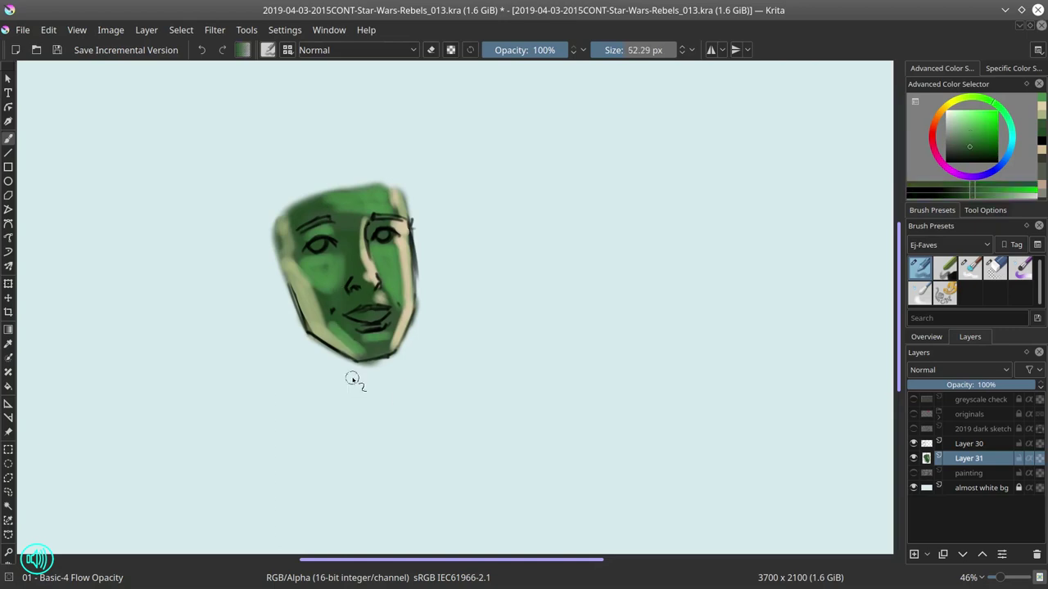
{"action": "mouse_move", "coordinate": [345, 313]}
{"action": "left_mouse_down"}
{"action": "mouse_move", "coordinate": [378, 325]}
{"action": "mouse_move", "coordinate": [360, 315]}
{"action": "left_mouse_up"}
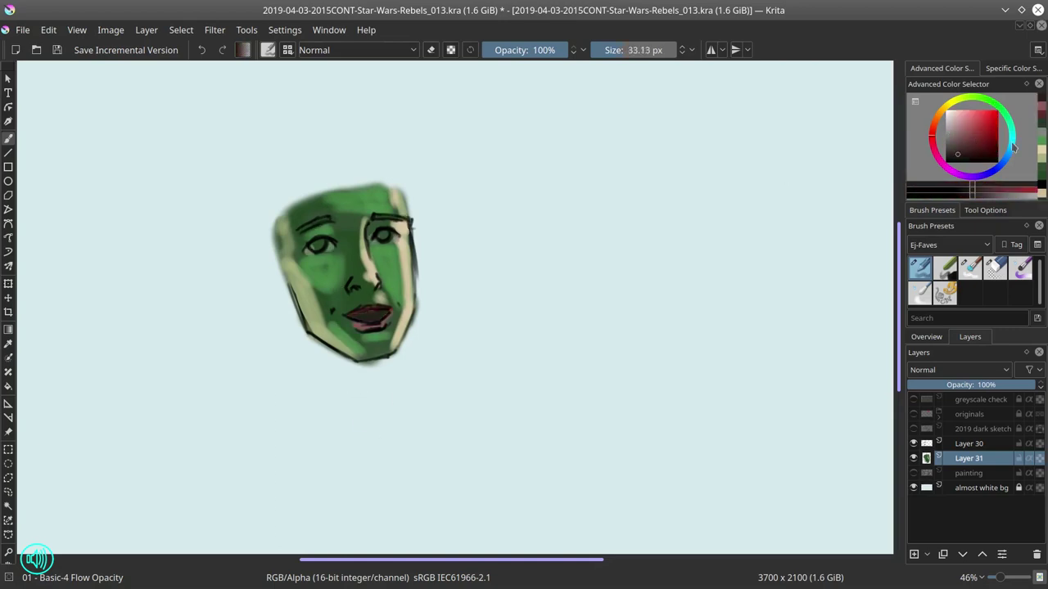
Step: Merge the sketch into the painted layer and sample several face greens for blending
{"action": "right_click", "coordinate": [974, 443]}
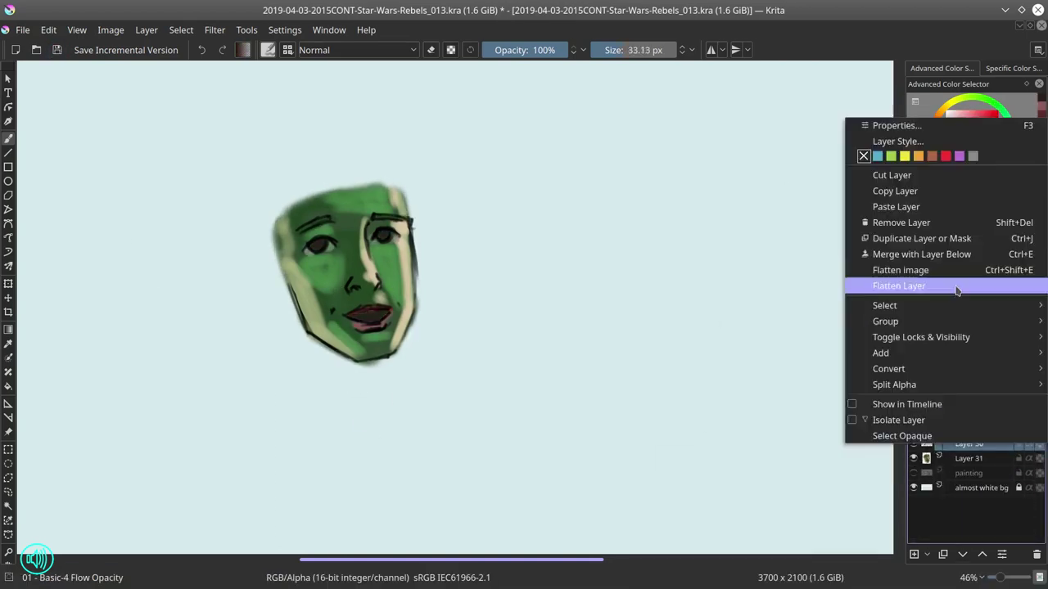
{"action": "left_click", "coordinate": [954, 286]}
{"action": "key", "text": "slash"}
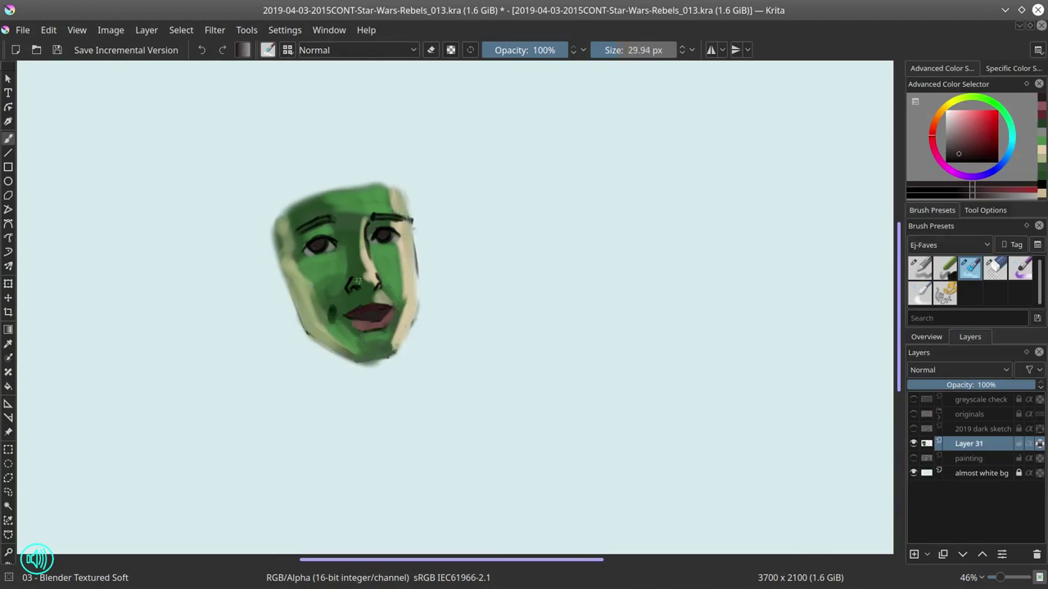
{"action": "key", "text": "slash"}
{"action": "left_click", "coordinate": [356, 280], "text": "ctrl"}
{"action": "key", "text": "slash"}
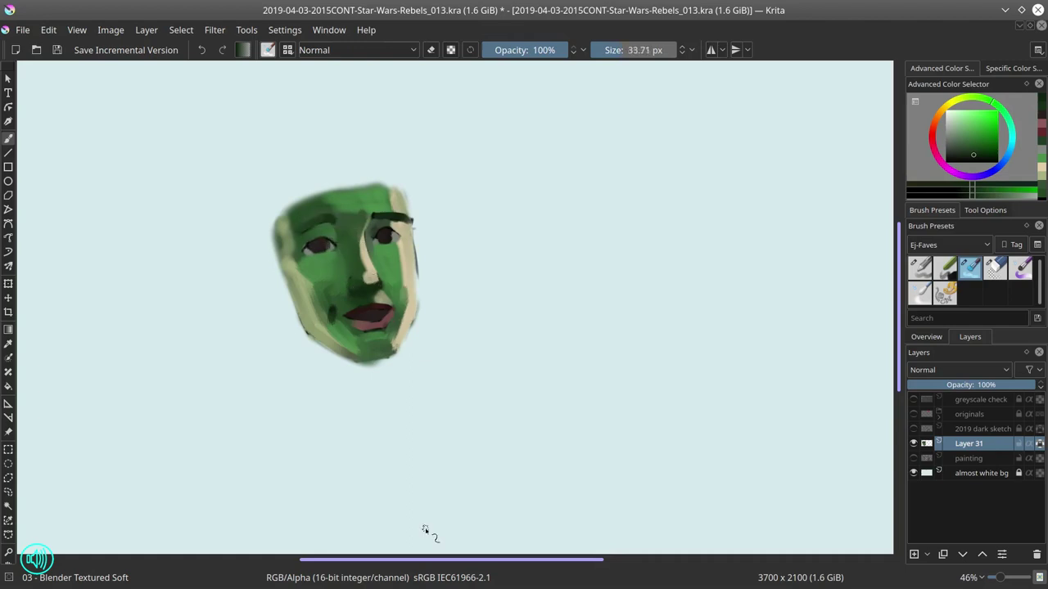
{"action": "key", "text": "slash"}
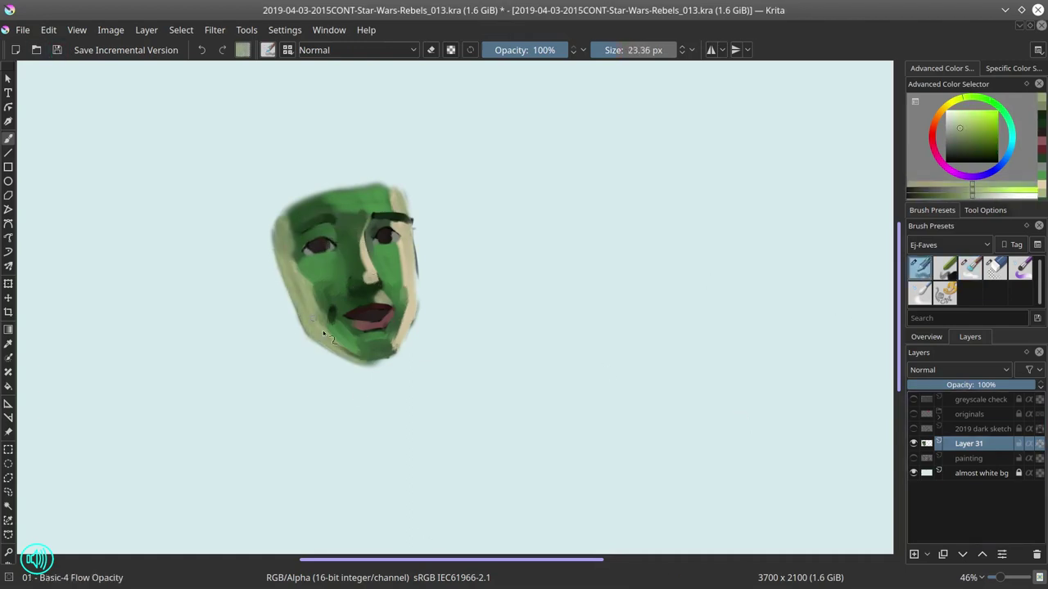
{"action": "left_click", "coordinate": [293, 219], "text": "ctrl"}
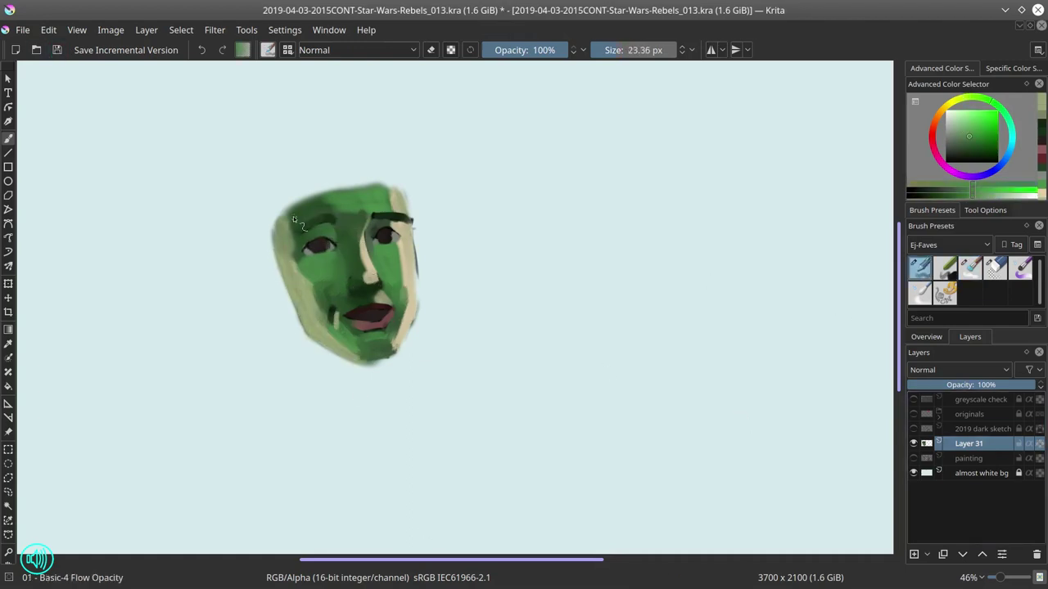
{"action": "left_click", "coordinate": [400, 365], "text": "ctrl"}
Step: Check the system load graphs in System Monitor, then close it
{"action": "key", "text": "ctrl+Escape"}
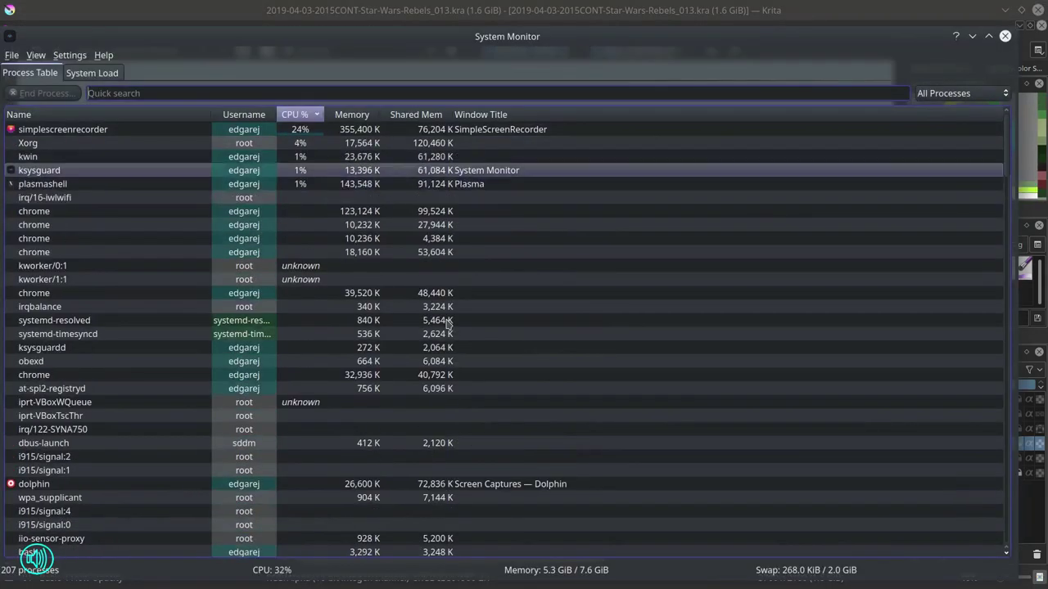
{"action": "left_click", "coordinate": [92, 73]}
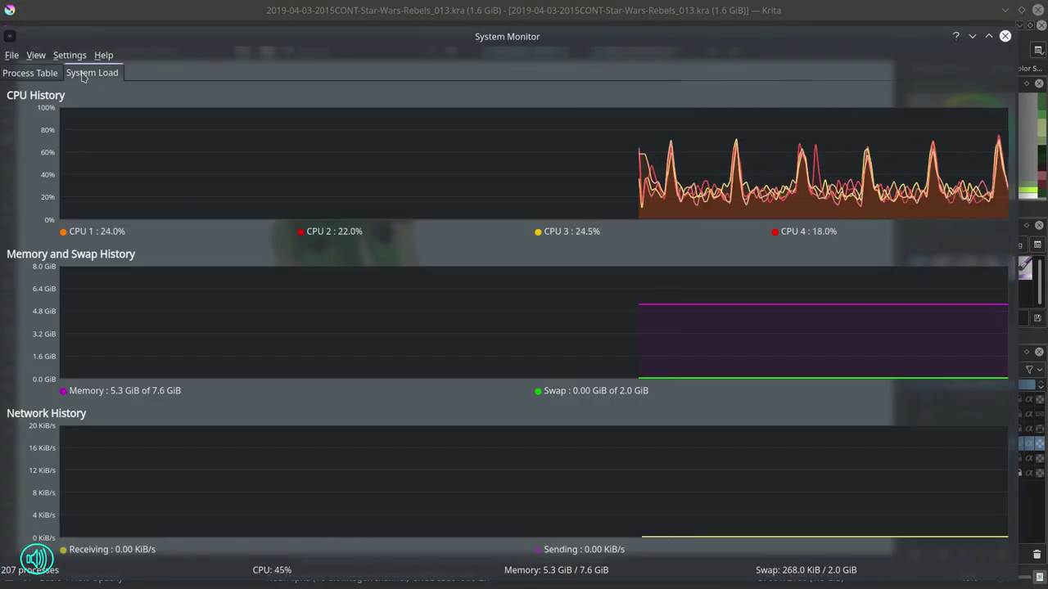
{"action": "left_click", "coordinate": [48, 74]}
{"action": "key", "text": "ctrl+Escape"}
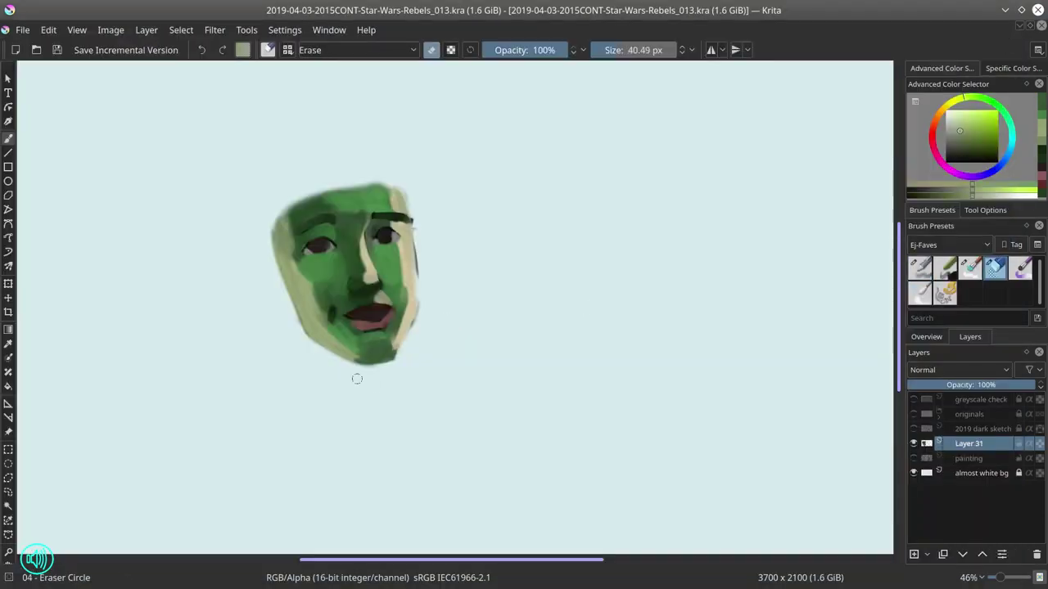
Step: Trim the chin and right edge, then save as a new incremental version
{"action": "mouse_move", "coordinate": [379, 364]}
{"action": "left_mouse_down"}
{"action": "mouse_move", "coordinate": [426, 324]}
{"action": "mouse_move", "coordinate": [423, 297]}
{"action": "left_mouse_up"}
{"action": "key", "text": "e"}
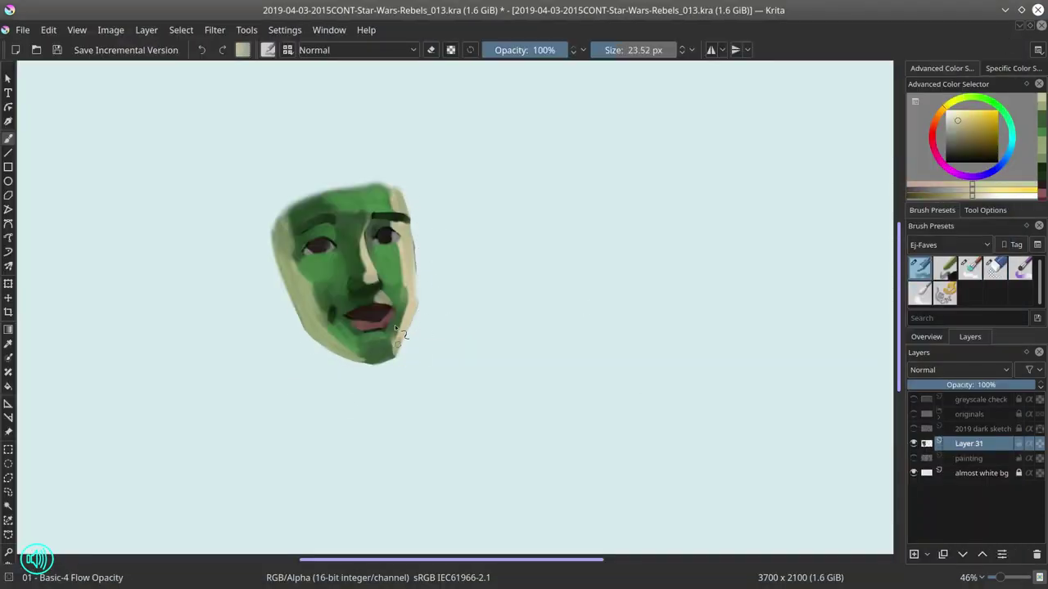
{"action": "scroll", "coordinate": [453, 412], "scroll_direction": "up", "scroll_amount": 2}
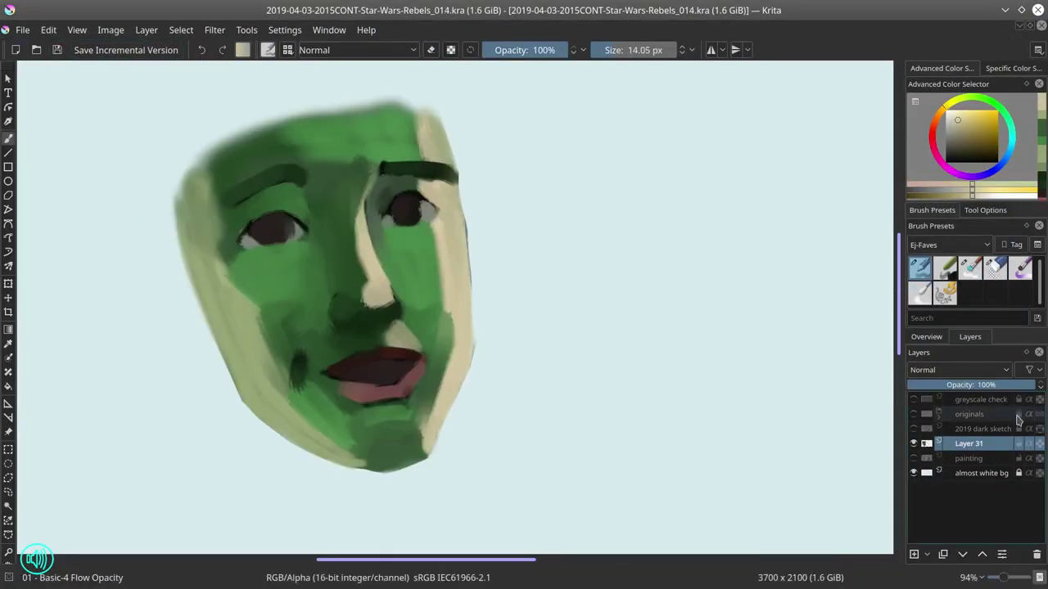
{"action": "left_click", "coordinate": [57, 50]}
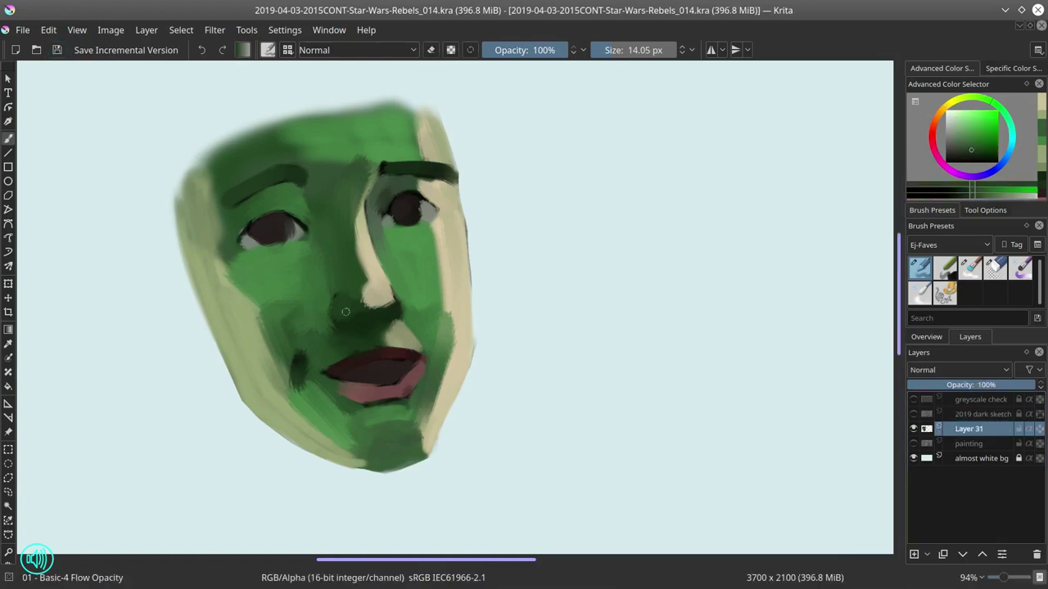
Step: Refine the face paint using sampled beige, dark red and green tones, checking it mirrored
{"action": "left_click_drag", "start_coordinate": [346, 312], "coordinate": [359, 180]}
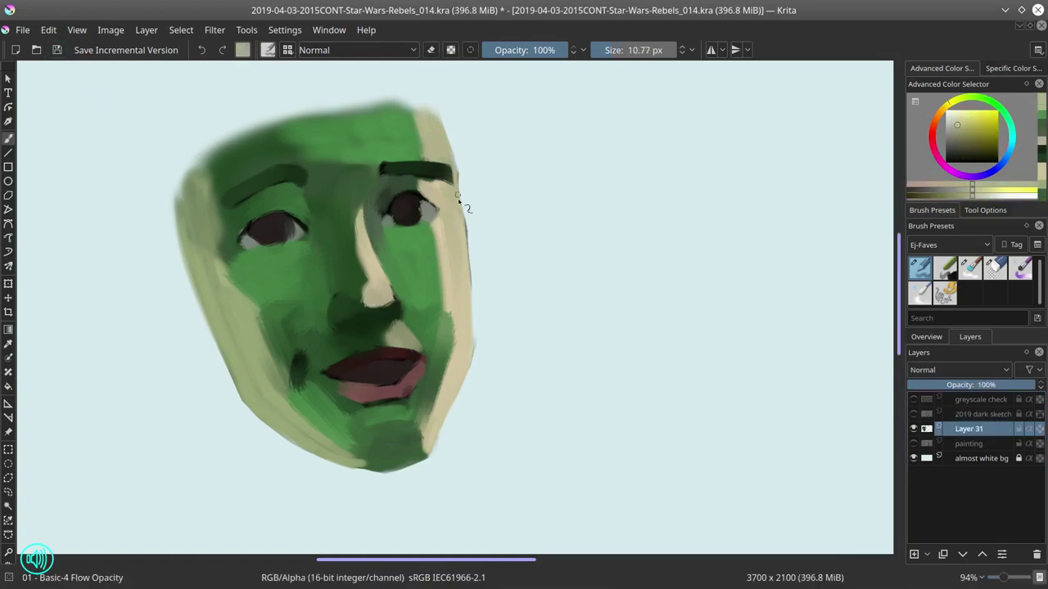
{"action": "left_click", "coordinate": [393, 292], "text": "ctrl"}
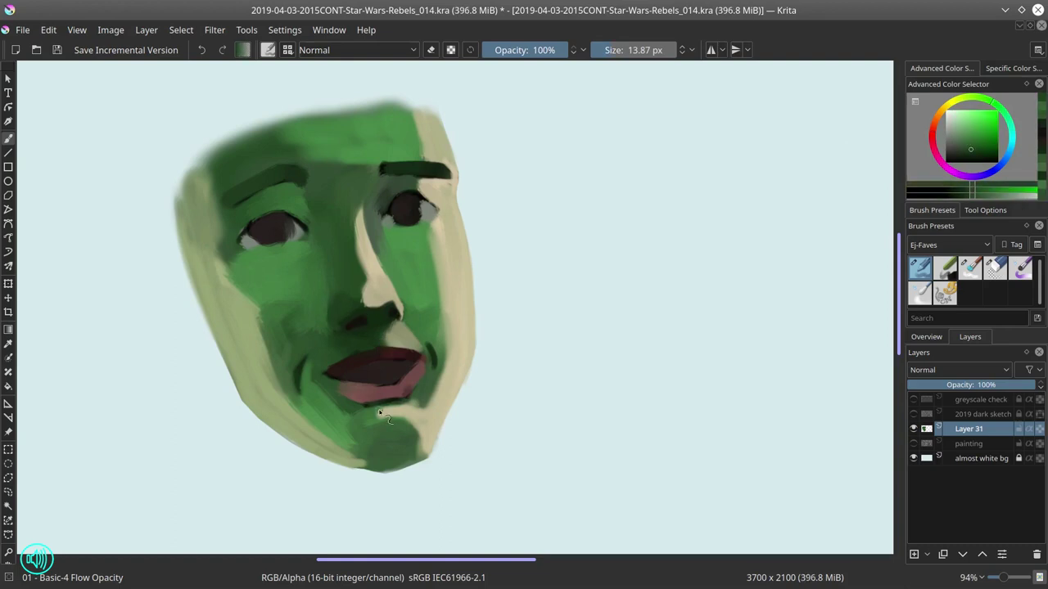
{"action": "left_click", "coordinate": [403, 364], "text": "ctrl"}
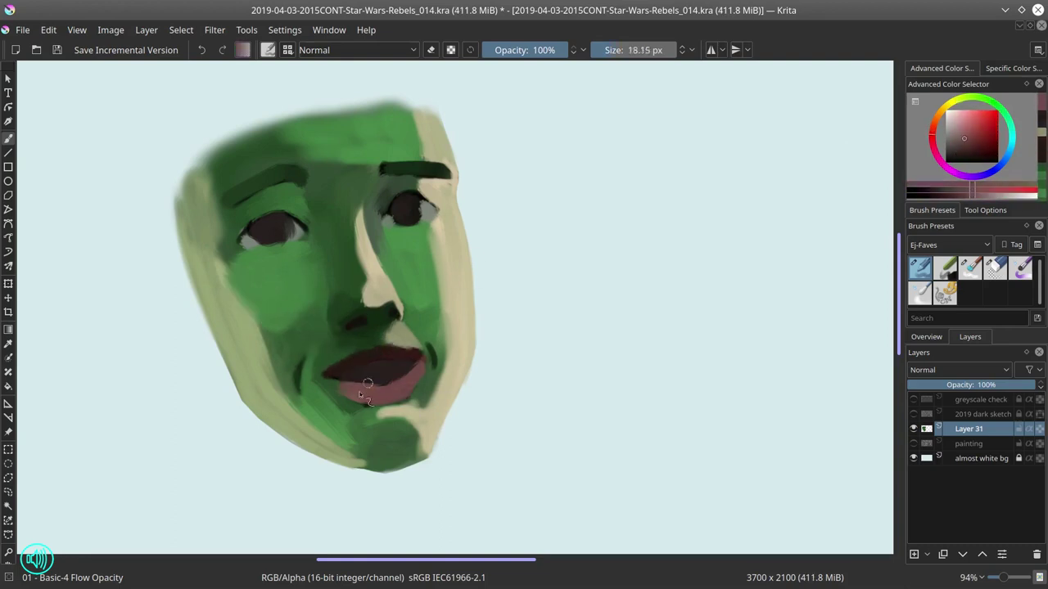
{"action": "left_click", "coordinate": [361, 273], "text": "ctrl"}
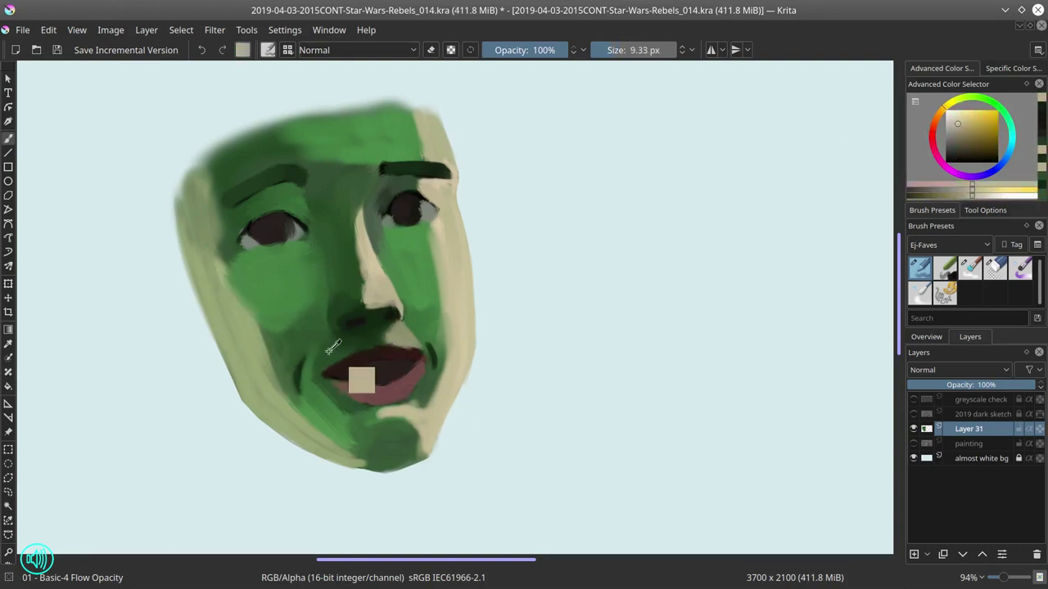
{"action": "left_click", "coordinate": [262, 245], "text": "ctrl"}
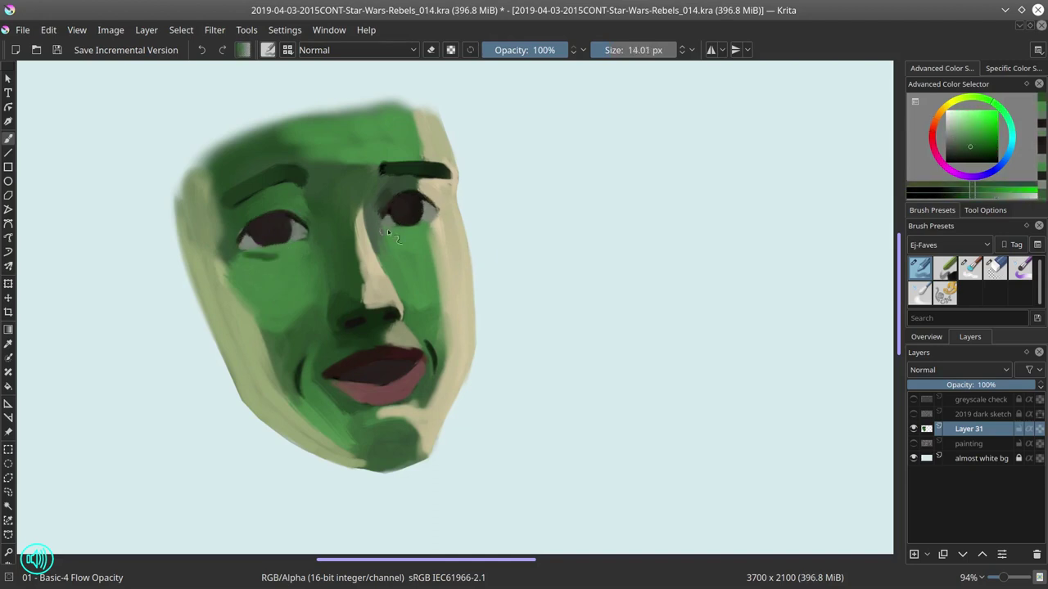
{"action": "left_click", "coordinate": [376, 368], "text": "ctrl"}
{"action": "key", "text": "m"}
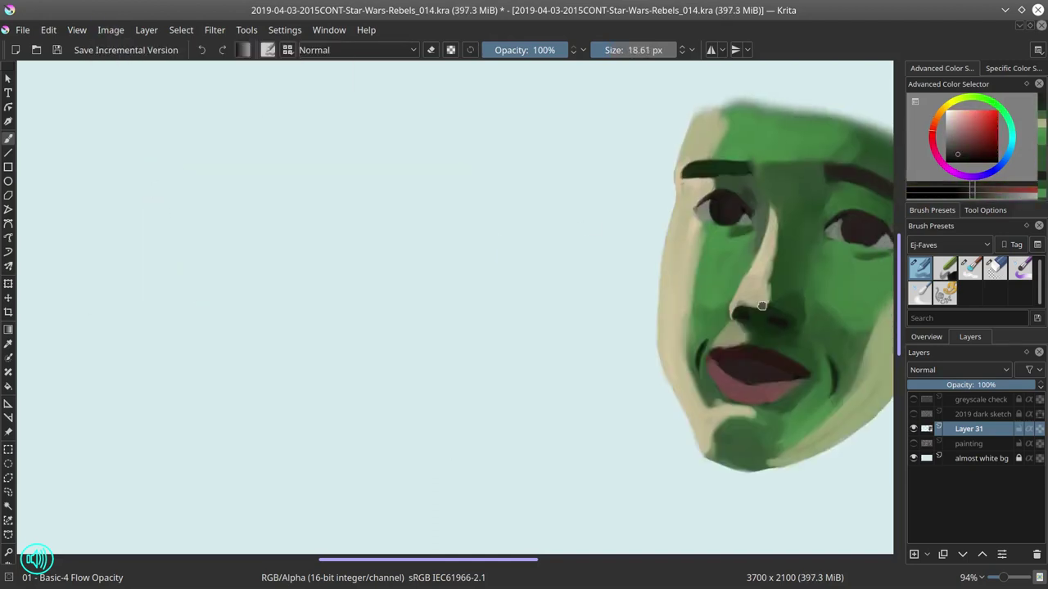
{"action": "key", "text": "m"}
{"action": "left_click", "coordinate": [733, 364], "text": "ctrl"}
{"action": "key", "text": "e"}
Step: Dab pink catchlights into both eyes and a highlight onto the lower lip
{"action": "key", "text": "e"}
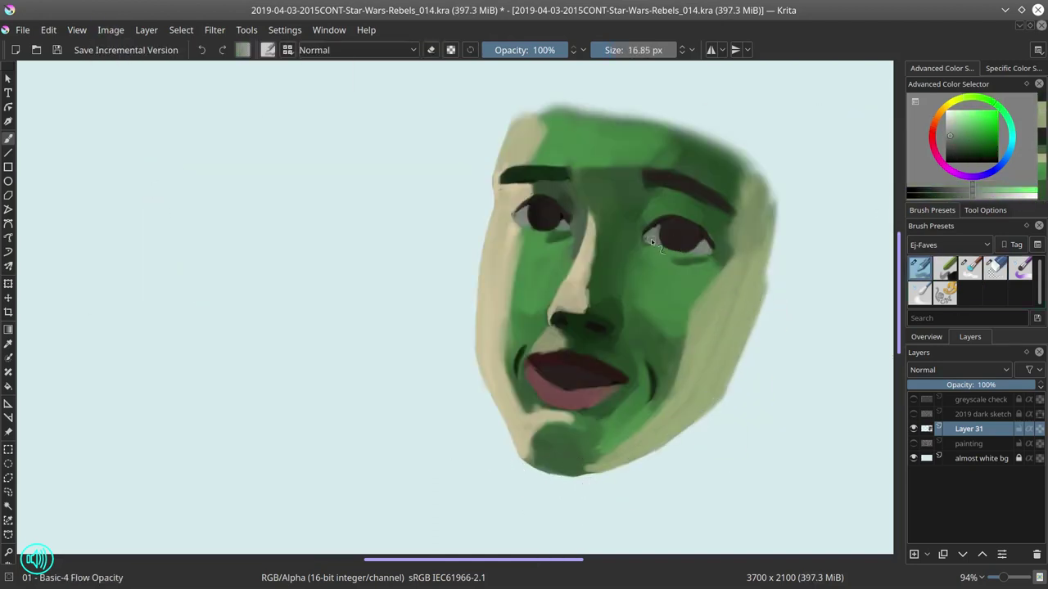
{"action": "left_click_drag", "start_coordinate": [547, 396], "coordinate": [573, 398]}
{"action": "left_click", "coordinate": [530, 215]}
{"action": "left_click", "coordinate": [549, 215]}
{"action": "left_click", "coordinate": [663, 235]}
{"action": "left_click", "coordinate": [684, 235]}
{"action": "key", "text": "e"}
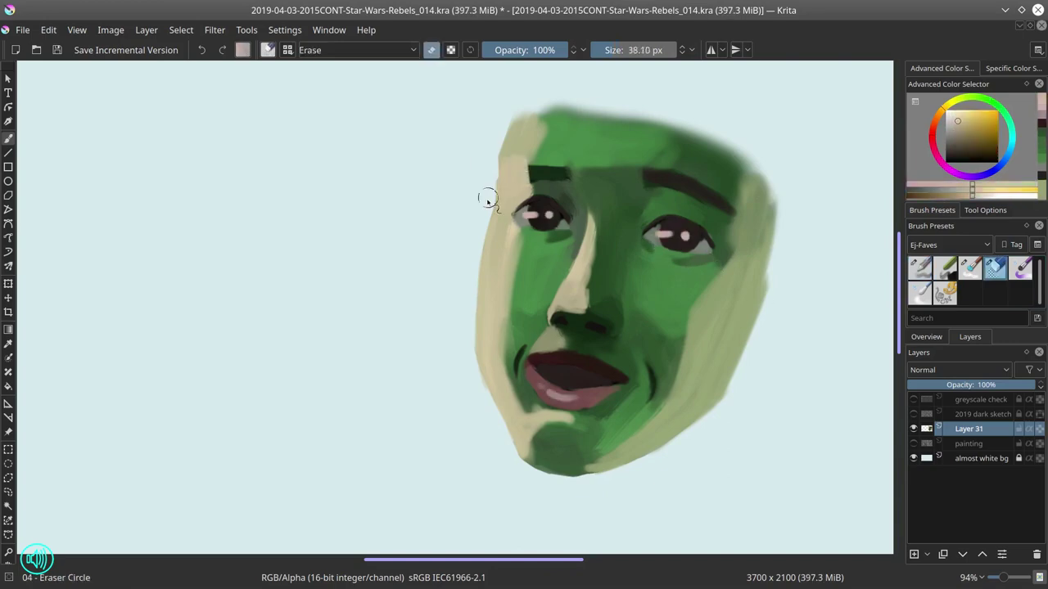
{"action": "key", "text": "e"}
{"action": "left_click", "coordinate": [565, 173], "text": "ctrl"}
Step: Save the document and show the crew painting layer beneath the face study
{"action": "key", "text": "ctrl+s"}
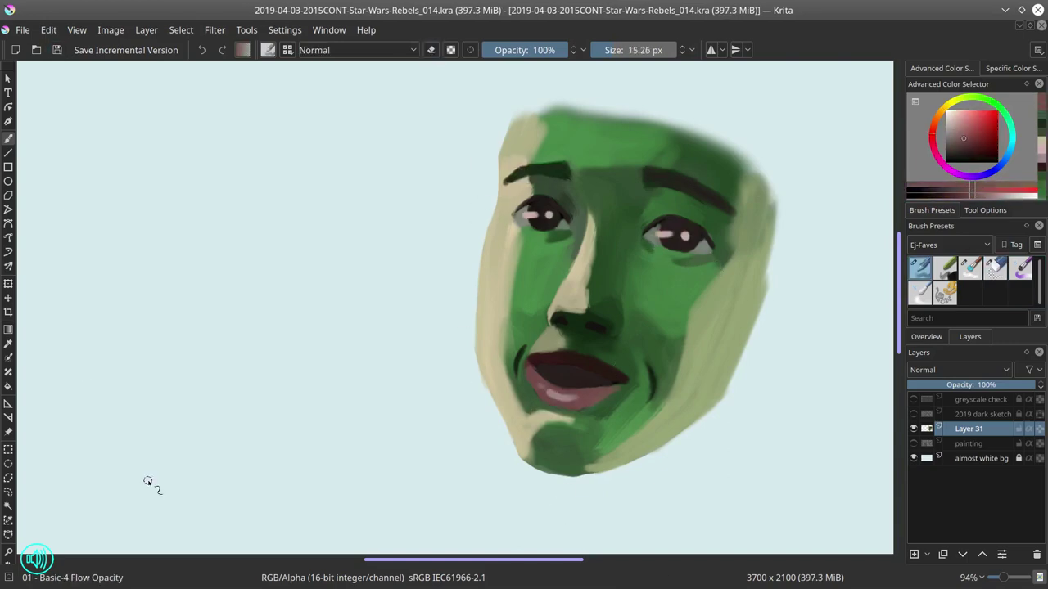
{"action": "left_click", "coordinate": [913, 442]}
{"action": "key", "text": "ctrl+u"}
Step: Confirm the face's colour adjustment and scale it down onto the green pilot's head
{"action": "key", "text": "Return"}
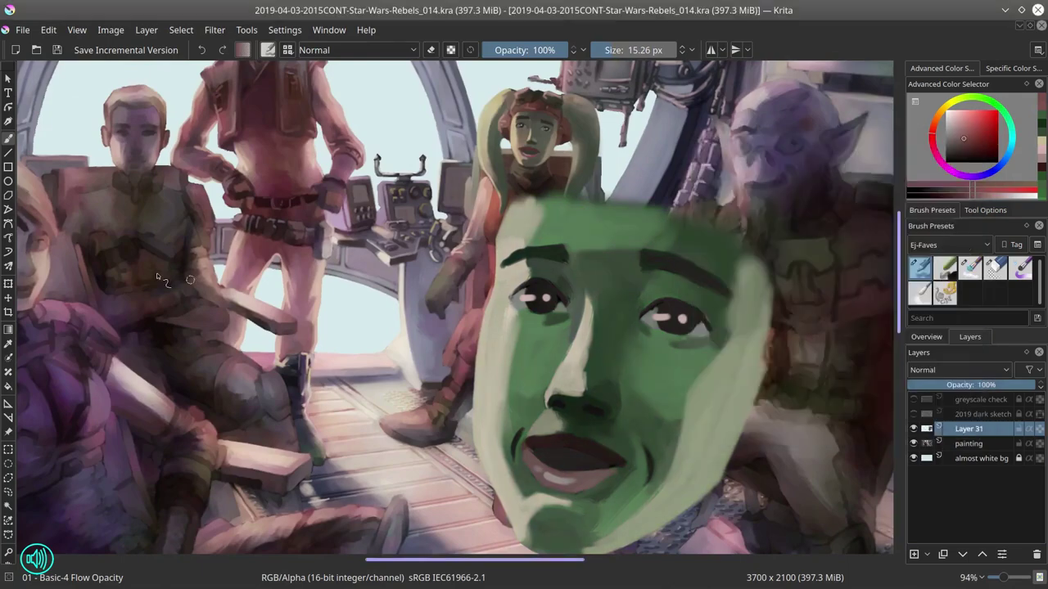
{"action": "key", "text": "ctrl+t"}
{"action": "left_click_drag", "start_coordinate": [769, 475], "coordinate": [566, 172]}
{"action": "key", "text": "Return"}
{"action": "key", "text": "m"}
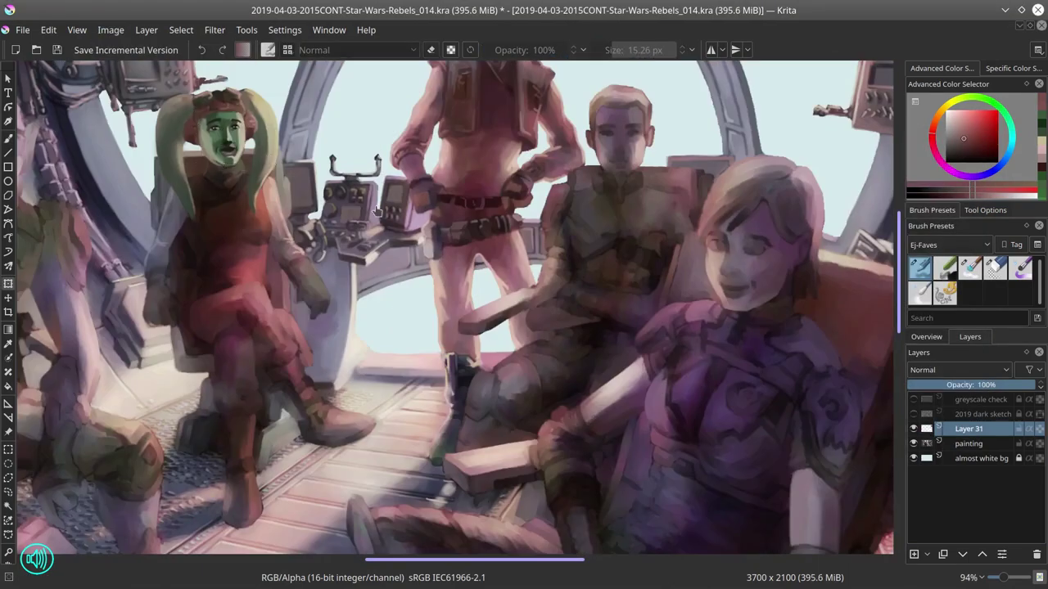
{"action": "scroll", "coordinate": [376, 210], "scroll_direction": "up", "scroll_amount": 5}
Step: Apply Color Balance and a hue/saturation adjustment to the transformed face
{"action": "key", "text": "ctrl+b"}
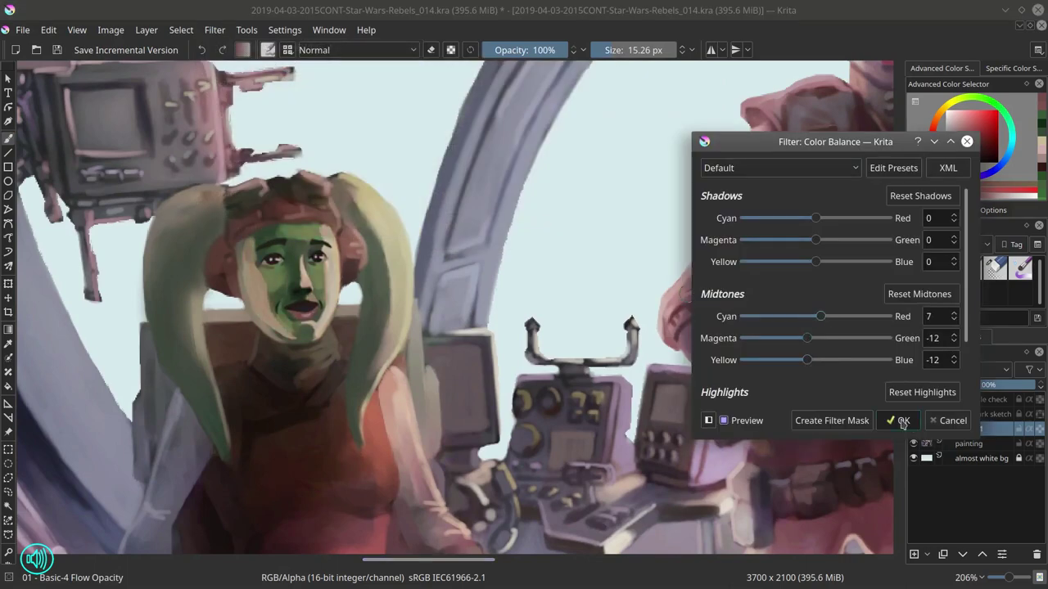
{"action": "left_click", "coordinate": [903, 421]}
{"action": "key", "text": "ctrl+u"}
{"action": "key", "text": "Escape"}
{"action": "scroll", "coordinate": [300, 260], "scroll_direction": "up", "scroll_amount": 3}
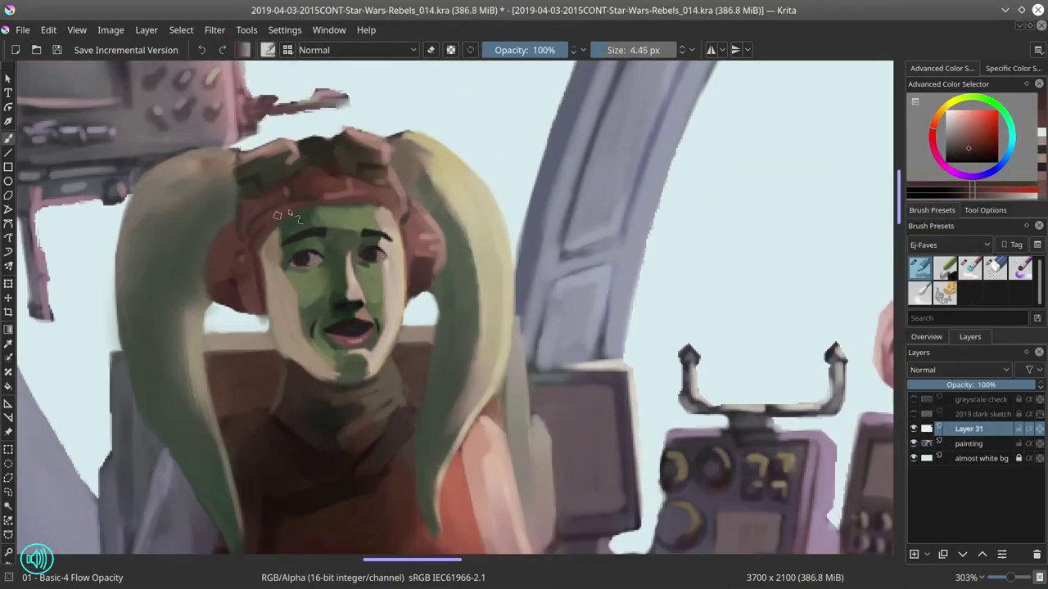
Step: Paint touch-up strokes on the green face and toggle Layer 31 to compare
{"action": "left_click", "coordinate": [981, 149]}
{"action": "left_click", "coordinate": [385, 346], "text": "ctrl"}
{"action": "left_click", "coordinate": [440, 327], "text": "ctrl"}
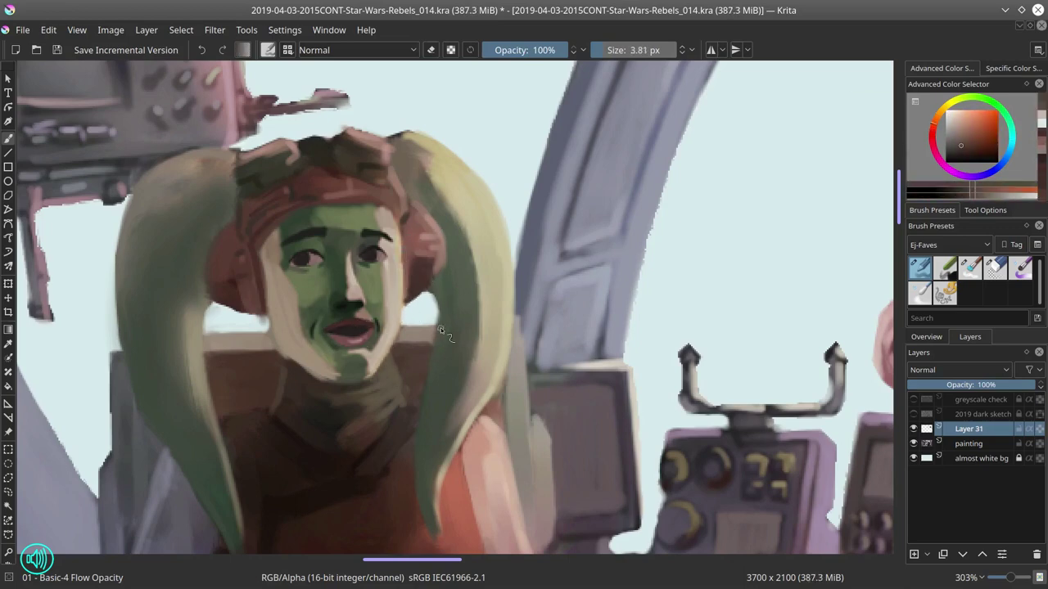
{"action": "left_click_drag", "start_coordinate": [282, 245], "coordinate": [295, 270]}
{"action": "key", "text": "2"}
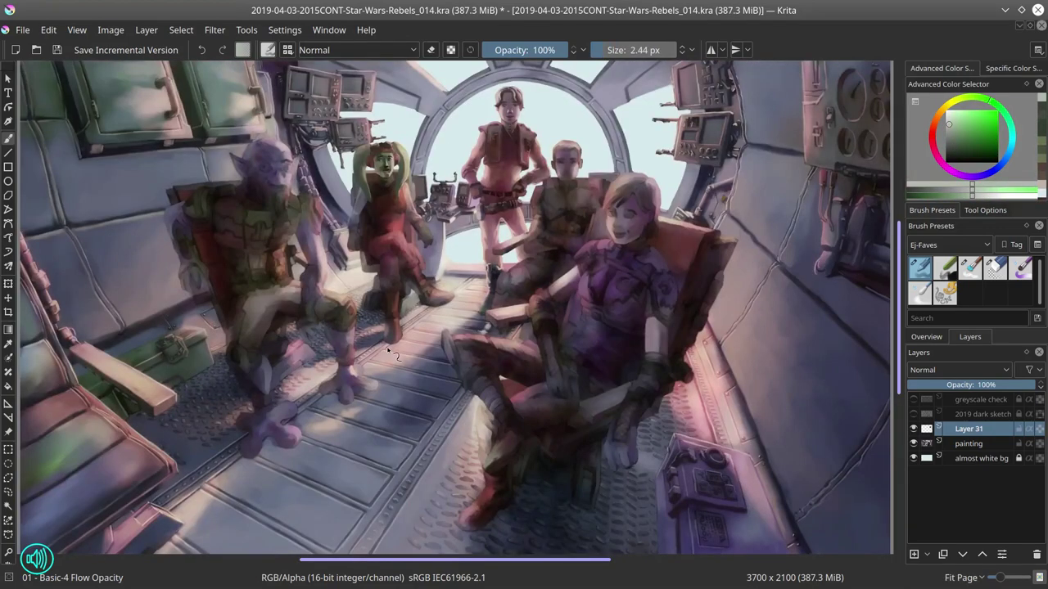
{"action": "left_click", "coordinate": [913, 429]}
{"action": "scroll", "coordinate": [382, 162], "scroll_direction": "up", "scroll_amount": 10}
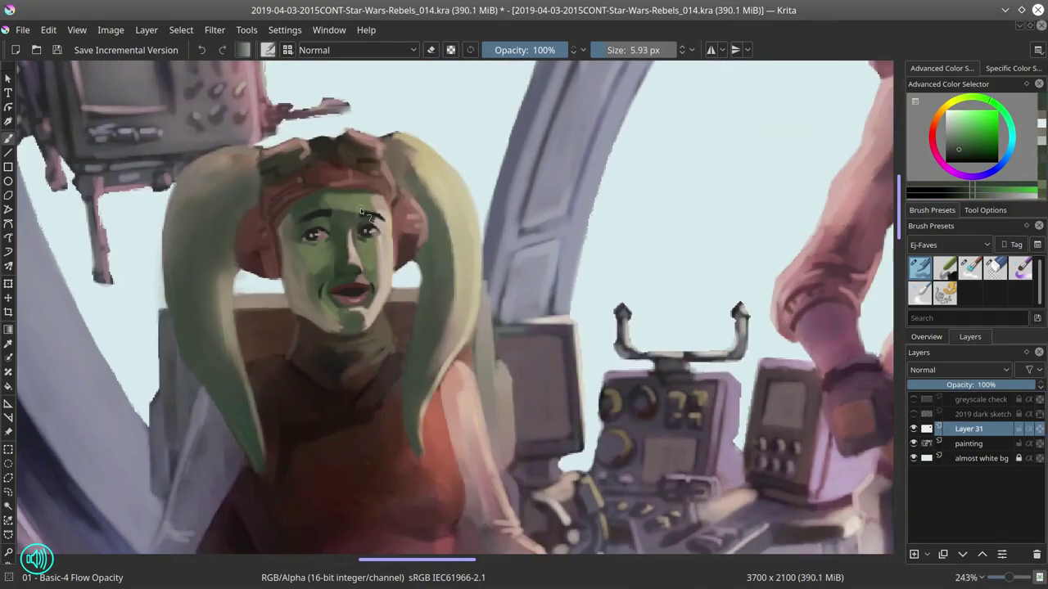
{"action": "scroll", "coordinate": [328, 247], "scroll_direction": "up", "scroll_amount": 4}
Step: Resample dark red-brown and greens from the face while adjusting the brush size
{"action": "left_click", "coordinate": [390, 223], "text": "ctrl"}
{"action": "key", "text": "bracketleft"}
{"action": "key", "text": "bracketleft"}
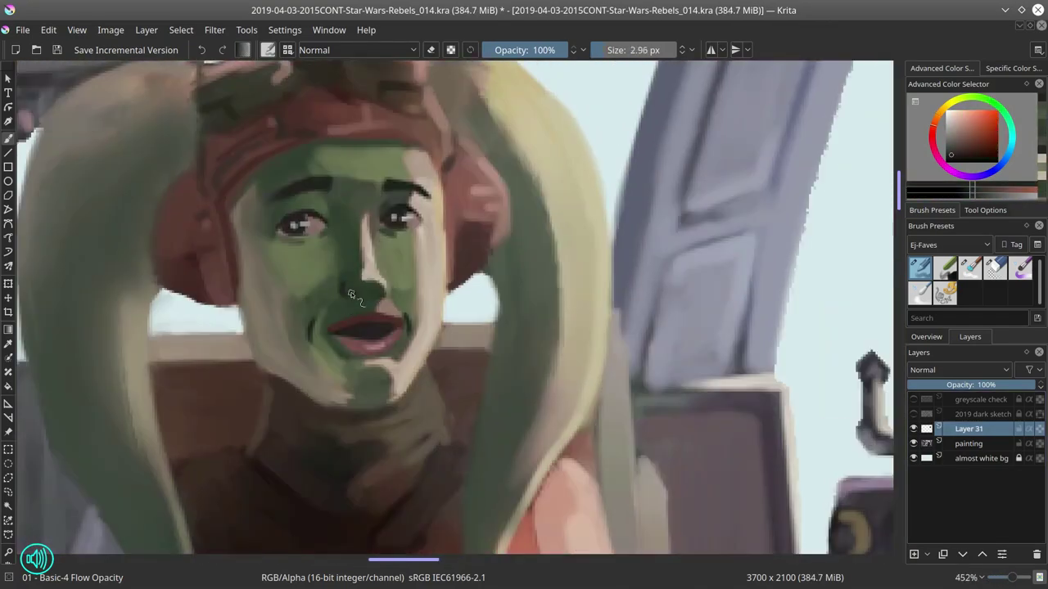
{"action": "left_click", "coordinate": [386, 255], "text": "ctrl"}
{"action": "key", "text": "bracketleft"}
{"action": "scroll", "coordinate": [376, 262], "scroll_direction": "down", "scroll_amount": 8}
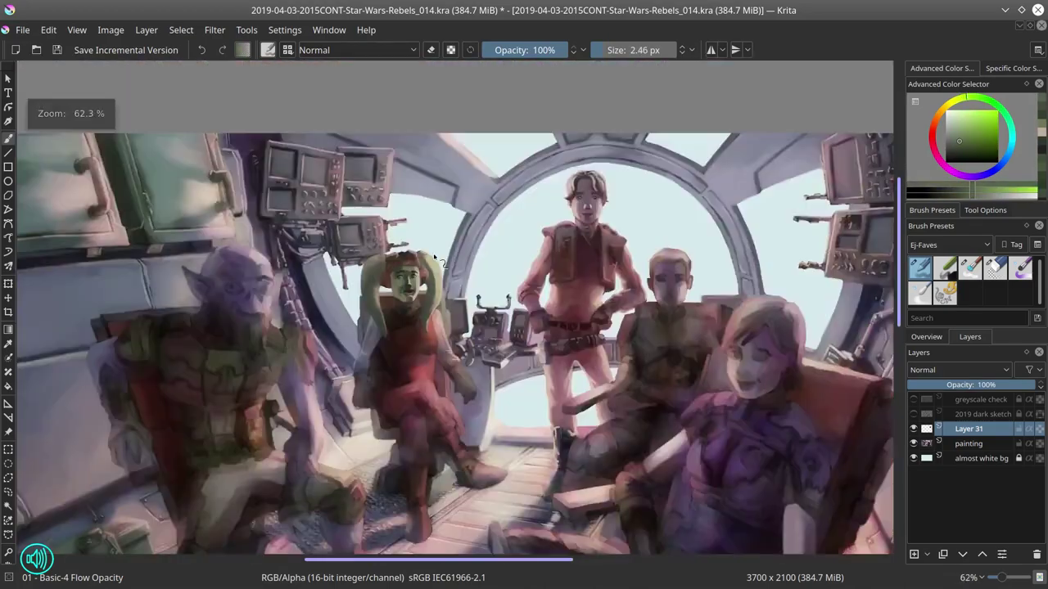
{"action": "scroll", "coordinate": [372, 250], "scroll_direction": "up", "scroll_amount": 5}
{"action": "left_click", "coordinate": [409, 328], "text": "ctrl"}
{"action": "key", "text": "bracketright"}
{"action": "key", "text": "bracketright"}
{"action": "key", "text": "bracketright"}
{"action": "key", "text": "bracketright"}
{"action": "key", "text": "bracketright"}
{"action": "key", "text": "bracketright"}
{"action": "key", "text": "2"}
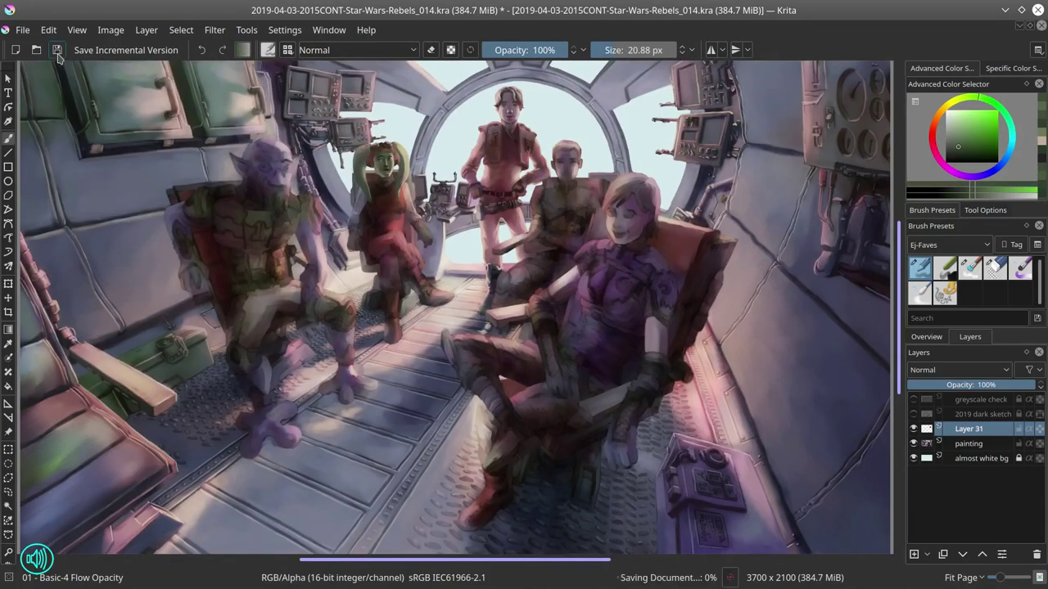
Step: Merge the face layer into the painting and zoom to the face via the overview
{"action": "key", "text": "ctrl+e"}
{"action": "key", "text": "minus"}
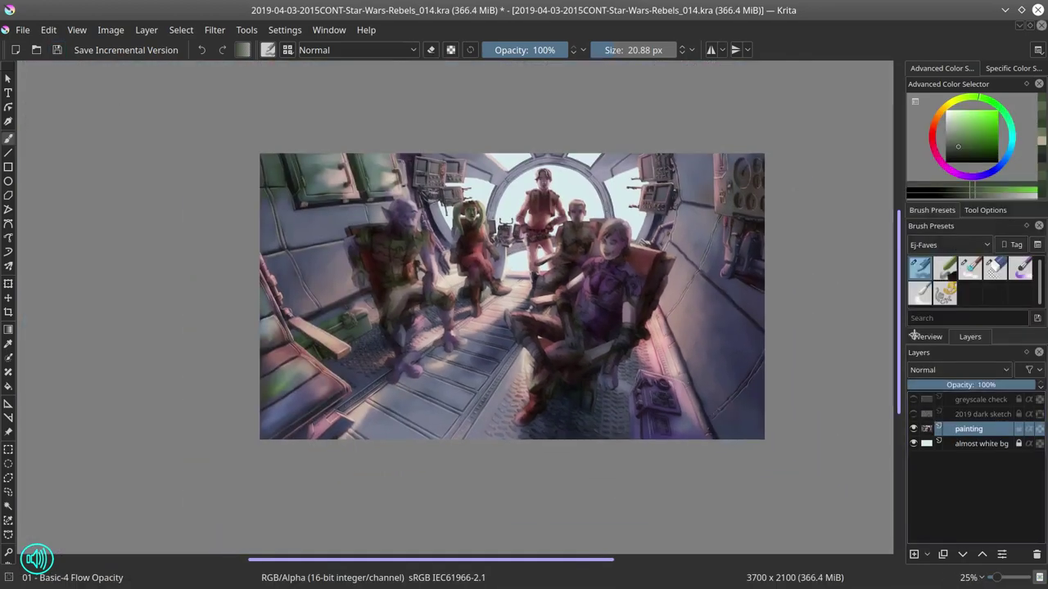
{"action": "left_click", "coordinate": [914, 336]}
{"action": "key", "text": "1"}
{"action": "left_click", "coordinate": [371, 293], "text": "ctrl"}
{"action": "scroll", "coordinate": [371, 293], "scroll_direction": "up", "scroll_amount": 3}
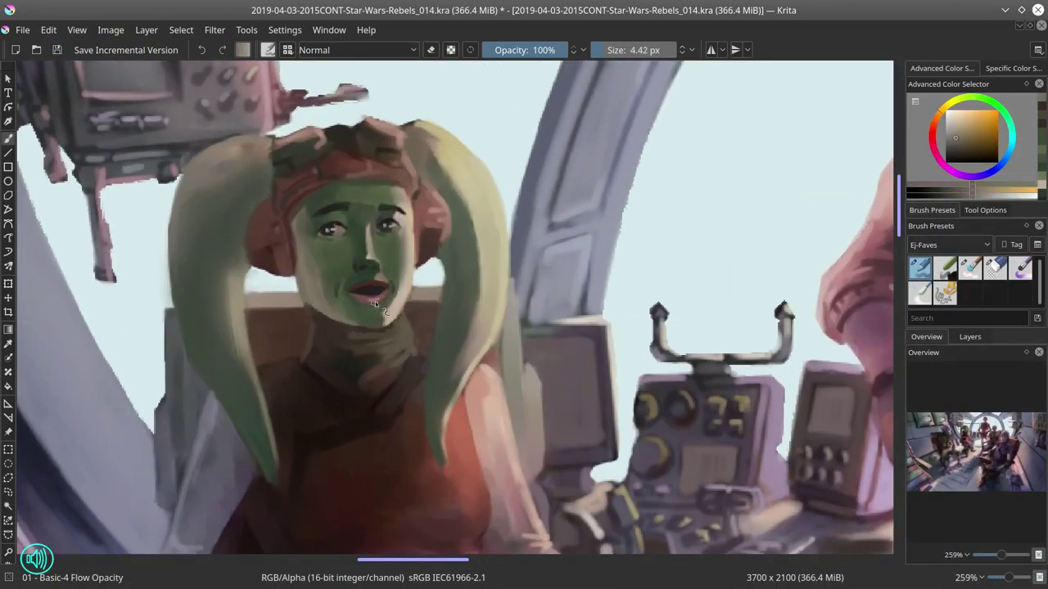
{"action": "scroll", "coordinate": [418, 368], "scroll_direction": "down", "scroll_amount": 5}
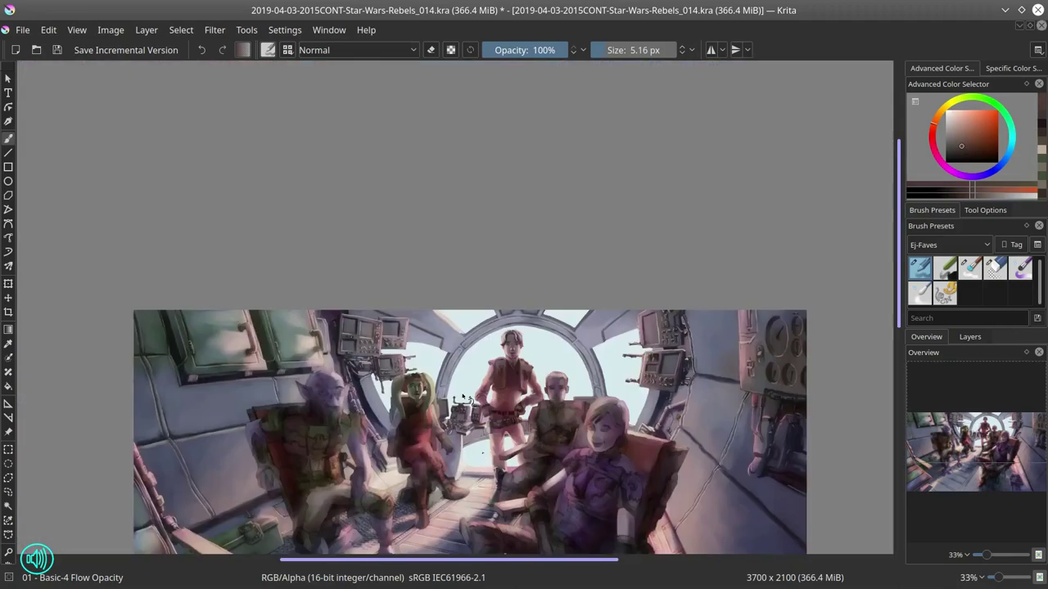
Step: Pick a face green and flip the whole image horizontally
{"action": "key", "text": "m"}
{"action": "scroll", "coordinate": [533, 401], "scroll_direction": "up", "scroll_amount": 6}
{"action": "left_click", "coordinate": [528, 369], "text": "ctrl"}
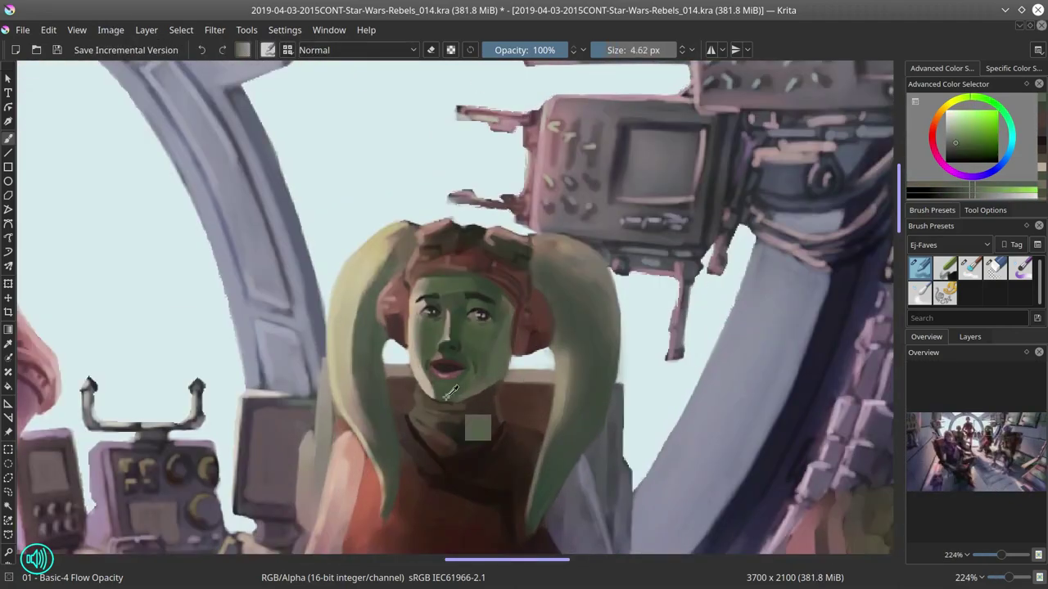
{"action": "left_click", "coordinate": [110, 30]}
{"action": "left_click", "coordinate": [155, 182]}
Step: Copy the face from all layers and paste it as a new layer
{"action": "left_click", "coordinate": [49, 30]}
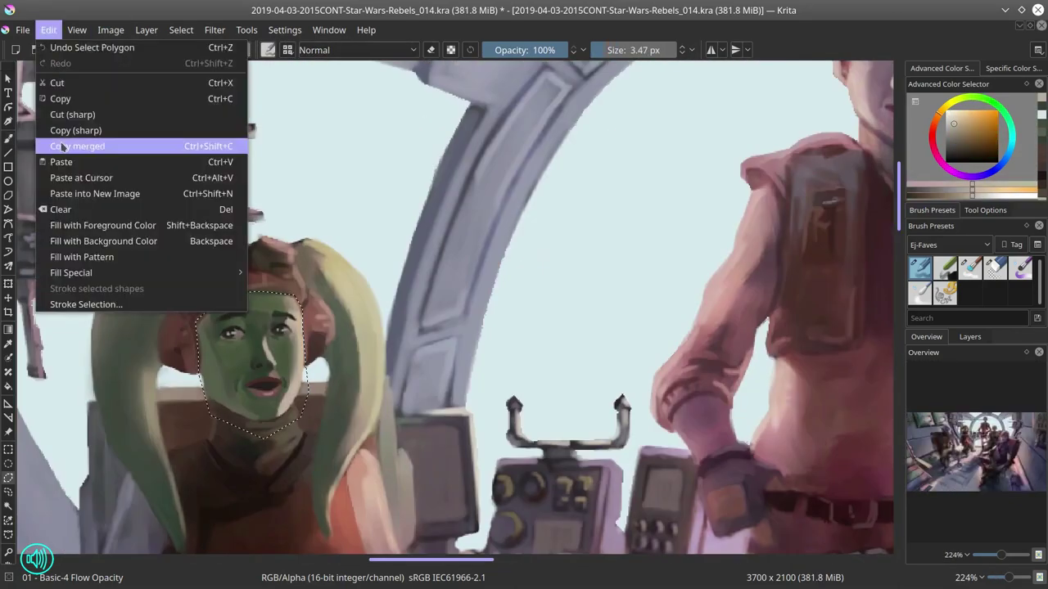
{"action": "left_click", "coordinate": [62, 147]}
{"action": "key", "text": "ctrl+v"}
{"action": "left_click", "coordinate": [970, 337]}
{"action": "left_click", "coordinate": [968, 444]}
{"action": "scroll", "coordinate": [368, 304], "scroll_direction": "up", "scroll_amount": 2}
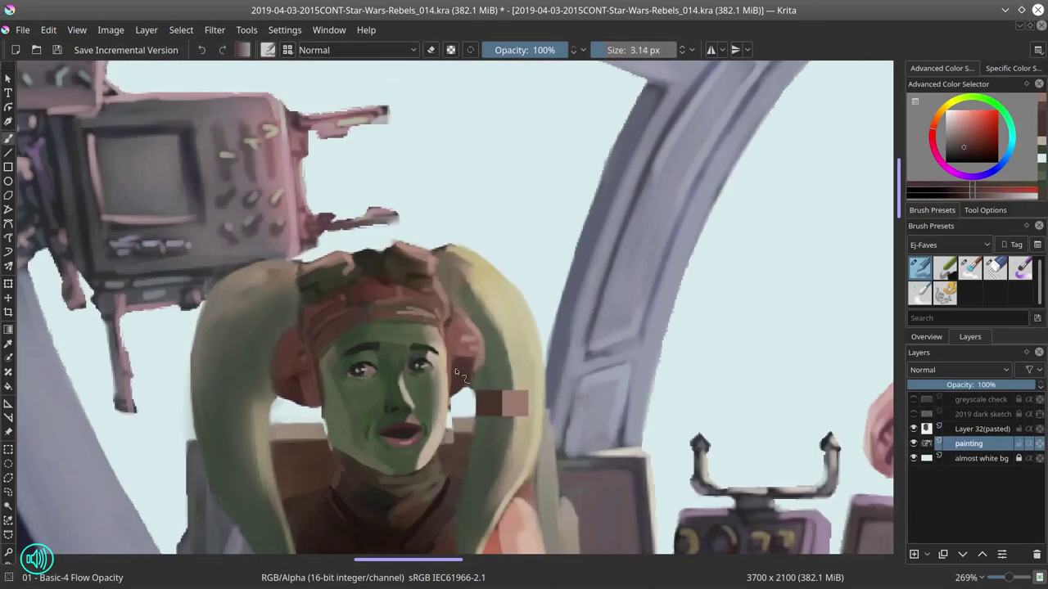
{"action": "left_click", "coordinate": [455, 369], "text": "ctrl"}
Step: Sample a brown, resize the brush, and delete the pasted test layer
{"action": "key", "text": "Page_Up"}
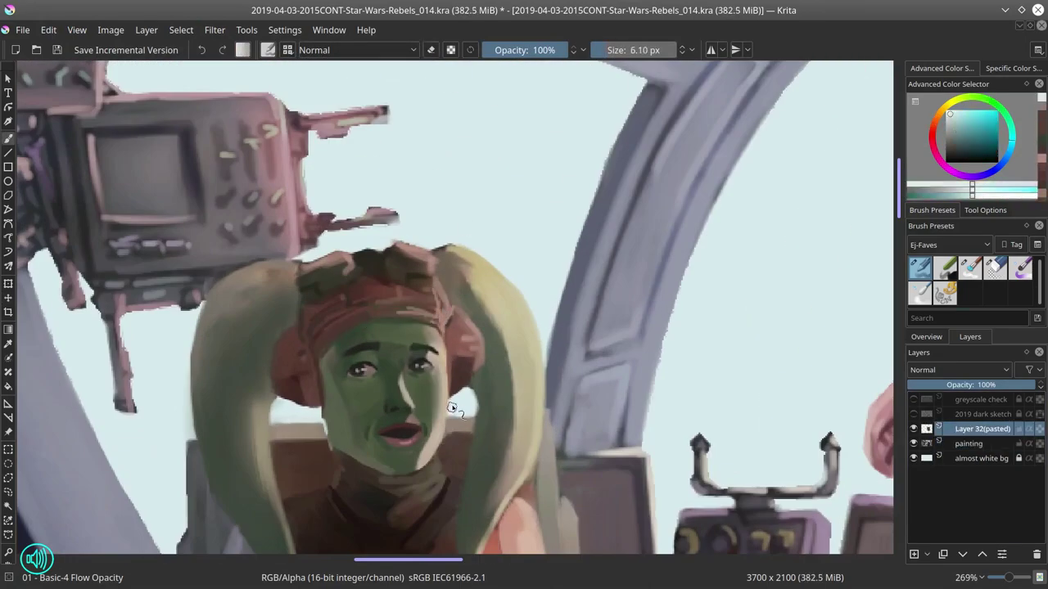
{"action": "left_click", "coordinate": [452, 407], "text": "ctrl"}
{"action": "key", "text": "Page_Down"}
{"action": "scroll", "coordinate": [585, 191], "scroll_direction": "down", "scroll_amount": 6}
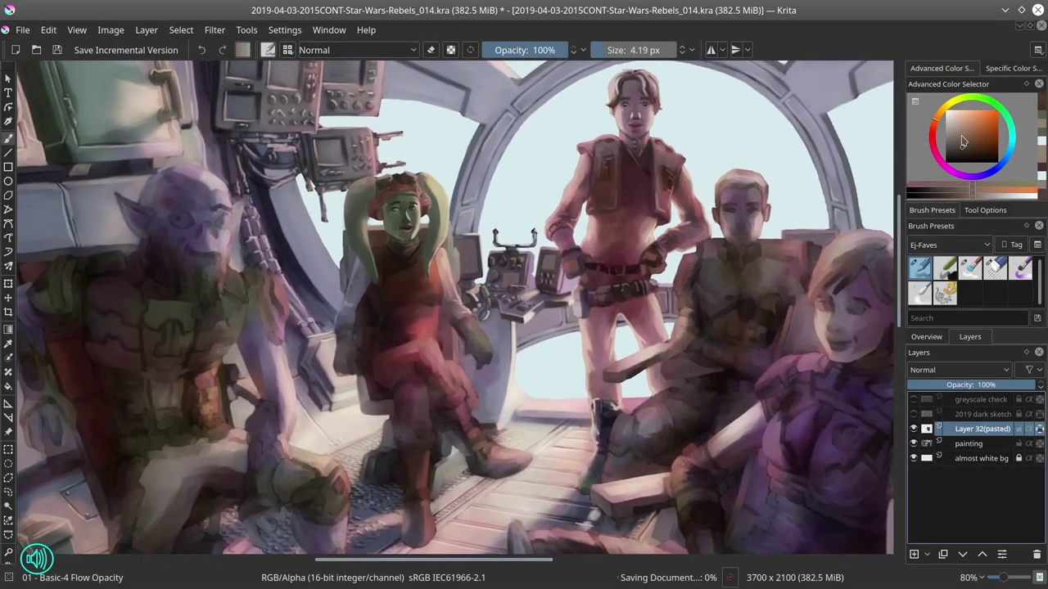
{"action": "right_click", "coordinate": [978, 429]}
{"action": "left_click", "coordinate": [900, 232]}
{"action": "left_click", "coordinate": [970, 268]}
Step: With the basic brush, sample face and hair colours and paint pale sky tone along her hair's top edge
{"action": "scroll", "coordinate": [434, 203], "scroll_direction": "up", "scroll_amount": 4}
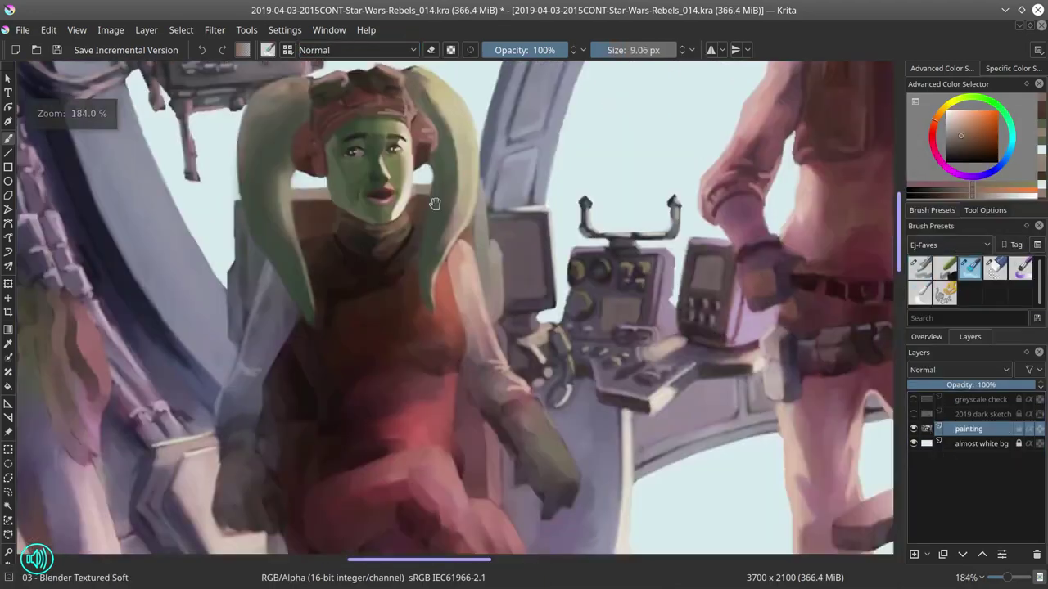
{"action": "scroll", "coordinate": [435, 203], "scroll_direction": "up", "scroll_amount": 2}
{"action": "scroll", "coordinate": [491, 221], "scroll_direction": "down", "scroll_amount": 6}
{"action": "key", "text": "slash"}
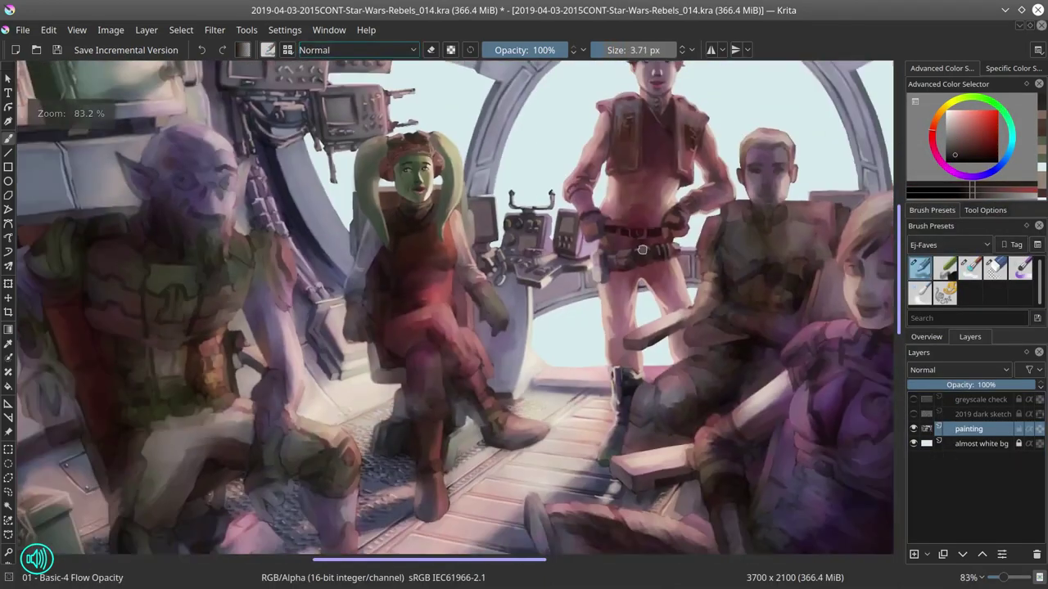
{"action": "left_click", "coordinate": [926, 336]}
{"action": "scroll", "coordinate": [335, 278], "scroll_direction": "up", "scroll_amount": 5}
{"action": "left_click", "coordinate": [350, 303], "text": "ctrl"}
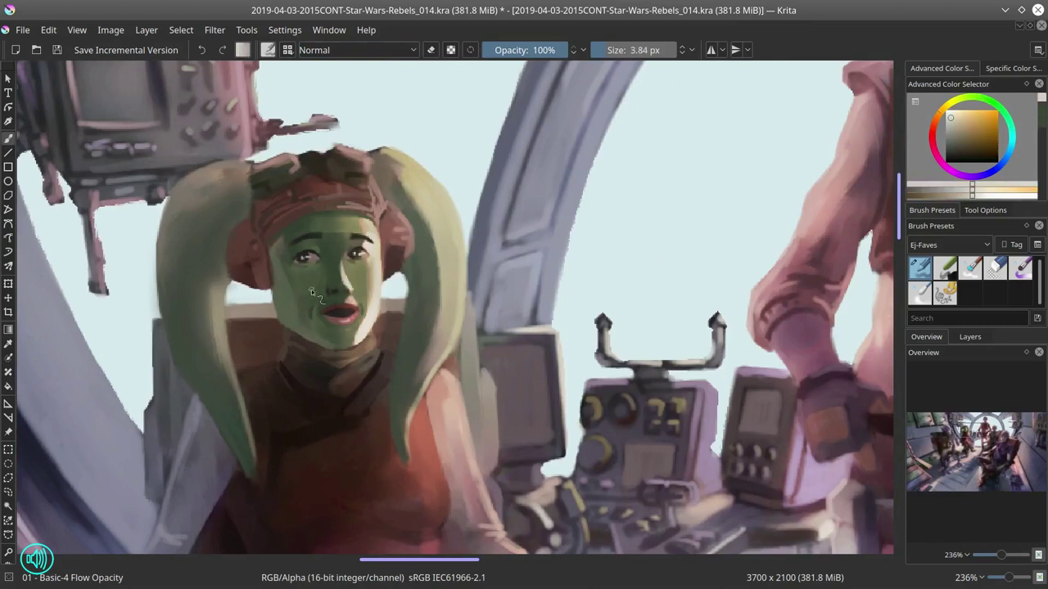
{"action": "left_click", "coordinate": [389, 319], "text": "ctrl"}
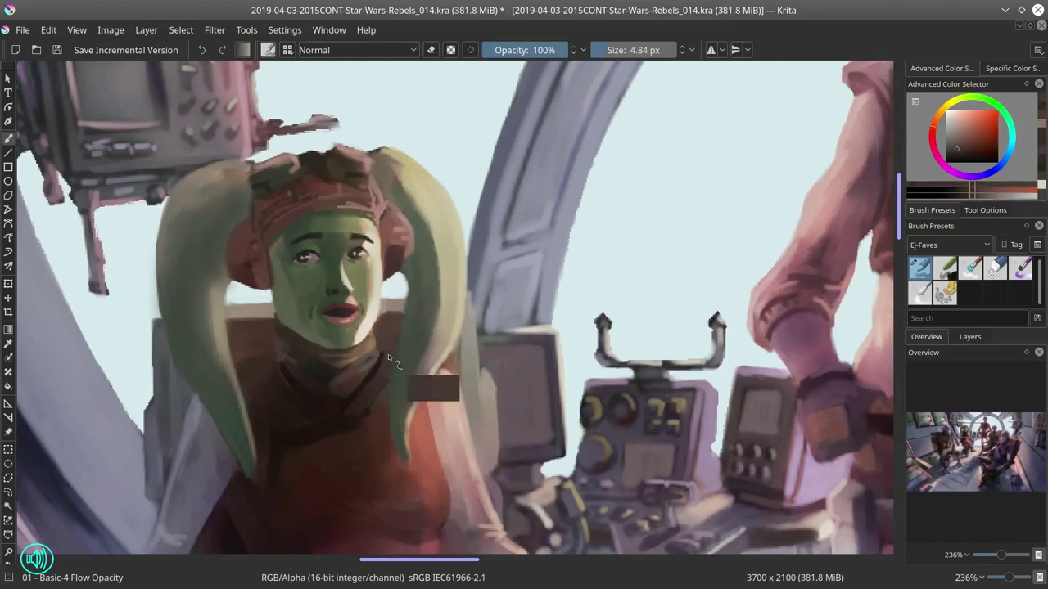
{"action": "left_click", "coordinate": [216, 368], "text": "ctrl"}
{"action": "left_click", "coordinate": [238, 353], "text": "ctrl"}
{"action": "left_click", "coordinate": [207, 309], "text": "ctrl"}
{"action": "left_click", "coordinate": [217, 303], "text": "ctrl"}
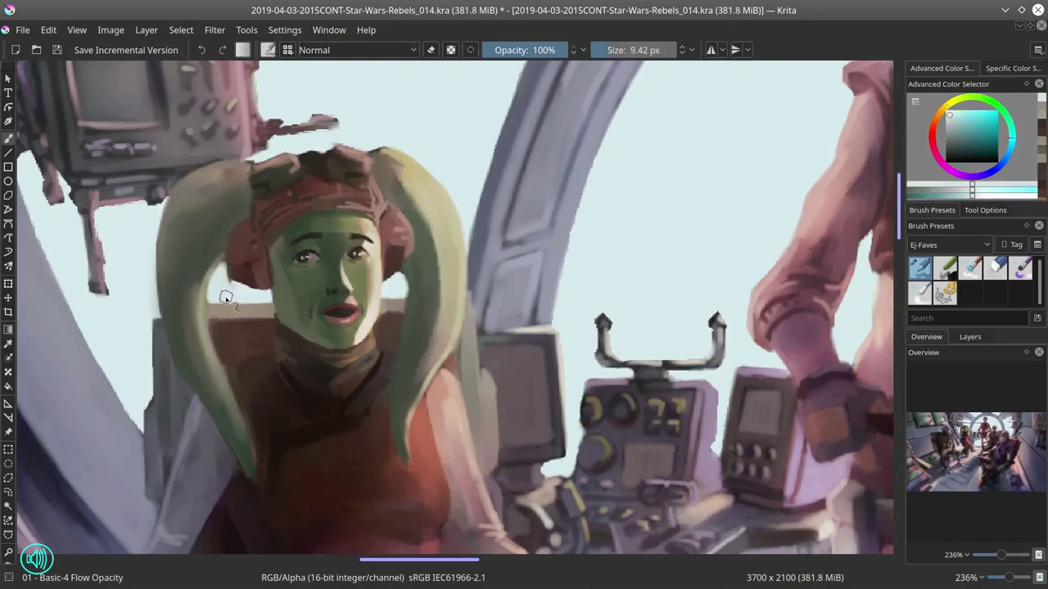
{"action": "mouse_move", "coordinate": [229, 301]}
{"action": "left_mouse_down"}
{"action": "mouse_move", "coordinate": [149, 225]}
{"action": "mouse_move", "coordinate": [244, 173]}
{"action": "mouse_move", "coordinate": [172, 211]}
{"action": "left_mouse_up"}
Step: Touch up the top of her head and paint sky colour around the head and hair edge
{"action": "left_click", "coordinate": [245, 171], "text": "ctrl"}
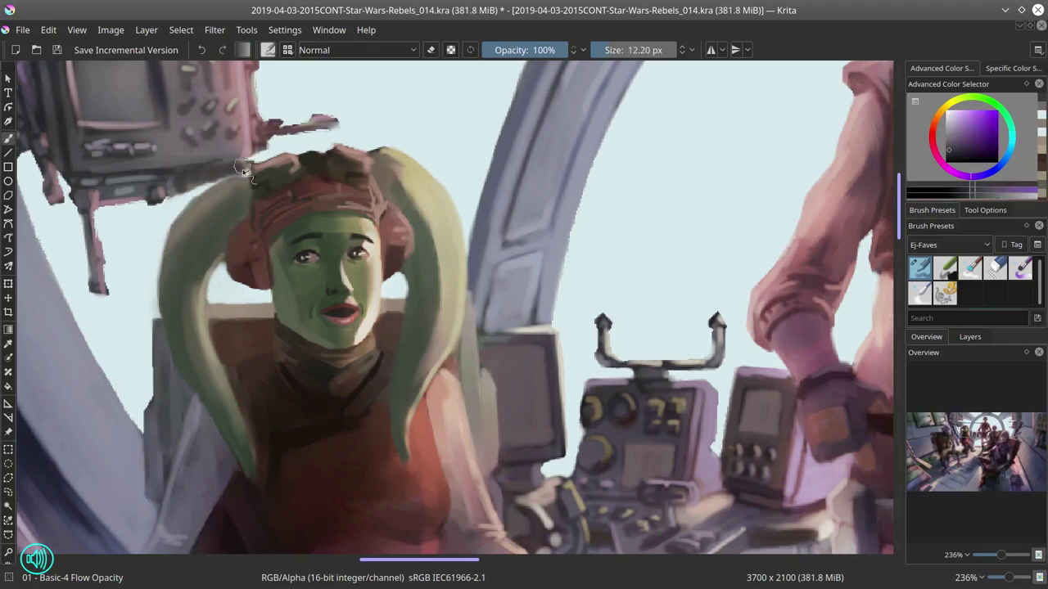
{"action": "left_click_drag", "start_coordinate": [246, 170], "coordinate": [204, 188], "text": "shift"}
{"action": "left_click", "coordinate": [196, 188], "text": "ctrl"}
{"action": "left_click", "coordinate": [180, 240], "text": "ctrl"}
{"action": "left_click_drag", "start_coordinate": [180, 240], "coordinate": [204, 237], "text": "shift"}
{"action": "left_click", "coordinate": [380, 145], "text": "ctrl"}
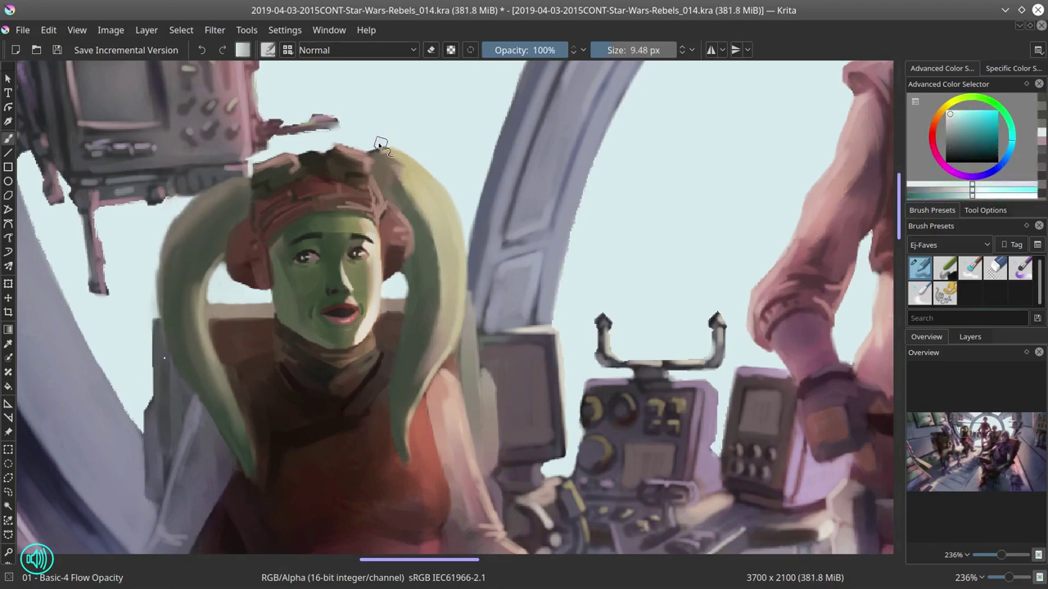
{"action": "mouse_move", "coordinate": [452, 273]}
{"action": "left_mouse_down", "text": "shift"}
{"action": "mouse_move", "coordinate": [438, 261]}
{"action": "mouse_move", "coordinate": [438, 233]}
{"action": "left_mouse_up", "text": "shift"}
{"action": "left_click", "coordinate": [436, 255], "text": "ctrl"}
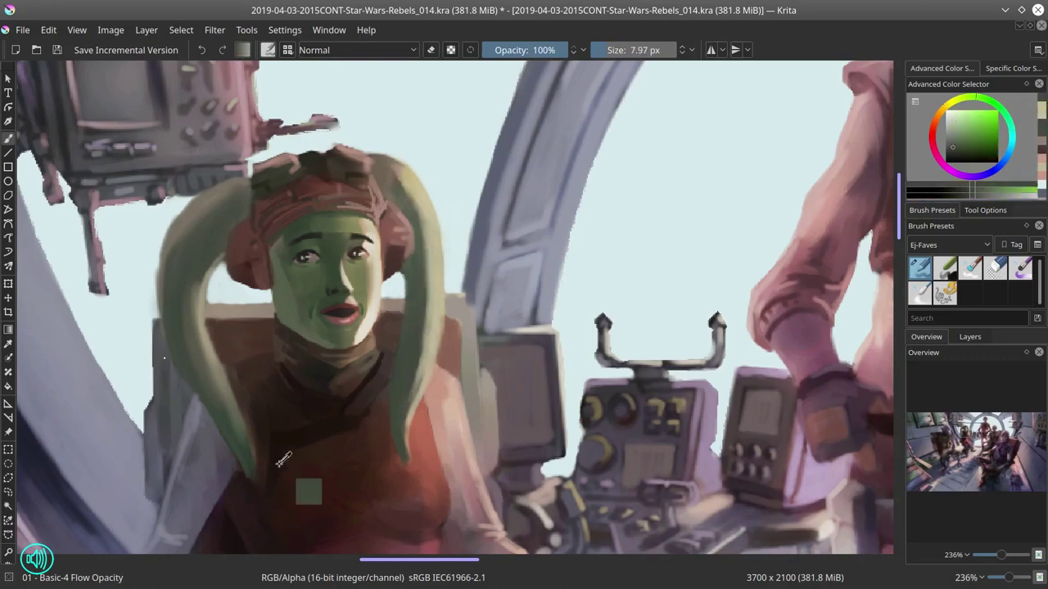
{"action": "scroll", "coordinate": [442, 311], "scroll_direction": "down", "scroll_amount": 5}
Step: Sample her light skin tone, choose a dark green and set the brush blend mode to Color
{"action": "middle_click", "coordinate": [491, 327]}
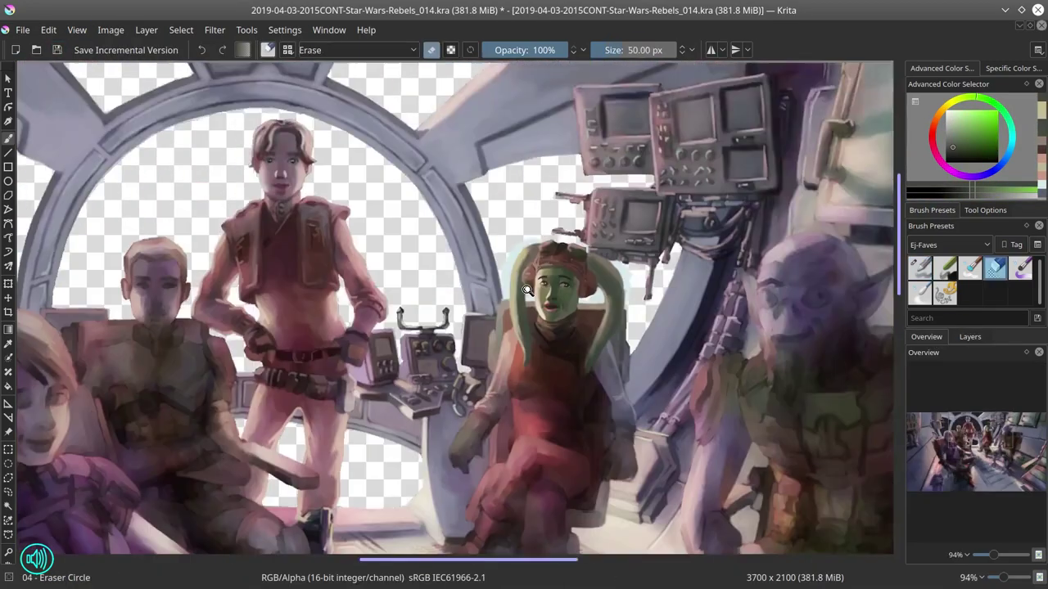
{"action": "scroll", "coordinate": [448, 240], "scroll_direction": "up", "scroll_amount": 3}
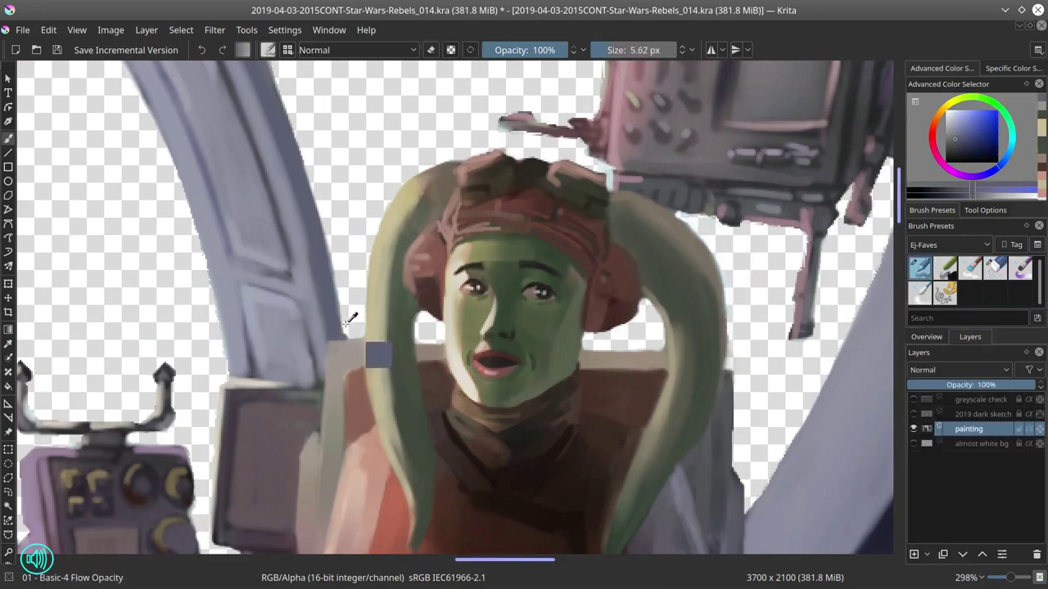
{"action": "key", "text": "slash"}
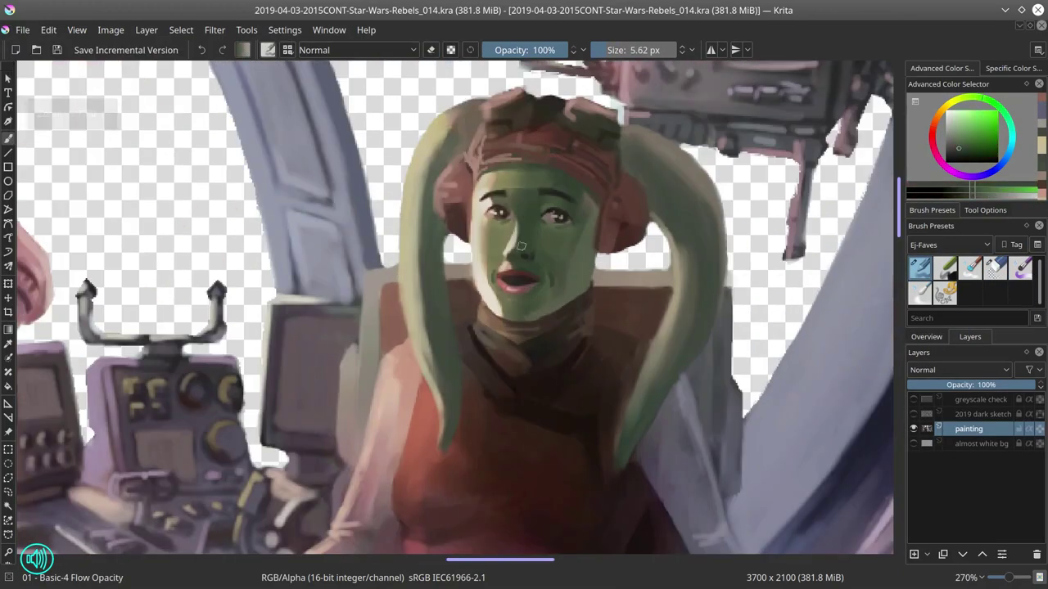
{"action": "key", "text": "bracketleft"}
{"action": "left_click", "coordinate": [515, 280], "text": "ctrl"}
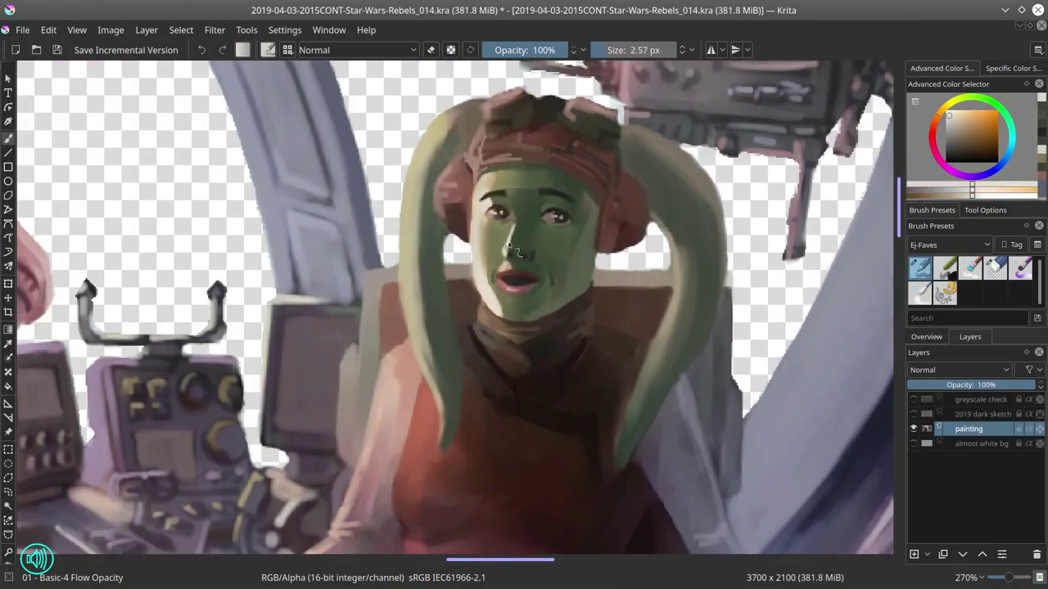
{"action": "left_click", "coordinate": [966, 152]}
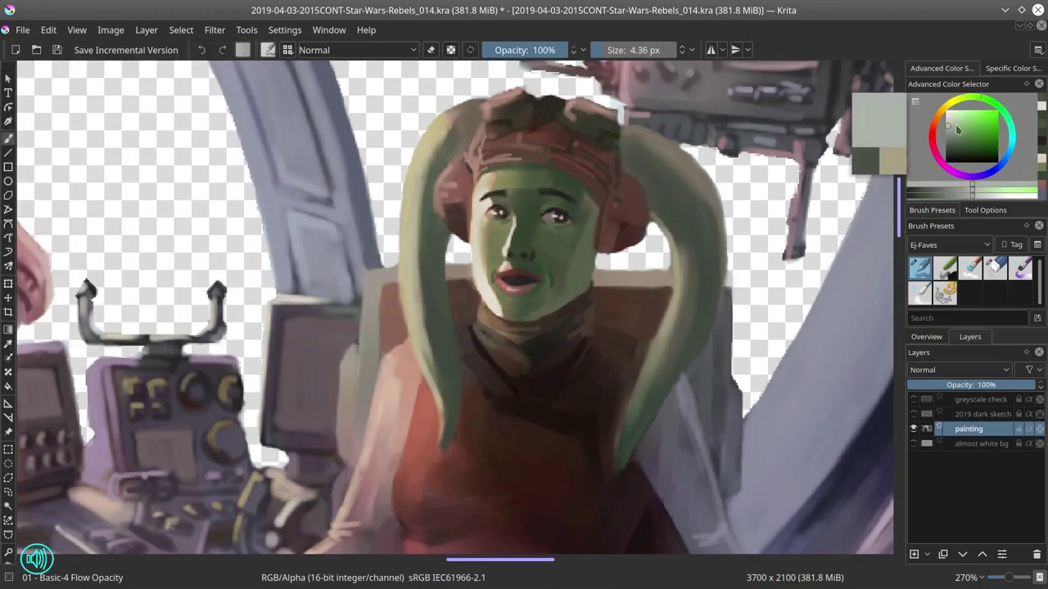
{"action": "left_click", "coordinate": [357, 50]}
{"action": "left_click", "coordinate": [344, 164]}
Step: Tint her face green, desaturate the headwear, lighten with Increase Lightness, then return blending to Normal
{"action": "left_click", "coordinate": [976, 162]}
{"action": "key", "text": "bracketleft"}
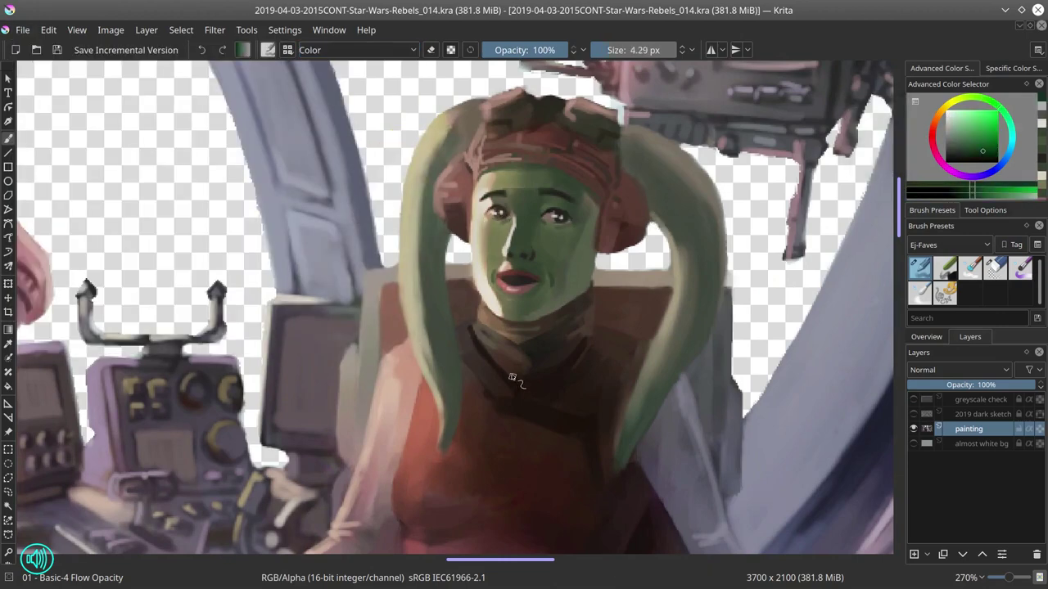
{"action": "left_click", "coordinate": [512, 374]}
{"action": "left_click", "coordinate": [356, 50]}
{"action": "left_click", "coordinate": [352, 234]}
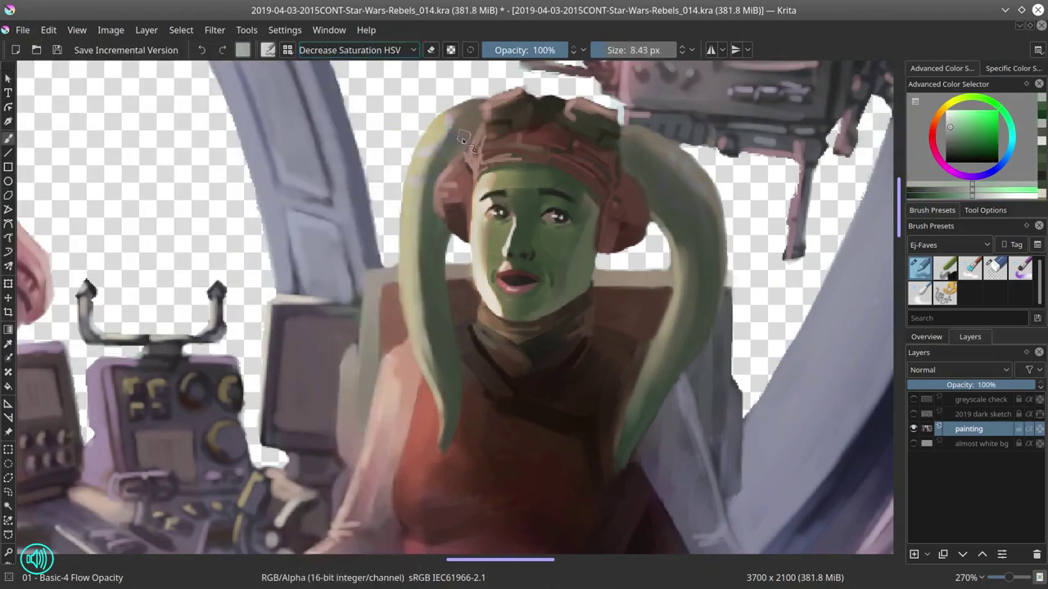
{"action": "left_click", "coordinate": [356, 50]}
{"action": "left_click", "coordinate": [343, 239]}
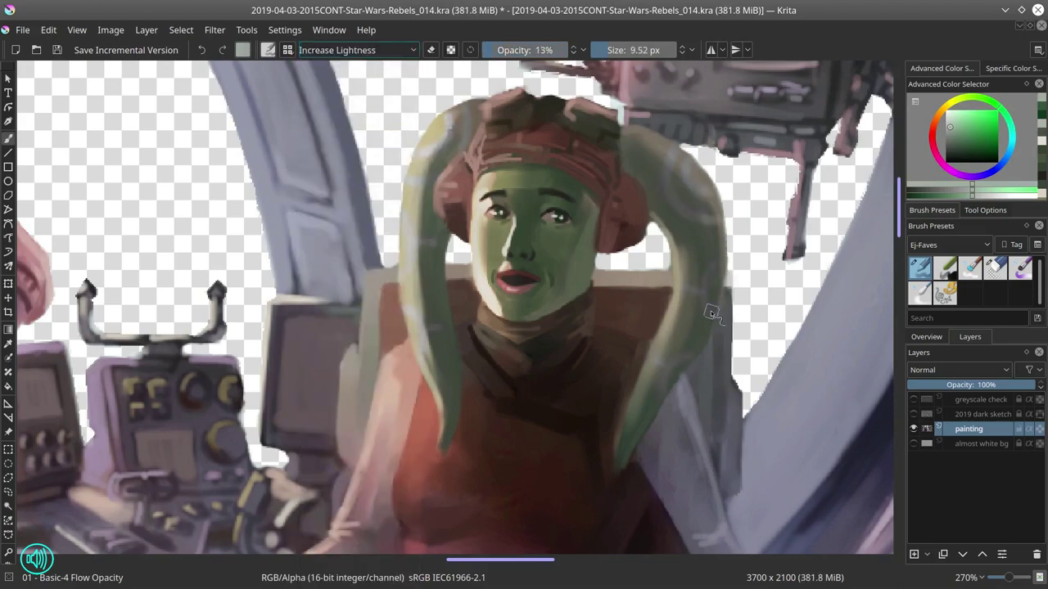
{"action": "left_click", "coordinate": [356, 50]}
{"action": "left_click", "coordinate": [327, 107]}
Step: Show the almost white bg layer, shade the red dress with sampled reds and save
{"action": "key", "text": "2"}
{"action": "left_click", "coordinate": [914, 442]}
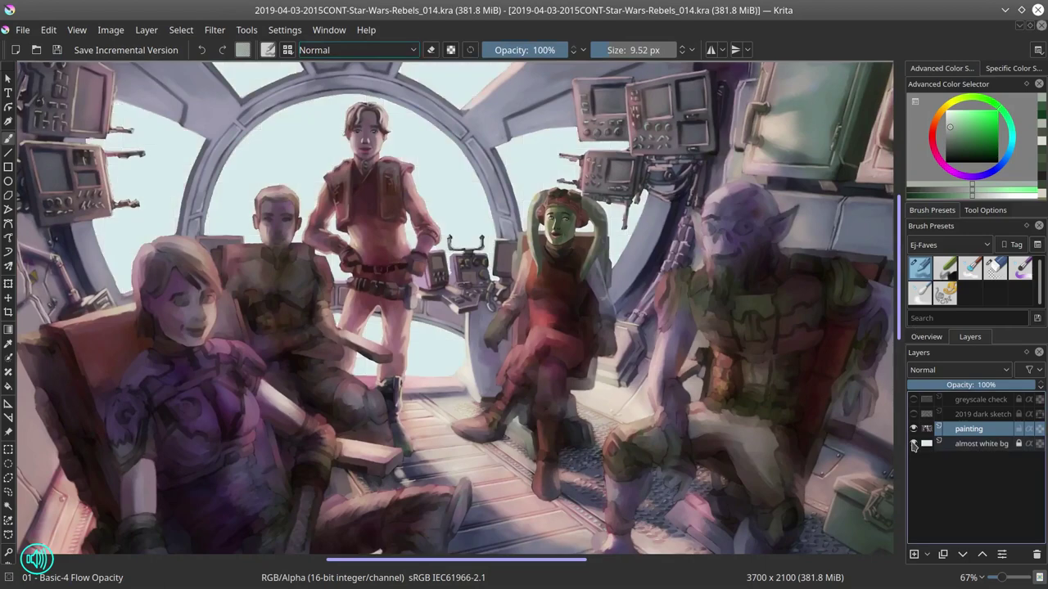
{"action": "scroll", "coordinate": [536, 271], "scroll_direction": "up", "scroll_amount": 1}
{"action": "left_click", "coordinate": [516, 247], "text": "ctrl"}
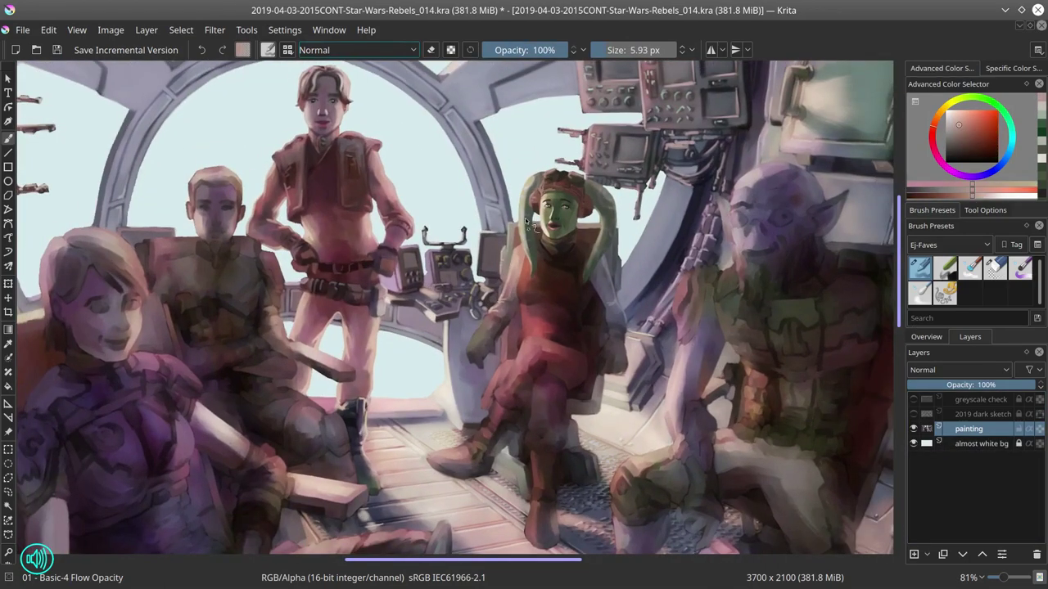
{"action": "left_click", "coordinate": [524, 331], "text": "ctrl"}
{"action": "left_click", "coordinate": [528, 328], "text": "ctrl"}
{"action": "left_click", "coordinate": [515, 341], "text": "ctrl"}
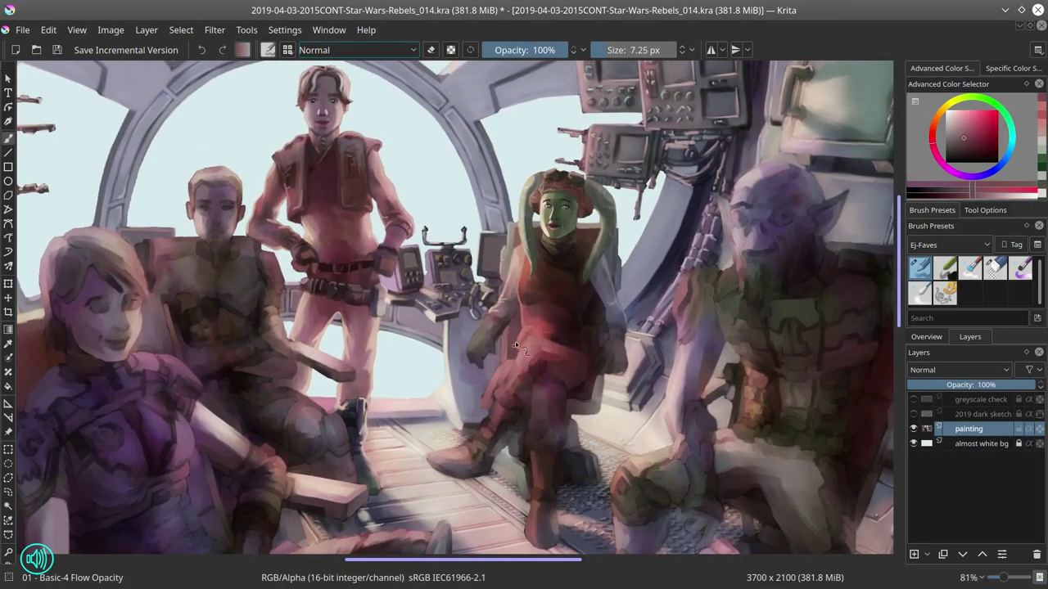
{"action": "left_click", "coordinate": [515, 341], "text": "ctrl"}
{"action": "left_click", "coordinate": [519, 341], "text": "ctrl"}
{"action": "left_click", "coordinate": [524, 339], "text": "ctrl"}
{"action": "left_click", "coordinate": [533, 343], "text": "ctrl"}
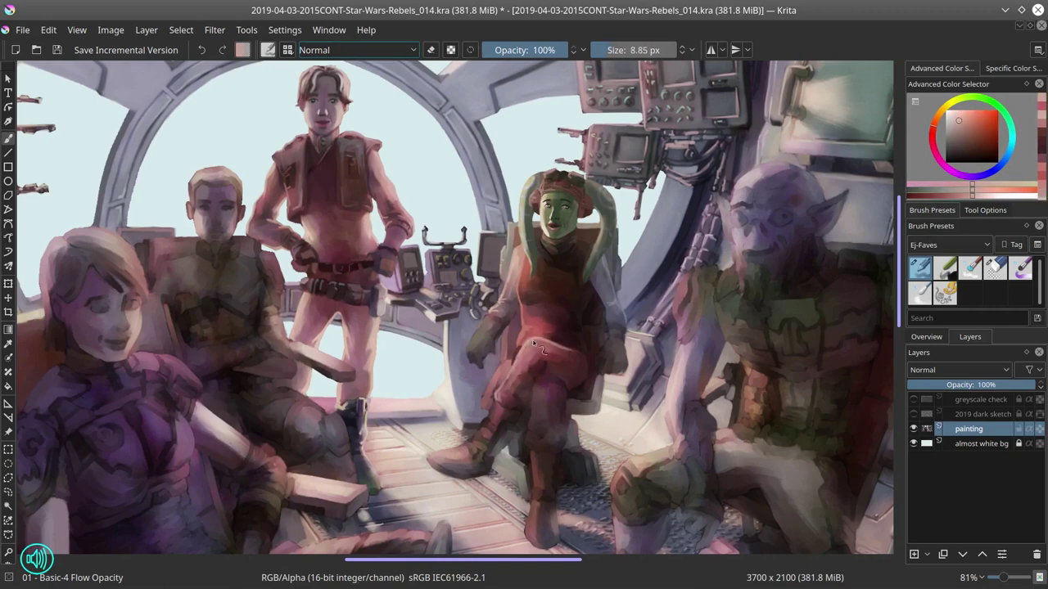
{"action": "key", "text": "ctrl+s"}
Step: Paint pinkish red, pinker and dark red shading onto the dress
{"action": "left_click", "coordinate": [933, 338]}
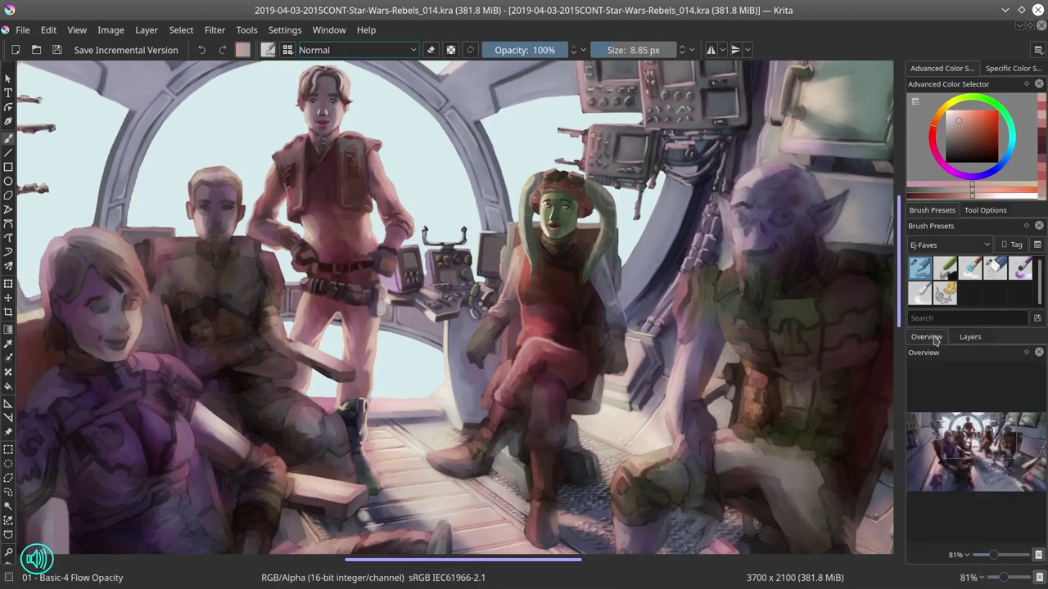
{"action": "left_click", "coordinate": [515, 344]}
{"action": "left_click", "coordinate": [532, 365], "text": "ctrl"}
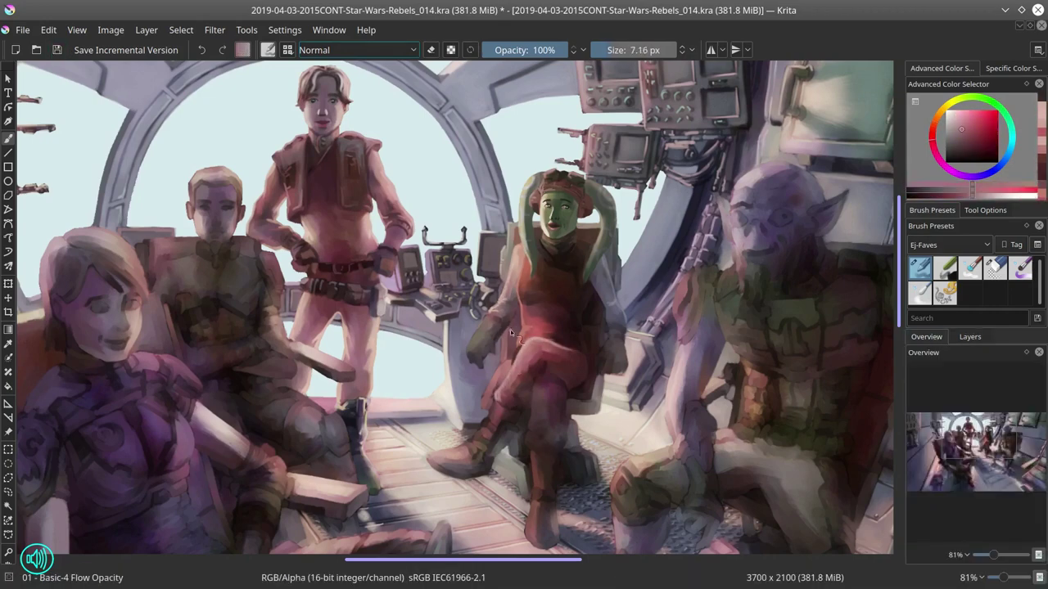
{"action": "left_click", "coordinate": [509, 353], "text": "ctrl"}
{"action": "left_click", "coordinate": [483, 399], "text": "ctrl"}
{"action": "left_click", "coordinate": [489, 394], "text": "ctrl"}
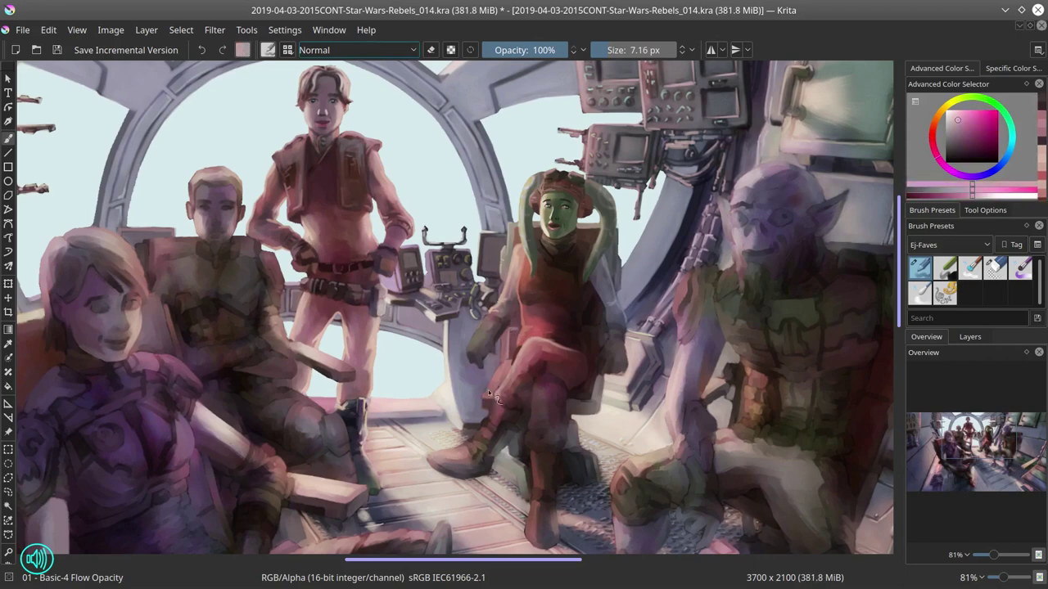
{"action": "left_click", "coordinate": [499, 326], "text": "ctrl"}
{"action": "left_click", "coordinate": [481, 385], "text": "ctrl"}
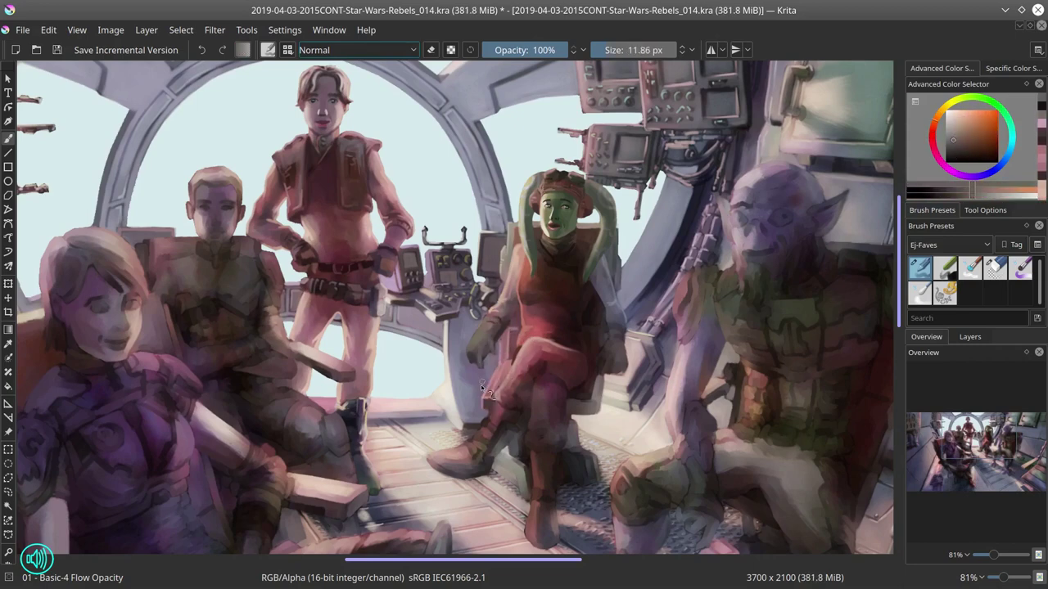
{"action": "left_click", "coordinate": [489, 347], "text": "ctrl"}
Step: Paint tan skin tone onto her hand
{"action": "left_click", "coordinate": [470, 387], "text": "ctrl"}
{"action": "left_click", "coordinate": [475, 350], "text": "ctrl"}
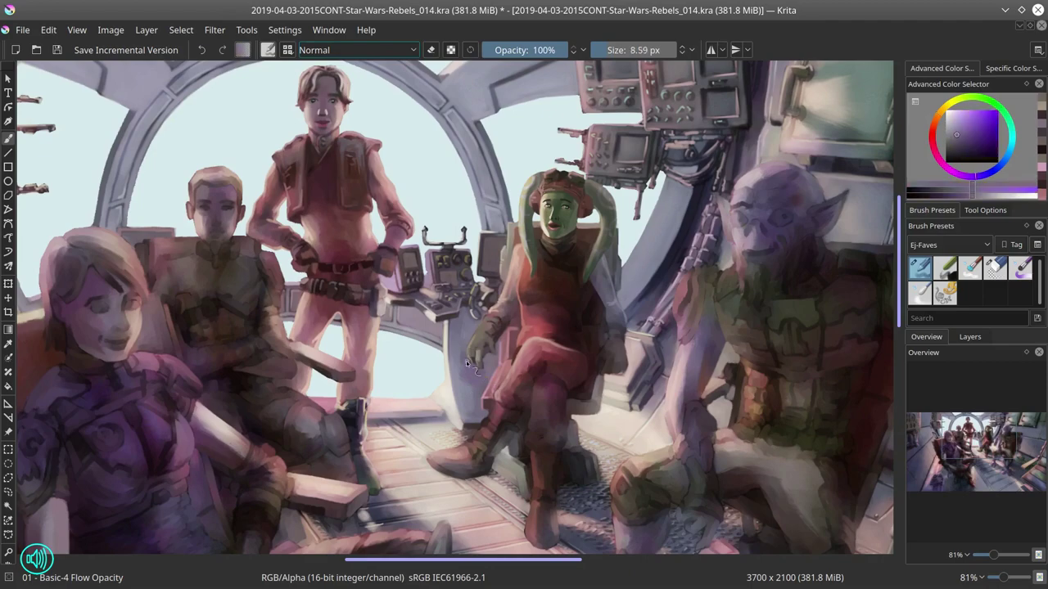
{"action": "left_click", "coordinate": [499, 377], "text": "ctrl"}
{"action": "left_click", "coordinate": [488, 369], "text": "ctrl"}
{"action": "left_click", "coordinate": [759, 199], "text": "ctrl"}
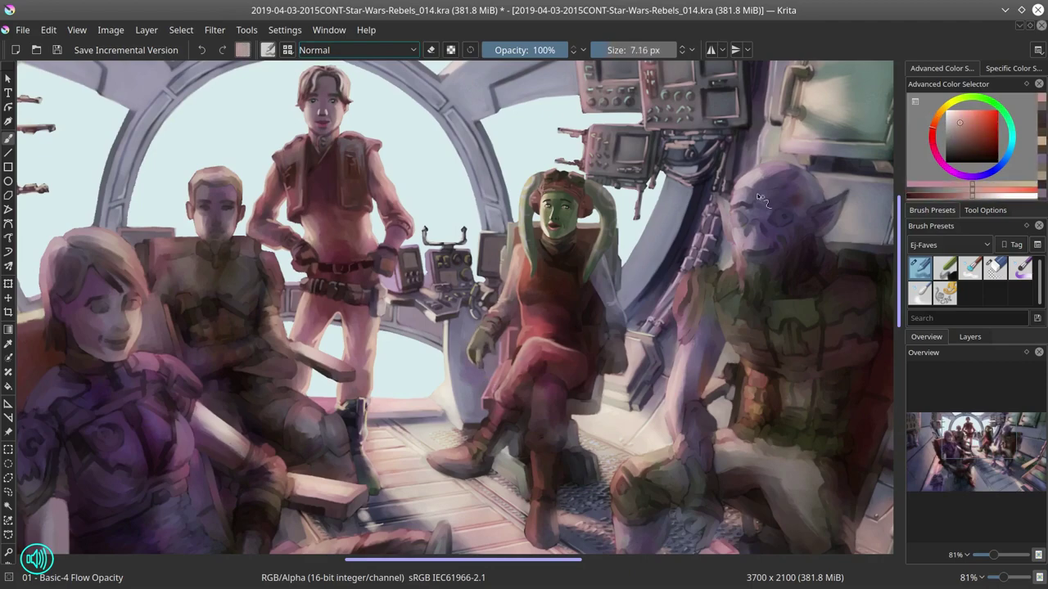
Step: On the mirrored canvas, repaint the dress, shade the floor purple-grey and add pinkish magenta
{"action": "key", "text": "m"}
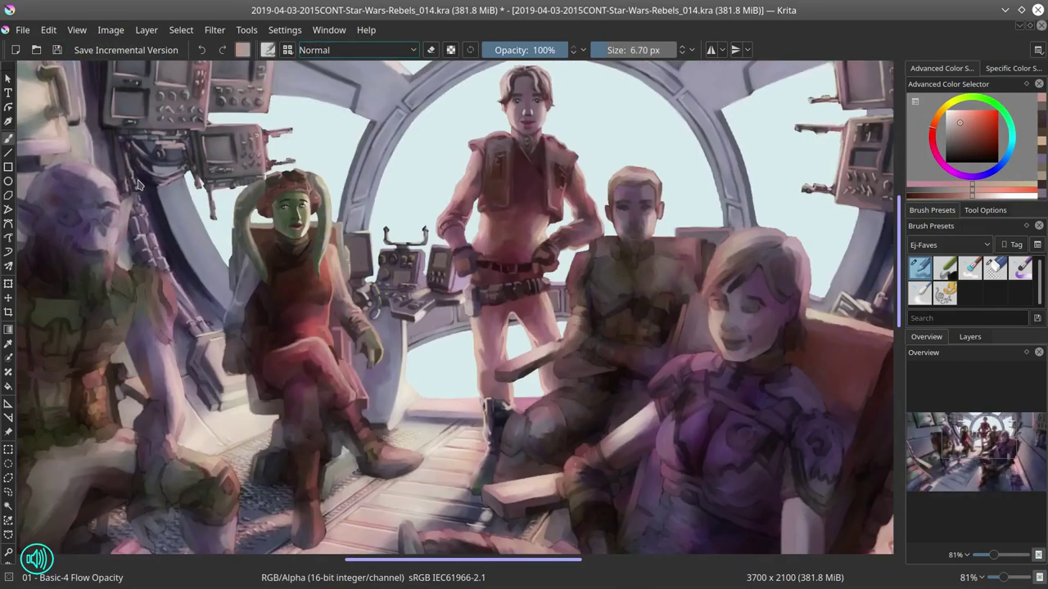
{"action": "left_click", "coordinate": [205, 246], "text": "ctrl"}
{"action": "left_click", "coordinate": [335, 354], "text": "ctrl"}
{"action": "left_click", "coordinate": [304, 341], "text": "ctrl"}
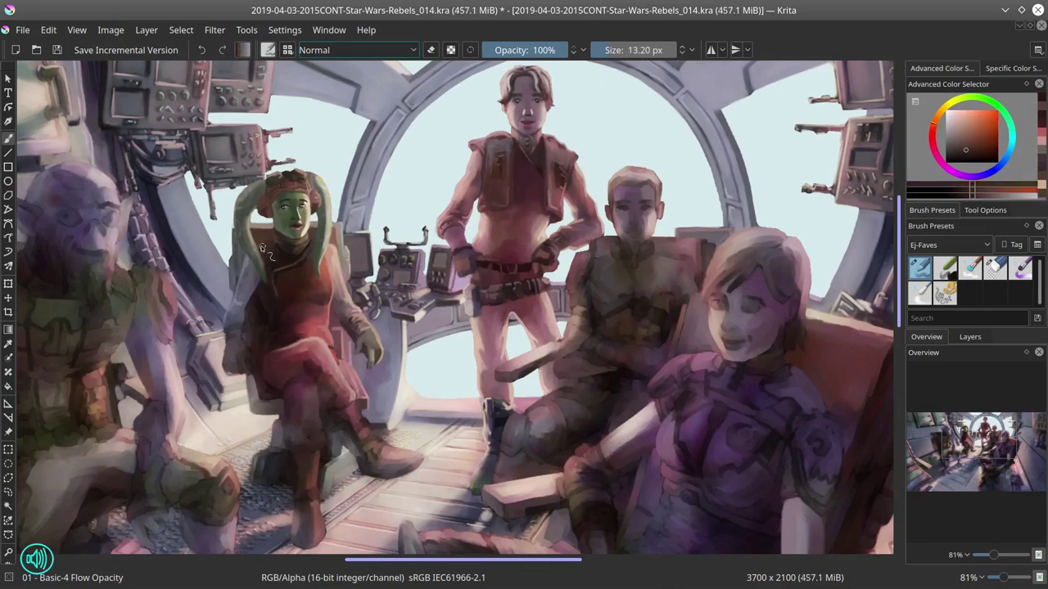
{"action": "left_click", "coordinate": [270, 311], "text": "ctrl"}
{"action": "left_click", "coordinate": [290, 314], "text": "ctrl"}
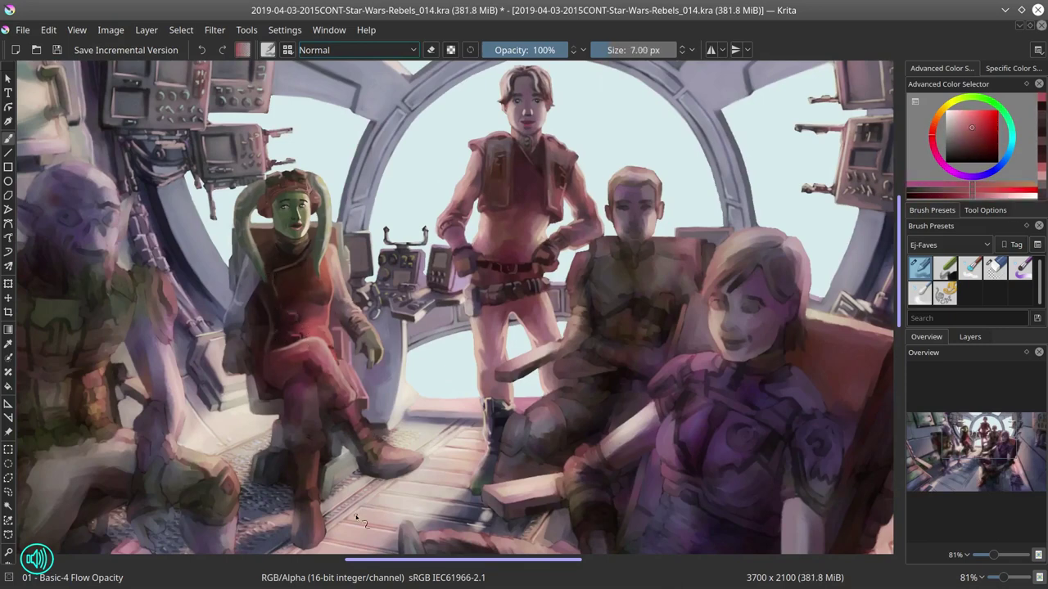
{"action": "left_click", "coordinate": [239, 322], "text": "ctrl"}
{"action": "left_click", "coordinate": [275, 444], "text": "ctrl"}
{"action": "left_click", "coordinate": [275, 444], "text": "ctrl"}
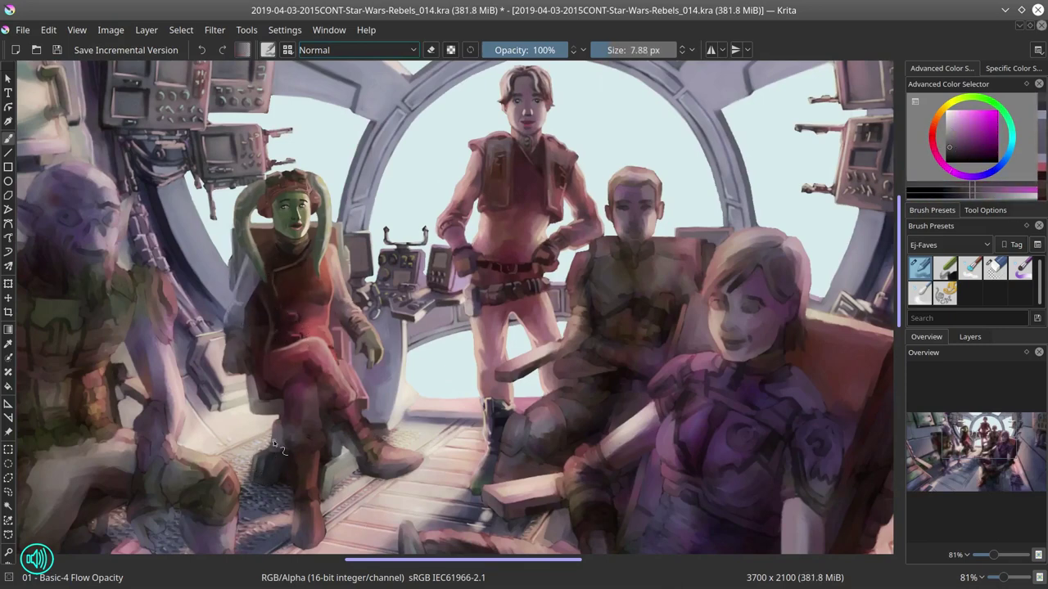
Step: Check the whole image mirrored, save, and return to the 01 - Basic-4 Flow Opacity brush
{"action": "key", "text": "m"}
{"action": "key", "text": "minus"}
{"action": "key", "text": "minus"}
{"action": "key", "text": "minus"}
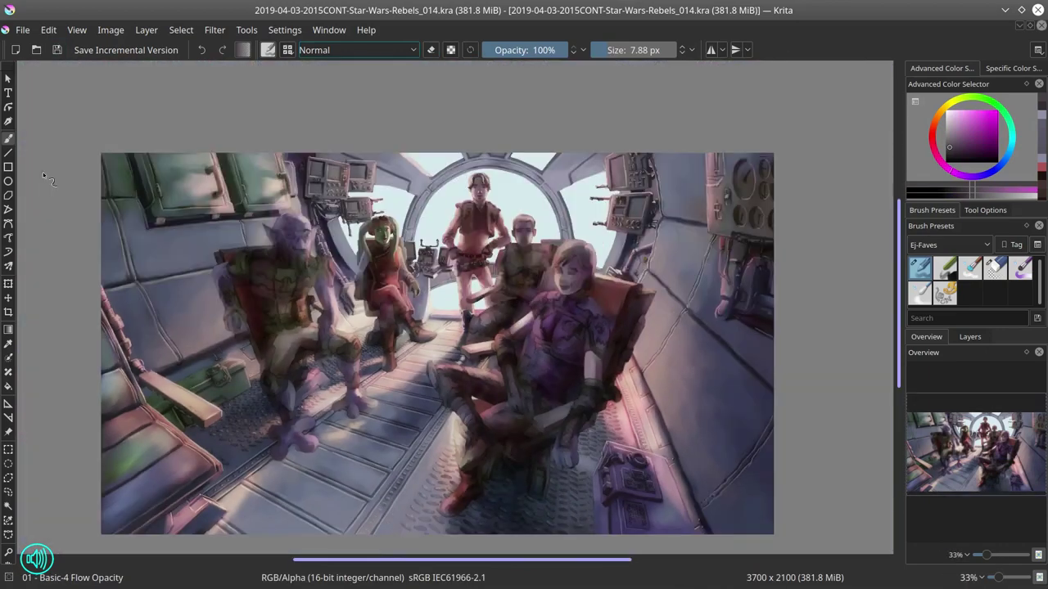
{"action": "key", "text": "m"}
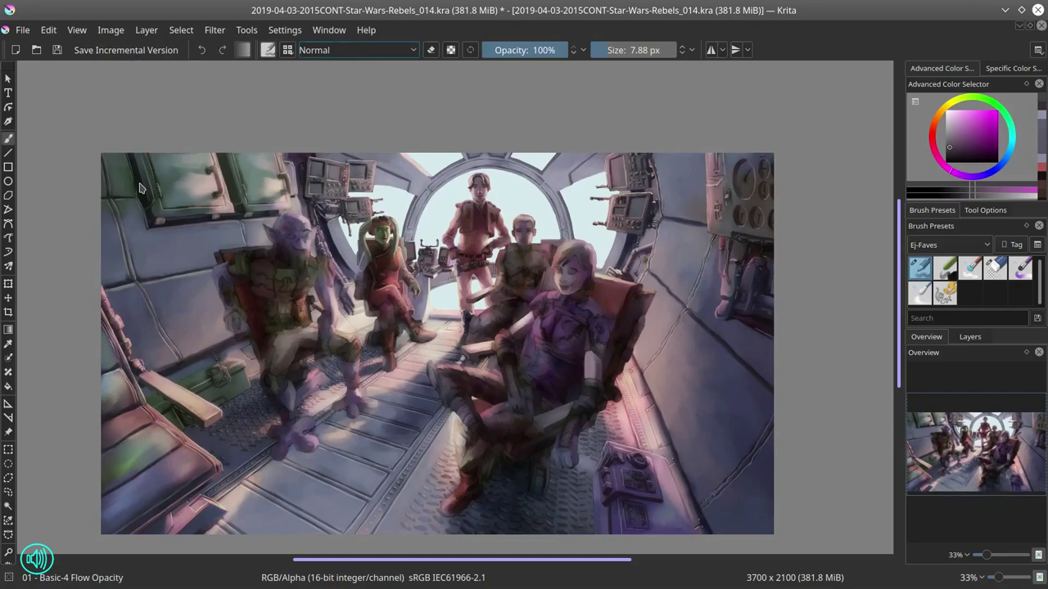
{"action": "key", "text": "ctrl+s"}
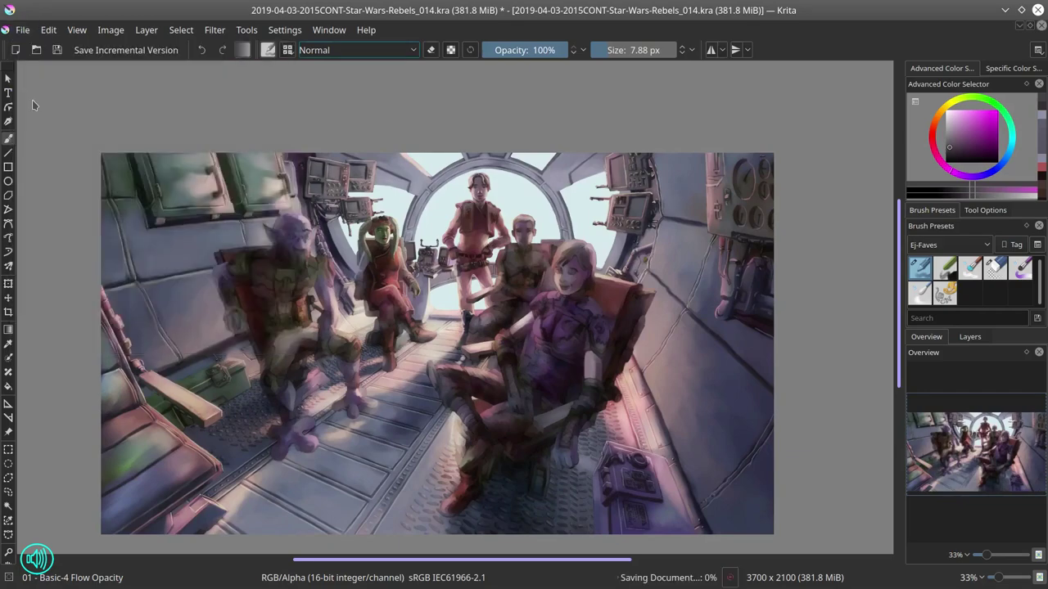
{"action": "scroll", "coordinate": [453, 246], "scroll_direction": "up", "scroll_amount": 4}
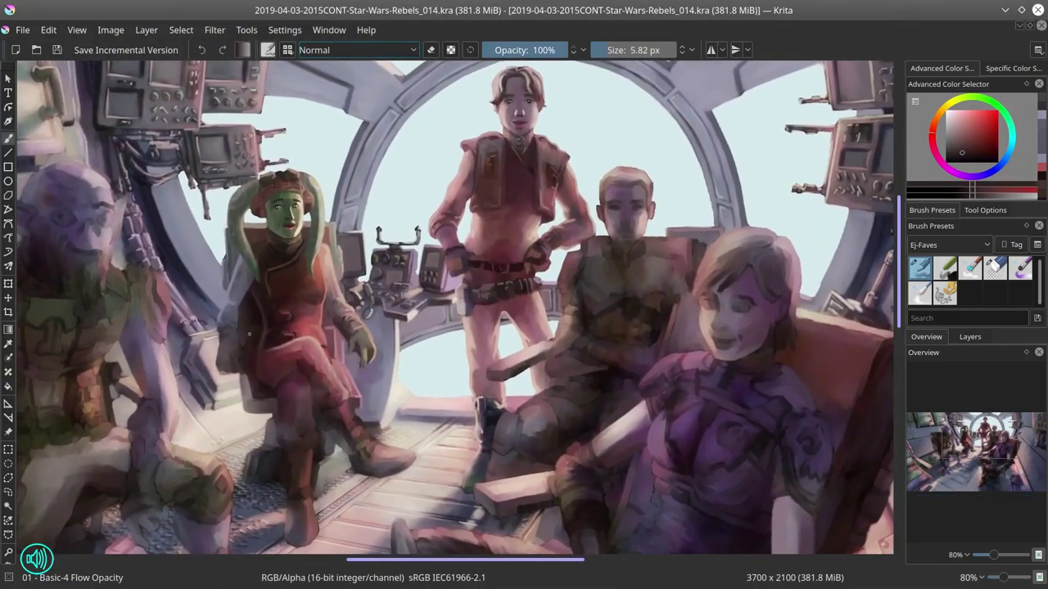
{"action": "key", "text": "m"}
{"action": "key", "text": "slash"}
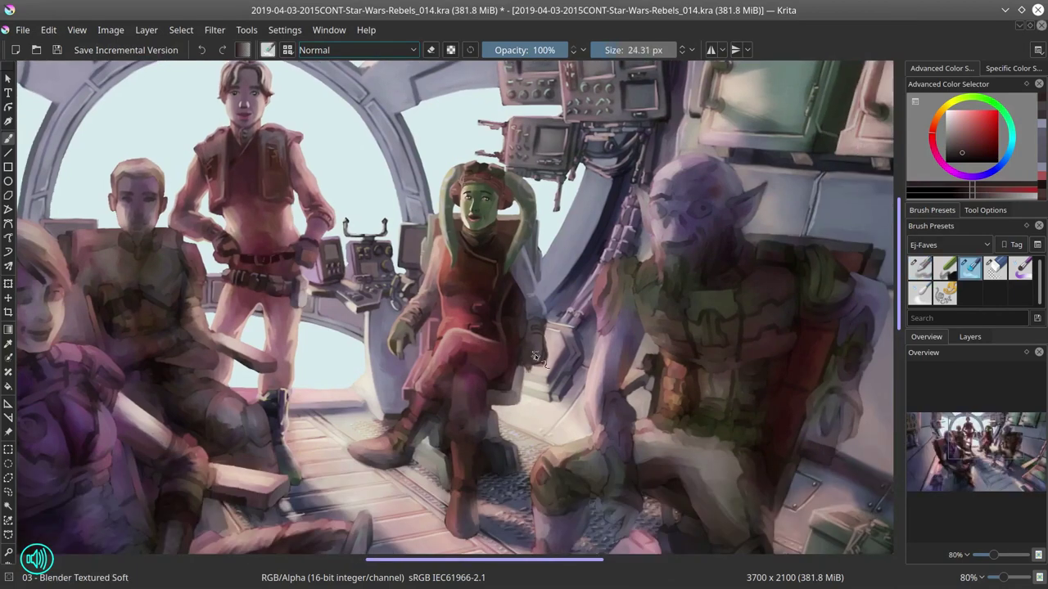
{"action": "key", "text": "slash"}
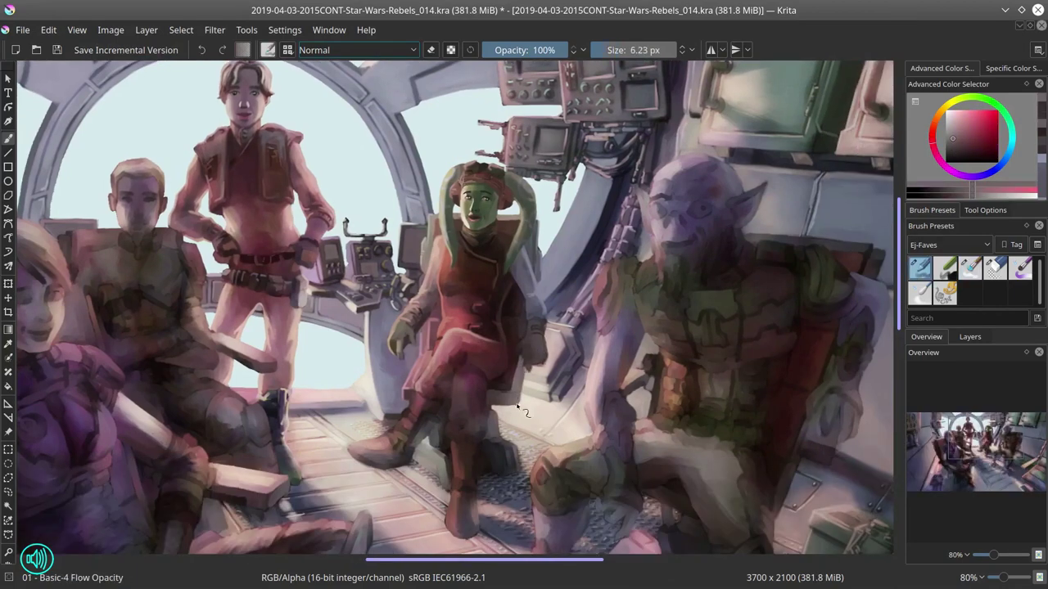
Step: Paint the seat beside her with a darker shade and light orange highlights
{"action": "left_click", "coordinate": [551, 326], "text": "ctrl"}
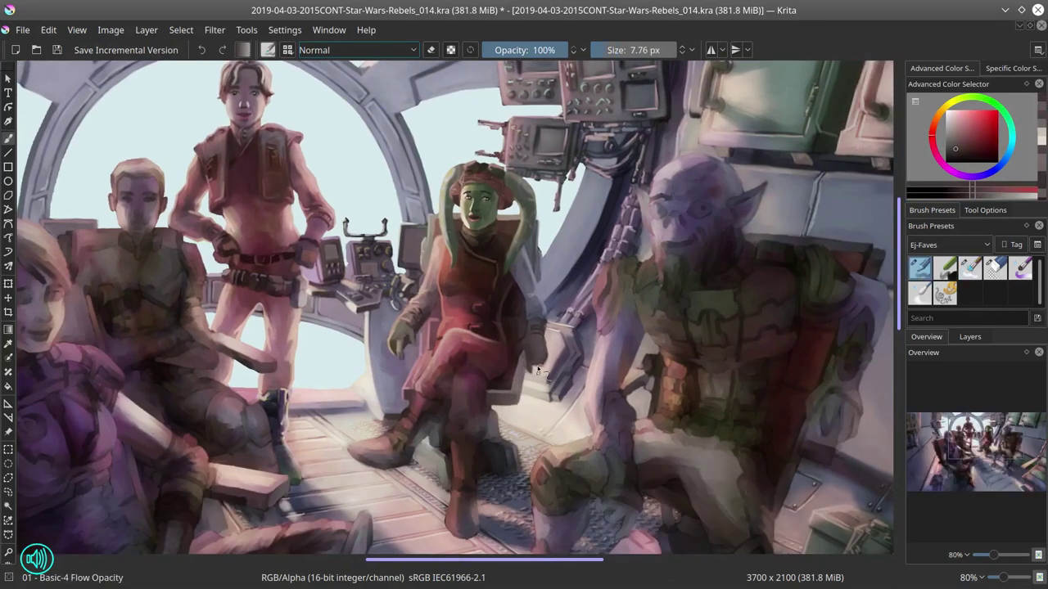
{"action": "left_click", "coordinate": [551, 335], "text": "ctrl"}
{"action": "key", "text": "bracketright"}
{"action": "left_click", "coordinate": [549, 348], "text": "ctrl"}
{"action": "left_click", "coordinate": [549, 356], "text": "ctrl"}
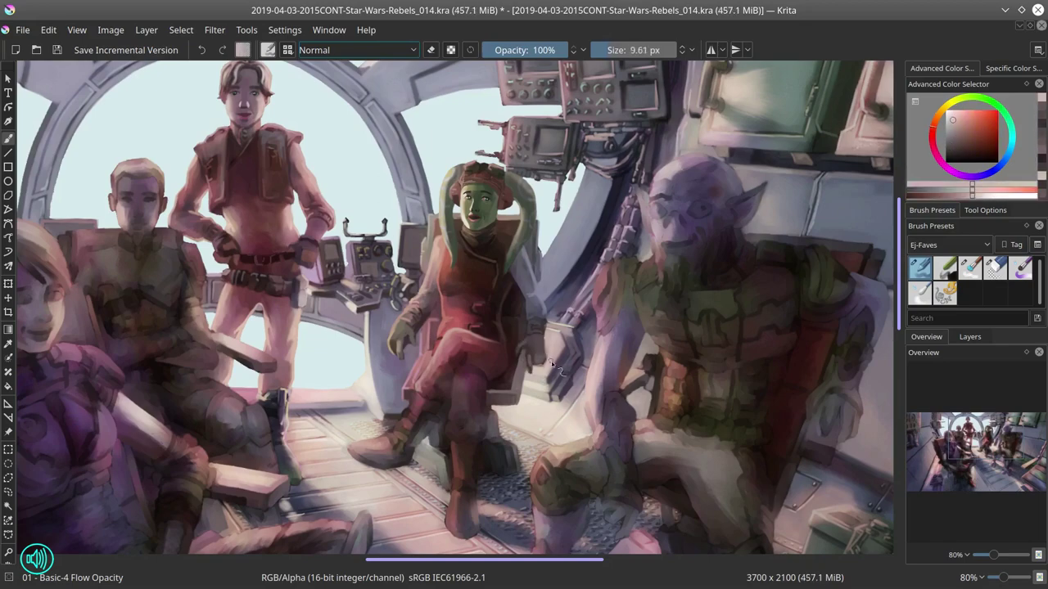
{"action": "left_click", "coordinate": [547, 369], "text": "ctrl"}
{"action": "key", "text": "bracketleft"}
Step: Pick a dark blue-violet, check the mirrored view, return to the brush and save
{"action": "left_click", "coordinate": [409, 393], "text": "ctrl"}
{"action": "left_click", "coordinate": [205, 442], "text": "ctrl"}
{"action": "left_click", "coordinate": [49, 458], "text": "ctrl"}
{"action": "left_click", "coordinate": [7, 479]}
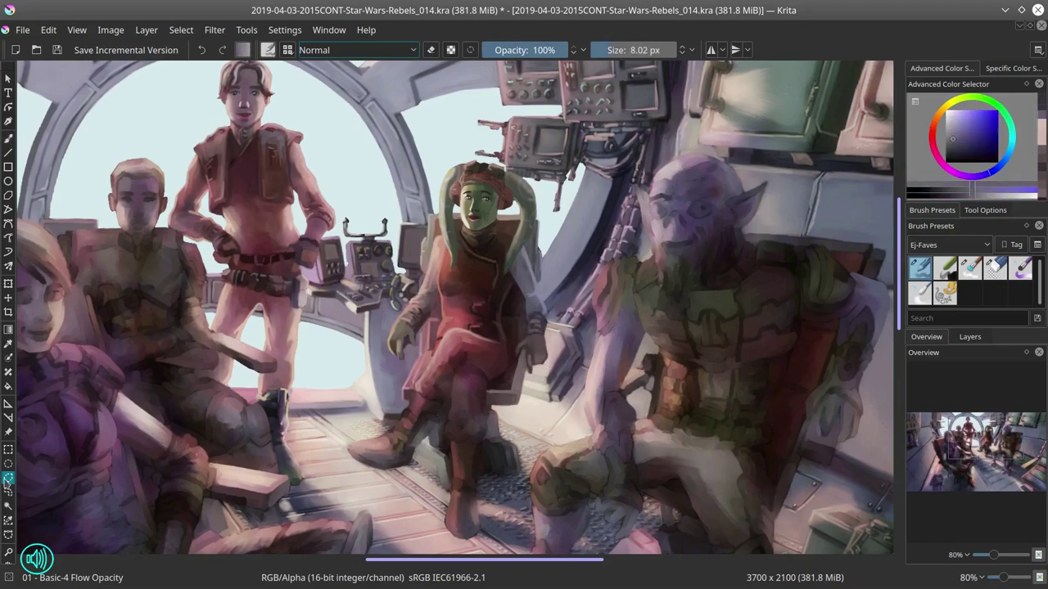
{"action": "key", "text": "m"}
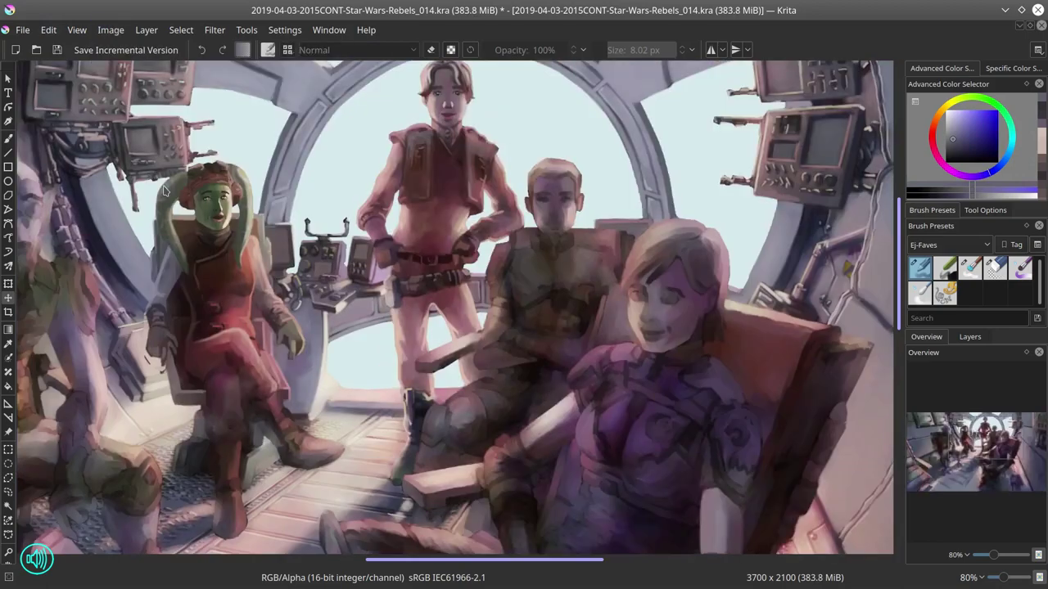
{"action": "key", "text": "b"}
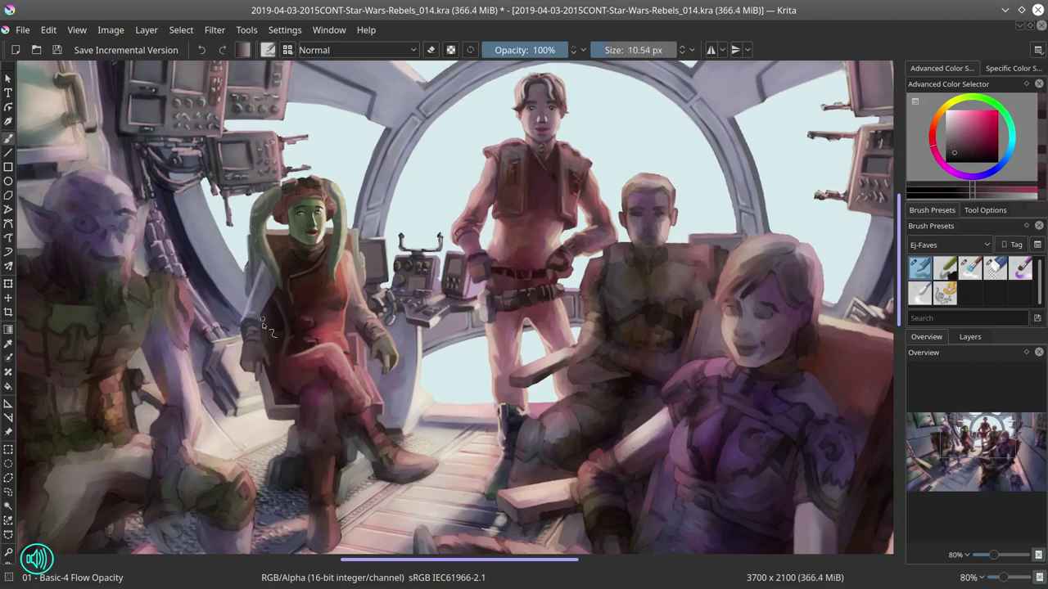
{"action": "left_click", "coordinate": [57, 51]}
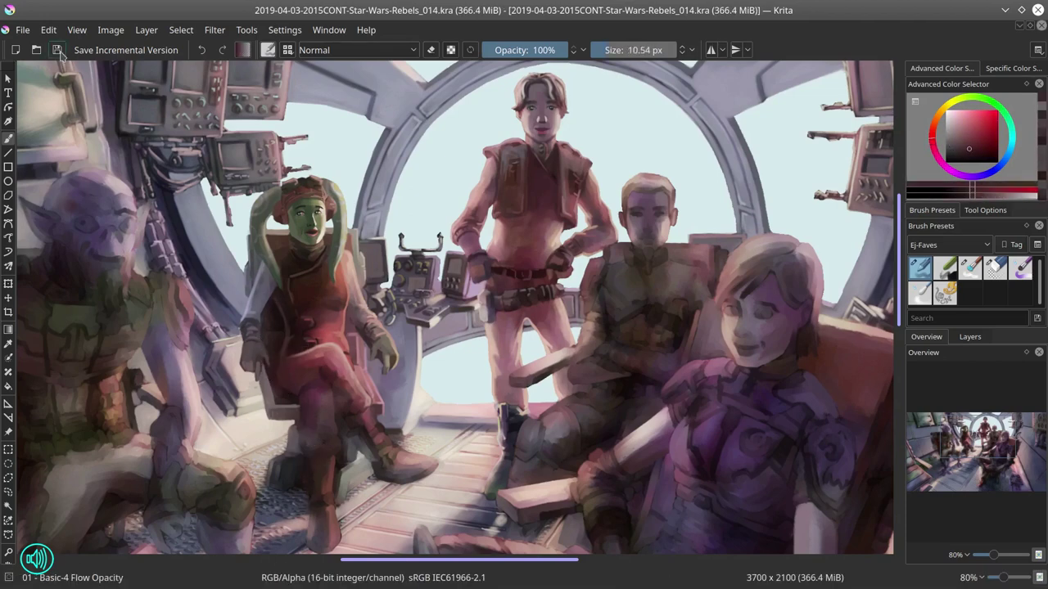
Step: Add a small brighter pink stroke on the dress, saving along the way
{"action": "mouse_move", "coordinate": [350, 369]}
{"action": "left_mouse_down"}
{"action": "mouse_move", "coordinate": [360, 377]}
{"action": "mouse_move", "coordinate": [308, 387]}
{"action": "mouse_move", "coordinate": [301, 437]}
{"action": "left_mouse_up"}
{"action": "left_click", "coordinate": [300, 437], "text": "ctrl"}
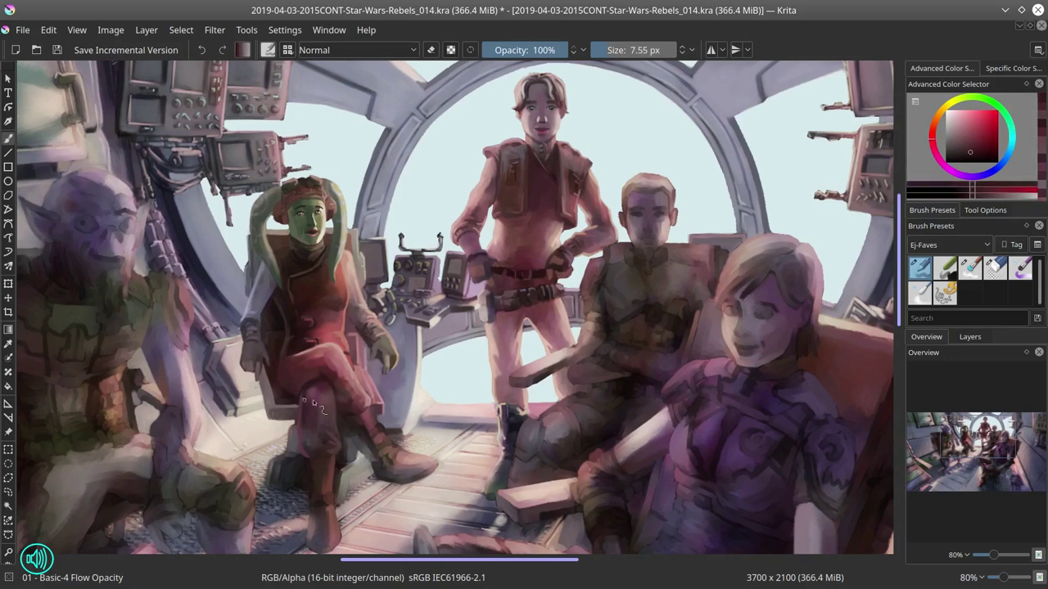
{"action": "left_click", "coordinate": [58, 51]}
{"action": "left_click_drag", "start_coordinate": [374, 406], "coordinate": [374, 419]}
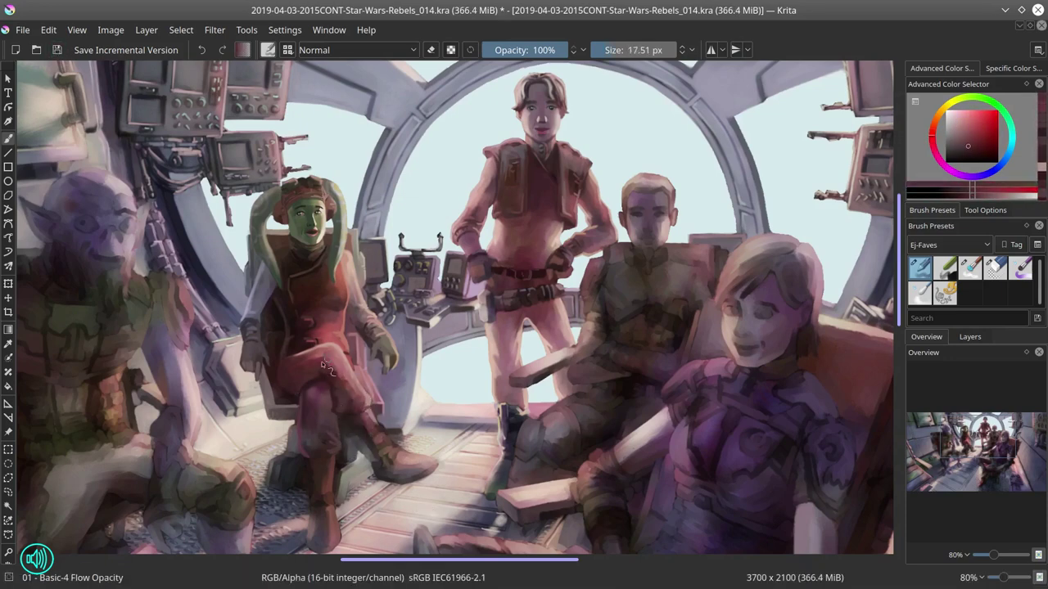
{"action": "left_click_drag", "start_coordinate": [323, 365], "coordinate": [331, 360]}
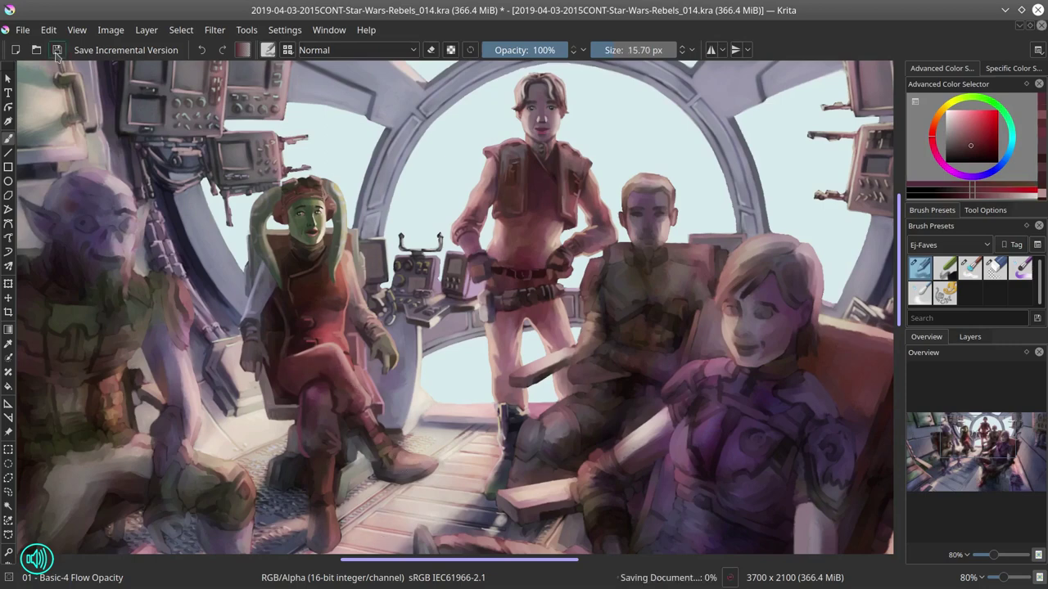
{"action": "left_click", "coordinate": [321, 458], "text": "ctrl"}
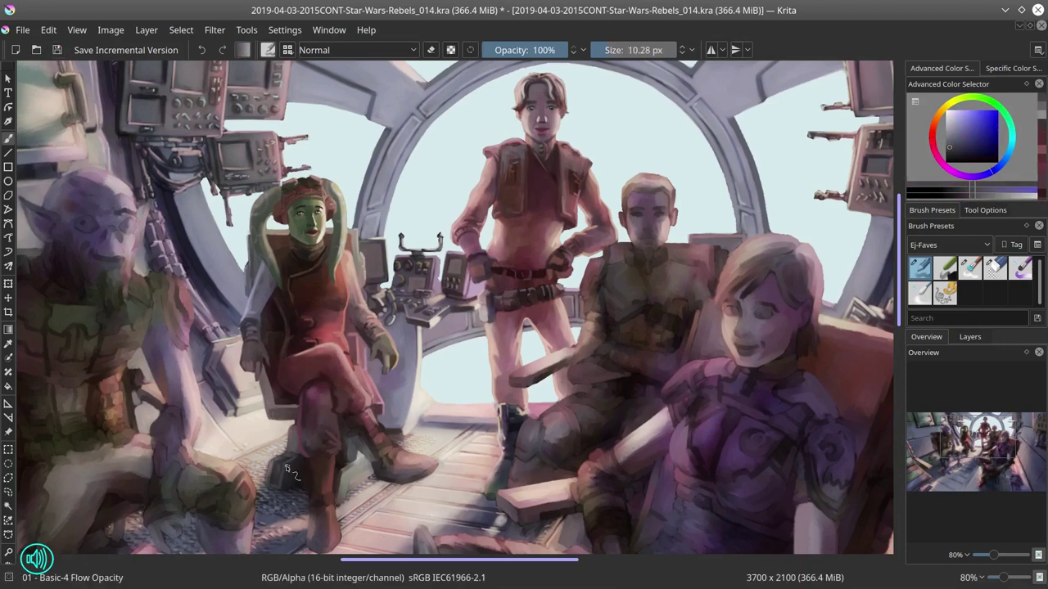
Step: Pick peach tones, switch the brush to Screen blending and sample the dress's dark red
{"action": "key", "text": "bracketleft"}
{"action": "left_click", "coordinate": [367, 479], "text": "ctrl"}
{"action": "left_click", "coordinate": [366, 479], "text": "ctrl"}
{"action": "key", "text": "bracketleft"}
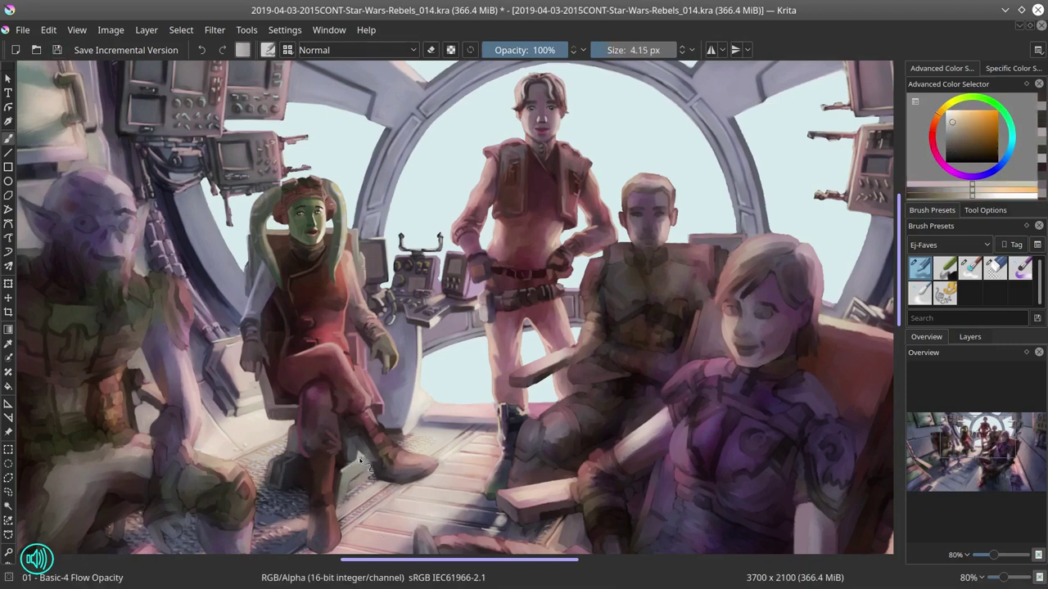
{"action": "left_click", "coordinate": [357, 50]}
{"action": "left_click", "coordinate": [351, 428]}
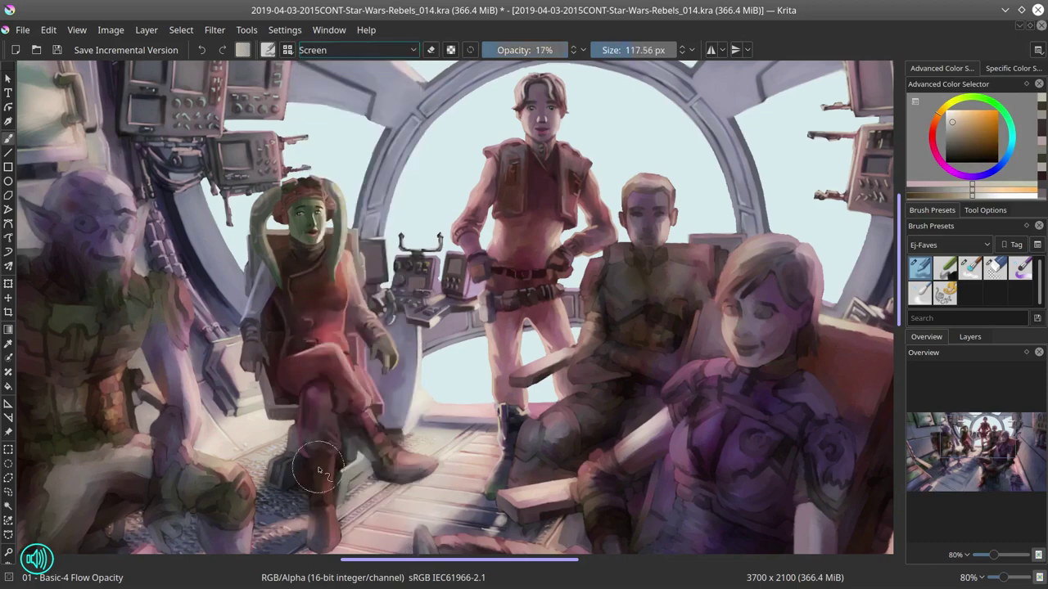
{"action": "key", "text": "bracketleft"}
{"action": "left_click", "coordinate": [358, 360], "text": "ctrl"}
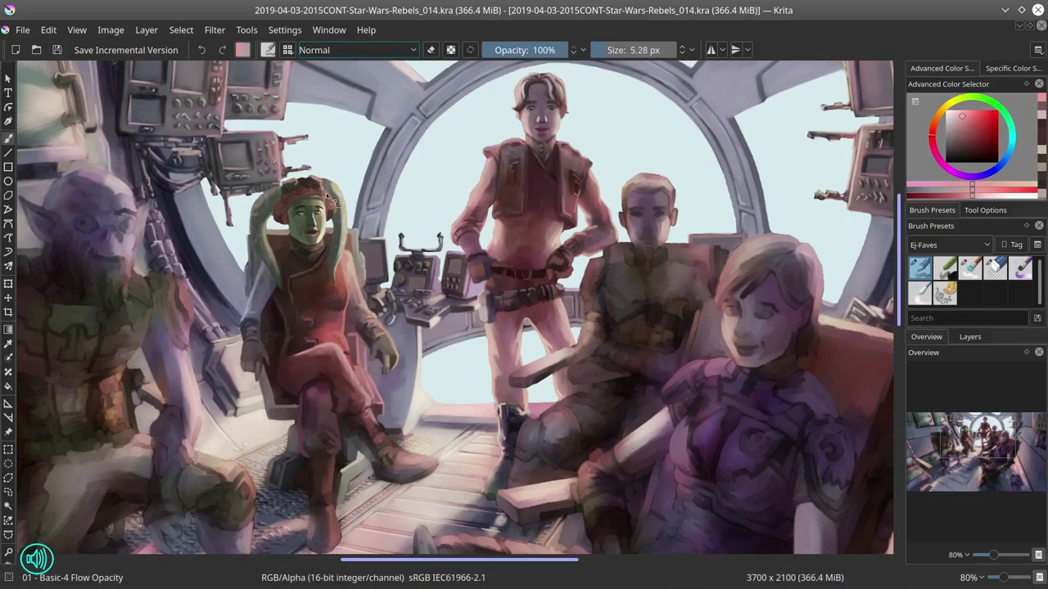
Step: Check her face up close, save, and add small light strokes on the boots with the basic brush
{"action": "key", "text": "bracketleft"}
{"action": "key", "text": "bracketleft"}
{"action": "key", "text": "bracketleft"}
{"action": "key", "text": "bracketleft"}
{"action": "key", "text": "bracketleft"}
{"action": "key", "text": "bracketleft"}
{"action": "key", "text": "bracketleft"}
{"action": "scroll", "coordinate": [311, 196], "scroll_direction": "up", "scroll_amount": 5, "text": "ctrl"}
{"action": "scroll", "coordinate": [352, 229], "scroll_direction": "down", "scroll_amount": 5, "text": "ctrl"}
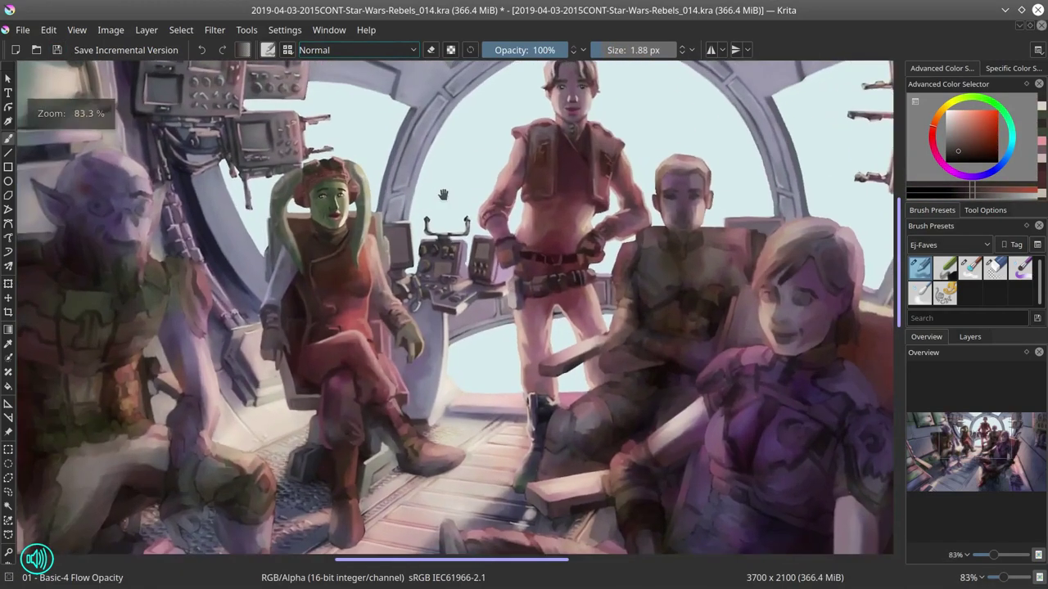
{"action": "key", "text": "ctrl+s"}
{"action": "key", "text": "slash"}
{"action": "key", "text": "slash"}
{"action": "left_click", "coordinate": [414, 467], "text": "ctrl"}
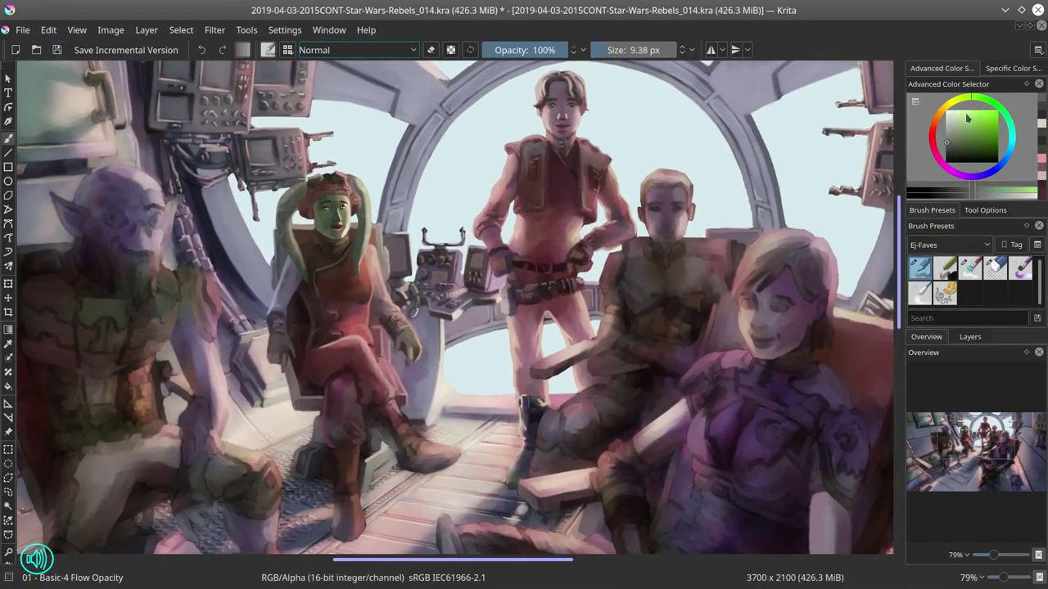
{"action": "left_click_drag", "start_coordinate": [413, 466], "coordinate": [425, 479]}
Step: Paint light pink highlights on the boot with varying brush sizes
{"action": "left_click", "coordinate": [378, 421], "text": "ctrl"}
{"action": "key", "text": "bracketright"}
{"action": "key", "text": "bracketright"}
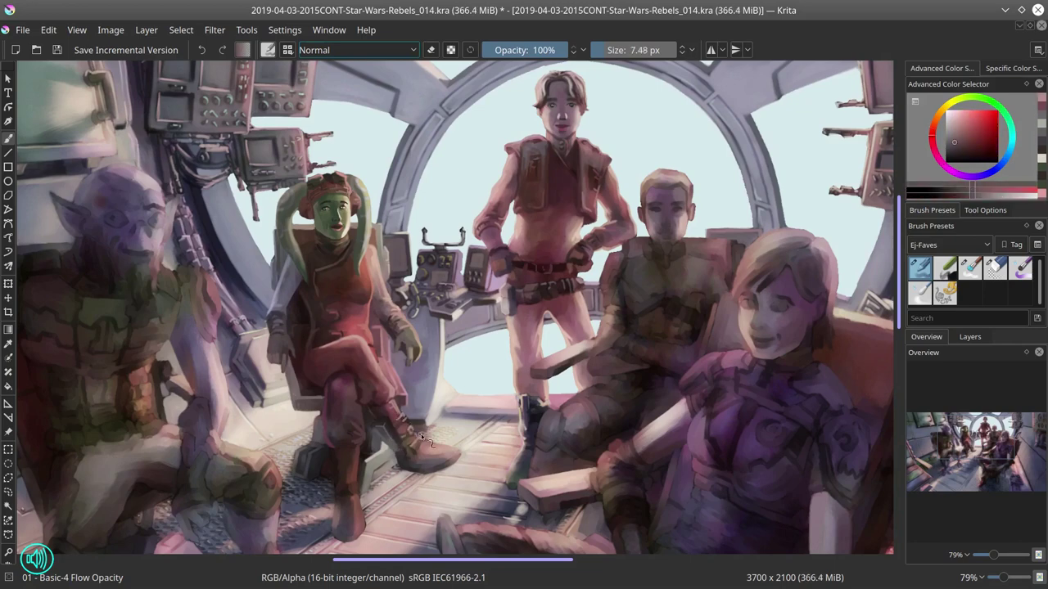
{"action": "left_click", "coordinate": [466, 463], "text": "ctrl"}
{"action": "left_click", "coordinate": [462, 500], "text": "ctrl"}
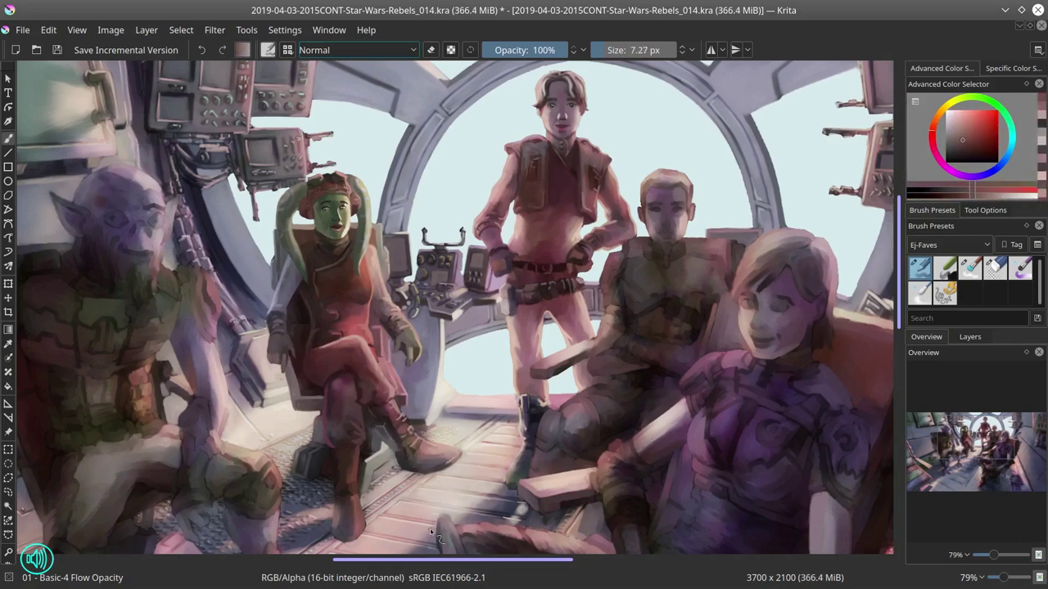
{"action": "key", "text": "bracketleft"}
{"action": "left_click", "coordinate": [355, 489], "text": "ctrl"}
{"action": "left_click", "coordinate": [366, 532], "text": "ctrl"}
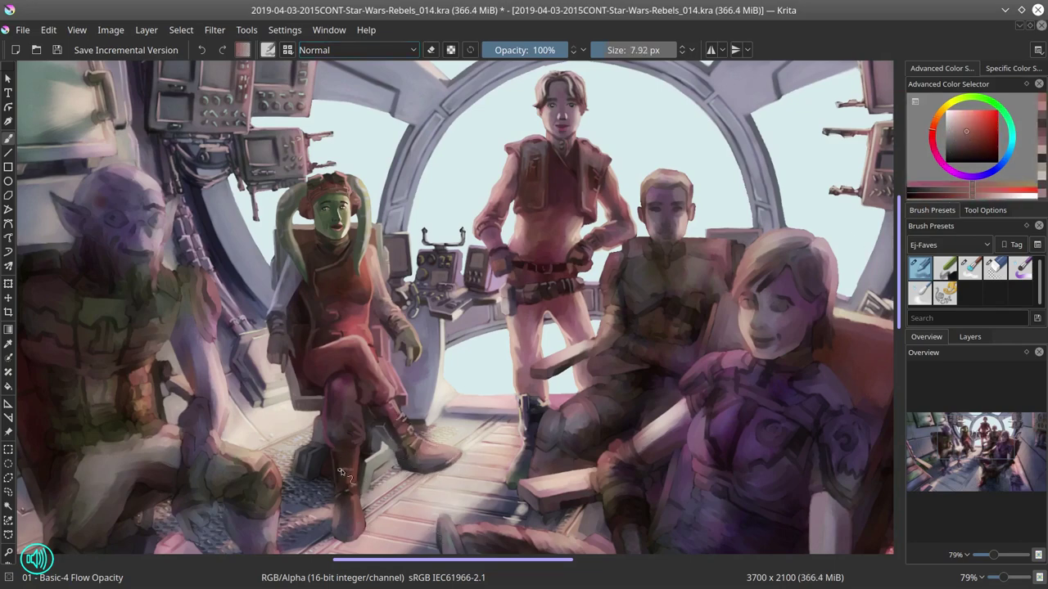
{"action": "key", "text": "bracketright"}
{"action": "mouse_move", "coordinate": [352, 459]}
{"action": "left_mouse_down"}
{"action": "mouse_move", "coordinate": [369, 435]}
{"action": "mouse_move", "coordinate": [360, 507]}
{"action": "left_mouse_up"}
{"action": "left_click", "coordinate": [366, 532], "text": "ctrl"}
Step: Pick a darker pink from the boot, fit the whole painting in view and save
{"action": "left_click", "coordinate": [366, 532], "text": "ctrl"}
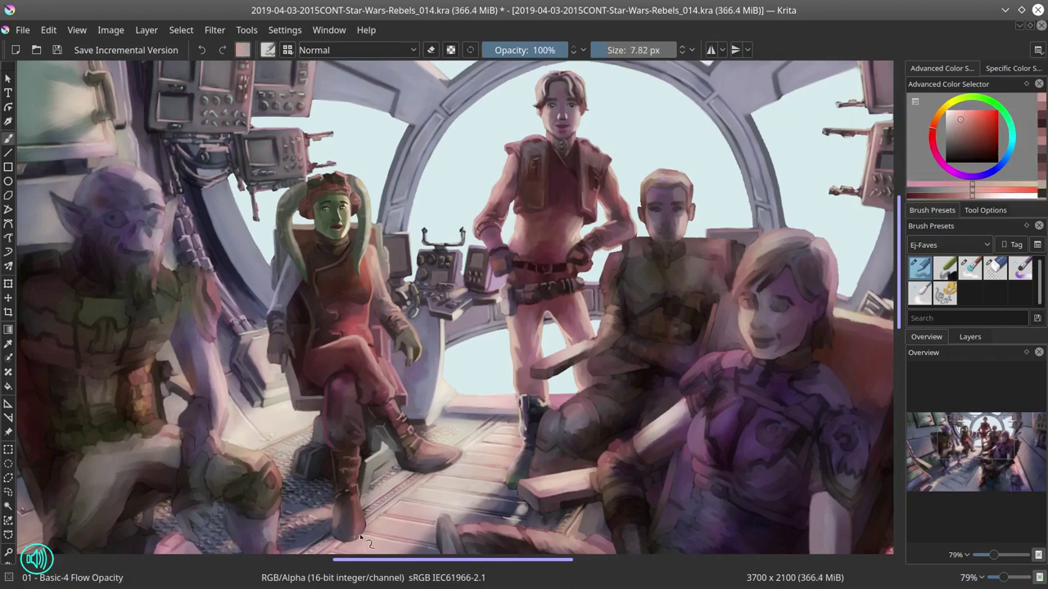
{"action": "key", "text": "bracketleft"}
{"action": "left_click", "coordinate": [463, 502], "text": "ctrl"}
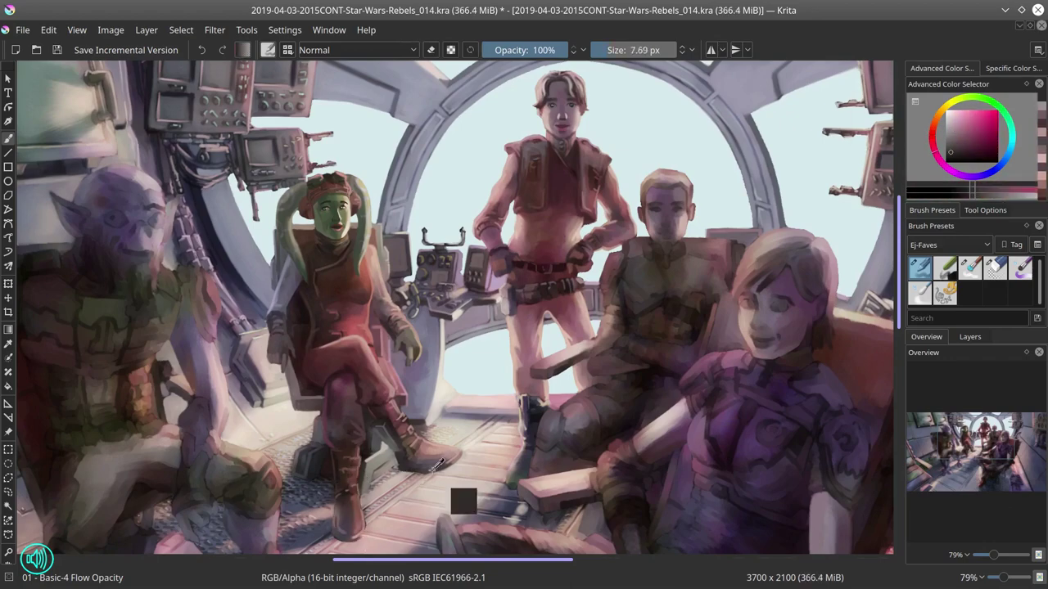
{"action": "key", "text": "bracketright"}
{"action": "key", "text": "bracketright"}
{"action": "key", "text": "2"}
{"action": "left_click", "coordinate": [56, 50]}
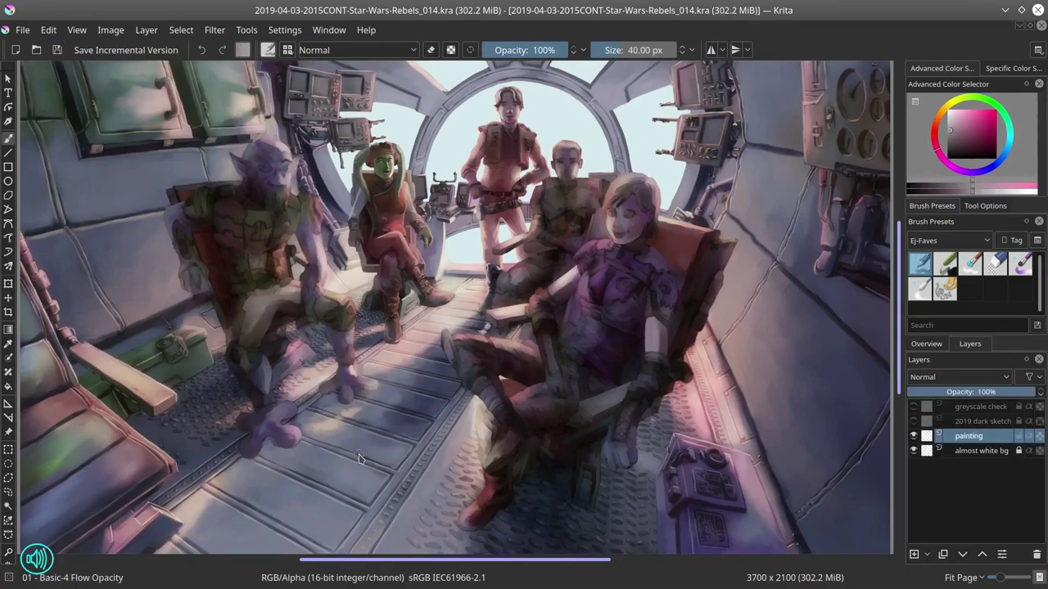
Step: Show the whole canvas in the Overview docker and zoom in on the faces
{"action": "left_click", "coordinate": [927, 344]}
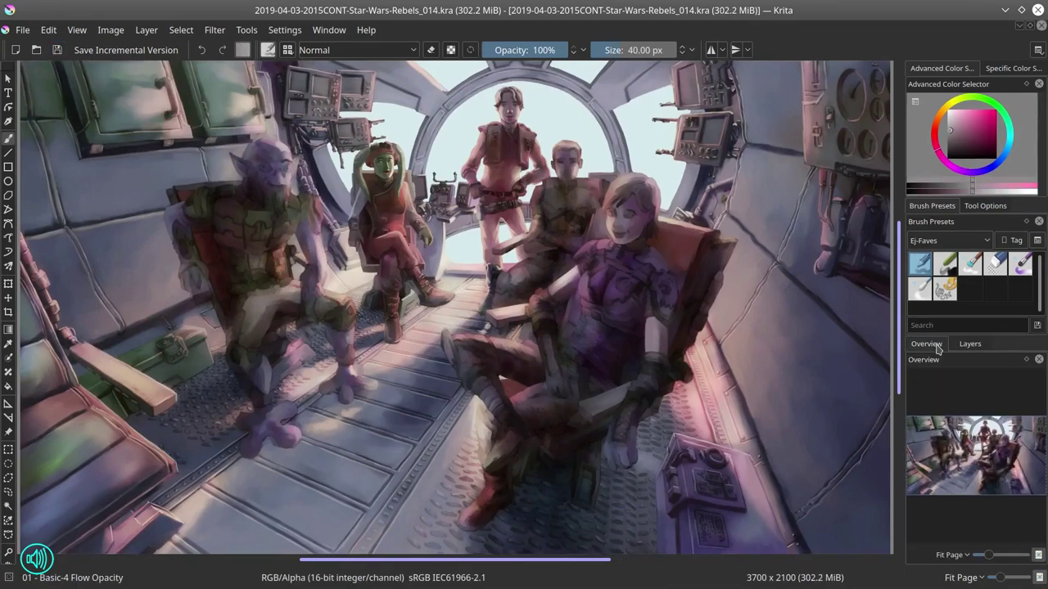
{"action": "scroll", "coordinate": [476, 413], "scroll_direction": "up", "scroll_amount": 2}
{"action": "scroll", "coordinate": [472, 418], "scroll_direction": "down", "scroll_amount": 2}
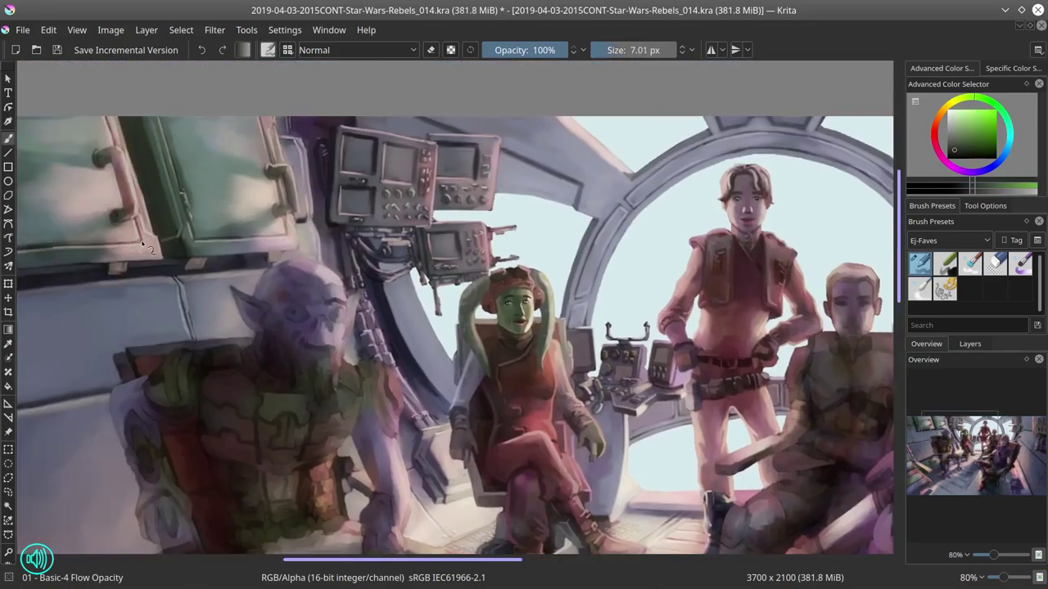
{"action": "scroll", "coordinate": [156, 213], "scroll_direction": "down", "scroll_amount": 2}
{"action": "scroll", "coordinate": [163, 176], "scroll_direction": "up", "scroll_amount": 2}
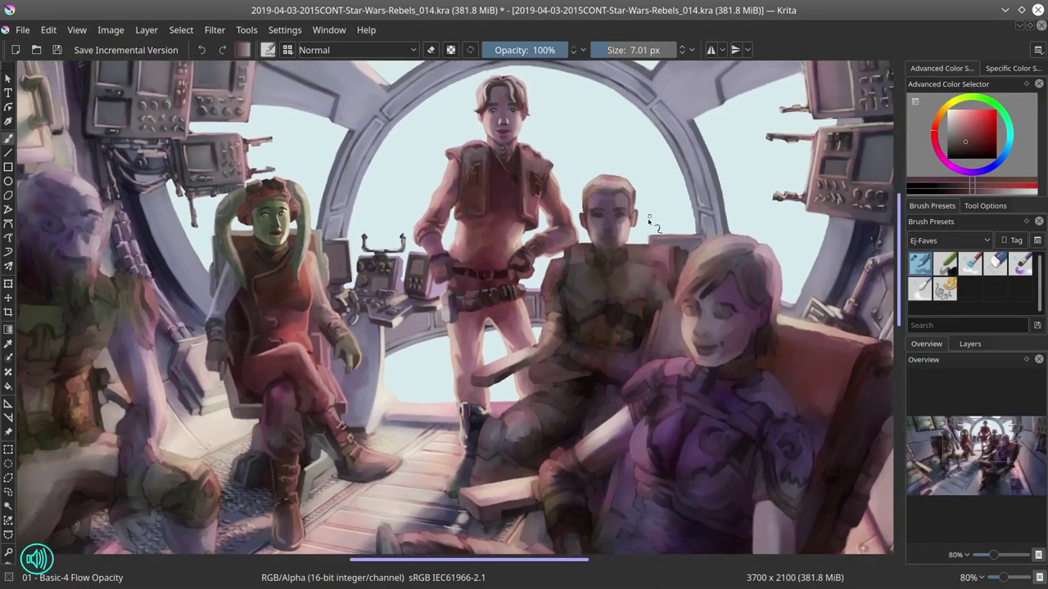
Step: Touch up the faces with sampled pink, light peach and dark mauve, then save the file
{"action": "left_click", "coordinate": [627, 223], "text": "ctrl"}
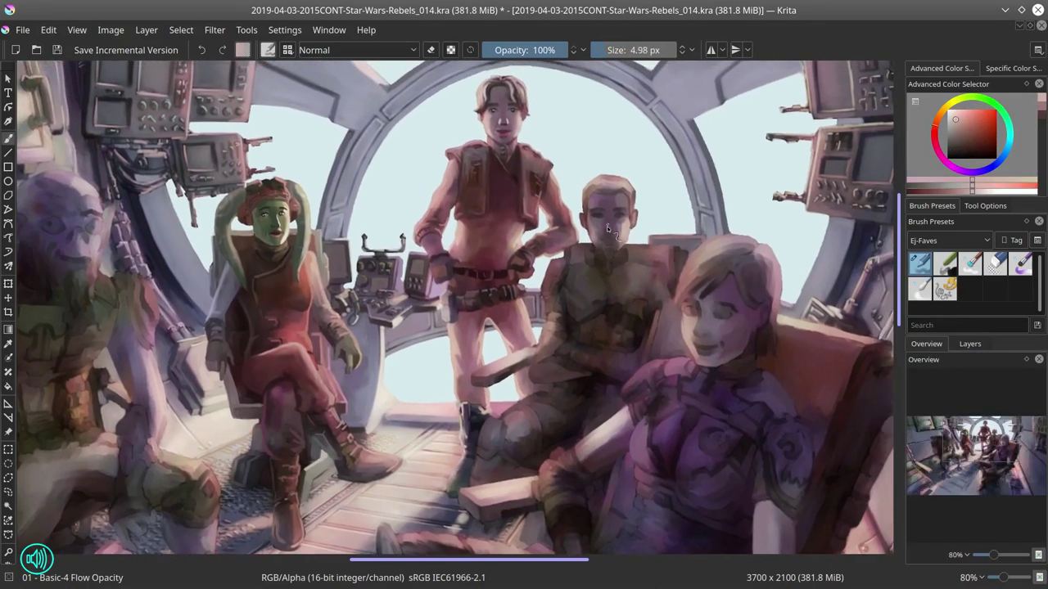
{"action": "scroll", "coordinate": [635, 344], "scroll_direction": "up", "scroll_amount": 2}
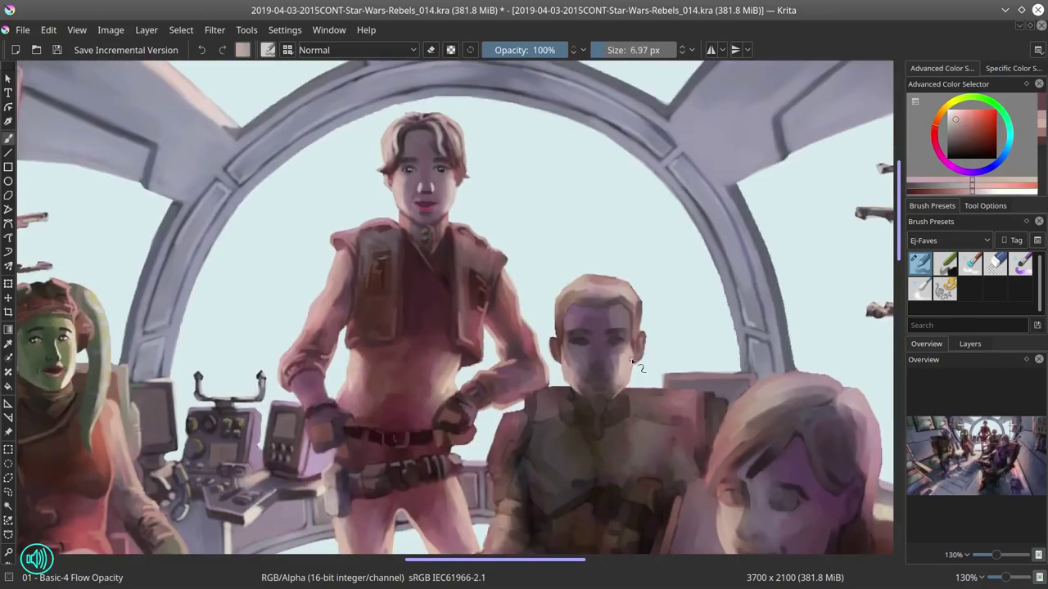
{"action": "left_click_drag", "start_coordinate": [550, 345], "coordinate": [601, 278]}
{"action": "left_click", "coordinate": [653, 466], "text": "ctrl"}
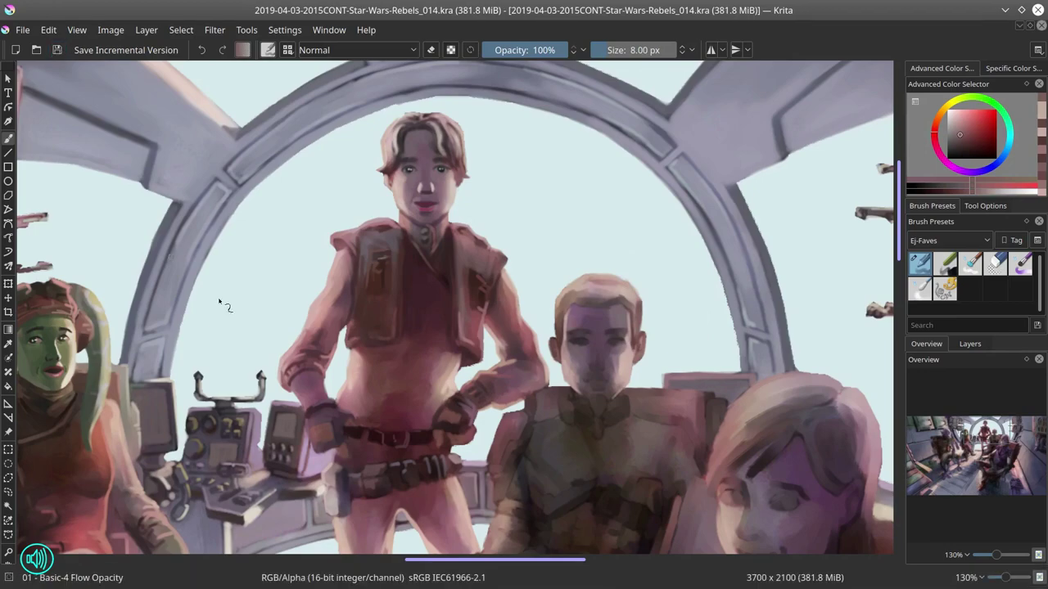
{"action": "left_click", "coordinate": [273, 448], "text": "ctrl"}
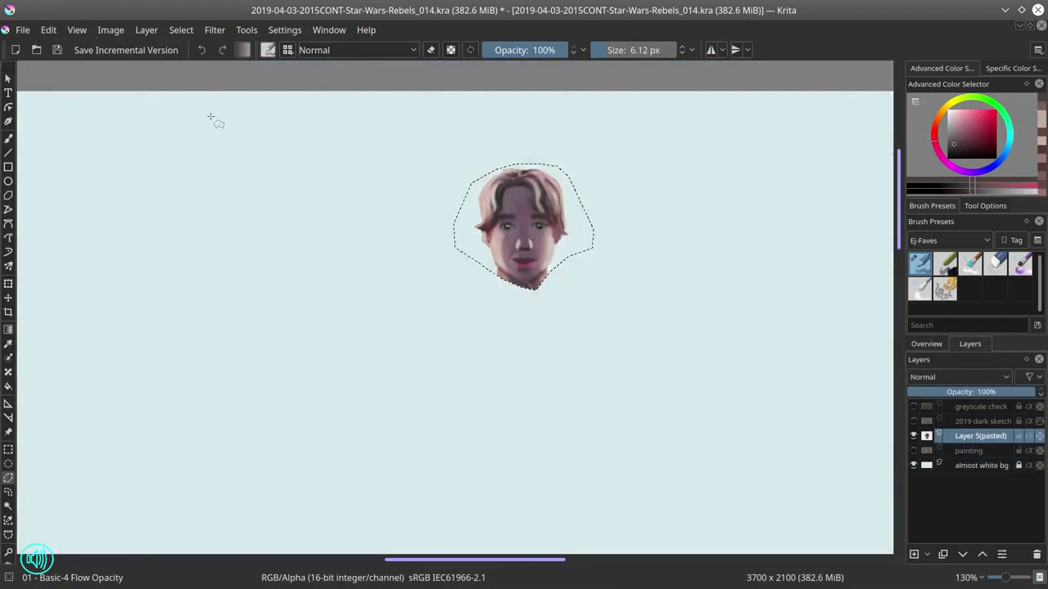
Step: On a new layer over the pasted head, draw eye, lower-lip, hair and jaw lines
{"action": "key", "text": "ctrl+t"}
{"action": "key", "text": "Return"}
{"action": "key", "text": "Insert"}
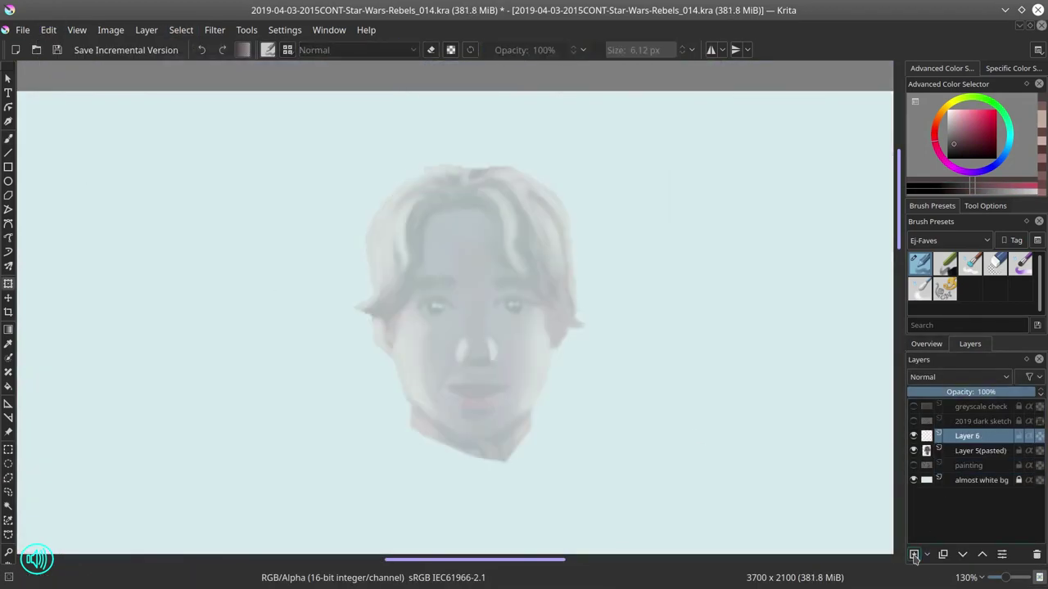
{"action": "key", "text": "b"}
{"action": "left_click_drag", "start_coordinate": [419, 304], "coordinate": [536, 305]}
{"action": "key", "text": "m"}
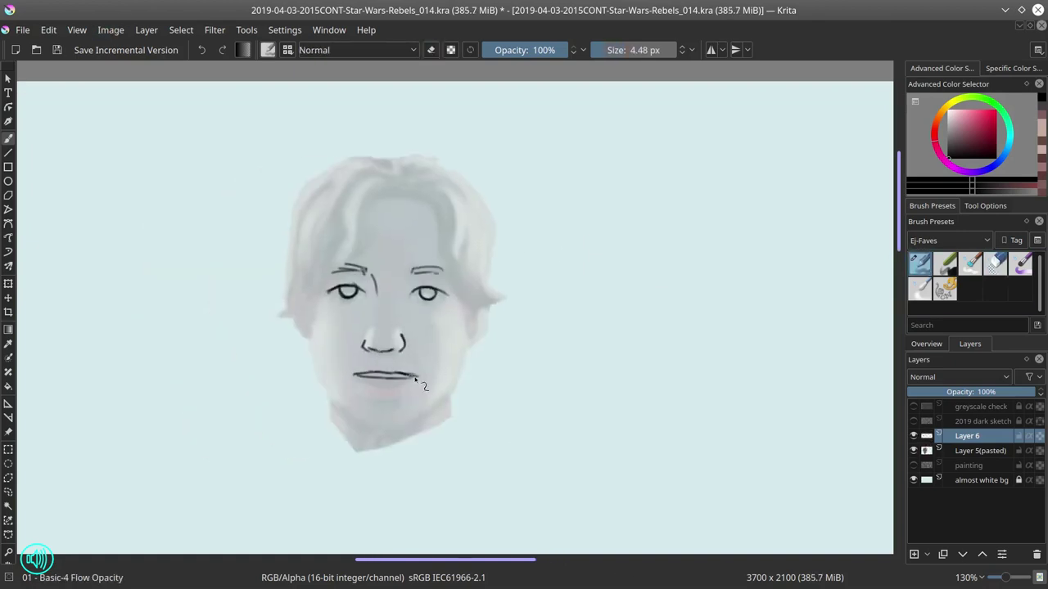
{"action": "left_click_drag", "start_coordinate": [354, 378], "coordinate": [425, 375]}
{"action": "left_click_drag", "start_coordinate": [360, 193], "coordinate": [329, 291]}
{"action": "left_click_drag", "start_coordinate": [452, 408], "coordinate": [455, 427]}
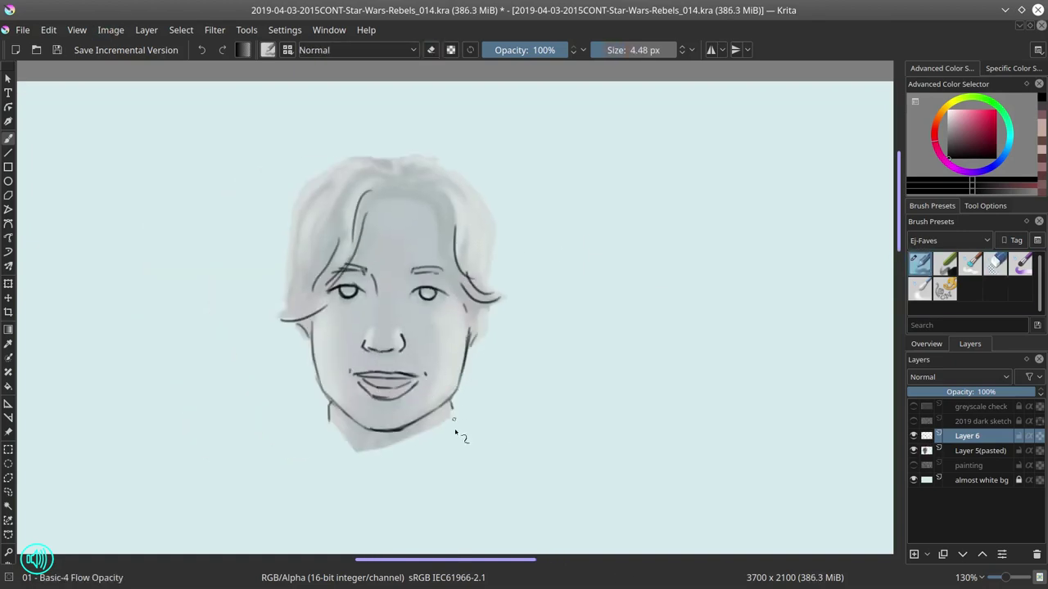
Step: Merge the line work into the head layer; darken the nose shading and hair with soft strokes
{"action": "left_click", "coordinate": [979, 450]}
{"action": "left_click", "coordinate": [969, 263]}
{"action": "left_click_drag", "start_coordinate": [384, 354], "coordinate": [401, 326]}
{"action": "key", "text": "["}
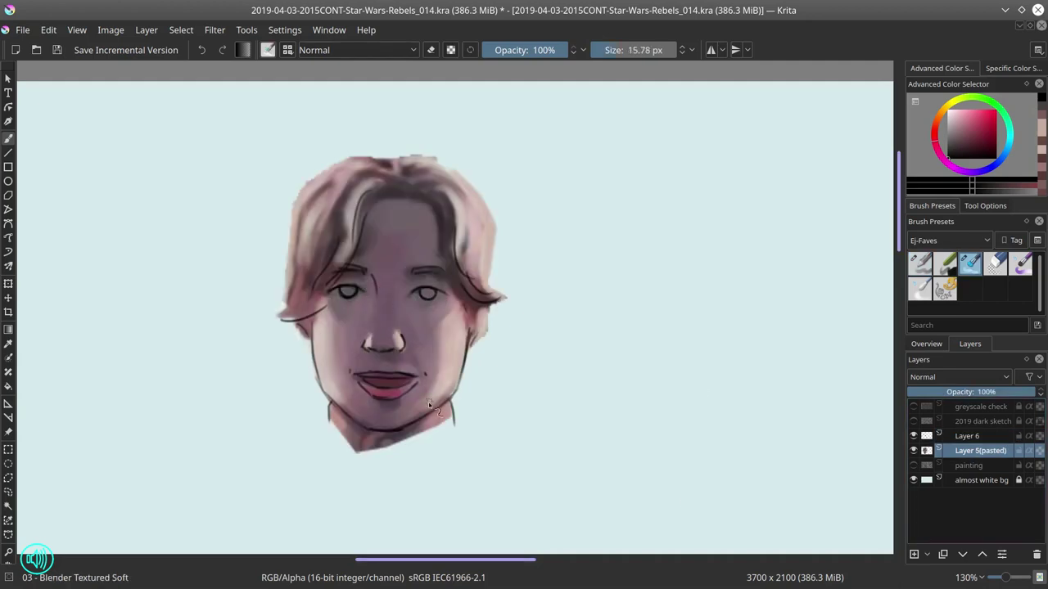
{"action": "key", "text": "ctrl+e"}
{"action": "key", "text": "["}
{"action": "left_click_drag", "start_coordinate": [360, 188], "coordinate": [357, 255]}
{"action": "left_click_drag", "start_coordinate": [288, 215], "coordinate": [283, 320]}
{"action": "left_click_drag", "start_coordinate": [368, 169], "coordinate": [355, 245]}
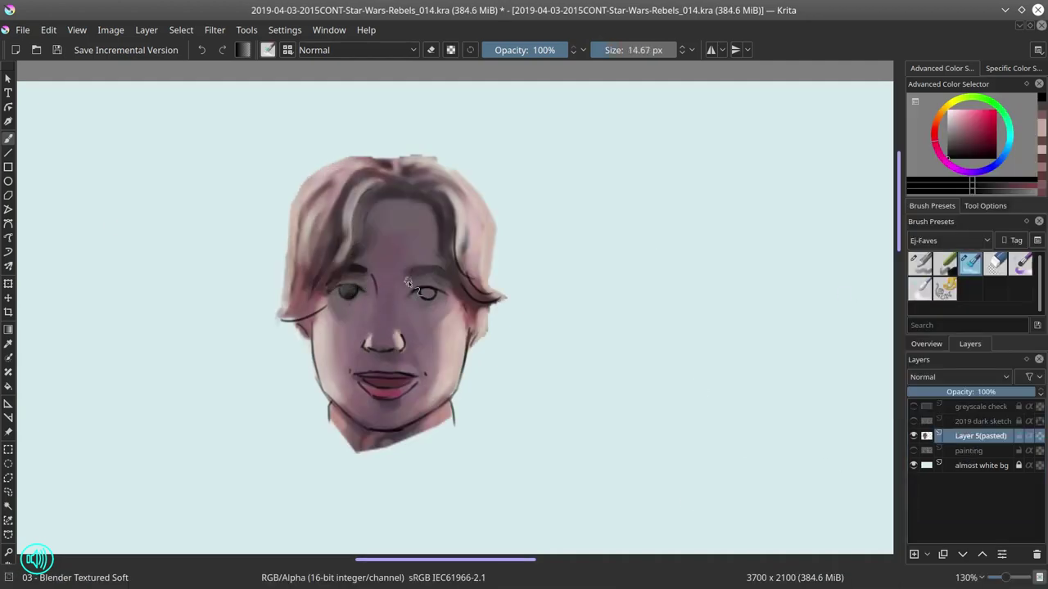
Step: Darken both eyes reddish and soften the hair outlines, jawline and right cheek
{"action": "key", "text": "]"}
{"action": "left_click_drag", "start_coordinate": [344, 288], "coordinate": [368, 290]}
{"action": "left_click_drag", "start_coordinate": [417, 289], "coordinate": [437, 293]}
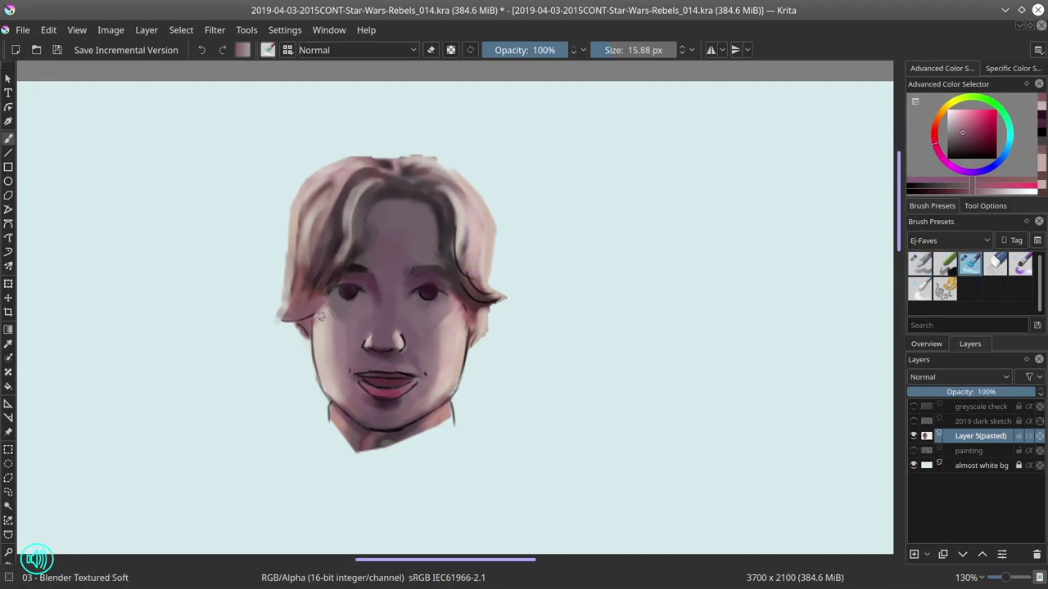
{"action": "left_click_drag", "start_coordinate": [320, 316], "coordinate": [284, 322]}
{"action": "mouse_move", "coordinate": [494, 296]}
{"action": "left_mouse_down"}
{"action": "mouse_move", "coordinate": [465, 286]}
{"action": "mouse_move", "coordinate": [479, 234]}
{"action": "left_mouse_up"}
{"action": "key", "text": "["}
{"action": "key", "text": "["}
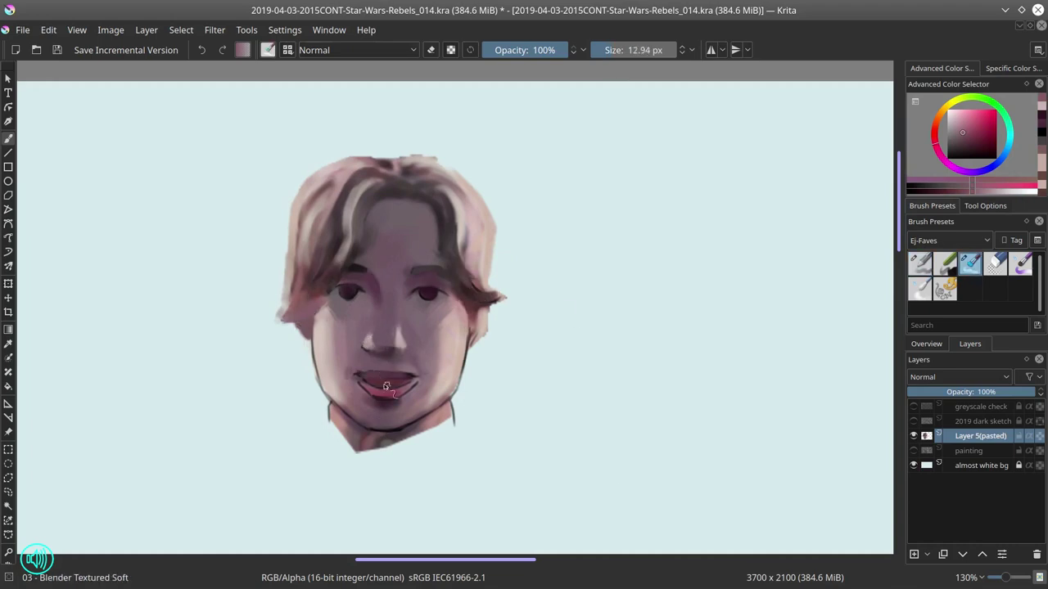
{"action": "left_click_drag", "start_coordinate": [389, 419], "coordinate": [446, 395]}
{"action": "mouse_move", "coordinate": [479, 328]}
{"action": "left_mouse_down"}
{"action": "mouse_move", "coordinate": [490, 452]}
{"action": "mouse_move", "coordinate": [421, 434]}
{"action": "left_mouse_up"}
{"action": "left_click_drag", "start_coordinate": [344, 396], "coordinate": [329, 422]}
Step: Sample face pinks with the Basic-4 Flow Opacity brush and mirror the image horizontally to check
{"action": "key", "text": "slash"}
{"action": "left_click", "coordinate": [379, 380], "text": "ctrl"}
{"action": "key", "text": "["}
{"action": "key", "text": "["}
{"action": "key", "text": "["}
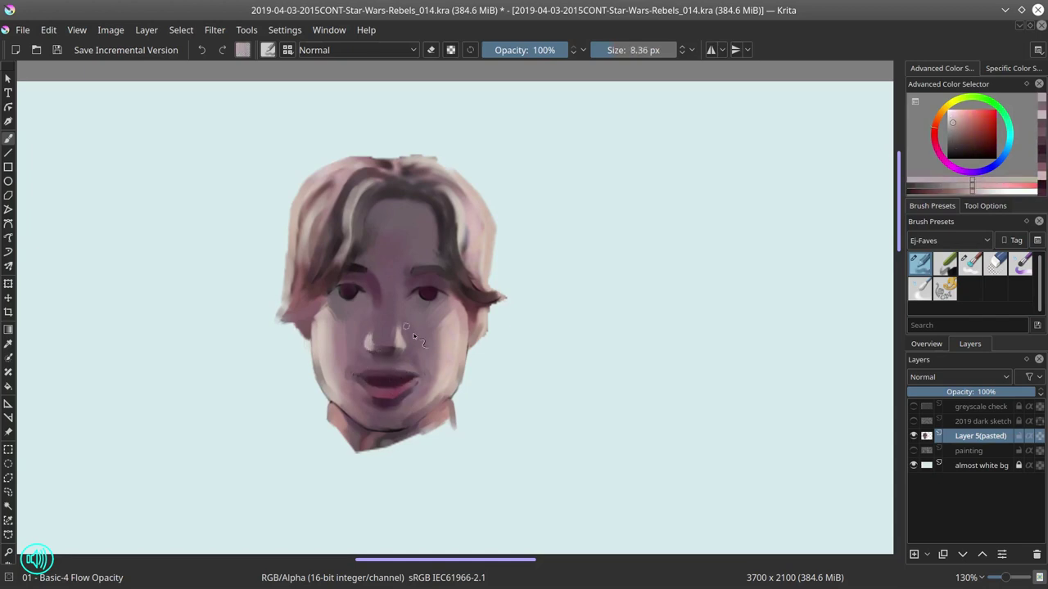
{"action": "left_click", "coordinate": [378, 370], "text": "ctrl"}
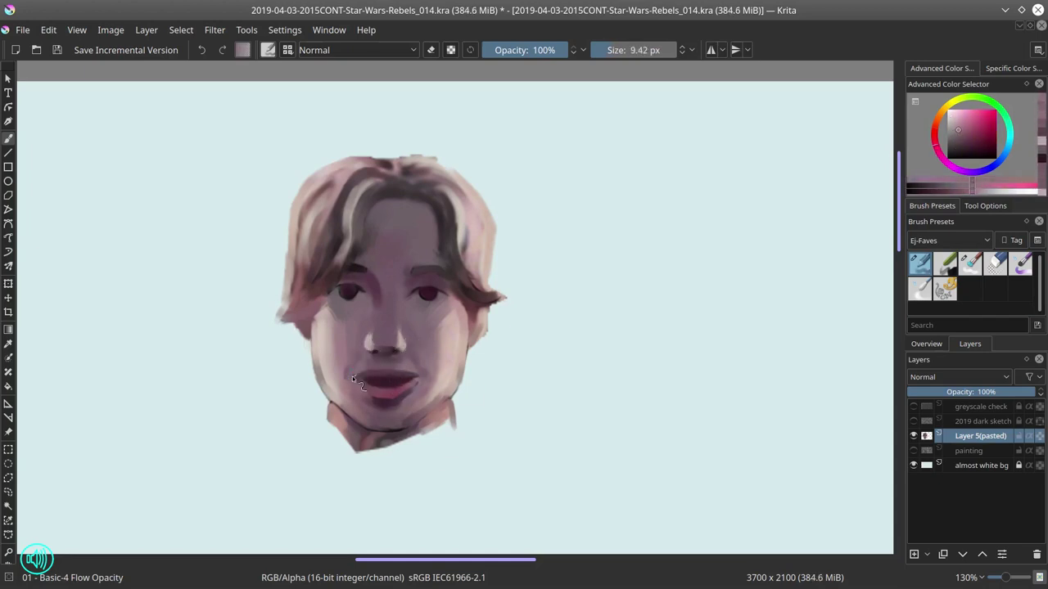
{"action": "key", "text": "bracketright"}
{"action": "left_click", "coordinate": [364, 374], "text": "ctrl"}
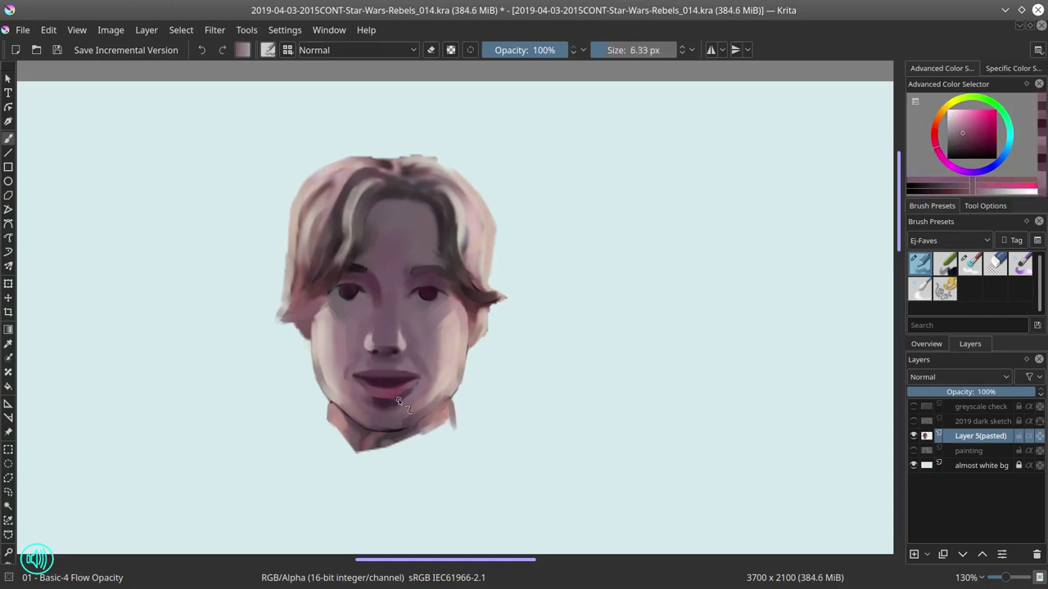
{"action": "left_click", "coordinate": [399, 401], "text": "ctrl"}
{"action": "key", "text": "bracketright"}
{"action": "key", "text": "bracketright"}
{"action": "left_click", "coordinate": [112, 30]}
{"action": "left_click", "coordinate": [136, 183]}
{"action": "key", "text": "bracketright"}
{"action": "key", "text": "bracketright"}
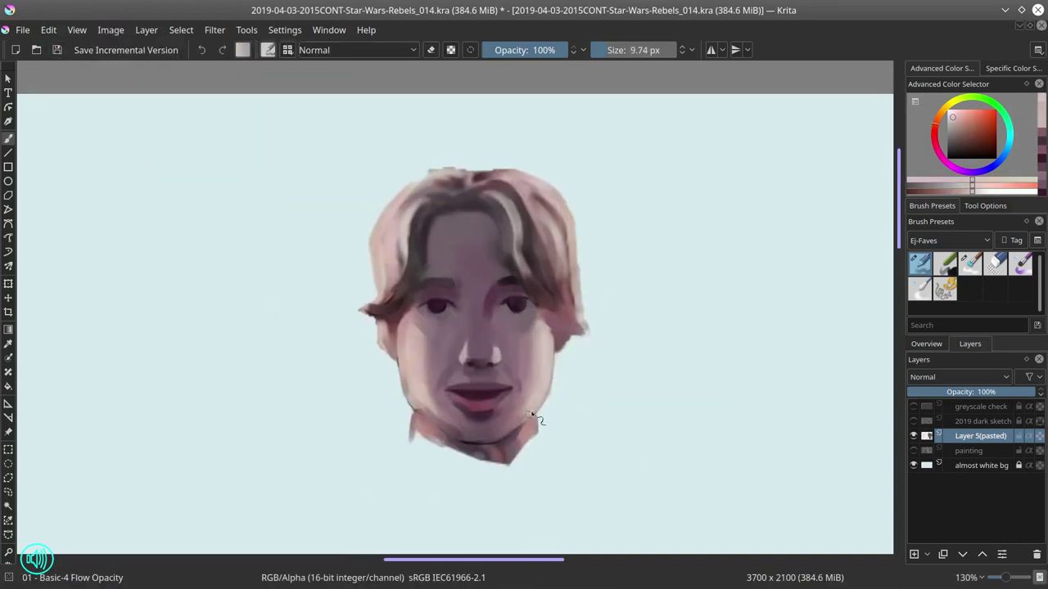
{"action": "key", "text": "slash"}
{"action": "key", "text": "slash"}
Step: Sample crimson, muted pink, skin and magenta tones from the face, enlarging the brush
{"action": "left_click", "coordinate": [543, 304], "text": "ctrl"}
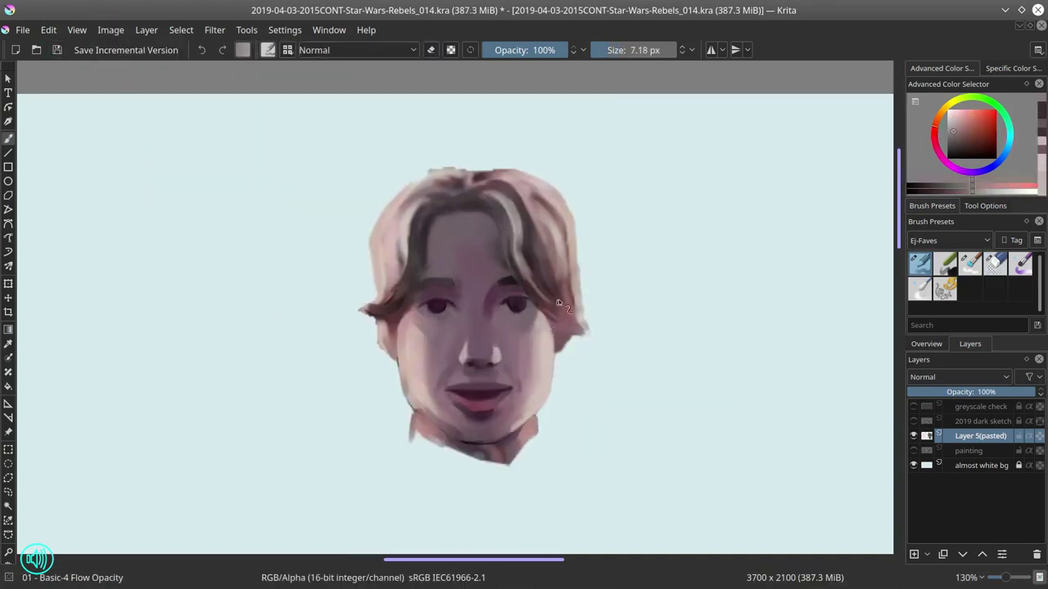
{"action": "key", "text": "bracketright"}
{"action": "left_click", "coordinate": [566, 237], "text": "ctrl"}
{"action": "left_click", "coordinate": [527, 245], "text": "ctrl"}
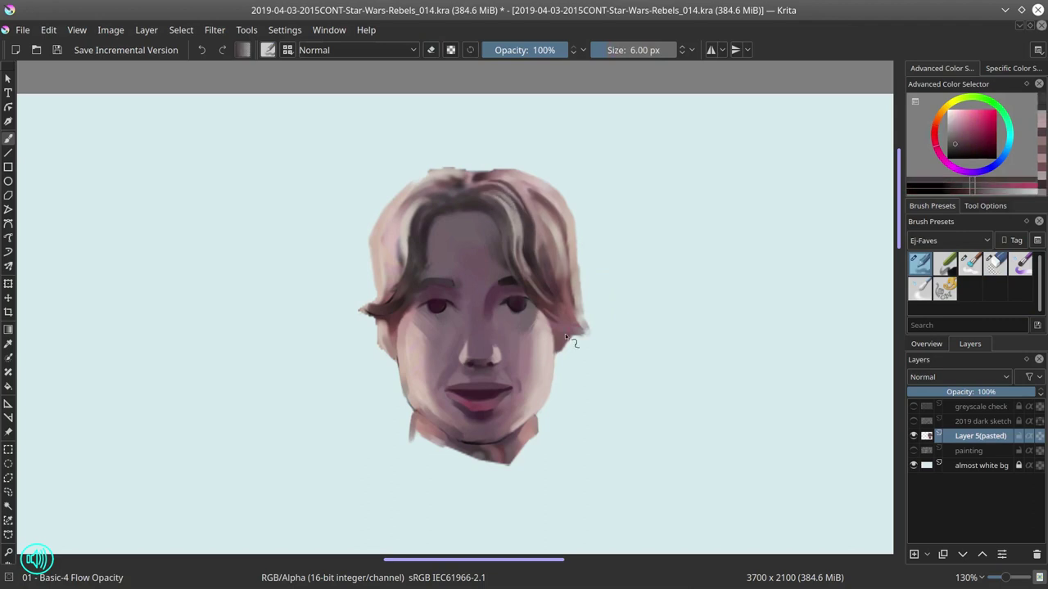
{"action": "key", "text": "bracketright"}
{"action": "key", "text": "bracketright"}
{"action": "key", "text": "bracketright"}
{"action": "left_click", "coordinate": [423, 413], "text": "ctrl"}
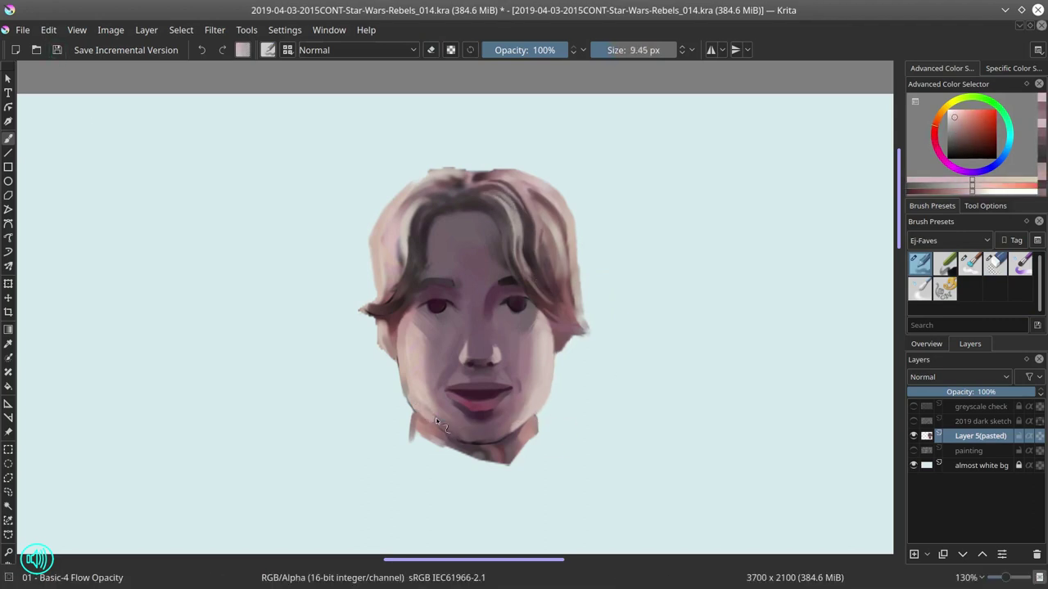
{"action": "key", "text": "bracketright"}
{"action": "left_click", "coordinate": [481, 443], "text": "ctrl"}
Step: Pick lip and cheek pinks and paint a light strand down the left hair
{"action": "key", "text": "bracketleft"}
{"action": "key", "text": "bracketleft"}
{"action": "left_click", "coordinate": [517, 389], "text": "ctrl"}
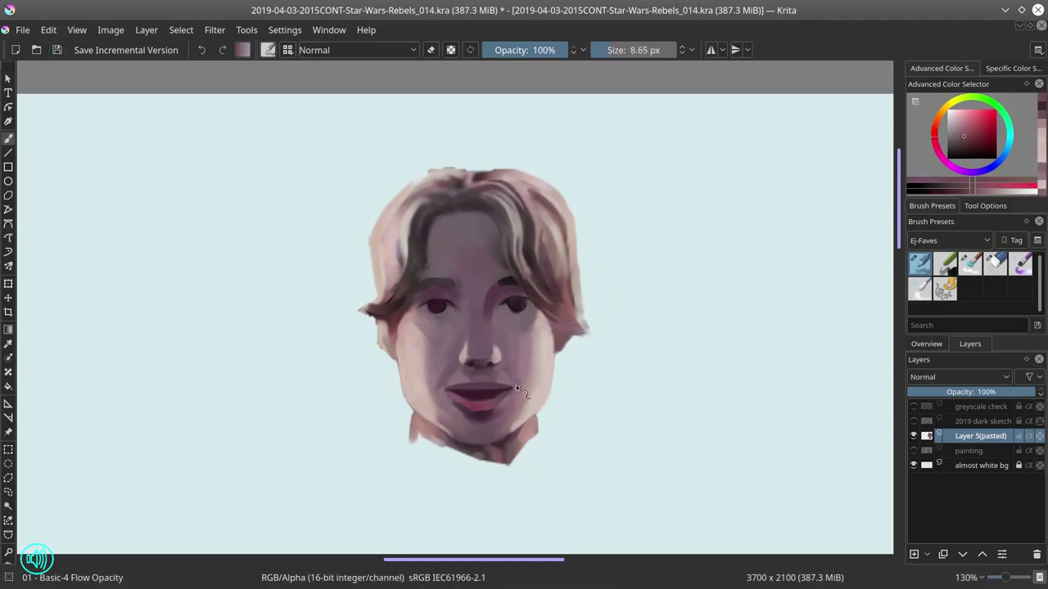
{"action": "left_click", "coordinate": [413, 339], "text": "ctrl"}
{"action": "key", "text": "bracketleft"}
{"action": "key", "text": "bracketleft"}
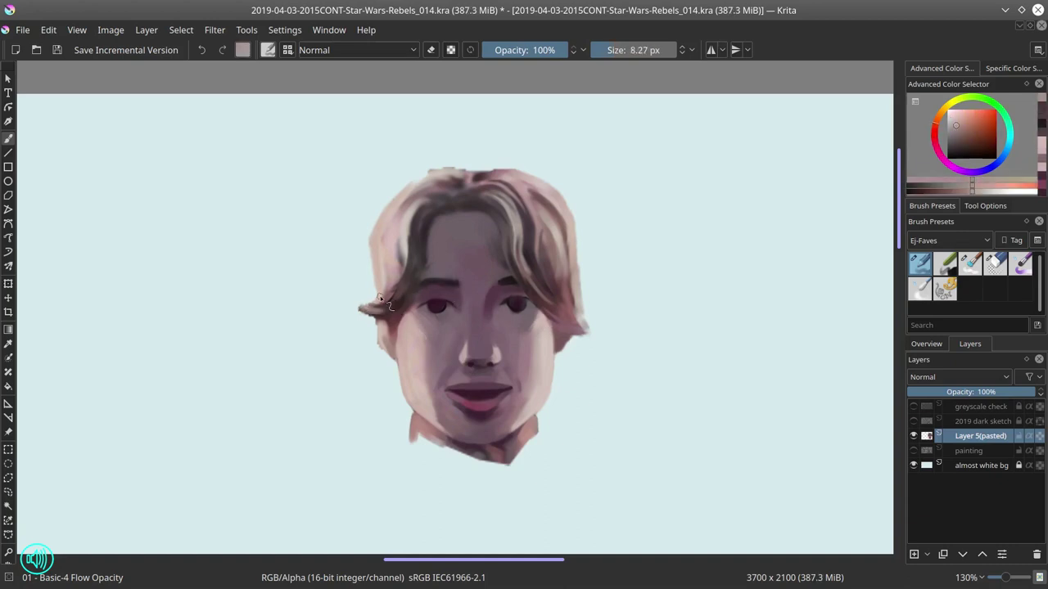
{"action": "key", "text": "slash"}
{"action": "key", "text": "slash"}
{"action": "left_click", "coordinate": [416, 354], "text": "ctrl"}
{"action": "key", "text": "bracketleft"}
{"action": "key", "text": "bracketleft"}
{"action": "key", "text": "bracketleft"}
{"action": "key", "text": "bracketleft"}
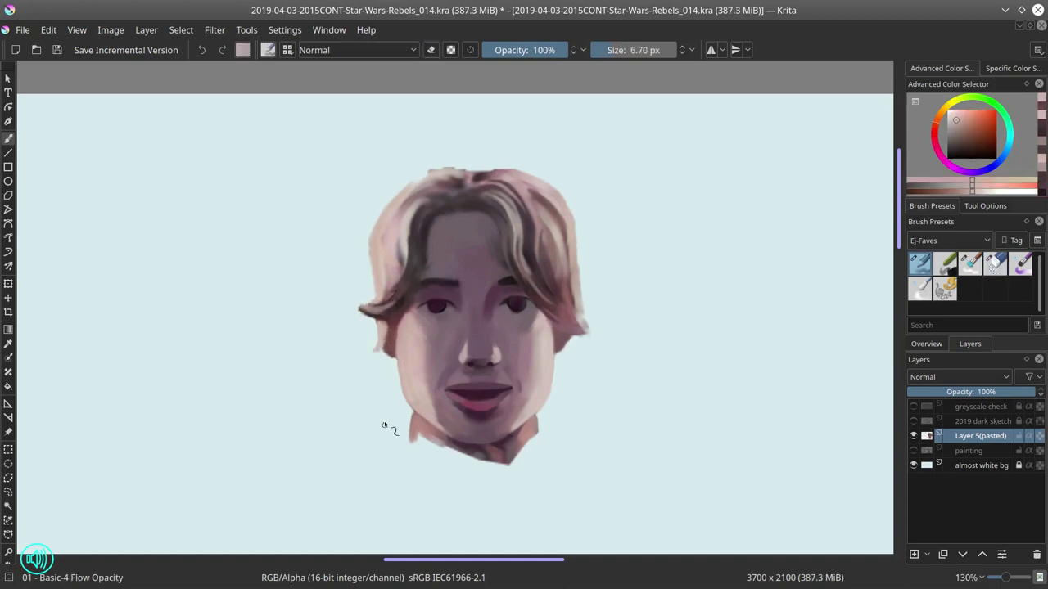
{"action": "left_click_drag", "start_coordinate": [430, 209], "coordinate": [408, 286]}
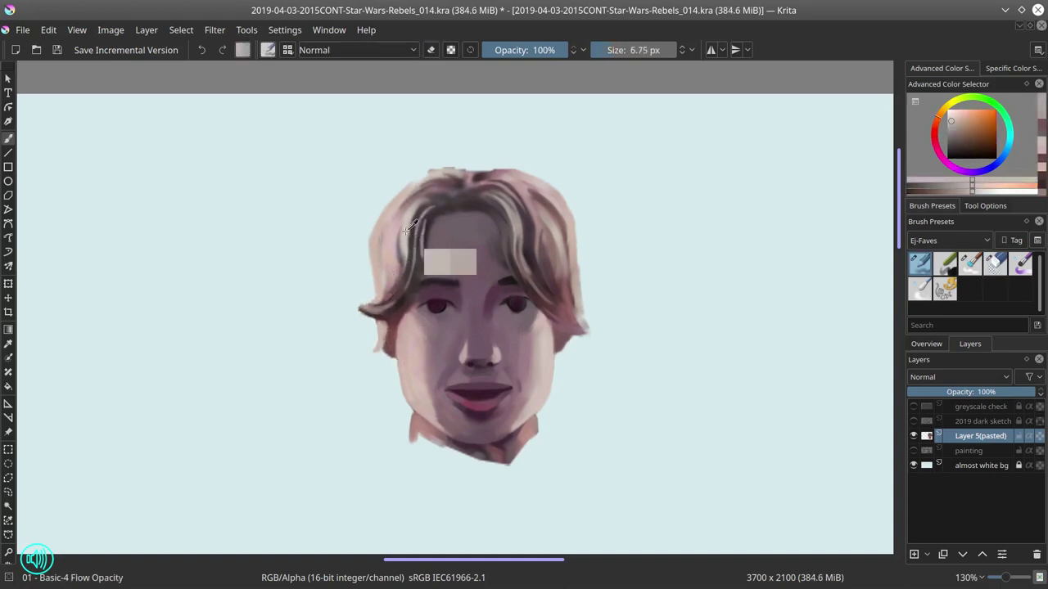
Step: Dab highlights on both eyes, the lips and the face, and save
{"action": "key", "text": "bracketleft"}
{"action": "left_click", "coordinate": [516, 308], "text": "ctrl"}
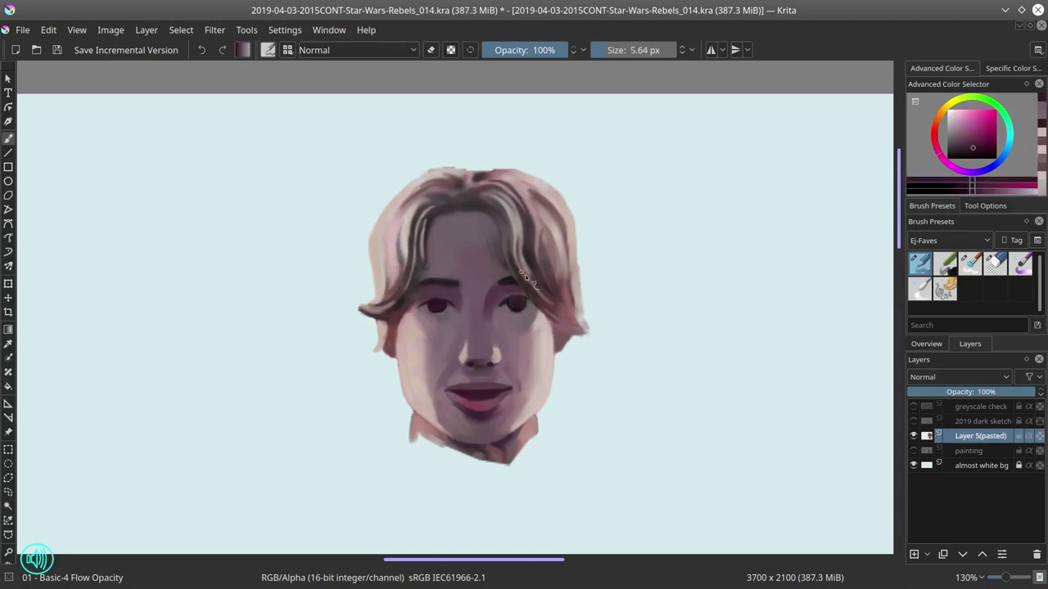
{"action": "left_click", "coordinate": [427, 308], "text": "ctrl"}
{"action": "left_click", "coordinate": [477, 246], "text": "ctrl"}
{"action": "key", "text": "bracketleft"}
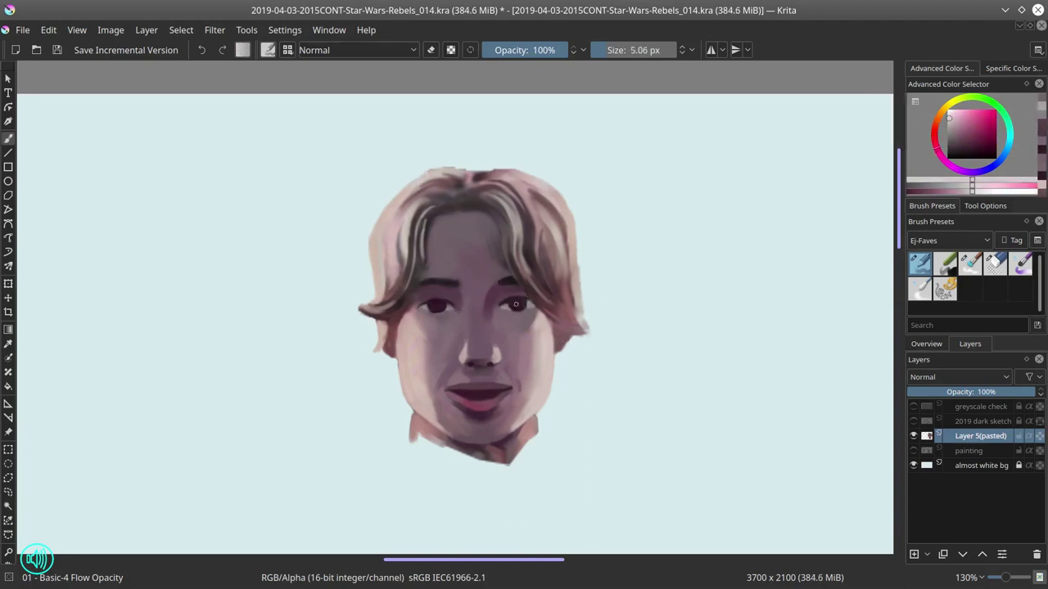
{"action": "left_click", "coordinate": [437, 305]}
{"action": "left_click", "coordinate": [514, 303]}
{"action": "left_click", "coordinate": [479, 400]}
{"action": "left_click", "coordinate": [57, 50]}
Step: Scale the repainted face down and move it onto the standing figure's head
{"action": "key", "text": "ctrl+t"}
{"action": "left_click_drag", "start_coordinate": [737, 459], "coordinate": [678, 299]}
{"action": "left_click_drag", "start_coordinate": [647, 246], "coordinate": [554, 264]}
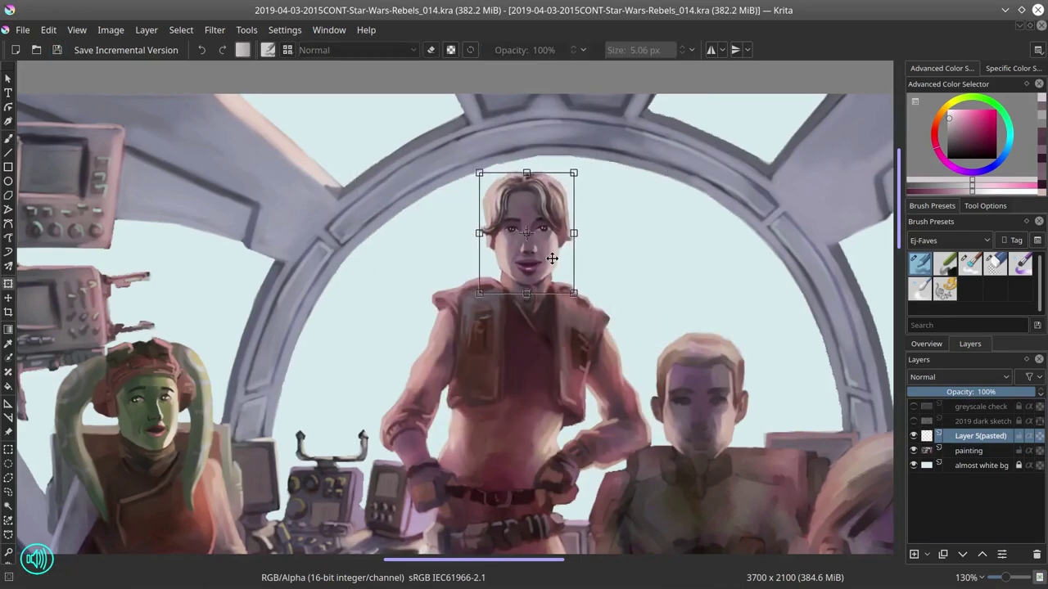
{"action": "key", "text": "Return"}
{"action": "key", "text": "2"}
{"action": "scroll", "coordinate": [507, 115], "scroll_direction": "up", "scroll_amount": 6}
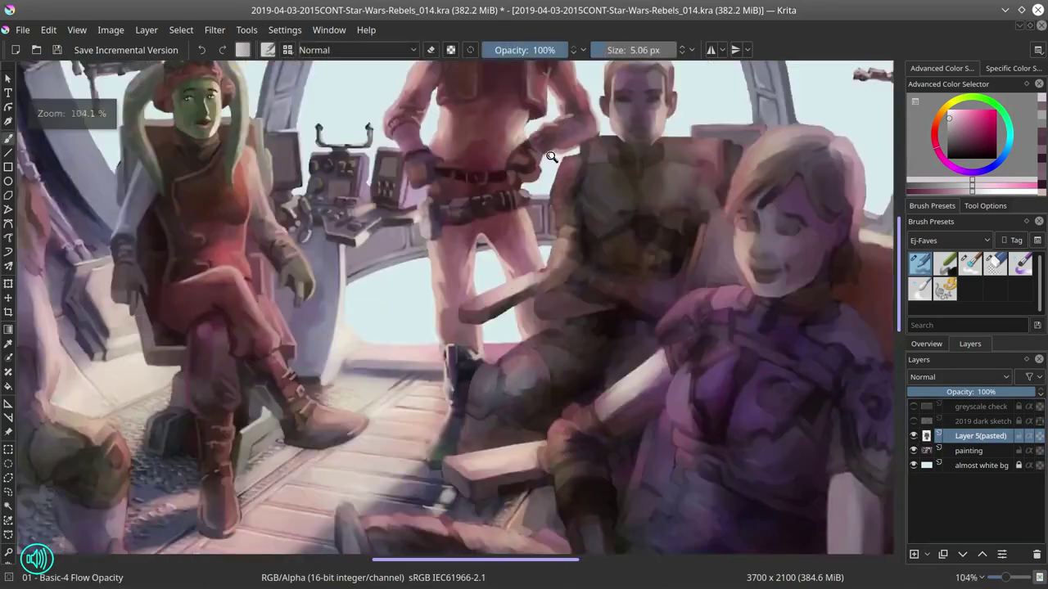
{"action": "scroll", "coordinate": [507, 164], "scroll_direction": "down", "scroll_amount": 4}
Step: Merge the face layer down into the painting layer and save the file
{"action": "right_click", "coordinate": [966, 437]}
{"action": "left_click", "coordinate": [883, 250]}
{"action": "scroll", "coordinate": [508, 205], "scroll_direction": "up", "scroll_amount": 4}
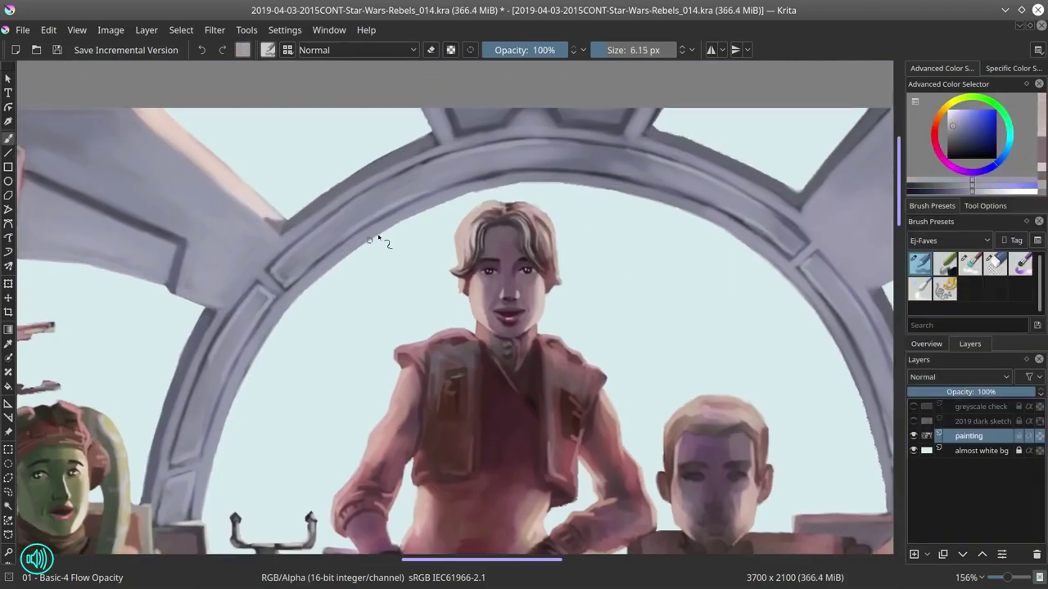
{"action": "scroll", "coordinate": [381, 238], "scroll_direction": "down", "scroll_amount": 4}
{"action": "left_click", "coordinate": [58, 50]}
{"action": "key", "text": "2"}
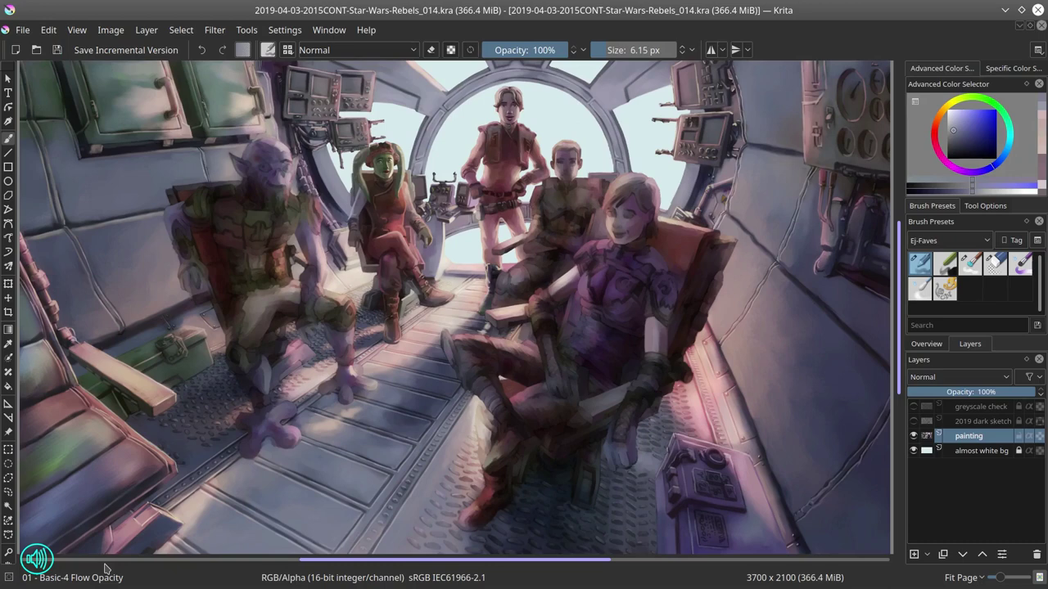
{"action": "left_click", "coordinate": [926, 344]}
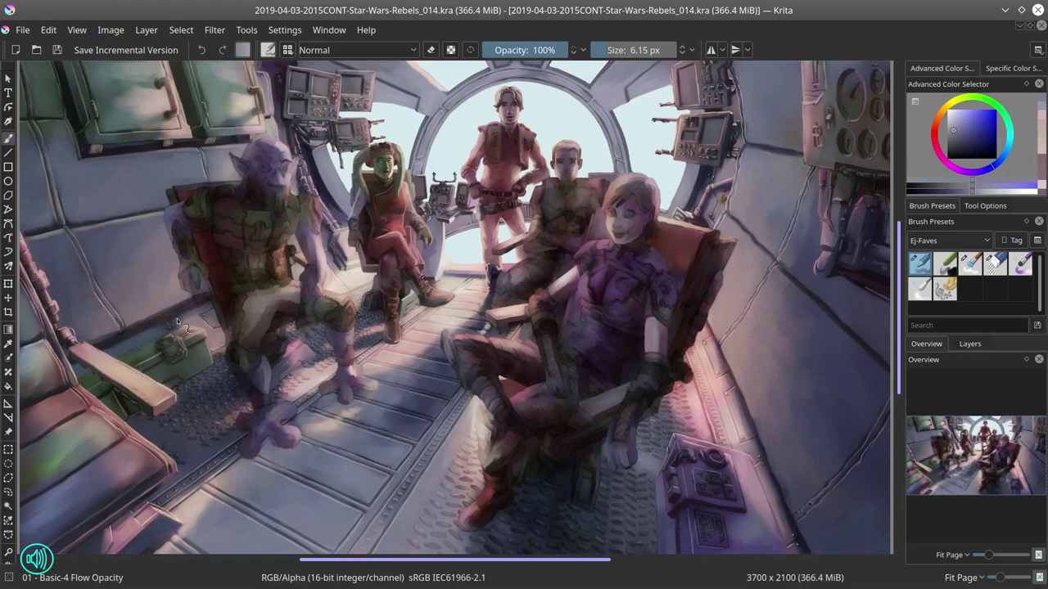
{"action": "key", "text": "minus"}
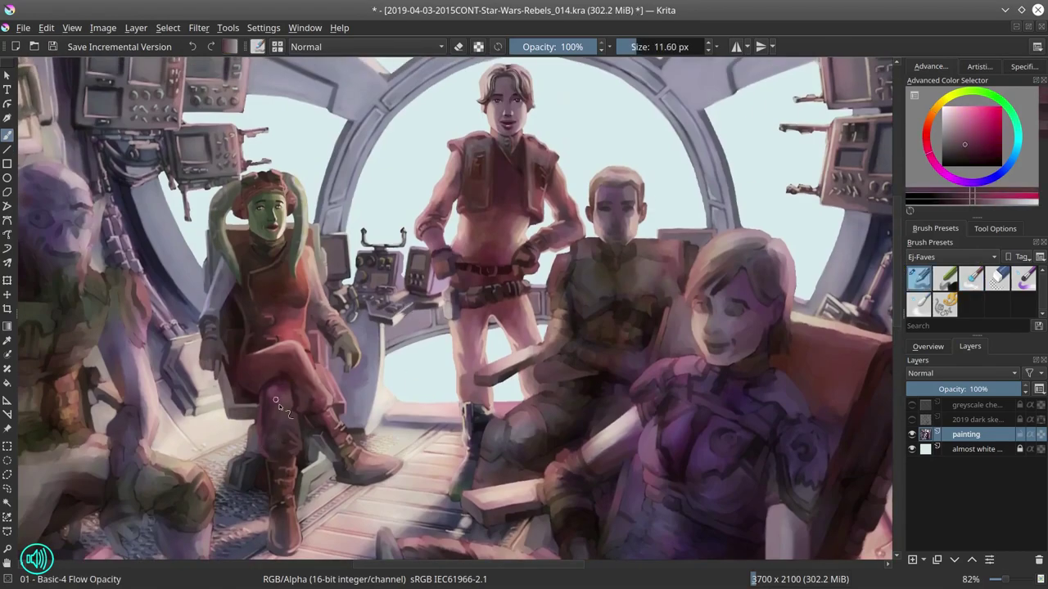
Step: Try a pink patch on the seated figure's leg, undo it, and sample other pinks
{"action": "left_click", "coordinate": [257, 375], "text": "ctrl"}
{"action": "key", "text": "bracketleft"}
{"action": "key", "text": "bracketleft"}
{"action": "left_click_drag", "start_coordinate": [303, 403], "coordinate": [323, 421]}
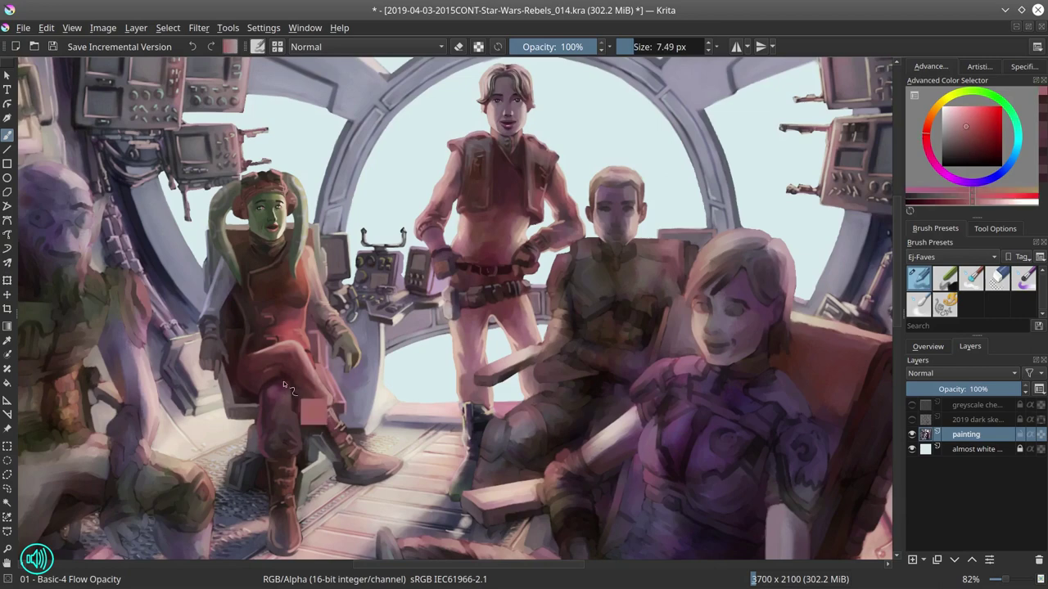
{"action": "left_click", "coordinate": [285, 385], "text": "ctrl"}
{"action": "key", "text": "ctrl+z"}
{"action": "left_click", "coordinate": [350, 440], "text": "ctrl"}
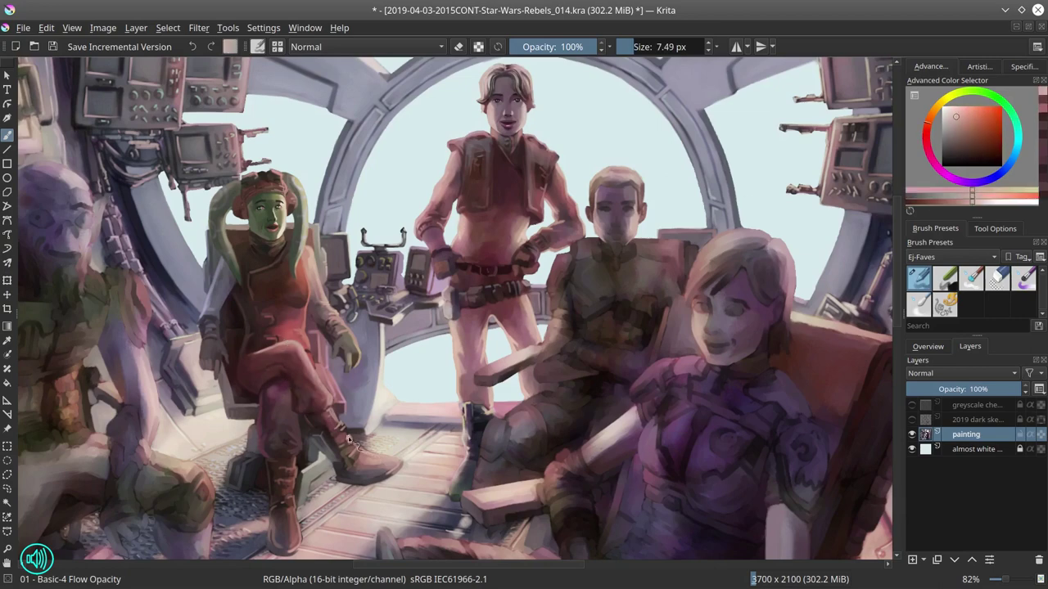
{"action": "left_click", "coordinate": [345, 430], "text": "ctrl"}
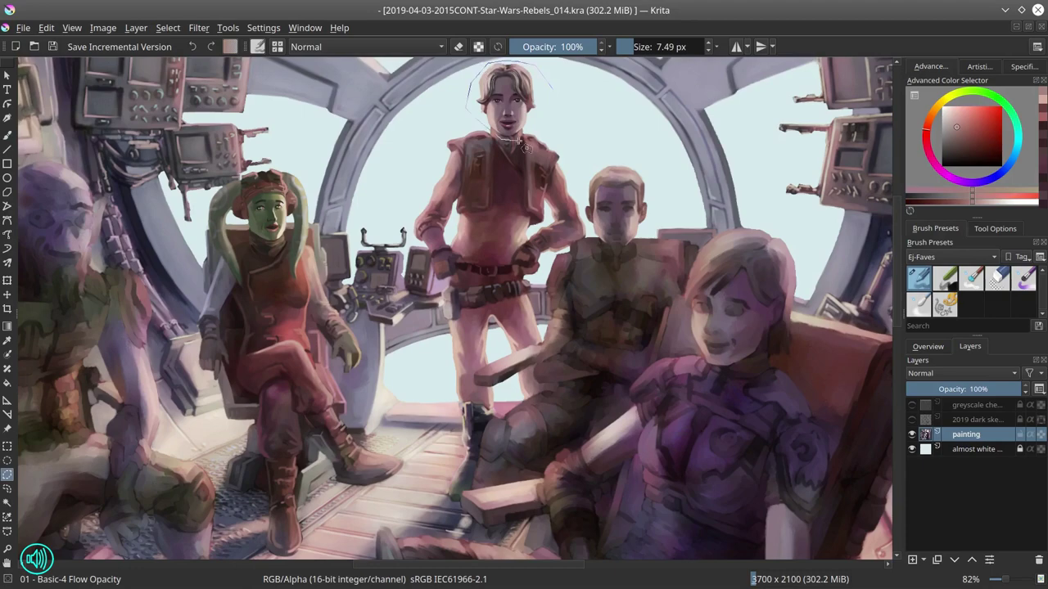
Step: Warm the standing figure's head with Color Balance midtones red 10, then cancel File > Open
{"action": "key", "text": "ctrl+b"}
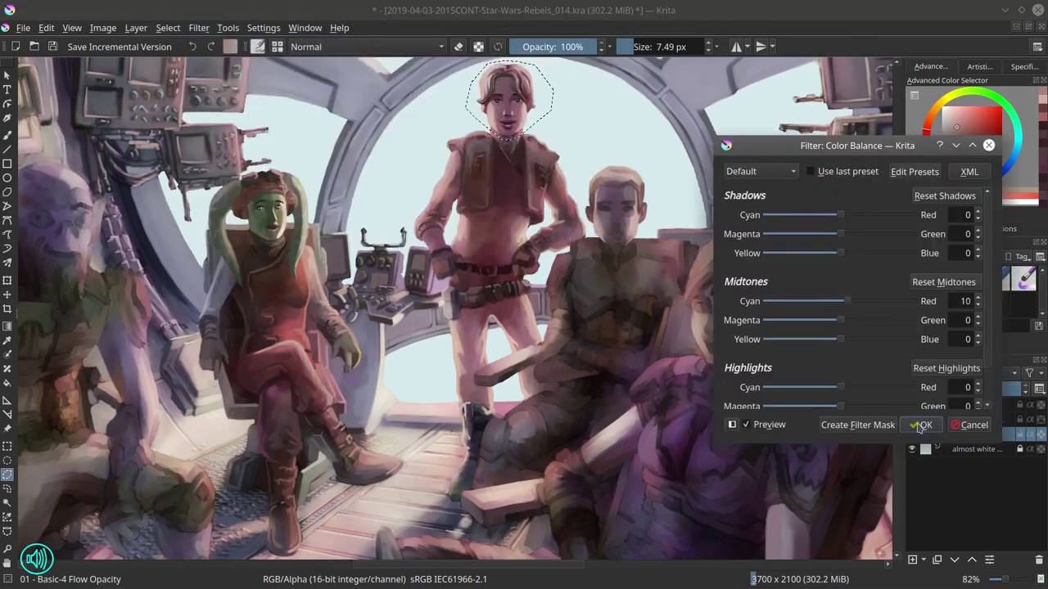
{"action": "left_click", "coordinate": [920, 425]}
{"action": "left_click", "coordinate": [23, 27]}
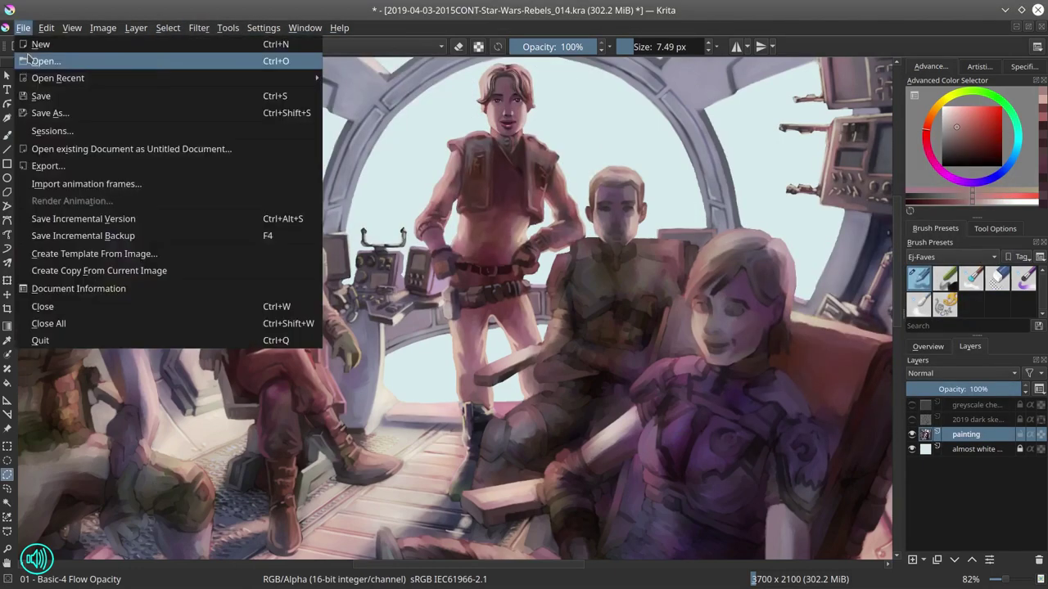
{"action": "left_click", "coordinate": [28, 57]}
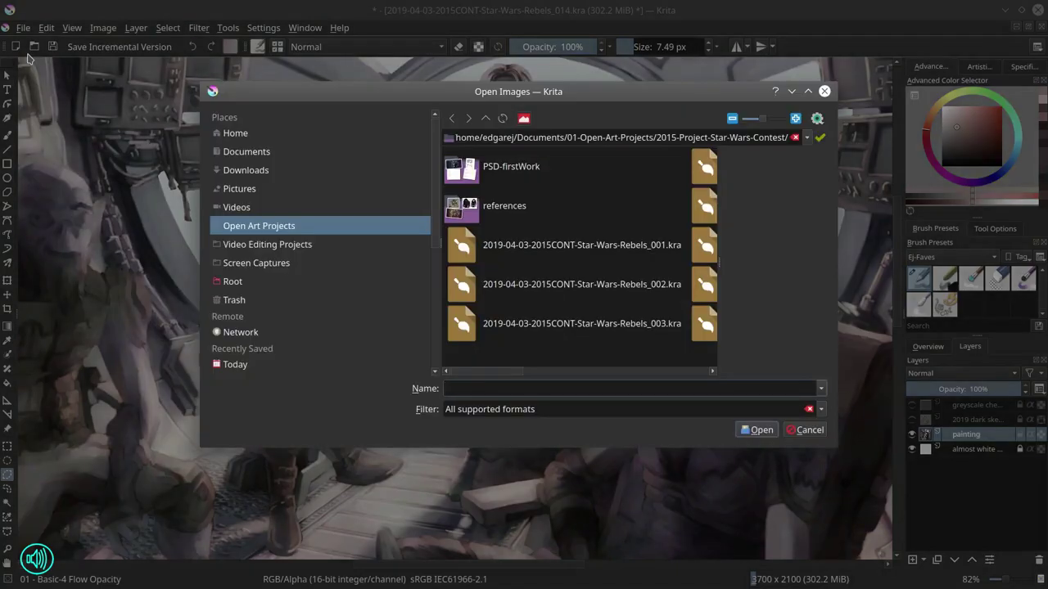
{"action": "key", "text": "Escape"}
{"action": "scroll", "coordinate": [668, 168], "scroll_direction": "up", "scroll_amount": 3}
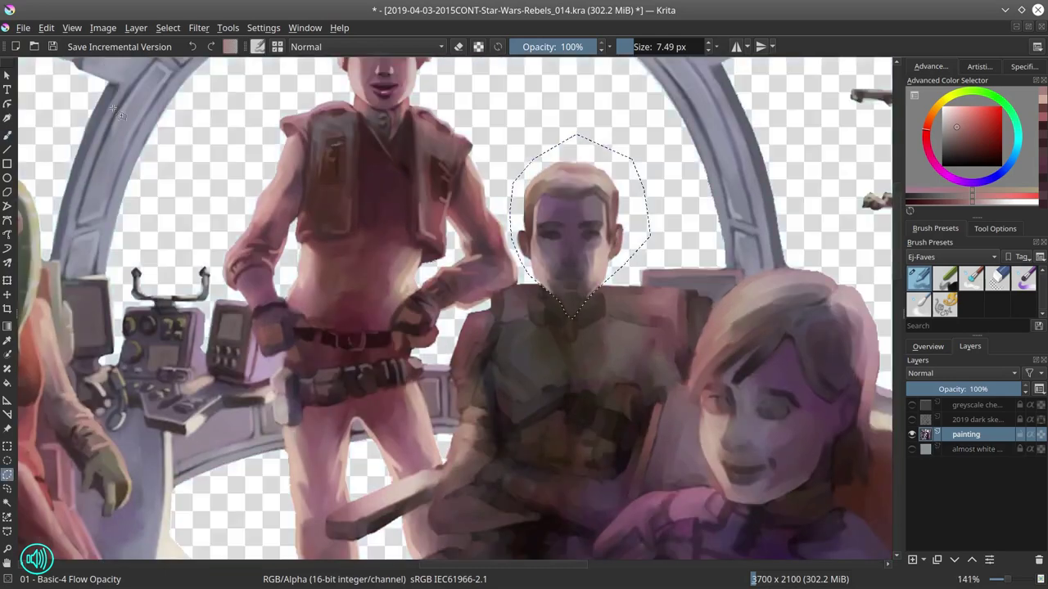
Step: Paste the selected head as a new layer, save, and enlarge it with a transform
{"action": "left_click", "coordinate": [46, 27]}
{"action": "left_click", "coordinate": [74, 188]}
{"action": "left_click", "coordinate": [51, 47]}
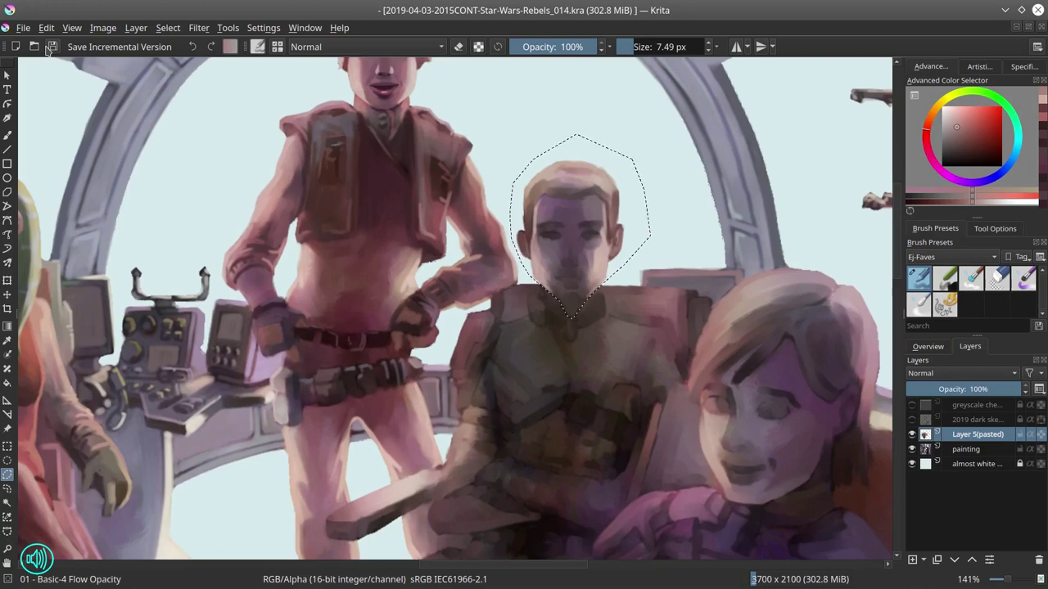
{"action": "key", "text": "ctrl+t"}
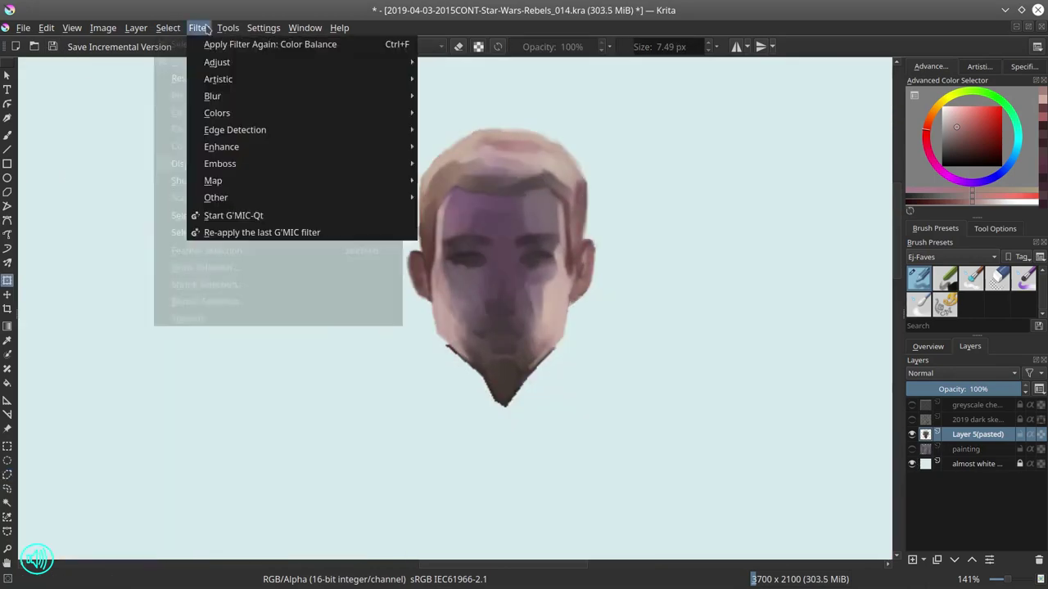
{"action": "left_click_drag", "start_coordinate": [839, 301], "coordinate": [849, 307]}
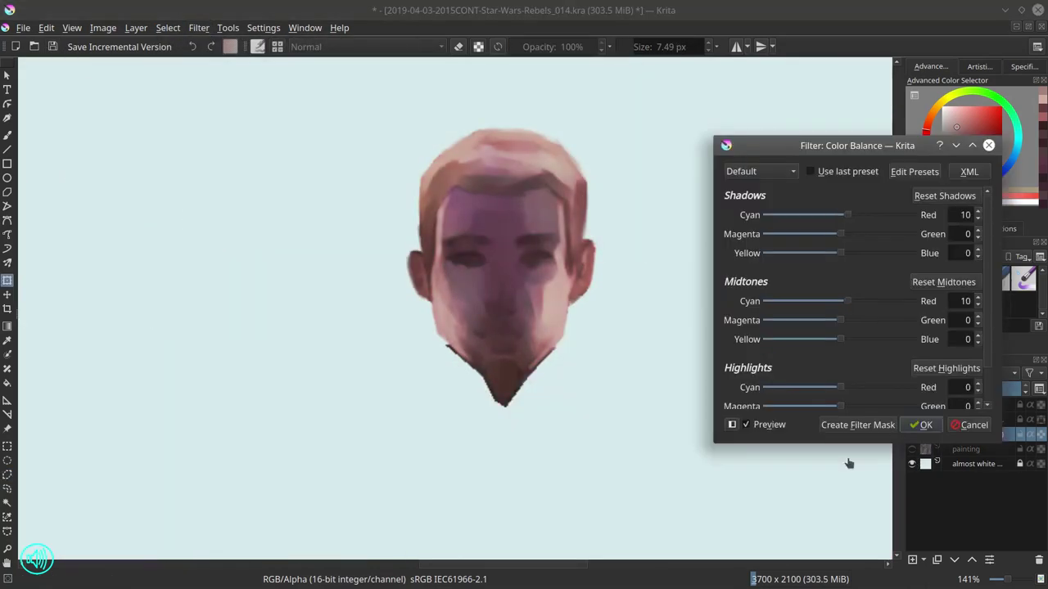
{"action": "key", "text": "Return"}
Step: Paint a reddish-brown goatee on the chin and a darker shadow on the right cheek
{"action": "key", "text": "b"}
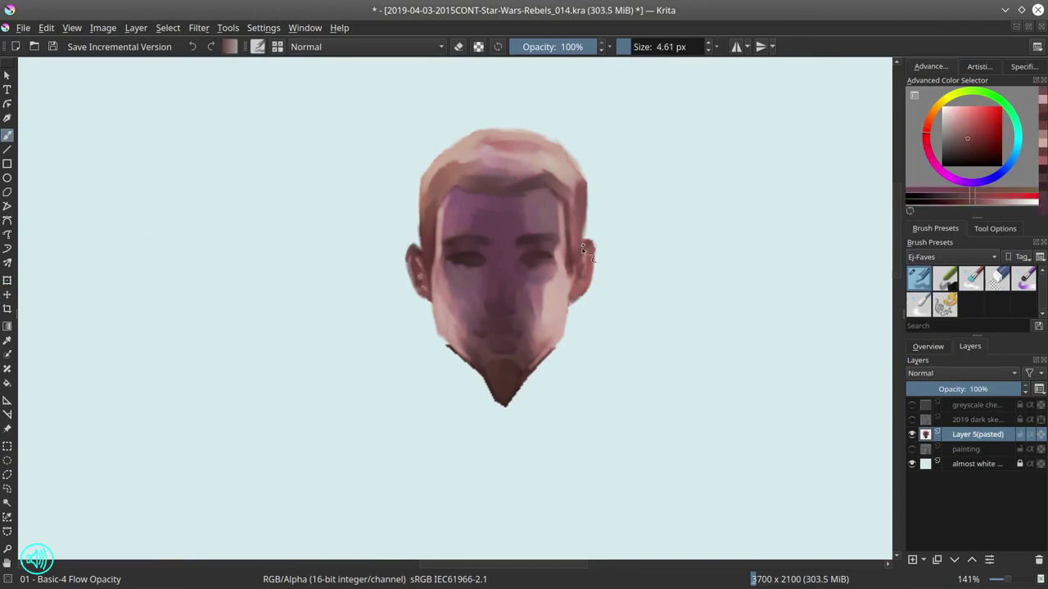
{"action": "left_click", "coordinate": [492, 135], "text": "ctrl"}
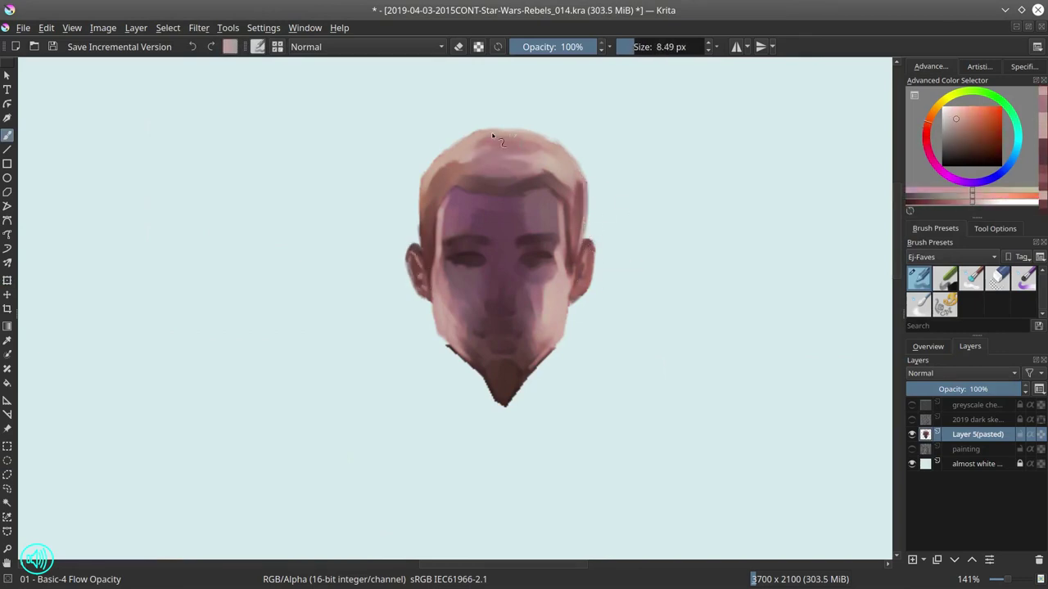
{"action": "mouse_move", "coordinate": [492, 135]}
{"action": "left_mouse_down"}
{"action": "mouse_move", "coordinate": [483, 187]}
{"action": "mouse_move", "coordinate": [578, 276]}
{"action": "mouse_move", "coordinate": [570, 294]}
{"action": "mouse_move", "coordinate": [458, 358]}
{"action": "left_mouse_up"}
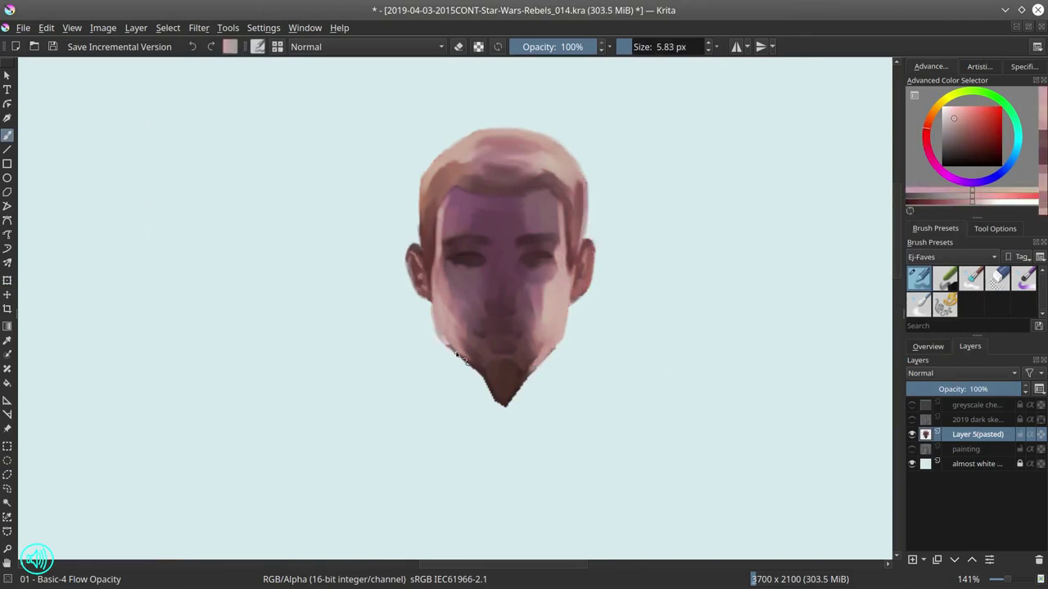
{"action": "mouse_move", "coordinate": [462, 282]}
{"action": "left_mouse_down"}
{"action": "mouse_move", "coordinate": [512, 360]}
{"action": "mouse_move", "coordinate": [524, 348]}
{"action": "mouse_move", "coordinate": [531, 358]}
{"action": "mouse_move", "coordinate": [509, 405]}
{"action": "mouse_move", "coordinate": [487, 367]}
{"action": "mouse_move", "coordinate": [472, 381]}
{"action": "mouse_move", "coordinate": [458, 344]}
{"action": "mouse_move", "coordinate": [502, 386]}
{"action": "mouse_move", "coordinate": [498, 367]}
{"action": "mouse_move", "coordinate": [515, 378]}
{"action": "mouse_move", "coordinate": [505, 417]}
{"action": "left_mouse_up"}
{"action": "key", "text": "e"}
{"action": "key", "text": "e"}
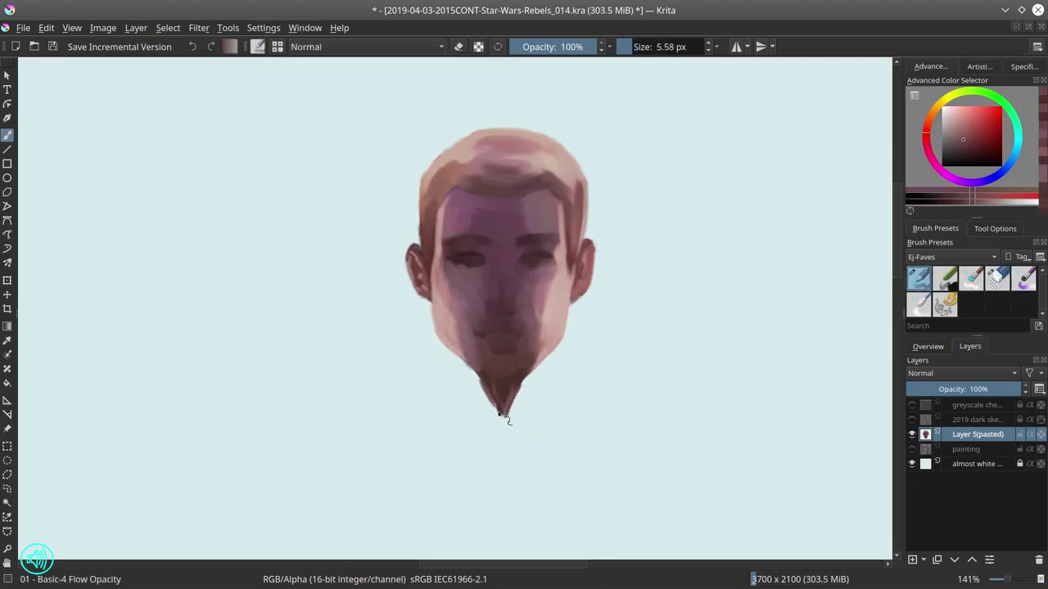
{"action": "mouse_move", "coordinate": [481, 381]}
{"action": "left_mouse_down"}
{"action": "mouse_move", "coordinate": [470, 241]}
{"action": "mouse_move", "coordinate": [517, 230]}
{"action": "left_mouse_up"}
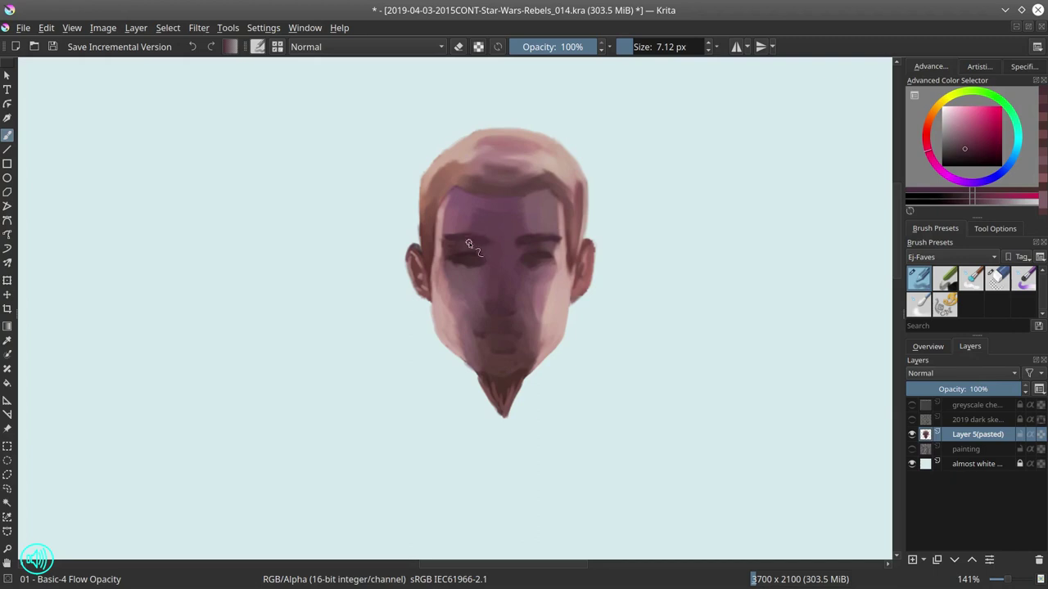
{"action": "mouse_move", "coordinate": [469, 244]}
{"action": "left_mouse_down"}
{"action": "mouse_move", "coordinate": [528, 356]}
{"action": "mouse_move", "coordinate": [463, 250]}
{"action": "mouse_move", "coordinate": [475, 263]}
{"action": "left_mouse_up"}
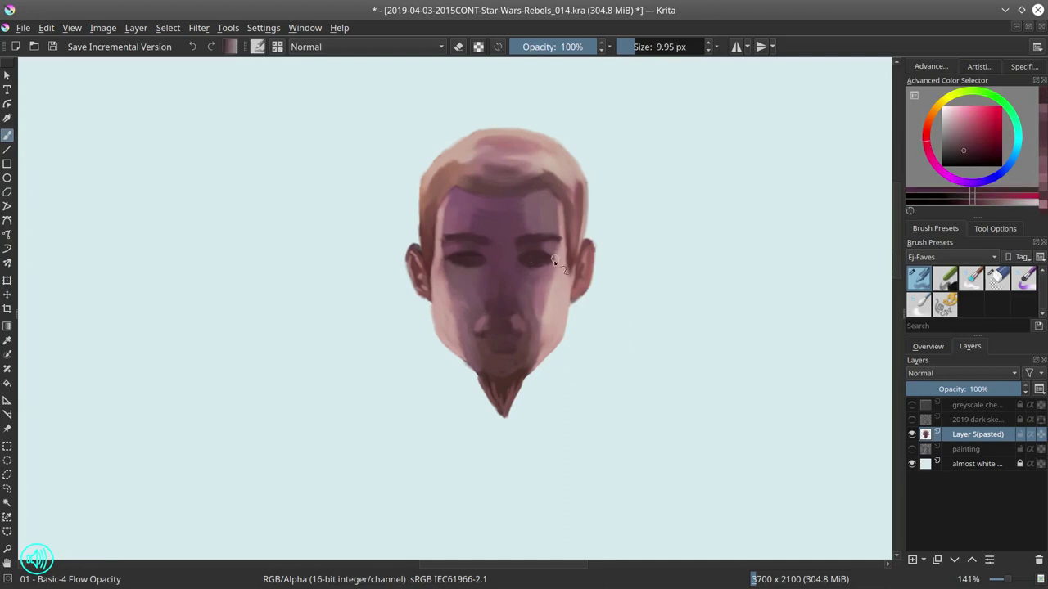
{"action": "mouse_move", "coordinate": [540, 307]}
{"action": "left_mouse_down"}
{"action": "mouse_move", "coordinate": [497, 329]}
{"action": "mouse_move", "coordinate": [482, 301]}
{"action": "left_mouse_up"}
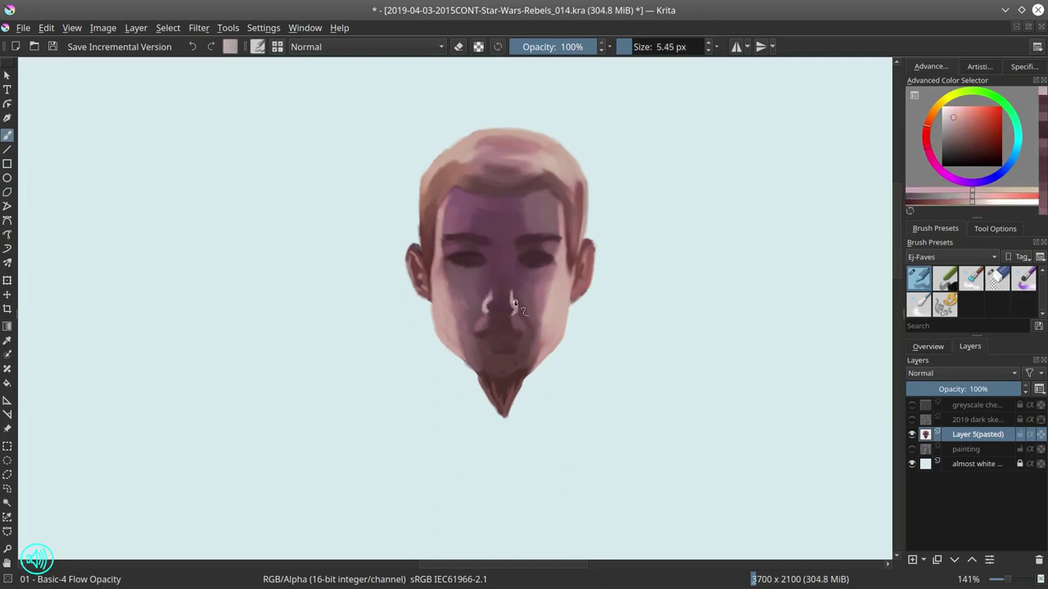
Step: Paint dark red lips below the nose
{"action": "left_click", "coordinate": [529, 336], "text": "ctrl"}
{"action": "mouse_move", "coordinate": [476, 331]}
{"action": "left_mouse_down"}
{"action": "mouse_move", "coordinate": [521, 334]}
{"action": "mouse_move", "coordinate": [514, 352]}
{"action": "left_mouse_up"}
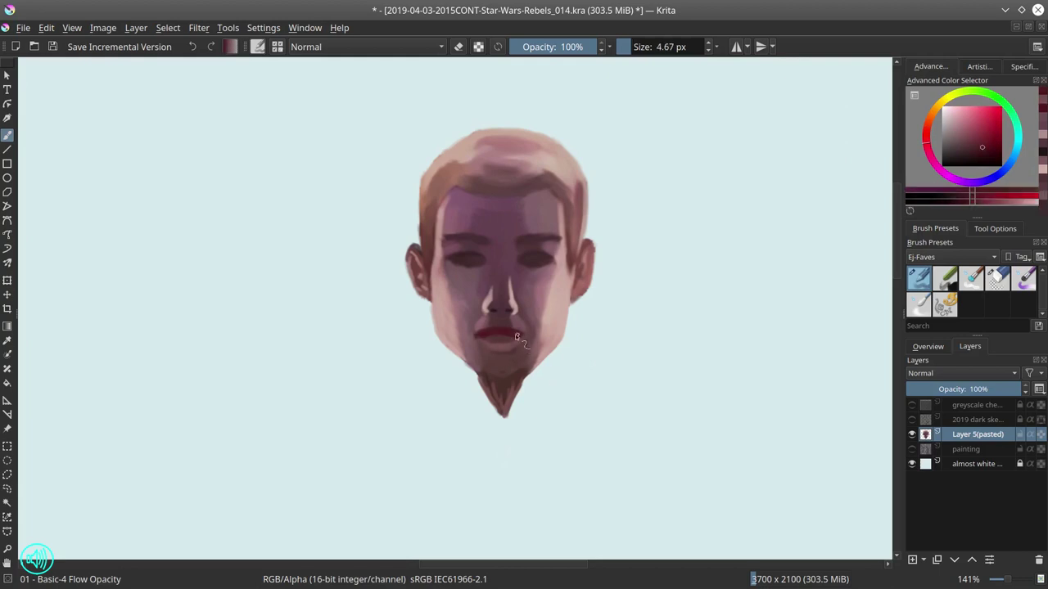
{"action": "left_click", "coordinate": [459, 250], "text": "ctrl"}
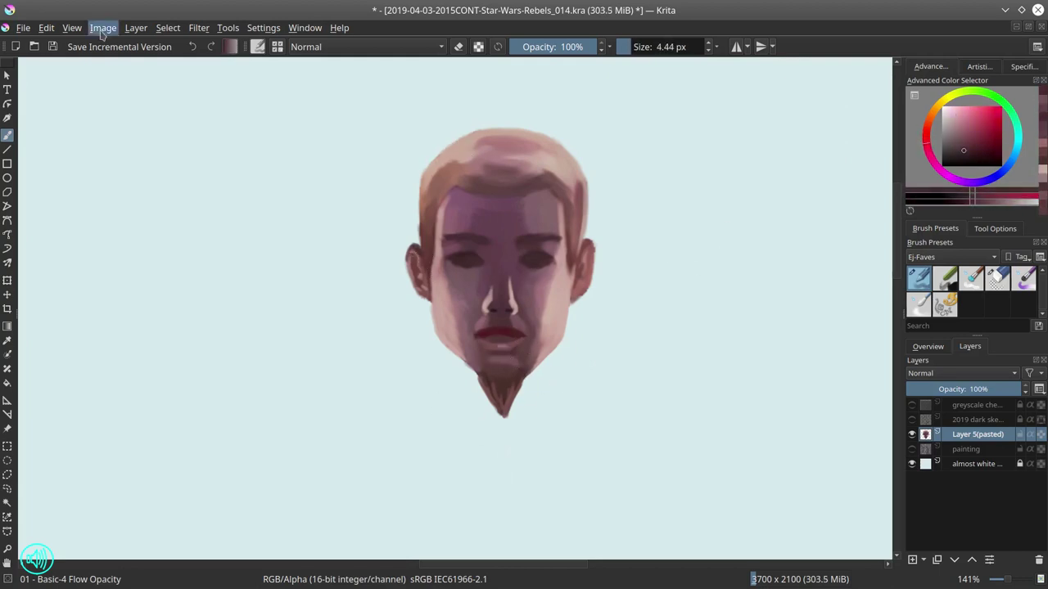
{"action": "left_click_drag", "start_coordinate": [480, 259], "coordinate": [391, 279]}
{"action": "left_click", "coordinate": [399, 270], "text": "ctrl"}
Step: Paint the eyes in dark blue-violet with light greyish highlights
{"action": "left_click", "coordinate": [400, 277], "text": "ctrl"}
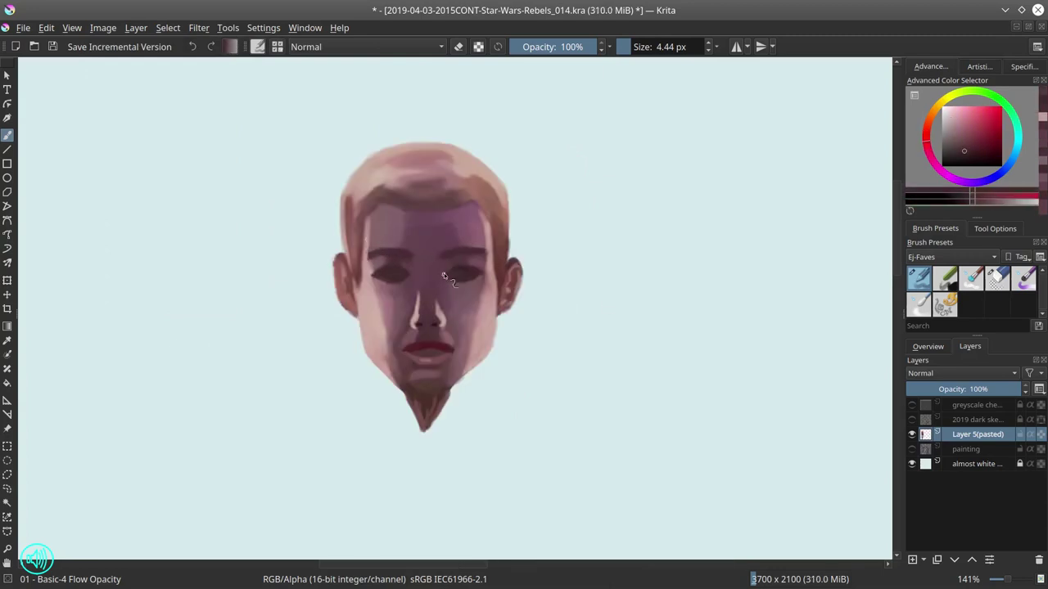
{"action": "key", "text": "bracketright"}
{"action": "key", "text": "bracketright"}
{"action": "key", "text": "bracketleft"}
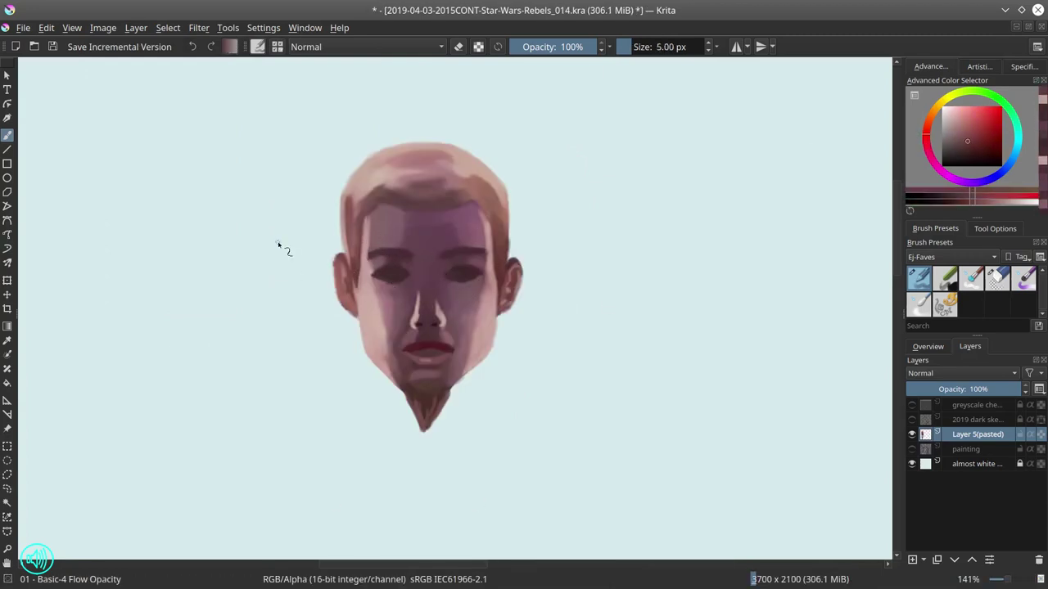
{"action": "left_click", "coordinate": [943, 141]}
{"action": "key", "text": "bracketright"}
{"action": "key", "text": "bracketright"}
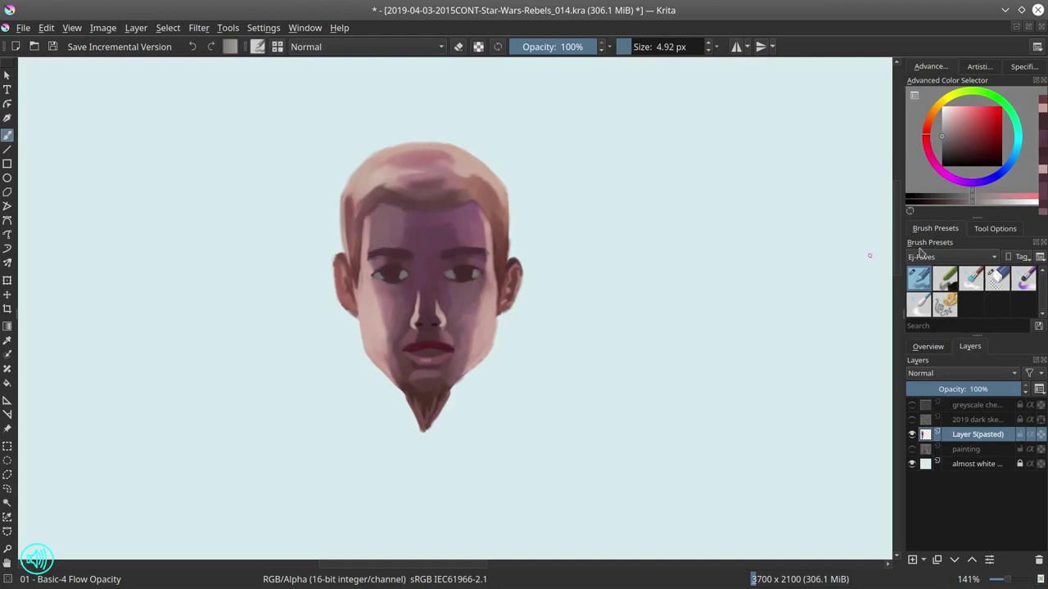
{"action": "left_click", "coordinate": [946, 141]}
{"action": "key", "text": "bracketleft"}
{"action": "key", "text": "bracketright"}
{"action": "left_click", "coordinate": [459, 271], "text": "ctrl"}
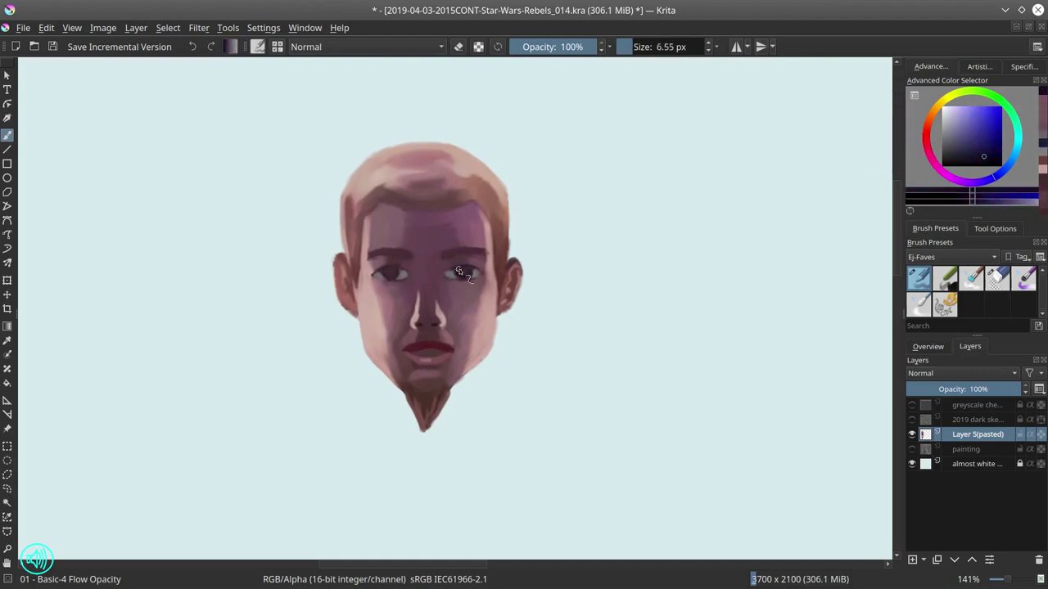
Step: Touch up the forehead, ear and chin with sampled pink skin tones
{"action": "left_click", "coordinate": [472, 250], "text": "ctrl"}
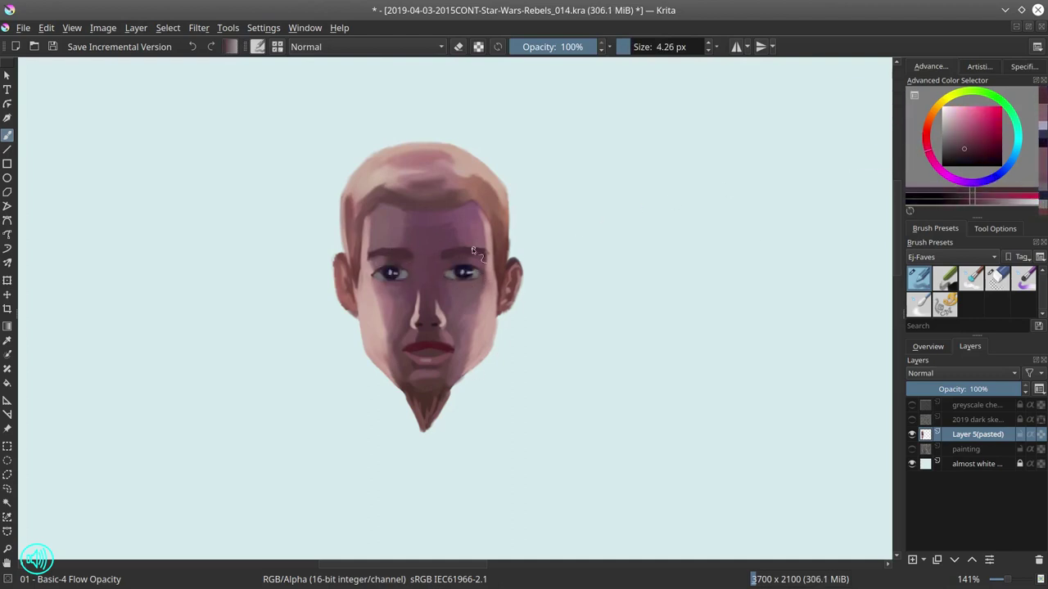
{"action": "key", "text": "bracketright"}
{"action": "left_click", "coordinate": [516, 262], "text": "ctrl"}
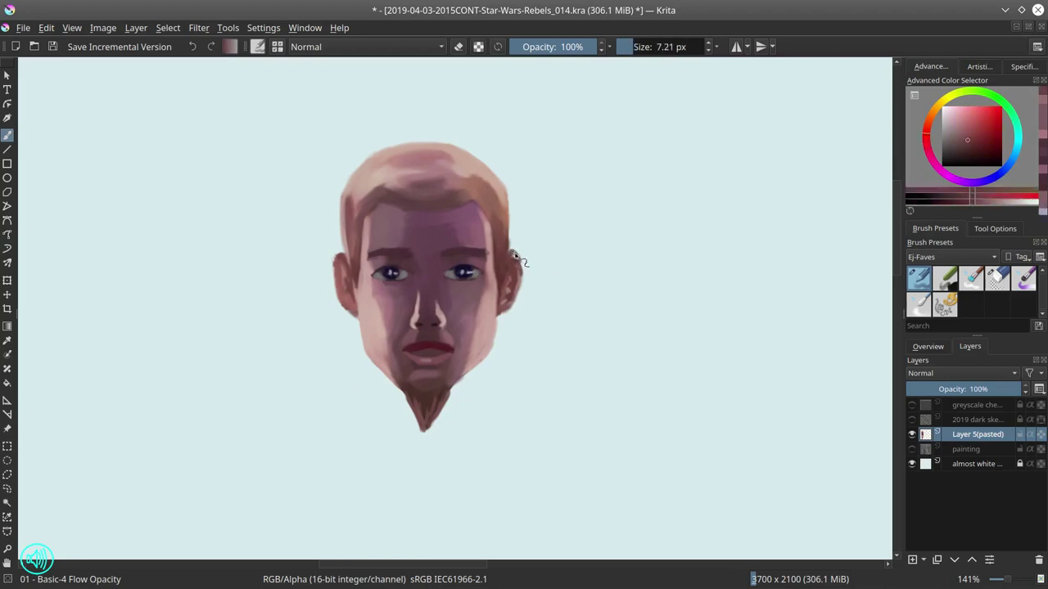
{"action": "key", "text": "e"}
{"action": "key", "text": "e"}
{"action": "key", "text": "e"}
{"action": "key", "text": "e"}
{"action": "key", "text": "bracketleft"}
{"action": "key", "text": "bracketleft"}
{"action": "key", "text": "bracketleft"}
{"action": "left_click", "coordinate": [514, 258], "text": "ctrl"}
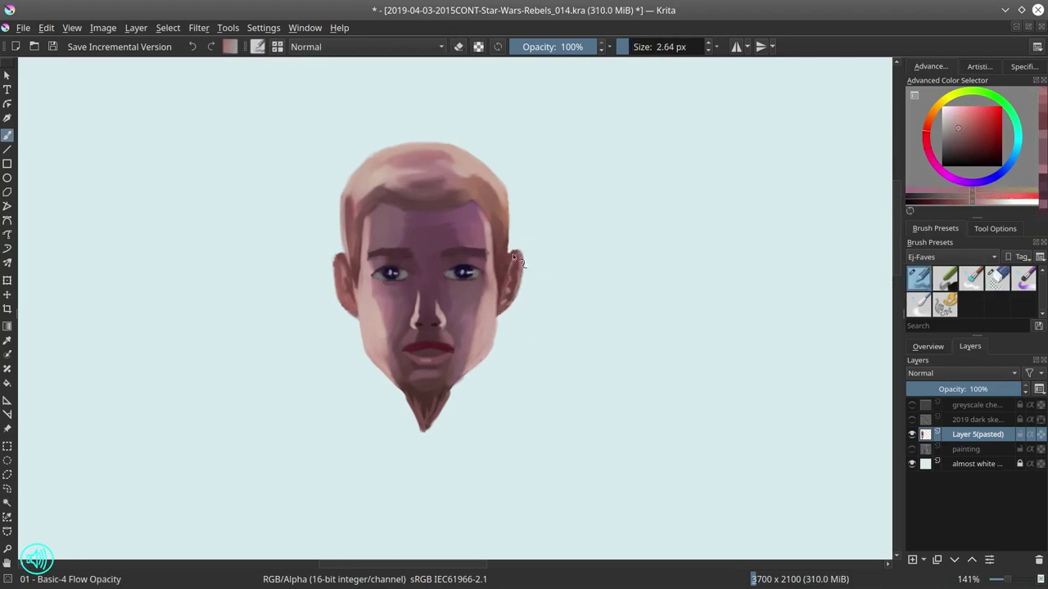
{"action": "key", "text": "e"}
{"action": "key", "text": "e"}
{"action": "key", "text": "bracketright"}
{"action": "left_click", "coordinate": [446, 381], "text": "ctrl"}
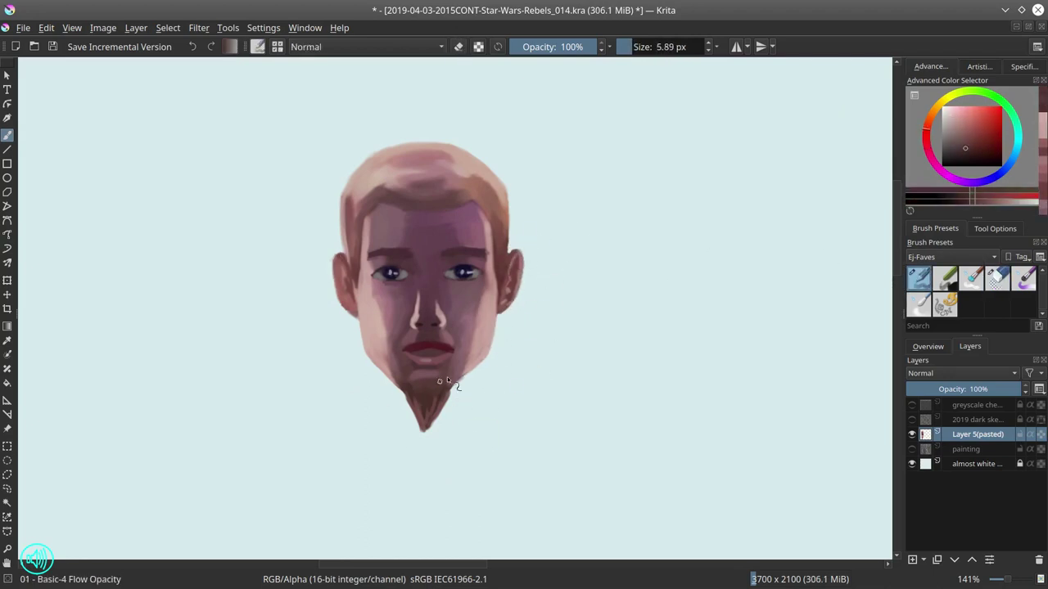
{"action": "left_click", "coordinate": [421, 315], "text": "ctrl"}
Step: Save an incremental version and warm the head with Color Balance, shadows red 8
{"action": "left_click", "coordinate": [495, 318], "text": "ctrl"}
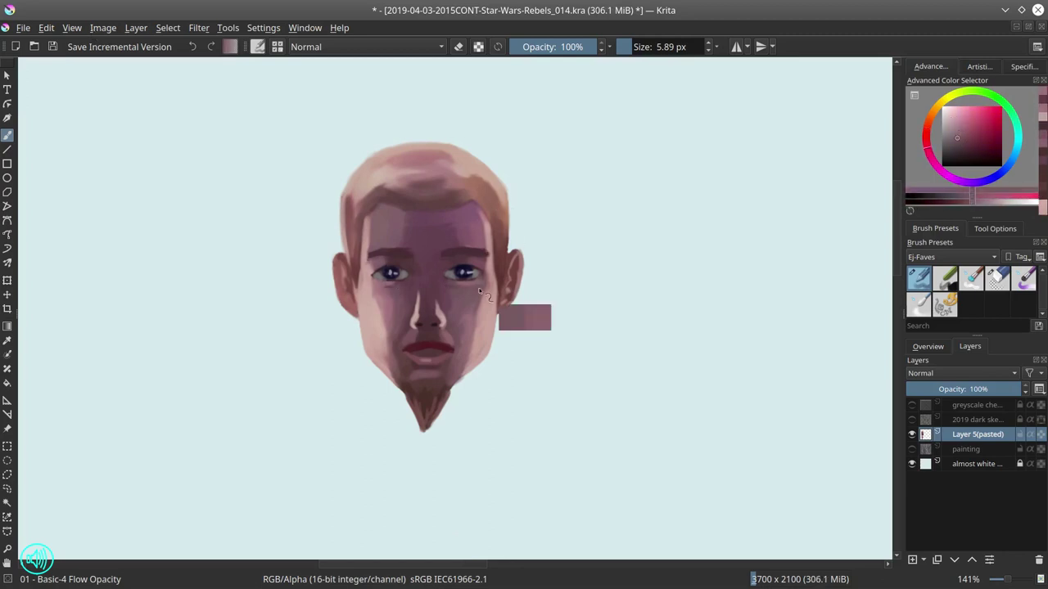
{"action": "key", "text": "ctrl+s"}
{"action": "key", "text": "1"}
{"action": "key", "text": "ctrl+b"}
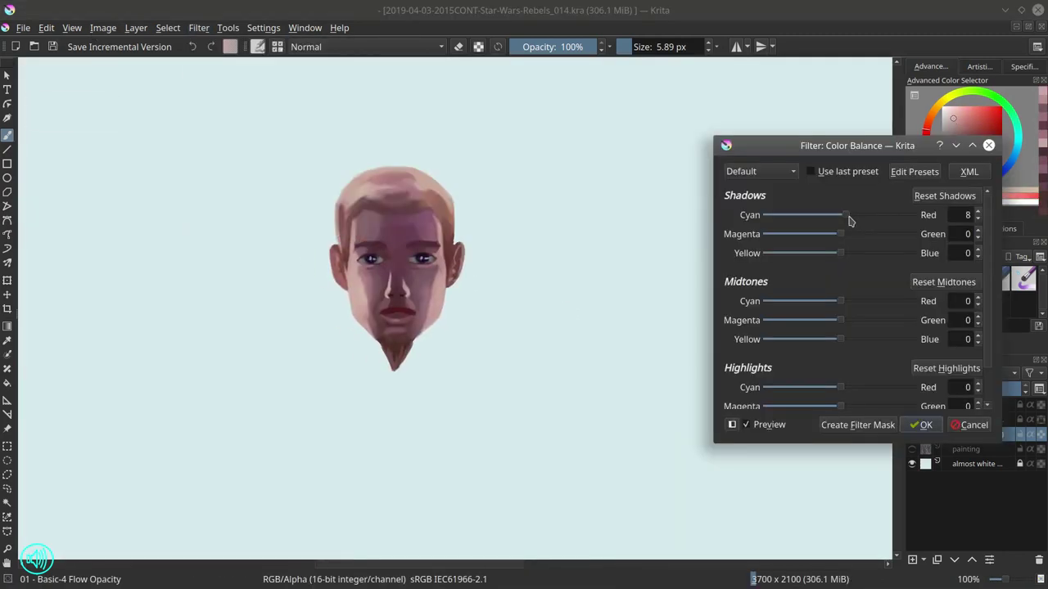
{"action": "scroll", "coordinate": [819, 326], "scroll_direction": "down", "scroll_amount": 2}
{"action": "left_click_drag", "start_coordinate": [840, 384], "coordinate": [833, 387]}
{"action": "key", "text": "Return"}
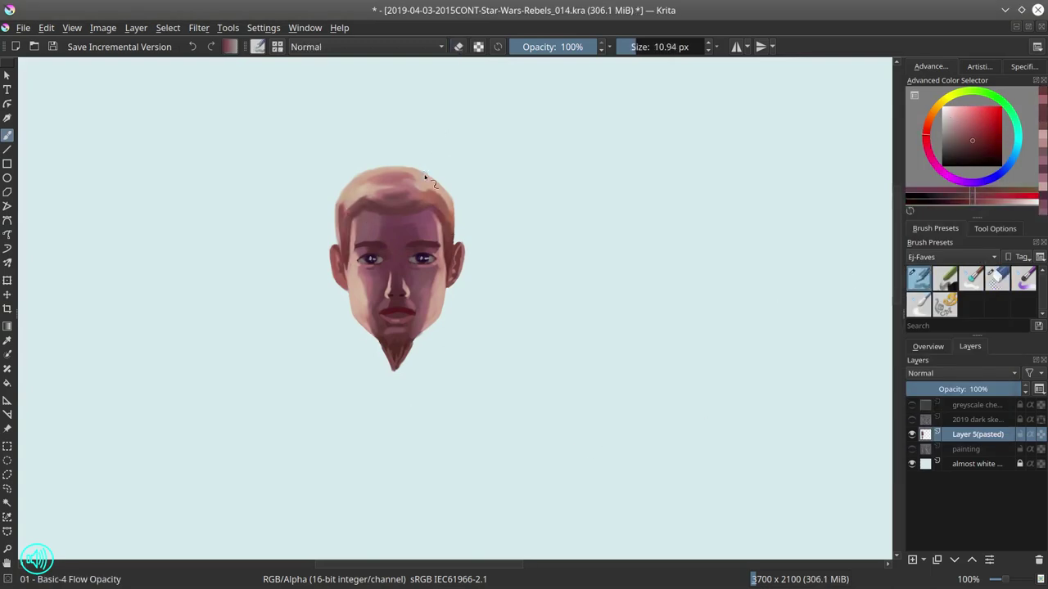
Step: Touch up the skin with light pink and darker magenta-pink near the right eye
{"action": "scroll", "coordinate": [405, 167], "scroll_direction": "up", "scroll_amount": 2}
{"action": "key", "text": "bracketleft"}
{"action": "key", "text": "bracketleft"}
{"action": "key", "text": "bracketleft"}
{"action": "left_click", "coordinate": [362, 290], "text": "ctrl"}
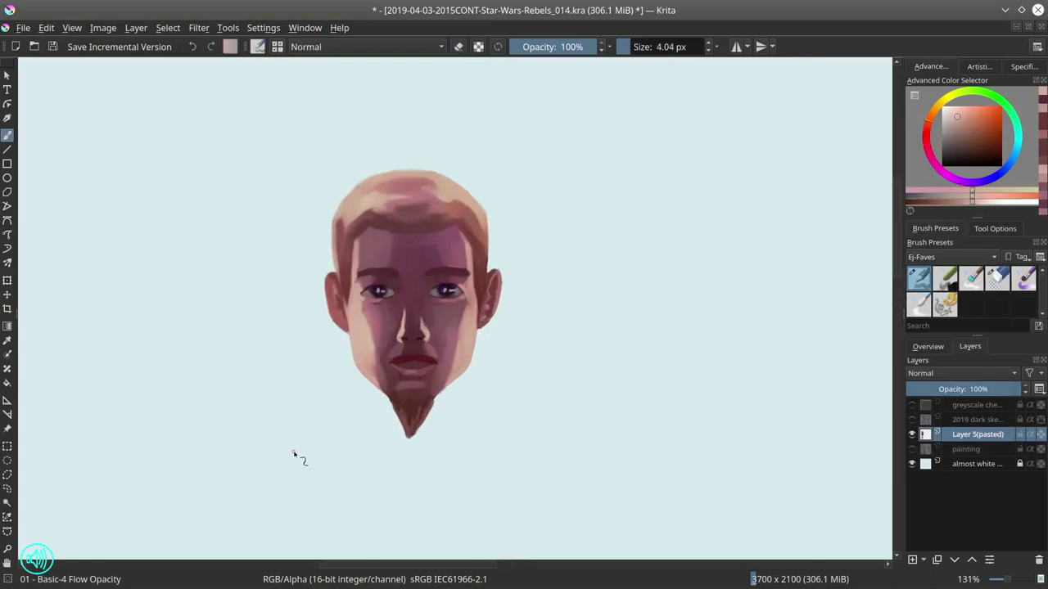
{"action": "left_click", "coordinate": [437, 282], "text": "ctrl"}
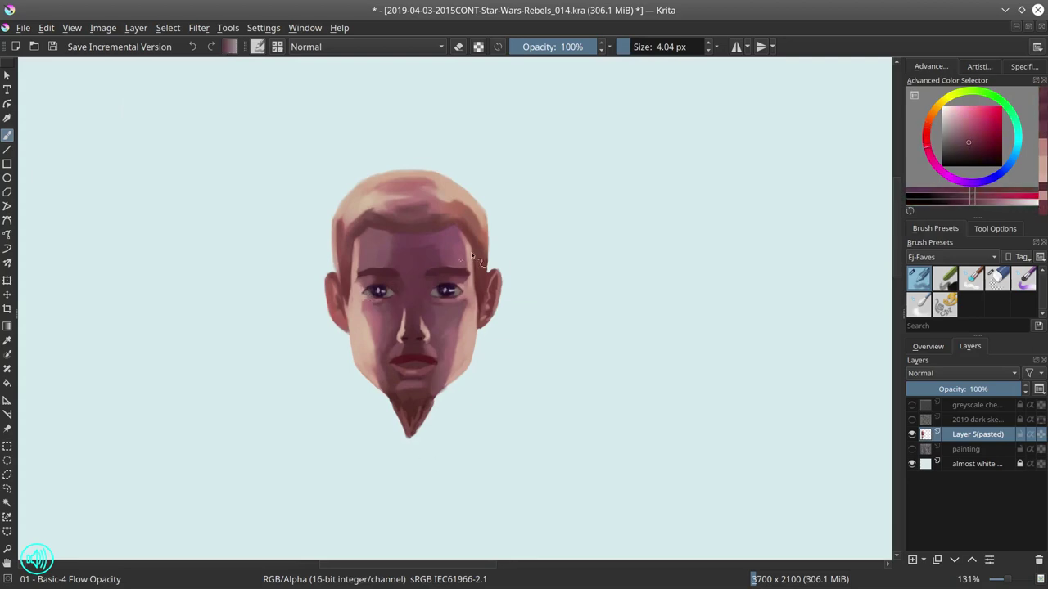
{"action": "left_click", "coordinate": [386, 301], "text": "ctrl"}
Step: Scale and position the pasted face onto the seated man's head
{"action": "left_click", "coordinate": [103, 28]}
{"action": "left_click", "coordinate": [164, 184]}
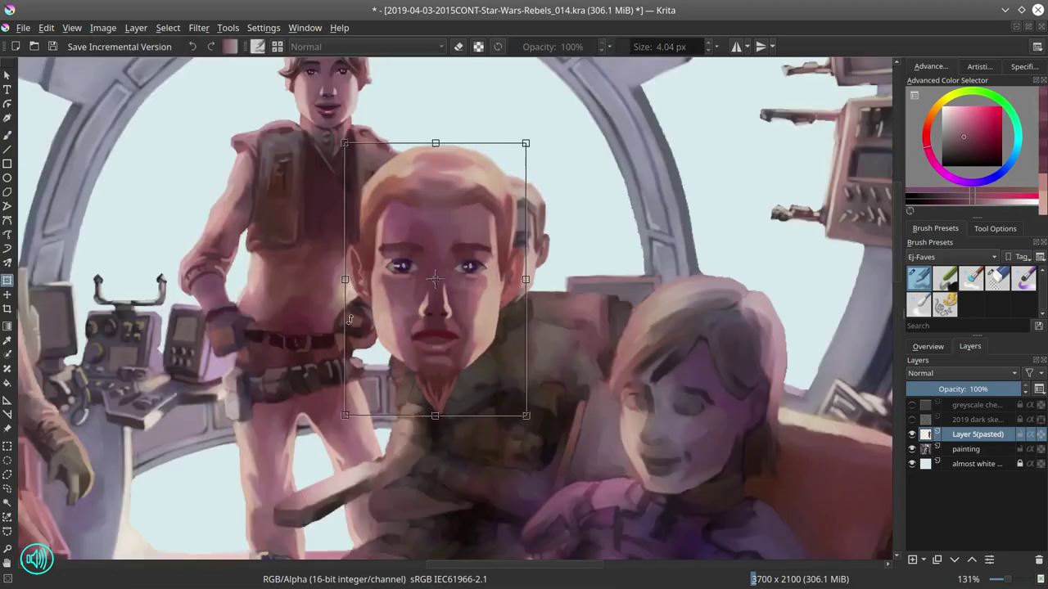
{"action": "left_click_drag", "start_coordinate": [349, 318], "coordinate": [538, 172]}
{"action": "key", "text": "Return"}
{"action": "scroll", "coordinate": [464, 372], "scroll_direction": "down", "scroll_amount": 3}
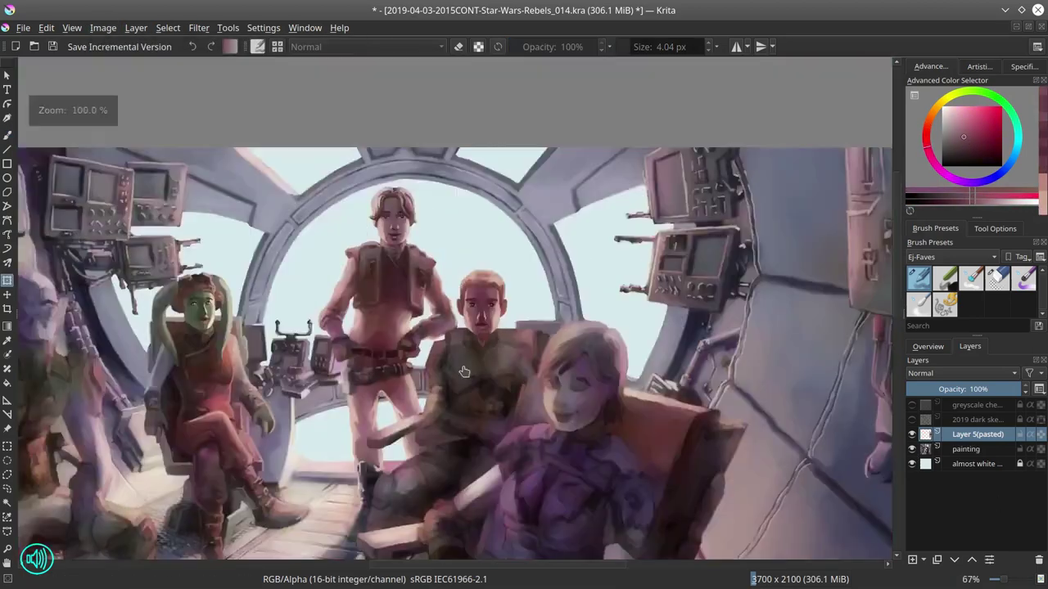
{"action": "scroll", "coordinate": [463, 372], "scroll_direction": "up", "scroll_amount": 5}
Step: Touch up the chin with dark magenta and muted pink-red, then save
{"action": "key", "text": "b"}
{"action": "key", "text": "bracketright"}
{"action": "key", "text": "bracketright"}
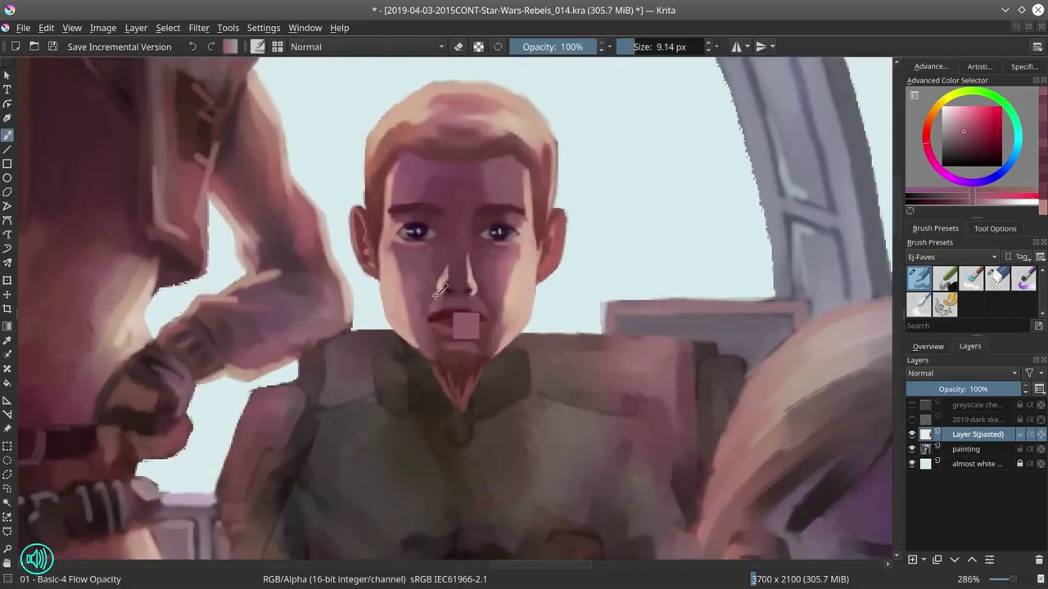
{"action": "left_click", "coordinate": [439, 291], "text": "ctrl"}
{"action": "scroll", "coordinate": [451, 311], "scroll_direction": "down", "scroll_amount": 5}
{"action": "scroll", "coordinate": [467, 319], "scroll_direction": "up", "scroll_amount": 5}
{"action": "key", "text": "bracketleft"}
{"action": "key", "text": "bracketleft"}
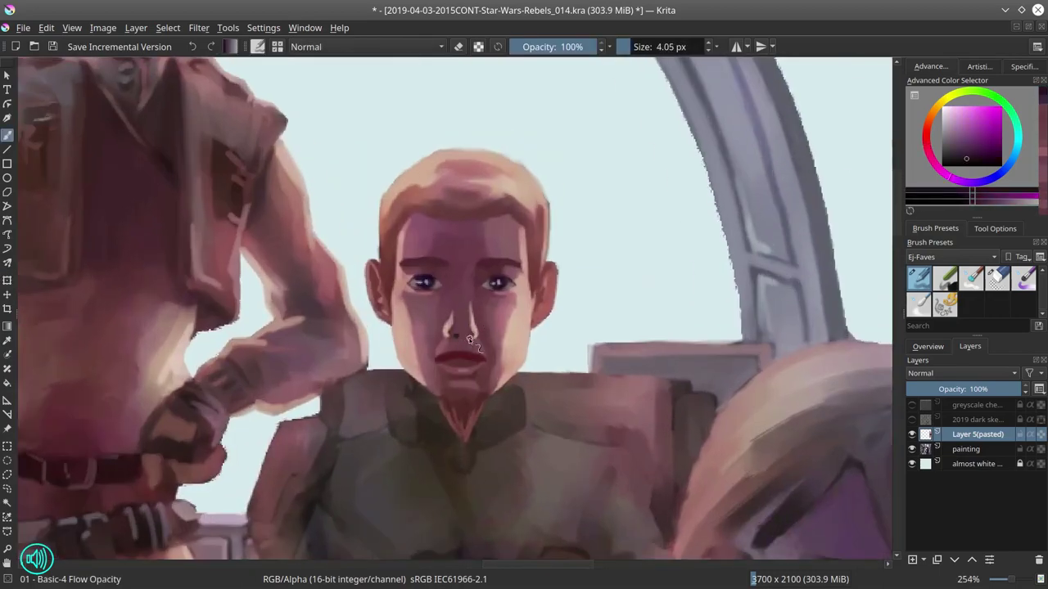
{"action": "left_click", "coordinate": [483, 352], "text": "ctrl"}
{"action": "key", "text": "bracketleft"}
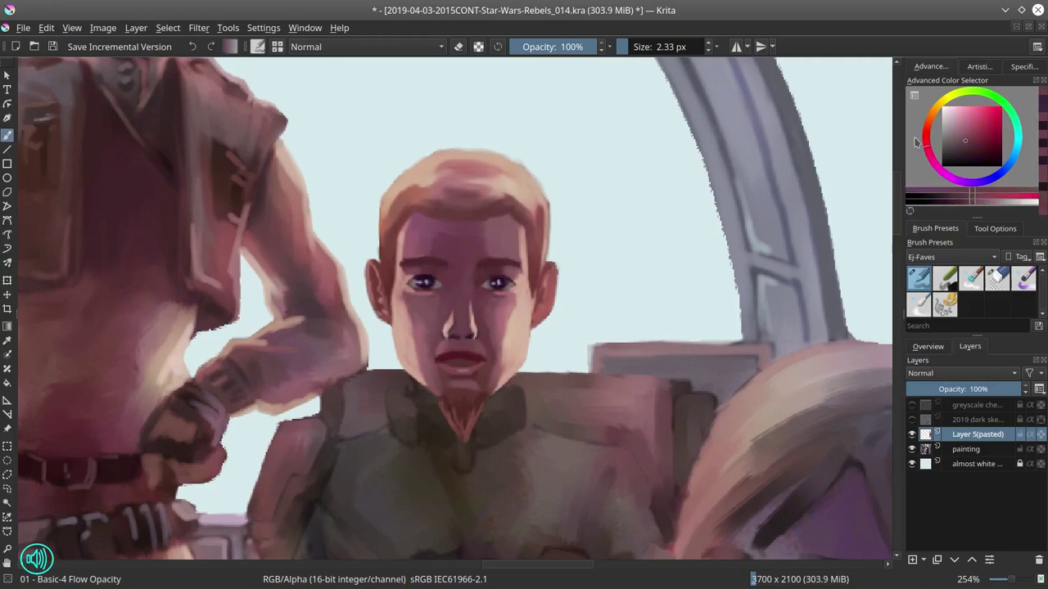
{"action": "scroll", "coordinate": [516, 348], "scroll_direction": "down", "scroll_amount": 8}
{"action": "key", "text": "ctrl+s"}
{"action": "scroll", "coordinate": [540, 364], "scroll_direction": "up", "scroll_amount": 6}
Step: Save the painting again and bring the layer list back into view
{"action": "key", "text": "bracketright"}
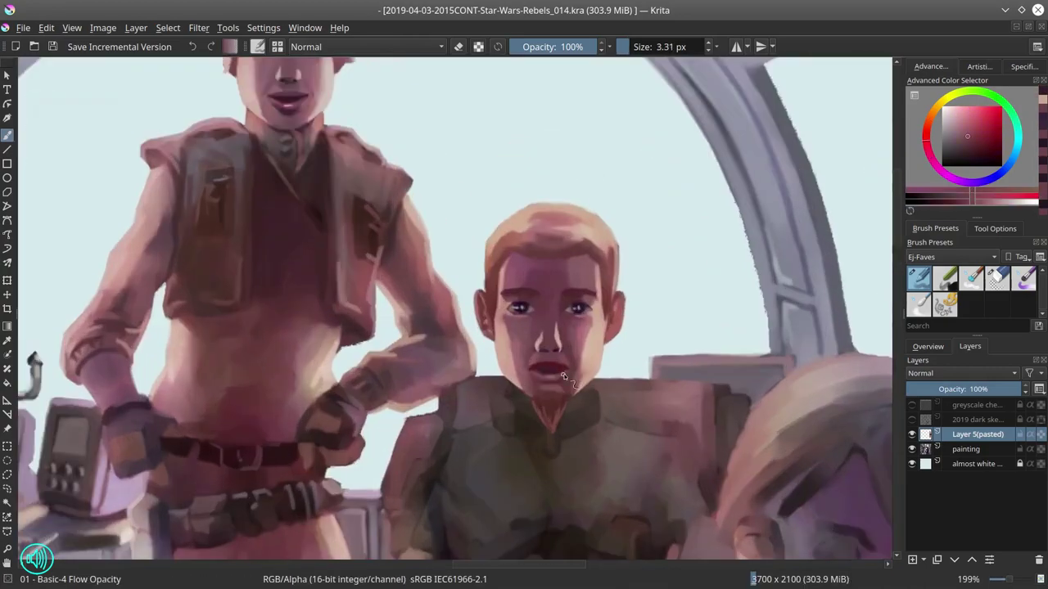
{"action": "scroll", "coordinate": [563, 377], "scroll_direction": "down", "scroll_amount": 6}
{"action": "key", "text": "t"}
{"action": "scroll", "coordinate": [609, 397], "scroll_direction": "down", "scroll_amount": 1}
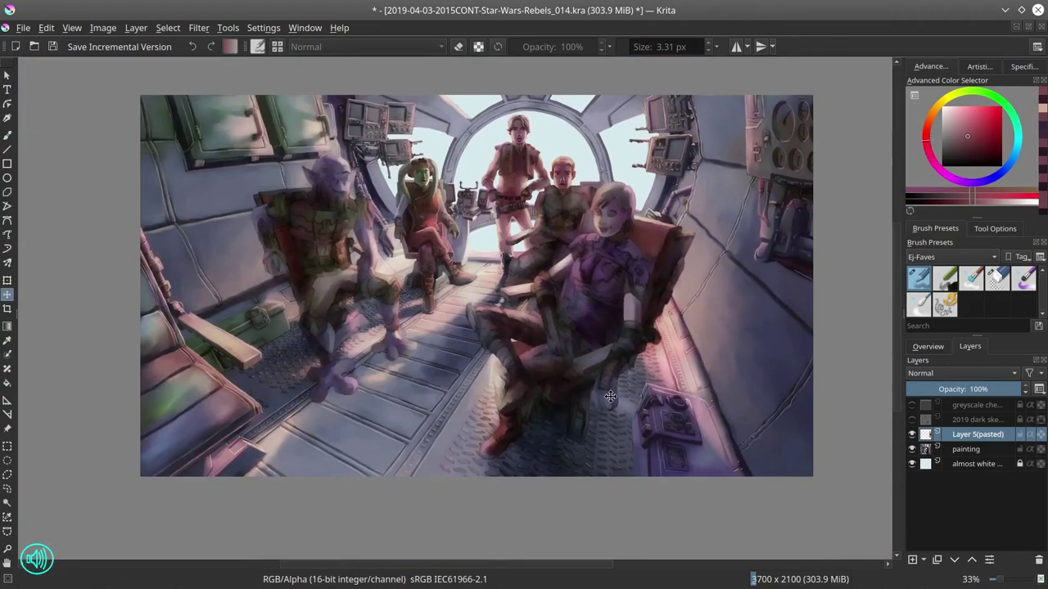
{"action": "key", "text": "ctrl+s"}
{"action": "left_click", "coordinate": [937, 348]}
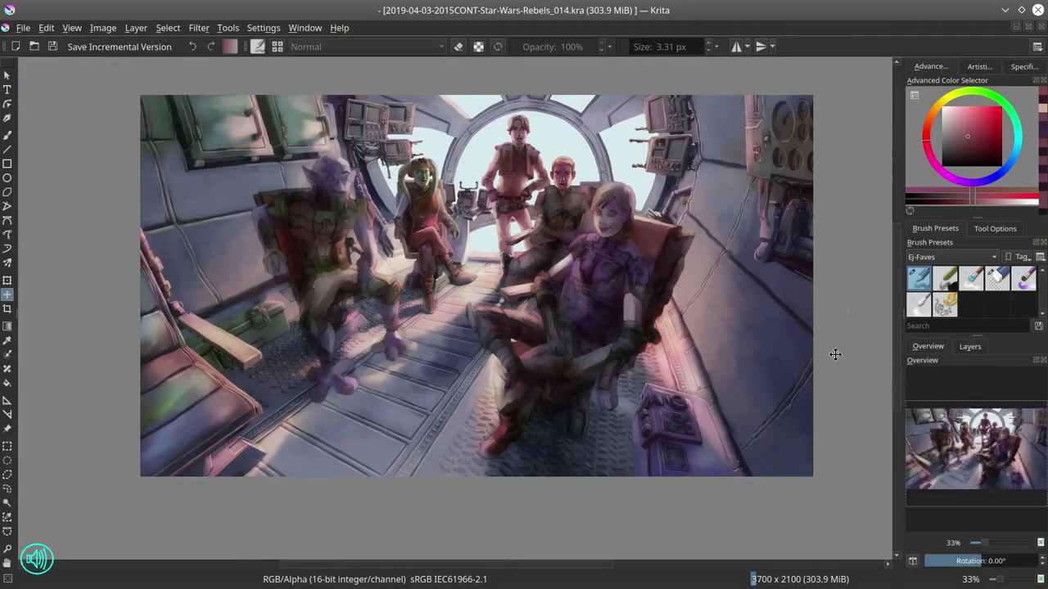
{"action": "left_click", "coordinate": [969, 346]}
Step: Try a round eraser around the young man's hair, undo it, and merge Layer 5(pasted) down
{"action": "left_click", "coordinate": [997, 278]}
{"action": "scroll", "coordinate": [566, 164], "scroll_direction": "up", "scroll_amount": 5}
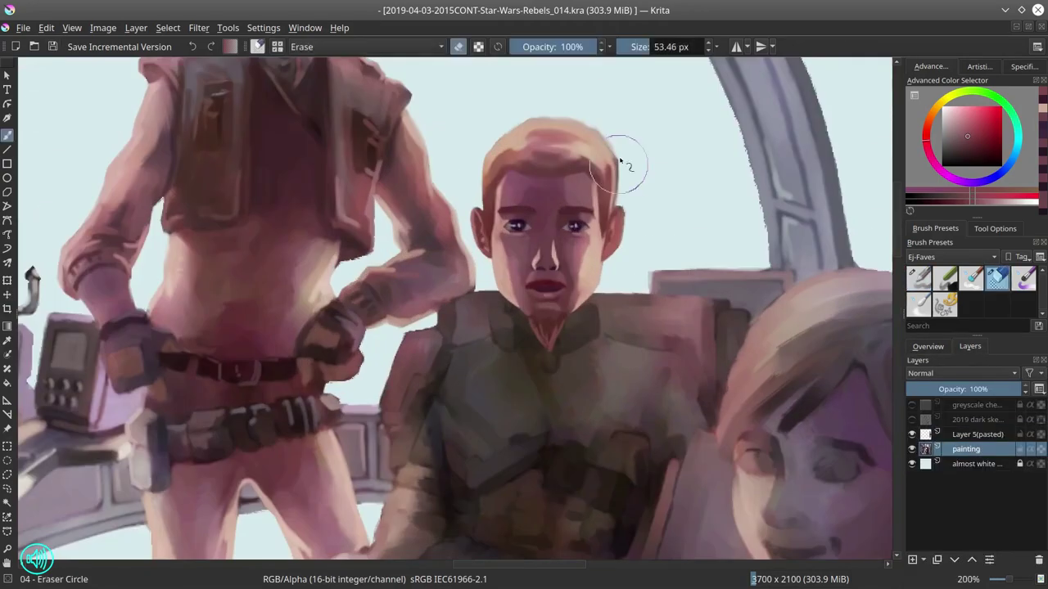
{"action": "left_click_drag", "start_coordinate": [573, 213], "coordinate": [513, 232]}
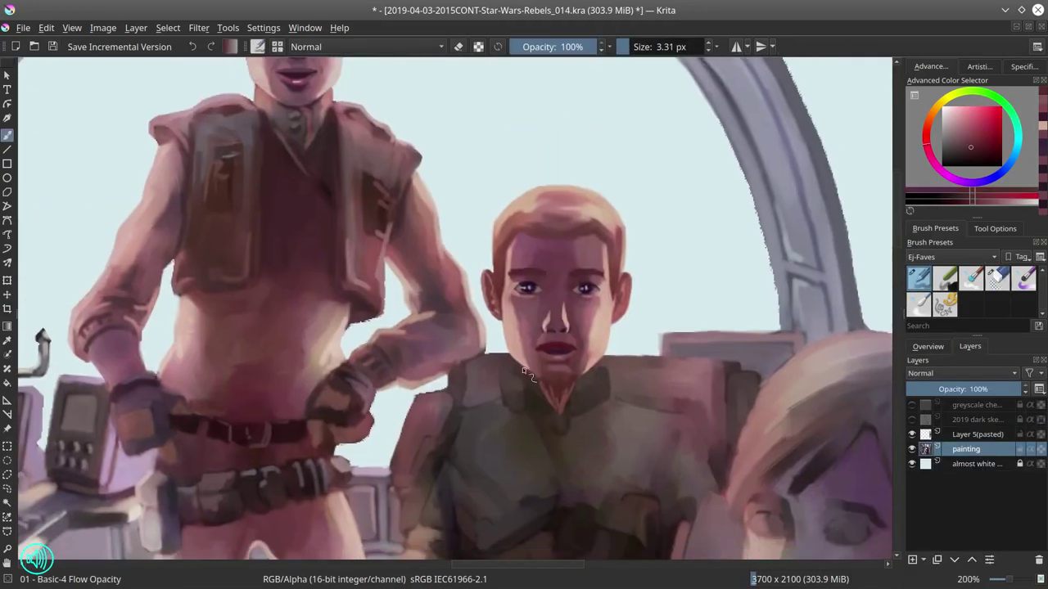
{"action": "scroll", "coordinate": [617, 347], "scroll_direction": "down", "scroll_amount": 3}
{"action": "scroll", "coordinate": [617, 347], "scroll_direction": "up", "scroll_amount": 2}
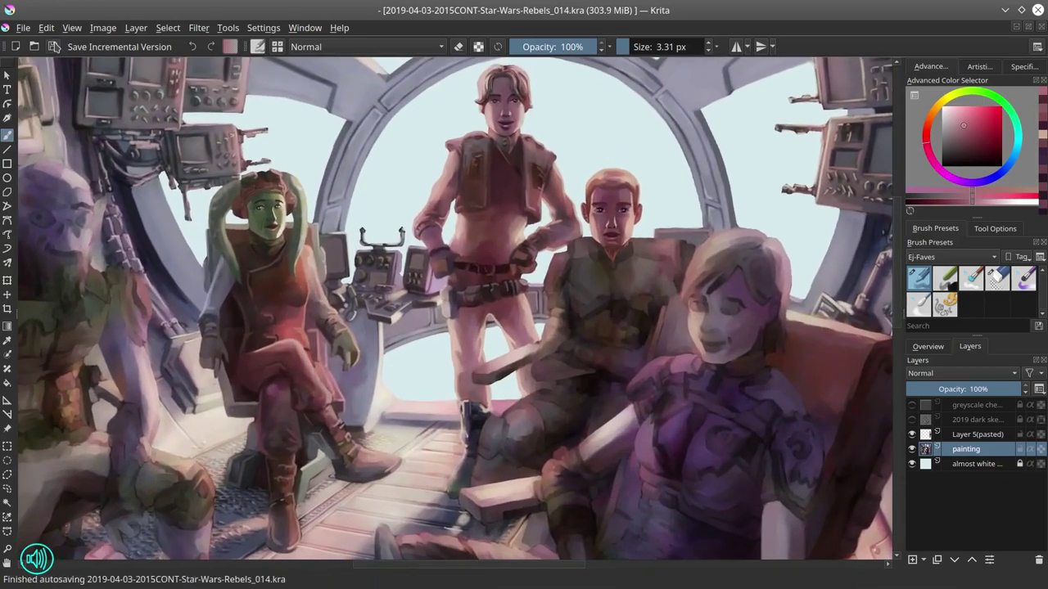
{"action": "key", "text": "ctrl+z"}
{"action": "scroll", "coordinate": [495, 365], "scroll_direction": "down", "scroll_amount": 4}
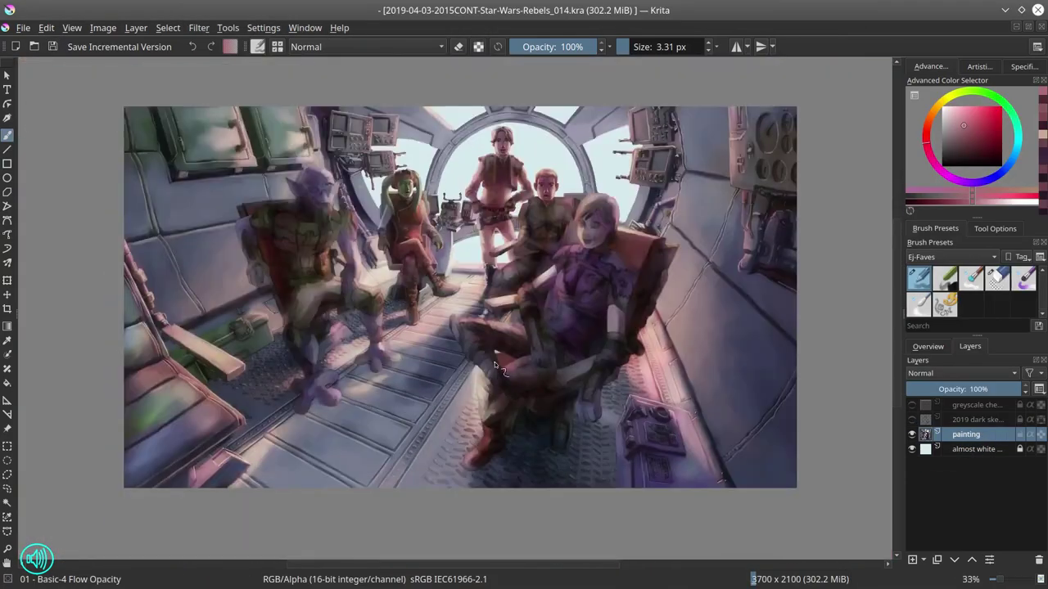
{"action": "scroll", "coordinate": [487, 156], "scroll_direction": "up", "scroll_amount": 4}
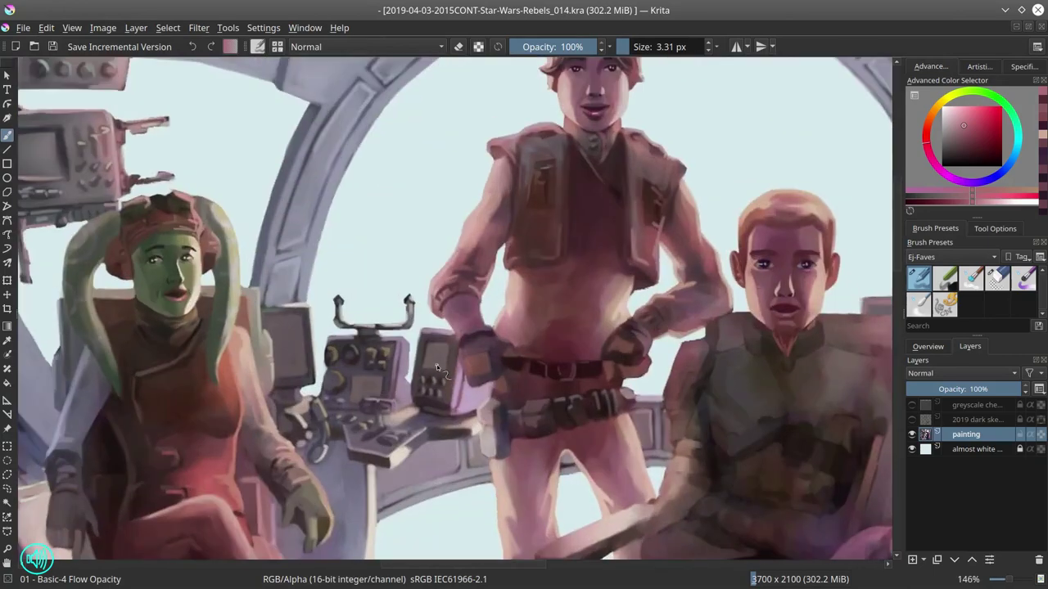
Step: Outline the young man's and standing man's hair with a polygonal selection
{"action": "left_click_drag", "start_coordinate": [143, 283], "coordinate": [192, 307]}
{"action": "scroll", "coordinate": [491, 246], "scroll_direction": "down", "scroll_amount": 3}
{"action": "scroll", "coordinate": [523, 143], "scroll_direction": "up", "scroll_amount": 4}
{"action": "left_click", "coordinate": [7, 474]}
{"action": "scroll", "coordinate": [610, 343], "scroll_direction": "up", "scroll_amount": 1}
{"action": "left_click_drag", "start_coordinate": [585, 345], "coordinate": [608, 351]}
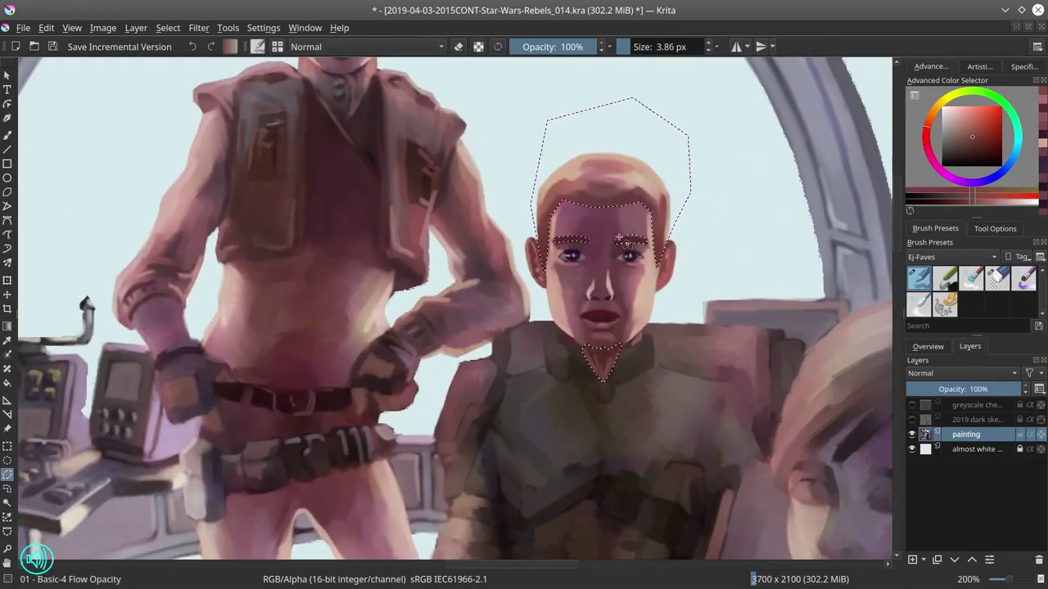
{"action": "scroll", "coordinate": [622, 241], "scroll_direction": "down", "scroll_amount": 2}
{"action": "double_click", "coordinate": [360, 164]}
{"action": "scroll", "coordinate": [634, 356], "scroll_direction": "down", "scroll_amount": 2}
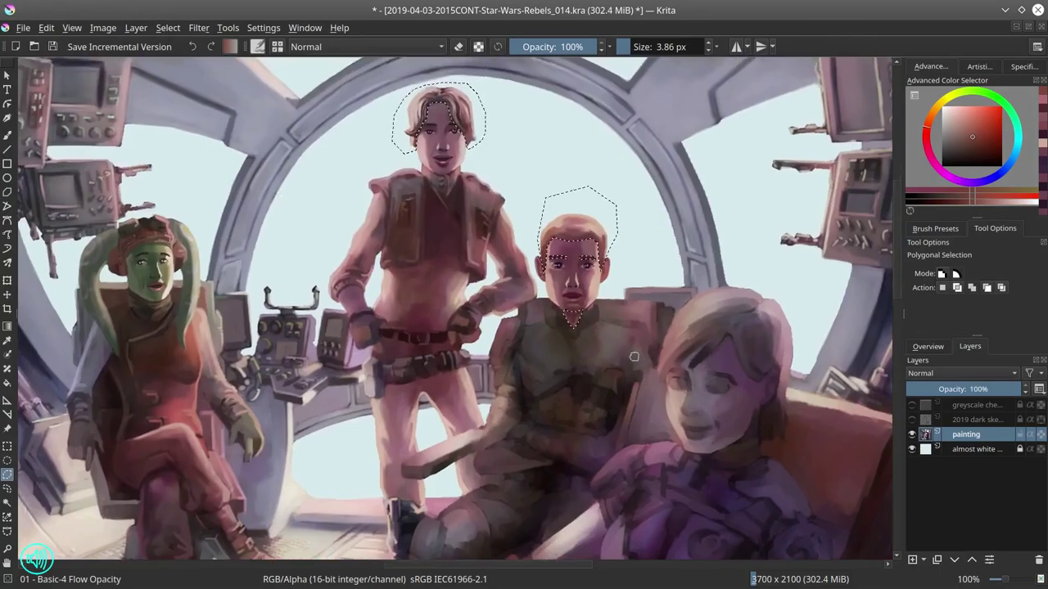
Step: Shift the selected hair to purple with HSV Adjustment after trying Curves and Color Balance
{"action": "key", "text": "ctrl+u"}
{"action": "key", "text": "Escape"}
{"action": "left_click", "coordinate": [199, 27]}
{"action": "left_click", "coordinate": [486, 230]}
{"action": "key", "text": "Escape"}
{"action": "left_click", "coordinate": [199, 27]}
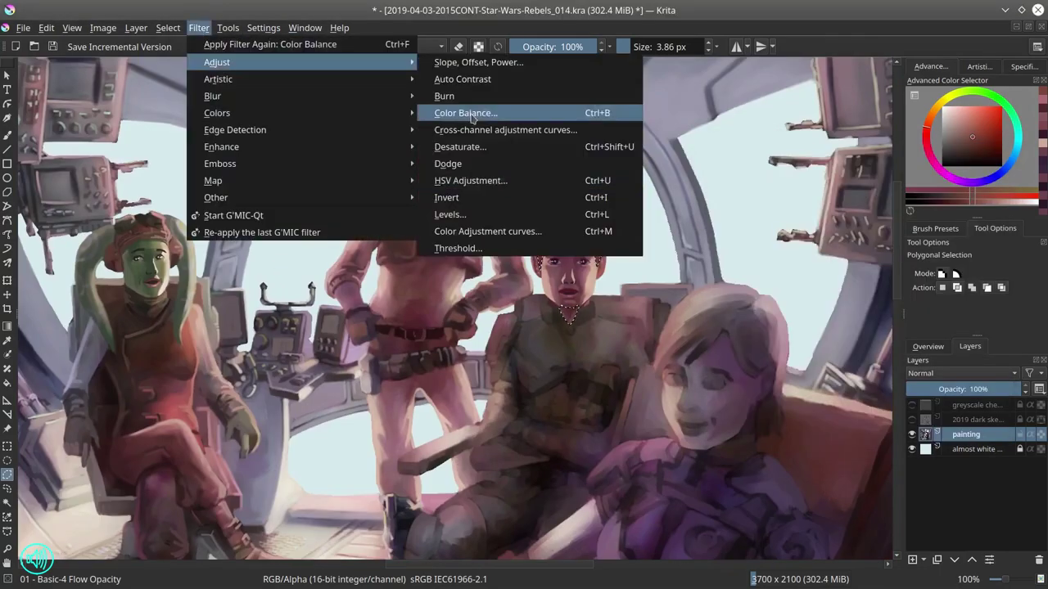
{"action": "left_click", "coordinate": [465, 113]}
{"action": "key", "text": "Escape"}
{"action": "left_click", "coordinate": [199, 27]}
{"action": "left_click", "coordinate": [487, 231]}
{"action": "key", "text": "Escape"}
{"action": "left_click", "coordinate": [168, 27]}
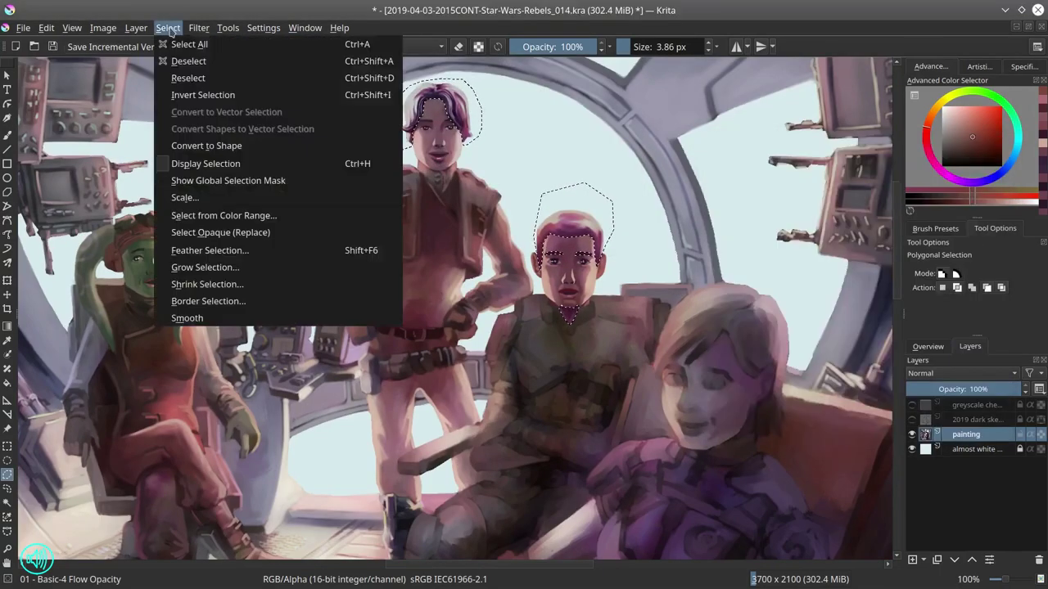
{"action": "key", "text": "Escape"}
{"action": "key", "text": "ctrl+u"}
Step: Deselect the hair, darken the line between the young man's lips, and save
{"action": "key", "text": "Escape"}
{"action": "key", "text": "ctrl+shift+a"}
{"action": "scroll", "coordinate": [528, 352], "scroll_direction": "up", "scroll_amount": 4}
{"action": "key", "text": "b"}
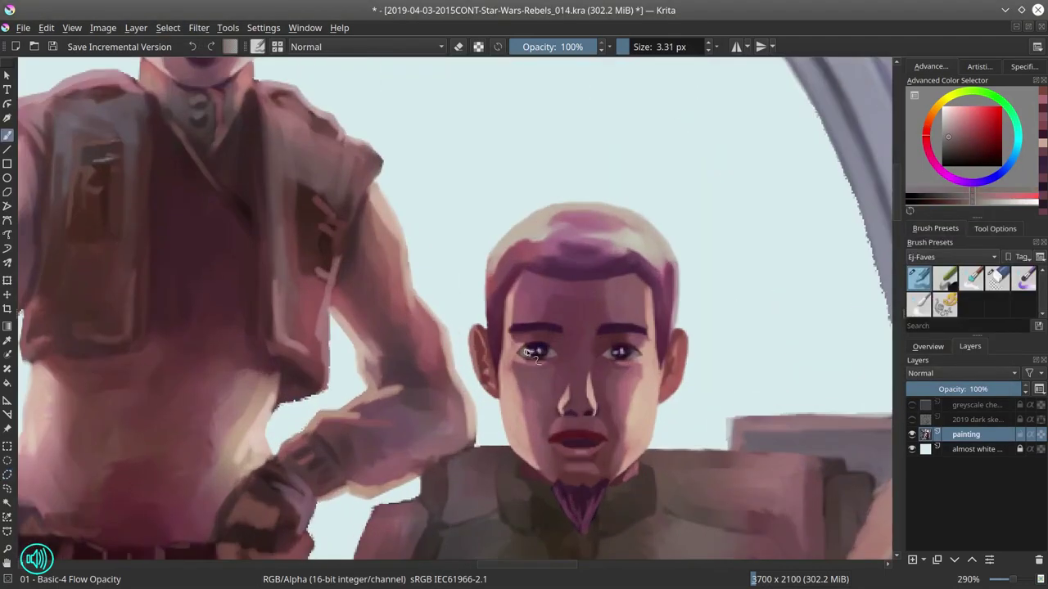
{"action": "key", "text": "bracketleft"}
{"action": "left_click", "coordinate": [573, 395], "text": "ctrl"}
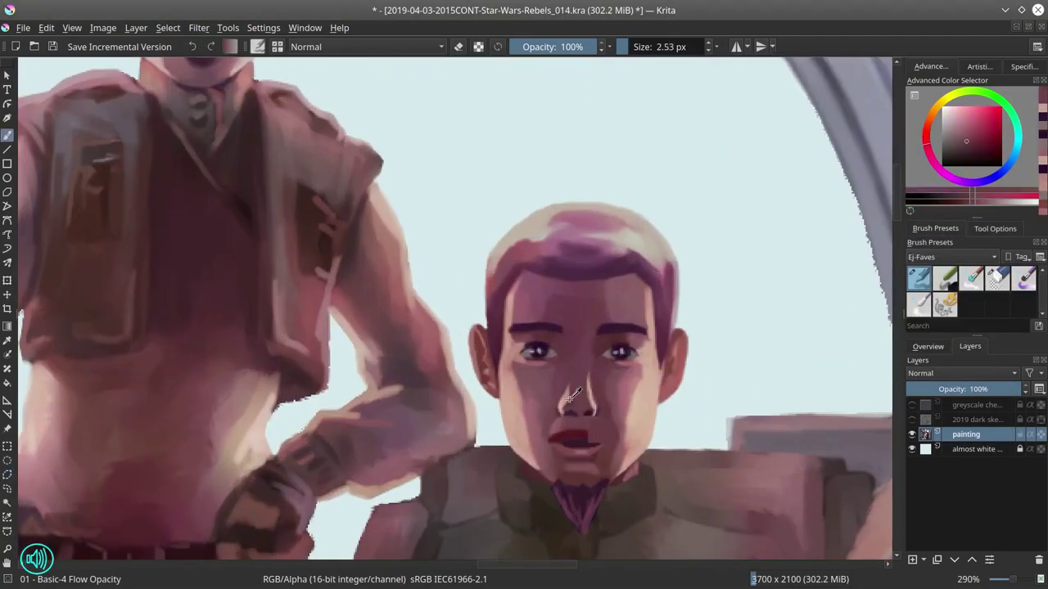
{"action": "key", "text": "bracketright"}
{"action": "left_click_drag", "start_coordinate": [549, 435], "coordinate": [603, 433]}
{"action": "left_click", "coordinate": [573, 446], "text": "ctrl"}
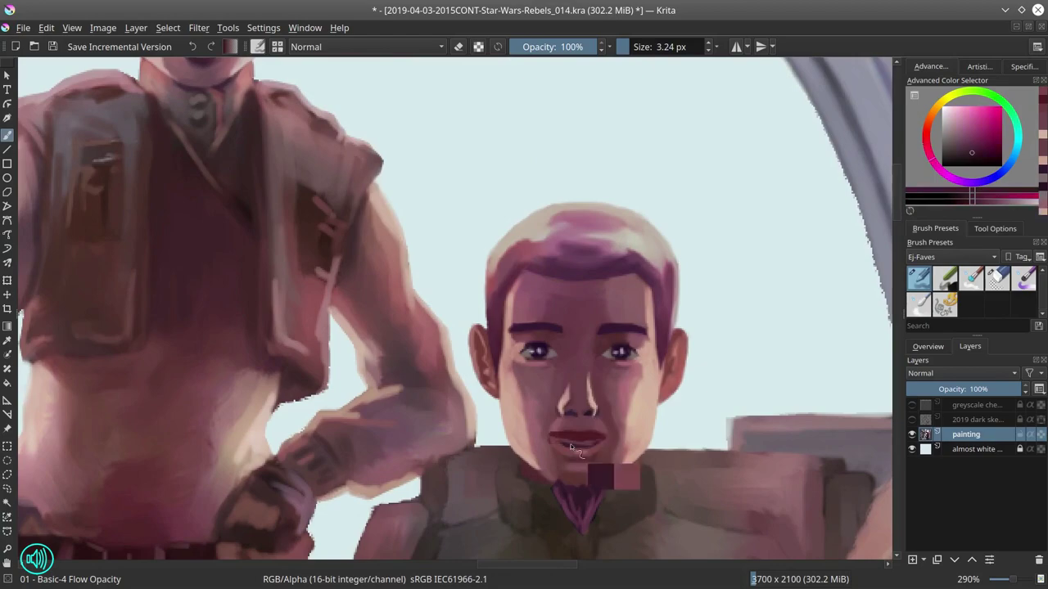
{"action": "key", "text": "1"}
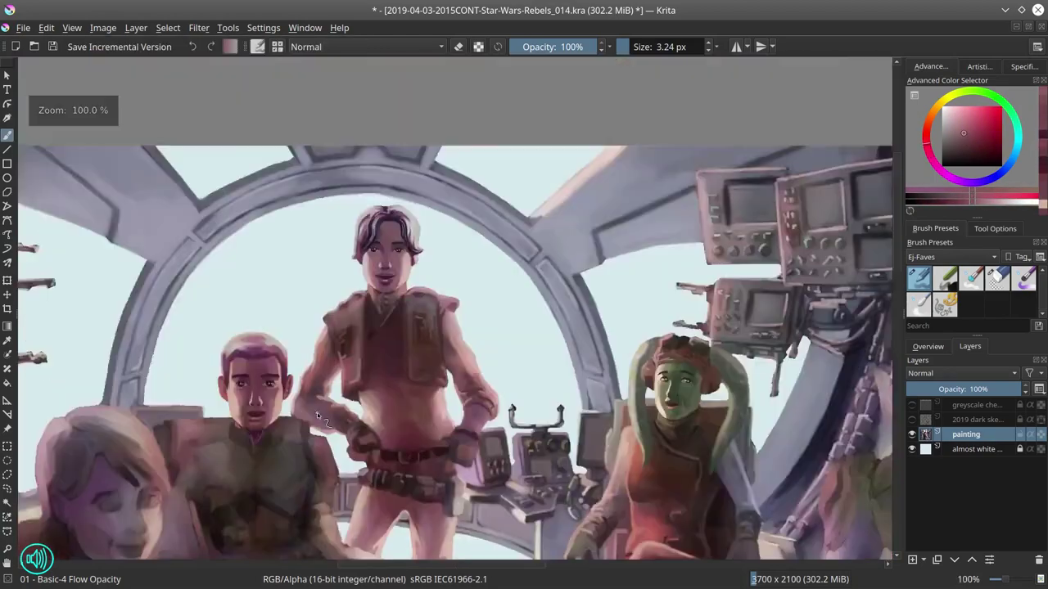
{"action": "key", "text": "minus"}
{"action": "key", "text": "minus"}
{"action": "key", "text": "ctrl+s"}
Step: Pick a muted tan colour from the painting and save the file
{"action": "left_click", "coordinate": [927, 347]}
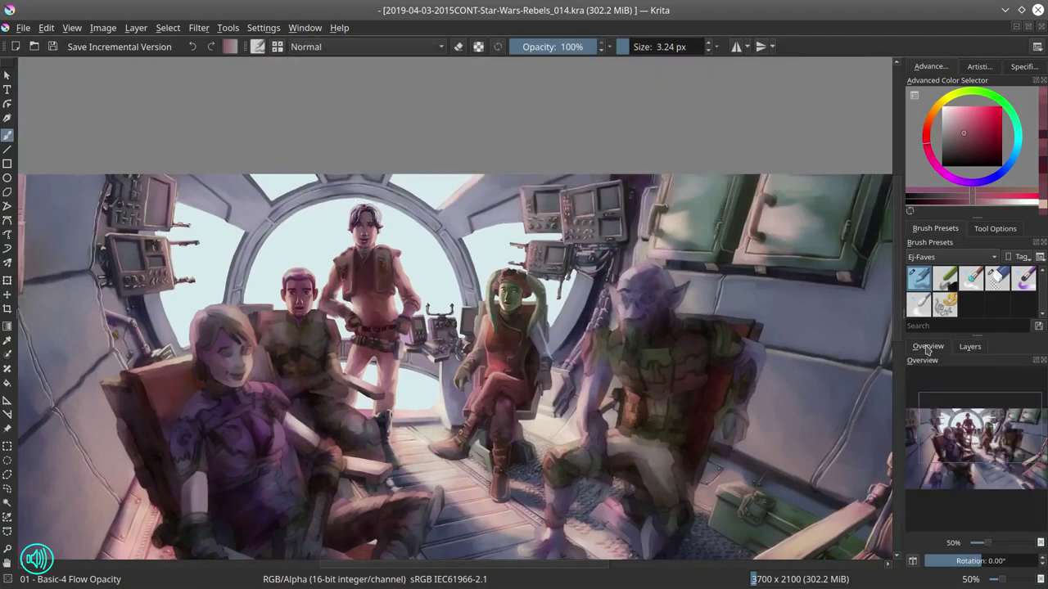
{"action": "scroll", "coordinate": [279, 304], "scroll_direction": "up", "scroll_amount": 4}
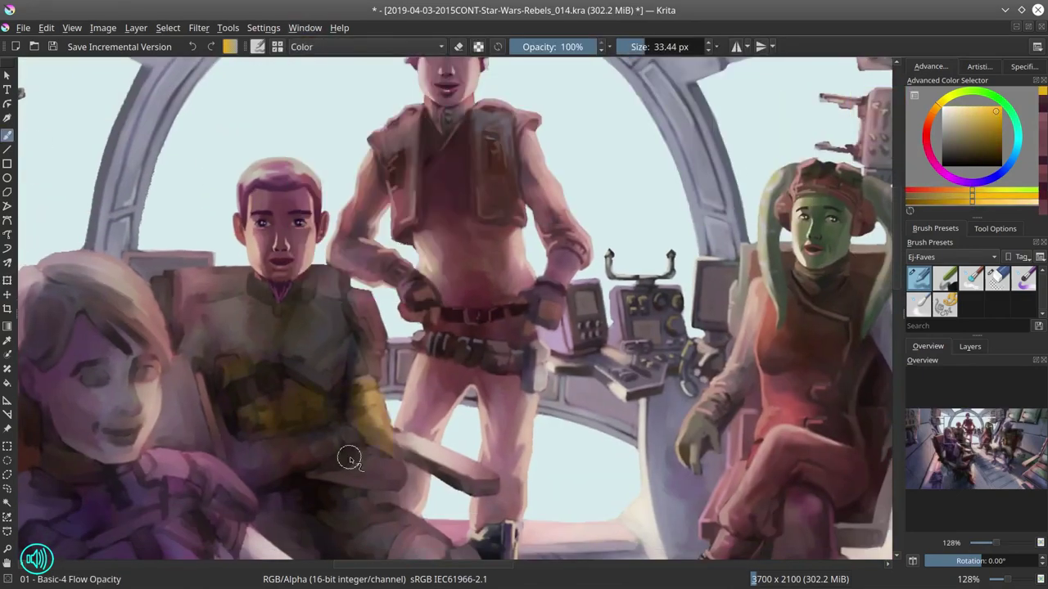
{"action": "left_click", "coordinate": [391, 390], "text": "ctrl"}
{"action": "scroll", "coordinate": [409, 401], "scroll_direction": "down", "scroll_amount": 4}
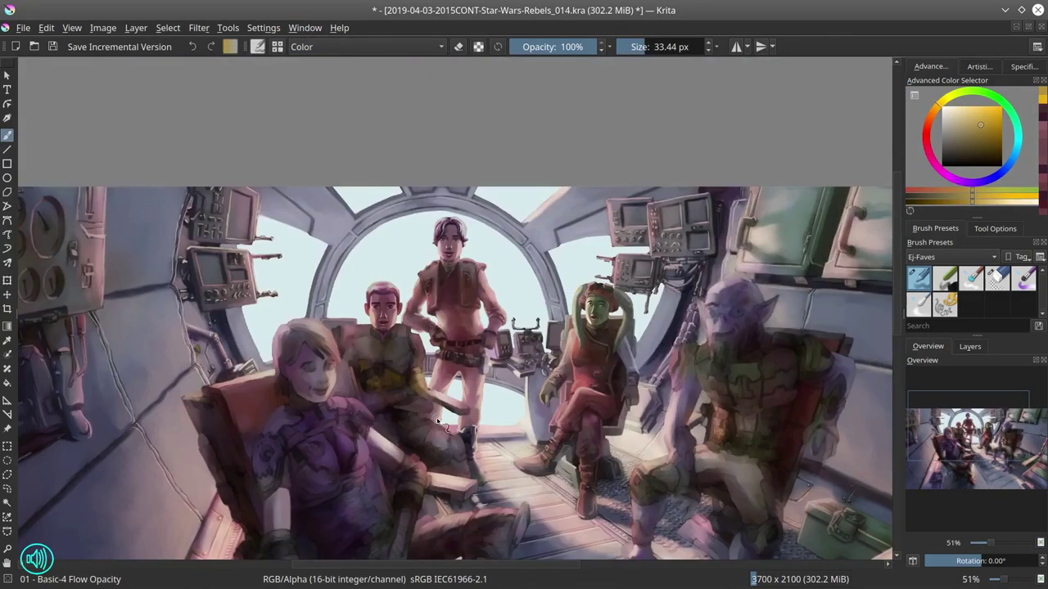
{"action": "left_click", "coordinate": [51, 46]}
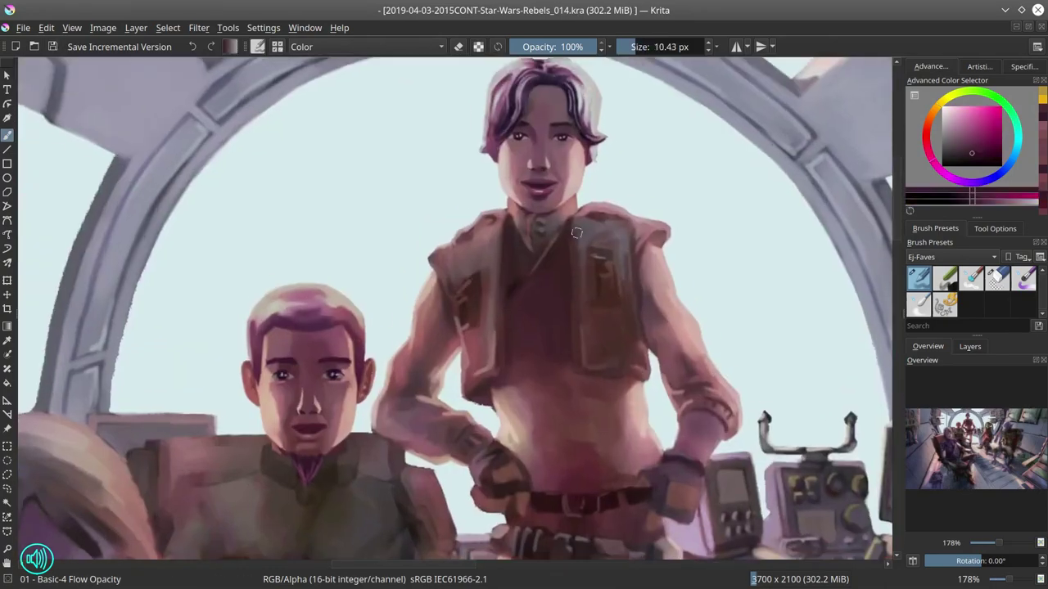
Step: Set the brush blending mode back to Normal and choose a lighter shade with a smaller brush
{"action": "left_click", "coordinate": [368, 47]}
{"action": "left_click", "coordinate": [304, 112]}
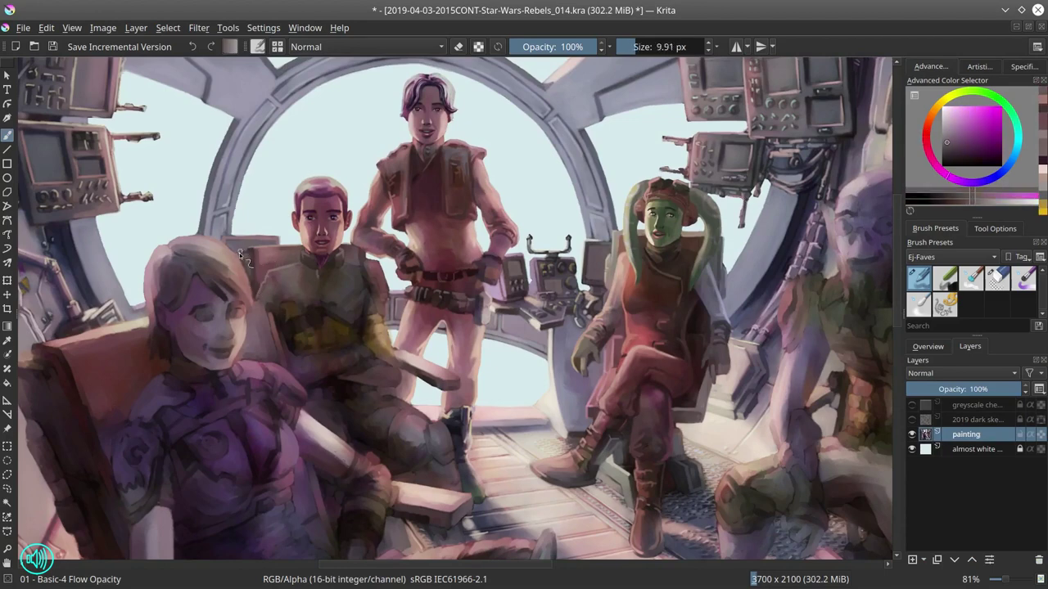
{"action": "left_click", "coordinate": [362, 263], "text": "ctrl"}
{"action": "left_click", "coordinate": [373, 288], "text": "ctrl"}
{"action": "key", "text": "bracketleft"}
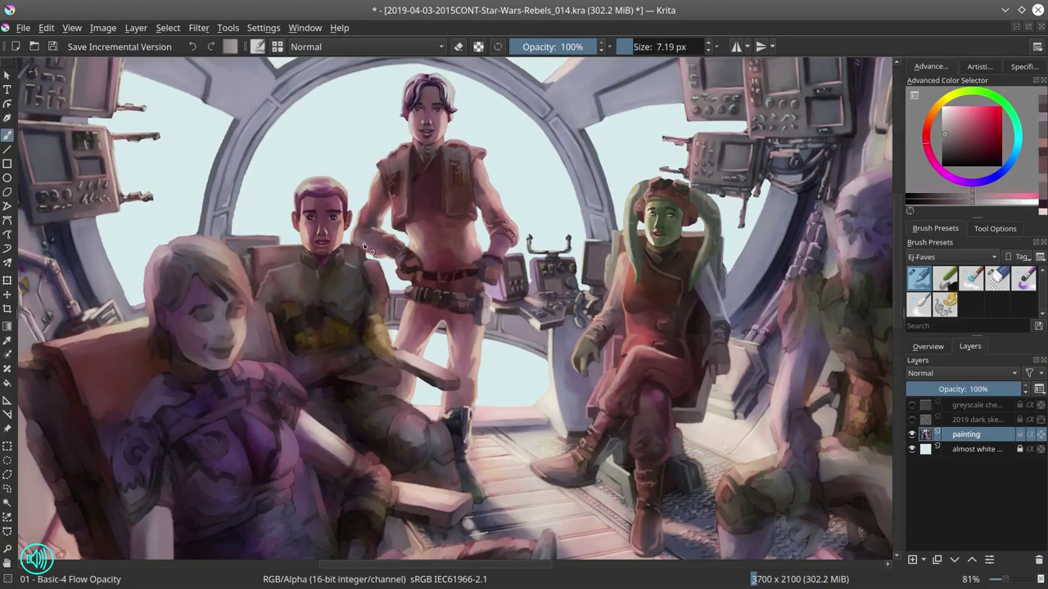
{"action": "left_click_drag", "start_coordinate": [366, 248], "coordinate": [344, 235]}
Step: Sample nearby vest colours with a smaller brush, toggling the round eraser briefly
{"action": "left_click", "coordinate": [376, 336], "text": "ctrl"}
{"action": "left_click", "coordinate": [378, 339], "text": "ctrl"}
{"action": "left_click", "coordinate": [379, 342], "text": "ctrl"}
{"action": "key", "text": "bracketleft"}
{"action": "left_click", "coordinate": [380, 345], "text": "ctrl"}
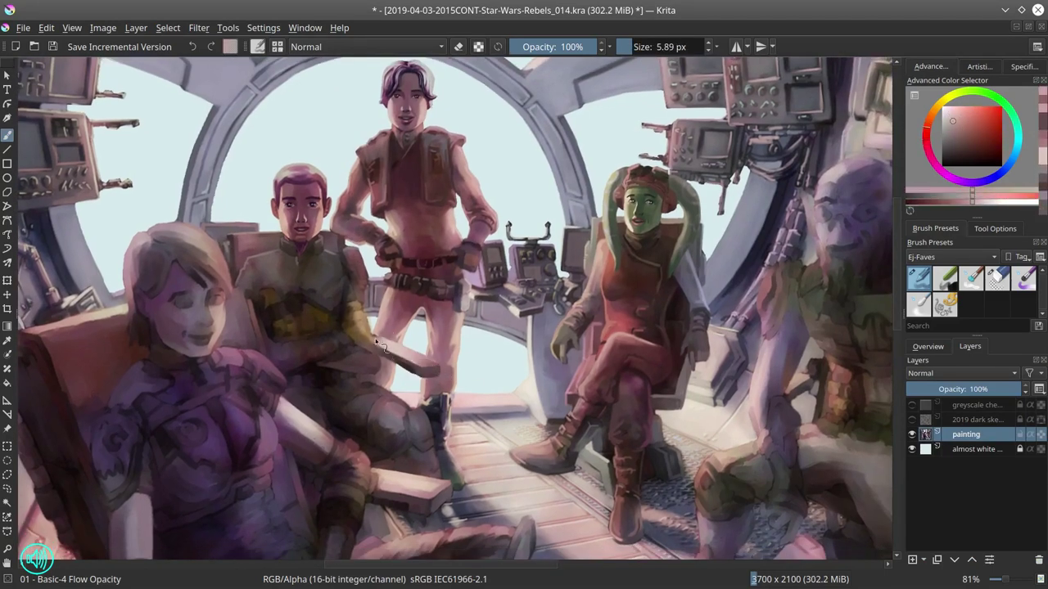
{"action": "key", "text": "e"}
{"action": "key", "text": "e"}
{"action": "left_click", "coordinate": [385, 356], "text": "ctrl"}
Step: Sample dark orange shades around the shoulder, briefly showing then hiding the dark sketch layer
{"action": "left_click", "coordinate": [344, 336], "text": "ctrl"}
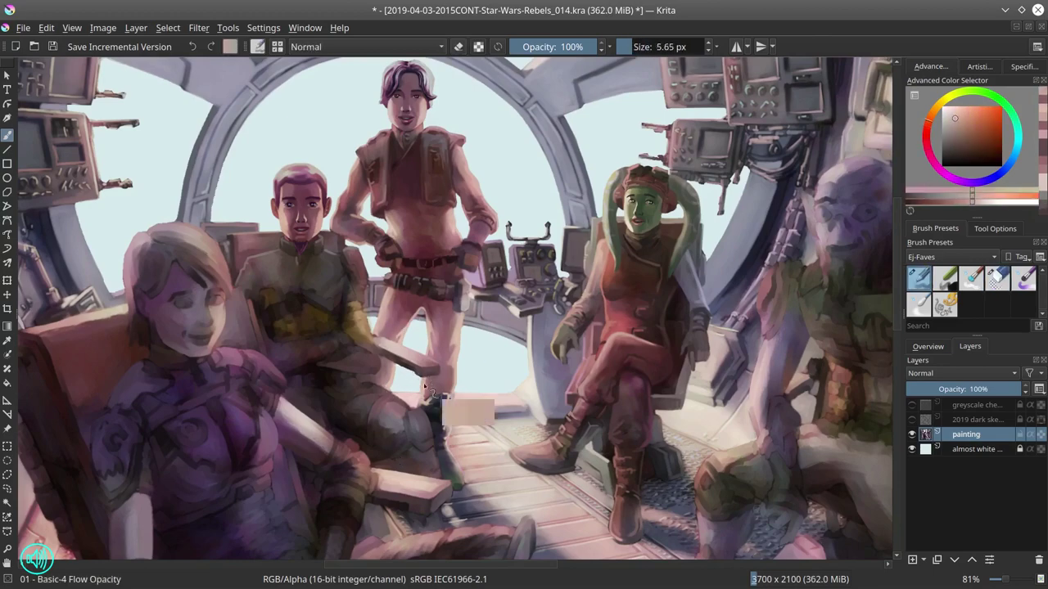
{"action": "left_click", "coordinate": [270, 295], "text": "ctrl"}
{"action": "left_click", "coordinate": [283, 309], "text": "ctrl"}
{"action": "key", "text": "bracketleft"}
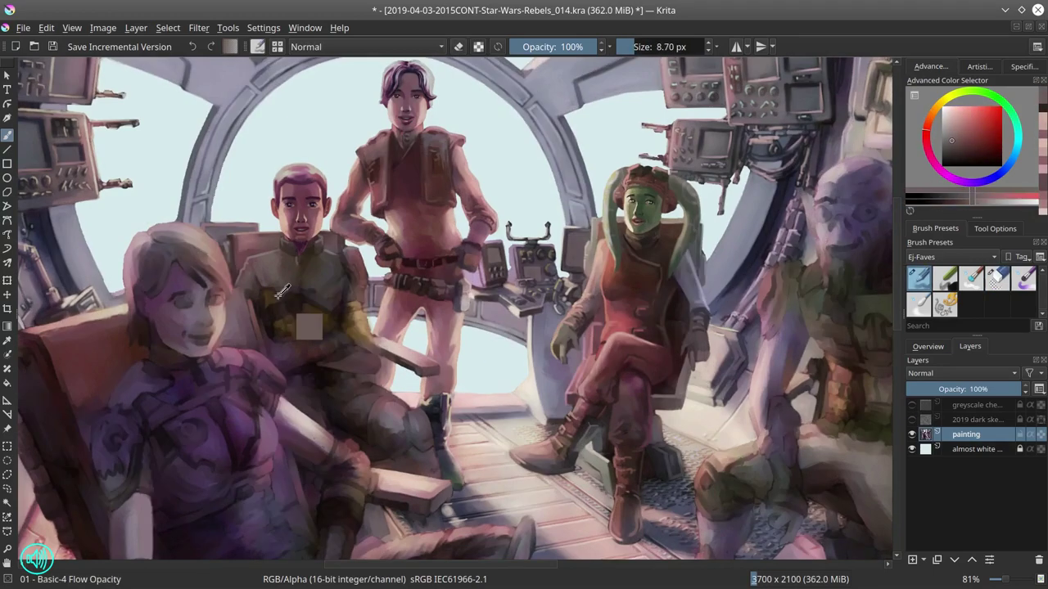
{"action": "left_click", "coordinate": [289, 317], "text": "ctrl"}
{"action": "left_click", "coordinate": [293, 323], "text": "ctrl"}
{"action": "left_click", "coordinate": [912, 419]}
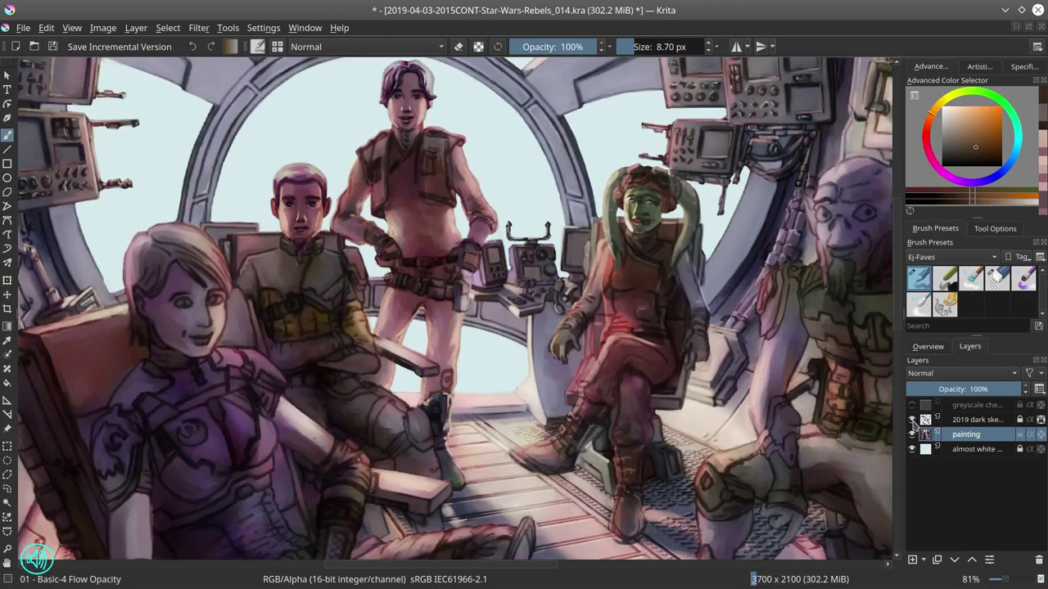
{"action": "left_click", "coordinate": [912, 419]}
Step: Sample dark pink, orange-brown and brighter orange tones, resizing the brush, then take the eraser
{"action": "left_click", "coordinate": [315, 285], "text": "ctrl"}
{"action": "key", "text": "bracketleft"}
{"action": "key", "text": "bracketleft"}
{"action": "key", "text": "bracketleft"}
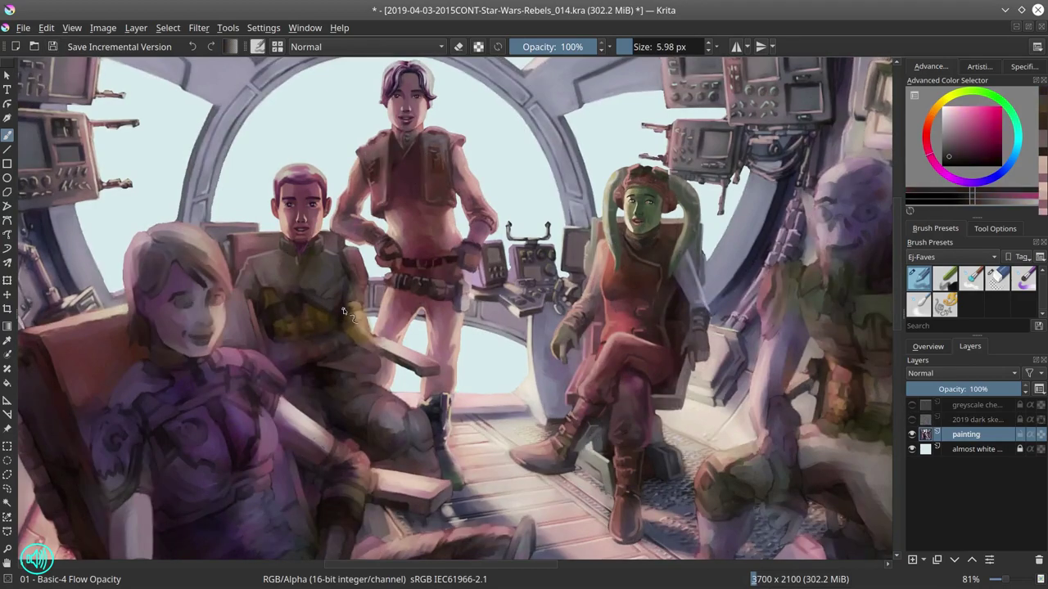
{"action": "left_click", "coordinate": [327, 295], "text": "ctrl"}
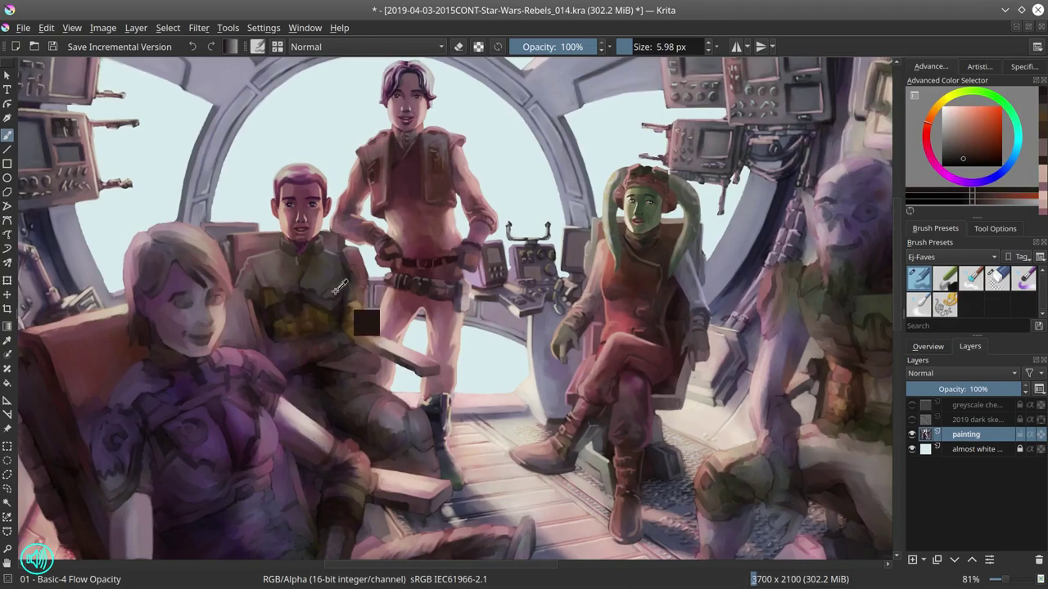
{"action": "left_click", "coordinate": [355, 278], "text": "ctrl"}
{"action": "key", "text": "bracketright"}
{"action": "left_click", "coordinate": [360, 287], "text": "ctrl"}
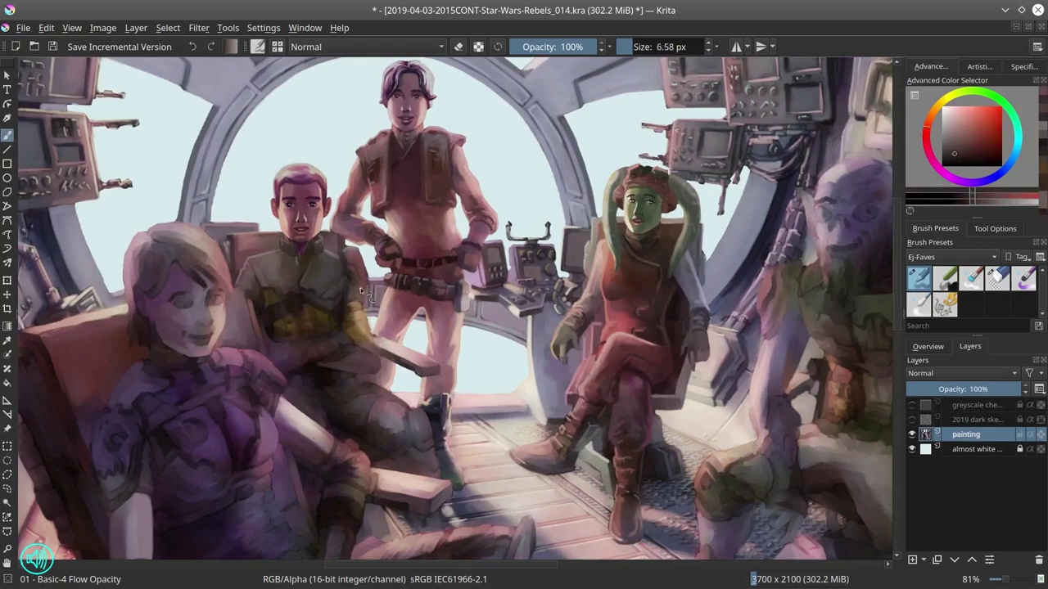
{"action": "left_click", "coordinate": [356, 299], "text": "ctrl"}
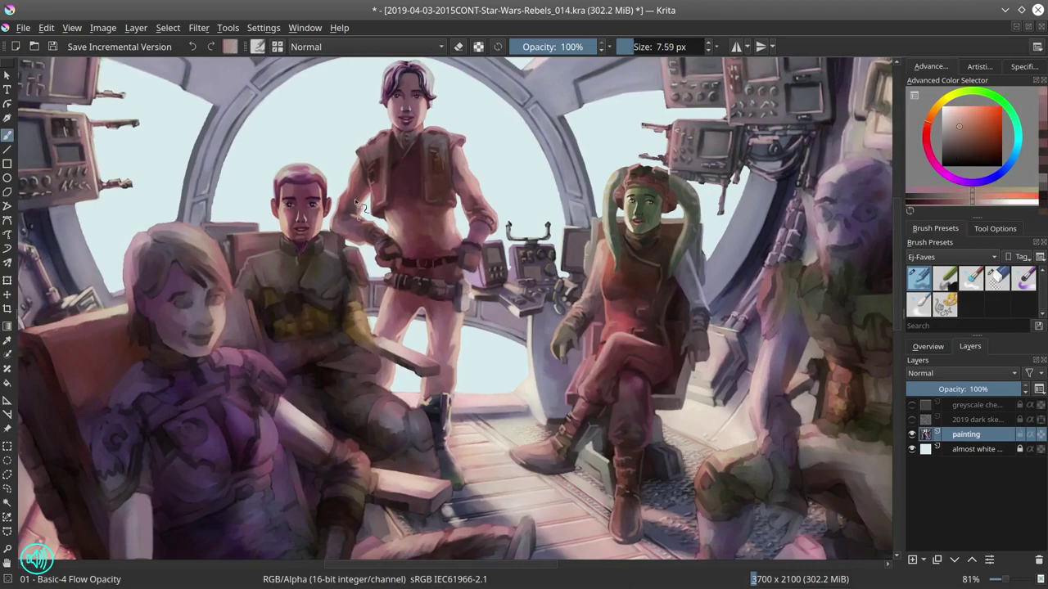
{"action": "key", "text": "e"}
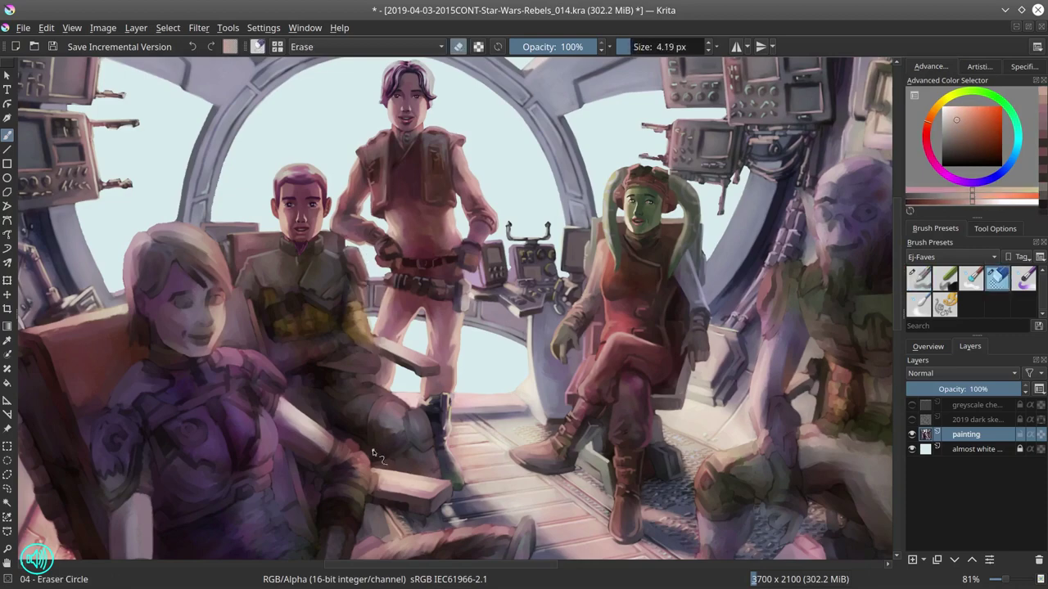
Step: Save, zoom out and mirror the view horizontally to check the composition
{"action": "key", "text": "ctrl+s"}
{"action": "left_click", "coordinate": [928, 346]}
{"action": "key", "text": "minus"}
{"action": "key", "text": "minus"}
{"action": "key", "text": "minus"}
{"action": "key", "text": "minus"}
{"action": "left_click", "coordinate": [102, 27]}
Step: Flip the view back, fit the painting to the window and return to the painting brush
{"action": "left_click", "coordinate": [152, 181]}
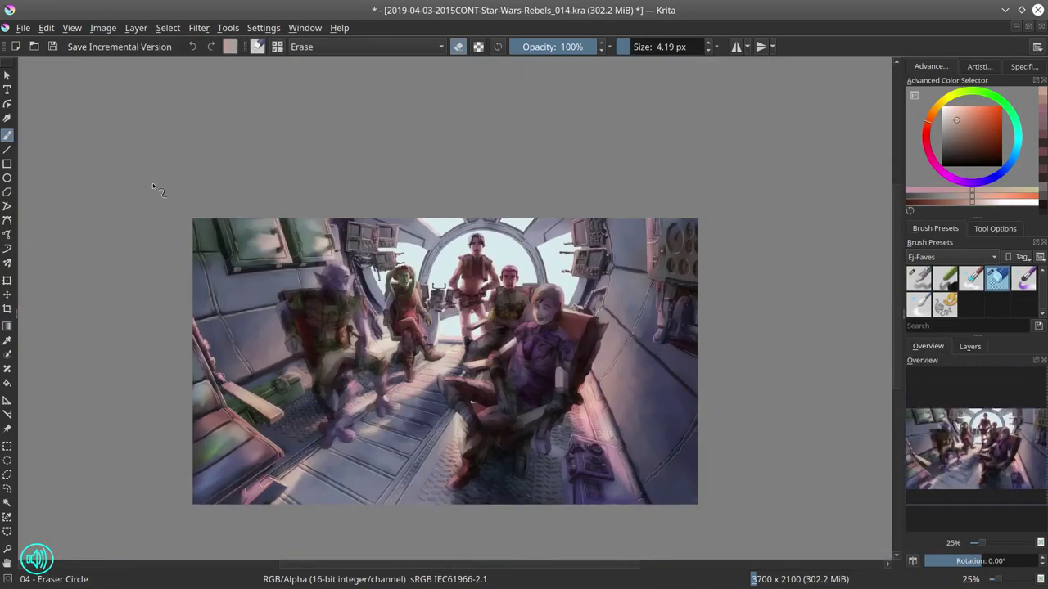
{"action": "key", "text": "2"}
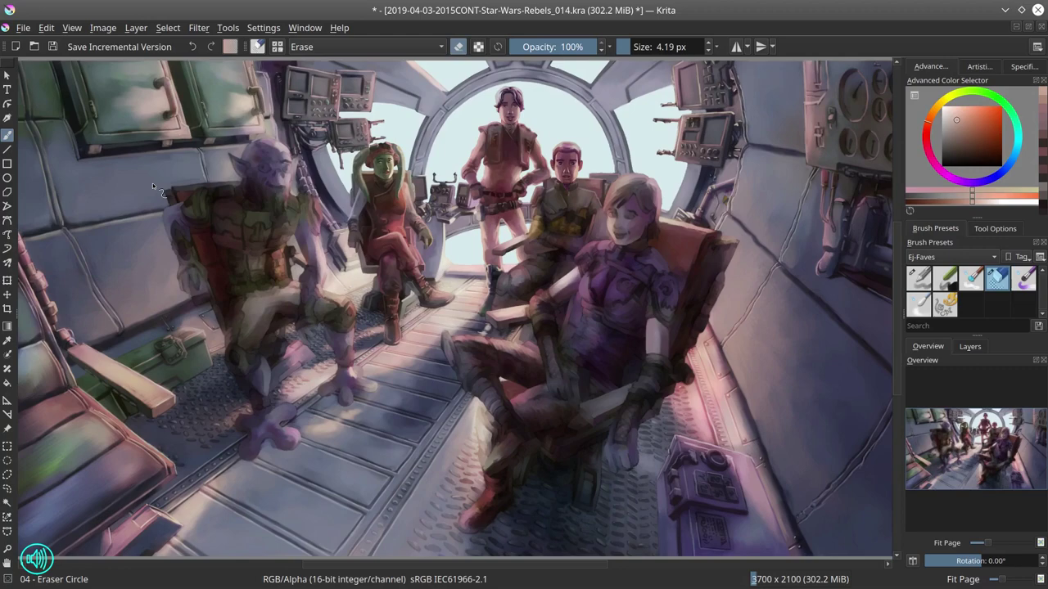
{"action": "scroll", "coordinate": [536, 336], "scroll_direction": "up", "scroll_amount": 5}
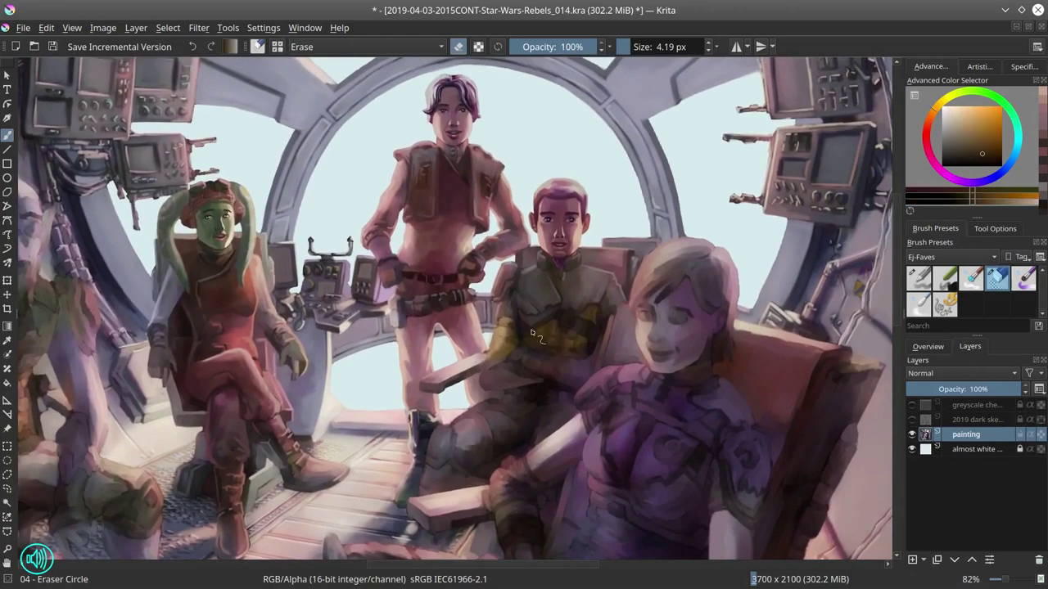
{"action": "key", "text": "slash"}
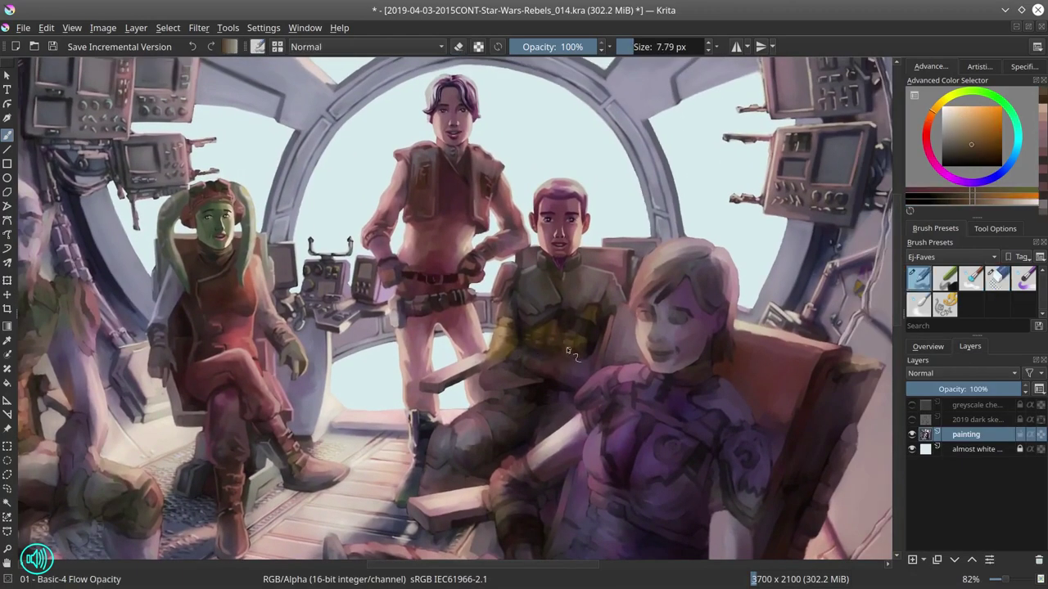
Step: Paint strokes over the seated man's jacket using redder and pinker sampled tones
{"action": "left_click", "coordinate": [567, 350], "text": "ctrl"}
{"action": "left_click_drag", "start_coordinate": [567, 350], "coordinate": [565, 329]}
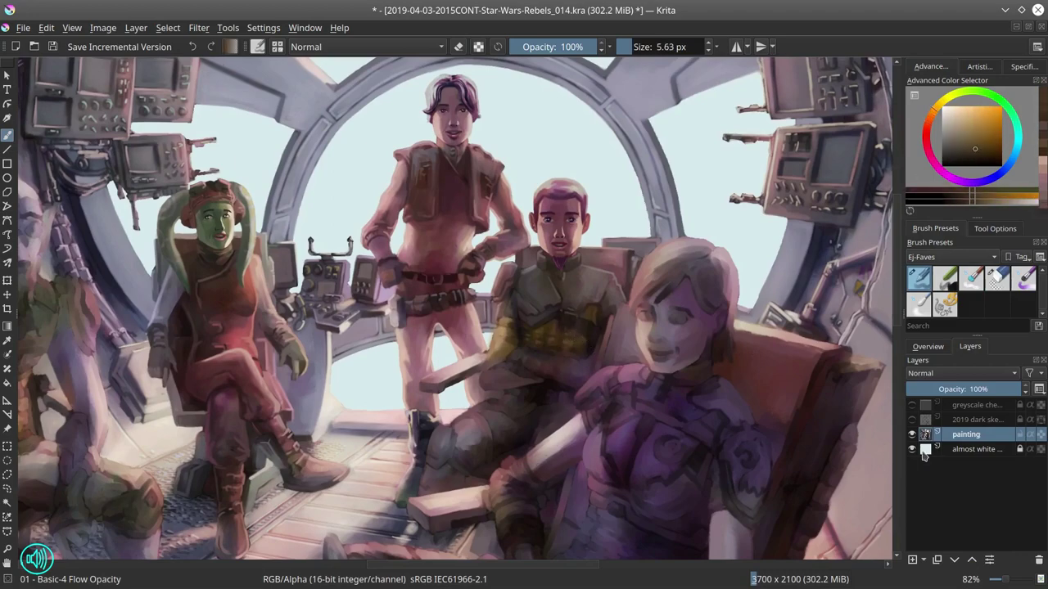
{"action": "left_click", "coordinate": [595, 320], "text": "ctrl"}
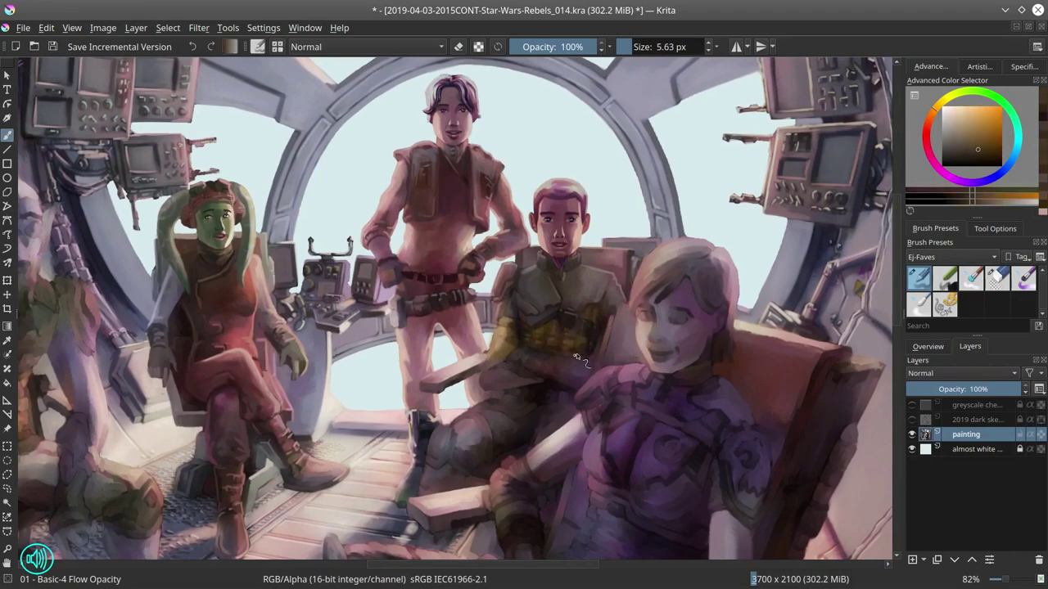
{"action": "key", "text": "bracketleft"}
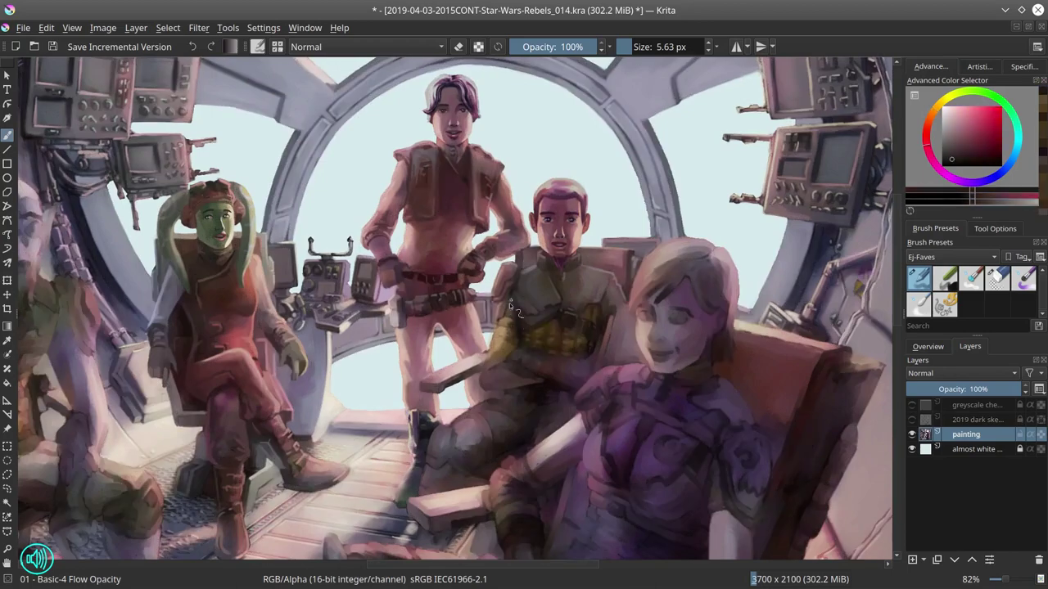
{"action": "left_click", "coordinate": [509, 303], "text": "ctrl"}
{"action": "left_click", "coordinate": [501, 307], "text": "ctrl"}
{"action": "left_click_drag", "start_coordinate": [501, 308], "coordinate": [514, 312]}
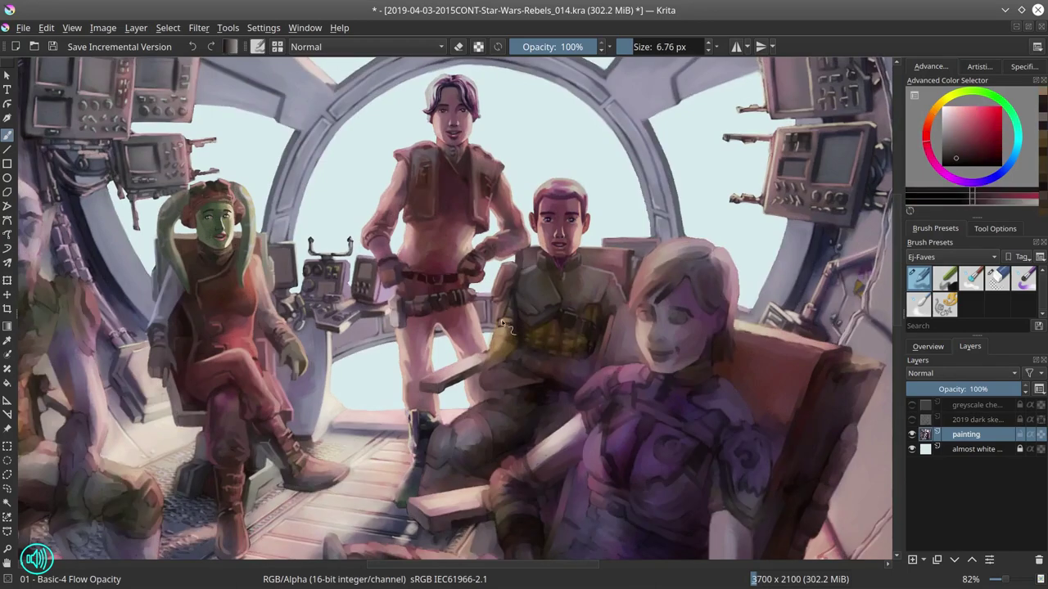
{"action": "left_click", "coordinate": [514, 327], "text": "ctrl"}
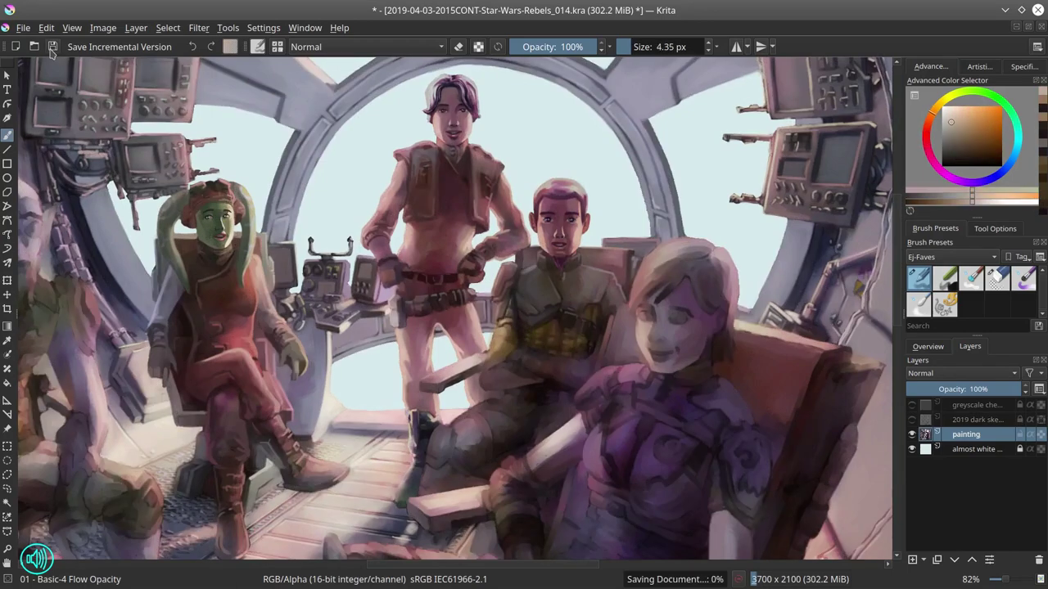
Step: Paint the sleeve in light orange, then sample light pink and light purple tones
{"action": "mouse_move", "coordinate": [553, 496]}
{"action": "left_mouse_down"}
{"action": "mouse_move", "coordinate": [715, 287]}
{"action": "mouse_move", "coordinate": [483, 526]}
{"action": "left_mouse_up"}
{"action": "left_click", "coordinate": [483, 526], "text": "ctrl"}
{"action": "left_click", "coordinate": [466, 307], "text": "ctrl"}
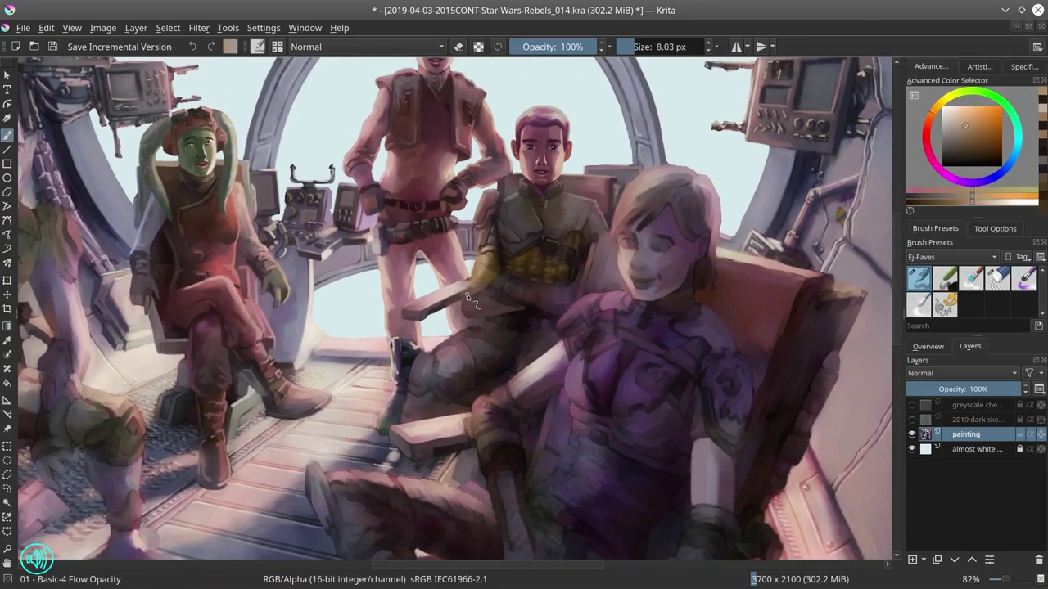
{"action": "left_click_drag", "start_coordinate": [470, 309], "coordinate": [467, 307]}
{"action": "left_click", "coordinate": [487, 301], "text": "ctrl"}
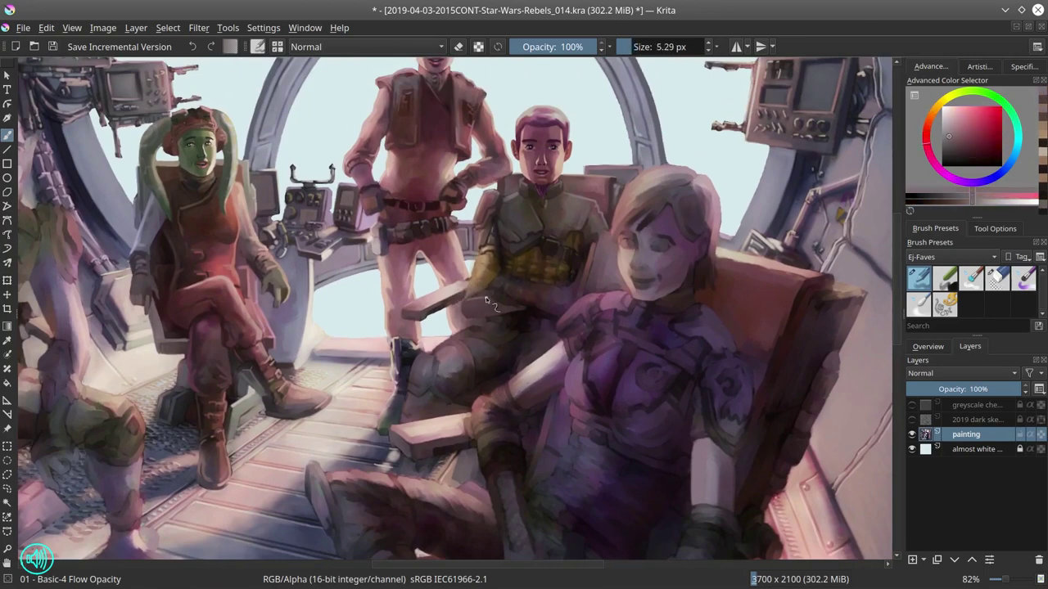
{"action": "left_click", "coordinate": [483, 266], "text": "ctrl"}
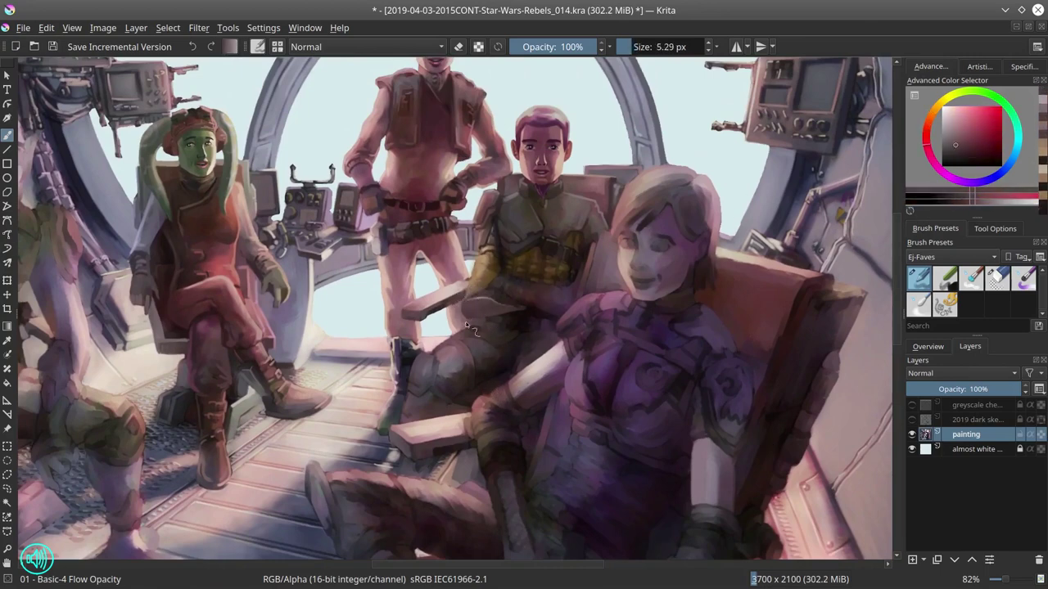
{"action": "left_click", "coordinate": [483, 266], "text": "ctrl"}
{"action": "key", "text": "e"}
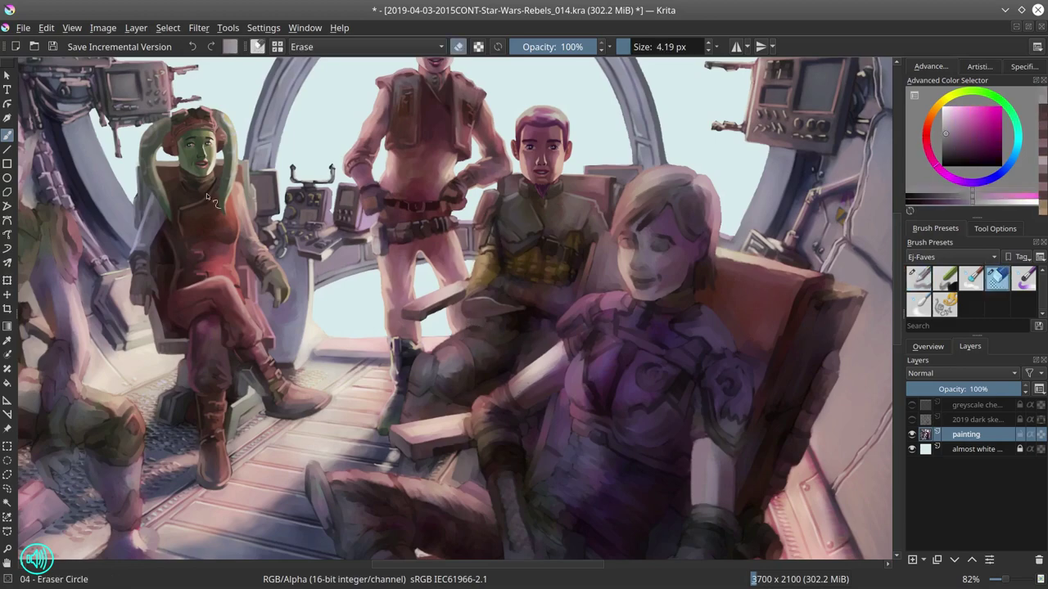
Step: Fit the whole painting, check the dark sketch lines, then hide that layer again
{"action": "key", "text": "2"}
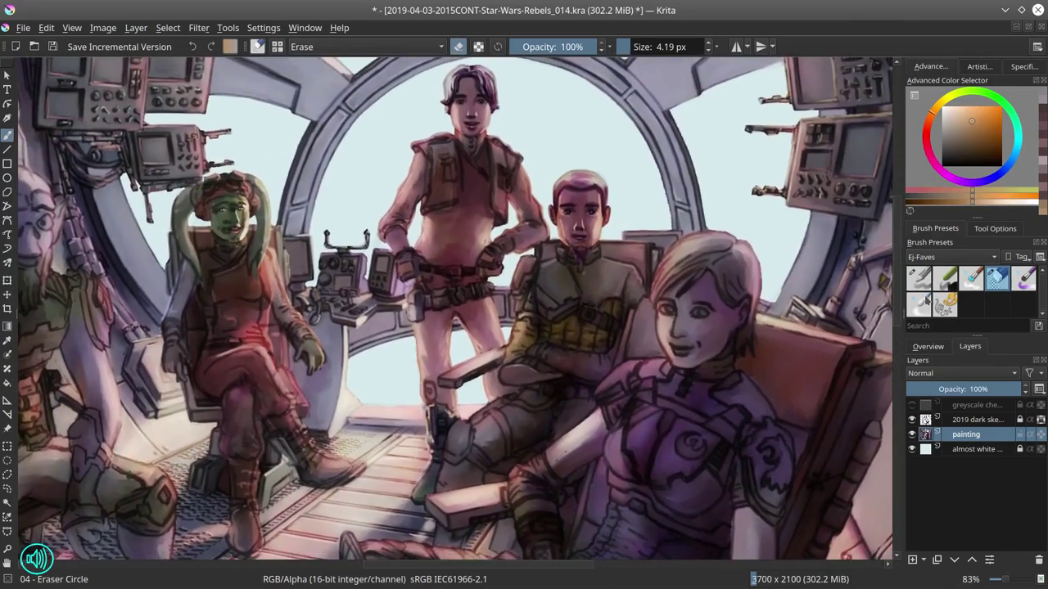
{"action": "key", "text": "/"}
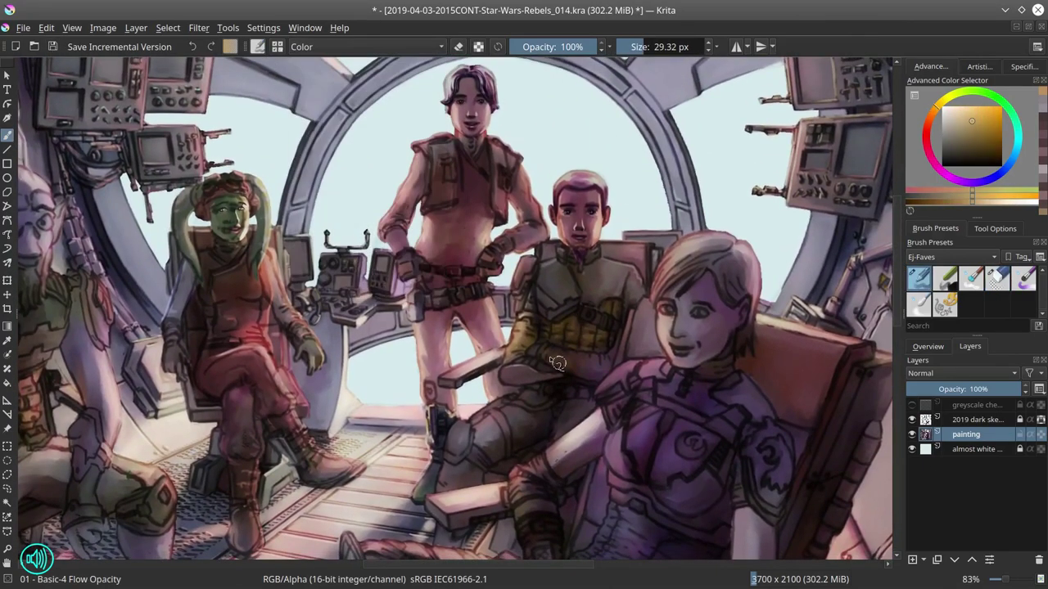
{"action": "left_click", "coordinate": [912, 419]}
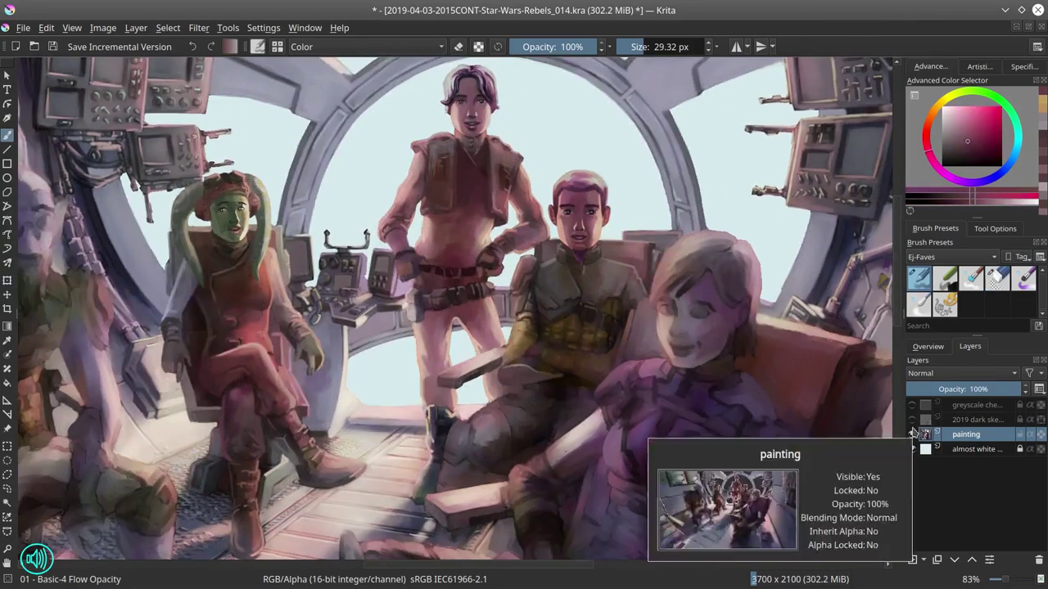
{"action": "key", "text": "alt+shift+n"}
{"action": "key", "text": "bracketleft"}
{"action": "key", "text": "bracketleft"}
{"action": "key", "text": "bracketleft"}
{"action": "key", "text": "bracketleft"}
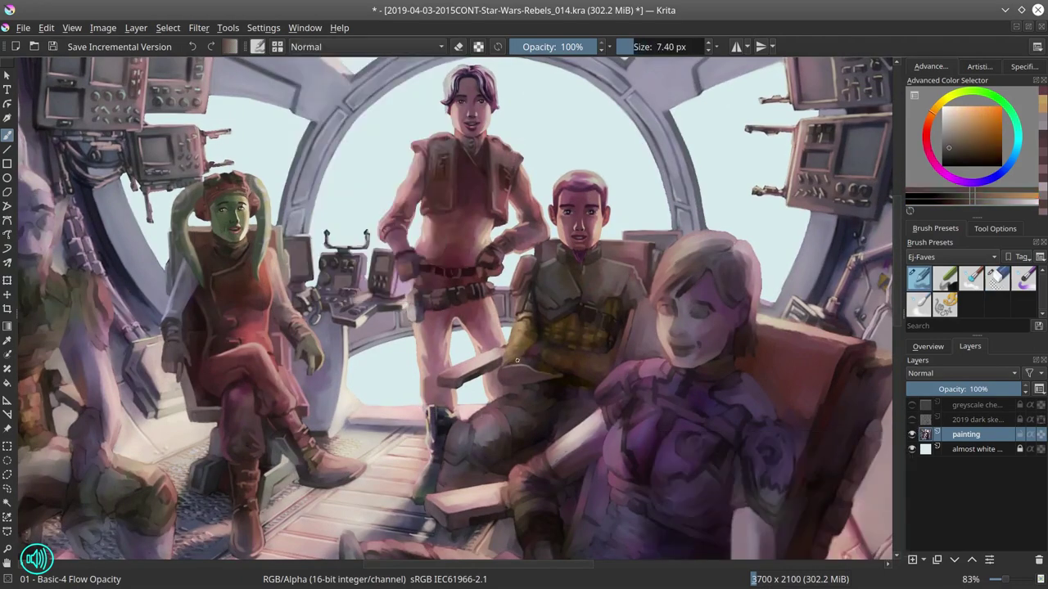
Step: Paint orange-brown over the jacket and arm plus muted red shading, then save
{"action": "left_click", "coordinate": [524, 363], "text": "ctrl"}
{"action": "key", "text": "bracketleft"}
{"action": "mouse_move", "coordinate": [524, 363]}
{"action": "left_mouse_down", "text": "ctrl"}
{"action": "mouse_move", "coordinate": [587, 365]}
{"action": "mouse_move", "coordinate": [611, 354]}
{"action": "left_mouse_up", "text": "ctrl"}
{"action": "key", "text": "bracketright"}
{"action": "left_click_drag", "start_coordinate": [640, 313], "coordinate": [607, 349], "text": "ctrl"}
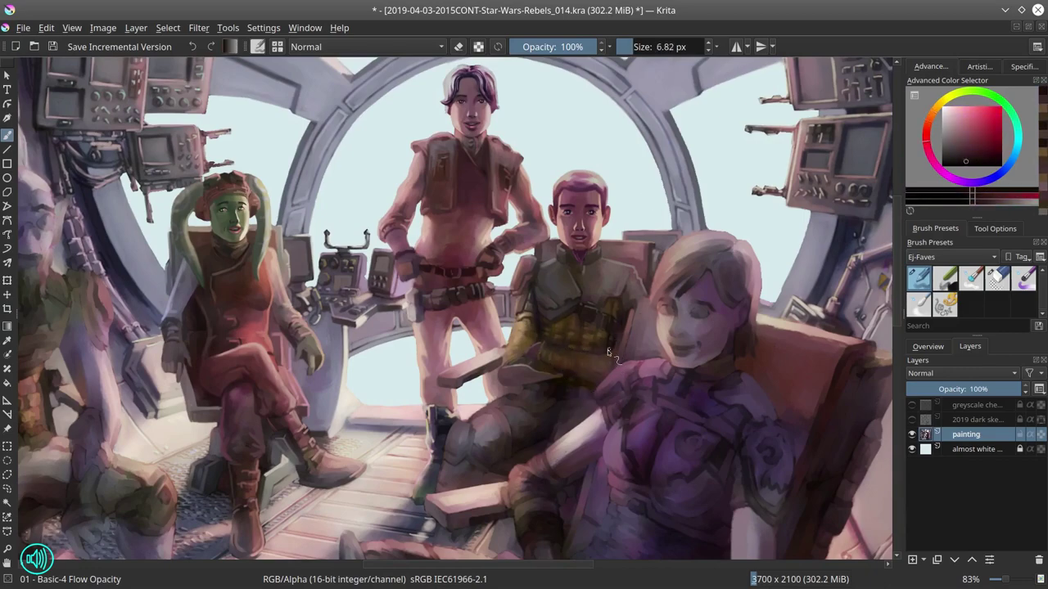
{"action": "key", "text": "ctrl+s"}
{"action": "key", "text": "minus"}
{"action": "key", "text": "minus"}
{"action": "key", "text": "minus"}
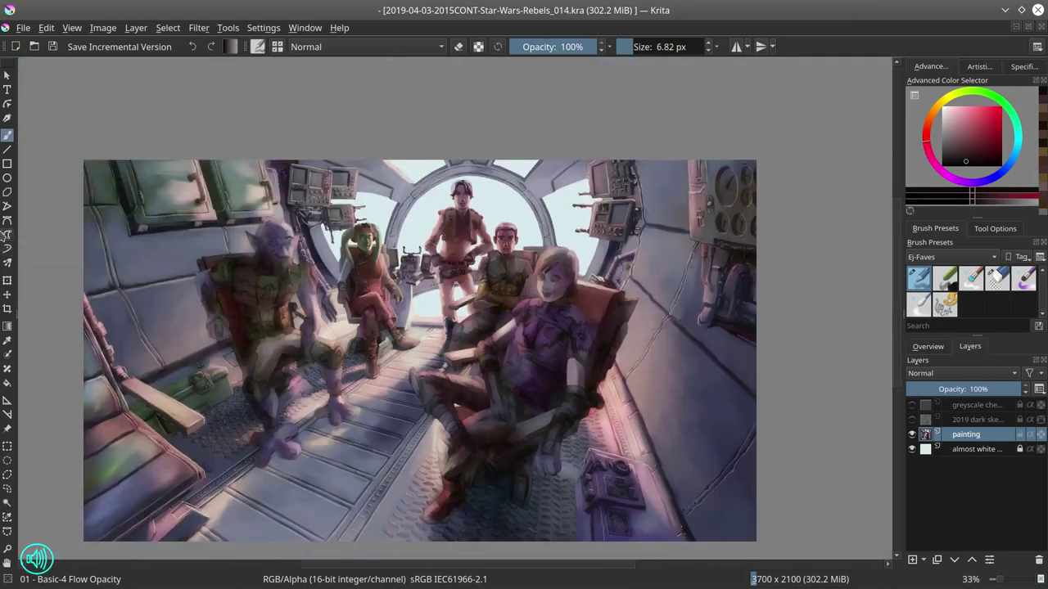
Step: Dab touch-ups onto the jacket and sample orange-brown tones from it
{"action": "left_click", "coordinate": [927, 347]}
{"action": "scroll", "coordinate": [765, 433], "scroll_direction": "up", "scroll_amount": 3}
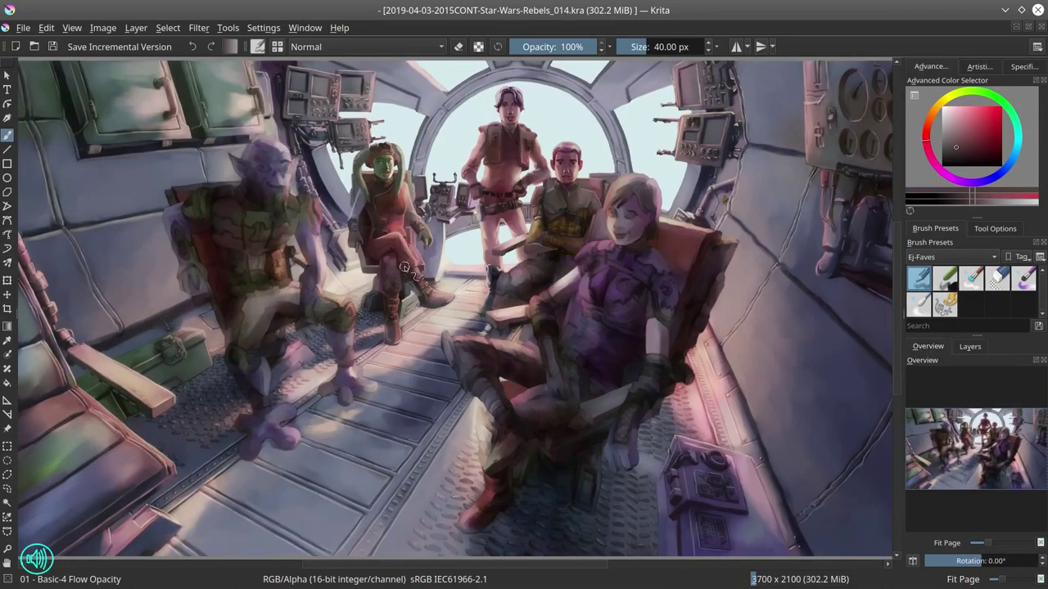
{"action": "scroll", "coordinate": [765, 433], "scroll_direction": "up", "scroll_amount": 3}
{"action": "left_click", "coordinate": [555, 347]}
{"action": "left_click", "coordinate": [555, 347], "text": "ctrl"}
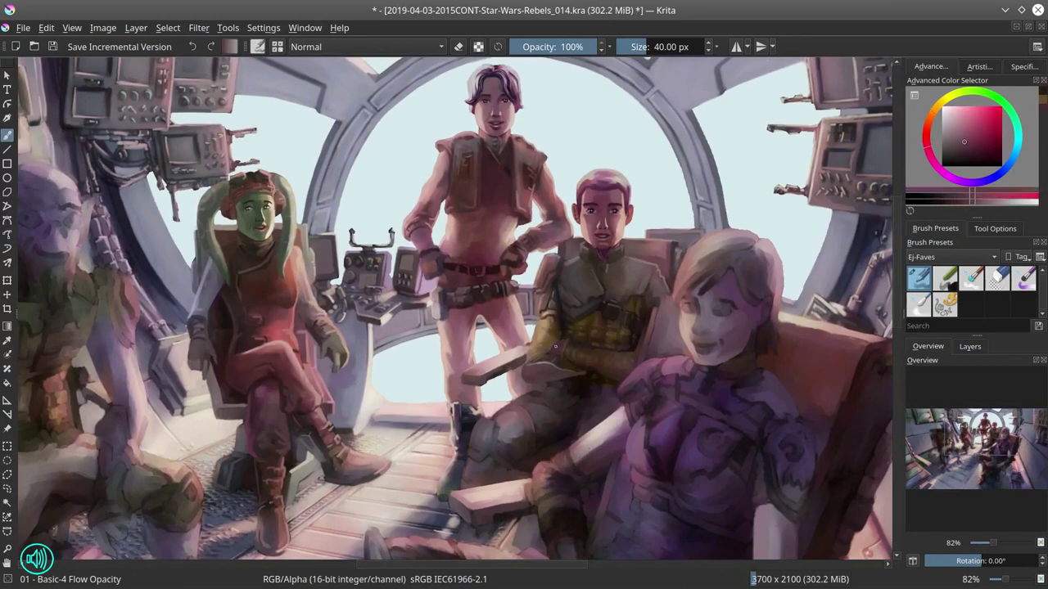
{"action": "left_click", "coordinate": [562, 357], "text": "ctrl"}
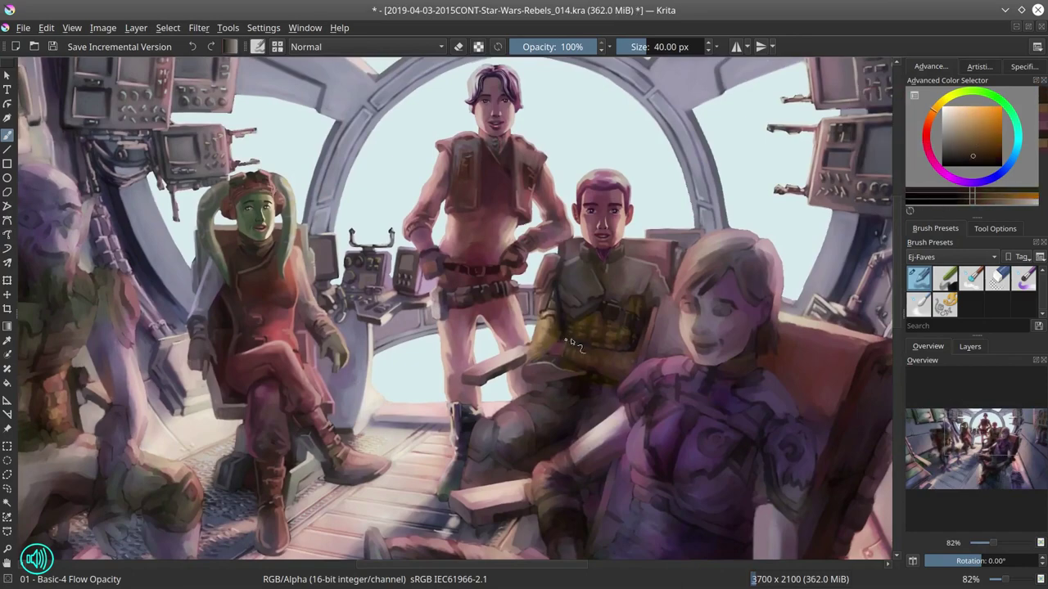
{"action": "left_click", "coordinate": [600, 329], "text": "ctrl"}
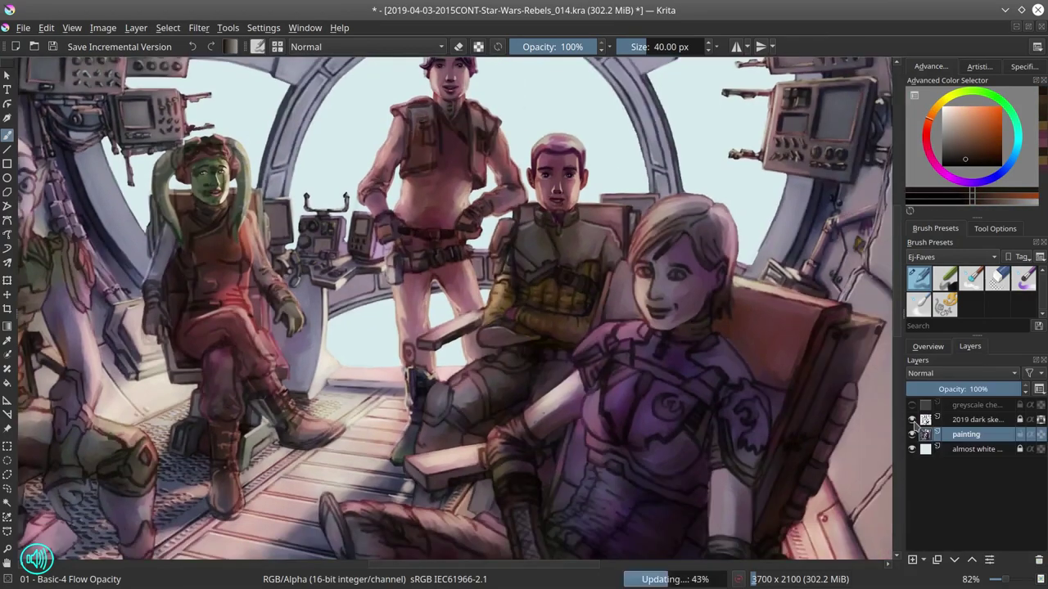
Step: Sample light pink, greyish pink and magenta pink tones from the girl's jacket
{"action": "left_click", "coordinate": [503, 354], "text": "ctrl"}
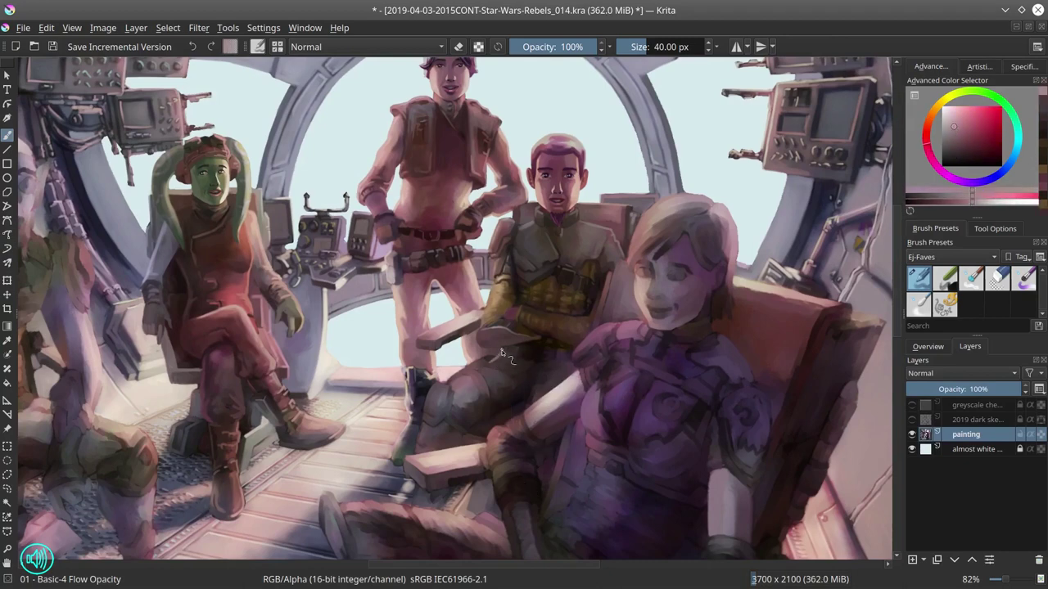
{"action": "left_click", "coordinate": [503, 354], "text": "ctrl"}
{"action": "left_click", "coordinate": [460, 379], "text": "ctrl"}
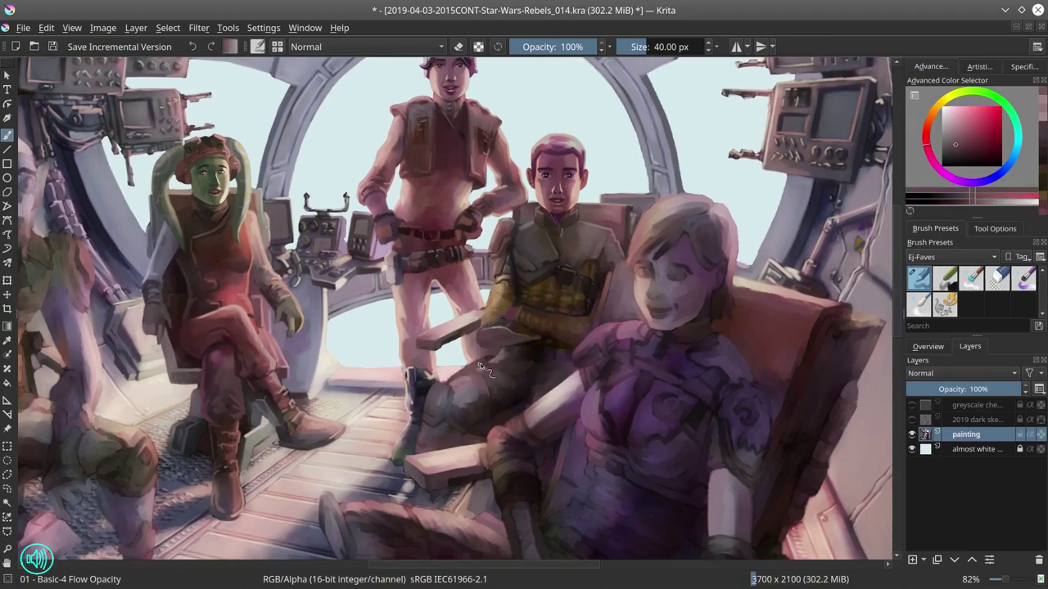
{"action": "left_click", "coordinate": [484, 366], "text": "ctrl"}
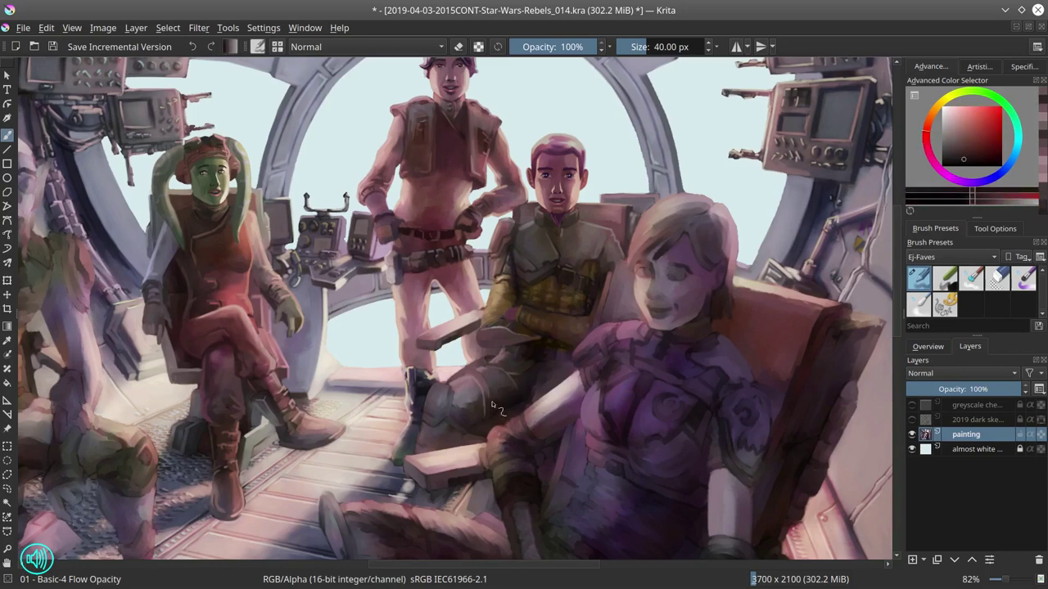
{"action": "left_click", "coordinate": [559, 355], "text": "ctrl"}
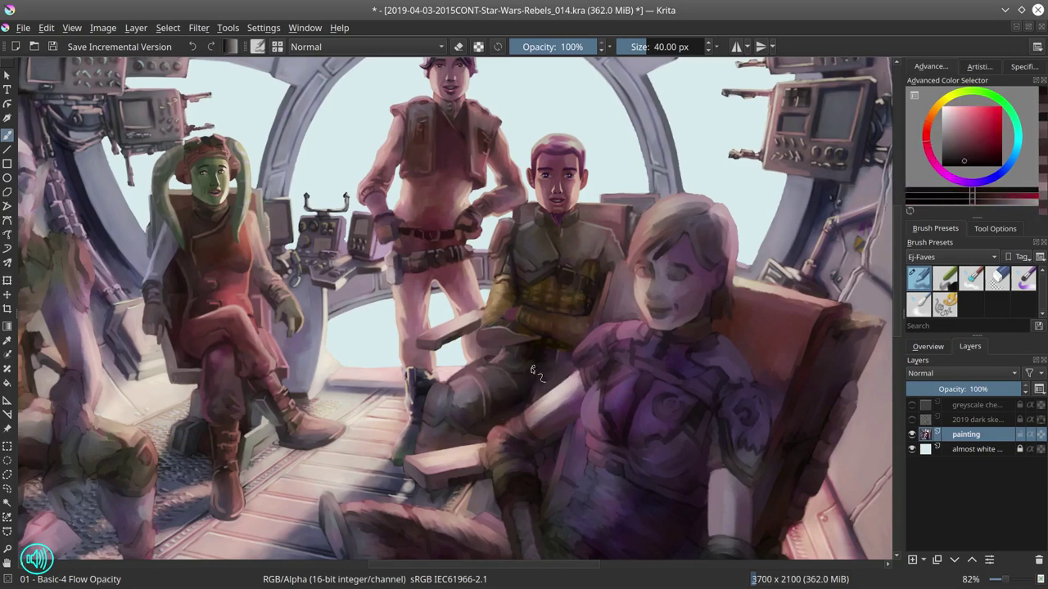
{"action": "left_click", "coordinate": [532, 352], "text": "ctrl"}
Step: Sample reddish and light reddish pink tones from the painting
{"action": "left_click", "coordinate": [578, 339], "text": "ctrl"}
{"action": "left_click", "coordinate": [573, 363], "text": "ctrl"}
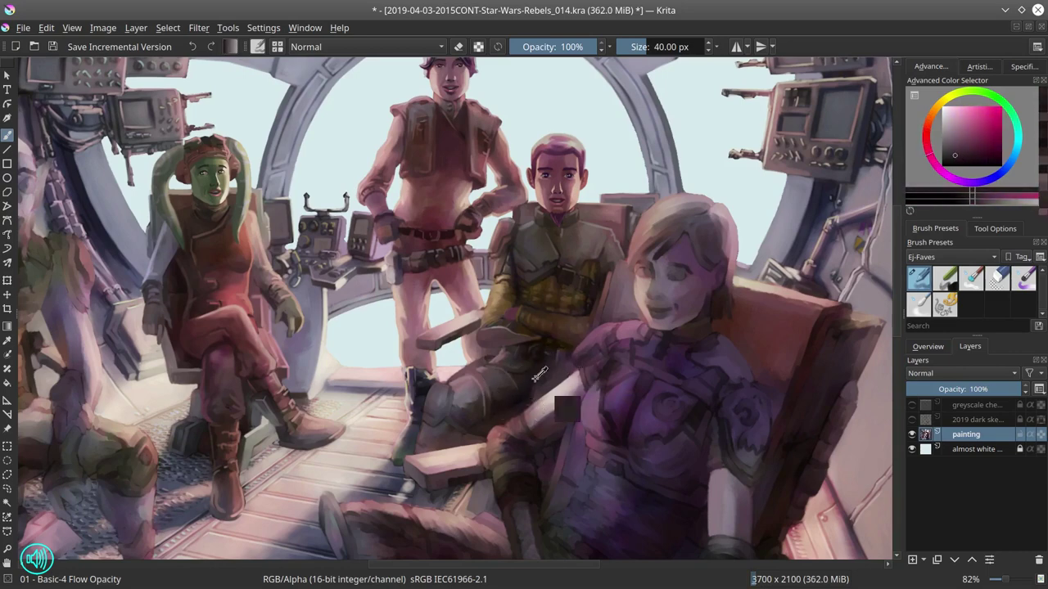
{"action": "left_click", "coordinate": [527, 415], "text": "ctrl"}
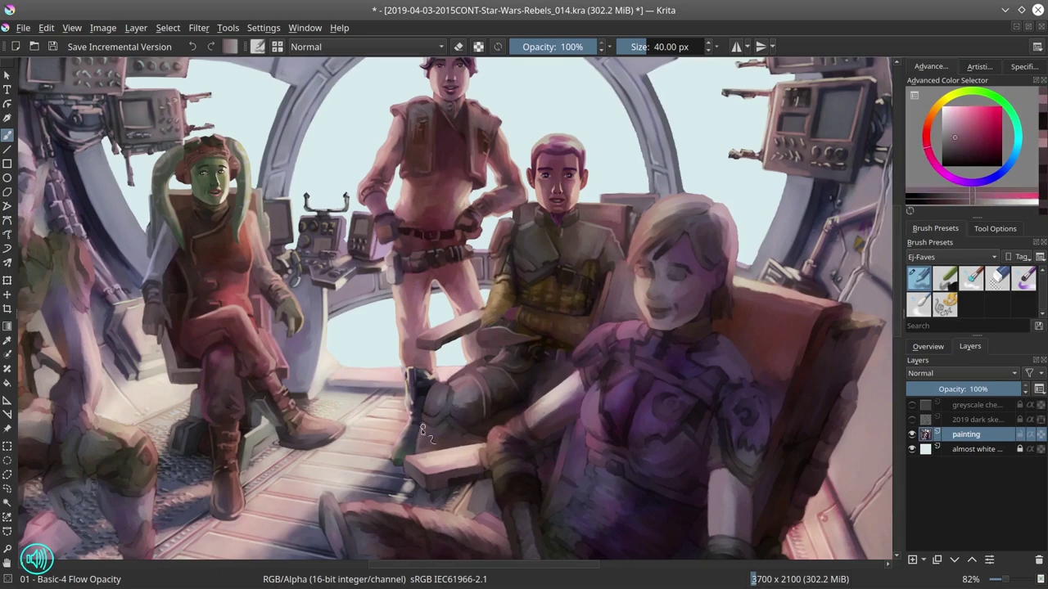
{"action": "left_click", "coordinate": [442, 419], "text": "ctrl"}
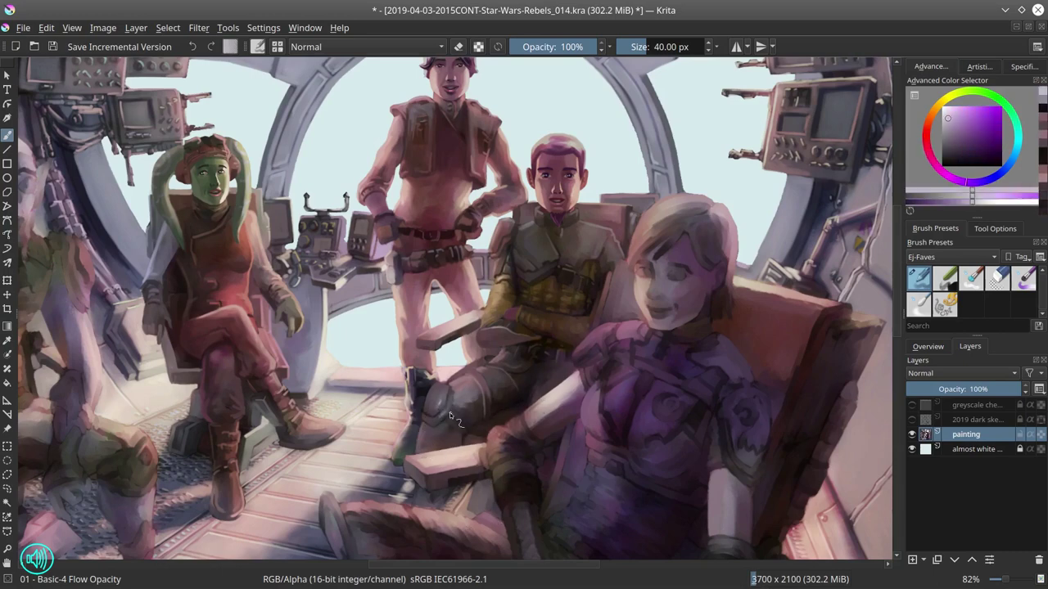
{"action": "left_click", "coordinate": [454, 378], "text": "ctrl"}
{"action": "left_click", "coordinate": [455, 378], "text": "ctrl"}
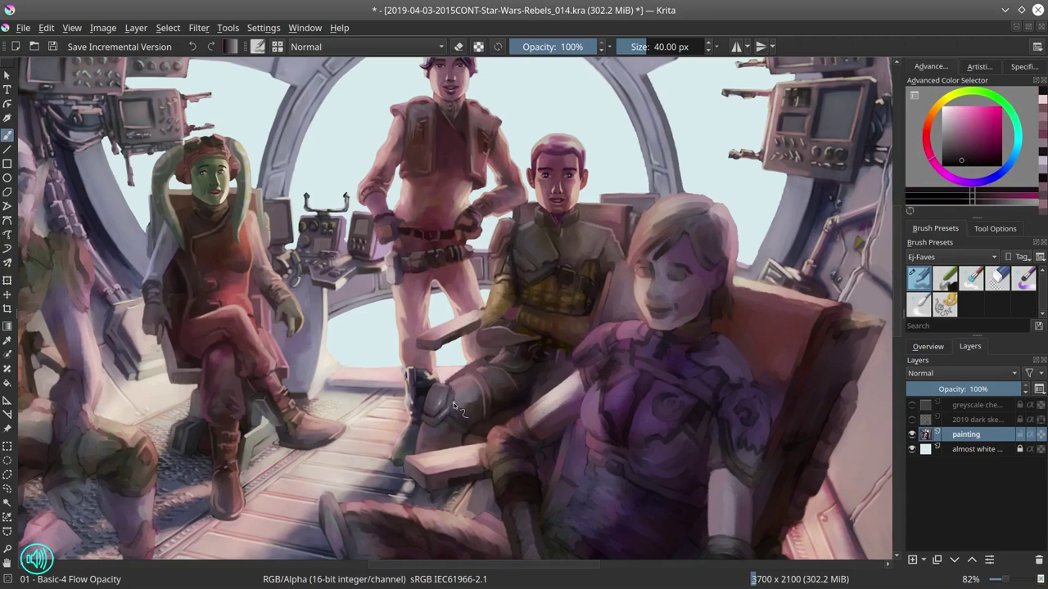
Step: Sample dark purple and light peach, then paint a small light stroke near the armrest
{"action": "left_click", "coordinate": [460, 407], "text": "ctrl"}
{"action": "left_click", "coordinate": [927, 346]}
{"action": "left_click", "coordinate": [463, 553], "text": "ctrl"}
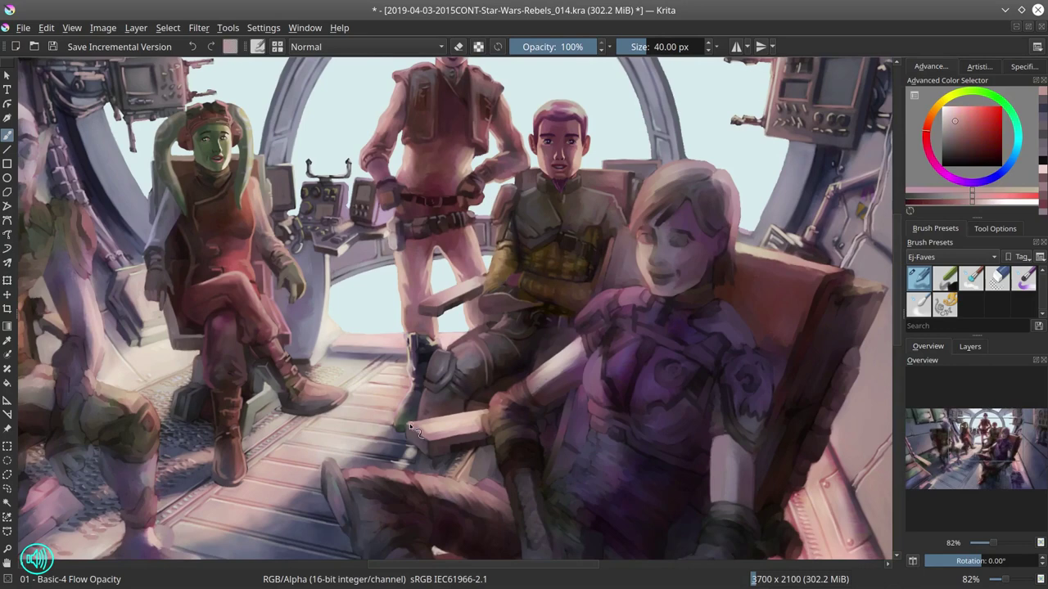
{"action": "left_click", "coordinate": [412, 428], "text": "ctrl"}
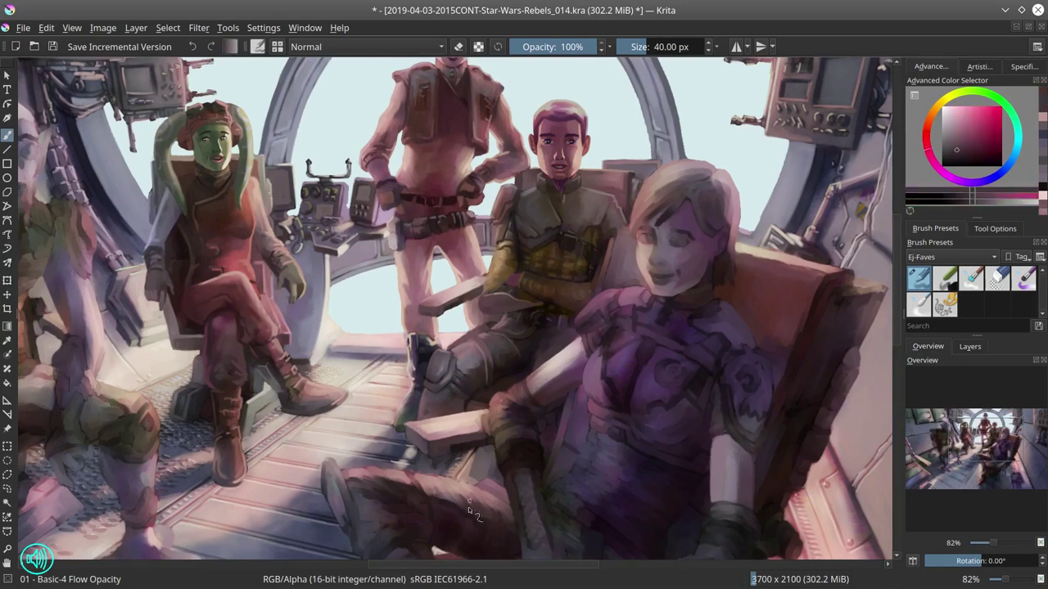
{"action": "left_click", "coordinate": [426, 434], "text": "ctrl"}
{"action": "left_click_drag", "start_coordinate": [427, 436], "coordinate": [483, 431]}
Step: Sample a range of lighter and darker purple shades from the armour
{"action": "left_click", "coordinate": [457, 455], "text": "ctrl"}
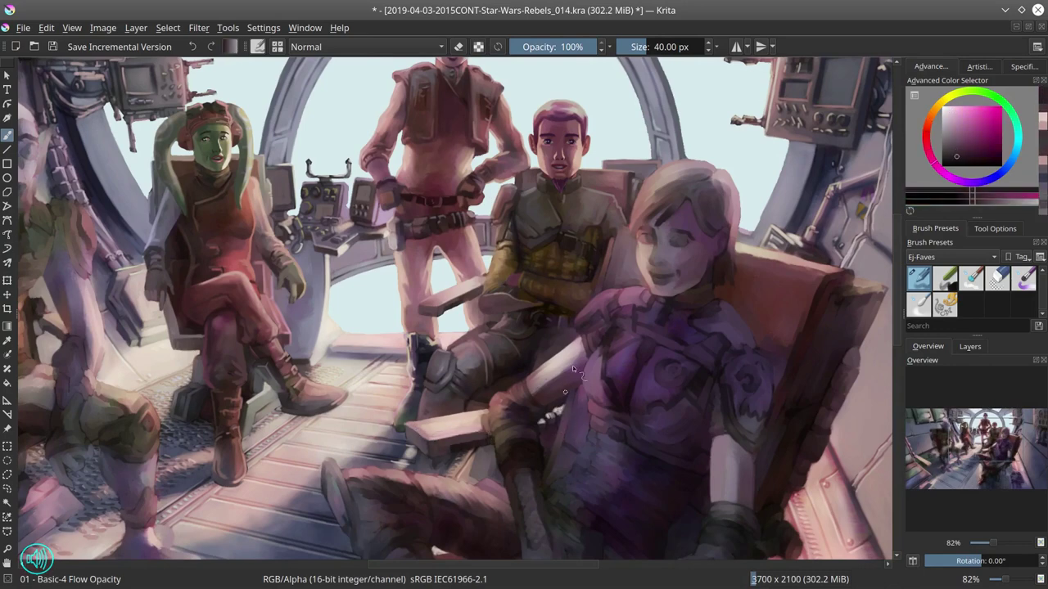
{"action": "left_click", "coordinate": [460, 431], "text": "ctrl"}
{"action": "left_click", "coordinate": [458, 434], "text": "ctrl"}
{"action": "left_click", "coordinate": [447, 459], "text": "ctrl"}
{"action": "left_click", "coordinate": [447, 460], "text": "ctrl"}
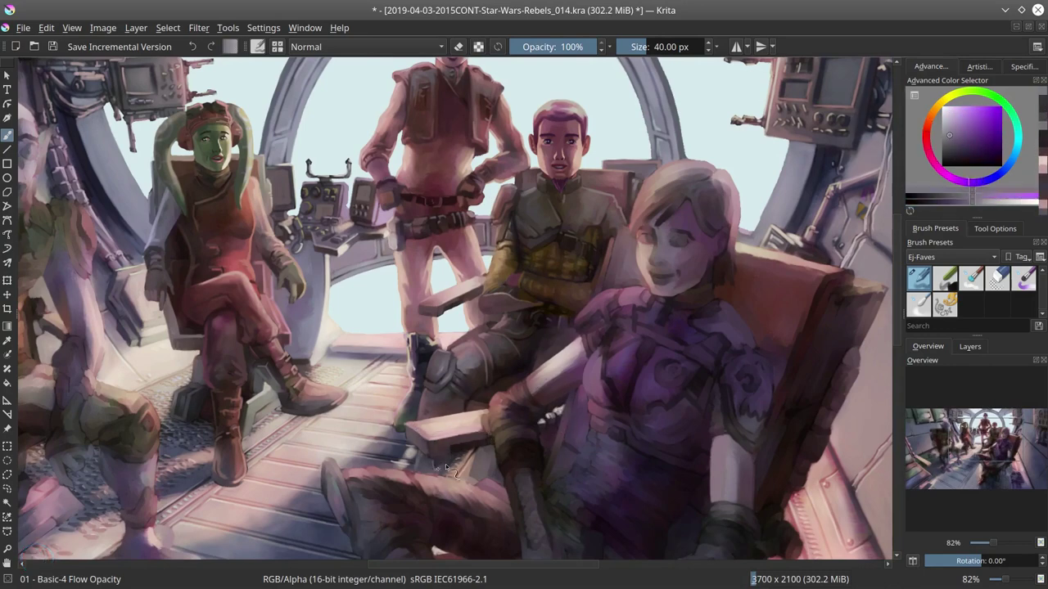
{"action": "left_click", "coordinate": [447, 459], "text": "ctrl"}
{"action": "left_click", "coordinate": [457, 485], "text": "ctrl"}
{"action": "left_click", "coordinate": [424, 459], "text": "ctrl"}
Step: Sample dark pink and a lighter pink from the painting
{"action": "left_click", "coordinate": [544, 338], "text": "ctrl"}
{"action": "left_click_drag", "start_coordinate": [544, 338], "coordinate": [502, 317]}
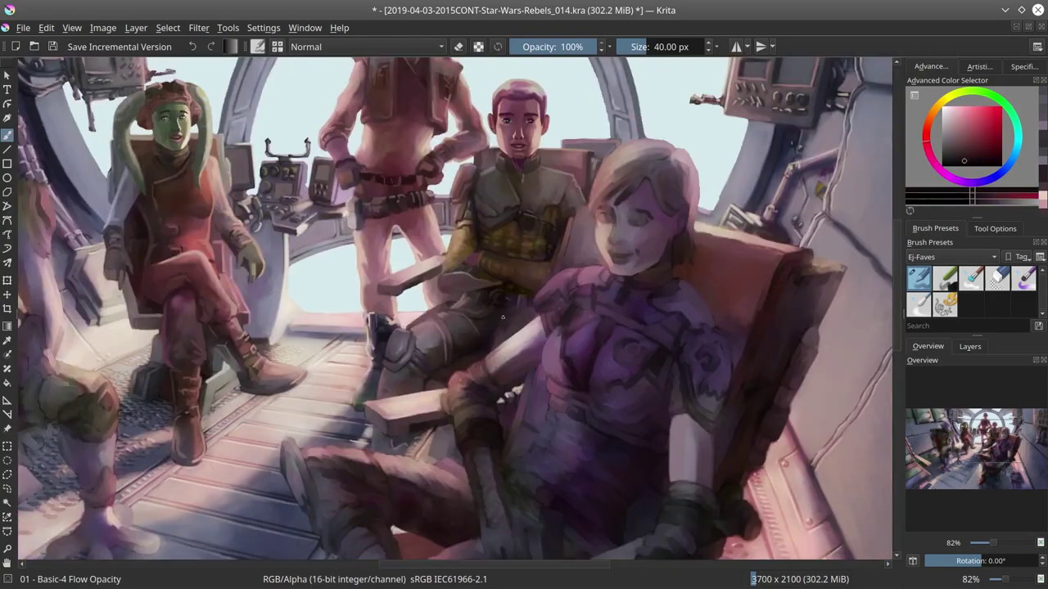
{"action": "left_click", "coordinate": [504, 313], "text": "ctrl"}
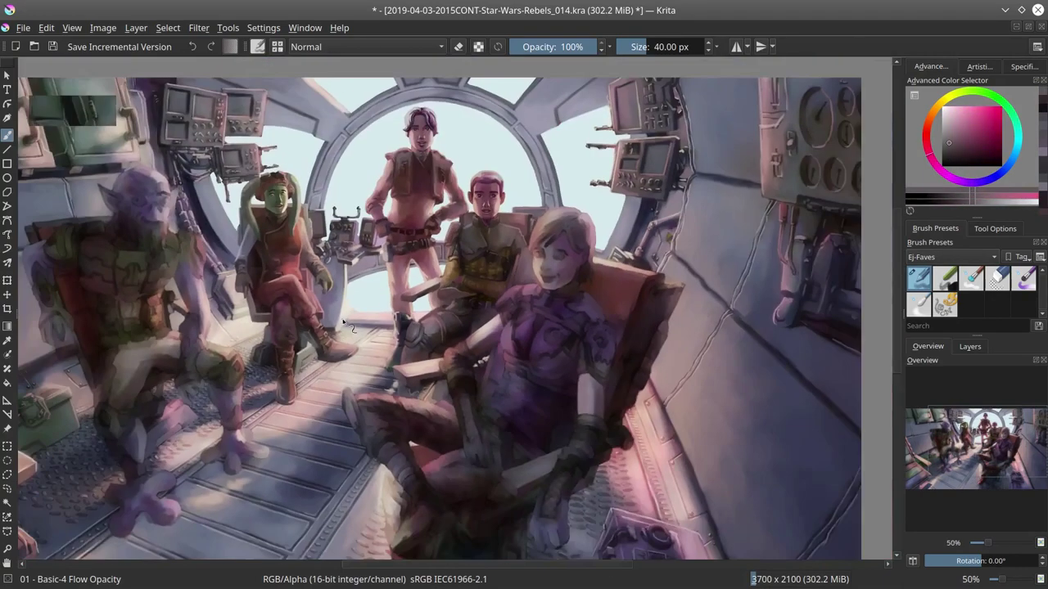
Step: Fit the painting, save it, and draw a polygonal selection around the boy's arm and torso
{"action": "key", "text": "2"}
{"action": "left_click", "coordinate": [52, 46]}
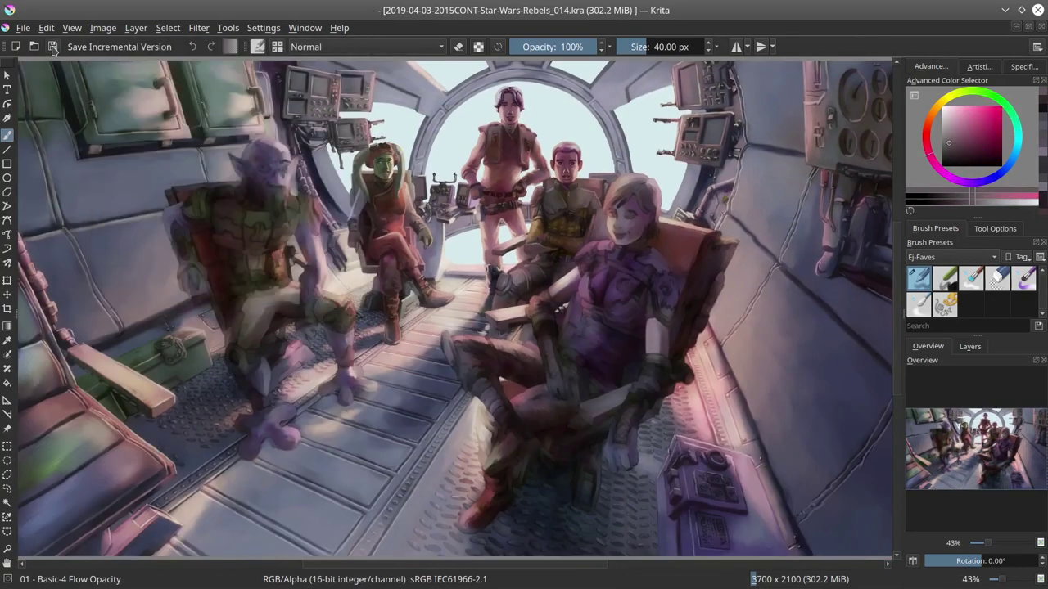
{"action": "scroll", "coordinate": [411, 382], "scroll_direction": "down", "scroll_amount": 2}
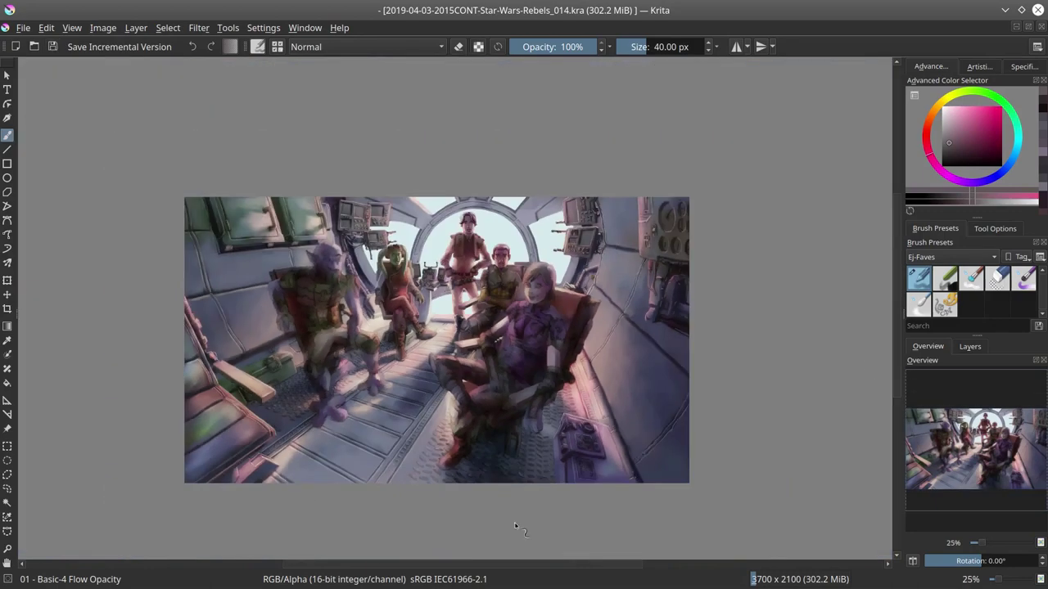
{"action": "key", "text": "ctrl+o"}
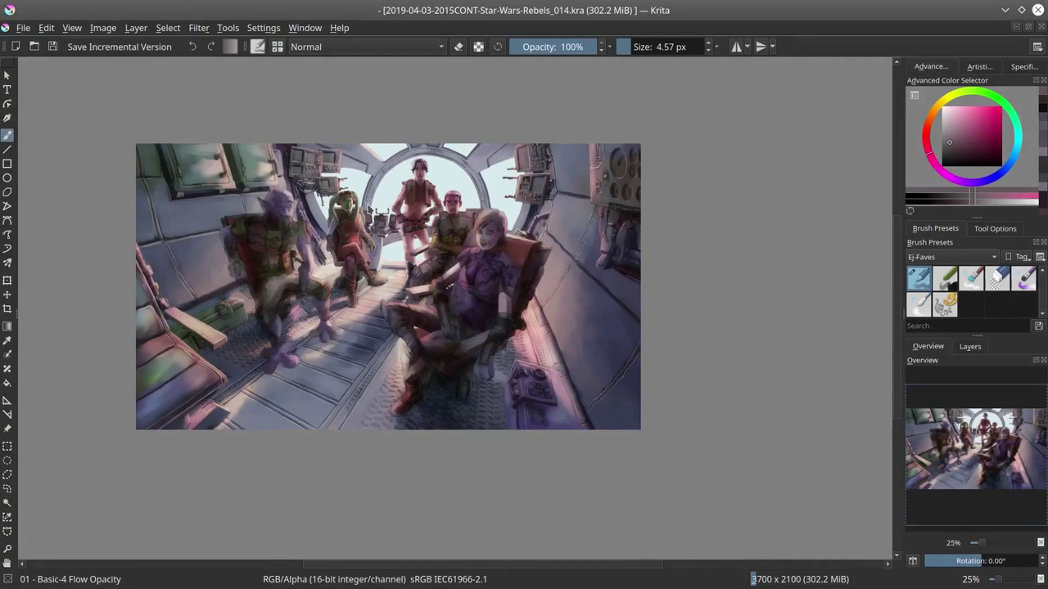
{"action": "scroll", "coordinate": [444, 208], "scroll_direction": "up", "scroll_amount": 5}
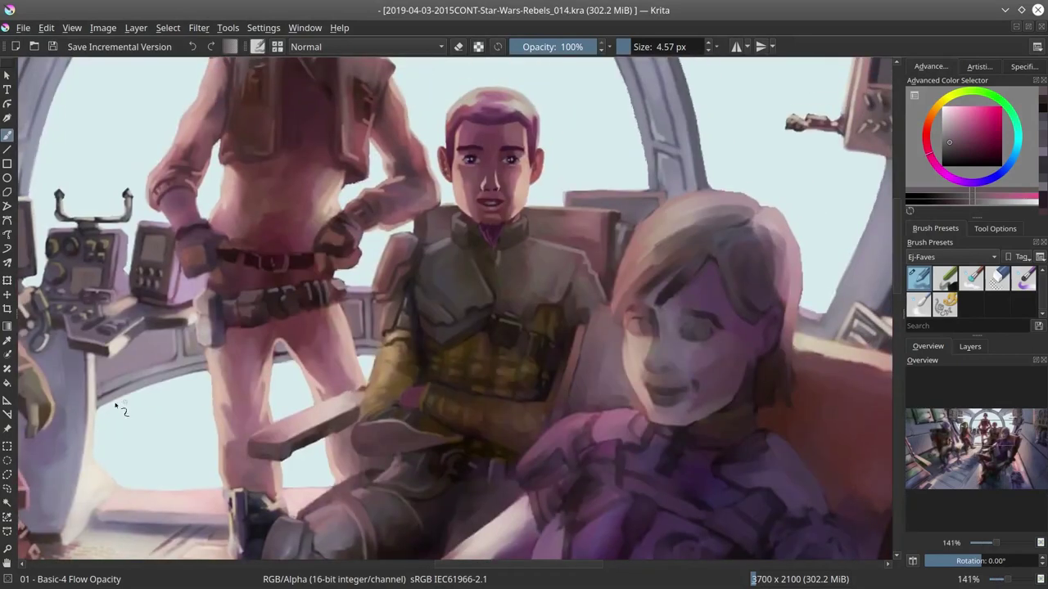
{"action": "double_click", "coordinate": [444, 213]}
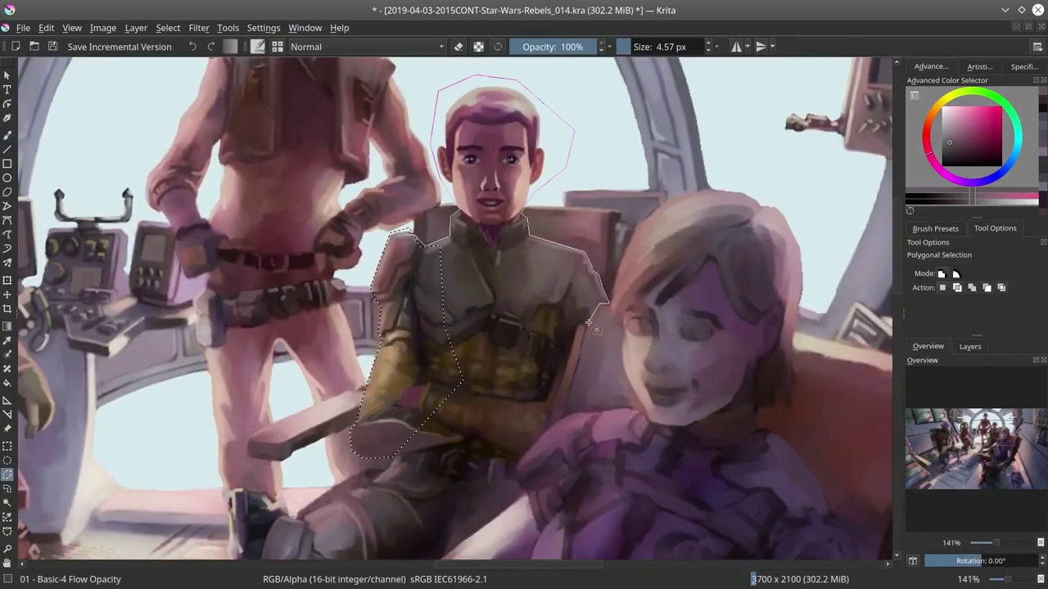
Step: Copy the selection onto its own pasted layer and save incremental version 015
{"action": "key", "text": "ctrl+alt+j"}
{"action": "scroll", "coordinate": [507, 464], "scroll_direction": "down", "scroll_amount": 6}
{"action": "key", "text": "t"}
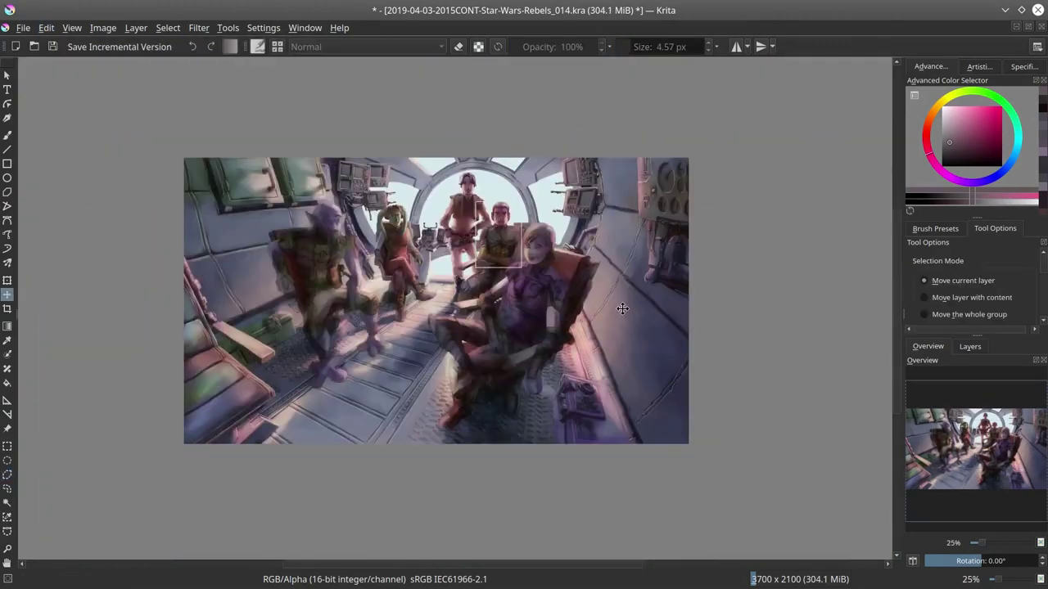
{"action": "key", "text": "ctrl+alt+s"}
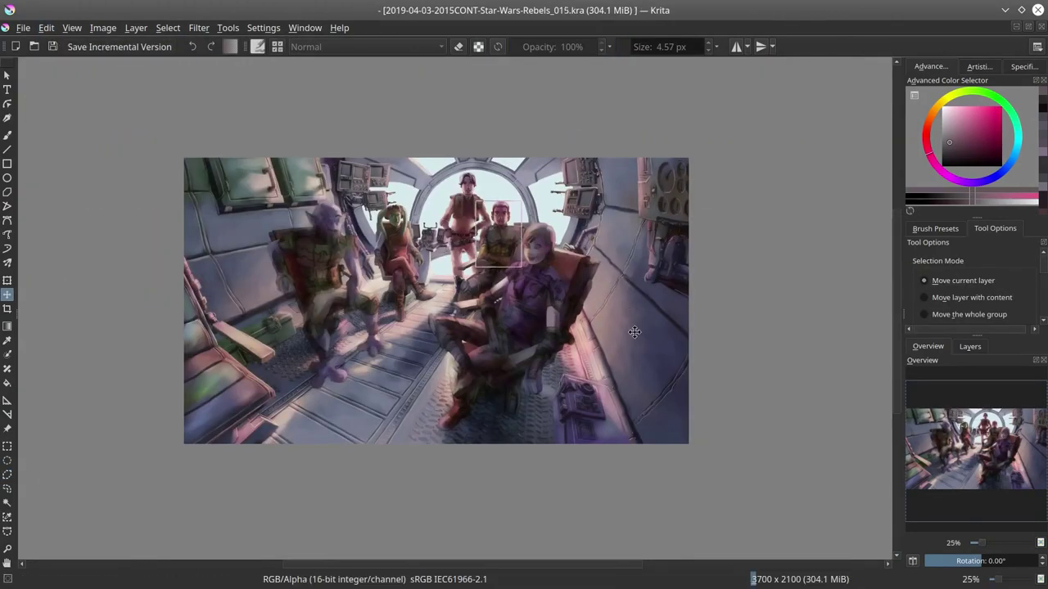
Step: Zoom back in on the crew and sample dark orange, light orange and pink with a smaller brush
{"action": "key", "text": "b"}
{"action": "key", "text": "1"}
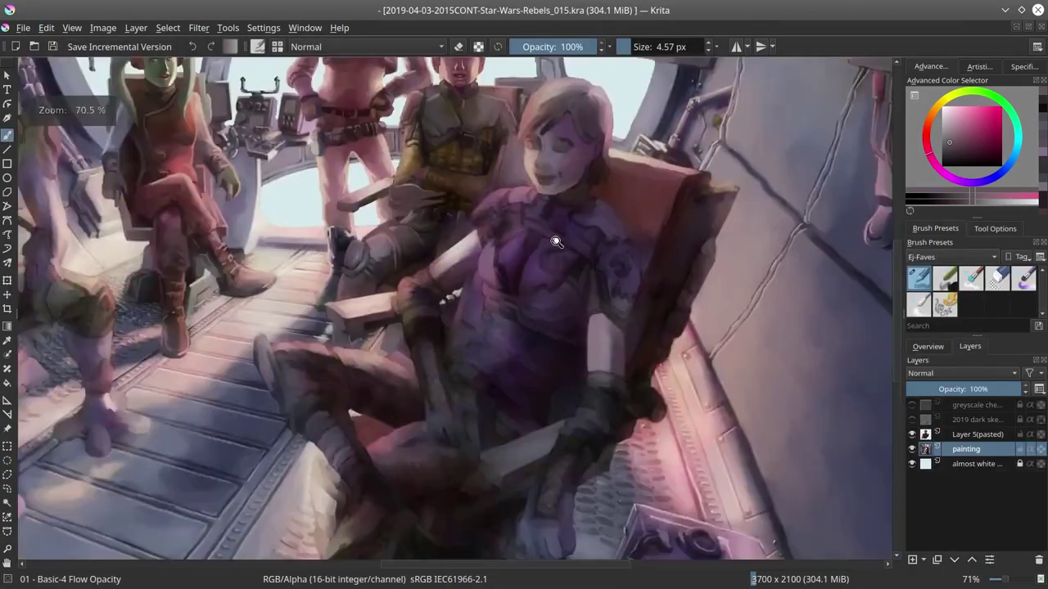
{"action": "key", "text": "e"}
{"action": "key", "text": "/"}
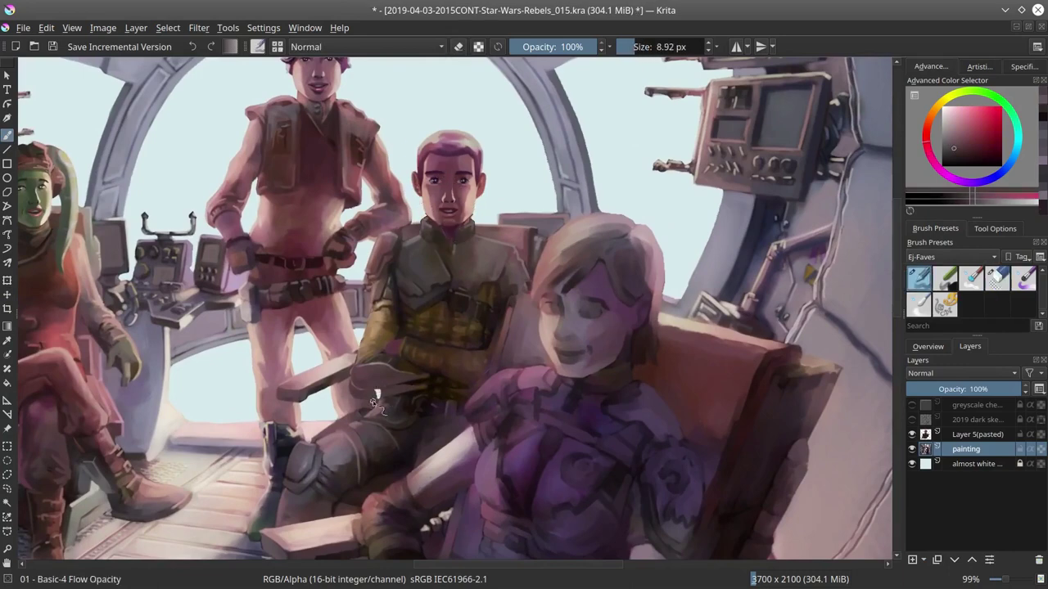
{"action": "left_click", "coordinate": [415, 388], "text": "ctrl"}
{"action": "key", "text": "bracketleft"}
{"action": "key", "text": "bracketleft"}
{"action": "key", "text": "bracketleft"}
{"action": "key", "text": "bracketleft"}
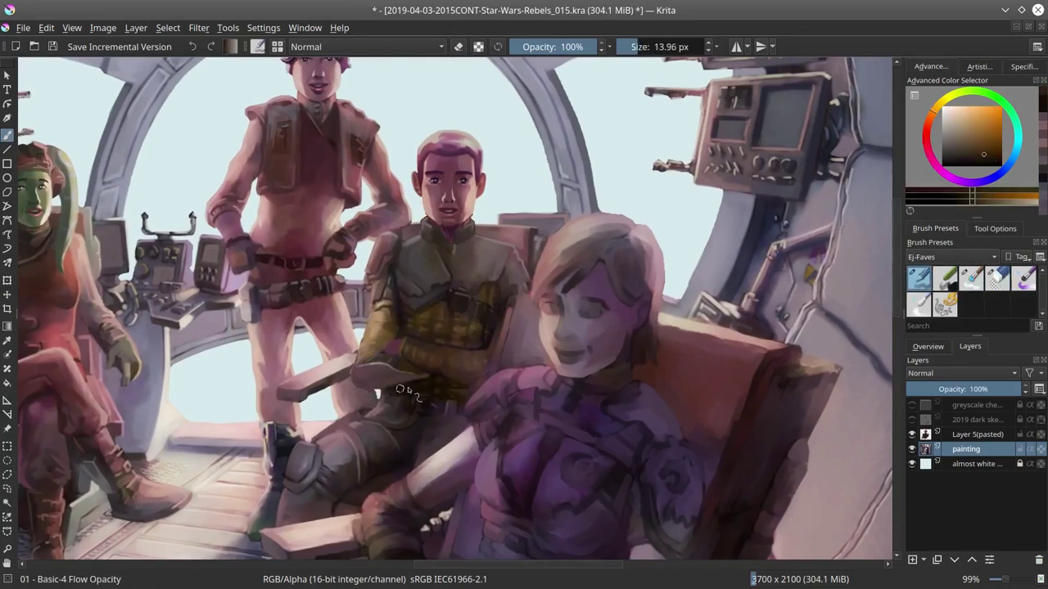
{"action": "left_click", "coordinate": [392, 352], "text": "ctrl"}
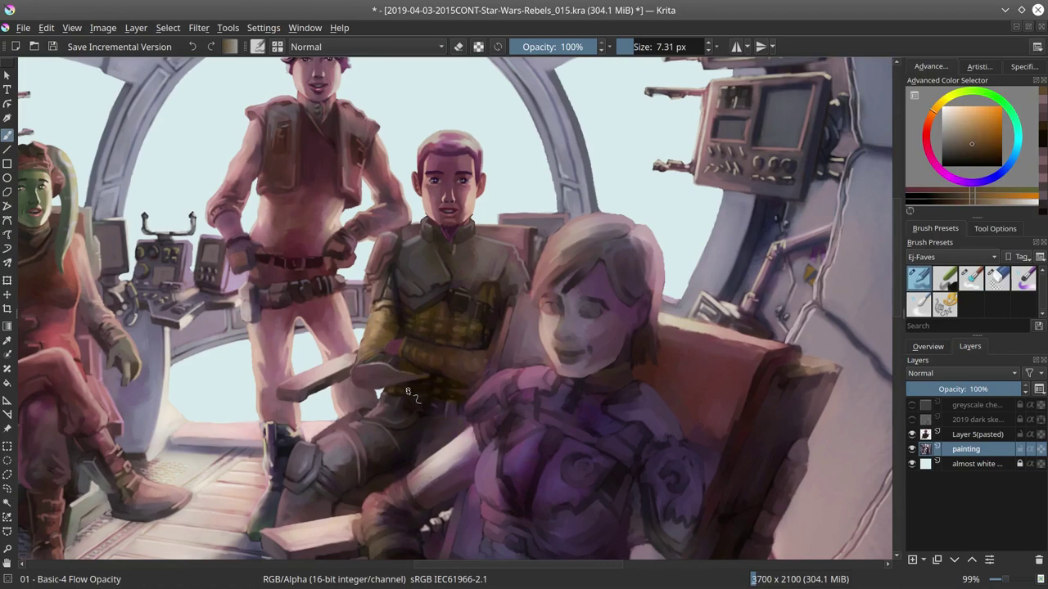
{"action": "left_click", "coordinate": [415, 391], "text": "ctrl"}
{"action": "key", "text": "bracketleft"}
Step: Try a light pink patch on the boy's sleeve, then undo it
{"action": "left_click_drag", "start_coordinate": [383, 310], "coordinate": [405, 327]}
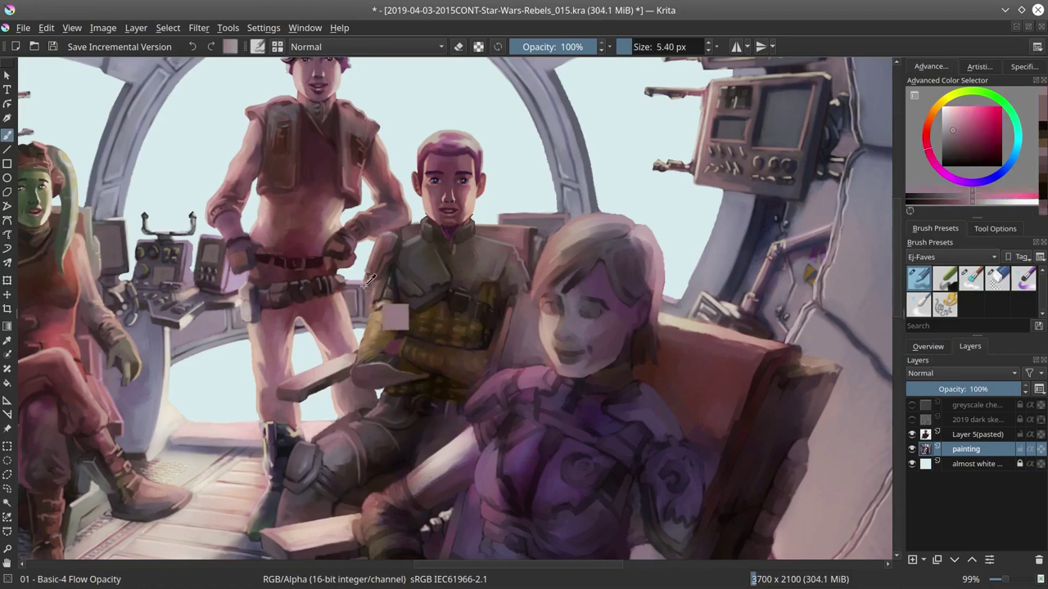
{"action": "key", "text": "ctrl+z"}
{"action": "key", "text": "/"}
{"action": "key", "text": "slash"}
Step: Make the pasted arm layer active, then delete it
{"action": "key", "text": "Page_Up"}
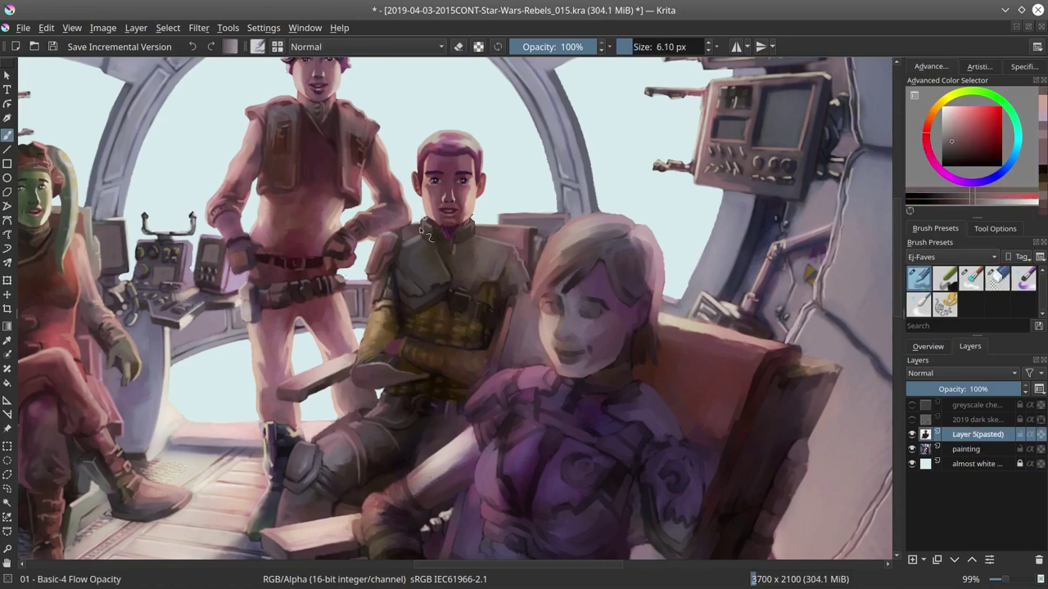
{"action": "left_click", "coordinate": [497, 312], "text": "ctrl"}
{"action": "key", "text": "bracketright"}
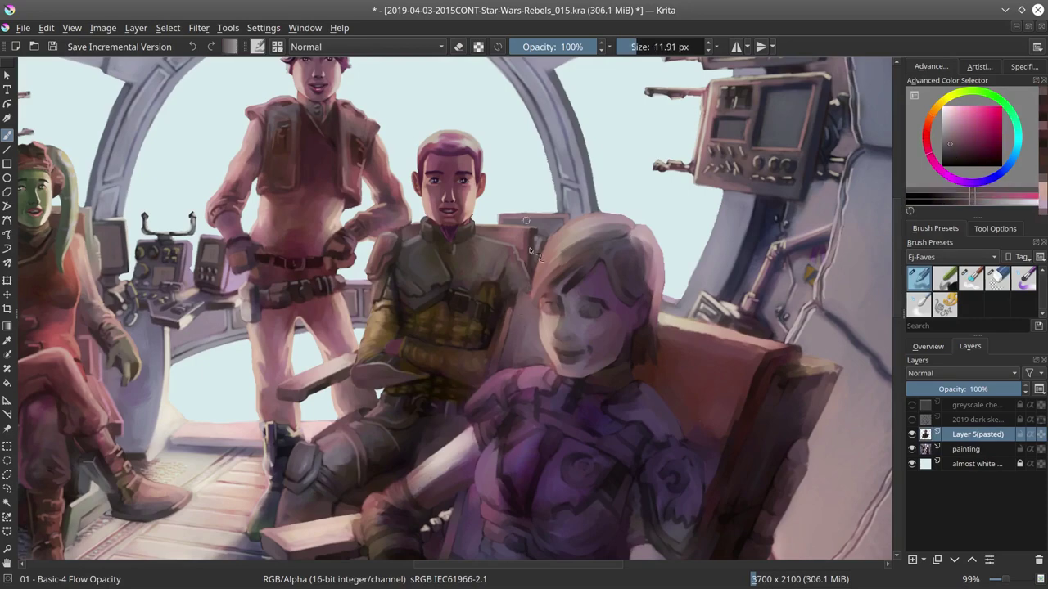
{"action": "key", "text": "bracketleft"}
{"action": "key", "text": "bracketleft"}
{"action": "right_click", "coordinate": [958, 435]}
{"action": "left_click", "coordinate": [958, 427]}
Step: Hide the white backdrop layer, sample a pink, and save the painting
{"action": "key", "text": "slash"}
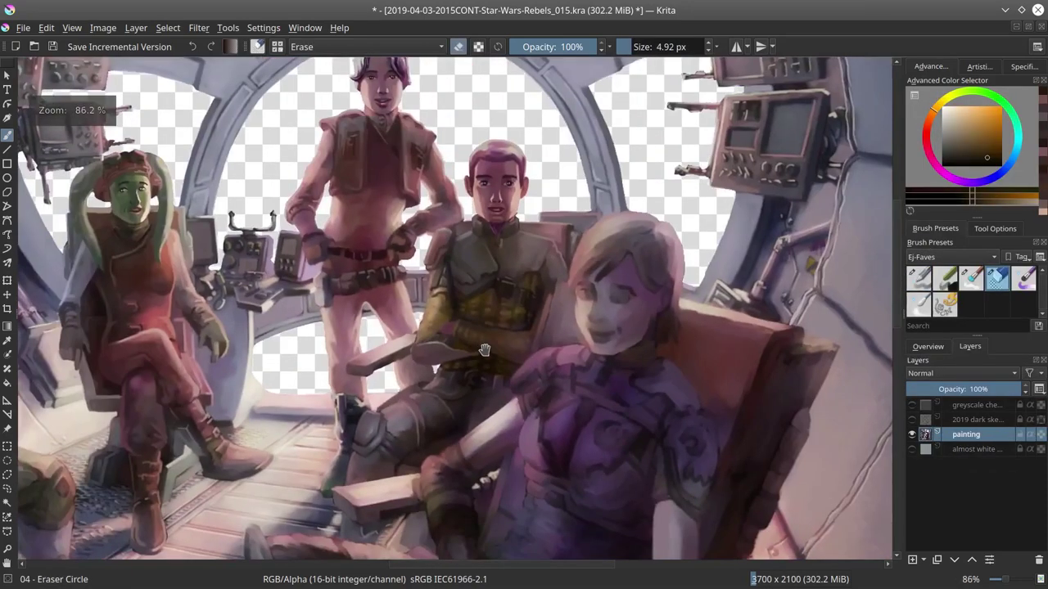
{"action": "key", "text": "slash"}
{"action": "left_click", "coordinate": [442, 331], "text": "ctrl"}
{"action": "key", "text": "slash"}
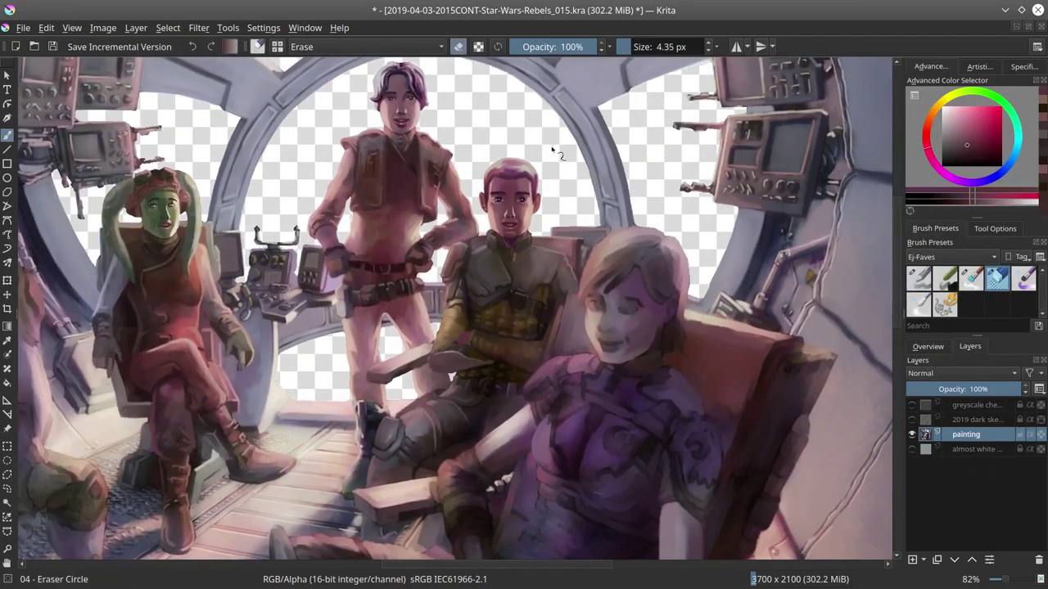
{"action": "key", "text": "ctrl+s"}
Step: Check the overview thumbnail, then open the folder containing the nebula space image
{"action": "left_click", "coordinate": [928, 346]}
{"action": "left_click", "coordinate": [969, 346]}
{"action": "key", "text": "ctrl+o"}
{"action": "double_click", "coordinate": [502, 168]}
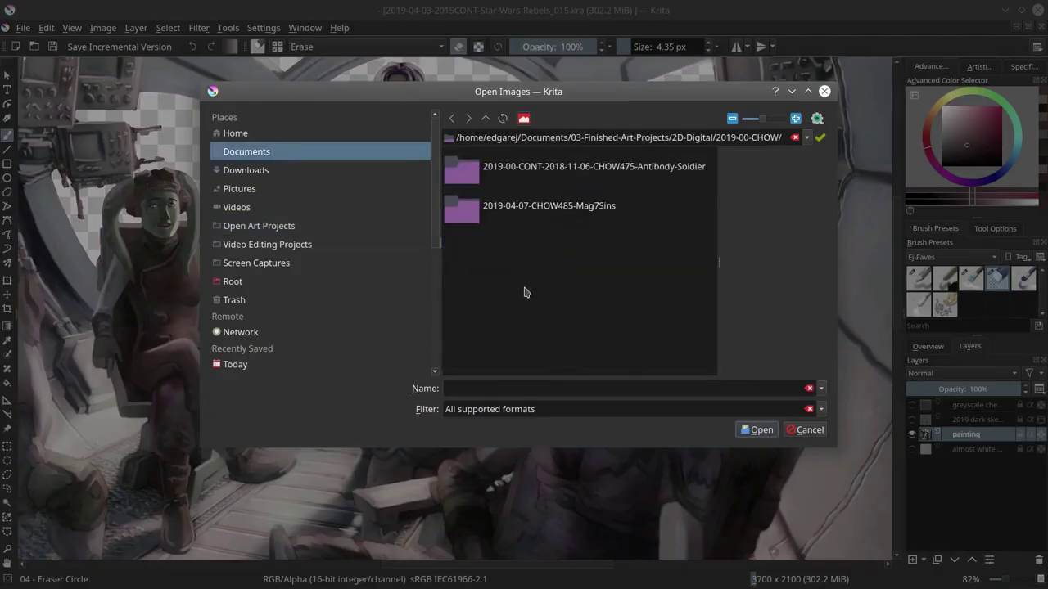
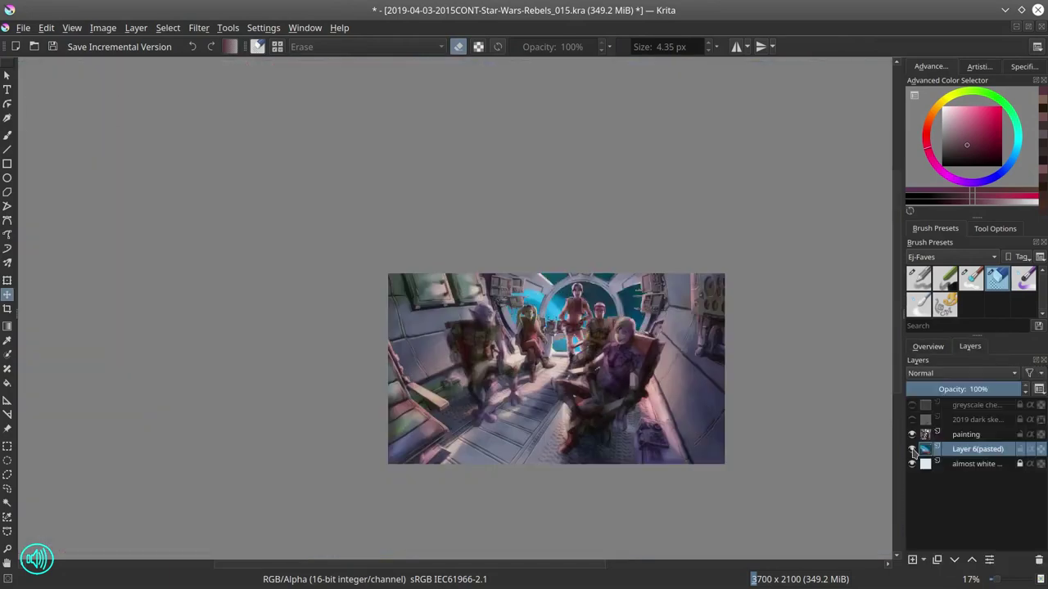
Step: Hide Layer 6(pasted) and mirror the whole image horizontally
{"action": "left_click", "coordinate": [913, 451]}
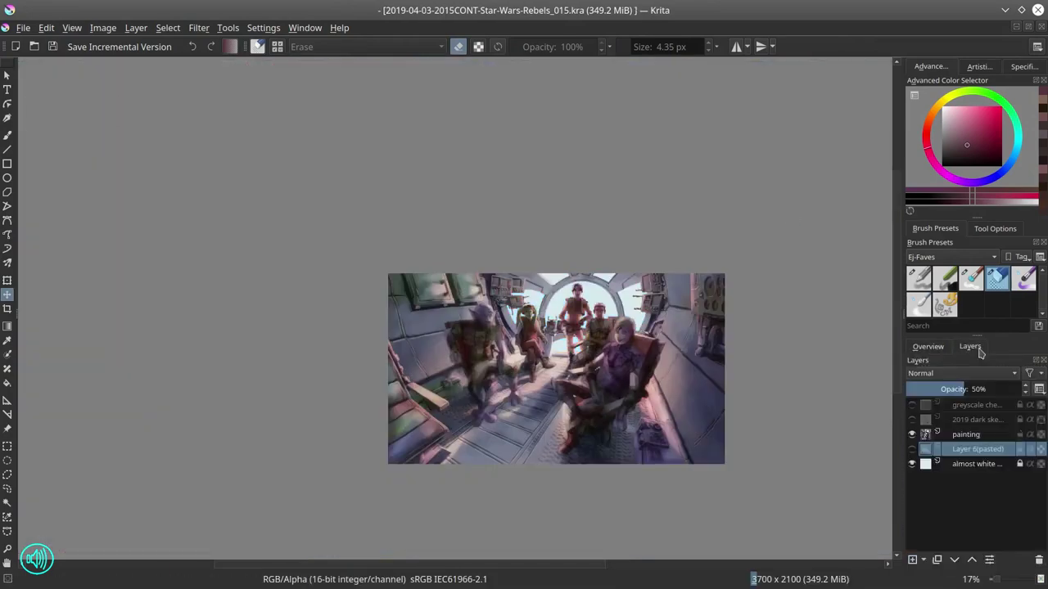
{"action": "left_click", "coordinate": [927, 346]}
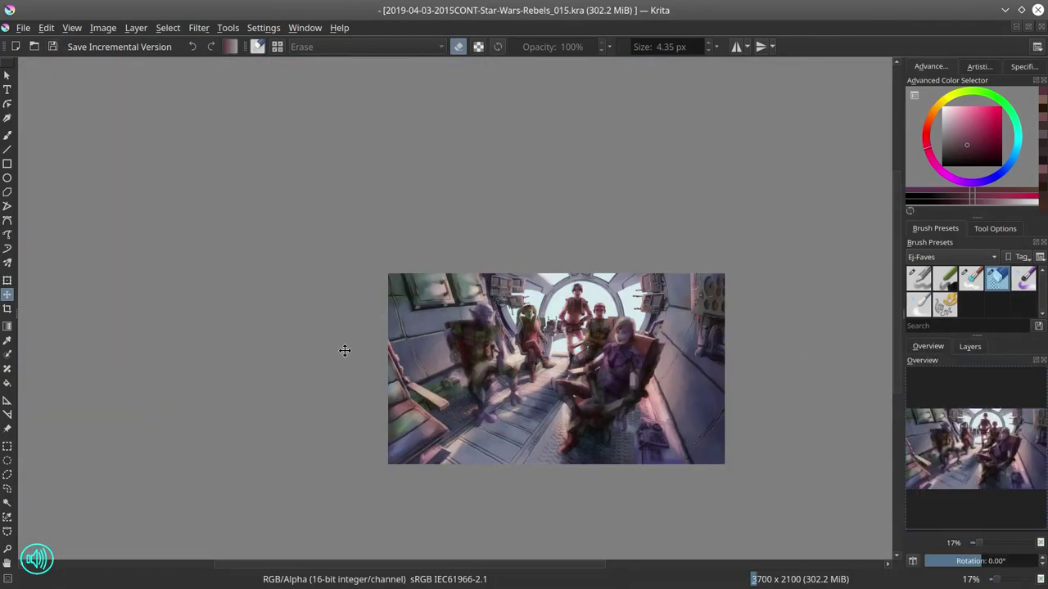
{"action": "key", "text": "2"}
{"action": "left_click", "coordinate": [103, 27]}
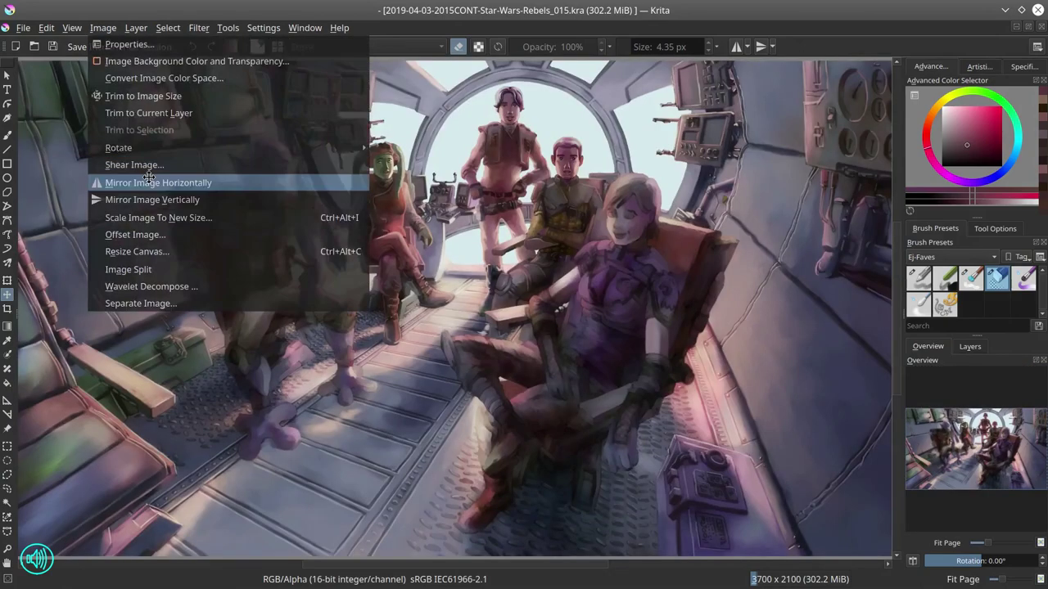
{"action": "left_click", "coordinate": [148, 177]}
{"action": "key", "text": "1"}
Step: Paste a merged copy as a new layer and liquify it with the Transform tool
{"action": "left_click", "coordinate": [45, 27]}
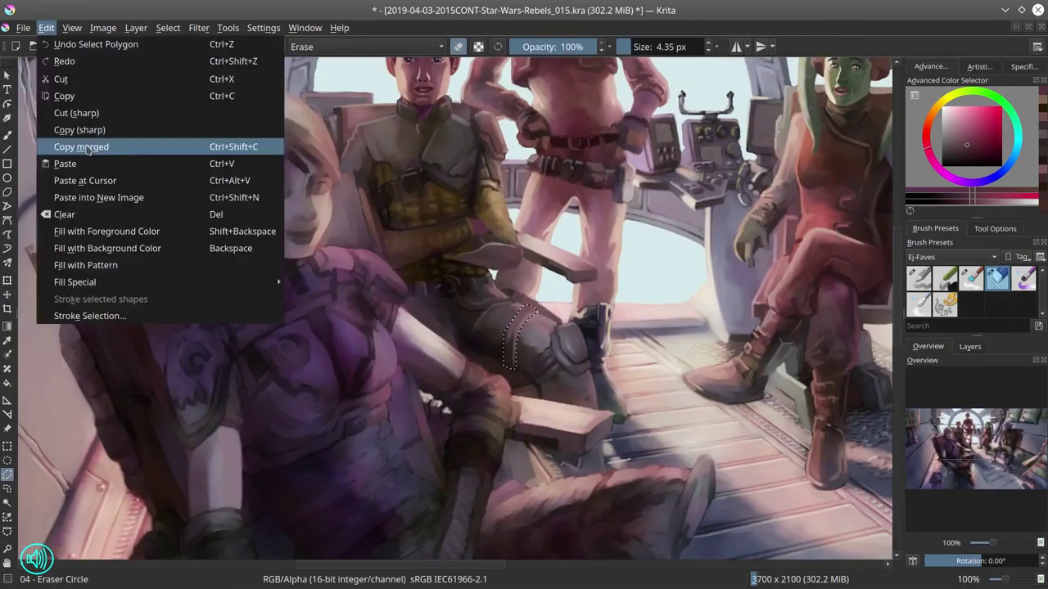
{"action": "left_click", "coordinate": [82, 145]}
{"action": "key", "text": "ctrl+v"}
{"action": "left_click", "coordinate": [969, 347]}
{"action": "left_click", "coordinate": [8, 281]}
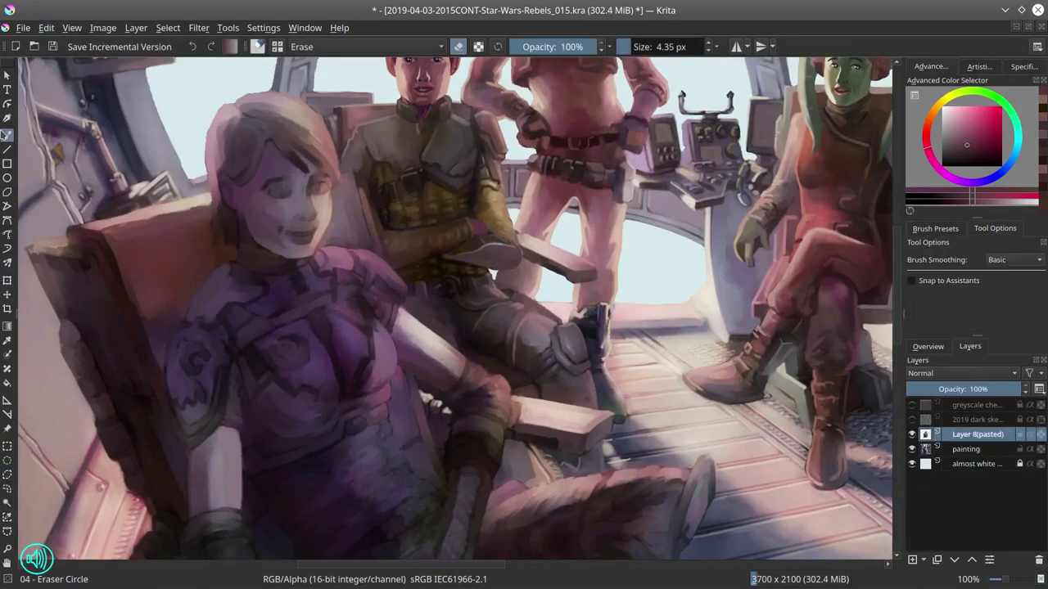
{"action": "scroll", "coordinate": [532, 327], "scroll_direction": "down", "scroll_amount": 2}
{"action": "key", "text": "b"}
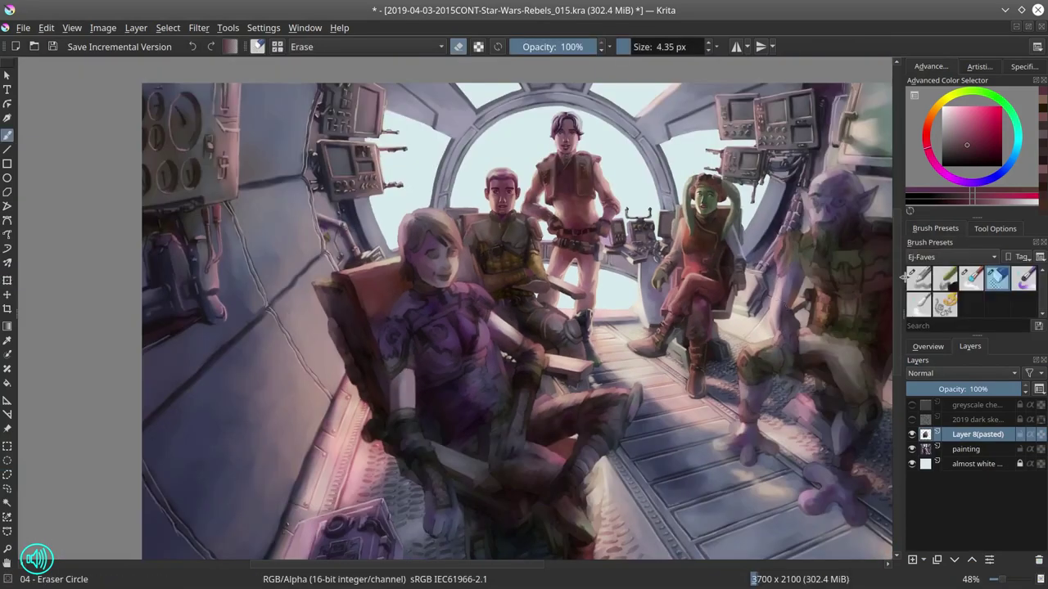
{"action": "scroll", "coordinate": [496, 311], "scroll_direction": "up", "scroll_amount": 4}
Step: Paste another copy as Layer 9(pasted) and warp it with the Transform tool
{"action": "left_click", "coordinate": [46, 27]}
{"action": "left_click", "coordinate": [70, 161]}
{"action": "scroll", "coordinate": [409, 354], "scroll_direction": "down", "scroll_amount": 3}
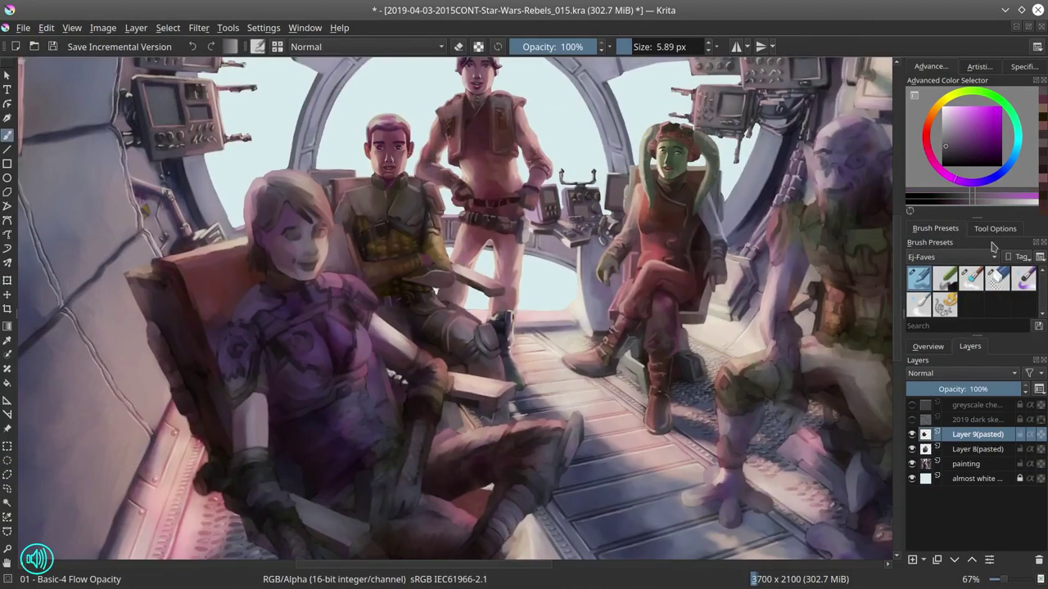
{"action": "key", "text": "ctrl+t"}
{"action": "key", "text": "b"}
{"action": "scroll", "coordinate": [523, 438], "scroll_direction": "up", "scroll_amount": 3}
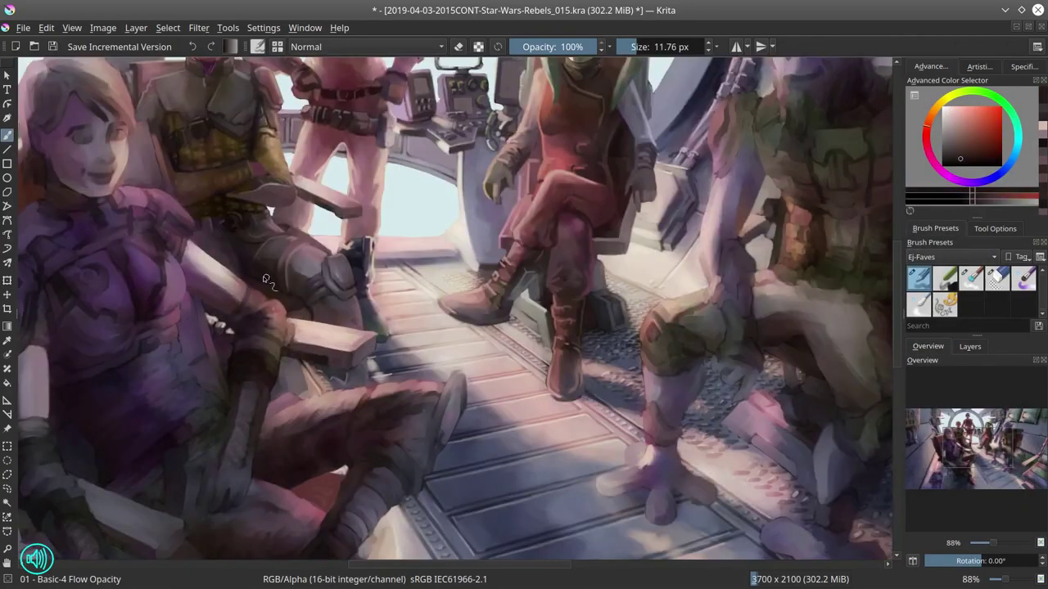
Step: Flip the view back to normal orientation and zoom out to the whole painting
{"action": "scroll", "coordinate": [343, 397], "scroll_direction": "down", "scroll_amount": 2}
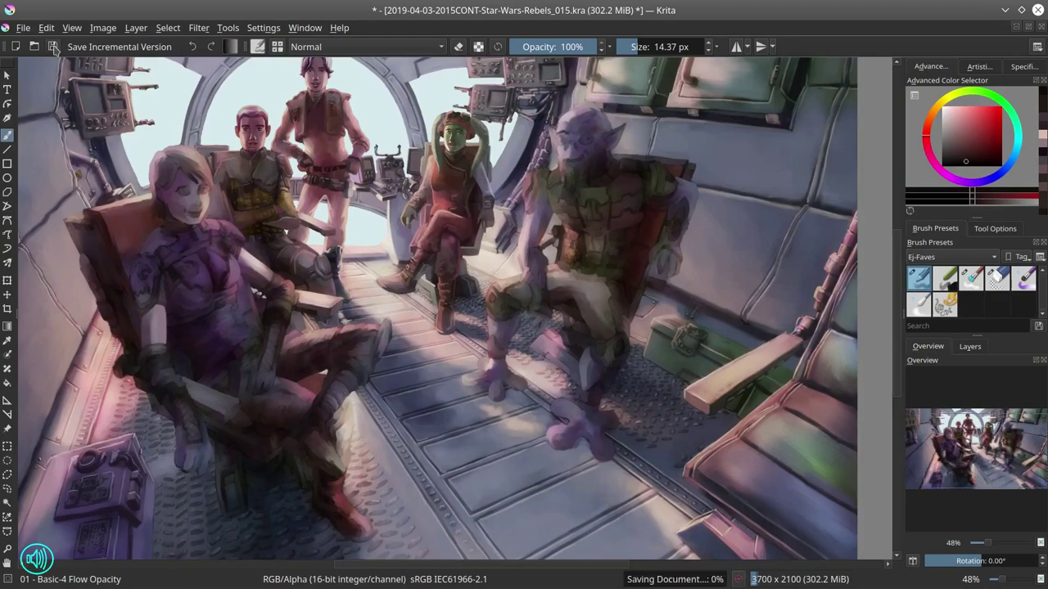
{"action": "key", "text": "m"}
{"action": "key", "text": "minus"}
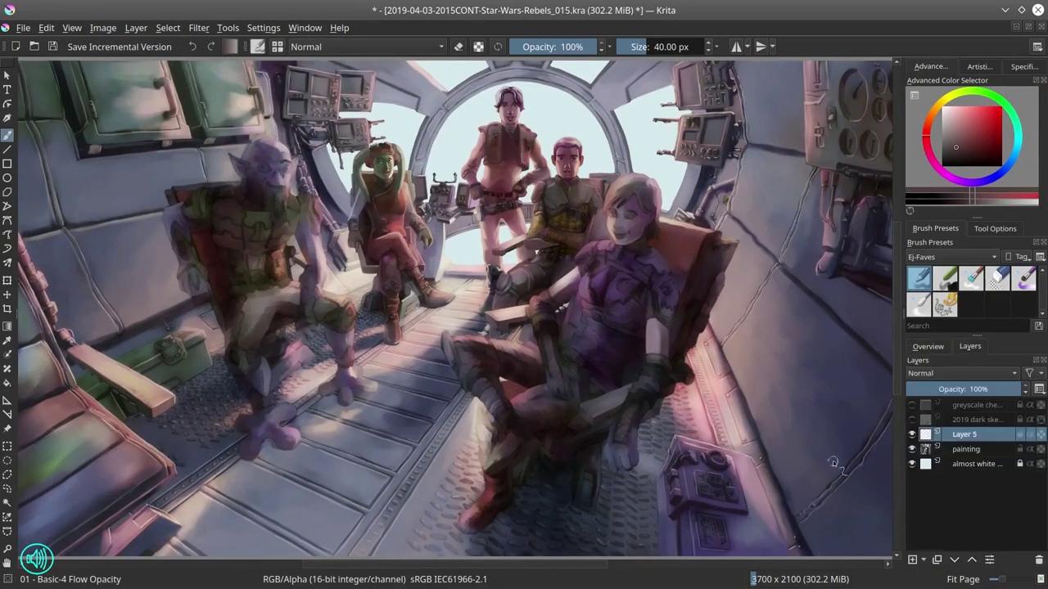
{"action": "scroll", "coordinate": [553, 248], "scroll_direction": "up", "scroll_amount": 6}
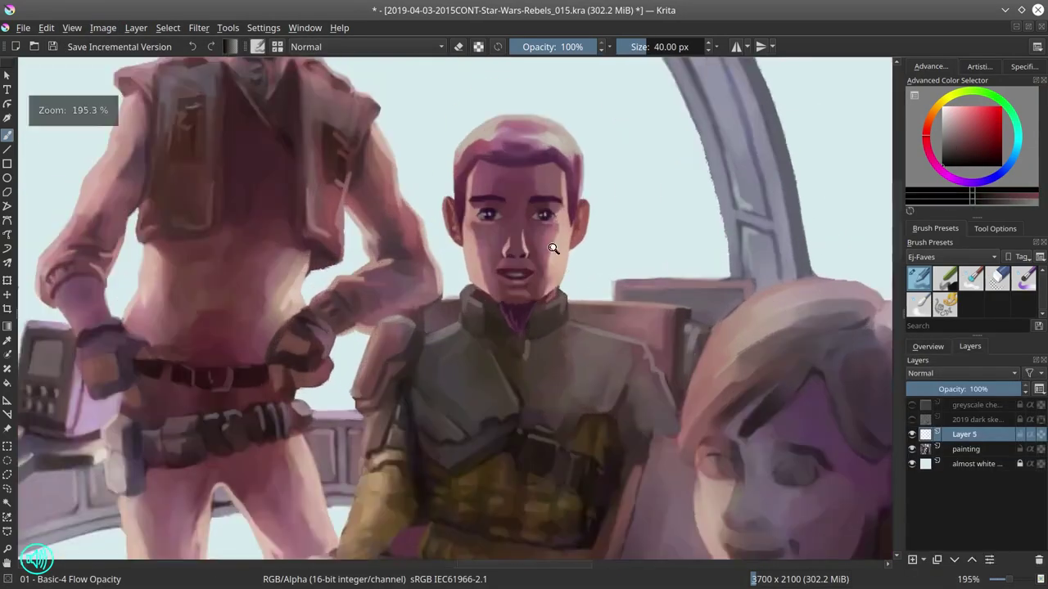
Step: Sample the purple skin tone from the seated young man's face, then zoom out to the crew scene
{"action": "scroll", "coordinate": [554, 247], "scroll_direction": "up", "scroll_amount": 1}
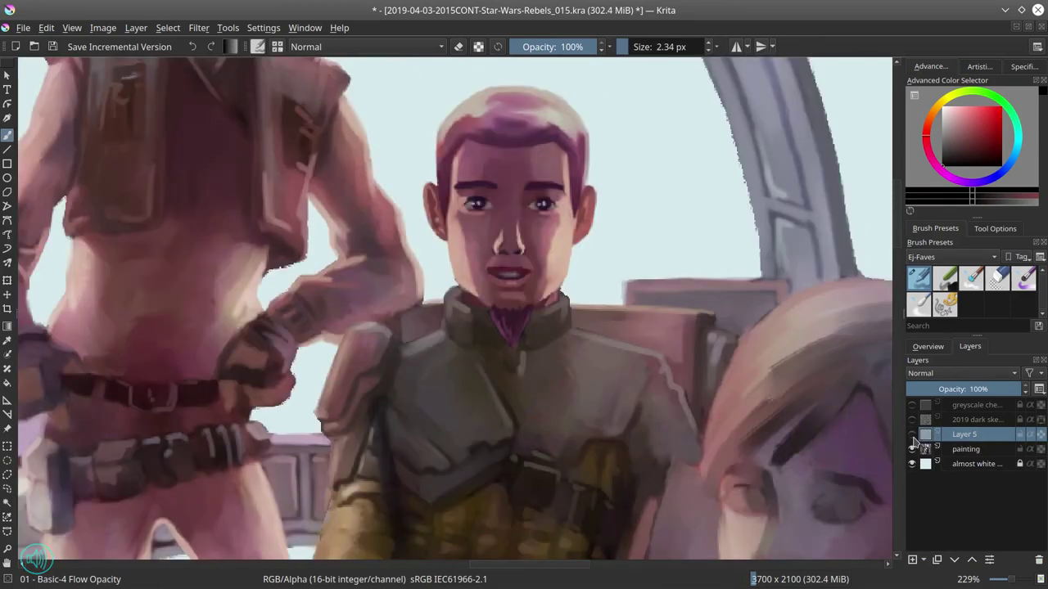
{"action": "left_click_drag", "start_coordinate": [497, 198], "coordinate": [475, 203]}
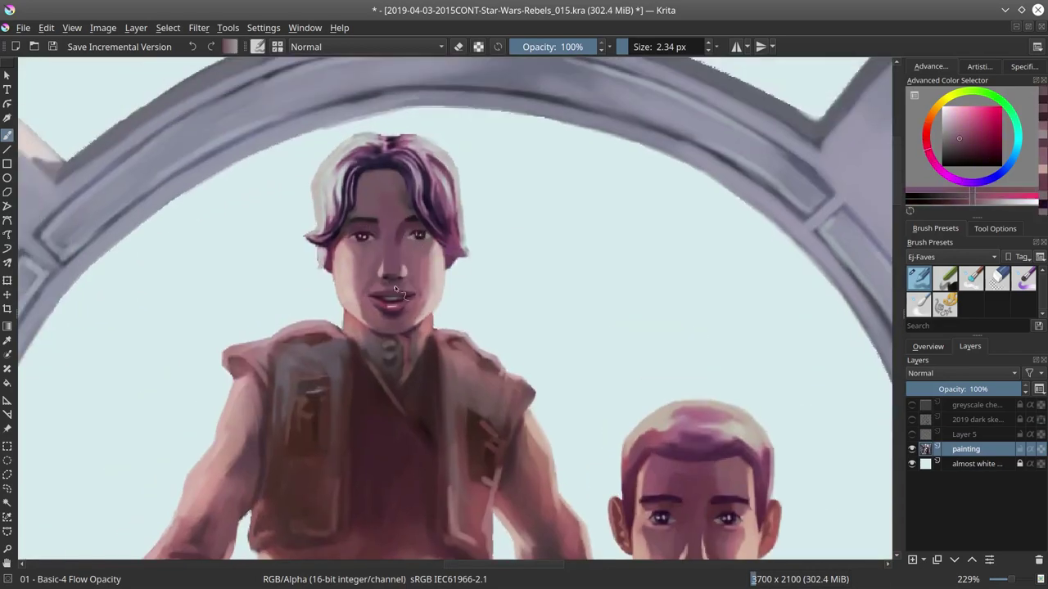
{"action": "scroll", "coordinate": [416, 315], "scroll_direction": "down", "scroll_amount": 3}
{"action": "mouse_move", "coordinate": [417, 315]}
{"action": "left_mouse_down"}
{"action": "mouse_move", "coordinate": [407, 382]}
{"action": "mouse_move", "coordinate": [281, 500]}
{"action": "left_mouse_up"}
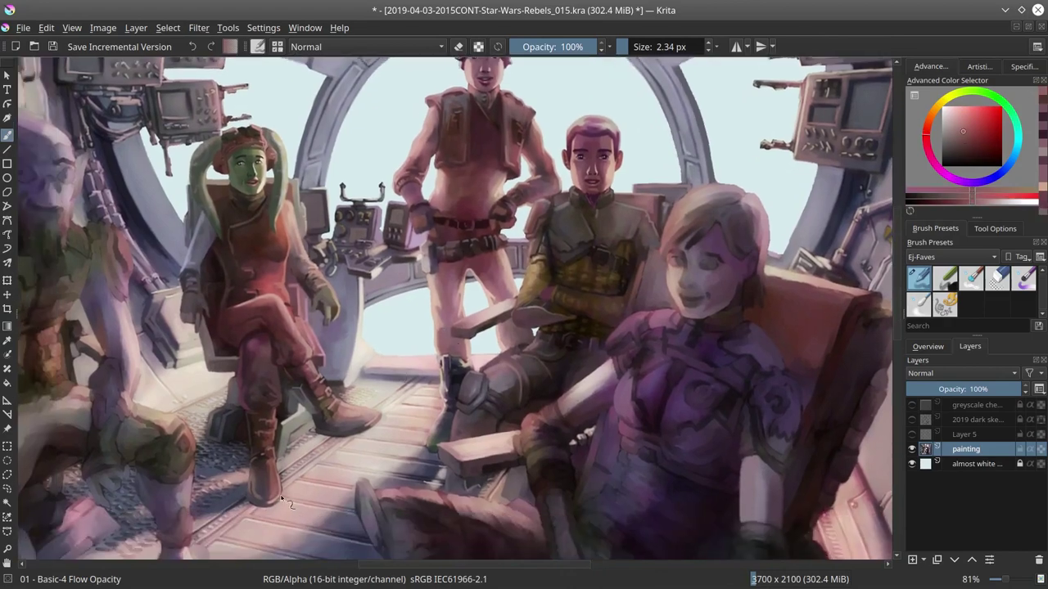
Step: Save, then paint light strokes and highlights on the left alien's head
{"action": "left_click", "coordinate": [927, 346]}
{"action": "key", "text": "ctrl+s"}
{"action": "left_click_drag", "start_coordinate": [14, 207], "coordinate": [299, 248]}
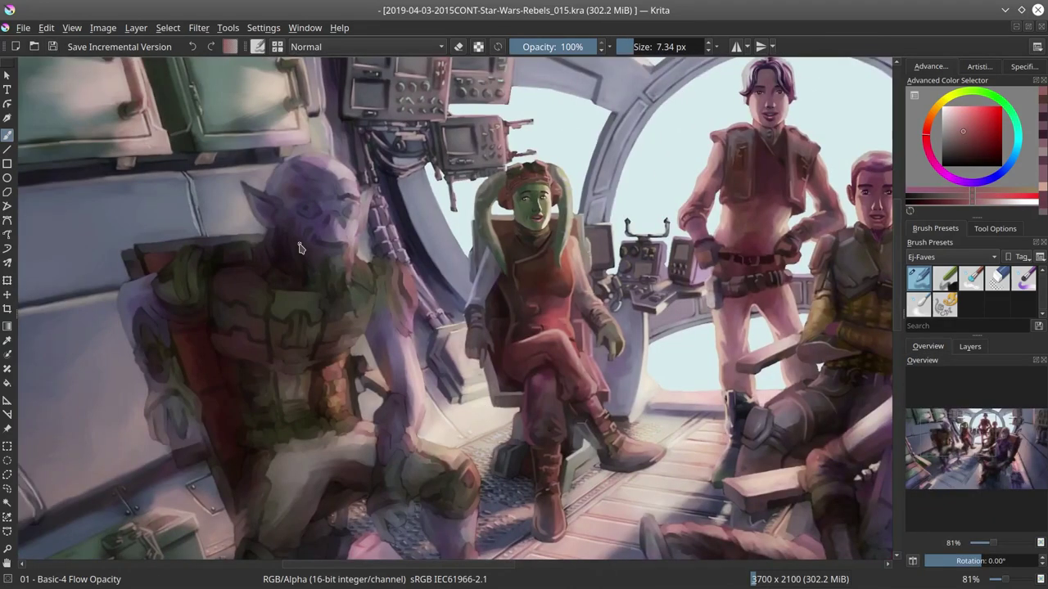
{"action": "left_click", "coordinate": [300, 248], "text": "ctrl"}
{"action": "left_click_drag", "start_coordinate": [293, 198], "coordinate": [317, 221]}
{"action": "left_click", "coordinate": [302, 176], "text": "ctrl"}
{"action": "left_click_drag", "start_coordinate": [295, 158], "coordinate": [308, 172]}
{"action": "left_click", "coordinate": [320, 149], "text": "ctrl"}
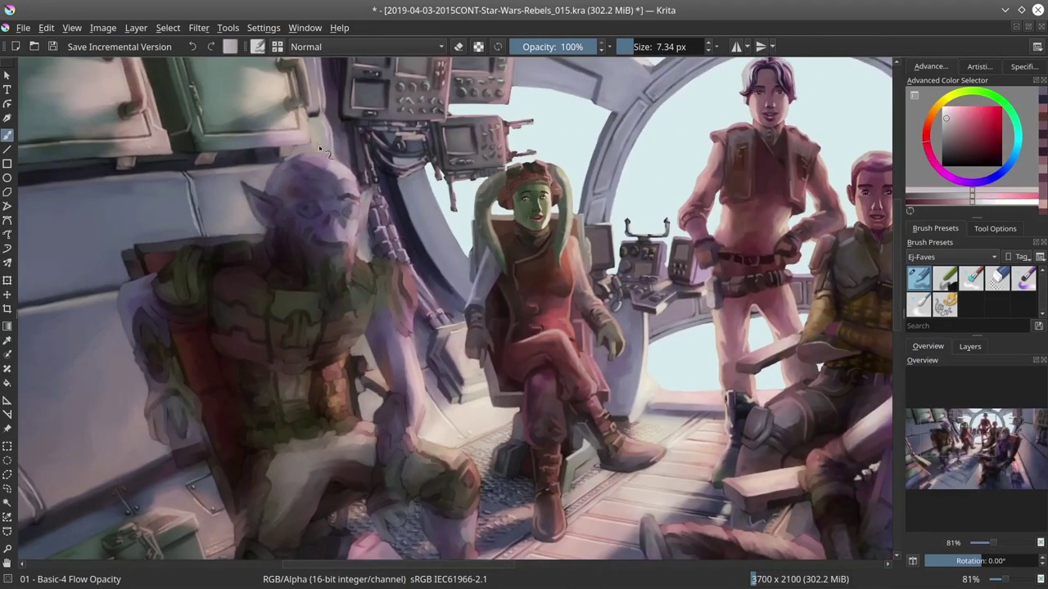
Step: Sample dark purples and light pink-red tones from the alien's head
{"action": "left_click", "coordinate": [289, 169], "text": "ctrl"}
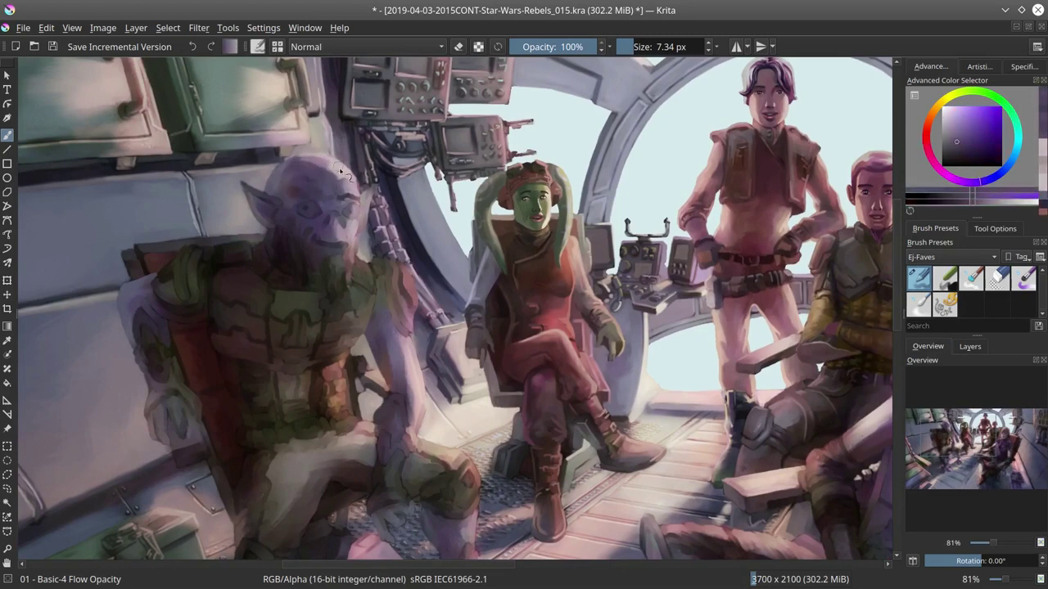
{"action": "left_click", "coordinate": [338, 193], "text": "ctrl"}
{"action": "left_click", "coordinate": [294, 147], "text": "ctrl"}
{"action": "left_click", "coordinate": [286, 161], "text": "ctrl"}
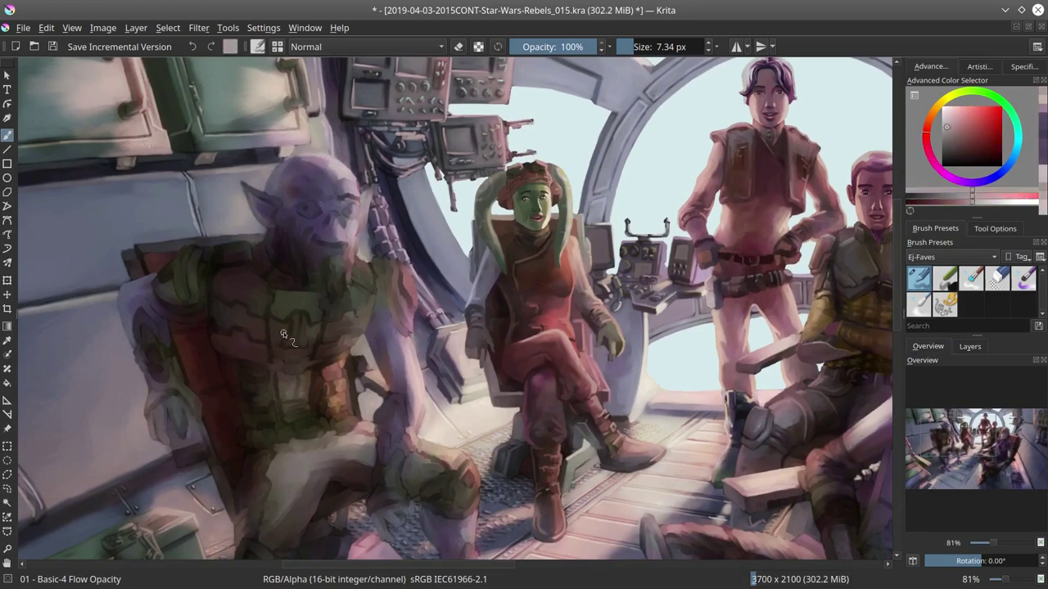
{"action": "left_click", "coordinate": [297, 189], "text": "ctrl"}
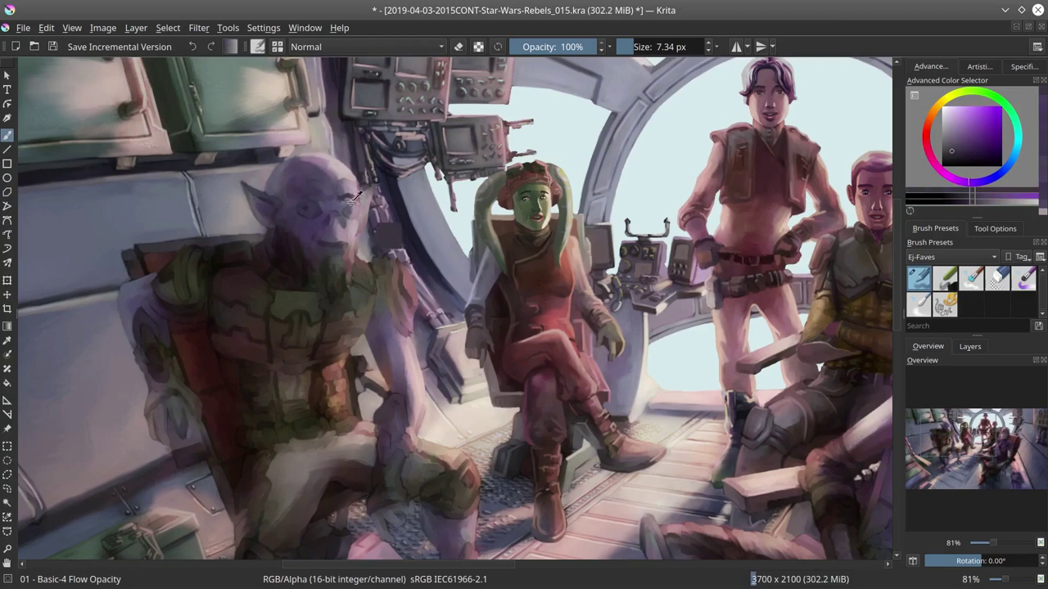
{"action": "left_click", "coordinate": [388, 235], "text": "ctrl"}
{"action": "left_click", "coordinate": [360, 217], "text": "ctrl"}
Step: Choose lighter purples and a pink-magenta, and dab the pink-magenta onto the alien's face
{"action": "left_click", "coordinate": [393, 231], "text": "ctrl"}
{"action": "left_click", "coordinate": [342, 191], "text": "ctrl"}
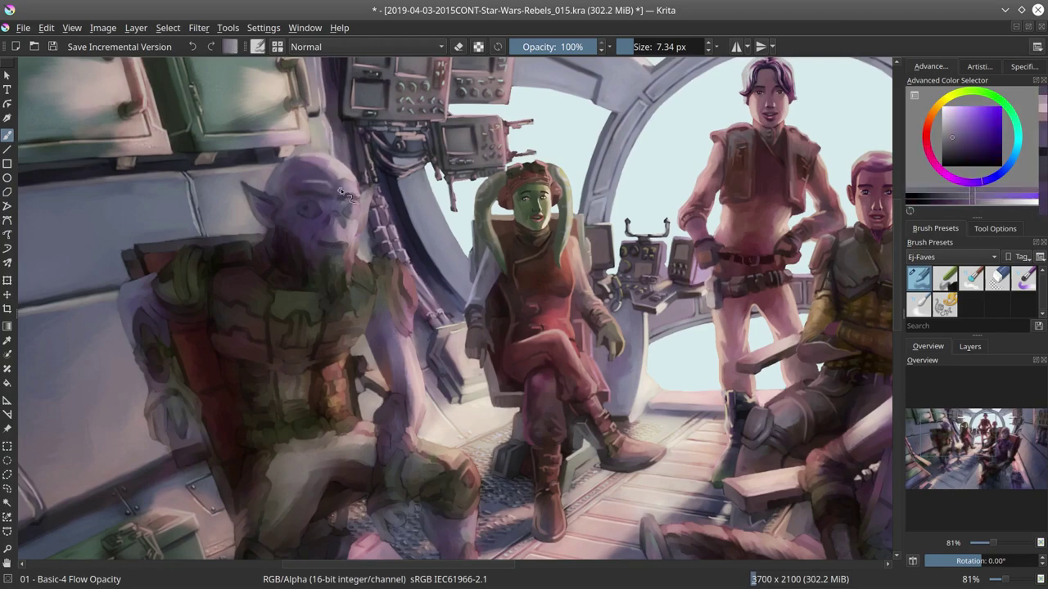
{"action": "left_click", "coordinate": [342, 193], "text": "ctrl"}
{"action": "left_click", "coordinate": [337, 201], "text": "ctrl"}
{"action": "left_click", "coordinate": [332, 208], "text": "ctrl"}
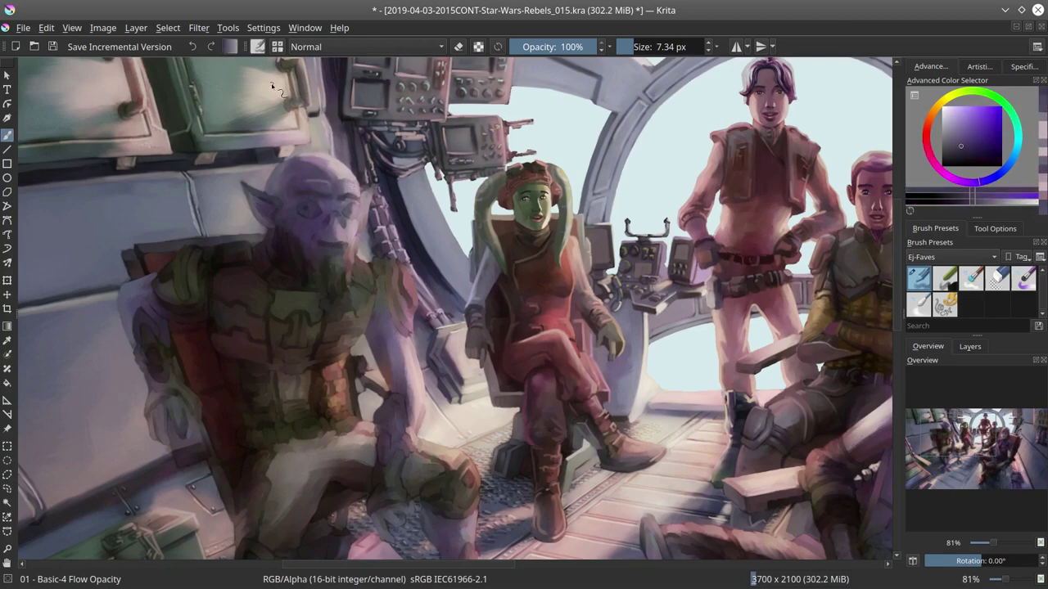
{"action": "left_click", "coordinate": [329, 225], "text": "ctrl"}
{"action": "left_click", "coordinate": [353, 208], "text": "ctrl"}
Step: Touch up the alien's face with greyer, lilac and darker purples using a smaller brush, saving twice
{"action": "left_click", "coordinate": [360, 217], "text": "ctrl"}
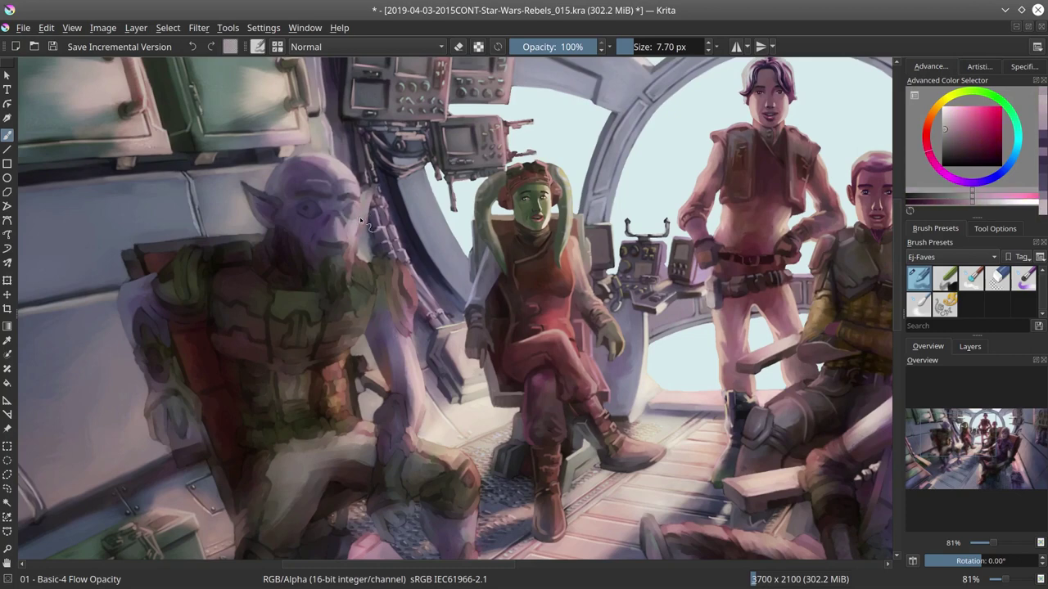
{"action": "left_click", "coordinate": [52, 47]}
{"action": "left_click", "coordinate": [401, 211], "text": "ctrl"}
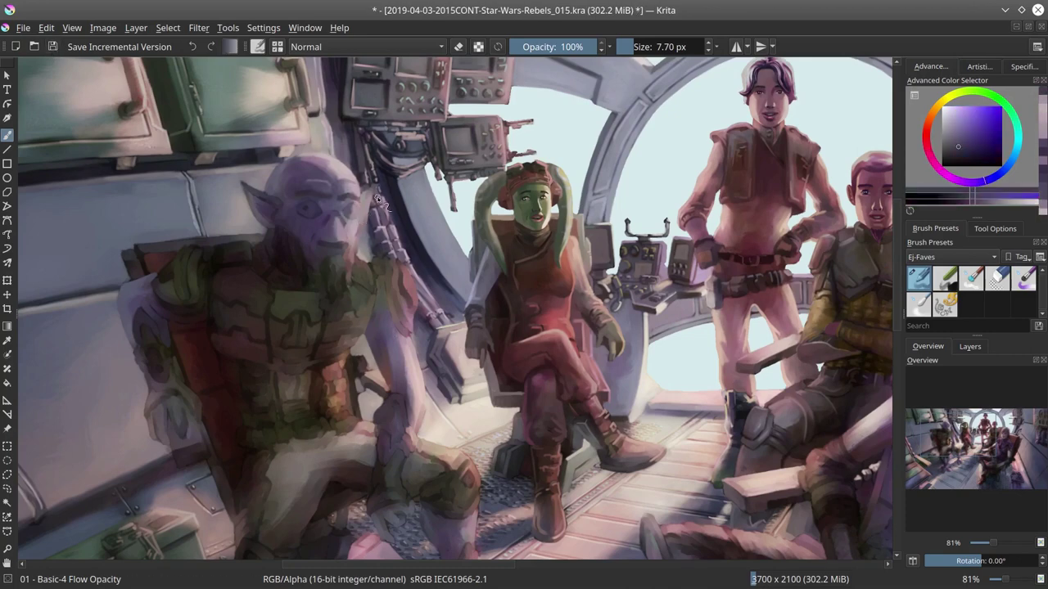
{"action": "left_click", "coordinate": [347, 256], "text": "ctrl"}
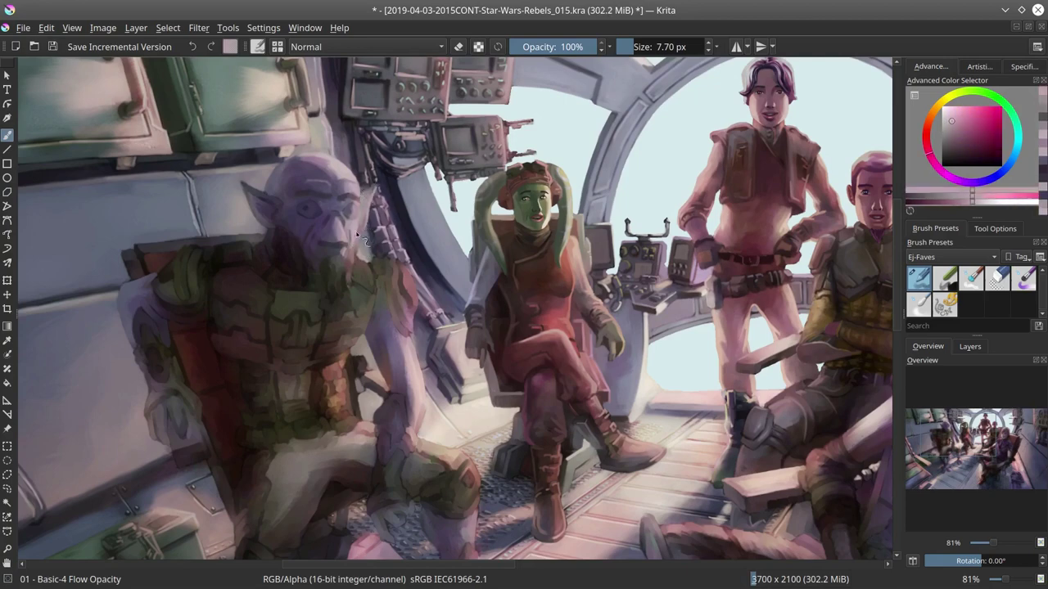
{"action": "key", "text": "bracketleft"}
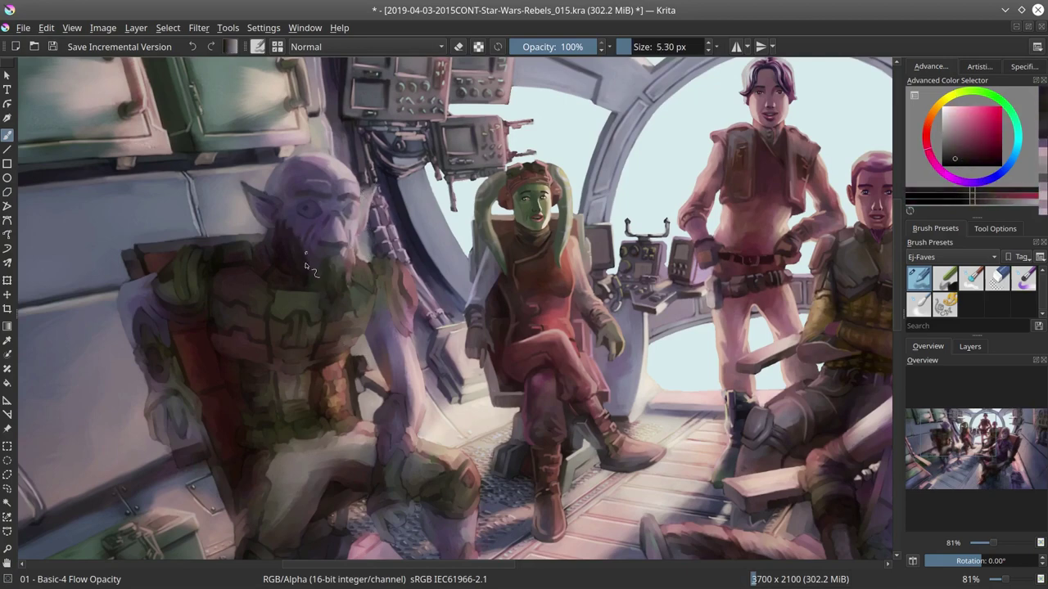
{"action": "left_click", "coordinate": [287, 232], "text": "ctrl"}
{"action": "left_click", "coordinate": [324, 279], "text": "ctrl"}
{"action": "left_click", "coordinate": [333, 258], "text": "ctrl"}
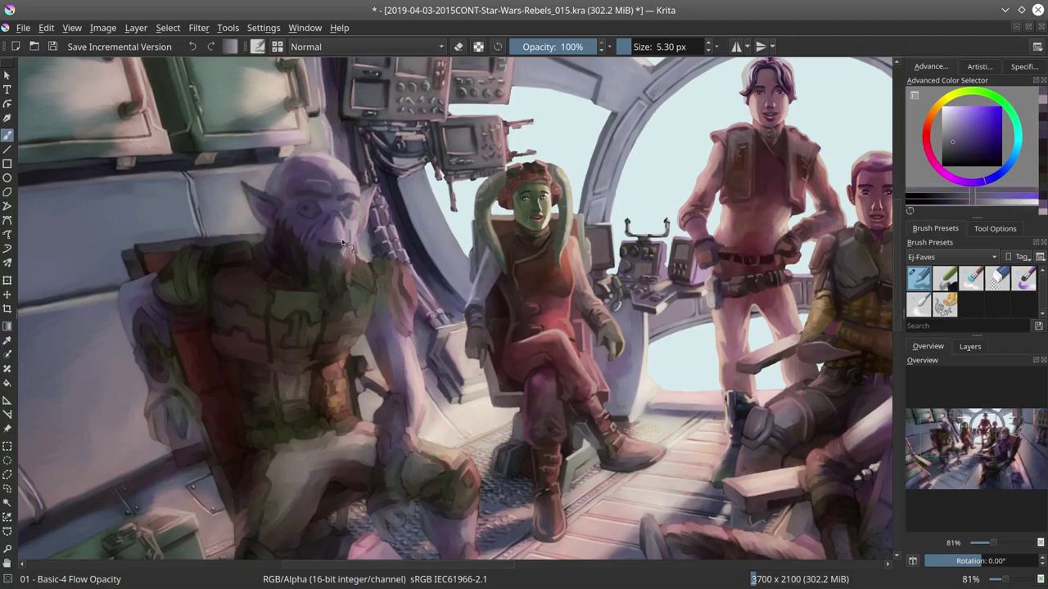
{"action": "key", "text": "ctrl+s"}
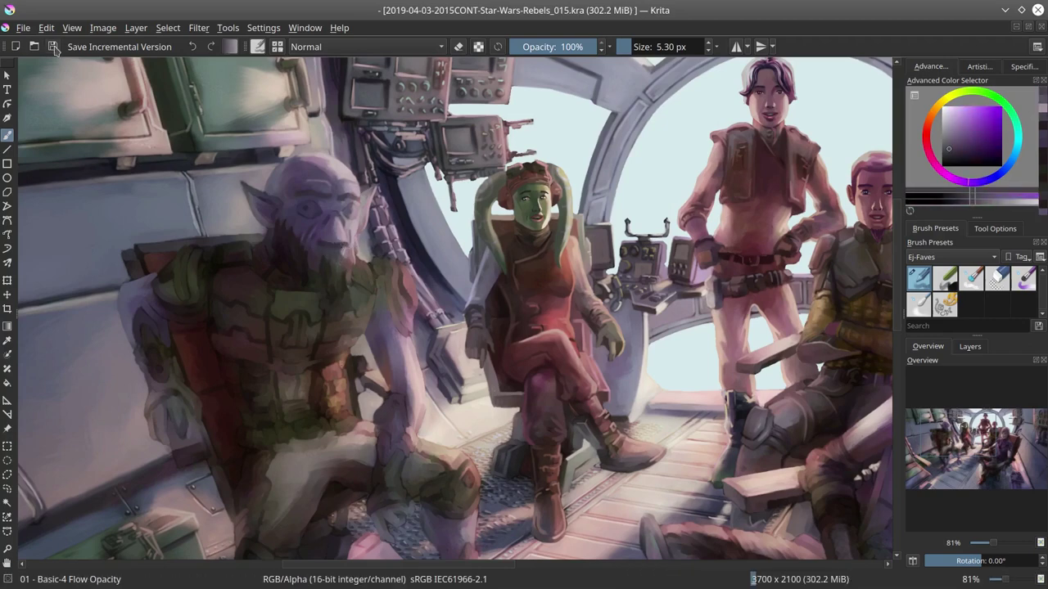
Step: Return to the basic brush and sample pinker and redder skin tones from the alien's face
{"action": "key", "text": "slash"}
{"action": "key", "text": "slash"}
{"action": "left_click", "coordinate": [341, 258], "text": "ctrl"}
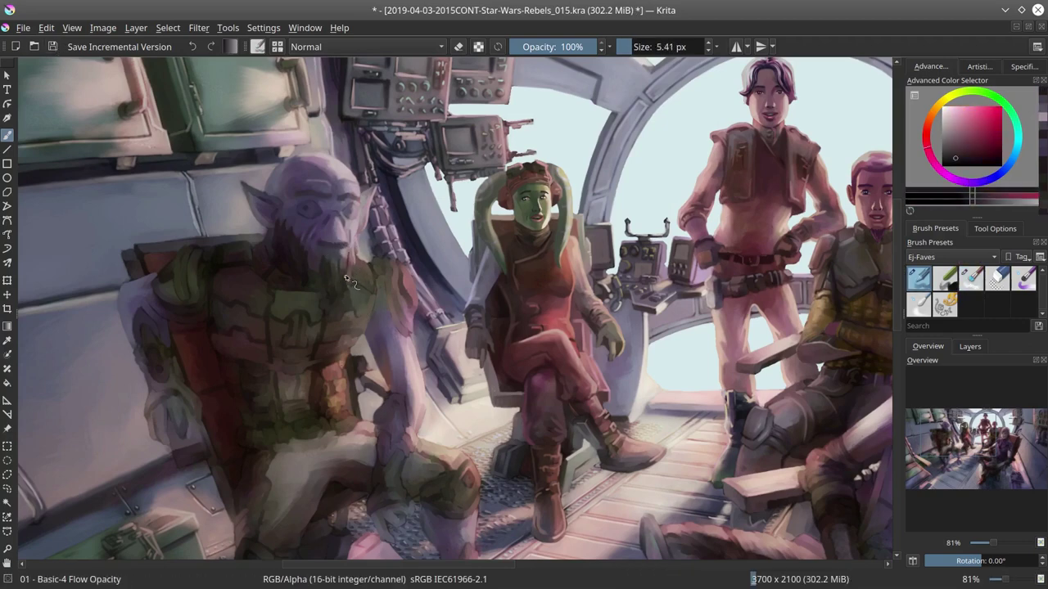
{"action": "left_click", "coordinate": [338, 221], "text": "ctrl"}
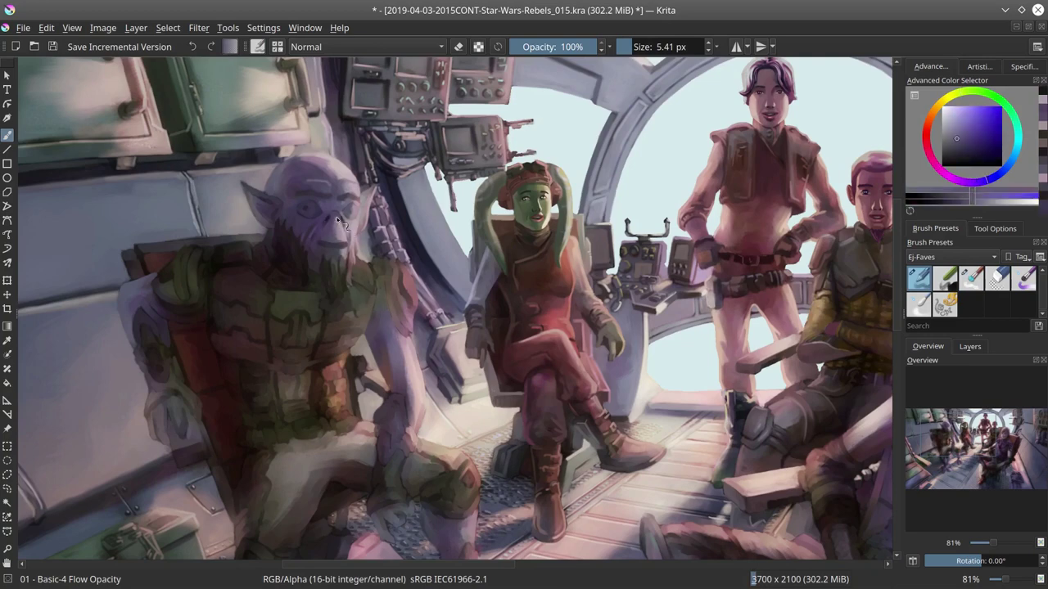
{"action": "left_click", "coordinate": [338, 219], "text": "ctrl"}
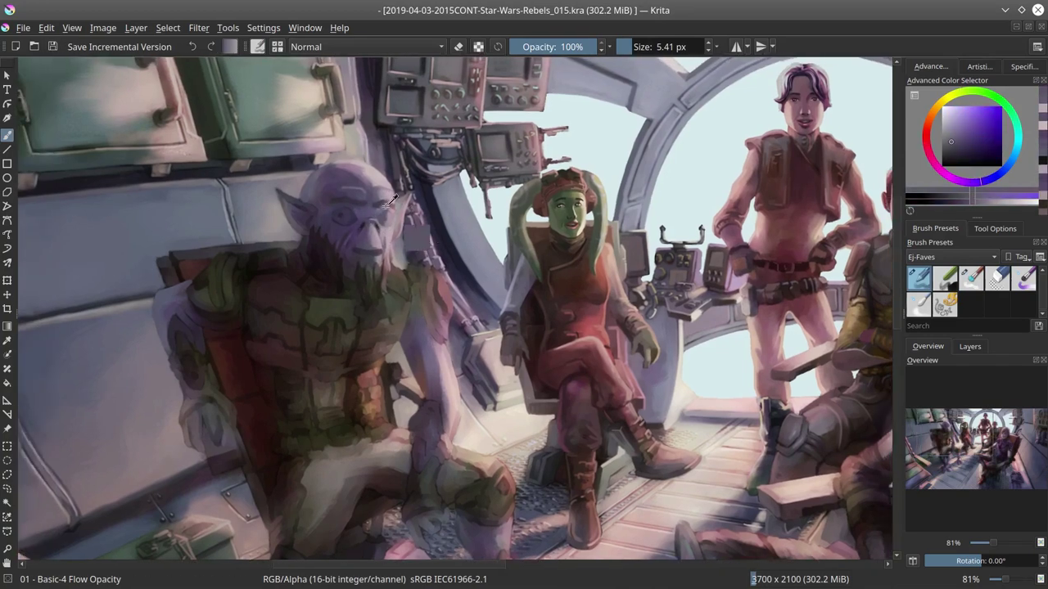
{"action": "left_click", "coordinate": [370, 215], "text": "ctrl"}
{"action": "left_click", "coordinate": [370, 216], "text": "ctrl"}
{"action": "key", "text": "bracketleft"}
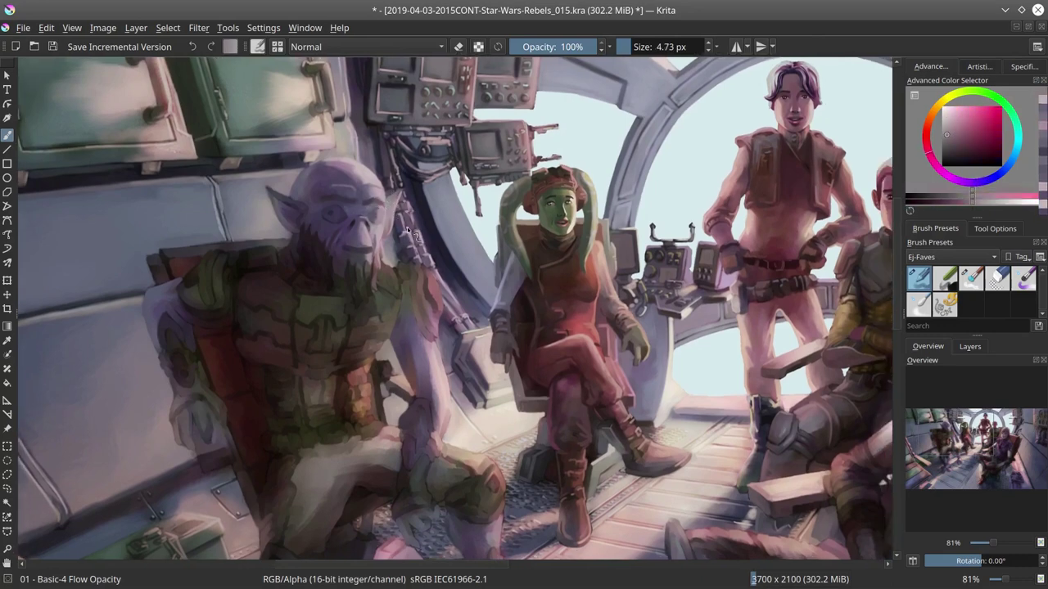
{"action": "left_click", "coordinate": [388, 228], "text": "ctrl"}
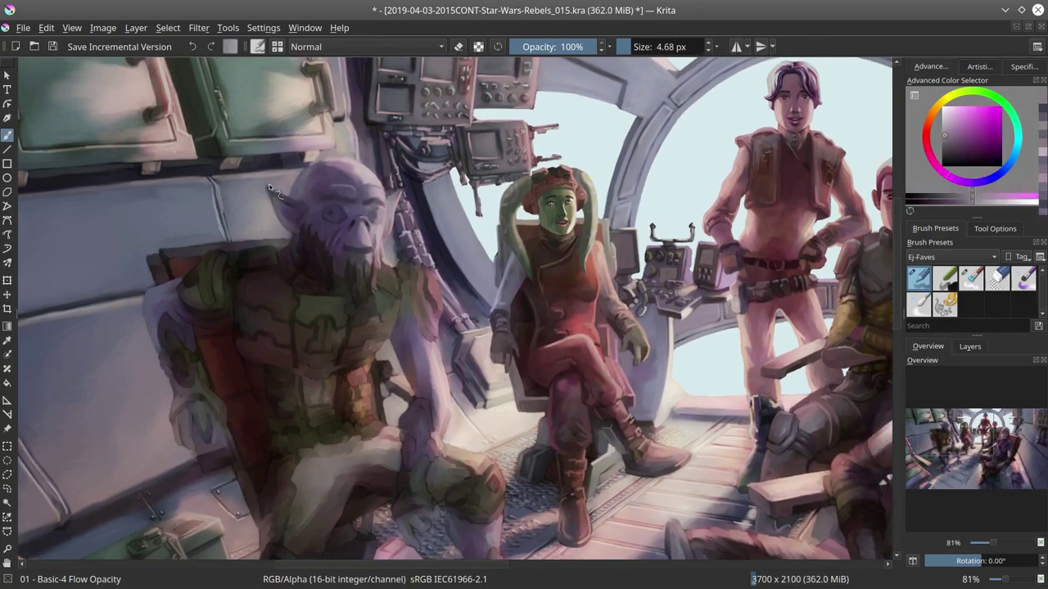
Step: Paint greyish purple on the figure, dark purple shading, and dark red into the beard
{"action": "left_click_drag", "start_coordinate": [311, 362], "coordinate": [332, 363]}
{"action": "left_click", "coordinate": [328, 356], "text": "ctrl"}
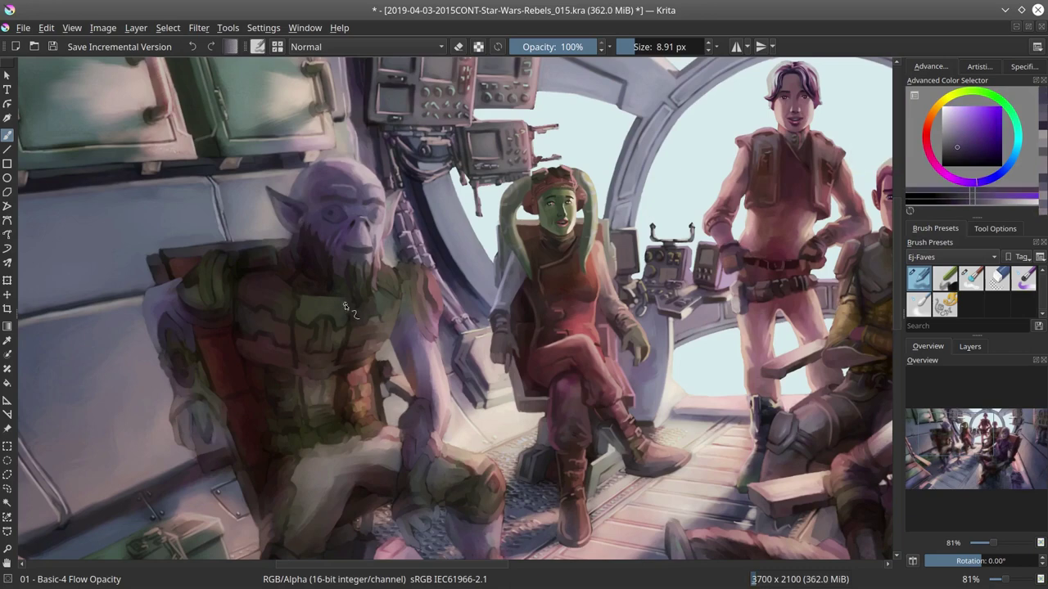
{"action": "left_click_drag", "start_coordinate": [308, 329], "coordinate": [300, 304]}
{"action": "left_click", "coordinate": [395, 226], "text": "ctrl"}
{"action": "left_click_drag", "start_coordinate": [396, 226], "coordinate": [389, 217]}
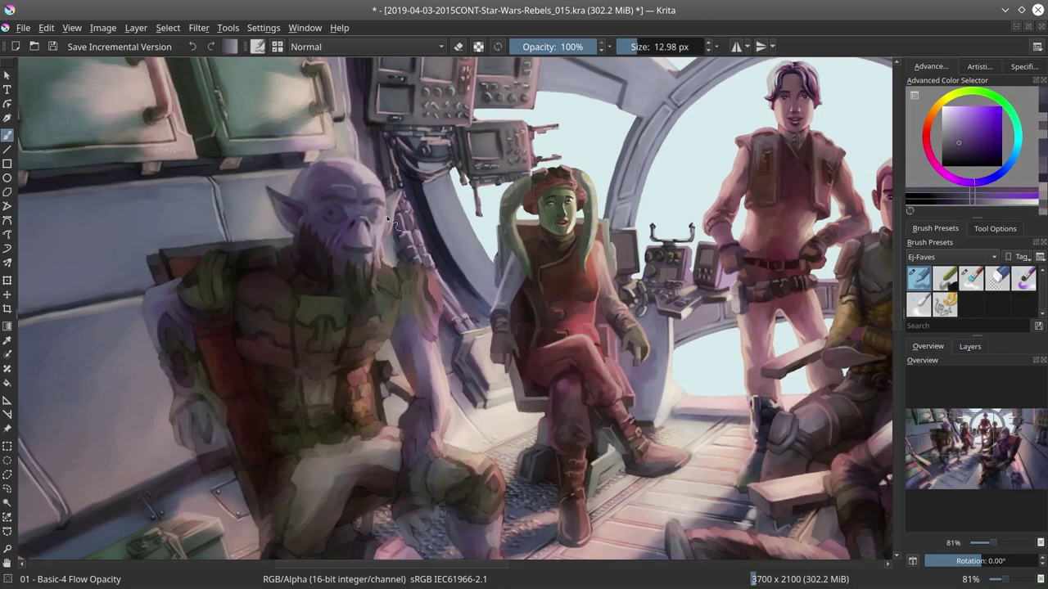
{"action": "left_click", "coordinate": [404, 306], "text": "ctrl"}
{"action": "left_click_drag", "start_coordinate": [404, 306], "coordinate": [380, 266]}
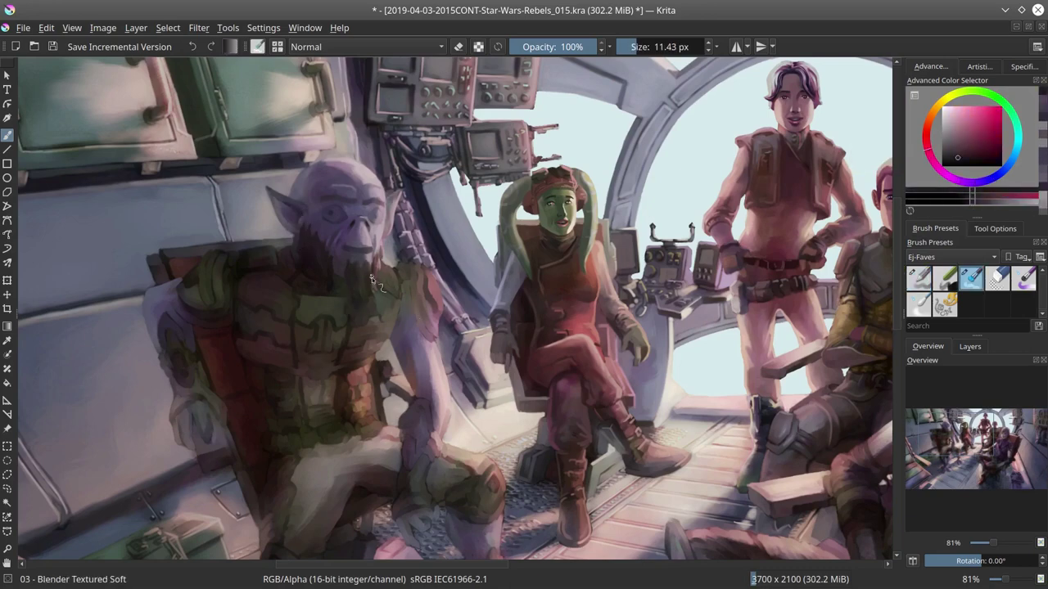
Step: Show and hide the sketch layer to check the drawing
{"action": "left_click", "coordinate": [970, 347]}
{"action": "left_click", "coordinate": [911, 419]}
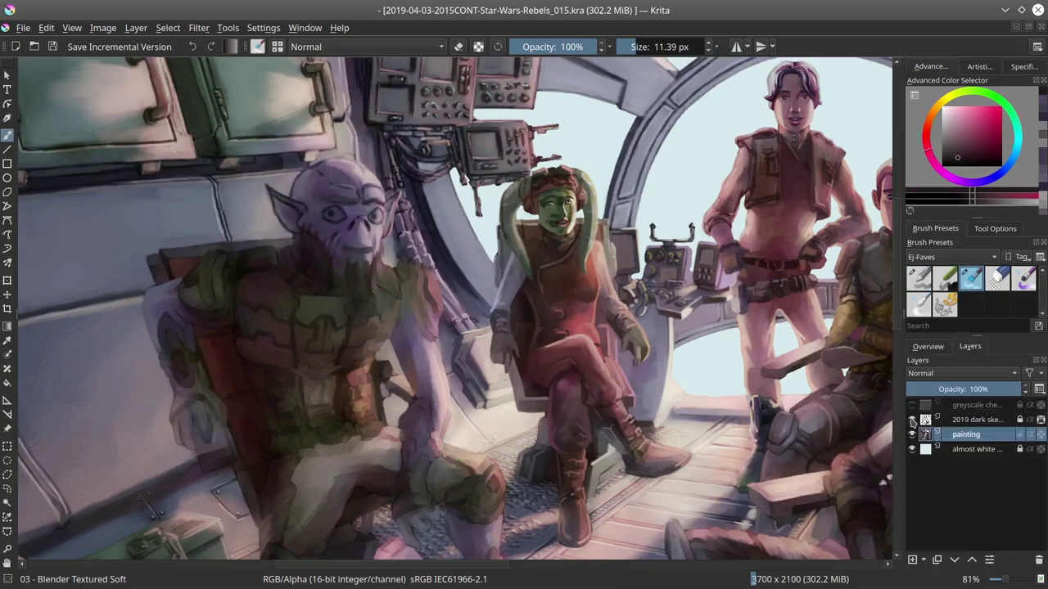
{"action": "left_click", "coordinate": [912, 419]}
{"action": "scroll", "coordinate": [374, 271], "scroll_direction": "up", "scroll_amount": 2}
Step: Switch to the Basic-4 Flow Opacity brush at about 5 px and sample reddish and olive browns
{"action": "key", "text": "/"}
{"action": "mouse_move", "coordinate": [374, 270]}
{"action": "left_mouse_down"}
{"action": "mouse_move", "coordinate": [369, 305]}
{"action": "mouse_move", "coordinate": [383, 294]}
{"action": "left_mouse_up"}
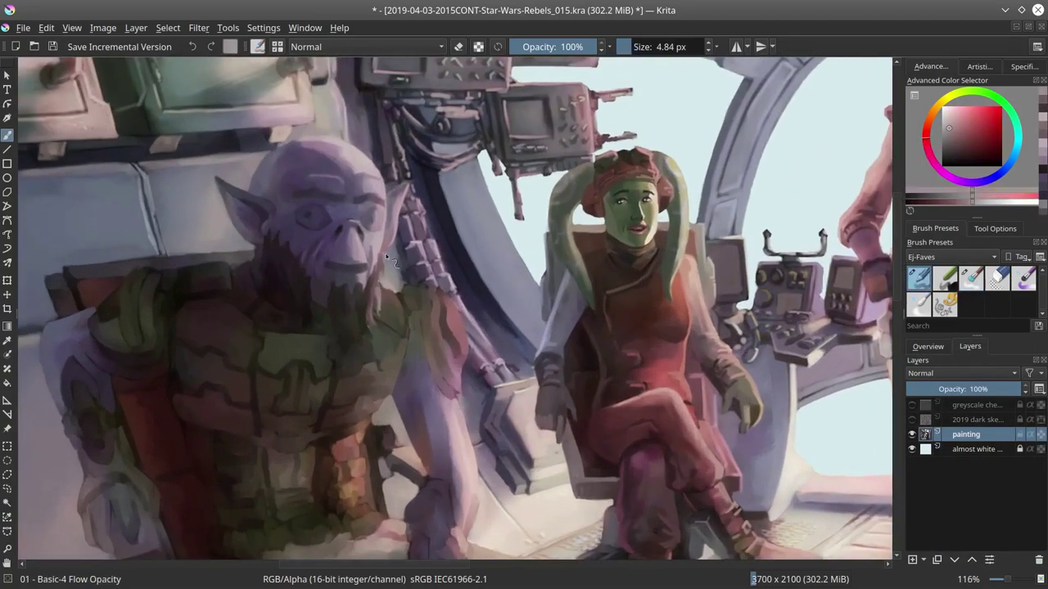
{"action": "left_click", "coordinate": [363, 296], "text": "ctrl"}
{"action": "left_click", "coordinate": [356, 358], "text": "ctrl"}
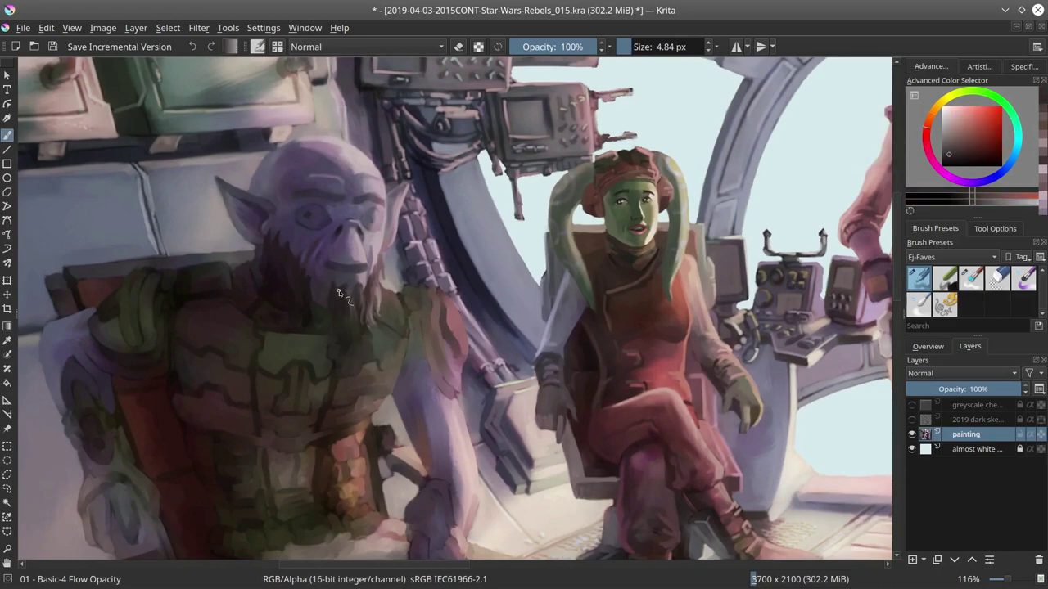
{"action": "left_click", "coordinate": [360, 336], "text": "ctrl"}
{"action": "key", "text": "/"}
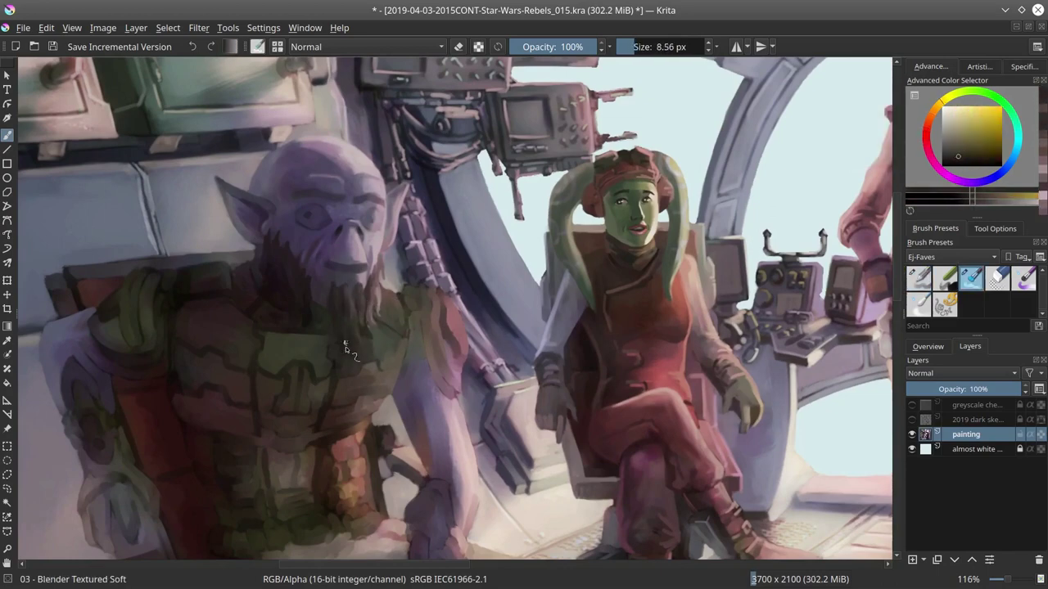
Step: Sample dusky red, duller red, muted magenta and olive green while alternating between the two brushes
{"action": "left_click", "coordinate": [344, 344], "text": "ctrl"}
{"action": "key", "text": "/"}
{"action": "left_click", "coordinate": [335, 331], "text": "ctrl"}
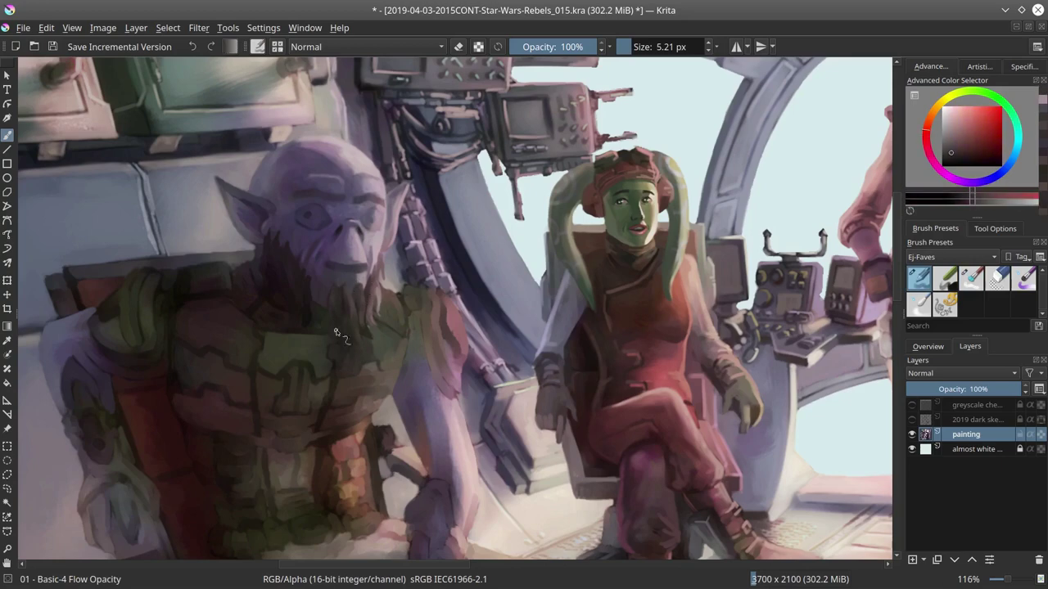
{"action": "left_click", "coordinate": [329, 251], "text": "ctrl"}
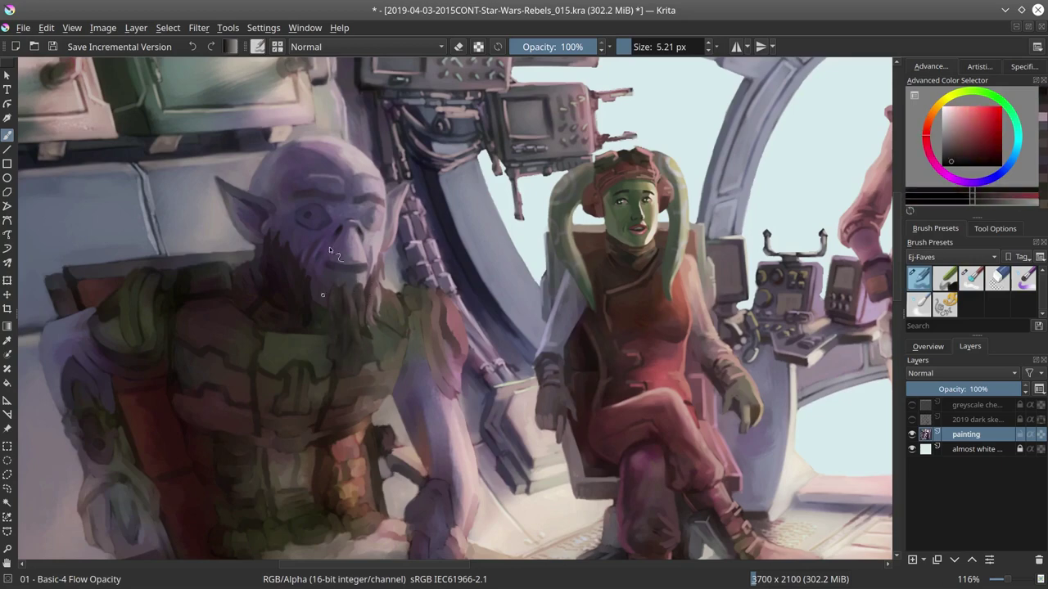
{"action": "left_click", "coordinate": [265, 270], "text": "ctrl"}
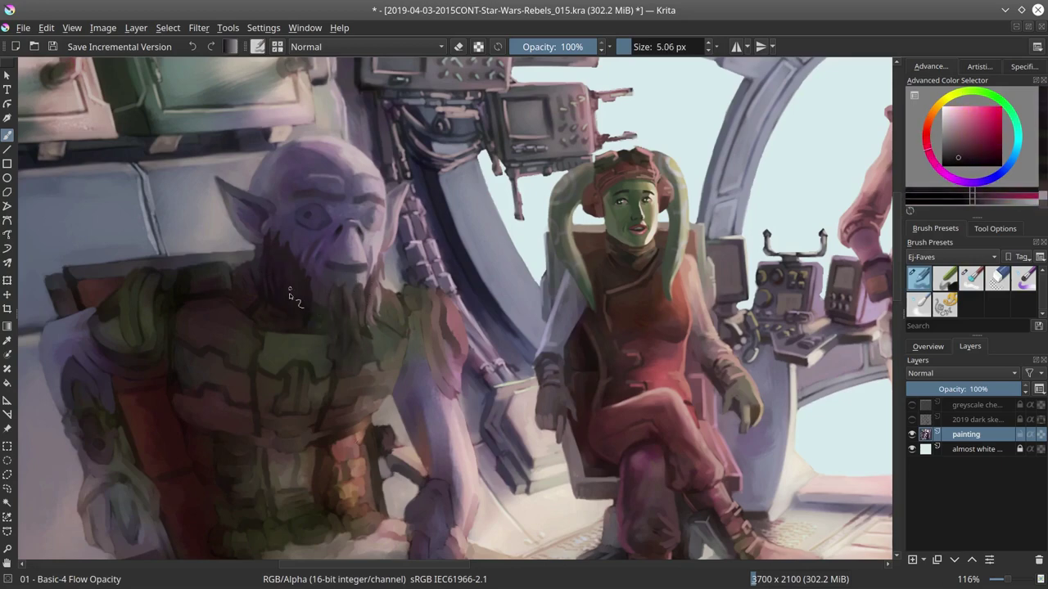
{"action": "left_click", "coordinate": [366, 374], "text": "ctrl"}
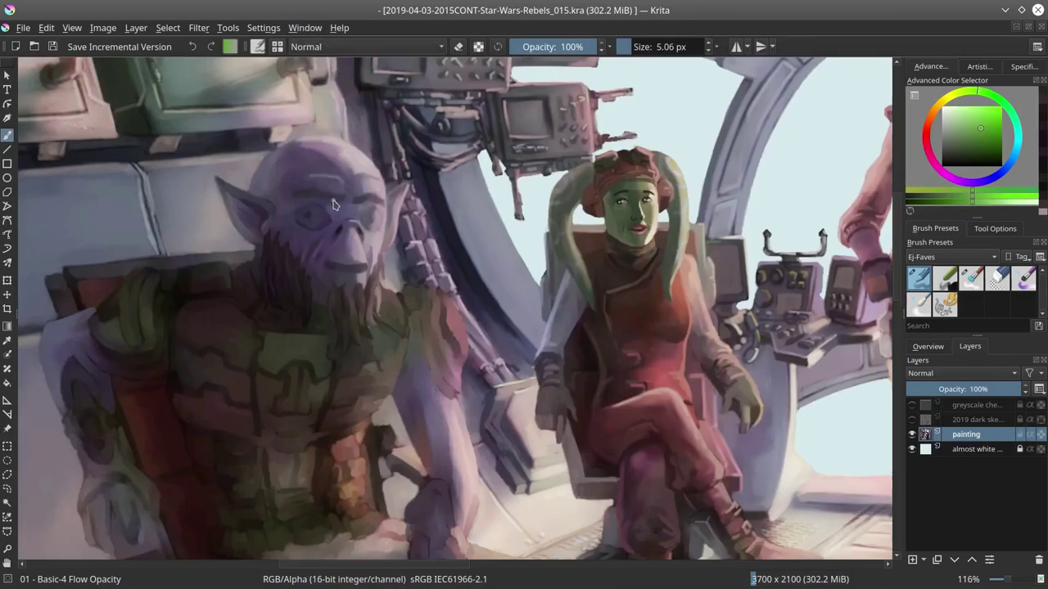
Step: Tint the alien's eye bright green in Color blend mode, then add dark green detail in Normal
{"action": "left_click", "coordinate": [364, 47]}
{"action": "left_click", "coordinate": [364, 223]}
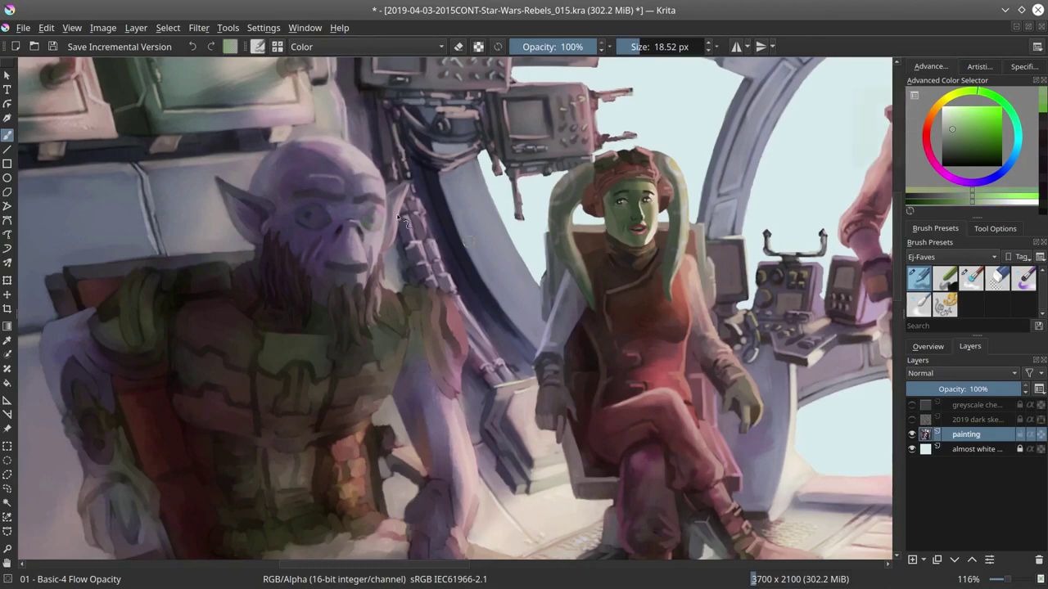
{"action": "left_click_drag", "start_coordinate": [315, 217], "coordinate": [299, 214]}
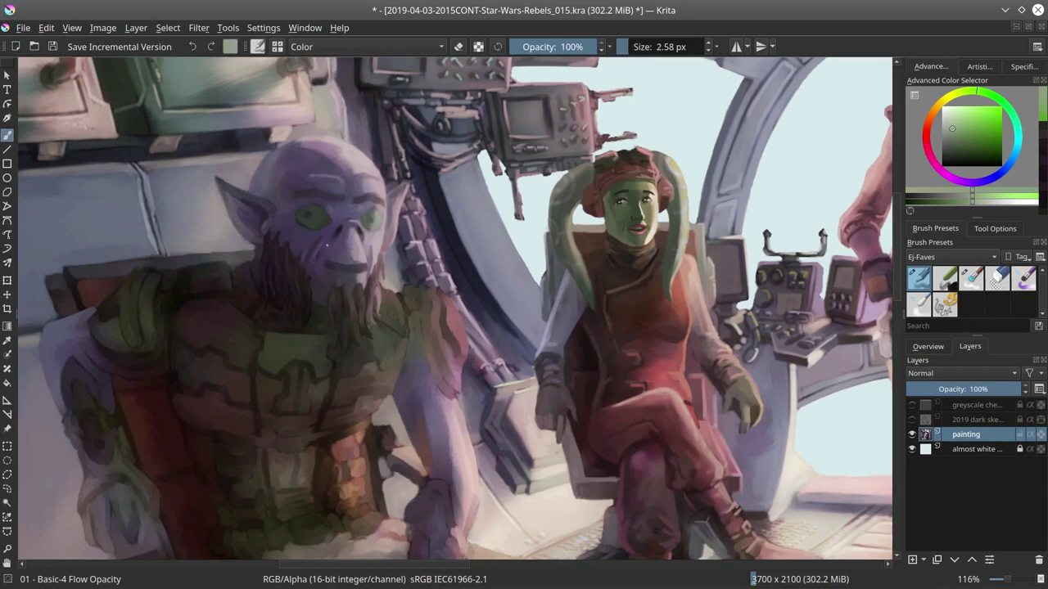
{"action": "key", "text": "alt+shift+n"}
{"action": "left_click", "coordinate": [351, 213], "text": "ctrl"}
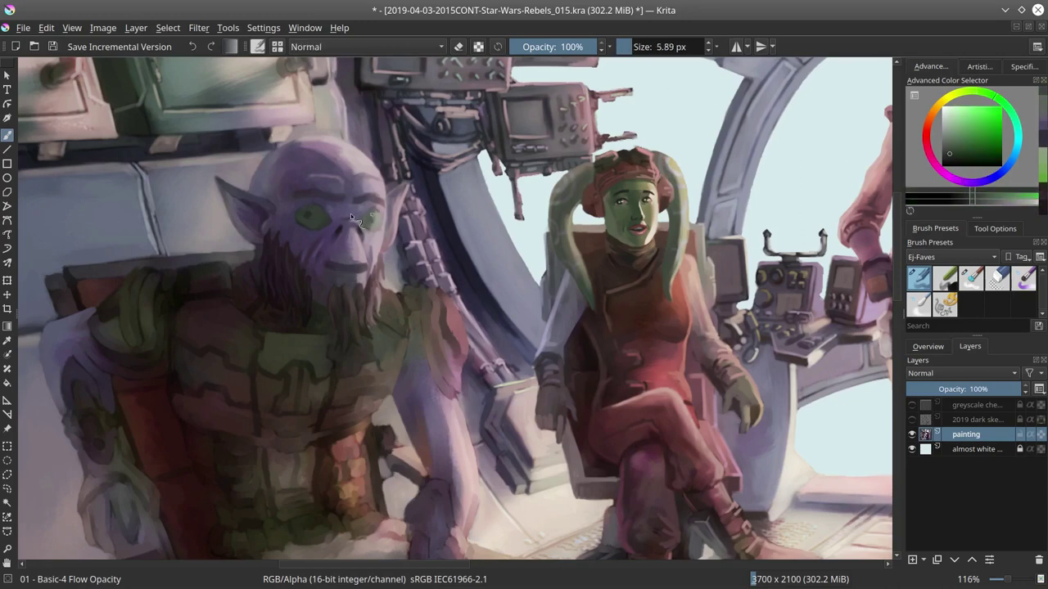
{"action": "left_click_drag", "start_coordinate": [373, 218], "coordinate": [297, 222]}
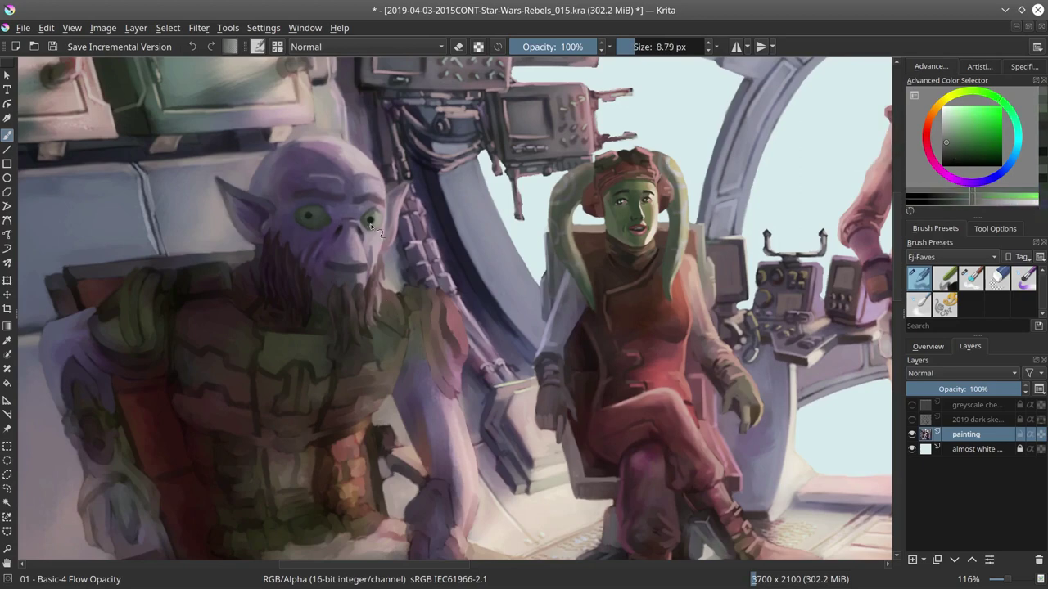
Step: Sample purple, beard brown, pale lavender and redder skin tones with a slightly smaller brush
{"action": "left_click", "coordinate": [321, 215], "text": "ctrl"}
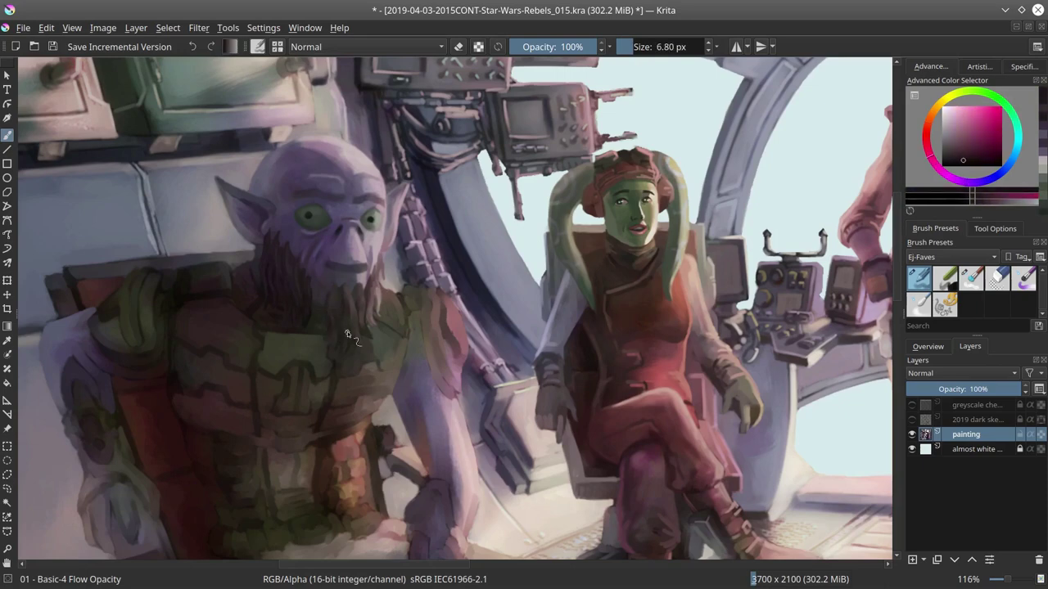
{"action": "left_click", "coordinate": [341, 306], "text": "ctrl"}
{"action": "left_click_drag", "start_coordinate": [341, 306], "coordinate": [360, 314]}
{"action": "left_click", "coordinate": [390, 243], "text": "ctrl"}
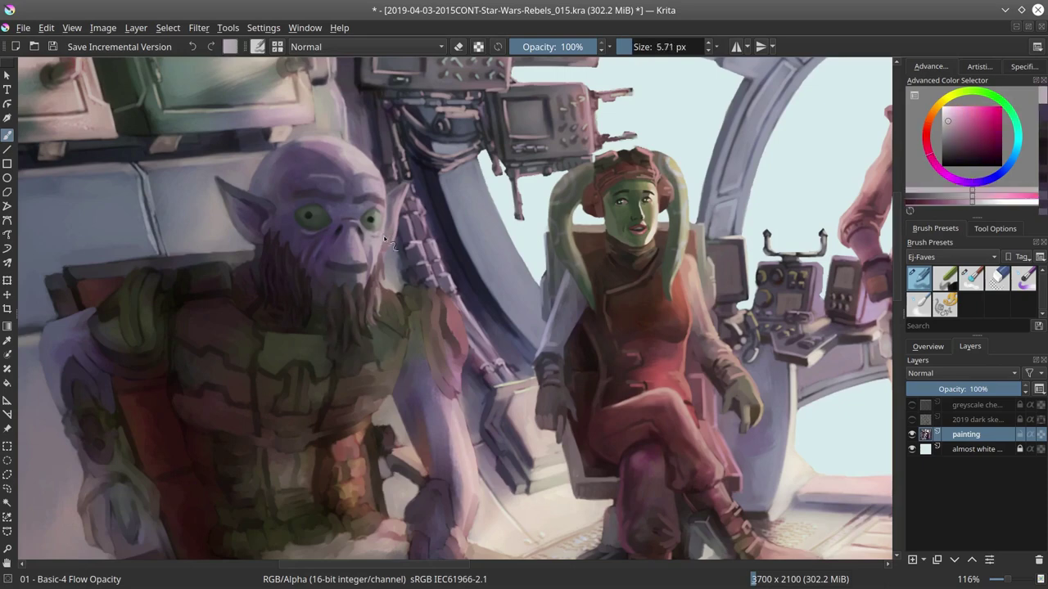
{"action": "left_click", "coordinate": [366, 194], "text": "ctrl"}
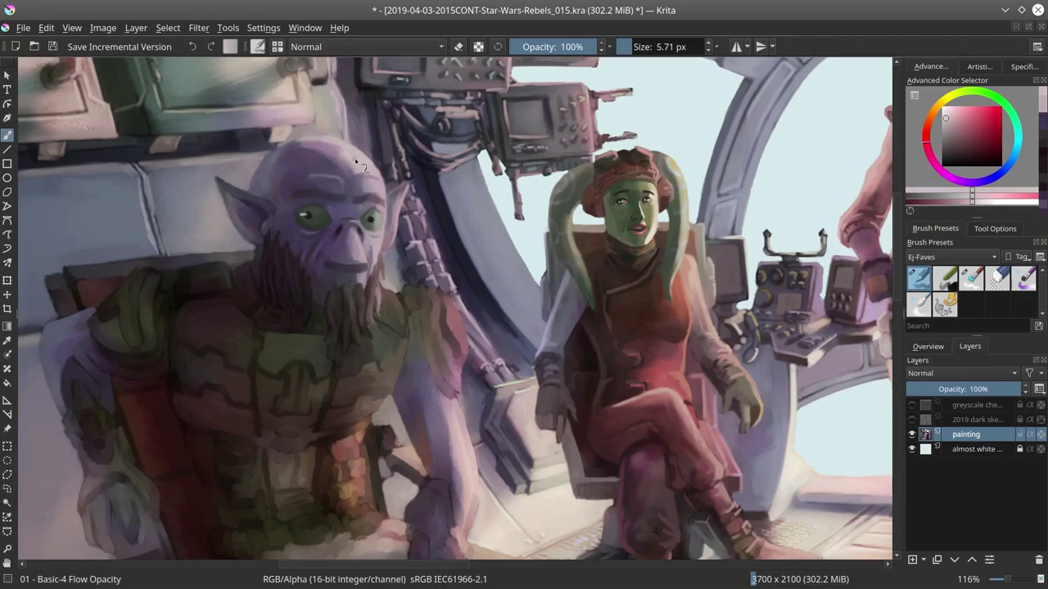
{"action": "left_click", "coordinate": [326, 193], "text": "ctrl"}
Step: Pick darker, near-black brown and orange tones around the beard, adjusting brush size
{"action": "left_click", "coordinate": [380, 199], "text": "ctrl"}
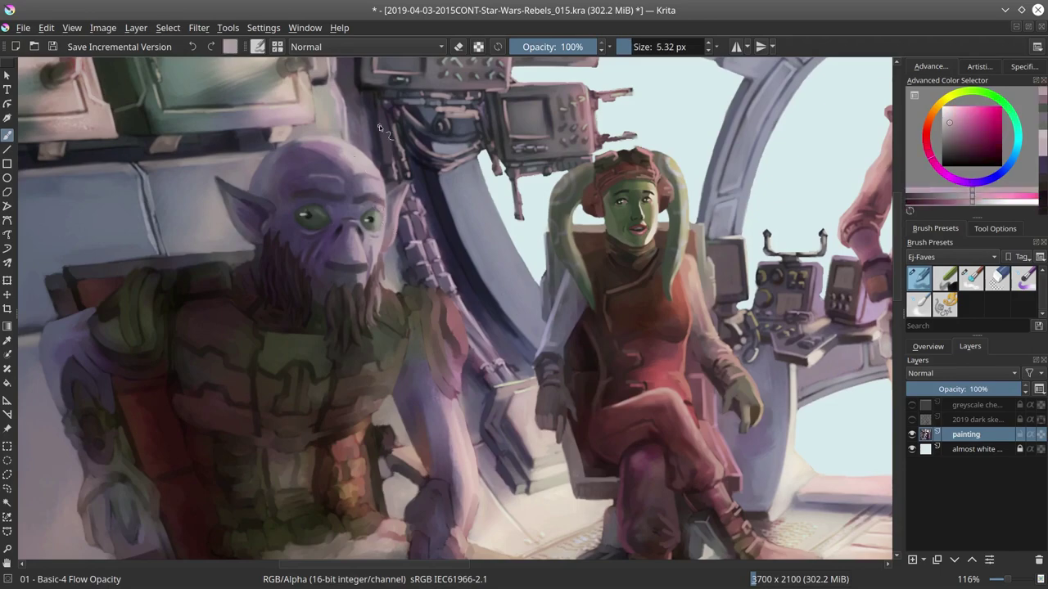
{"action": "left_click", "coordinate": [356, 412], "text": "ctrl"}
{"action": "key", "text": "bracketright"}
{"action": "left_click", "coordinate": [361, 434], "text": "ctrl"}
{"action": "key", "text": "bracketleft"}
{"action": "left_click", "coordinate": [406, 360], "text": "ctrl"}
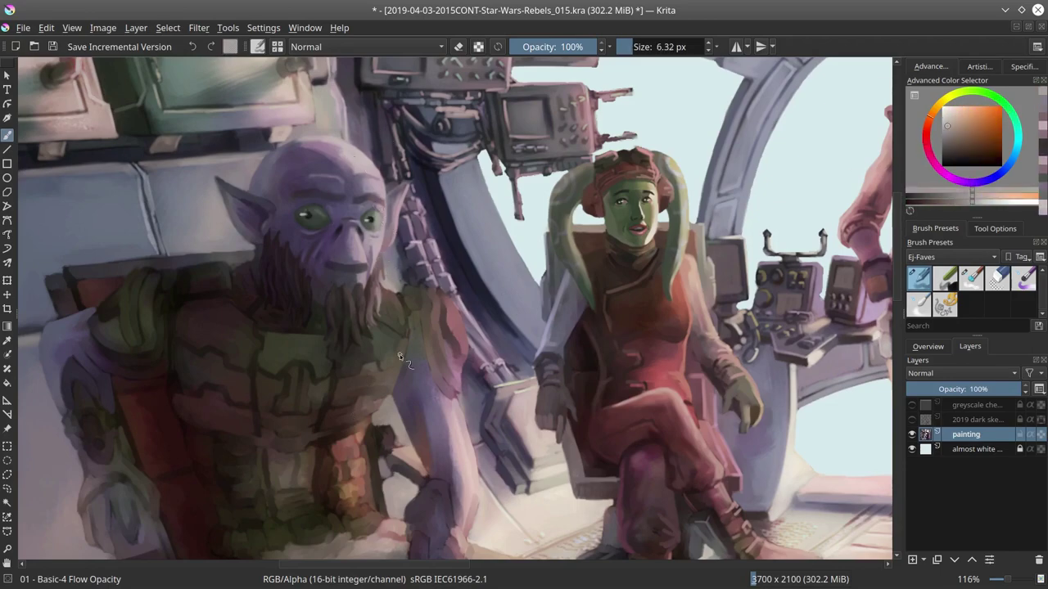
Step: Sample purple, dark red and purple skin tones while refitting the view and saving
{"action": "key", "text": "2"}
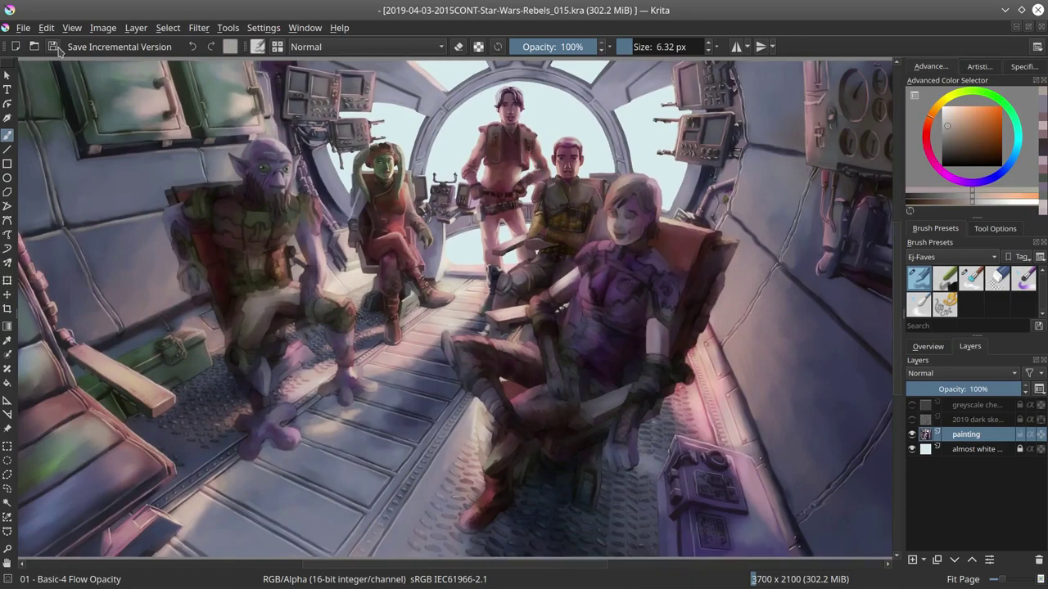
{"action": "scroll", "coordinate": [246, 123], "scroll_direction": "up", "scroll_amount": 5}
{"action": "left_click", "coordinate": [303, 319], "text": "ctrl"}
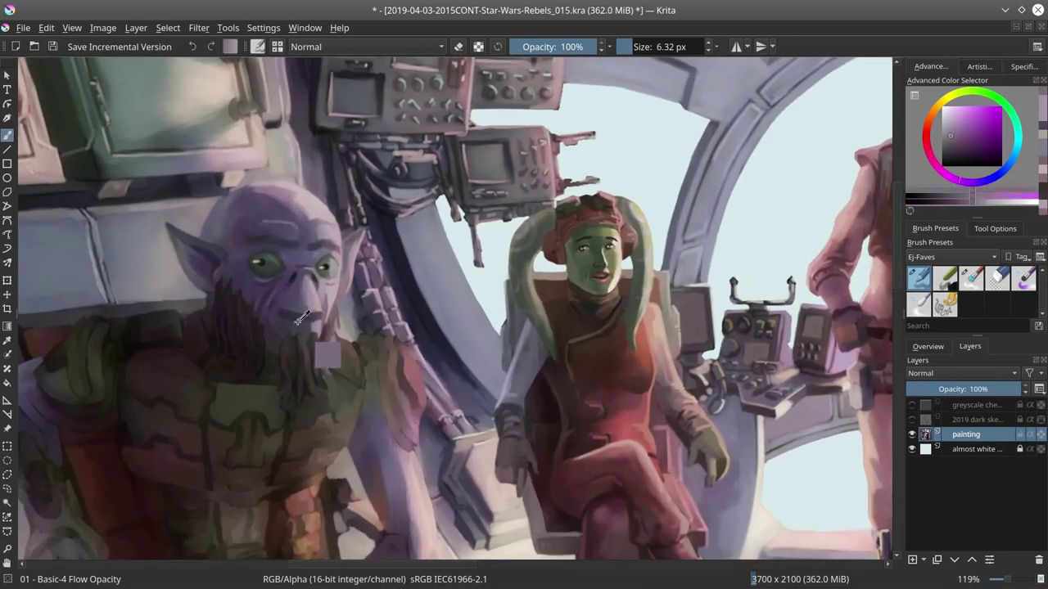
{"action": "key", "text": "bracketleft"}
{"action": "key", "text": "bracketleft"}
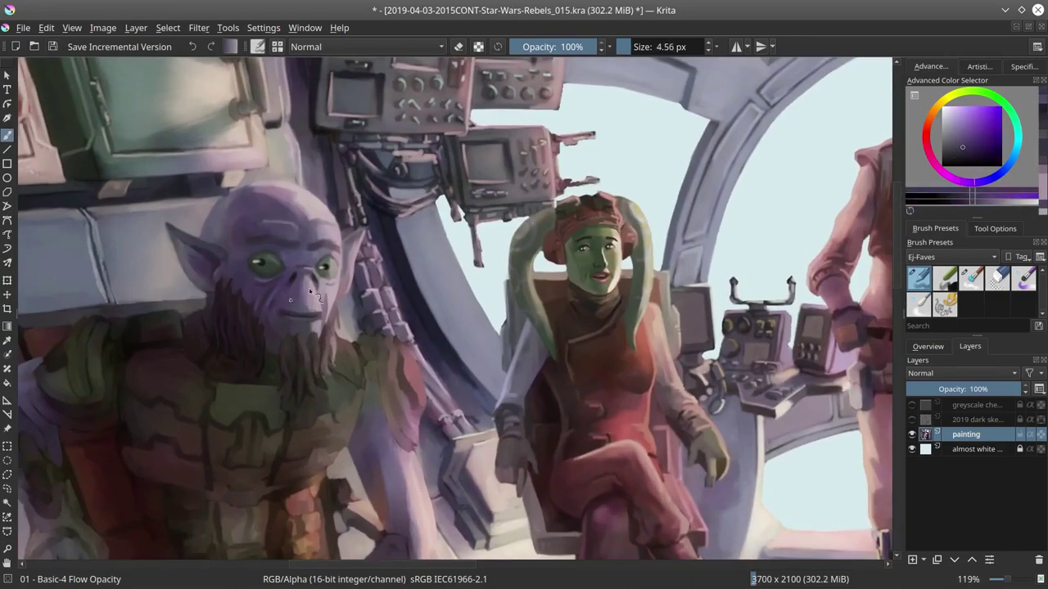
{"action": "key", "text": "2"}
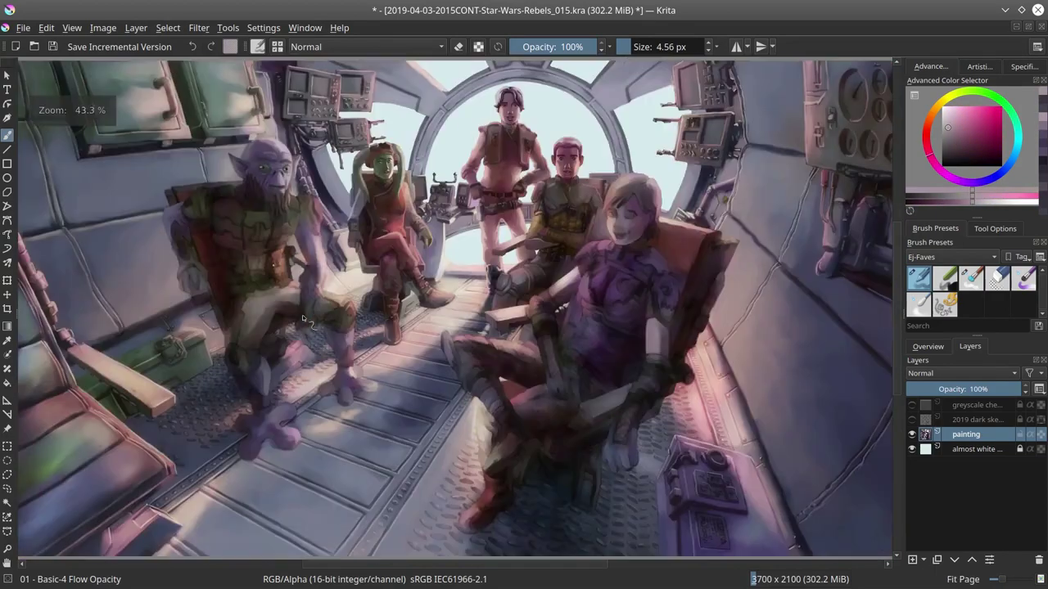
{"action": "left_click", "coordinate": [52, 47]}
{"action": "scroll", "coordinate": [287, 281], "scroll_direction": "up", "scroll_amount": 5}
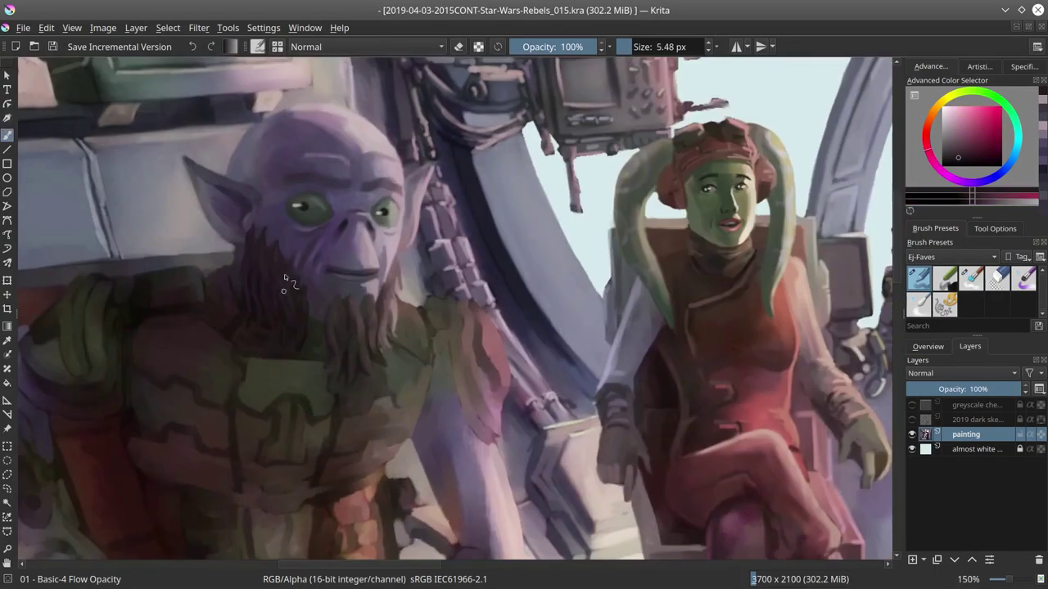
{"action": "key", "text": "bracketright"}
{"action": "left_click", "coordinate": [354, 327], "text": "ctrl"}
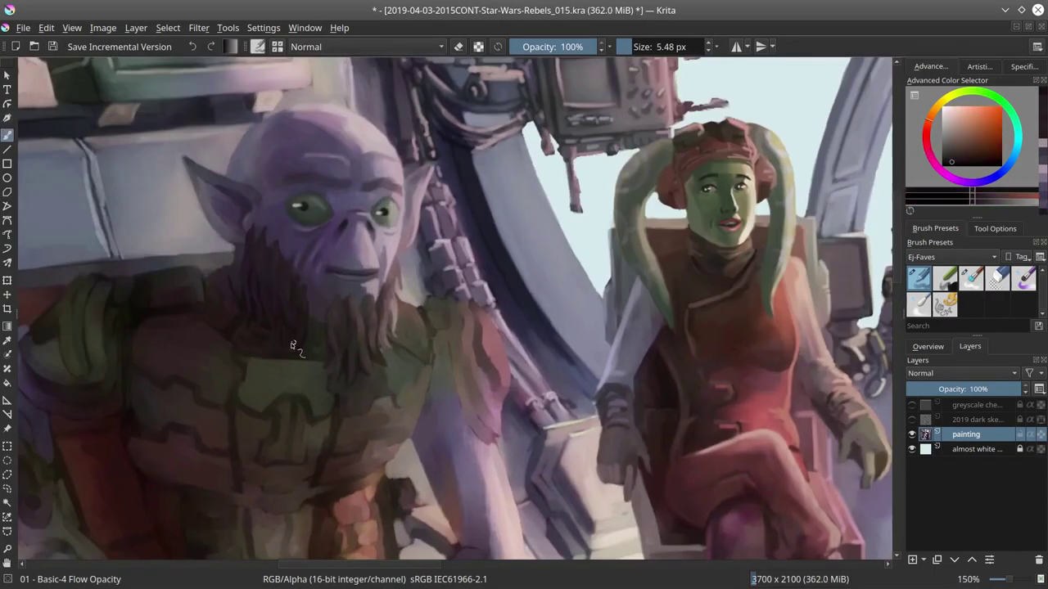
{"action": "left_click", "coordinate": [370, 246], "text": "ctrl"}
{"action": "scroll", "coordinate": [337, 262], "scroll_direction": "down", "scroll_amount": 3}
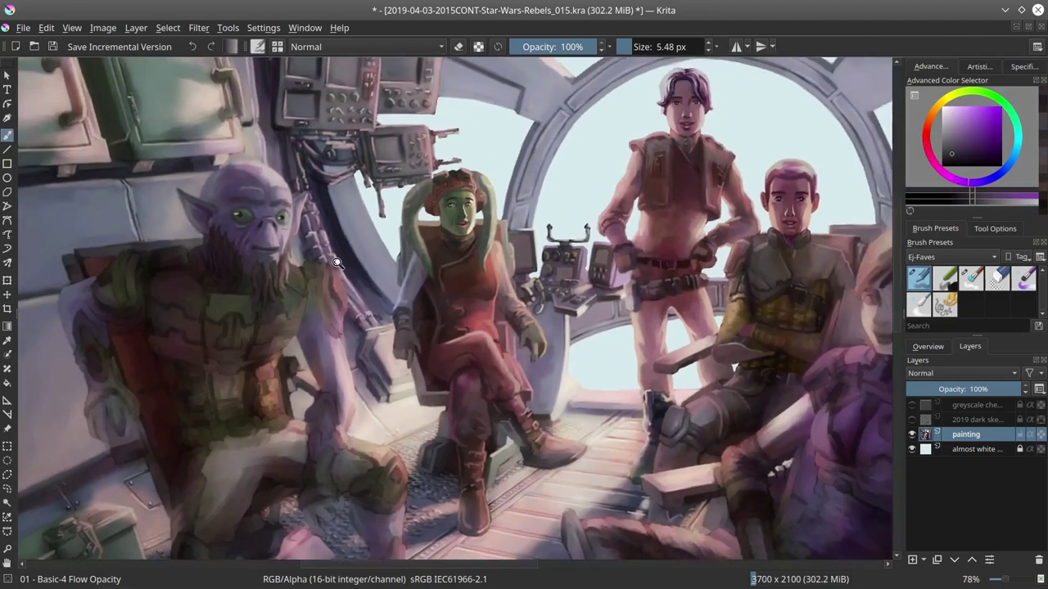
{"action": "key", "text": "2"}
Step: Add a test Multiply layer over the painting, then delete it
{"action": "left_click", "coordinate": [913, 561]}
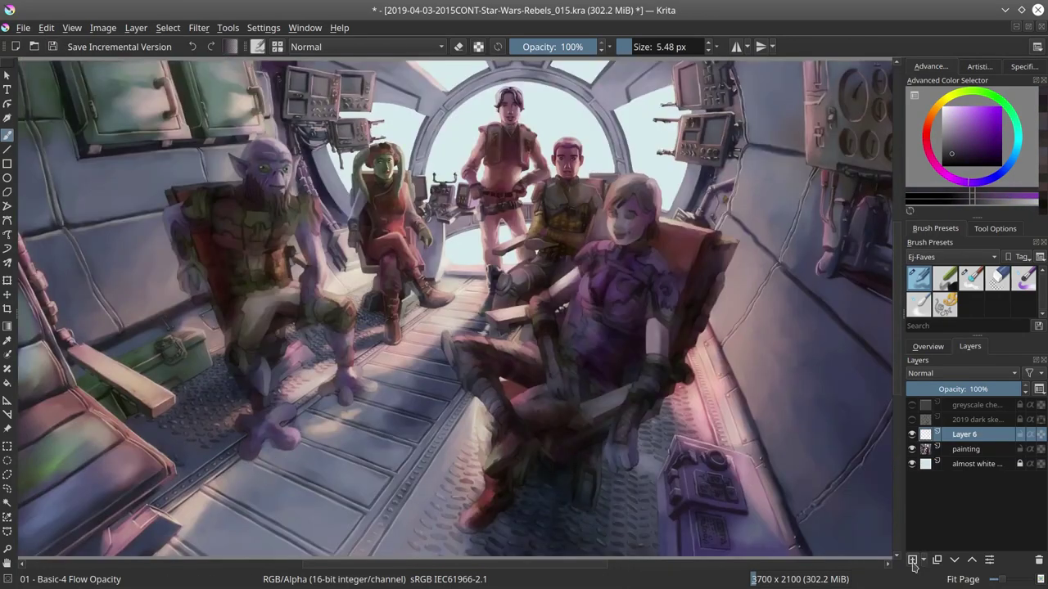
{"action": "key", "text": "minus"}
{"action": "key", "text": "alt+shift+m"}
{"action": "key", "text": "bracketright"}
{"action": "key", "text": "bracketright"}
{"action": "key", "text": "bracketright"}
{"action": "key", "text": "bracketright"}
{"action": "key", "text": "bracketright"}
{"action": "key", "text": "bracketright"}
{"action": "key", "text": "bracketright"}
{"action": "key", "text": "bracketright"}
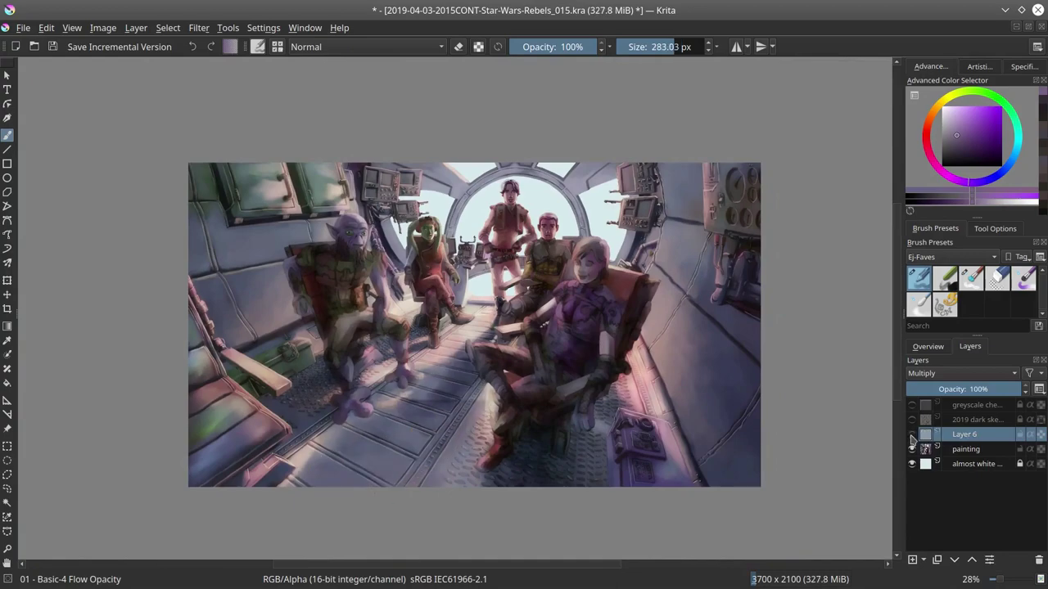
{"action": "key", "text": "minus"}
{"action": "key", "text": "shift+Delete"}
Step: With a smaller brush, sample a darker face tone and a lighter purple-grey from the forehead
{"action": "scroll", "coordinate": [421, 250], "scroll_direction": "up", "scroll_amount": 8}
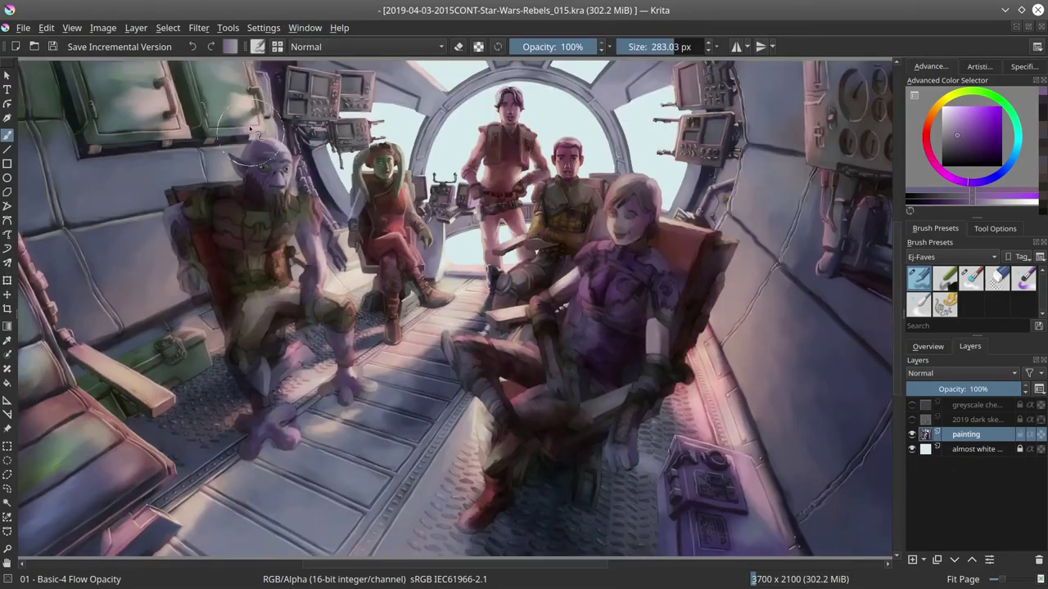
{"action": "key", "text": "bracketleft"}
{"action": "key", "text": "bracketleft"}
{"action": "key", "text": "bracketleft"}
{"action": "key", "text": "bracketleft"}
{"action": "key", "text": "bracketleft"}
{"action": "key", "text": "bracketleft"}
{"action": "key", "text": "bracketleft"}
{"action": "key", "text": "bracketleft"}
{"action": "left_click", "coordinate": [281, 246], "text": "ctrl"}
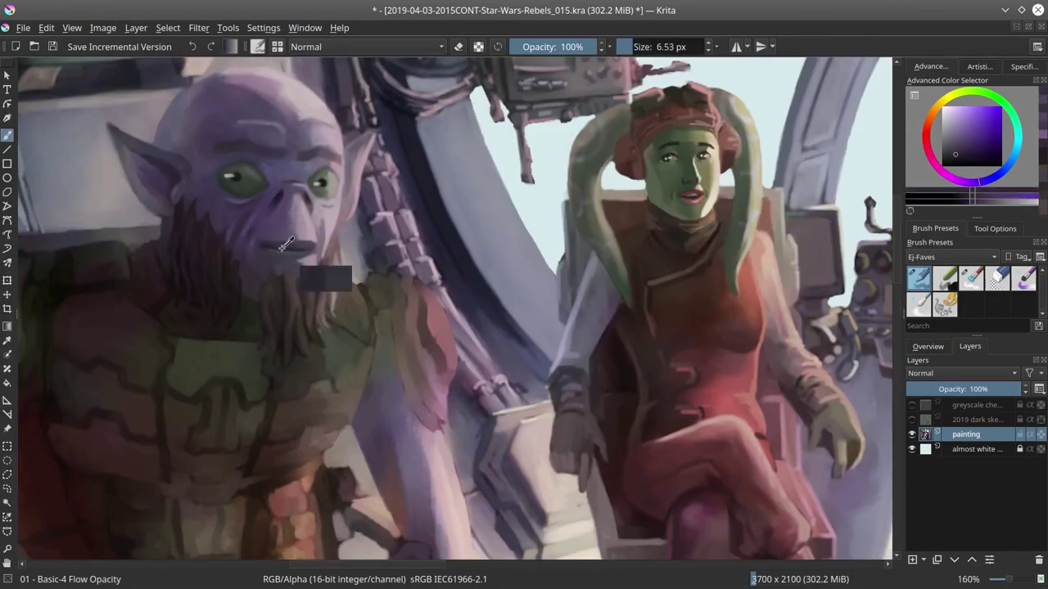
{"action": "key", "text": "bracketleft"}
{"action": "key", "text": "bracketleft"}
{"action": "key", "text": "bracketright"}
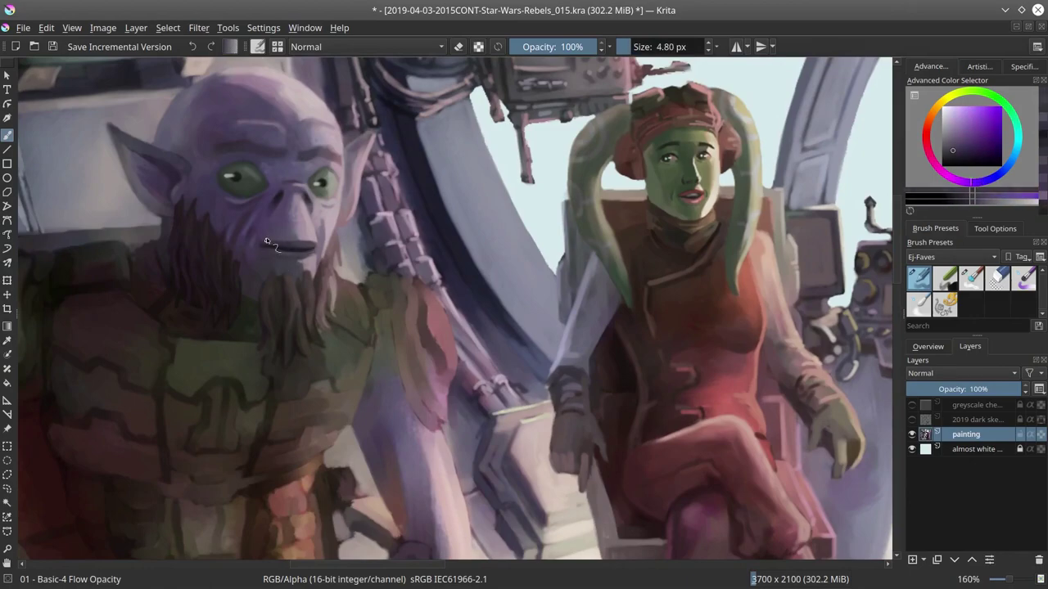
{"action": "left_click", "coordinate": [260, 211], "text": "ctrl"}
{"action": "scroll", "coordinate": [260, 211], "scroll_direction": "down", "scroll_amount": 5}
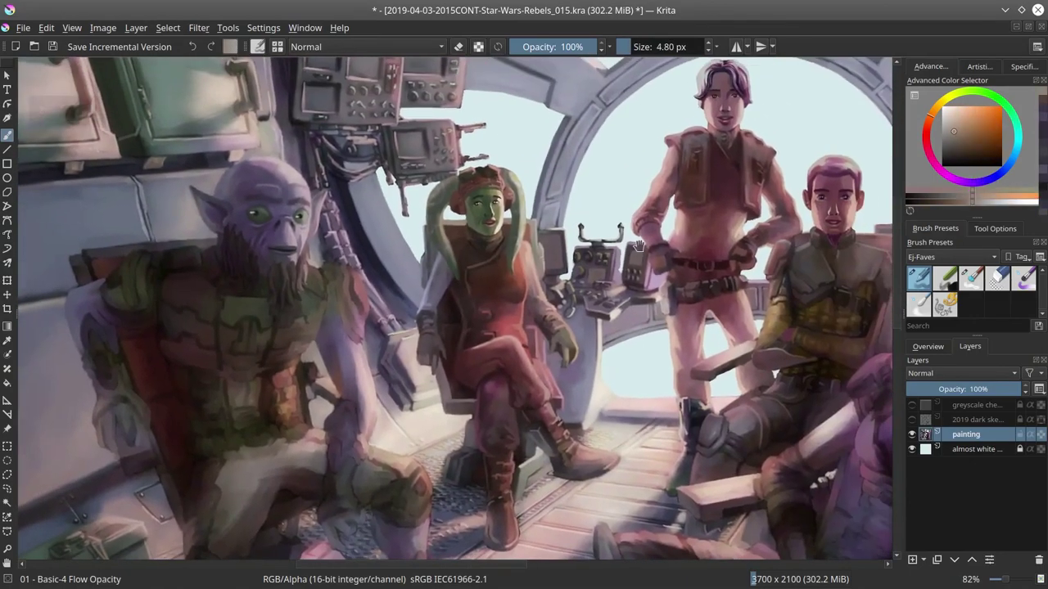
{"action": "scroll", "coordinate": [319, 239], "scroll_direction": "up", "scroll_amount": 5}
Step: Sample pink, darker and peach face tones, adjusting brush size and panning below the face
{"action": "left_click", "coordinate": [321, 239], "text": "ctrl"}
{"action": "left_click", "coordinate": [322, 239], "text": "ctrl"}
{"action": "key", "text": "bracketleft"}
{"action": "key", "text": "bracketleft"}
{"action": "left_click", "coordinate": [324, 251], "text": "ctrl"}
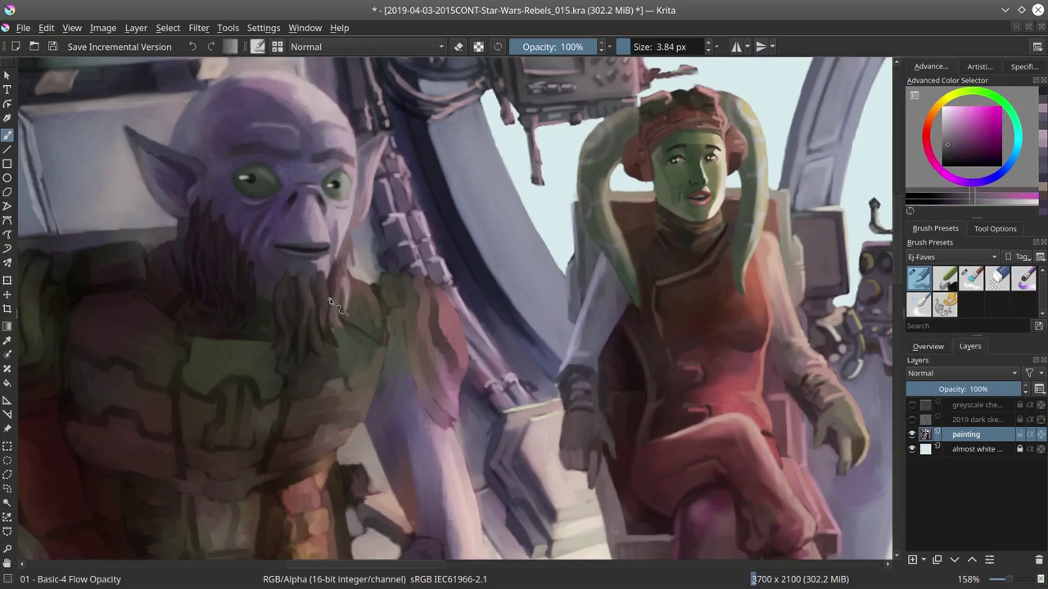
{"action": "left_click_drag", "start_coordinate": [208, 88], "coordinate": [201, 200]}
{"action": "key", "text": "bracketright"}
{"action": "left_click", "coordinate": [245, 181], "text": "ctrl"}
{"action": "left_click", "coordinate": [298, 172], "text": "ctrl"}
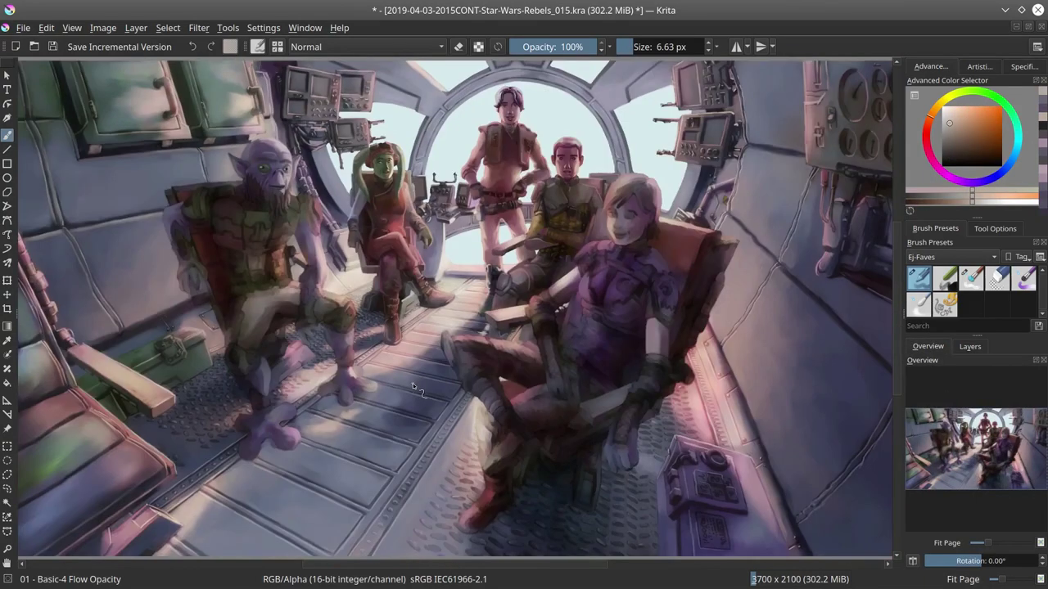
Step: Sample reds, pinks and purples from the painting while swapping between blending and flow brushes
{"action": "scroll", "coordinate": [413, 383], "scroll_direction": "up", "scroll_amount": 3}
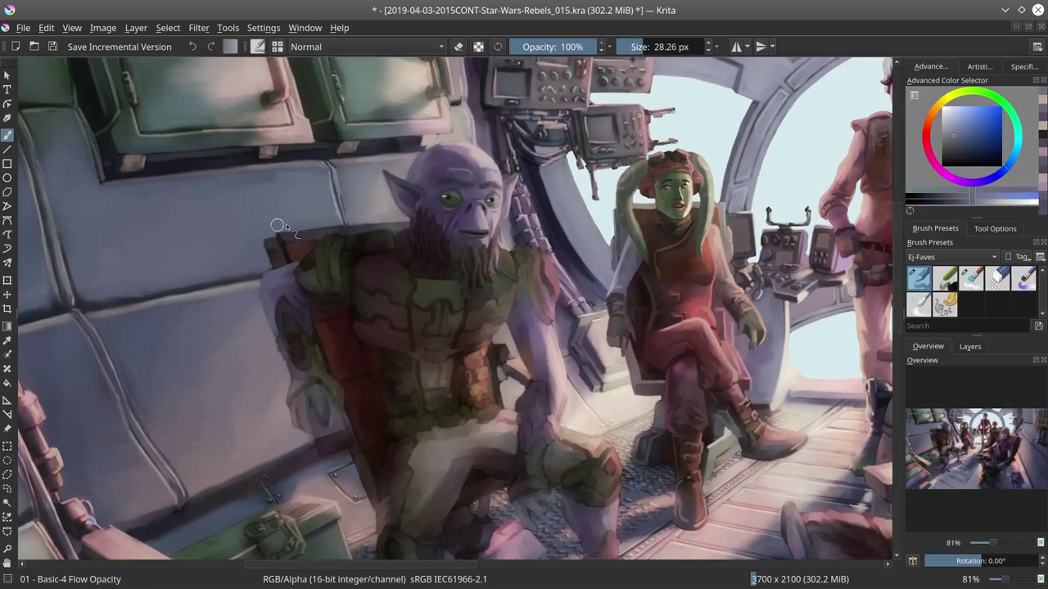
{"action": "left_click", "coordinate": [617, 334], "text": "ctrl"}
{"action": "left_click", "coordinate": [954, 134]}
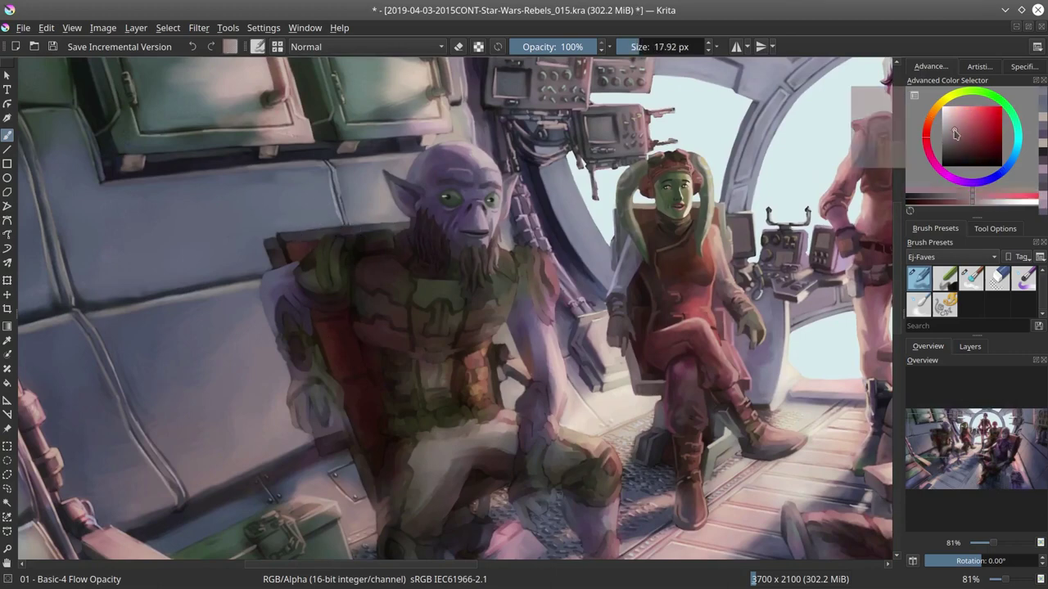
{"action": "left_click", "coordinate": [397, 229], "text": "ctrl"}
{"action": "key", "text": "slash"}
{"action": "left_click", "coordinate": [347, 236], "text": "ctrl"}
{"action": "key", "text": "slash"}
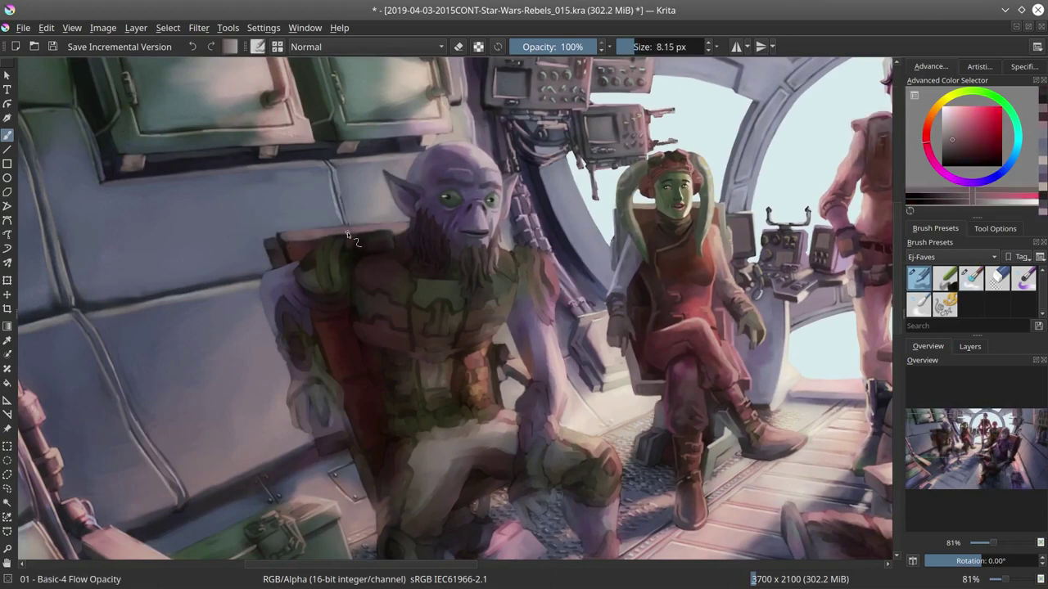
{"action": "left_click", "coordinate": [303, 444], "text": "ctrl"}
{"action": "left_click", "coordinate": [400, 380], "text": "ctrl"}
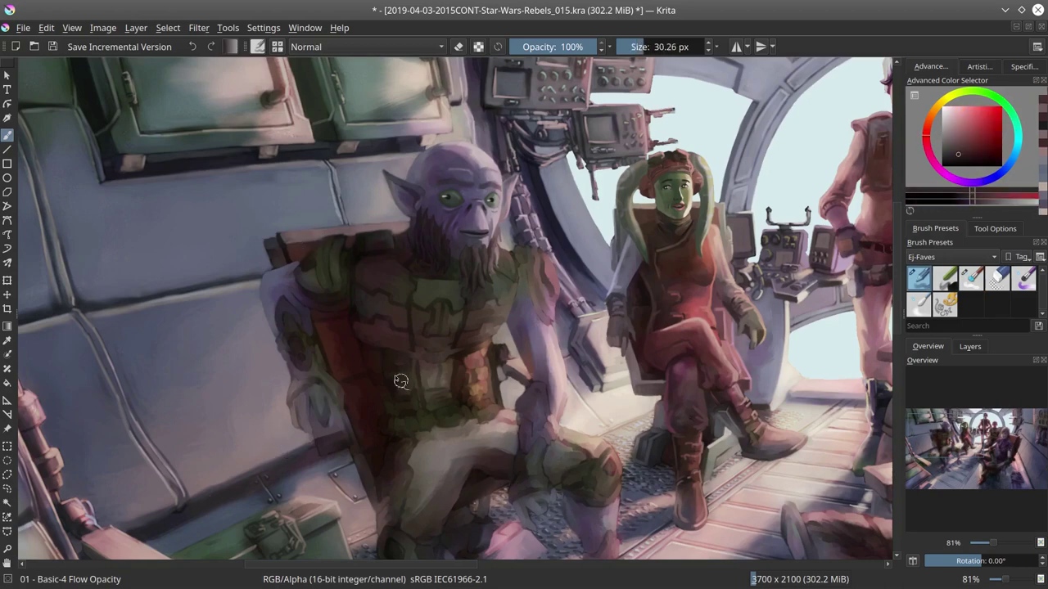
{"action": "left_click", "coordinate": [285, 263], "text": "ctrl"}
Step: Check the sketch layer, then pick dark orange, magenta and red shades for the armor
{"action": "key", "text": "["}
{"action": "key", "text": "["}
{"action": "key", "text": "["}
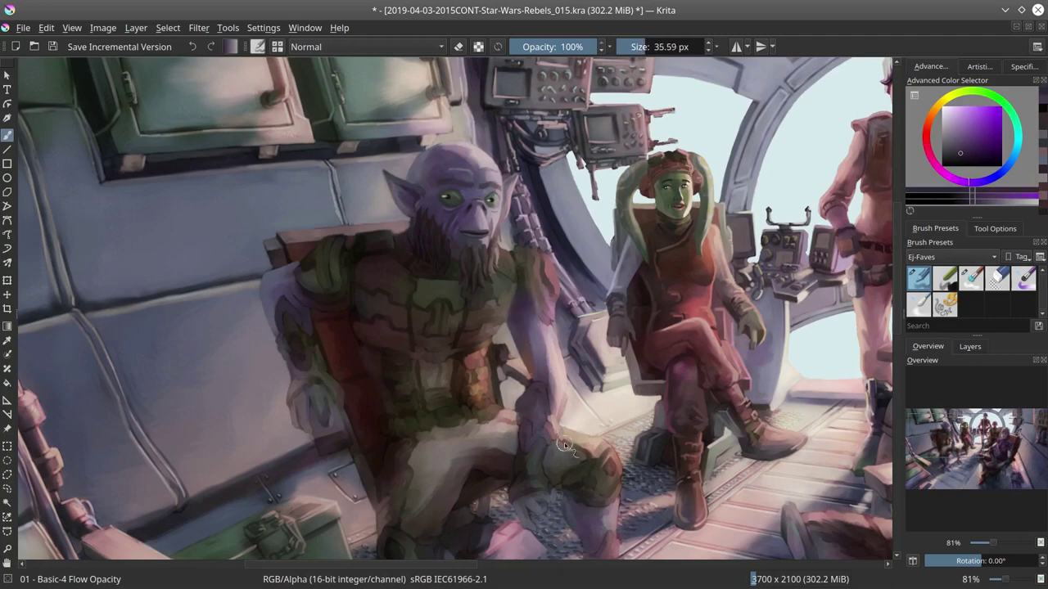
{"action": "left_click", "coordinate": [969, 347]}
{"action": "left_click", "coordinate": [911, 419]}
{"action": "left_click", "coordinate": [911, 419]}
{"action": "left_click", "coordinate": [966, 165]}
{"action": "key", "text": "["}
{"action": "key", "text": "["}
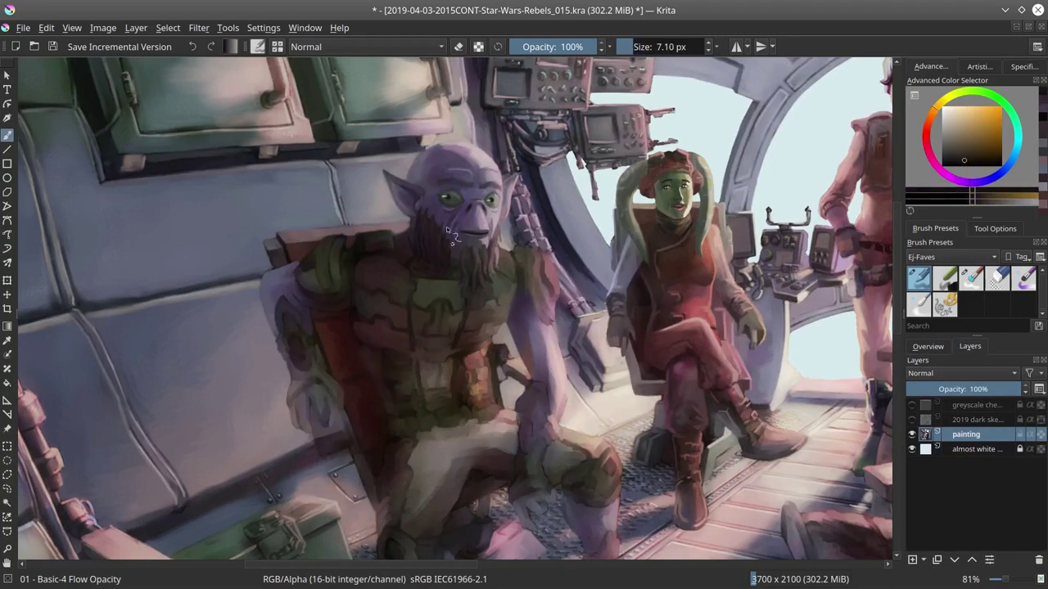
{"action": "left_click", "coordinate": [966, 158]}
{"action": "left_click", "coordinate": [946, 148]}
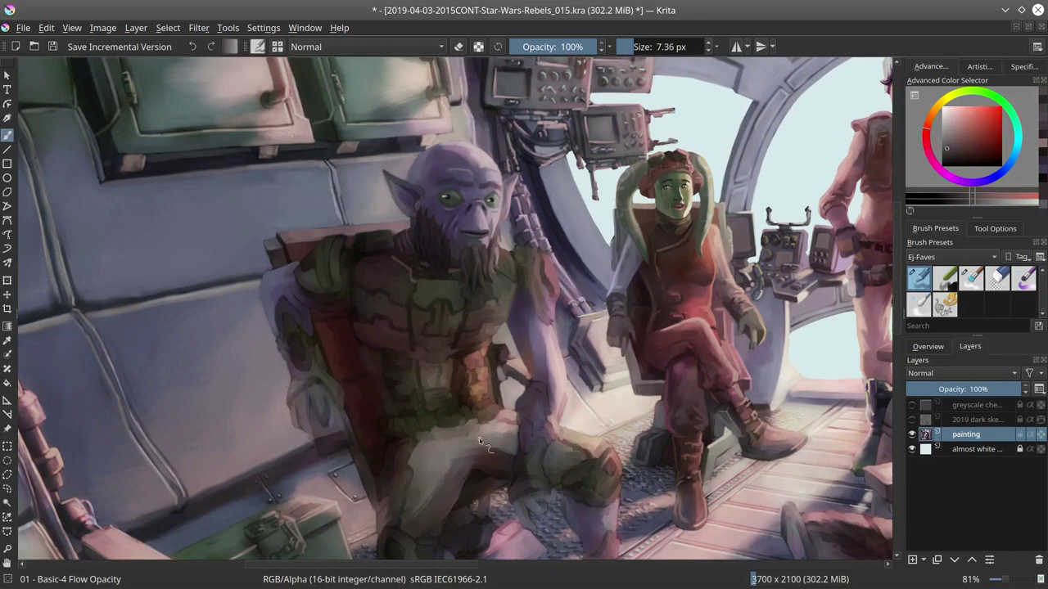
Step: Sample dark olive and orange-brown armor tones, compare against the sketch, save, and mirror the view
{"action": "left_click", "coordinate": [431, 283], "text": "ctrl"}
{"action": "key", "text": "]"}
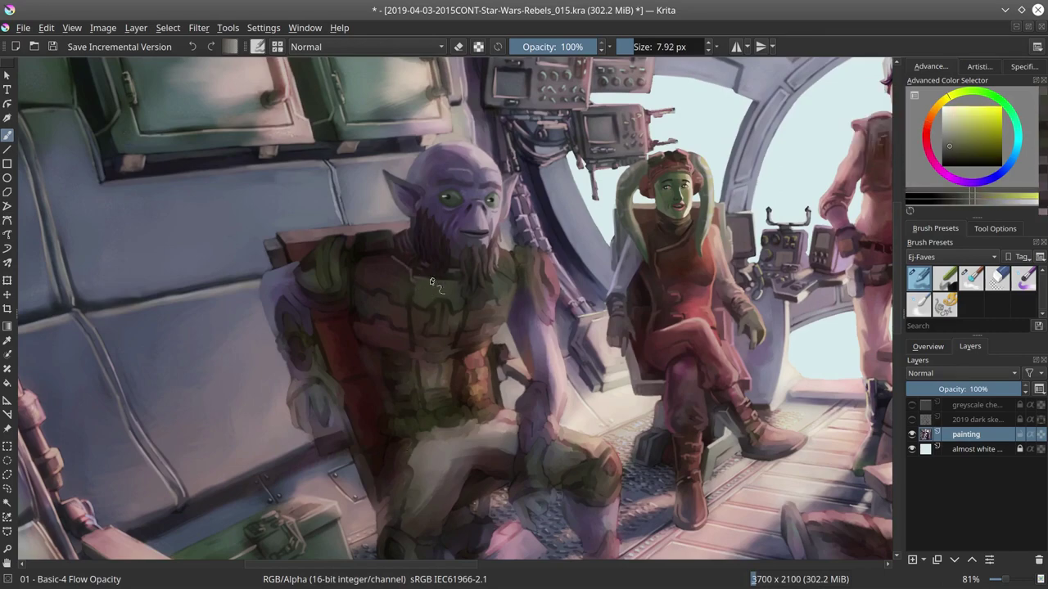
{"action": "left_click", "coordinate": [418, 312], "text": "ctrl"}
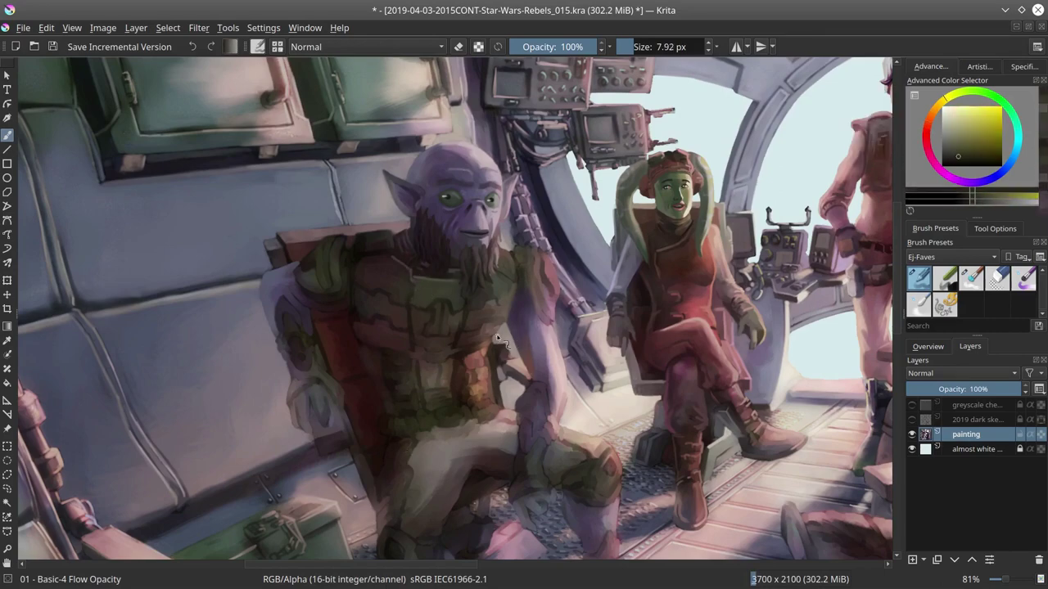
{"action": "left_click", "coordinate": [497, 338], "text": "ctrl"}
{"action": "left_click", "coordinate": [912, 419]}
{"action": "left_click", "coordinate": [913, 419]}
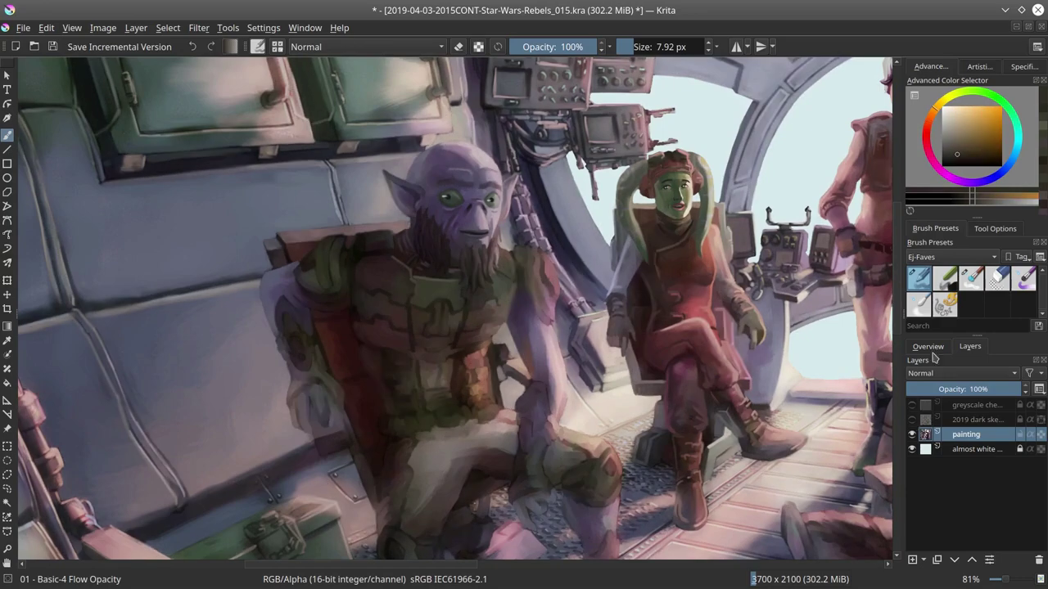
{"action": "left_click", "coordinate": [929, 347]}
{"action": "key", "text": "ctrl+s"}
{"action": "left_click", "coordinate": [912, 564]}
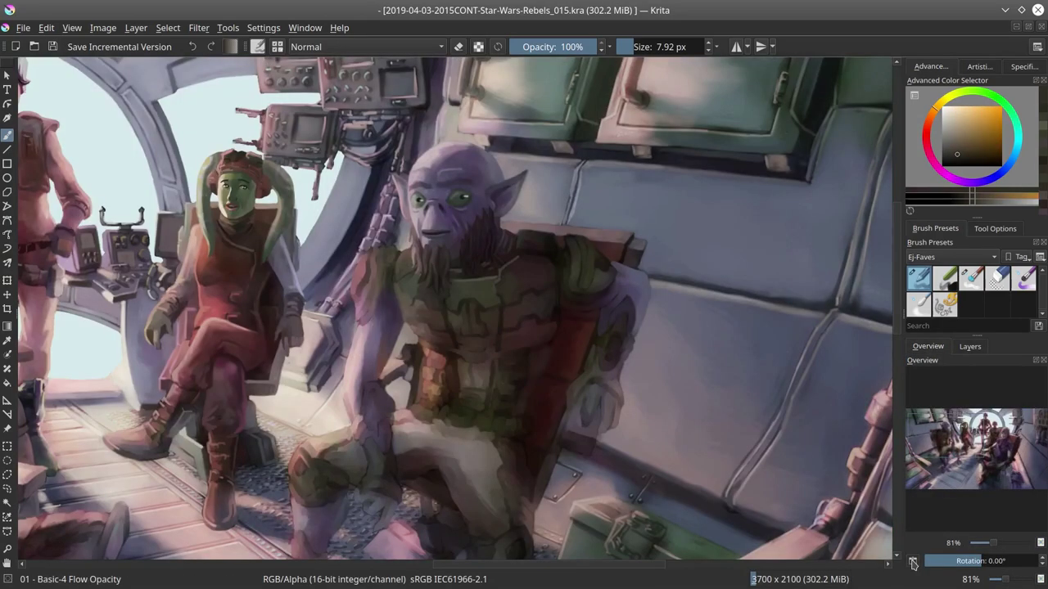
Step: Paint orange-red, brown and red strokes over the alien's arm
{"action": "left_click", "coordinate": [405, 368], "text": "ctrl"}
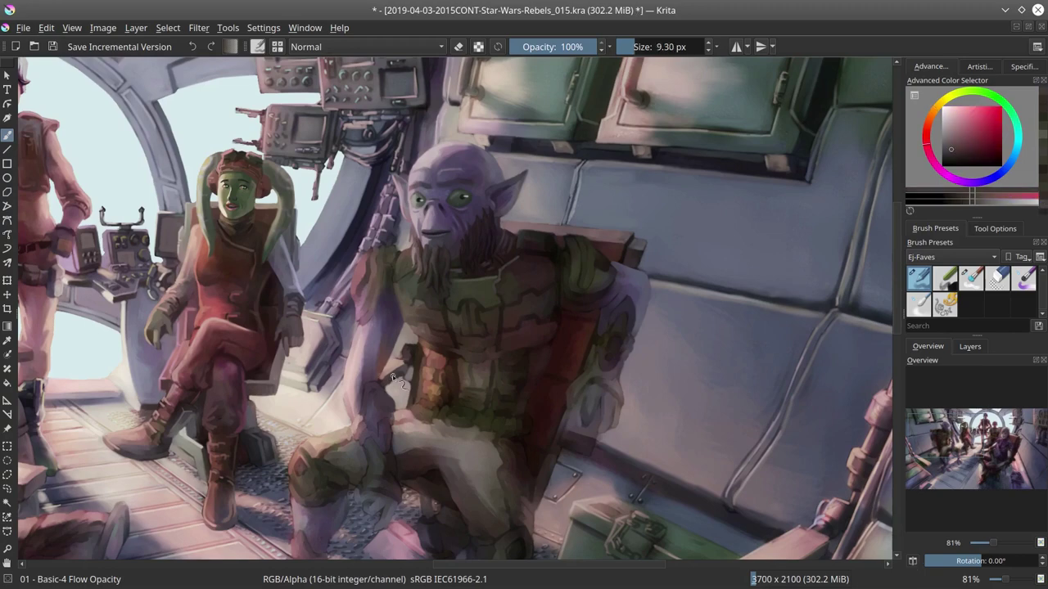
{"action": "mouse_move", "coordinate": [368, 381]}
{"action": "left_mouse_down"}
{"action": "mouse_move", "coordinate": [417, 385]}
{"action": "mouse_move", "coordinate": [419, 422]}
{"action": "mouse_move", "coordinate": [419, 352]}
{"action": "left_mouse_up"}
{"action": "left_click", "coordinate": [409, 365], "text": "ctrl"}
{"action": "left_click", "coordinate": [397, 381], "text": "ctrl"}
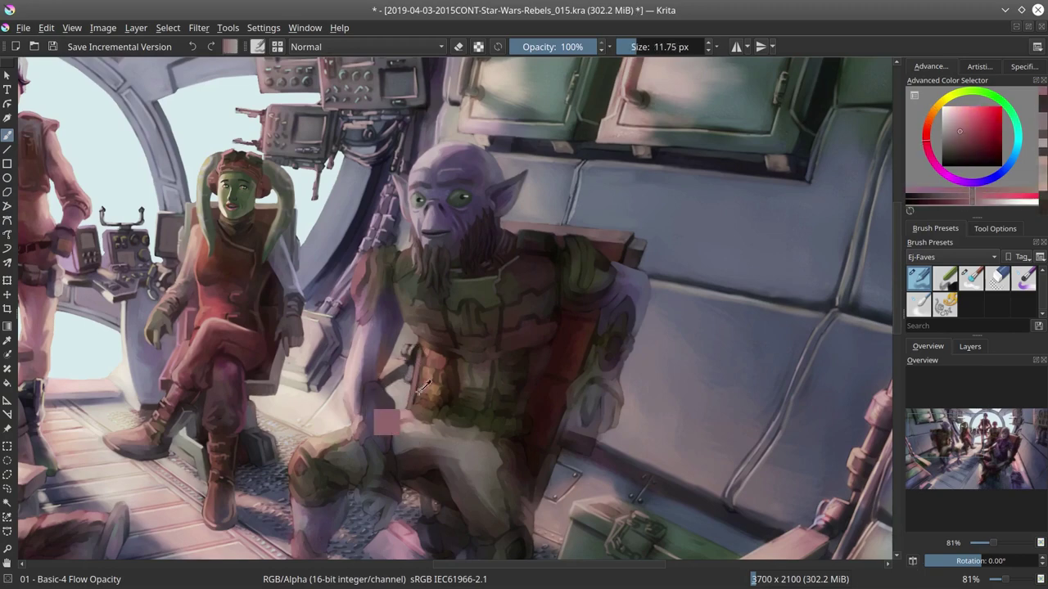
{"action": "left_click", "coordinate": [409, 360], "text": "ctrl"}
{"action": "left_click_drag", "start_coordinate": [384, 397], "coordinate": [430, 344]}
{"action": "left_click", "coordinate": [595, 323], "text": "ctrl"}
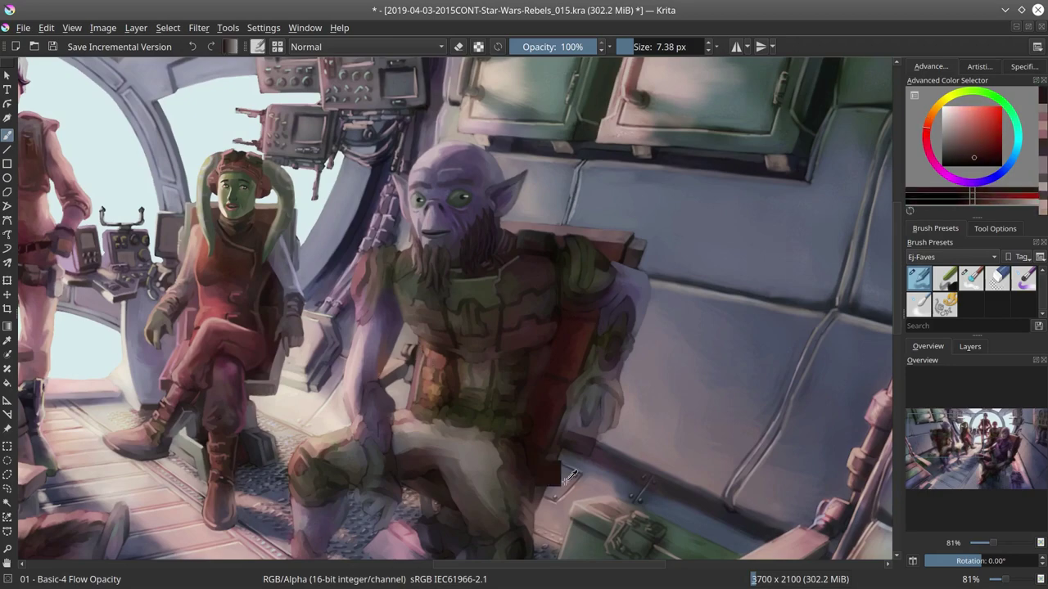
{"action": "left_click", "coordinate": [571, 473], "text": "ctrl"}
{"action": "left_click", "coordinate": [571, 445], "text": "ctrl"}
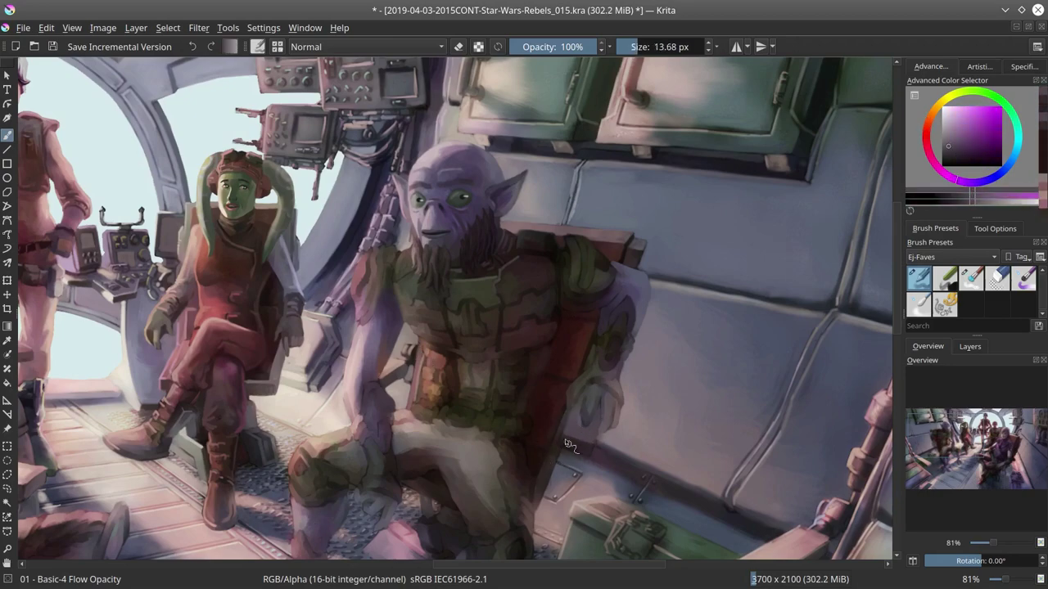
Step: Paint orange-brown and darker brown tones over the chest armor at adjusted brush sizes
{"action": "scroll", "coordinate": [570, 444], "scroll_direction": "up", "scroll_amount": 1}
{"action": "left_click", "coordinate": [571, 445], "text": "ctrl"}
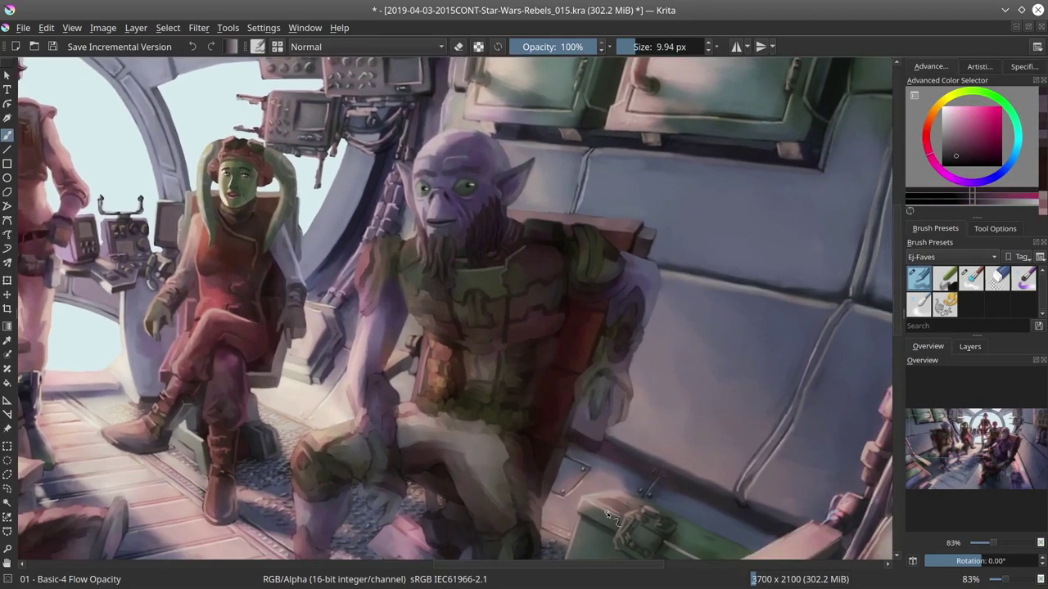
{"action": "left_click", "coordinate": [591, 423], "text": "ctrl"}
{"action": "key", "text": "bracketright"}
{"action": "key", "text": "bracketleft"}
{"action": "left_click", "coordinate": [403, 277], "text": "ctrl"}
{"action": "key", "text": "bracketleft"}
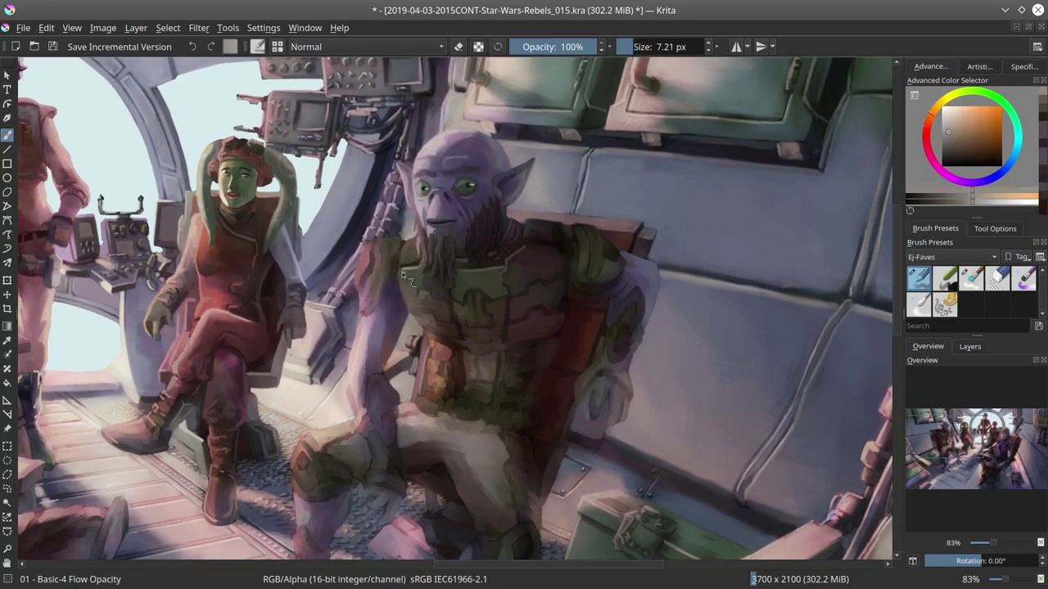
{"action": "left_click", "coordinate": [434, 303], "text": "ctrl"}
{"action": "key", "text": "bracketright"}
{"action": "key", "text": "bracketright"}
{"action": "key", "text": "bracketleft"}
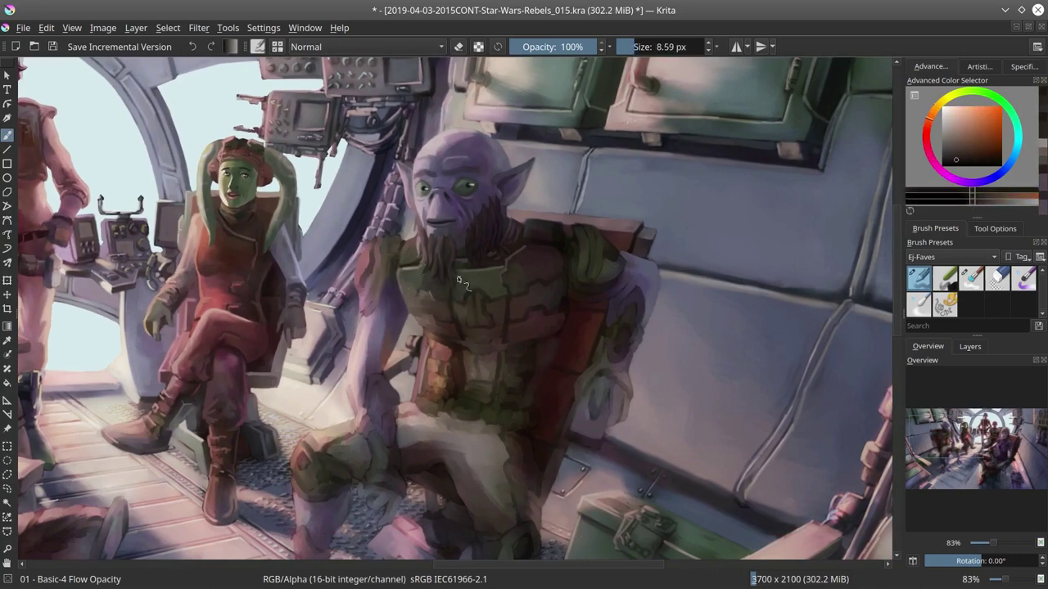
{"action": "key", "text": "bracketright"}
{"action": "left_click", "coordinate": [501, 214], "text": "ctrl"}
Step: Save, then add reddish light strokes and dabs on the shoulder armor plating
{"action": "left_click", "coordinate": [950, 142]}
{"action": "key", "text": "bracketleft"}
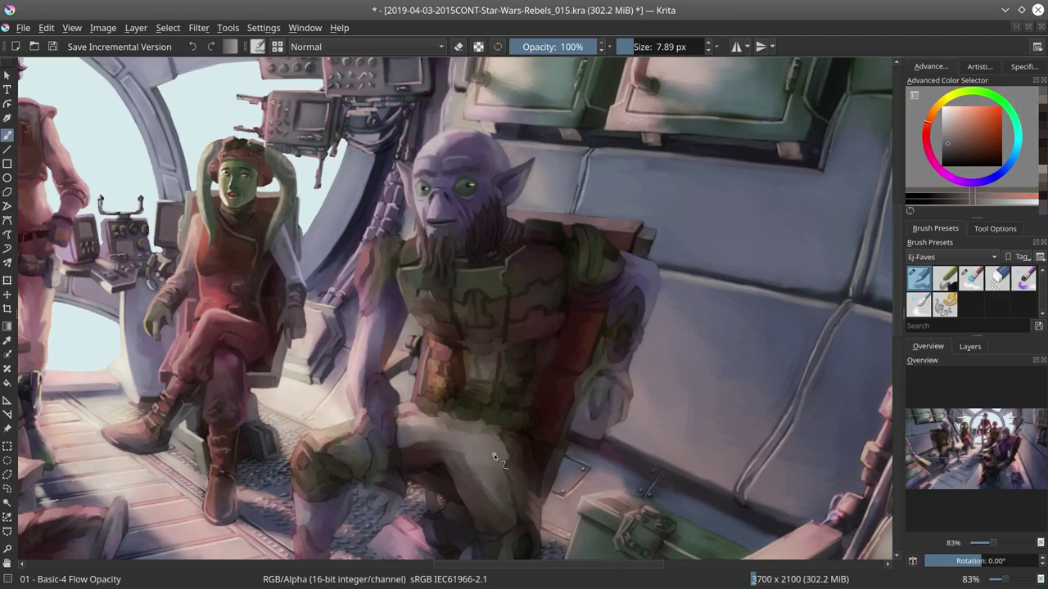
{"action": "key", "text": "ctrl+s"}
{"action": "key", "text": "m"}
{"action": "key", "text": "m"}
{"action": "key", "text": "bracketright"}
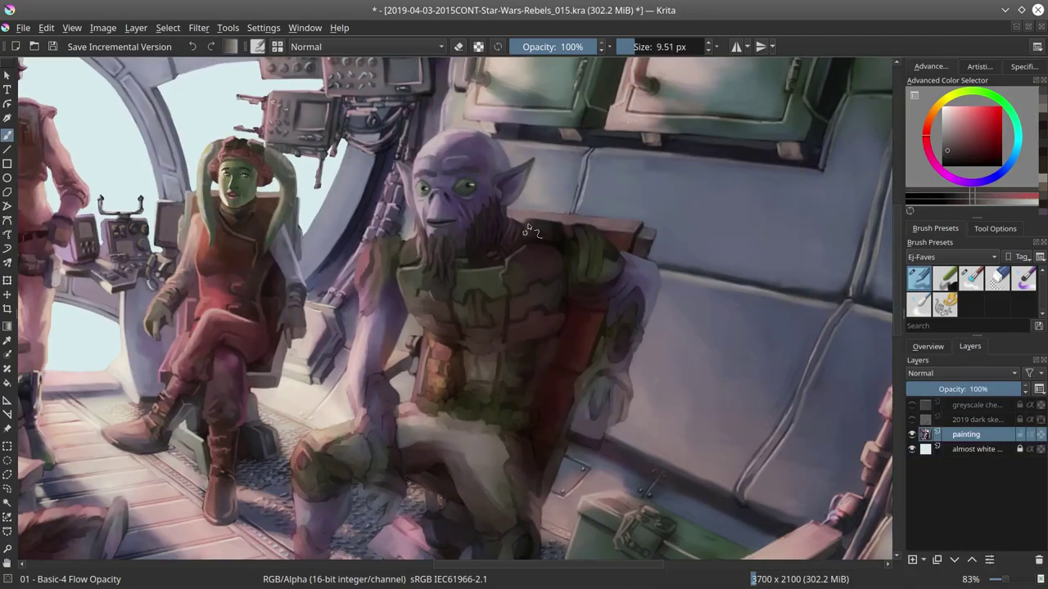
{"action": "left_click", "coordinate": [528, 232], "text": "ctrl"}
{"action": "key", "text": "bracketleft"}
{"action": "left_click", "coordinate": [703, 158], "text": "ctrl"}
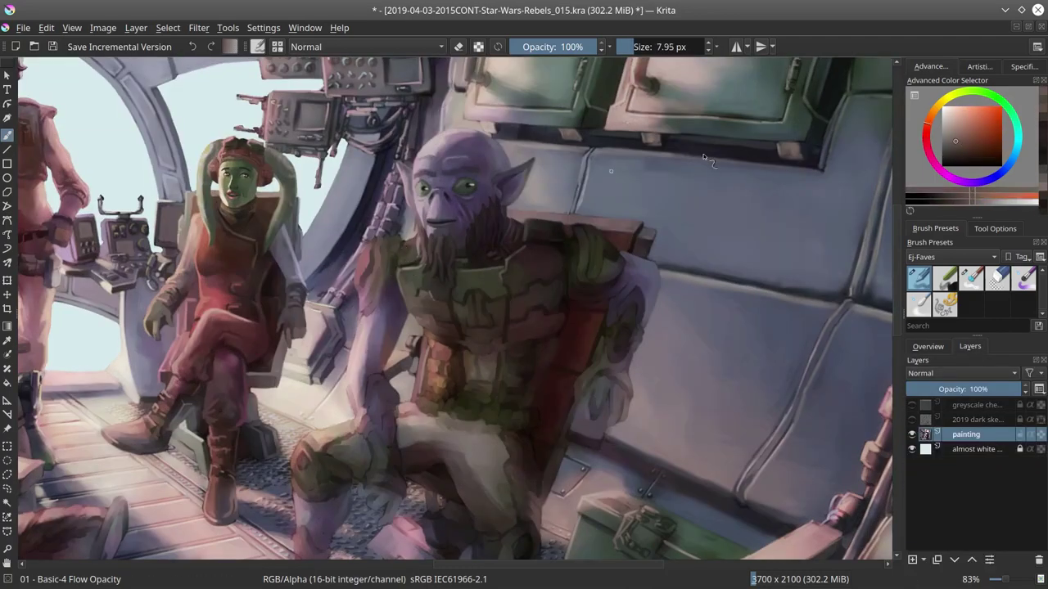
Step: Add a darker tone on the arm, purple edge detail, and shadow on the chest armor
{"action": "left_click", "coordinate": [419, 260], "text": "ctrl"}
{"action": "key", "text": "bracketleft"}
{"action": "left_click", "coordinate": [372, 427], "text": "ctrl"}
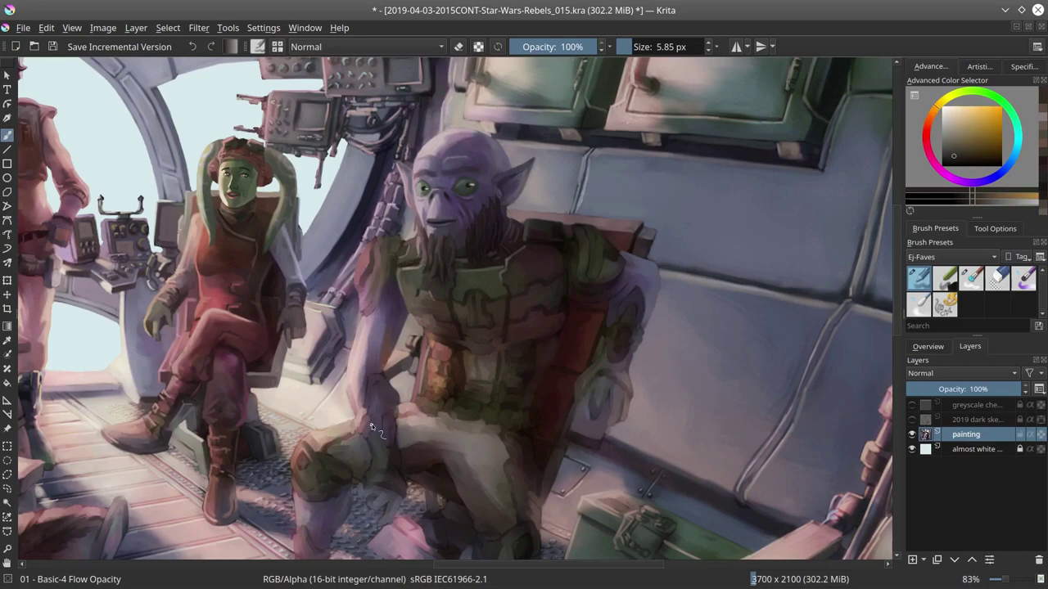
{"action": "left_click", "coordinate": [449, 234], "text": "ctrl"}
{"action": "key", "text": "bracketleft"}
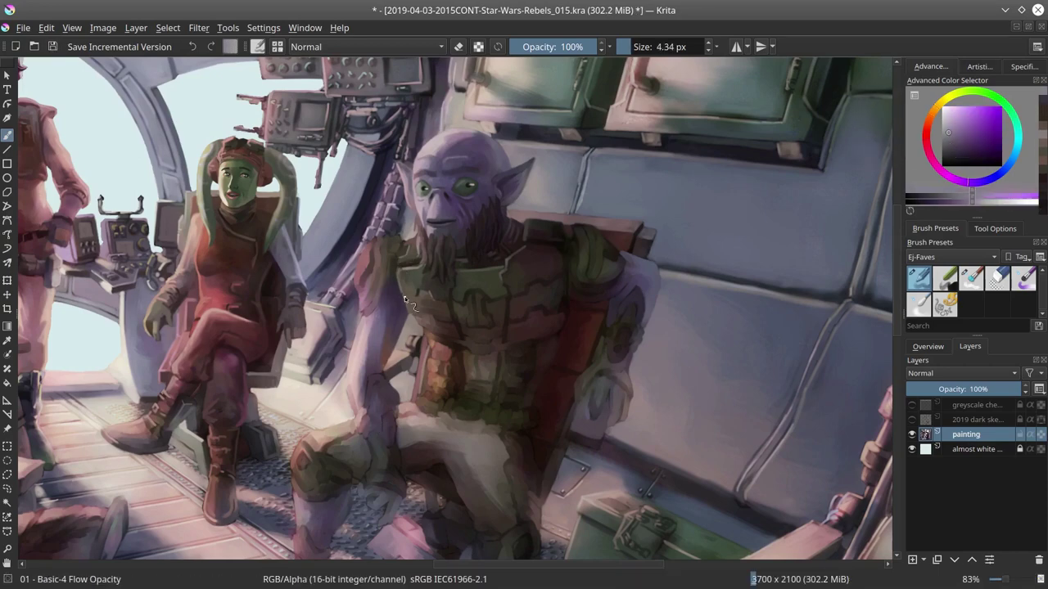
{"action": "left_click", "coordinate": [456, 303], "text": "ctrl"}
{"action": "key", "text": "bracketright"}
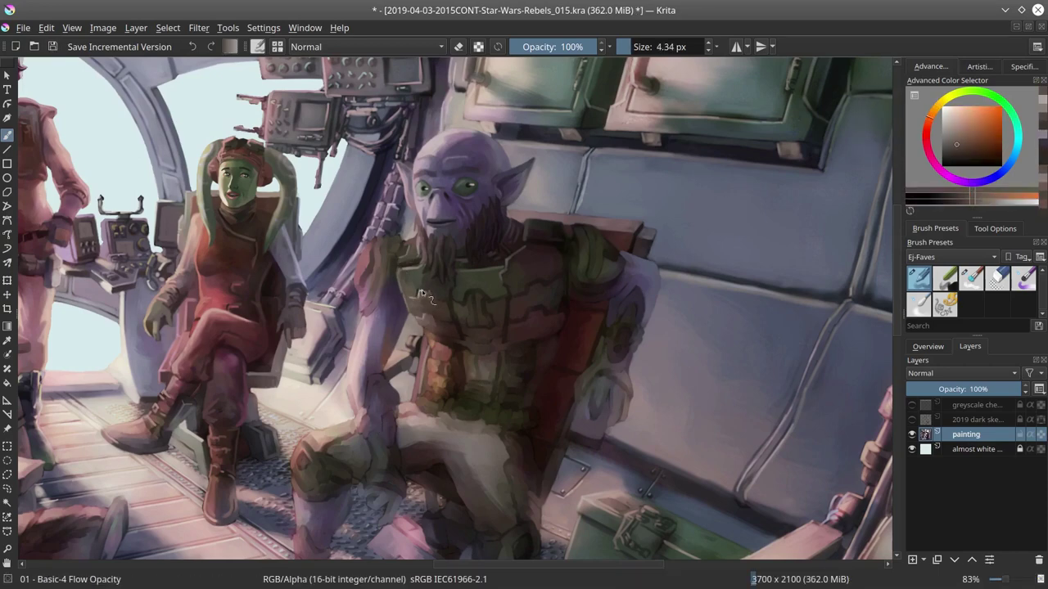
{"action": "left_click", "coordinate": [409, 262], "text": "ctrl"}
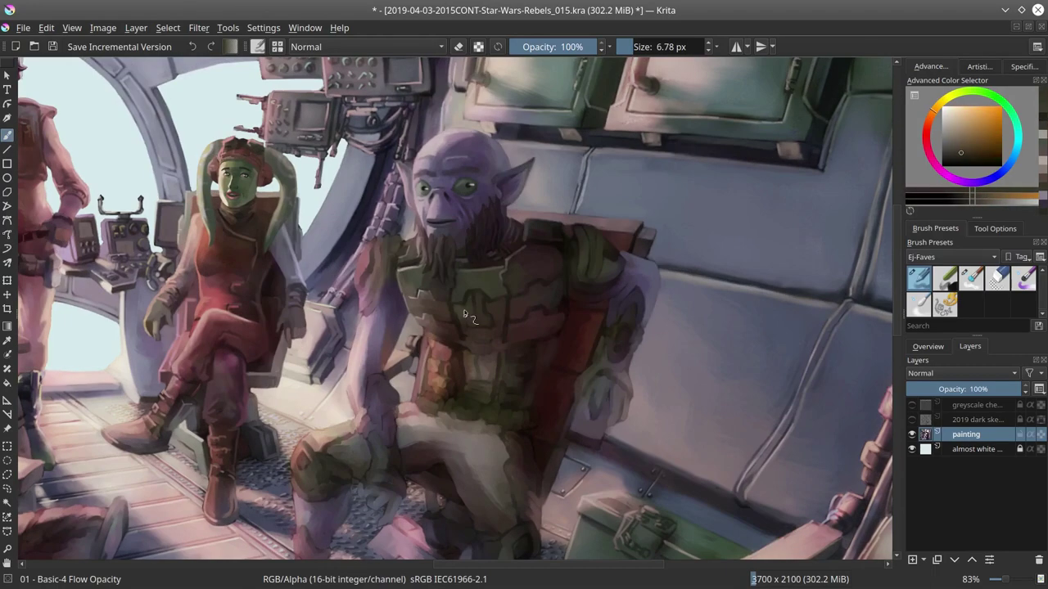
Step: Paint darker brown and lighter salmon on the torso and olive tone on the chest plate
{"action": "left_click", "coordinate": [491, 437], "text": "ctrl"}
{"action": "key", "text": "bracketleft"}
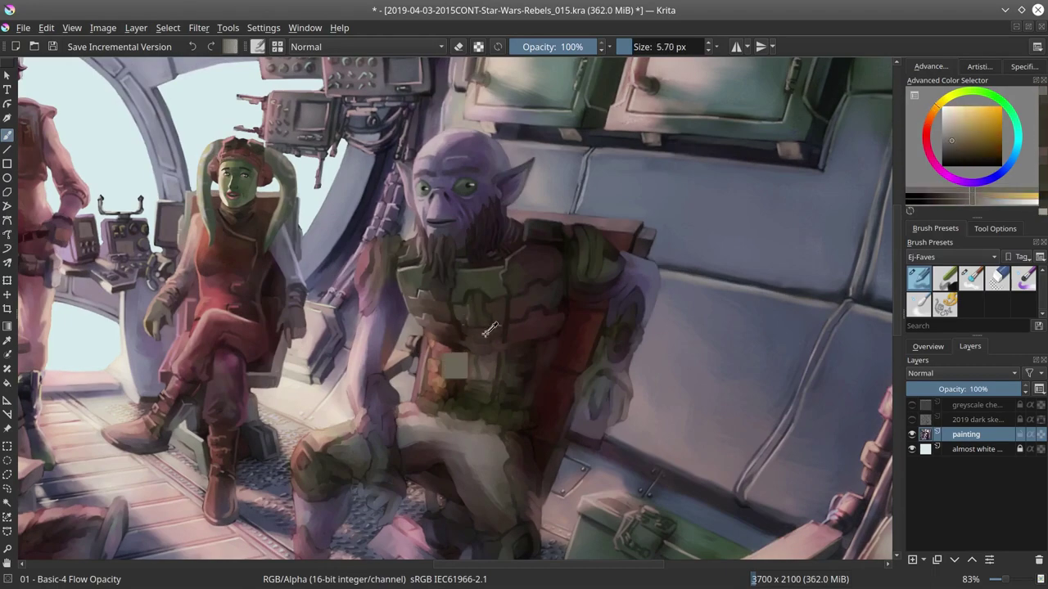
{"action": "left_click", "coordinate": [494, 356], "text": "ctrl"}
{"action": "key", "text": "bracketright"}
{"action": "left_click", "coordinate": [430, 335], "text": "ctrl"}
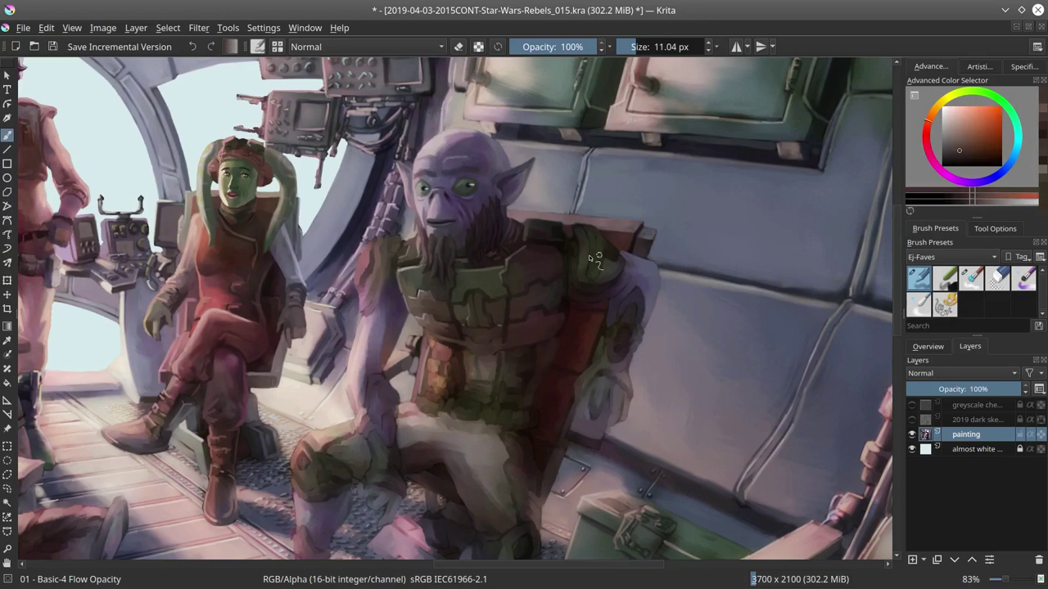
{"action": "key", "text": "bracketleft"}
{"action": "left_click", "coordinate": [491, 301], "text": "ctrl"}
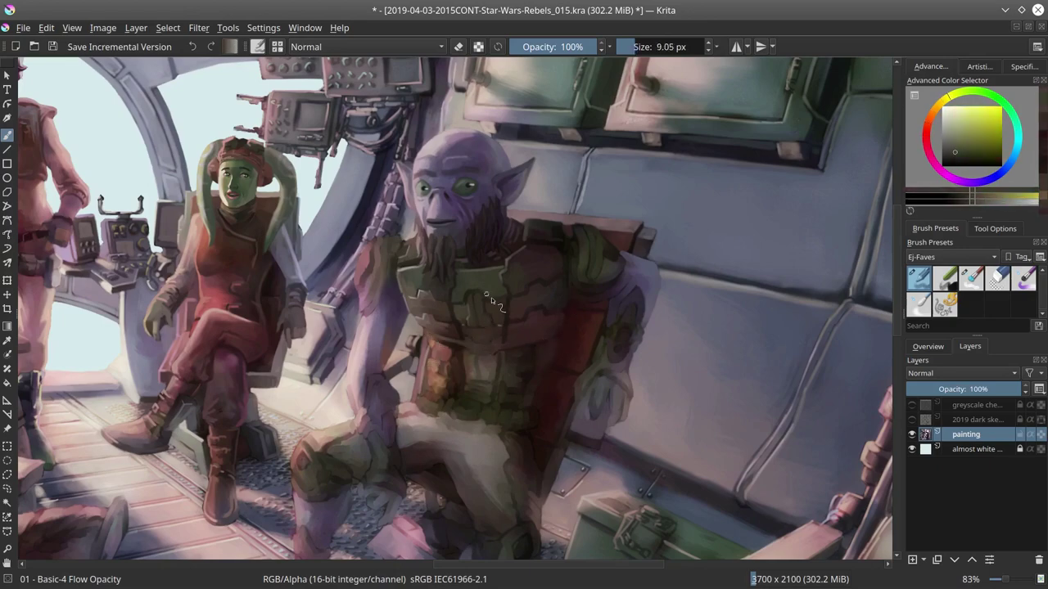
{"action": "left_click", "coordinate": [422, 328], "text": "ctrl"}
{"action": "key", "text": "bracketleft"}
{"action": "key", "text": "bracketleft"}
Step: Fit the painting to the window, save it, mirror the canvas view, and zoom out
{"action": "scroll", "coordinate": [585, 476], "scroll_direction": "down", "scroll_amount": 2}
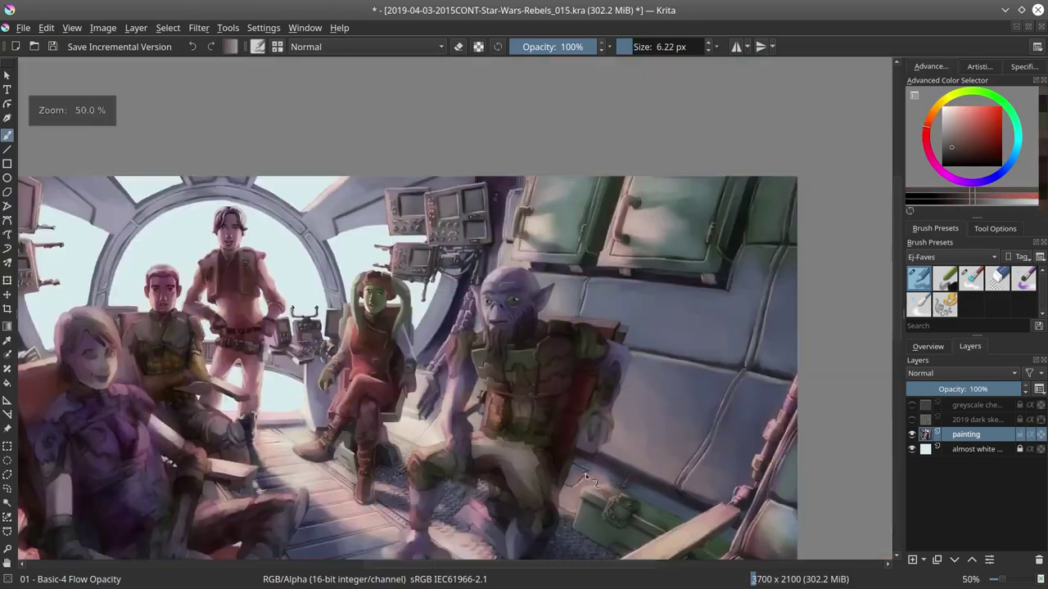
{"action": "key", "text": "2"}
{"action": "key", "text": "ctrl+s"}
{"action": "key", "text": "m"}
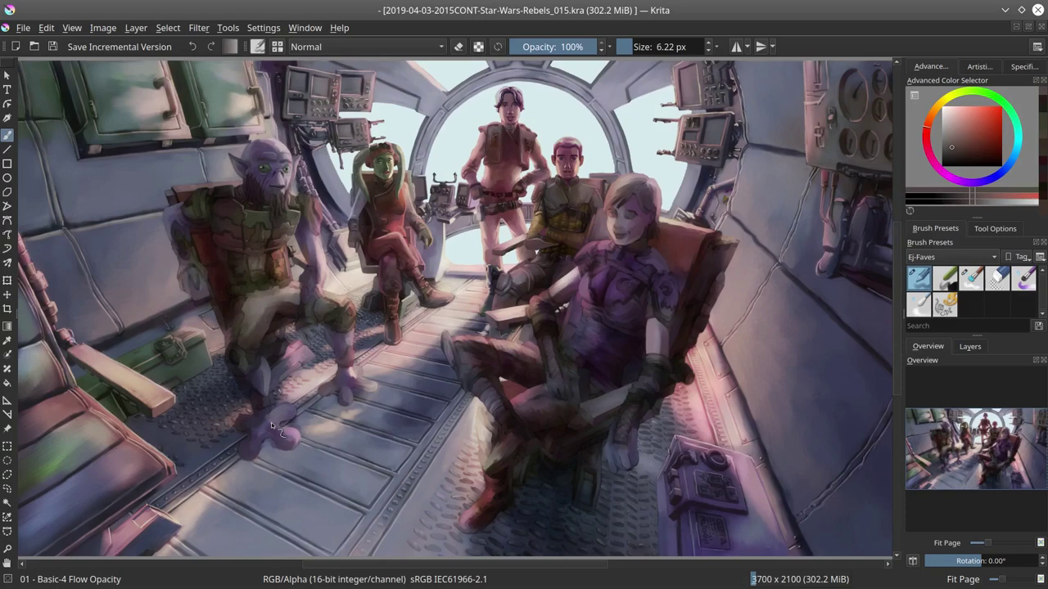
{"action": "key", "text": "minus"}
{"action": "key", "text": "minus"}
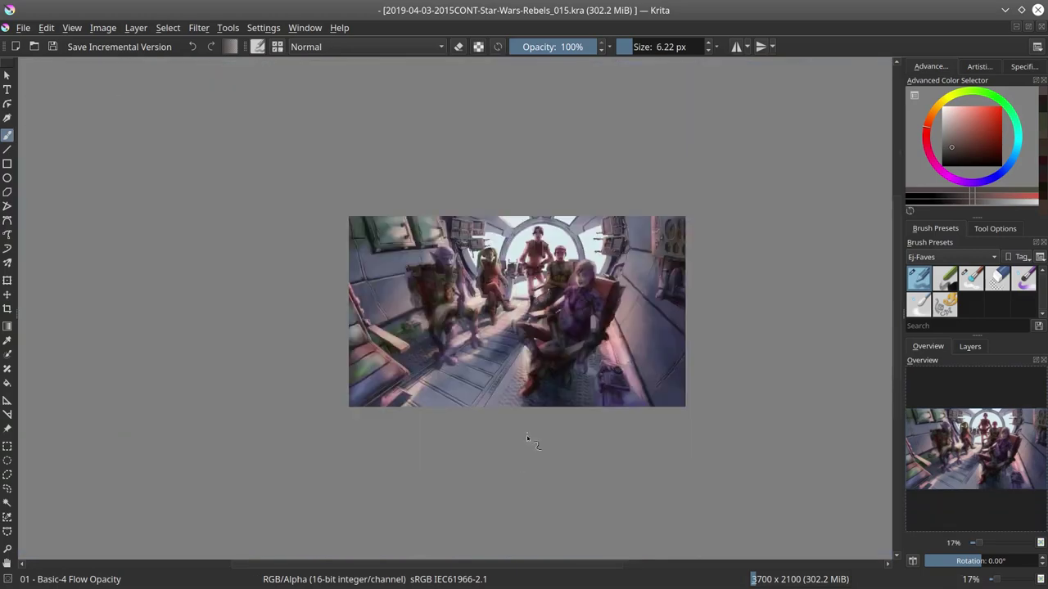
{"action": "left_click", "coordinate": [51, 47]}
{"action": "scroll", "coordinate": [445, 298], "scroll_direction": "up", "scroll_amount": 5}
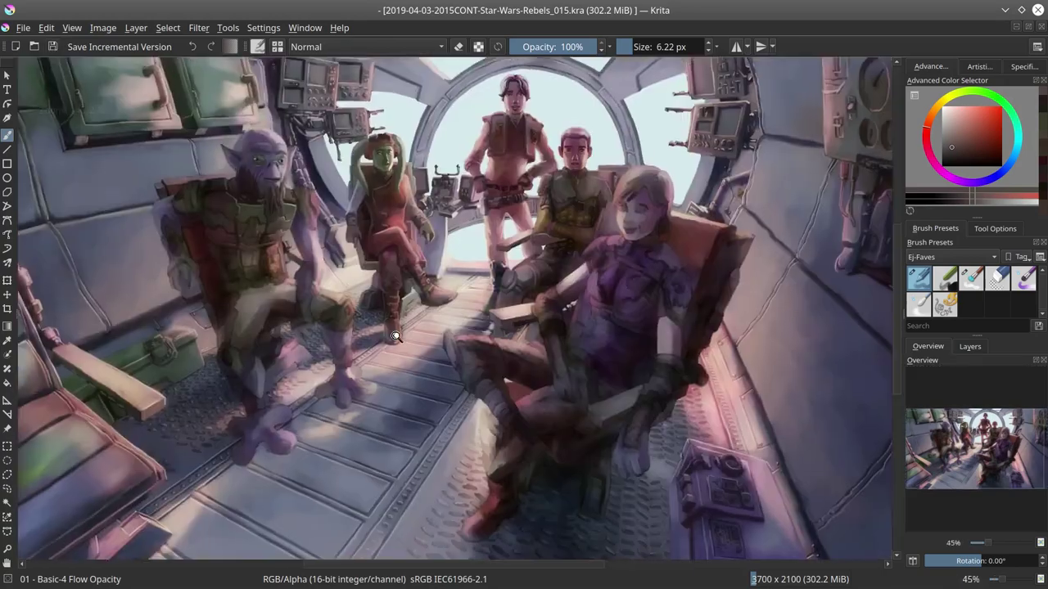
Step: Zoom in on the alien's armor and paint dark red shading over the chest plating
{"action": "left_click", "coordinate": [265, 412], "text": "ctrl"}
{"action": "key", "text": "bracketright"}
{"action": "left_click_drag", "start_coordinate": [379, 216], "coordinate": [273, 331]}
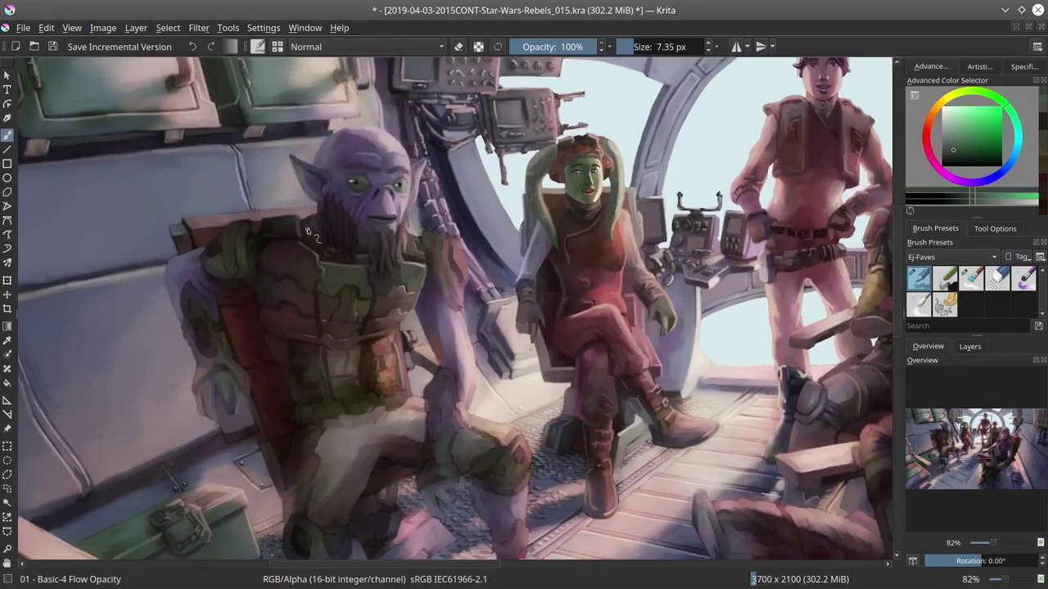
{"action": "left_click", "coordinate": [319, 290], "text": "ctrl"}
{"action": "left_click", "coordinate": [319, 339], "text": "ctrl"}
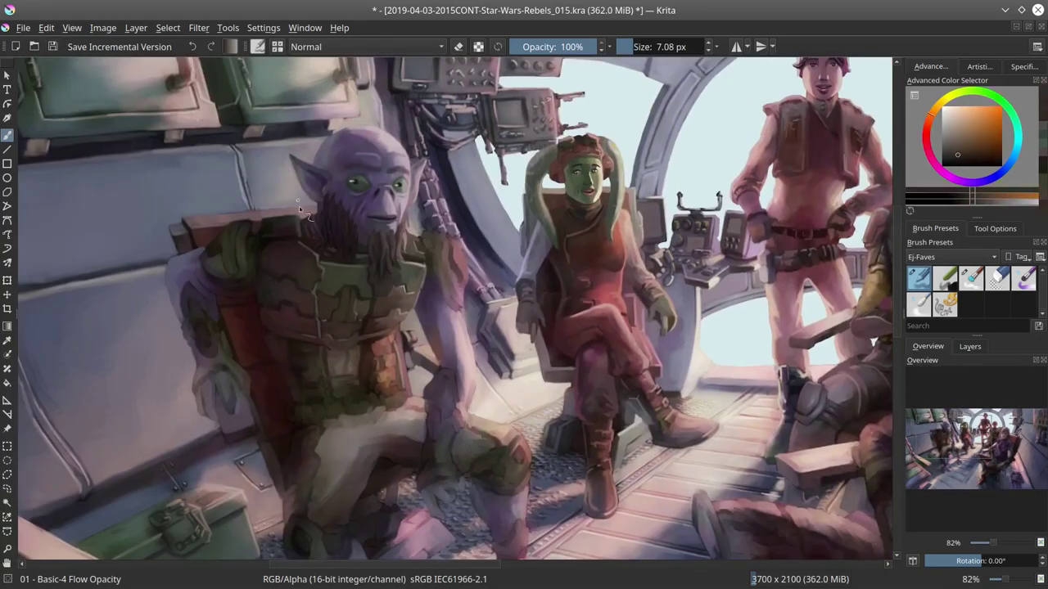
{"action": "left_click", "coordinate": [303, 275], "text": "ctrl"}
{"action": "left_click", "coordinate": [332, 305], "text": "ctrl"}
{"action": "left_click", "coordinate": [332, 305], "text": "ctrl"}
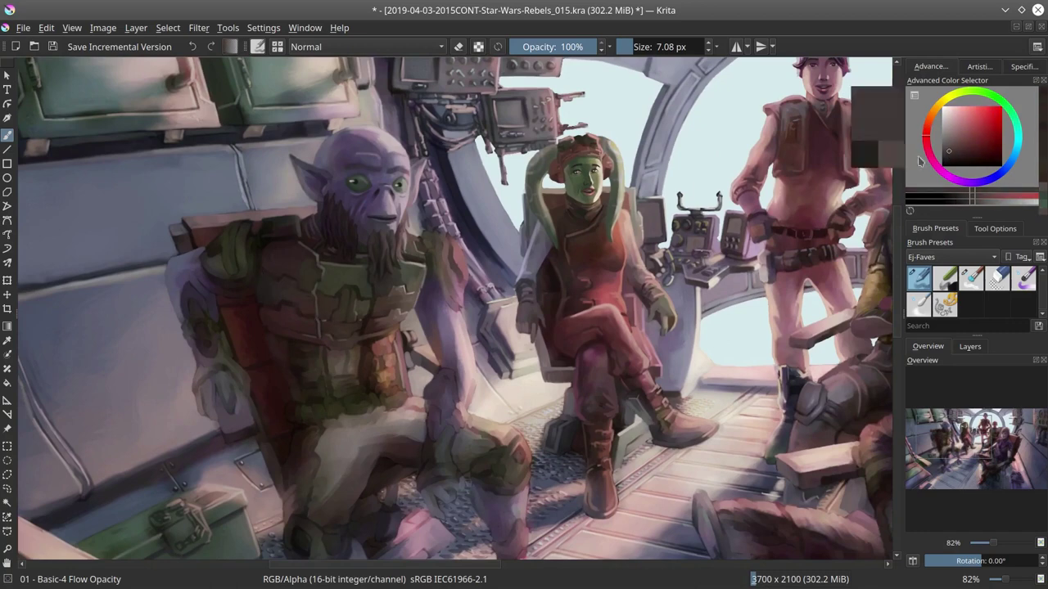
{"action": "left_click", "coordinate": [340, 315], "text": "ctrl"}
{"action": "key", "text": "bracketright"}
{"action": "left_click", "coordinate": [315, 328], "text": "ctrl"}
Step: Paint reddish detail on the belly and waist, orange near the hand, then check the sketch layer
{"action": "left_click", "coordinate": [282, 308], "text": "ctrl"}
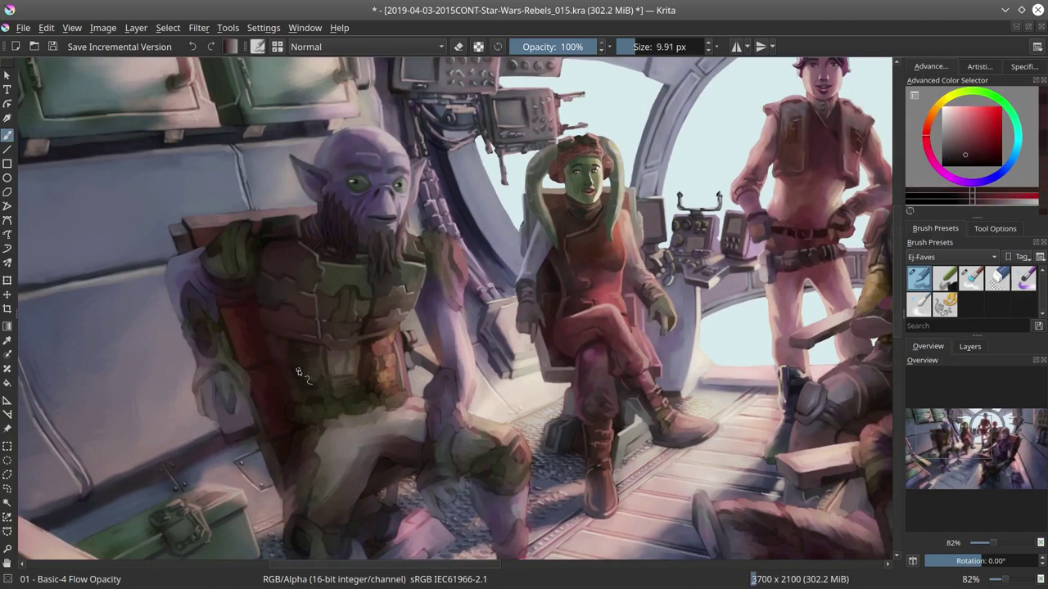
{"action": "key", "text": "bracketright"}
{"action": "key", "text": "bracketleft"}
{"action": "left_click", "coordinate": [311, 308], "text": "ctrl"}
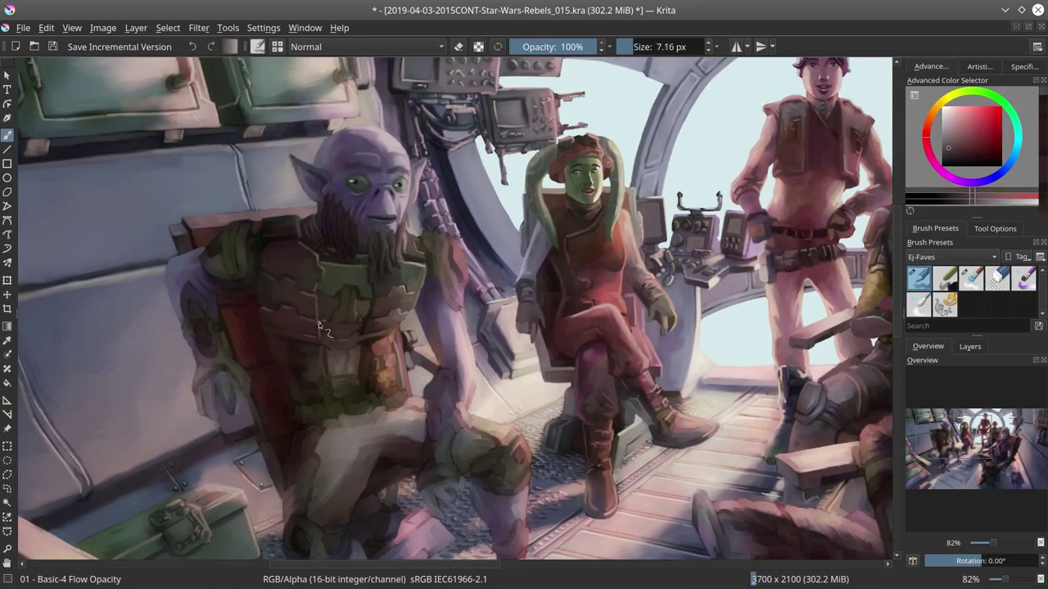
{"action": "left_click", "coordinate": [319, 327], "text": "ctrl"}
{"action": "left_click", "coordinate": [299, 305], "text": "ctrl"}
{"action": "key", "text": "bracketright"}
{"action": "key", "text": "bracketright"}
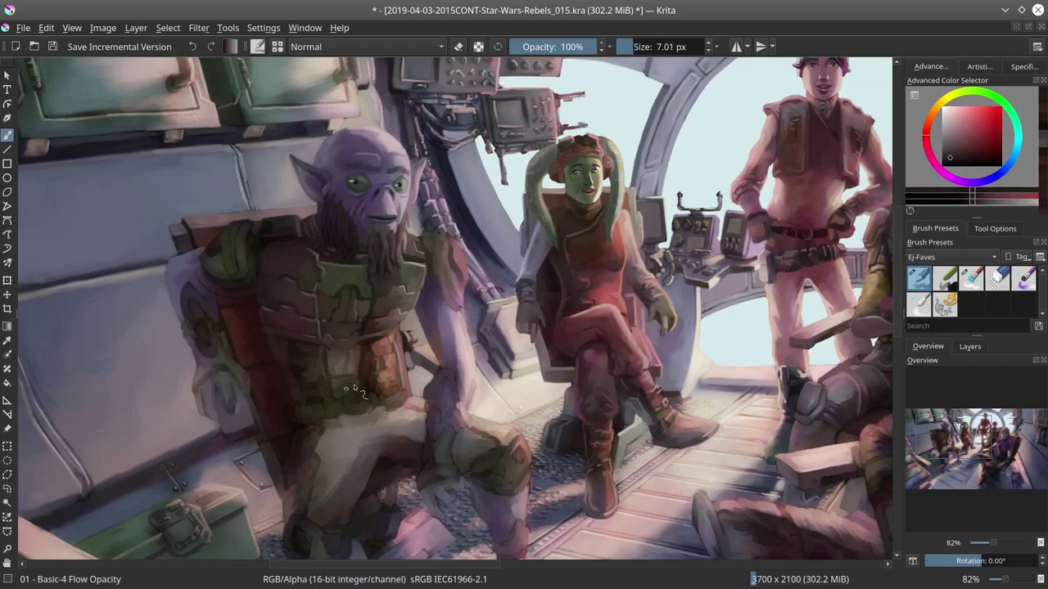
{"action": "key", "text": "bracketright"}
{"action": "left_click", "coordinate": [356, 410], "text": "ctrl"}
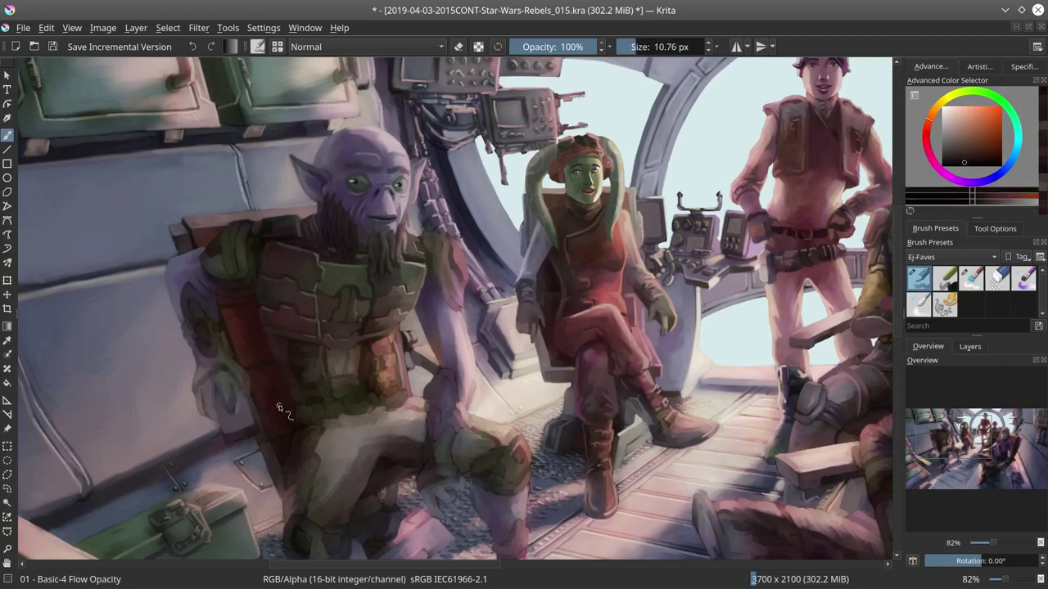
{"action": "left_click", "coordinate": [969, 346]}
{"action": "left_click", "coordinate": [911, 419]}
{"action": "left_click", "coordinate": [912, 419]}
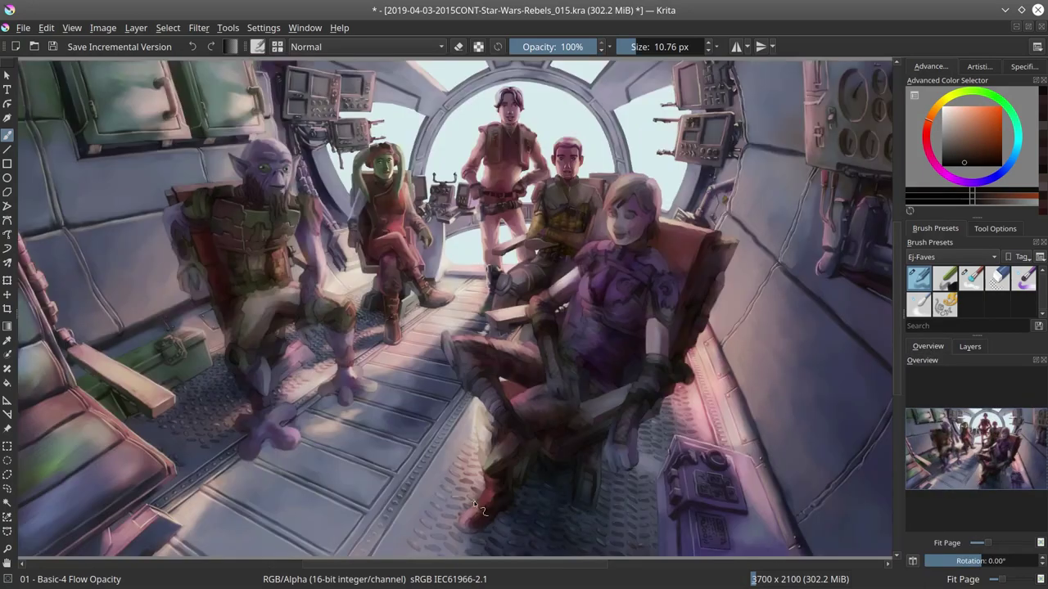
{"action": "key", "text": "minus"}
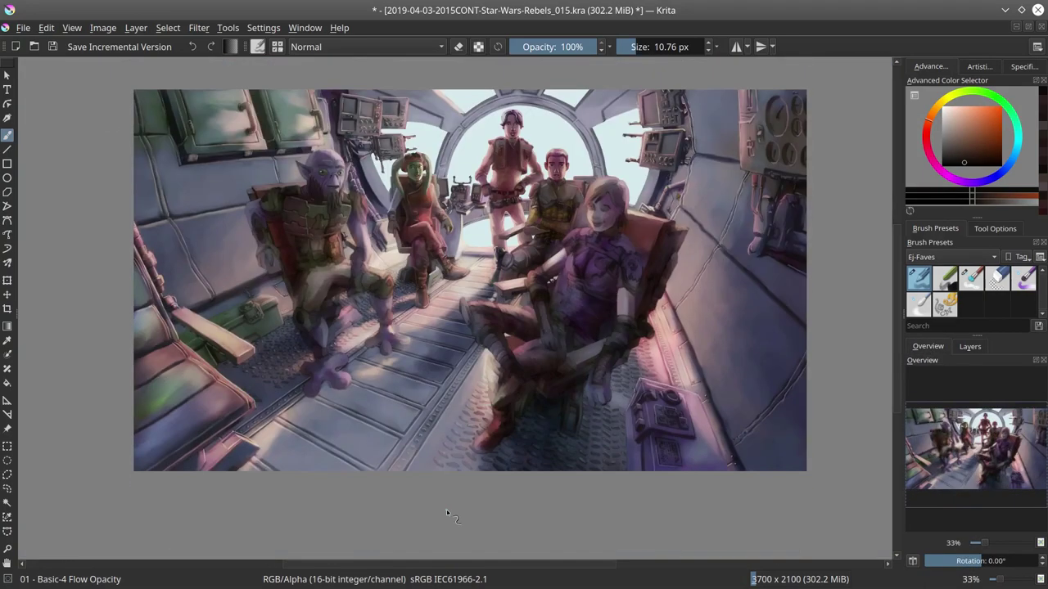
{"action": "scroll", "coordinate": [446, 509], "scroll_direction": "up", "scroll_amount": 3}
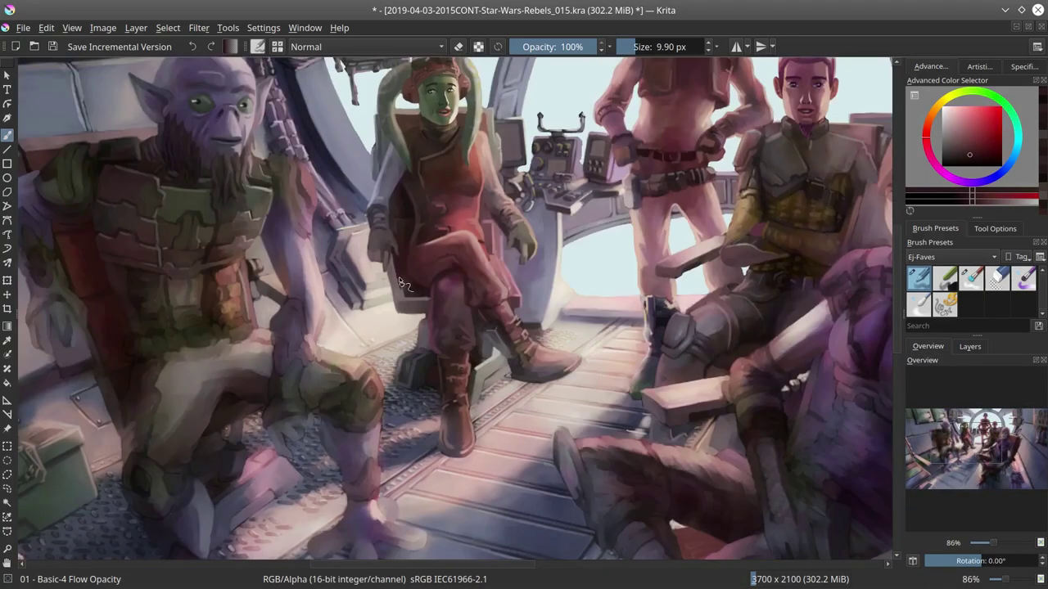
{"action": "scroll", "coordinate": [385, 219], "scroll_direction": "up", "scroll_amount": 2}
{"action": "scroll", "coordinate": [473, 367], "scroll_direction": "down", "scroll_amount": 2}
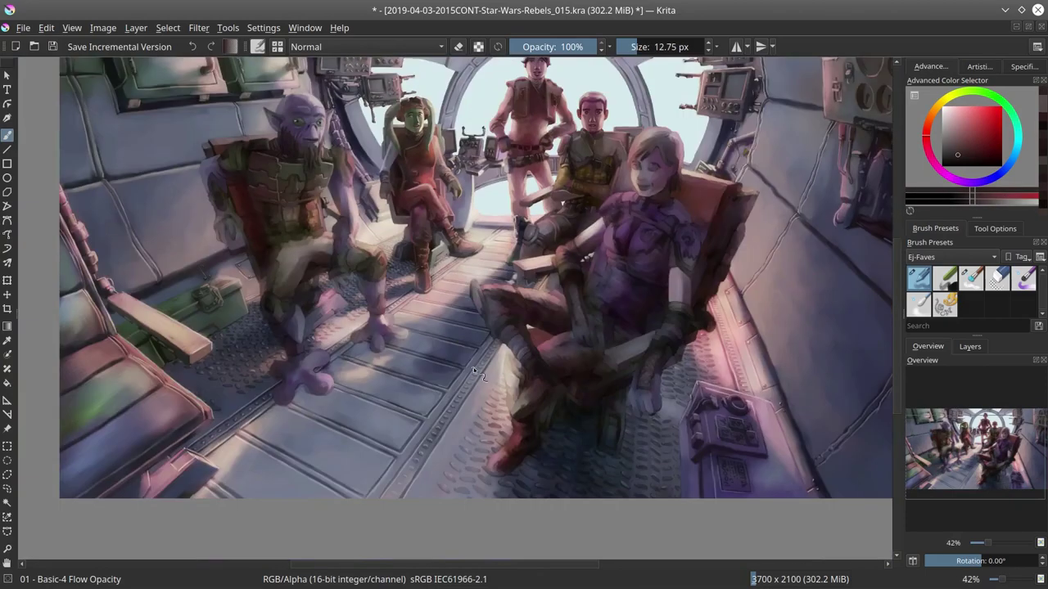
{"action": "key", "text": "2"}
{"action": "left_click", "coordinate": [53, 47]}
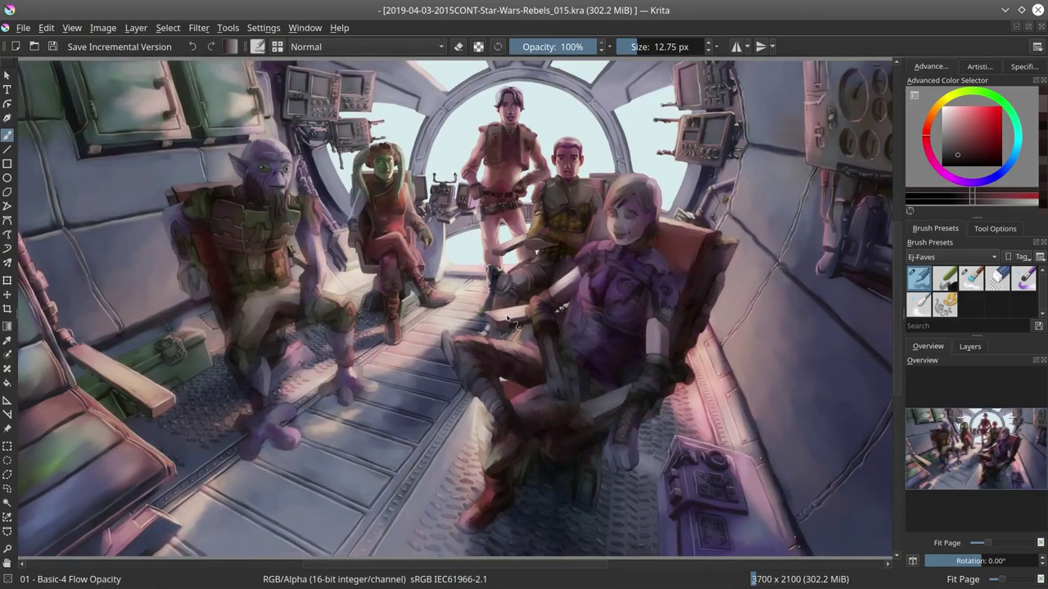
{"action": "scroll", "coordinate": [753, 320], "scroll_direction": "down", "scroll_amount": 1}
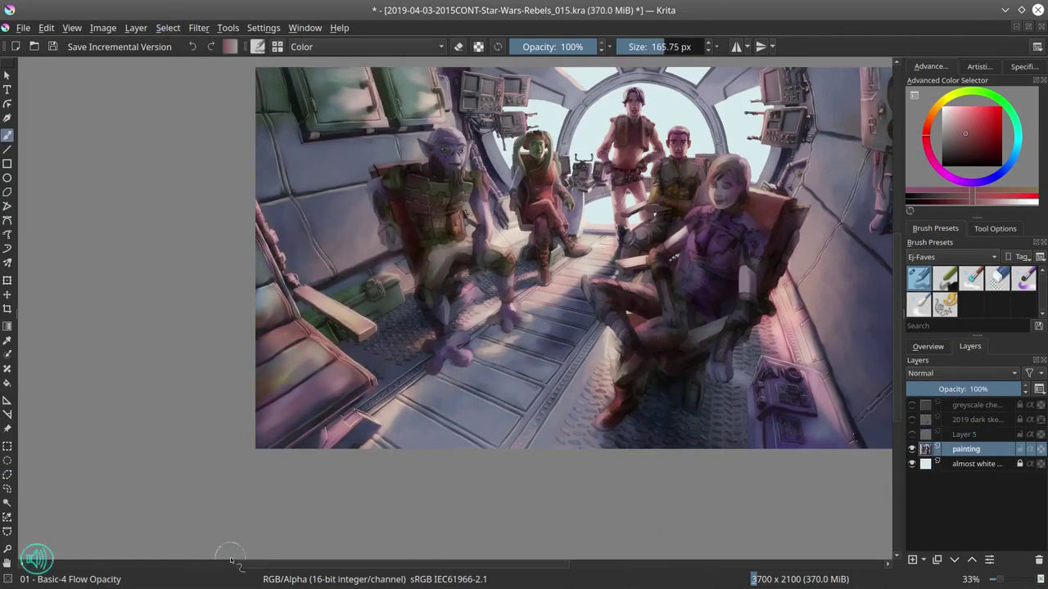
{"action": "left_click", "coordinate": [929, 347]}
{"action": "key", "text": "minus"}
{"action": "left_click", "coordinate": [112, 46]}
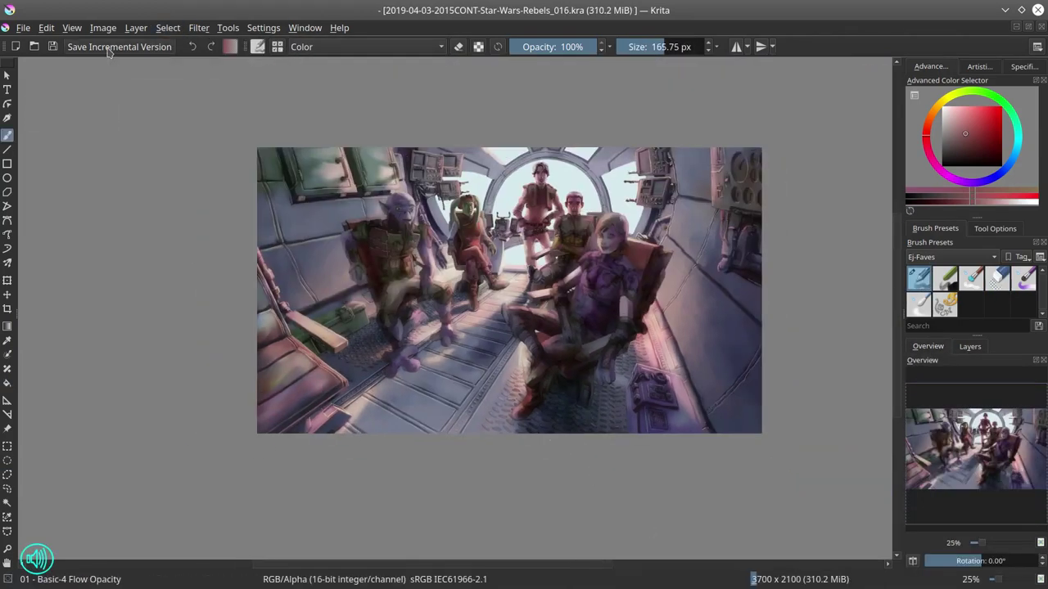
Step: Undo the white nose highlights and repaint the nose bridge in a peach skin tone
{"action": "scroll", "coordinate": [573, 207], "scroll_direction": "up", "scroll_amount": 6}
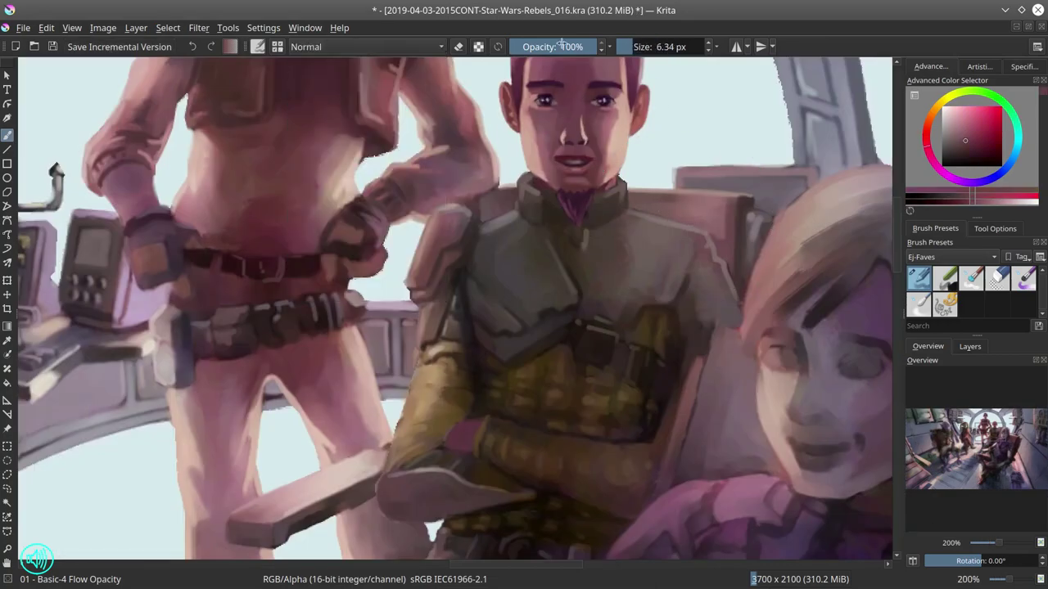
{"action": "scroll", "coordinate": [585, 131], "scroll_direction": "up", "scroll_amount": 1}
{"action": "key", "text": "bracketleft"}
{"action": "key", "text": "bracketleft"}
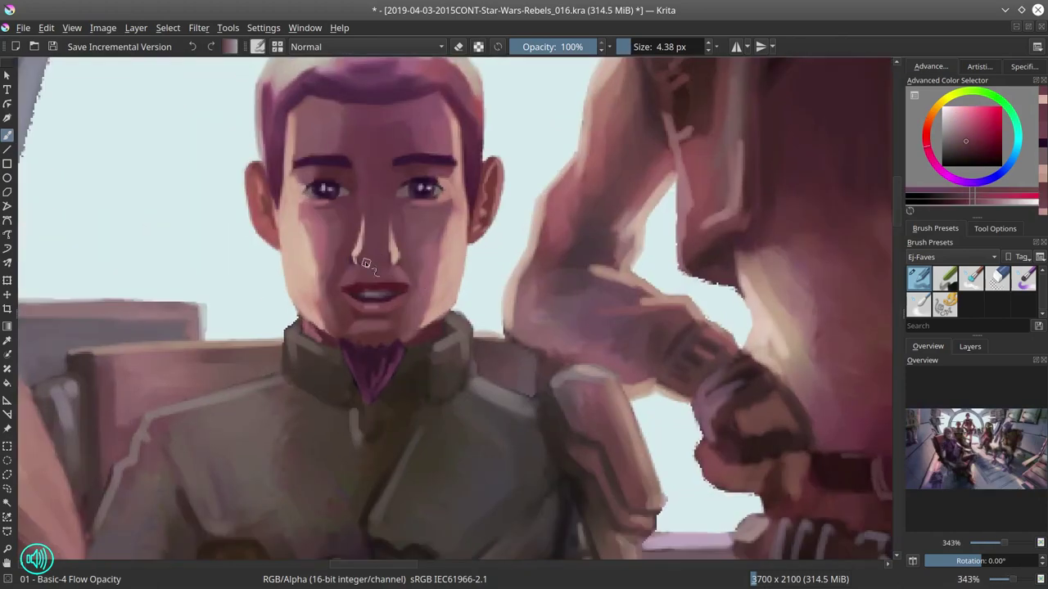
{"action": "key", "text": "ctrl+z"}
{"action": "key", "text": "bracketleft"}
{"action": "key", "text": "bracketleft"}
{"action": "key", "text": "bracketleft"}
{"action": "key", "text": "bracketleft"}
{"action": "key", "text": "bracketleft"}
{"action": "key", "text": "bracketleft"}
{"action": "left_click", "coordinate": [380, 235], "text": "ctrl"}
{"action": "left_click_drag", "start_coordinate": [378, 190], "coordinate": [389, 263]}
Step: Sample the collar's dark purple and a muted red from the face for the mouth
{"action": "left_click", "coordinate": [436, 356], "text": "ctrl"}
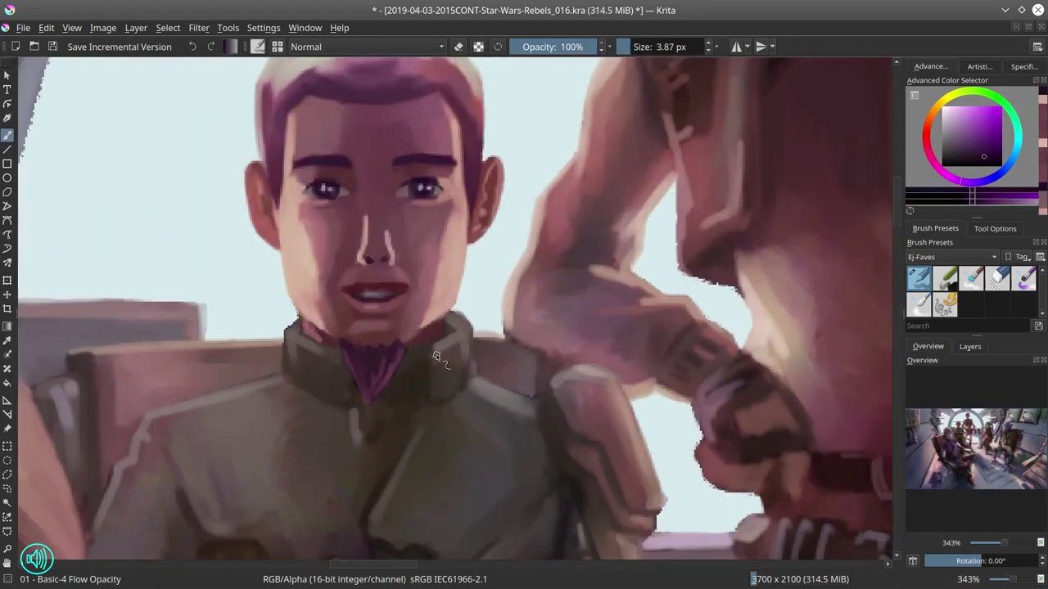
{"action": "key", "text": "t"}
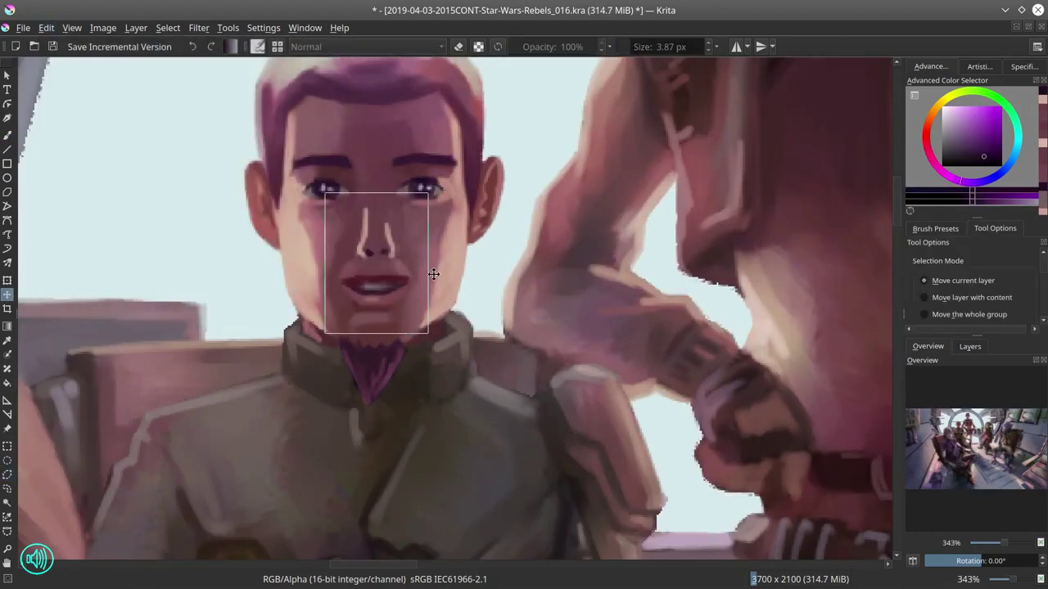
{"action": "scroll", "coordinate": [518, 292], "scroll_direction": "down", "scroll_amount": 6}
{"action": "scroll", "coordinate": [518, 292], "scroll_direction": "up", "scroll_amount": 6}
{"action": "key", "text": "b"}
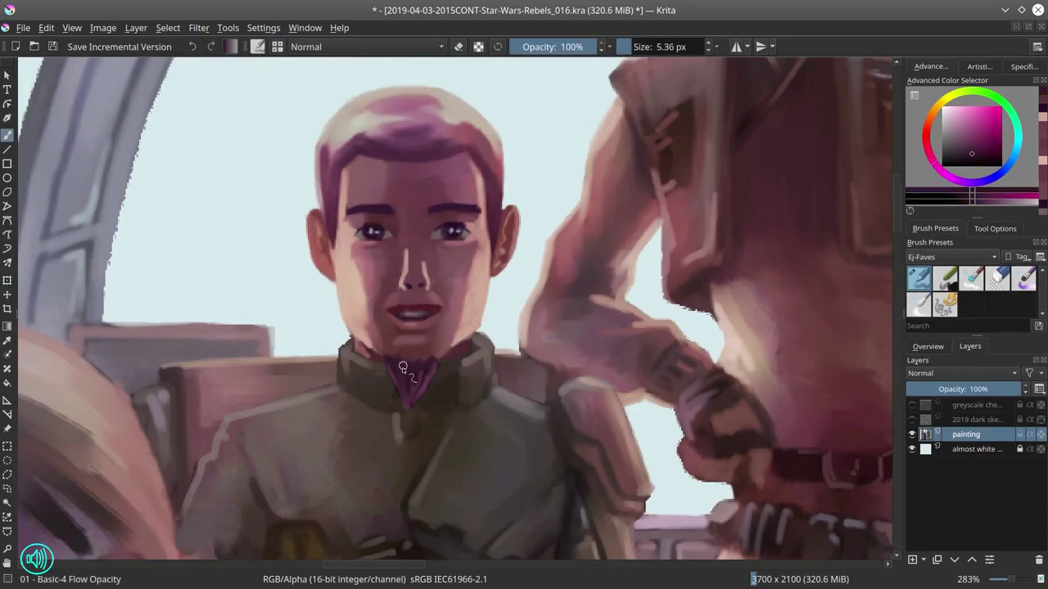
{"action": "left_click", "coordinate": [438, 347], "text": "ctrl"}
{"action": "left_click", "coordinate": [438, 348], "text": "ctrl"}
{"action": "scroll", "coordinate": [438, 348], "scroll_direction": "down", "scroll_amount": 5}
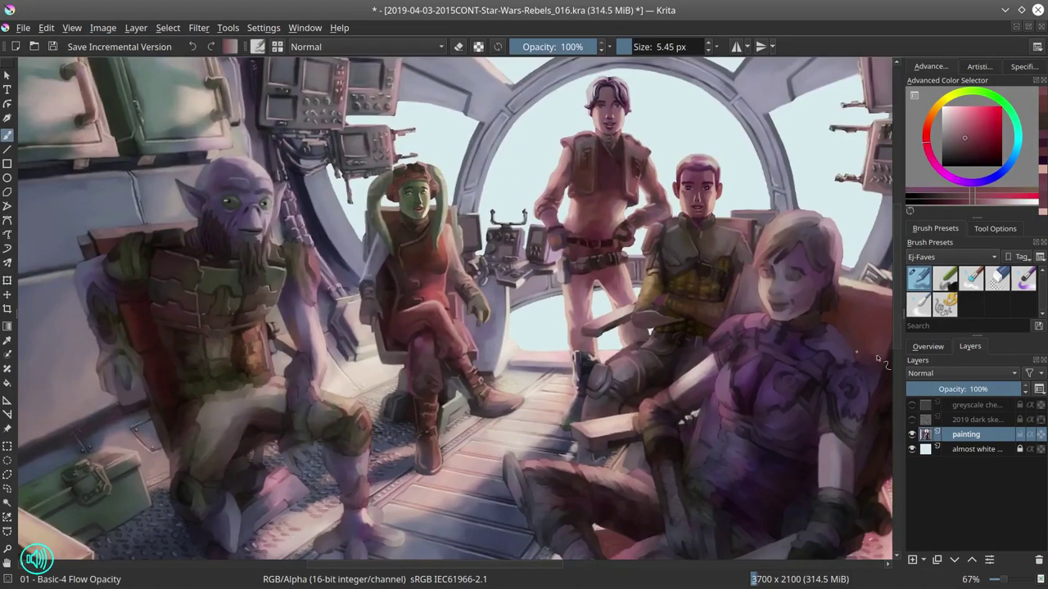
{"action": "scroll", "coordinate": [658, 158], "scroll_direction": "up", "scroll_amount": 7}
Step: Sample nearby skin colours and a warmer red, resizing the brush to retouch the lips
{"action": "left_click", "coordinate": [658, 158], "text": "ctrl"}
{"action": "left_click", "coordinate": [673, 327], "text": "ctrl"}
{"action": "key", "text": "bracketright"}
{"action": "key", "text": "bracketright"}
{"action": "key", "text": "bracketright"}
{"action": "scroll", "coordinate": [674, 327], "scroll_direction": "down", "scroll_amount": 6}
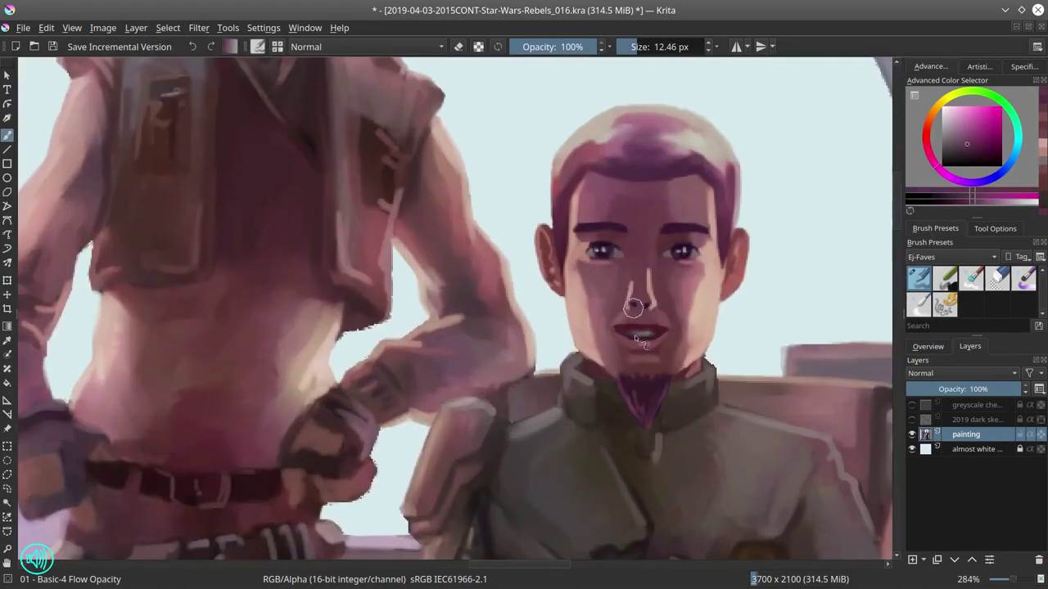
{"action": "left_click", "coordinate": [927, 346]}
{"action": "scroll", "coordinate": [562, 488], "scroll_direction": "up", "scroll_amount": 4}
{"action": "key", "text": "bracketleft"}
{"action": "key", "text": "bracketleft"}
{"action": "left_click", "coordinate": [561, 488], "text": "ctrl"}
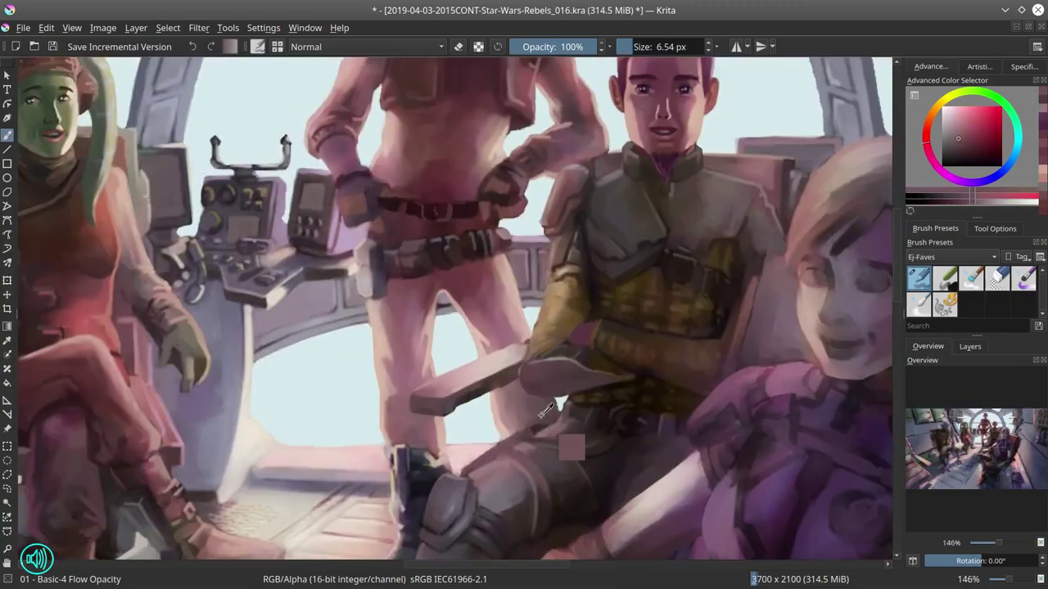
Step: Save the painting, then draw a freehand selection outline near the mouth and chin
{"action": "left_click", "coordinate": [572, 448], "text": "ctrl"}
{"action": "scroll", "coordinate": [550, 368], "scroll_direction": "down", "scroll_amount": 3}
{"action": "key", "text": "ctrl+s"}
{"action": "scroll", "coordinate": [550, 369], "scroll_direction": "up", "scroll_amount": 3}
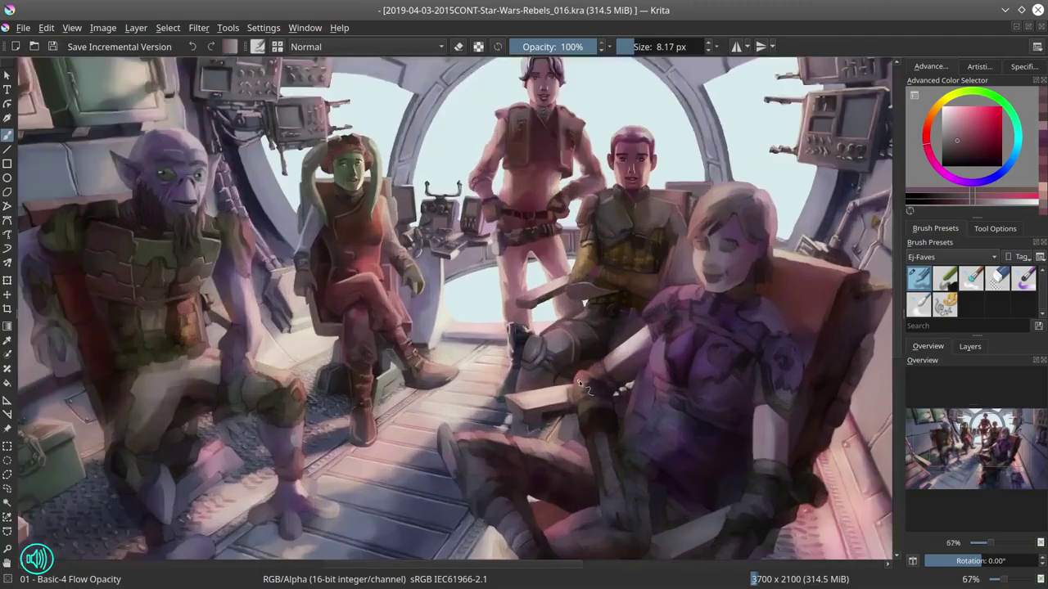
{"action": "left_click_drag", "start_coordinate": [511, 293], "coordinate": [448, 399]}
Step: Fit the whole scene in view and resize the brush for the grey knee armour
{"action": "key", "text": "2"}
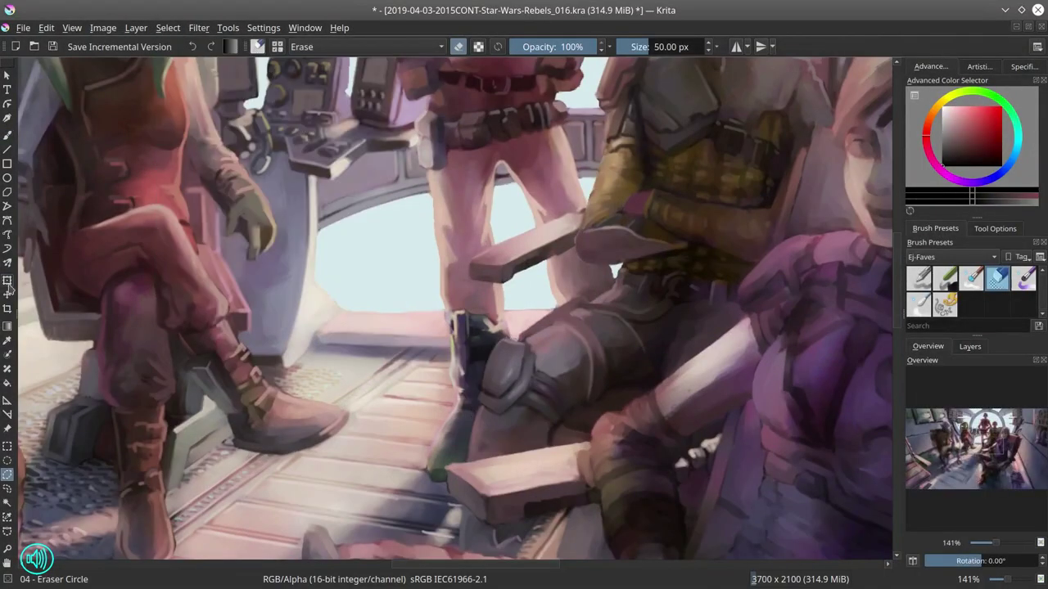
{"action": "key", "text": "2"}
{"action": "key", "text": "t"}
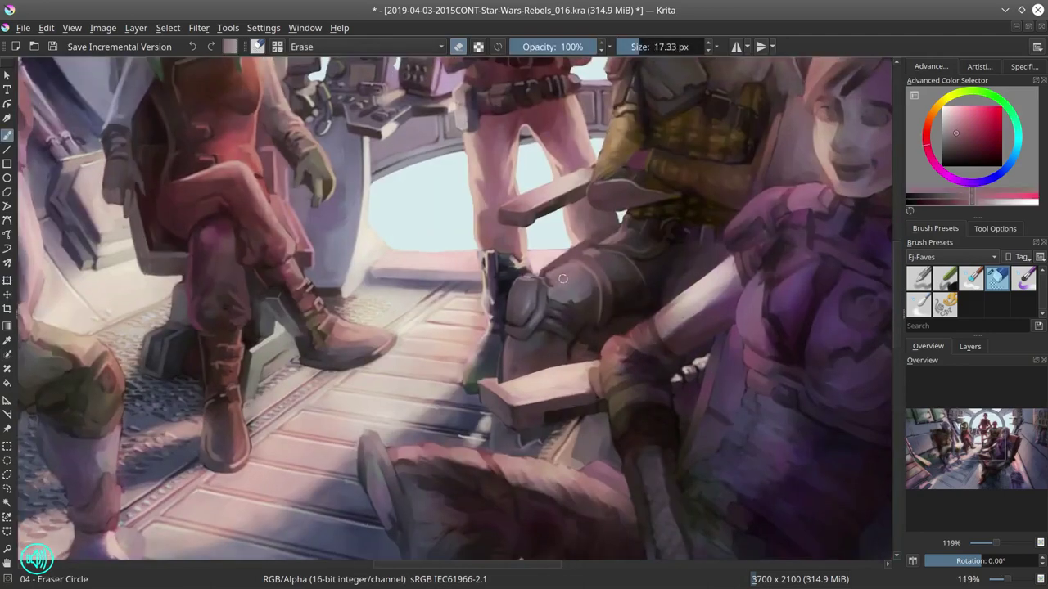
{"action": "key", "text": "/"}
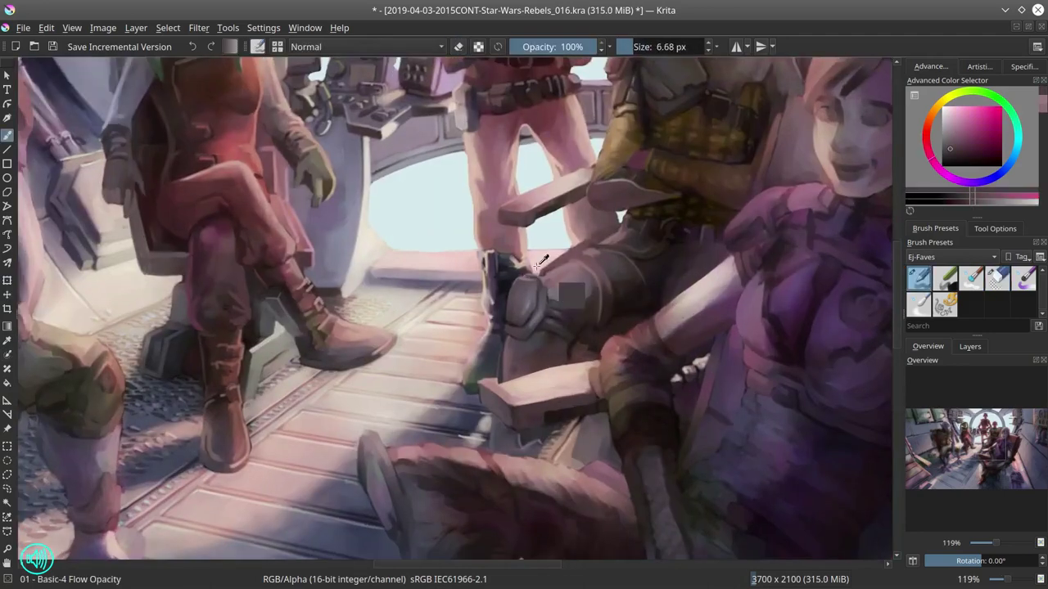
{"action": "mouse_move", "coordinate": [530, 278]}
{"action": "left_mouse_down"}
{"action": "mouse_move", "coordinate": [540, 246]}
{"action": "mouse_move", "coordinate": [532, 278]}
{"action": "mouse_move", "coordinate": [573, 336]}
{"action": "mouse_move", "coordinate": [512, 351]}
{"action": "left_mouse_up"}
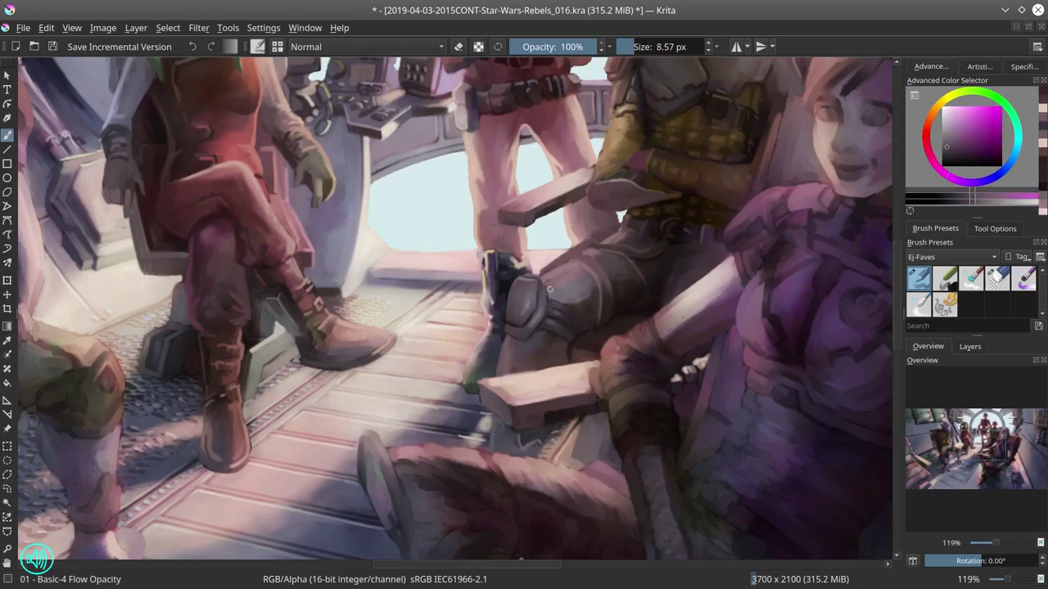
Step: Return to the painting layer in the Layers list and save the painting
{"action": "left_click", "coordinate": [969, 346]}
{"action": "right_click", "coordinate": [942, 434]}
{"action": "left_click", "coordinate": [939, 245]}
{"action": "key", "text": "2"}
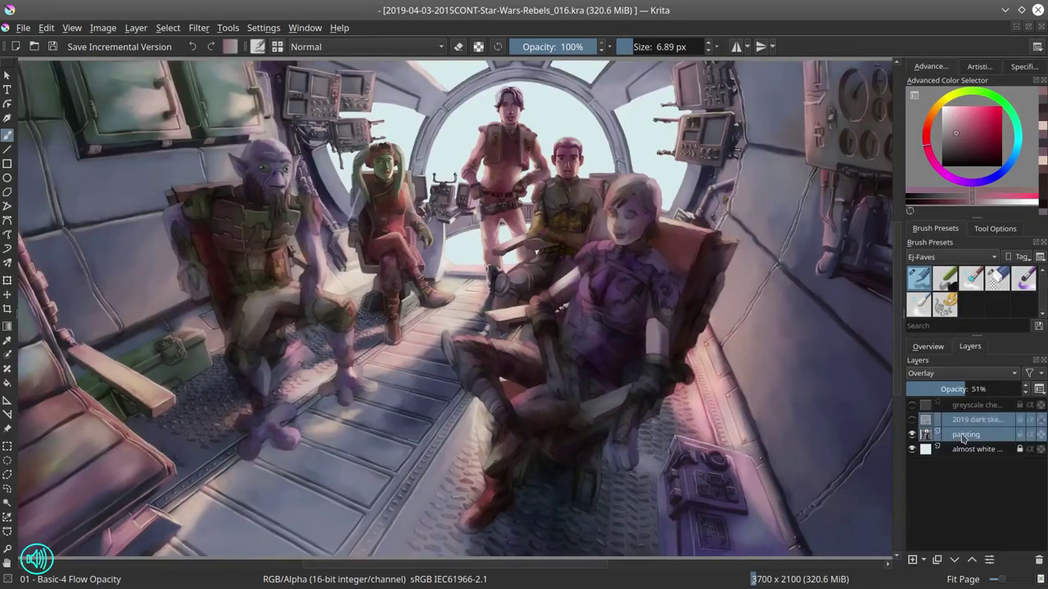
{"action": "scroll", "coordinate": [471, 237], "scroll_direction": "up", "scroll_amount": 8}
{"action": "key", "text": "2"}
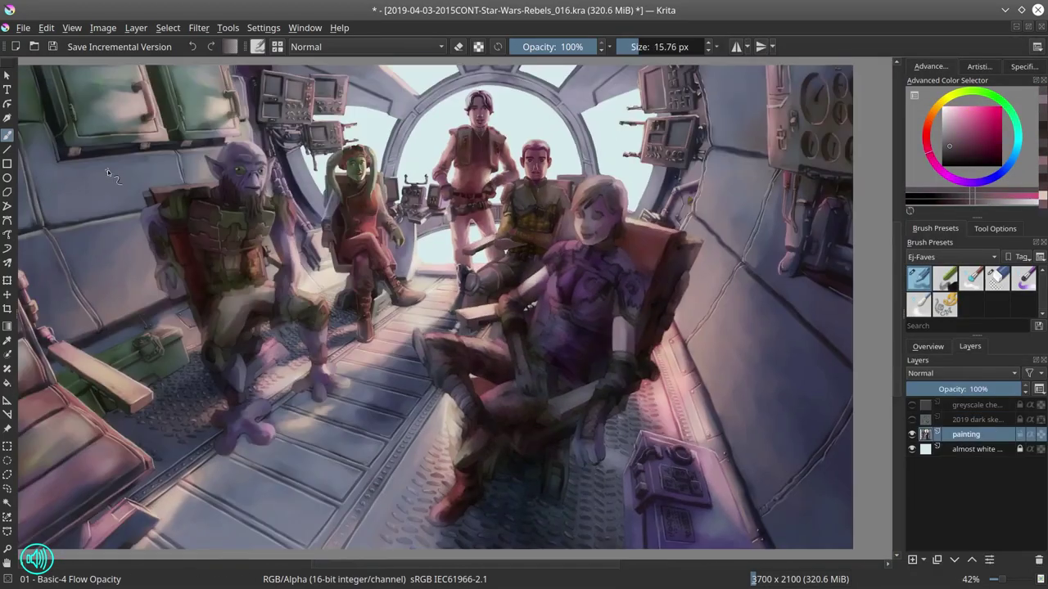
{"action": "left_click", "coordinate": [52, 47]}
{"action": "scroll", "coordinate": [101, 245], "scroll_direction": "down", "scroll_amount": 2}
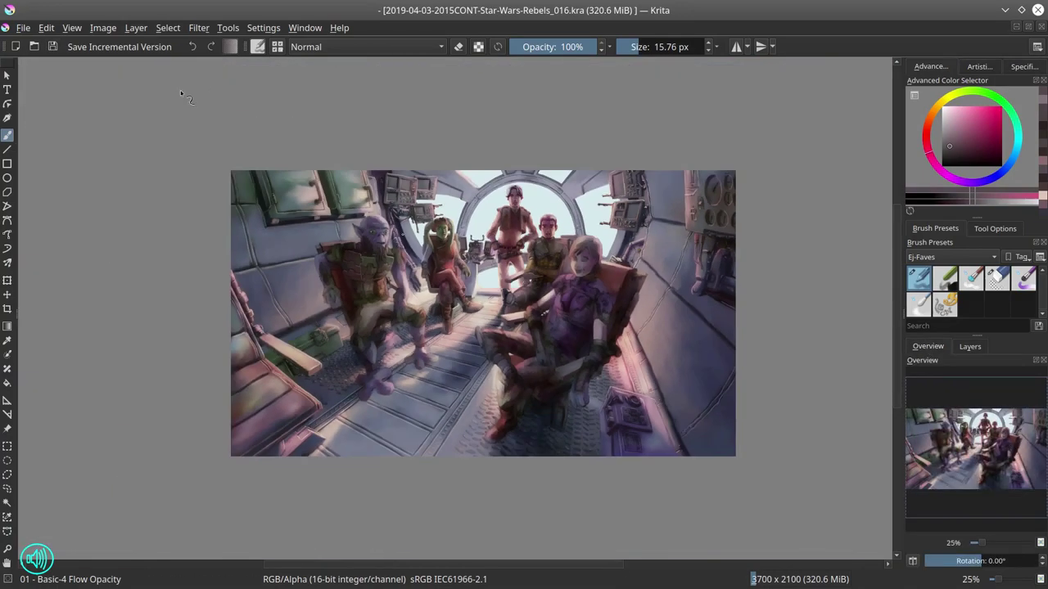
Step: Open and close the Color Balance adjustment, then save the painting
{"action": "key", "text": "ctrl+b"}
{"action": "left_click", "coordinate": [836, 343]}
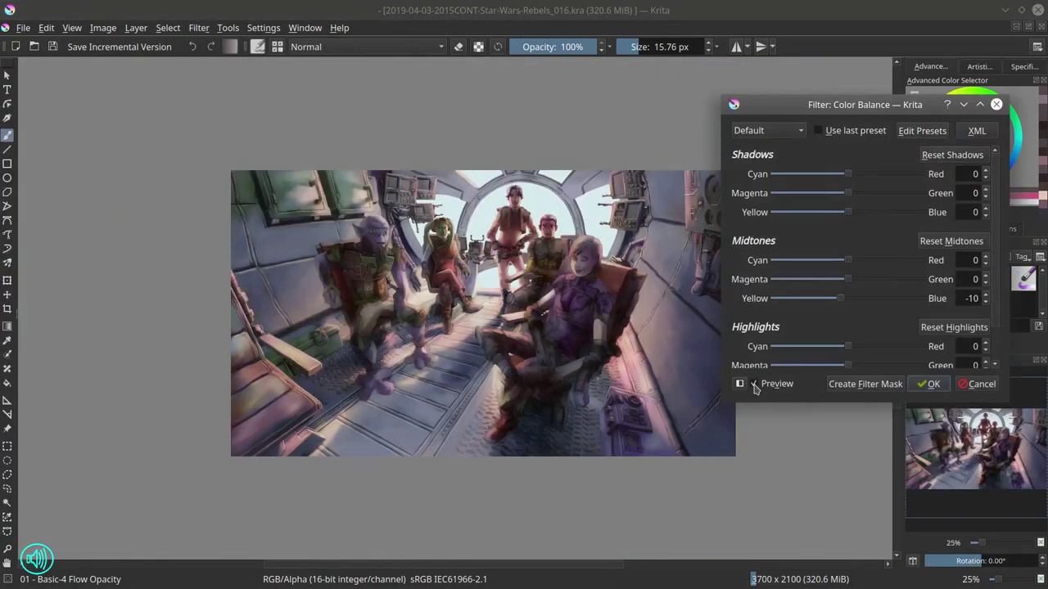
{"action": "left_click", "coordinate": [928, 384]}
{"action": "scroll", "coordinate": [805, 290], "scroll_direction": "down", "scroll_amount": 1}
{"action": "key", "text": "ctrl+s"}
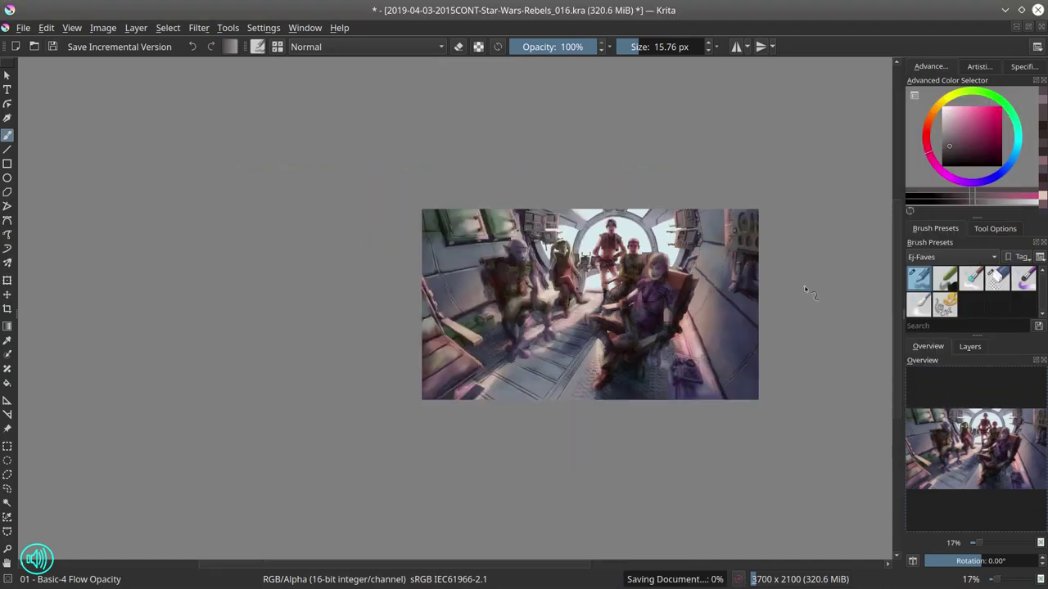
Step: Apply Filter > Adjust > Color Balance with Green -3 and midtone Blue -7
{"action": "left_click", "coordinate": [199, 28]}
{"action": "left_click", "coordinate": [523, 109]}
{"action": "scroll", "coordinate": [205, 365], "scroll_direction": "down", "scroll_amount": 1}
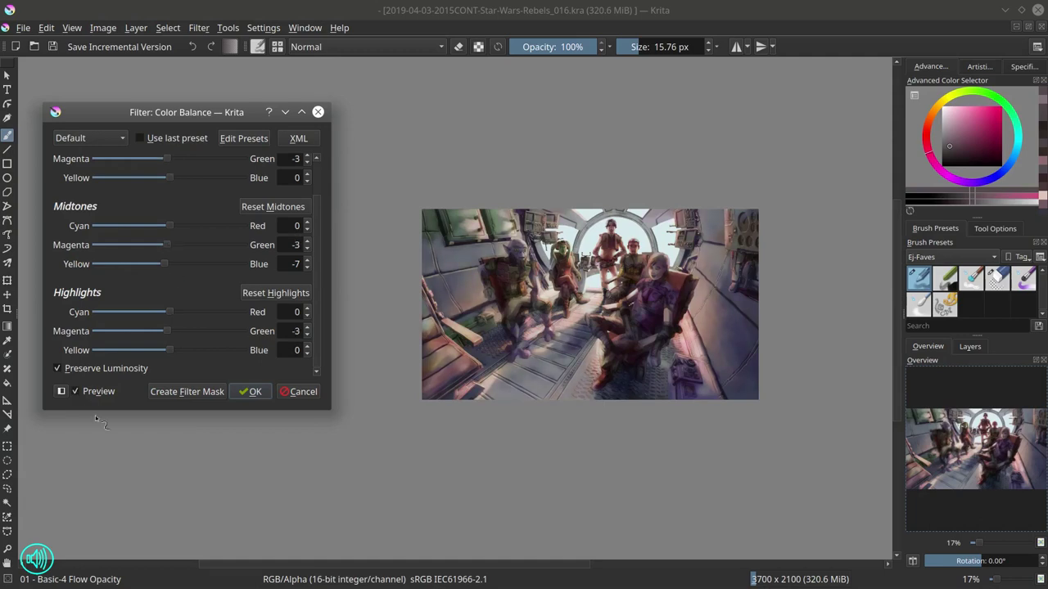
{"action": "left_click", "coordinate": [245, 391]}
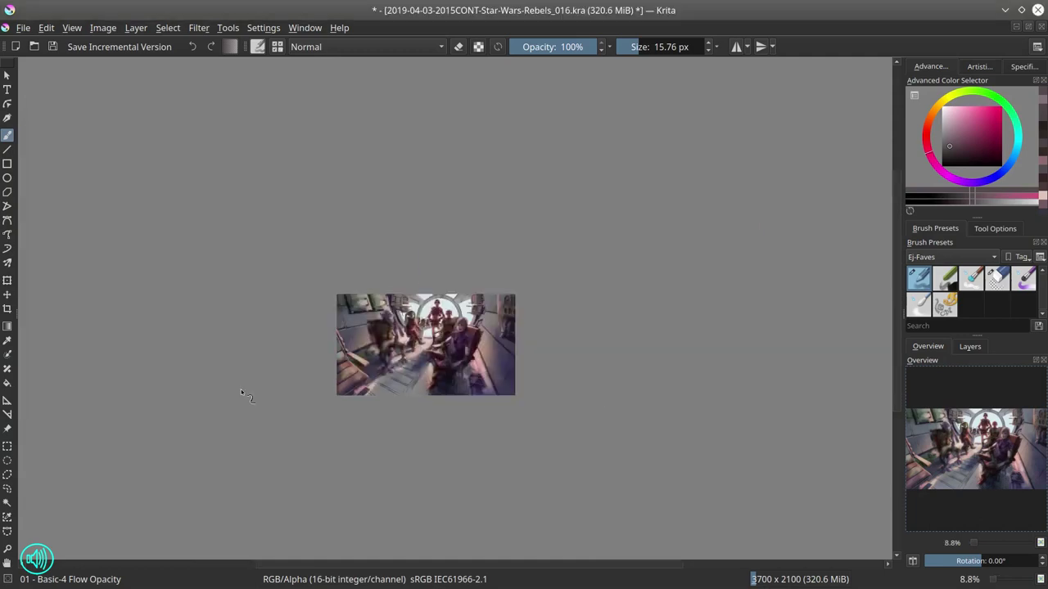
{"action": "key", "text": "2"}
Step: Preview an HSV/HSL hue shift to 34 and discard it, keeping the original colours
{"action": "key", "text": "ctrl+u"}
{"action": "left_click", "coordinate": [245, 394]}
{"action": "key", "text": "minus"}
{"action": "key", "text": "minus"}
{"action": "key", "text": "minus"}
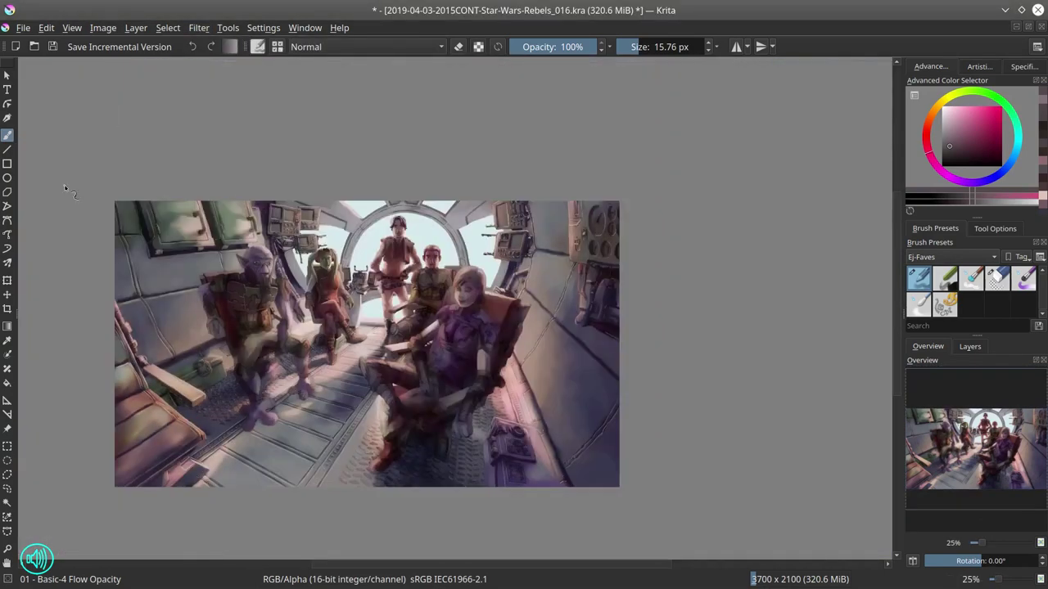
{"action": "key", "text": "ctrl+u"}
{"action": "left_click_drag", "start_coordinate": [790, 271], "coordinate": [869, 271]}
{"action": "key", "text": "Escape"}
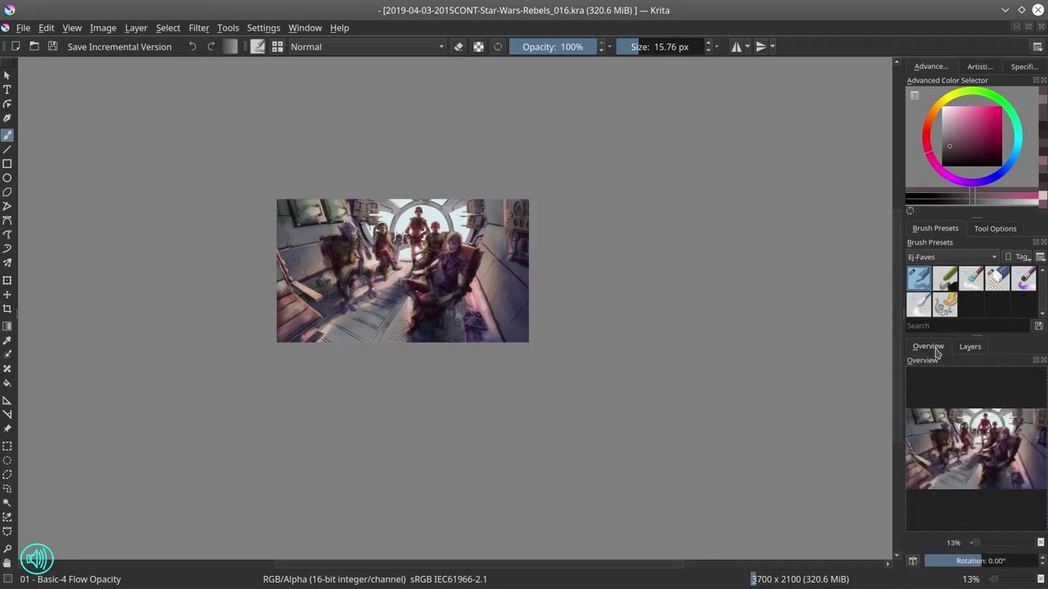
{"action": "key", "text": "2"}
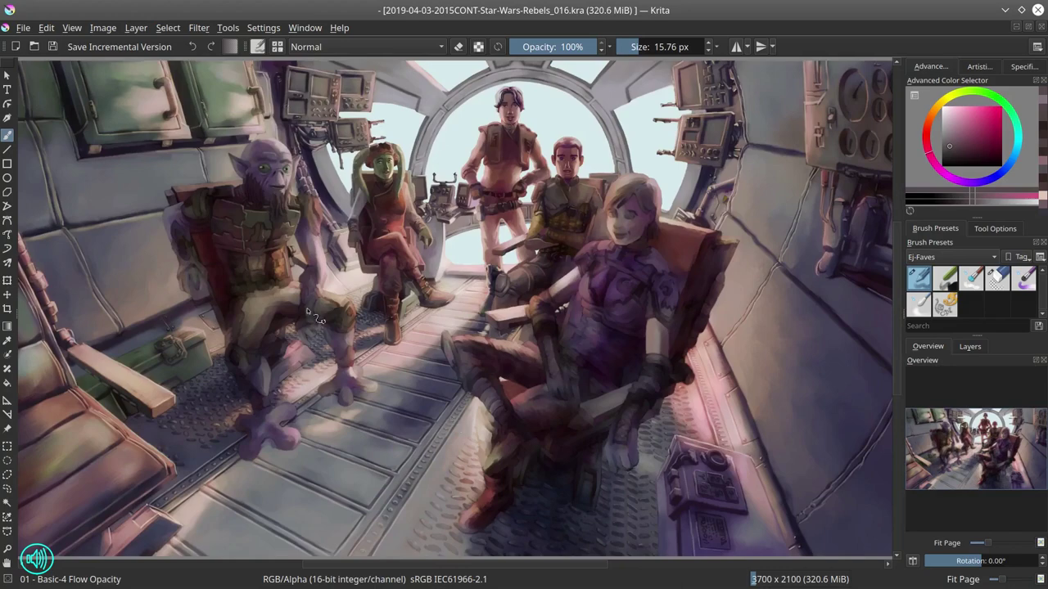
Step: Zoom in on the alien, shrink the brush and sample greyish purple and dark red
{"action": "mouse_move", "coordinate": [450, 417]}
{"action": "left_mouse_down"}
{"action": "mouse_move", "coordinate": [445, 303]}
{"action": "mouse_move", "coordinate": [698, 274]}
{"action": "left_mouse_up"}
{"action": "key", "text": "bracketleft"}
{"action": "key", "text": "bracketleft"}
{"action": "key", "text": "bracketleft"}
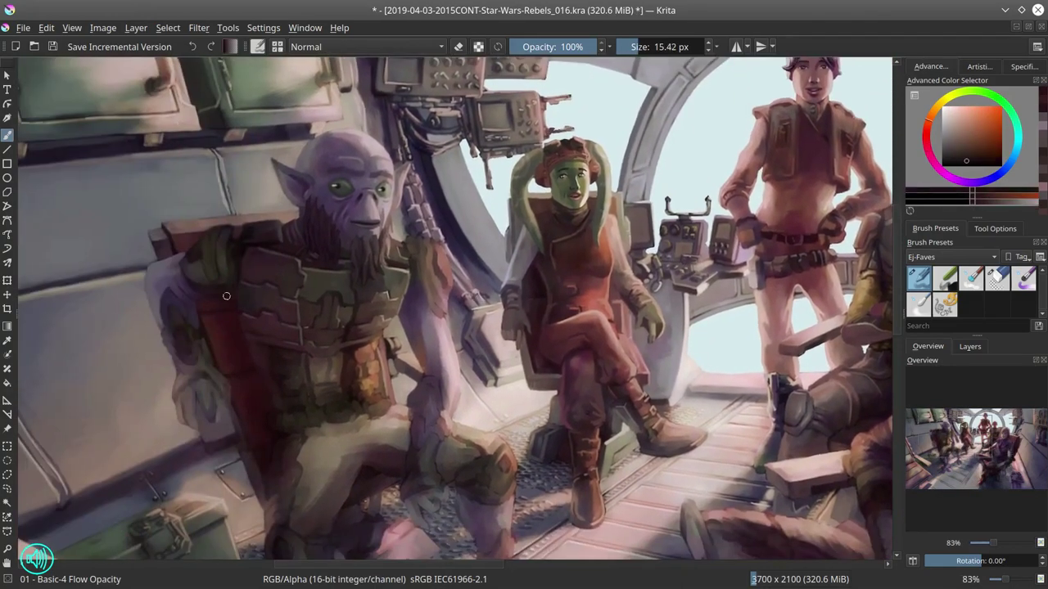
{"action": "left_click", "coordinate": [196, 377], "text": "ctrl"}
{"action": "left_click", "coordinate": [278, 399], "text": "ctrl"}
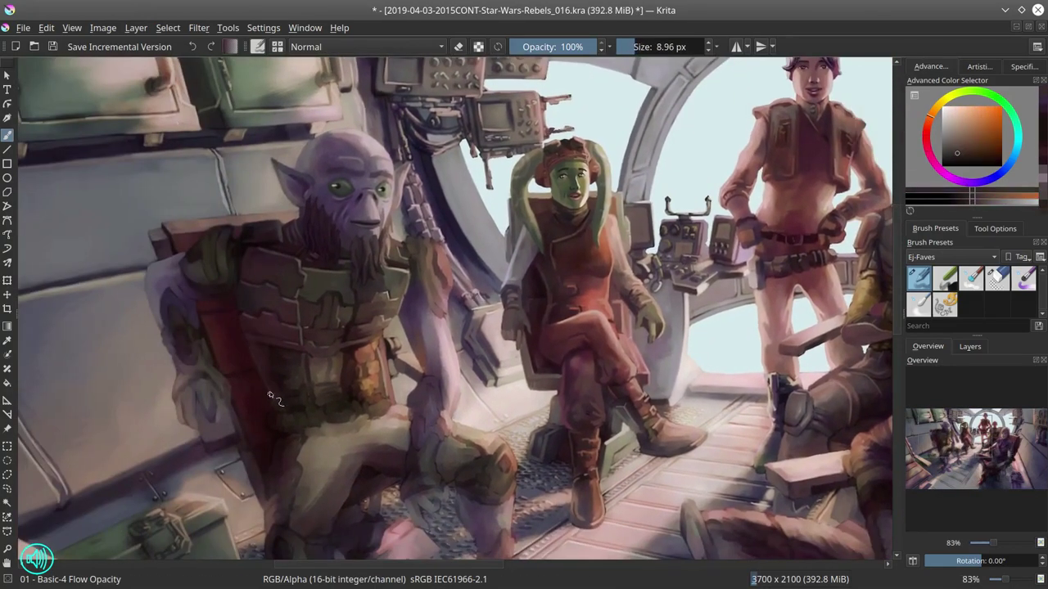
{"action": "left_click", "coordinate": [245, 318], "text": "ctrl"}
Step: Toggle the dark sketch layer for reference and sample a dark greenish grey from the armour
{"action": "left_click", "coordinate": [969, 346]}
{"action": "left_click", "coordinate": [912, 419]}
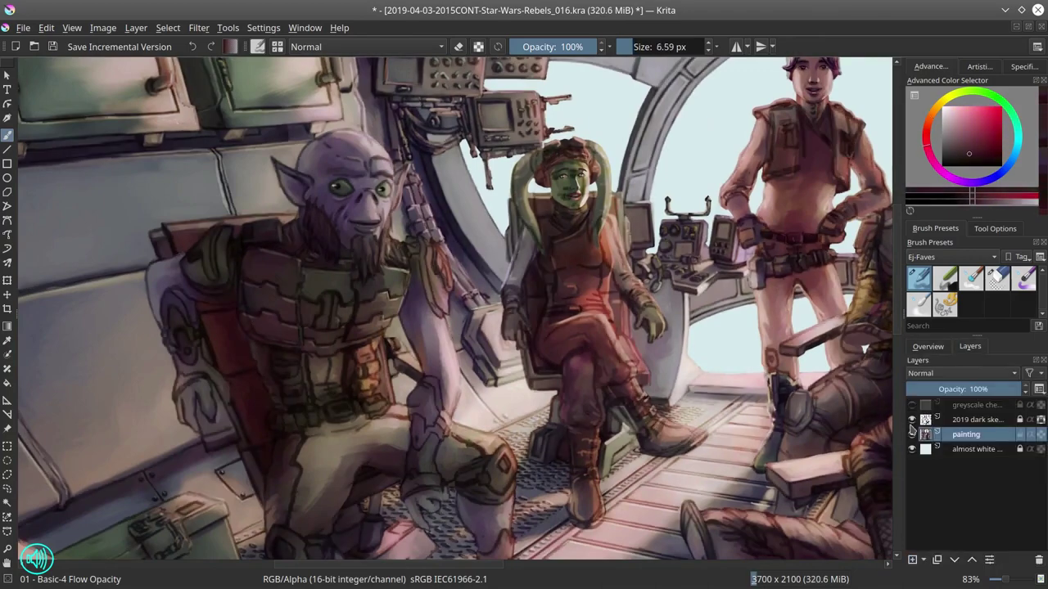
{"action": "left_click", "coordinate": [912, 419]}
{"action": "left_click", "coordinate": [237, 214], "text": "ctrl"}
{"action": "left_click", "coordinate": [214, 213], "text": "ctrl"}
{"action": "key", "text": "bracketright"}
{"action": "key", "text": "bracketright"}
{"action": "key", "text": "bracketright"}
{"action": "key", "text": "bracketright"}
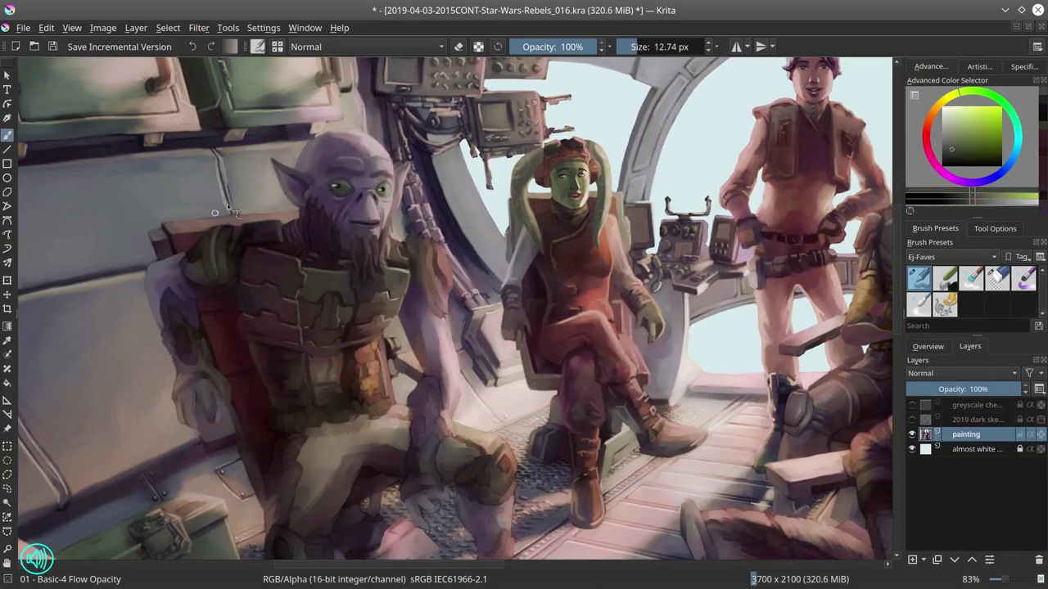
Step: Sample purple from the alien's skin and orange-brown from the armour, adjusting brush size
{"action": "left_click", "coordinate": [226, 240], "text": "ctrl"}
{"action": "left_click", "coordinate": [225, 239], "text": "ctrl"}
{"action": "left_click", "coordinate": [223, 239], "text": "ctrl"}
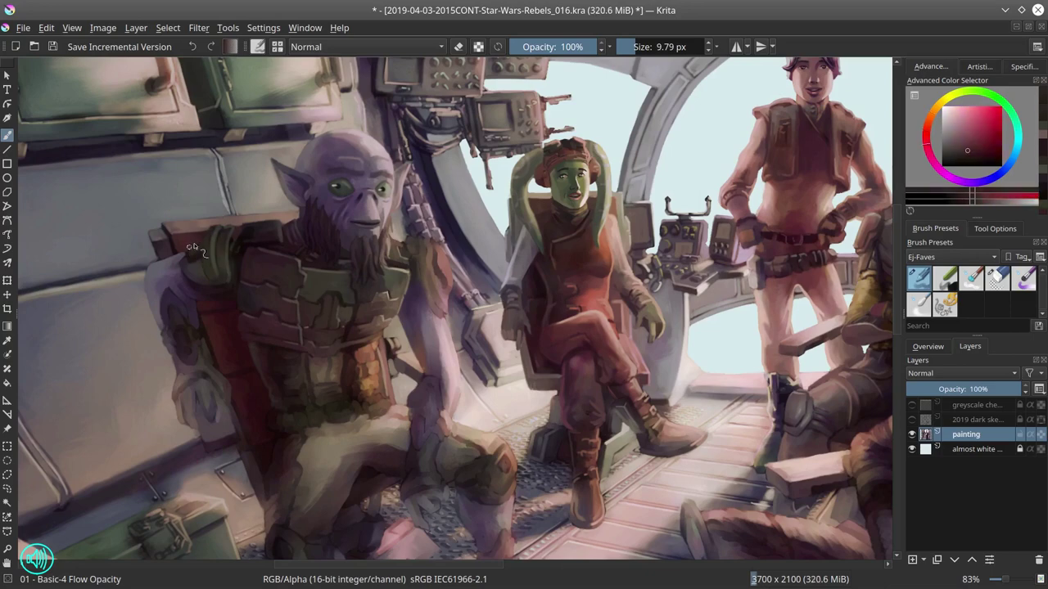
{"action": "left_click", "coordinate": [222, 238], "text": "ctrl"}
{"action": "key", "text": "bracketright"}
{"action": "key", "text": "bracketright"}
{"action": "left_click", "coordinate": [158, 260], "text": "ctrl"}
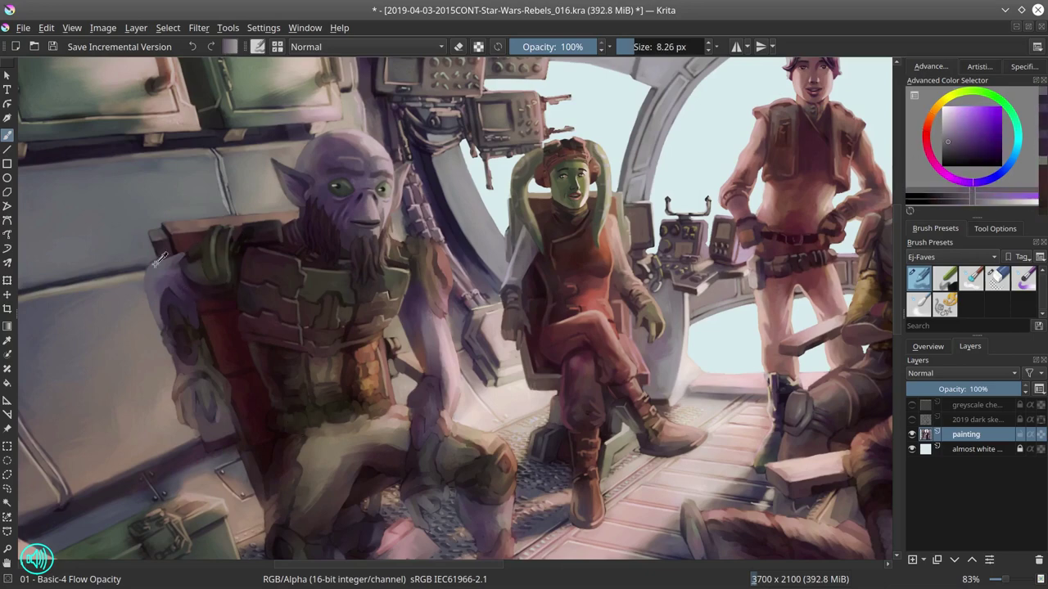
{"action": "left_click", "coordinate": [221, 403], "text": "ctrl"}
{"action": "key", "text": "bracketright"}
{"action": "key", "text": "bracketright"}
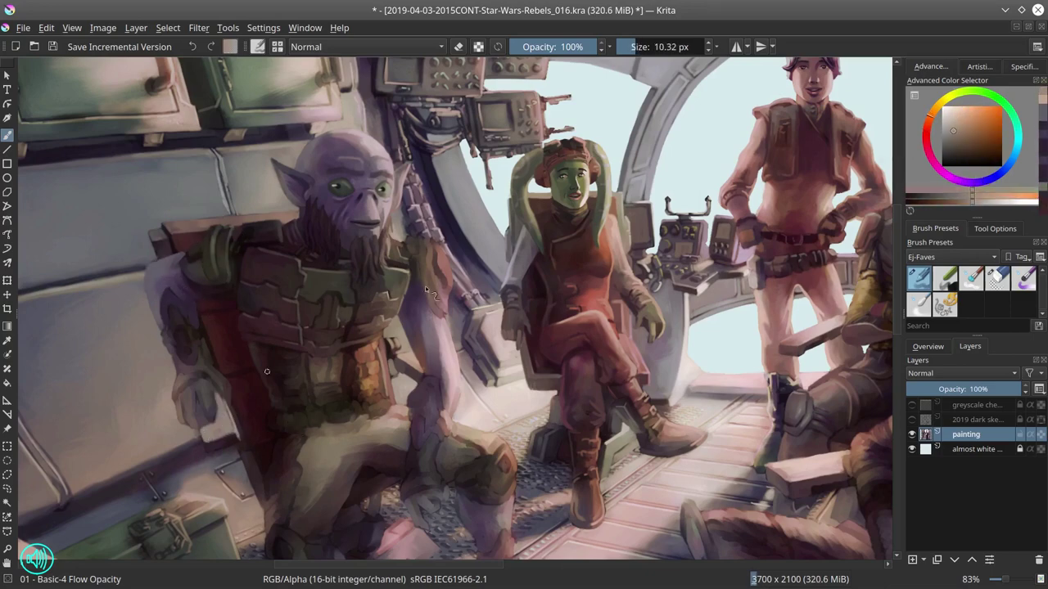
{"action": "key", "text": "bracketleft"}
{"action": "key", "text": "bracketleft"}
Step: Paint purple and pink shading and fine detail on the alien's upper arm
{"action": "left_click", "coordinate": [225, 439], "text": "ctrl"}
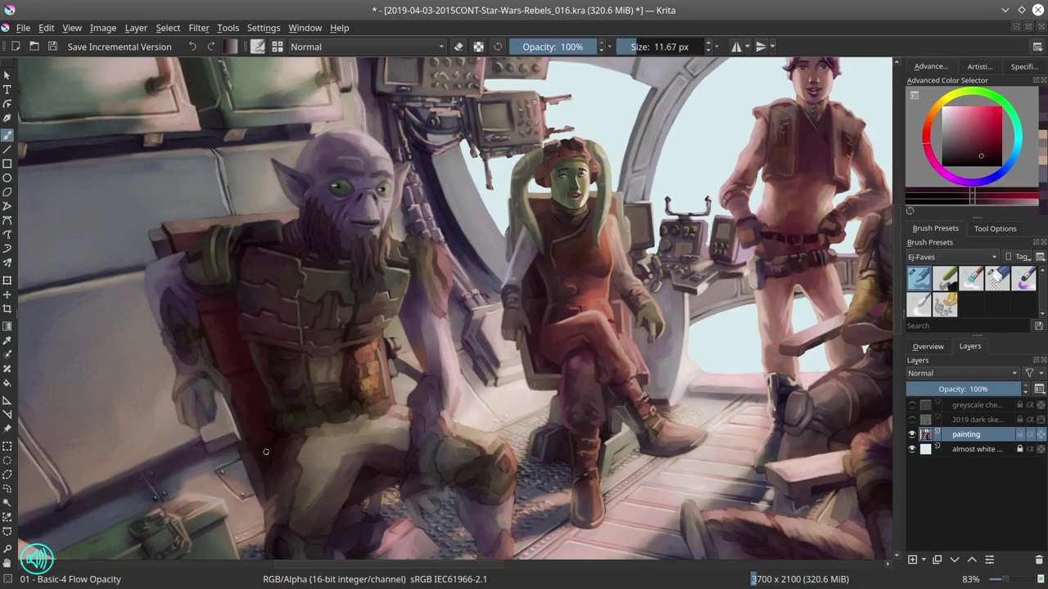
{"action": "left_click", "coordinate": [240, 227], "text": "ctrl"}
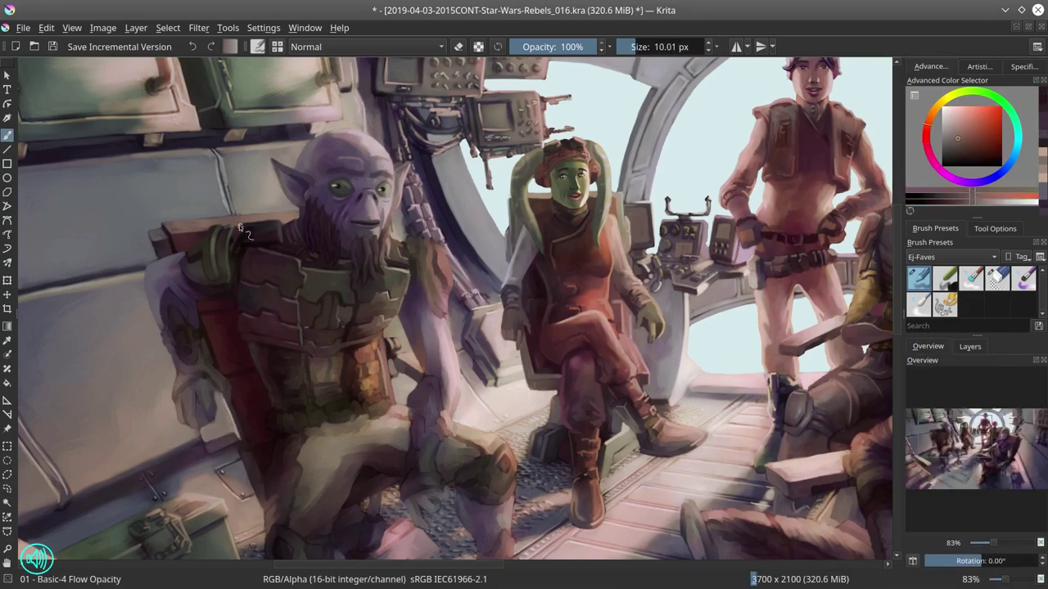
{"action": "left_click", "coordinate": [371, 340], "text": "ctrl"}
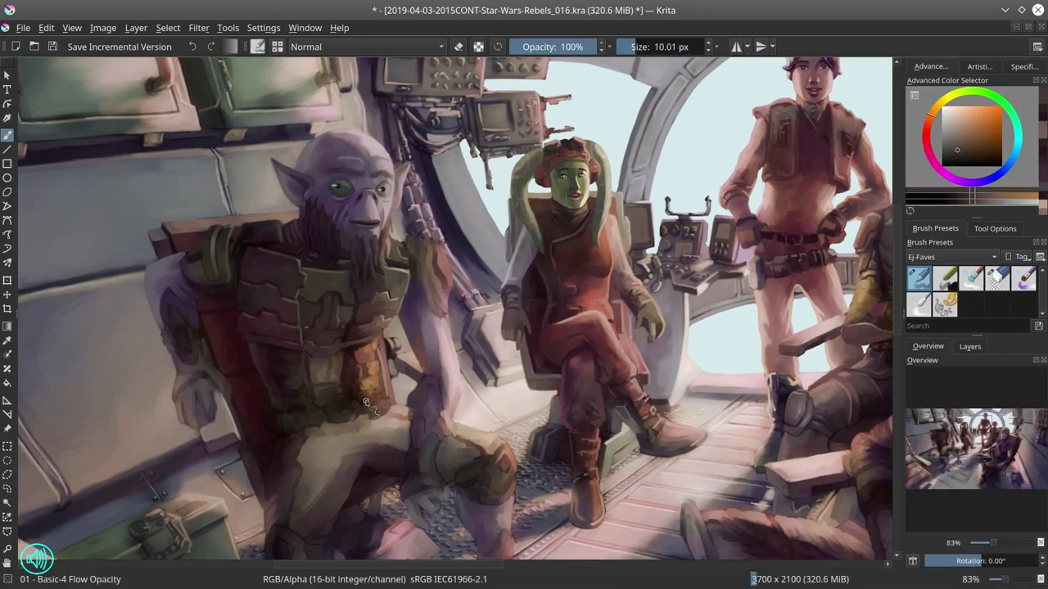
{"action": "left_click", "coordinate": [366, 403], "text": "ctrl"}
{"action": "left_click", "coordinate": [969, 346]}
{"action": "left_click", "coordinate": [913, 419]}
{"action": "left_click", "coordinate": [912, 419]}
{"action": "left_click", "coordinate": [928, 347]}
{"action": "key", "text": "bracketleft"}
{"action": "key", "text": "bracketleft"}
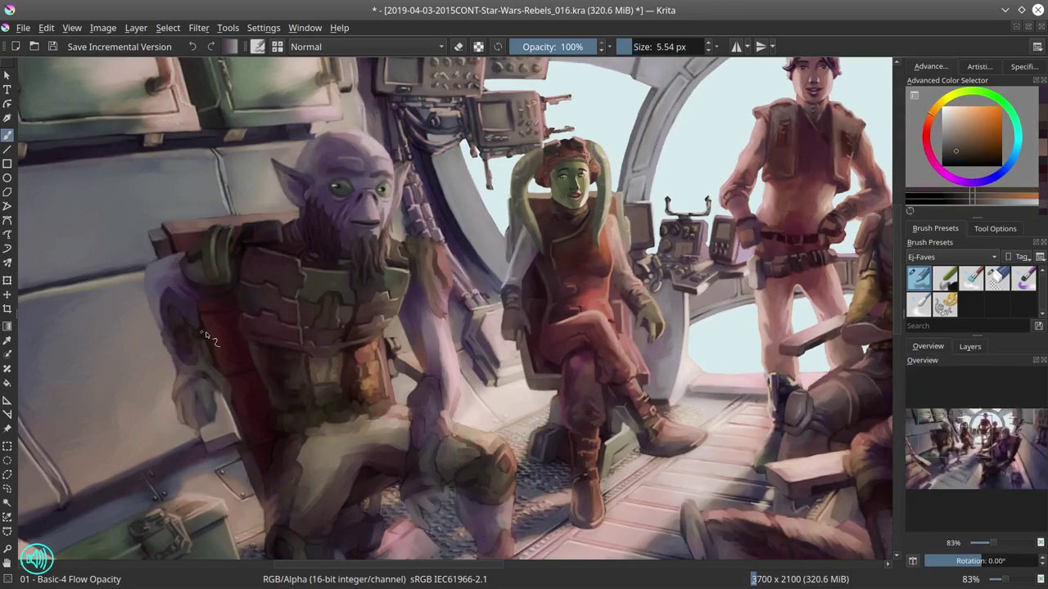
{"action": "left_click", "coordinate": [180, 352], "text": "ctrl"}
Step: Shade the alien's shoulder with sampled purple-pink, reddish-brown and magenta tones
{"action": "left_click", "coordinate": [165, 342], "text": "ctrl"}
{"action": "left_click", "coordinate": [969, 346]}
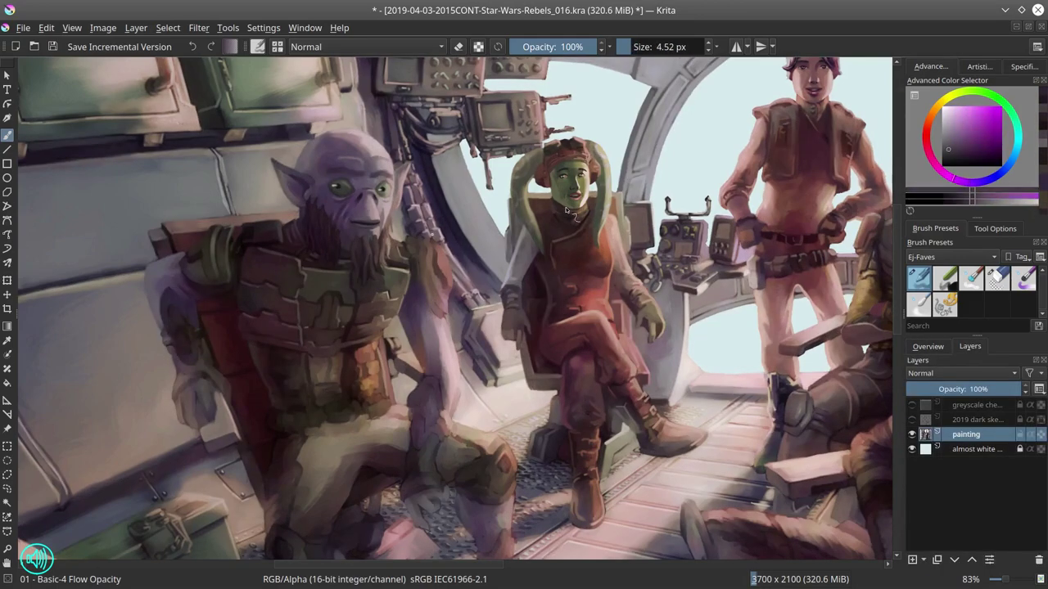
{"action": "left_click", "coordinate": [181, 335], "text": "ctrl"}
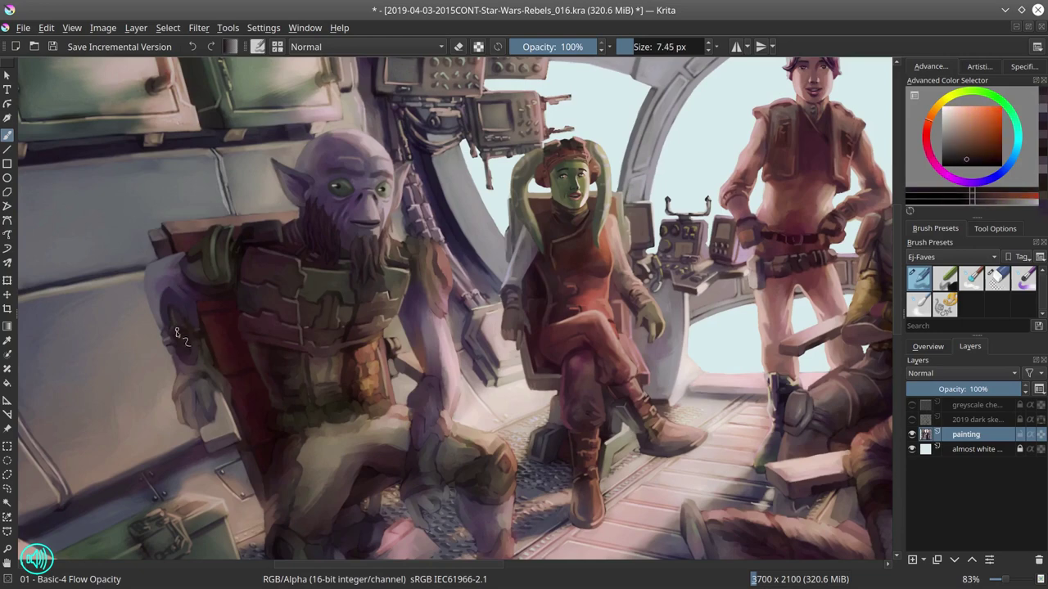
{"action": "left_click", "coordinate": [175, 352], "text": "ctrl"}
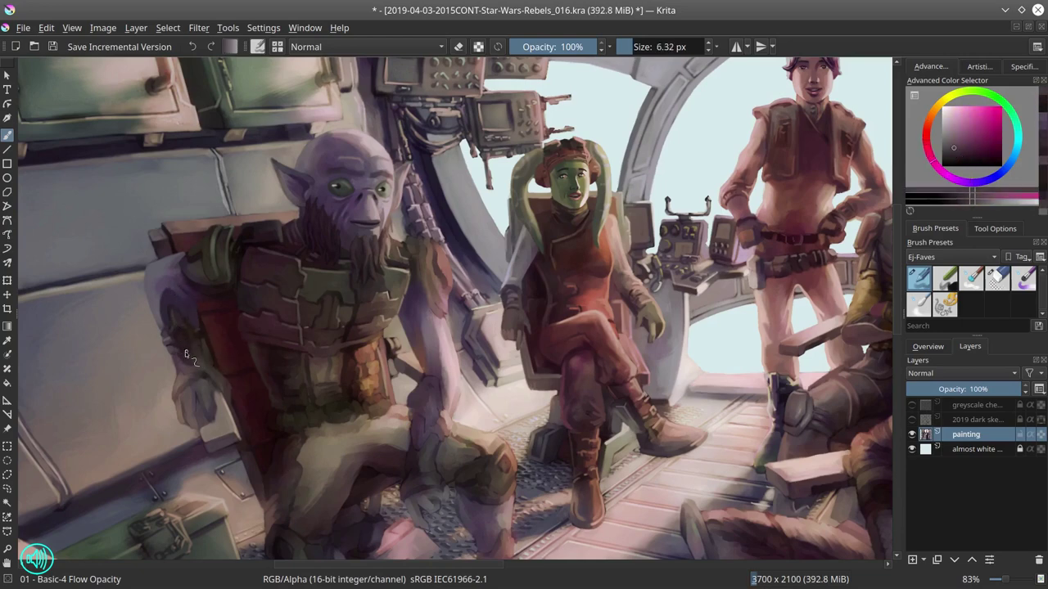
{"action": "left_click", "coordinate": [185, 337], "text": "ctrl"}
{"action": "left_click", "coordinate": [190, 335], "text": "ctrl"}
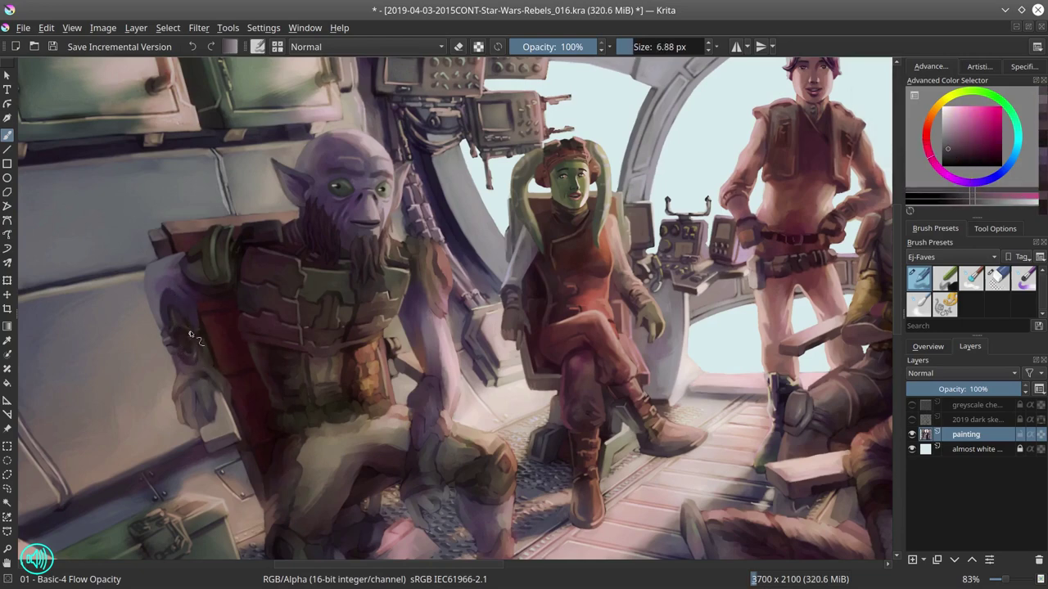
{"action": "left_click", "coordinate": [149, 291], "text": "ctrl"}
{"action": "left_click", "coordinate": [167, 296], "text": "ctrl"}
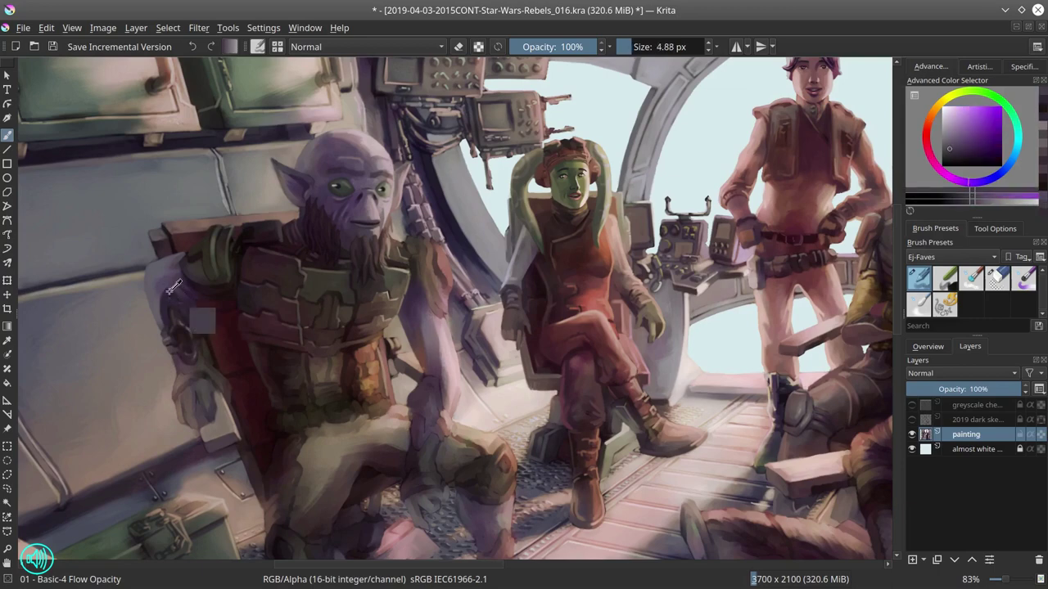
{"action": "left_click", "coordinate": [174, 286], "text": "ctrl"}
{"action": "left_click", "coordinate": [53, 46]}
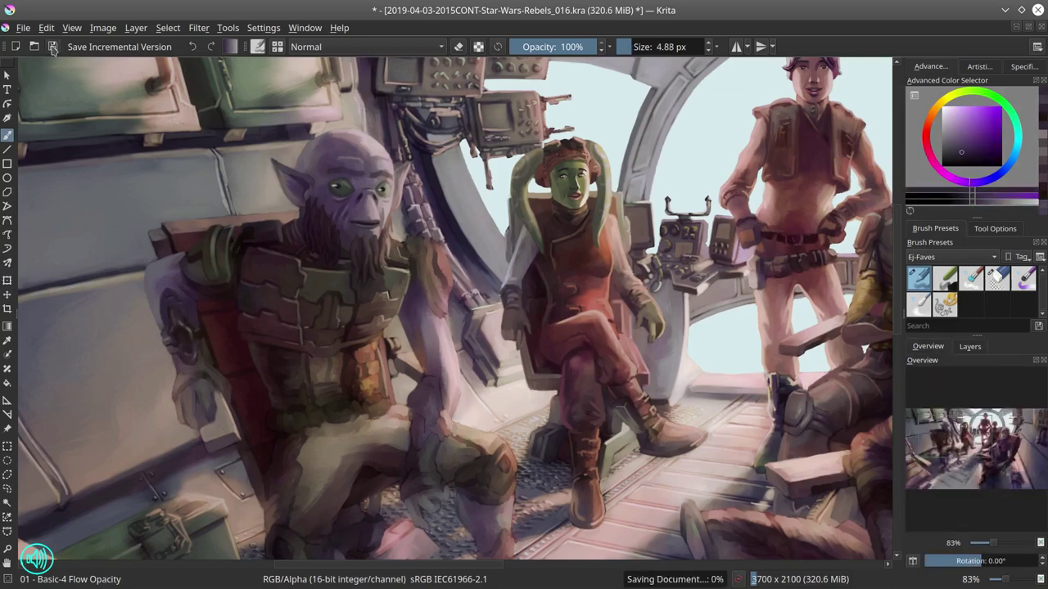
Step: Paint a brown stroke along the arm, mirror the view, and add broader magenta strokes
{"action": "left_click", "coordinate": [209, 347]}
{"action": "left_click_drag", "start_coordinate": [209, 347], "coordinate": [214, 352]}
{"action": "left_click", "coordinate": [217, 352], "text": "ctrl"}
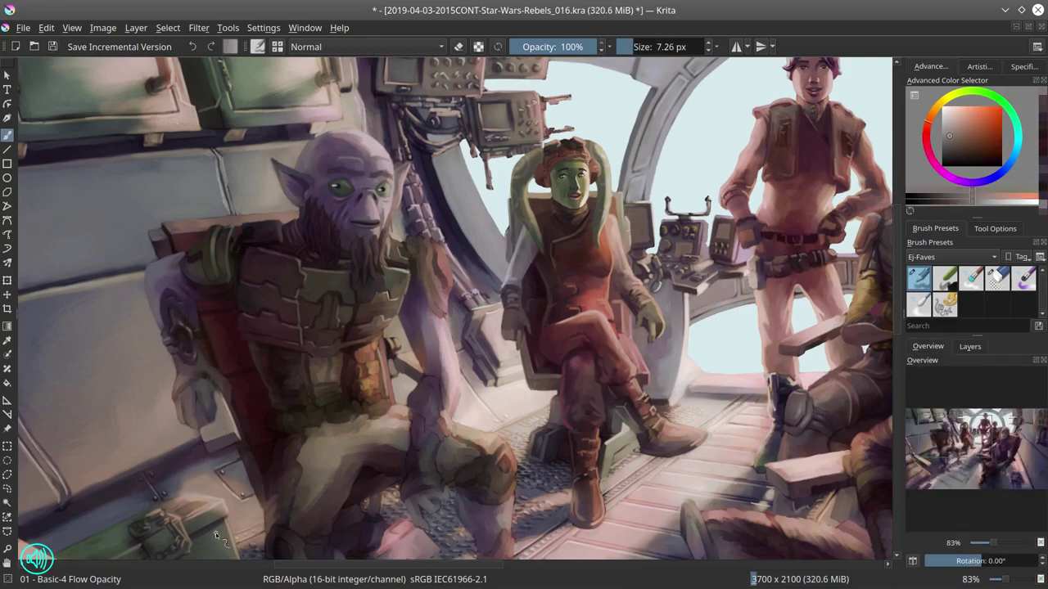
{"action": "key", "text": "m"}
{"action": "left_click", "coordinate": [696, 380], "text": "ctrl"}
{"action": "mouse_move", "coordinate": [696, 381]}
{"action": "left_mouse_down"}
{"action": "mouse_move", "coordinate": [705, 374]}
{"action": "mouse_move", "coordinate": [696, 416]}
{"action": "mouse_move", "coordinate": [666, 390]}
{"action": "left_mouse_up"}
Step: Paint light pink strokes near the alien's hand and save the painting
{"action": "left_click", "coordinate": [715, 433], "text": "ctrl"}
{"action": "left_click", "coordinate": [714, 431], "text": "ctrl"}
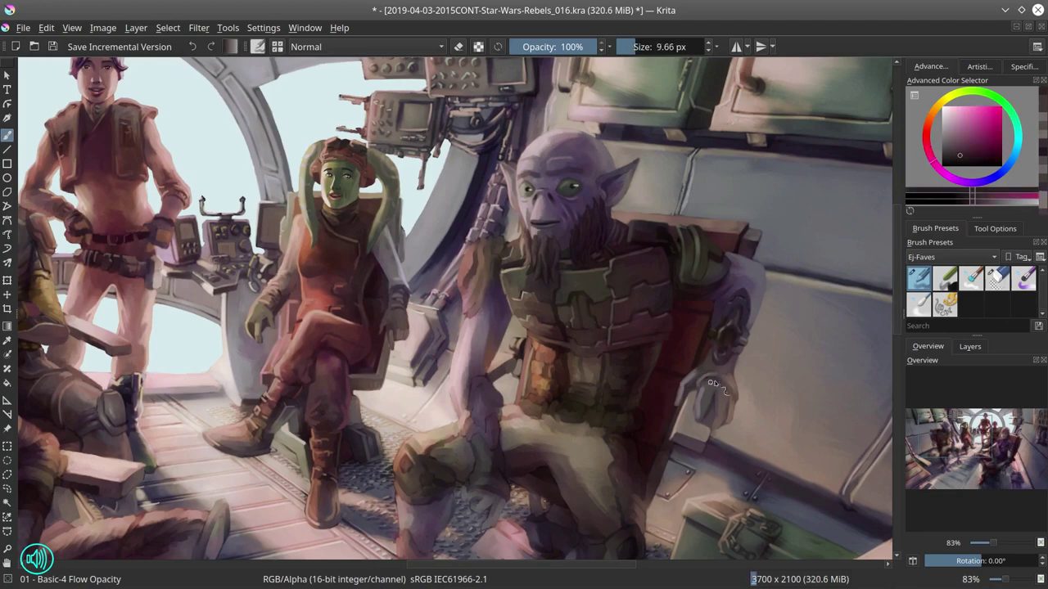
{"action": "left_click", "coordinate": [717, 378], "text": "ctrl"}
{"action": "left_click", "coordinate": [745, 360], "text": "ctrl"}
{"action": "left_click_drag", "start_coordinate": [745, 360], "coordinate": [759, 344]}
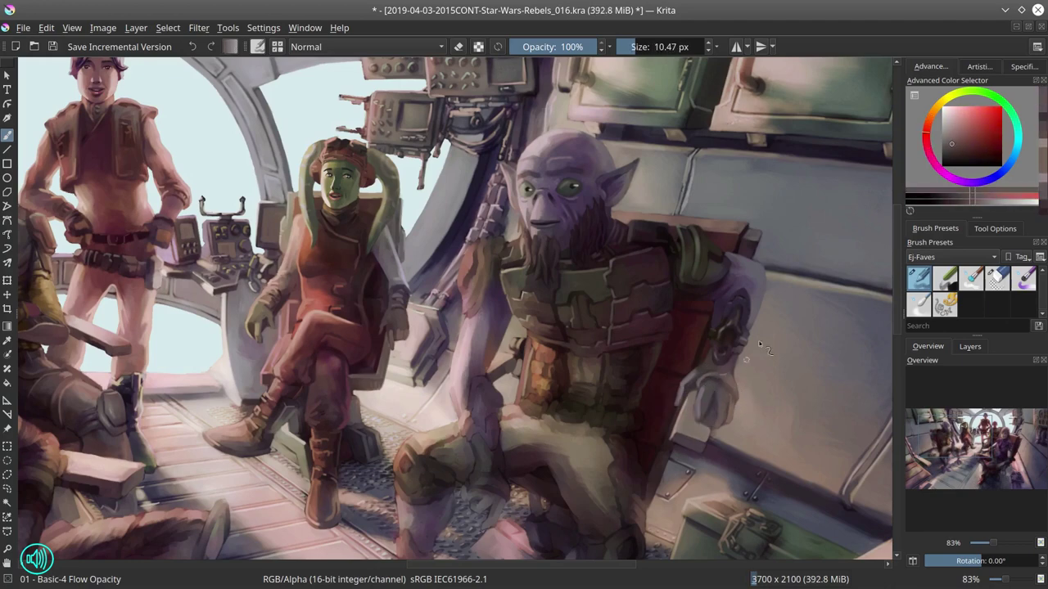
{"action": "left_click", "coordinate": [52, 46]}
Step: Add pink highlights to the alien's armour, side and knee in lighter and mauve-pink tones
{"action": "left_click", "coordinate": [688, 344], "text": "ctrl"}
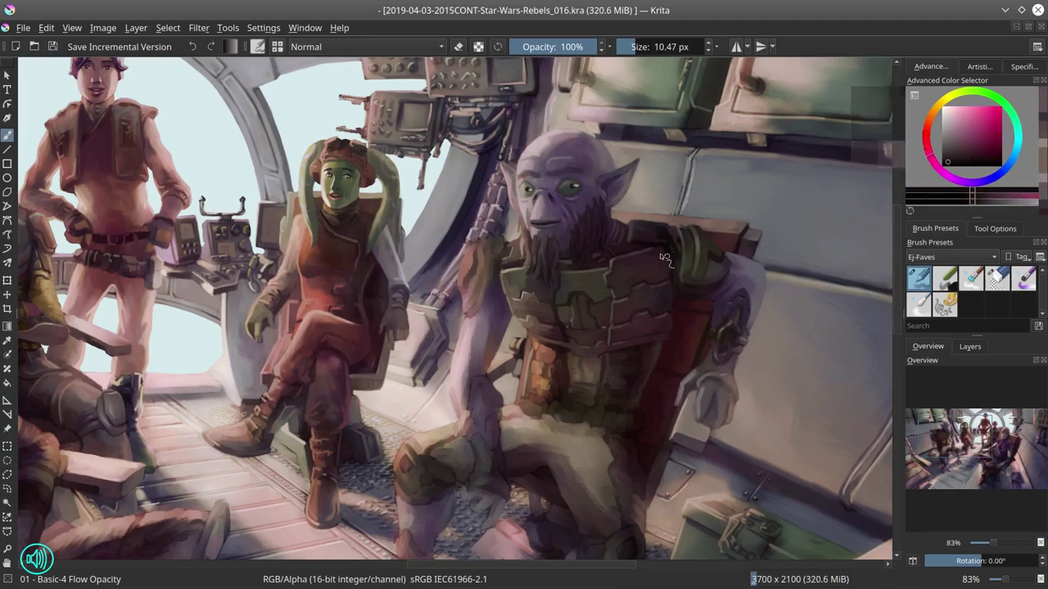
{"action": "left_click_drag", "start_coordinate": [683, 258], "coordinate": [655, 223]}
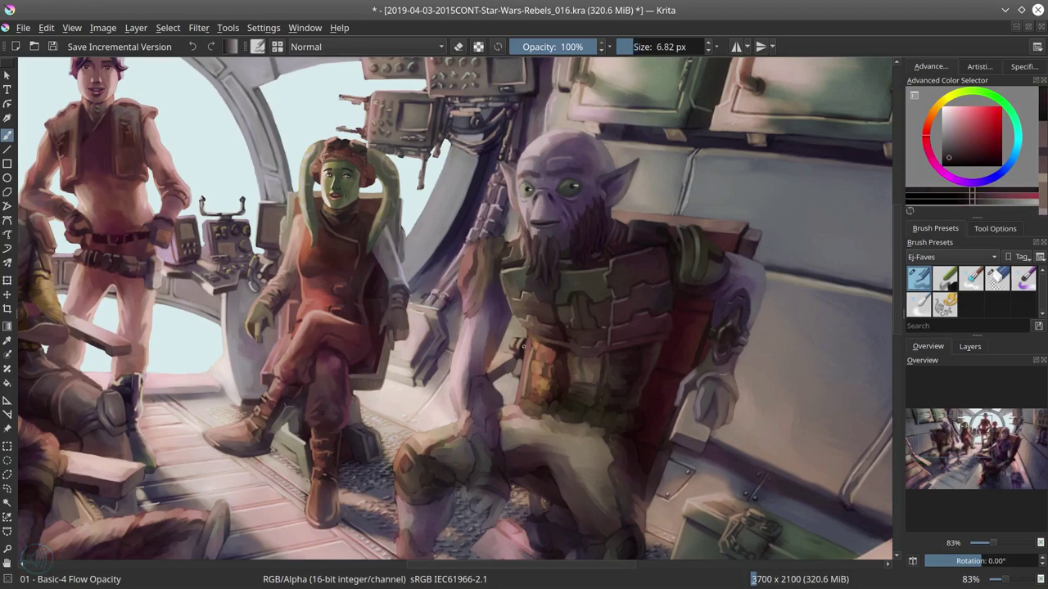
{"action": "left_click", "coordinate": [522, 351], "text": "ctrl"}
{"action": "left_click_drag", "start_coordinate": [524, 352], "coordinate": [528, 360]}
{"action": "left_click", "coordinate": [520, 381], "text": "ctrl"}
{"action": "left_click", "coordinate": [521, 382], "text": "ctrl"}
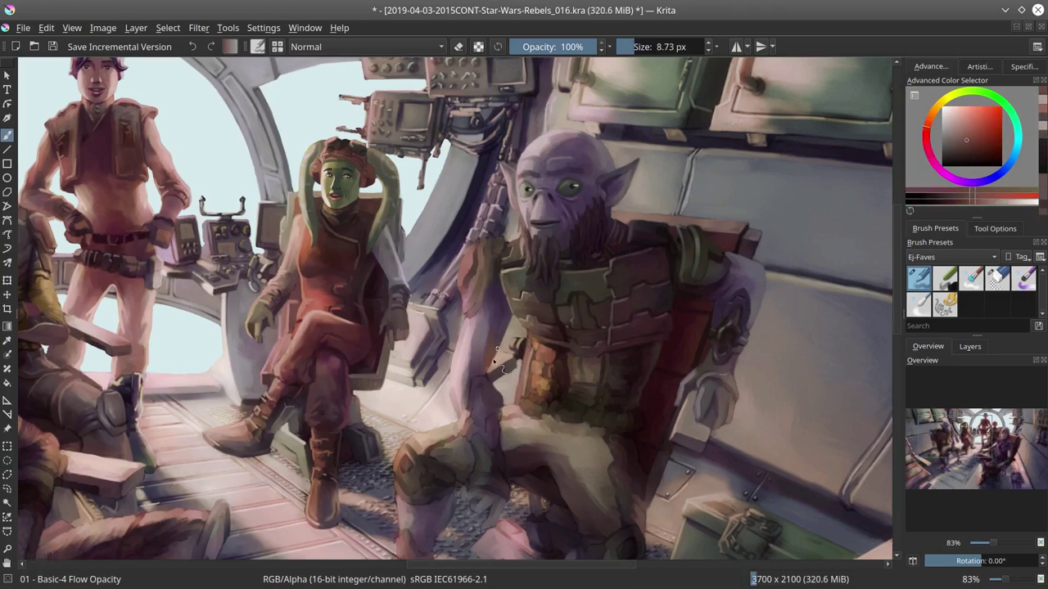
{"action": "left_click", "coordinate": [450, 395], "text": "ctrl"}
{"action": "left_click", "coordinate": [509, 536], "text": "ctrl"}
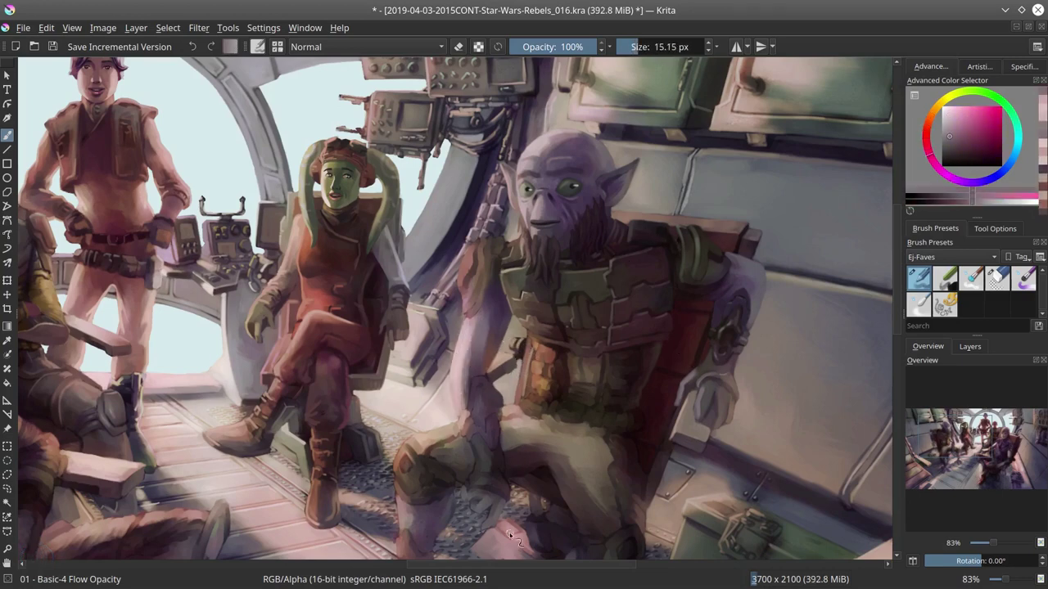
Step: Check against the 2019 dark sketch layer, zoom out to the whole painting, and save
{"action": "left_click", "coordinate": [970, 347]}
{"action": "left_click", "coordinate": [912, 419]}
{"action": "left_click", "coordinate": [911, 419]}
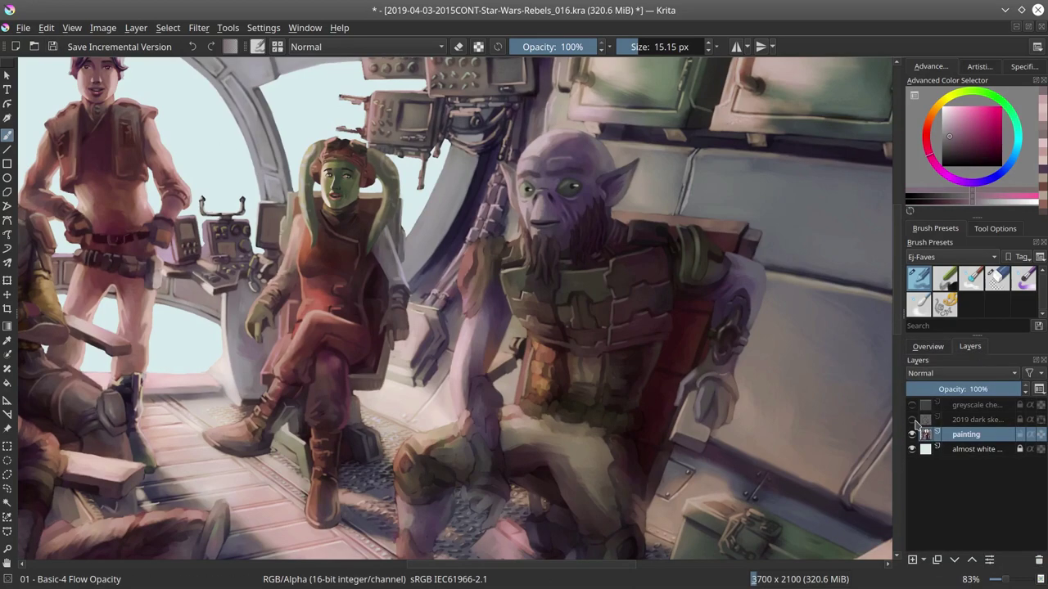
{"action": "key", "text": "minus"}
{"action": "key", "text": "minus"}
{"action": "key", "text": "minus"}
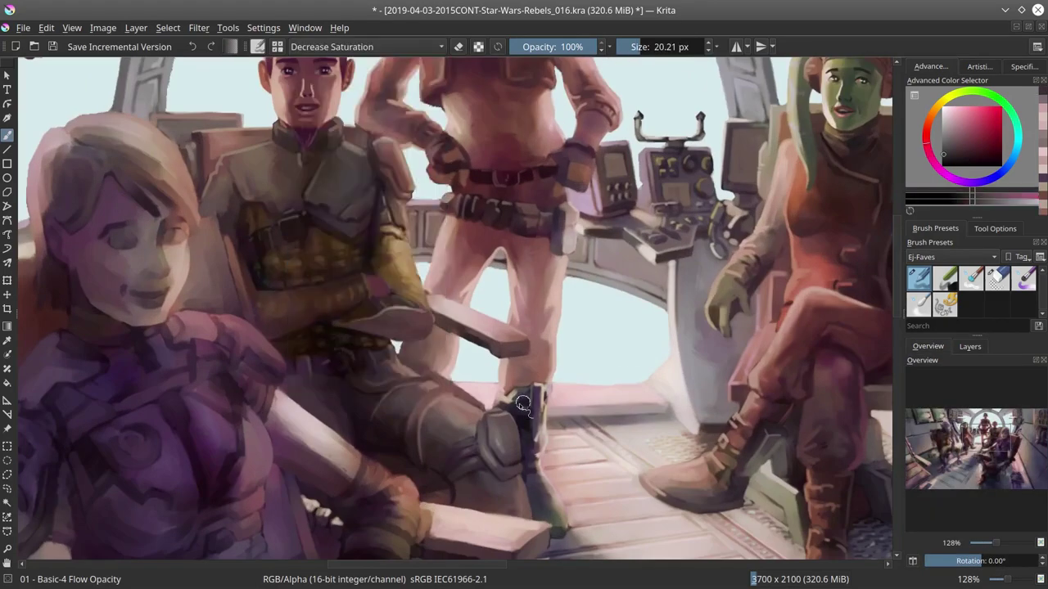
{"action": "key", "text": "minus"}
{"action": "key", "text": "minus"}
{"action": "key", "text": "minus"}
{"action": "left_click", "coordinate": [52, 47]}
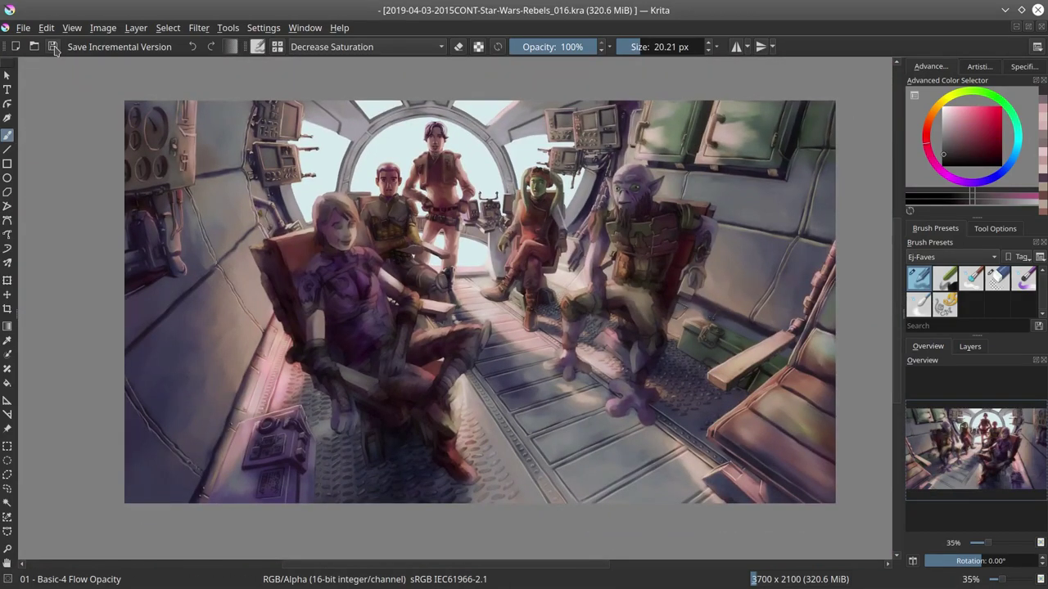
Step: Touch up the boy's chin and goatee with his sampled skin colour in Normal blending
{"action": "left_click_drag", "start_coordinate": [121, 283], "coordinate": [135, 281]}
{"action": "key", "text": "bracketright"}
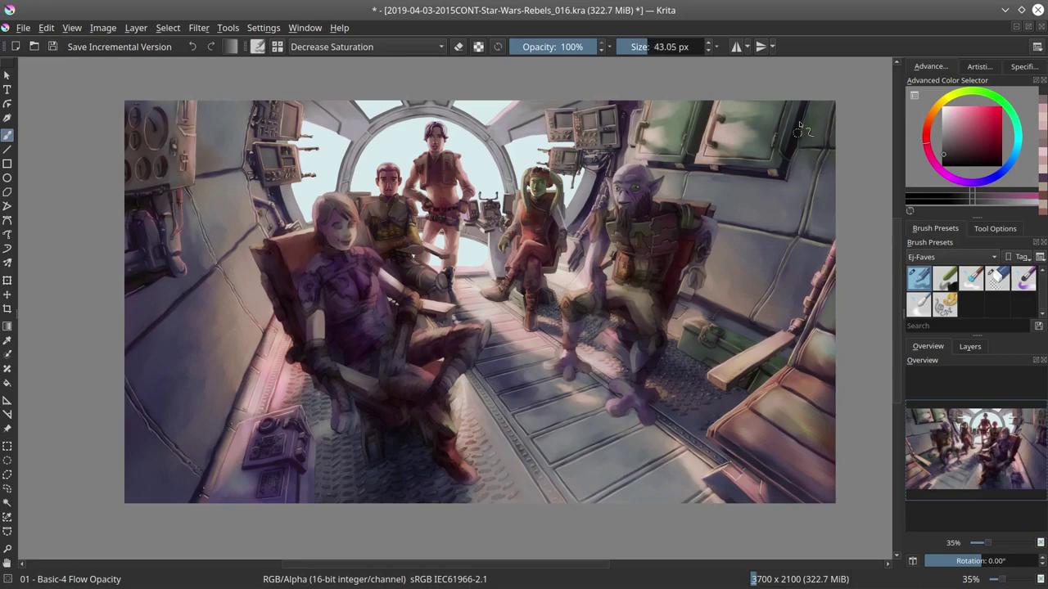
{"action": "scroll", "coordinate": [388, 214], "scroll_direction": "up", "scroll_amount": 6}
{"action": "key", "text": "bracketleft"}
{"action": "key", "text": "bracketleft"}
{"action": "key", "text": "bracketleft"}
{"action": "key", "text": "bracketleft"}
{"action": "key", "text": "bracketleft"}
{"action": "key", "text": "bracketleft"}
{"action": "left_click", "coordinate": [385, 217], "text": "ctrl"}
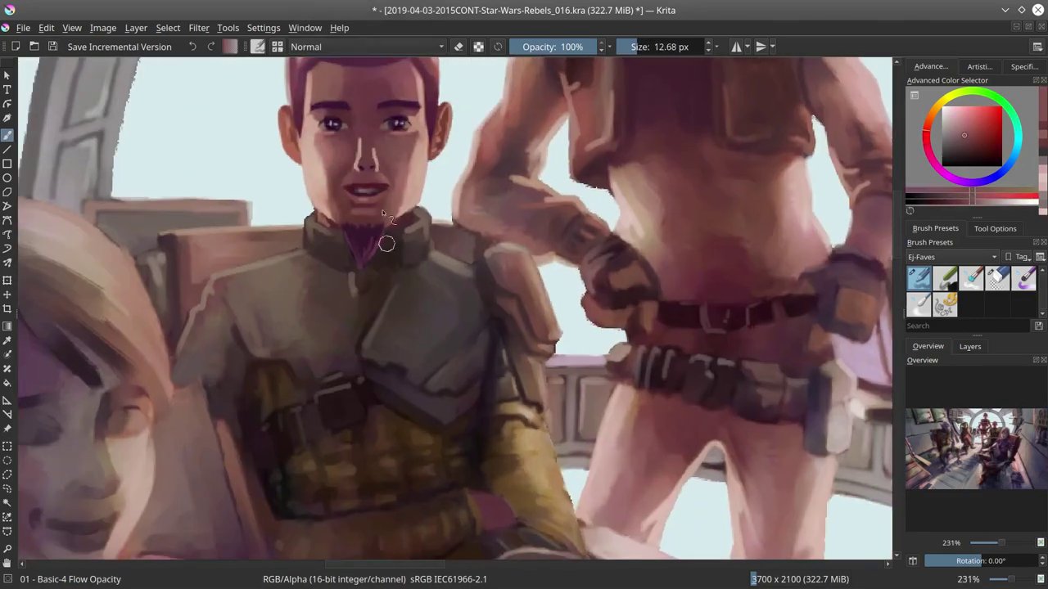
{"action": "left_click_drag", "start_coordinate": [379, 237], "coordinate": [363, 193]}
{"action": "key", "text": "bracketleft"}
{"action": "key", "text": "bracketleft"}
Step: Sample a colour from the standing boy with a finer brush, then save the painting
{"action": "key", "text": "2"}
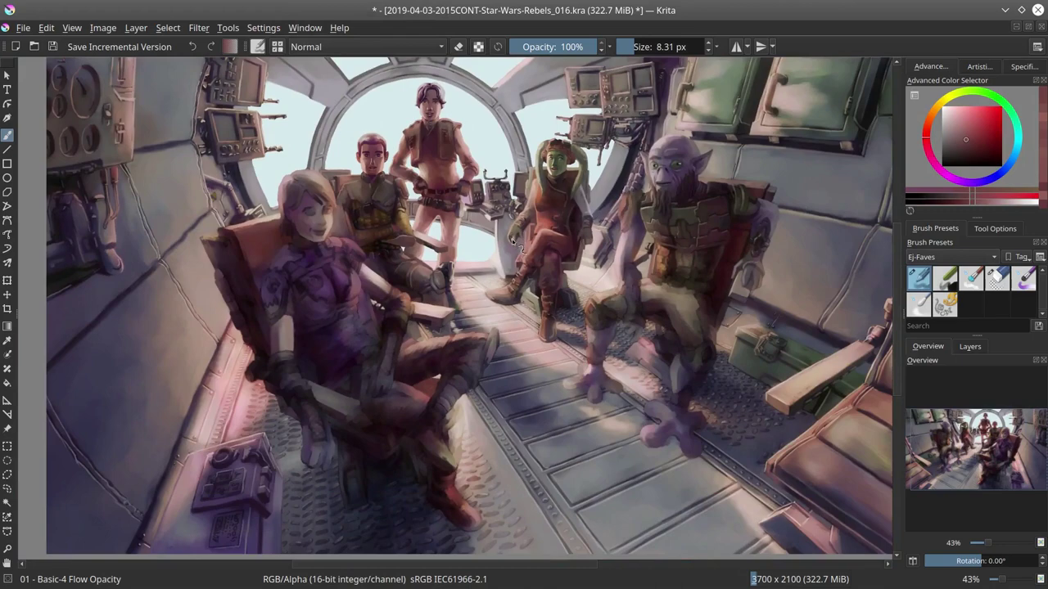
{"action": "scroll", "coordinate": [442, 217], "scroll_direction": "up", "scroll_amount": 5}
{"action": "key", "text": "bracketleft"}
{"action": "key", "text": "bracketleft"}
{"action": "key", "text": "bracketleft"}
{"action": "left_click", "coordinate": [442, 217], "text": "ctrl"}
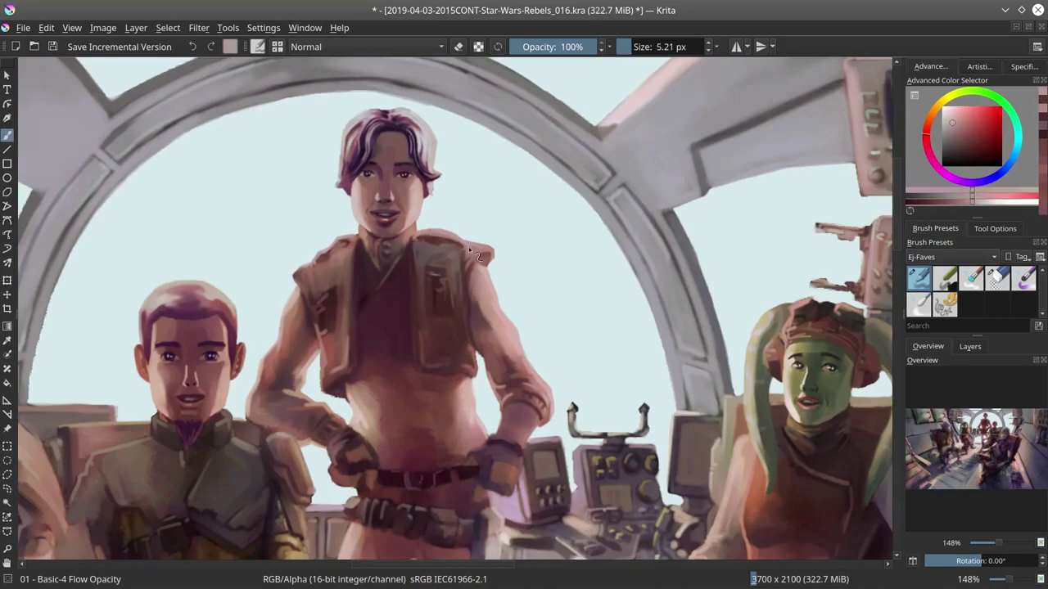
{"action": "scroll", "coordinate": [470, 253], "scroll_direction": "down", "scroll_amount": 3}
{"action": "left_click", "coordinate": [53, 48]}
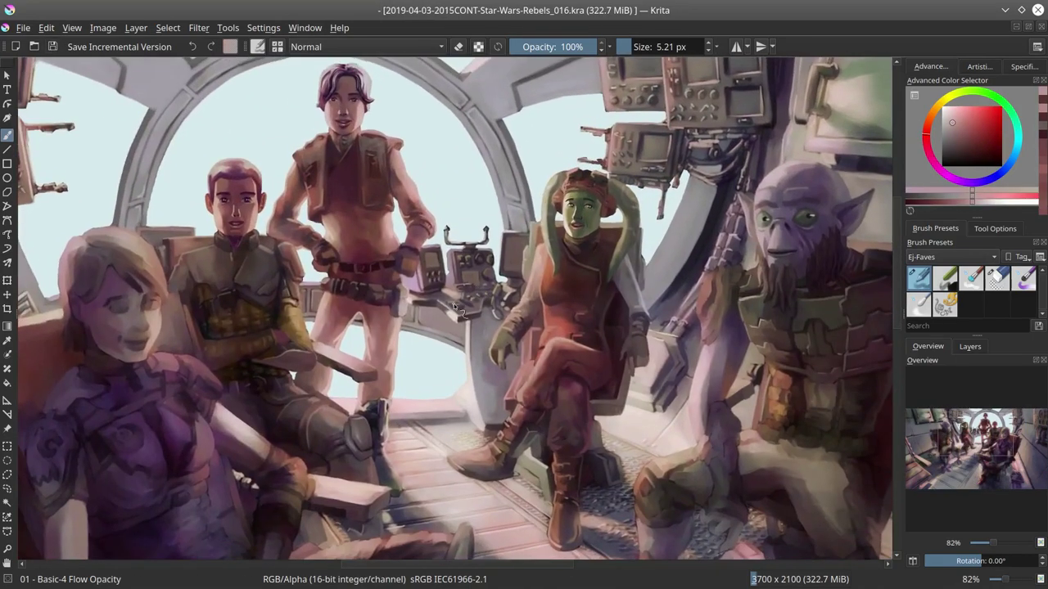
Step: Refine the alien's shoulder armour using sampled pink, dark and brownish-orange tones
{"action": "left_click_drag", "start_coordinate": [456, 305], "coordinate": [260, 305]}
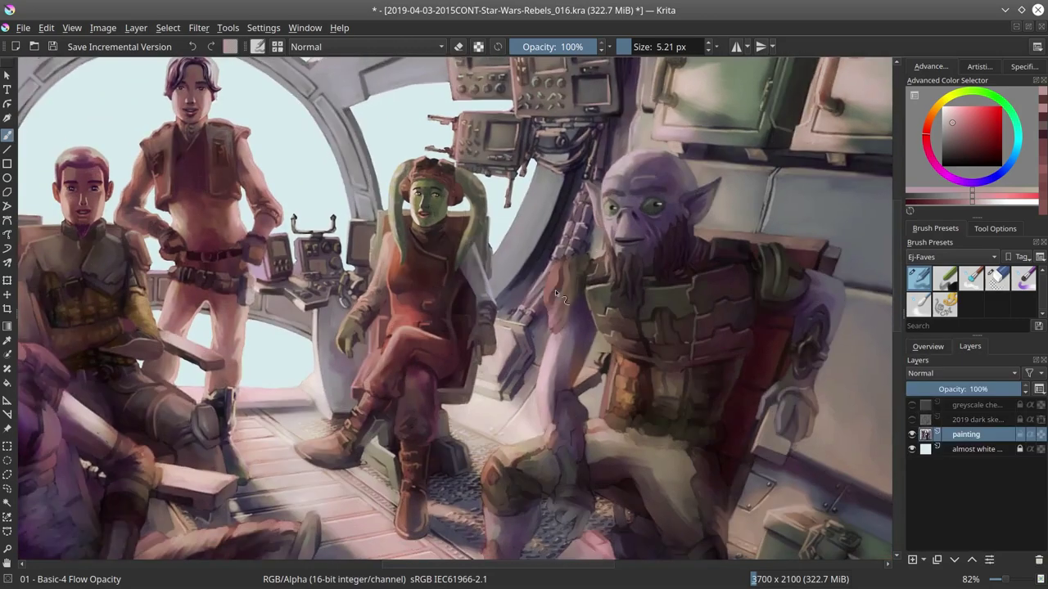
{"action": "left_click", "coordinate": [555, 290], "text": "ctrl"}
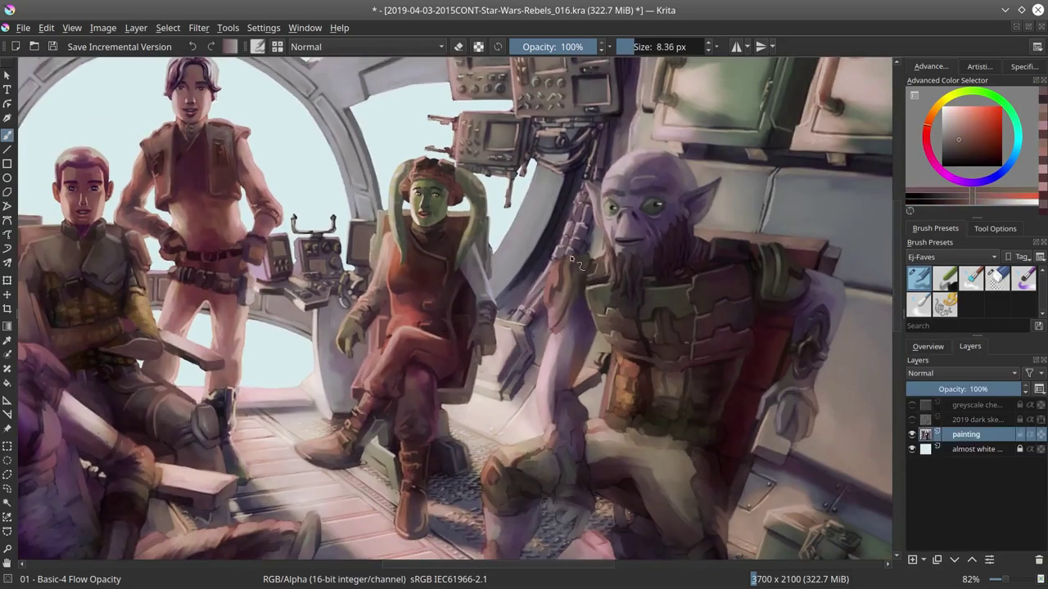
{"action": "left_click", "coordinate": [570, 276], "text": "ctrl"}
{"action": "left_click", "coordinate": [570, 277], "text": "ctrl"}
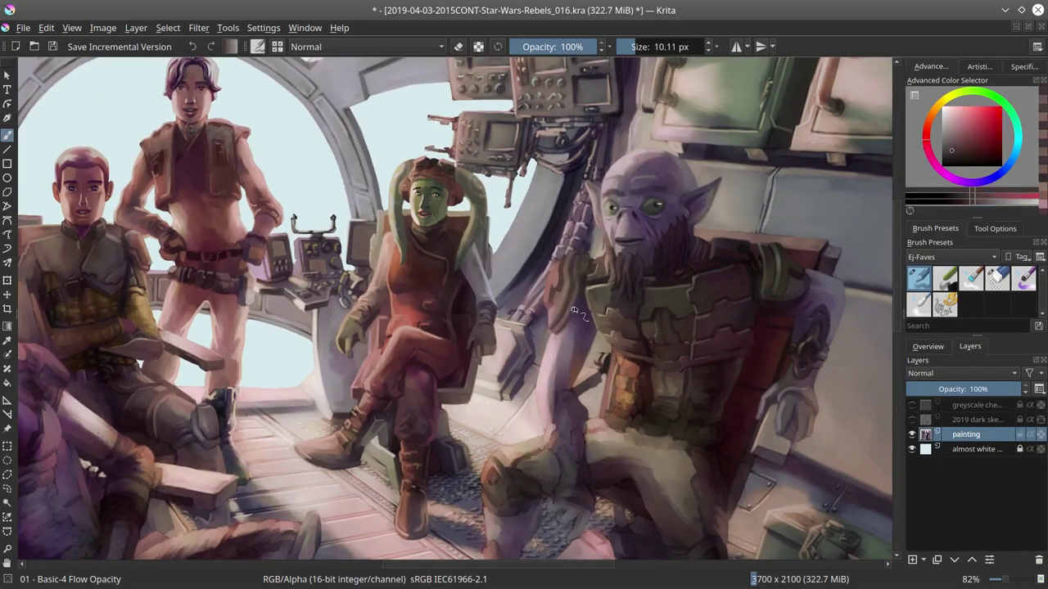
{"action": "left_click", "coordinate": [578, 278], "text": "ctrl"}
{"action": "left_click", "coordinate": [578, 282], "text": "ctrl"}
{"action": "left_click", "coordinate": [578, 295], "text": "ctrl"}
{"action": "left_click", "coordinate": [577, 311], "text": "ctrl"}
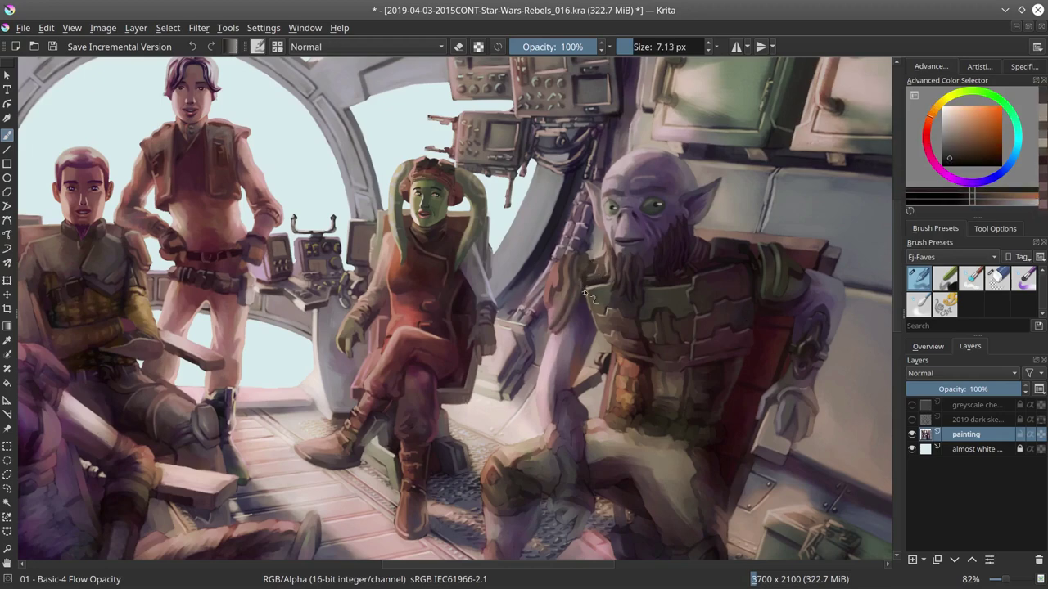
{"action": "key", "text": "bracketright"}
{"action": "key", "text": "bracketleft"}
{"action": "left_click", "coordinate": [577, 384], "text": "ctrl"}
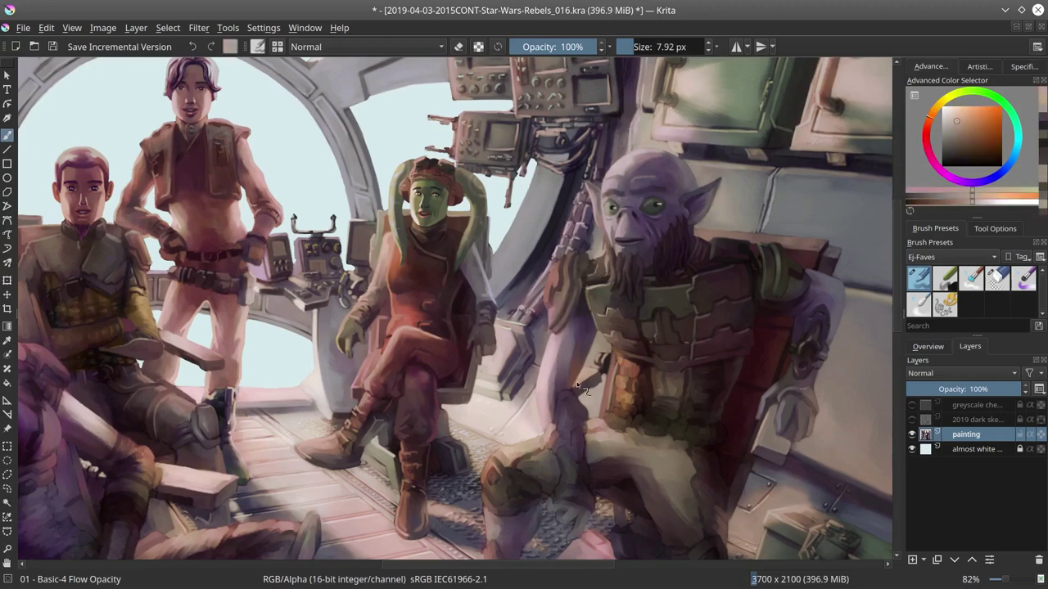
Step: Paint along the alien's arm in pinkish red and dark brown-orange, then save and flip the view
{"action": "left_click", "coordinate": [253, 257], "text": "ctrl"}
{"action": "key", "text": "bracketleft"}
{"action": "left_click", "coordinate": [557, 277], "text": "ctrl"}
{"action": "left_click", "coordinate": [555, 329], "text": "ctrl"}
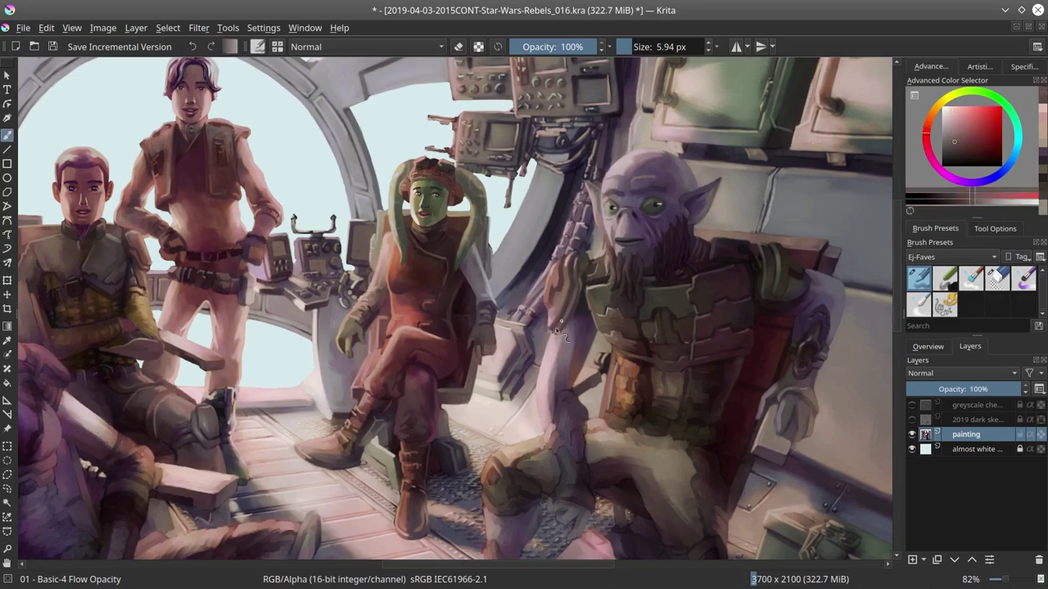
{"action": "left_click", "coordinate": [566, 337], "text": "ctrl"}
{"action": "left_click", "coordinate": [591, 314], "text": "ctrl"}
{"action": "key", "text": "ctrl+s"}
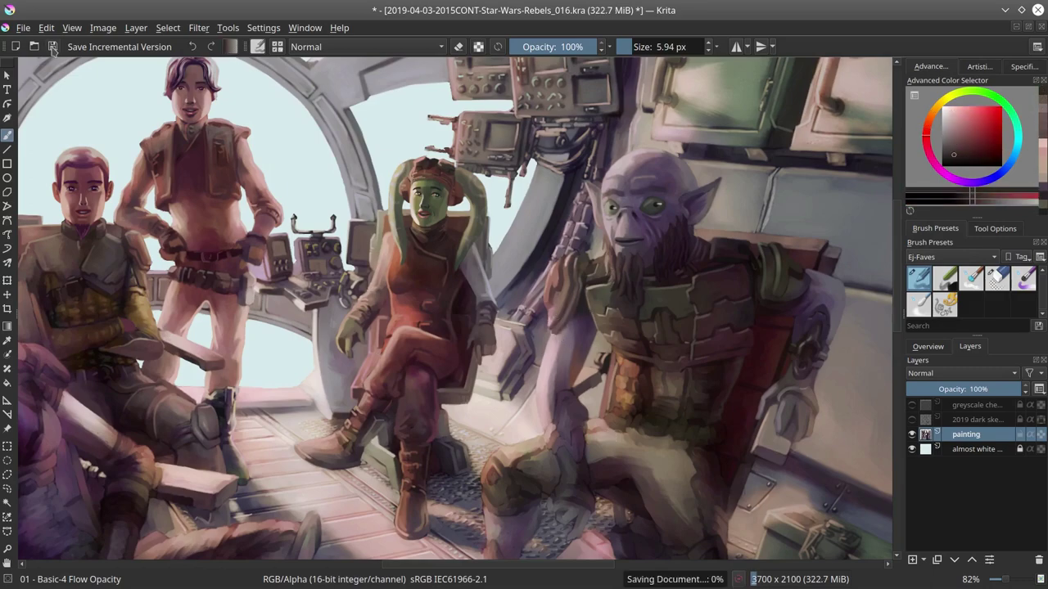
{"action": "key", "text": "2"}
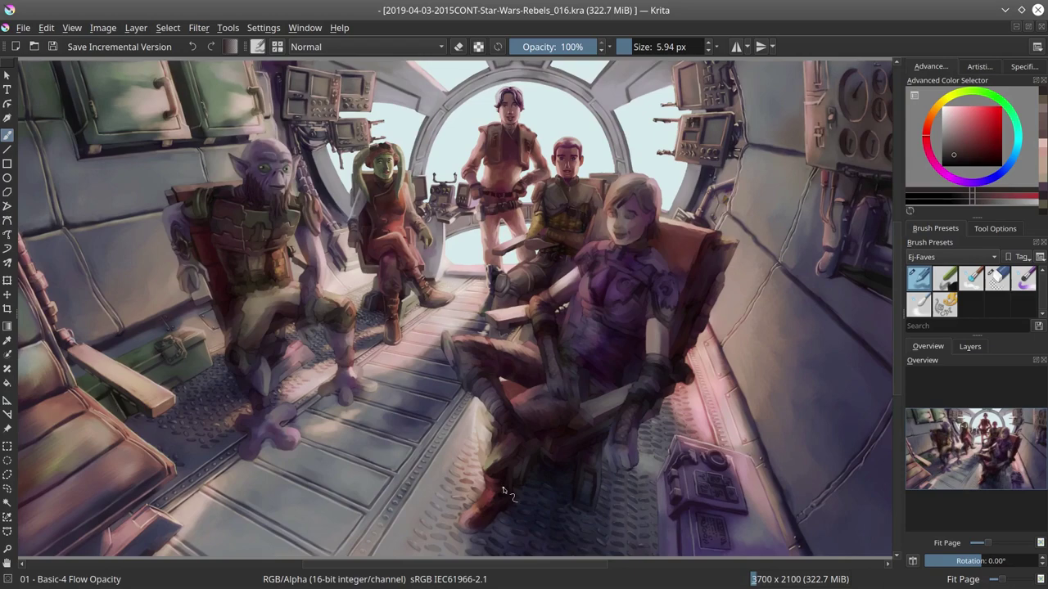
Step: Zoom out to the whole painting and save it
{"action": "key", "text": "minus"}
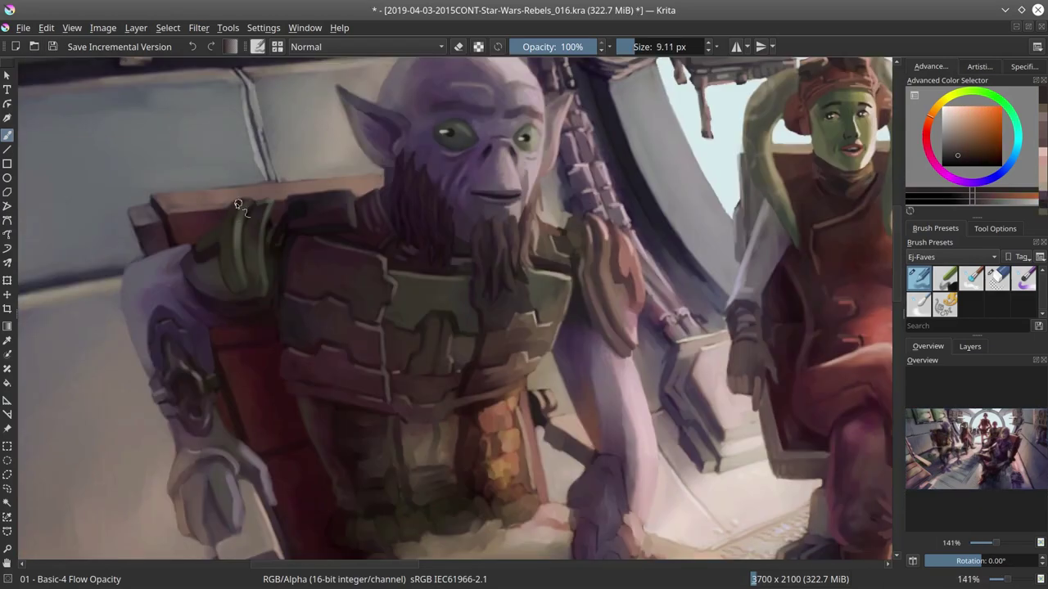
{"action": "key", "text": "ctrl+s"}
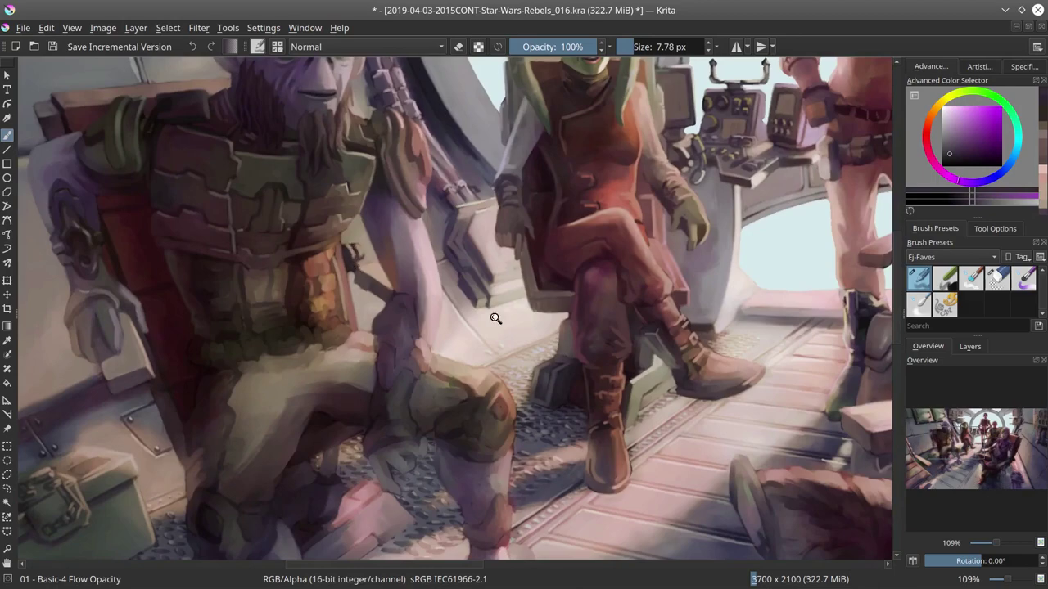
{"action": "key", "text": "ctrl+s"}
{"action": "key", "text": "2"}
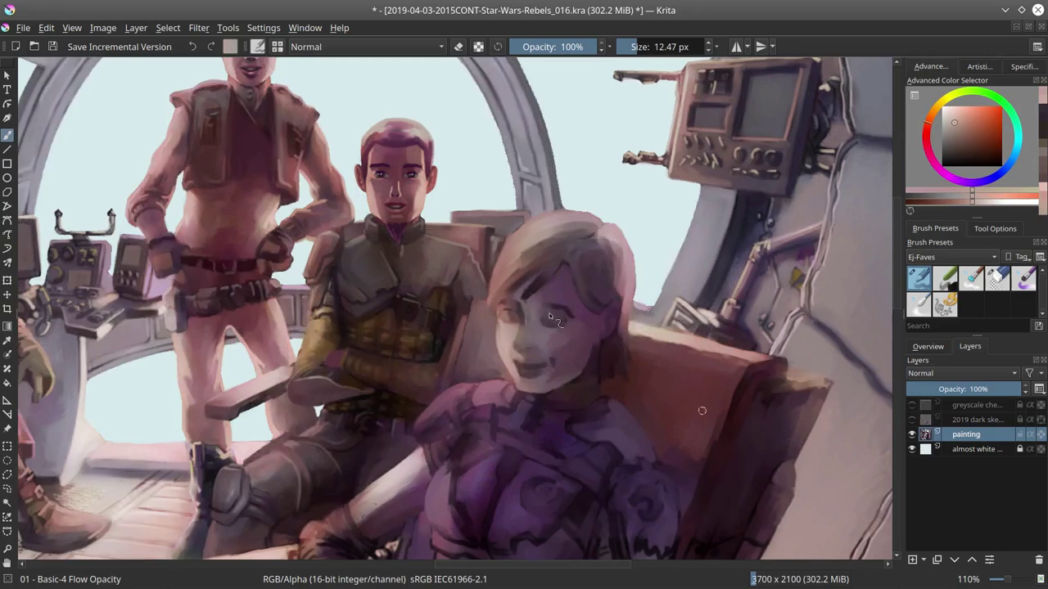
Step: Repaint the woman's face with sampled skin tones and a darker pink
{"action": "left_click", "coordinate": [553, 319], "text": "ctrl"}
{"action": "left_click", "coordinate": [540, 328], "text": "ctrl"}
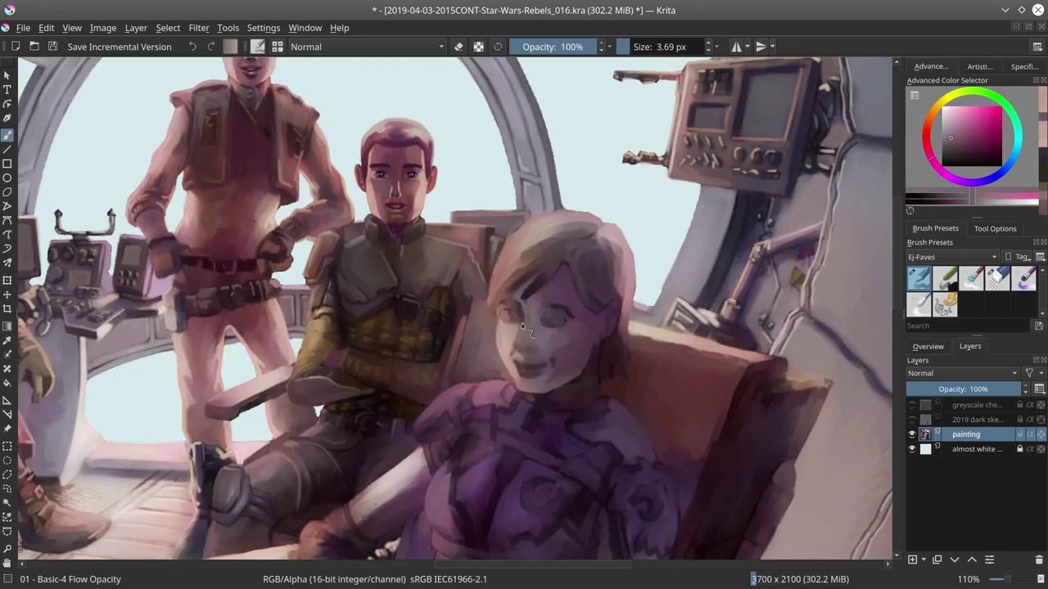
{"action": "left_click", "coordinate": [524, 342], "text": "ctrl"}
{"action": "left_click", "coordinate": [547, 341], "text": "ctrl"}
{"action": "mouse_move", "coordinate": [547, 339]}
{"action": "left_mouse_down"}
{"action": "mouse_move", "coordinate": [526, 335]}
{"action": "mouse_move", "coordinate": [548, 358]}
{"action": "mouse_move", "coordinate": [604, 370]}
{"action": "mouse_move", "coordinate": [592, 365]}
{"action": "mouse_move", "coordinate": [575, 385]}
{"action": "mouse_move", "coordinate": [607, 381]}
{"action": "mouse_move", "coordinate": [553, 339]}
{"action": "mouse_move", "coordinate": [501, 257]}
{"action": "mouse_move", "coordinate": [614, 317]}
{"action": "mouse_move", "coordinate": [509, 343]}
{"action": "mouse_move", "coordinate": [478, 325]}
{"action": "left_mouse_up"}
{"action": "left_click", "coordinate": [532, 348], "text": "ctrl"}
{"action": "left_click", "coordinate": [532, 347], "text": "ctrl"}
{"action": "left_click", "coordinate": [607, 382], "text": "ctrl"}
{"action": "left_click", "coordinate": [532, 268], "text": "ctrl"}
Step: Glaze red over the face in Color blend mode, then return to Normal blending
{"action": "left_click", "coordinate": [508, 343], "text": "ctrl"}
{"action": "key", "text": "alt+shift+c"}
{"action": "left_click", "coordinate": [505, 471], "text": "ctrl"}
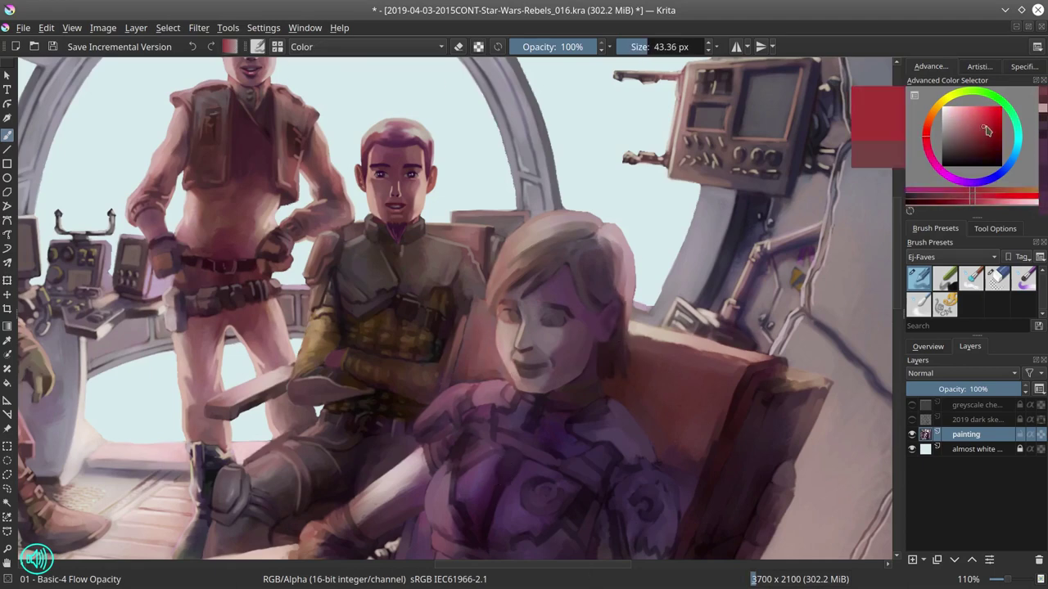
{"action": "mouse_move", "coordinate": [505, 471]}
{"action": "left_mouse_down"}
{"action": "mouse_move", "coordinate": [524, 373]}
{"action": "mouse_move", "coordinate": [483, 368]}
{"action": "mouse_move", "coordinate": [483, 301]}
{"action": "left_mouse_up"}
{"action": "key", "text": "alt+shift+n"}
Step: Add light peach, pinkish red and light pink skin tones to the face
{"action": "left_click", "coordinate": [483, 369], "text": "ctrl"}
{"action": "left_click", "coordinate": [482, 338], "text": "ctrl"}
{"action": "left_click", "coordinate": [536, 375], "text": "ctrl"}
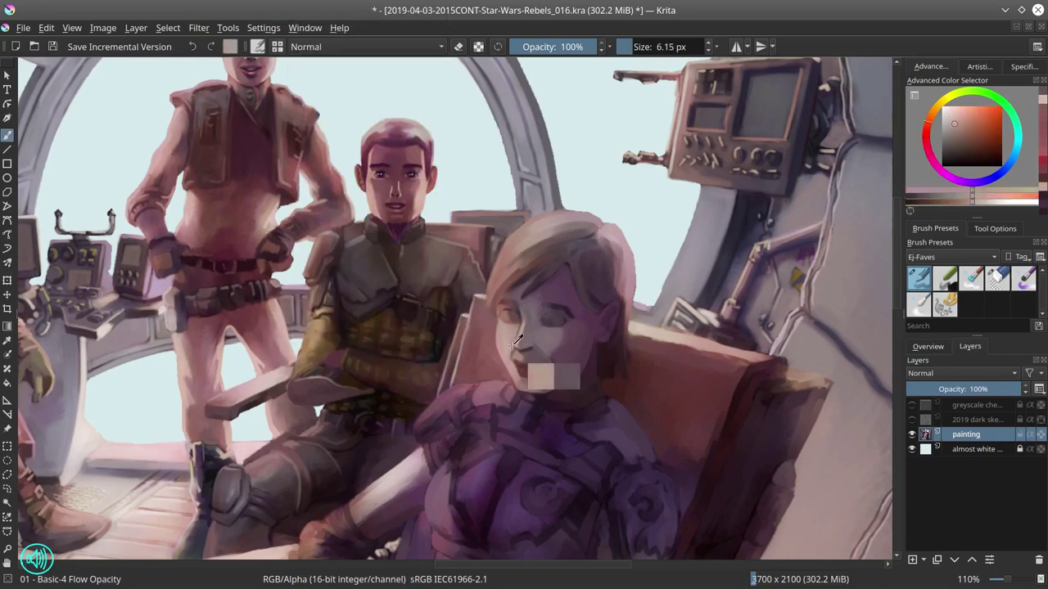
{"action": "mouse_move", "coordinate": [540, 377]}
{"action": "left_mouse_down"}
{"action": "mouse_move", "coordinate": [515, 396]}
{"action": "mouse_move", "coordinate": [565, 363]}
{"action": "mouse_move", "coordinate": [553, 308]}
{"action": "mouse_move", "coordinate": [524, 327]}
{"action": "mouse_move", "coordinate": [580, 358]}
{"action": "mouse_move", "coordinate": [514, 316]}
{"action": "mouse_move", "coordinate": [550, 330]}
{"action": "left_mouse_up"}
{"action": "left_click", "coordinate": [477, 372], "text": "ctrl"}
{"action": "left_click", "coordinate": [547, 319], "text": "ctrl"}
{"action": "left_click", "coordinate": [927, 346]}
Step: Refine the woman's eye area with light pink-red and mirror the view
{"action": "left_click", "coordinate": [500, 307], "text": "ctrl"}
{"action": "left_click", "coordinate": [540, 347], "text": "ctrl"}
{"action": "left_click", "coordinate": [557, 324], "text": "ctrl"}
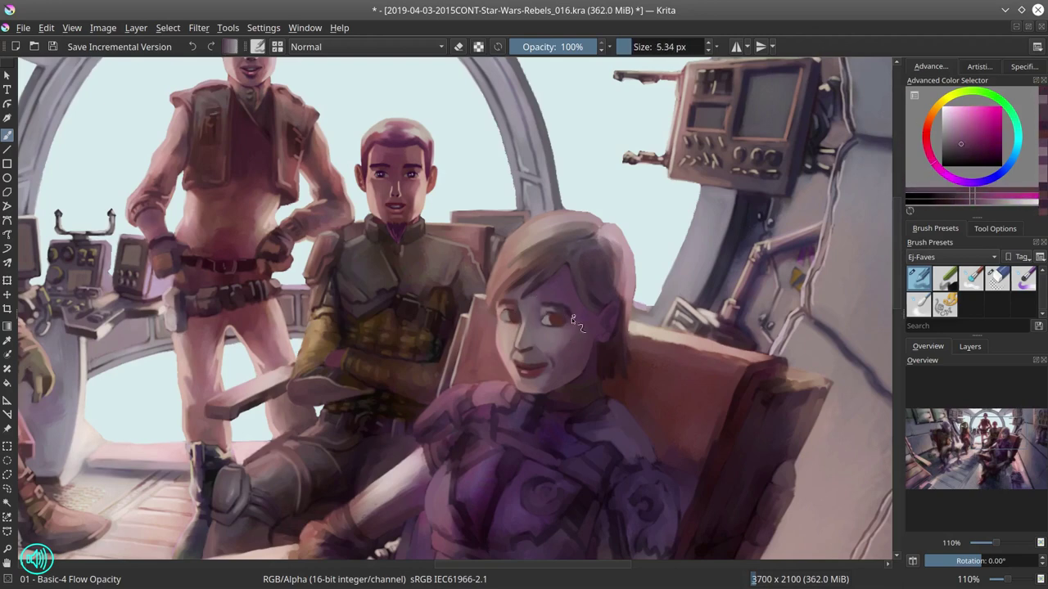
{"action": "left_click", "coordinate": [532, 336], "text": "ctrl"}
{"action": "left_click_drag", "start_coordinate": [532, 337], "coordinate": [567, 323]}
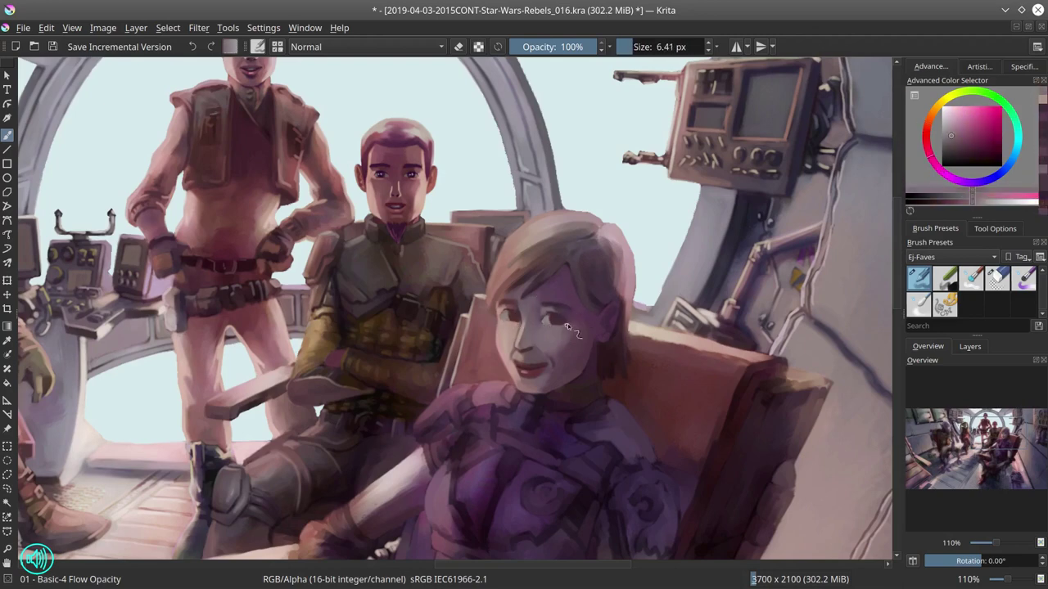
{"action": "left_click", "coordinate": [533, 376], "text": "ctrl"}
{"action": "key", "text": "m"}
Step: Paint the lips with a brighter red and dark magenta
{"action": "left_click", "coordinate": [285, 304], "text": "ctrl"}
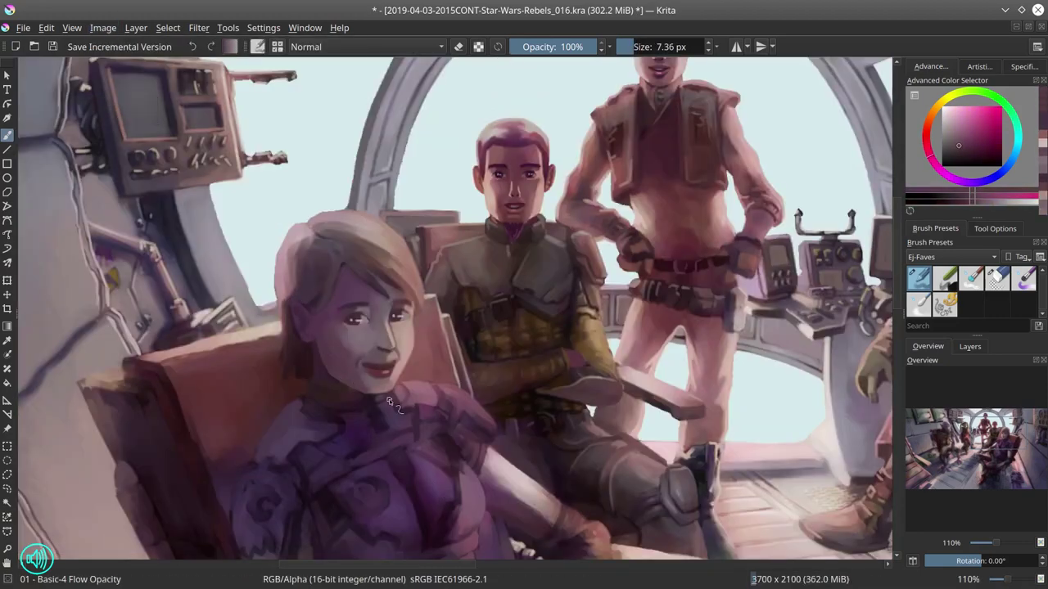
{"action": "left_click", "coordinate": [391, 364], "text": "ctrl"}
{"action": "left_click", "coordinate": [392, 363], "text": "ctrl"}
{"action": "mouse_move", "coordinate": [392, 363]}
{"action": "left_mouse_down"}
{"action": "mouse_move", "coordinate": [471, 525]}
{"action": "mouse_move", "coordinate": [414, 528]}
{"action": "left_mouse_up"}
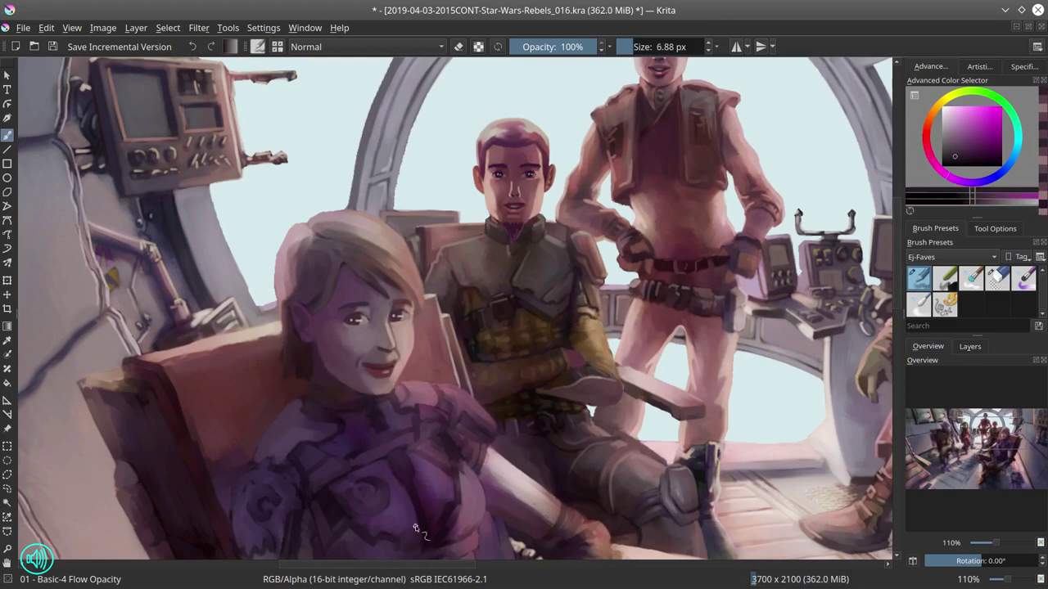
Step: Tint the woman's hair orange in Color mode, then darken it in Multiply mode
{"action": "left_click", "coordinate": [281, 307], "text": "ctrl"}
{"action": "key", "text": "alt+shift+c"}
{"action": "left_click_drag", "start_coordinate": [270, 307], "coordinate": [281, 307]}
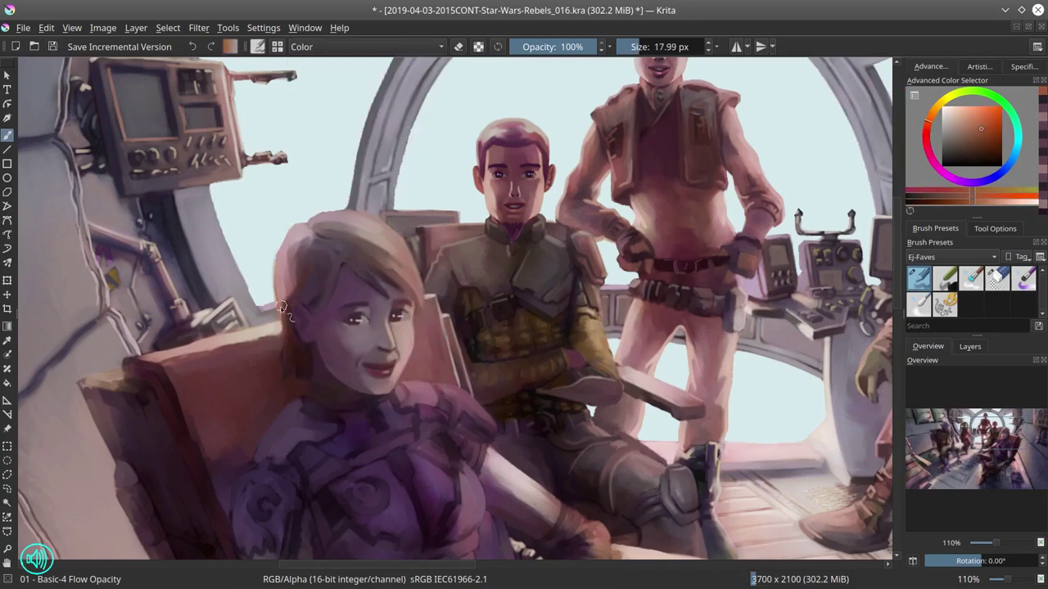
{"action": "left_click", "coordinate": [770, 318], "text": "ctrl"}
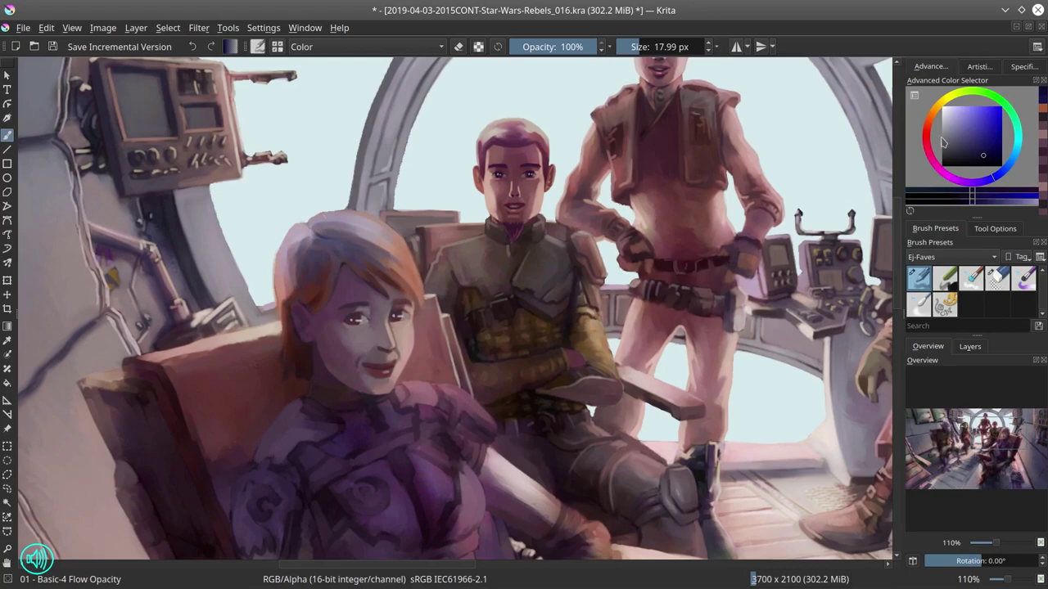
{"action": "left_click", "coordinate": [954, 137]}
{"action": "key", "text": "alt+shift+m"}
{"action": "left_click_drag", "start_coordinate": [339, 234], "coordinate": [409, 286]}
{"action": "key", "text": "minus"}
{"action": "key", "text": "minus"}
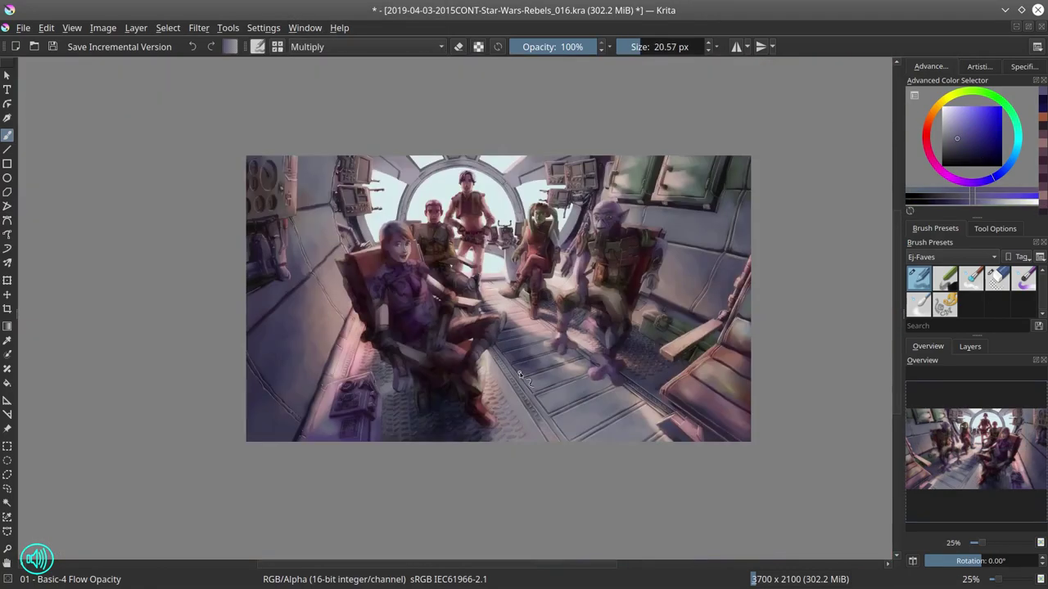
Step: Save, zoom in on the woman's face and pick pink tones in Normal blending
{"action": "left_click", "coordinate": [53, 47]}
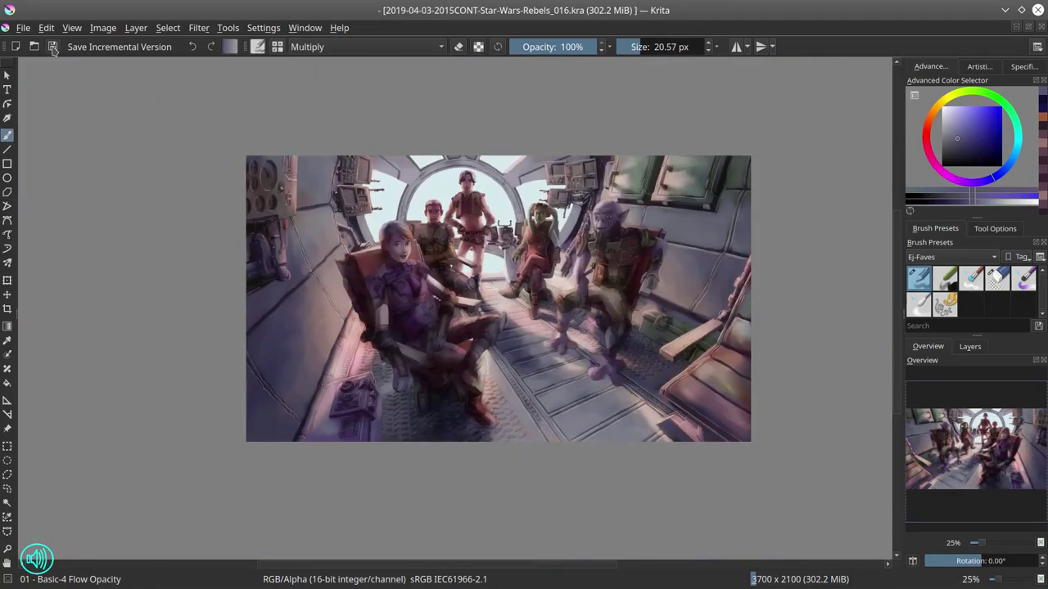
{"action": "scroll", "coordinate": [423, 316], "scroll_direction": "up", "scroll_amount": 6}
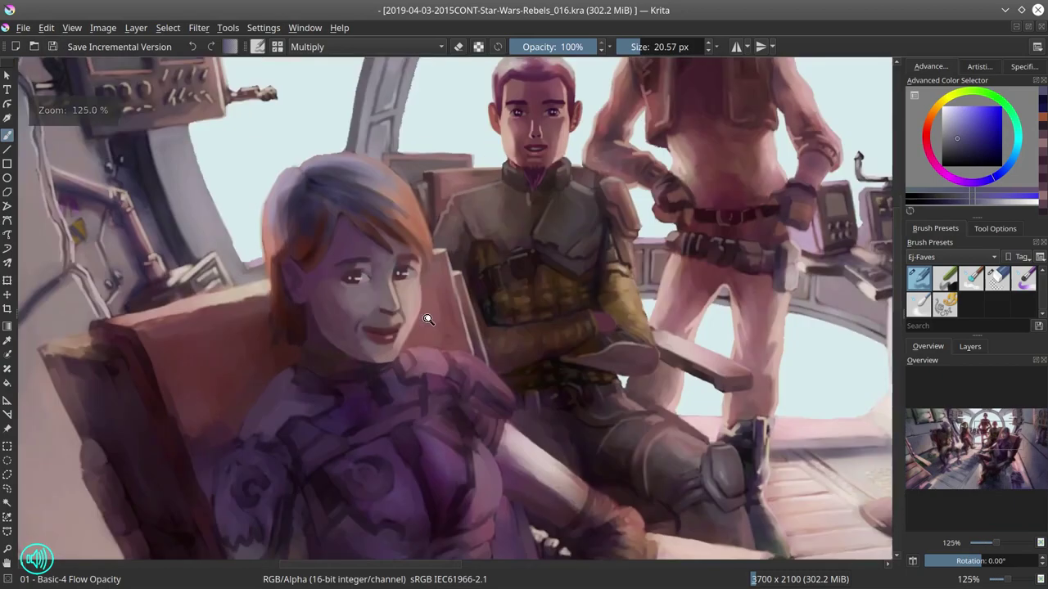
{"action": "left_click", "coordinate": [364, 47]}
{"action": "left_click", "coordinate": [320, 74]}
{"action": "key", "text": "bracketleft"}
{"action": "key", "text": "bracketleft"}
{"action": "key", "text": "bracketleft"}
{"action": "key", "text": "bracketleft"}
{"action": "left_click", "coordinate": [349, 275], "text": "ctrl"}
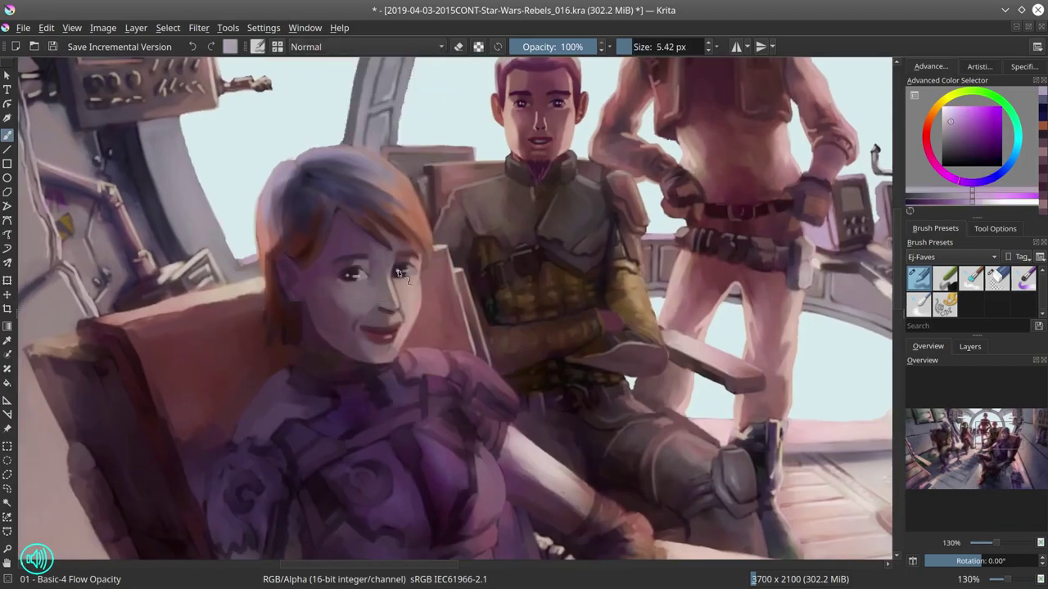
{"action": "left_click", "coordinate": [398, 335], "text": "ctrl"}
{"action": "key", "text": "bracketright"}
{"action": "key", "text": "bracketright"}
{"action": "key", "text": "bracketleft"}
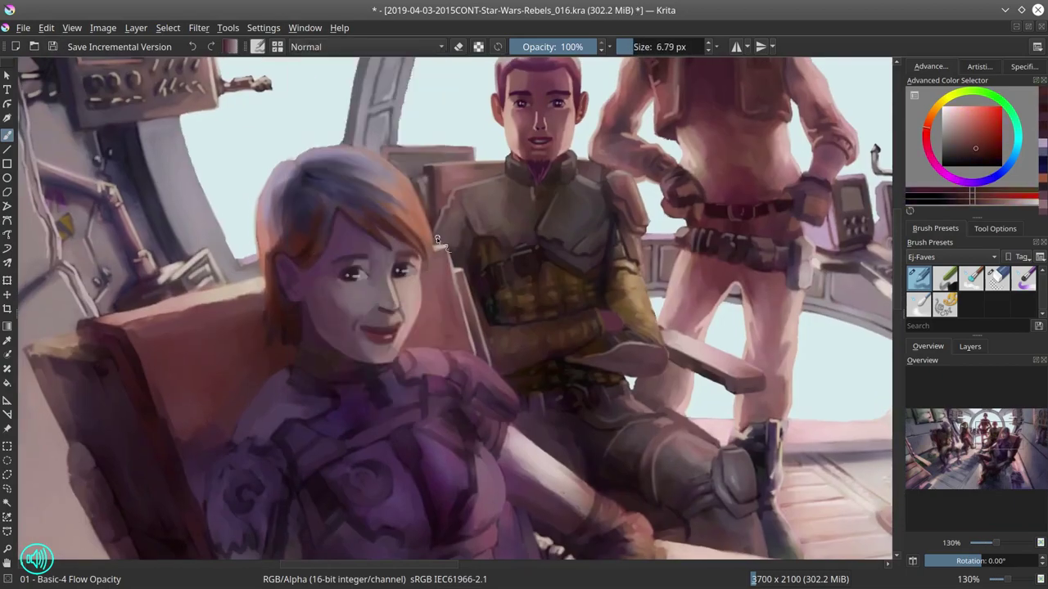
Step: Darken the top and left side of the hair with dark blue-grey
{"action": "left_click", "coordinate": [1004, 167]}
{"action": "left_click", "coordinate": [952, 120]}
{"action": "left_click", "coordinate": [344, 155], "text": "ctrl"}
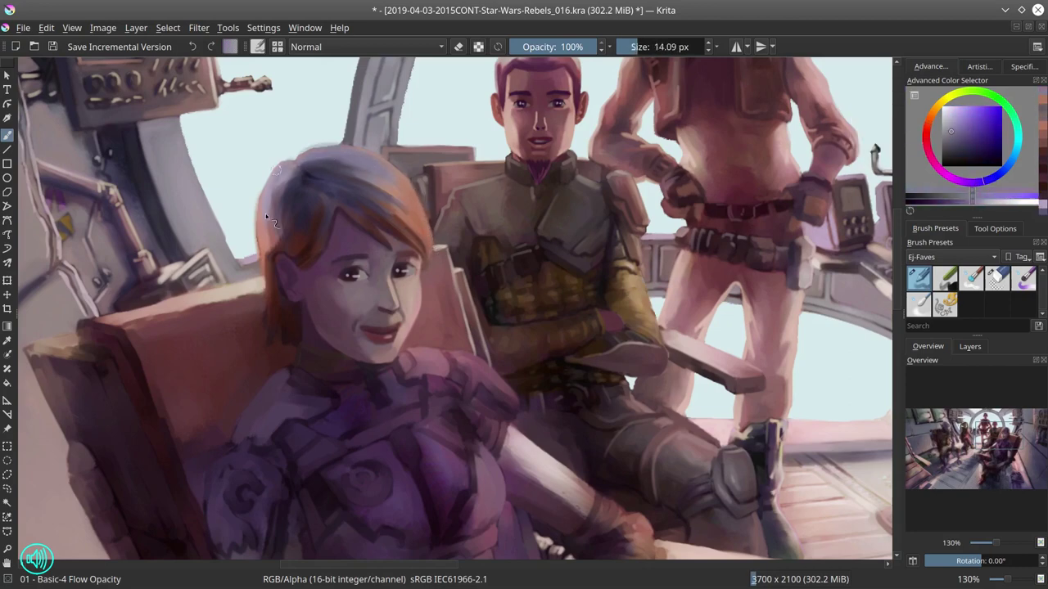
{"action": "left_click_drag", "start_coordinate": [303, 151], "coordinate": [381, 163]}
{"action": "left_click_drag", "start_coordinate": [282, 168], "coordinate": [266, 213]}
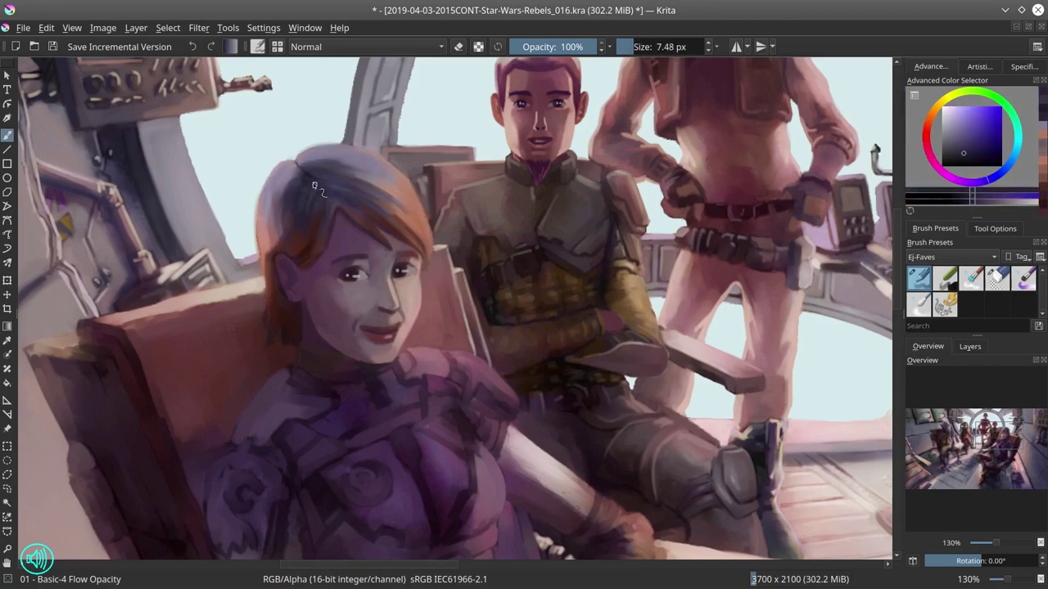
Step: Lighten the hair's left edge with dusky pink and sample reddish brown and blue-purple
{"action": "key", "text": "bracketleft"}
{"action": "left_click", "coordinate": [295, 246], "text": "ctrl"}
{"action": "left_click_drag", "start_coordinate": [275, 335], "coordinate": [277, 274]}
{"action": "left_click", "coordinate": [301, 239], "text": "ctrl"}
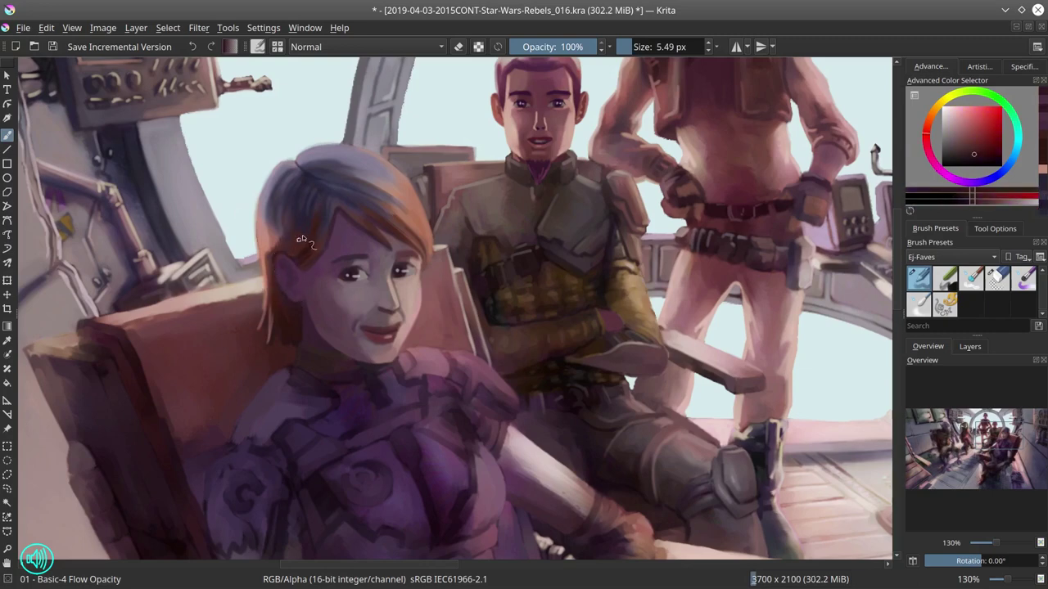
{"action": "left_click", "coordinate": [301, 186], "text": "ctrl"}
{"action": "key", "text": "bracketleft"}
{"action": "key", "text": "bracketleft"}
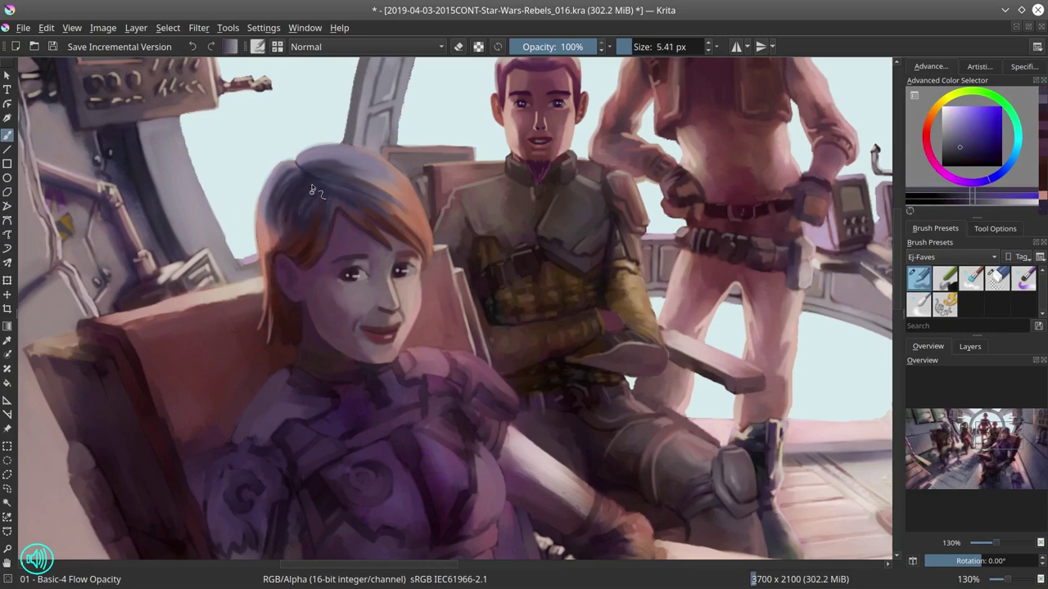
{"action": "left_click", "coordinate": [266, 269], "text": "ctrl"}
{"action": "left_click", "coordinate": [263, 208], "text": "ctrl"}
Step: Deepen the top of the hair with larger dark blue-purple strokes
{"action": "key", "text": "bracketright"}
{"action": "key", "text": "bracketright"}
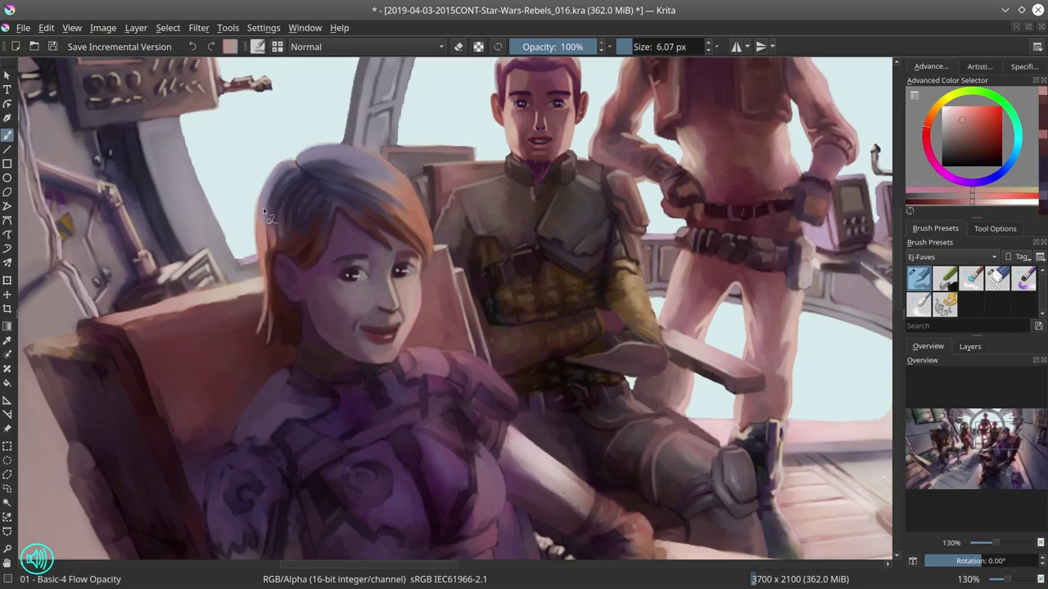
{"action": "key", "text": "bracketright"}
{"action": "key", "text": "bracketright"}
{"action": "mouse_move", "coordinate": [311, 168]}
{"action": "left_mouse_down"}
{"action": "mouse_move", "coordinate": [393, 159]}
{"action": "mouse_move", "coordinate": [363, 169]}
{"action": "left_mouse_up"}
{"action": "key", "text": "bracketright"}
{"action": "key", "text": "bracketright"}
{"action": "key", "text": "bracketleft"}
{"action": "key", "text": "bracketleft"}
{"action": "key", "text": "bracketleft"}
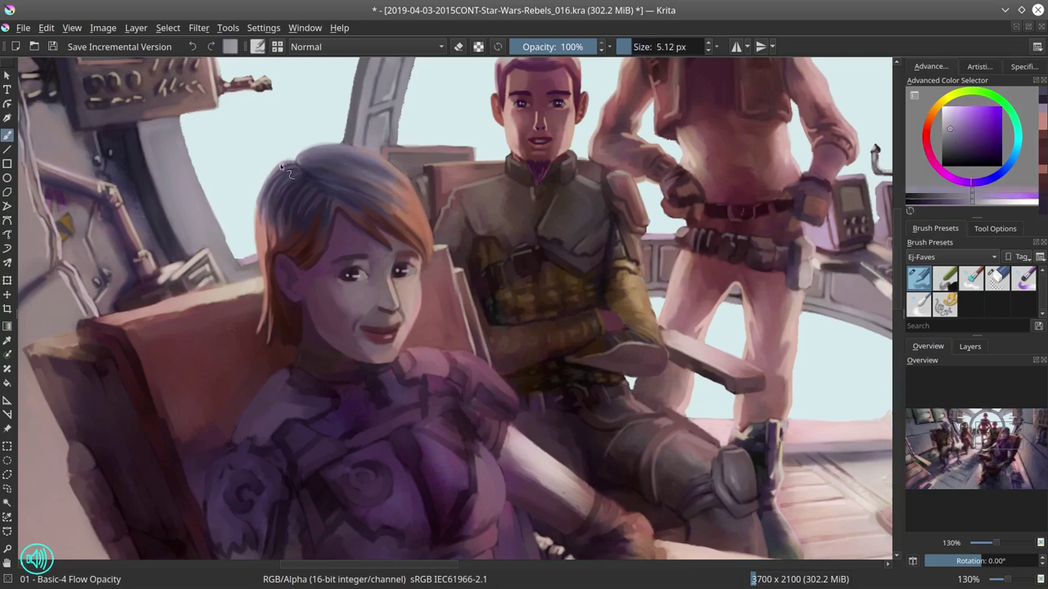
{"action": "key", "text": "e"}
{"action": "key", "text": "e"}
{"action": "key", "text": "bracketleft"}
{"action": "left_click", "coordinate": [382, 289], "text": "ctrl"}
{"action": "left_click", "coordinate": [295, 282], "text": "ctrl"}
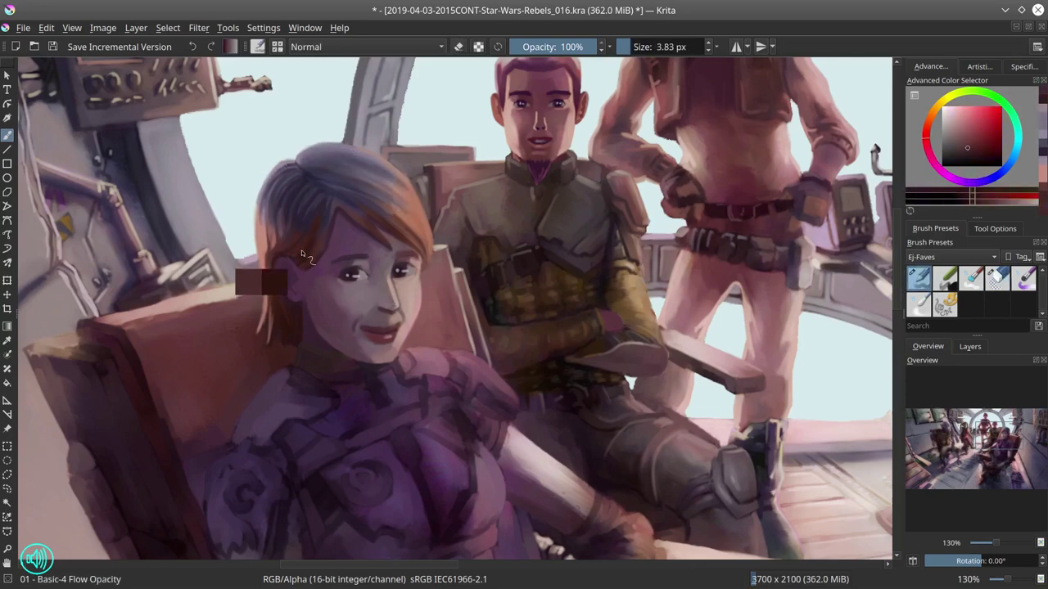
{"action": "key", "text": "bracketright"}
{"action": "key", "text": "bracketright"}
{"action": "key", "text": "bracketright"}
{"action": "key", "text": "bracketleft"}
{"action": "key", "text": "bracketleft"}
{"action": "mouse_move", "coordinate": [303, 164]}
{"action": "left_mouse_down"}
{"action": "mouse_move", "coordinate": [345, 115]}
{"action": "mouse_move", "coordinate": [377, 173]}
{"action": "mouse_move", "coordinate": [322, 179]}
{"action": "mouse_move", "coordinate": [385, 195]}
{"action": "left_mouse_up"}
Step: Pick orange-red and light pink hair highlights, then save the painting
{"action": "left_click", "coordinate": [400, 194], "text": "ctrl"}
{"action": "key", "text": "bracketleft"}
{"action": "left_click", "coordinate": [409, 215], "text": "ctrl"}
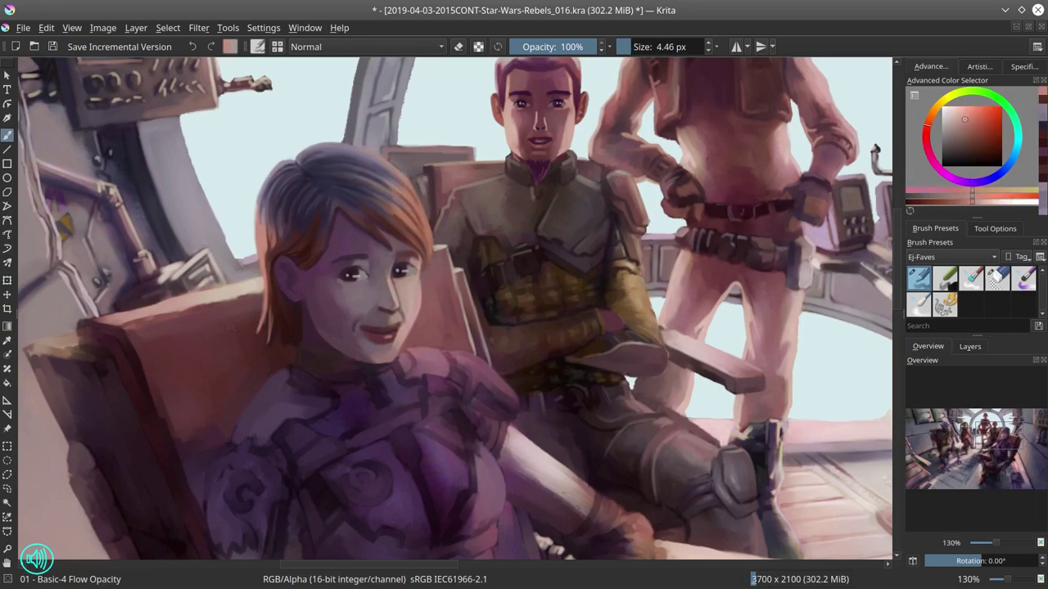
{"action": "key", "text": "bracketleft"}
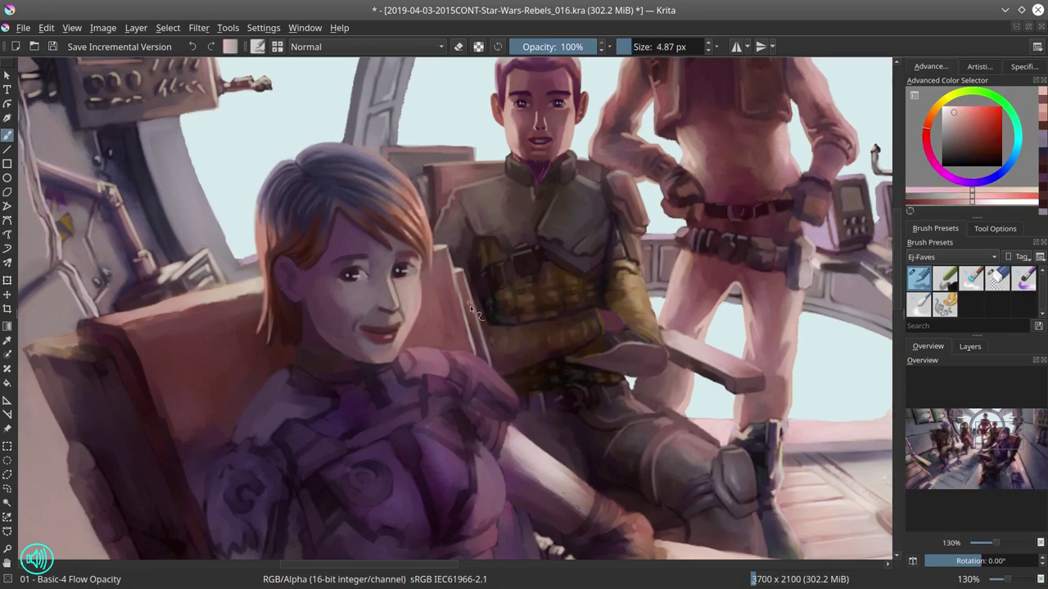
{"action": "key", "text": "bracketright"}
{"action": "left_click", "coordinate": [262, 250], "text": "ctrl"}
{"action": "left_click", "coordinate": [52, 47]}
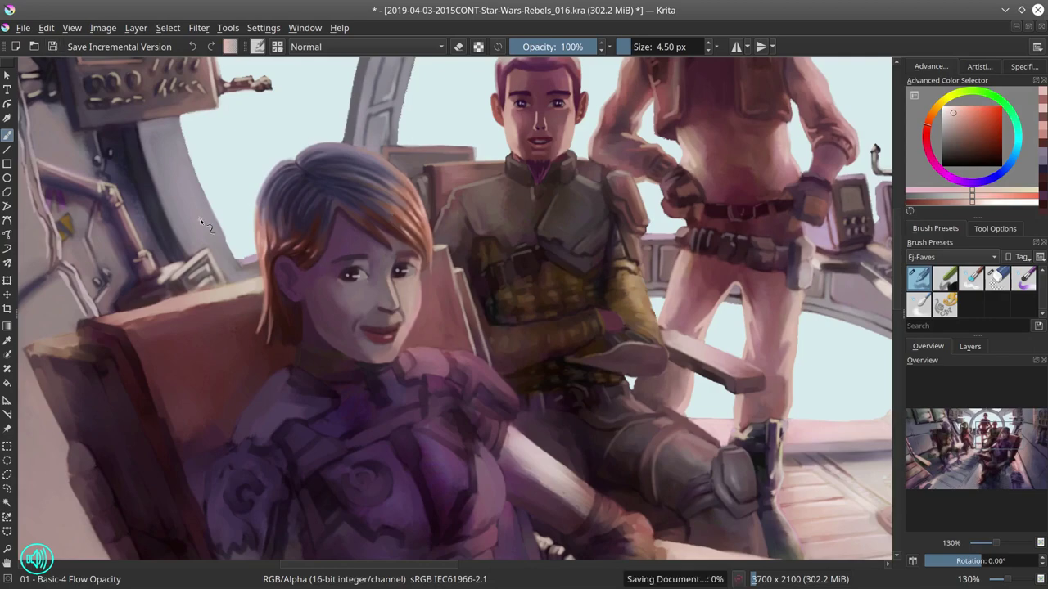
{"action": "key", "text": "2"}
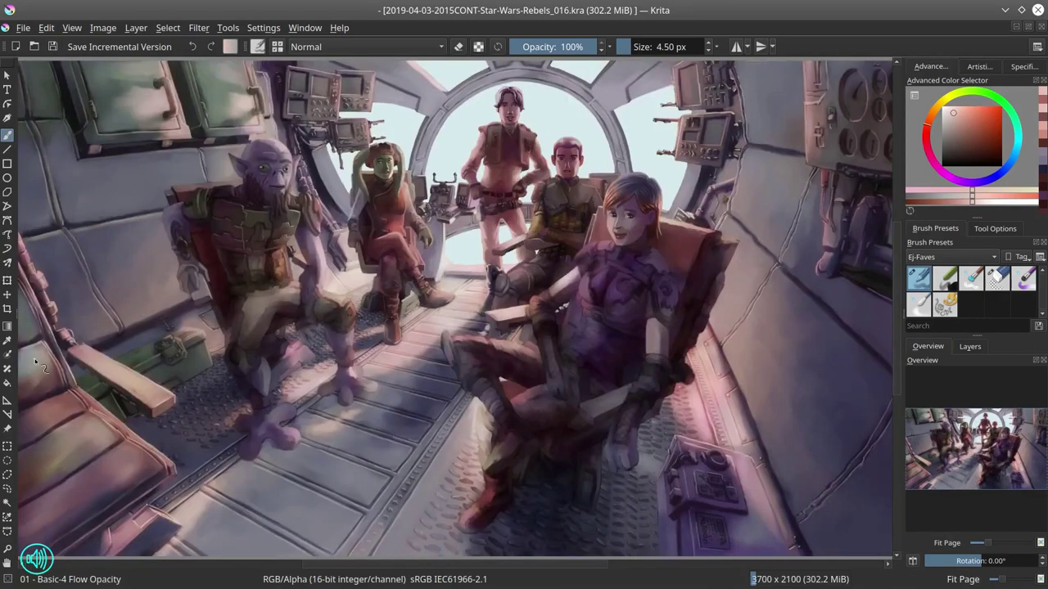
Step: Dab paint onto the woman's face, resize the brush and save
{"action": "key", "text": "minus"}
{"action": "key", "text": "minus"}
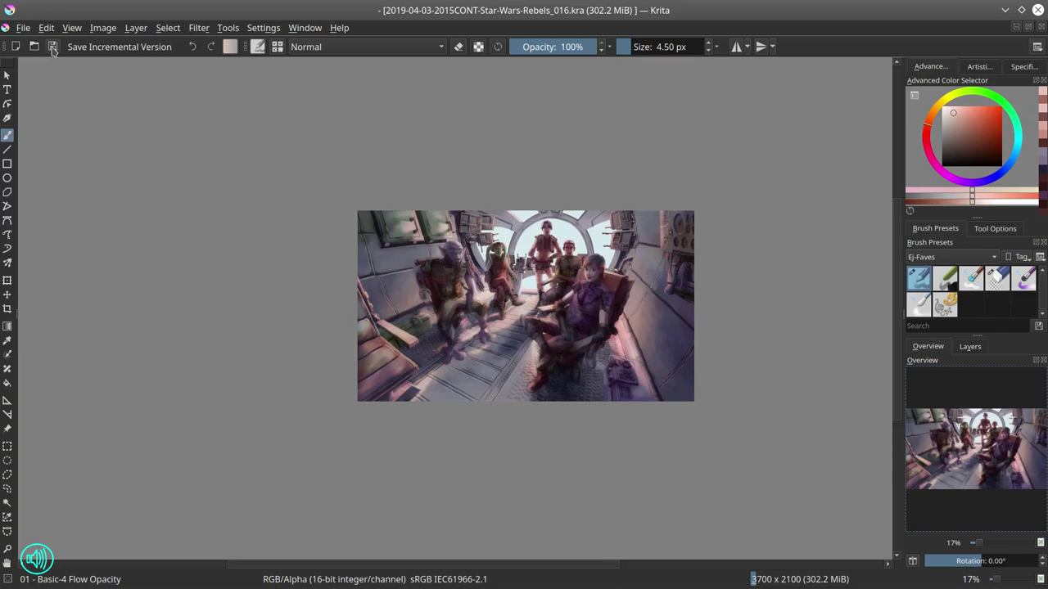
{"action": "scroll", "coordinate": [591, 268], "scroll_direction": "up", "scroll_amount": 6}
{"action": "left_click", "coordinate": [579, 341], "text": "ctrl"}
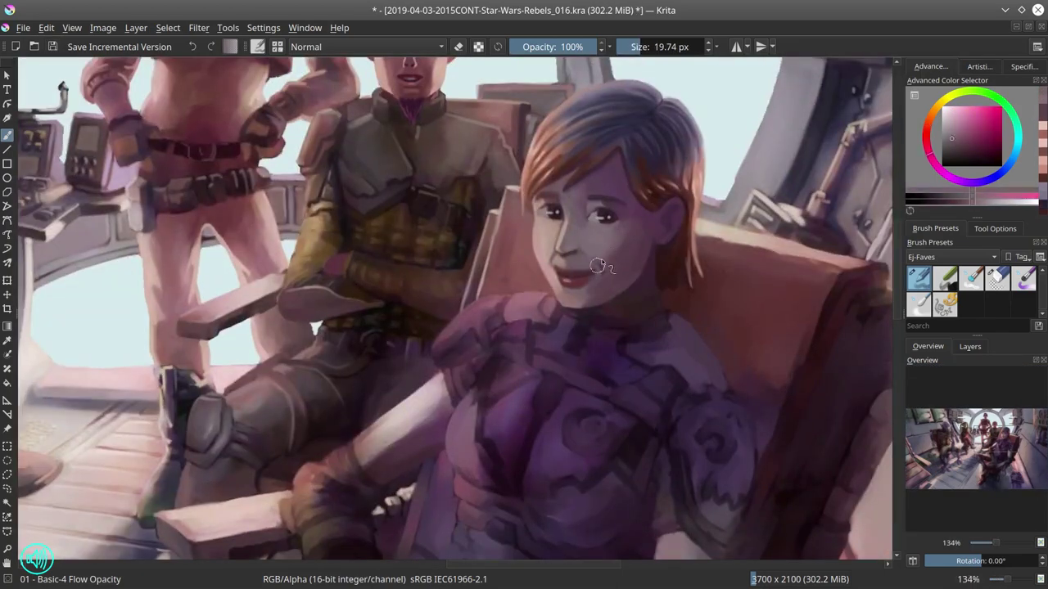
{"action": "left_click_drag", "start_coordinate": [578, 341], "coordinate": [570, 302]}
{"action": "left_click", "coordinate": [51, 48]}
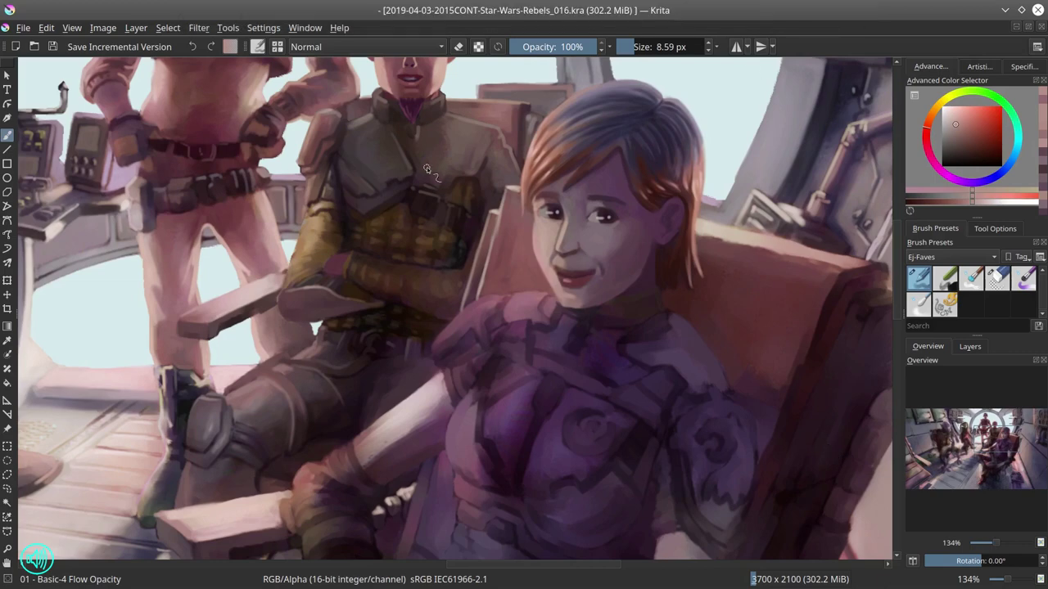
Step: Paint strokes on the young man behind the woman with a lighter red
{"action": "mouse_move", "coordinate": [427, 168]}
{"action": "left_mouse_down"}
{"action": "mouse_move", "coordinate": [449, 200]}
{"action": "mouse_move", "coordinate": [489, 171]}
{"action": "mouse_move", "coordinate": [408, 182]}
{"action": "left_mouse_up"}
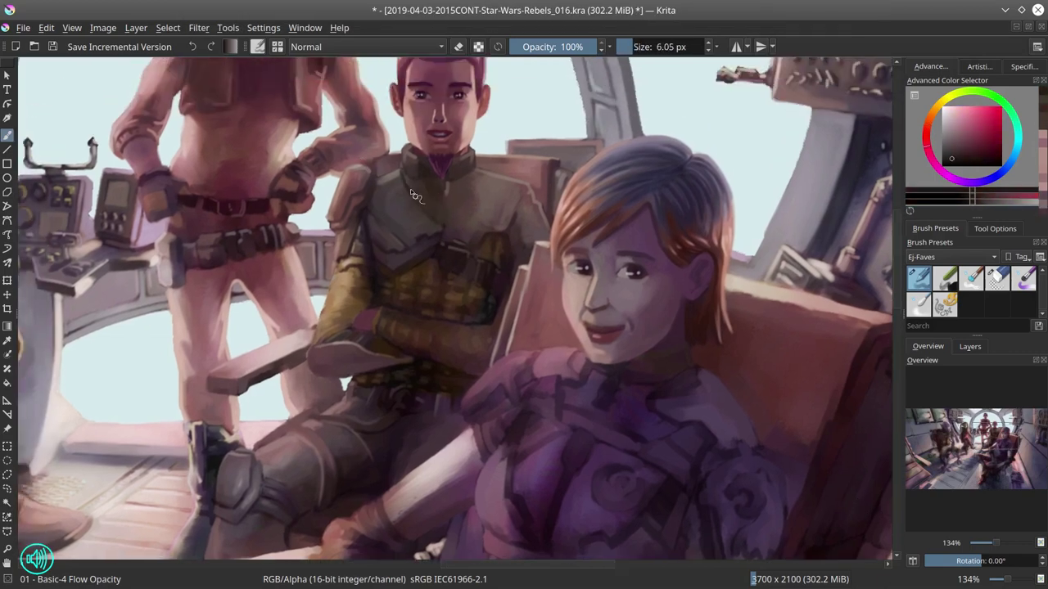
{"action": "left_click", "coordinate": [414, 195], "text": "ctrl"}
{"action": "key", "text": "bracketleft"}
Step: Frame the alien and pick pinker and purple tones with the Basic-4 Flow Opacity brush
{"action": "scroll", "coordinate": [395, 168], "scroll_direction": "down", "scroll_amount": 3}
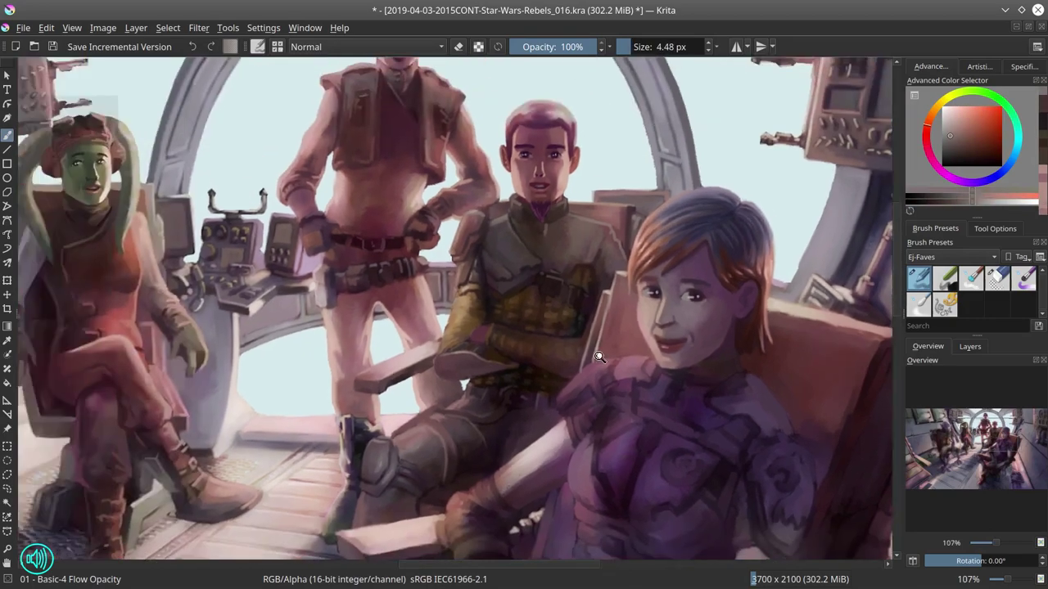
{"action": "left_click_drag", "start_coordinate": [55, 393], "coordinate": [357, 399]}
{"action": "left_click", "coordinate": [358, 399], "text": "ctrl"}
{"action": "key", "text": "bracketright"}
{"action": "key", "text": "bracketright"}
{"action": "left_click", "coordinate": [357, 398], "text": "ctrl"}
{"action": "key", "text": "bracketright"}
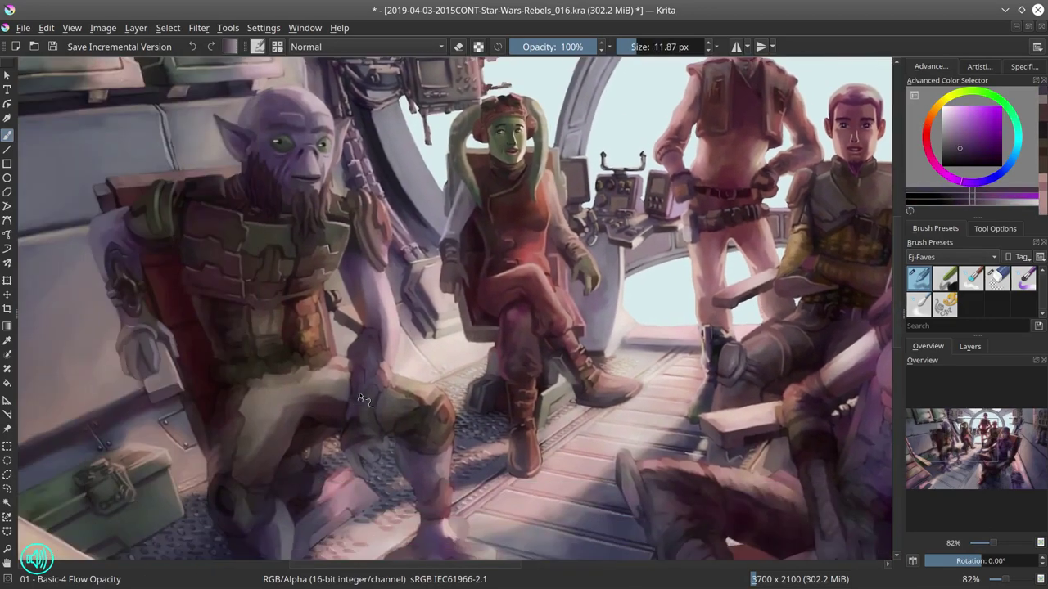
{"action": "left_click", "coordinate": [394, 329], "text": "ctrl"}
{"action": "key", "text": "slash"}
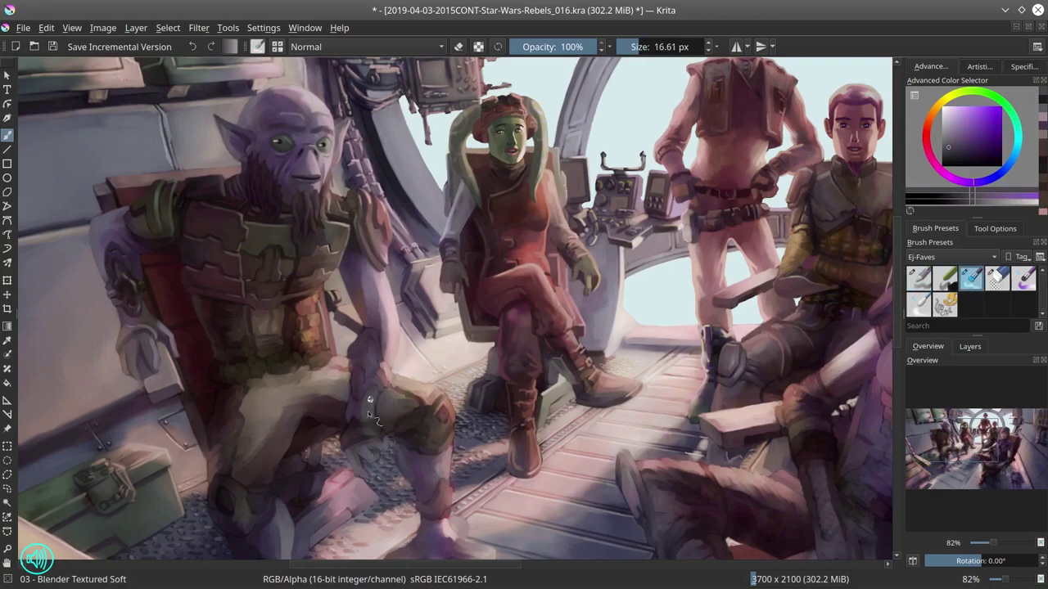
{"action": "left_click", "coordinate": [924, 288]}
{"action": "key", "text": "bracketleft"}
{"action": "key", "text": "bracketright"}
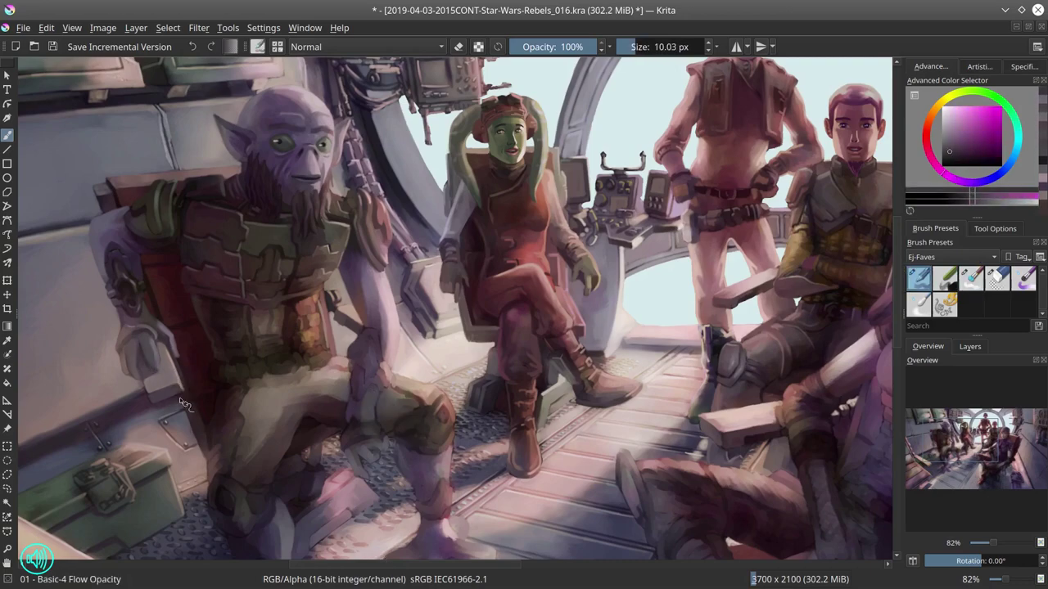
Step: Briefly show and hide the 2019 sketch layer to check the painting
{"action": "left_click", "coordinate": [969, 346]}
{"action": "left_click", "coordinate": [911, 419]}
{"action": "left_click", "coordinate": [911, 419]}
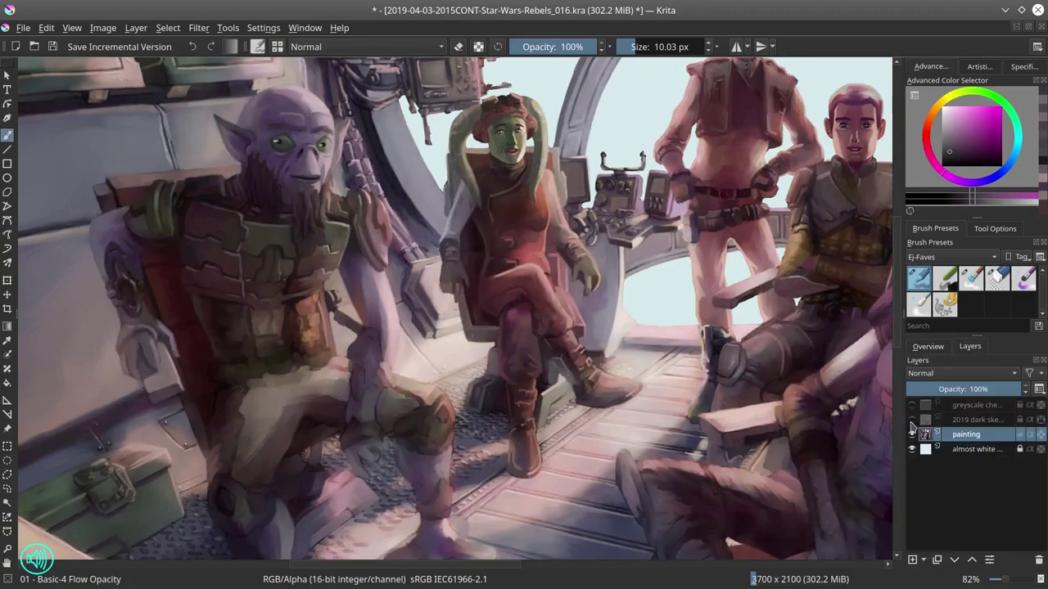
{"action": "left_click", "coordinate": [925, 347]}
Step: Paint light purple over the alien's knee and leg, add muted pink shadow, and save
{"action": "mouse_move", "coordinate": [385, 471]}
{"action": "left_mouse_down"}
{"action": "mouse_move", "coordinate": [397, 471]}
{"action": "mouse_move", "coordinate": [372, 470]}
{"action": "mouse_move", "coordinate": [385, 470]}
{"action": "left_mouse_up"}
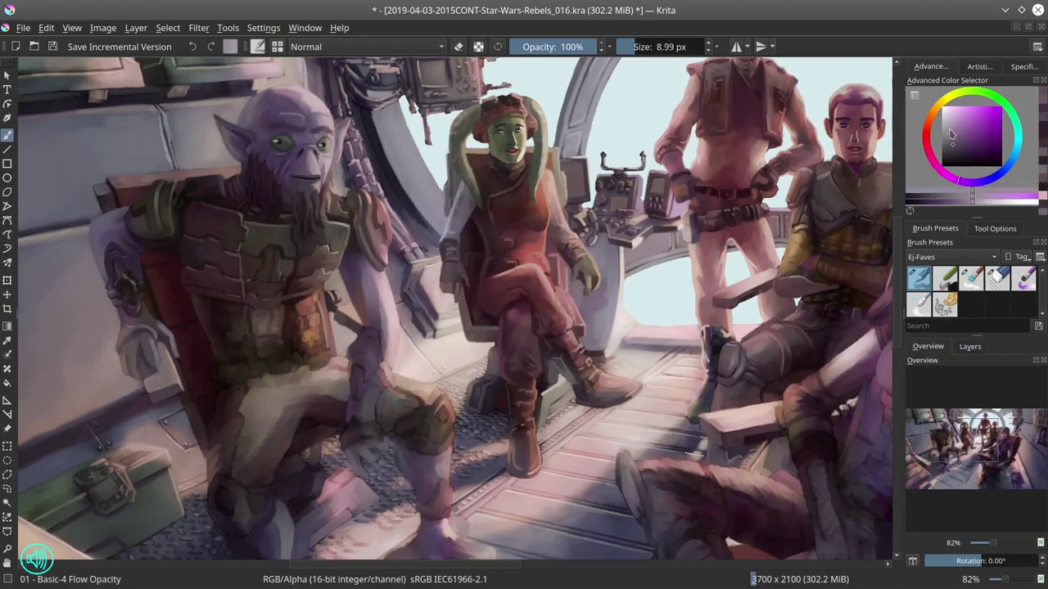
{"action": "left_click", "coordinate": [366, 364], "text": "ctrl"}
{"action": "left_click_drag", "start_coordinate": [366, 364], "coordinate": [378, 327]}
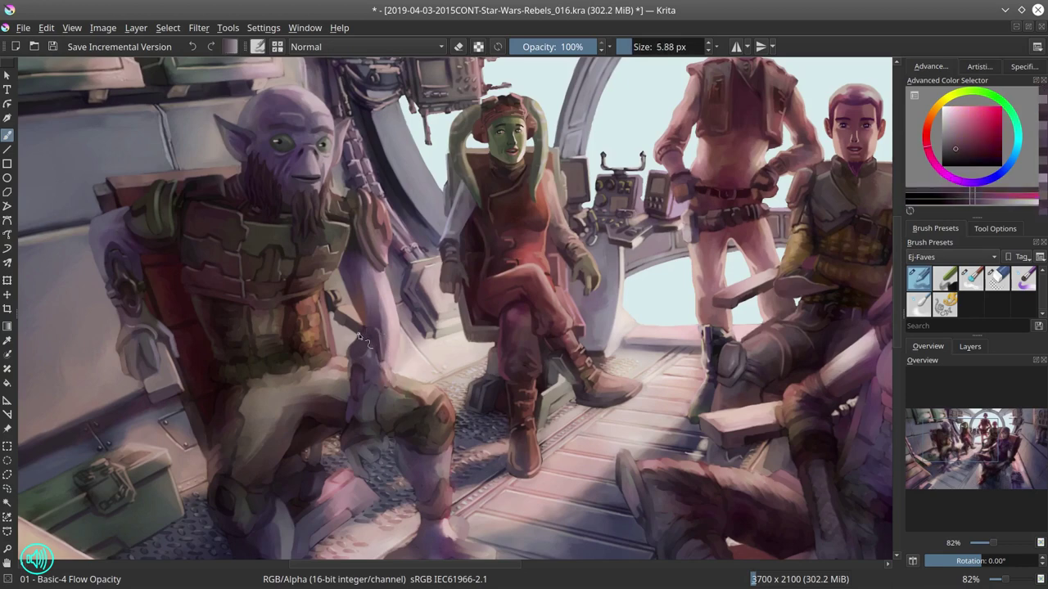
{"action": "left_click_drag", "start_coordinate": [360, 354], "coordinate": [385, 354]}
{"action": "left_click", "coordinate": [360, 355], "text": "ctrl"}
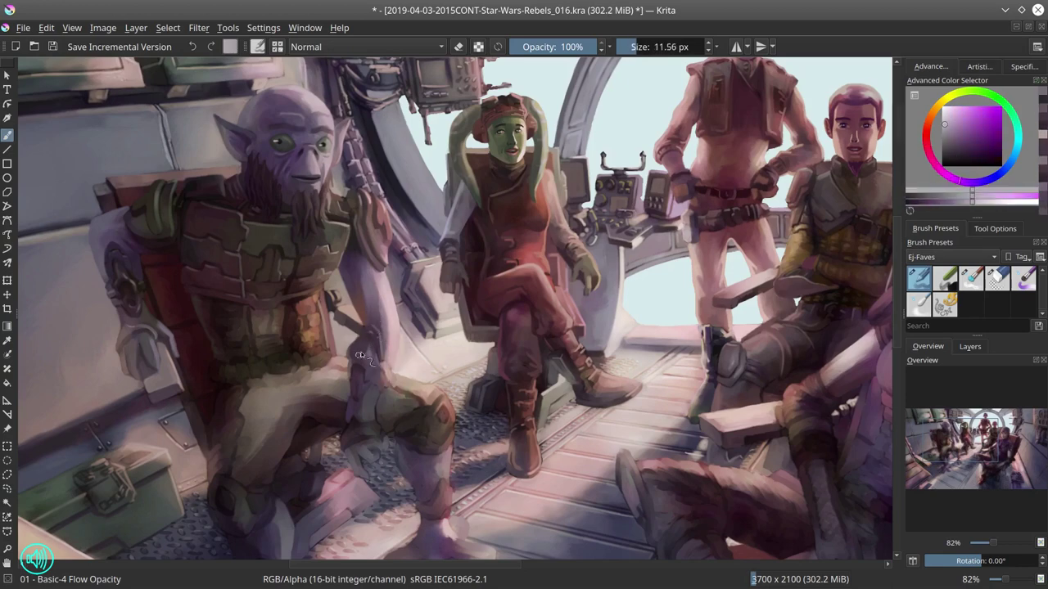
{"action": "left_click", "coordinate": [391, 367], "text": "ctrl"}
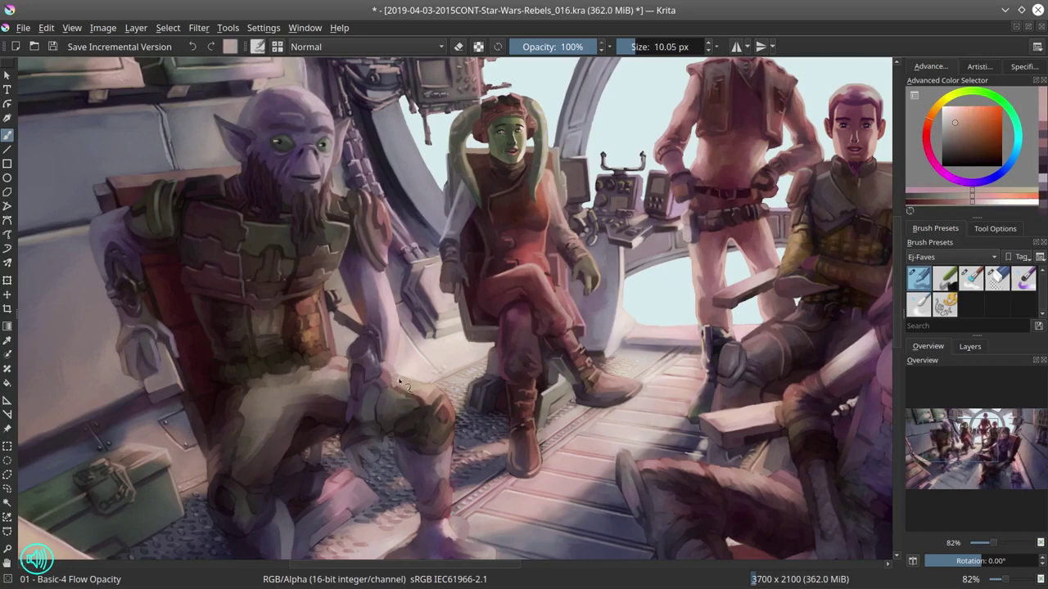
{"action": "mouse_move", "coordinate": [391, 368]}
{"action": "left_mouse_down"}
{"action": "mouse_move", "coordinate": [405, 388]}
{"action": "mouse_move", "coordinate": [328, 395]}
{"action": "mouse_move", "coordinate": [348, 412]}
{"action": "left_mouse_up"}
{"action": "left_click", "coordinate": [405, 389], "text": "ctrl"}
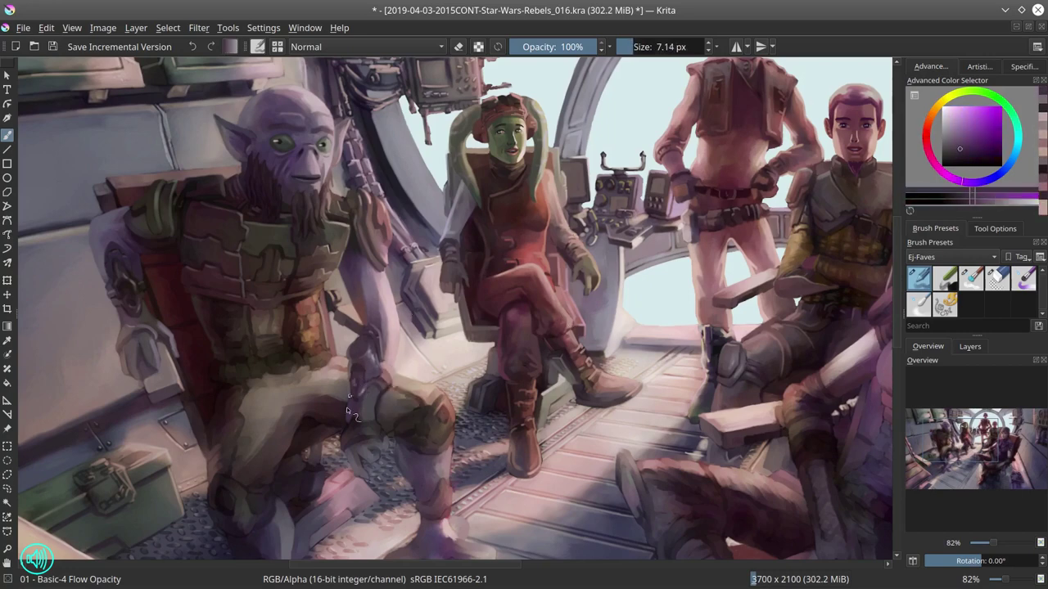
{"action": "left_click", "coordinate": [369, 395], "text": "ctrl"}
{"action": "key", "text": "ctrl+s"}
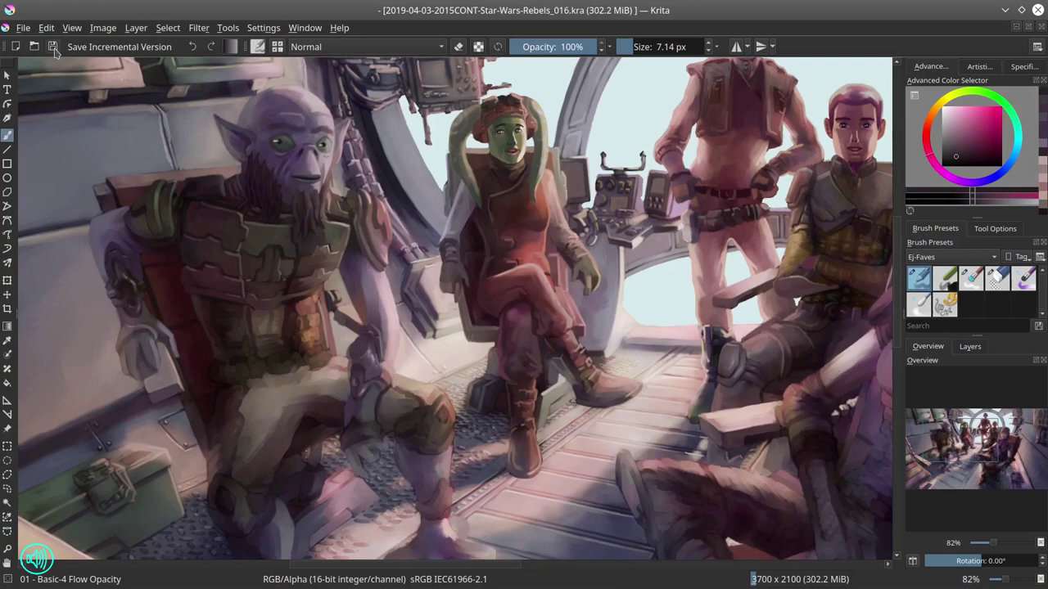
Step: Dab sampled purples and pinks onto the alien's knee and lower legs, then save again
{"action": "mouse_move", "coordinate": [378, 452]}
{"action": "left_mouse_down"}
{"action": "mouse_move", "coordinate": [414, 479]}
{"action": "mouse_move", "coordinate": [368, 458]}
{"action": "left_mouse_up"}
{"action": "left_click", "coordinate": [360, 434], "text": "ctrl"}
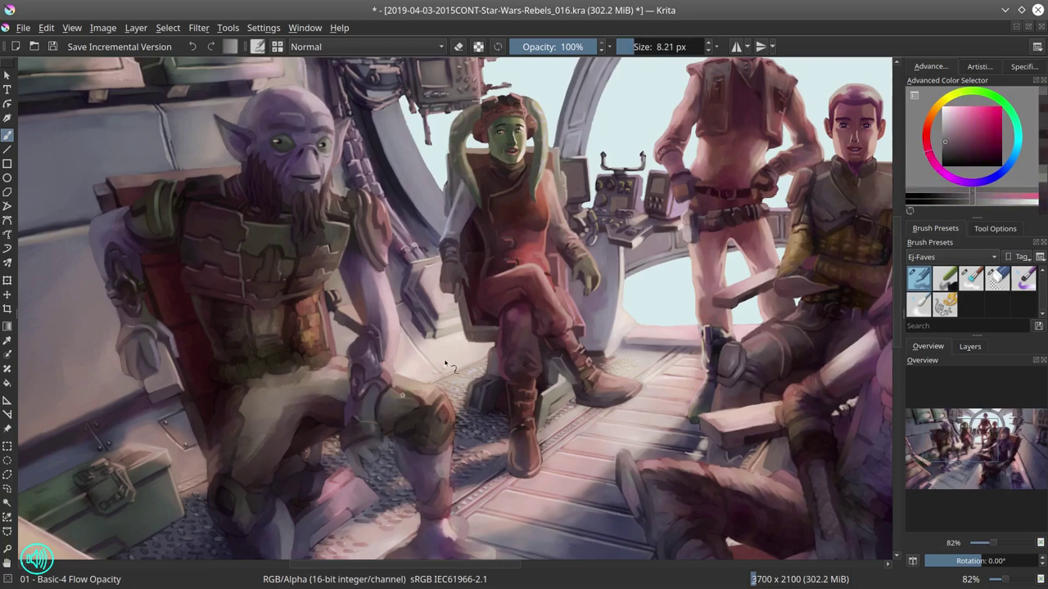
{"action": "left_click", "coordinate": [379, 439], "text": "ctrl"}
{"action": "left_click", "coordinate": [380, 439], "text": "ctrl"}
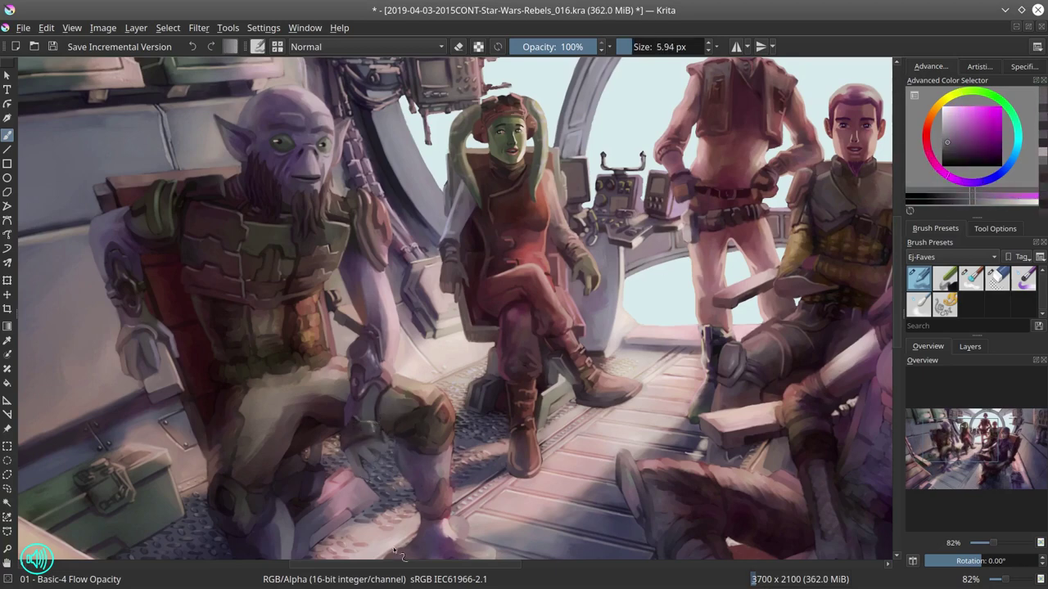
{"action": "left_click", "coordinate": [358, 461], "text": "ctrl"}
{"action": "left_click", "coordinate": [373, 396], "text": "ctrl"}
{"action": "left_click", "coordinate": [385, 385], "text": "ctrl"}
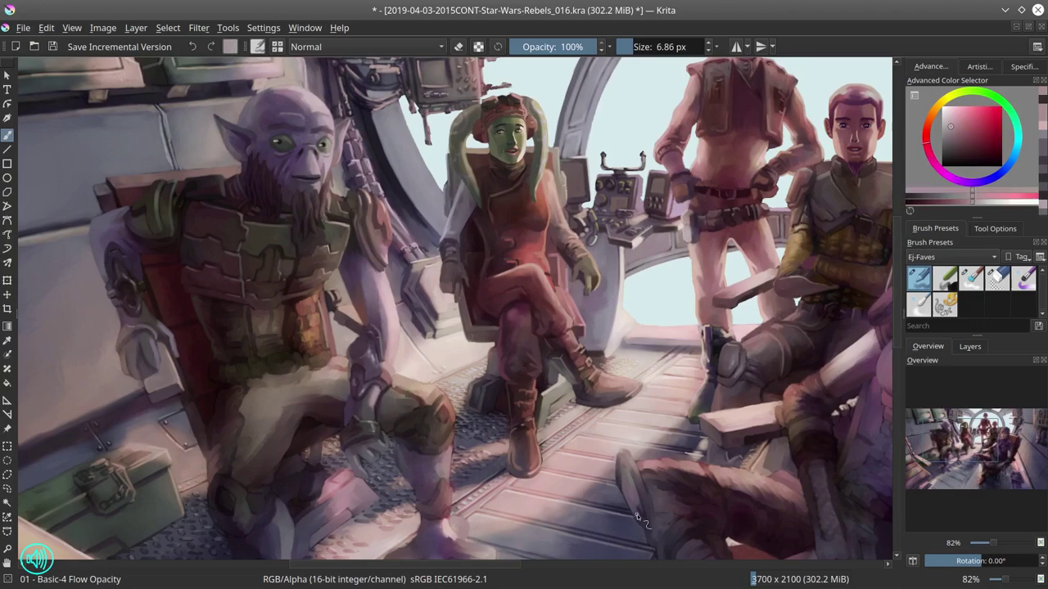
{"action": "left_click", "coordinate": [52, 47]}
{"action": "left_click", "coordinate": [969, 346]}
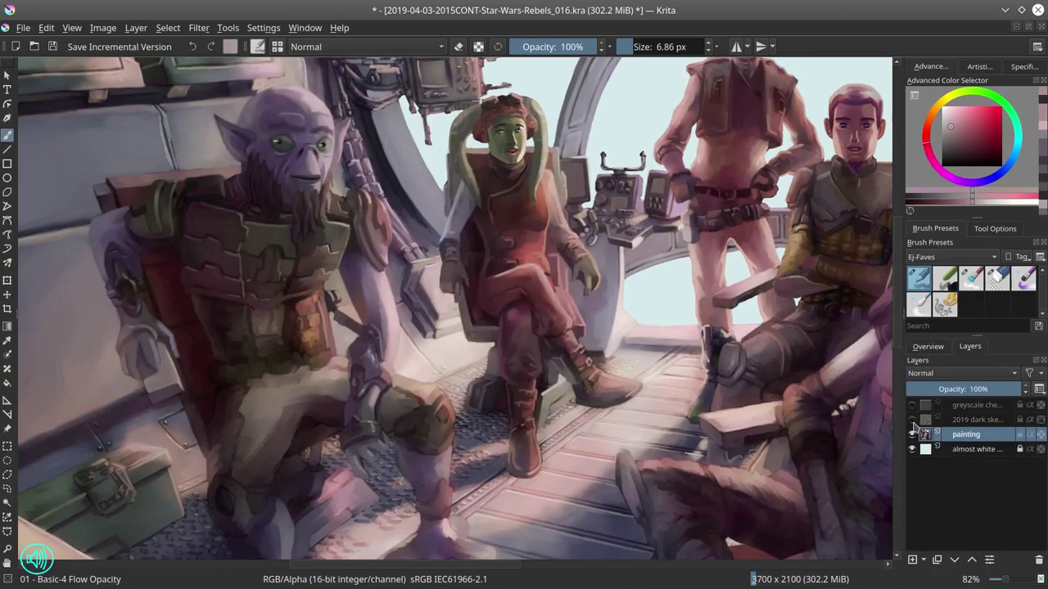
Step: Save a temporary copy, hide the greyscale check layer, and return to the original file
{"action": "scroll", "coordinate": [385, 262], "scroll_direction": "down", "scroll_amount": 4}
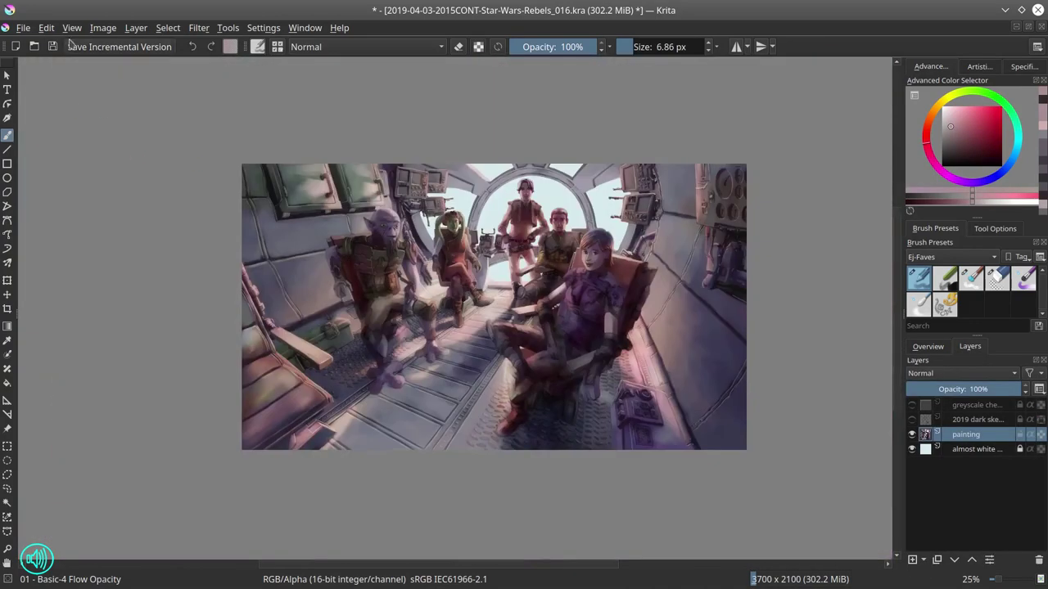
{"action": "left_click", "coordinate": [23, 28]}
{"action": "left_click", "coordinate": [46, 119]}
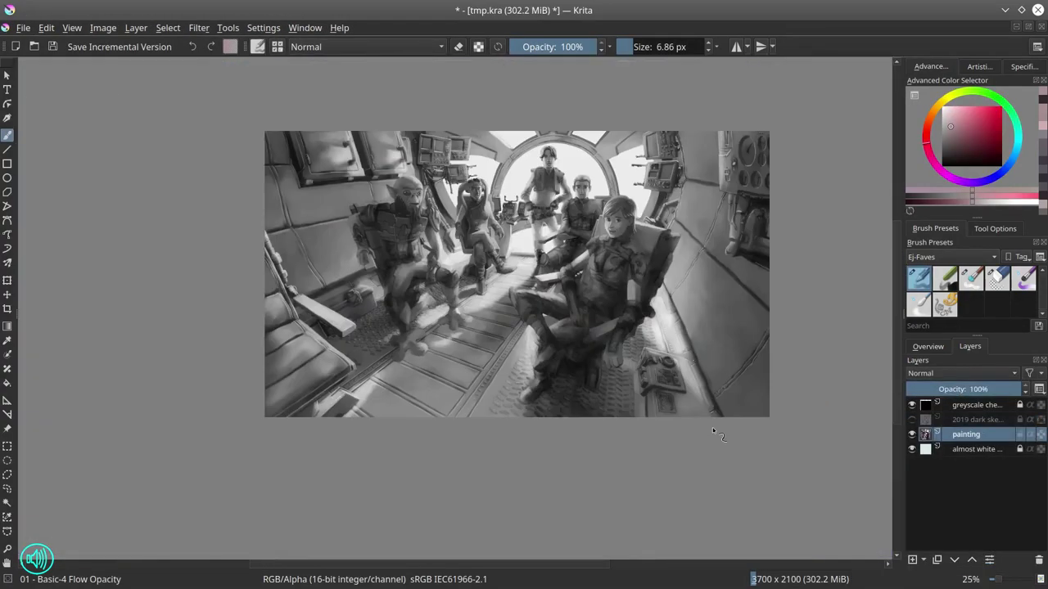
{"action": "scroll", "coordinate": [712, 427], "scroll_direction": "down", "scroll_amount": 2}
{"action": "left_click", "coordinate": [911, 404]}
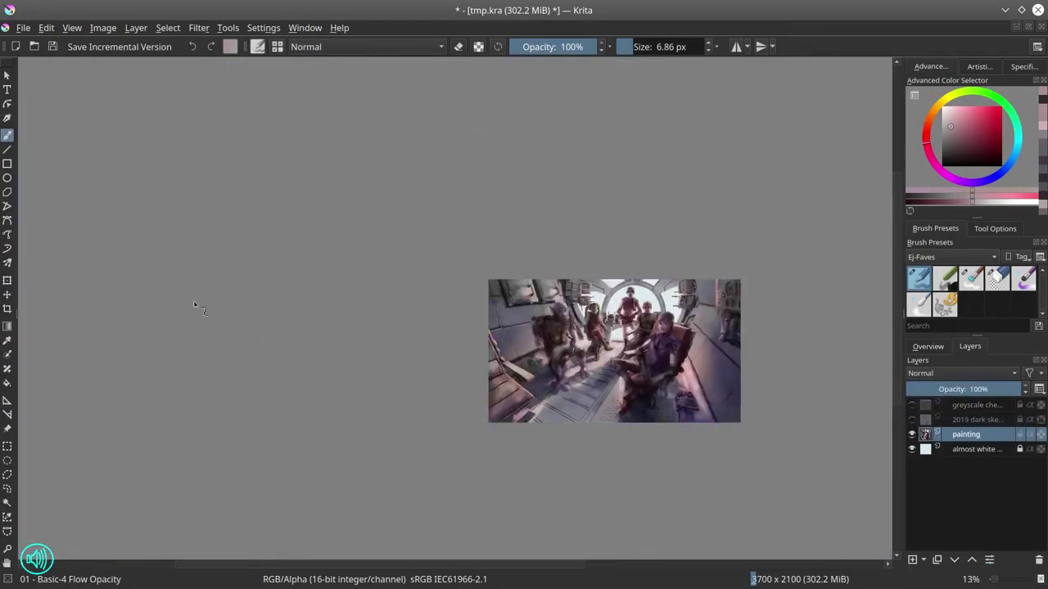
{"action": "left_click", "coordinate": [23, 28]}
{"action": "left_click", "coordinate": [47, 91]}
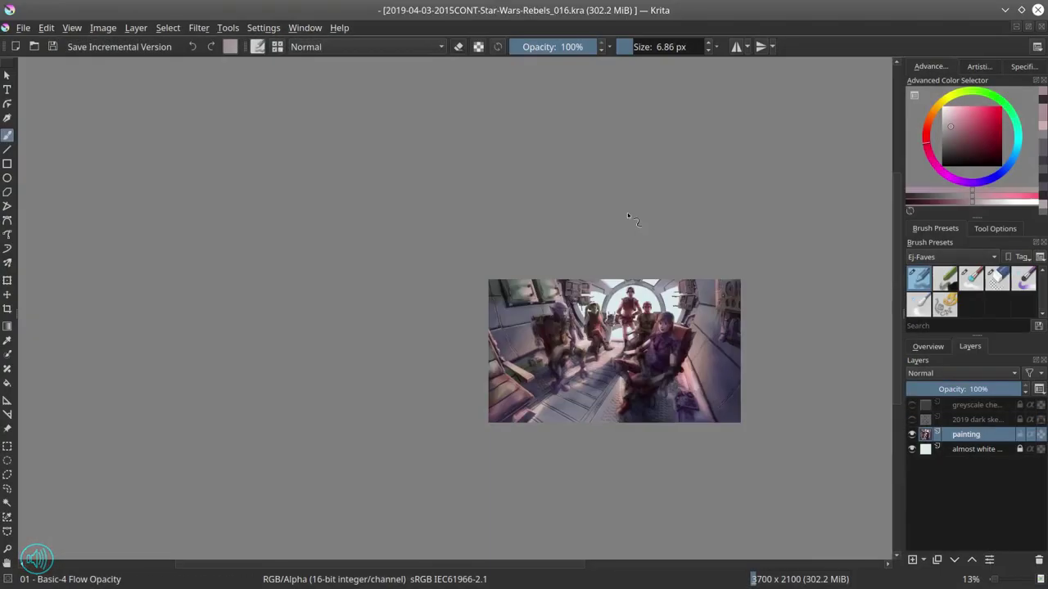
{"action": "scroll", "coordinate": [627, 212], "scroll_direction": "up", "scroll_amount": 10}
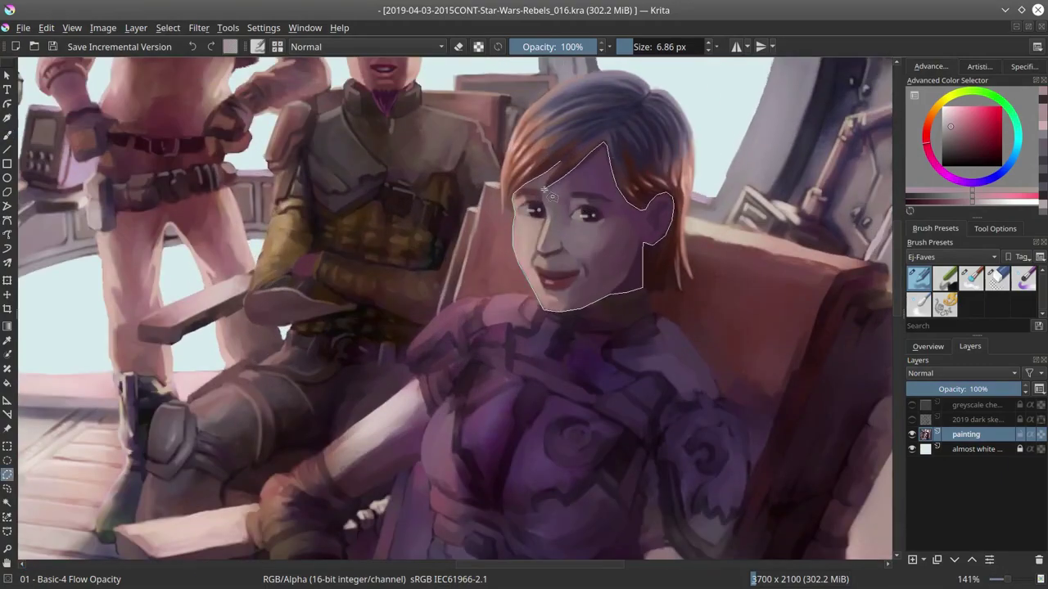
Step: Apply Color Balance to the face with Midtones Red 7 and Blue -7, save, and fit the page
{"action": "left_click", "coordinate": [199, 28]}
{"action": "left_click", "coordinate": [491, 117]}
{"action": "scroll", "coordinate": [640, 220], "scroll_direction": "down", "scroll_amount": 3}
{"action": "scroll", "coordinate": [237, 343], "scroll_direction": "down", "scroll_amount": 2}
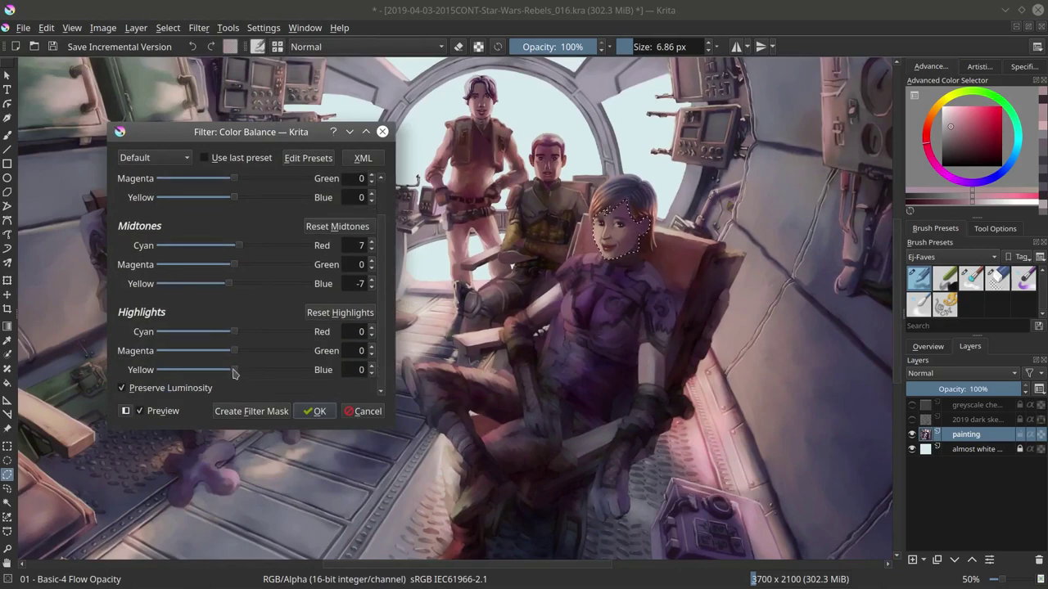
{"action": "left_click", "coordinate": [315, 410]}
{"action": "left_click", "coordinate": [52, 47]}
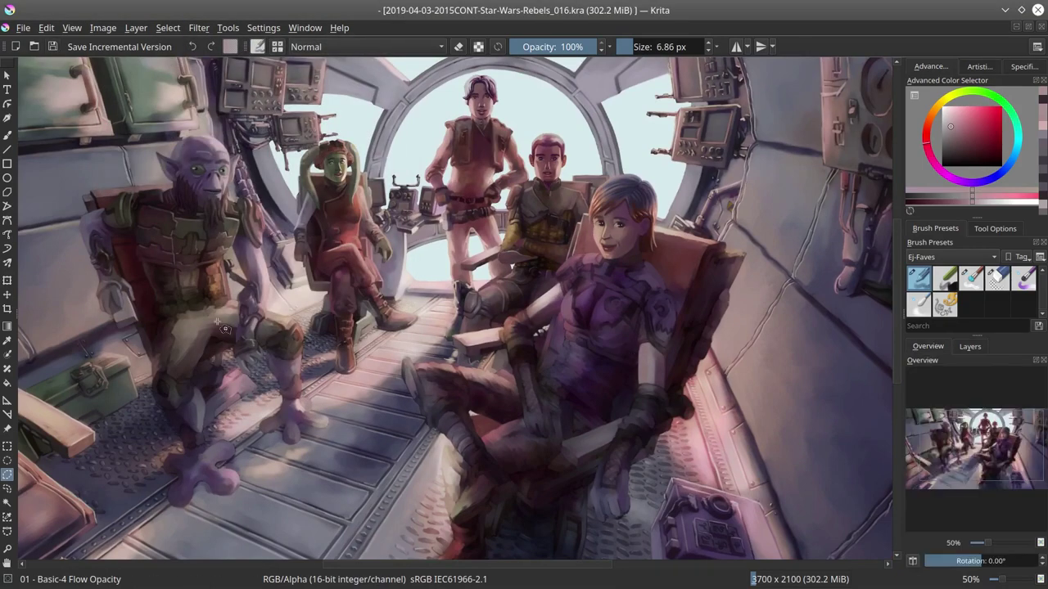
{"action": "key", "text": "ctrl+shift+0"}
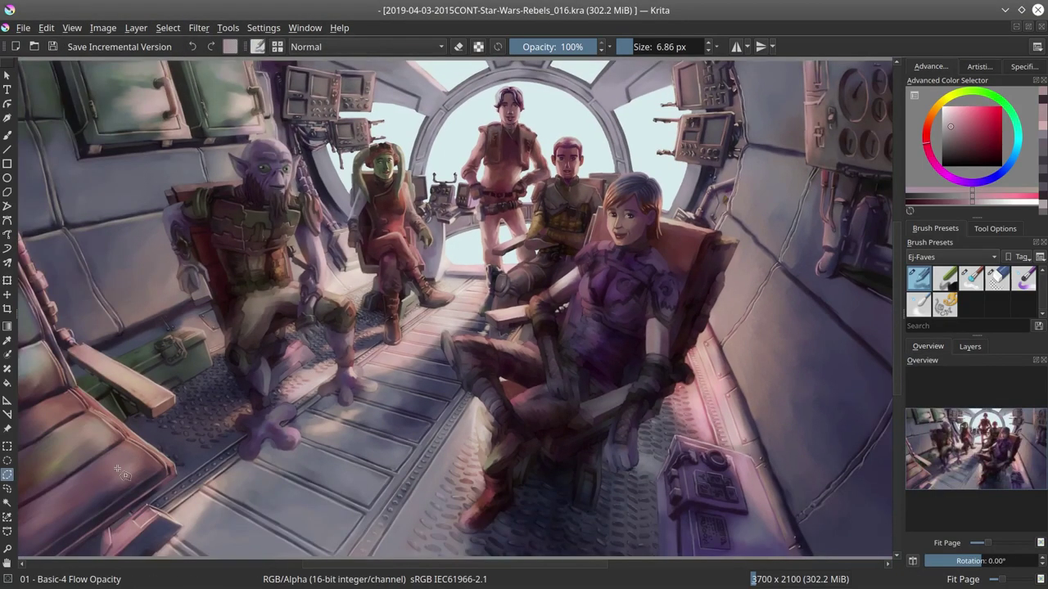
Step: Return to the Basic-4 Flow Opacity brush, sample a dark brown, and shrink the brush
{"action": "key", "text": "b"}
{"action": "left_click", "coordinate": [434, 392], "text": "ctrl"}
{"action": "left_click_drag", "start_coordinate": [573, 393], "coordinate": [596, 402]}
{"action": "key", "text": "slash"}
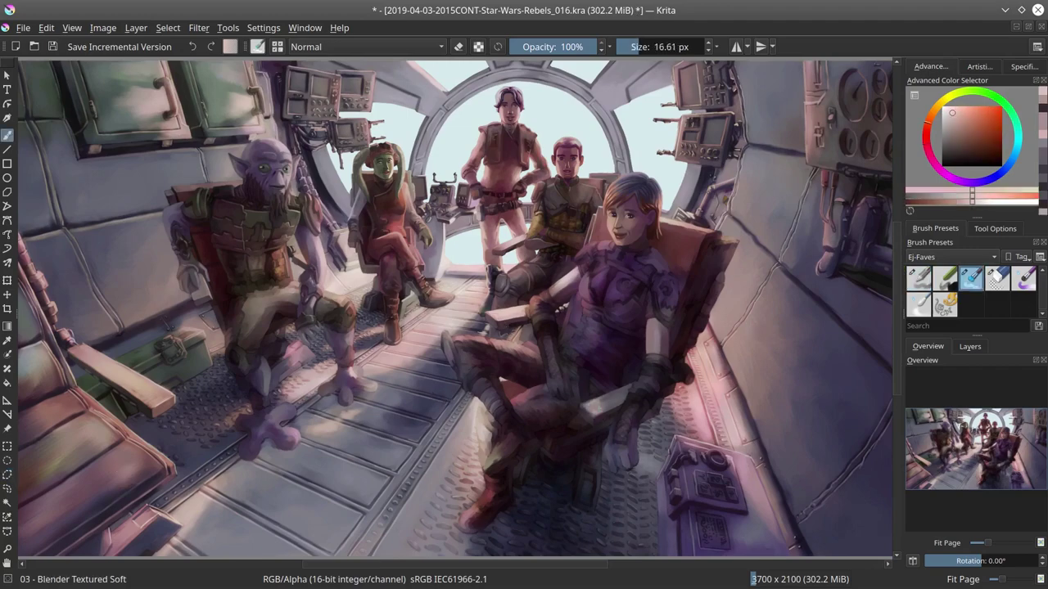
{"action": "key", "text": "slash"}
{"action": "scroll", "coordinate": [221, 197], "scroll_direction": "up", "scroll_amount": 4}
{"action": "left_click", "coordinate": [343, 291], "text": "ctrl"}
{"action": "key", "text": "bracketleft"}
{"action": "key", "text": "bracketleft"}
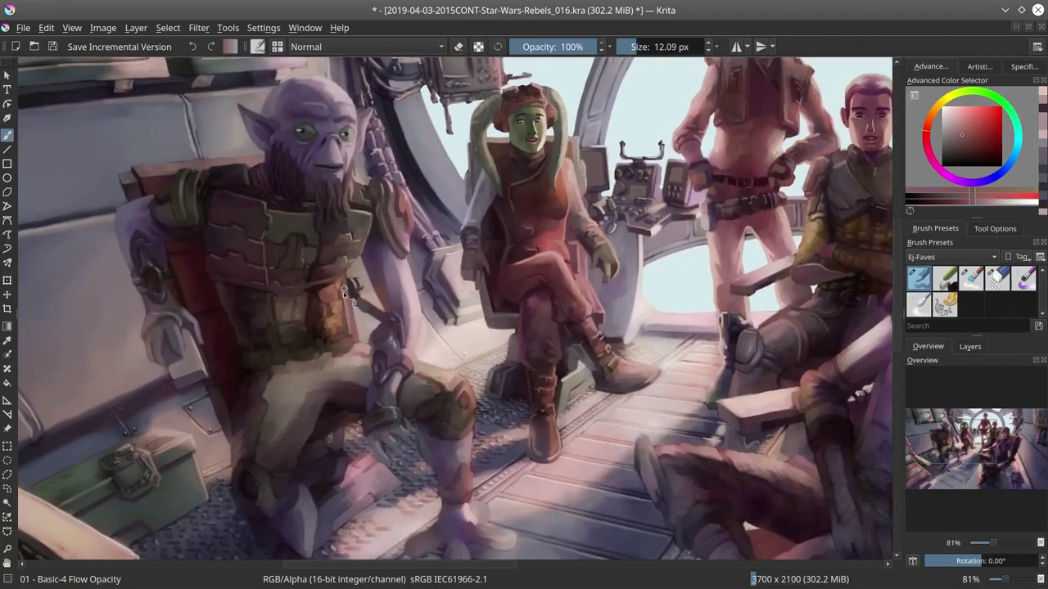
{"action": "key", "text": "bracketleft"}
{"action": "key", "text": "bracketleft"}
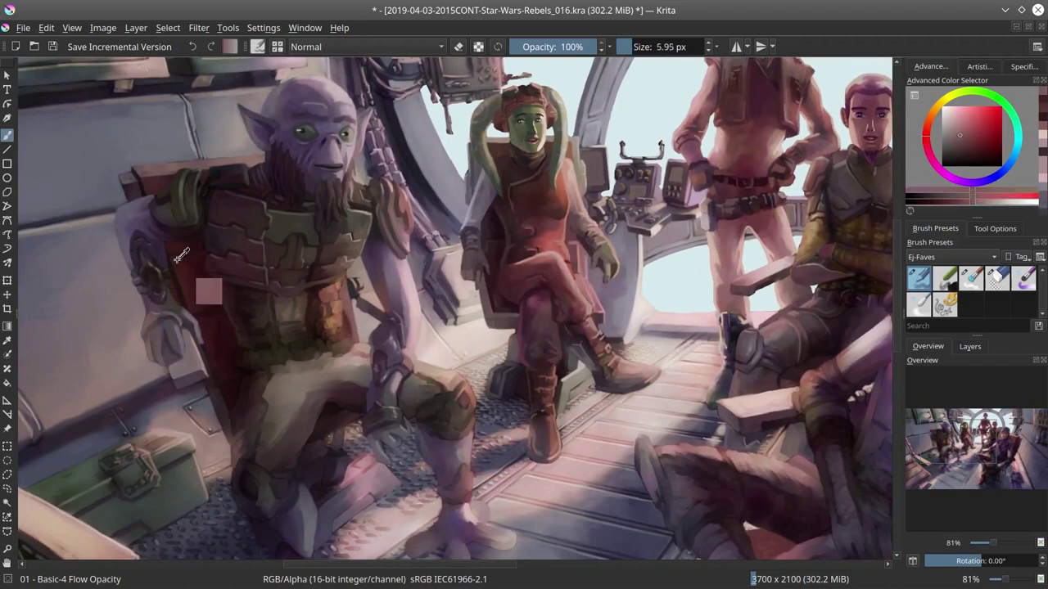
Step: Paint reddish-brown and lighter red onto the alien's armour with a roughly 5 px brush
{"action": "left_click", "coordinate": [223, 388], "text": "ctrl"}
{"action": "left_click", "coordinate": [203, 214], "text": "ctrl"}
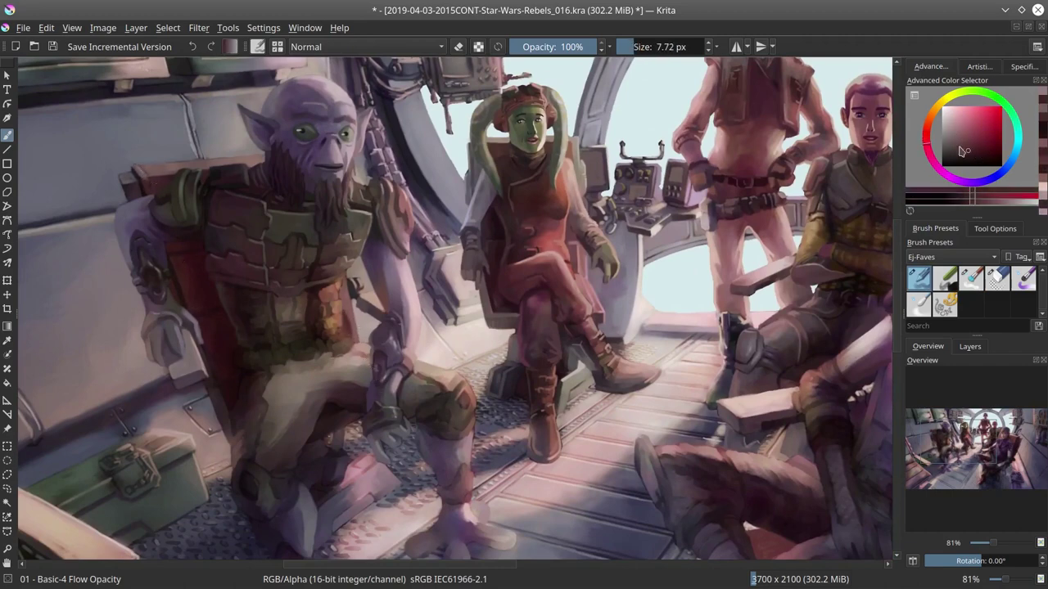
{"action": "key", "text": "bracketright"}
{"action": "key", "text": "bracketright"}
{"action": "key", "text": "bracketright"}
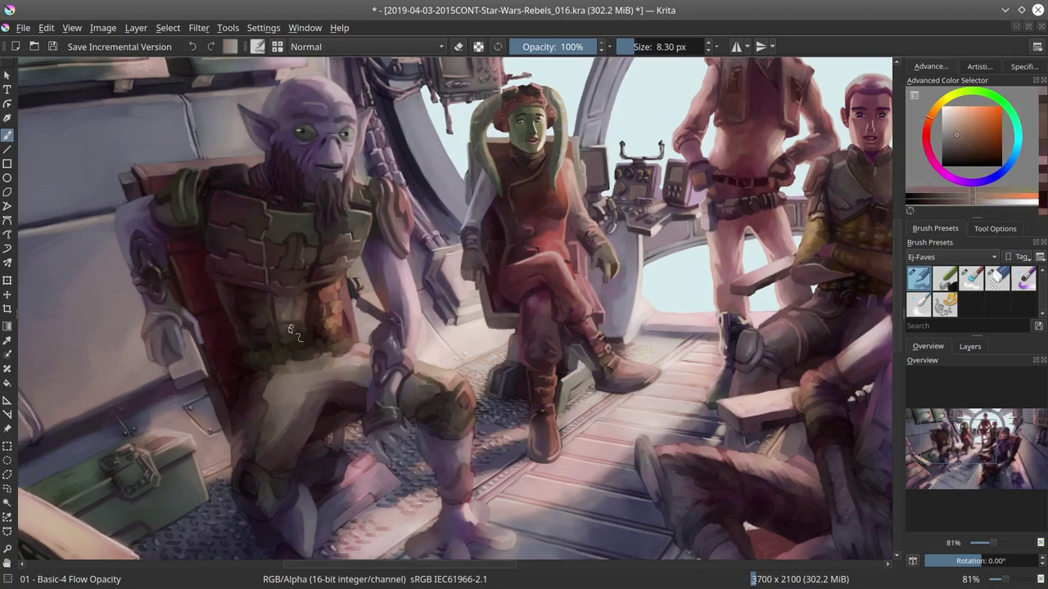
{"action": "left_click", "coordinate": [963, 155]}
{"action": "left_click_drag", "start_coordinate": [959, 158], "coordinate": [956, 149]}
{"action": "key", "text": "bracketleft"}
{"action": "key", "text": "bracketleft"}
{"action": "key", "text": "bracketleft"}
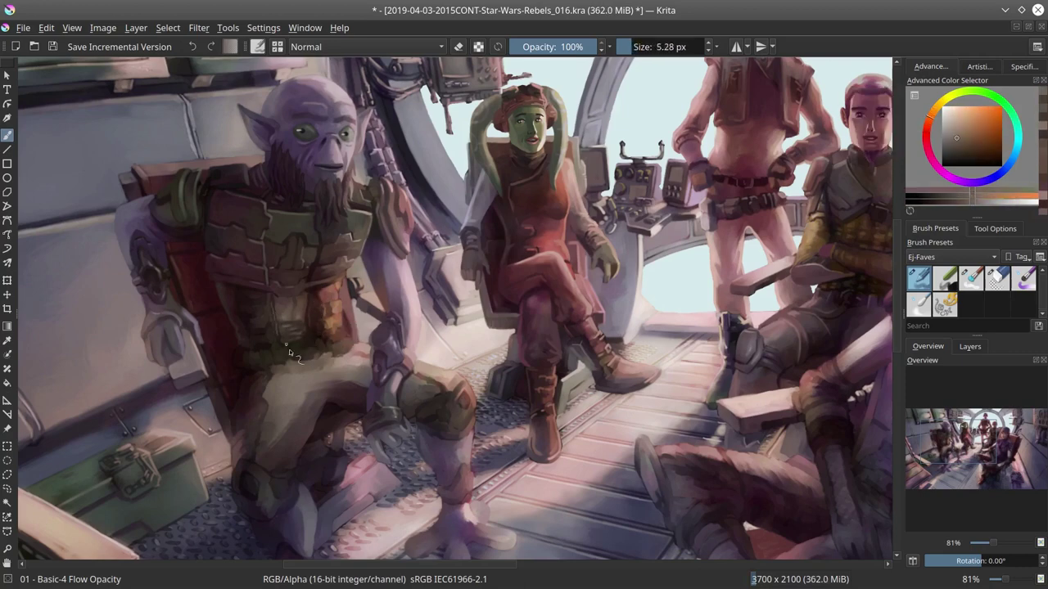
{"action": "key", "text": "l"}
{"action": "key", "text": "slash"}
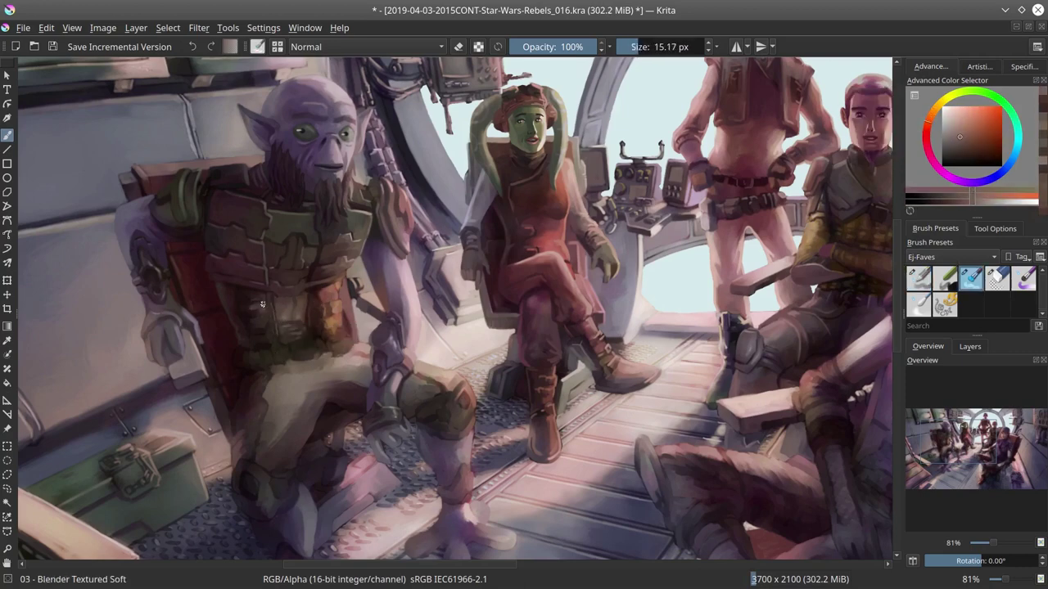
{"action": "key", "text": "slash"}
{"action": "key", "text": "bracketleft"}
Step: Alternate darker and lighter red strokes, briefly showing then hiding the 2019 dark sketch layer
{"action": "left_click", "coordinate": [969, 346]}
{"action": "key", "text": "k"}
{"action": "key", "text": "bracketleft"}
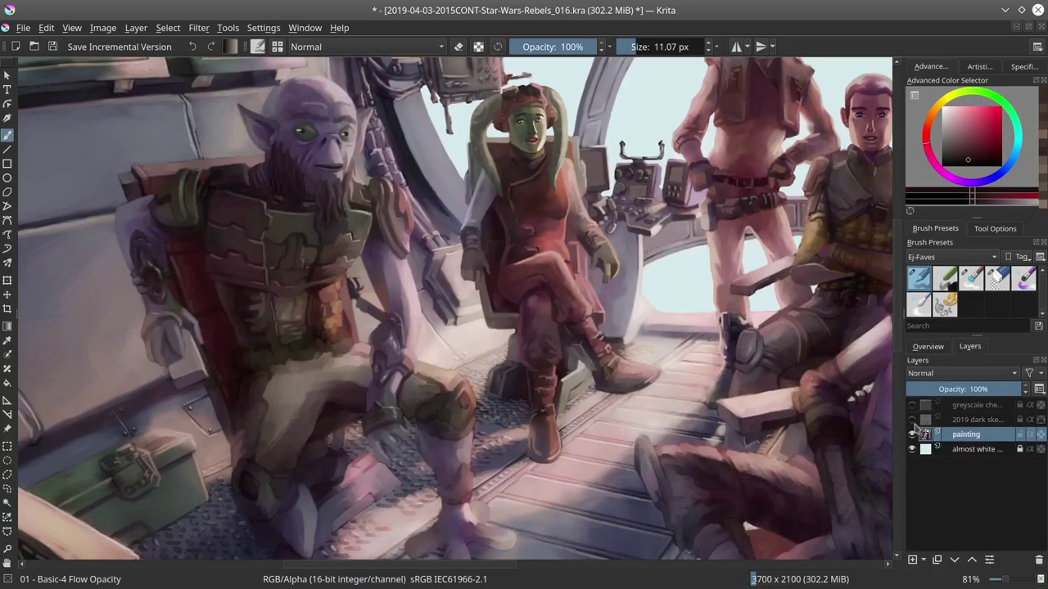
{"action": "key", "text": "l"}
{"action": "key", "text": "bracketright"}
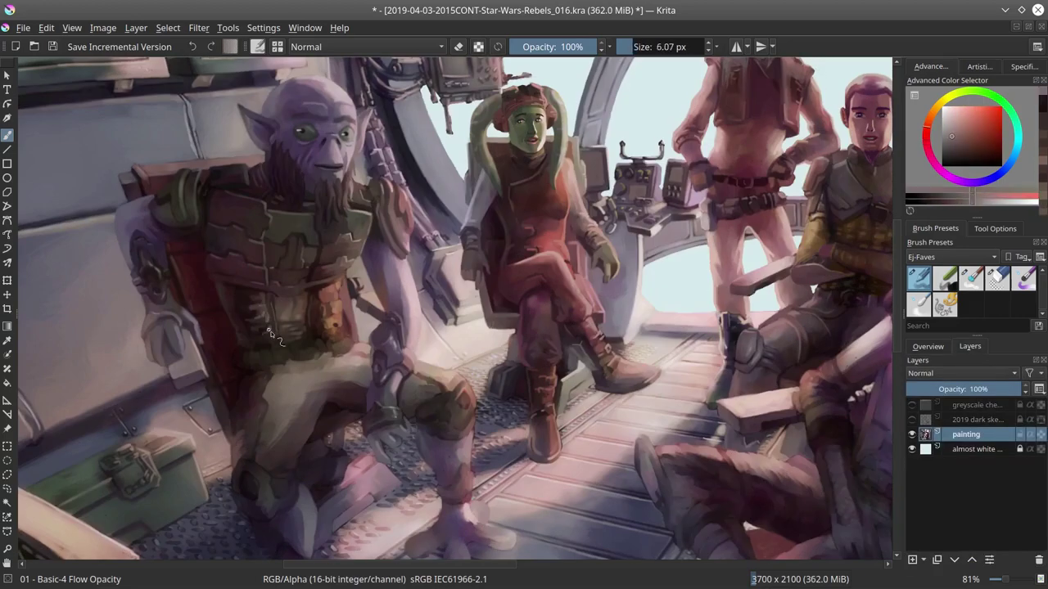
{"action": "key", "text": "k"}
{"action": "key", "text": "l"}
{"action": "key", "text": "bracketleft"}
{"action": "key", "text": "k"}
{"action": "left_click", "coordinate": [912, 419]}
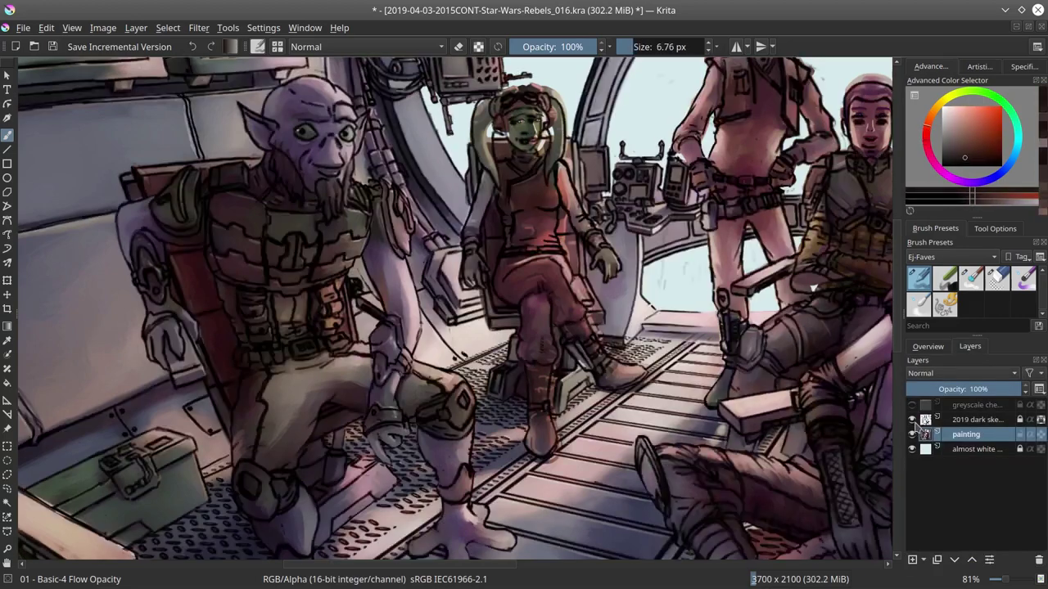
{"action": "left_click", "coordinate": [912, 419]}
Step: Add light orange and dark red touches with a 9 px brush, then save and zoom out
{"action": "key", "text": "l"}
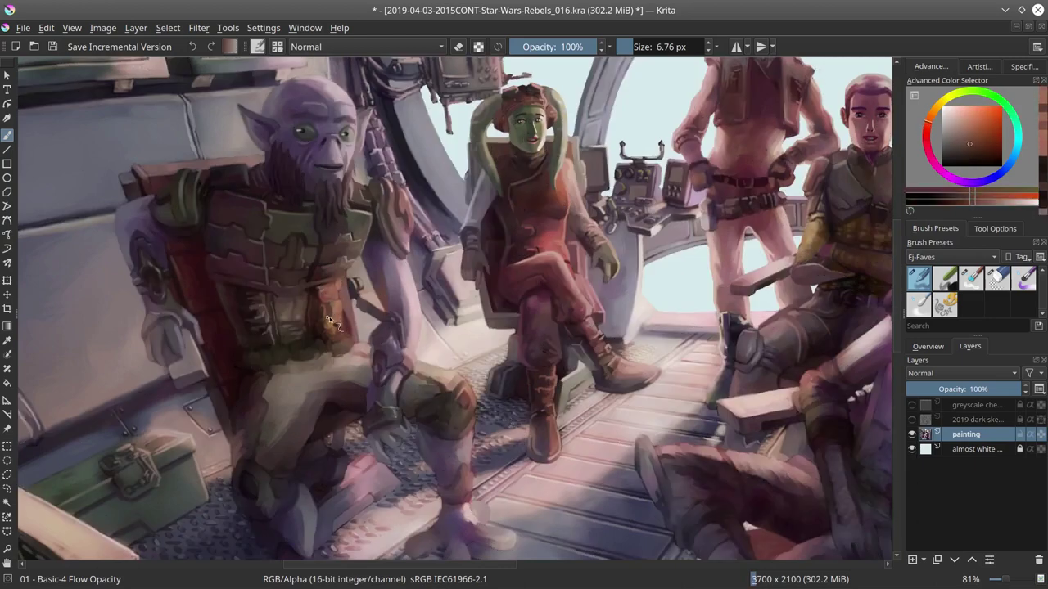
{"action": "key", "text": "k"}
{"action": "key", "text": "bracketleft"}
{"action": "left_click", "coordinate": [340, 303], "text": "ctrl"}
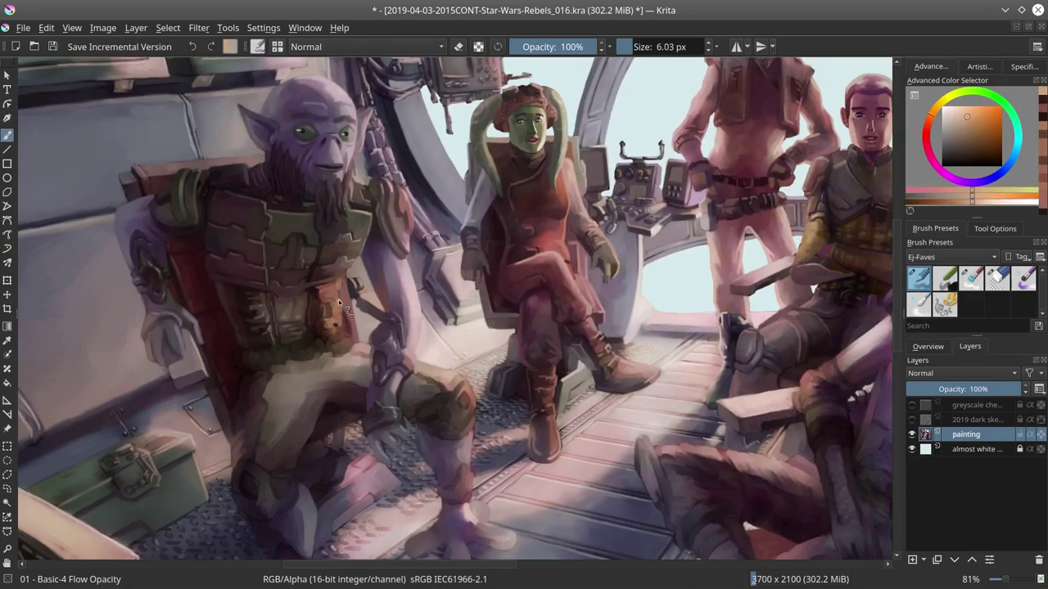
{"action": "key", "text": "bracketright"}
{"action": "key", "text": "bracketright"}
{"action": "key", "text": "bracketright"}
{"action": "key", "text": "bracketright"}
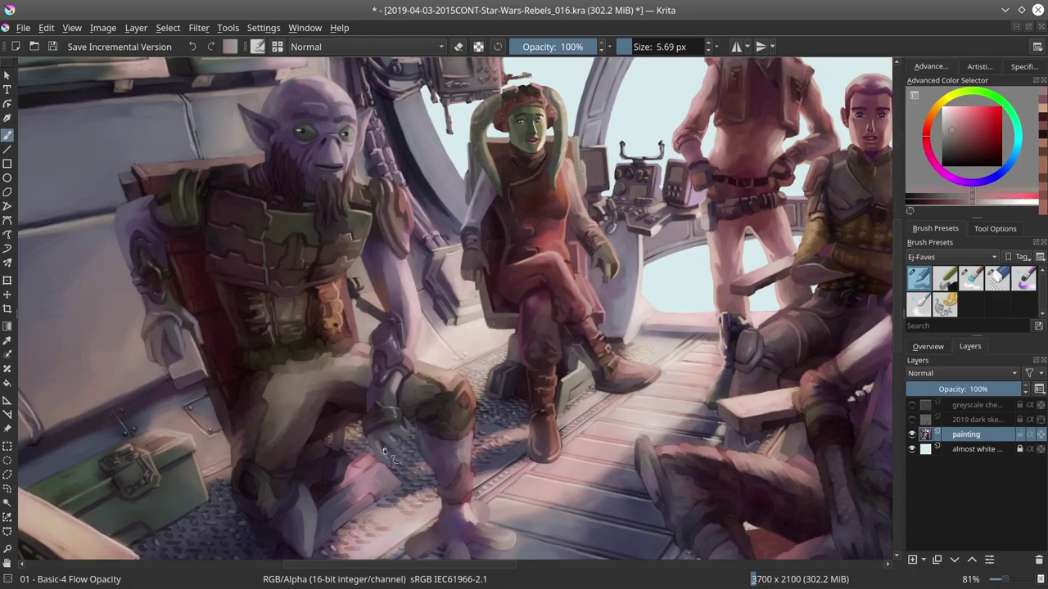
{"action": "left_click", "coordinate": [956, 162]}
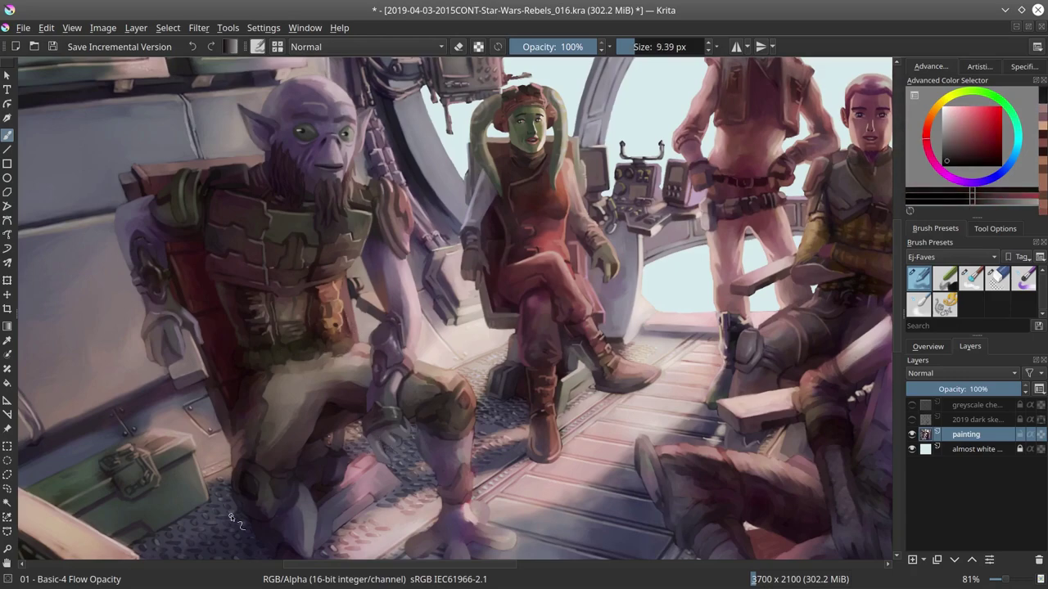
{"action": "key", "text": "2"}
{"action": "key", "text": "ctrl+s"}
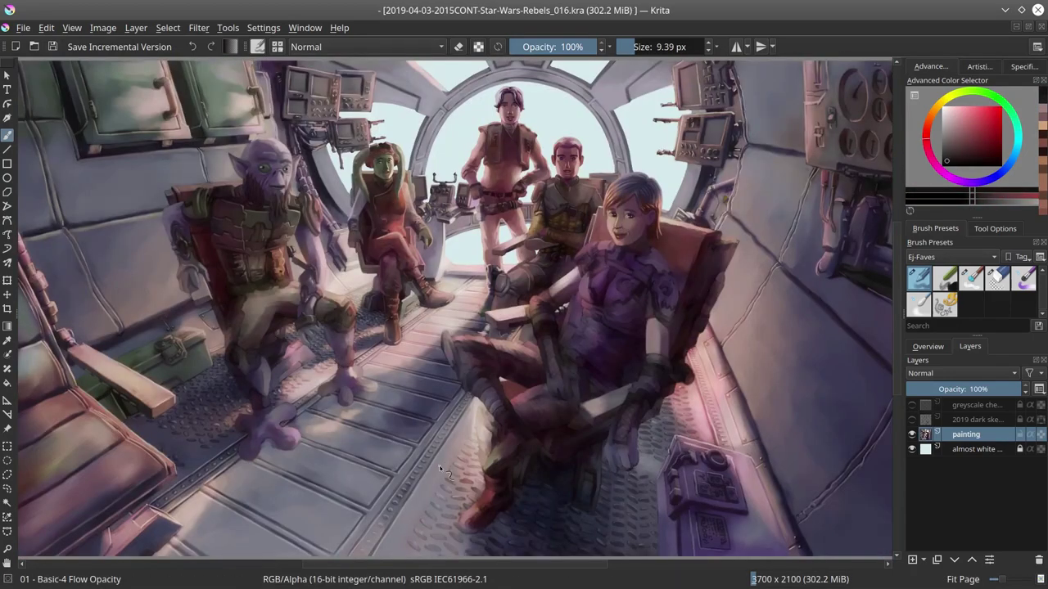
{"action": "key", "text": "minus"}
{"action": "key", "text": "minus"}
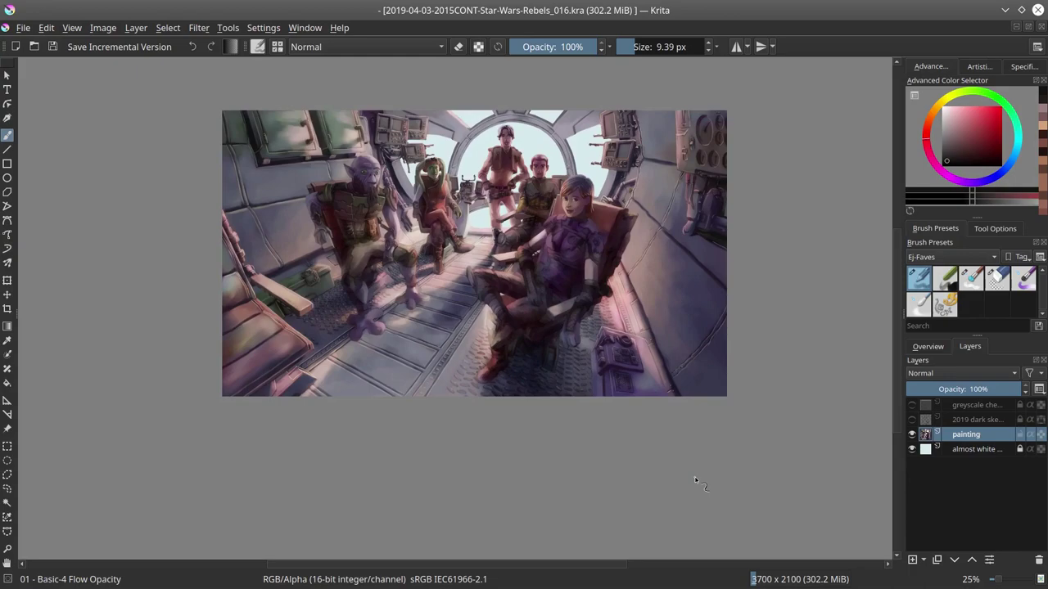
Step: Paint dark reddish grey, darker red and brown-orange on the armour at 20 px, and save
{"action": "scroll", "coordinate": [695, 479], "scroll_direction": "up", "scroll_amount": 5}
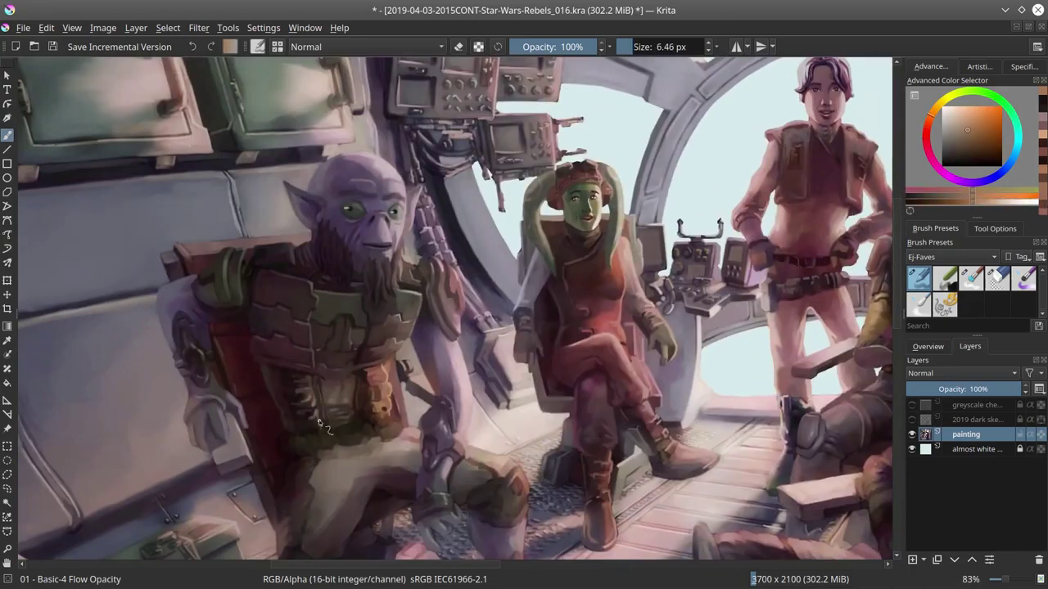
{"action": "left_click", "coordinate": [311, 379], "text": "ctrl"}
{"action": "left_click_drag", "start_coordinate": [355, 453], "coordinate": [351, 449]}
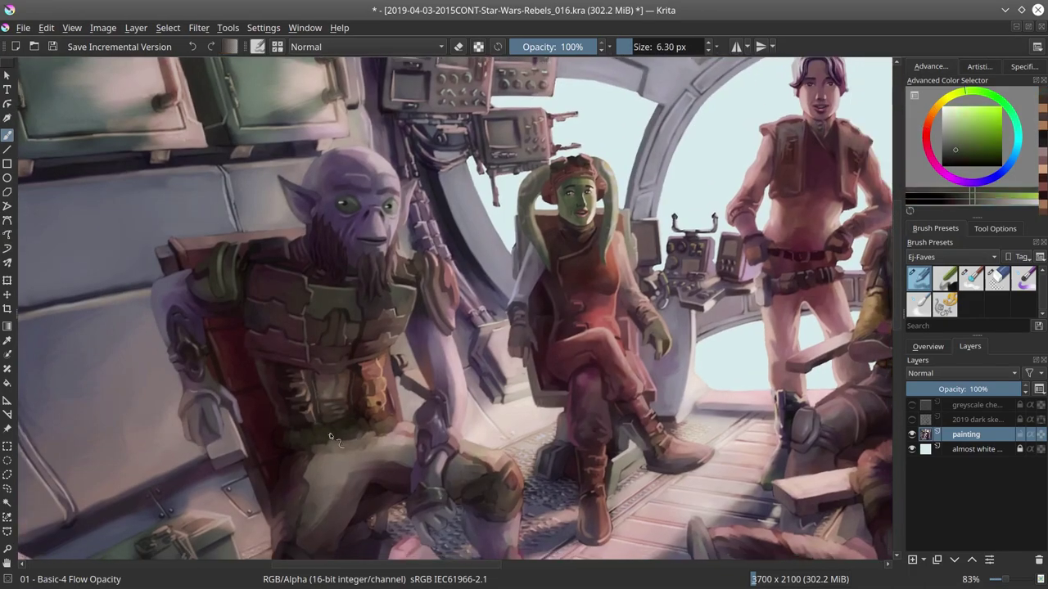
{"action": "left_click", "coordinate": [324, 449], "text": "ctrl"}
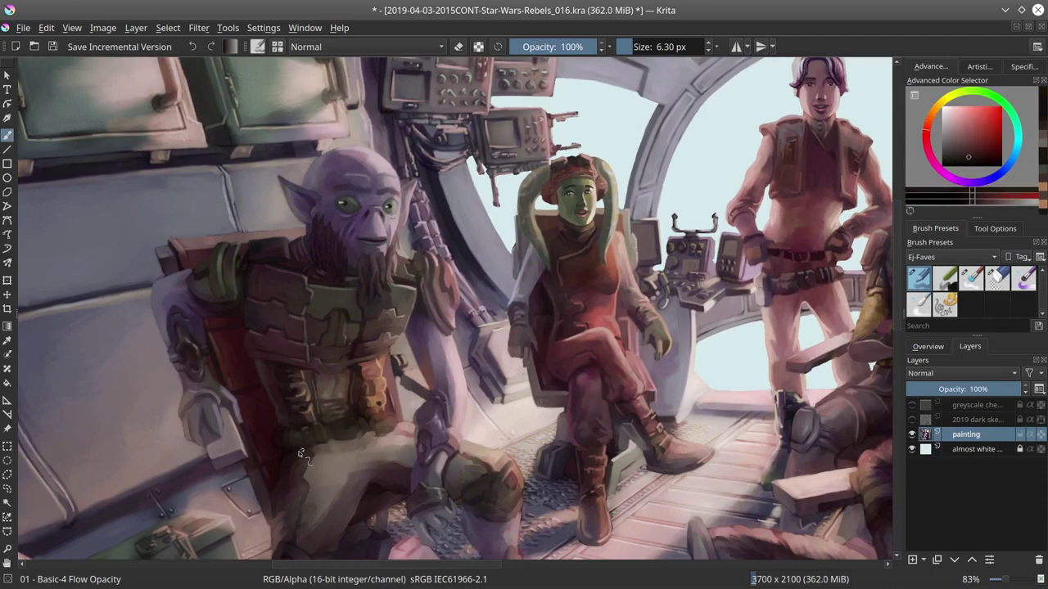
{"action": "left_click", "coordinate": [307, 484], "text": "ctrl"}
{"action": "mouse_move", "coordinate": [307, 485]}
{"action": "left_mouse_down", "text": "shift"}
{"action": "mouse_move", "coordinate": [323, 491]}
{"action": "mouse_move", "coordinate": [310, 385]}
{"action": "mouse_move", "coordinate": [342, 322]}
{"action": "mouse_move", "coordinate": [410, 360]}
{"action": "mouse_move", "coordinate": [293, 374]}
{"action": "mouse_move", "coordinate": [305, 582]}
{"action": "left_mouse_up", "text": "shift"}
{"action": "left_click", "coordinate": [327, 517], "text": "ctrl"}
{"action": "left_click", "coordinate": [293, 375], "text": "ctrl"}
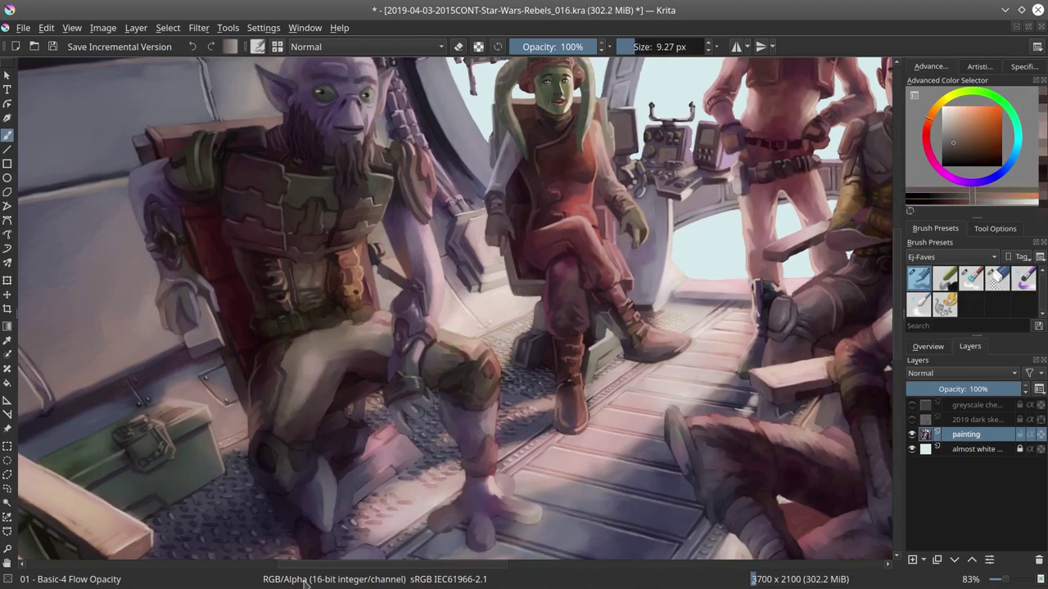
{"action": "key", "text": "ctrl+s"}
{"action": "left_click", "coordinate": [416, 200], "text": "ctrl"}
{"action": "left_click_drag", "start_coordinate": [417, 200], "coordinate": [459, 196], "text": "shift"}
Step: Try the Color Dodge blending mode, revert to Normal, and zoom in on the alien's legs
{"action": "key", "text": "2"}
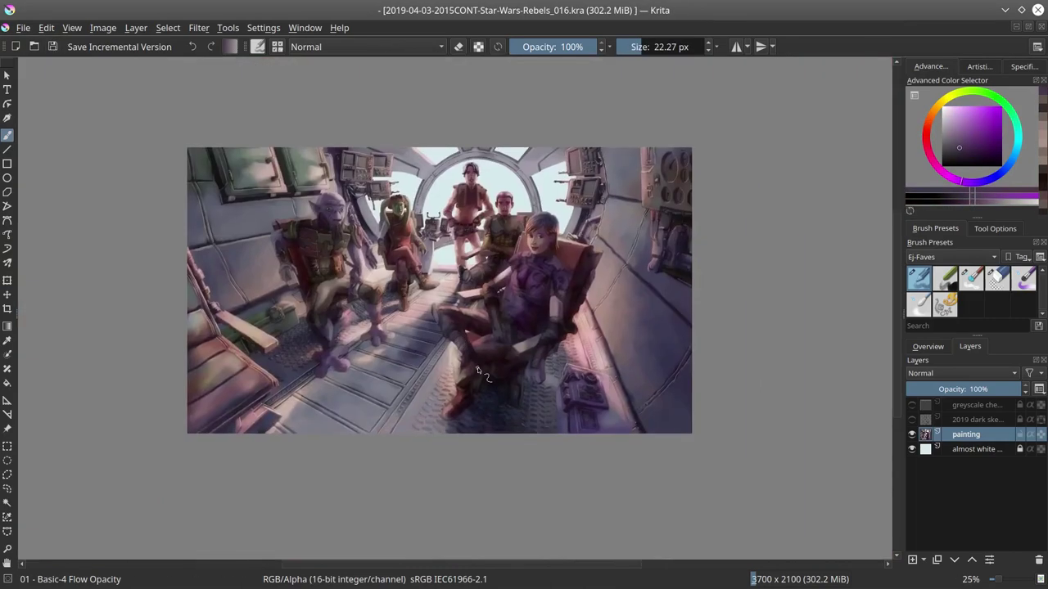
{"action": "scroll", "coordinate": [478, 372], "scroll_direction": "up", "scroll_amount": 5}
{"action": "left_click", "coordinate": [366, 46]}
{"action": "left_click", "coordinate": [360, 70]}
{"action": "scroll", "coordinate": [441, 339], "scroll_direction": "down", "scroll_amount": 3}
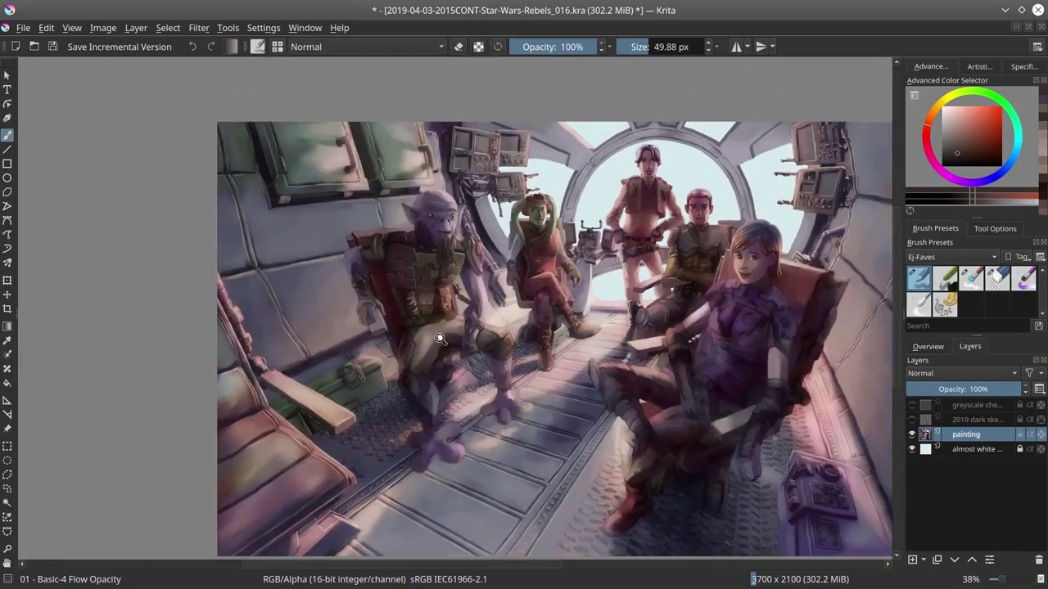
{"action": "scroll", "coordinate": [441, 339], "scroll_direction": "up", "scroll_amount": 3}
{"action": "mouse_move", "coordinate": [440, 340]}
{"action": "left_mouse_down", "text": "shift"}
{"action": "mouse_move", "coordinate": [364, 254]}
{"action": "mouse_move", "coordinate": [370, 215]}
{"action": "left_mouse_up", "text": "shift"}
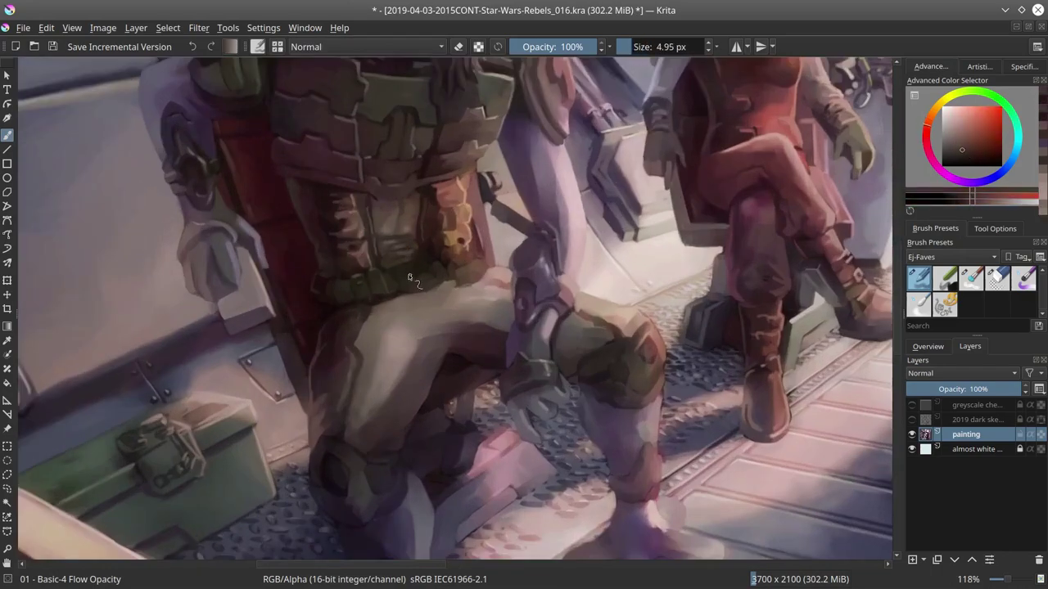
Step: Paint lighter pink and tan highlights along the alien's thigh, blending pink into the knee
{"action": "mouse_move", "coordinate": [414, 281]}
{"action": "left_mouse_down", "text": "ctrl"}
{"action": "mouse_move", "coordinate": [454, 293]}
{"action": "mouse_move", "coordinate": [473, 252]}
{"action": "mouse_move", "coordinate": [503, 273]}
{"action": "mouse_move", "coordinate": [458, 272]}
{"action": "left_mouse_up", "text": "ctrl"}
{"action": "left_click_drag", "start_coordinate": [458, 271], "coordinate": [399, 269], "text": "shift"}
{"action": "left_click_drag", "start_coordinate": [398, 269], "coordinate": [399, 269], "text": "shift"}
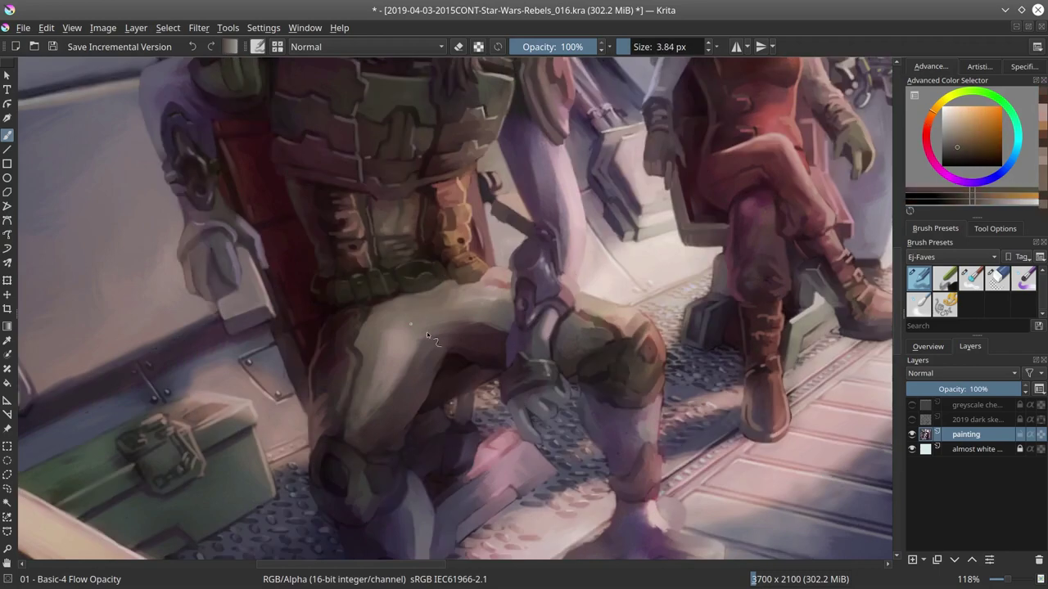
{"action": "mouse_move", "coordinate": [427, 332]}
{"action": "left_mouse_down", "text": "ctrl"}
{"action": "mouse_move", "coordinate": [463, 267]}
{"action": "mouse_move", "coordinate": [464, 283]}
{"action": "mouse_move", "coordinate": [382, 309]}
{"action": "mouse_move", "coordinate": [372, 331]}
{"action": "left_mouse_up", "text": "ctrl"}
{"action": "left_click_drag", "start_coordinate": [372, 331], "coordinate": [351, 385], "text": "shift"}
{"action": "left_click_drag", "start_coordinate": [352, 384], "coordinate": [347, 401], "text": "shift"}
Step: Touch up the alien's lower leg, briefly trying the Blender Textured Soft brush, and save
{"action": "left_click_drag", "start_coordinate": [358, 332], "coordinate": [294, 409], "text": "ctrl"}
{"action": "scroll", "coordinate": [328, 376], "scroll_direction": "down", "scroll_amount": 3}
{"action": "mouse_move", "coordinate": [294, 409]}
{"action": "left_mouse_down", "text": "shift"}
{"action": "mouse_move", "coordinate": [287, 425]}
{"action": "mouse_move", "coordinate": [367, 465]}
{"action": "left_mouse_up", "text": "shift"}
{"action": "key", "text": "/"}
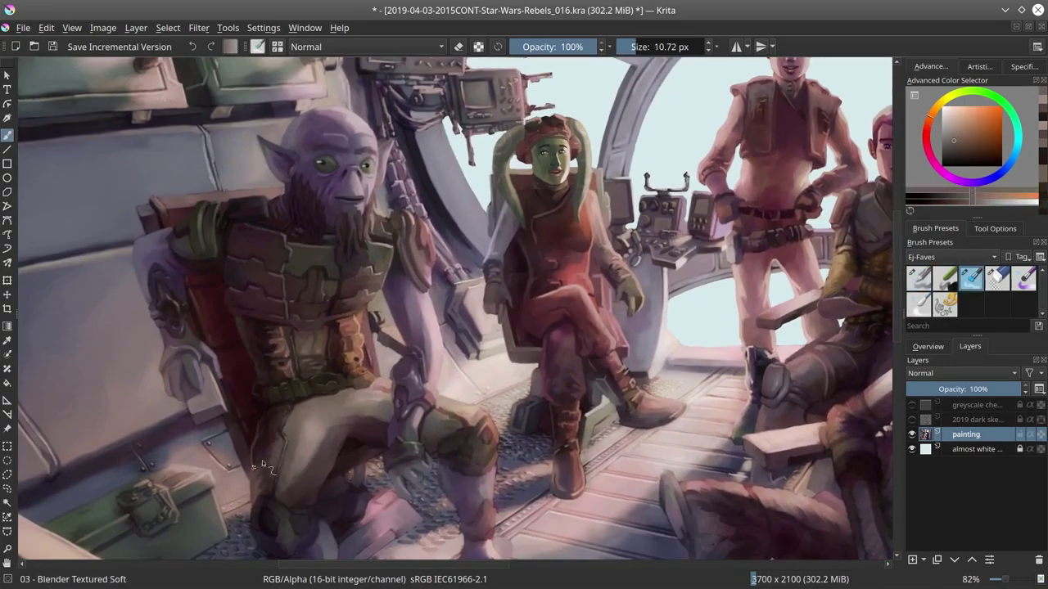
{"action": "key", "text": "/"}
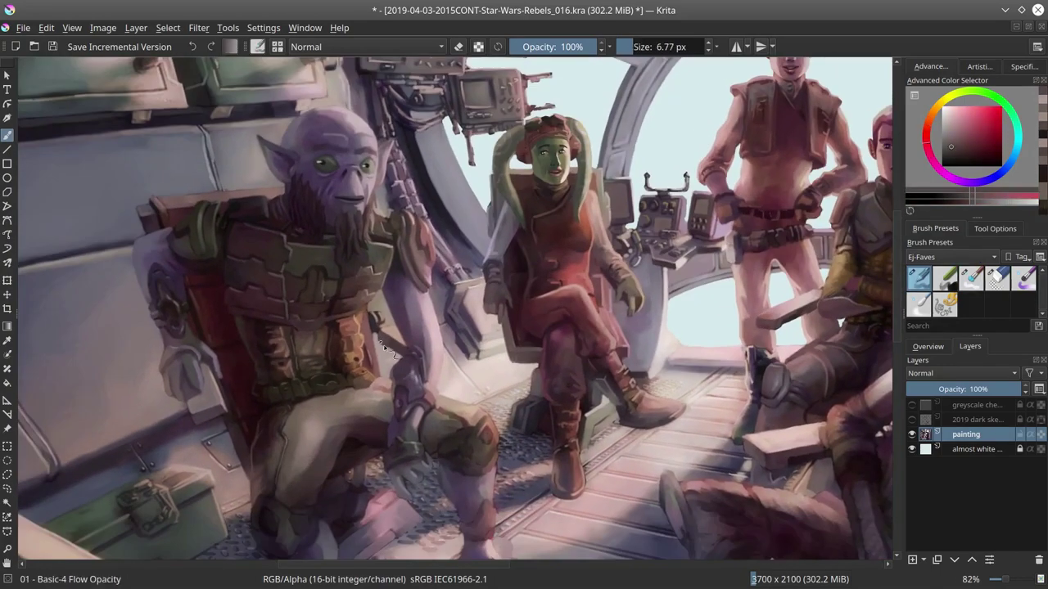
{"action": "left_click", "coordinate": [390, 353], "text": "ctrl"}
{"action": "left_click", "coordinate": [52, 47]}
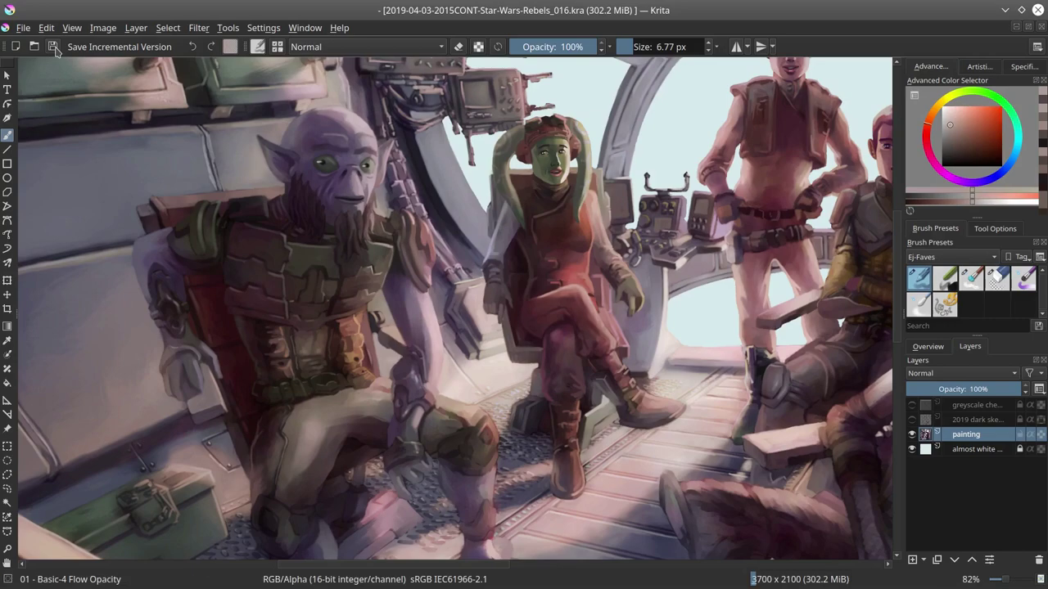
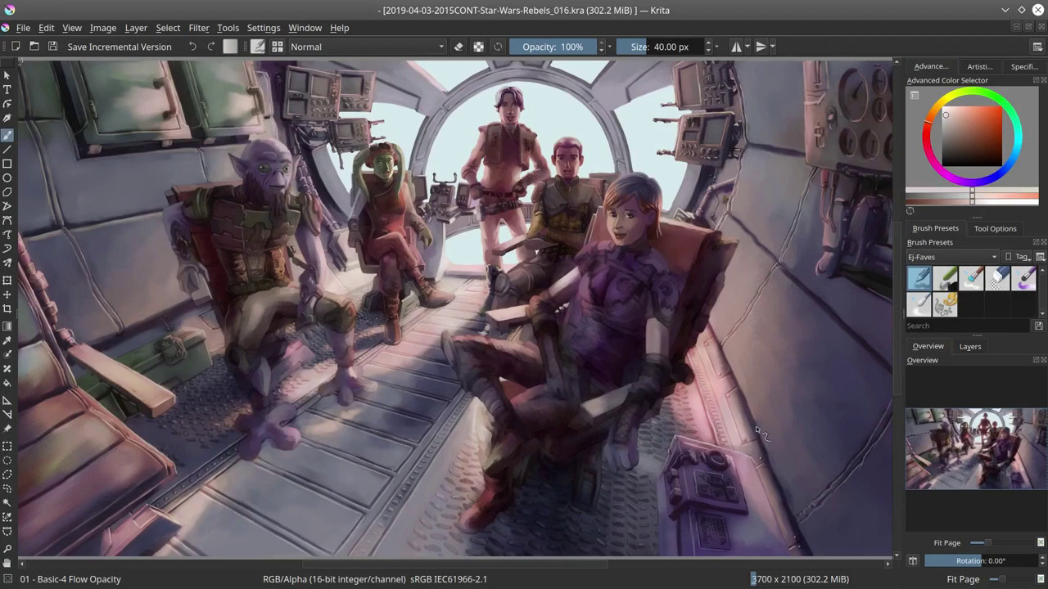
Step: Dab a row of four skin-tone swatches above the crew, plus a light peach one below
{"action": "scroll", "coordinate": [755, 425], "scroll_direction": "up", "scroll_amount": 5}
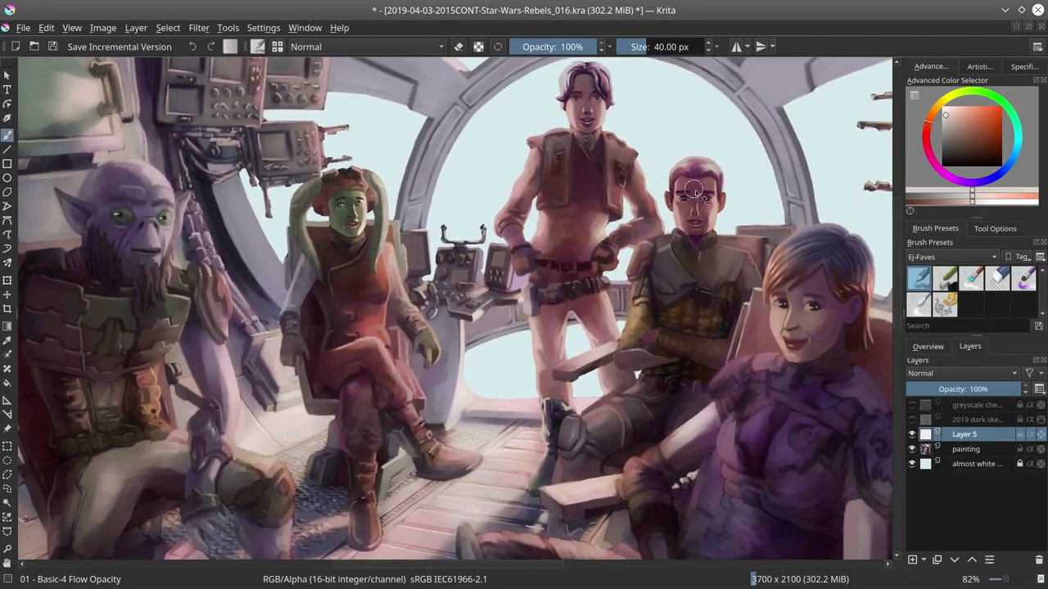
{"action": "left_click", "coordinate": [690, 123]}
{"action": "left_click", "coordinate": [715, 122]}
{"action": "left_click", "coordinate": [740, 123]}
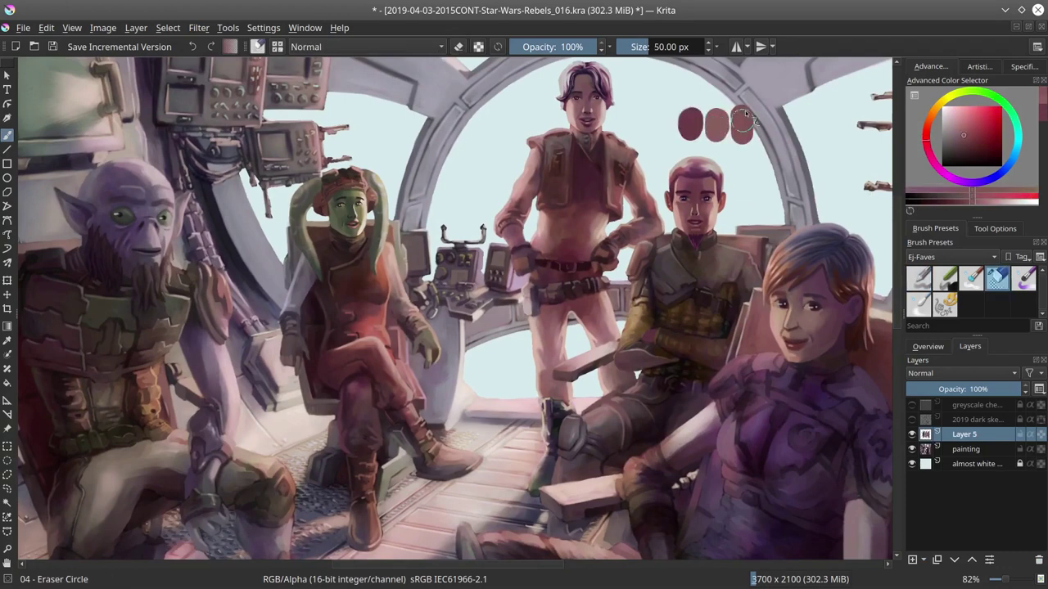
{"action": "left_click", "coordinate": [766, 122]}
{"action": "left_click", "coordinate": [750, 164]}
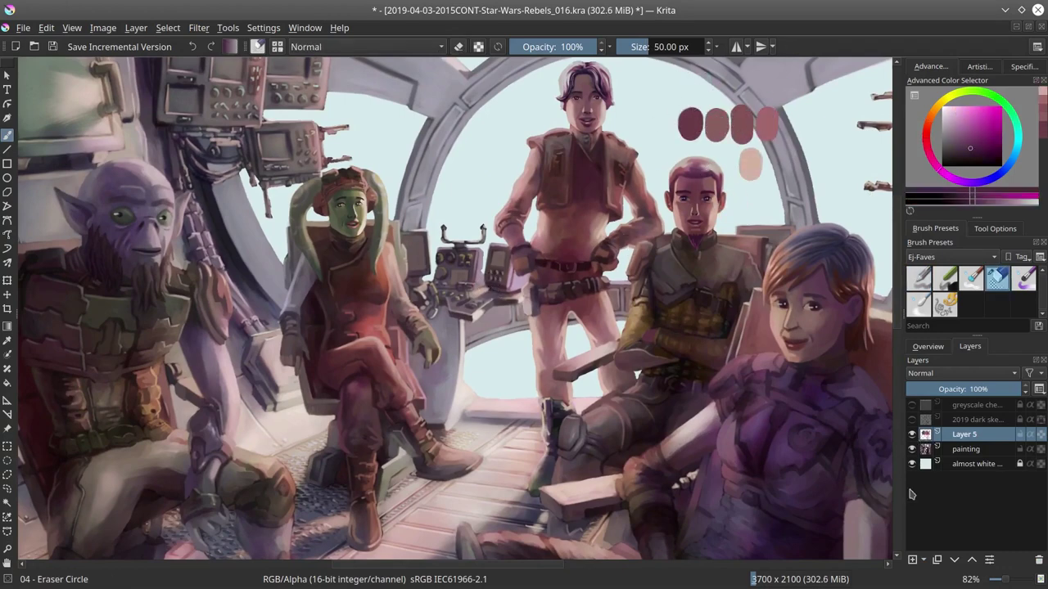
Step: Hide the painting layer, add a new sketch layer and pick the Basic-4 brush
{"action": "key", "text": "Insert"}
{"action": "left_click", "coordinate": [912, 463]}
{"action": "key", "text": "/"}
{"action": "left_click", "coordinate": [305, 47]}
Step: Sketch the goateed man's eyebrows, eyes, nose, mouth, goatee and head outline
{"action": "left_click_drag", "start_coordinate": [385, 262], "coordinate": [434, 334]}
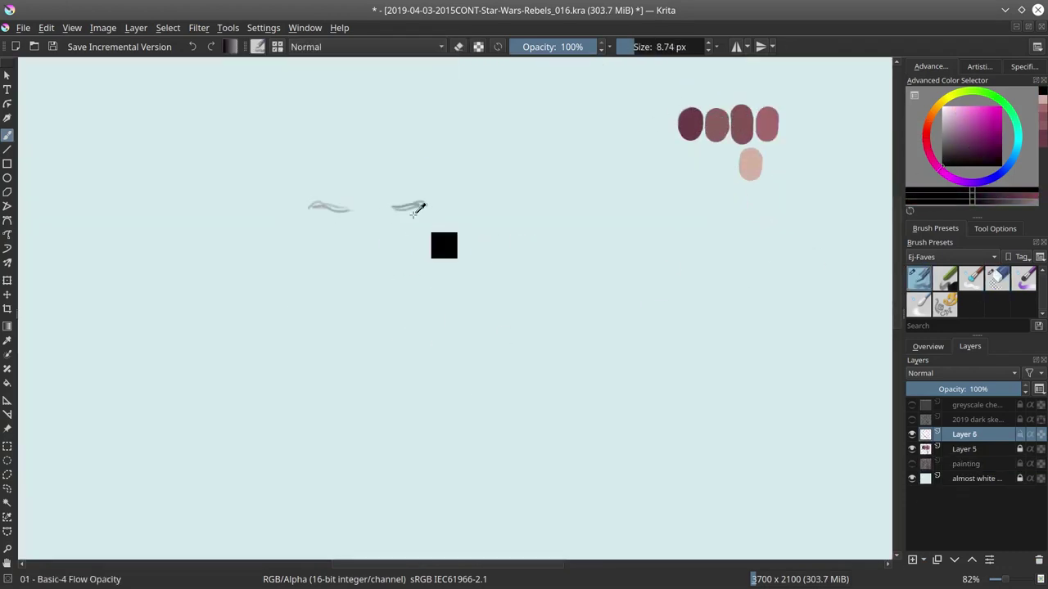
{"action": "left_click_drag", "start_coordinate": [322, 179], "coordinate": [365, 176]}
{"action": "left_click_drag", "start_coordinate": [409, 175], "coordinate": [458, 177]}
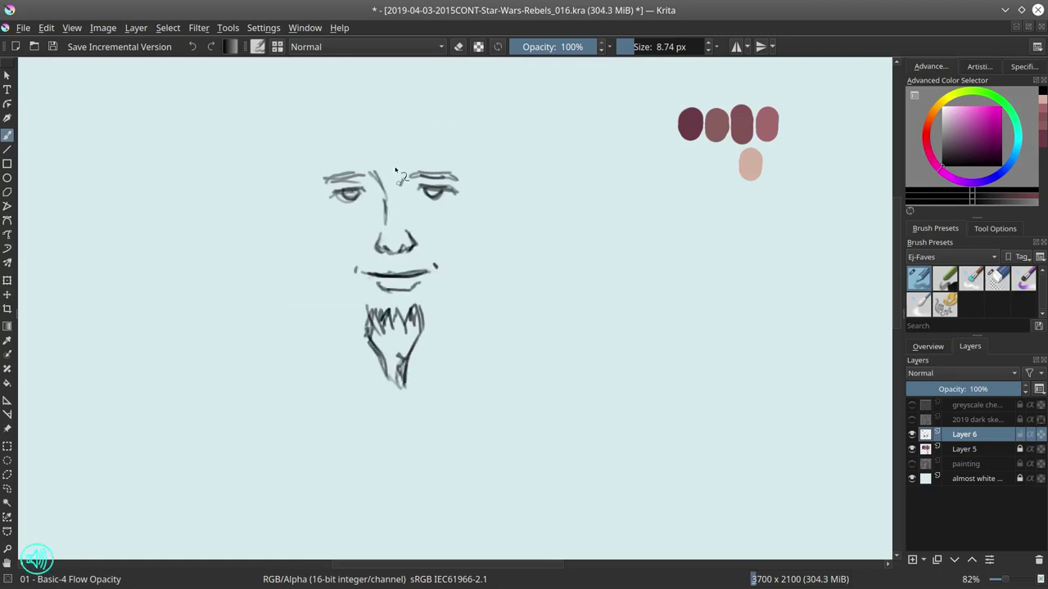
{"action": "left_click_drag", "start_coordinate": [396, 171], "coordinate": [401, 216]}
{"action": "left_click_drag", "start_coordinate": [339, 136], "coordinate": [409, 113]}
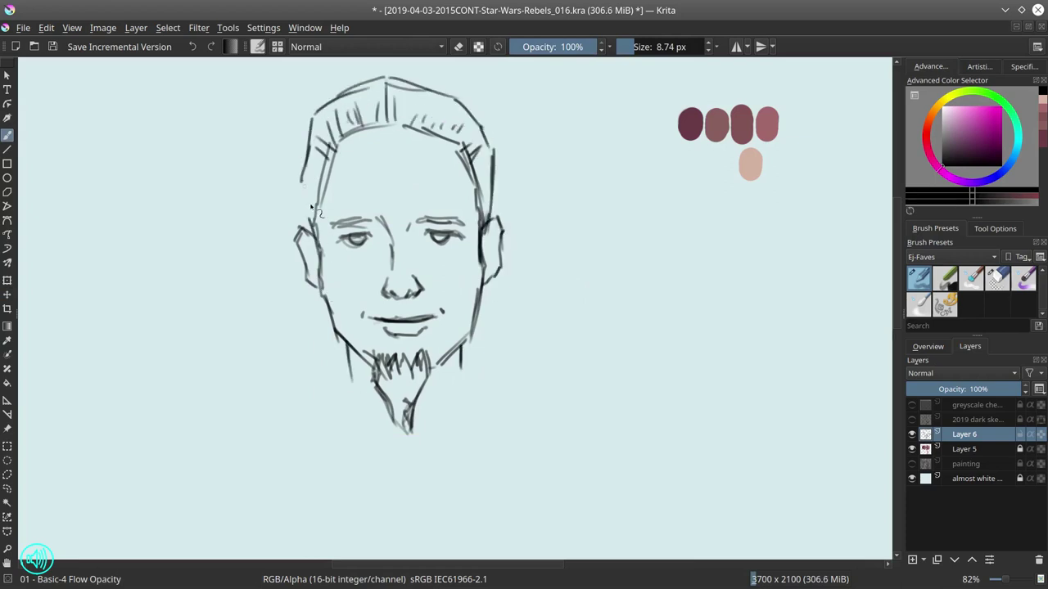
{"action": "key", "text": "Insert"}
Step: Block in purple and peach skin tones and navy-blue hair and goatee on Layer 8
{"action": "left_click_drag", "start_coordinate": [385, 135], "coordinate": [393, 327]}
{"action": "left_click_drag", "start_coordinate": [433, 135], "coordinate": [360, 303]}
{"action": "left_click_drag", "start_coordinate": [466, 176], "coordinate": [344, 352]}
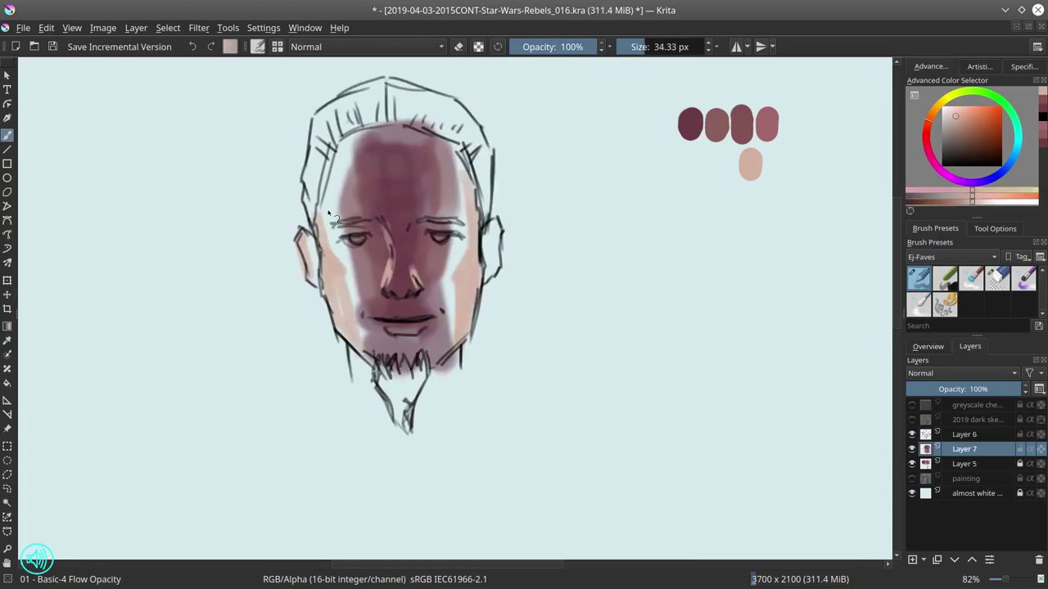
{"action": "mouse_move", "coordinate": [331, 217]}
{"action": "left_mouse_down"}
{"action": "mouse_move", "coordinate": [459, 245]}
{"action": "mouse_move", "coordinate": [384, 311]}
{"action": "left_mouse_up"}
{"action": "mouse_move", "coordinate": [352, 234]}
{"action": "left_mouse_down"}
{"action": "mouse_move", "coordinate": [380, 257]}
{"action": "mouse_move", "coordinate": [364, 391]}
{"action": "left_mouse_up"}
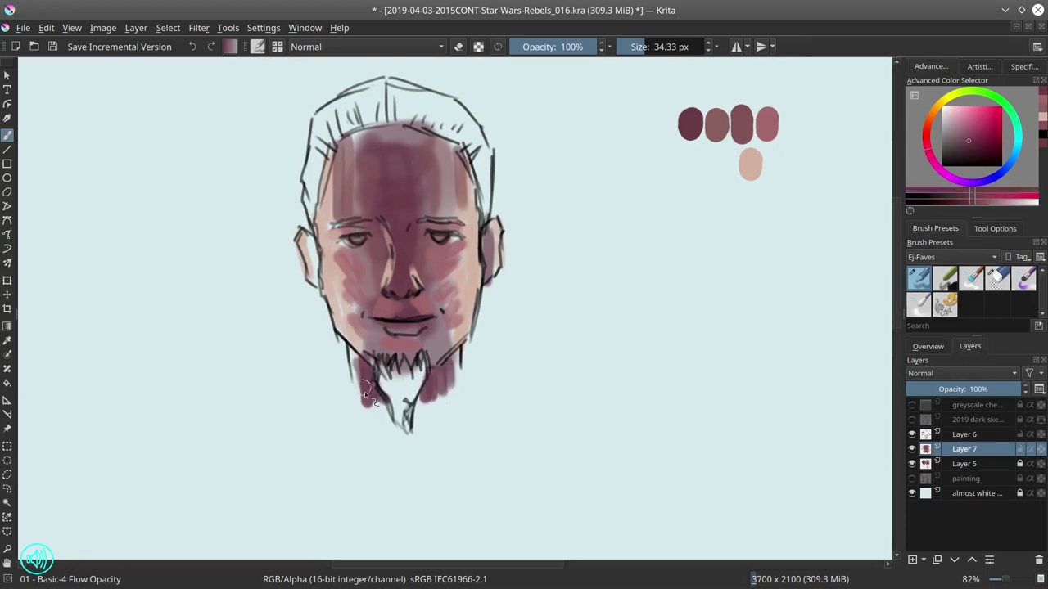
{"action": "mouse_move", "coordinate": [385, 82]}
{"action": "left_mouse_down"}
{"action": "mouse_move", "coordinate": [307, 184]}
{"action": "mouse_move", "coordinate": [491, 205]}
{"action": "left_mouse_up"}
{"action": "left_click_drag", "start_coordinate": [401, 360], "coordinate": [406, 426]}
{"action": "left_click_drag", "start_coordinate": [315, 168], "coordinate": [302, 211]}
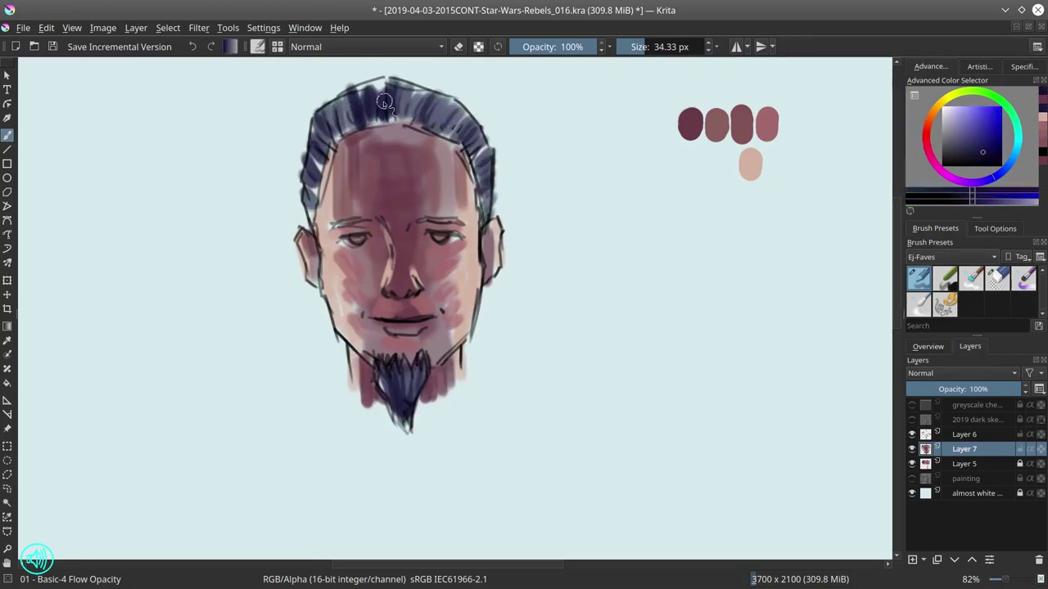
{"action": "left_click_drag", "start_coordinate": [385, 103], "coordinate": [483, 164]}
{"action": "left_click_drag", "start_coordinate": [352, 115], "coordinate": [306, 221]}
{"action": "left_click_drag", "start_coordinate": [381, 368], "coordinate": [385, 401]}
{"action": "left_click_drag", "start_coordinate": [319, 131], "coordinate": [290, 208]}
{"action": "left_click_drag", "start_coordinate": [401, 82], "coordinate": [491, 160]}
Step: Duplicate and merge the colour layers, then blend the hair and forehead shading smoother
{"action": "right_click", "coordinate": [966, 449]}
{"action": "left_click", "coordinate": [941, 237]}
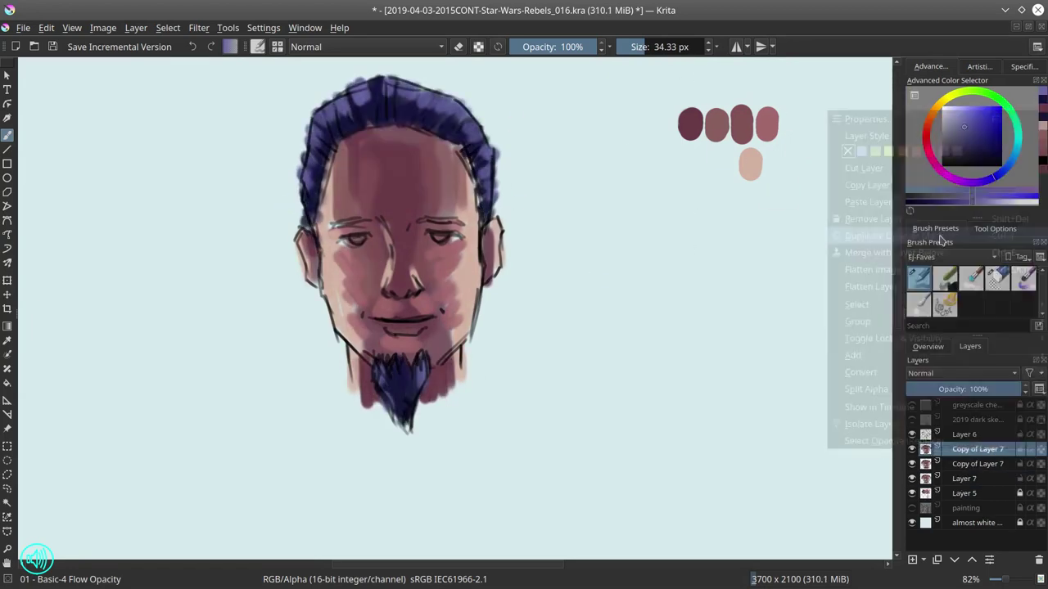
{"action": "right_click", "coordinate": [973, 456]}
{"action": "left_click", "coordinate": [872, 236]}
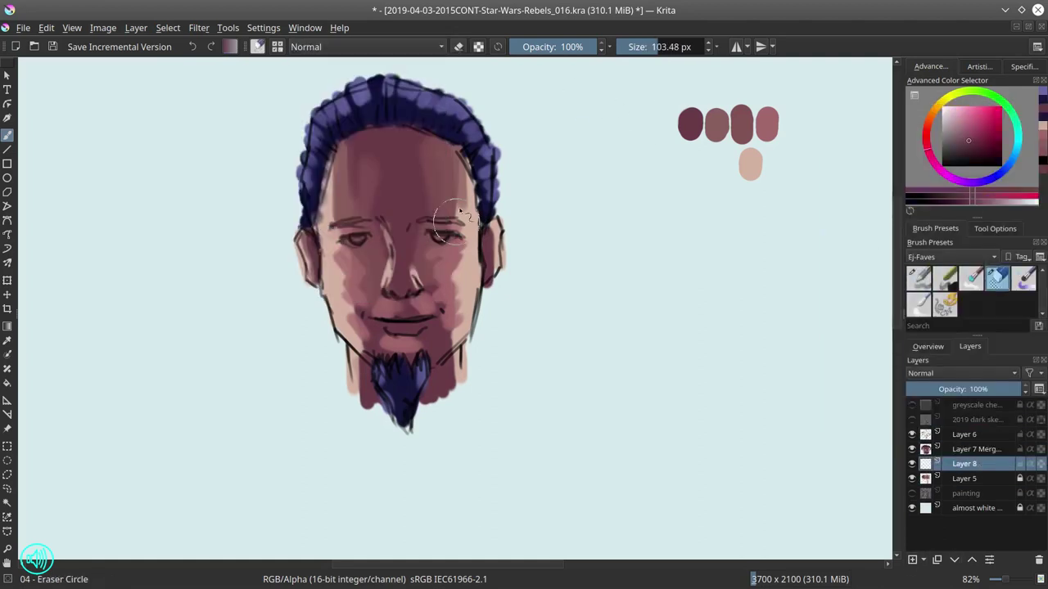
{"action": "key", "text": "/"}
{"action": "mouse_move", "coordinate": [315, 196]}
{"action": "left_mouse_down"}
{"action": "mouse_move", "coordinate": [332, 123]}
{"action": "mouse_move", "coordinate": [375, 93]}
{"action": "mouse_move", "coordinate": [426, 103]}
{"action": "mouse_move", "coordinate": [491, 182]}
{"action": "left_mouse_up"}
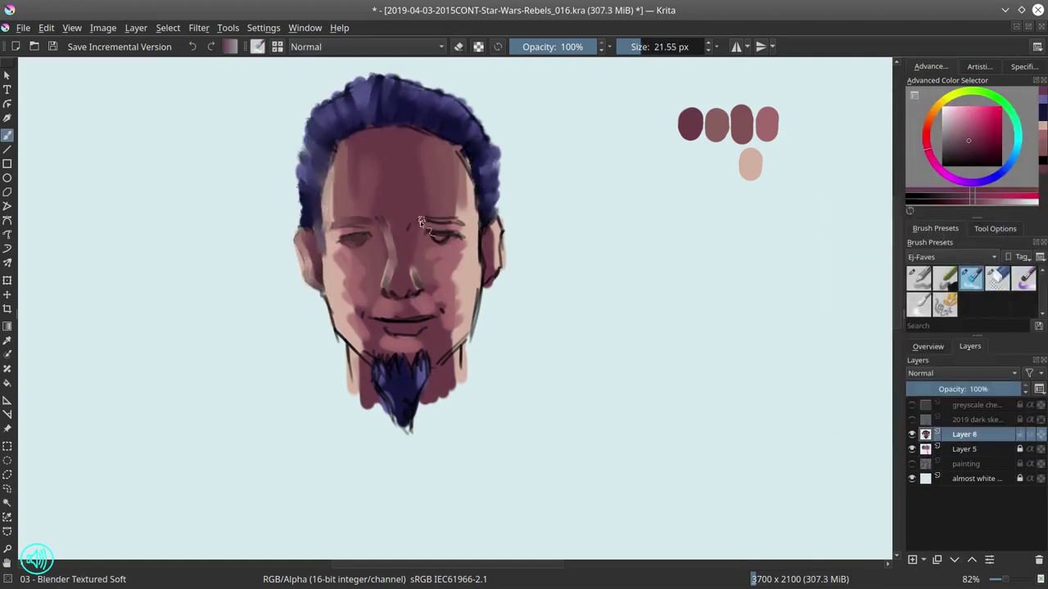
{"action": "mouse_move", "coordinate": [331, 204]}
{"action": "left_mouse_down"}
{"action": "mouse_move", "coordinate": [454, 201]}
{"action": "mouse_move", "coordinate": [491, 293]}
{"action": "left_mouse_up"}
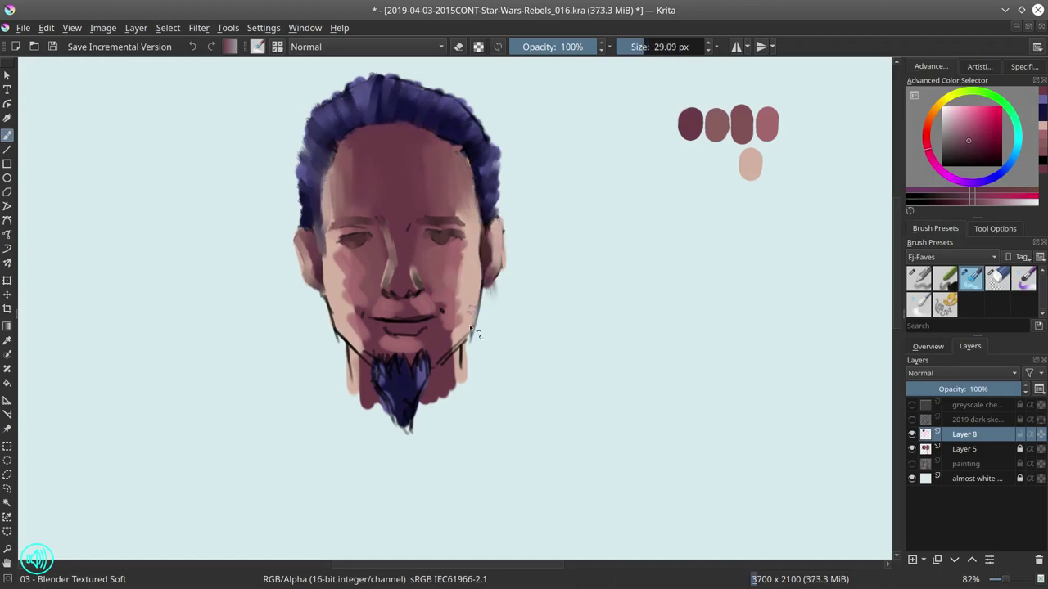
Step: Tint the lips red using Color blending, then return to Normal blending
{"action": "key", "text": "shift+alt+c"}
{"action": "left_click", "coordinate": [977, 129]}
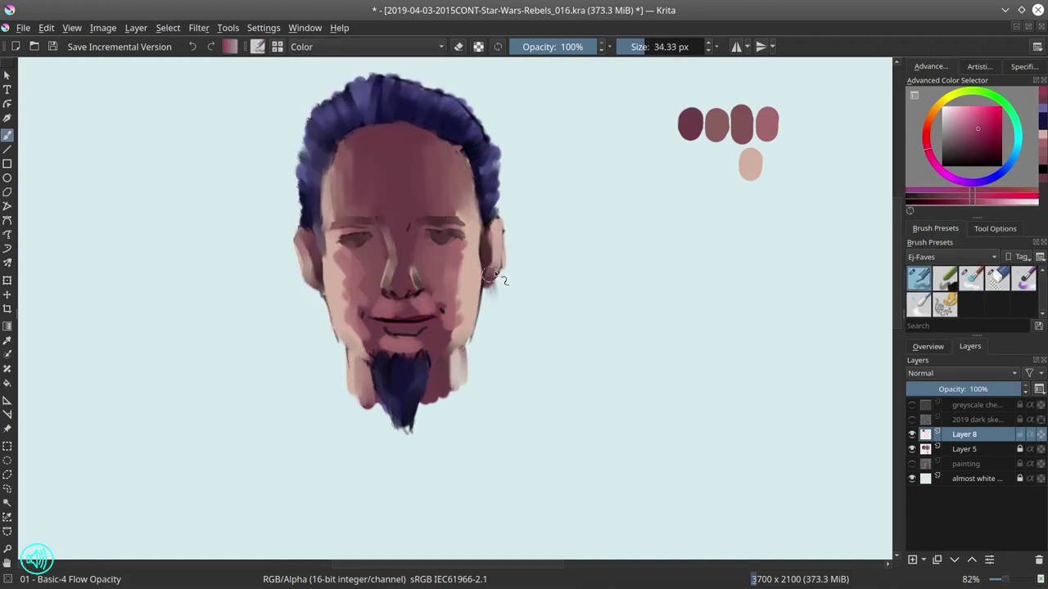
{"action": "left_click_drag", "start_coordinate": [372, 319], "coordinate": [434, 318]}
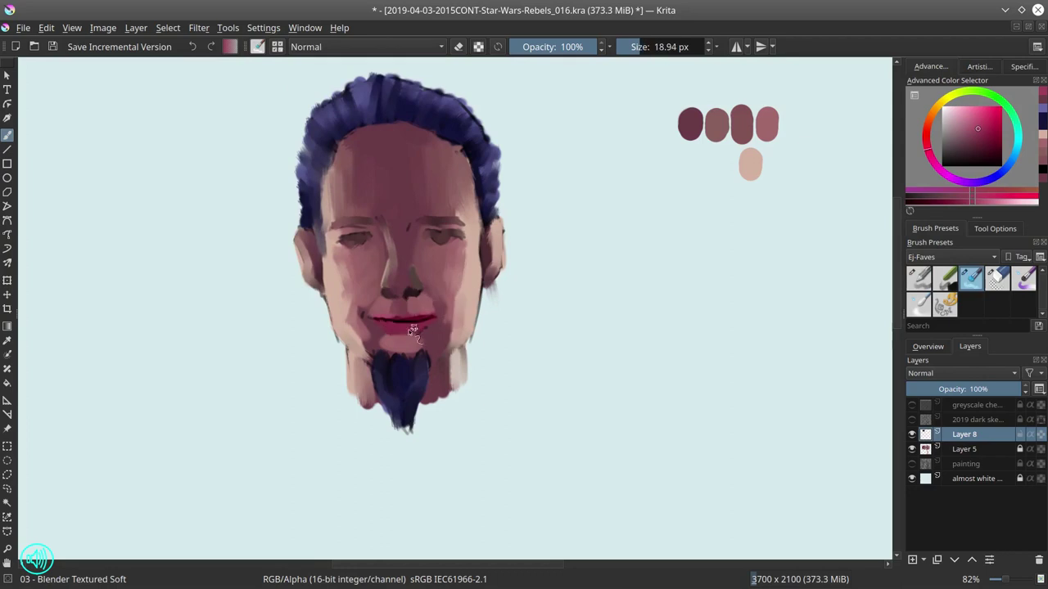
{"action": "key", "text": "/"}
{"action": "key", "text": "shift+alt+n"}
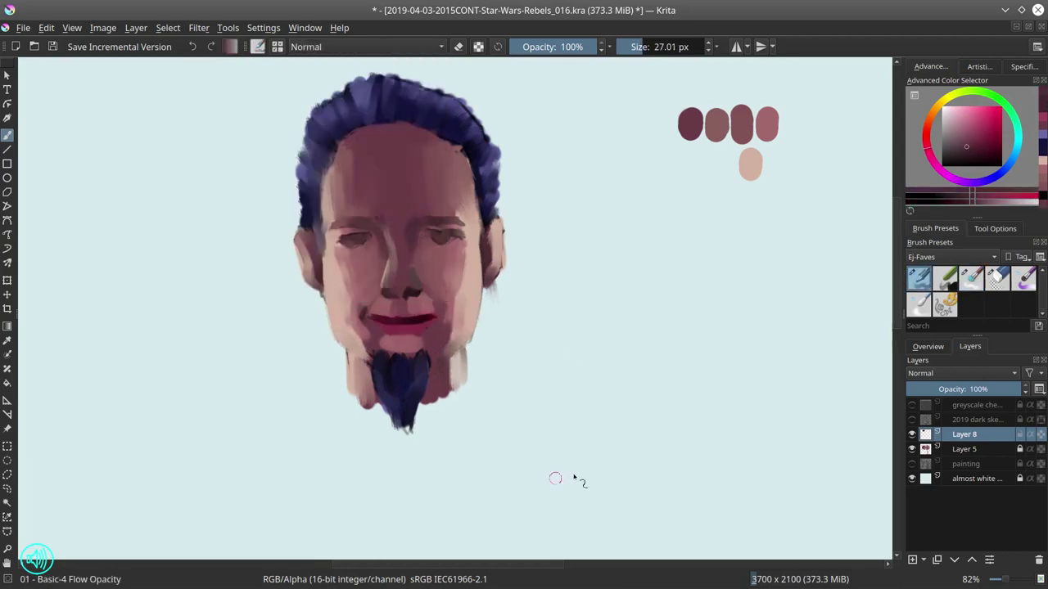
Step: Paint sampled hair blue along the hair edge with a smaller brush
{"action": "left_click", "coordinate": [451, 367], "text": "ctrl"}
{"action": "key", "text": "bracketleft"}
{"action": "key", "text": "bracketleft"}
{"action": "key", "text": "bracketleft"}
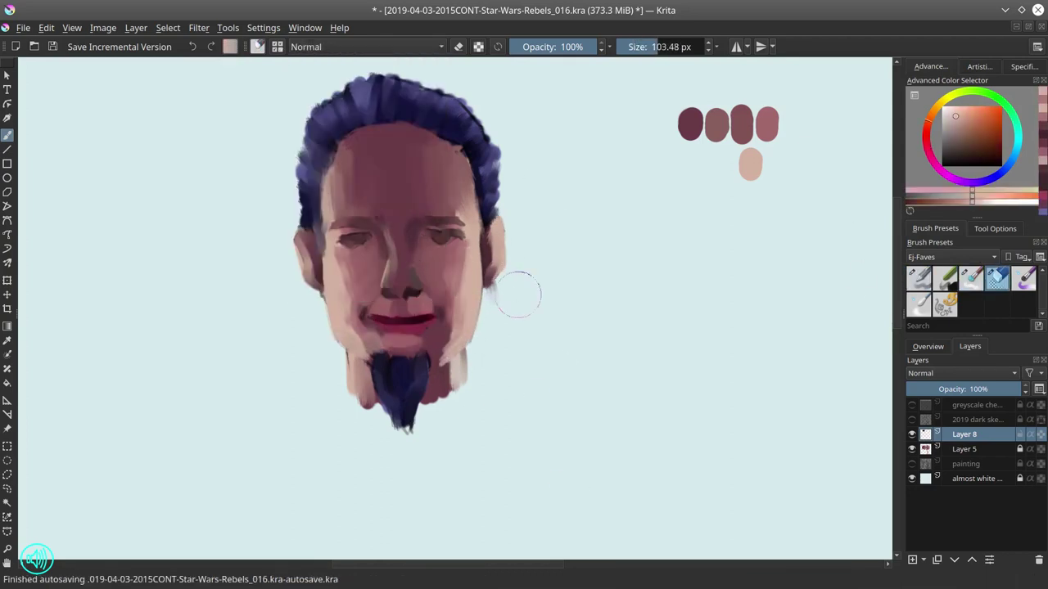
{"action": "key", "text": "/"}
{"action": "key", "text": "/"}
{"action": "left_click", "coordinate": [336, 200]}
{"action": "key", "text": "ctrl+z"}
{"action": "left_click", "coordinate": [307, 168], "text": "ctrl"}
{"action": "left_click_drag", "start_coordinate": [307, 164], "coordinate": [311, 131]}
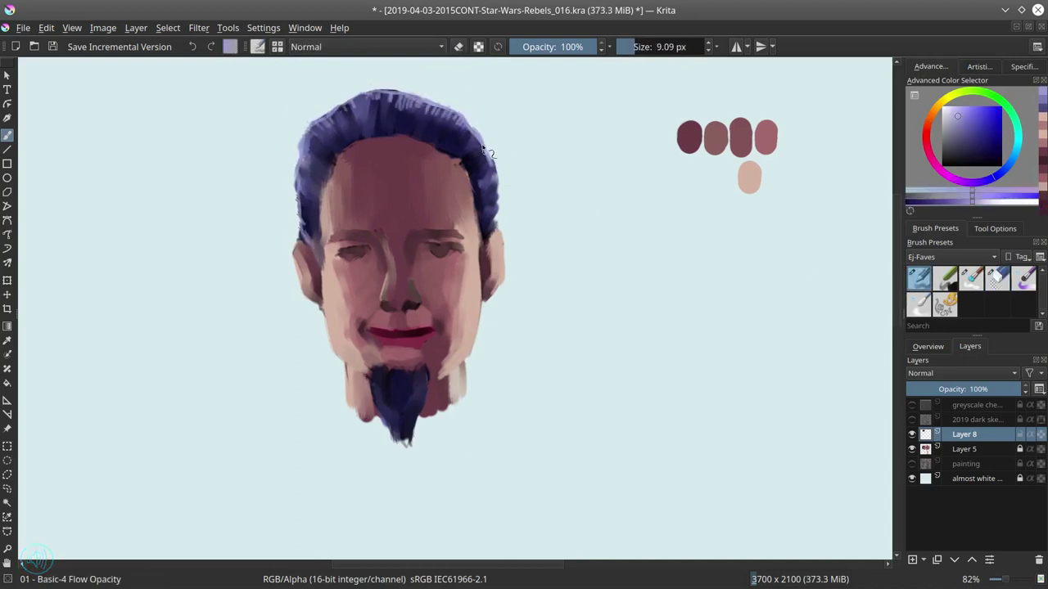
Step: Erase the top and left edges of the hair
{"action": "left_click", "coordinate": [327, 175], "text": "ctrl"}
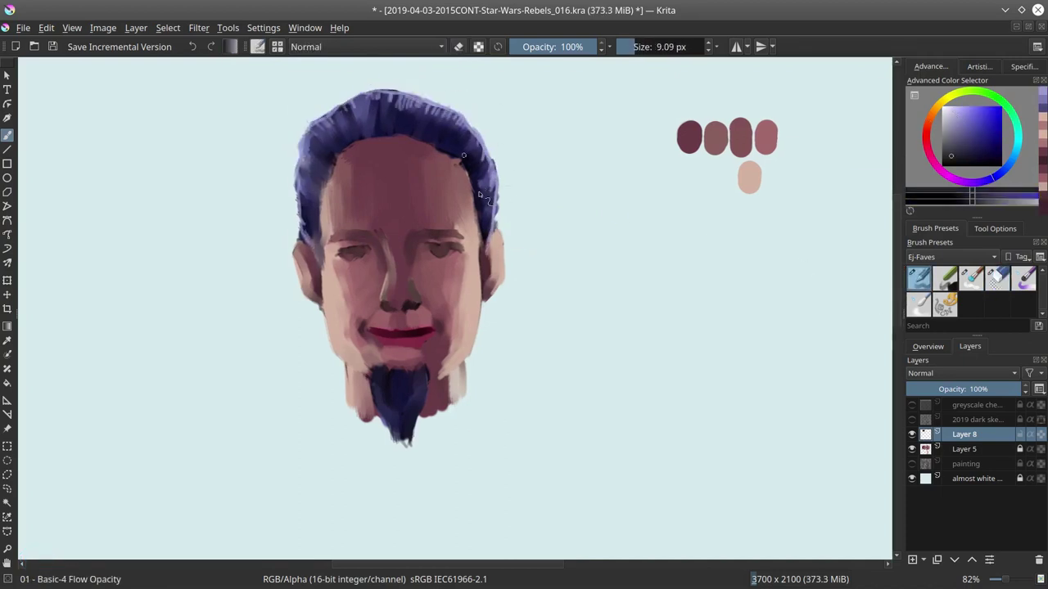
{"action": "left_click", "coordinate": [384, 151], "text": "ctrl"}
{"action": "key", "text": "/"}
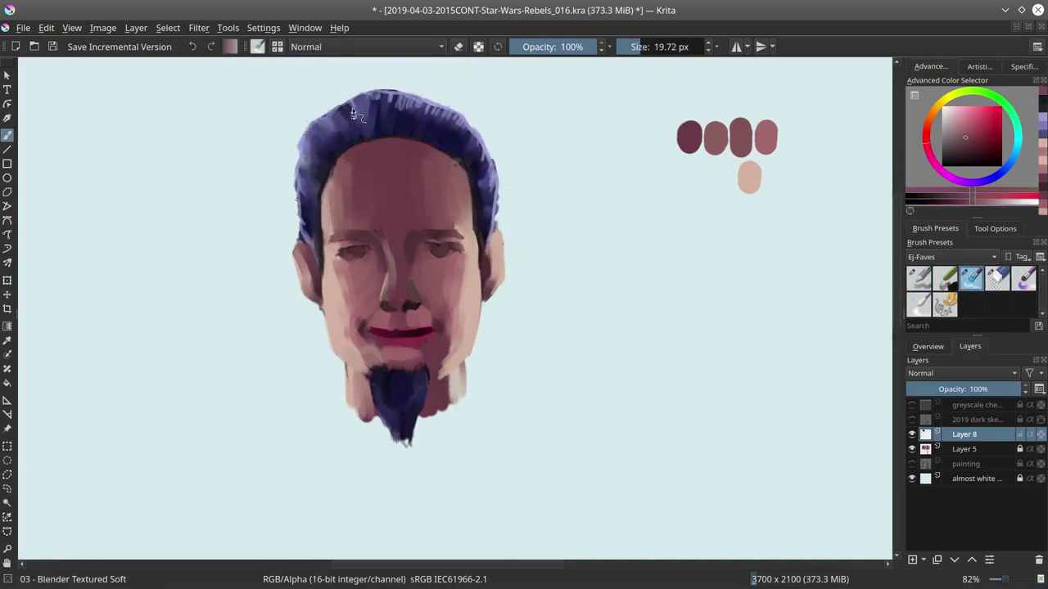
{"action": "left_click", "coordinate": [997, 278]}
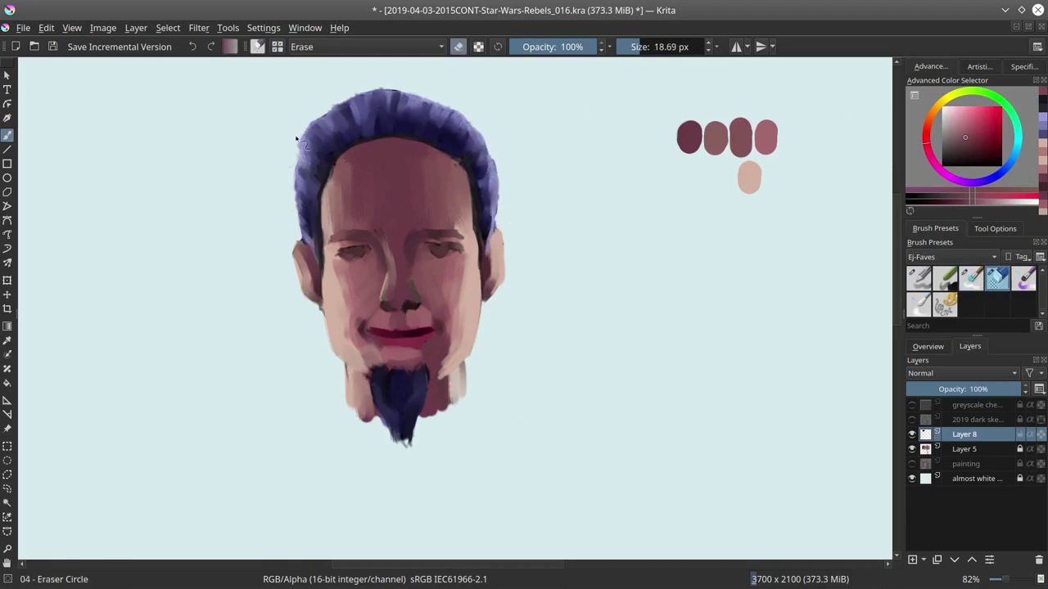
{"action": "mouse_move", "coordinate": [297, 114]}
{"action": "left_mouse_down"}
{"action": "mouse_move", "coordinate": [502, 207]}
{"action": "mouse_move", "coordinate": [315, 126]}
{"action": "mouse_move", "coordinate": [497, 159]}
{"action": "left_mouse_up"}
Step: Trim the left hair edge and the edge of the left ear
{"action": "key", "text": "/"}
{"action": "left_click", "coordinate": [307, 239], "text": "ctrl"}
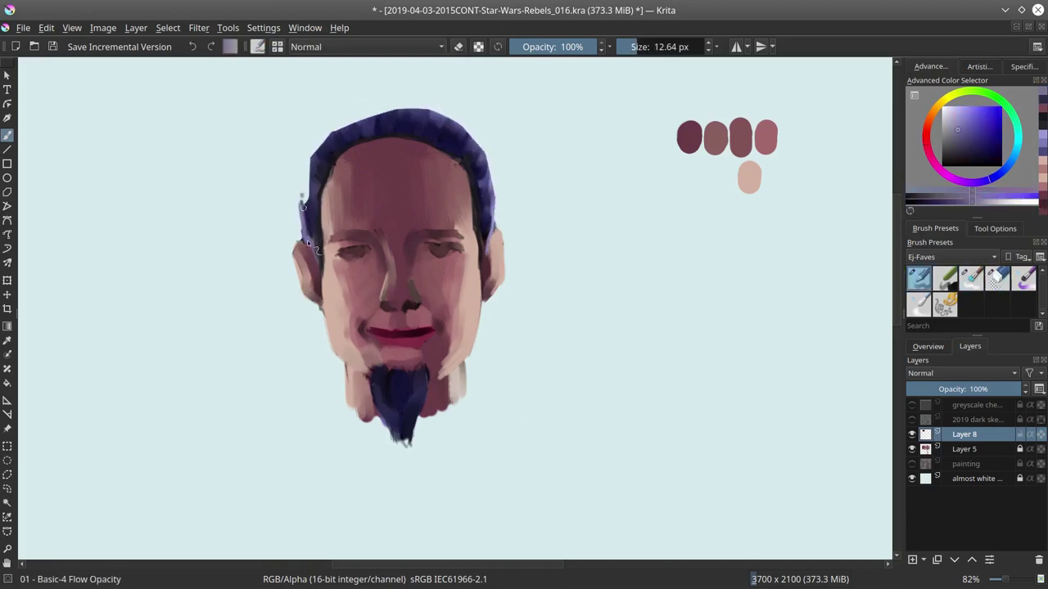
{"action": "key", "text": "/"}
{"action": "left_click_drag", "start_coordinate": [304, 233], "coordinate": [323, 131]}
{"action": "key", "text": "/"}
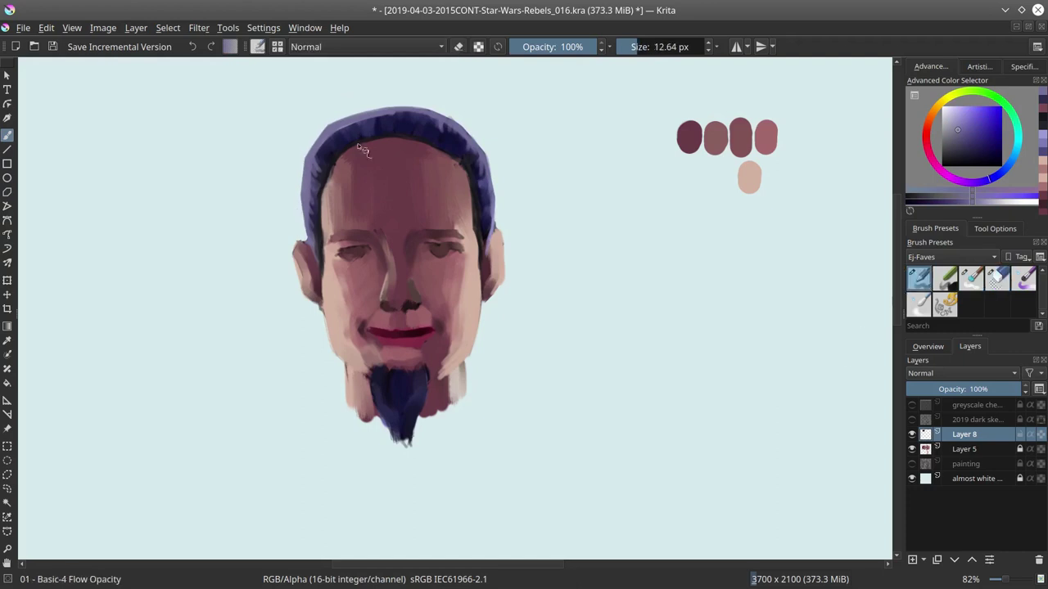
{"action": "key", "text": "bracketleft"}
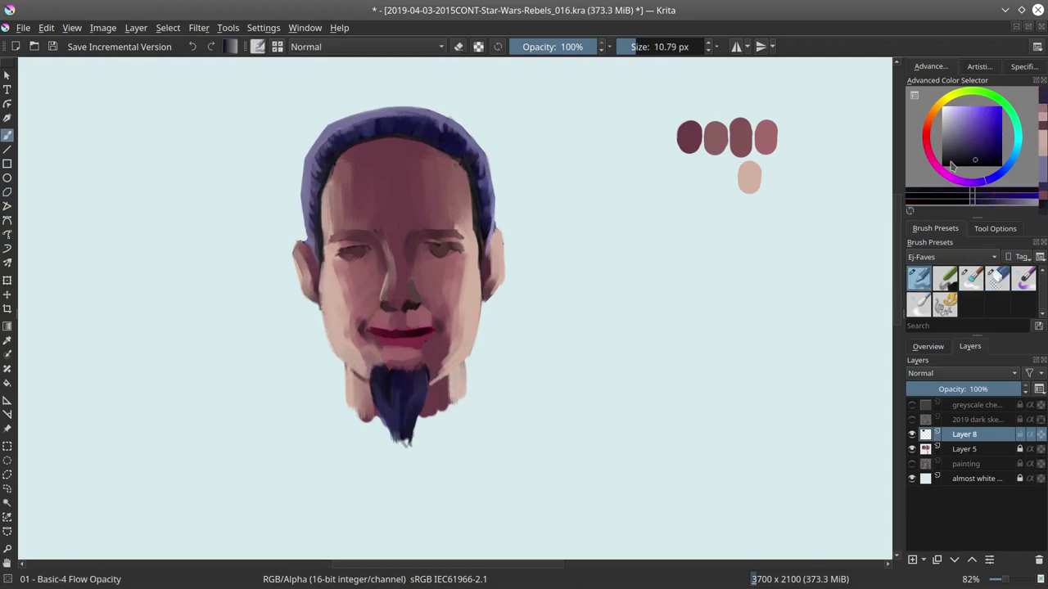
{"action": "left_click", "coordinate": [400, 364], "text": "ctrl"}
{"action": "key", "text": "/"}
{"action": "left_click_drag", "start_coordinate": [305, 245], "coordinate": [303, 281]}
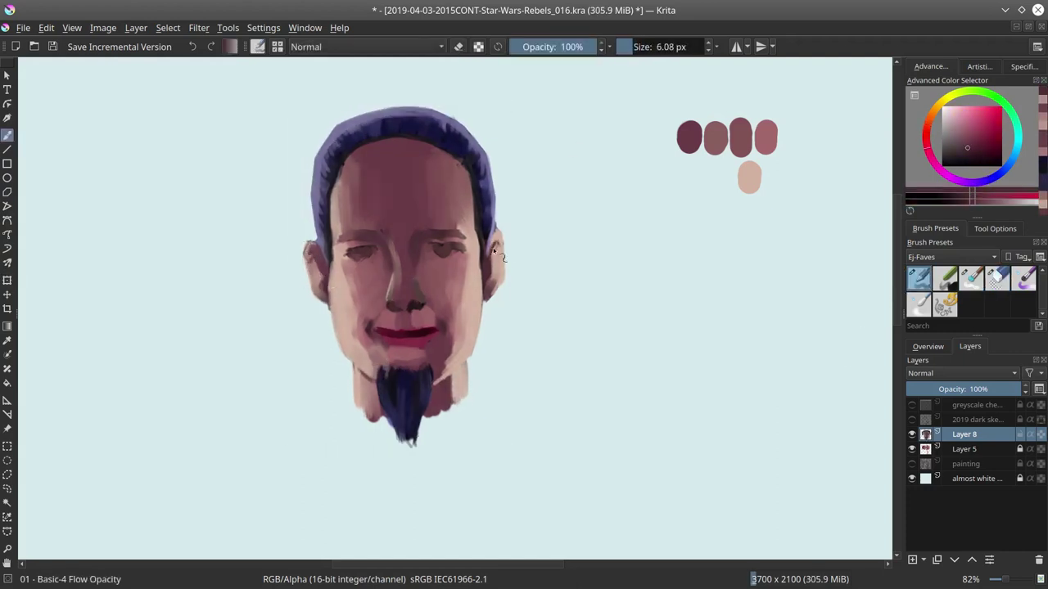
{"action": "key", "text": "/"}
{"action": "key", "text": "bracketright"}
Step: Paint both eyes green
{"action": "left_click", "coordinate": [416, 284], "text": "ctrl"}
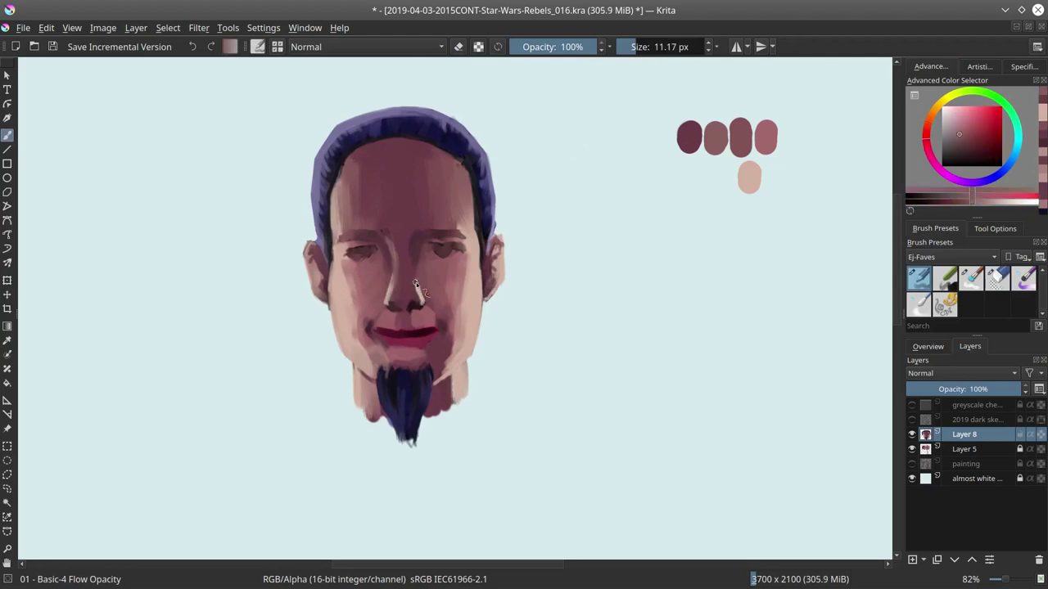
{"action": "scroll", "coordinate": [354, 245], "scroll_direction": "up", "scroll_amount": 2}
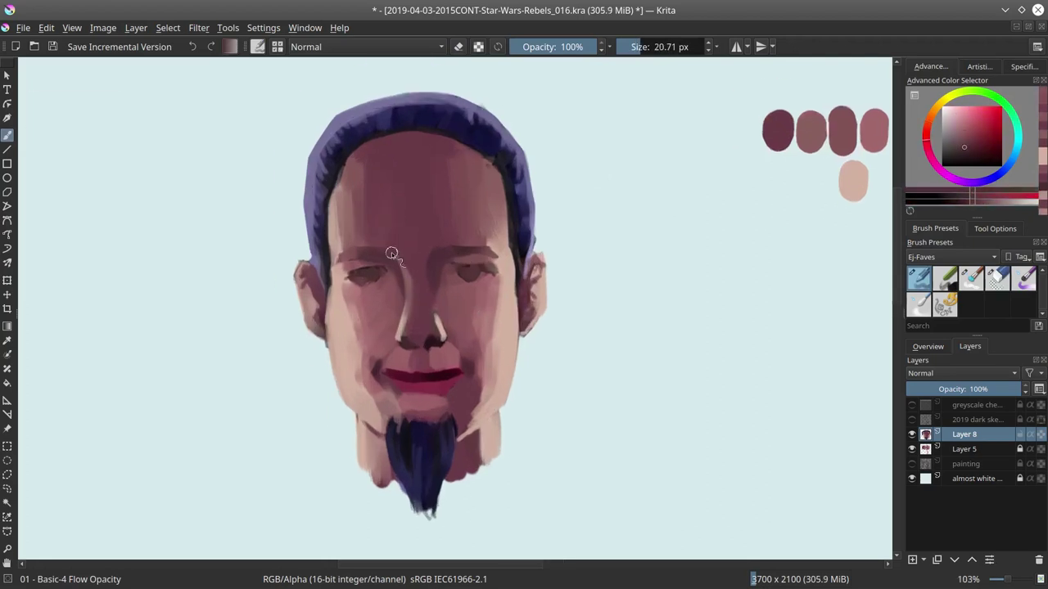
{"action": "left_click_drag", "start_coordinate": [360, 274], "coordinate": [375, 275]}
{"action": "left_click_drag", "start_coordinate": [458, 272], "coordinate": [473, 273]}
Step: Refine the skin with sampled pinks and mauve, then mirror the canvas to check the face
{"action": "key", "text": "x"}
{"action": "key", "text": "bracketleft"}
{"action": "key", "text": "bracketleft"}
{"action": "key", "text": "bracketleft"}
{"action": "key", "text": "bracketleft"}
{"action": "key", "text": "bracketleft"}
{"action": "key", "text": "bracketleft"}
{"action": "key", "text": "bracketleft"}
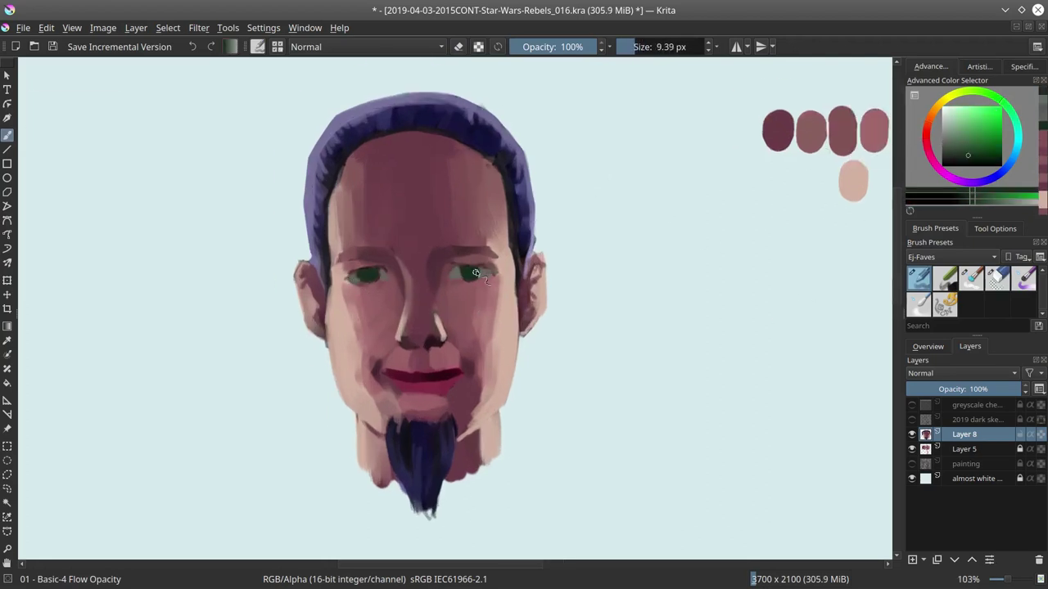
{"action": "left_click", "coordinate": [491, 288], "text": "ctrl"}
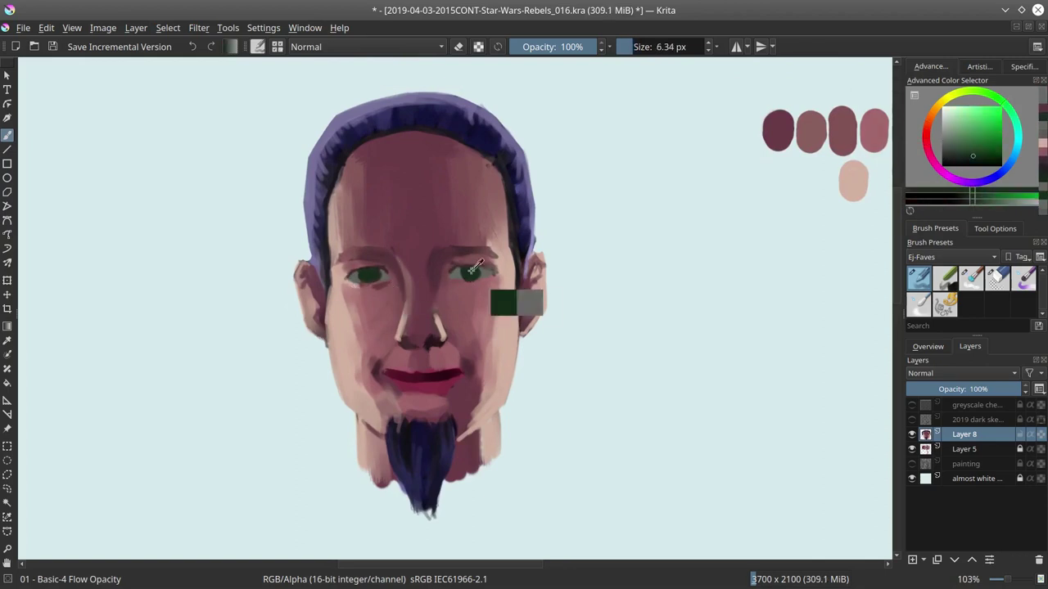
{"action": "key", "text": "bracketright"}
{"action": "key", "text": "bracketright"}
{"action": "key", "text": "bracketright"}
{"action": "key", "text": "bracketright"}
{"action": "key", "text": "bracketright"}
{"action": "key", "text": "bracketright"}
{"action": "key", "text": "bracketright"}
{"action": "key", "text": "bracketright"}
{"action": "key", "text": "bracketright"}
{"action": "key", "text": "bracketright"}
{"action": "left_click", "coordinate": [395, 352], "text": "ctrl"}
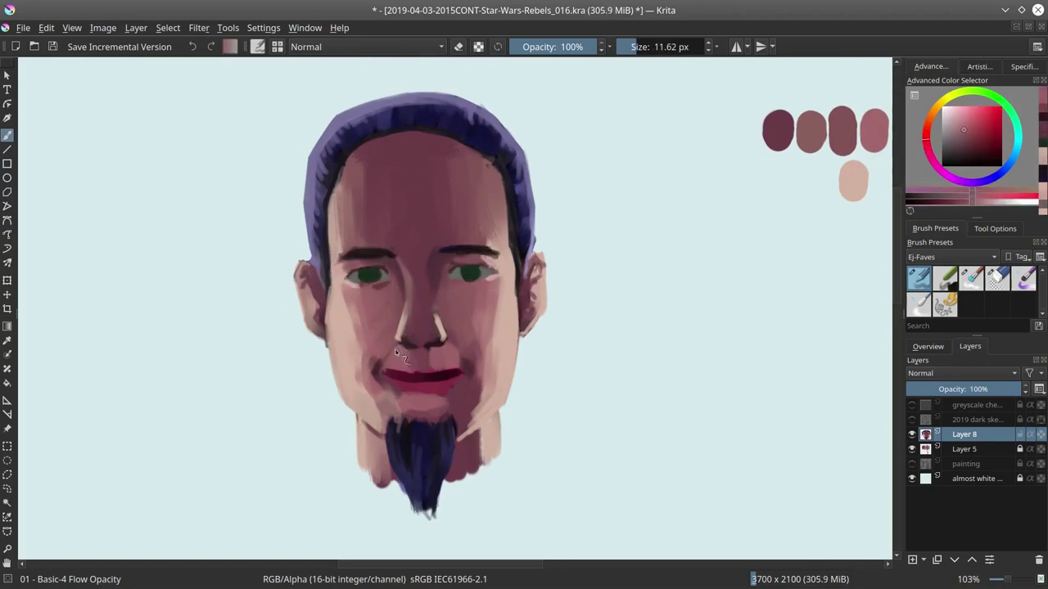
{"action": "key", "text": "bracketleft"}
{"action": "key", "text": "bracketleft"}
{"action": "key", "text": "bracketleft"}
{"action": "key", "text": "bracketleft"}
{"action": "key", "text": "bracketleft"}
{"action": "key", "text": "bracketleft"}
{"action": "key", "text": "bracketleft"}
{"action": "key", "text": "bracketleft"}
{"action": "key", "text": "bracketleft"}
{"action": "key", "text": "bracketleft"}
{"action": "left_click", "coordinate": [460, 341], "text": "ctrl"}
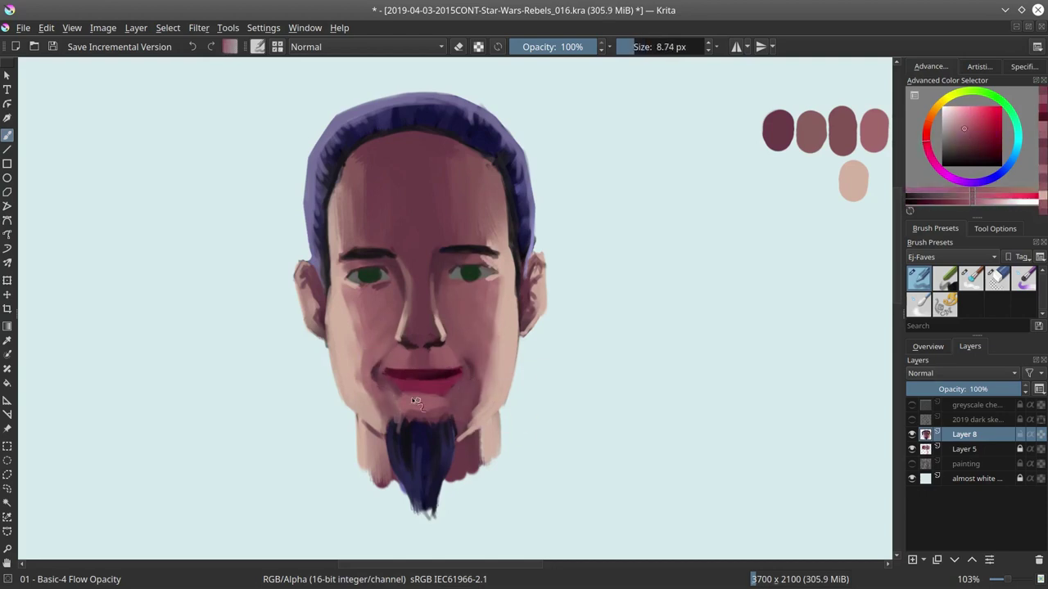
{"action": "key", "text": "m"}
{"action": "key", "text": "m"}
{"action": "key", "text": "m"}
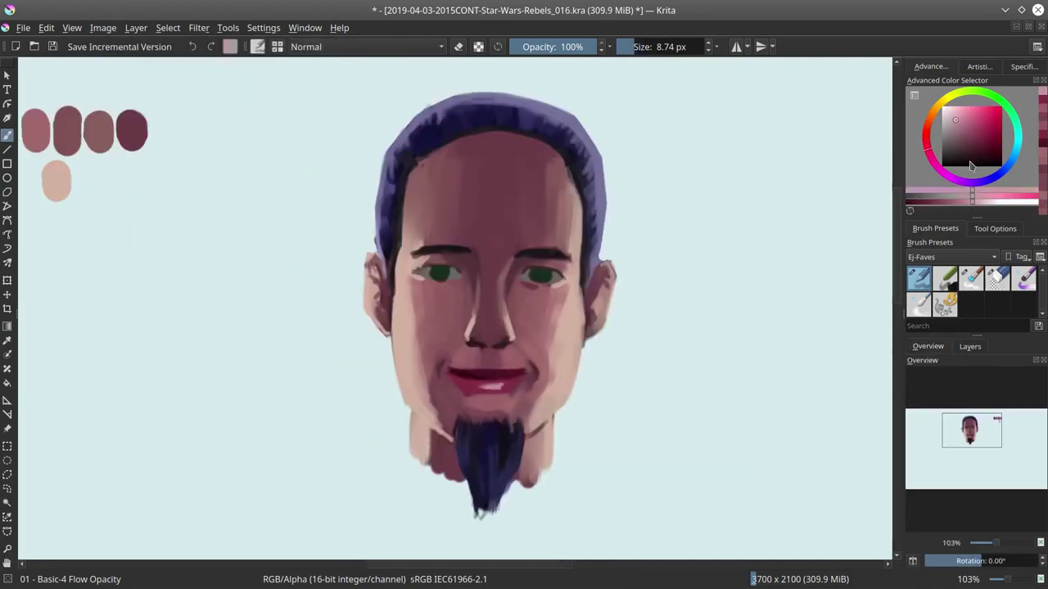
{"action": "left_click", "coordinate": [534, 275], "text": "ctrl"}
Step: Reshape the selected right eye and merge the pasted copy down into Layer 8
{"action": "double_click", "coordinate": [584, 265]}
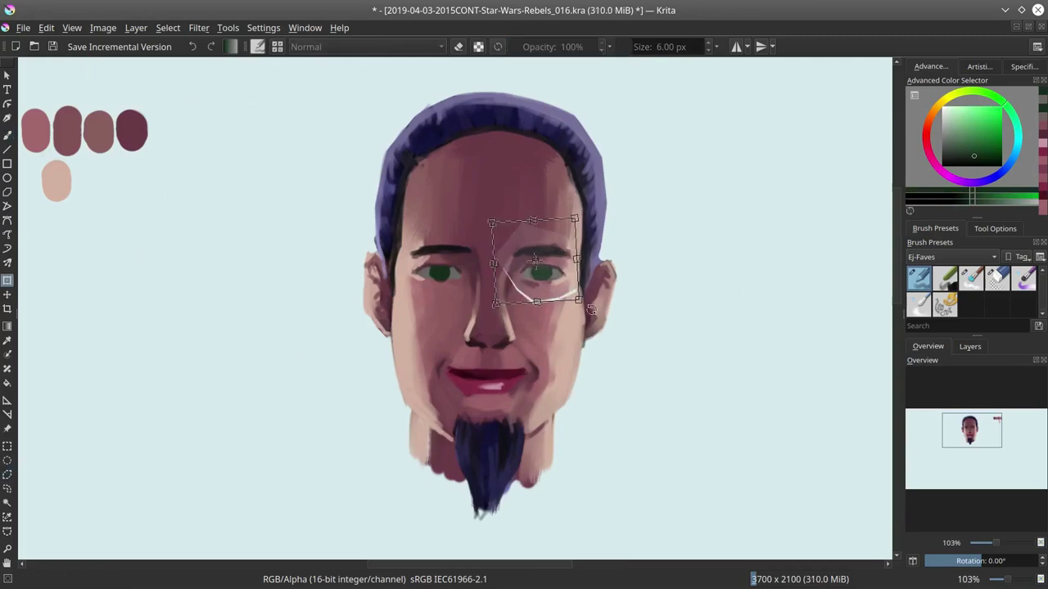
{"action": "key", "text": "ctrl+t"}
{"action": "left_click", "coordinate": [969, 346]}
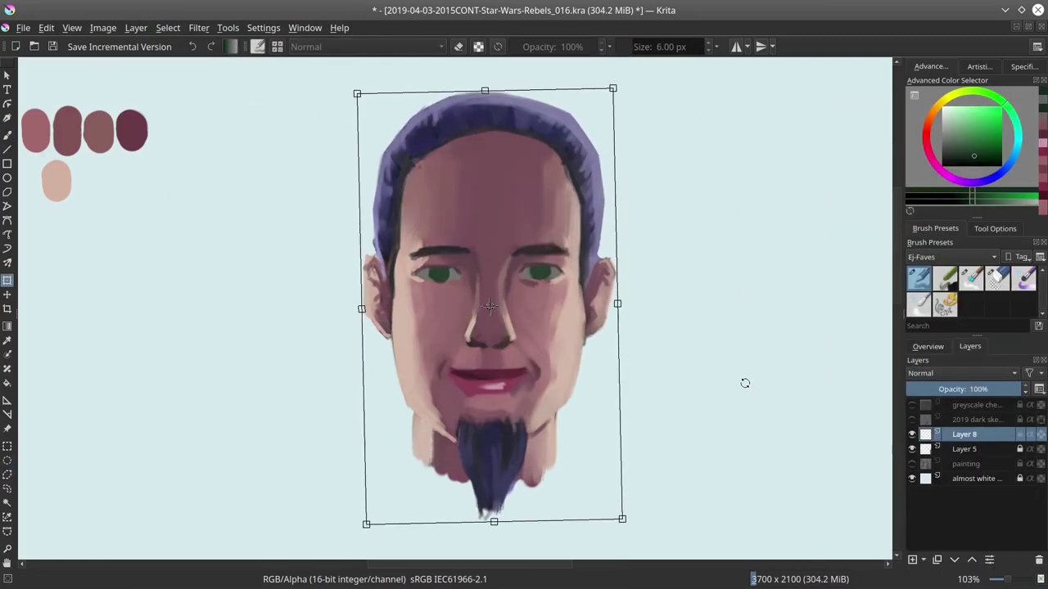
{"action": "key", "text": "b"}
{"action": "key", "text": "ctrl+c"}
{"action": "key", "text": "ctrl+v"}
{"action": "key", "text": "ctrl+e"}
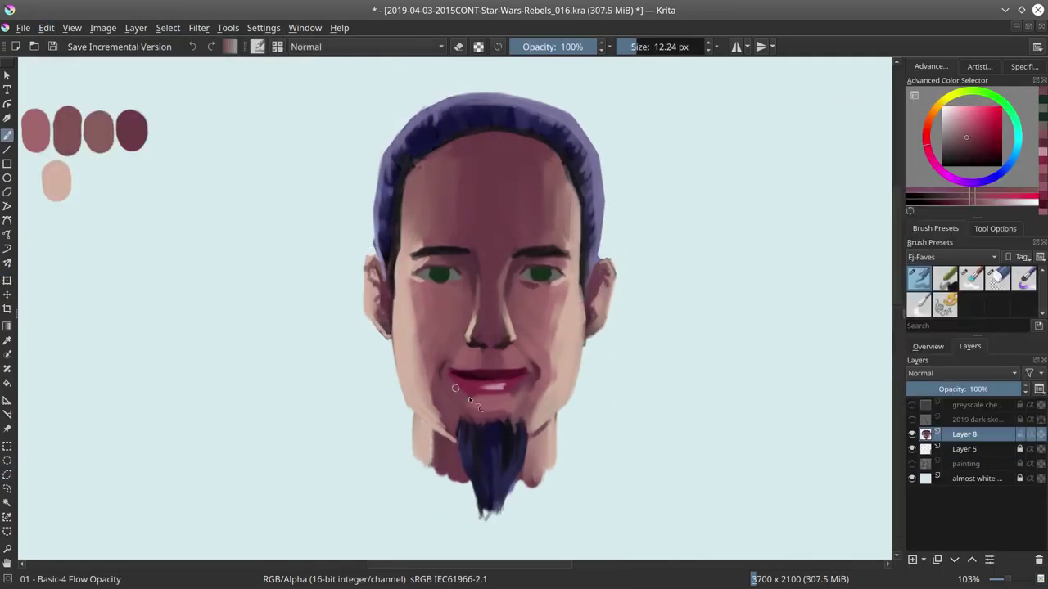
Step: Retouch the face with sampled darker and lighter skin tones
{"action": "left_click", "coordinate": [477, 402], "text": "ctrl"}
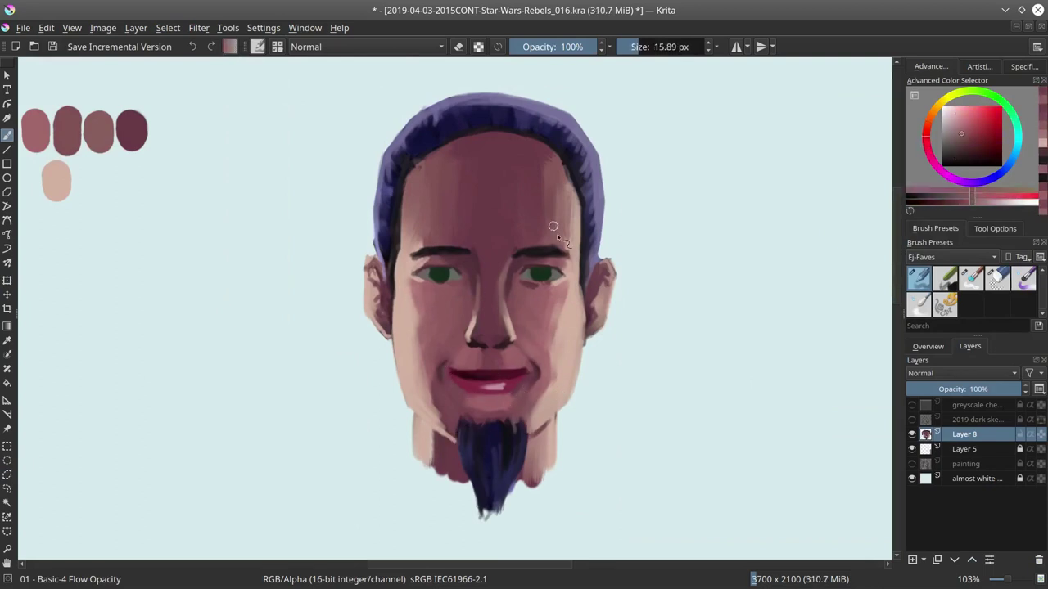
{"action": "left_click", "coordinate": [446, 394], "text": "ctrl"}
{"action": "left_click_drag", "start_coordinate": [446, 395], "coordinate": [445, 366]}
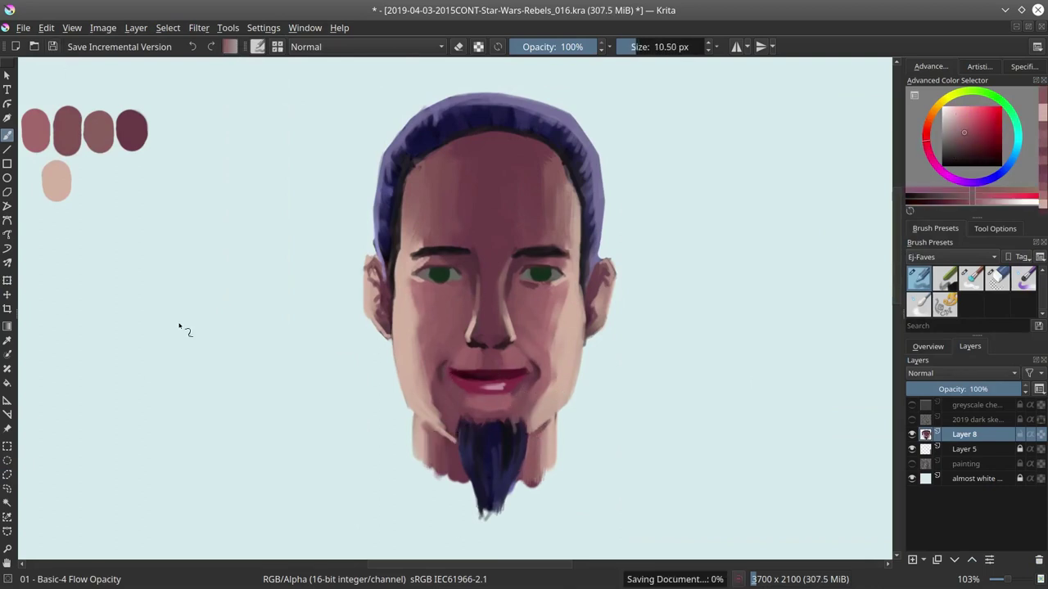
{"action": "key", "text": "bracketleft"}
{"action": "scroll", "coordinate": [491, 328], "scroll_direction": "down", "scroll_amount": 5}
{"action": "scroll", "coordinate": [514, 246], "scroll_direction": "up", "scroll_amount": 4}
{"action": "key", "text": "bracketright"}
{"action": "key", "text": "bracketright"}
{"action": "key", "text": "bracketright"}
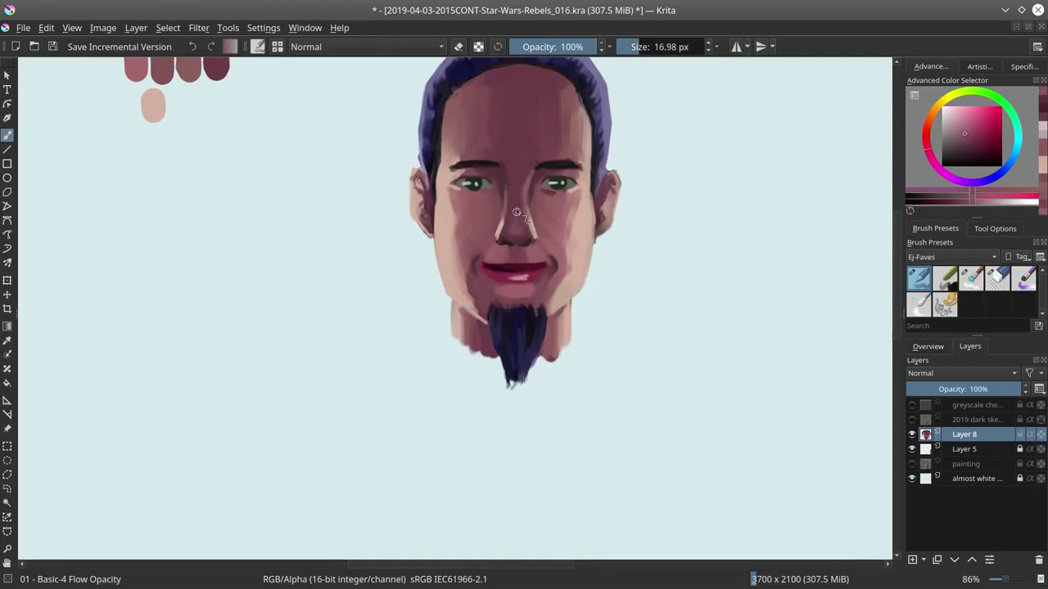
{"action": "left_click", "coordinate": [567, 227], "text": "ctrl"}
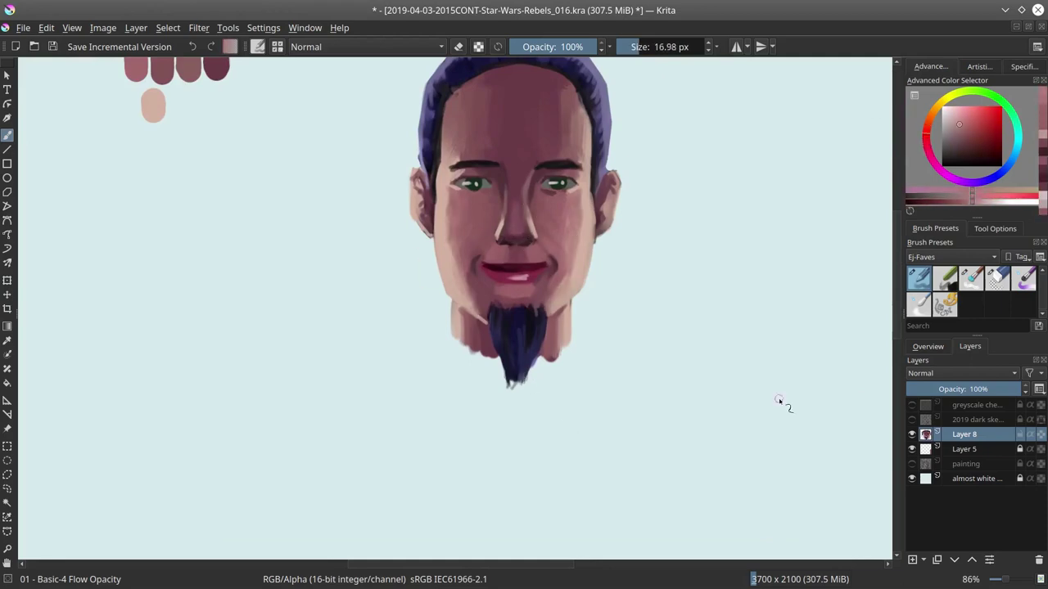
{"action": "key", "text": "e"}
Step: Transform the face study, then hide Layer 8 and select the painting layer
{"action": "key", "text": "ctrl+s"}
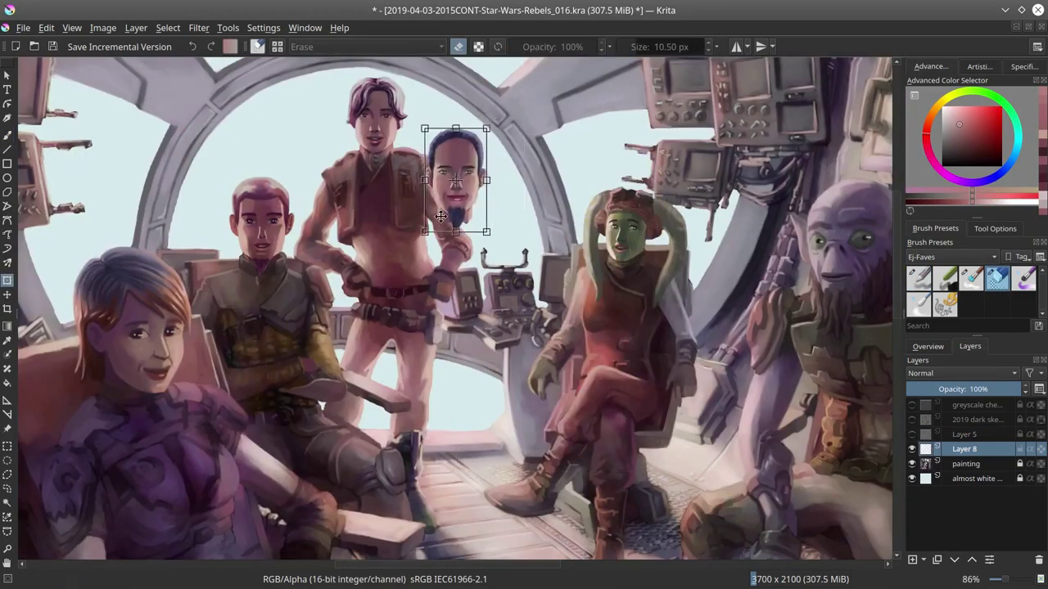
{"action": "key", "text": "Return"}
{"action": "scroll", "coordinate": [440, 215], "scroll_direction": "down", "scroll_amount": 5}
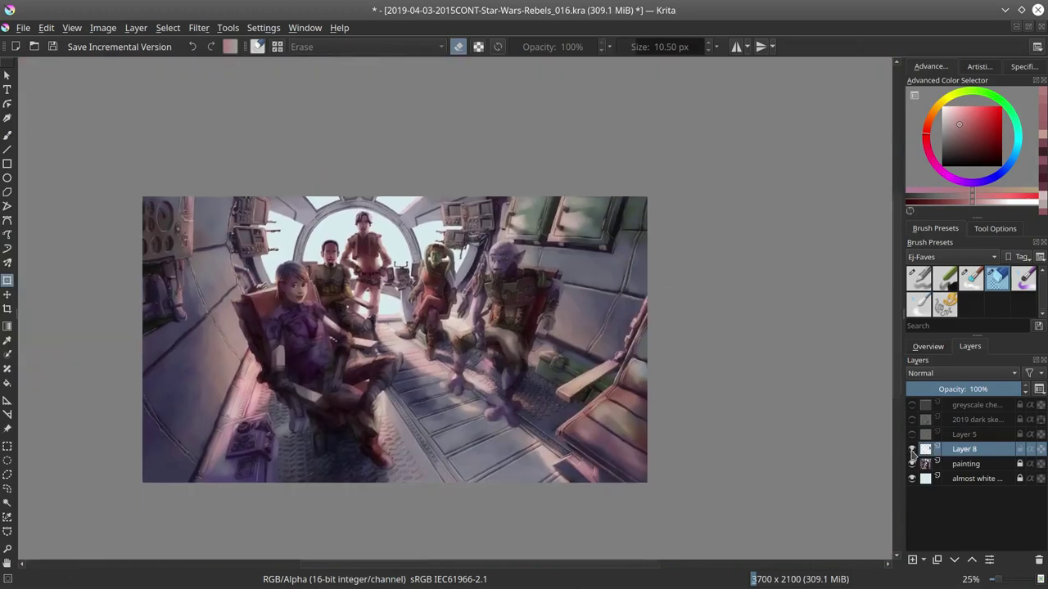
{"action": "left_click", "coordinate": [966, 463]}
{"action": "scroll", "coordinate": [328, 262], "scroll_direction": "up", "scroll_amount": 6}
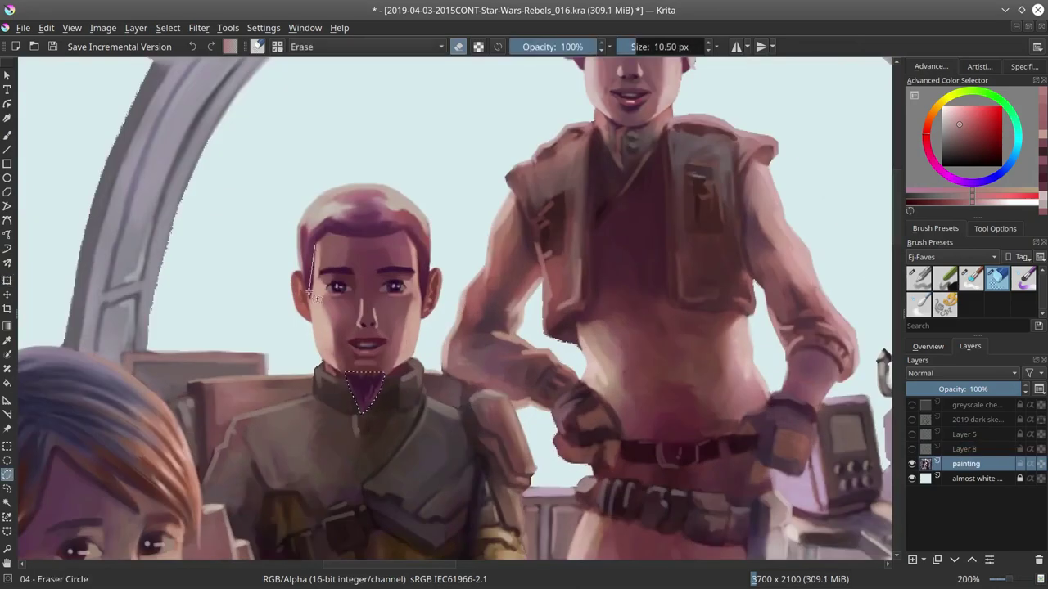
Step: Lasso the seated man's hair and strengthen its purple with Filter > Adjust > Color Balance
{"action": "left_click_drag", "start_coordinate": [425, 293], "coordinate": [311, 293]}
{"action": "left_click", "coordinate": [199, 27]}
{"action": "left_click", "coordinate": [442, 113]}
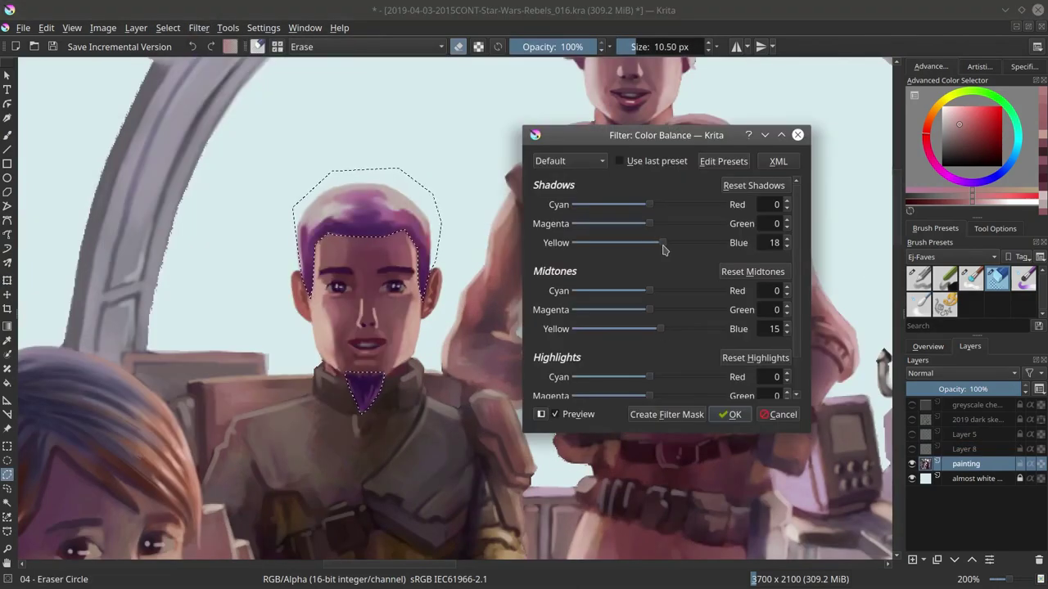
{"action": "scroll", "coordinate": [793, 387], "scroll_direction": "down", "scroll_amount": 2}
{"action": "left_click", "coordinate": [729, 414]}
{"action": "key", "text": "ctrl+shift+a"}
{"action": "scroll", "coordinate": [465, 361], "scroll_direction": "up", "scroll_amount": 3}
Step: Redraw the mouth with a dark red line and pick purple for the goatee
{"action": "left_click", "coordinate": [918, 278]}
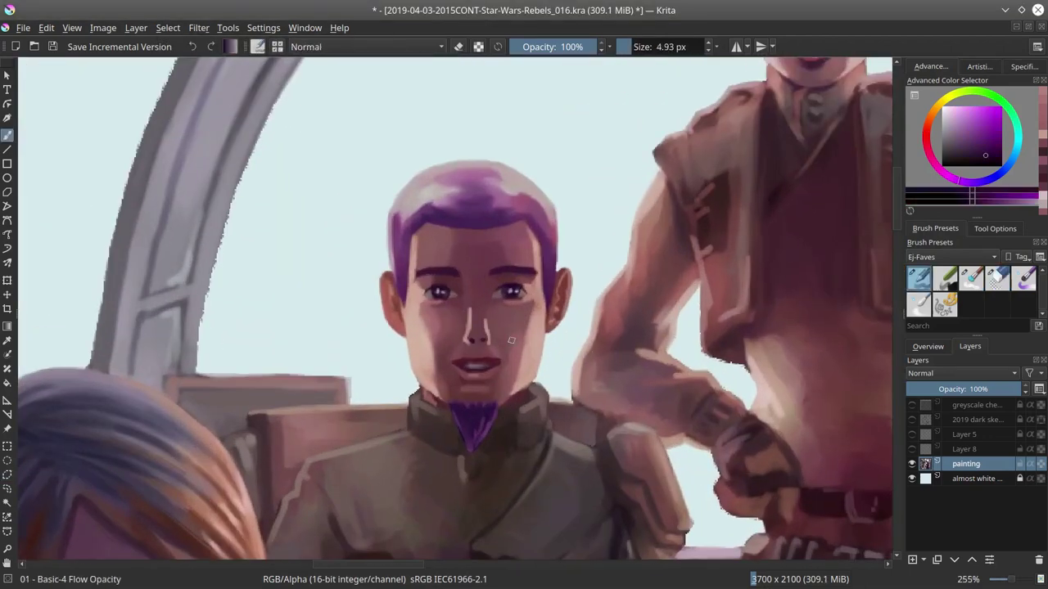
{"action": "mouse_move", "coordinate": [452, 362]}
{"action": "left_mouse_down"}
{"action": "mouse_move", "coordinate": [500, 361]}
{"action": "mouse_move", "coordinate": [524, 398]}
{"action": "mouse_move", "coordinate": [472, 422]}
{"action": "mouse_move", "coordinate": [442, 113]}
{"action": "left_mouse_up"}
{"action": "left_click", "coordinate": [473, 418], "text": "ctrl"}
Step: Cut the head onto its own pasted layer, transform it, and touch up with the eraser
{"action": "key", "text": "ctrl+x"}
{"action": "key", "text": "ctrl+v"}
{"action": "key", "text": "ctrl+t"}
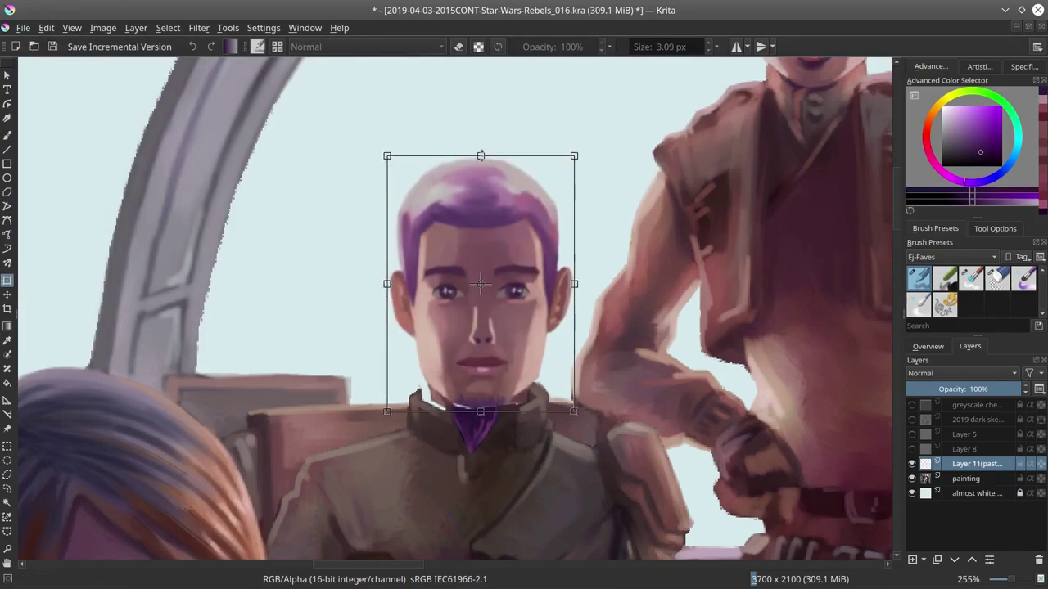
{"action": "key", "text": "Return"}
{"action": "key", "text": "b"}
{"action": "scroll", "coordinate": [338, 302], "scroll_direction": "down", "scroll_amount": 6}
{"action": "scroll", "coordinate": [338, 303], "scroll_direction": "up", "scroll_amount": 6}
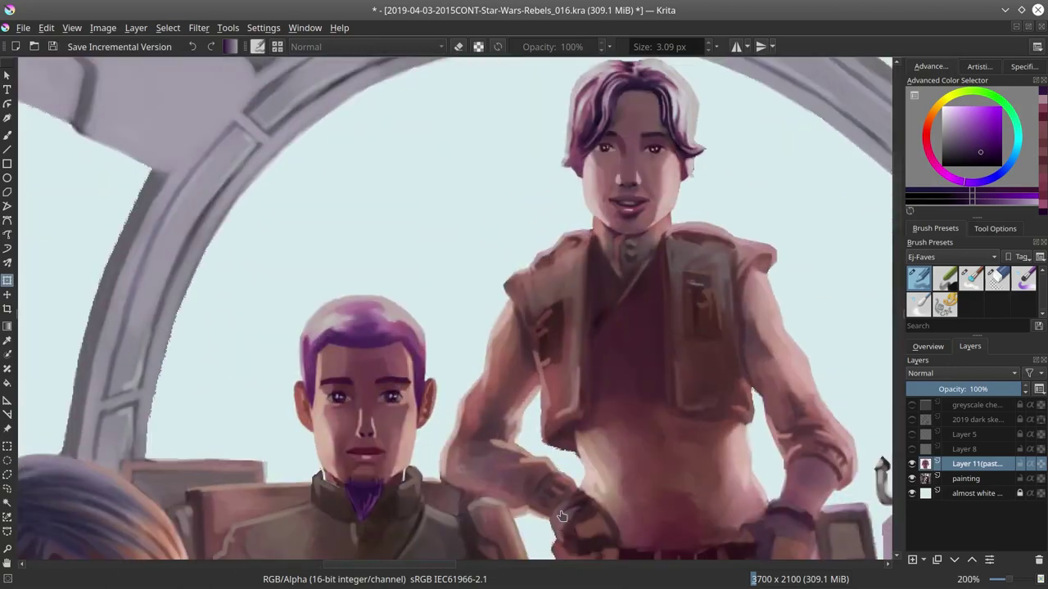
{"action": "left_click", "coordinate": [338, 303], "text": "ctrl"}
{"action": "key", "text": "/"}
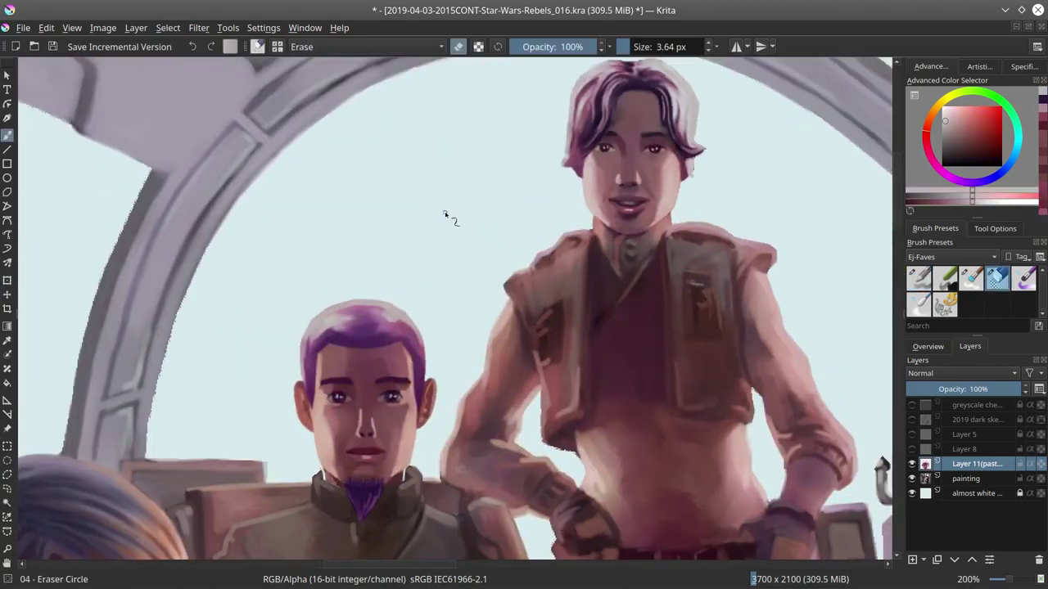
{"action": "key", "text": "slash"}
Step: Paste a copy of the face onto new layers and reshape it
{"action": "scroll", "coordinate": [394, 263], "scroll_direction": "down", "scroll_amount": 5}
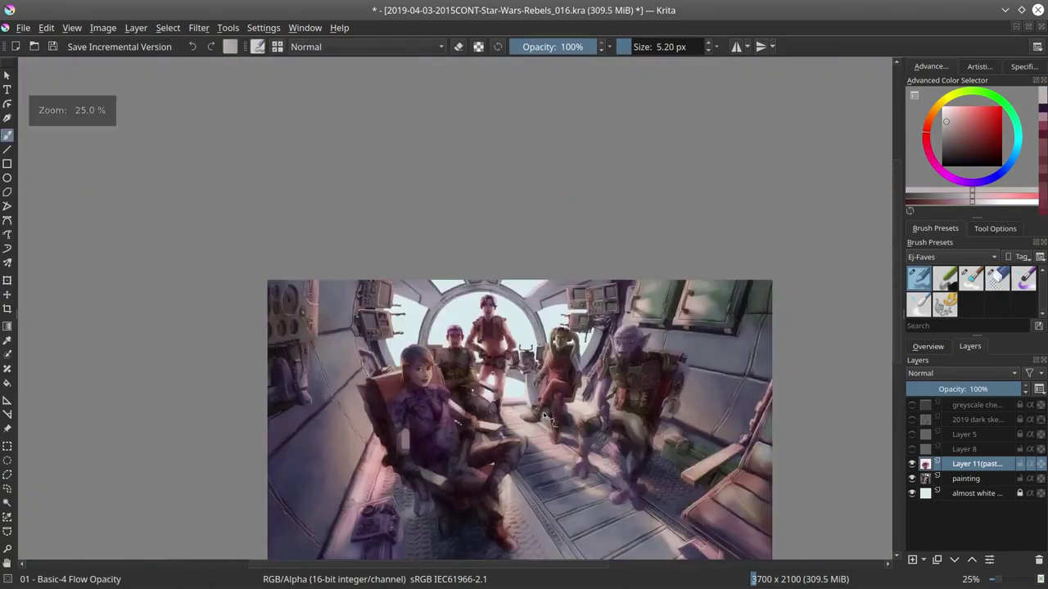
{"action": "scroll", "coordinate": [439, 372], "scroll_direction": "up", "scroll_amount": 7}
{"action": "left_click_drag", "start_coordinate": [415, 372], "coordinate": [410, 367]}
{"action": "key", "text": "ctrl+v"}
{"action": "key", "text": "ctrl+v"}
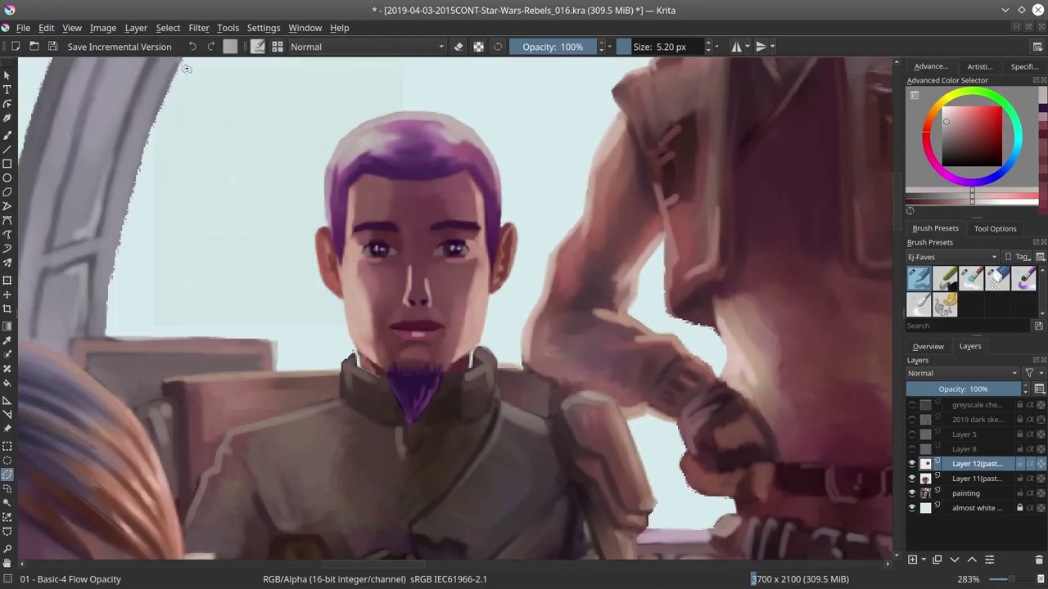
{"action": "key", "text": "ctrl+t"}
{"action": "key", "text": "Return"}
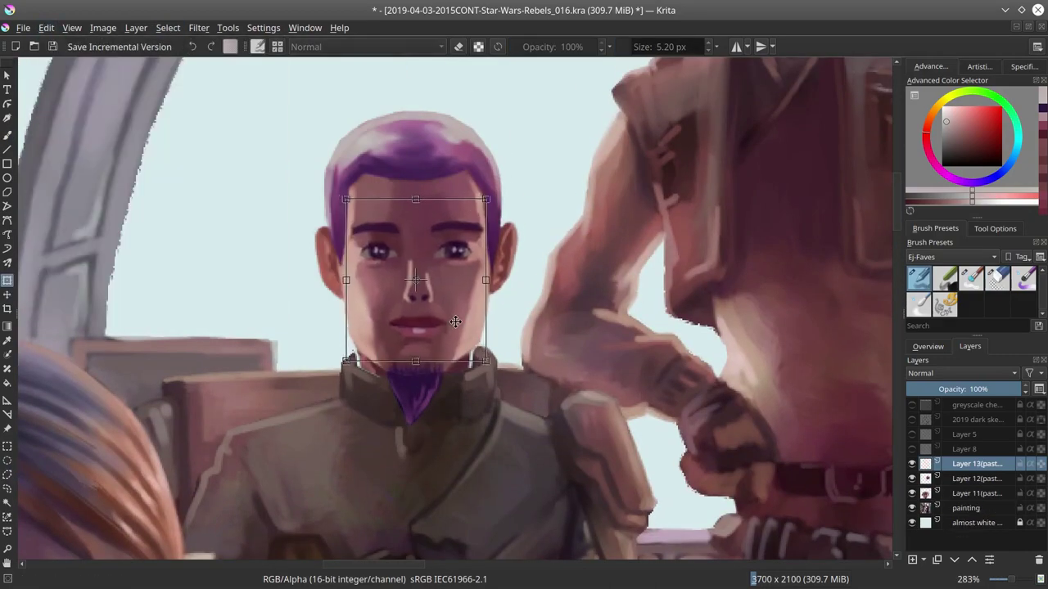
Step: Copy the lassoed eyes, paste them via Edit > Paste, and reshape them
{"action": "scroll", "coordinate": [410, 246], "scroll_direction": "up", "scroll_amount": 2}
{"action": "mouse_move", "coordinate": [396, 298]}
{"action": "left_mouse_down"}
{"action": "mouse_move", "coordinate": [393, 329]}
{"action": "mouse_move", "coordinate": [395, 298]}
{"action": "left_mouse_up"}
{"action": "key", "text": "ctrl+c"}
{"action": "left_click", "coordinate": [46, 27]}
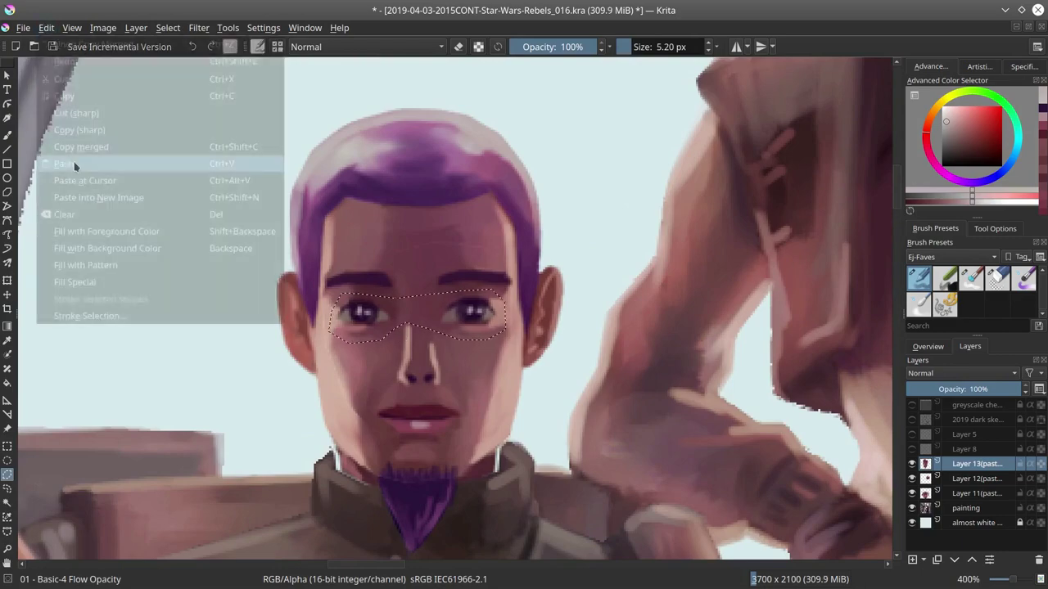
{"action": "left_click", "coordinate": [77, 163]}
{"action": "key", "text": "ctrl+t"}
{"action": "scroll", "coordinate": [424, 282], "scroll_direction": "down", "scroll_amount": 1}
{"action": "key", "text": "Return"}
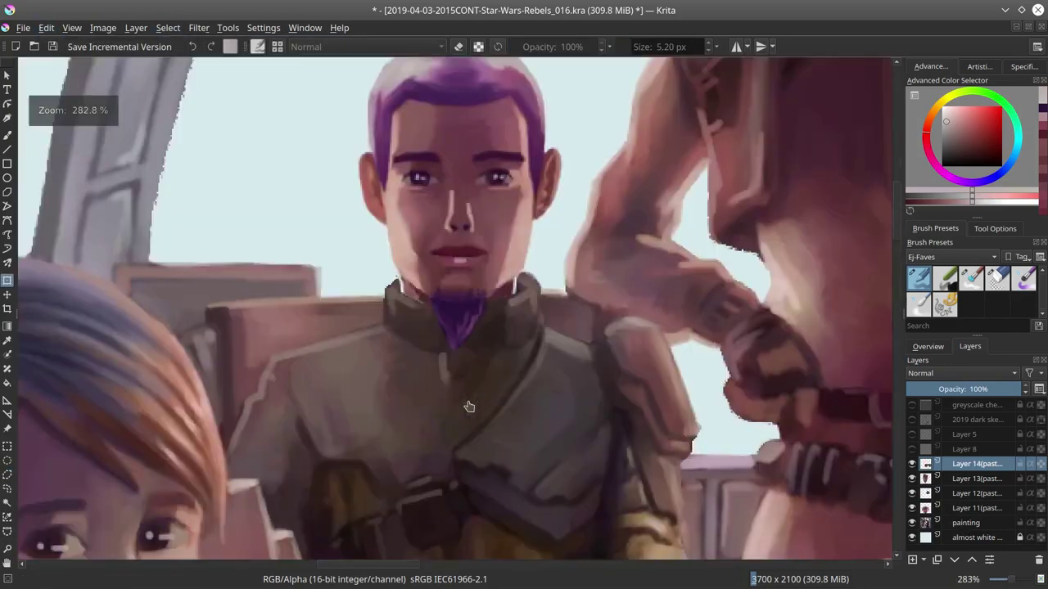
{"action": "scroll", "coordinate": [423, 282], "scroll_direction": "up", "scroll_amount": 2}
{"action": "key", "text": "t"}
Step: Merge layers 11–14 into the painting layer and save the file
{"action": "scroll", "coordinate": [557, 350], "scroll_direction": "down", "scroll_amount": 7}
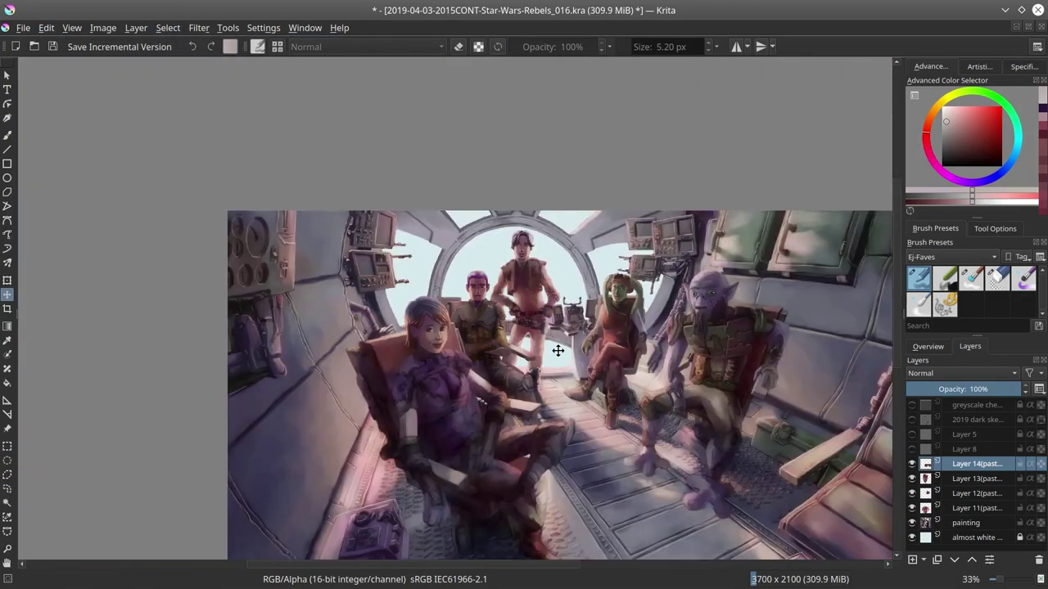
{"action": "key", "text": "ctrl+s"}
{"action": "key", "text": "m"}
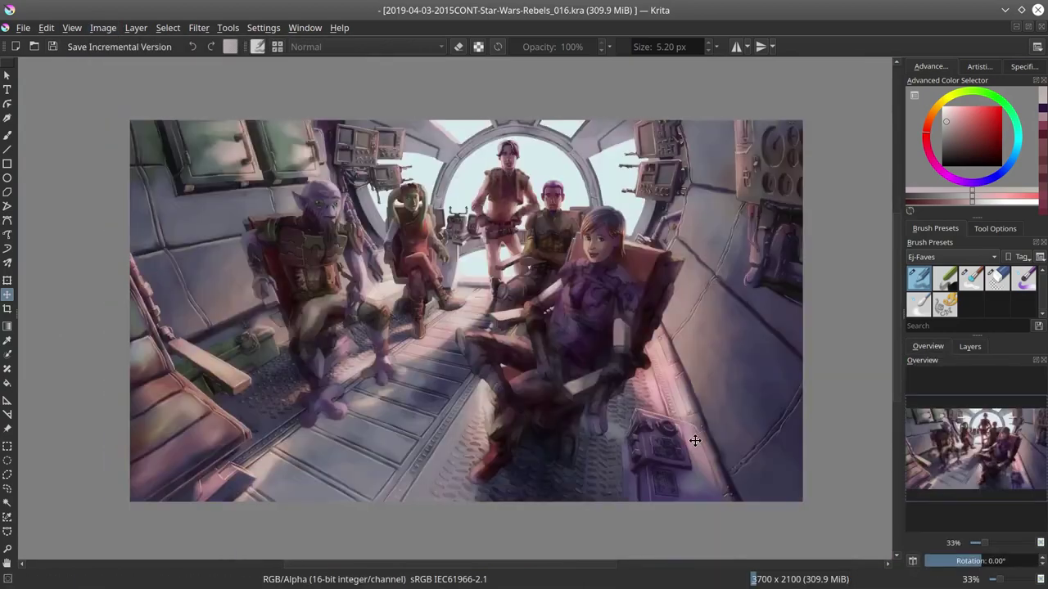
{"action": "left_click", "coordinate": [925, 522], "text": "shift"}
{"action": "key", "text": "ctrl+e"}
{"action": "key", "text": "ctrl+s"}
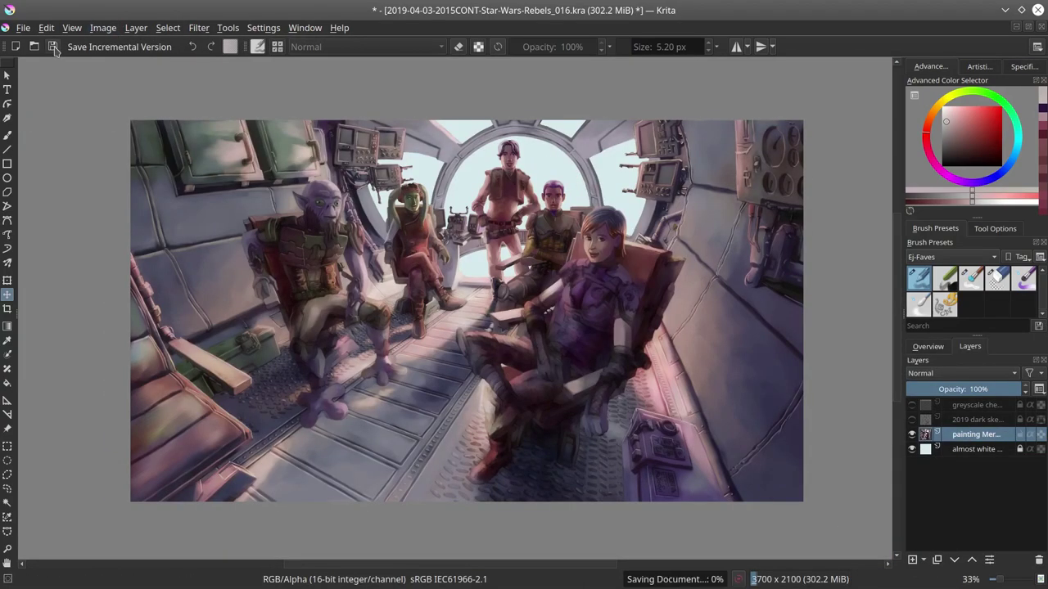
Step: Select Kanan's goatee and hair and shift their tones with Curves and Hue/Saturation adjustments
{"action": "key", "text": "b"}
{"action": "left_click", "coordinate": [928, 346]}
{"action": "scroll", "coordinate": [563, 166], "scroll_direction": "up", "scroll_amount": 5}
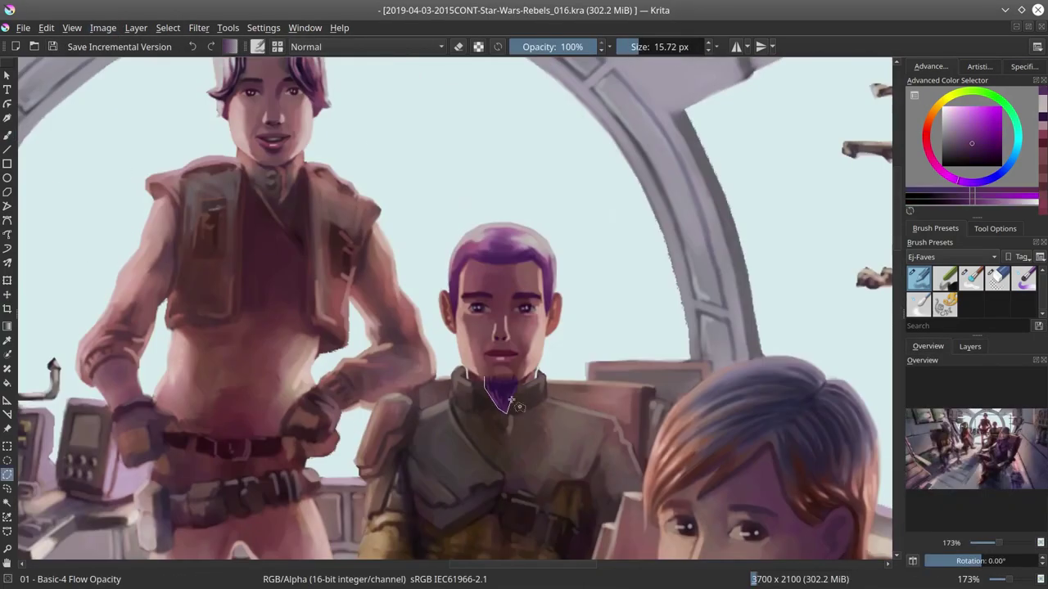
{"action": "left_click_drag", "start_coordinate": [511, 402], "coordinate": [519, 378]}
{"action": "left_click_drag", "start_coordinate": [528, 264], "coordinate": [434, 212]}
{"action": "key", "text": "ctrl+m"}
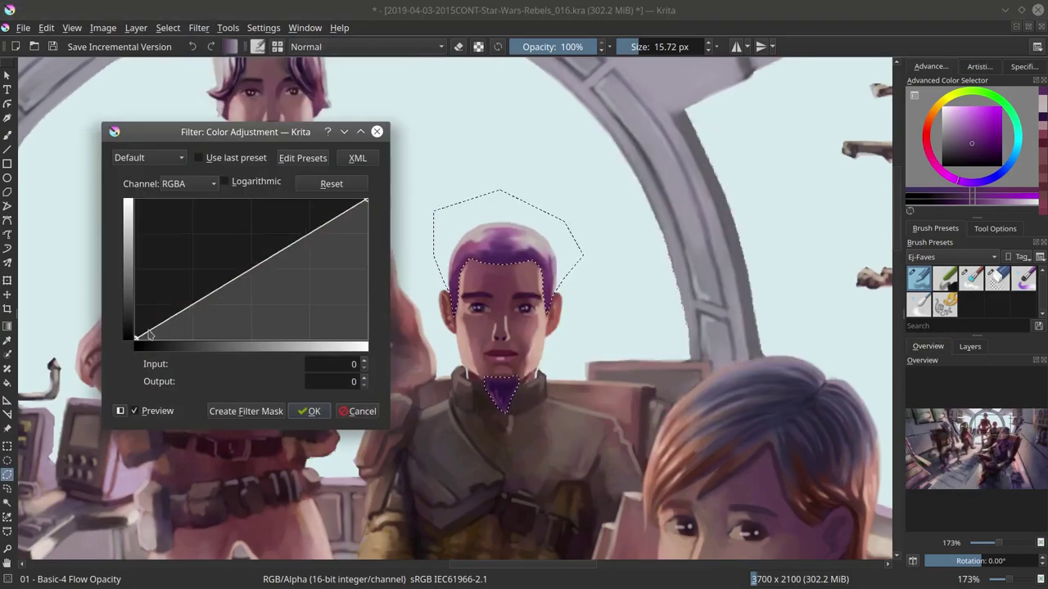
{"action": "left_click_drag", "start_coordinate": [183, 297], "coordinate": [182, 320]}
{"action": "left_click", "coordinate": [362, 409]}
{"action": "left_click", "coordinate": [199, 27]}
{"action": "mouse_move", "coordinate": [225, 65]}
{"action": "left_click", "coordinate": [486, 180]}
{"action": "key", "text": "Return"}
{"action": "scroll", "coordinate": [387, 328], "scroll_direction": "down", "scroll_amount": 5}
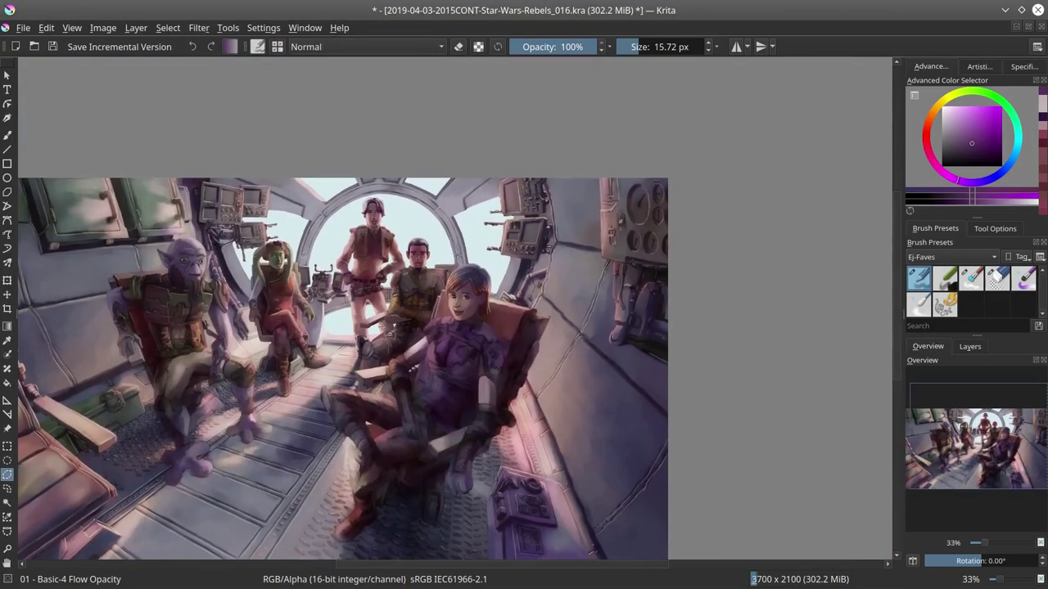
Step: Enlarge the brush and sample a lighter skin pink, bringing the green Twi'lek into view
{"action": "key", "text": "b"}
{"action": "scroll", "coordinate": [282, 370], "scroll_direction": "up", "scroll_amount": 6}
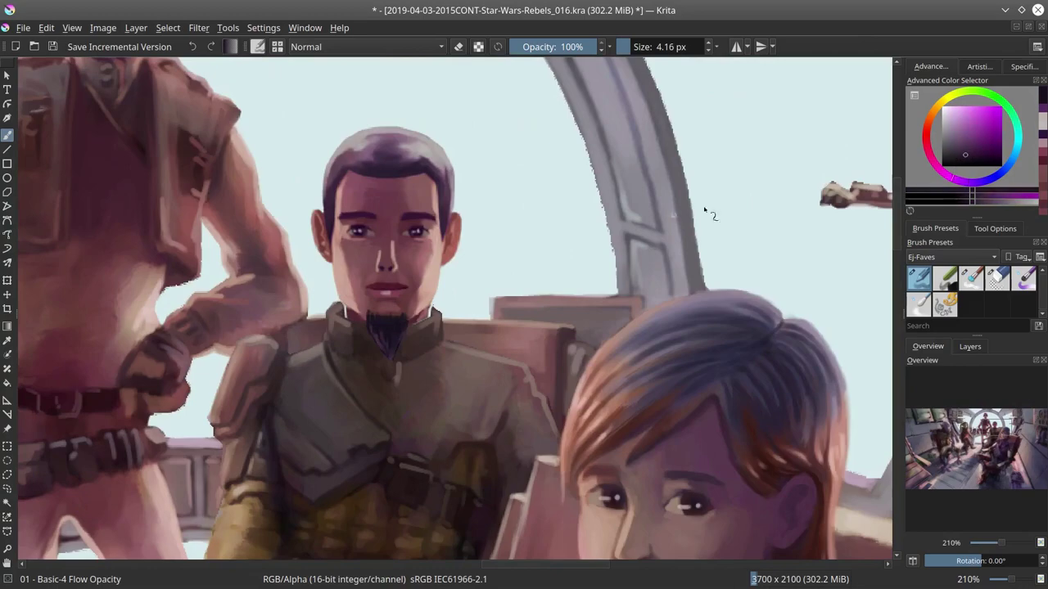
{"action": "key", "text": "bracketright"}
{"action": "key", "text": "bracketright"}
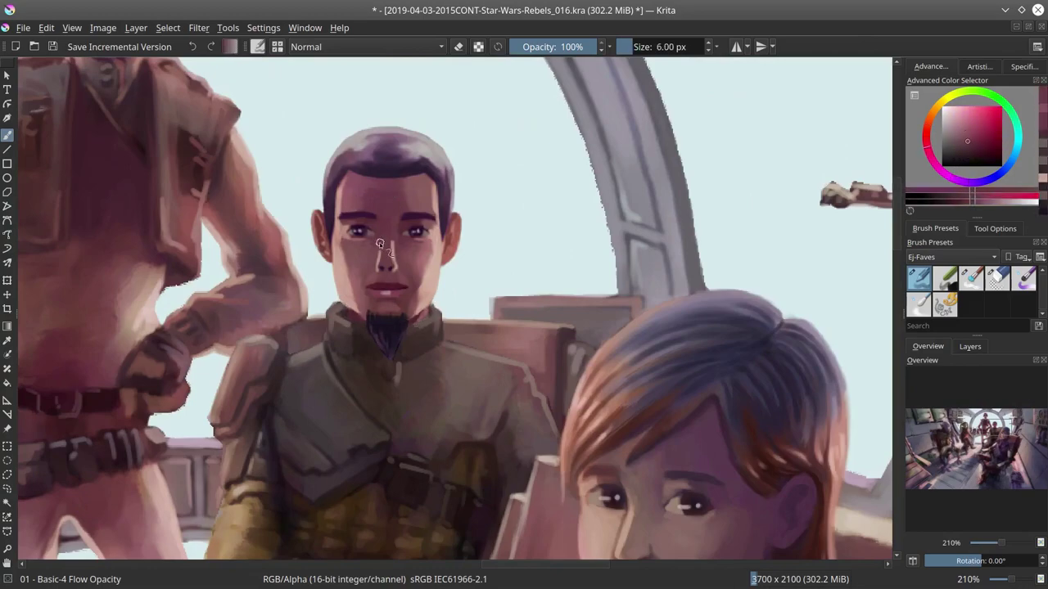
{"action": "left_click", "coordinate": [411, 269], "text": "ctrl"}
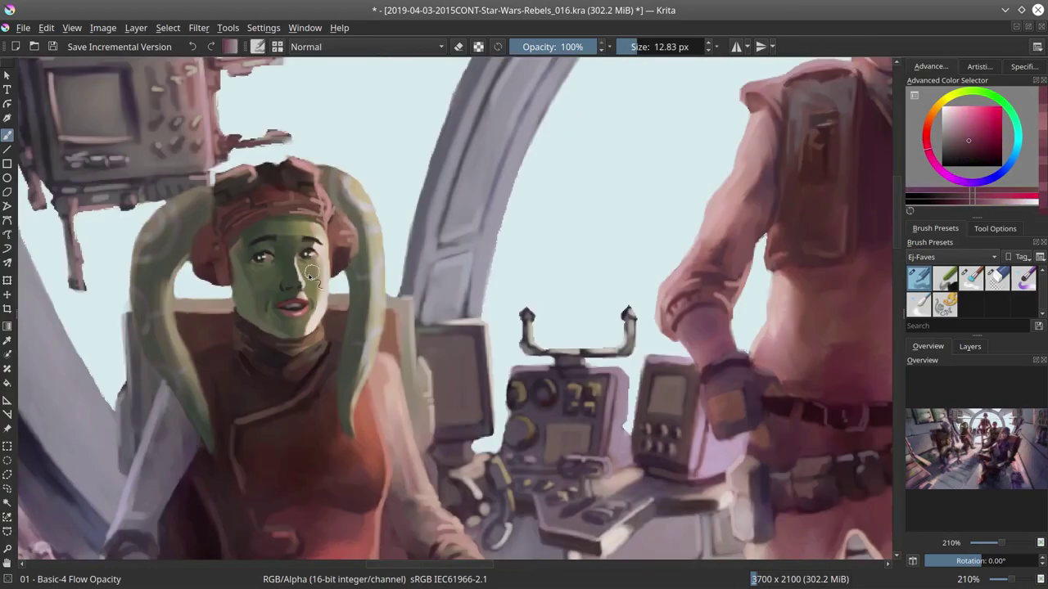
{"action": "left_click", "coordinate": [299, 274], "text": "ctrl"}
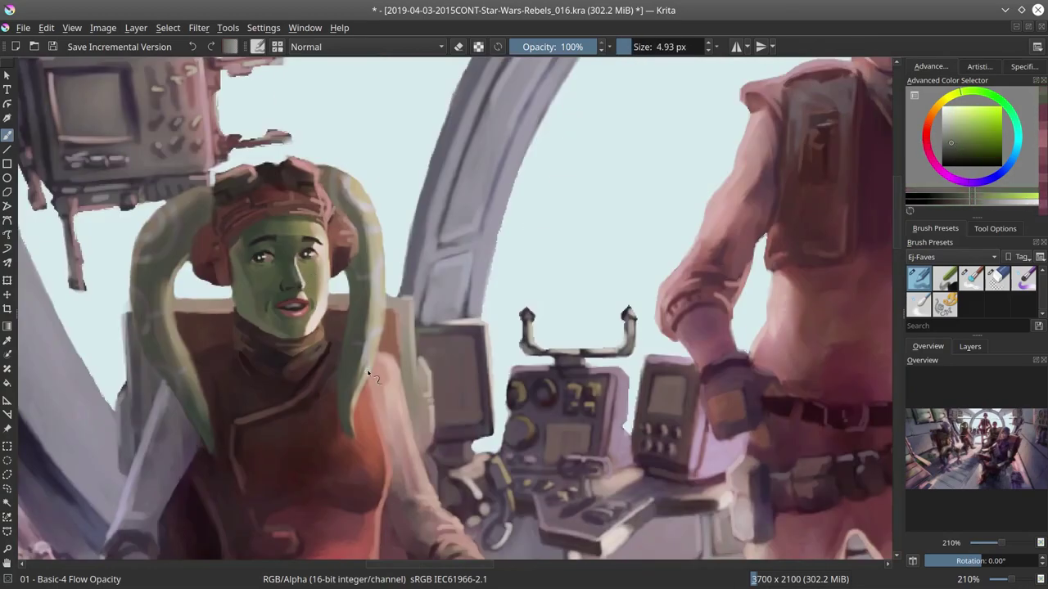
{"action": "key", "text": "2"}
{"action": "scroll", "coordinate": [323, 203], "scroll_direction": "up", "scroll_amount": 4}
Step: Sample pinks and dark purple from Zeb's head, paint a dark purple touch, and save
{"action": "left_click", "coordinate": [323, 202], "text": "ctrl"}
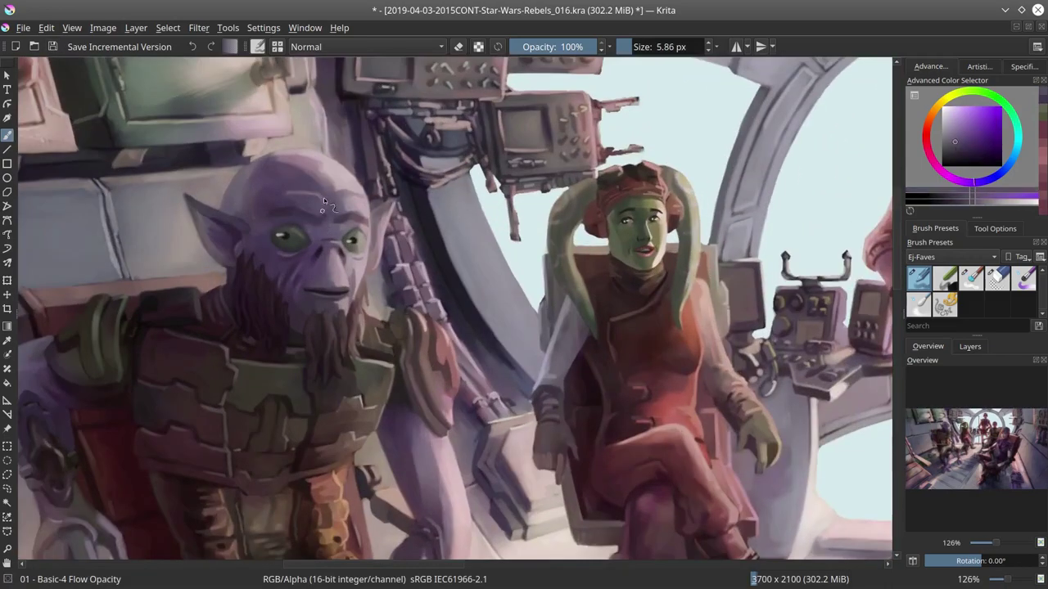
{"action": "key", "text": "bracketright"}
{"action": "left_click", "coordinate": [323, 202], "text": "ctrl"}
{"action": "left_click", "coordinate": [357, 162], "text": "ctrl"}
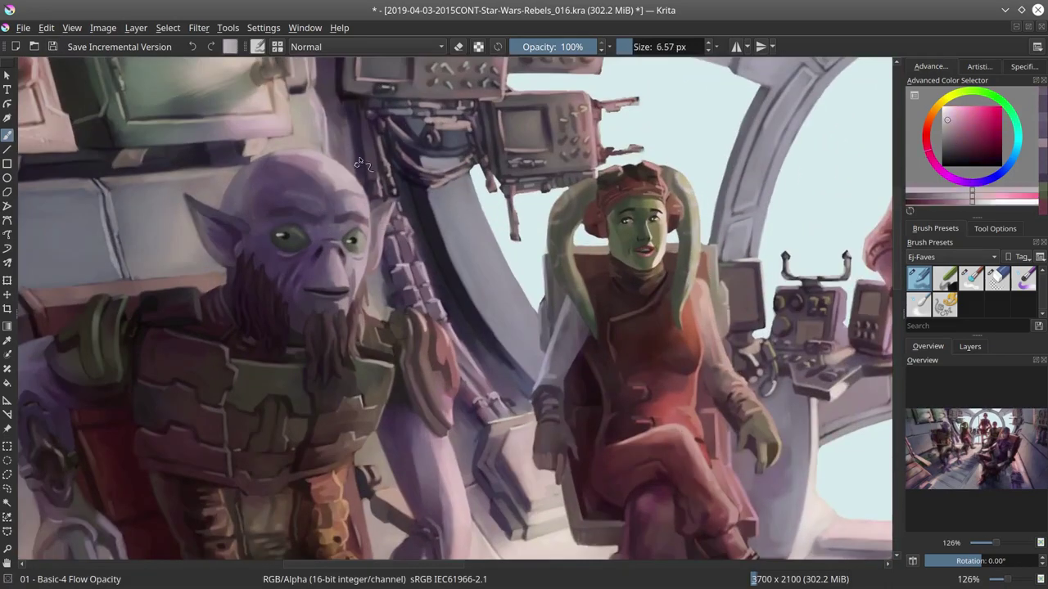
{"action": "left_click", "coordinate": [357, 162], "text": "ctrl"}
{"action": "mouse_move", "coordinate": [352, 200]}
{"action": "left_mouse_down"}
{"action": "mouse_move", "coordinate": [384, 221]}
{"action": "mouse_move", "coordinate": [354, 217]}
{"action": "mouse_move", "coordinate": [345, 190]}
{"action": "mouse_move", "coordinate": [293, 189]}
{"action": "left_mouse_up"}
{"action": "left_click", "coordinate": [344, 190], "text": "ctrl"}
{"action": "left_click", "coordinate": [369, 344], "text": "ctrl"}
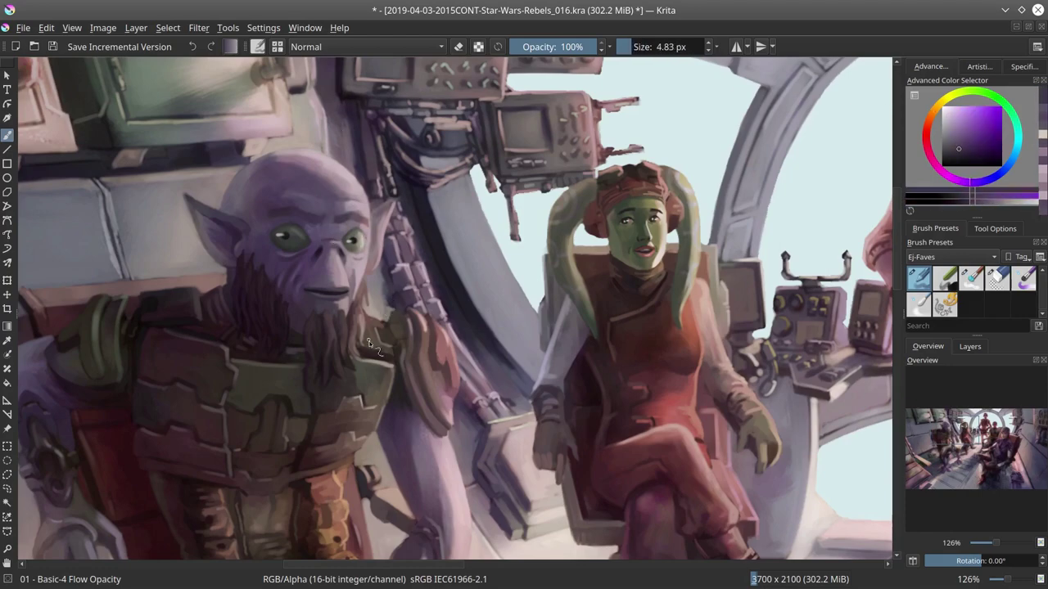
{"action": "left_click", "coordinate": [53, 47]}
{"action": "key", "text": "2"}
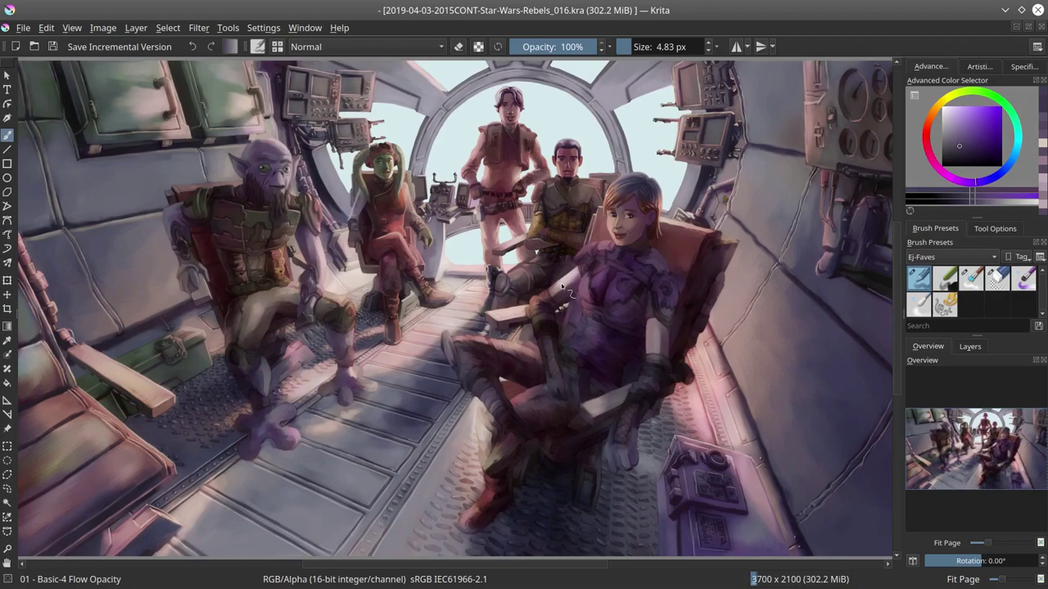
Step: Lasso Kanan's nose, Copy Merged and paste it as a new layer, then reposition it
{"action": "scroll", "coordinate": [563, 286], "scroll_direction": "up", "scroll_amount": 8}
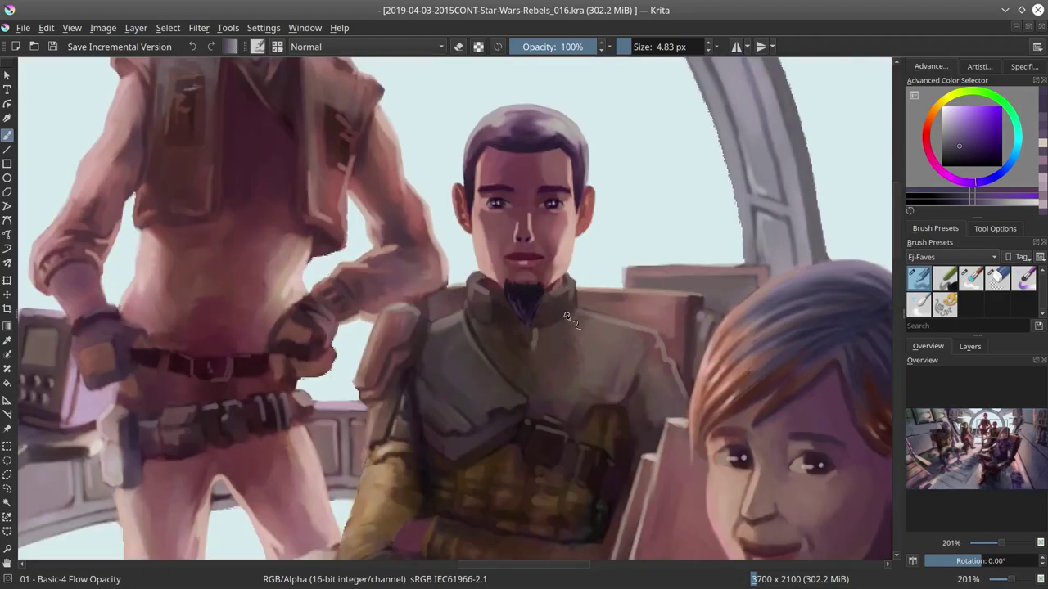
{"action": "scroll", "coordinate": [566, 318], "scroll_direction": "up", "scroll_amount": 2}
{"action": "left_click", "coordinate": [6, 475]}
{"action": "left_click_drag", "start_coordinate": [493, 226], "coordinate": [496, 229]}
{"action": "key", "text": "ctrl+shift+c"}
{"action": "left_click", "coordinate": [46, 27]}
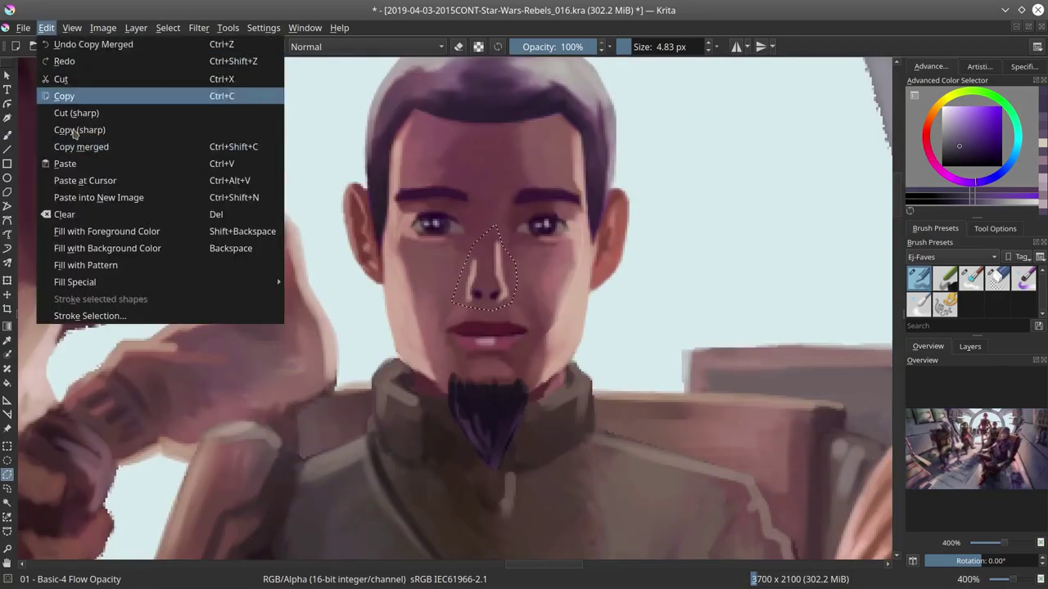
{"action": "left_click", "coordinate": [76, 130]}
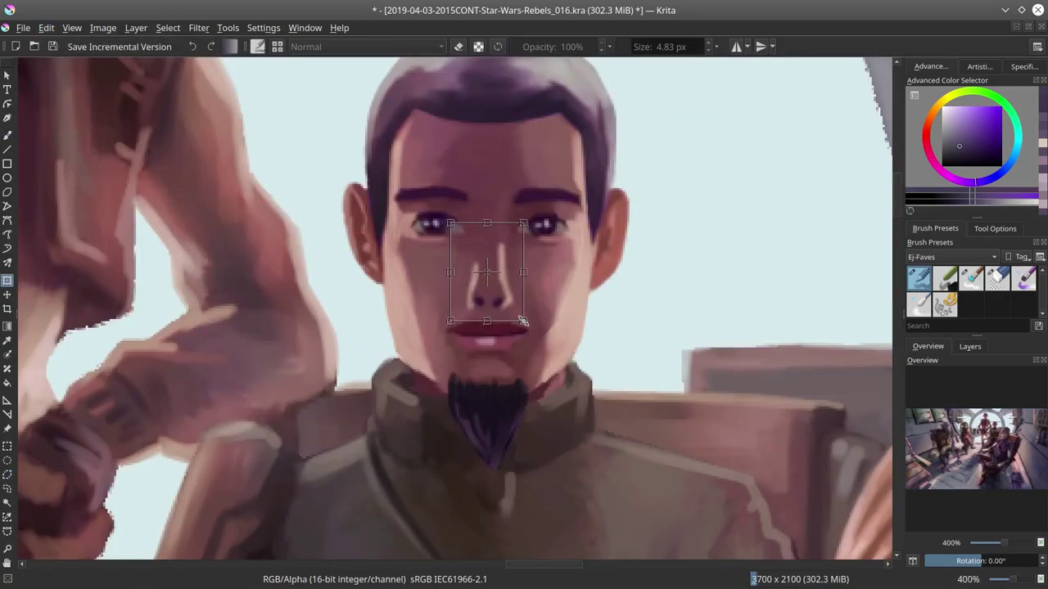
{"action": "key", "text": "t"}
{"action": "left_click", "coordinate": [46, 27]}
{"action": "left_click", "coordinate": [65, 164]}
{"action": "key", "text": "b"}
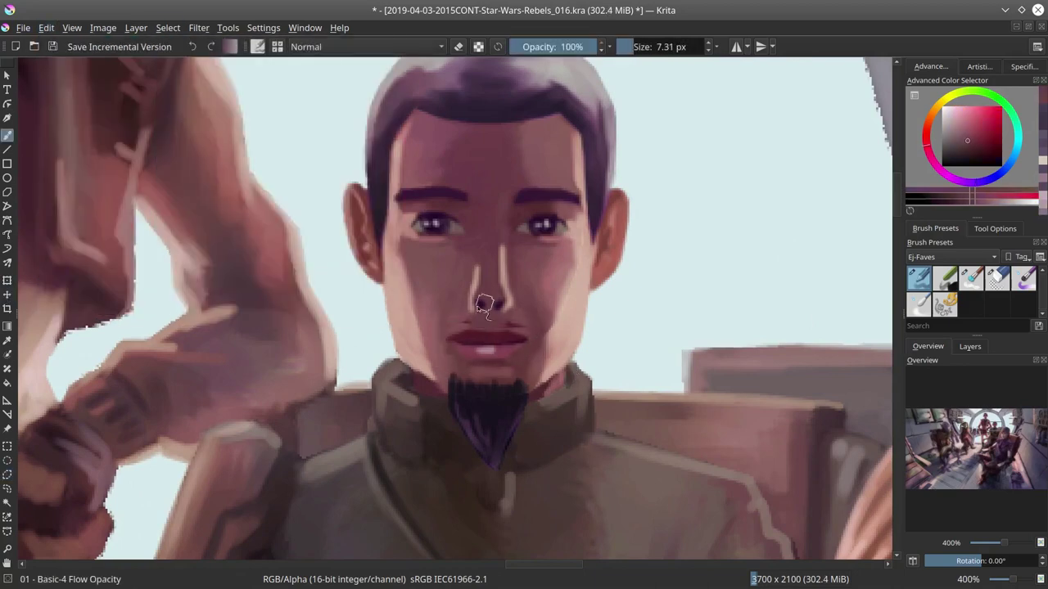
Step: Sample skin pinks near the nose with a smaller brush and paste the ear area as a layer
{"action": "left_click", "coordinate": [558, 275], "text": "ctrl"}
{"action": "left_click_drag", "start_coordinate": [558, 275], "coordinate": [524, 277]}
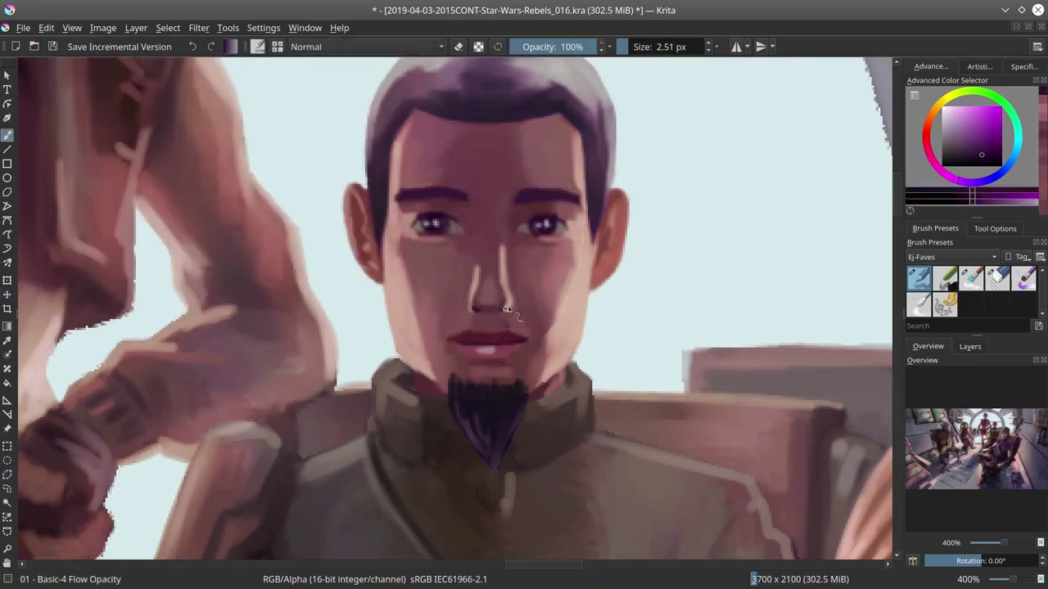
{"action": "left_click", "coordinate": [480, 309], "text": "ctrl"}
{"action": "left_click", "coordinate": [225, 204], "text": "ctrl"}
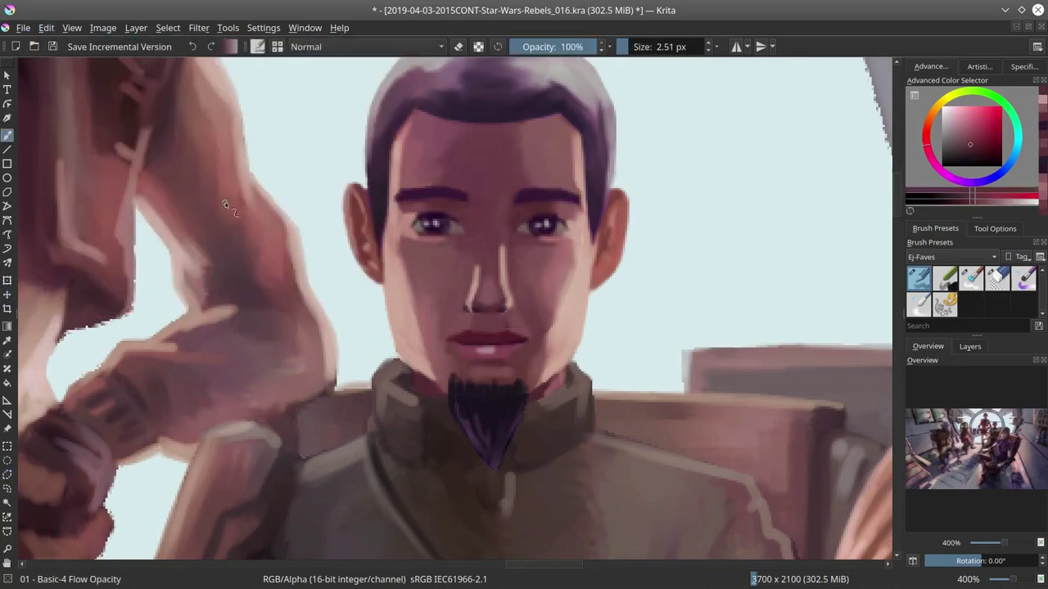
{"action": "left_click", "coordinate": [46, 27]}
{"action": "left_click", "coordinate": [71, 163]}
{"action": "key", "text": "b"}
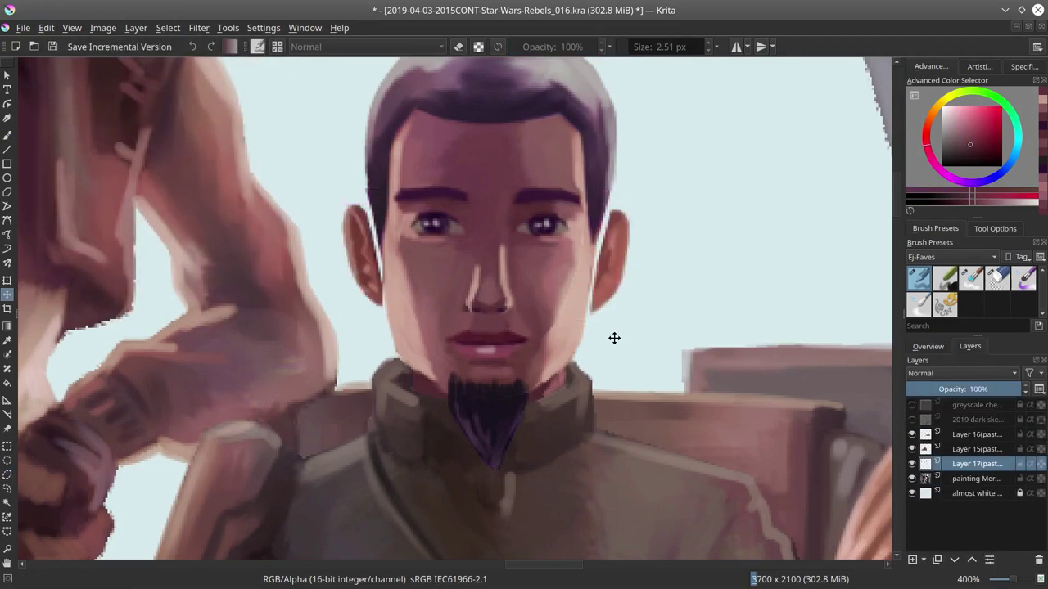
Step: Transform the pasted Layer 17 face piece and merge the pasted layers down into the painting
{"action": "key", "text": "Page_Up"}
{"action": "key", "text": "Page_Up"}
{"action": "key", "text": "Page_Up"}
{"action": "key", "text": "bracketleft"}
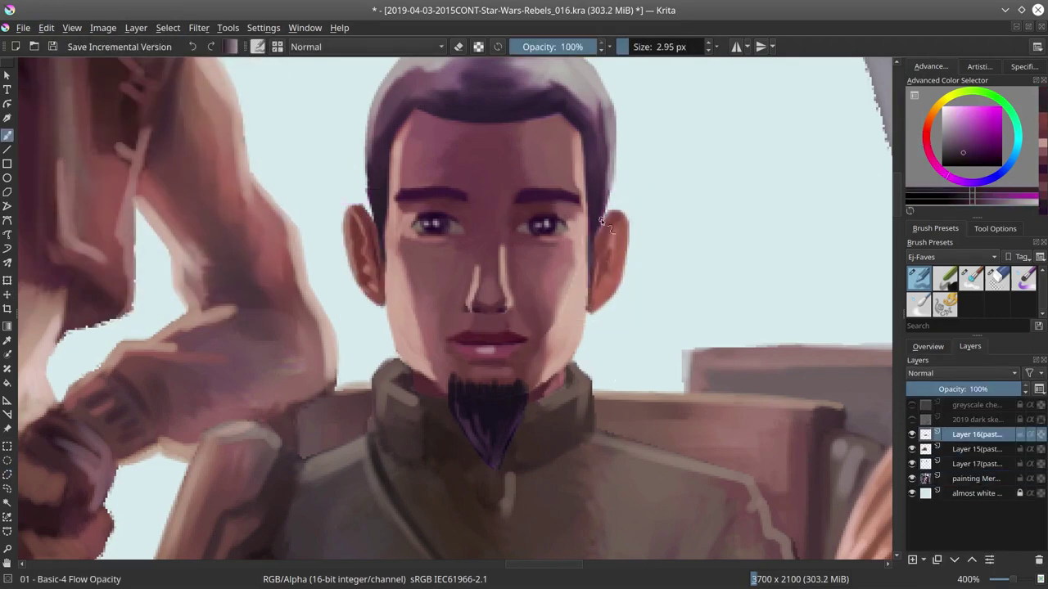
{"action": "key", "text": "minus"}
{"action": "left_click", "coordinate": [976, 463]}
{"action": "key", "text": "ctrl+t"}
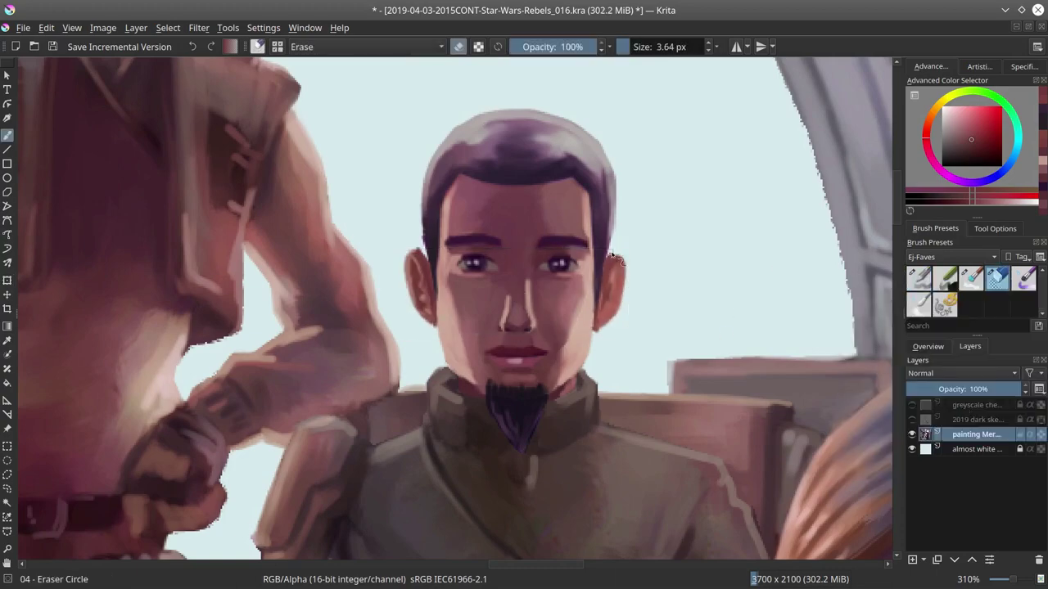
{"action": "key", "text": "slash"}
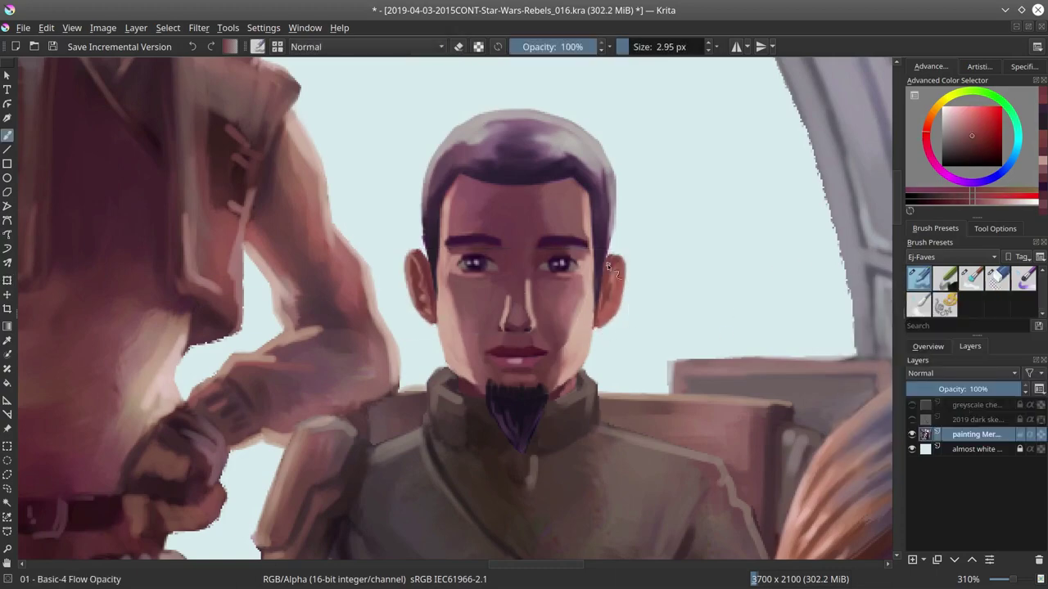
{"action": "key", "text": "2"}
{"action": "scroll", "coordinate": [573, 382], "scroll_direction": "up", "scroll_amount": 5}
{"action": "scroll", "coordinate": [573, 381], "scroll_direction": "down", "scroll_amount": 1}
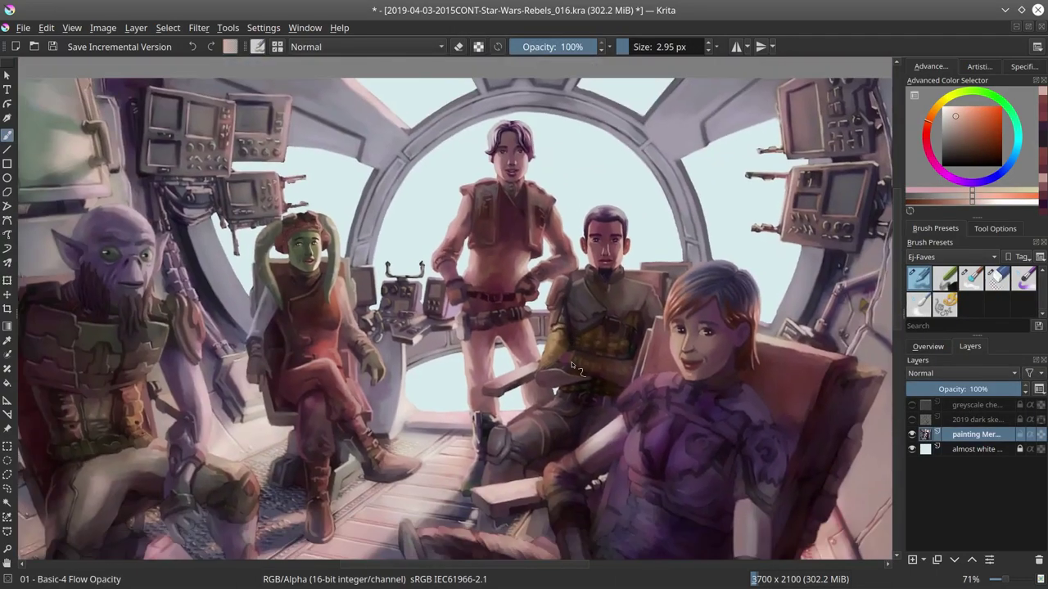
Step: Save the painting as incremental version 017
{"action": "scroll", "coordinate": [573, 366], "scroll_direction": "up", "scroll_amount": 2}
{"action": "scroll", "coordinate": [481, 448], "scroll_direction": "down", "scroll_amount": 4}
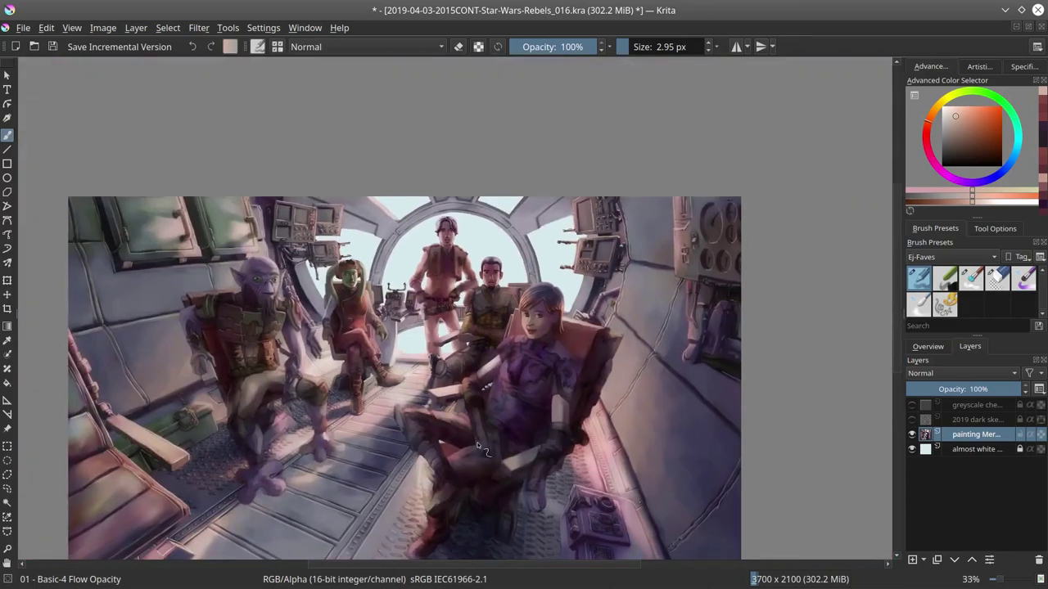
{"action": "left_click", "coordinate": [119, 47]}
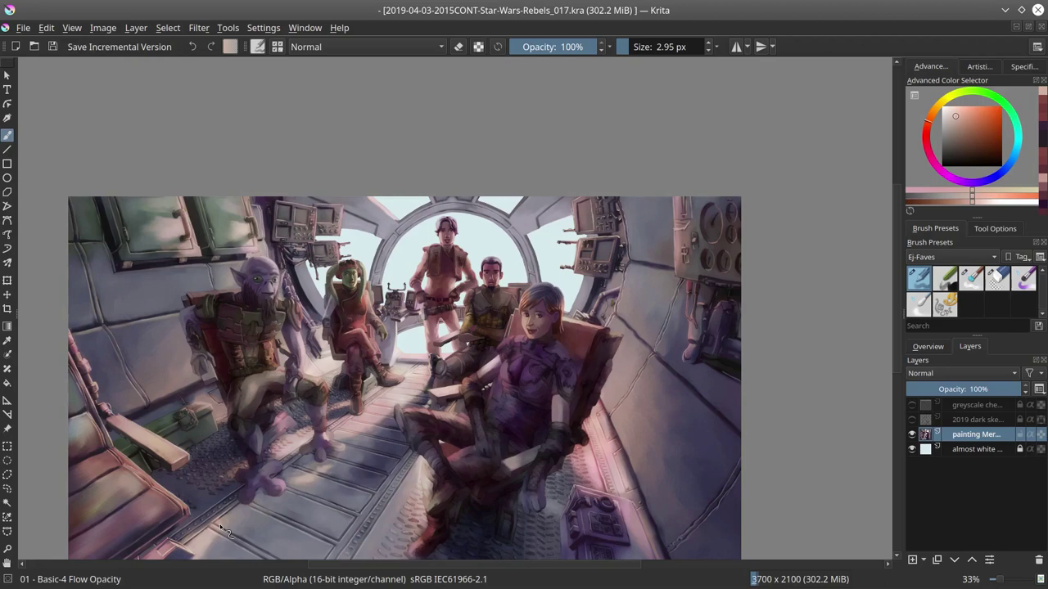
Step: Lasso Kanan's head, copy it and paste it as a new layer
{"action": "scroll", "coordinate": [451, 253], "scroll_direction": "up", "scroll_amount": 5}
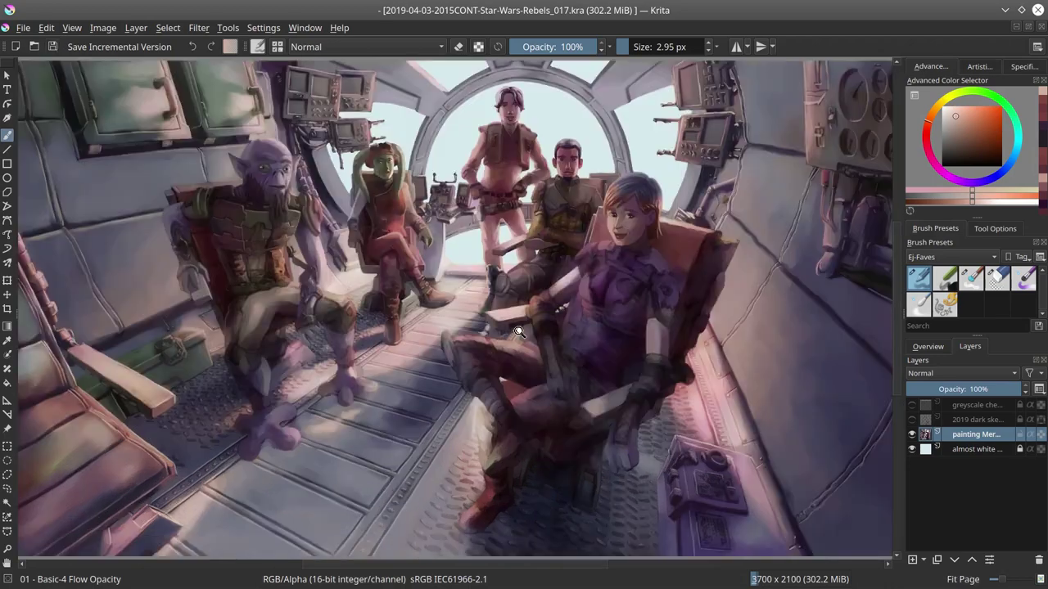
{"action": "left_click_drag", "start_coordinate": [564, 449], "coordinate": [610, 258]}
{"action": "key", "text": "ctrl+c"}
{"action": "left_click", "coordinate": [46, 27]}
{"action": "left_click", "coordinate": [74, 161]}
{"action": "key", "text": "t"}
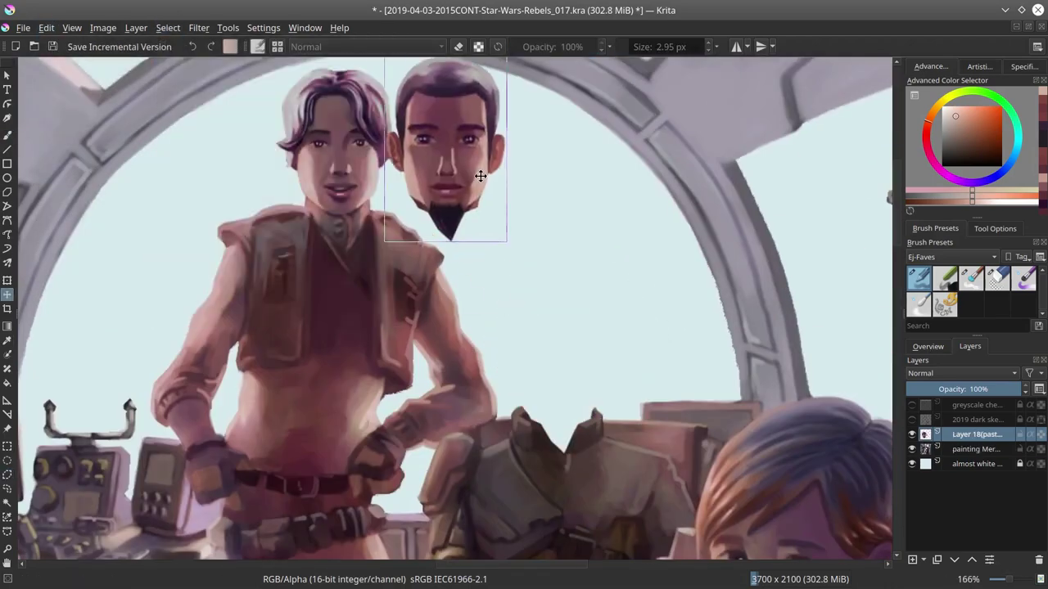
{"action": "scroll", "coordinate": [496, 465], "scroll_direction": "up", "scroll_amount": 3}
Step: Select the eye area of the pasted head, copy, paste and transform it
{"action": "key", "text": "q"}
{"action": "left_click_drag", "start_coordinate": [589, 212], "coordinate": [418, 141]}
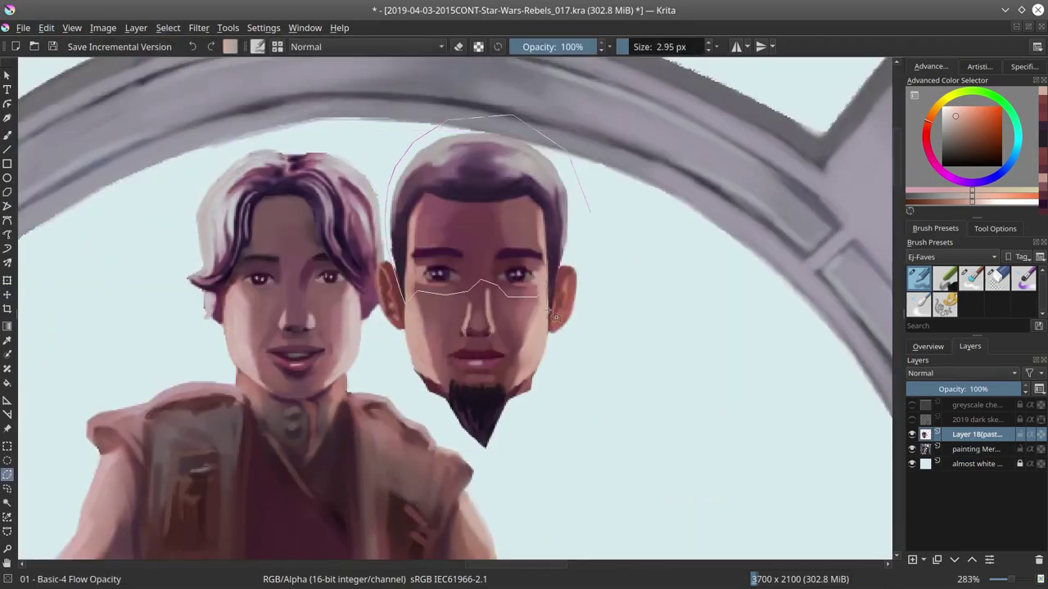
{"action": "left_click_drag", "start_coordinate": [556, 317], "coordinate": [589, 211]}
{"action": "left_click", "coordinate": [168, 27]}
{"action": "key", "text": "Escape"}
{"action": "key", "text": "ctrl+c"}
{"action": "key", "text": "ctrl+v"}
{"action": "key", "text": "ctrl+t"}
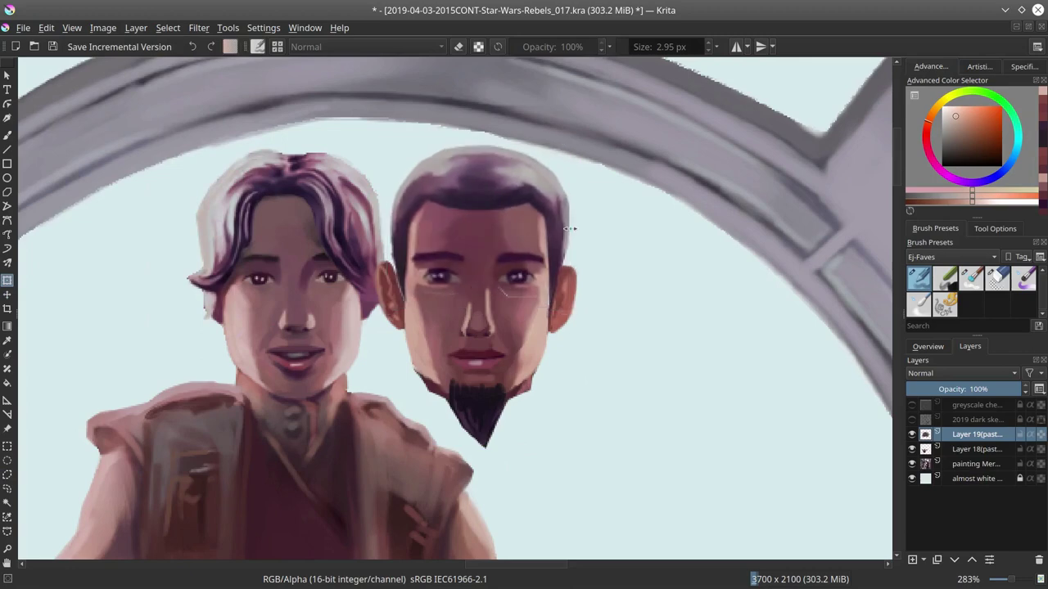
Step: Paint a dark purple pupil with a bright highlight in Kanan's left eye
{"action": "key", "text": "b"}
{"action": "left_click", "coordinate": [480, 281], "text": "ctrl"}
{"action": "left_click", "coordinate": [522, 296], "text": "ctrl"}
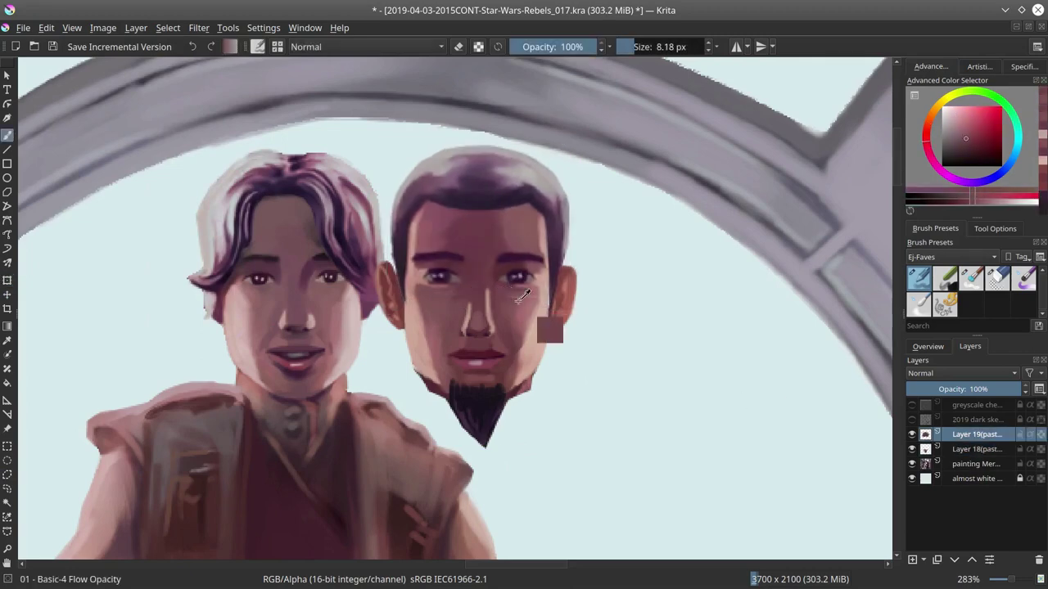
{"action": "scroll", "coordinate": [502, 306], "scroll_direction": "up", "scroll_amount": 2}
{"action": "left_click", "coordinate": [402, 272], "text": "ctrl"}
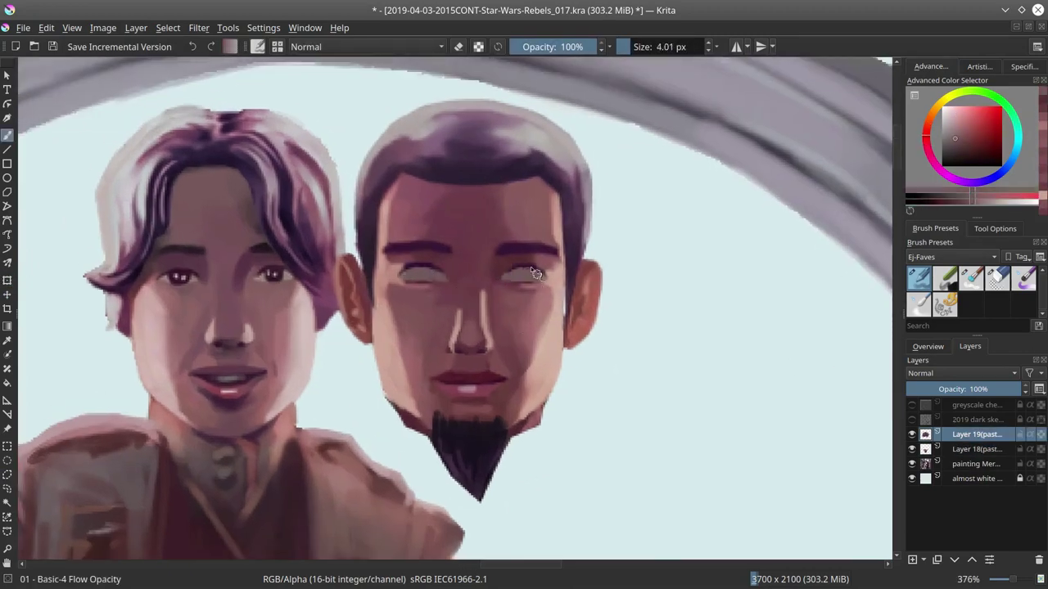
{"action": "left_click", "coordinate": [417, 248], "text": "ctrl"}
{"action": "left_click_drag", "start_coordinate": [416, 275], "coordinate": [430, 270]}
{"action": "left_click", "coordinate": [419, 273]}
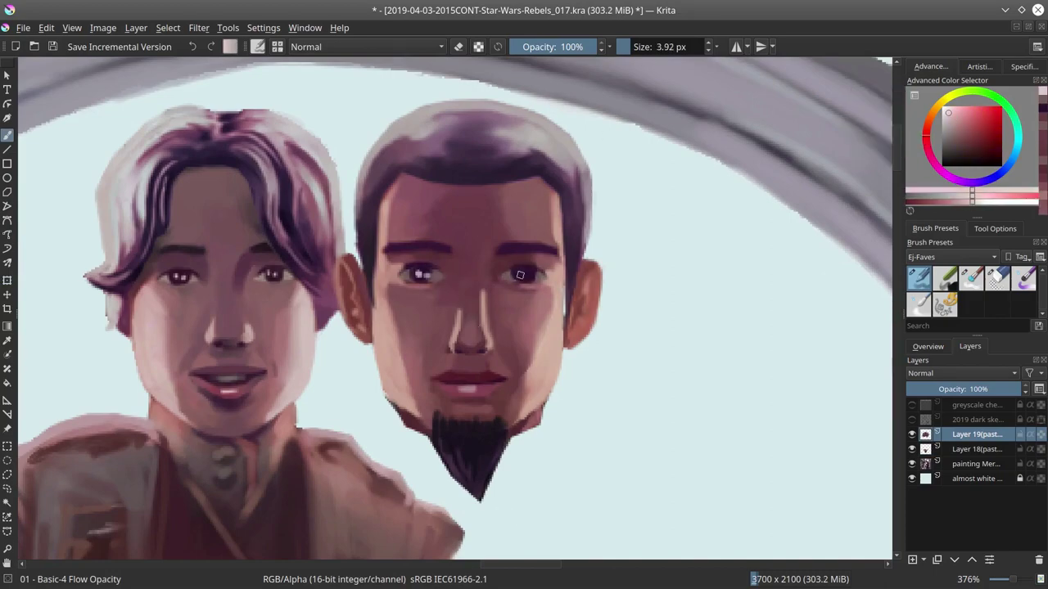
Step: Merge the eye layer down into the head layer and fit the painting in view
{"action": "key", "text": "2"}
{"action": "key", "text": "t"}
{"action": "key", "text": "ctrl+e"}
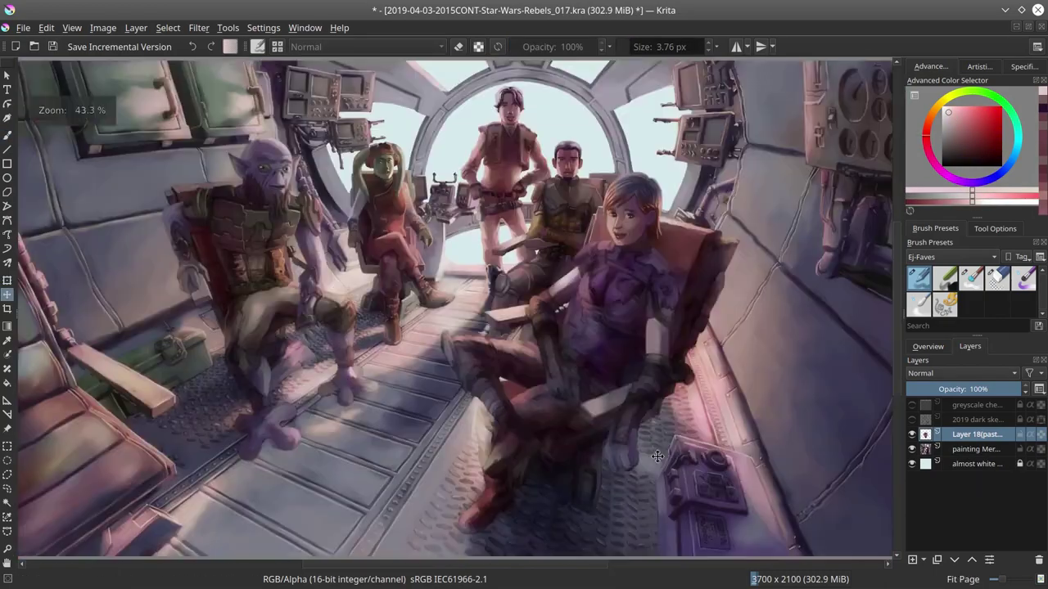
{"action": "scroll", "coordinate": [567, 180], "scroll_direction": "up", "scroll_amount": 5}
Step: Paint a light highlight down Kanan's nose and mirror the view horizontally to check it
{"action": "key", "text": "b"}
{"action": "left_click", "coordinate": [565, 295], "text": "ctrl"}
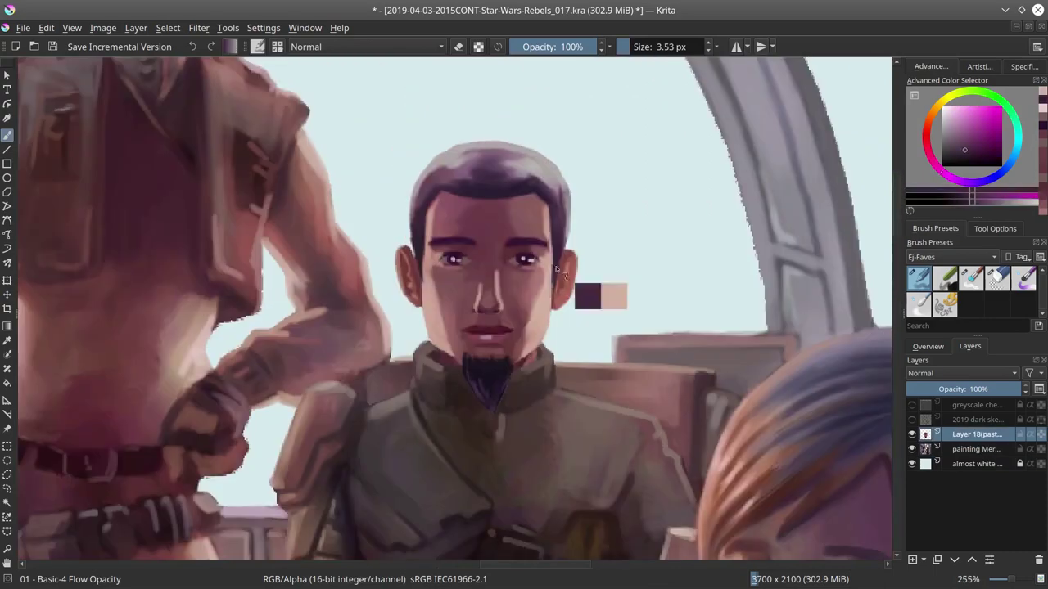
{"action": "left_click", "coordinate": [486, 298], "text": "ctrl"}
{"action": "left_click_drag", "start_coordinate": [491, 271], "coordinate": [495, 306]}
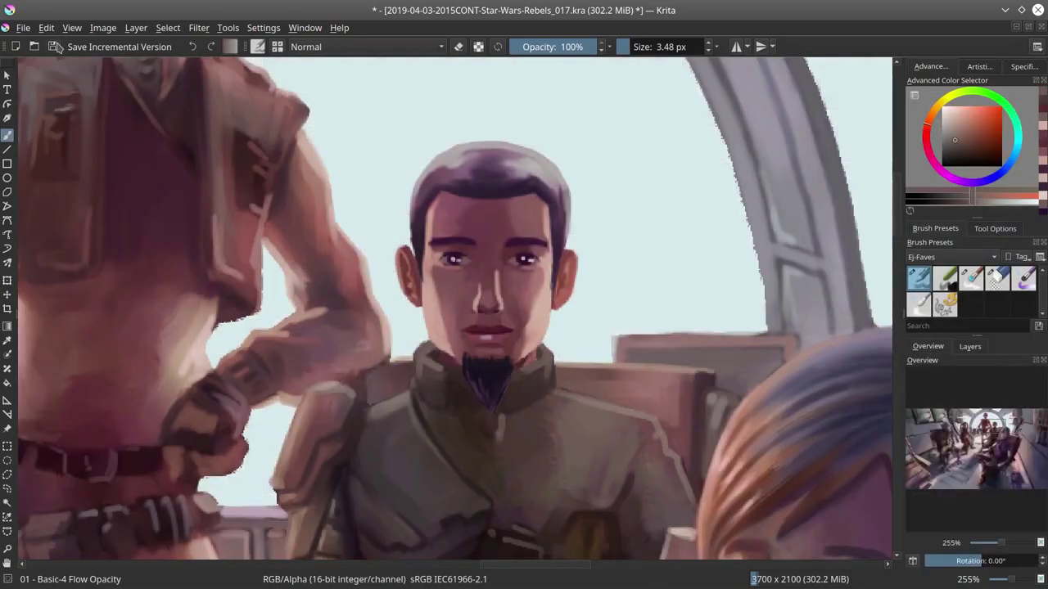
{"action": "key", "text": "2"}
{"action": "left_click", "coordinate": [103, 27]}
{"action": "left_click", "coordinate": [135, 183]}
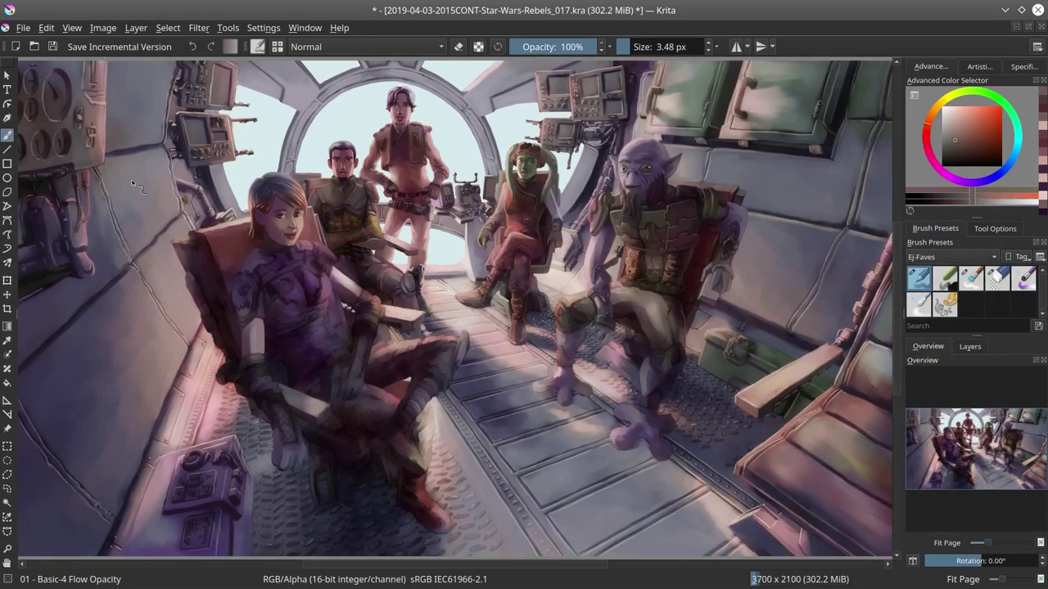
Step: Bring Zeb's legs into view and pick pinks and warm tones along his thigh and lap while resizing the brush
{"action": "scroll", "coordinate": [362, 307], "scroll_direction": "up", "scroll_amount": 4}
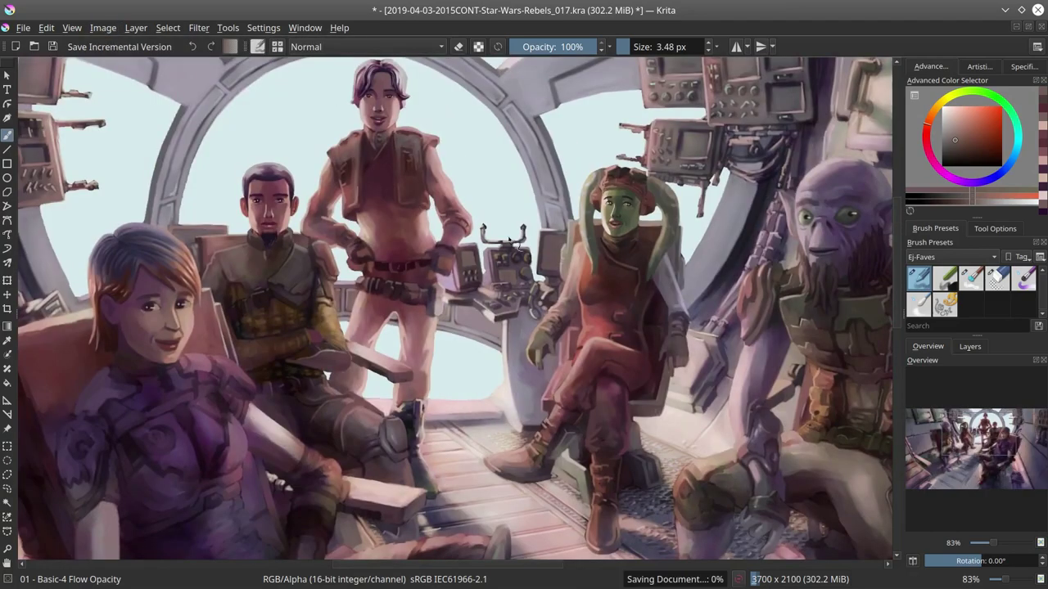
{"action": "left_click_drag", "start_coordinate": [509, 240], "coordinate": [235, 104]}
{"action": "left_click", "coordinate": [514, 374], "text": "ctrl"}
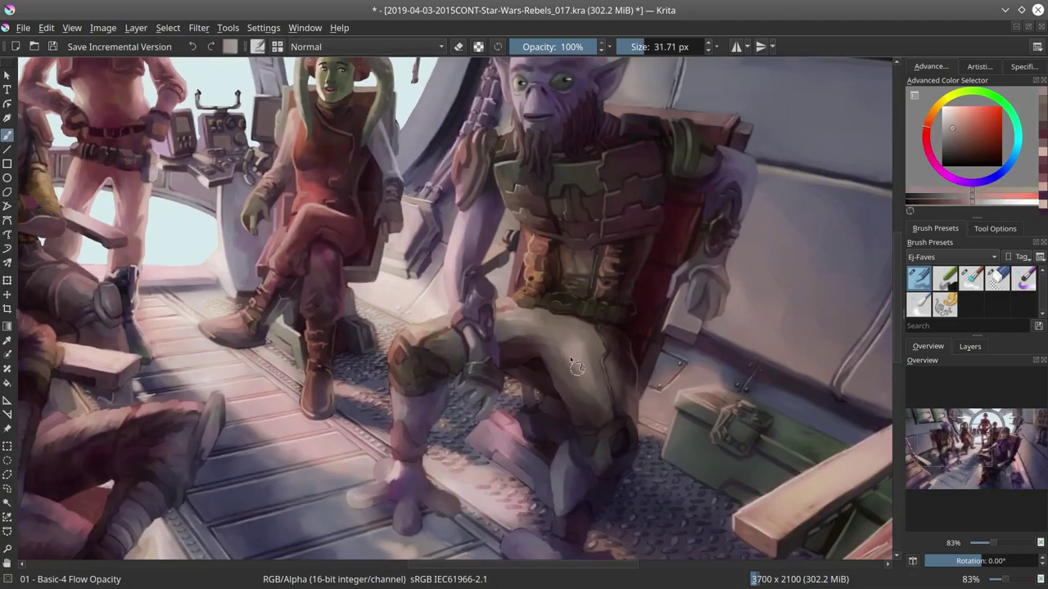
{"action": "key", "text": "bracketright"}
{"action": "left_click", "coordinate": [630, 442], "text": "ctrl"}
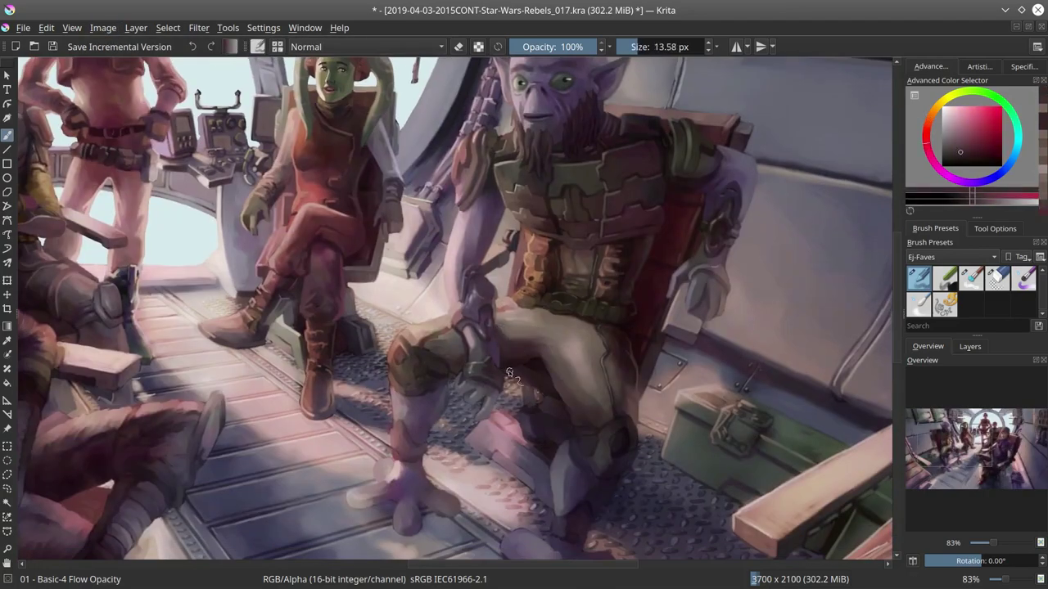
{"action": "key", "text": "bracketleft"}
{"action": "key", "text": "bracketleft"}
{"action": "left_click", "coordinate": [557, 442], "text": "ctrl"}
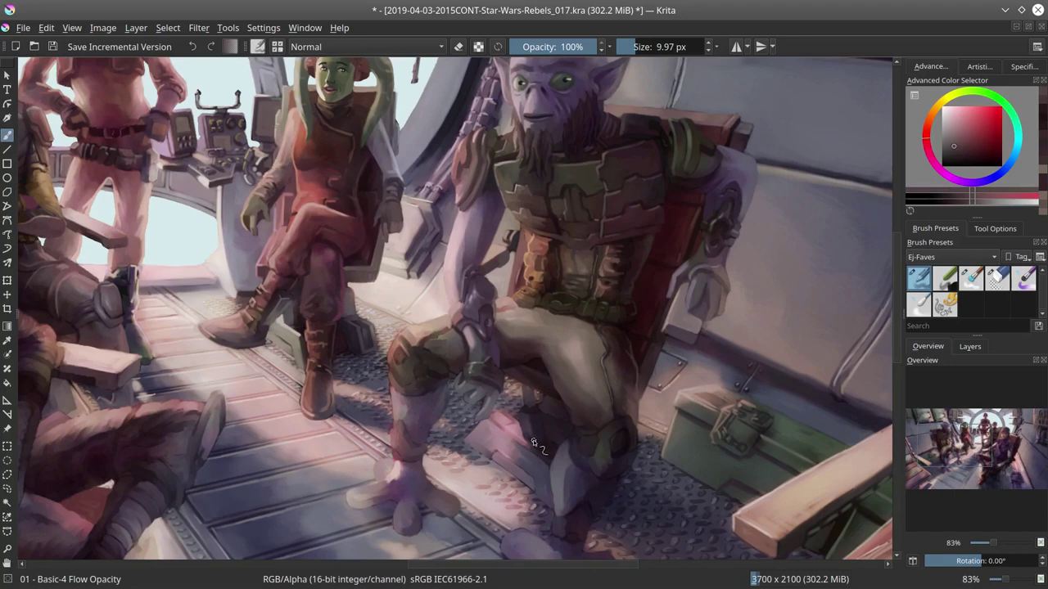
{"action": "key", "text": "bracketright"}
{"action": "key", "text": "bracketright"}
{"action": "key", "text": "bracketright"}
{"action": "left_click", "coordinate": [534, 443], "text": "ctrl"}
{"action": "key", "text": "bracketright"}
{"action": "left_click", "coordinate": [531, 320], "text": "ctrl"}
{"action": "key", "text": "bracketright"}
{"action": "key", "text": "bracketright"}
{"action": "left_click", "coordinate": [573, 323], "text": "ctrl"}
{"action": "key", "text": "bracketright"}
{"action": "key", "text": "bracketright"}
{"action": "left_click", "coordinate": [593, 337], "text": "ctrl"}
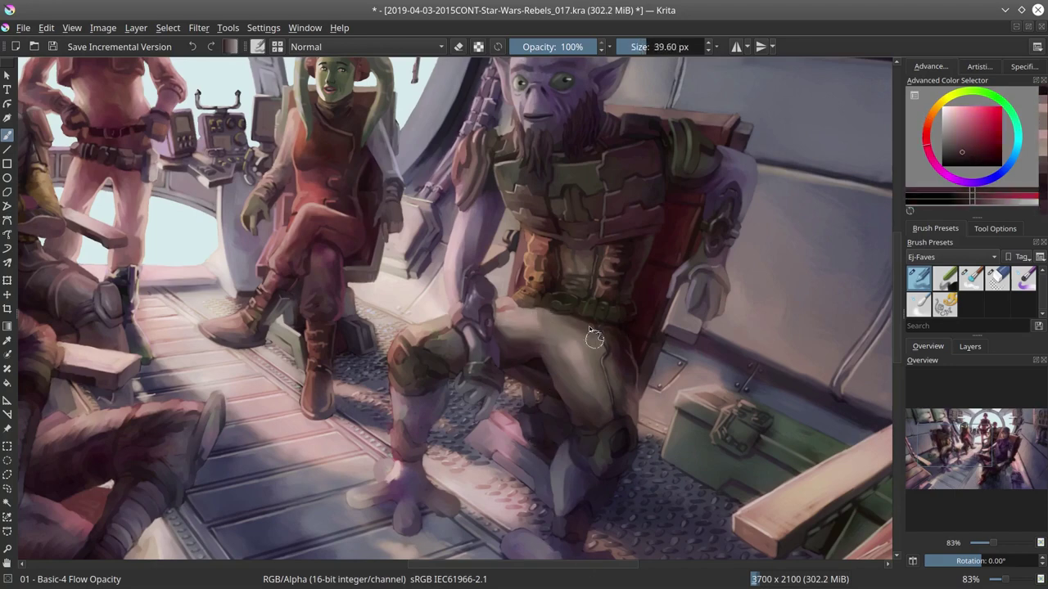
{"action": "key", "text": "bracketleft"}
{"action": "key", "text": "bracketleft"}
{"action": "left_click", "coordinate": [585, 331], "text": "ctrl"}
{"action": "key", "text": "bracketright"}
{"action": "left_click", "coordinate": [554, 341], "text": "ctrl"}
{"action": "key", "text": "bracketleft"}
{"action": "key", "text": "bracketleft"}
{"action": "key", "text": "bracketleft"}
{"action": "key", "text": "bracketleft"}
{"action": "left_click", "coordinate": [533, 327], "text": "ctrl"}
{"action": "key", "text": "bracketleft"}
{"action": "left_click", "coordinate": [513, 311], "text": "ctrl"}
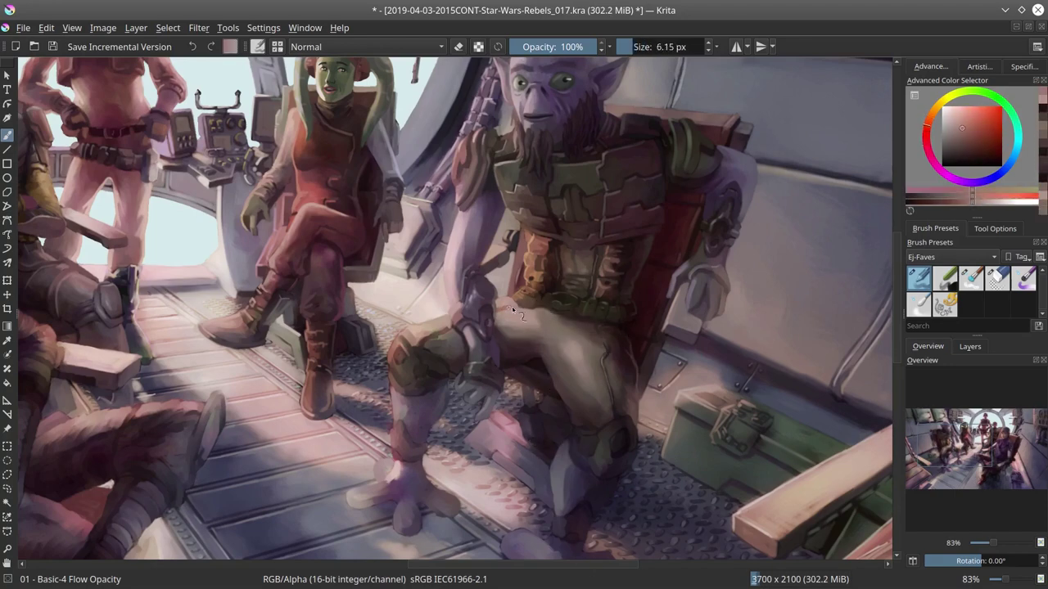
{"action": "key", "text": "bracketright"}
{"action": "key", "text": "bracketright"}
{"action": "left_click", "coordinate": [492, 315], "text": "ctrl"}
Step: Pick orange and dark red tones around the knee pad and boot, then save
{"action": "left_click", "coordinate": [467, 319], "text": "ctrl"}
{"action": "left_click", "coordinate": [446, 323], "text": "ctrl"}
{"action": "key", "text": "bracketleft"}
{"action": "key", "text": "bracketleft"}
{"action": "left_click", "coordinate": [419, 327], "text": "ctrl"}
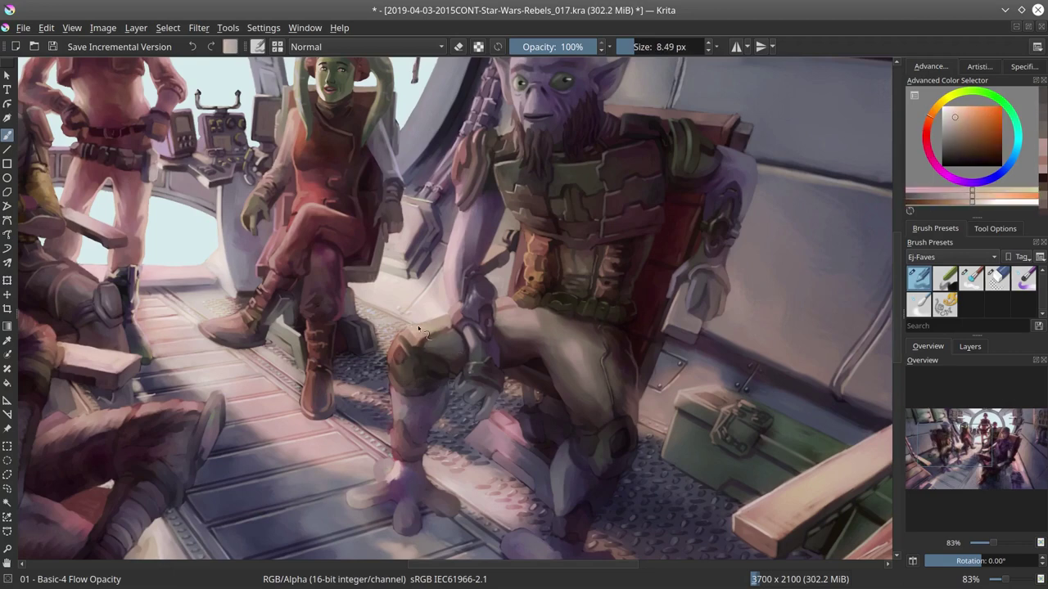
{"action": "left_click", "coordinate": [413, 334], "text": "ctrl"}
{"action": "left_click", "coordinate": [409, 340], "text": "ctrl"}
{"action": "key", "text": "bracketright"}
{"action": "key", "text": "bracketright"}
{"action": "key", "text": "bracketright"}
{"action": "left_click", "coordinate": [427, 345], "text": "ctrl"}
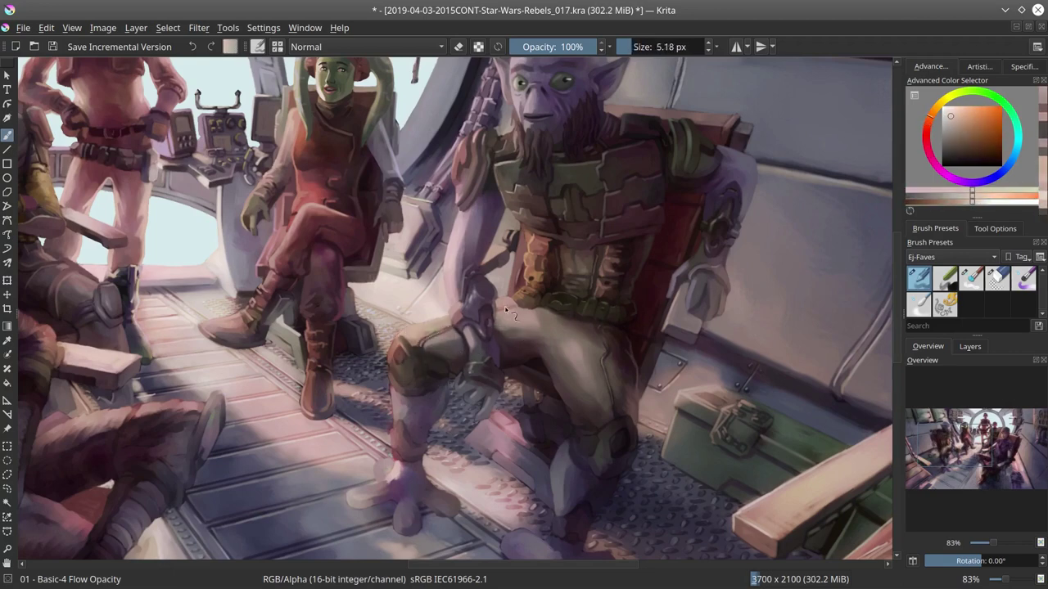
{"action": "left_click", "coordinate": [419, 476], "text": "ctrl"}
{"action": "key", "text": "ctrl+s"}
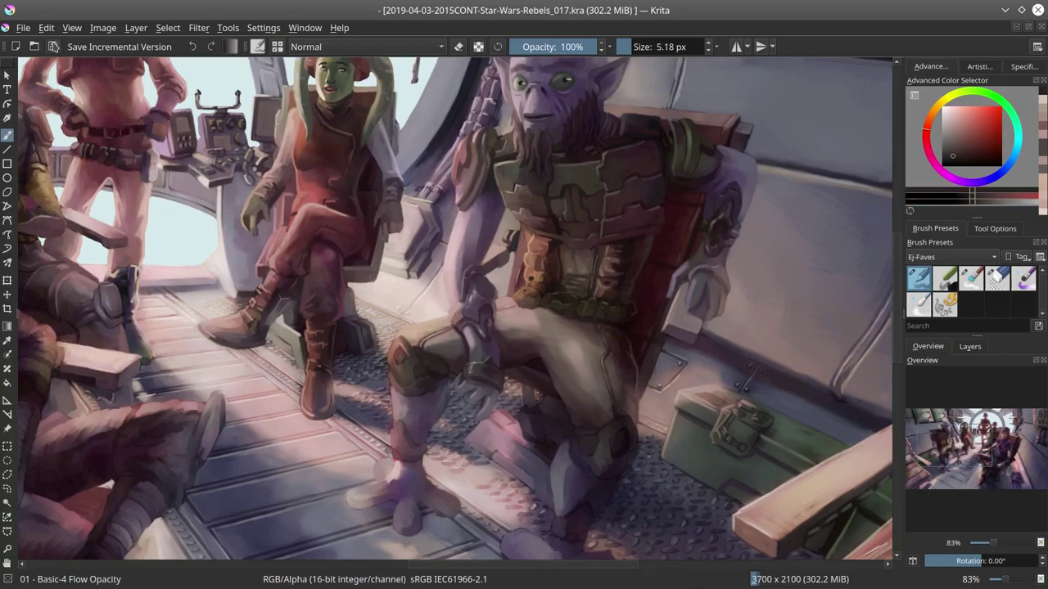
Step: Paint dark red shading along Zeb's leg and chair side, then work red-brown tones into the knee
{"action": "left_click_drag", "start_coordinate": [609, 328], "coordinate": [626, 402]}
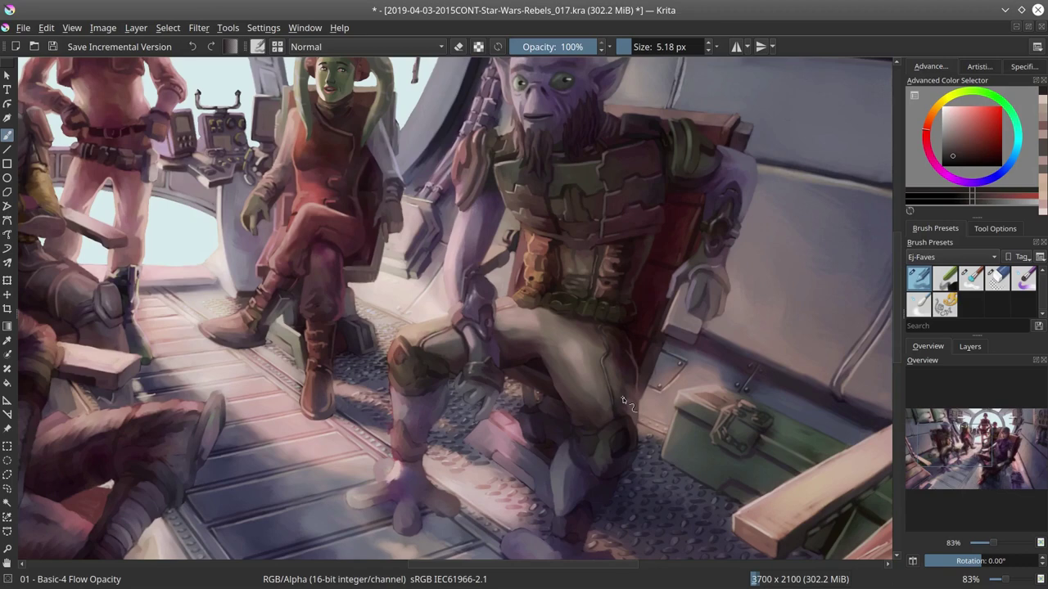
{"action": "left_click", "coordinate": [417, 333], "text": "ctrl"}
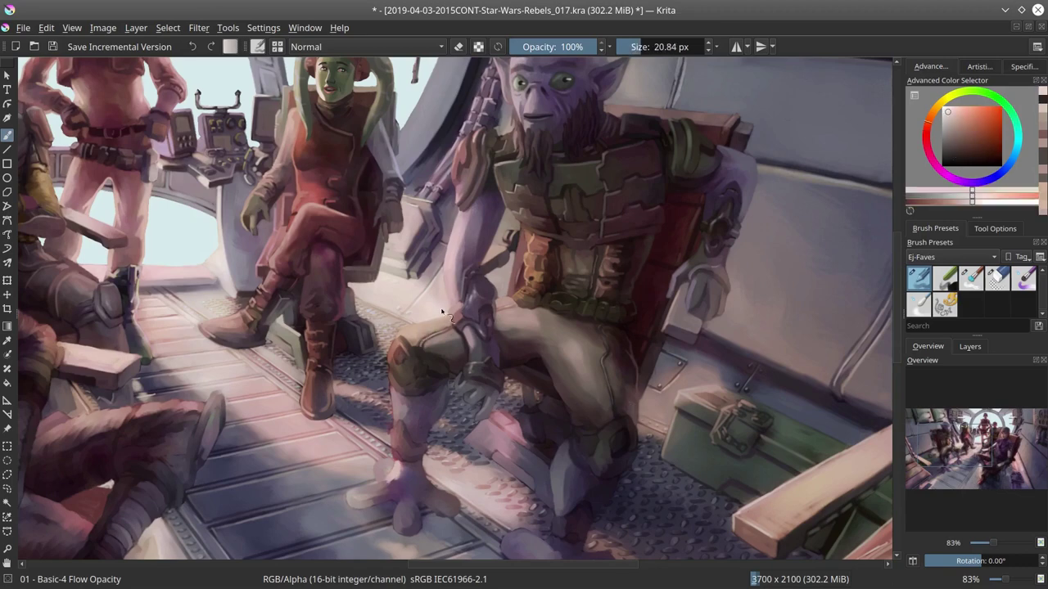
{"action": "left_click", "coordinate": [419, 365], "text": "ctrl"}
{"action": "left_click", "coordinate": [422, 383], "text": "ctrl"}
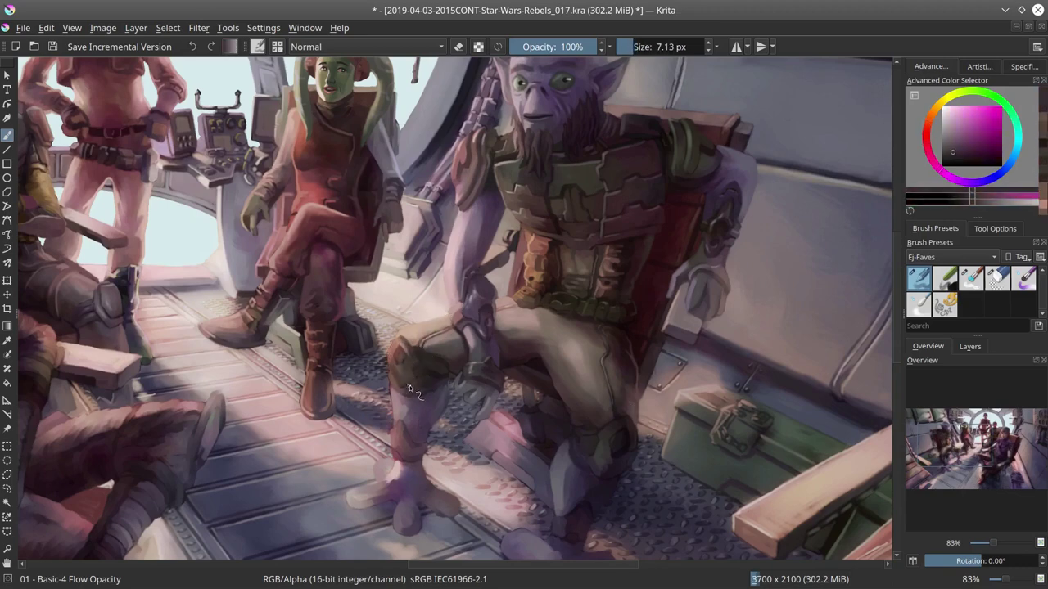
{"action": "left_click", "coordinate": [400, 375], "text": "ctrl"}
{"action": "left_click", "coordinate": [399, 370], "text": "ctrl"}
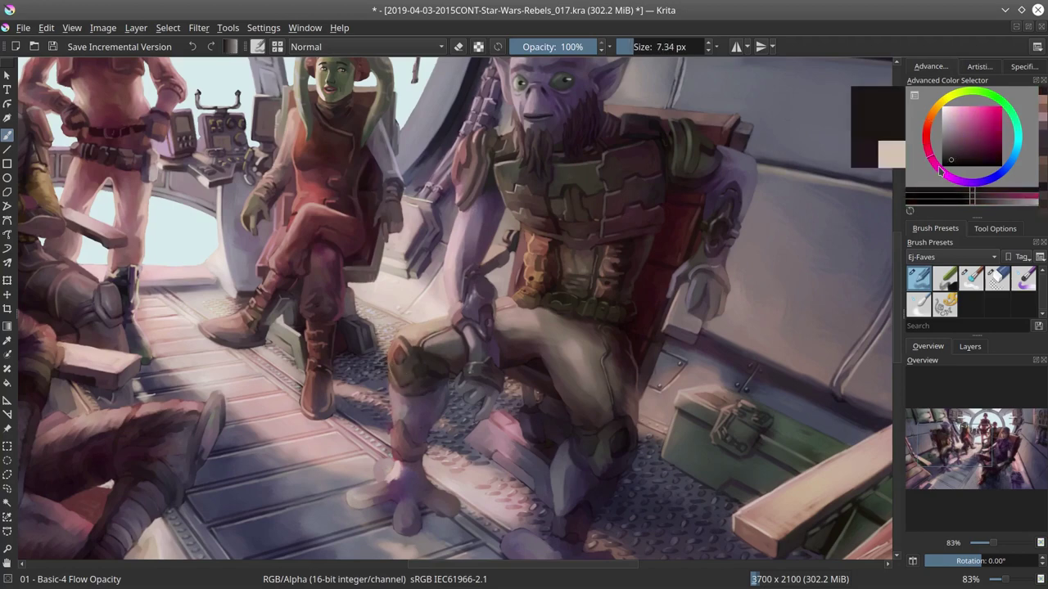
{"action": "left_click", "coordinate": [422, 372], "text": "ctrl"}
{"action": "left_click", "coordinate": [436, 402], "text": "ctrl"}
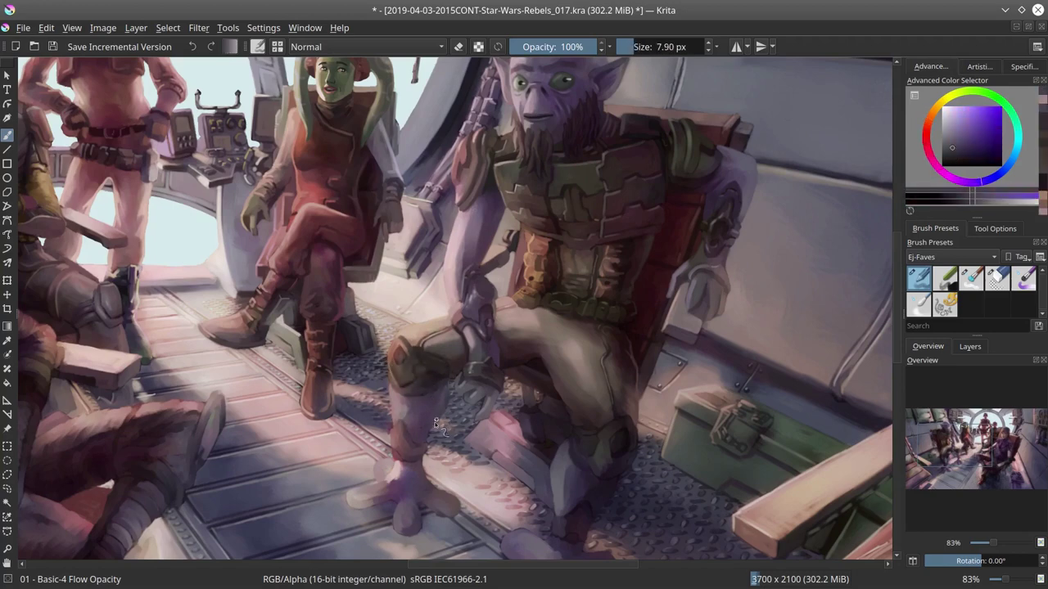
{"action": "left_click", "coordinate": [398, 395], "text": "ctrl"}
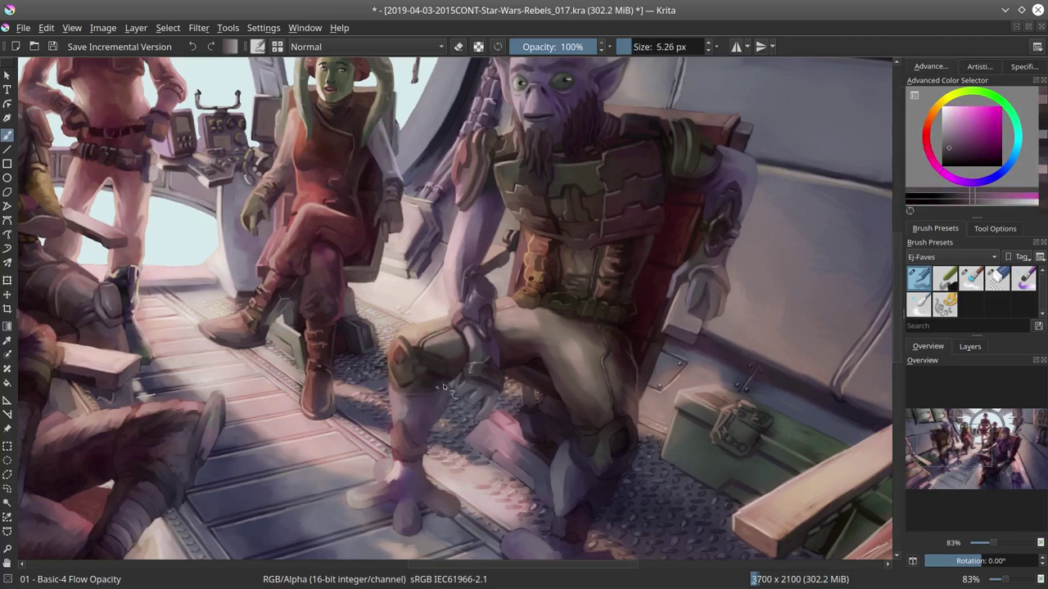
{"action": "left_click", "coordinate": [407, 347], "text": "ctrl"}
{"action": "left_click", "coordinate": [413, 407], "text": "ctrl"}
{"action": "left_click", "coordinate": [411, 364], "text": "ctrl"}
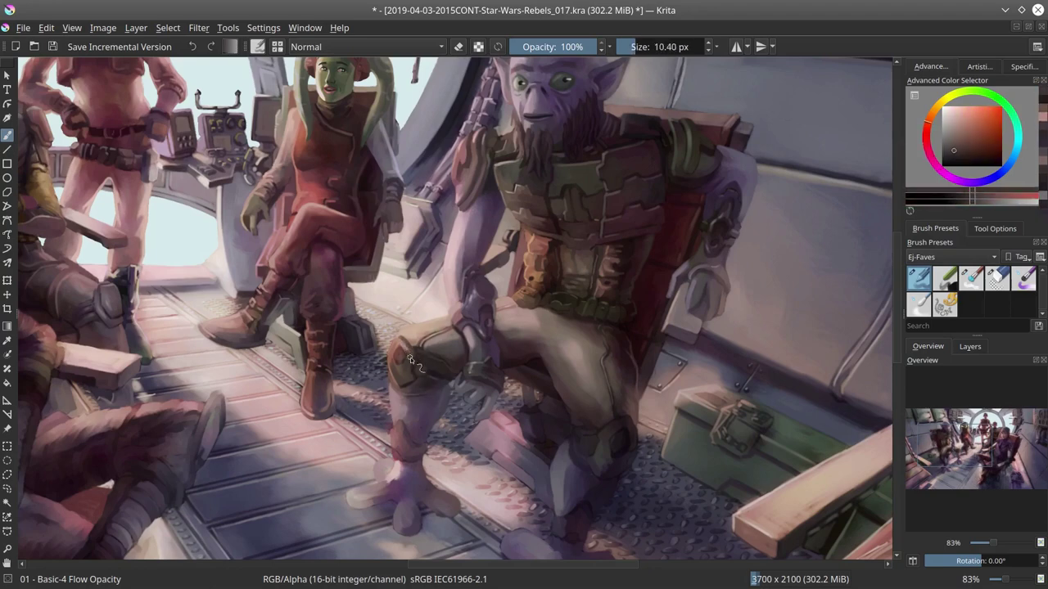
{"action": "left_click", "coordinate": [404, 358], "text": "ctrl"}
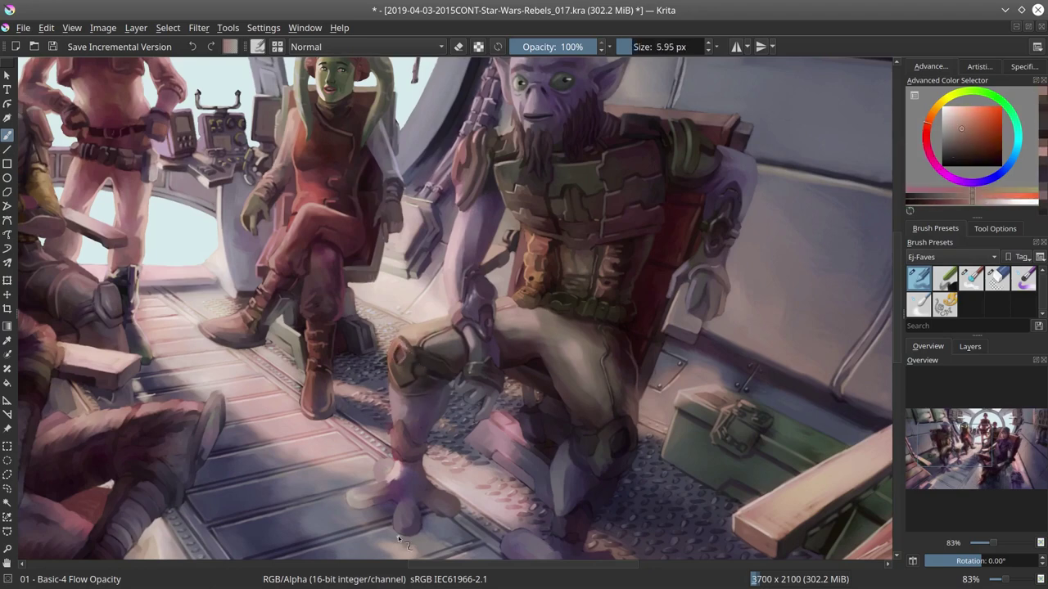
Step: Add light peach and soft pink highlights to the knee pad, shin and boot
{"action": "left_click", "coordinate": [468, 242], "text": "ctrl"}
{"action": "left_click", "coordinate": [398, 352], "text": "ctrl"}
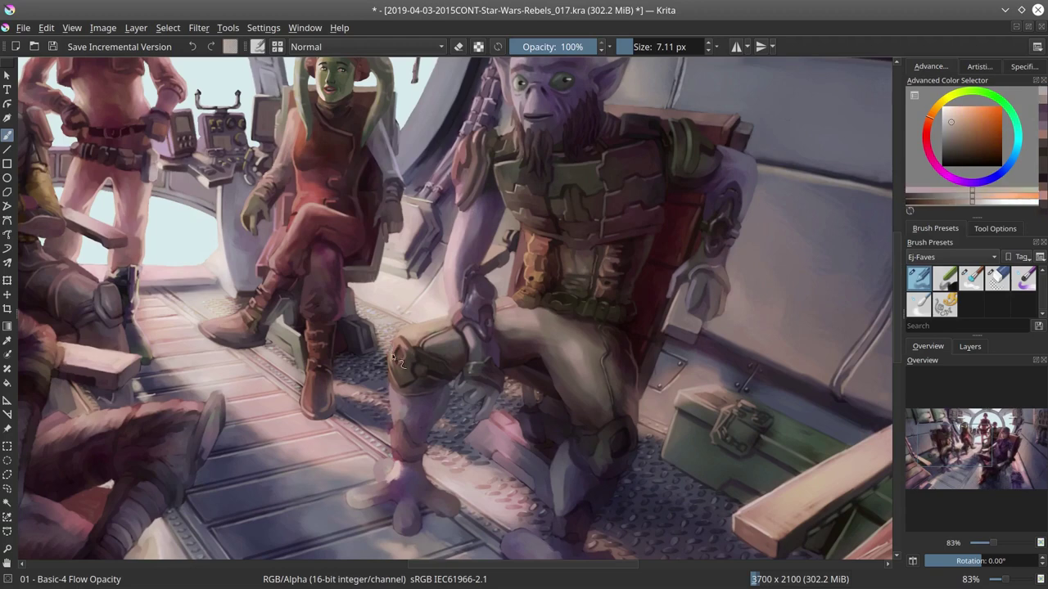
{"action": "left_click", "coordinate": [950, 148]}
{"action": "left_click", "coordinate": [420, 350], "text": "ctrl"}
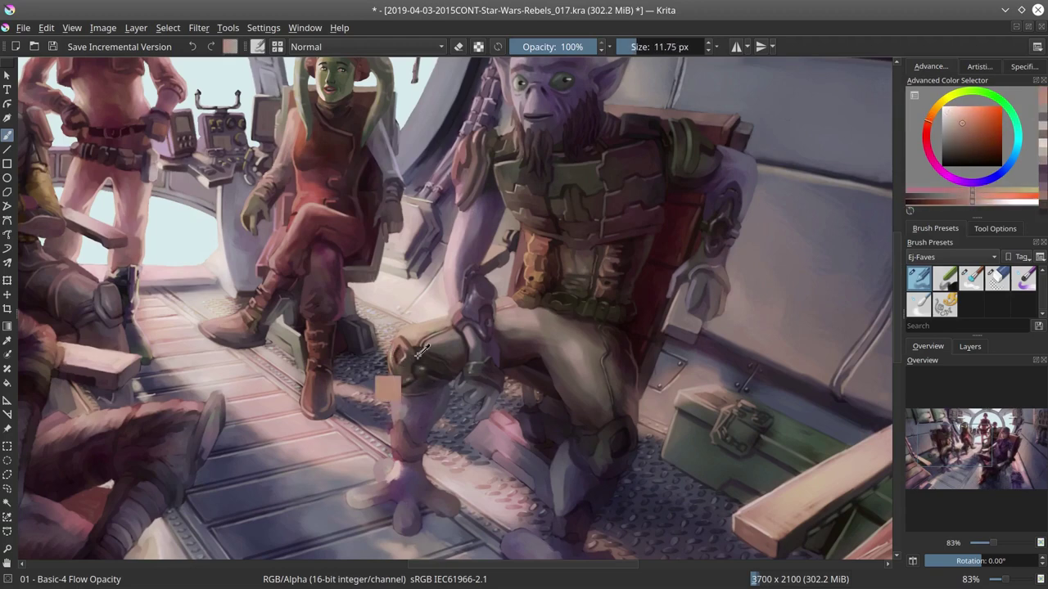
{"action": "left_click", "coordinate": [402, 426], "text": "ctrl"}
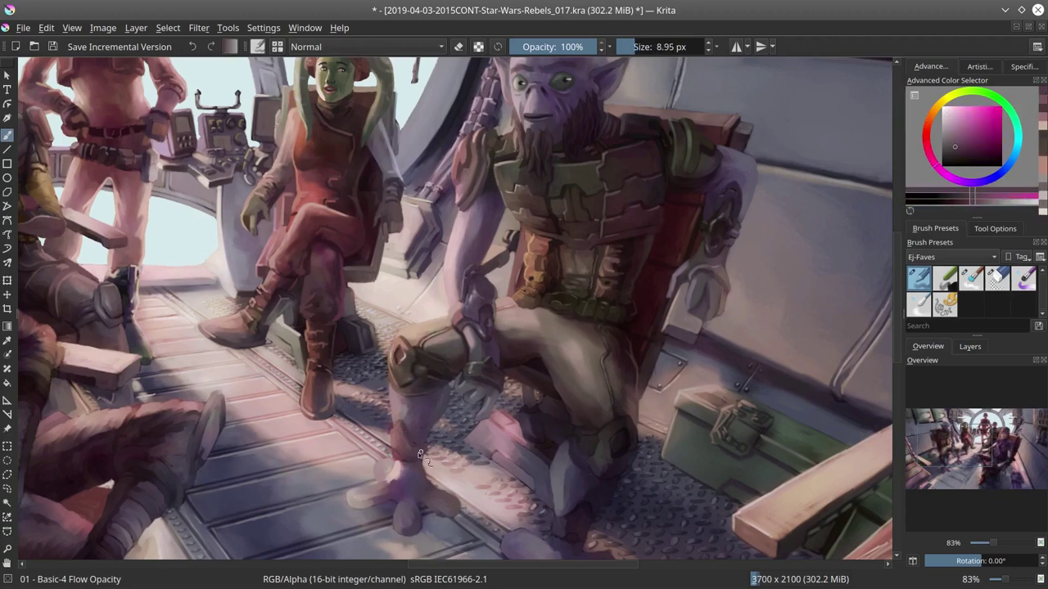
{"action": "left_click", "coordinate": [396, 460], "text": "ctrl"}
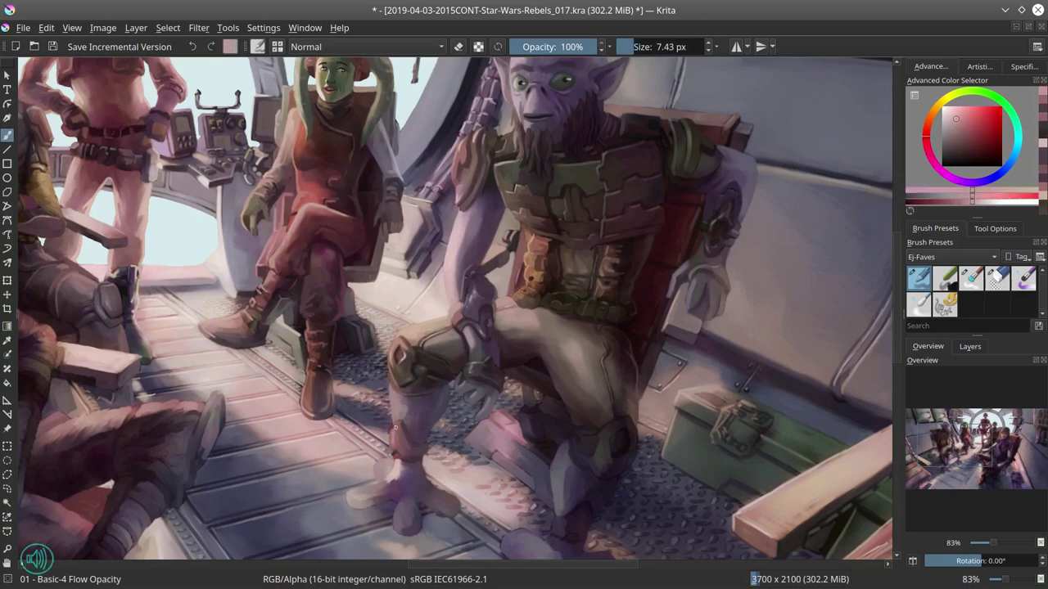
{"action": "left_click", "coordinate": [387, 479], "text": "ctrl"}
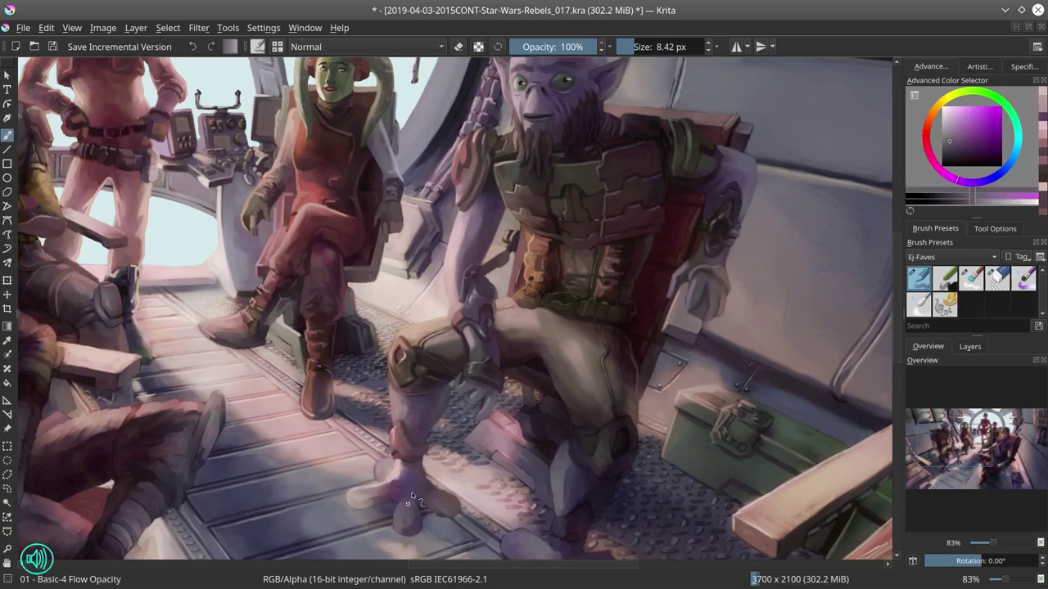
{"action": "left_click", "coordinate": [396, 520], "text": "ctrl"}
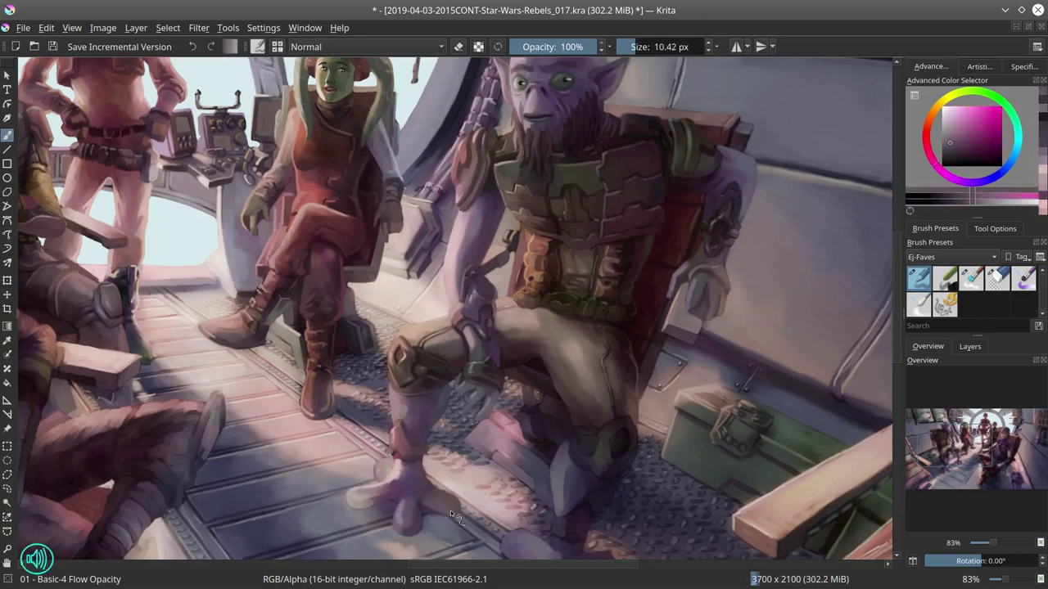
{"action": "left_click", "coordinate": [401, 479], "text": "ctrl"}
{"action": "scroll", "coordinate": [401, 479], "scroll_direction": "down", "scroll_amount": 3}
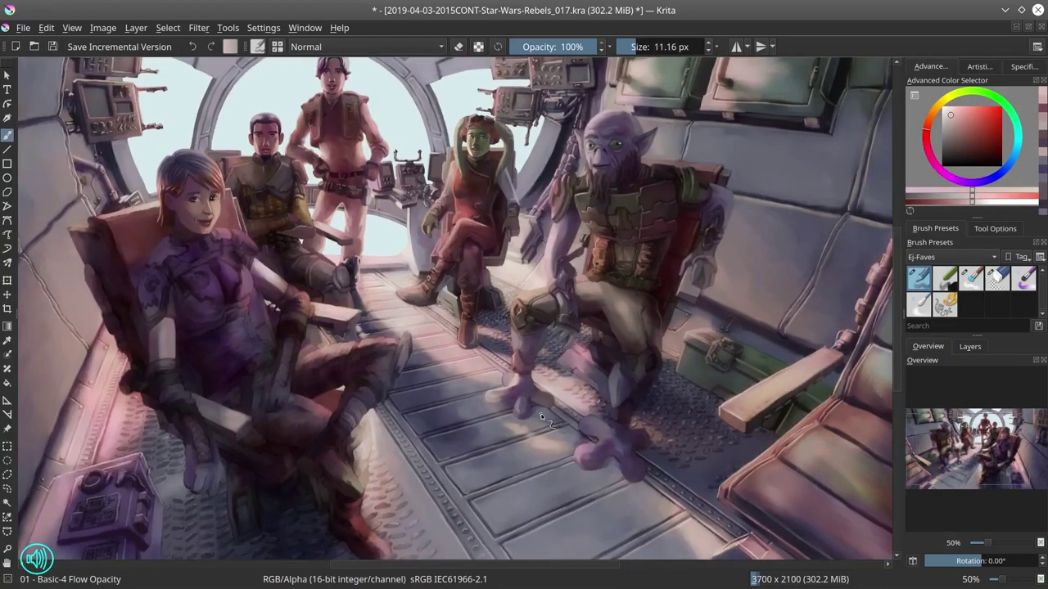
Step: Save, then zoom onto Kanan's face and sample light skin pinks near his nose
{"action": "left_click", "coordinate": [51, 46]}
{"action": "scroll", "coordinate": [318, 338], "scroll_direction": "up", "scroll_amount": 2}
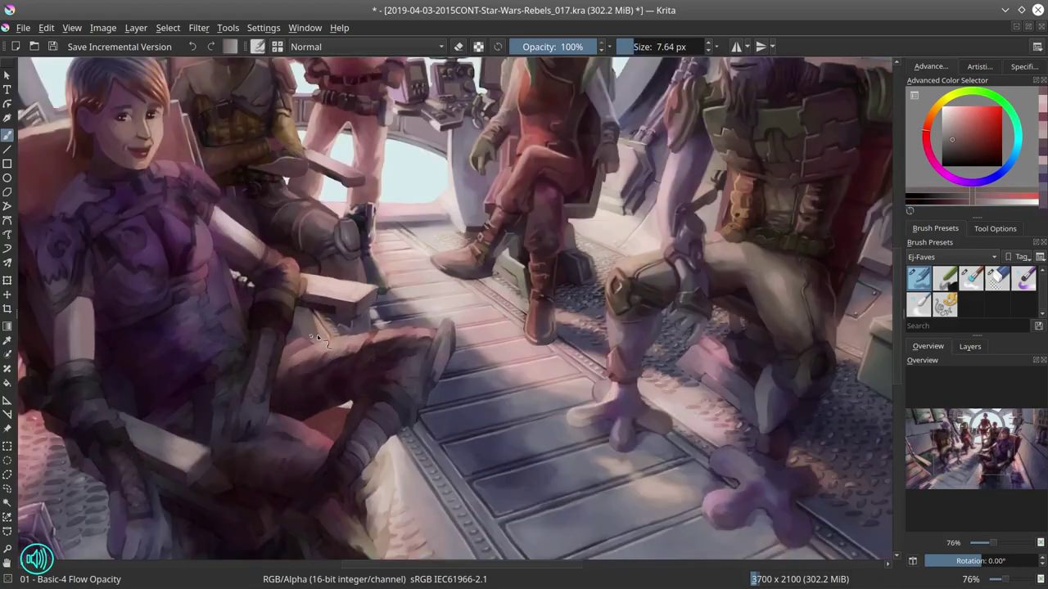
{"action": "scroll", "coordinate": [441, 336], "scroll_direction": "down", "scroll_amount": 3}
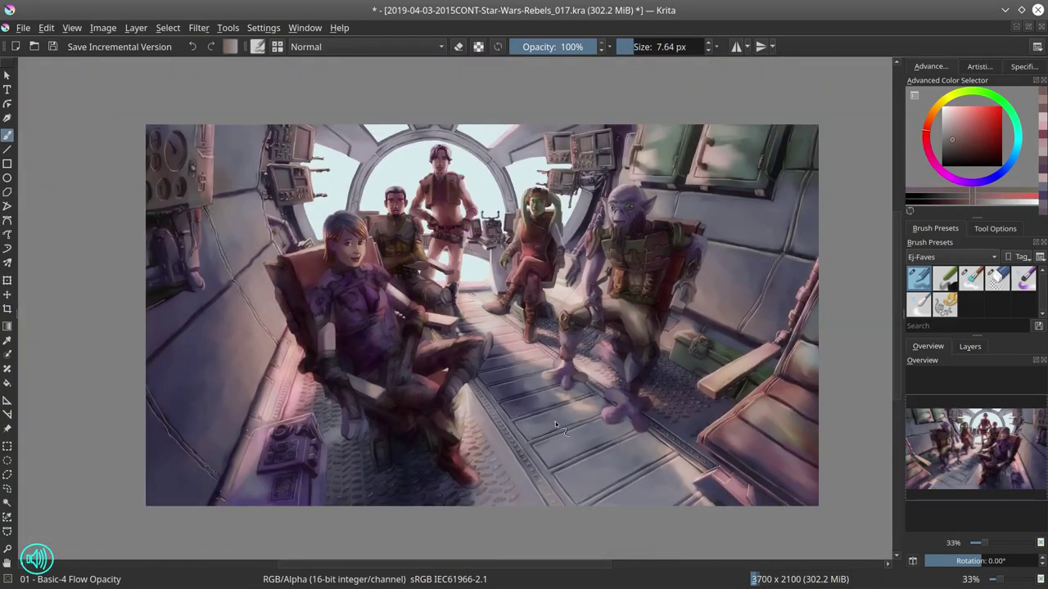
{"action": "scroll", "coordinate": [405, 200], "scroll_direction": "up", "scroll_amount": 10}
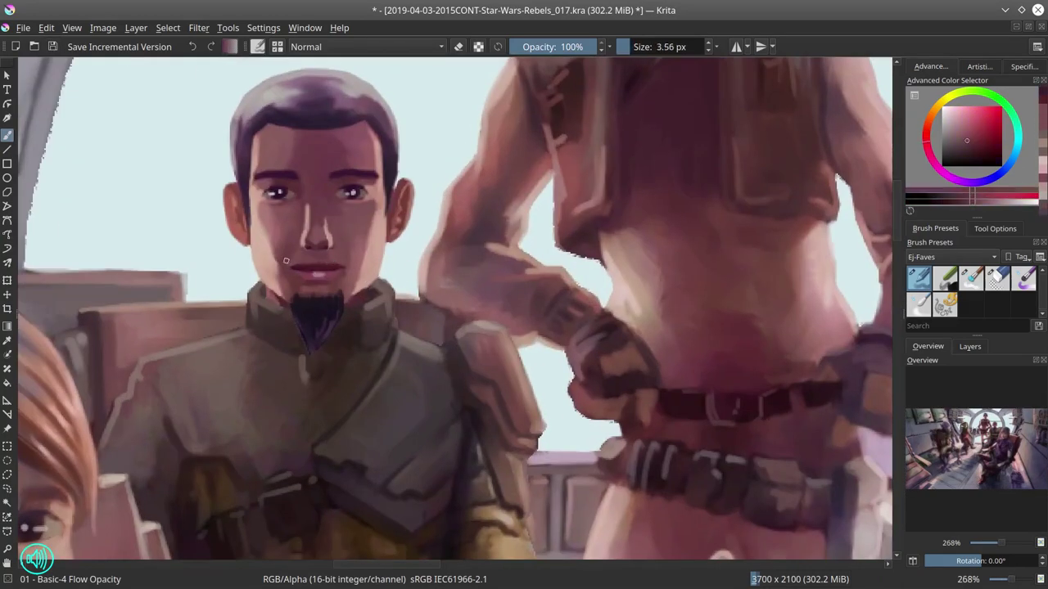
{"action": "left_click", "coordinate": [288, 255], "text": "ctrl"}
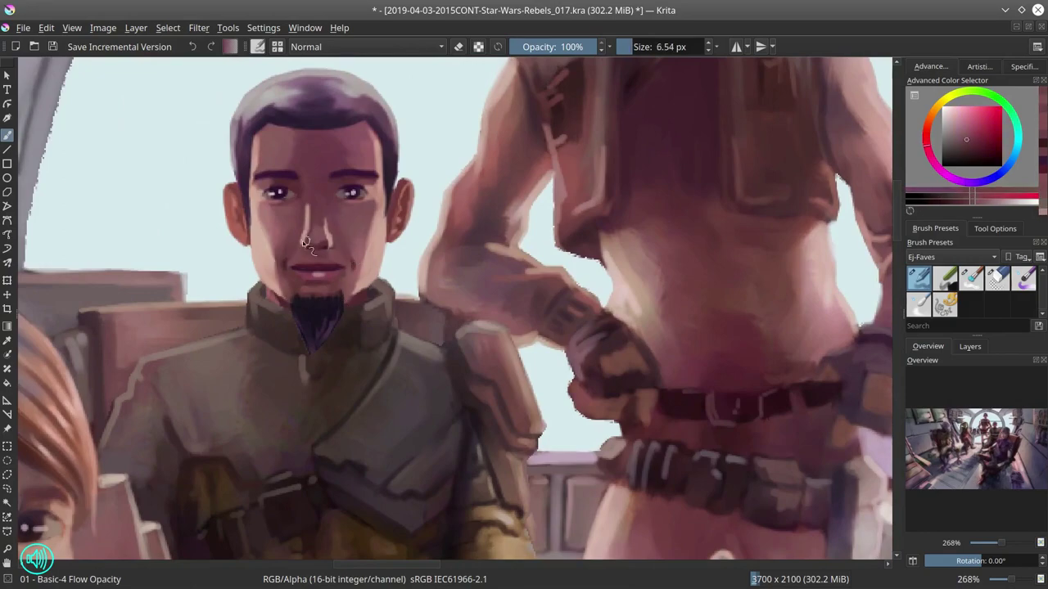
{"action": "left_click", "coordinate": [353, 272], "text": "ctrl"}
{"action": "left_click", "coordinate": [288, 257], "text": "ctrl"}
Step: Fit the whole page in view and save the painting again
{"action": "scroll", "coordinate": [335, 423], "scroll_direction": "down", "scroll_amount": 2}
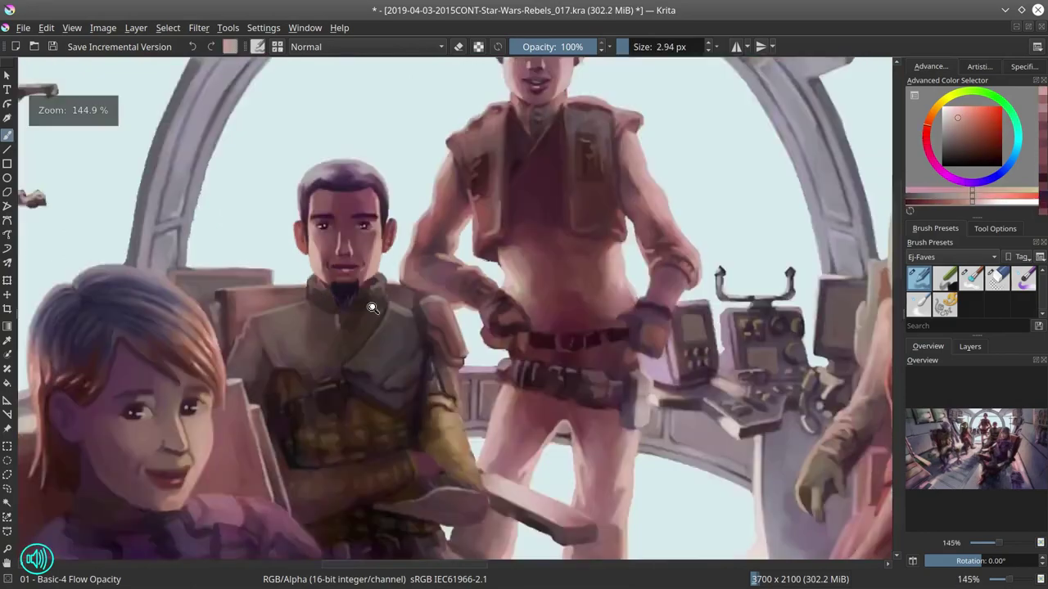
{"action": "scroll", "coordinate": [402, 211], "scroll_direction": "up", "scroll_amount": 2}
{"action": "scroll", "coordinate": [401, 211], "scroll_direction": "down", "scroll_amount": 7}
{"action": "key", "text": "2"}
{"action": "key", "text": "ctrl+s"}
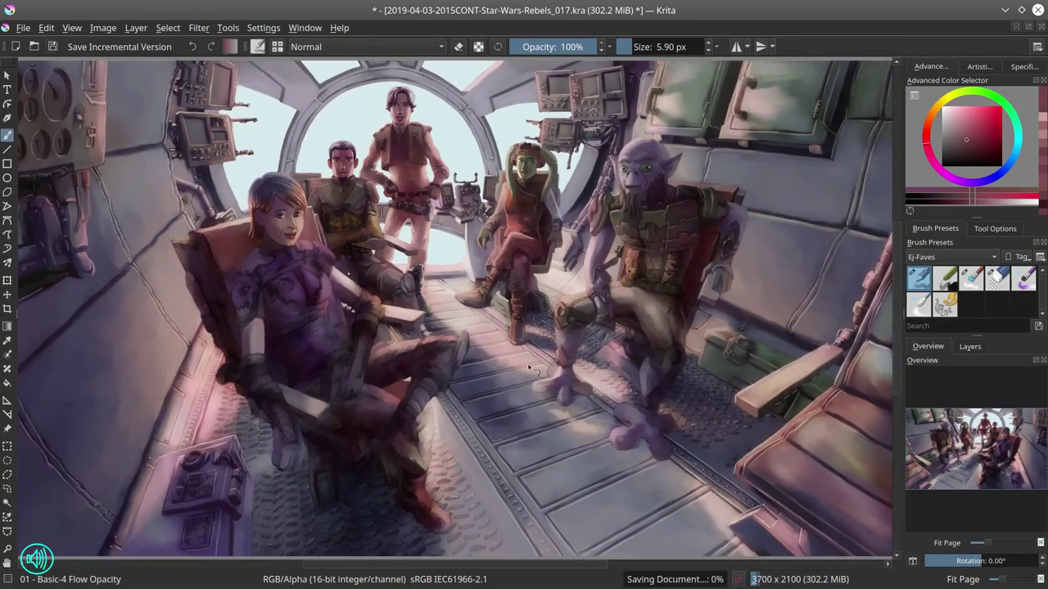
{"action": "scroll", "coordinate": [651, 484], "scroll_direction": "up", "scroll_amount": 5}
{"action": "scroll", "coordinate": [610, 383], "scroll_direction": "down", "scroll_amount": 2}
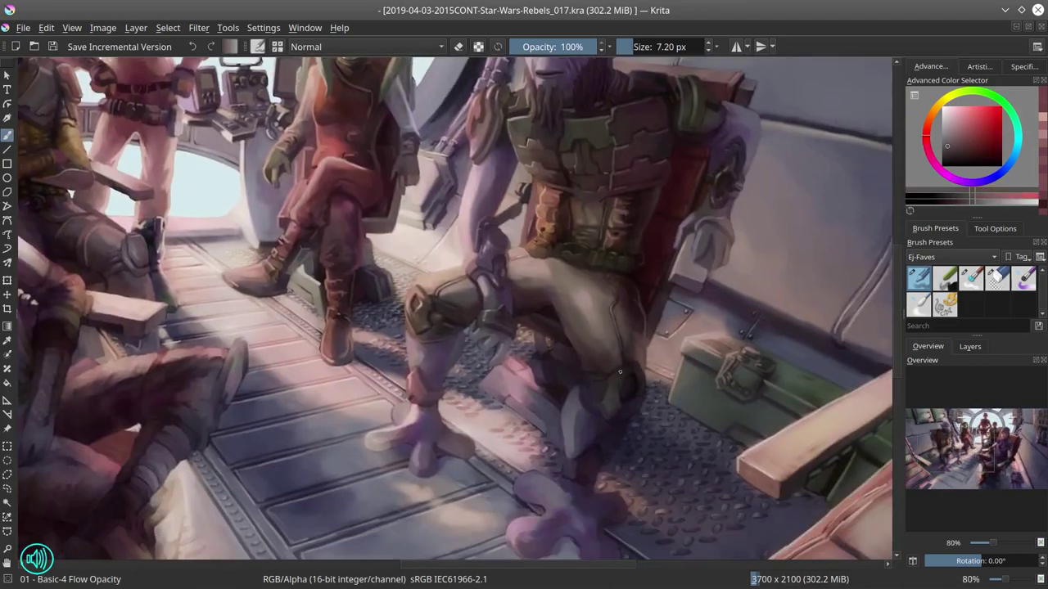
Step: Resize the brush to about 10 px, show the Layers docker, and save the painting
{"action": "mouse_move", "coordinate": [610, 383]}
{"action": "left_mouse_down"}
{"action": "mouse_move", "coordinate": [642, 400]}
{"action": "mouse_move", "coordinate": [602, 400]}
{"action": "mouse_move", "coordinate": [616, 372]}
{"action": "mouse_move", "coordinate": [550, 413]}
{"action": "mouse_move", "coordinate": [585, 394]}
{"action": "mouse_move", "coordinate": [565, 408]}
{"action": "mouse_move", "coordinate": [609, 416]}
{"action": "left_mouse_up"}
{"action": "left_click", "coordinate": [969, 346]}
{"action": "mouse_move", "coordinate": [660, 456]}
{"action": "left_mouse_down"}
{"action": "mouse_move", "coordinate": [565, 434]}
{"action": "mouse_move", "coordinate": [618, 409]}
{"action": "left_mouse_up"}
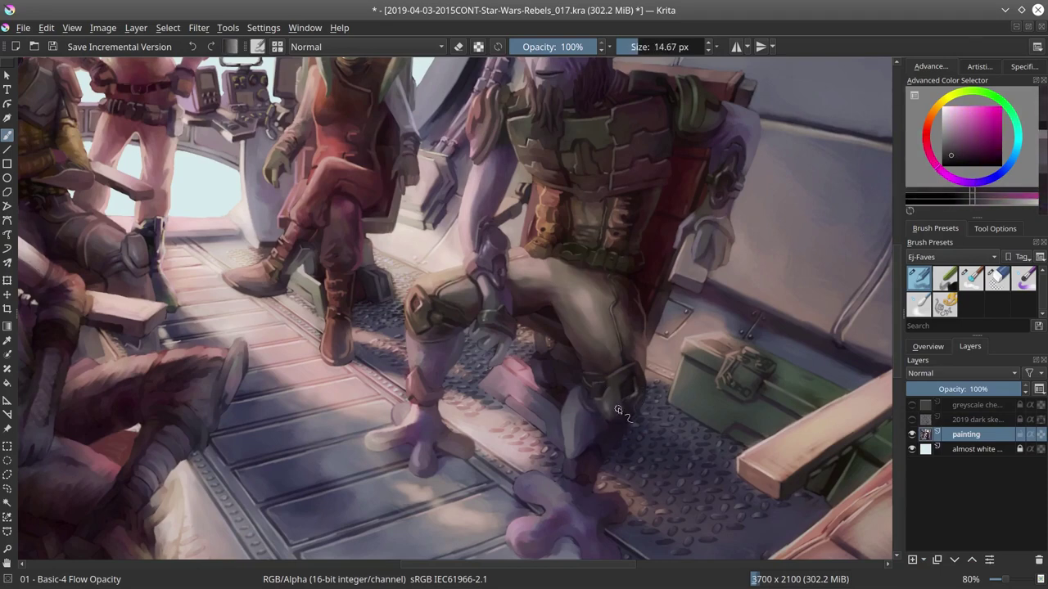
{"action": "mouse_move", "coordinate": [656, 342]}
{"action": "left_mouse_down"}
{"action": "mouse_move", "coordinate": [614, 442]}
{"action": "mouse_move", "coordinate": [587, 414]}
{"action": "left_mouse_up"}
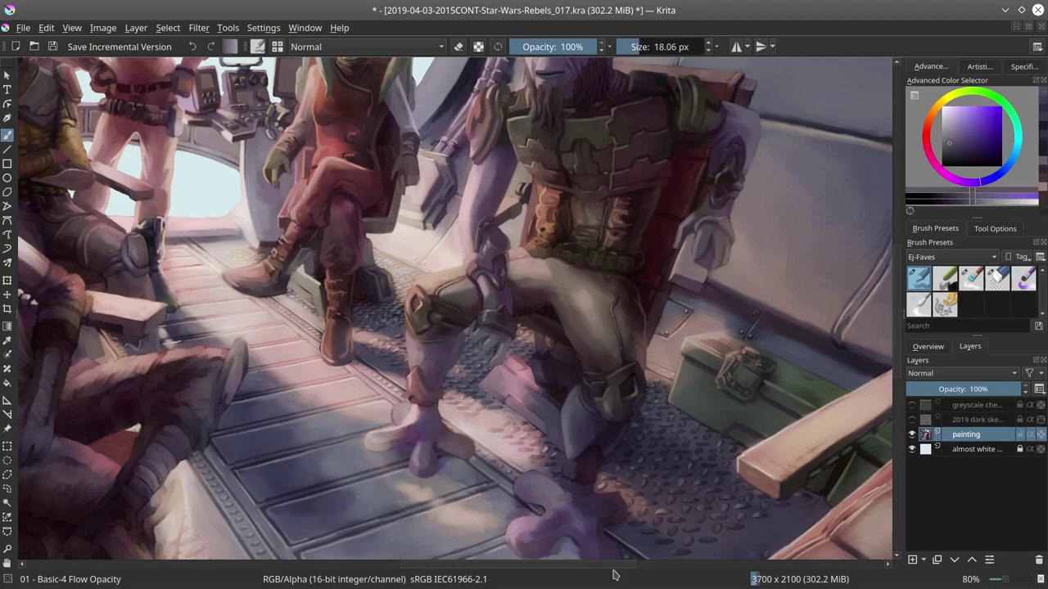
{"action": "key", "text": "ctrl+s"}
{"action": "scroll", "coordinate": [598, 550], "scroll_direction": "down", "scroll_amount": 5}
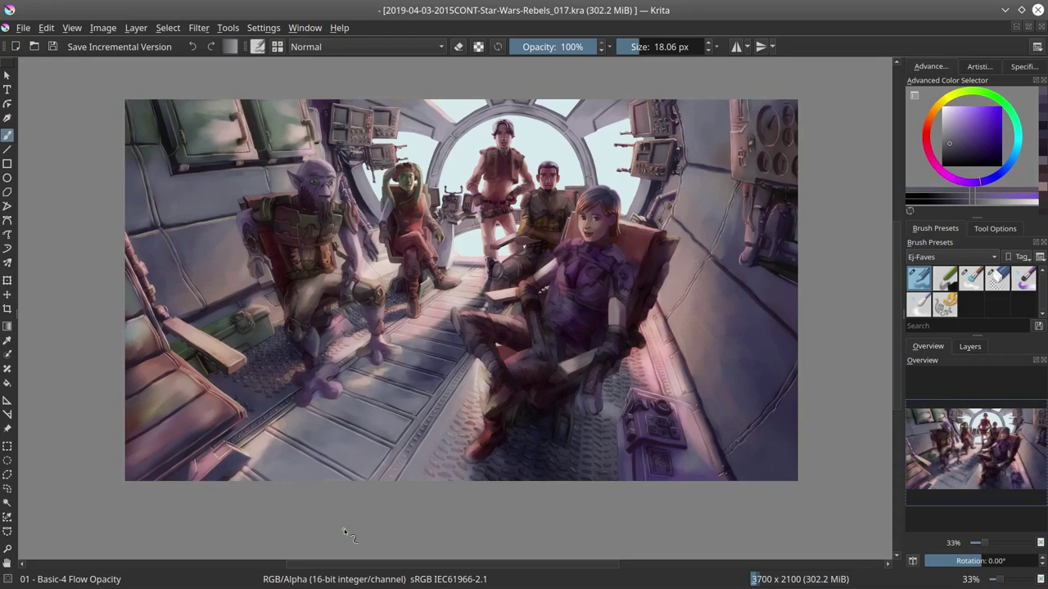
Step: Pick pinks and dark purples from Zeb's leg and paint shading along it
{"action": "scroll", "coordinate": [344, 529], "scroll_direction": "up", "scroll_amount": 5}
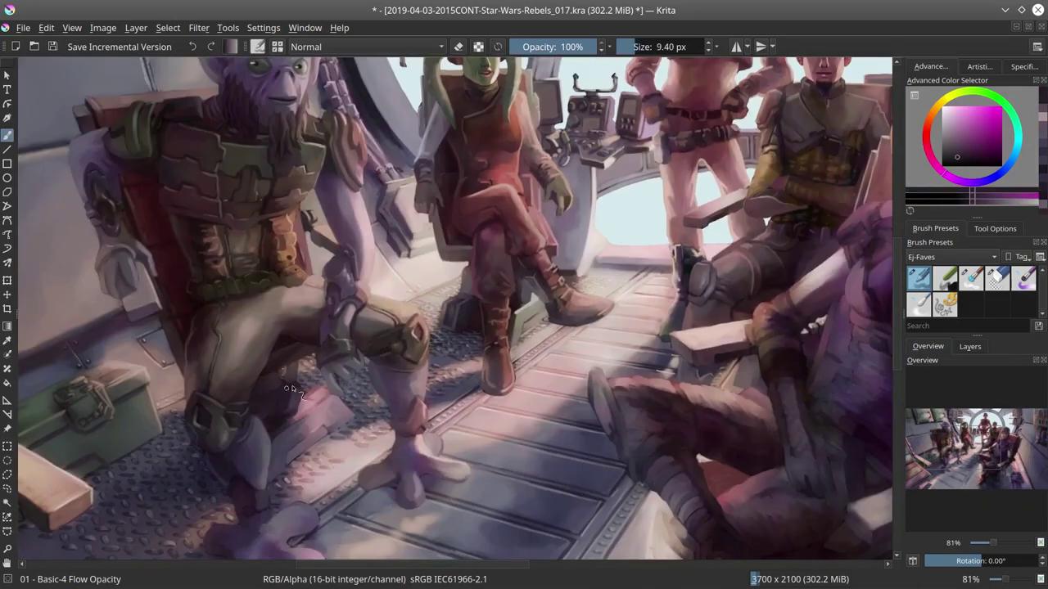
{"action": "left_click", "coordinate": [291, 390], "text": "ctrl"}
{"action": "mouse_move", "coordinate": [290, 390]}
{"action": "left_mouse_down"}
{"action": "mouse_move", "coordinate": [304, 374]}
{"action": "mouse_move", "coordinate": [325, 389]}
{"action": "mouse_move", "coordinate": [303, 454]}
{"action": "left_mouse_up"}
{"action": "left_click", "coordinate": [701, 162], "text": "ctrl"}
{"action": "left_click", "coordinate": [326, 386], "text": "ctrl"}
{"action": "left_click", "coordinate": [323, 391], "text": "ctrl"}
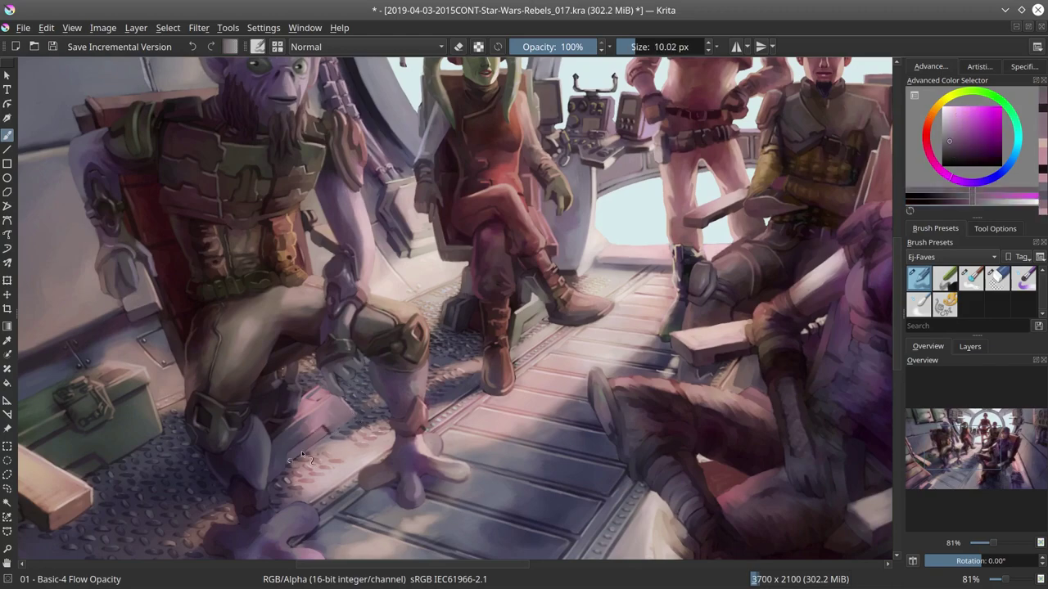
{"action": "left_click", "coordinate": [302, 455], "text": "ctrl"}
{"action": "mouse_move", "coordinate": [247, 475]}
{"action": "left_mouse_down"}
{"action": "mouse_move", "coordinate": [263, 404]}
{"action": "mouse_move", "coordinate": [286, 401]}
{"action": "mouse_move", "coordinate": [262, 434]}
{"action": "mouse_move", "coordinate": [285, 417]}
{"action": "mouse_move", "coordinate": [270, 466]}
{"action": "mouse_move", "coordinate": [283, 475]}
{"action": "mouse_move", "coordinate": [331, 443]}
{"action": "mouse_move", "coordinate": [296, 507]}
{"action": "mouse_move", "coordinate": [233, 511]}
{"action": "left_mouse_up"}
{"action": "left_click", "coordinate": [263, 403], "text": "ctrl"}
Step: Shade Zeb's foot and toes with purples and add shadow on the floor beneath it
{"action": "left_click", "coordinate": [273, 436], "text": "ctrl"}
{"action": "left_click", "coordinate": [263, 426], "text": "ctrl"}
{"action": "left_click", "coordinate": [278, 434], "text": "ctrl"}
{"action": "left_click", "coordinate": [274, 449], "text": "ctrl"}
{"action": "left_click", "coordinate": [270, 467], "text": "ctrl"}
{"action": "left_click", "coordinate": [283, 475], "text": "ctrl"}
{"action": "left_click", "coordinate": [331, 443], "text": "ctrl"}
{"action": "left_click", "coordinate": [332, 454], "text": "ctrl"}
{"action": "left_click", "coordinate": [296, 507], "text": "ctrl"}
{"action": "left_click", "coordinate": [270, 509], "text": "ctrl"}
{"action": "left_click", "coordinate": [245, 510], "text": "ctrl"}
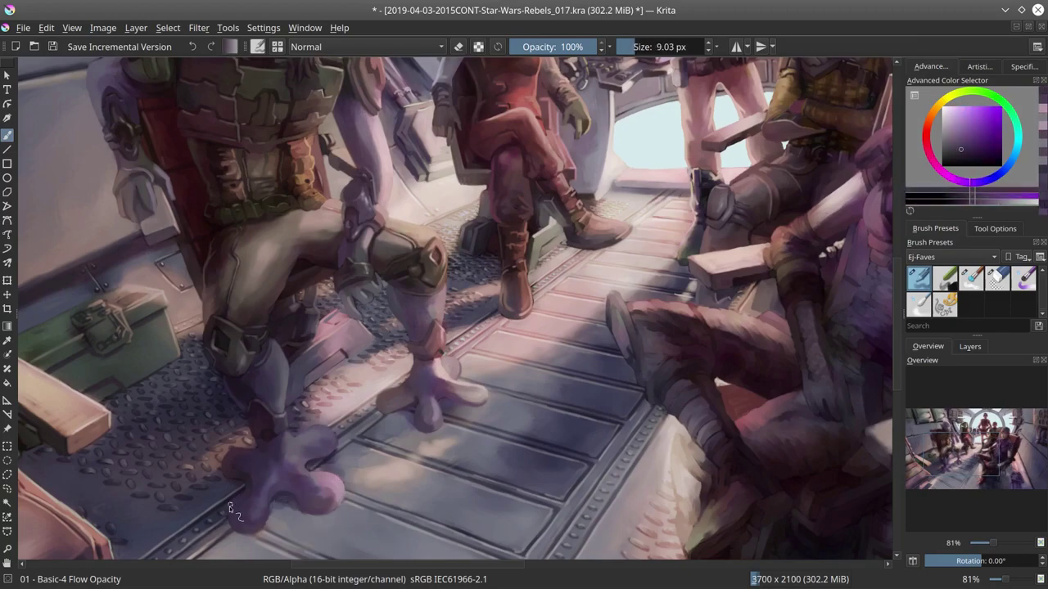
{"action": "key", "text": "2"}
{"action": "scroll", "coordinate": [667, 352], "scroll_direction": "down", "scroll_amount": 3}
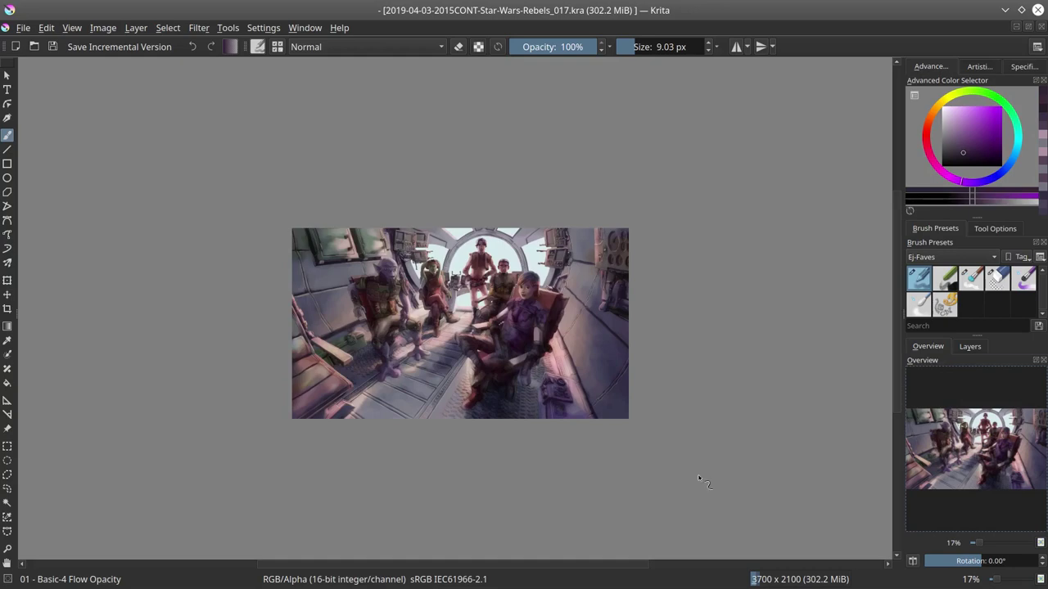
Step: Save, then paint a reddish tone onto the woman's face
{"action": "key", "text": "2"}
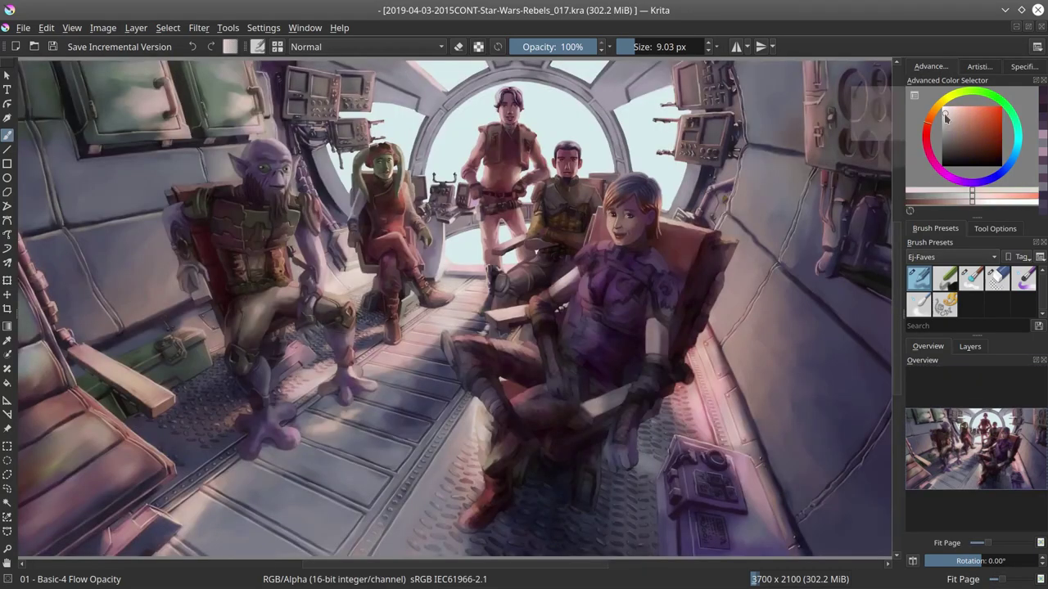
{"action": "scroll", "coordinate": [242, 311], "scroll_direction": "up", "scroll_amount": 5}
{"action": "scroll", "coordinate": [266, 309], "scroll_direction": "down", "scroll_amount": 5}
{"action": "left_click", "coordinate": [53, 47]}
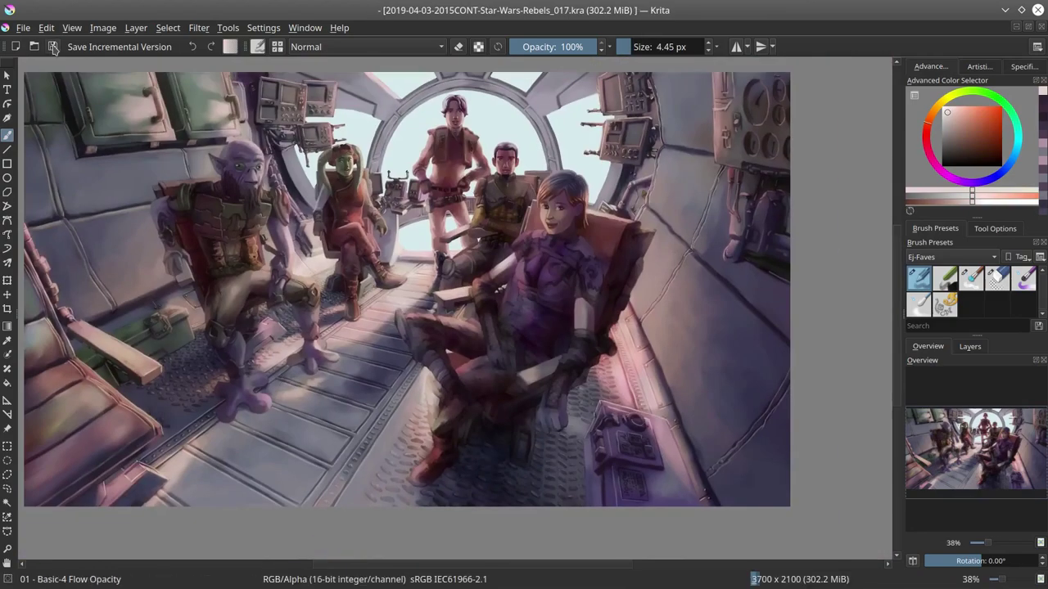
{"action": "scroll", "coordinate": [549, 199], "scroll_direction": "up", "scroll_amount": 7}
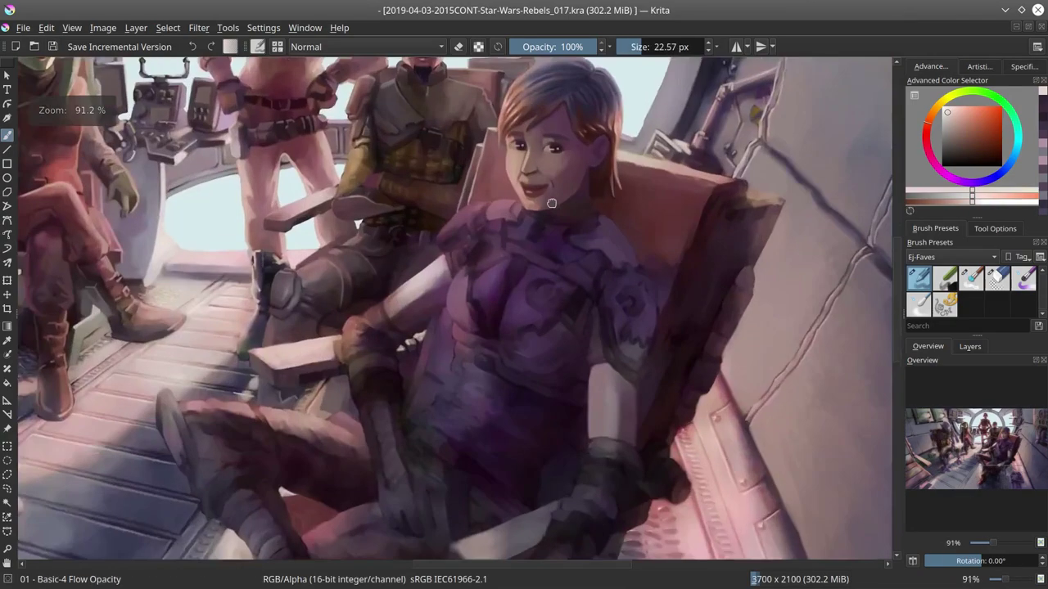
{"action": "left_click", "coordinate": [525, 220], "text": "ctrl"}
{"action": "left_click", "coordinate": [551, 277], "text": "ctrl"}
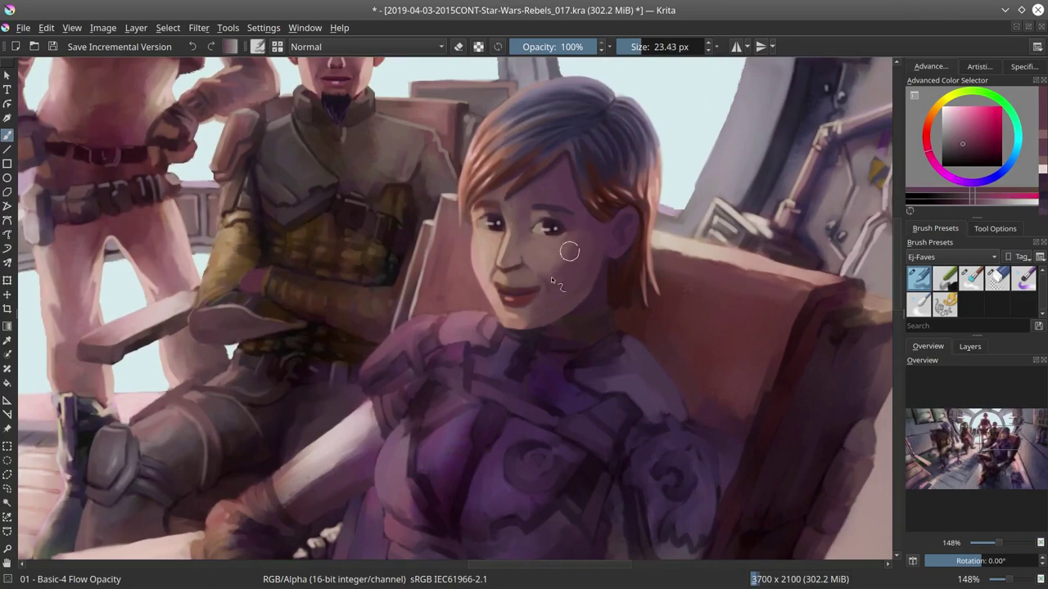
Step: Check the sketch layer, paint pink highlights and purple shading on her armour, then save
{"action": "scroll", "coordinate": [565, 309], "scroll_direction": "down", "scroll_amount": 3}
{"action": "left_click", "coordinate": [970, 346]}
{"action": "left_click", "coordinate": [912, 419]}
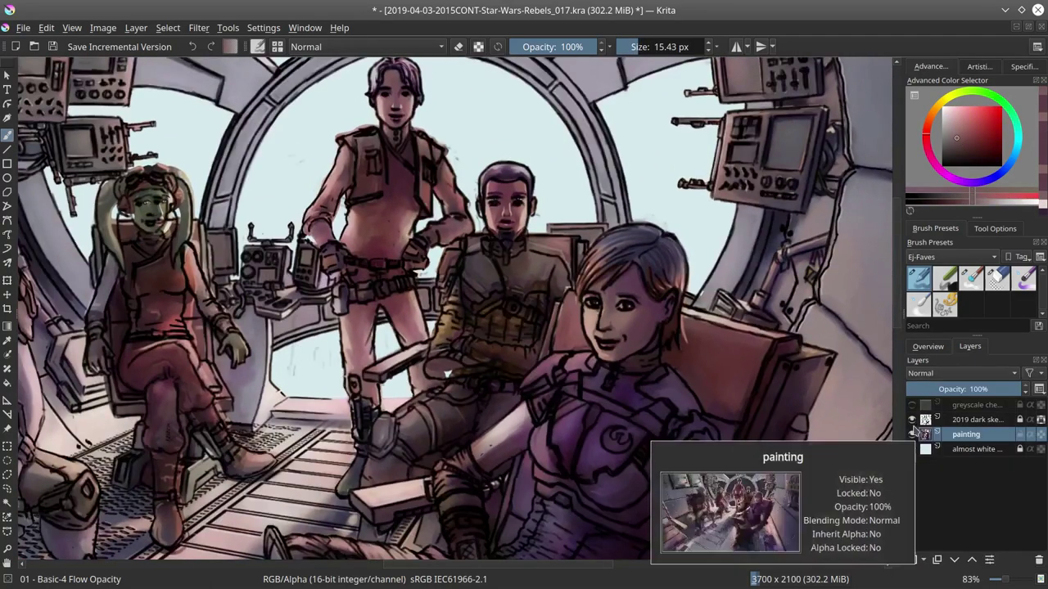
{"action": "left_click", "coordinate": [912, 419]}
{"action": "left_click", "coordinate": [593, 336], "text": "ctrl"}
{"action": "mouse_move", "coordinate": [592, 336]}
{"action": "left_mouse_down", "text": "ctrl"}
{"action": "mouse_move", "coordinate": [578, 334]}
{"action": "mouse_move", "coordinate": [598, 356]}
{"action": "left_mouse_up", "text": "ctrl"}
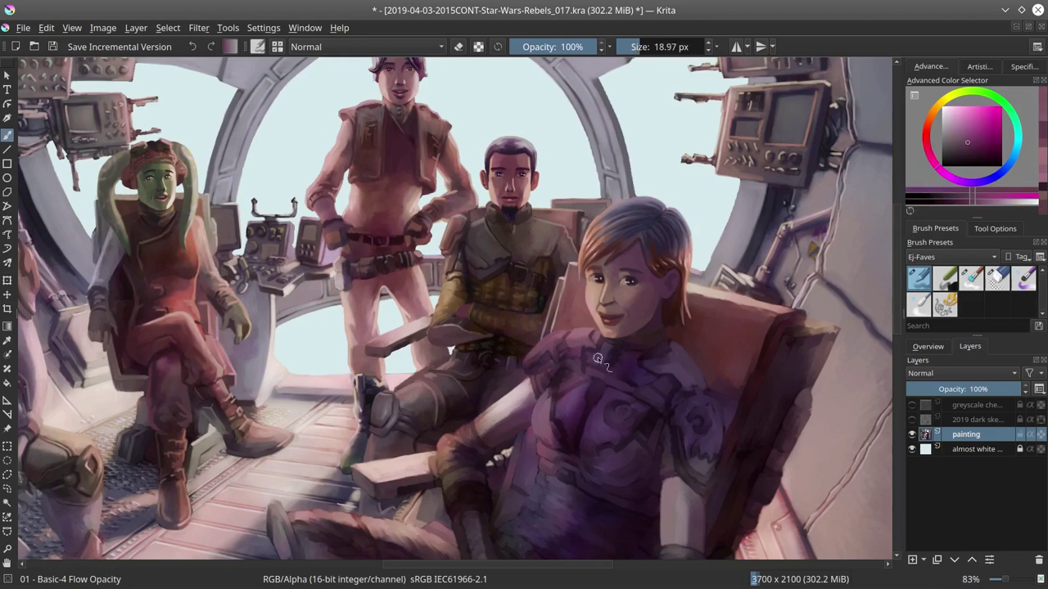
{"action": "left_click", "coordinate": [597, 357], "text": "ctrl"}
{"action": "mouse_move", "coordinate": [663, 378]}
{"action": "left_mouse_down", "text": "shift"}
{"action": "mouse_move", "coordinate": [647, 378]}
{"action": "mouse_move", "coordinate": [671, 378]}
{"action": "mouse_move", "coordinate": [642, 350]}
{"action": "mouse_move", "coordinate": [626, 350]}
{"action": "mouse_move", "coordinate": [647, 353]}
{"action": "left_mouse_up", "text": "shift"}
{"action": "left_click", "coordinate": [623, 360], "text": "ctrl"}
{"action": "left_click", "coordinate": [626, 354], "text": "ctrl"}
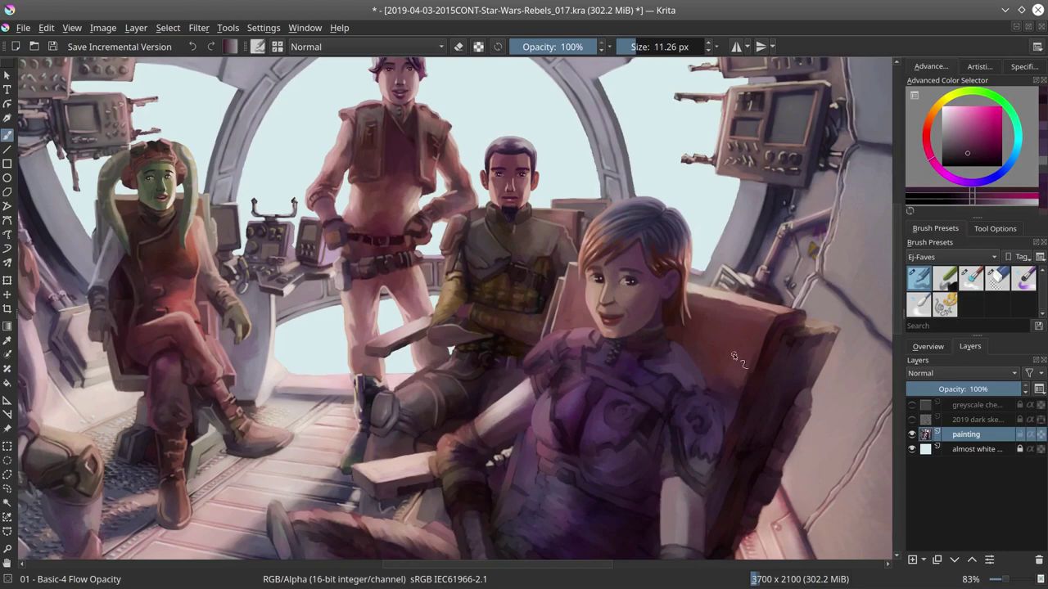
{"action": "left_click", "coordinate": [23, 27]}
{"action": "left_click", "coordinate": [37, 97]}
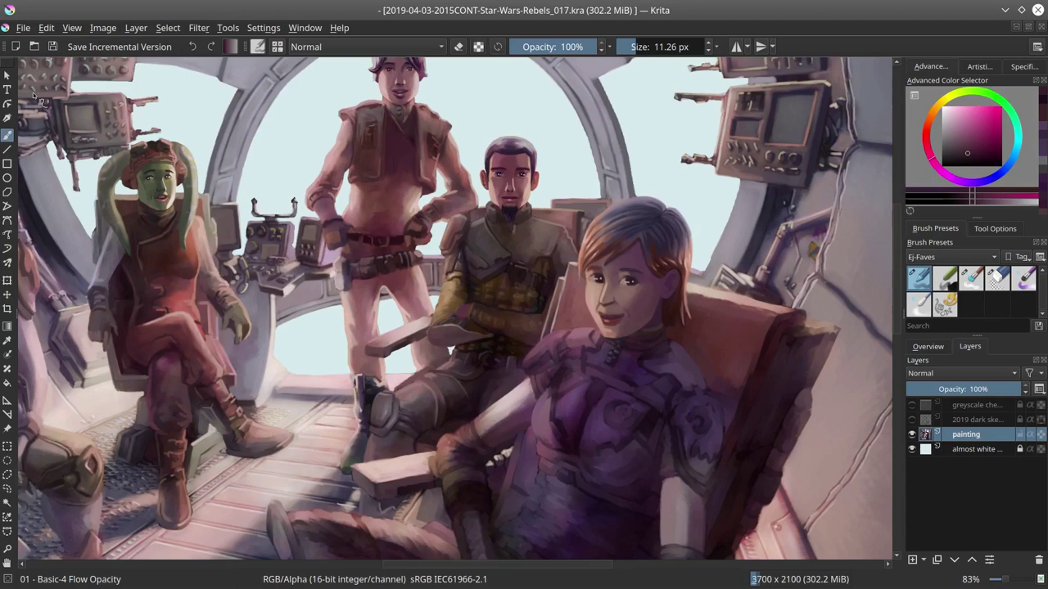
Step: Shade the woman's chest armour with purple sampled from it
{"action": "left_click", "coordinate": [618, 381]}
{"action": "mouse_move", "coordinate": [618, 380]}
{"action": "left_mouse_down", "text": "shift"}
{"action": "mouse_move", "coordinate": [635, 380]}
{"action": "mouse_move", "coordinate": [606, 380]}
{"action": "mouse_move", "coordinate": [642, 383]}
{"action": "mouse_move", "coordinate": [630, 385]}
{"action": "mouse_move", "coordinate": [638, 390]}
{"action": "left_mouse_up", "text": "shift"}
{"action": "left_click", "coordinate": [618, 381], "text": "ctrl"}
{"action": "left_click", "coordinate": [614, 379], "text": "ctrl"}
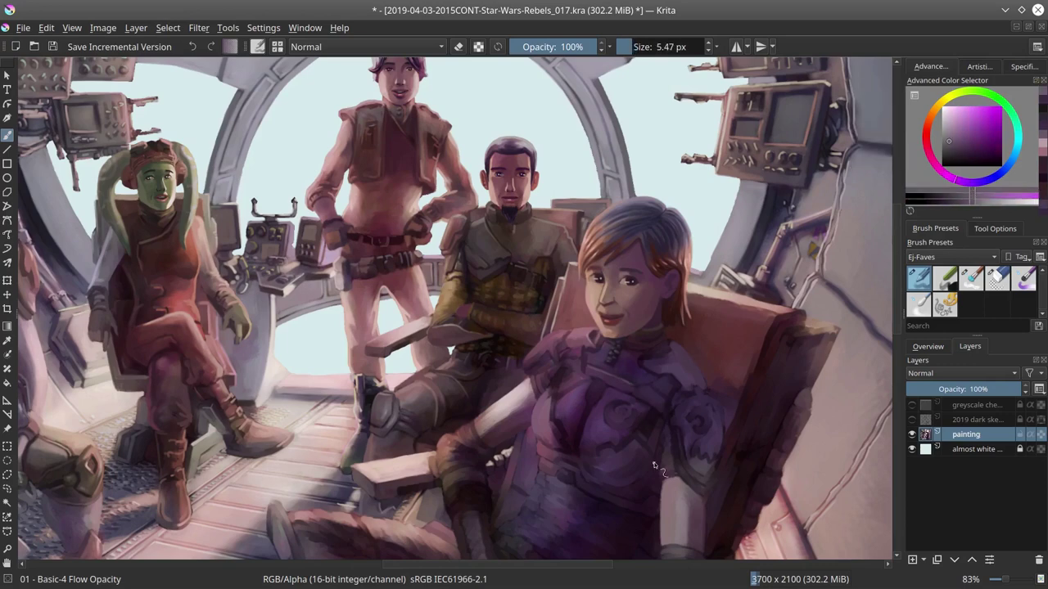
Step: Paint the orange-red emblem onto the chest armour in Color blend mode
{"action": "key", "text": "slash"}
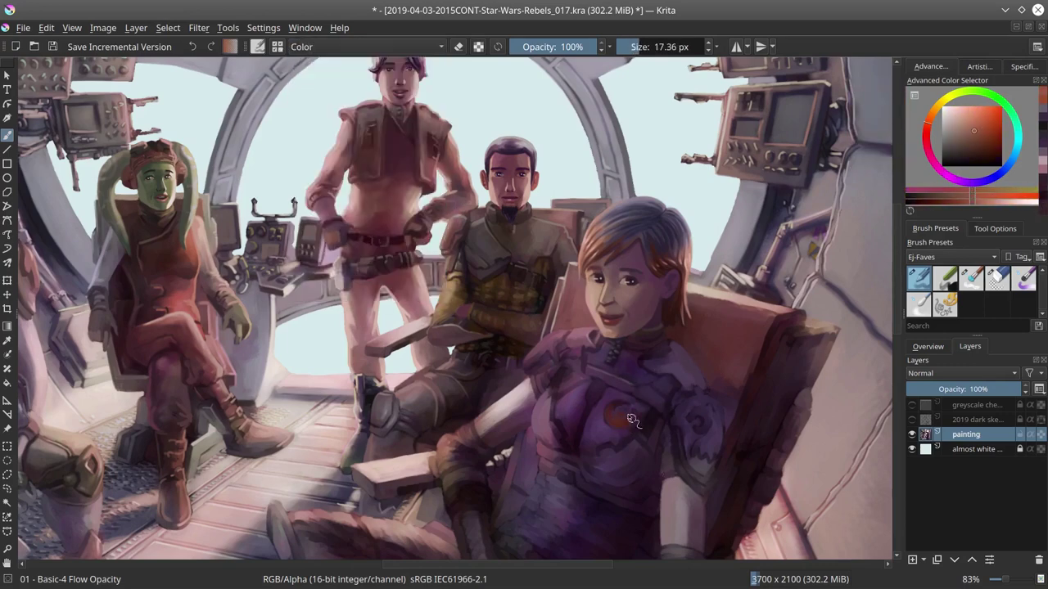
{"action": "left_click", "coordinate": [568, 378], "text": "ctrl"}
{"action": "key", "text": "slash"}
{"action": "mouse_move", "coordinate": [750, 320]}
{"action": "left_mouse_down", "text": "shift"}
{"action": "mouse_move", "coordinate": [645, 355]}
{"action": "mouse_move", "coordinate": [688, 385]}
{"action": "mouse_move", "coordinate": [630, 380]}
{"action": "left_mouse_up", "text": "shift"}
Step: Shade the armour around the emblem with lighter purples and add reddish pink inside the emblem
{"action": "left_click", "coordinate": [645, 354], "text": "ctrl"}
{"action": "left_click", "coordinate": [688, 385], "text": "ctrl"}
{"action": "mouse_move", "coordinate": [675, 501]}
{"action": "left_mouse_down", "text": "shift"}
{"action": "mouse_move", "coordinate": [632, 399]}
{"action": "mouse_move", "coordinate": [647, 353]}
{"action": "mouse_move", "coordinate": [689, 388]}
{"action": "mouse_move", "coordinate": [687, 344]}
{"action": "left_mouse_up", "text": "shift"}
{"action": "left_click", "coordinate": [633, 339], "text": "ctrl"}
{"action": "left_click", "coordinate": [647, 353], "text": "ctrl"}
{"action": "left_click", "coordinate": [690, 388], "text": "ctrl"}
{"action": "left_click", "coordinate": [687, 344], "text": "ctrl"}
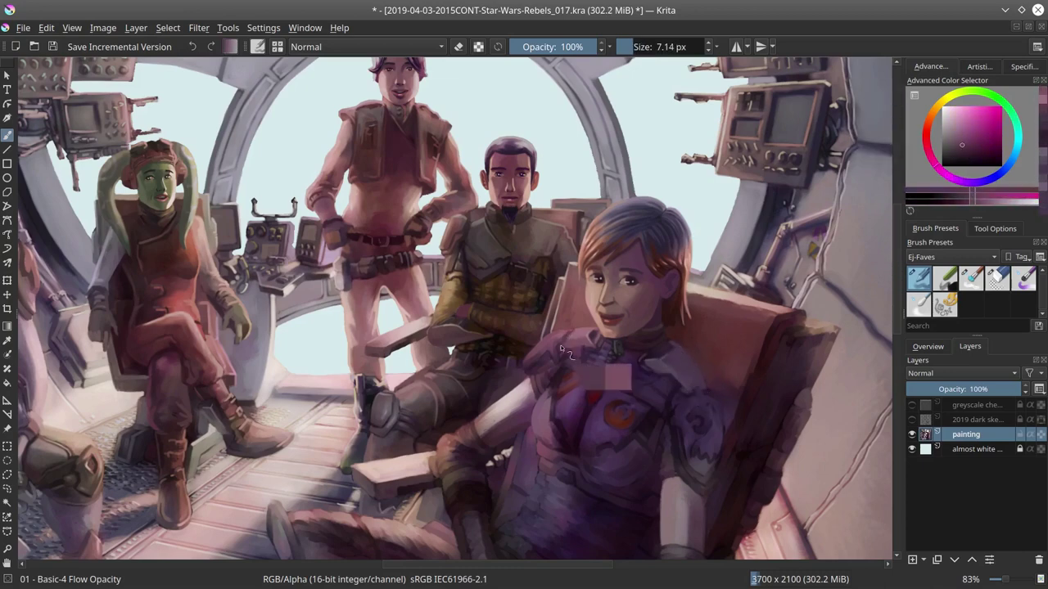
{"action": "left_click_drag", "start_coordinate": [563, 350], "coordinate": [563, 312], "text": "ctrl"}
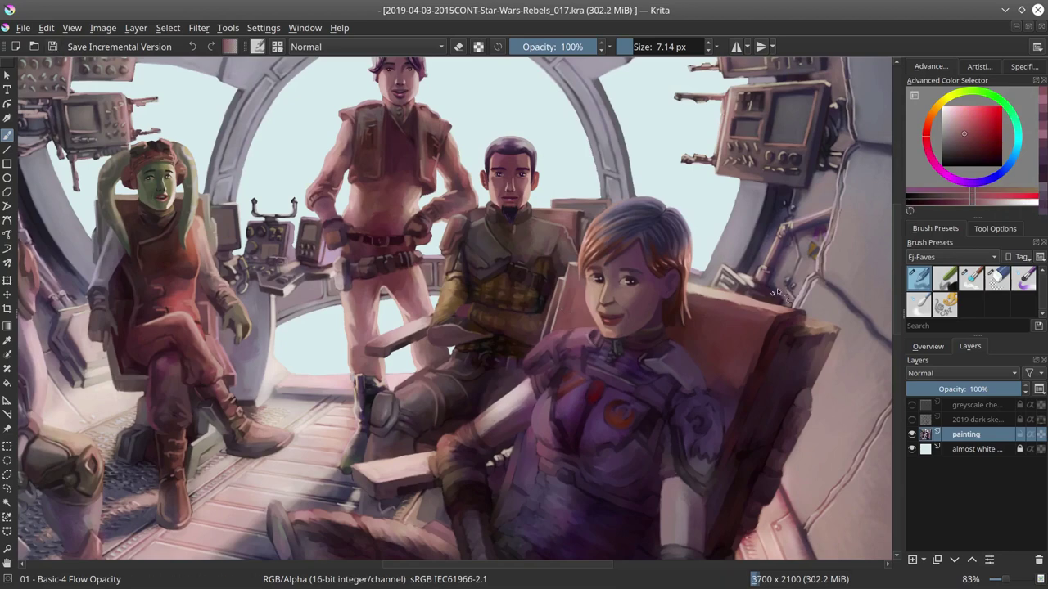
Step: With a 23 px brush, blend dusky magenta and reddish shading across the armour
{"action": "mouse_move", "coordinate": [851, 360]}
{"action": "left_mouse_down", "text": "shift"}
{"action": "mouse_move", "coordinate": [865, 368]}
{"action": "mouse_move", "coordinate": [825, 359]}
{"action": "left_mouse_up", "text": "shift"}
{"action": "left_click", "coordinate": [825, 410], "text": "ctrl"}
{"action": "mouse_move", "coordinate": [825, 411]}
{"action": "left_mouse_down", "text": "shift"}
{"action": "mouse_move", "coordinate": [749, 381]}
{"action": "mouse_move", "coordinate": [728, 406]}
{"action": "left_mouse_up", "text": "shift"}
{"action": "left_click", "coordinate": [729, 405], "text": "ctrl"}
{"action": "left_click", "coordinate": [719, 304], "text": "ctrl"}
{"action": "mouse_move", "coordinate": [712, 311]}
{"action": "left_mouse_down", "text": "shift"}
{"action": "mouse_move", "coordinate": [761, 327]}
{"action": "mouse_move", "coordinate": [792, 322]}
{"action": "mouse_move", "coordinate": [814, 465]}
{"action": "left_mouse_up", "text": "shift"}
{"action": "left_click", "coordinate": [792, 322], "text": "ctrl"}
{"action": "left_click", "coordinate": [815, 465], "text": "ctrl"}
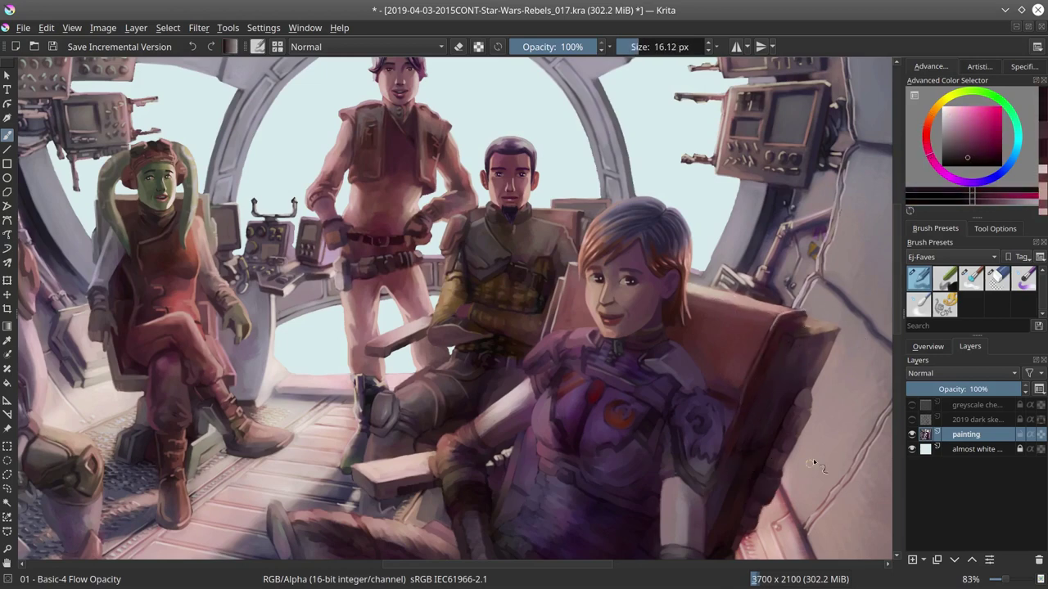
Step: Shade the woman's chair with a 6 px brush and save the painting
{"action": "left_click_drag", "start_coordinate": [573, 307], "coordinate": [565, 299], "text": "shift"}
{"action": "left_click", "coordinate": [565, 299], "text": "ctrl"}
{"action": "left_click_drag", "start_coordinate": [586, 260], "coordinate": [573, 255], "text": "shift"}
{"action": "left_click", "coordinate": [573, 255], "text": "ctrl"}
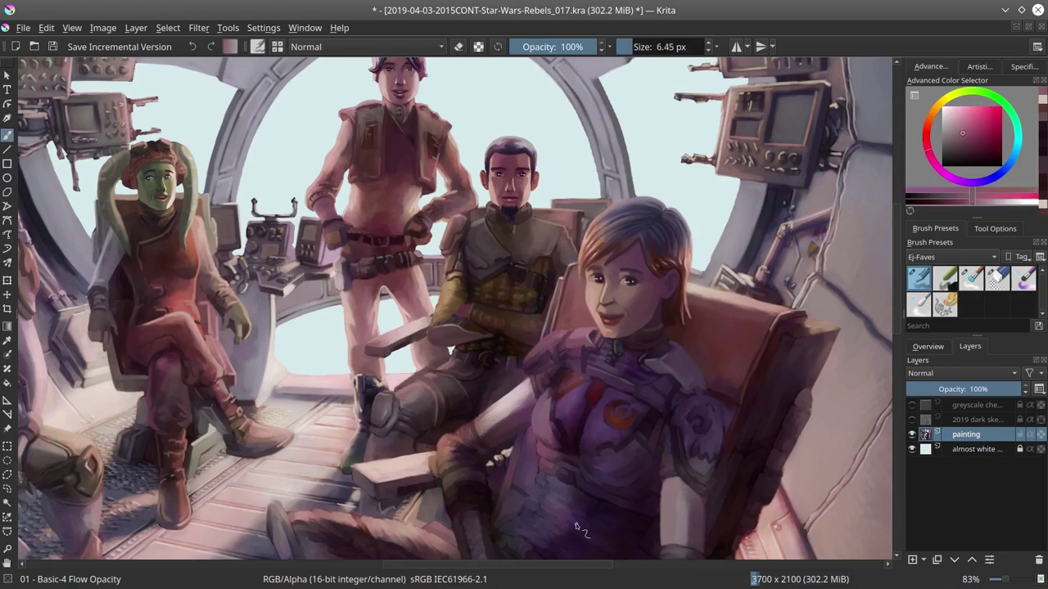
{"action": "key", "text": "ctrl+s"}
{"action": "left_click_drag", "start_coordinate": [728, 556], "coordinate": [630, 466]}
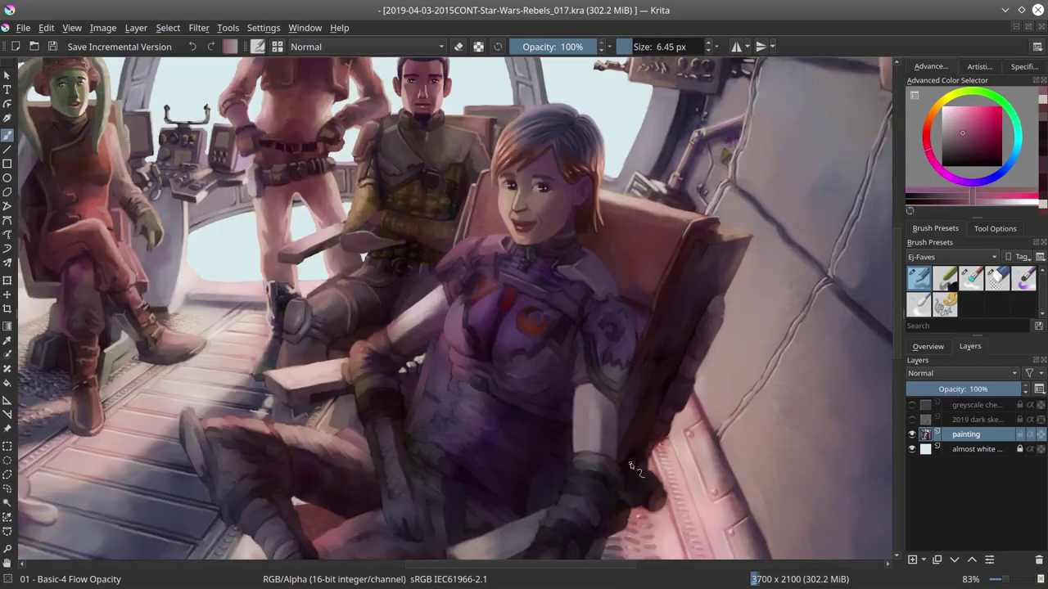
Step: Mirror the canvas horizontally and paint along the chair's outer edge
{"action": "left_click", "coordinate": [928, 346]}
{"action": "left_click", "coordinate": [913, 561]}
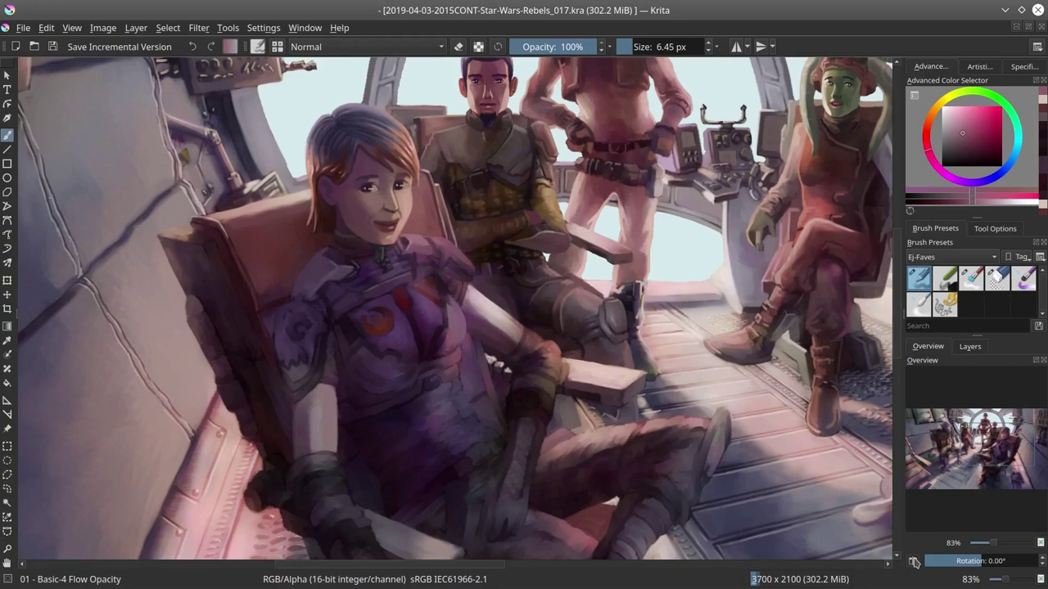
{"action": "left_click_drag", "start_coordinate": [177, 238], "coordinate": [184, 241], "text": "shift"}
{"action": "left_click", "coordinate": [187, 244], "text": "ctrl"}
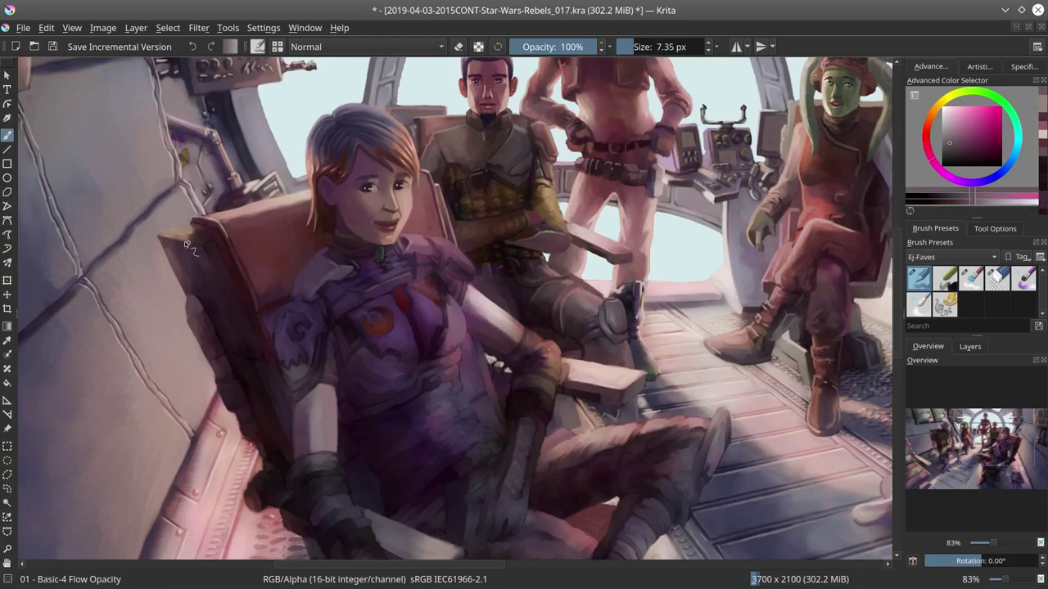
{"action": "left_click", "coordinate": [243, 363], "text": "ctrl"}
Step: Tone down the chair back in Decrease Saturation mode, save, then return to Normal
{"action": "key", "text": "alt+shift+d"}
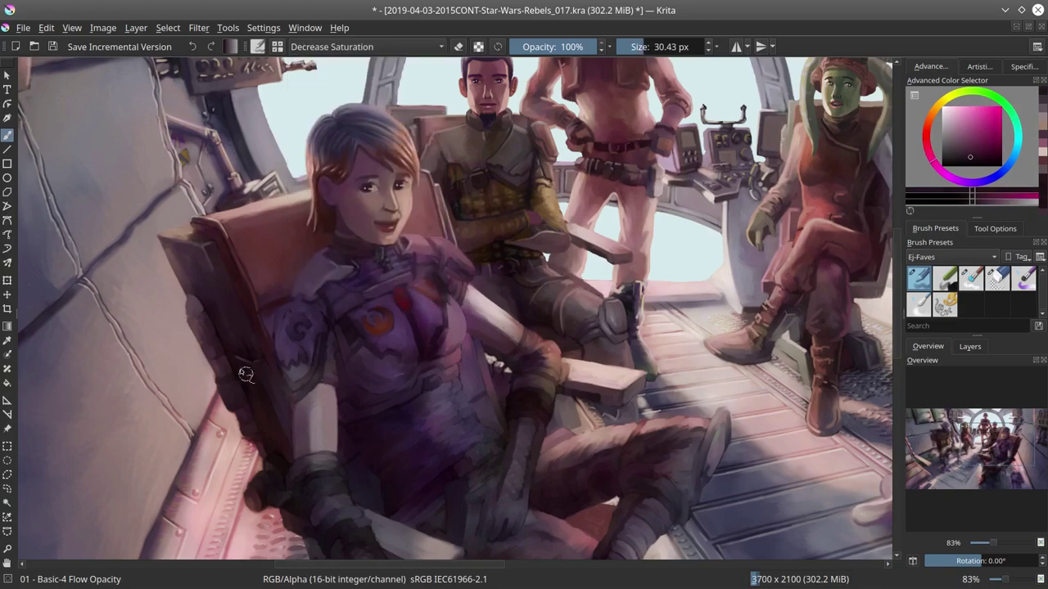
{"action": "left_click", "coordinate": [51, 47]}
{"action": "key", "text": "alt+shift+n"}
{"action": "key", "text": "bracketleft"}
{"action": "key", "text": "bracketleft"}
{"action": "key", "text": "bracketleft"}
{"action": "left_click", "coordinate": [248, 368], "text": "ctrl"}
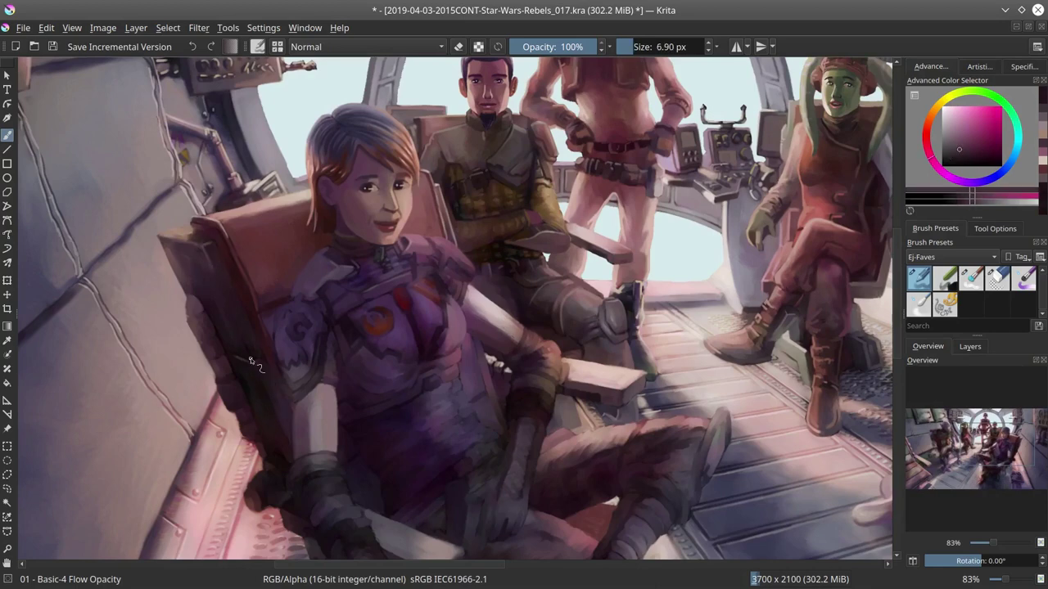
Step: Touch up the chair edge with muted pink sampled from the wall and chair
{"action": "key", "text": "bracketleft"}
{"action": "left_click", "coordinate": [241, 434], "text": "ctrl"}
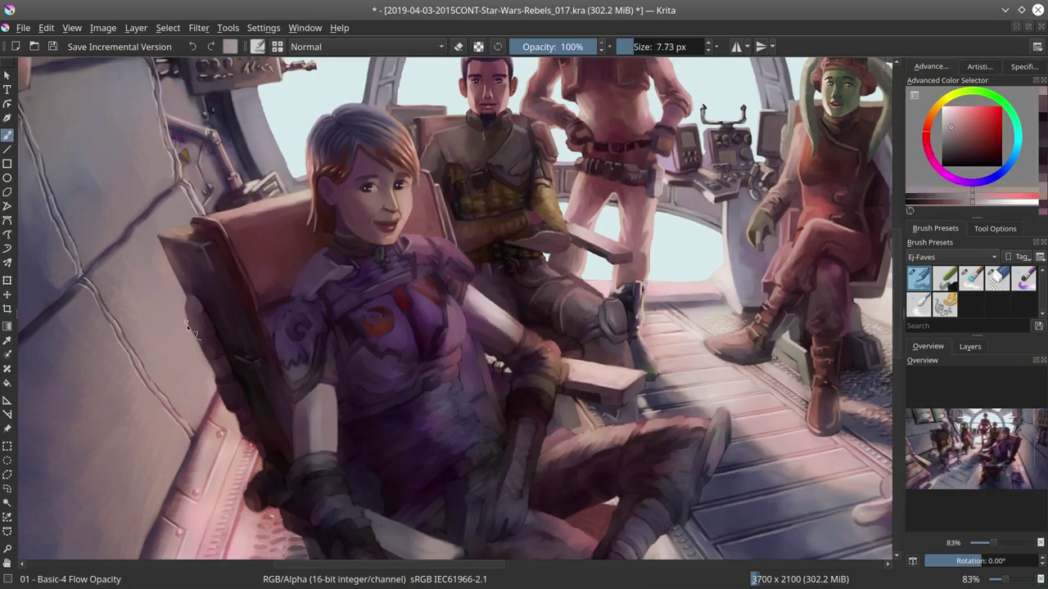
{"action": "key", "text": "bracketright"}
{"action": "left_click", "coordinate": [220, 361], "text": "ctrl"}
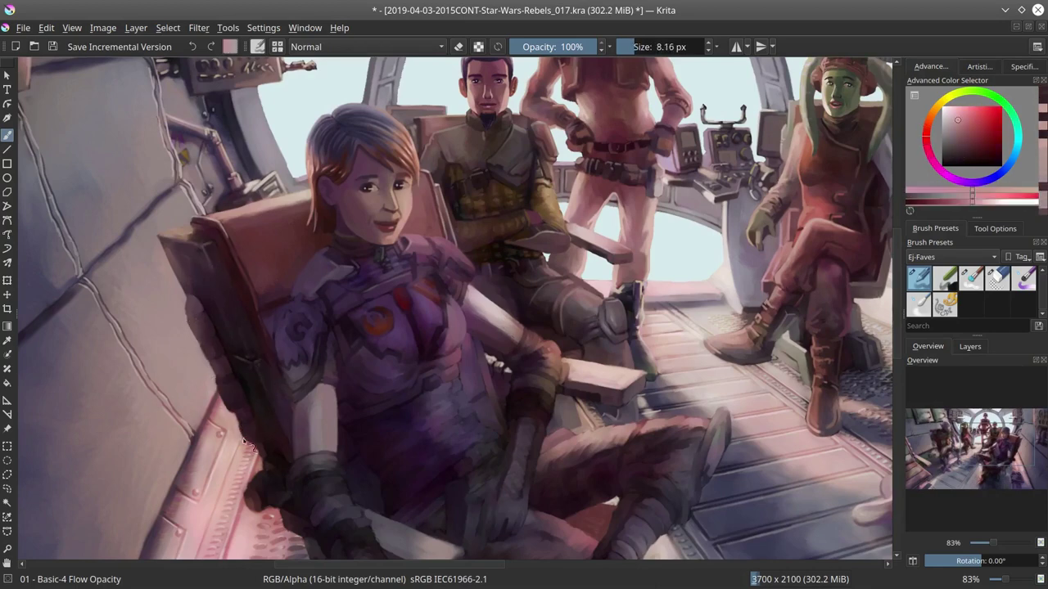
{"action": "key", "text": "bracketleft"}
{"action": "key", "text": "bracketleft"}
{"action": "left_click", "coordinate": [219, 361], "text": "ctrl"}
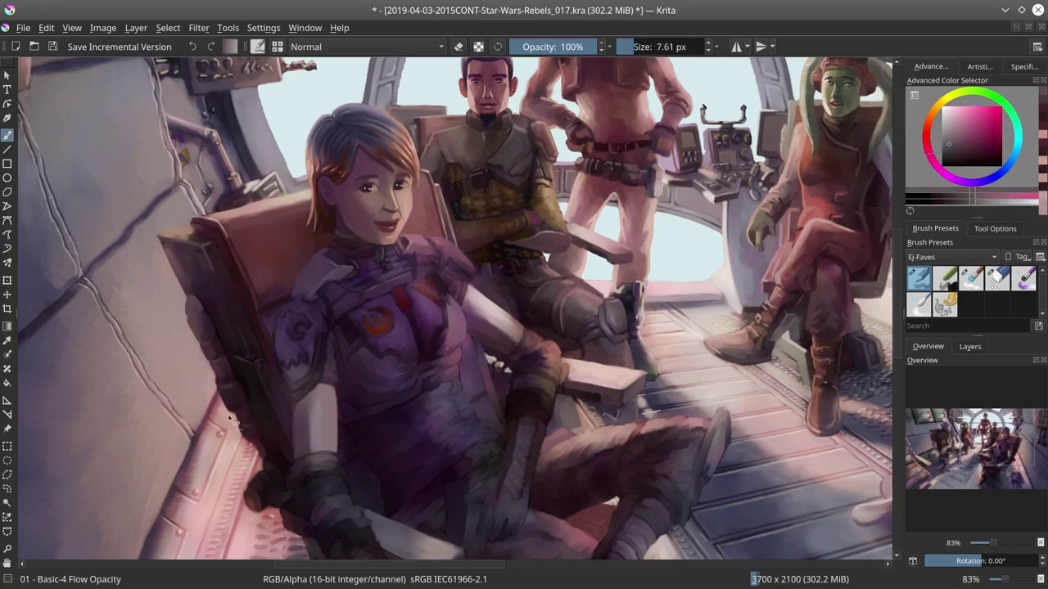
{"action": "key", "text": "bracketright"}
{"action": "key", "text": "bracketright"}
{"action": "left_click", "coordinate": [52, 46]}
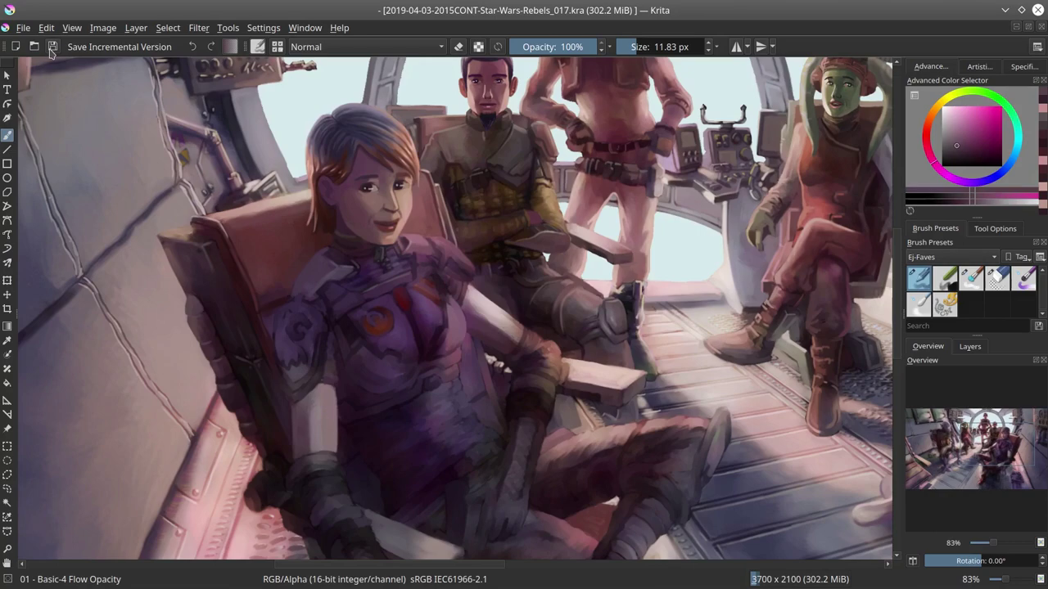
Step: Refine the shoulder armour with pinkish-purple highlights and dark purple shading
{"action": "left_click", "coordinate": [342, 300], "text": "ctrl"}
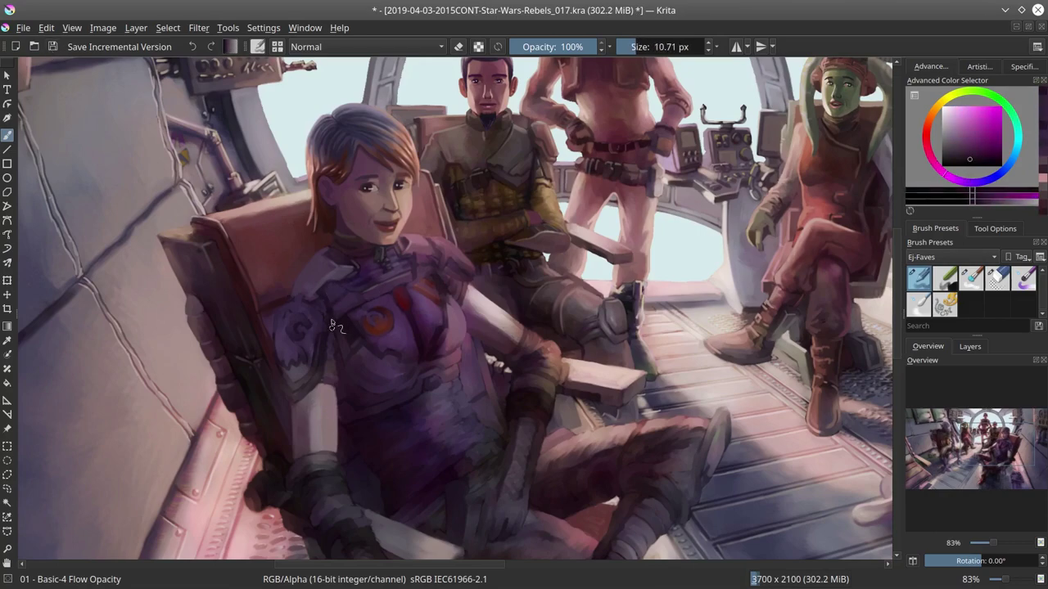
{"action": "key", "text": "bracketleft"}
{"action": "left_click", "coordinate": [342, 300], "text": "ctrl"}
{"action": "left_click", "coordinate": [393, 312], "text": "ctrl"}
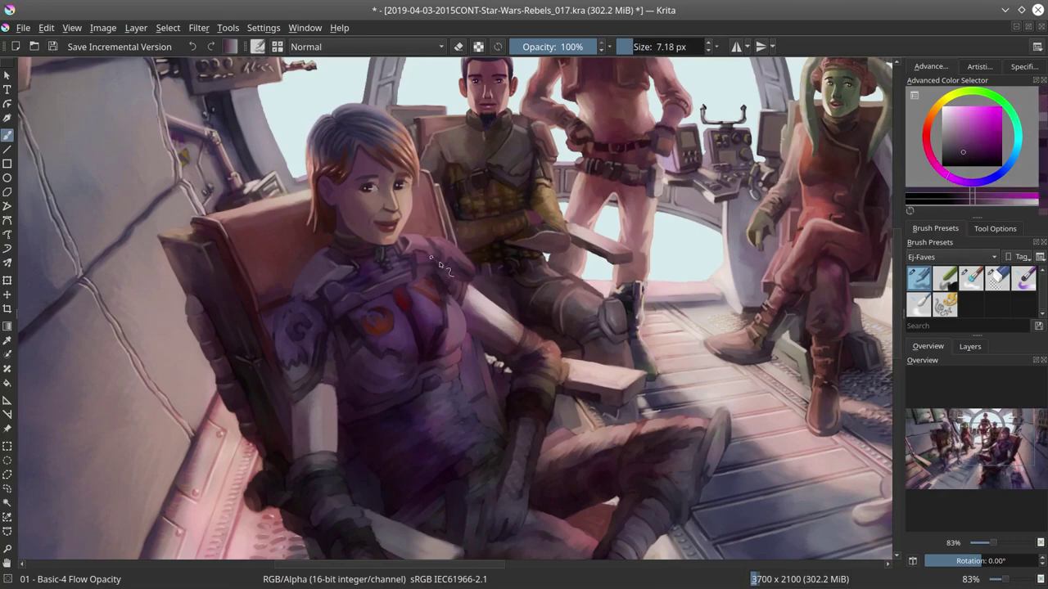
{"action": "left_click", "coordinate": [428, 256], "text": "ctrl"}
{"action": "key", "text": "bracketleft"}
{"action": "key", "text": "bracketleft"}
{"action": "left_click", "coordinate": [461, 318], "text": "ctrl"}
{"action": "key", "text": "bracketleft"}
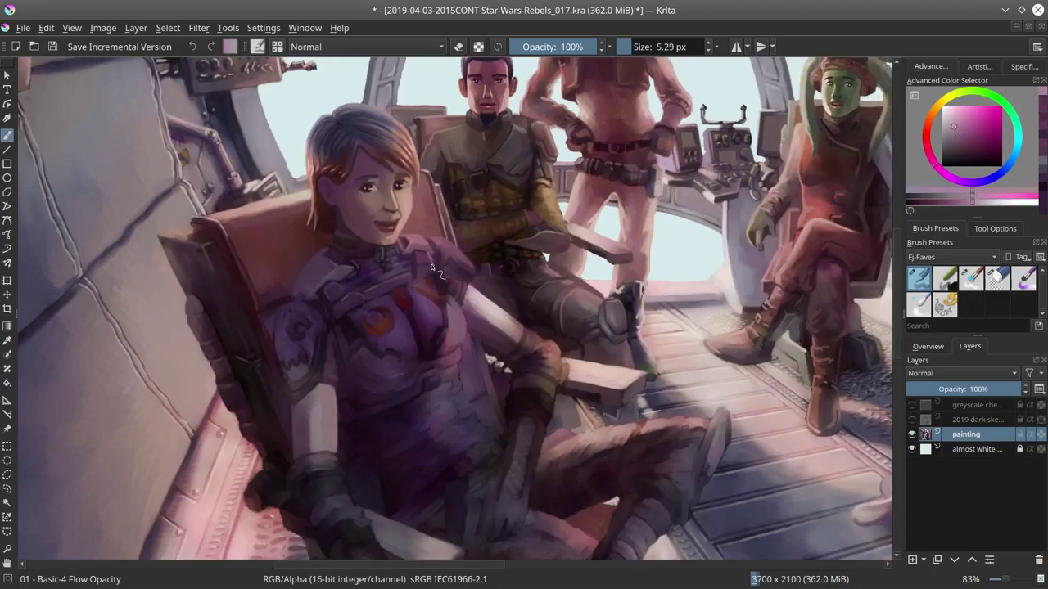
{"action": "left_click", "coordinate": [357, 285], "text": "ctrl"}
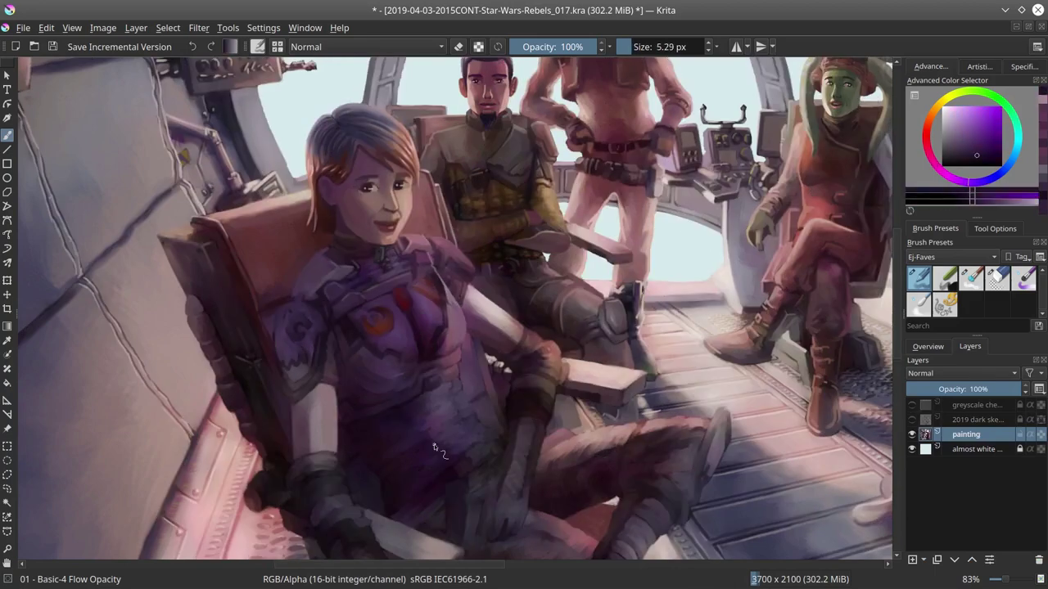
Step: Save the painting, unmirror the view and fit the whole page
{"action": "key", "text": "ctrl+s"}
{"action": "key", "text": "m"}
{"action": "key", "text": "2"}
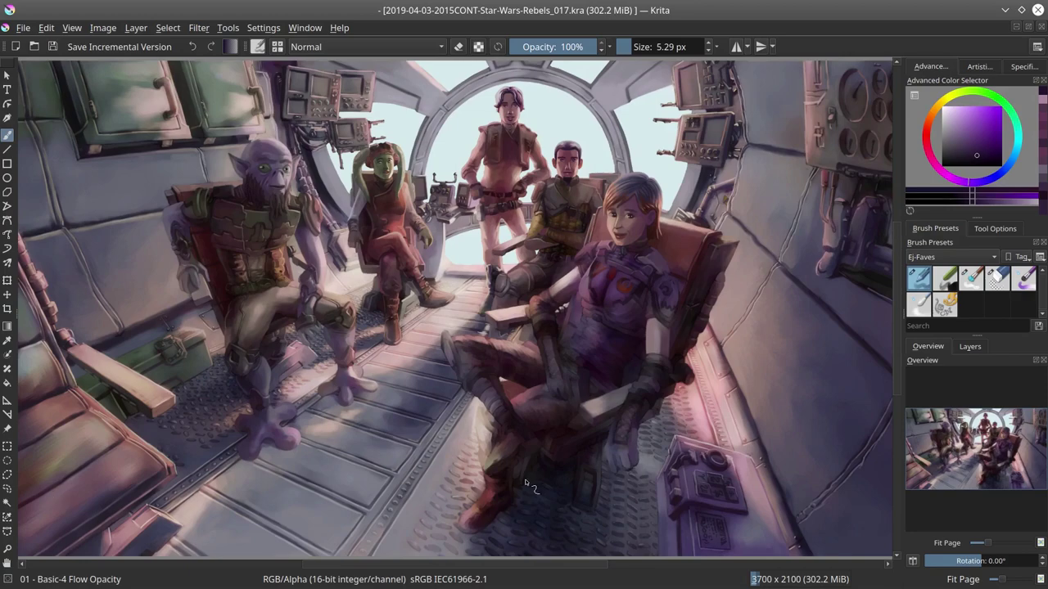
Step: Save the painting as incremental version 018
{"action": "mouse_move", "coordinate": [407, 16]}
{"action": "key", "text": "minus"}
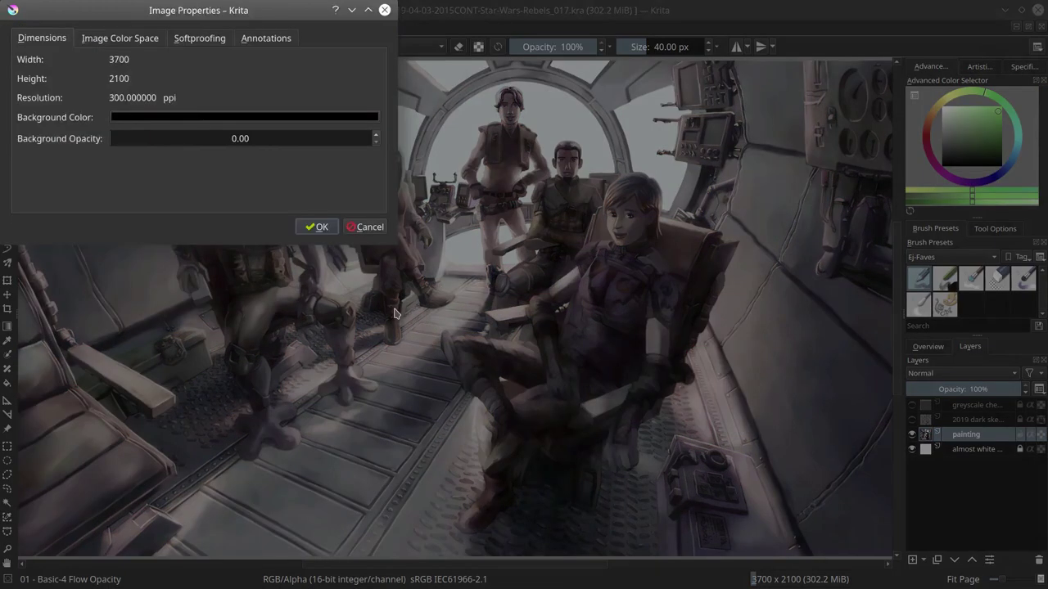
{"action": "key", "text": "Escape"}
{"action": "left_click", "coordinate": [120, 46]}
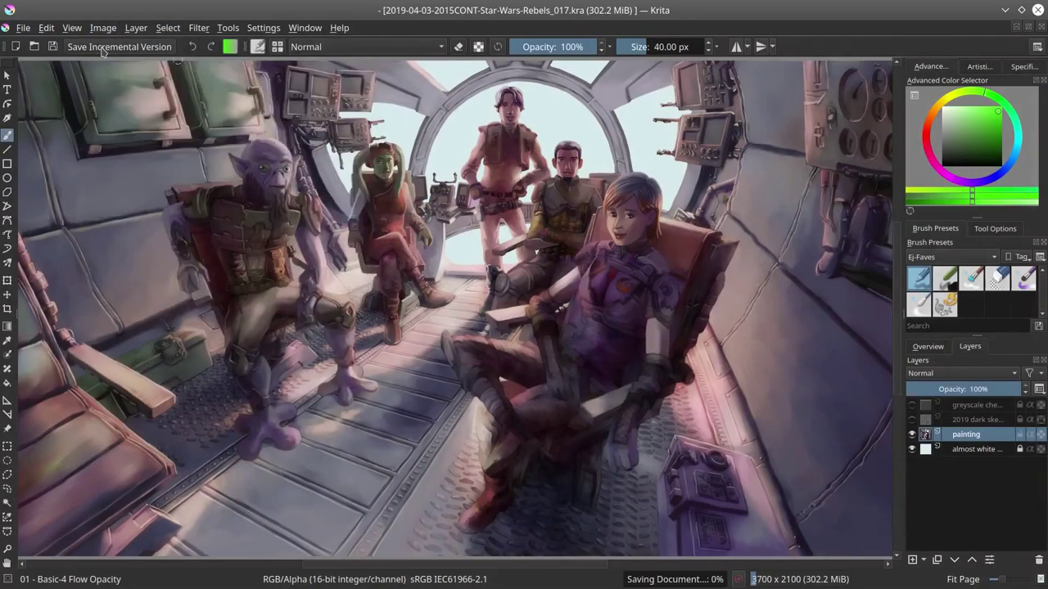
{"action": "key", "text": "minus"}
Step: Test Curves adjustments, including the Blue channel, on a duplicate layer, check greyscale, then delete the copy
{"action": "key", "text": "ctrl+m"}
{"action": "mouse_move", "coordinate": [72, 304]}
{"action": "left_mouse_down"}
{"action": "mouse_move", "coordinate": [138, 264]}
{"action": "mouse_move", "coordinate": [126, 291]}
{"action": "mouse_move", "coordinate": [79, 308]}
{"action": "left_mouse_up"}
{"action": "key", "text": "Return"}
{"action": "key", "text": "ctrl+j"}
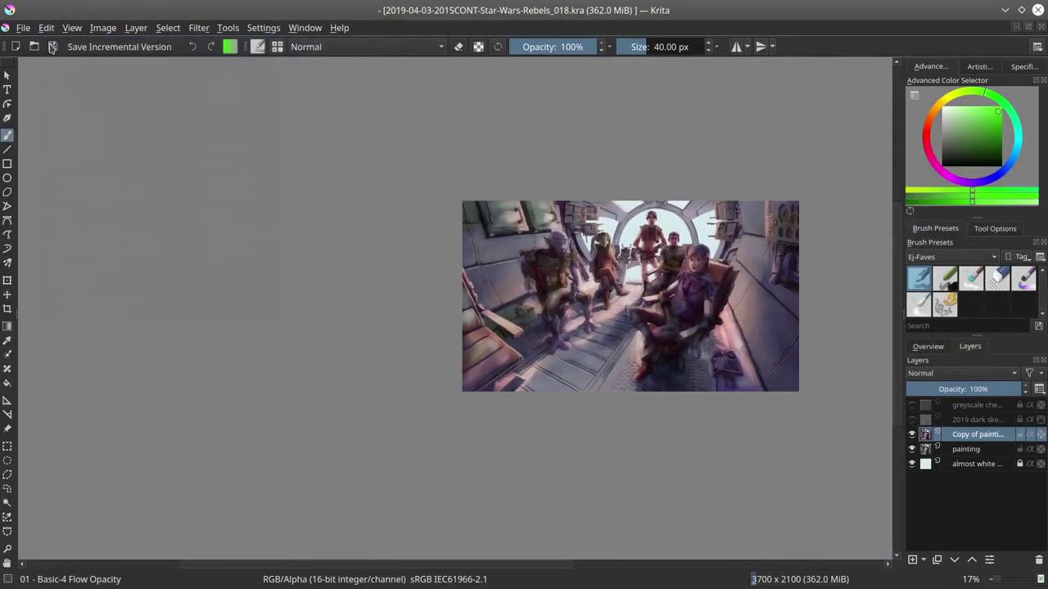
{"action": "key", "text": "ctrl+alt+f"}
{"action": "left_click", "coordinate": [86, 177]}
{"action": "left_click_drag", "start_coordinate": [131, 270], "coordinate": [161, 251]}
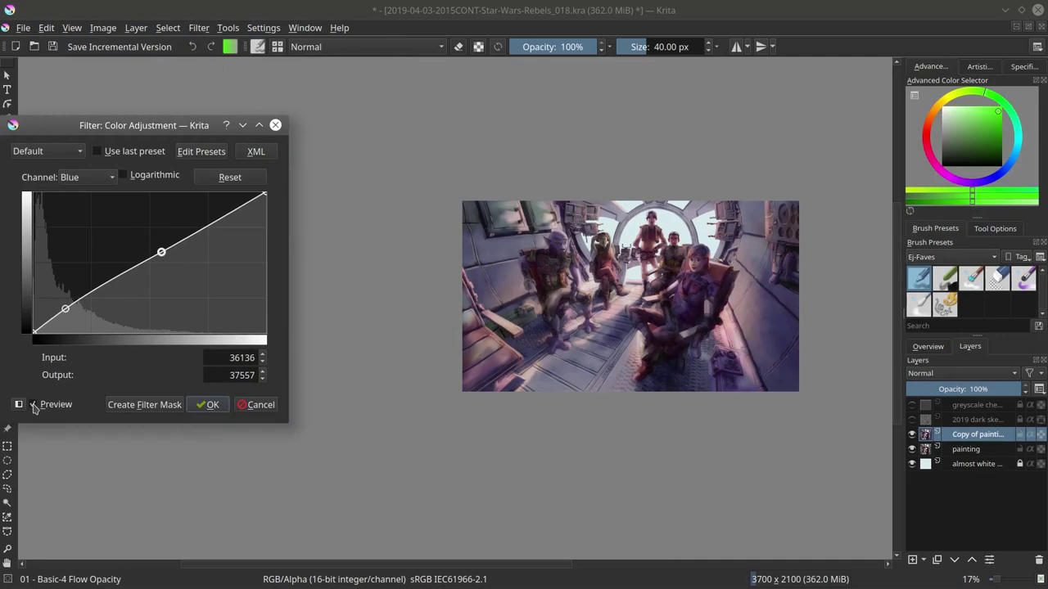
{"action": "key", "text": "Return"}
{"action": "left_click", "coordinate": [911, 404]}
{"action": "left_click", "coordinate": [912, 404]}
{"action": "key", "text": "shift+Delete"}
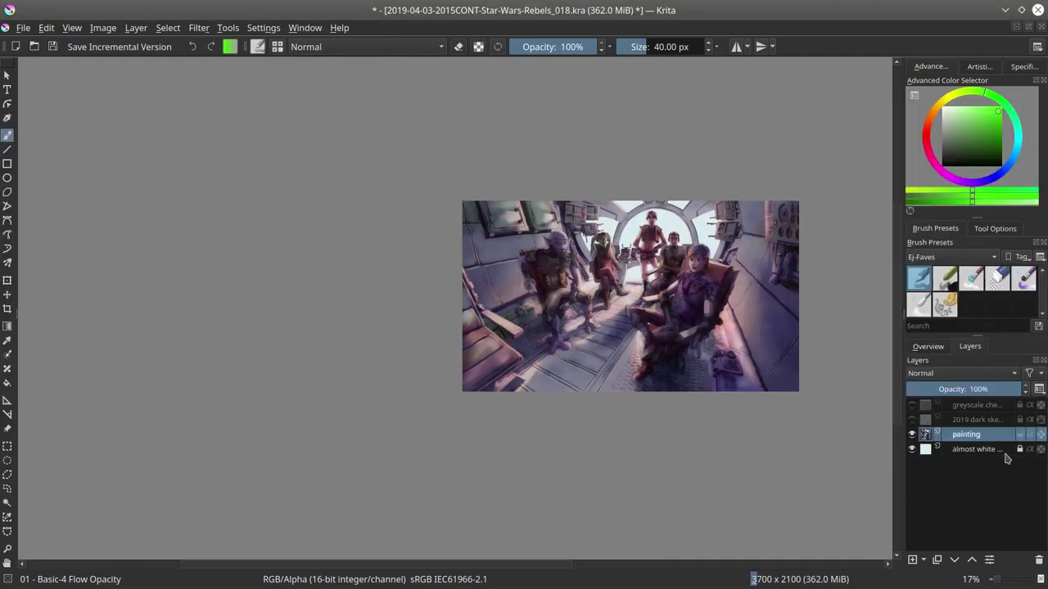
Step: Darken the almost white background layer by lowering its HSV lightness
{"action": "left_click", "coordinate": [974, 449]}
{"action": "key", "text": "ctrl+u"}
{"action": "left_click_drag", "start_coordinate": [146, 238], "coordinate": [133, 238]}
{"action": "key", "text": "Return"}
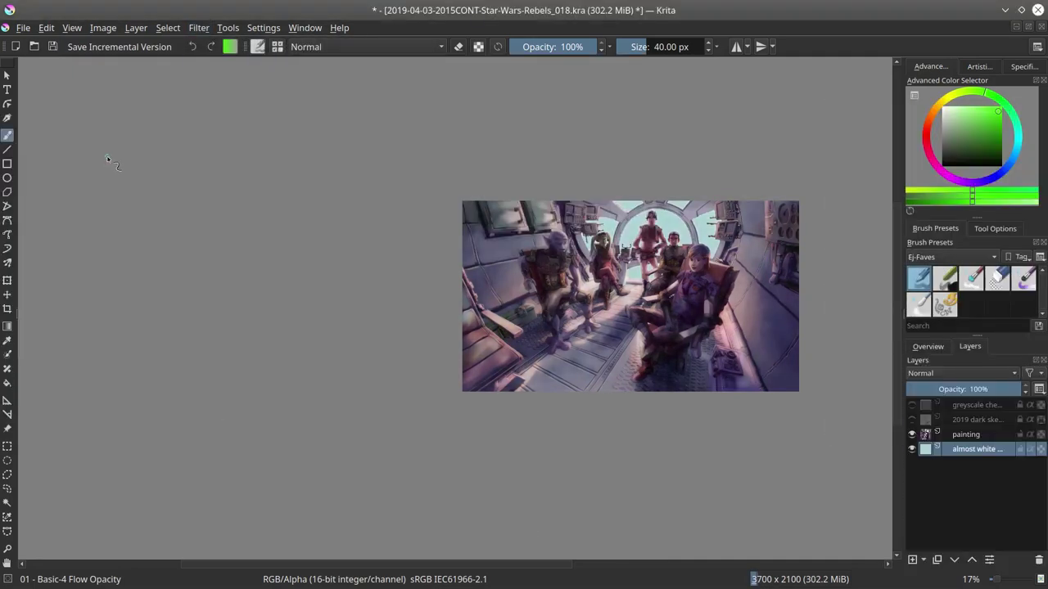
Step: Save the document and add an empty Layer 5 above the painting
{"action": "left_click", "coordinate": [944, 348]}
{"action": "left_click", "coordinate": [969, 347]}
{"action": "key", "text": "ctrl+s"}
{"action": "key", "text": "Insert"}
Step: Sketch black cuffs on both of Zeb's shins over the faded painting, then save
{"action": "key", "text": "d"}
{"action": "scroll", "coordinate": [487, 384], "scroll_direction": "up", "scroll_amount": 8}
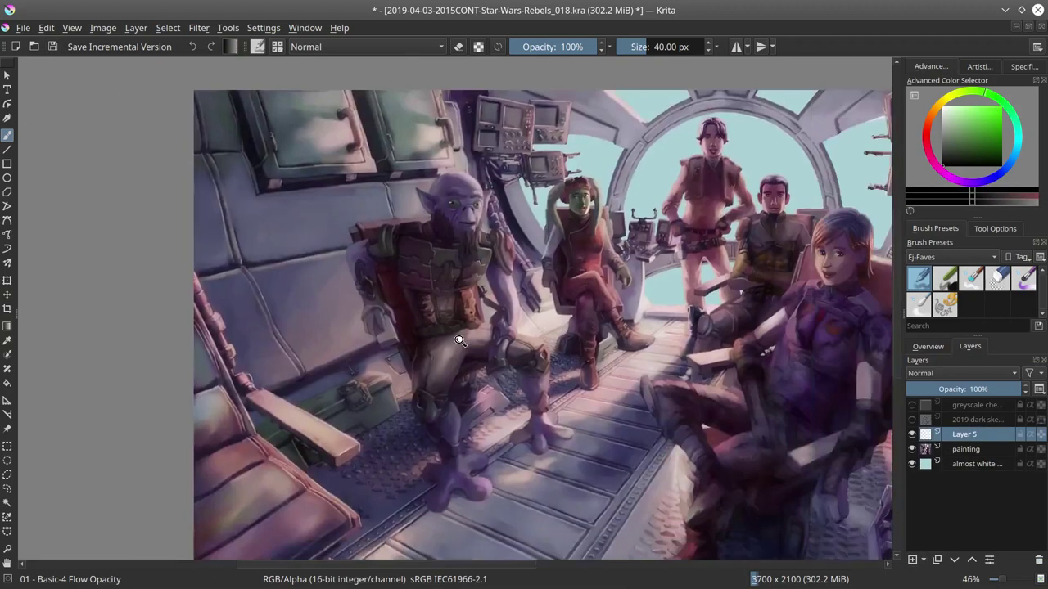
{"action": "key", "text": "BackSpace"}
{"action": "left_click_drag", "start_coordinate": [450, 263], "coordinate": [477, 360]}
{"action": "left_click_drag", "start_coordinate": [482, 295], "coordinate": [512, 283]}
{"action": "mouse_move", "coordinate": [501, 293]}
{"action": "left_mouse_down"}
{"action": "mouse_move", "coordinate": [510, 346]}
{"action": "mouse_move", "coordinate": [479, 330]}
{"action": "mouse_move", "coordinate": [512, 335]}
{"action": "mouse_move", "coordinate": [473, 344]}
{"action": "left_mouse_up"}
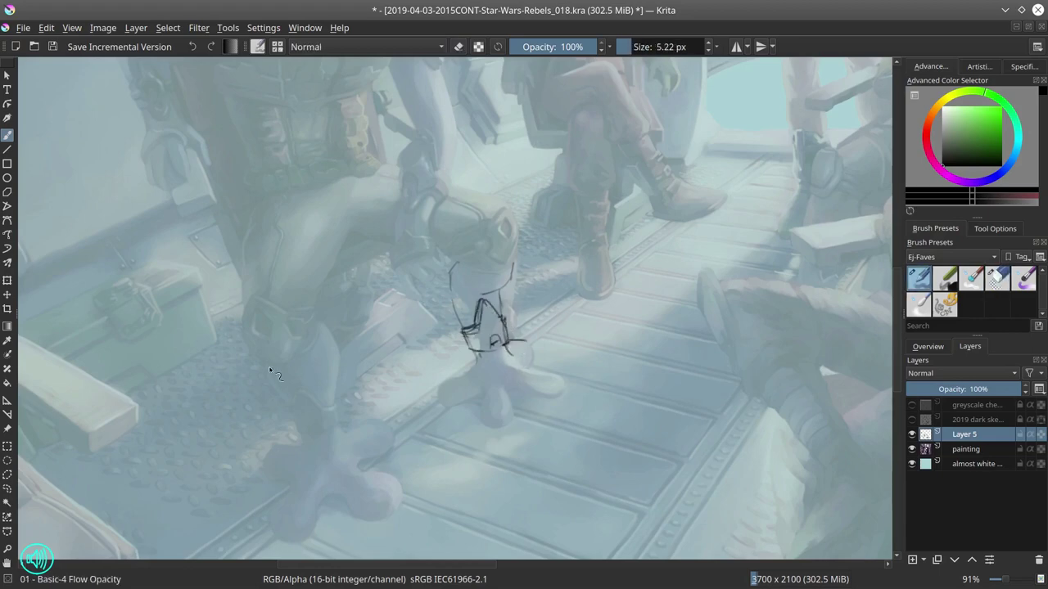
{"action": "left_click_drag", "start_coordinate": [319, 321], "coordinate": [344, 369]}
{"action": "mouse_move", "coordinate": [264, 365]}
{"action": "left_mouse_down"}
{"action": "mouse_move", "coordinate": [301, 434]}
{"action": "mouse_move", "coordinate": [344, 406]}
{"action": "left_mouse_up"}
{"action": "left_click", "coordinate": [52, 47]}
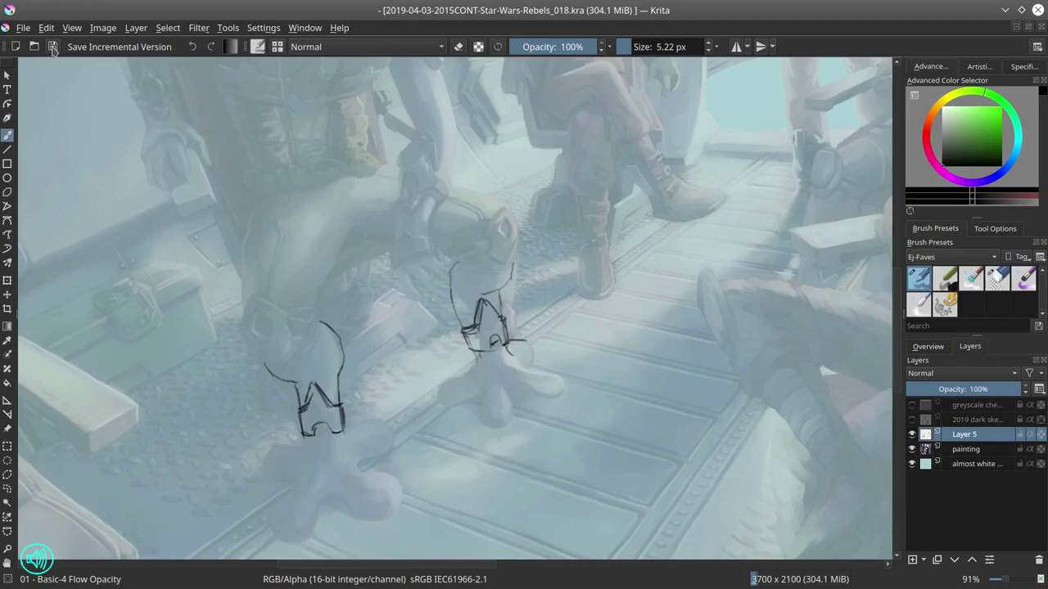
Step: Erase inner cuff strokes and redraw the cuff loops on both legs
{"action": "left_click_drag", "start_coordinate": [310, 413], "coordinate": [313, 384]}
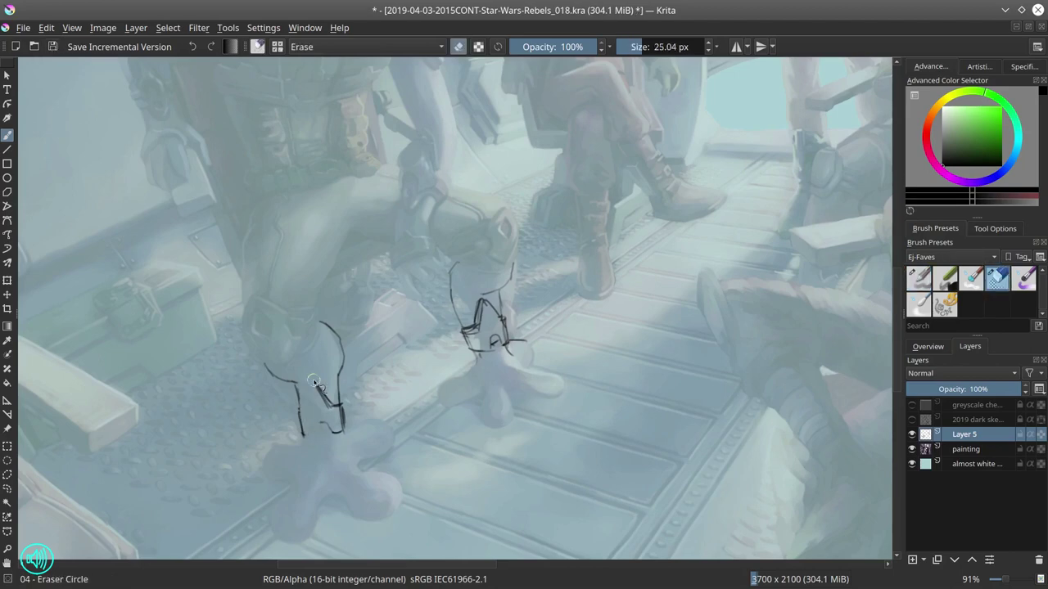
{"action": "left_click_drag", "start_coordinate": [323, 422], "coordinate": [336, 392]}
{"action": "left_click_drag", "start_coordinate": [466, 311], "coordinate": [502, 346]}
{"action": "key", "text": "slash"}
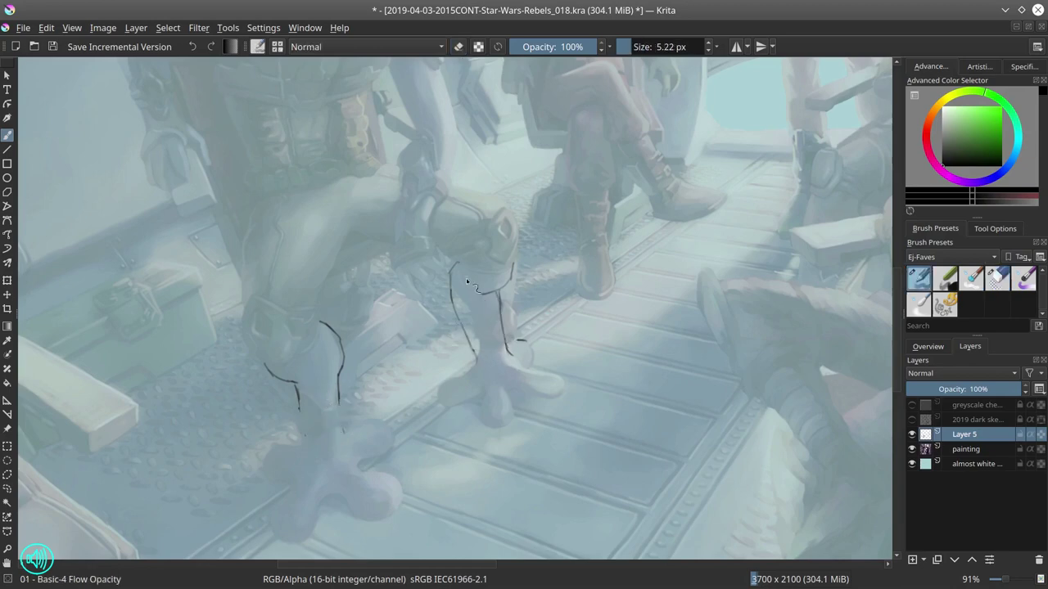
{"action": "left_click_drag", "start_coordinate": [456, 284], "coordinate": [463, 297]}
{"action": "left_click_drag", "start_coordinate": [513, 271], "coordinate": [483, 293]}
{"action": "left_click_drag", "start_coordinate": [272, 383], "coordinate": [331, 323]}
{"action": "left_click_drag", "start_coordinate": [452, 269], "coordinate": [467, 302]}
Step: Clean up stray strokes and sketch the left leg contour down to the foot
{"action": "key", "text": "slash"}
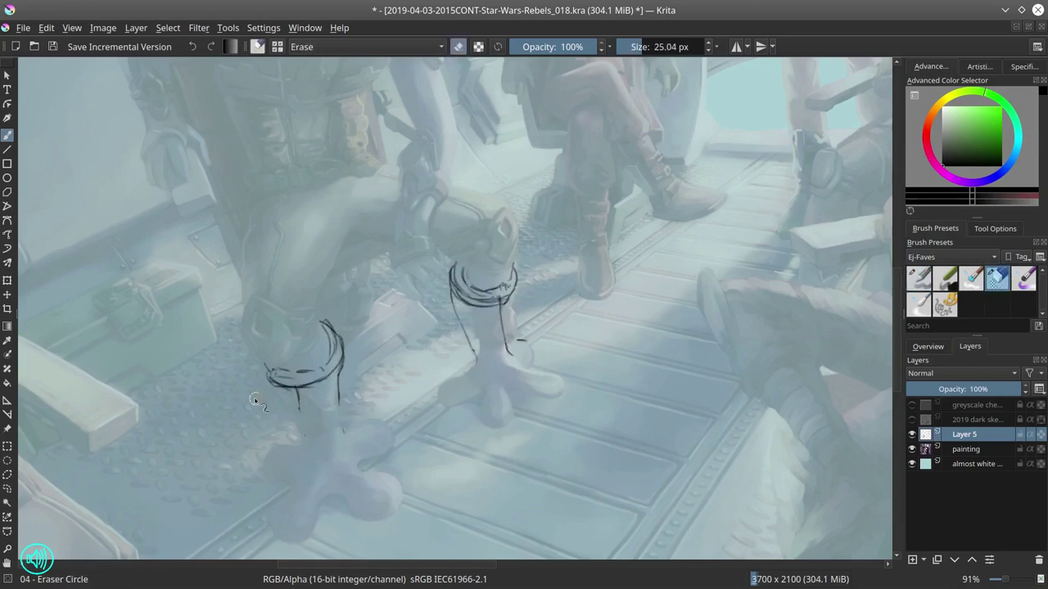
{"action": "key", "text": "slash"}
{"action": "left_click_drag", "start_coordinate": [306, 442], "coordinate": [302, 479]}
{"action": "left_click_drag", "start_coordinate": [331, 413], "coordinate": [344, 485]}
{"action": "left_click_drag", "start_coordinate": [339, 401], "coordinate": [362, 429]}
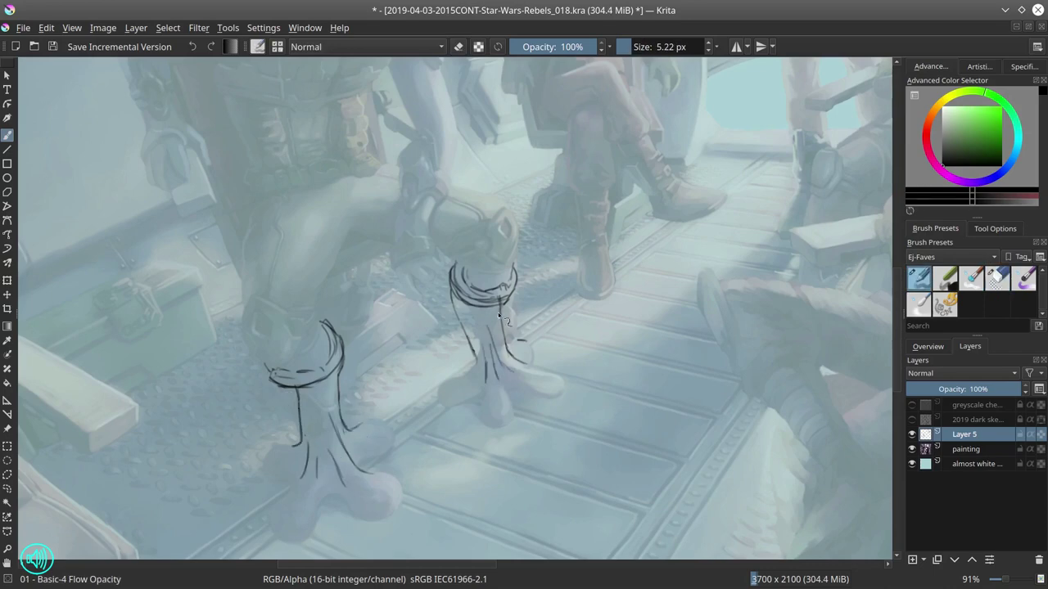
{"action": "key", "text": "slash"}
{"action": "key", "text": "Insert"}
Step: On a new Layer 6 at full colour, paint the right cuff band with purple from the leg
{"action": "key", "text": "bracketleft"}
{"action": "key", "text": "bracketleft"}
{"action": "key", "text": "bracketleft"}
{"action": "key", "text": "slash"}
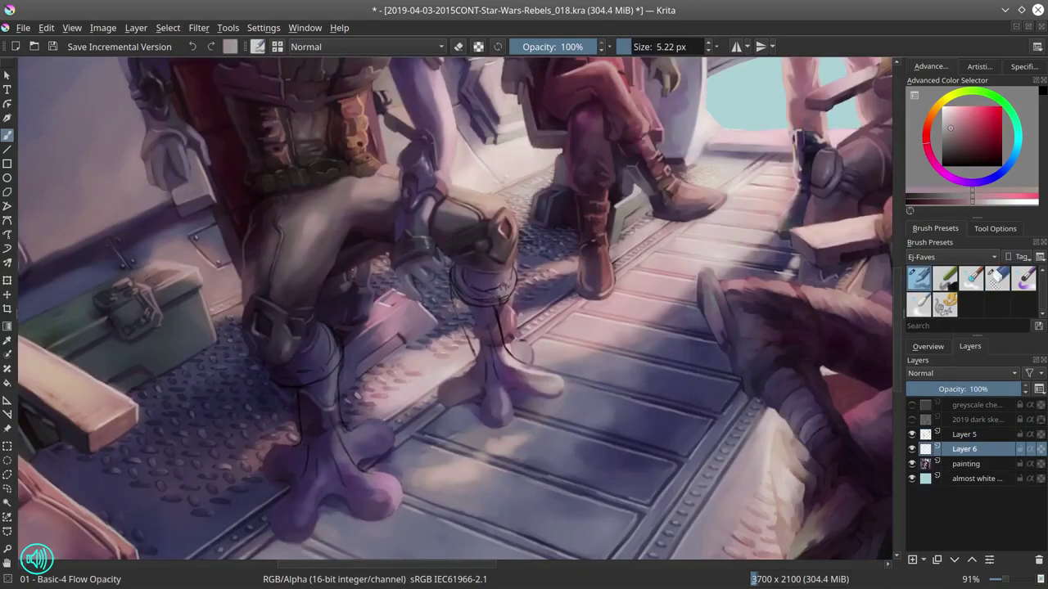
{"action": "left_click", "coordinate": [511, 318], "text": "ctrl"}
{"action": "mouse_move", "coordinate": [509, 319]}
{"action": "left_mouse_down"}
{"action": "mouse_move", "coordinate": [519, 320]}
{"action": "mouse_move", "coordinate": [499, 245]}
{"action": "mouse_move", "coordinate": [512, 234]}
{"action": "mouse_move", "coordinate": [504, 239]}
{"action": "left_mouse_up"}
{"action": "left_click", "coordinate": [505, 237], "text": "ctrl"}
{"action": "scroll", "coordinate": [559, 406], "scroll_direction": "down", "scroll_amount": 3}
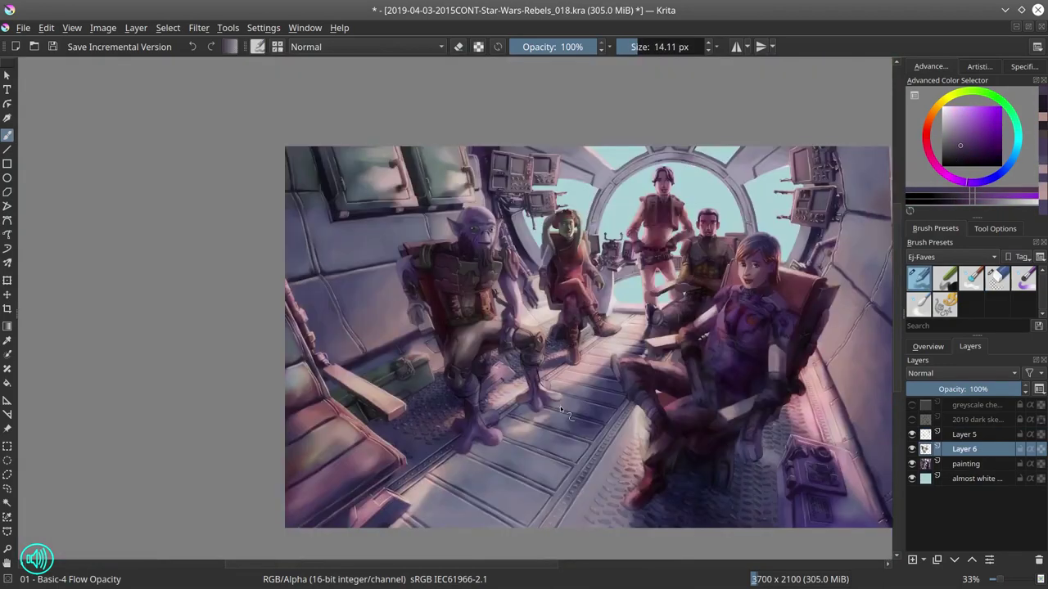
Step: Paint the left leg's dark cuff bands with colours sampled from the canvas
{"action": "scroll", "coordinate": [560, 406], "scroll_direction": "up", "scroll_amount": 5}
{"action": "left_click", "coordinate": [395, 464], "text": "ctrl"}
{"action": "mouse_move", "coordinate": [582, 343]}
{"action": "left_mouse_down"}
{"action": "mouse_move", "coordinate": [395, 464]}
{"action": "mouse_move", "coordinate": [365, 396]}
{"action": "left_mouse_up"}
{"action": "left_click", "coordinate": [365, 396], "text": "ctrl"}
{"action": "left_click", "coordinate": [372, 454], "text": "ctrl"}
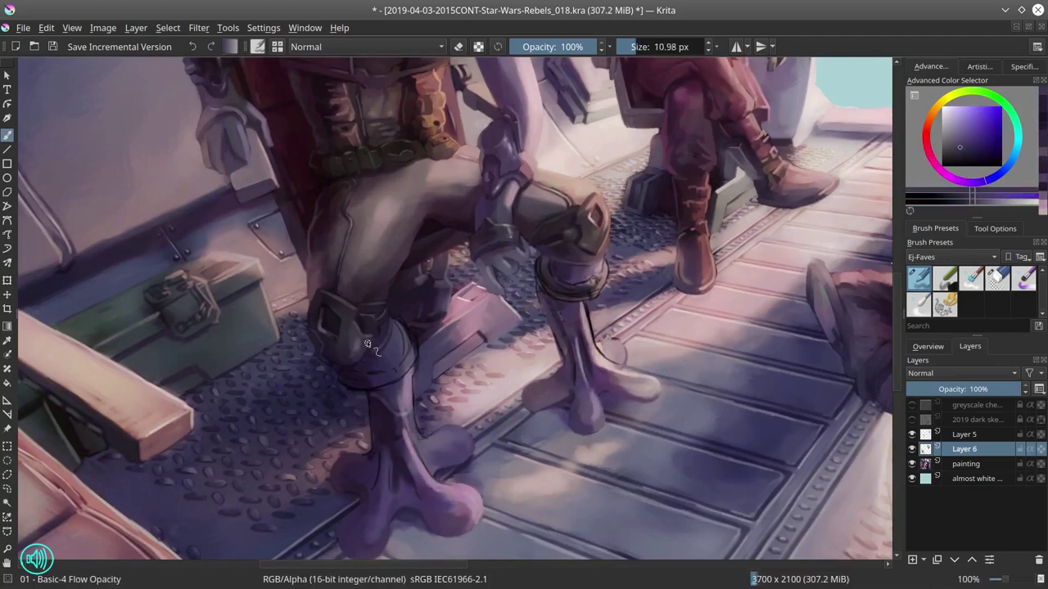
{"action": "left_click_drag", "start_coordinate": [385, 425], "coordinate": [409, 393]}
{"action": "left_click", "coordinate": [418, 390], "text": "ctrl"}
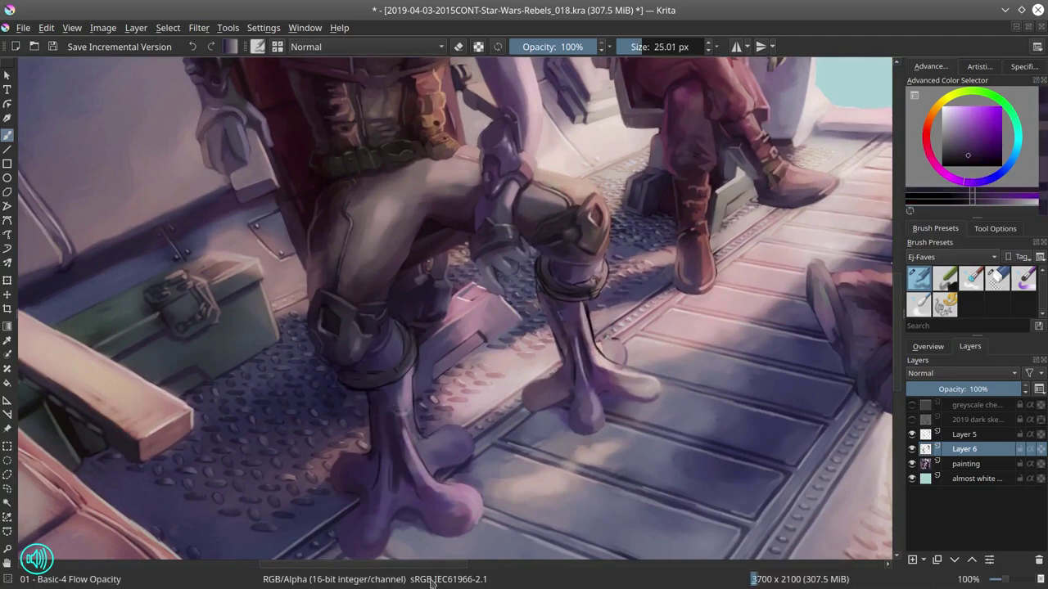
Step: Save and merge the sketch and paint layers down into the painting layer
{"action": "key", "text": "ctrl+s"}
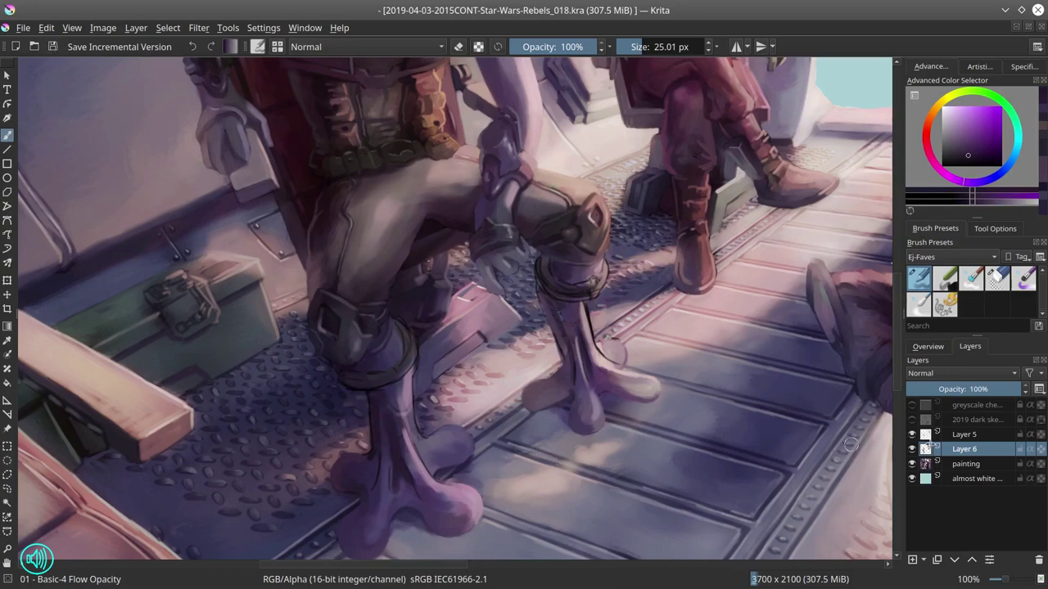
{"action": "key", "text": "ctrl+e"}
{"action": "key", "text": "slash"}
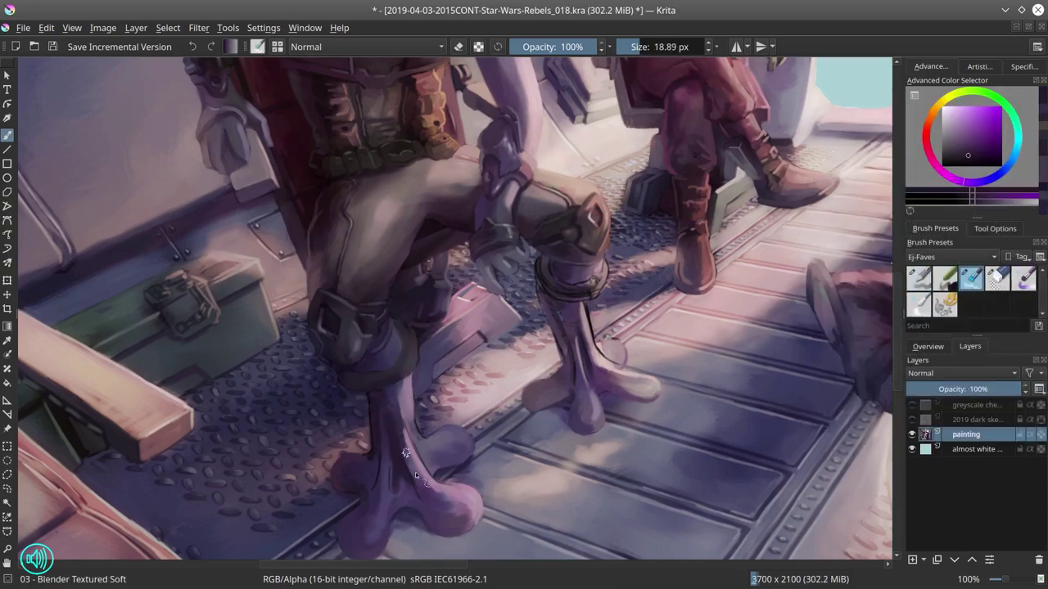
Step: Resize the brush, pan along Zeb's legs and save the painting
{"action": "left_click_drag", "start_coordinate": [415, 472], "coordinate": [387, 375]}
{"action": "left_click_drag", "start_coordinate": [384, 456], "coordinate": [451, 469]}
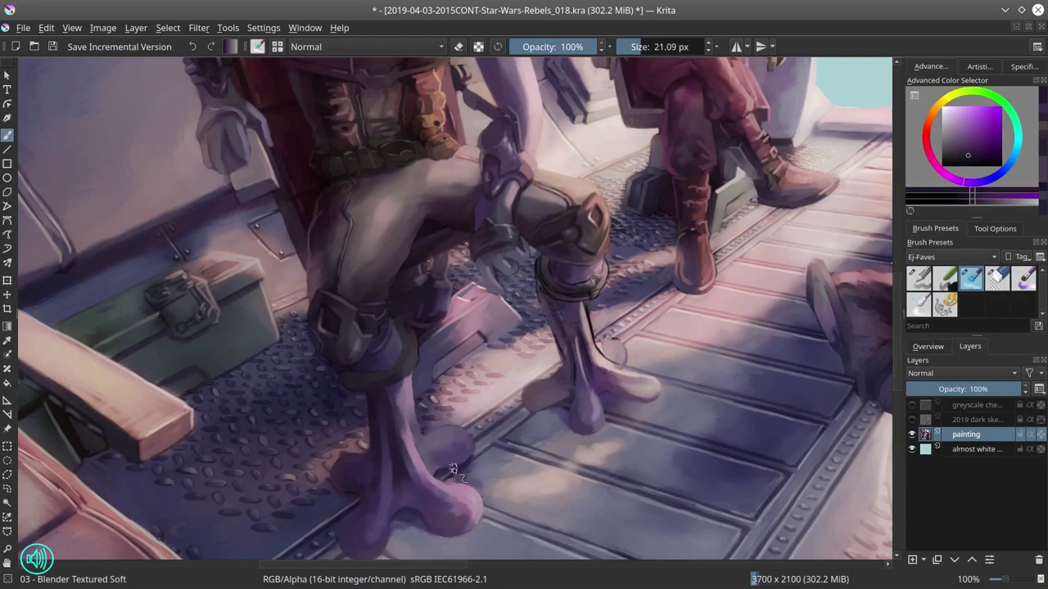
{"action": "mouse_move", "coordinate": [377, 522]}
{"action": "left_mouse_down"}
{"action": "mouse_move", "coordinate": [525, 284]}
{"action": "mouse_move", "coordinate": [550, 279]}
{"action": "left_mouse_up"}
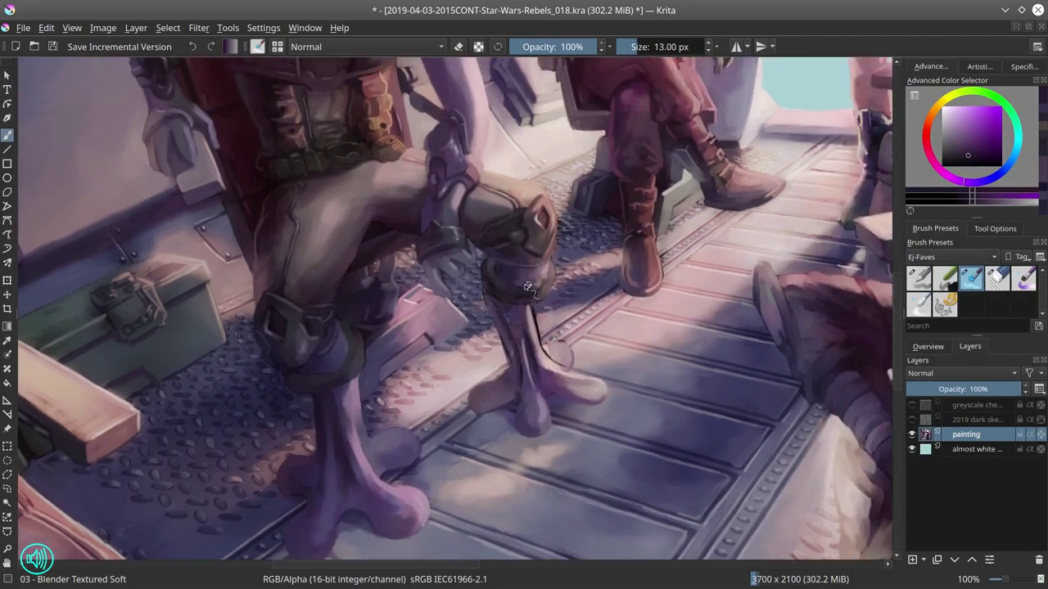
{"action": "left_click_drag", "start_coordinate": [489, 303], "coordinate": [537, 309]}
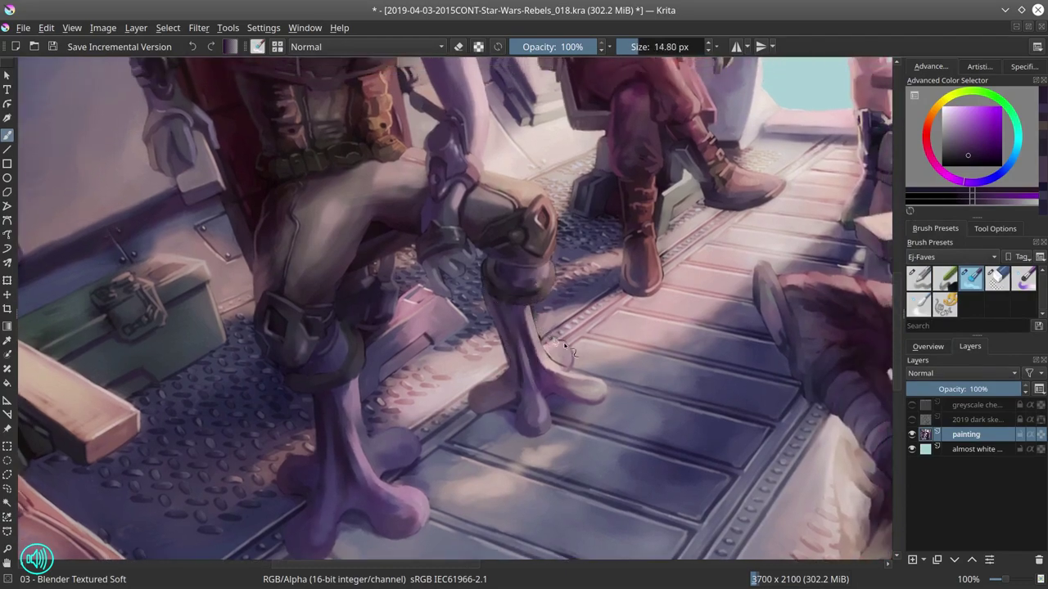
{"action": "key", "text": "ctrl+s"}
Step: Zoom out, pick the basic painting brush, return to the legs and save
{"action": "key", "text": "minus"}
{"action": "left_click", "coordinate": [927, 346]}
{"action": "left_click", "coordinate": [918, 278]}
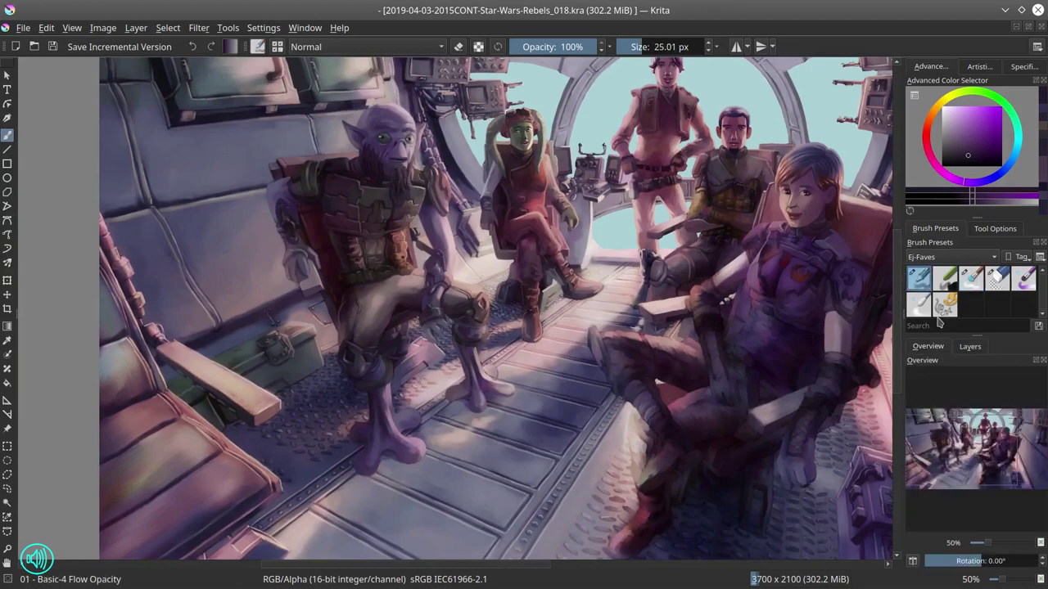
{"action": "scroll", "coordinate": [580, 253], "scroll_direction": "up", "scroll_amount": 3}
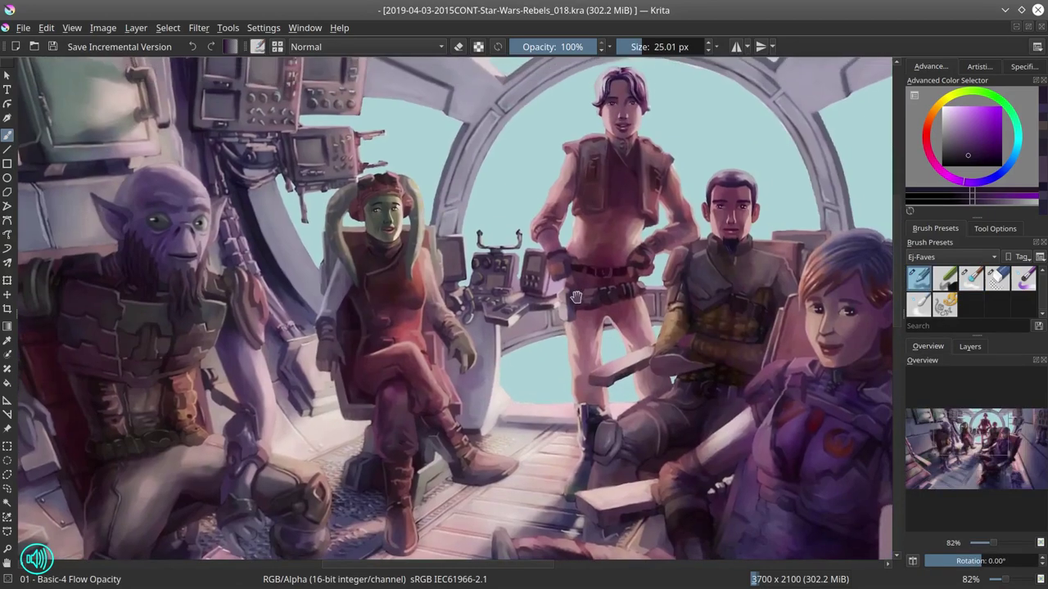
{"action": "mouse_move", "coordinate": [579, 253]}
{"action": "left_mouse_down"}
{"action": "mouse_move", "coordinate": [610, 178]}
{"action": "mouse_move", "coordinate": [458, 246]}
{"action": "mouse_move", "coordinate": [491, 249]}
{"action": "mouse_move", "coordinate": [436, 255]}
{"action": "mouse_move", "coordinate": [381, 317]}
{"action": "mouse_move", "coordinate": [425, 331]}
{"action": "mouse_move", "coordinate": [436, 319]}
{"action": "mouse_move", "coordinate": [410, 344]}
{"action": "mouse_move", "coordinate": [428, 385]}
{"action": "mouse_move", "coordinate": [423, 446]}
{"action": "mouse_move", "coordinate": [442, 401]}
{"action": "mouse_move", "coordinate": [473, 413]}
{"action": "mouse_move", "coordinate": [413, 409]}
{"action": "mouse_move", "coordinate": [569, 456]}
{"action": "mouse_move", "coordinate": [448, 323]}
{"action": "mouse_move", "coordinate": [414, 352]}
{"action": "mouse_move", "coordinate": [432, 463]}
{"action": "left_mouse_up"}
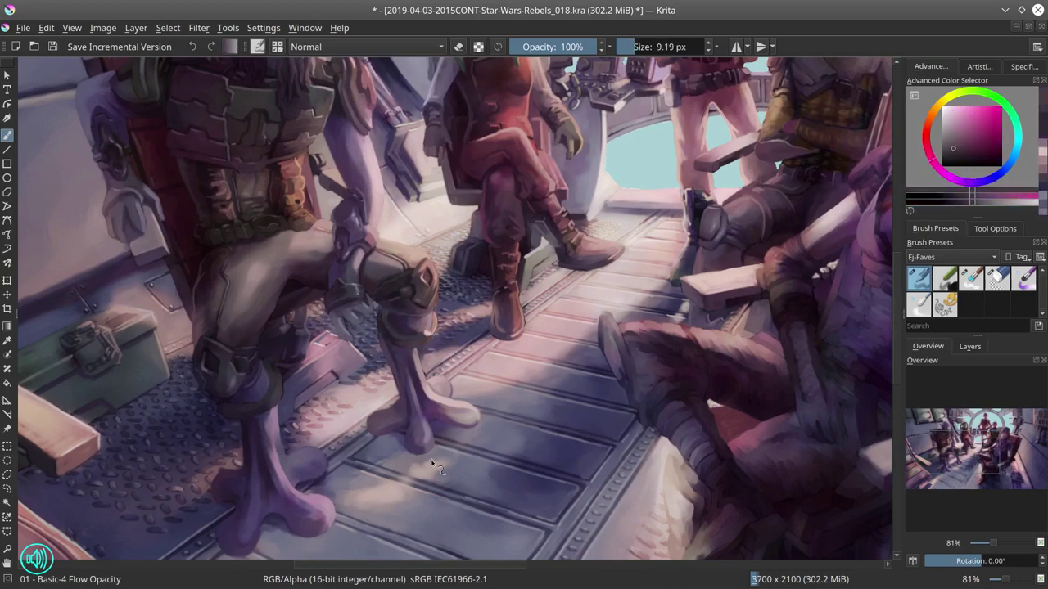
{"action": "left_click", "coordinate": [52, 47]}
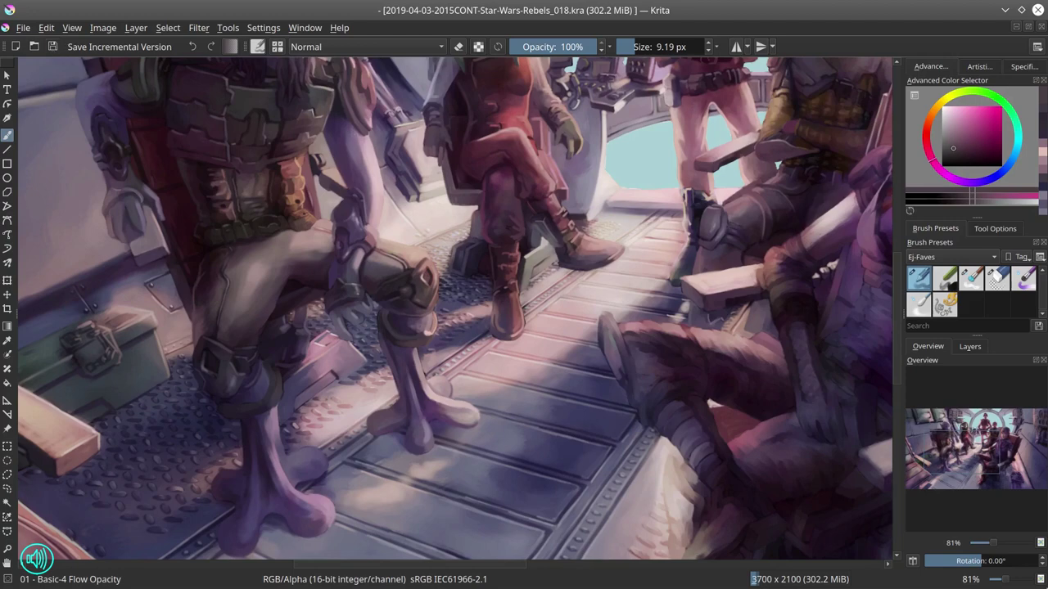
Step: Shade Zeb's shin cuffs with purples sampled from the leg
{"action": "left_click", "coordinate": [23, 27]}
{"action": "key", "text": "Escape"}
{"action": "left_click", "coordinate": [376, 317], "text": "ctrl"}
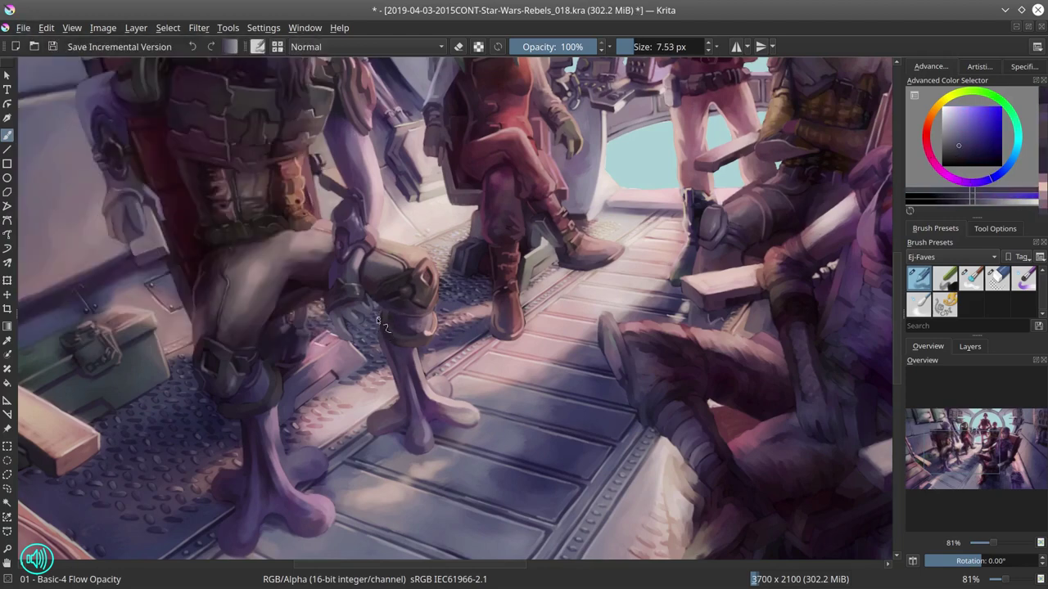
{"action": "left_click", "coordinate": [408, 436], "text": "ctrl"}
{"action": "left_click_drag", "start_coordinate": [409, 436], "coordinate": [434, 436]}
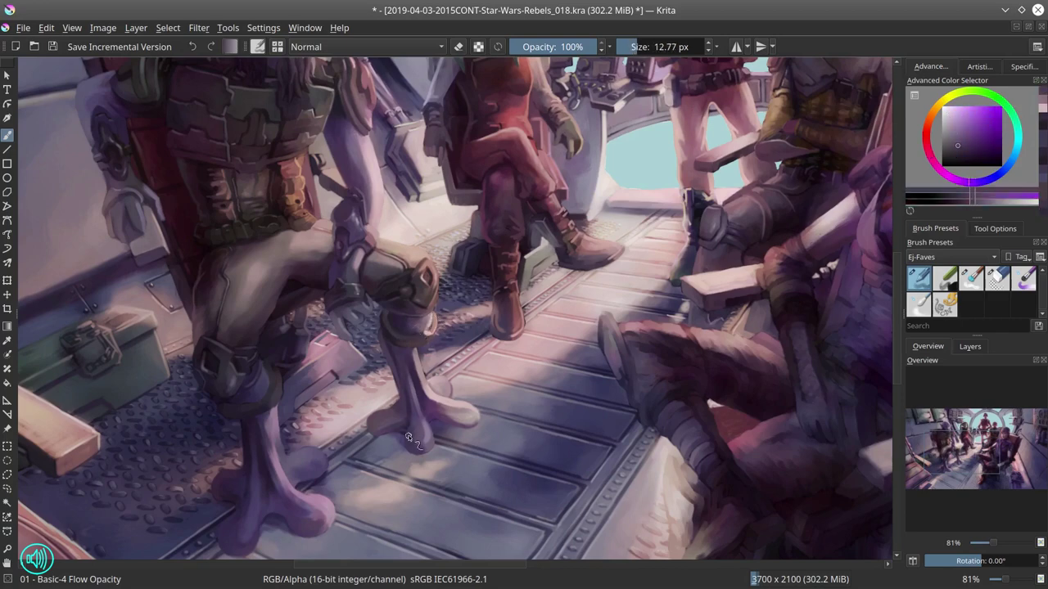
{"action": "left_click", "coordinate": [279, 381], "text": "ctrl"}
{"action": "mouse_move", "coordinate": [279, 382]}
{"action": "left_mouse_down"}
{"action": "mouse_move", "coordinate": [307, 370]}
{"action": "mouse_move", "coordinate": [295, 391]}
{"action": "left_mouse_up"}
Step: Add pink and dark purple soft shading down the shins to Zeb's feet
{"action": "left_click", "coordinate": [299, 352], "text": "ctrl"}
{"action": "left_click", "coordinate": [311, 373], "text": "ctrl"}
{"action": "left_click", "coordinate": [311, 373], "text": "ctrl"}
{"action": "left_click", "coordinate": [303, 378], "text": "ctrl"}
{"action": "left_click", "coordinate": [270, 399], "text": "ctrl"}
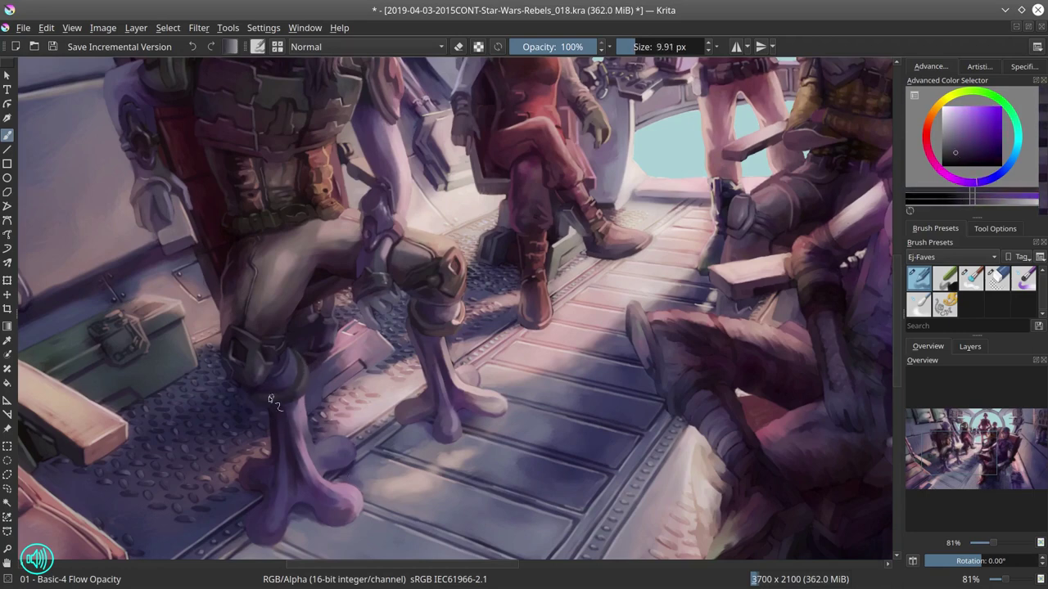
{"action": "left_click", "coordinate": [362, 441], "text": "ctrl"}
{"action": "left_click_drag", "start_coordinate": [362, 441], "coordinate": [343, 459]}
{"action": "left_click", "coordinate": [341, 488], "text": "ctrl"}
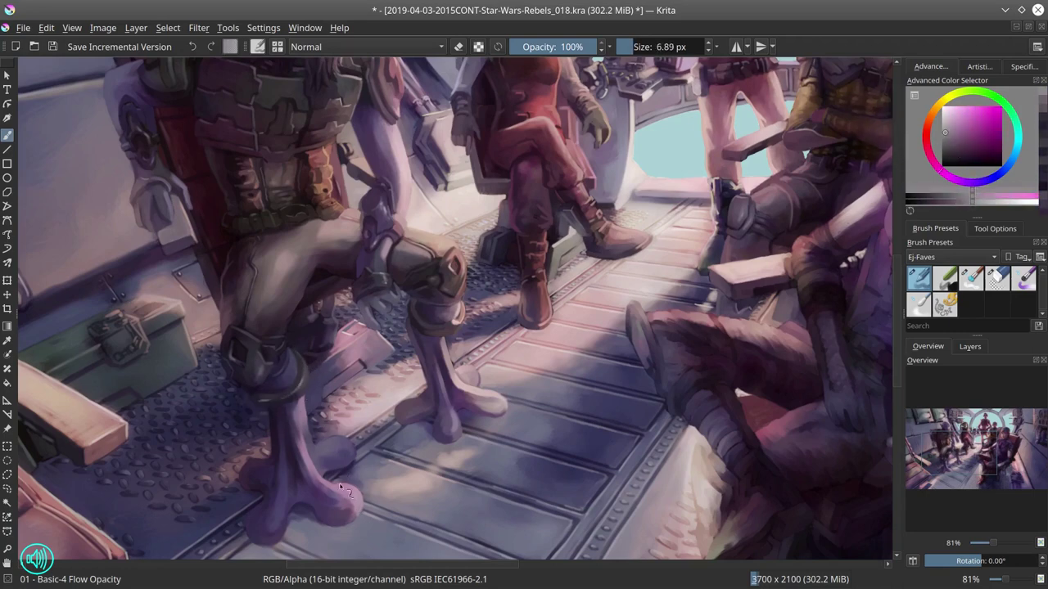
{"action": "left_click", "coordinate": [327, 509], "text": "ctrl"}
{"action": "left_click", "coordinate": [307, 530], "text": "ctrl"}
{"action": "left_click", "coordinate": [867, 231], "text": "ctrl"}
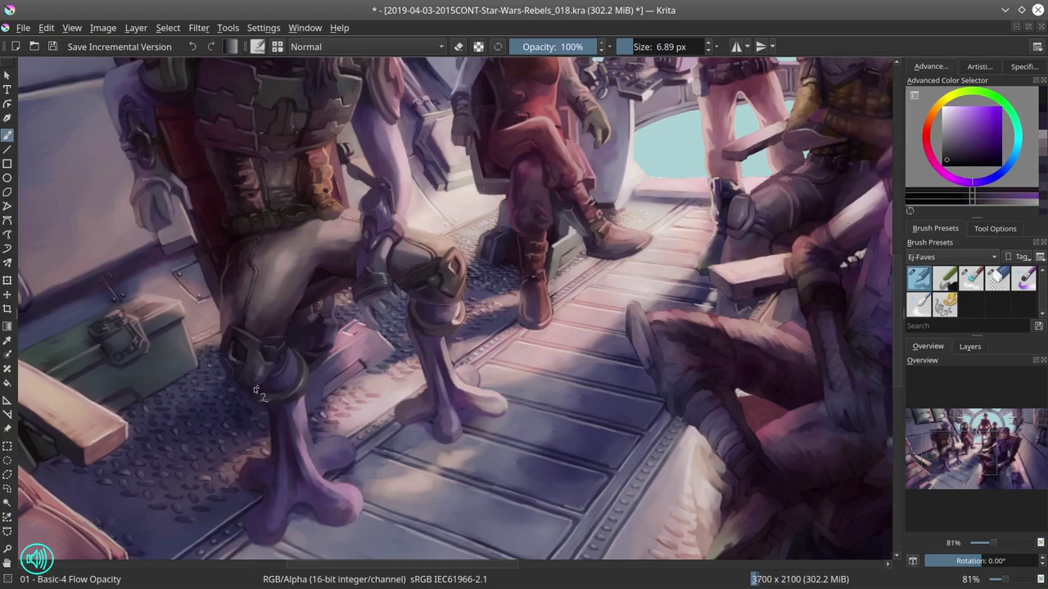
Step: Sample a lighter pink, save as version 018, and fit the whole canvas in view
{"action": "mouse_move", "coordinate": [262, 434]}
{"action": "left_mouse_down"}
{"action": "mouse_move", "coordinate": [338, 468]}
{"action": "mouse_move", "coordinate": [310, 467]}
{"action": "mouse_move", "coordinate": [311, 435]}
{"action": "left_mouse_up"}
{"action": "left_click", "coordinate": [311, 436], "text": "ctrl"}
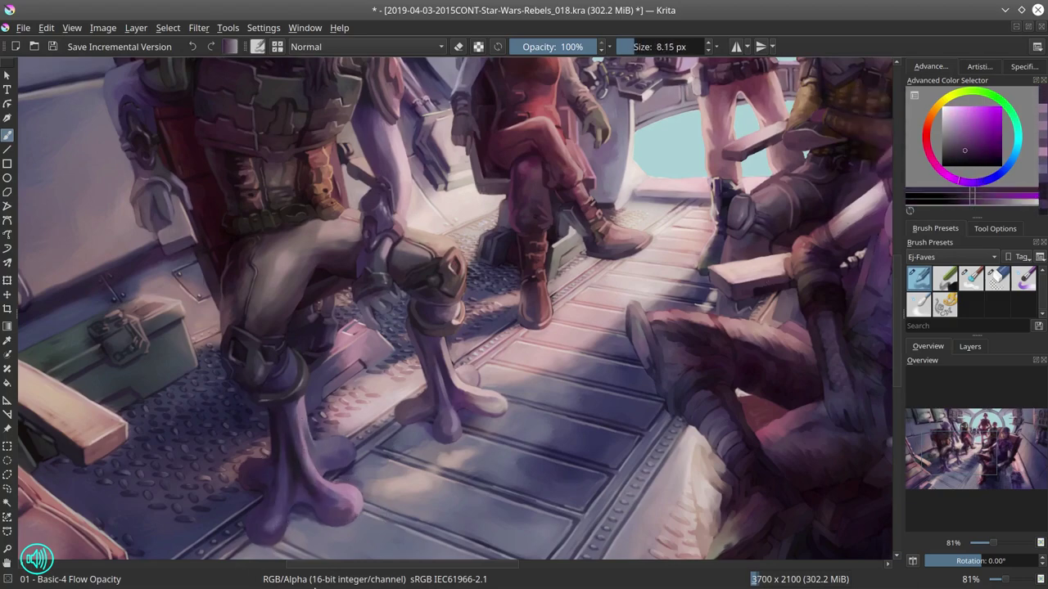
{"action": "key", "text": "2"}
{"action": "left_click", "coordinate": [52, 46]}
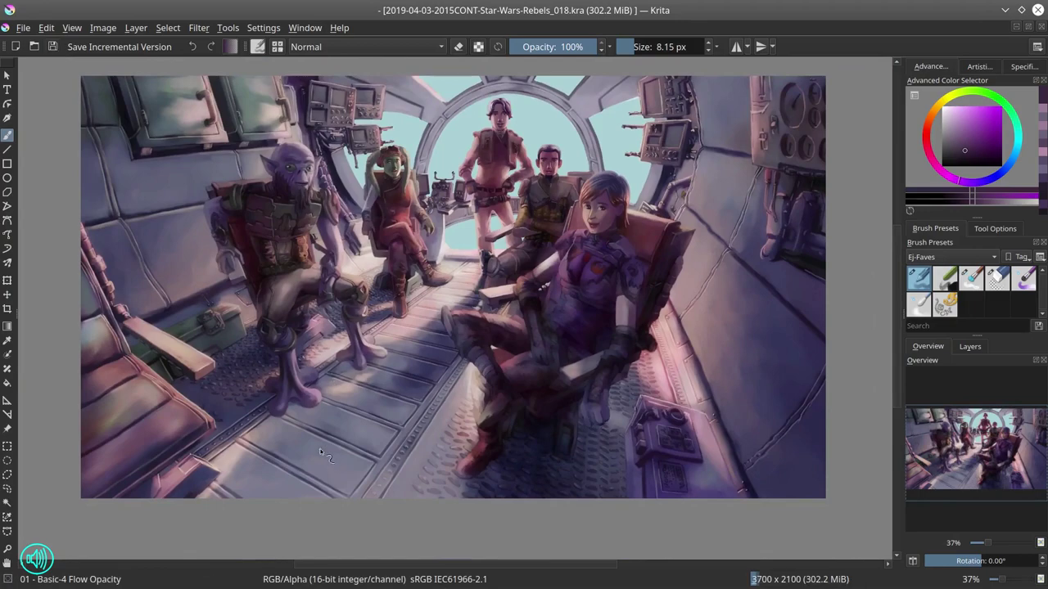
Step: Preview a Hue 180 shift in HSV/HSL Adjustment, then cancel it
{"action": "key", "text": "minus"}
{"action": "key", "text": "ctrl+u"}
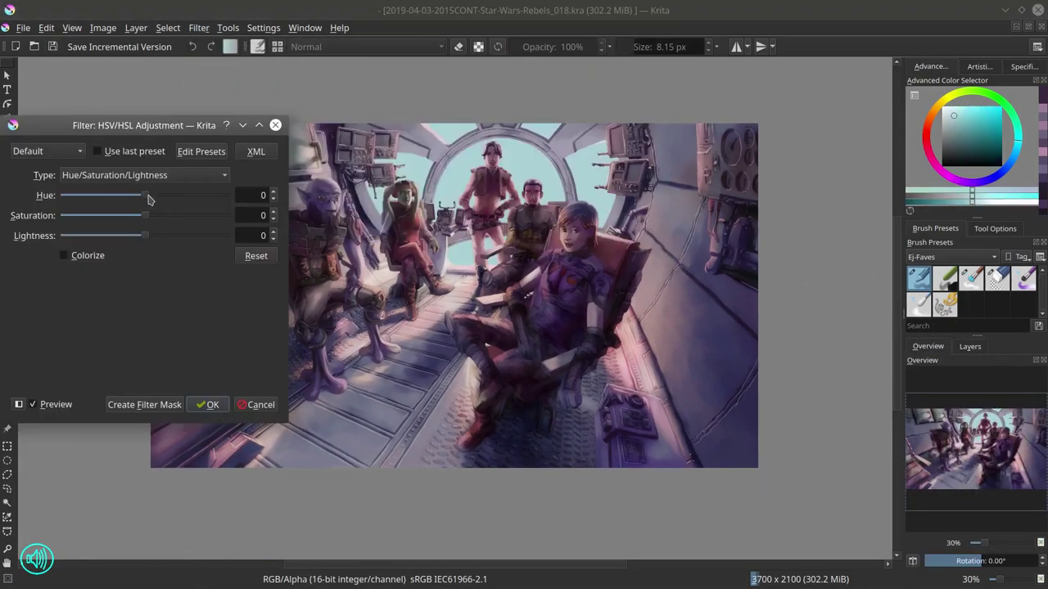
{"action": "left_click_drag", "start_coordinate": [148, 199], "coordinate": [135, 220]}
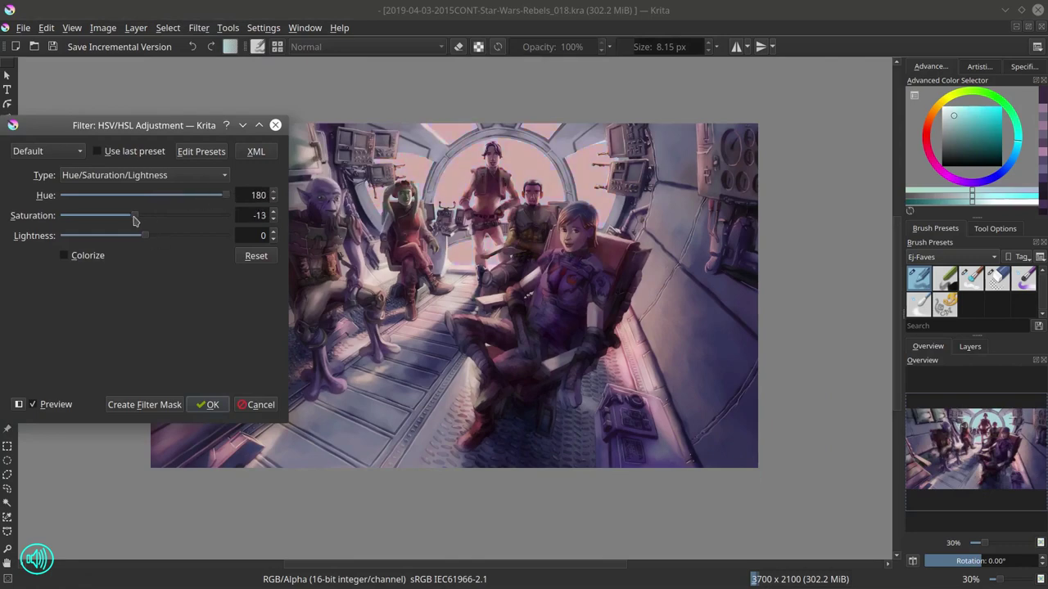
{"action": "left_click", "coordinate": [256, 404]}
Step: Show the Layers docker with new Layer 7 above the painting and save
{"action": "left_click", "coordinate": [199, 27]}
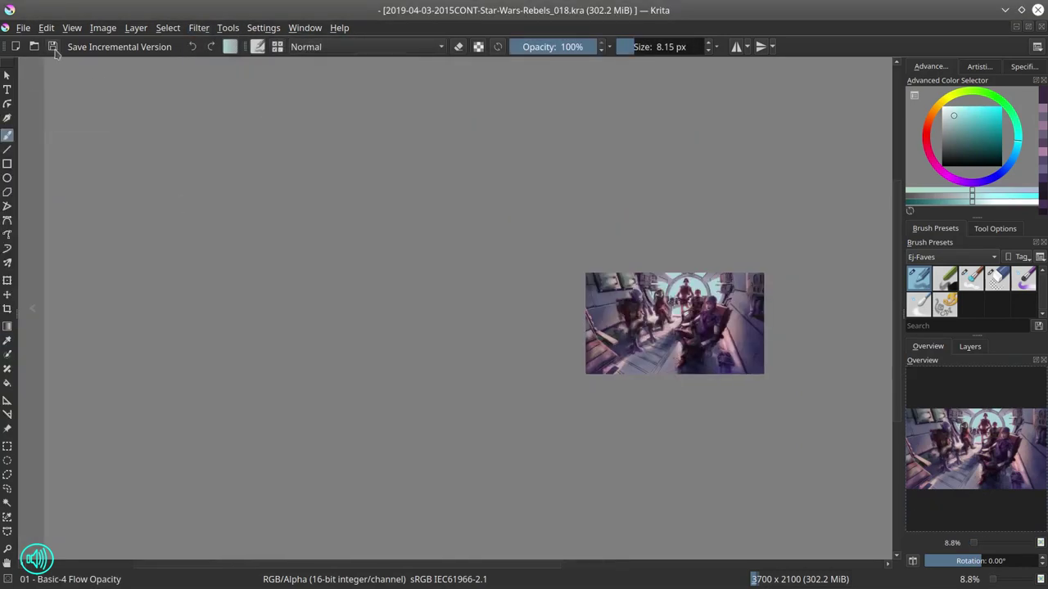
{"action": "left_click", "coordinate": [969, 346]}
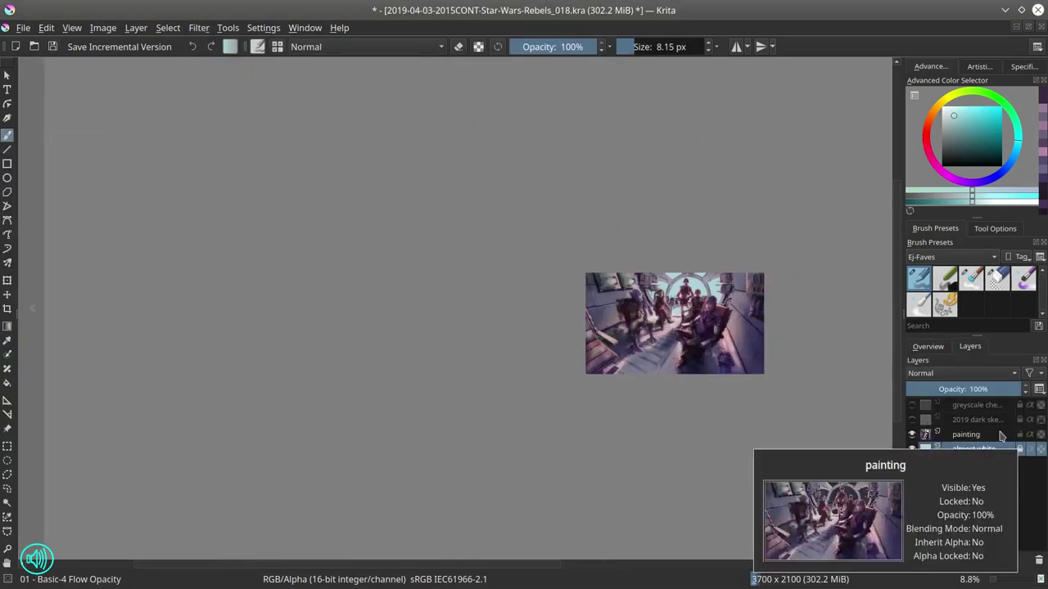
{"action": "key", "text": "ctrl+s"}
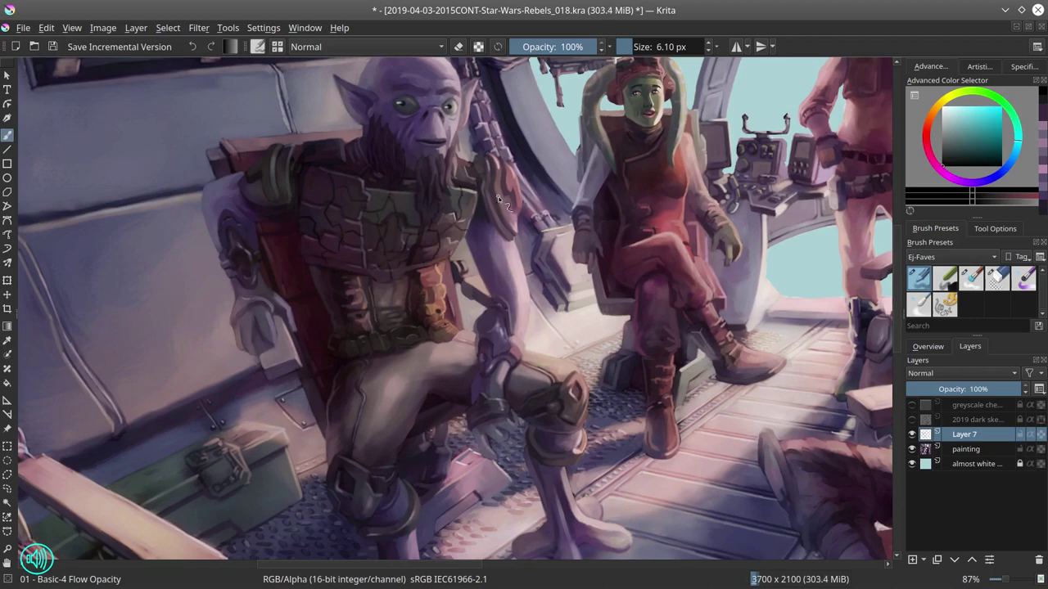
Step: Paint dark and light grey patches on Zeb's chest armour and shoulders with Eraser Circle
{"action": "key", "text": "e"}
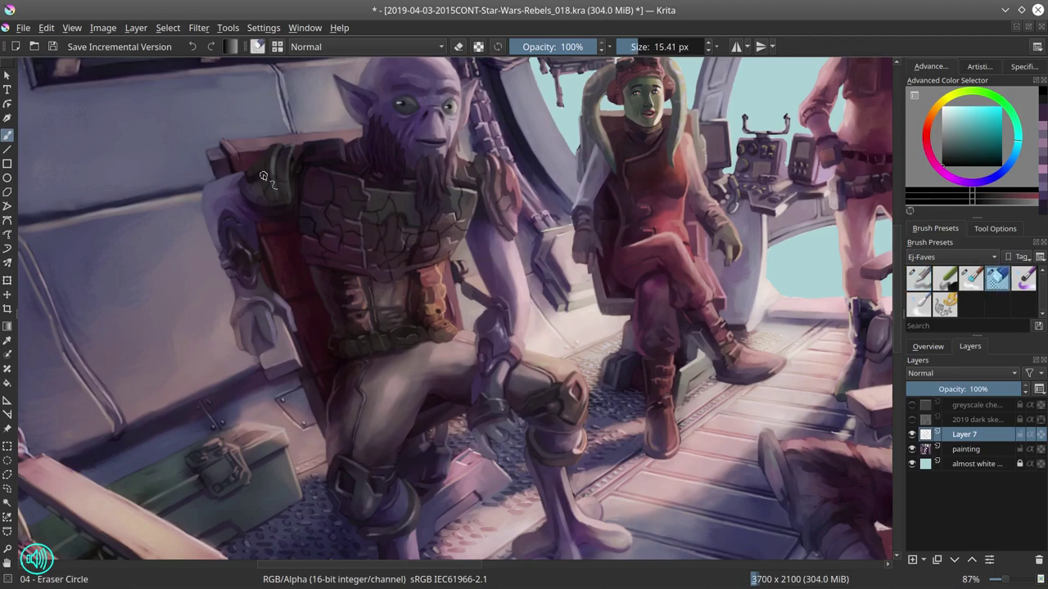
{"action": "mouse_move", "coordinate": [346, 206]}
{"action": "left_mouse_down"}
{"action": "mouse_move", "coordinate": [367, 219]}
{"action": "mouse_move", "coordinate": [379, 272]}
{"action": "mouse_move", "coordinate": [429, 266]}
{"action": "mouse_move", "coordinate": [514, 193]}
{"action": "left_mouse_up"}
{"action": "key", "text": "["}
{"action": "key", "text": "["}
{"action": "key", "text": "x"}
{"action": "mouse_move", "coordinate": [383, 201]}
{"action": "left_mouse_down"}
{"action": "mouse_move", "coordinate": [396, 257]}
{"action": "mouse_move", "coordinate": [404, 249]}
{"action": "left_mouse_up"}
{"action": "key", "text": "["}
{"action": "key", "text": "["}
{"action": "left_click_drag", "start_coordinate": [452, 191], "coordinate": [439, 223]}
{"action": "left_click_drag", "start_coordinate": [260, 179], "coordinate": [270, 193]}
{"action": "left_click_drag", "start_coordinate": [494, 210], "coordinate": [503, 228]}
{"action": "left_click_drag", "start_coordinate": [488, 176], "coordinate": [501, 202]}
Step: Extend the grey patches across the left, centre and upper chest
{"action": "key", "text": "]"}
{"action": "key", "text": "]"}
{"action": "left_click_drag", "start_coordinate": [401, 197], "coordinate": [421, 223]}
{"action": "left_click_drag", "start_coordinate": [302, 217], "coordinate": [329, 275]}
{"action": "key", "text": "["}
{"action": "mouse_move", "coordinate": [347, 236]}
{"action": "left_mouse_down"}
{"action": "mouse_move", "coordinate": [375, 261]}
{"action": "mouse_move", "coordinate": [349, 247]}
{"action": "mouse_move", "coordinate": [437, 256]}
{"action": "mouse_move", "coordinate": [435, 243]}
{"action": "mouse_move", "coordinate": [399, 272]}
{"action": "left_mouse_up"}
{"action": "left_click_drag", "start_coordinate": [308, 172], "coordinate": [329, 245]}
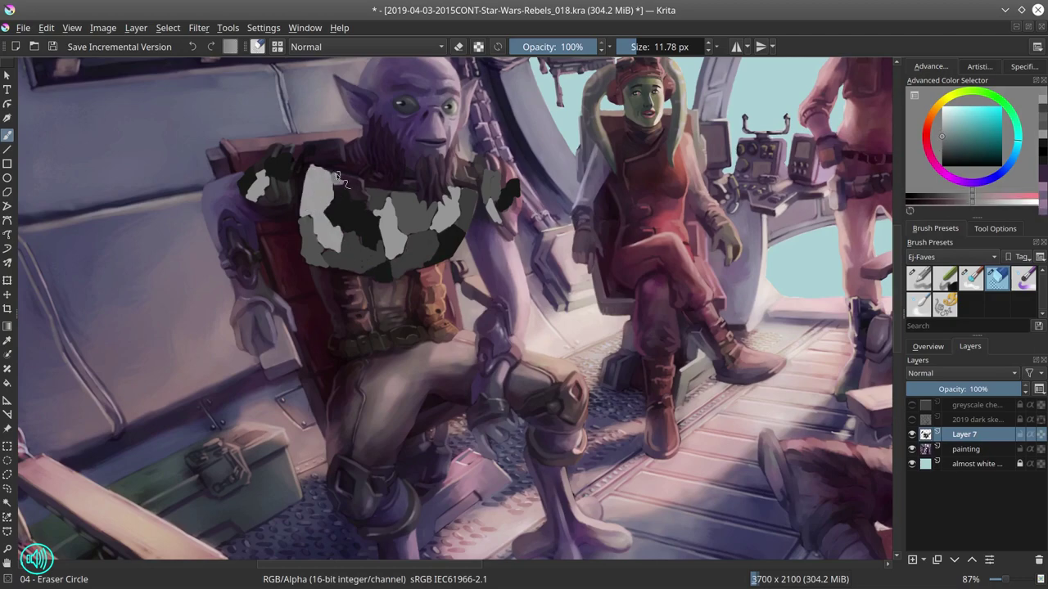
Step: Set Layer 7 to Overlay at 29%, merge it into the painting layer, and save
{"action": "left_click", "coordinate": [962, 374]}
{"action": "left_click", "coordinate": [941, 425]}
{"action": "left_click_drag", "start_coordinate": [983, 389], "coordinate": [937, 389]}
{"action": "key", "text": "minus"}
{"action": "key", "text": "minus"}
{"action": "key", "text": "minus"}
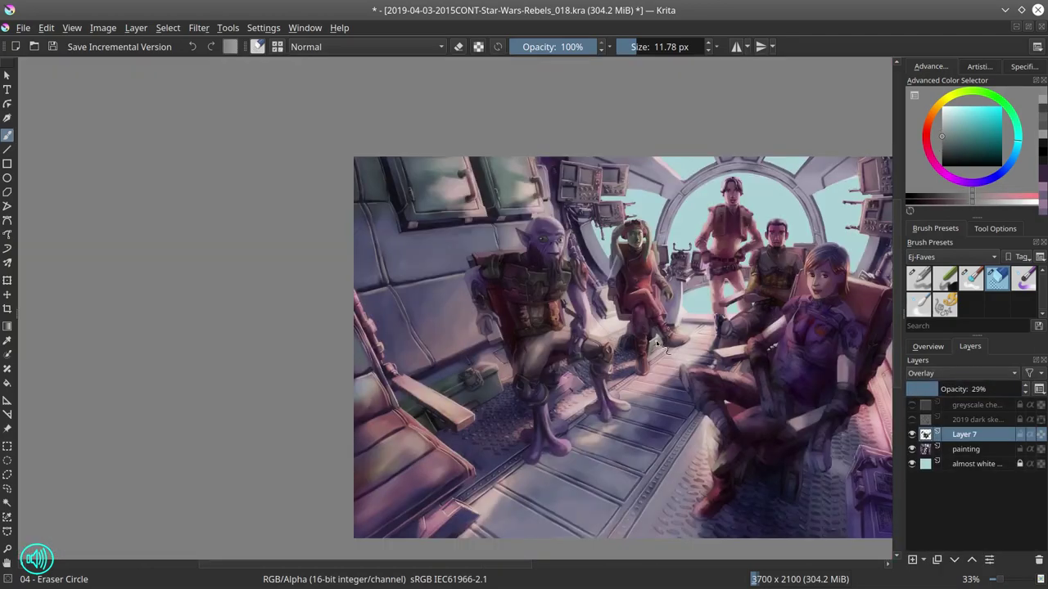
{"action": "key", "text": "Insert"}
{"action": "key", "text": "plus"}
{"action": "key", "text": "plus"}
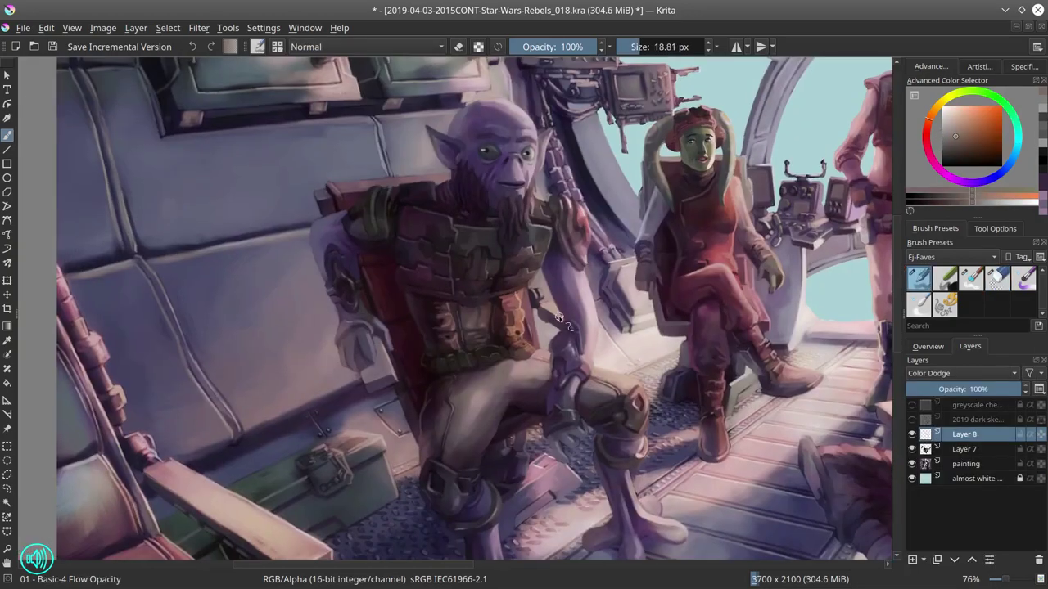
{"action": "key", "text": "ctrl+e"}
{"action": "key", "text": "ctrl+e"}
{"action": "key", "text": "ctrl+s"}
{"action": "key", "text": "minus"}
{"action": "key", "text": "minus"}
{"action": "key", "text": "minus"}
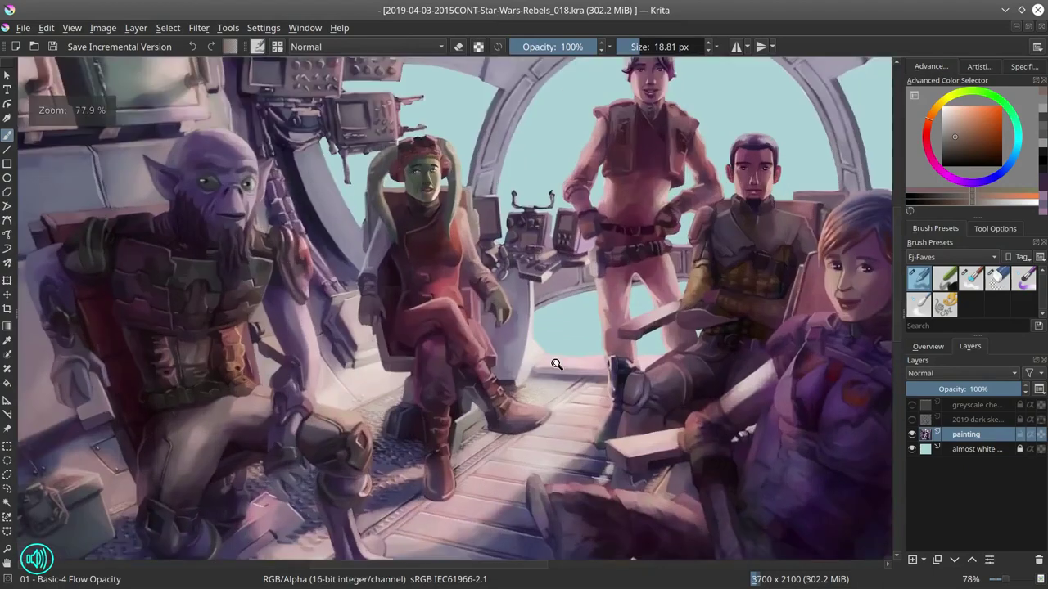
Step: Repaint Zeb's vest with sampled dark red, pink, purple-brown, grey-blue and muted purple tones
{"action": "key", "text": "bracketleft"}
{"action": "key", "text": "bracketleft"}
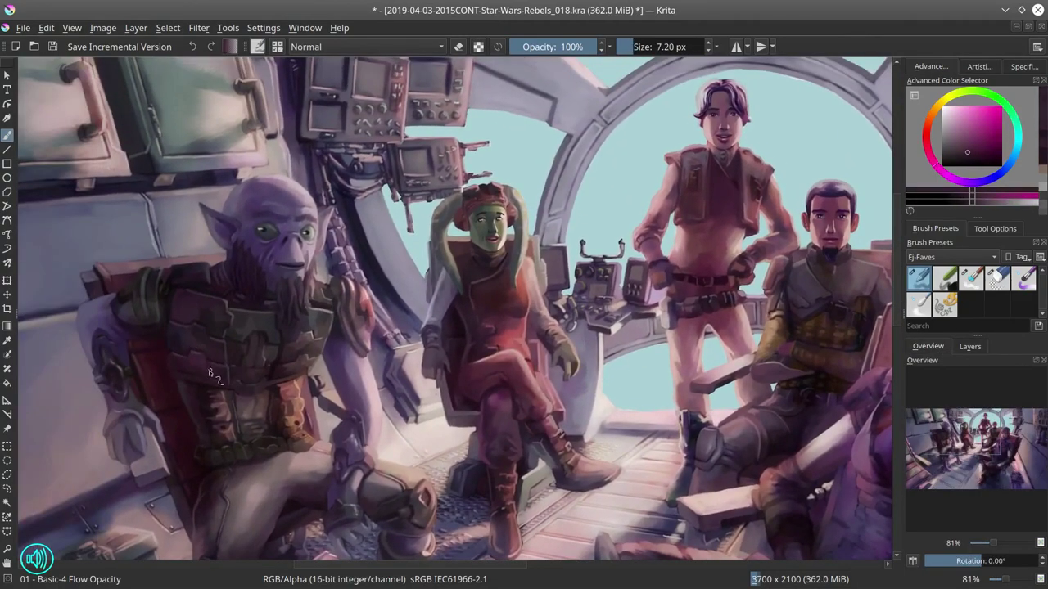
{"action": "key", "text": "bracketright"}
{"action": "key", "text": "bracketright"}
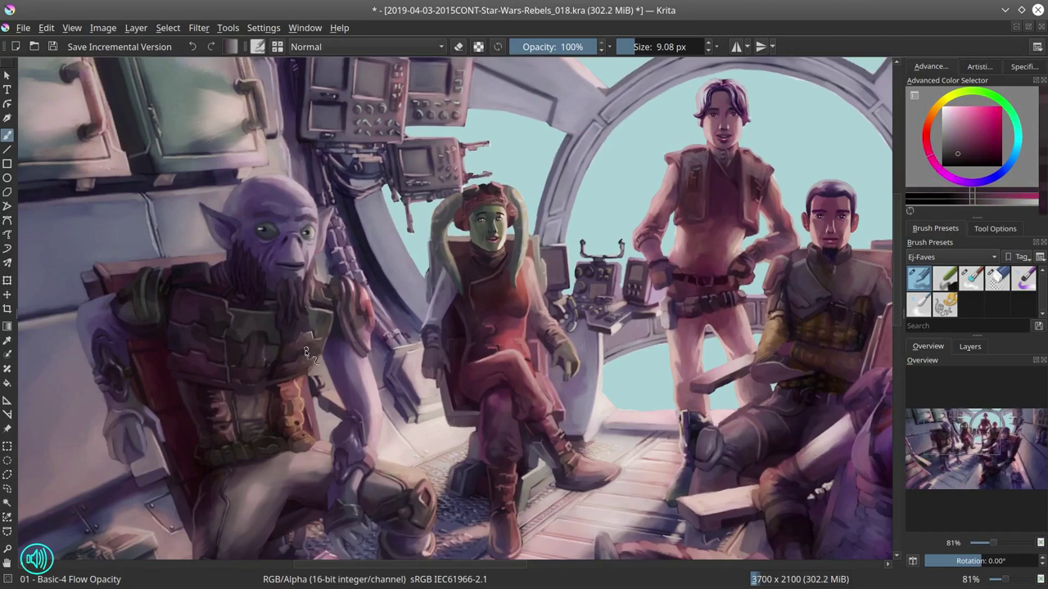
{"action": "left_click", "coordinate": [381, 292], "text": "ctrl"}
{"action": "left_click", "coordinate": [378, 296], "text": "ctrl"}
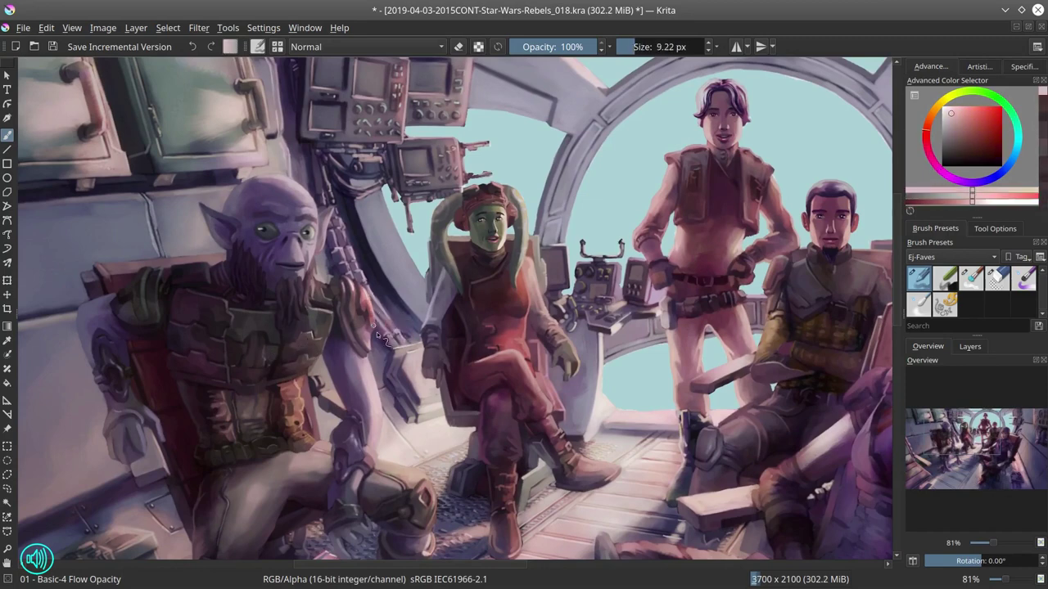
{"action": "key", "text": "bracketleft"}
{"action": "key", "text": "bracketleft"}
{"action": "key", "text": "bracketleft"}
{"action": "key", "text": "bracketleft"}
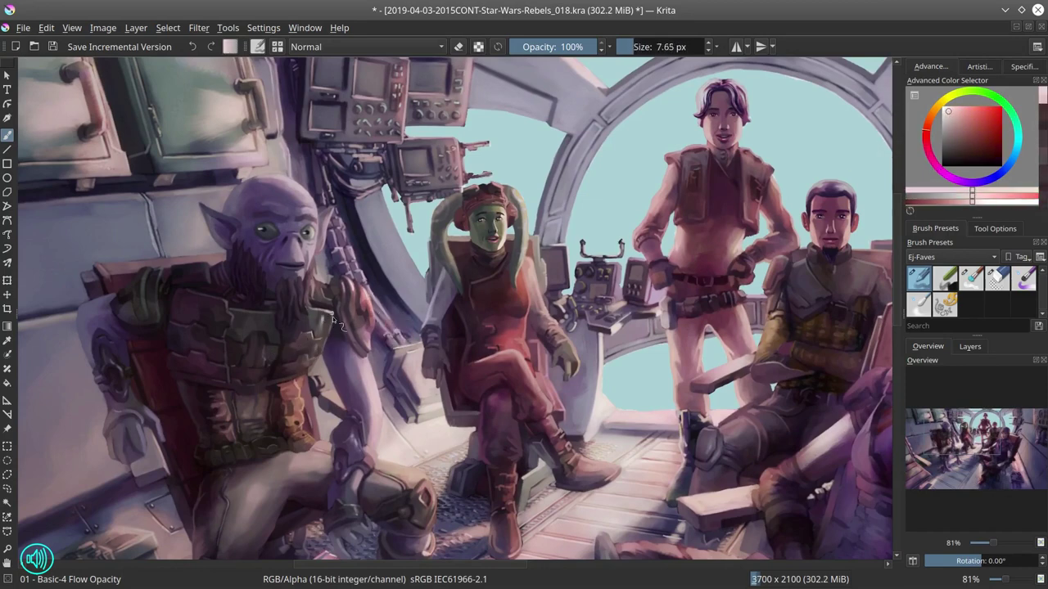
{"action": "key", "text": "bracketleft"}
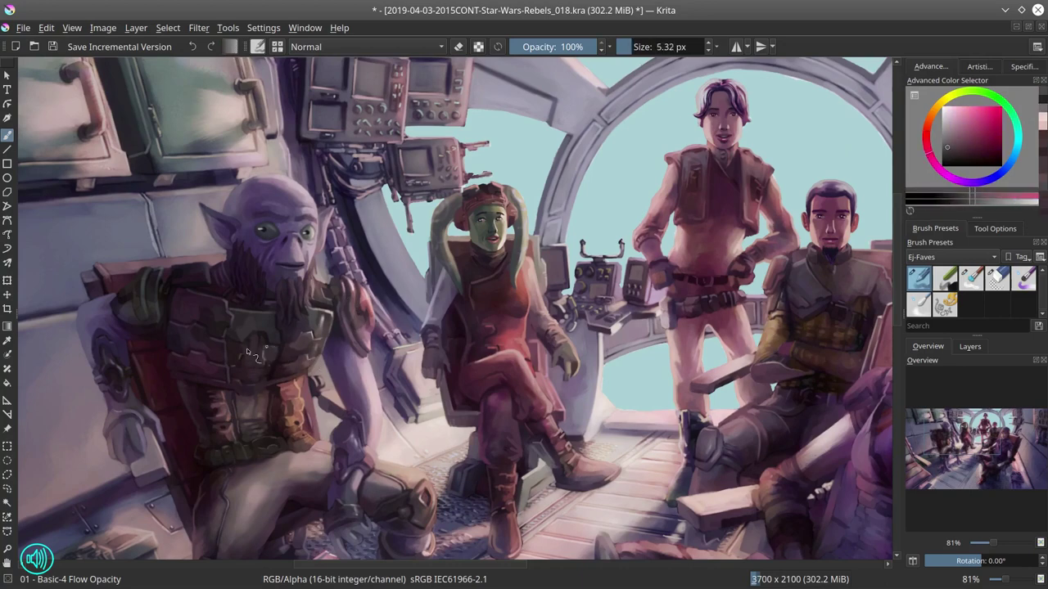
{"action": "left_click", "coordinate": [237, 421], "text": "ctrl"}
{"action": "key", "text": "bracketright"}
{"action": "key", "text": "bracketright"}
{"action": "key", "text": "bracketright"}
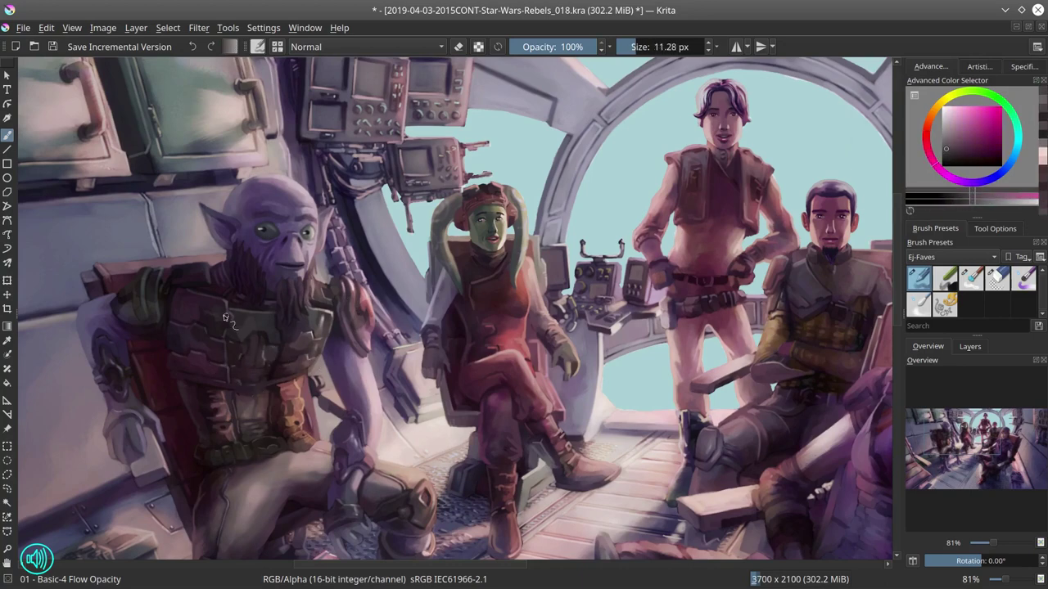
{"action": "left_click", "coordinate": [301, 431], "text": "ctrl"}
{"action": "left_click", "coordinate": [244, 325], "text": "ctrl"}
{"action": "key", "text": "bracketleft"}
{"action": "key", "text": "bracketleft"}
{"action": "key", "text": "bracketleft"}
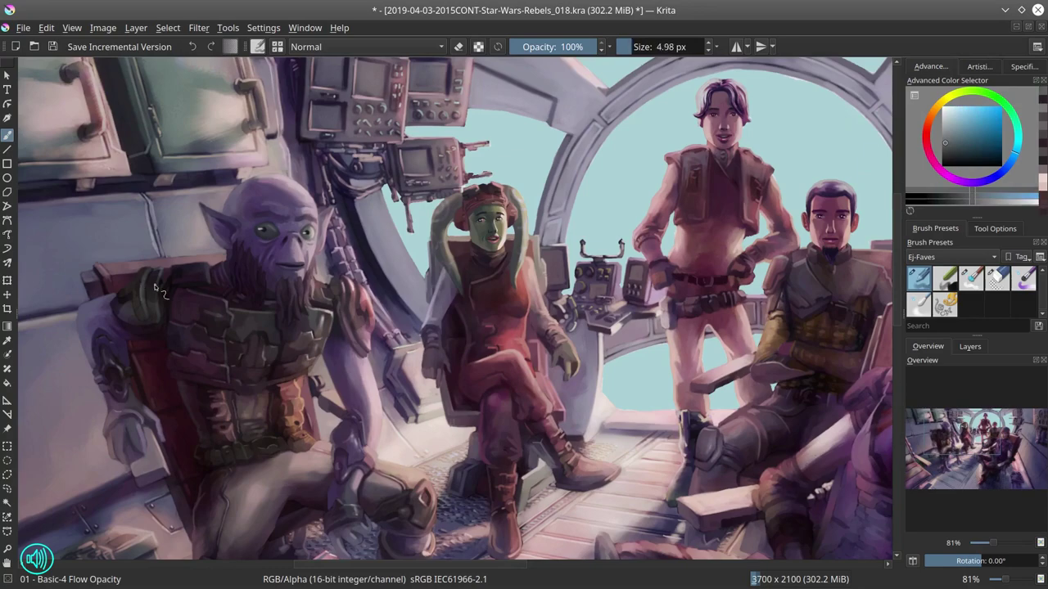
{"action": "left_click", "coordinate": [210, 271], "text": "ctrl"}
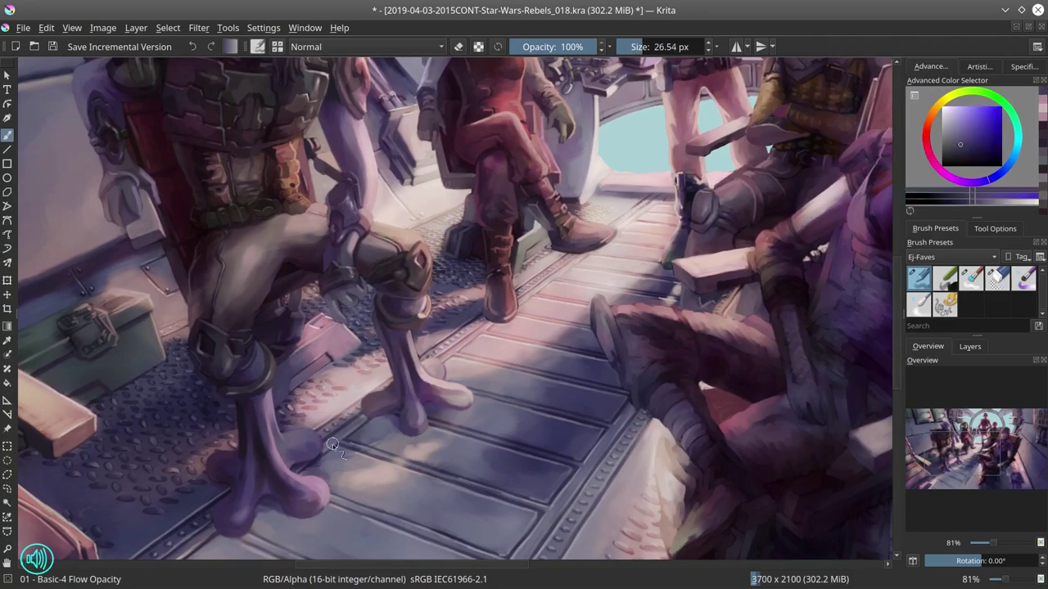
Step: Save, then add pink-red and lighter touches to the vest and save again
{"action": "scroll", "coordinate": [356, 411], "scroll_direction": "down", "scroll_amount": 5}
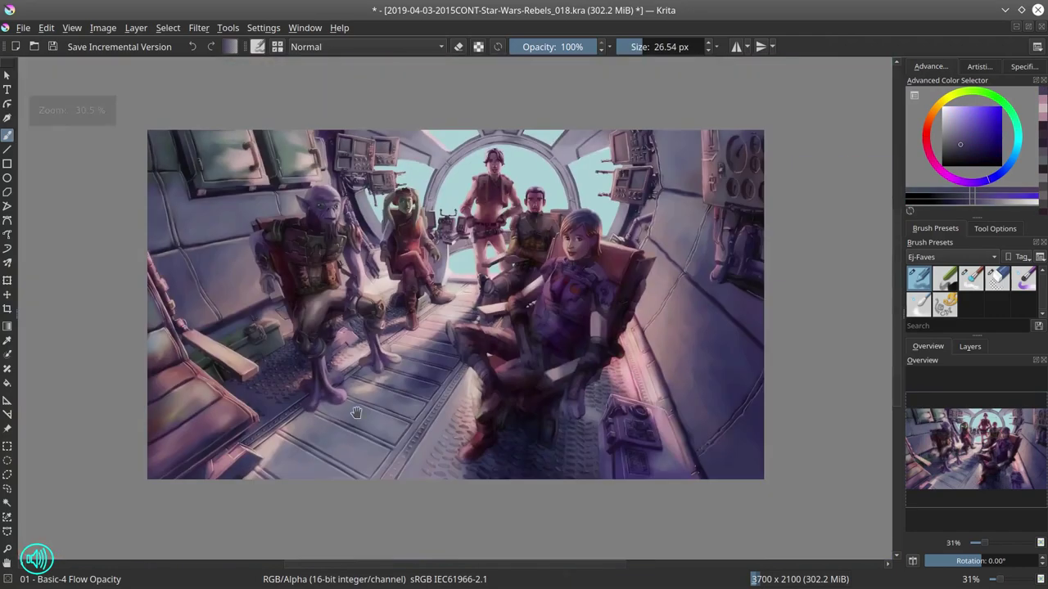
{"action": "left_click", "coordinate": [53, 47]}
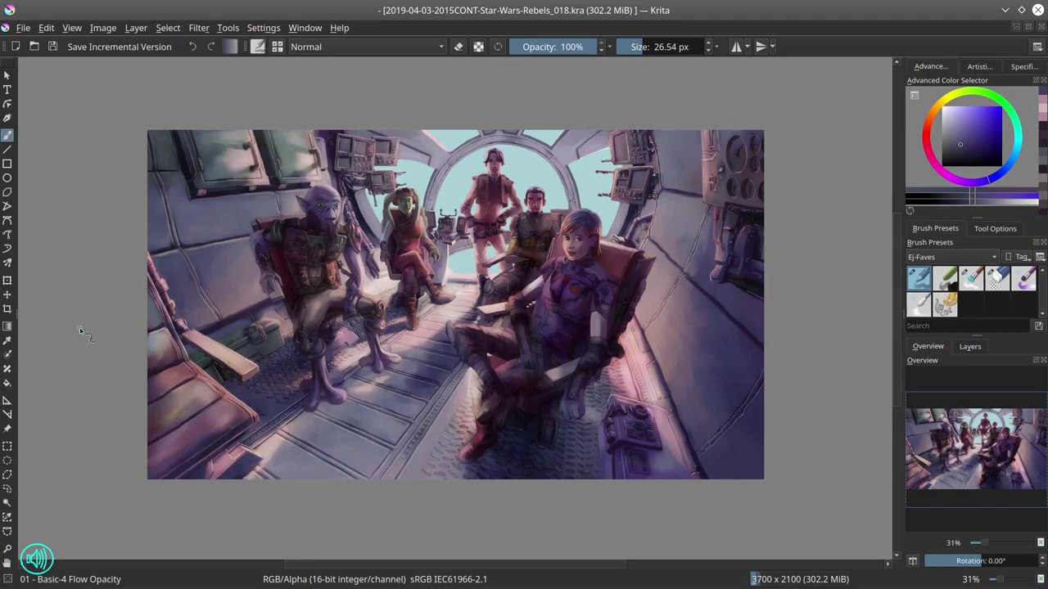
{"action": "left_click", "coordinate": [327, 47]}
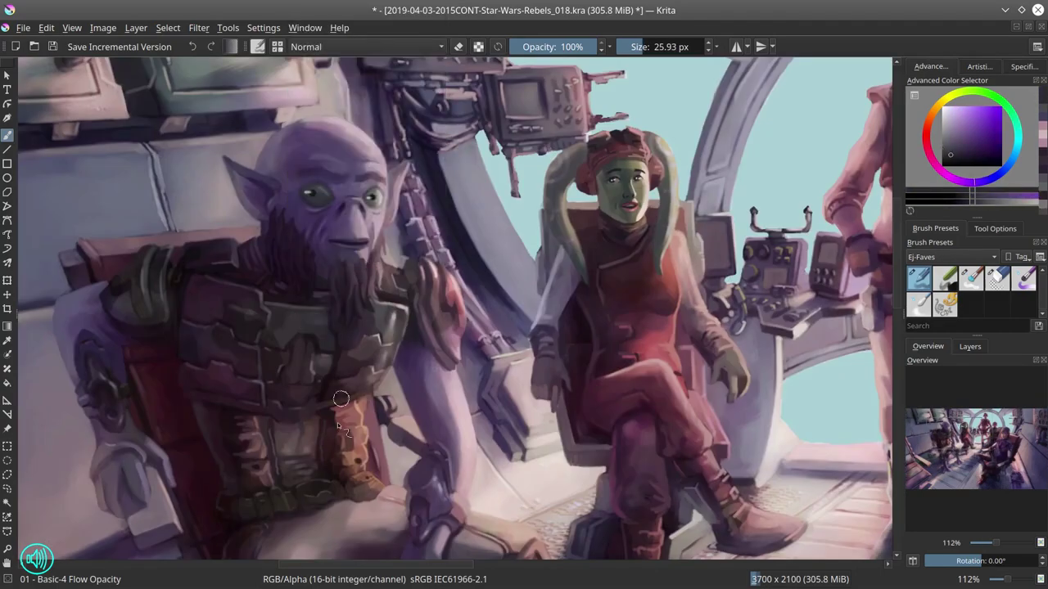
{"action": "left_click", "coordinate": [948, 161]}
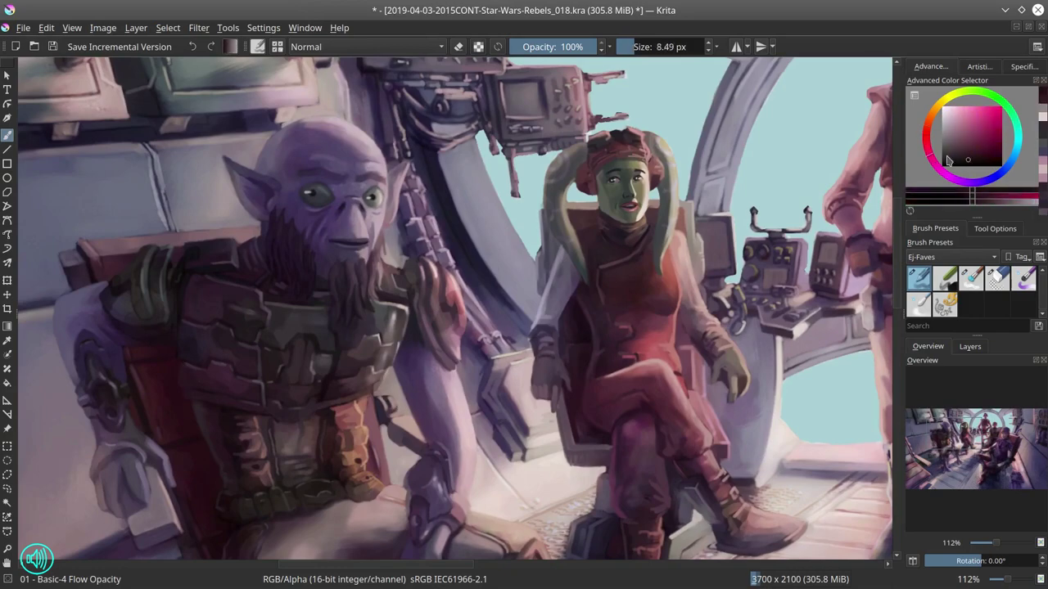
{"action": "left_click", "coordinate": [947, 154]}
{"action": "key", "text": "bracketleft"}
{"action": "key", "text": "minus"}
{"action": "key", "text": "minus"}
{"action": "key", "text": "minus"}
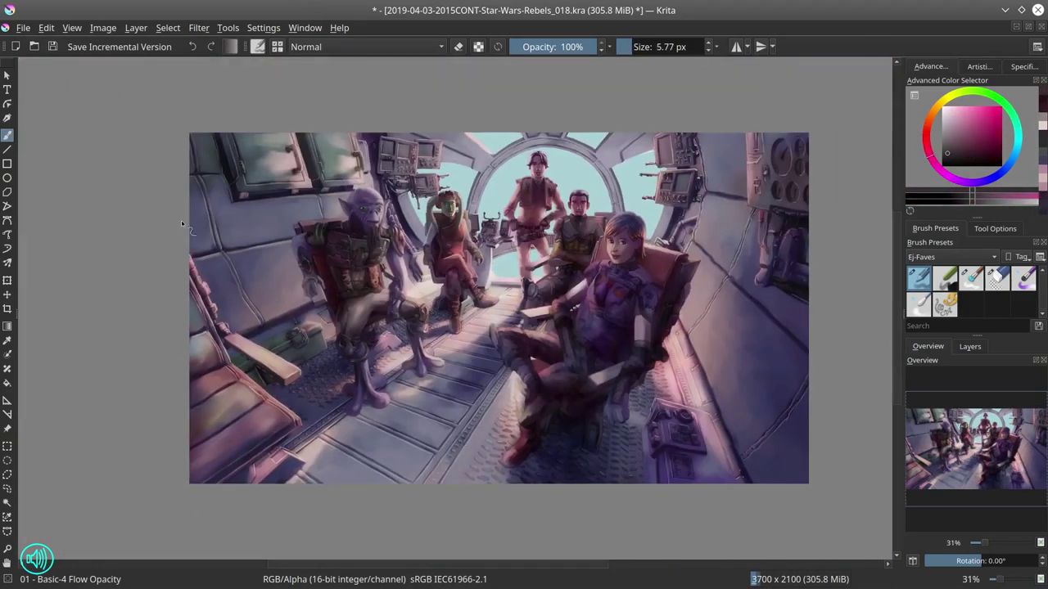
{"action": "key", "text": "ctrl+s"}
Step: Lighten the lower-left seat and add Layer 9 above painting, kept at Normal blending
{"action": "left_click_drag", "start_coordinate": [282, 451], "coordinate": [316, 480]}
{"action": "key", "text": "slash"}
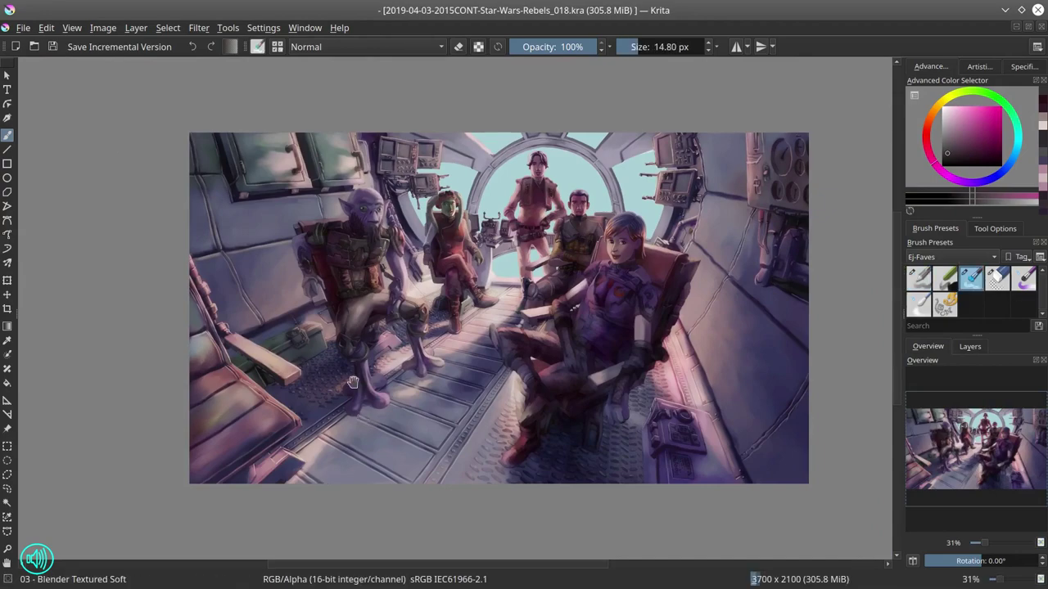
{"action": "scroll", "coordinate": [360, 270], "scroll_direction": "up", "scroll_amount": 5}
{"action": "key", "text": "slash"}
{"action": "left_click", "coordinate": [969, 346]}
{"action": "left_click", "coordinate": [946, 141]}
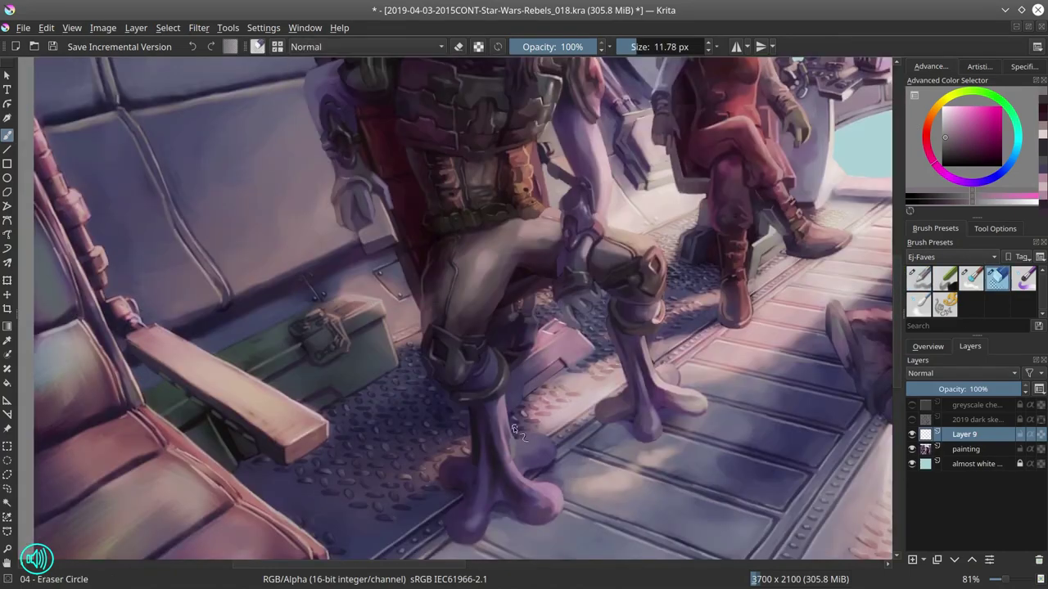
{"action": "left_click", "coordinate": [961, 373]}
{"action": "left_click", "coordinate": [963, 404]}
{"action": "key", "text": "ctrl+z"}
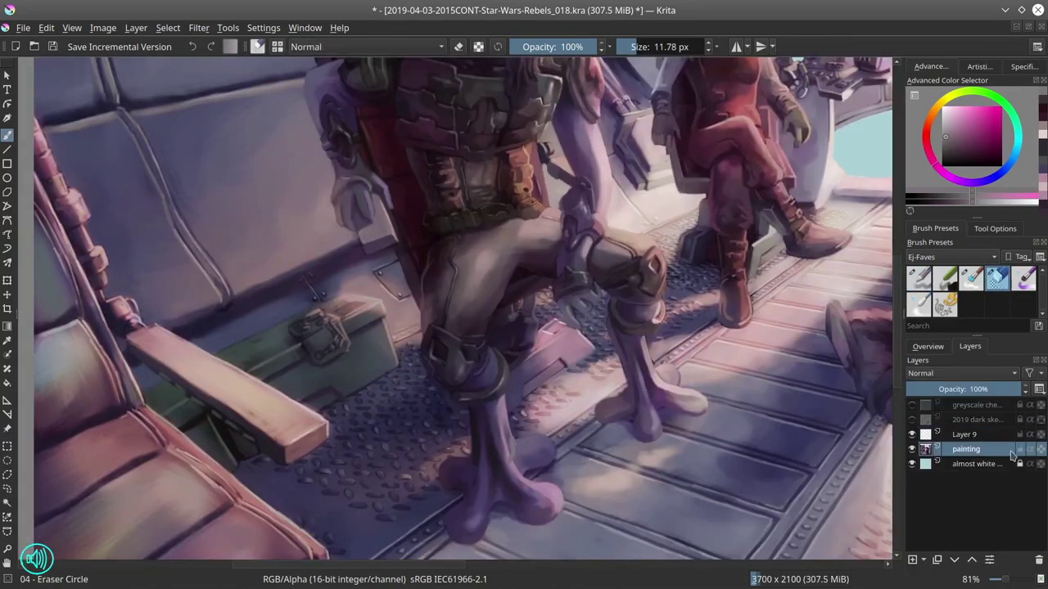
Step: Undo a trial leg stripe, then paint a red mark near the knee and stripes up Zeb's arm
{"action": "left_click_drag", "start_coordinate": [504, 399], "coordinate": [492, 429]}
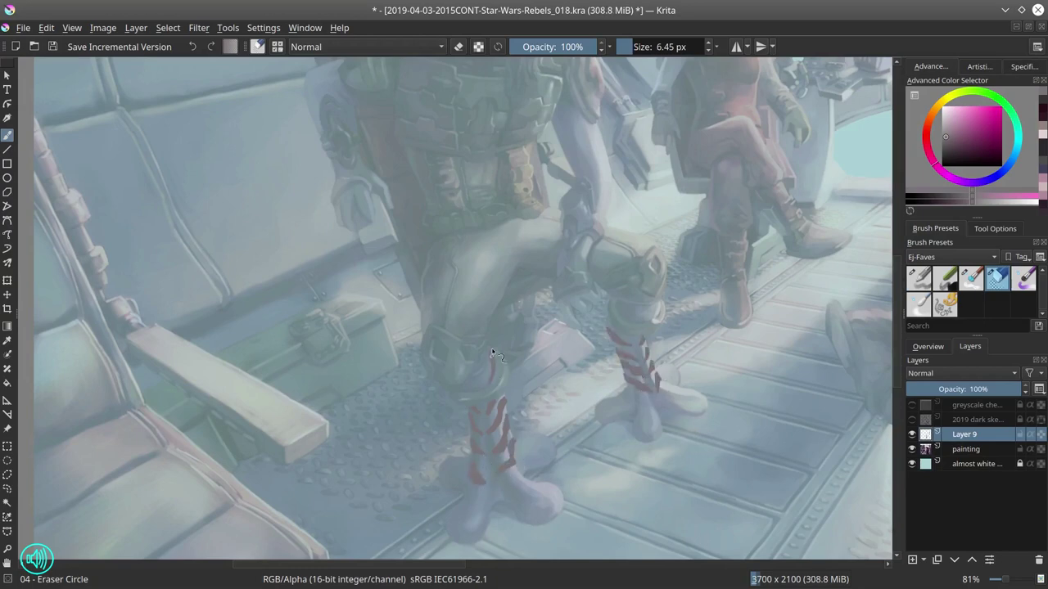
{"action": "key", "text": "ctrl+shift+z"}
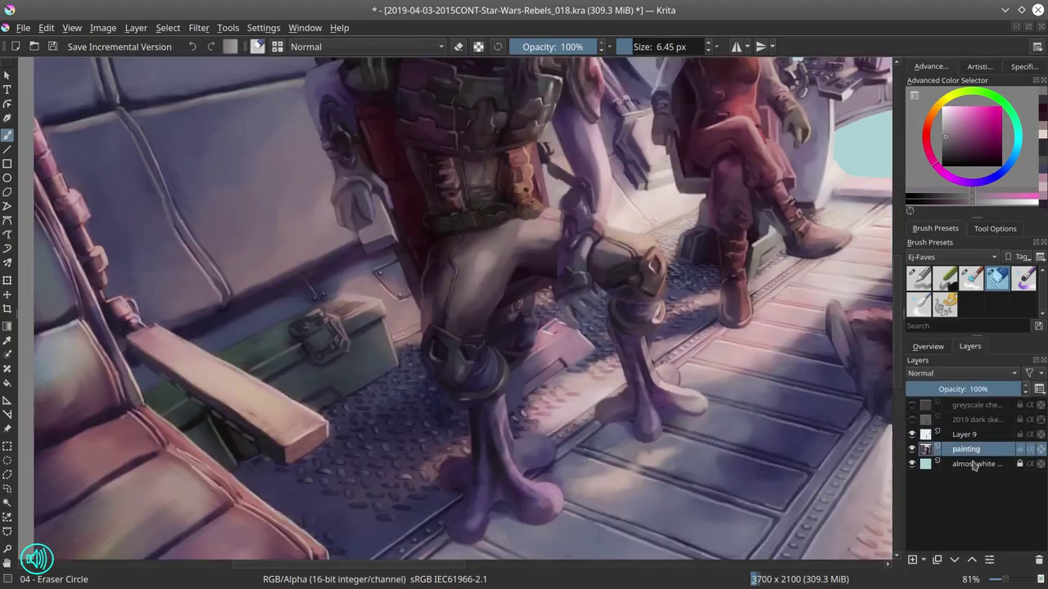
{"action": "key", "text": "ctrl+z"}
{"action": "left_click_drag", "start_coordinate": [561, 266], "coordinate": [527, 396]}
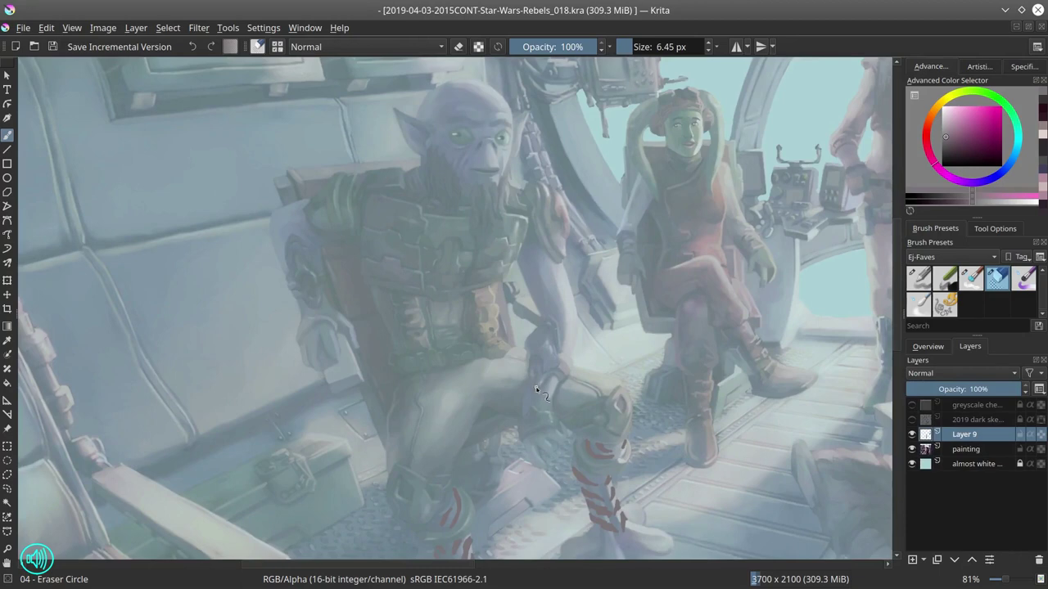
{"action": "left_click", "coordinate": [545, 391]}
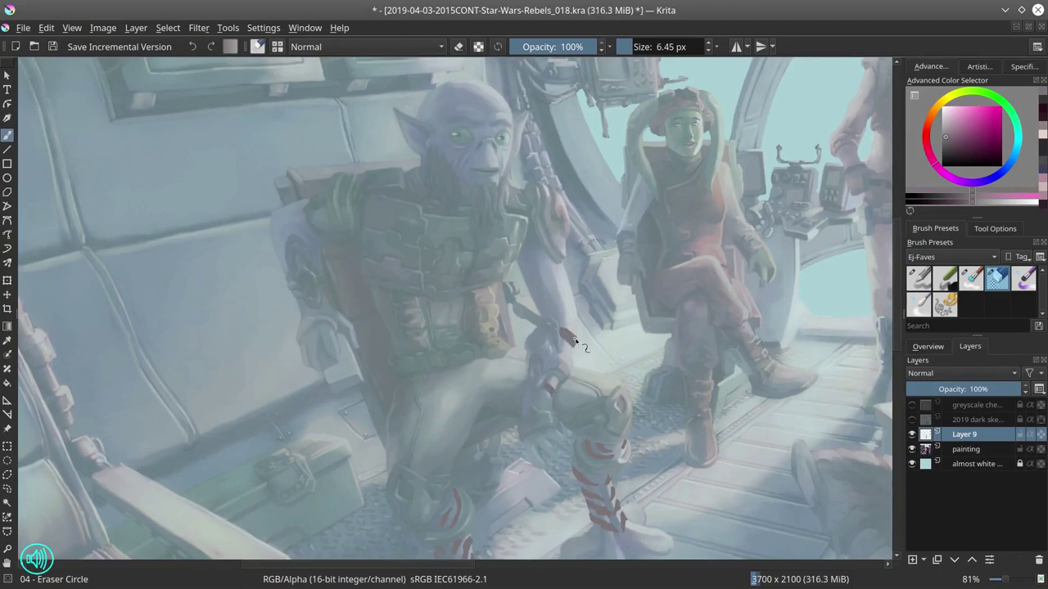
{"action": "mouse_move", "coordinate": [553, 315]}
{"action": "left_mouse_down"}
{"action": "mouse_move", "coordinate": [532, 294]}
{"action": "mouse_move", "coordinate": [572, 292]}
{"action": "mouse_move", "coordinate": [549, 289]}
{"action": "mouse_move", "coordinate": [526, 244]}
{"action": "left_mouse_up"}
Step: Paint red stripes on Zeb's shoulder and erase their rough edges
{"action": "scroll", "coordinate": [527, 244], "scroll_direction": "up", "scroll_amount": 2}
{"action": "key", "text": "bracketleft"}
{"action": "mouse_move", "coordinate": [359, 266]}
{"action": "left_mouse_down"}
{"action": "mouse_move", "coordinate": [378, 308]}
{"action": "mouse_move", "coordinate": [324, 311]}
{"action": "left_mouse_up"}
{"action": "left_click_drag", "start_coordinate": [380, 336], "coordinate": [321, 286]}
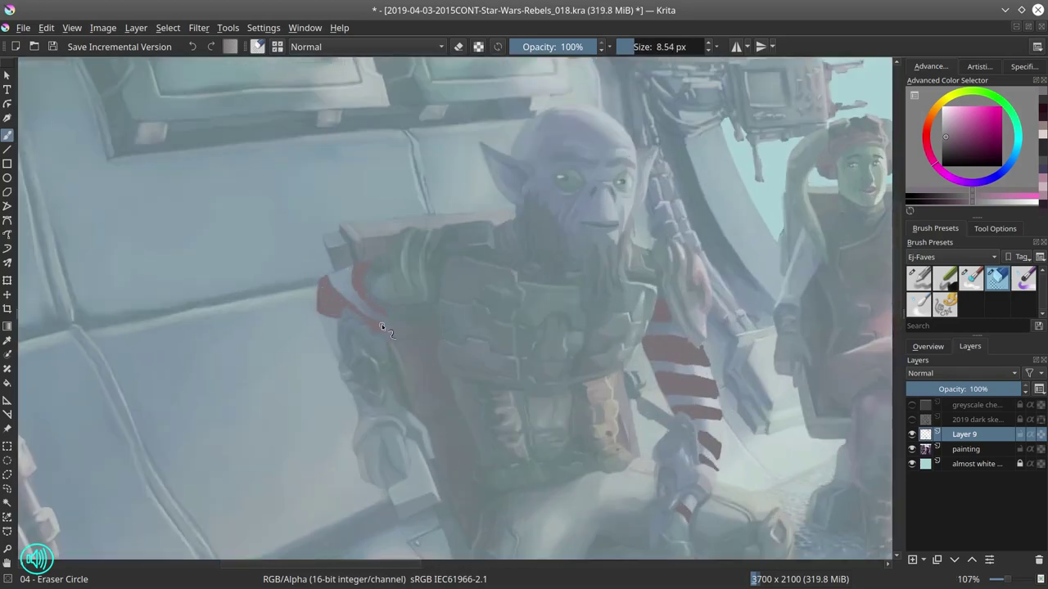
{"action": "mouse_move", "coordinate": [381, 331]}
{"action": "left_mouse_down"}
{"action": "mouse_move", "coordinate": [323, 286]}
{"action": "mouse_move", "coordinate": [328, 311]}
{"action": "mouse_move", "coordinate": [369, 270]}
{"action": "mouse_move", "coordinate": [336, 274]}
{"action": "mouse_move", "coordinate": [348, 299]}
{"action": "left_mouse_up"}
{"action": "key", "text": "bracketleft"}
{"action": "key", "text": "e"}
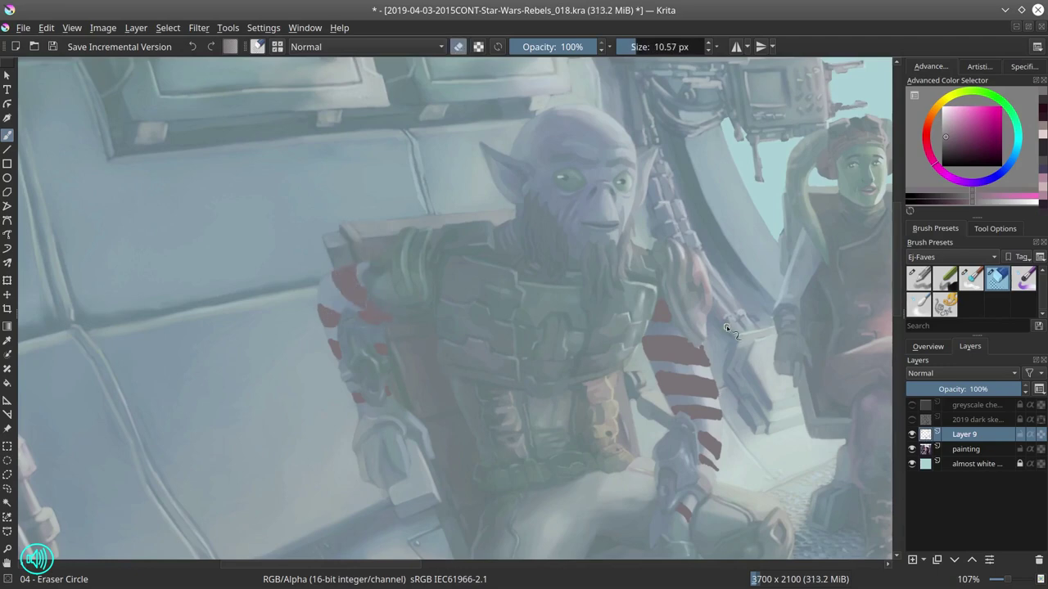
{"action": "key", "text": "e"}
Step: Paint red stripes across Zeb's cheeks, face and forehead
{"action": "left_click_drag", "start_coordinate": [573, 233], "coordinate": [557, 218]}
{"action": "key", "text": "bracketleft"}
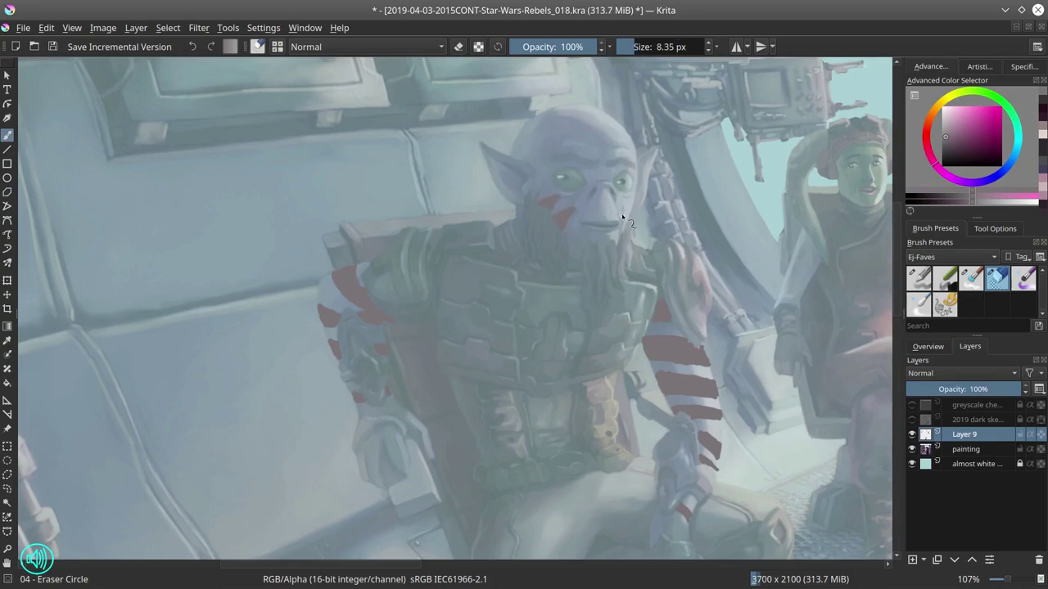
{"action": "left_click_drag", "start_coordinate": [624, 201], "coordinate": [627, 225]}
{"action": "key", "text": "bracketright"}
{"action": "left_click_drag", "start_coordinate": [519, 133], "coordinate": [589, 138]}
{"action": "key", "text": "bracketleft"}
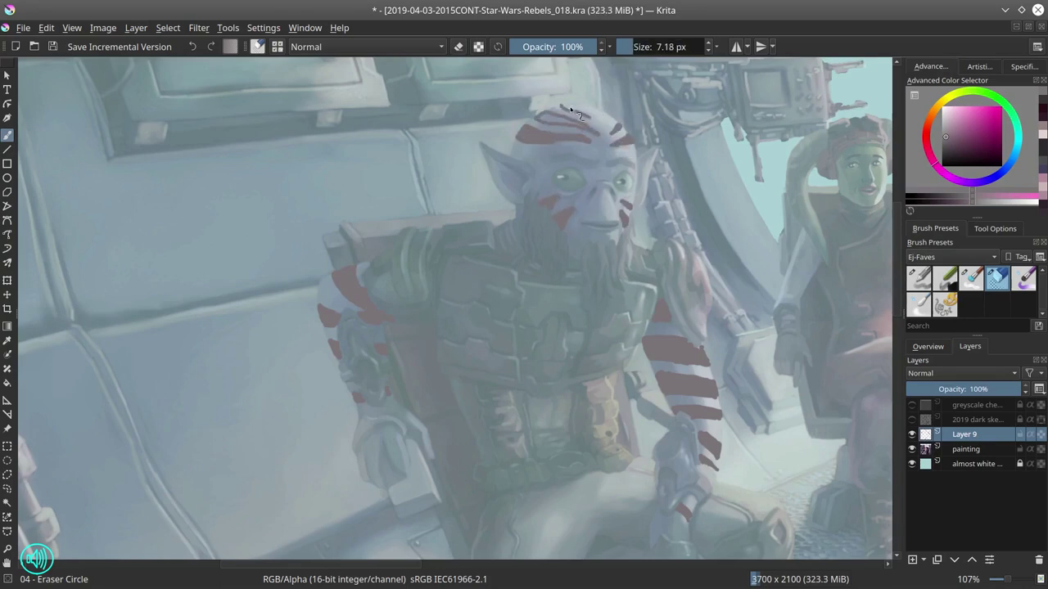
{"action": "key", "text": "bracketleft"}
{"action": "key", "text": "bracketright"}
{"action": "key", "text": "e"}
Step: Set Layer 9 to Multiply at 30% opacity, check the mirrored view, and save
{"action": "scroll", "coordinate": [441, 158], "scroll_direction": "down", "scroll_amount": 5}
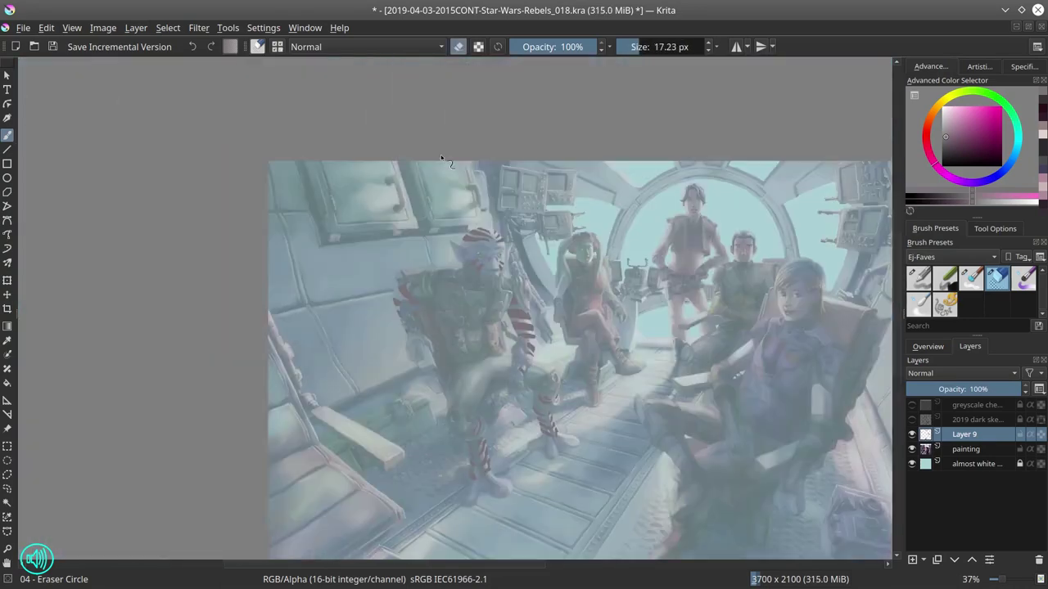
{"action": "key", "text": "alt+shift+m"}
{"action": "left_click", "coordinate": [937, 389]}
{"action": "key", "text": "m"}
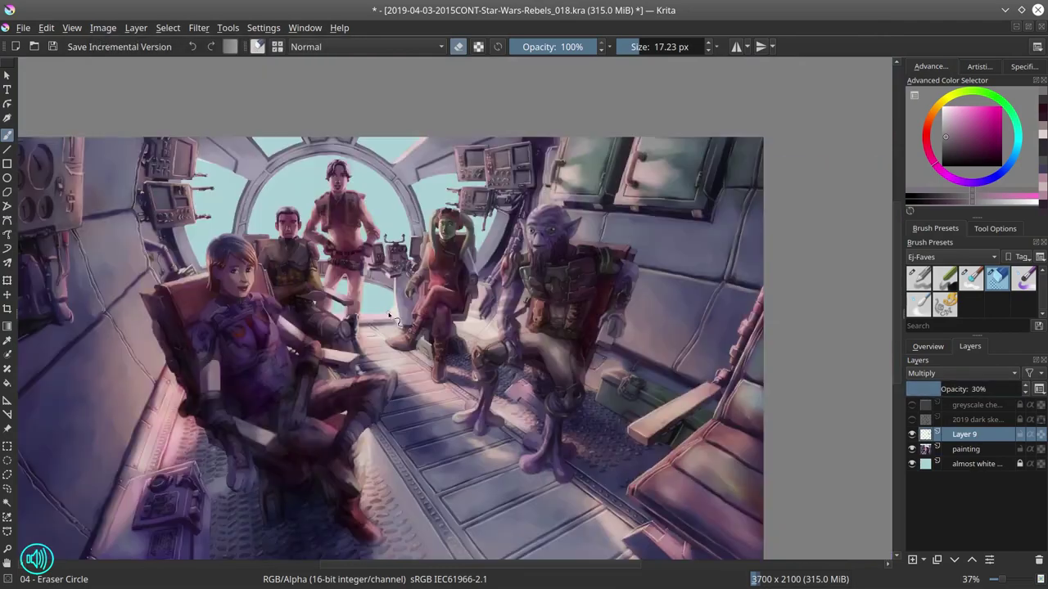
{"action": "scroll", "coordinate": [401, 319], "scroll_direction": "up", "scroll_amount": 2}
{"action": "key", "text": "bracketleft"}
{"action": "key", "text": "bracketleft"}
{"action": "key", "text": "bracketleft"}
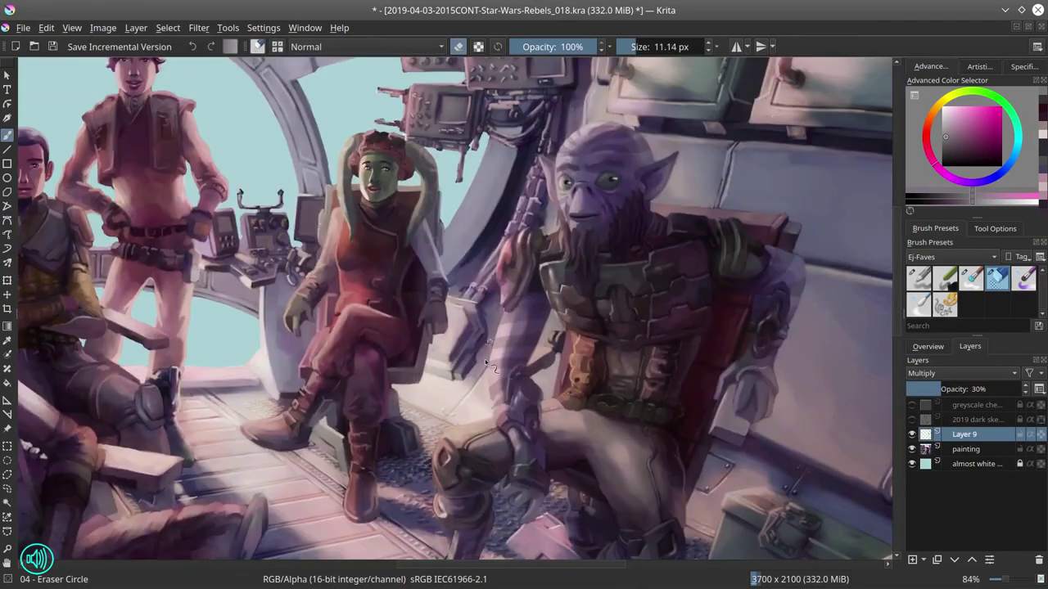
{"action": "scroll", "coordinate": [689, 377], "scroll_direction": "down", "scroll_amount": 2}
{"action": "scroll", "coordinate": [779, 372], "scroll_direction": "down", "scroll_amount": 1}
{"action": "key", "text": "ctrl+s"}
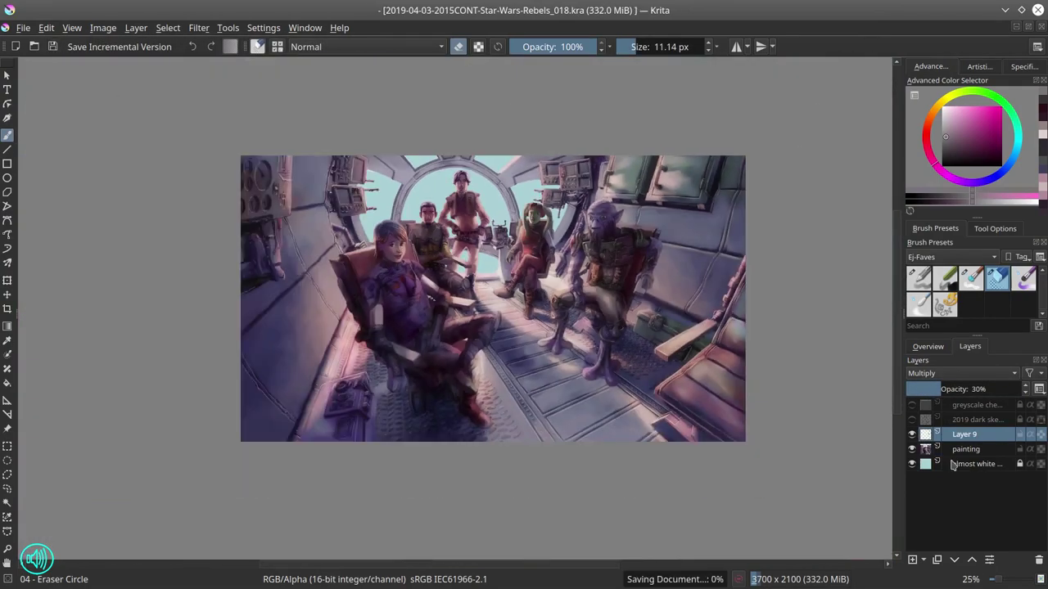
{"action": "key", "text": "ctrl+e"}
Step: Switch to the Basic-4 Flow Opacity brush, pick a purple, and touch up Zeb's stripes
{"action": "key", "text": "m"}
{"action": "key", "text": "m"}
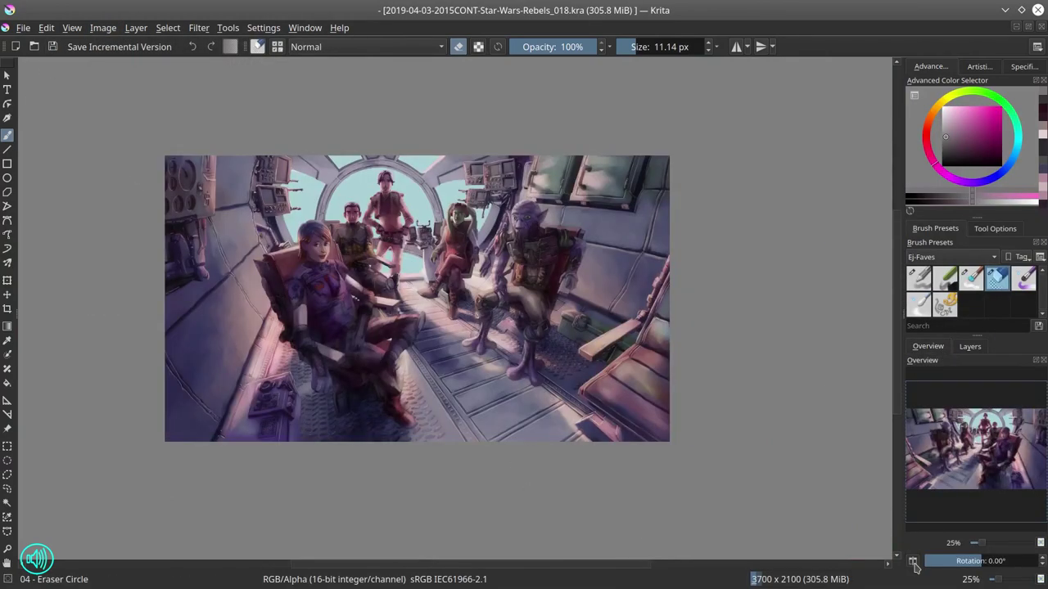
{"action": "key", "text": "slash"}
{"action": "scroll", "coordinate": [537, 218], "scroll_direction": "up", "scroll_amount": 5}
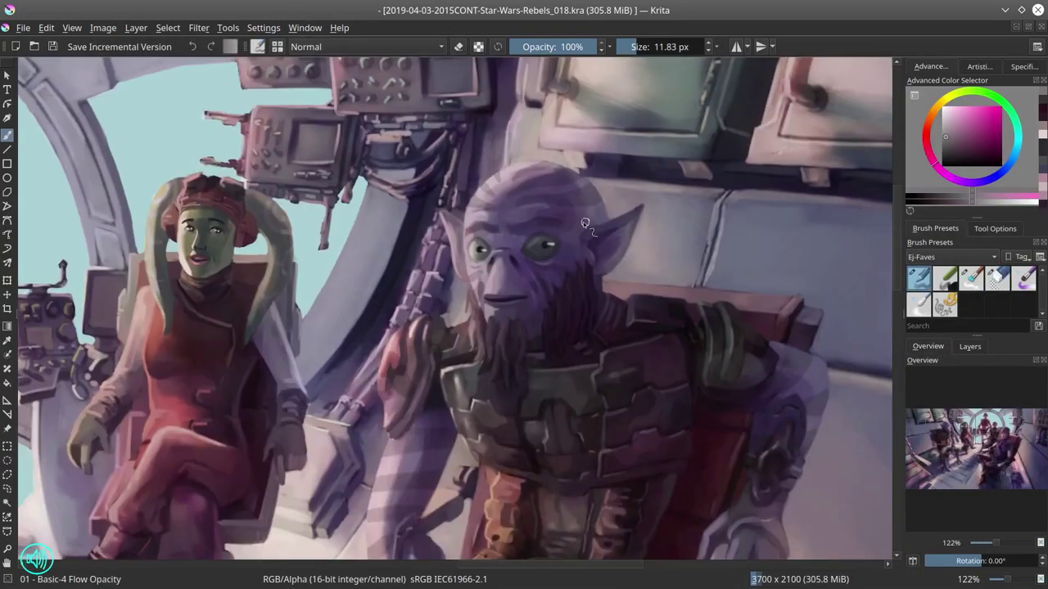
{"action": "scroll", "coordinate": [538, 218], "scroll_direction": "down", "scroll_amount": 1}
{"action": "left_click", "coordinate": [412, 384], "text": "ctrl"}
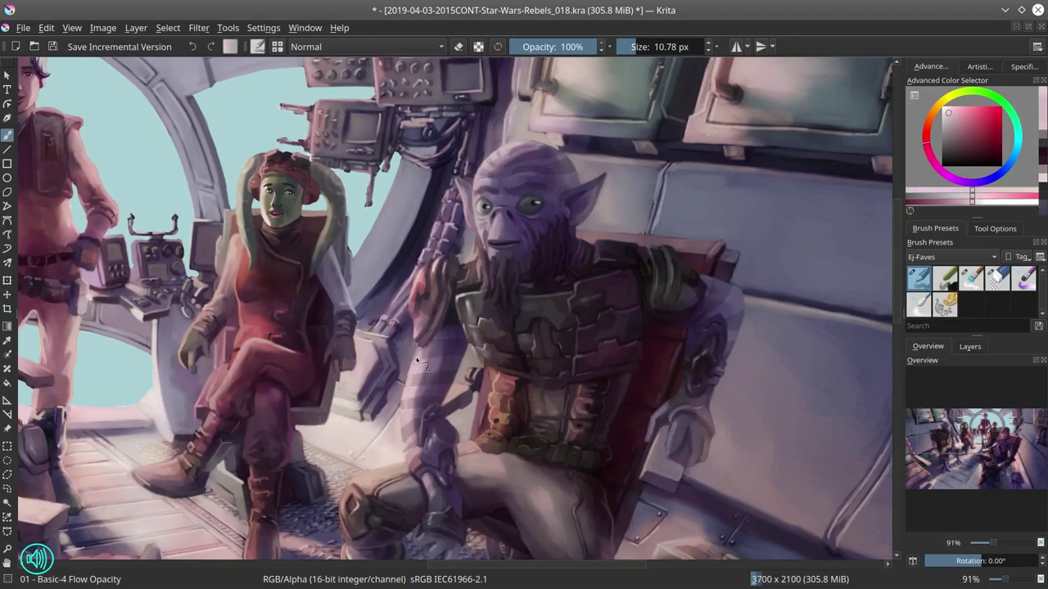
{"action": "left_click_drag", "start_coordinate": [565, 540], "coordinate": [579, 381]}
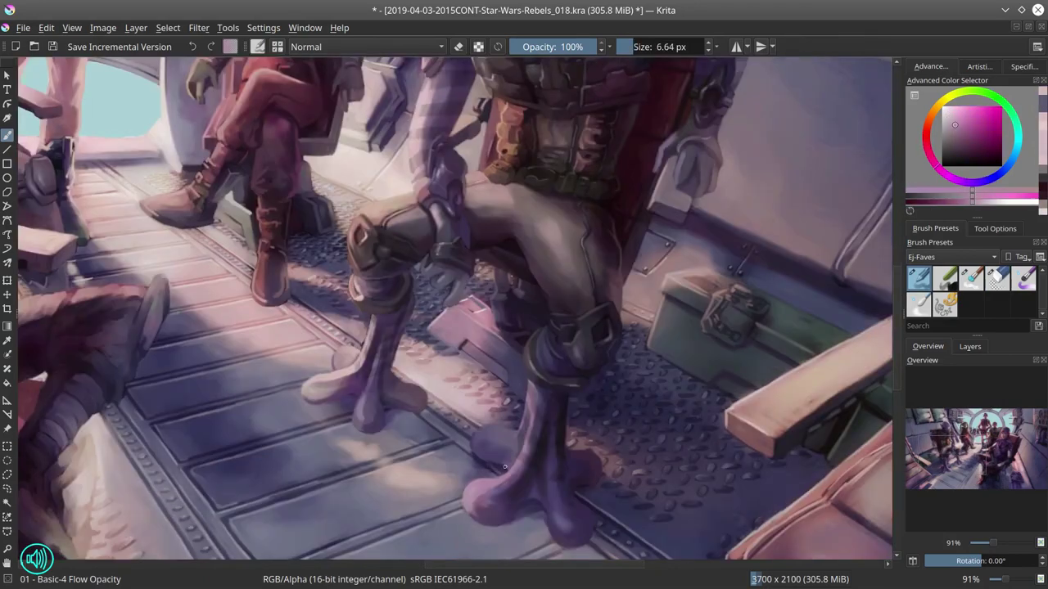
Step: Save the painting and zoom out to show the whole page
{"action": "key", "text": "ctrl+s"}
{"action": "key", "text": "2"}
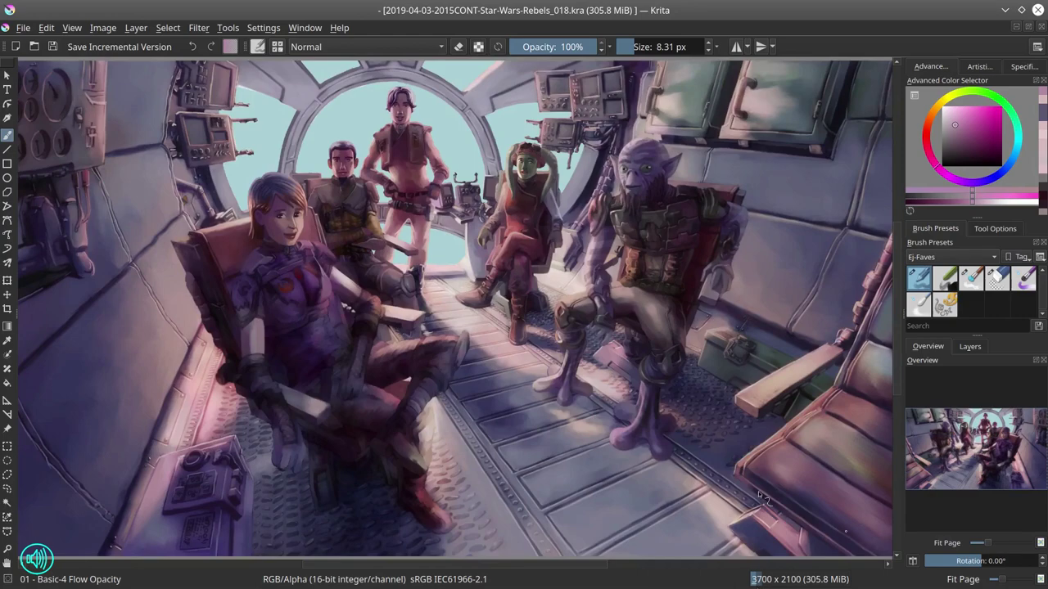
{"action": "key", "text": "minus"}
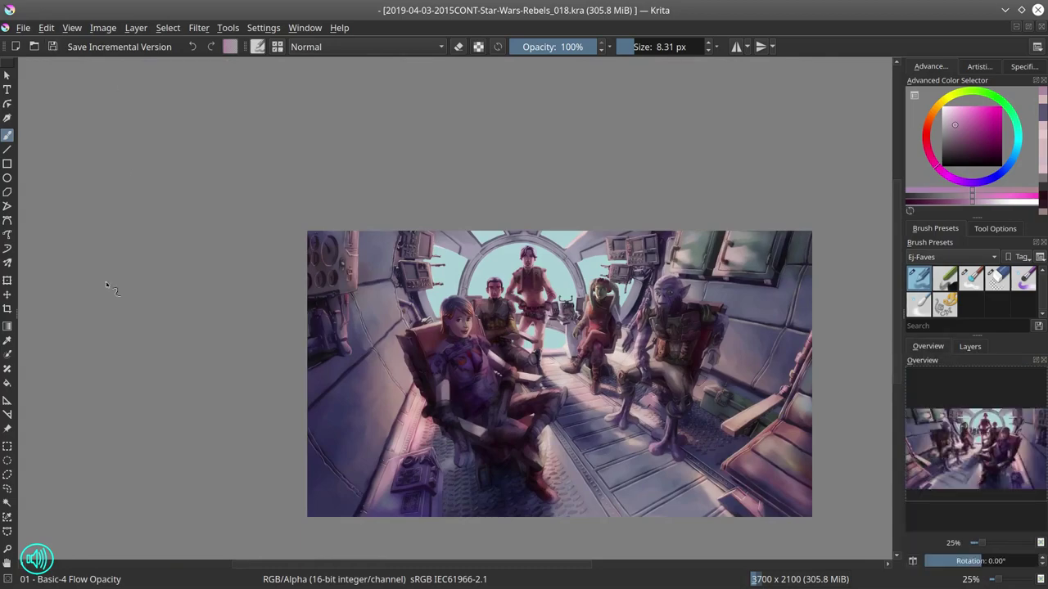
Step: Mirror the view to check composition, then zoom in and sample a skin colour from Kanan's face
{"action": "key", "text": "m"}
{"action": "key", "text": "1"}
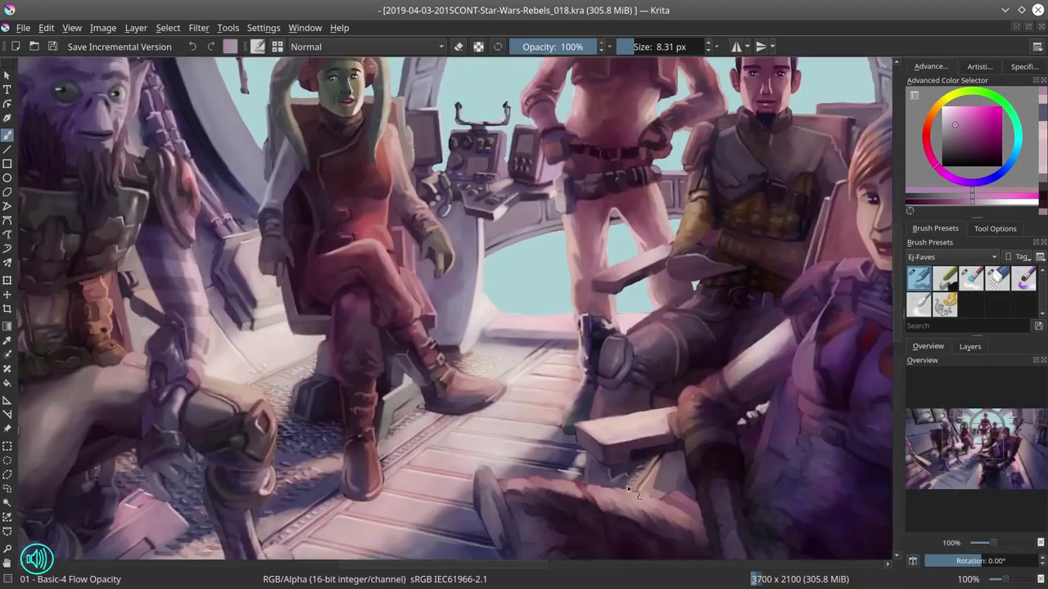
{"action": "key", "text": "minus"}
{"action": "key", "text": "3"}
{"action": "scroll", "coordinate": [578, 141], "scroll_direction": "up", "scroll_amount": 6}
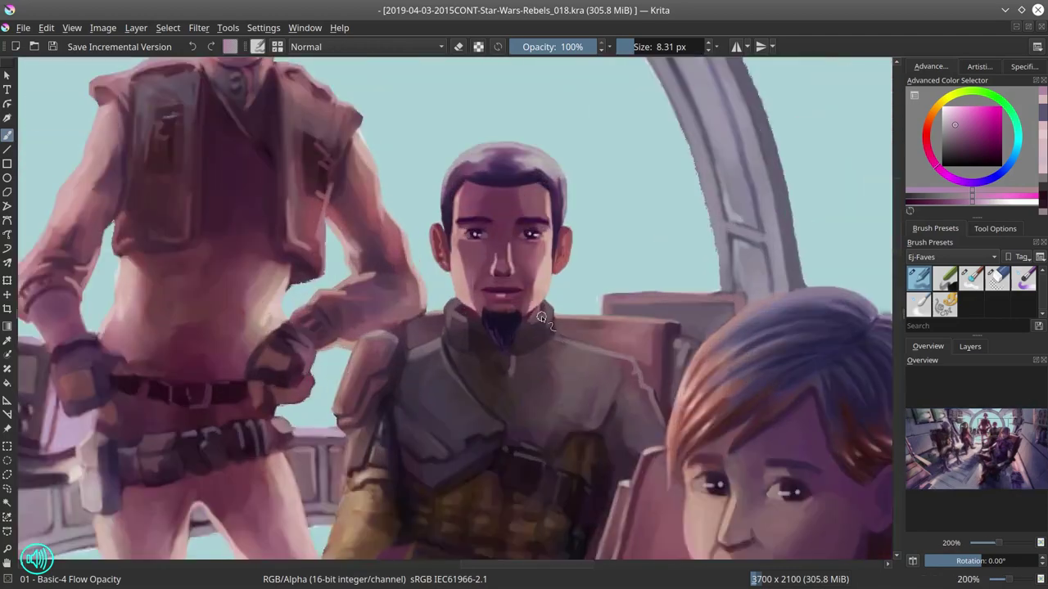
{"action": "left_click", "coordinate": [541, 317], "text": "ctrl"}
{"action": "scroll", "coordinate": [541, 317], "scroll_direction": "up", "scroll_amount": 2}
Step: Copy the selected area around Kanan's eyes onto a new layer
{"action": "key", "text": "2"}
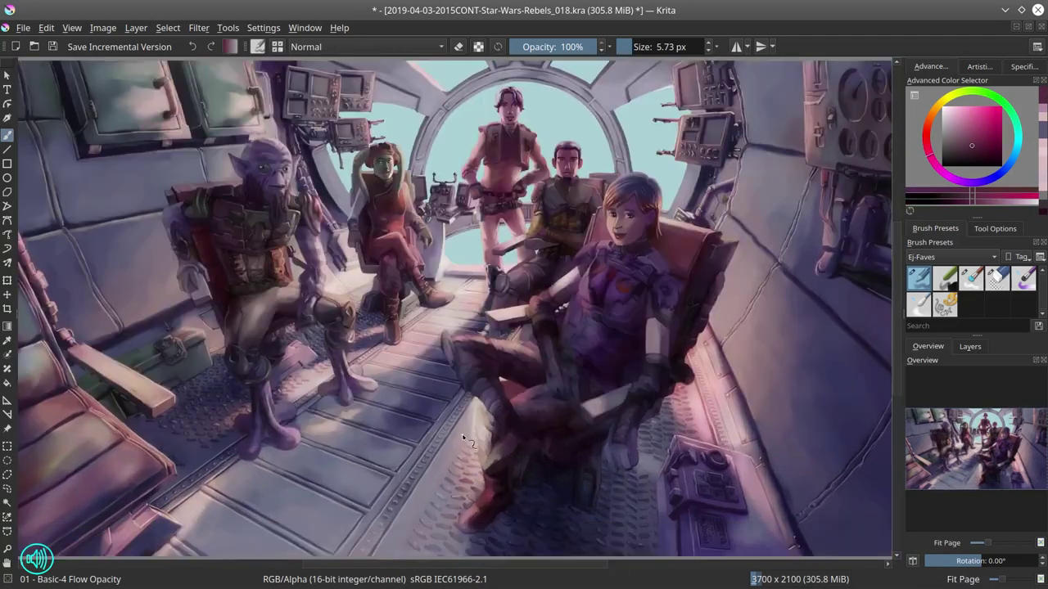
{"action": "scroll", "coordinate": [573, 212], "scroll_direction": "up", "scroll_amount": 3}
{"action": "scroll", "coordinate": [573, 212], "scroll_direction": "up", "scroll_amount": 4}
{"action": "key", "text": "ctrl+alt+j"}
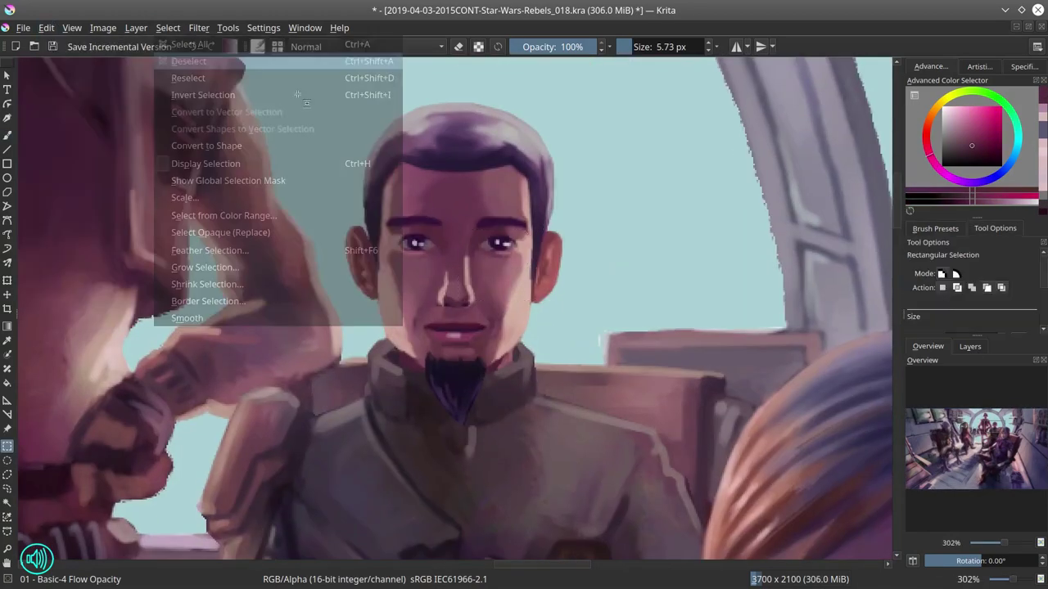
{"action": "key", "text": "t"}
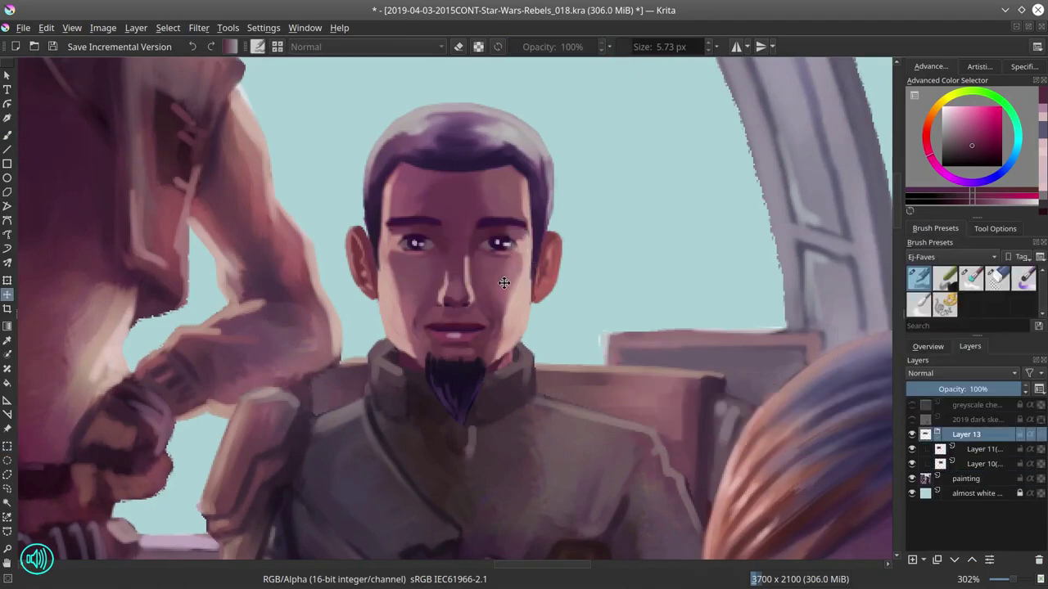
{"action": "key", "text": "ctrl+z"}
{"action": "key", "text": "ctrl+alt+j"}
{"action": "scroll", "coordinate": [360, 206], "scroll_direction": "up", "scroll_amount": 1}
{"action": "scroll", "coordinate": [581, 316], "scroll_direction": "down", "scroll_amount": 5}
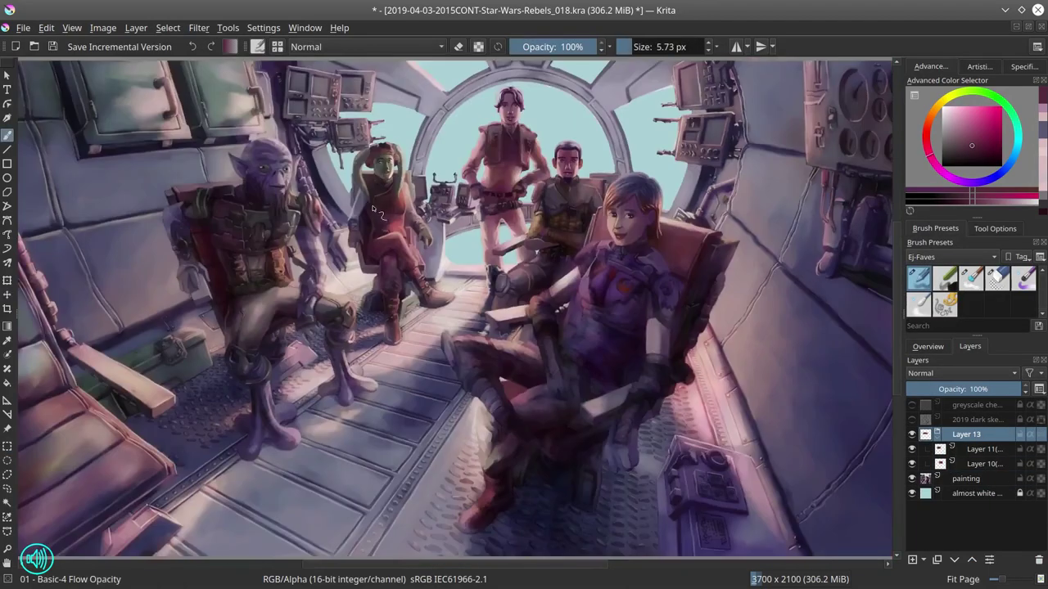
{"action": "scroll", "coordinate": [581, 317], "scroll_direction": "up", "scroll_amount": 5}
Step: Return to the painting brush, review the current layer's actions, and save the painting
{"action": "key", "text": "Page_Down"}
{"action": "key", "text": "Page_Down"}
{"action": "key", "text": "b"}
{"action": "scroll", "coordinate": [622, 360], "scroll_direction": "down", "scroll_amount": 6}
{"action": "key", "text": "2"}
{"action": "right_click", "coordinate": [973, 448]}
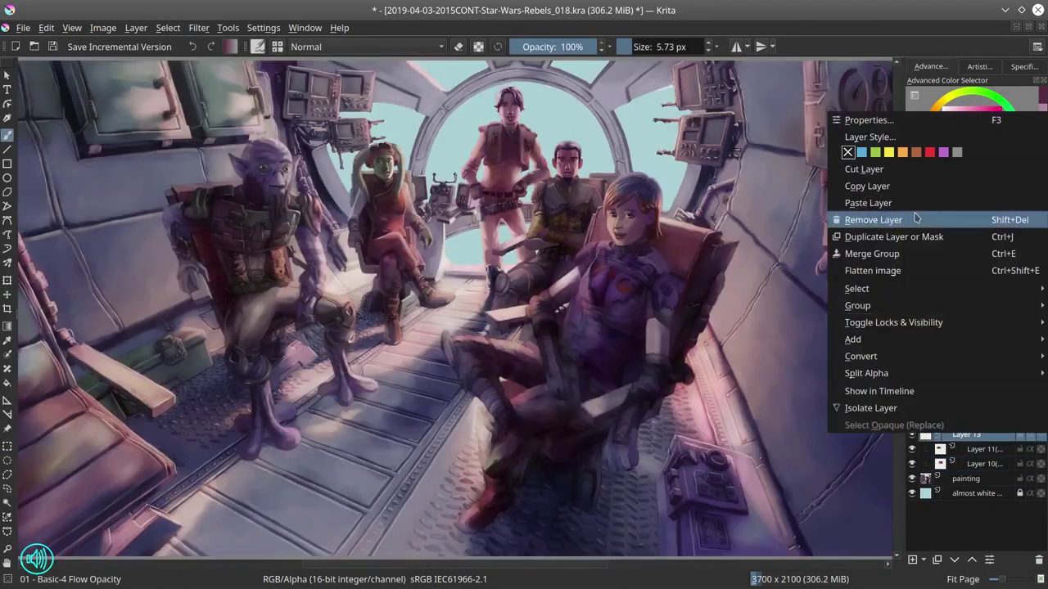
{"action": "key", "text": "Escape"}
{"action": "left_click", "coordinate": [927, 346]}
{"action": "key", "text": "ctrl+s"}
Step: Sample Kanan's skin tones and paint lighter shading beside his eye and nose
{"action": "scroll", "coordinate": [567, 164], "scroll_direction": "up", "scroll_amount": 10}
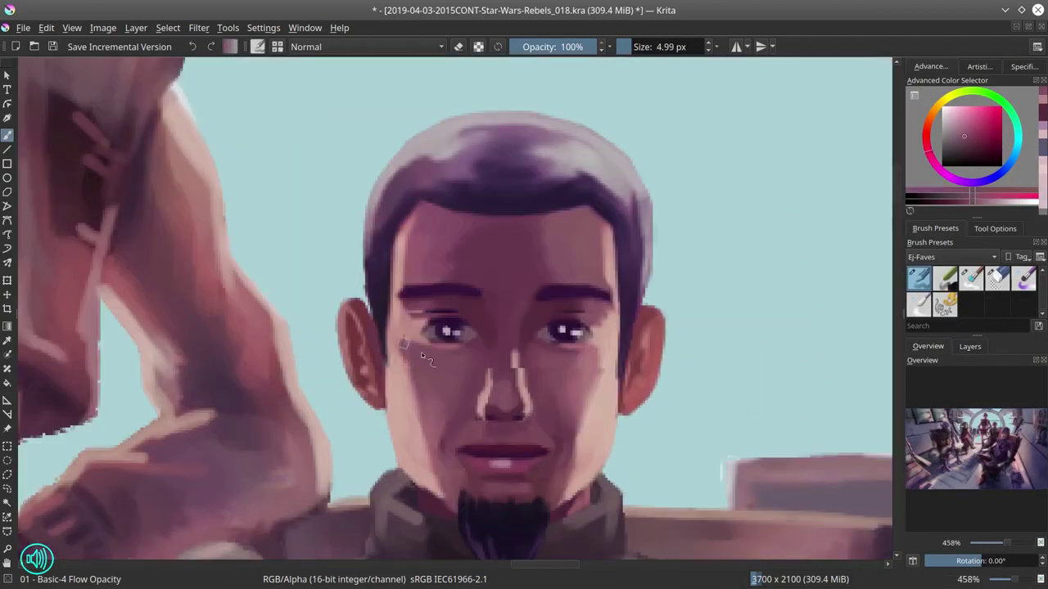
{"action": "left_click", "coordinate": [420, 313], "text": "ctrl"}
{"action": "left_click_drag", "start_coordinate": [573, 315], "coordinate": [565, 315]}
{"action": "left_click", "coordinate": [443, 316], "text": "ctrl"}
{"action": "left_click", "coordinate": [537, 362], "text": "ctrl"}
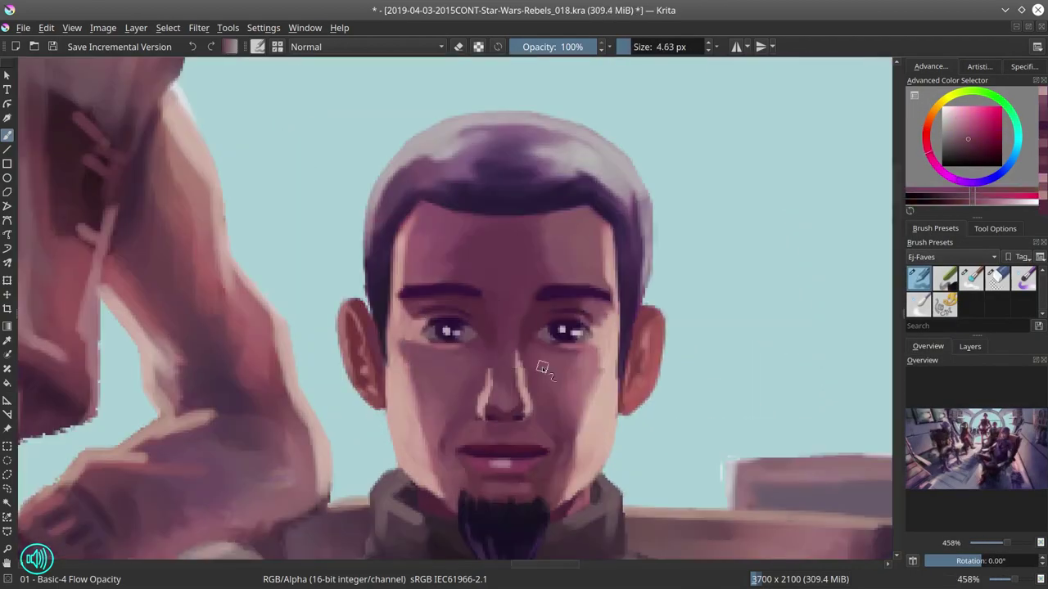
{"action": "left_click_drag", "start_coordinate": [538, 363], "coordinate": [524, 363]}
{"action": "left_click", "coordinate": [589, 403], "text": "ctrl"}
{"action": "left_click", "coordinate": [496, 342], "text": "ctrl"}
Step: Save the painting again and select the Blender Textured Soft brush for Hera's boots
{"action": "key", "text": "2"}
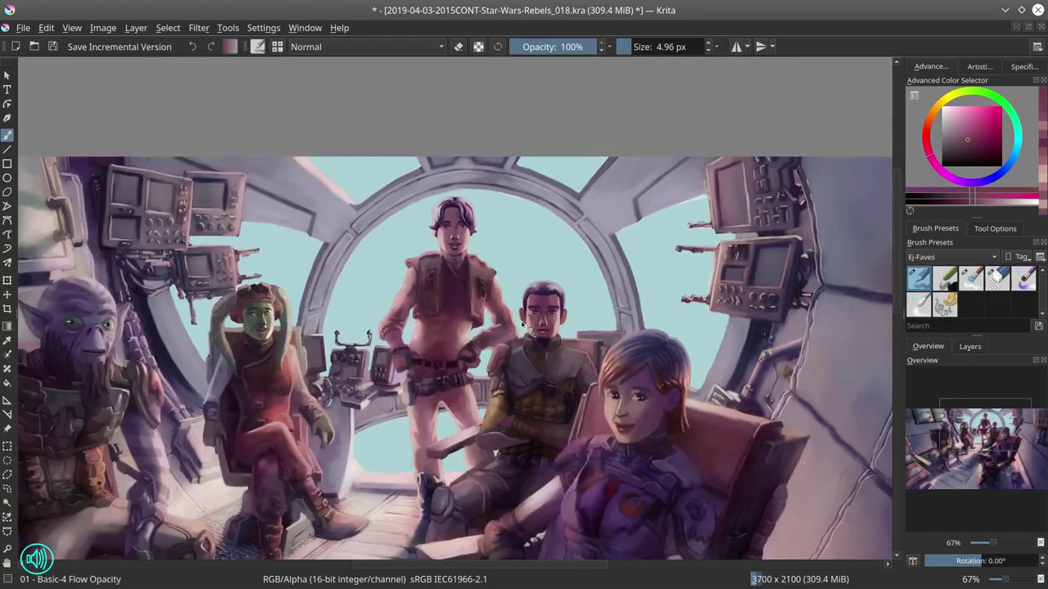
{"action": "key", "text": "ctrl+s"}
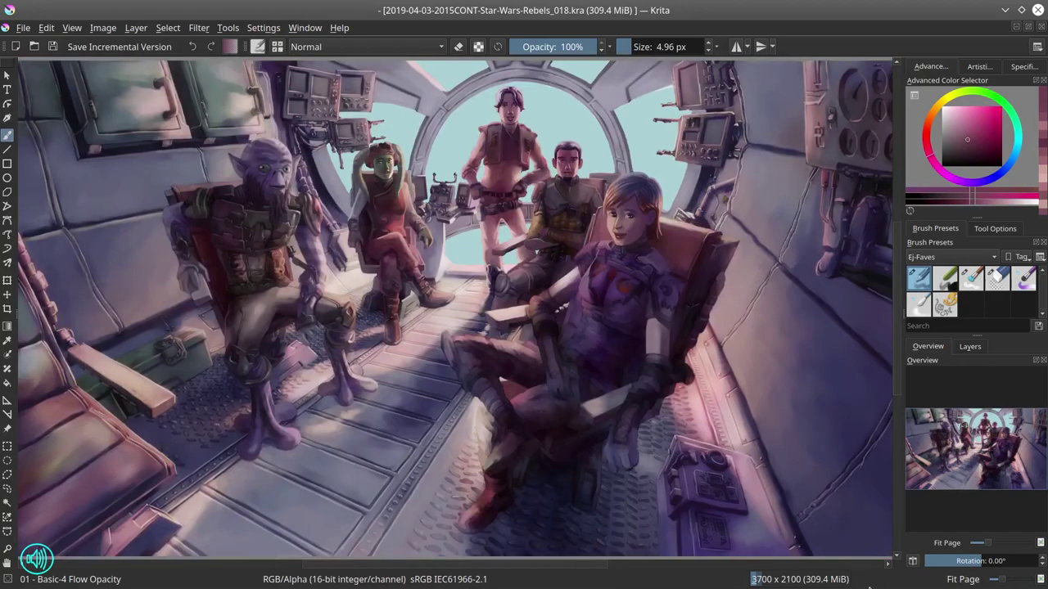
{"action": "scroll", "coordinate": [380, 288], "scroll_direction": "up", "scroll_amount": 6}
{"action": "left_click", "coordinate": [971, 278]}
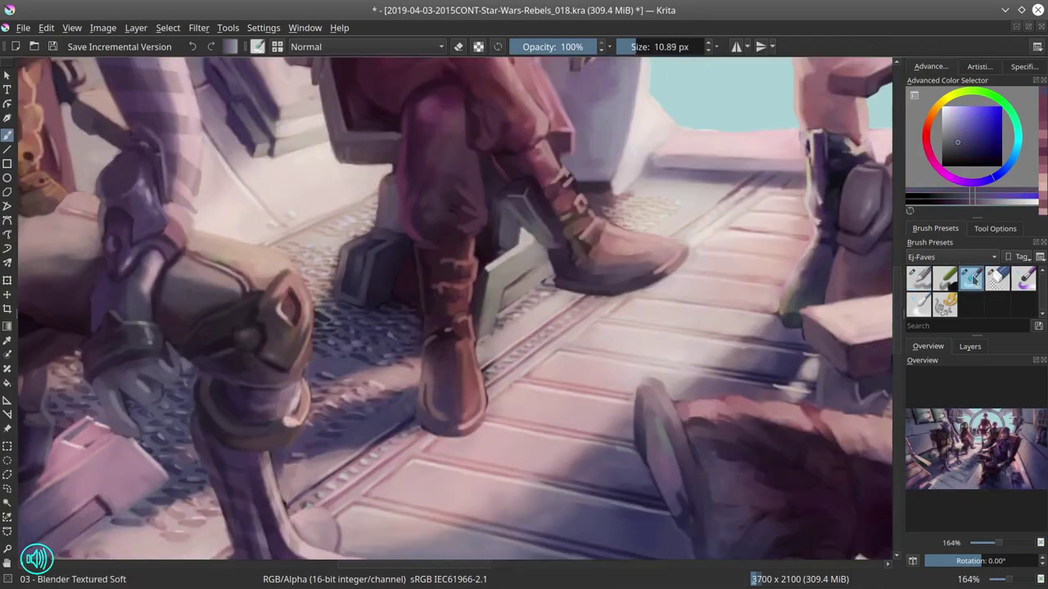
{"action": "key", "text": "2"}
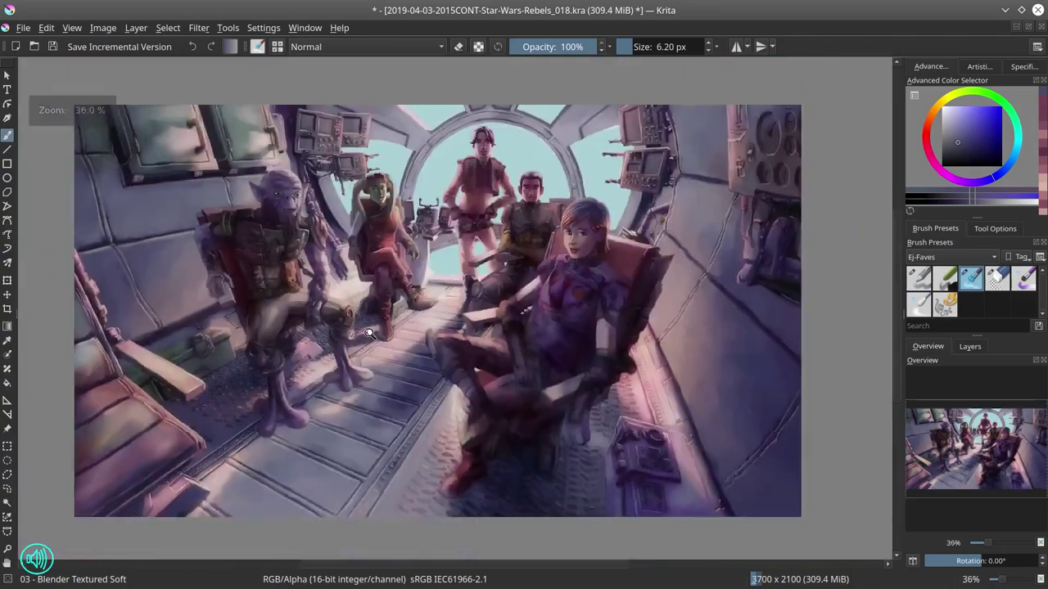
Step: Return to the flow-opacity brush and sample a darker mauve for the standing figure's clothing
{"action": "key", "text": "slash"}
{"action": "scroll", "coordinate": [421, 315], "scroll_direction": "up", "scroll_amount": 4}
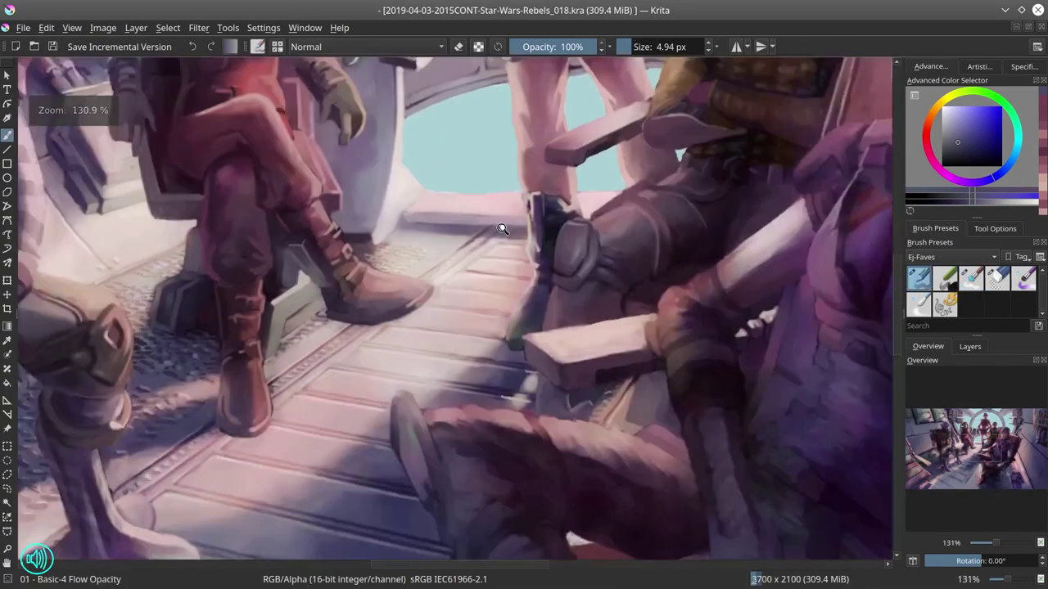
{"action": "mouse_move", "coordinate": [421, 315]}
{"action": "left_mouse_down"}
{"action": "mouse_move", "coordinate": [409, 295]}
{"action": "mouse_move", "coordinate": [421, 315]}
{"action": "left_mouse_up"}
{"action": "key", "text": "5"}
{"action": "scroll", "coordinate": [580, 183], "scroll_direction": "up", "scroll_amount": 1}
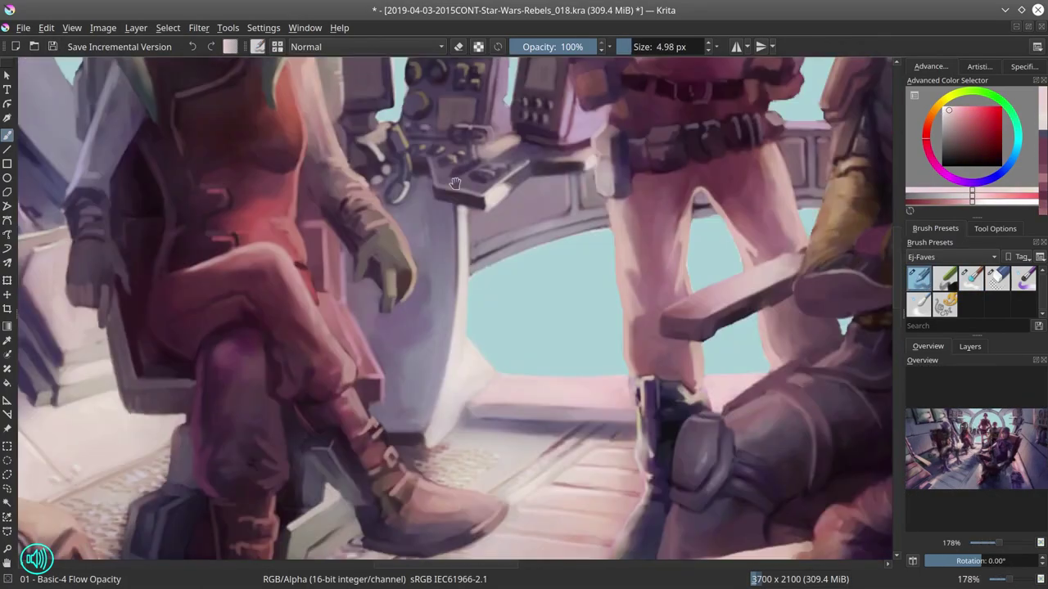
{"action": "left_click_drag", "start_coordinate": [683, 244], "coordinate": [794, 292]}
{"action": "left_click_drag", "start_coordinate": [832, 209], "coordinate": [727, 320]}
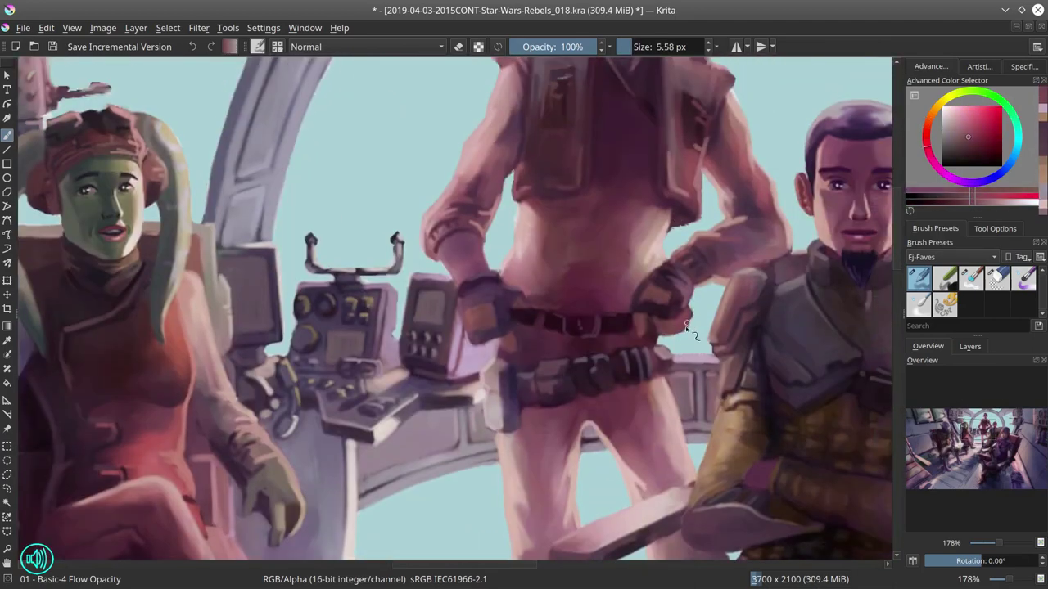
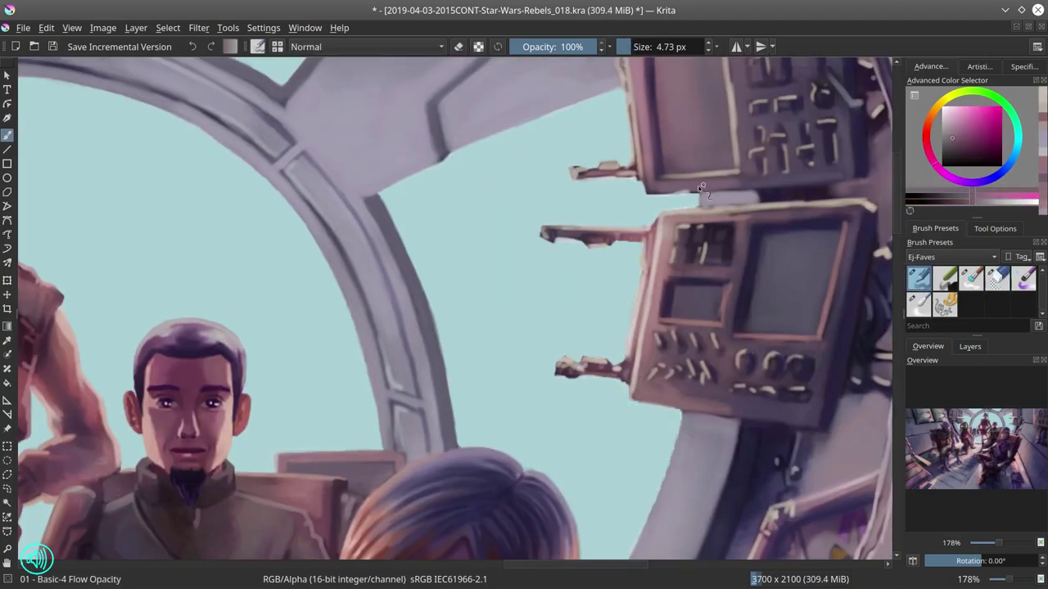
Step: Erase stray paint along the wall console edges with the Eraser Circle preset, then save and fit the page
{"action": "key", "text": "slash"}
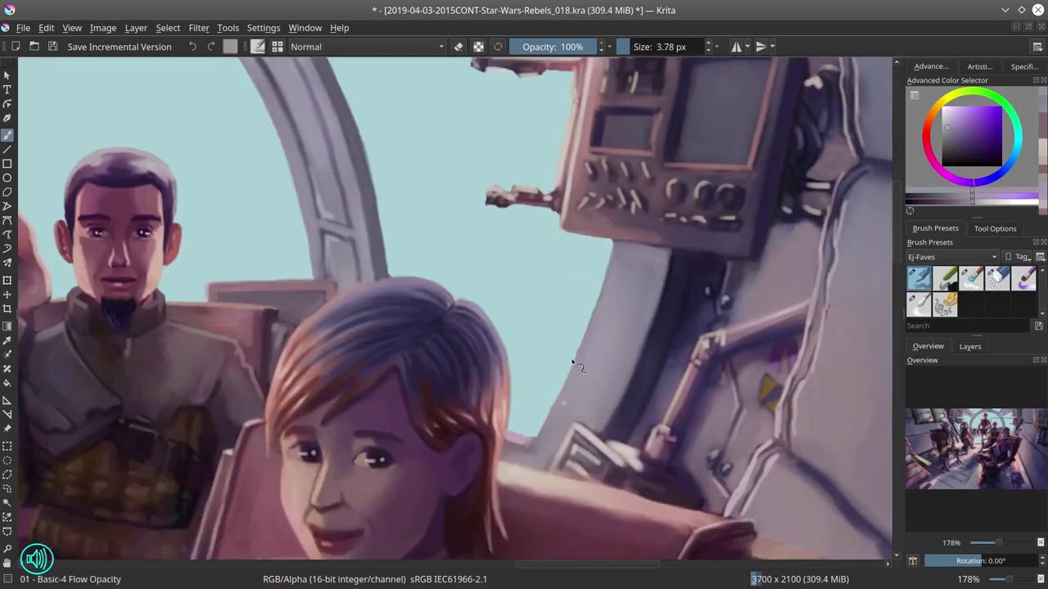
{"action": "key", "text": "ctrl+shift+0"}
{"action": "key", "text": "ctrl+s"}
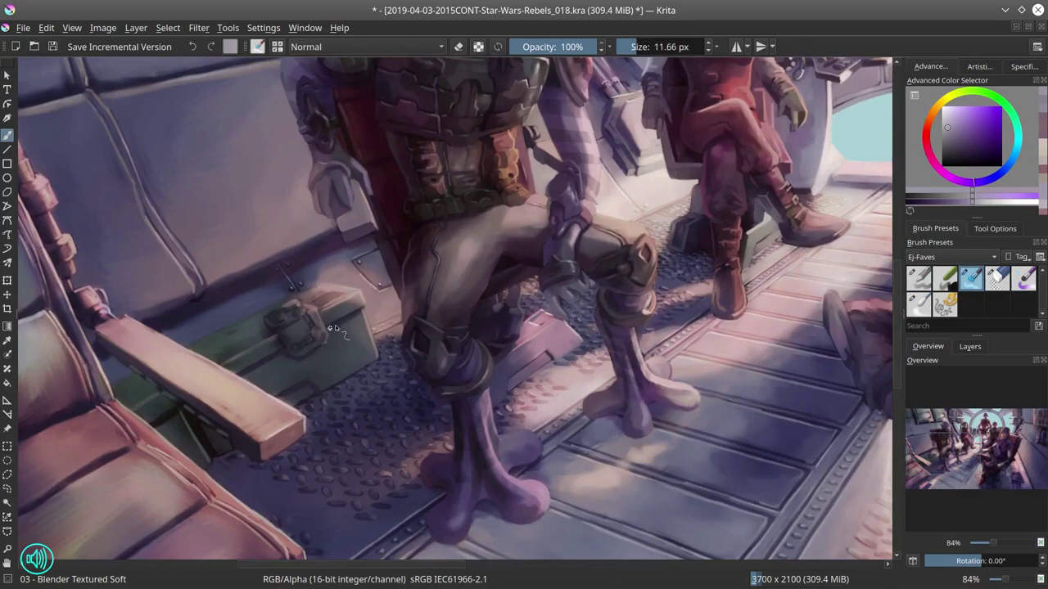
{"action": "key", "text": "ctrl+shift+0"}
{"action": "left_click", "coordinate": [52, 47]}
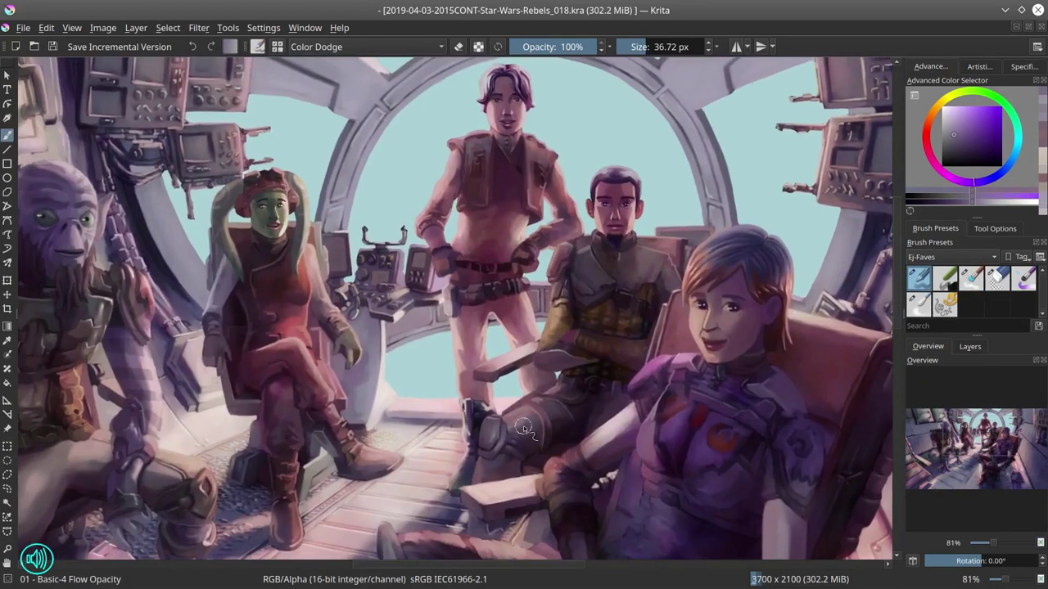
Step: Sample dark purples and light pinks from the front figure's armour at a detail brush size
{"action": "left_click", "coordinate": [524, 430], "text": "ctrl"}
{"action": "key", "text": "bracketleft"}
{"action": "key", "text": "bracketleft"}
{"action": "key", "text": "bracketleft"}
{"action": "key", "text": "bracketleft"}
{"action": "key", "text": "bracketleft"}
{"action": "key", "text": "bracketleft"}
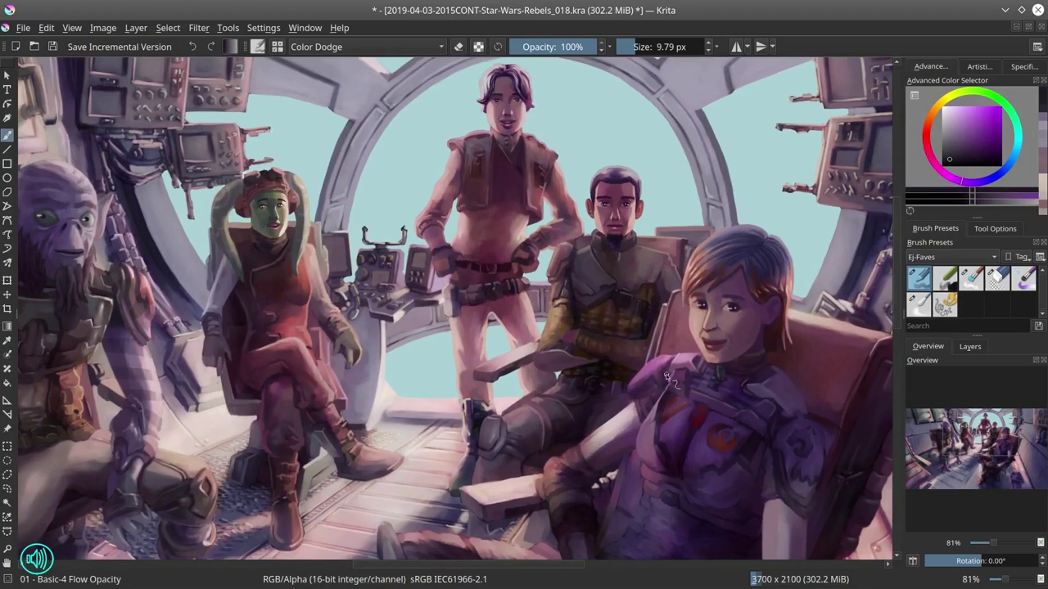
{"action": "mouse_move", "coordinate": [643, 387]}
{"action": "left_mouse_down"}
{"action": "mouse_move", "coordinate": [661, 371]}
{"action": "mouse_move", "coordinate": [645, 437]}
{"action": "mouse_move", "coordinate": [616, 442]}
{"action": "mouse_move", "coordinate": [642, 433]}
{"action": "mouse_move", "coordinate": [631, 443]}
{"action": "mouse_move", "coordinate": [626, 399]}
{"action": "mouse_move", "coordinate": [658, 376]}
{"action": "mouse_move", "coordinate": [654, 384]}
{"action": "mouse_move", "coordinate": [669, 340]}
{"action": "left_mouse_up"}
{"action": "key", "text": "bracketleft"}
{"action": "key", "text": "bracketright"}
{"action": "key", "text": "bracketright"}
{"action": "key", "text": "bracketright"}
{"action": "key", "text": "bracketright"}
{"action": "key", "text": "bracketright"}
{"action": "key", "text": "bracketleft"}
{"action": "key", "text": "bracketright"}
{"action": "key", "text": "bracketright"}
{"action": "key", "text": "bracketleft"}
{"action": "key", "text": "bracketleft"}
{"action": "key", "text": "bracketleft"}
{"action": "key", "text": "bracketleft"}
{"action": "key", "text": "bracketleft"}
{"action": "key", "text": "bracketleft"}
{"action": "key", "text": "bracketleft"}
{"action": "key", "text": "bracketleft"}
{"action": "key", "text": "bracketleft"}
{"action": "key", "text": "bracketleft"}
{"action": "key", "text": "bracketright"}
{"action": "key", "text": "bracketright"}
{"action": "key", "text": "bracketright"}
{"action": "key", "text": "bracketright"}
{"action": "key", "text": "bracketright"}
{"action": "key", "text": "bracketright"}
{"action": "key", "text": "bracketright"}
{"action": "key", "text": "bracketleft"}
{"action": "key", "text": "bracketleft"}
{"action": "key", "text": "bracketleft"}
{"action": "key", "text": "bracketleft"}
{"action": "key", "text": "bracketleft"}
{"action": "key", "text": "bracketright"}
{"action": "key", "text": "bracketright"}
{"action": "key", "text": "bracketright"}
{"action": "key", "text": "bracketright"}
{"action": "key", "text": "bracketright"}
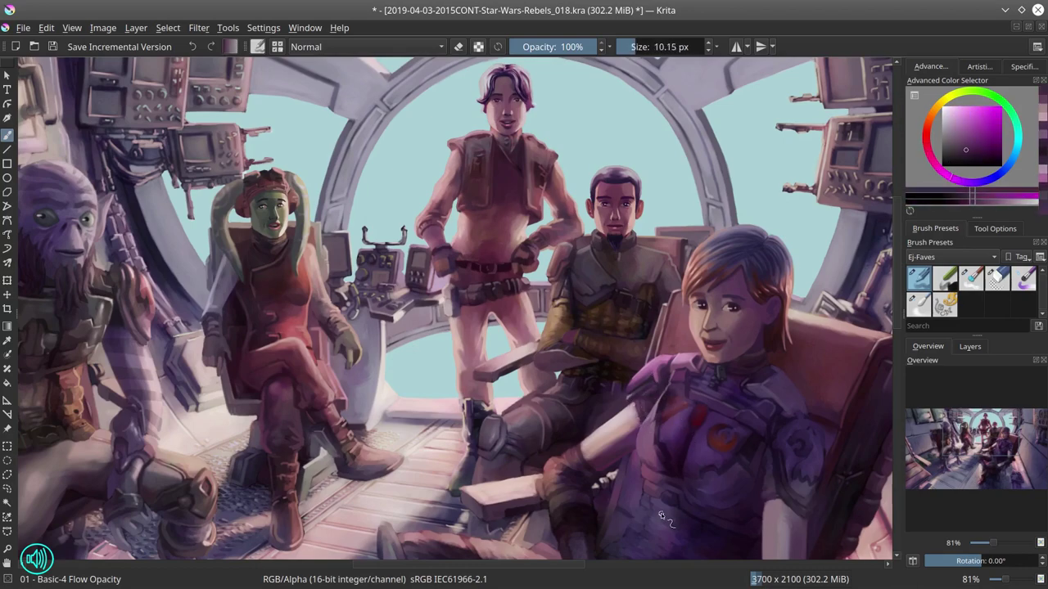
Step: Compare the painting against the dark sketch layer by toggling it, then save
{"action": "left_click", "coordinate": [969, 346]}
{"action": "left_click", "coordinate": [911, 419]}
{"action": "left_click", "coordinate": [911, 419]}
{"action": "left_click", "coordinate": [912, 419]}
{"action": "left_click", "coordinate": [912, 419]}
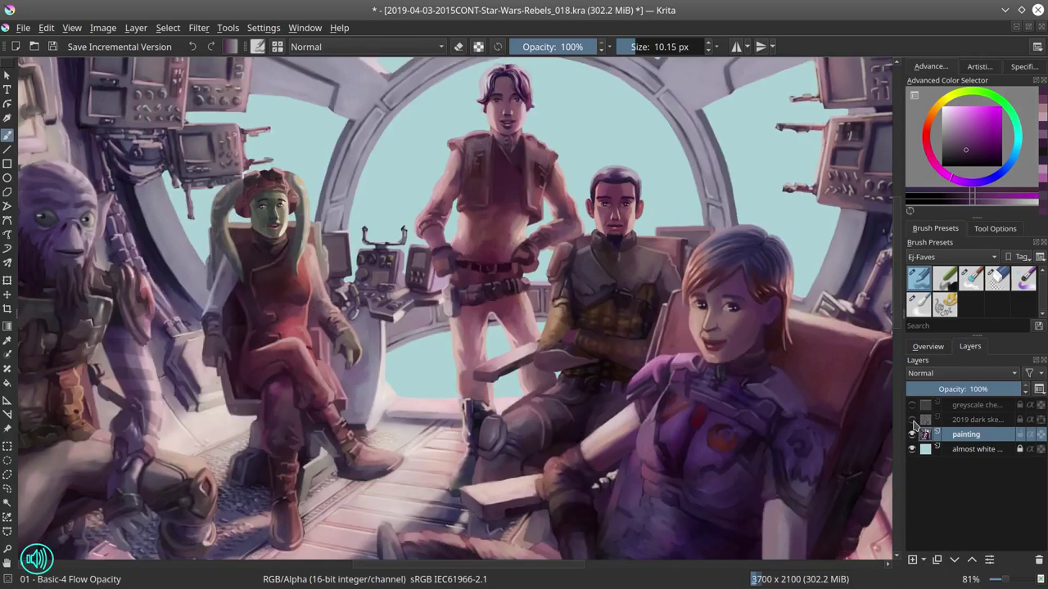
{"action": "key", "text": "bracketleft"}
{"action": "key", "text": "bracketleft"}
{"action": "key", "text": "bracketleft"}
{"action": "left_click", "coordinate": [54, 49]}
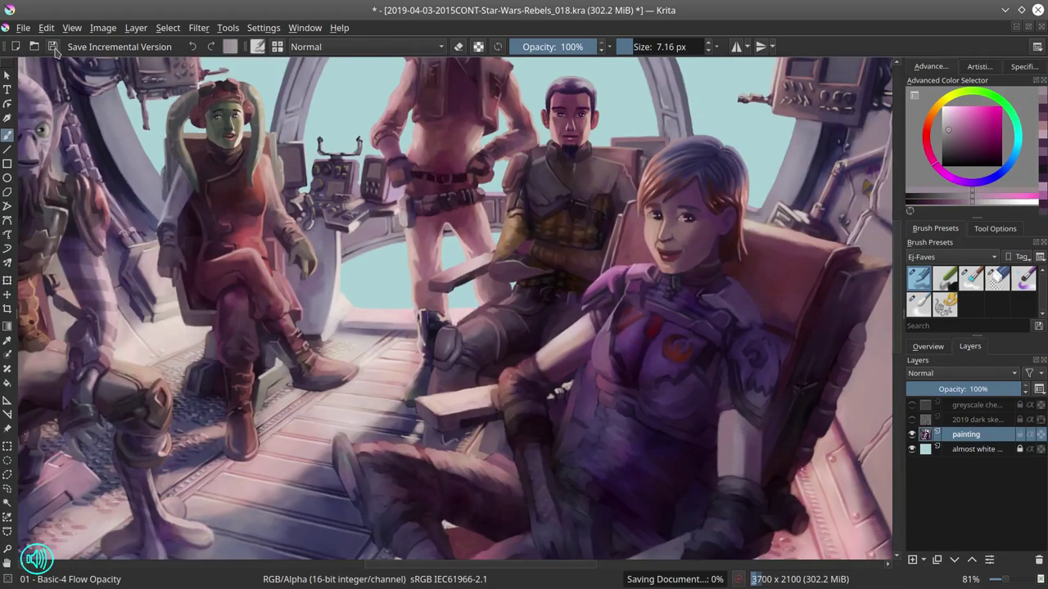
Step: Paint pale skin tones and pinkish red on the face, and mauve-pink onto the armour
{"action": "left_click_drag", "start_coordinate": [573, 370], "coordinate": [583, 366]}
{"action": "left_click", "coordinate": [583, 366], "text": "ctrl"}
{"action": "left_click_drag", "start_coordinate": [573, 426], "coordinate": [586, 374]}
{"action": "left_click", "coordinate": [586, 374], "text": "ctrl"}
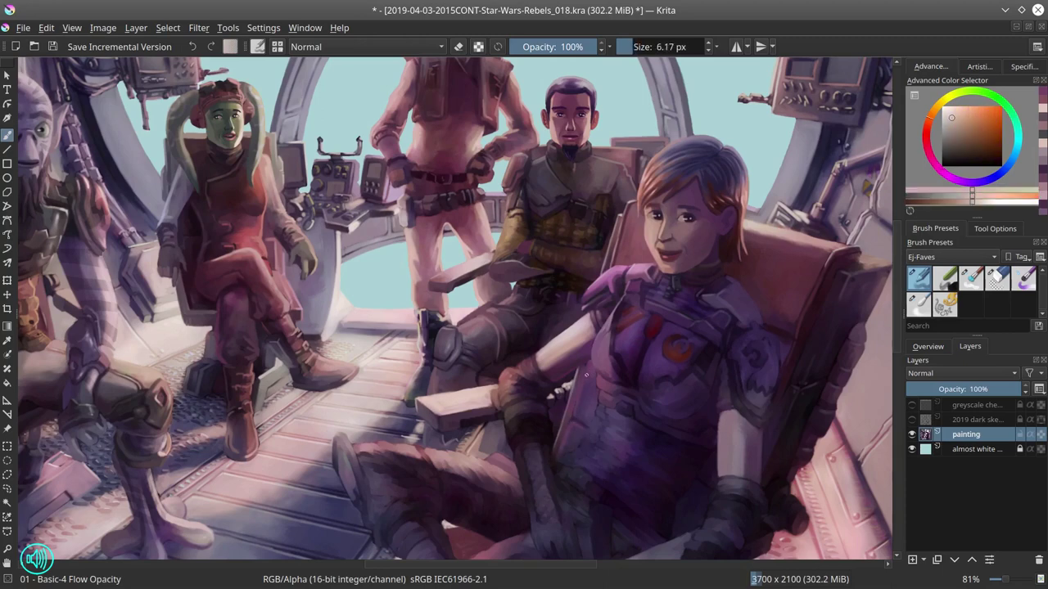
{"action": "left_click", "coordinate": [576, 423], "text": "ctrl"}
{"action": "left_click_drag", "start_coordinate": [576, 423], "coordinate": [571, 416]}
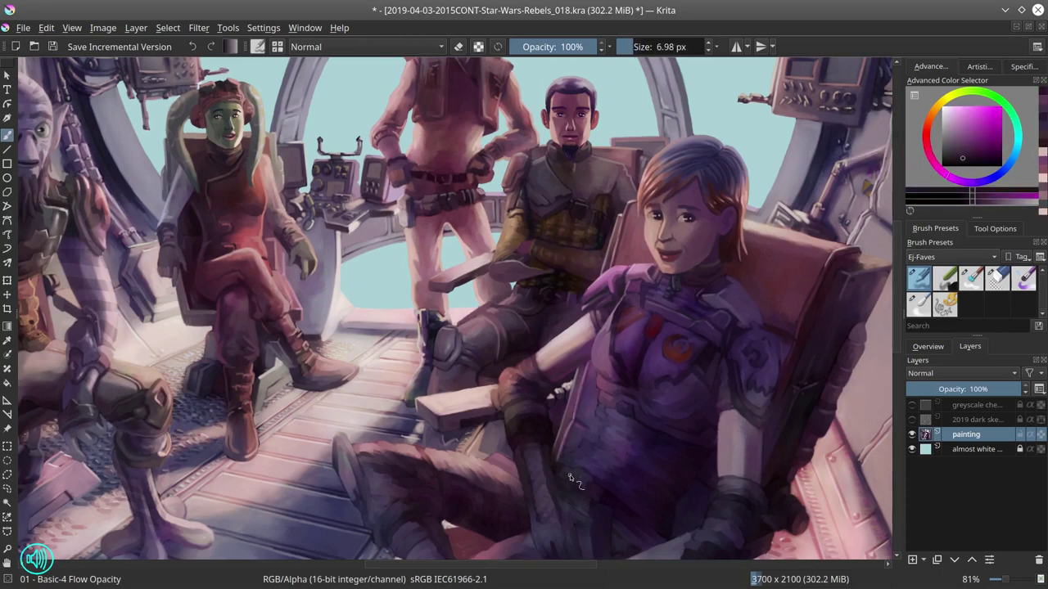
{"action": "left_click", "coordinate": [668, 276], "text": "ctrl"}
{"action": "left_click_drag", "start_coordinate": [668, 276], "coordinate": [668, 275]}
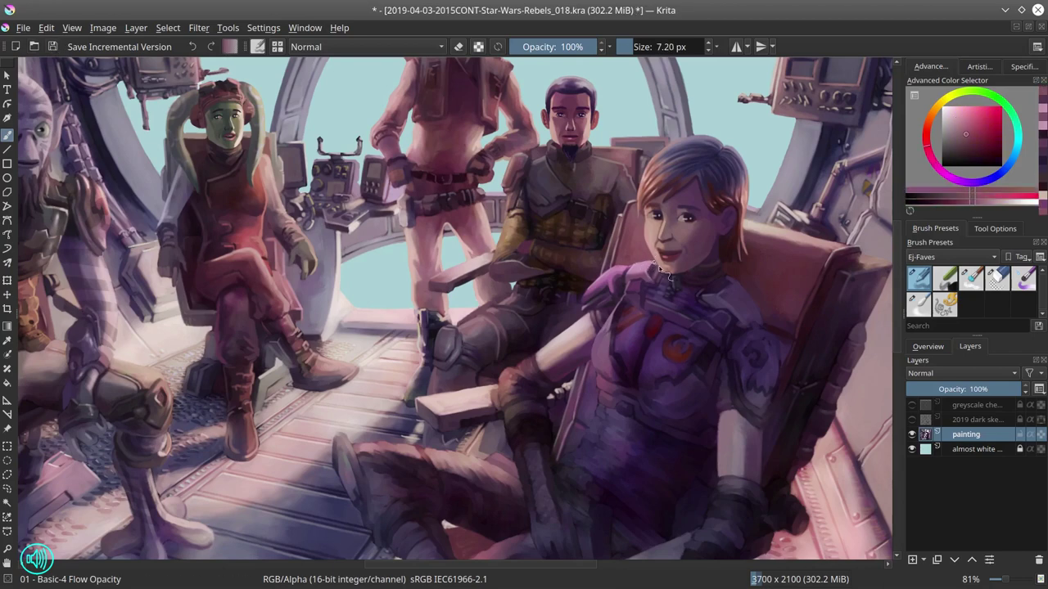
{"action": "left_click_drag", "start_coordinate": [647, 393], "coordinate": [682, 423]}
Step: Add pink-magenta and light pink armour highlights in Screen blending, save, and mirror the view
{"action": "left_click", "coordinate": [665, 411], "text": "ctrl"}
{"action": "left_click", "coordinate": [682, 423], "text": "ctrl"}
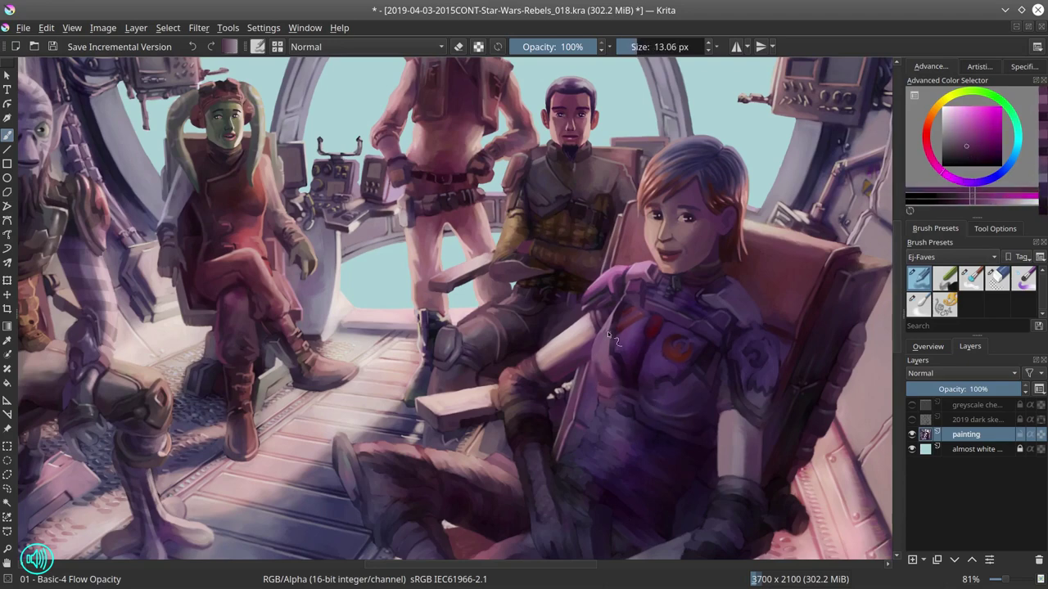
{"action": "left_click", "coordinate": [632, 366], "text": "ctrl"}
{"action": "left_click_drag", "start_coordinate": [631, 366], "coordinate": [608, 361]}
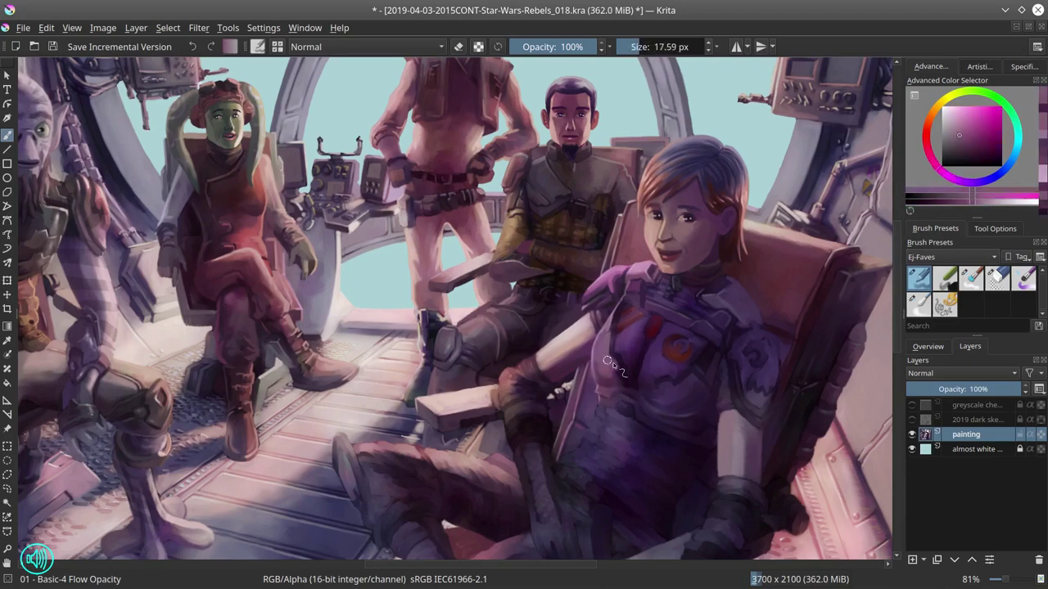
{"action": "left_click", "coordinate": [645, 399], "text": "ctrl"}
{"action": "left_click_drag", "start_coordinate": [645, 399], "coordinate": [671, 409]}
{"action": "key", "text": "alt+shift+s"}
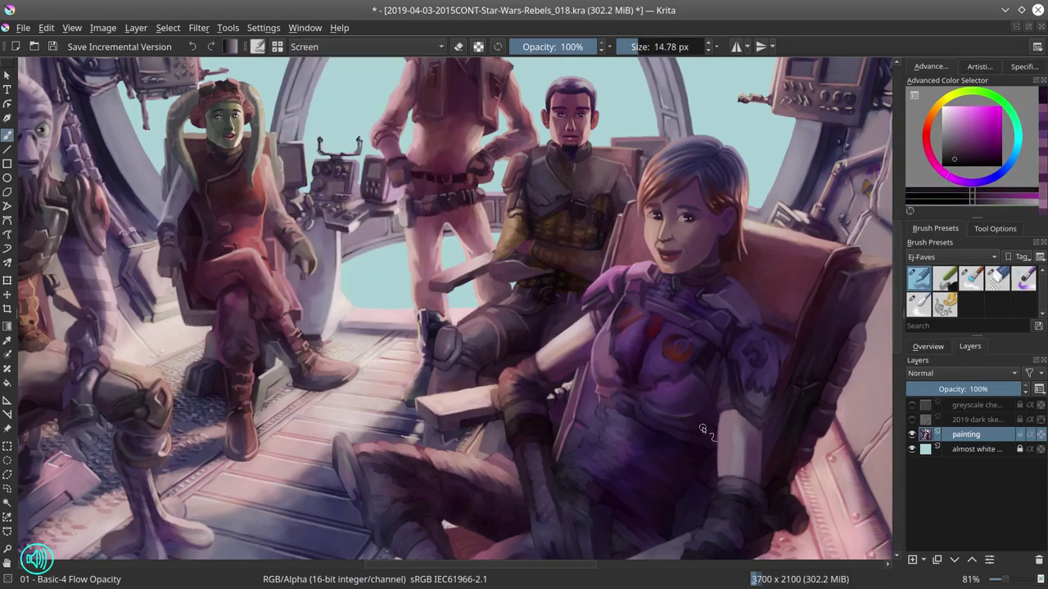
{"action": "key", "text": "ctrl+s"}
{"action": "left_click", "coordinate": [927, 346]}
{"action": "left_click", "coordinate": [913, 562]}
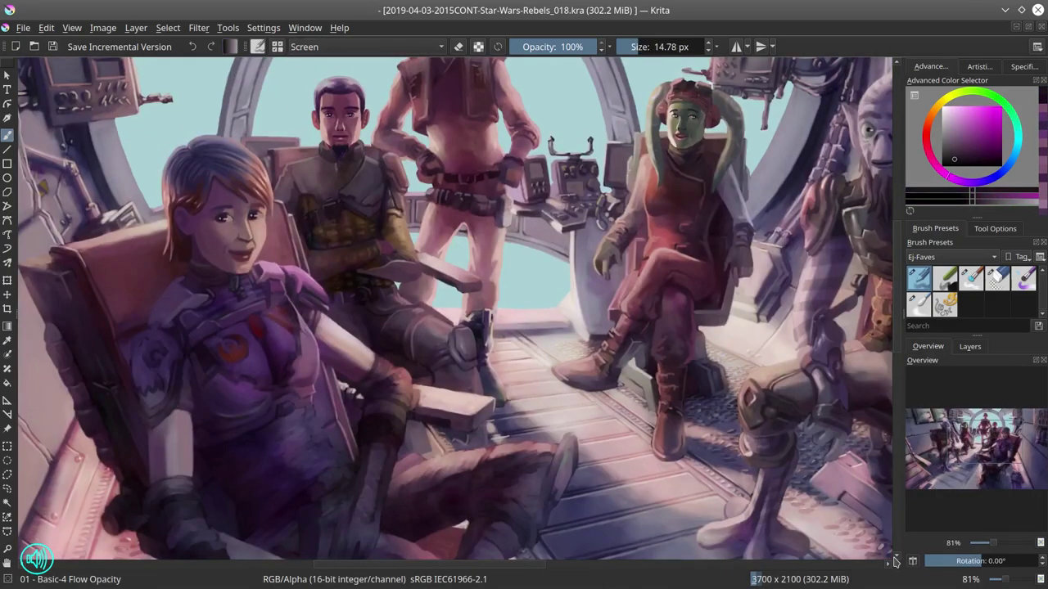
Step: Shade the chest armour with sampled light and muted purples, checking it in a mirrored view
{"action": "left_click", "coordinate": [266, 336], "text": "ctrl"}
{"action": "mouse_move", "coordinate": [278, 315]}
{"action": "left_mouse_down", "text": "shift"}
{"action": "mouse_move", "coordinate": [244, 358]}
{"action": "mouse_move", "coordinate": [301, 344]}
{"action": "mouse_move", "coordinate": [257, 347]}
{"action": "mouse_move", "coordinate": [250, 324]}
{"action": "mouse_move", "coordinate": [240, 353]}
{"action": "mouse_move", "coordinate": [252, 360]}
{"action": "left_mouse_up", "text": "shift"}
{"action": "left_click", "coordinate": [255, 350], "text": "ctrl"}
{"action": "left_click", "coordinate": [255, 350], "text": "ctrl"}
{"action": "left_click", "coordinate": [282, 324], "text": "ctrl"}
{"action": "left_click", "coordinate": [292, 325], "text": "ctrl"}
{"action": "left_click", "coordinate": [240, 353], "text": "ctrl"}
{"action": "left_click", "coordinate": [201, 363], "text": "ctrl"}
{"action": "left_click", "coordinate": [912, 563]}
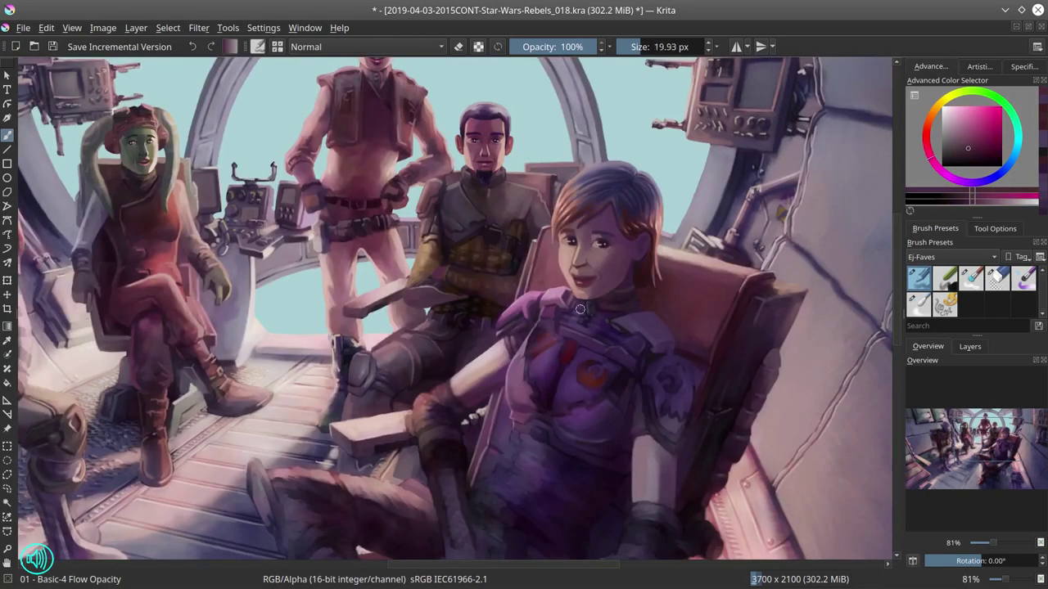
{"action": "key", "text": "m"}
Step: Paint light pink and greyish purple highlights onto the armour and save
{"action": "left_click", "coordinate": [360, 301], "text": "ctrl"}
{"action": "mouse_move", "coordinate": [360, 301]}
{"action": "left_mouse_down", "text": "shift"}
{"action": "mouse_move", "coordinate": [342, 301]}
{"action": "mouse_move", "coordinate": [369, 296]}
{"action": "mouse_move", "coordinate": [328, 323]}
{"action": "mouse_move", "coordinate": [351, 244]}
{"action": "left_mouse_up", "text": "shift"}
{"action": "left_click", "coordinate": [346, 293], "text": "ctrl"}
{"action": "left_click", "coordinate": [348, 307], "text": "ctrl"}
{"action": "left_click", "coordinate": [312, 331], "text": "ctrl"}
{"action": "left_click", "coordinate": [312, 330], "text": "ctrl"}
{"action": "left_click", "coordinate": [360, 293], "text": "ctrl"}
{"action": "left_click", "coordinate": [327, 324], "text": "ctrl"}
{"action": "key", "text": "ctrl+s"}
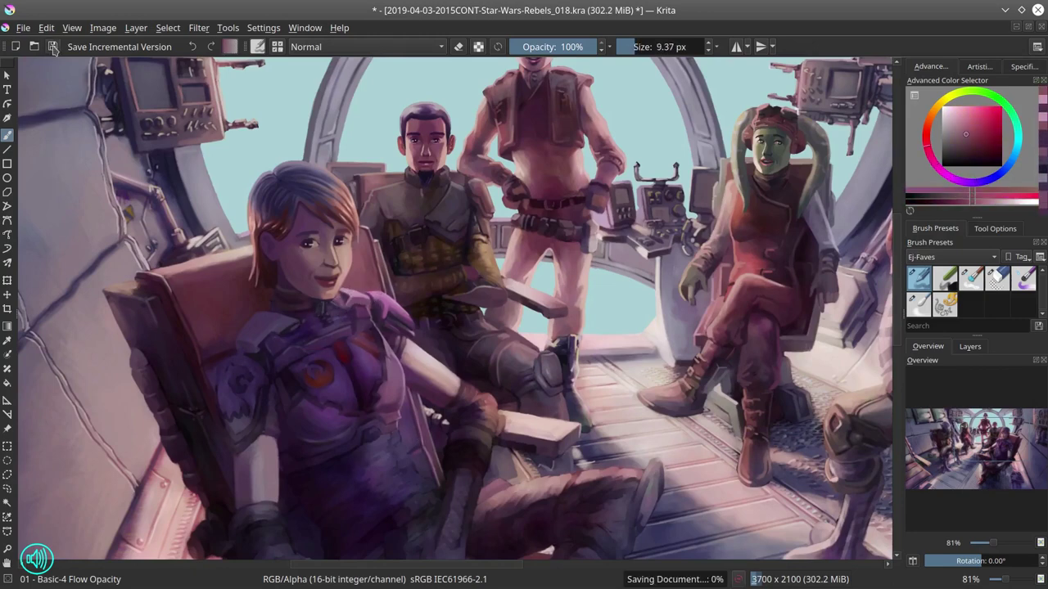
{"action": "scroll", "coordinate": [465, 311], "scroll_direction": "down", "scroll_amount": 5}
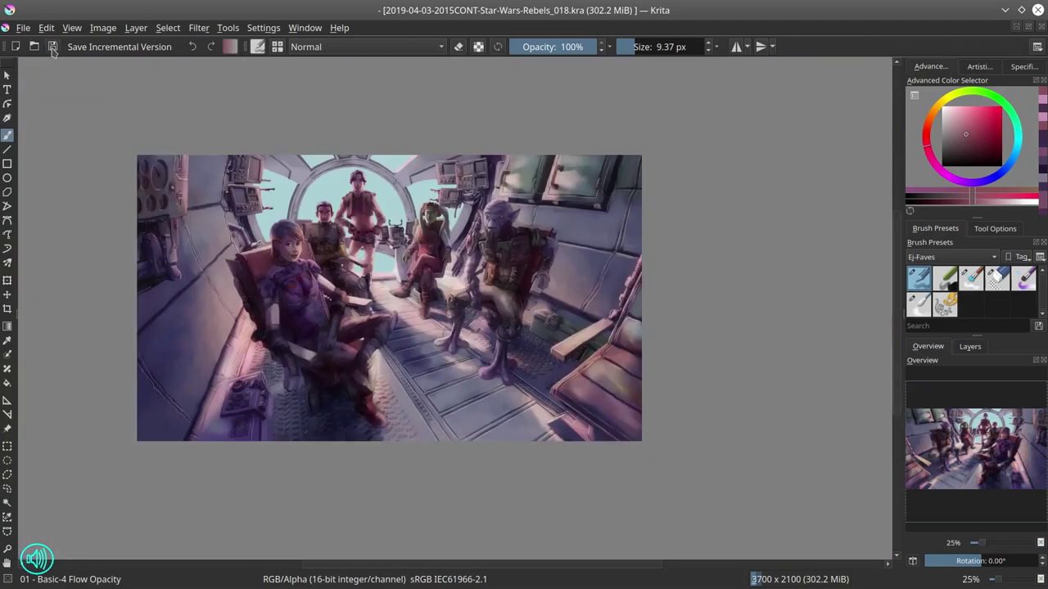
Step: Mirror the view to check composition, hide the dark sketch layer, and save again
{"action": "key", "text": "m"}
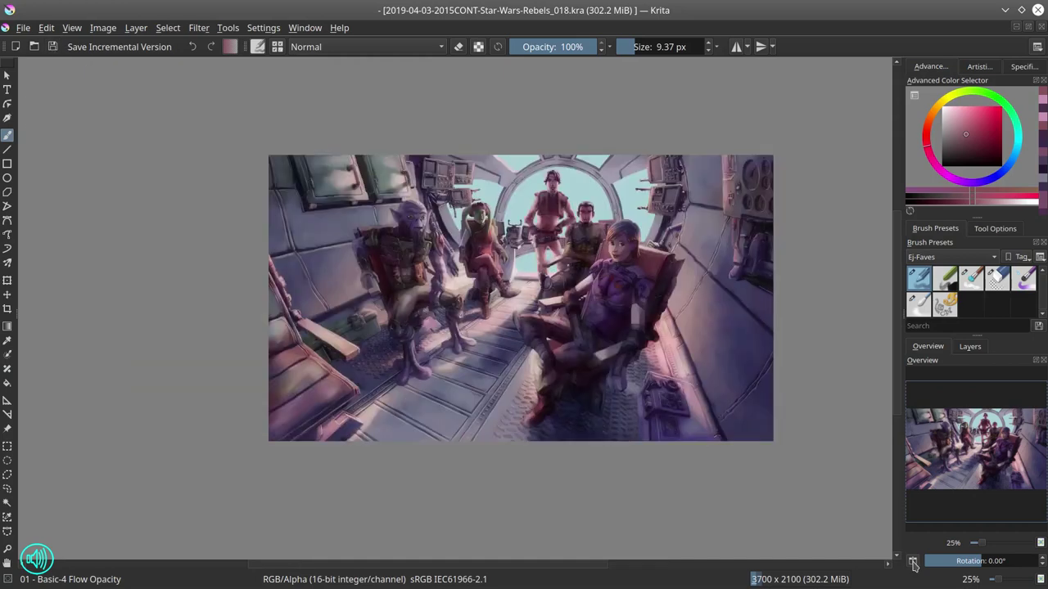
{"action": "left_click", "coordinate": [969, 347]}
{"action": "left_click", "coordinate": [912, 419]}
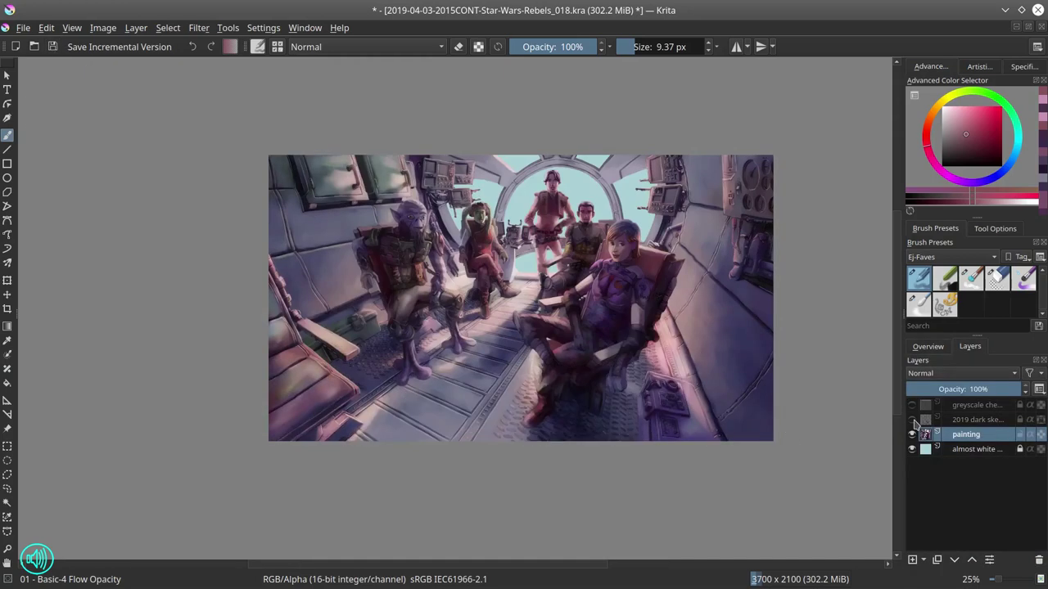
{"action": "key", "text": "ctrl+s"}
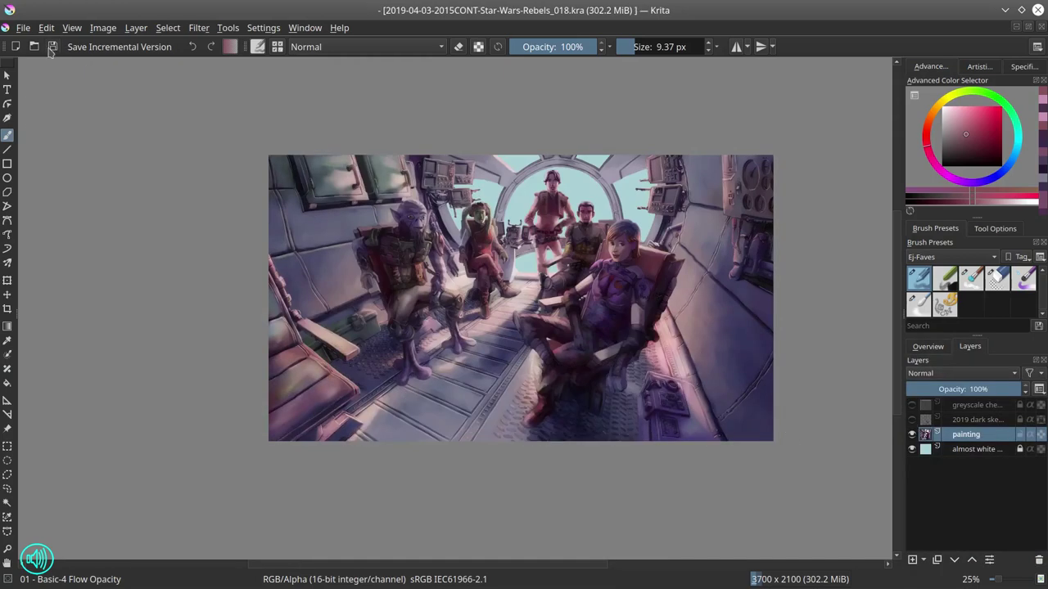
{"action": "left_click", "coordinate": [927, 347]}
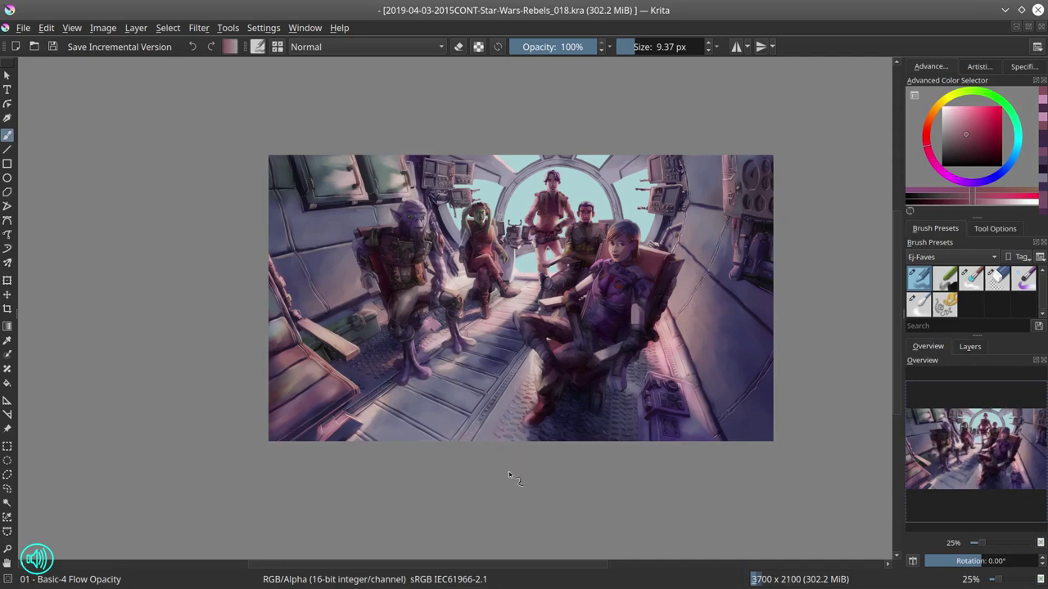
{"action": "key", "text": "c"}
{"action": "key", "text": "Escape"}
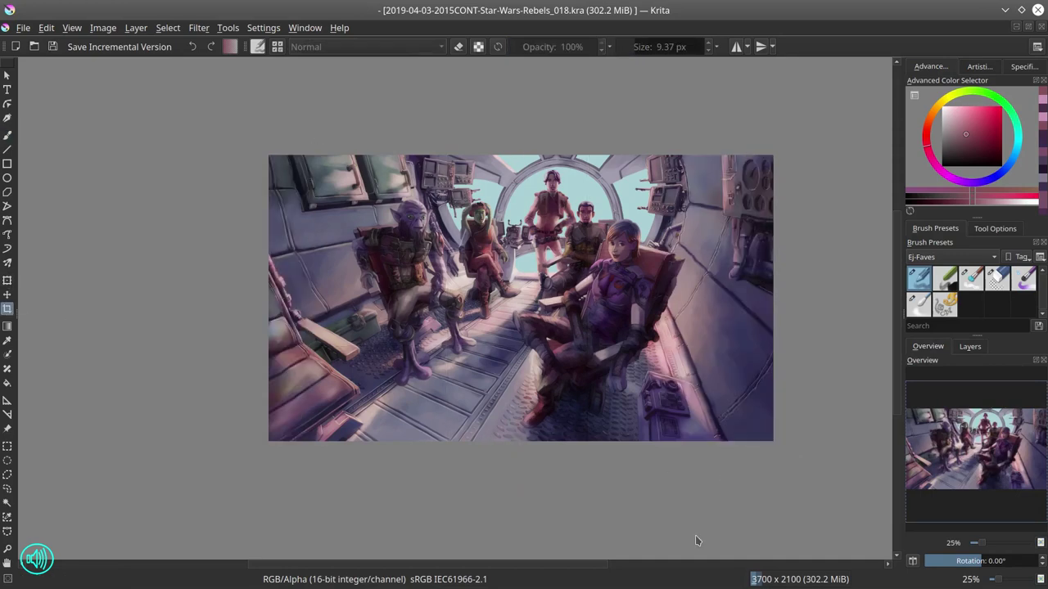
{"action": "key", "text": "b"}
{"action": "scroll", "coordinate": [677, 377], "scroll_direction": "up", "scroll_amount": 5}
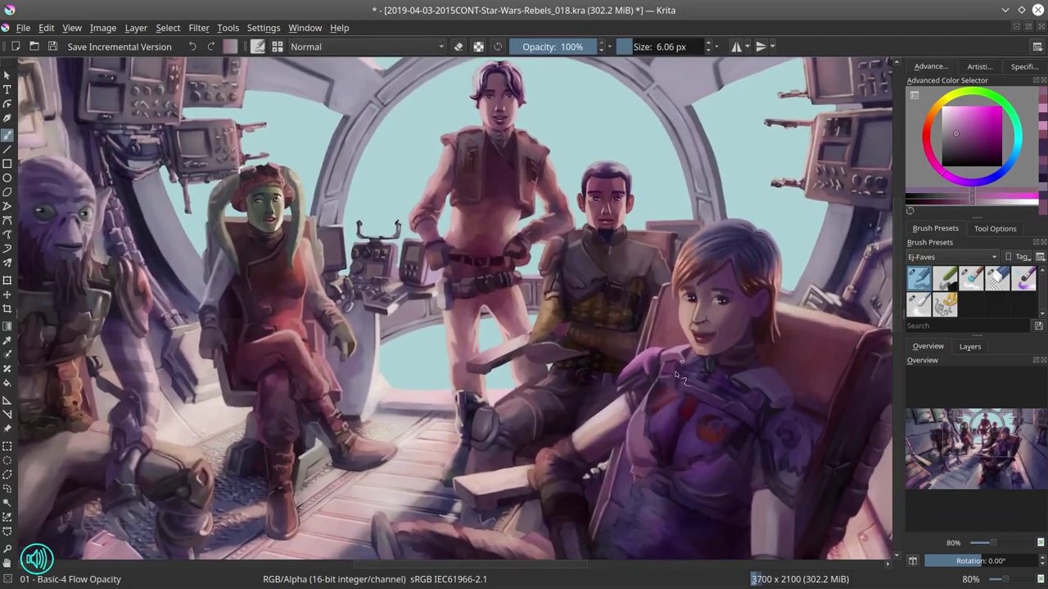
Step: Paint darker purple shading and lighter pink-purple details across the seated woman's armour
{"action": "left_click", "coordinate": [678, 376], "text": "ctrl"}
{"action": "left_click_drag", "start_coordinate": [673, 452], "coordinate": [649, 422]}
{"action": "mouse_move", "coordinate": [708, 464]}
{"action": "left_mouse_down", "text": "shift"}
{"action": "mouse_move", "coordinate": [721, 462]}
{"action": "mouse_move", "coordinate": [688, 458]}
{"action": "left_mouse_up", "text": "shift"}
{"action": "mouse_move", "coordinate": [630, 393]}
{"action": "left_mouse_down", "text": "ctrl"}
{"action": "mouse_move", "coordinate": [605, 369]}
{"action": "mouse_move", "coordinate": [607, 401]}
{"action": "mouse_move", "coordinate": [616, 379]}
{"action": "mouse_move", "coordinate": [655, 379]}
{"action": "left_mouse_up", "text": "ctrl"}
{"action": "left_click", "coordinate": [619, 379], "text": "ctrl"}
{"action": "left_click", "coordinate": [624, 379], "text": "ctrl"}
{"action": "left_click", "coordinate": [700, 546], "text": "ctrl"}
{"action": "left_click_drag", "start_coordinate": [699, 545], "coordinate": [696, 545], "text": "shift"}
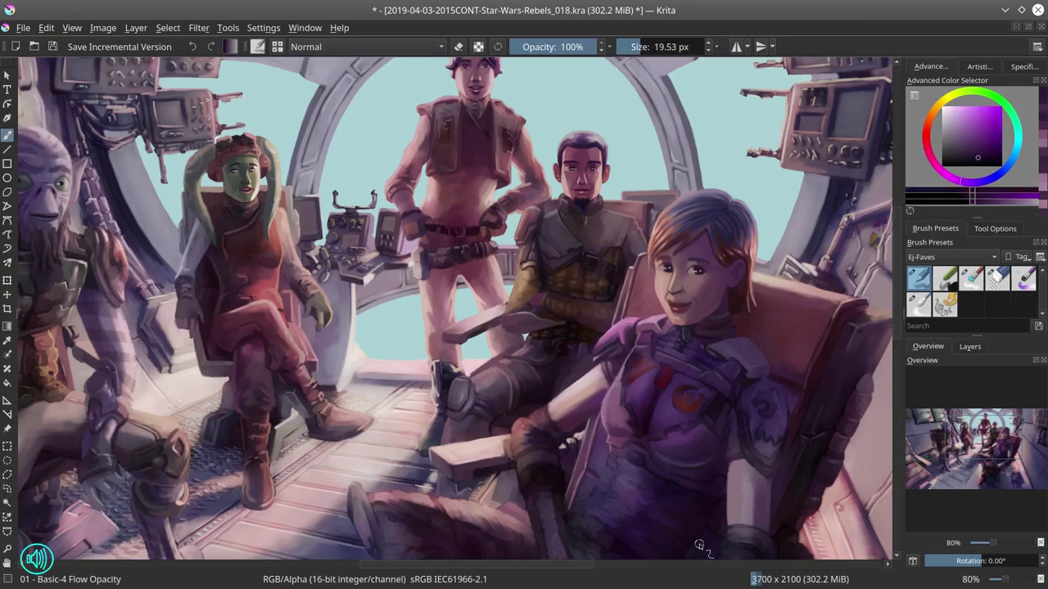
{"action": "left_click", "coordinate": [622, 387], "text": "ctrl"}
{"action": "mouse_move", "coordinate": [622, 386]}
{"action": "left_mouse_down", "text": "shift"}
{"action": "mouse_move", "coordinate": [606, 387]}
{"action": "mouse_move", "coordinate": [637, 376]}
{"action": "left_mouse_up", "text": "shift"}
{"action": "left_click", "coordinate": [636, 373], "text": "ctrl"}
Step: Try Screen blending at 40%, revert to Normal, and keep layering light and dark armour purples
{"action": "key", "text": "alt+shift+s"}
{"action": "key", "text": "alt+shift+n"}
{"action": "left_click", "coordinate": [620, 378], "text": "ctrl"}
{"action": "left_click", "coordinate": [629, 375], "text": "ctrl"}
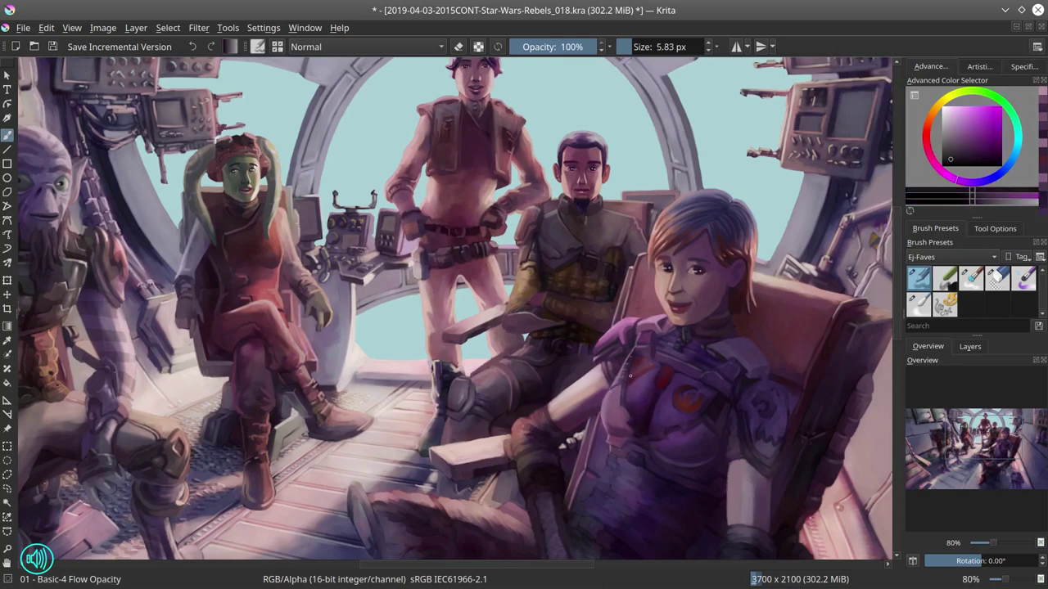
{"action": "left_click", "coordinate": [651, 456], "text": "ctrl"}
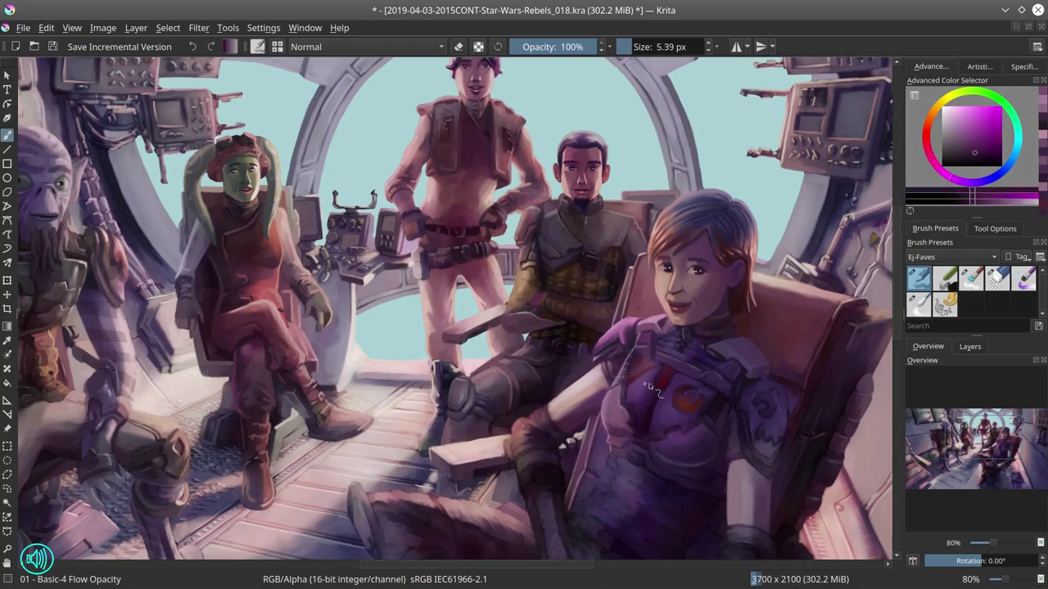
{"action": "mouse_move", "coordinate": [652, 456]}
{"action": "left_mouse_down", "text": "shift"}
{"action": "mouse_move", "coordinate": [643, 400]}
{"action": "mouse_move", "coordinate": [628, 401]}
{"action": "left_mouse_up", "text": "shift"}
{"action": "left_click", "coordinate": [644, 399], "text": "ctrl"}
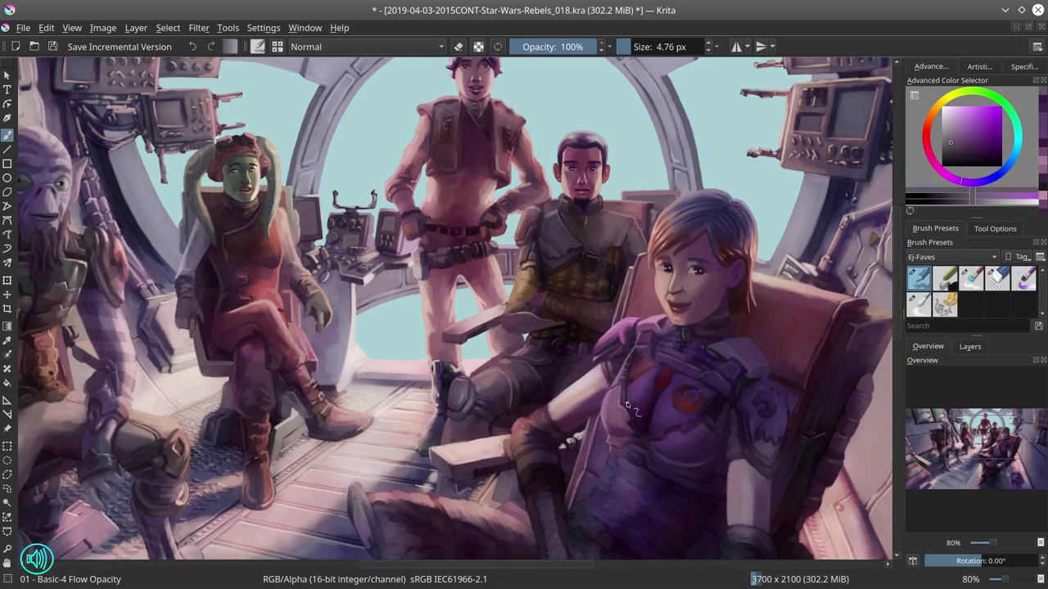
{"action": "left_click", "coordinate": [648, 355], "text": "ctrl"}
{"action": "left_click_drag", "start_coordinate": [648, 355], "coordinate": [682, 375], "text": "shift"}
{"action": "left_click", "coordinate": [688, 384], "text": "ctrl"}
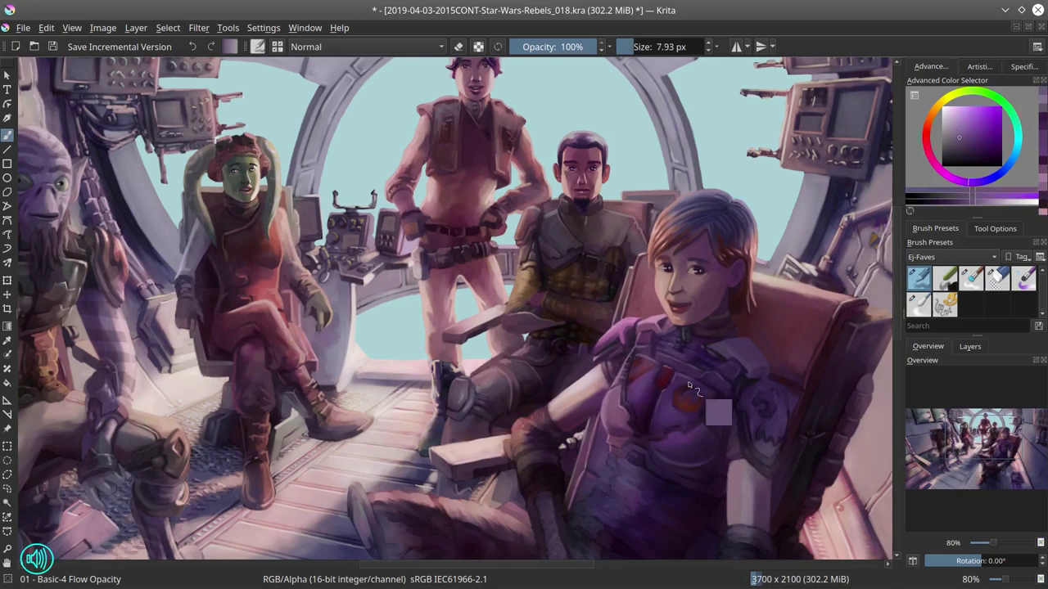
Step: Save, paint lighter strokes across the chest armour, and save again
{"action": "left_click", "coordinate": [54, 48]}
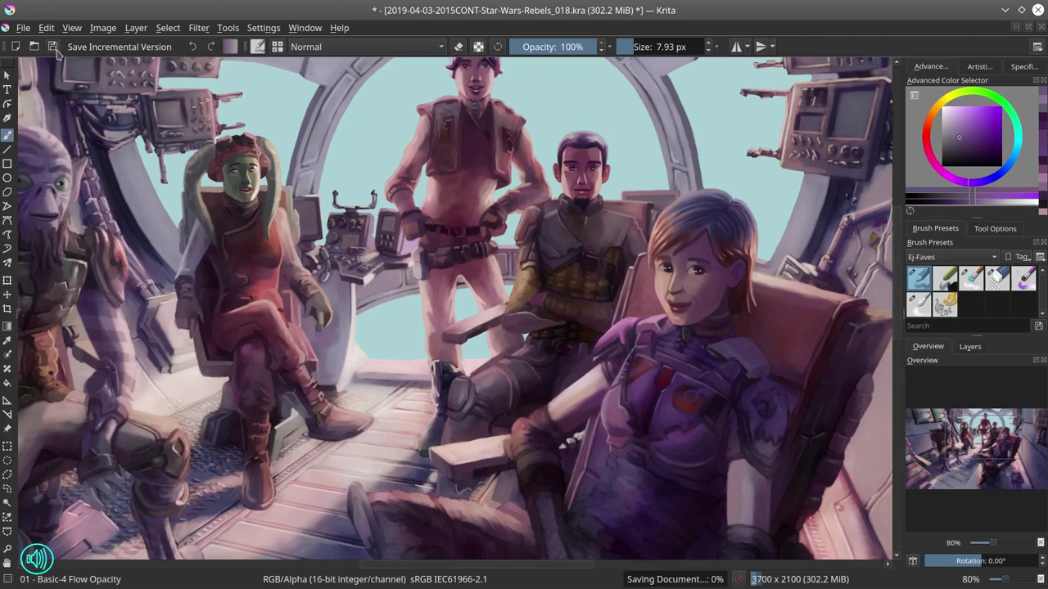
{"action": "left_click_drag", "start_coordinate": [678, 352], "coordinate": [740, 348]}
{"action": "left_click", "coordinate": [724, 349], "text": "ctrl"}
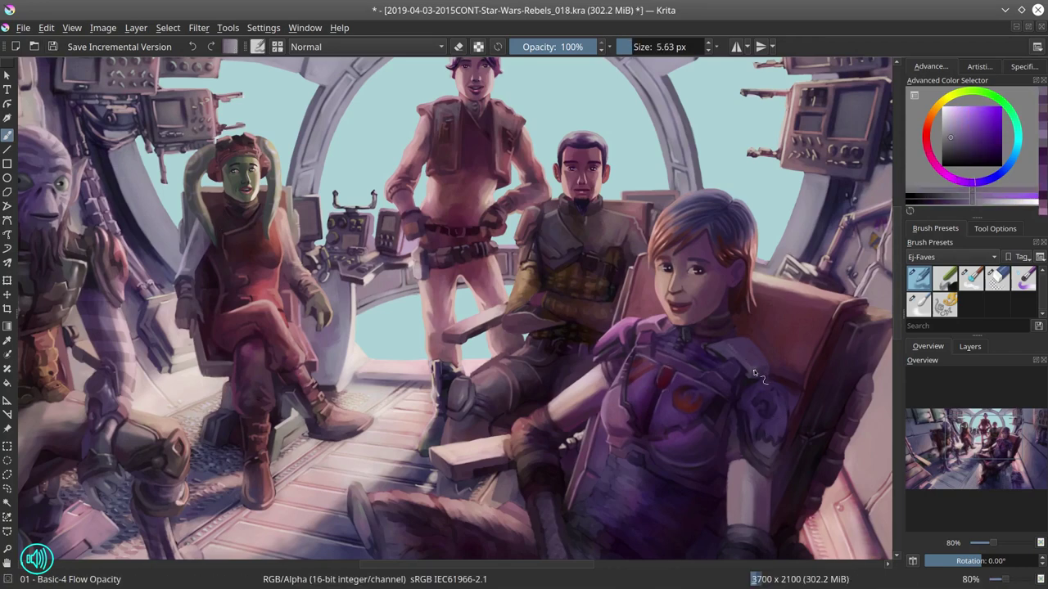
{"action": "left_click", "coordinate": [690, 380], "text": "ctrl"}
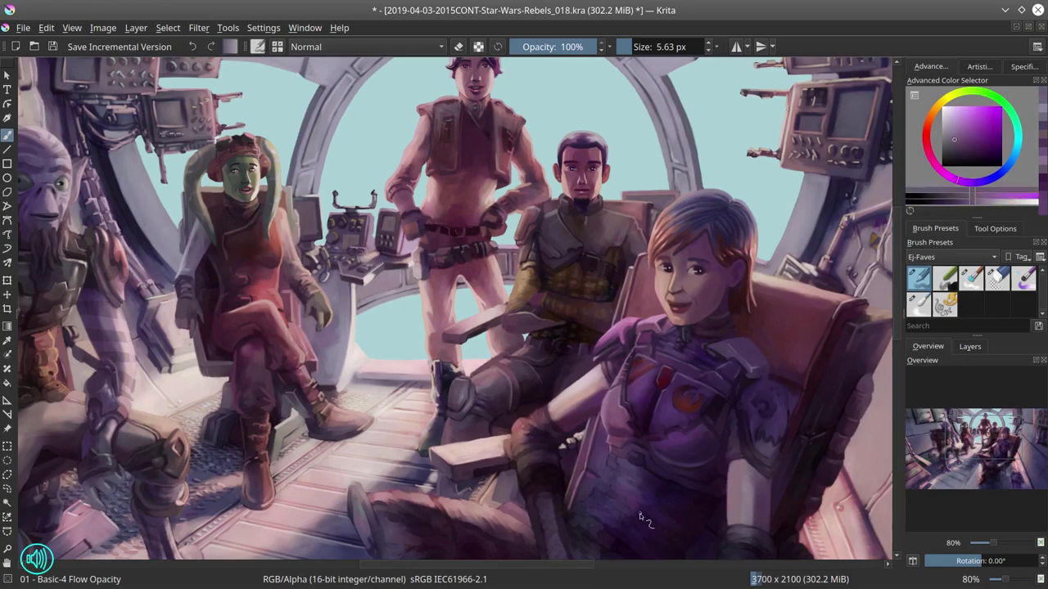
{"action": "key", "text": "ctrl+s"}
{"action": "scroll", "coordinate": [792, 425], "scroll_direction": "down", "scroll_amount": 4}
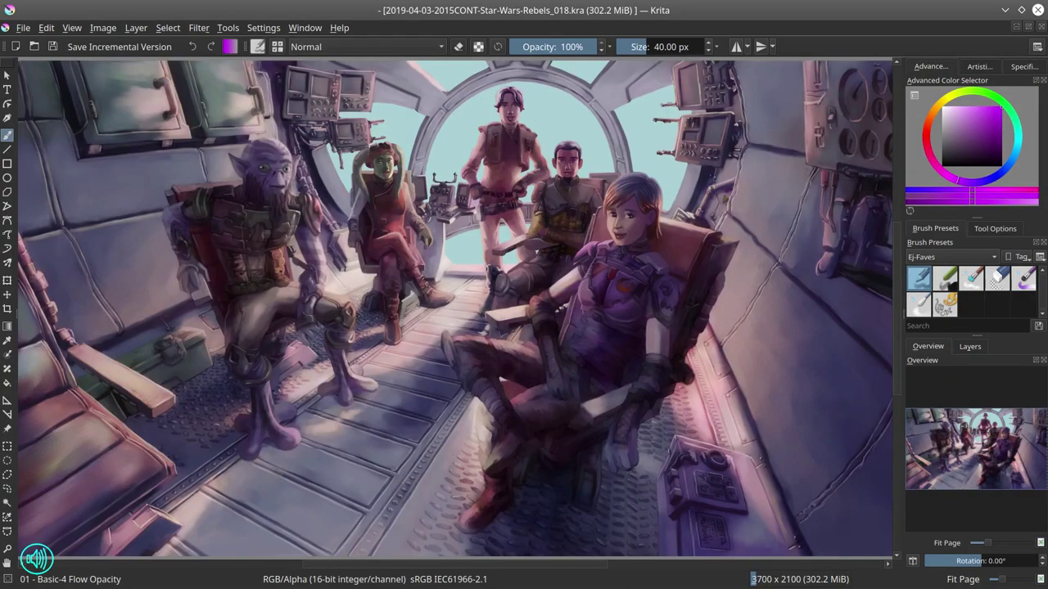
Step: Paint dark grey-purple near the orange emblem, briefly using Decrease Saturation blending
{"action": "scroll", "coordinate": [649, 213], "scroll_direction": "up", "scroll_amount": 5}
{"action": "left_click", "coordinate": [563, 332], "text": "ctrl"}
{"action": "left_click_drag", "start_coordinate": [563, 332], "coordinate": [556, 360]}
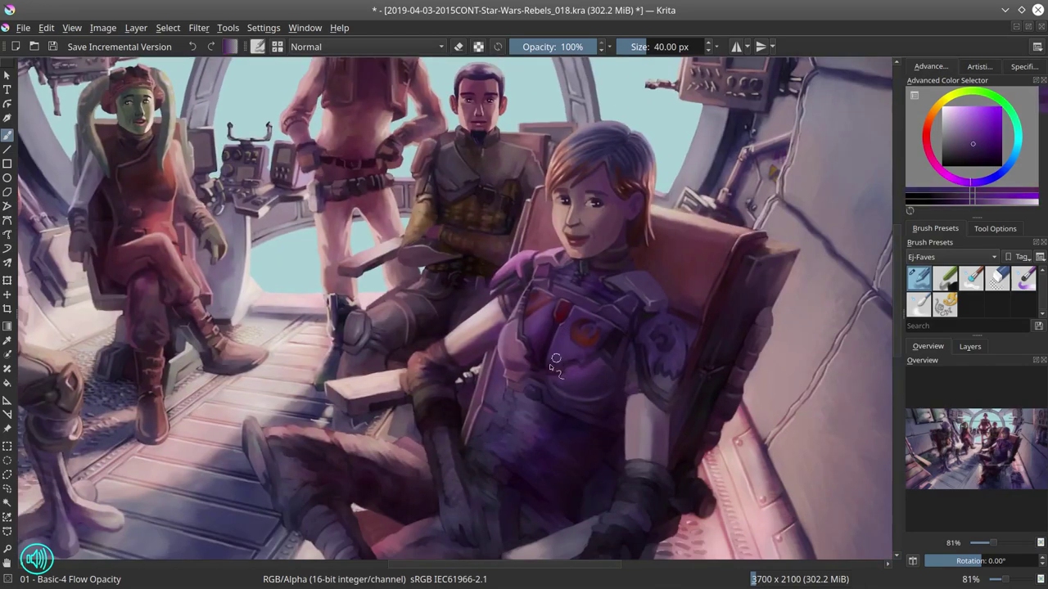
{"action": "left_click", "coordinate": [569, 317], "text": "ctrl"}
{"action": "key", "text": "alt+shift+t"}
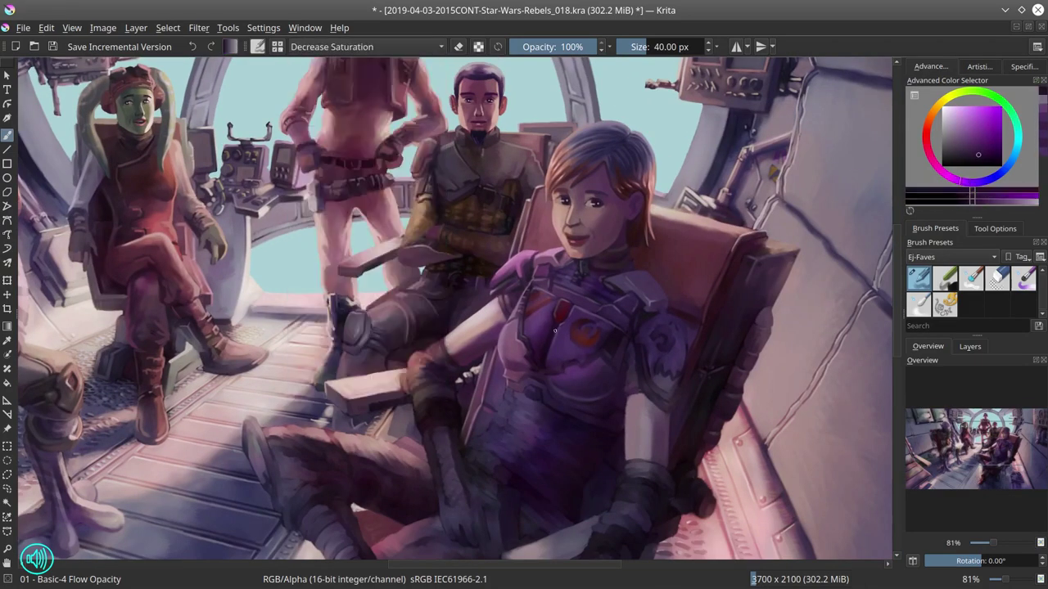
{"action": "left_click", "coordinate": [488, 218], "text": "ctrl"}
{"action": "key", "text": "alt+shift+n"}
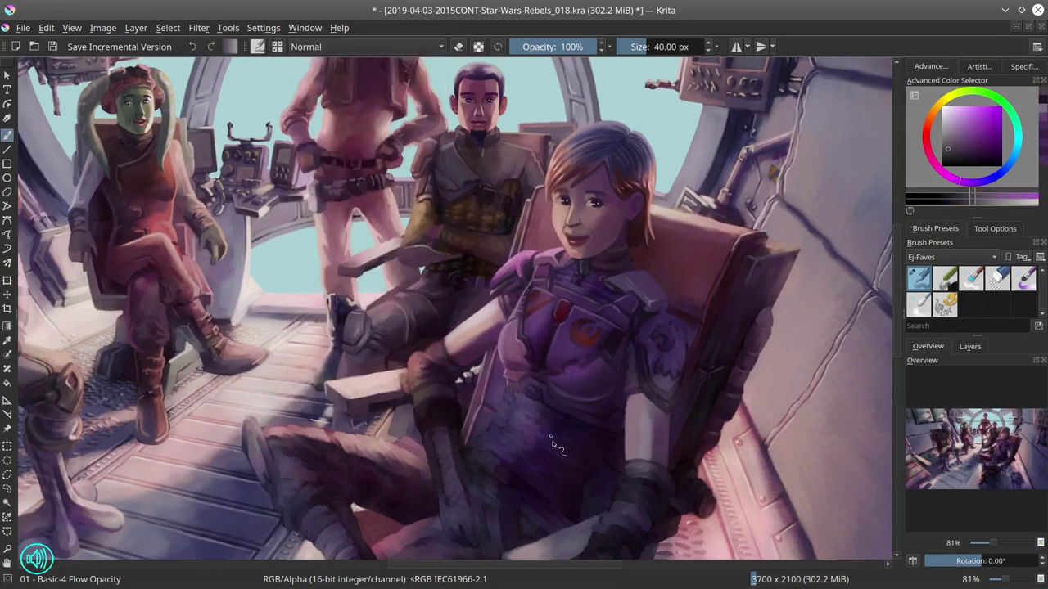
Step: Shade the chest armour with picked darker shades and lighter pinks, then desaturate strokes
{"action": "left_click", "coordinate": [551, 438], "text": "ctrl"}
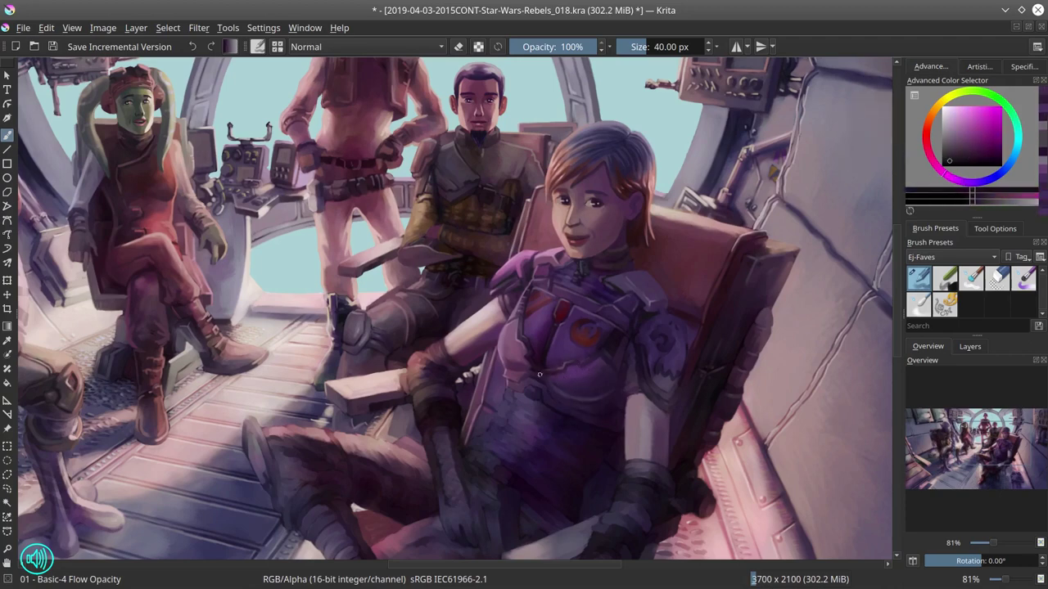
{"action": "left_click", "coordinate": [543, 370], "text": "ctrl"}
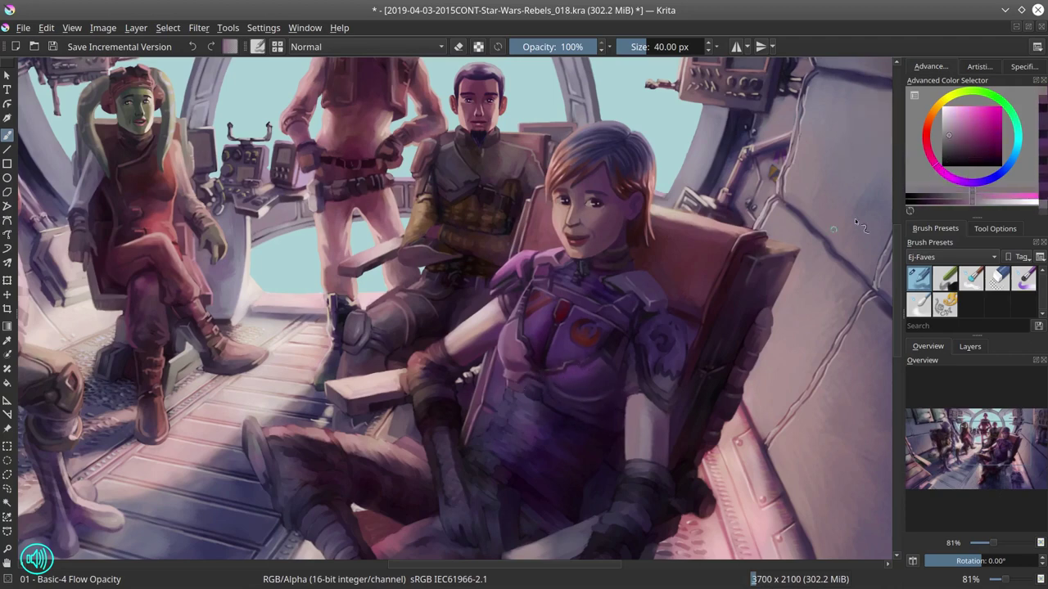
{"action": "left_click", "coordinate": [556, 378], "text": "ctrl"}
{"action": "left_click", "coordinate": [557, 378], "text": "ctrl"}
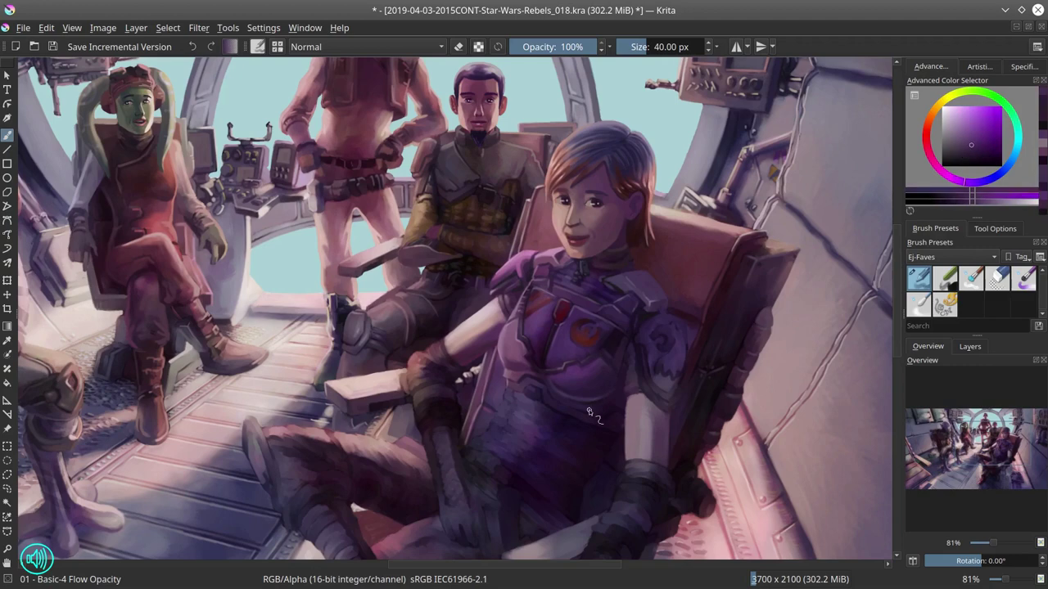
{"action": "left_click", "coordinate": [516, 328], "text": "ctrl"}
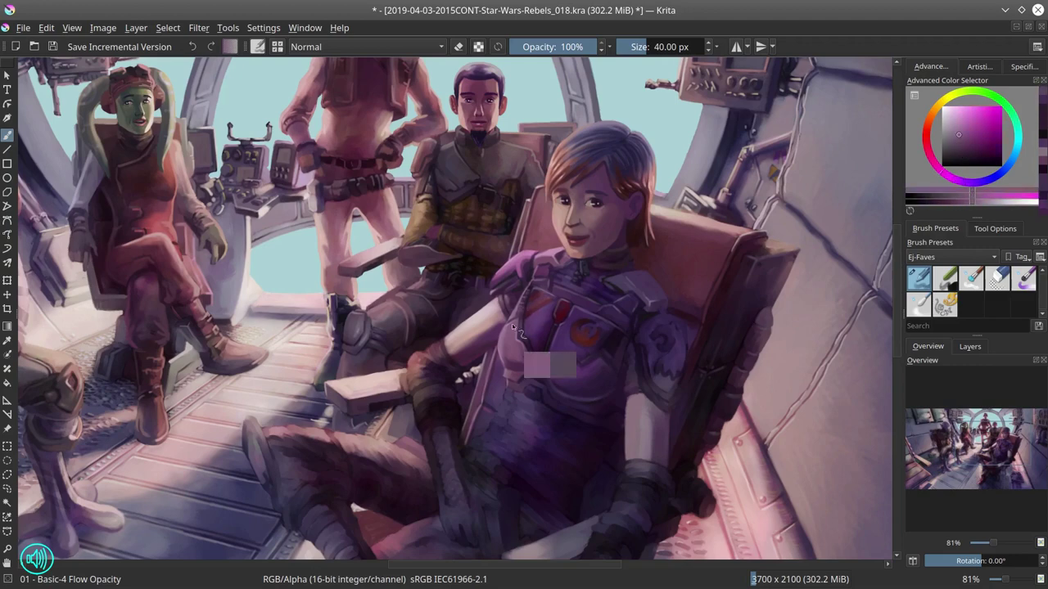
{"action": "left_click", "coordinate": [611, 350], "text": "ctrl"}
{"action": "key", "text": "alt+shift+t"}
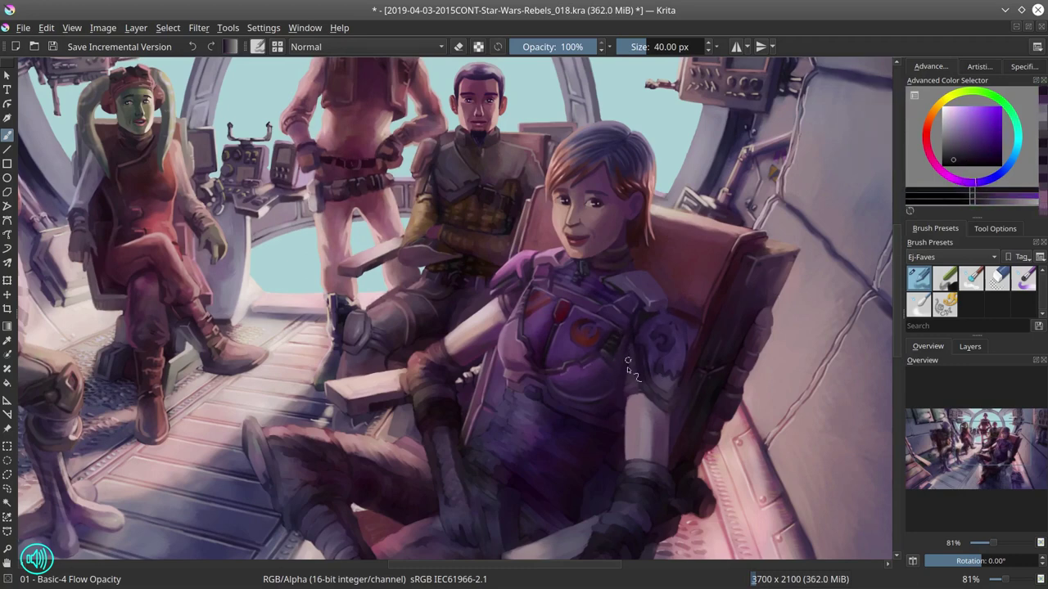
{"action": "left_click", "coordinate": [600, 405], "text": "ctrl"}
{"action": "left_click", "coordinate": [541, 422], "text": "ctrl"}
{"action": "left_click", "coordinate": [553, 398], "text": "ctrl"}
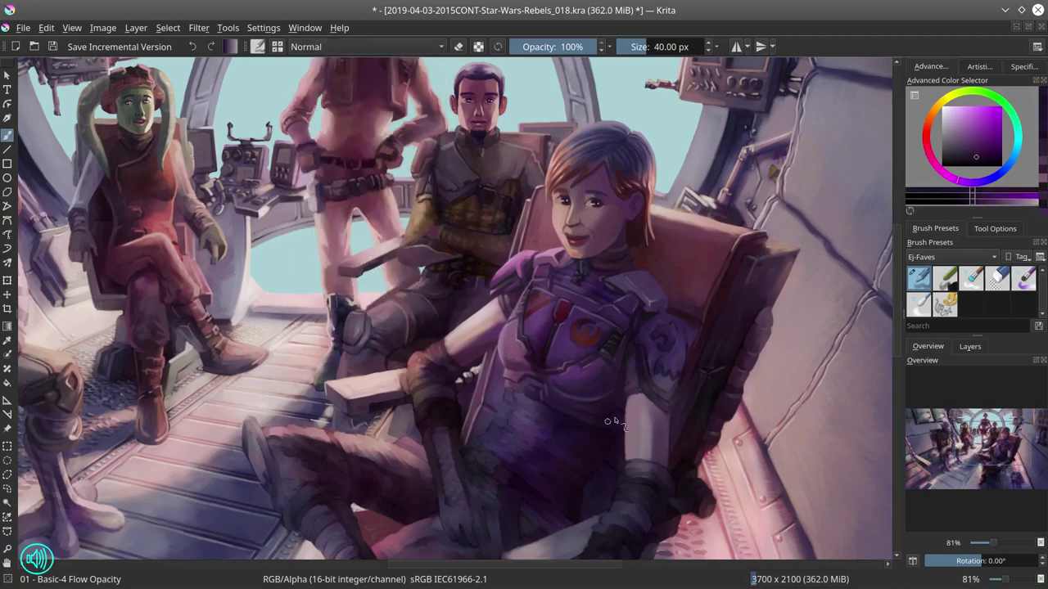
Step: Fine-tune the colour's brightness and keep shading the torso and lower armour with sampled tones
{"action": "left_click", "coordinate": [650, 454], "text": "ctrl"}
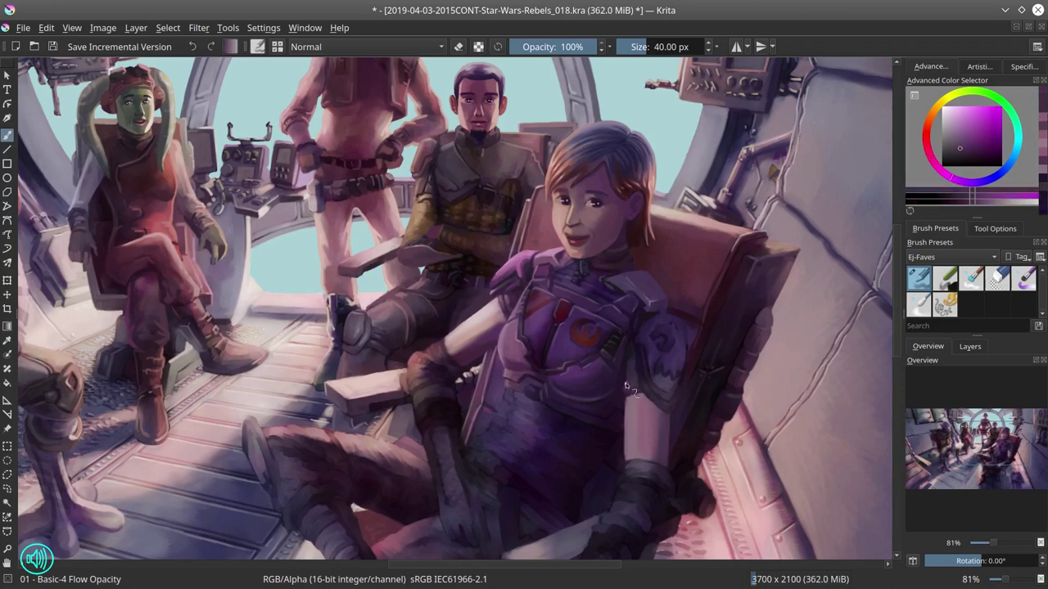
{"action": "left_click", "coordinate": [958, 147]}
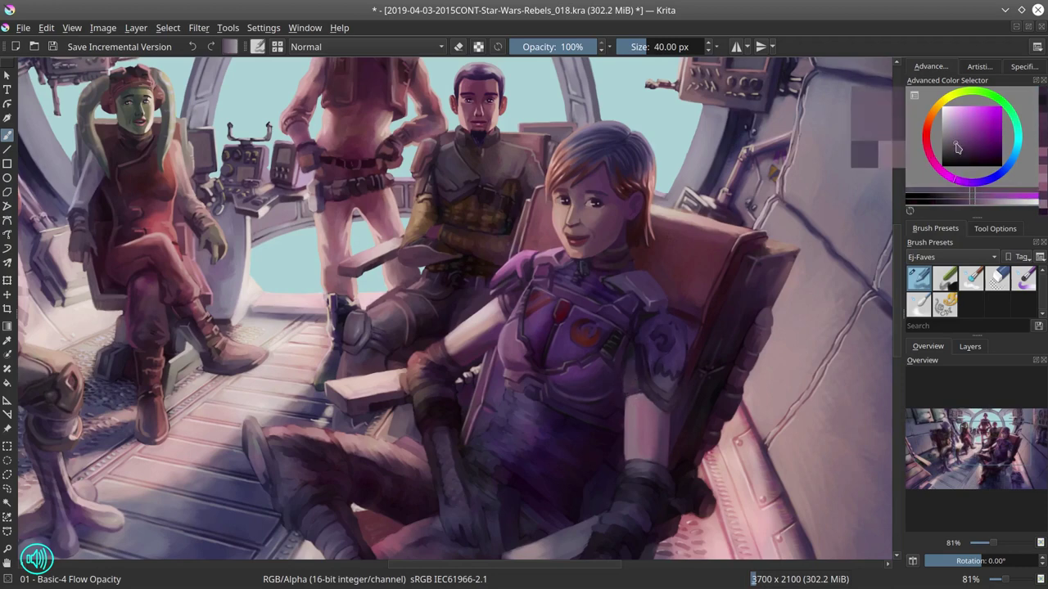
{"action": "left_click", "coordinate": [537, 303], "text": "ctrl"}
{"action": "left_click", "coordinate": [533, 321], "text": "ctrl"}
{"action": "left_click", "coordinate": [509, 479], "text": "ctrl"}
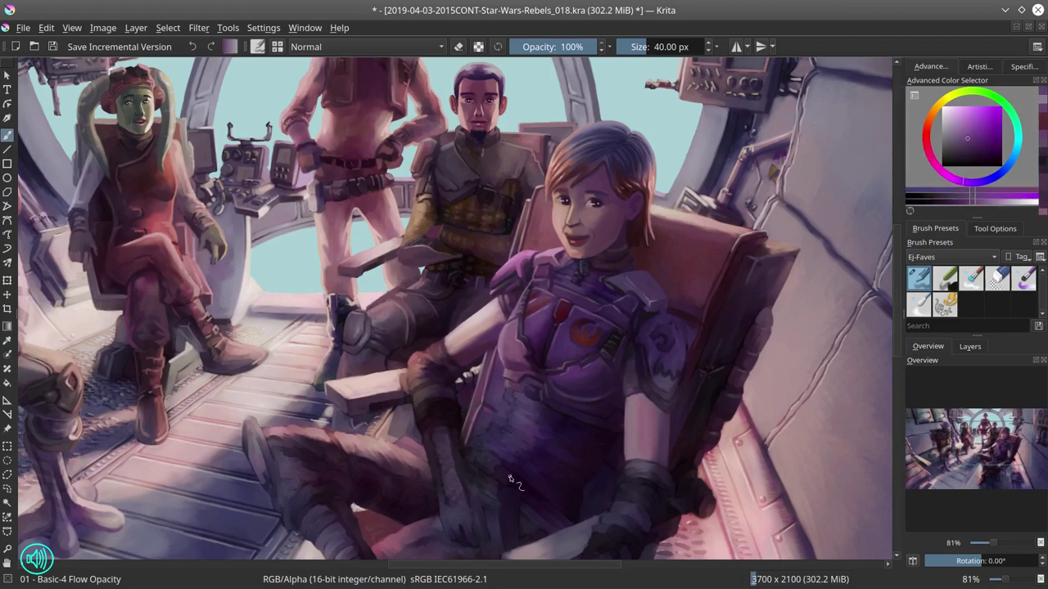
{"action": "left_click", "coordinate": [570, 373], "text": "ctrl"}
{"action": "left_click", "coordinate": [663, 372], "text": "ctrl"}
Step: Sample dark and purple armour tones, save the painting, and mirror the canvas view
{"action": "left_click", "coordinate": [670, 314], "text": "ctrl"}
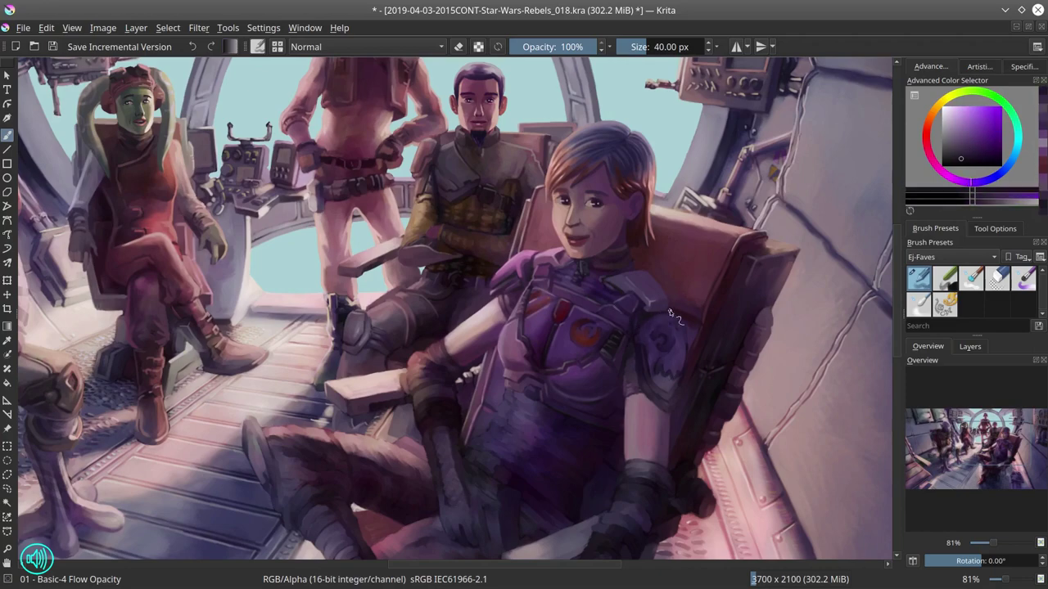
{"action": "left_click", "coordinate": [690, 314], "text": "ctrl"}
{"action": "key", "text": "ctrl+s"}
{"action": "left_click", "coordinate": [912, 561]}
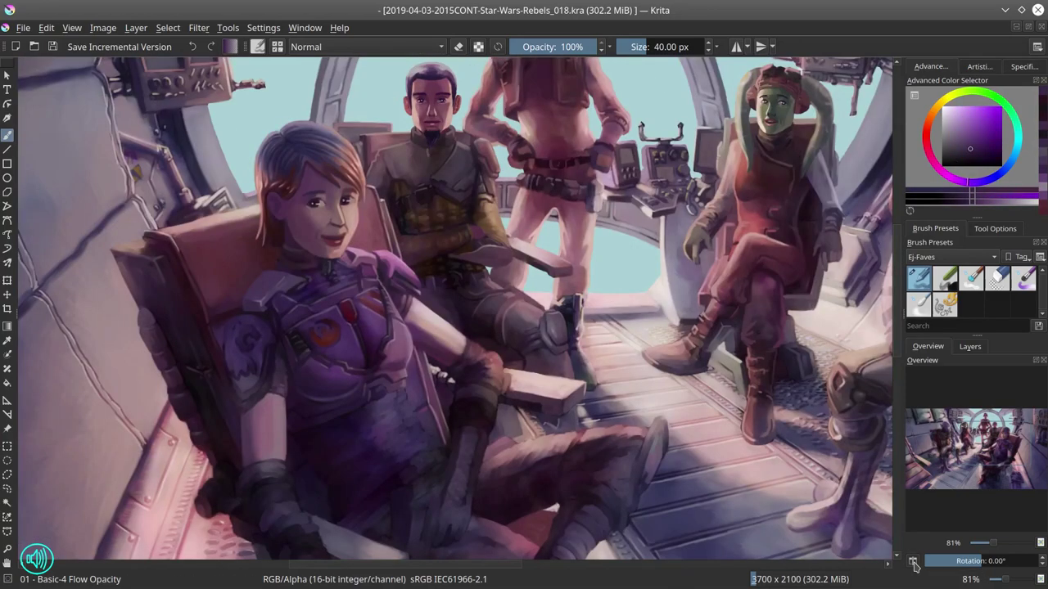
Step: Shade the woman's shoulder armour with several purples sampled from the painting
{"action": "left_click_drag", "start_coordinate": [239, 388], "coordinate": [229, 369]}
{"action": "left_click", "coordinate": [226, 363], "text": "ctrl"}
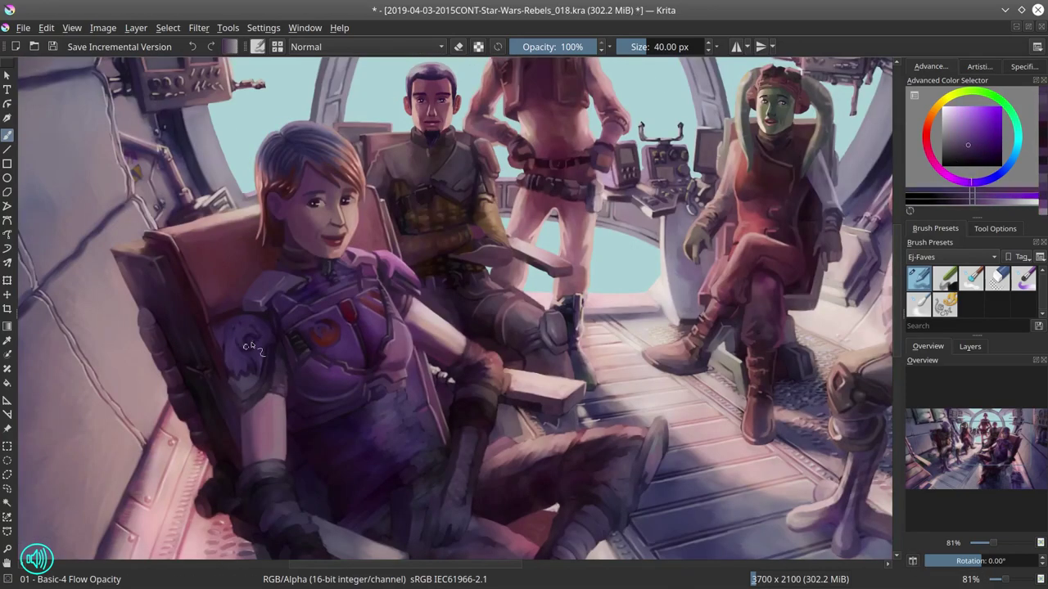
{"action": "left_click", "coordinate": [265, 400], "text": "ctrl"}
{"action": "left_click", "coordinate": [282, 422], "text": "ctrl"}
{"action": "left_click", "coordinate": [250, 406], "text": "ctrl"}
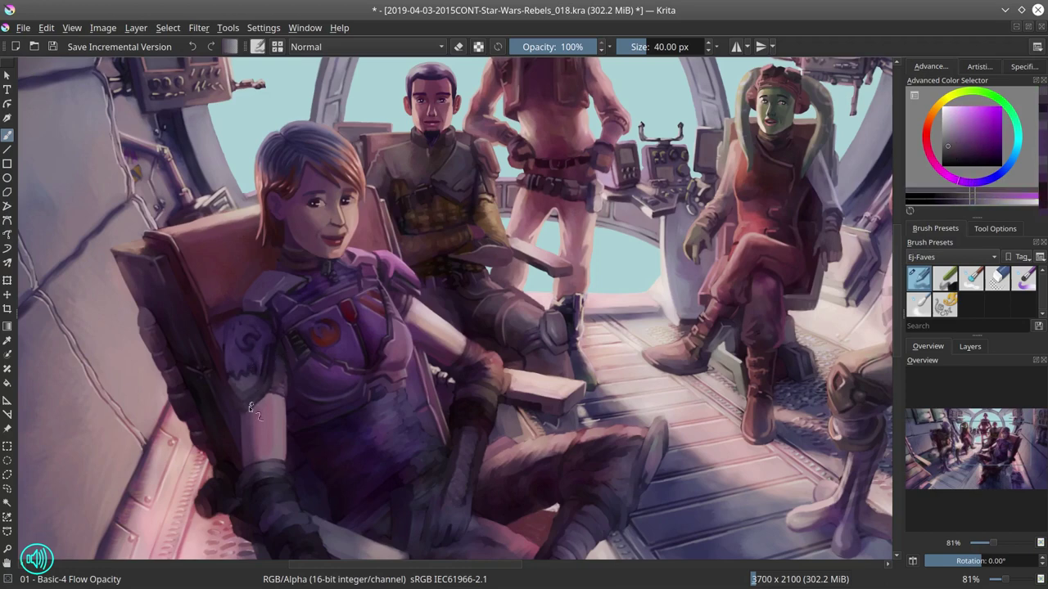
{"action": "left_click", "coordinate": [235, 404], "text": "ctrl"}
{"action": "left_click", "coordinate": [255, 420], "text": "ctrl"}
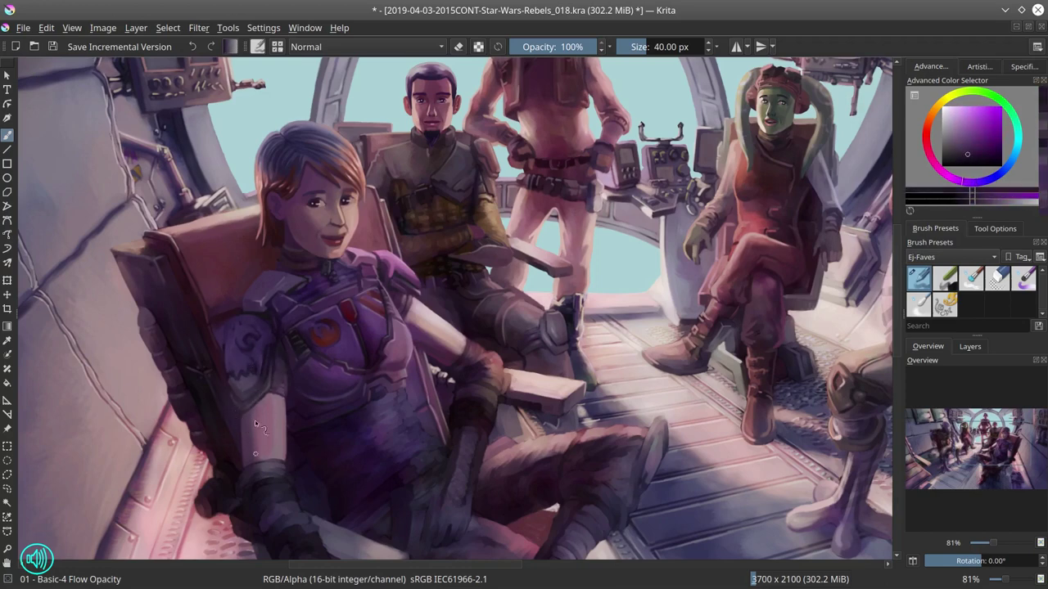
{"action": "left_click", "coordinate": [268, 389], "text": "ctrl"}
Step: Refine the arm armour with alternating lighter and darker sampled tones, ending in Screen mode at 26%
{"action": "left_click", "coordinate": [257, 388], "text": "ctrl"}
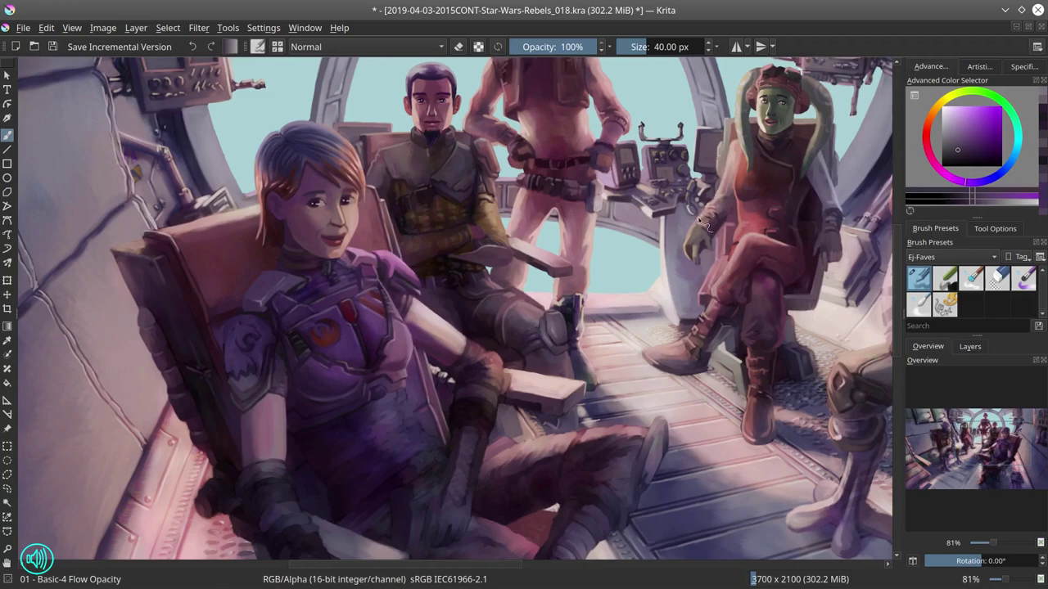
{"action": "left_click", "coordinate": [261, 383], "text": "ctrl"}
{"action": "left_click", "coordinate": [259, 381], "text": "ctrl"}
{"action": "left_click", "coordinate": [257, 372], "text": "ctrl"}
{"action": "left_click", "coordinate": [267, 328], "text": "ctrl"}
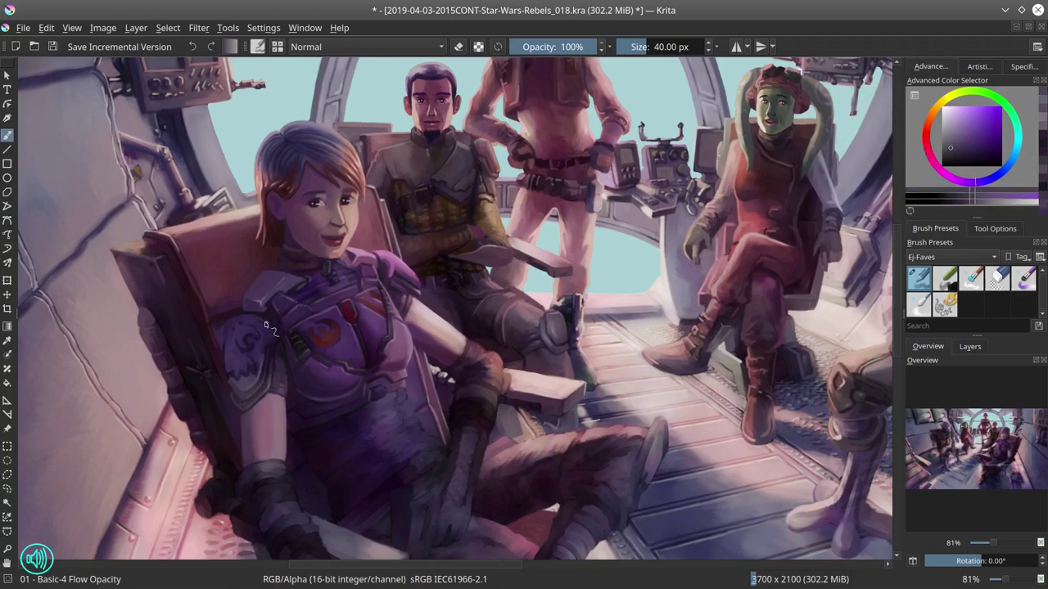
{"action": "left_click", "coordinate": [266, 360], "text": "ctrl"}
{"action": "left_click", "coordinate": [264, 384], "text": "ctrl"}
{"action": "left_click", "coordinate": [262, 434], "text": "ctrl"}
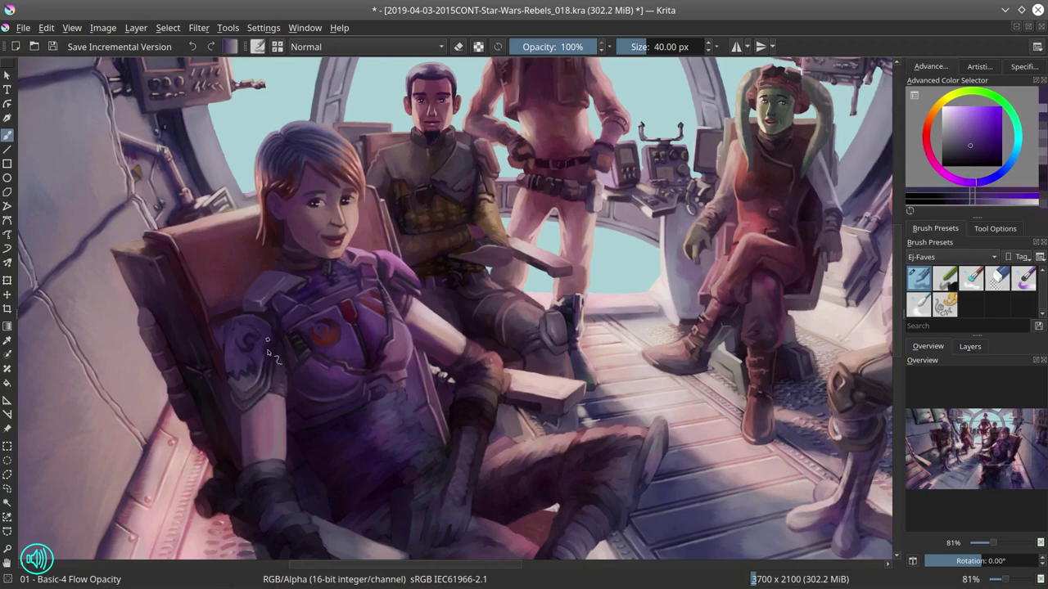
{"action": "left_click", "coordinate": [255, 385], "text": "ctrl"}
{"action": "left_click", "coordinate": [251, 357], "text": "ctrl"}
{"action": "left_click", "coordinate": [239, 377], "text": "ctrl"}
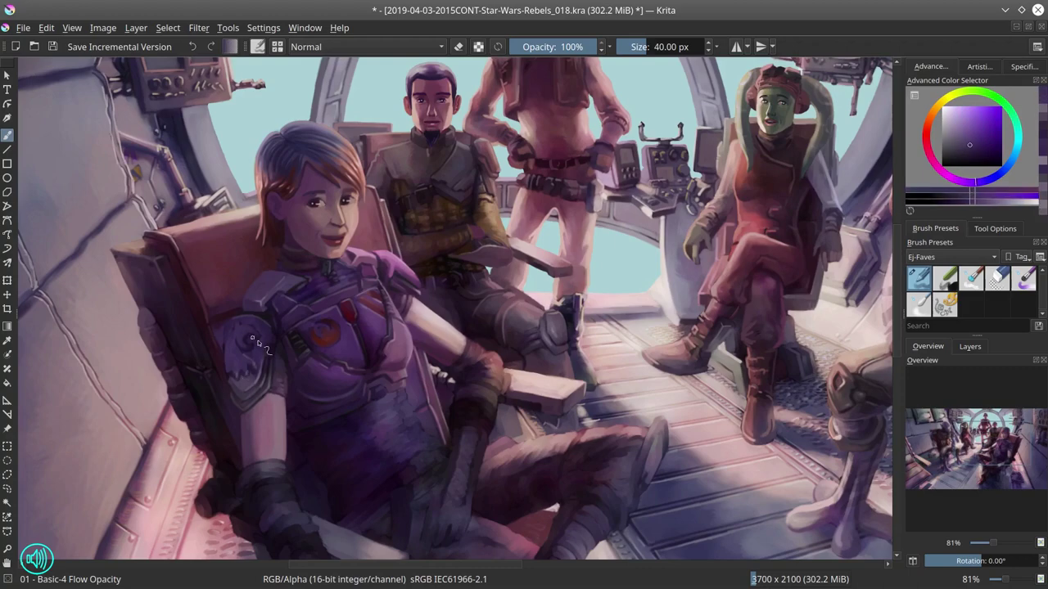
{"action": "left_click", "coordinate": [265, 332], "text": "ctrl"}
{"action": "left_click", "coordinate": [245, 330], "text": "ctrl"}
{"action": "left_click", "coordinate": [235, 354], "text": "ctrl"}
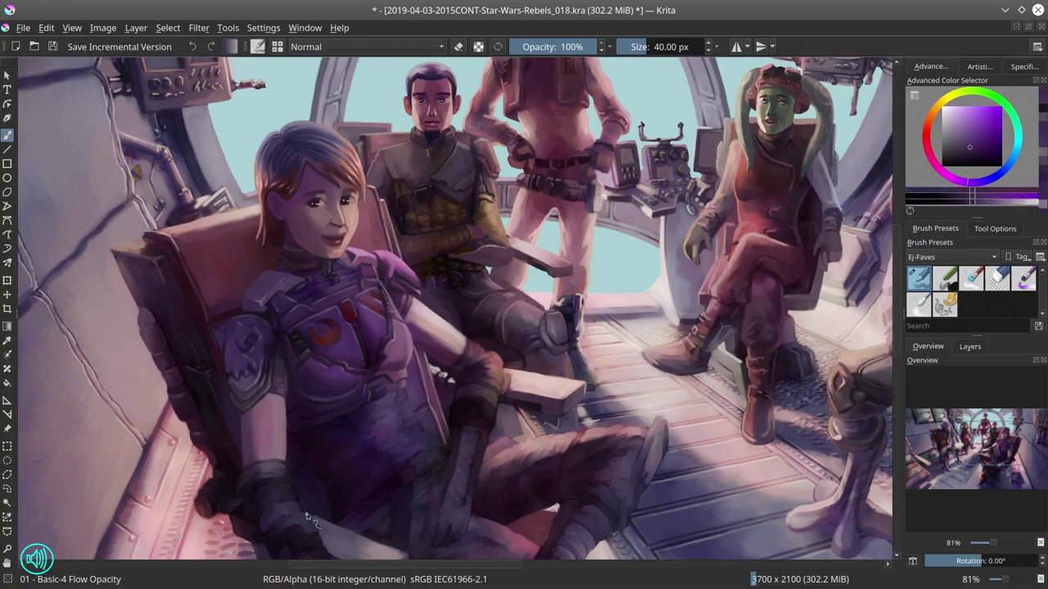
{"action": "left_click", "coordinate": [52, 46]}
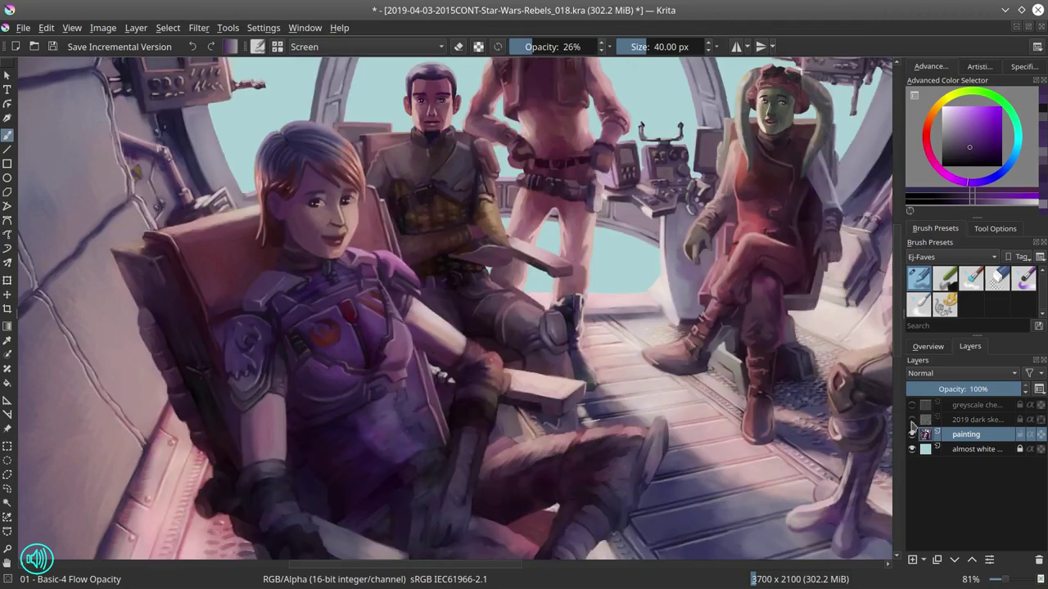
Step: Dab darker purples sampled from the painting onto the armour, briefly checking the sketch lines
{"action": "left_click", "coordinate": [303, 479]}
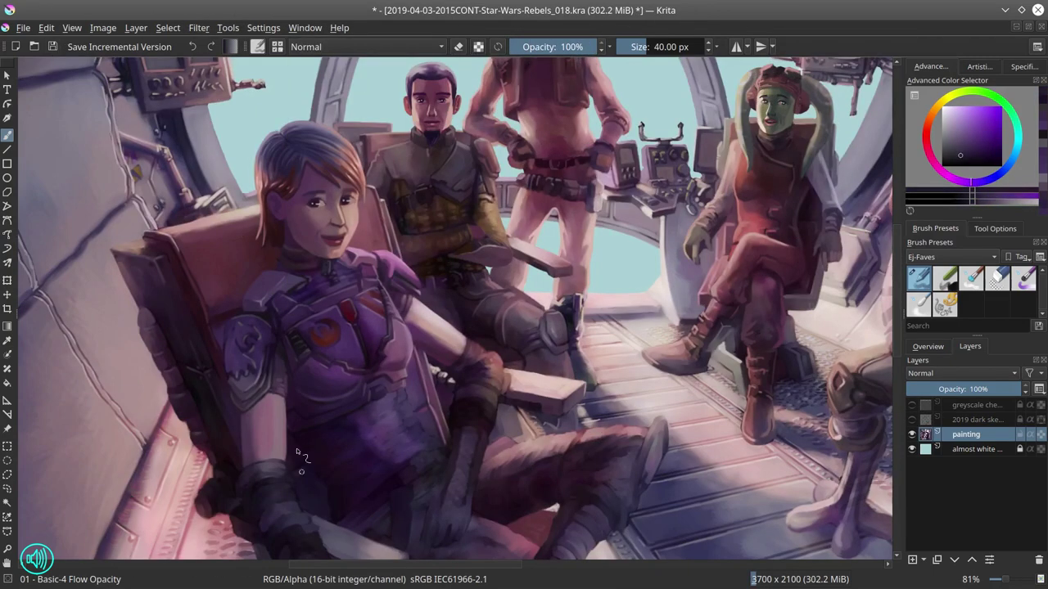
{"action": "left_click", "coordinate": [314, 461], "text": "ctrl"}
{"action": "left_click", "coordinate": [338, 515]}
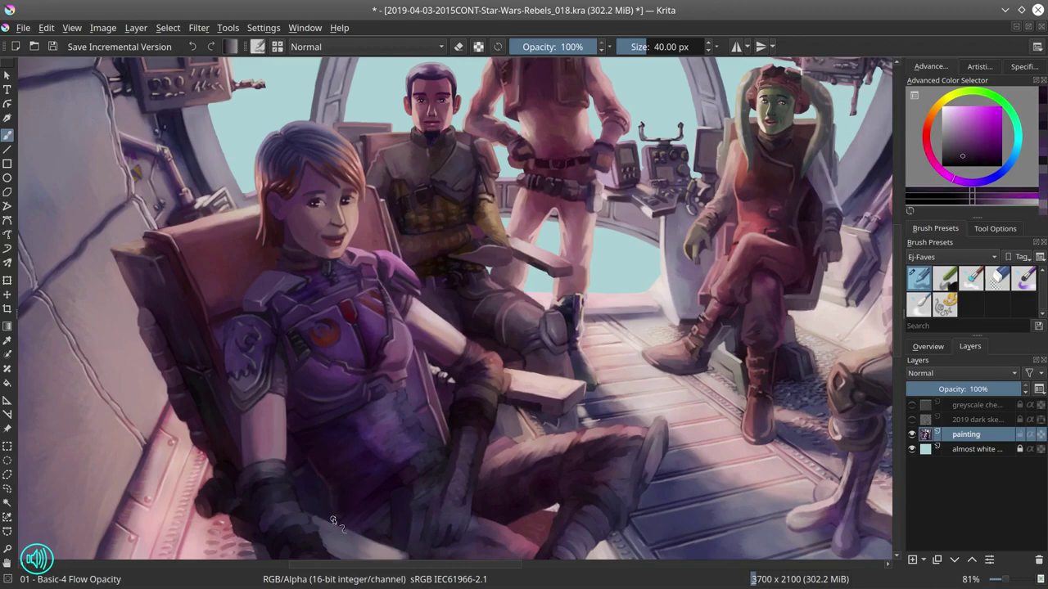
{"action": "left_click", "coordinate": [363, 448], "text": "ctrl"}
{"action": "left_click", "coordinate": [366, 541]}
{"action": "left_click", "coordinate": [418, 425], "text": "ctrl"}
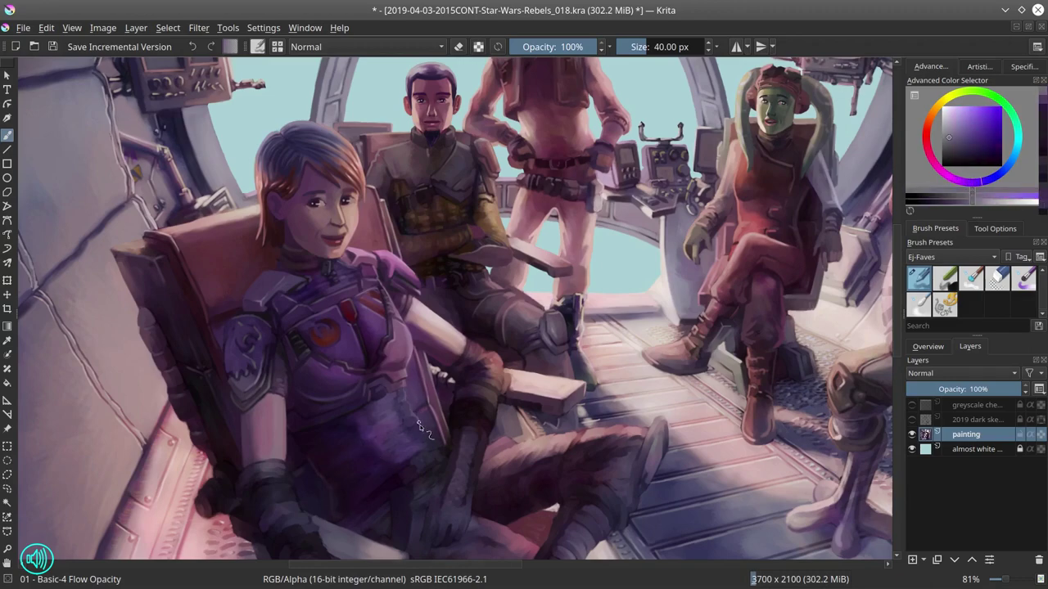
{"action": "left_click", "coordinate": [418, 429]}
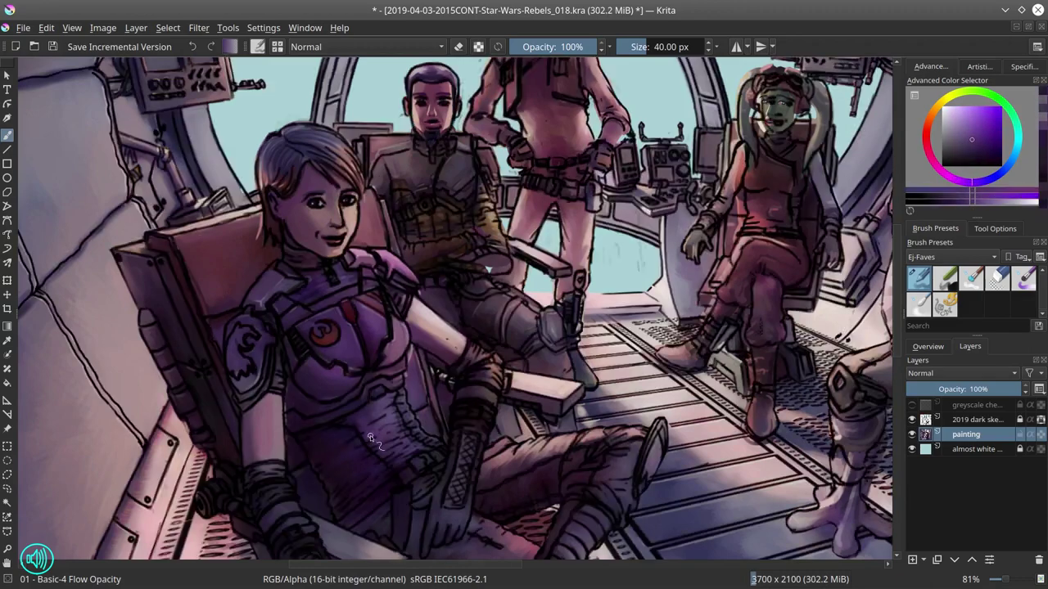
{"action": "left_click", "coordinate": [378, 446], "text": "ctrl"}
{"action": "left_click", "coordinate": [369, 438]}
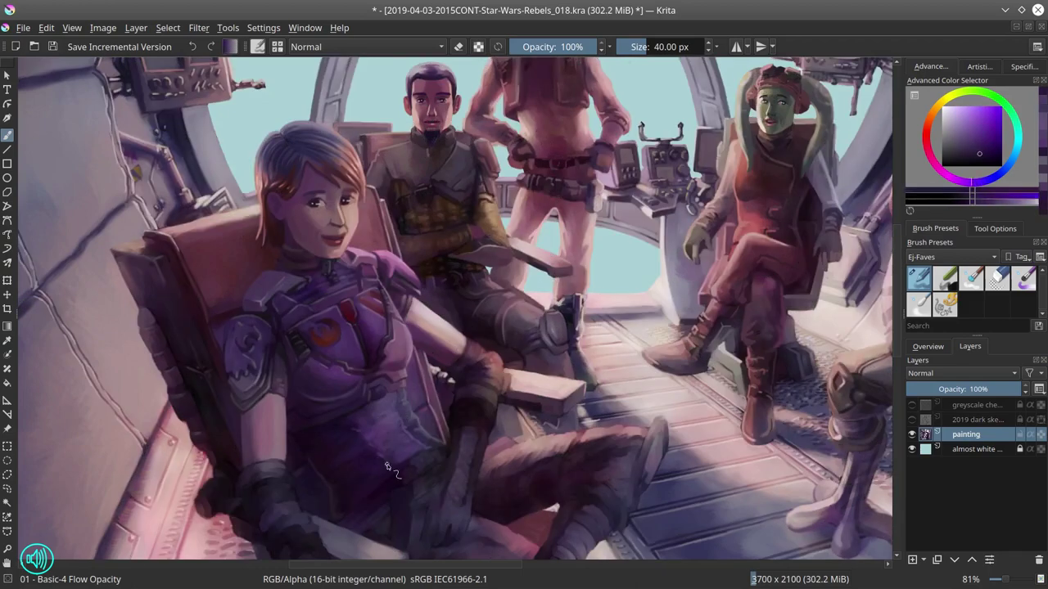
{"action": "left_click", "coordinate": [339, 420], "text": "ctrl"}
Step: Try the brush in Color Dodge at 29% opacity, then return it to Normal at 100%
{"action": "left_click", "coordinate": [364, 46]}
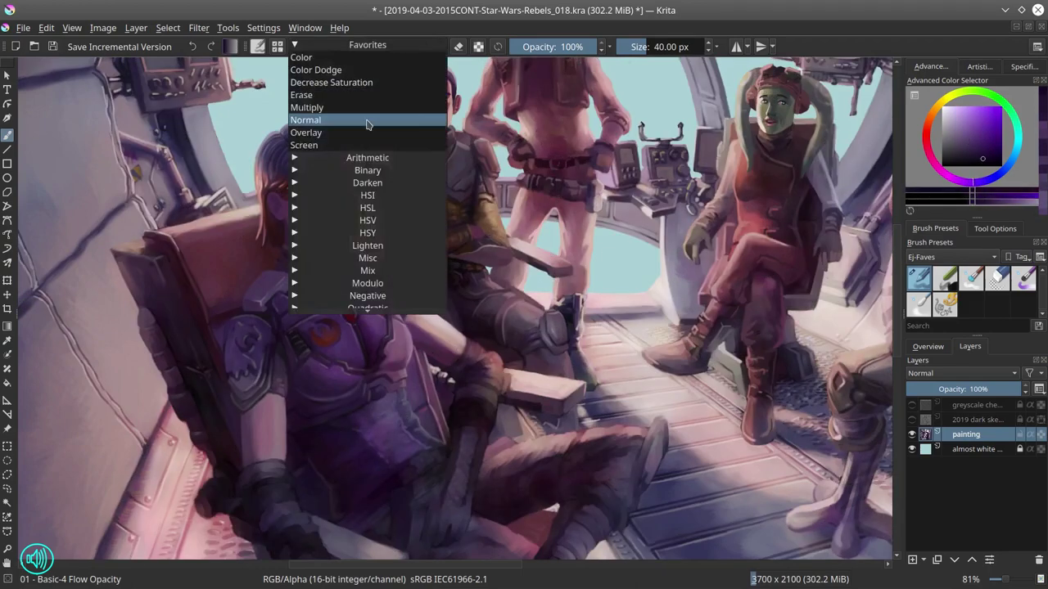
{"action": "left_click", "coordinate": [324, 70]}
{"action": "key", "text": "l"}
{"action": "key", "text": "i"}
{"action": "key", "text": "i"}
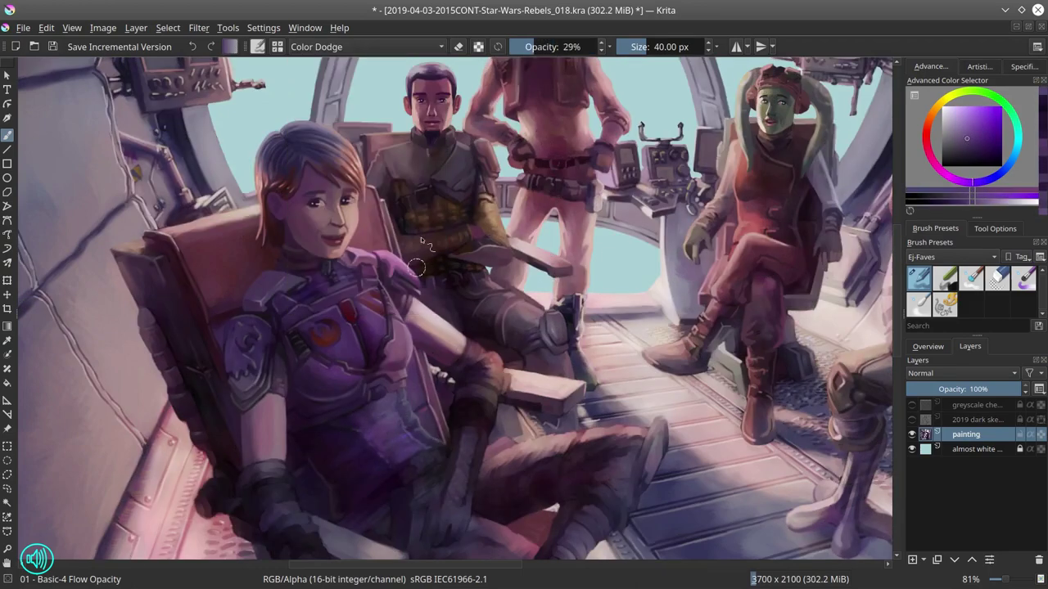
{"action": "left_click", "coordinate": [368, 46]}
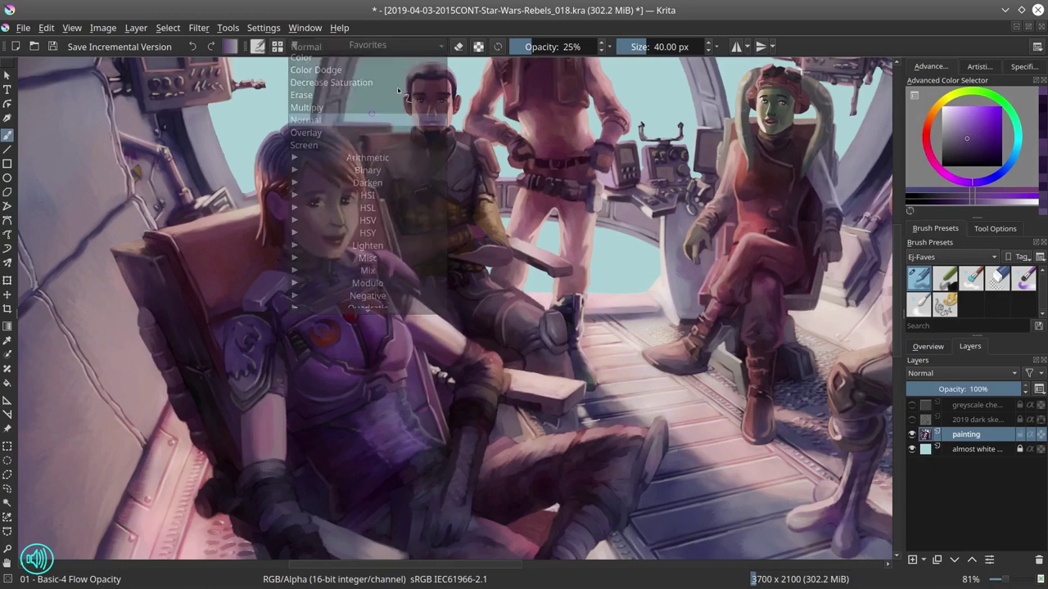
{"action": "left_click", "coordinate": [311, 59]}
{"action": "left_click", "coordinate": [338, 481], "text": "ctrl"}
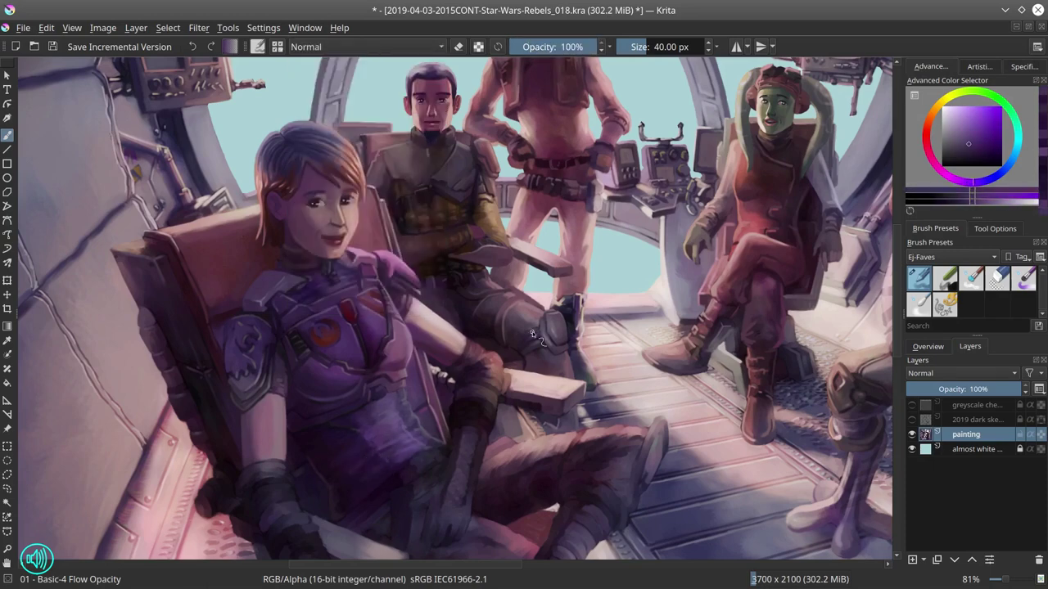
Step: Paint with a darker and then a lighter purple, saving the painting along the way
{"action": "left_click", "coordinate": [586, 490], "text": "ctrl"}
{"action": "key", "text": "ctrl+s"}
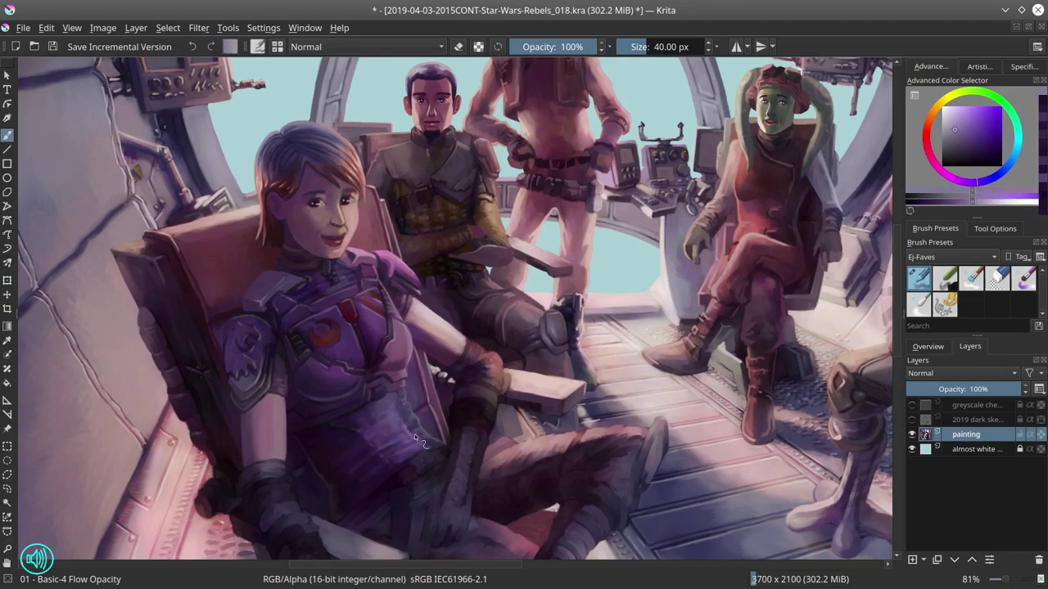
{"action": "left_click", "coordinate": [961, 138]}
{"action": "left_click", "coordinate": [964, 144]}
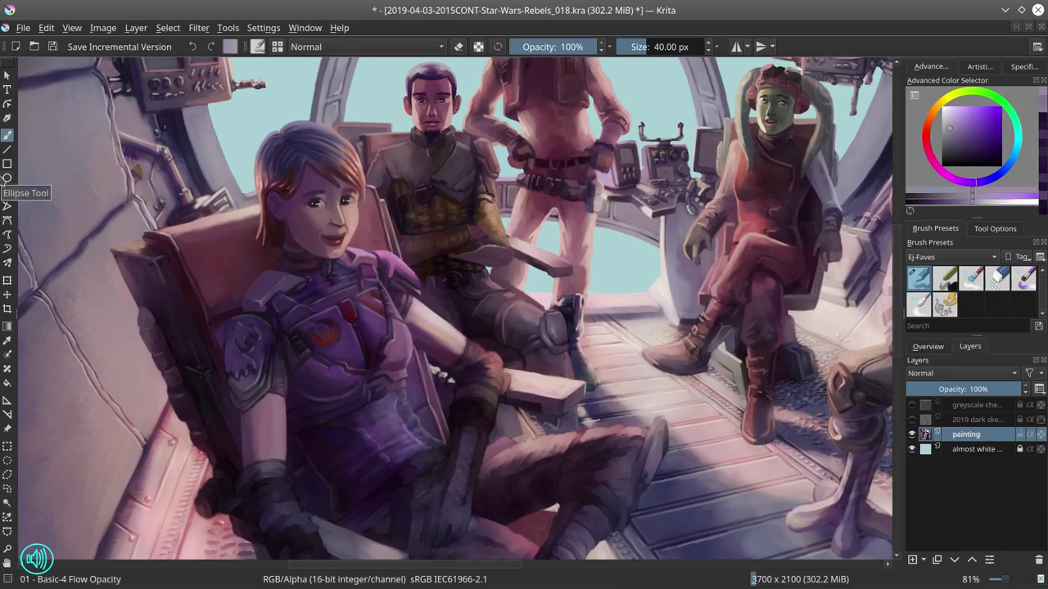
{"action": "key", "text": "ctrl+s"}
{"action": "left_click_drag", "start_coordinate": [502, 491], "coordinate": [497, 397]}
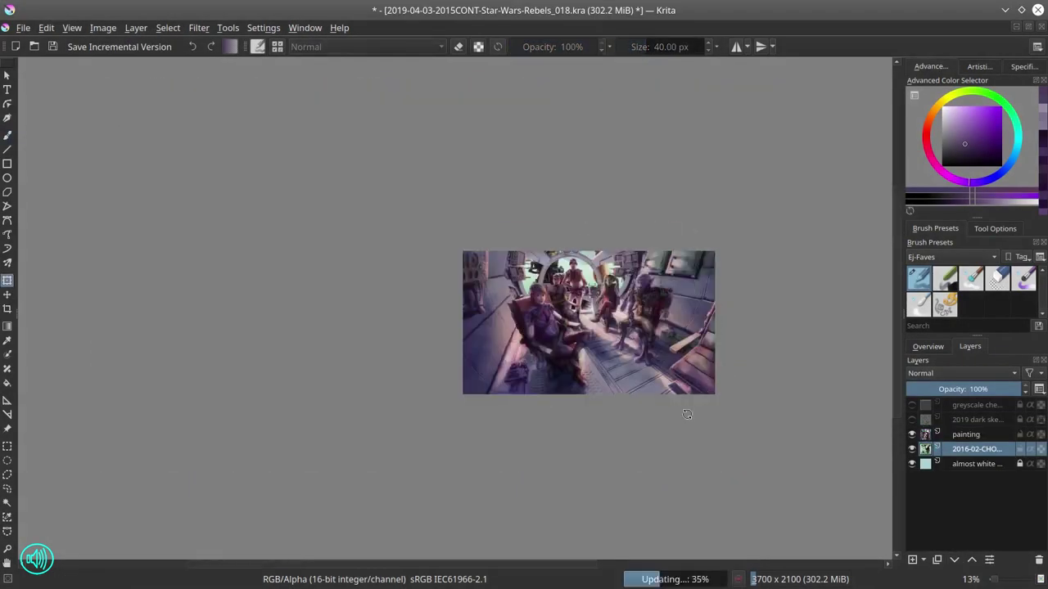
Step: Set the imported layer to Screen, merge it down, apply an HSV adjustment and save
{"action": "left_click", "coordinate": [961, 373]}
{"action": "left_click", "coordinate": [937, 444]}
{"action": "key", "text": "plus"}
{"action": "key", "text": "plus"}
{"action": "key", "text": "plus"}
{"action": "key", "text": "plus"}
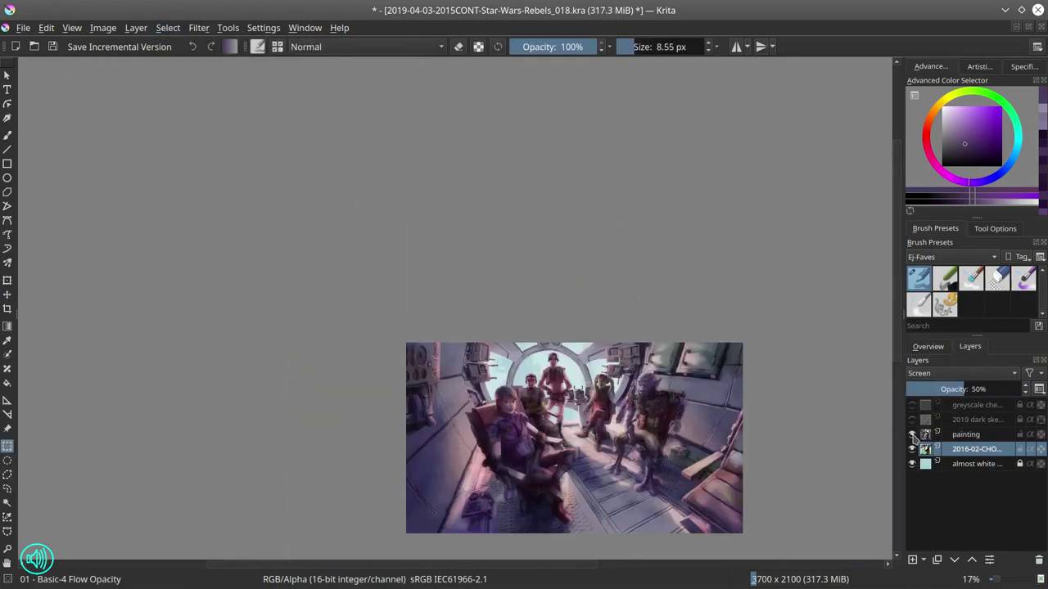
{"action": "right_click", "coordinate": [914, 438]}
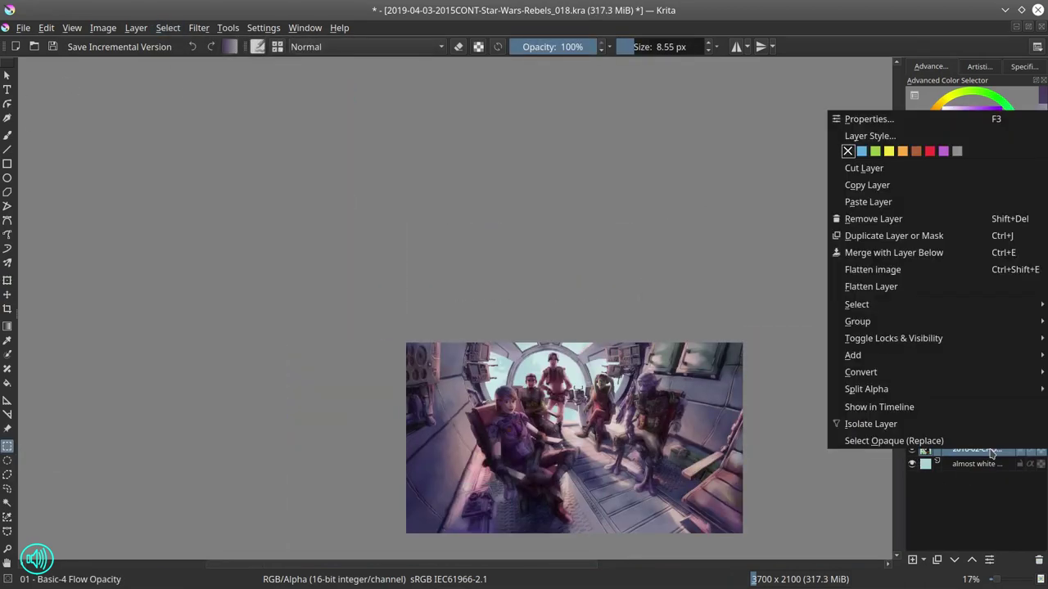
{"action": "left_click", "coordinate": [875, 251]}
{"action": "left_click", "coordinate": [929, 346]}
{"action": "left_click", "coordinate": [969, 347]}
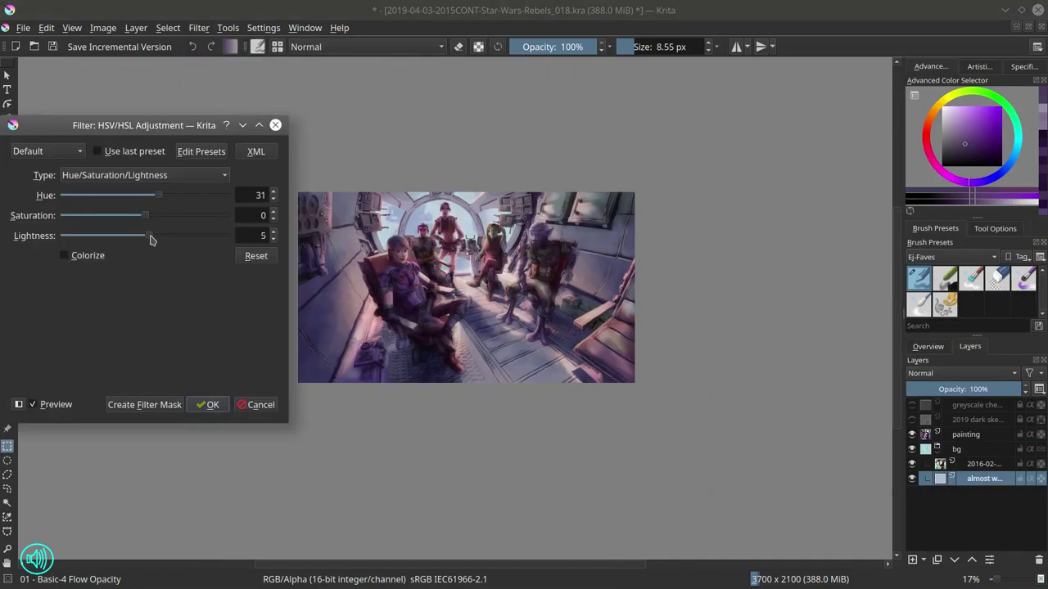
{"action": "left_click", "coordinate": [208, 404]}
{"action": "key", "text": "ctrl+s"}
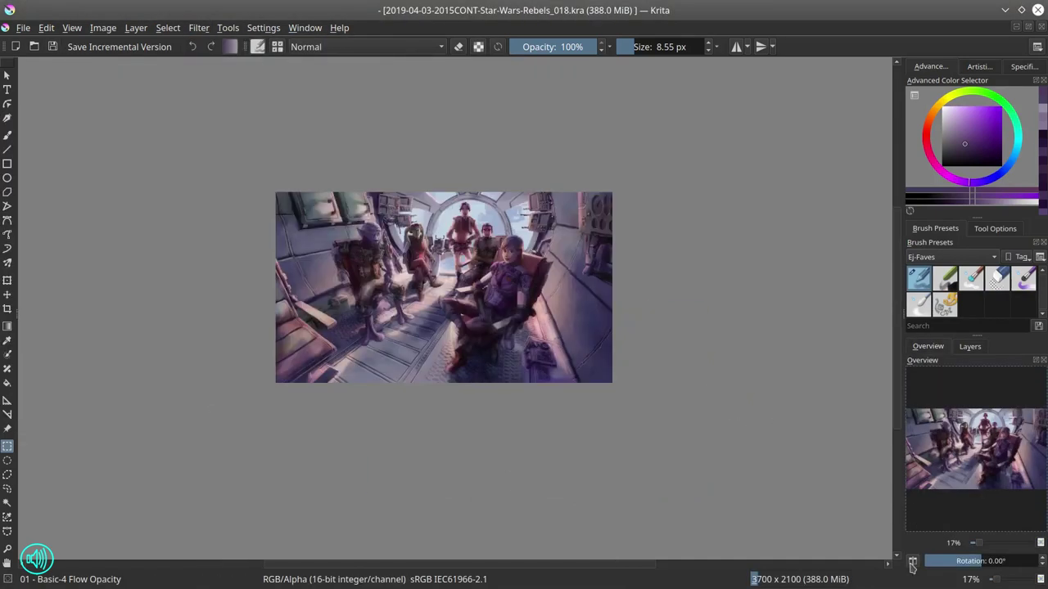
{"action": "key", "text": "1"}
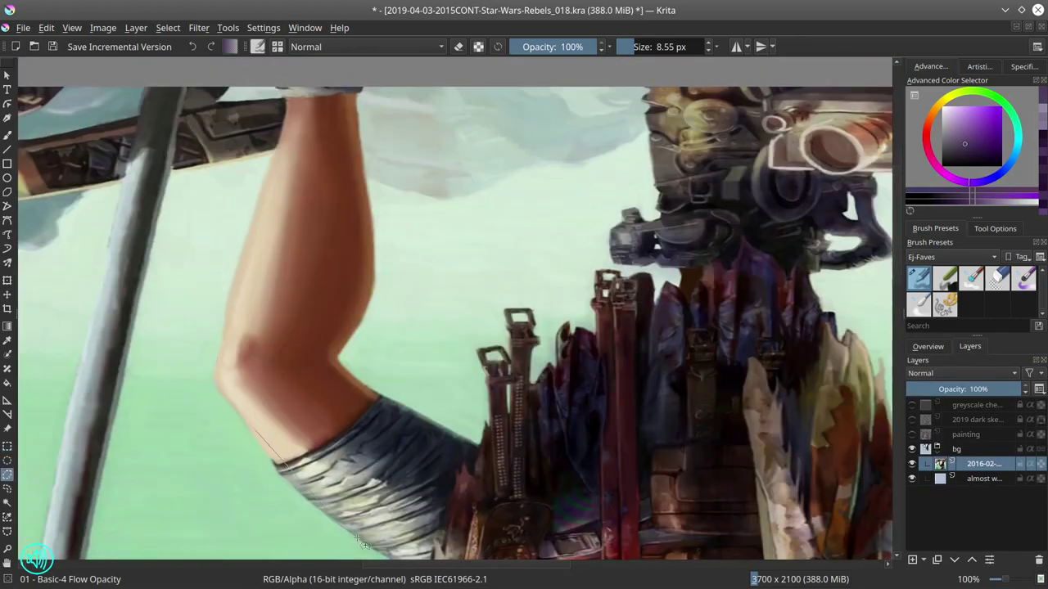
Step: Copy a freehand-selected sleeve onto its own layer and transform it
{"action": "left_click_drag", "start_coordinate": [256, 399], "coordinate": [332, 298]}
{"action": "left_click", "coordinate": [45, 27]}
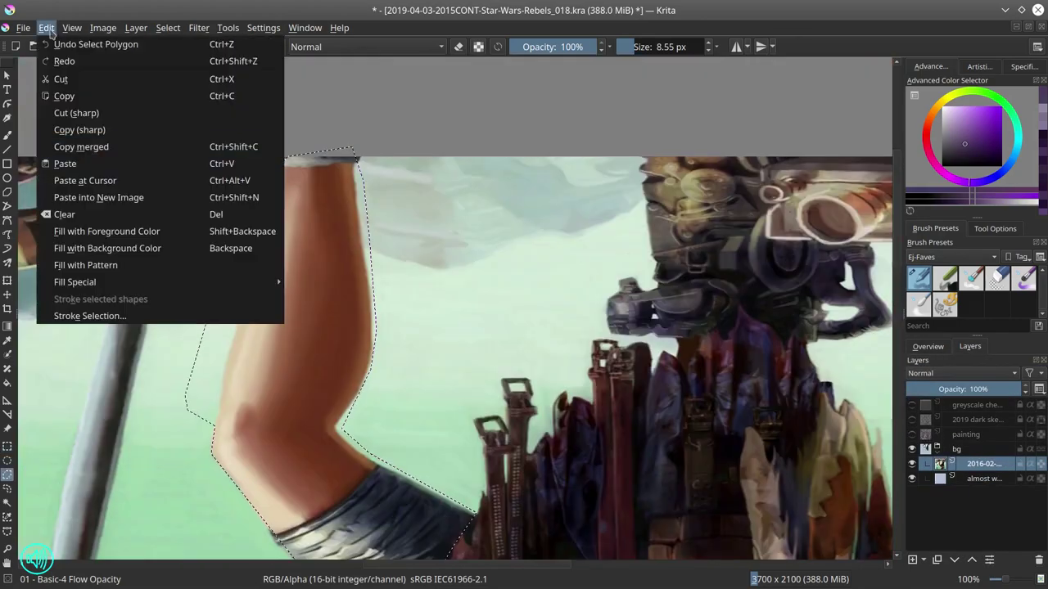
{"action": "left_click", "coordinate": [90, 158]}
{"action": "left_click", "coordinate": [136, 27]}
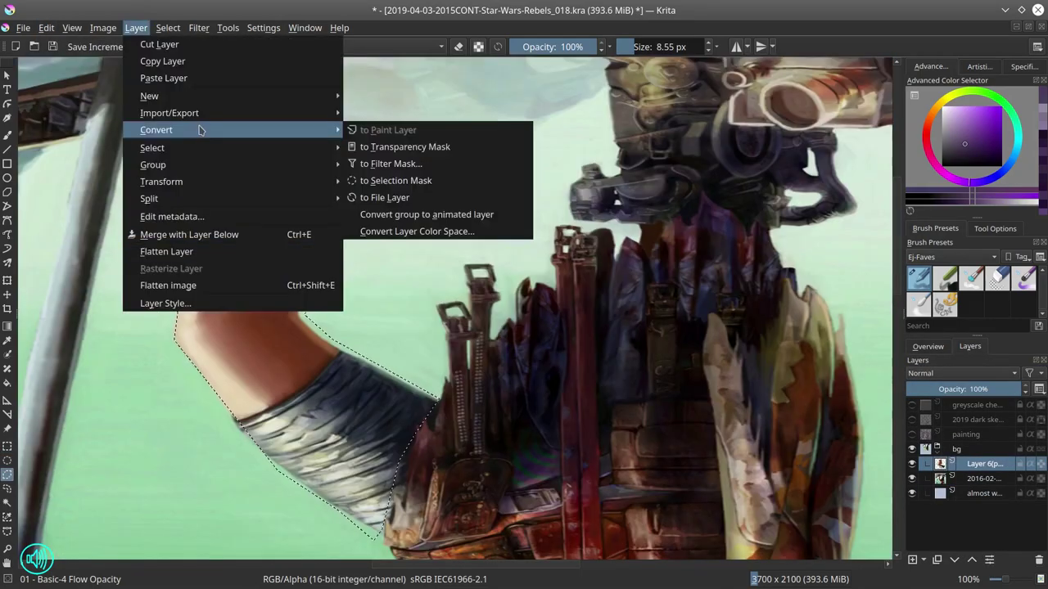
{"action": "left_click", "coordinate": [384, 218]}
{"action": "key", "text": "Return"}
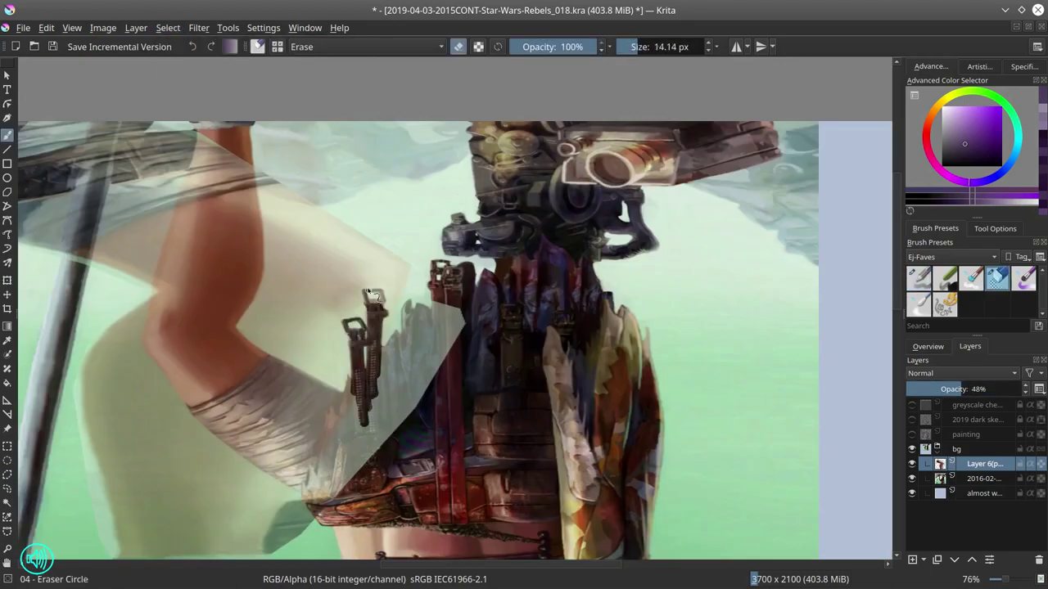
Step: Erase the pasted sleeve's edges, save, and undo a second pasted copy
{"action": "left_click_drag", "start_coordinate": [368, 293], "coordinate": [380, 393]}
{"action": "left_click_drag", "start_coordinate": [425, 311], "coordinate": [368, 467]}
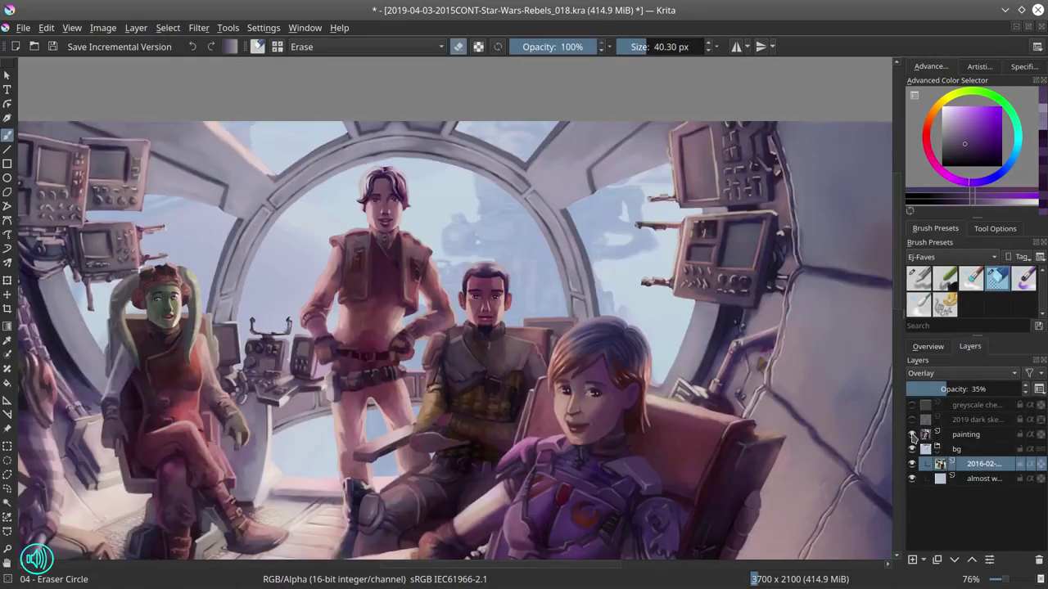
{"action": "key", "text": "ctrl+s"}
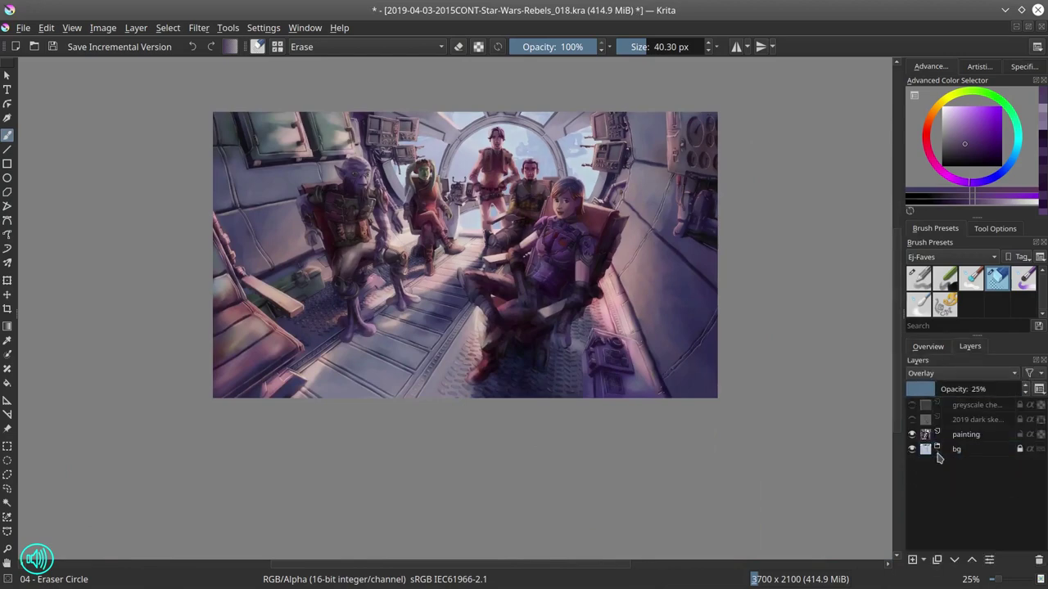
{"action": "key", "text": "ctrl+s"}
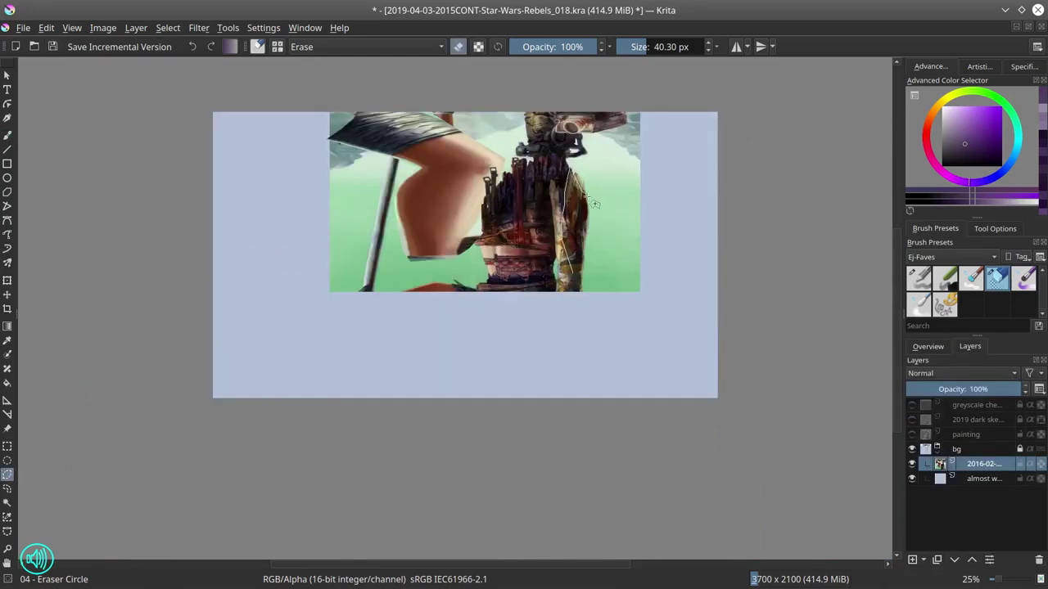
{"action": "key", "text": "ctrl+v"}
{"action": "key", "text": "ctrl+t"}
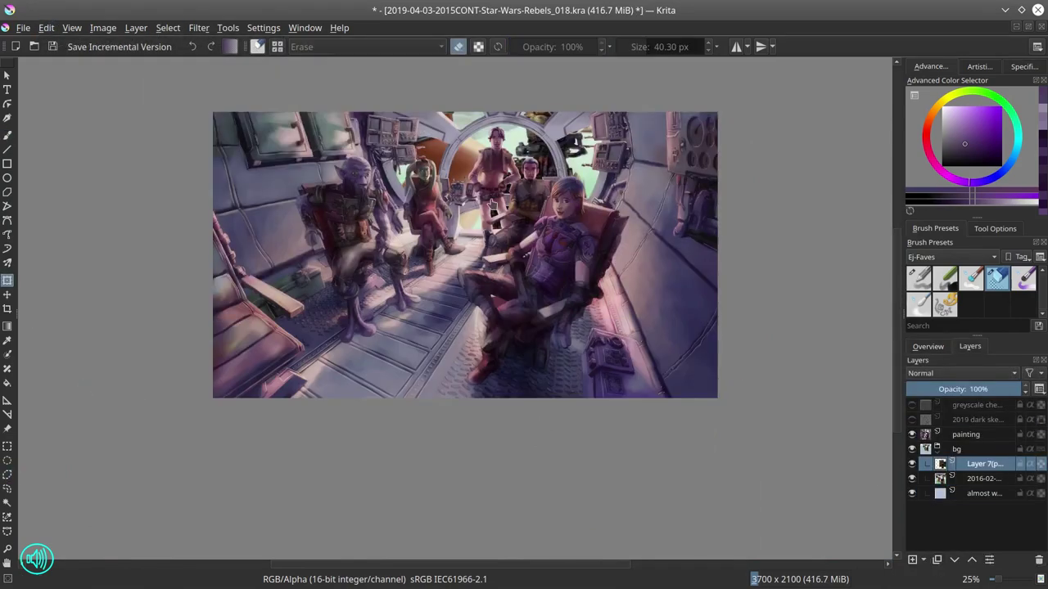
{"action": "key", "text": "ctrl+z"}
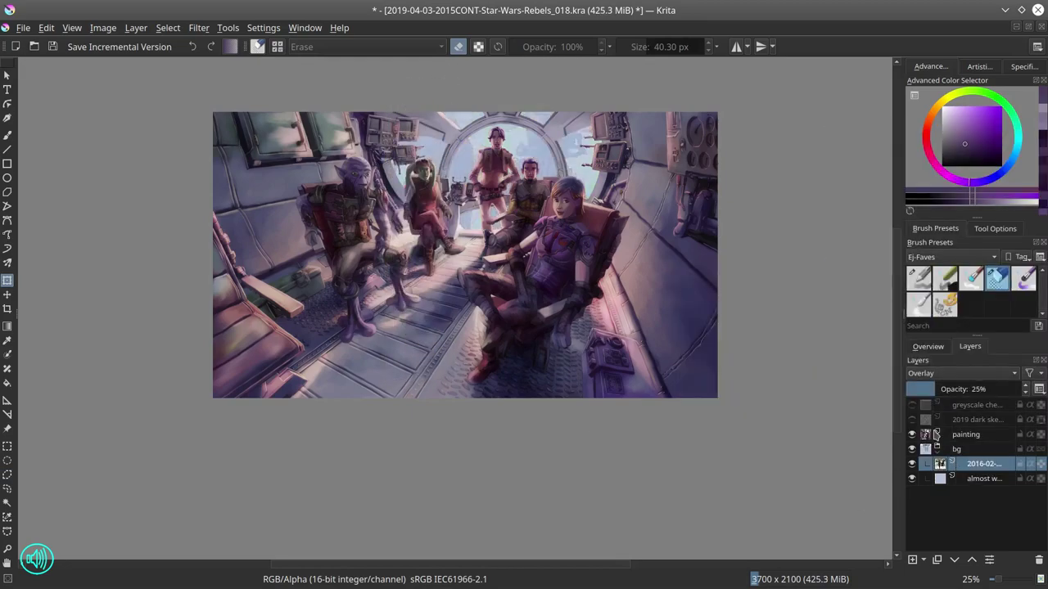
{"action": "scroll", "coordinate": [508, 369], "scroll_direction": "up", "scroll_amount": 3}
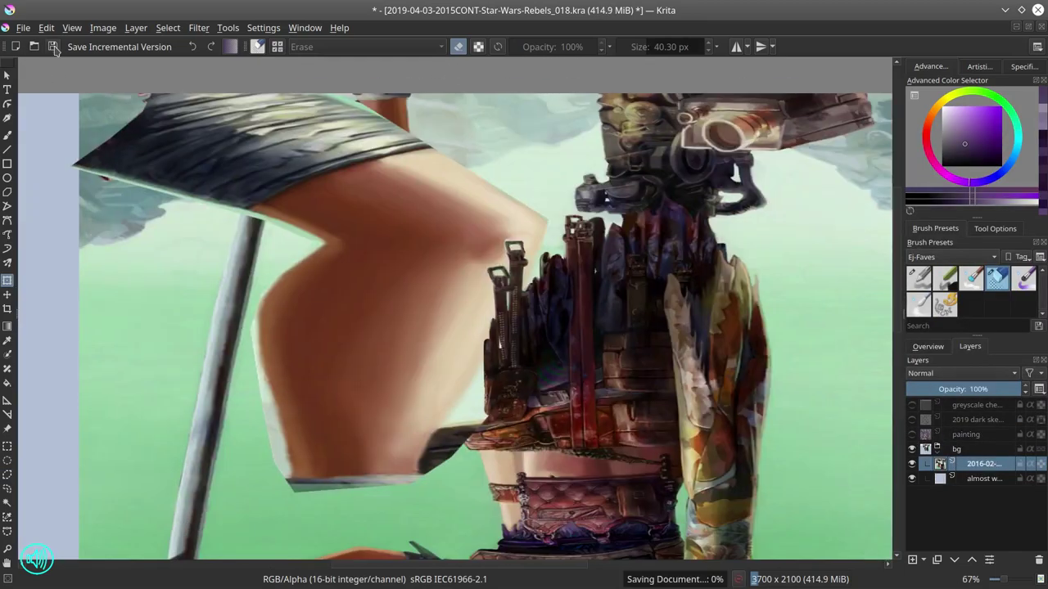
Step: Copy a piece of the Mech Sketch into the crew painting and rotate it diagonally
{"action": "key", "text": "ctrl+o"}
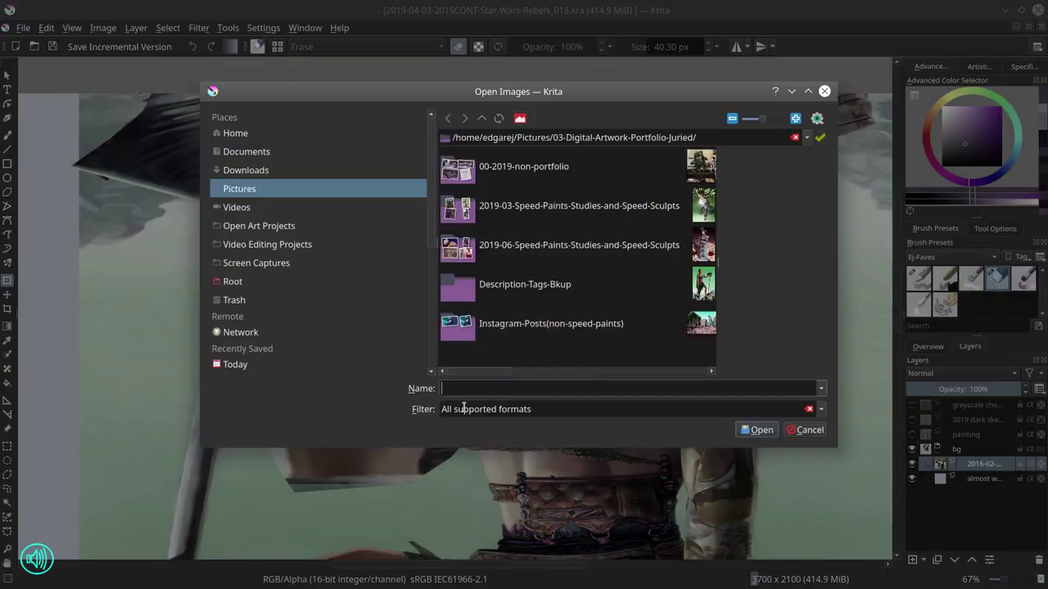
{"action": "scroll", "coordinate": [633, 368], "scroll_direction": "down", "scroll_amount": 5}
{"action": "left_click", "coordinate": [753, 431]}
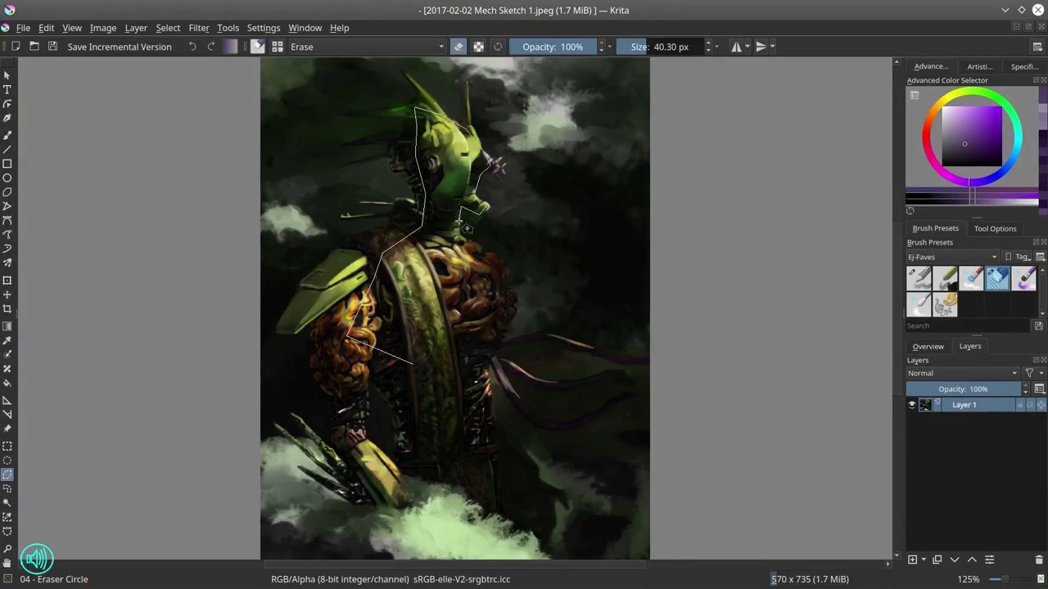
{"action": "key", "text": "ctrl+c"}
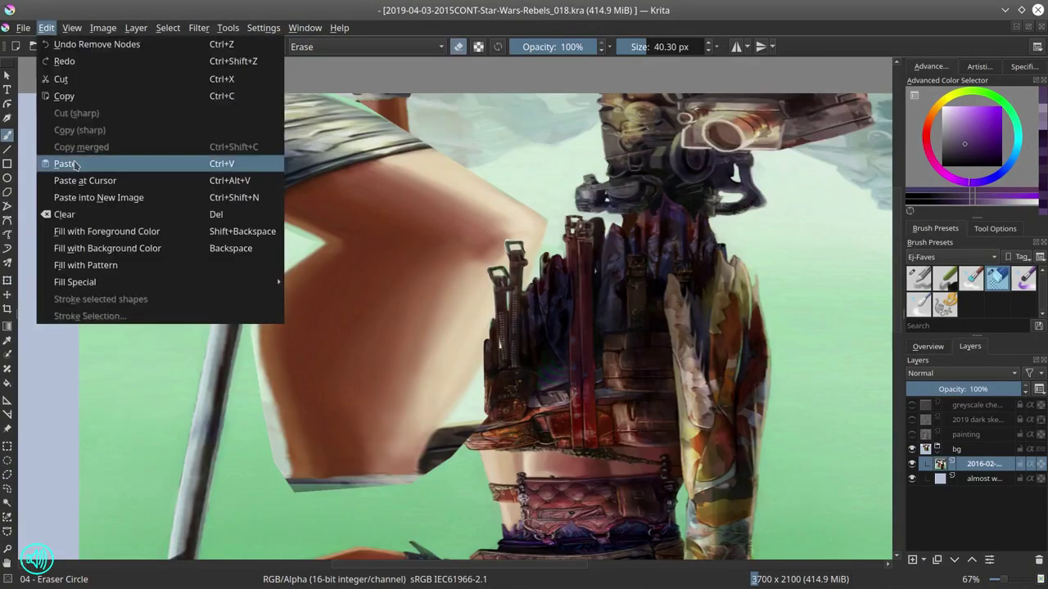
{"action": "left_click", "coordinate": [82, 162]}
{"action": "scroll", "coordinate": [477, 317], "scroll_direction": "up", "scroll_amount": 3}
{"action": "key", "text": "ctrl+t"}
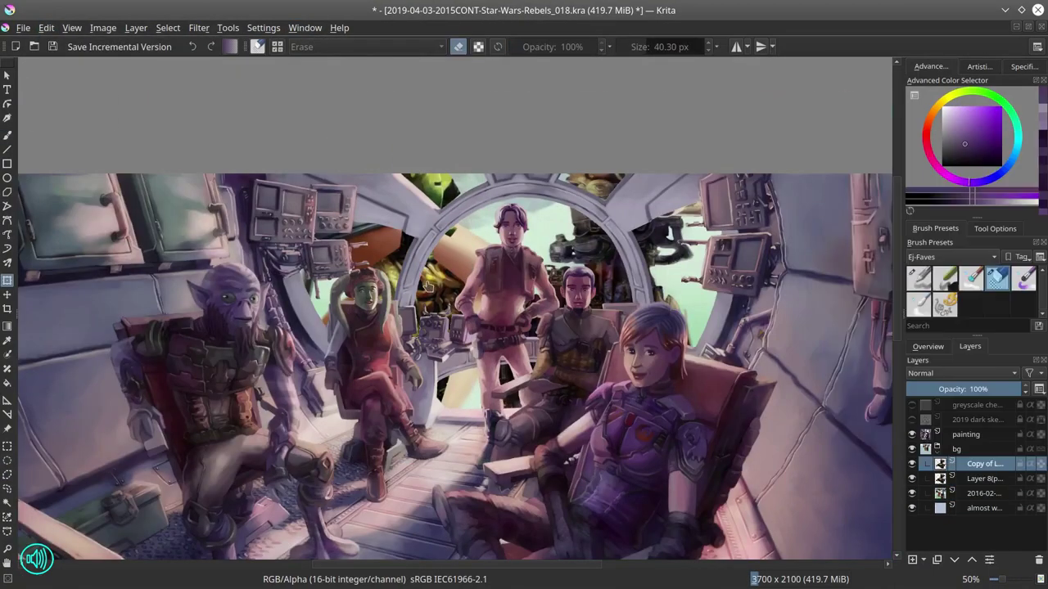
{"action": "left_click_drag", "start_coordinate": [491, 369], "coordinate": [529, 442]}
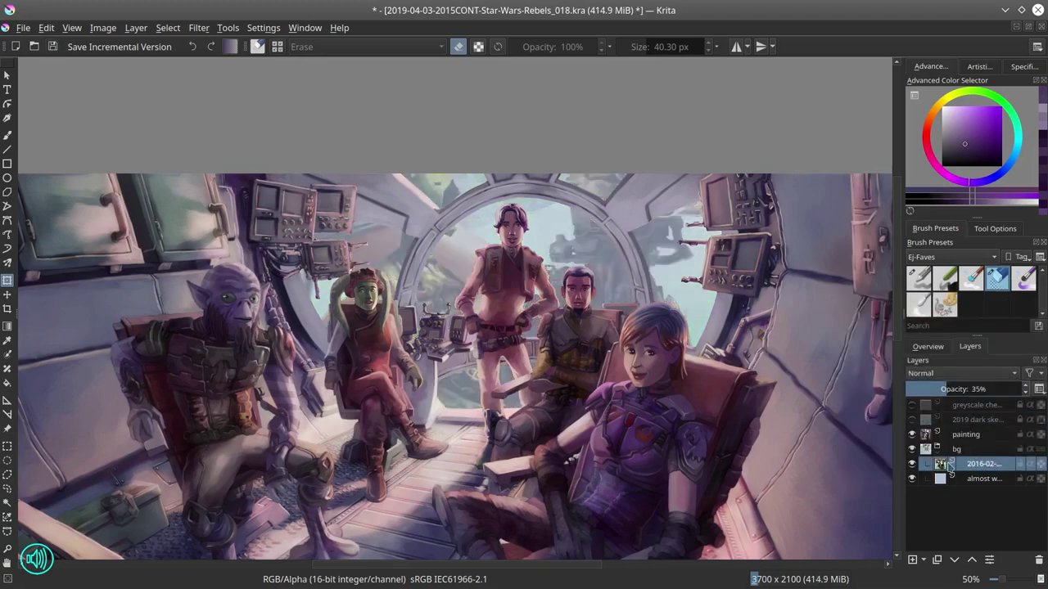
{"action": "scroll", "coordinate": [714, 384], "scroll_direction": "down", "scroll_amount": 1}
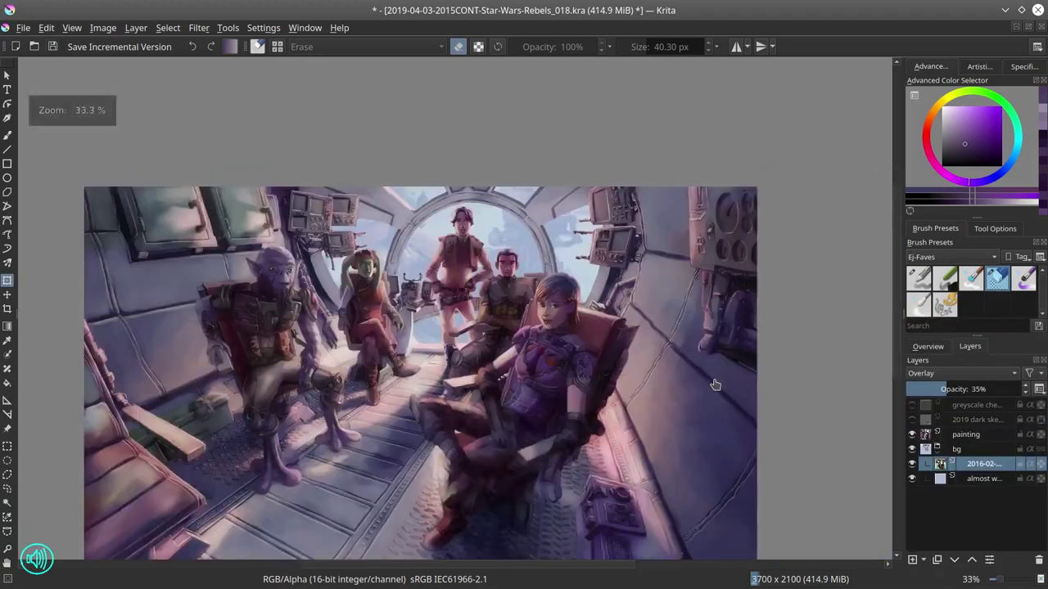
{"action": "scroll", "coordinate": [715, 385], "scroll_direction": "up", "scroll_amount": 1}
{"action": "left_click", "coordinate": [46, 27]}
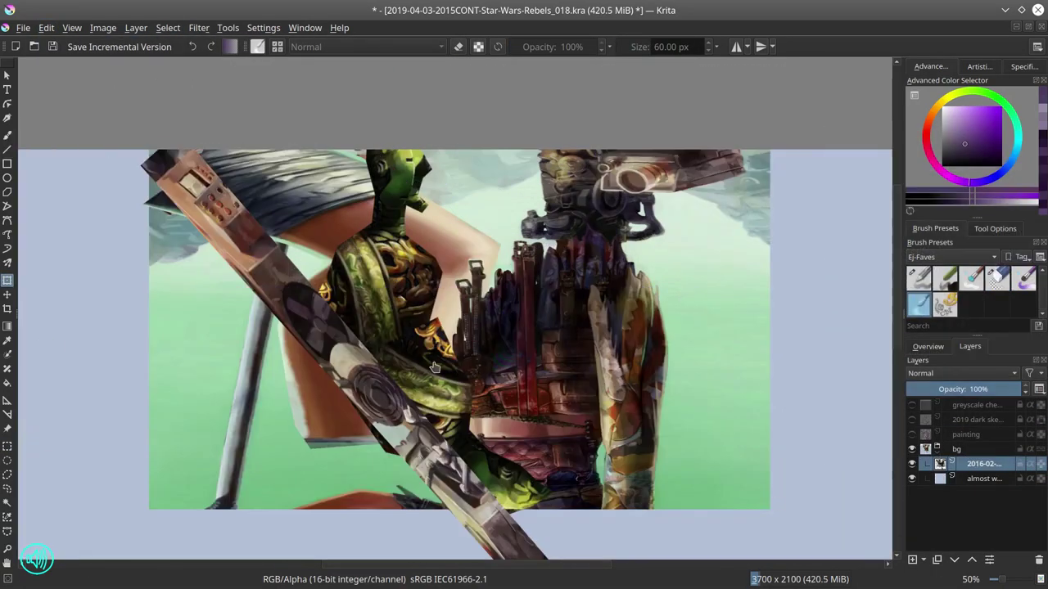
Step: Blur the texture layer with a smaller radius and save incremental version _019.kra
{"action": "key", "text": "b"}
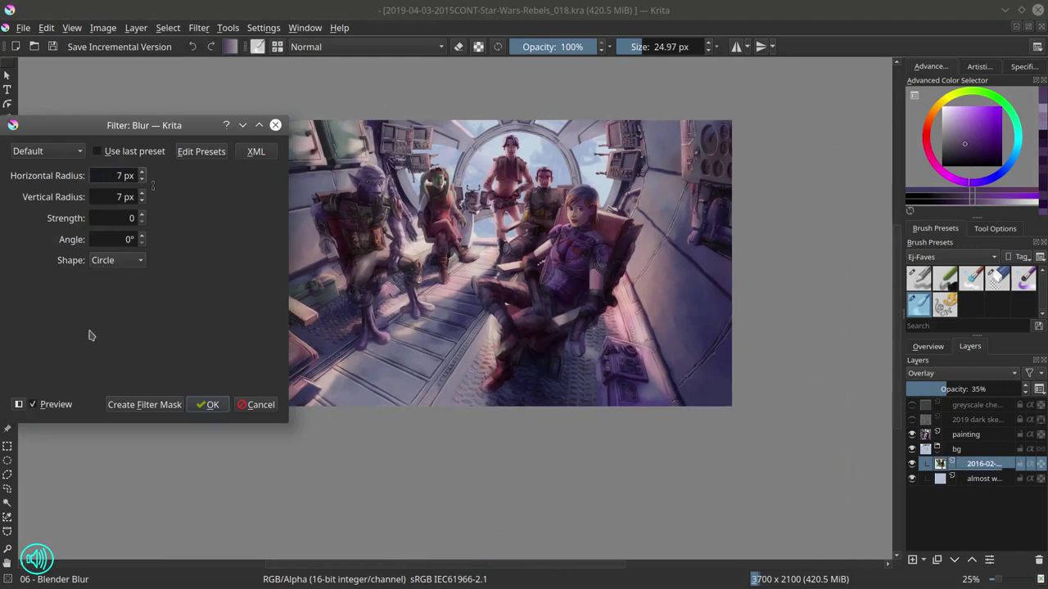
{"action": "key", "text": "Tab"}
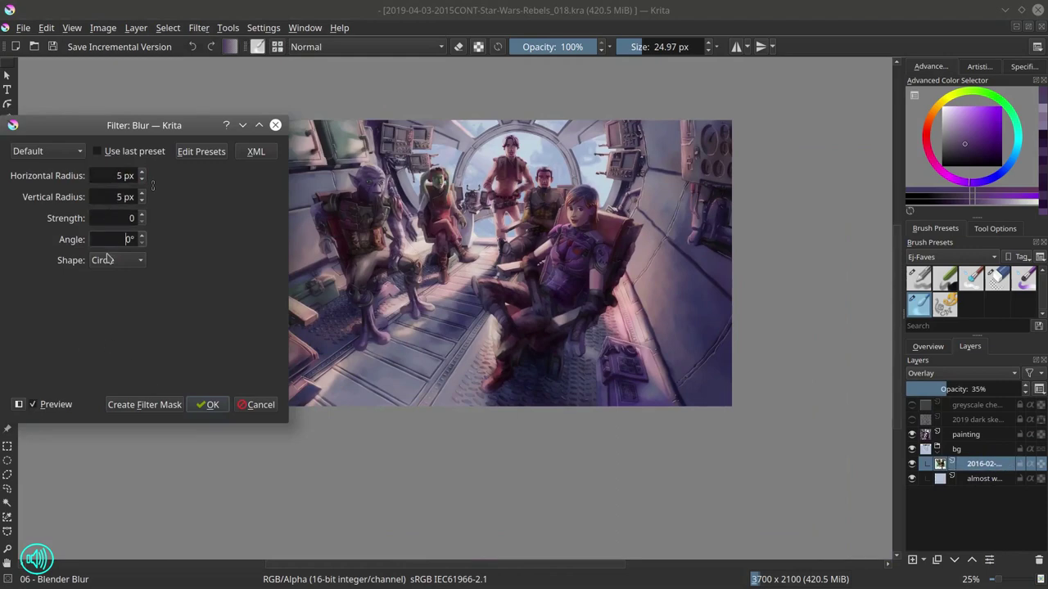
{"action": "key", "text": "Return"}
{"action": "left_click", "coordinate": [119, 46]}
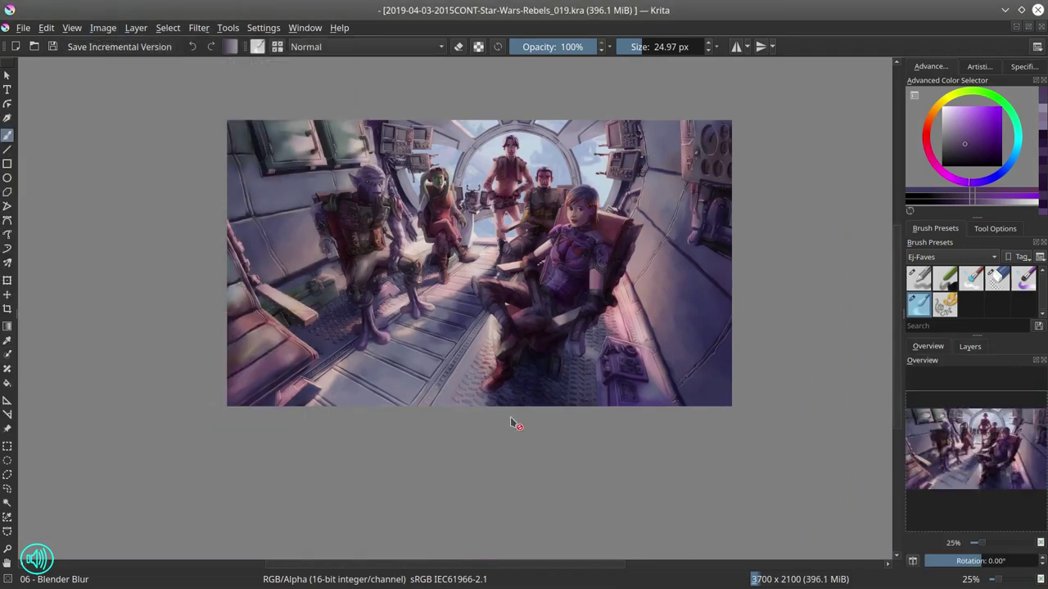
{"action": "scroll", "coordinate": [510, 417], "scroll_direction": "down", "scroll_amount": 1}
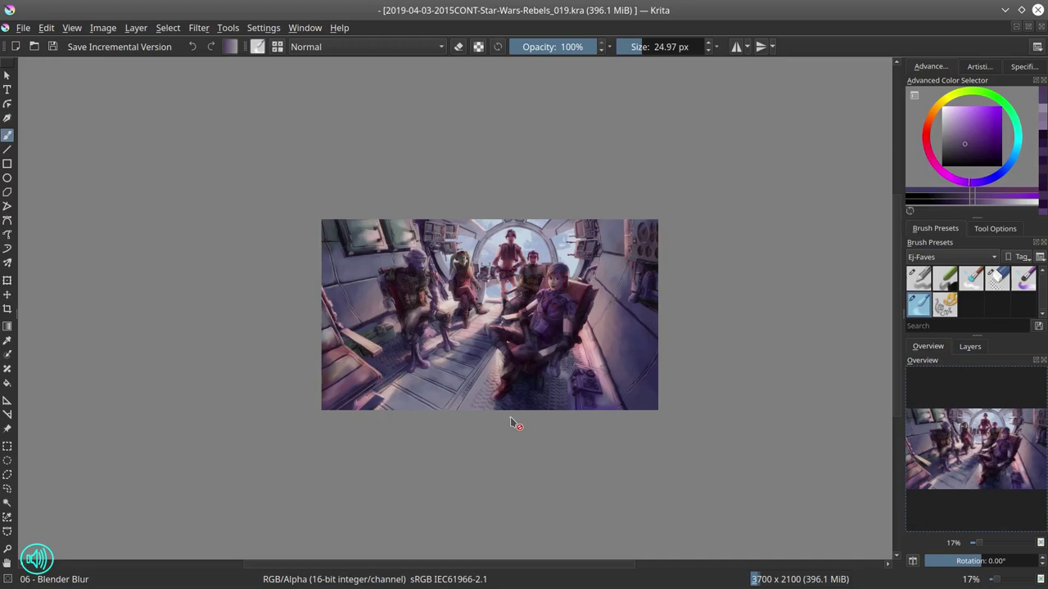
Step: Shade the chest armour with sampled pinkish reds and purples on the basic flow-opacity brush, then save
{"action": "key", "text": "2"}
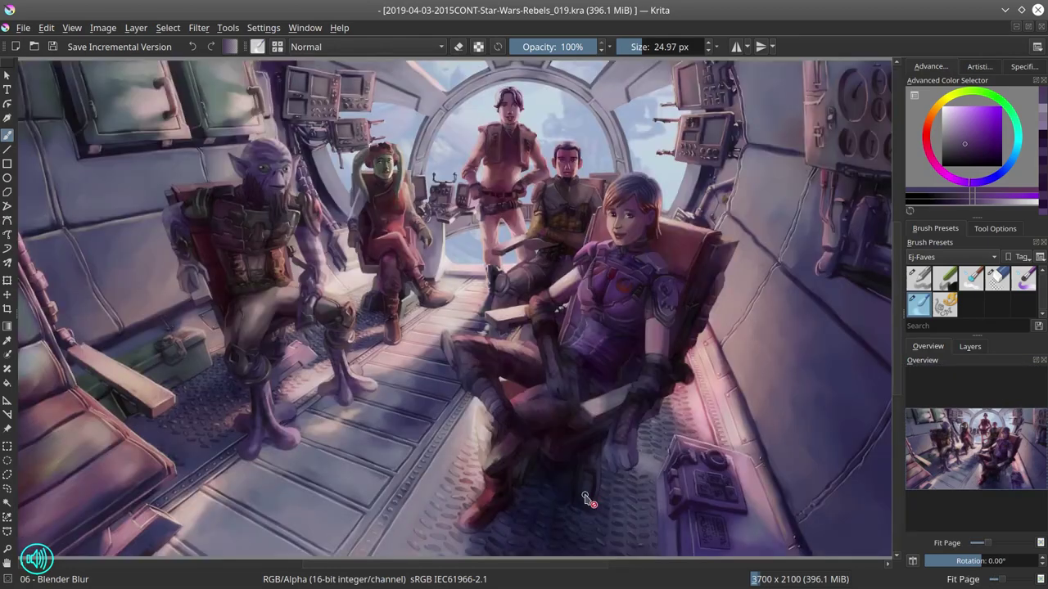
{"action": "scroll", "coordinate": [631, 270], "scroll_direction": "up", "scroll_amount": 5}
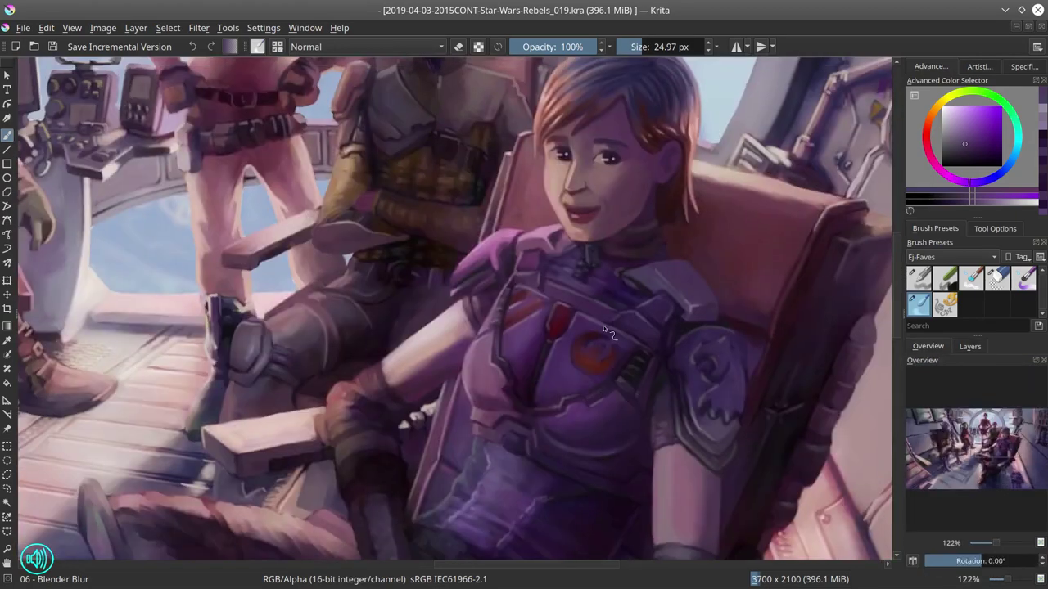
{"action": "left_click", "coordinate": [590, 337], "text": "ctrl"}
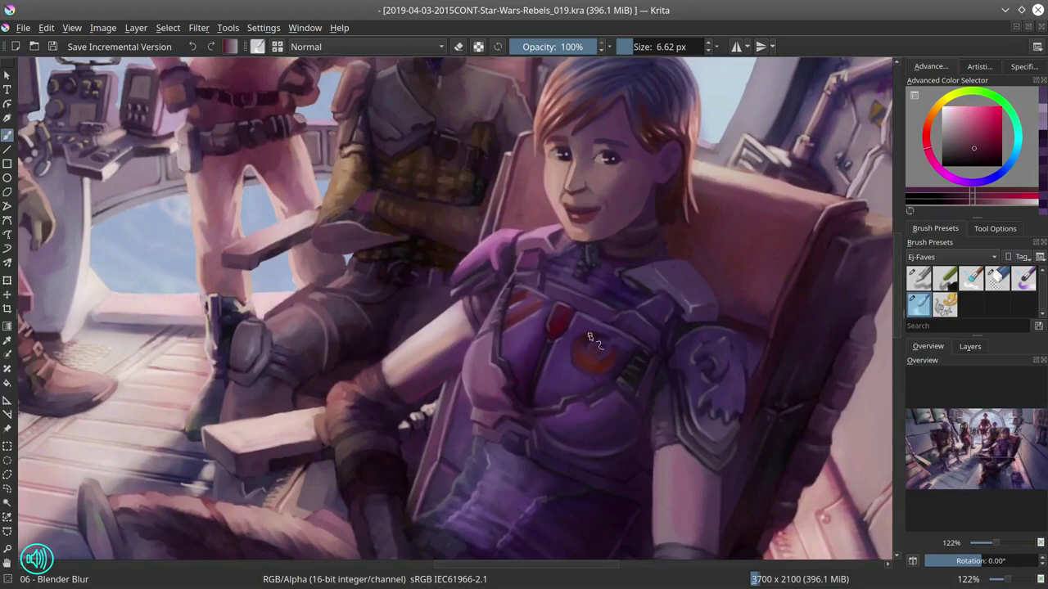
{"action": "scroll", "coordinate": [589, 337], "scroll_direction": "down", "scroll_amount": 3}
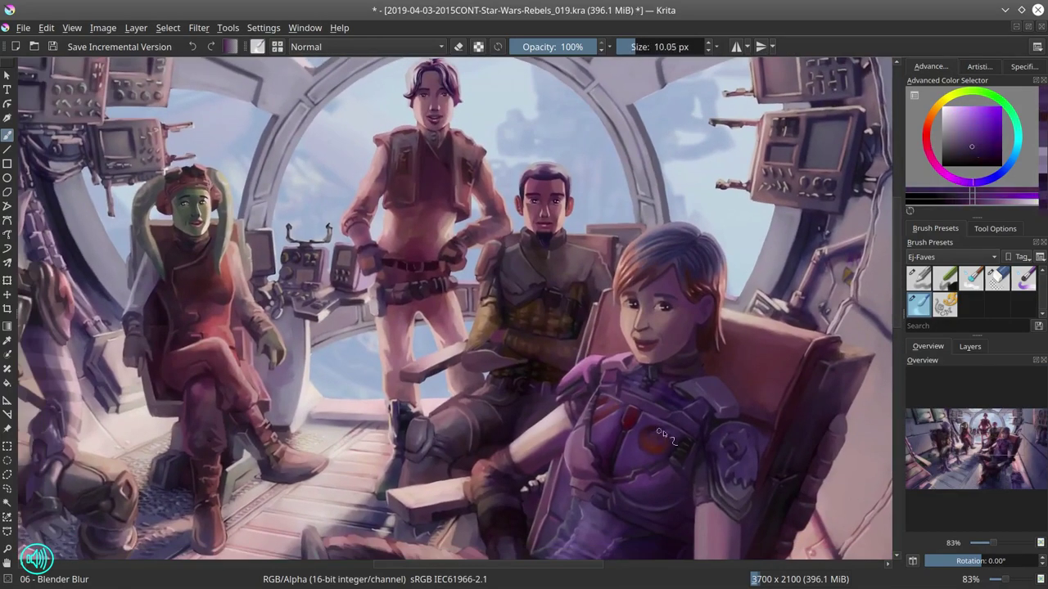
{"action": "left_click", "coordinate": [668, 436], "text": "ctrl"}
{"action": "key", "text": "slash"}
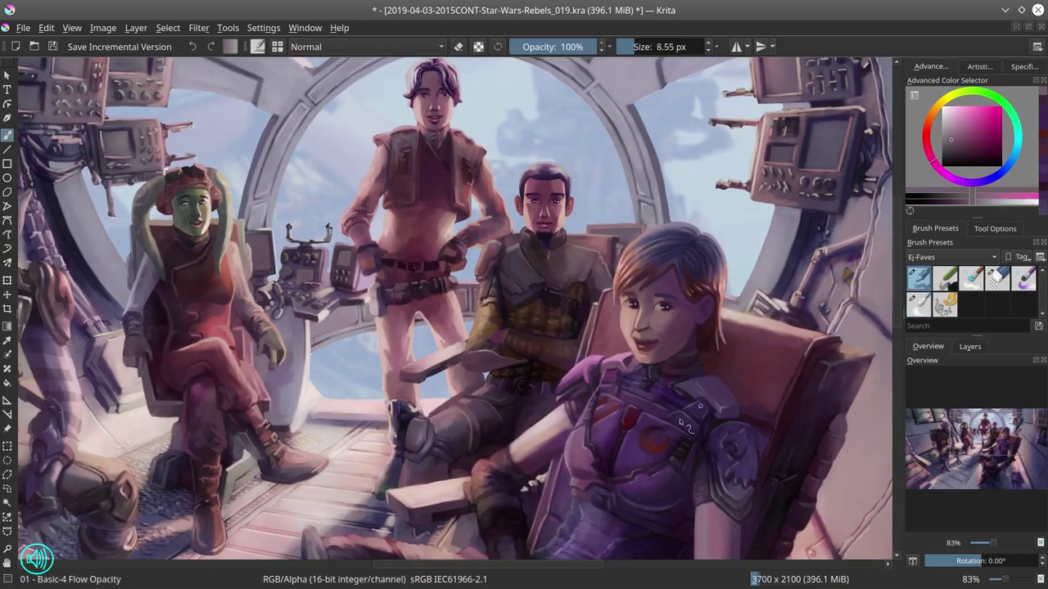
{"action": "left_click", "coordinate": [656, 436], "text": "ctrl"}
{"action": "left_click", "coordinate": [654, 436], "text": "ctrl"}
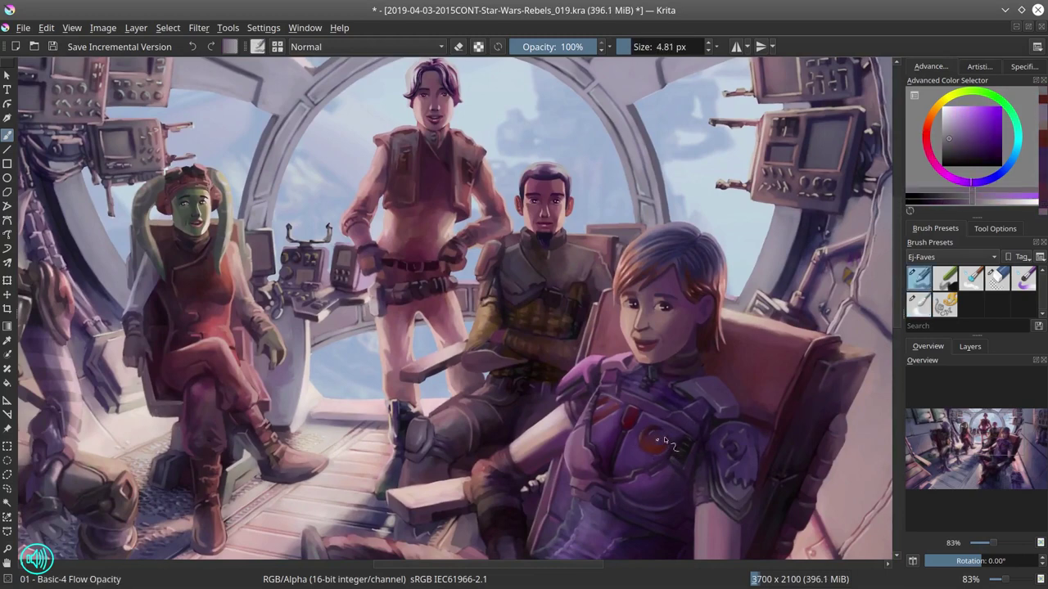
{"action": "left_click", "coordinate": [664, 457], "text": "ctrl"}
{"action": "left_click_drag", "start_coordinate": [646, 454], "coordinate": [679, 242]}
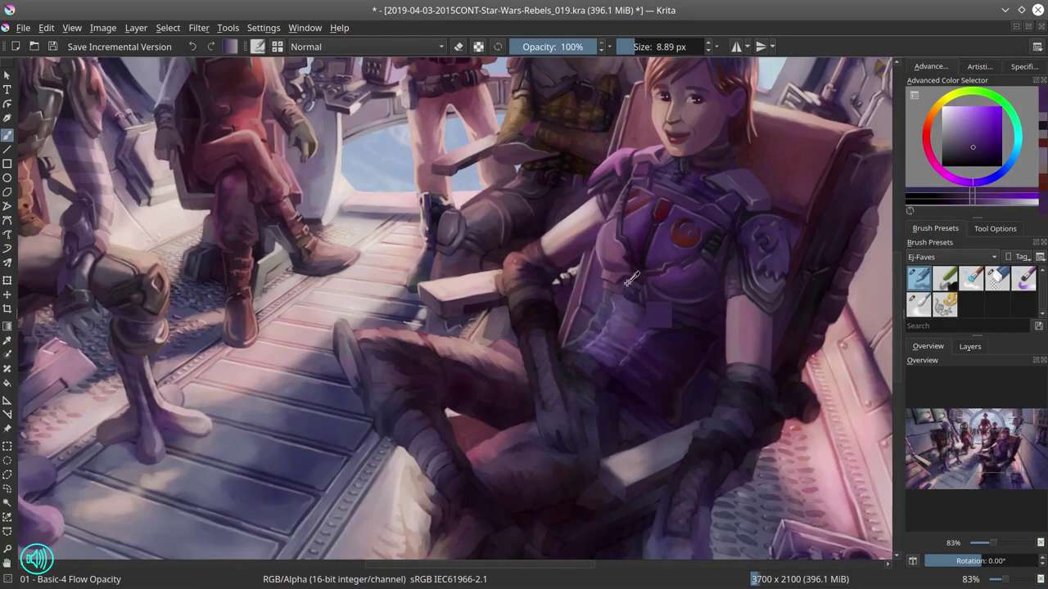
{"action": "left_click", "coordinate": [625, 294], "text": "ctrl"}
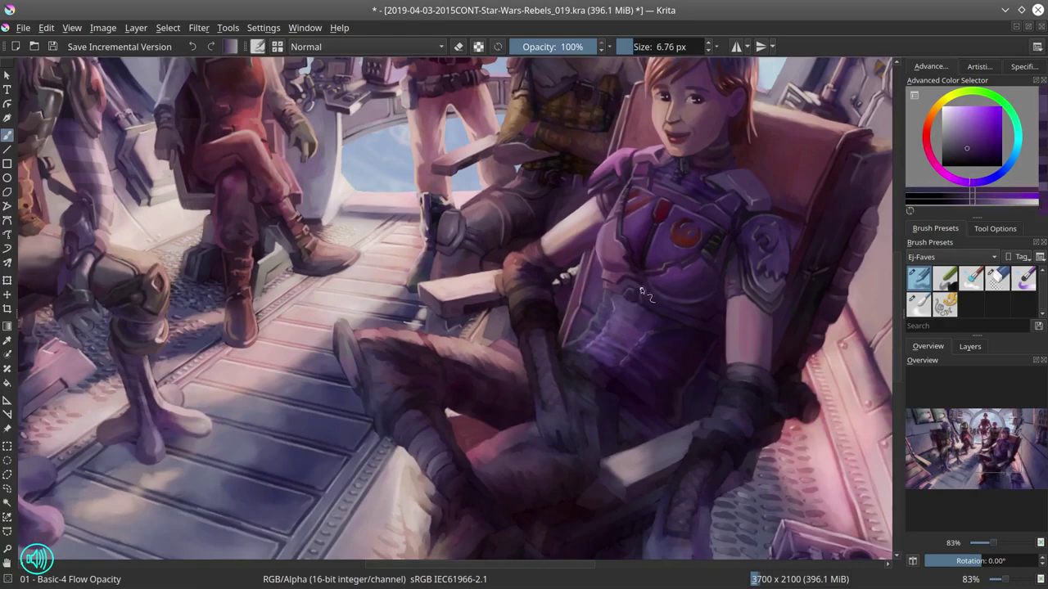
{"action": "key", "text": "ctrl+s"}
Step: Show the sketch lines and darken the leg shading with dark trouser pinks, then save
{"action": "scroll", "coordinate": [625, 294], "scroll_direction": "down", "scroll_amount": 5}
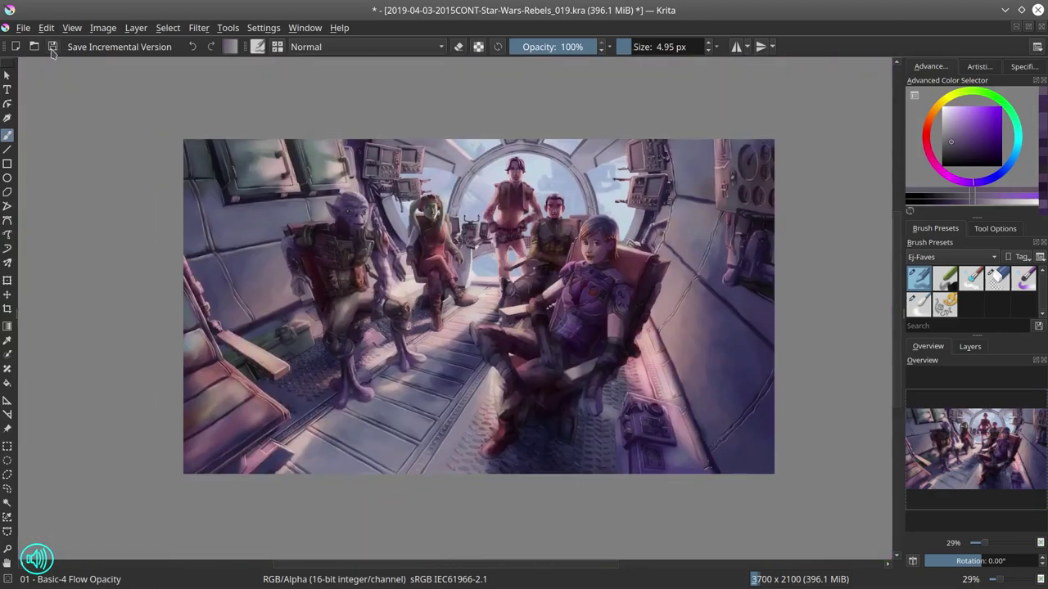
{"action": "left_click", "coordinate": [51, 48]}
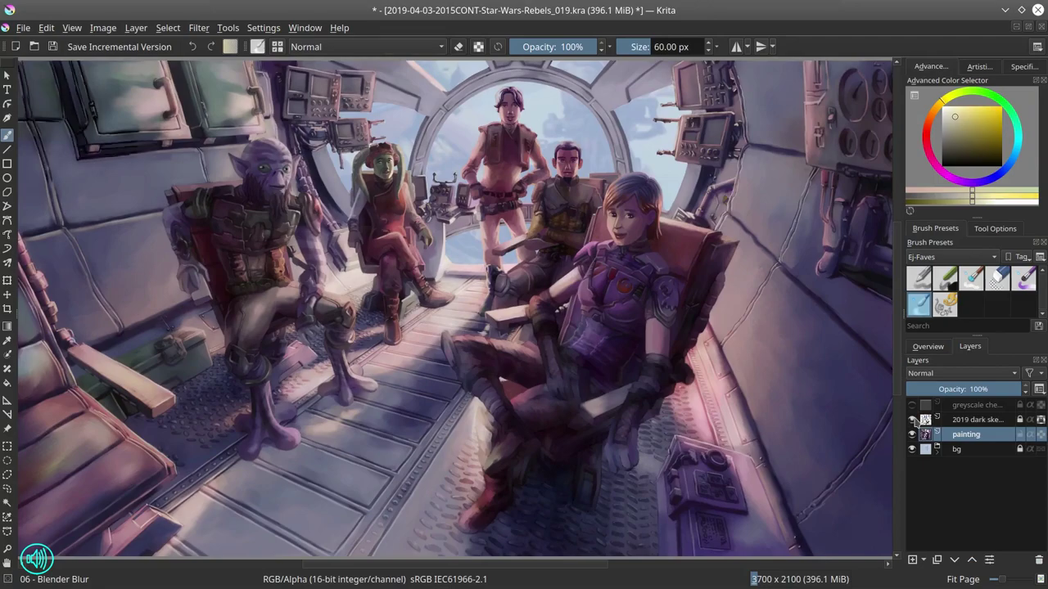
{"action": "left_click", "coordinate": [911, 419]}
{"action": "scroll", "coordinate": [577, 283], "scroll_direction": "up", "scroll_amount": 3}
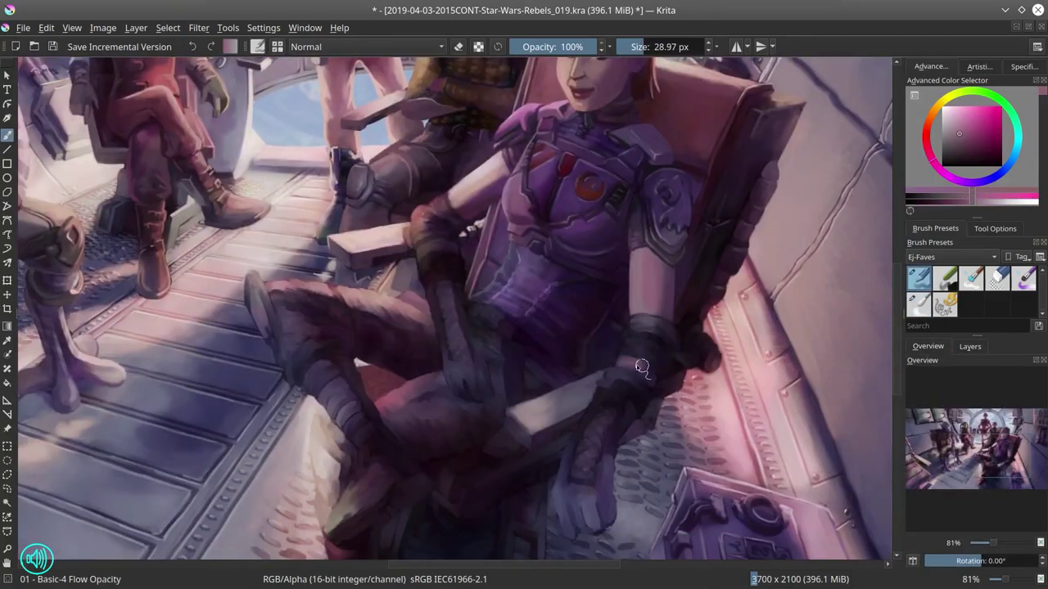
{"action": "left_click_drag", "start_coordinate": [641, 367], "coordinate": [649, 362]}
{"action": "left_click", "coordinate": [639, 368], "text": "ctrl"}
{"action": "left_click", "coordinate": [642, 370], "text": "ctrl"}
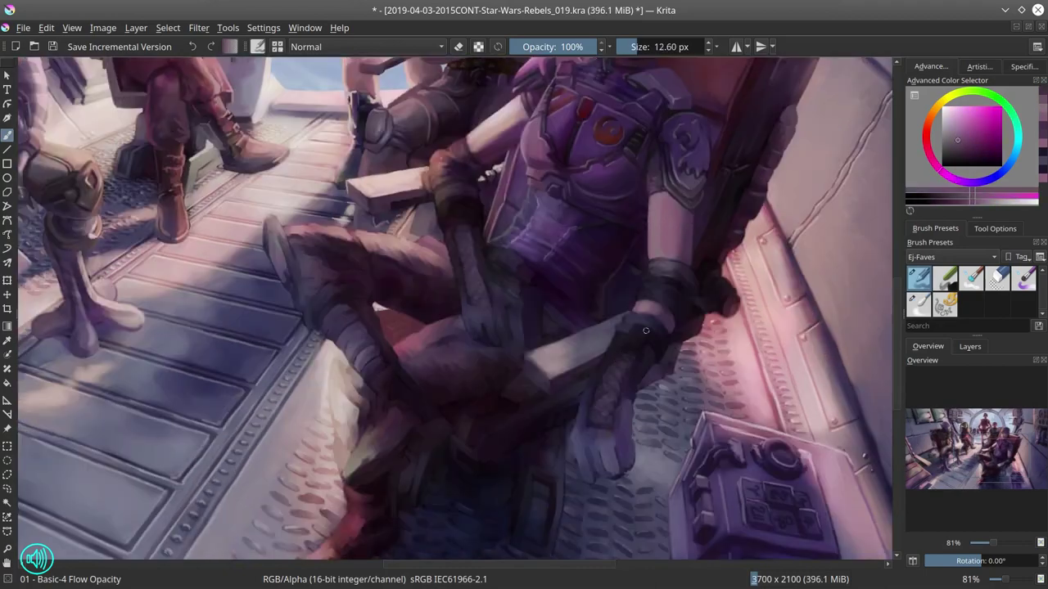
{"action": "left_click", "coordinate": [619, 356], "text": "ctrl"}
{"action": "left_click_drag", "start_coordinate": [620, 356], "coordinate": [622, 354]}
{"action": "key", "text": "slash"}
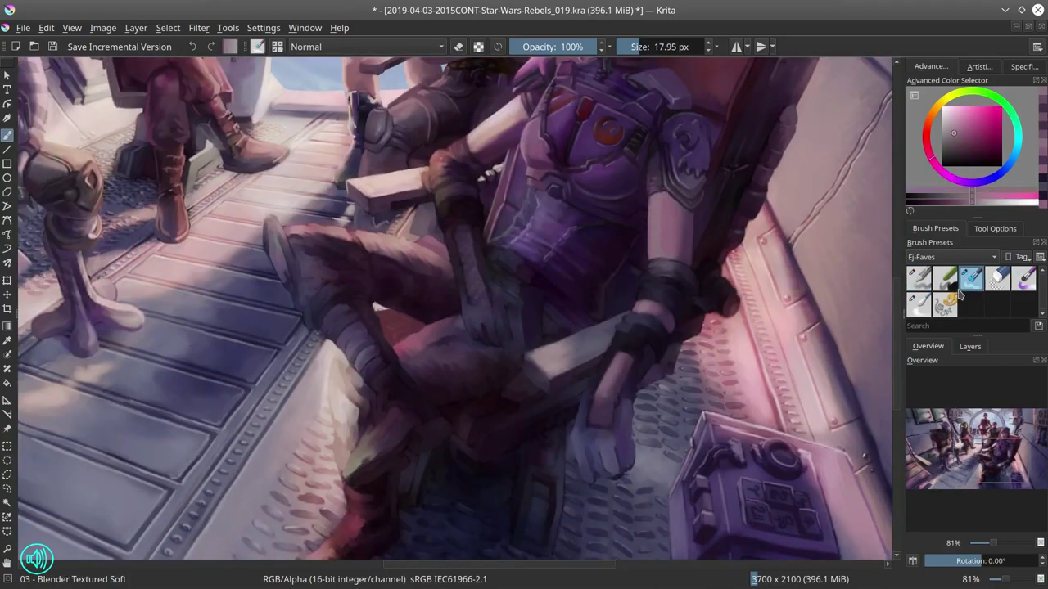
{"action": "left_click", "coordinate": [918, 279]}
{"action": "left_click", "coordinate": [632, 474], "text": "ctrl"}
{"action": "key", "text": "ctrl+s"}
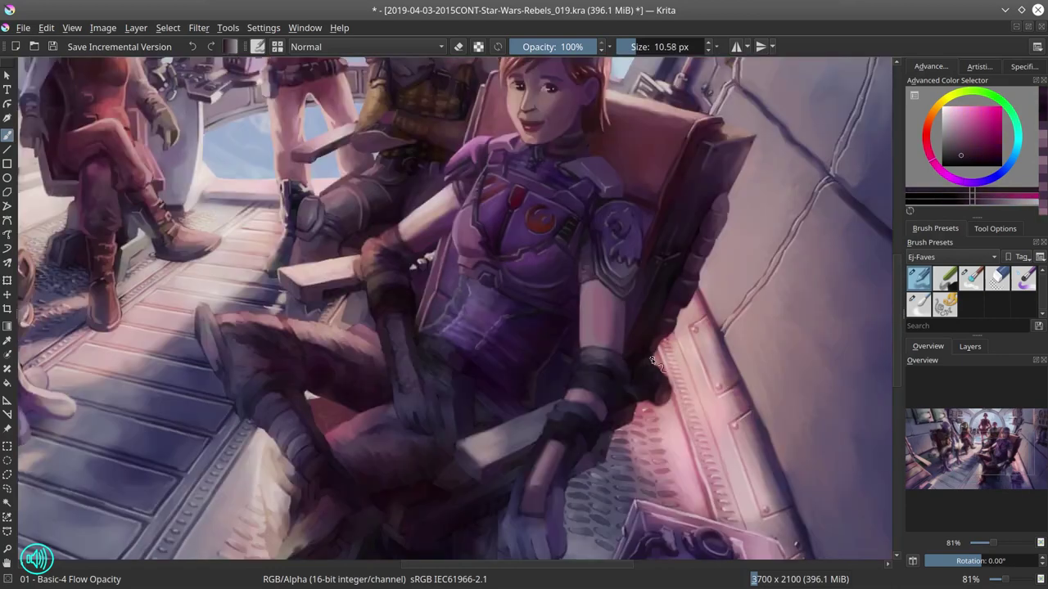
Step: Paint light pink and dark magenta around the glove and near-black shadows on the lower legs
{"action": "key", "text": "bracketleft"}
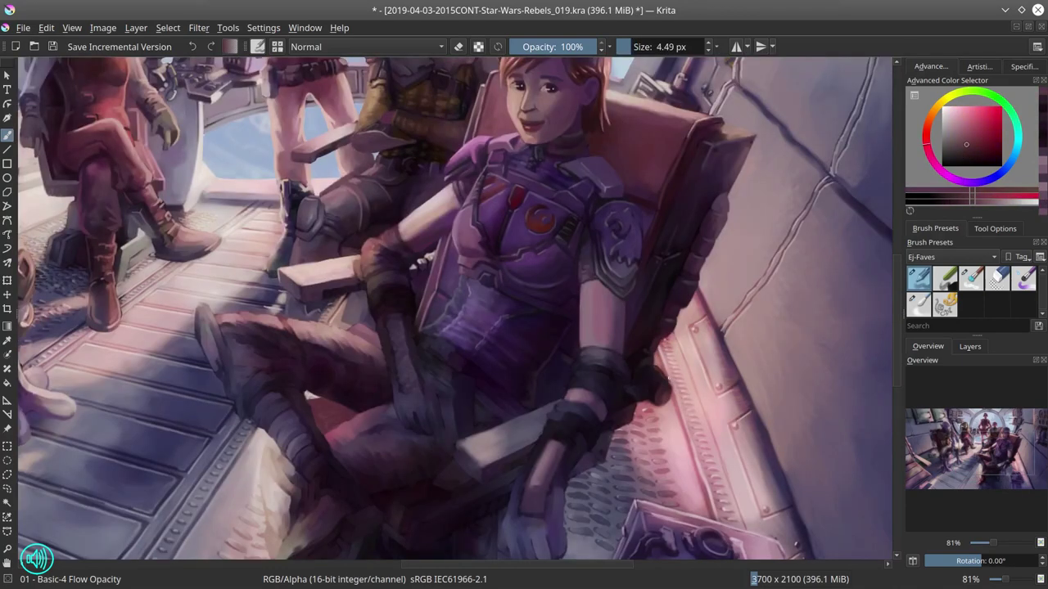
{"action": "key", "text": "bracketright"}
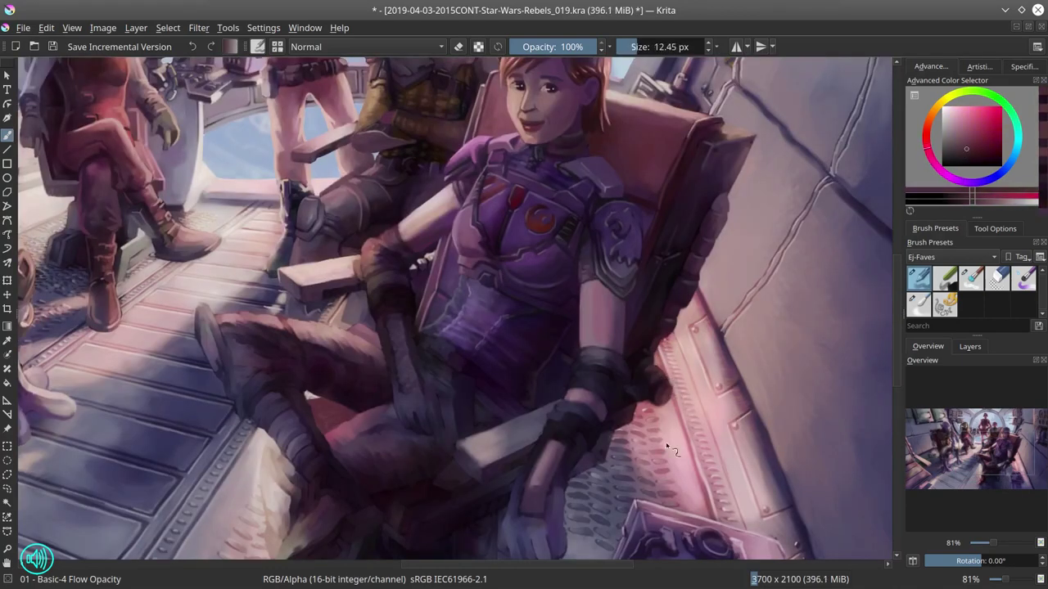
{"action": "left_click", "coordinate": [659, 409], "text": "ctrl"}
{"action": "left_click", "coordinate": [614, 429], "text": "ctrl"}
{"action": "left_click", "coordinate": [969, 346]}
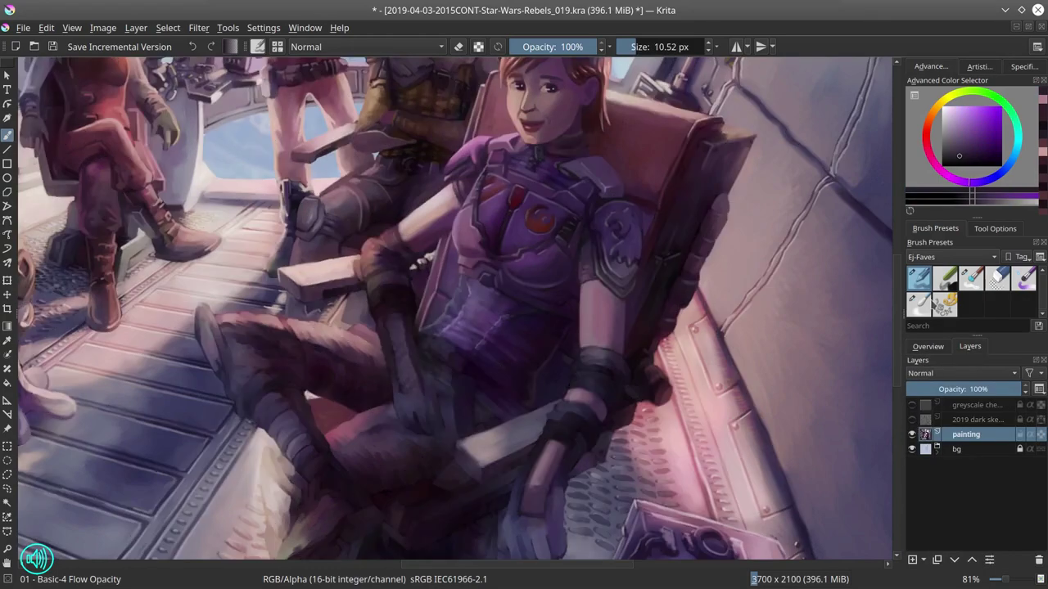
{"action": "left_click", "coordinate": [658, 461], "text": "ctrl"}
{"action": "left_click_drag", "start_coordinate": [658, 461], "coordinate": [715, 379]}
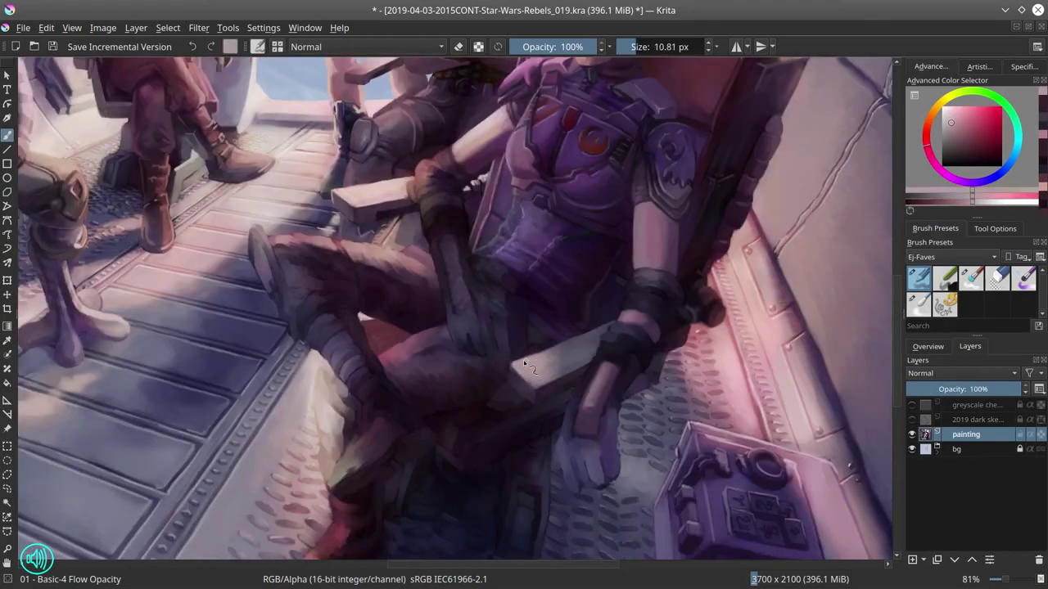
{"action": "mouse_move", "coordinate": [524, 363]}
{"action": "left_mouse_down"}
{"action": "mouse_move", "coordinate": [540, 363]}
{"action": "mouse_move", "coordinate": [516, 365]}
{"action": "mouse_move", "coordinate": [555, 399]}
{"action": "mouse_move", "coordinate": [572, 399]}
{"action": "left_mouse_up"}
{"action": "left_click", "coordinate": [534, 393], "text": "ctrl"}
Step: Toggle the sketch layer, add muted armour purples with a smaller brush, and save
{"action": "left_click", "coordinate": [913, 420]}
{"action": "left_click", "coordinate": [913, 420]}
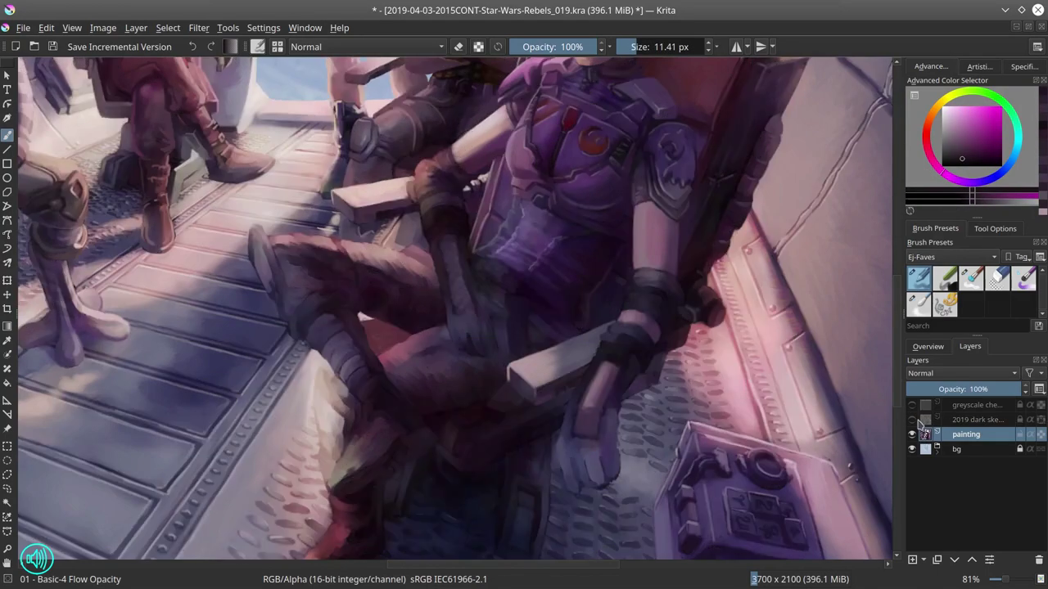
{"action": "left_click", "coordinate": [696, 333], "text": "ctrl"}
{"action": "left_click_drag", "start_coordinate": [705, 334], "coordinate": [695, 333]}
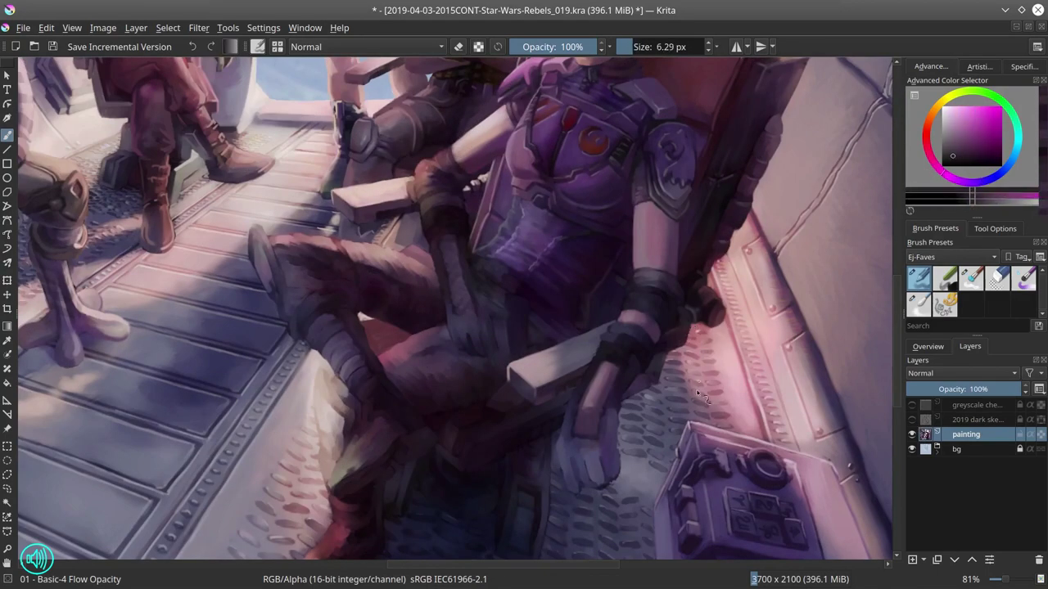
{"action": "left_click", "coordinate": [659, 381], "text": "ctrl"}
{"action": "left_click", "coordinate": [928, 347]}
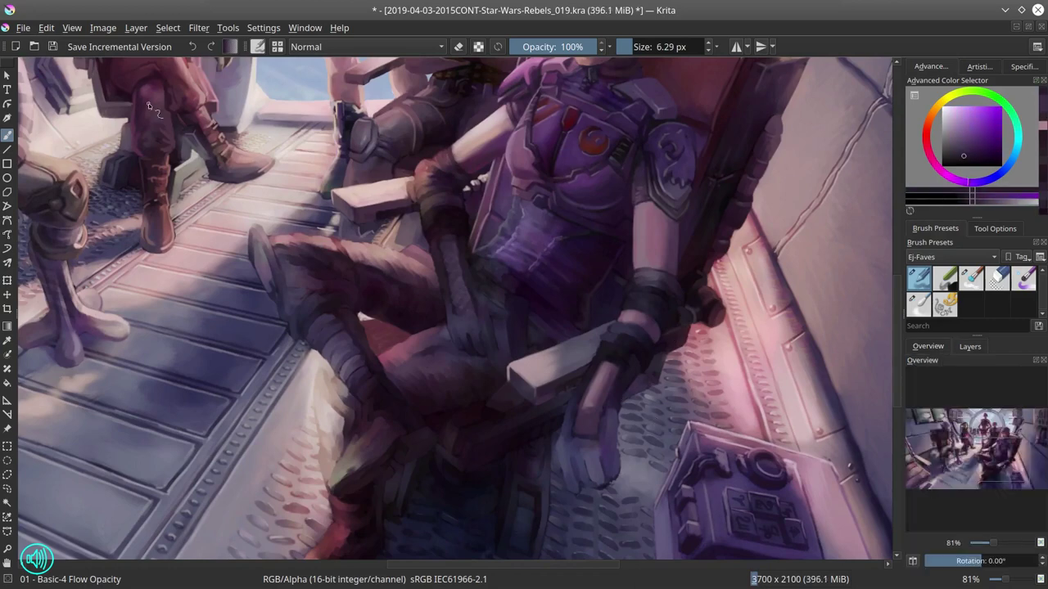
{"action": "left_click", "coordinate": [52, 47]}
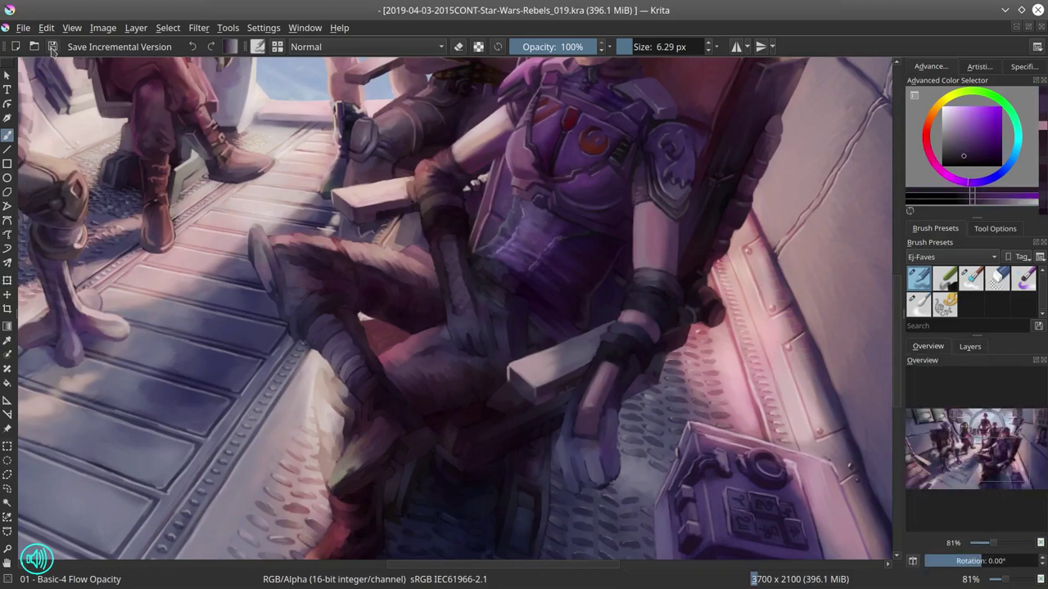
{"action": "left_click_drag", "start_coordinate": [621, 336], "coordinate": [623, 337]}
Step: Return to a normal painting brush and shade the knee with darker leg tones at a smaller size
{"action": "key", "text": "b"}
{"action": "key", "text": "/"}
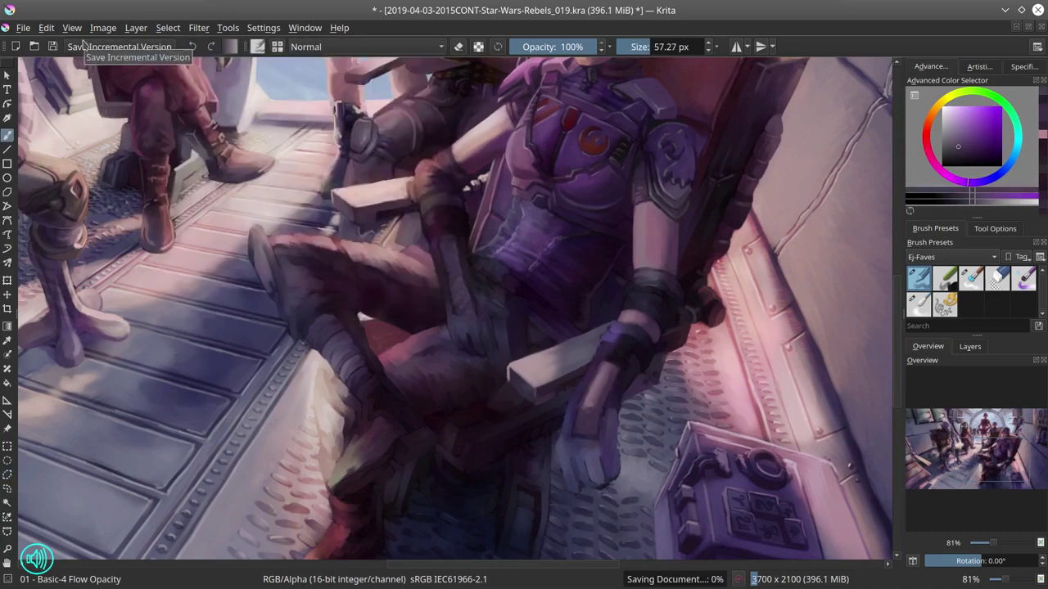
{"action": "key", "text": "/"}
{"action": "left_click", "coordinate": [489, 477], "text": "ctrl"}
{"action": "mouse_move", "coordinate": [488, 478]}
{"action": "left_mouse_down"}
{"action": "mouse_move", "coordinate": [474, 449]}
{"action": "mouse_move", "coordinate": [536, 454]}
{"action": "left_mouse_up"}
{"action": "left_click", "coordinate": [492, 451], "text": "ctrl"}
{"action": "mouse_move", "coordinate": [475, 426]}
{"action": "left_mouse_down"}
{"action": "mouse_move", "coordinate": [491, 427]}
{"action": "mouse_move", "coordinate": [449, 442]}
{"action": "left_mouse_up"}
Step: Refine the legs with darker and lighter pink shades sampled from the canvas
{"action": "left_click", "coordinate": [467, 433], "text": "ctrl"}
{"action": "left_click", "coordinate": [449, 442], "text": "ctrl"}
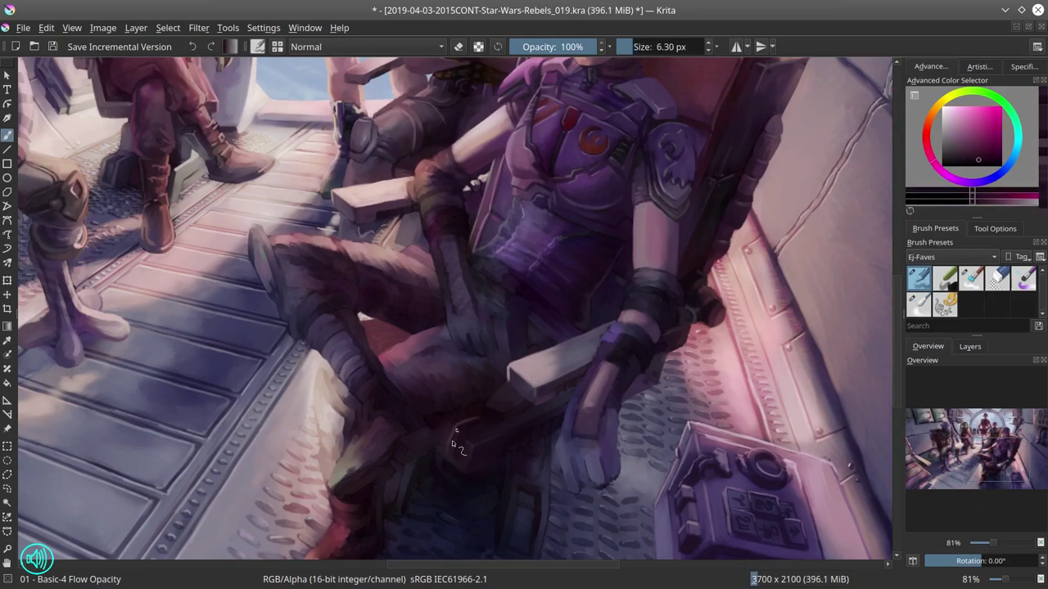
{"action": "left_click", "coordinate": [416, 323], "text": "ctrl"}
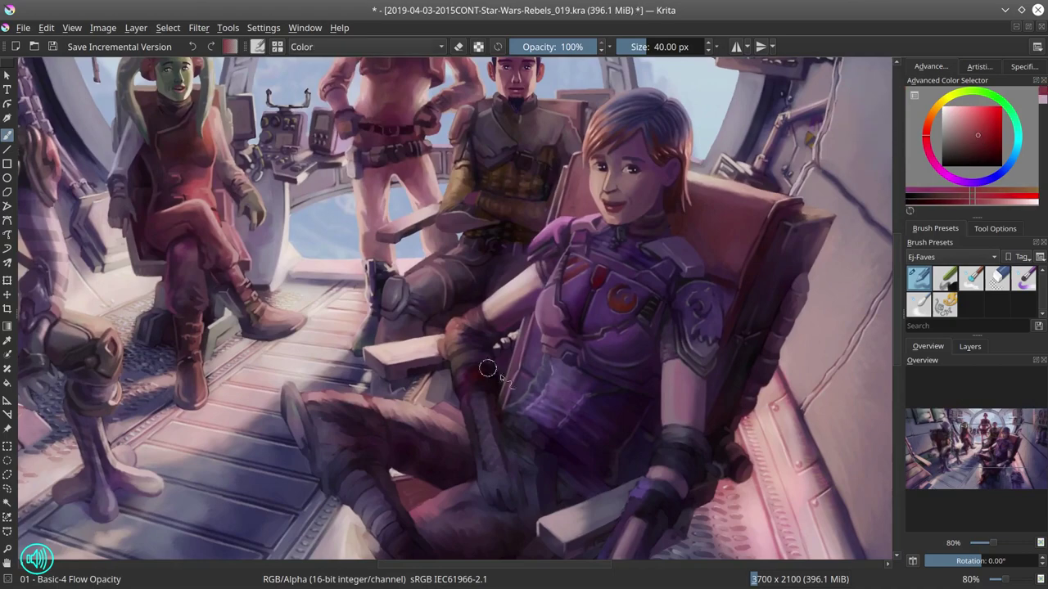
{"action": "scroll", "coordinate": [488, 379], "scroll_direction": "down", "scroll_amount": 3}
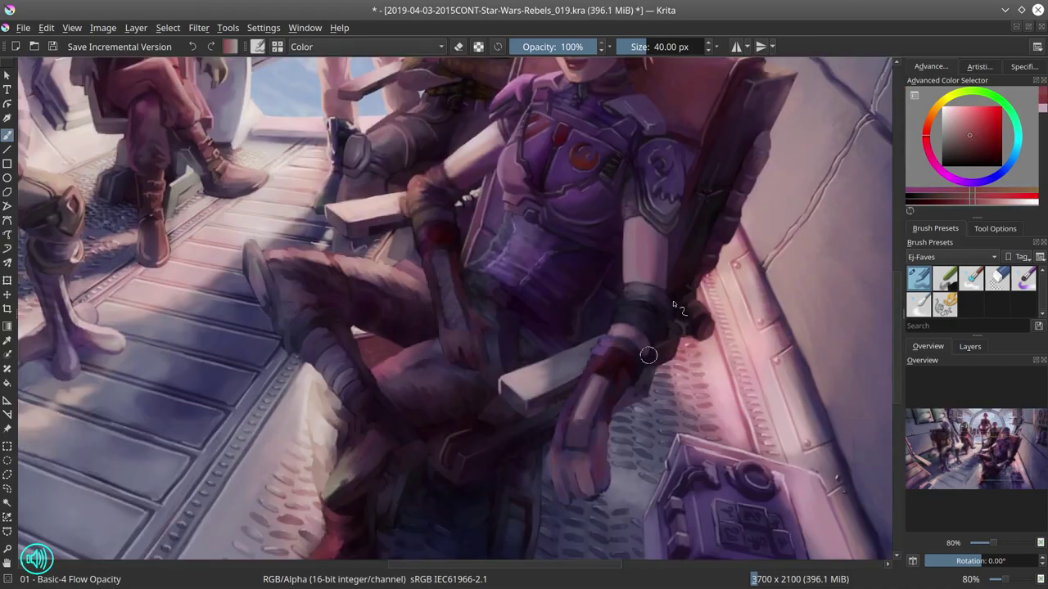
Step: Reset normal blending and shade along the arm with salmon and darker reds
{"action": "key", "text": "alt+shift+n"}
{"action": "left_click", "coordinate": [565, 403], "text": "ctrl"}
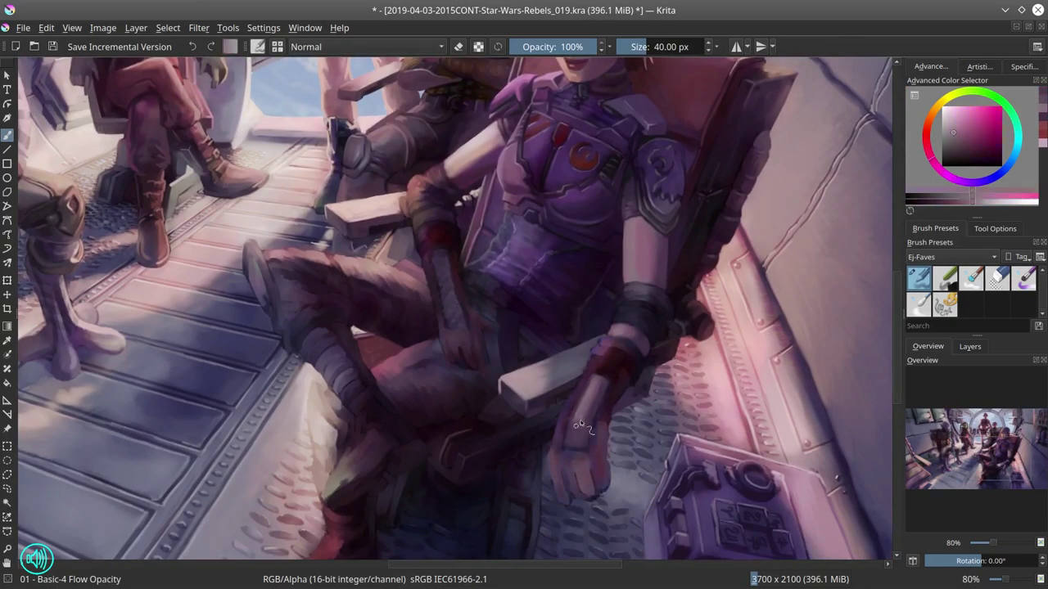
{"action": "left_click", "coordinate": [430, 221], "text": "ctrl"}
{"action": "left_click_drag", "start_coordinate": [479, 175], "coordinate": [444, 213]}
{"action": "scroll", "coordinate": [472, 294], "scroll_direction": "down", "scroll_amount": 3}
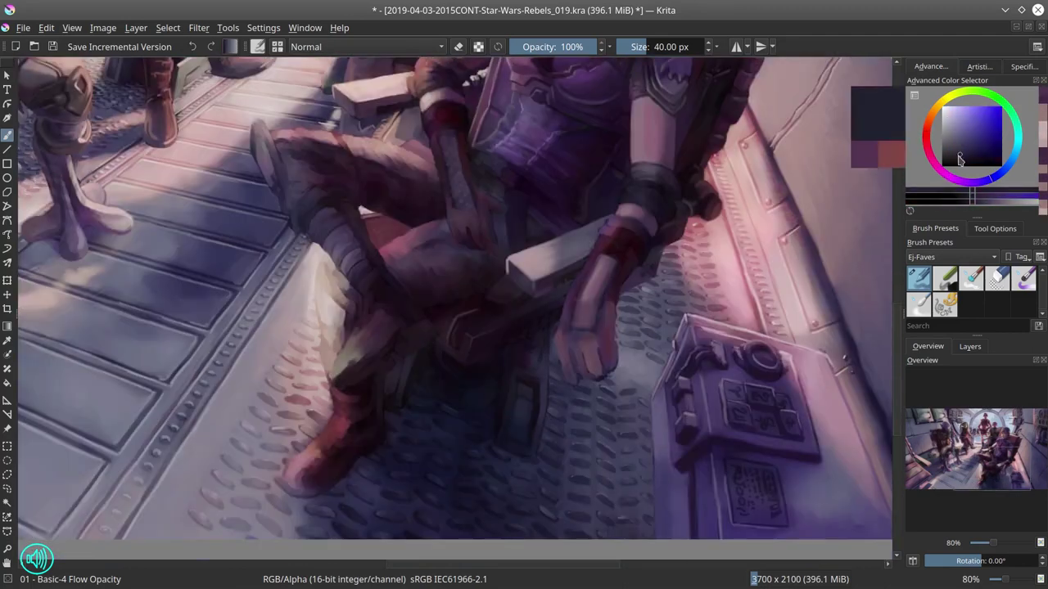
Step: Shade the legs with dark purples and grey-purples sampled from the legs and floor, then save
{"action": "left_click", "coordinate": [443, 375], "text": "ctrl"}
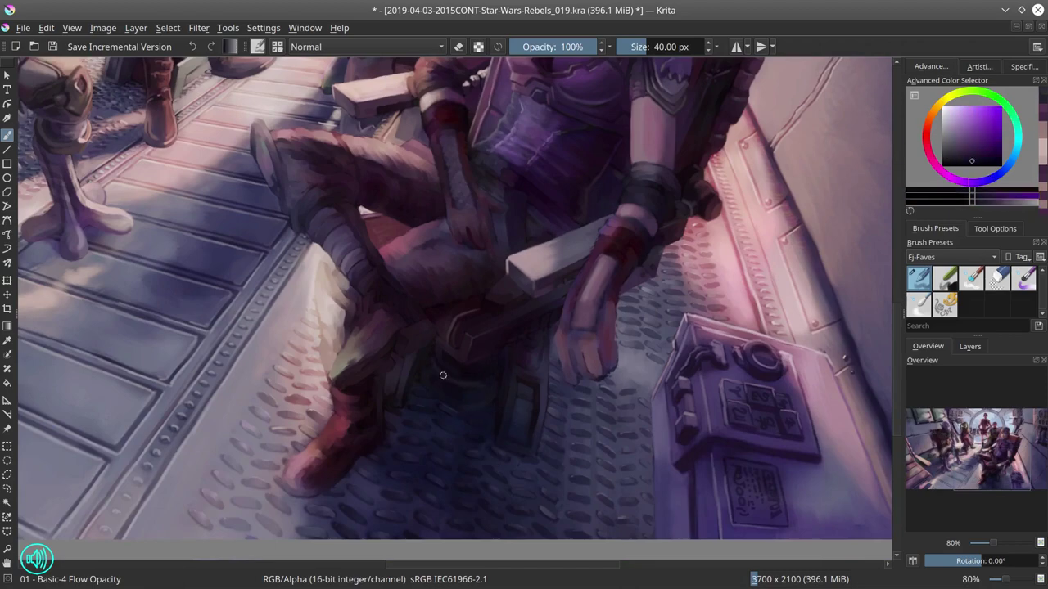
{"action": "left_click", "coordinate": [497, 399], "text": "ctrl"}
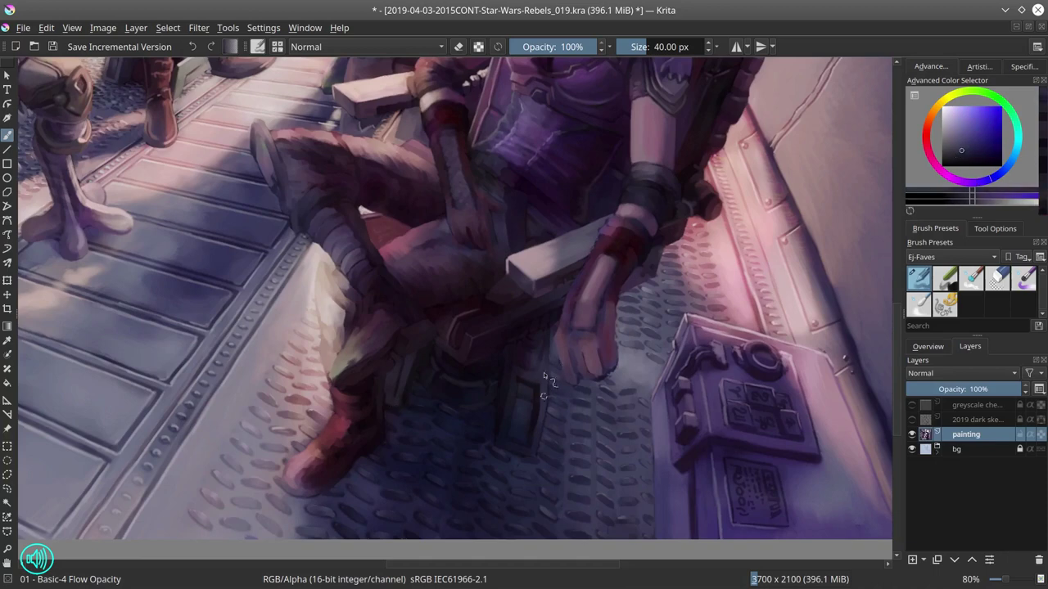
{"action": "left_click", "coordinate": [530, 406], "text": "ctrl"}
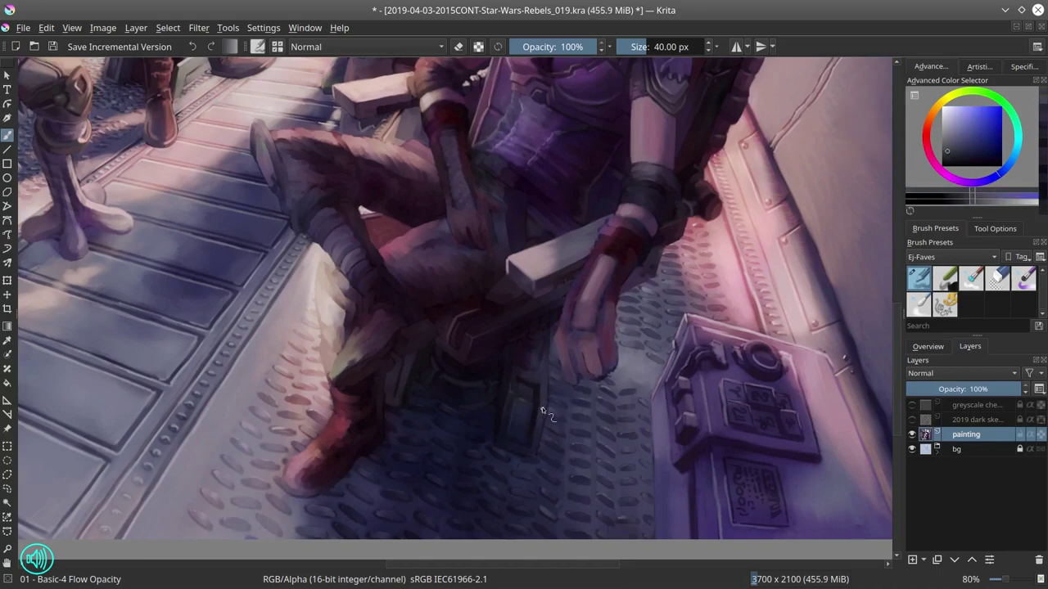
{"action": "left_click", "coordinate": [546, 341], "text": "ctrl"}
{"action": "left_click", "coordinate": [549, 339], "text": "ctrl"}
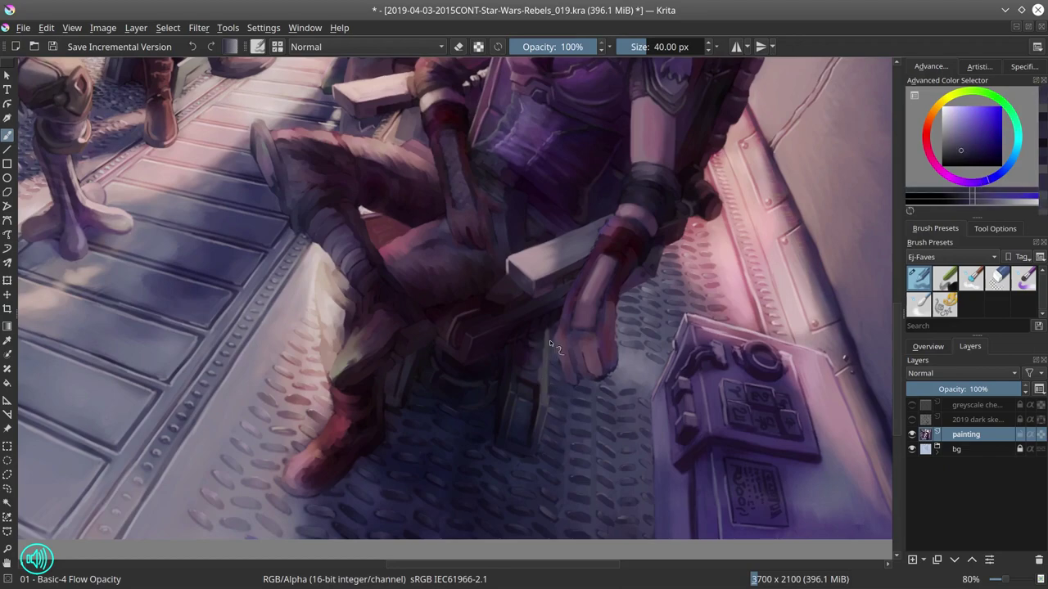
{"action": "left_click", "coordinate": [550, 434], "text": "ctrl"}
{"action": "left_click", "coordinate": [486, 404], "text": "ctrl"}
{"action": "left_click", "coordinate": [650, 273], "text": "ctrl"}
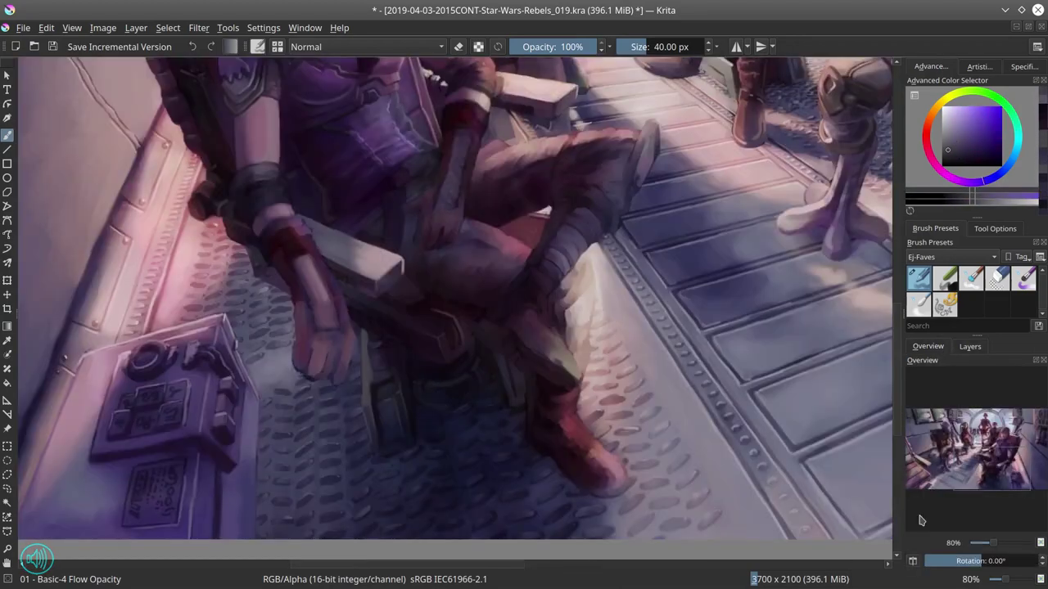
{"action": "left_click", "coordinate": [52, 47]}
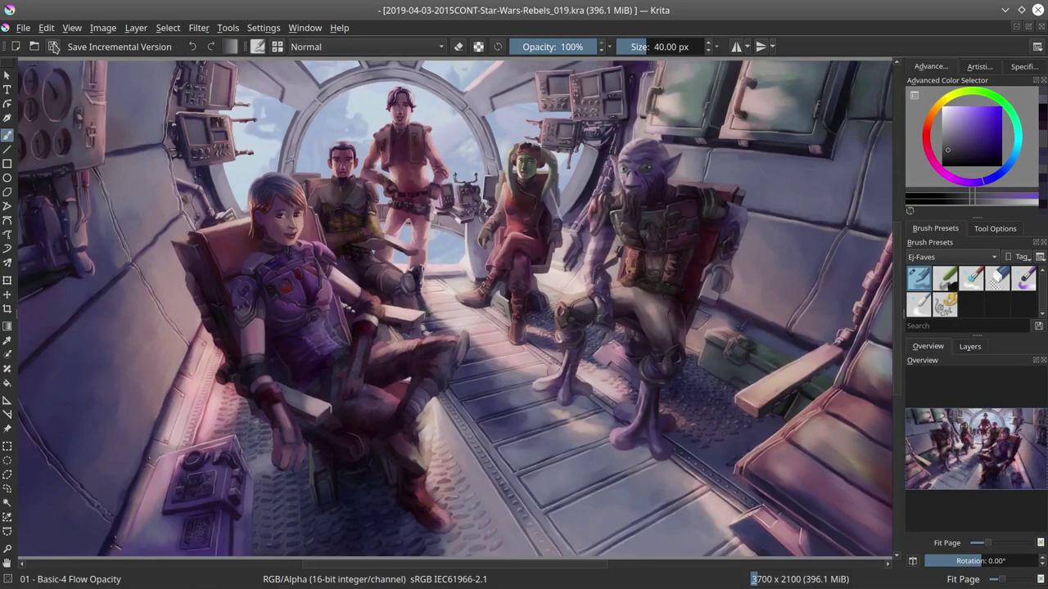
Step: Reset the brush to normal blending and sample a purple from the armor near the wrist
{"action": "scroll", "coordinate": [750, 269], "scroll_direction": "down", "scroll_amount": 10}
{"action": "scroll", "coordinate": [832, 319], "scroll_direction": "up", "scroll_amount": 10}
{"action": "scroll", "coordinate": [459, 413], "scroll_direction": "up", "scroll_amount": 4}
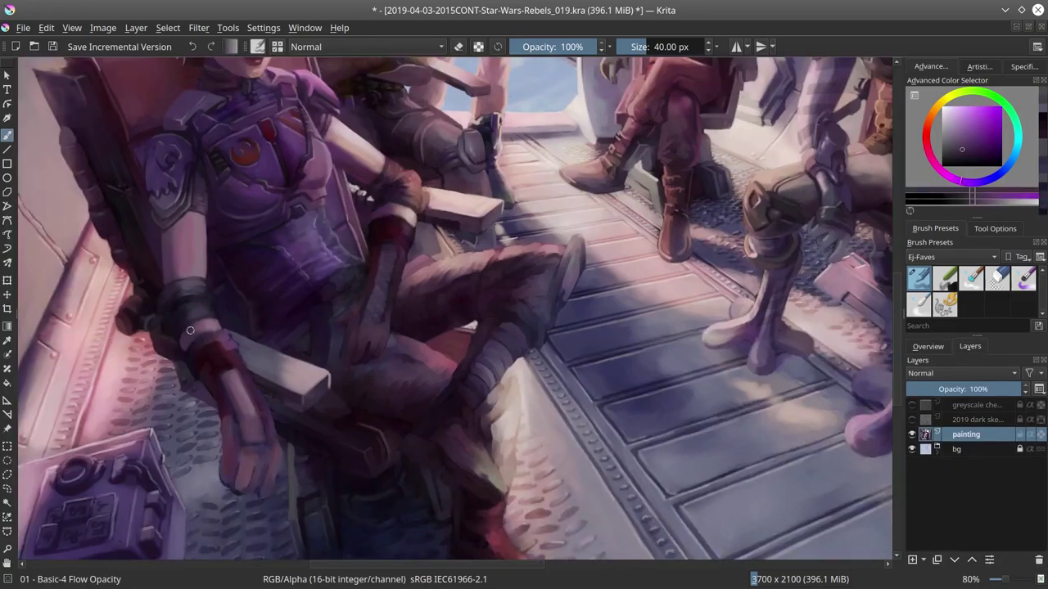
{"action": "key", "text": "alt+shift+n"}
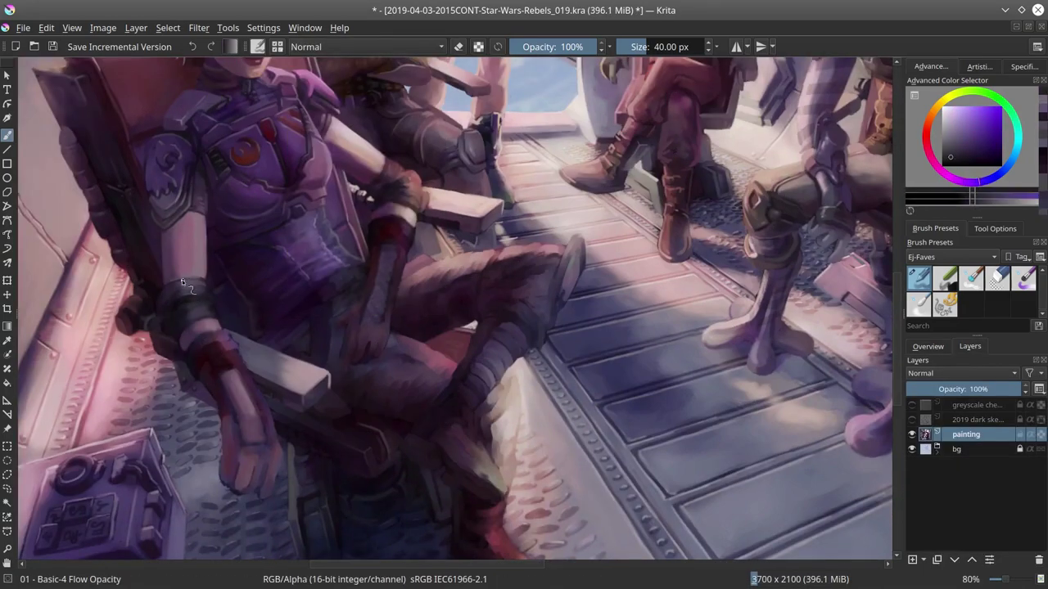
{"action": "left_click", "coordinate": [190, 286], "text": "ctrl"}
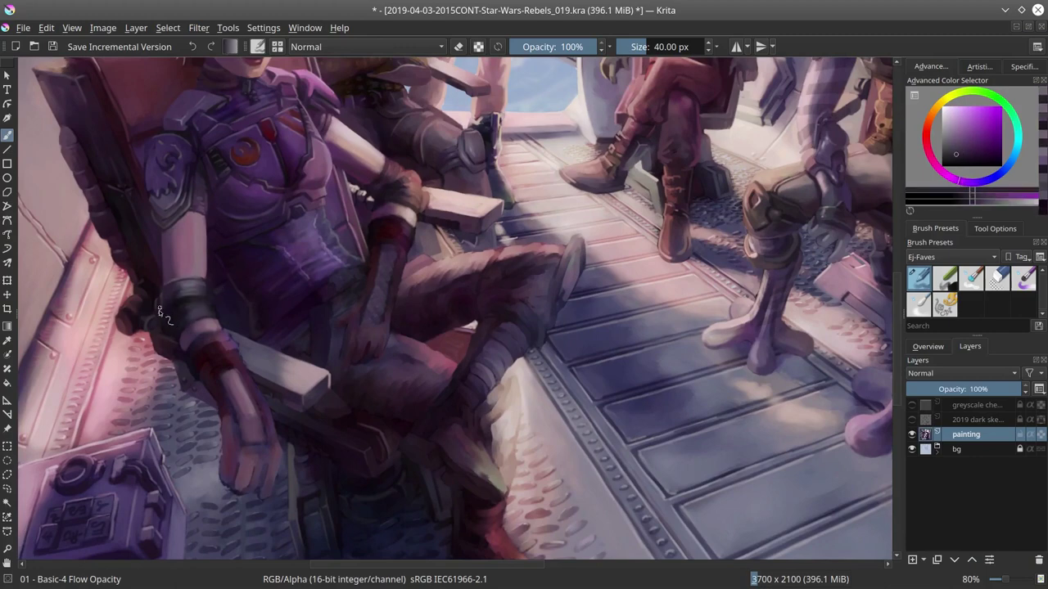
{"action": "left_click", "coordinate": [204, 287], "text": "ctrl"}
{"action": "left_click", "coordinate": [170, 317], "text": "ctrl"}
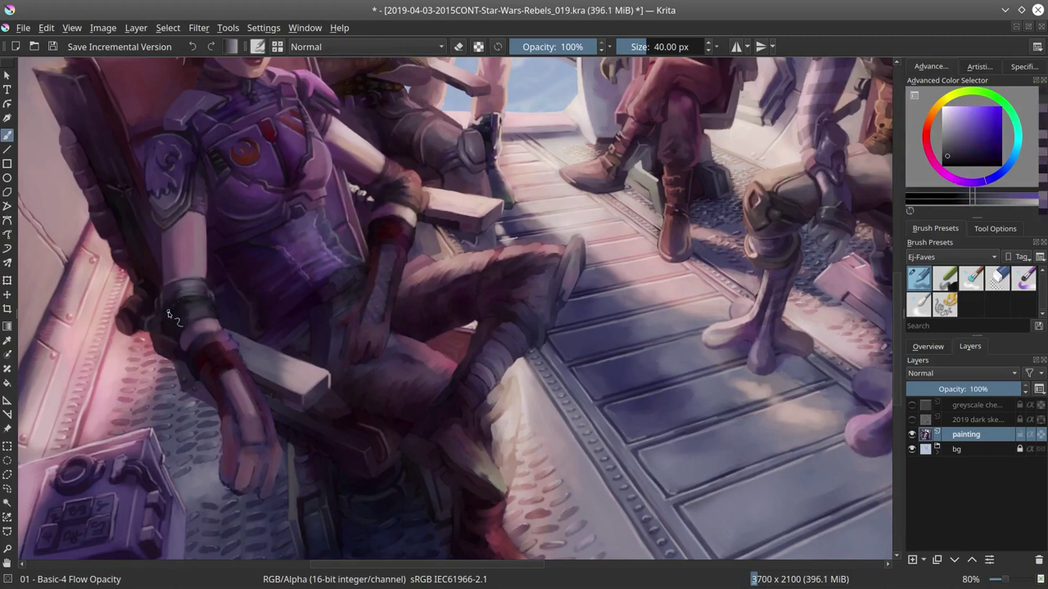
{"action": "left_click", "coordinate": [190, 285], "text": "ctrl"}
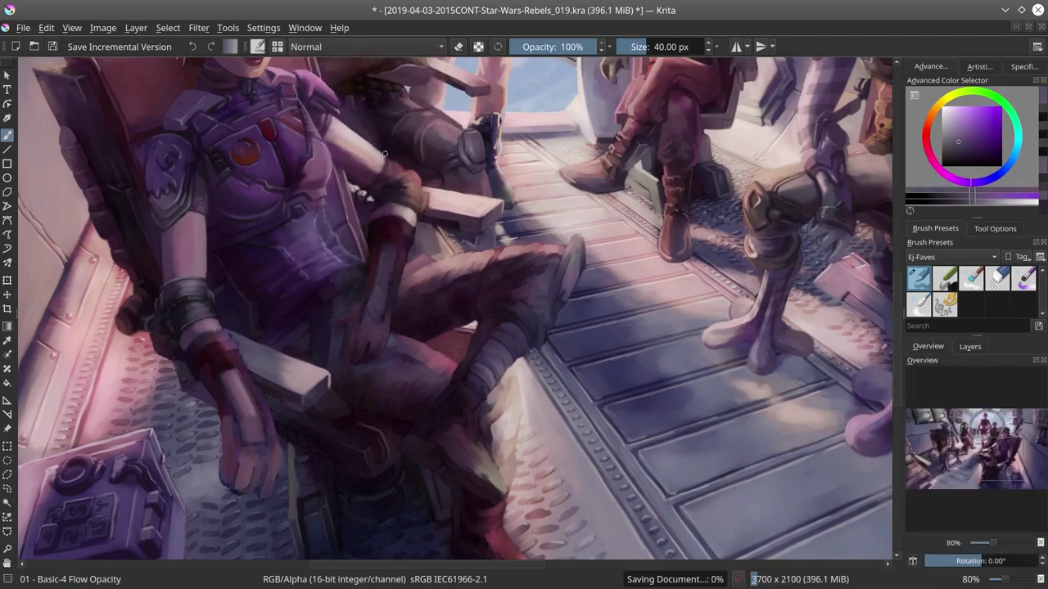
Step: Repaint the hand and arm in darker muted purple, magenta and pink tones
{"action": "left_click", "coordinate": [394, 164], "text": "ctrl"}
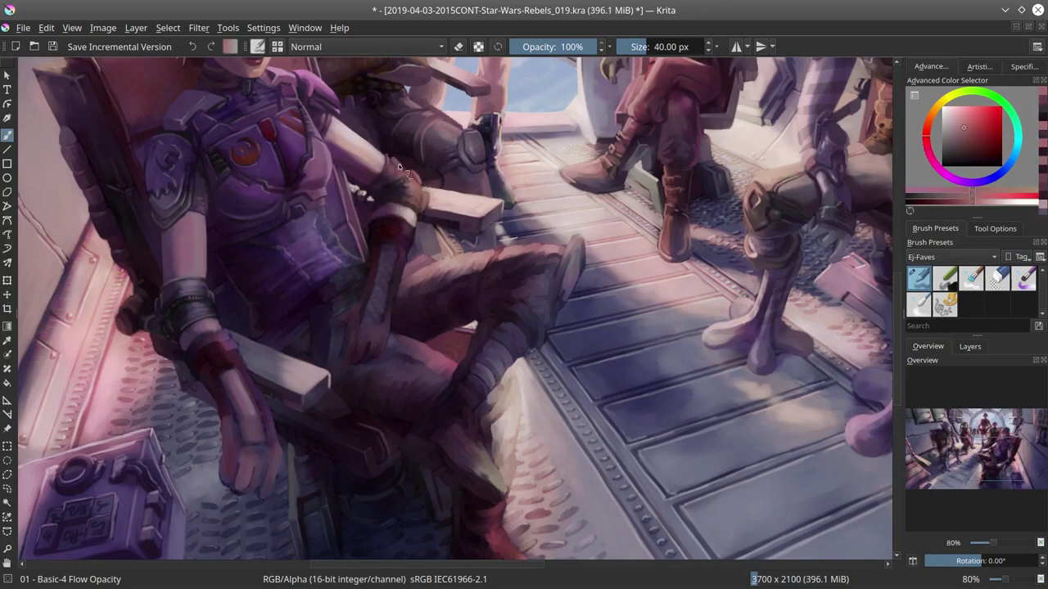
{"action": "left_click", "coordinate": [384, 207], "text": "ctrl"}
{"action": "left_click", "coordinate": [392, 205], "text": "ctrl"}
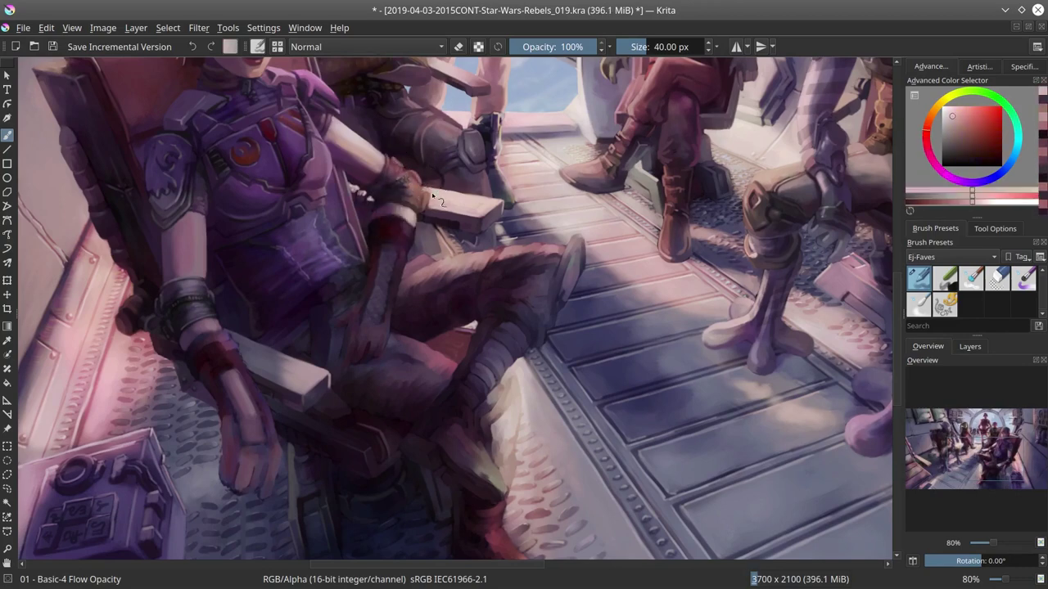
{"action": "left_click_drag", "start_coordinate": [384, 246], "coordinate": [395, 192]}
{"action": "left_click", "coordinate": [376, 200], "text": "ctrl"}
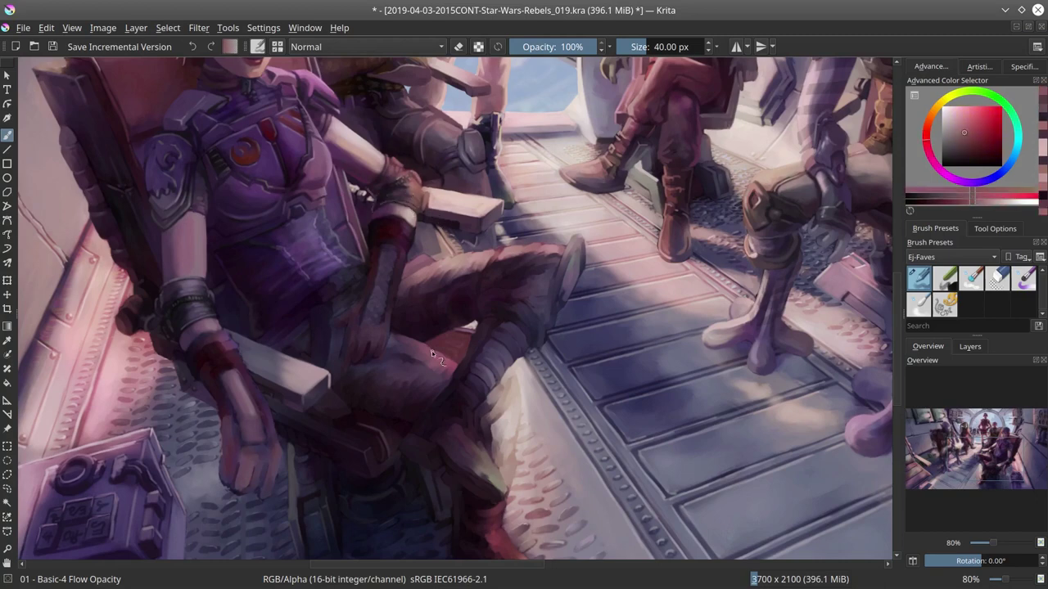
{"action": "left_click", "coordinate": [393, 193], "text": "ctrl"}
Step: Set the brush blend mode to Decrease Saturation and save the painting
{"action": "left_click", "coordinate": [366, 46]}
{"action": "left_click", "coordinate": [327, 79]}
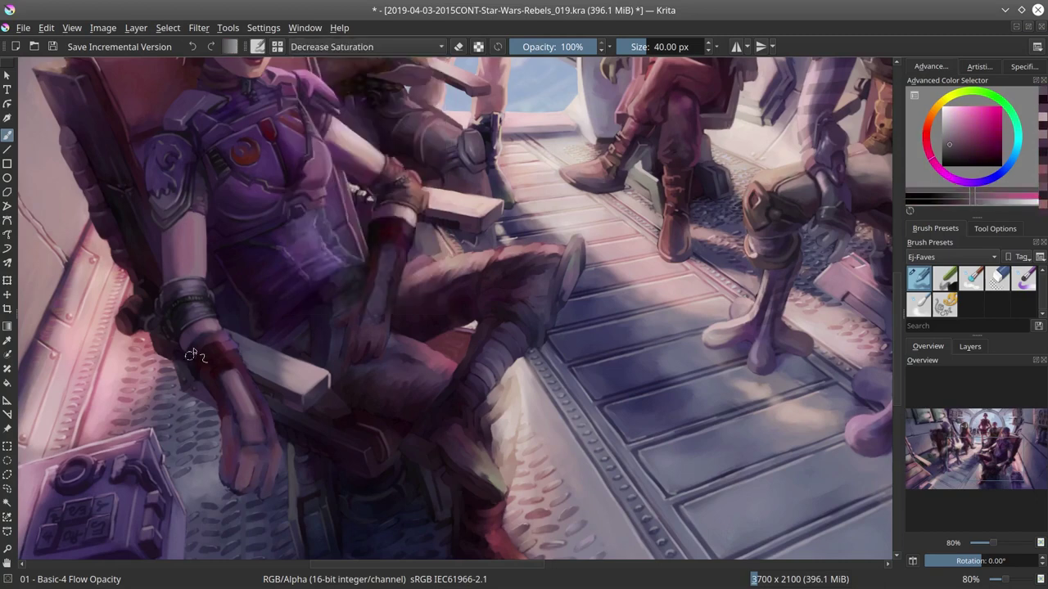
{"action": "left_click", "coordinate": [52, 47]}
Step: Zoom out and lasso the foreground seats along the bottom edge
{"action": "key", "text": "minus"}
{"action": "key", "text": "minus"}
{"action": "key", "text": "minus"}
{"action": "key", "text": "minus"}
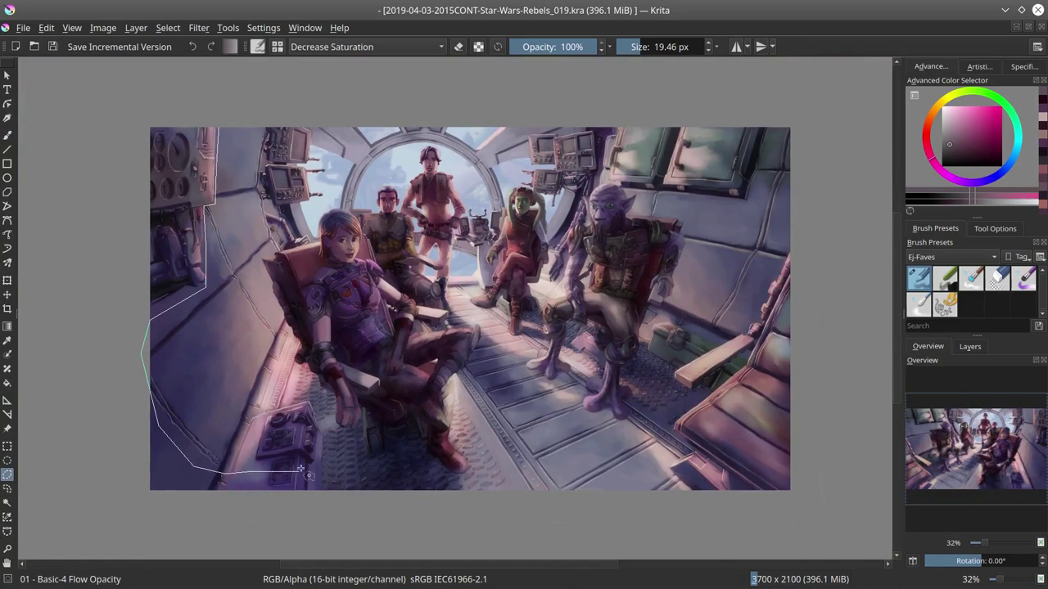
{"action": "left_click_drag", "start_coordinate": [300, 470], "coordinate": [302, 472]}
{"action": "key", "text": "plus"}
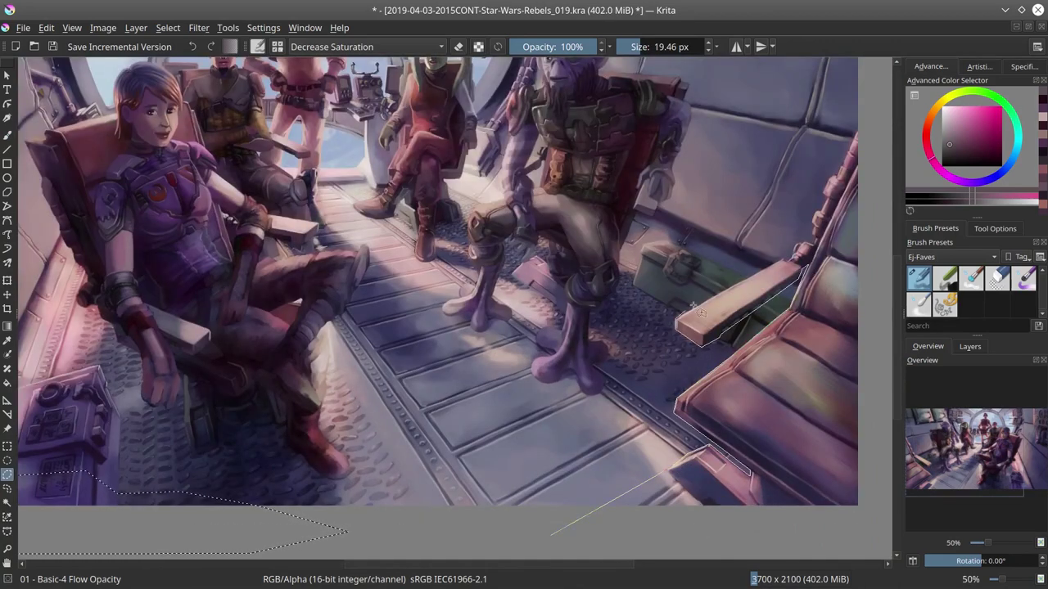
Step: Add a new layer named 'fg', clear the selection, and save a new numbered version
{"action": "scroll", "coordinate": [839, 176], "scroll_direction": "down", "scroll_amount": 5}
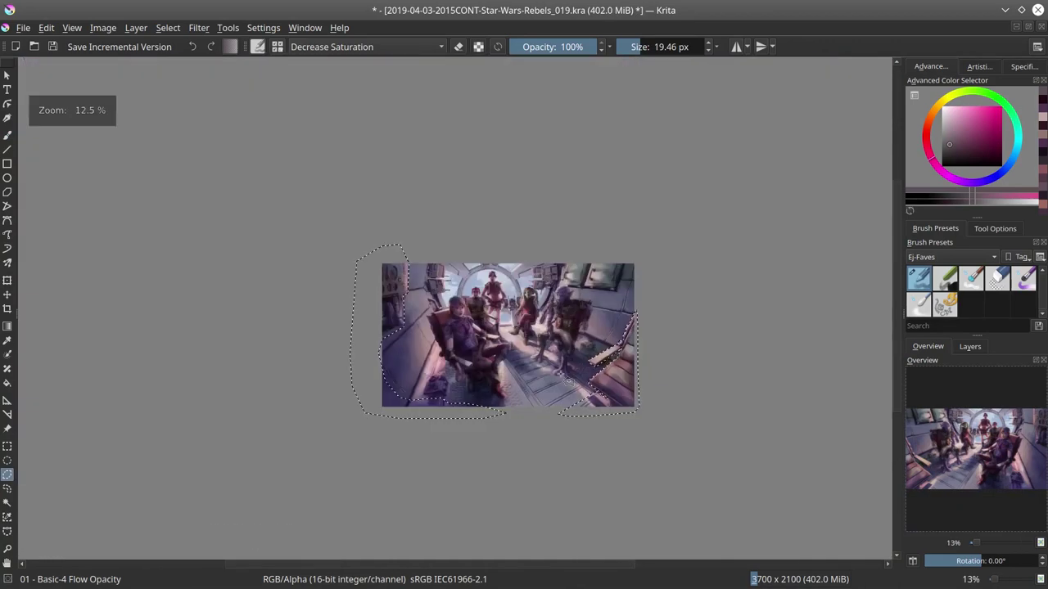
{"action": "left_click", "coordinate": [969, 346]}
{"action": "double_click", "coordinate": [974, 434]}
{"action": "type", "text": "fg"}
{"action": "key", "text": "Return"}
{"action": "key", "text": "ctrl+shift+a"}
{"action": "key", "text": "m"}
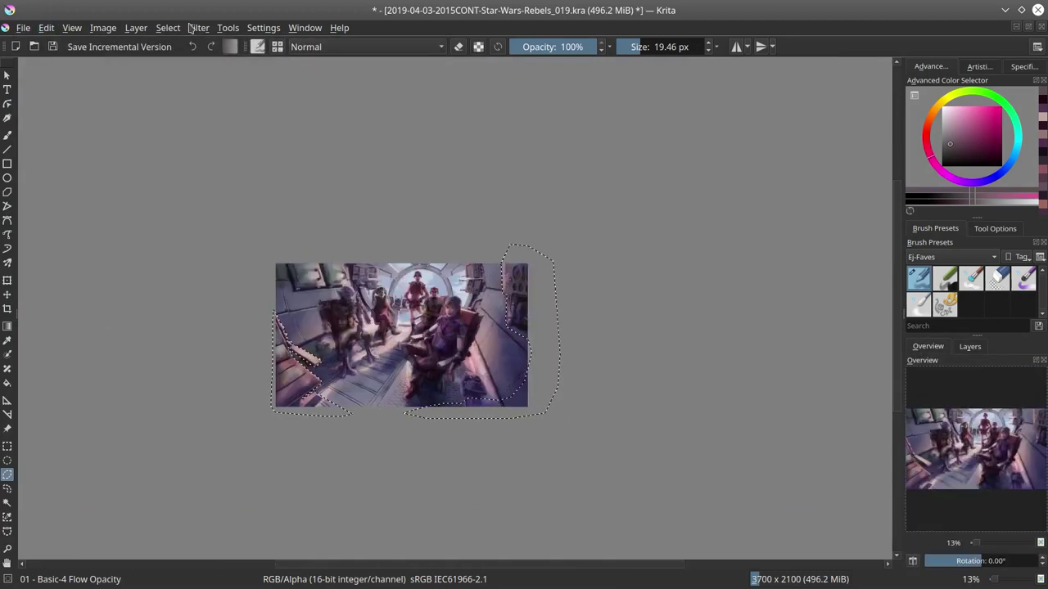
{"action": "key", "text": "ctrl+alt+s"}
Step: Duplicate the fg layer and outline part of the seat area on a copy
{"action": "left_click", "coordinate": [912, 433], "text": "shift"}
{"action": "key", "text": "plus"}
{"action": "key", "text": "plus"}
{"action": "key", "text": "plus"}
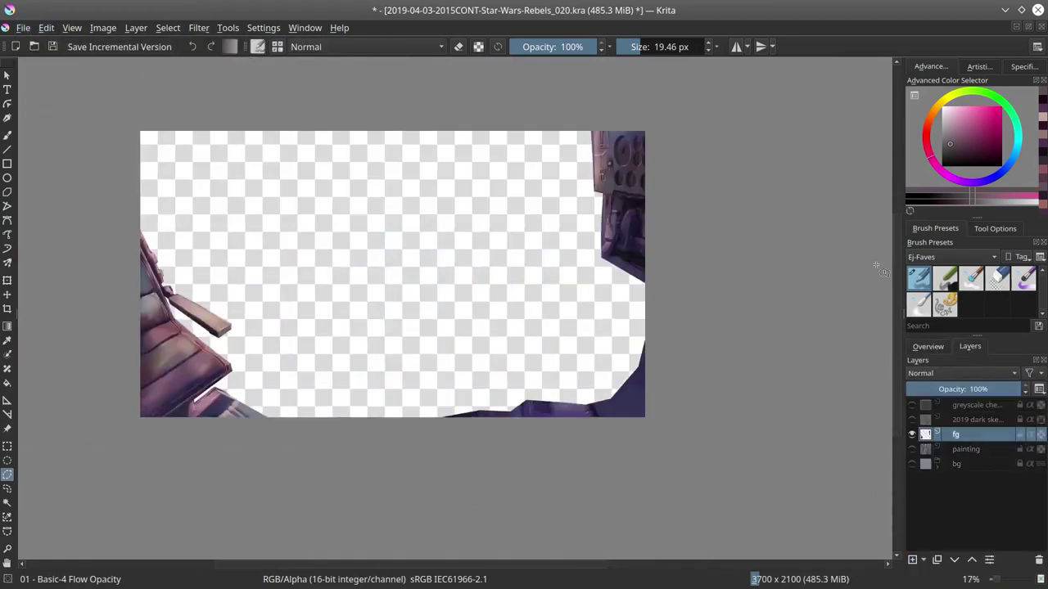
{"action": "right_click", "coordinate": [974, 434]}
{"action": "left_click", "coordinate": [889, 207]}
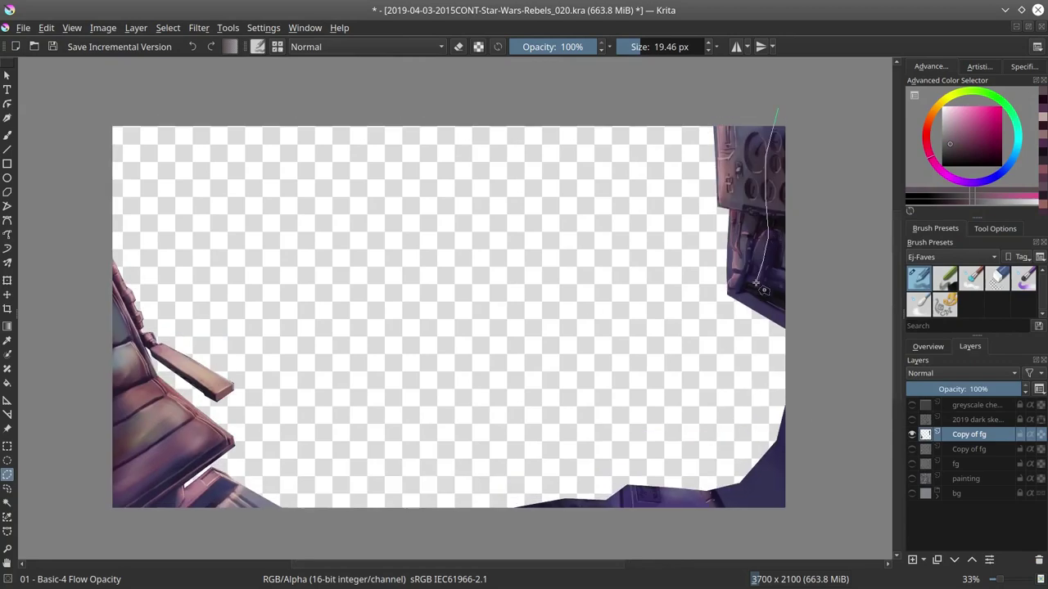
{"action": "left_click", "coordinate": [782, 407]}
{"action": "left_click", "coordinate": [761, 426]}
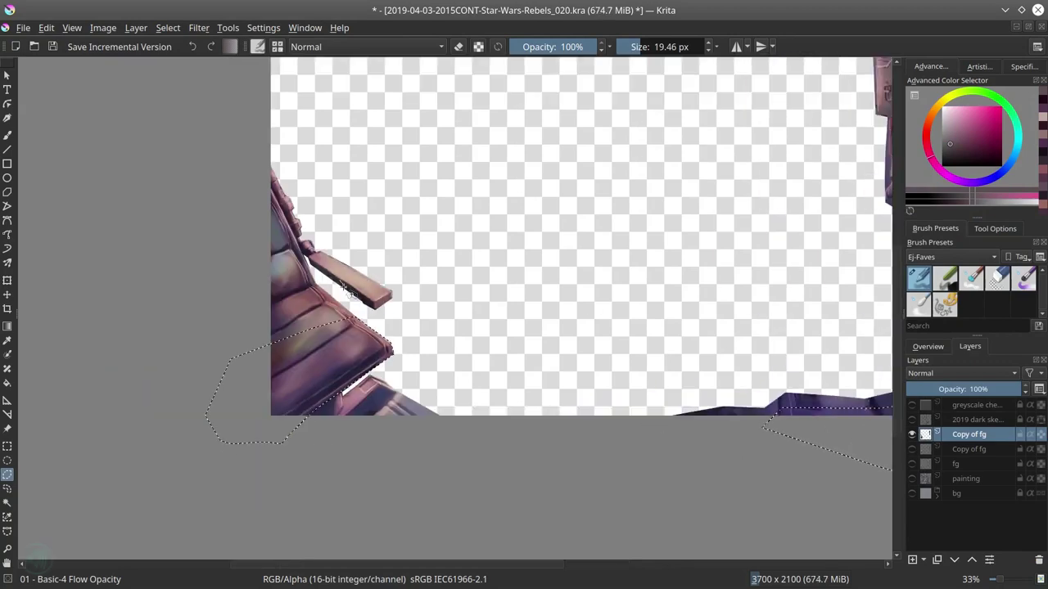
{"action": "key", "text": "minus"}
{"action": "key", "text": "minus"}
{"action": "left_click", "coordinate": [912, 449], "text": "shift"}
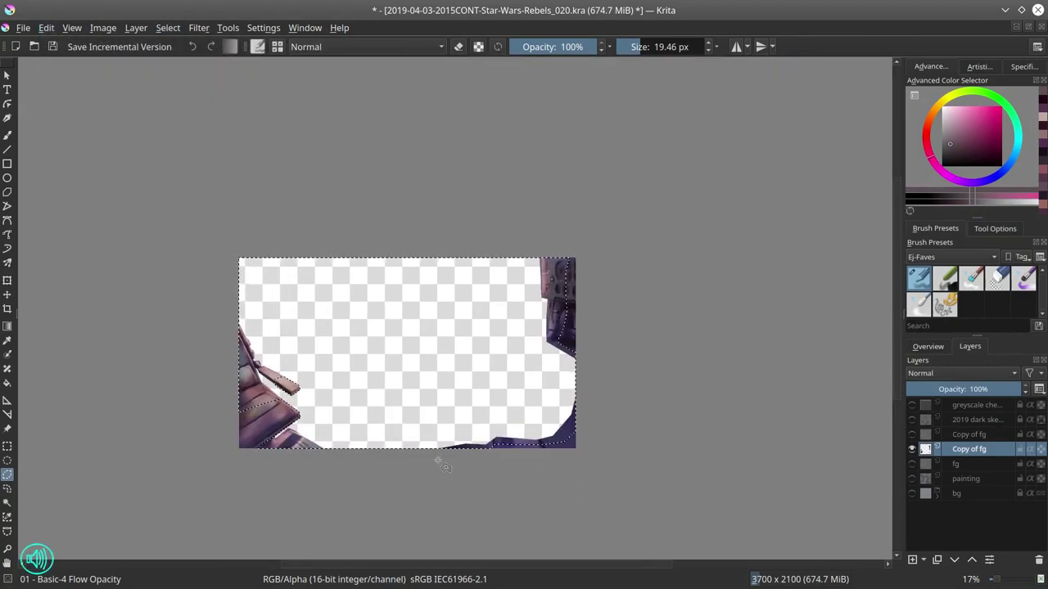
{"action": "key", "text": "plus"}
{"action": "key", "text": "plus"}
{"action": "key", "text": "plus"}
Step: Adjust the selection on the fg layer and bring up the blur filters
{"action": "left_click", "coordinate": [995, 228]}
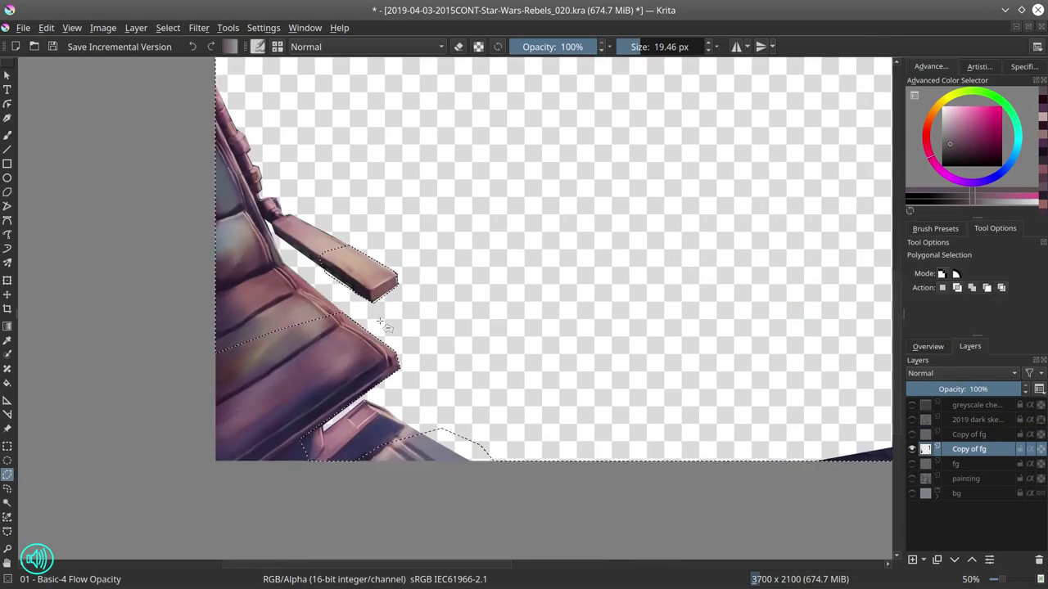
{"action": "scroll", "coordinate": [498, 480], "scroll_direction": "right", "scroll_amount": 5}
{"action": "scroll", "coordinate": [598, 348], "scroll_direction": "up", "scroll_amount": 3}
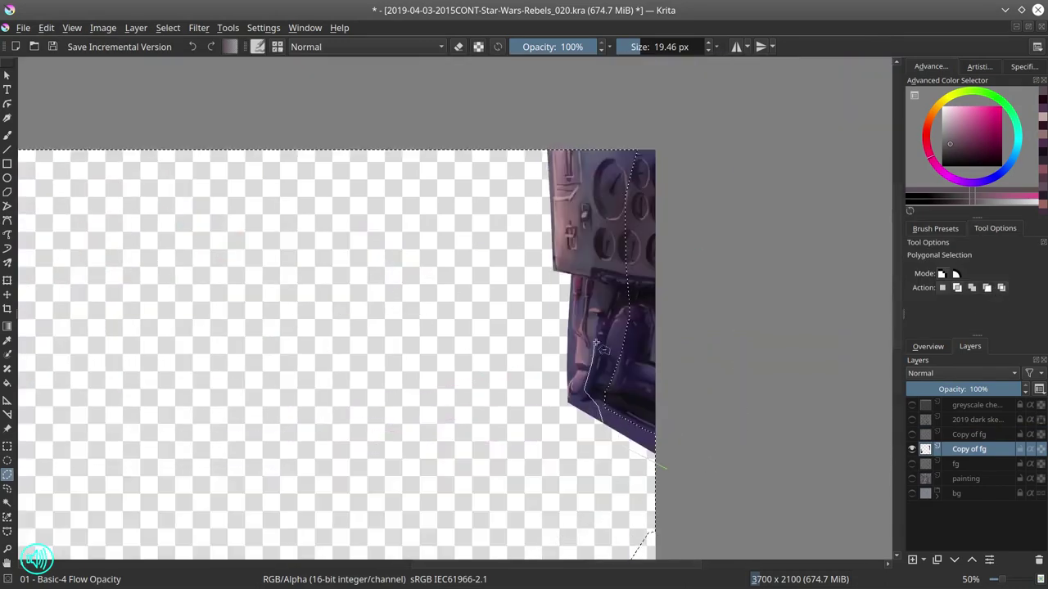
{"action": "key", "text": "minus"}
{"action": "key", "text": "minus"}
{"action": "left_click", "coordinate": [168, 28]}
{"action": "left_click", "coordinate": [212, 61]}
{"action": "left_click", "coordinate": [955, 463]}
{"action": "left_click", "coordinate": [199, 28]}
Step: Apply a Gaussian blur of about 20 px to the fg layer and save
{"action": "mouse_move", "coordinate": [360, 96]}
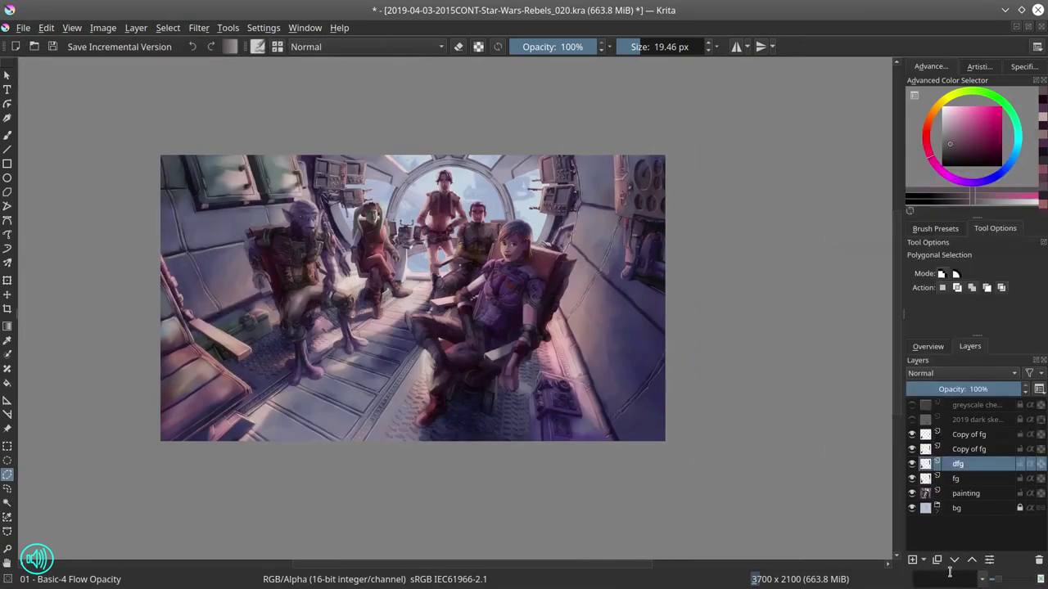
{"action": "left_click", "coordinate": [52, 47]}
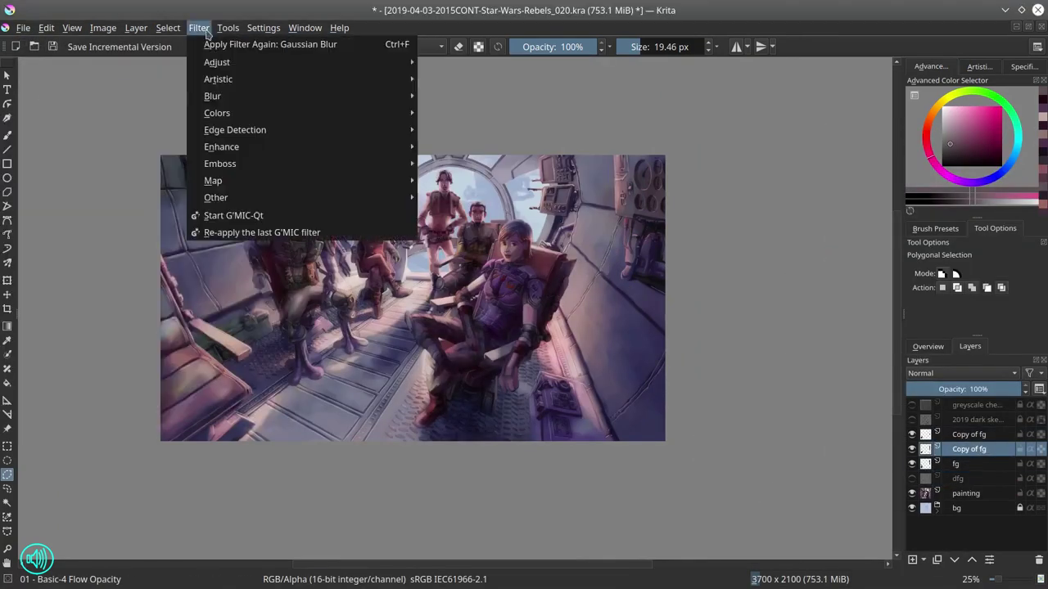
{"action": "left_click_drag", "start_coordinate": [131, 176], "coordinate": [136, 175]}
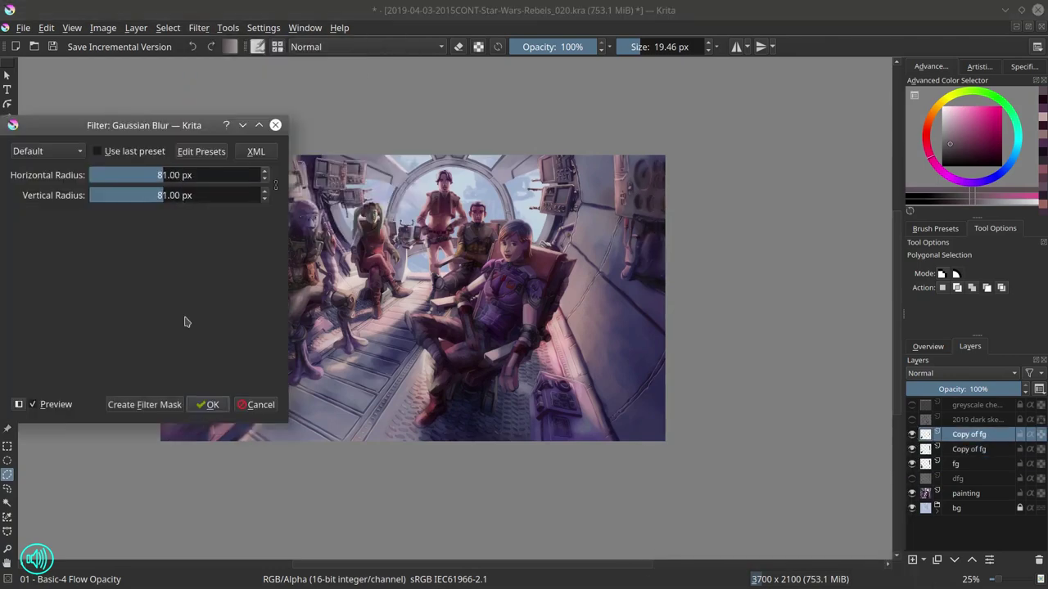
{"action": "left_click", "coordinate": [207, 404]}
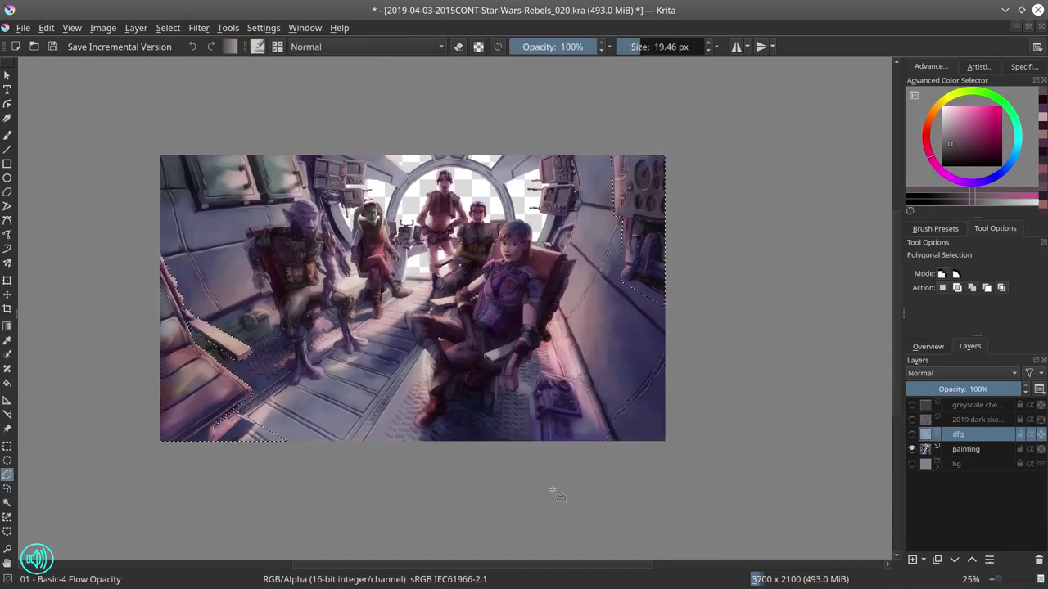
{"action": "left_click", "coordinate": [53, 46]}
Step: Paste the copied pixels as a new layer, review the fg copies, and save incrementally
{"action": "key", "text": "ctrl+v"}
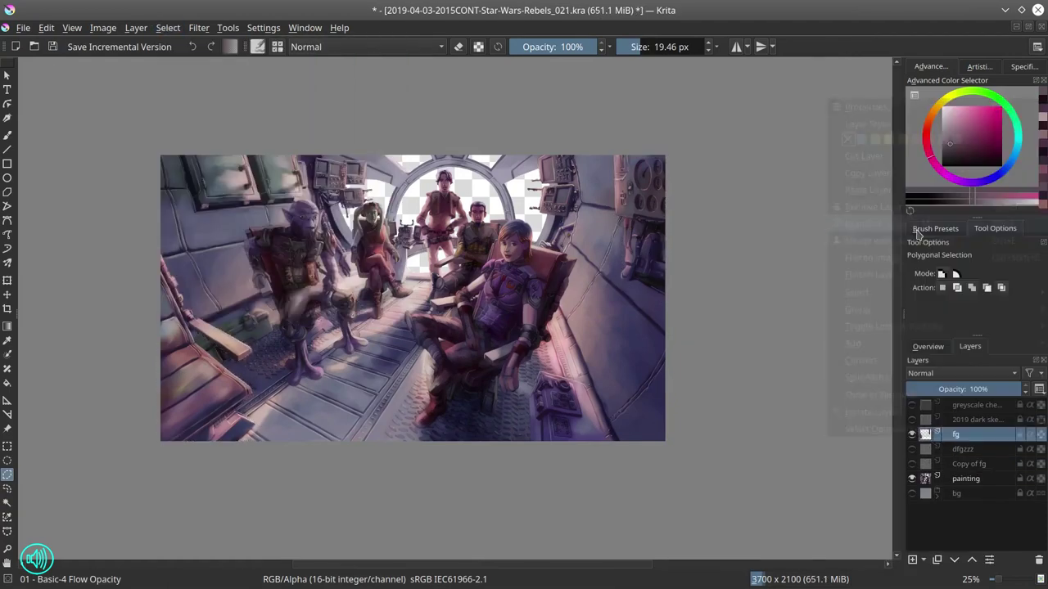
{"action": "left_click", "coordinate": [912, 434], "text": "shift"}
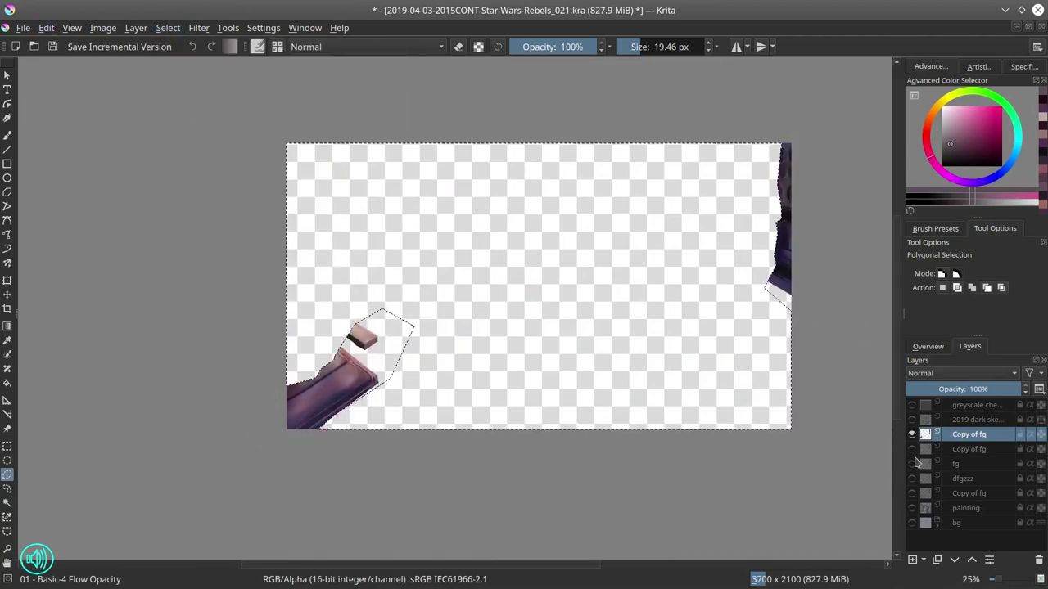
{"action": "left_click", "coordinate": [912, 449], "text": "shift"}
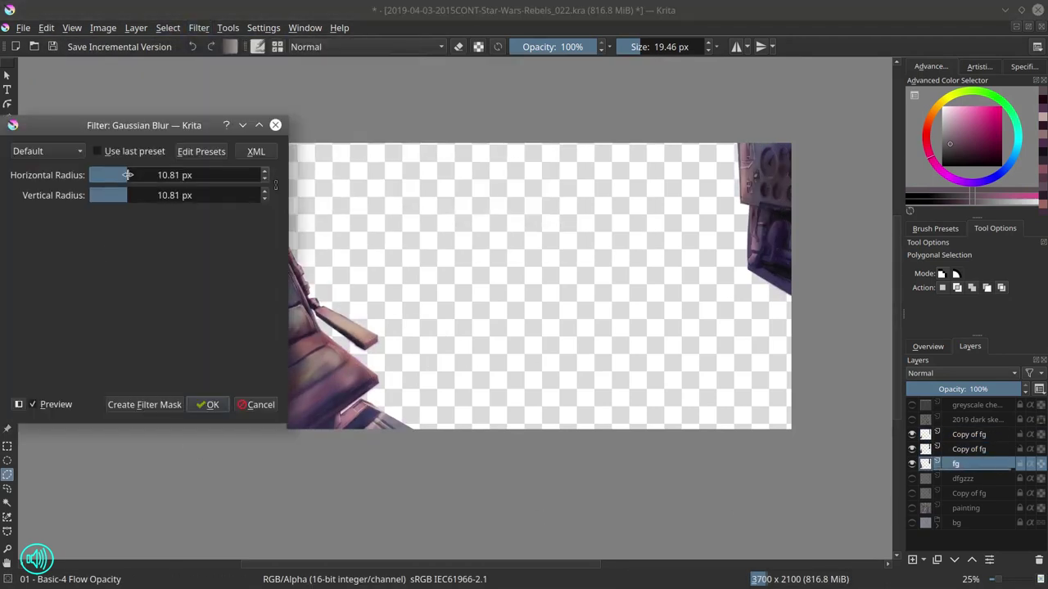
{"action": "left_click", "coordinate": [913, 508]}
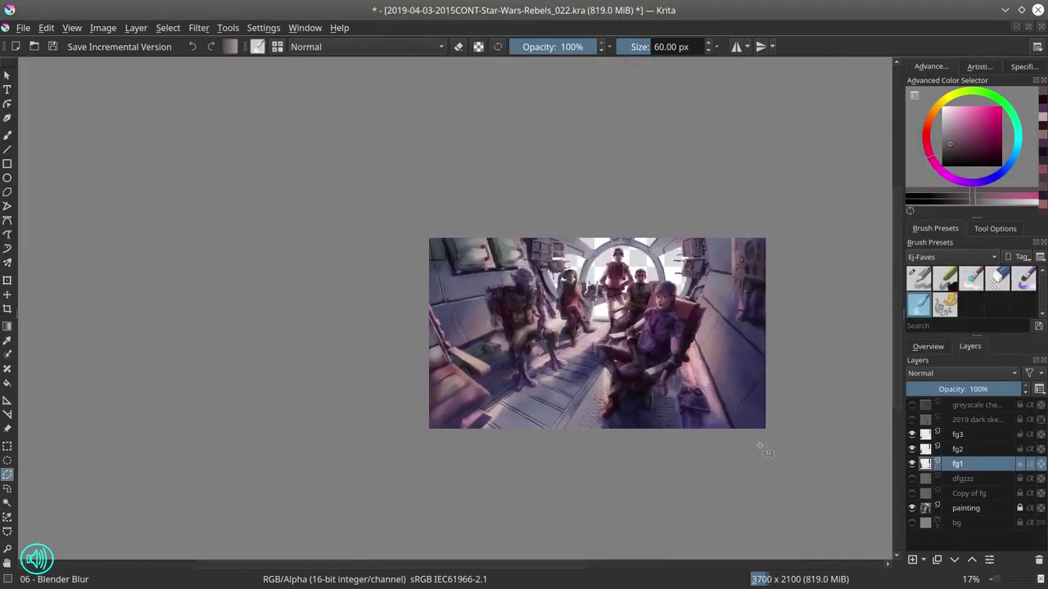
{"action": "key", "text": "2"}
{"action": "left_click", "coordinate": [119, 46]}
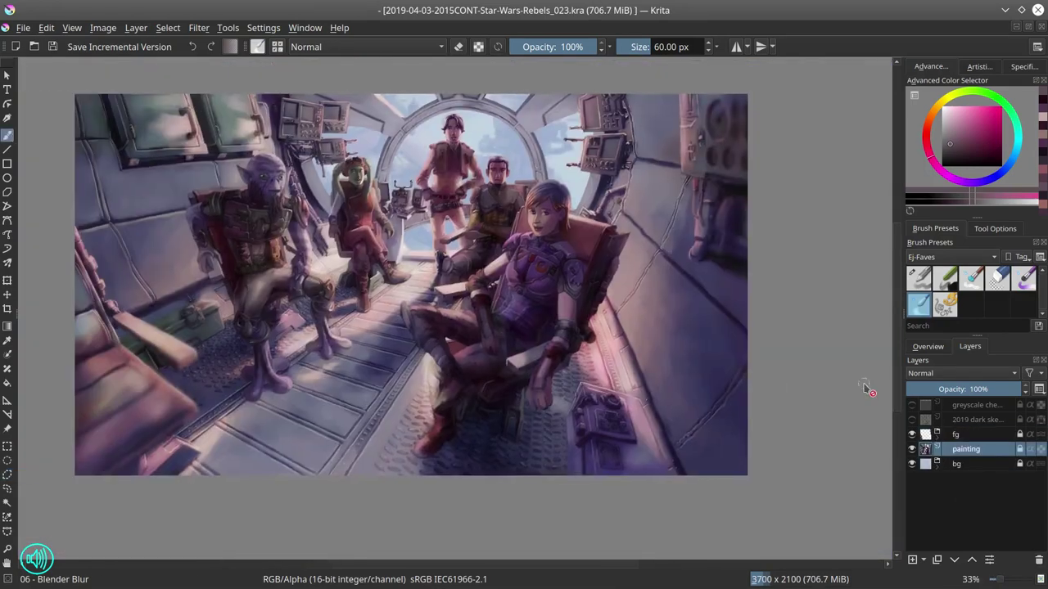
Step: Check the painting's overview thumbnail, cancel a started crop, and save the painting
{"action": "left_click", "coordinate": [939, 349]}
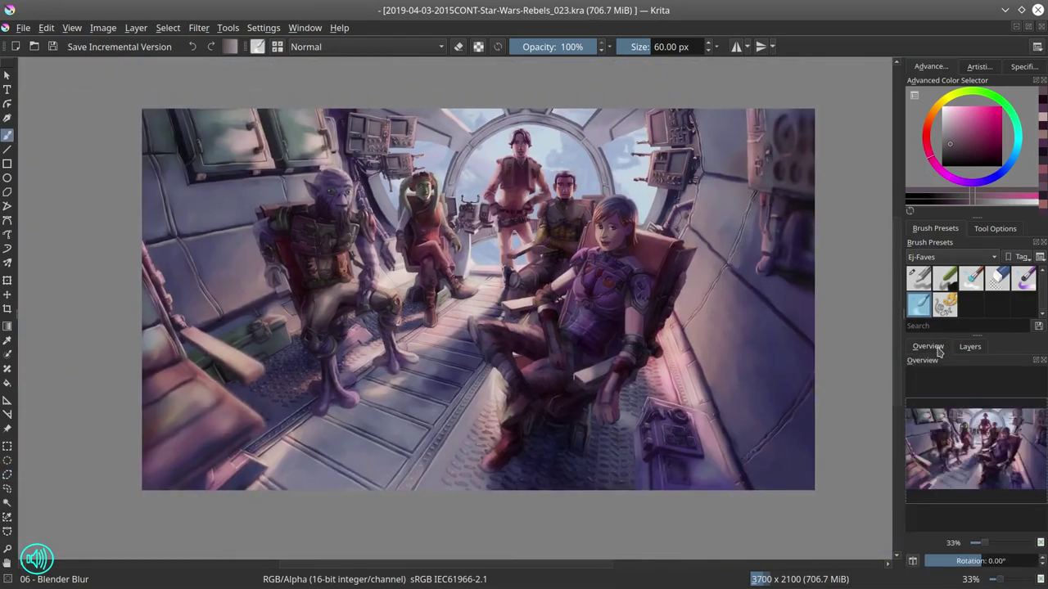
{"action": "left_click", "coordinate": [7, 309]}
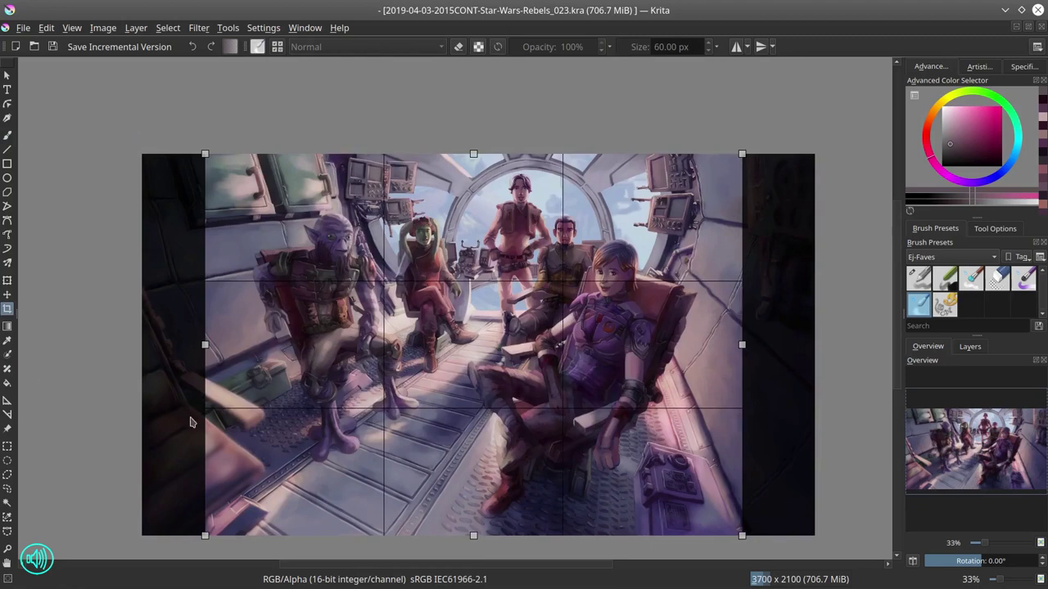
{"action": "key", "text": "Escape"}
{"action": "left_click", "coordinate": [970, 346]}
{"action": "left_click", "coordinate": [52, 47]}
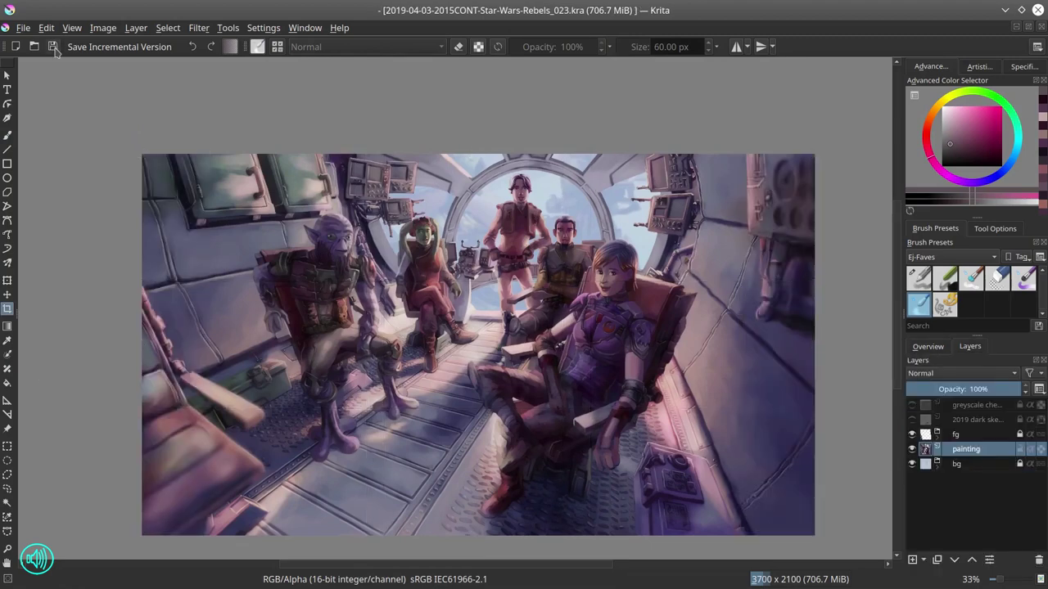
Step: Hide the fg layer, make a rectangular selection over the image, and save again
{"action": "left_click", "coordinate": [912, 434]}
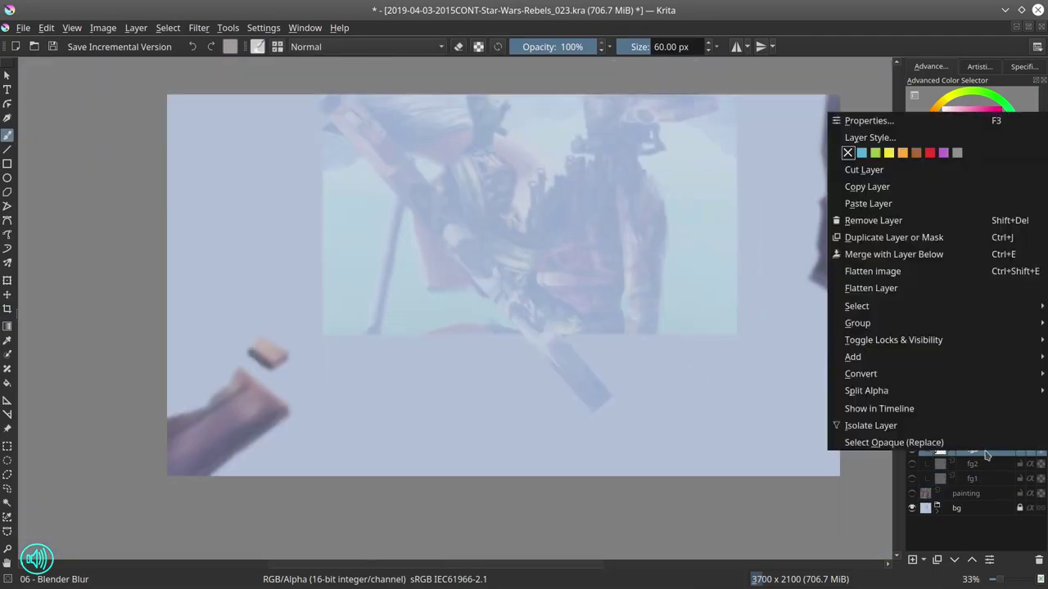
{"action": "key", "text": "Escape"}
{"action": "left_click", "coordinate": [6, 446]}
{"action": "left_click_drag", "start_coordinate": [105, 285], "coordinate": [334, 501]}
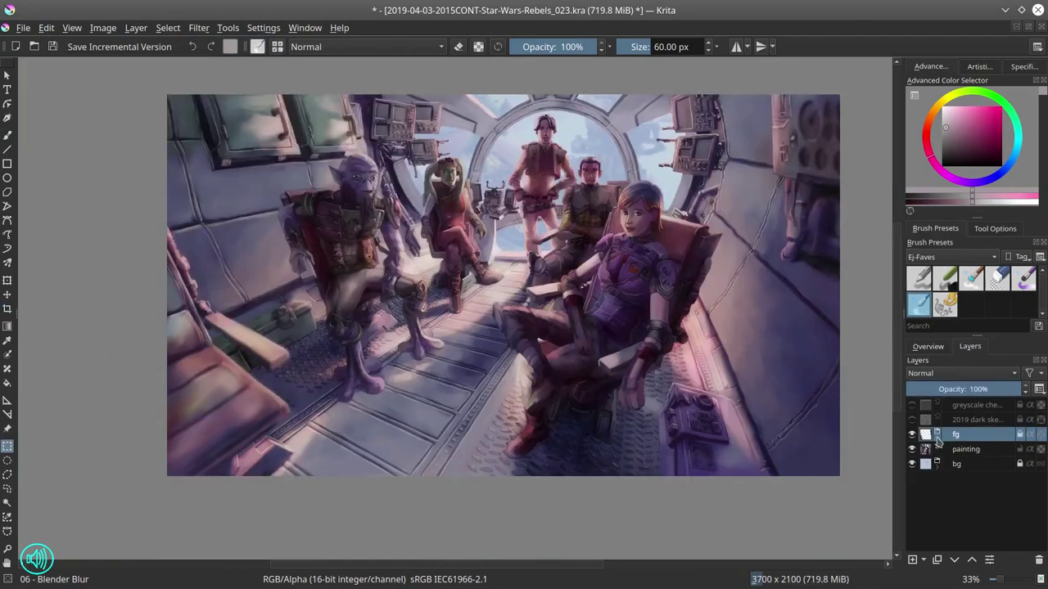
{"action": "key", "text": "ctrl+s"}
{"action": "left_click", "coordinate": [925, 347]}
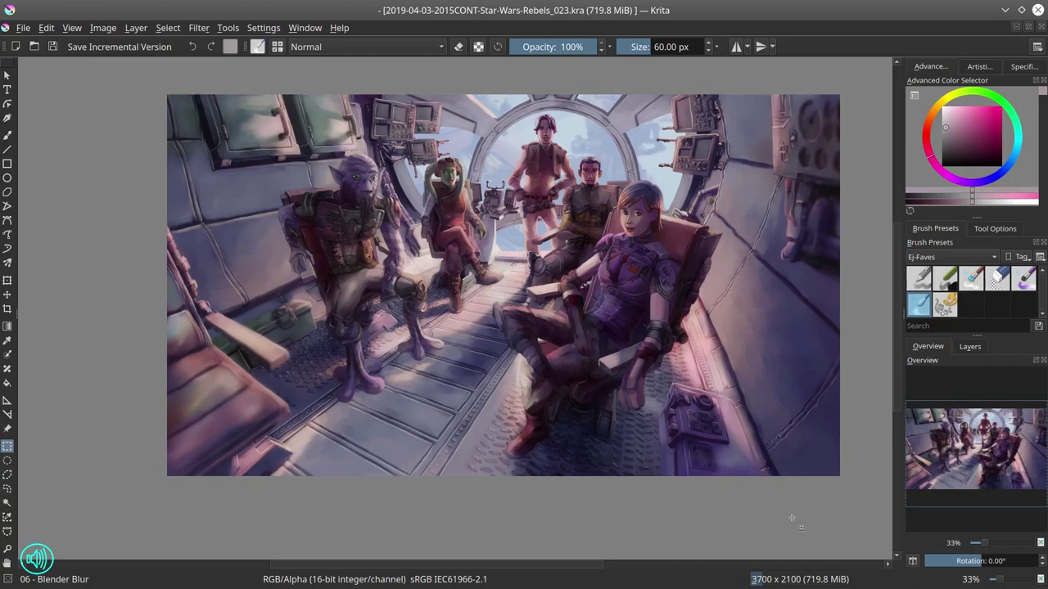
{"action": "left_click", "coordinate": [919, 278]}
Step: Sample dark reds from the arm and paint dark red dabs and strokes across the forearm
{"action": "scroll", "coordinate": [486, 376], "scroll_direction": "up", "scroll_amount": 5}
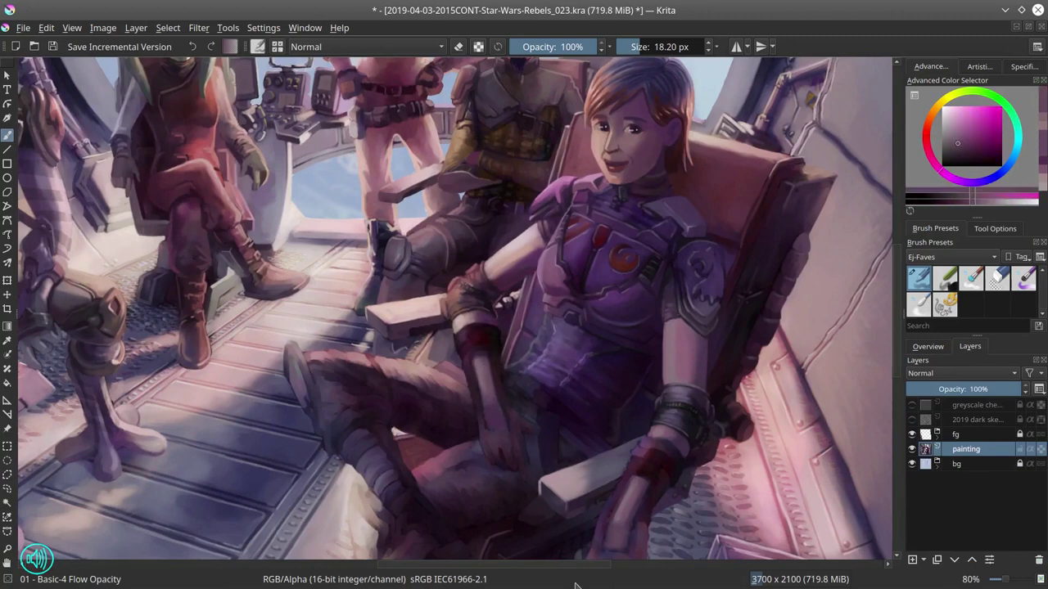
{"action": "left_click", "coordinate": [499, 366], "text": "ctrl"}
{"action": "left_click", "coordinate": [502, 344], "text": "ctrl"}
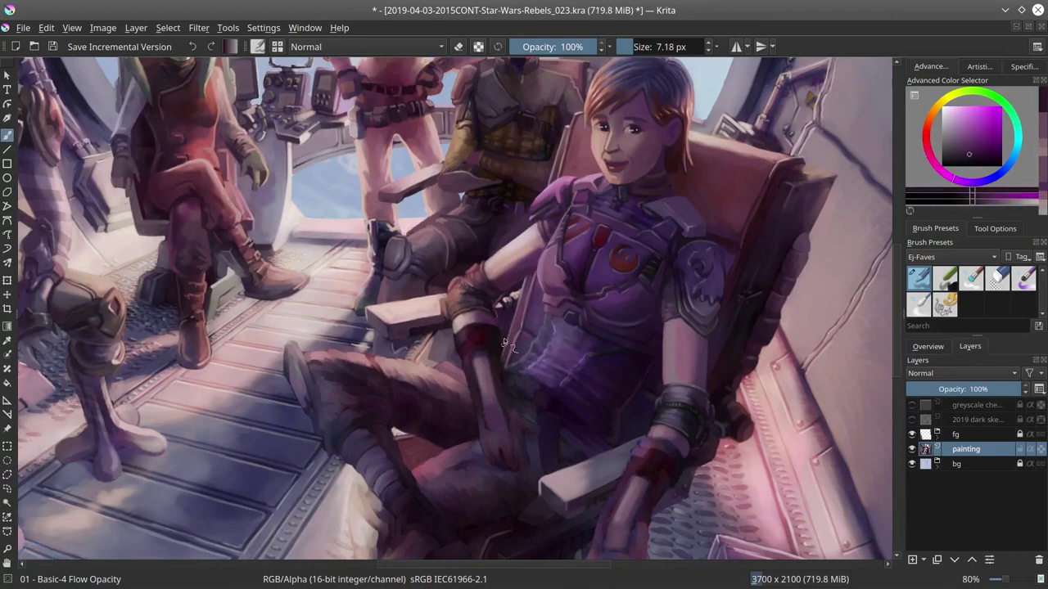
{"action": "left_click", "coordinate": [456, 344], "text": "ctrl"}
{"action": "key", "text": "bracketright"}
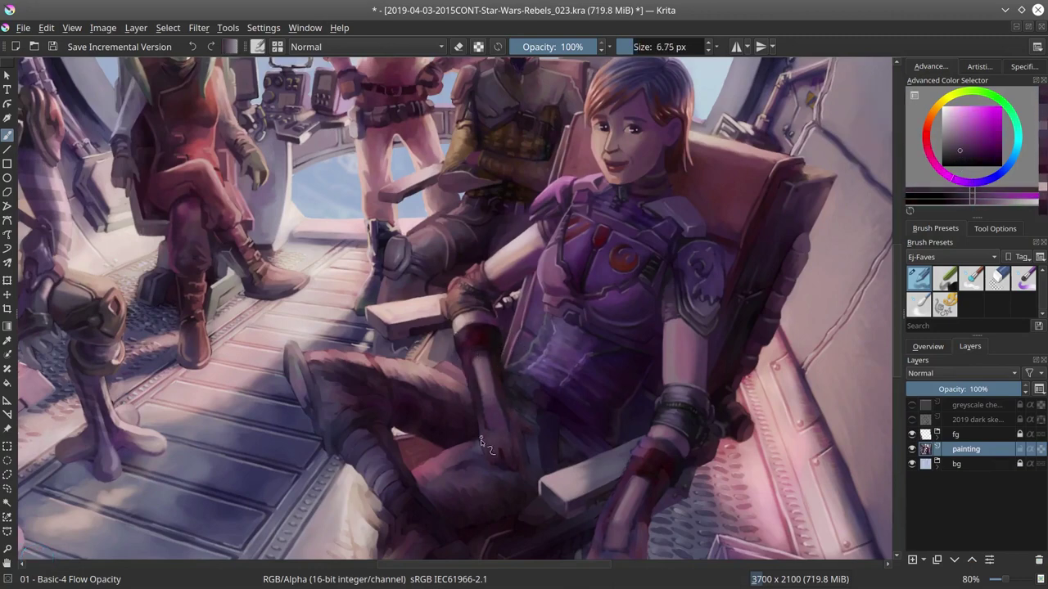
{"action": "left_click", "coordinate": [481, 329], "text": "ctrl"}
{"action": "left_click", "coordinate": [478, 335]}
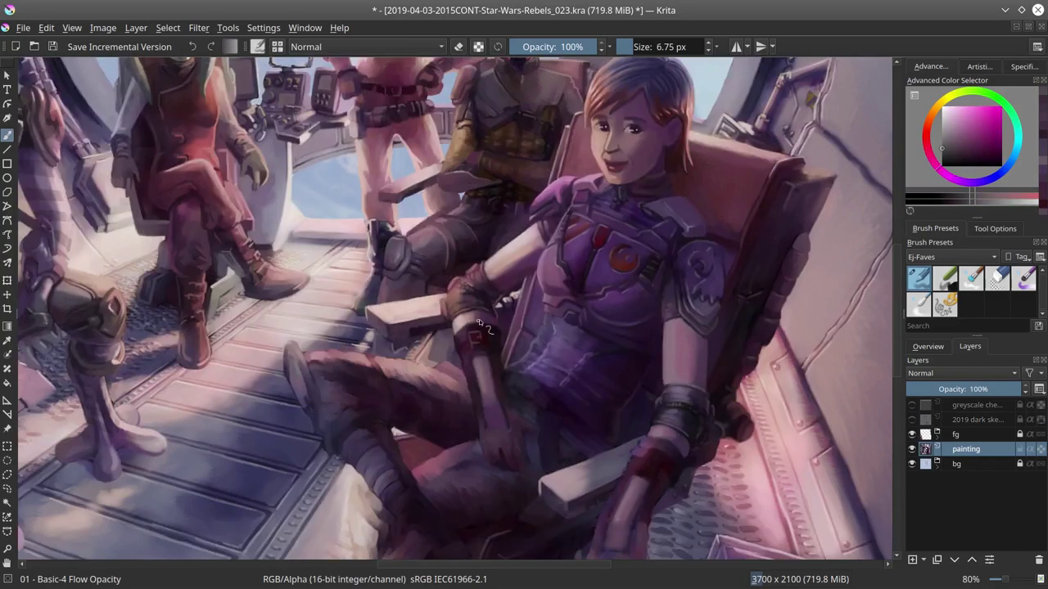
{"action": "left_click", "coordinate": [490, 345], "text": "ctrl"}
{"action": "key", "text": "bracketright"}
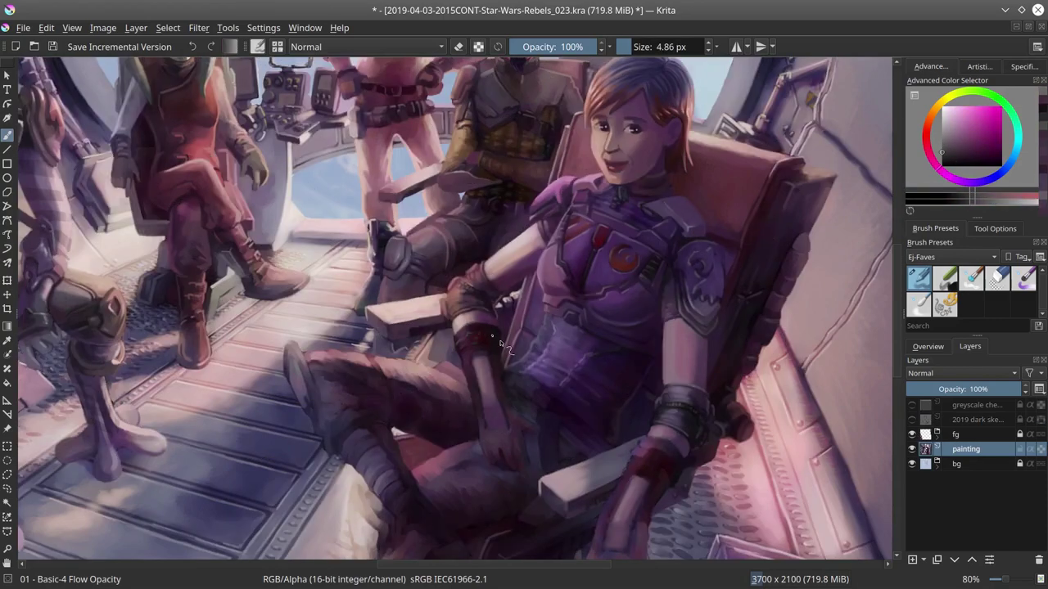
{"action": "left_click", "coordinate": [497, 344], "text": "ctrl"}
{"action": "key", "text": "bracketleft"}
{"action": "key", "text": "bracketleft"}
{"action": "key", "text": "bracketleft"}
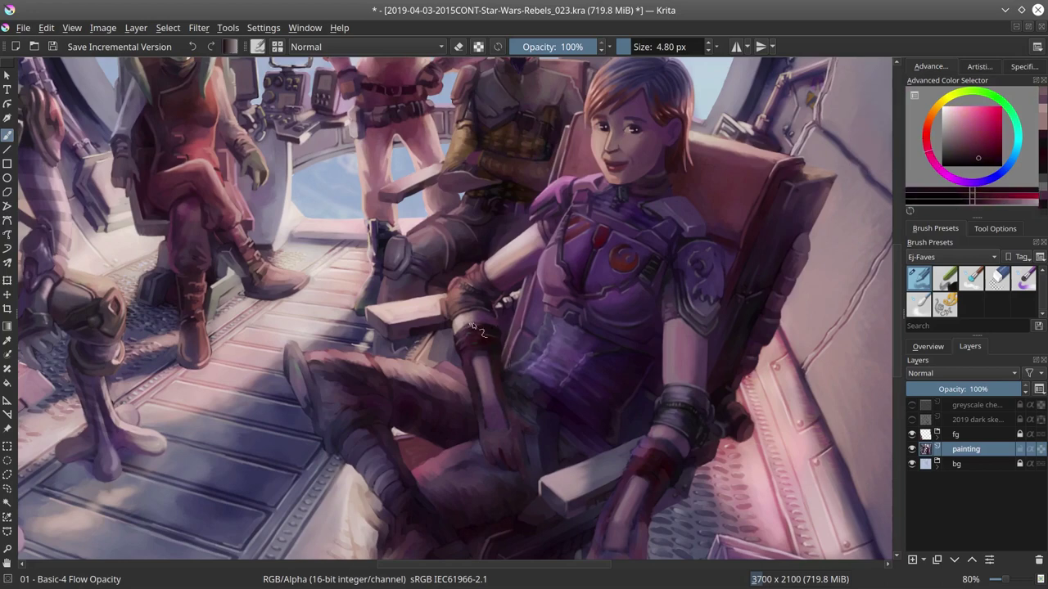
{"action": "left_click", "coordinate": [480, 337], "text": "ctrl"}
{"action": "left_click_drag", "start_coordinate": [495, 330], "coordinate": [463, 338]}
{"action": "key", "text": "bracketright"}
{"action": "key", "text": "bracketright"}
{"action": "key", "text": "bracketright"}
{"action": "key", "text": "bracketright"}
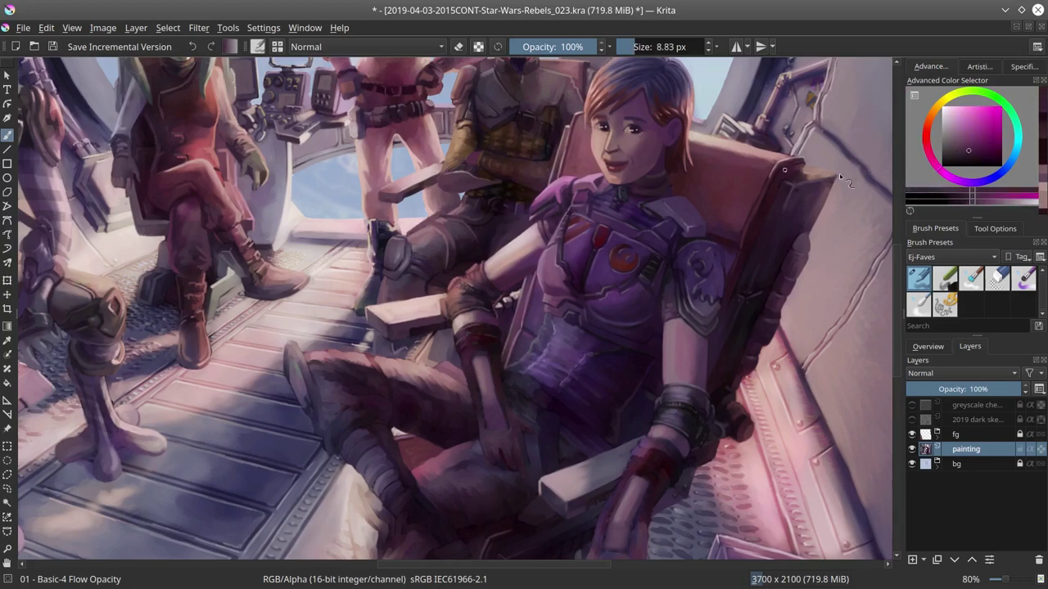
Step: Switch the brush to Color Dodge blending and sample lighter shades around the arm
{"action": "left_click", "coordinate": [476, 347], "text": "ctrl"}
{"action": "key", "text": "alt+shift+d"}
{"action": "key", "text": "bracketright"}
{"action": "key", "text": "bracketright"}
{"action": "key", "text": "bracketright"}
{"action": "key", "text": "bracketright"}
{"action": "key", "text": "bracketright"}
{"action": "key", "text": "bracketright"}
{"action": "left_click", "coordinate": [480, 349], "text": "ctrl"}
{"action": "key", "text": "bracketleft"}
{"action": "key", "text": "bracketleft"}
{"action": "key", "text": "bracketleft"}
{"action": "key", "text": "bracketleft"}
{"action": "key", "text": "bracketleft"}
{"action": "key", "text": "bracketleft"}
{"action": "key", "text": "bracketleft"}
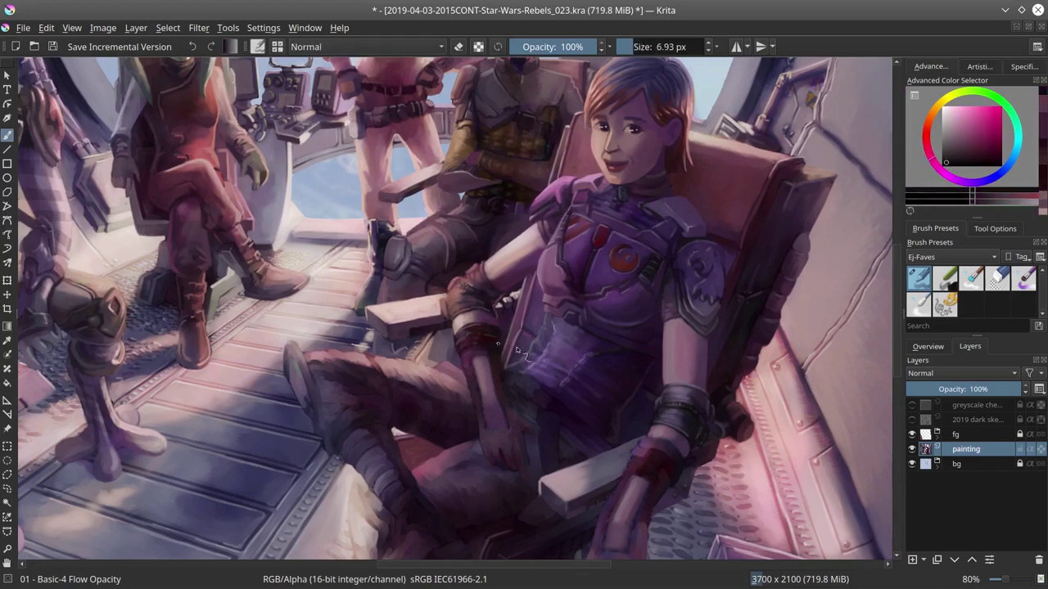
{"action": "left_click", "coordinate": [502, 385], "text": "ctrl"}
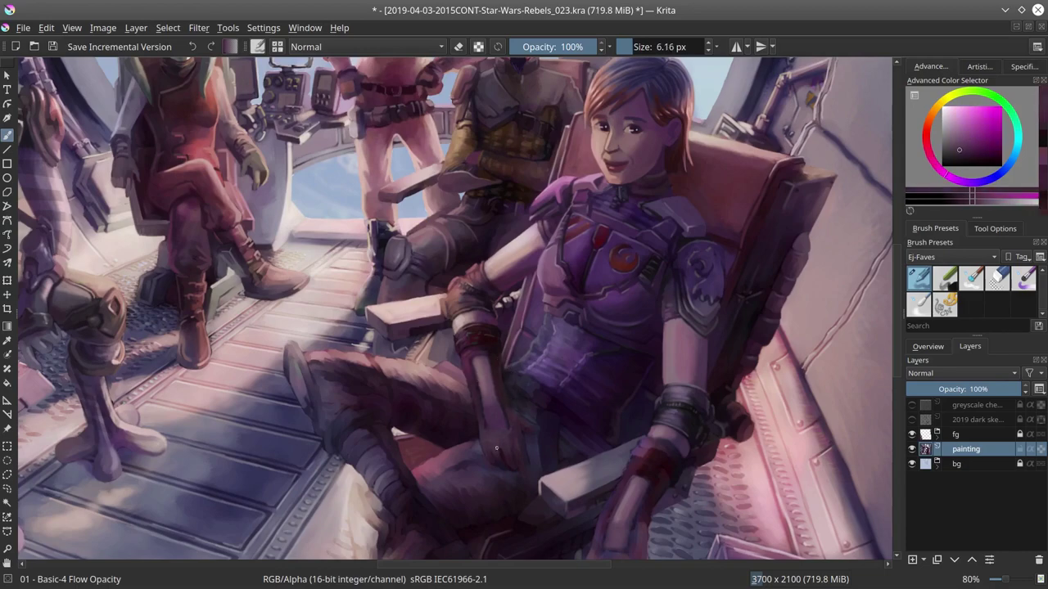
{"action": "key", "text": "bracketleft"}
{"action": "key", "text": "bracketleft"}
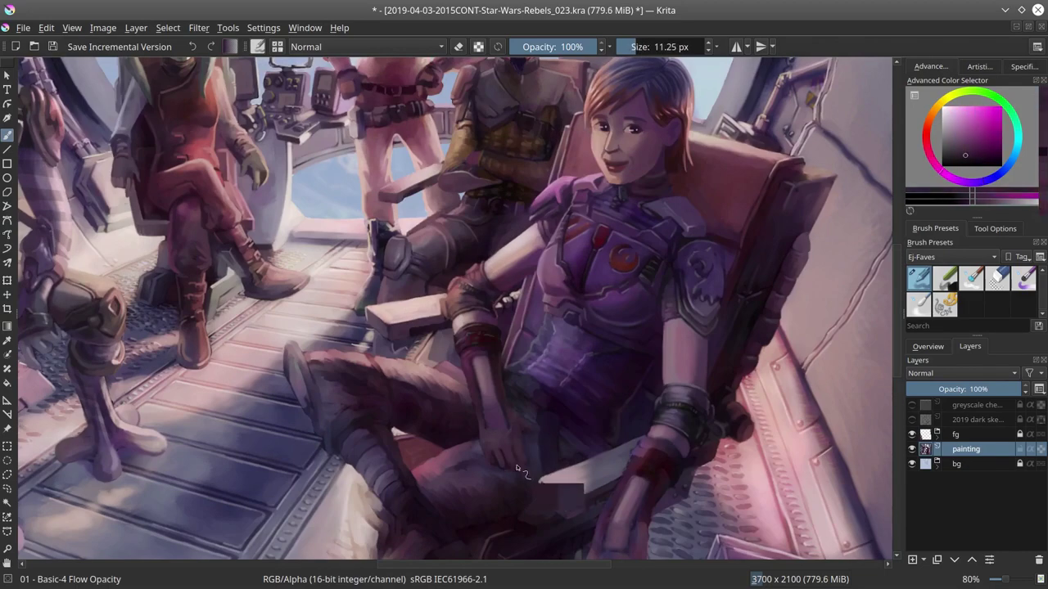
Step: Sample dark red, light pink and muted magenta shades while shrinking the brush
{"action": "left_click", "coordinate": [520, 465], "text": "ctrl"}
{"action": "left_click", "coordinate": [508, 442], "text": "ctrl"}
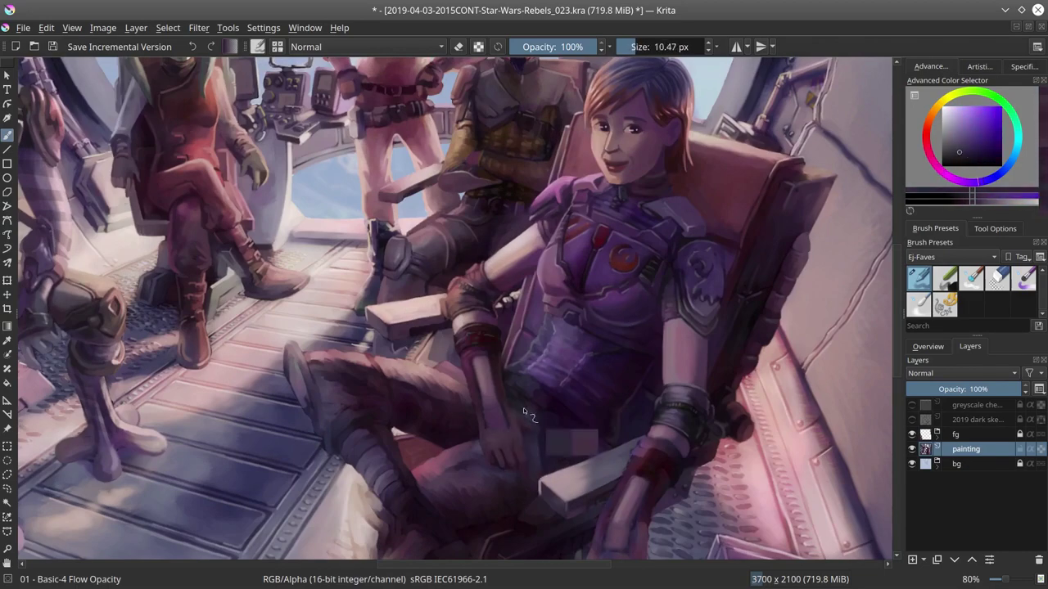
{"action": "key", "text": "bracketleft"}
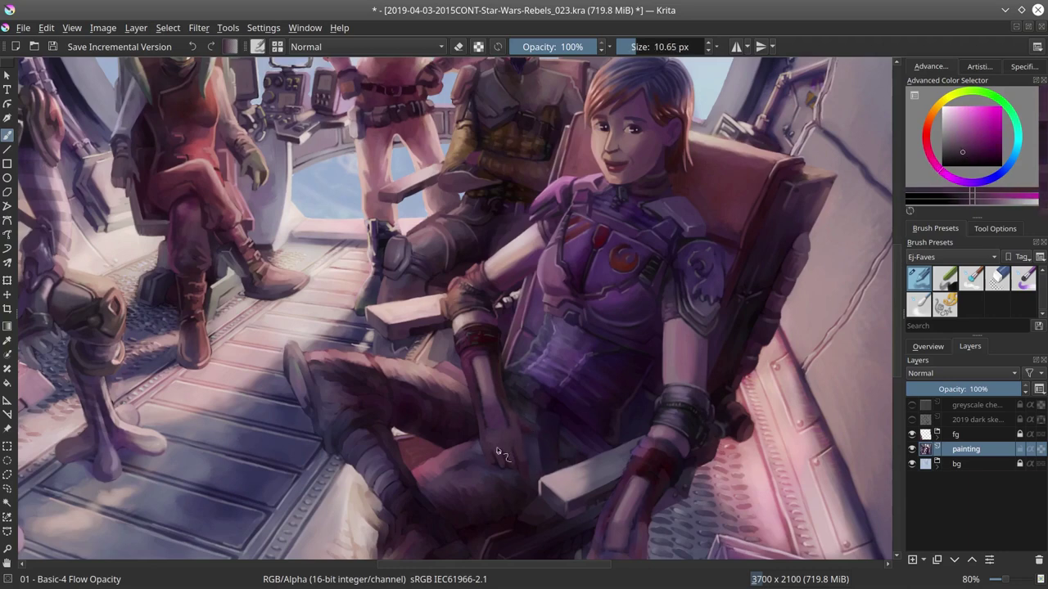
{"action": "left_click", "coordinate": [497, 453], "text": "ctrl"}
{"action": "key", "text": "bracketleft"}
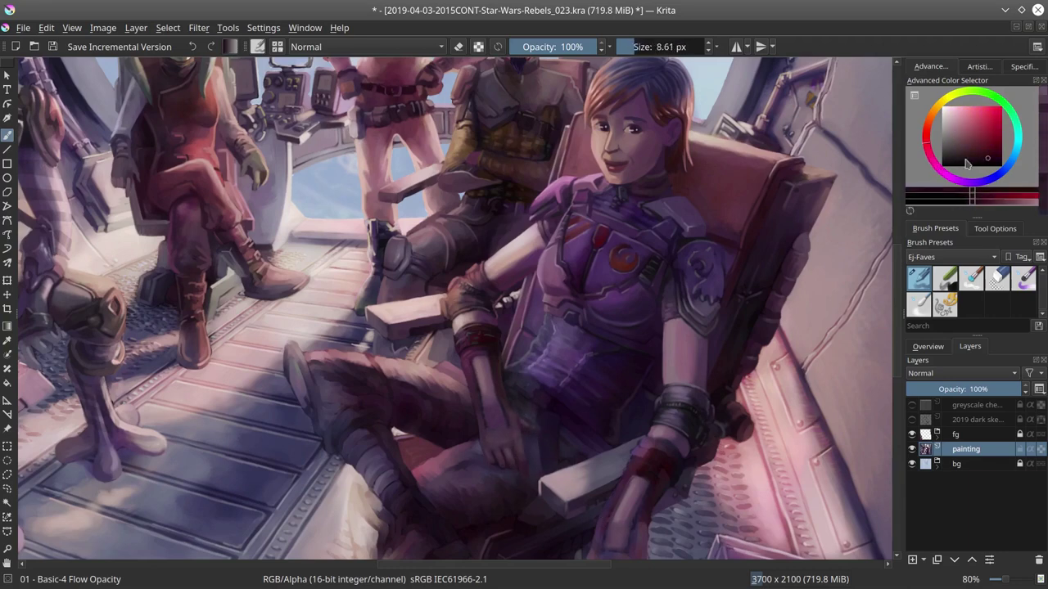
{"action": "key", "text": "bracketleft"}
{"action": "left_click", "coordinate": [470, 342], "text": "ctrl"}
{"action": "key", "text": "bracketleft"}
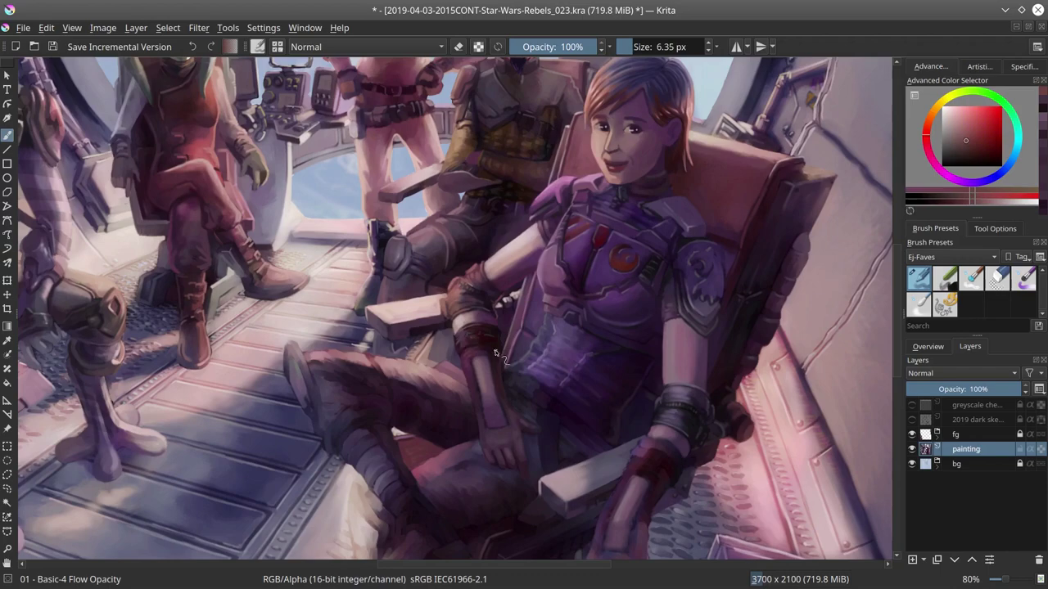
{"action": "left_click", "coordinate": [540, 426], "text": "ctrl"}
{"action": "key", "text": "bracketleft"}
{"action": "left_click", "coordinate": [486, 356], "text": "ctrl"}
{"action": "key", "text": "bracketleft"}
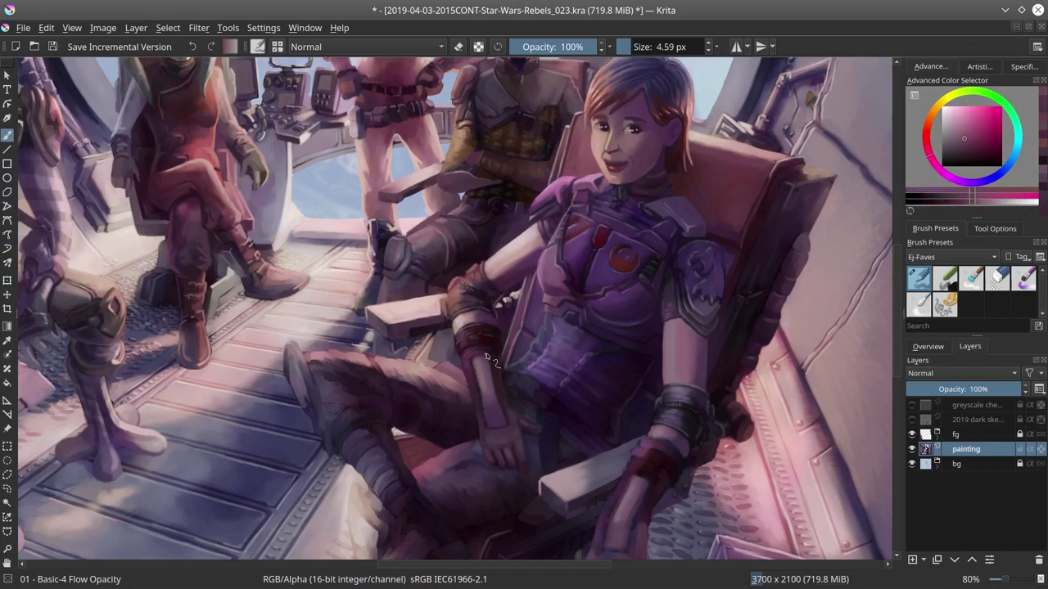
{"action": "left_click", "coordinate": [524, 427], "text": "ctrl"}
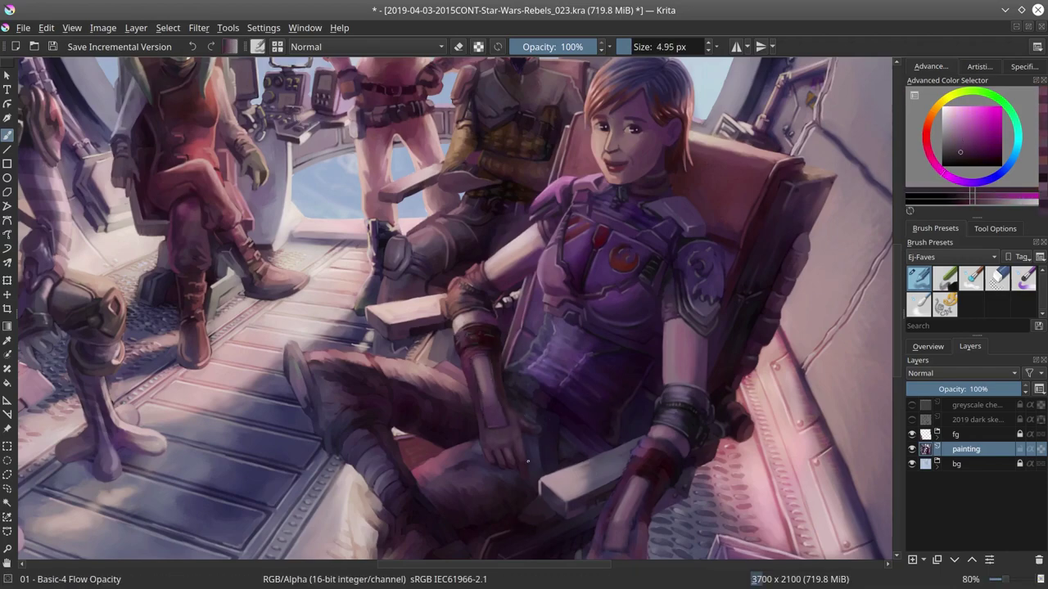
{"action": "key", "text": "bracketleft"}
Step: Move to the woman's lower arm and sample purples and red-pinks from the glove and hand
{"action": "left_click_drag", "start_coordinate": [618, 313], "coordinate": [573, 234]}
{"action": "left_click", "coordinate": [940, 349]}
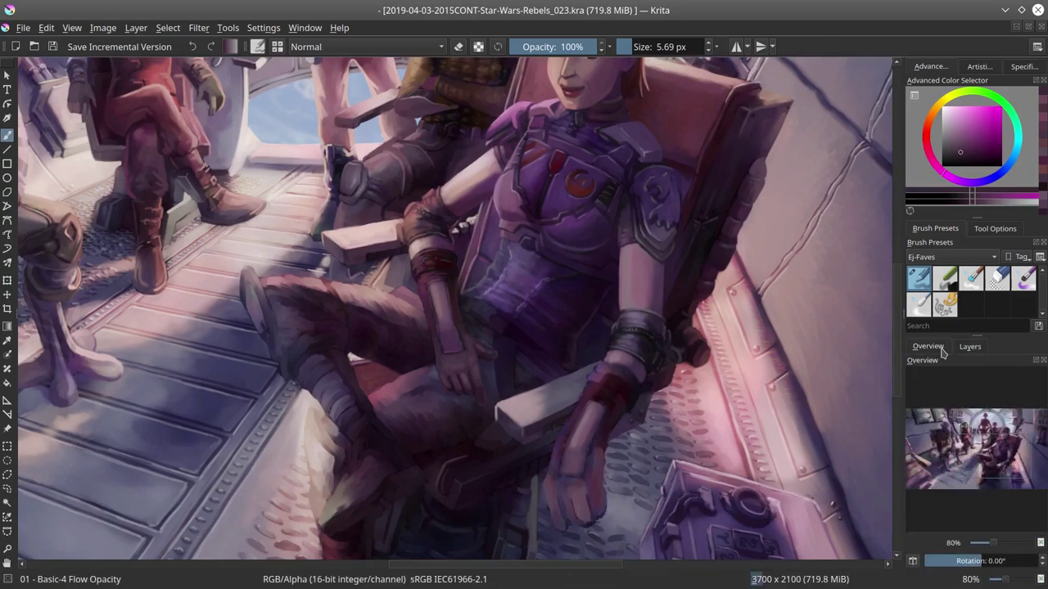
{"action": "left_click_drag", "start_coordinate": [576, 403], "coordinate": [557, 384]}
{"action": "left_click", "coordinate": [557, 385], "text": "ctrl"}
{"action": "key", "text": "bracketright"}
{"action": "key", "text": "bracketleft"}
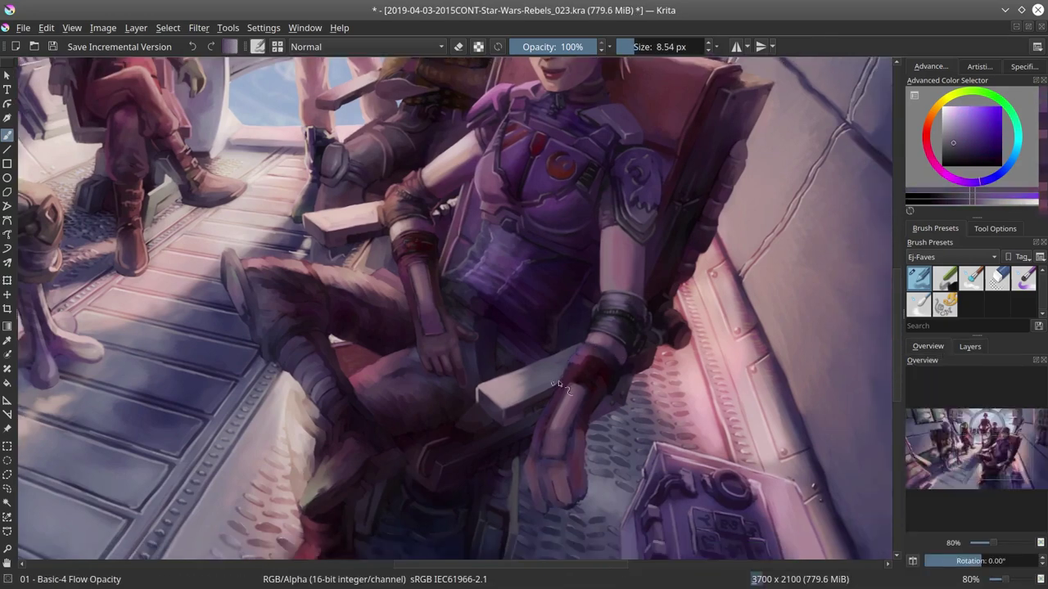
{"action": "left_click", "coordinate": [578, 364], "text": "ctrl"}
{"action": "left_click", "coordinate": [591, 360], "text": "ctrl"}
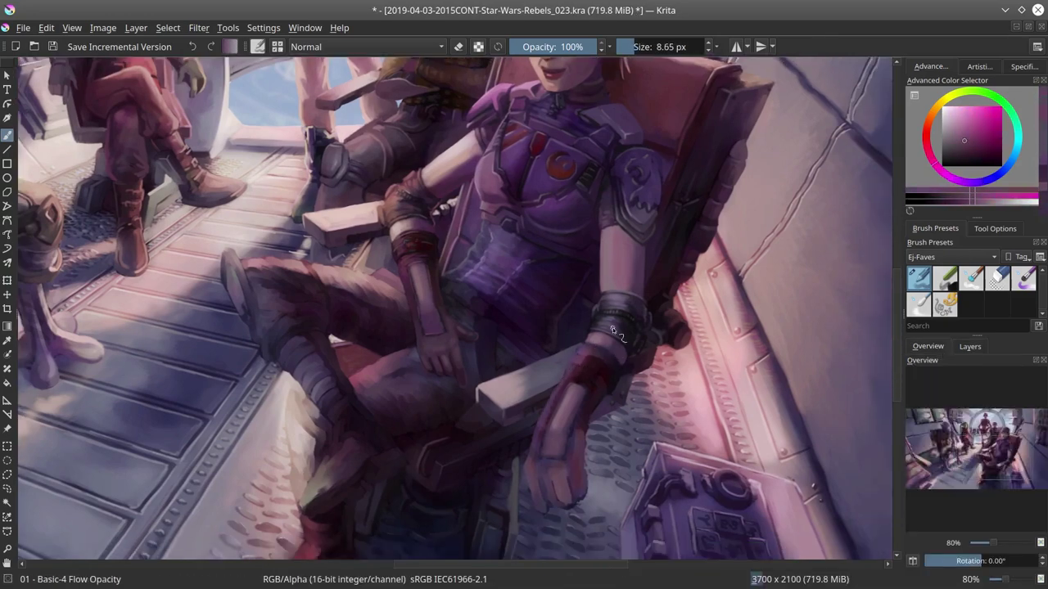
{"action": "key", "text": "bracketright"}
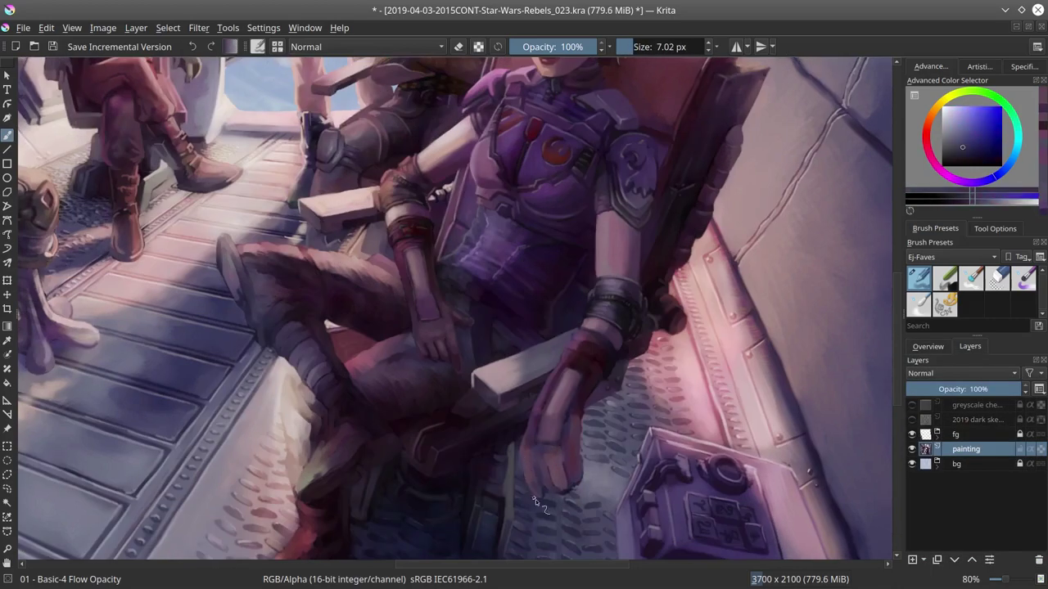
{"action": "left_click", "coordinate": [538, 462], "text": "ctrl"}
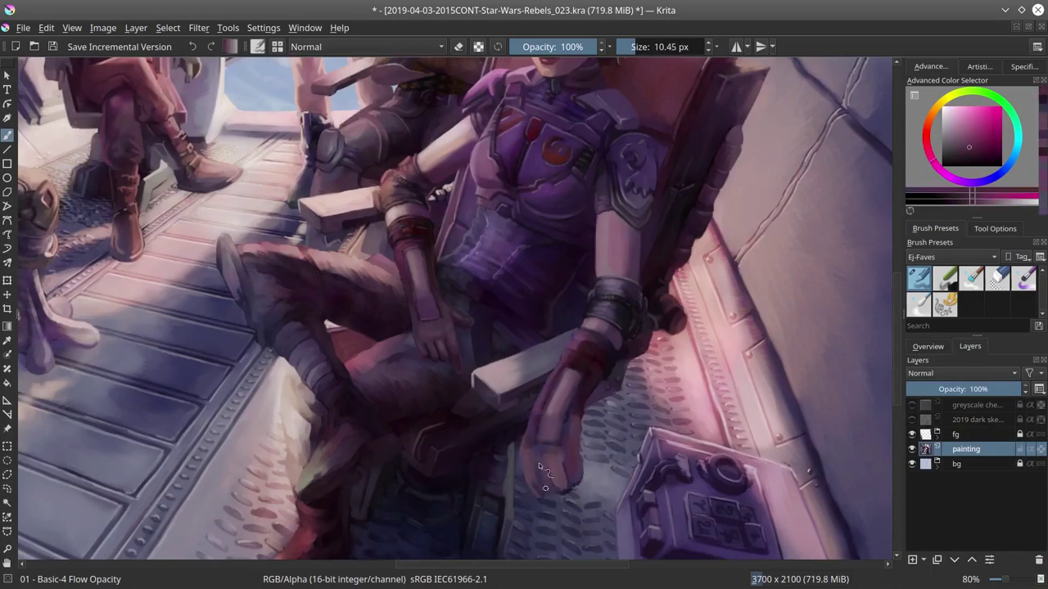
{"action": "key", "text": "bracketright"}
{"action": "key", "text": "bracketright"}
{"action": "key", "text": "bracketright"}
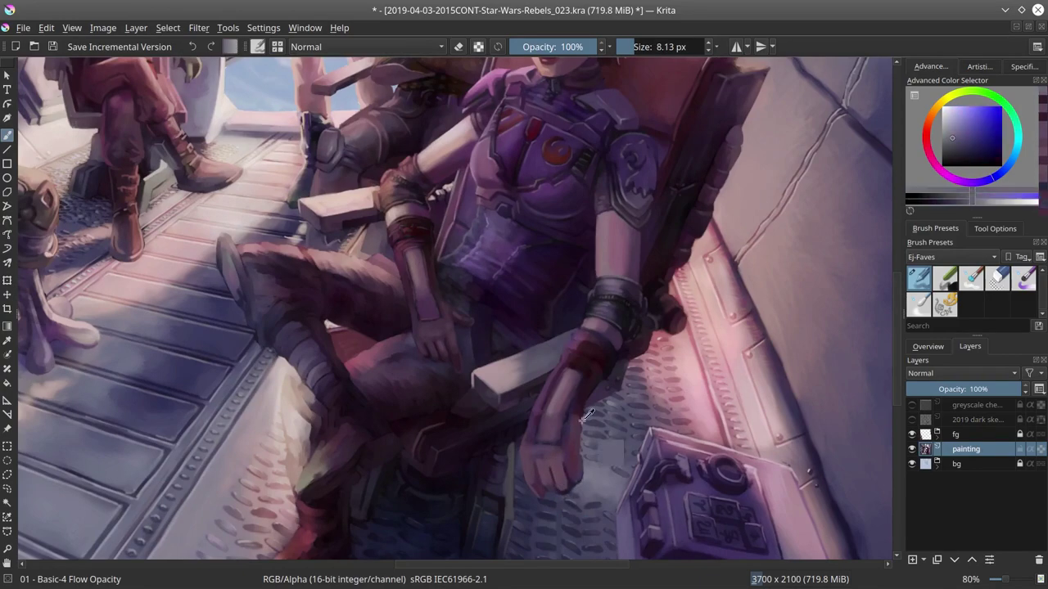
Step: Repaint the forearm in the hand's pink with Basic-4 Flow Opacity at about 15 px
{"action": "left_click", "coordinate": [557, 481], "text": "ctrl"}
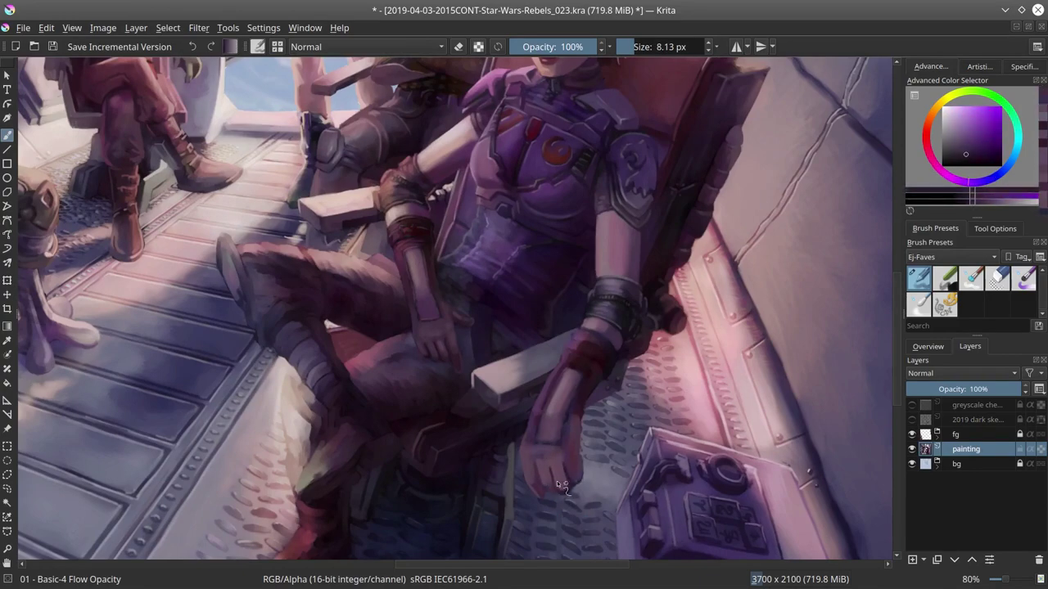
{"action": "mouse_move", "coordinate": [557, 481]}
{"action": "left_mouse_down"}
{"action": "mouse_move", "coordinate": [589, 481]}
{"action": "mouse_move", "coordinate": [572, 481]}
{"action": "left_mouse_up"}
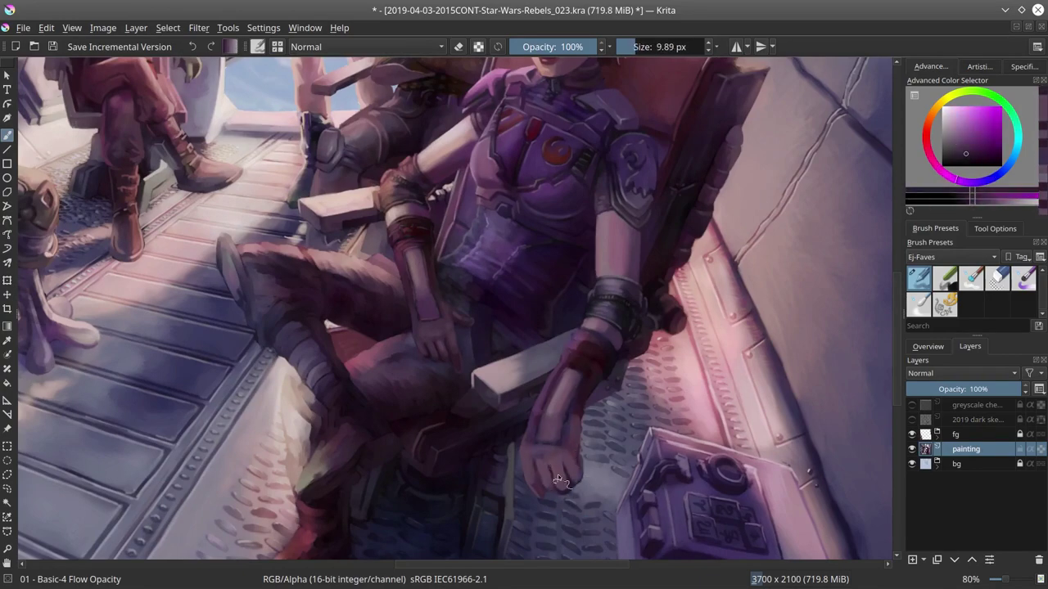
{"action": "key", "text": "slash"}
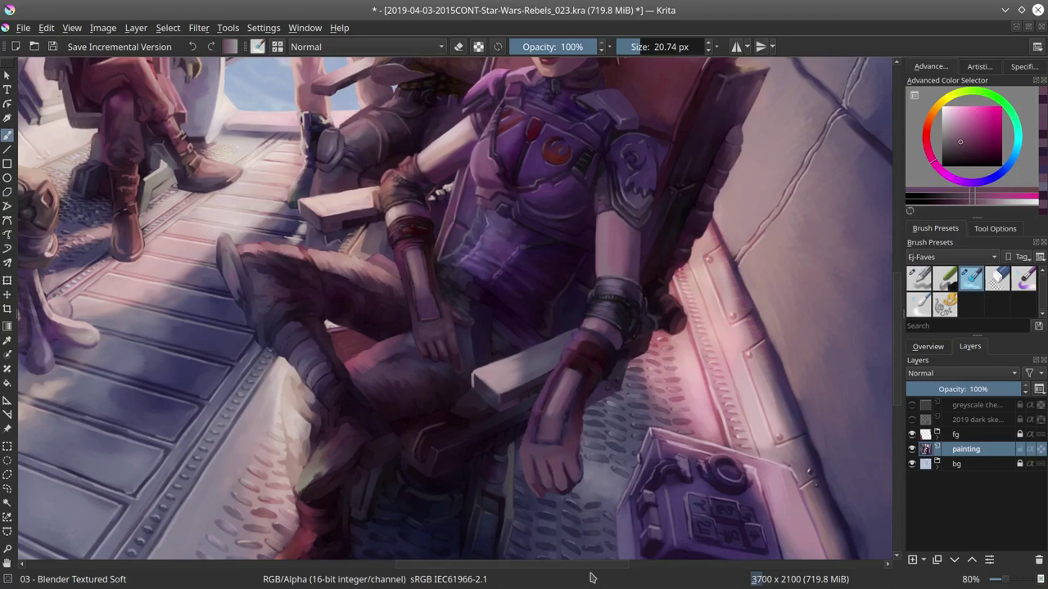
{"action": "key", "text": "slash"}
{"action": "left_click", "coordinate": [556, 489], "text": "ctrl"}
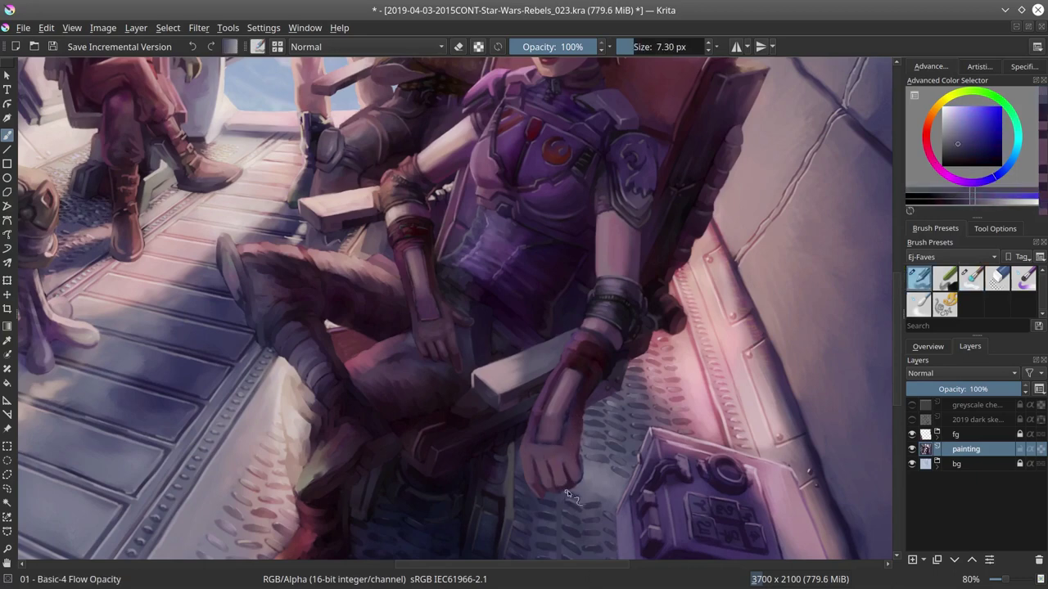
{"action": "left_click", "coordinate": [559, 490], "text": "ctrl"}
{"action": "left_click_drag", "start_coordinate": [559, 489], "coordinate": [614, 491]}
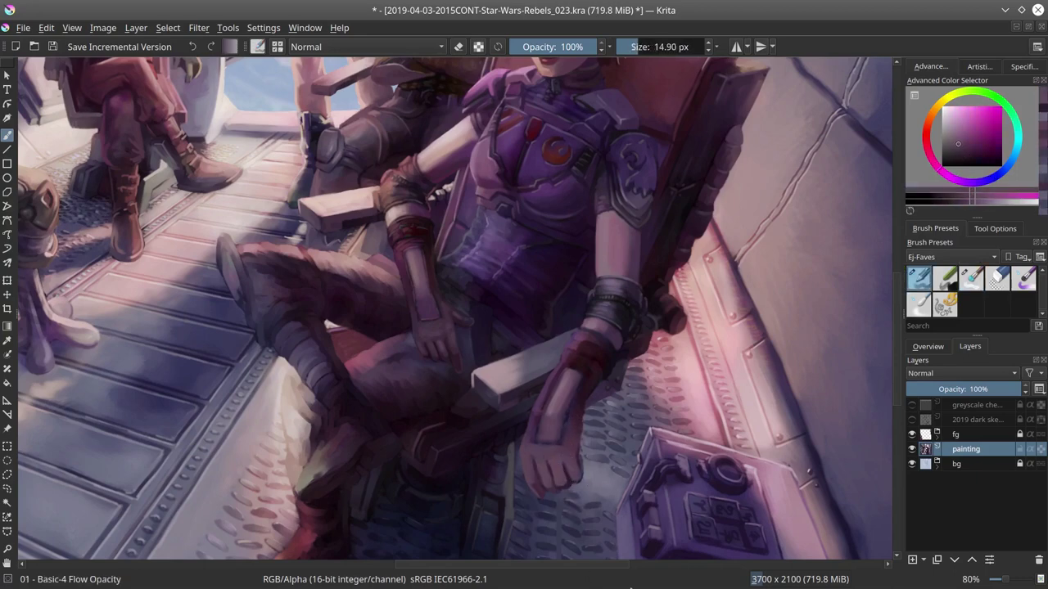
{"action": "left_click_drag", "start_coordinate": [565, 385], "coordinate": [573, 425]}
Step: Pick darker and lighter pinks from the forearm and save the painting
{"action": "left_click", "coordinate": [572, 421], "text": "ctrl"}
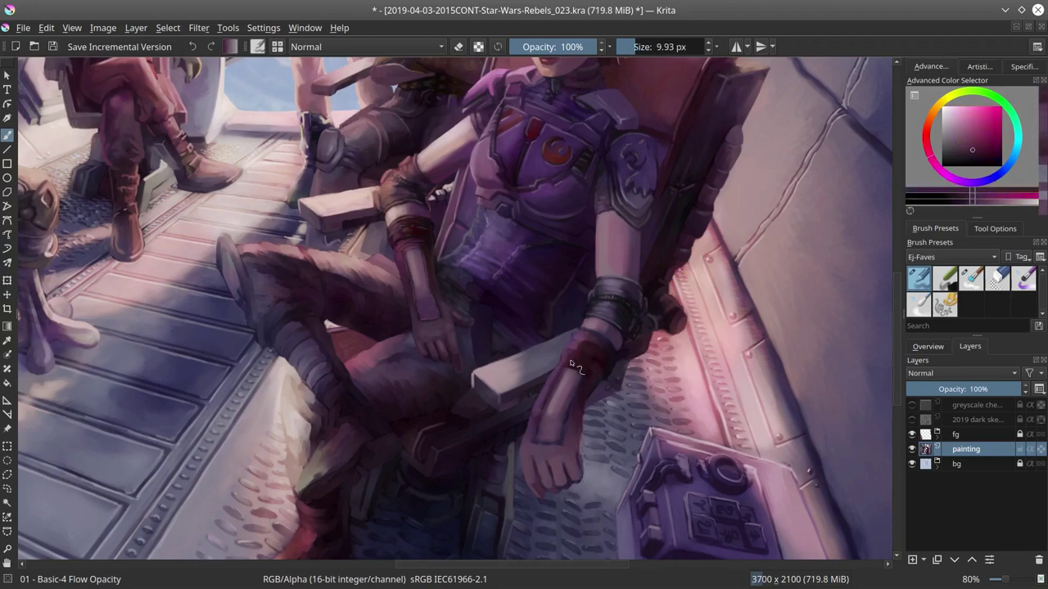
{"action": "left_click", "coordinate": [590, 391], "text": "ctrl"}
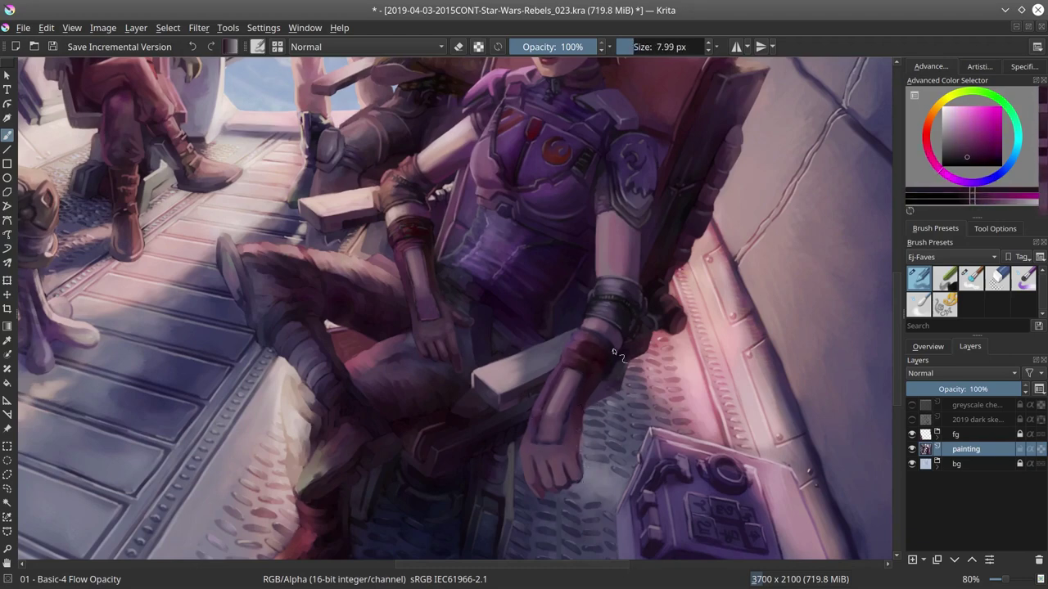
{"action": "left_click", "coordinate": [614, 352], "text": "ctrl"}
{"action": "left_click", "coordinate": [563, 362], "text": "ctrl"}
{"action": "left_click", "coordinate": [571, 370], "text": "ctrl"}
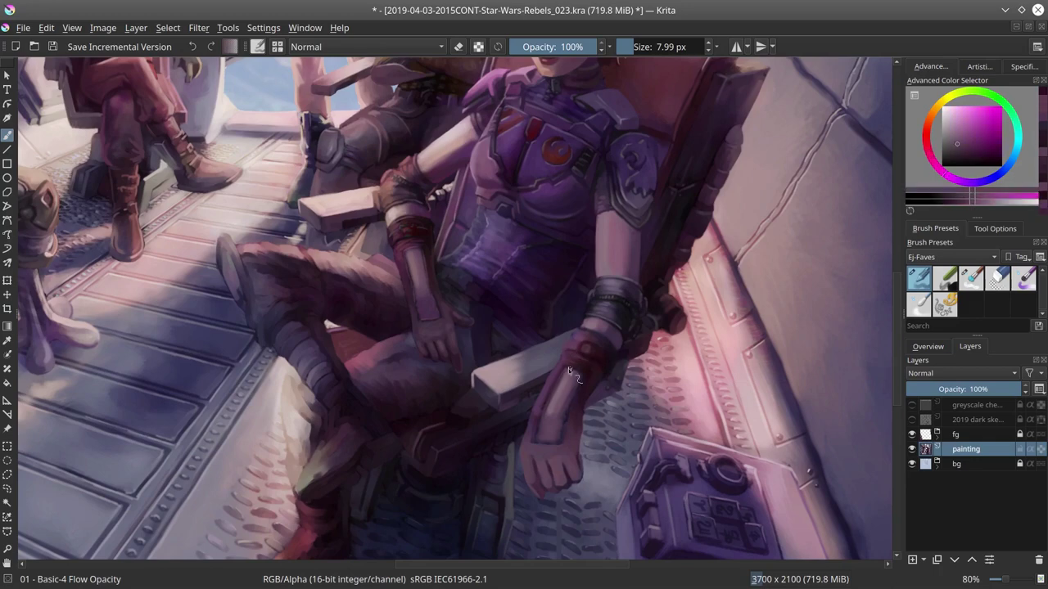
{"action": "left_click", "coordinate": [632, 360], "text": "ctrl"}
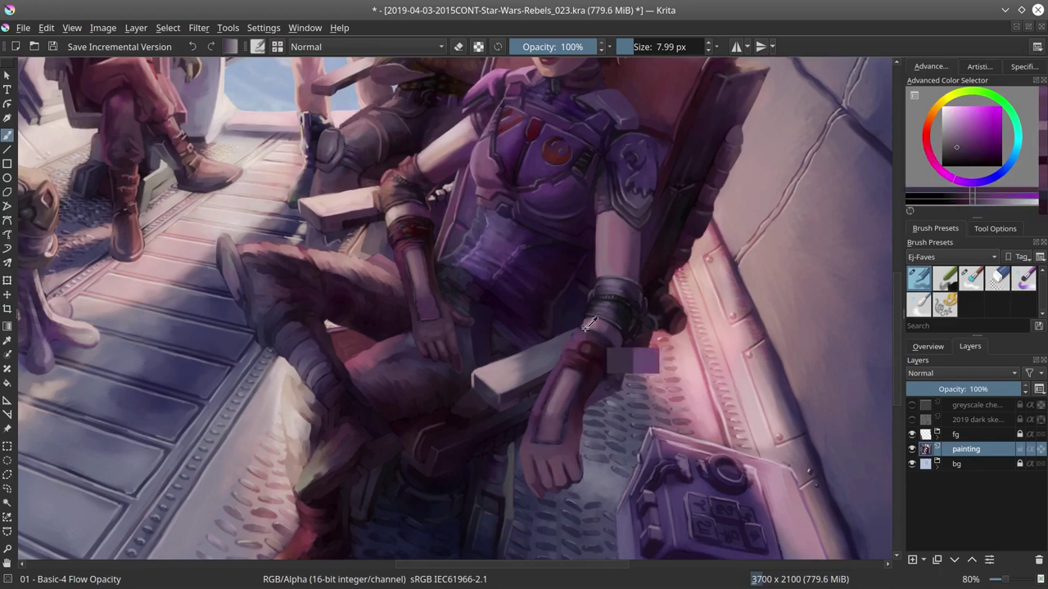
{"action": "left_click", "coordinate": [53, 47]}
Step: Shrink the brush to about 6.6 px, refine the forearm pinks, mirror the view and save
{"action": "left_click", "coordinate": [596, 391], "text": "ctrl"}
{"action": "left_click", "coordinate": [587, 409], "text": "ctrl"}
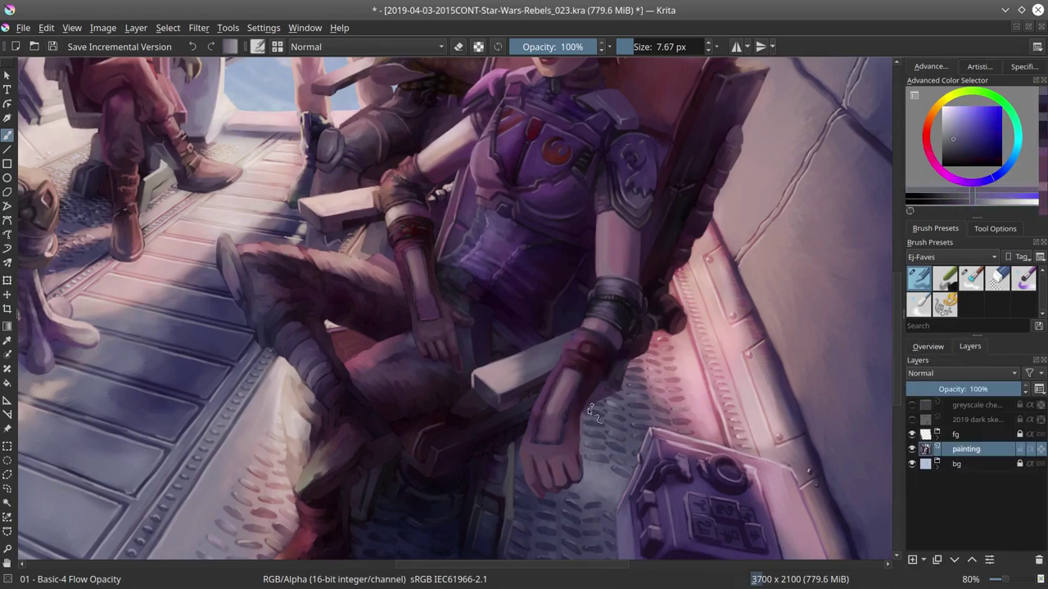
{"action": "left_click", "coordinate": [599, 360], "text": "ctrl"}
{"action": "left_click", "coordinate": [599, 360], "text": "ctrl"}
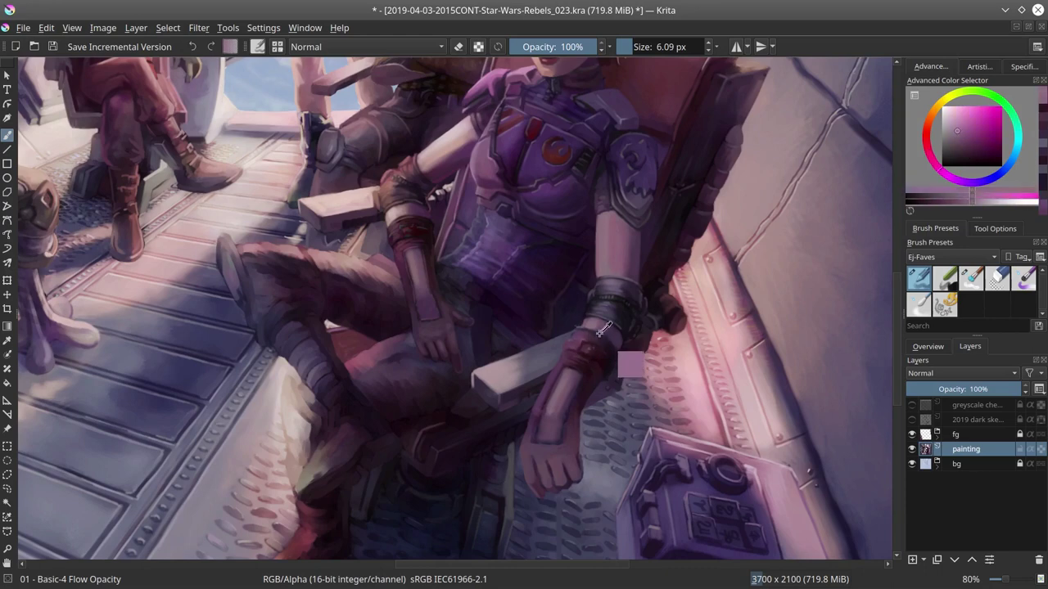
{"action": "left_click_drag", "start_coordinate": [630, 364], "coordinate": [575, 329]}
{"action": "left_click", "coordinate": [576, 328], "text": "ctrl"}
{"action": "left_click", "coordinate": [588, 344], "text": "ctrl"}
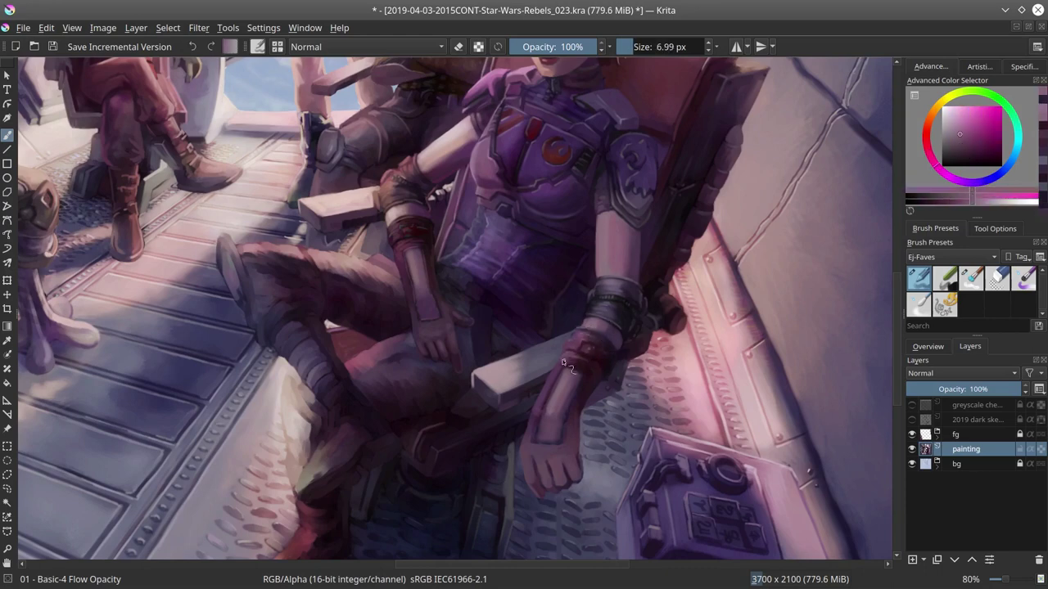
{"action": "left_click", "coordinate": [627, 393], "text": "ctrl"}
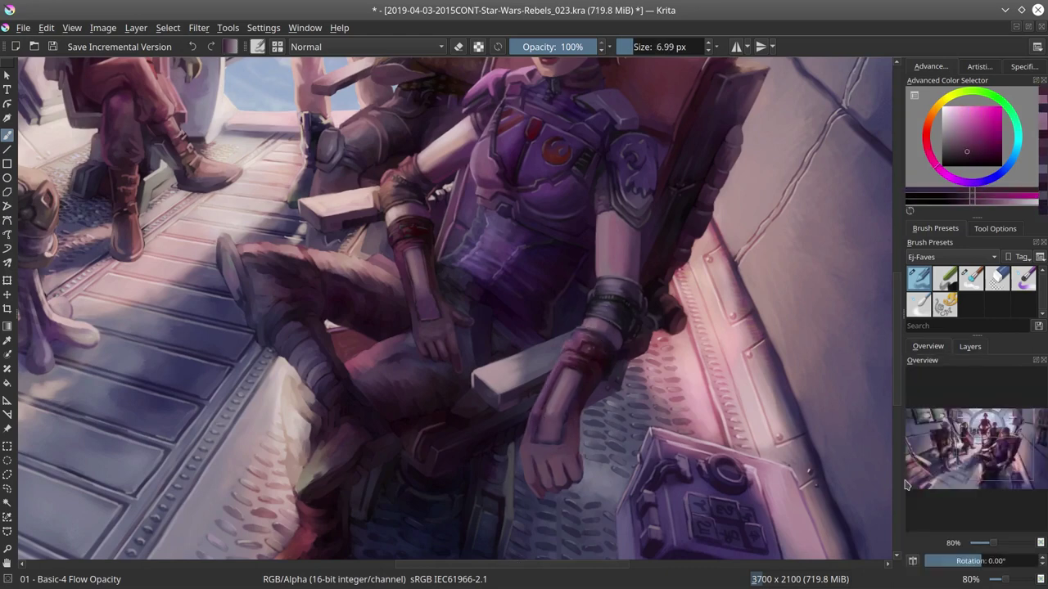
{"action": "key", "text": "m"}
{"action": "key", "text": "ctrl+s"}
Step: Add a forearm stroke, paint shoulder-pad highlights with a 5 px brush, and save
{"action": "left_click", "coordinate": [324, 449], "text": "ctrl"}
{"action": "left_click_drag", "start_coordinate": [324, 449], "coordinate": [327, 483]}
{"action": "left_click", "coordinate": [352, 458], "text": "ctrl"}
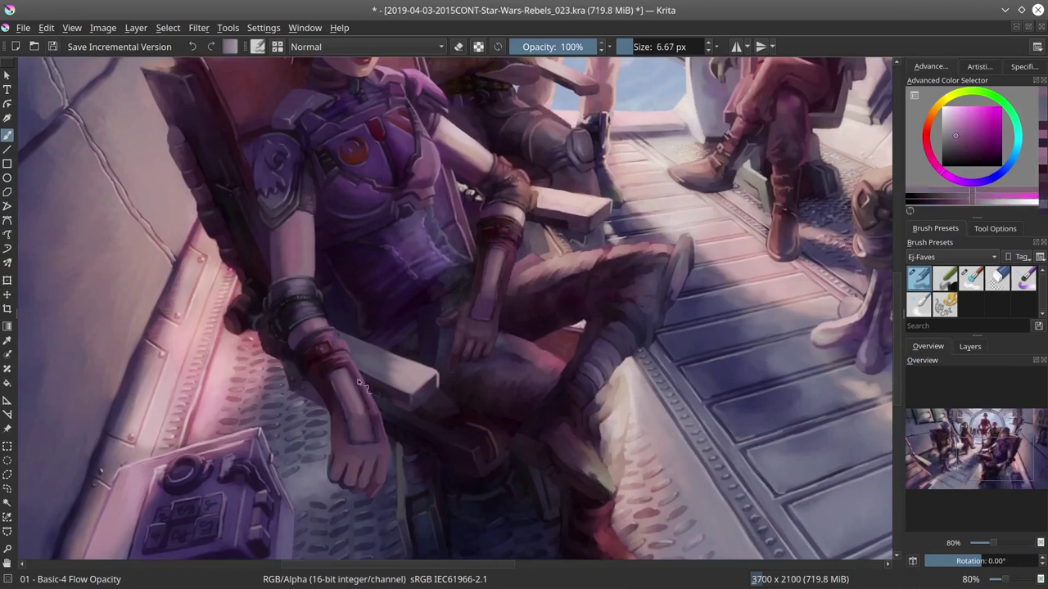
{"action": "left_click_drag", "start_coordinate": [356, 380], "coordinate": [344, 381]}
{"action": "left_click", "coordinate": [367, 433], "text": "ctrl"}
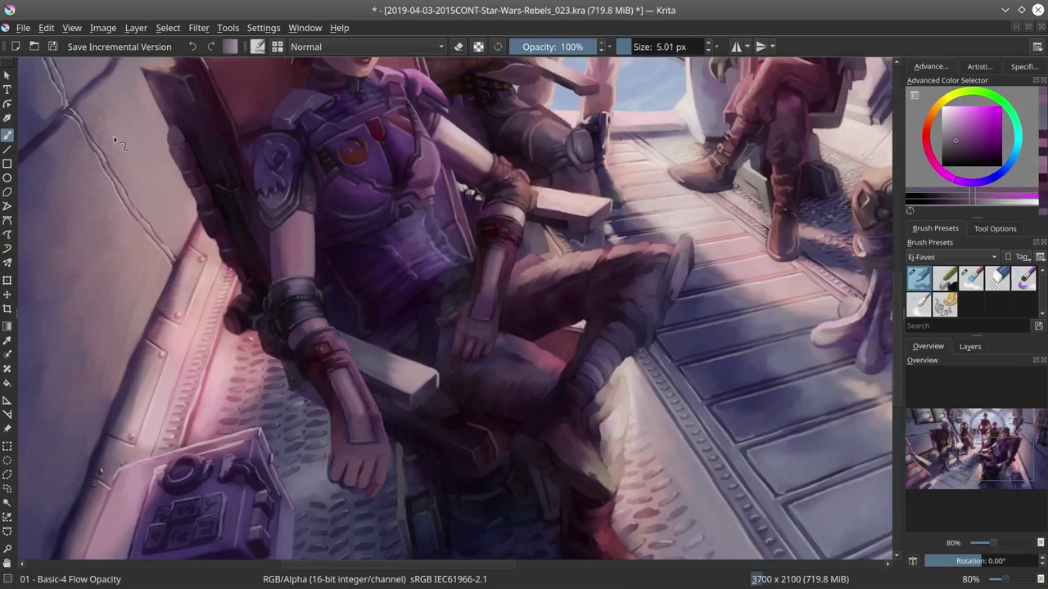
{"action": "left_click", "coordinate": [272, 190], "text": "ctrl"}
{"action": "left_click_drag", "start_coordinate": [278, 160], "coordinate": [286, 199]}
{"action": "key", "text": "ctrl+s"}
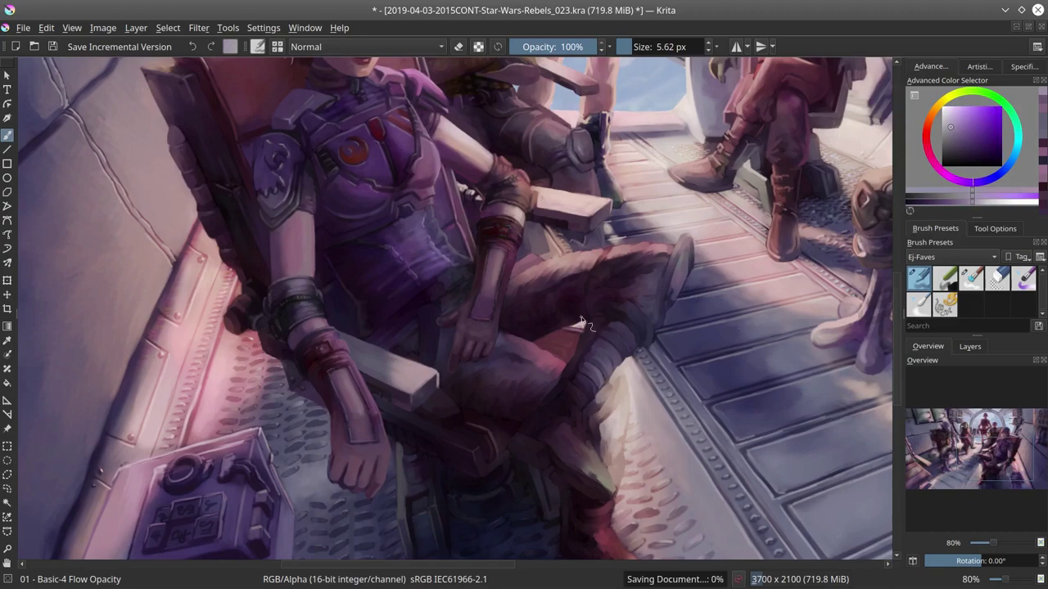
{"action": "key", "text": "2"}
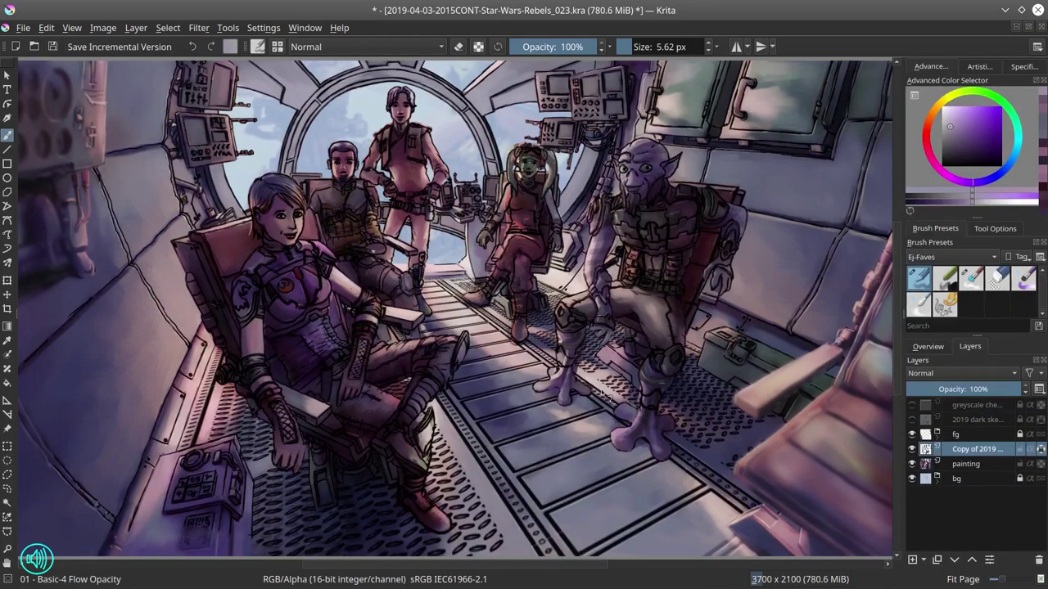
Step: Select the right arm's cuff, pick a light mauve-pink at about 4 px, and highlight near the hand
{"action": "scroll", "coordinate": [318, 362], "scroll_direction": "up", "scroll_amount": 5}
{"action": "left_click", "coordinate": [606, 157]}
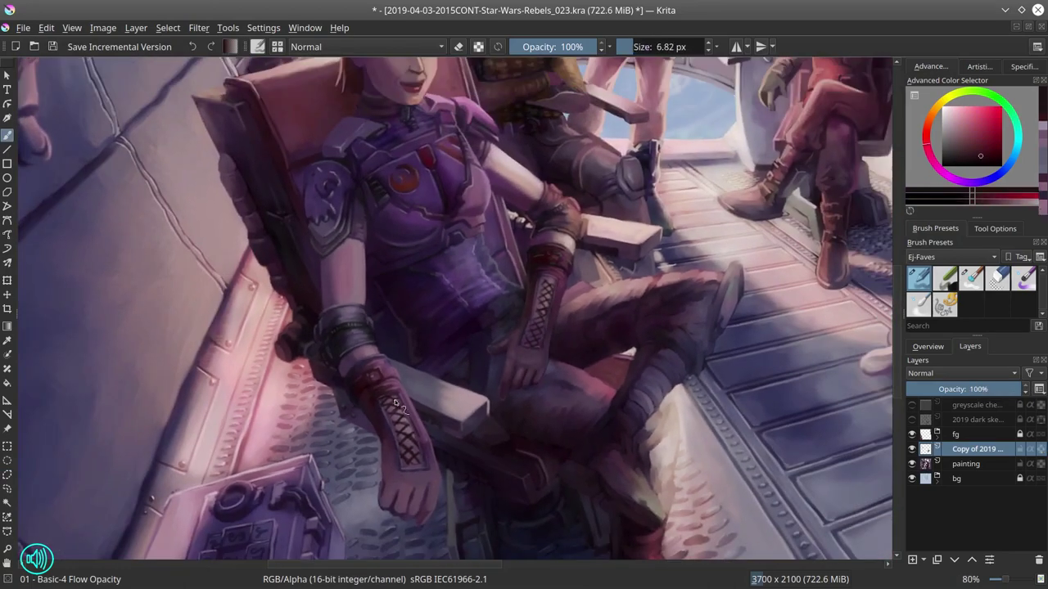
{"action": "left_click", "coordinate": [510, 289], "text": "ctrl"}
{"action": "left_click", "coordinate": [396, 428], "text": "ctrl"}
{"action": "left_click", "coordinate": [397, 427], "text": "ctrl"}
{"action": "mouse_move", "coordinate": [397, 427]}
{"action": "left_mouse_down"}
{"action": "mouse_move", "coordinate": [377, 442]}
{"action": "mouse_move", "coordinate": [389, 458]}
{"action": "left_mouse_up"}
{"action": "left_click", "coordinate": [409, 475], "text": "ctrl"}
{"action": "left_click_drag", "start_coordinate": [401, 499], "coordinate": [440, 493]}
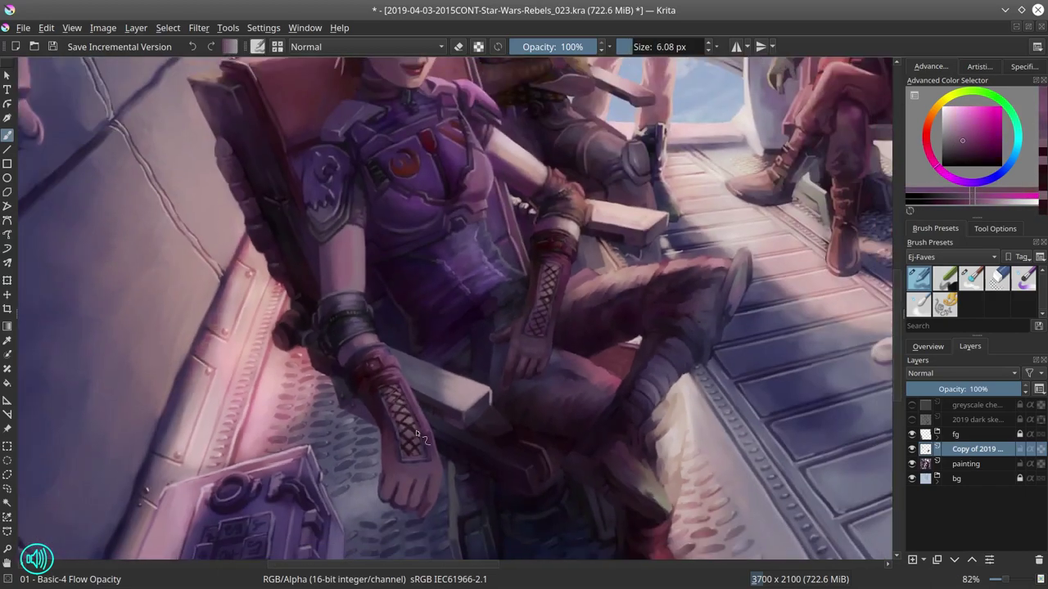
Step: Paint light pink highlights along the lacing at about 3 px, then enlarge the brush to 8 px
{"action": "left_click_drag", "start_coordinate": [417, 434], "coordinate": [395, 393]}
{"action": "left_click", "coordinate": [394, 392], "text": "ctrl"}
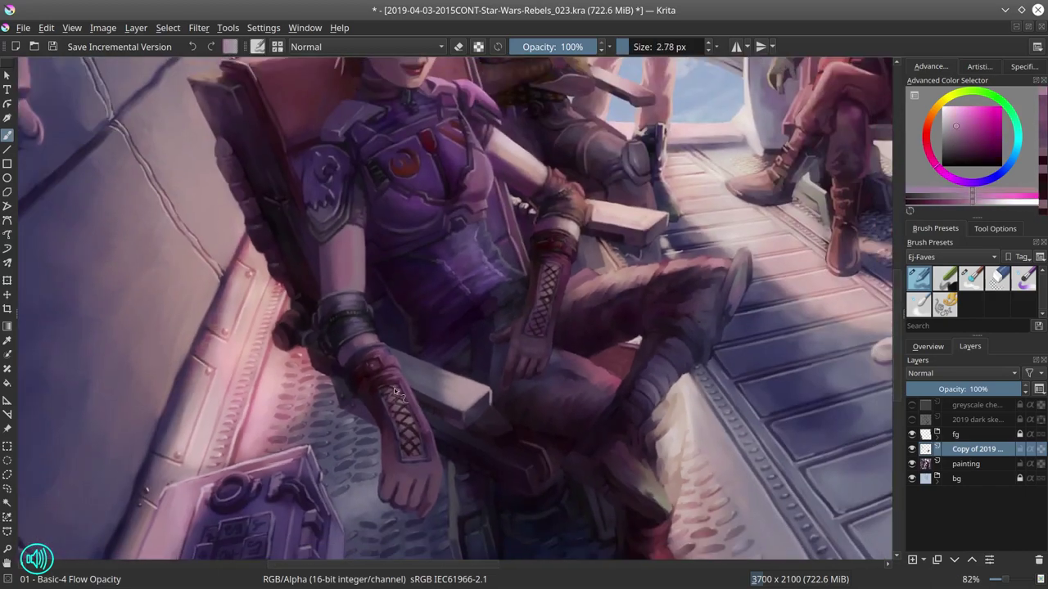
{"action": "left_click", "coordinate": [449, 350], "text": "ctrl"}
{"action": "left_click_drag", "start_coordinate": [448, 350], "coordinate": [558, 303]}
{"action": "left_click", "coordinate": [550, 282], "text": "ctrl"}
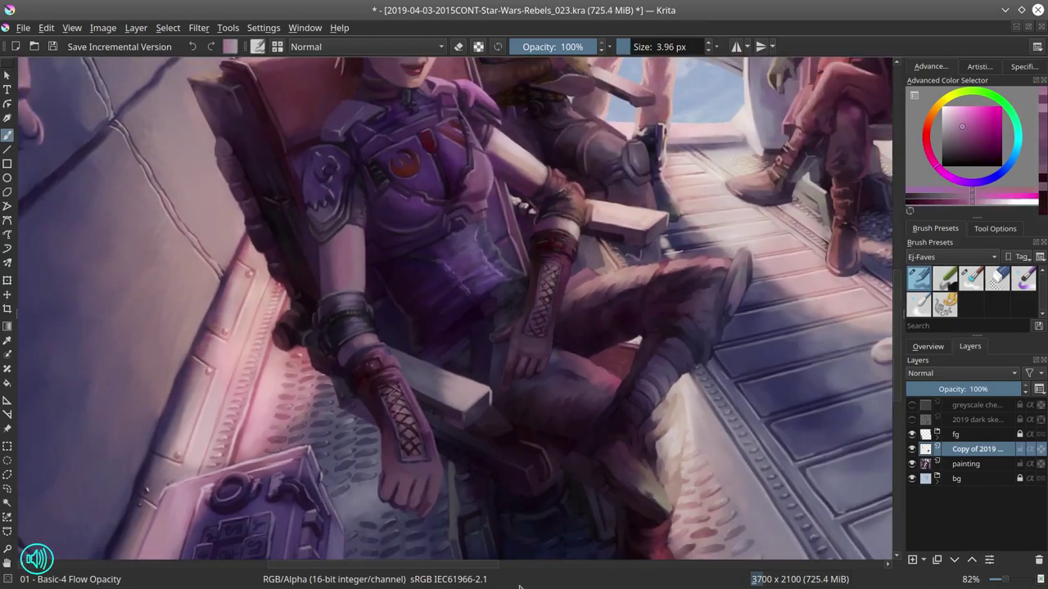
{"action": "left_click", "coordinate": [411, 391], "text": "ctrl"}
{"action": "left_click_drag", "start_coordinate": [411, 391], "coordinate": [412, 396]}
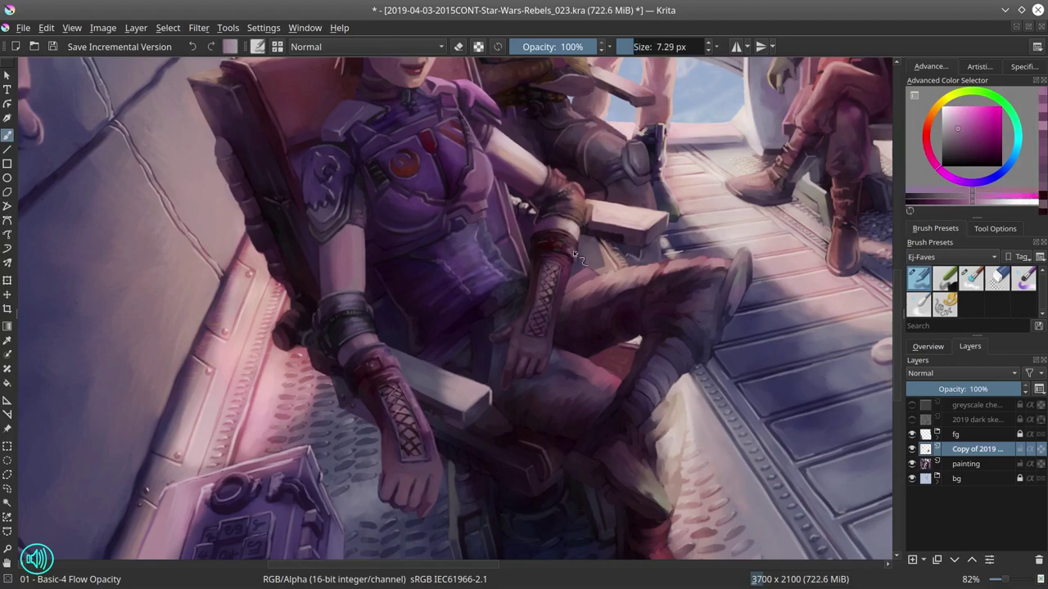
Step: Fit the painting in view and merge the copied lacing layer down into the painting
{"action": "key", "text": "2"}
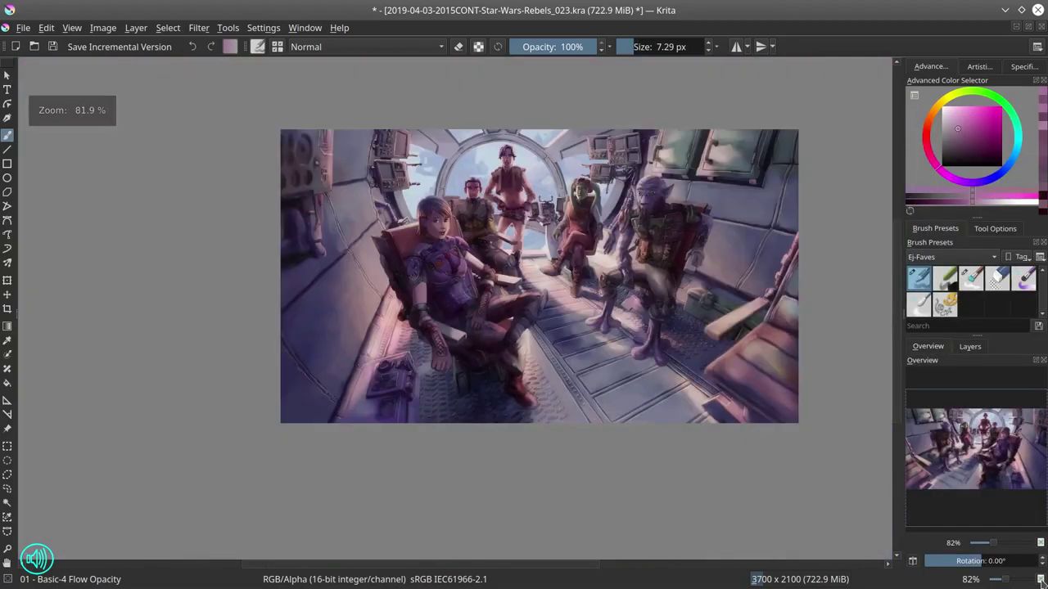
{"action": "key", "text": "2"}
{"action": "right_click", "coordinate": [828, 491]}
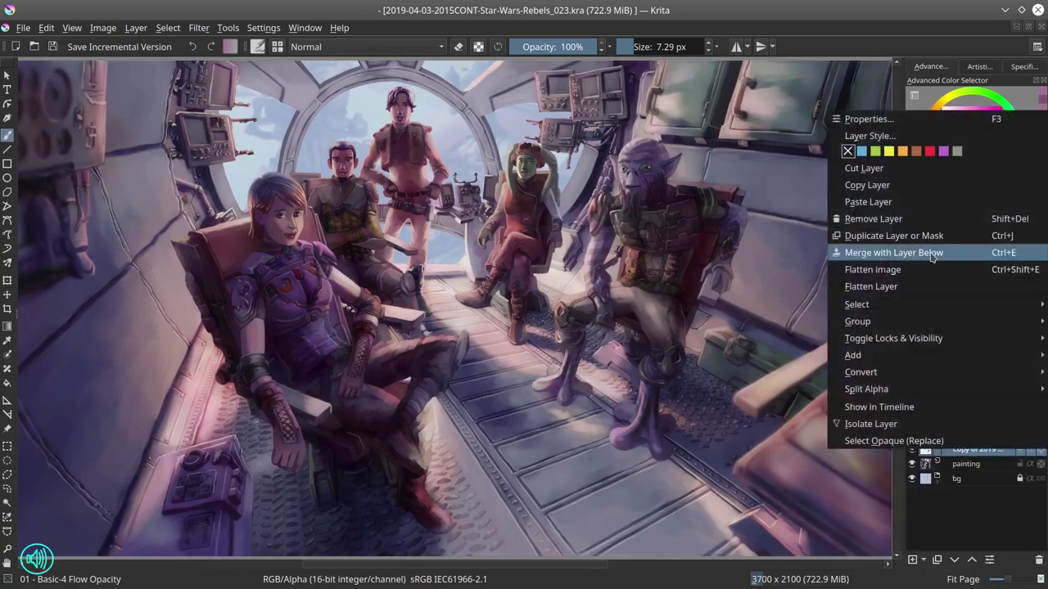
{"action": "left_click", "coordinate": [830, 526]}
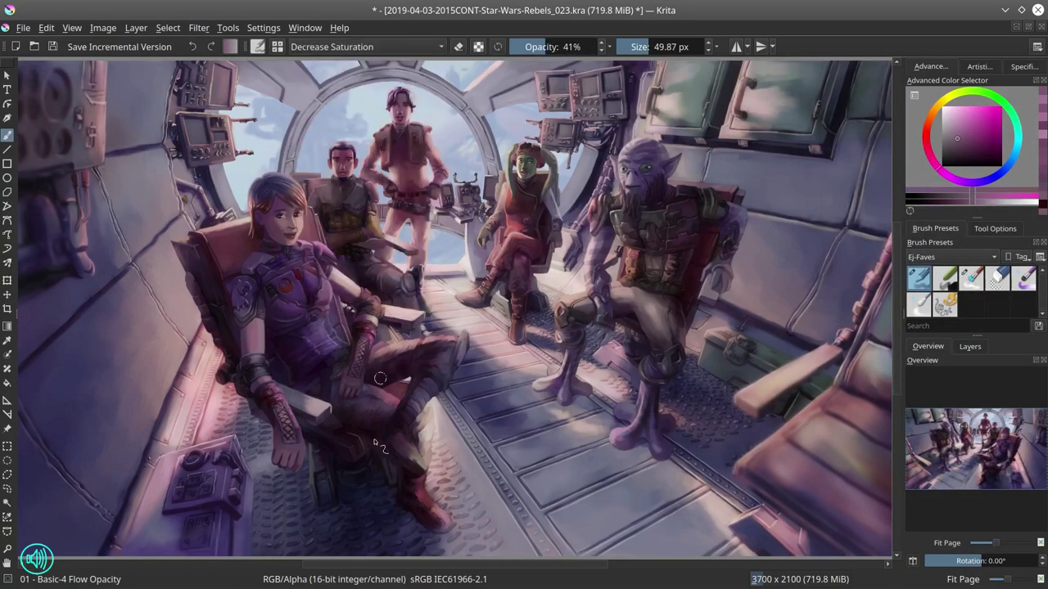
Step: Set the brush to 41% opacity with Normal blending, then save the painting
{"action": "left_click", "coordinate": [365, 46]}
{"action": "left_click", "coordinate": [328, 122]}
{"action": "left_click_drag", "start_coordinate": [291, 442], "coordinate": [303, 417]}
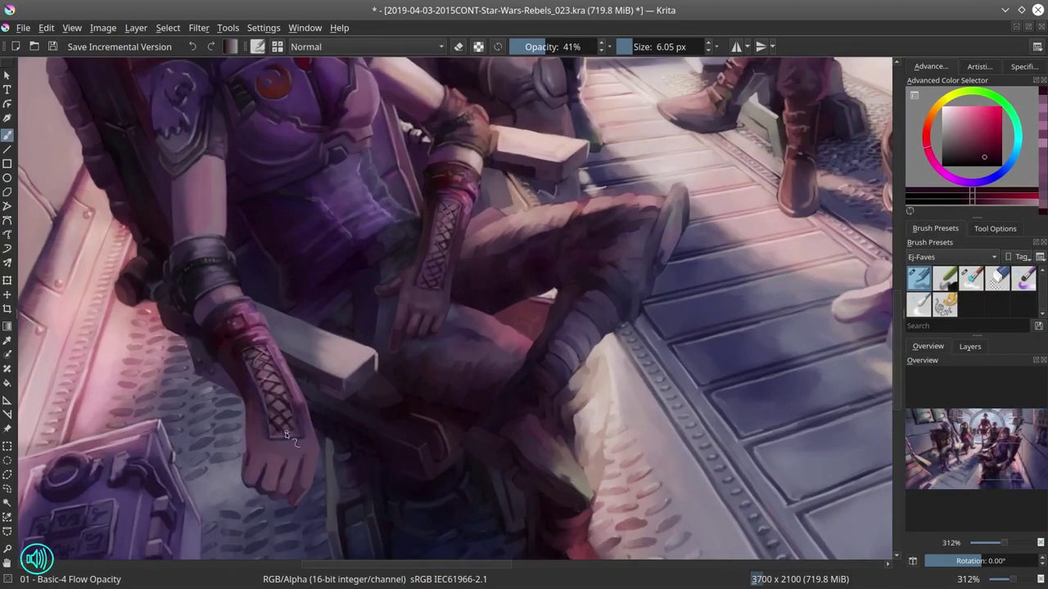
{"action": "key", "text": "2"}
{"action": "scroll", "coordinate": [537, 328], "scroll_direction": "up", "scroll_amount": 5}
{"action": "key", "text": "2"}
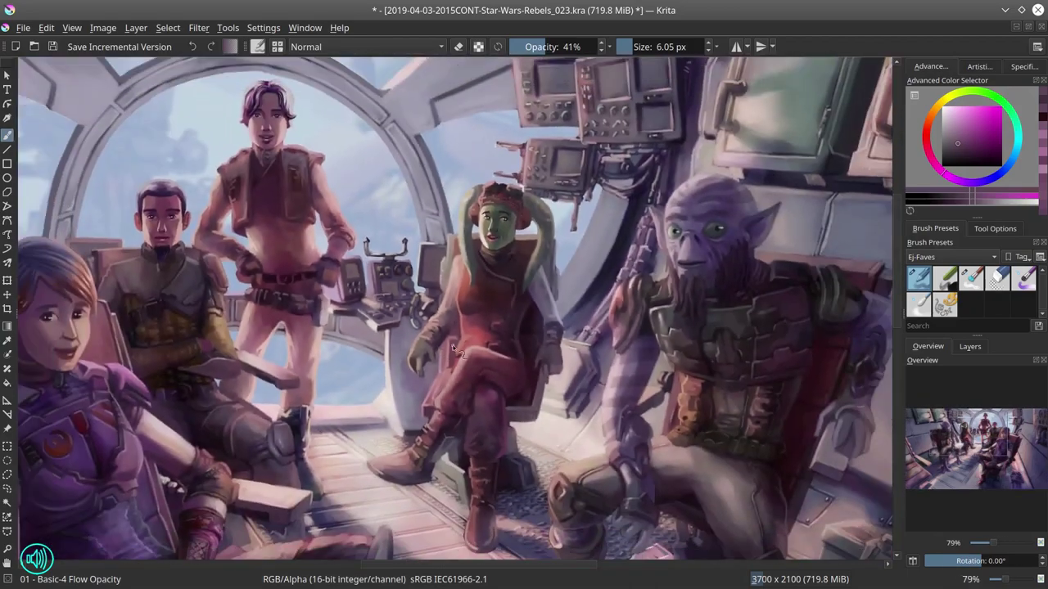
{"action": "key", "text": "ctrl+s"}
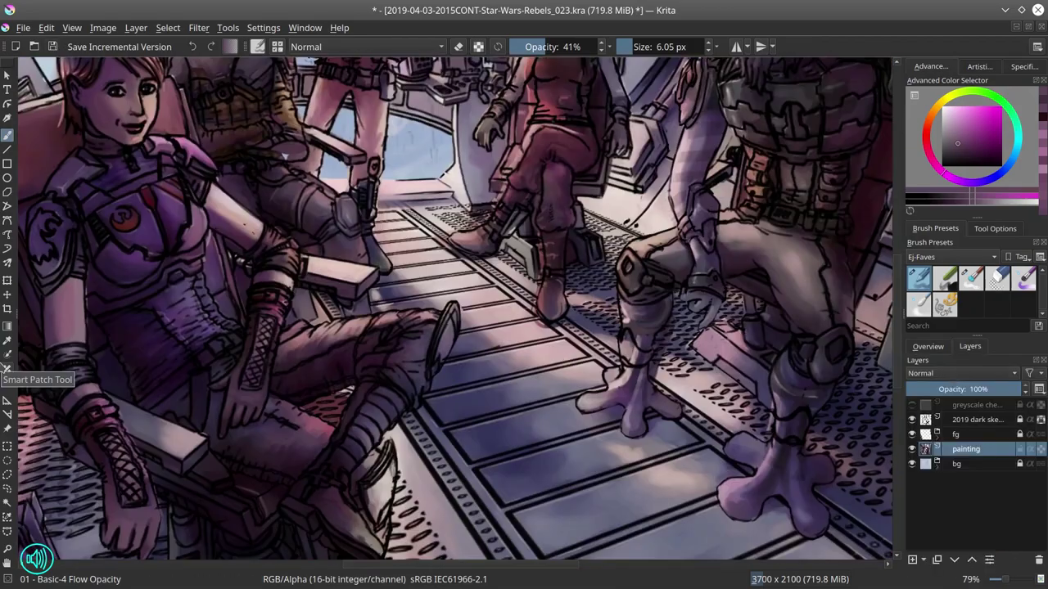
Step: Check against the 2019 line-art sketch, pick violets and set a 6 px brush
{"action": "left_click", "coordinate": [7, 369]}
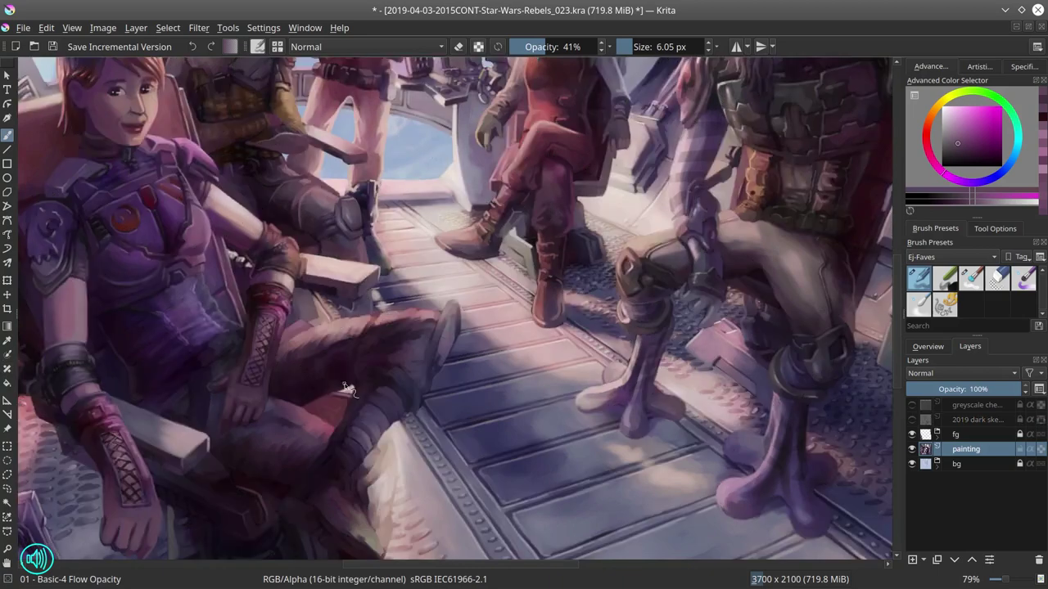
{"action": "left_click", "coordinate": [912, 419]}
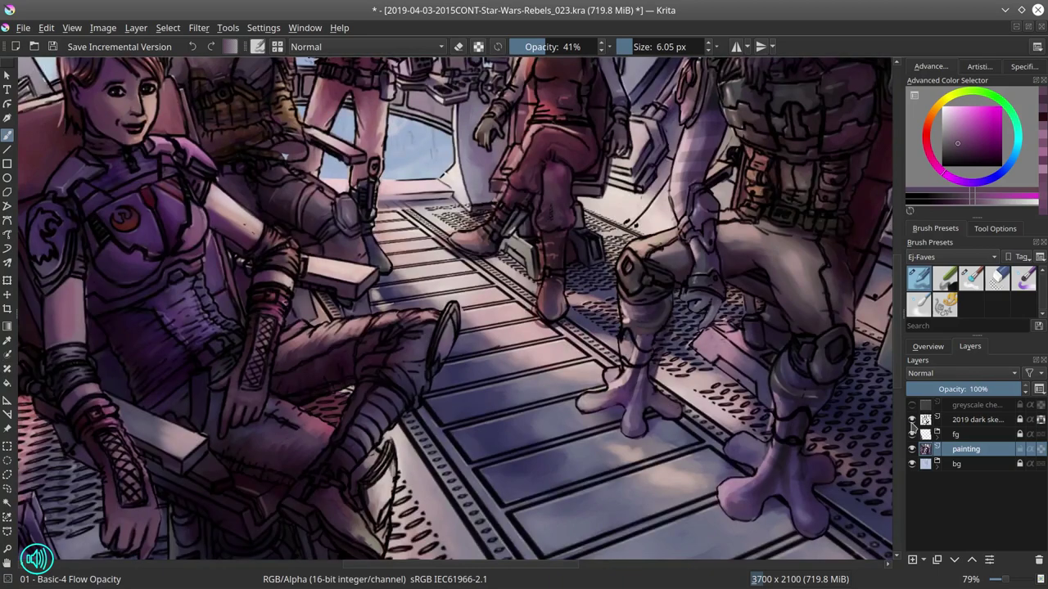
{"action": "left_click", "coordinate": [912, 421]}
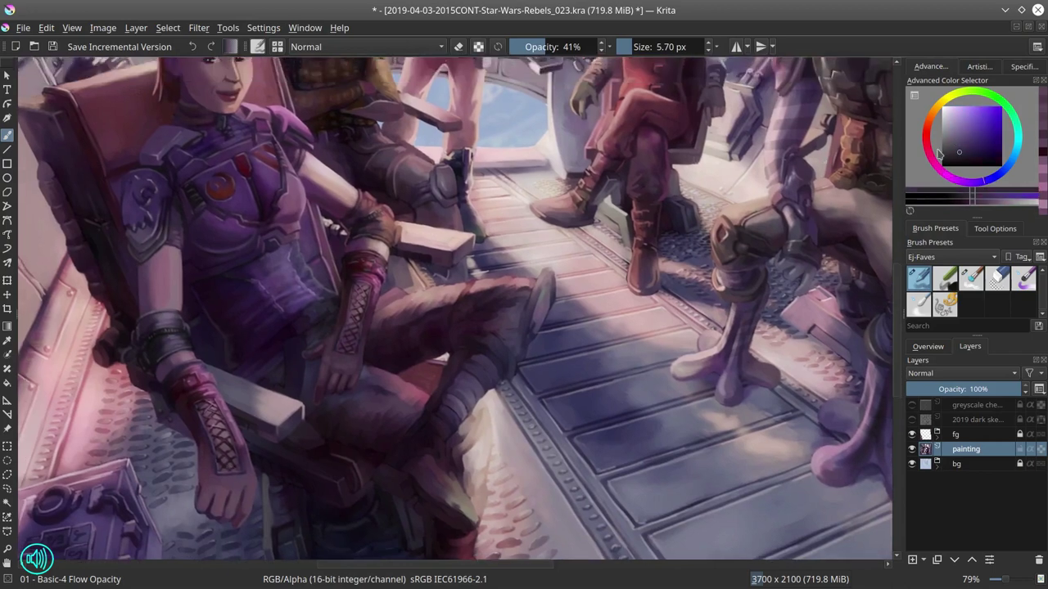
{"action": "left_click", "coordinate": [294, 342], "text": "ctrl"}
{"action": "mouse_move", "coordinate": [303, 331]}
{"action": "left_mouse_down"}
{"action": "mouse_move", "coordinate": [319, 324]}
{"action": "mouse_move", "coordinate": [324, 298]}
{"action": "left_mouse_up"}
{"action": "left_click", "coordinate": [311, 335], "text": "ctrl"}
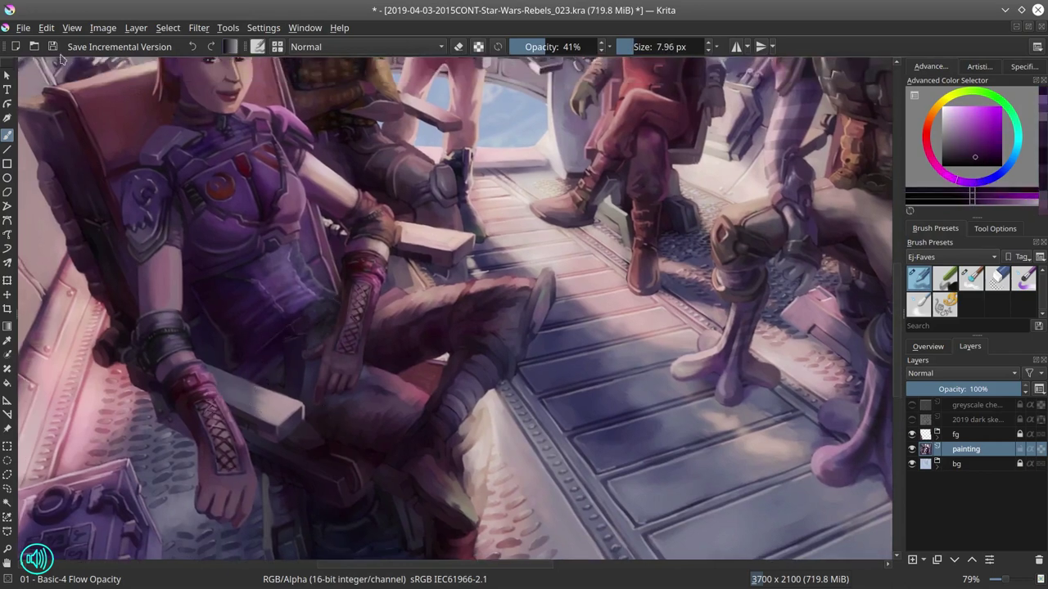
{"action": "left_click", "coordinate": [54, 48]}
Step: Paint light violet Color Dodge highlights on the trouser leg and shading on the thigh
{"action": "left_click", "coordinate": [304, 318]}
{"action": "left_click", "coordinate": [307, 319], "text": "ctrl"}
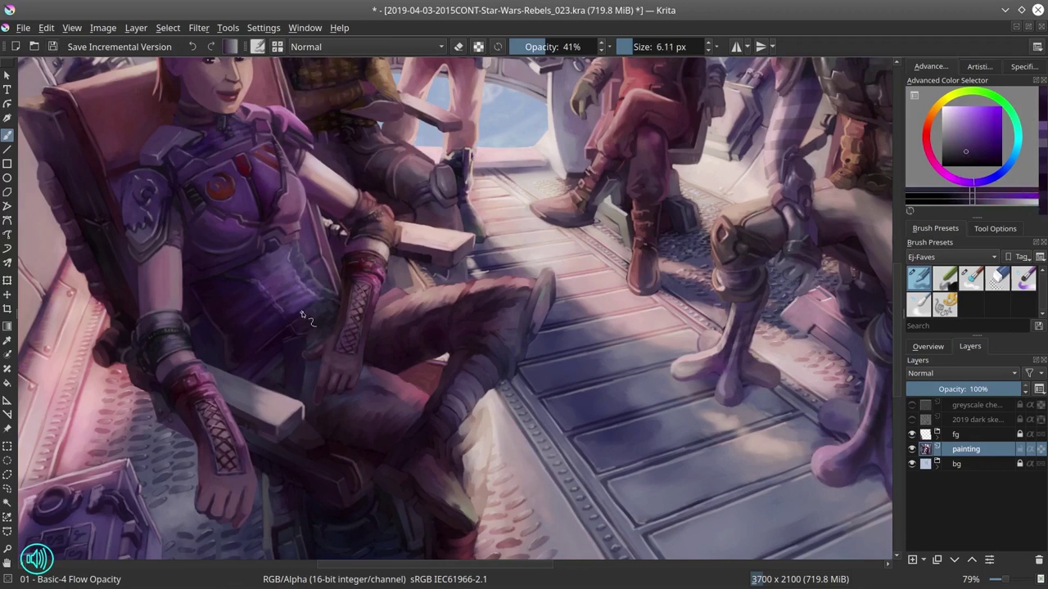
{"action": "mouse_move", "coordinate": [307, 319]}
{"action": "left_mouse_down"}
{"action": "mouse_move", "coordinate": [323, 308]}
{"action": "mouse_move", "coordinate": [308, 314]}
{"action": "left_mouse_up"}
{"action": "left_click", "coordinate": [314, 322], "text": "ctrl"}
{"action": "left_click", "coordinate": [313, 321], "text": "ctrl"}
{"action": "key", "text": "alt+shift+d"}
{"action": "left_click", "coordinate": [328, 302], "text": "ctrl"}
{"action": "left_click", "coordinate": [306, 314], "text": "ctrl"}
Step: Paint darker magenta folds on the trousers and a stroke along the thigh
{"action": "left_click", "coordinate": [216, 292], "text": "ctrl"}
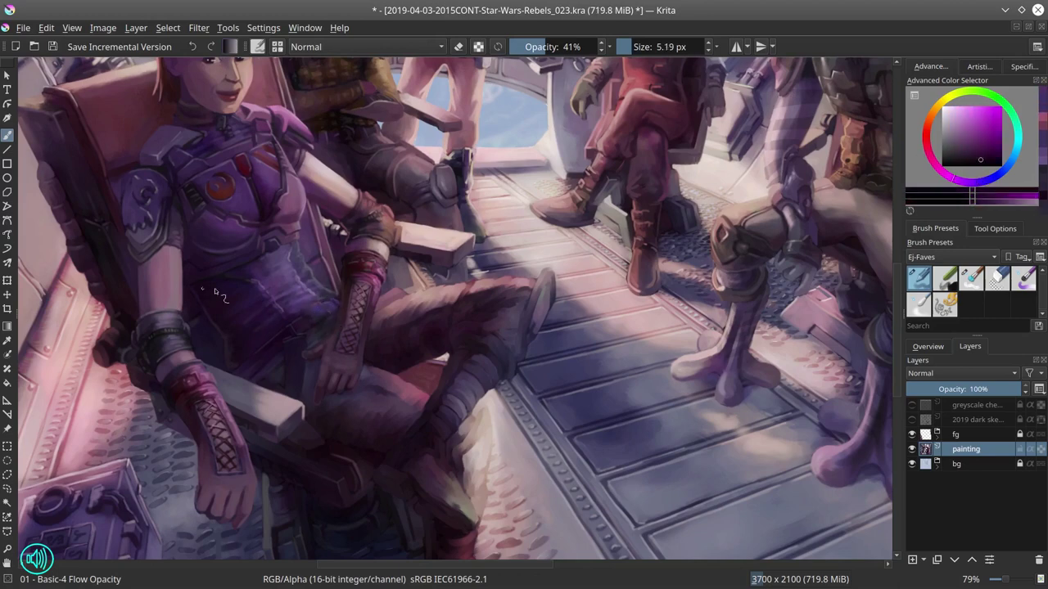
{"action": "left_click", "coordinate": [319, 319], "text": "ctrl"}
{"action": "left_click", "coordinate": [316, 329], "text": "ctrl"}
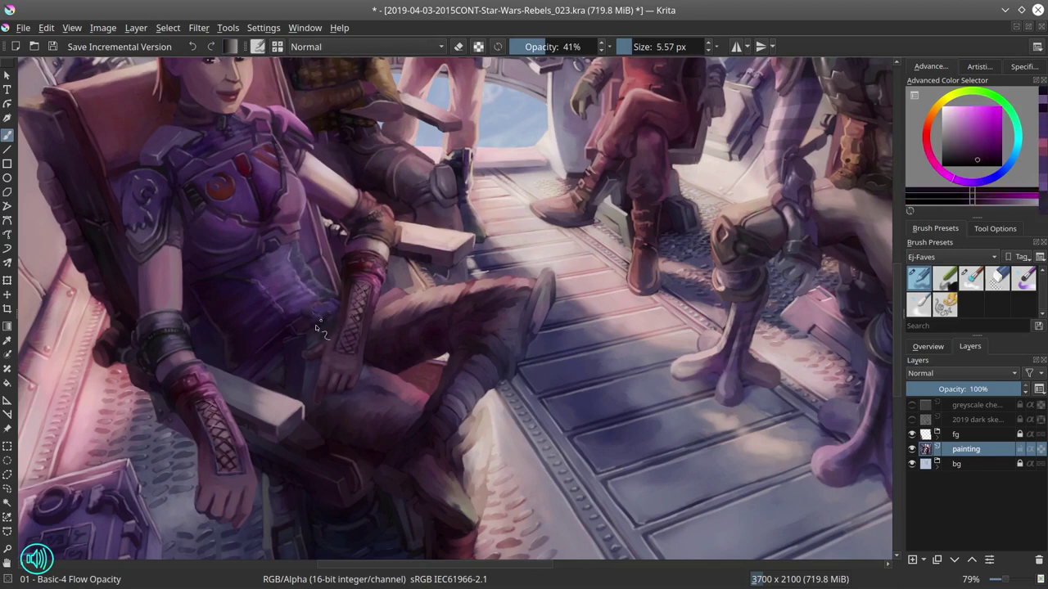
{"action": "left_click", "coordinate": [332, 310], "text": "ctrl"}
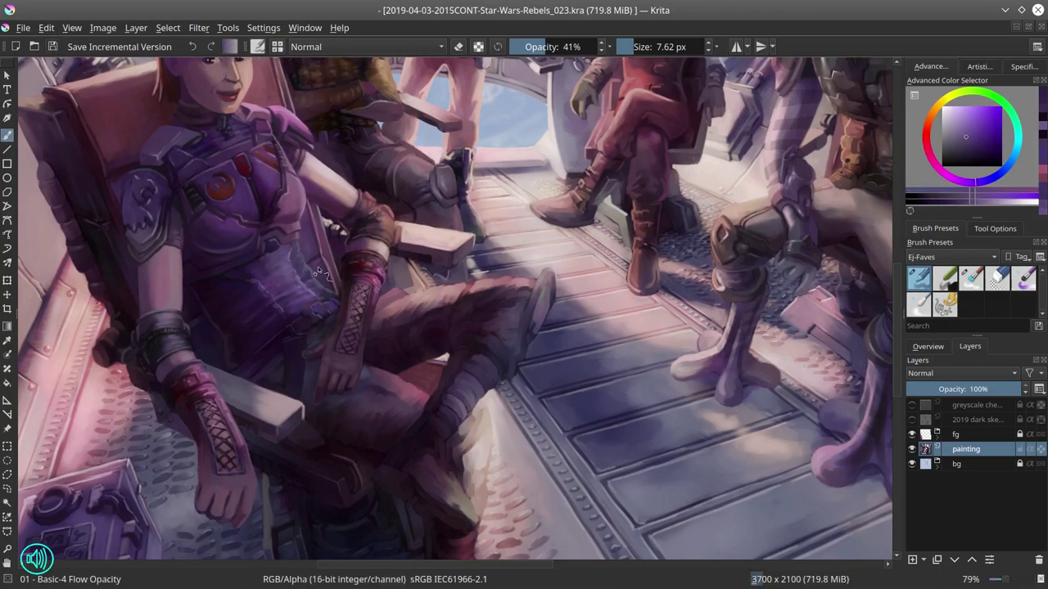
{"action": "left_click", "coordinate": [365, 409], "text": "ctrl"}
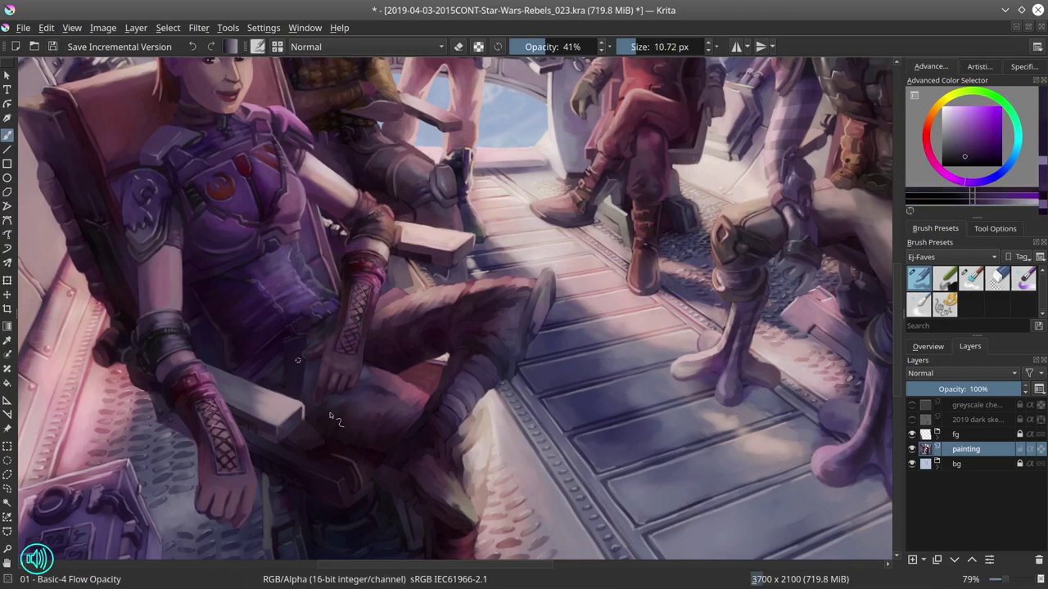
{"action": "left_click", "coordinate": [303, 442], "text": "ctrl"}
{"action": "left_click", "coordinate": [270, 483], "text": "ctrl"}
{"action": "left_click", "coordinate": [398, 336], "text": "ctrl"}
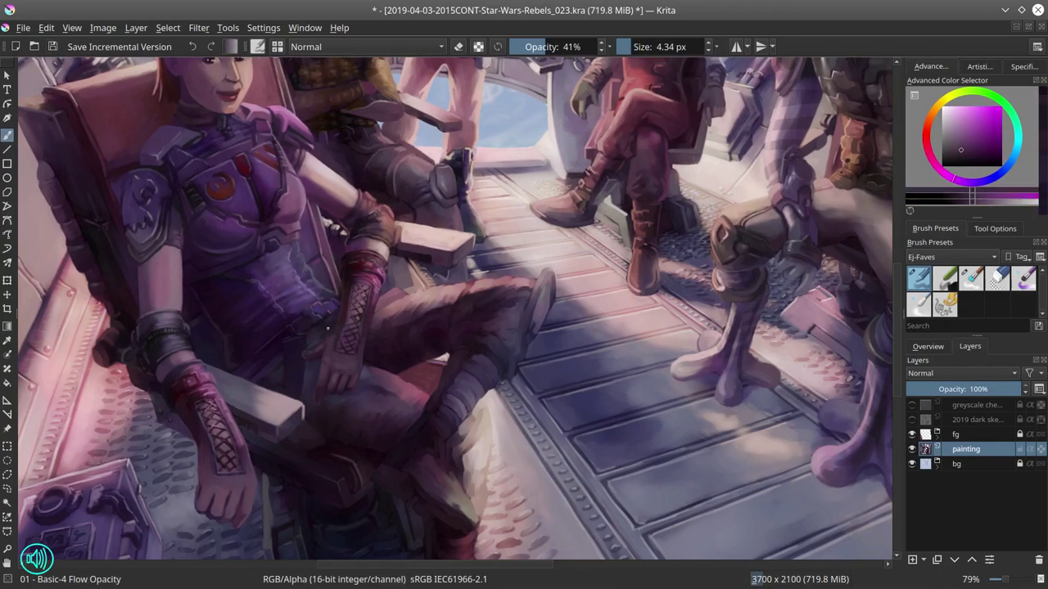
Step: Add magenta fold detail, knee colour and warm pinkish-red accents to the trousers
{"action": "left_click", "coordinate": [335, 311], "text": "ctrl"}
{"action": "left_click", "coordinate": [335, 311], "text": "ctrl"}
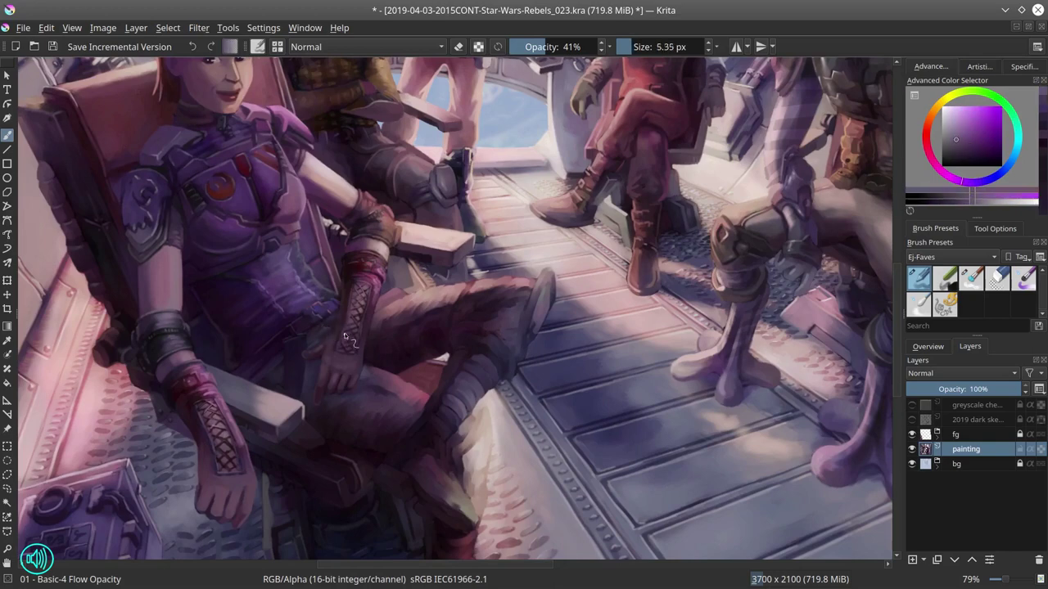
{"action": "left_click", "coordinate": [381, 365], "text": "ctrl"}
{"action": "left_click", "coordinate": [380, 366], "text": "ctrl"}
{"action": "left_click", "coordinate": [338, 396], "text": "ctrl"}
{"action": "left_click", "coordinate": [395, 281], "text": "ctrl"}
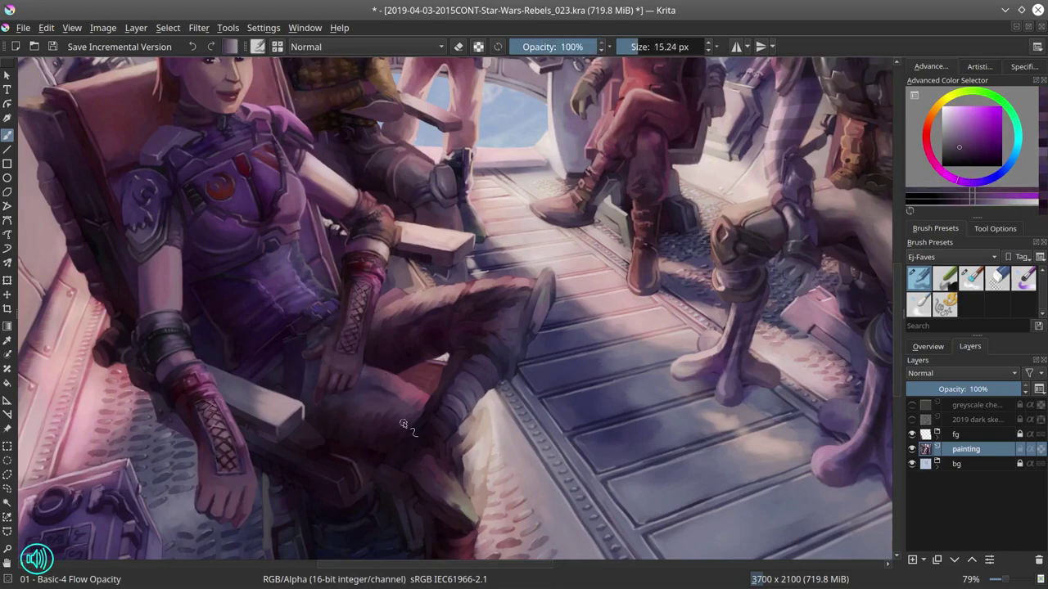
{"action": "key", "text": "ctrl+s"}
{"action": "left_click", "coordinate": [395, 281], "text": "ctrl"}
{"action": "left_click", "coordinate": [366, 290], "text": "ctrl"}
{"action": "left_click", "coordinate": [496, 282], "text": "ctrl"}
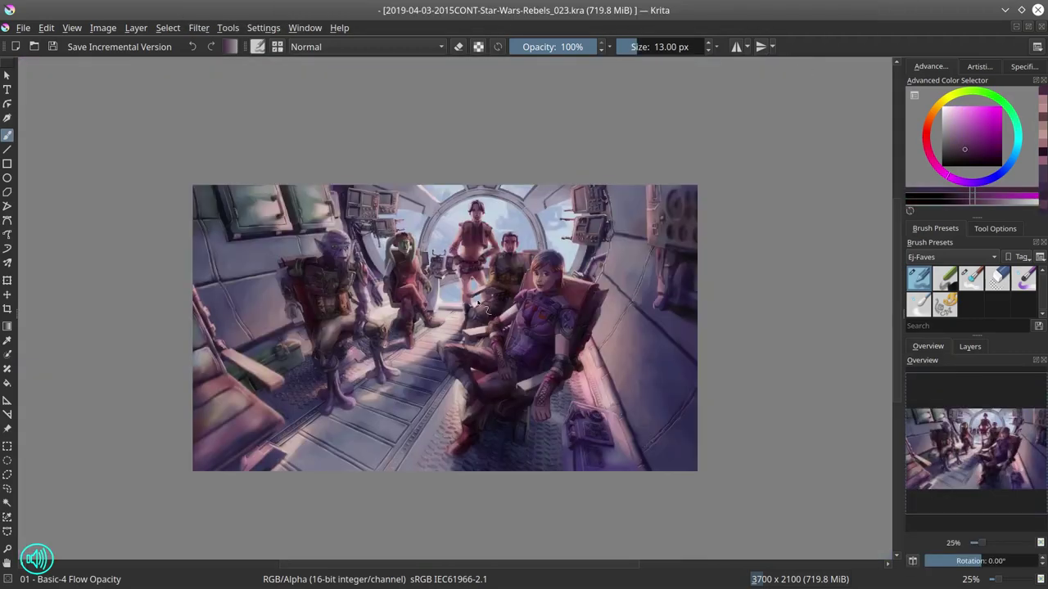
Step: Bring the legs into view and paint muted red and dark magenta shading at full-opacity Normal blending
{"action": "scroll", "coordinate": [483, 306], "scroll_direction": "up", "scroll_amount": 5}
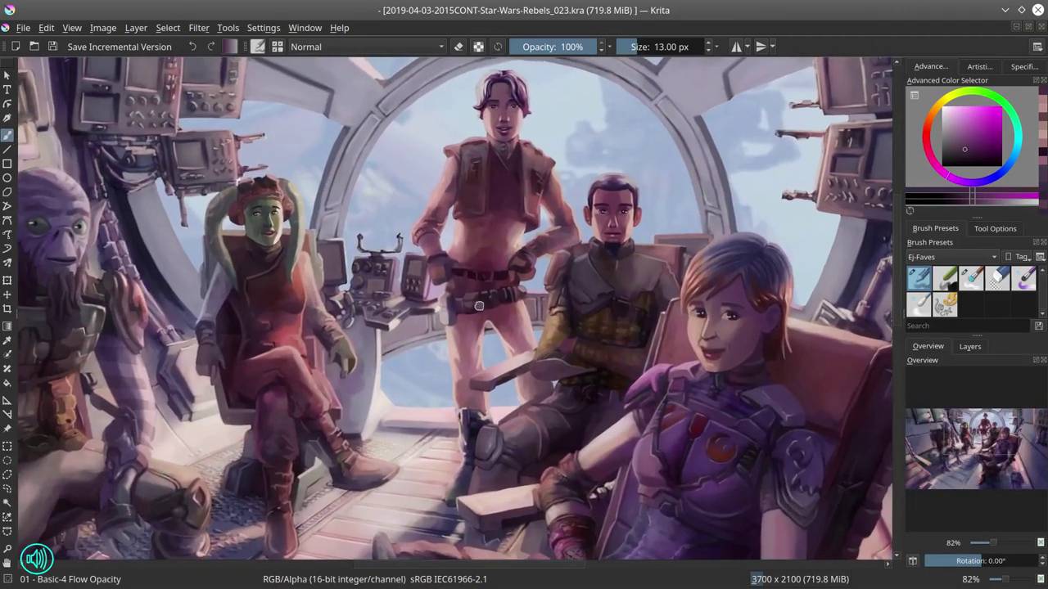
{"action": "left_click_drag", "start_coordinate": [456, 278], "coordinate": [197, 181]}
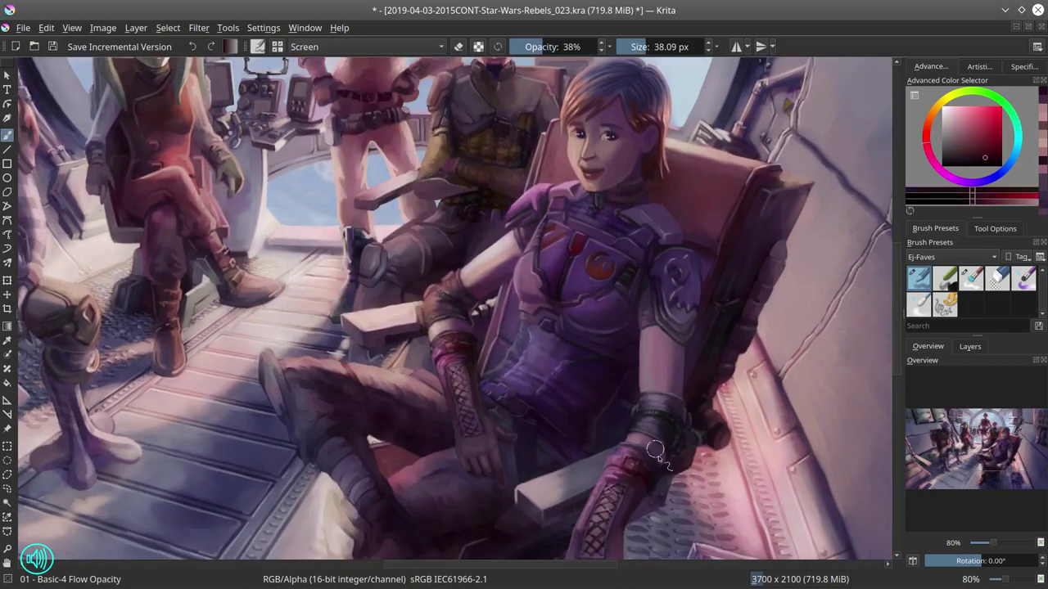
{"action": "left_click", "coordinate": [364, 46]}
{"action": "left_click", "coordinate": [363, 121]}
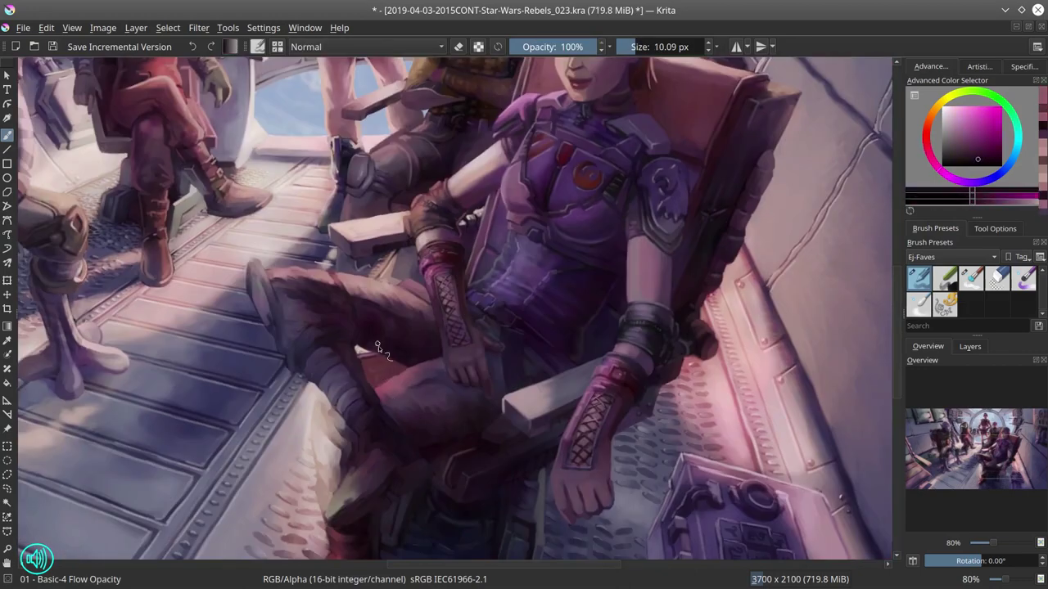
{"action": "left_click", "coordinate": [417, 370], "text": "ctrl"}
{"action": "left_click", "coordinate": [424, 288], "text": "ctrl"}
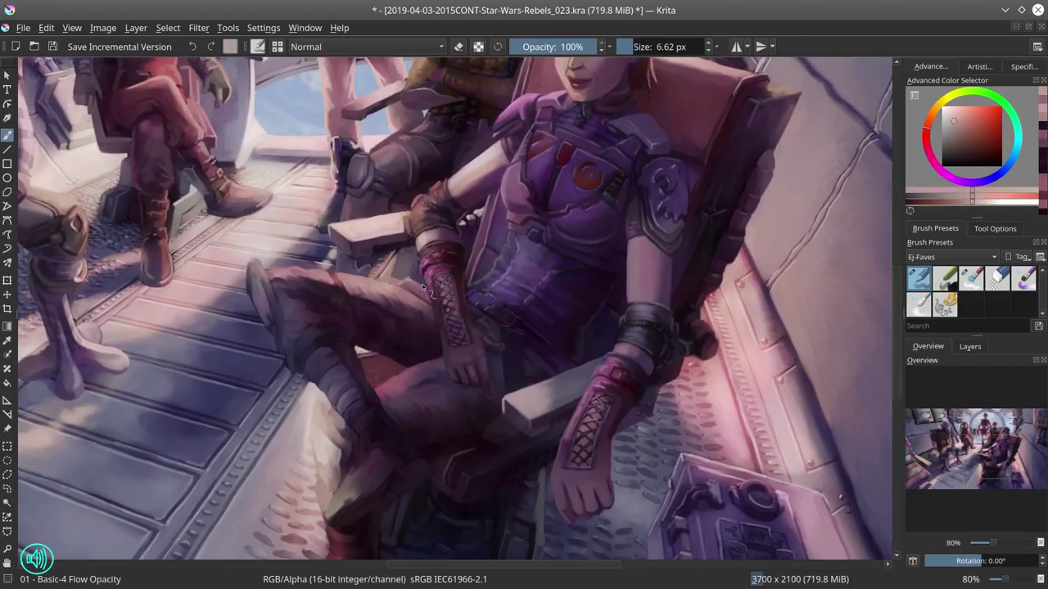
{"action": "left_click", "coordinate": [424, 288], "text": "ctrl"}
{"action": "left_click_drag", "start_coordinate": [384, 307], "coordinate": [393, 307]}
{"action": "left_click", "coordinate": [351, 322], "text": "ctrl"}
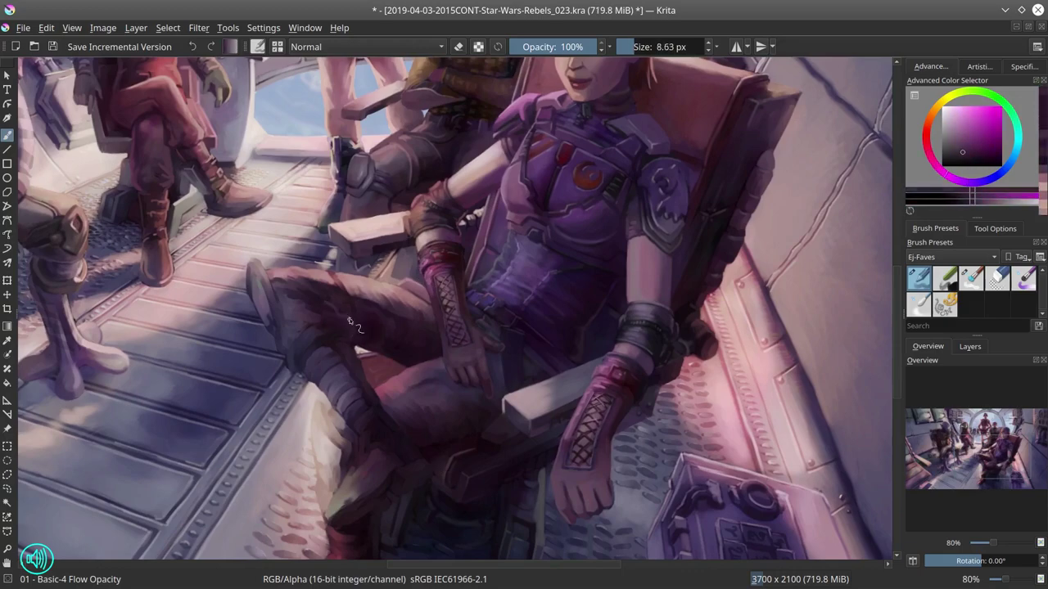
Step: Sample the knee colour and briefly toggle the 2019 dark sketch for reference
{"action": "left_click", "coordinate": [969, 346]}
{"action": "left_click", "coordinate": [278, 345], "text": "ctrl"}
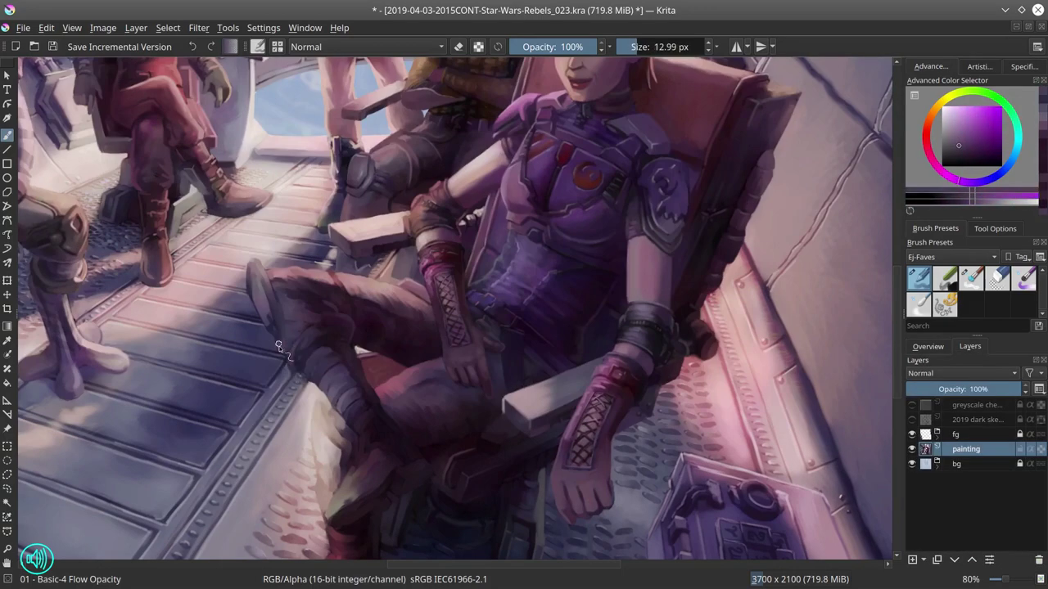
{"action": "left_click", "coordinate": [278, 345], "text": "ctrl"}
{"action": "scroll", "coordinate": [573, 376], "scroll_direction": "down", "scroll_amount": 3}
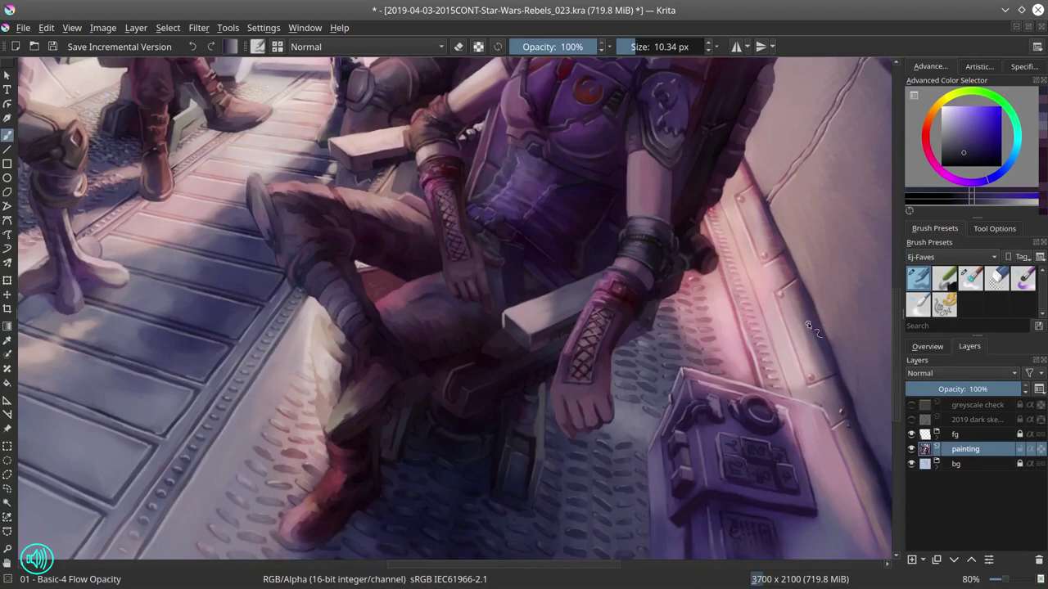
{"action": "left_click", "coordinate": [911, 419]}
{"action": "left_click", "coordinate": [911, 419]}
Step: Sample pink, grey, blue-purple and purple tones from the thigh, knee and shin
{"action": "left_click", "coordinate": [336, 199], "text": "ctrl"}
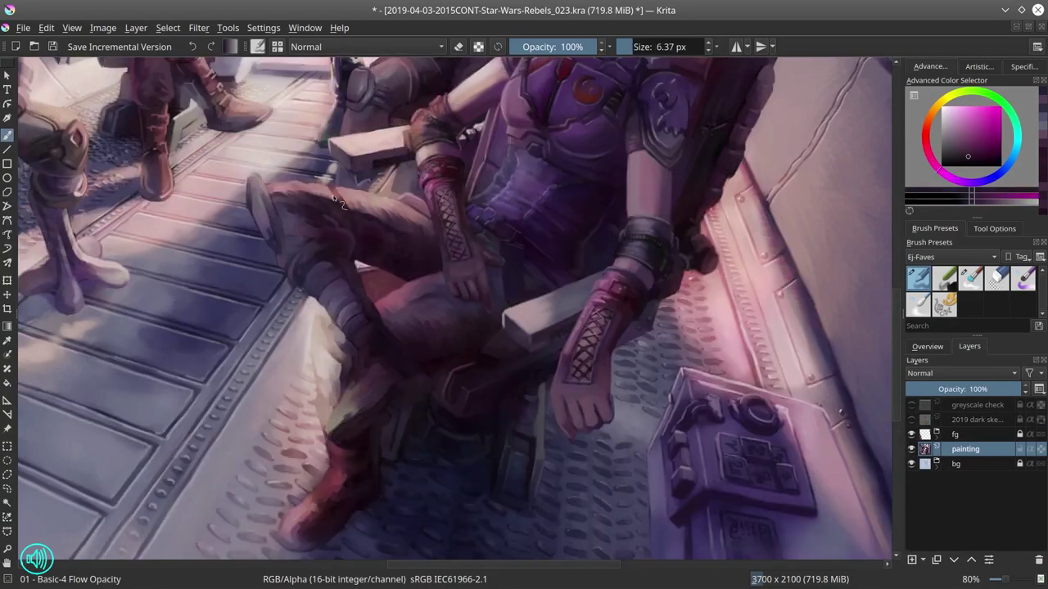
{"action": "left_click", "coordinate": [380, 234], "text": "ctrl"}
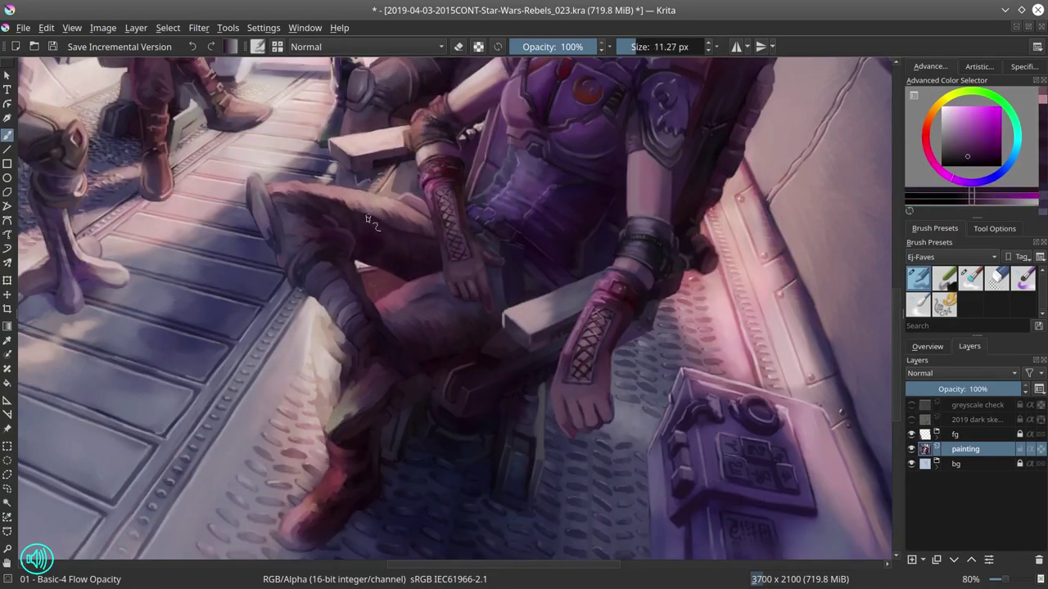
{"action": "left_click", "coordinate": [309, 195], "text": "ctrl"}
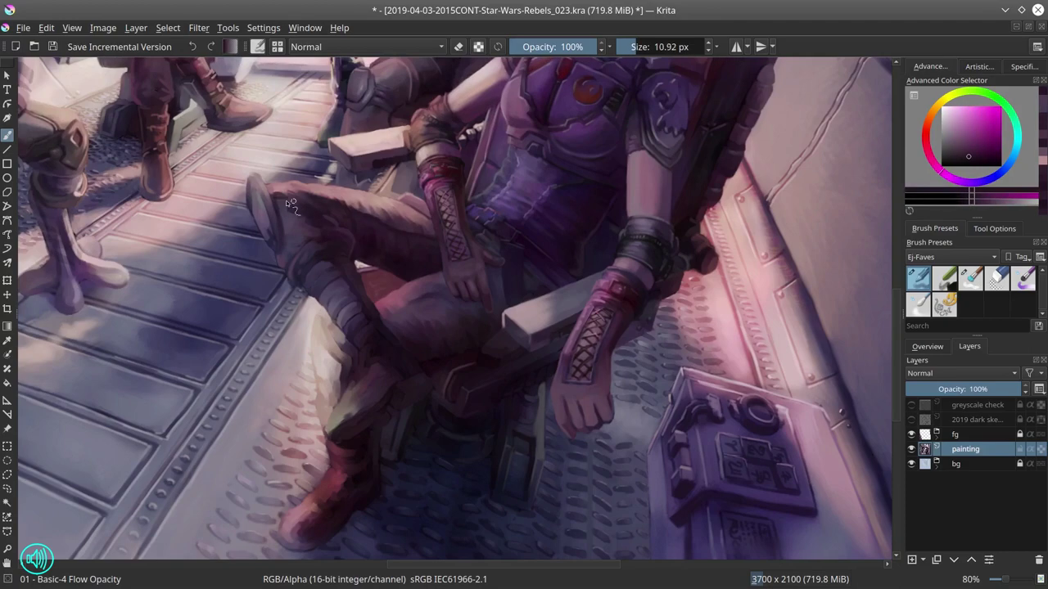
{"action": "left_click", "coordinate": [368, 339], "text": "ctrl"}
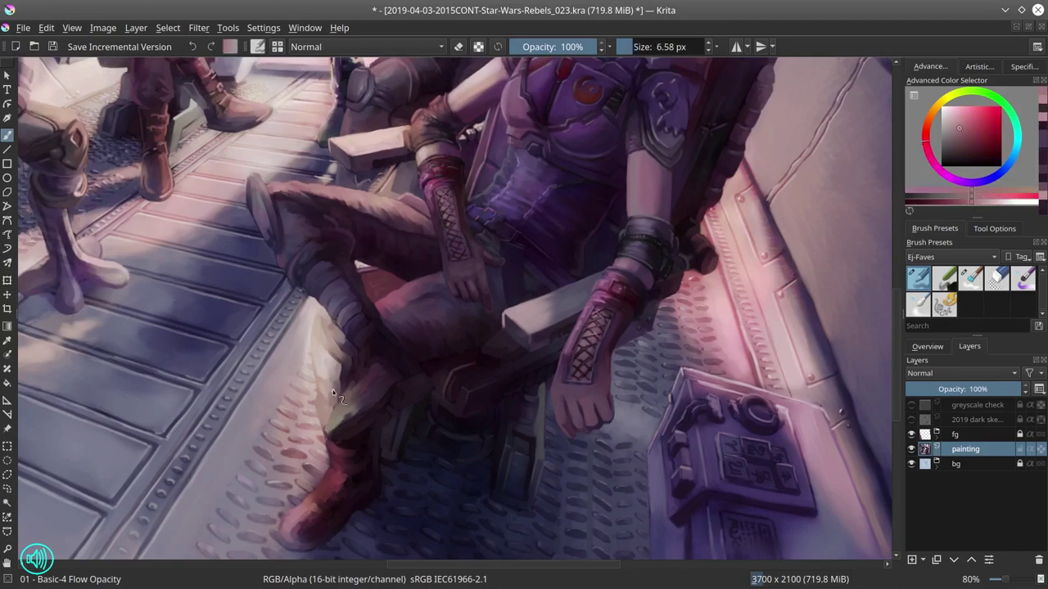
{"action": "left_click", "coordinate": [274, 176], "text": "ctrl"}
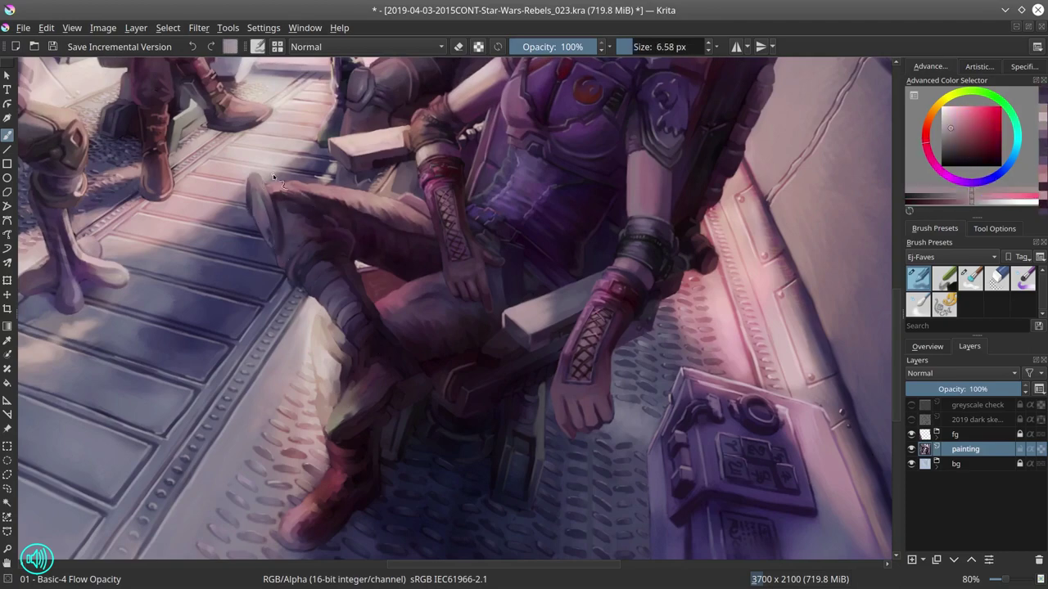
{"action": "left_click", "coordinate": [261, 210], "text": "ctrl"}
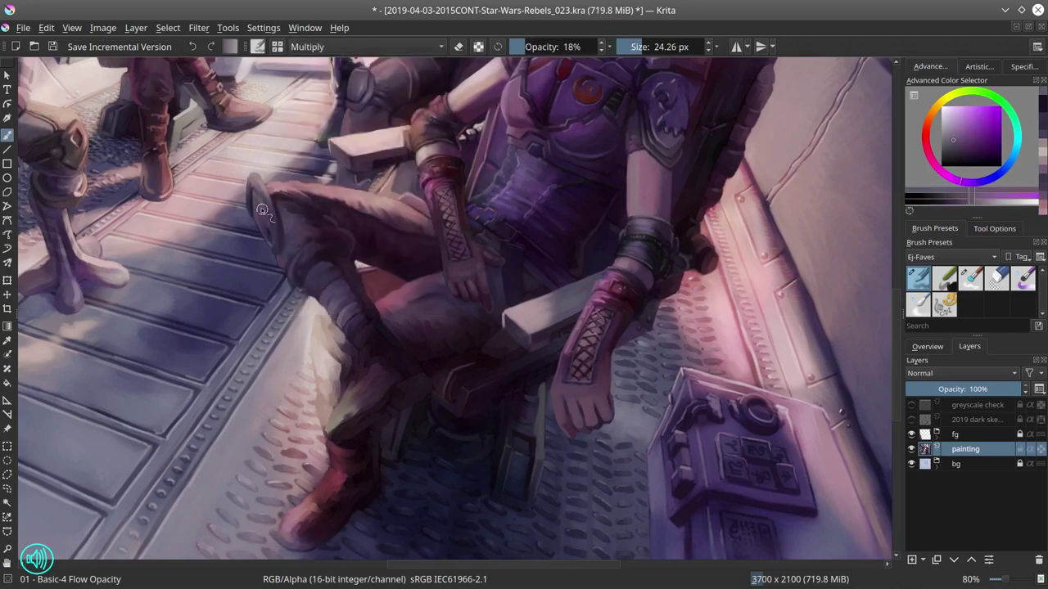
{"action": "left_click", "coordinate": [262, 209], "text": "ctrl"}
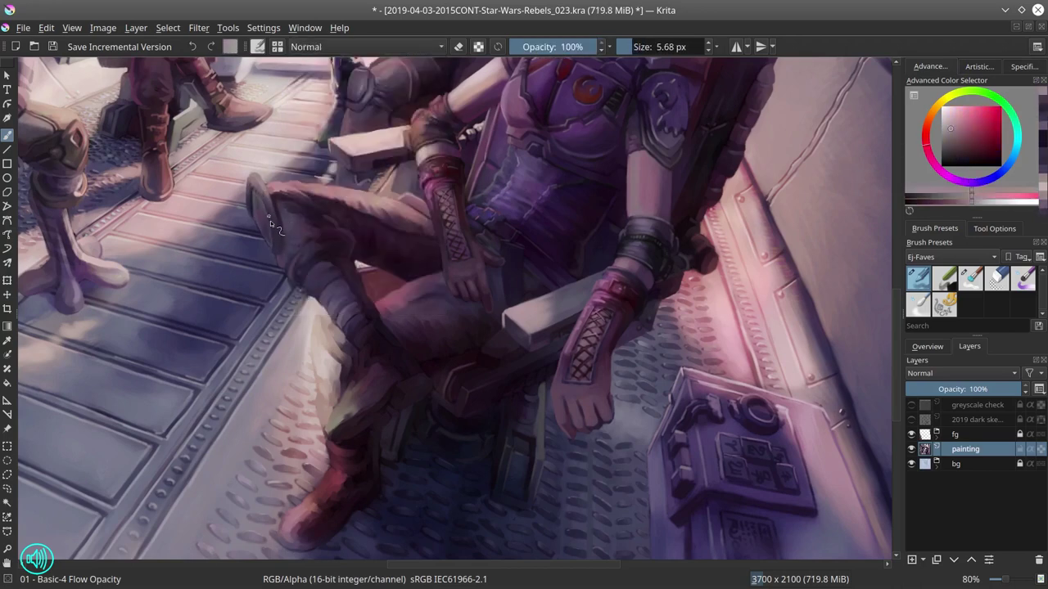
{"action": "left_click", "coordinate": [302, 291], "text": "ctrl"}
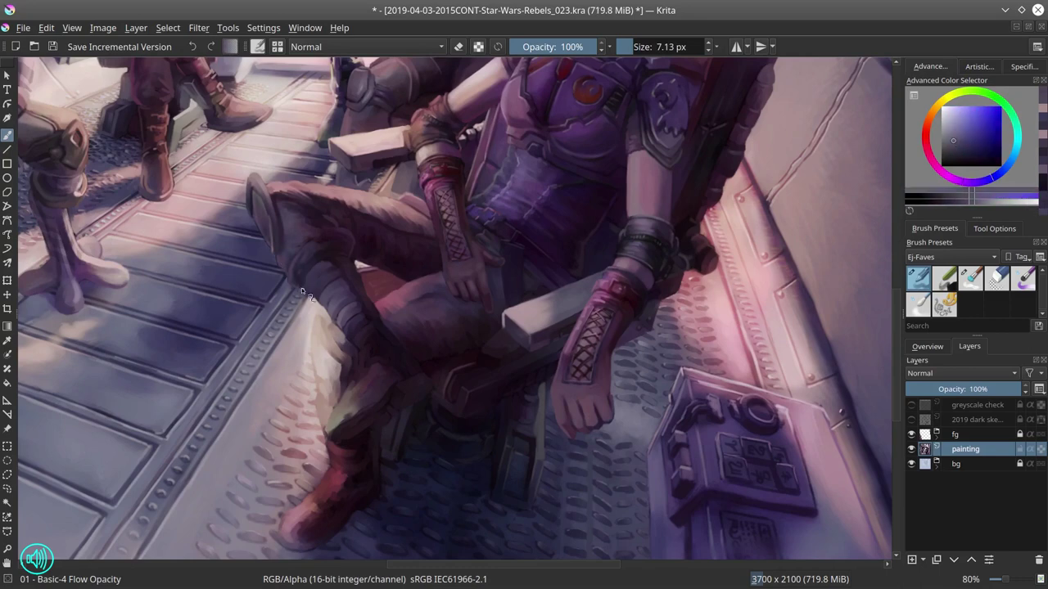
{"action": "left_click", "coordinate": [319, 230], "text": "ctrl"}
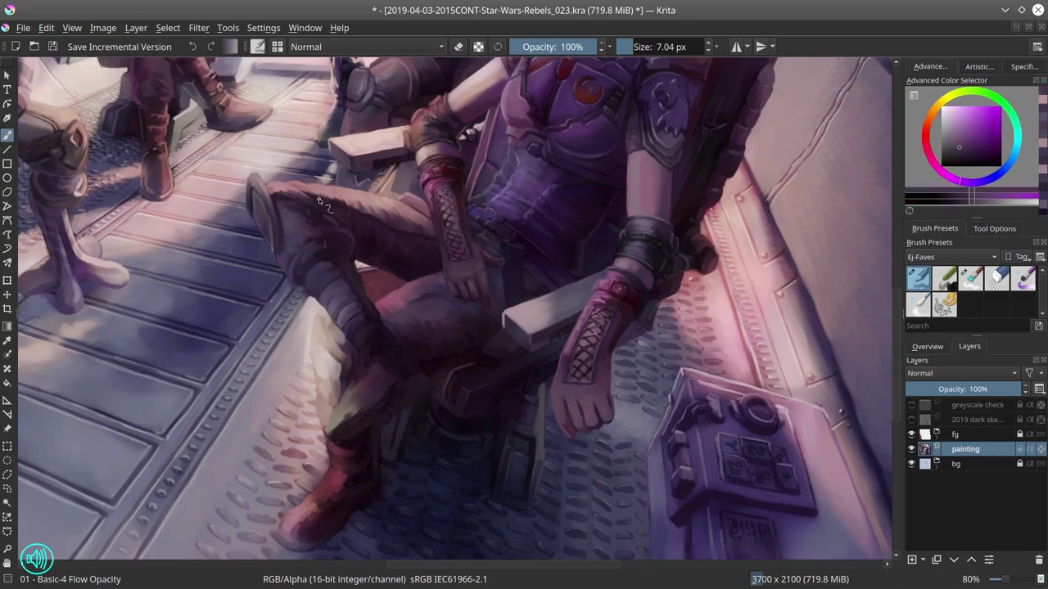
{"action": "left_click", "coordinate": [357, 264], "text": "ctrl"}
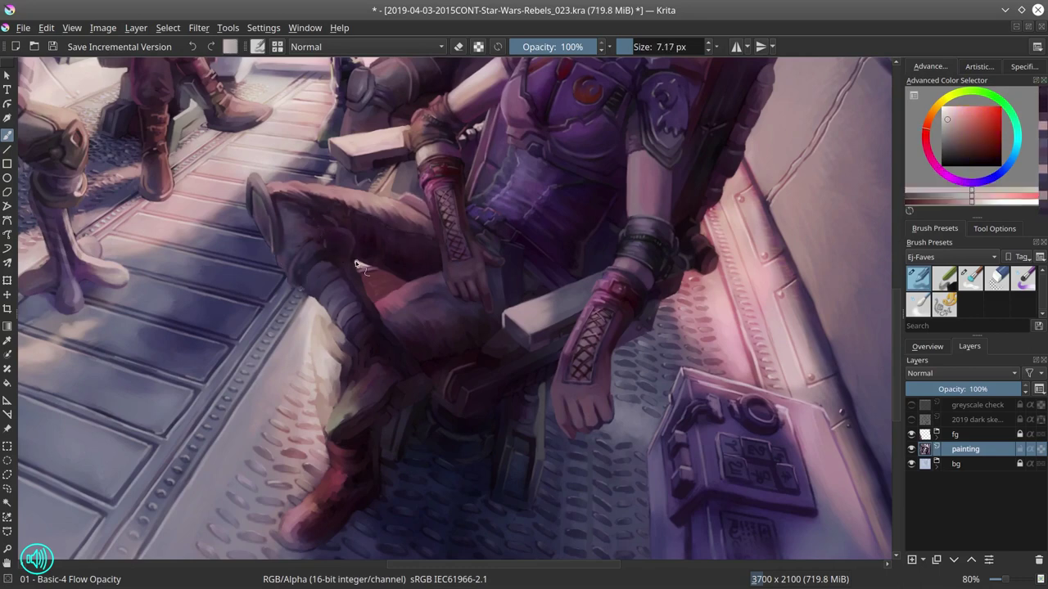
Step: Check the 2019 dark sketch, then paint purple shin shading and darker lower-leg folds
{"action": "left_click", "coordinate": [914, 419]}
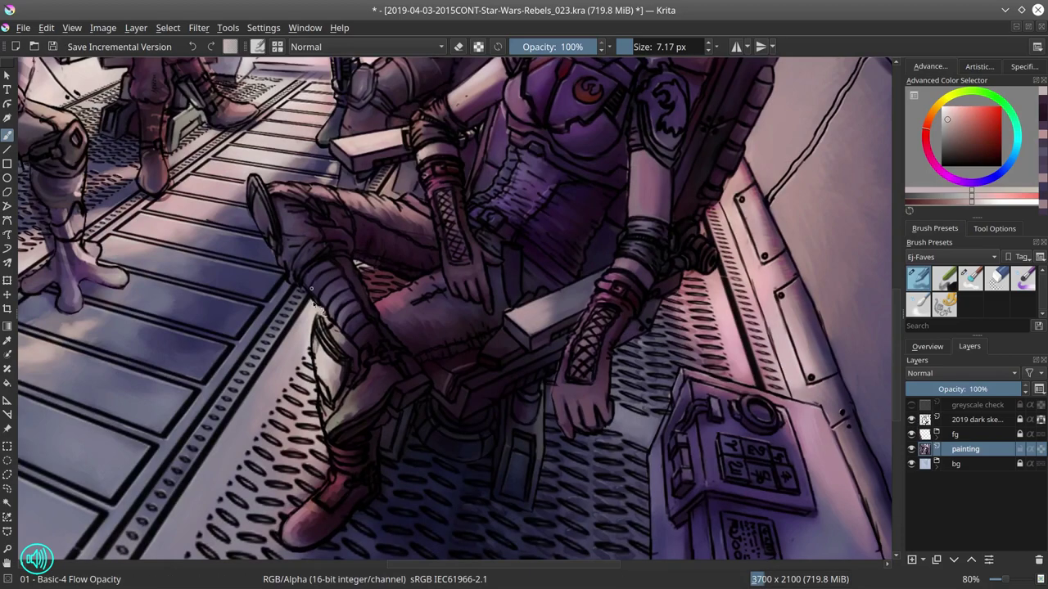
{"action": "left_click", "coordinate": [914, 420]}
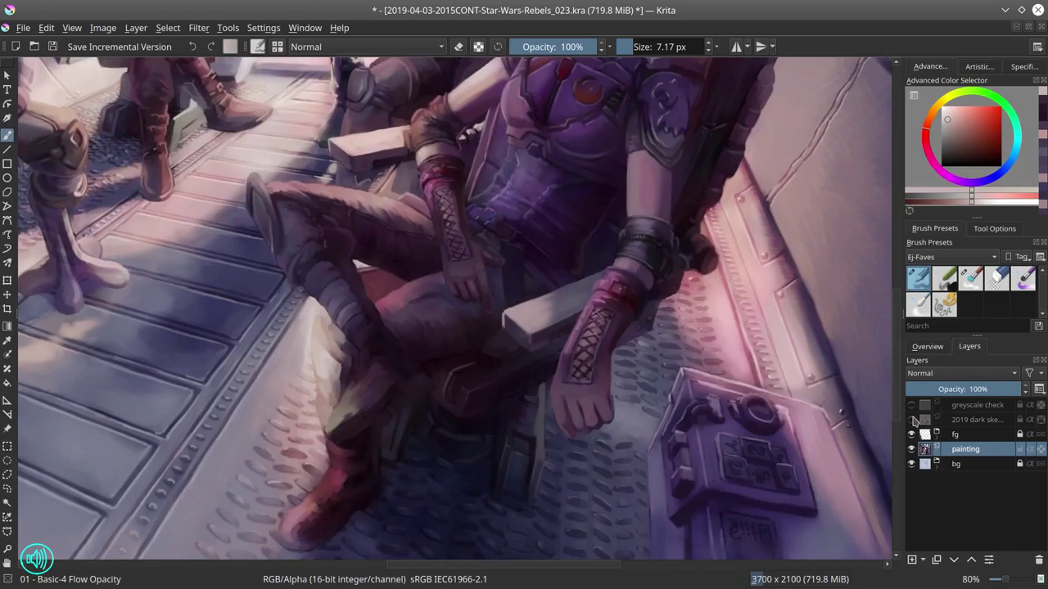
{"action": "left_click", "coordinate": [314, 294], "text": "ctrl"}
{"action": "left_click_drag", "start_coordinate": [344, 294], "coordinate": [313, 295]}
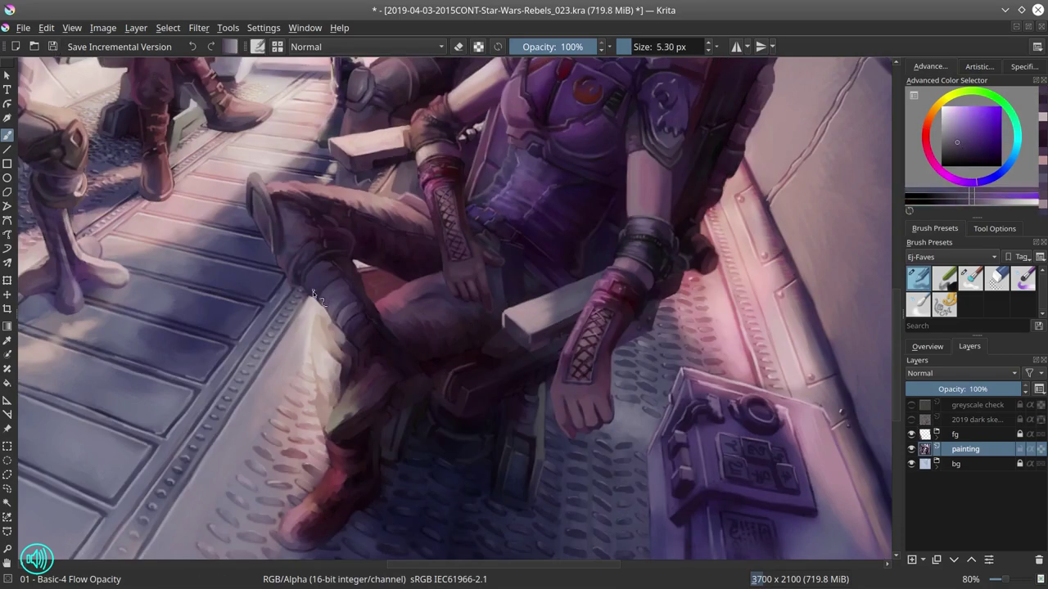
{"action": "left_click", "coordinate": [331, 258], "text": "ctrl"}
{"action": "mouse_move", "coordinate": [332, 258]}
{"action": "left_mouse_down"}
{"action": "mouse_move", "coordinate": [360, 258]}
{"action": "mouse_move", "coordinate": [323, 259]}
{"action": "mouse_move", "coordinate": [348, 258]}
{"action": "left_mouse_up"}
Step: Add purple detail on the shin and a red-pink accent along the leg
{"action": "left_click", "coordinate": [352, 300], "text": "ctrl"}
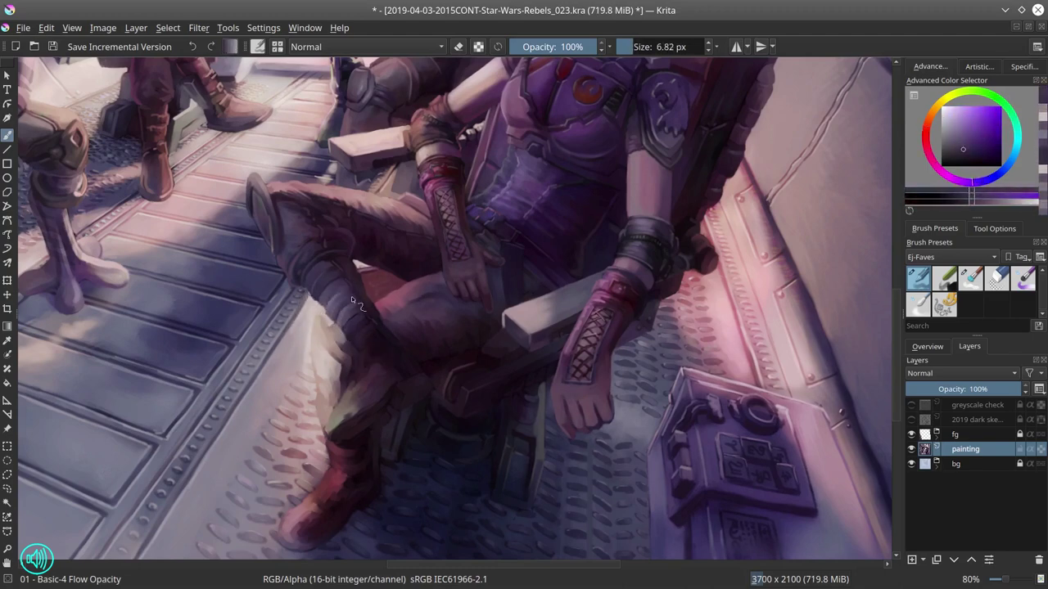
{"action": "left_click", "coordinate": [352, 301], "text": "ctrl"}
{"action": "left_click_drag", "start_coordinate": [348, 313], "coordinate": [364, 313]}
{"action": "mouse_move", "coordinate": [336, 319]}
{"action": "left_mouse_down"}
{"action": "mouse_move", "coordinate": [360, 331]}
{"action": "mouse_move", "coordinate": [400, 423]}
{"action": "left_mouse_up"}
Step: Save the painting and zoom out to see the whole canvas
{"action": "key", "text": "ctrl+s"}
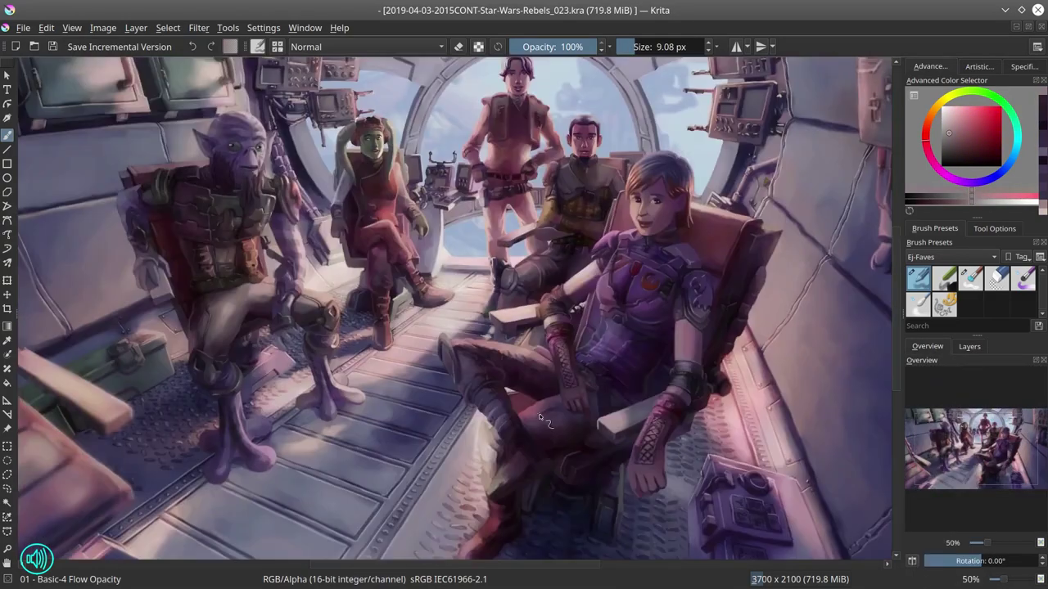
{"action": "scroll", "coordinate": [814, 425], "scroll_direction": "down", "scroll_amount": 5}
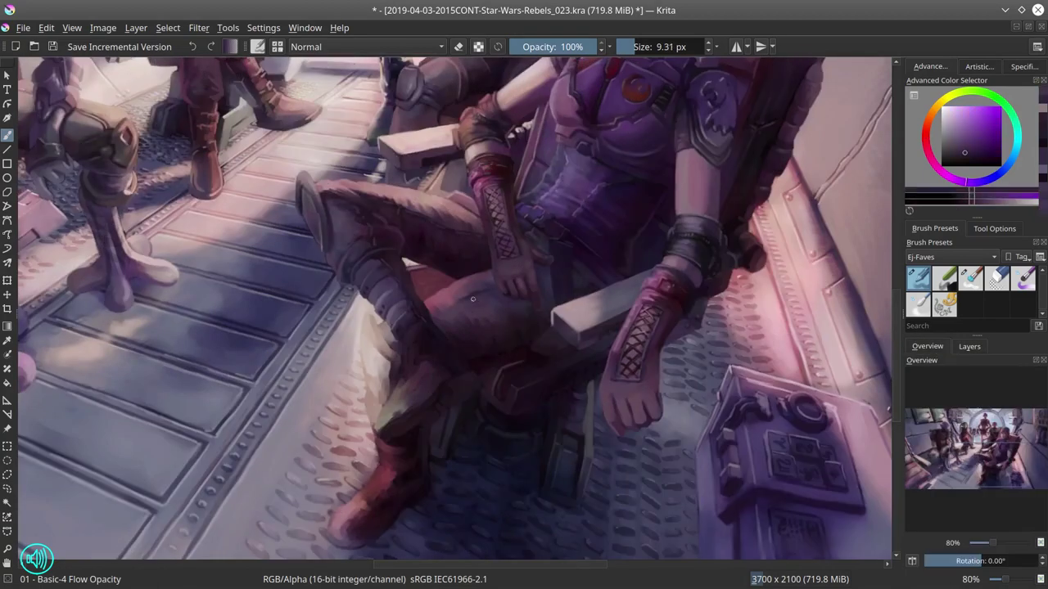
Step: Paint darker magenta shading down the leg and a stroke over the knee
{"action": "left_click", "coordinate": [445, 314], "text": "ctrl"}
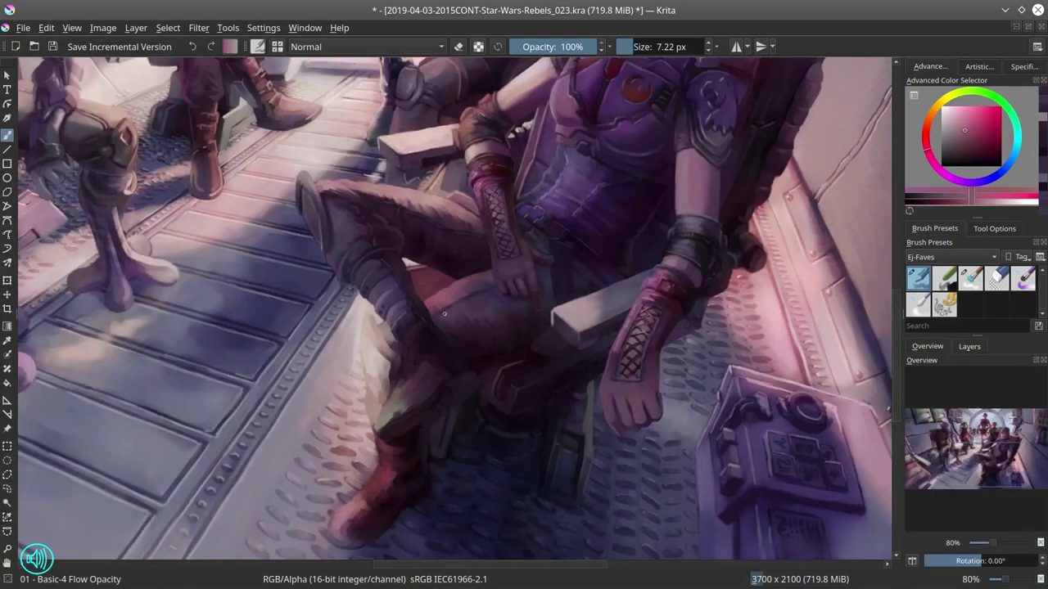
{"action": "left_click", "coordinate": [458, 304], "text": "ctrl"}
{"action": "mouse_move", "coordinate": [461, 302]}
{"action": "left_mouse_down", "text": "shift"}
{"action": "mouse_move", "coordinate": [487, 360]}
{"action": "mouse_move", "coordinate": [473, 358]}
{"action": "left_mouse_up", "text": "shift"}
{"action": "key", "text": "alt+shift+m"}
{"action": "key", "text": "alt+shift+n"}
{"action": "left_click", "coordinate": [503, 324], "text": "ctrl"}
{"action": "left_click", "coordinate": [487, 360], "text": "ctrl"}
Step: Add a light beige highlight along the leg, then sample boot and leg colours
{"action": "left_click", "coordinate": [635, 349], "text": "ctrl"}
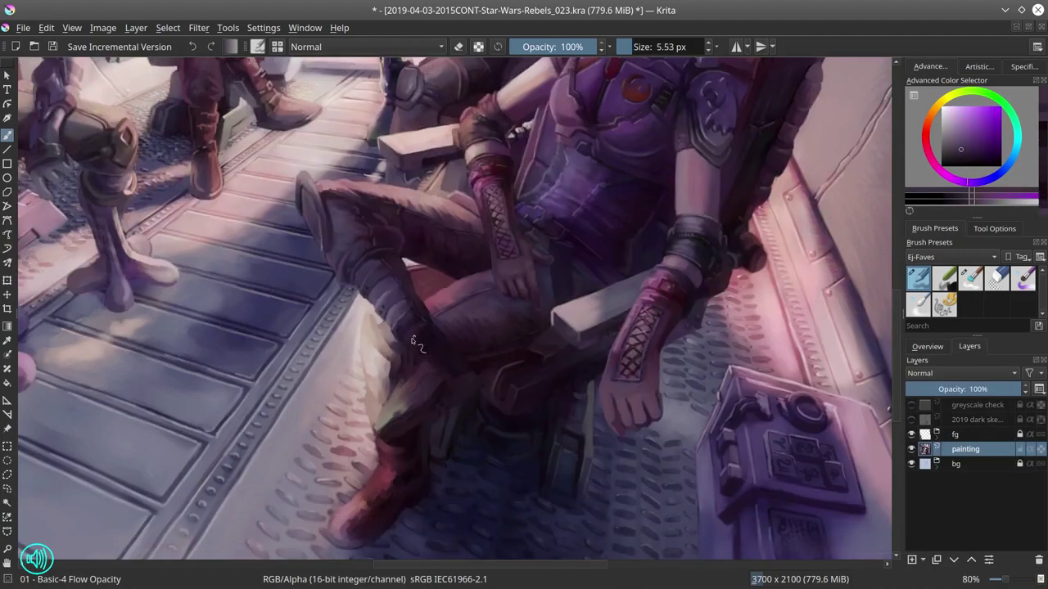
{"action": "left_click", "coordinate": [621, 398], "text": "ctrl"}
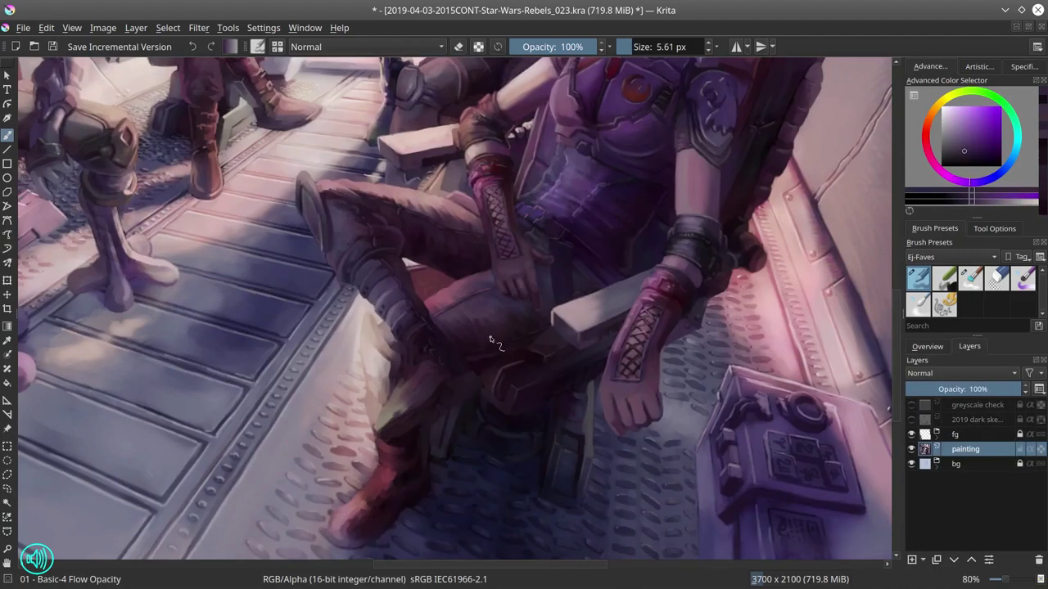
{"action": "left_click", "coordinate": [387, 399], "text": "ctrl"}
{"action": "mouse_move", "coordinate": [387, 399]}
{"action": "left_mouse_down", "text": "shift"}
{"action": "mouse_move", "coordinate": [413, 398]}
{"action": "mouse_move", "coordinate": [389, 407]}
{"action": "left_mouse_up", "text": "shift"}
{"action": "left_click", "coordinate": [398, 407], "text": "ctrl"}
{"action": "left_click", "coordinate": [402, 383], "text": "ctrl"}
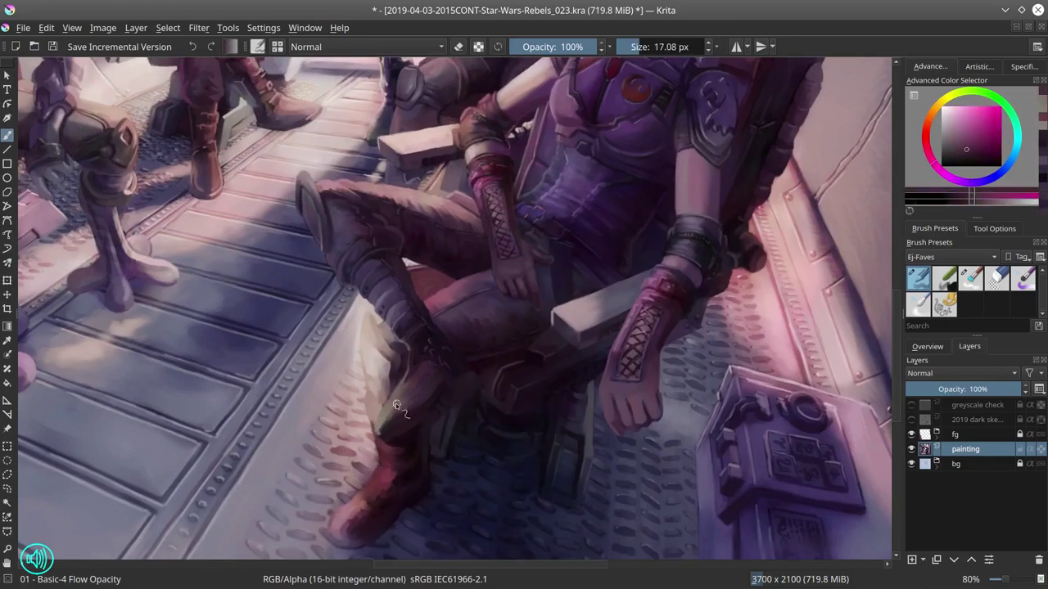
Step: Shade the boot shaft in a greyer dark tone, resizing the brush between 10.7 and 5.7 px
{"action": "key", "text": "slash"}
{"action": "key", "text": "slash"}
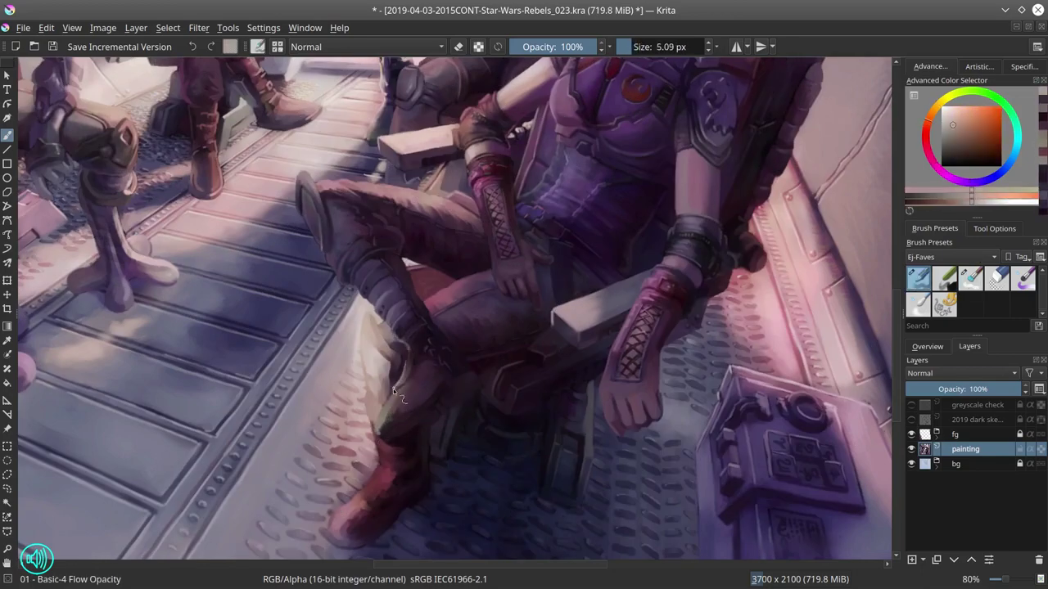
{"action": "left_click", "coordinate": [422, 354], "text": "ctrl"}
{"action": "left_click", "coordinate": [420, 407], "text": "ctrl"}
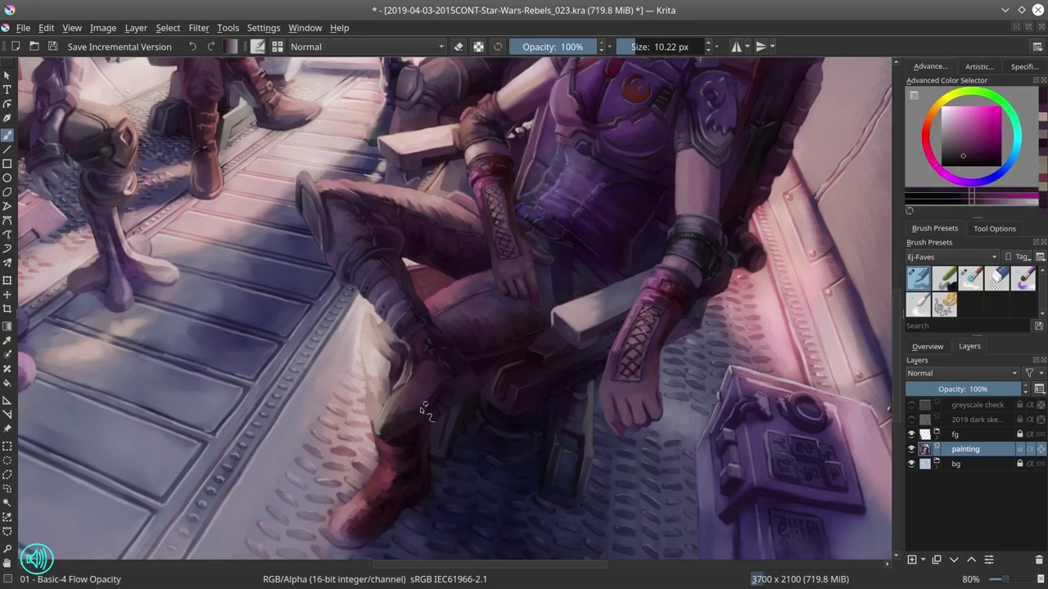
{"action": "left_click_drag", "start_coordinate": [420, 406], "coordinate": [389, 435], "text": "shift"}
{"action": "left_click", "coordinate": [383, 429], "text": "ctrl"}
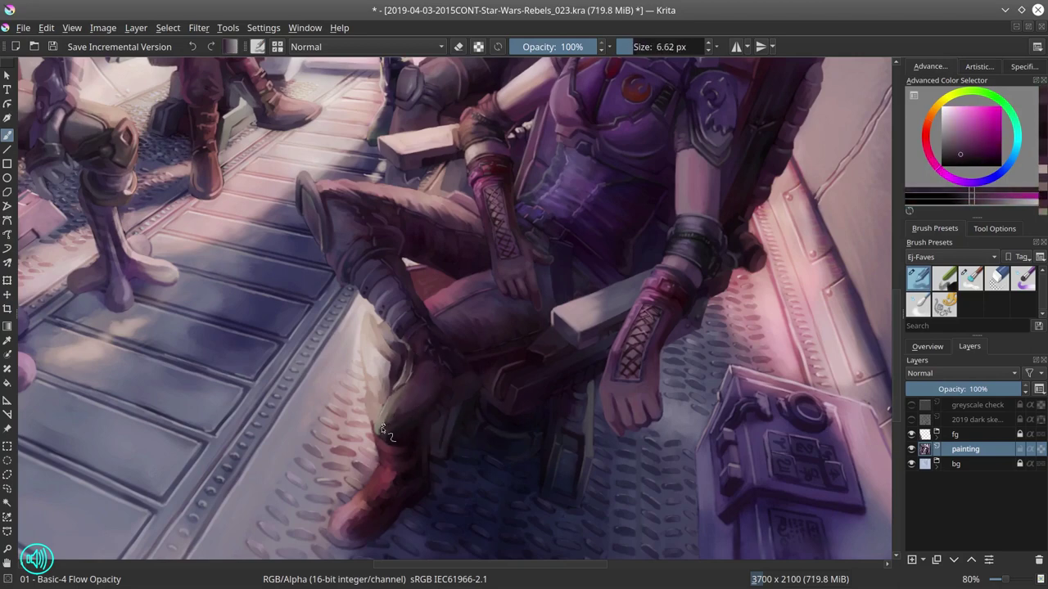
{"action": "left_click", "coordinate": [464, 392], "text": "ctrl"}
{"action": "left_click_drag", "start_coordinate": [431, 390], "coordinate": [403, 419], "text": "shift"}
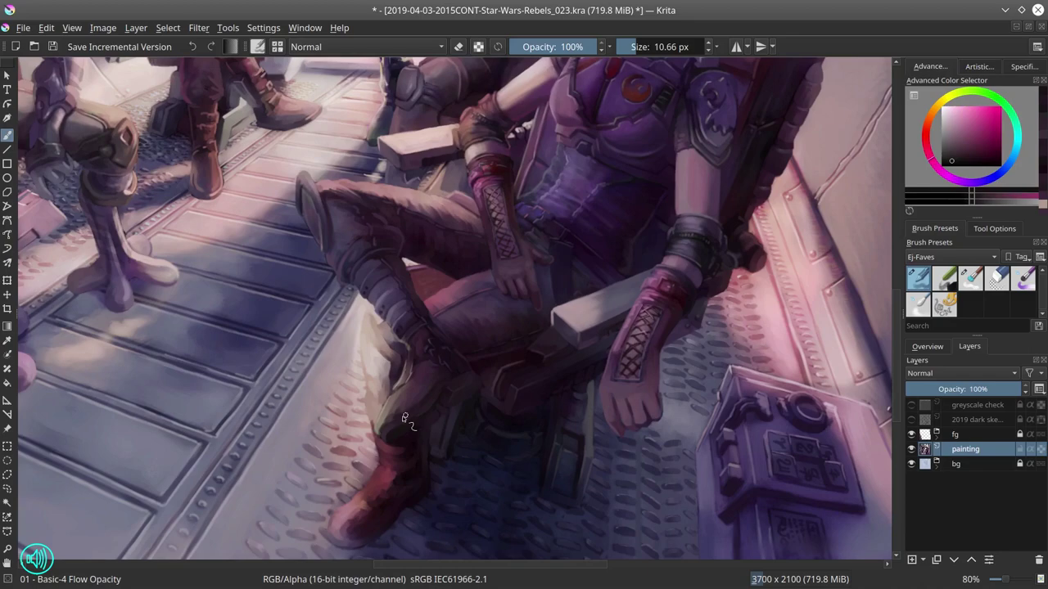
{"action": "left_click", "coordinate": [502, 396], "text": "ctrl"}
{"action": "left_click_drag", "start_coordinate": [501, 396], "coordinate": [411, 352], "text": "shift"}
Step: Save, fit the painting, mirror the view and back to check composition, then zoom in again
{"action": "key", "text": "ctrl+s"}
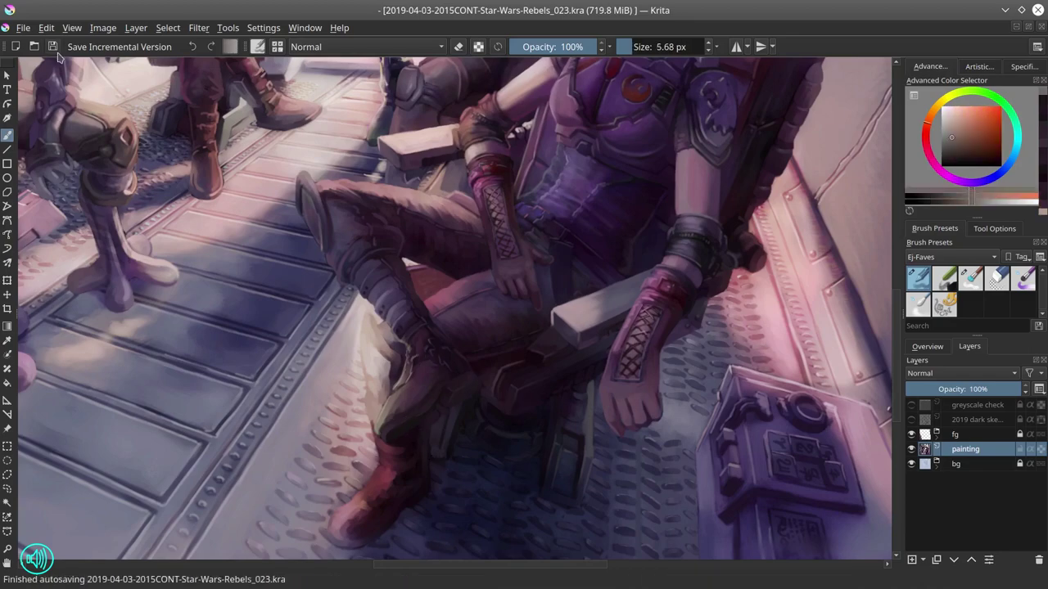
{"action": "left_click", "coordinate": [927, 346]}
{"action": "key", "text": "2"}
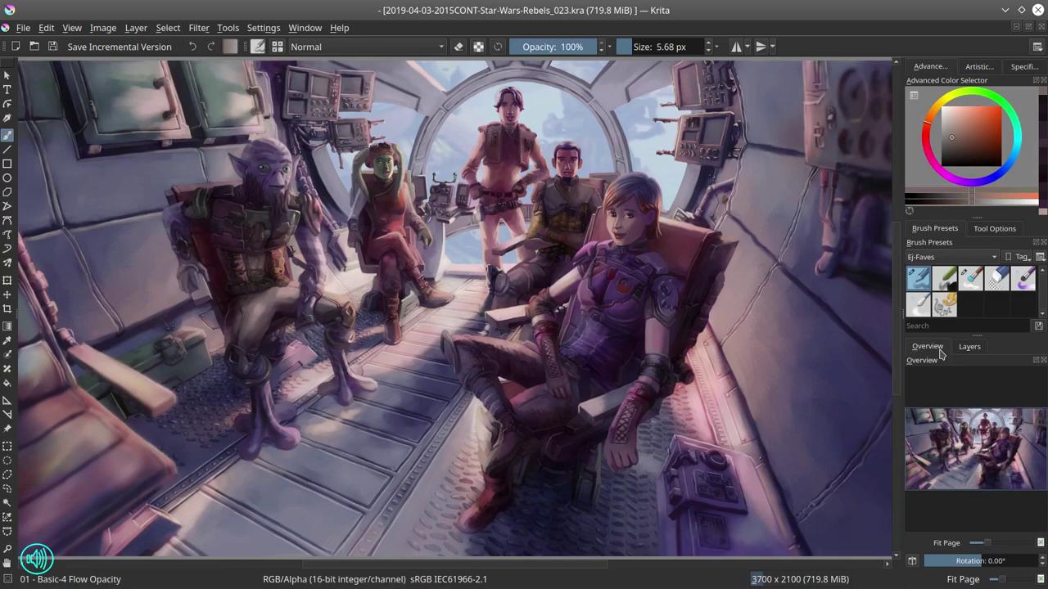
{"action": "left_click", "coordinate": [912, 560]}
{"action": "left_click", "coordinate": [912, 560]}
{"action": "scroll", "coordinate": [515, 297], "scroll_direction": "up", "scroll_amount": 6}
Step: Restore the layers list and shade the lower leg with a muted magenta
{"action": "left_click", "coordinate": [969, 346]}
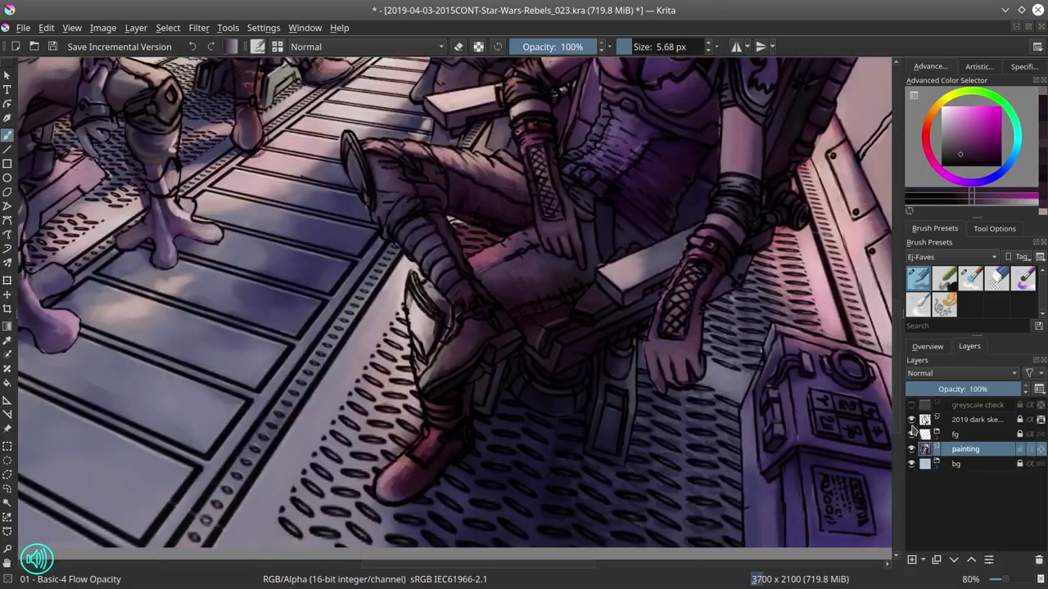
{"action": "left_click", "coordinate": [366, 200], "text": "ctrl"}
{"action": "mouse_move", "coordinate": [365, 200]}
{"action": "left_mouse_down"}
{"action": "mouse_move", "coordinate": [360, 159]}
{"action": "mouse_move", "coordinate": [446, 372]}
{"action": "mouse_move", "coordinate": [437, 344]}
{"action": "mouse_move", "coordinate": [474, 358]}
{"action": "mouse_move", "coordinate": [424, 288]}
{"action": "mouse_move", "coordinate": [458, 303]}
{"action": "mouse_move", "coordinate": [430, 295]}
{"action": "mouse_move", "coordinate": [459, 340]}
{"action": "left_mouse_up"}
Step: Paint dark red sampled from the boot into the boot, then enlarge the brush to about 14 px
{"action": "left_click", "coordinate": [467, 339], "text": "ctrl"}
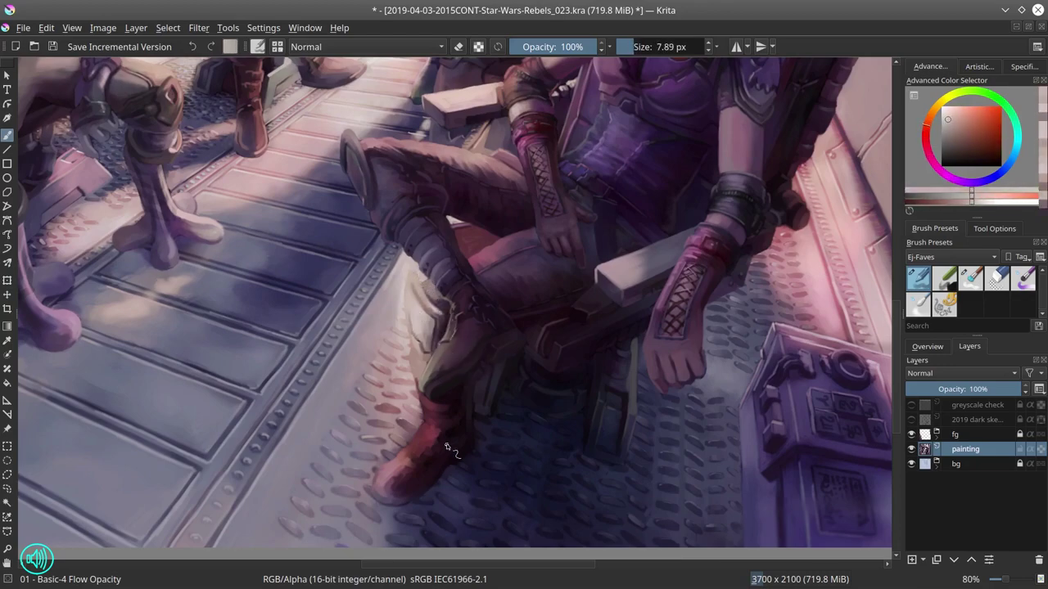
{"action": "mouse_move", "coordinate": [450, 437]}
{"action": "left_mouse_down"}
{"action": "mouse_move", "coordinate": [417, 383]}
{"action": "mouse_move", "coordinate": [442, 419]}
{"action": "left_mouse_up"}
{"action": "left_click", "coordinate": [418, 383], "text": "ctrl"}
{"action": "left_click", "coordinate": [439, 417], "text": "ctrl"}
{"action": "key", "text": "bracketright"}
{"action": "key", "text": "bracketright"}
{"action": "key", "text": "bracketright"}
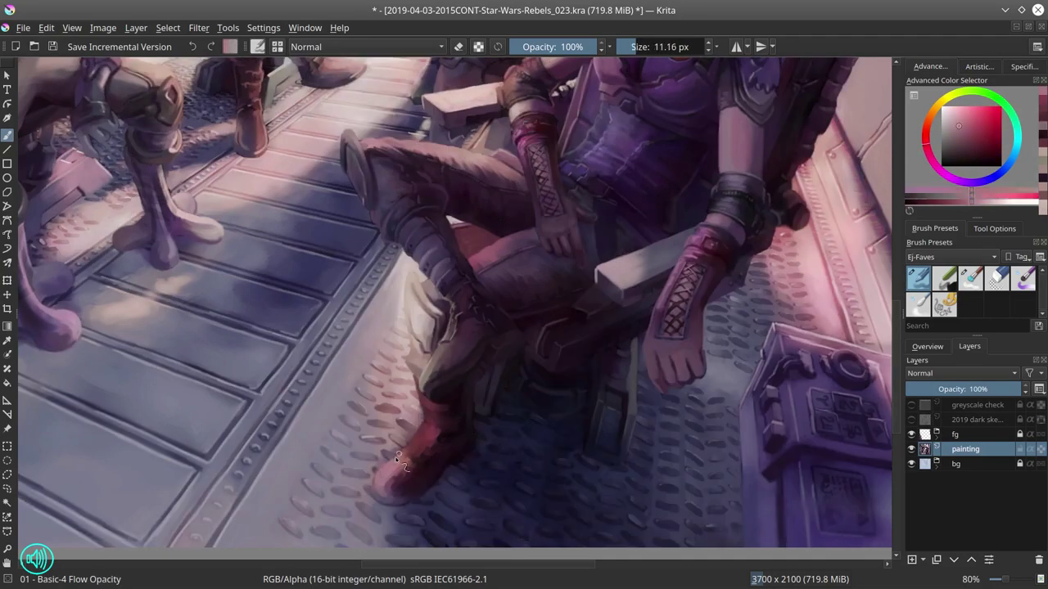
Step: Add red to the boot with a brush of about 5.5 px, then sample pink-magenta from the leg
{"action": "left_click", "coordinate": [385, 475], "text": "ctrl"}
{"action": "key", "text": "bracketleft"}
{"action": "key", "text": "bracketleft"}
{"action": "key", "text": "bracketleft"}
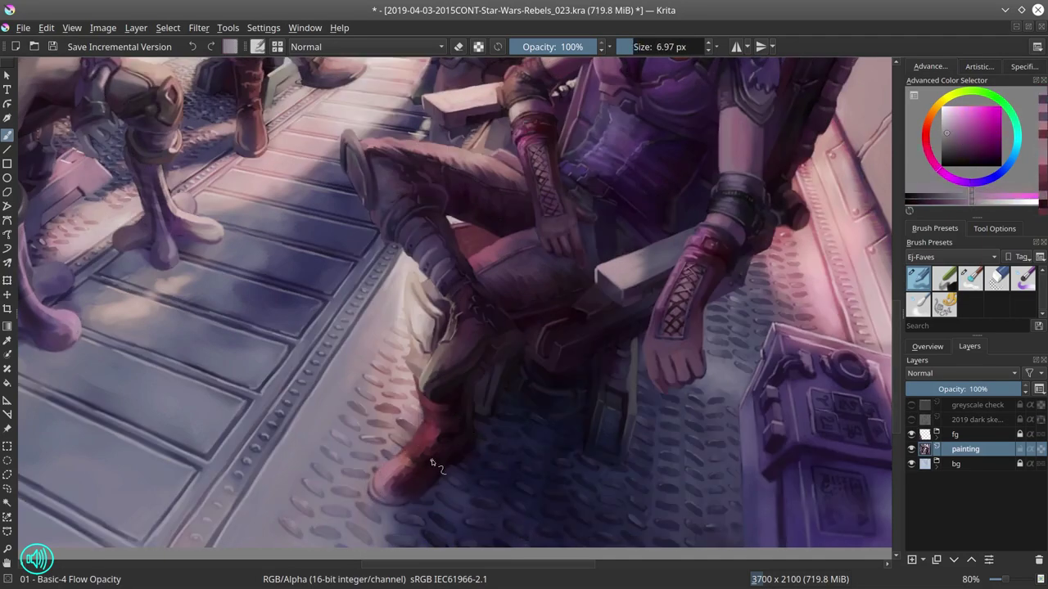
{"action": "left_click", "coordinate": [467, 375], "text": "ctrl"}
{"action": "key", "text": "bracketleft"}
{"action": "key", "text": "bracketleft"}
{"action": "left_click", "coordinate": [435, 375], "text": "ctrl"}
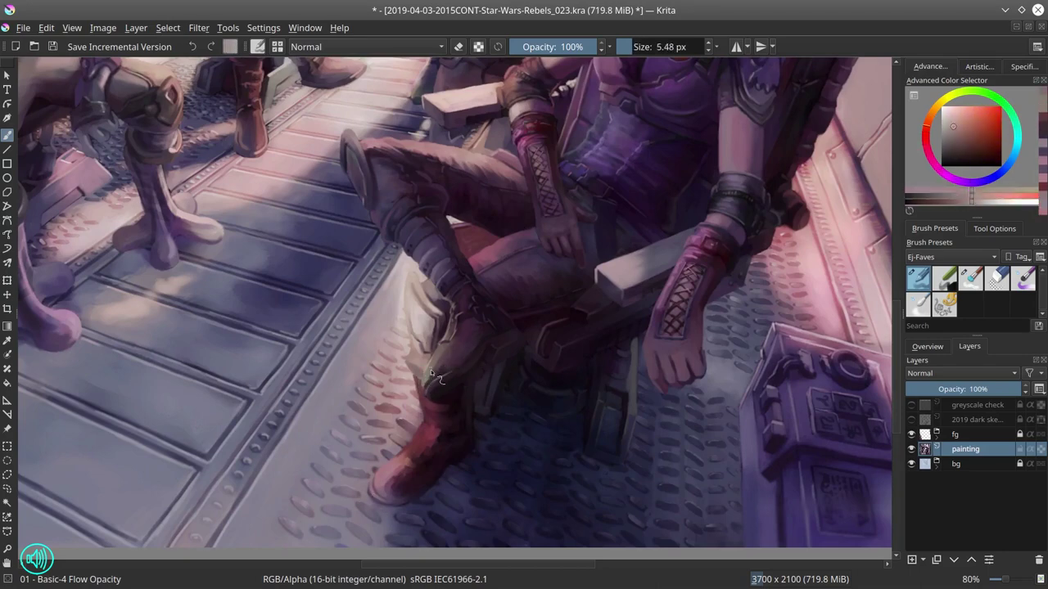
{"action": "left_click", "coordinate": [433, 385], "text": "ctrl"}
{"action": "key", "text": "bracketright"}
{"action": "key", "text": "bracketright"}
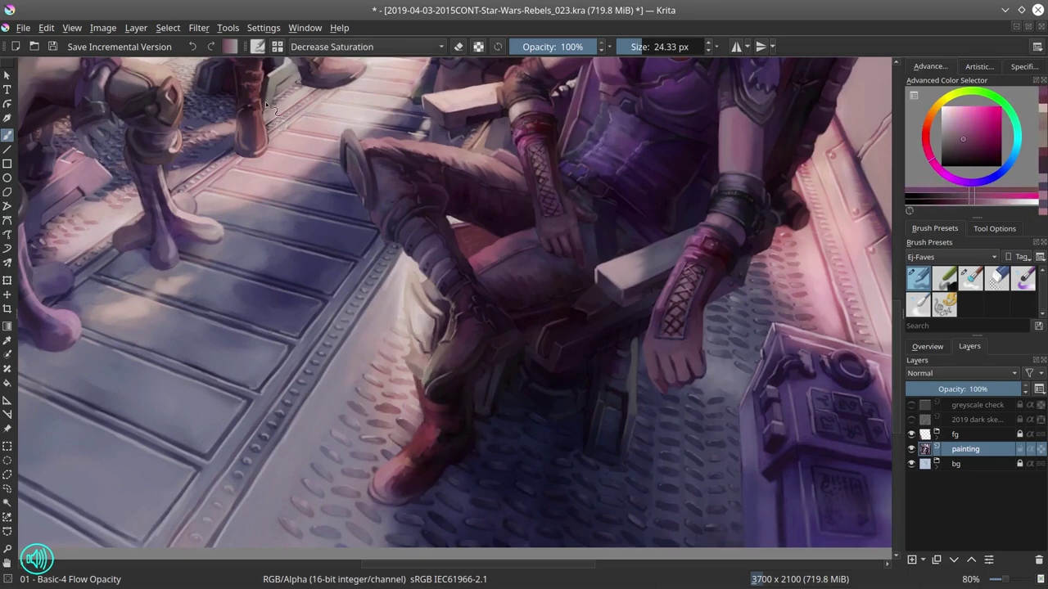
Step: Reset the brush blending mode to Normal and resample boot red with a brush of about 6 px
{"action": "left_click", "coordinate": [368, 47]}
{"action": "left_click", "coordinate": [343, 117]}
{"action": "key", "text": "bracketleft"}
{"action": "key", "text": "bracketleft"}
{"action": "left_click", "coordinate": [413, 448], "text": "ctrl"}
{"action": "key", "text": "bracketleft"}
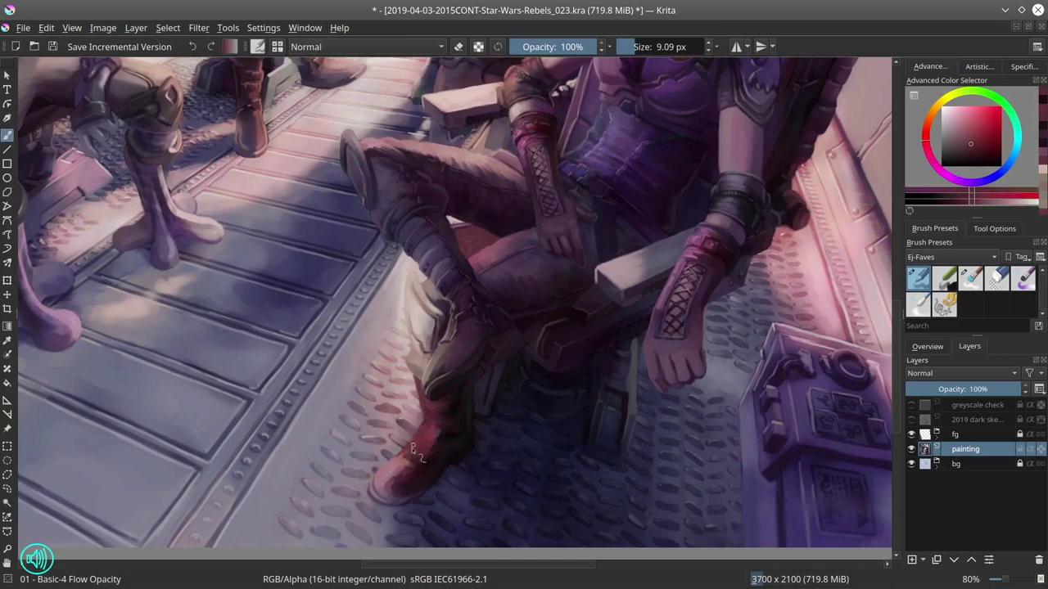
{"action": "key", "text": "bracketleft"}
{"action": "left_click", "coordinate": [415, 453], "text": "ctrl"}
Step: Briefly show the 2019 dark sketch lines, then hide them again and keep the flow opacity brush
{"action": "left_click", "coordinate": [460, 435], "text": "ctrl"}
{"action": "key", "text": "ctrl+h"}
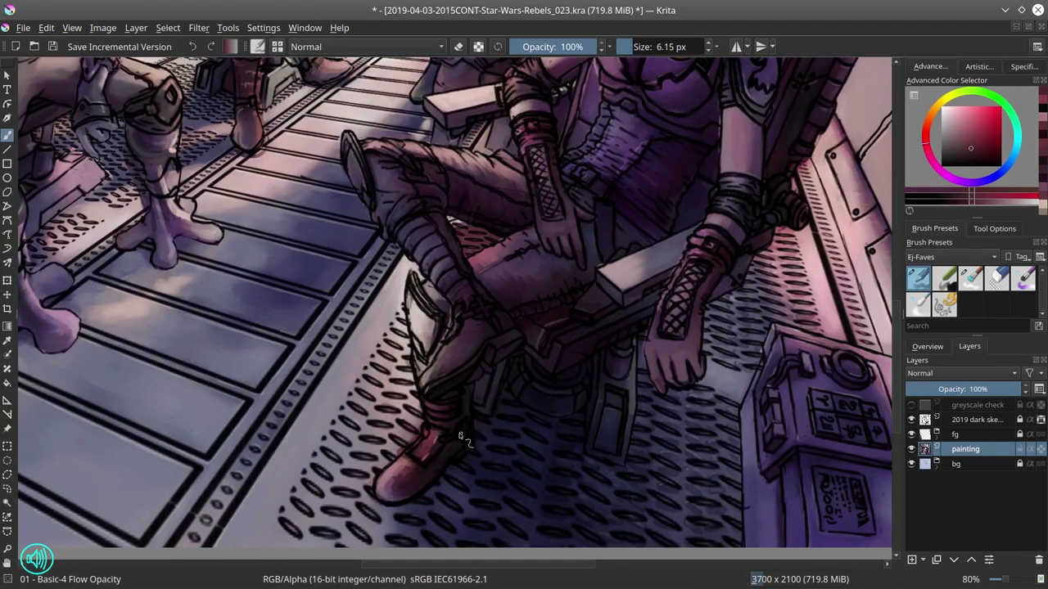
{"action": "key", "text": "ctrl+h"}
{"action": "key", "text": "slash"}
{"action": "key", "text": "slash"}
{"action": "left_click", "coordinate": [460, 411], "text": "ctrl"}
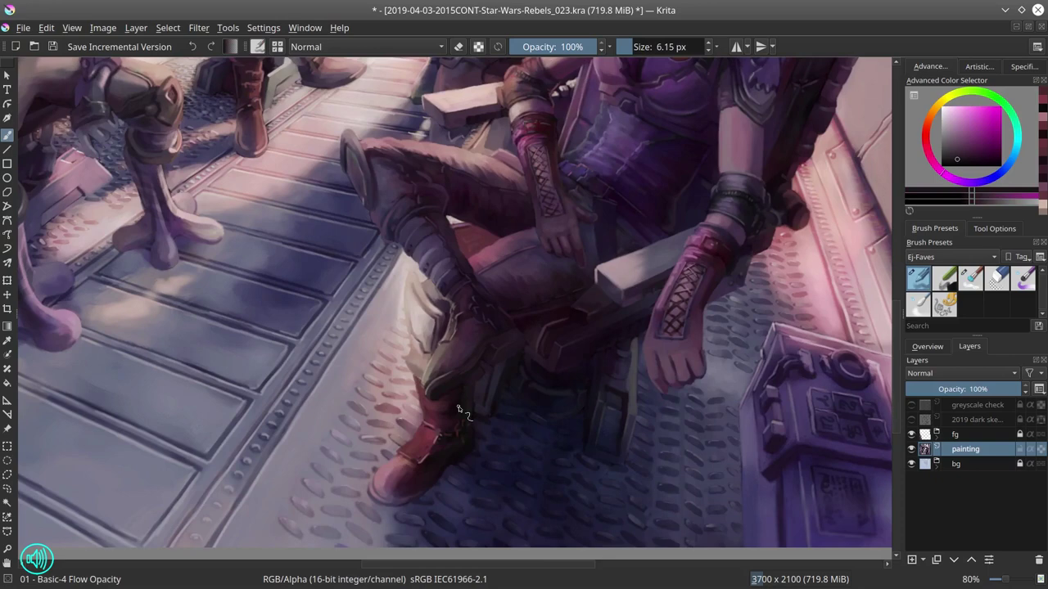
Step: Paint a dark purple shadow beside the boot with a brush of about 14.6 px
{"action": "key", "text": "bracketleft"}
{"action": "left_click", "coordinate": [425, 412], "text": "ctrl"}
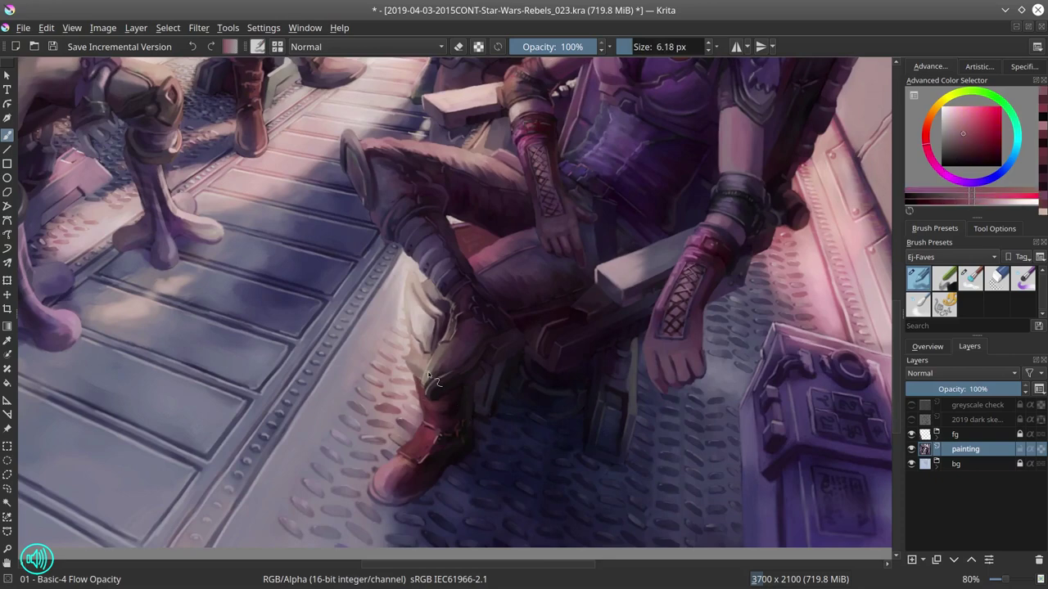
{"action": "left_click", "coordinate": [461, 411], "text": "ctrl"}
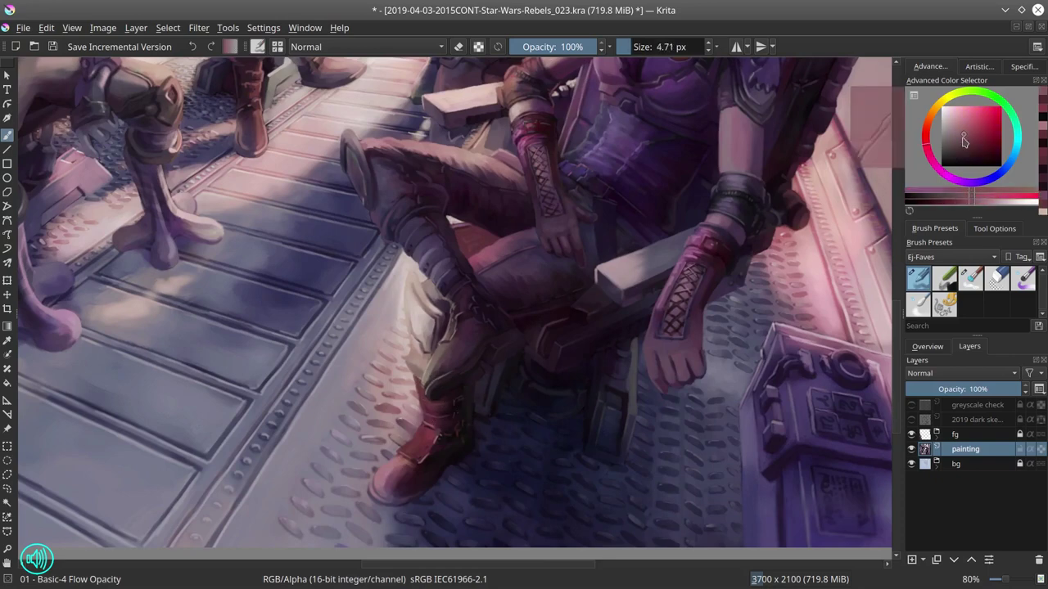
{"action": "left_click", "coordinate": [420, 401], "text": "ctrl"}
{"action": "key", "text": "bracketright"}
{"action": "key", "text": "bracketright"}
{"action": "key", "text": "bracketright"}
{"action": "left_click", "coordinate": [511, 426], "text": "ctrl"}
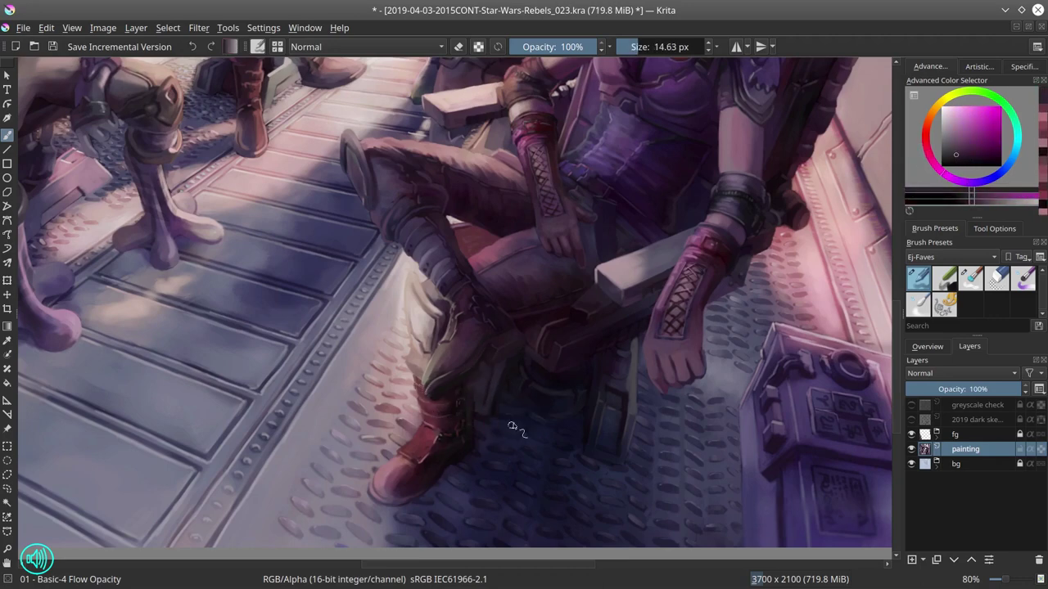
Step: Paint light pink highlights on the boot with a brush of about 7.7 px
{"action": "key", "text": "bracketleft"}
{"action": "key", "text": "bracketleft"}
{"action": "key", "text": "bracketleft"}
{"action": "key", "text": "bracketleft"}
{"action": "key", "text": "bracketleft"}
{"action": "left_click", "coordinate": [507, 431], "text": "ctrl"}
{"action": "key", "text": "bracketright"}
{"action": "left_click", "coordinate": [444, 451], "text": "ctrl"}
{"action": "key", "text": "bracketright"}
{"action": "left_click", "coordinate": [502, 442], "text": "ctrl"}
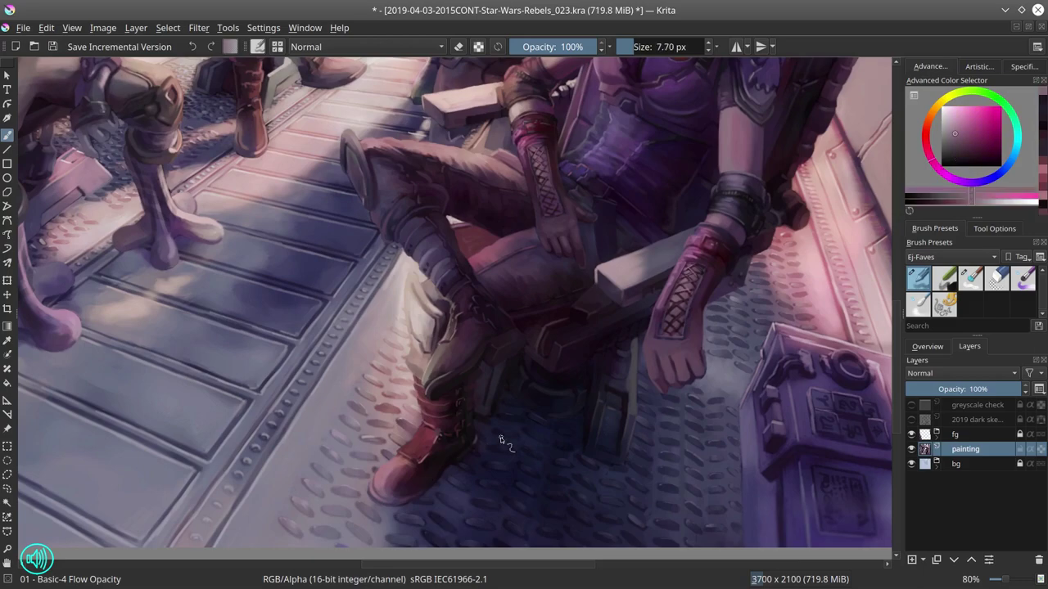
{"action": "left_click", "coordinate": [480, 428], "text": "ctrl"}
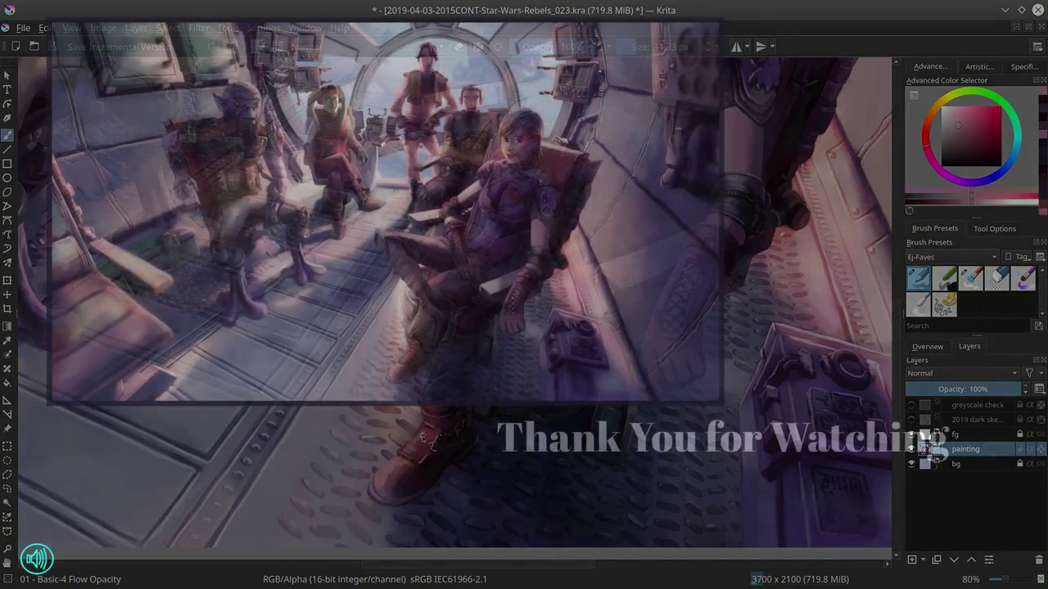